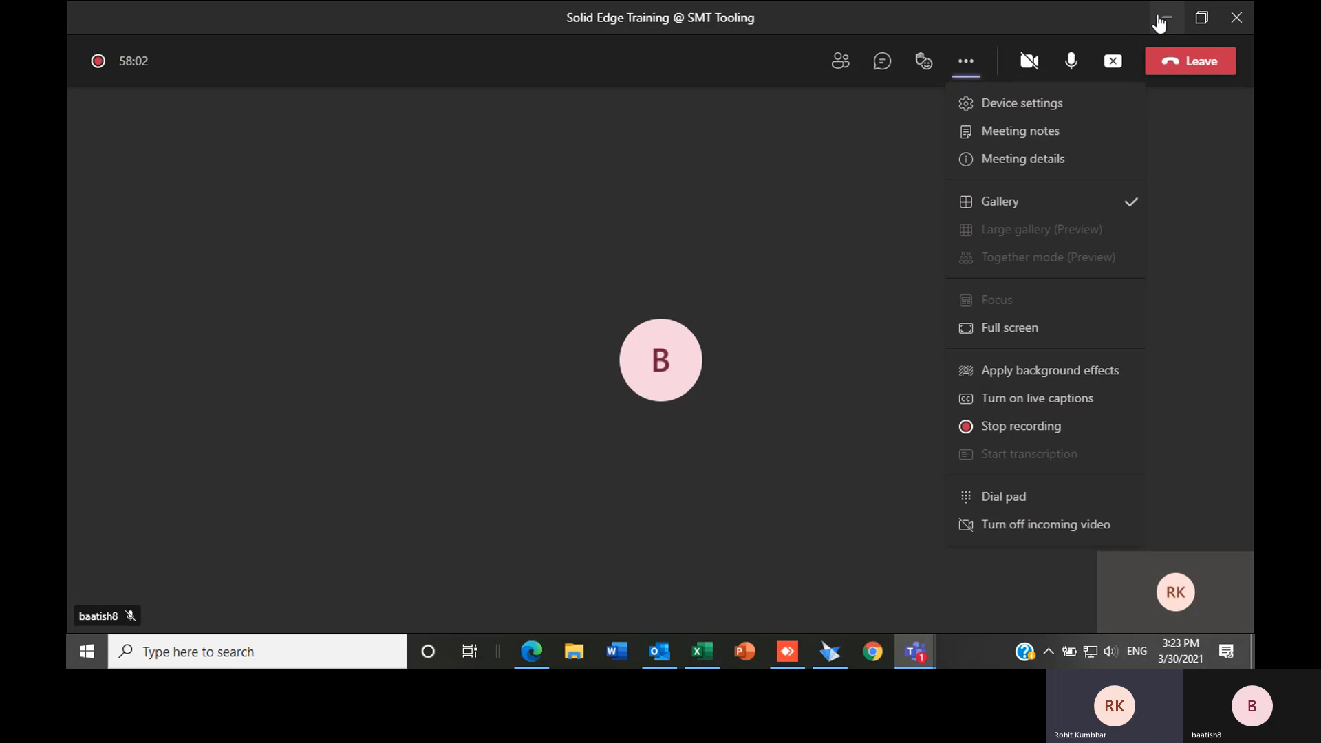
Switch to Solid Edge and review the File Locations, User Profile and Helpers settings in the program options without changing them
left_click(1166, 18)
left_click(1166, 17)
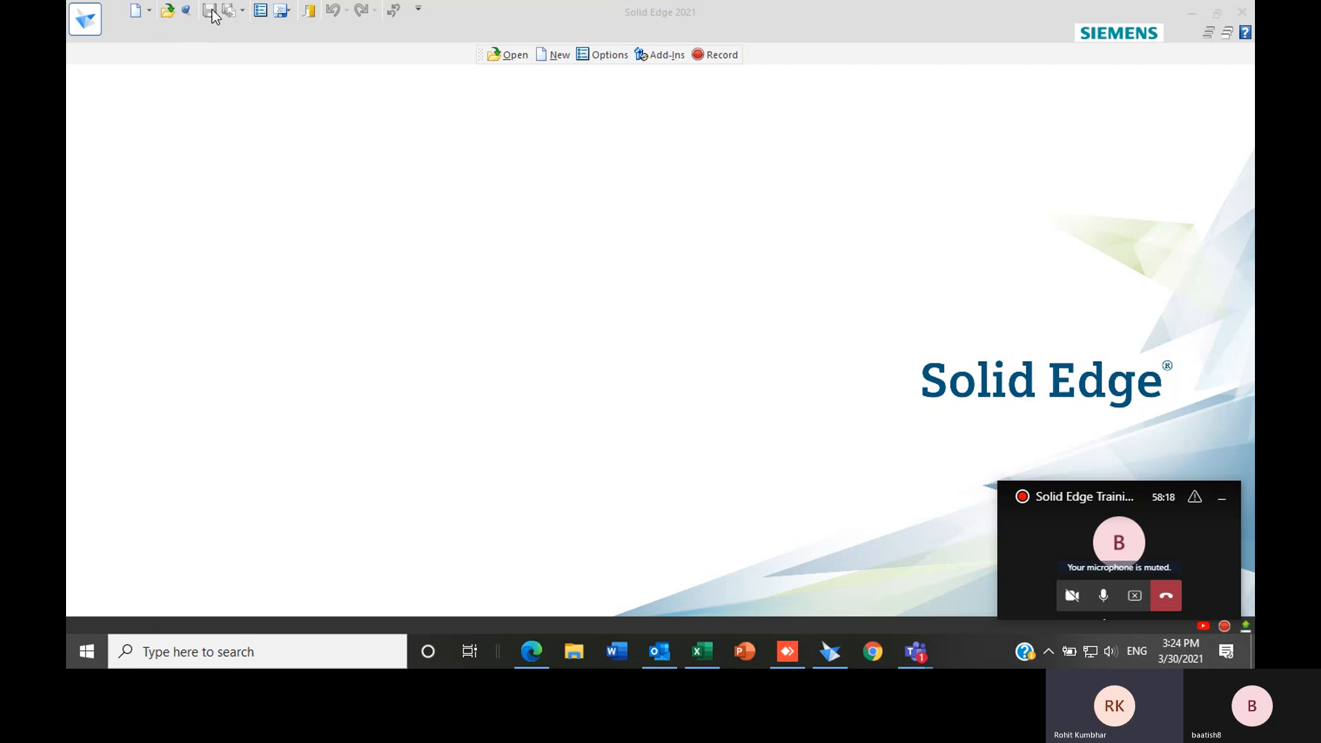
left_click(262, 14)
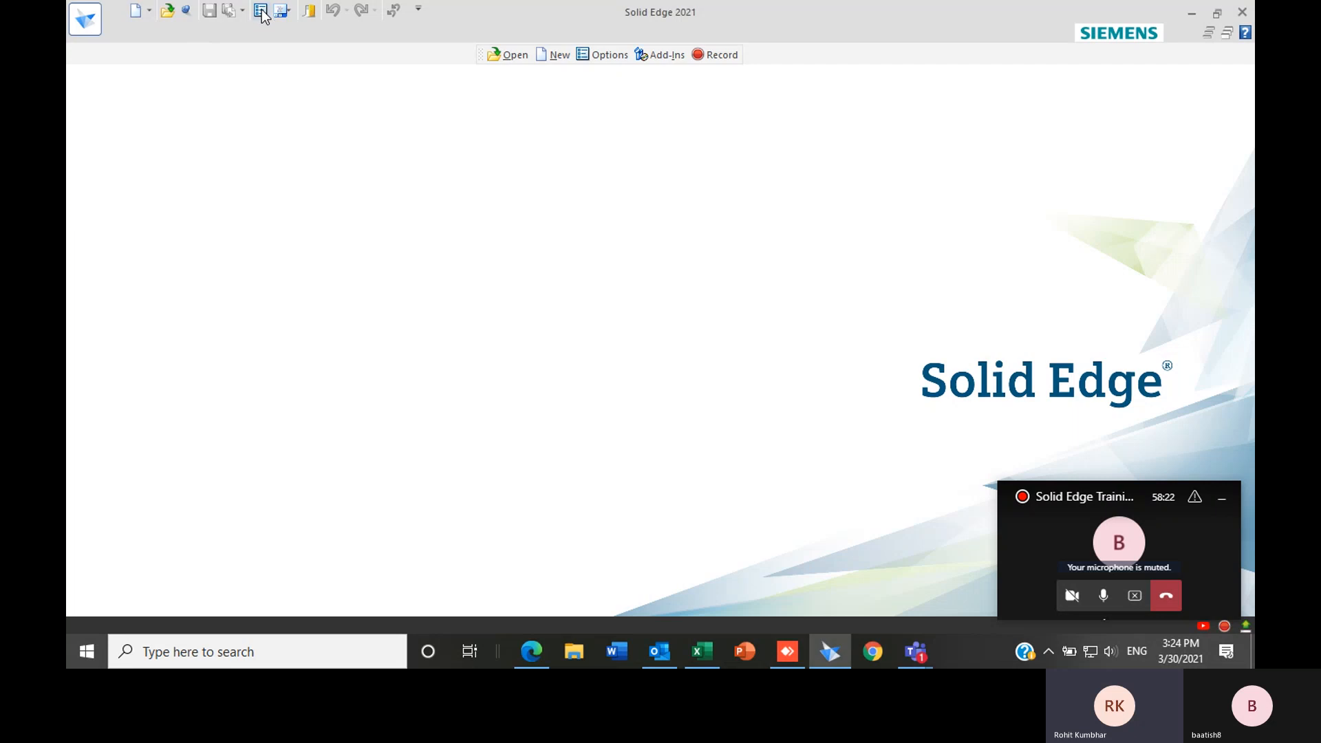
left_click(262, 14)
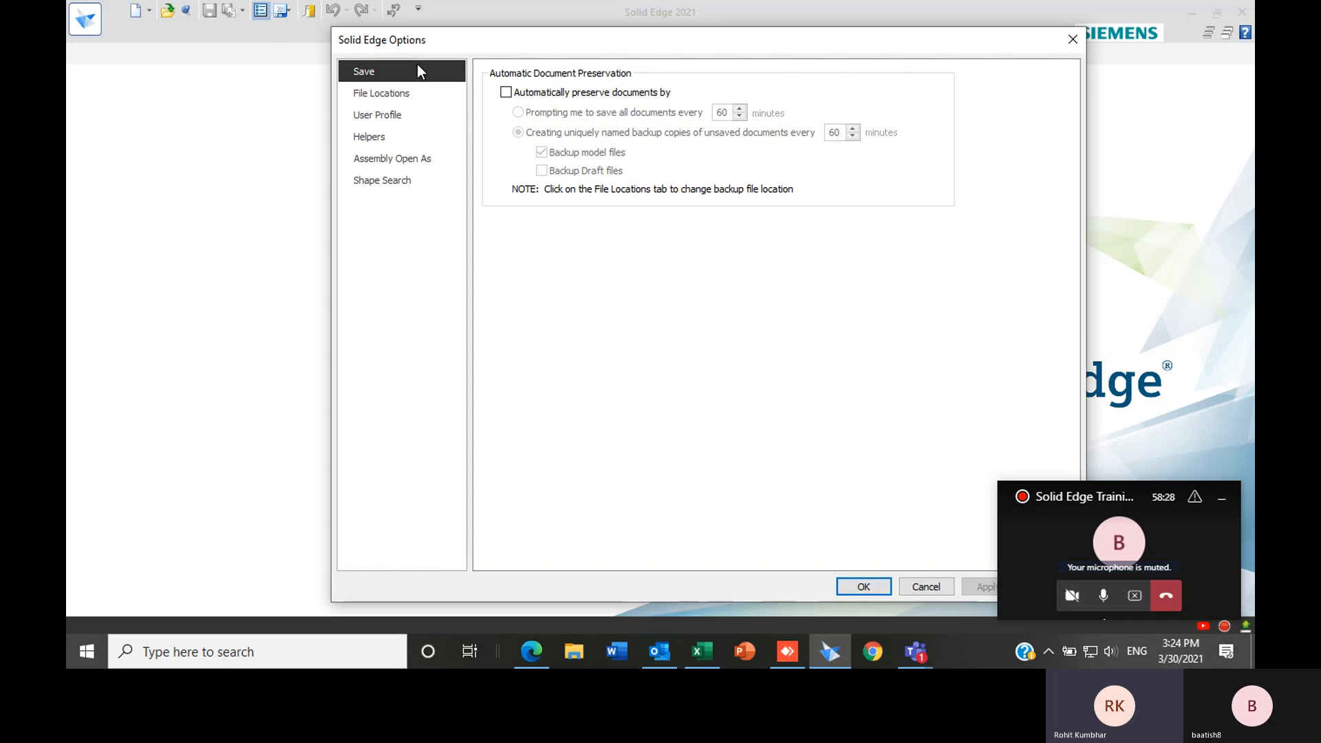
left_click(390, 92)
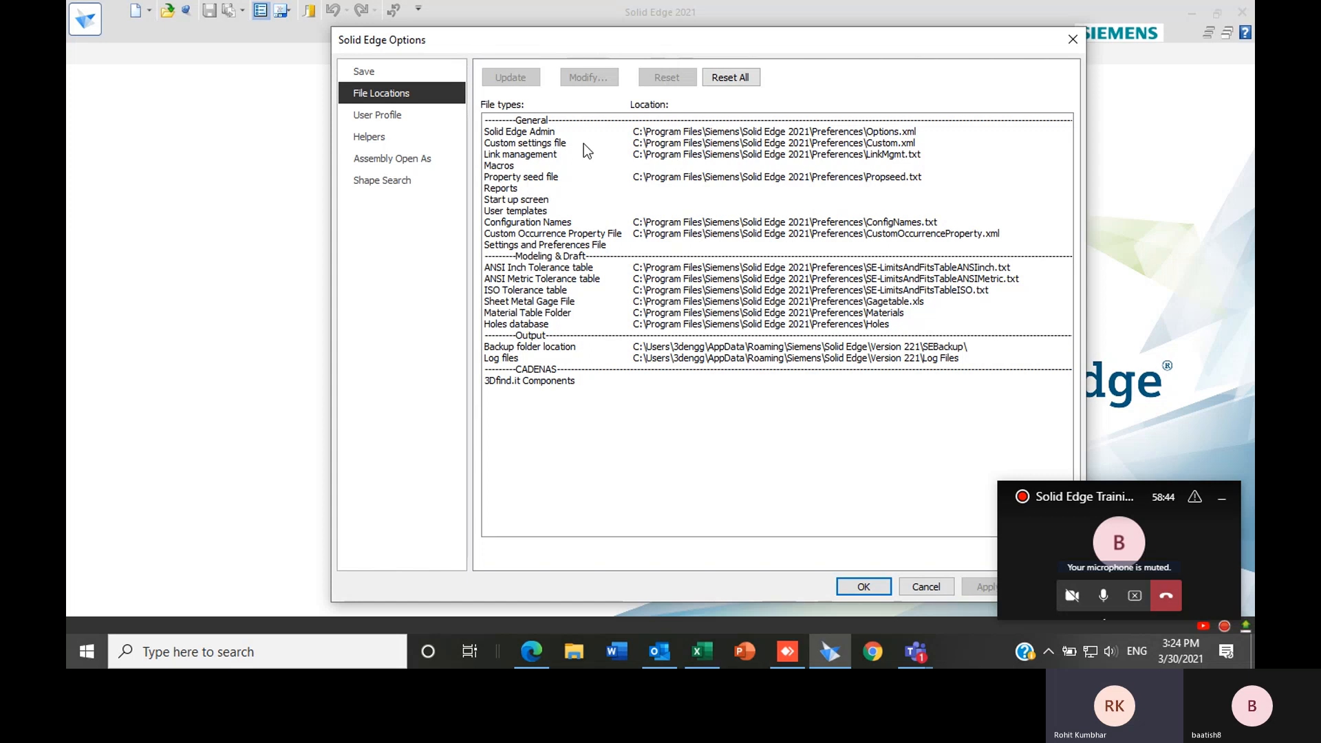
left_click(384, 120)
left_click(392, 136)
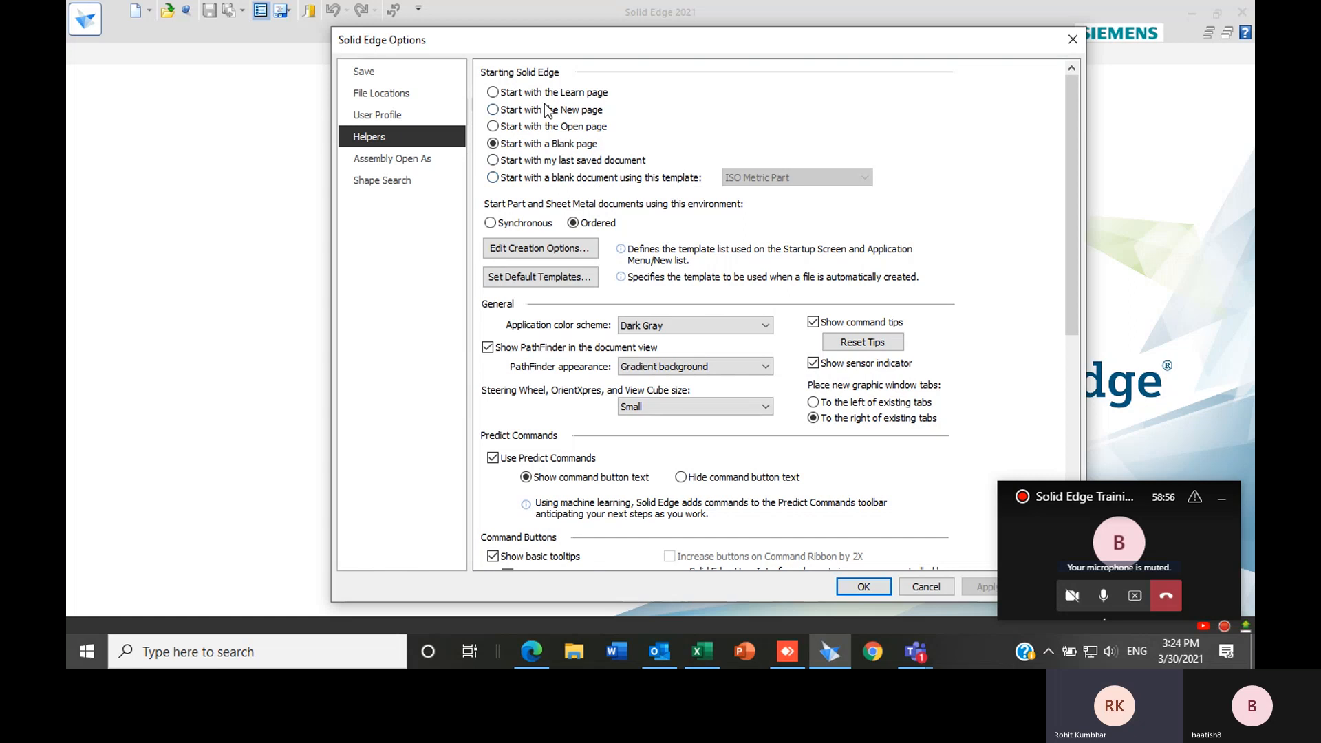
left_click_drag(649, 35, 591, 47)
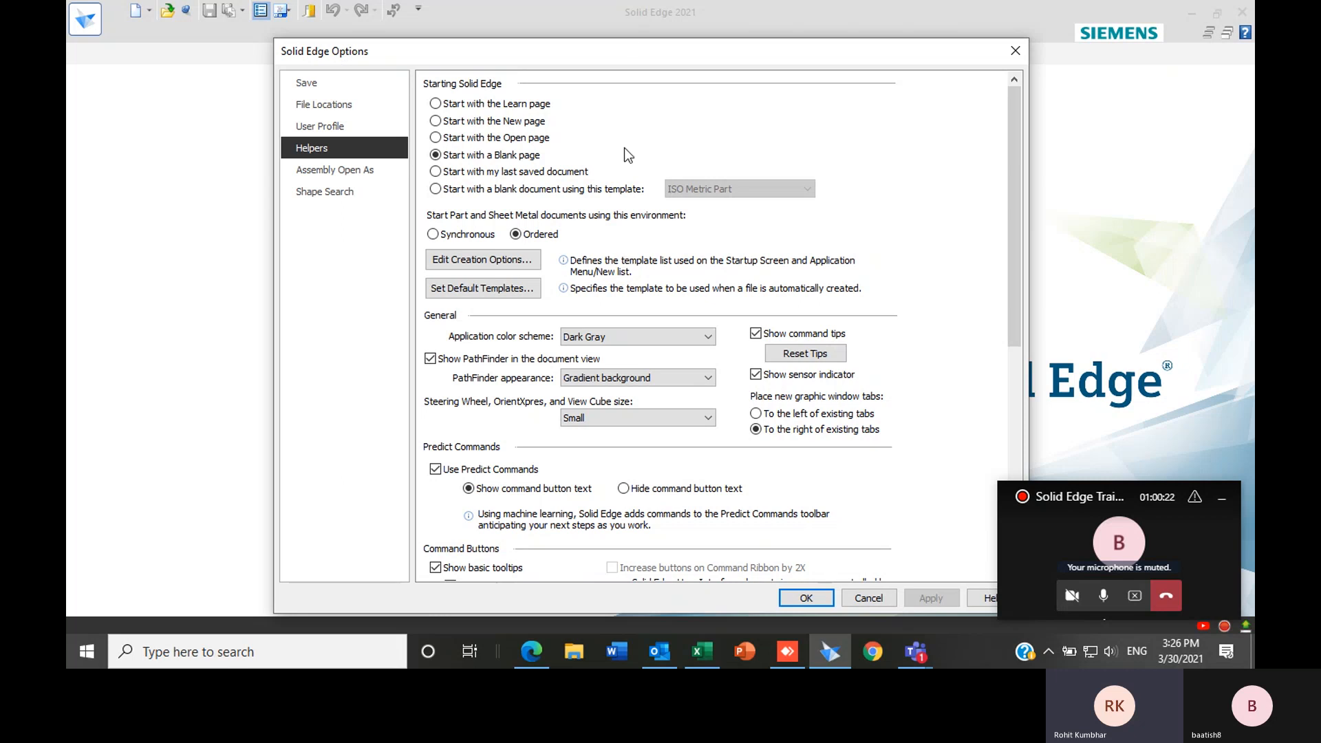
mouse_move(625, 65)
left_mouse_down()
mouse_move(633, 31)
mouse_move(619, 43)
left_mouse_up()
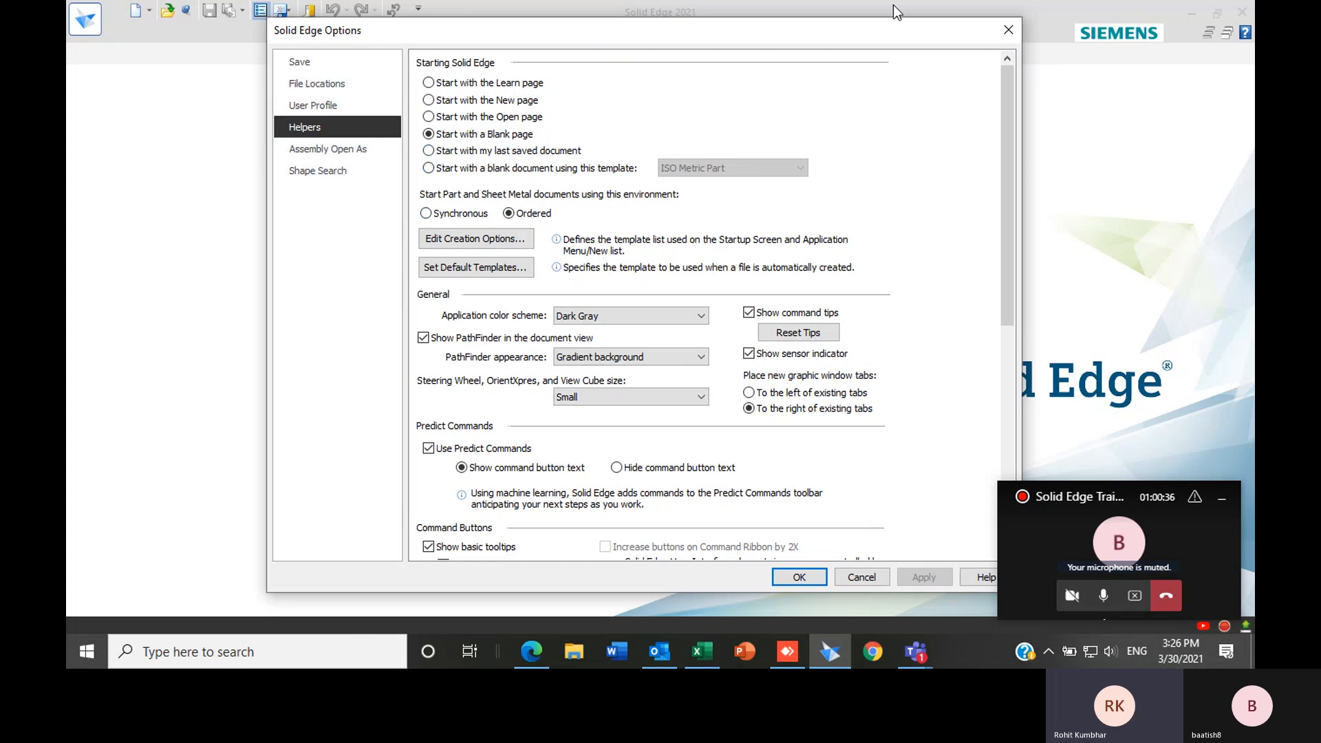
left_click(1008, 29)
Show the Solid Edge Learn page and minimize the floating meeting window covering it
left_click(83, 22)
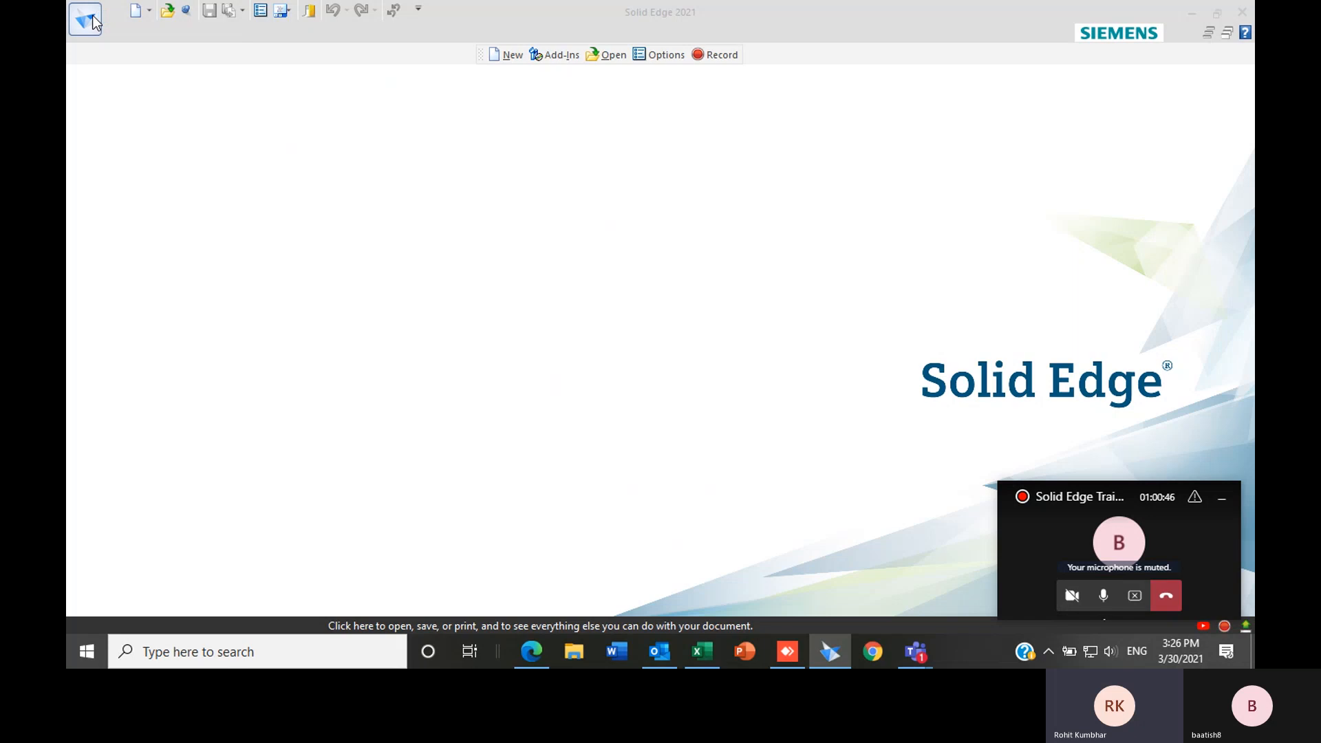
left_click(94, 22)
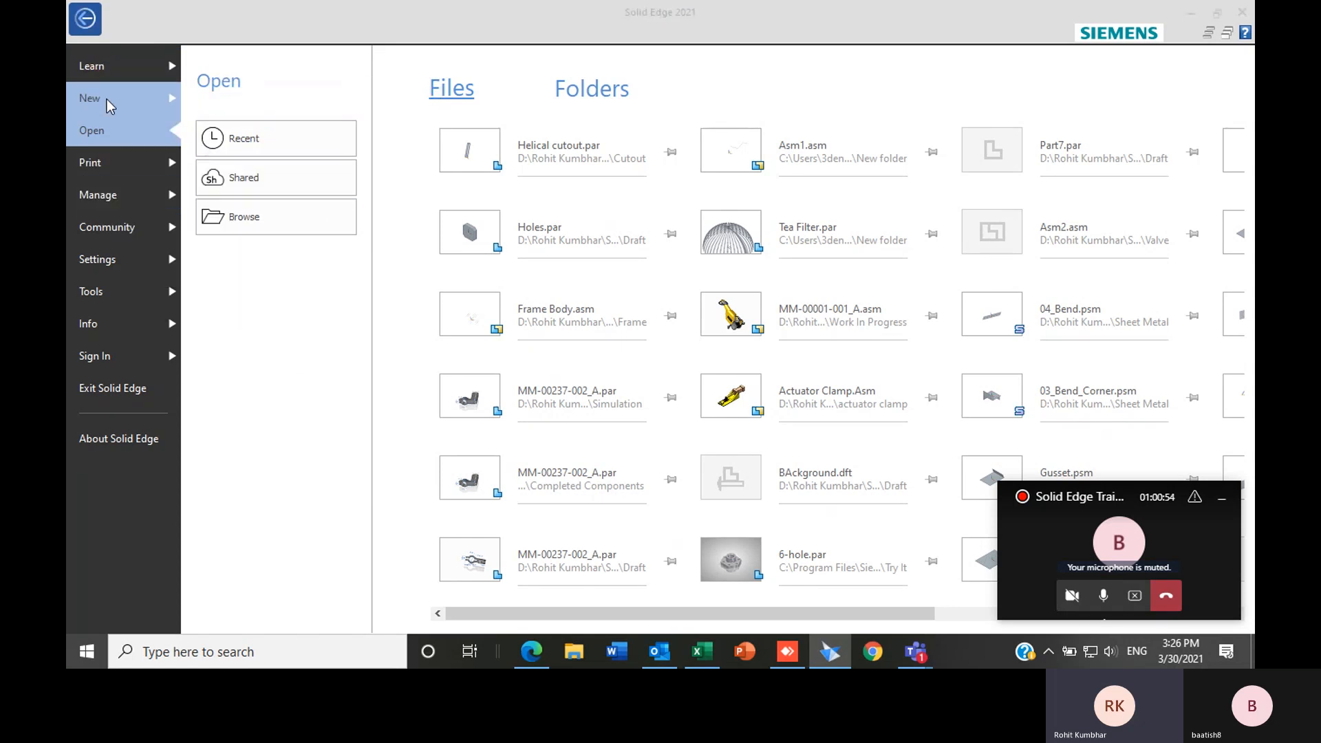
left_click(127, 69)
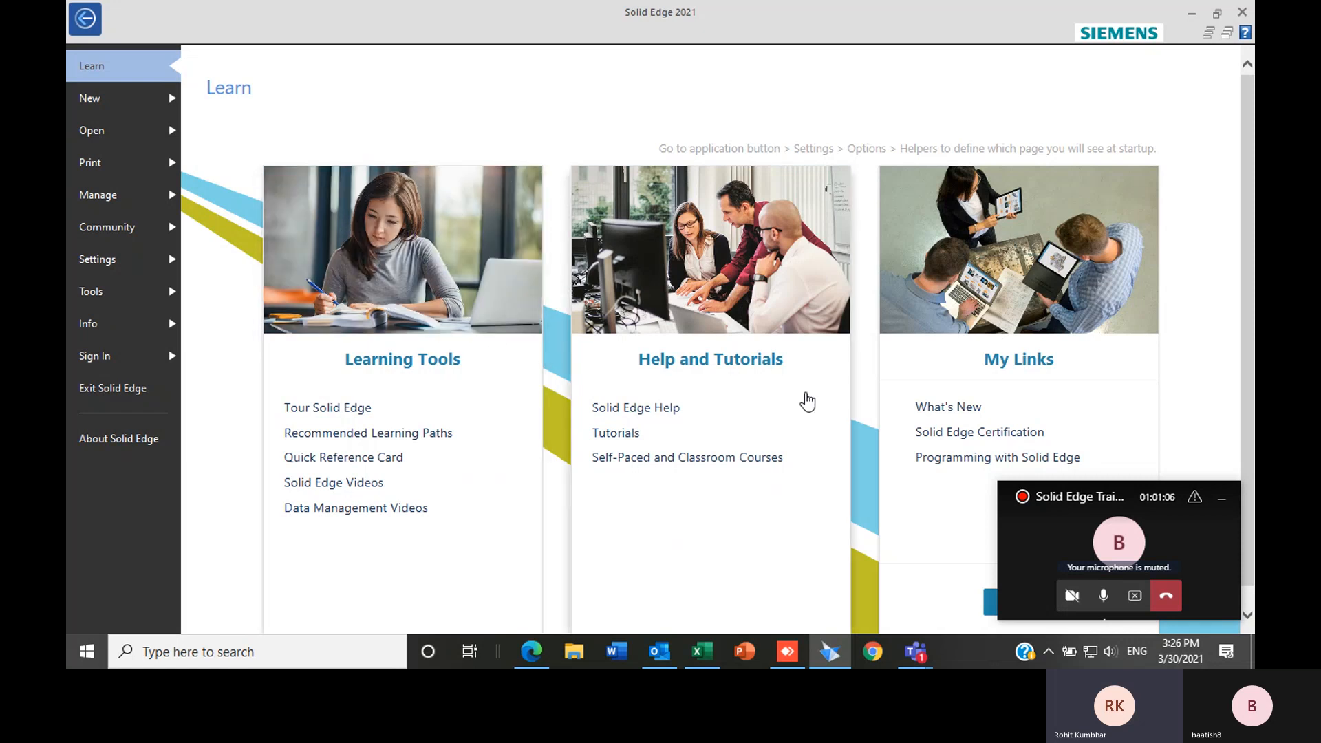
left_click(1222, 497)
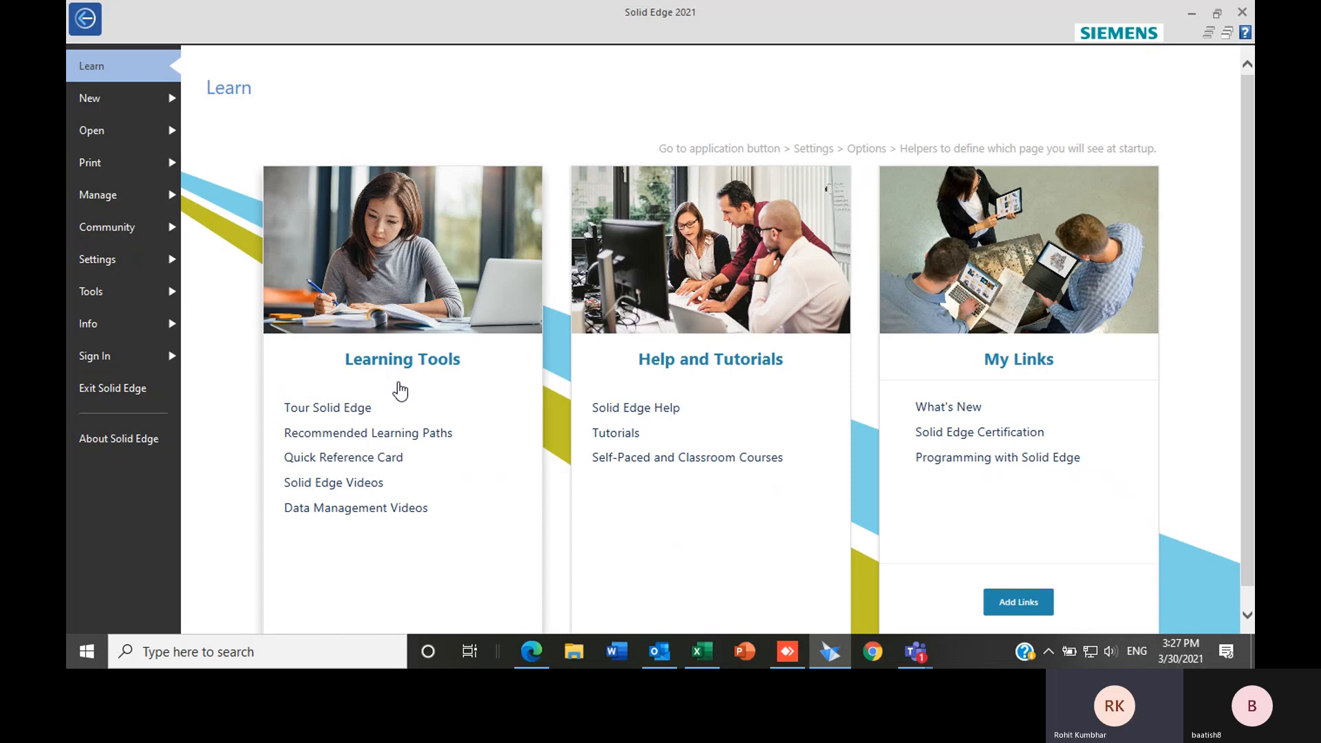
mouse_move(397, 358)
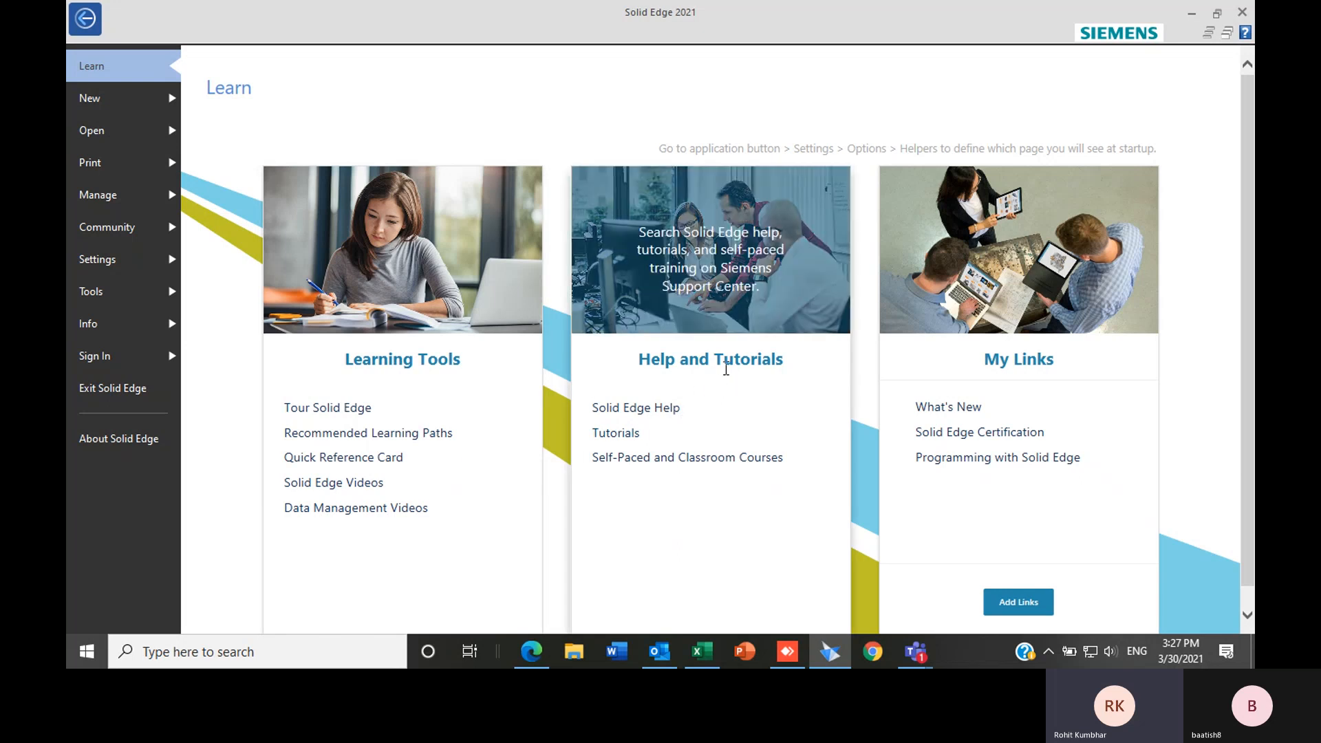
Open Solid Edge Help in the browser, examine its overview topic list, close it and return to Solid Edge
left_click(658, 413)
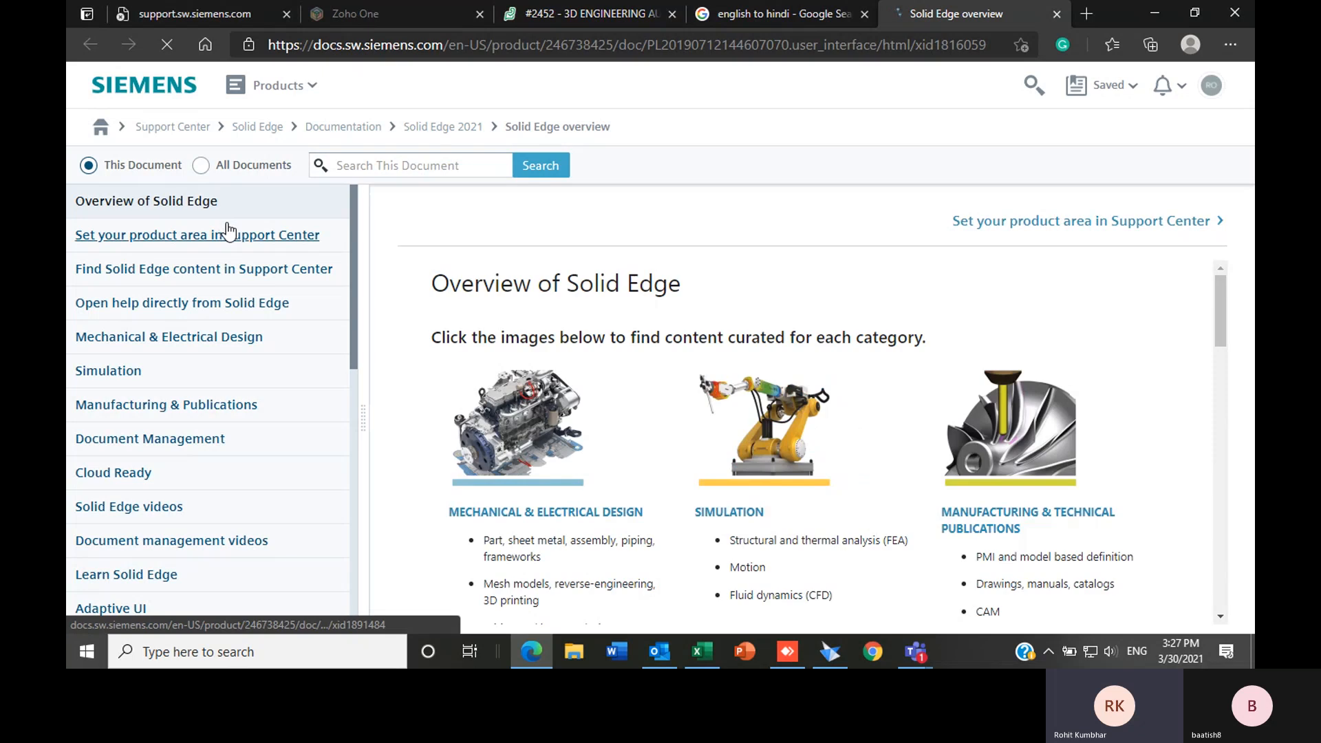
scroll(737, 344, "down", 3)
scroll(741, 349, "up", 3)
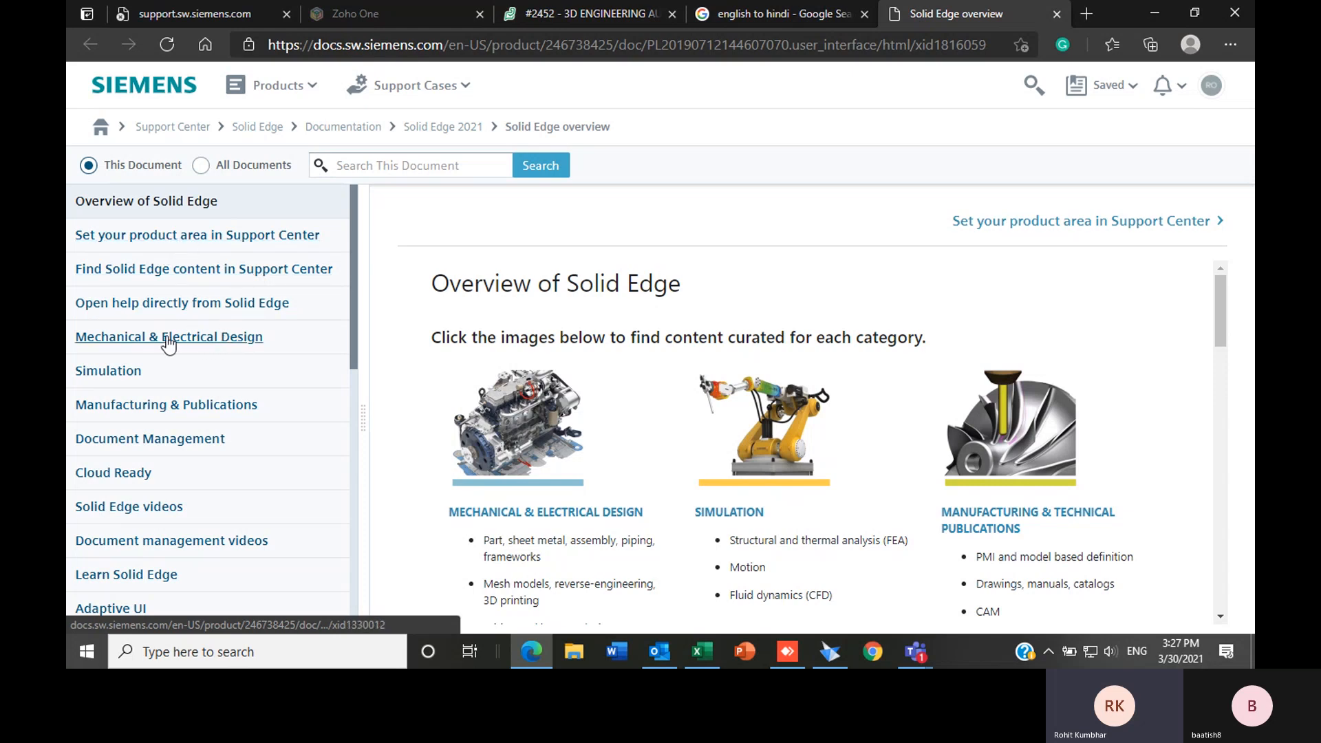
scroll(200, 516, "down", 2)
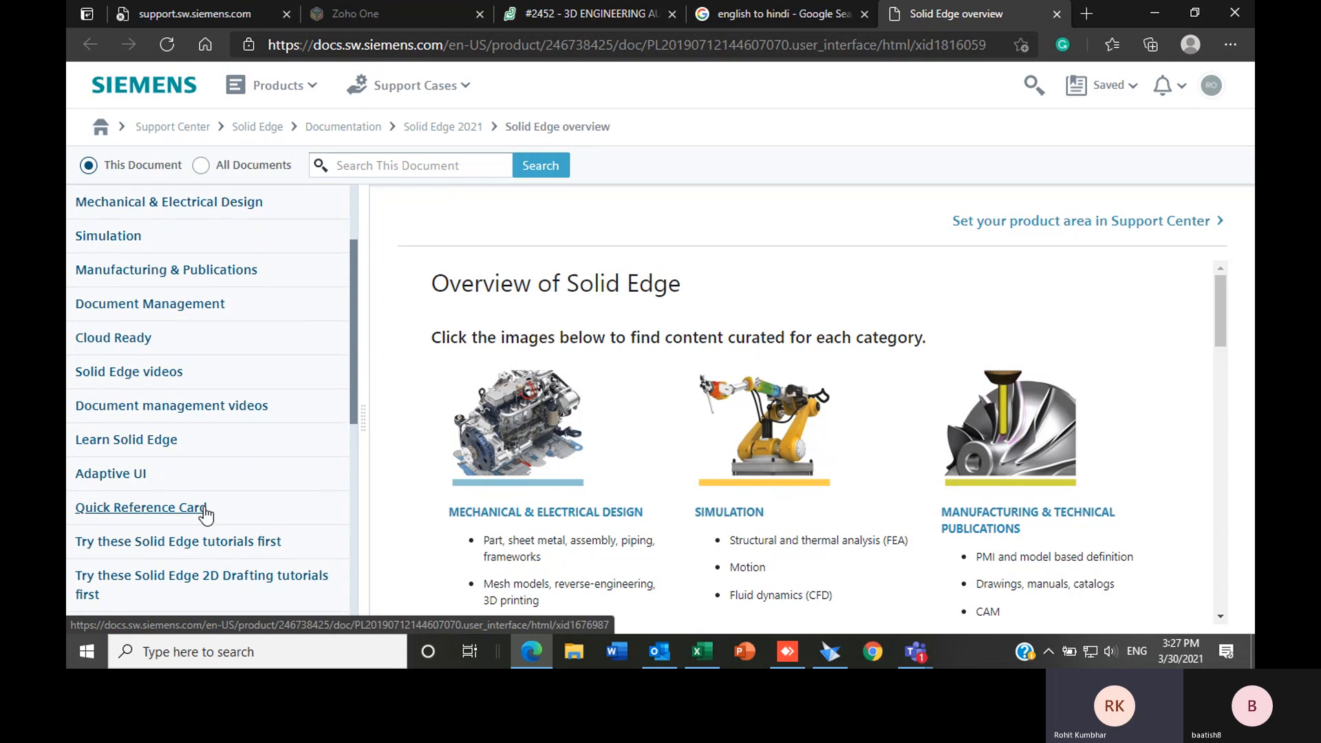
left_click(1056, 15)
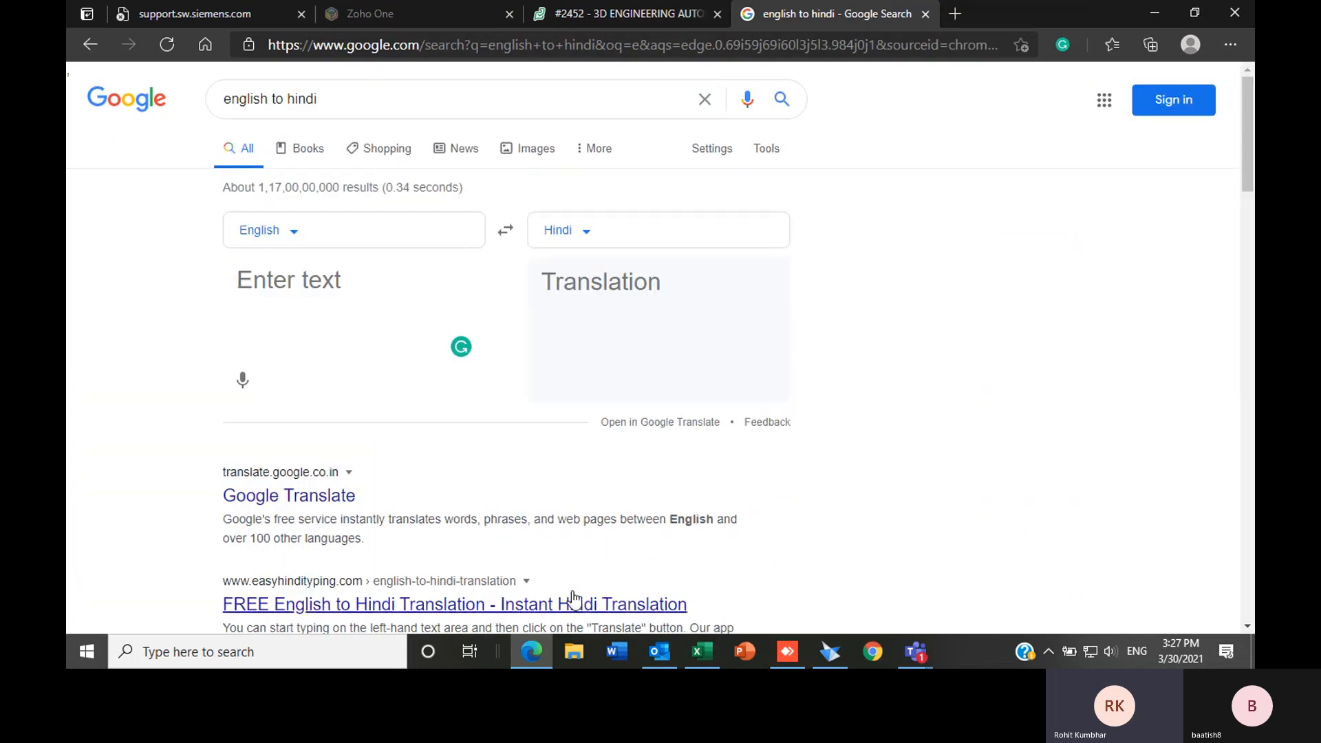
left_click(831, 651)
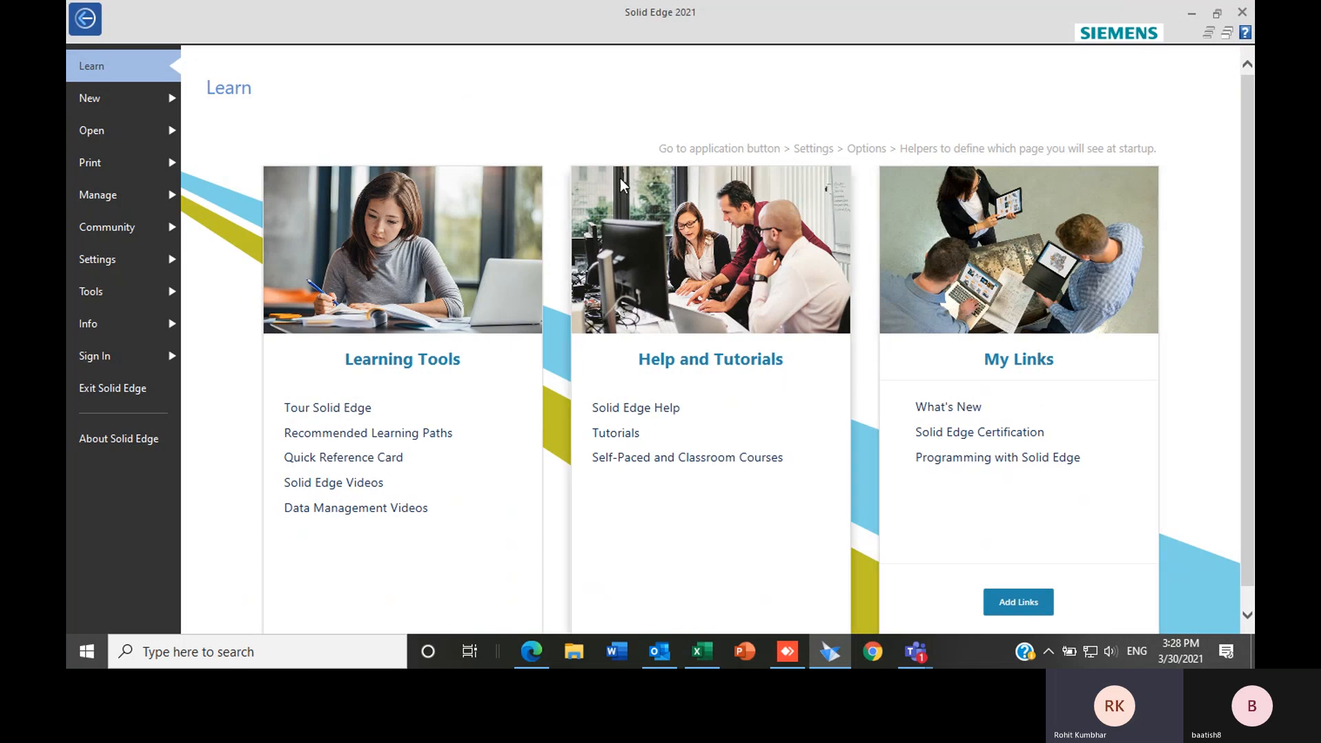
Change the template list for new documents to ANSI Inch after comparing it with ANSI Metric
left_click(103, 126)
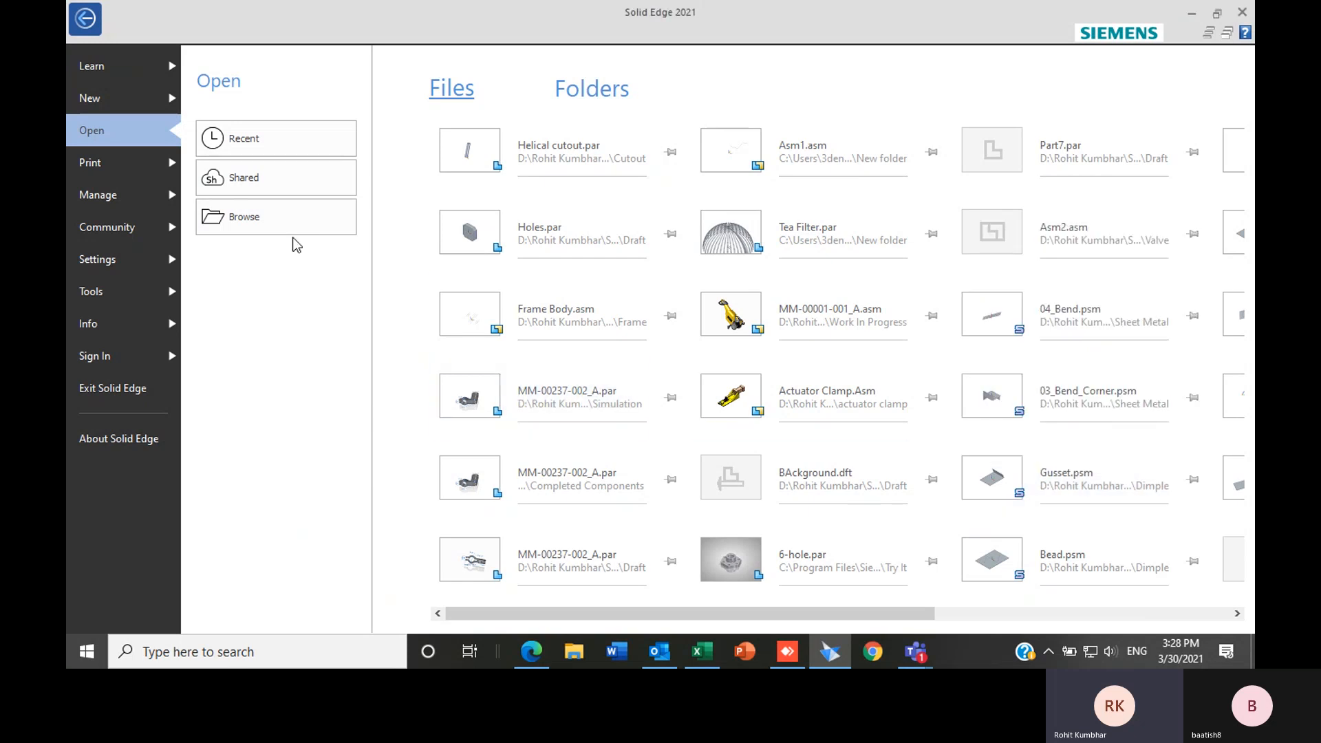
left_click(114, 100)
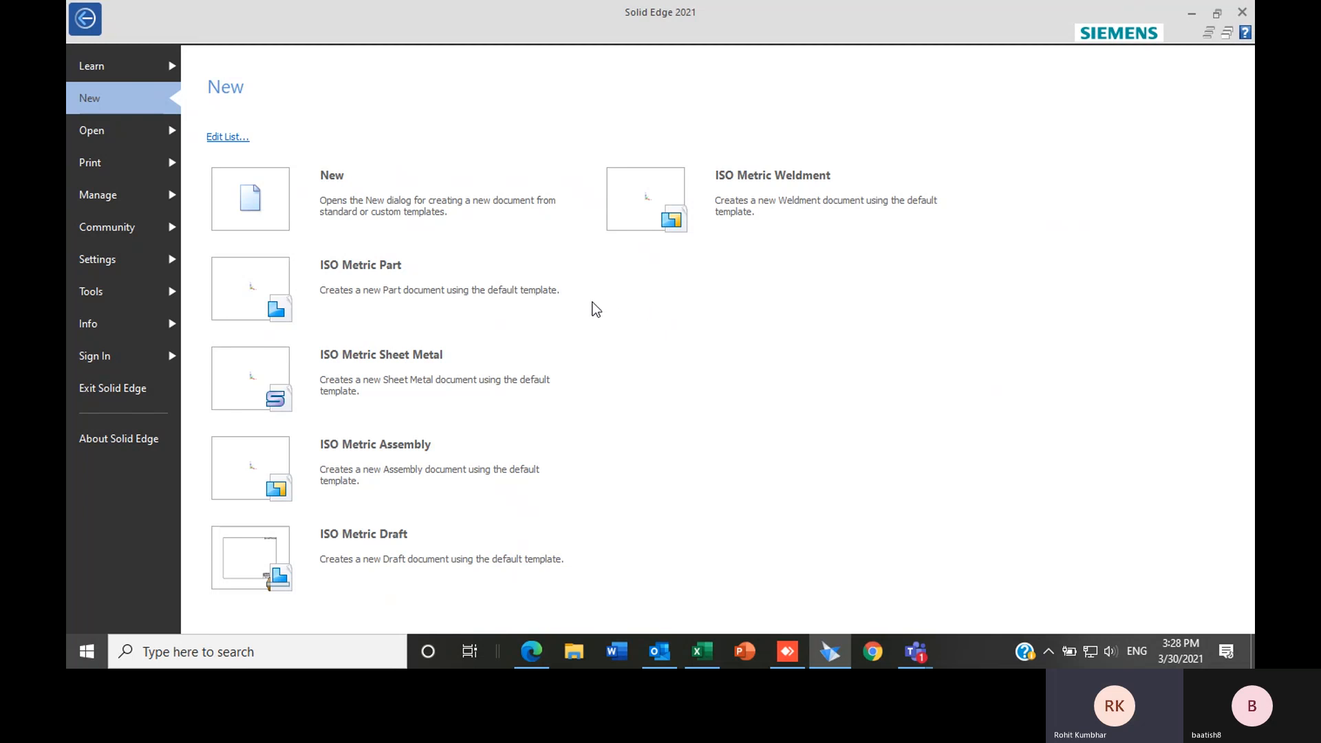
mouse_move(415, 279)
left_click(234, 138)
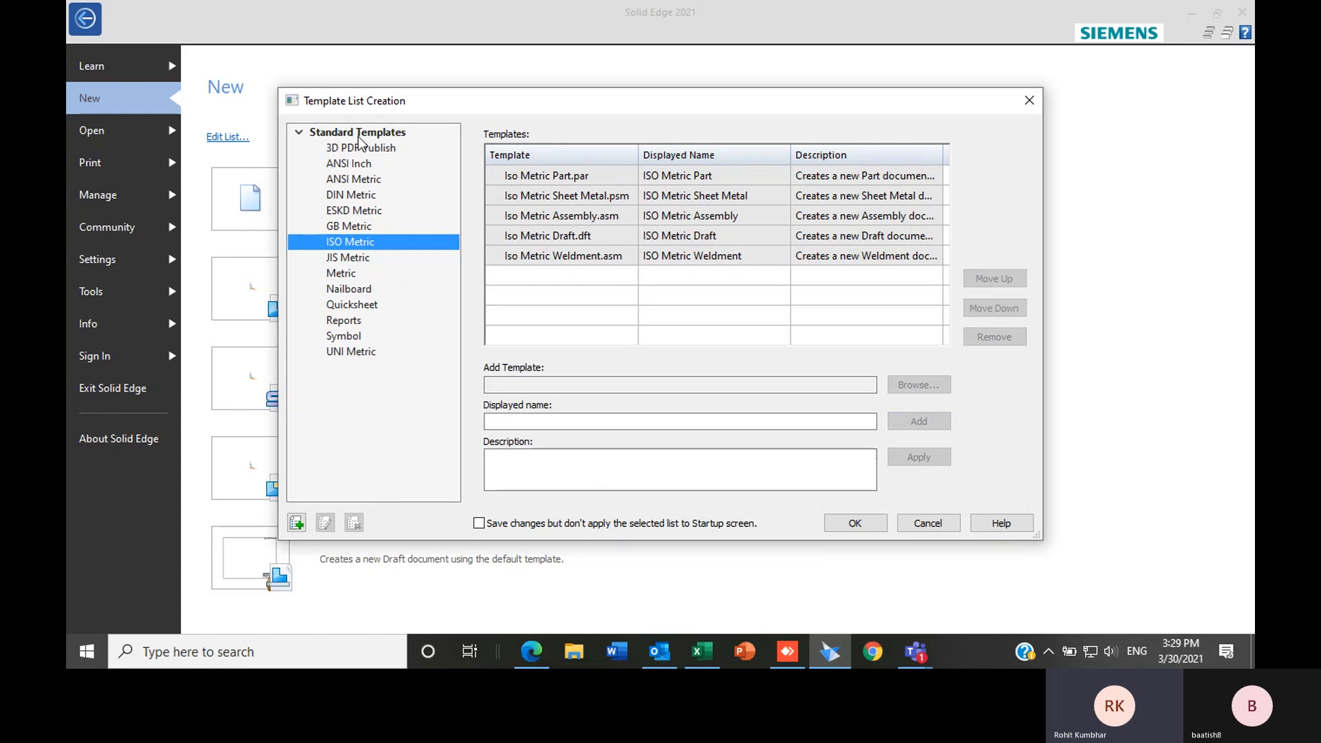
left_click(346, 166)
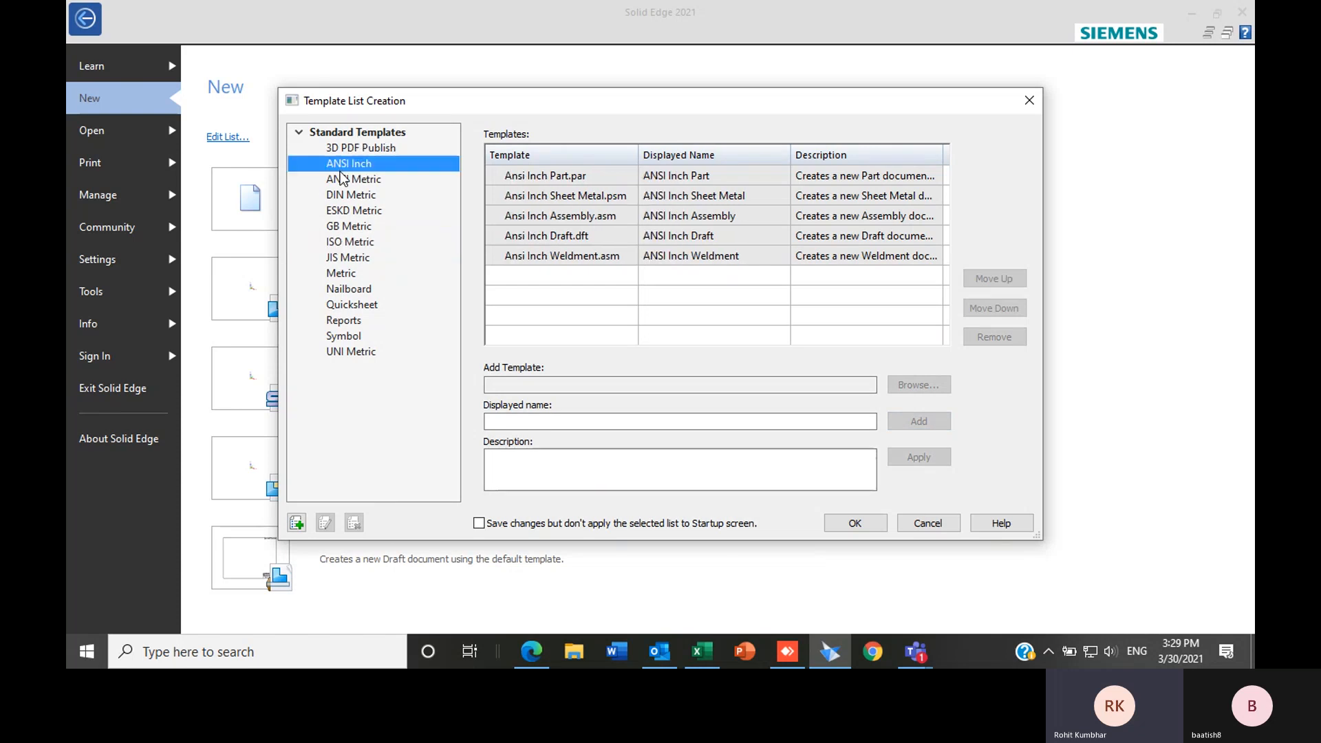
left_click(346, 181)
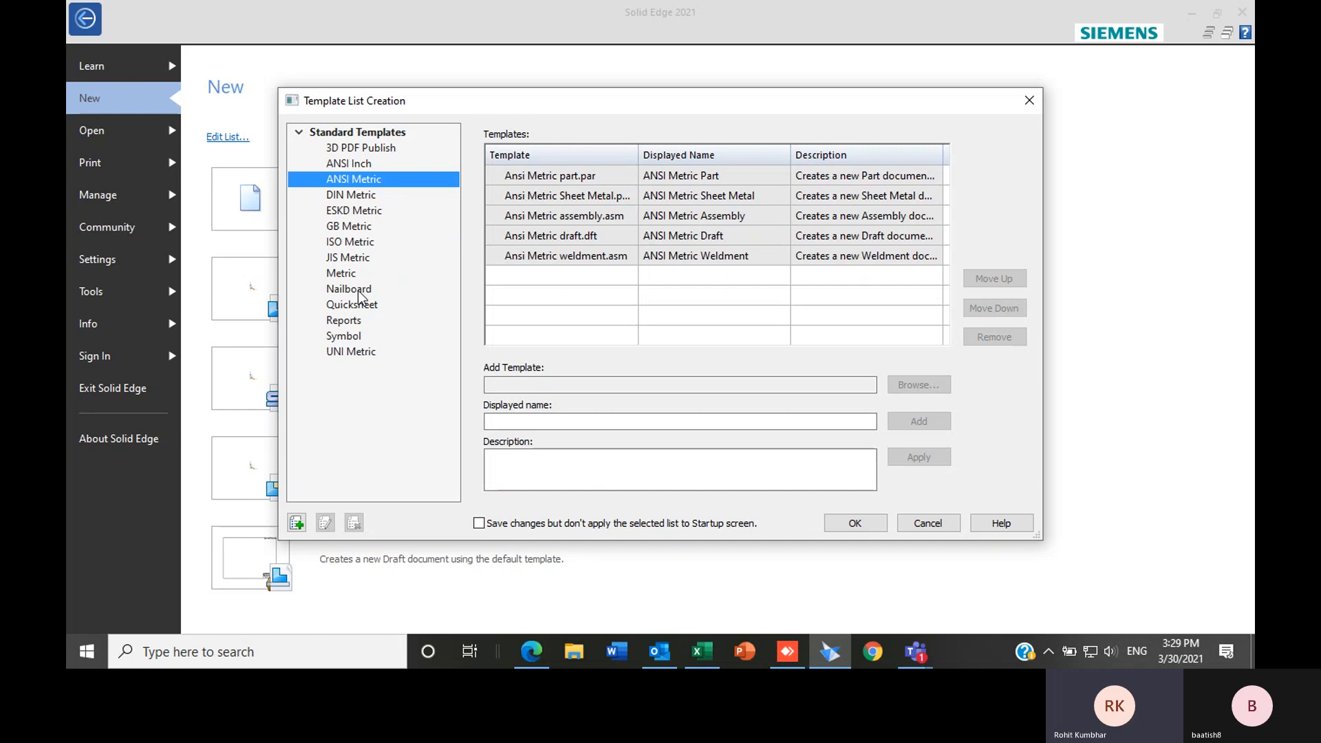
left_click(338, 165)
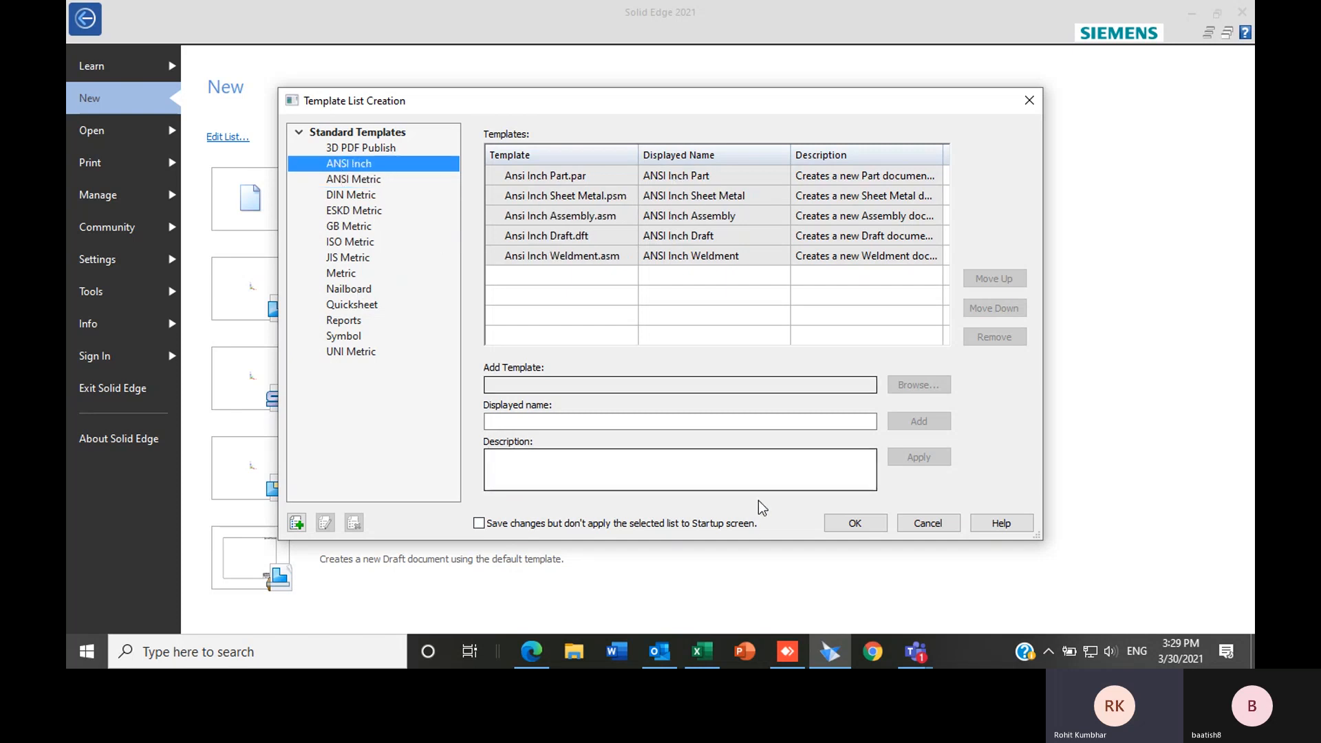
left_click(853, 523)
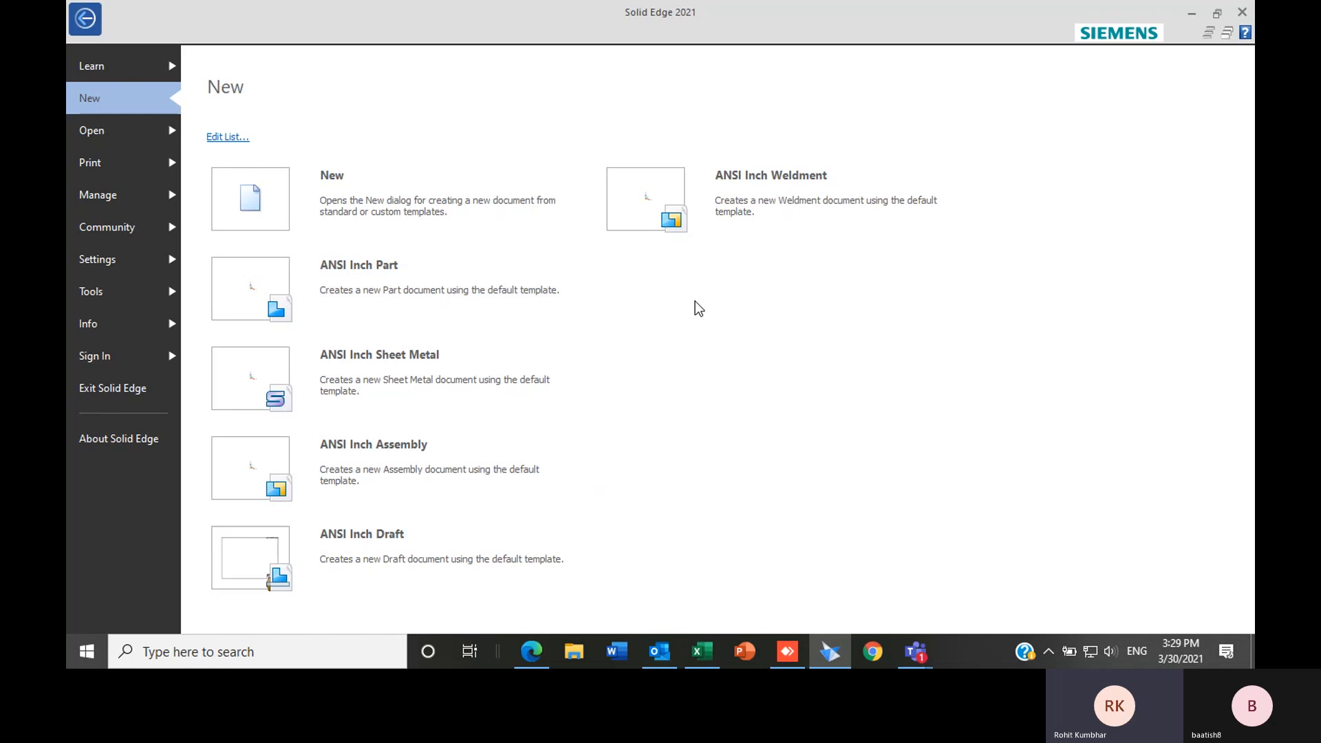
Set the template list for new documents to ISO Metric
left_click(224, 139)
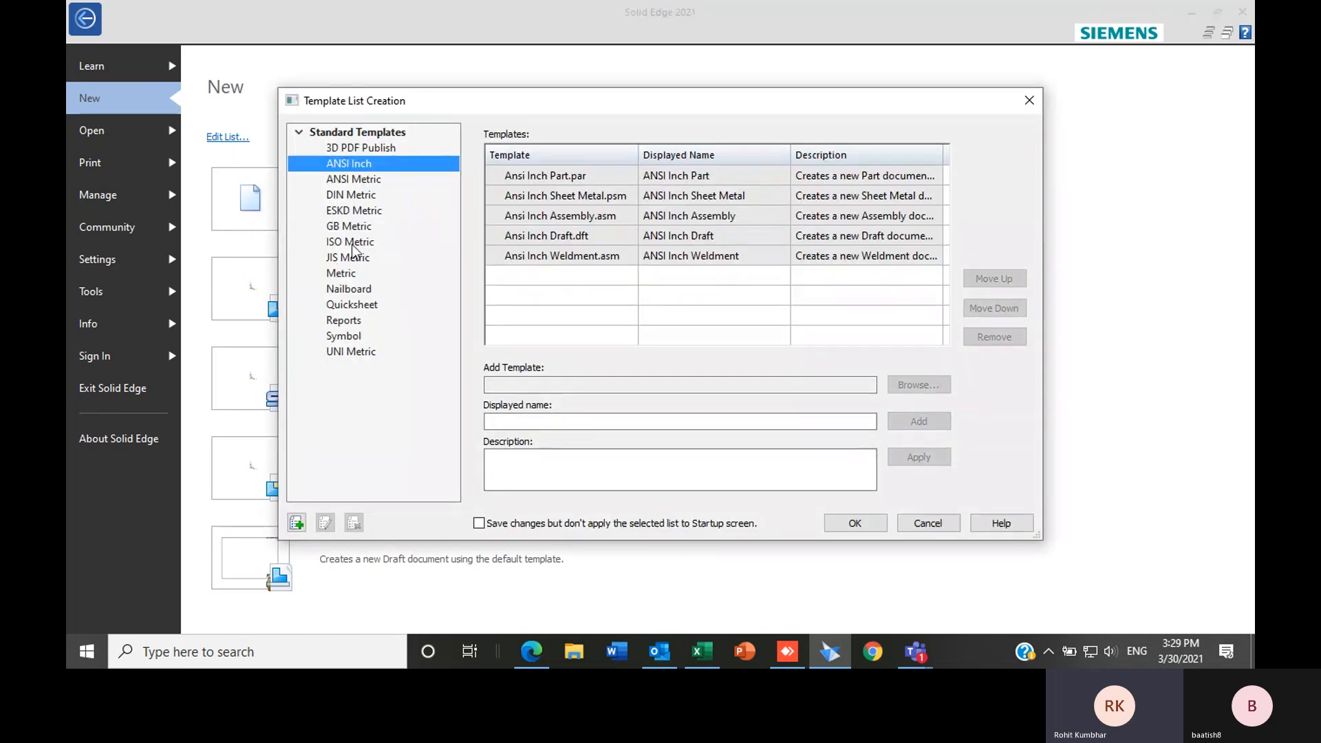
left_click(353, 243)
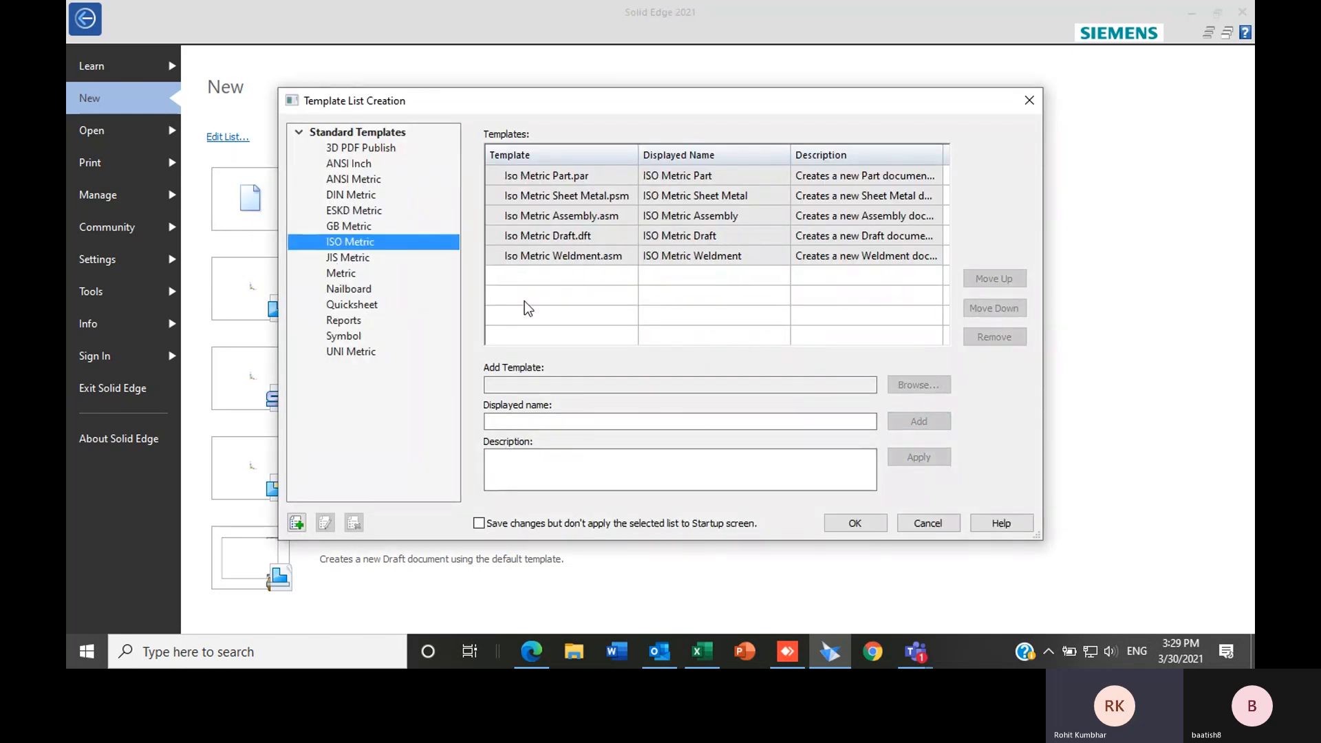
left_click(865, 529)
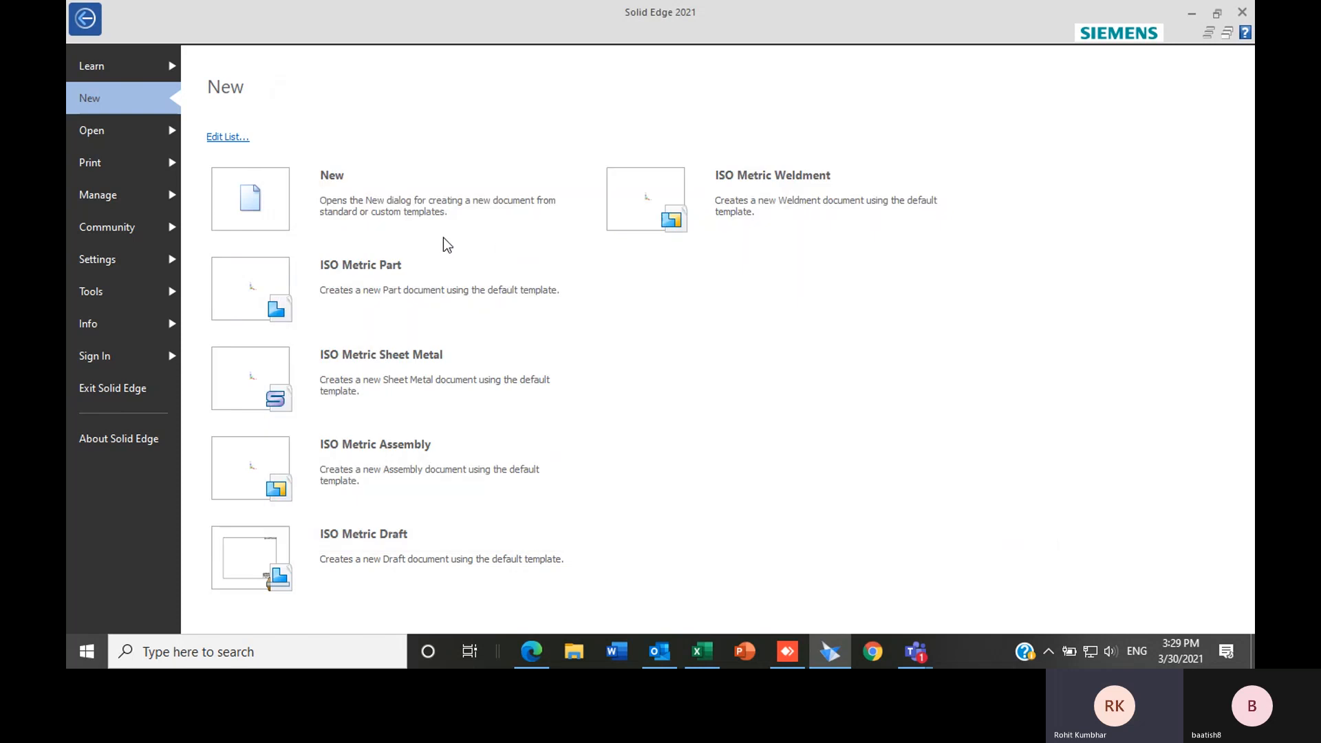
Look through the Print, Manage and Settings pages of Solid Edge
left_click(106, 168)
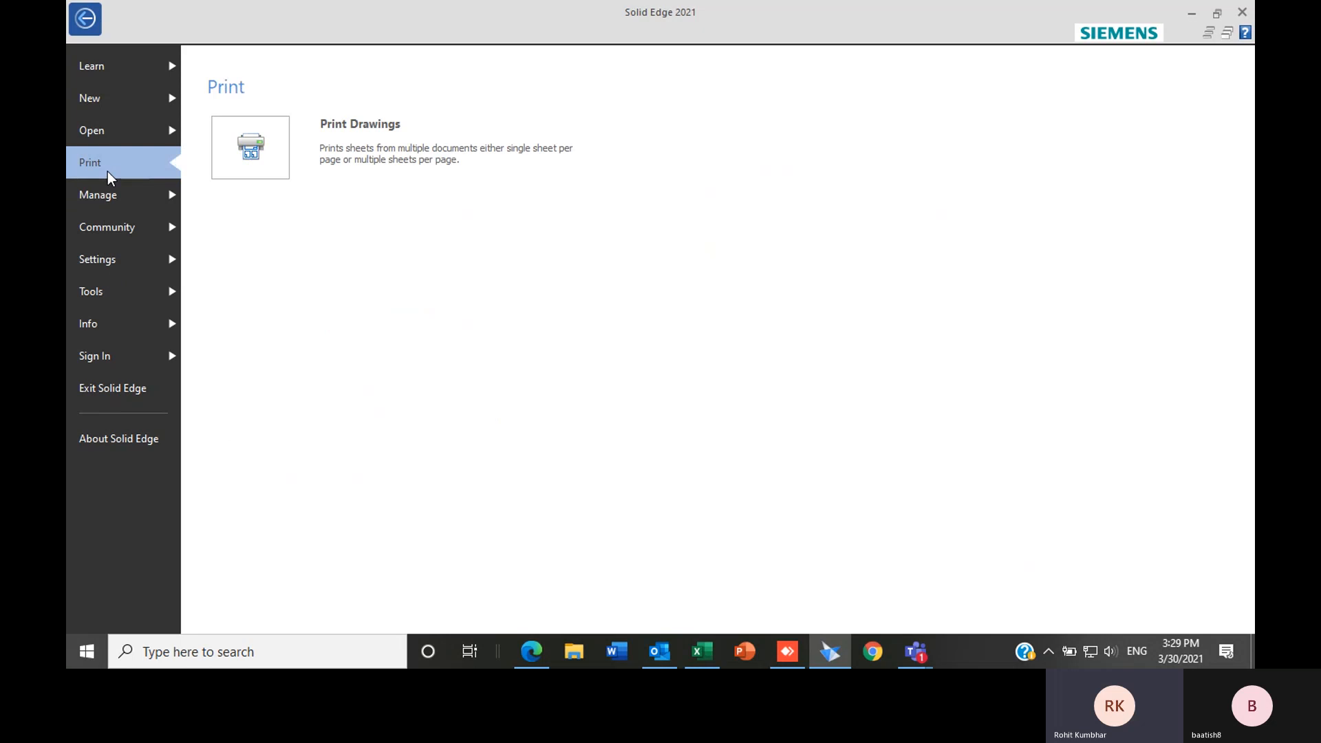
left_click(105, 199)
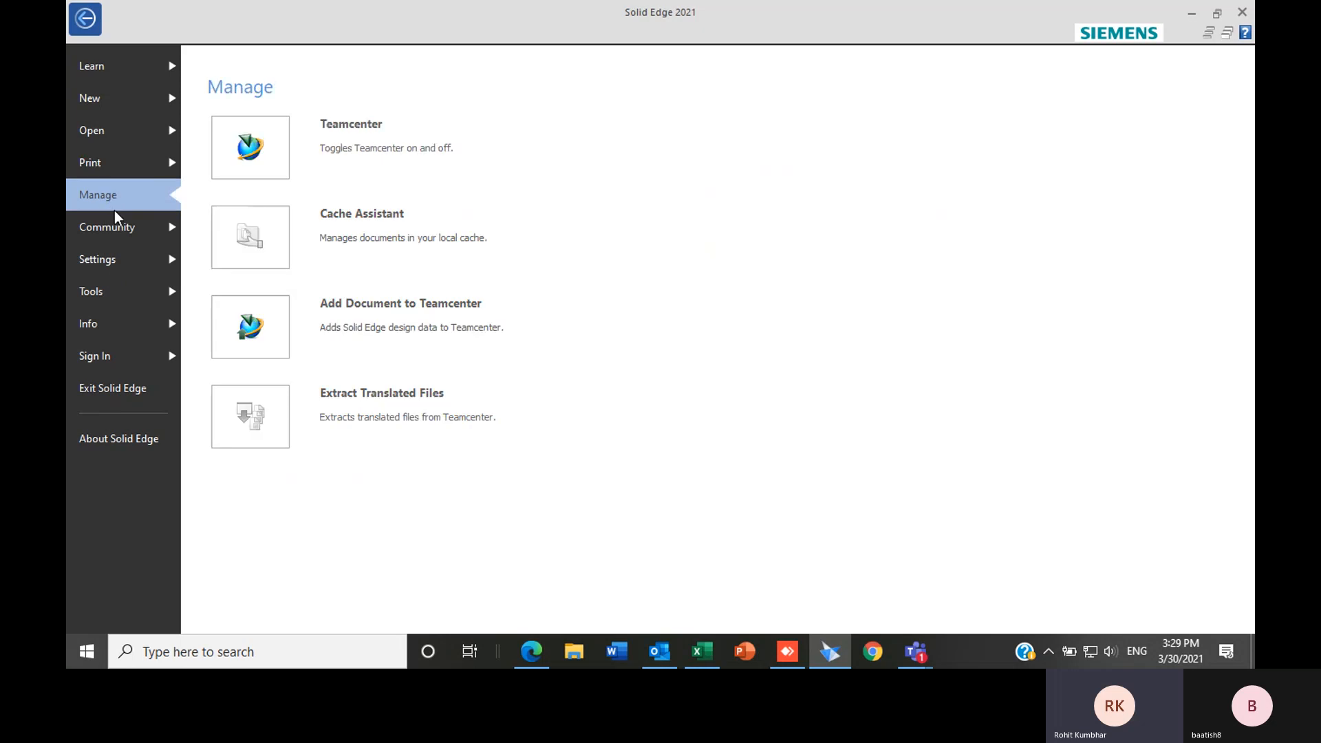
left_click(106, 260)
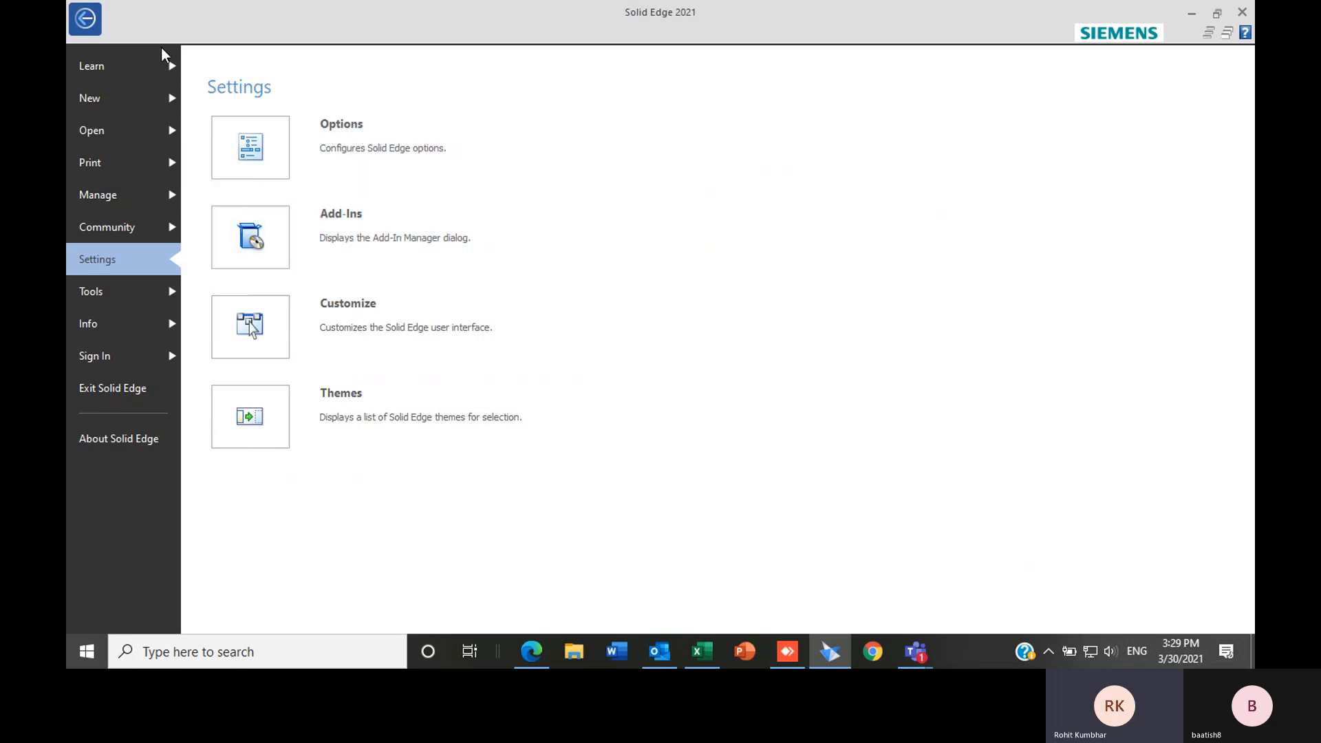
Create a new part document from the ISO Metric Part template
left_click(124, 97)
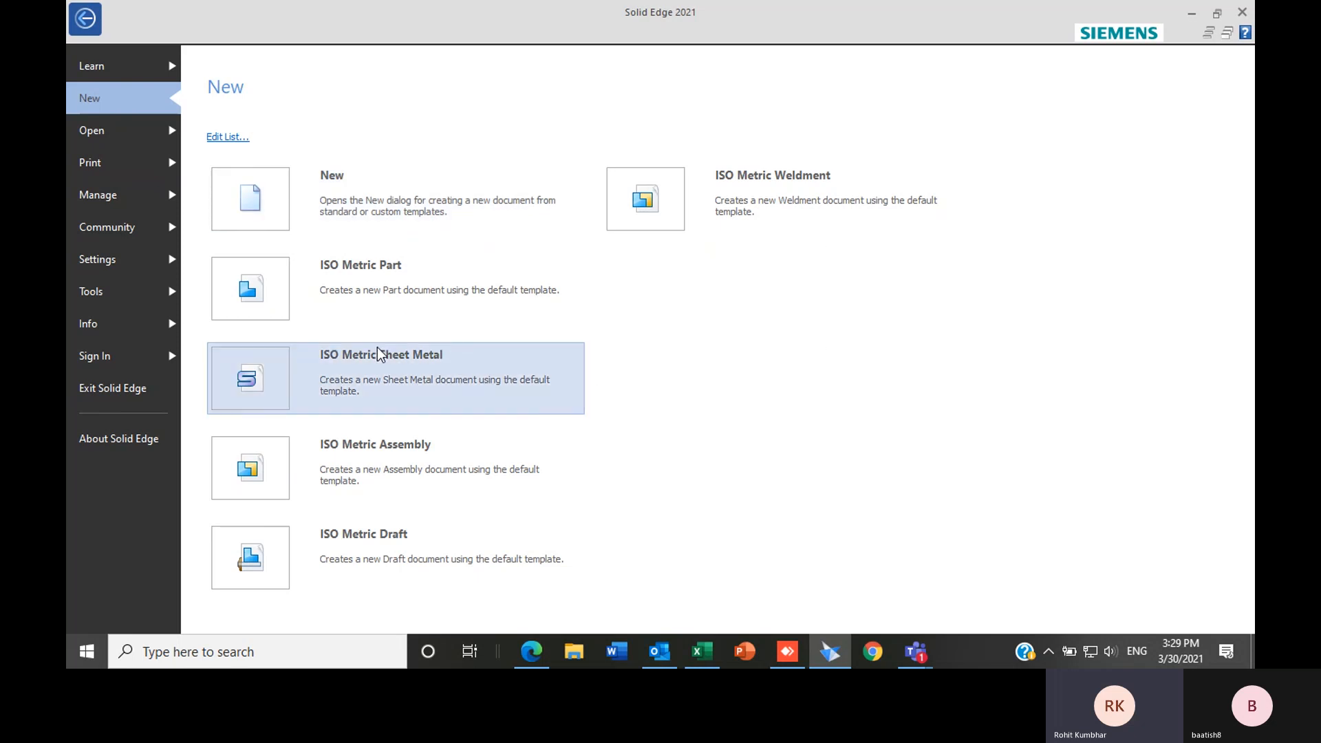
left_click(347, 279)
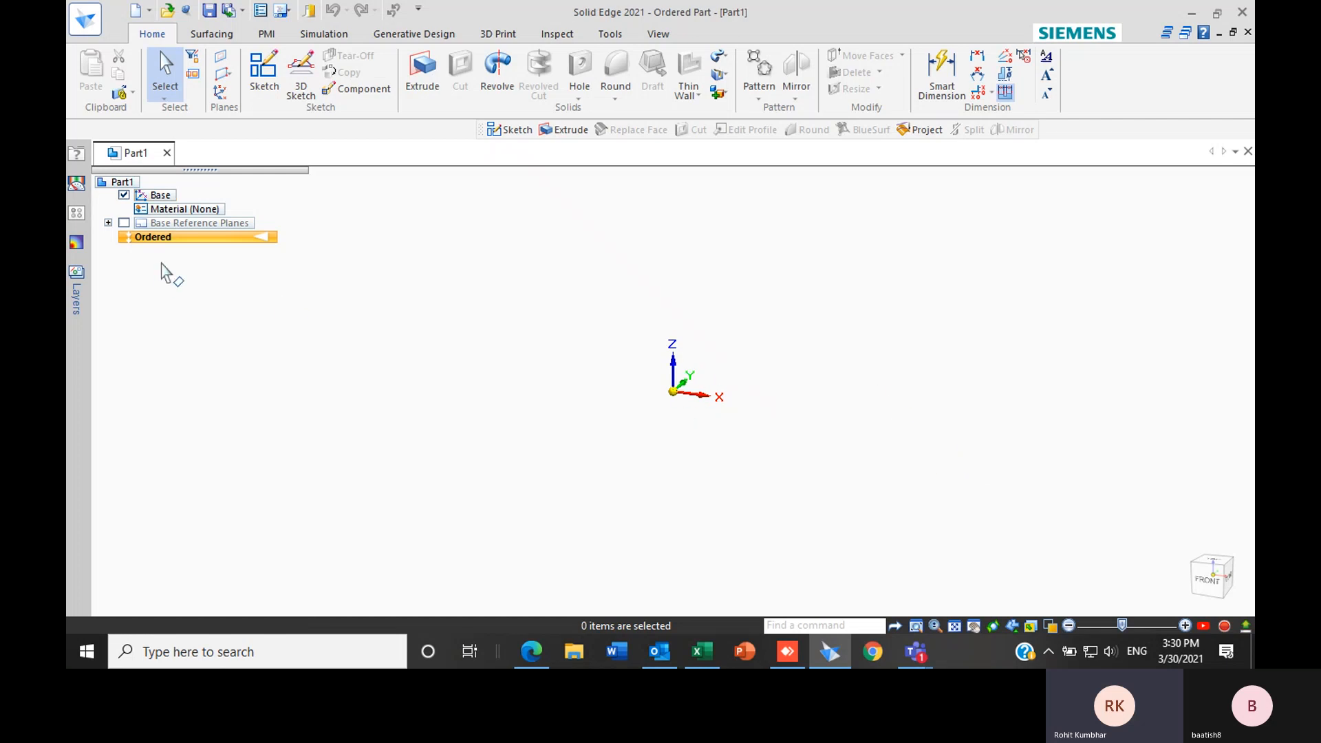
Show the base reference planes of the new part, inspect them from another angle and hide them again
left_click(124, 223)
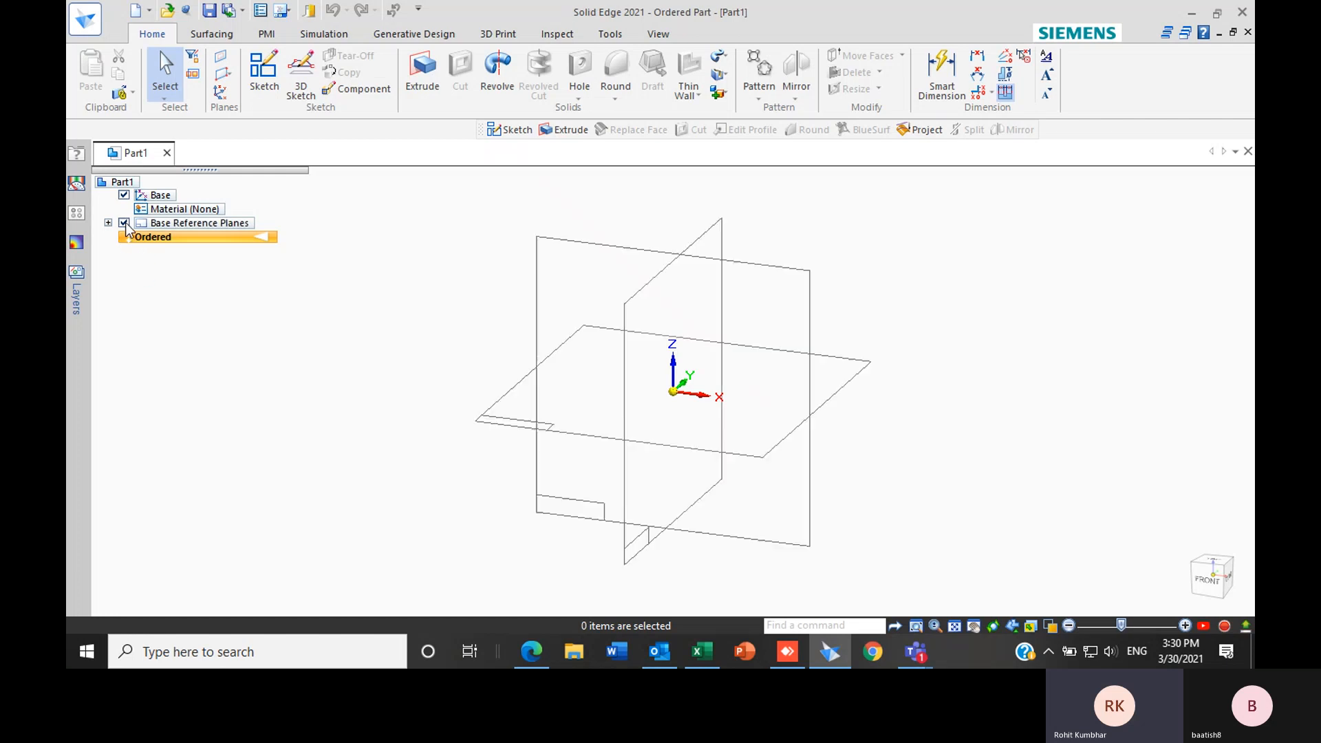
middle_click_drag(853, 337, 831, 354)
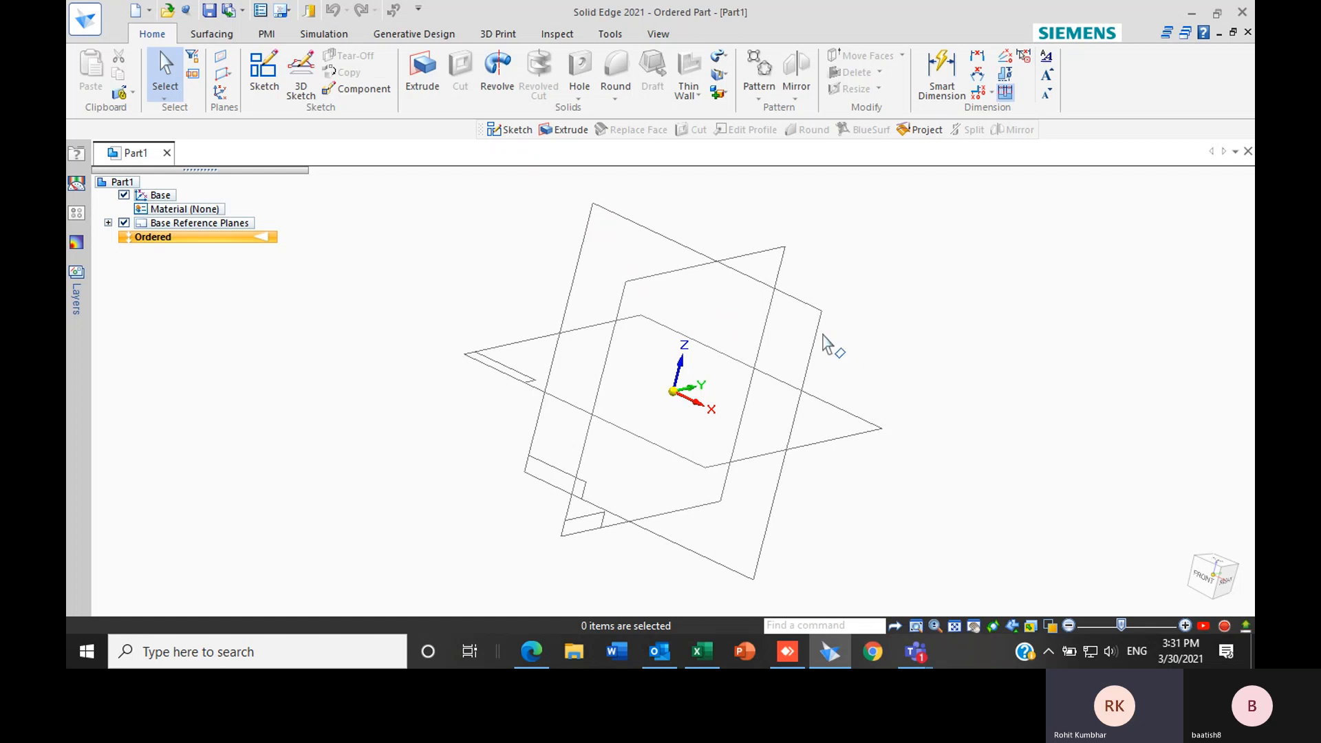
left_click(124, 223)
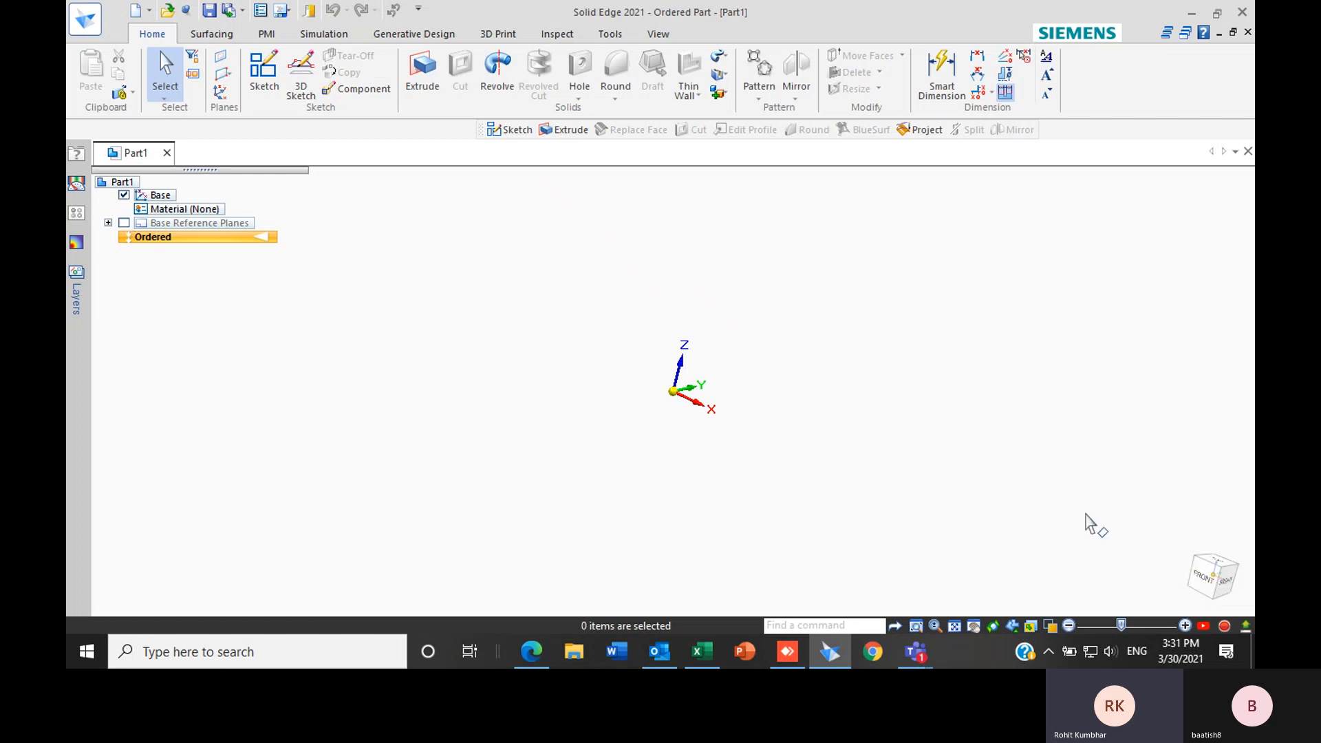
Orbit around the part's base coordinate system to view it from several angles and restore the home view
mouse_move(1217, 581)
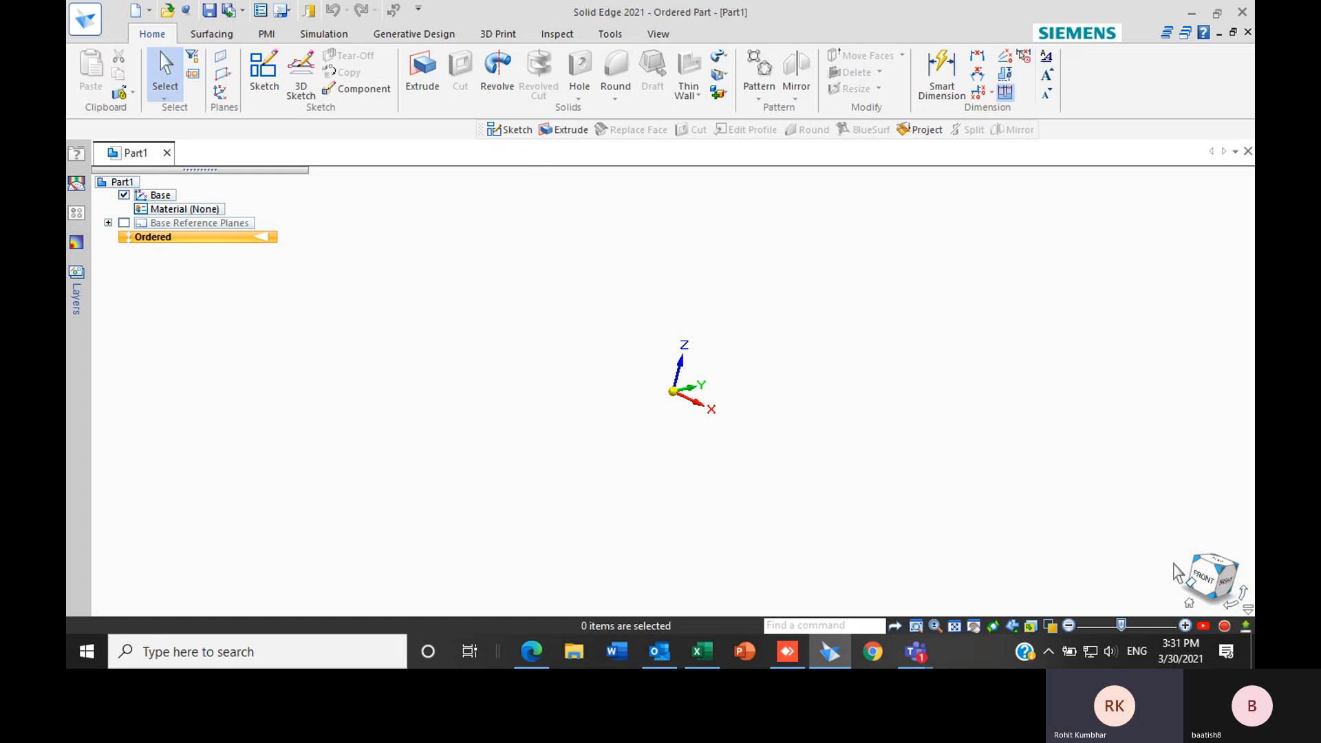
middle_click_drag(1177, 571, 1145, 543)
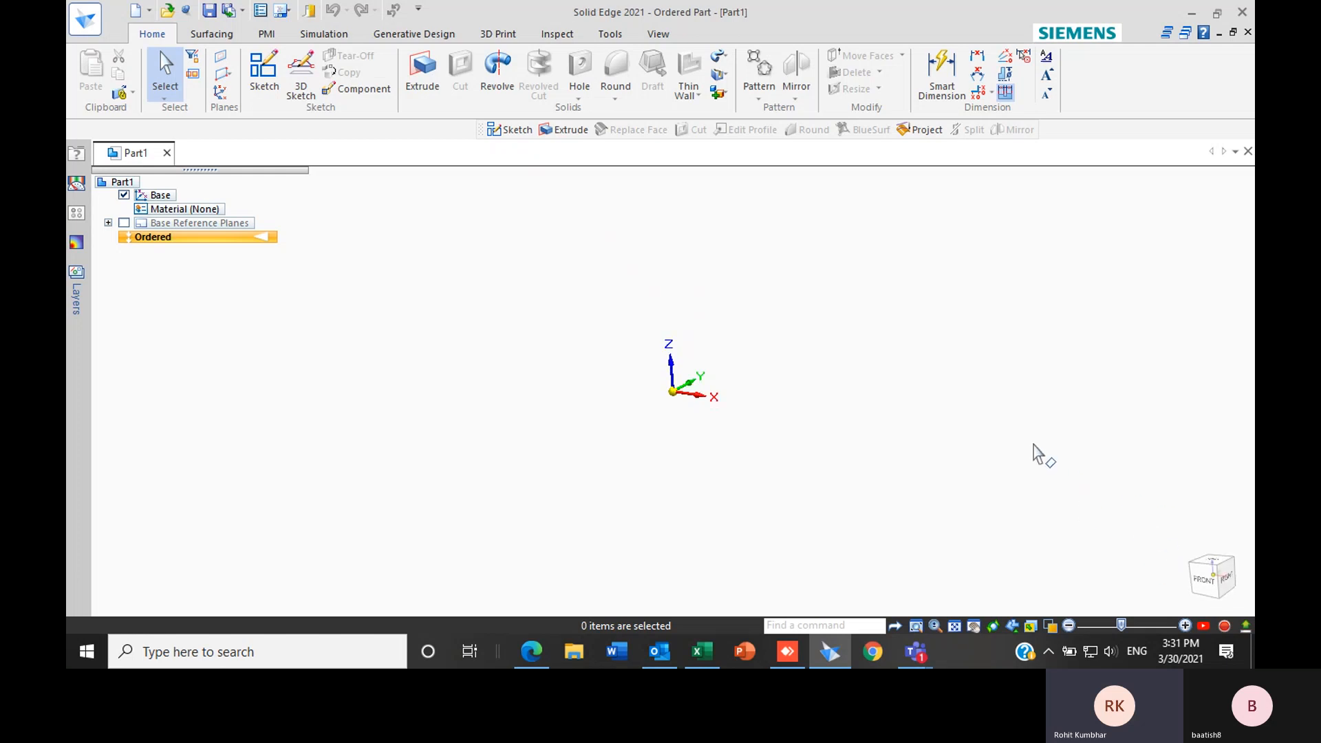
middle_click_drag(1038, 457, 1099, 441)
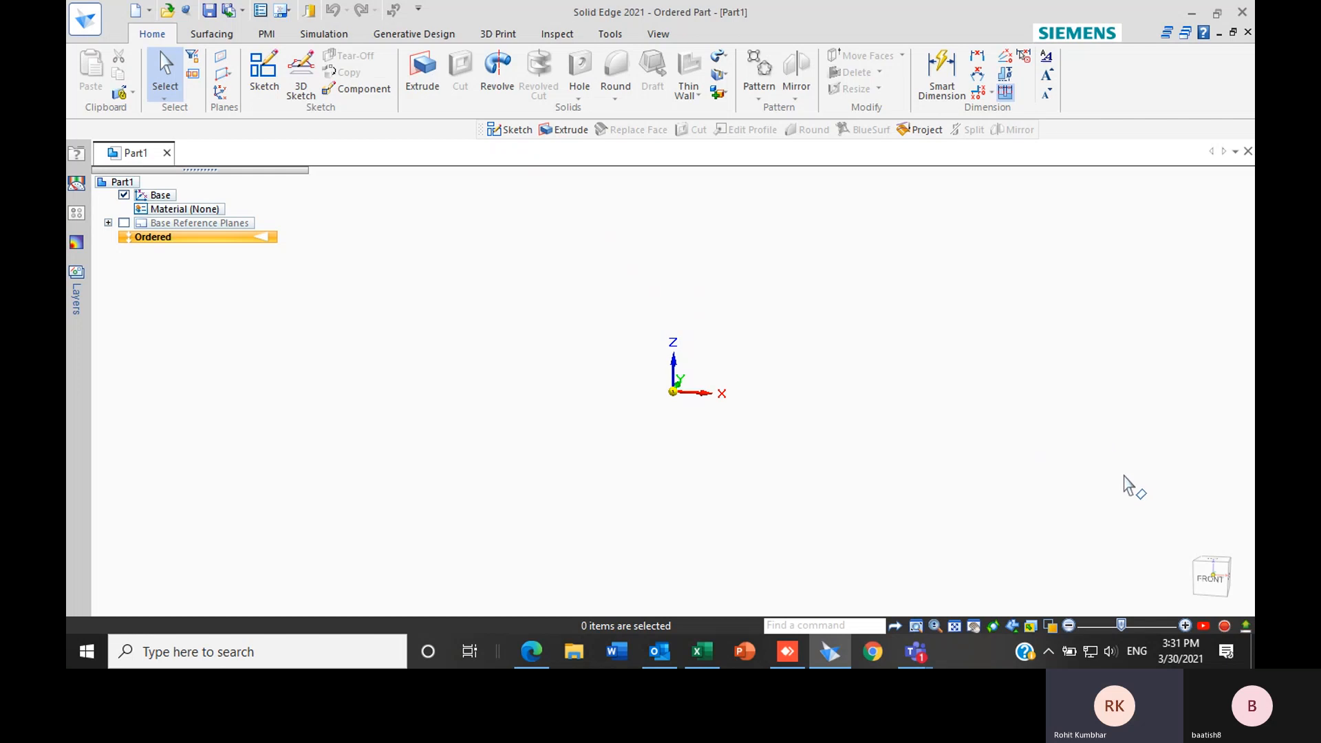
middle_click_drag(1132, 489, 578, 455)
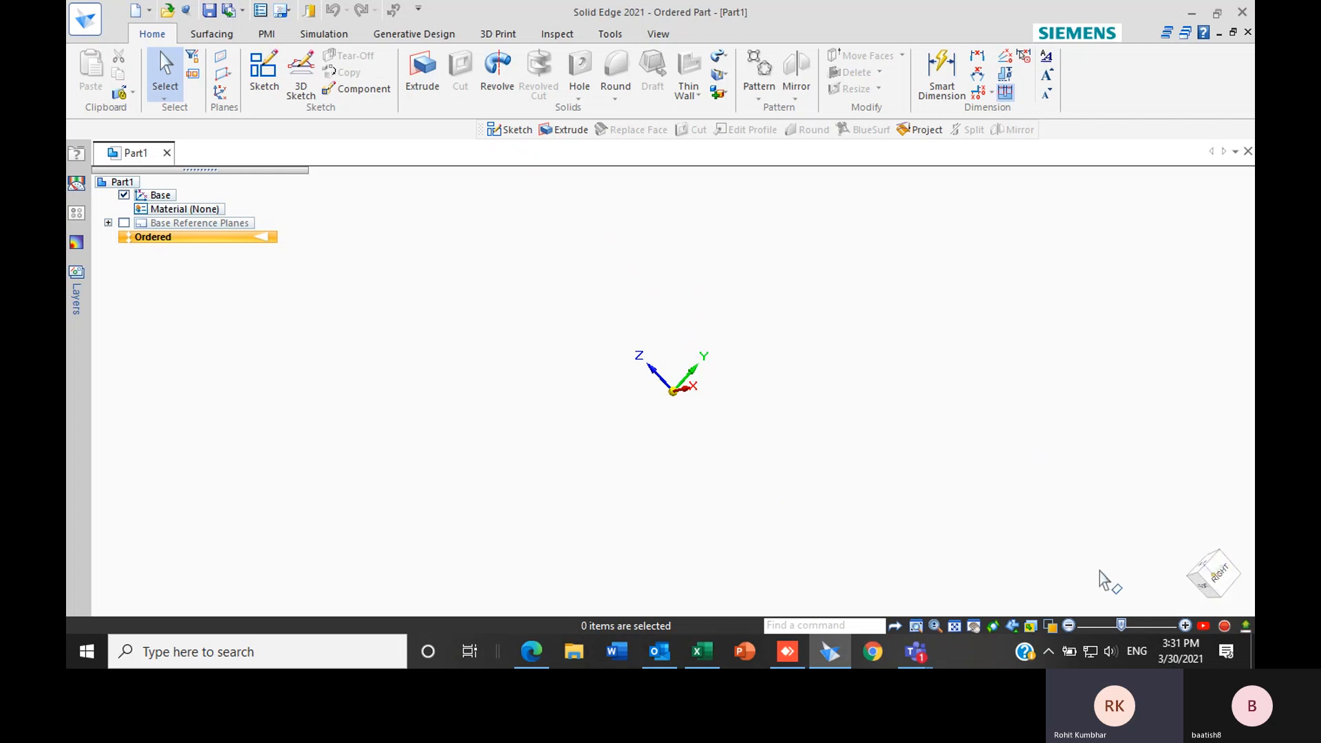
middle_click_drag(1034, 572, 1097, 533)
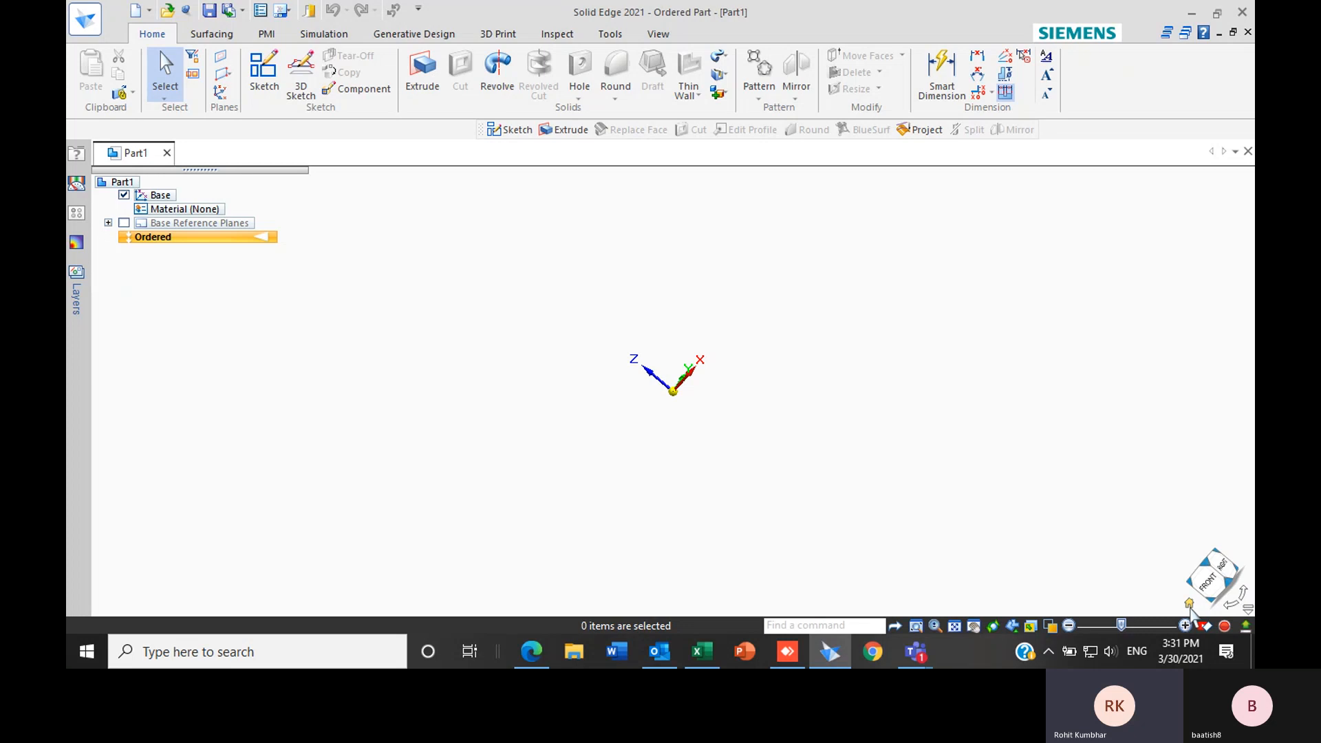
left_click(1188, 604)
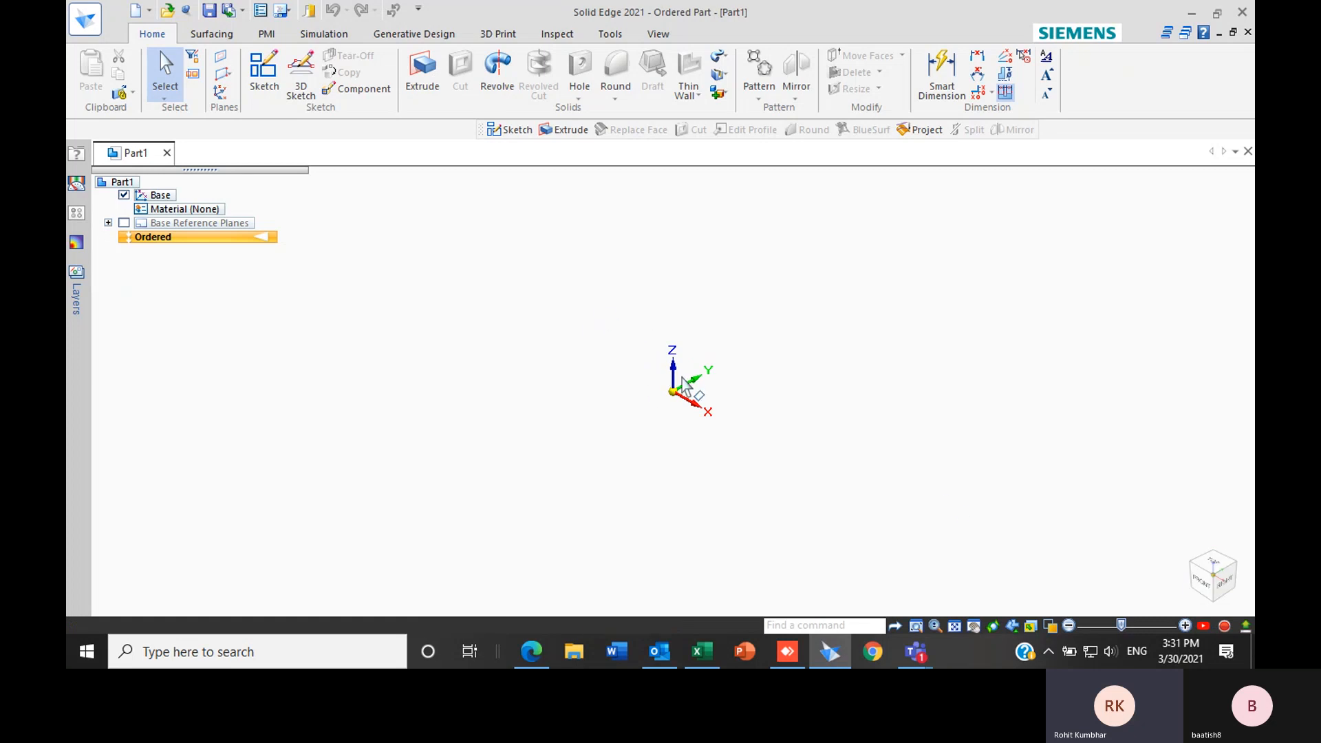
Examine the part's coordinate system from the front, right and back with the view cube, and return to the home view
left_click(1199, 583)
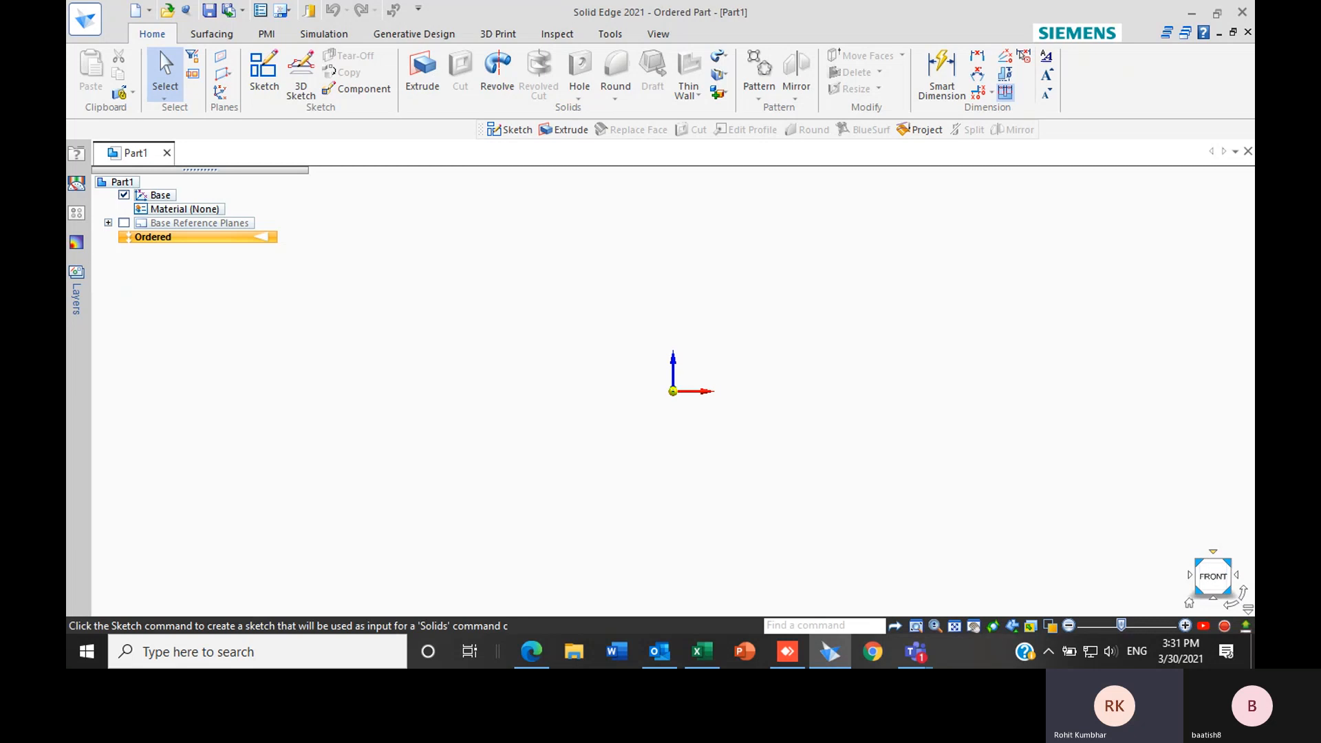
left_click(1213, 552)
left_click(1238, 575)
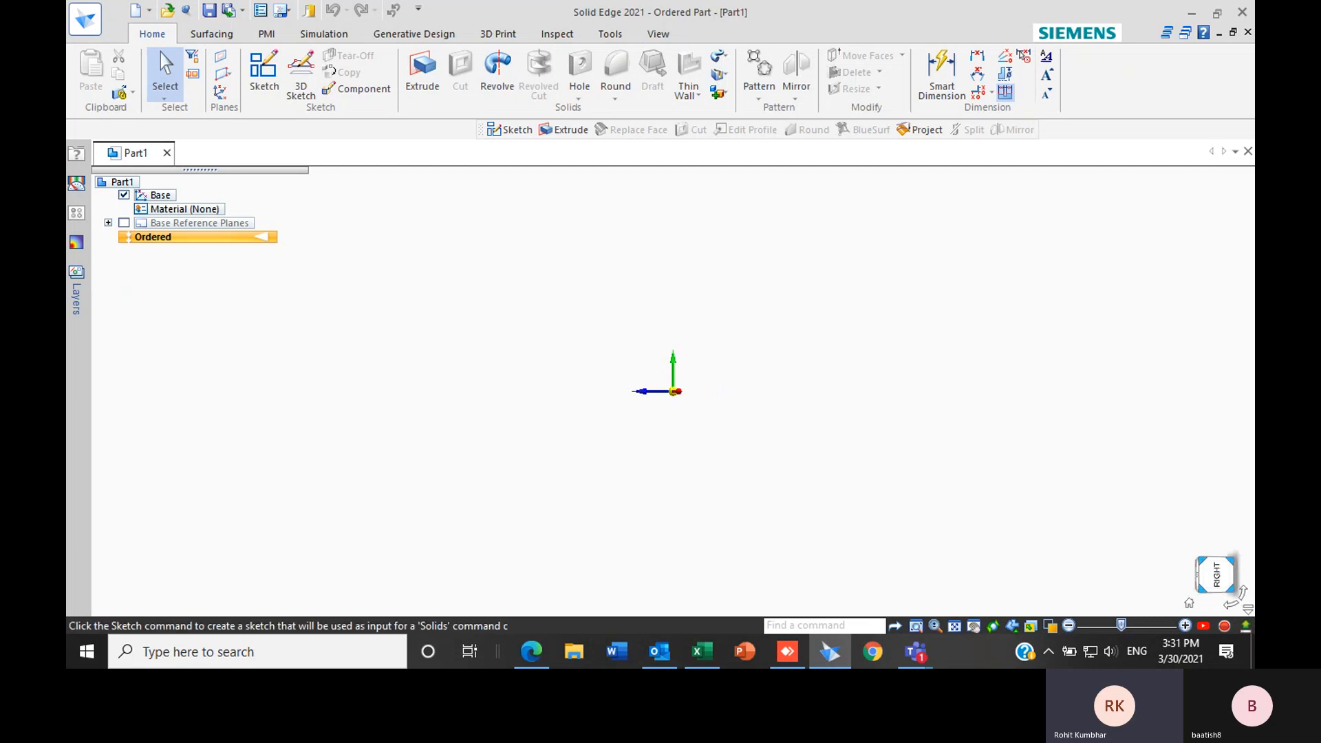
left_click(1212, 552)
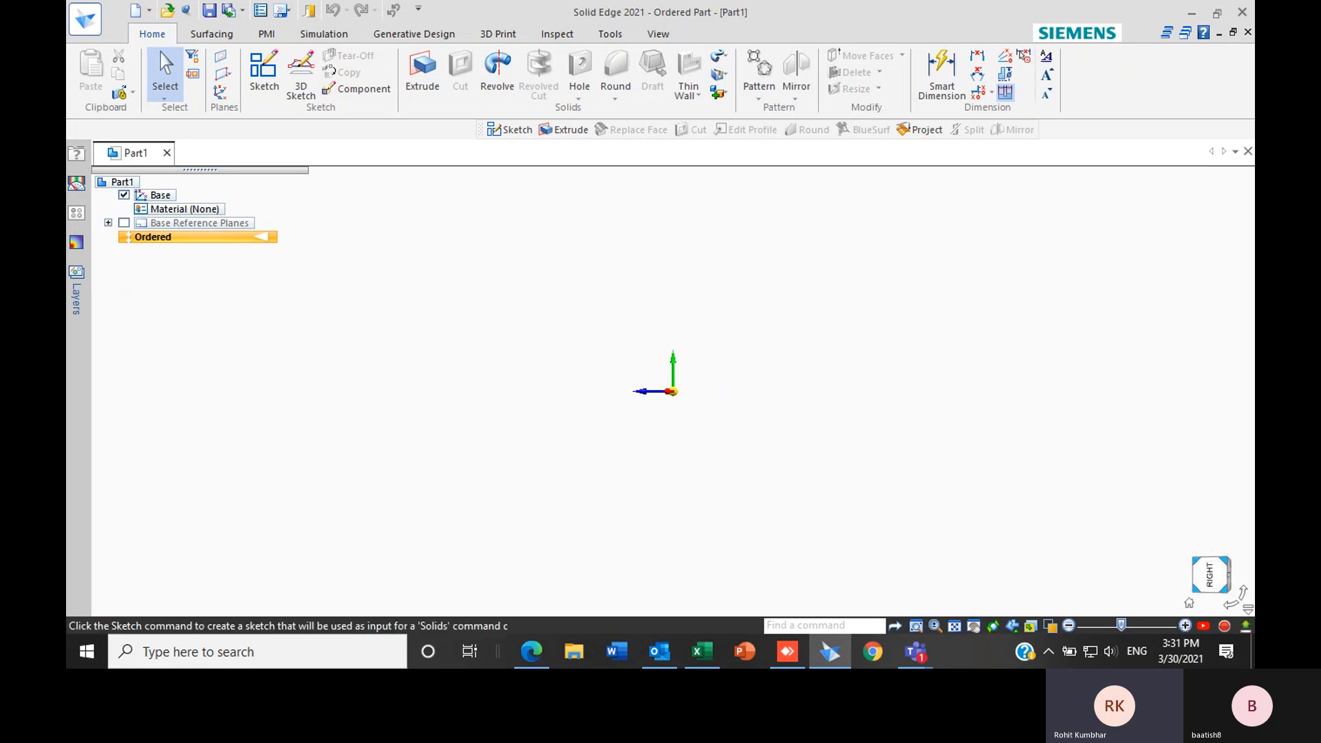
left_click(1212, 553)
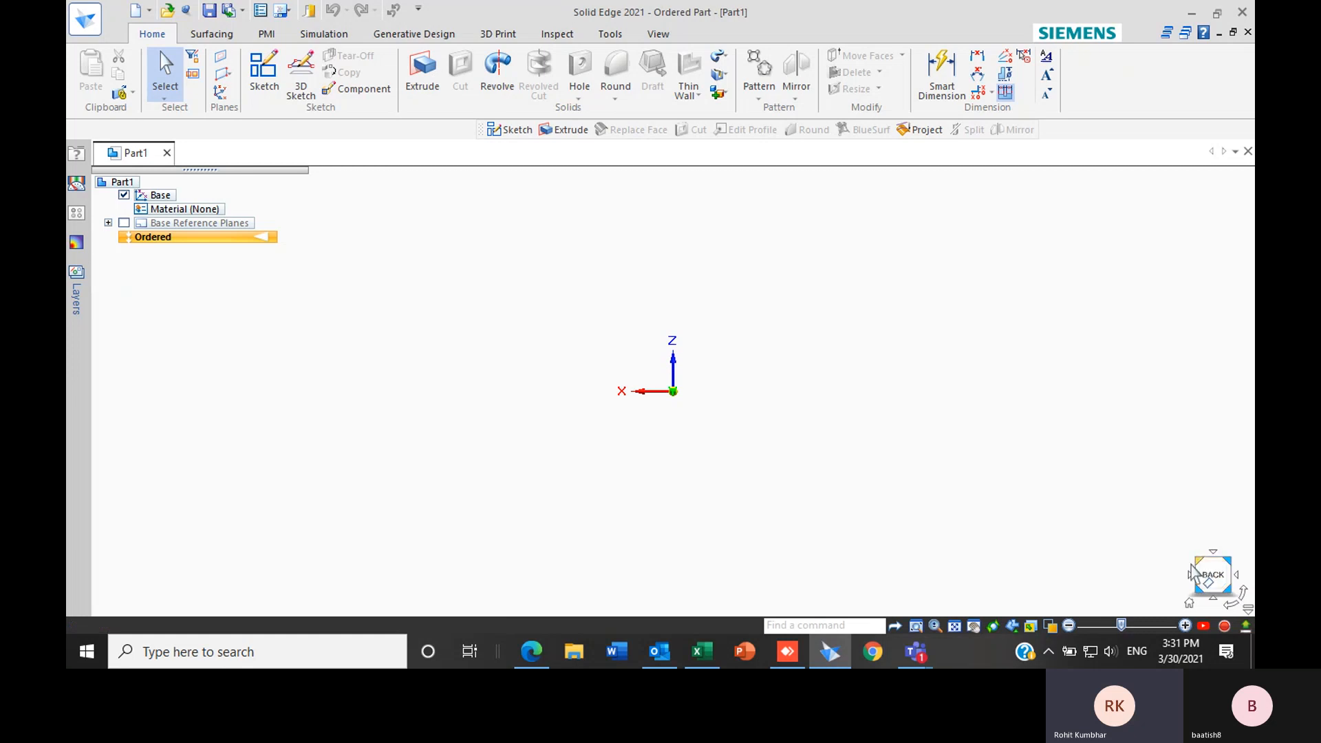
left_click(1189, 603)
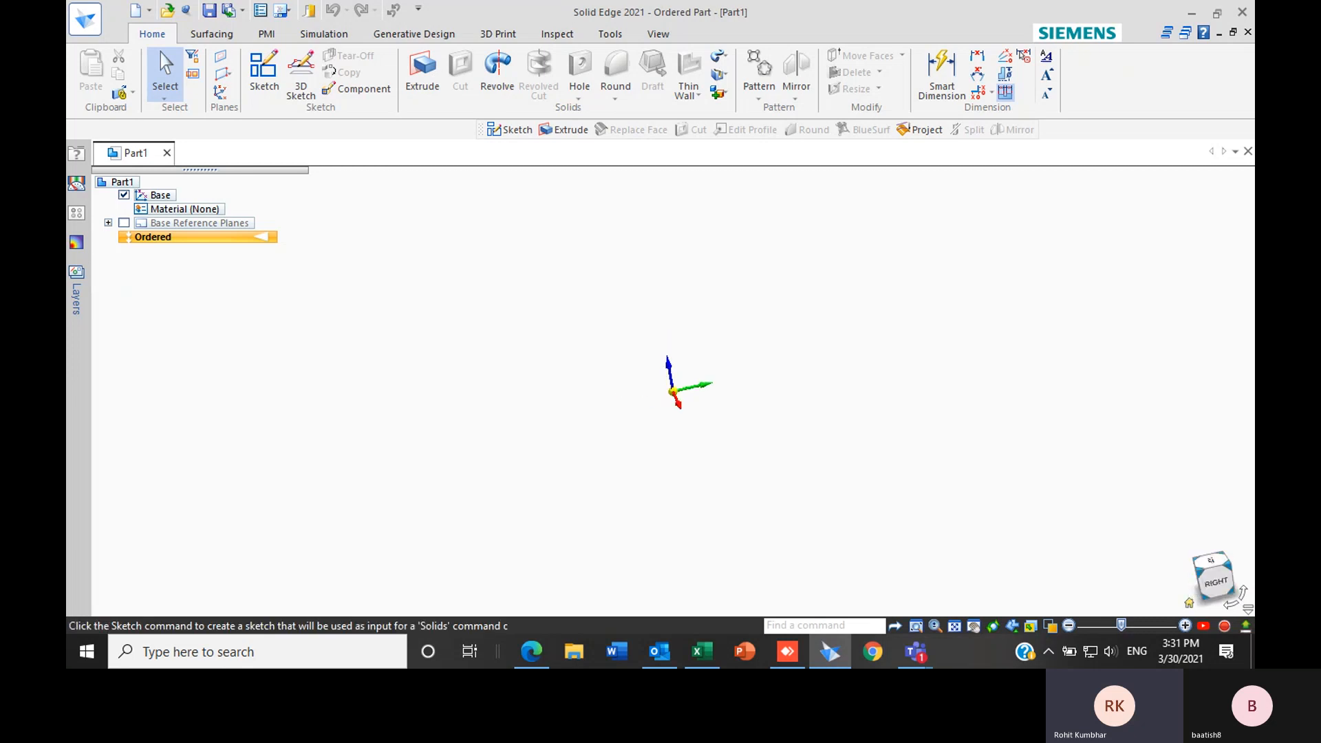
Cycle through the saved Front, Left, Right, Dimetric and ISO views, and switch once more to Front and back to ISO
left_click(659, 35)
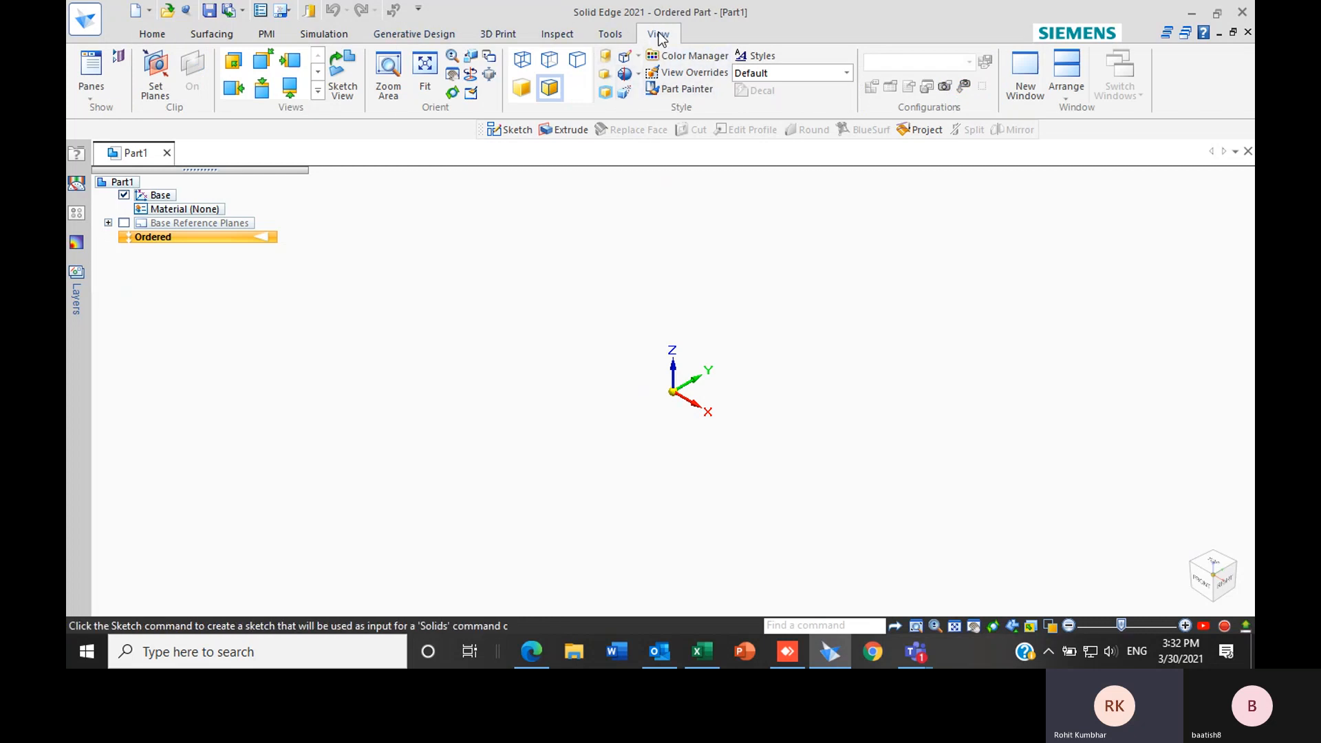
left_click(320, 92)
left_click(262, 81)
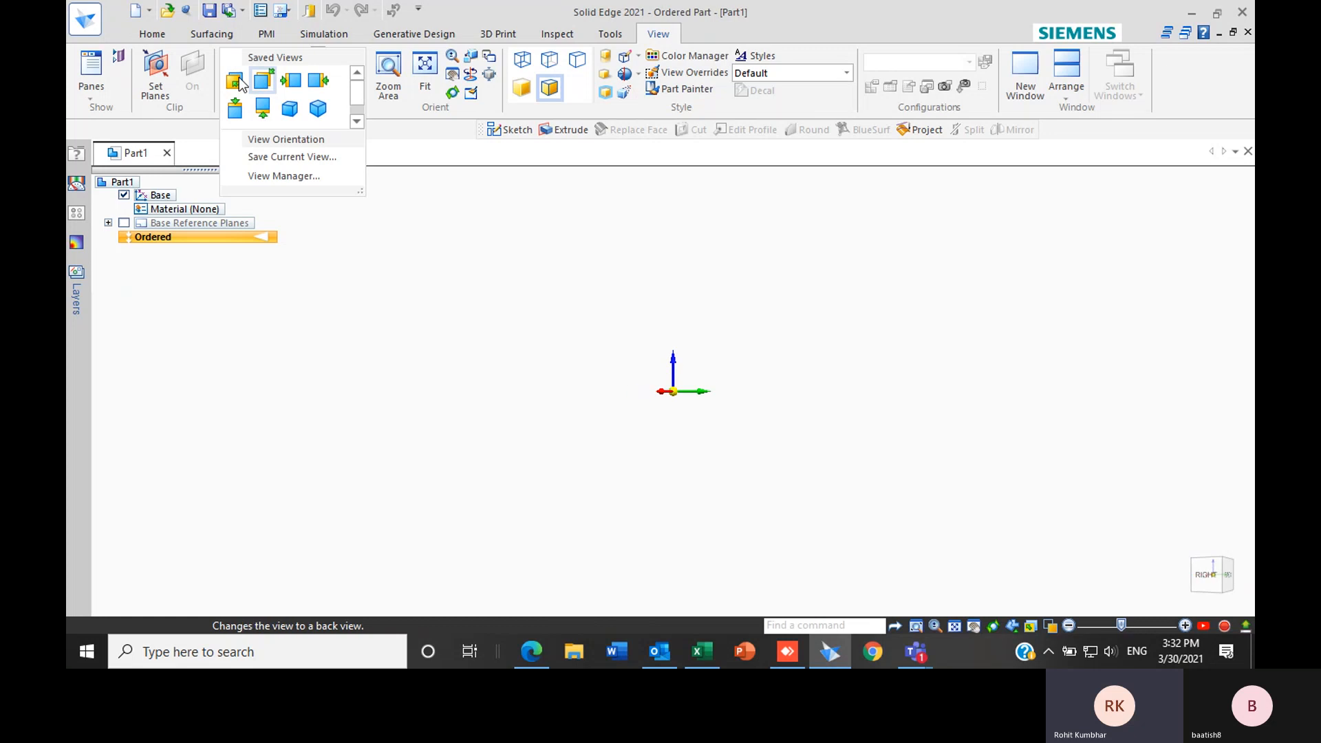
left_click(238, 82)
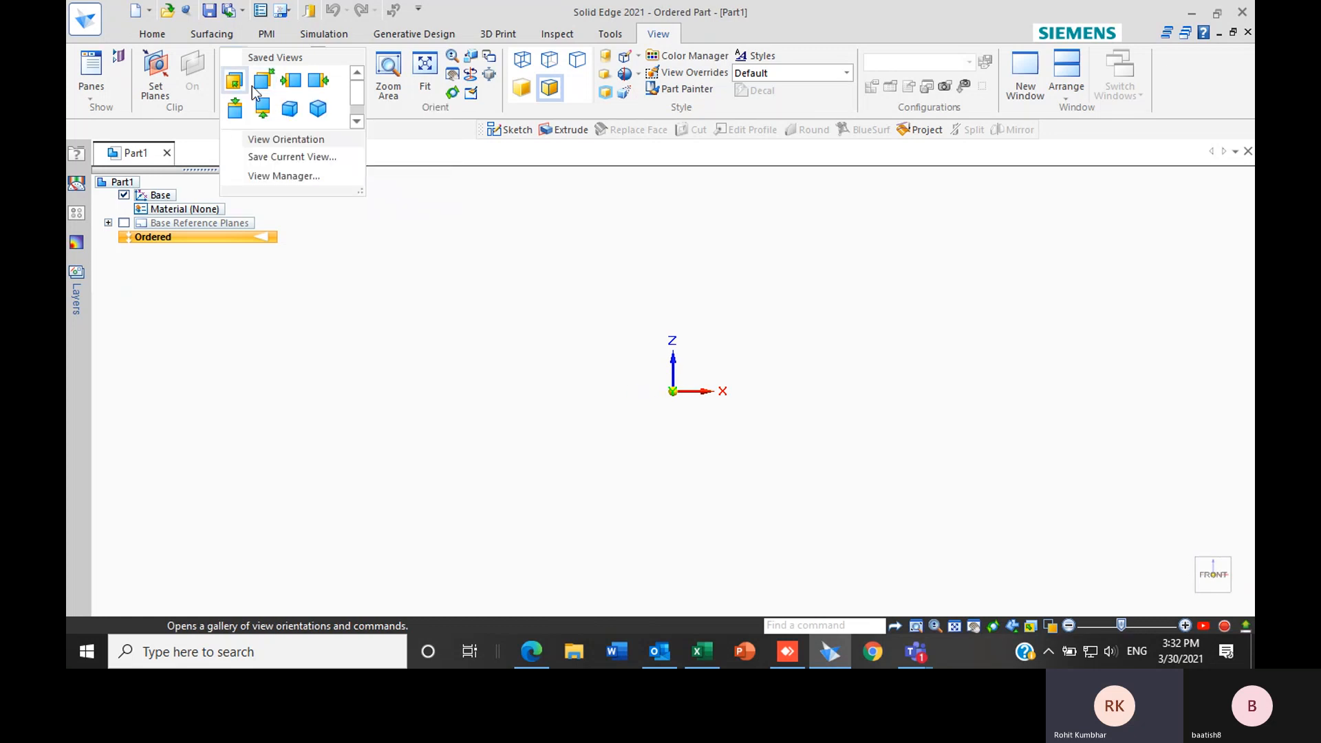
left_click(297, 84)
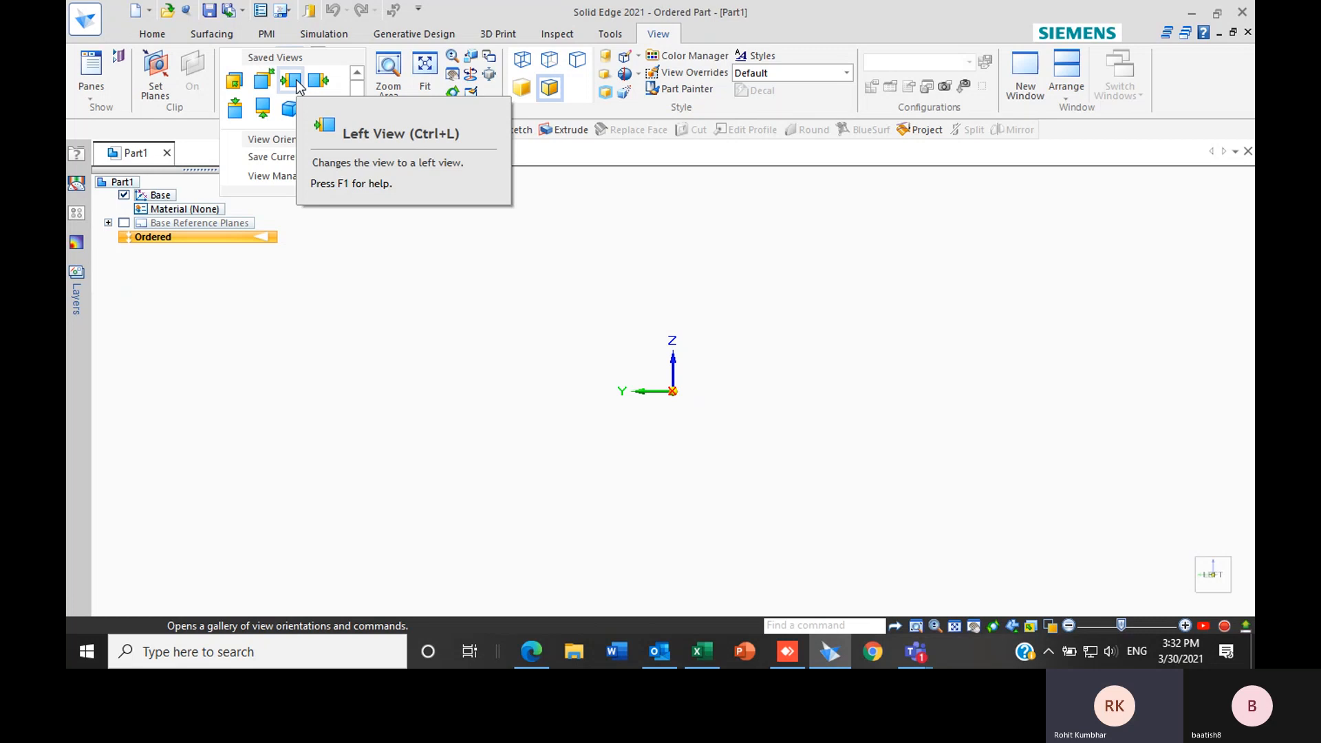
left_click(315, 82)
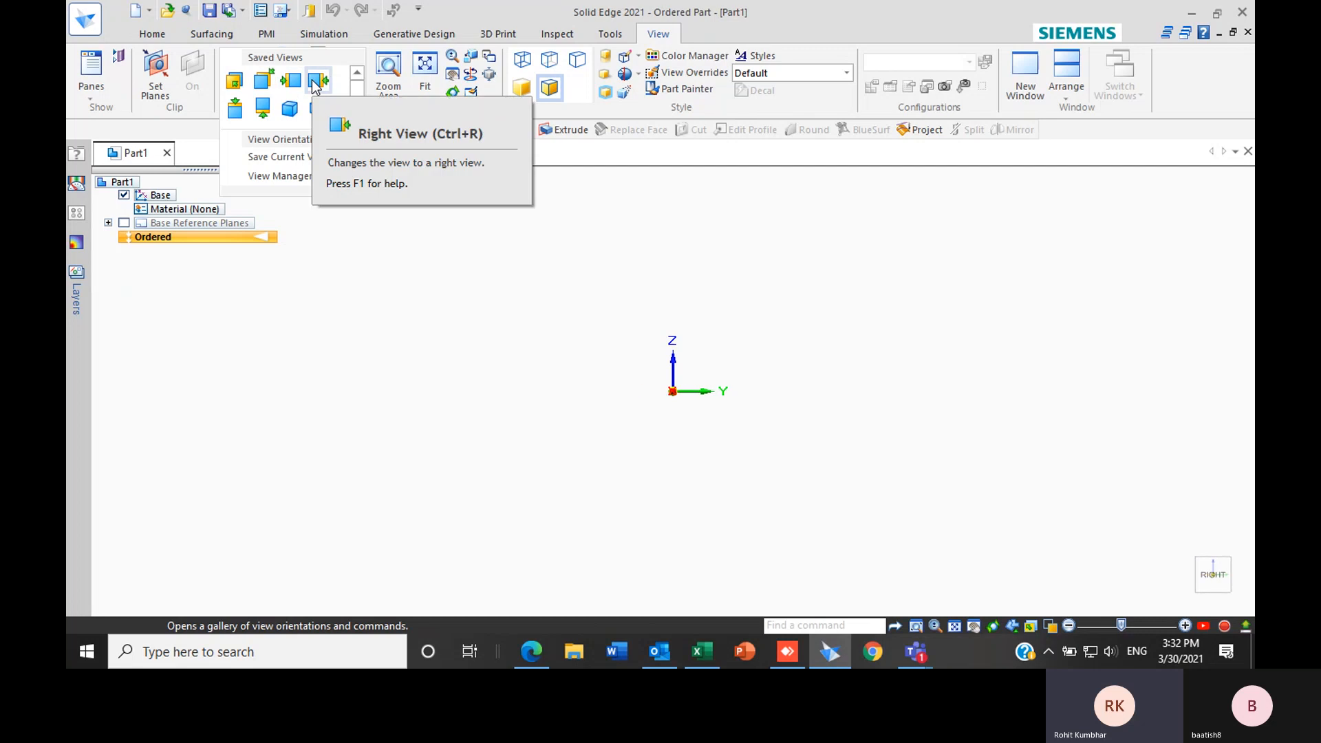
left_click(289, 111)
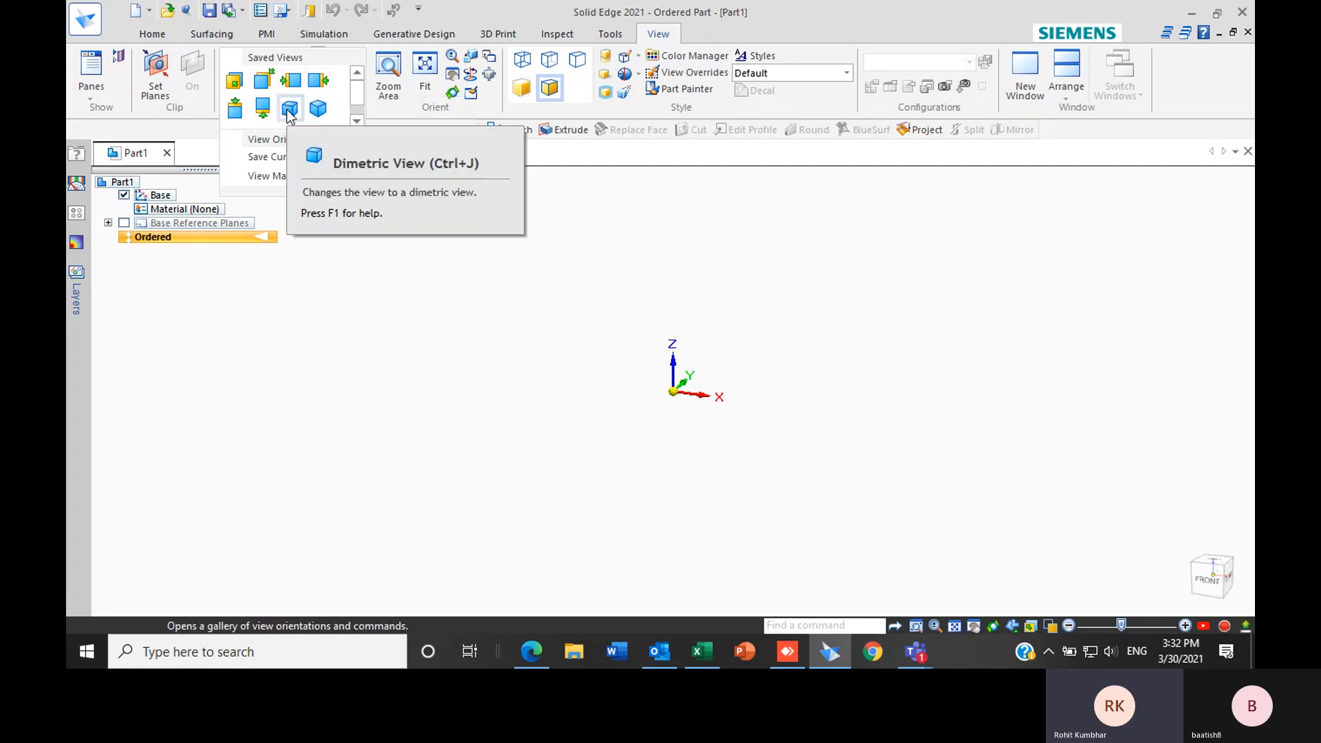
left_click(317, 108)
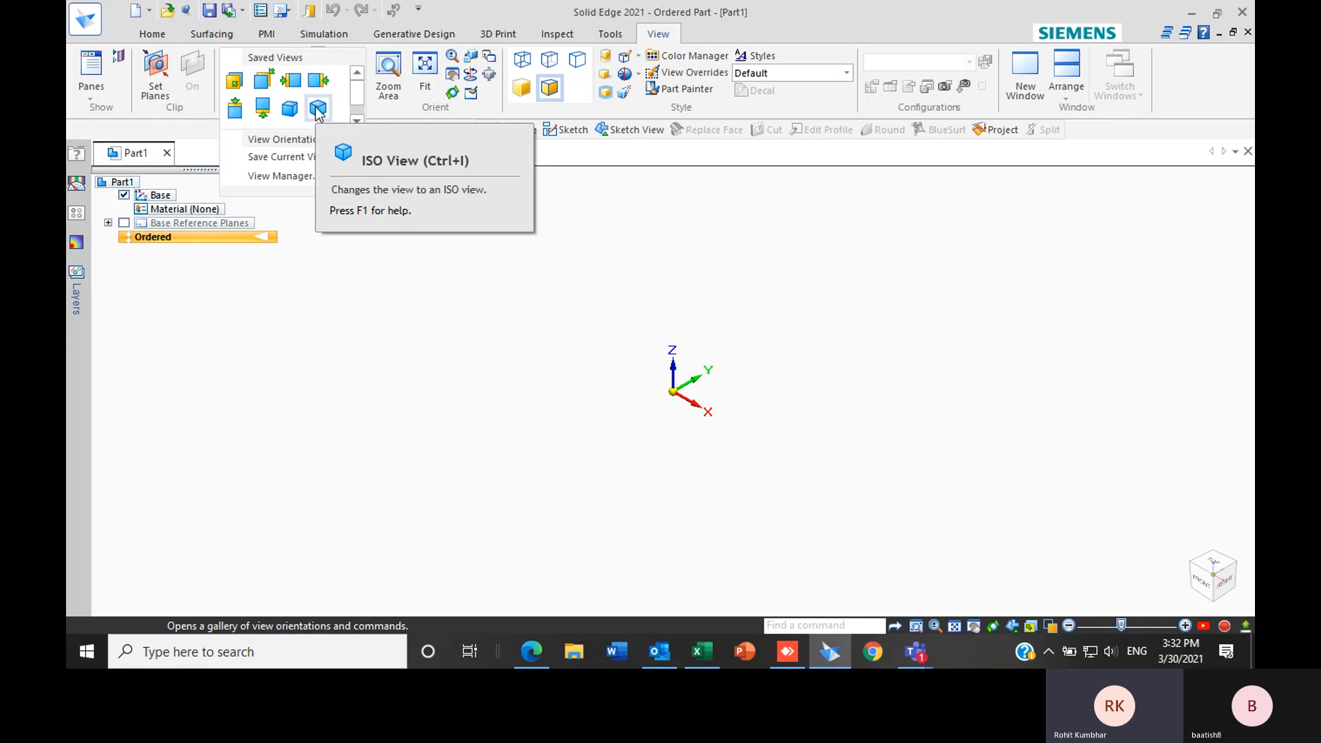
left_click(468, 222)
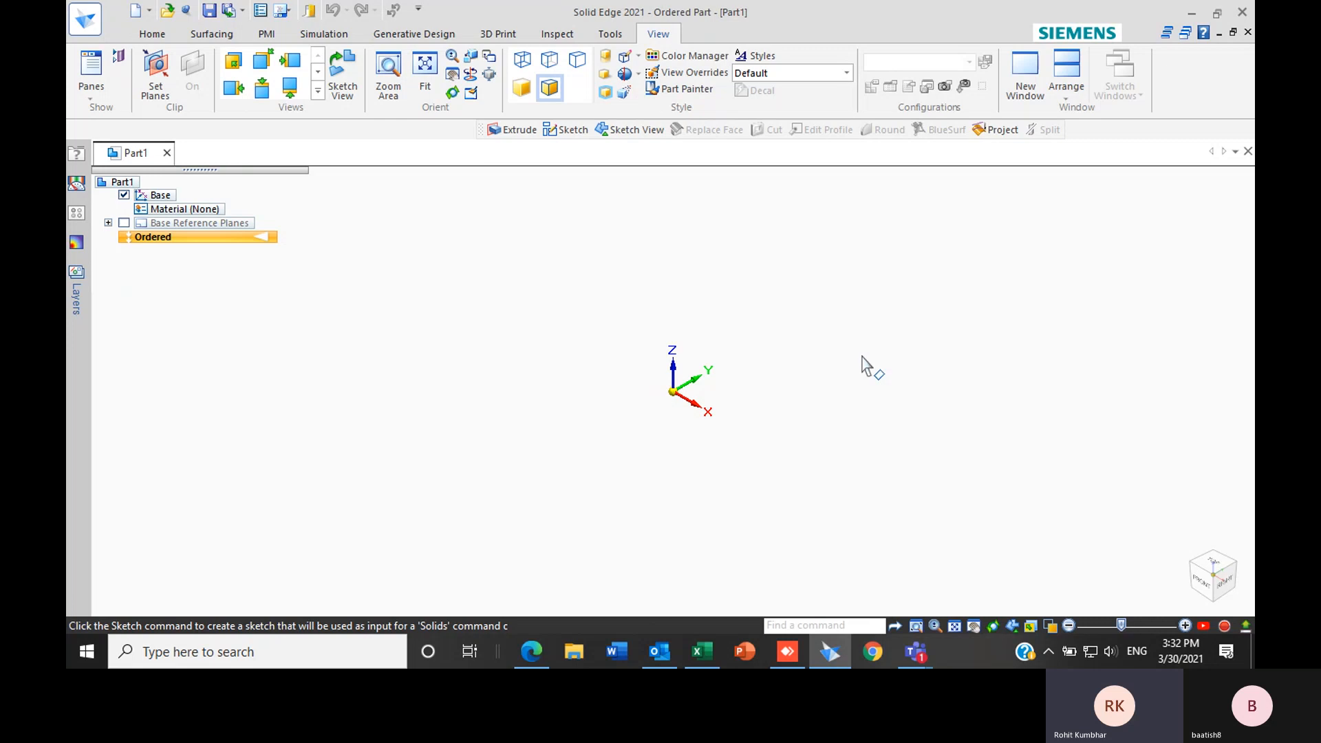
key("ctrl+f")
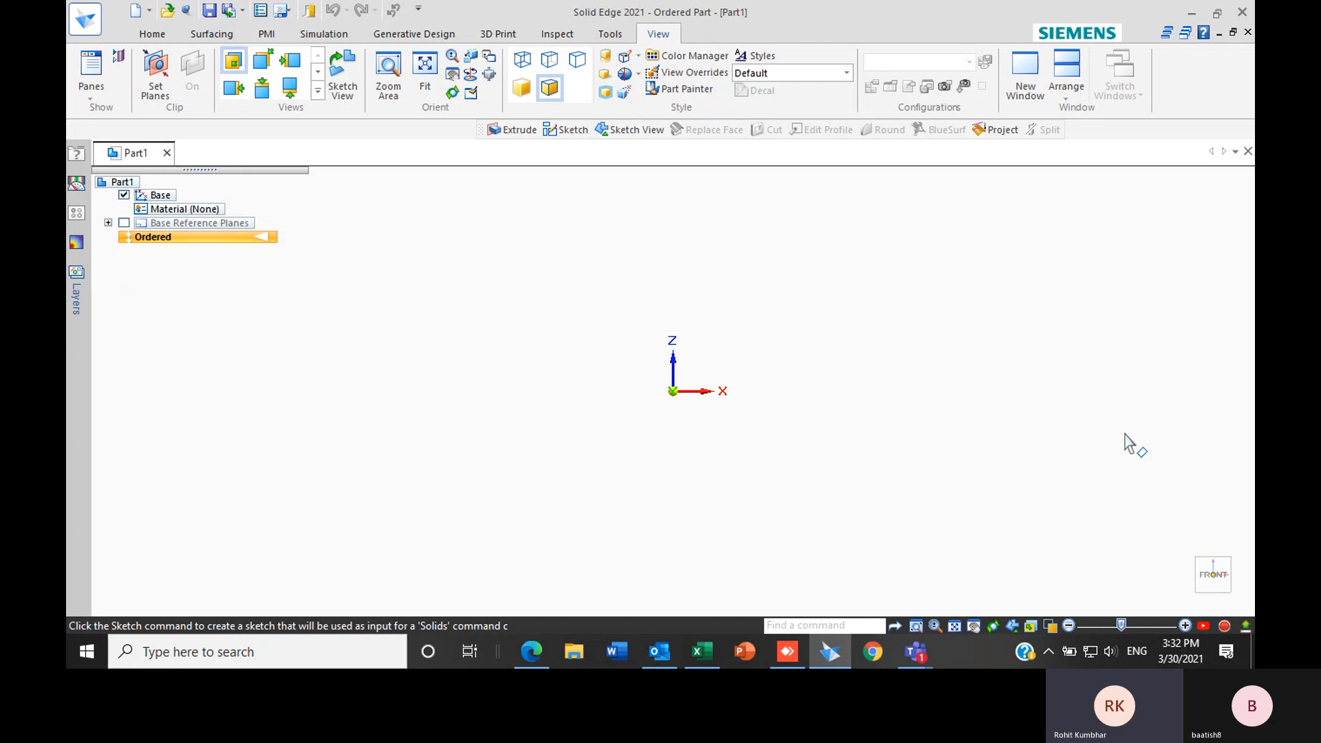
key("ctrl+i")
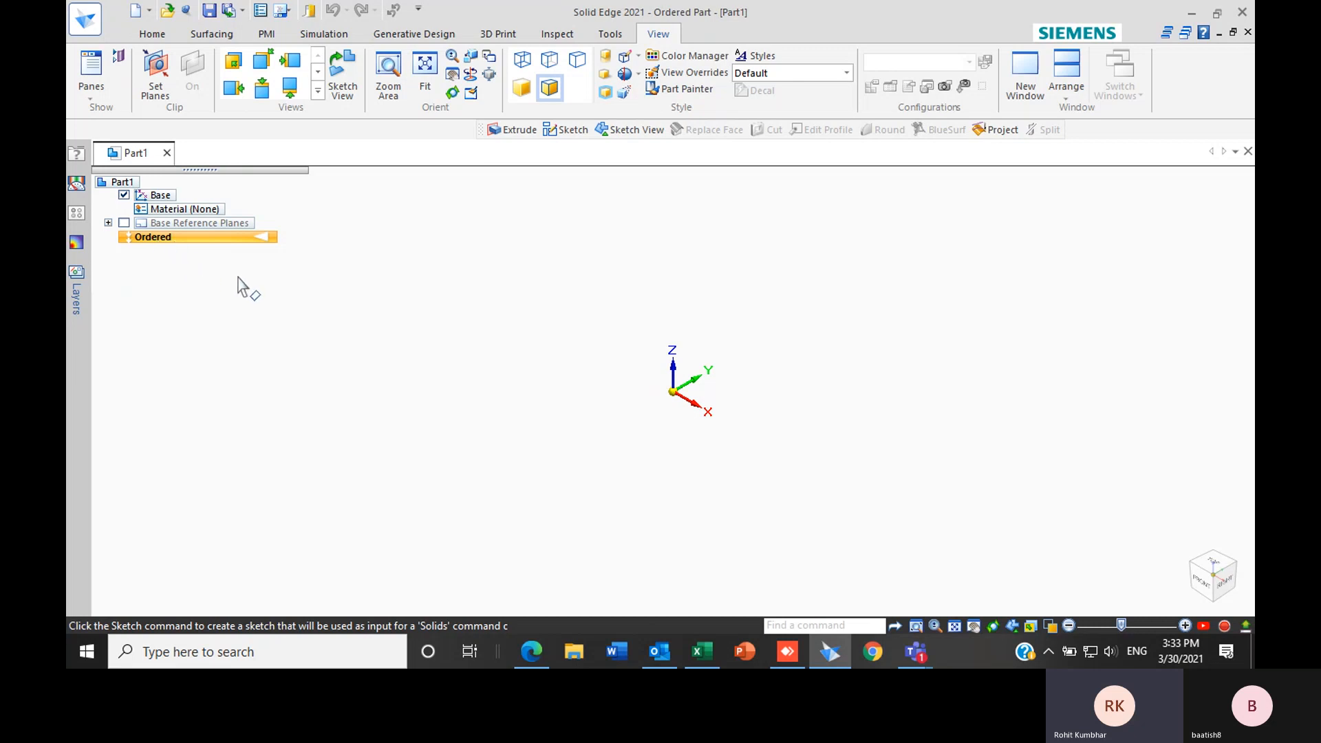
Transition the part to the synchronous environment and back to the ordered environment
right_click(153, 238)
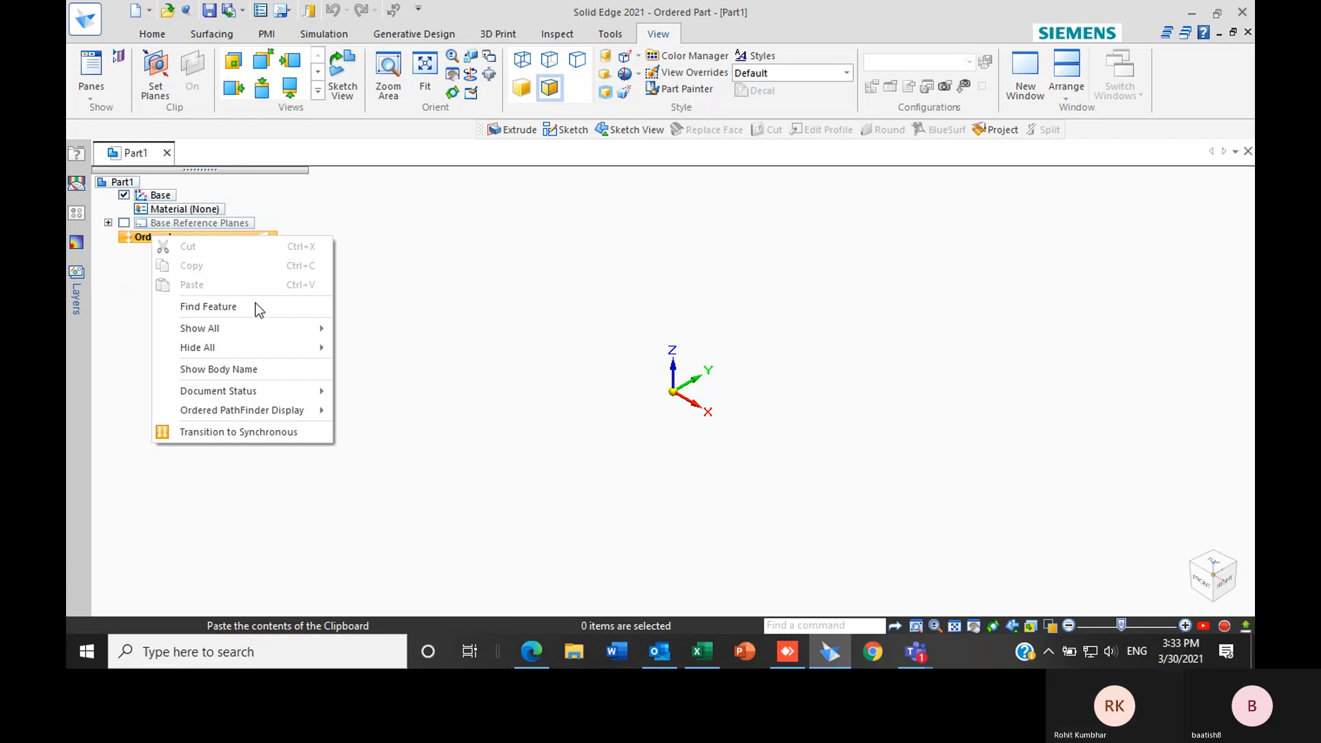
left_click(268, 431)
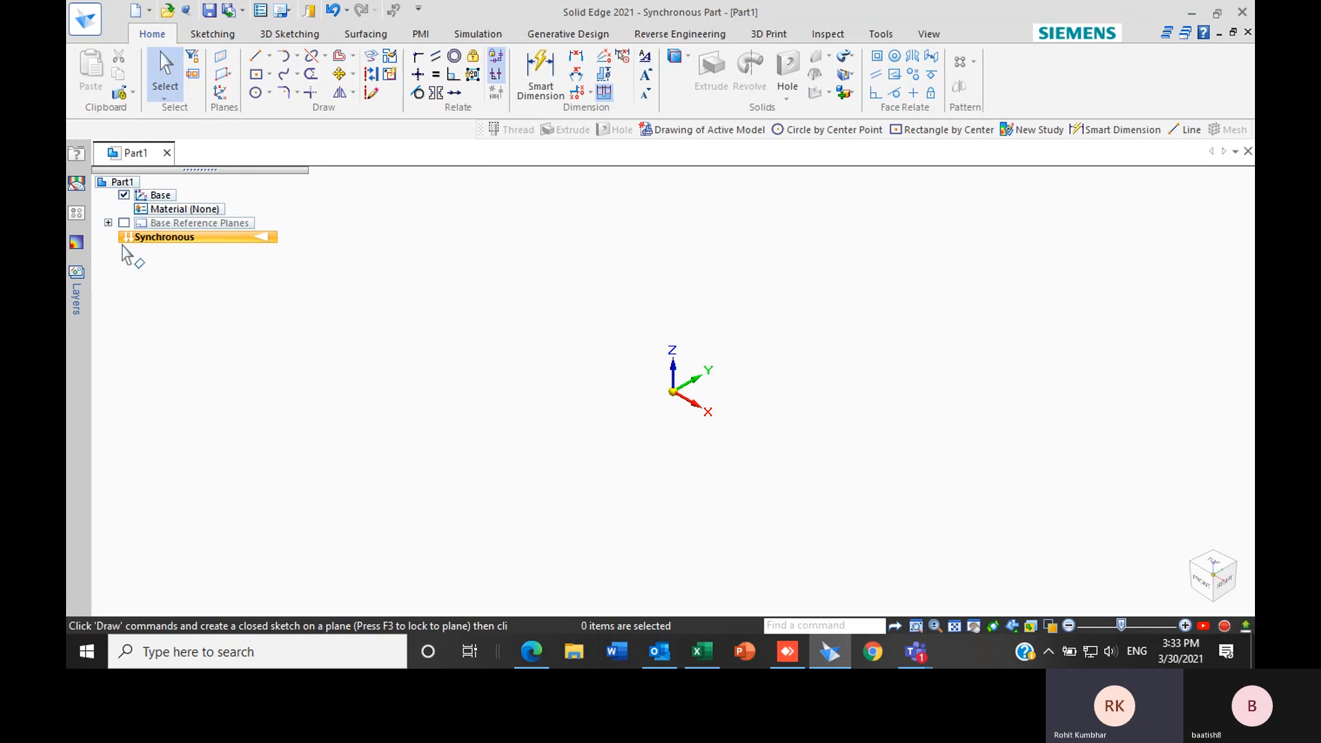
right_click(156, 241)
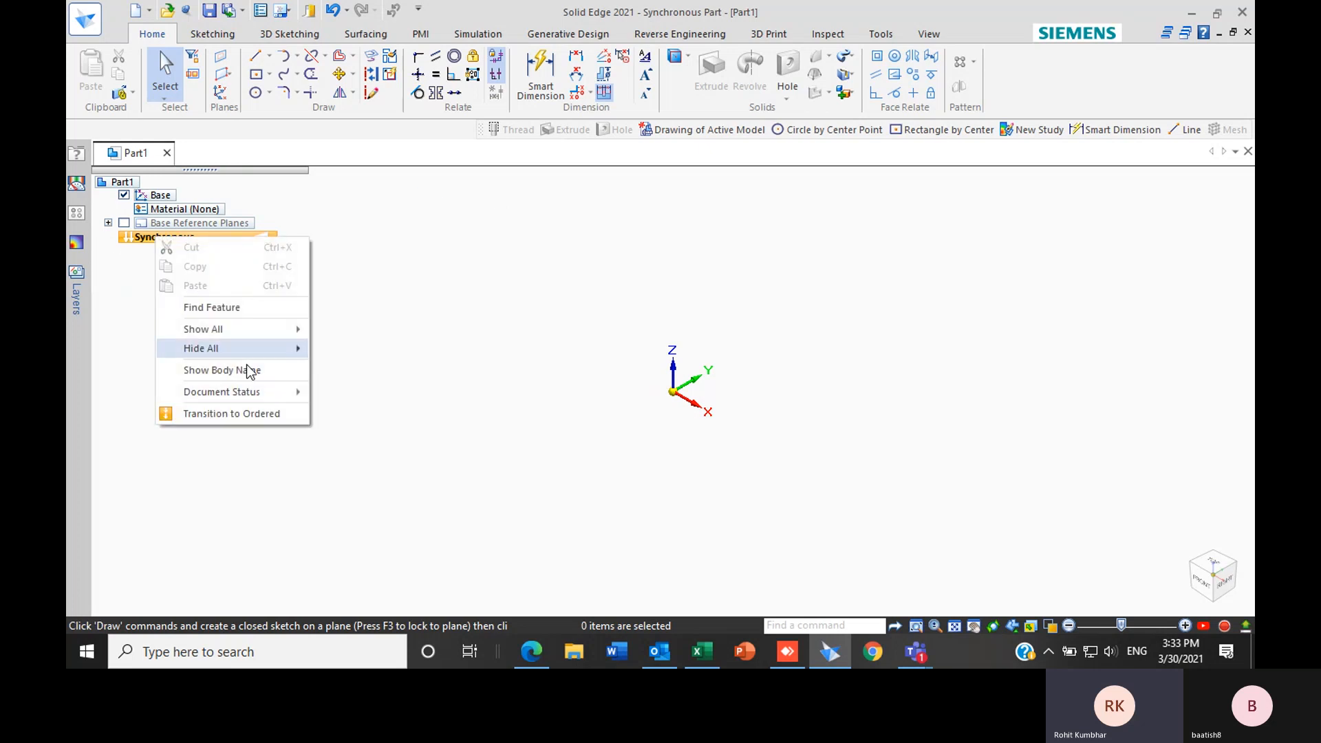
left_click(216, 413)
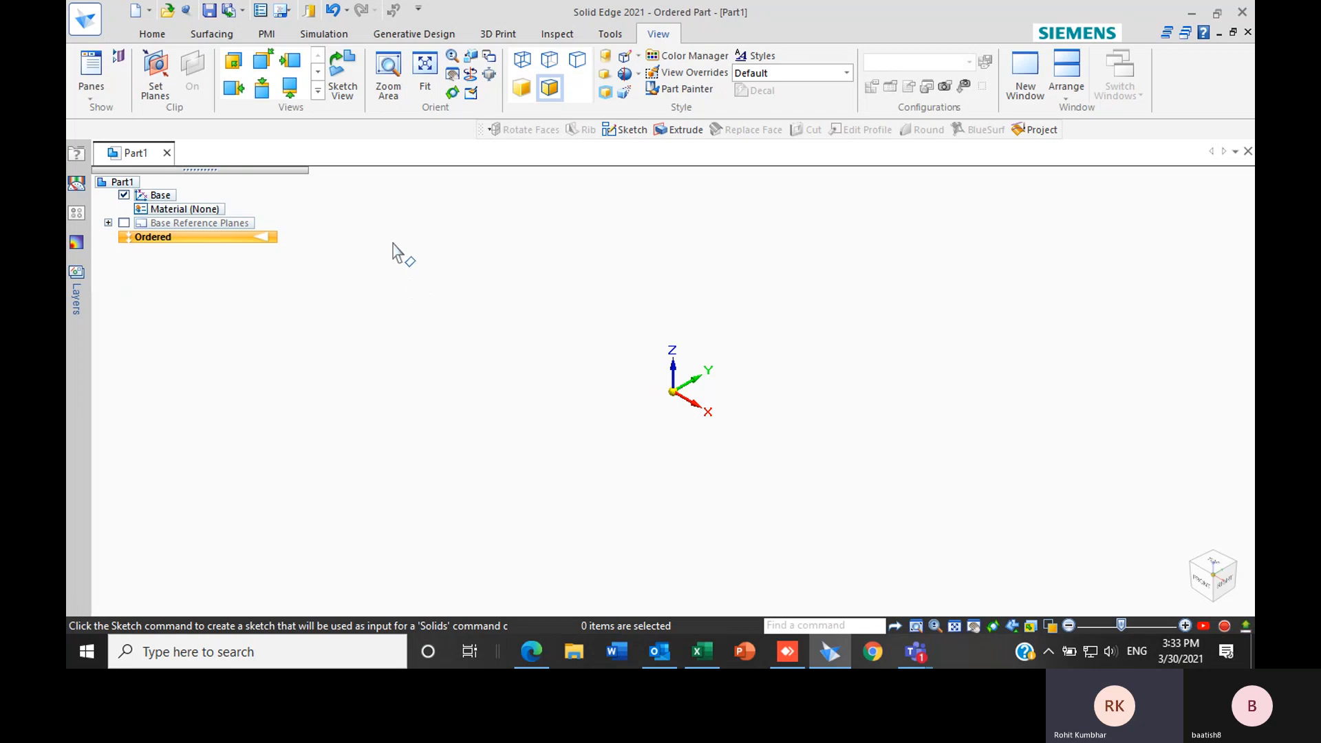
Show the Top (xy), Right (yz) and Front (xz) base reference planes, examine them and hide them again
left_click(150, 35)
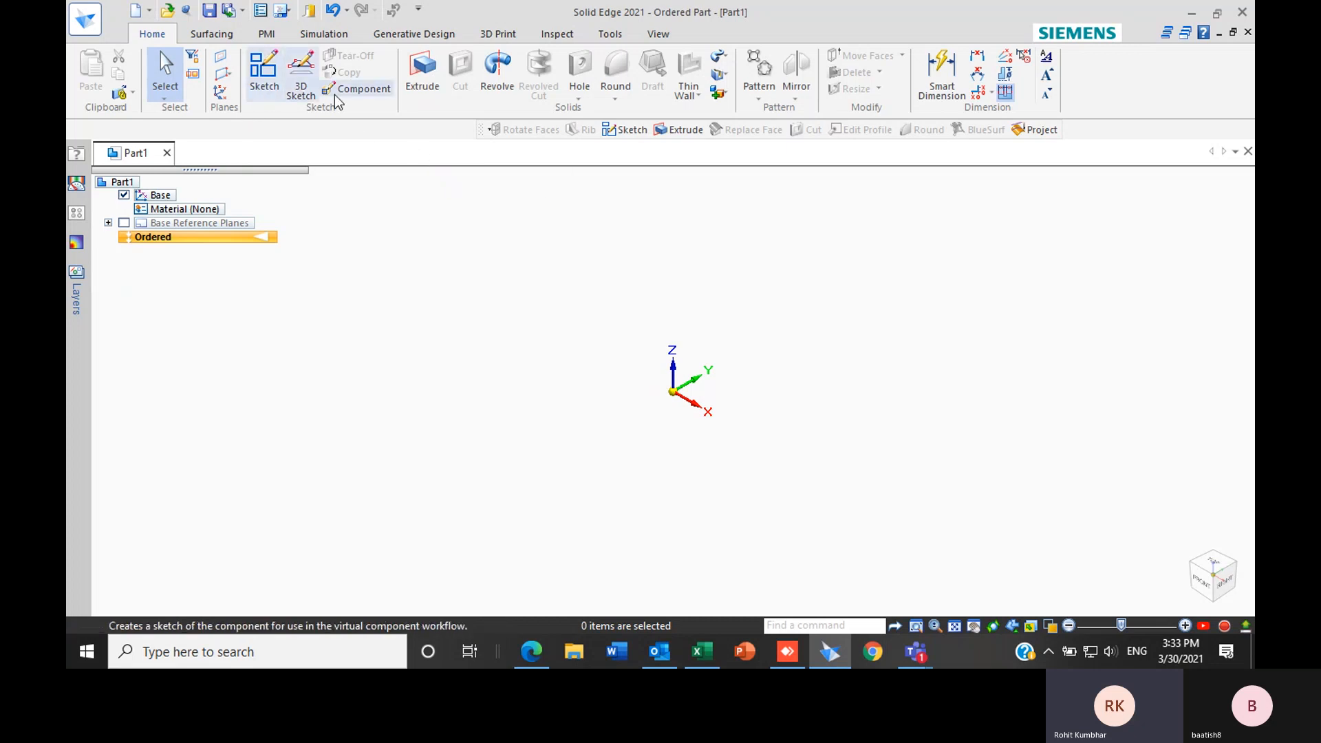
left_click(262, 96)
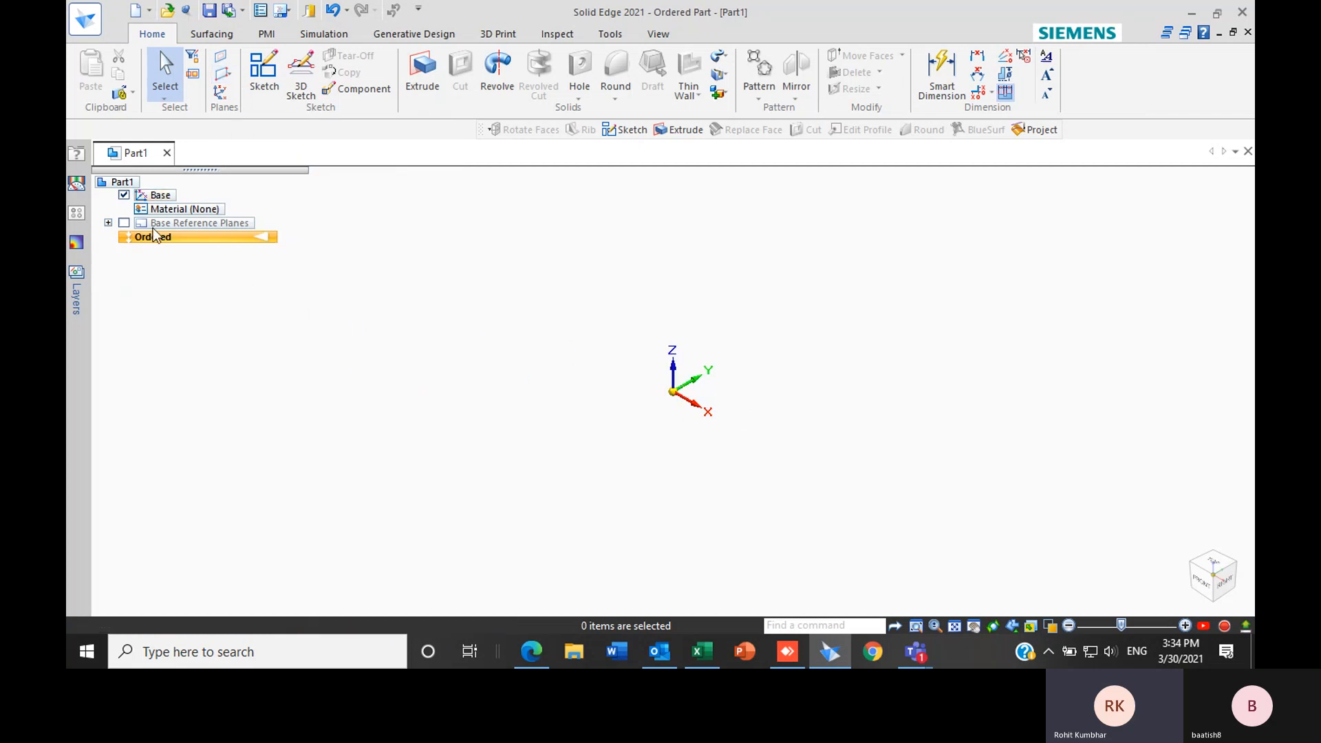
left_click(108, 223)
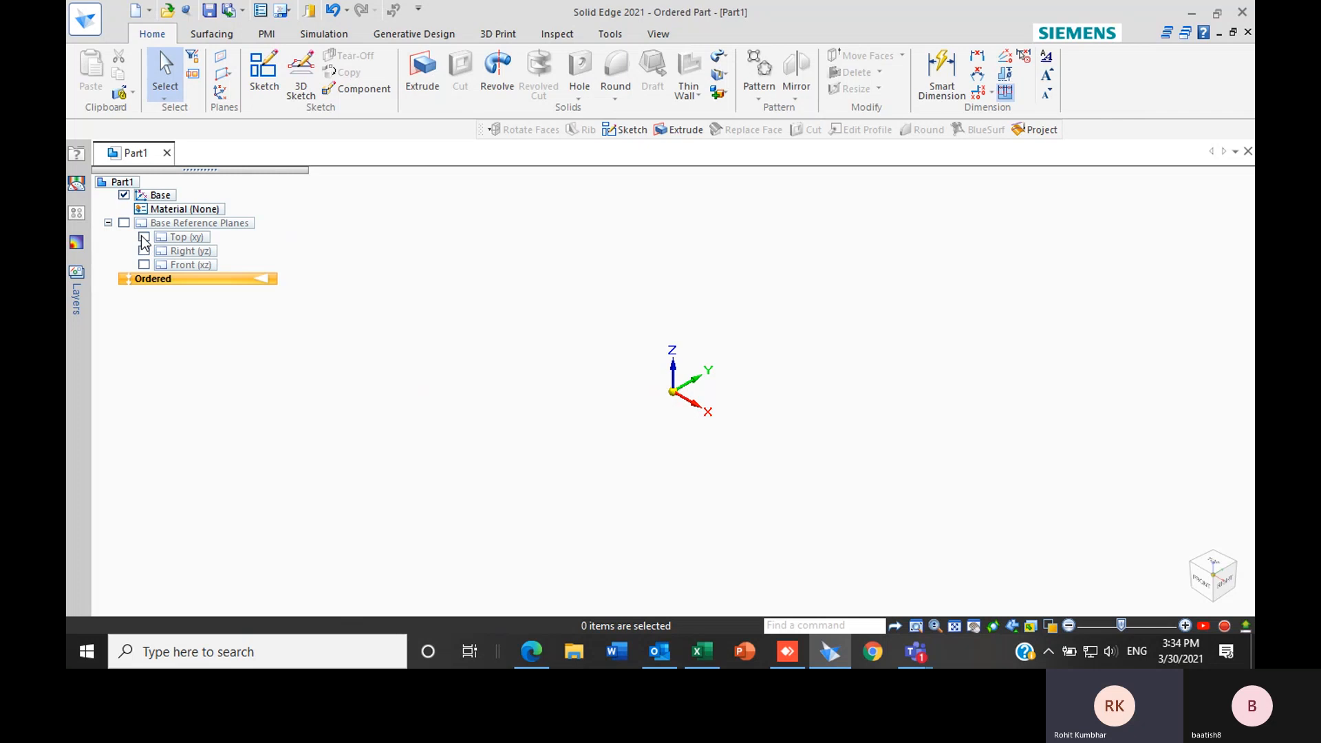
left_click(123, 222)
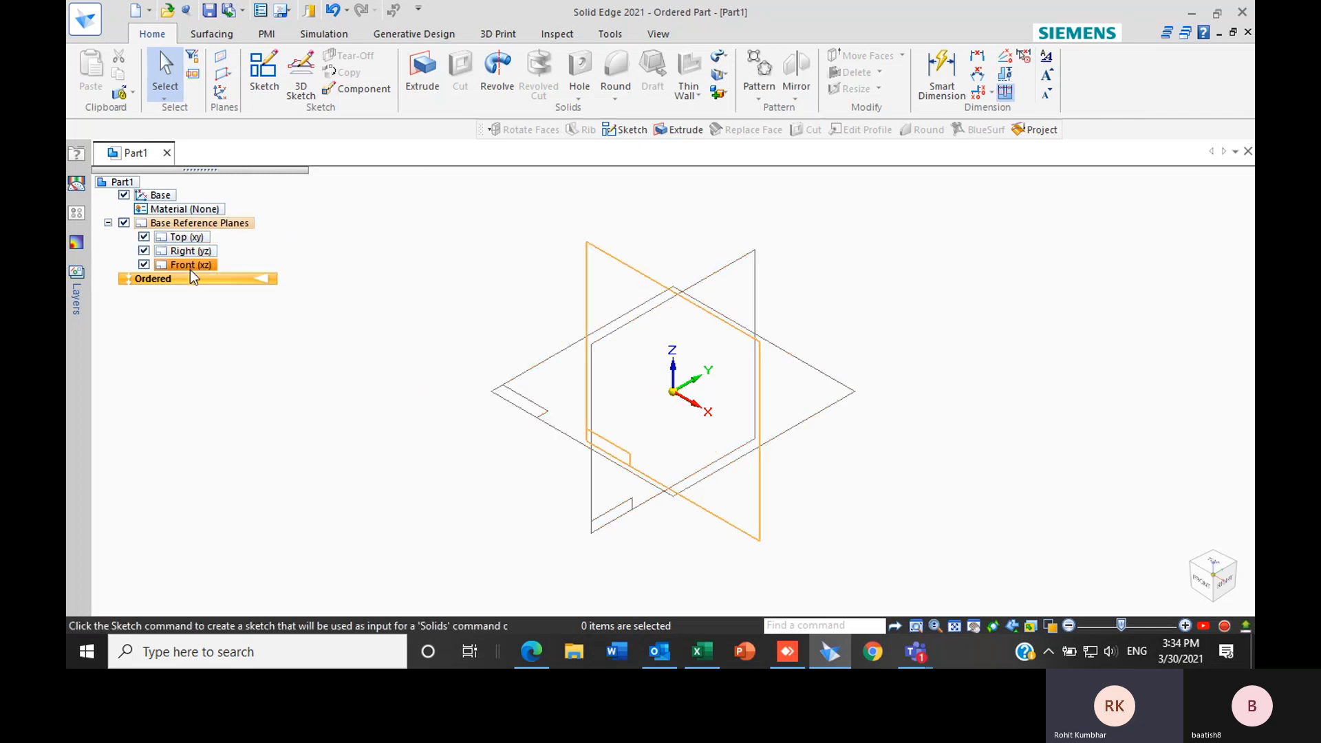
left_click(109, 223)
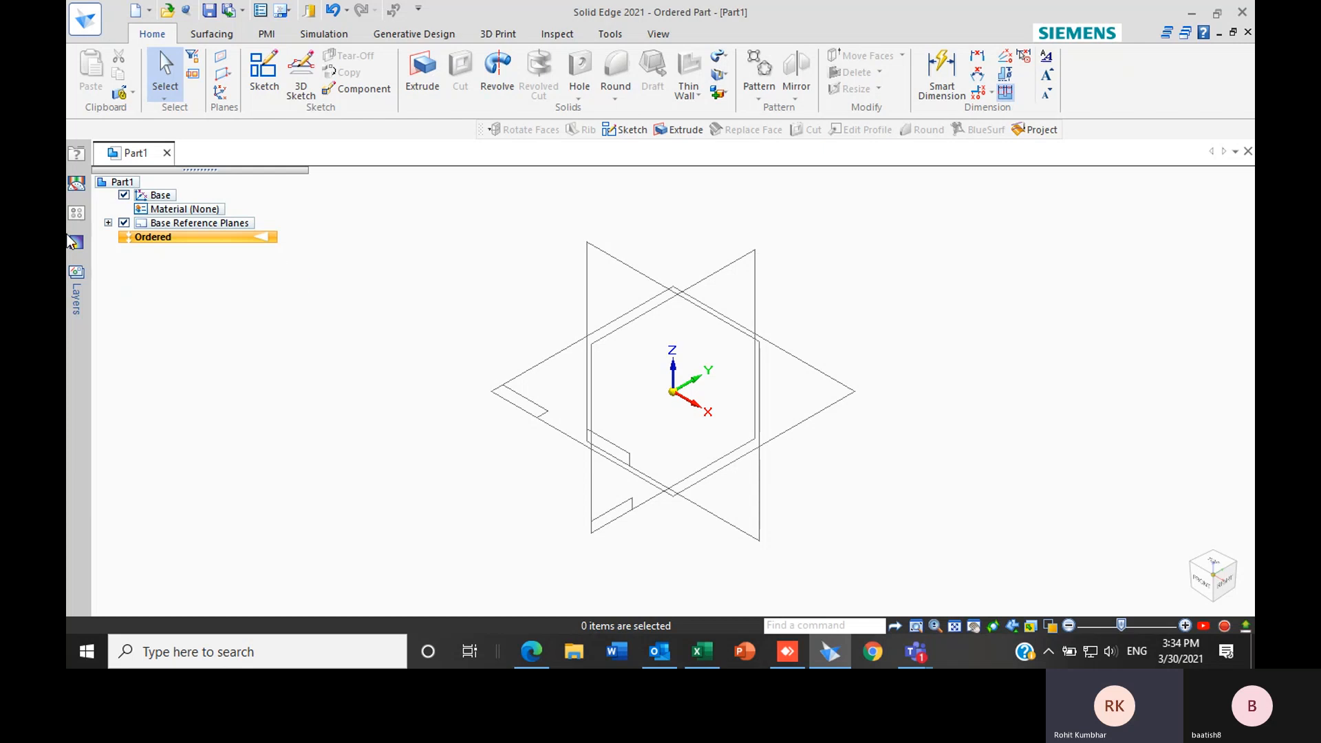
left_click(124, 223)
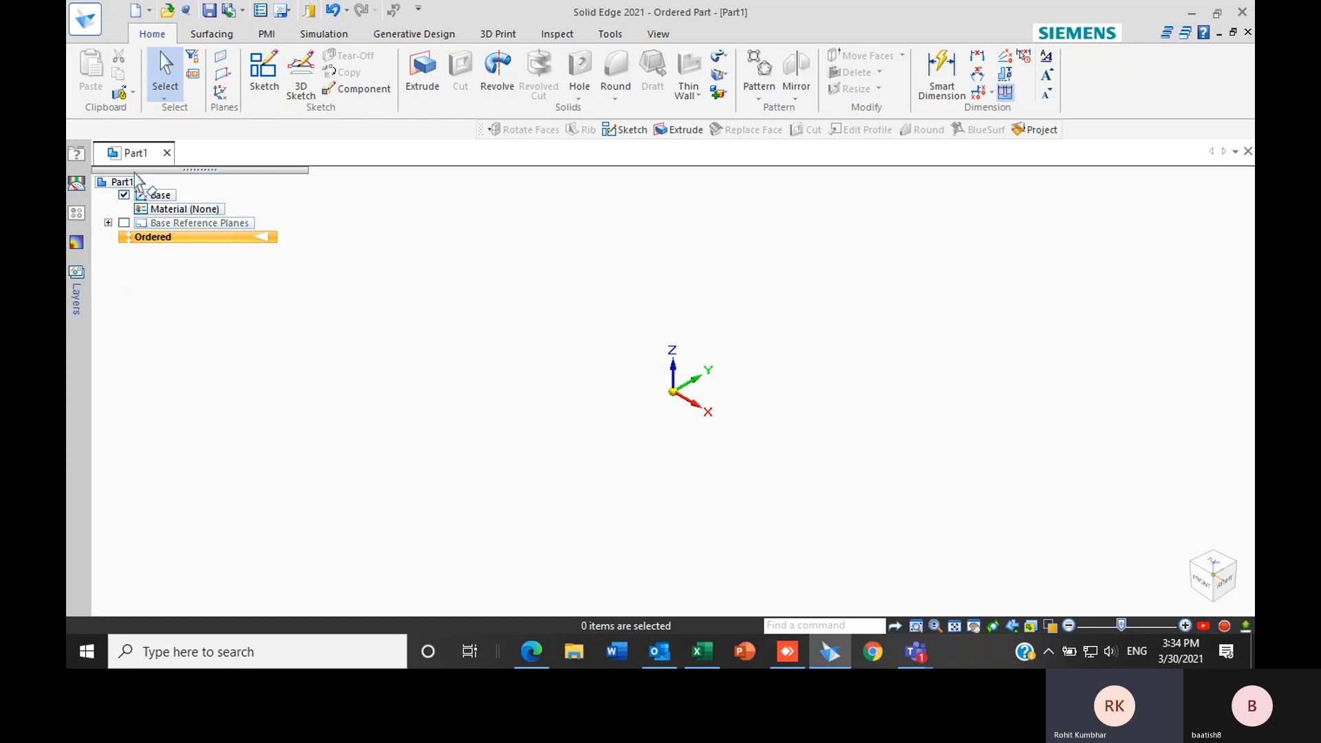
Create a parallel reference plane offset 50 mm from the Front (xz) base plane on the negative Y side
left_click(233, 73)
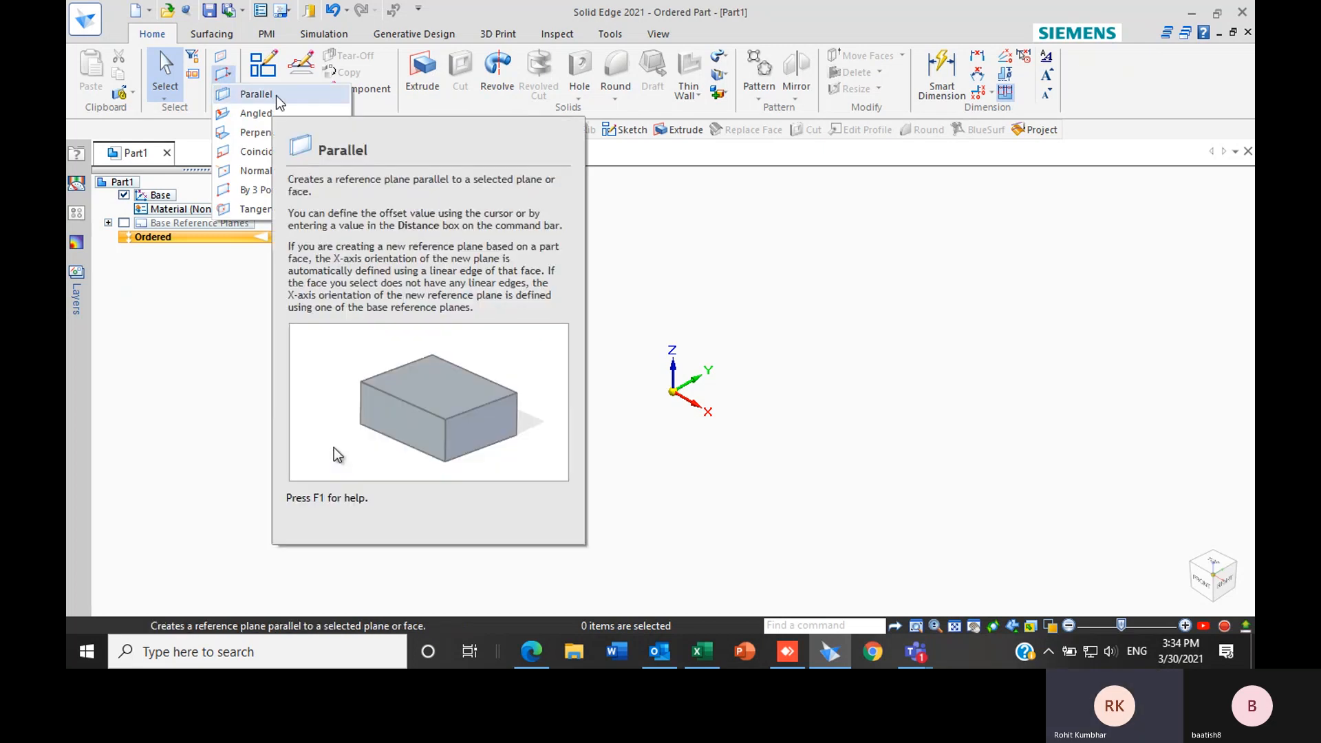
left_click(277, 96)
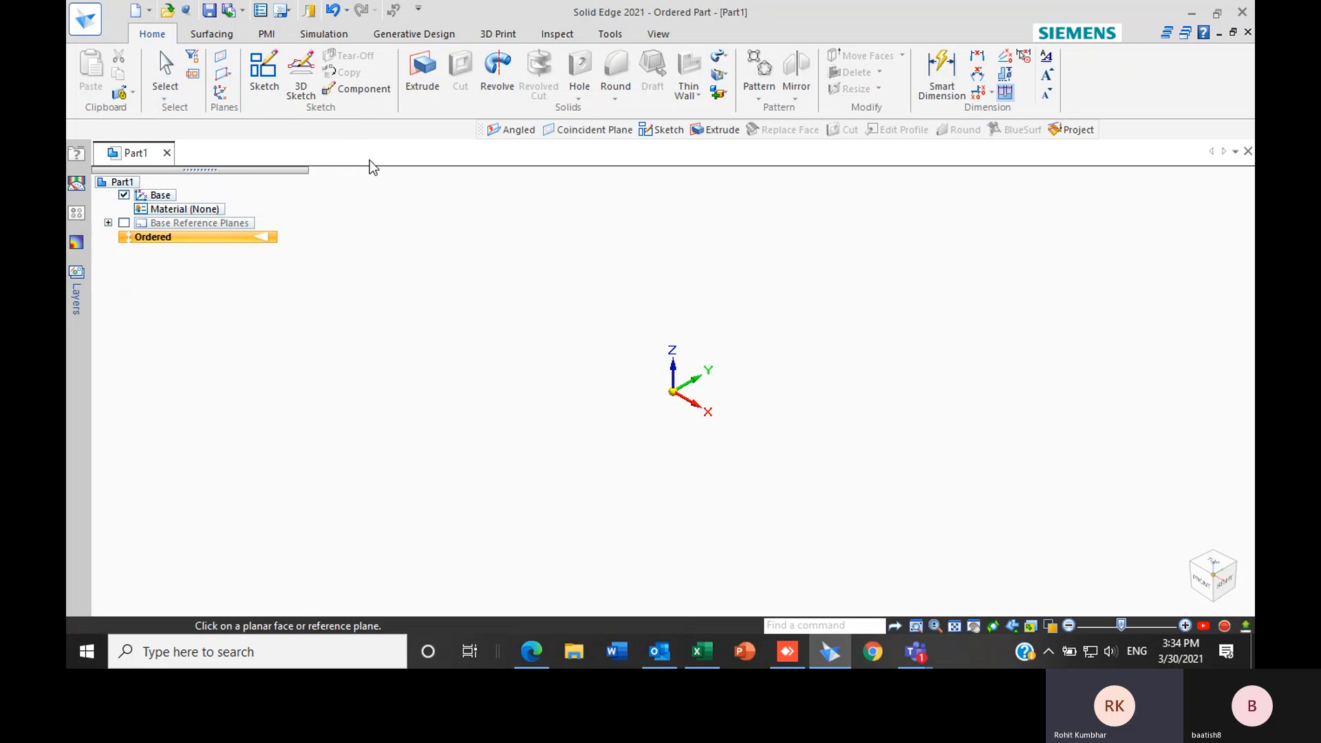
middle_click_drag(870, 337, 858, 345)
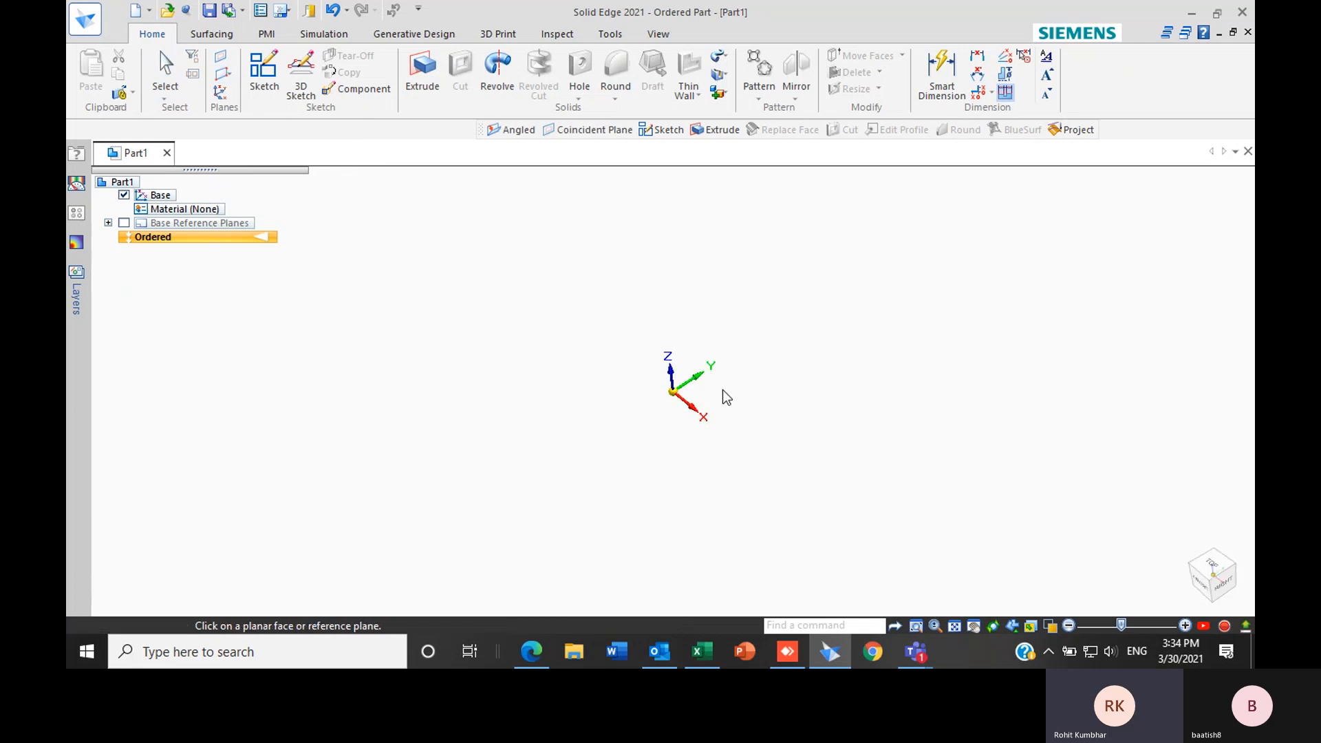
left_click(676, 392)
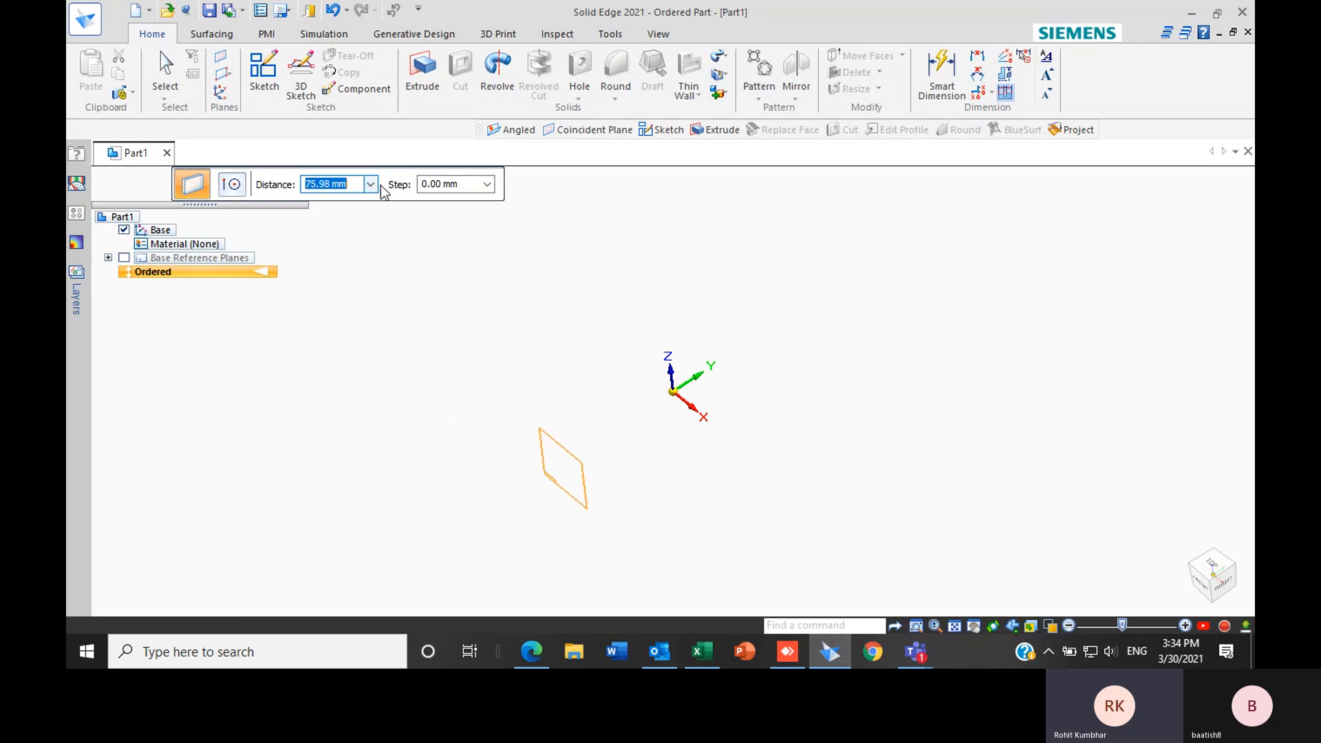
left_click_drag(392, 191, 591, 185)
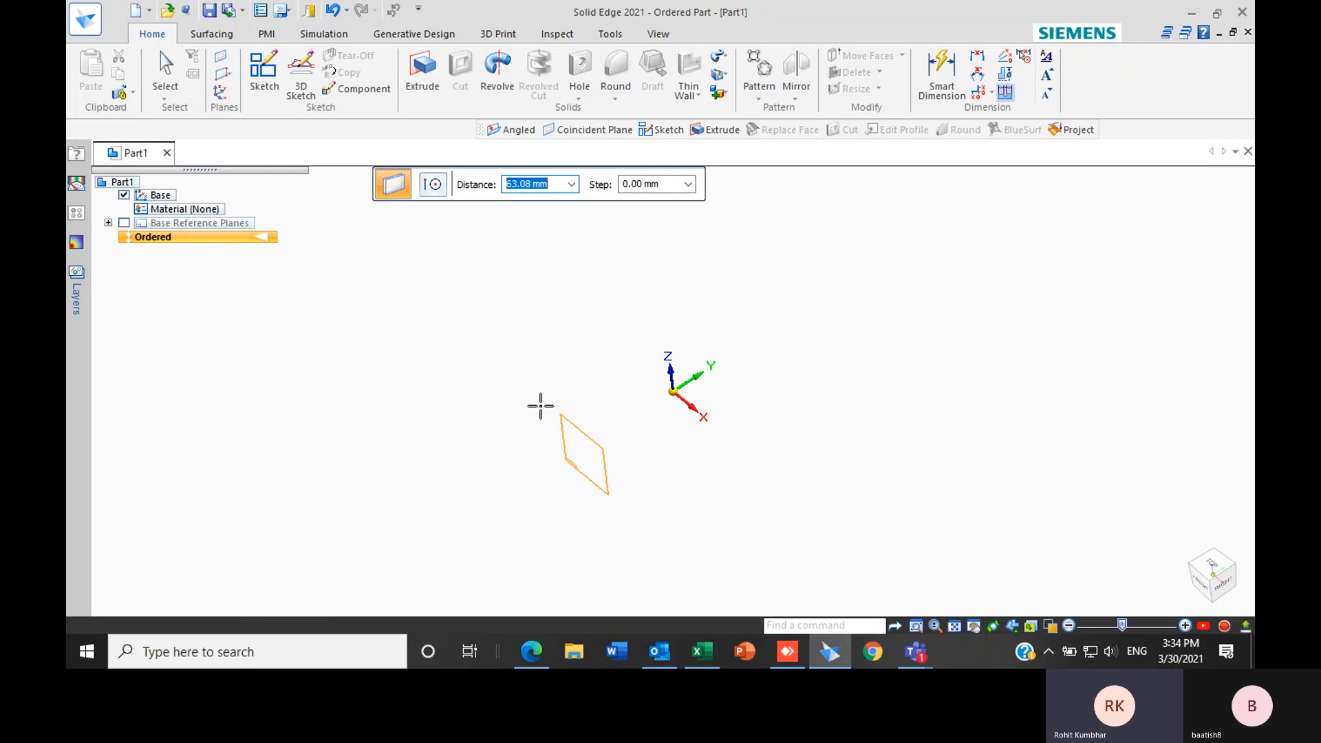
type("50")
key("Tab")
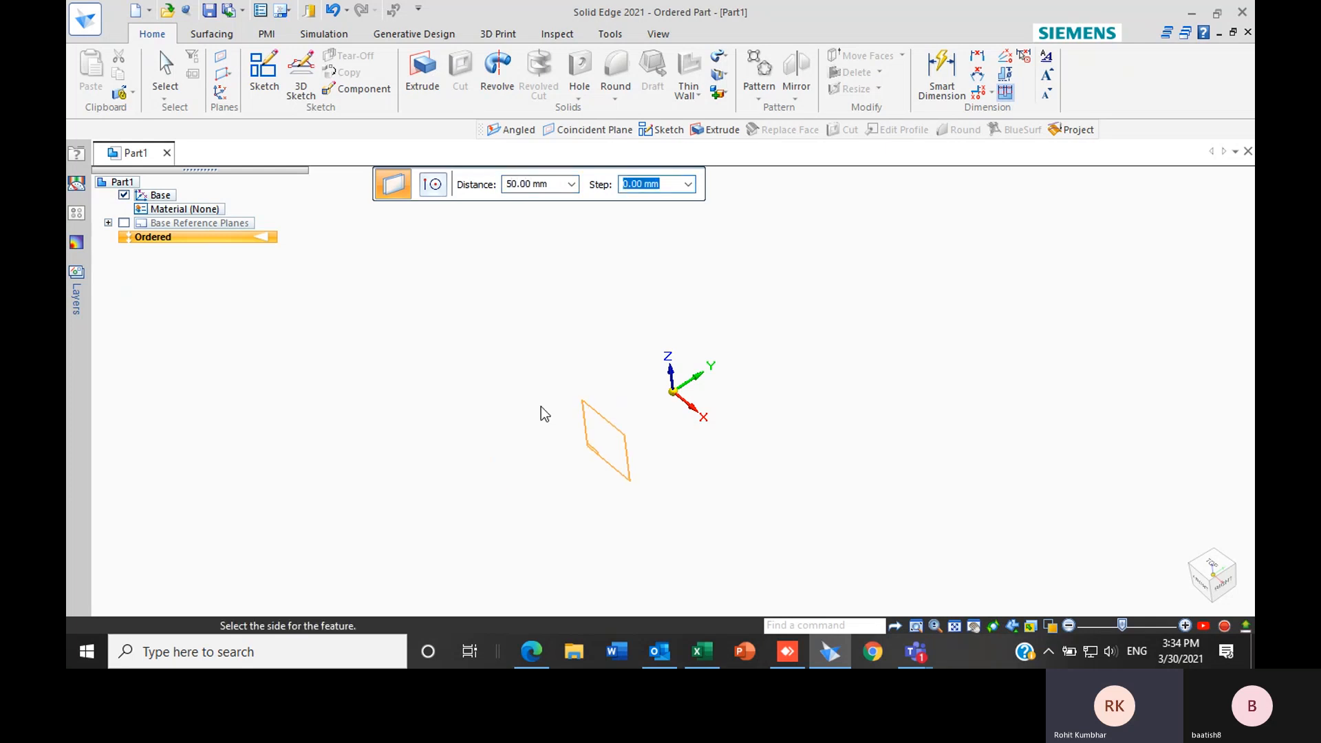
left_click(541, 407)
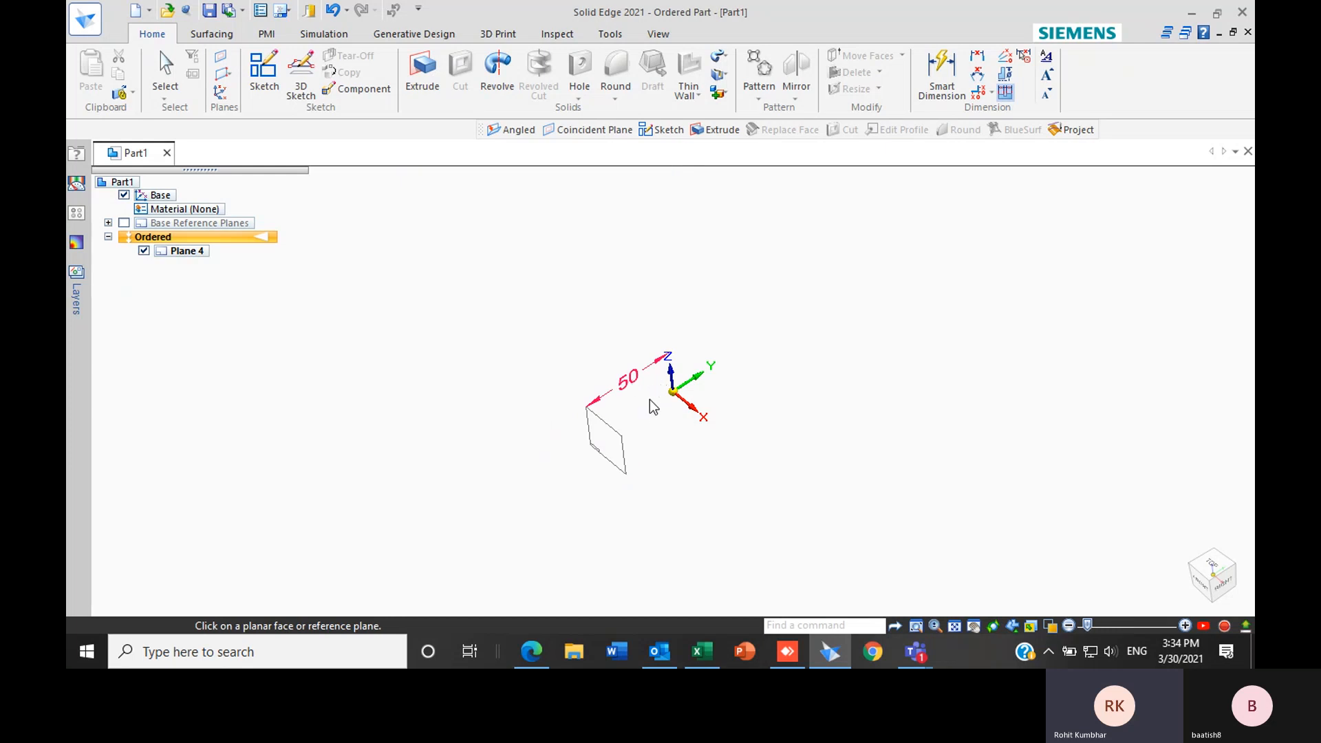
Create an angled reference plane at 45° to the Front (xz) base plane, rotated about the Z axis edge
left_click(224, 74)
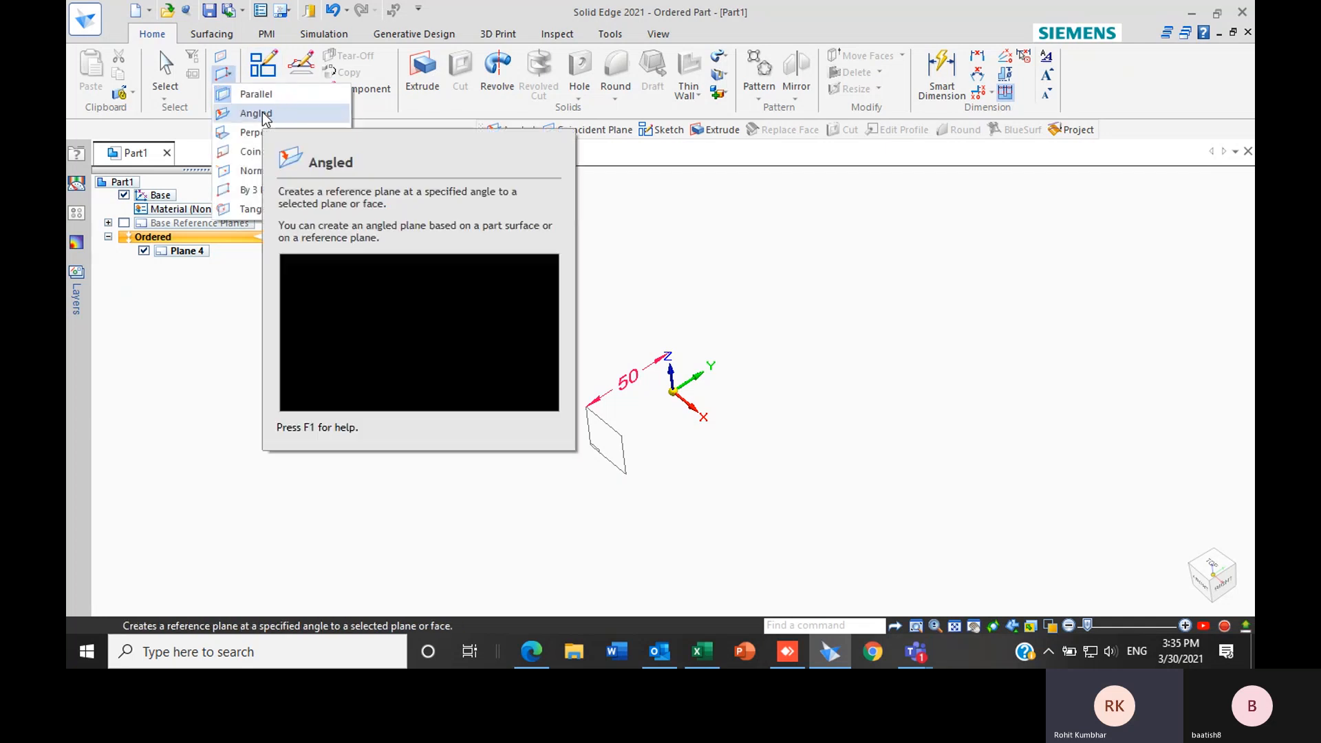
left_click(359, 184)
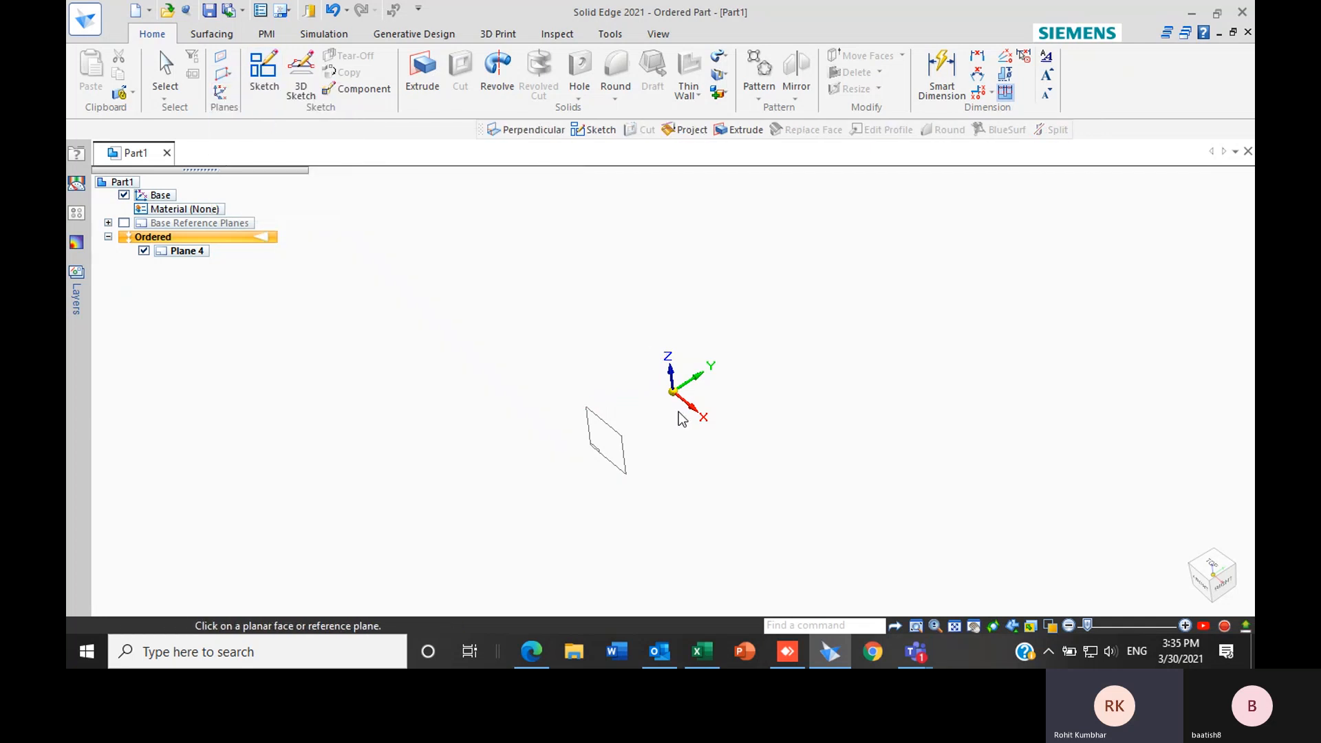
scroll(693, 379, "up", 3)
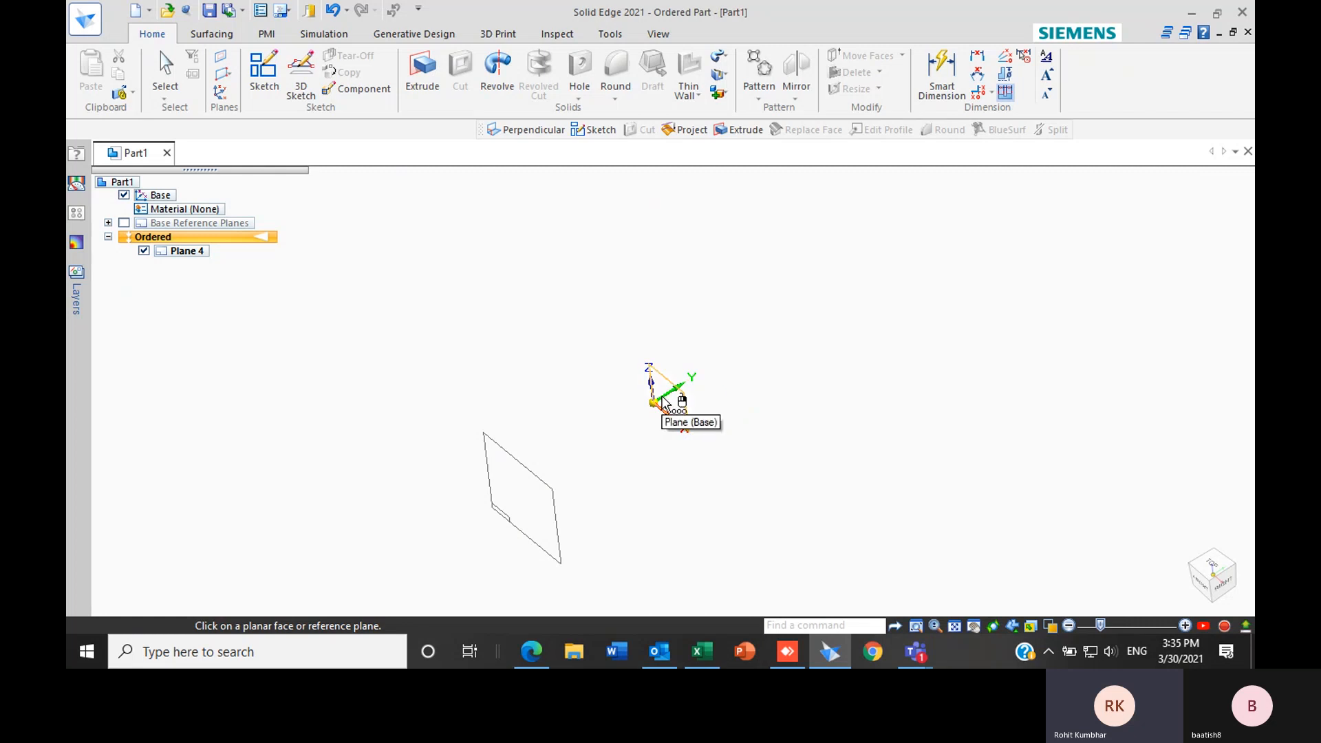
left_click(663, 399)
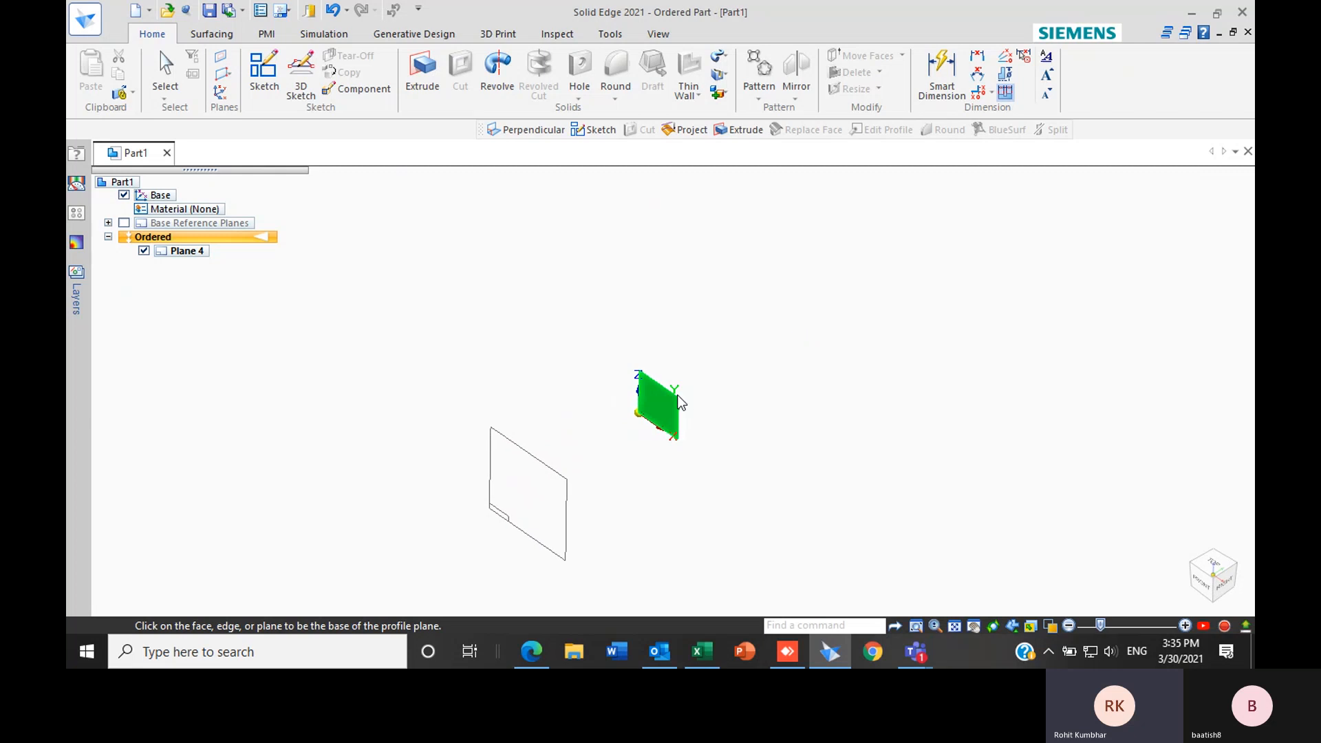
scroll(678, 402, "up", 3)
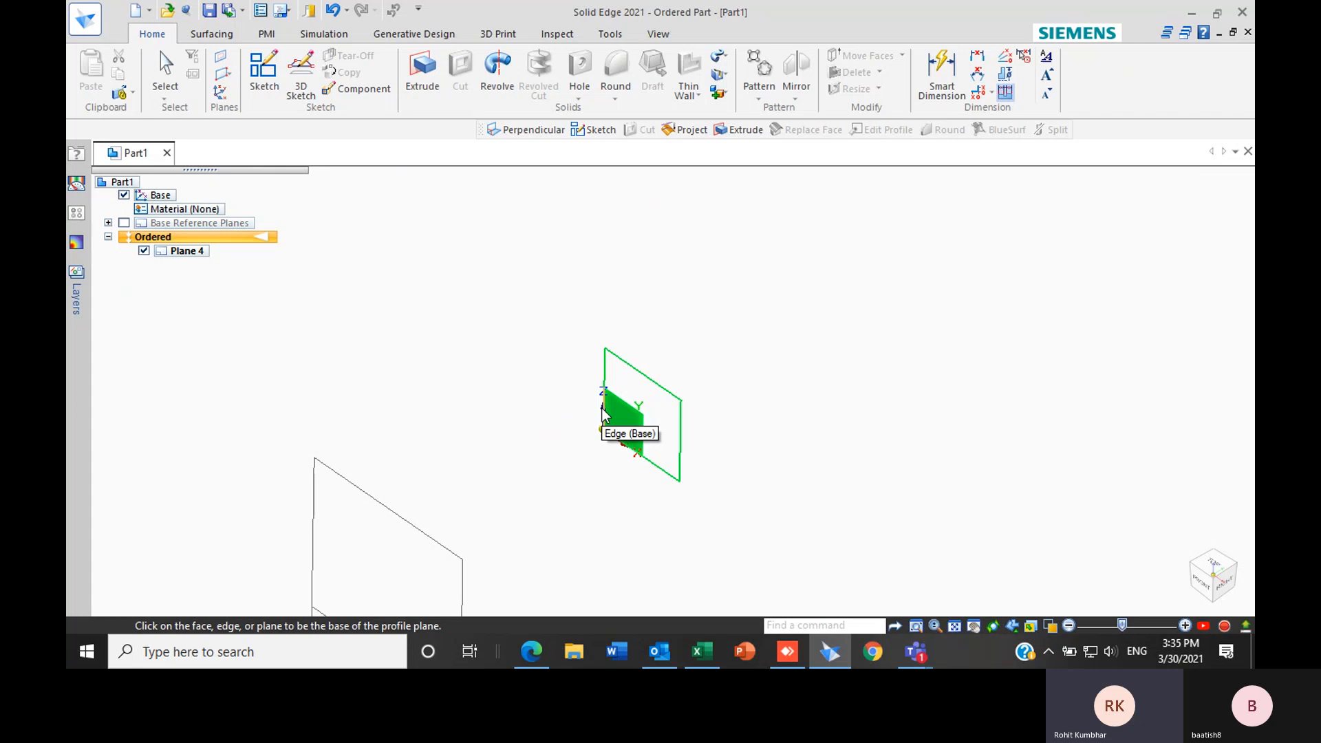
left_click(602, 412)
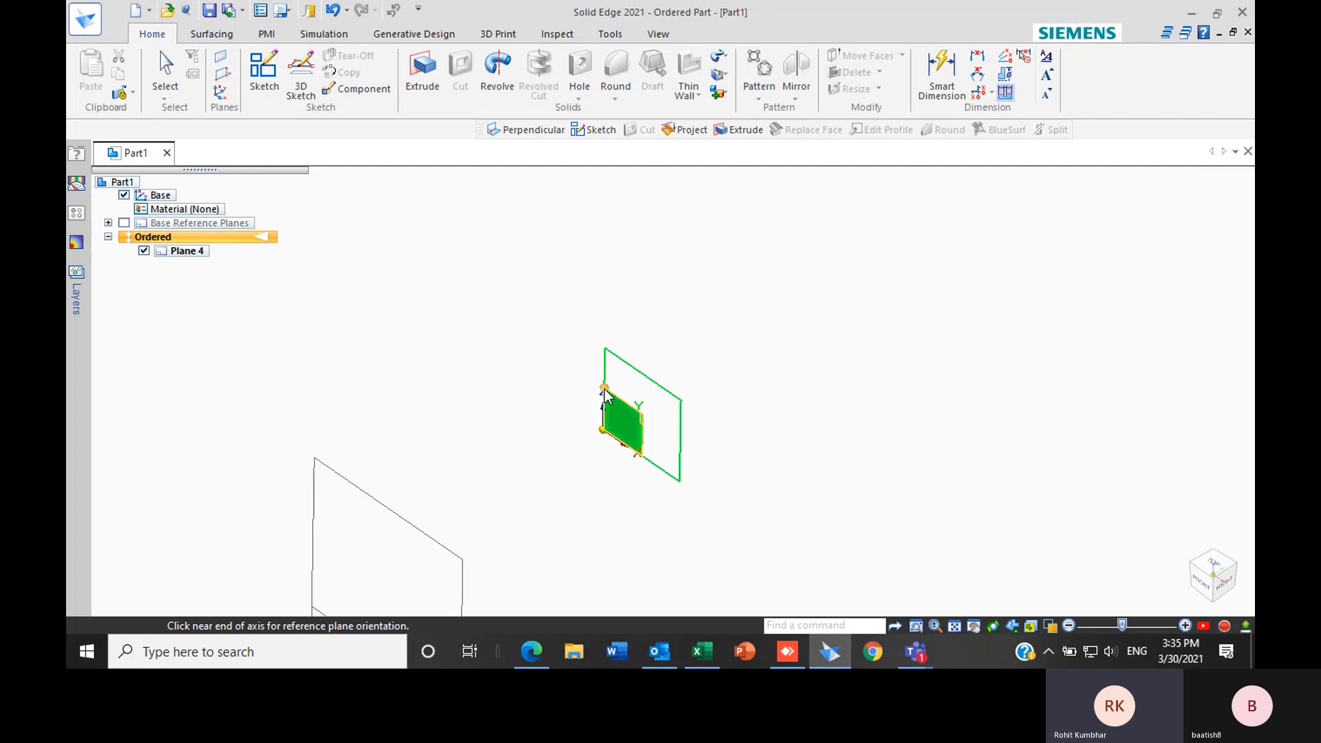
left_click(604, 392)
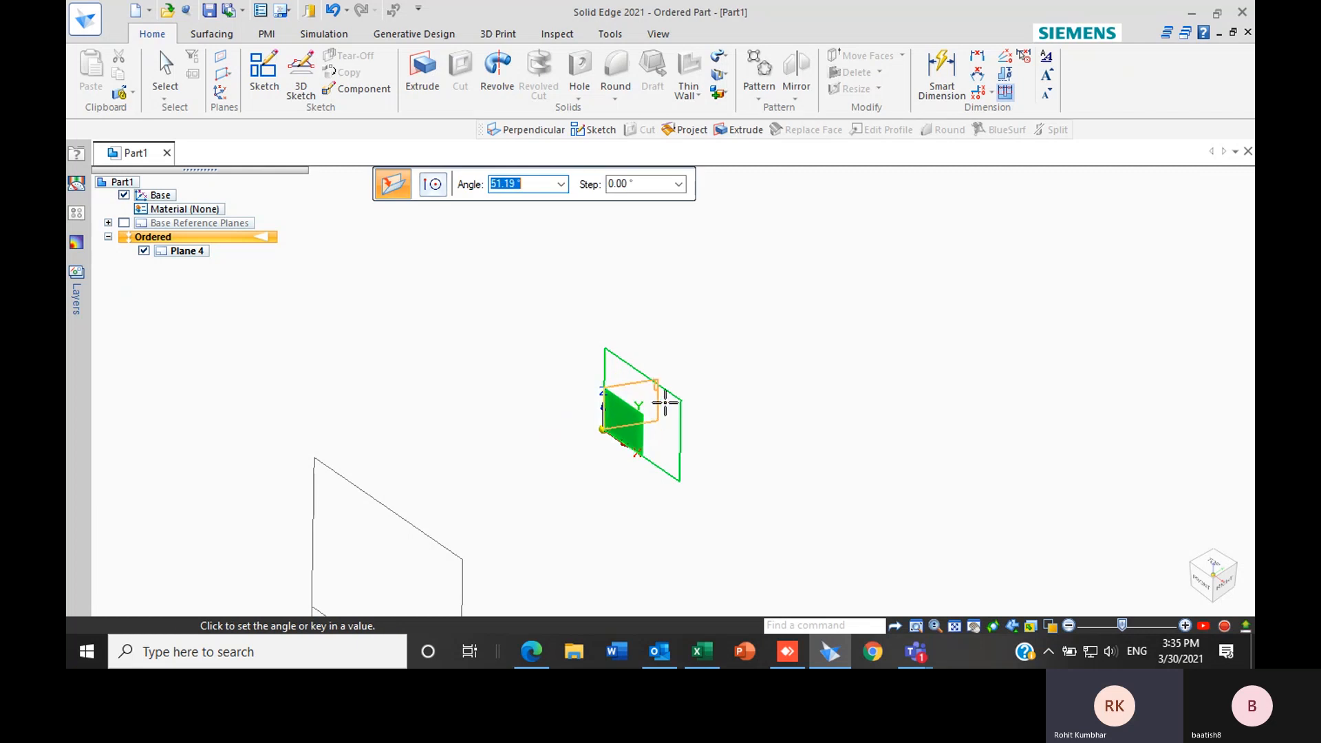
middle_click_drag(664, 402, 649, 495)
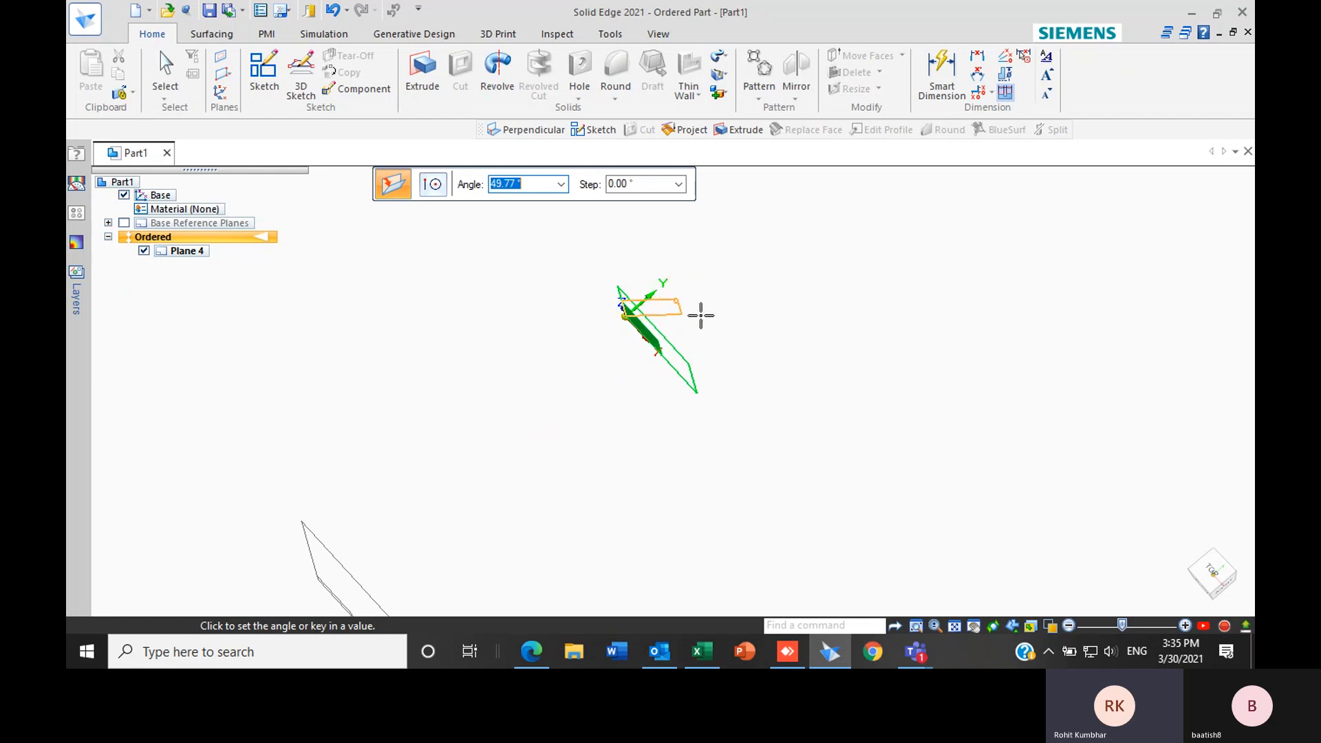
type("45")
key("Tab")
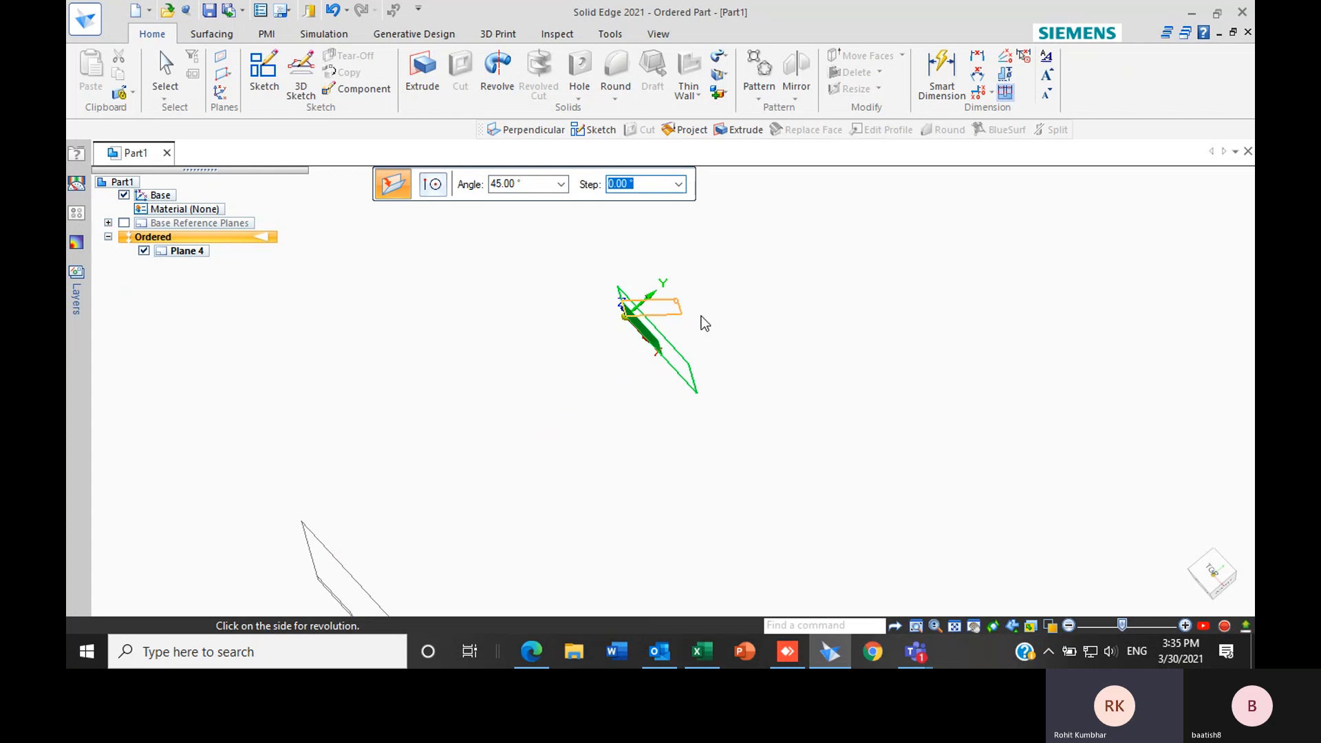
left_click(702, 322)
middle_click_drag(736, 434, 747, 383)
scroll(659, 366, "up", 2)
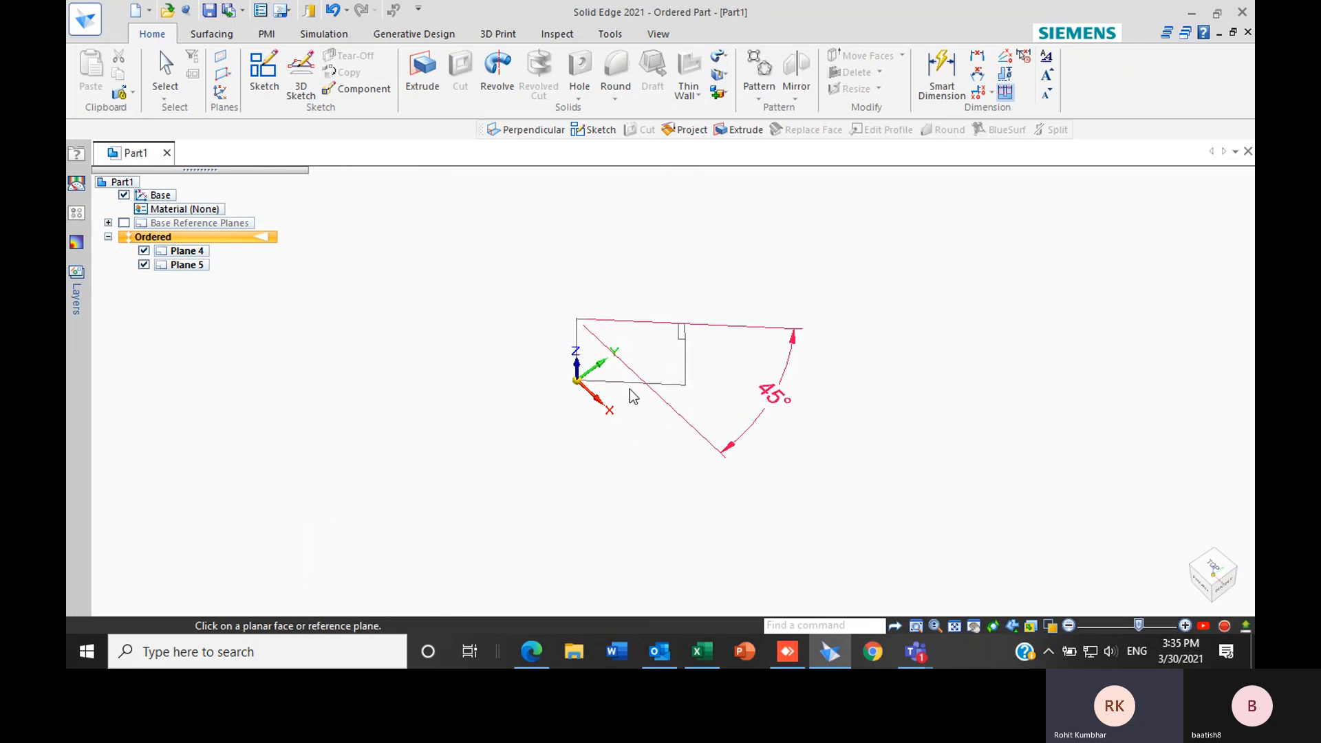
Create a perpendicular reference plane at 90° to the angled plane about its vertical edge at the origin, and return to the home view
left_click(235, 76)
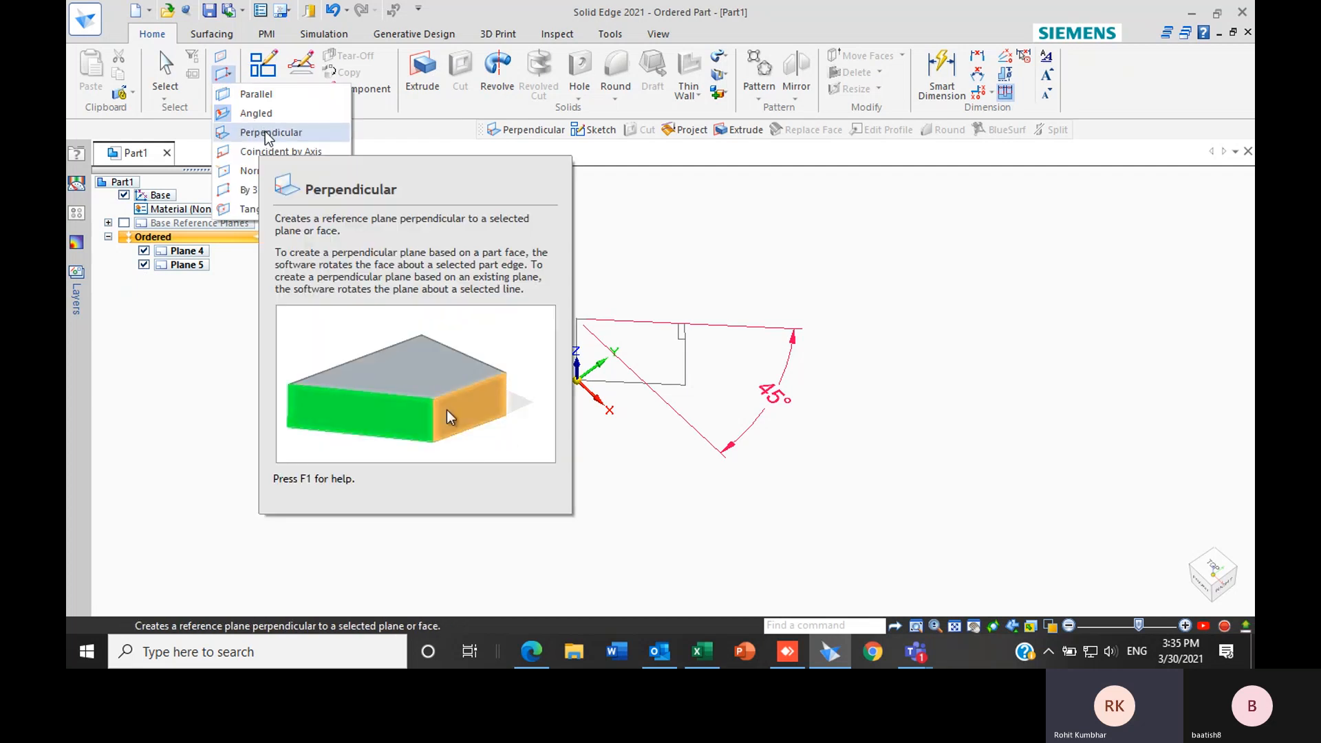
left_click(268, 133)
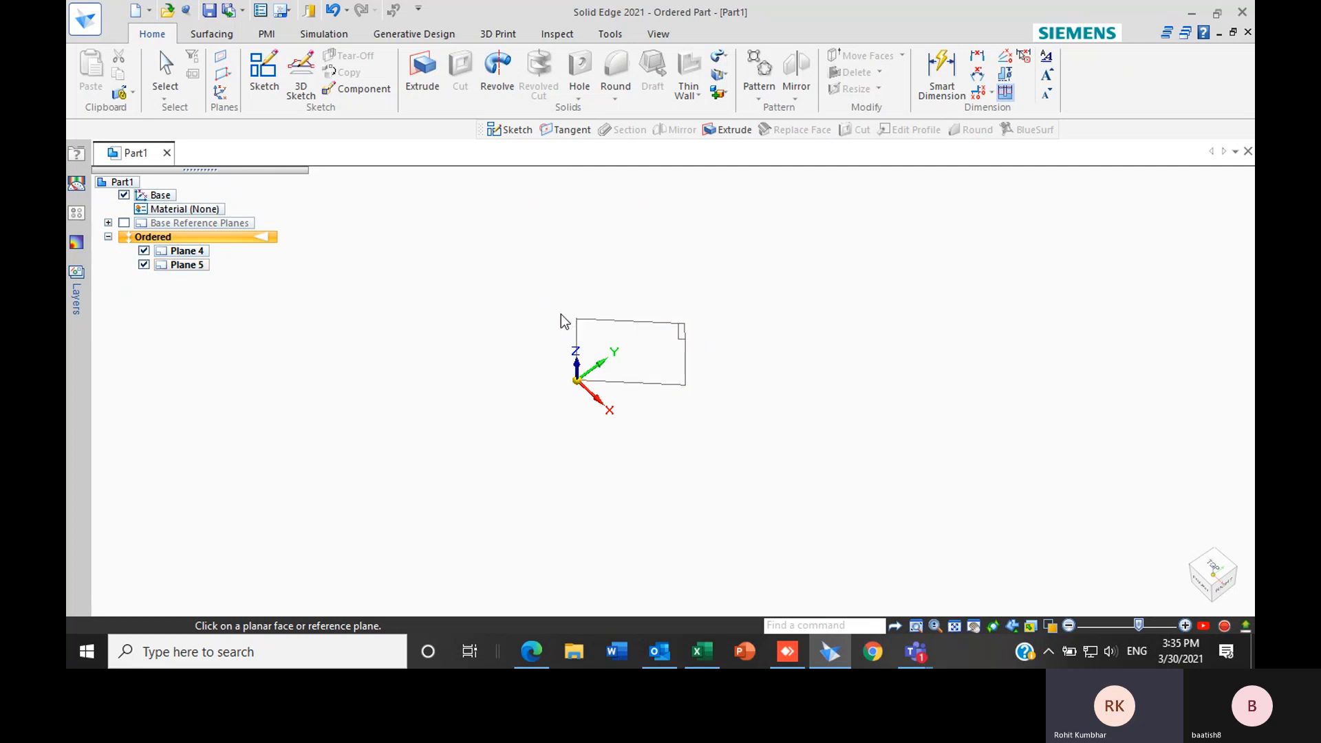
left_click(659, 322)
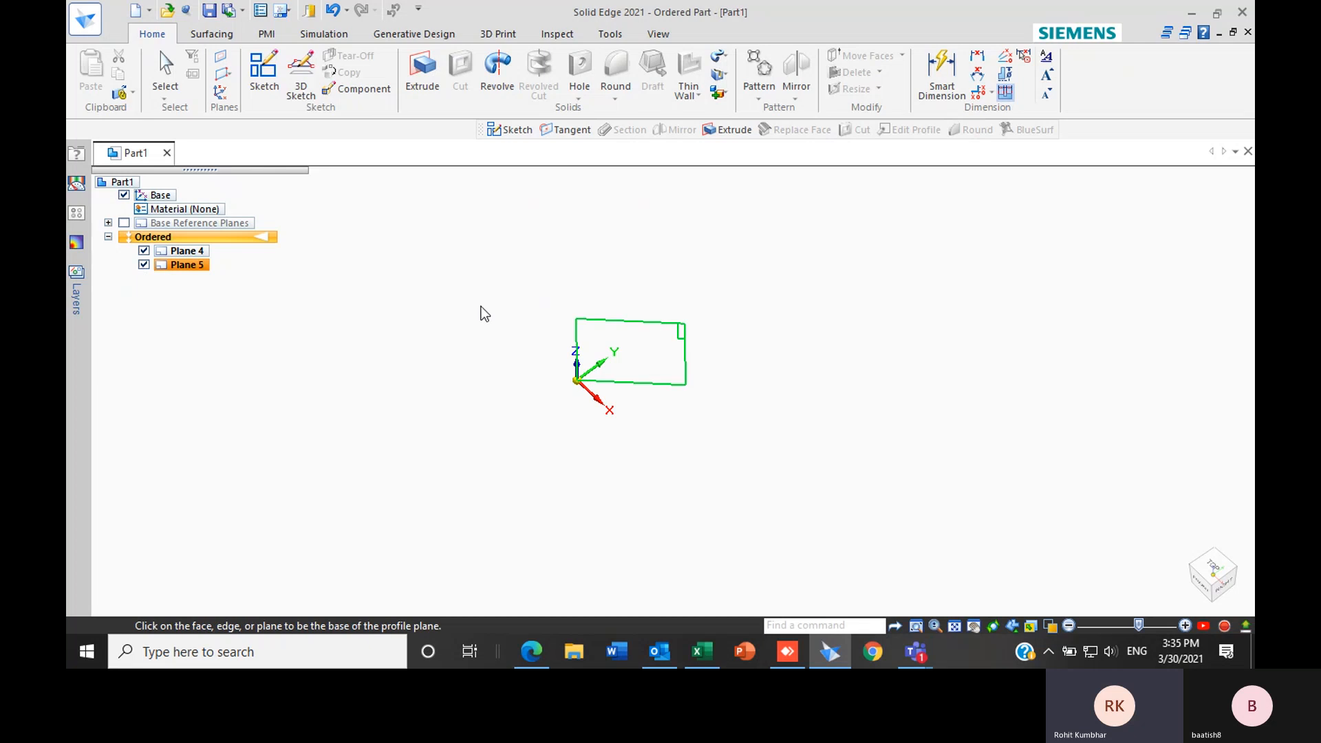
left_click(577, 365)
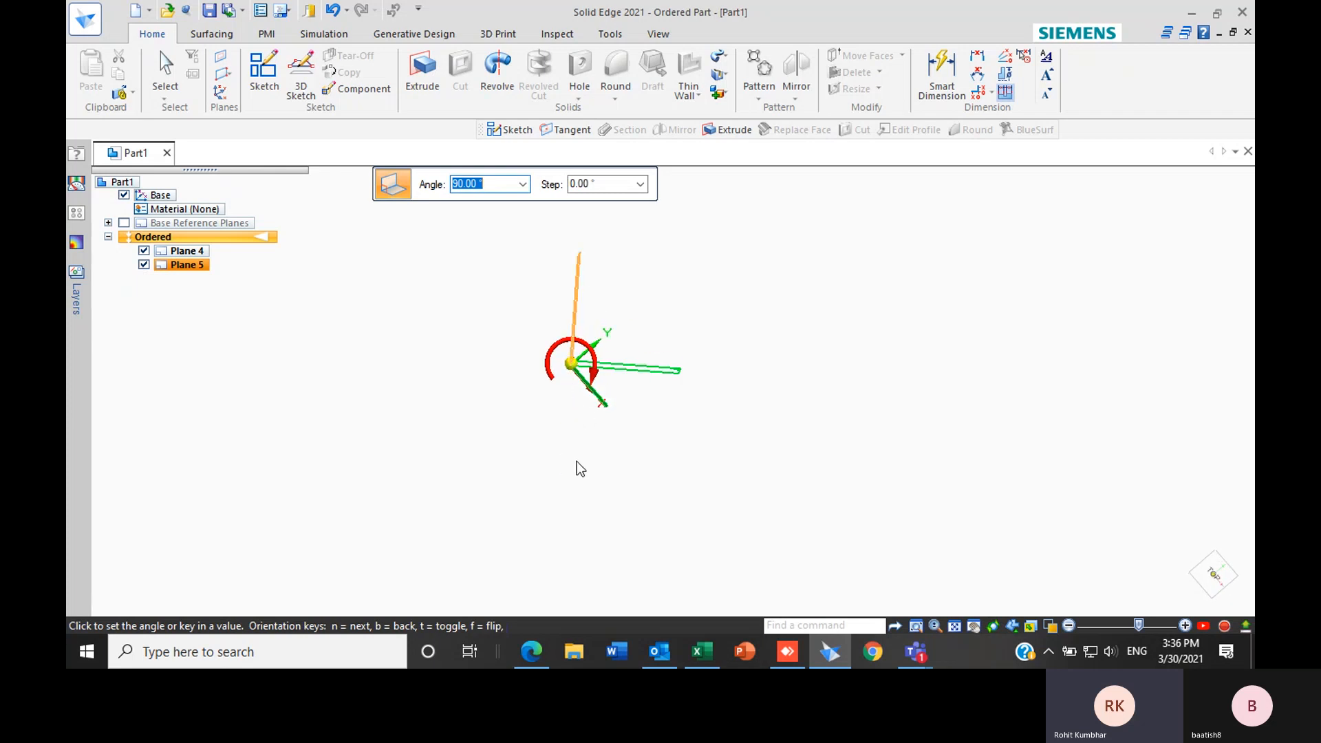
left_click(555, 433)
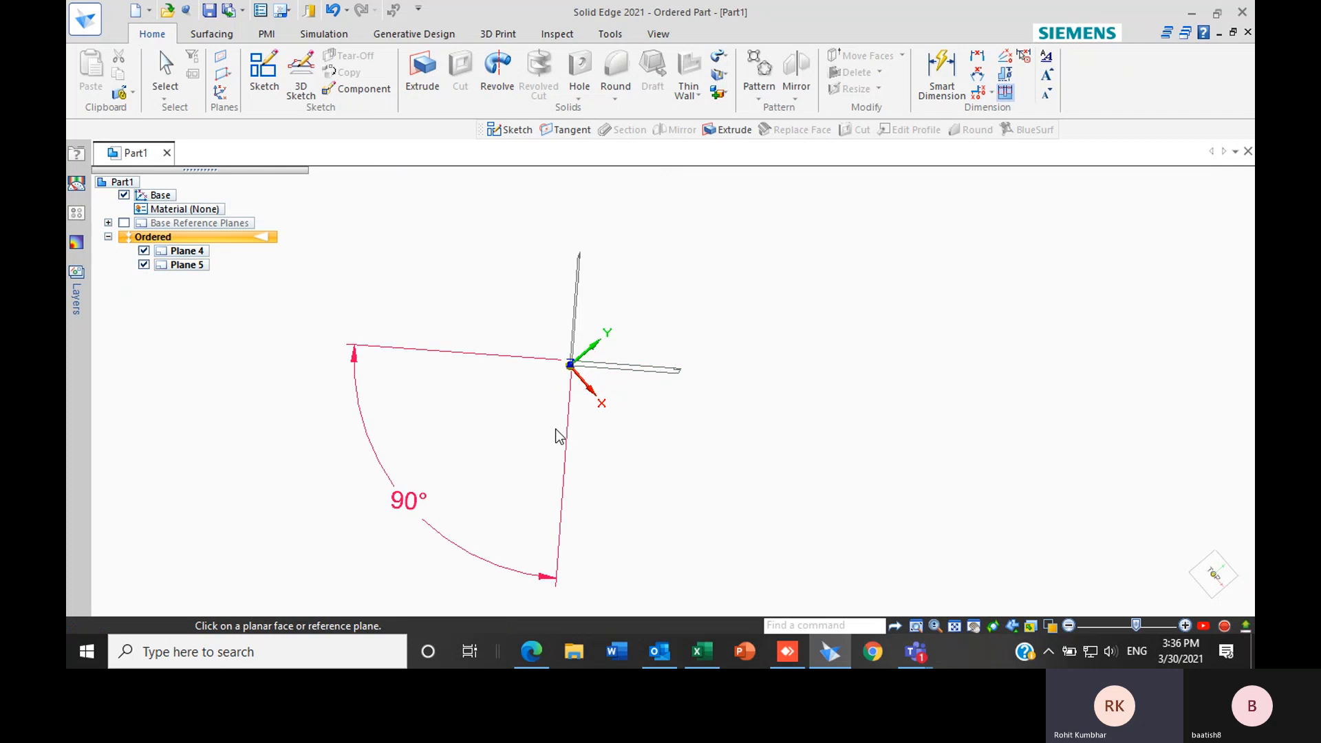
middle_click_drag(642, 498, 701, 590)
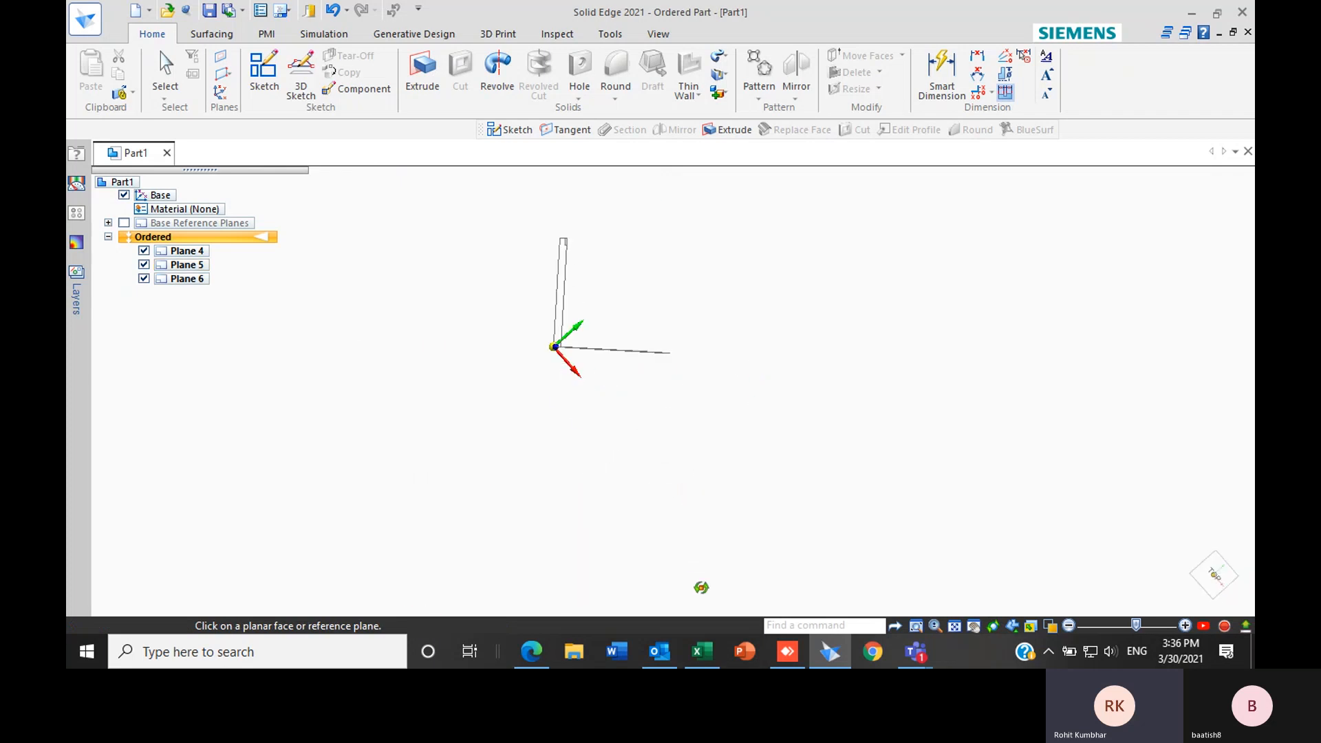
middle_click_drag(619, 435, 624, 368)
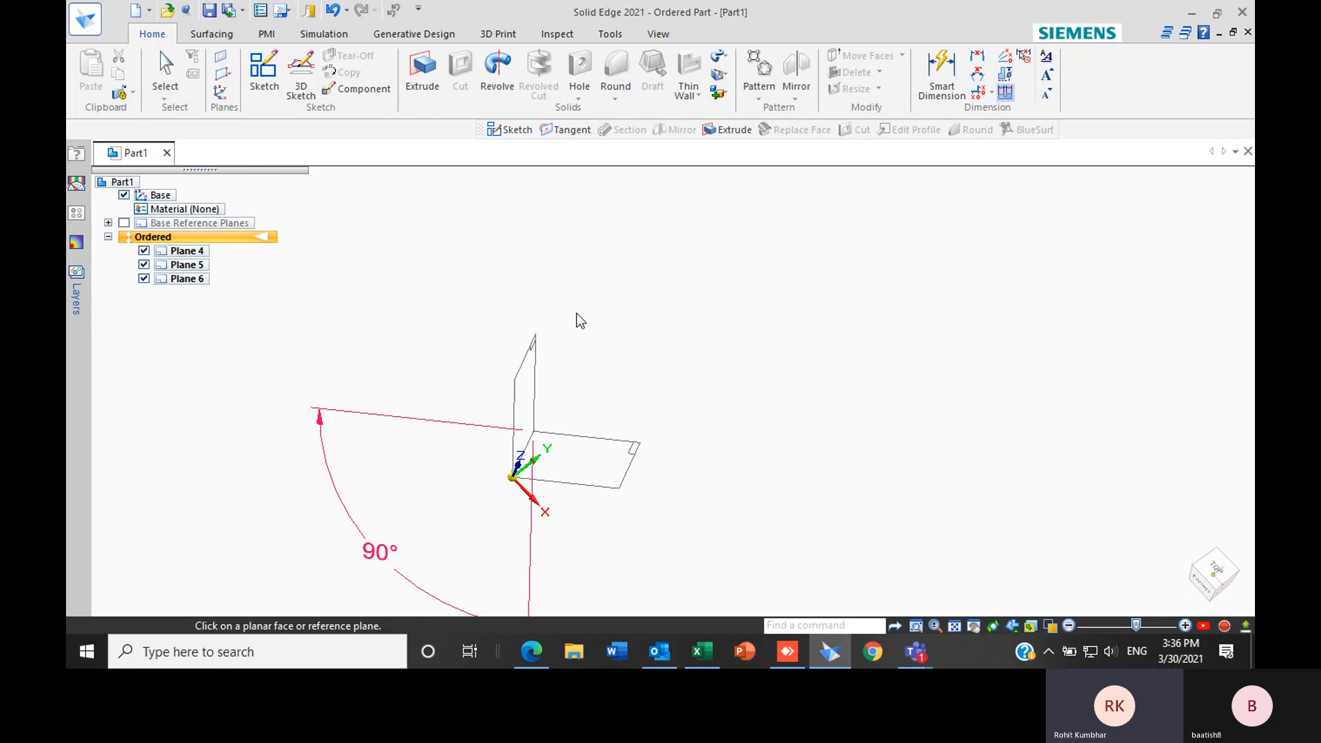
scroll(754, 343, "down", 2)
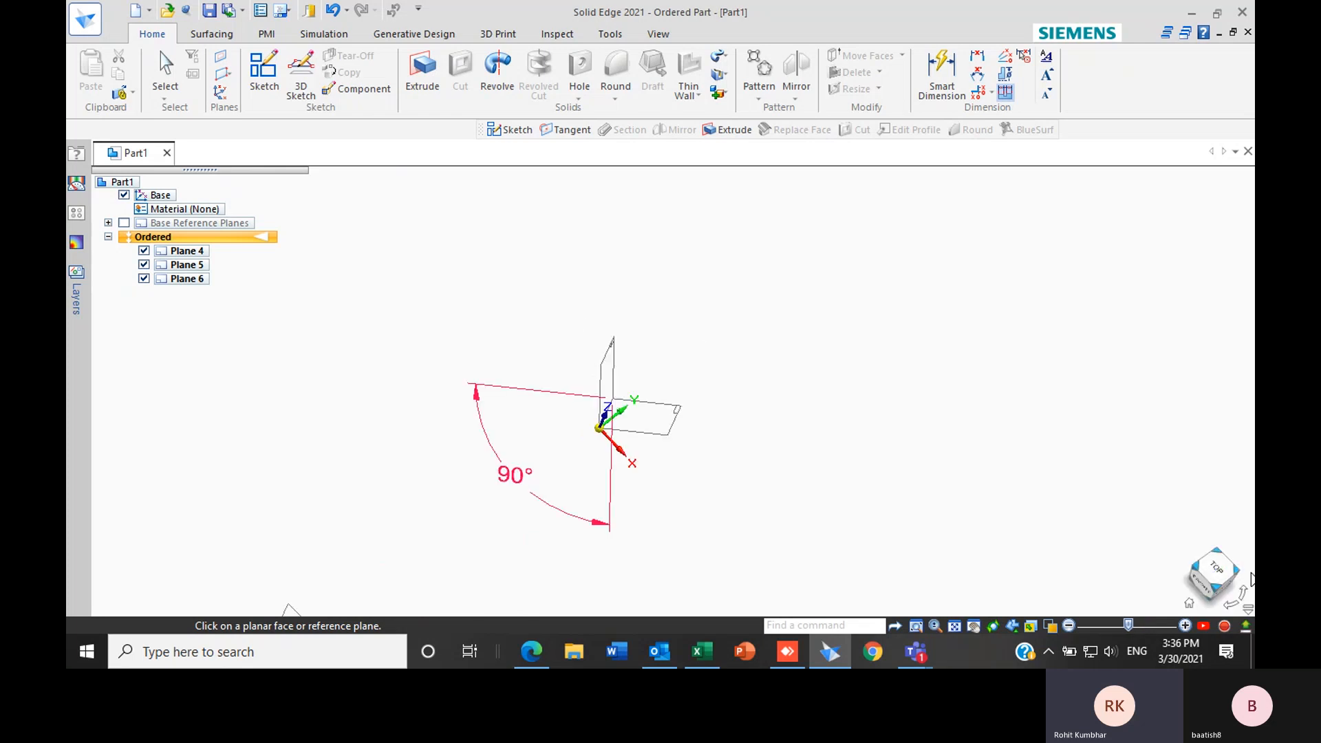
left_click(1189, 604)
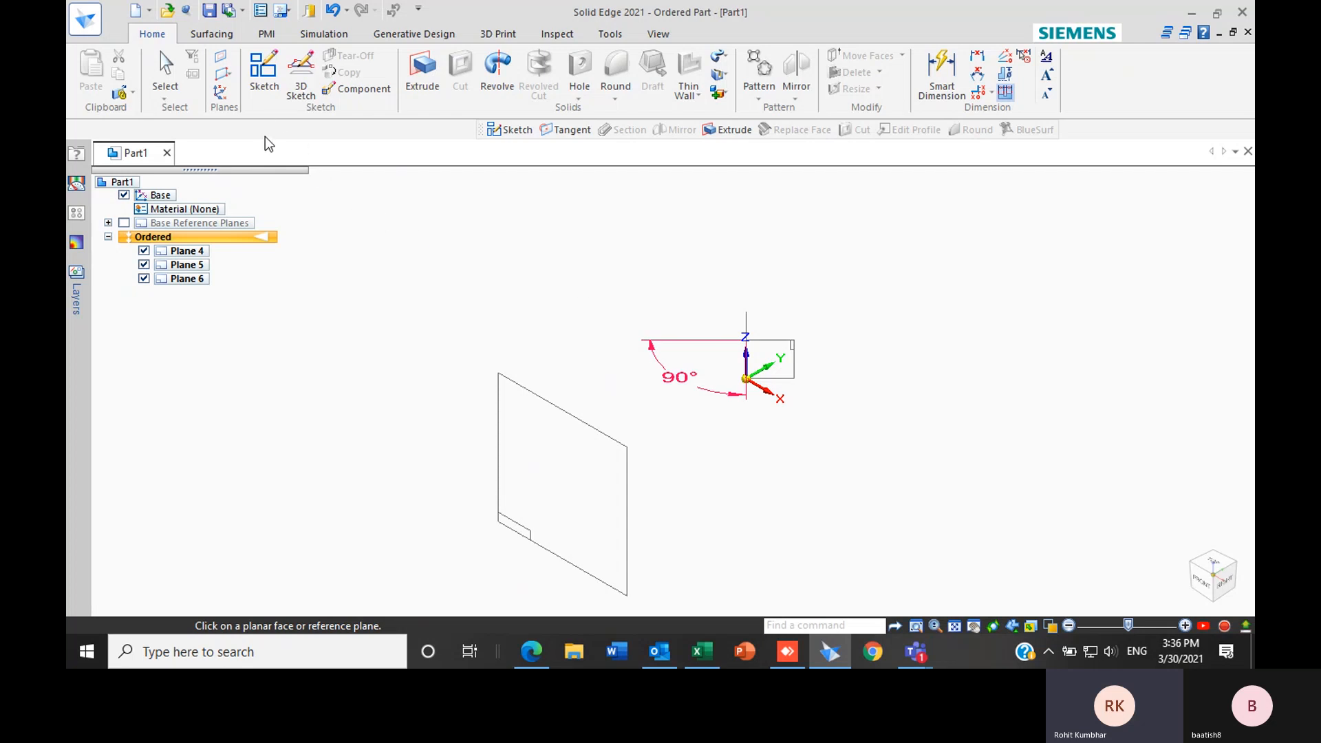
left_click(199, 253)
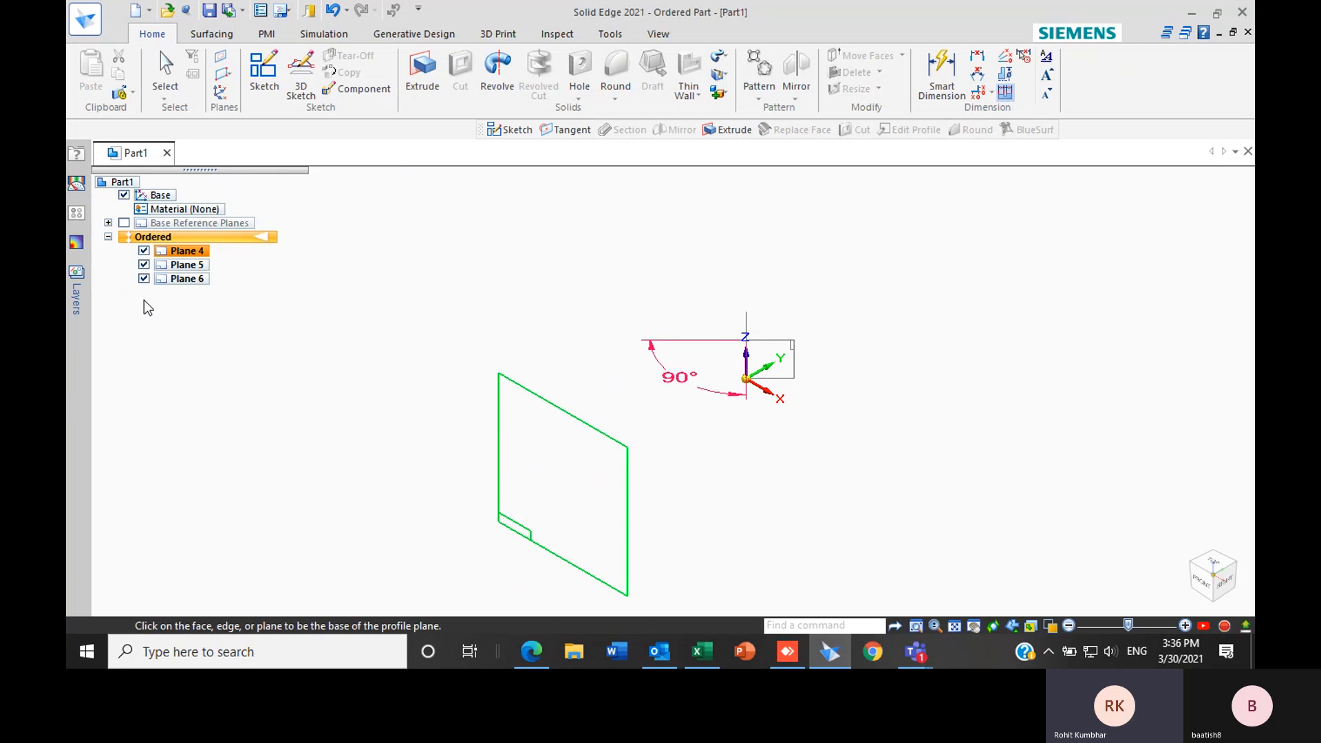
left_click(186, 280, "shift")
left_click(185, 282)
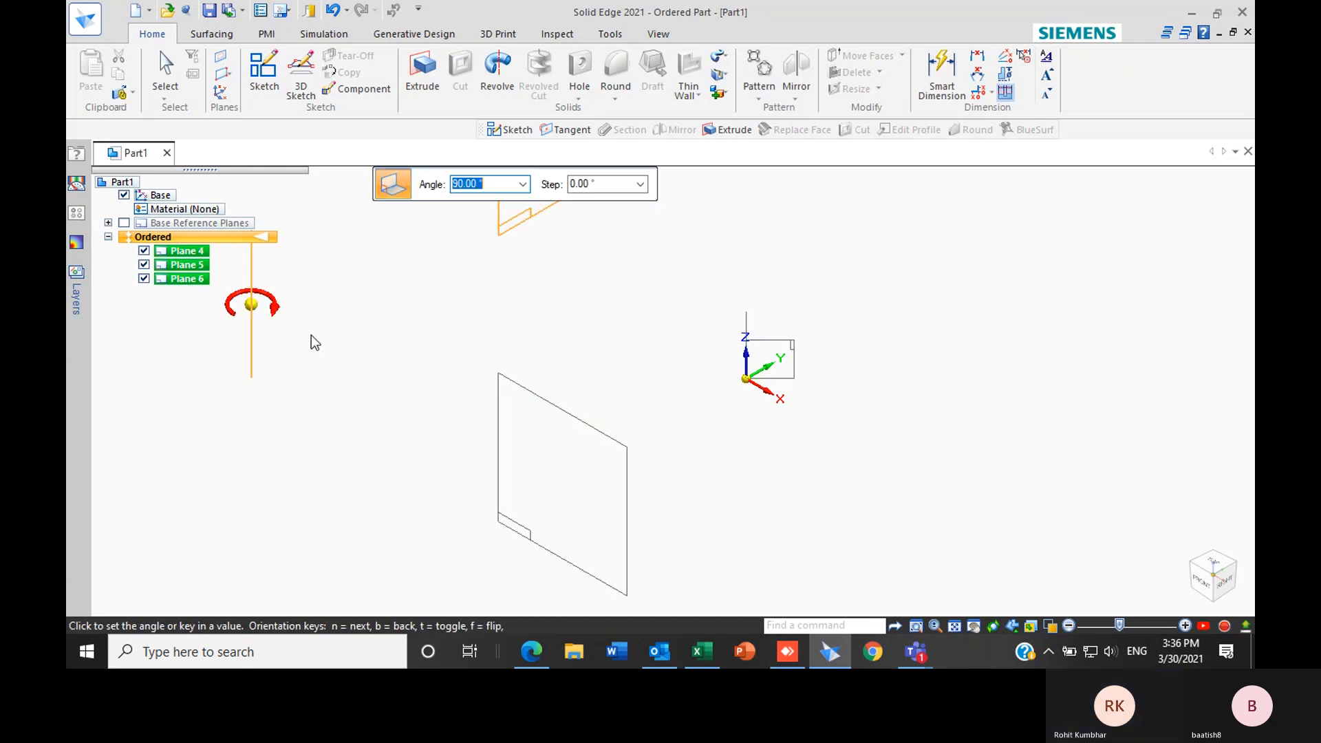
Close the part and Solid Edge without saving, and start Solid Edge again
key("alt+F4")
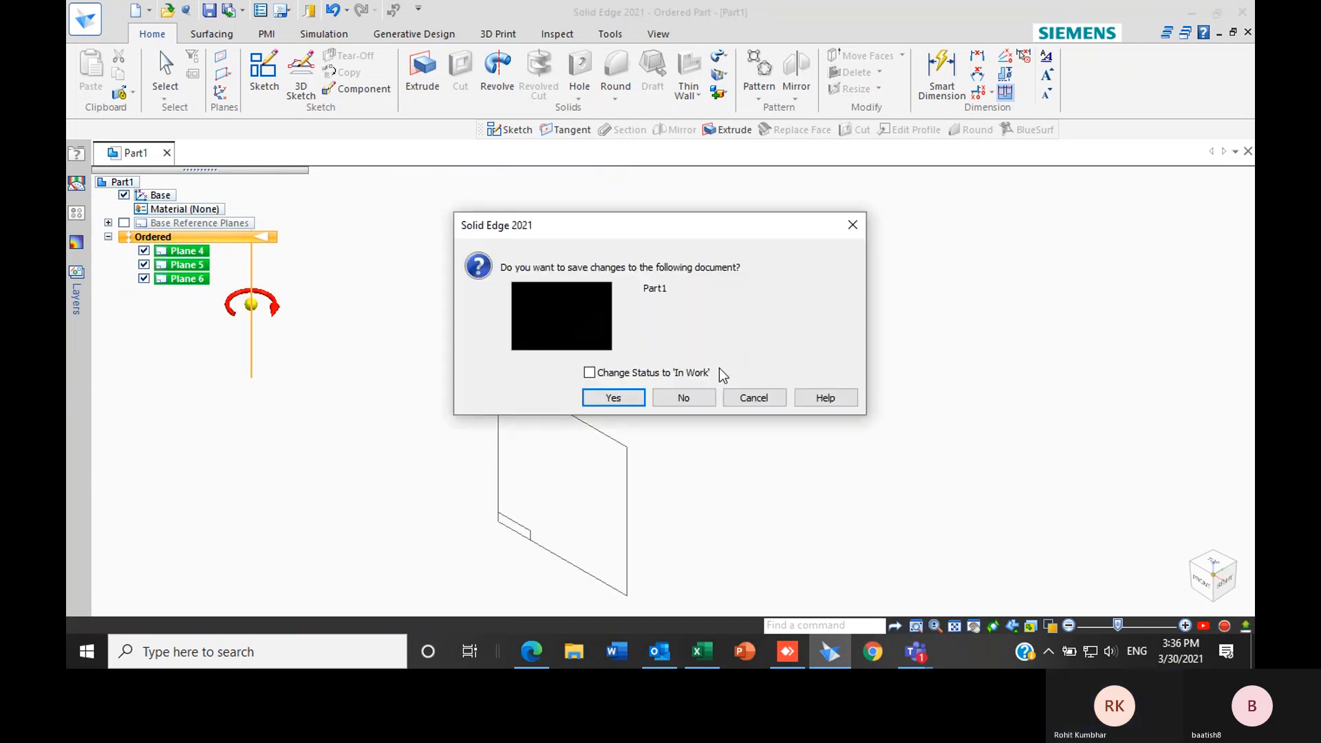
left_click(754, 398)
key("alt+Tab")
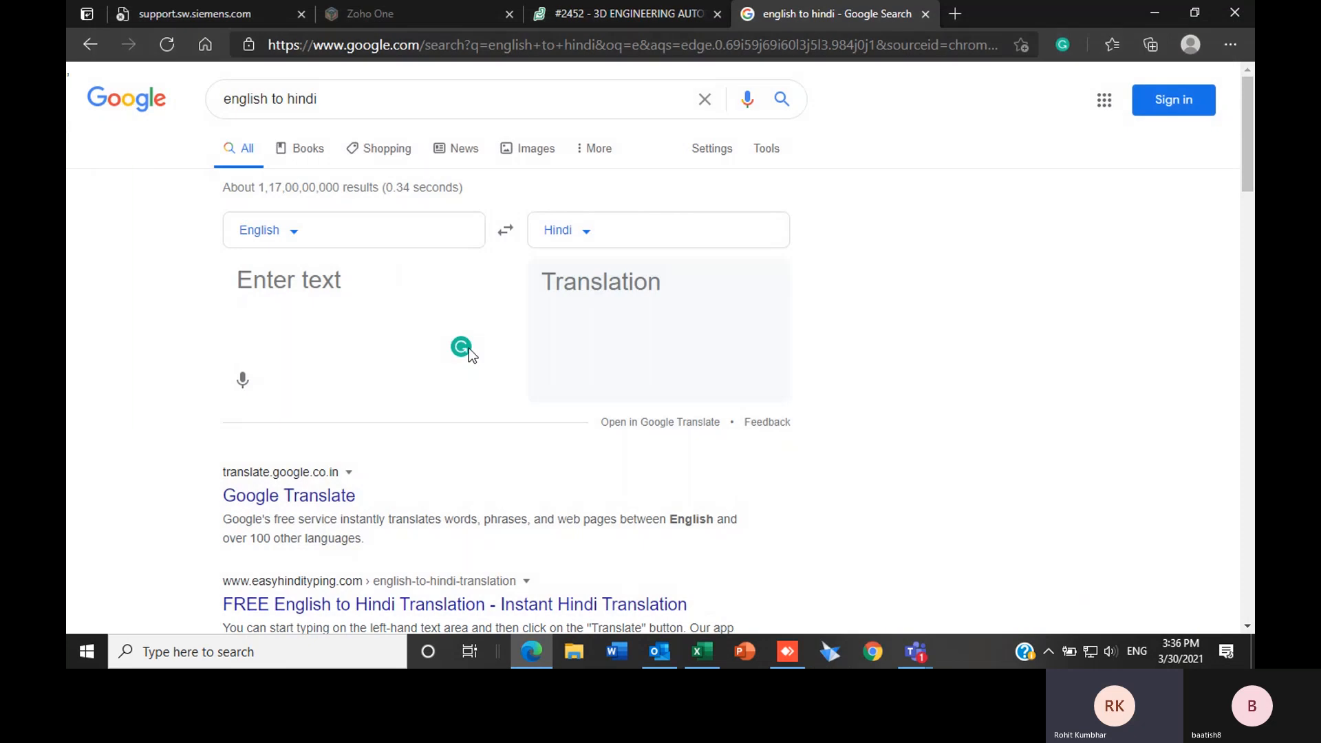
left_click(831, 653)
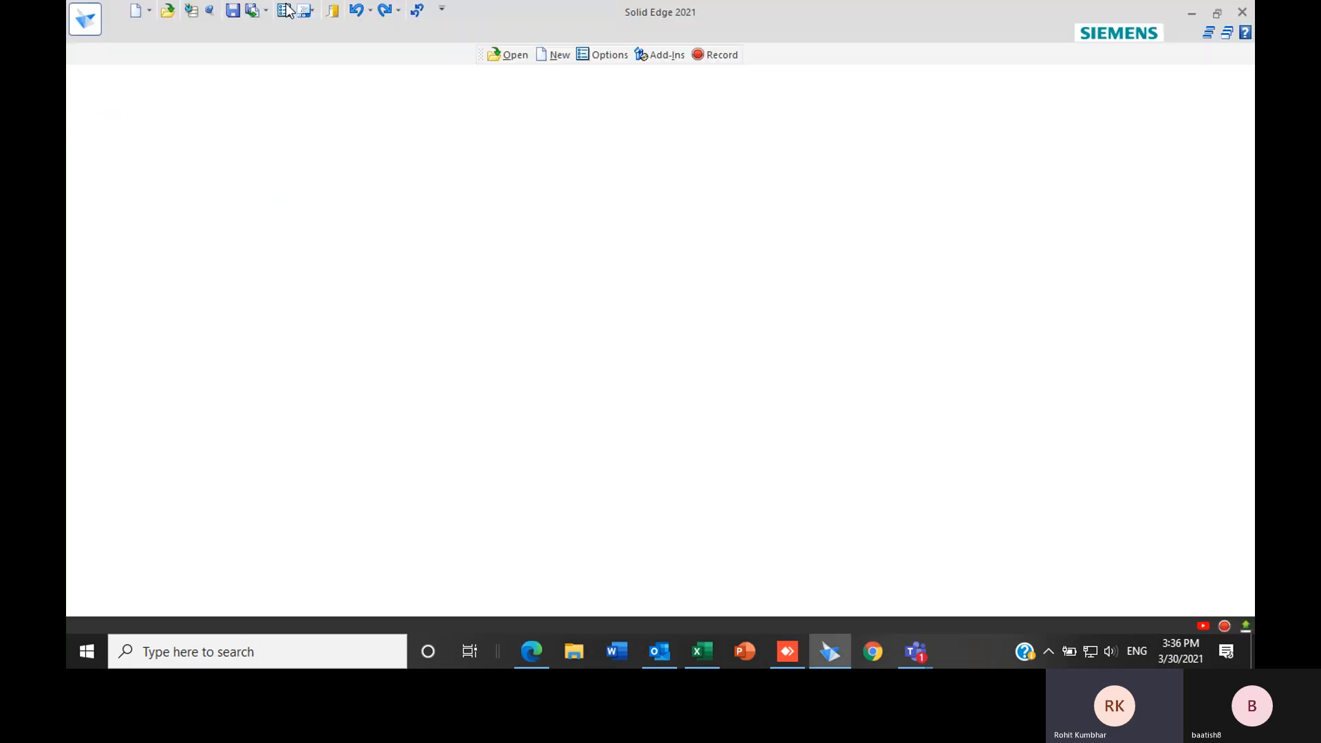
Create a new part document from the ISO Metric template iso metric part.par
left_click(559, 55)
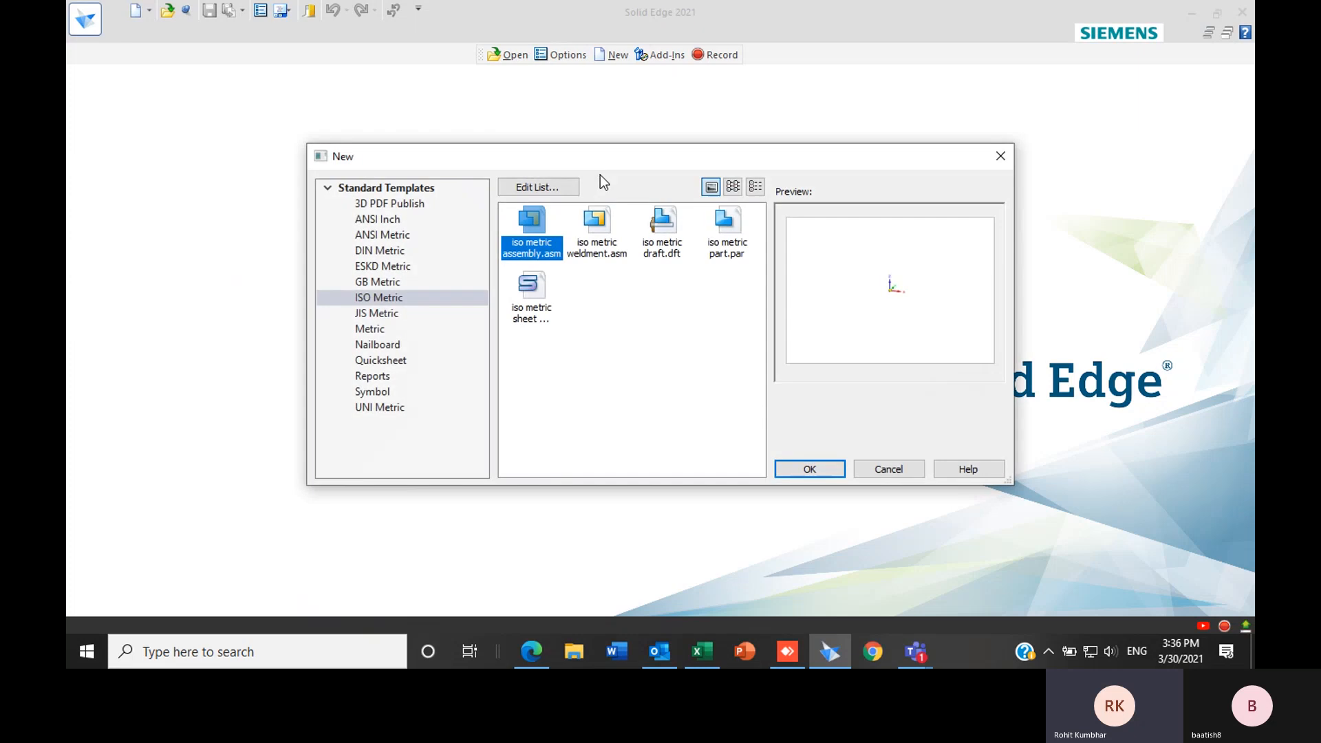
left_click(663, 238)
left_click(726, 229)
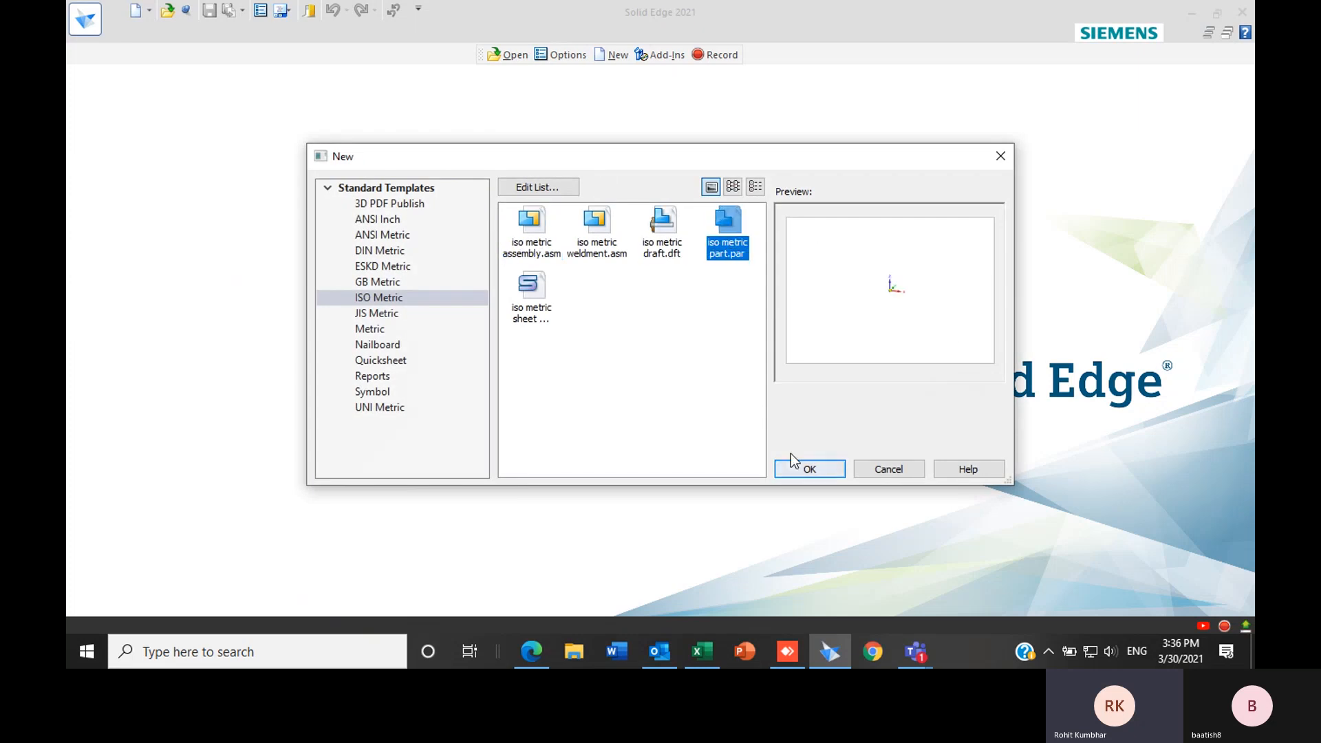
left_click(807, 471)
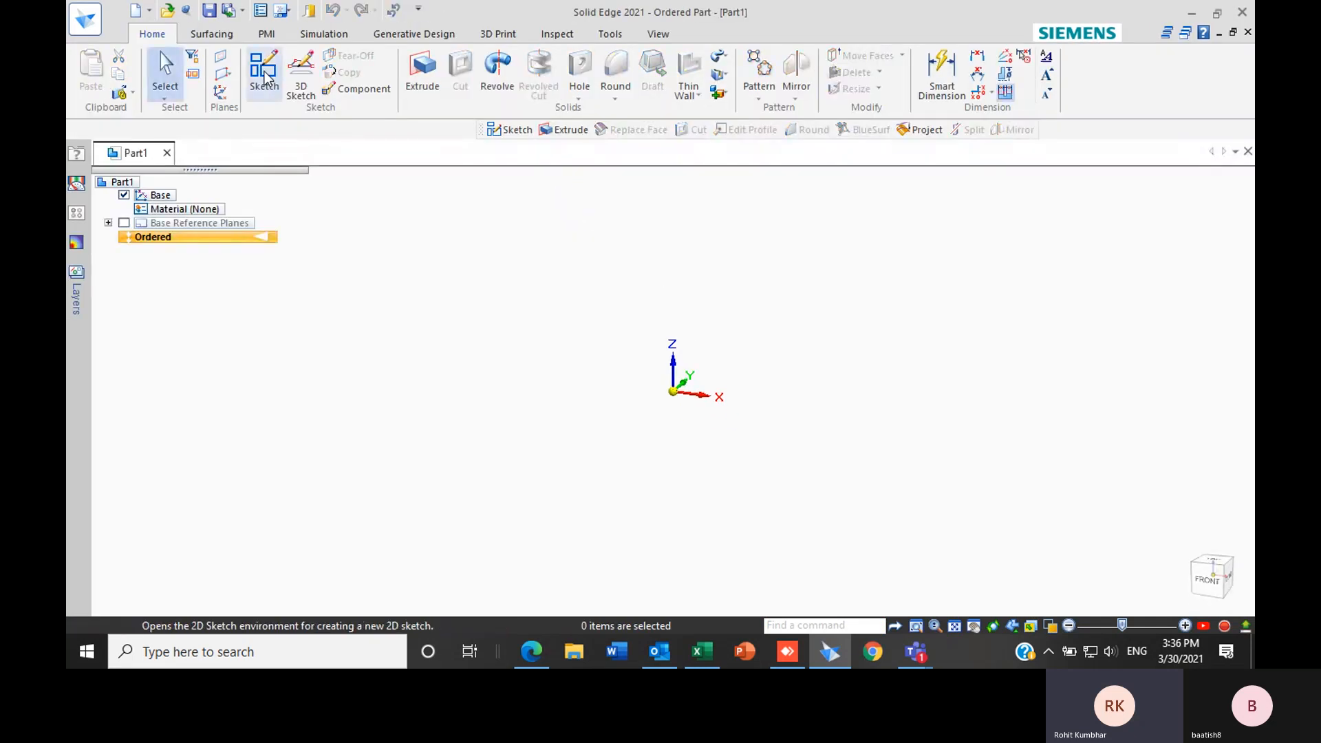
Start a sketch on the Front (xz) base plane using the Coincident Plane option
left_click(265, 76)
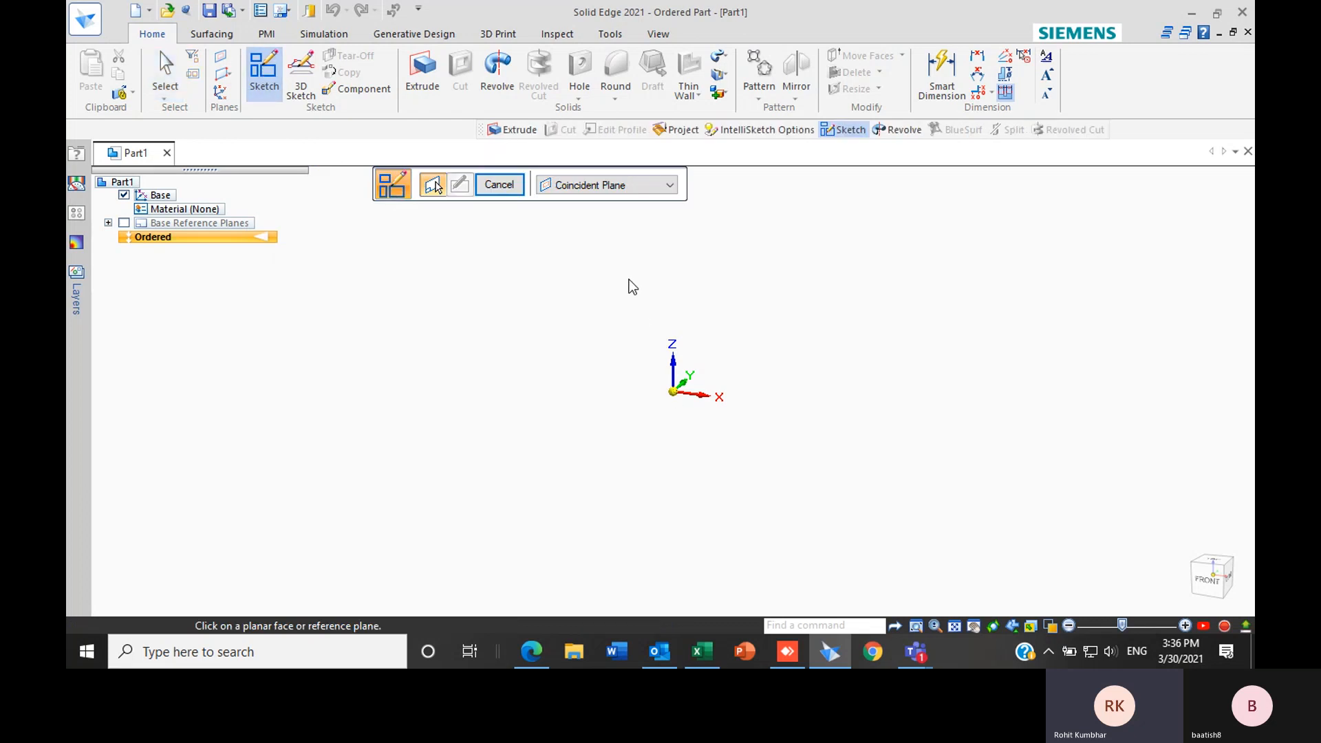
left_click(699, 375)
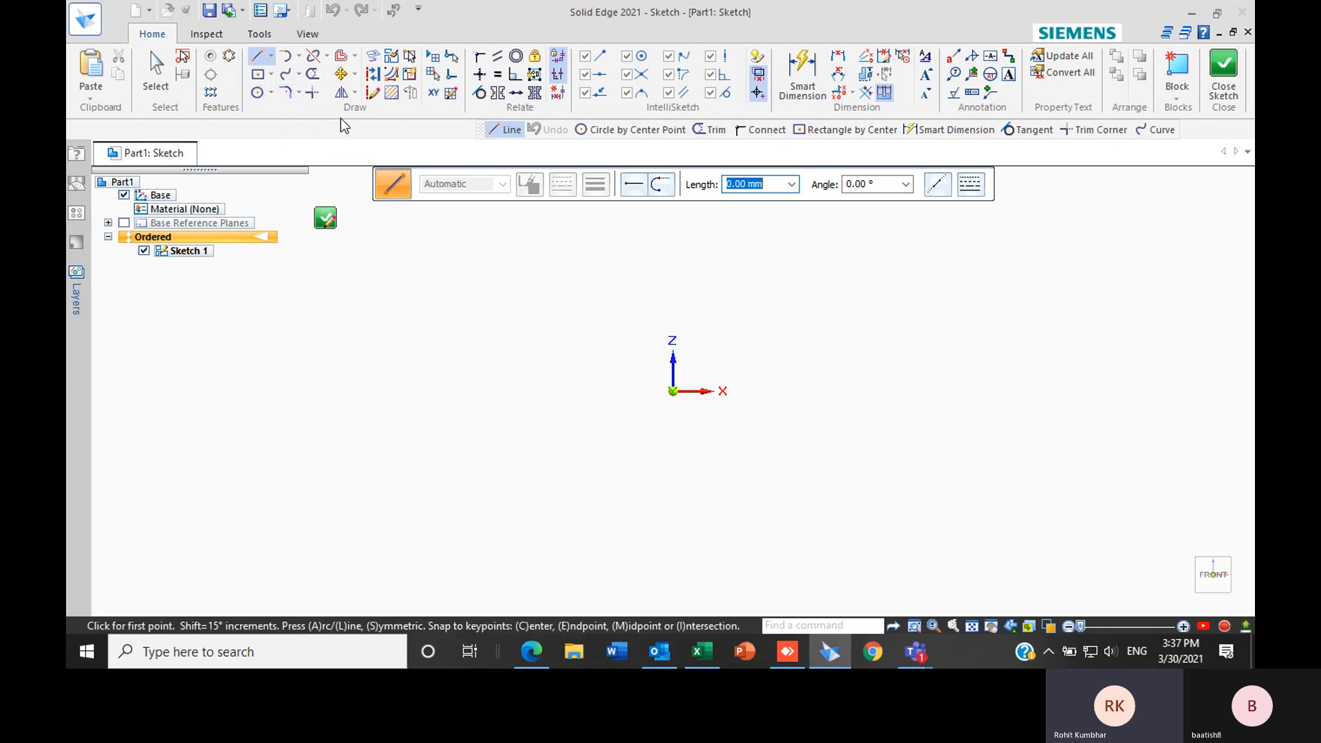
Draw a horizontal line from the origin along the X axis
left_click(262, 65)
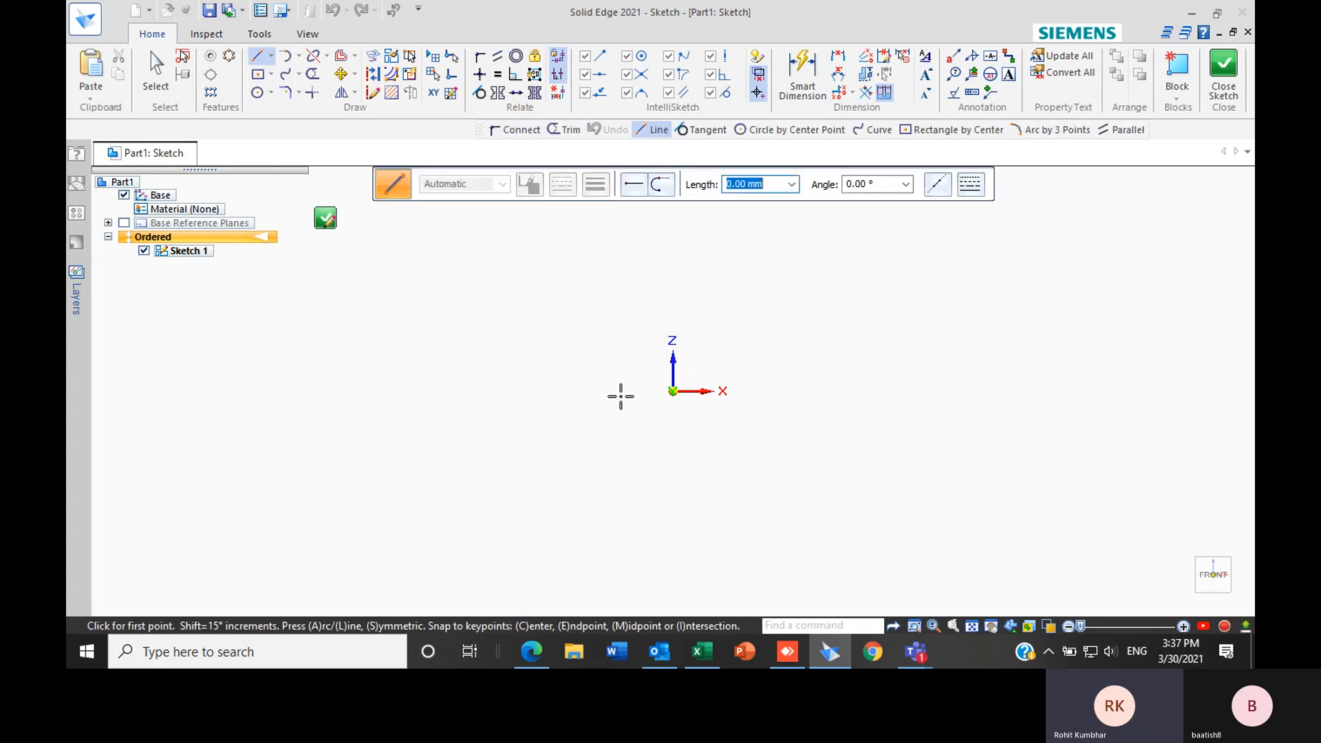
scroll(542, 446, "down", 3)
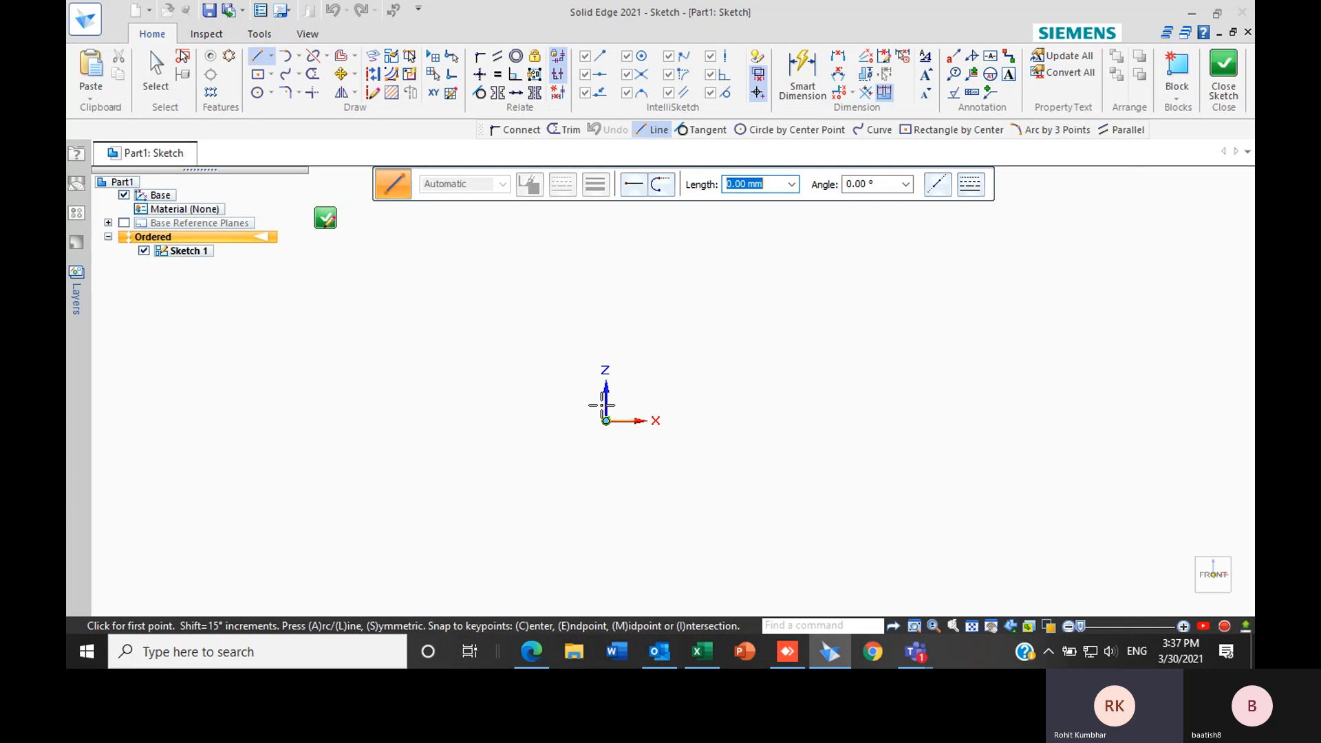
left_click(606, 419)
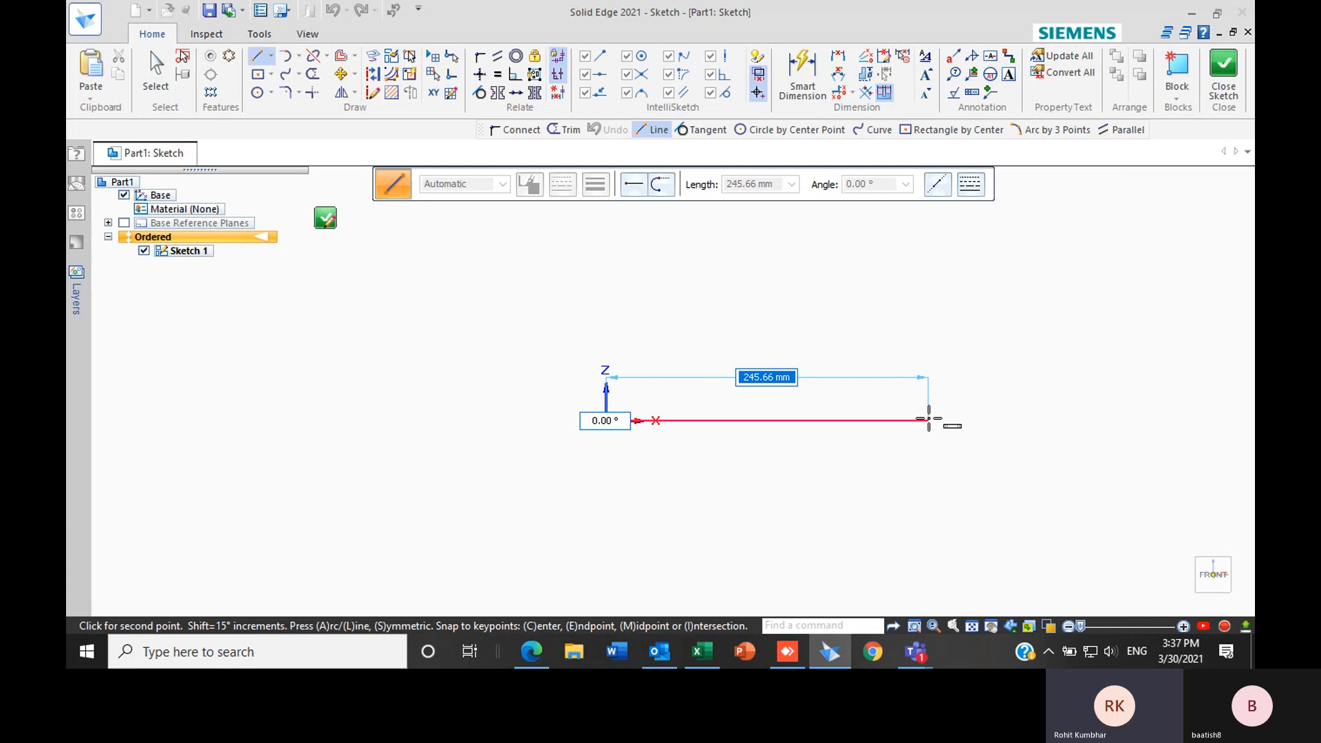
left_click(959, 421)
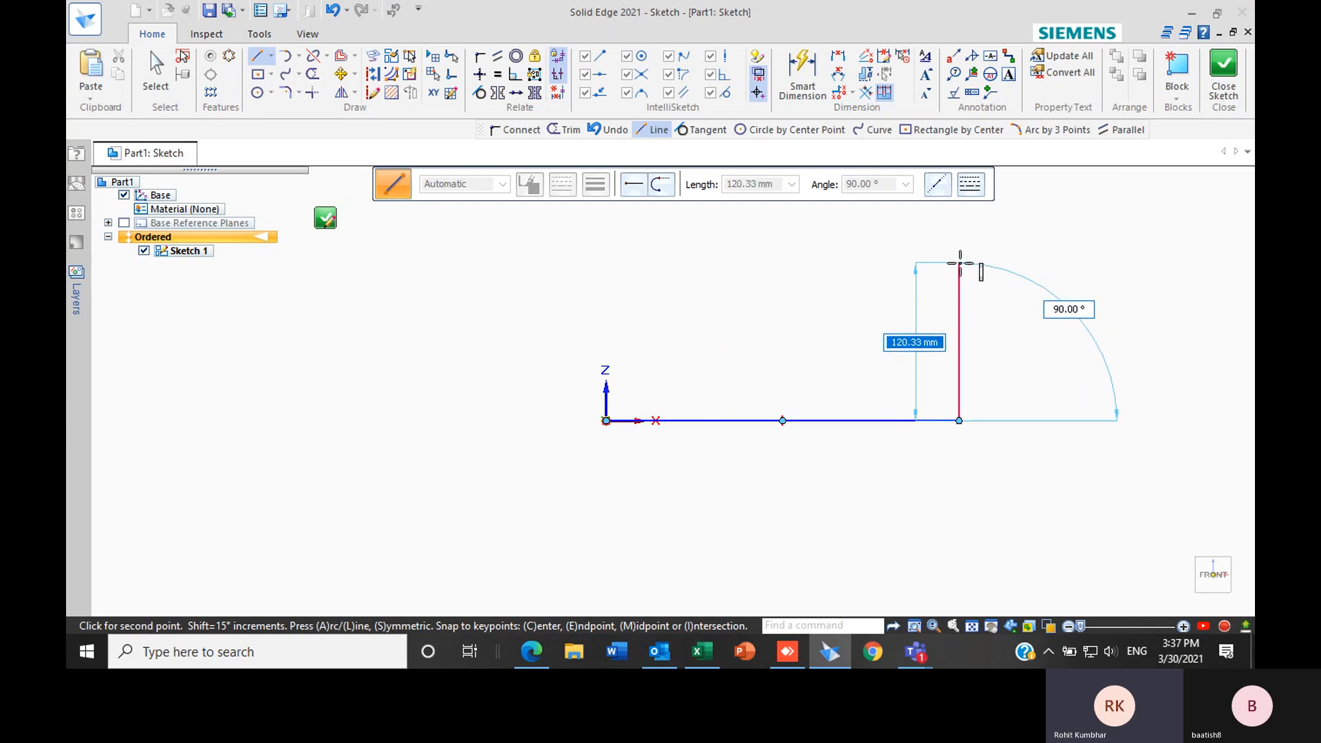
Draw a 100 mm line at 90° up from the free end of the horizontal line and end the line chain
type("100")
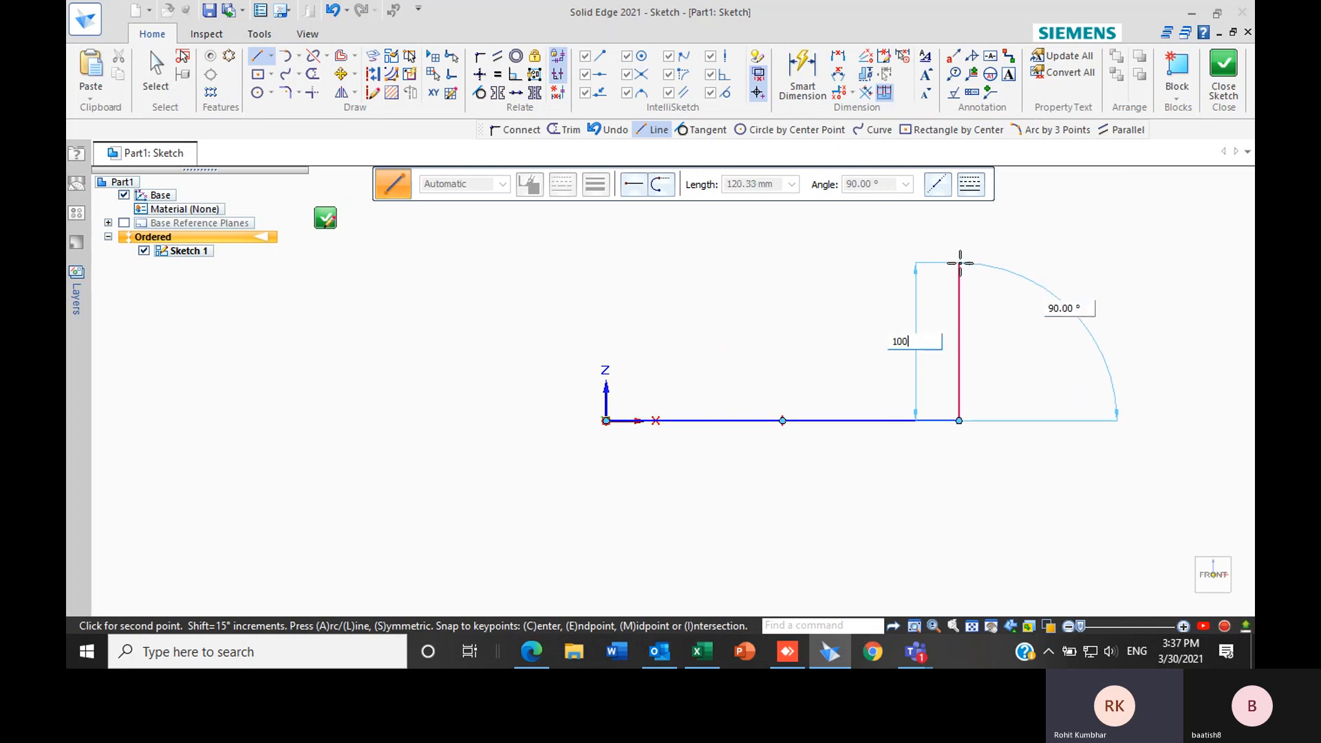
key("Tab")
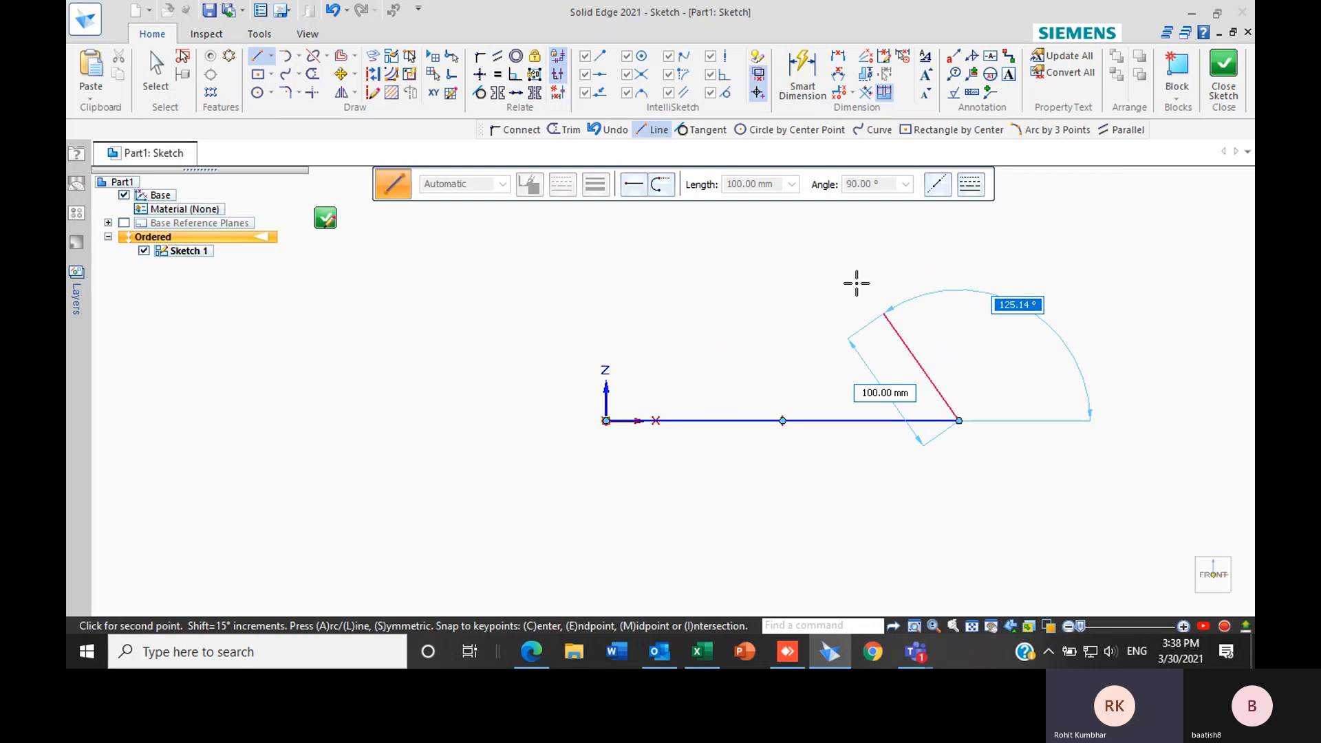
type("90")
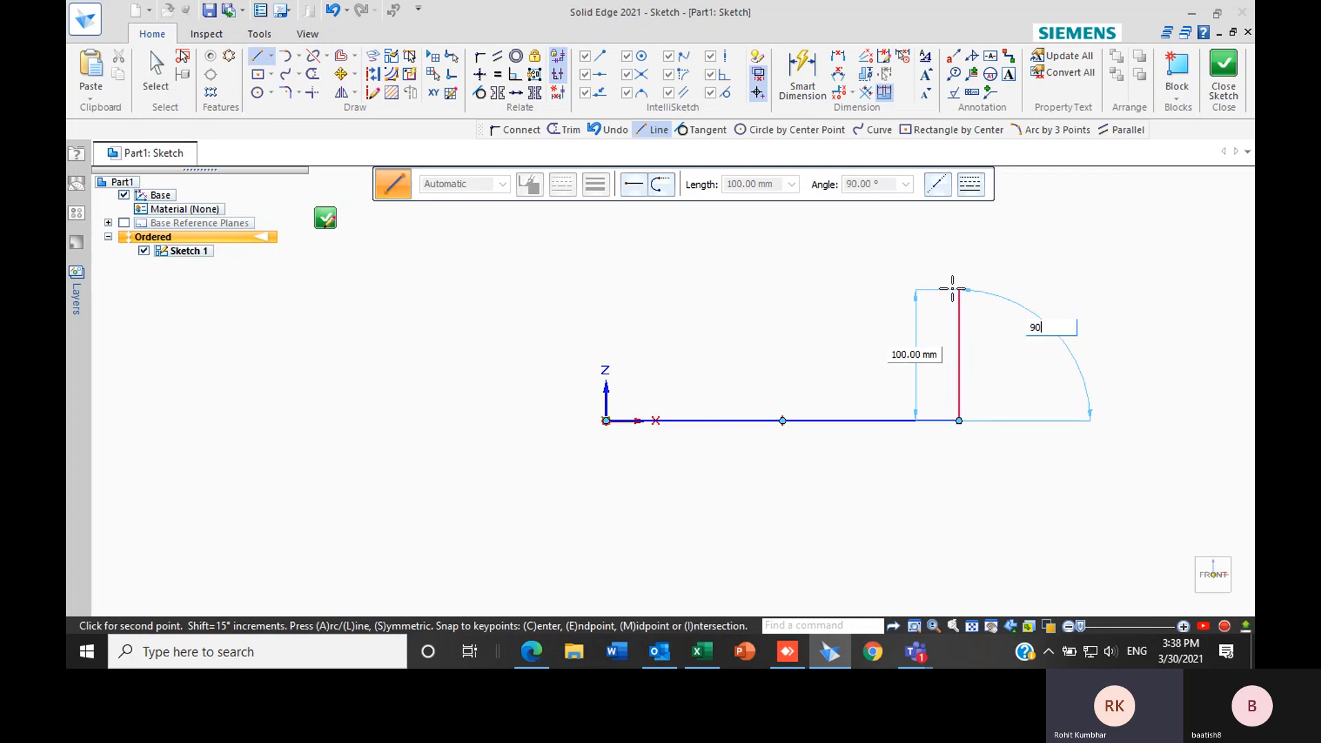
key("Return")
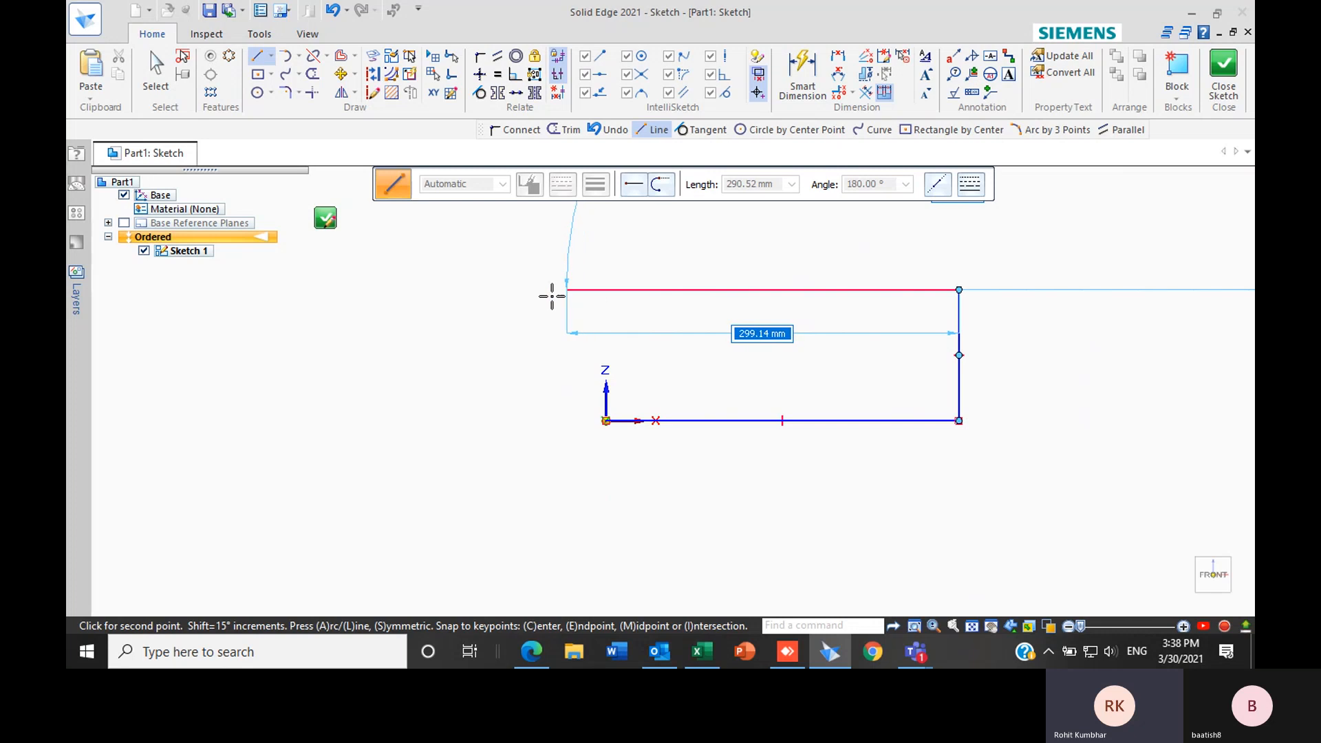
key("Escape")
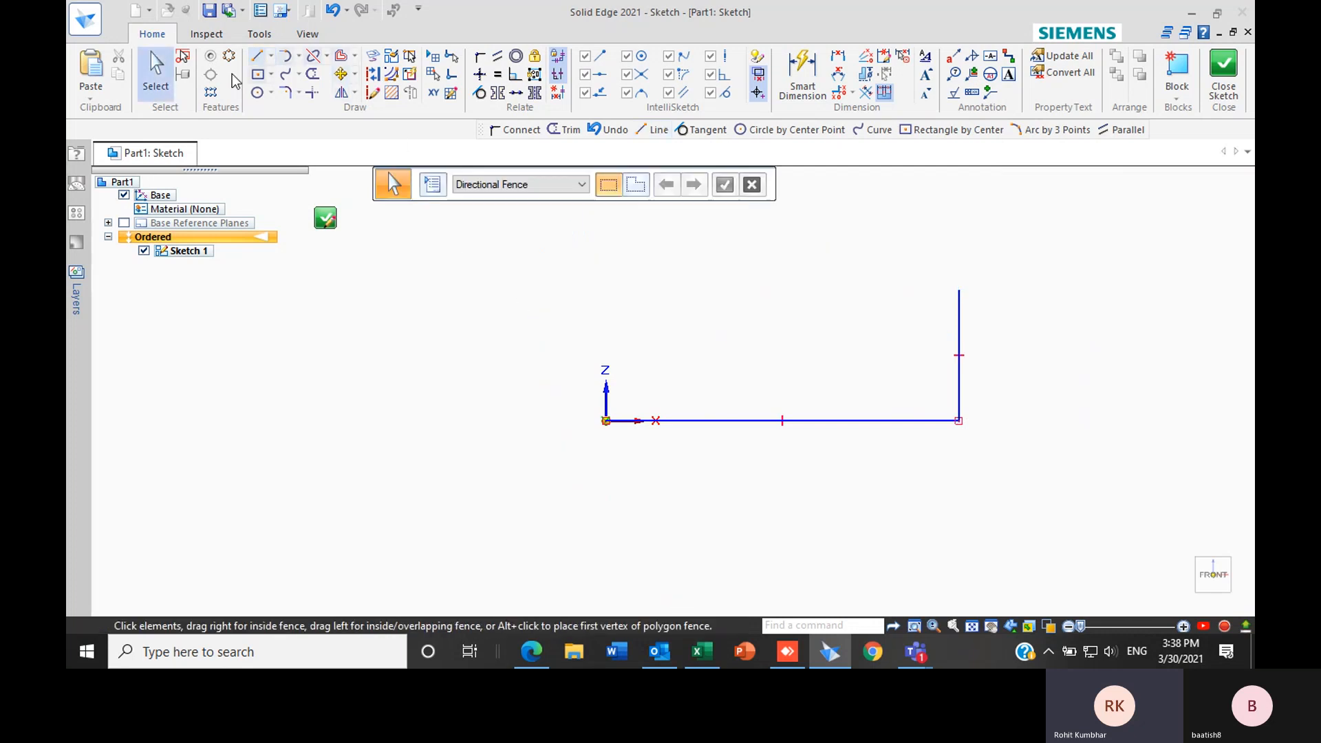
Place four separate sketch points above the two lines with the Point tool
left_click(272, 56)
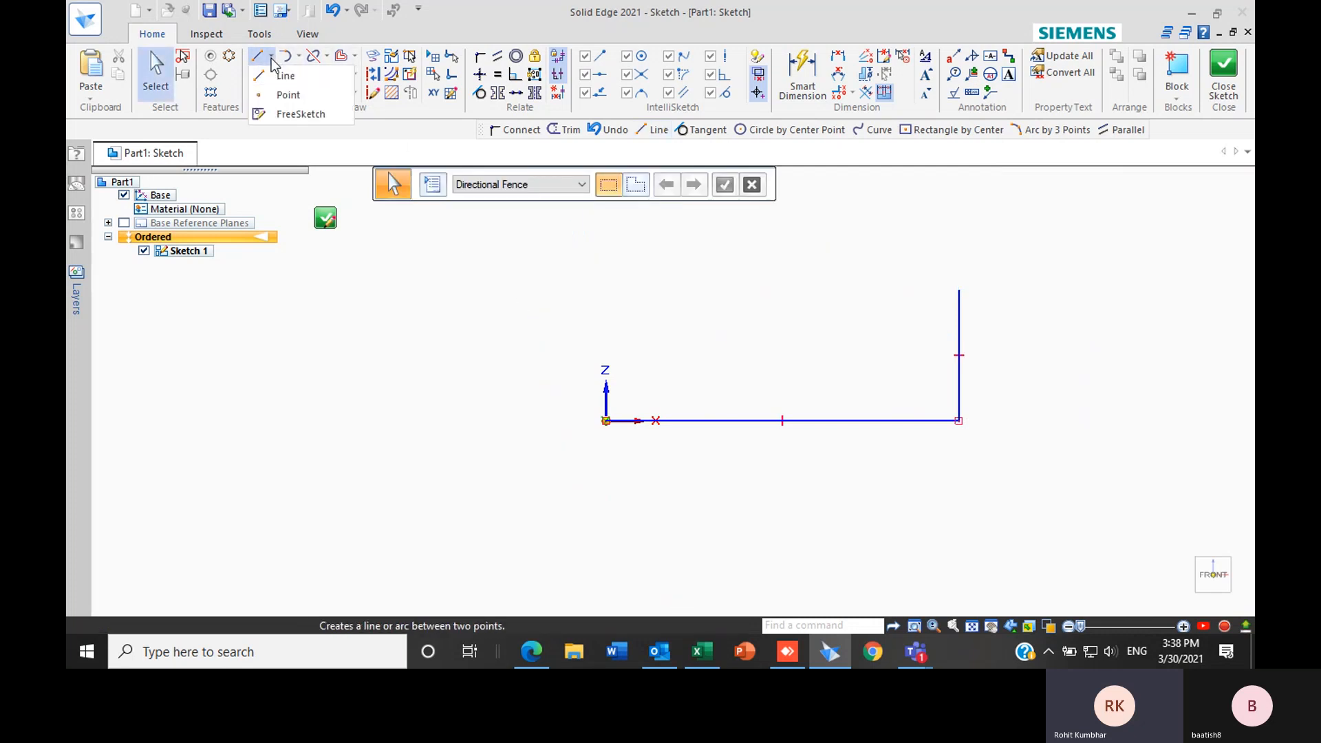
left_click(289, 96)
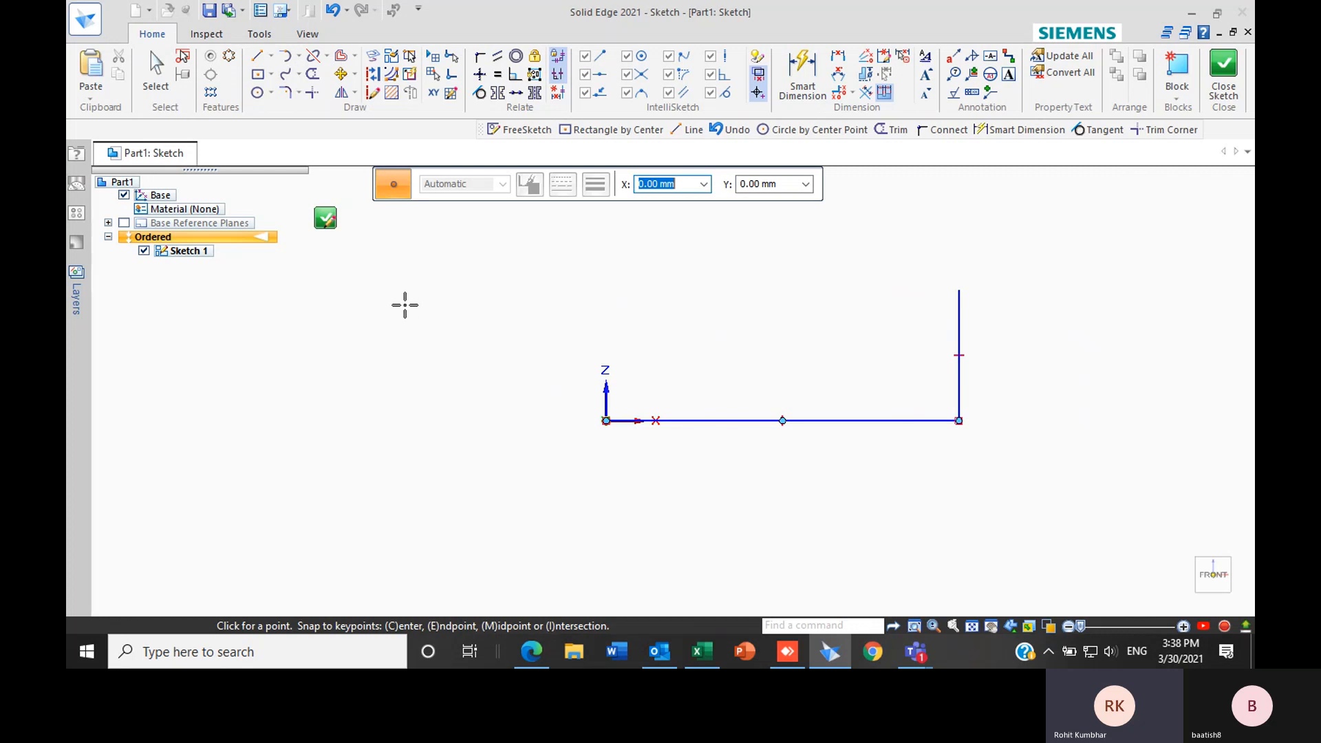
scroll(537, 481, "down", 3)
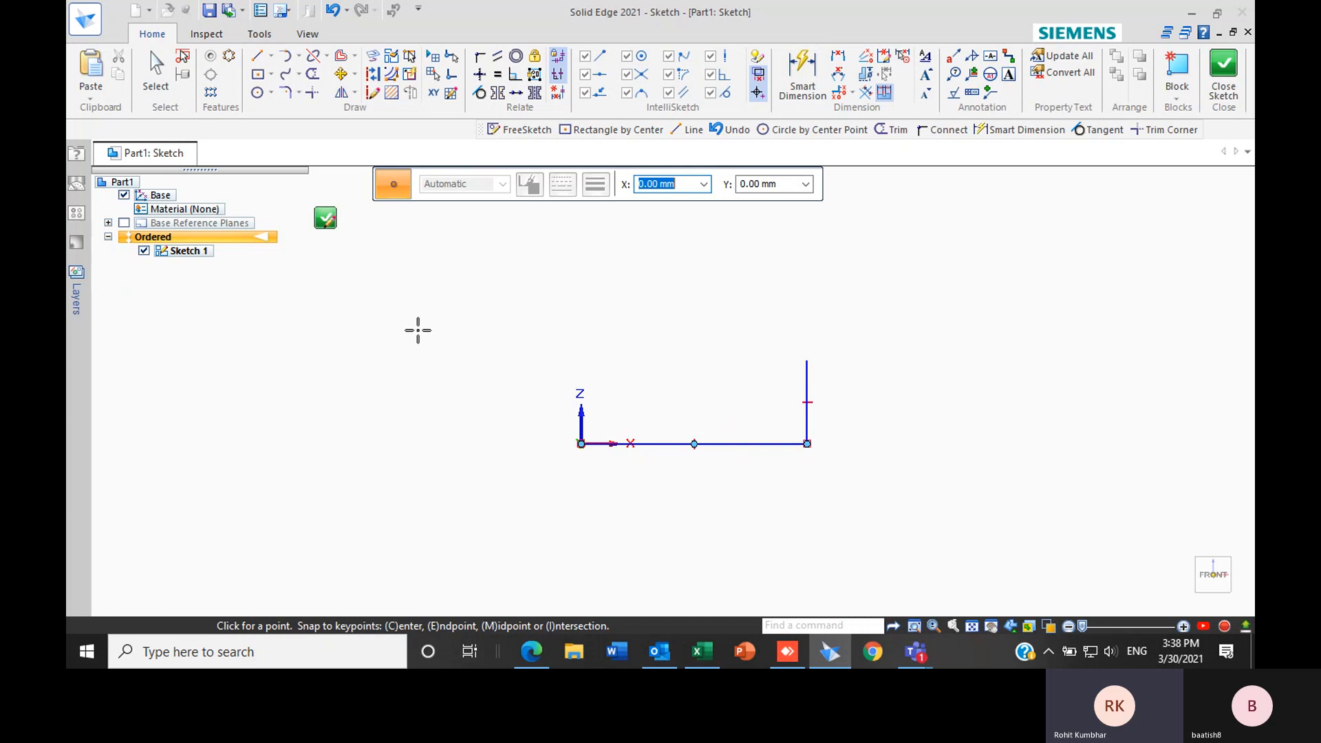
left_click(388, 319)
left_click(505, 229)
left_click(652, 360)
left_click(785, 255)
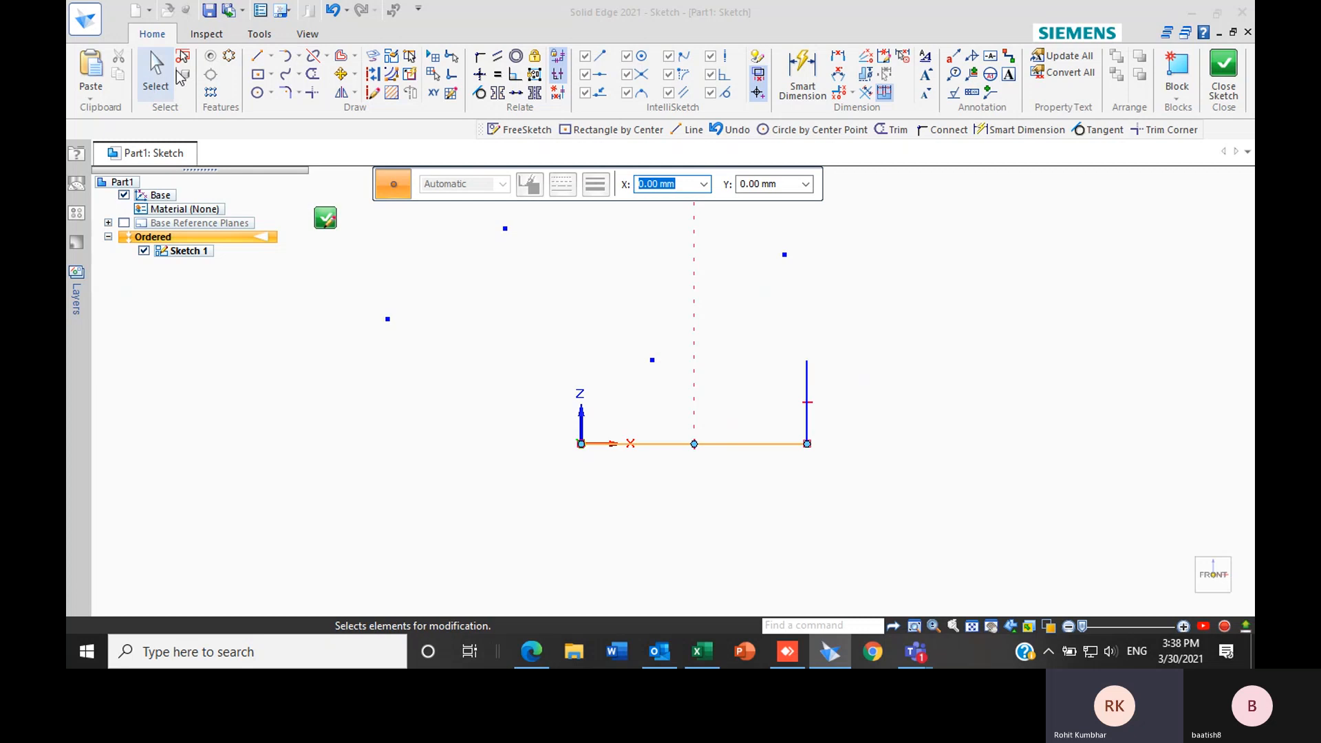
Use FreeSketch in its horizontal/vertical adjusting mode to draw a stepped profile of straight lines and an arc beside the points
left_click(271, 57)
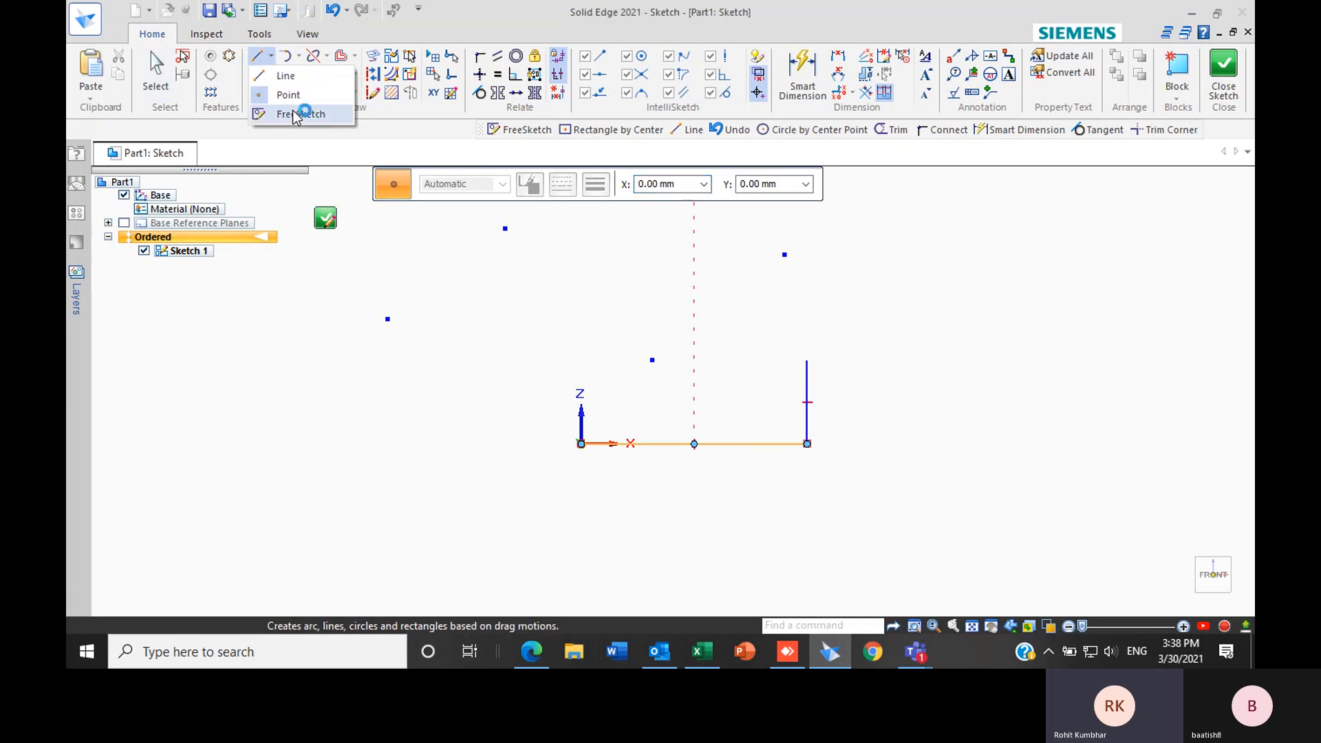
left_click(295, 113)
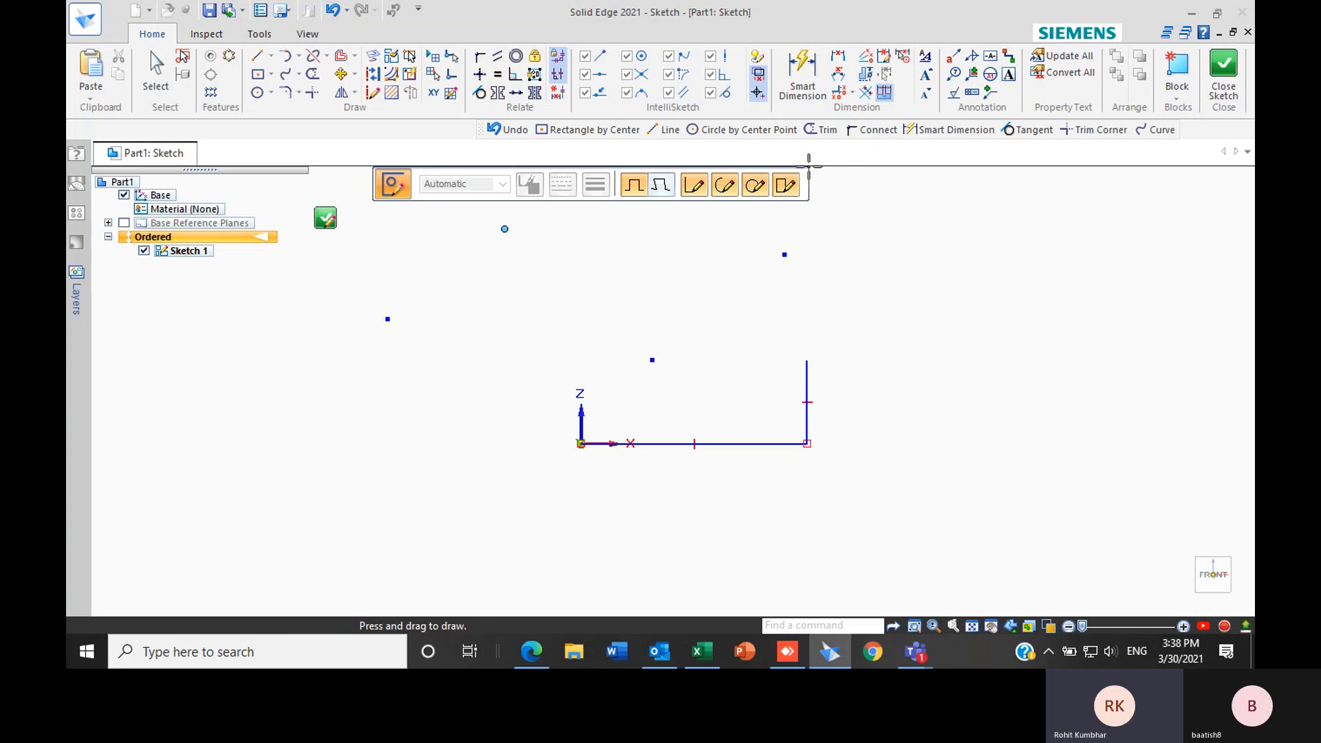
left_click(633, 188)
scroll(446, 445, "down", 2)
scroll(714, 354, "up", 2)
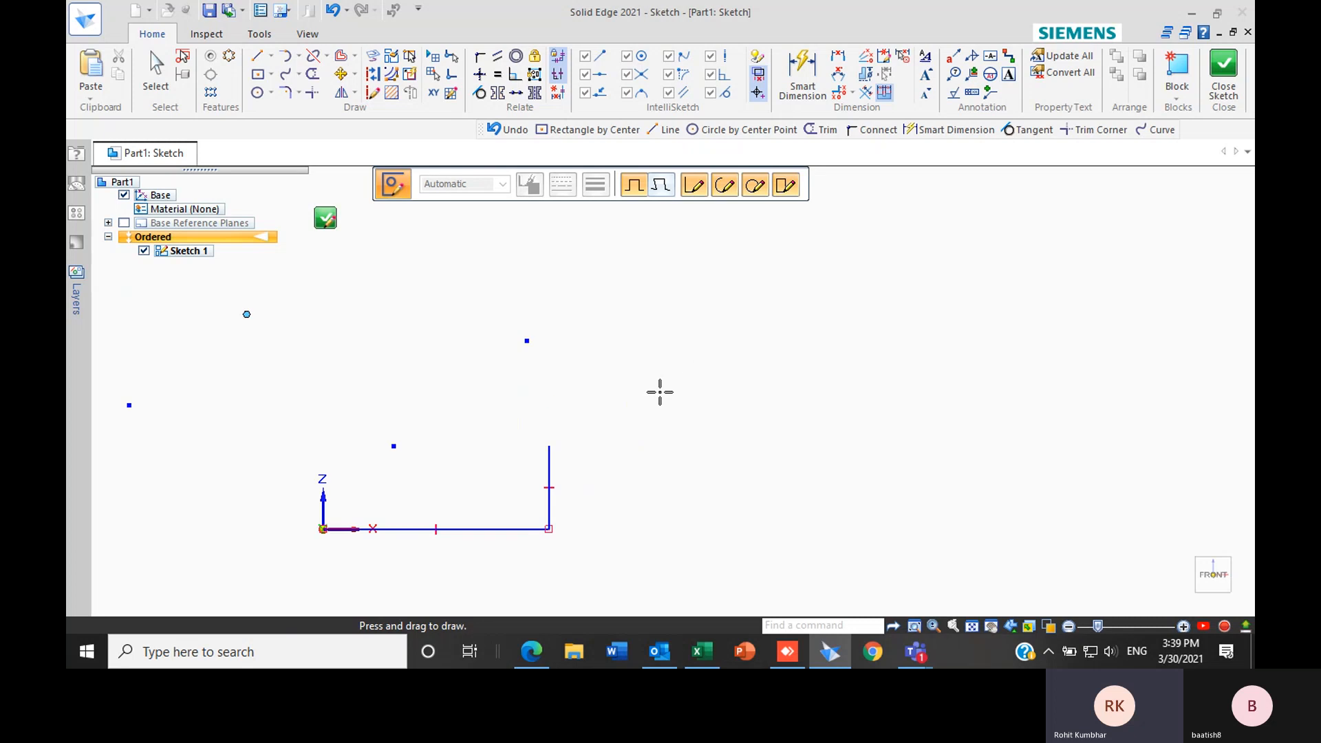
mouse_move(604, 355)
left_mouse_down()
mouse_move(867, 342)
mouse_move(933, 367)
mouse_move(949, 343)
mouse_move(946, 298)
mouse_move(1064, 257)
mouse_move(985, 348)
mouse_move(948, 347)
left_mouse_up()
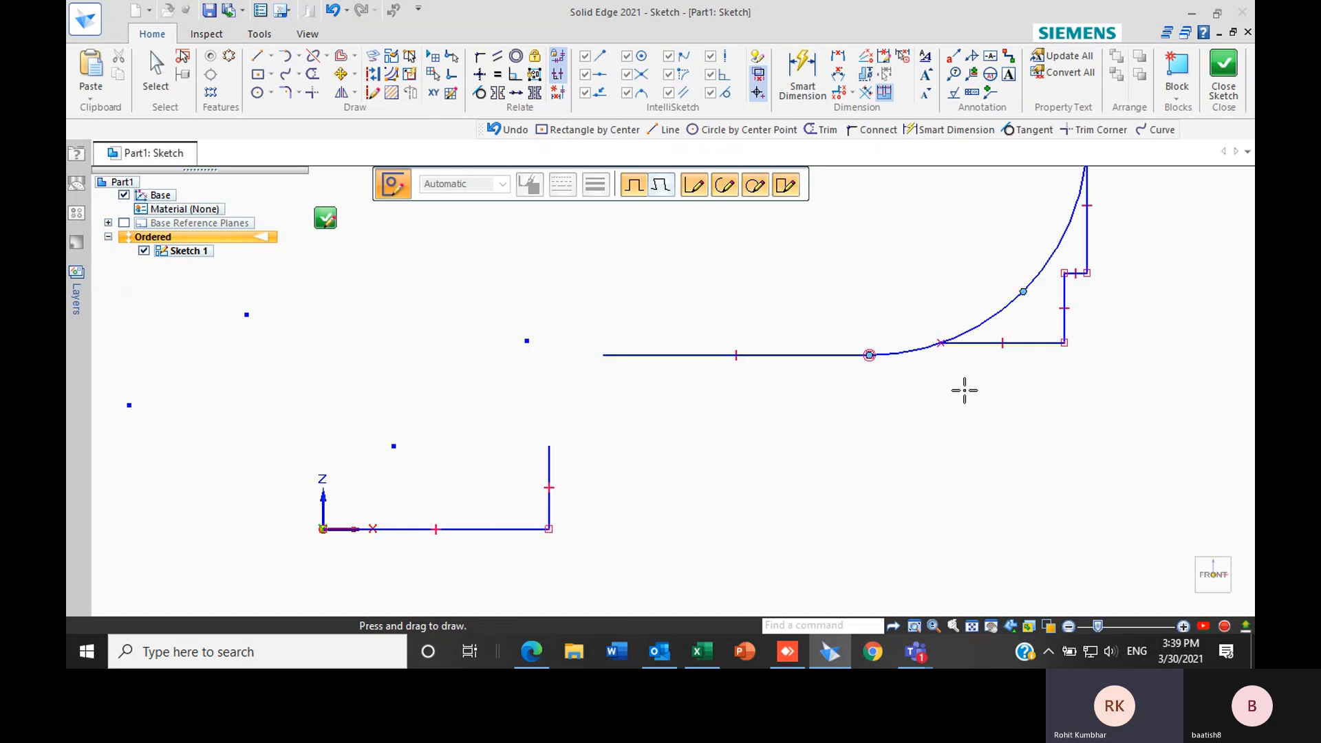
With FreeSketch, draw a small rectangle above the points, then a wavy curve of arcs with the horizontal/vertical adjustment off
scroll(964, 386, "up", 2)
scroll(891, 447, "down", 2)
scroll(812, 385, "up", 1)
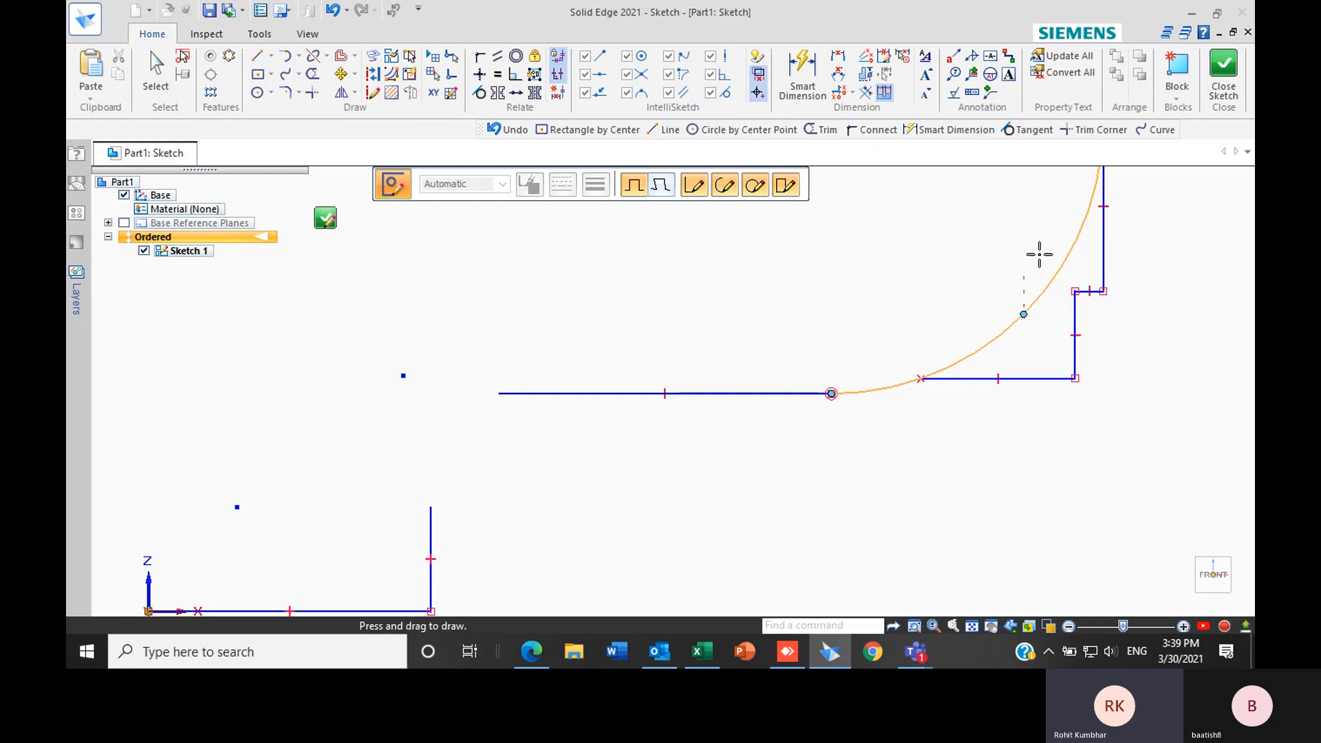
scroll(1000, 406, "down", 2)
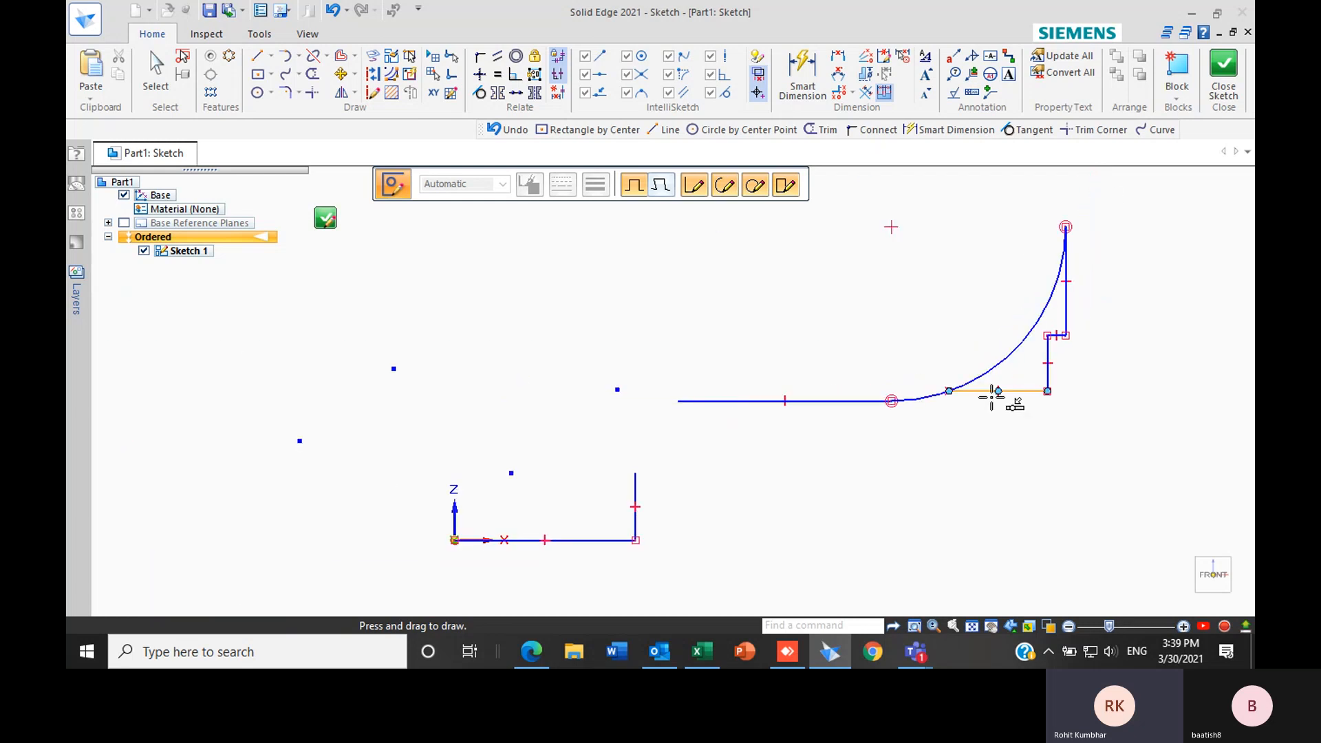
scroll(1004, 386, "up", 1)
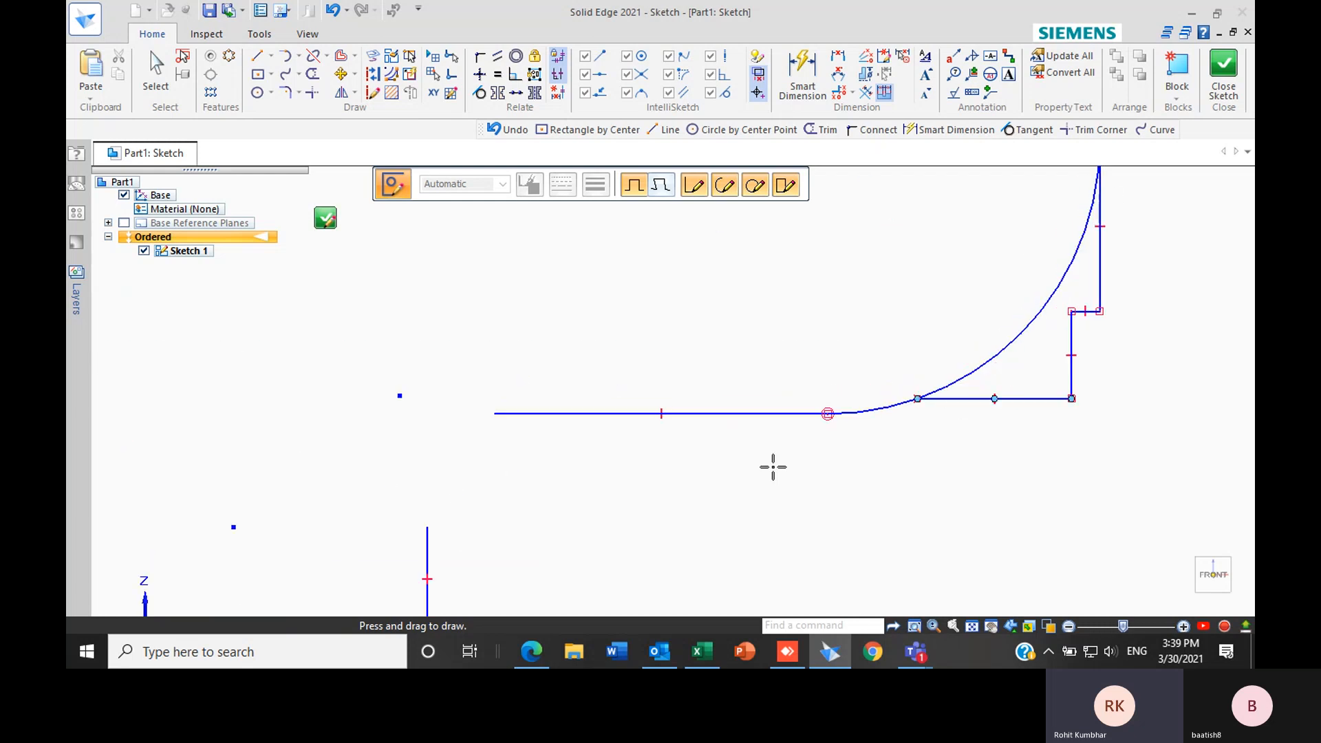
scroll(701, 415, "down", 2)
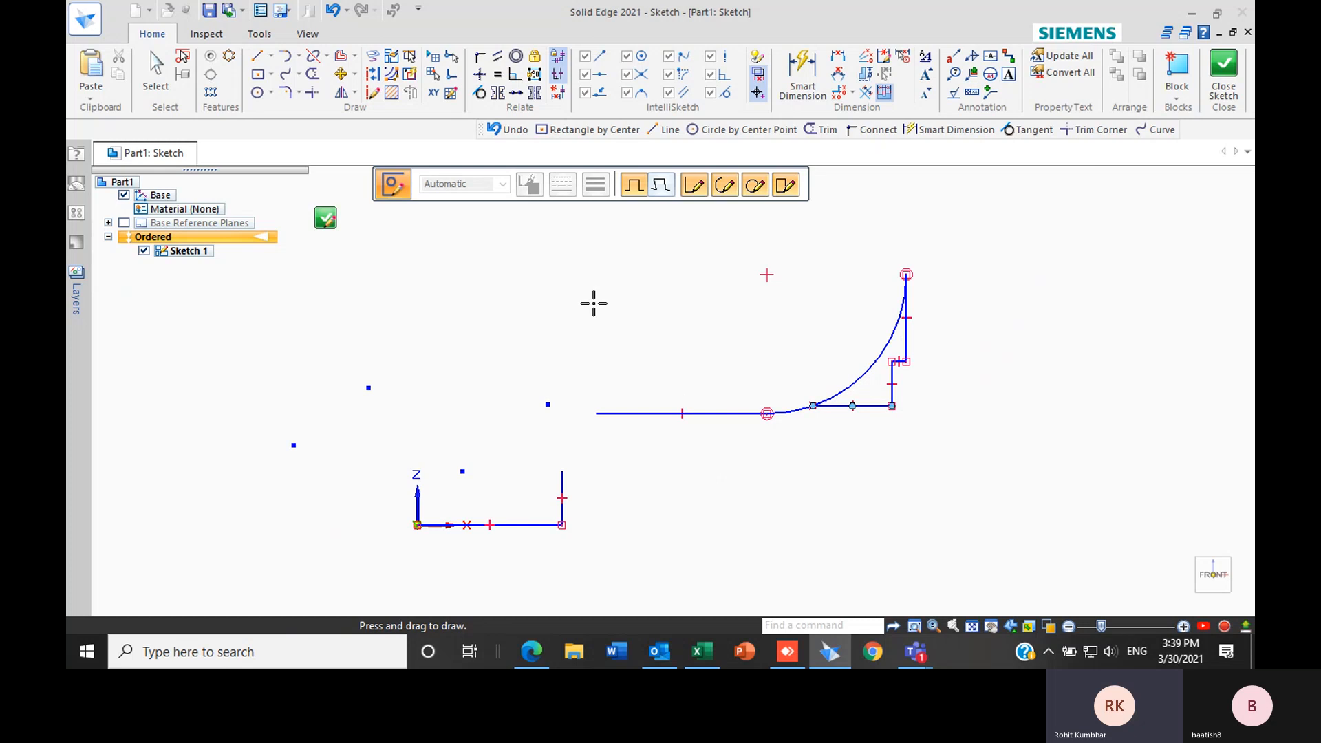
mouse_move(506, 276)
left_mouse_down()
mouse_move(512, 219)
mouse_move(598, 271)
mouse_move(507, 275)
left_mouse_up()
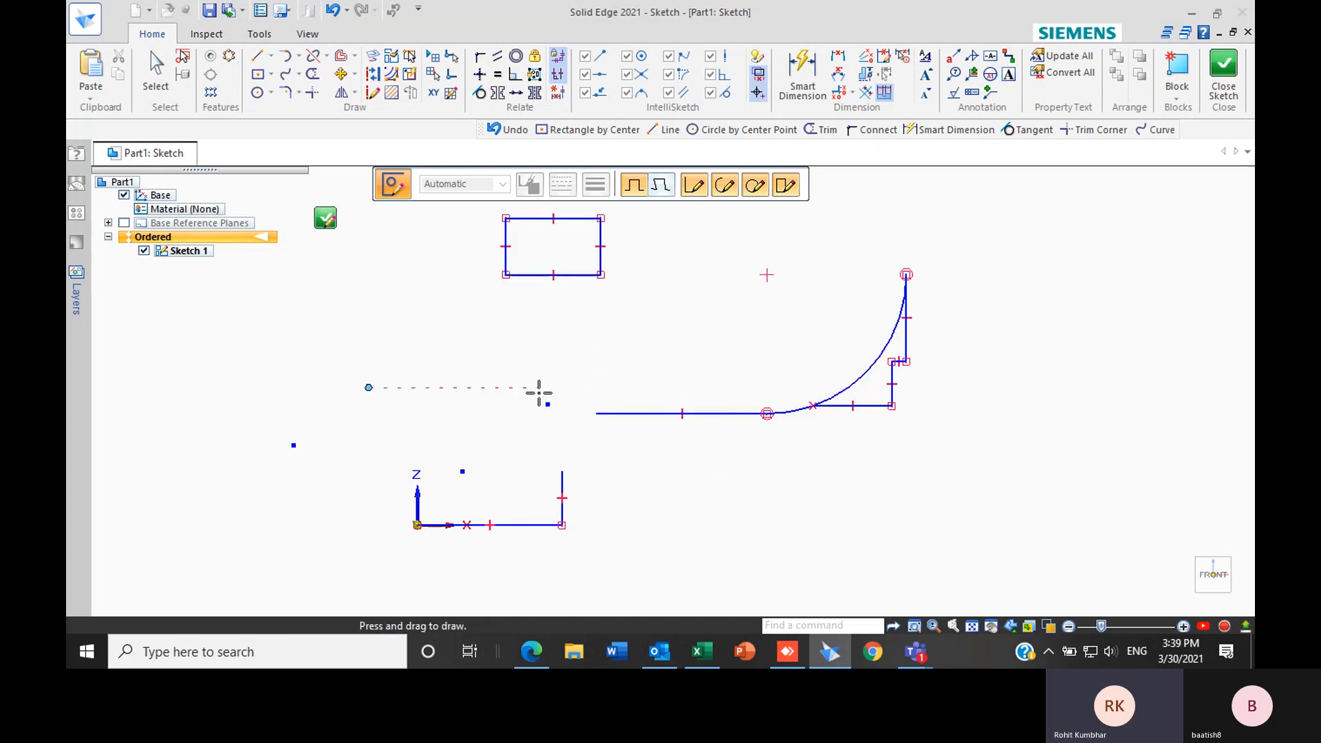
scroll(539, 393, "down", 3)
scroll(557, 270, "up", 5)
scroll(562, 344, "down", 2)
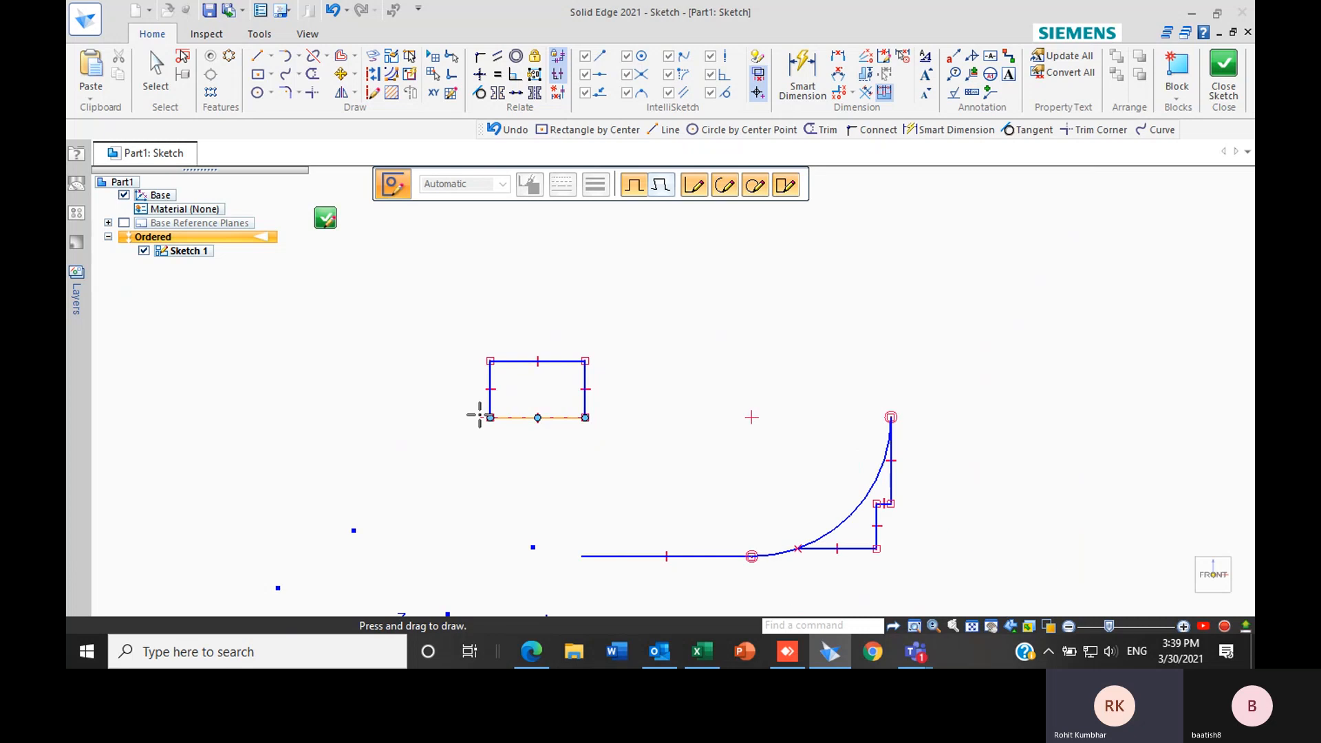
left_click(661, 186)
left_click_drag(651, 300, 992, 331)
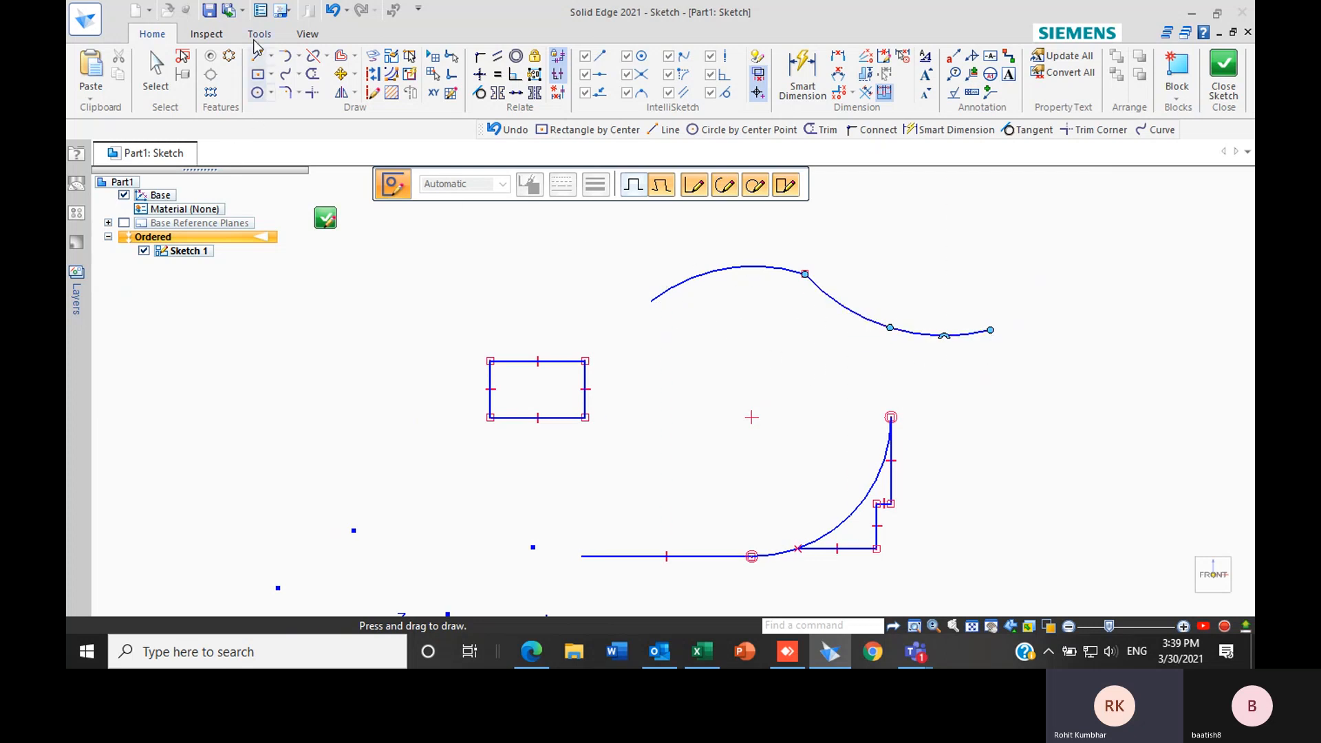
Leave the drawing command and delete all the lines, points, arcs and rectangle in the sketch
left_click(271, 55)
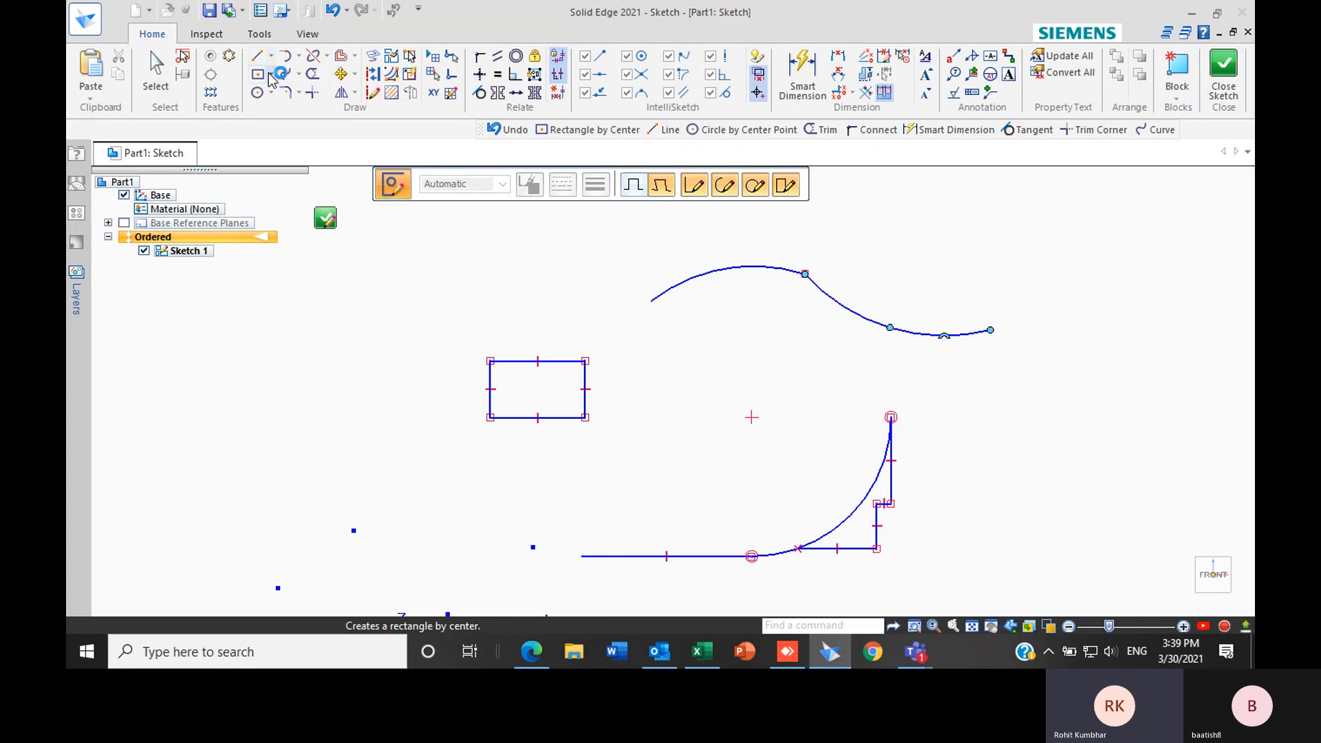
left_click(258, 74)
scroll(580, 273, "down", 2)
key("Escape")
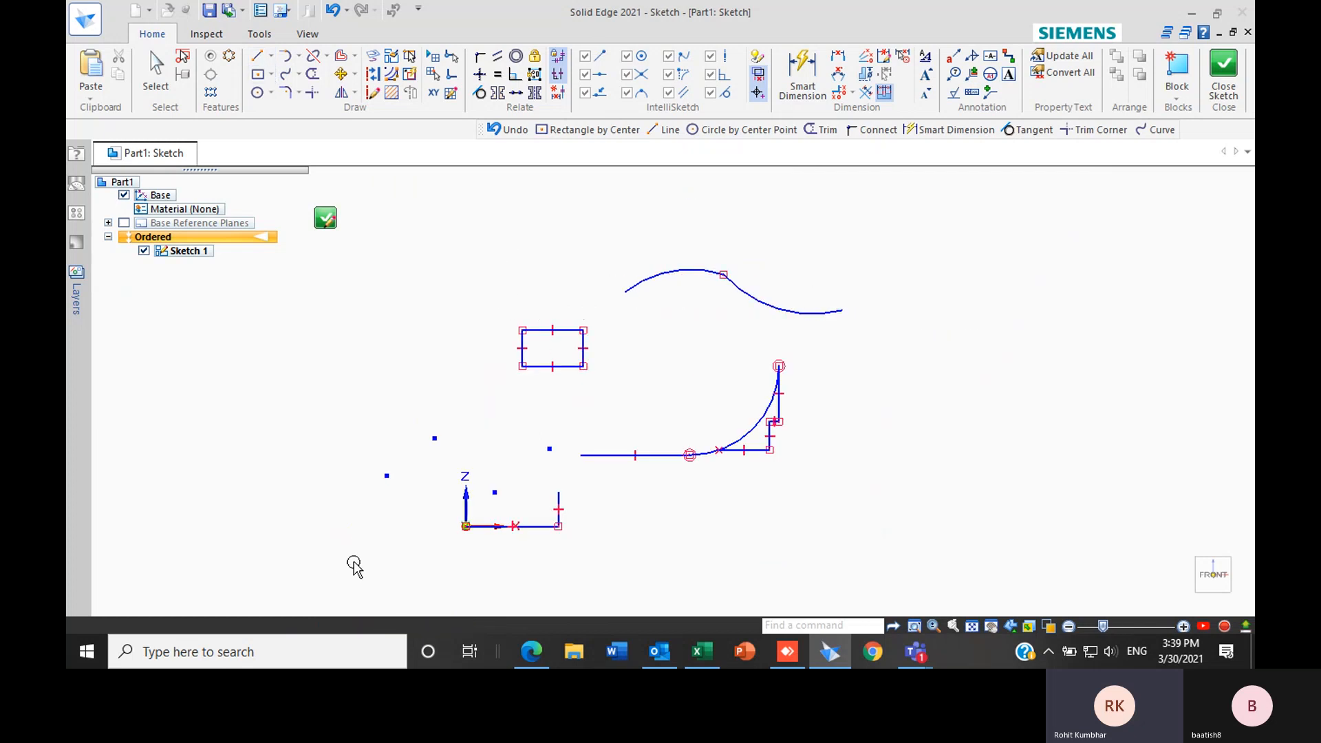
mouse_move(331, 551)
left_mouse_down()
mouse_move(813, 278)
mouse_move(889, 265)
left_mouse_up()
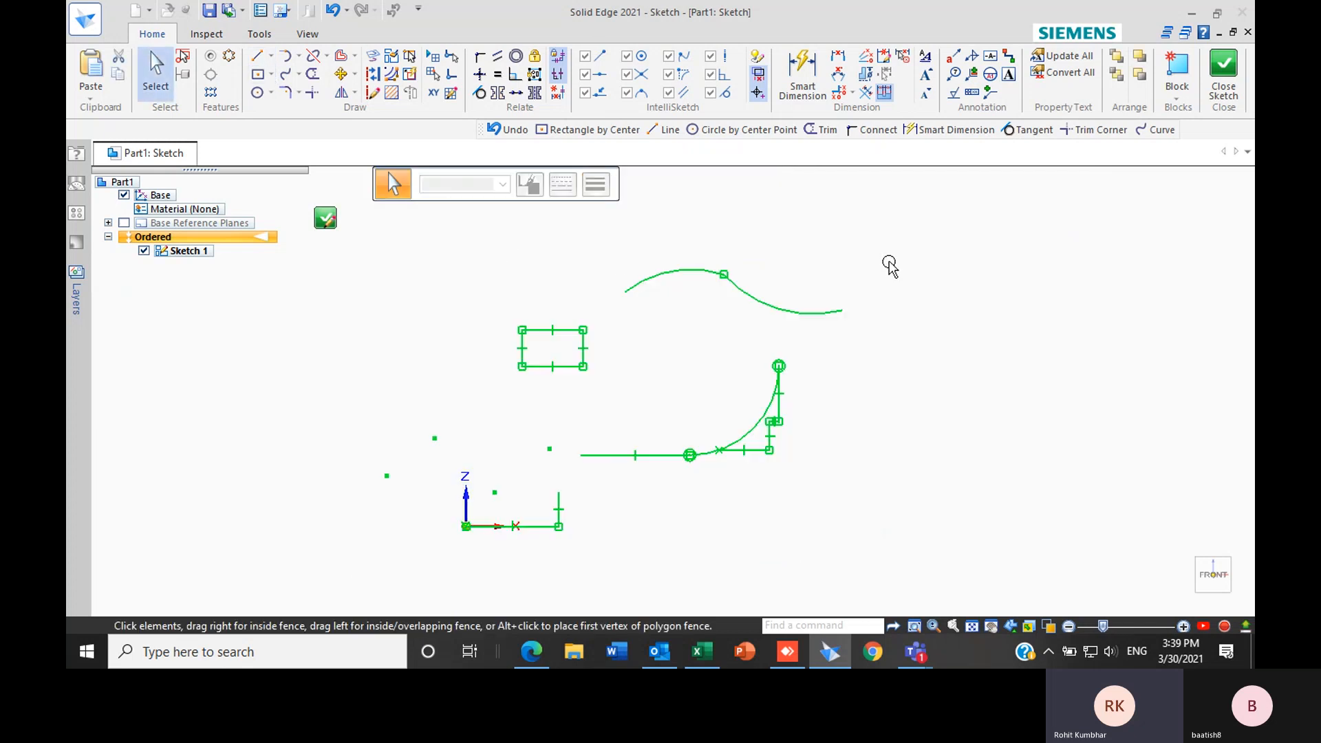
key("Delete")
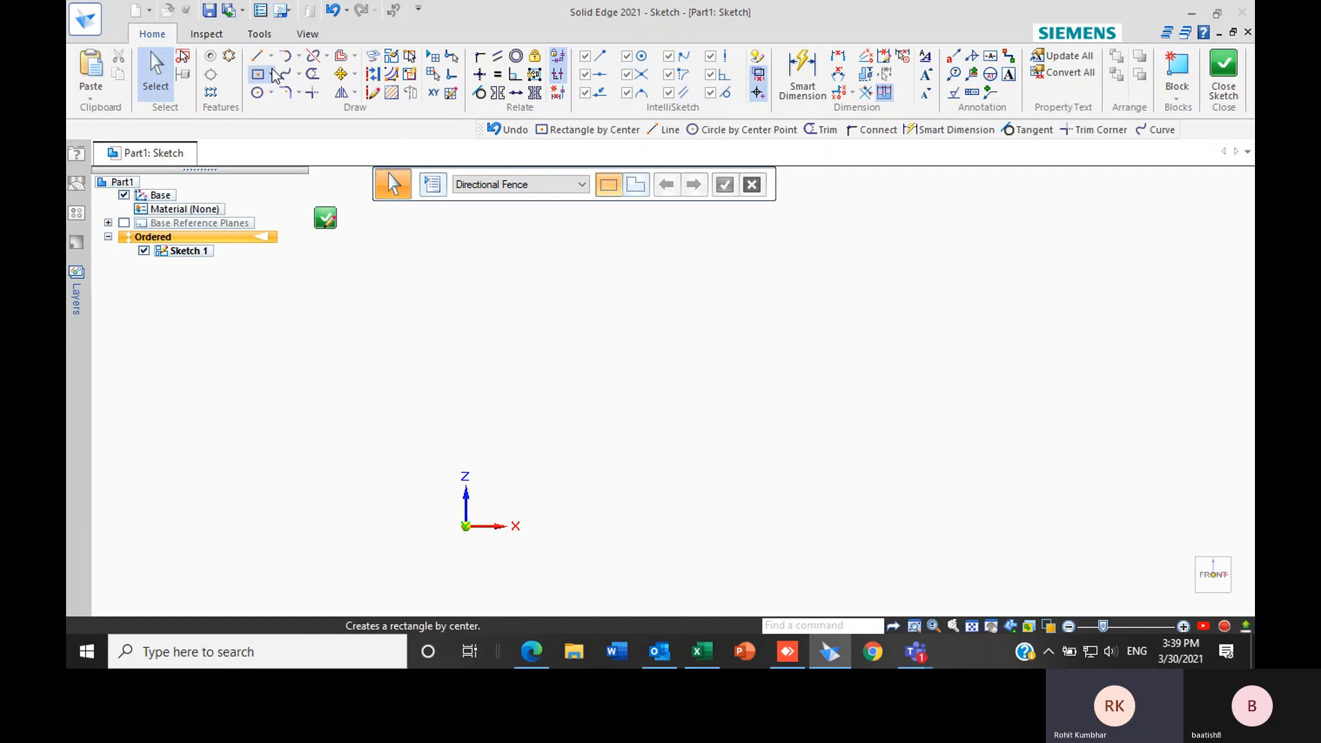
left_click(272, 74)
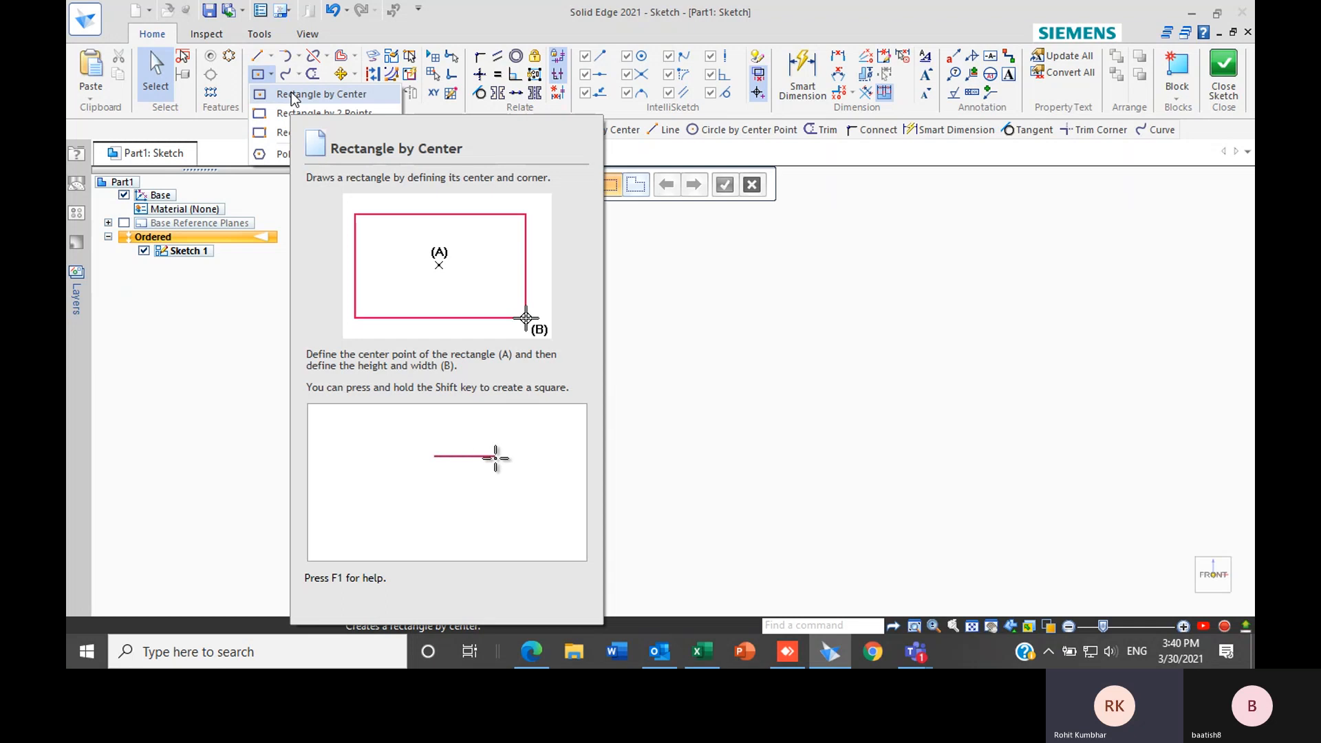
left_click(320, 94)
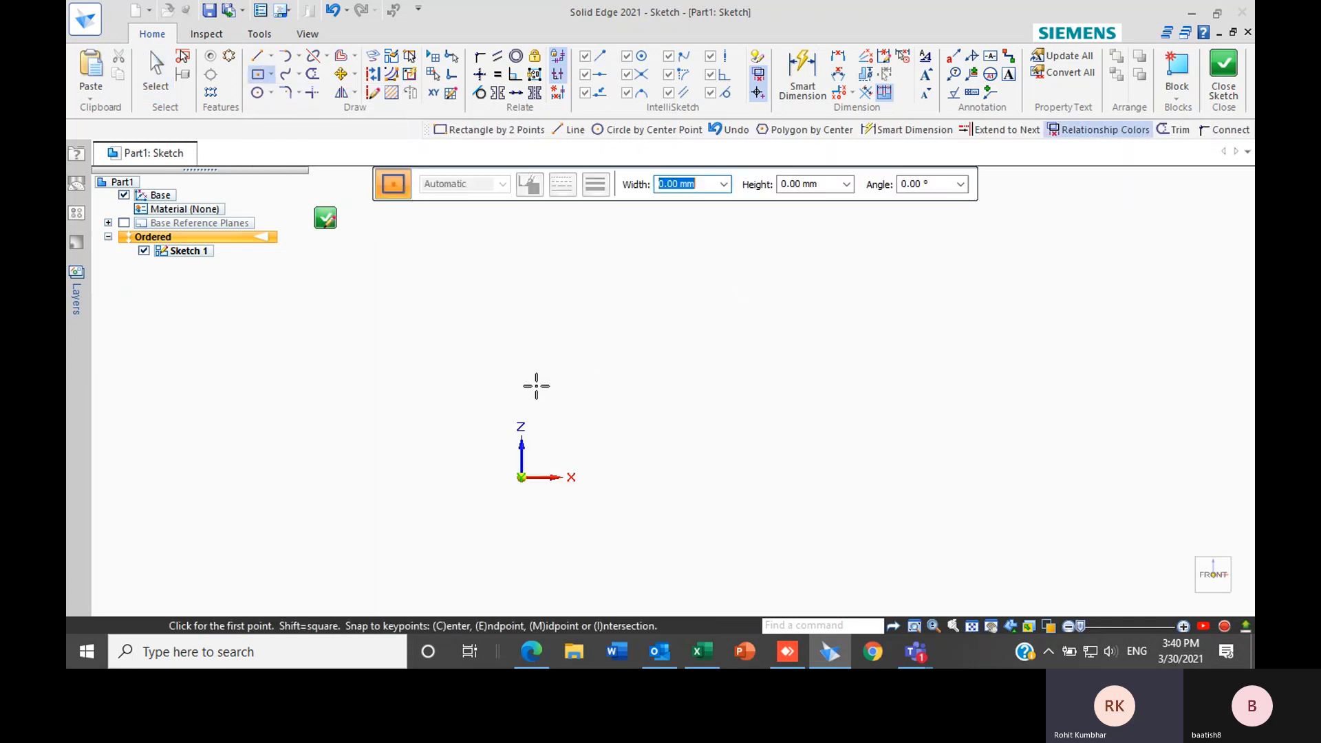
key("Escape")
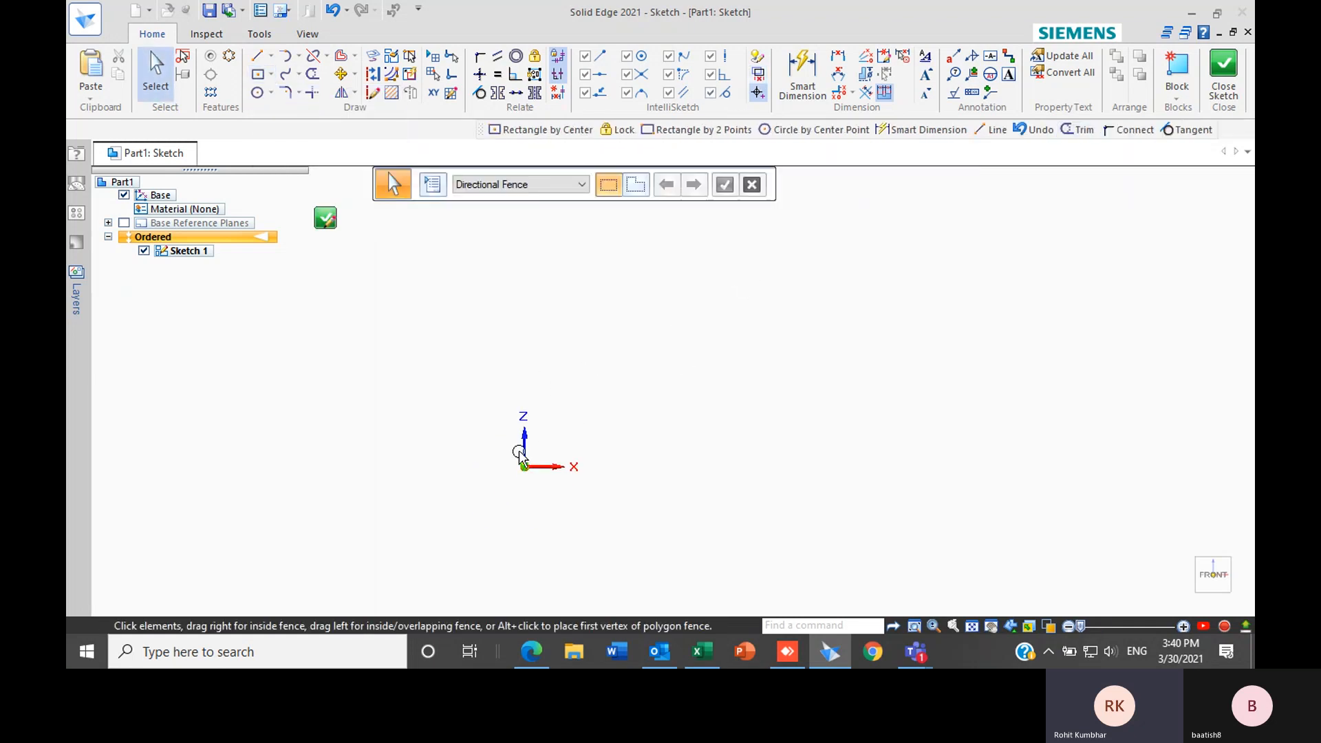
Draw a 100 mm by 100 mm rectangle by center at the sketch origin with an angle of 0°
scroll(507, 447, "up", 1)
scroll(605, 405, "down", 1)
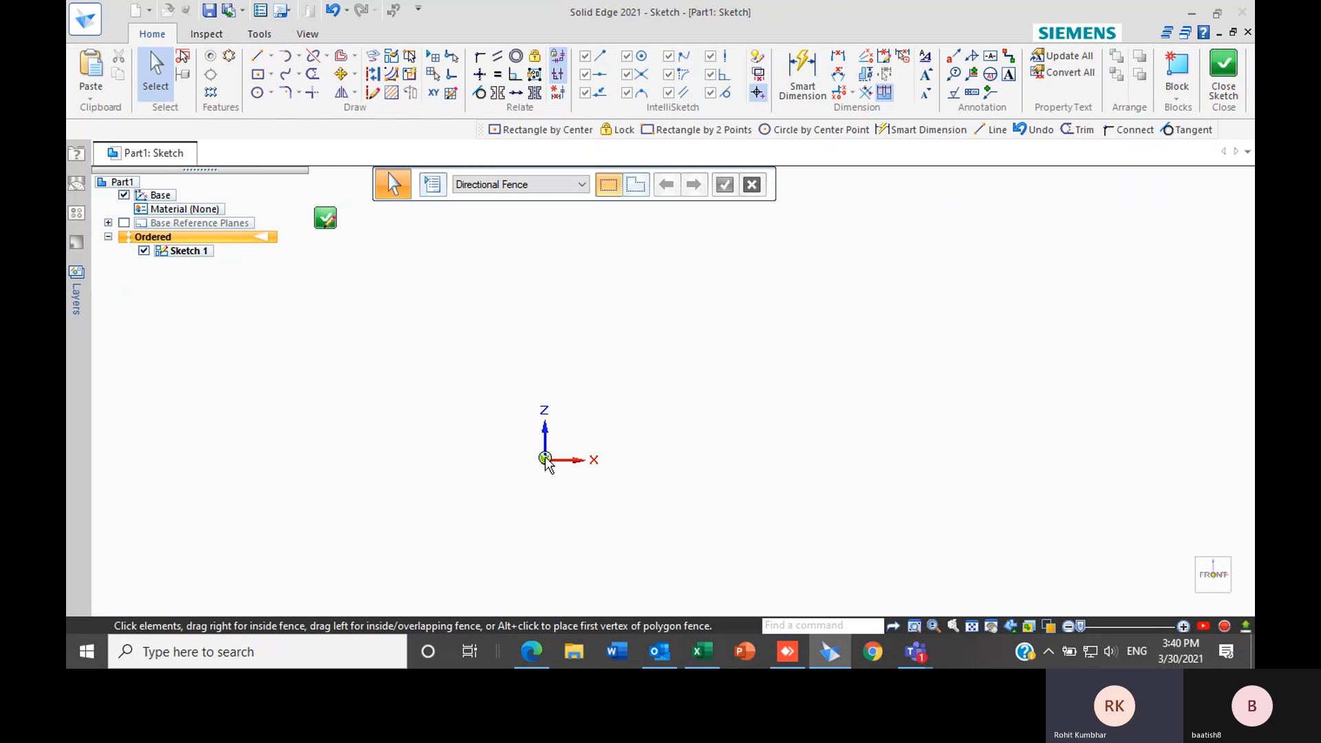
left_click(259, 74)
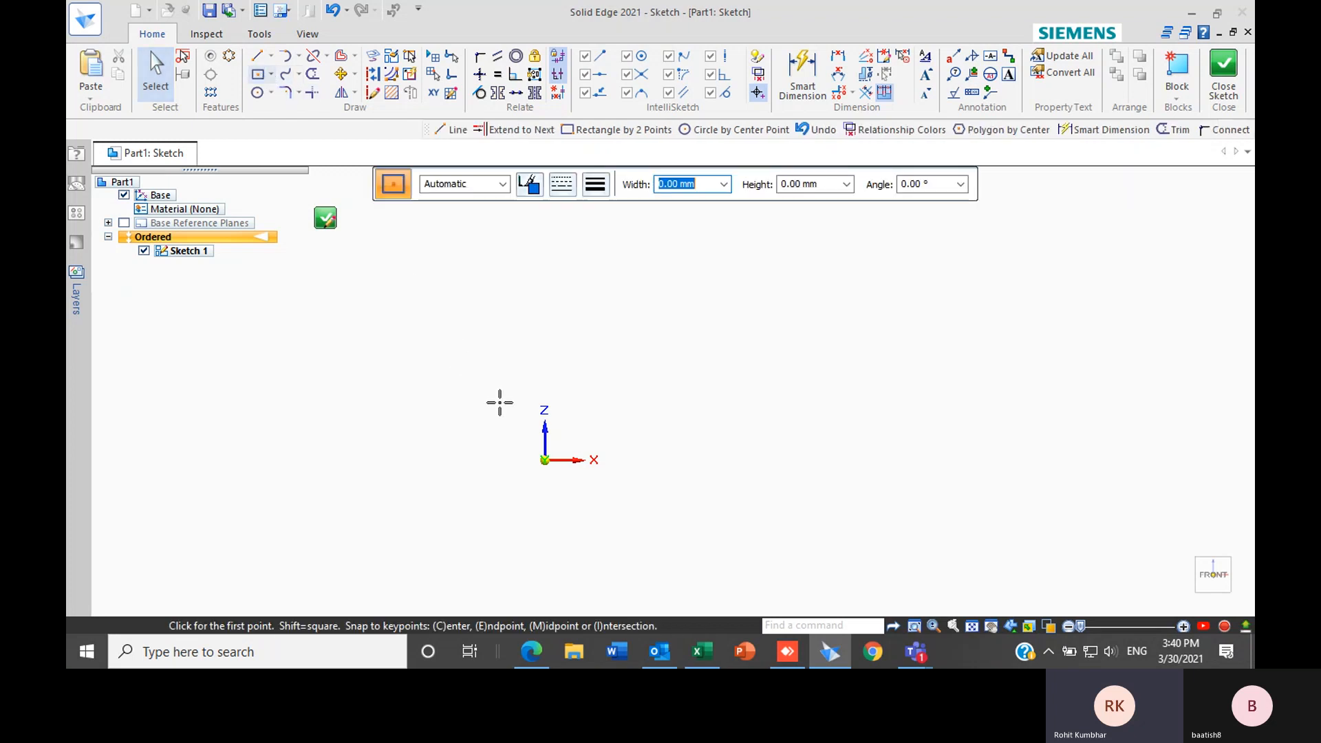
left_click(544, 459)
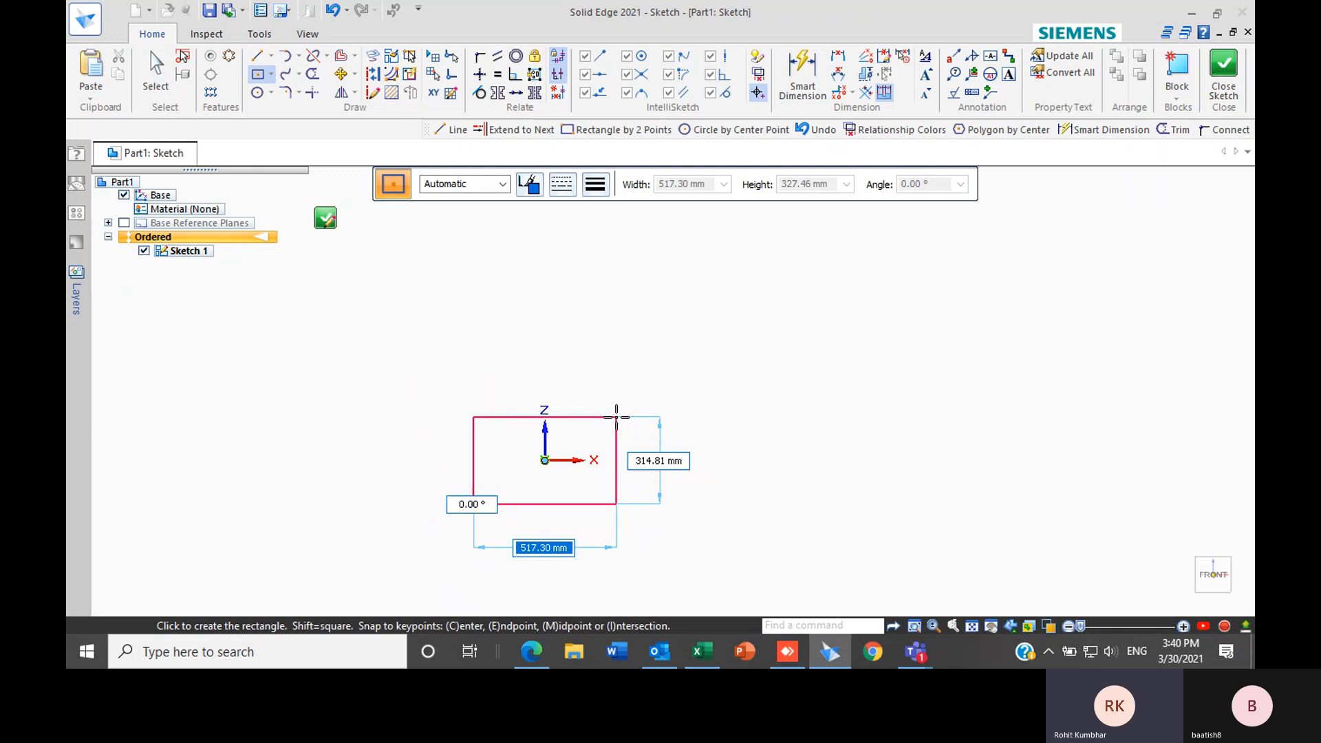
type("100")
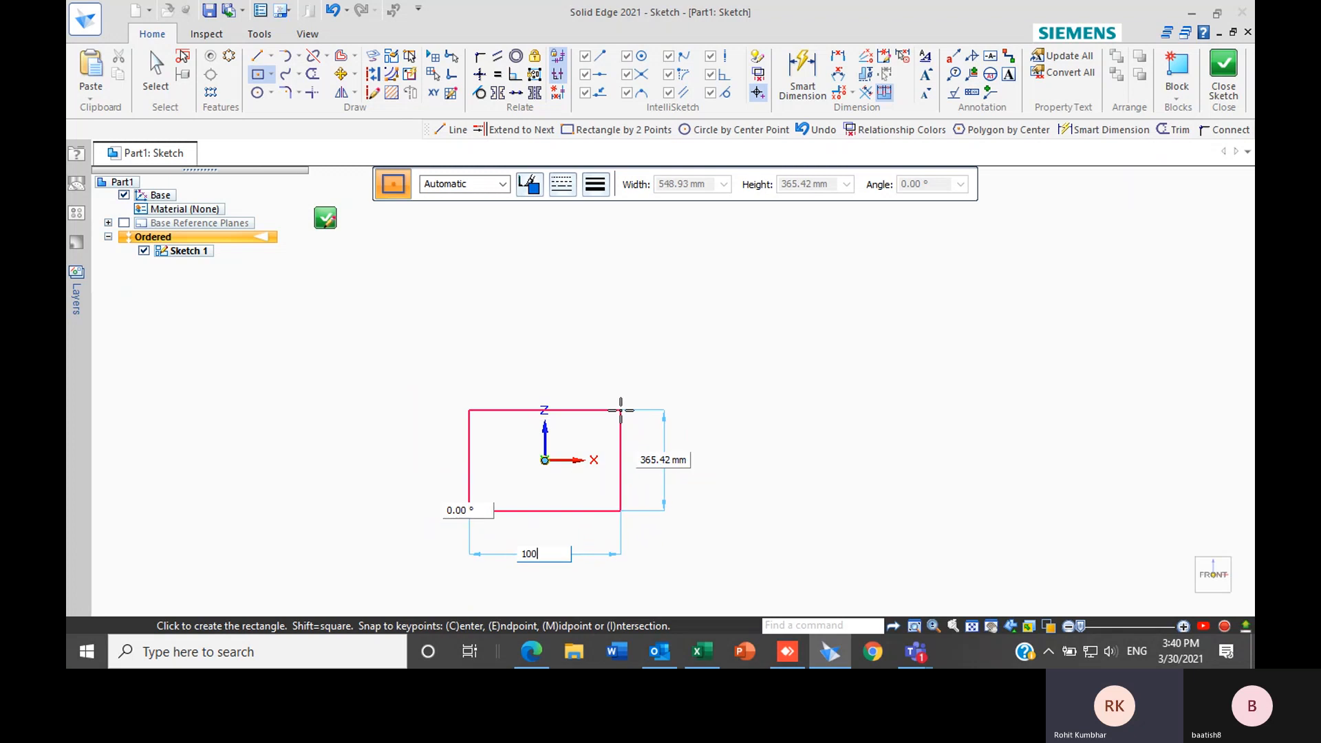
key("Tab")
type("1")
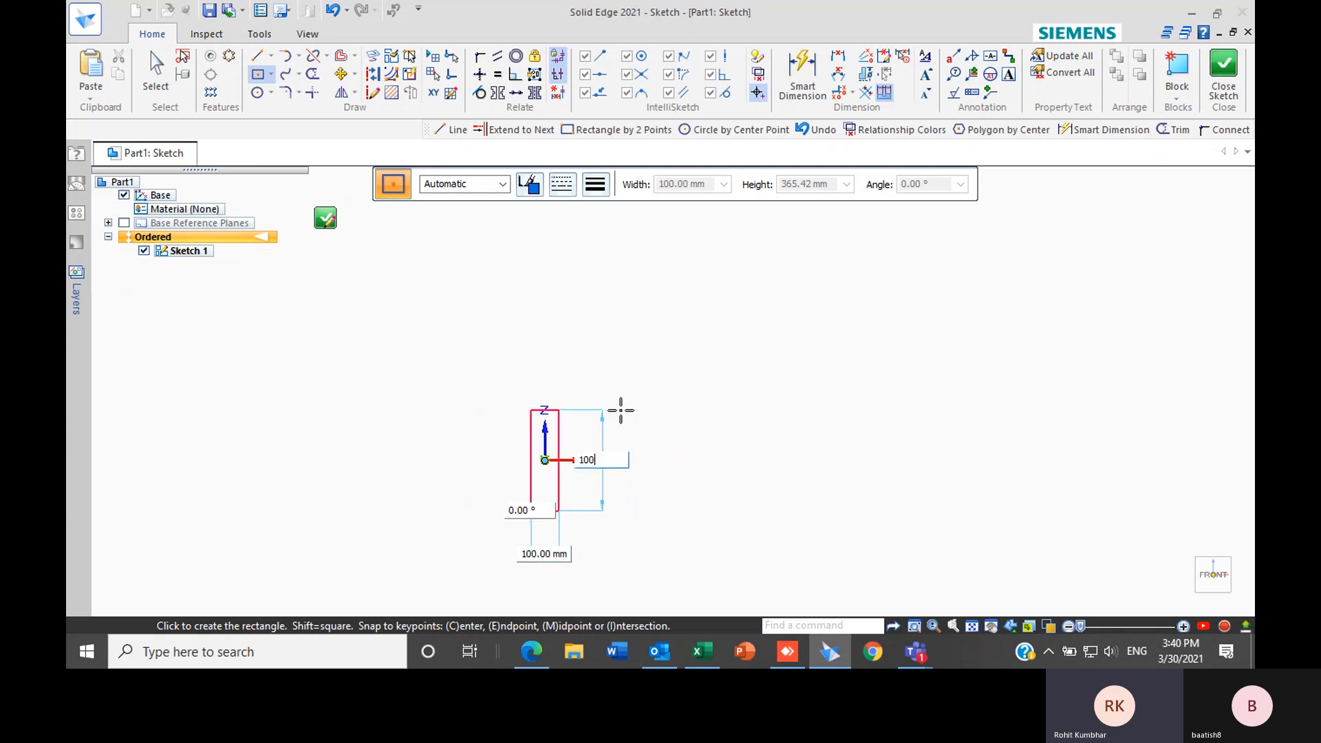
key("Tab")
type("0")
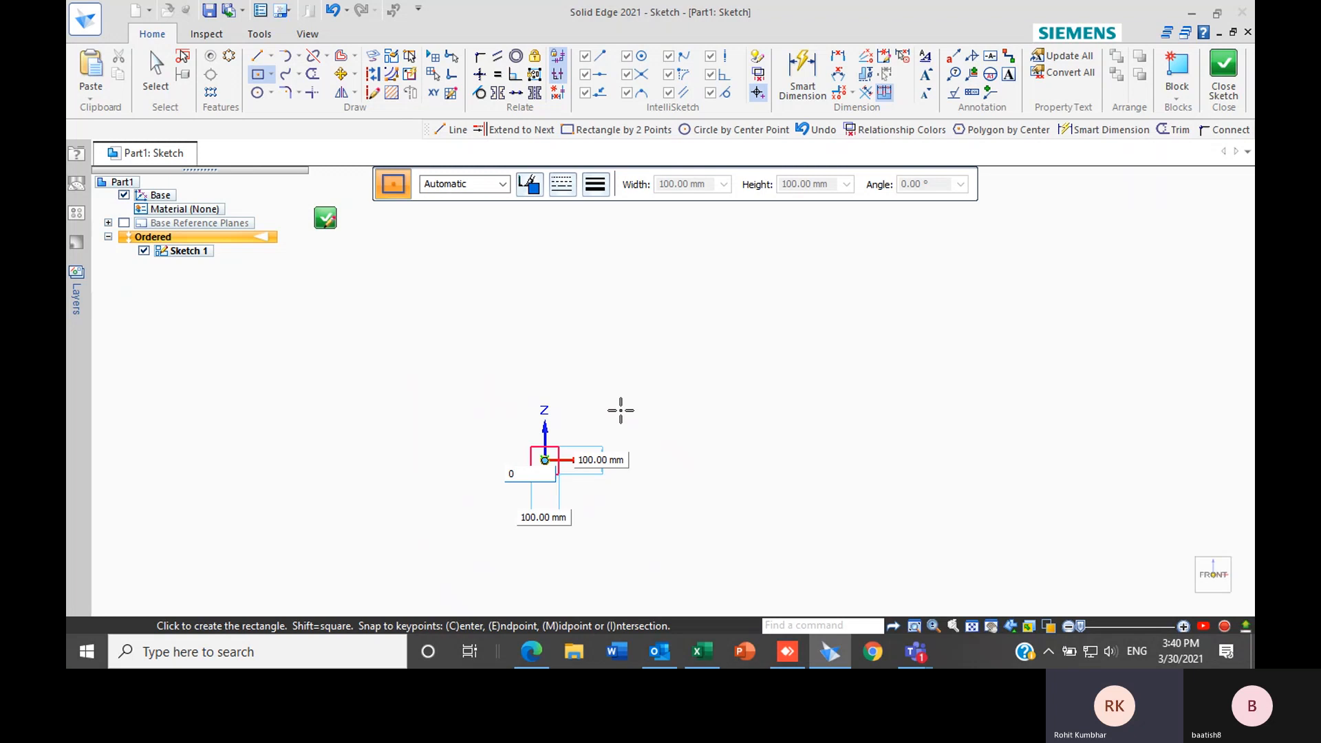
key("Return")
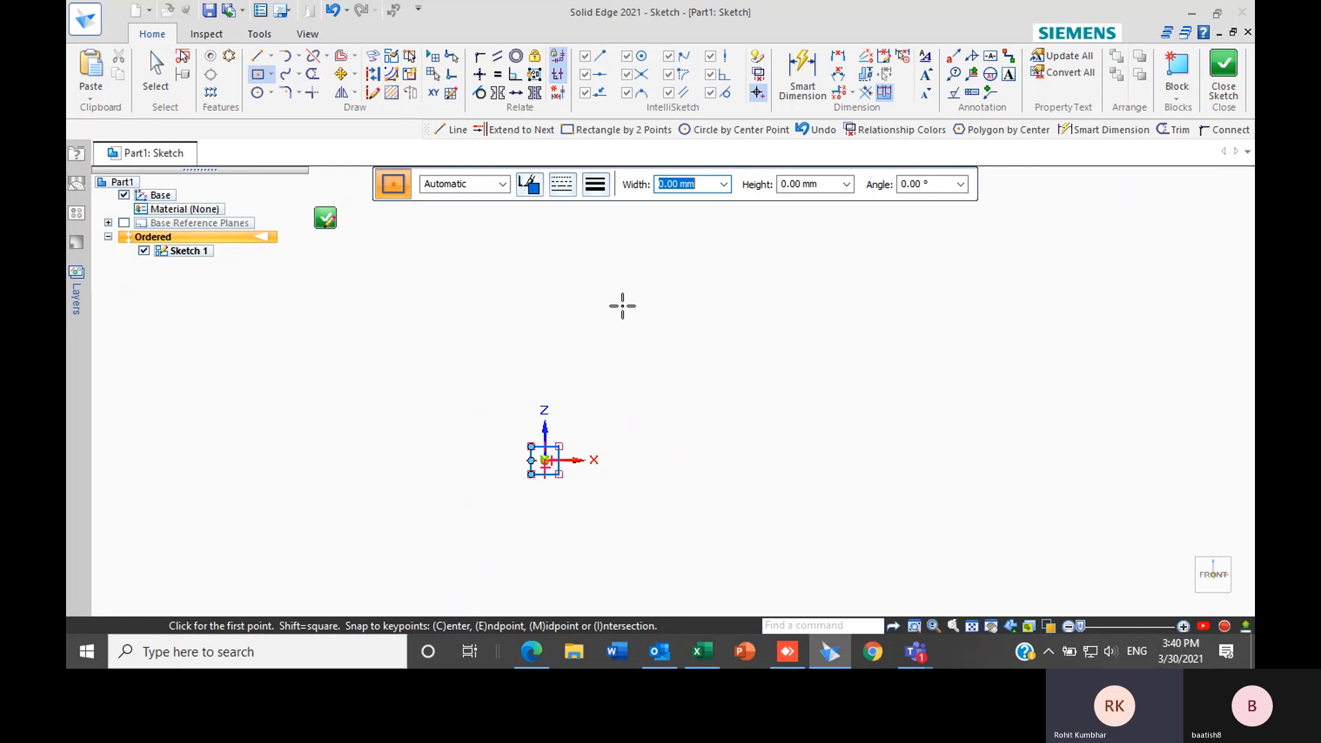
middle_click(622, 305)
middle_click(622, 306)
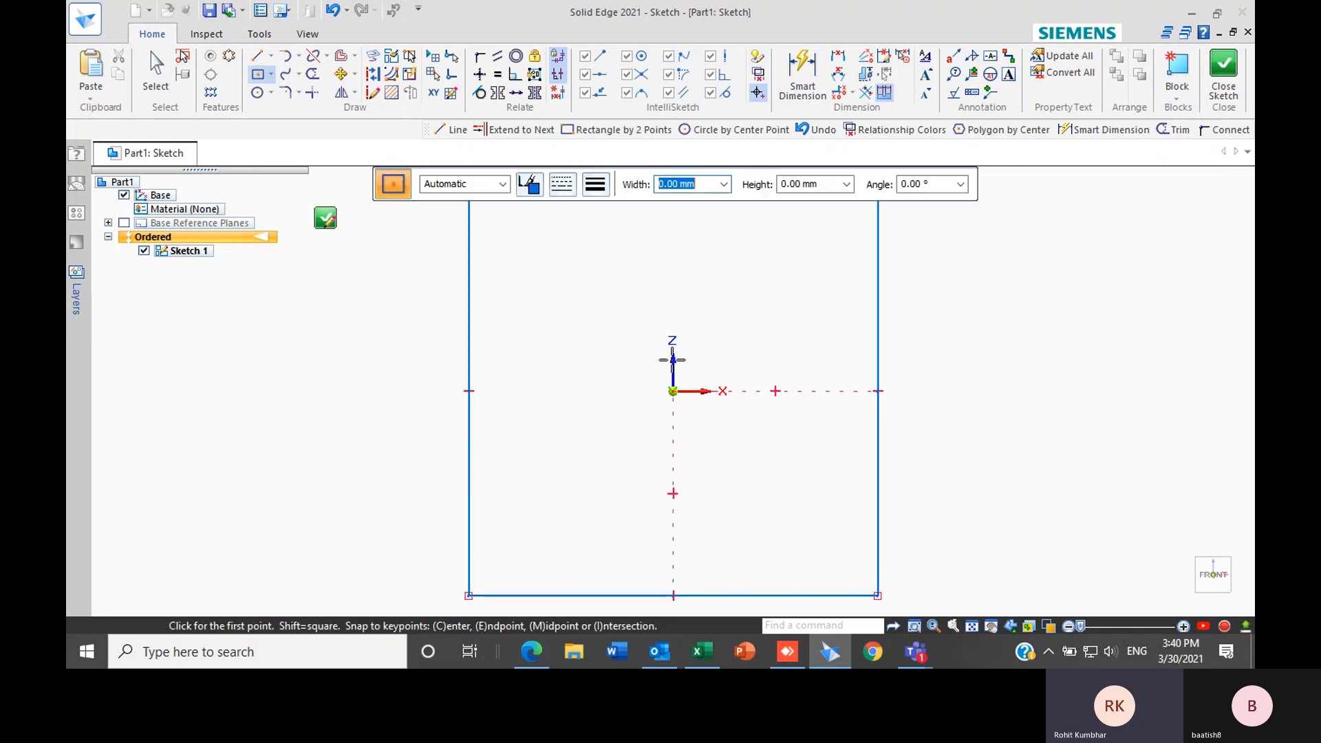
scroll(662, 413, "down", 1)
scroll(662, 414, "down", 1)
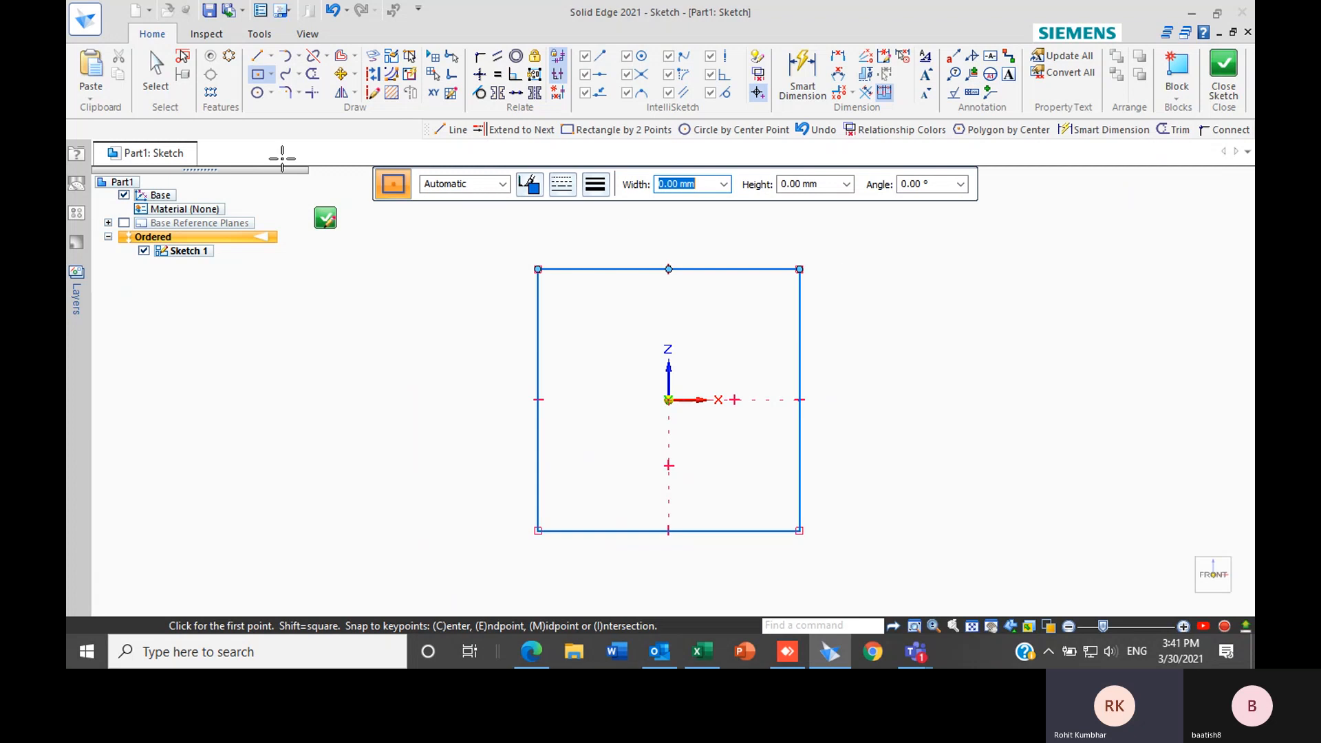
Draw a rectangle by 2 points from the square's upper-right corner, 100 mm wide and 75 mm high, extending up and to the right
left_click(271, 75)
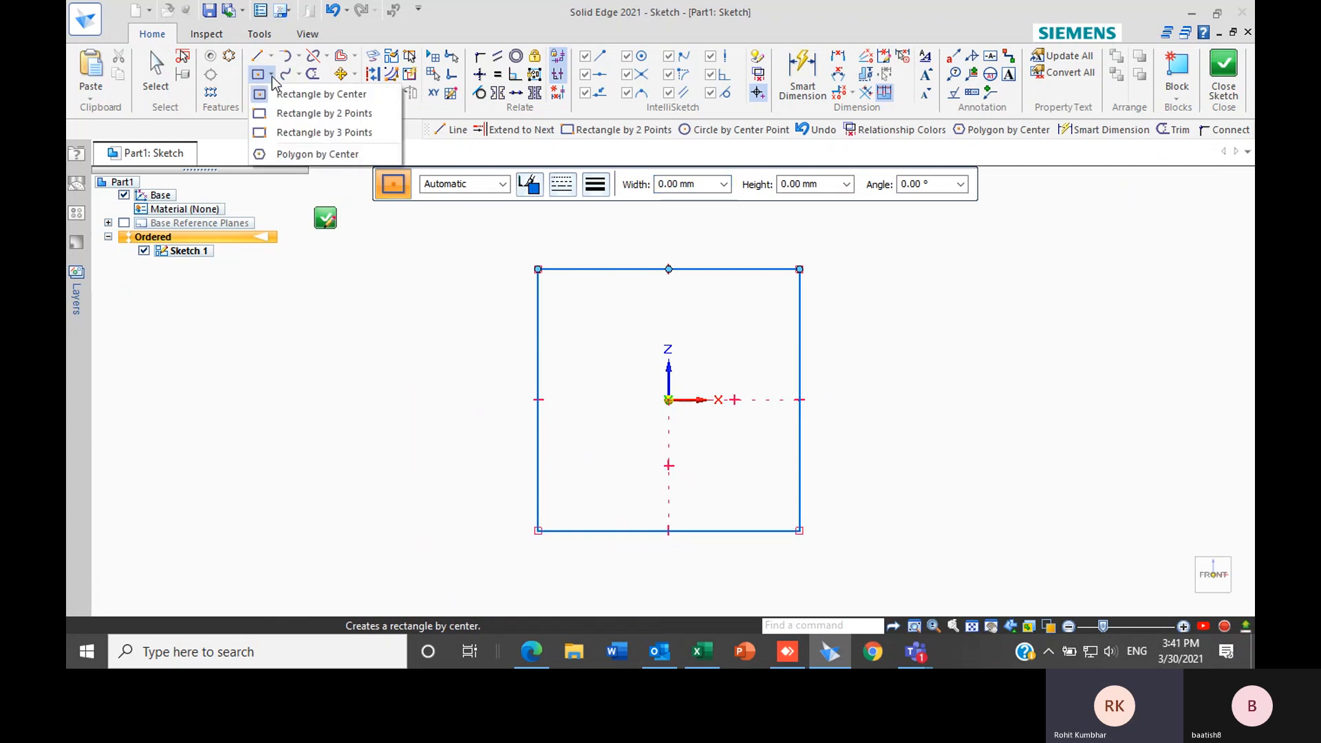
left_click(313, 114)
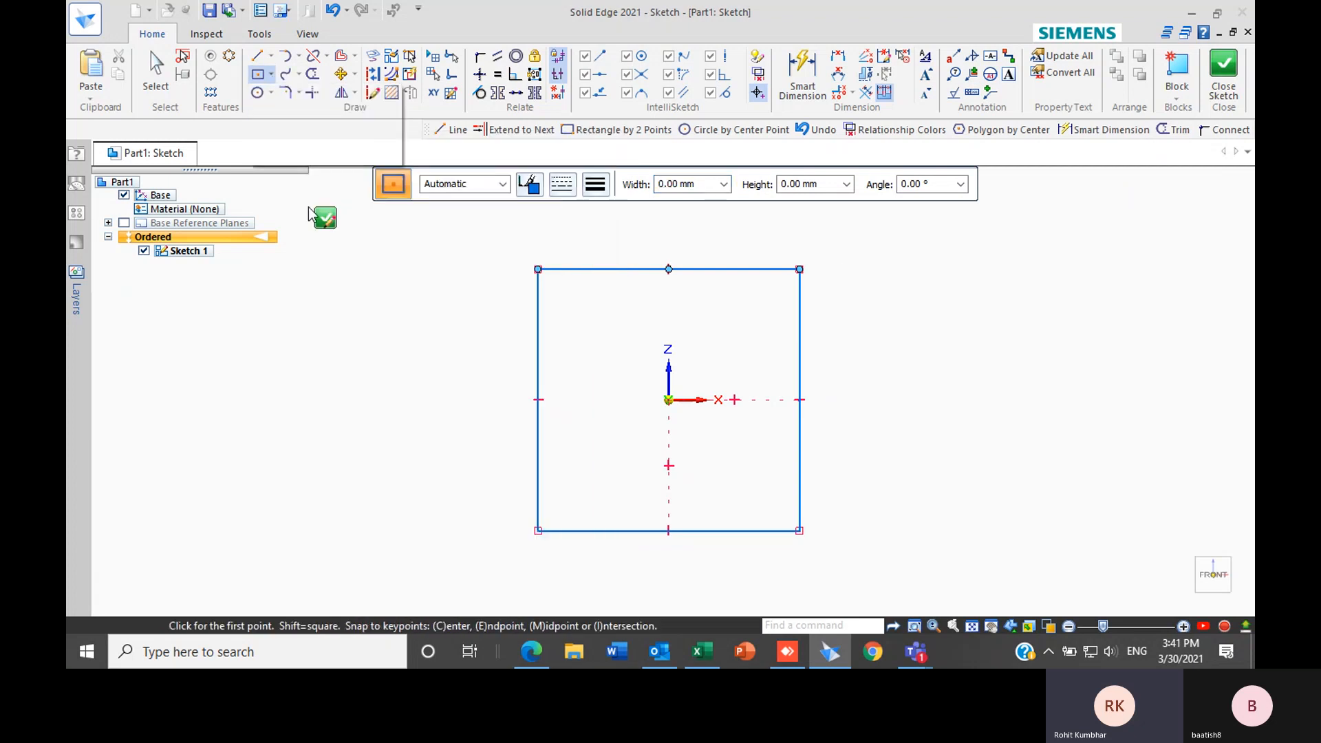
scroll(275, 436, "down", 2)
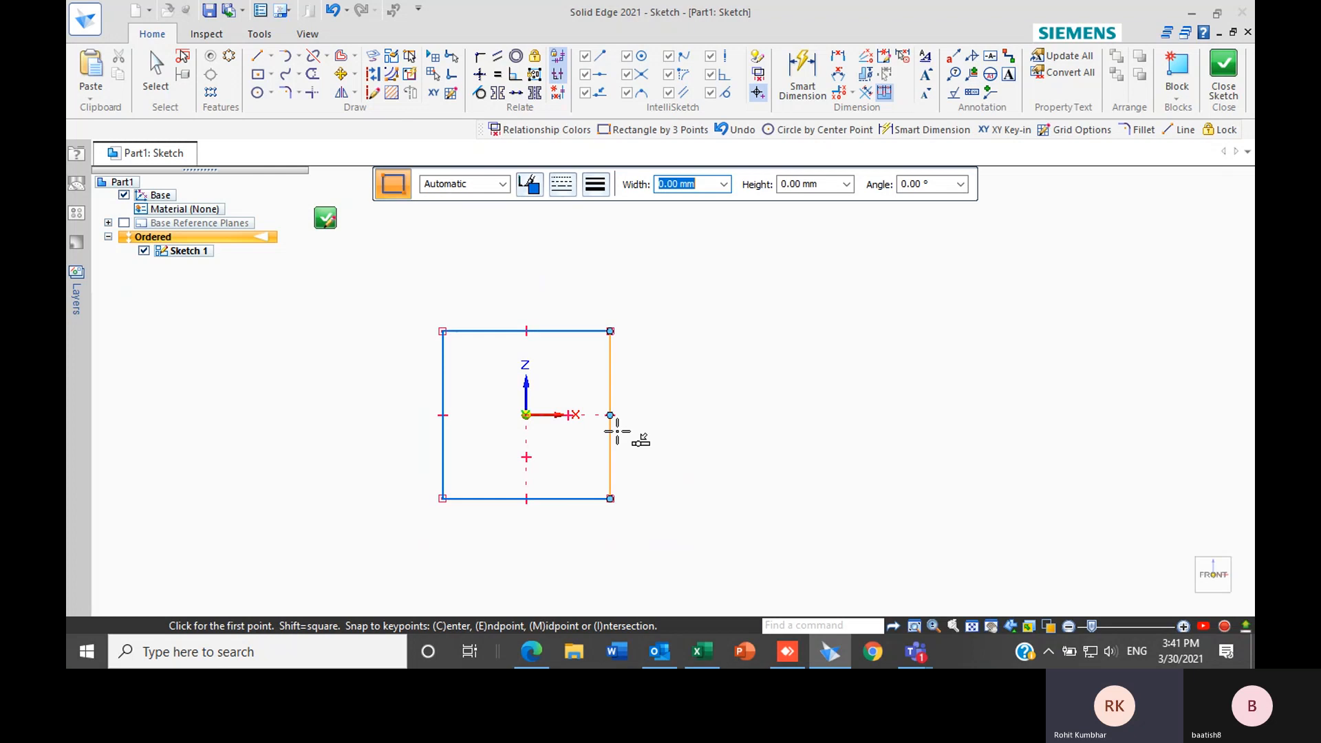
scroll(706, 378, "up", 1)
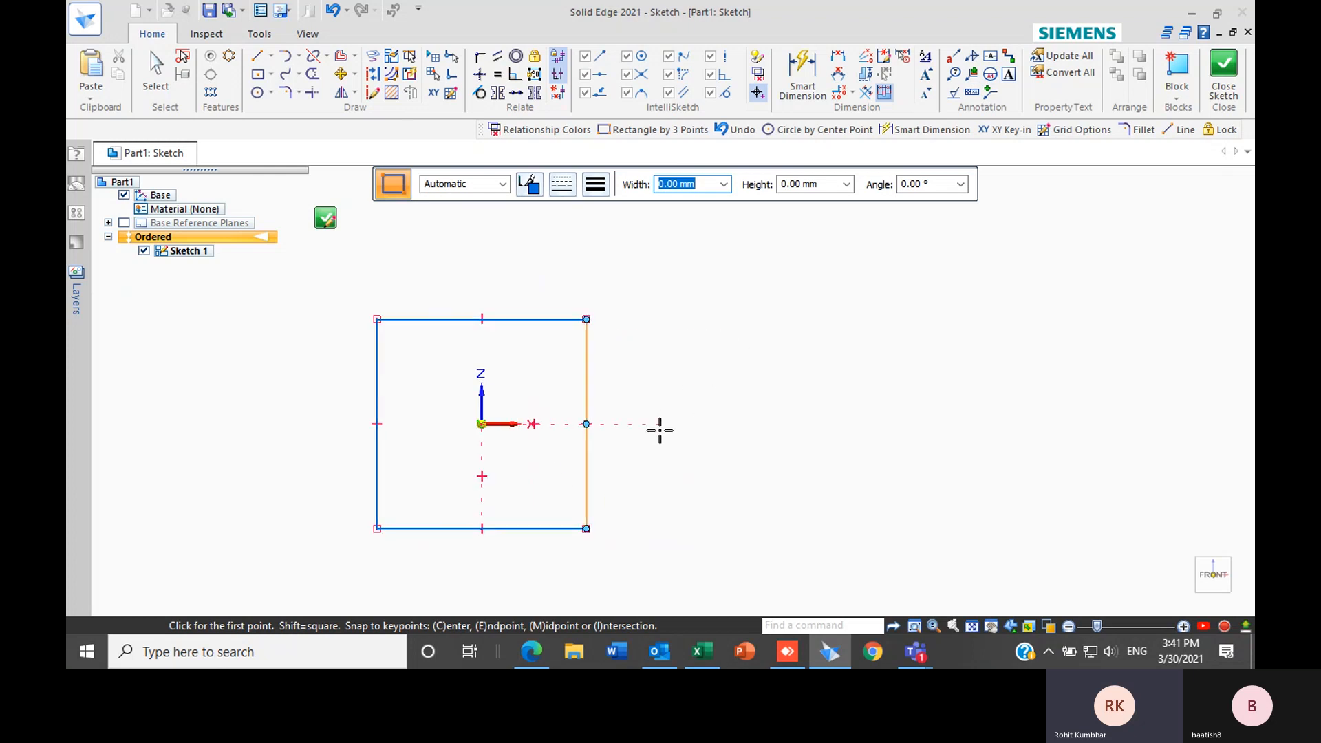
scroll(502, 536, "down", 2)
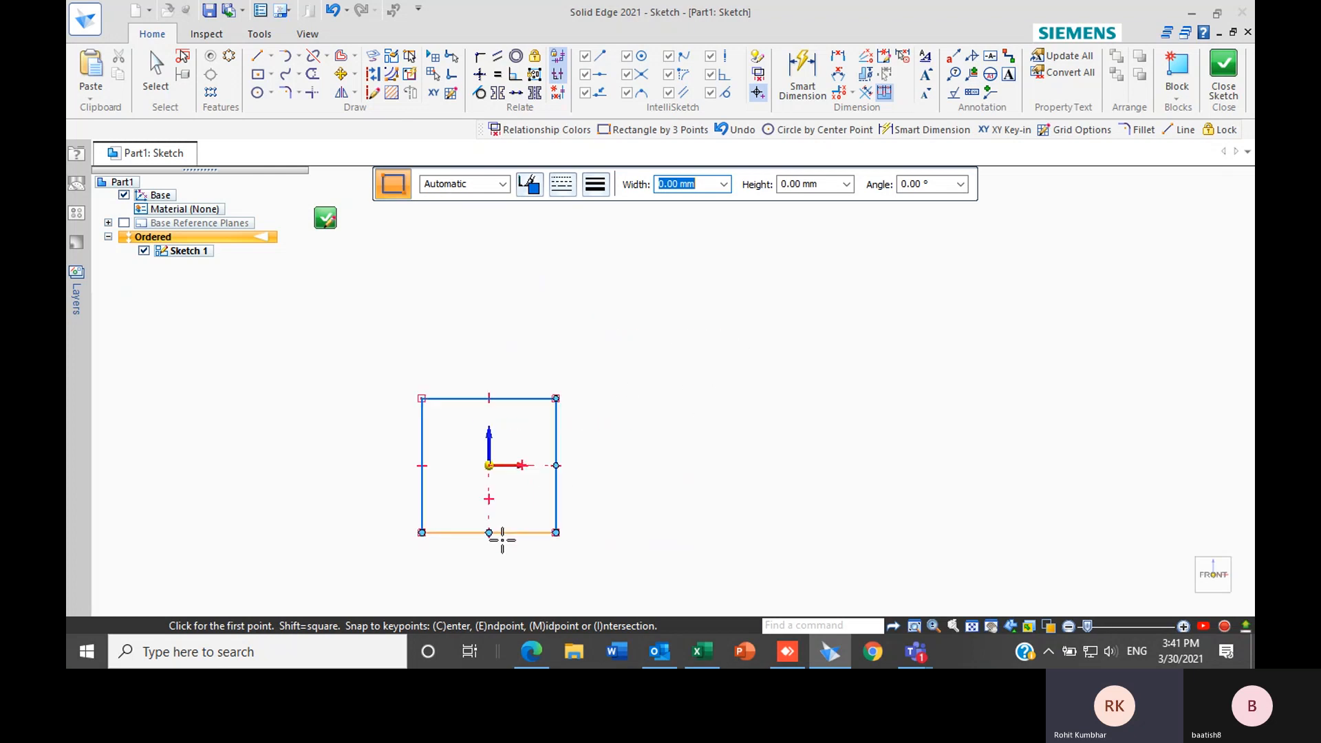
left_click(557, 398)
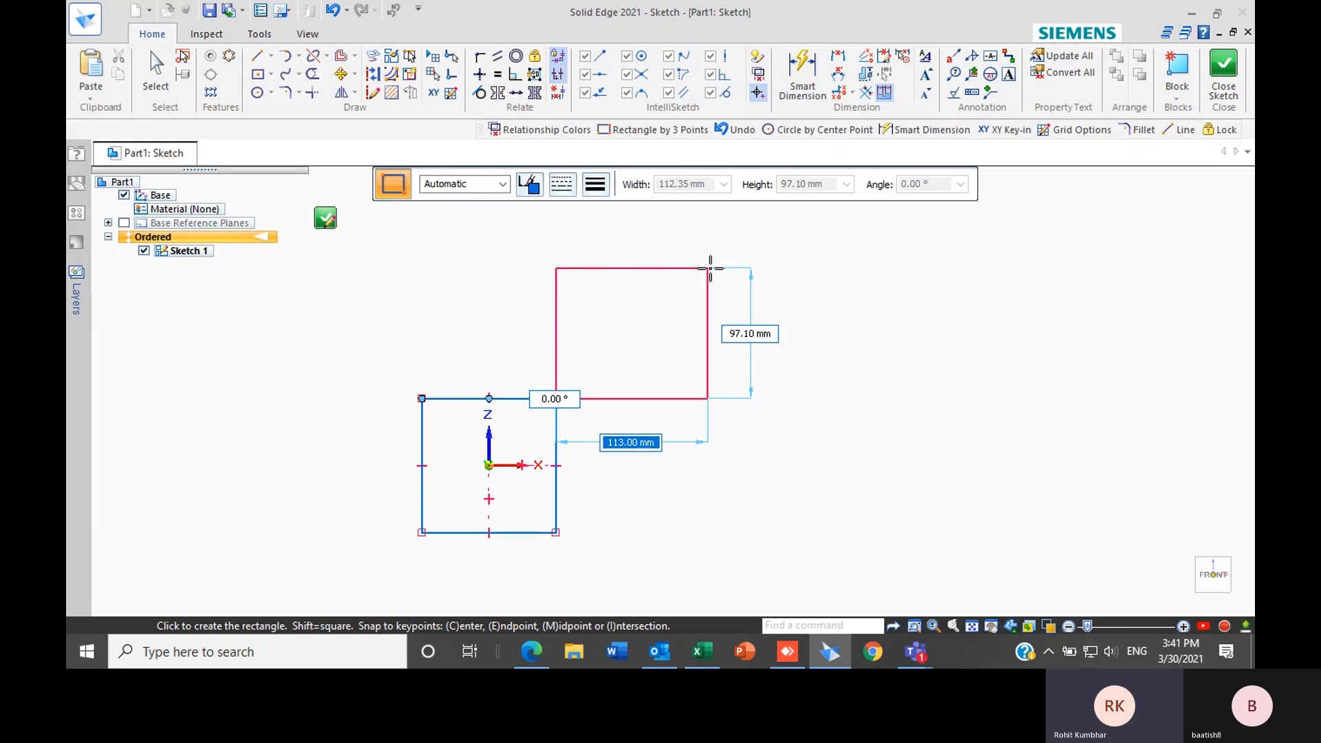
type("100")
key("Tab")
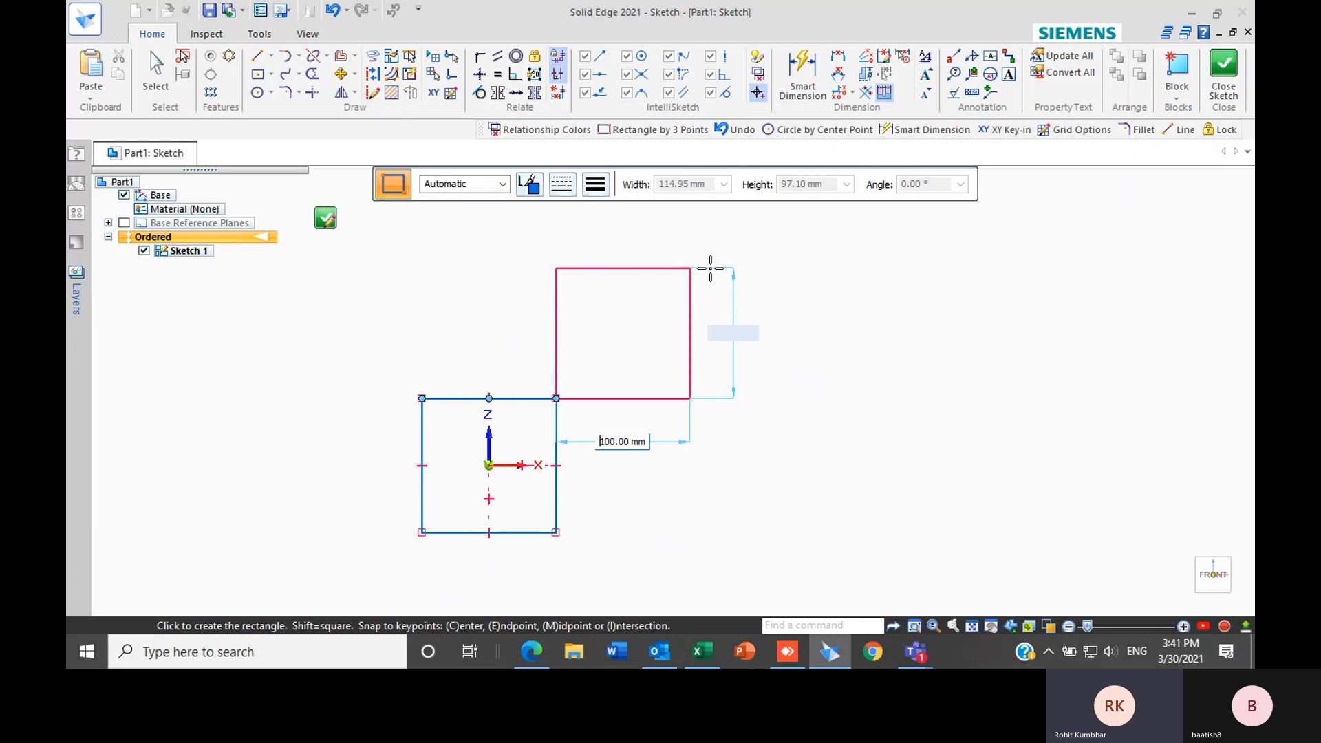
type("7")
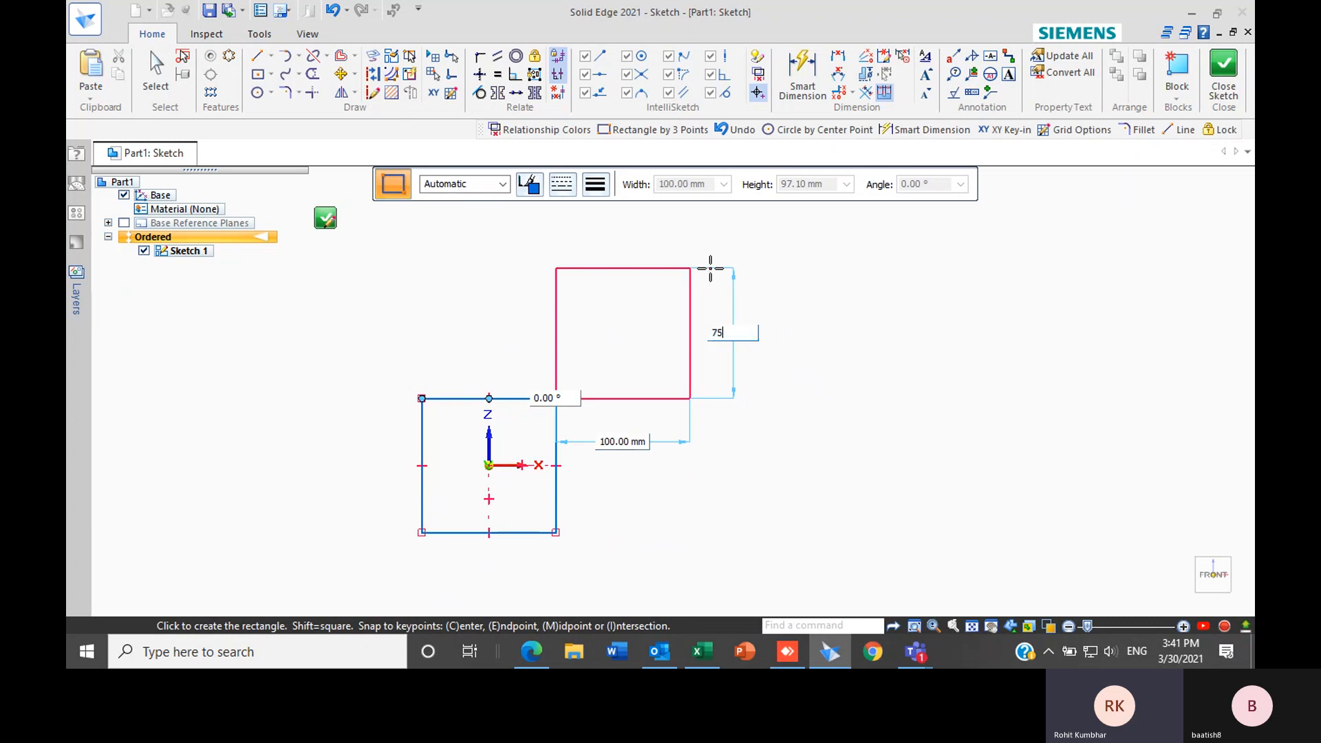
type("5")
key("Tab")
key("Return")
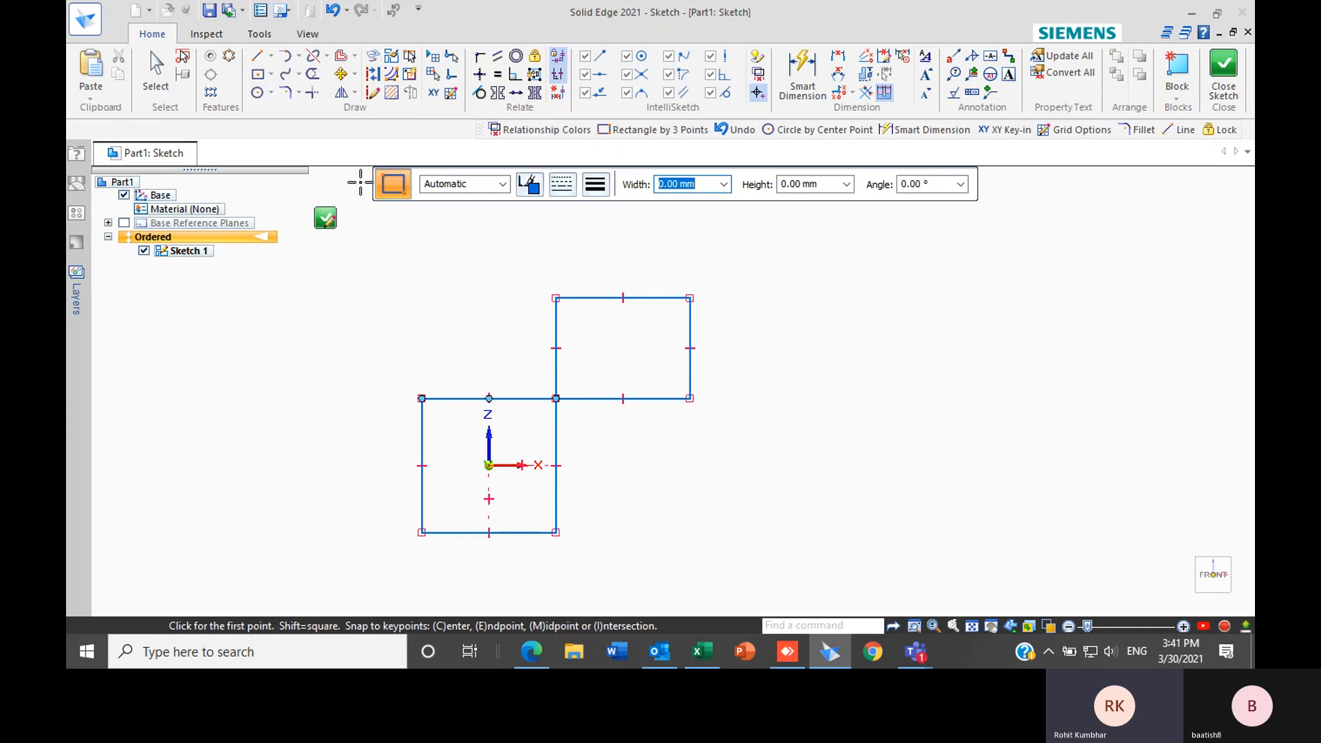
Draw a narrow rectangle by 3 points from the 100 × 75 mm rectangle's lower-right corner, 150 mm long at -10°
left_click(271, 75)
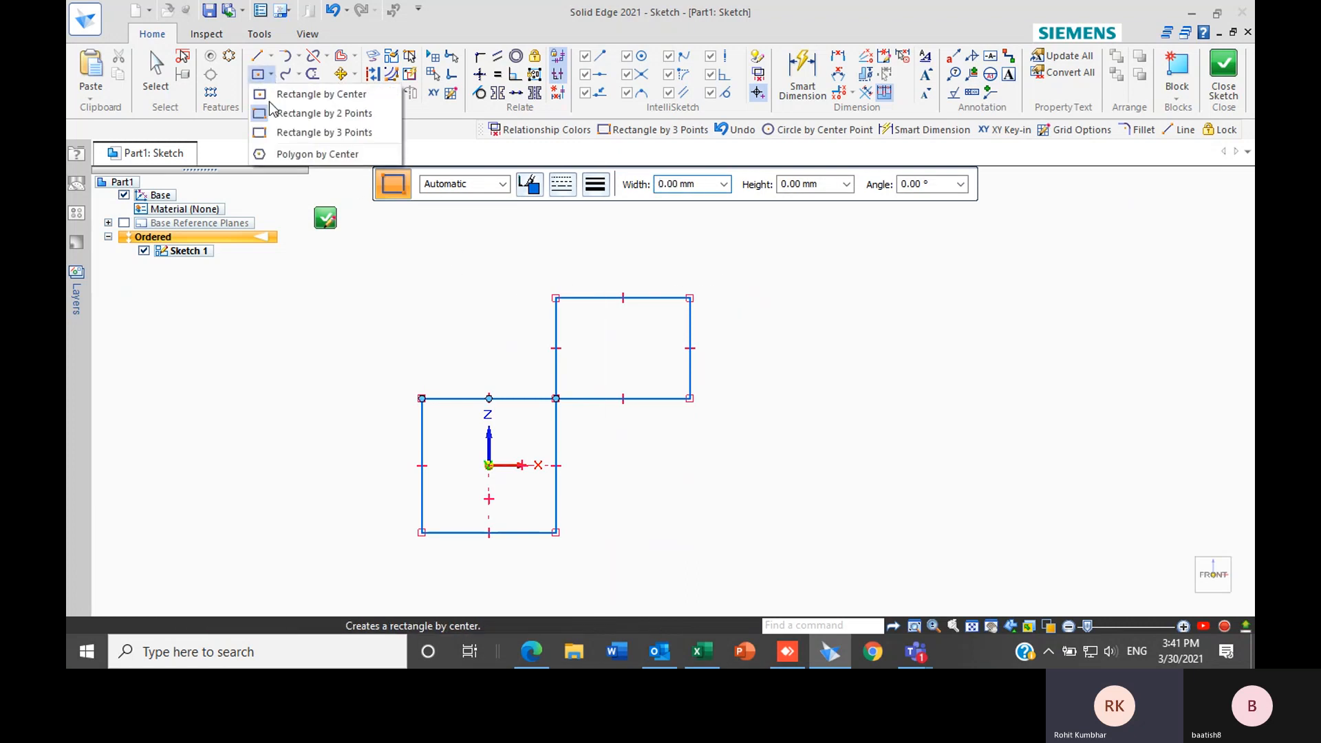
left_click(288, 133)
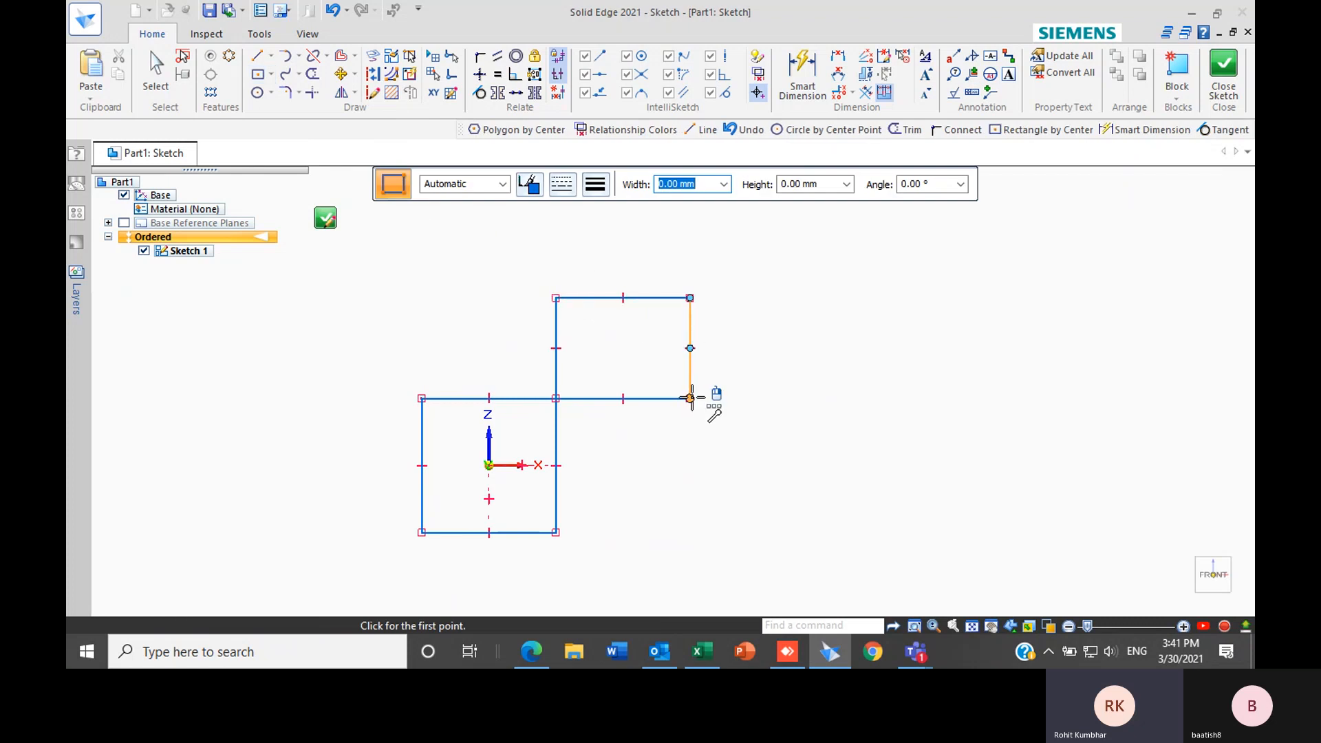
left_click(690, 398)
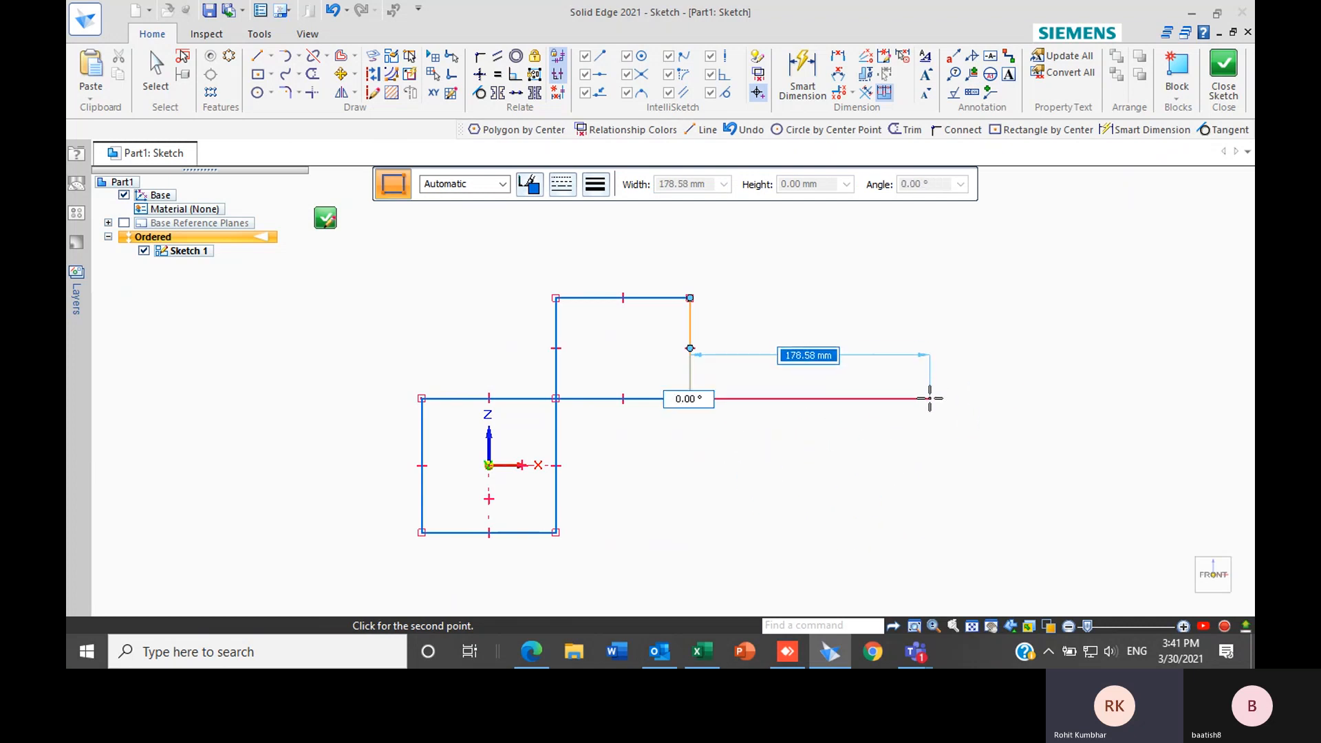
type("15")
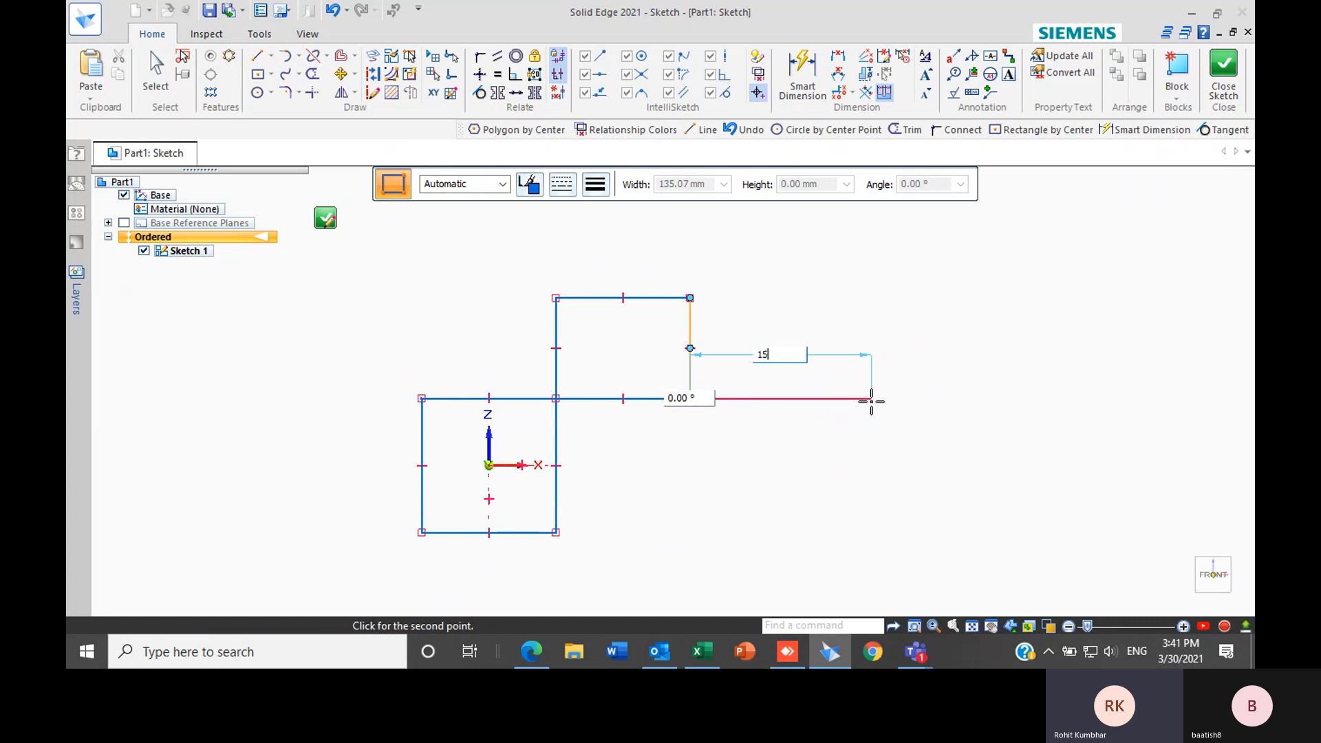
type("0")
key("Tab")
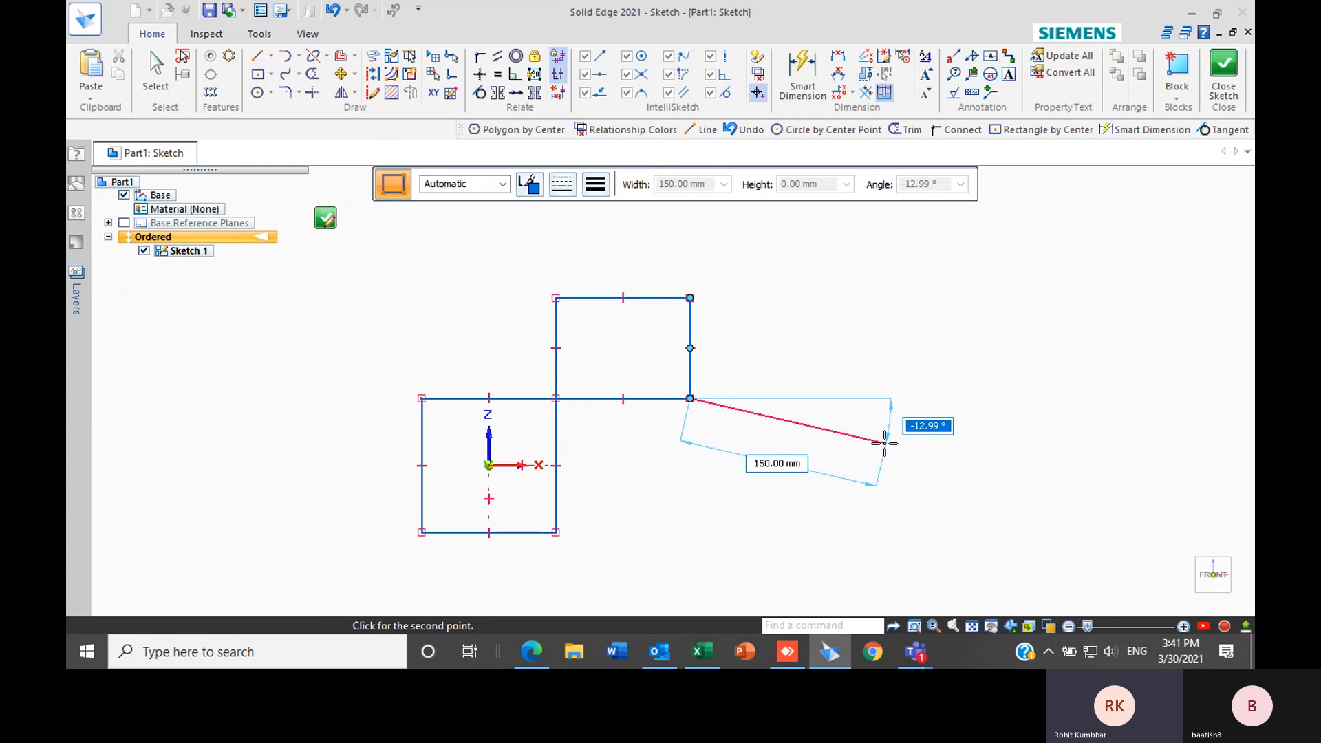
type("-1")
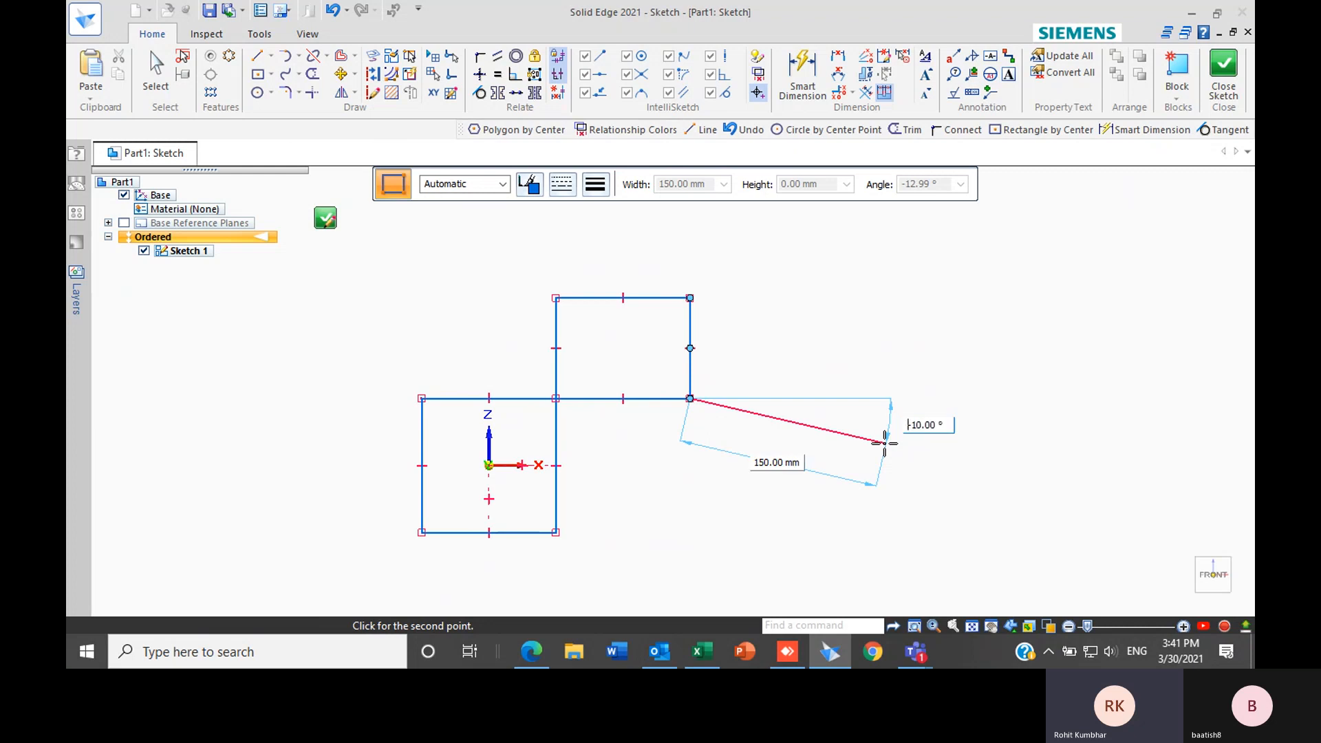
key("Return")
left_click(884, 443)
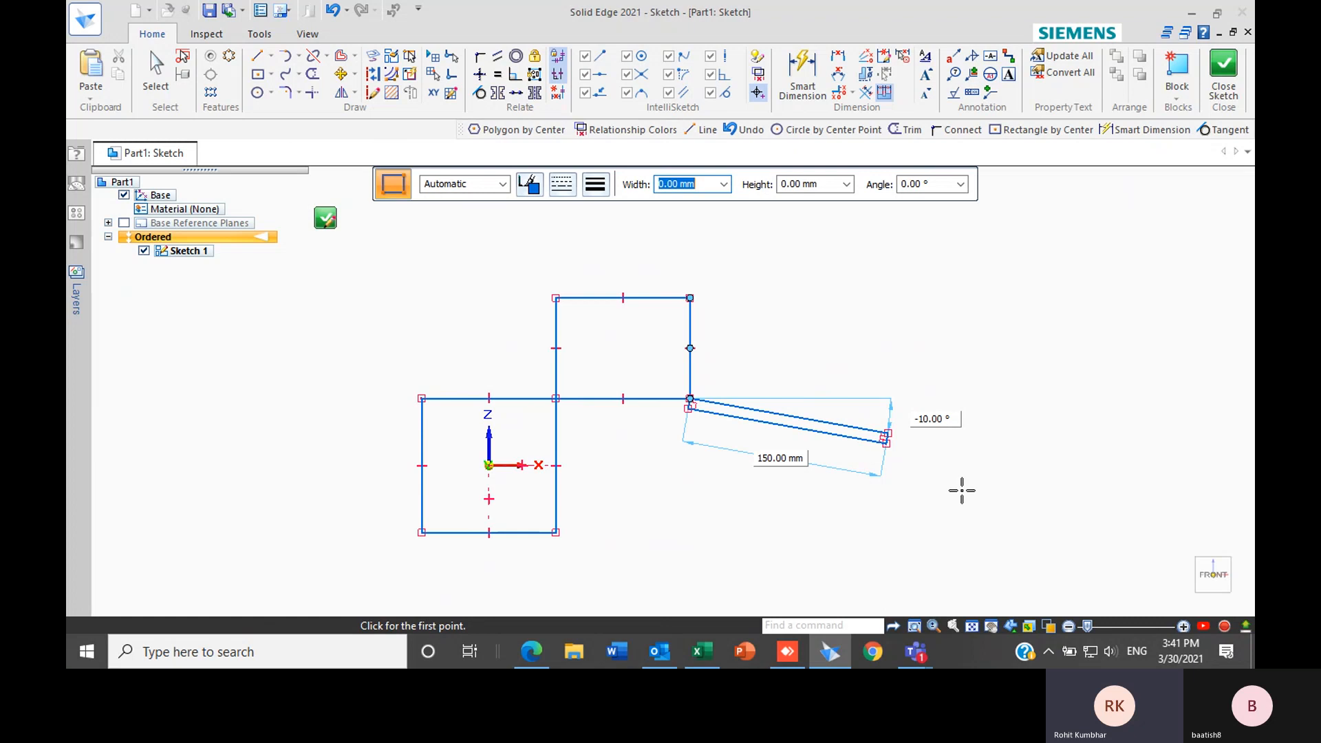
scroll(849, 415, "up", 5)
scroll(863, 407, "down", 4)
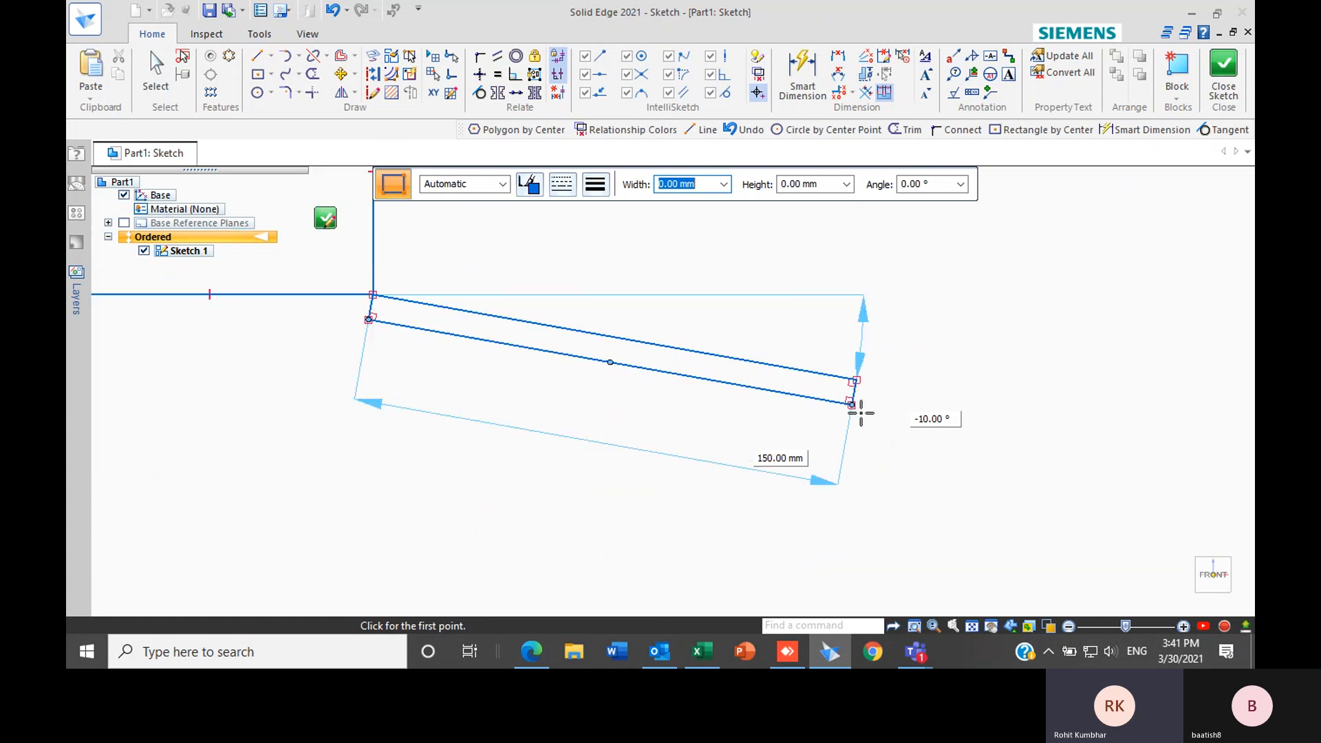
key("Escape")
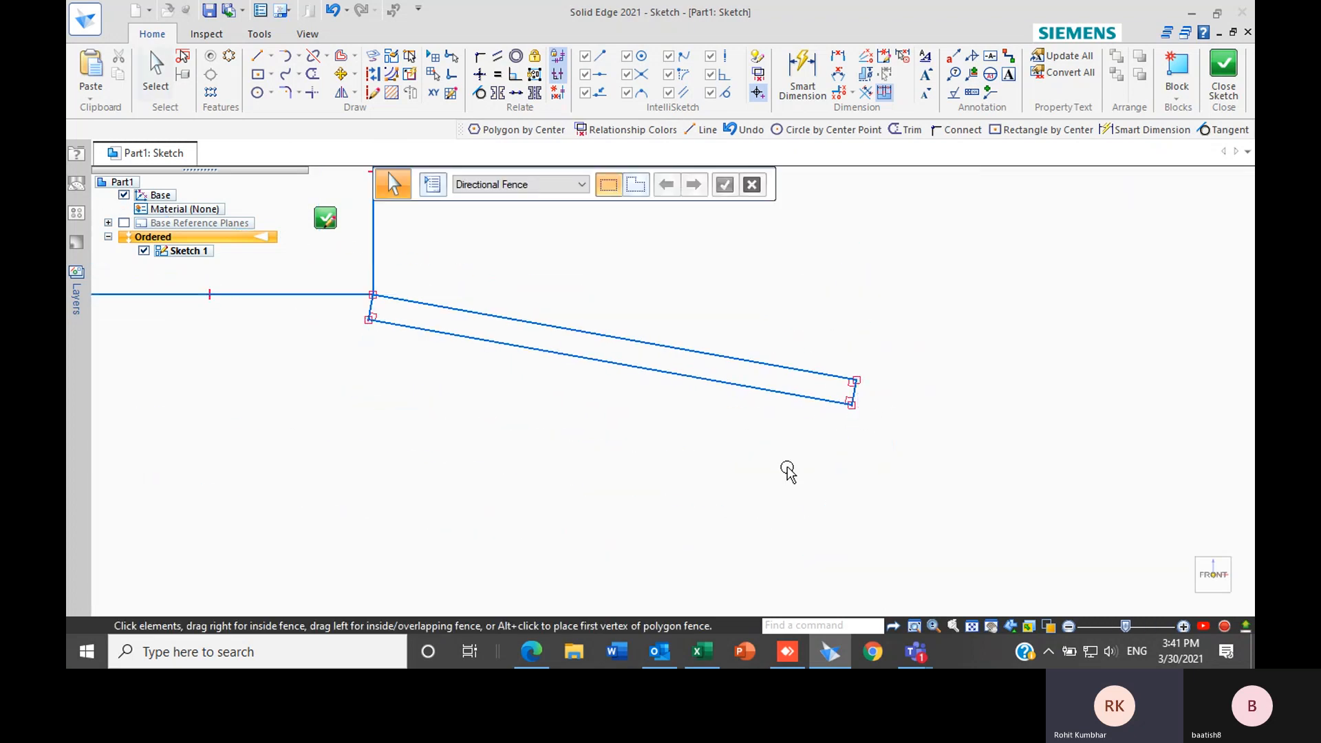
Draw a rectangle by 3 points from the 75 mm high rectangle's upper-right corner, 150 mm wide at 0° and about as tall as that rectangle
scroll(784, 481, "down", 3)
left_click(271, 75)
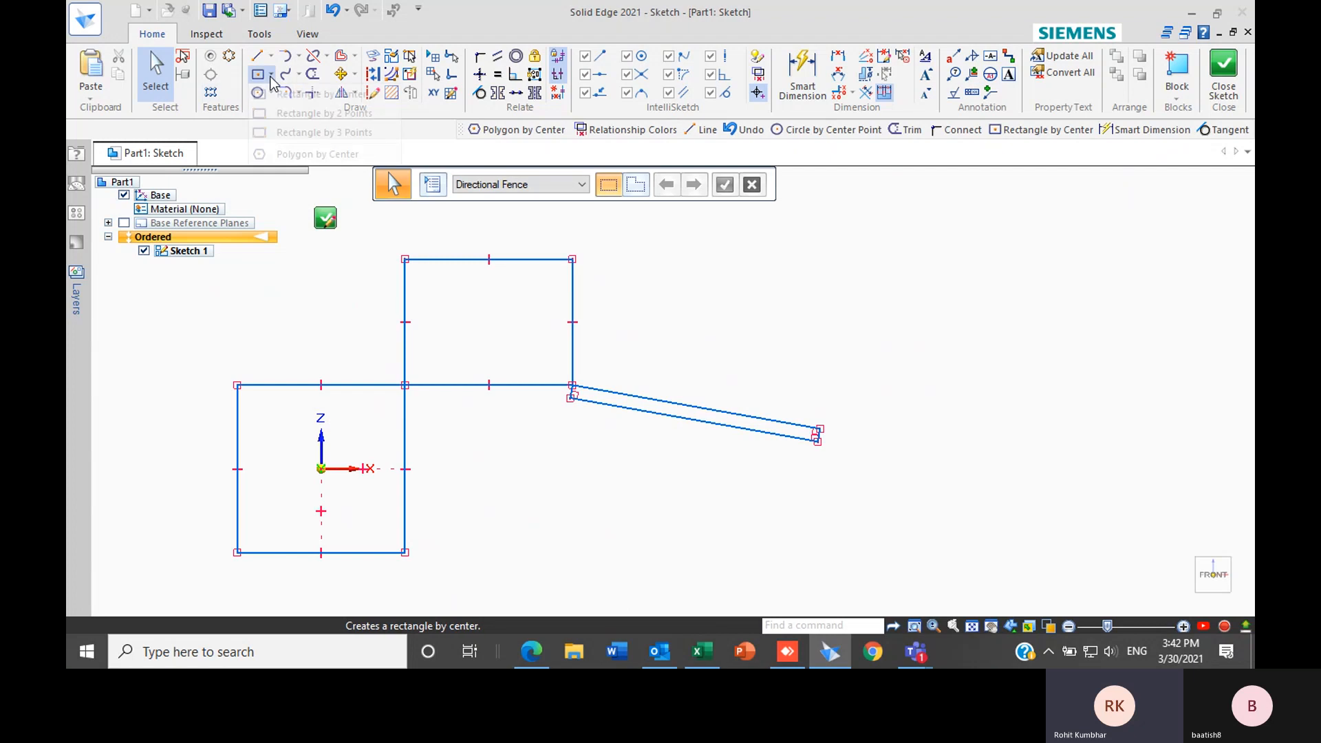
scroll(504, 448, "down", 3)
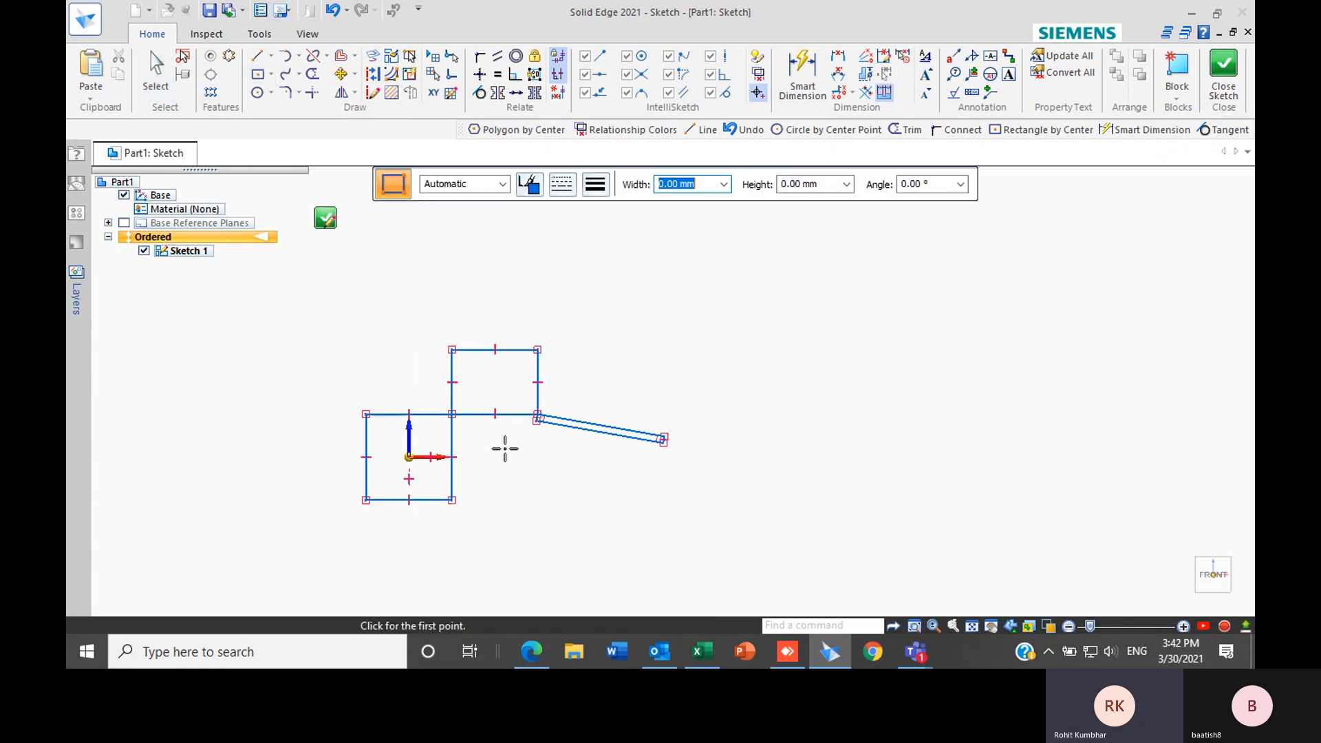
scroll(534, 365, "up", 6)
scroll(480, 516, "down", 2)
scroll(480, 516, "down", 2)
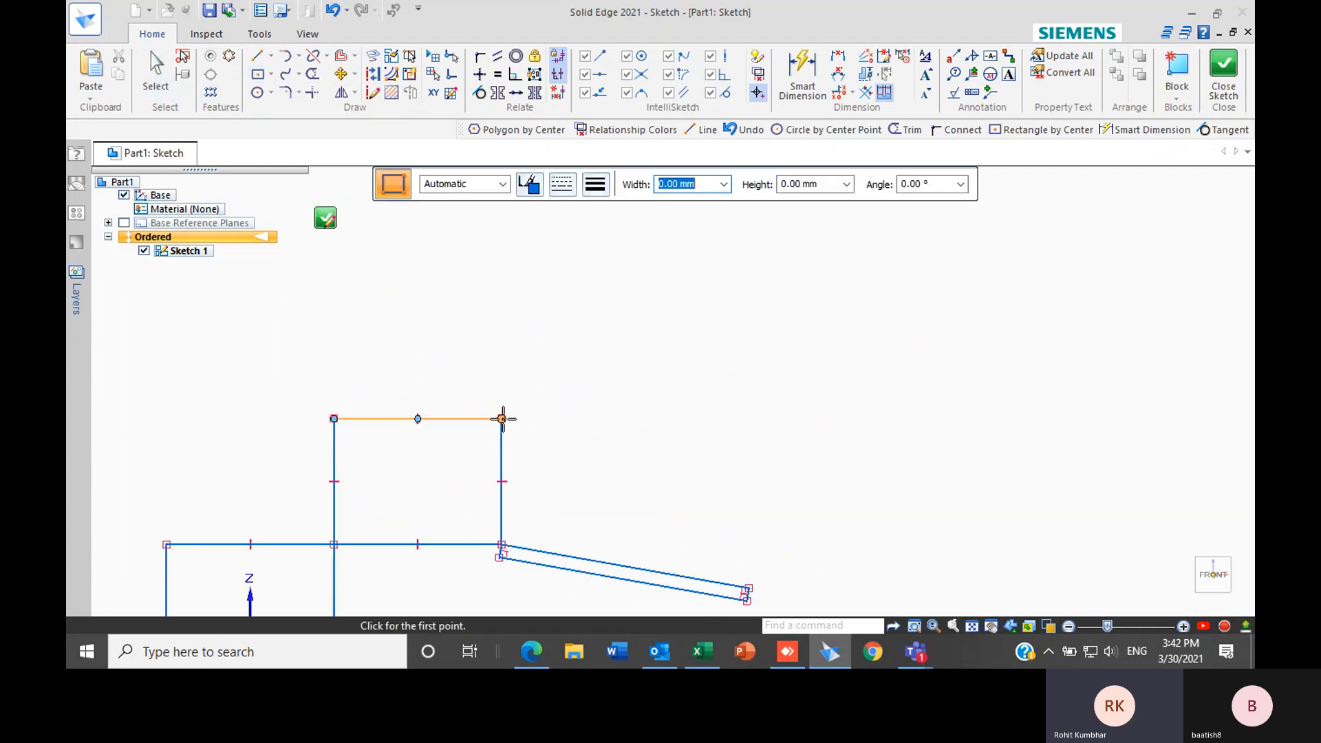
left_click(501, 419)
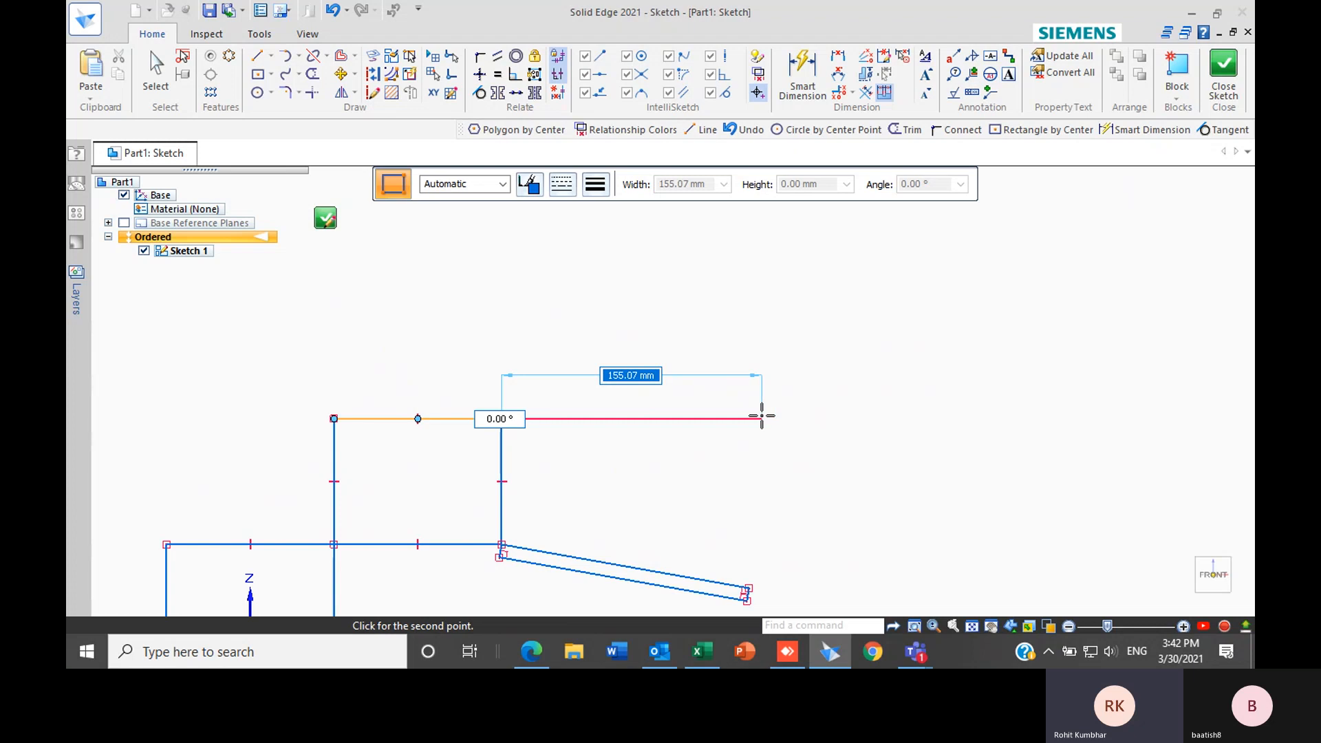
type("150")
key("Tab")
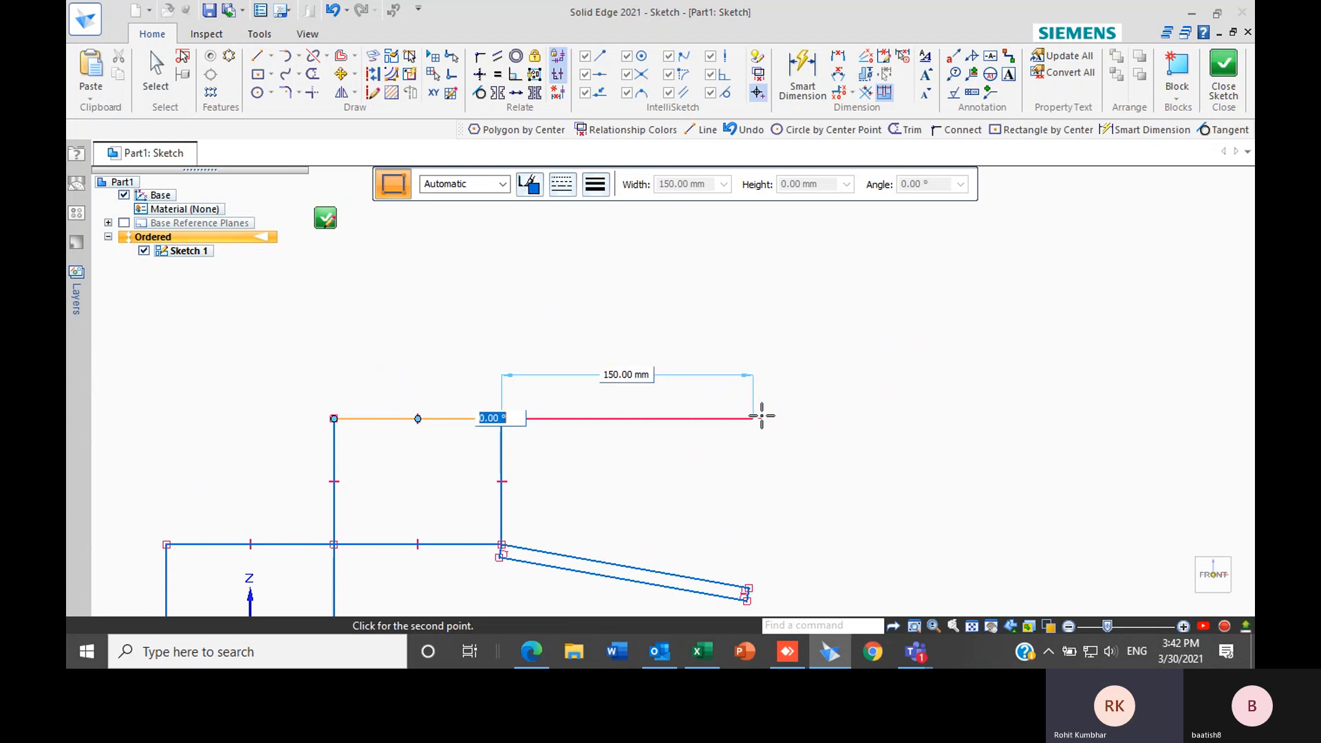
type("0")
key("Return")
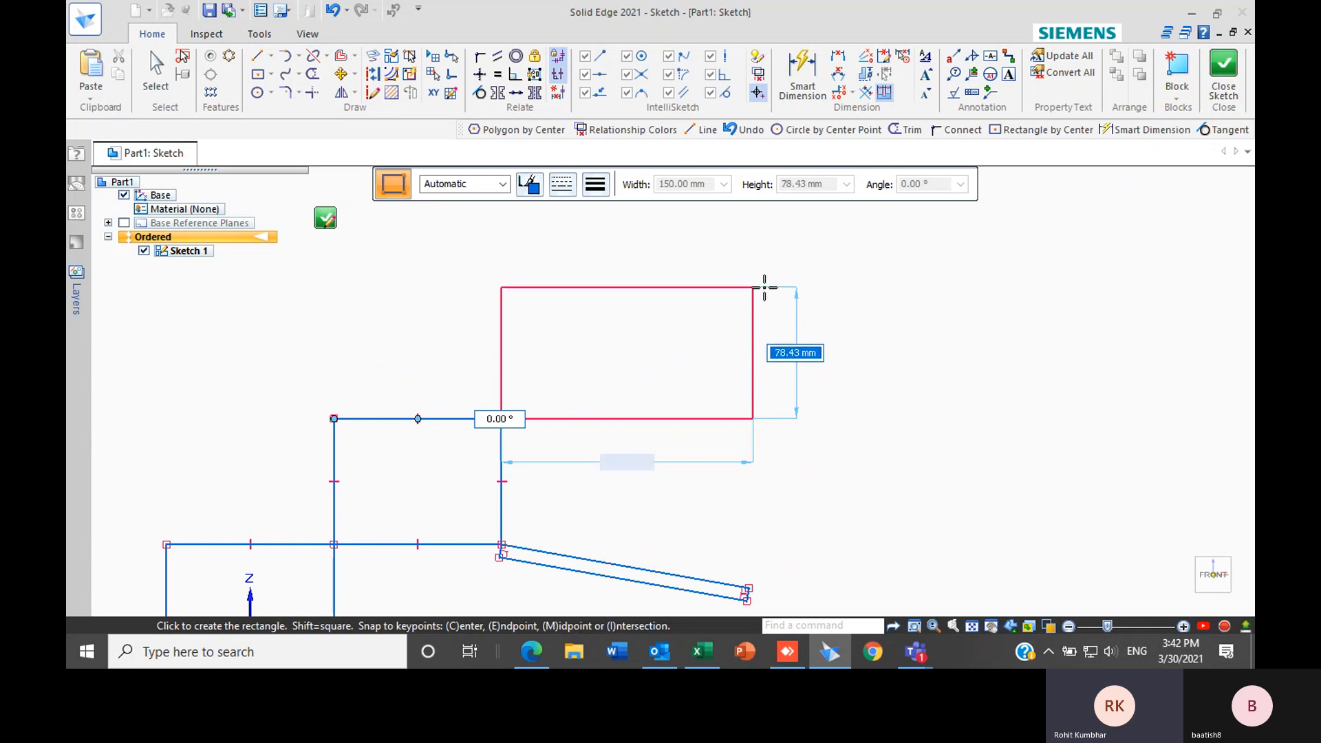
left_click(763, 288)
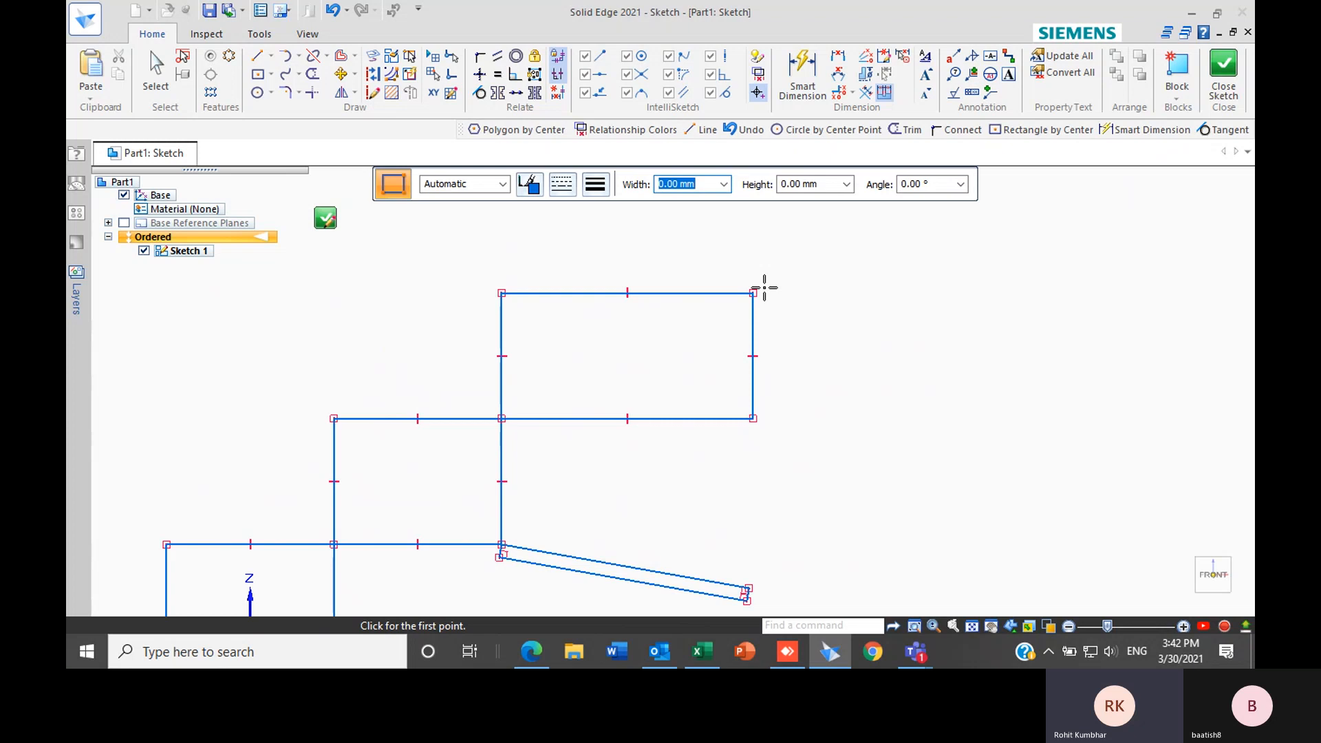
key("Escape")
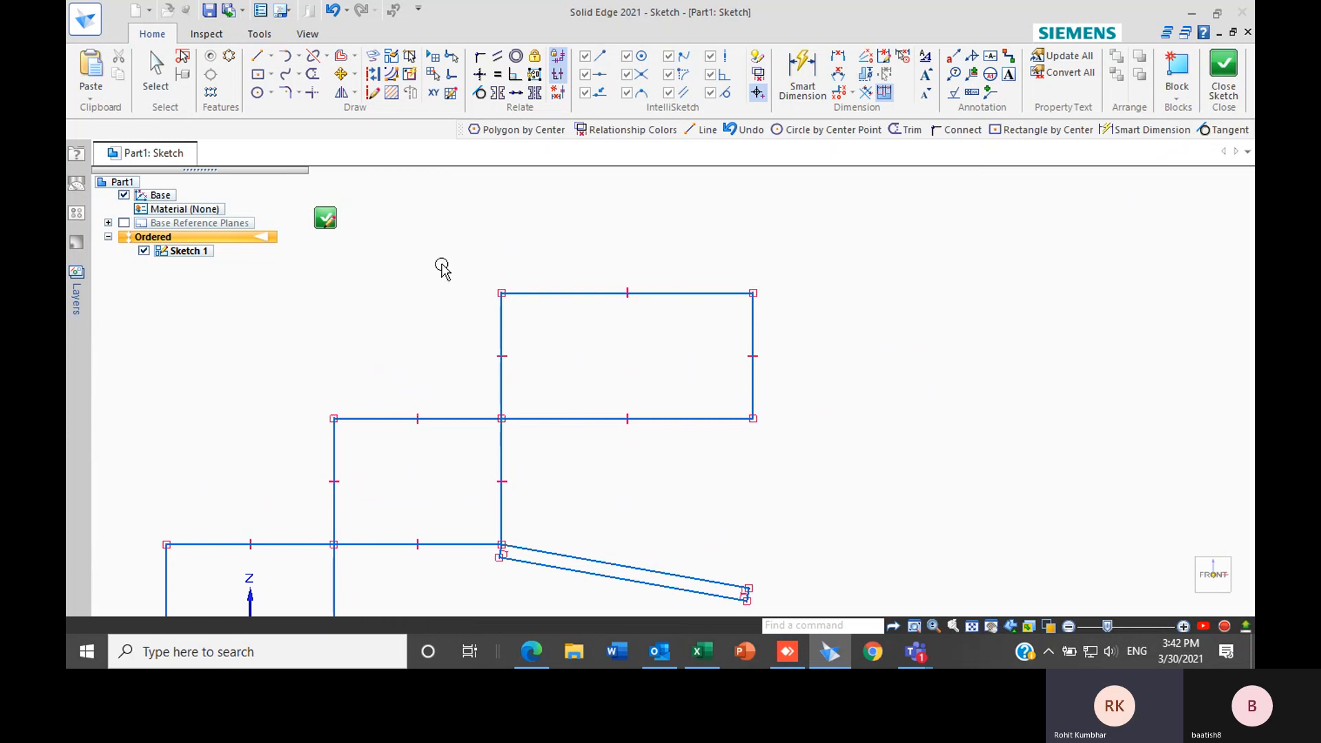
Draw a 3-sided polygon by center, measured to a vertex, right of the rectangles with a 50 mm distance at 90°
scroll(313, 292, "down", 2)
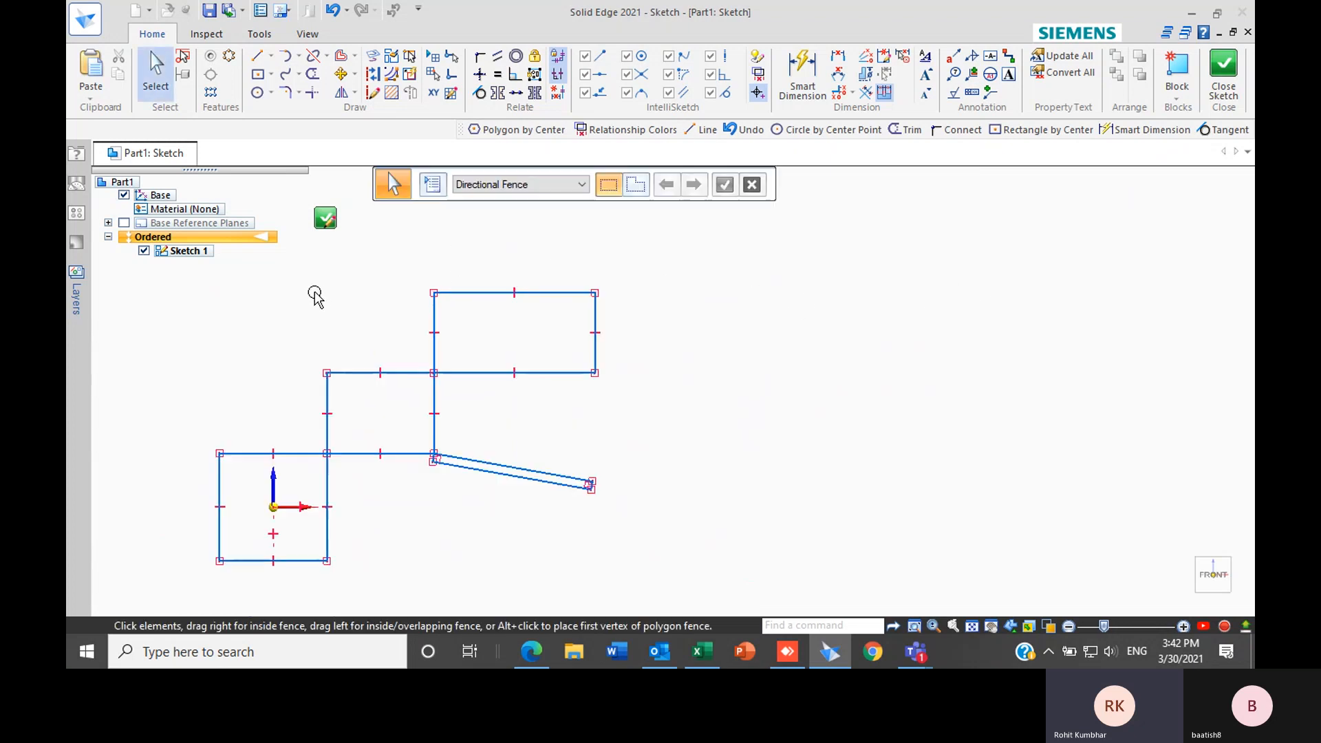
left_click(271, 73)
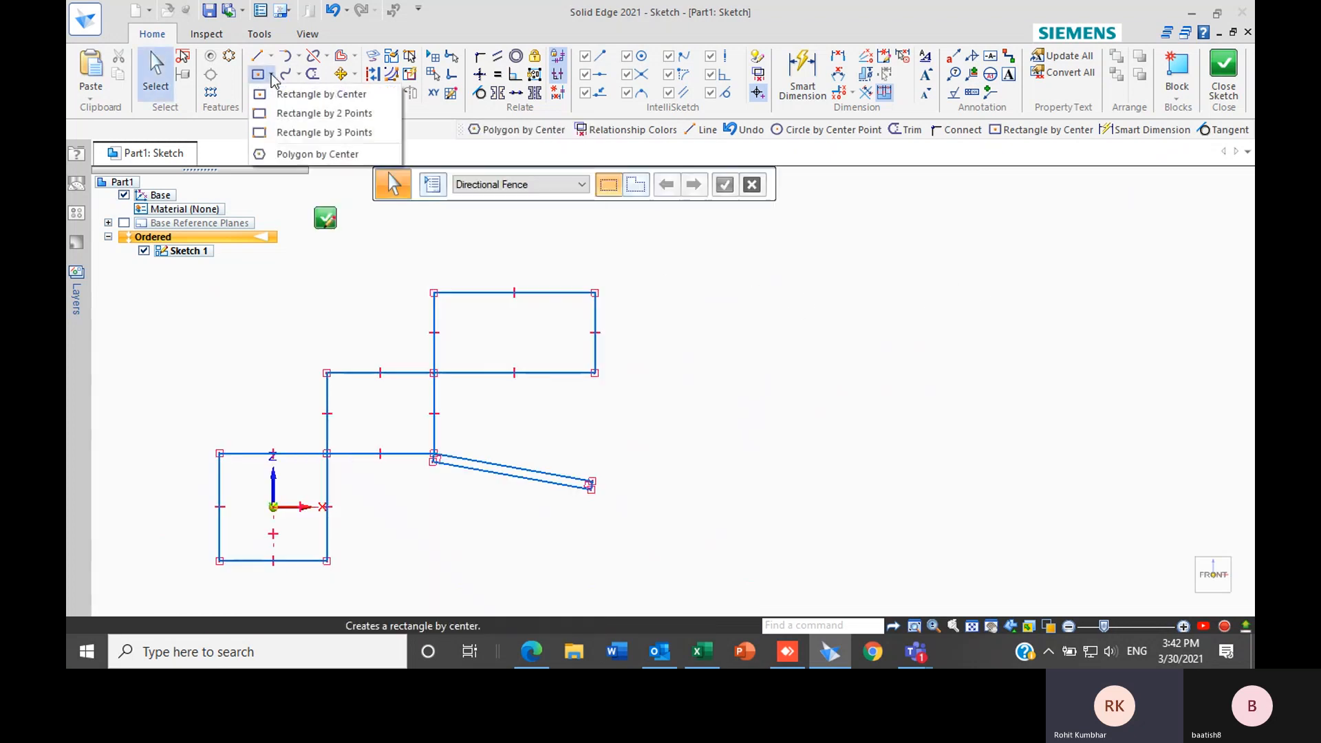
left_click(307, 152)
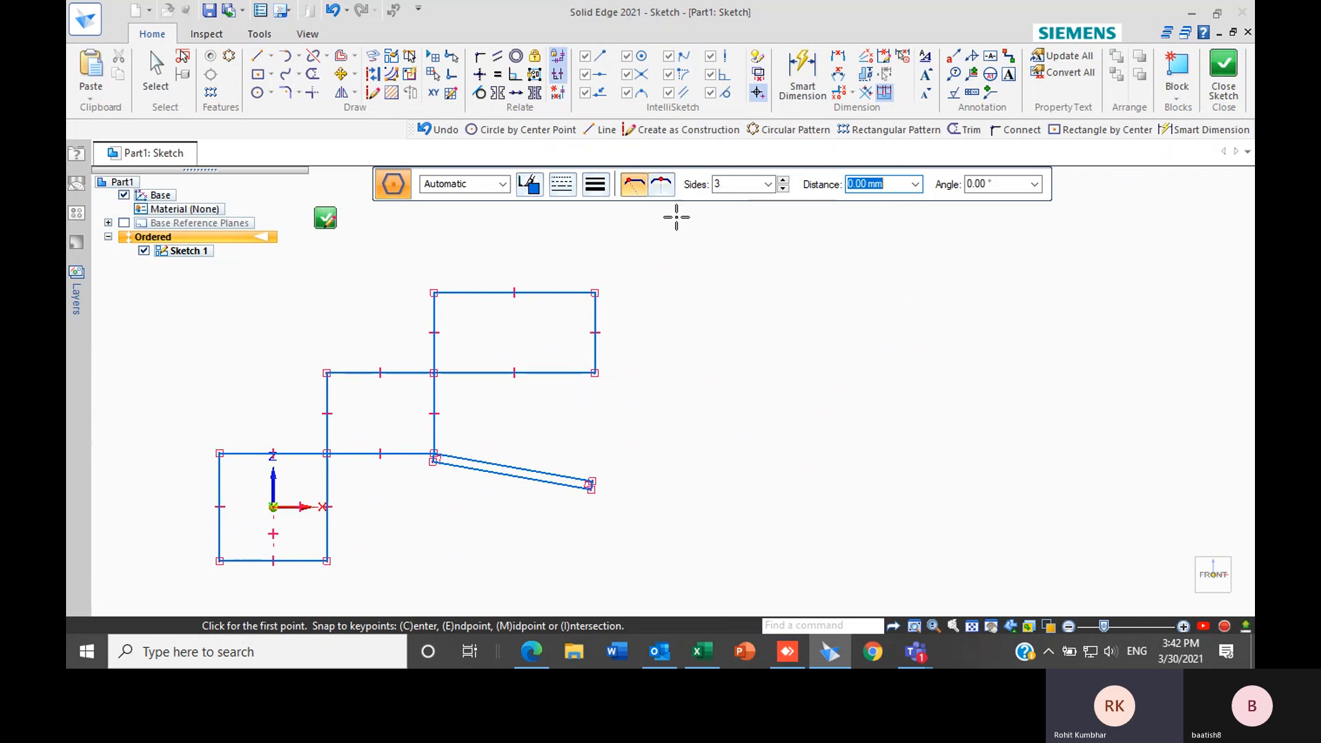
scroll(482, 412, "down", 3)
scroll(688, 376, "up", 2)
scroll(688, 376, "up", 2)
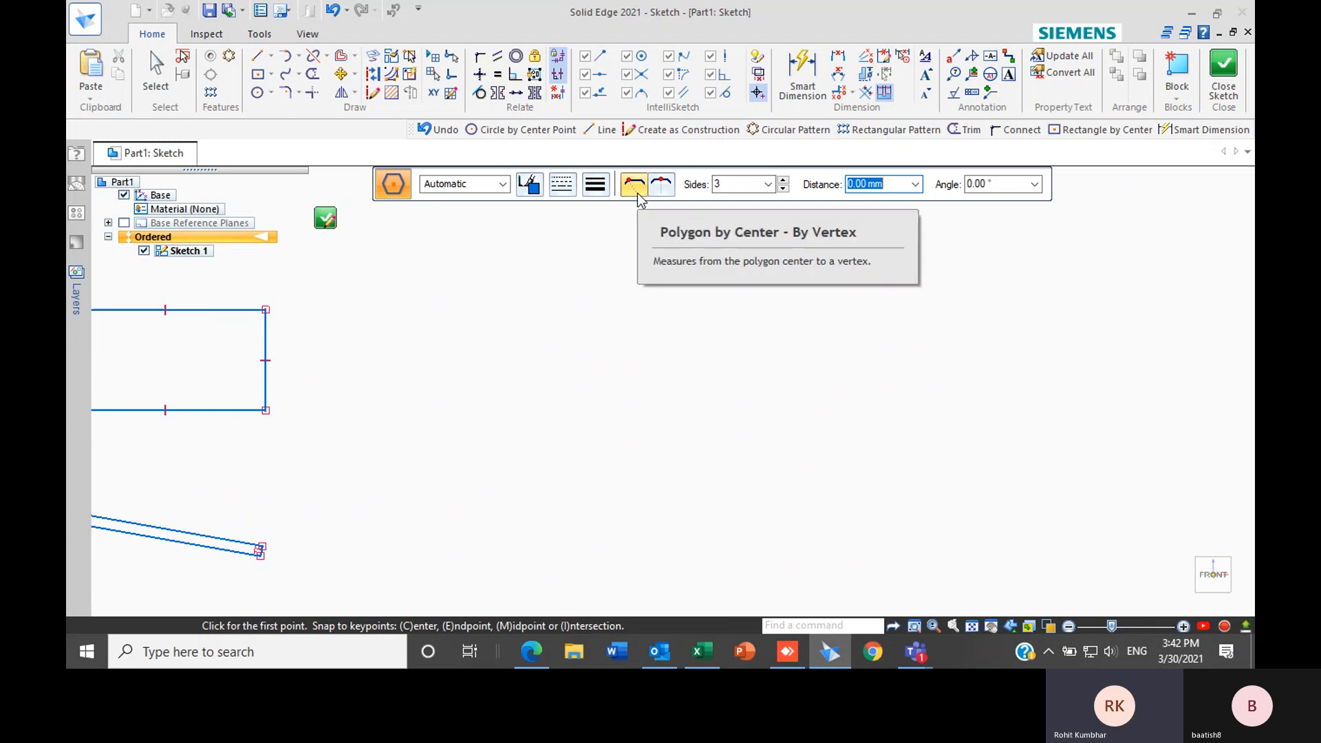
scroll(539, 406, "down", 2)
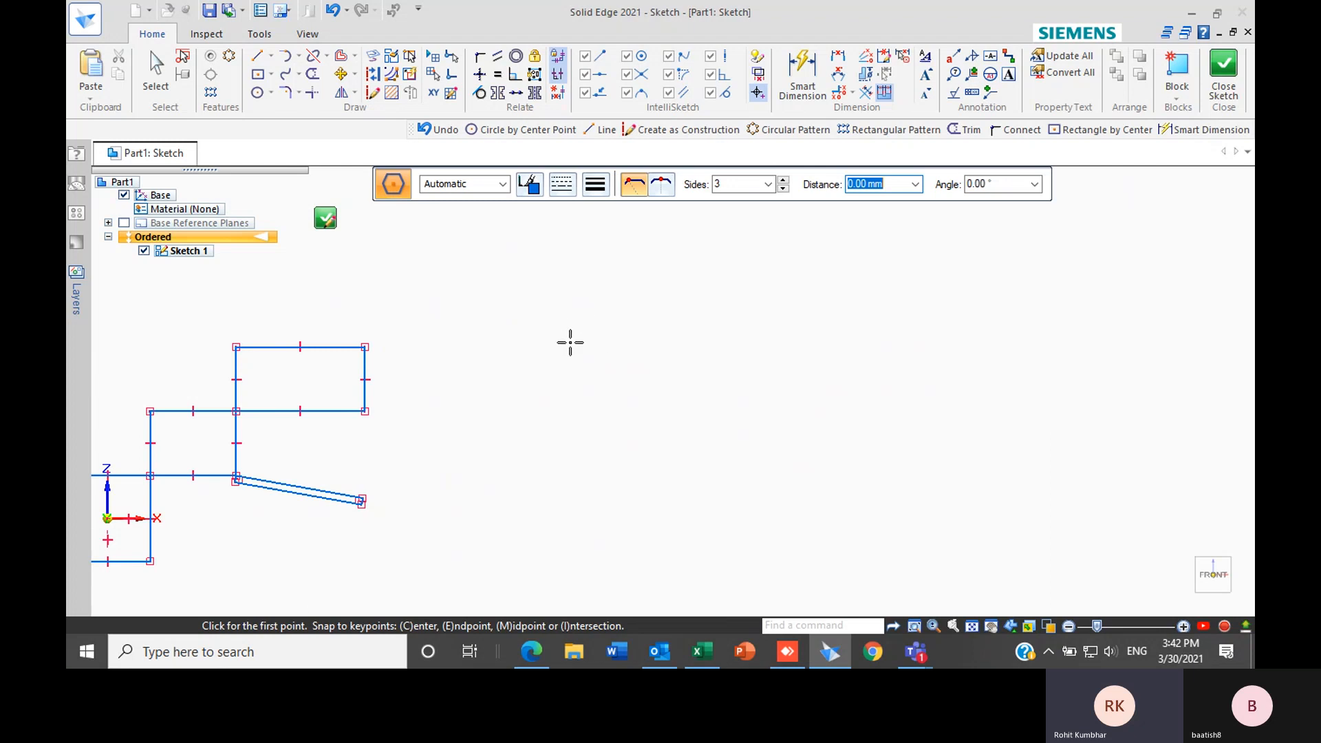
left_click(562, 335)
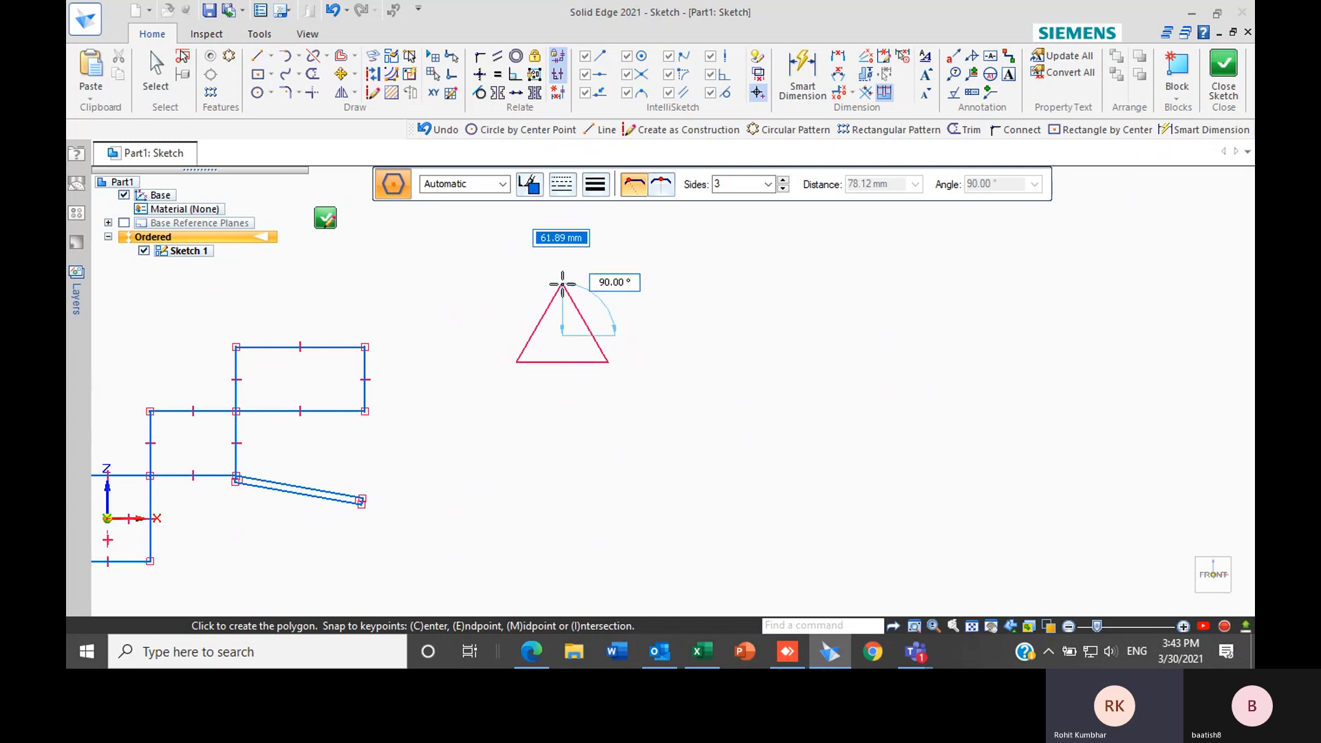
type("50")
key("Tab")
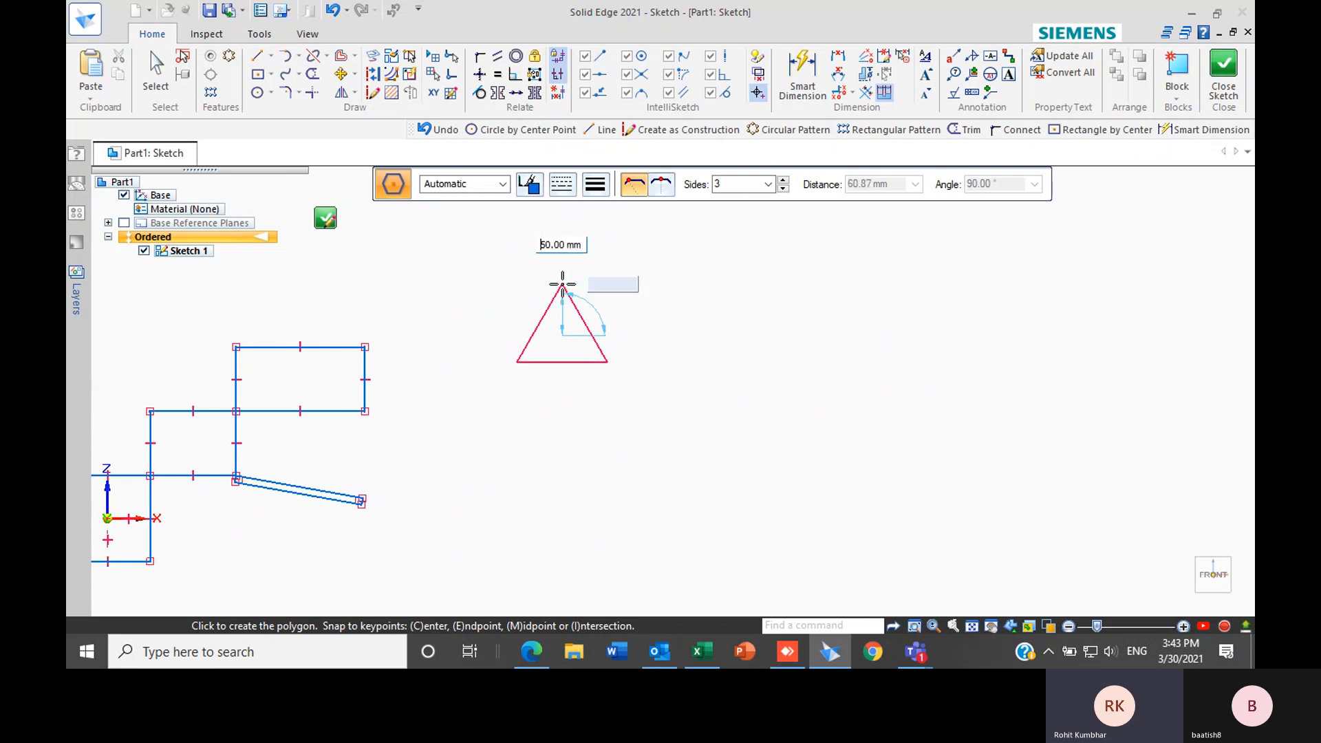
left_click(562, 283)
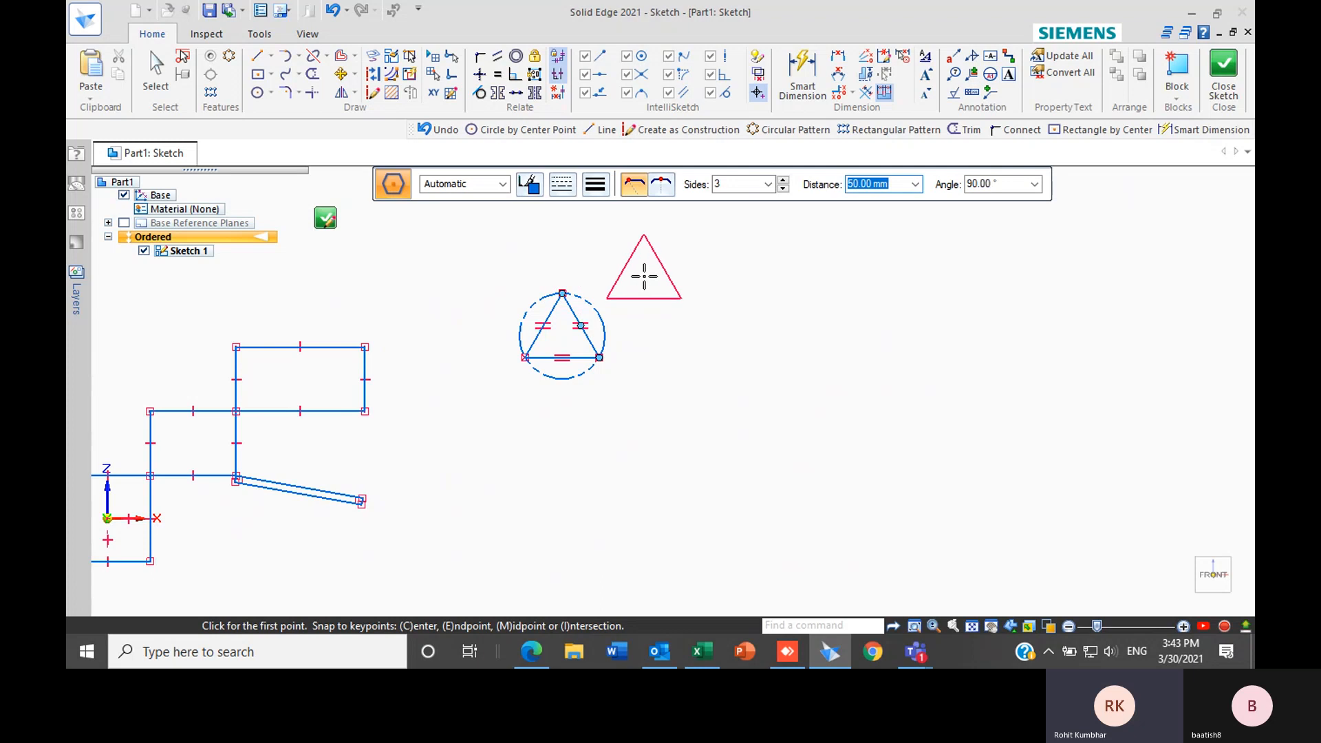
key("Escape")
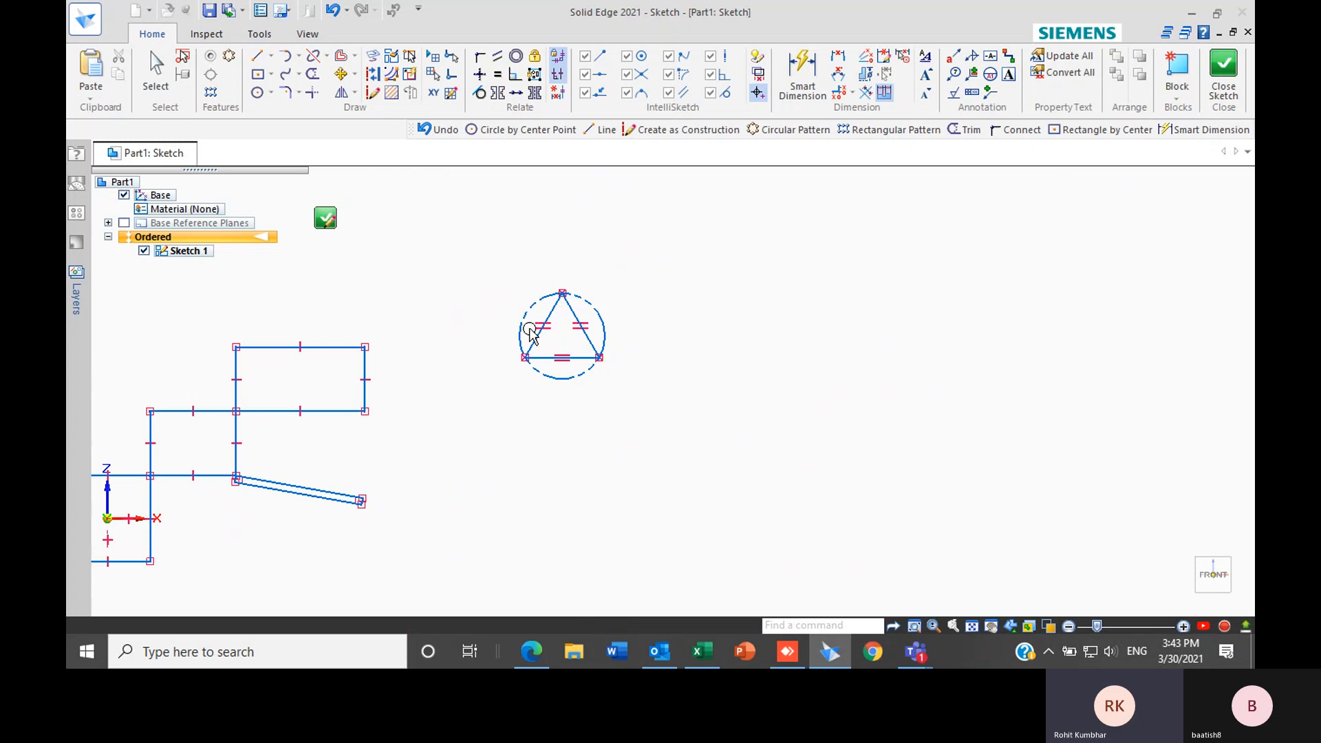
Draw a second 3-sided polygon by center, measured to a segment midpoint, right of the first triangle with a 50 mm distance at -90°
scroll(529, 328, "up", 3)
scroll(540, 422, "up", 2)
scroll(501, 463, "down", 1)
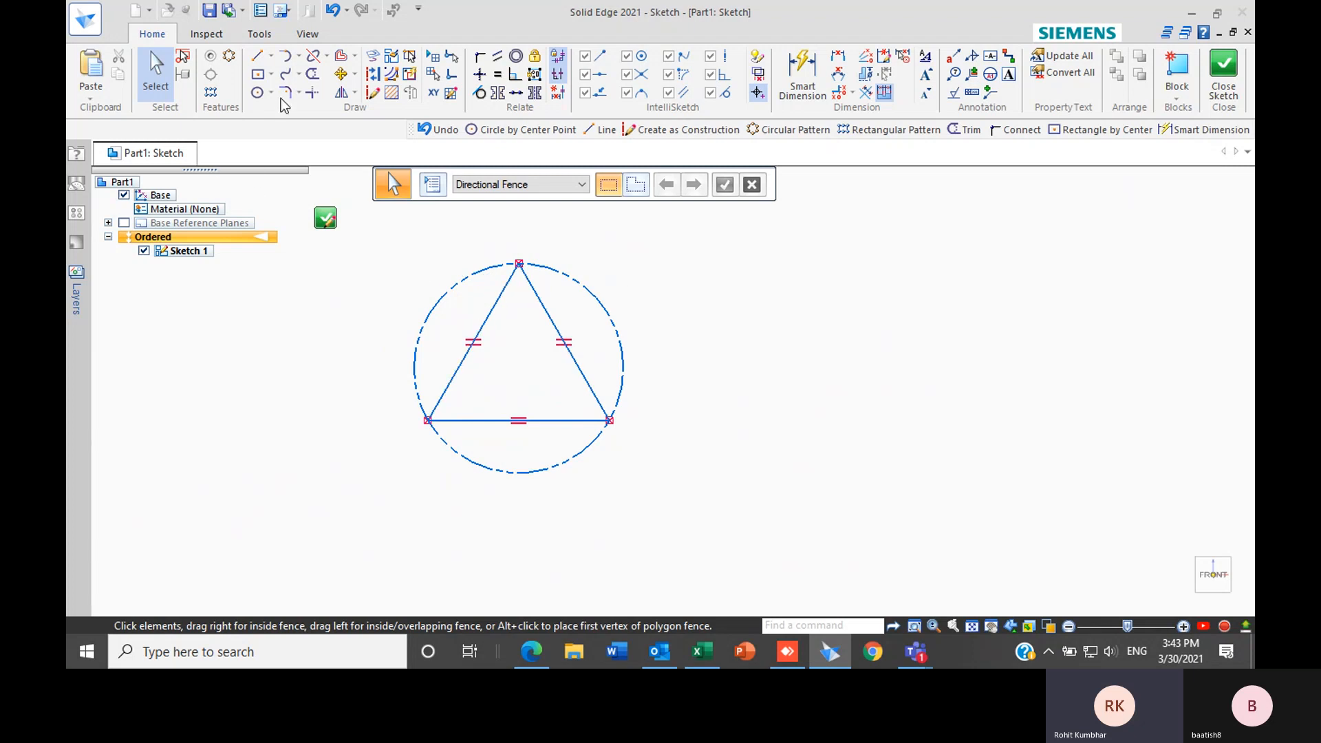
left_click(271, 76)
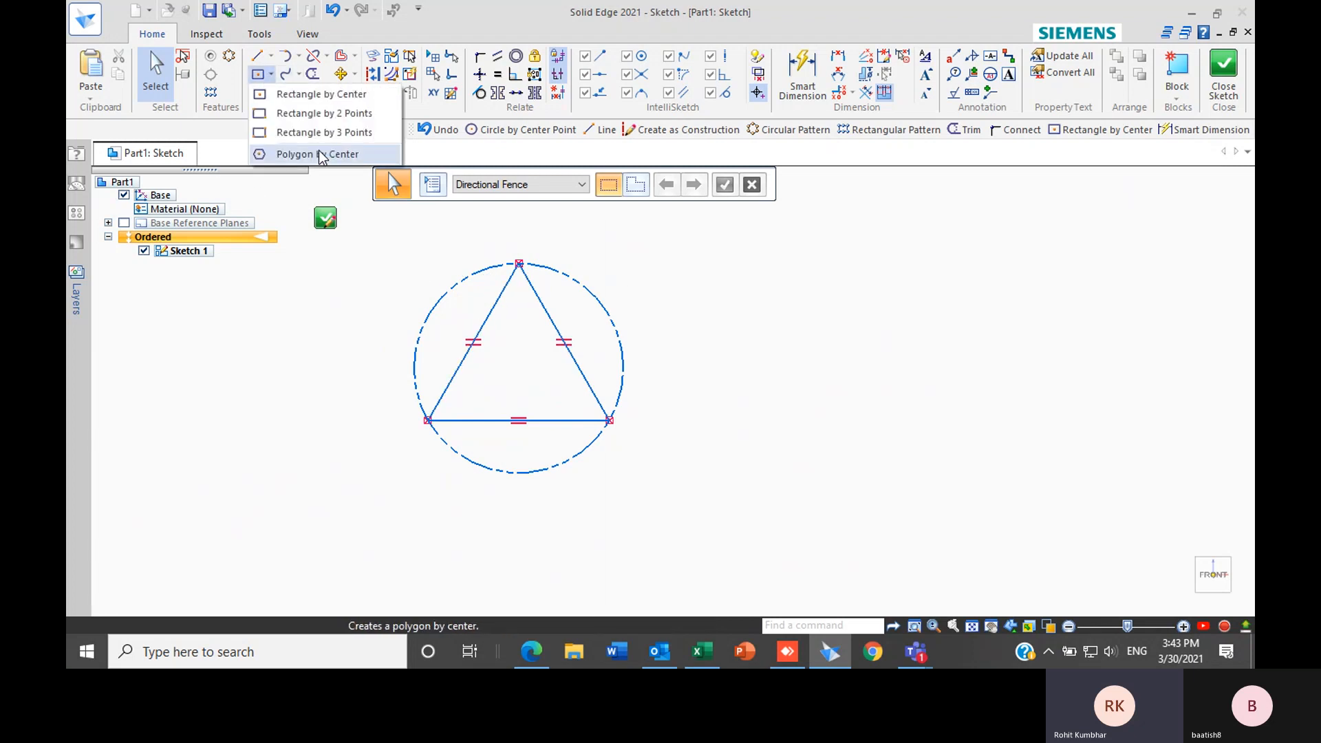
left_click(318, 153)
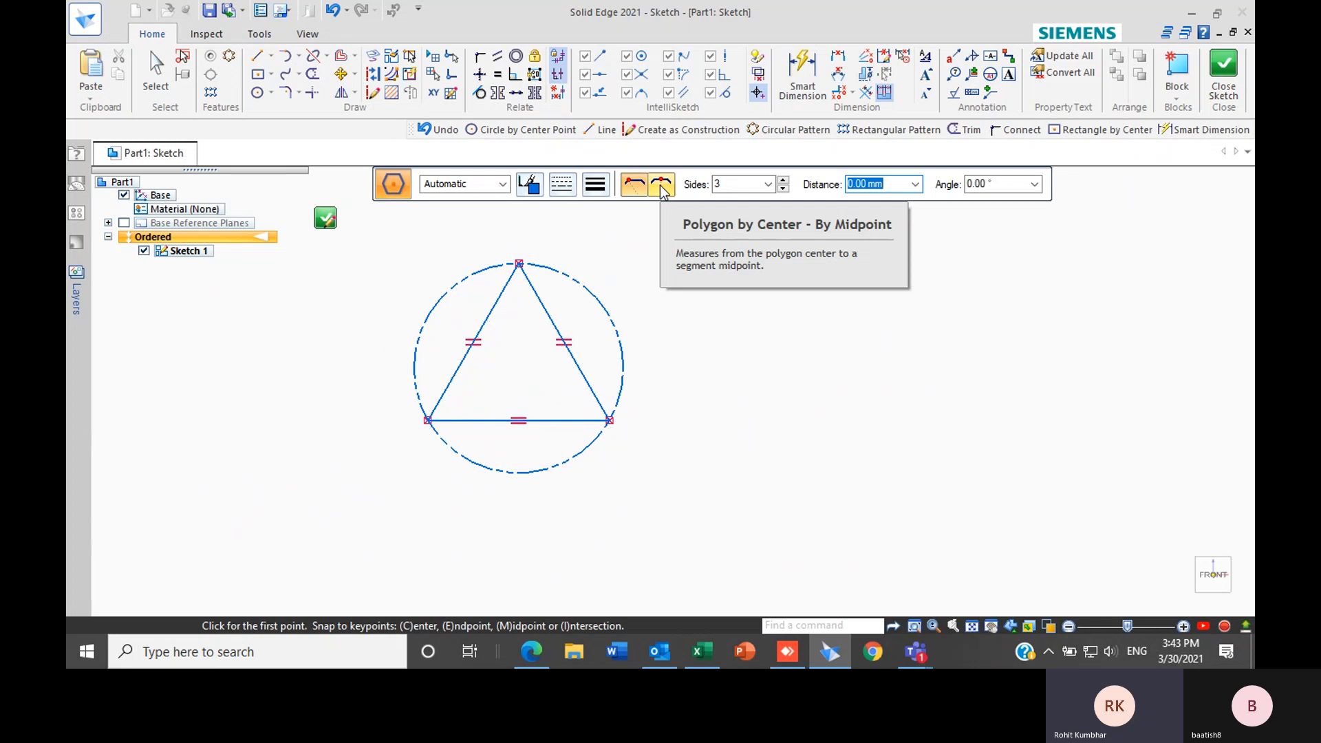
left_click(662, 185)
scroll(348, 448, "down", 3)
scroll(604, 392, "up", 2)
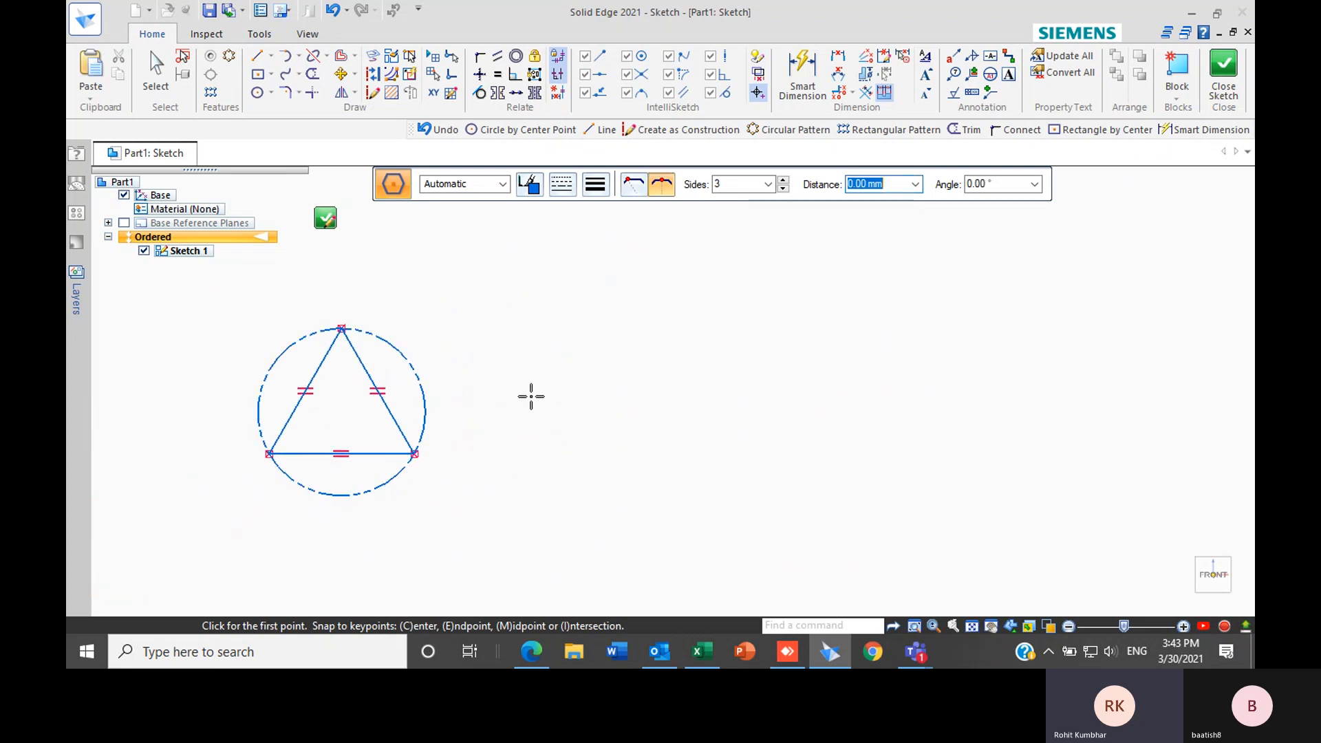
scroll(530, 396, "up", 2)
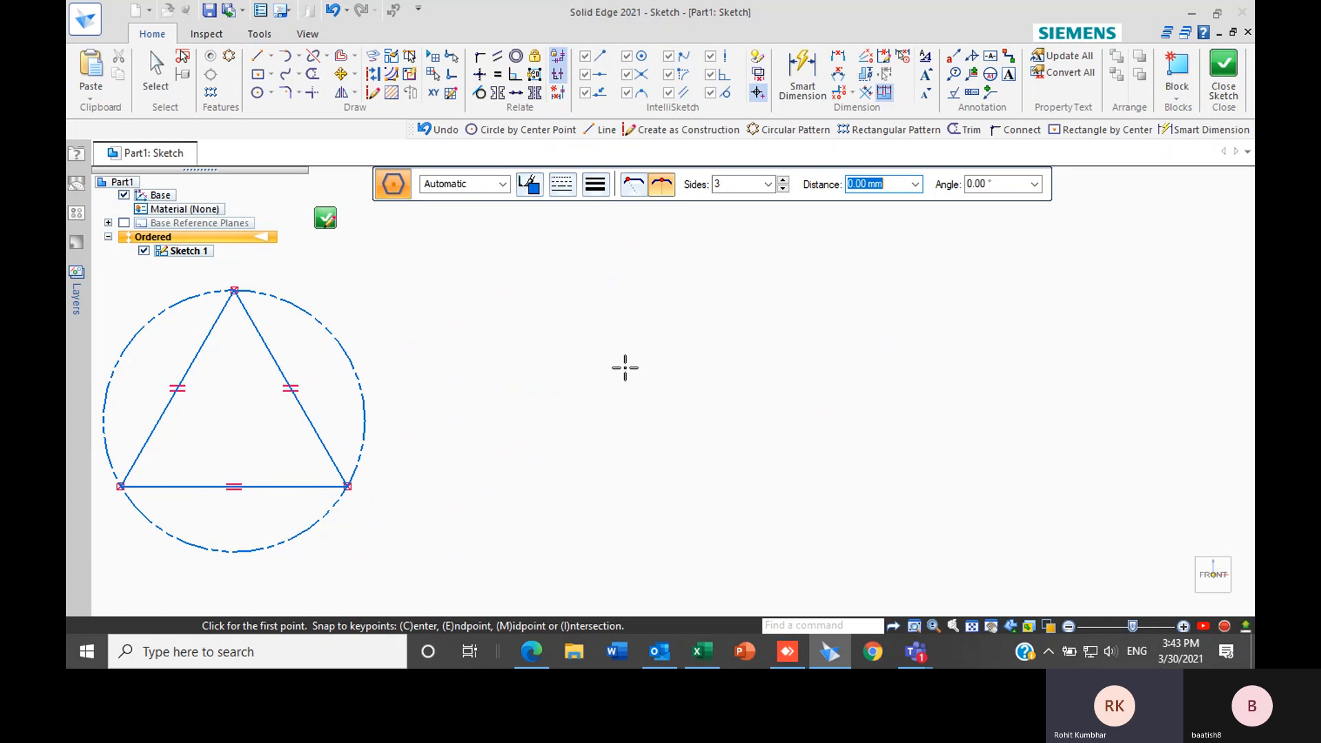
left_click(617, 392)
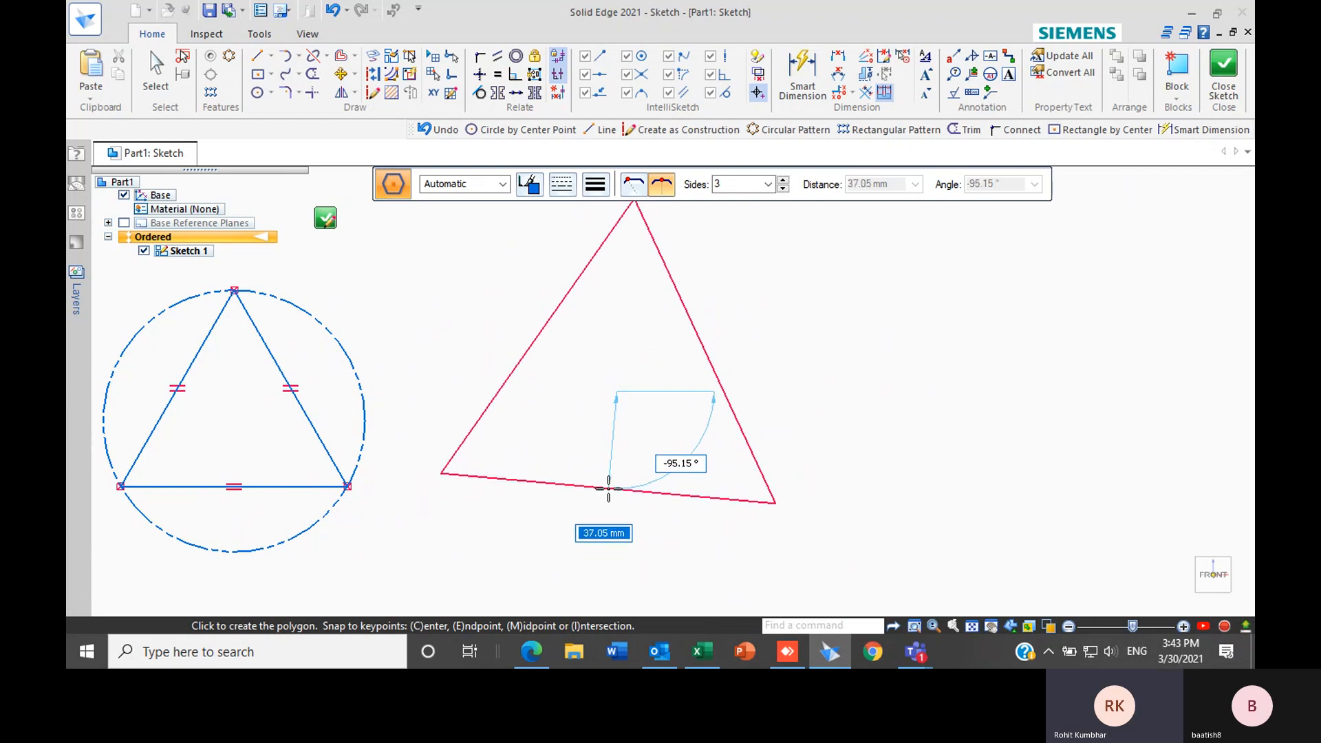
type("50")
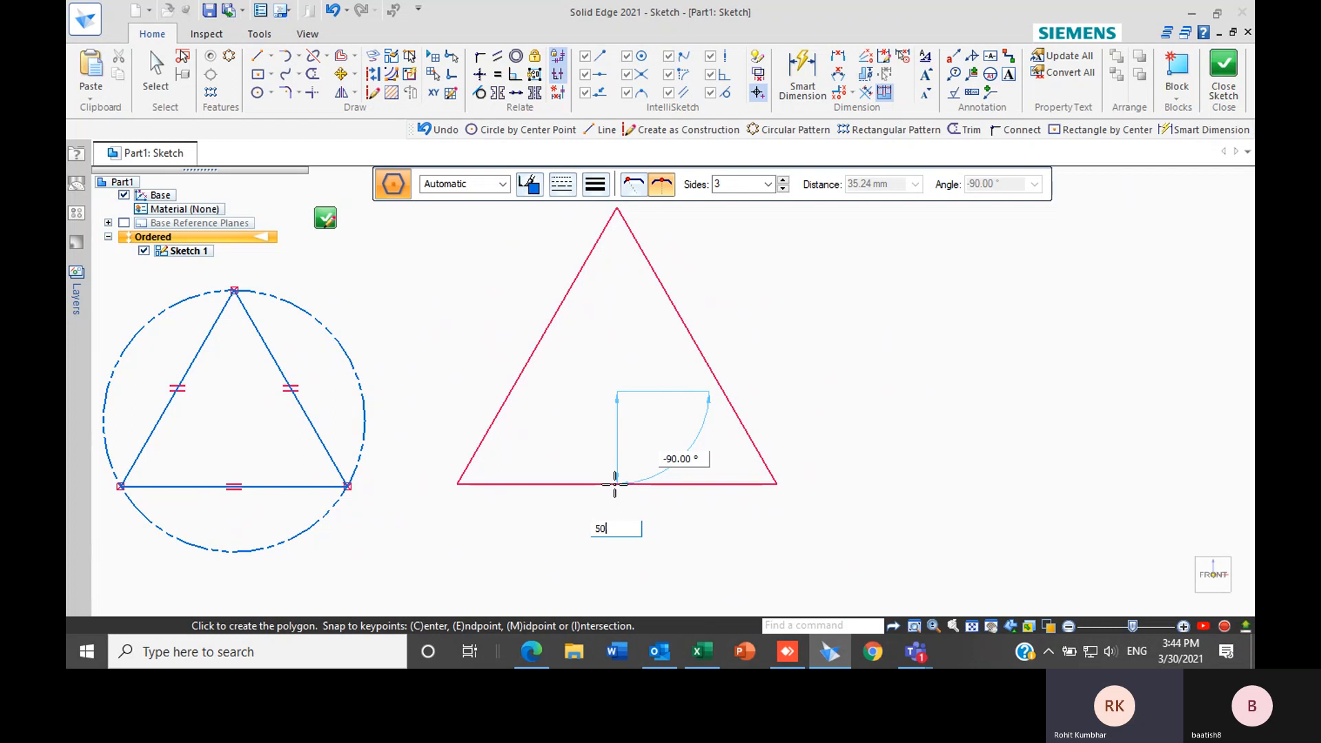
key("Tab")
key("Return")
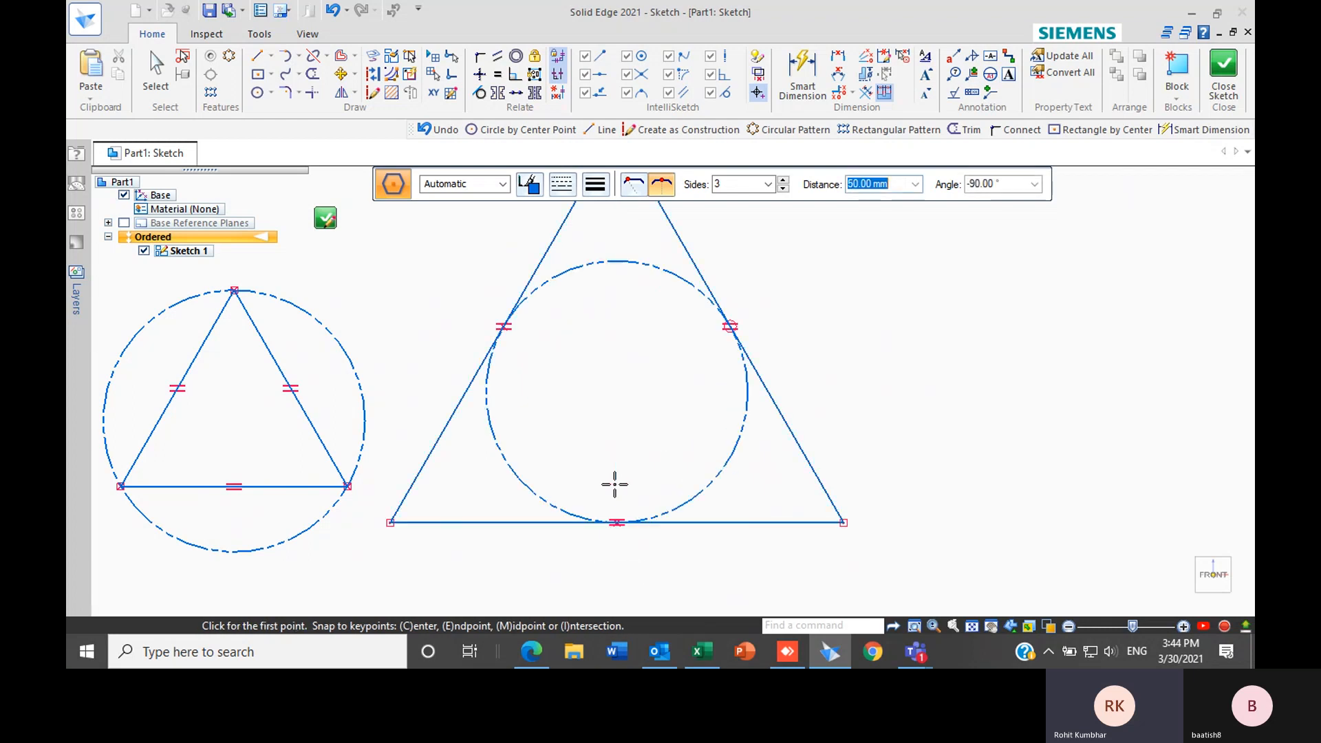
key("Escape")
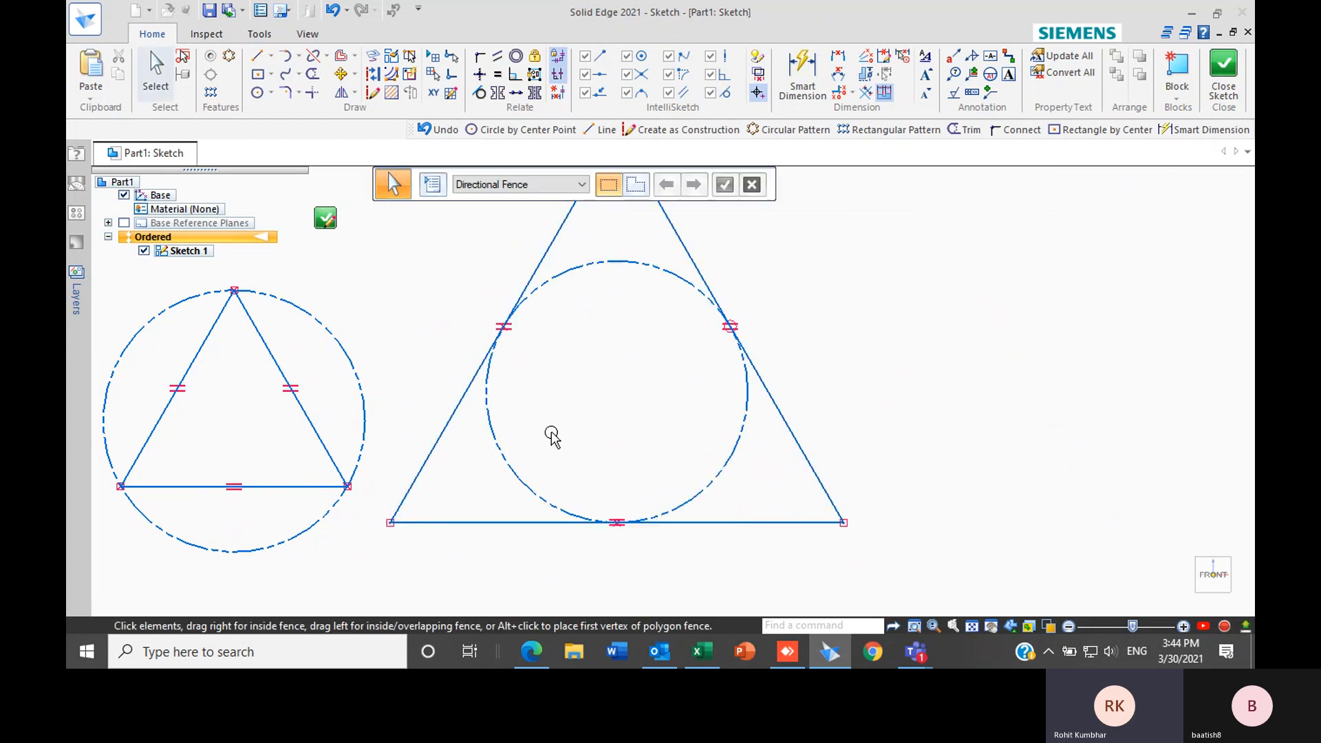
Compare how the dashed construction circles relate to the vertex-based and the midpoint-based triangles
scroll(587, 502, "down", 4)
scroll(383, 447, "up", 4)
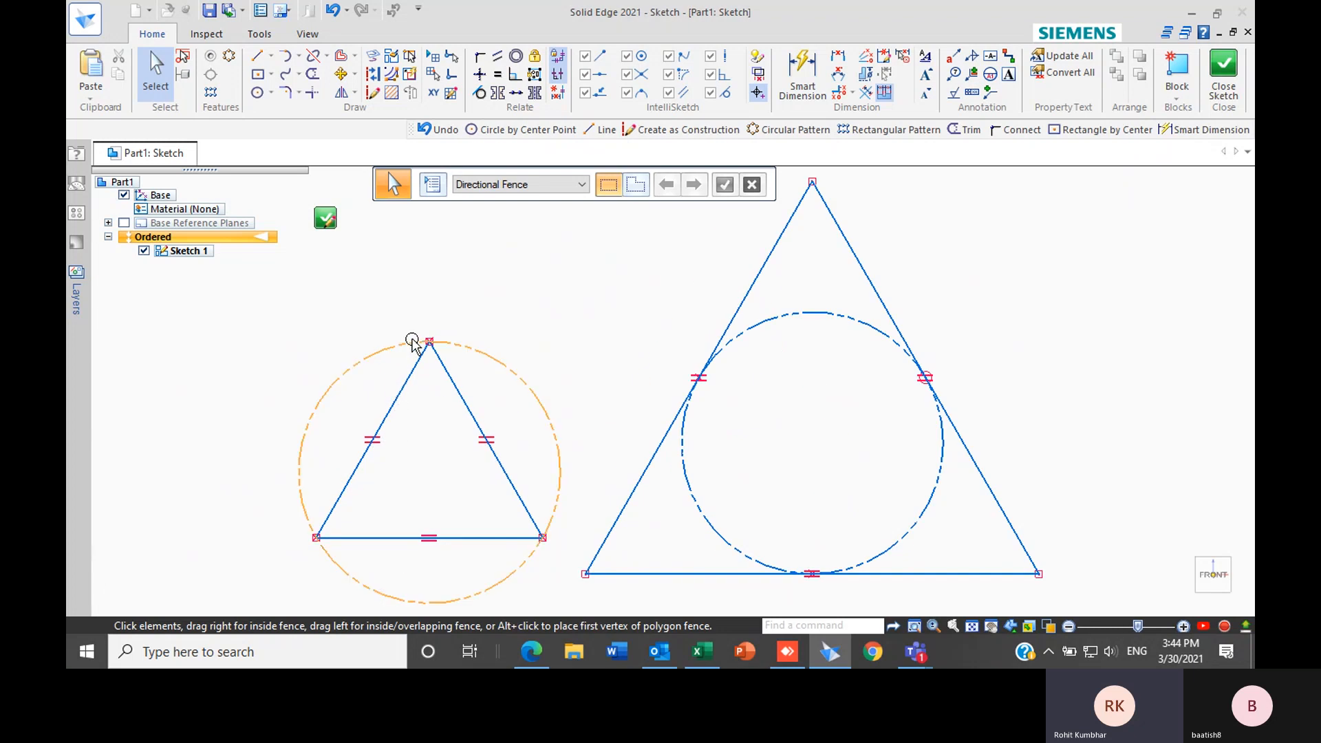
scroll(406, 307, "down", 1)
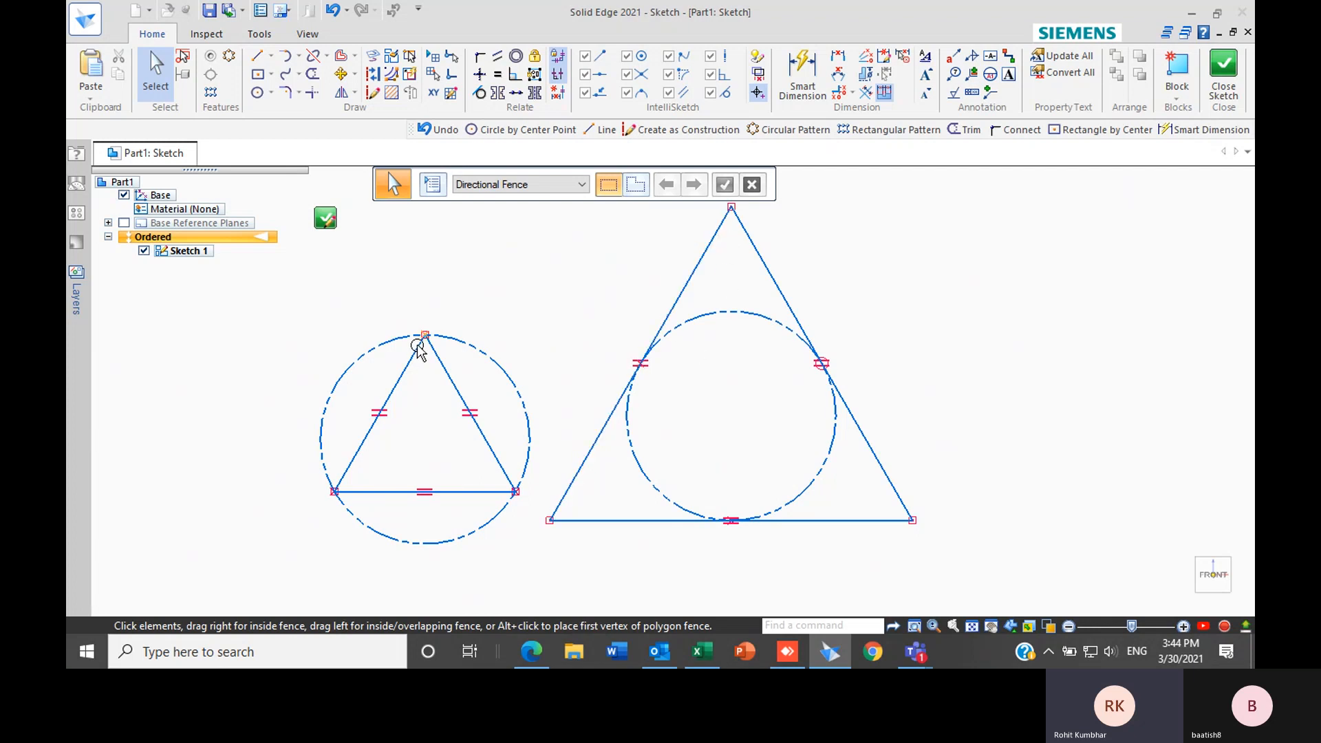
left_click(479, 360)
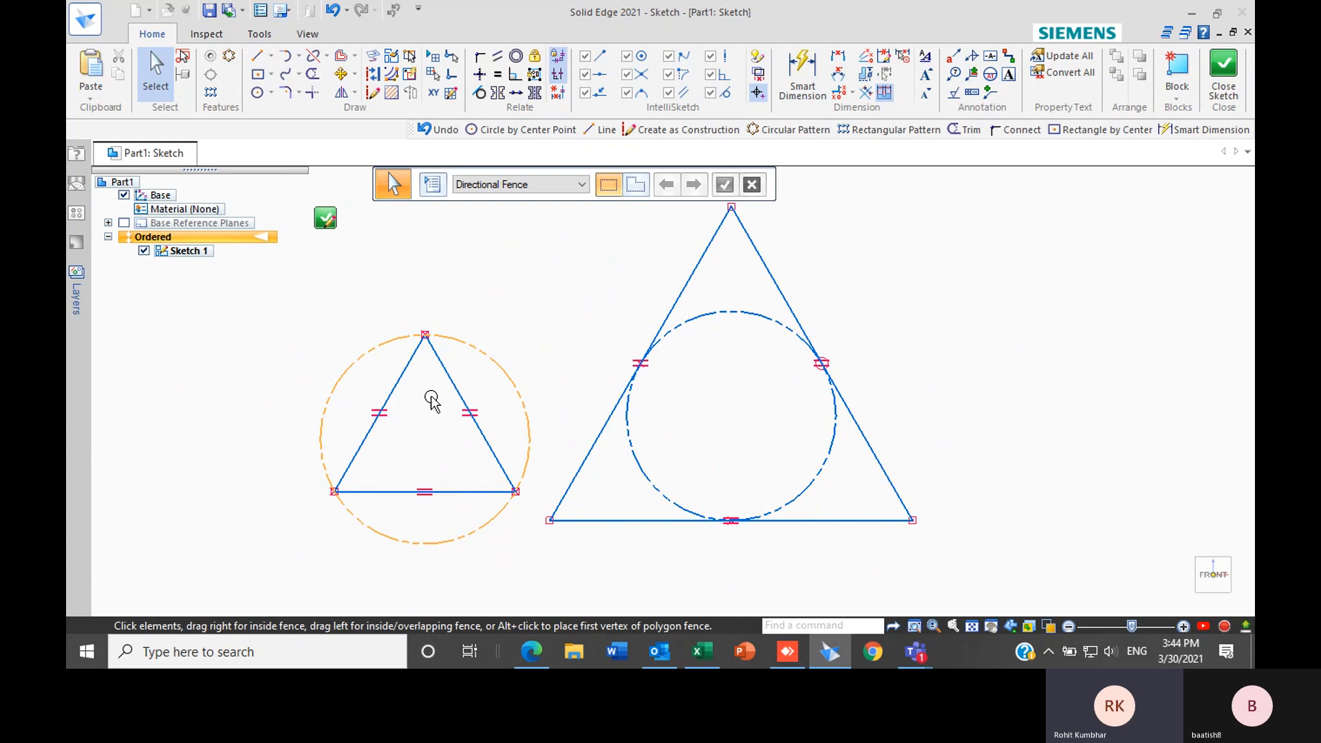
left_click(454, 386)
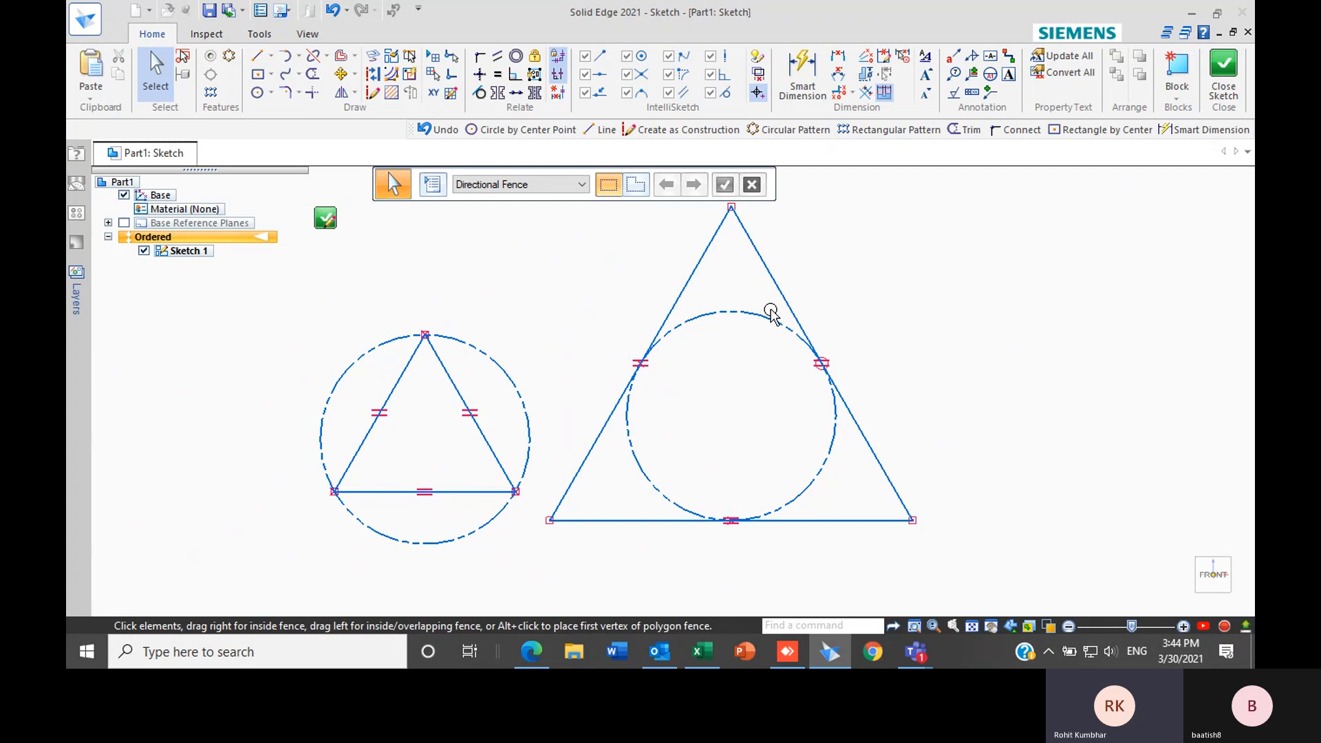
scroll(570, 560, "down", 2)
scroll(711, 486, "up", 1)
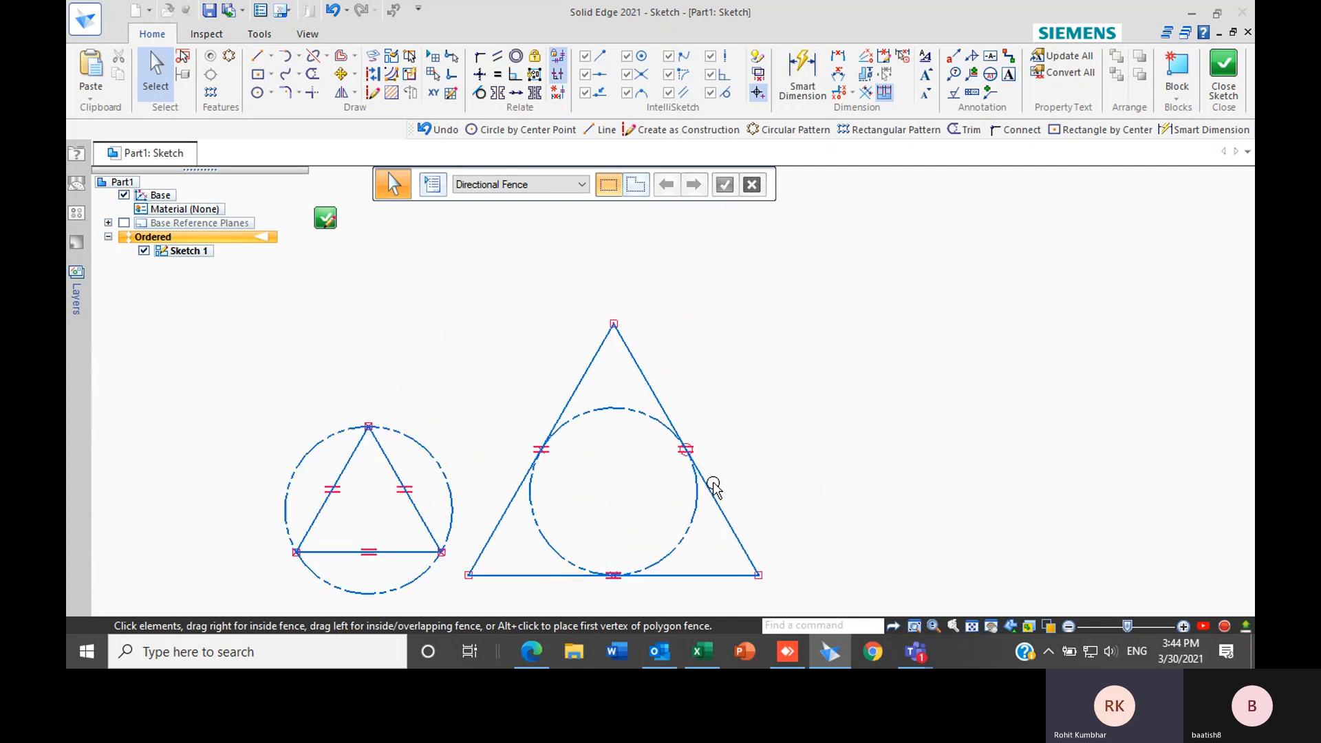
scroll(622, 575, "down", 2)
scroll(622, 574, "up", 3)
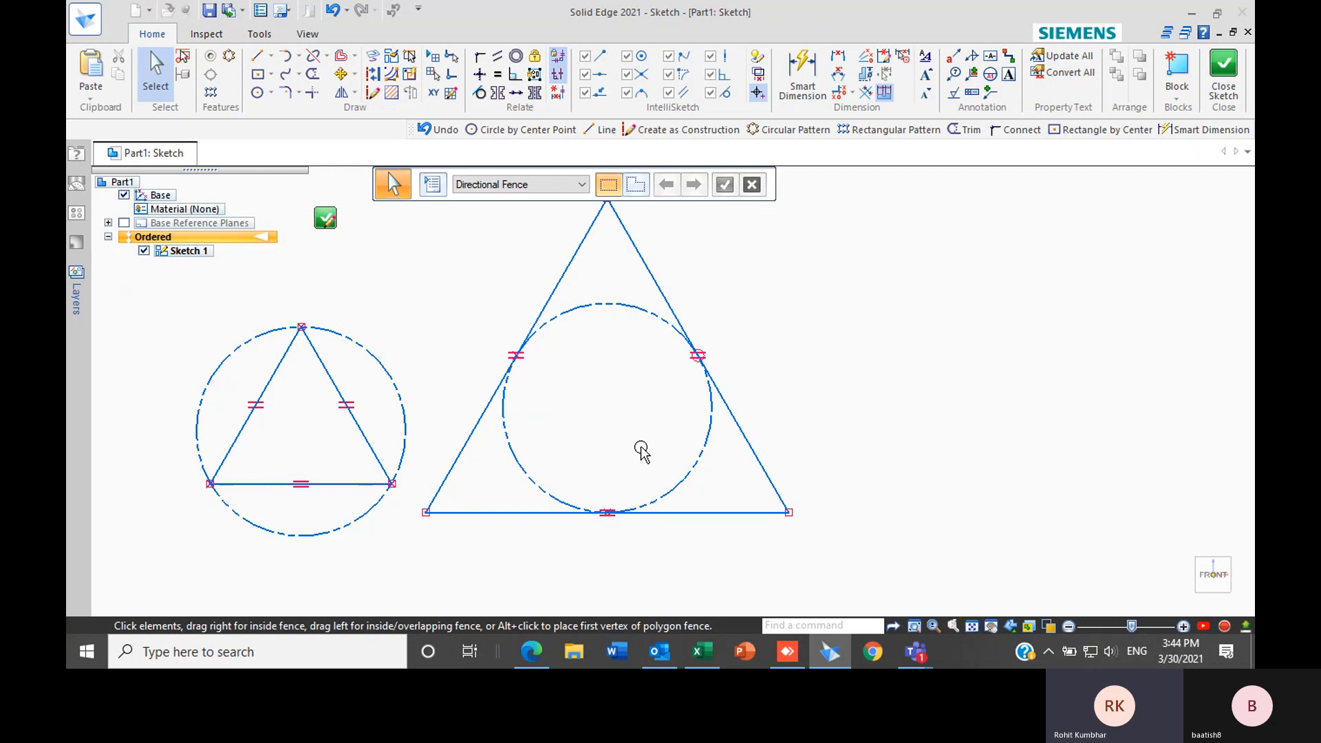
scroll(649, 456, "down", 2)
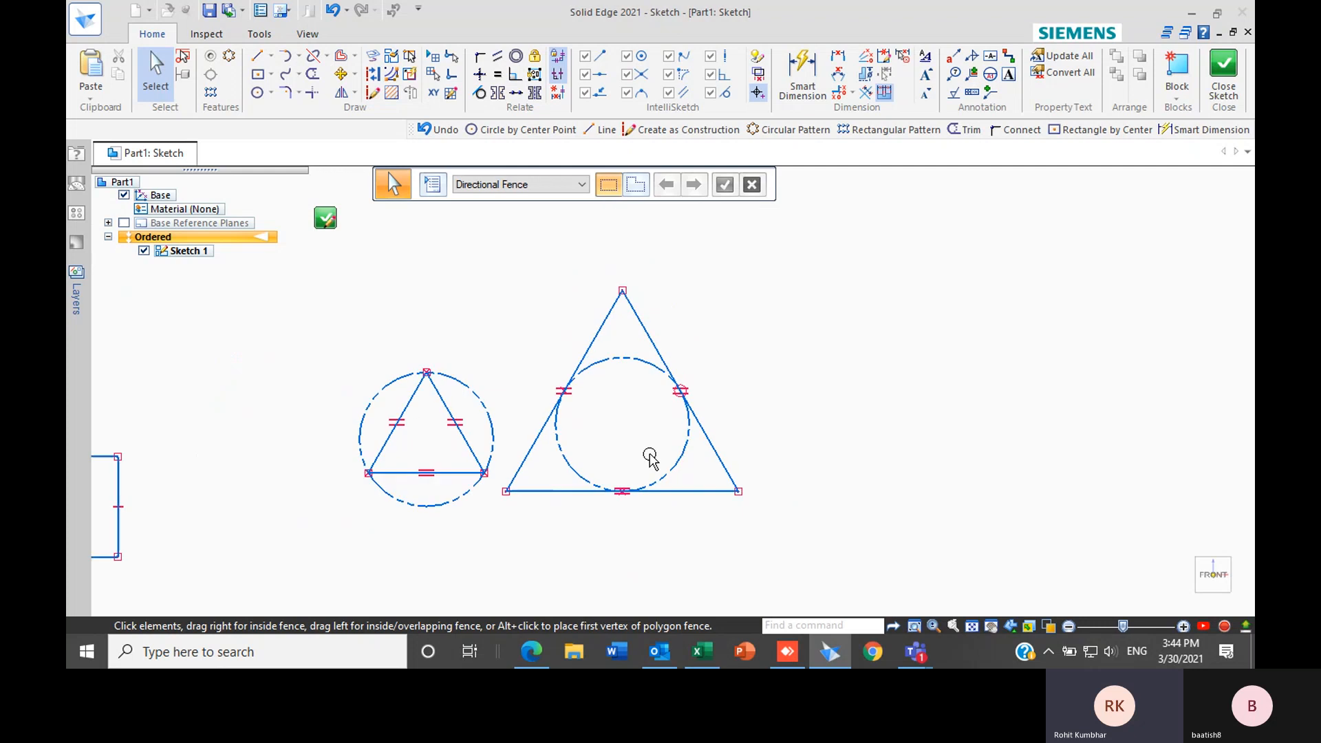
left_click(271, 73)
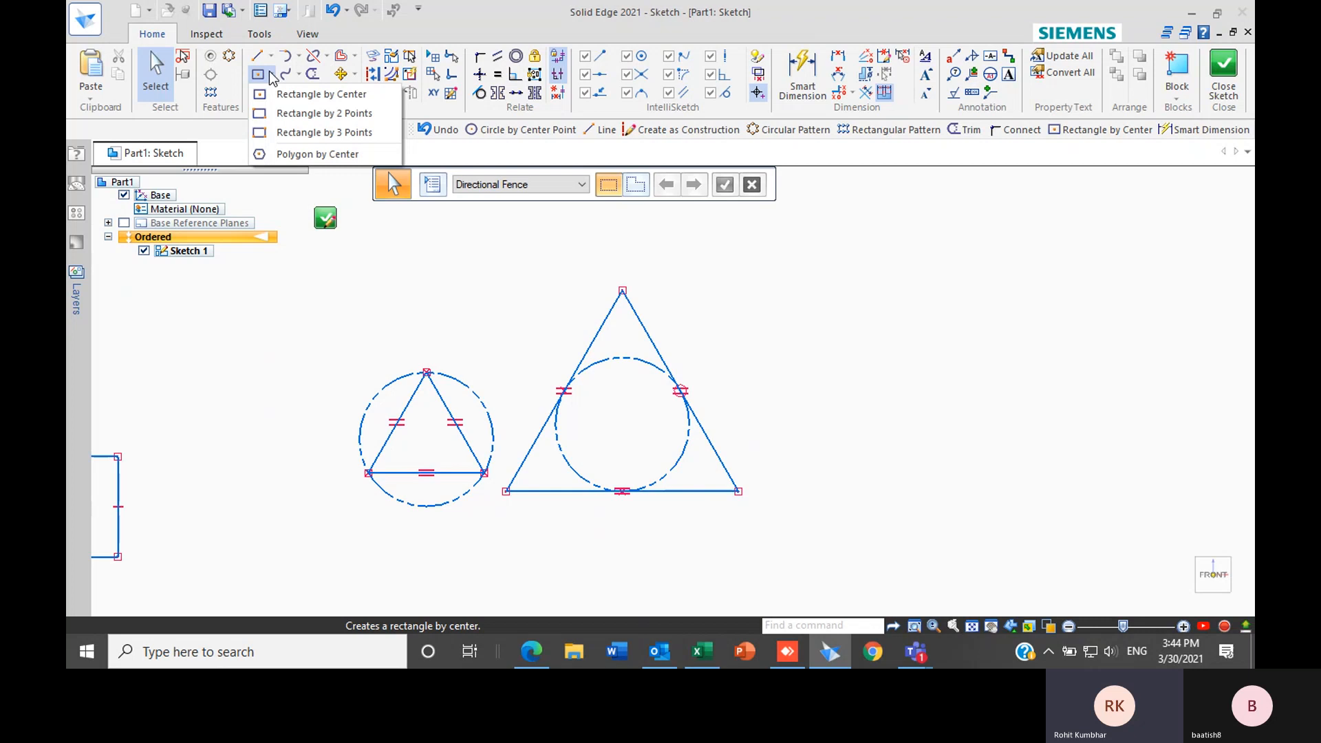
left_click(322, 248)
scroll(481, 319, "down", 3)
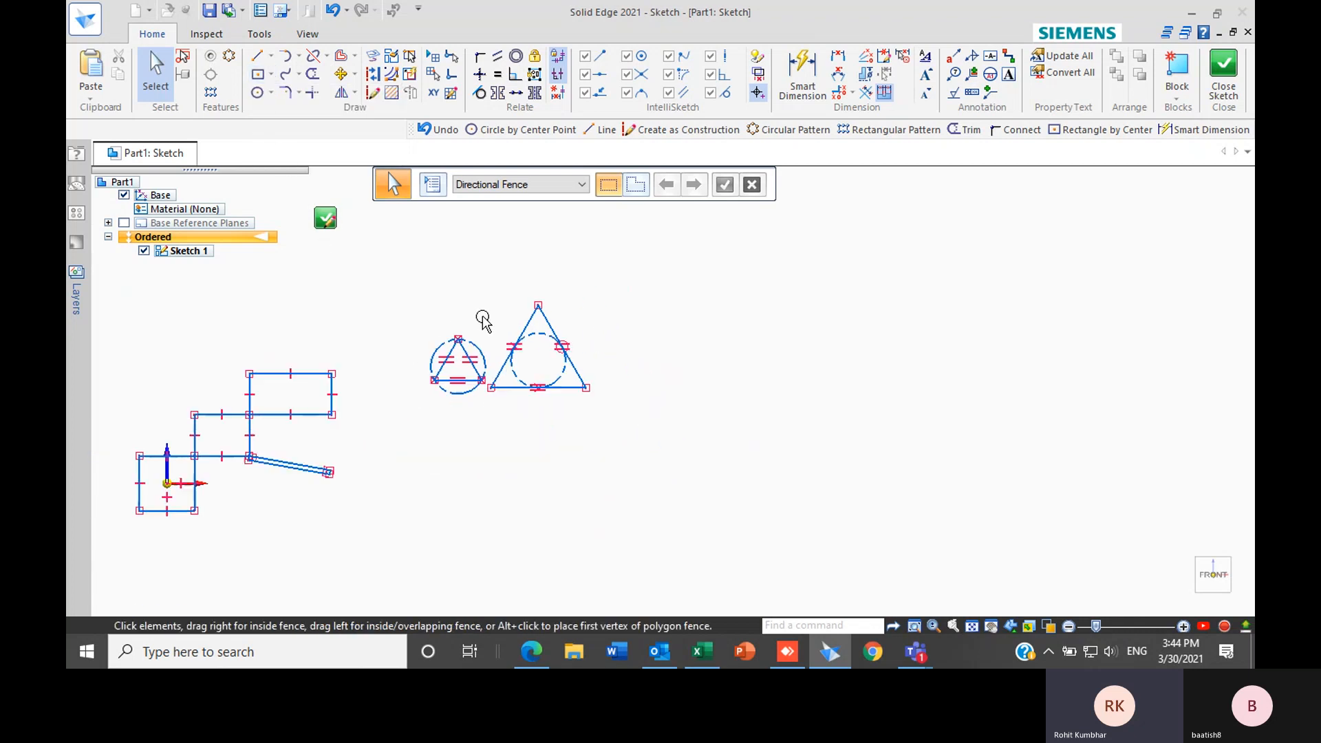
scroll(378, 280, "up", 3)
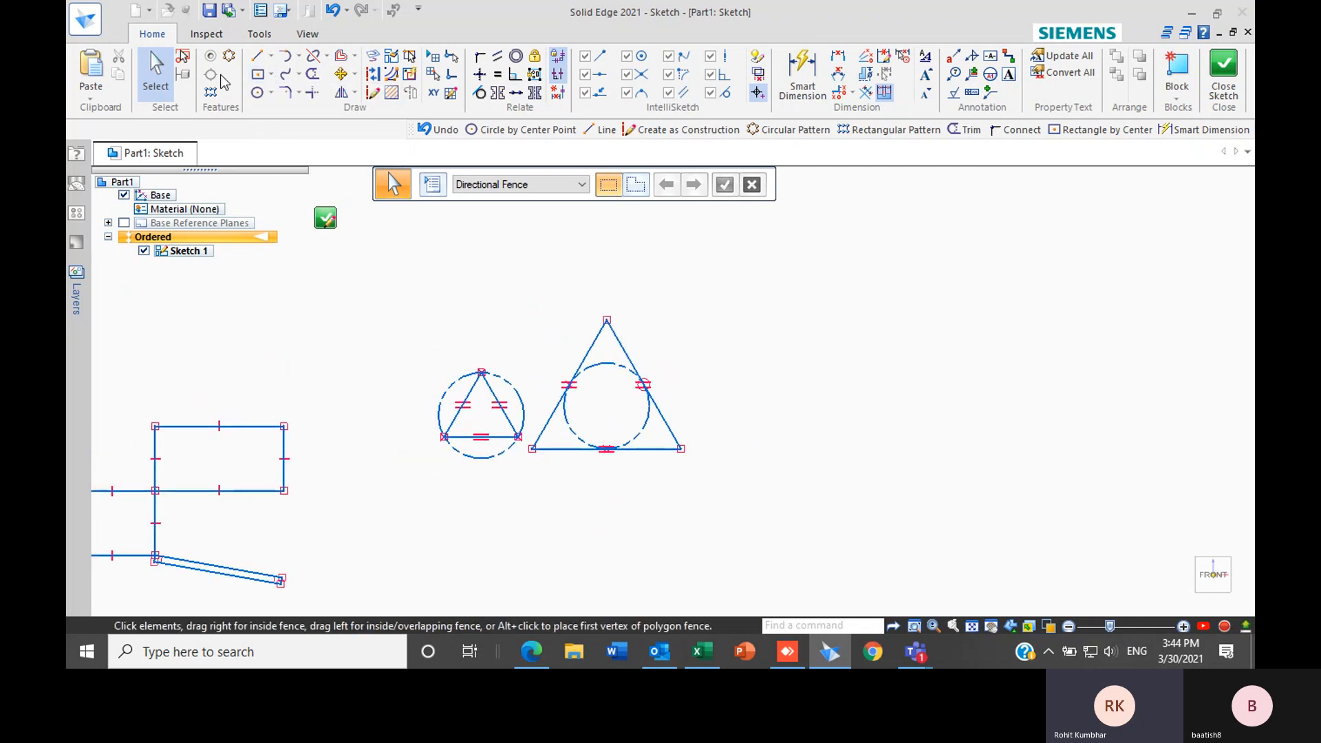
Draw a circle by center point with a 50 mm radius, left of the uppermost rectangle and level with its top edge
left_click(272, 93)
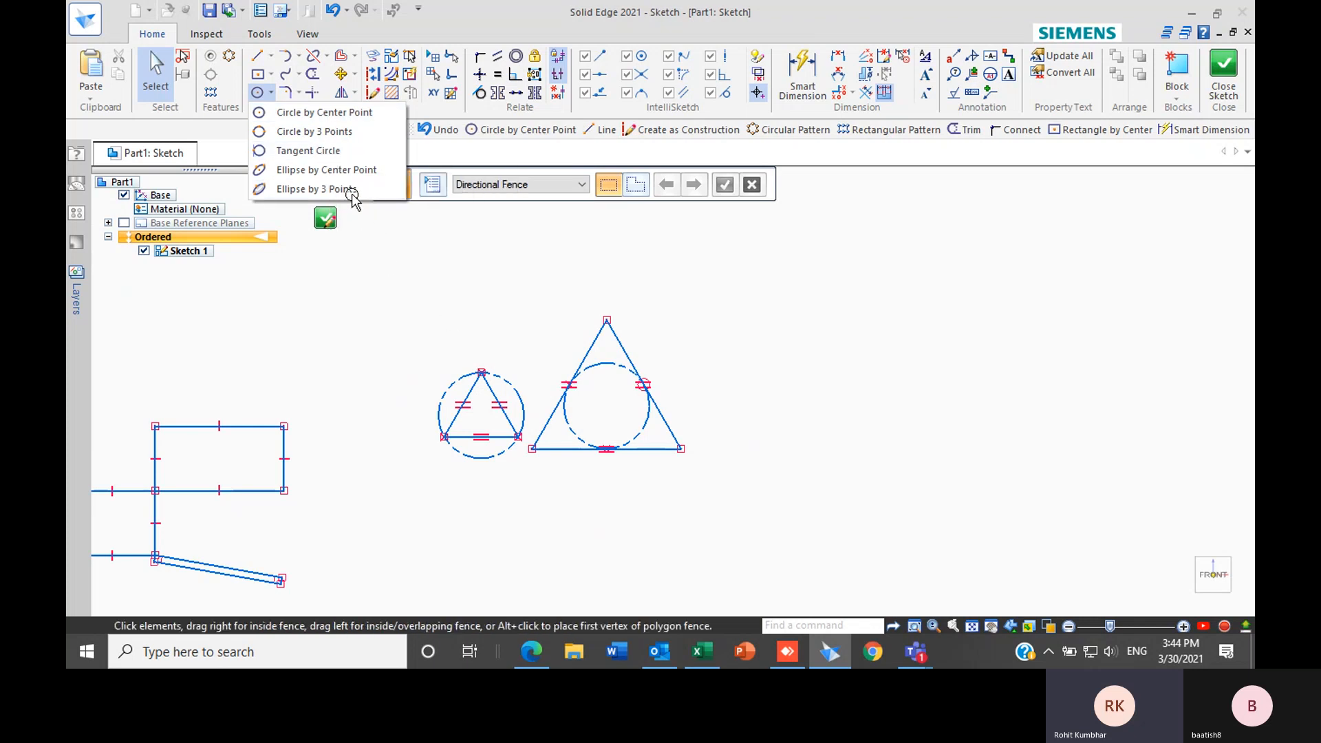
left_click(349, 113)
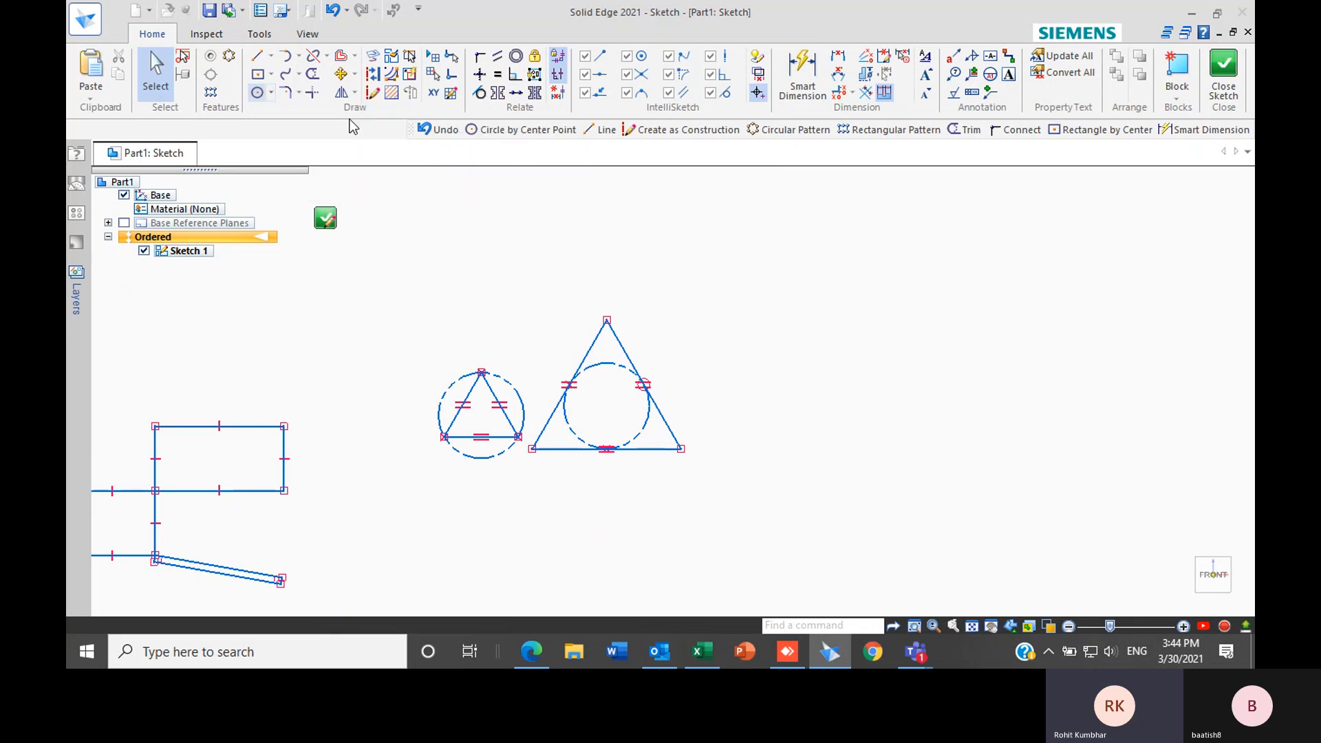
scroll(407, 333, "down", 3)
scroll(447, 340, "up", 2)
scroll(168, 363, "up", 4)
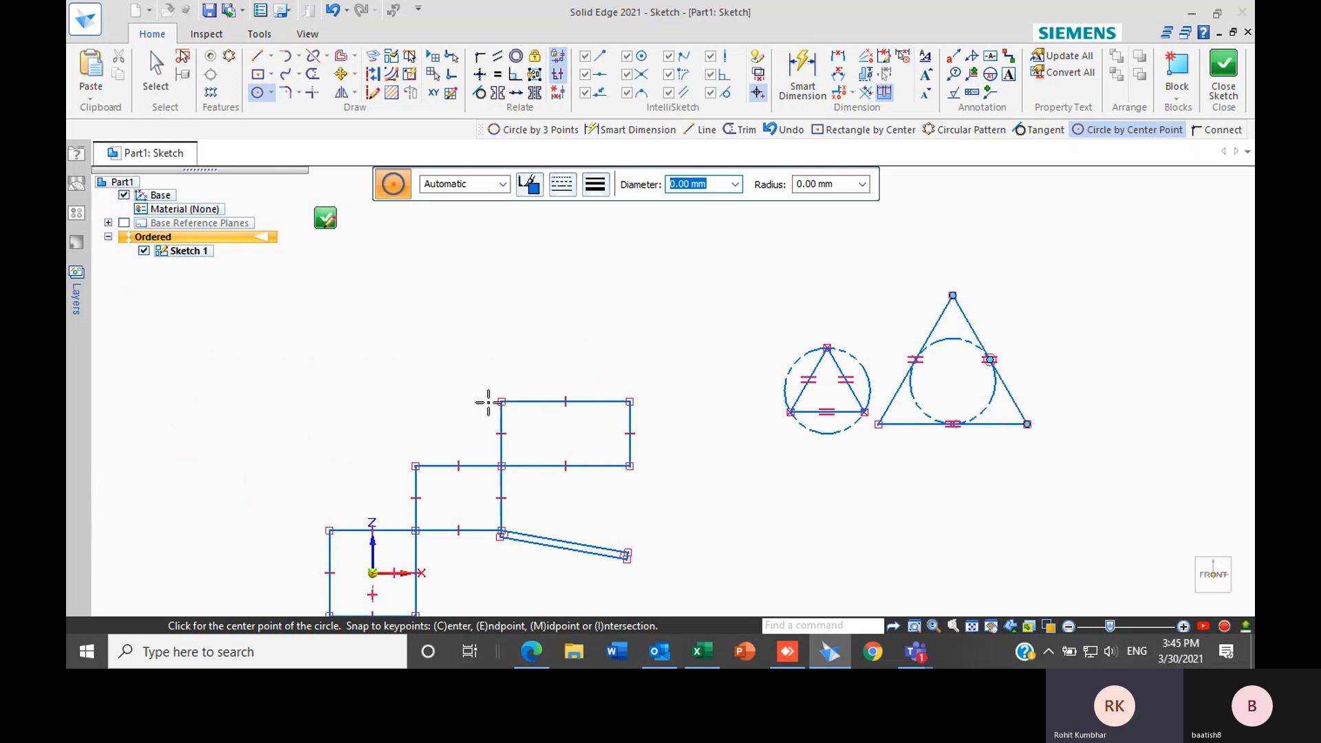
left_click(283, 401)
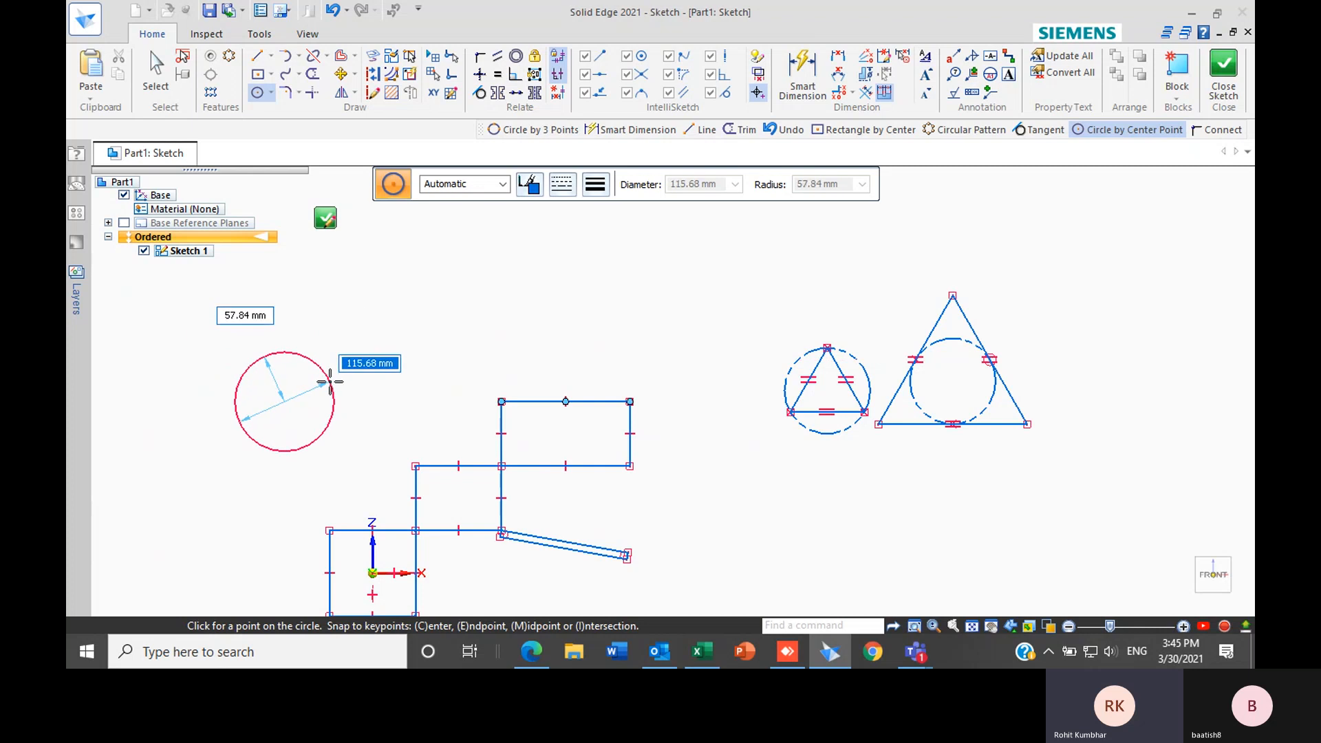
key("Tab")
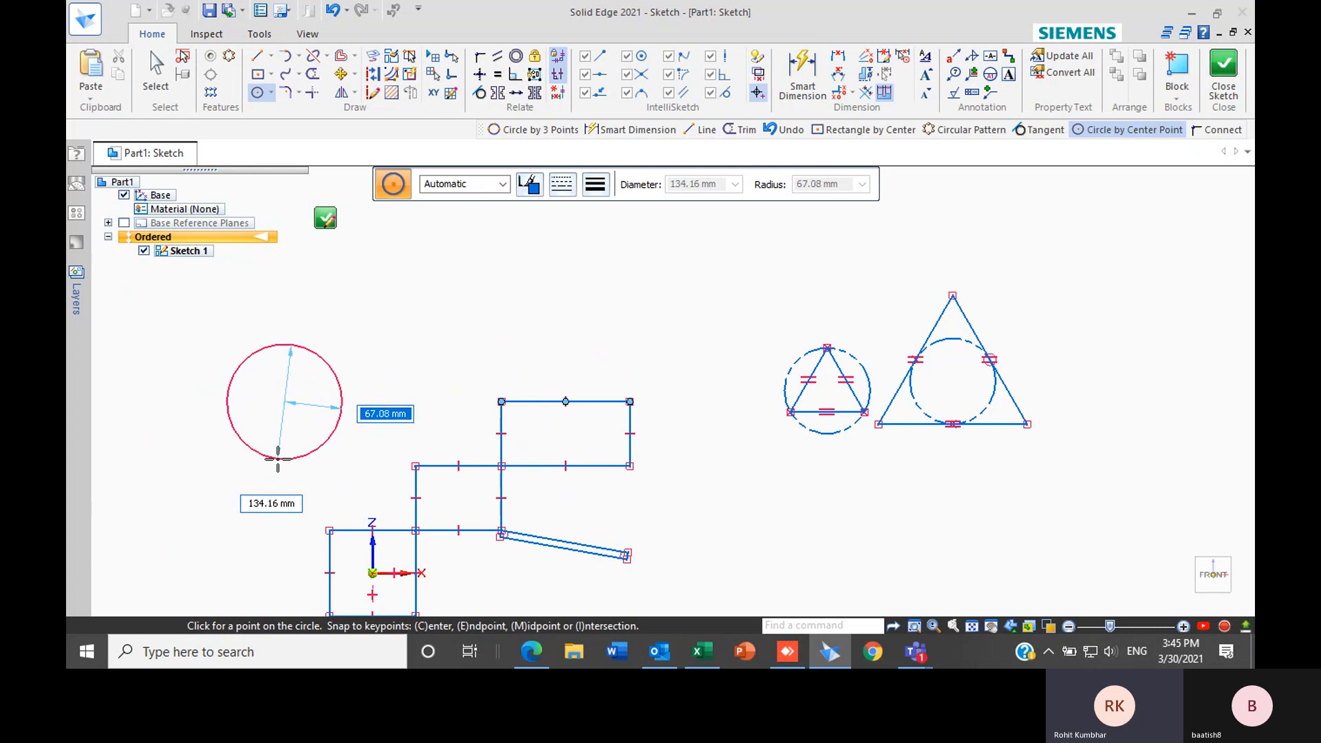
type("50")
key("Return")
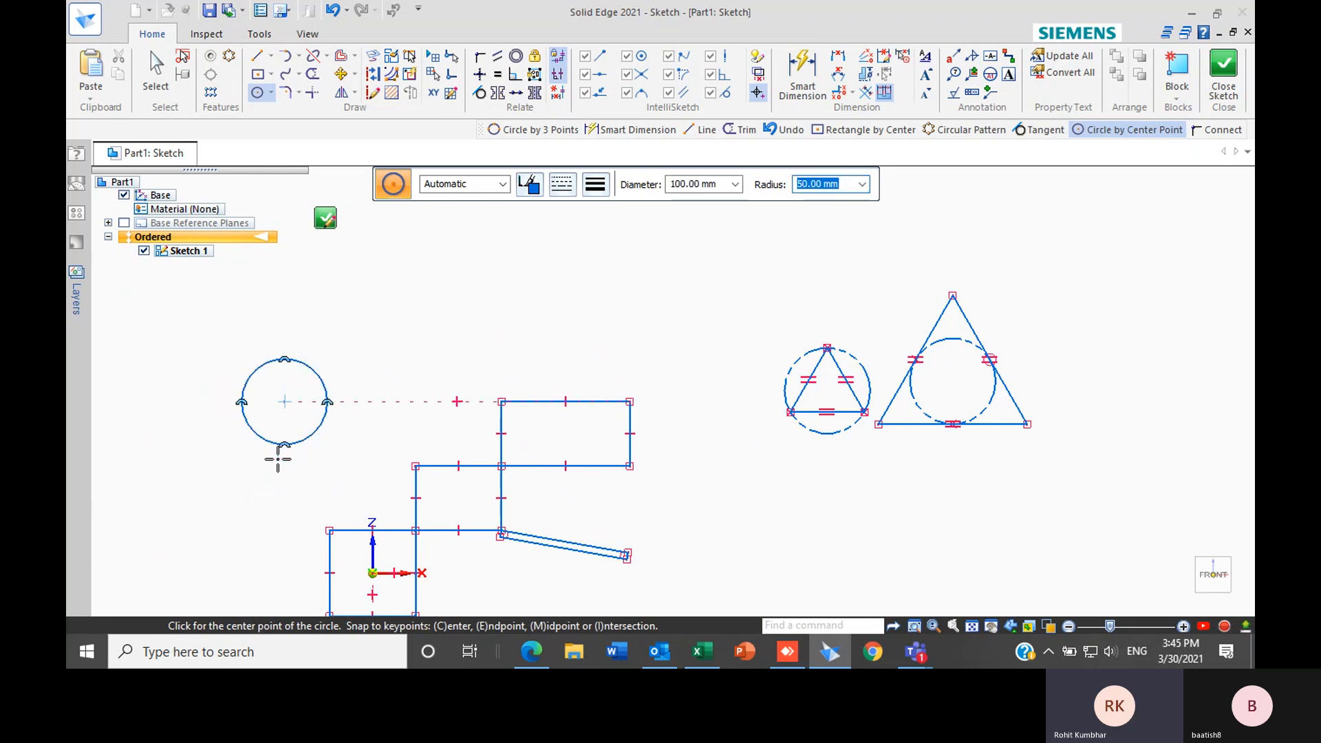
key("Escape")
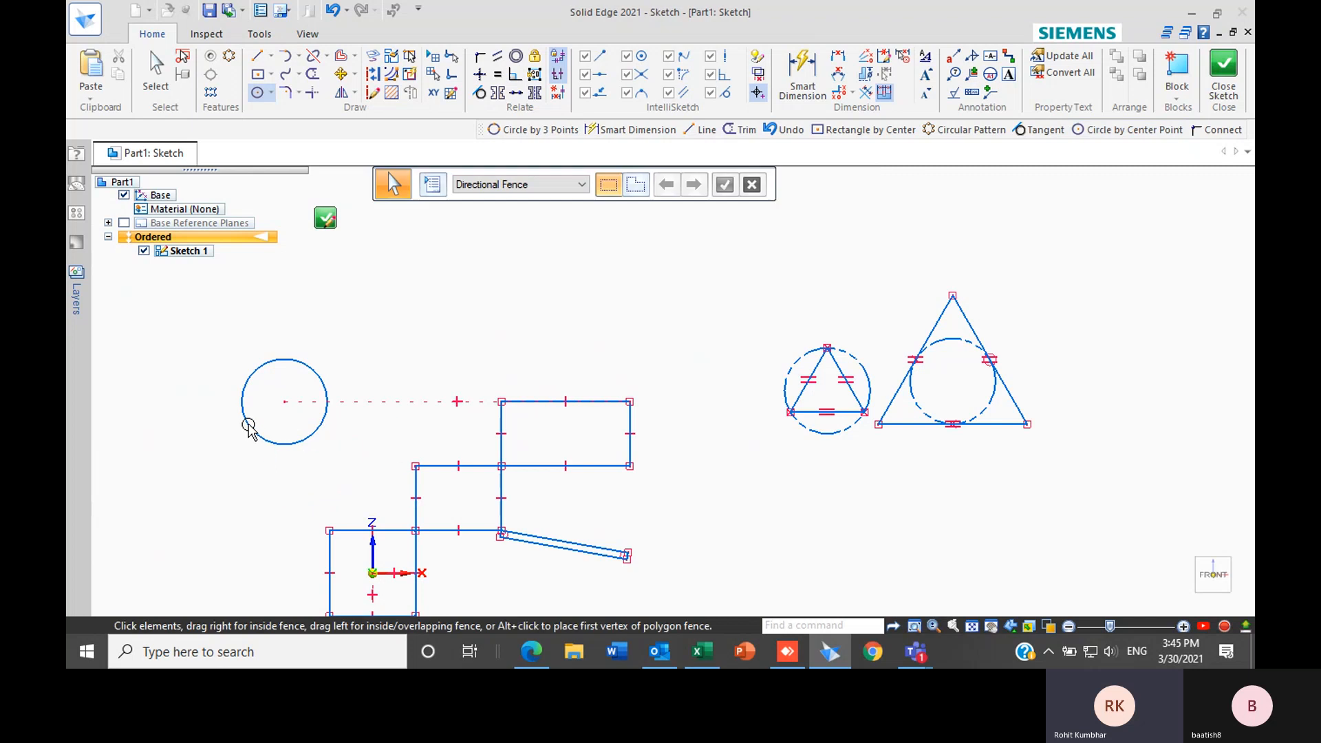
Check the diameter and radius of the circle left of the uppermost rectangle
scroll(236, 419, "up", 4)
left_click(292, 466)
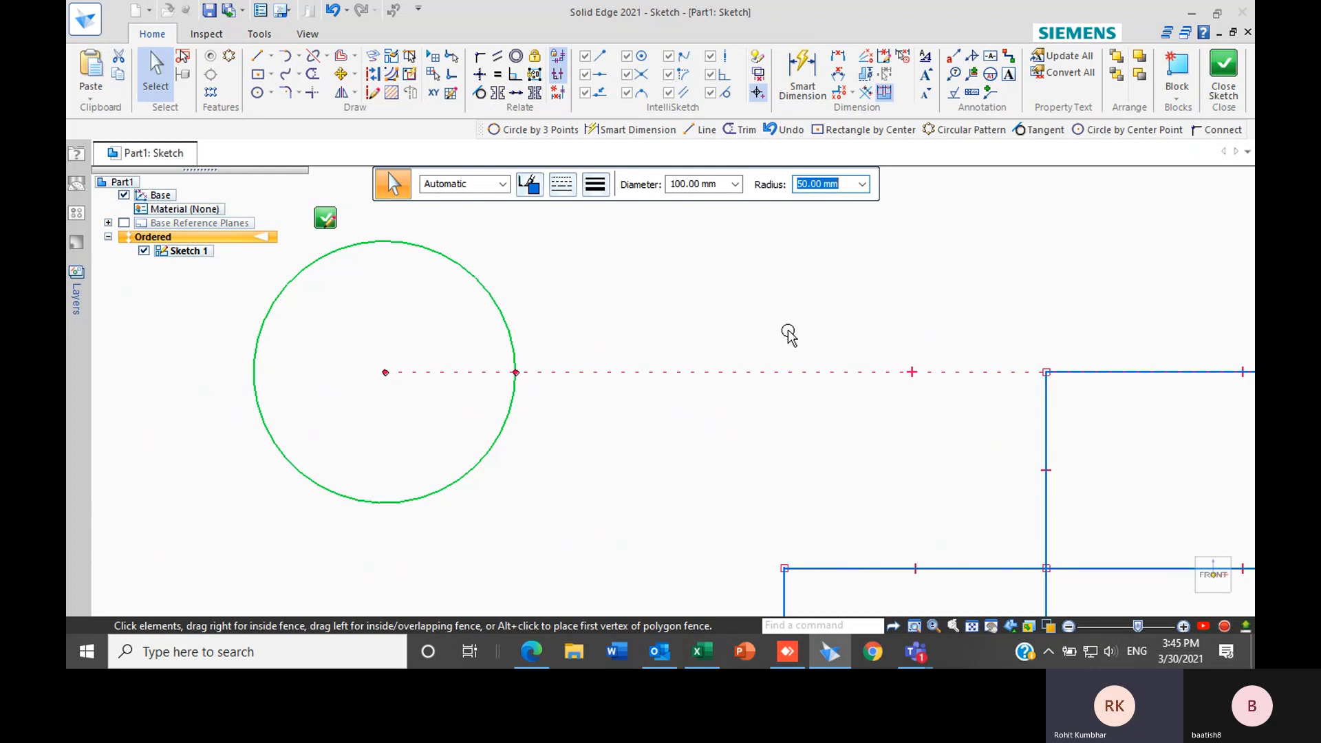
scroll(715, 413, "down", 2)
key("Escape")
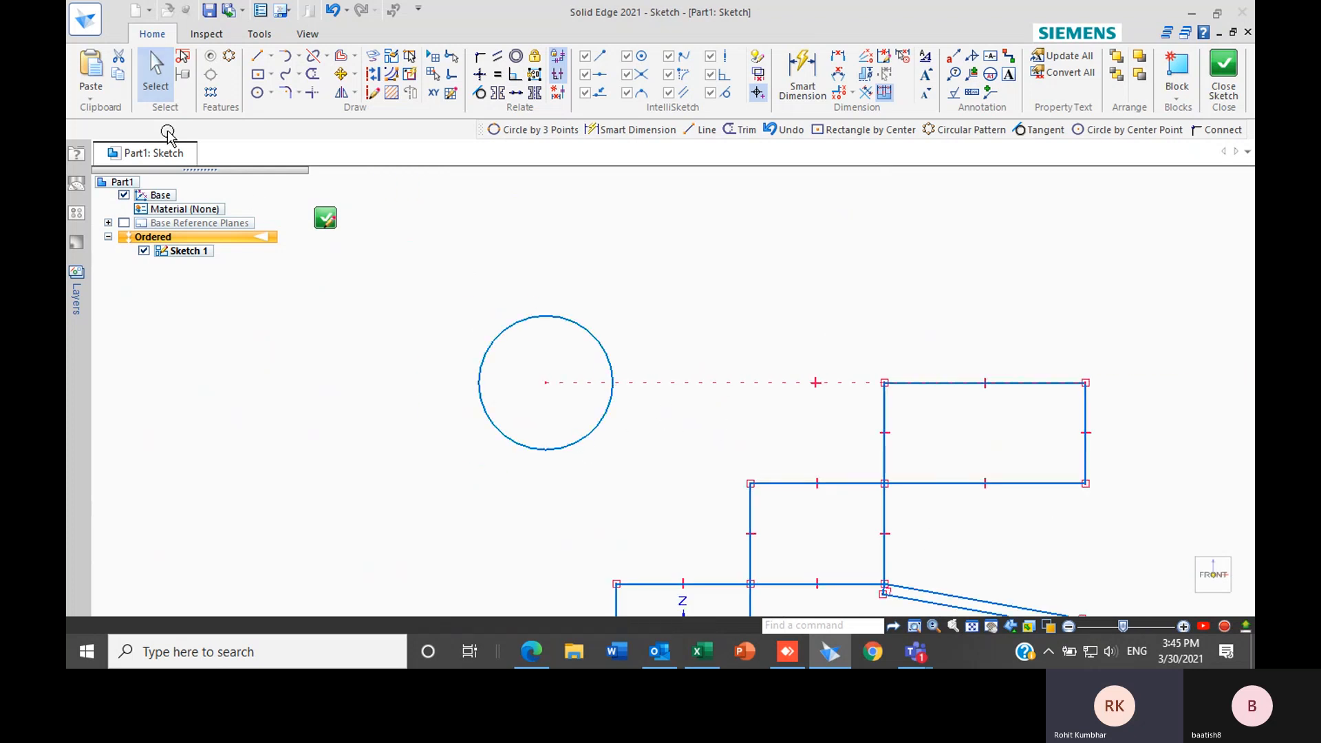
Start a circle by 3 points through the lower-left vertex of the small triangle and the lower-left vertex of the large triangle
left_click(271, 92)
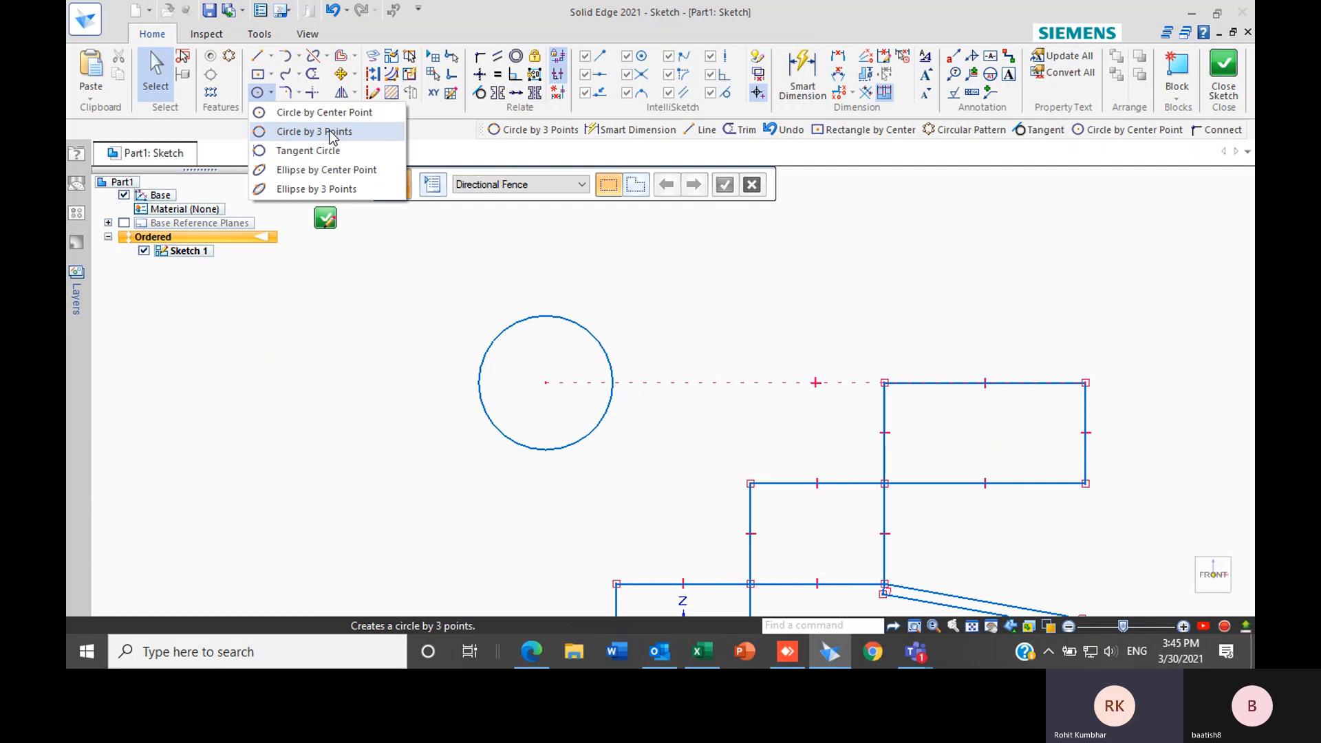
left_click(331, 132)
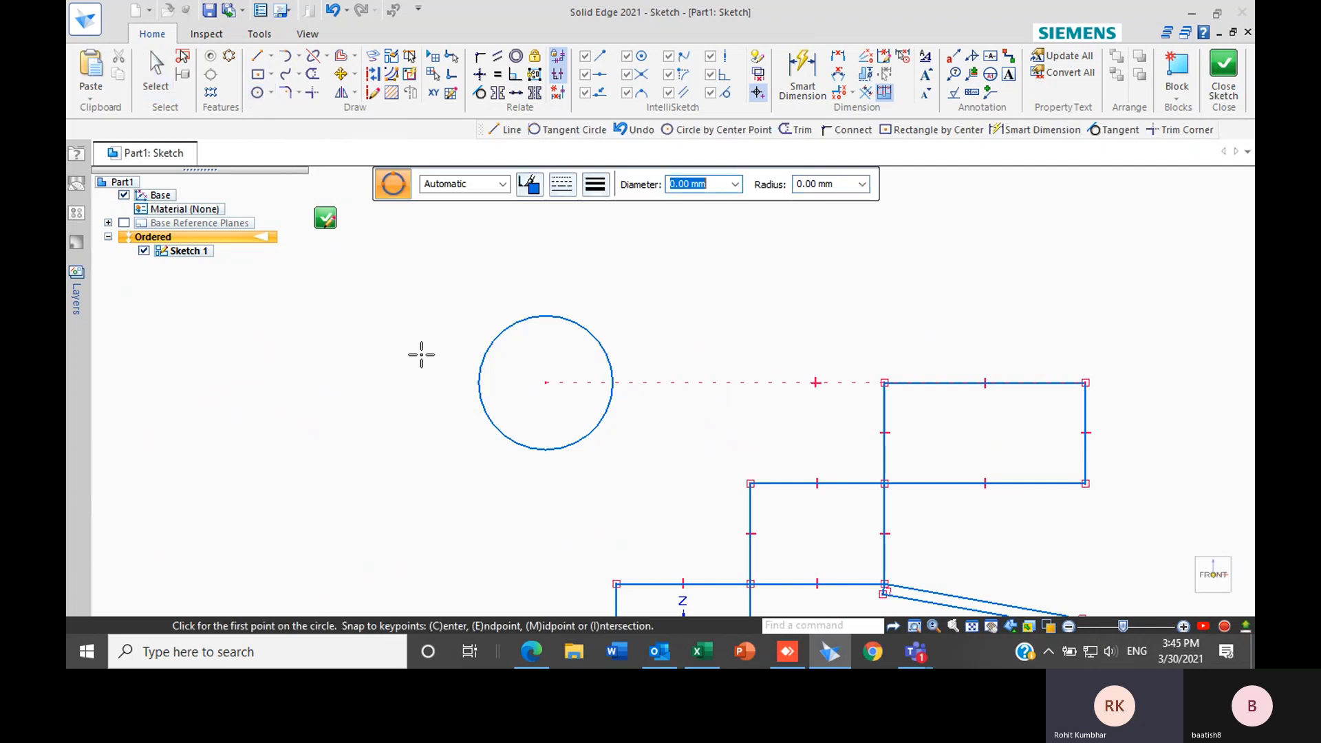
scroll(392, 372, "down", 3)
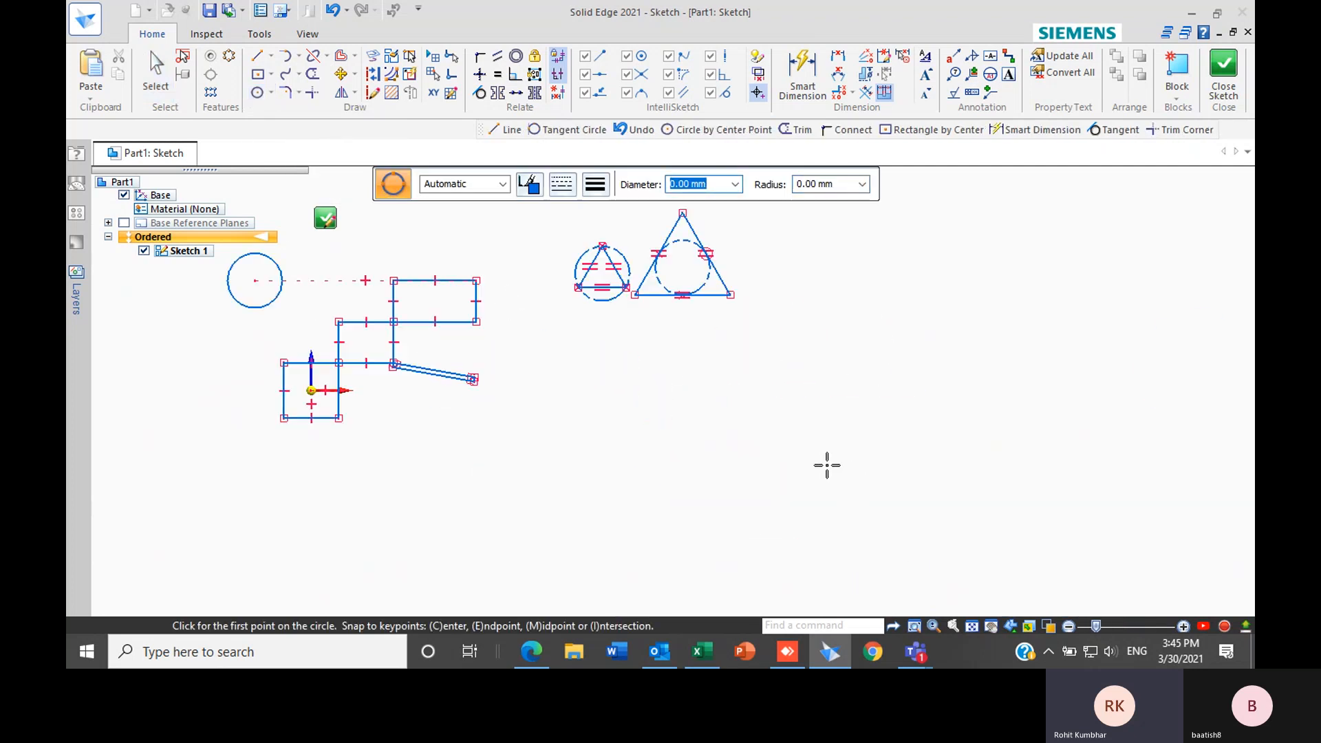
scroll(510, 401, "up", 2)
scroll(518, 409, "down", 2)
scroll(498, 377, "up", 3)
scroll(498, 377, "down", 2)
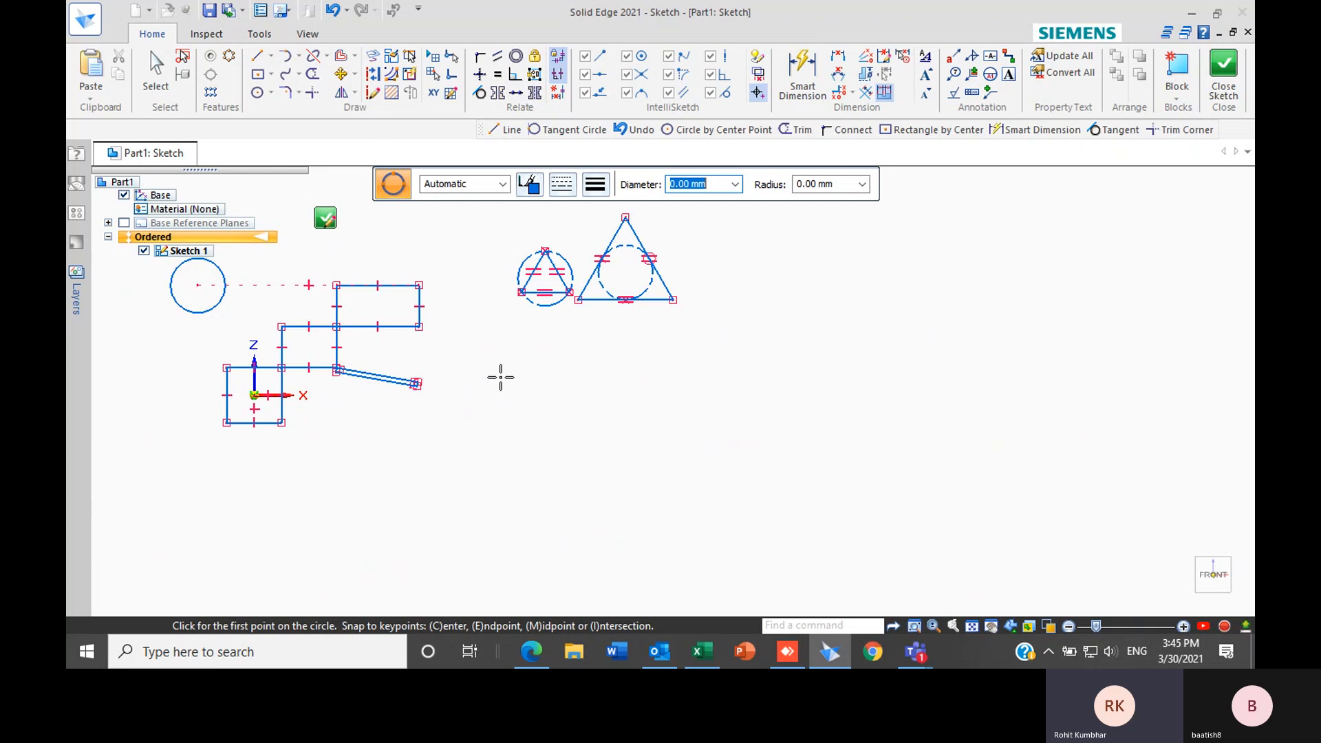
scroll(528, 454, "down", 1)
scroll(521, 397, "up", 3)
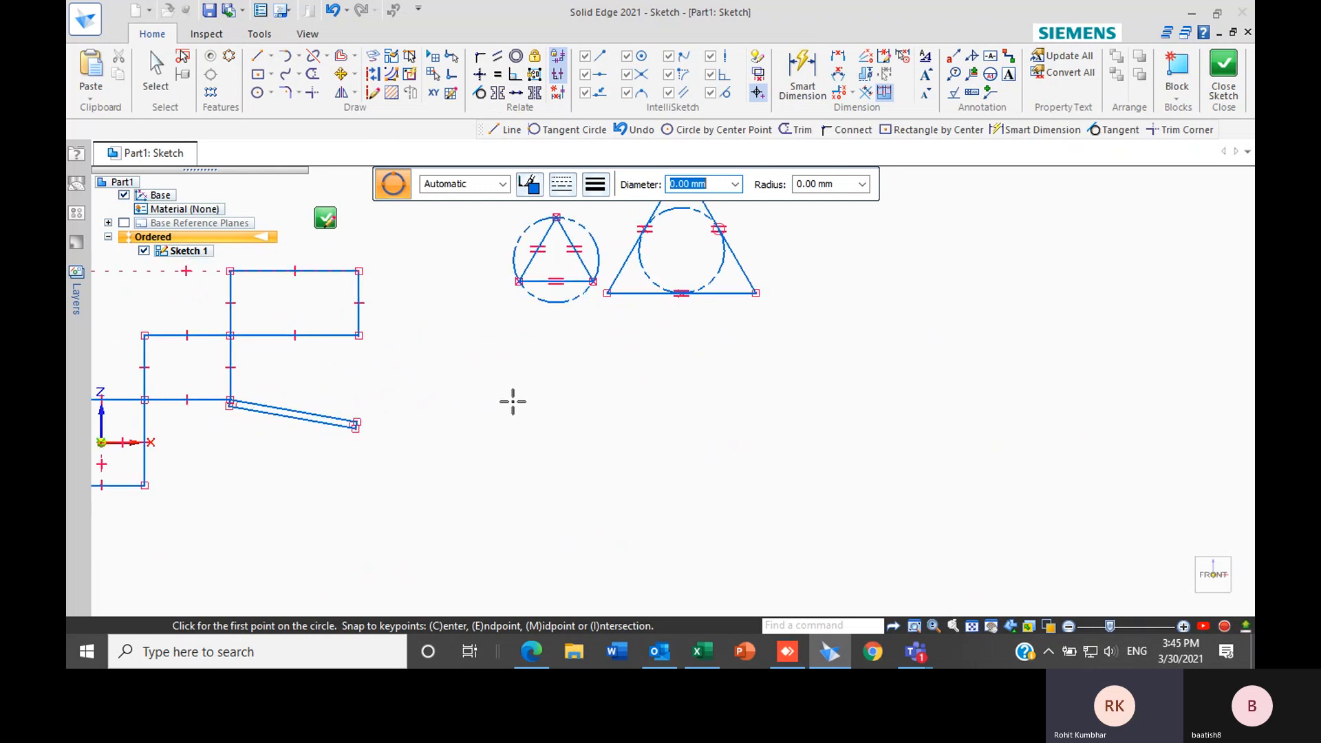
scroll(375, 422, "up", 3)
scroll(334, 360, "down", 1)
scroll(501, 389, "down", 3)
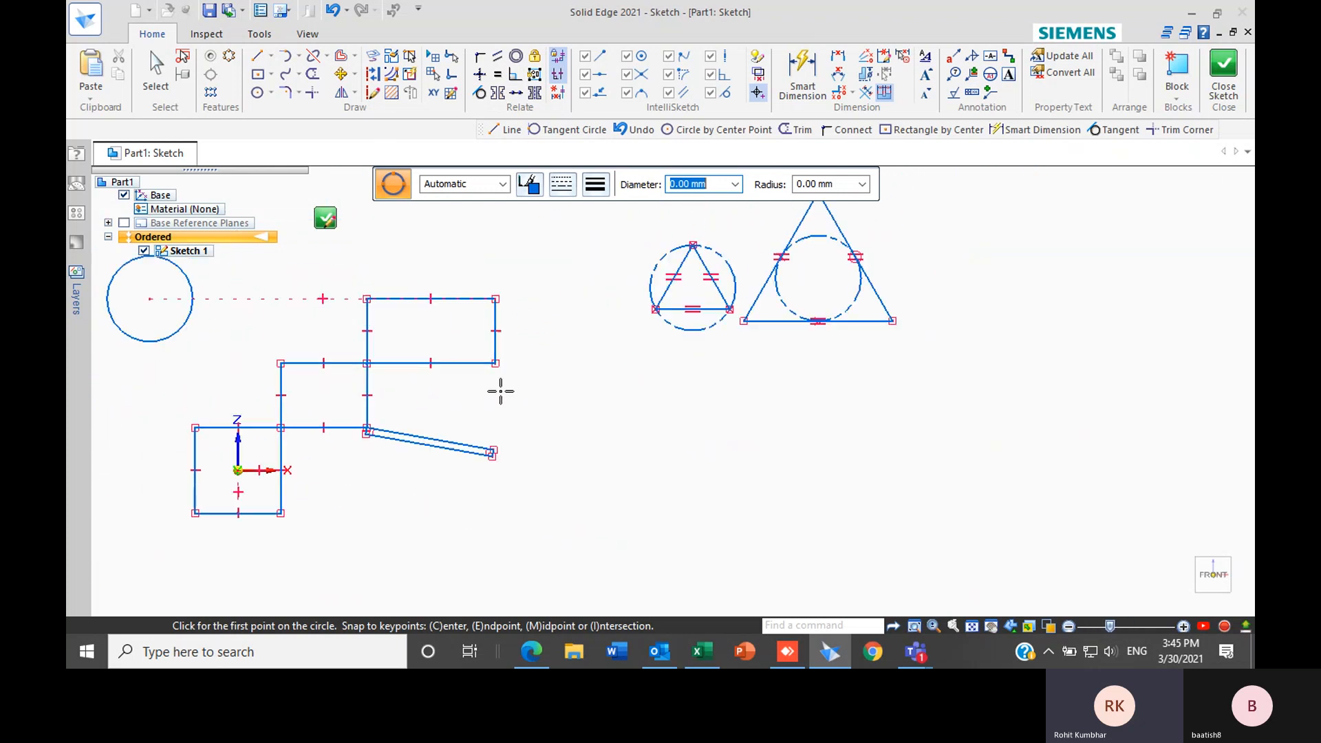
scroll(792, 315, "up", 3)
scroll(533, 322, "up", 3)
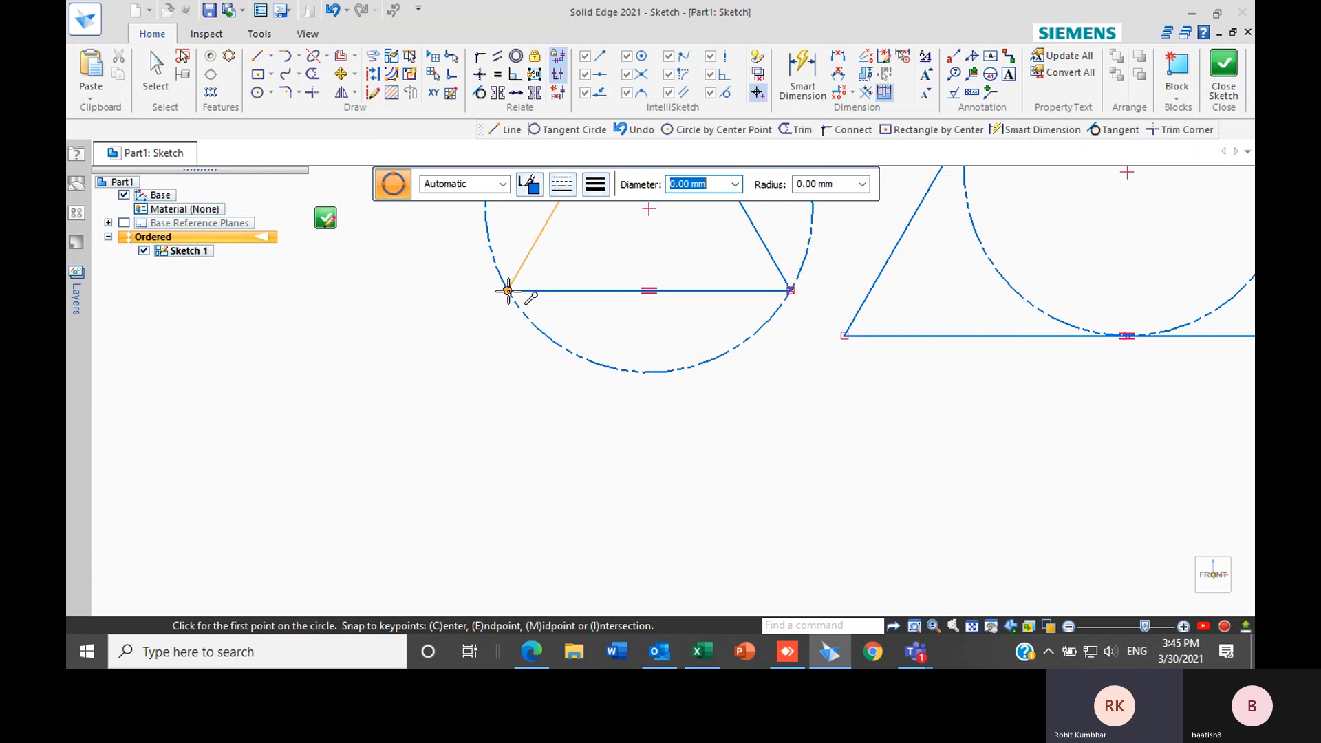
left_click(507, 290)
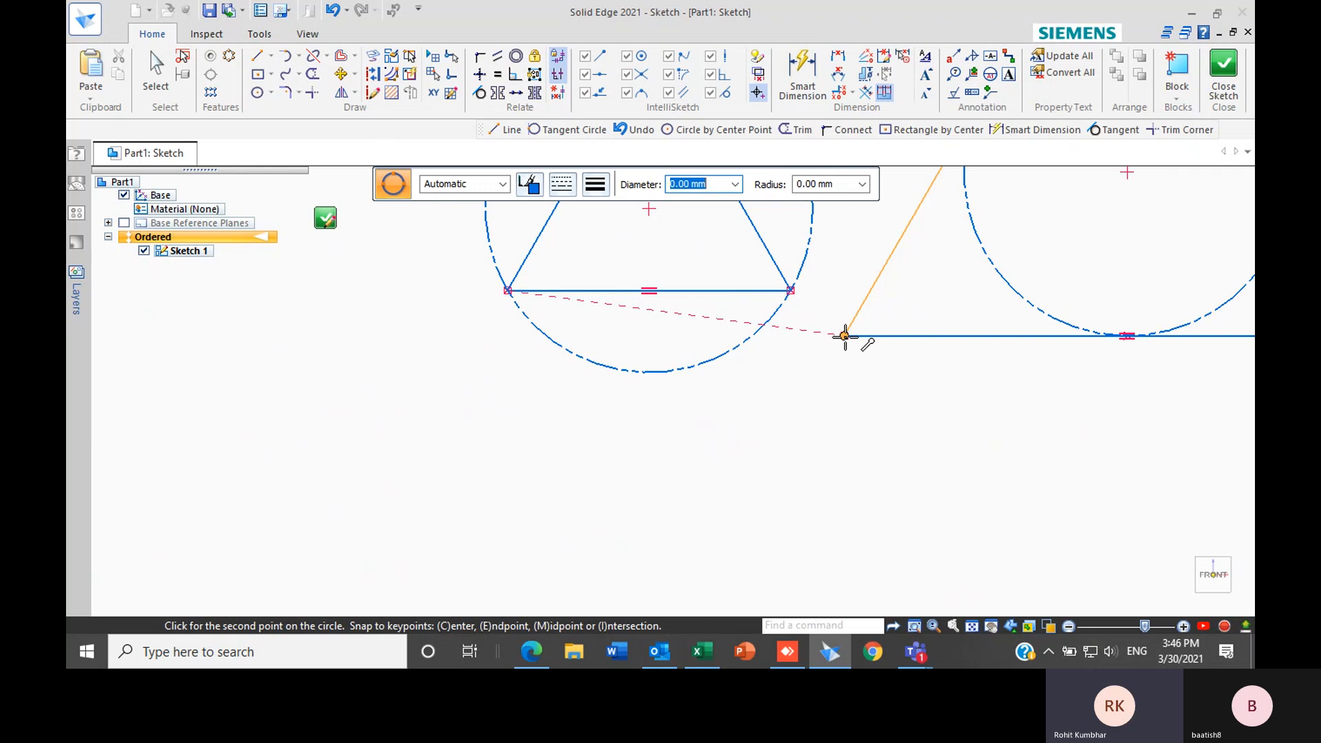
left_click(844, 336)
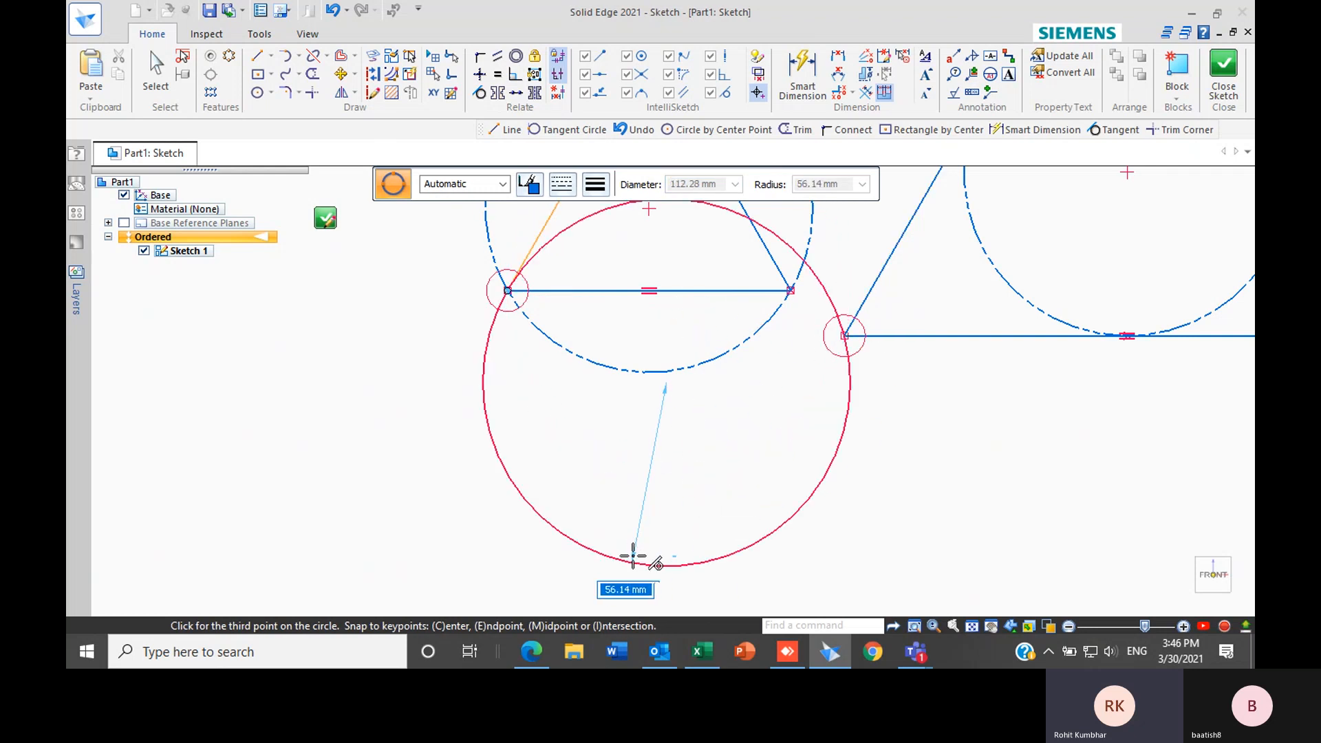
Complete the three-point circle below the triangles with a 100 mm radius
scroll(610, 560, "down", 4)
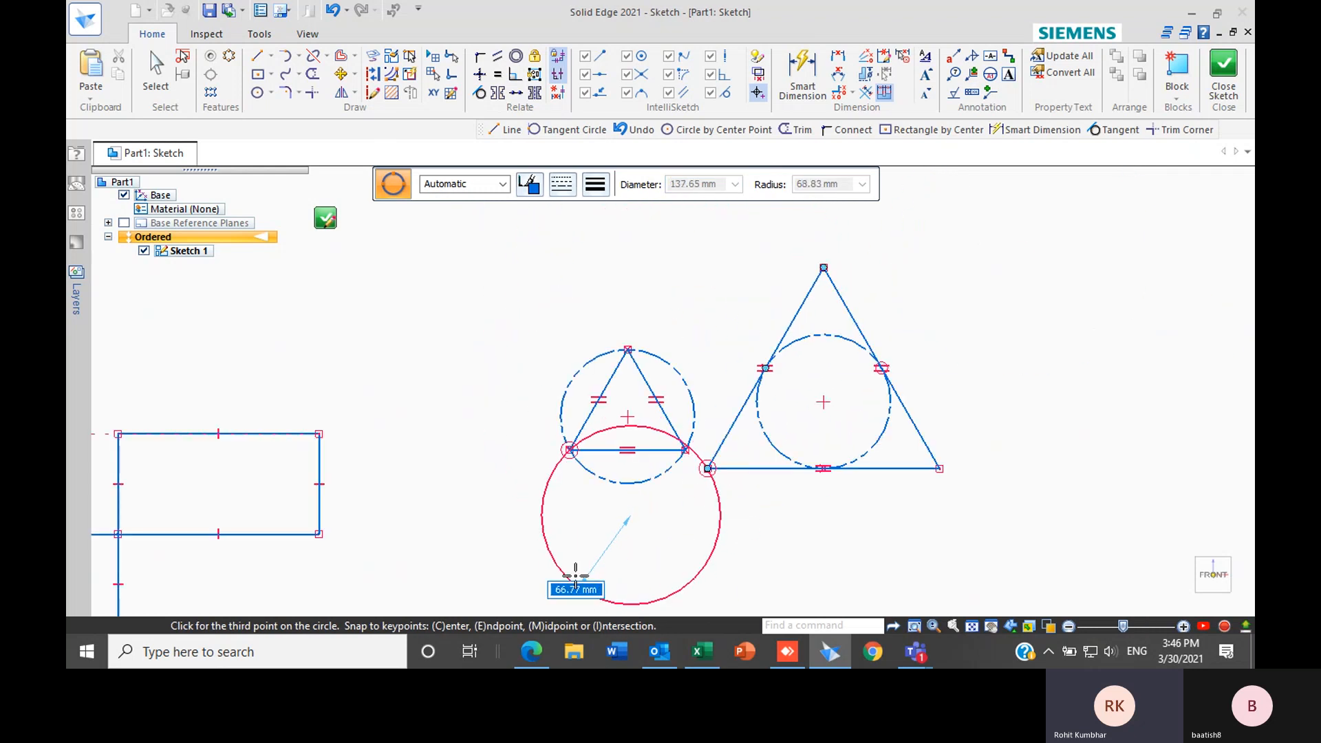
scroll(588, 589, "down", 4)
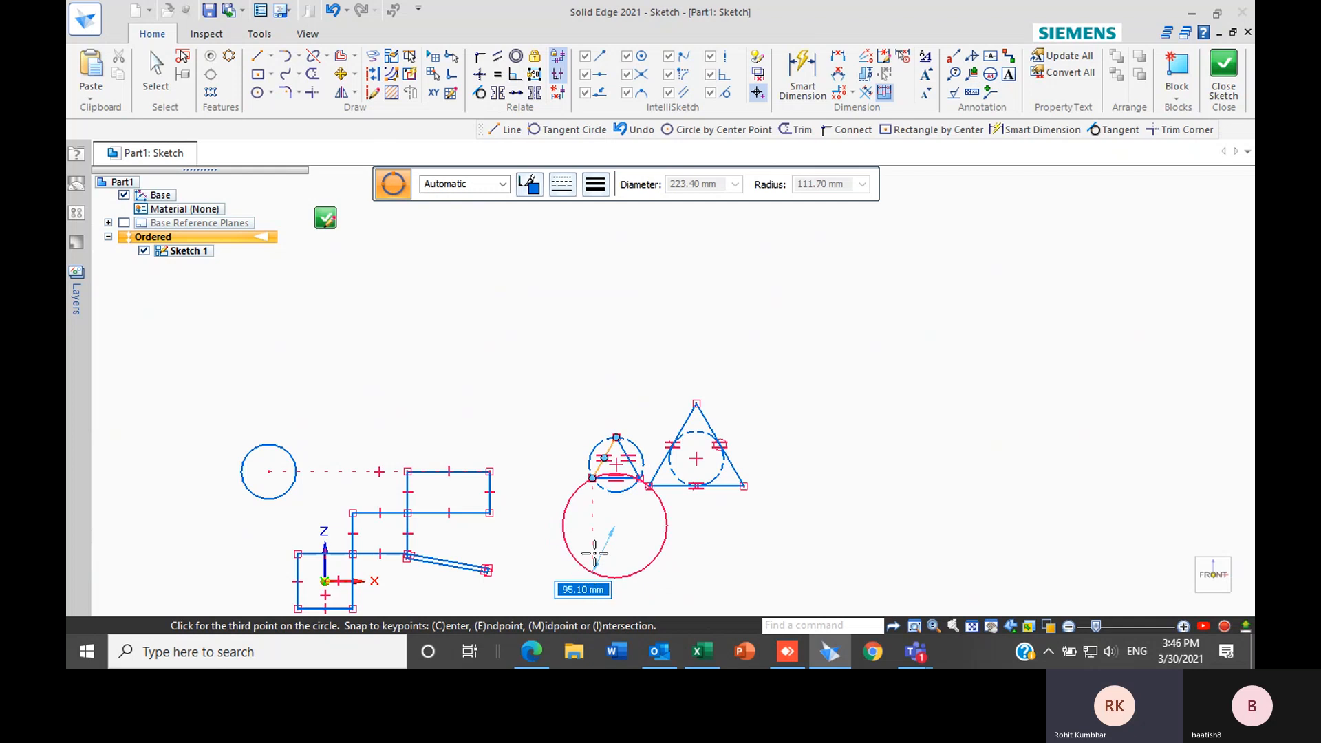
scroll(590, 545, "down", 3)
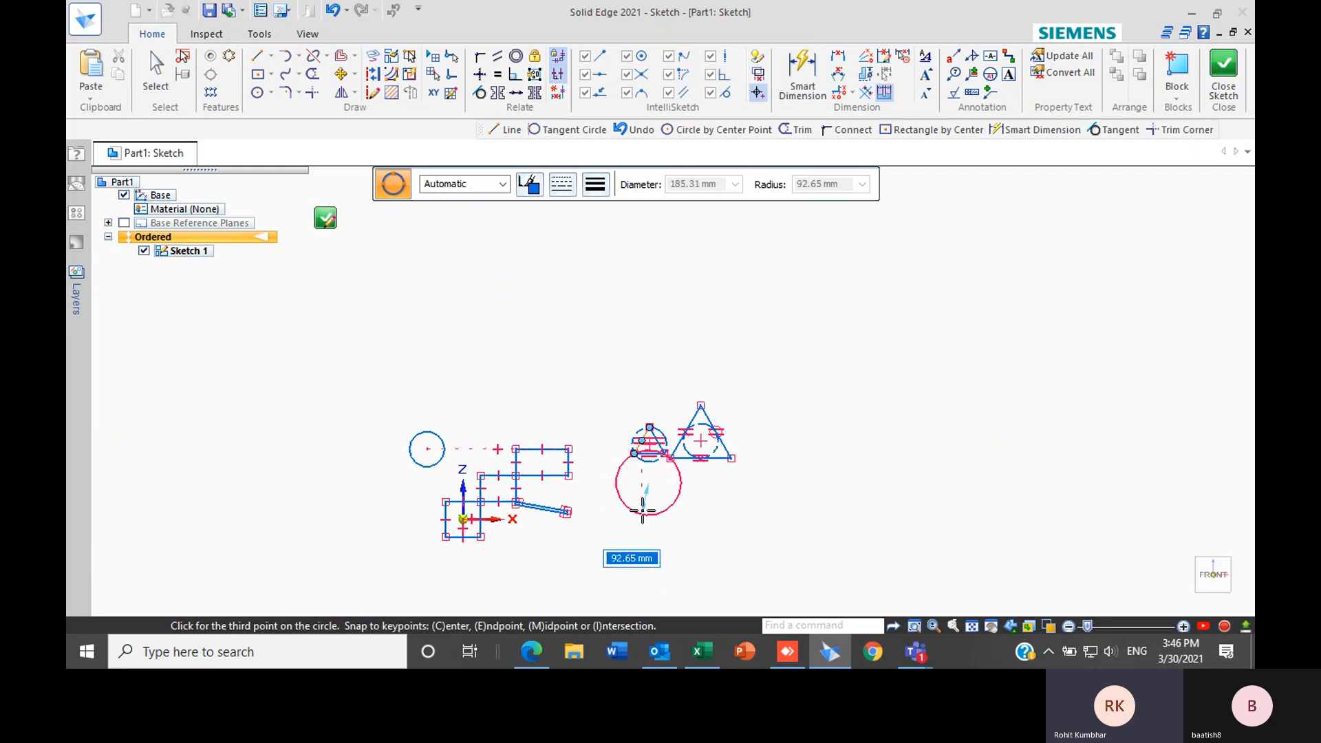
scroll(667, 513, "up", 4)
scroll(667, 513, "up", 5)
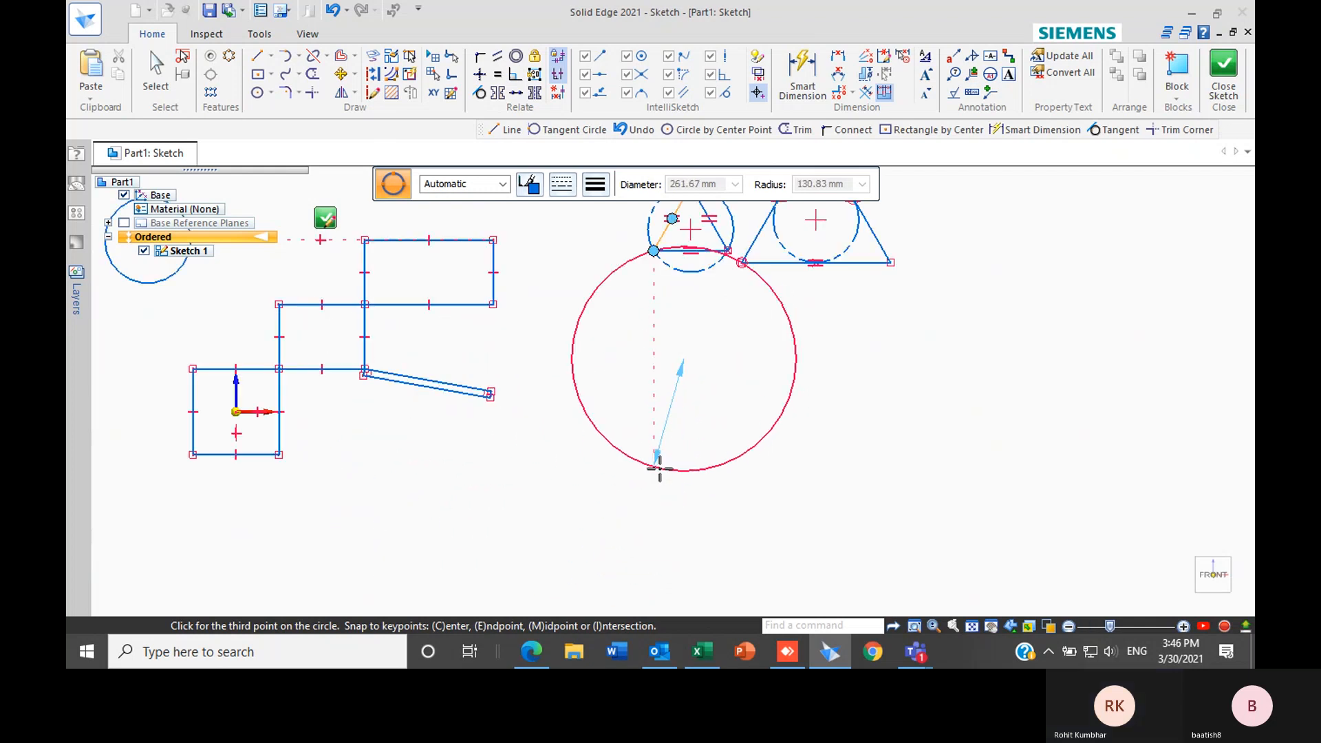
scroll(662, 463, "down", 3)
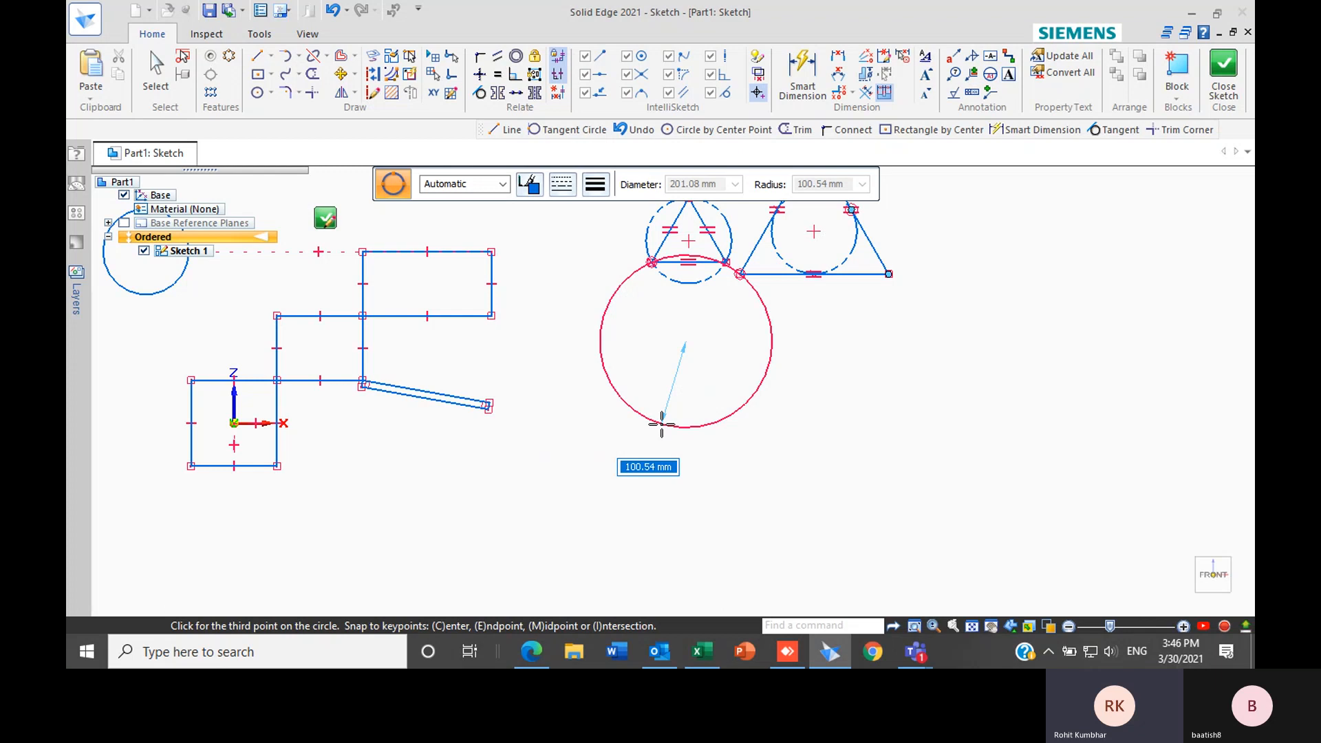
type("100")
key("Return")
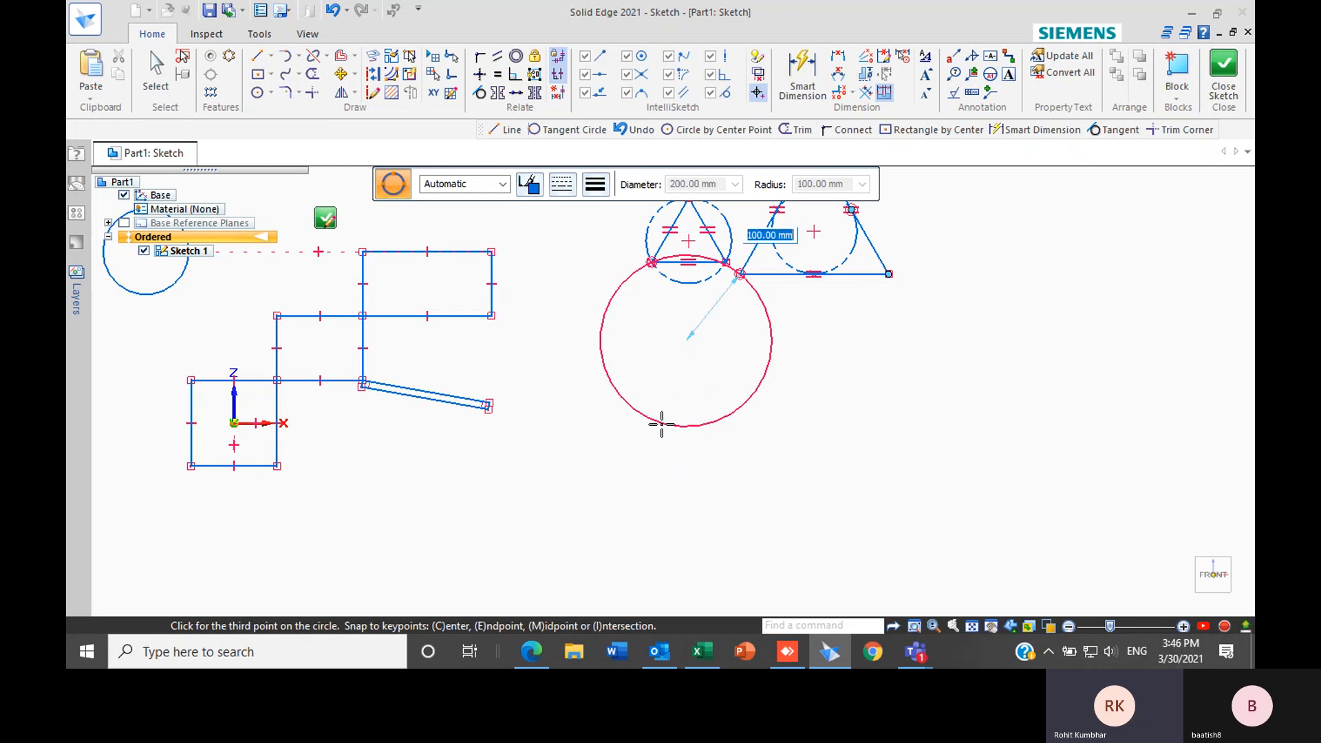
left_click(661, 424)
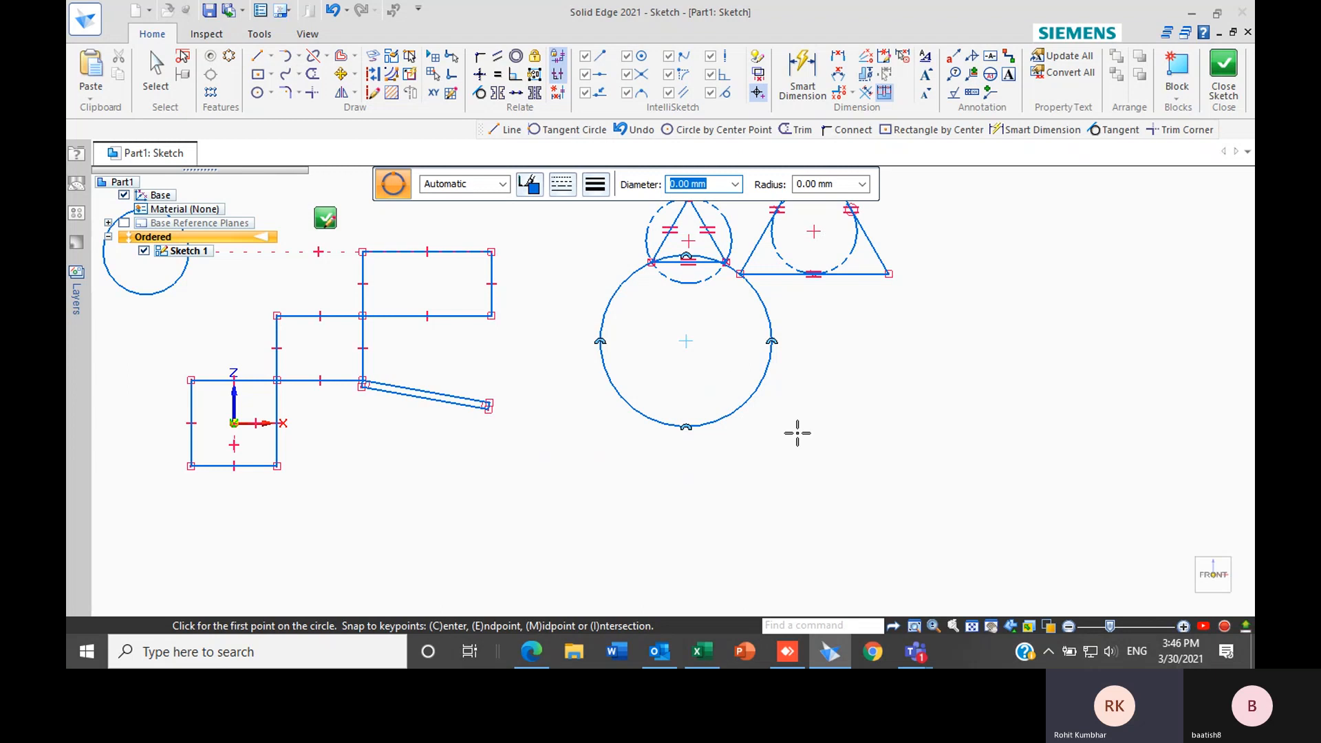
key("Escape")
scroll(729, 261, "up", 5)
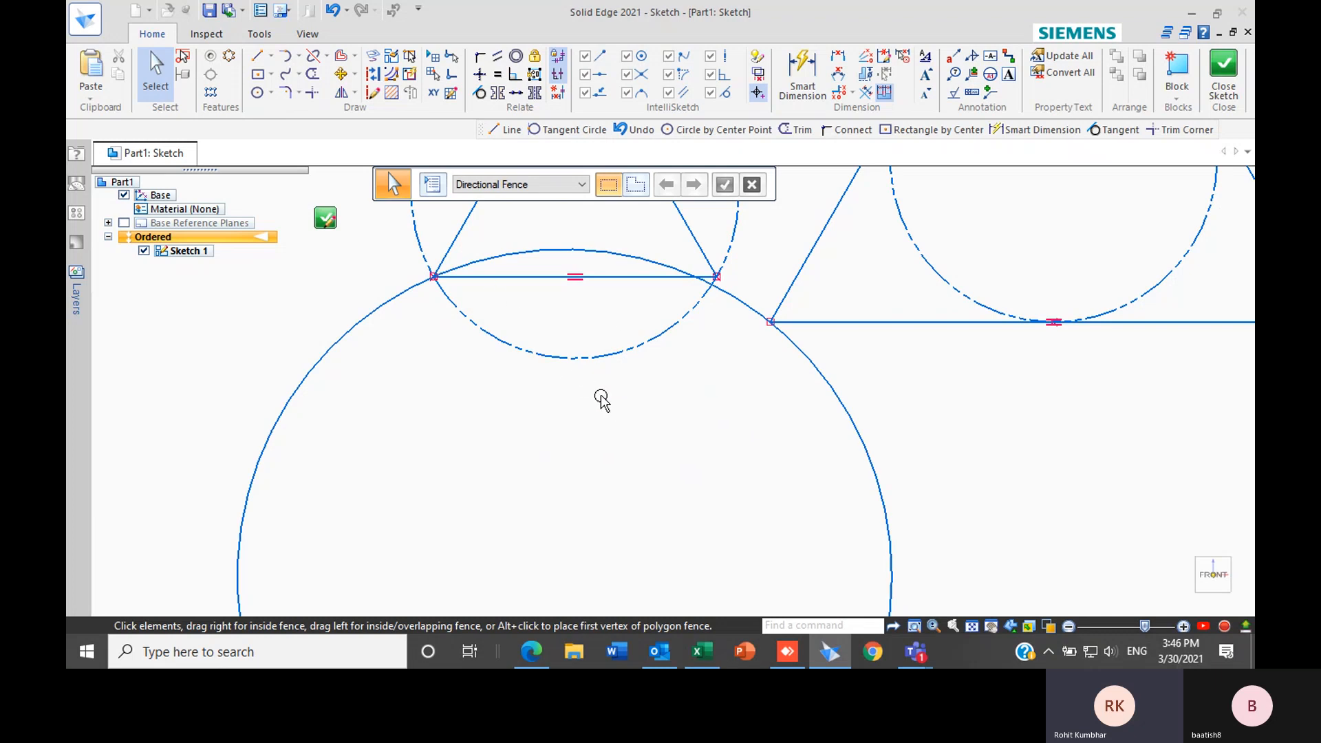
scroll(603, 412, "down", 3)
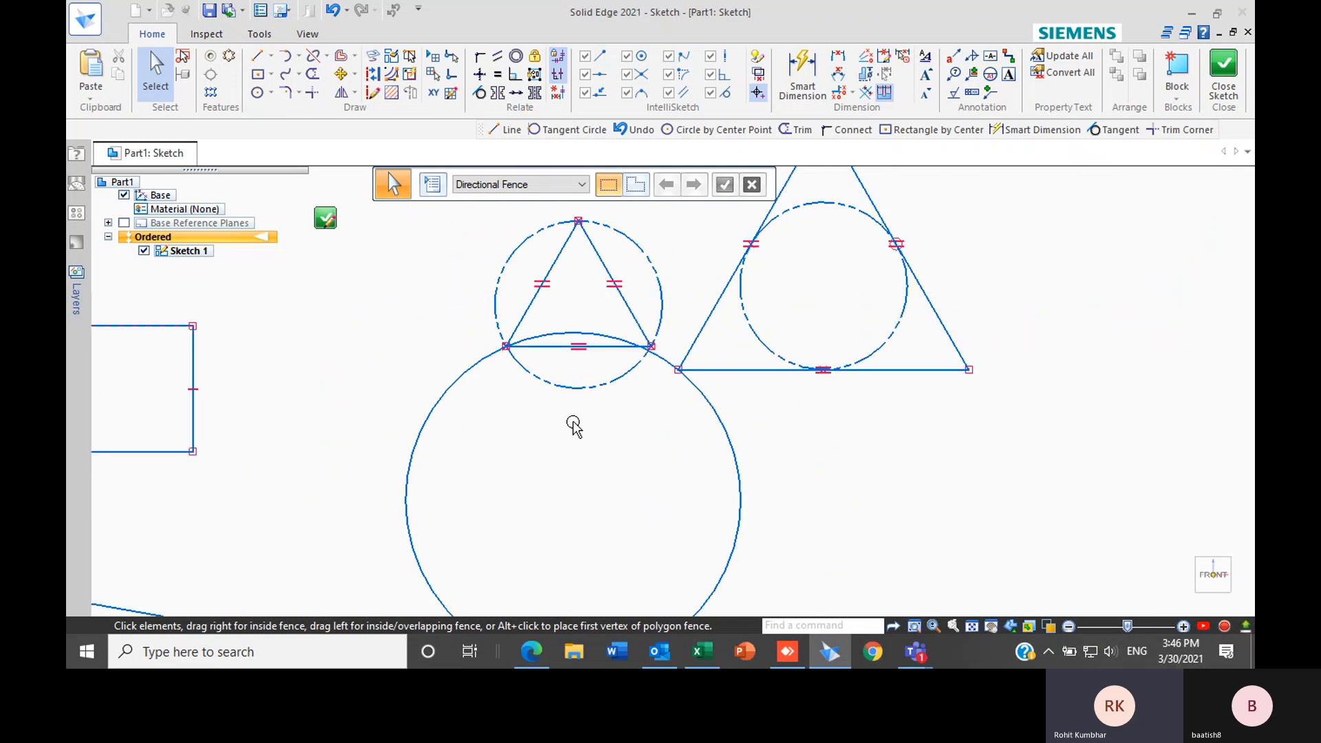
Start a tangent circle at the midpoint of the uppermost rectangle's top edge
left_click(271, 93)
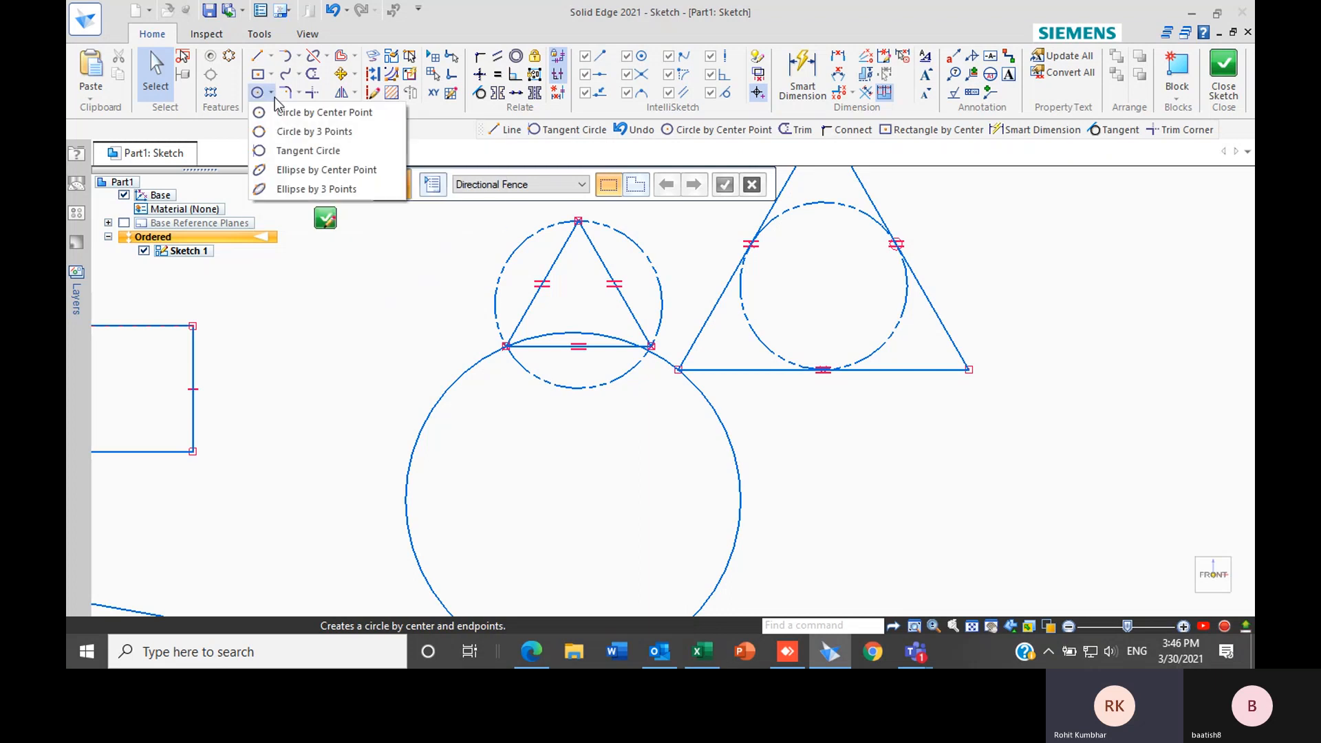
left_click(351, 152)
scroll(127, 303, "down", 3)
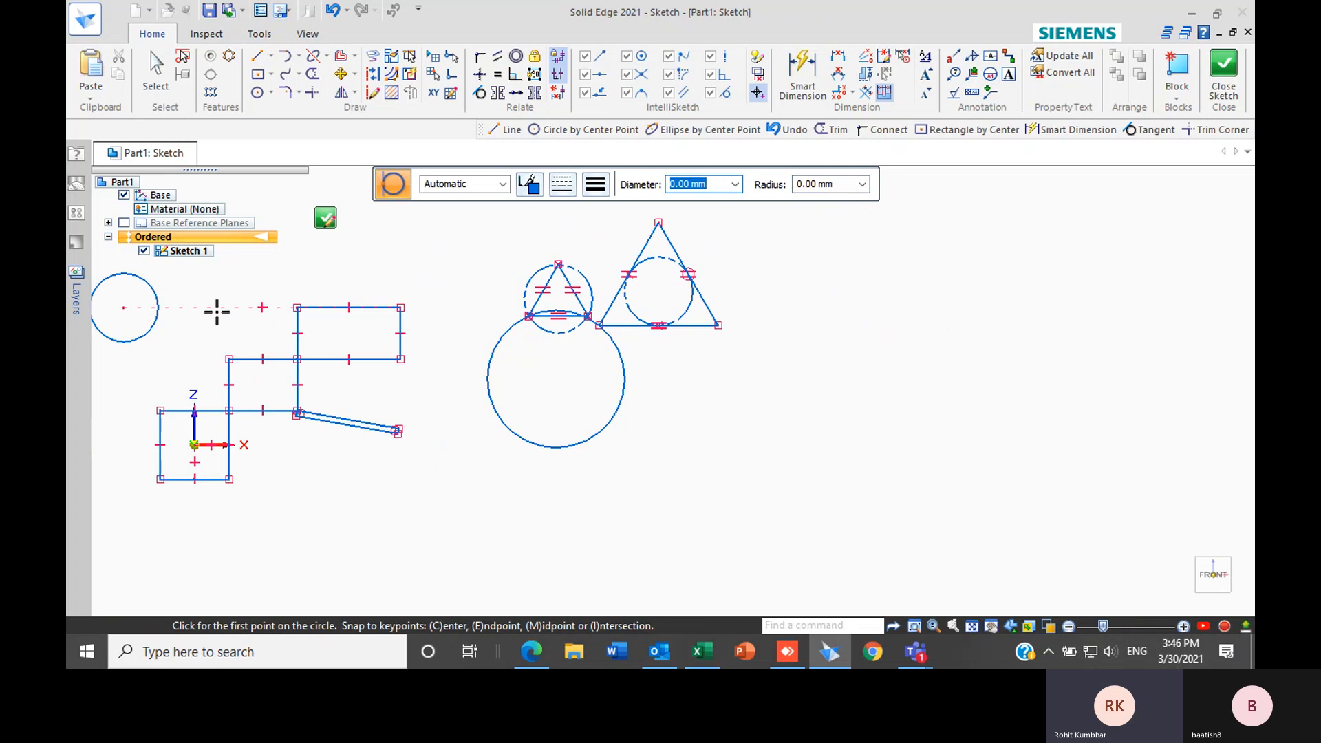
scroll(306, 307, "up", 2)
scroll(637, 463, "down", 2)
scroll(560, 378, "up", 4)
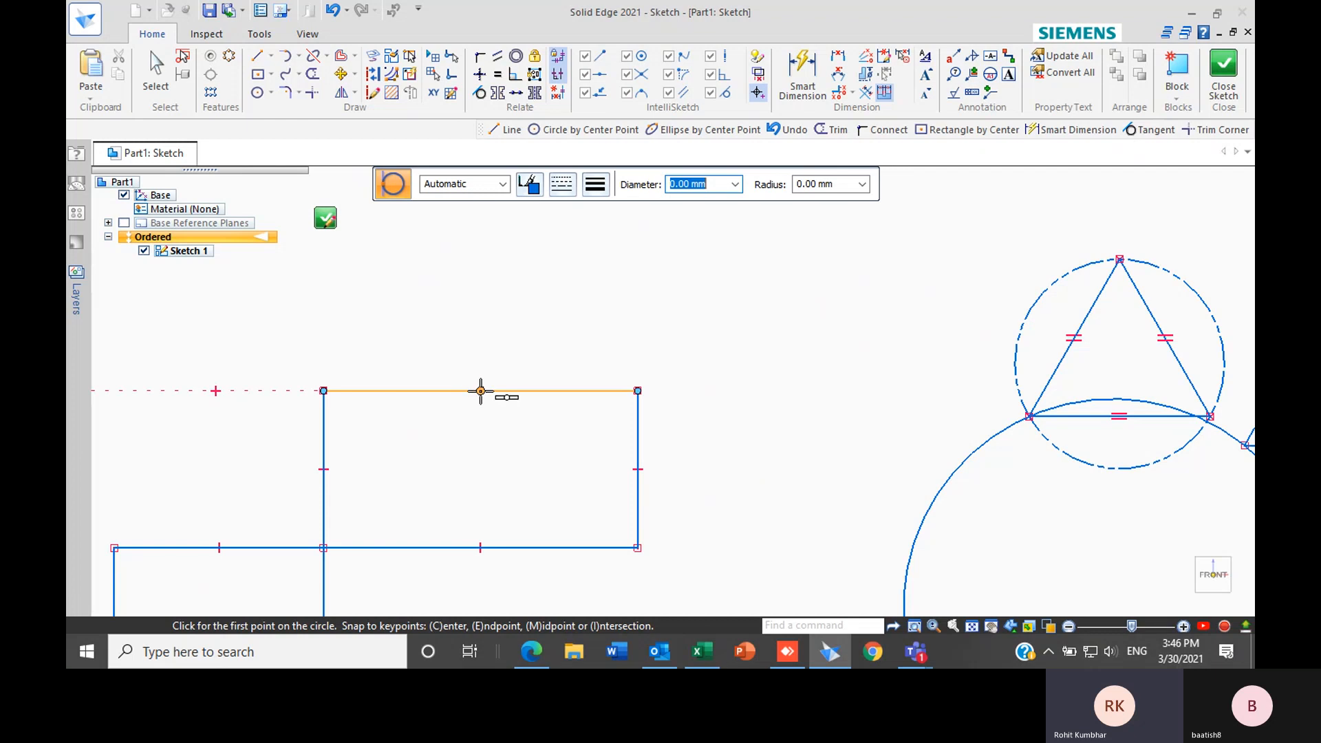
scroll(508, 316, "up", 3)
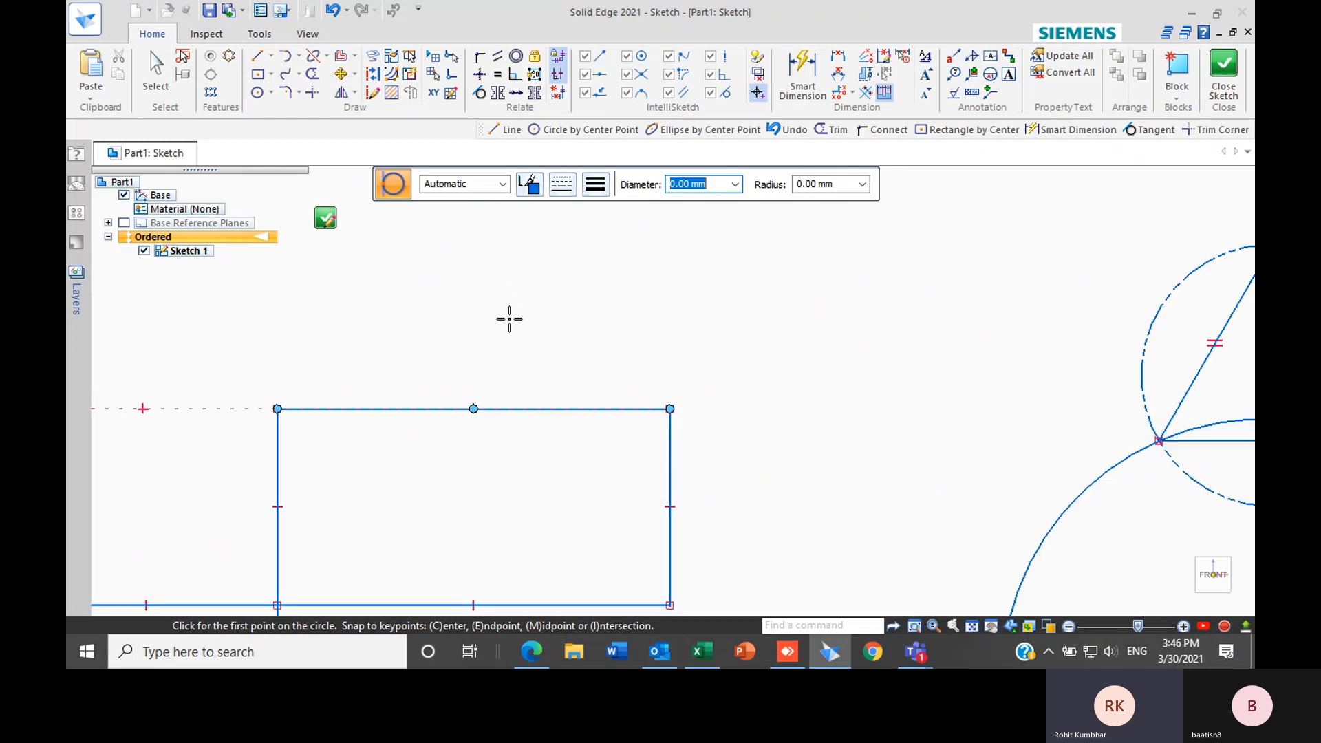
scroll(525, 405, "down", 3)
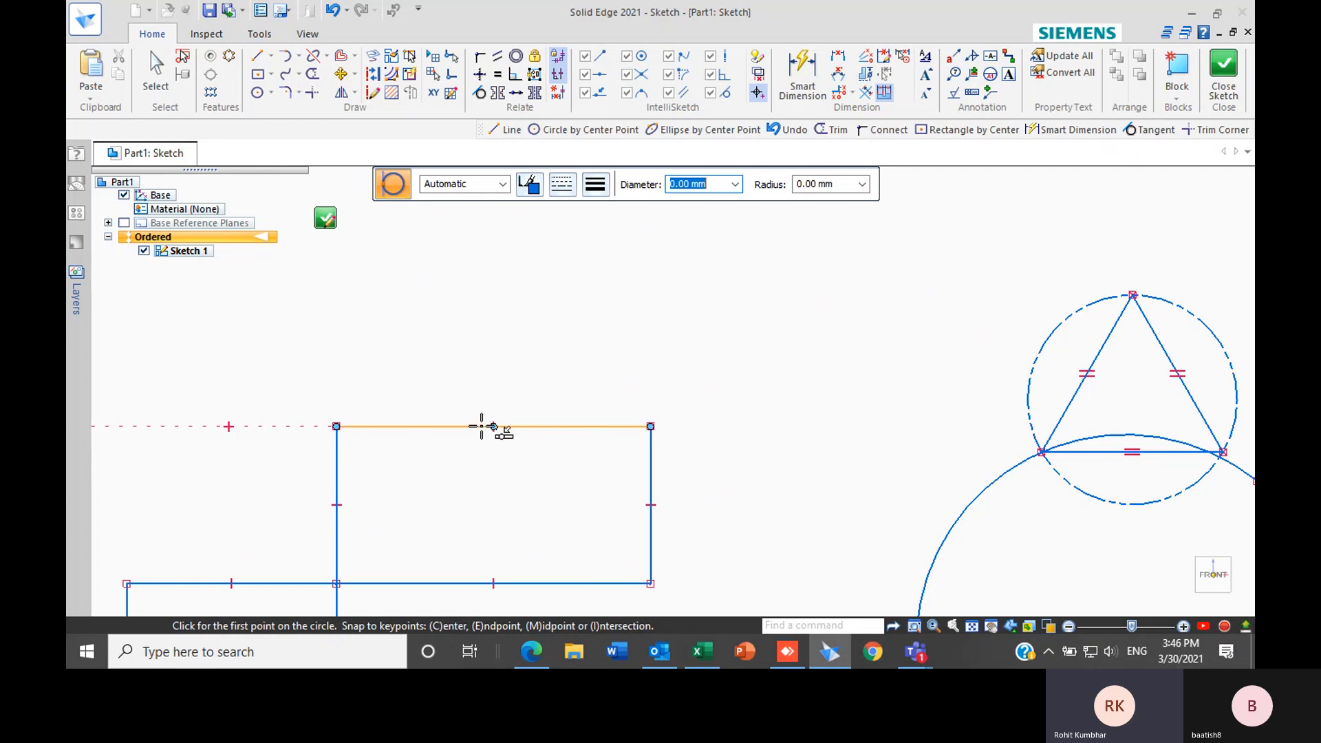
scroll(492, 426, "up", 2)
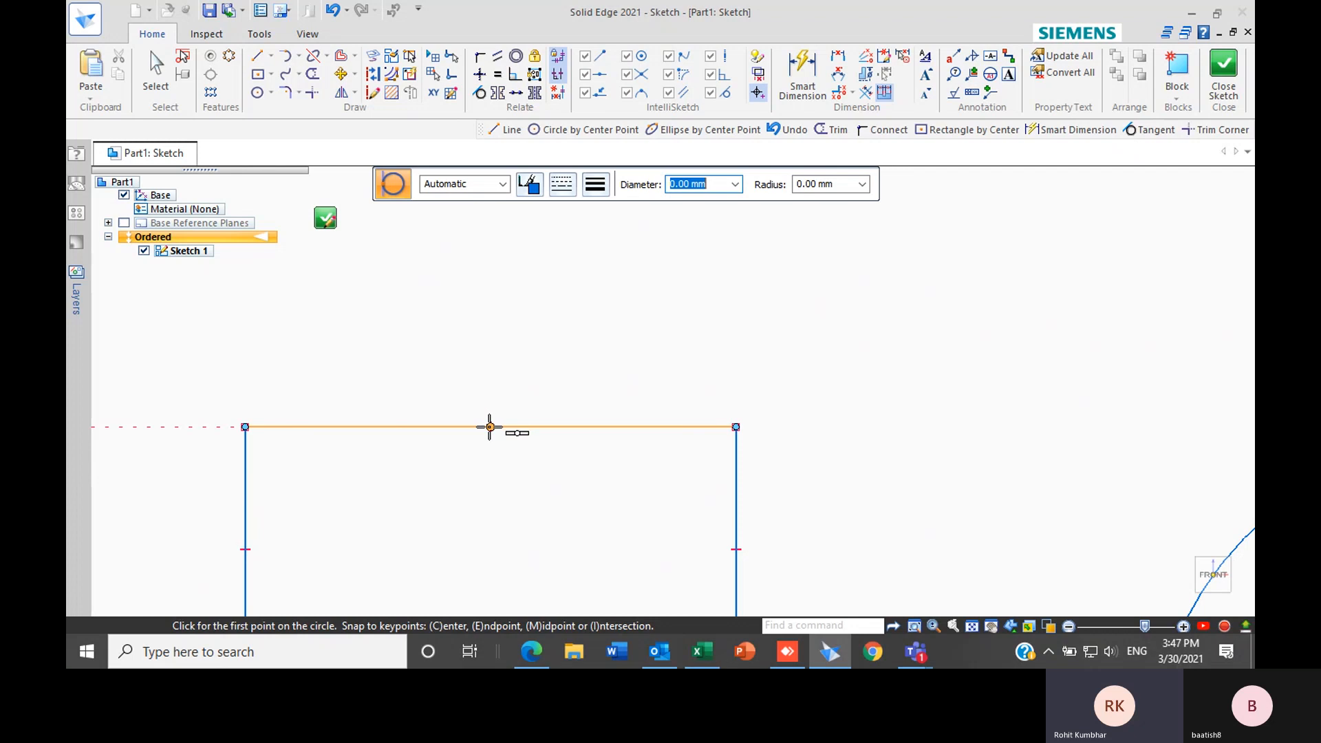
left_click(491, 427)
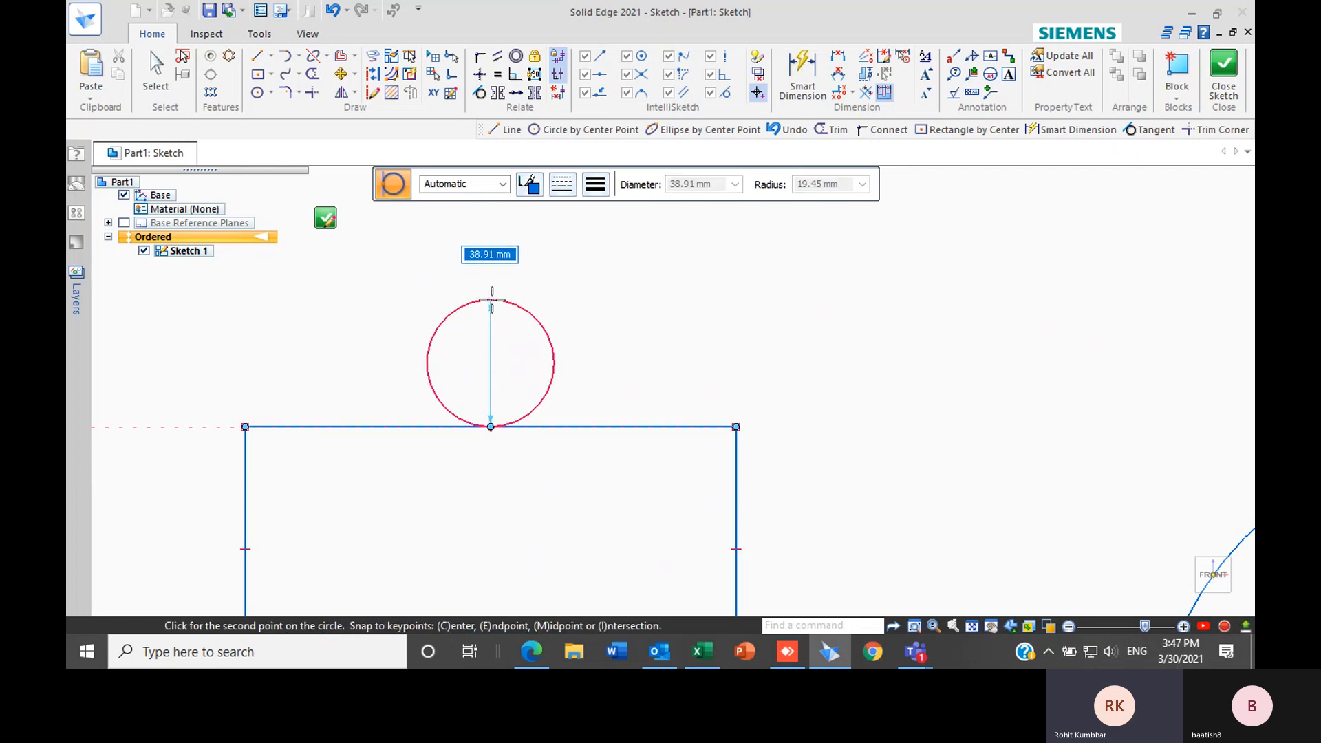
Place the tangent circle above the rectangle's top edge with a 50 mm diameter
scroll(491, 302, "down", 2)
scroll(488, 299, "down", 2)
scroll(490, 296, "up", 4)
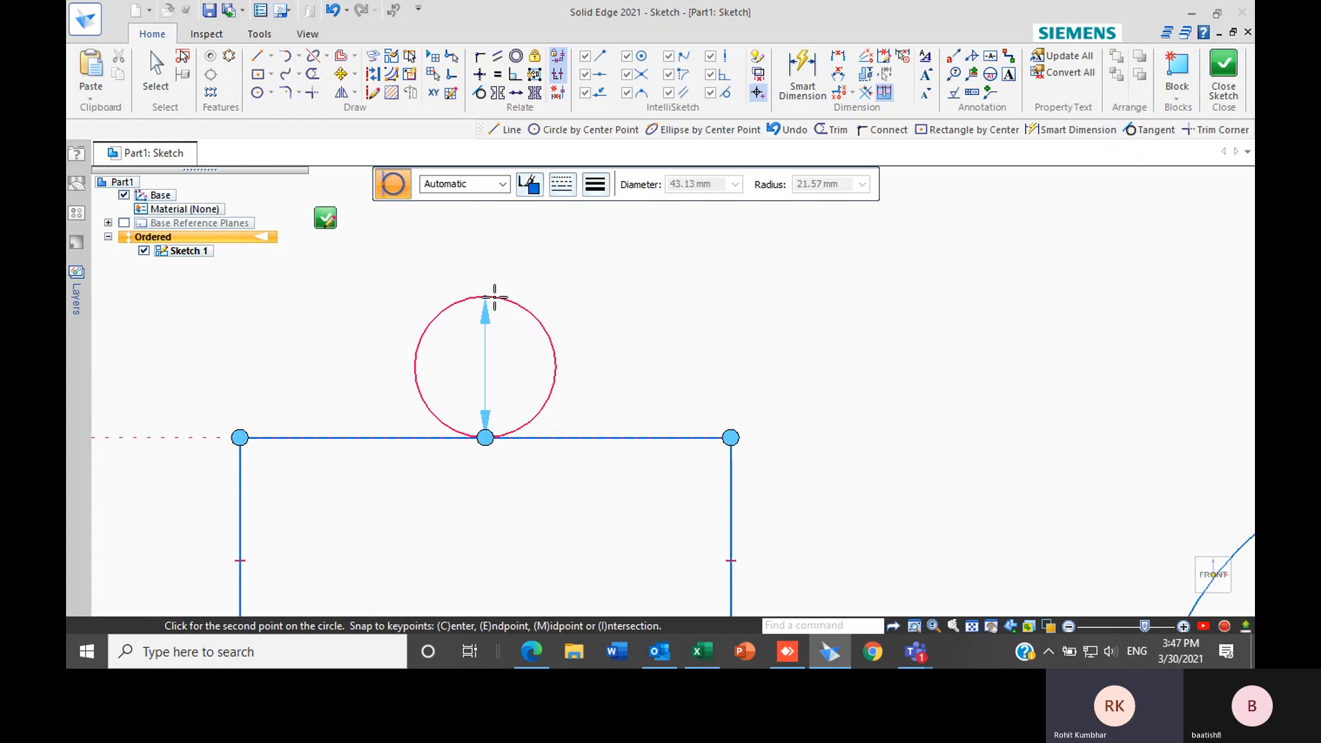
scroll(483, 249, "down", 3)
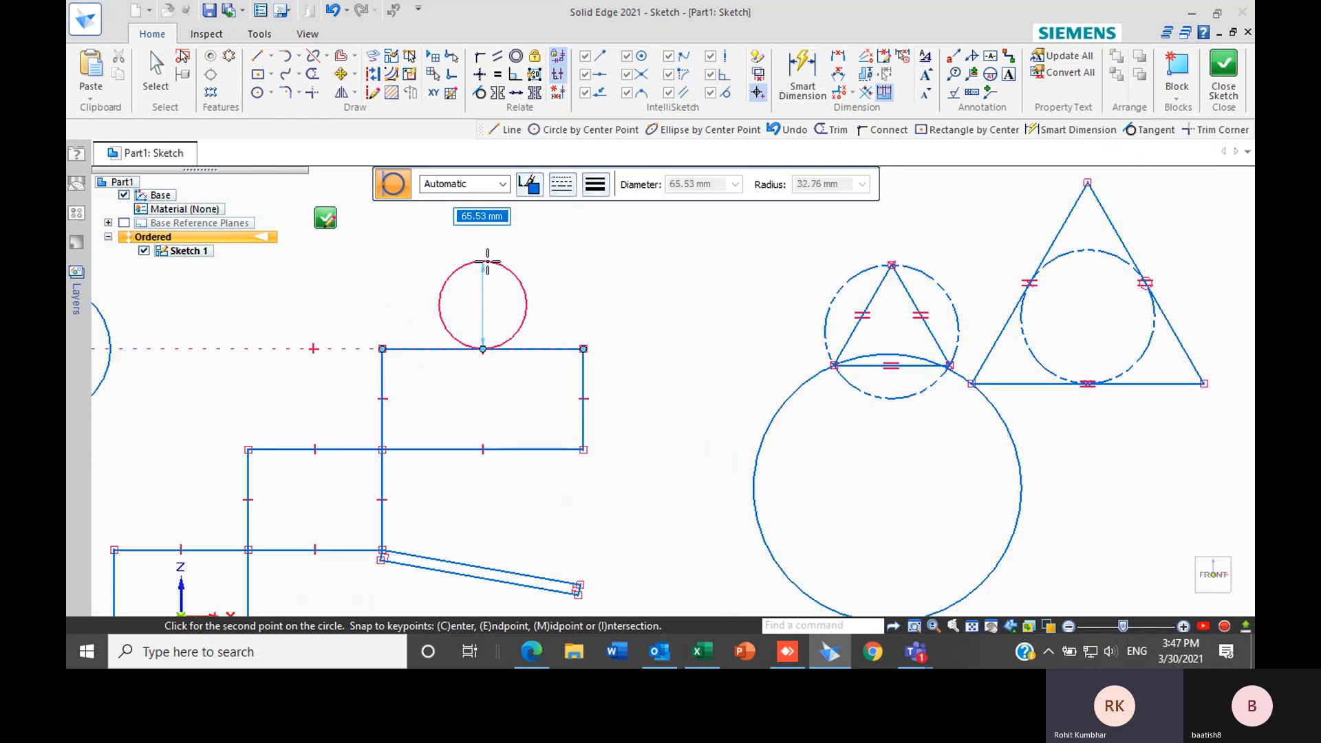
type("50")
key("Return")
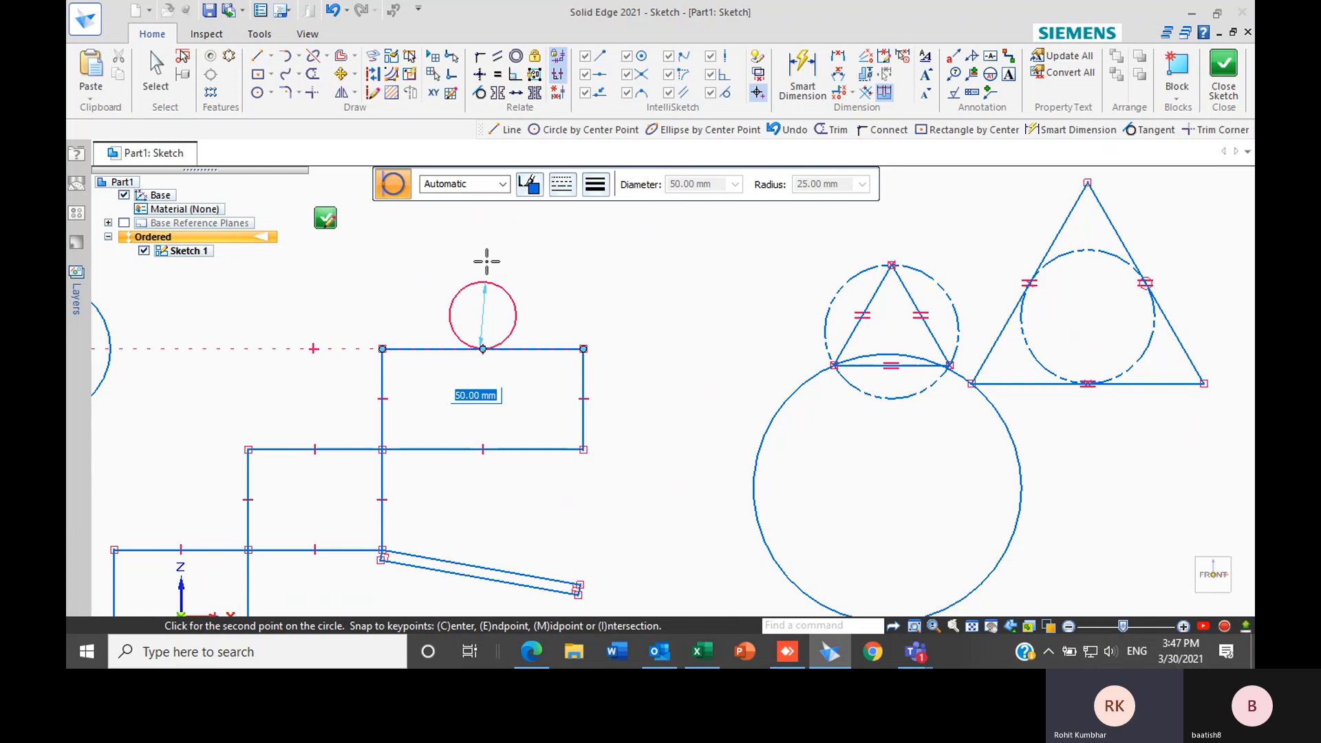
scroll(516, 307, "up", 2)
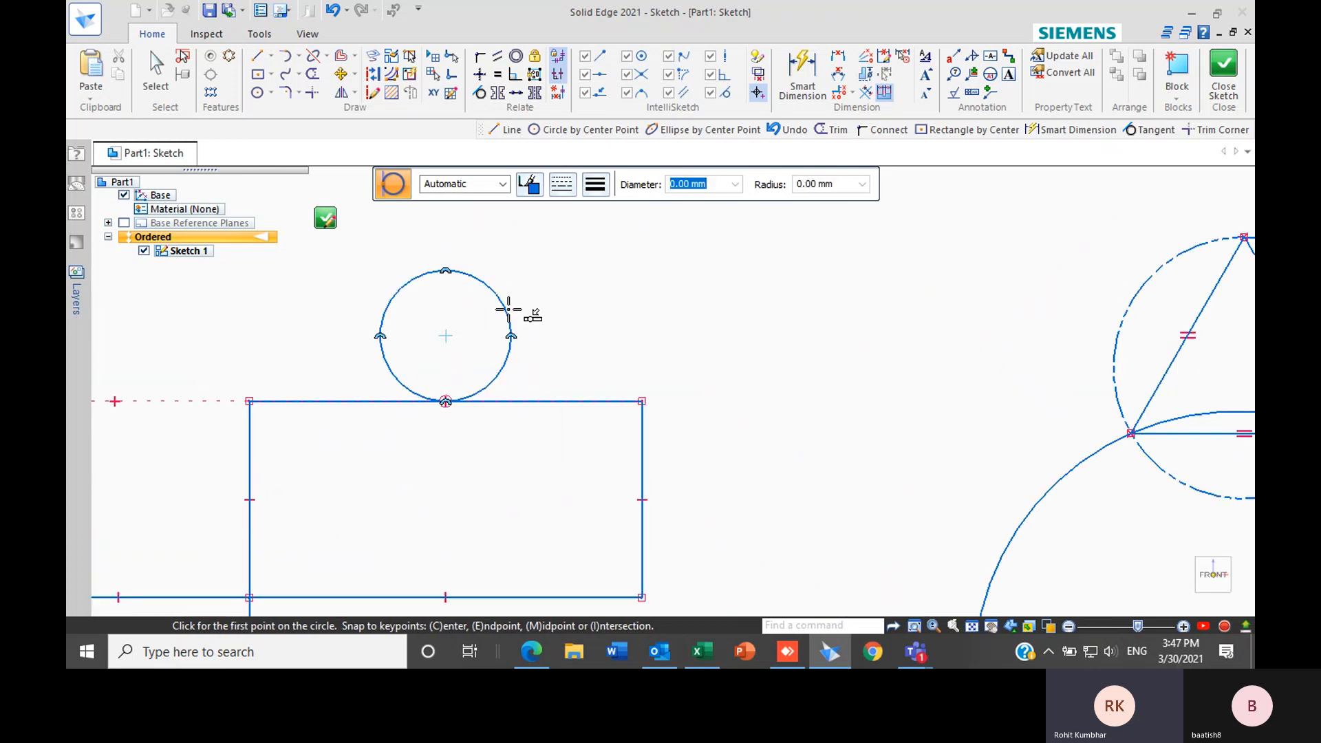
key("Escape")
Stretch the tangent circle to the right along the rectangle's top edge to a diameter of about 71 mm
scroll(436, 416, "up", 1)
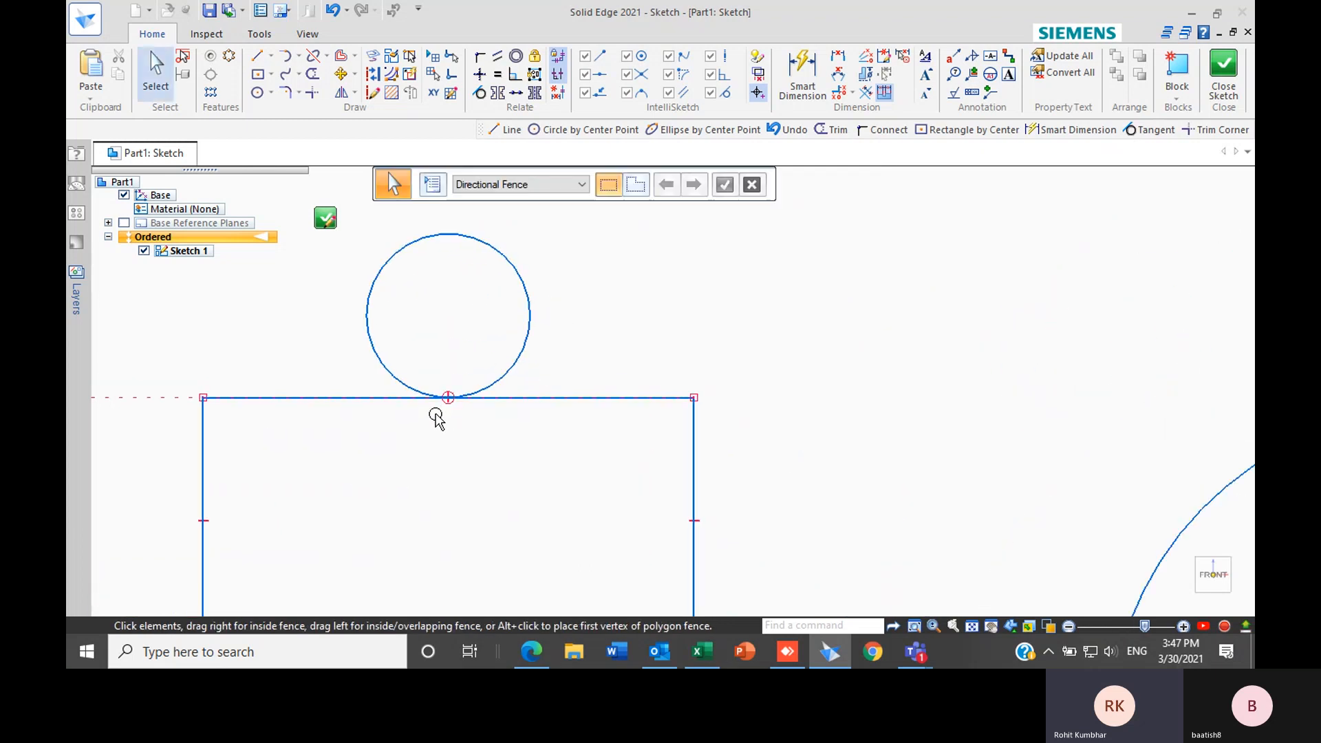
scroll(454, 463, "down", 1)
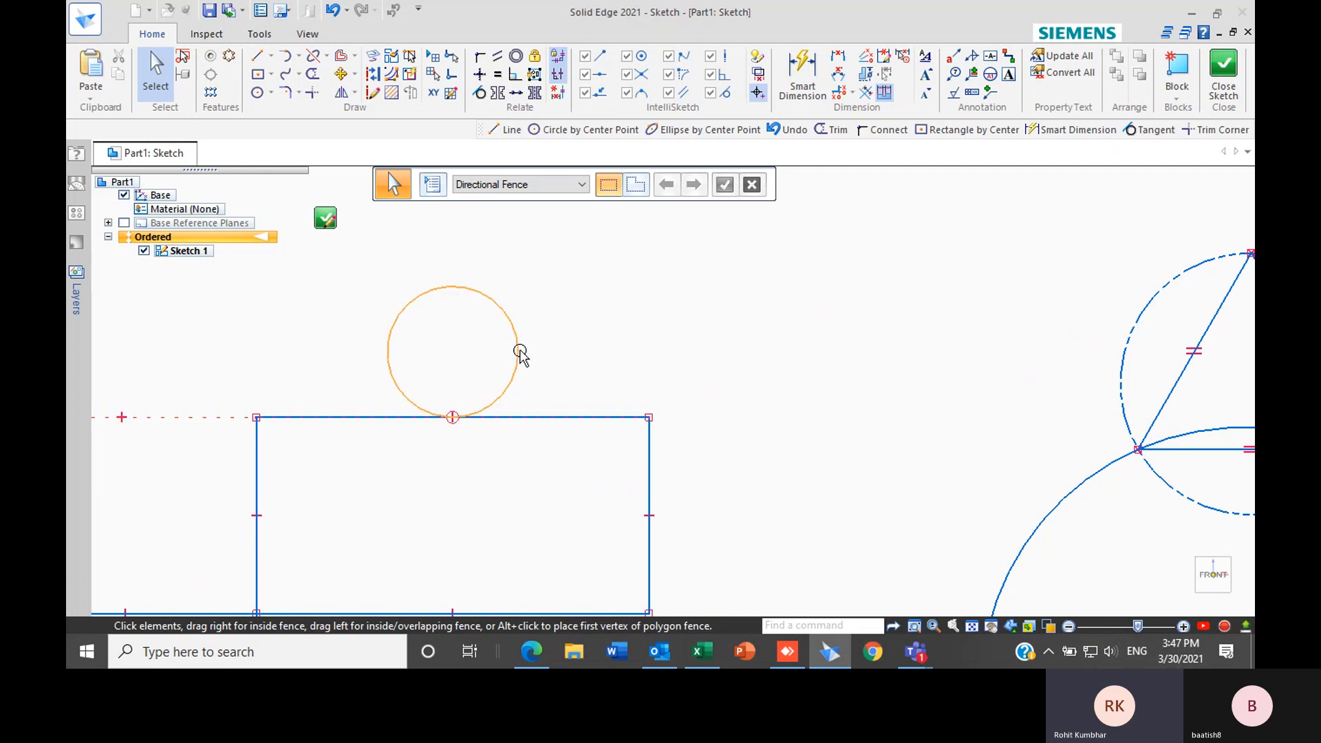
left_click_drag(520, 351, 638, 324)
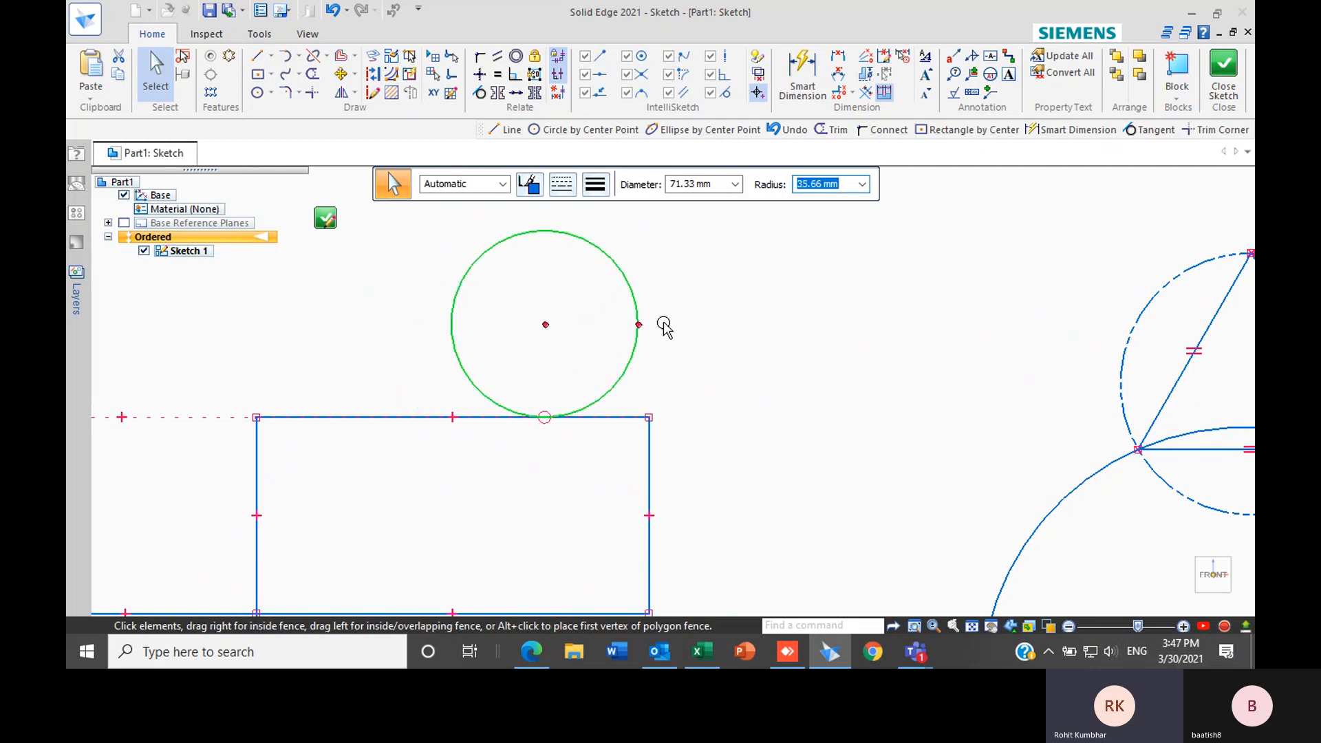
scroll(628, 283, "down", 3)
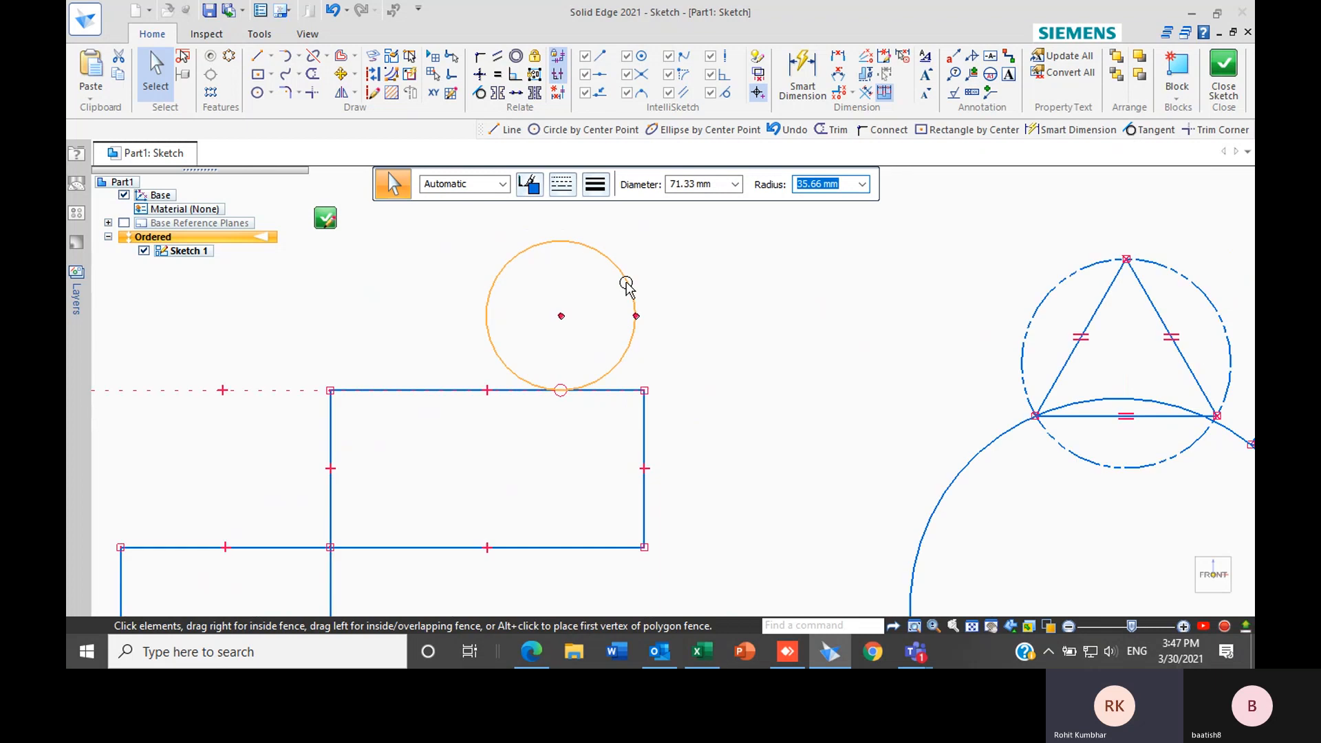
Undo the tangent circle's last resize, then move and enlarge the circle so it touches the rectangle's top edge near its midpoint
mouse_move(637, 313)
left_mouse_down()
mouse_move(622, 410)
mouse_move(626, 328)
left_mouse_up()
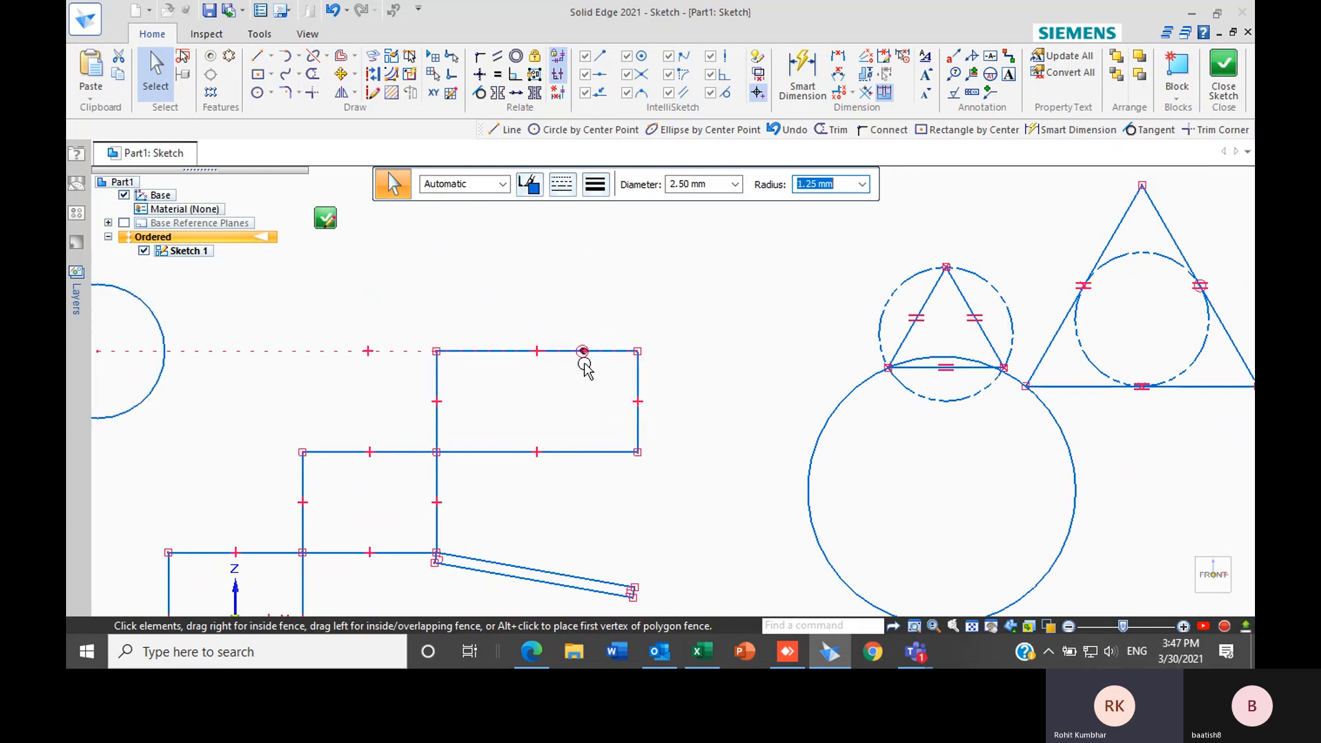
key("ctrl+z")
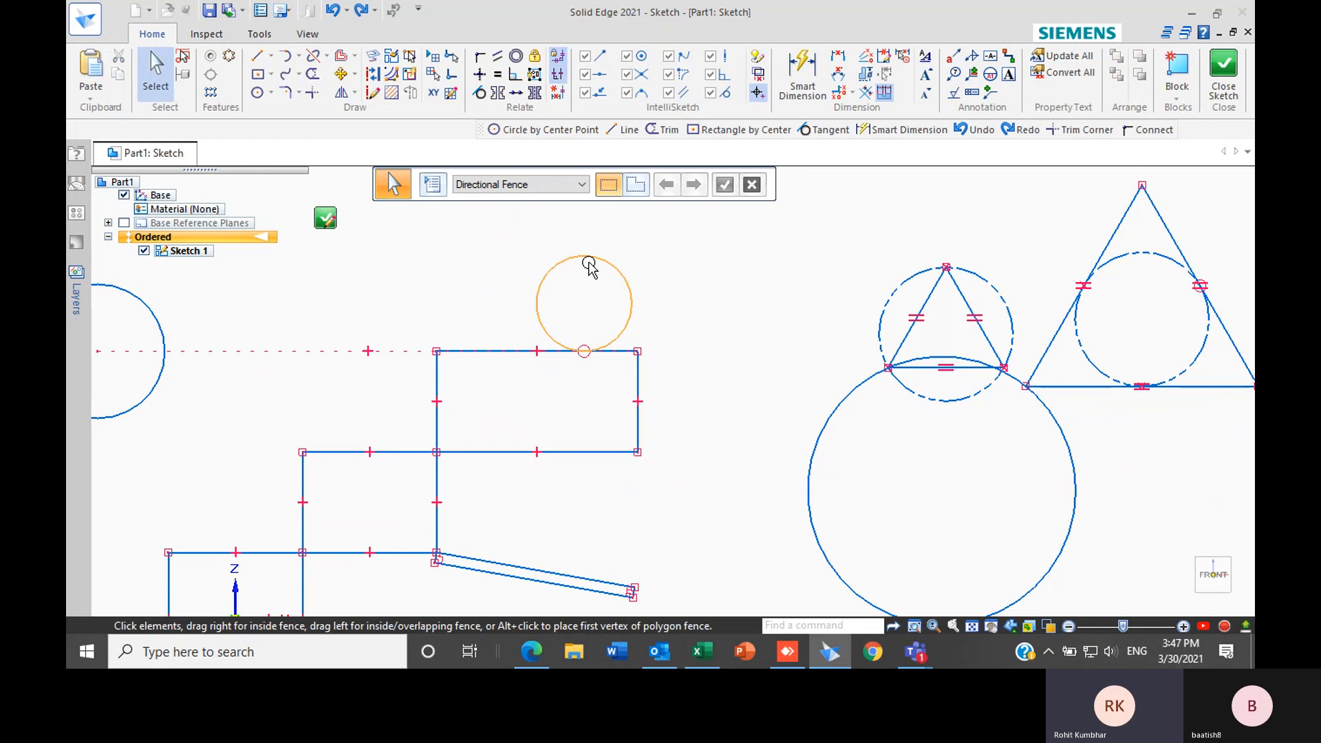
left_click(589, 263)
left_click_drag(584, 303, 532, 246)
left_click(805, 311)
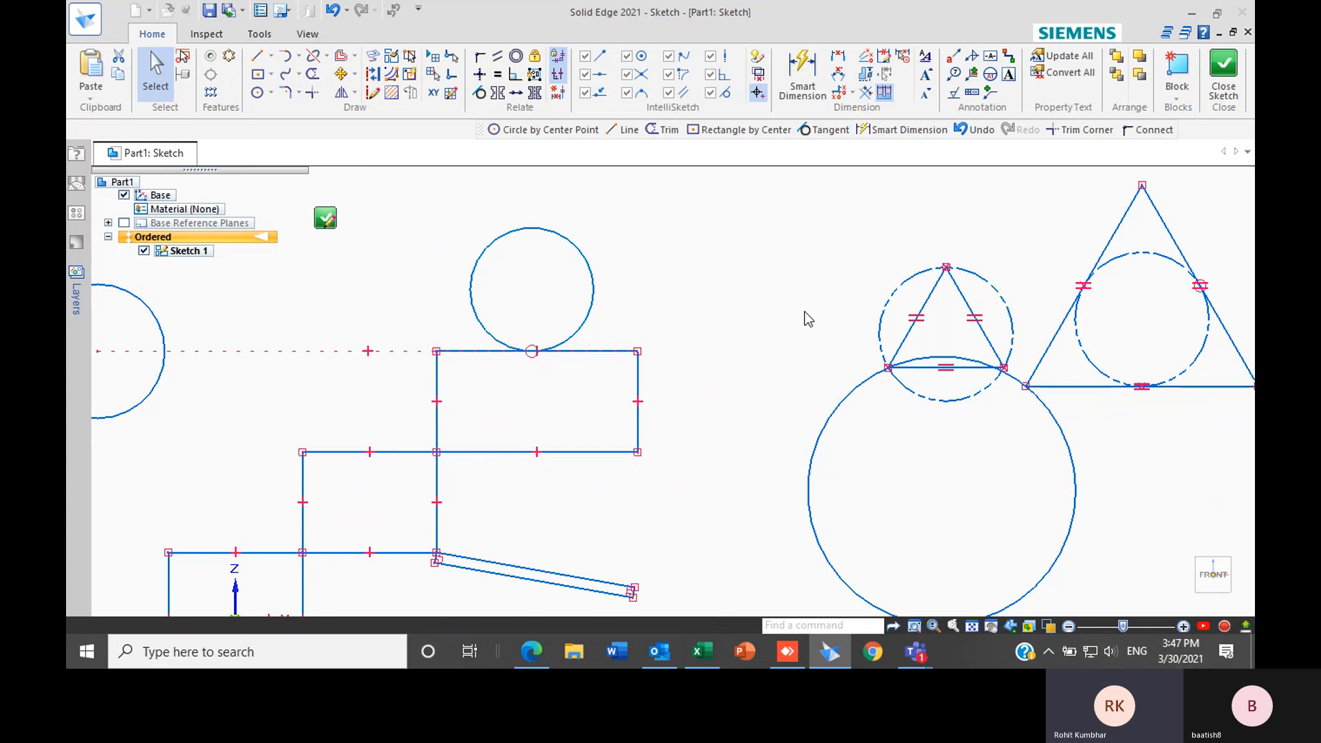
Start an ellipse by center point in the empty area beyond the large triangle, with a nearly horizontal primary axis of 50 mm
left_click(284, 93)
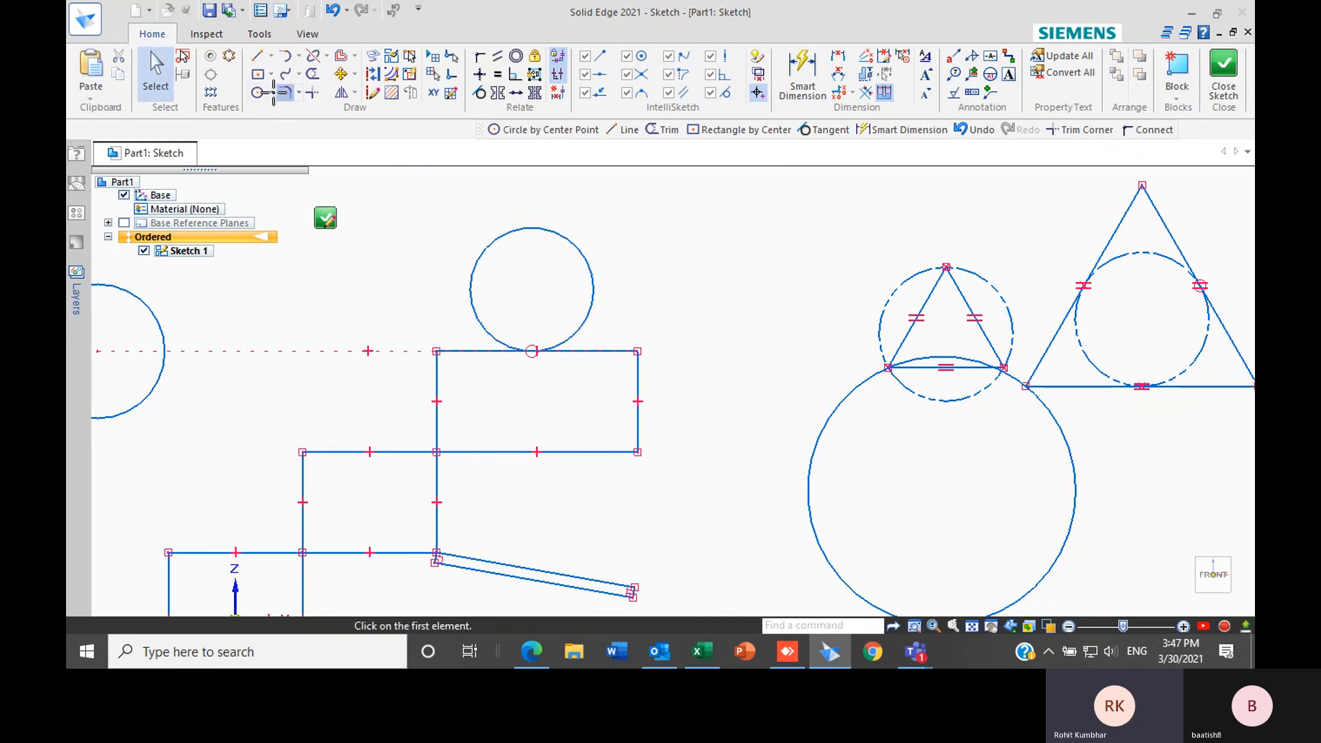
left_click(272, 92)
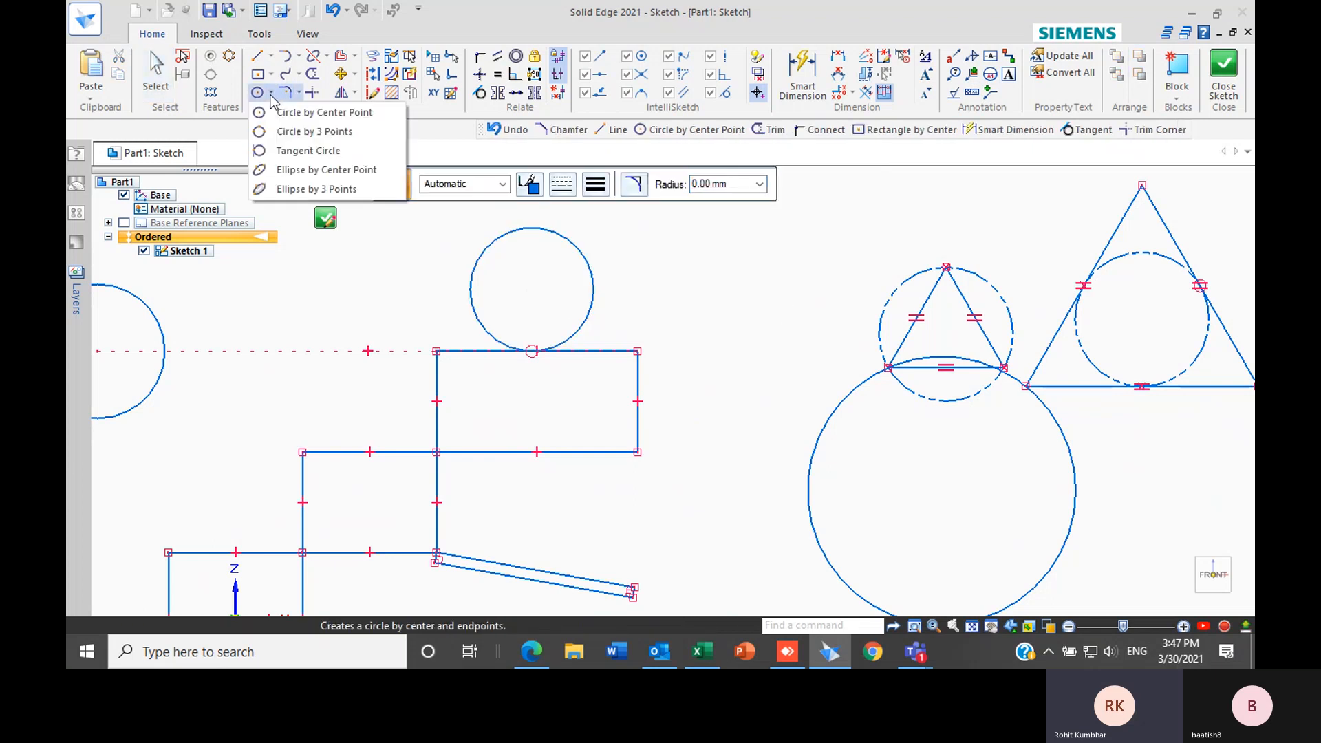
left_click(338, 170)
scroll(457, 286, "down", 2)
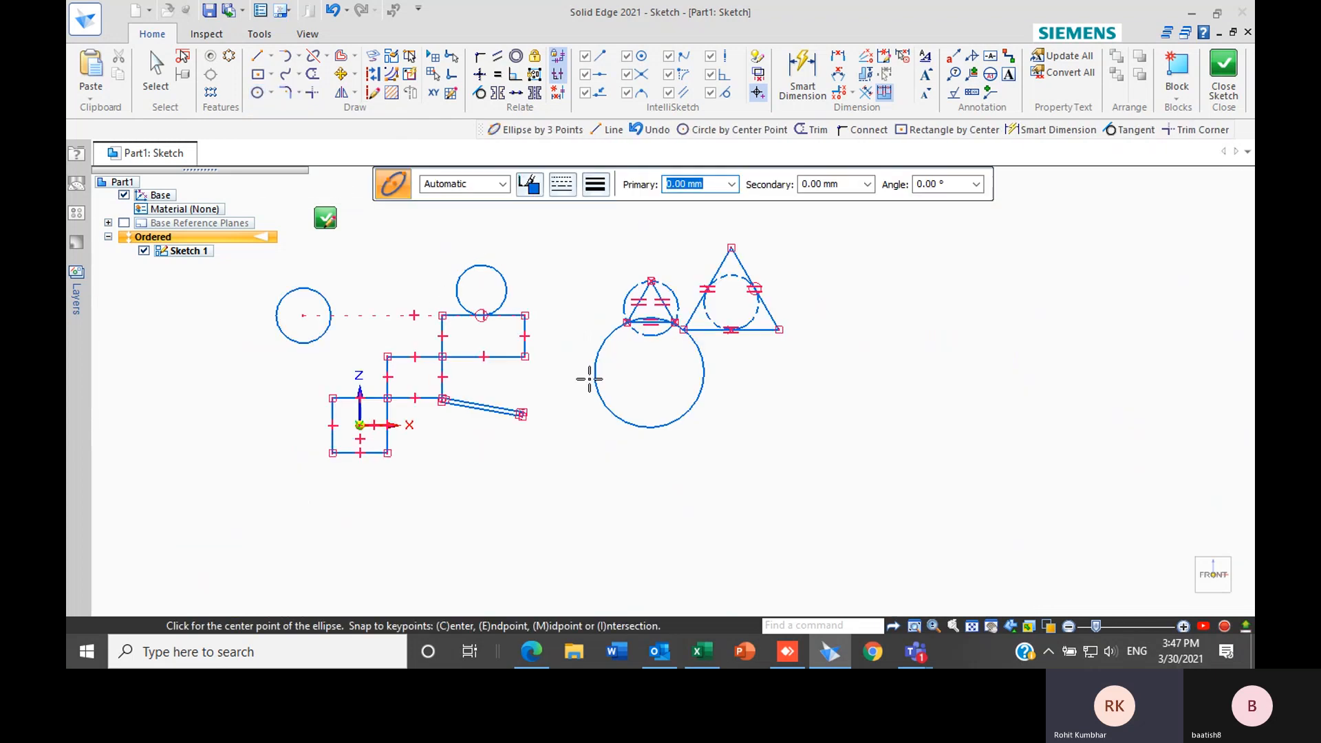
scroll(869, 419, "up", 1)
scroll(870, 419, "up", 2)
scroll(662, 503, "down", 2)
scroll(905, 363, "up", 2)
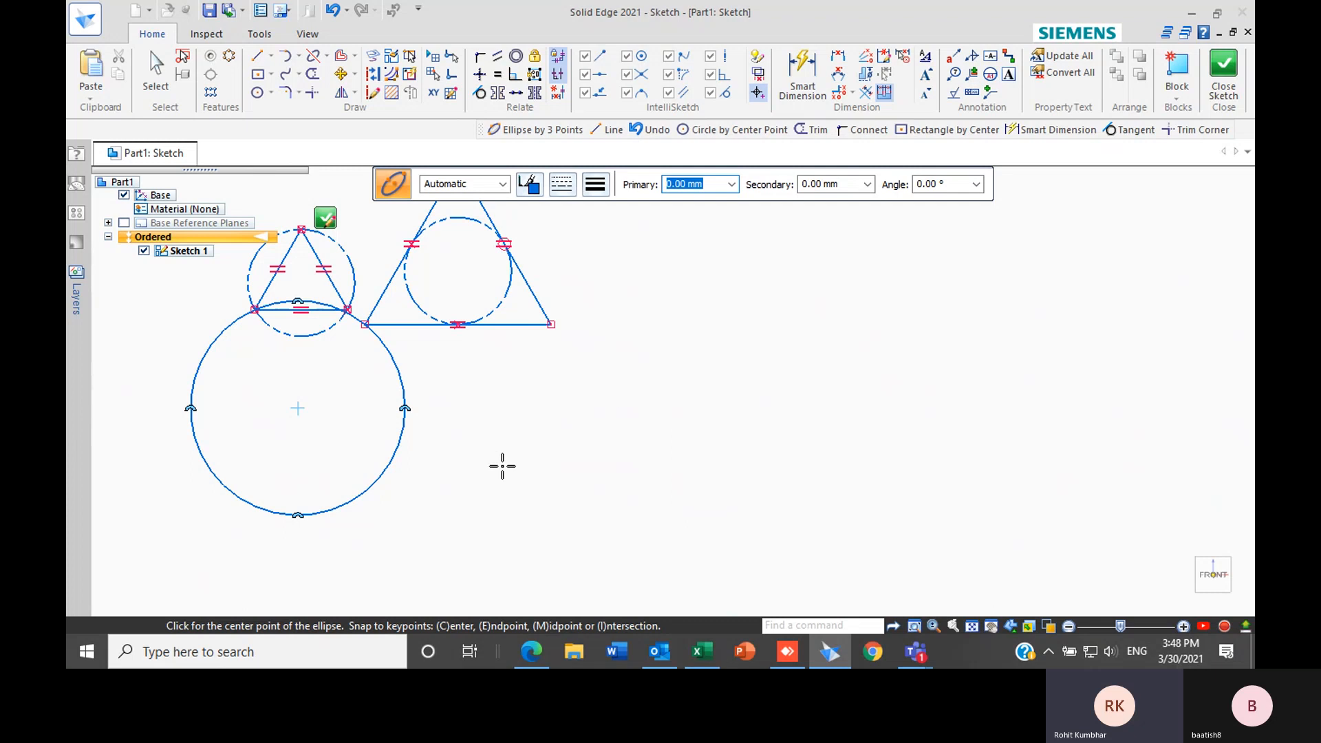
scroll(479, 495, "down", 2)
scroll(646, 415, "up", 2)
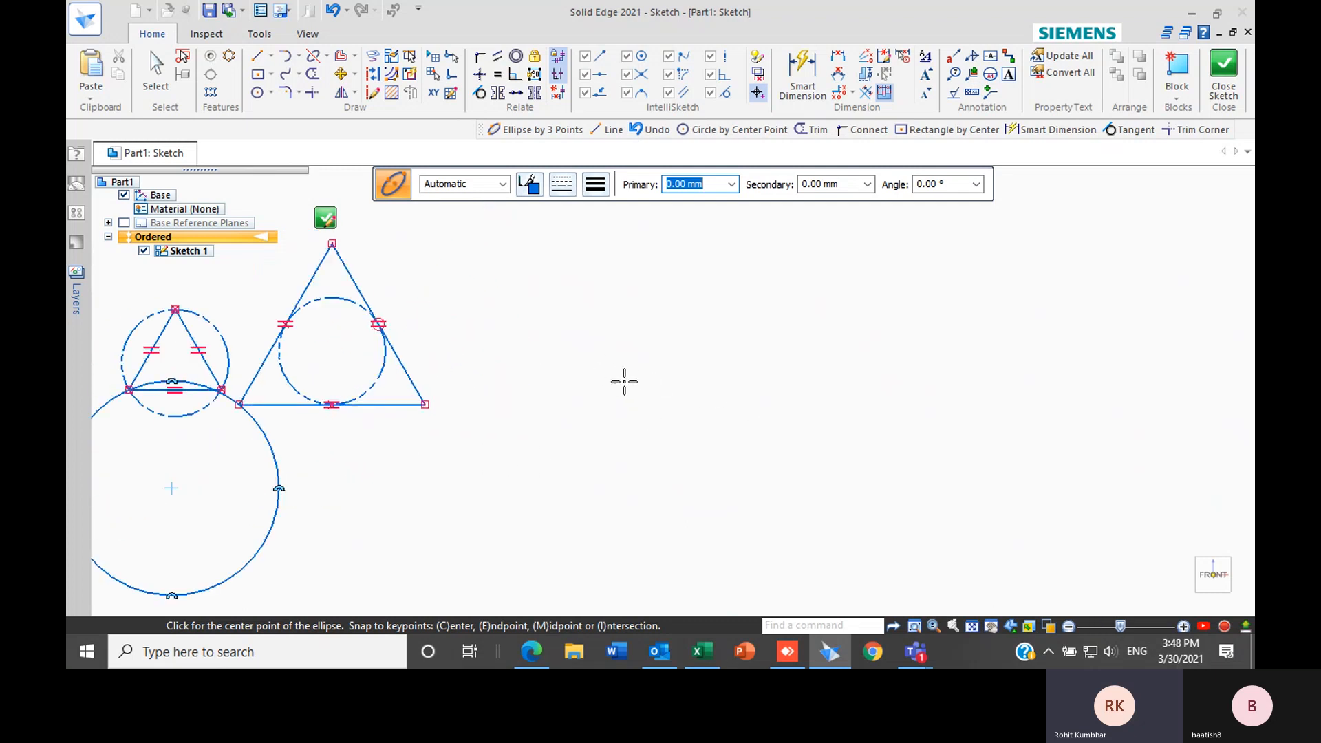
scroll(624, 381, "up", 2)
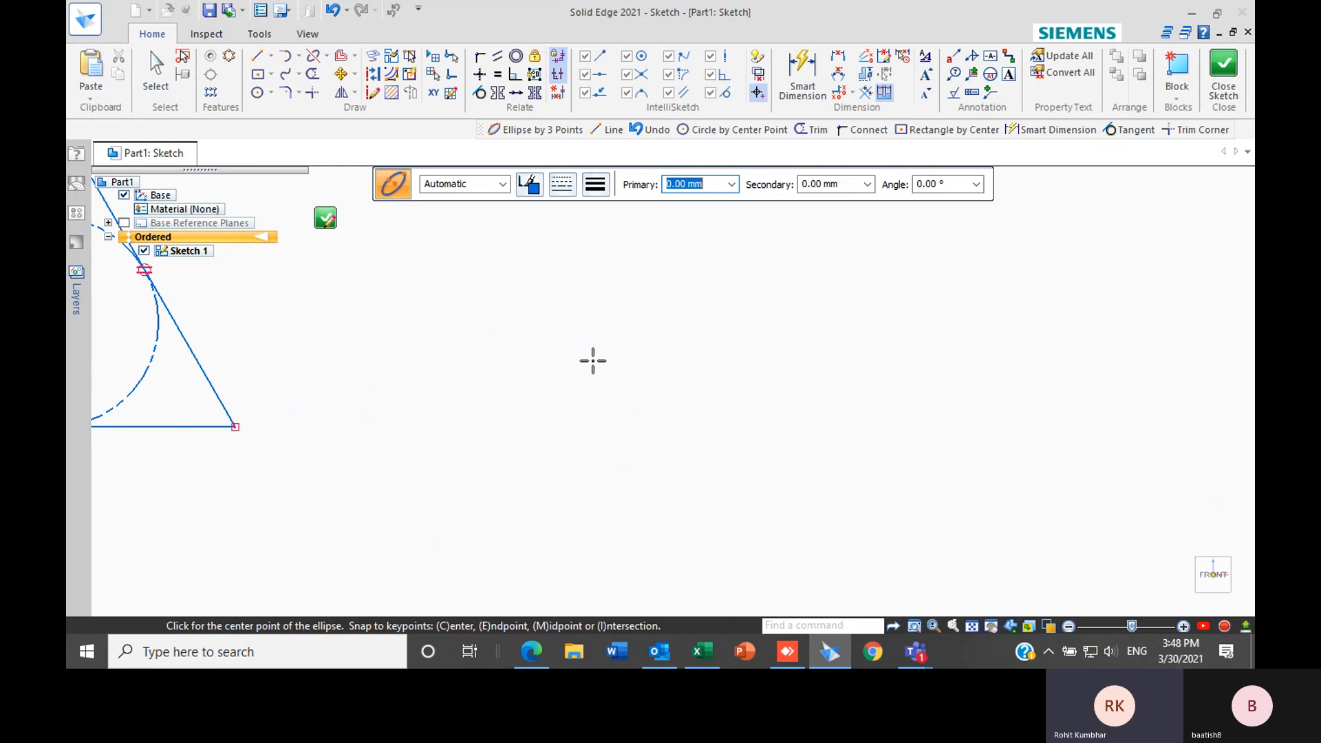
left_click(593, 361)
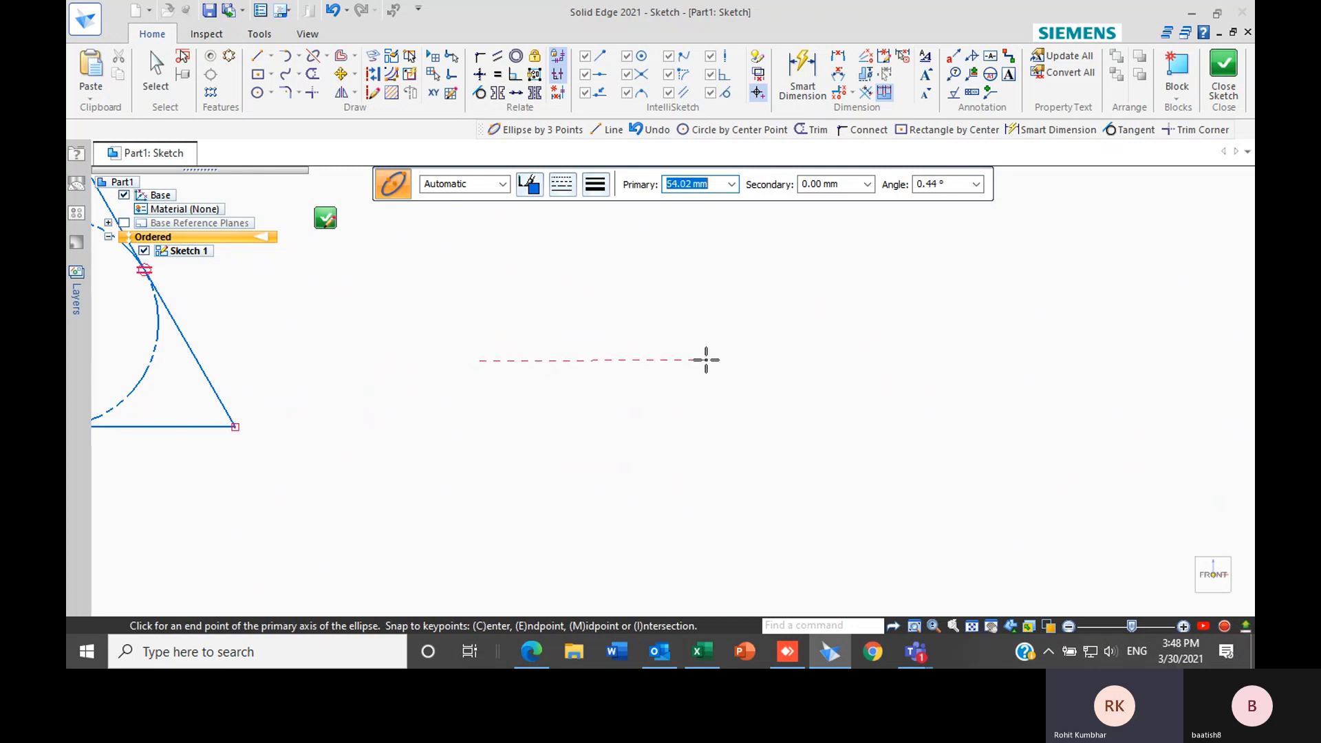
type("50")
key("Tab")
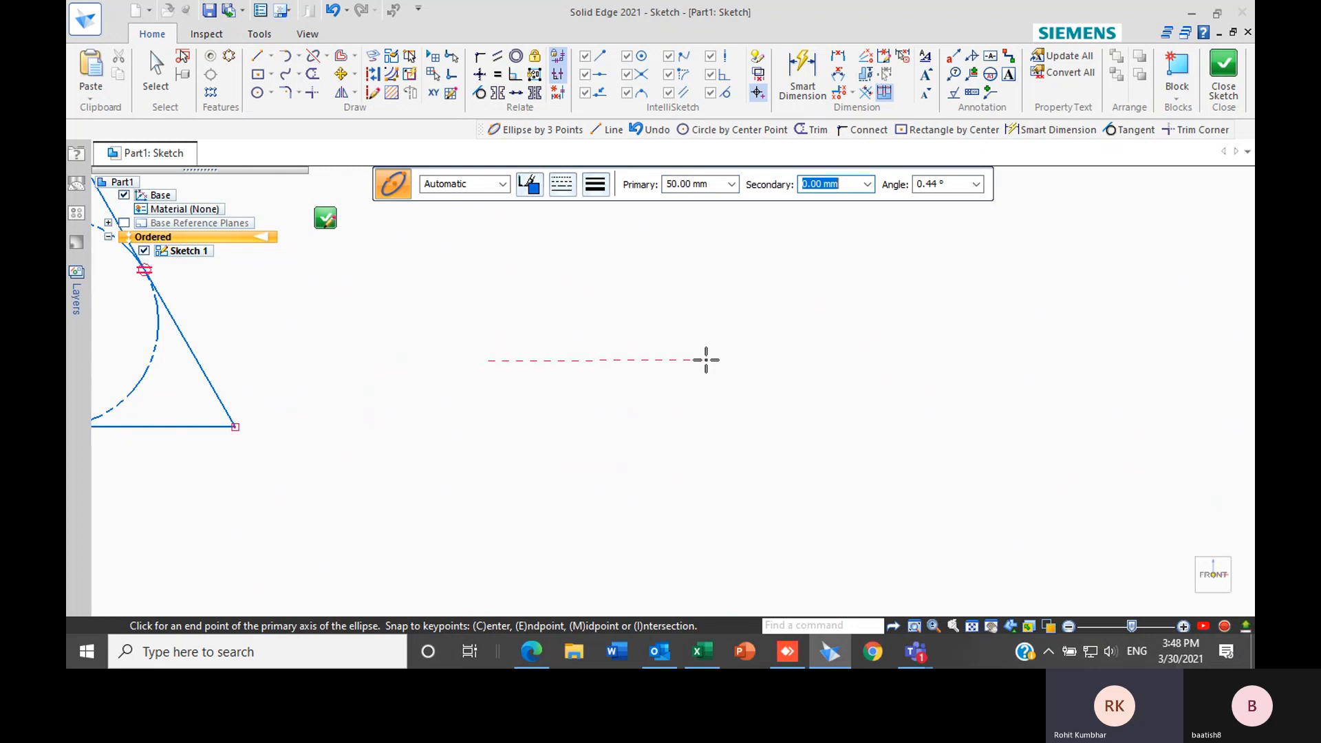
left_click(706, 359)
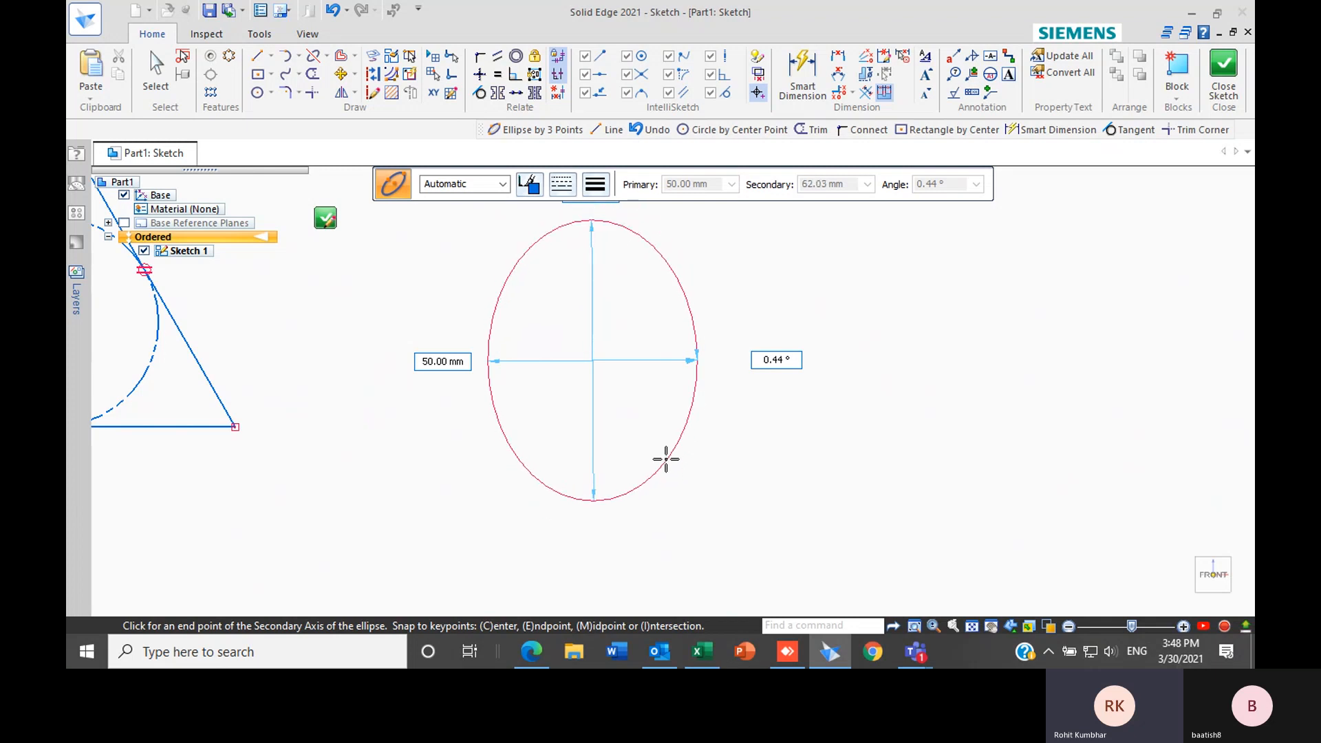
Enter 75 mm for the ellipse's secondary axis, complete the ellipse and leave the command
scroll(657, 478, "down", 2)
scroll(654, 485, "down", 1)
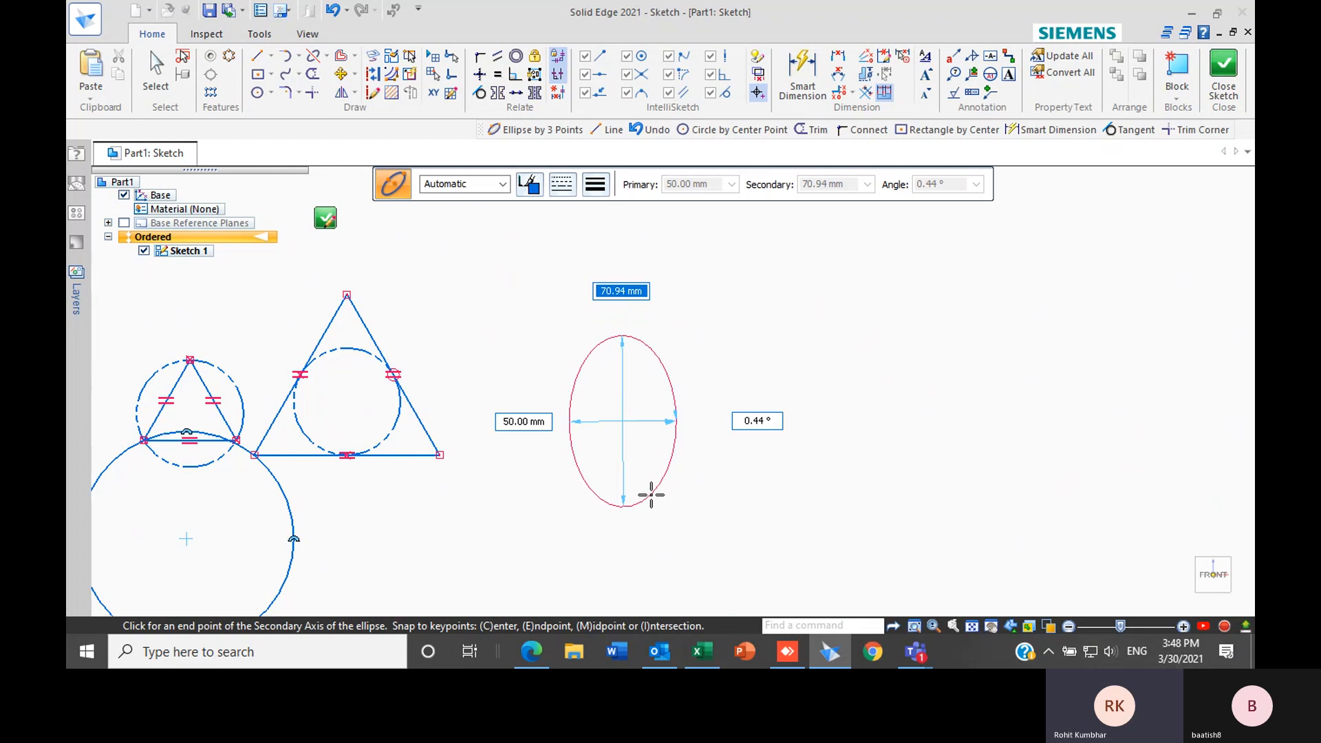
type("75")
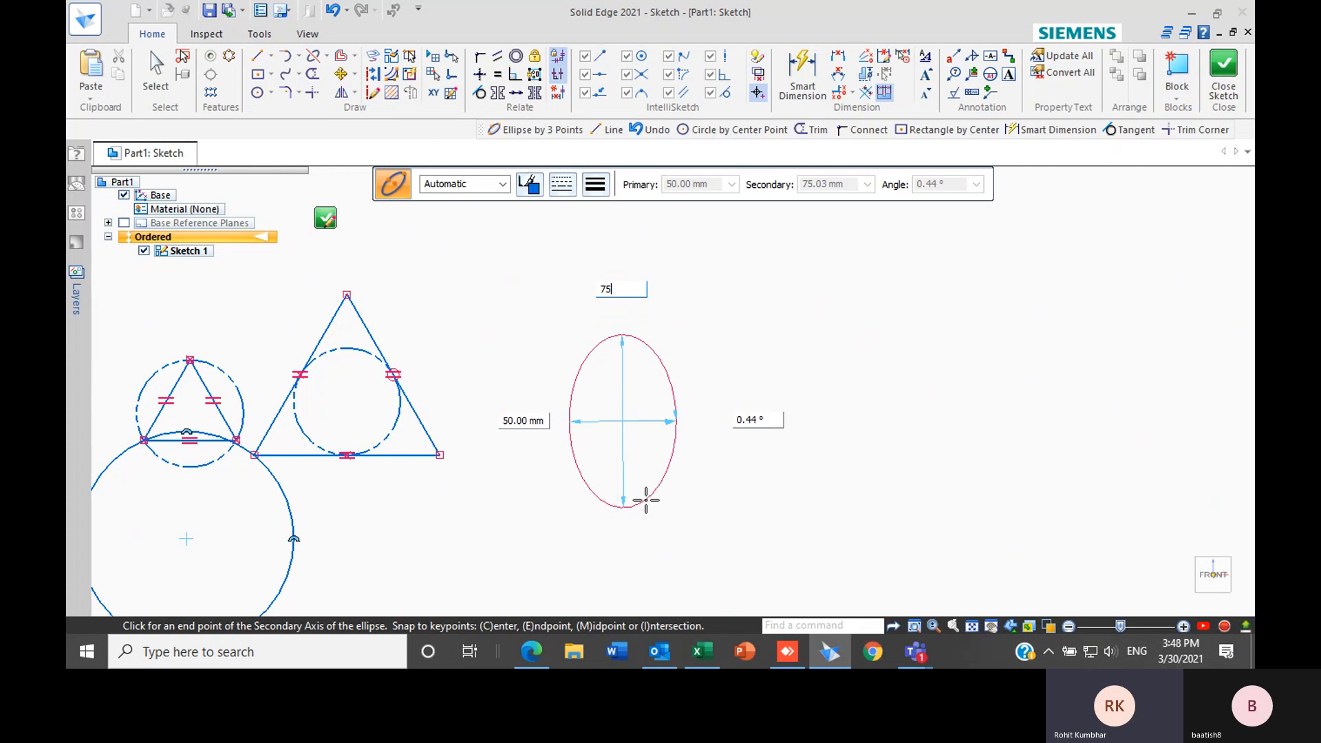
key("Return")
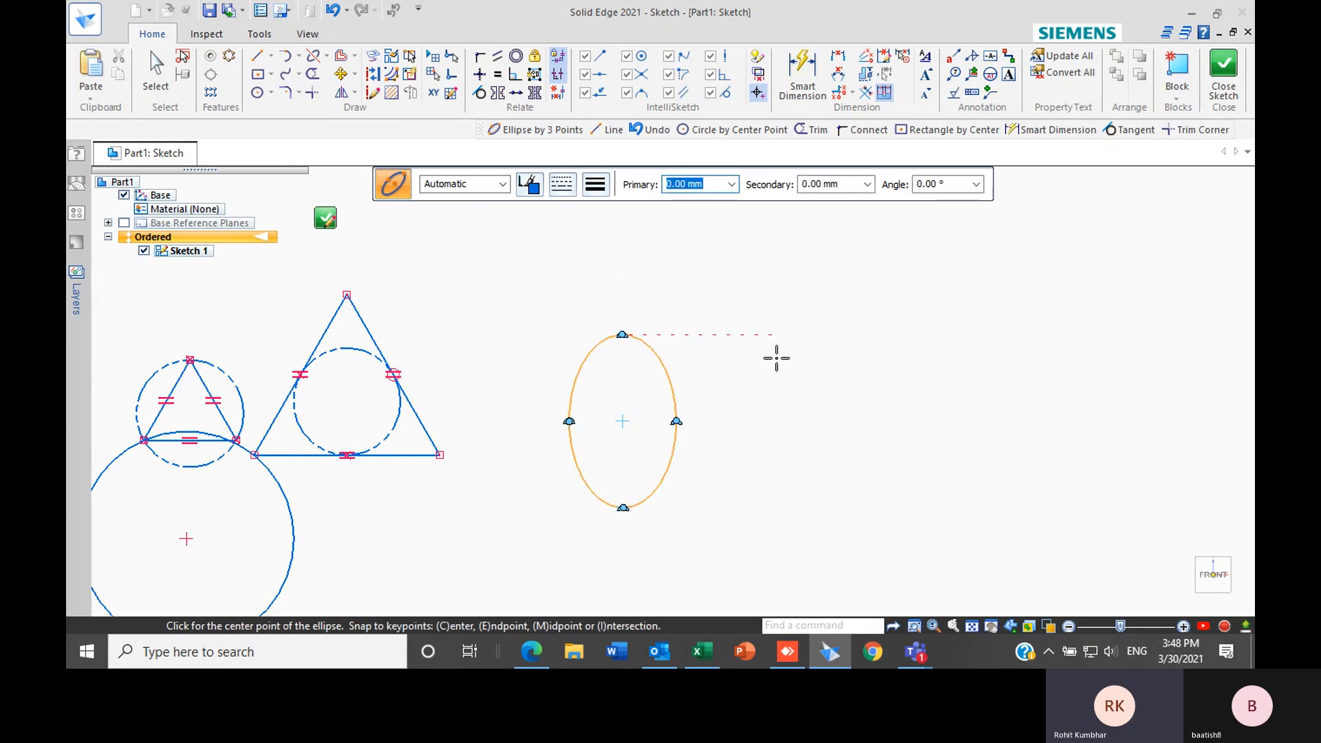
key("Escape")
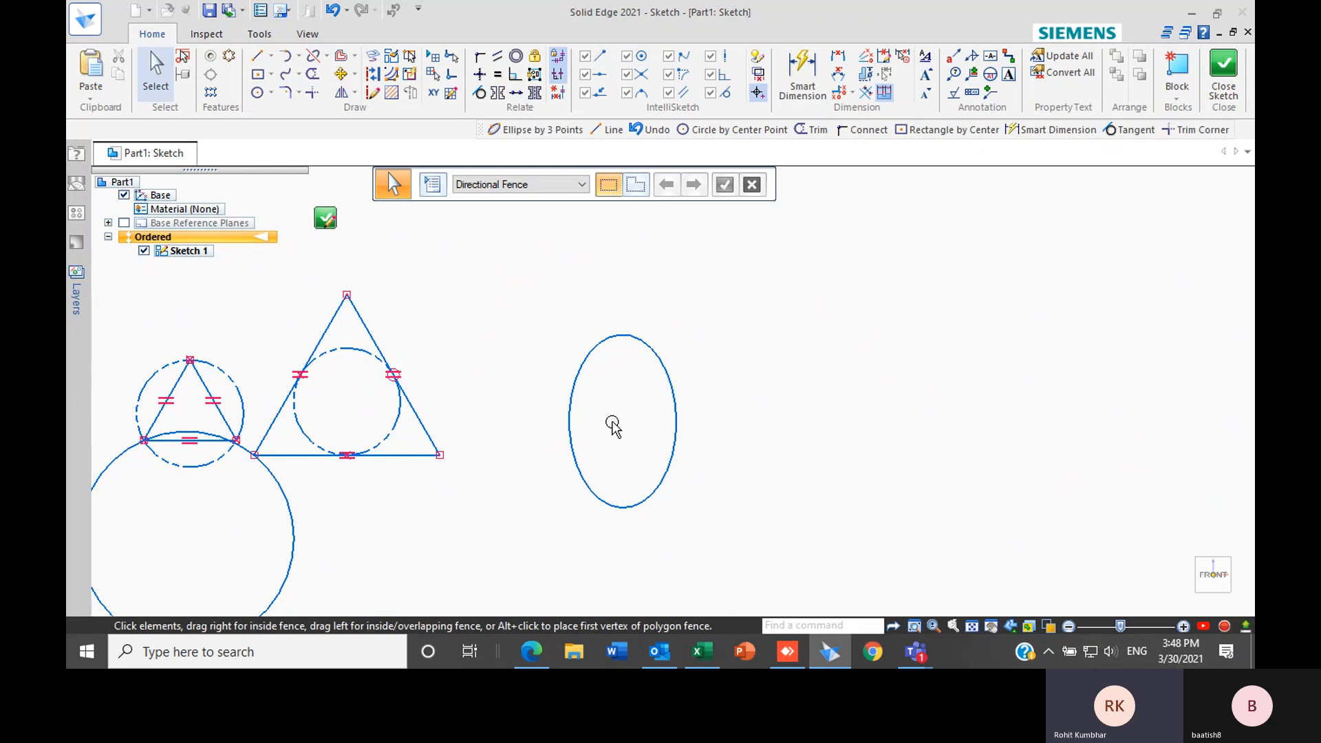
Select the finished ellipse to check its primary and secondary axis lengths, and deselect it
left_click(571, 387)
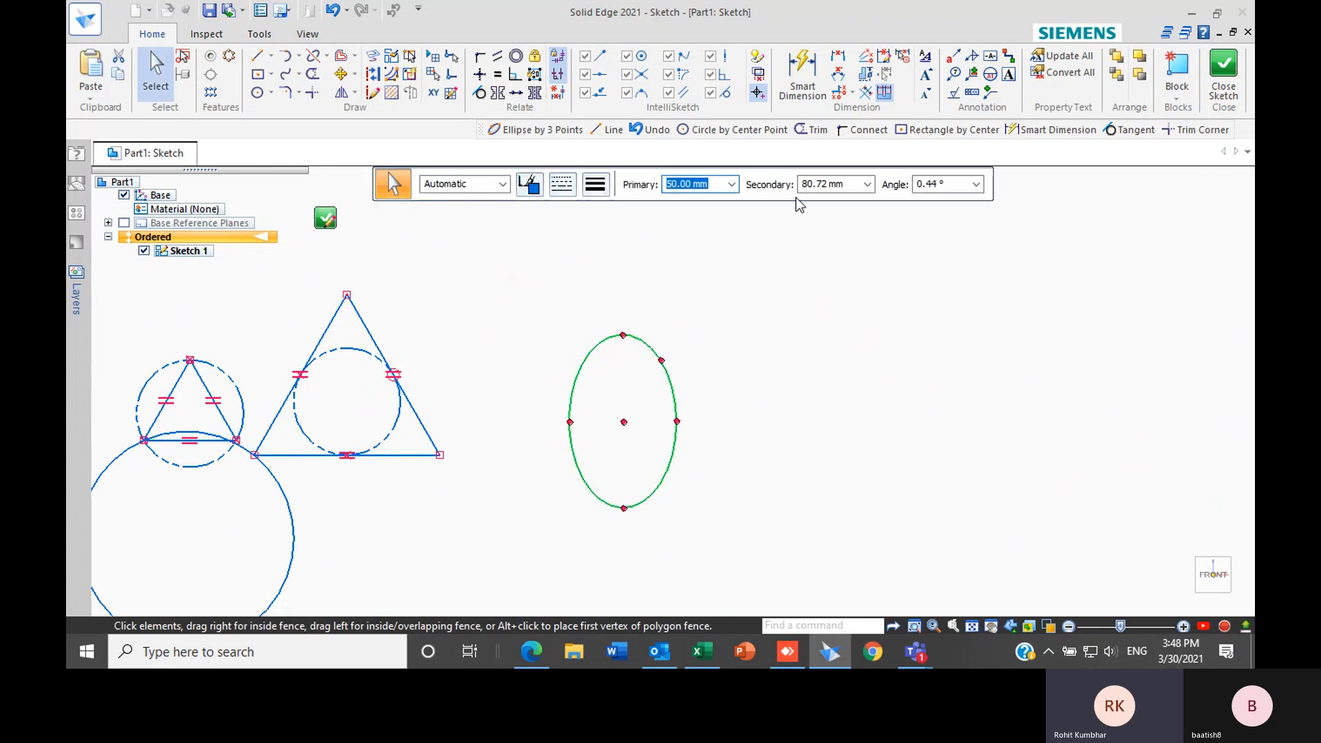
left_click(841, 258)
scroll(693, 383, "up", 3)
scroll(502, 260, "down", 2)
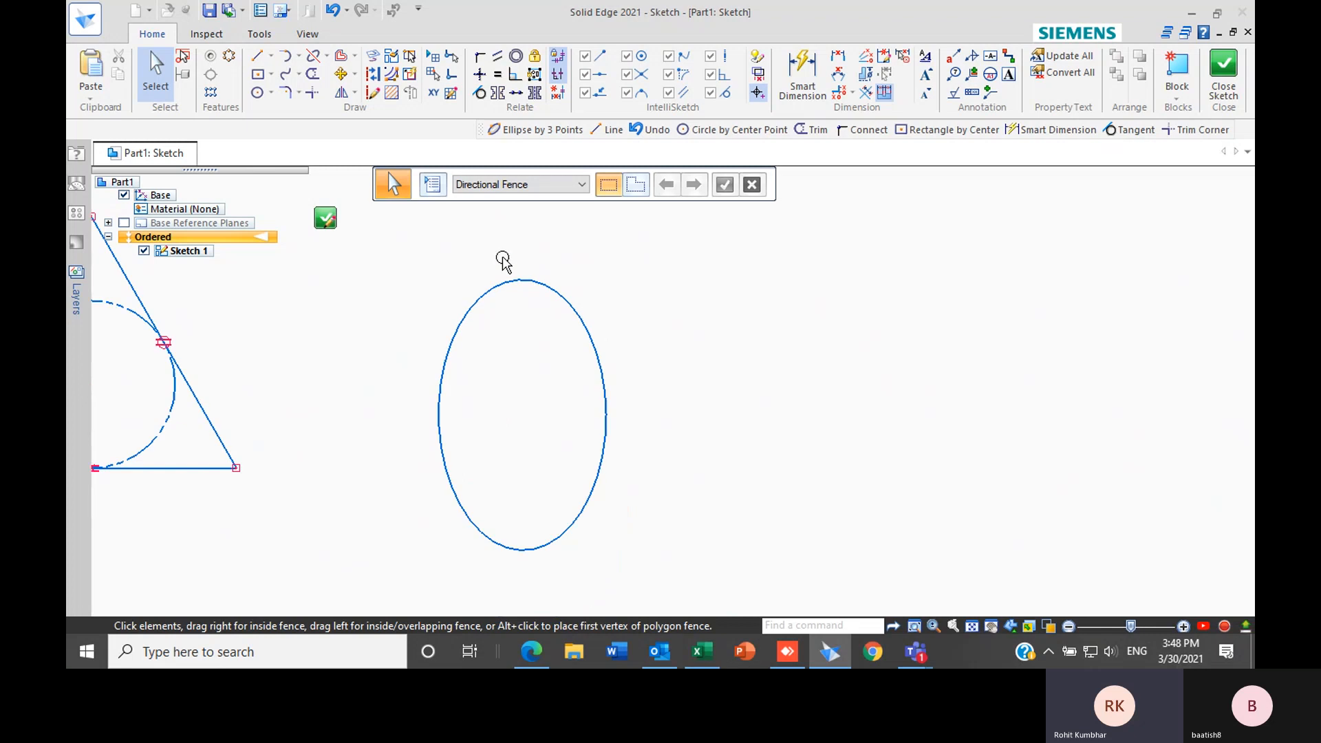
Start an ellipse by 3 points beyond the first ellipse, with a horizontal primary axis about 74 mm long
left_click(271, 92)
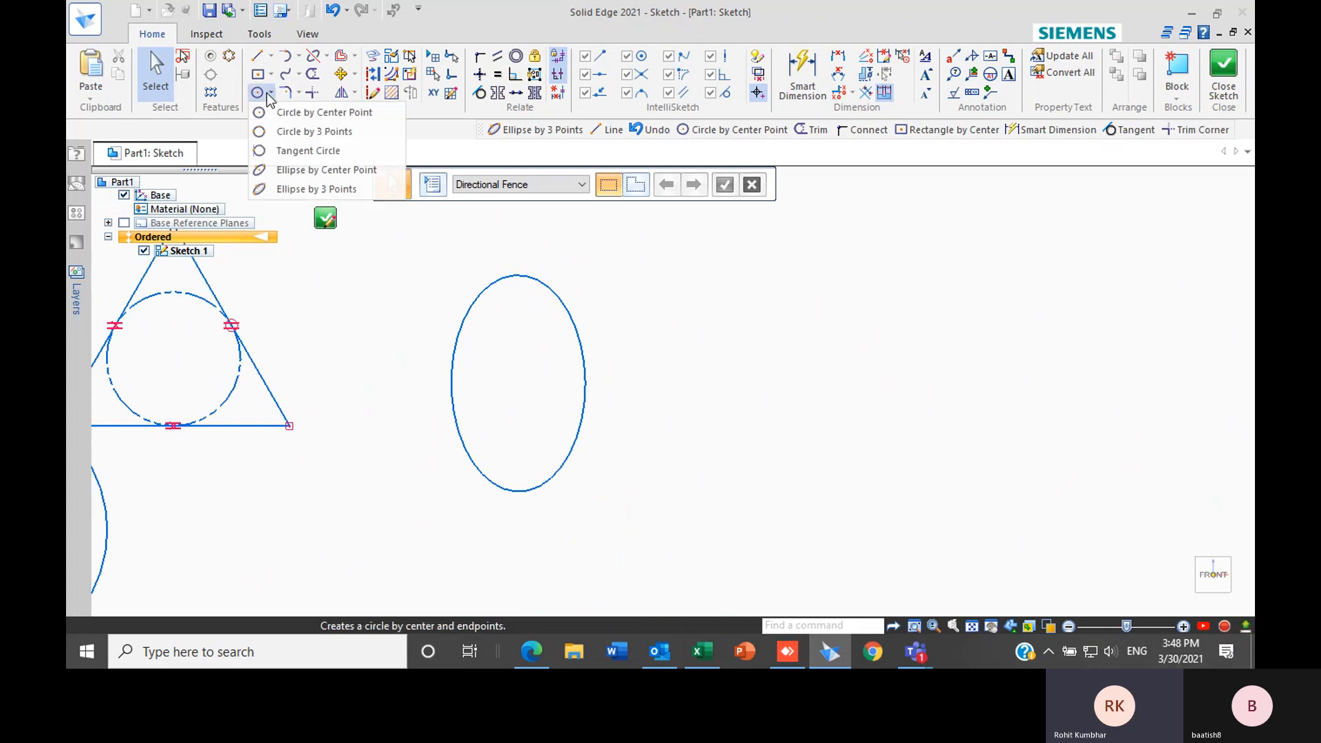
left_click(312, 188)
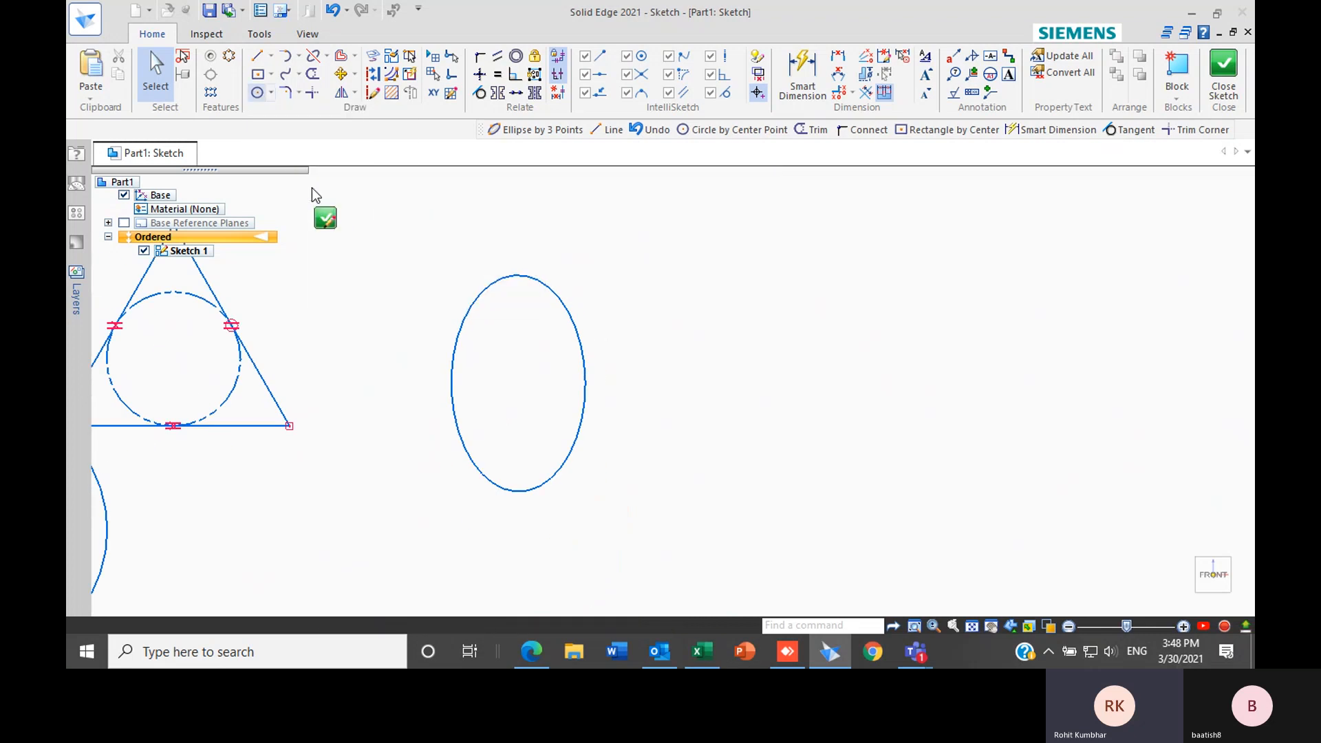
scroll(466, 413, "down", 2)
scroll(631, 360, "up", 2)
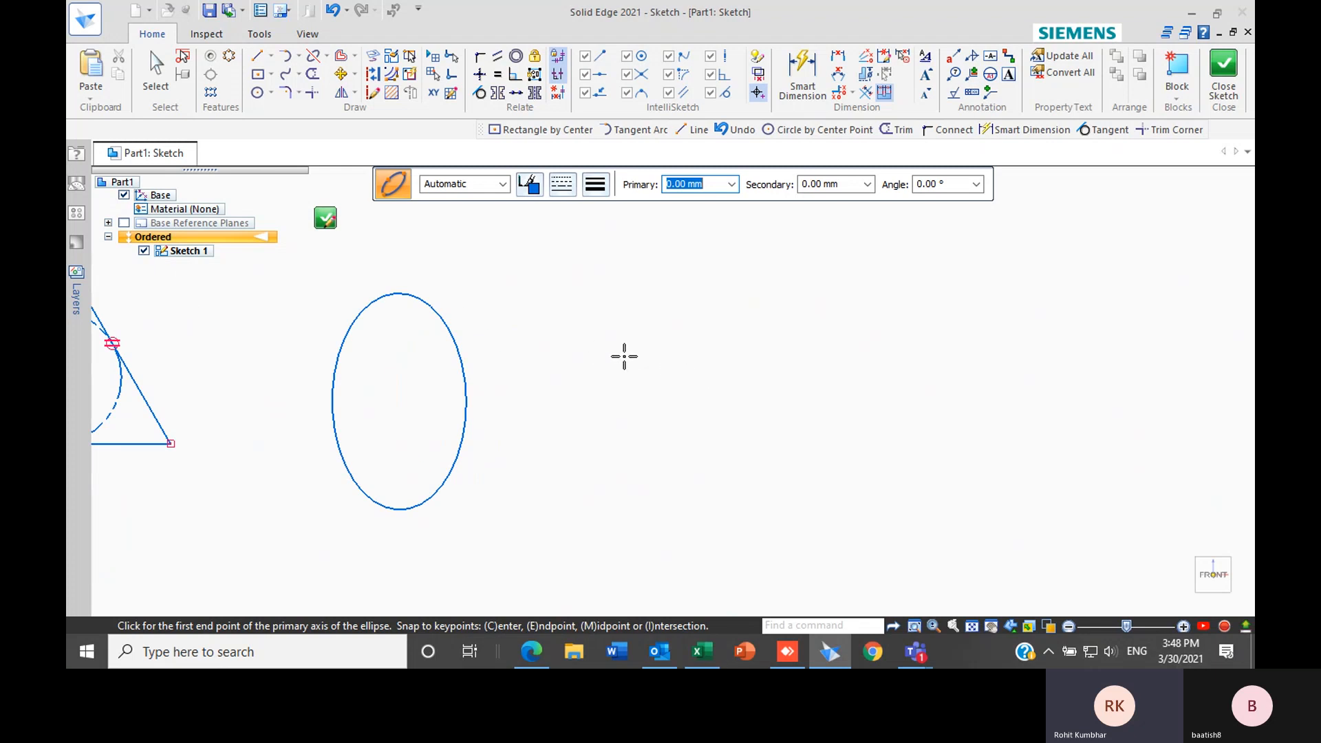
left_click(612, 389)
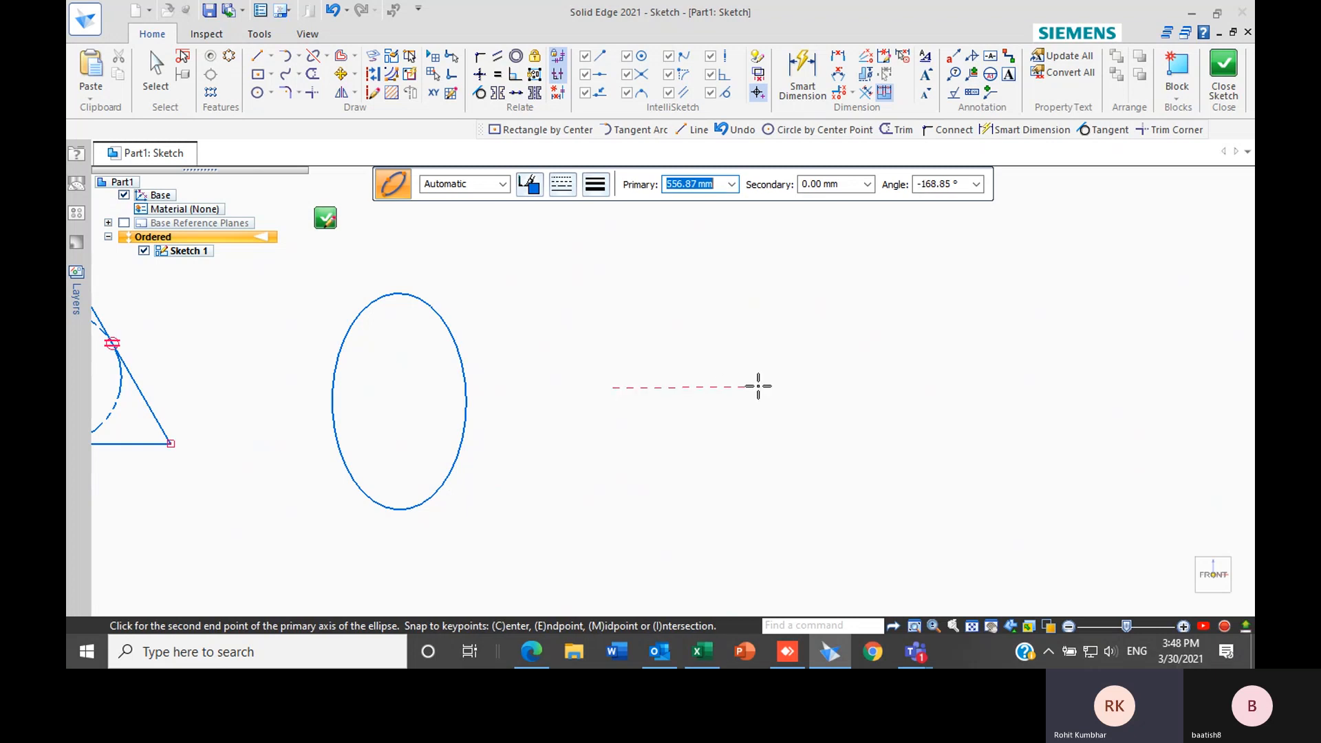
left_click(810, 388)
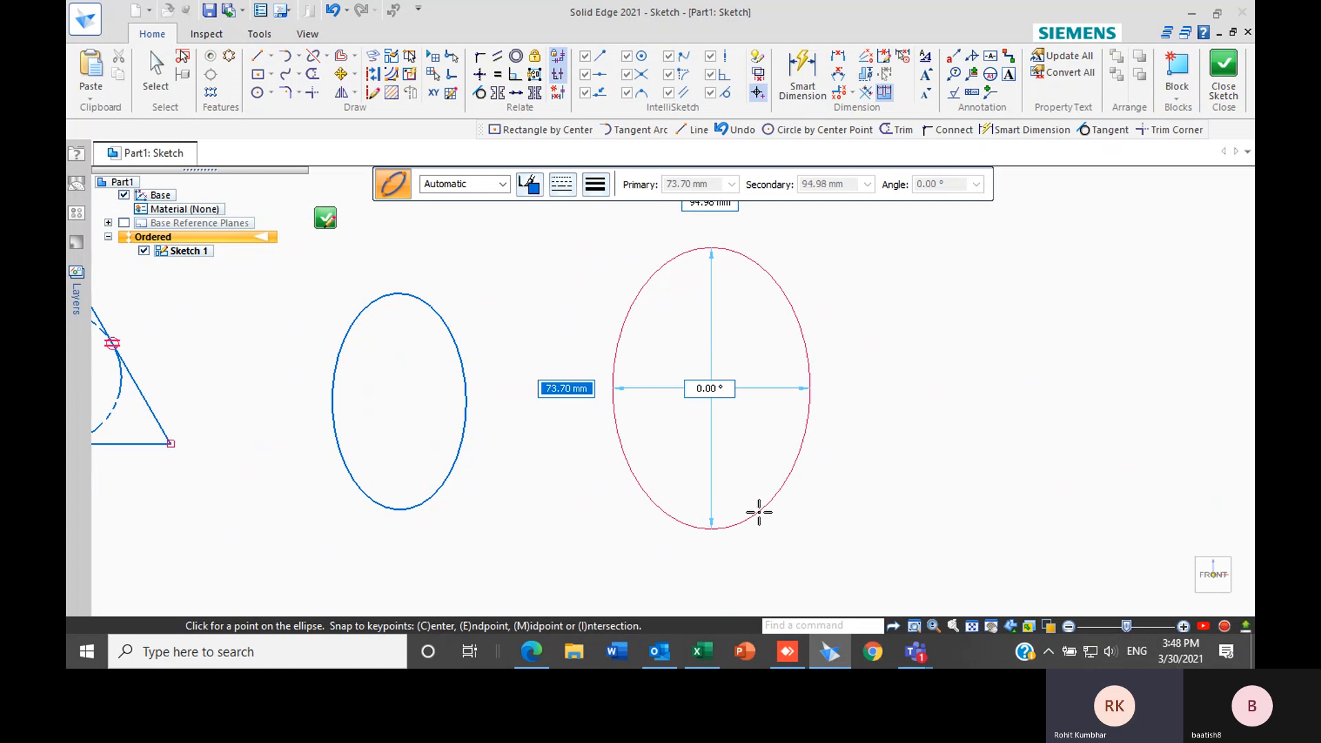
Set the three-point ellipse's primary axis to 75 mm and complete it with a secondary axis of about 110 mm
type("75")
key("Tab")
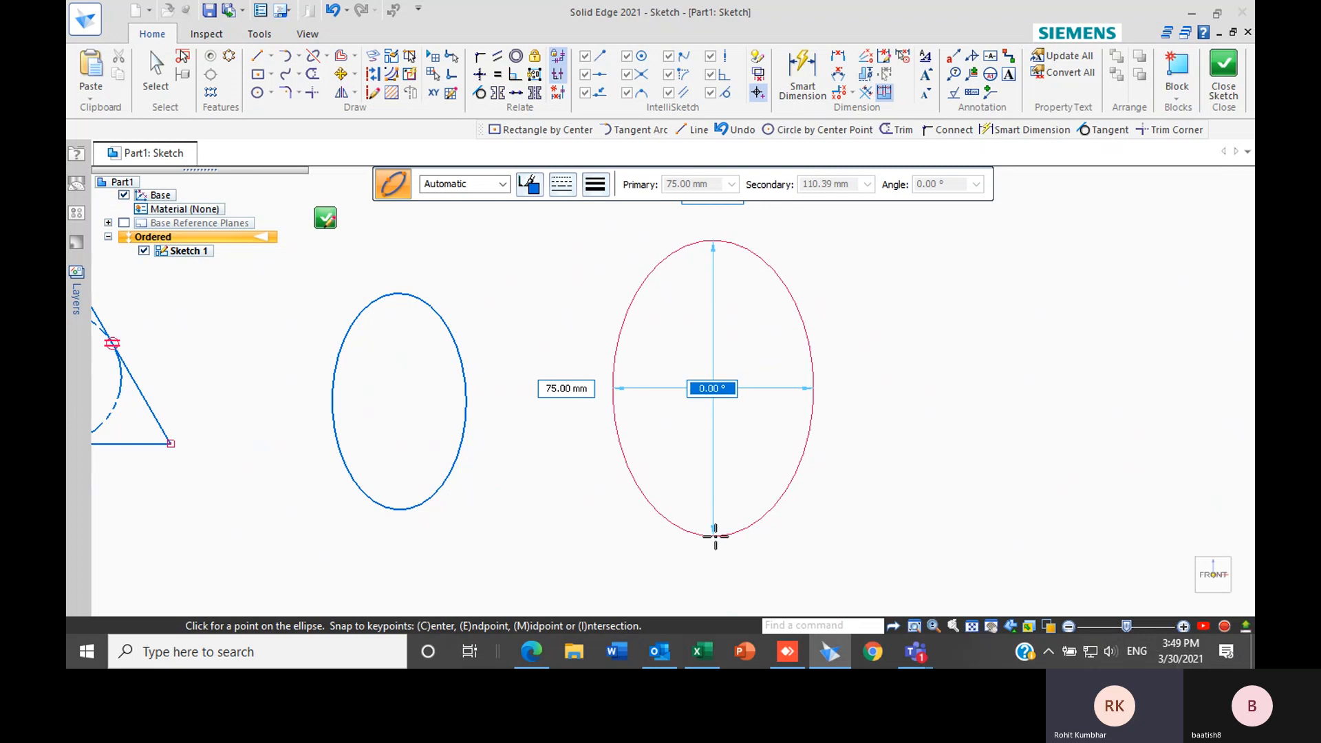
left_click(715, 537)
scroll(677, 551, "down", 3)
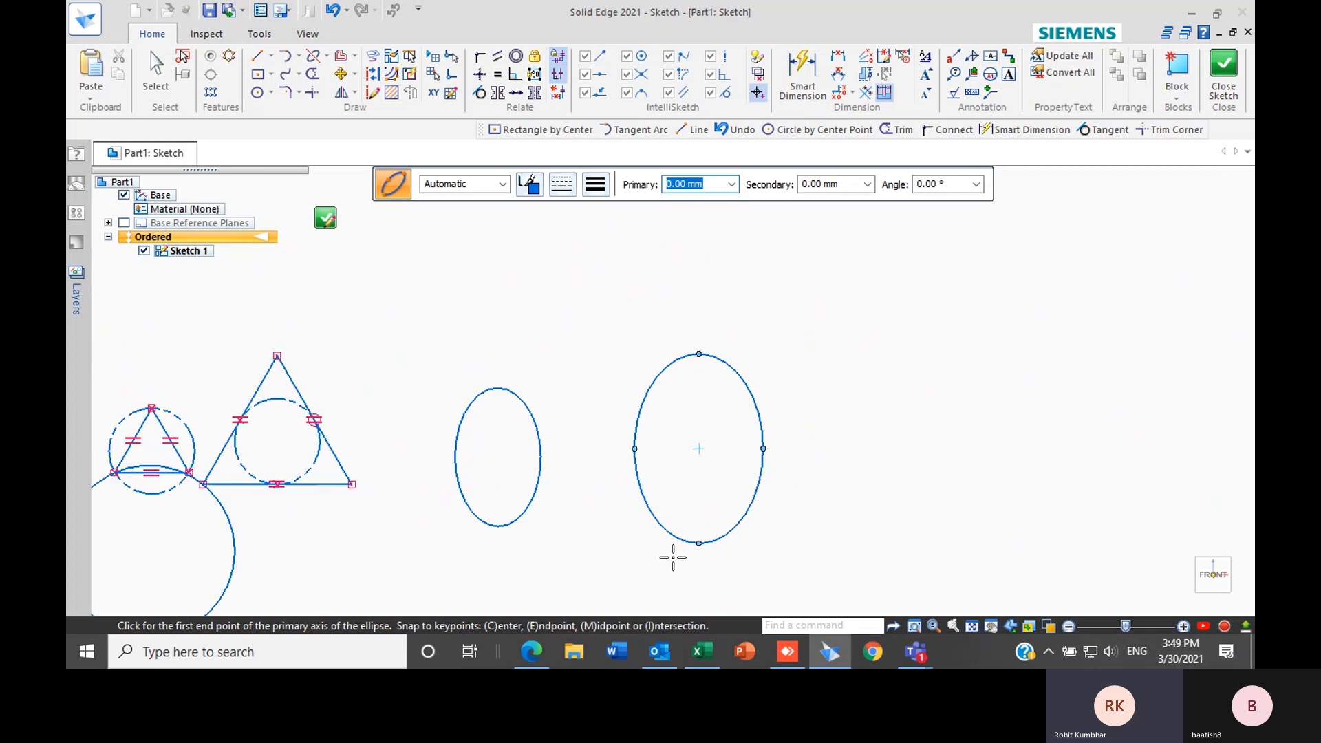
scroll(758, 507, "up", 1)
key("Escape")
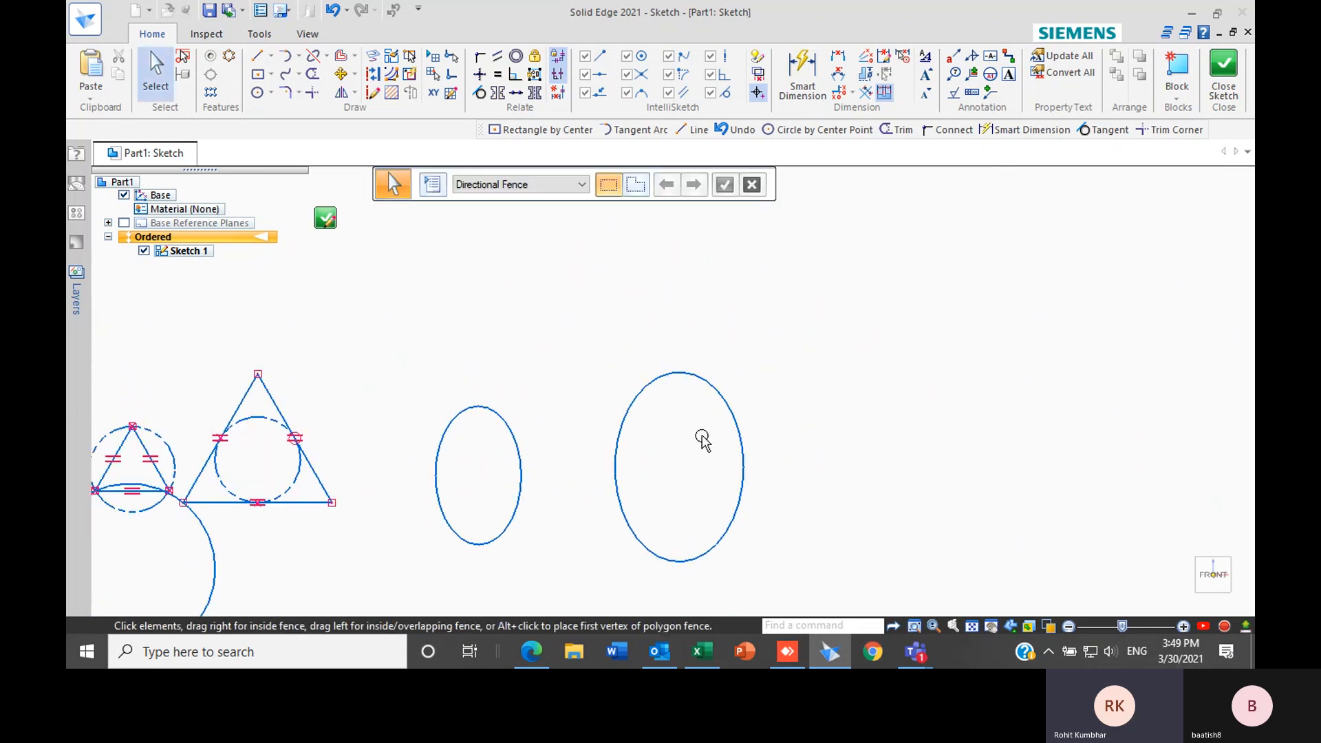
scroll(598, 344, "down", 2)
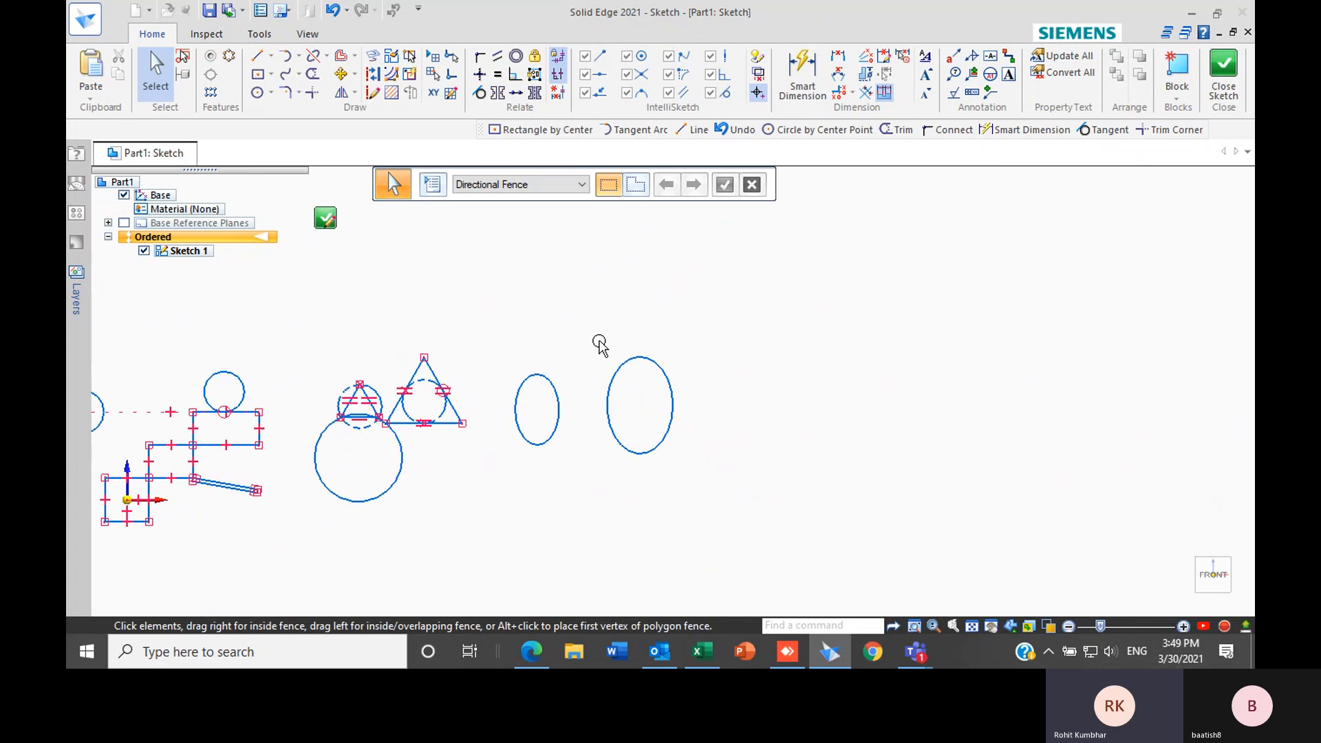
scroll(434, 298, "down", 2)
scroll(342, 321, "up", 3)
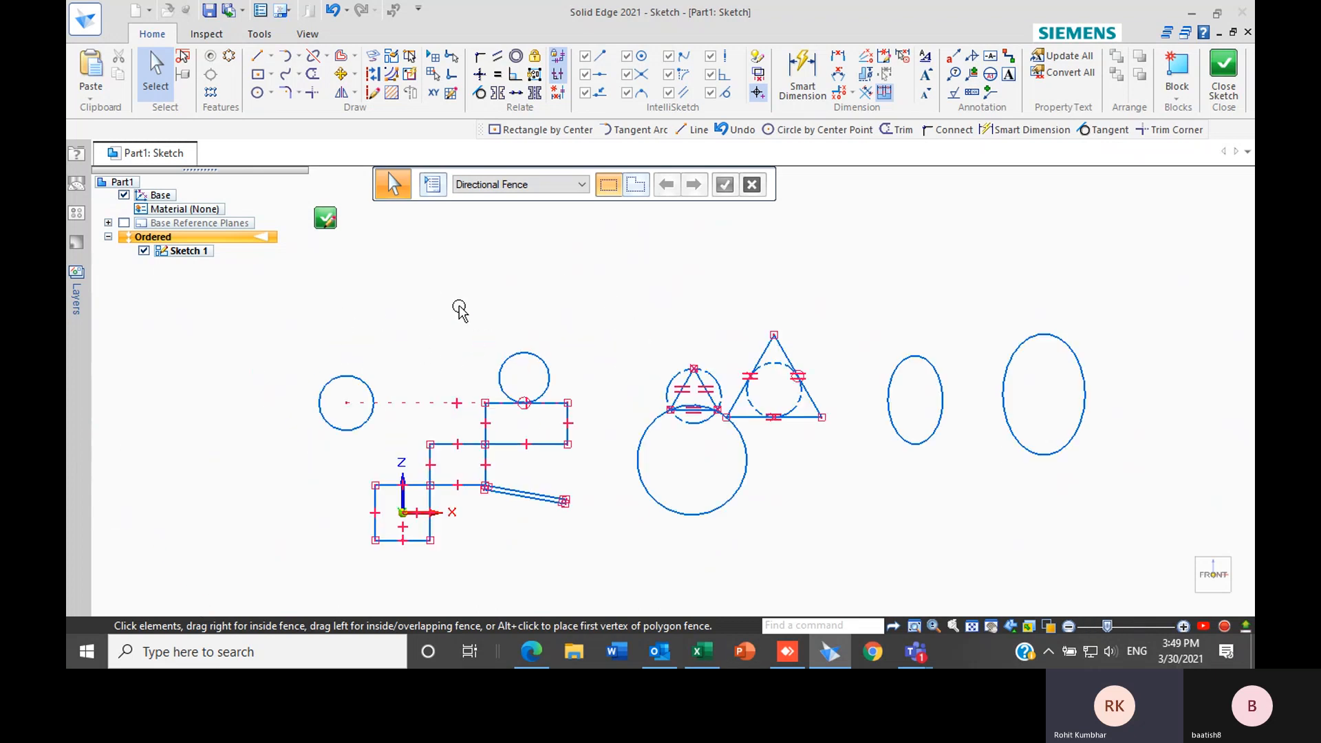
scroll(659, 375, "down", 1)
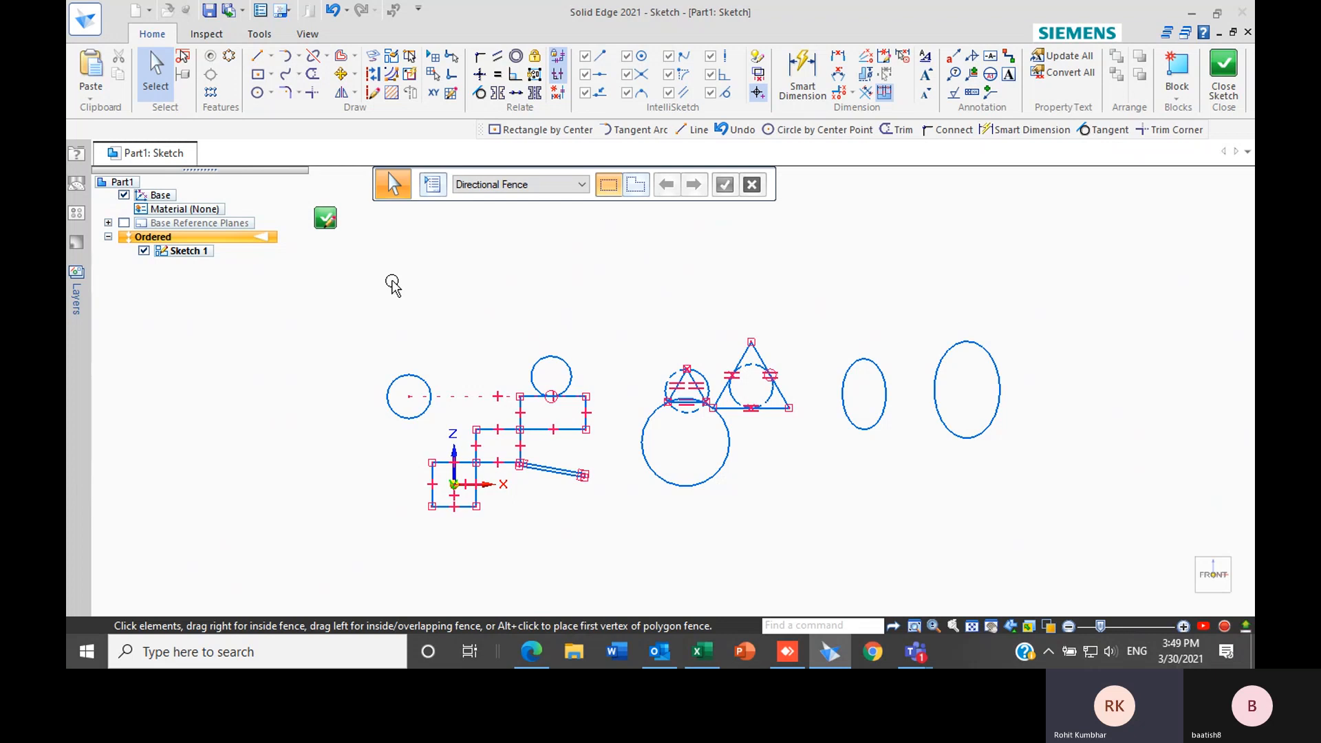
mouse_move(915, 651)
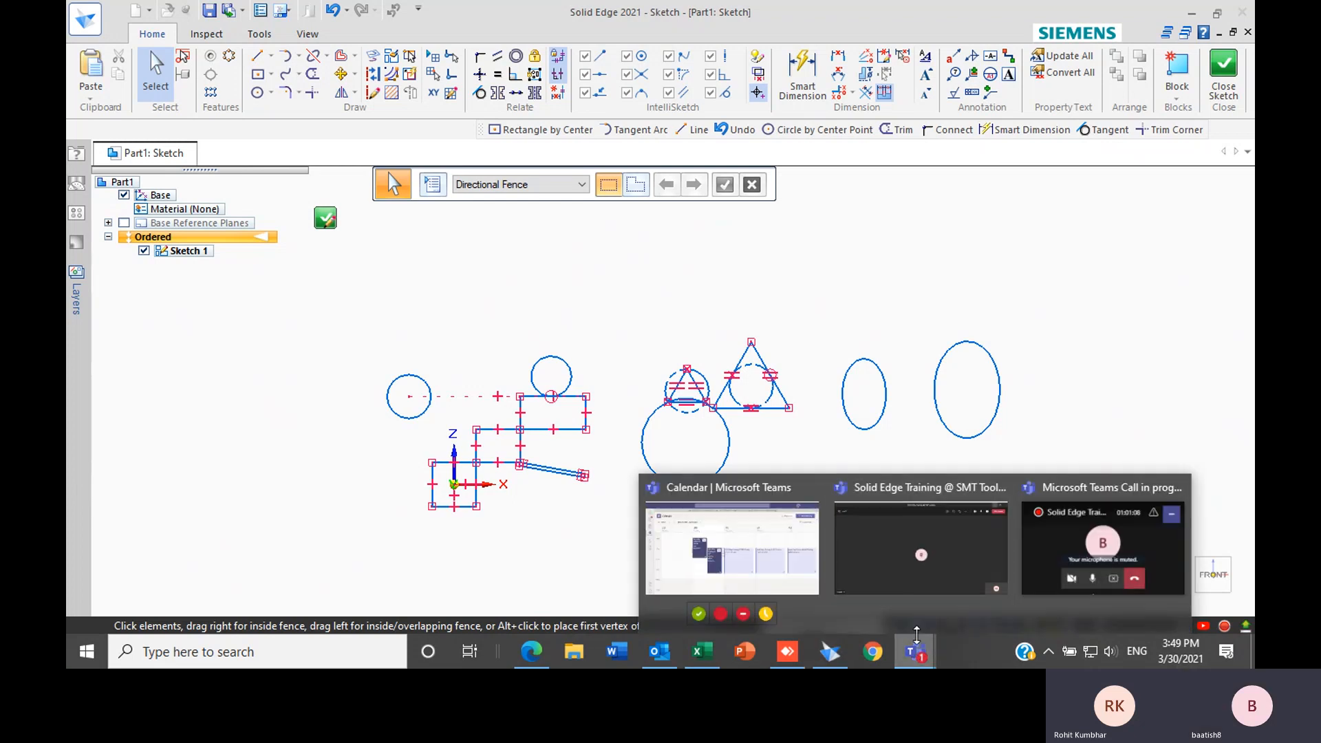
left_click(907, 575)
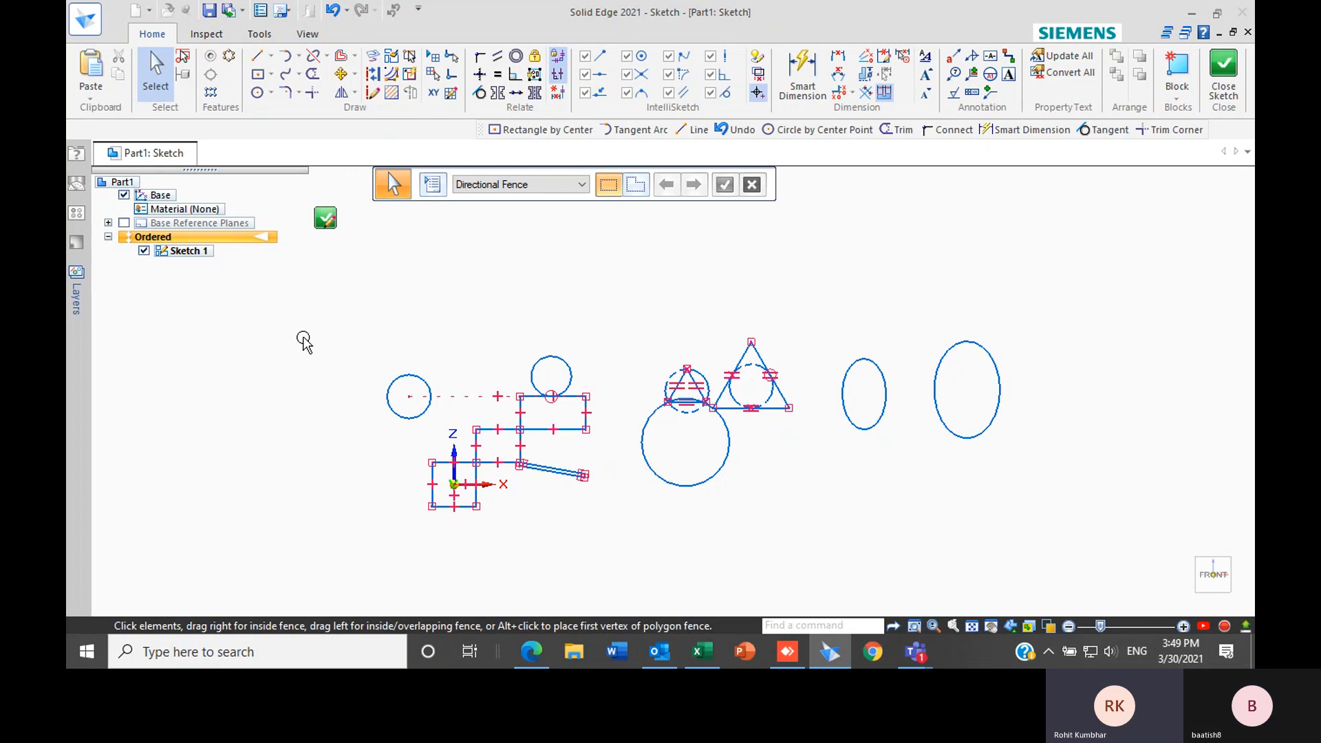
Select all the sketch elements with a fence and delete them
mouse_move(318, 292)
left_mouse_down()
mouse_move(687, 548)
mouse_move(1114, 534)
mouse_move(1112, 572)
mouse_move(1100, 551)
left_mouse_up()
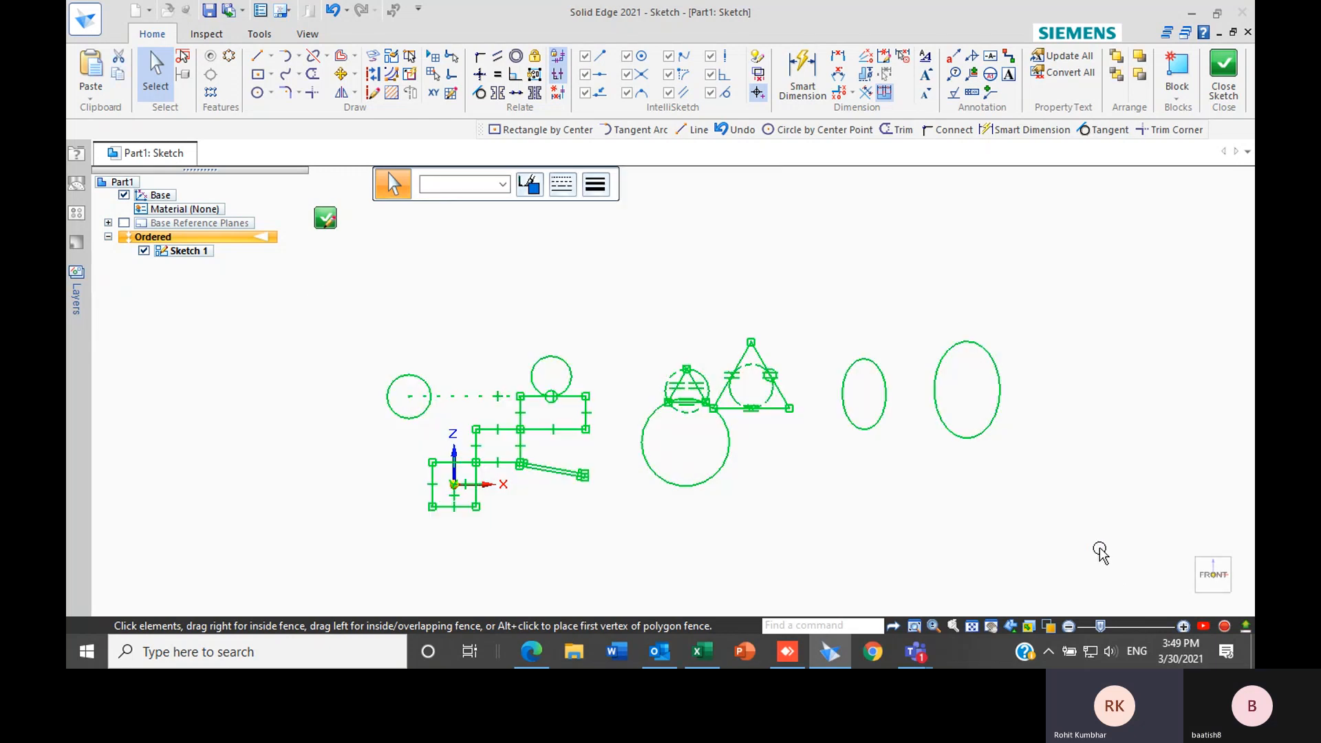
key("Delete")
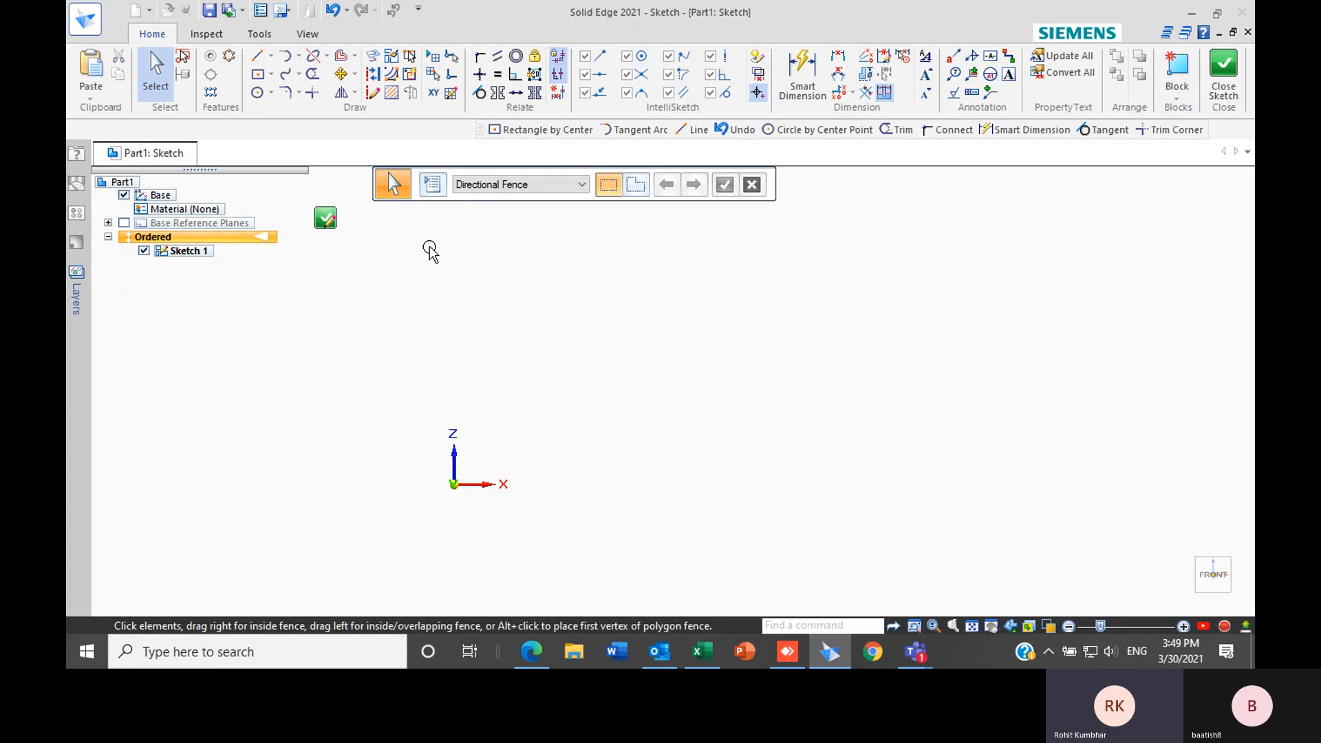
Draw a 100 mm by 100 mm rectangle by center, centred on the sketch origin
scroll(412, 433, "up", 2)
scroll(489, 589, "up", 4)
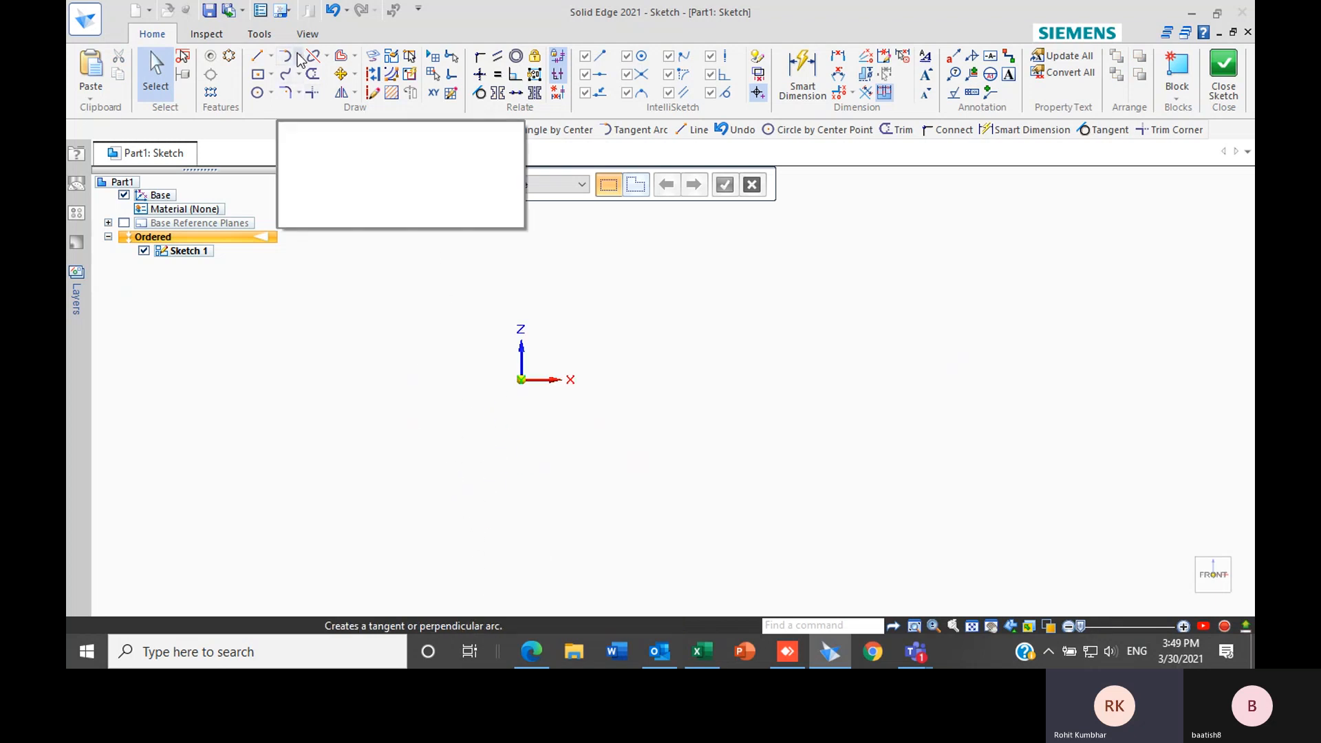
left_click(258, 74)
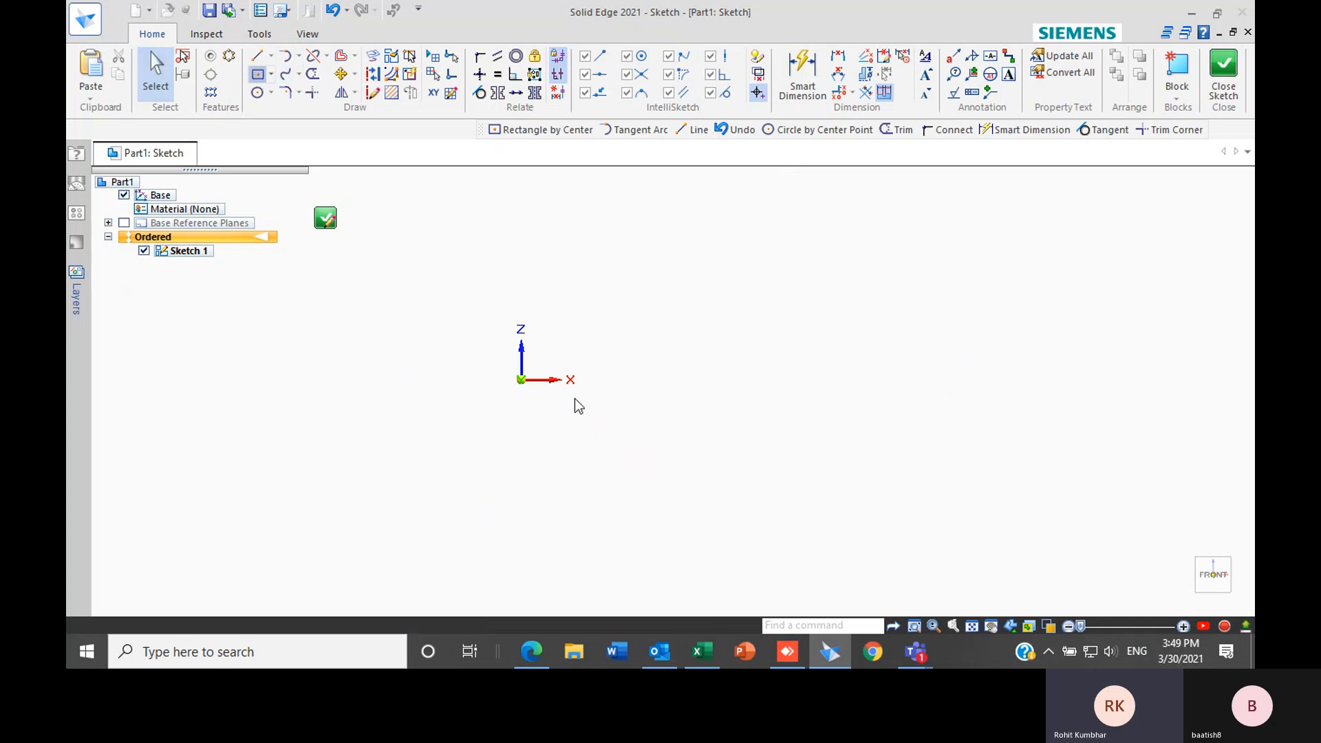
left_click(521, 380)
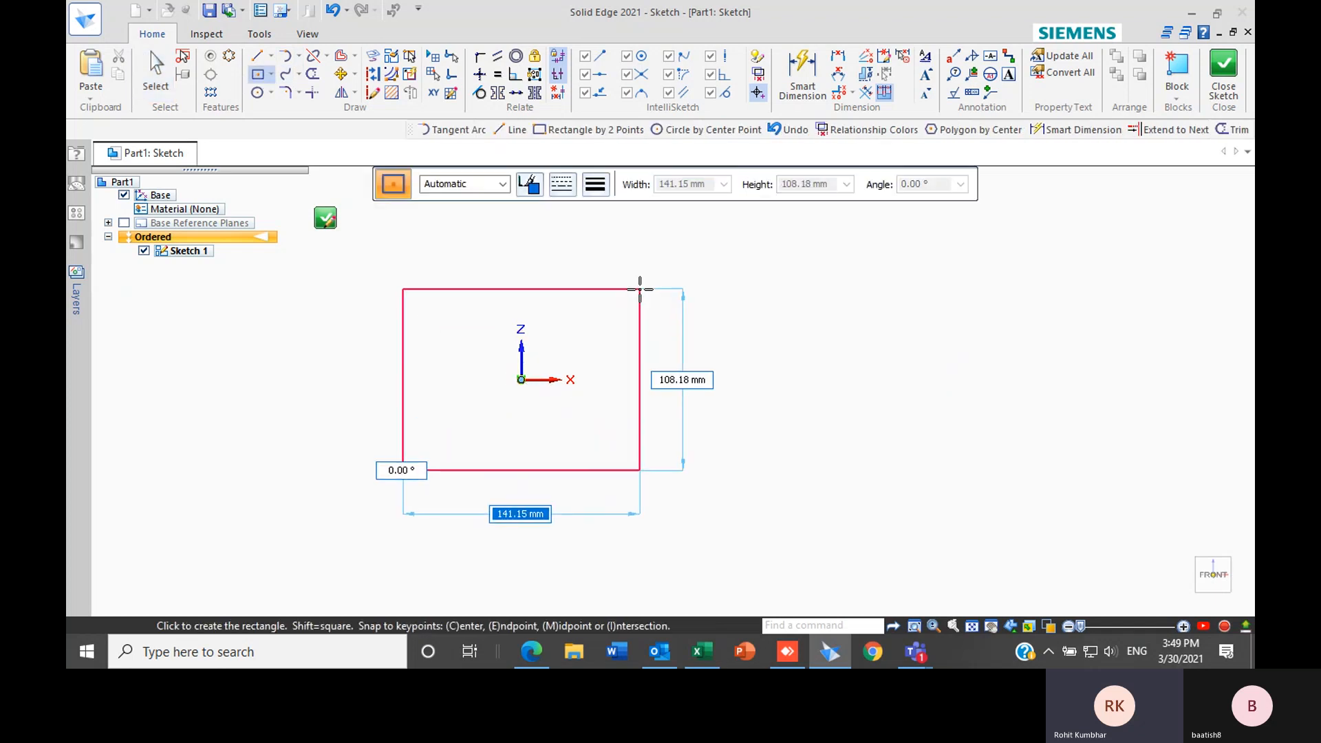
type("100")
key("Tab")
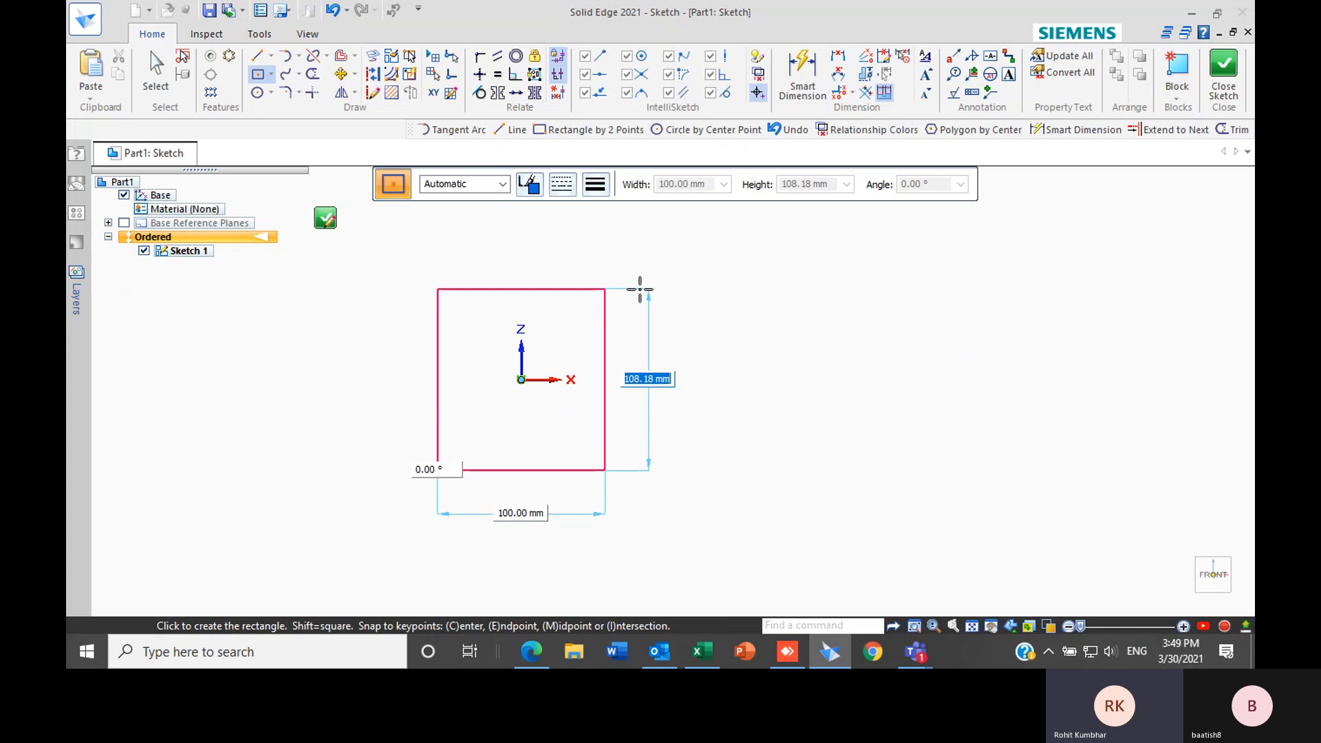
type("100")
key("Tab")
key("Return")
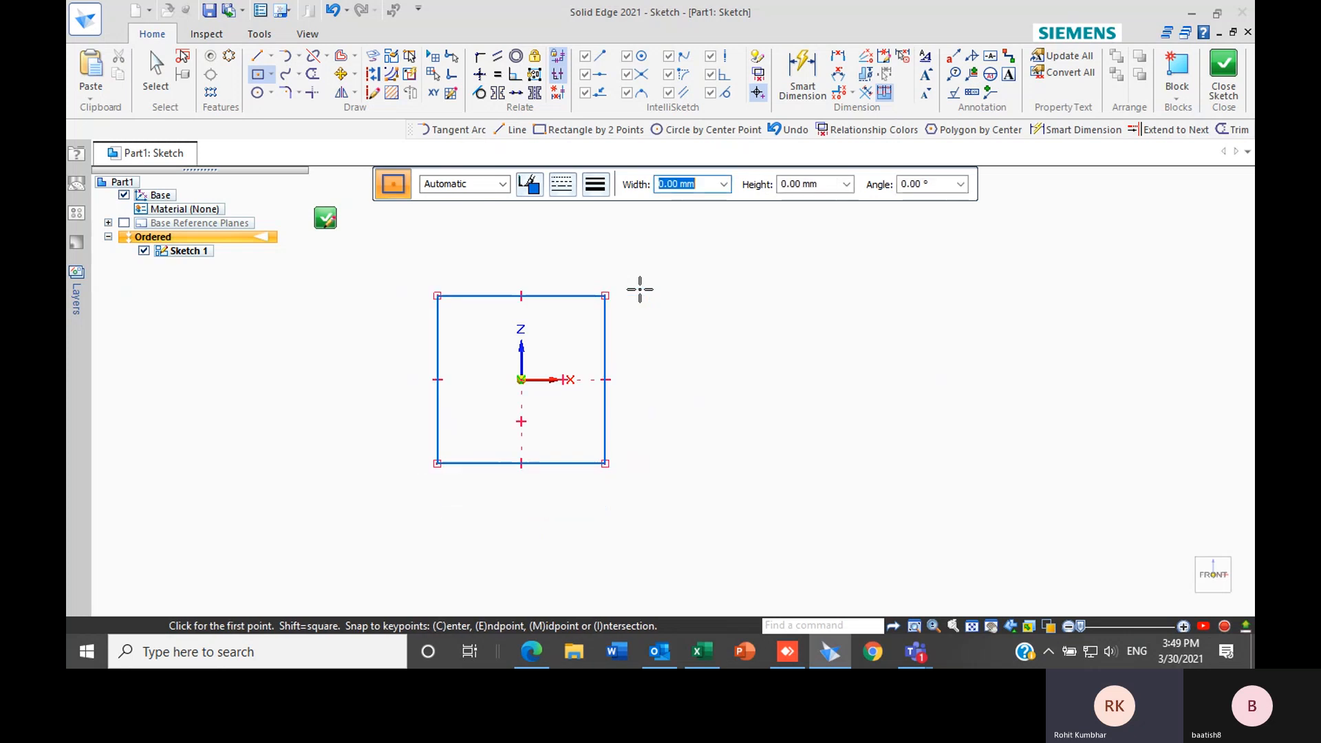
key("Escape")
Delete the top edge of the square
scroll(681, 513, "down", 1)
scroll(573, 326, "up", 4)
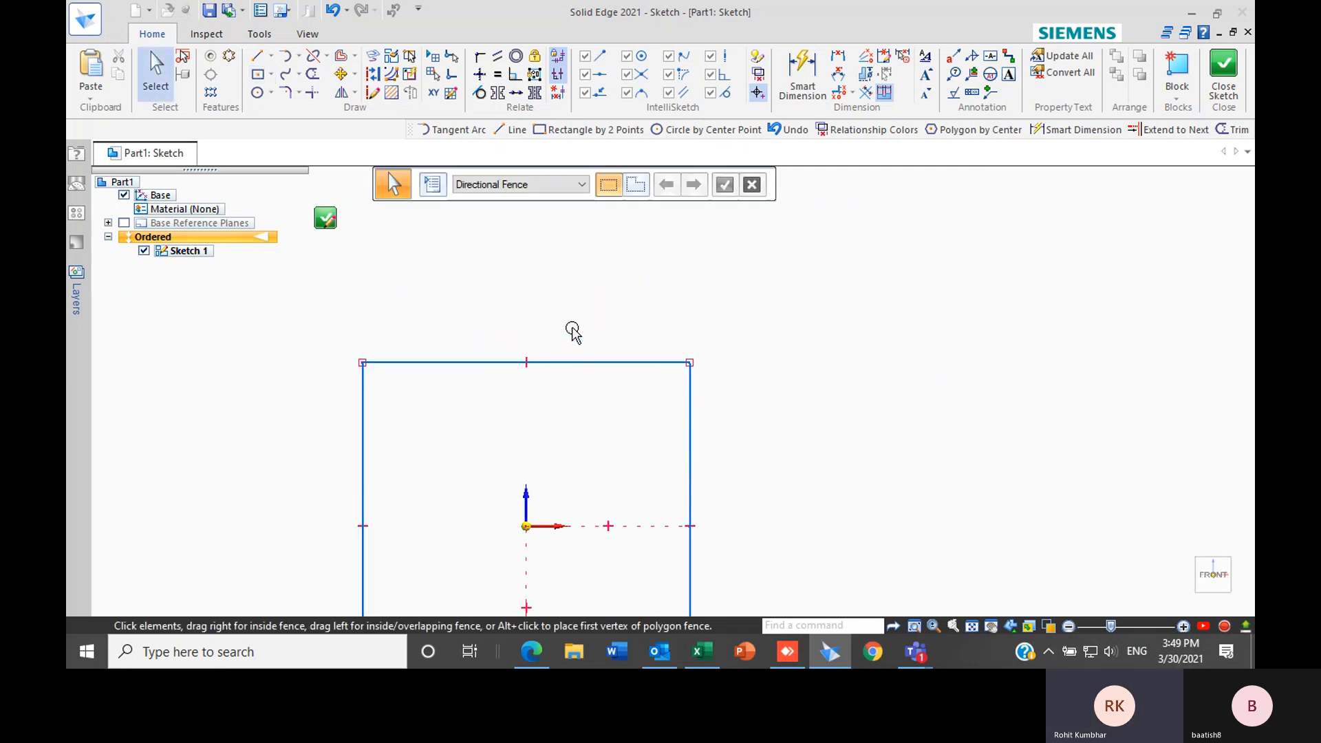
scroll(570, 308, "down", 1)
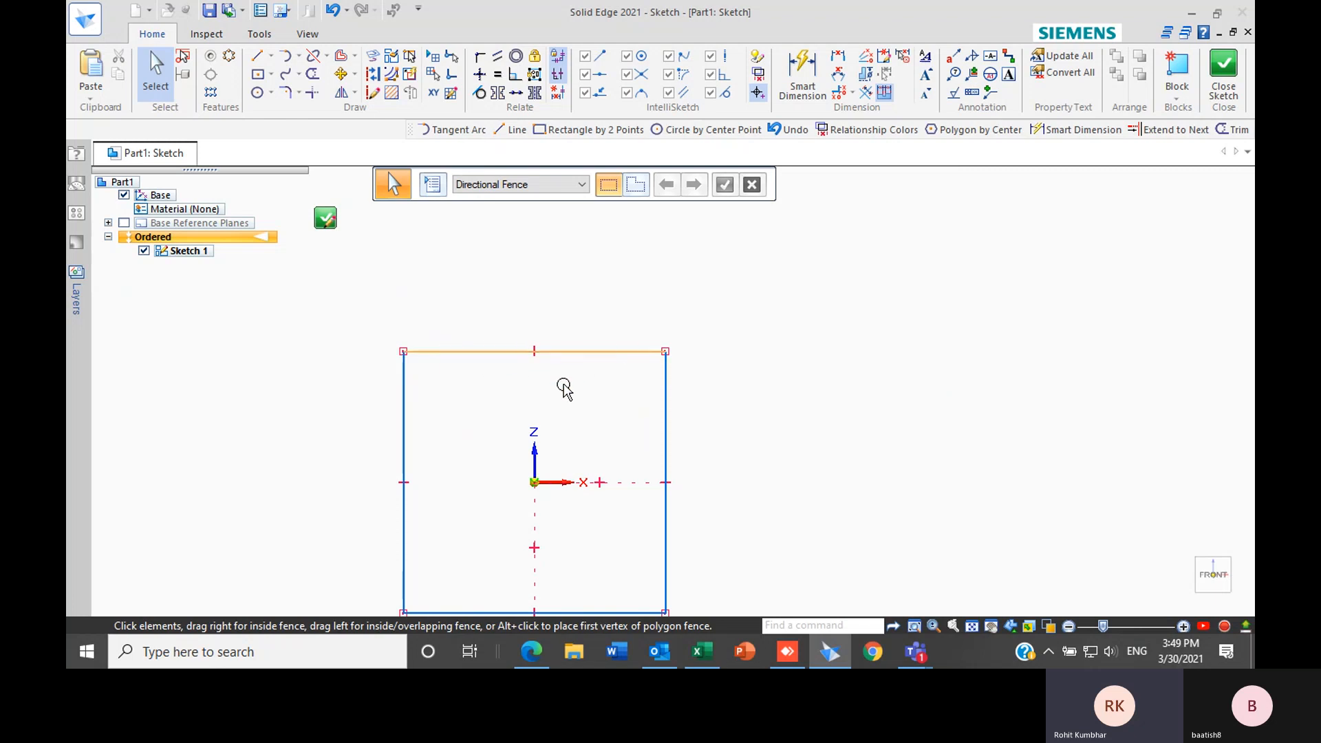
scroll(507, 419, "down", 2)
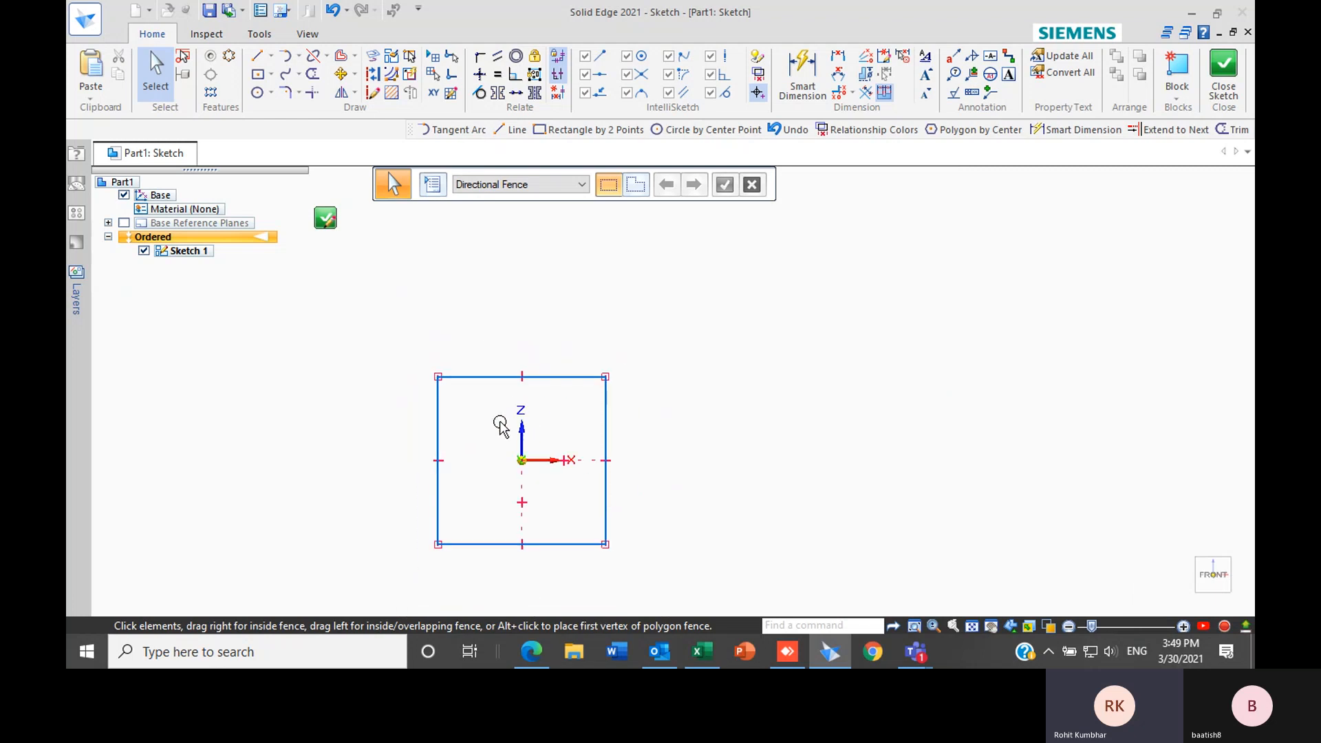
left_click(472, 378)
key("Delete")
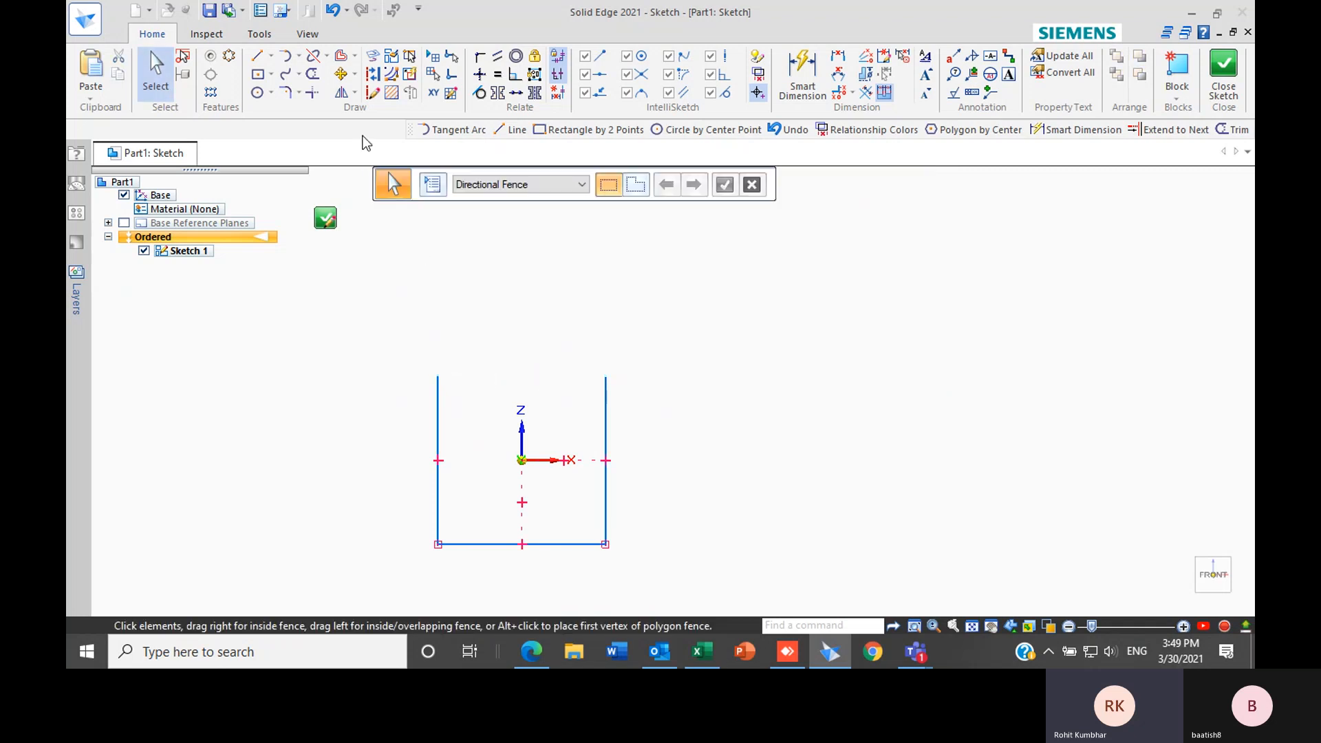
Close the open top of the profile with a tangent arc between the upper endpoints of its two vertical lines
left_click(300, 57)
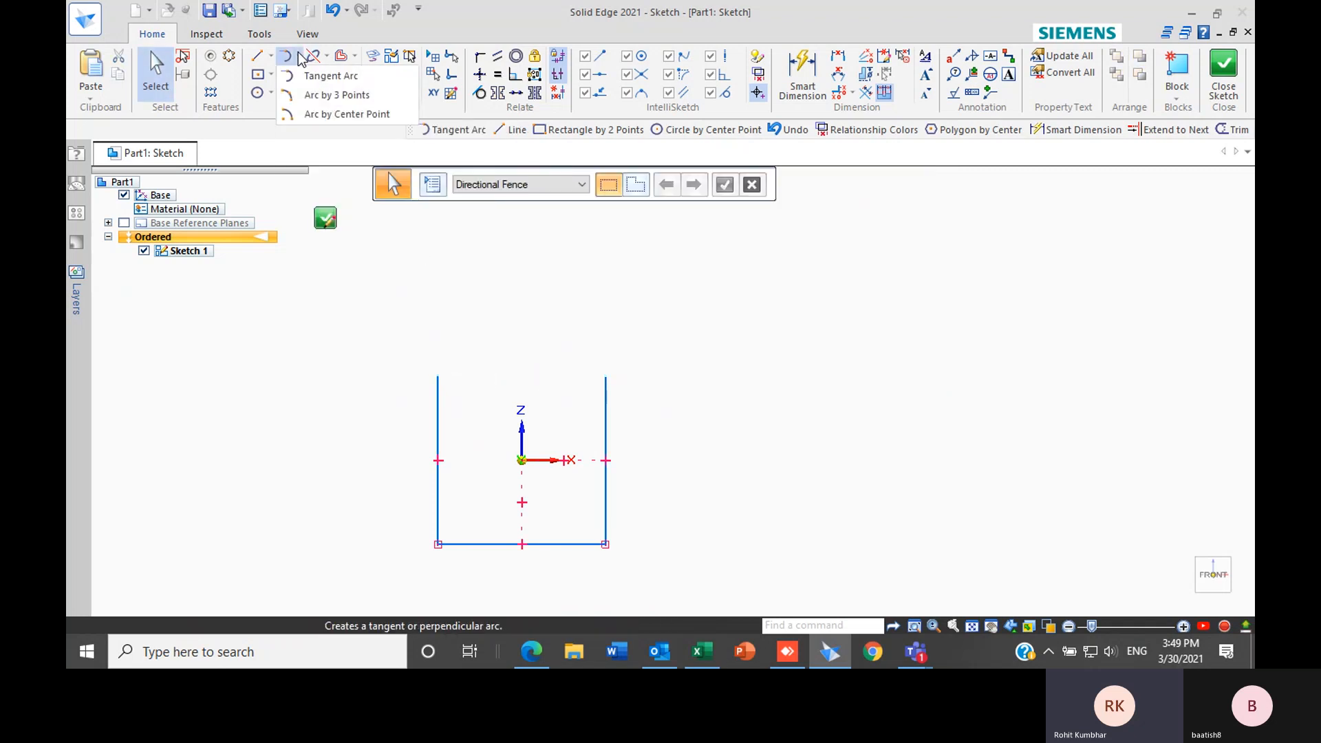
left_click(344, 77)
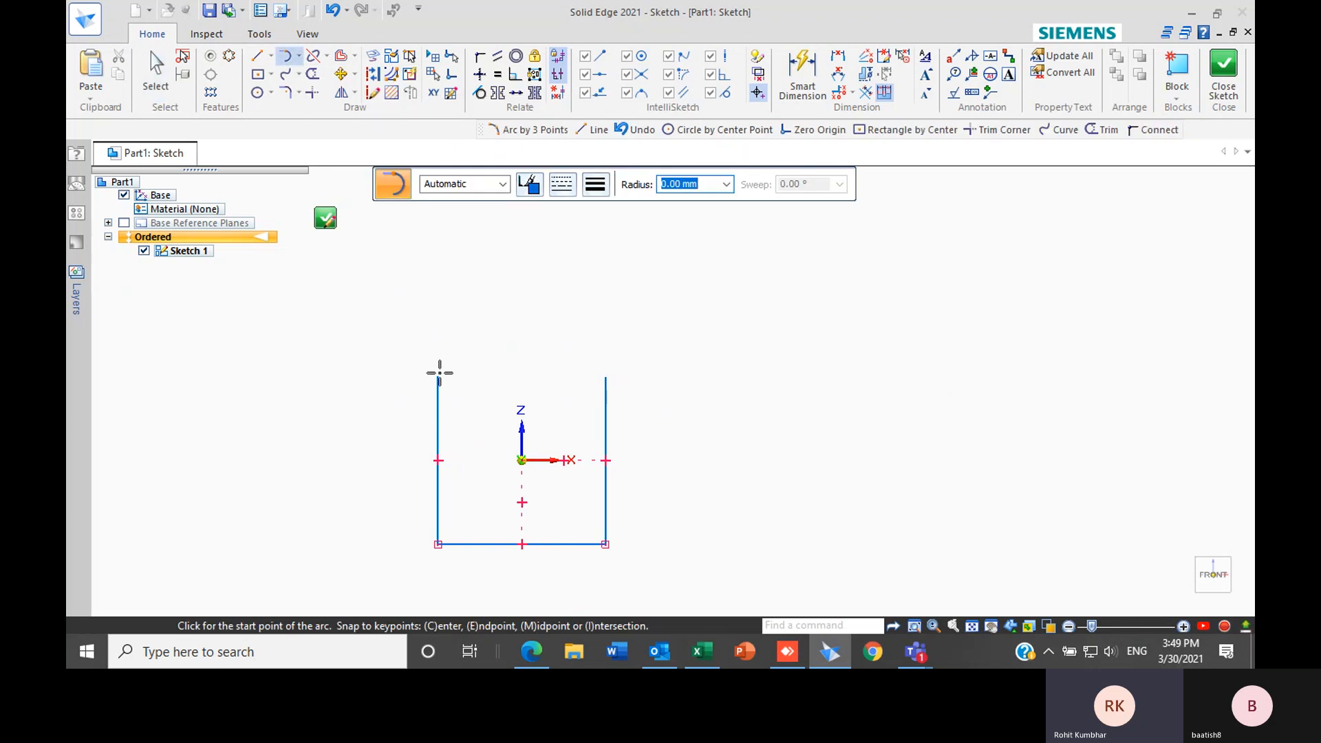
left_click(437, 376)
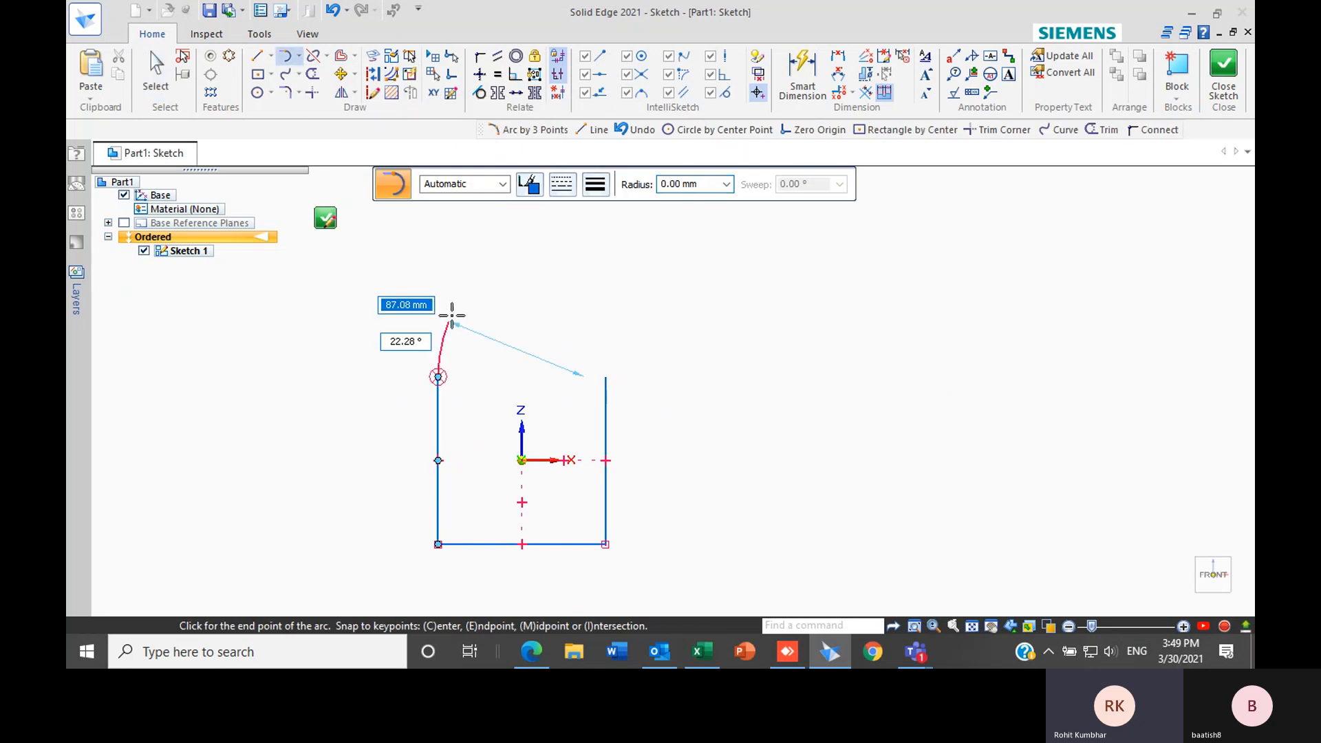
left_click(606, 377)
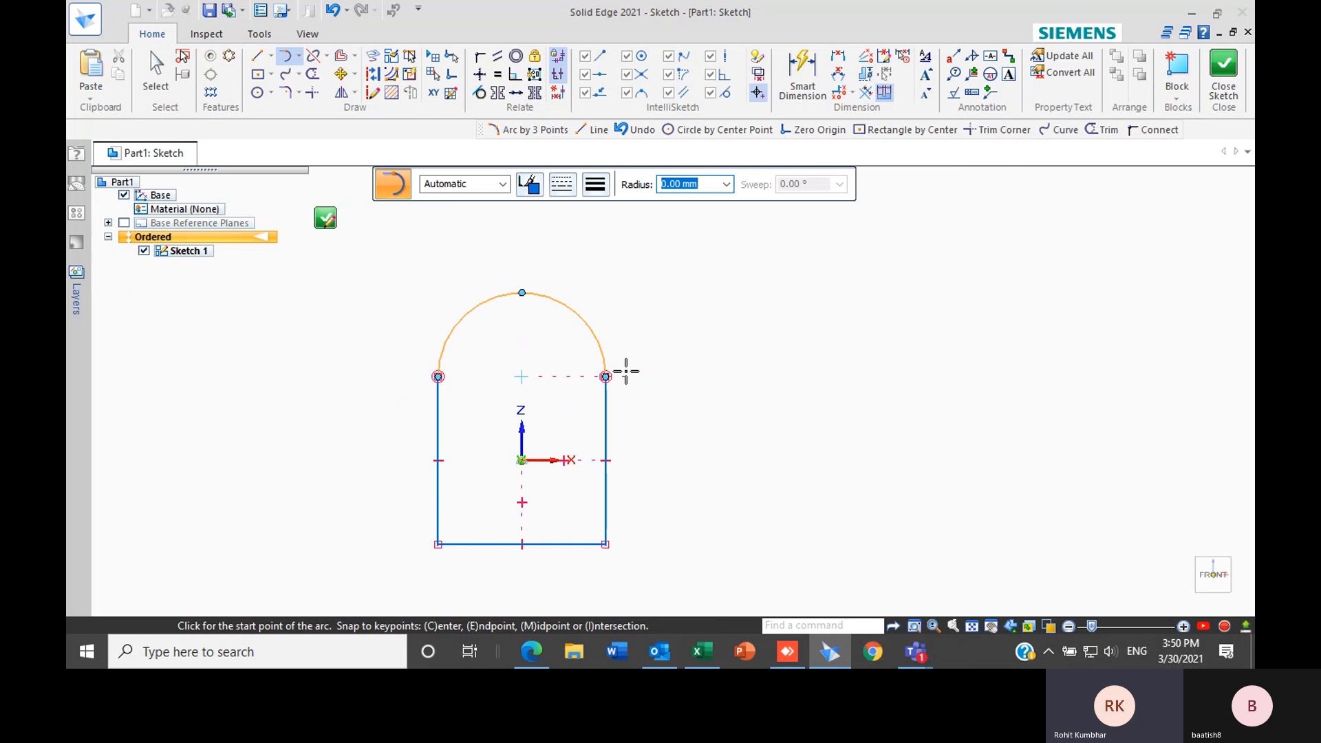
Draw a free-standing tangent arc of about 67 mm radius beside the profile, and select it to check its radius and sweep
left_click(743, 377)
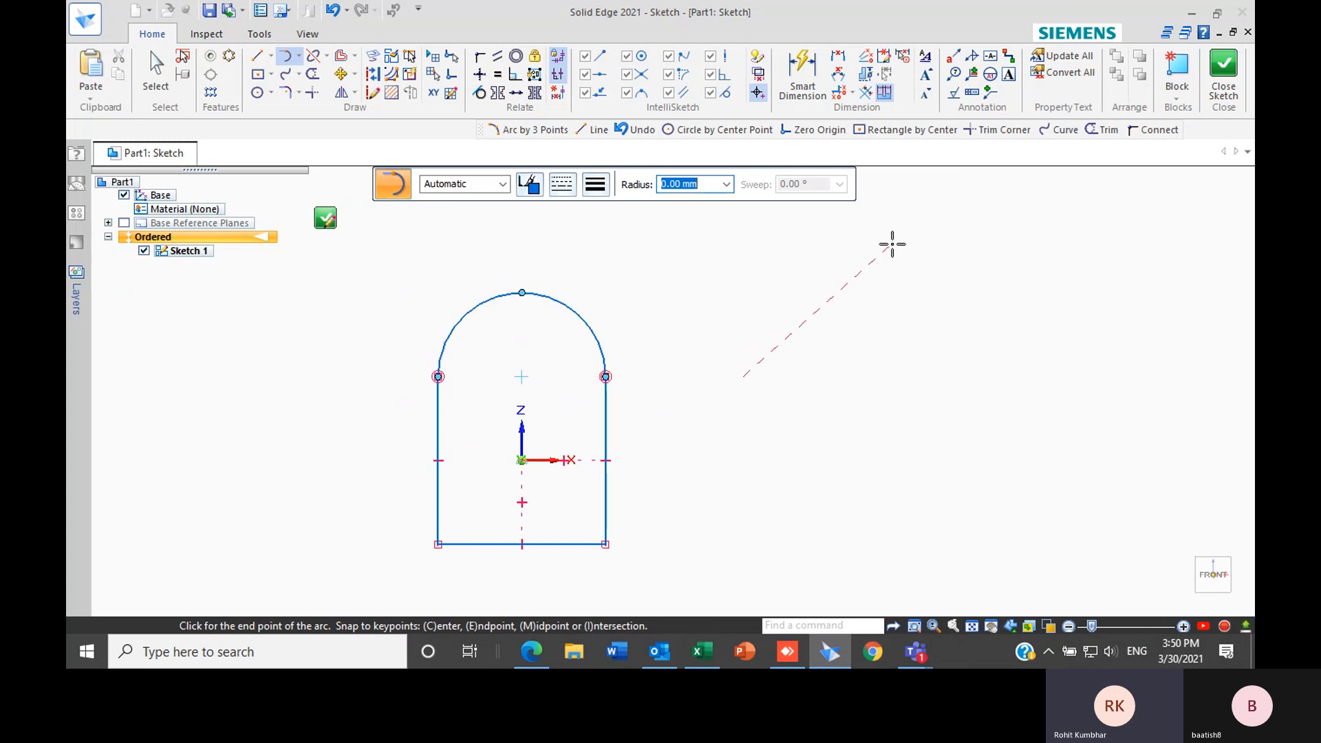
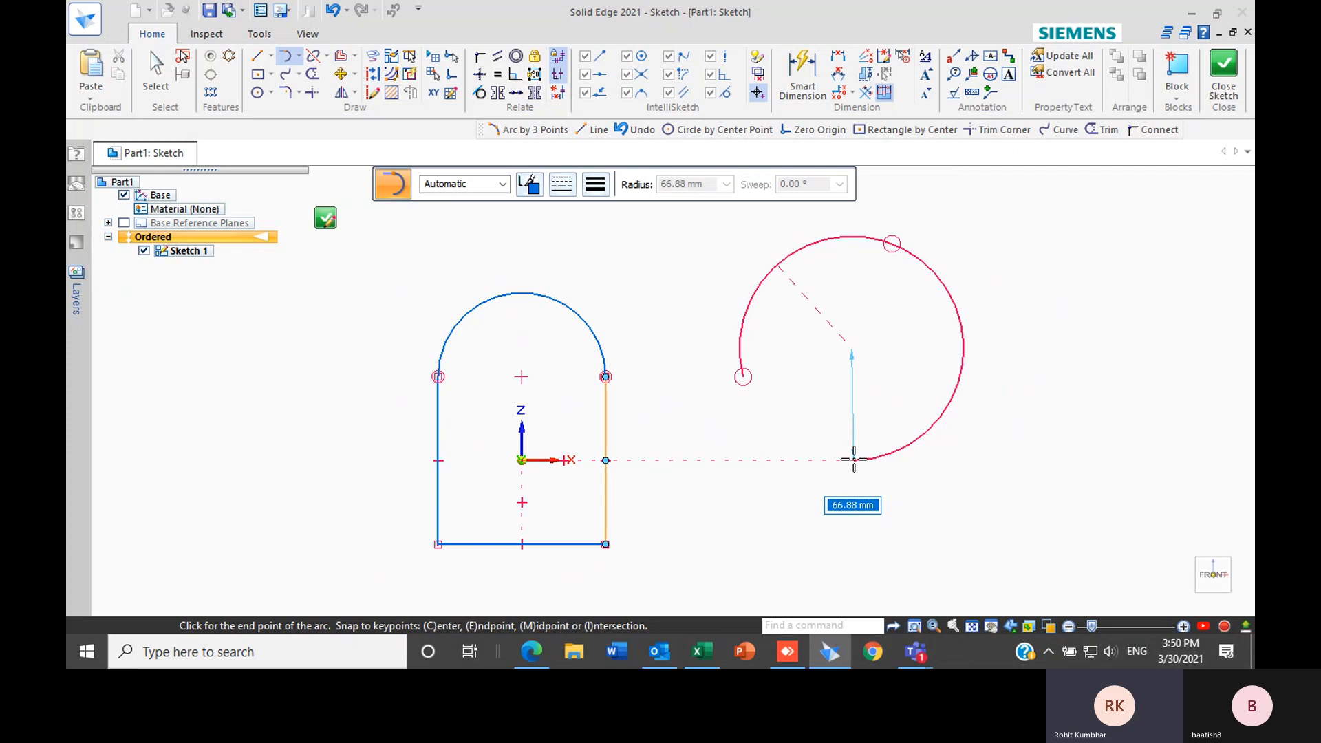
left_click(854, 459)
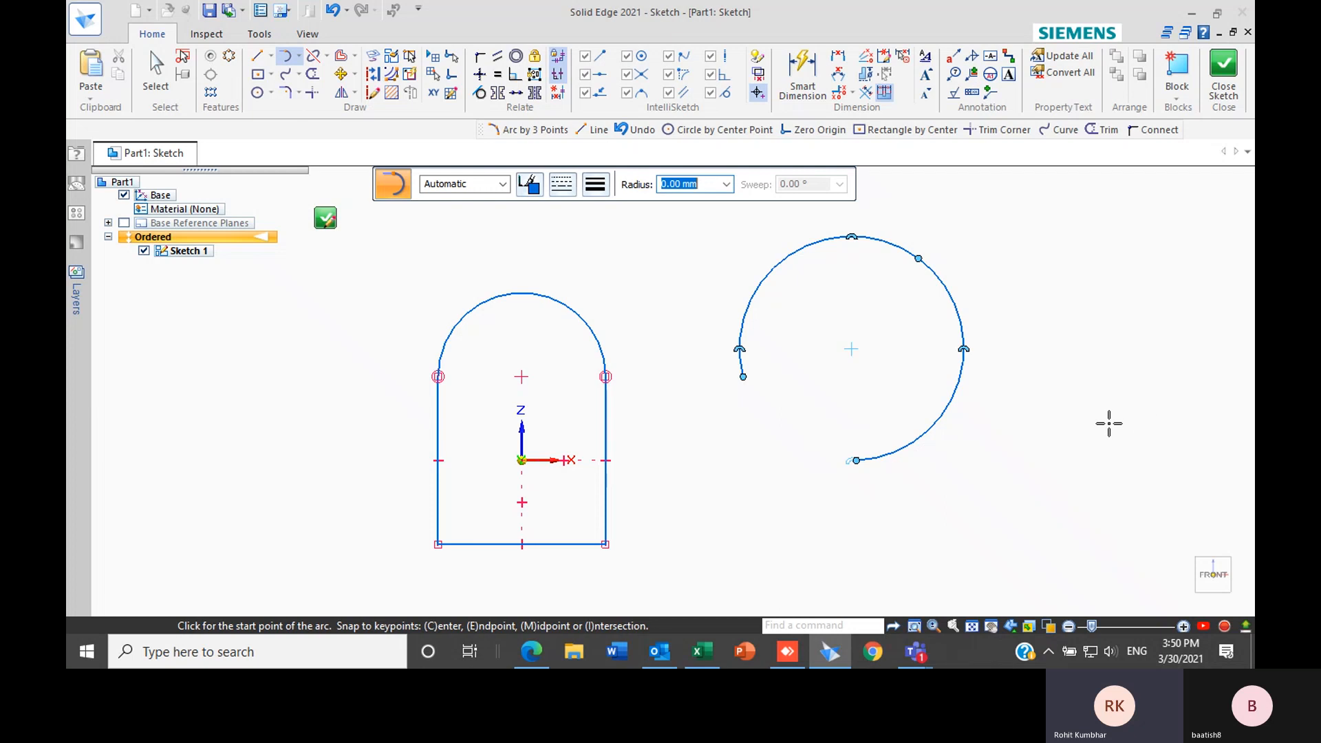
key("Escape")
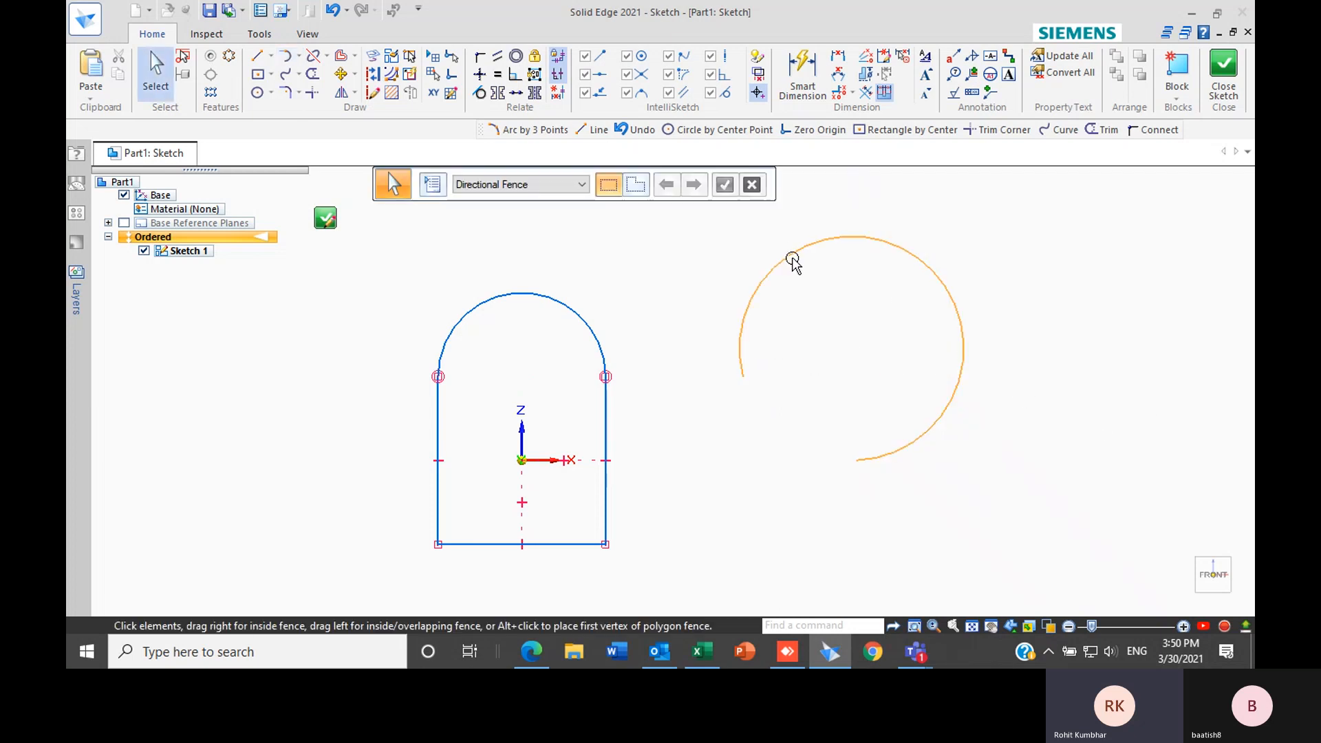
left_click(791, 260)
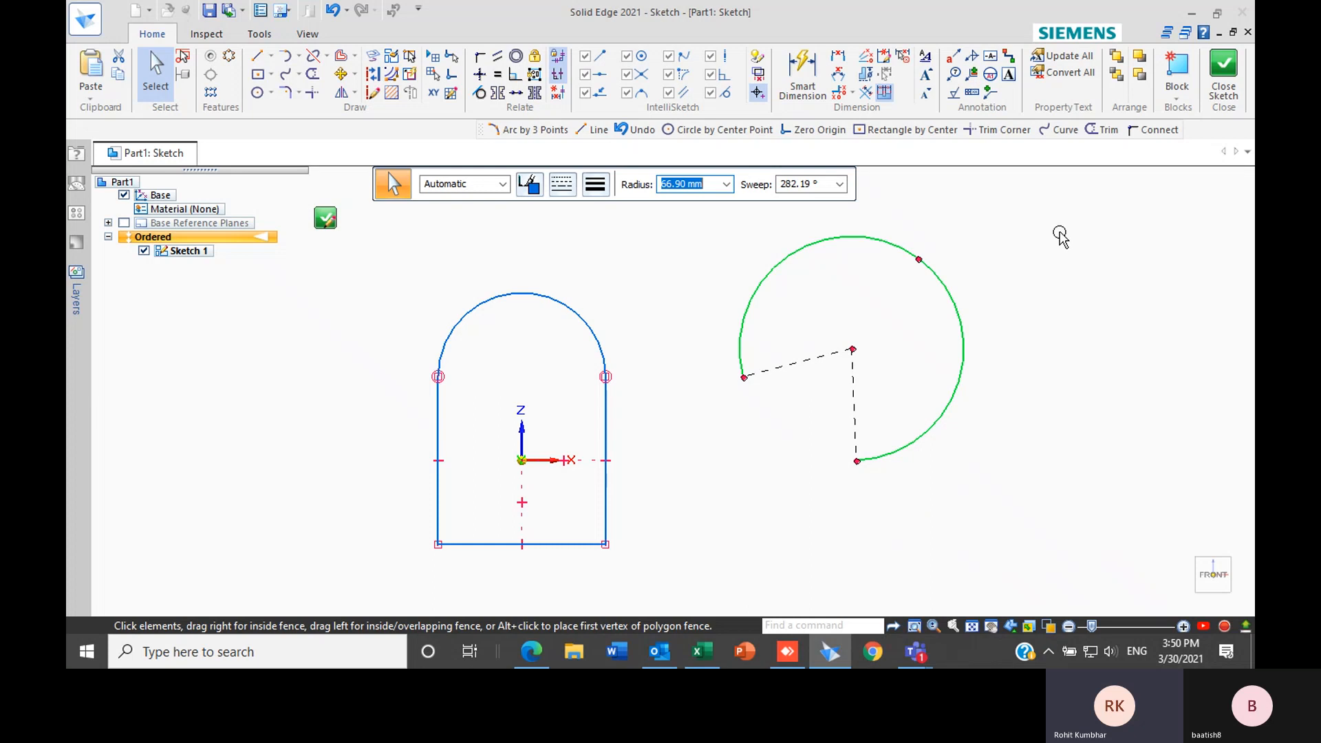
key("Escape")
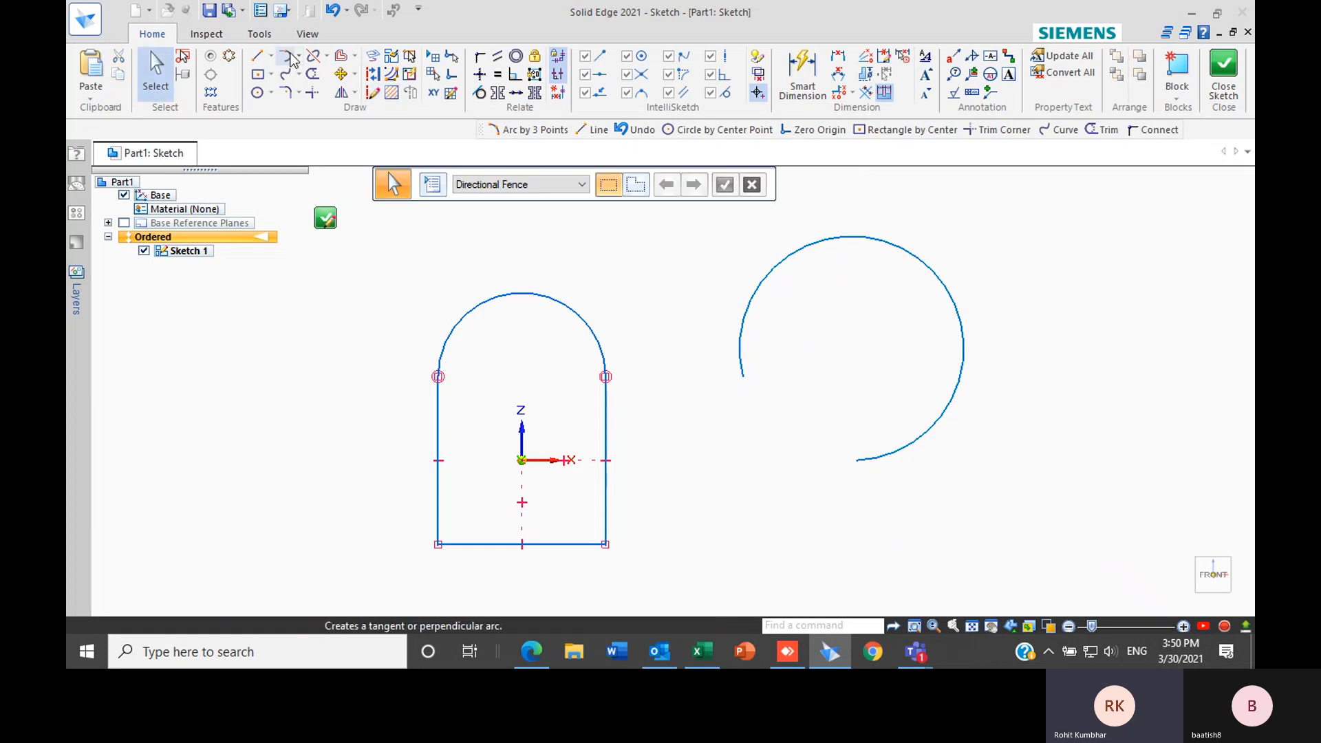
Draw an arc by 3 points with a 150 mm radius, arching above the closed profile
left_click(300, 56)
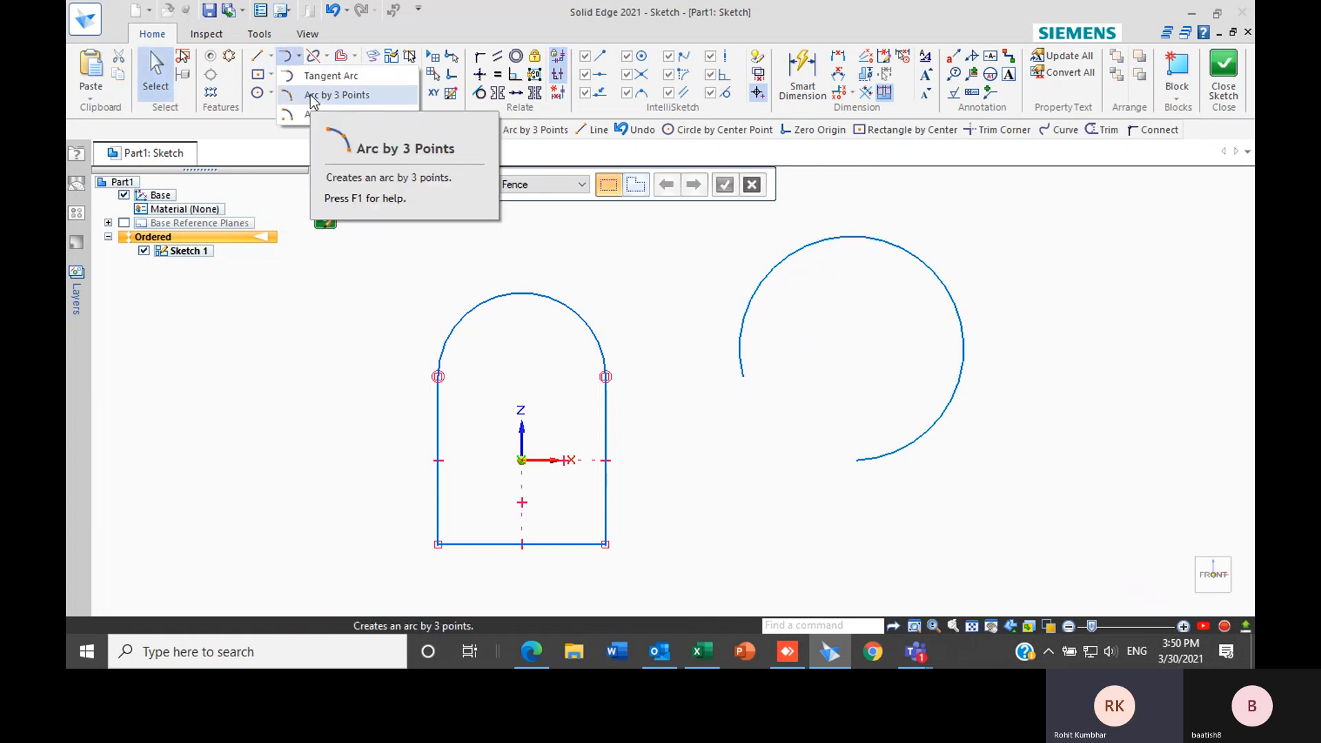
left_click(324, 95)
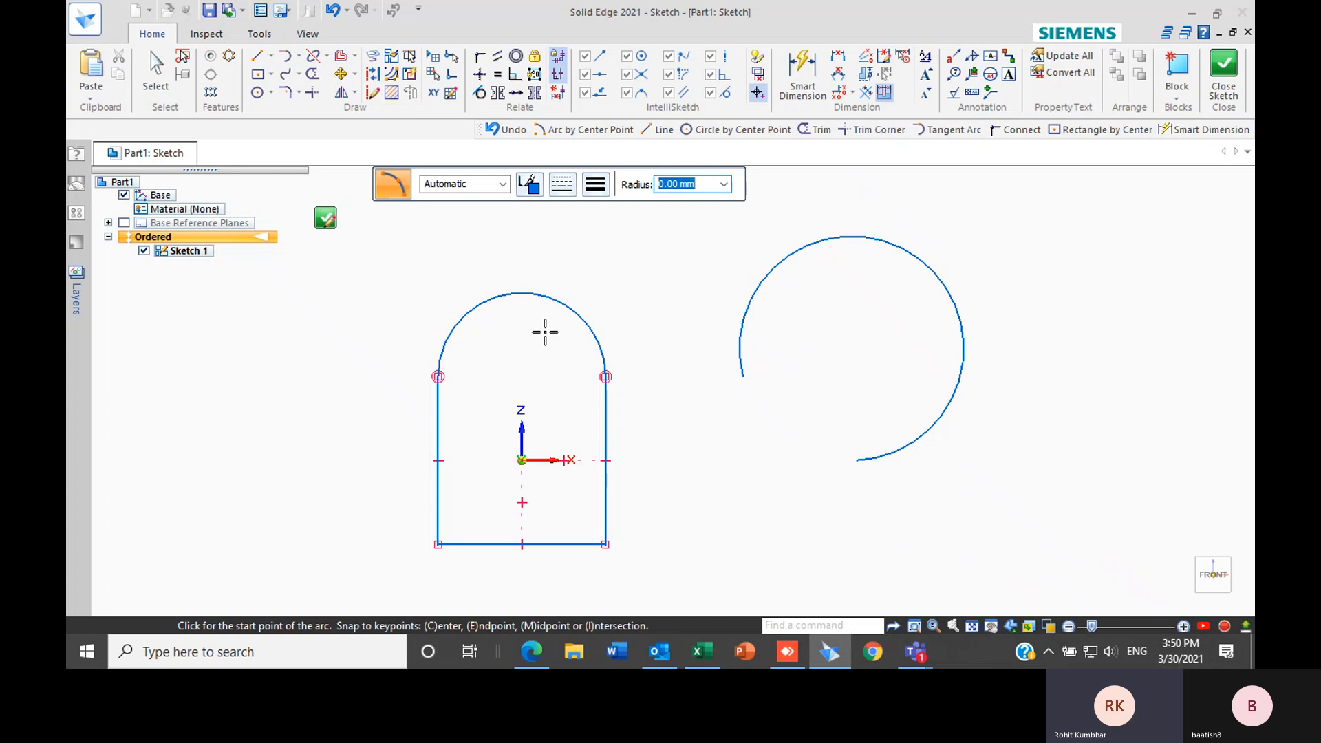
scroll(666, 549, "down", 3)
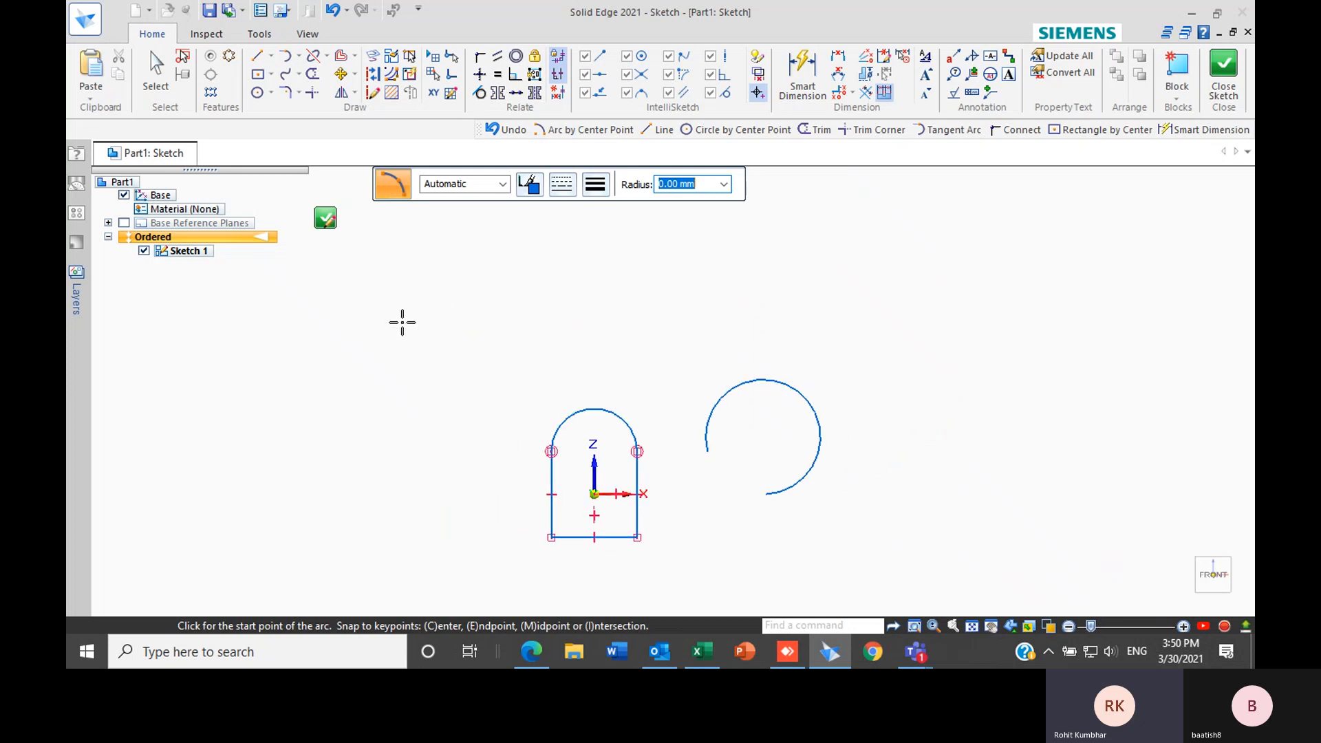
left_click(437, 372)
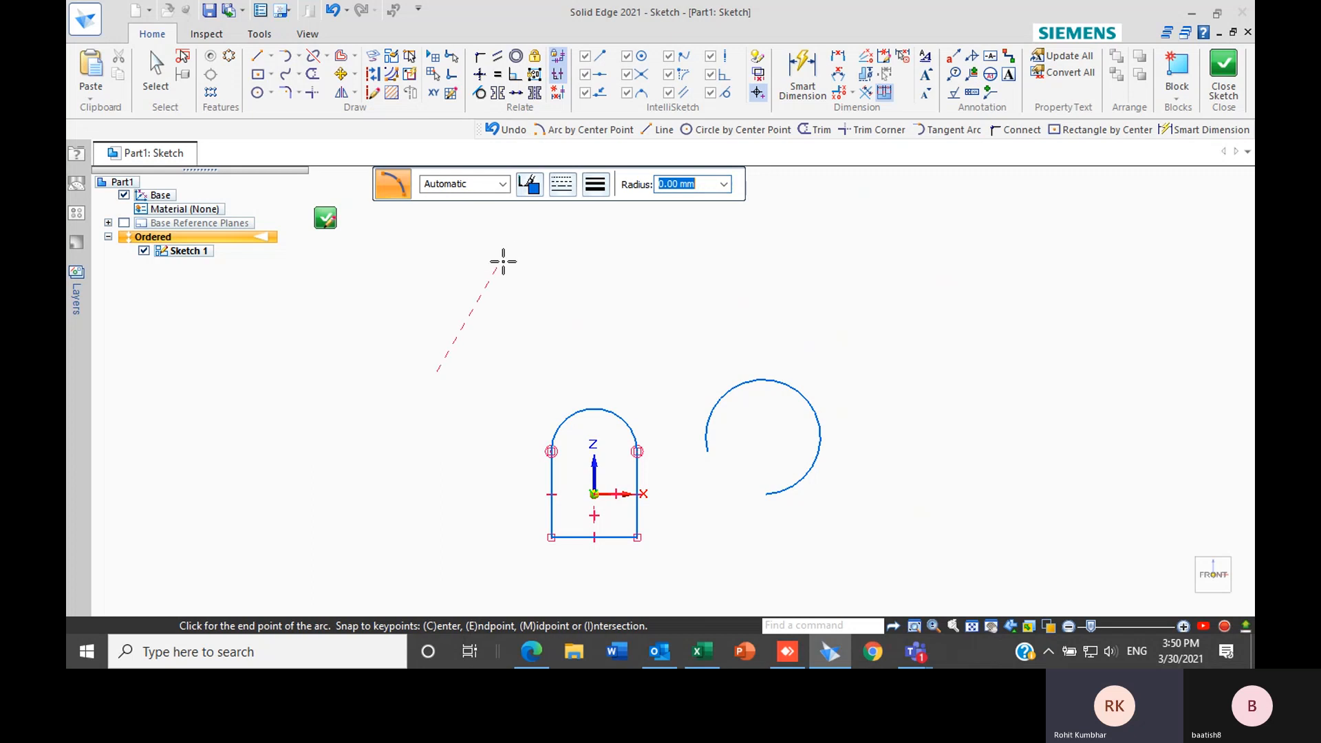
left_click(528, 265)
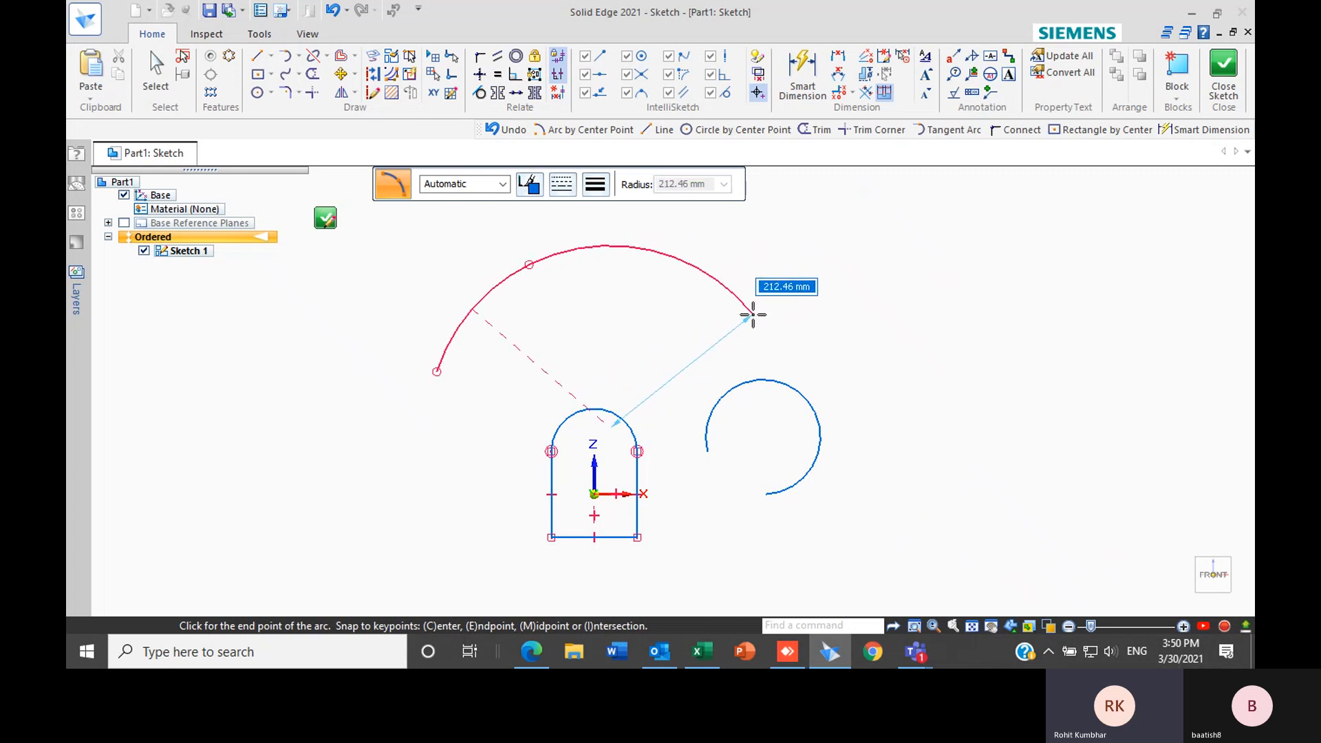
type("150")
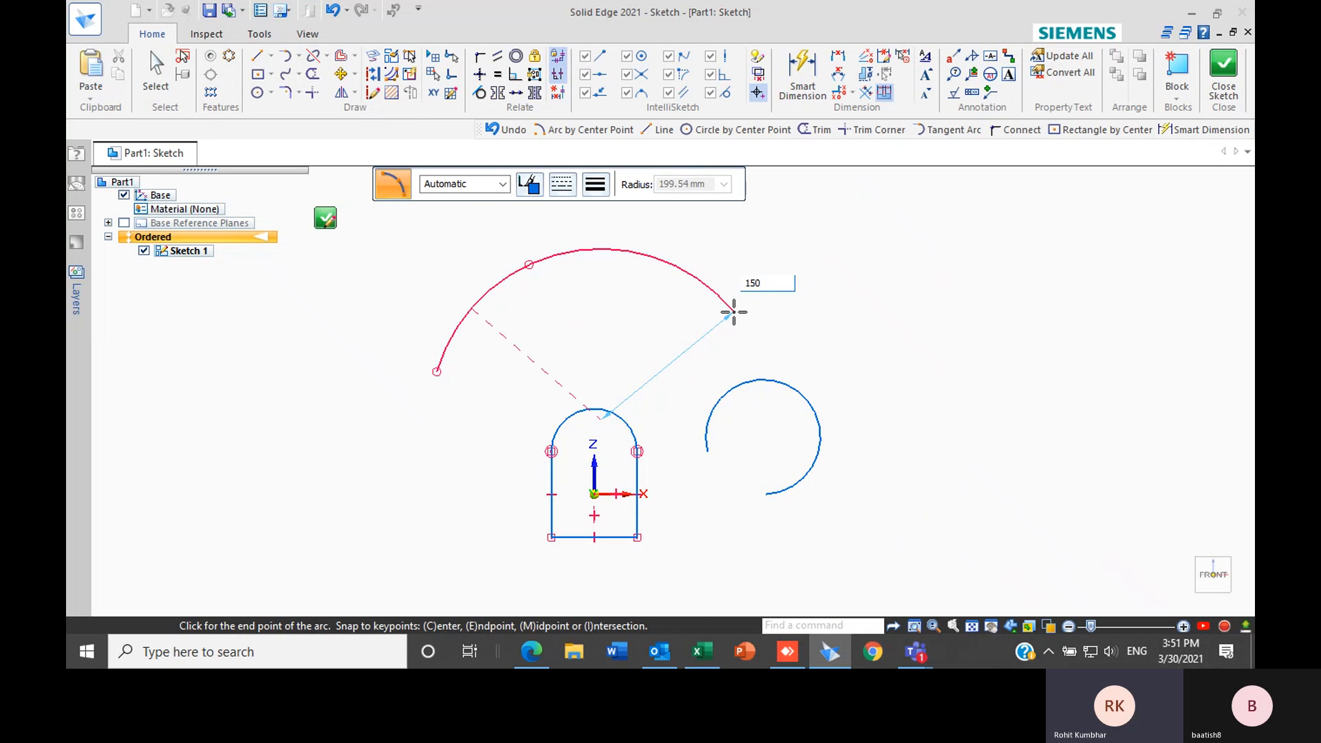
key("Return")
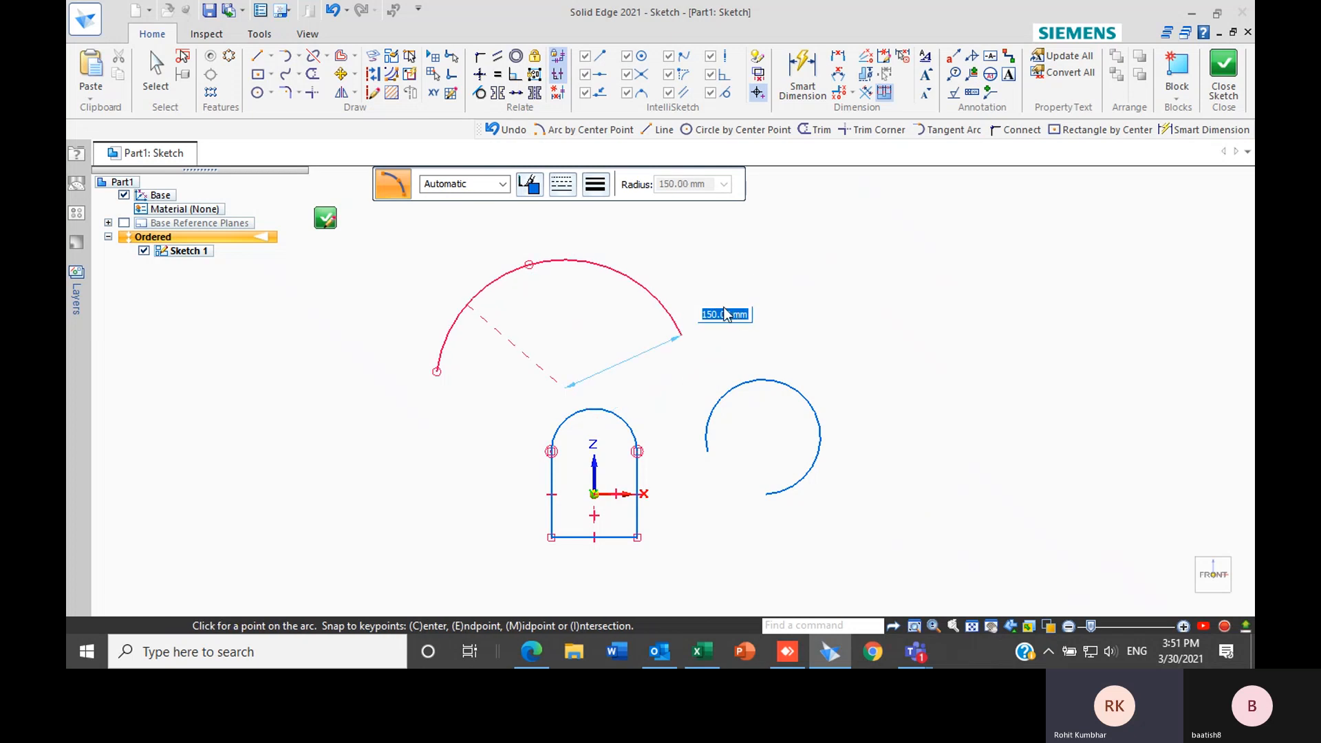
left_click(681, 336)
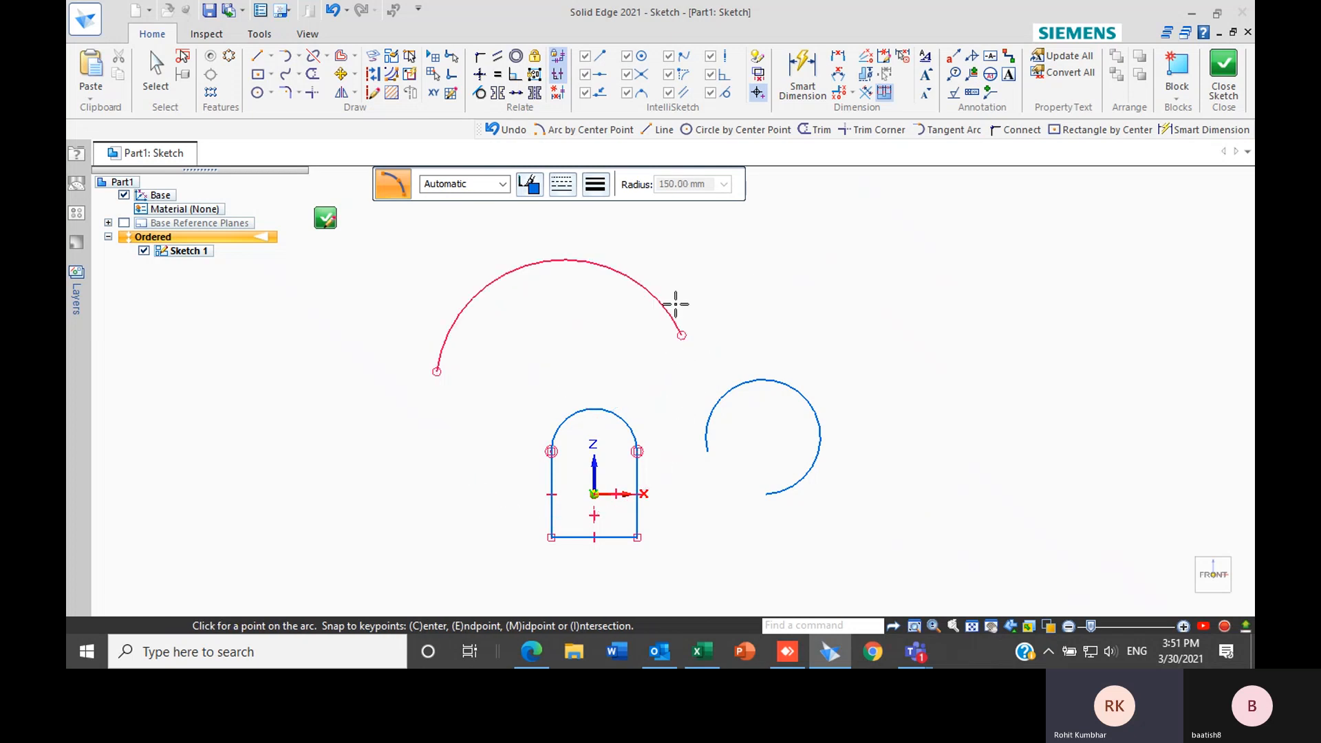
left_click(648, 271)
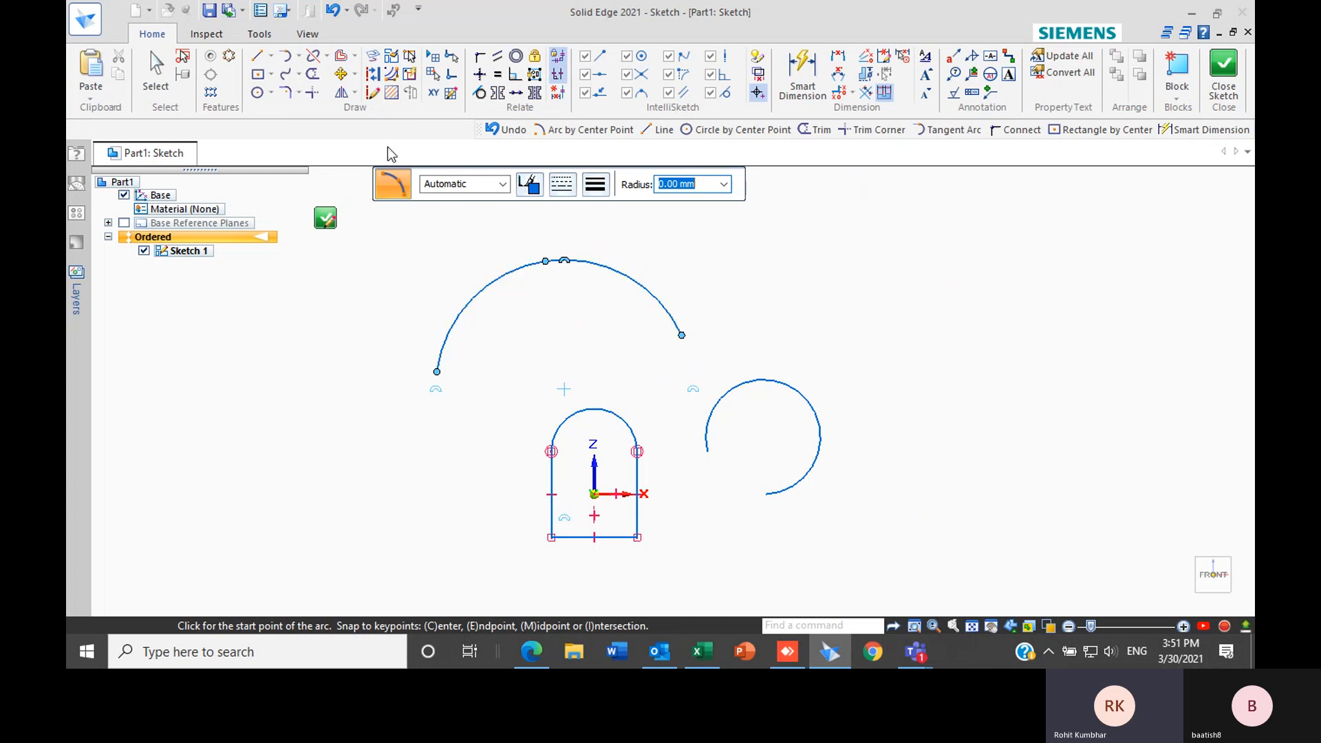
Draw a 50 mm radius, 180° arc by center point below the profile, centered on the bottom line's midpoint, from its right endpoint to its left
left_click(299, 56)
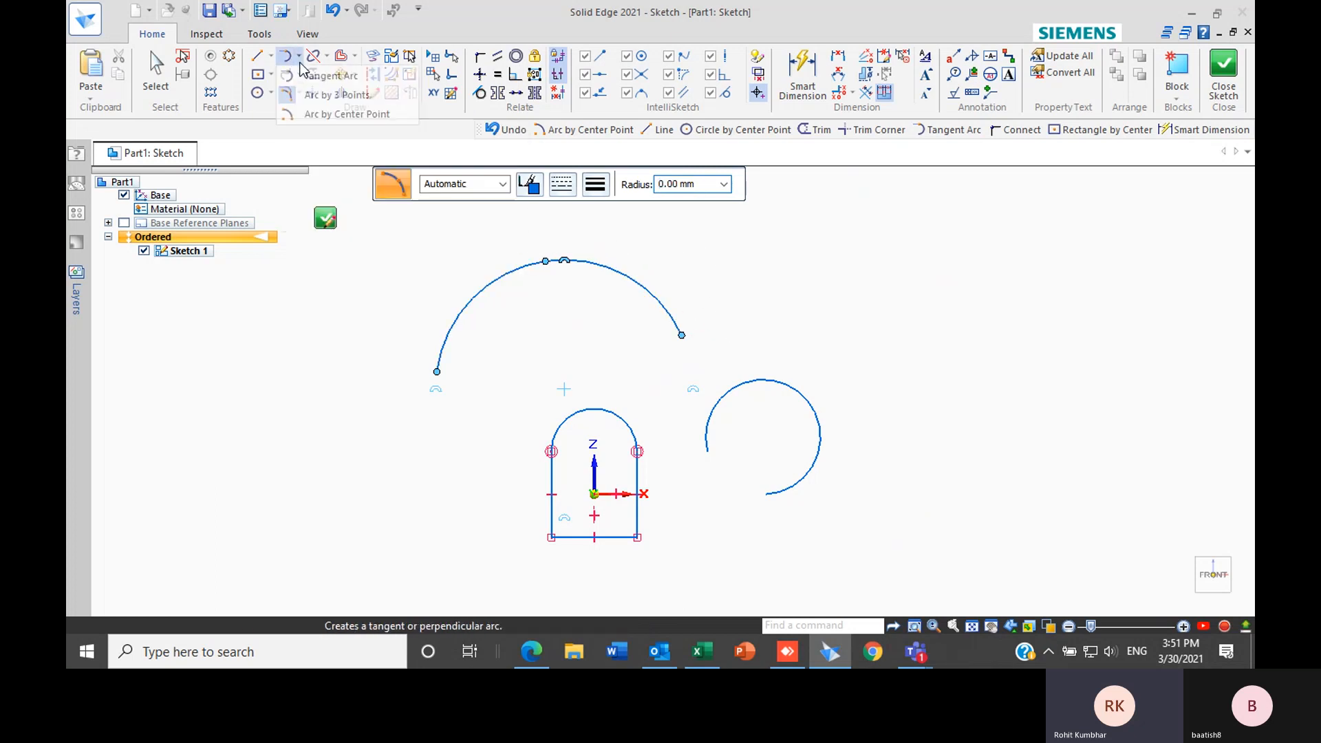
left_click(336, 114)
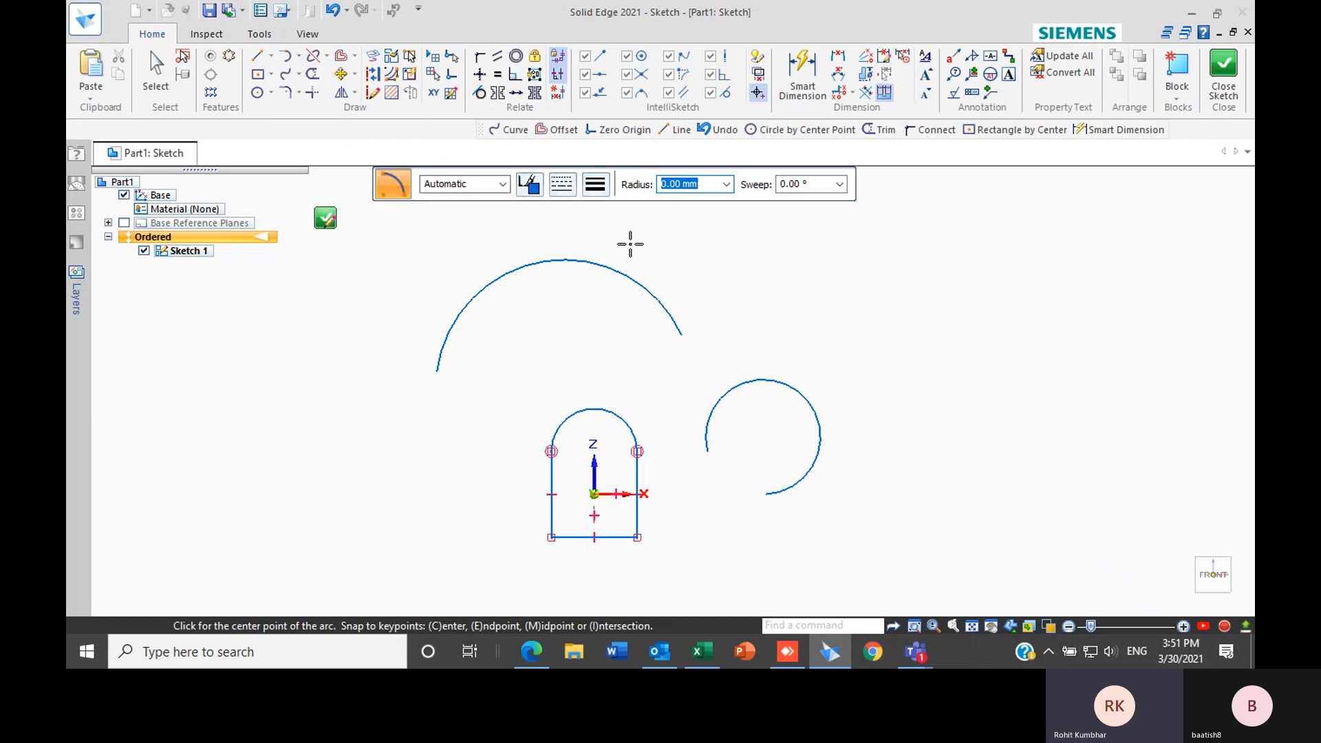
scroll(615, 465, "up", 3)
scroll(554, 440, "up", 2)
scroll(549, 482, "down", 3)
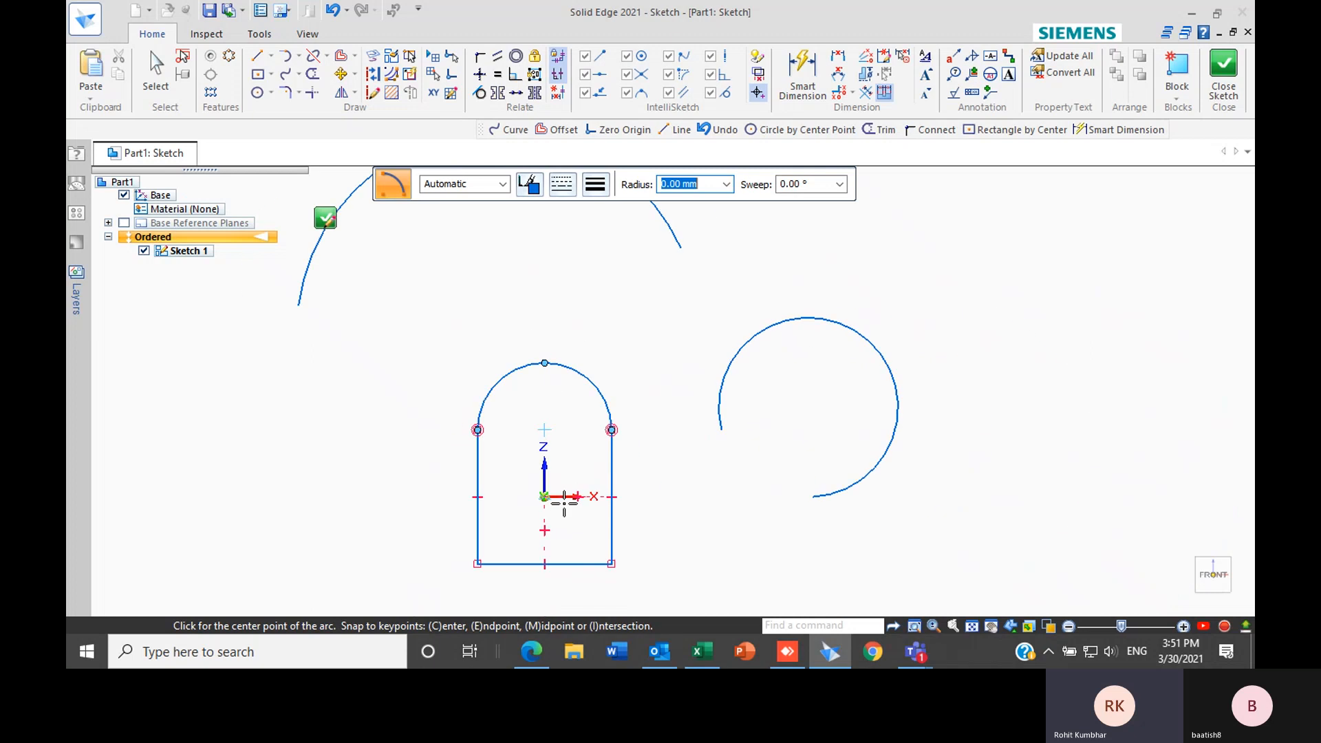
scroll(527, 385, "up", 4)
scroll(527, 454, "down", 3)
scroll(528, 468, "up", 2)
scroll(530, 481, "down", 1)
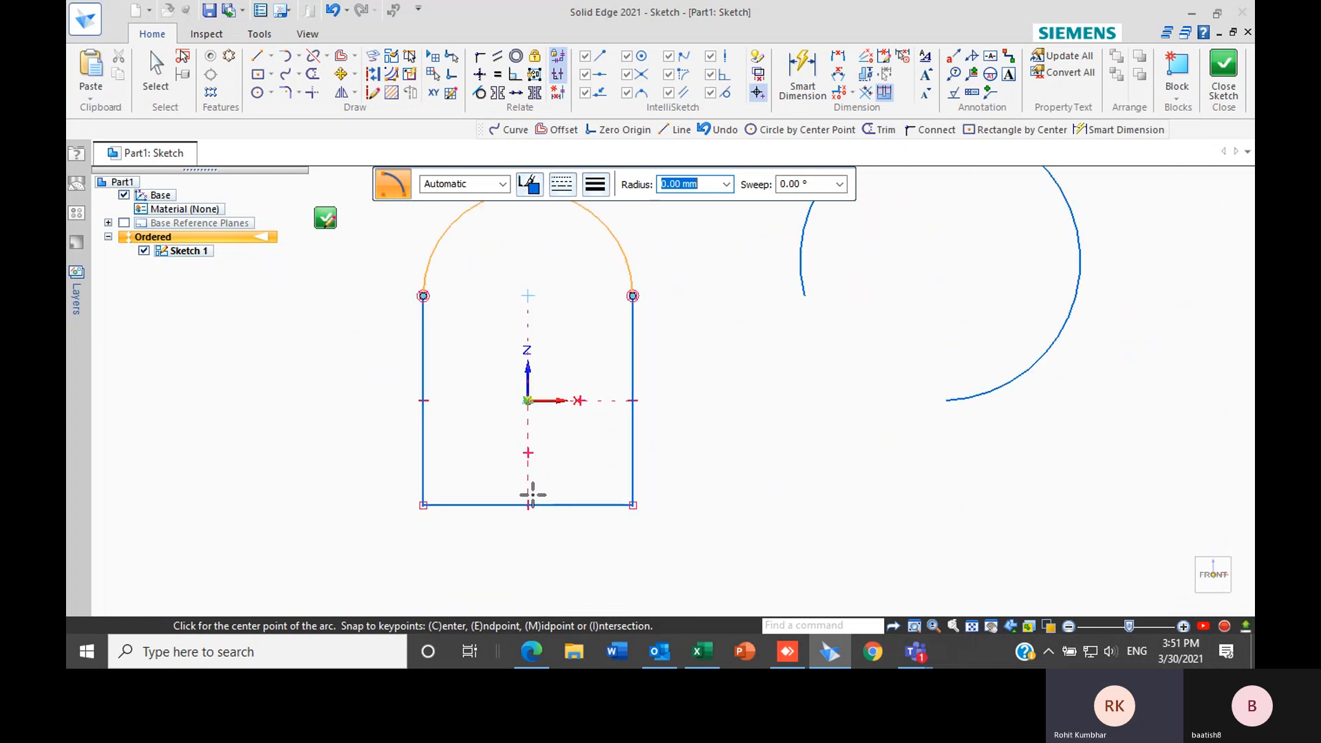
scroll(499, 475, "down", 1)
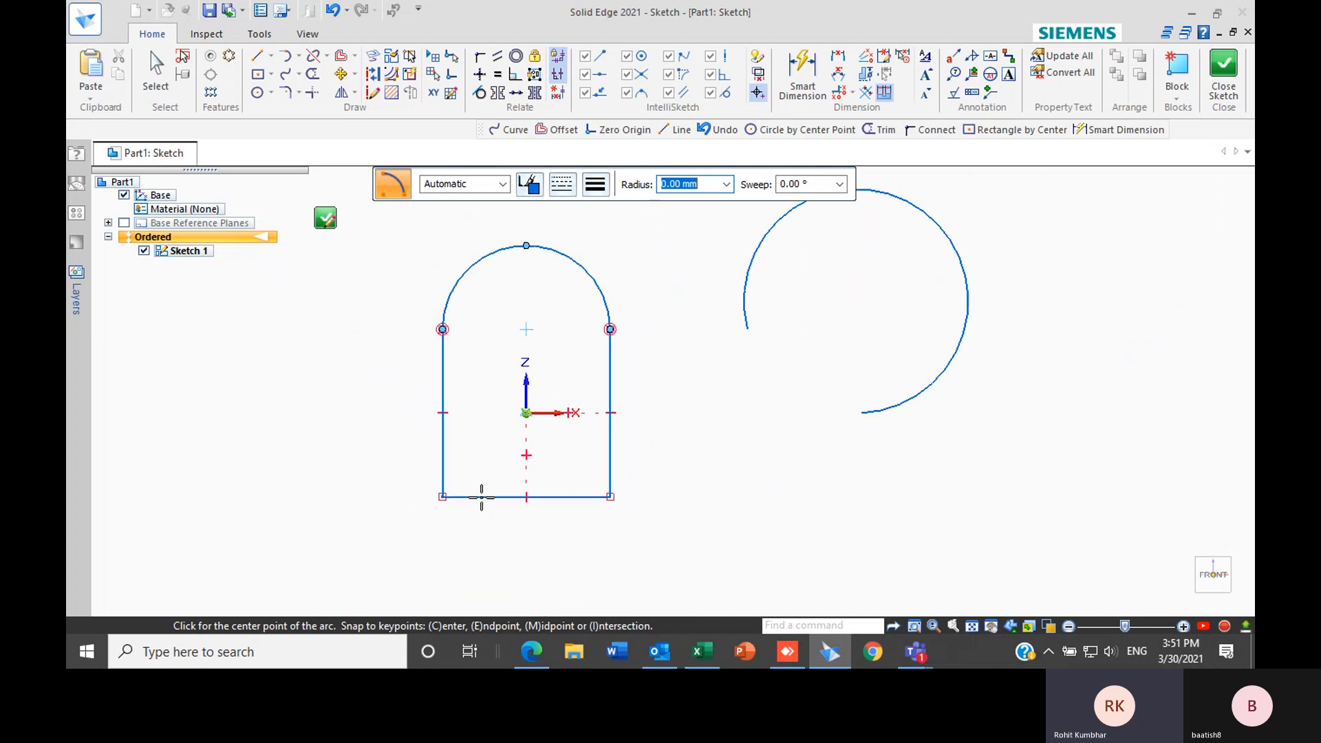
scroll(489, 512, "up", 3)
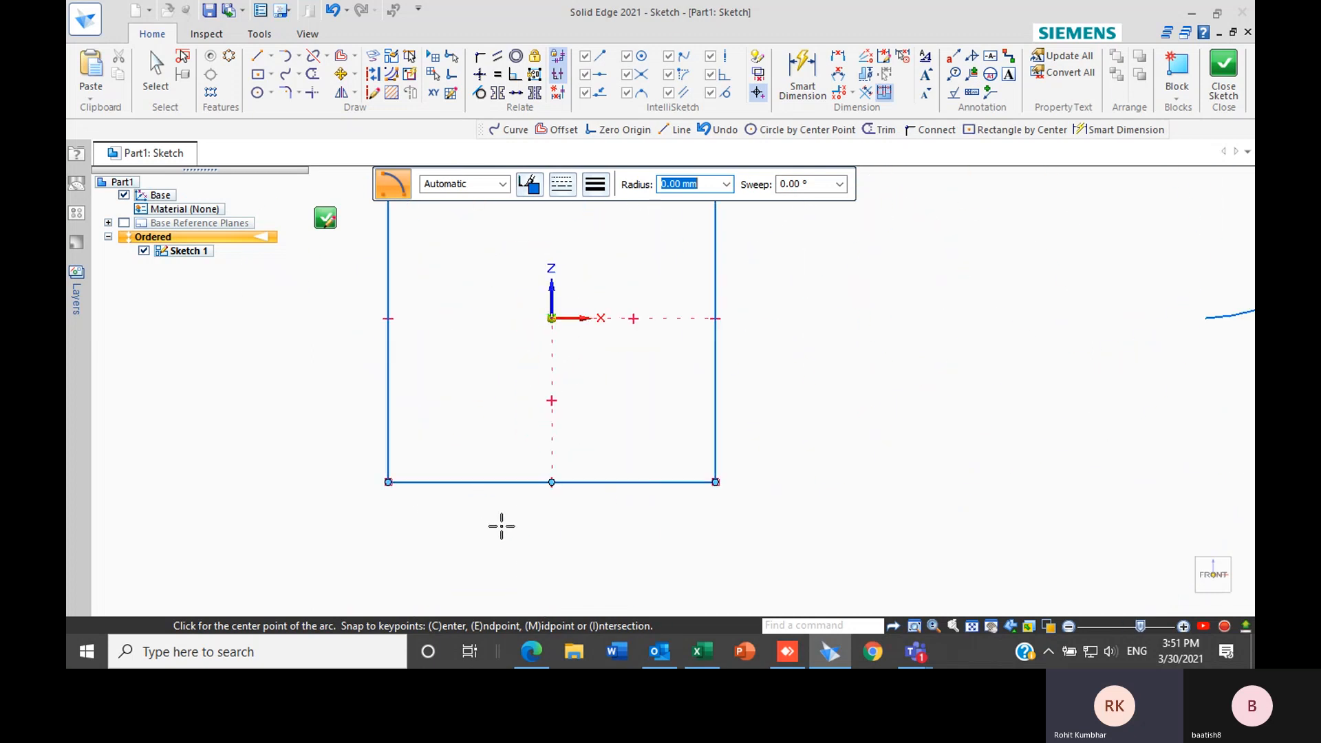
left_click(551, 481)
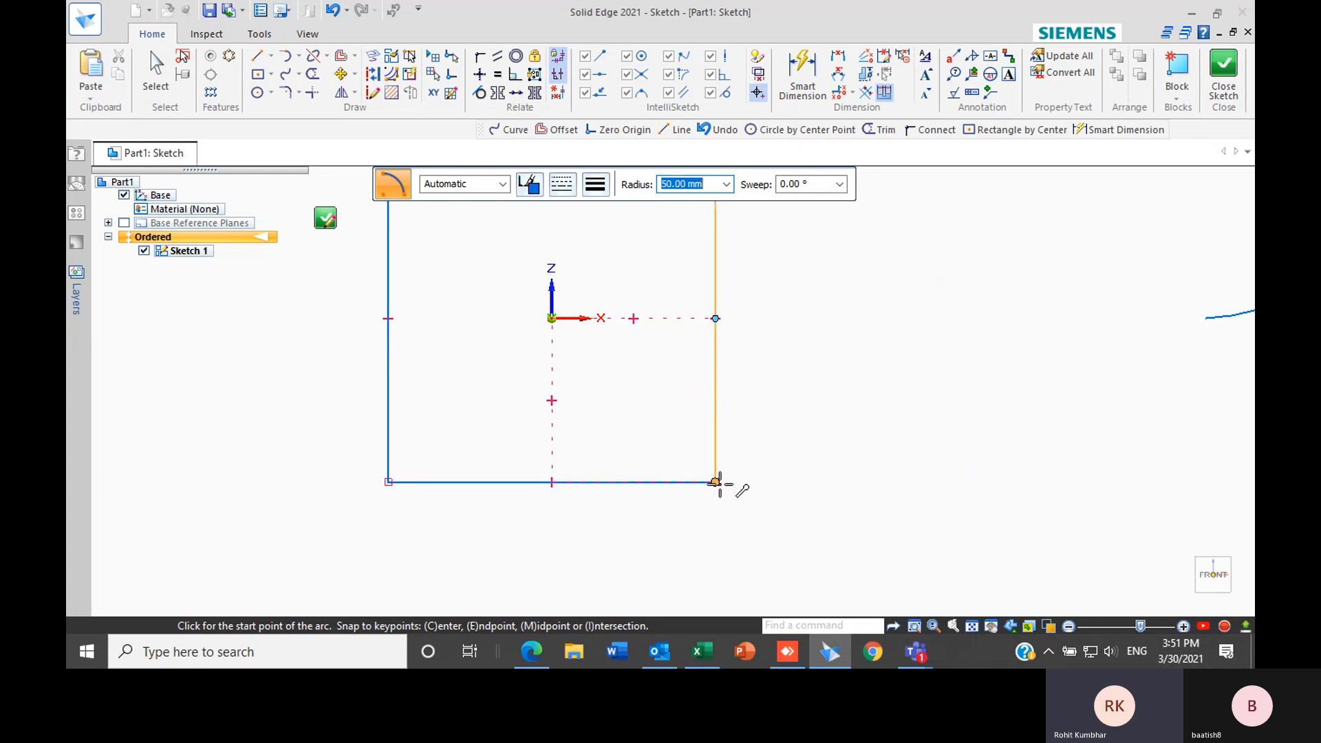
scroll(718, 476, "down", 3)
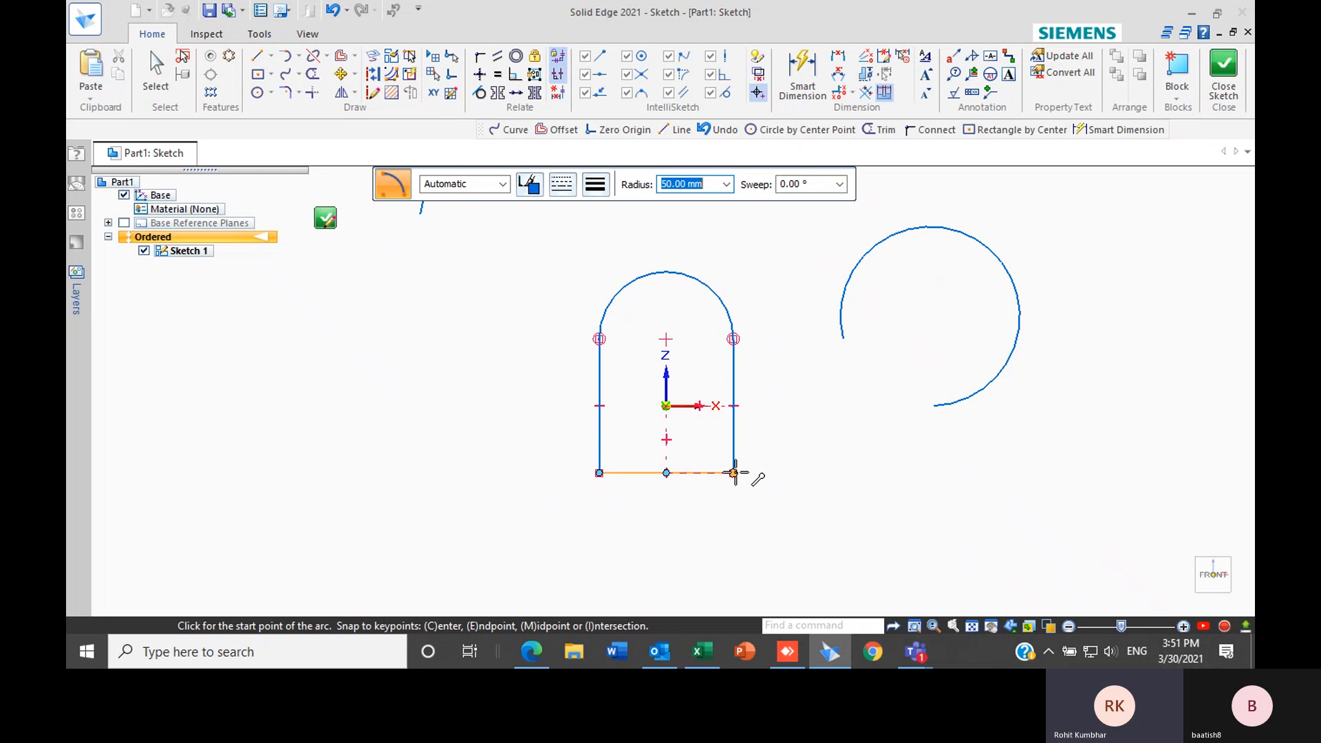
left_click(734, 473)
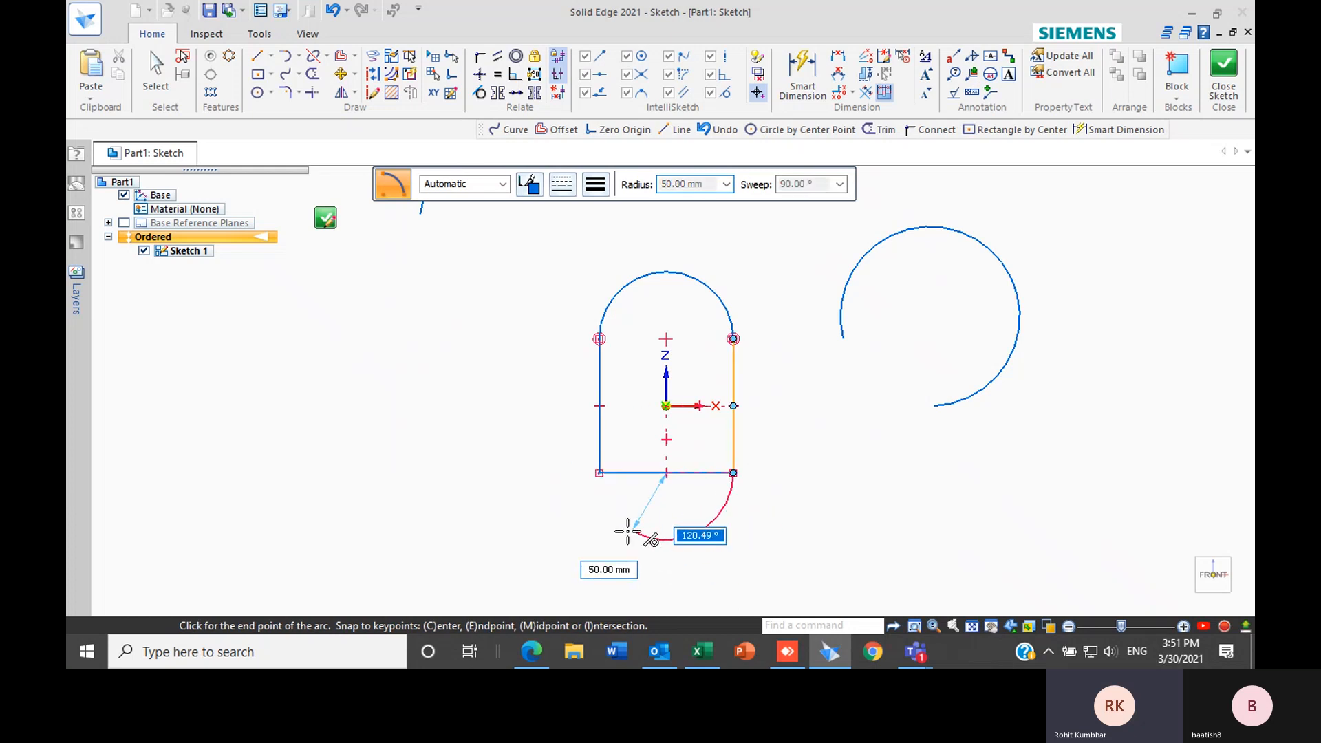
left_click(599, 473)
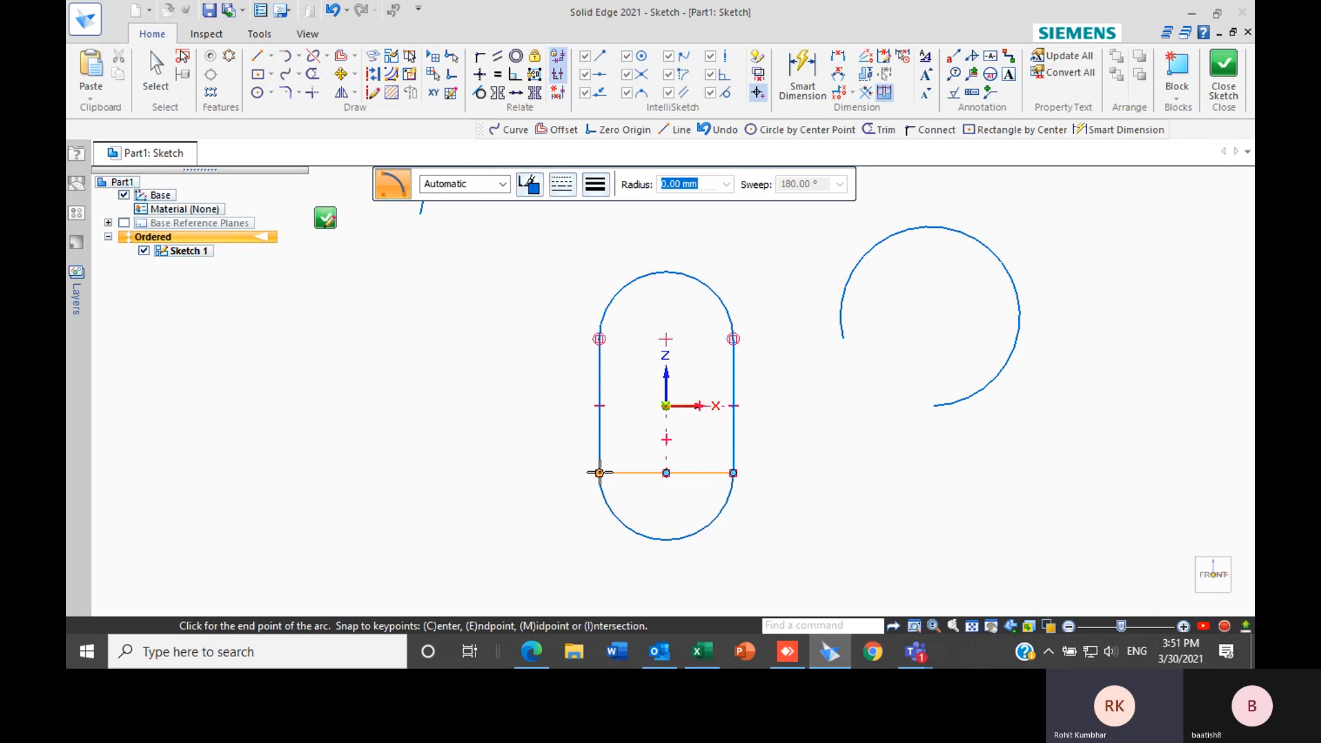
left_click(722, 502)
key("Escape")
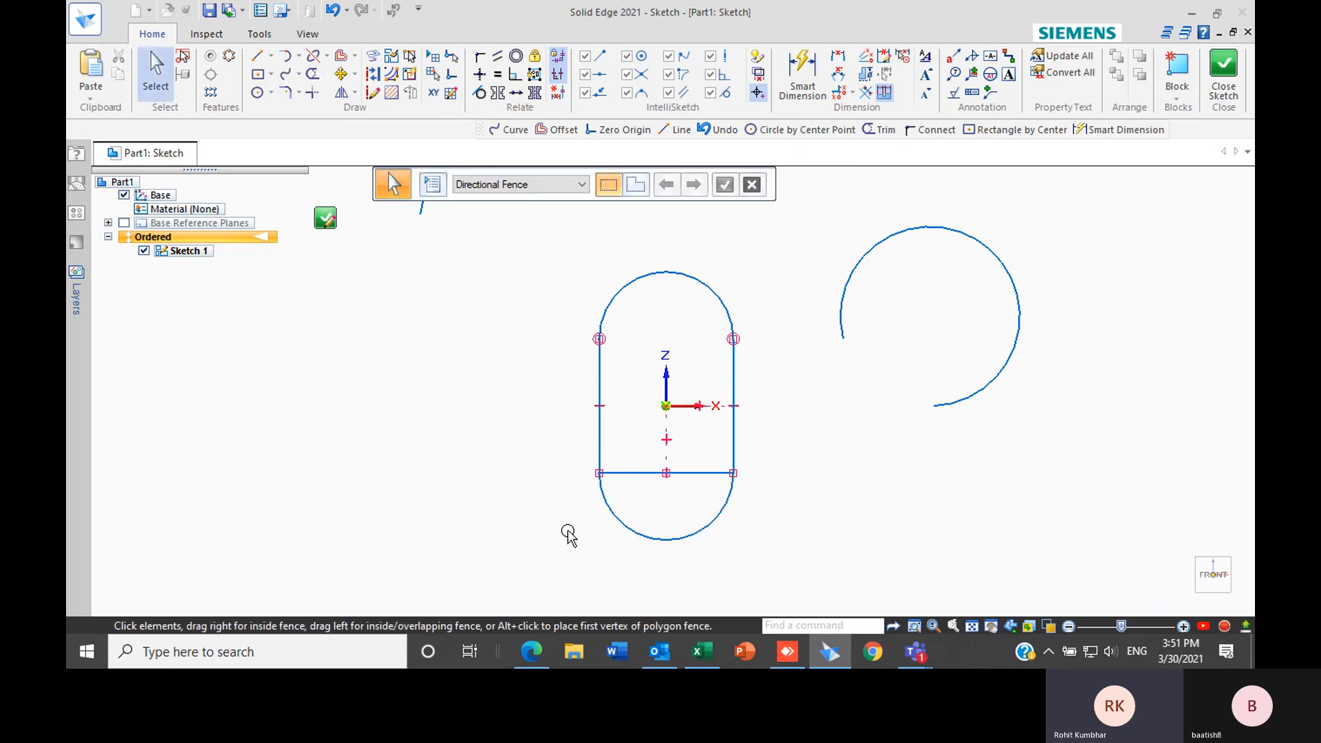
left_click(299, 57)
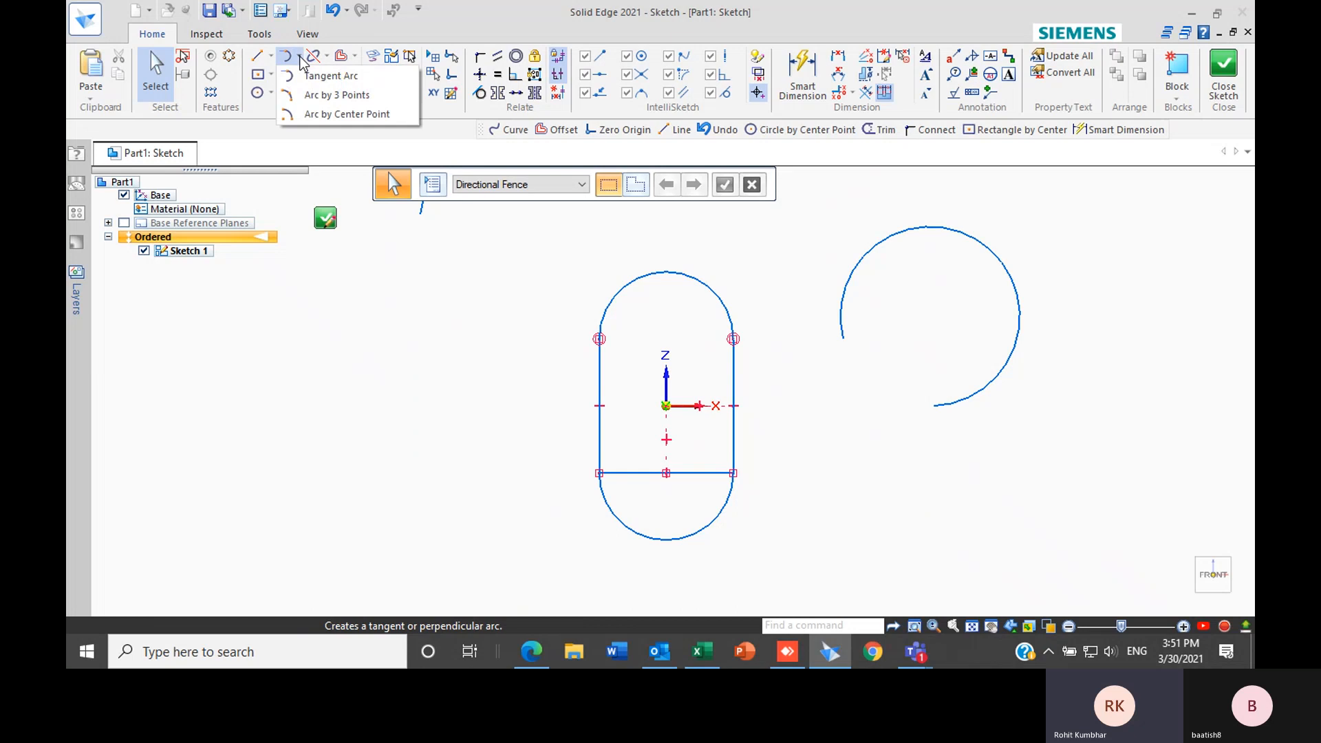
left_click(299, 59)
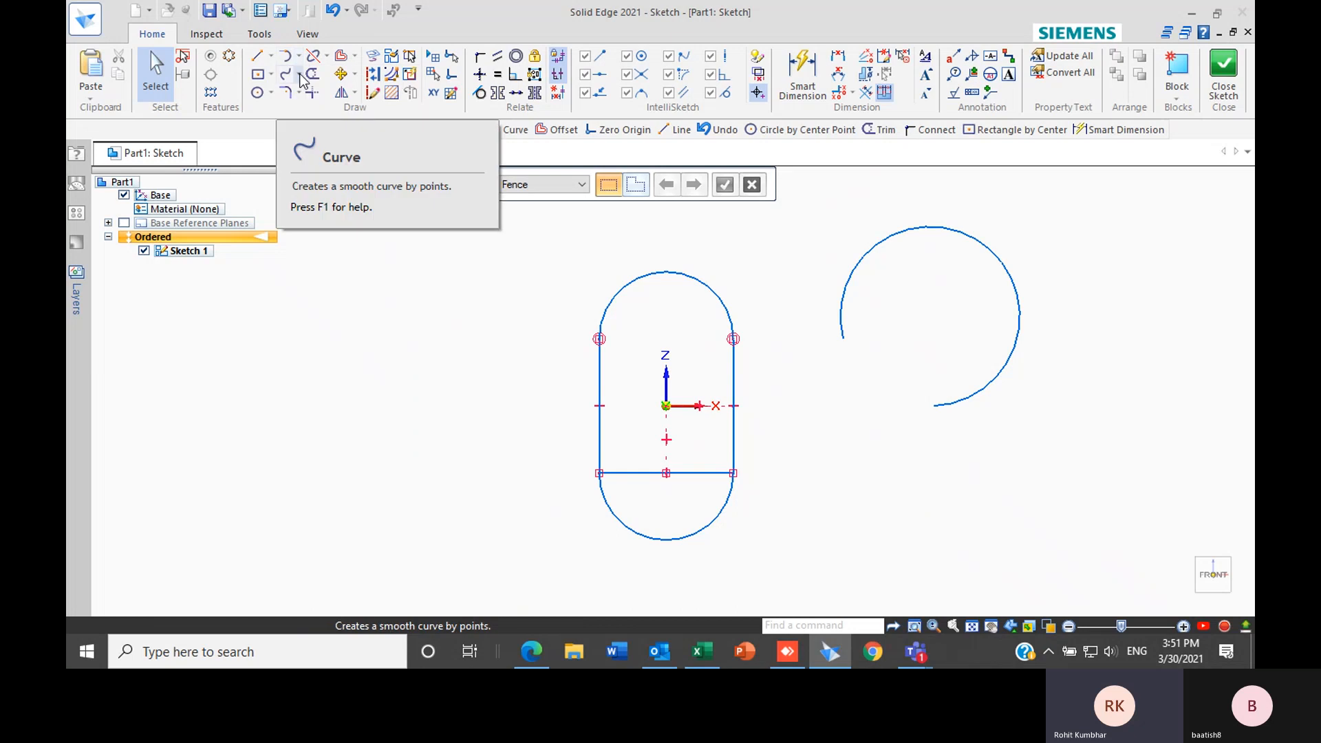
scroll(368, 358, "down", 5)
scroll(609, 285, "up", 2)
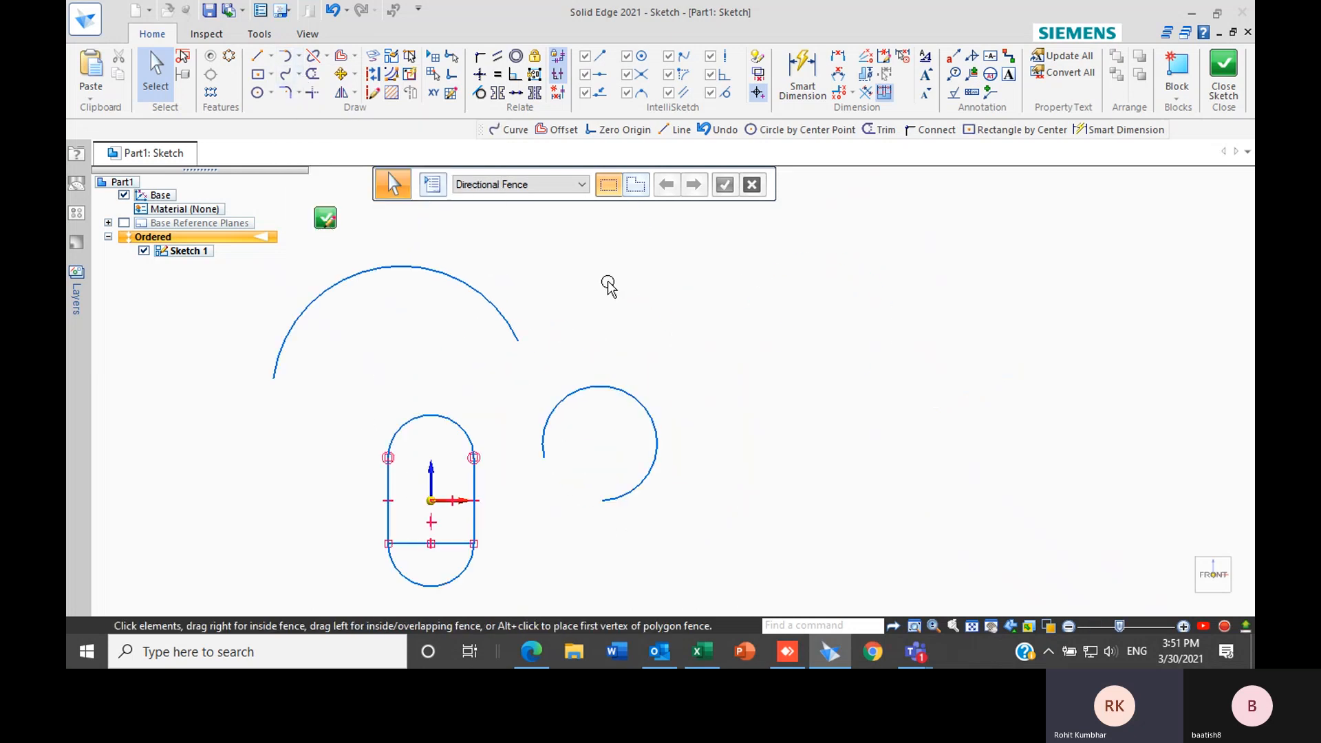
scroll(590, 383, "up", 1)
scroll(585, 382, "down", 3)
scroll(755, 392, "up", 4)
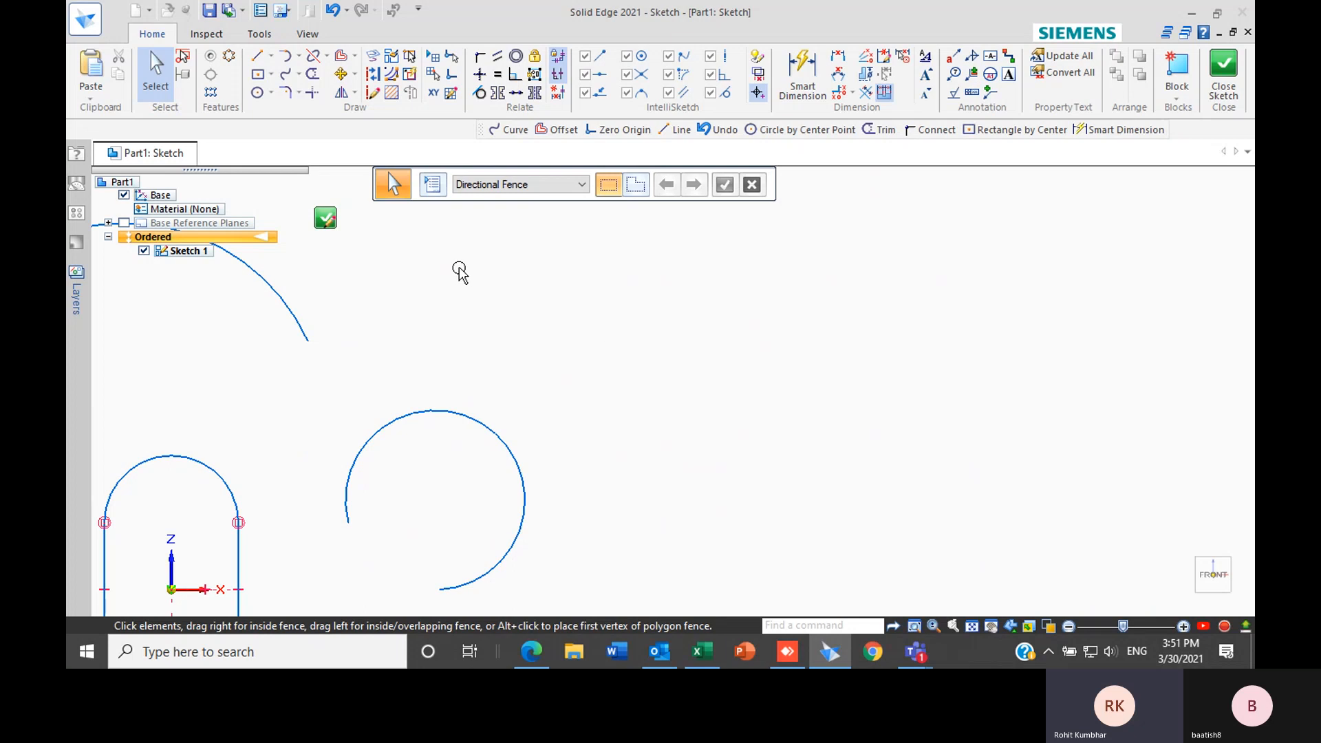
Draw an open S-shaped curve through four points beside the circular arcs, with the closed-curve option turned off
left_click(273, 59)
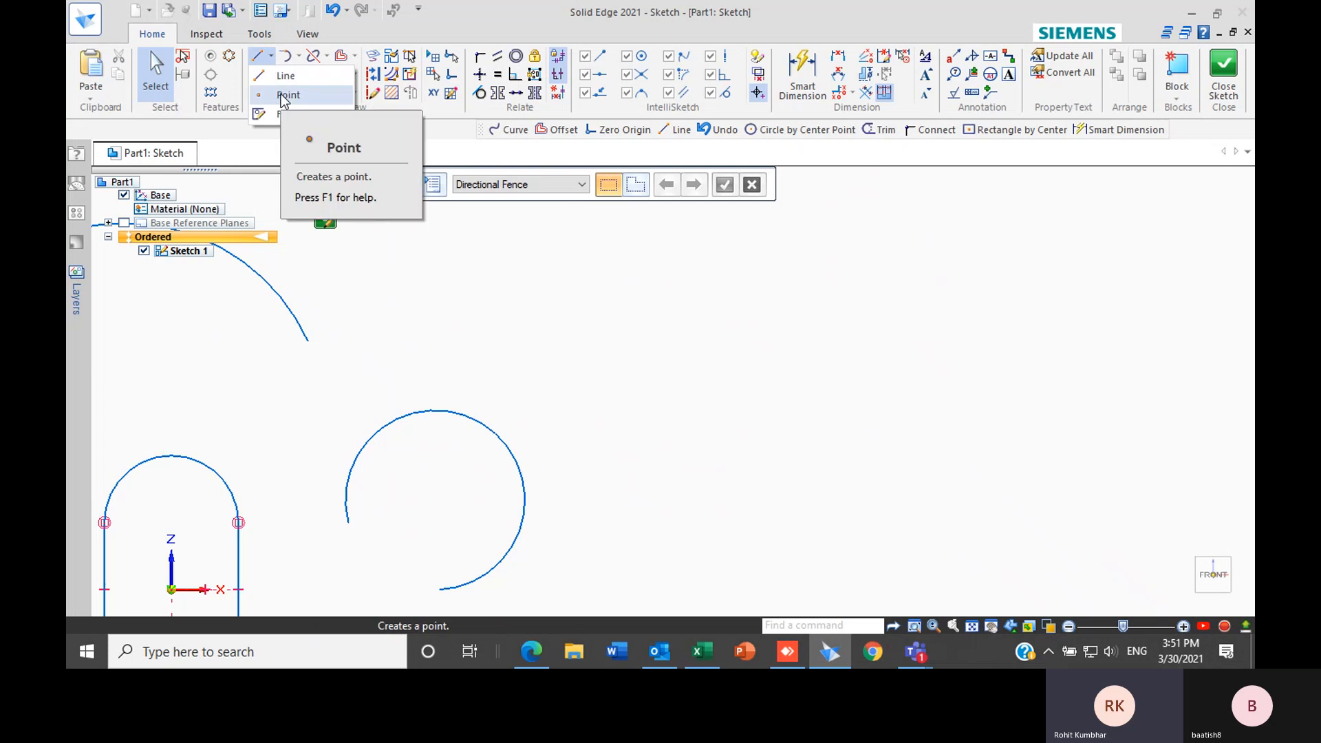
left_click(274, 56)
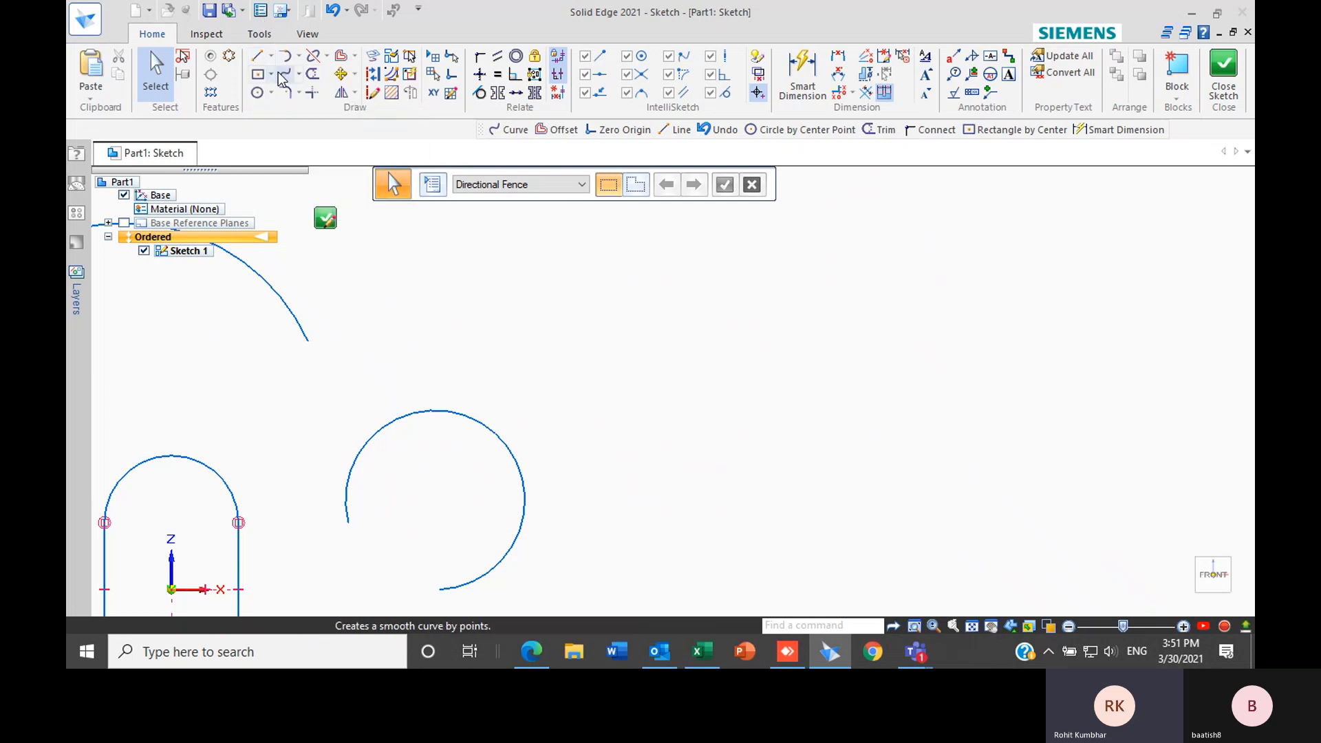
left_click(284, 74)
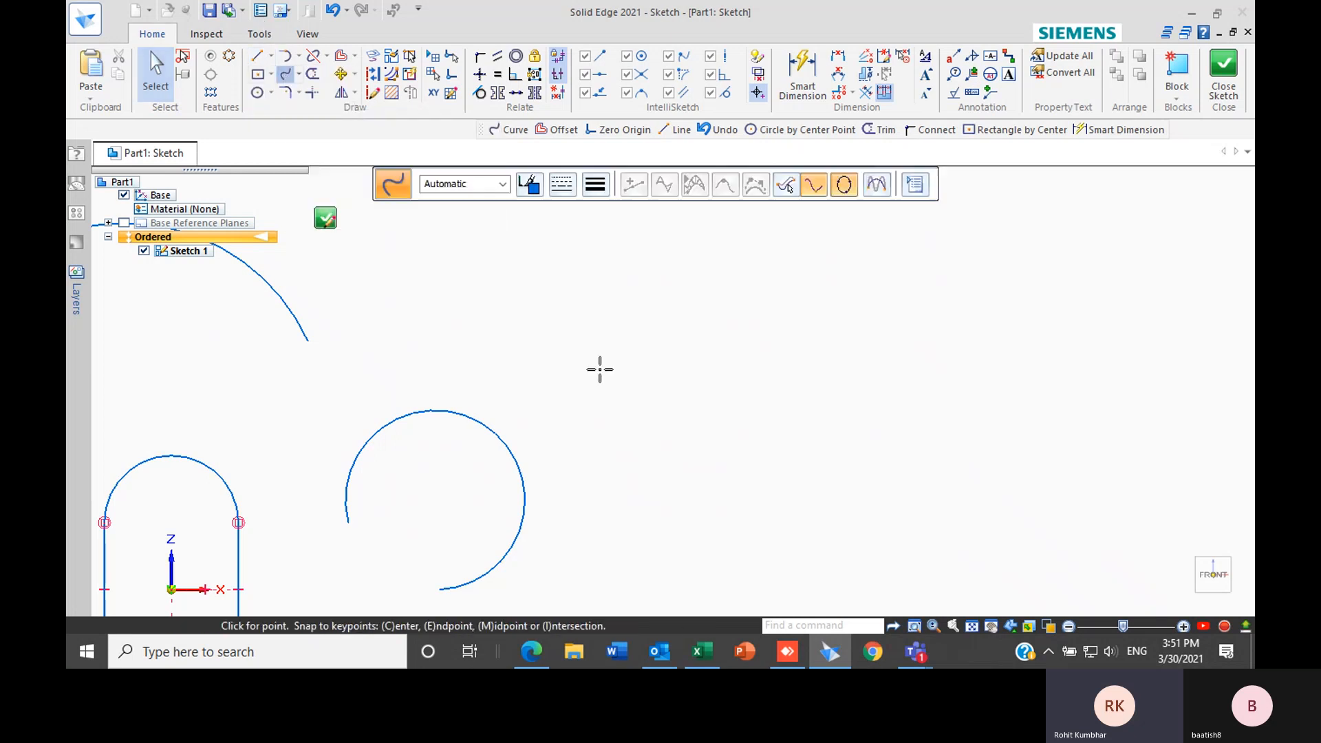
left_click(549, 366)
left_click(665, 234)
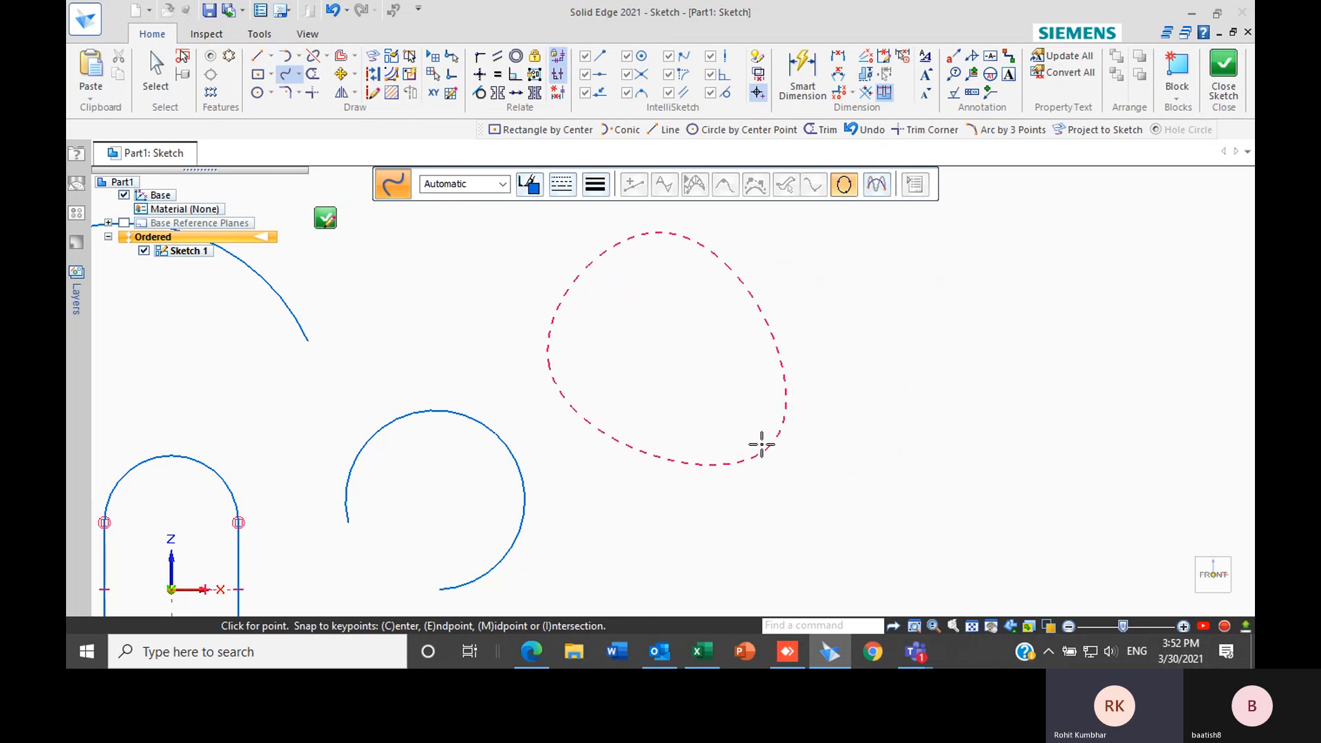
left_click(845, 187)
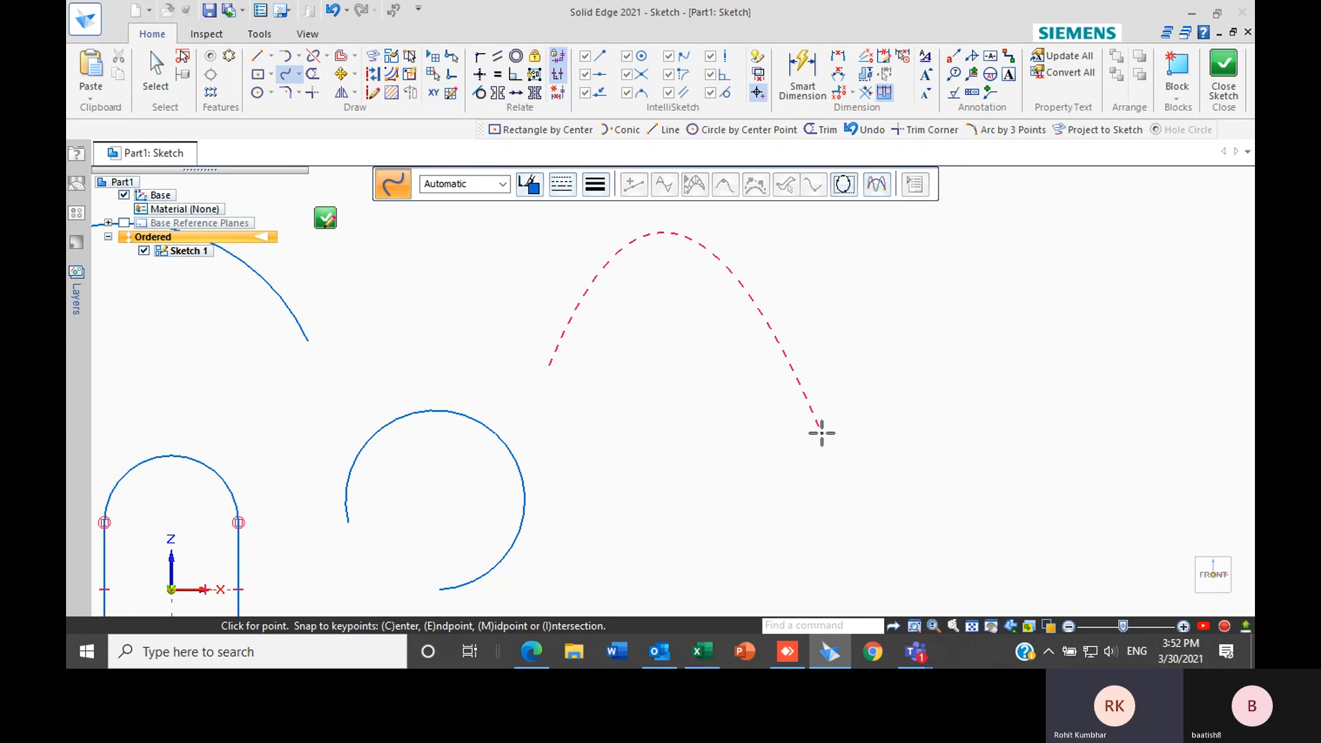
double_click(838, 459)
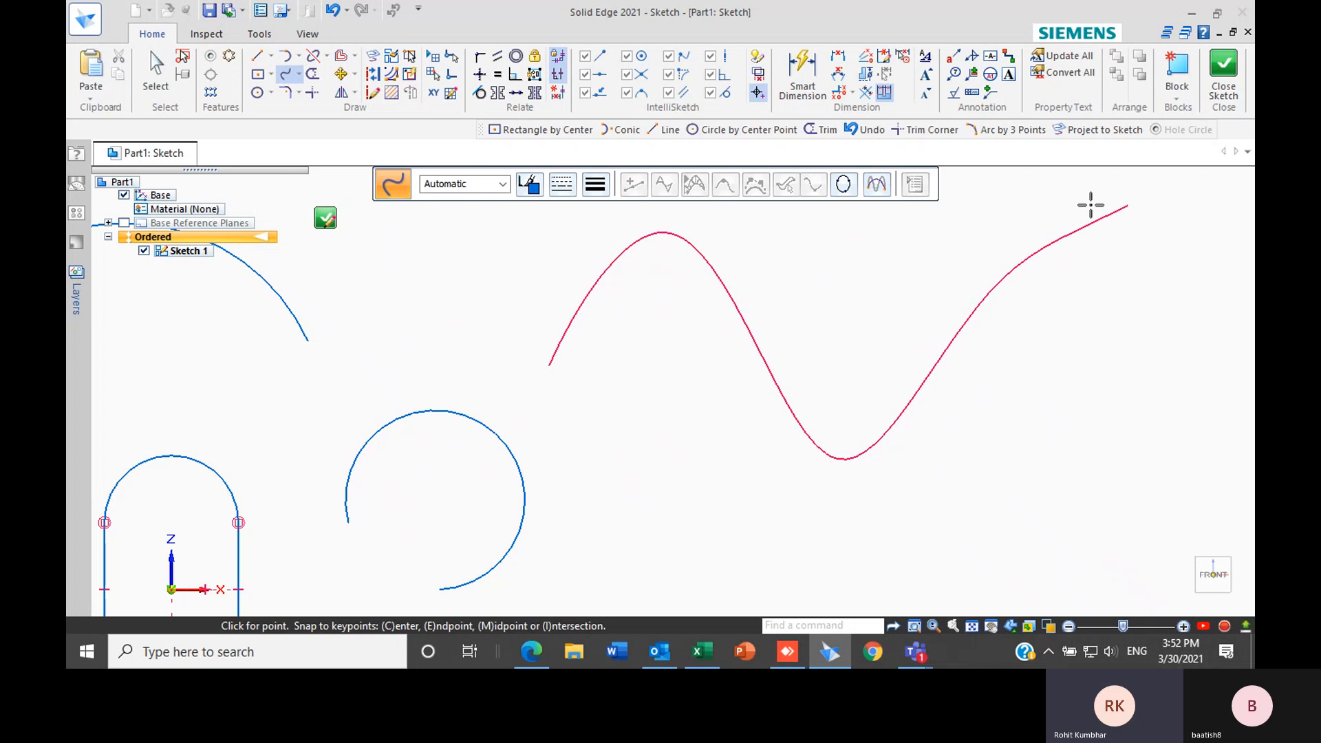
right_click(1172, 223)
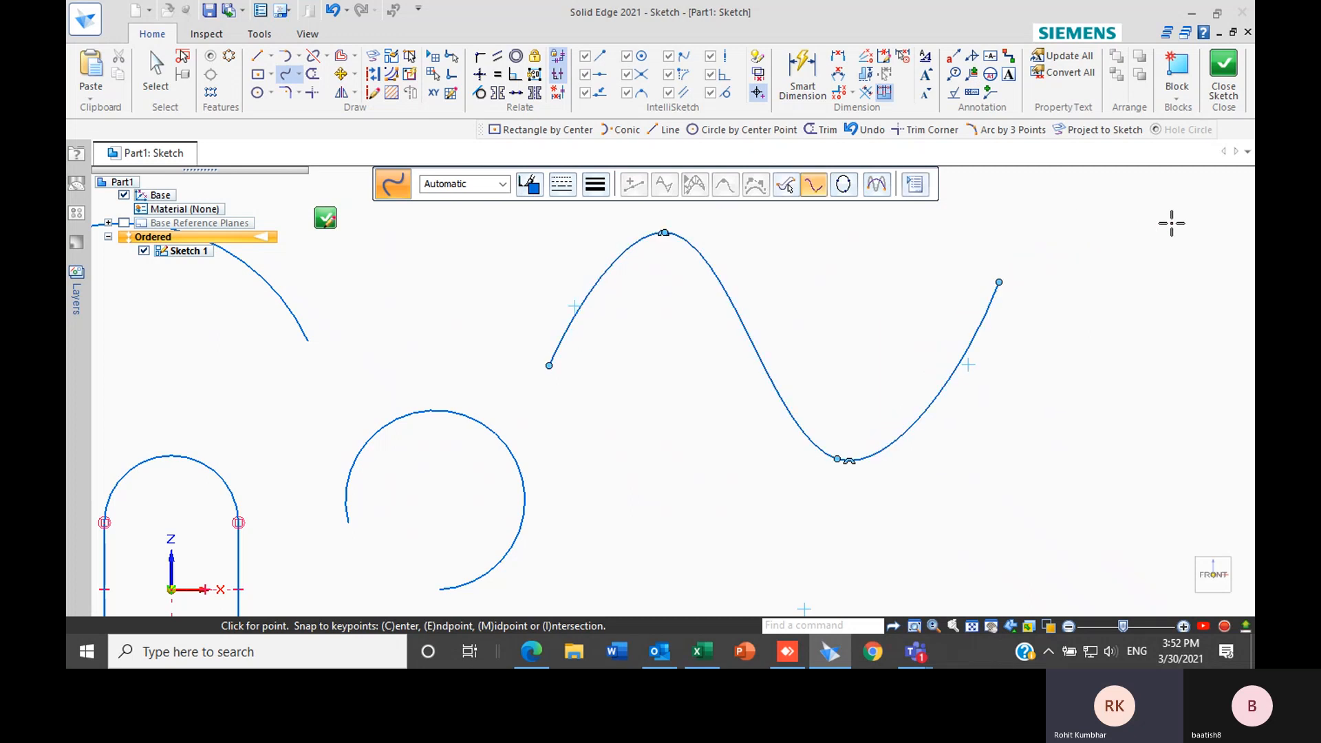
scroll(768, 471, "down", 2)
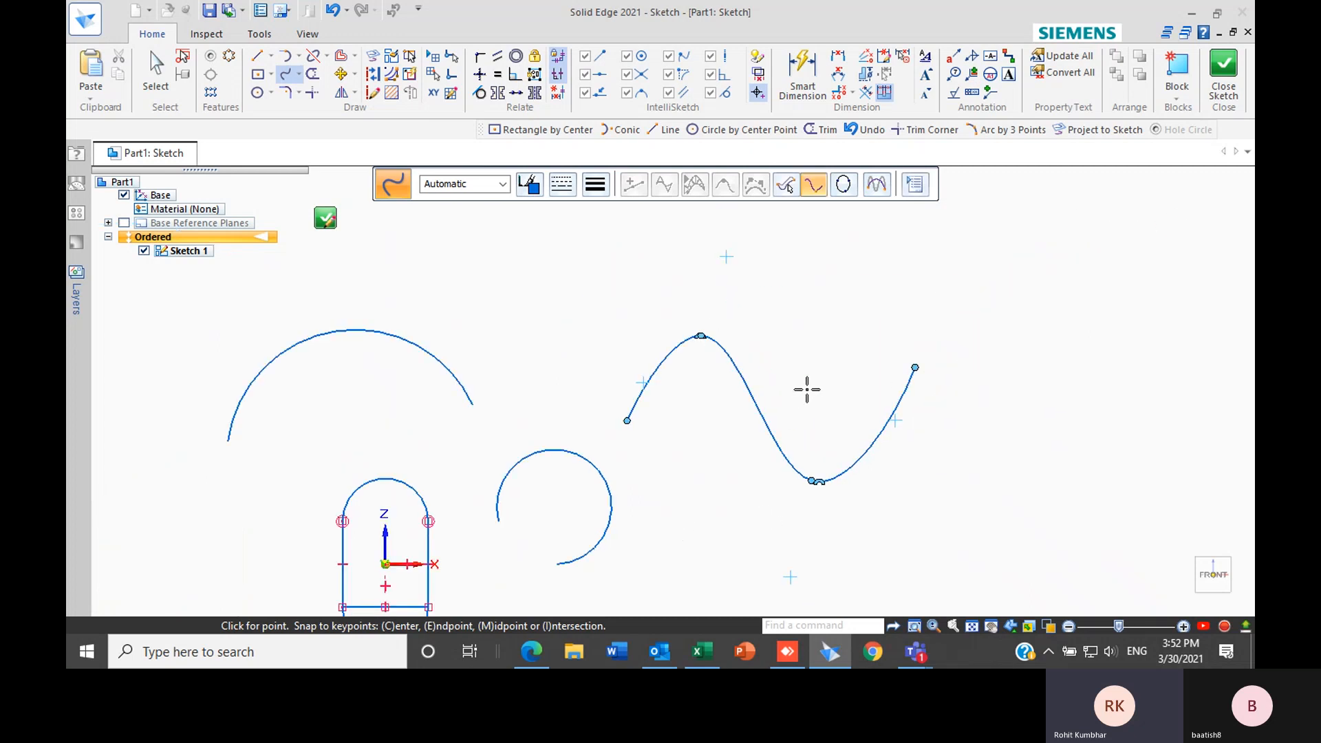
scroll(807, 389, "up", 2)
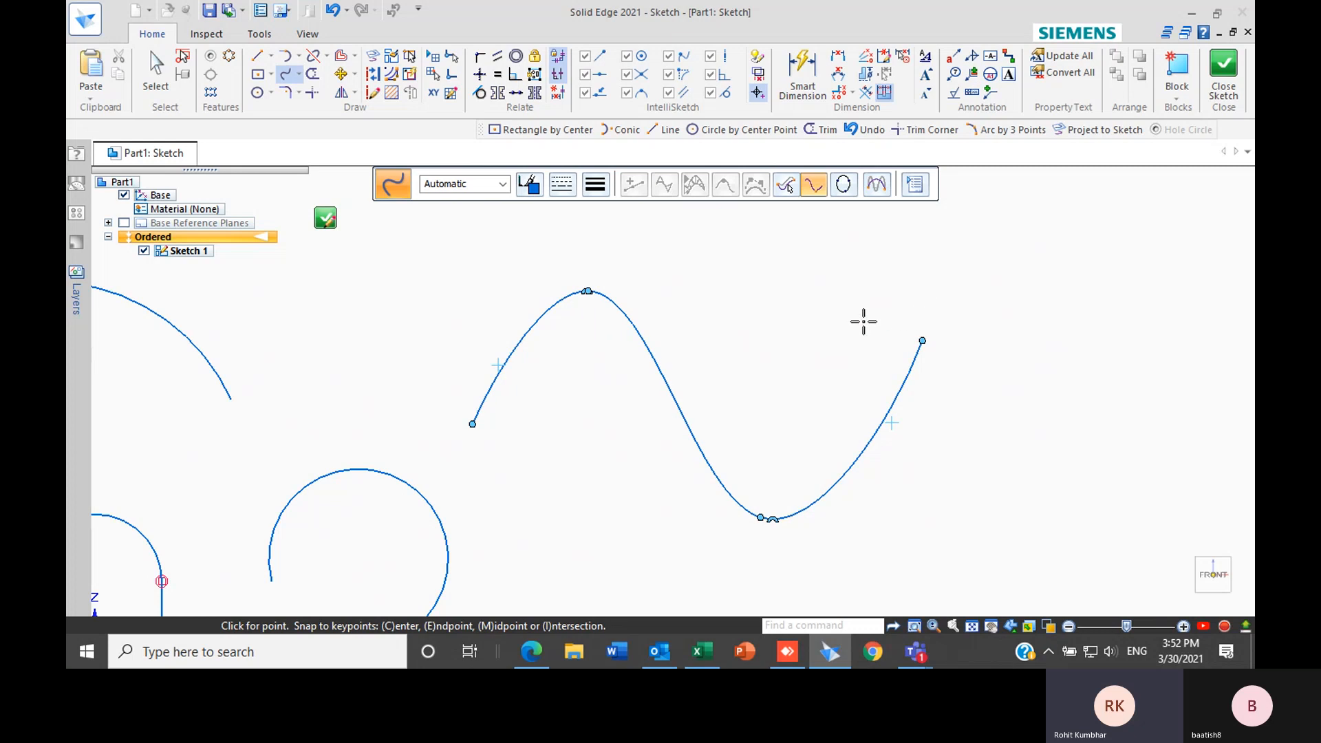
scroll(819, 270, "up", 1)
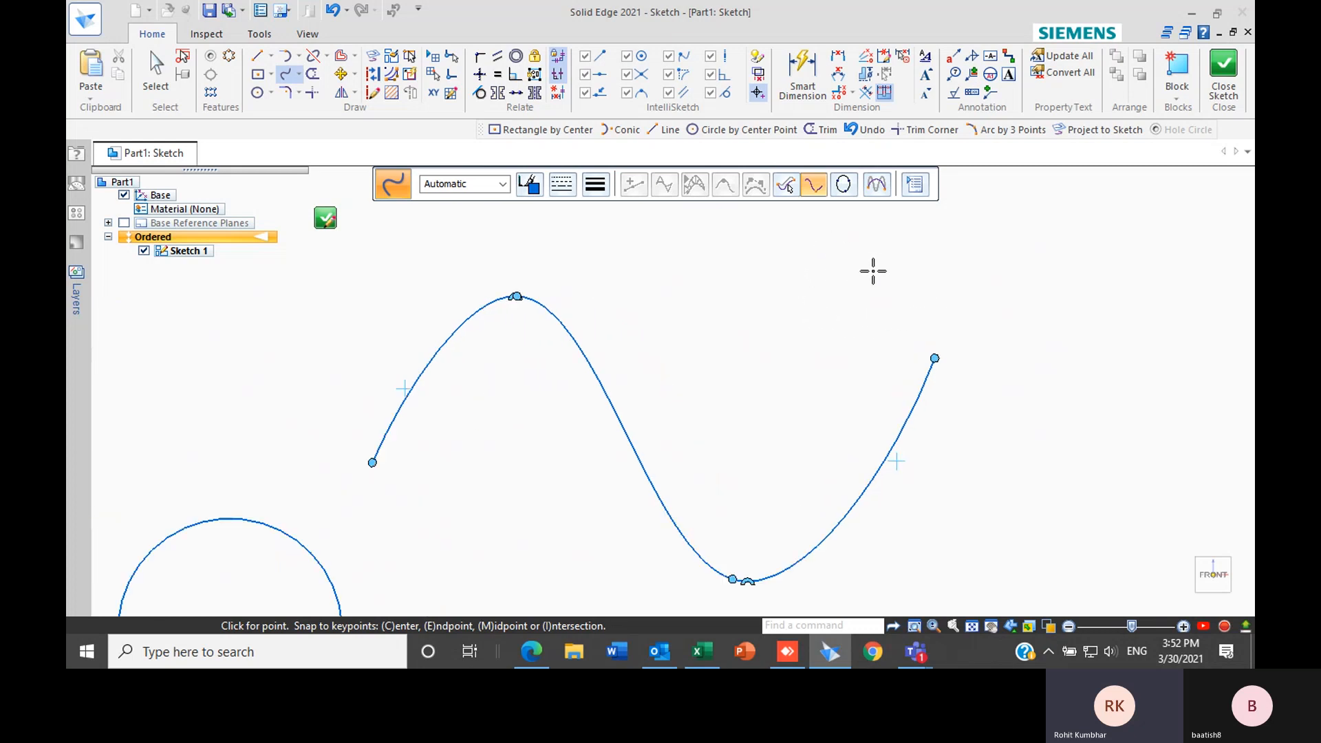
scroll(850, 275, "down", 1)
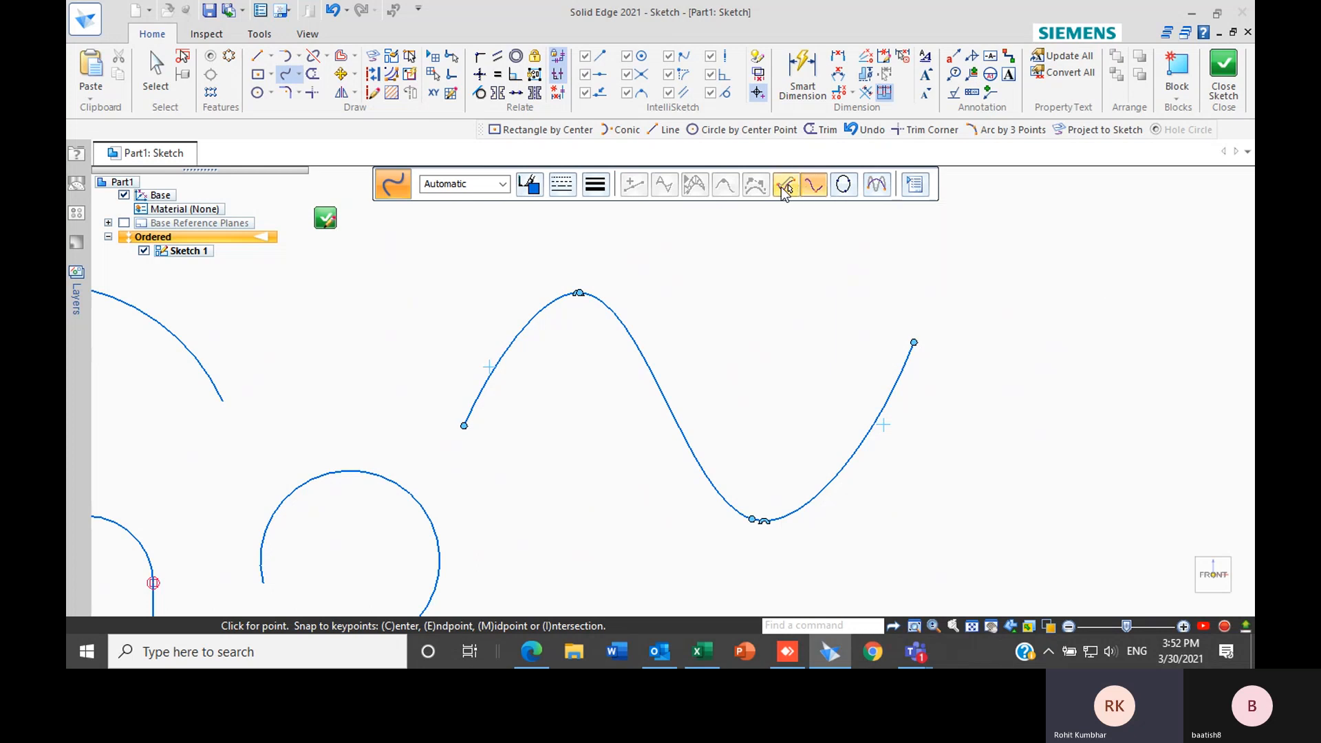
left_click(786, 187)
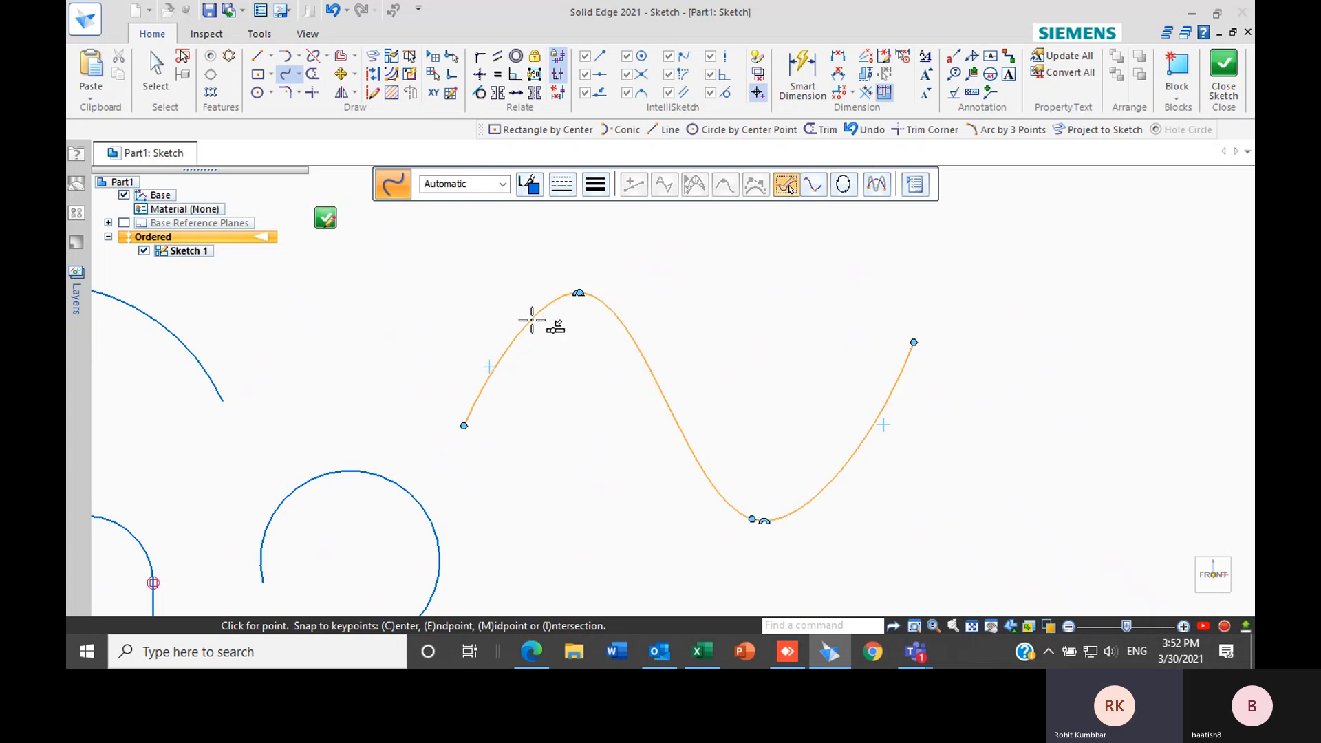
left_click_drag(531, 319, 624, 328)
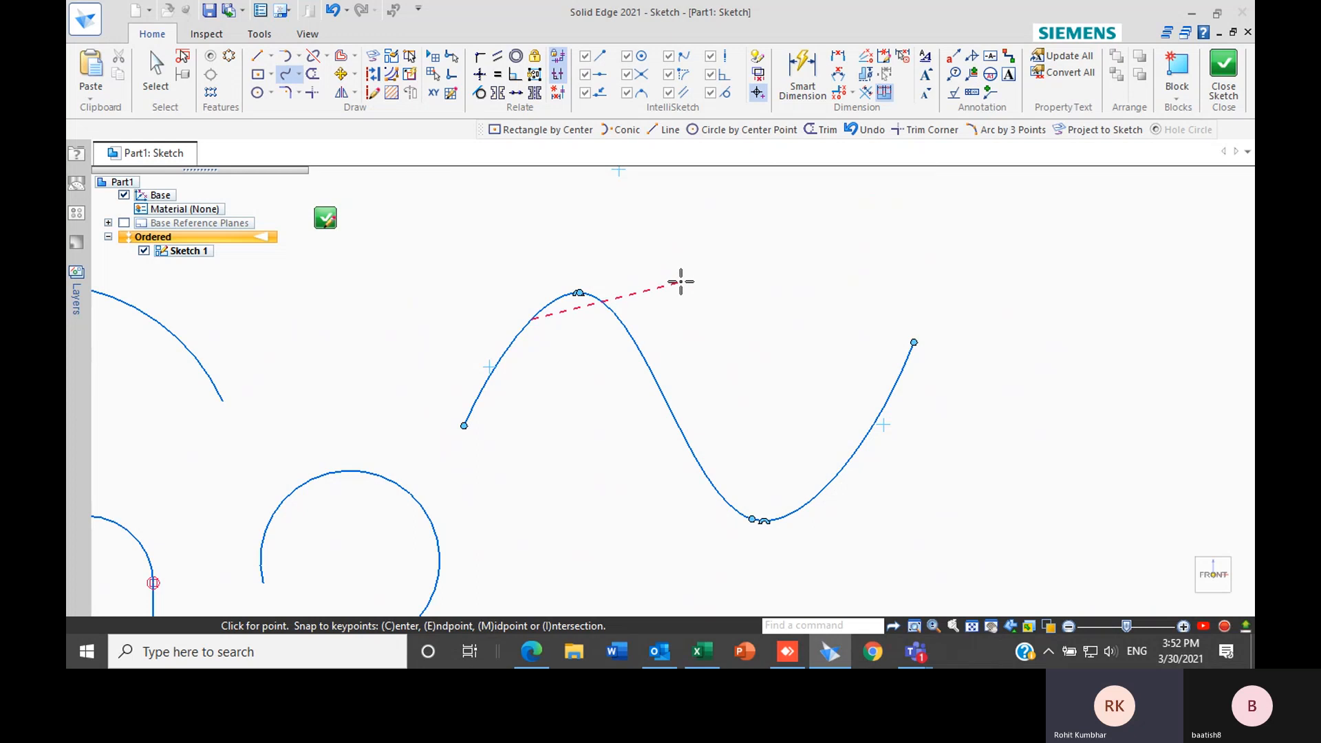
key("Escape")
Select the S-shaped curve and reshape it in Shape Edit mode by moving its upper control vertex
left_click(535, 318)
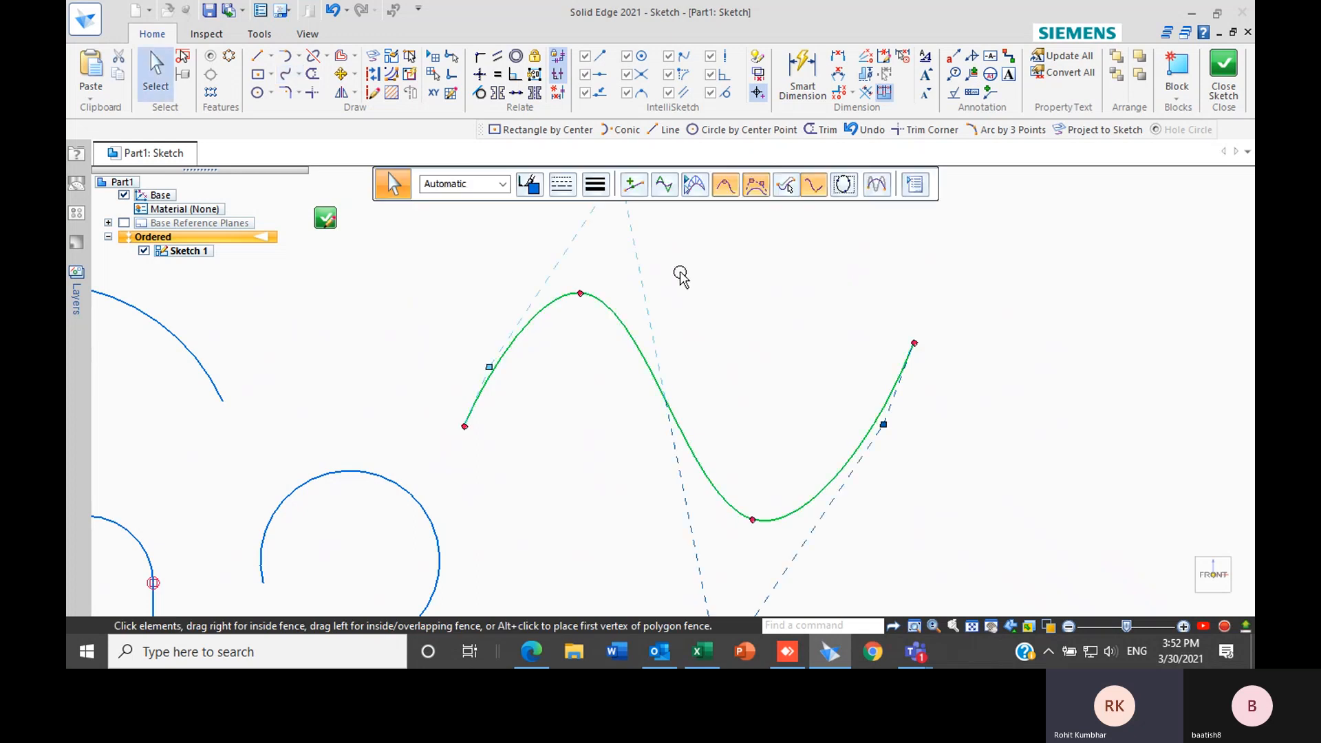
scroll(533, 493, "down", 2)
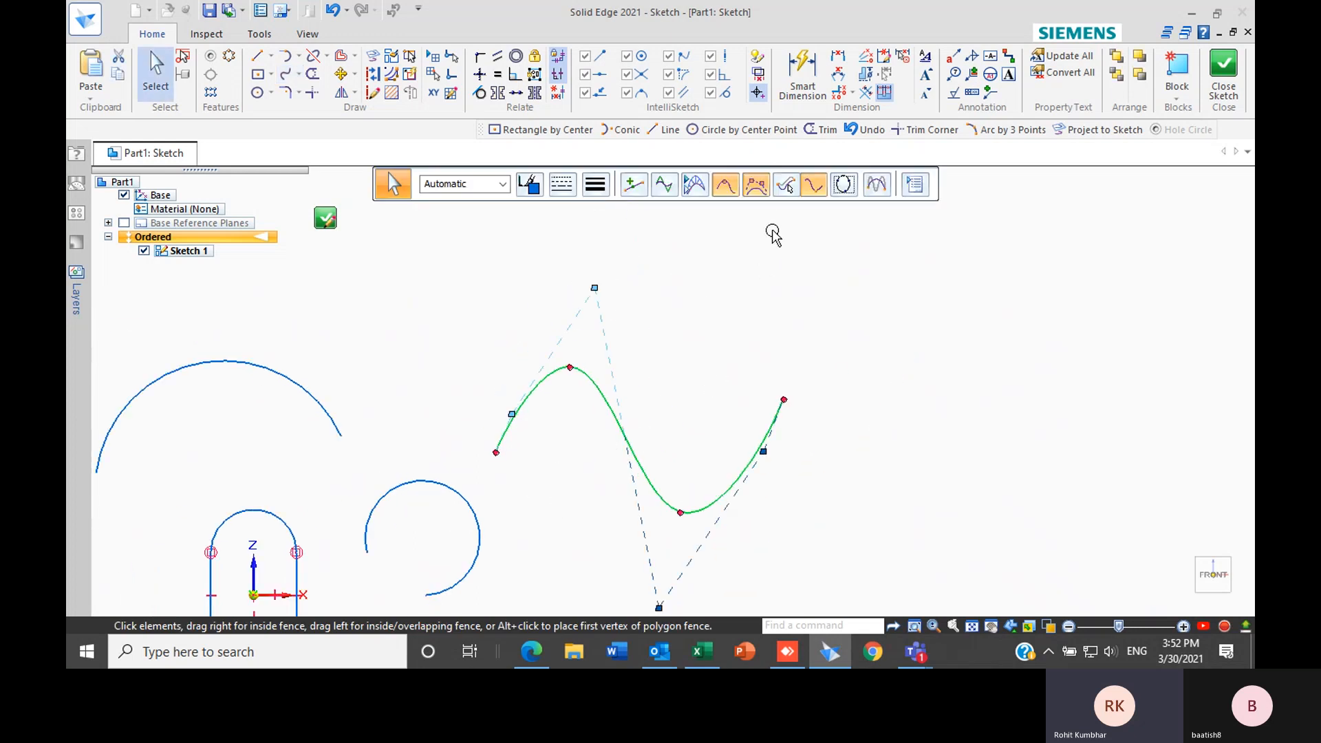
left_click(788, 186)
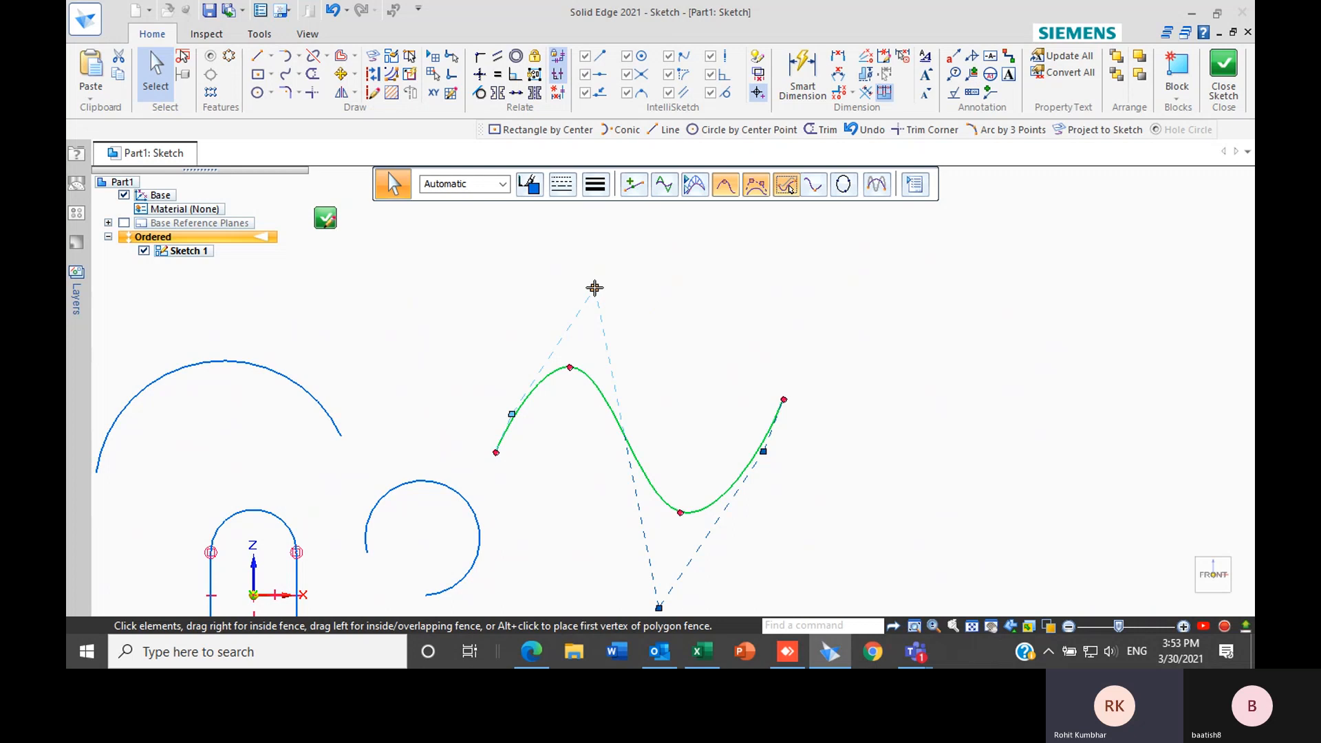
left_click_drag(594, 287, 596, 254)
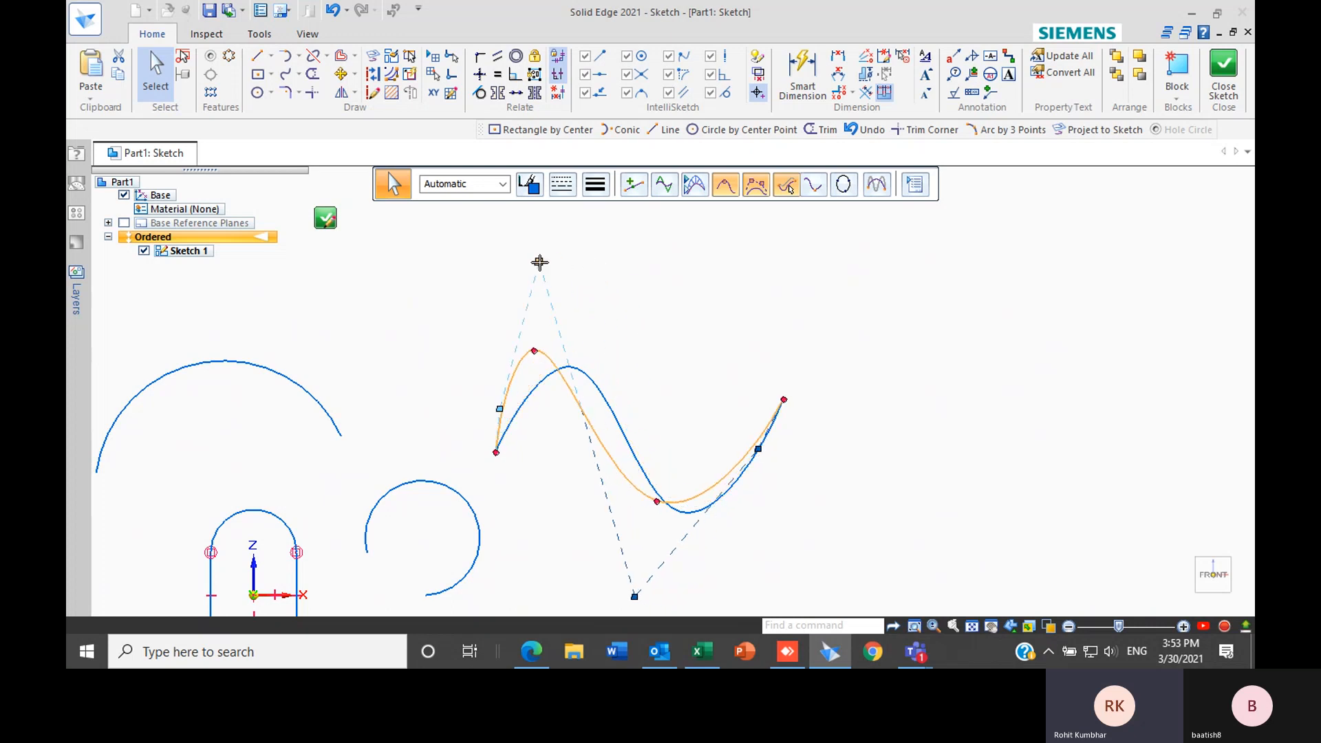
left_click_drag(540, 262, 649, 294)
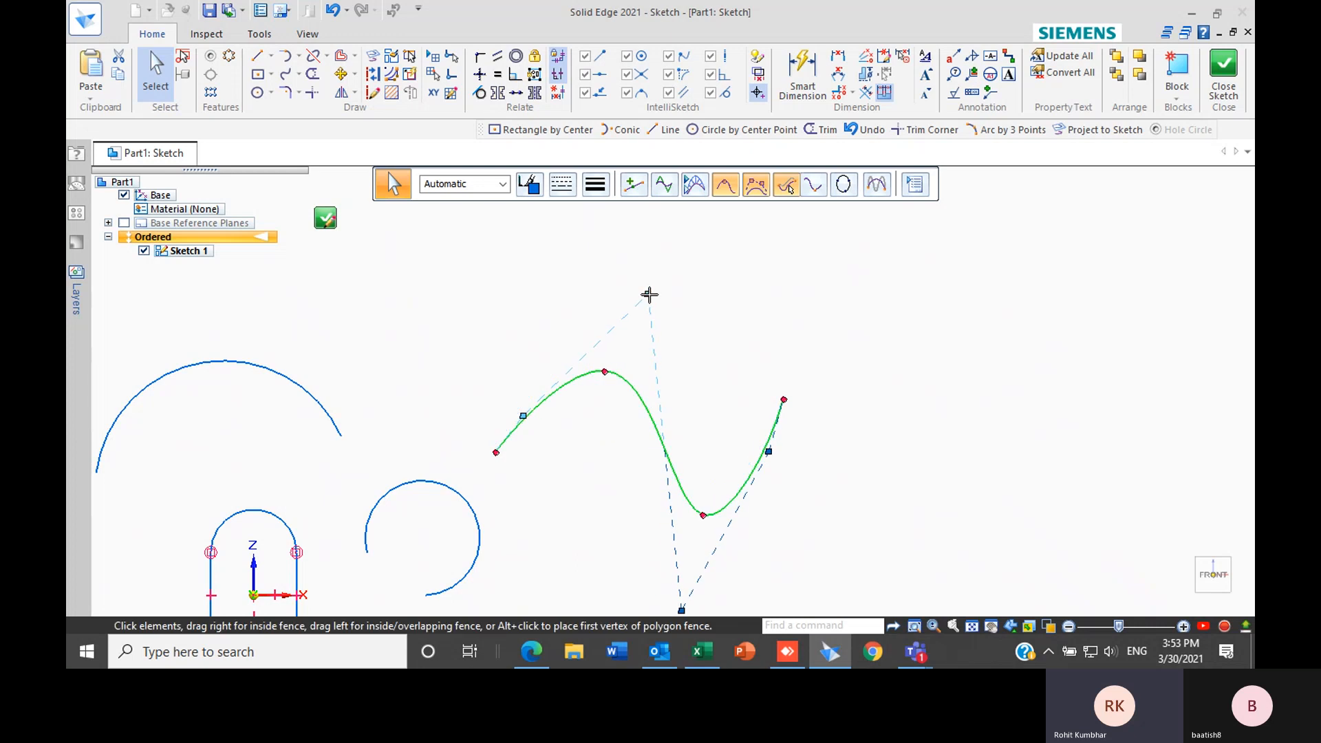
Reshape the curve in Local Edit mode by moving the edit point at its lower bend, and deselect it
scroll(790, 487, "down", 2)
scroll(667, 460, "up", 2)
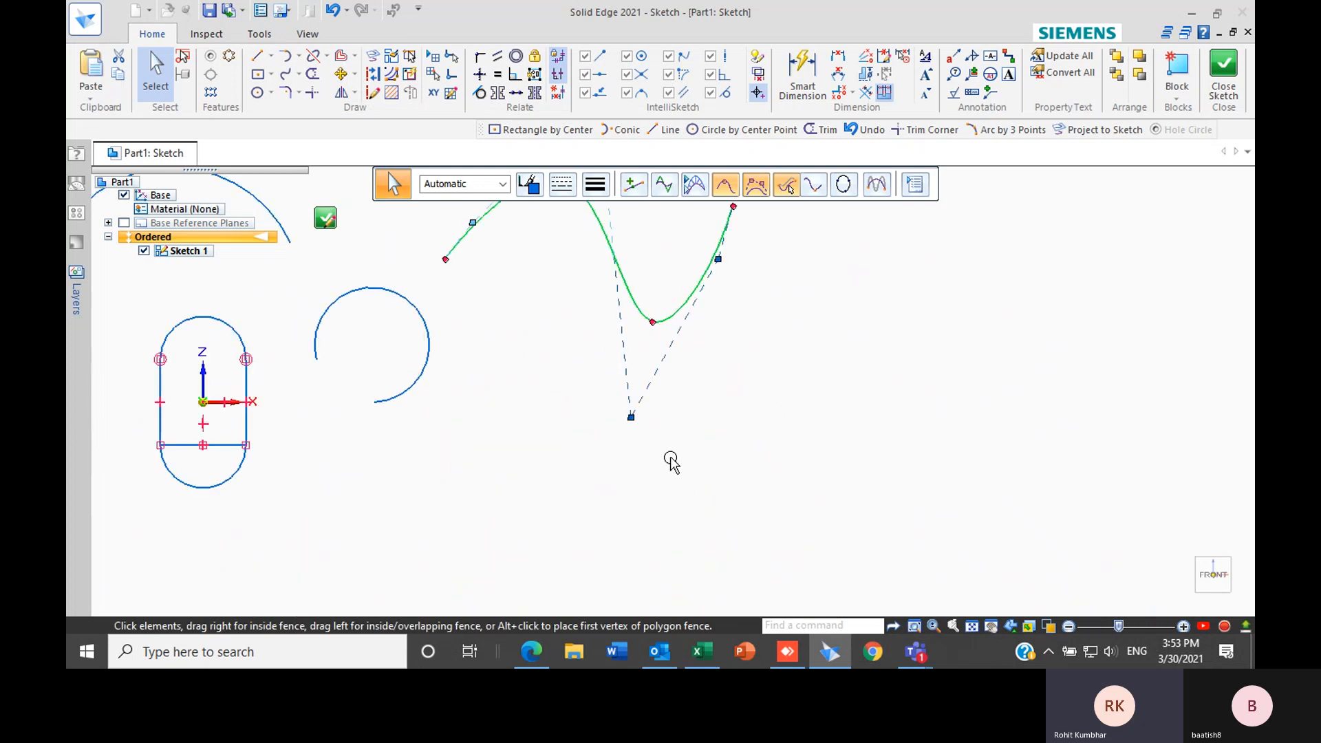
scroll(707, 396, "down", 2)
scroll(688, 433, "up", 2)
scroll(620, 440, "down", 3)
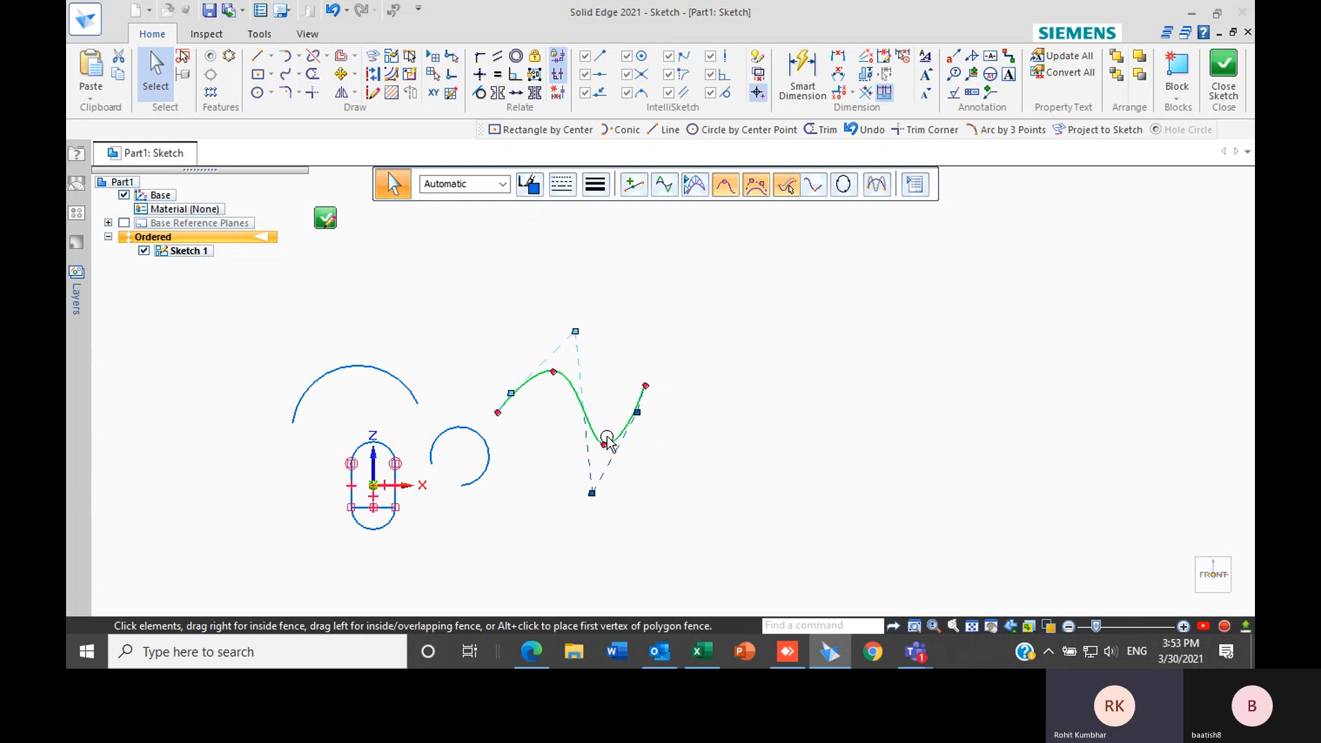
scroll(607, 398, "up", 1)
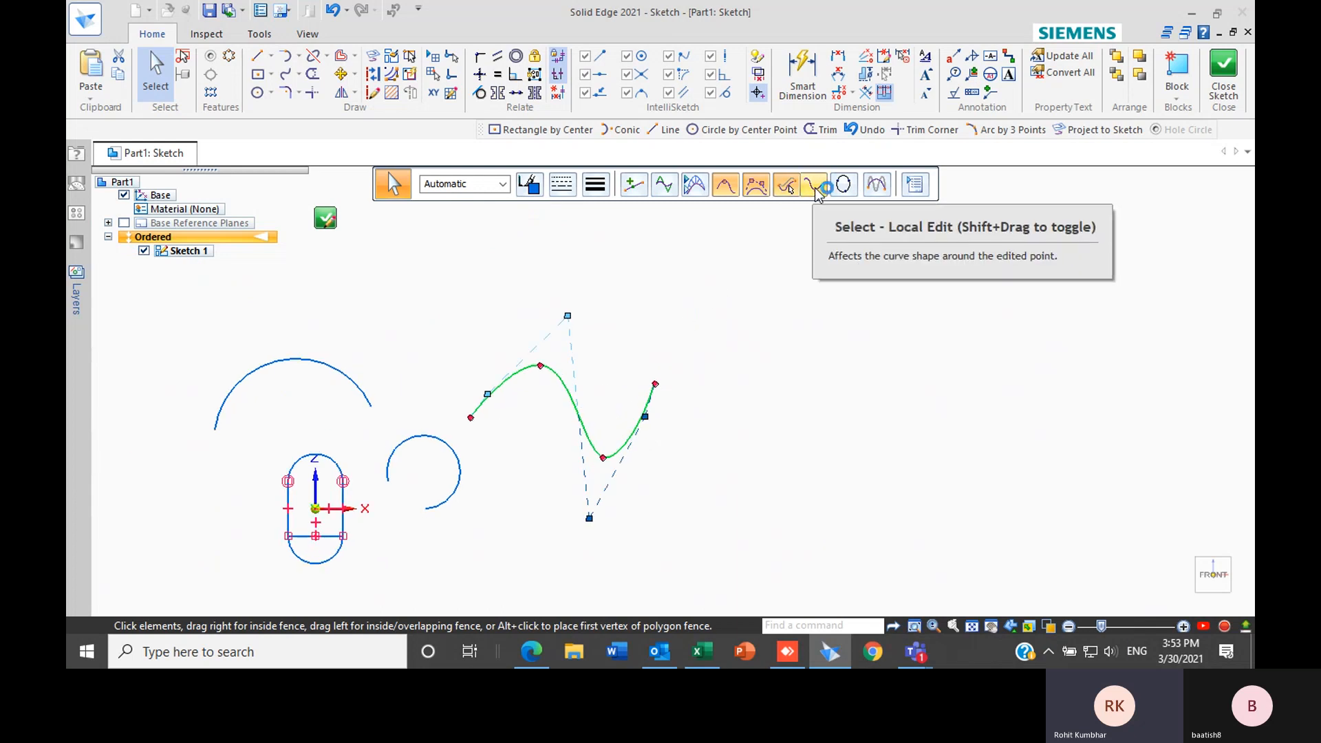
left_click(815, 193)
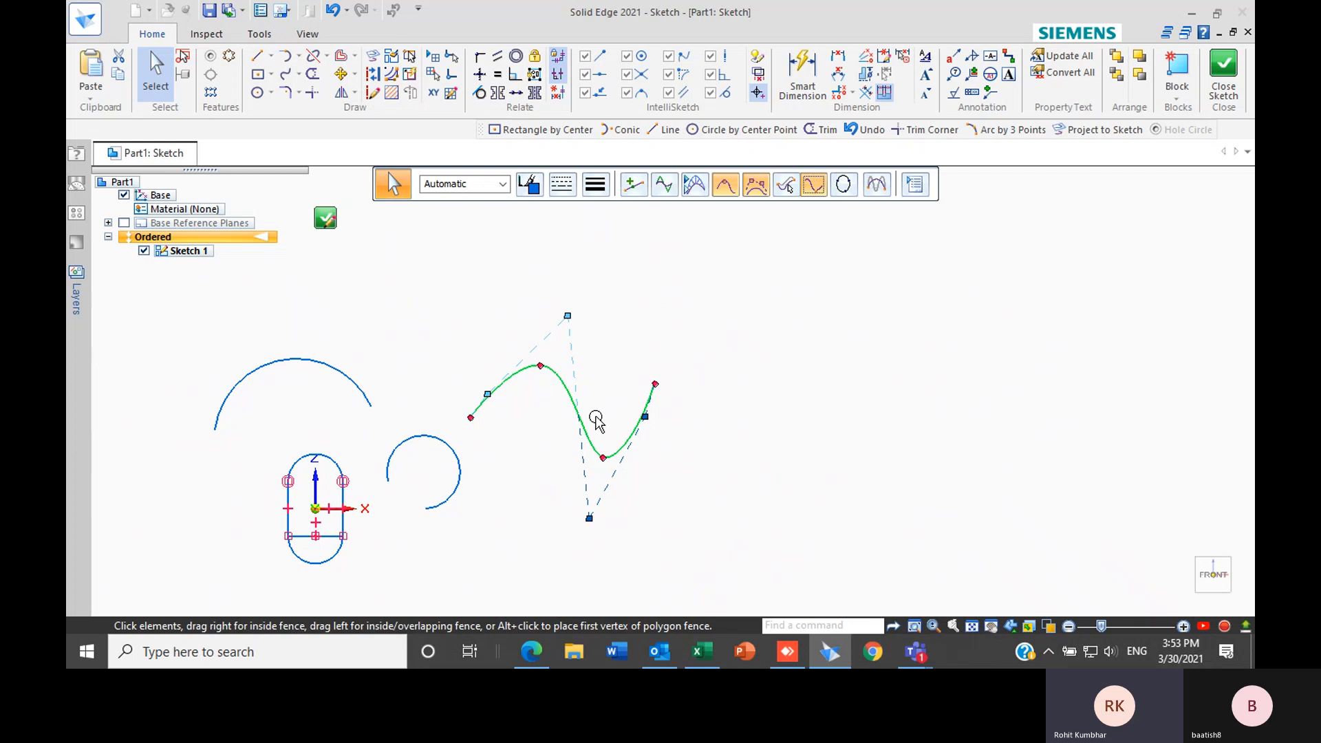
scroll(607, 433, "up", 2)
scroll(609, 448, "down", 2)
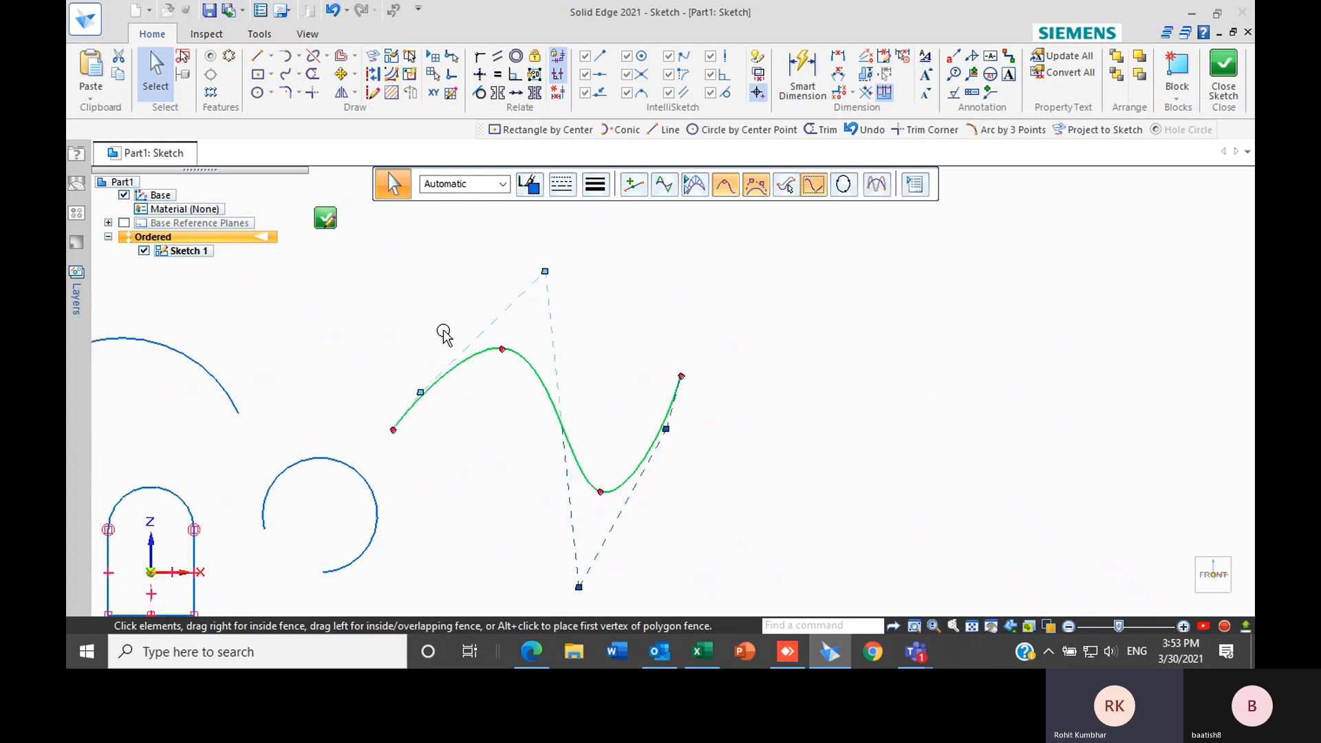
left_click(501, 348)
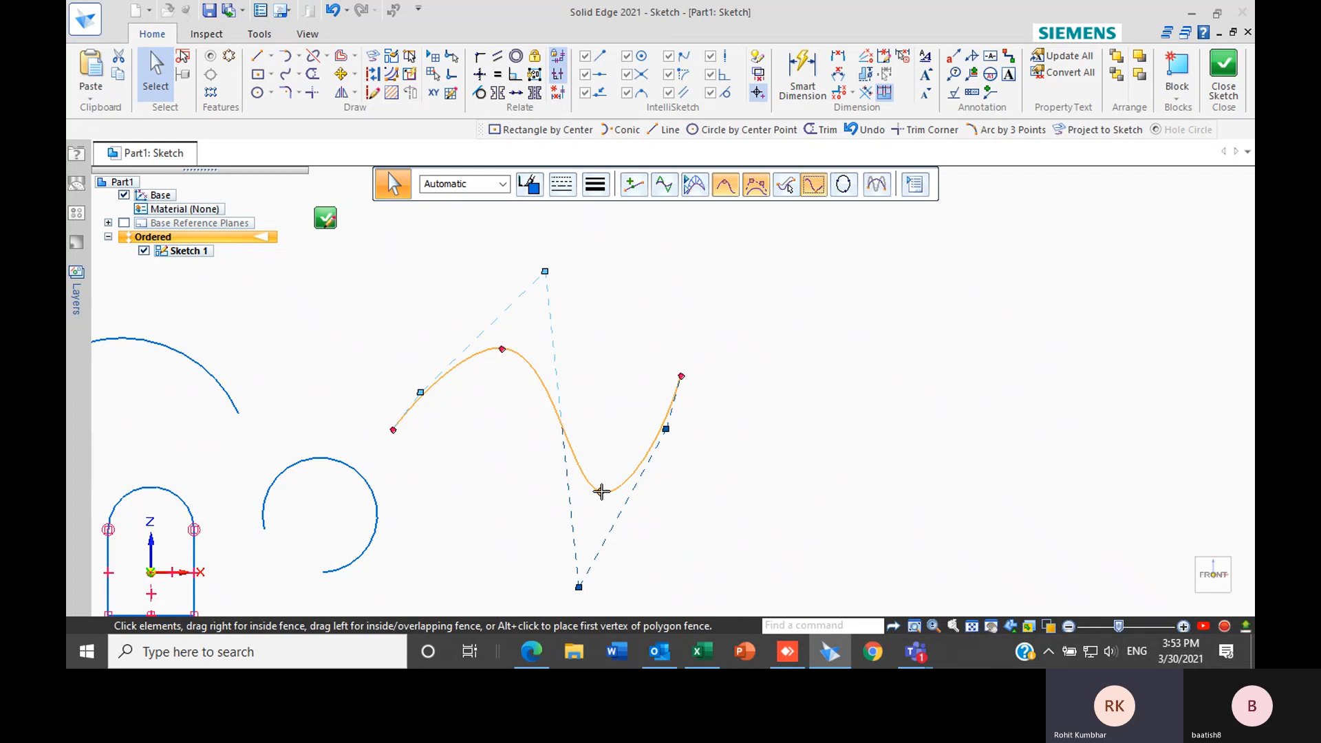
left_click_drag(600, 490, 548, 486)
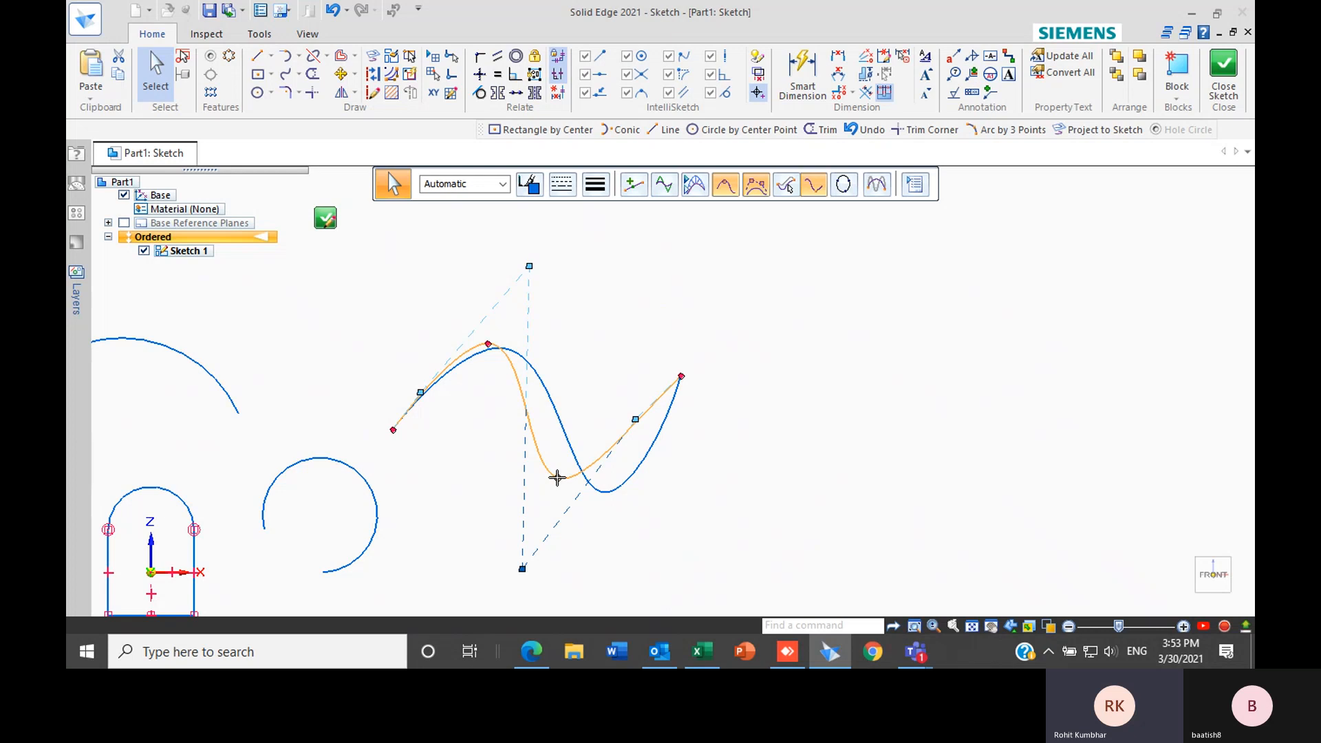
left_click_drag(558, 478, 560, 519)
scroll(778, 392, "down", 2)
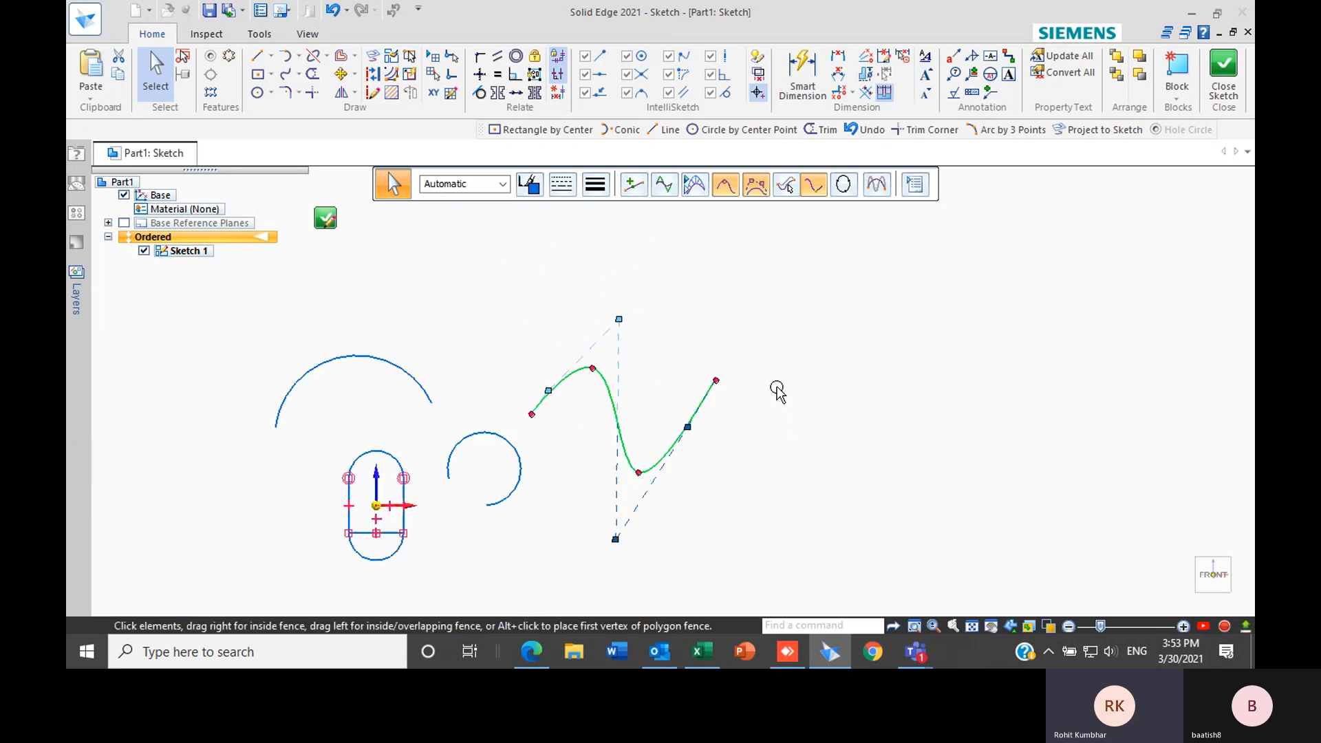
scroll(777, 387, "down", 1)
key("Escape")
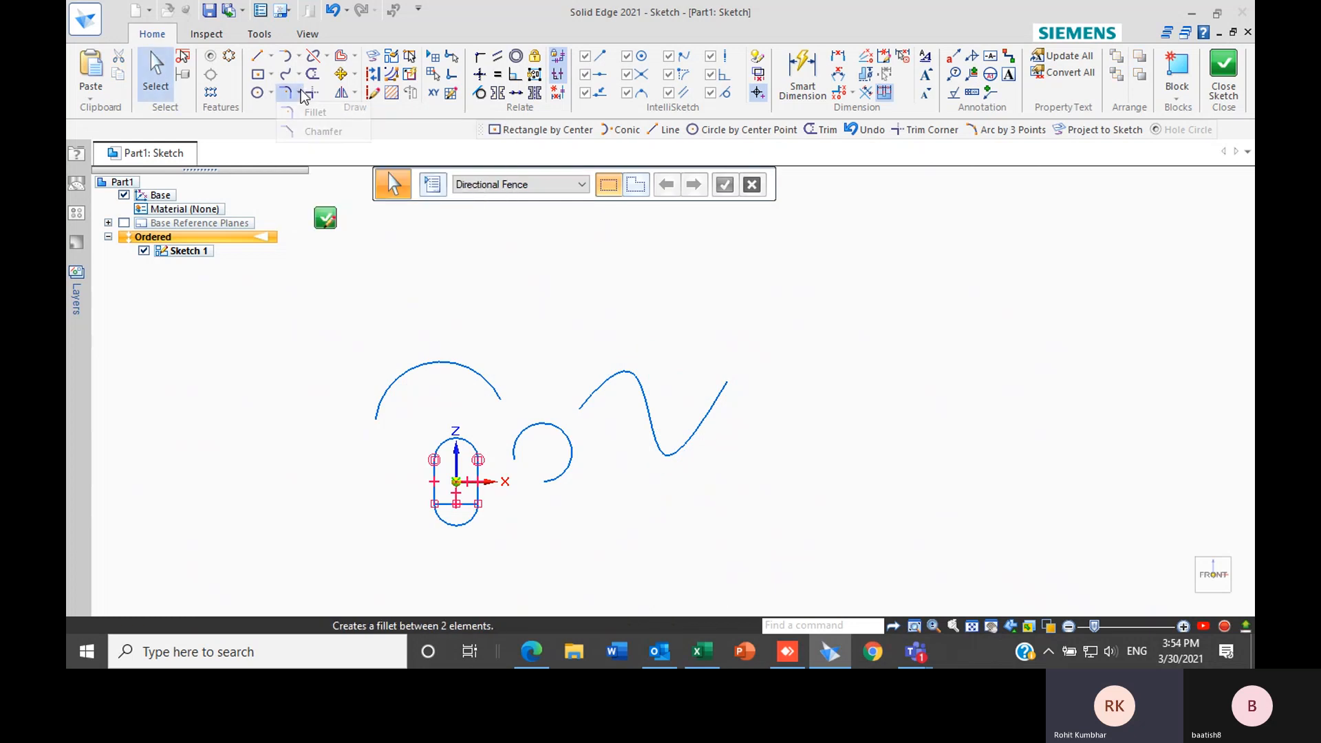
Delete all the arcs, the slot shape and the curve from the sketch
left_click(303, 94)
left_click(396, 189)
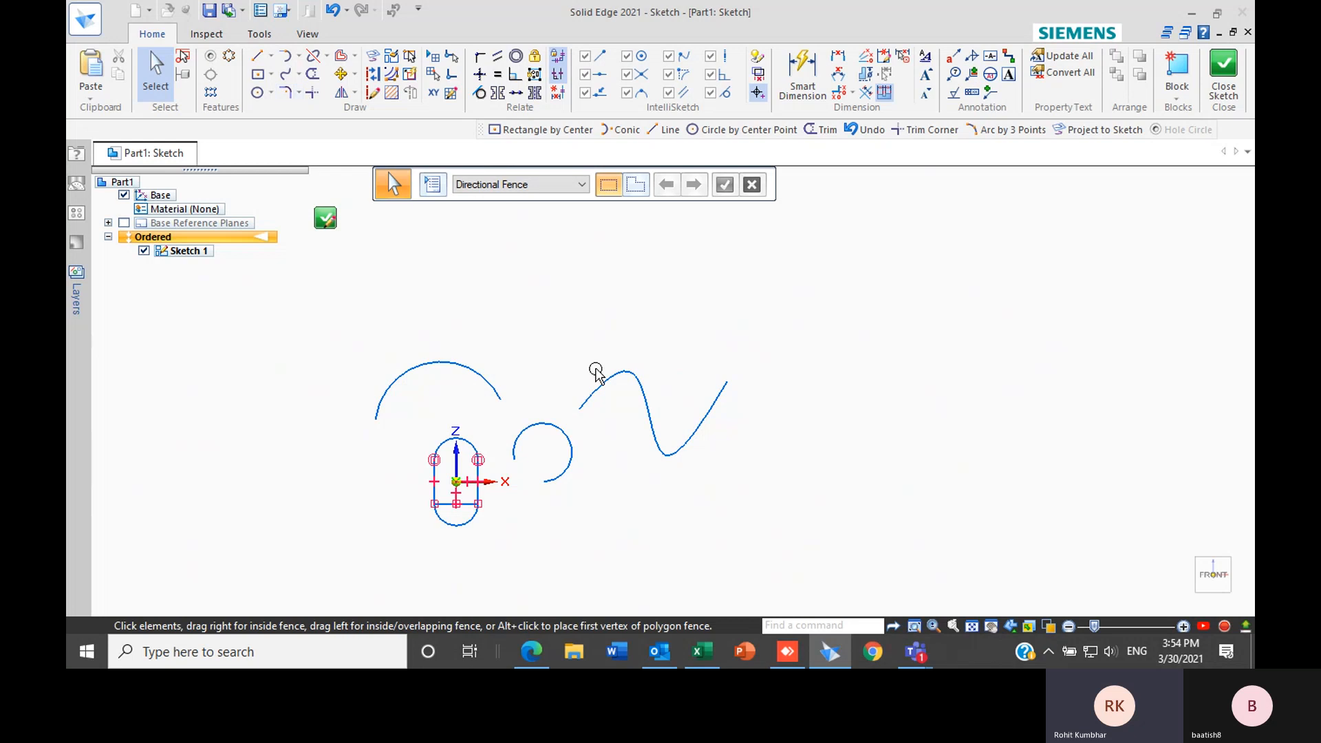
left_click_drag(359, 289, 791, 528)
key("Delete")
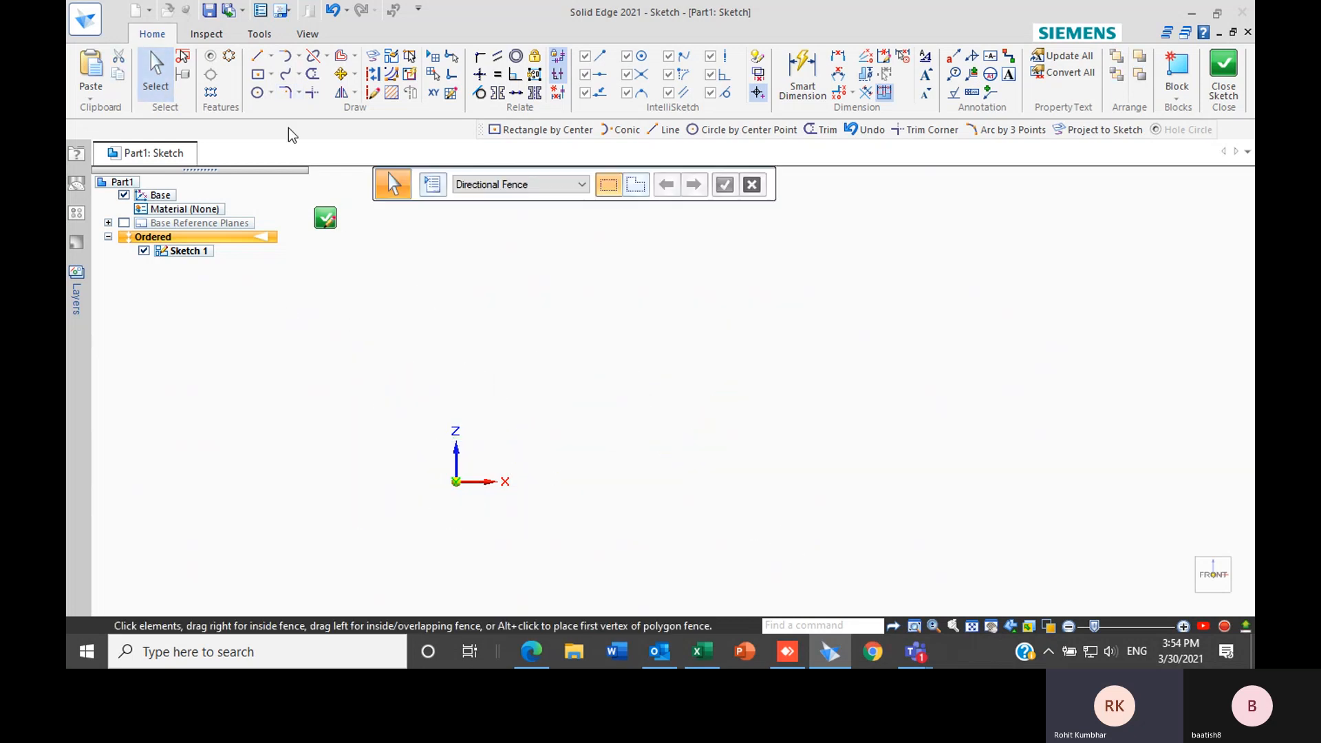
Draw a 100 mm by 100 mm rectangle by center on the sketch origin
left_click(257, 74)
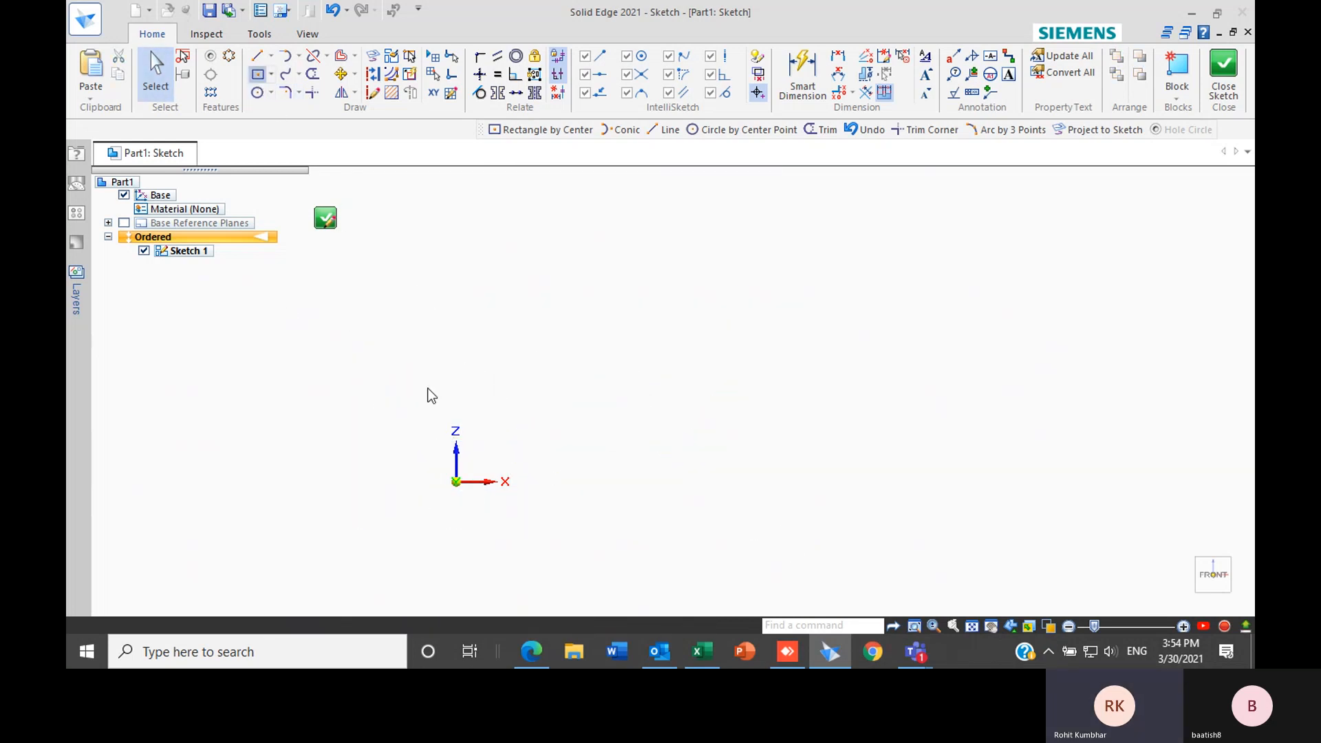
left_click(456, 482)
type("100")
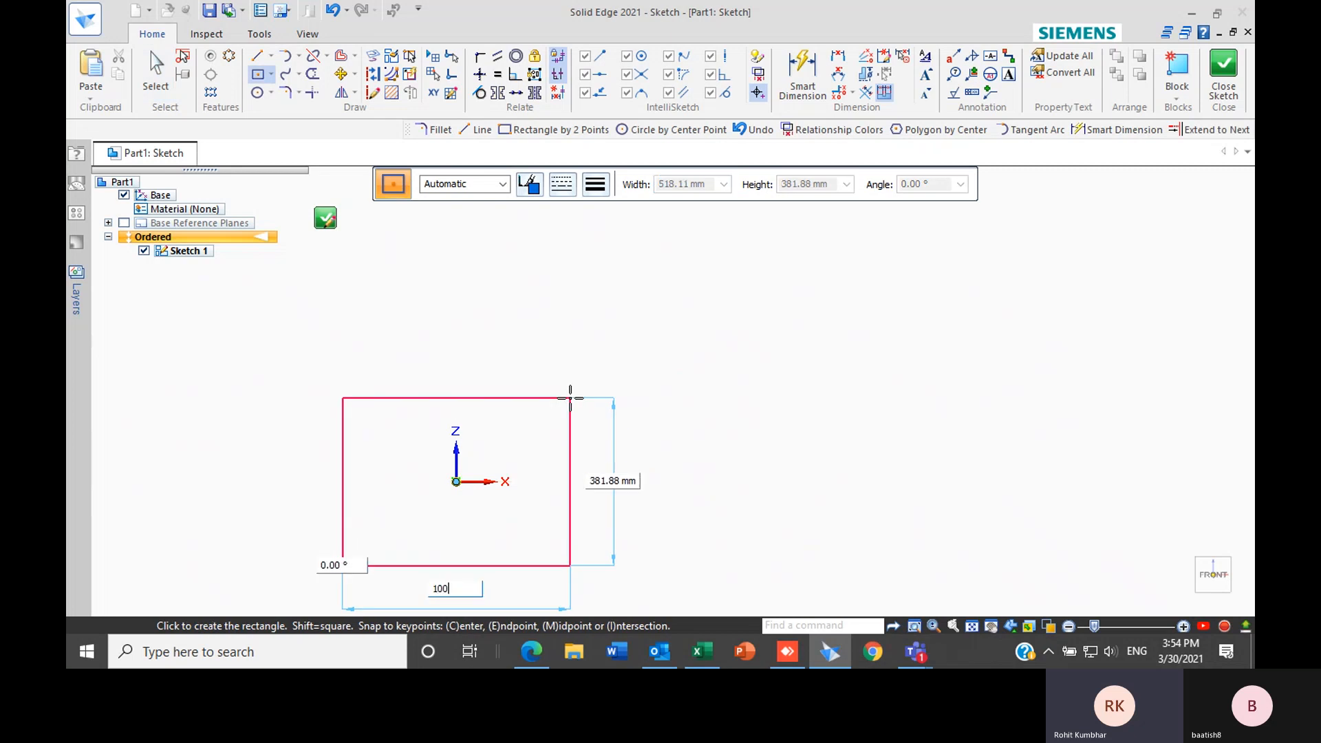
key("Tab")
type("100")
key("Tab")
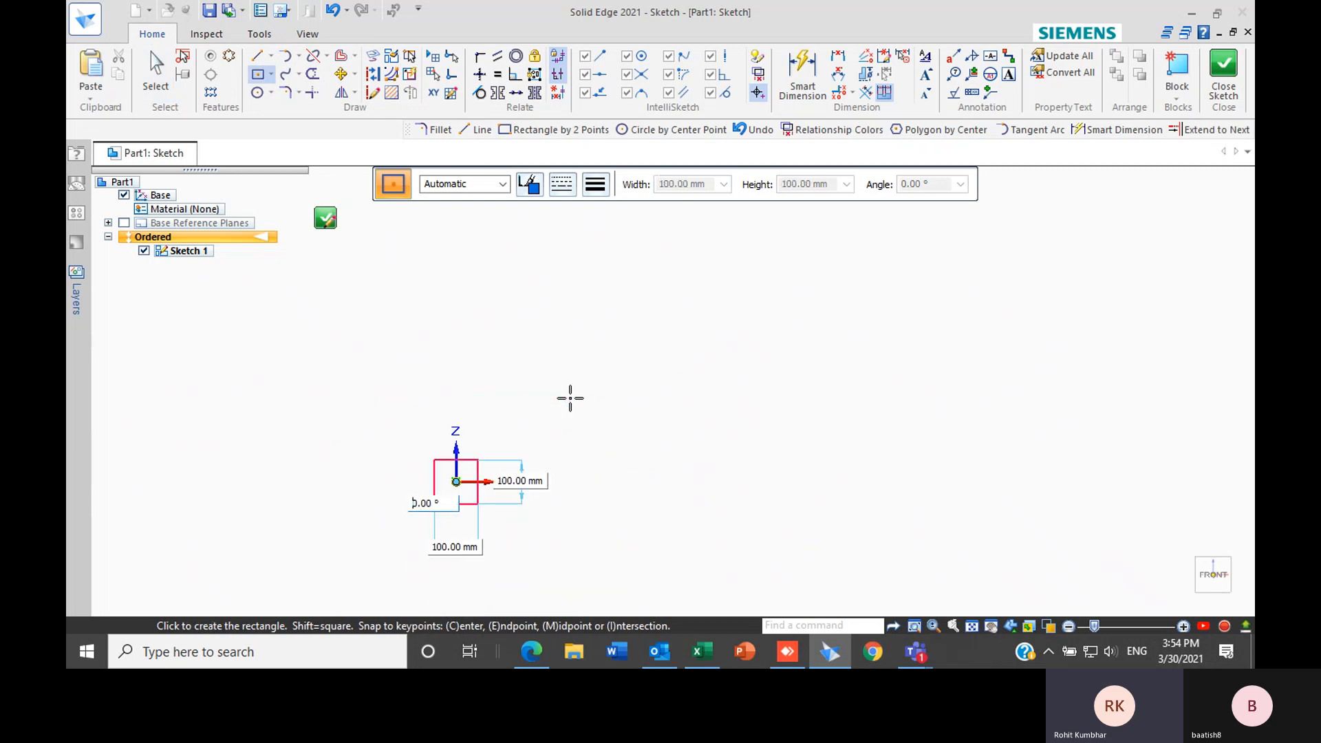
key("Return")
key("ctrl+shift+f")
scroll(564, 417, "down", 2)
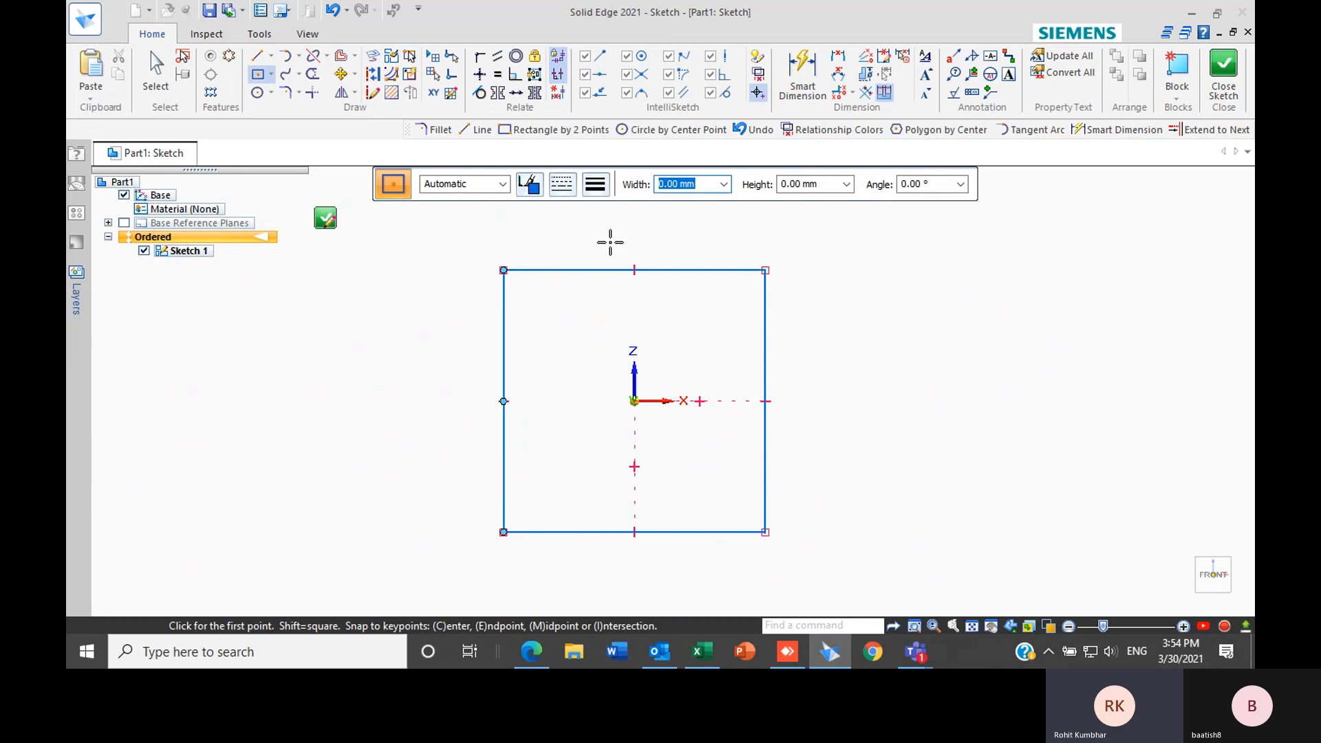
Fillet the square's upper-left corner with a 15 mm radius
left_click(299, 92)
left_click(306, 113)
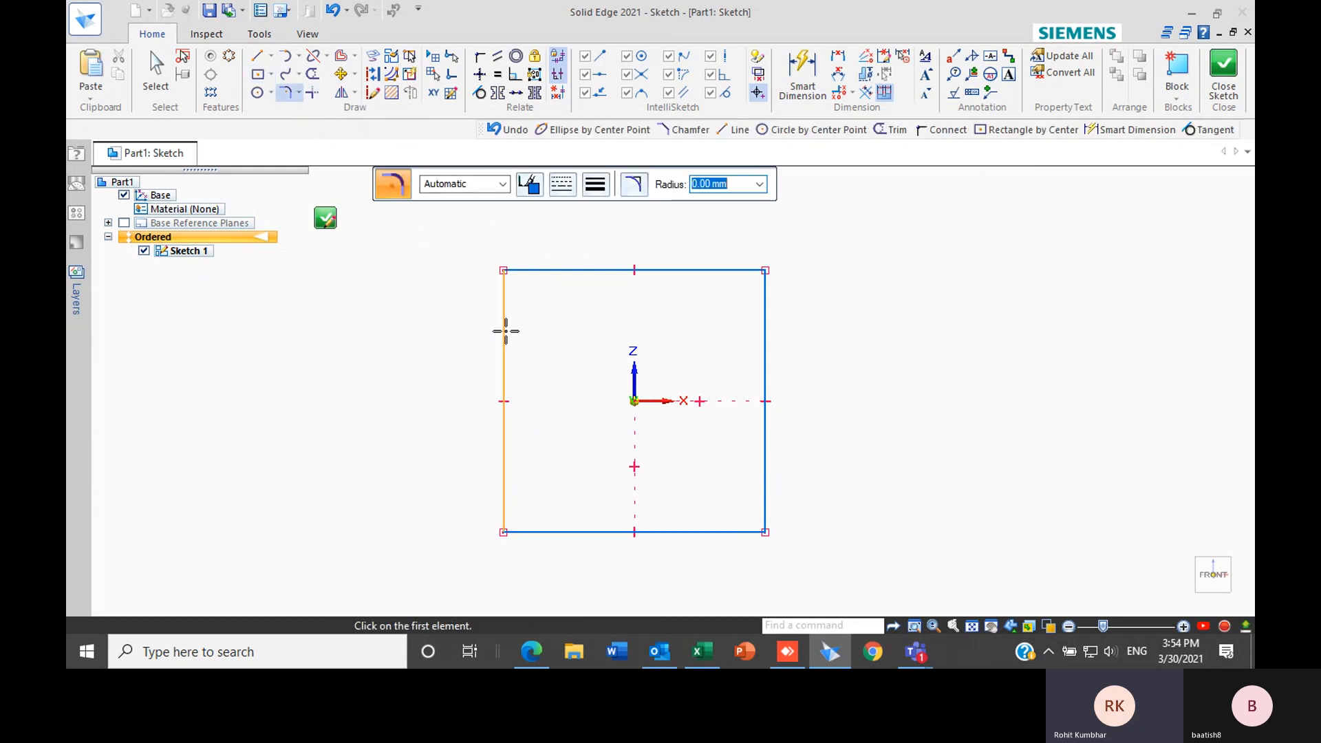
left_click(505, 323)
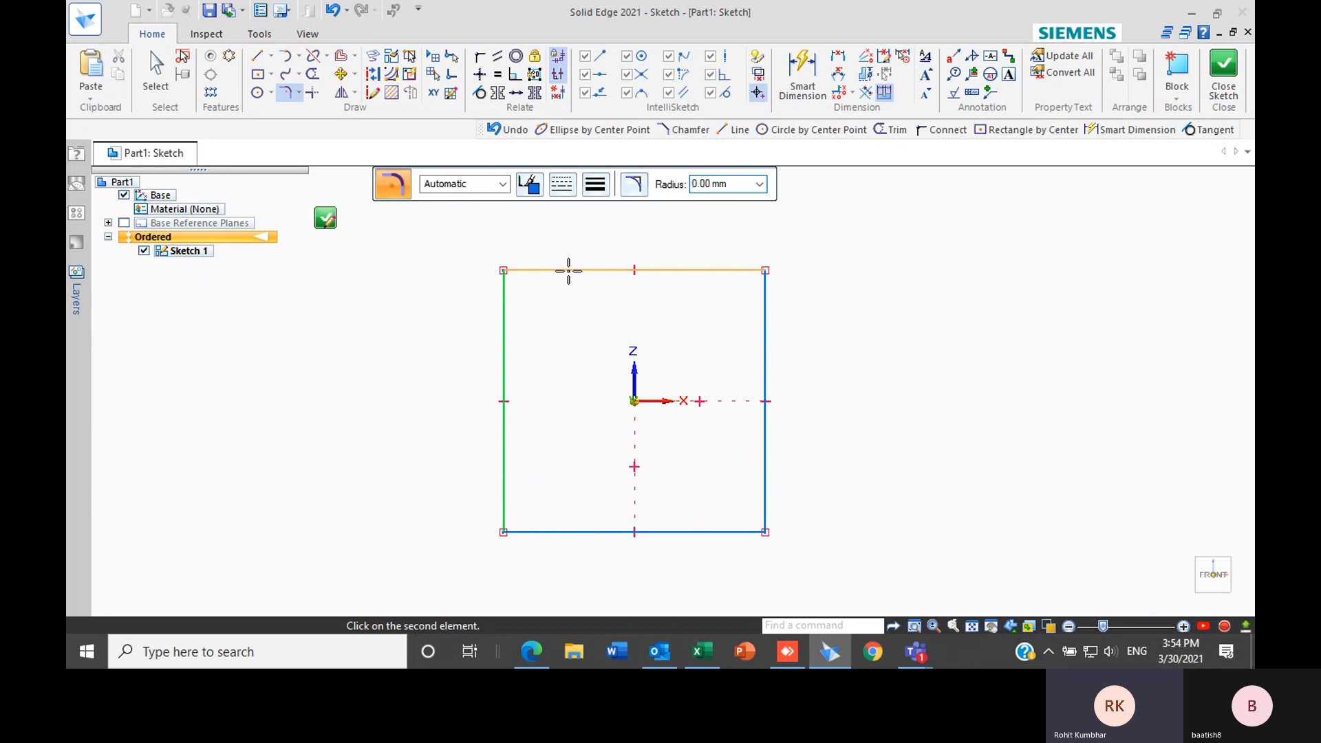
left_click(568, 270)
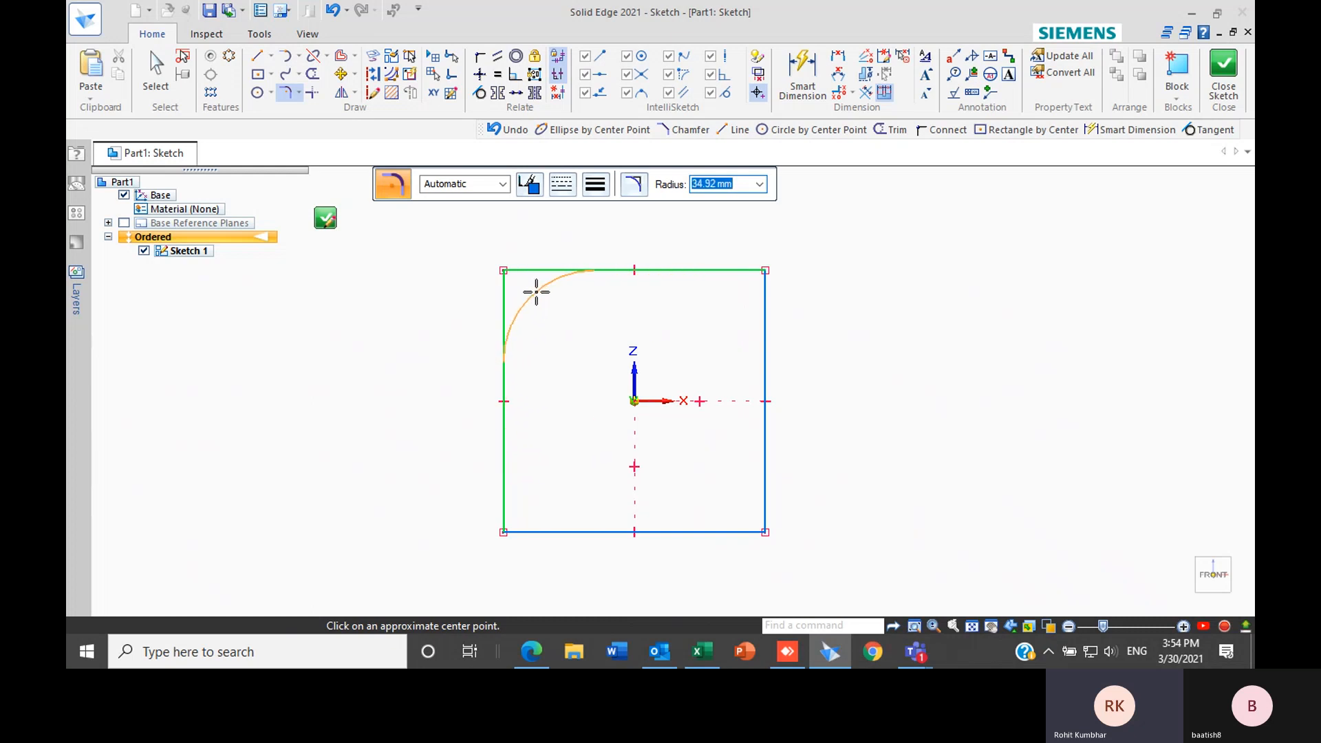
type("15")
left_click(537, 291)
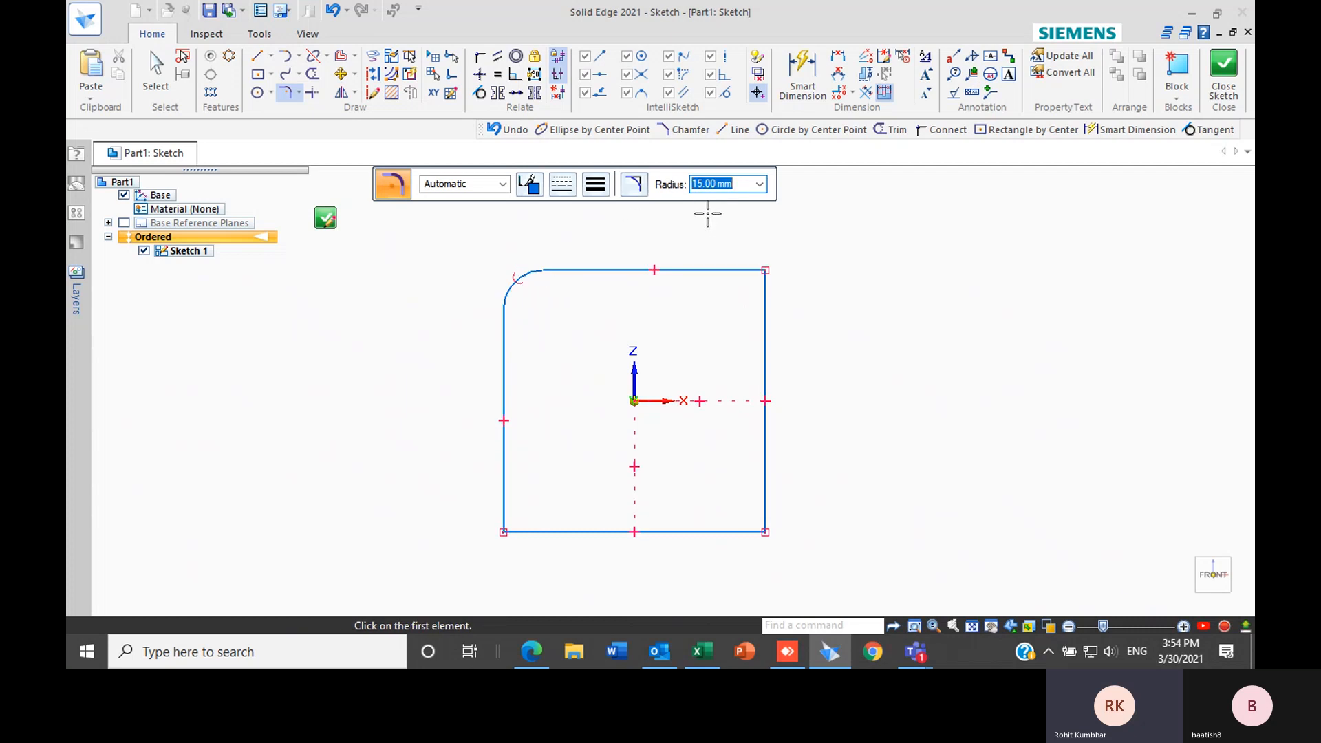
Fillet the square's upper-right corner with a 15 mm radius using the No Trim option, keeping the original corner lines
scroll(582, 315, "down", 2)
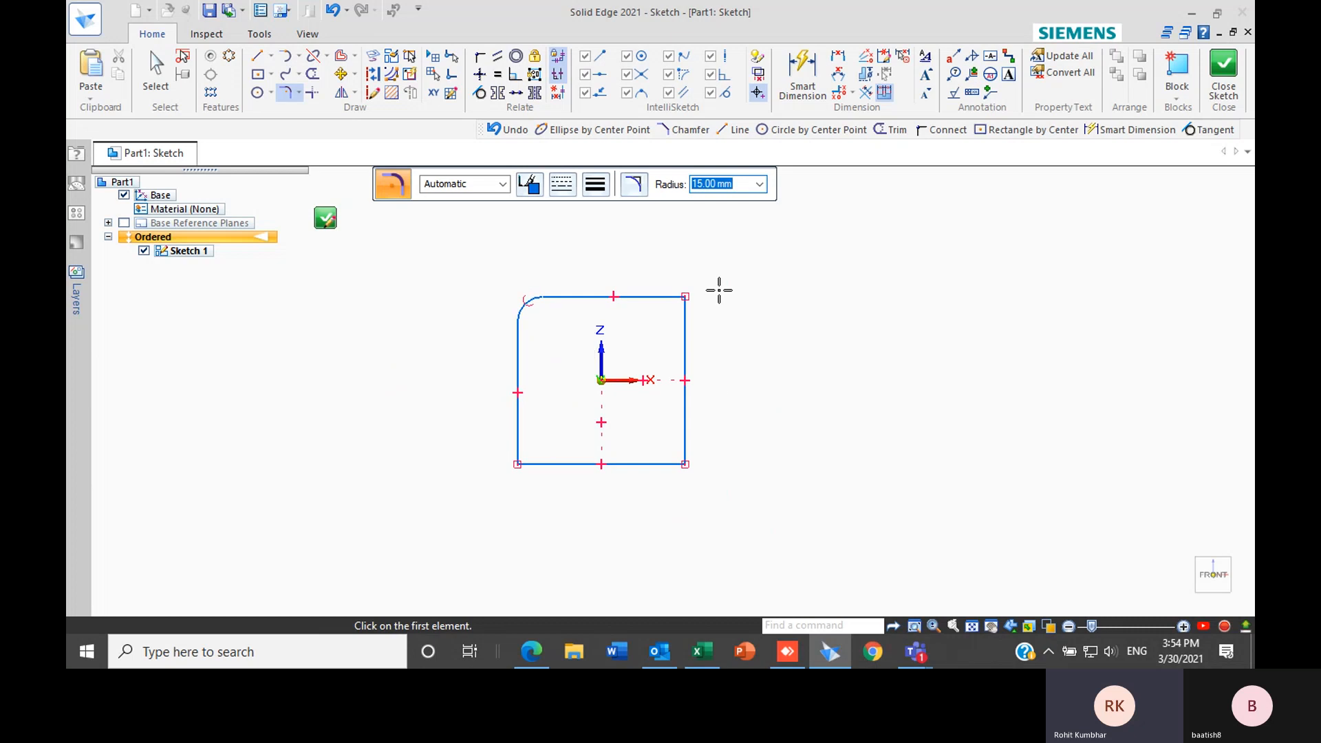
scroll(716, 289, "up", 3)
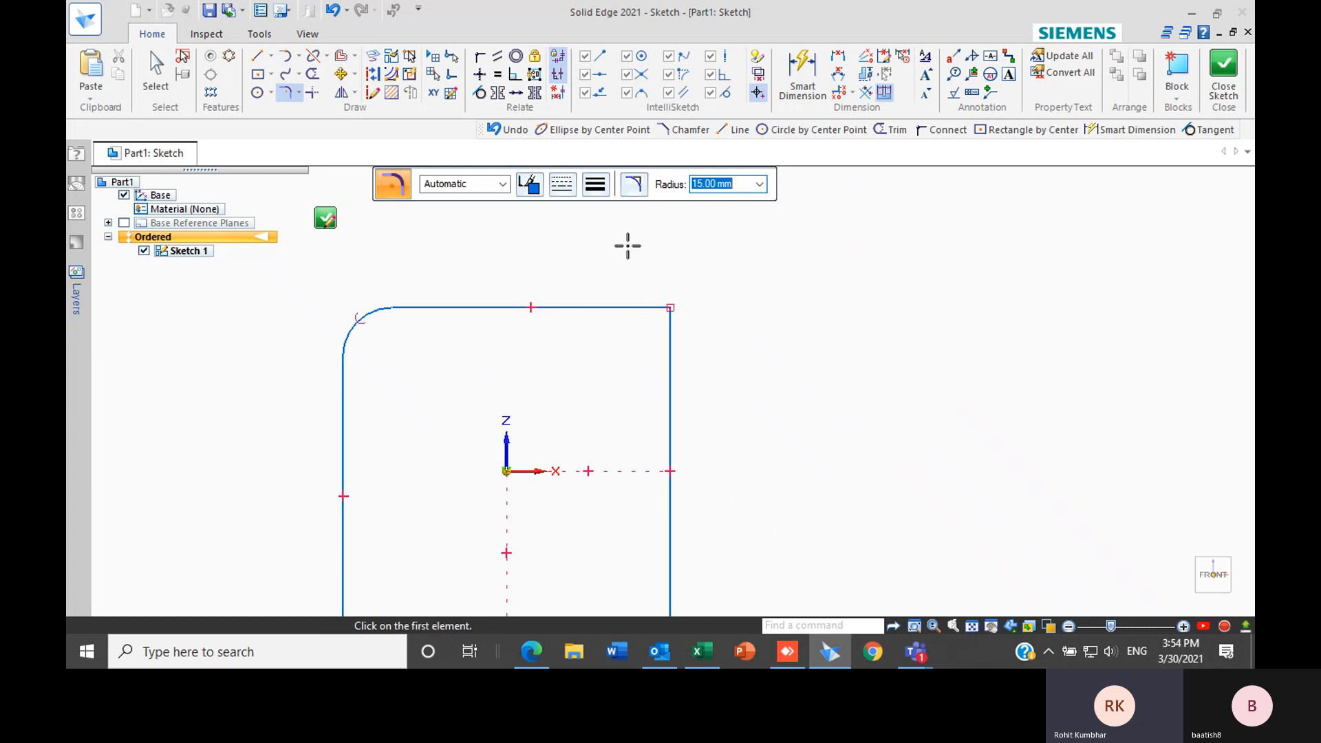
scroll(657, 318, "up", 3)
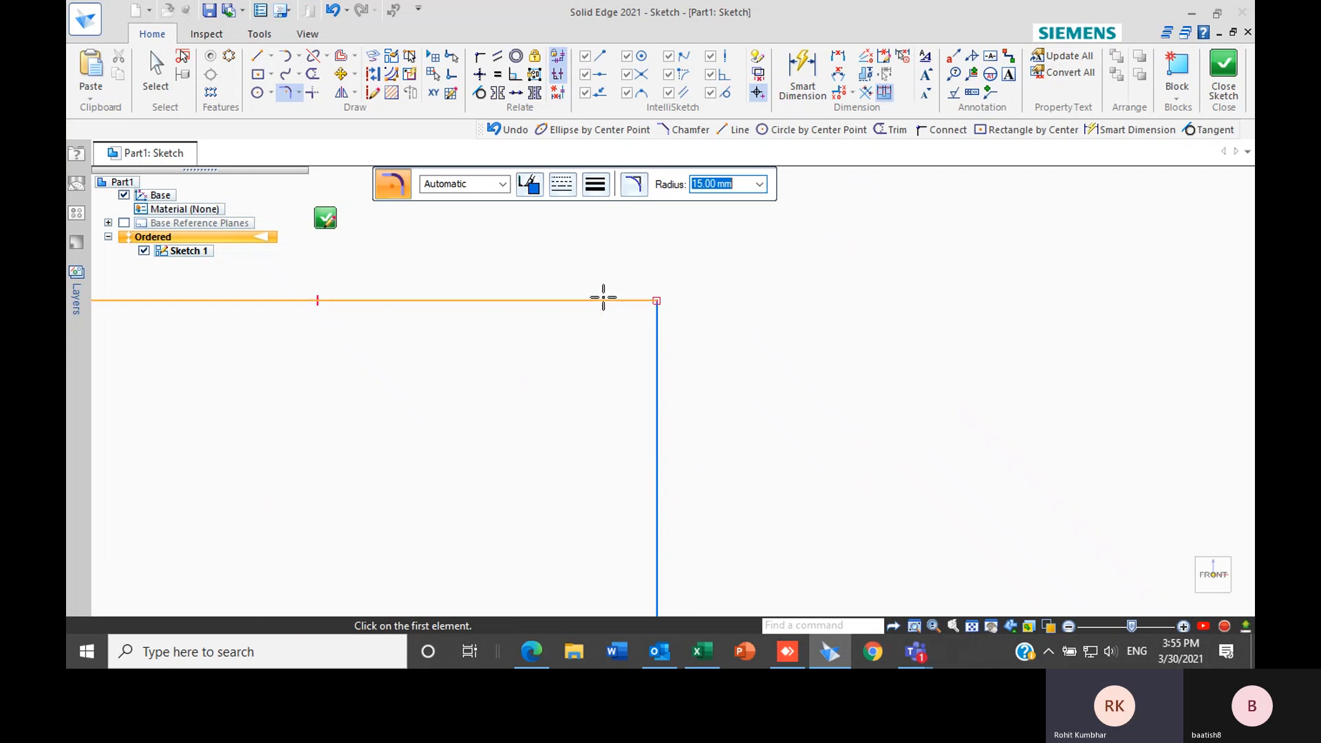
scroll(685, 302, "down", 3)
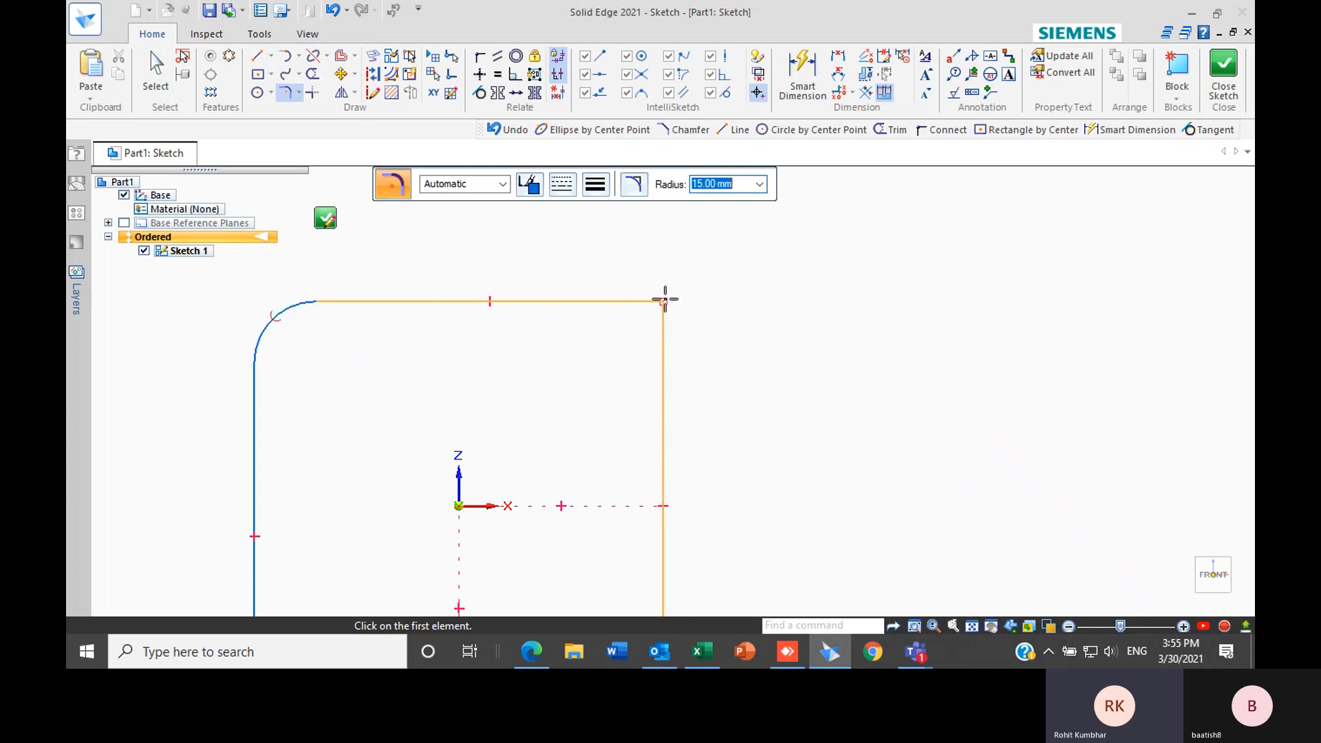
left_click(633, 185)
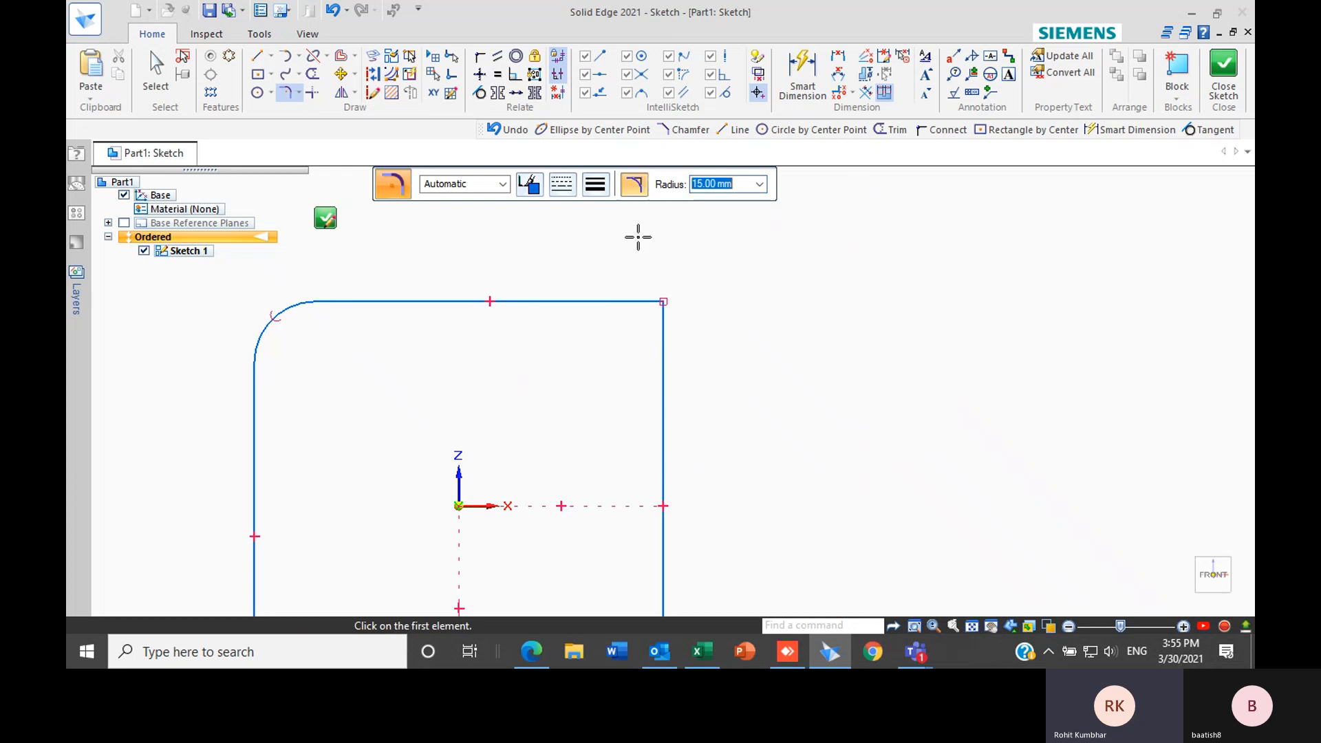
left_click(616, 303)
left_click(663, 345)
scroll(715, 372, "up", 2)
scroll(598, 345, "down", 1)
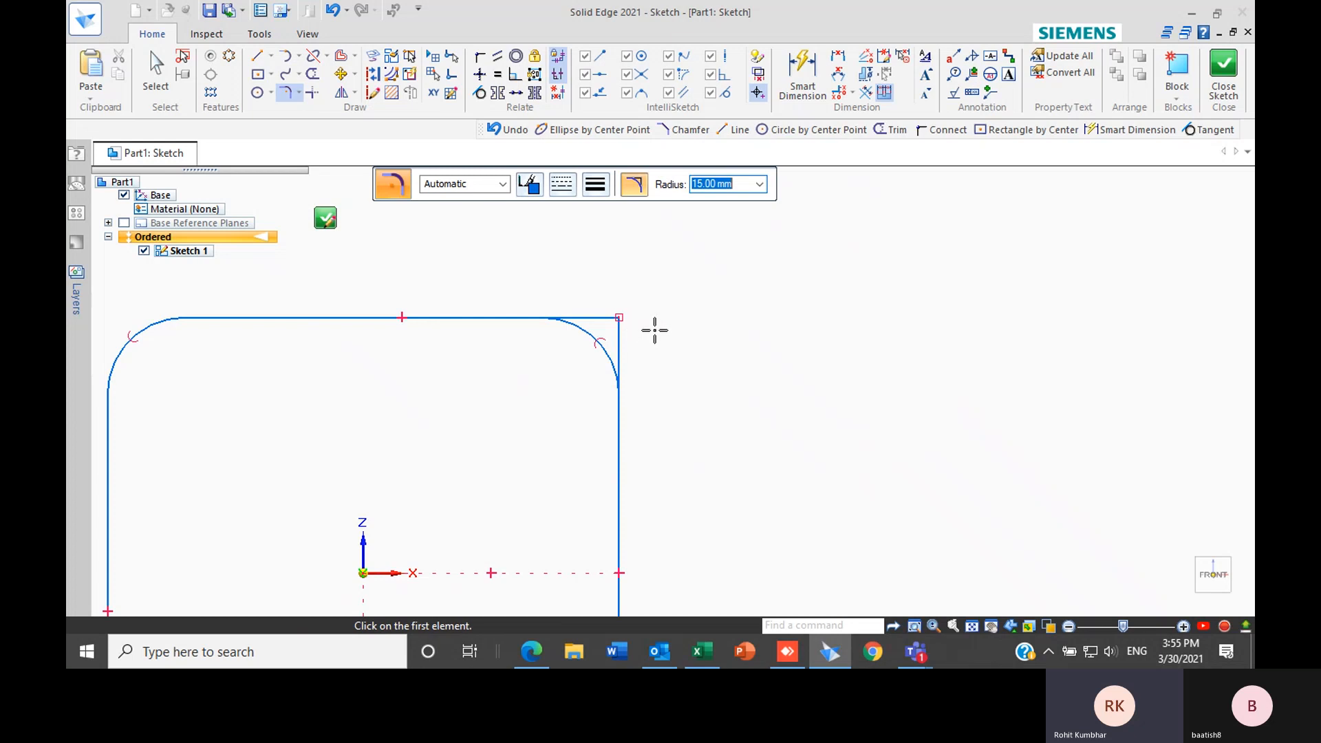
scroll(654, 330, "down", 2)
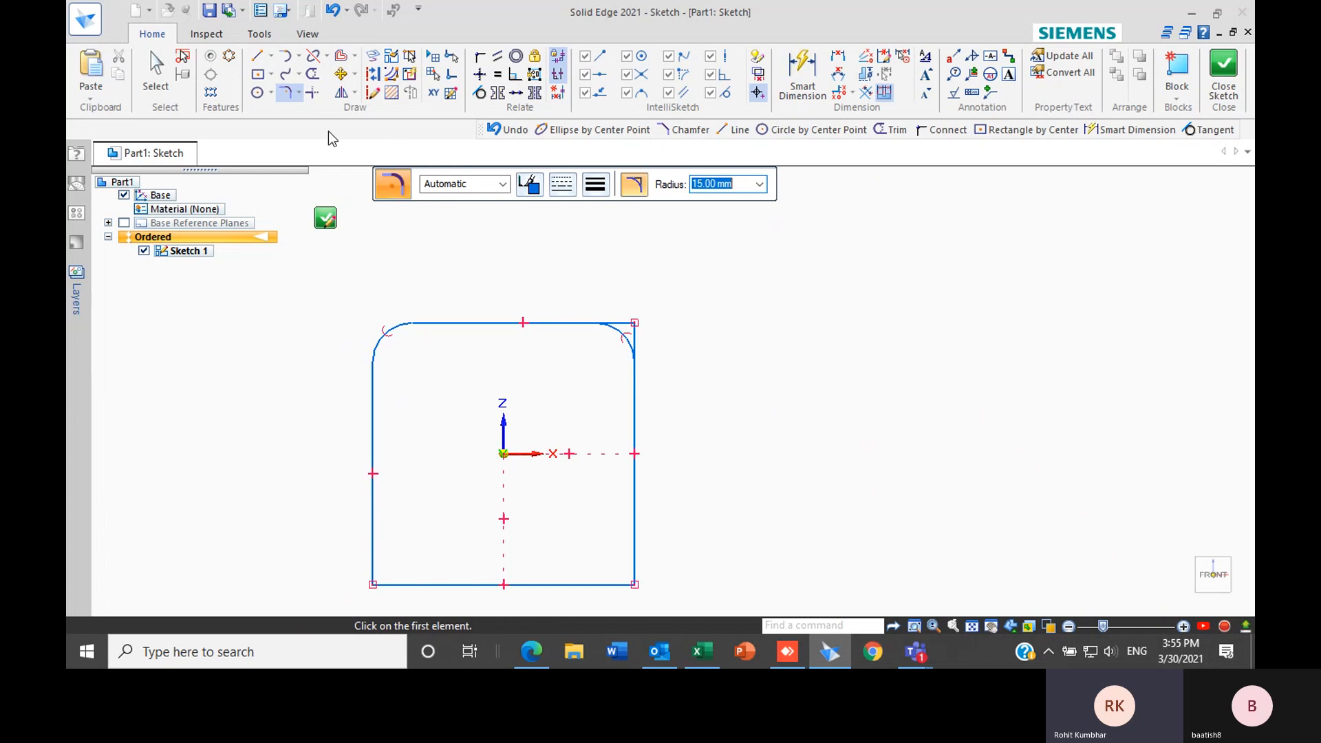
Chamfer the square's lower-left corner at a 30° angle with Setback A of 30 mm along the bottom edge
left_click(299, 94)
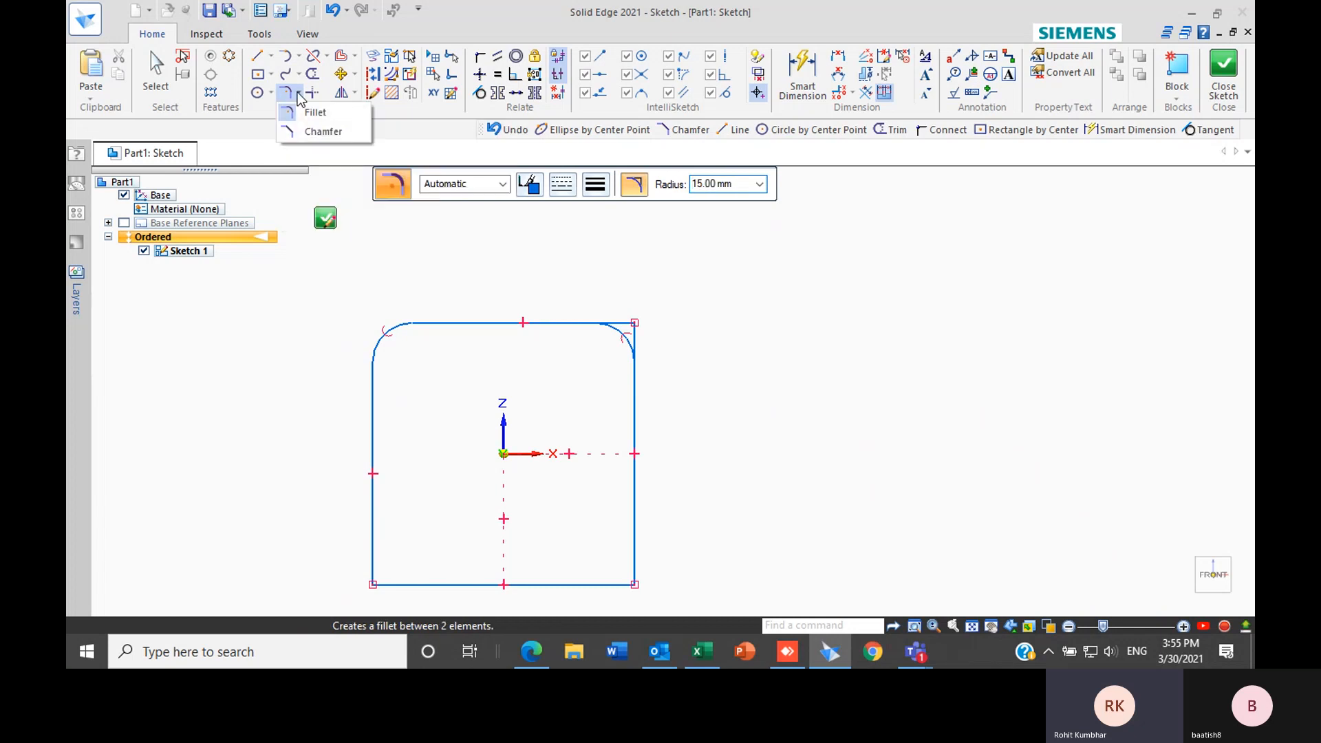
left_click(332, 138)
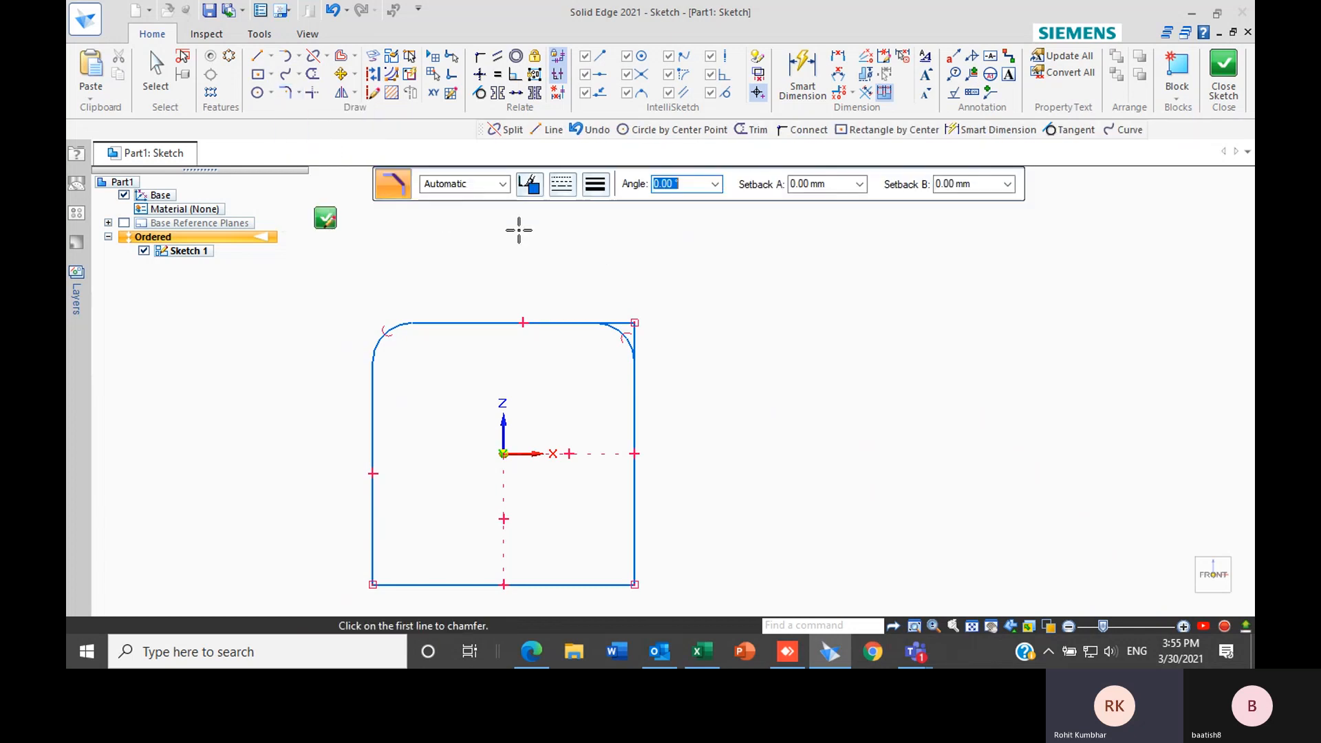
scroll(759, 224, "down", 2)
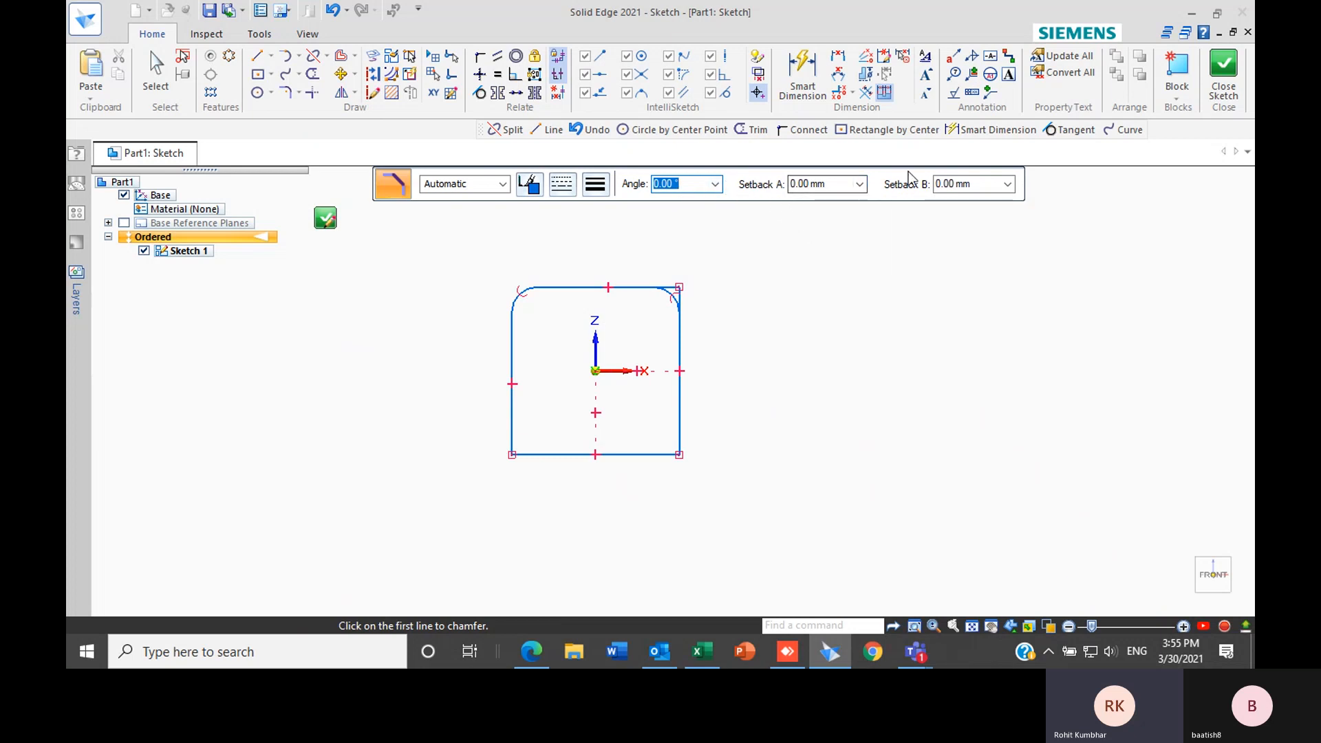
type("12")
key("Return")
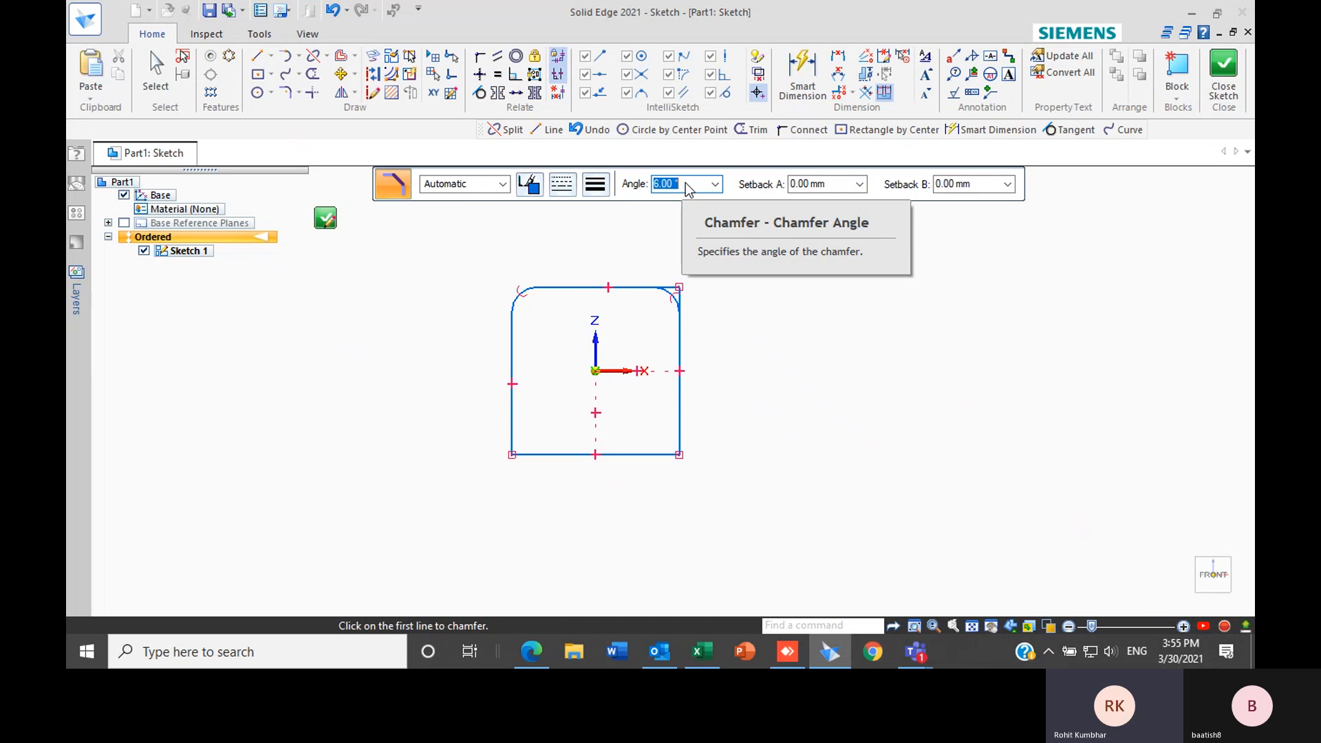
type("30")
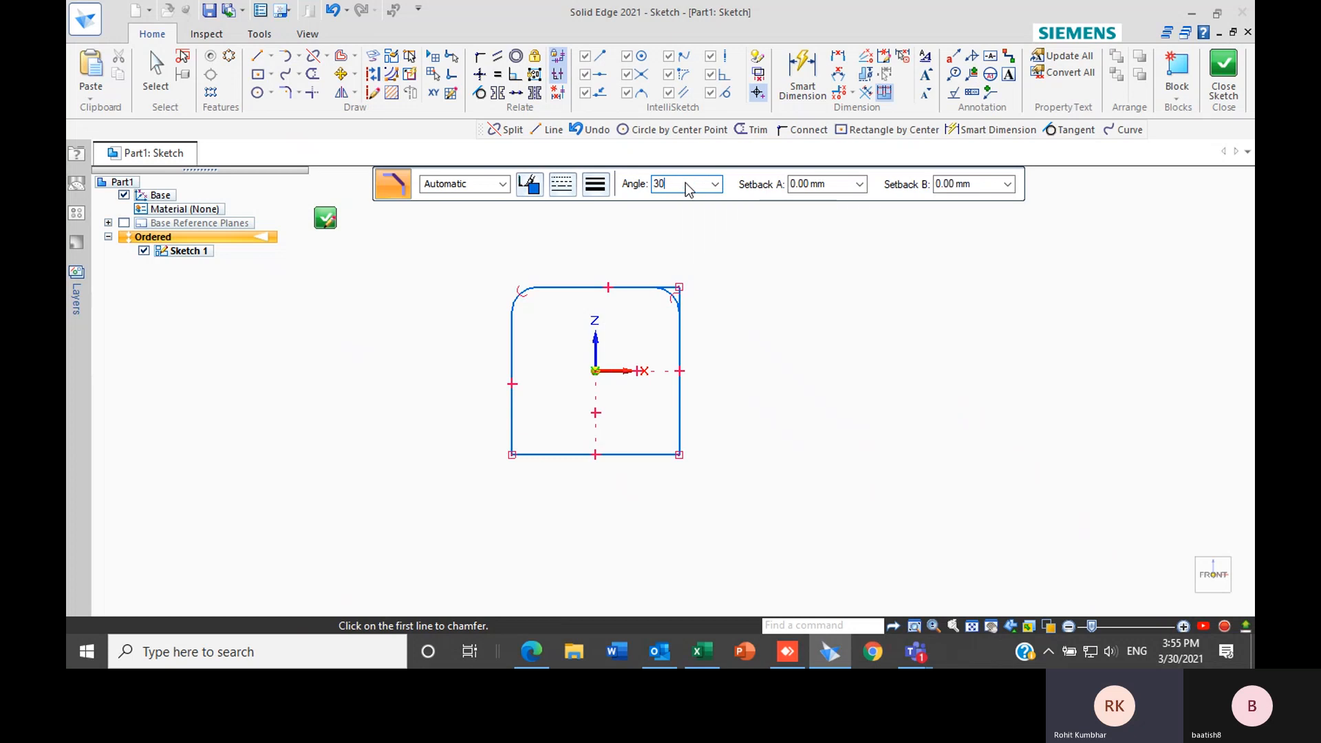
key("Tab")
scroll(607, 347, "up", 4)
scroll(542, 395, "down", 2)
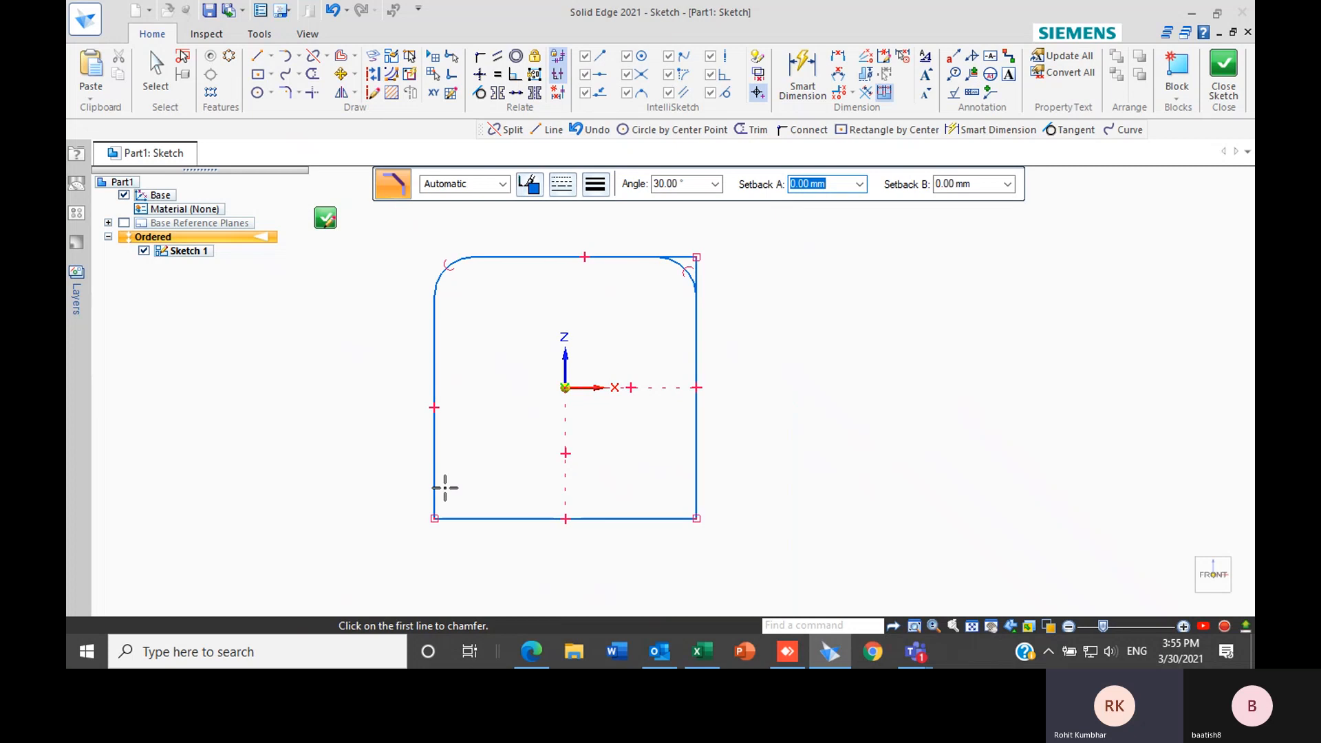
scroll(445, 488, "up", 3)
left_click(431, 498)
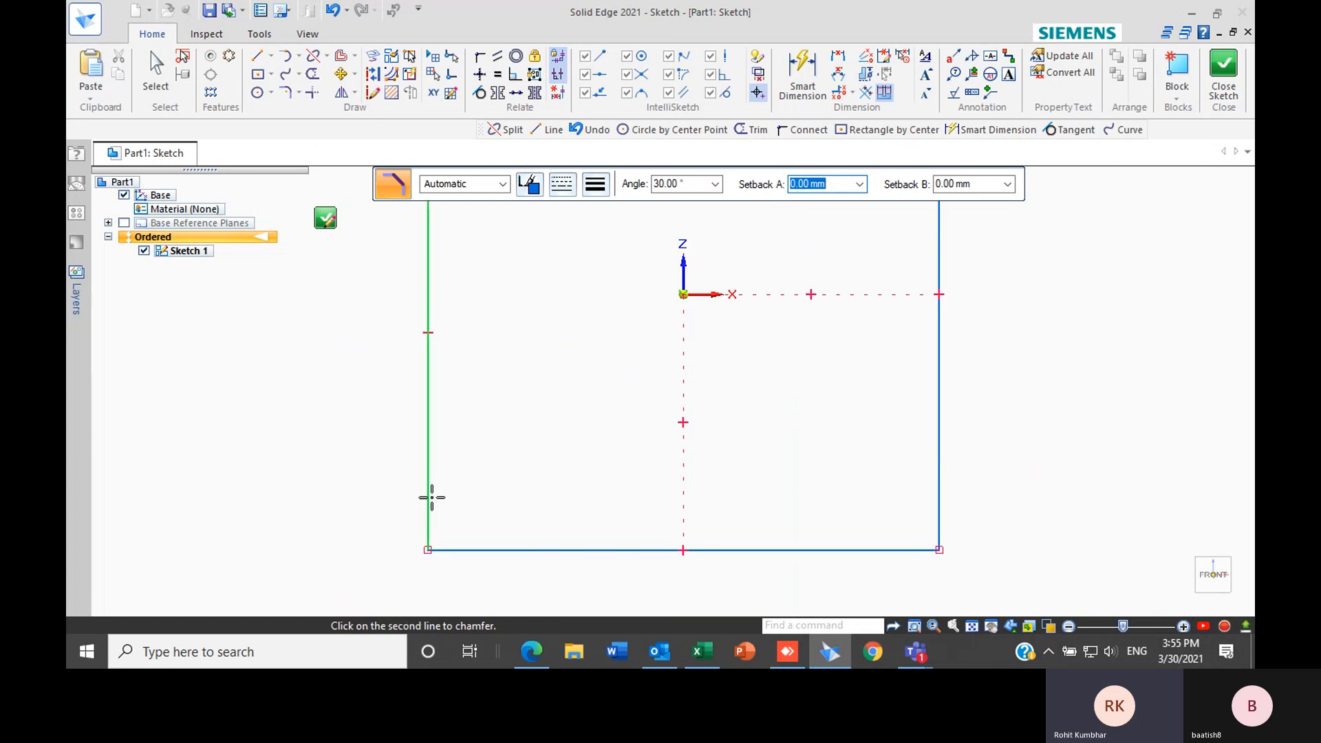
left_click(481, 550)
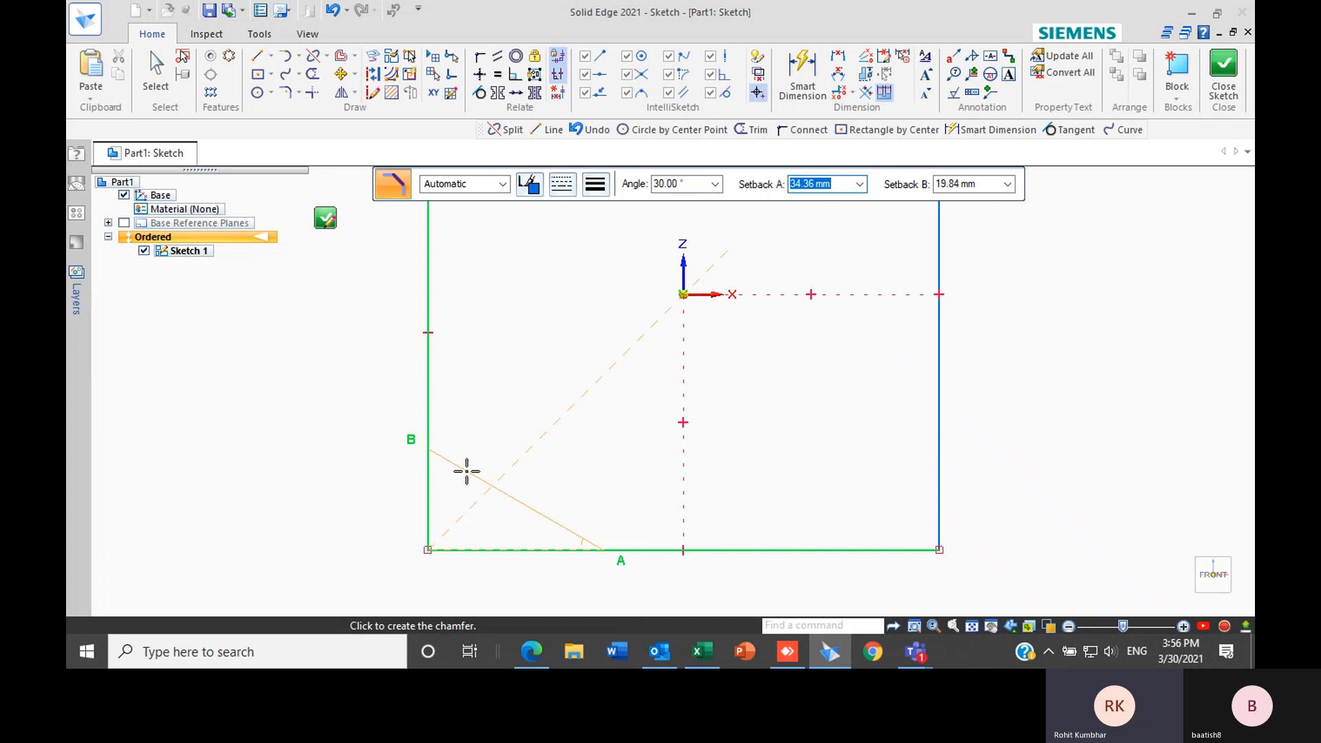
type("30")
key("Tab")
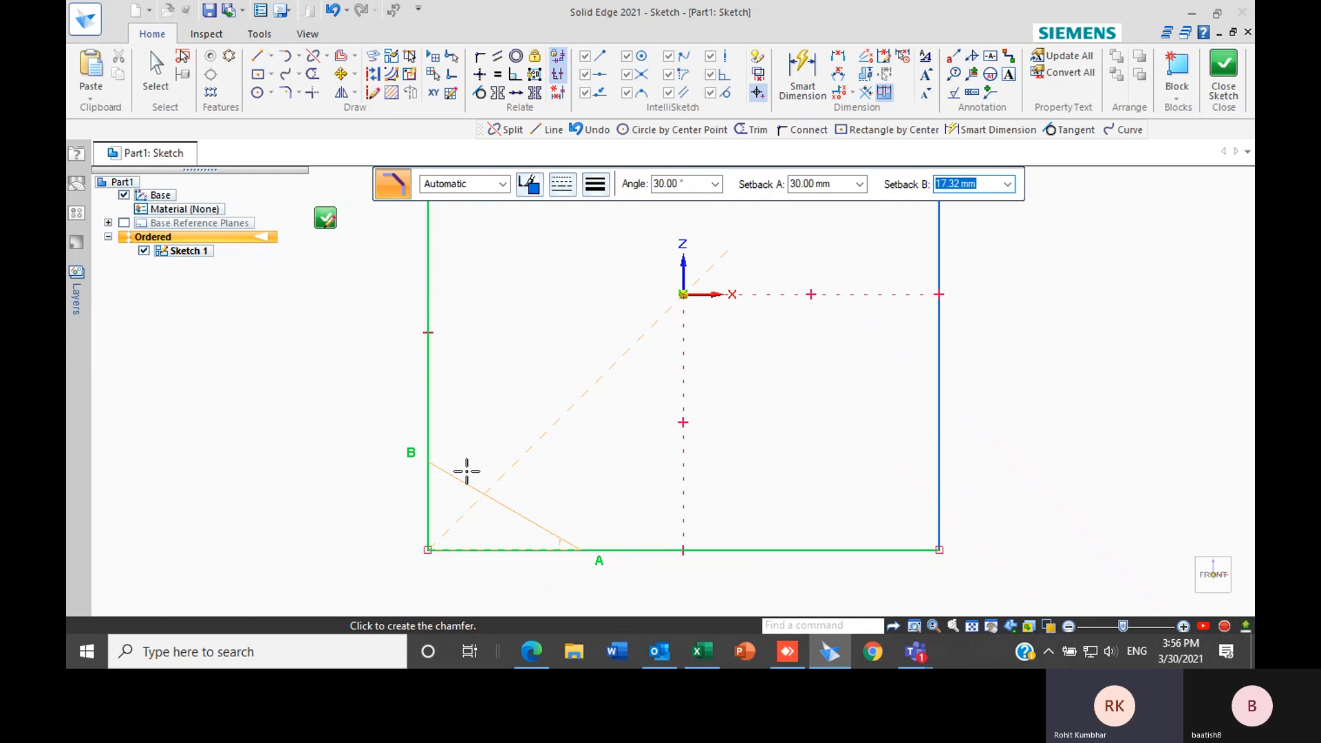
left_click(467, 472)
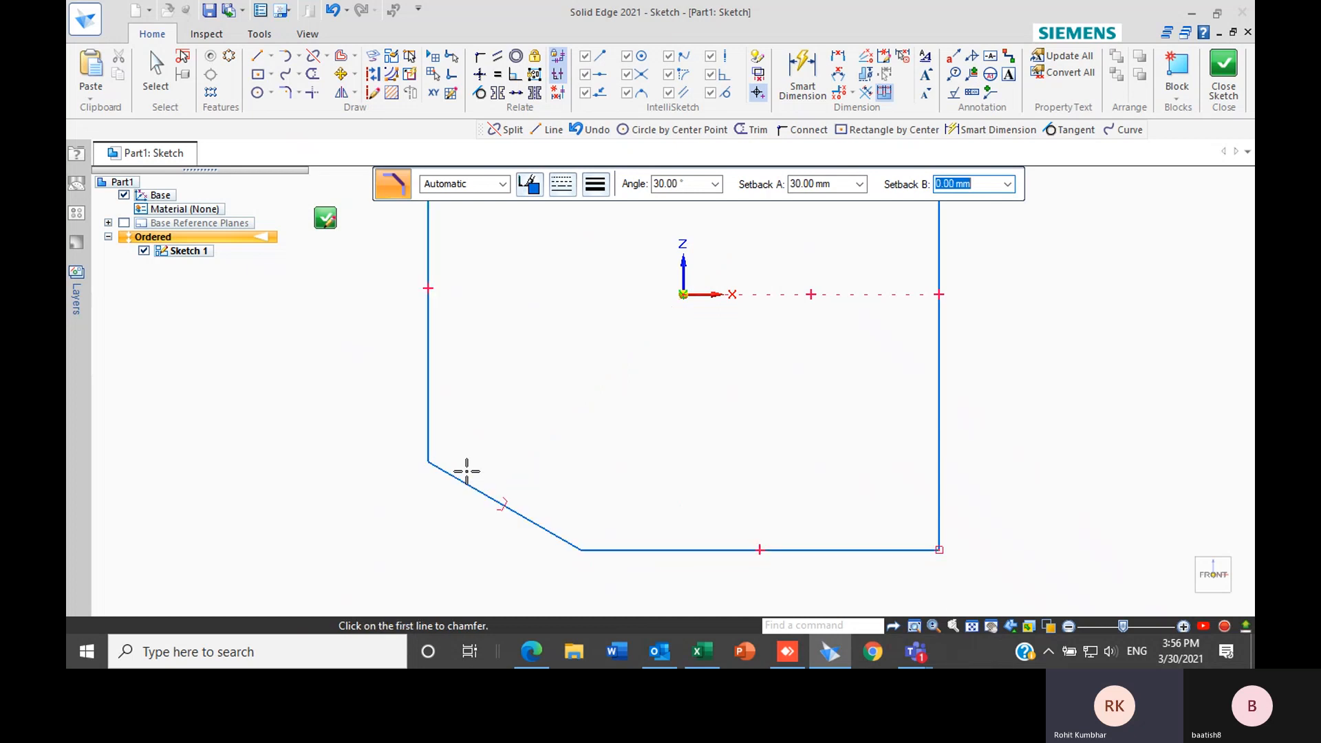
Chamfer the lower-right corner with the angle cleared to 0, Setback A 30 mm on the right edge and Setback B 45 mm on the bottom edge
scroll(523, 552, "up", 2)
scroll(498, 551, "down", 2)
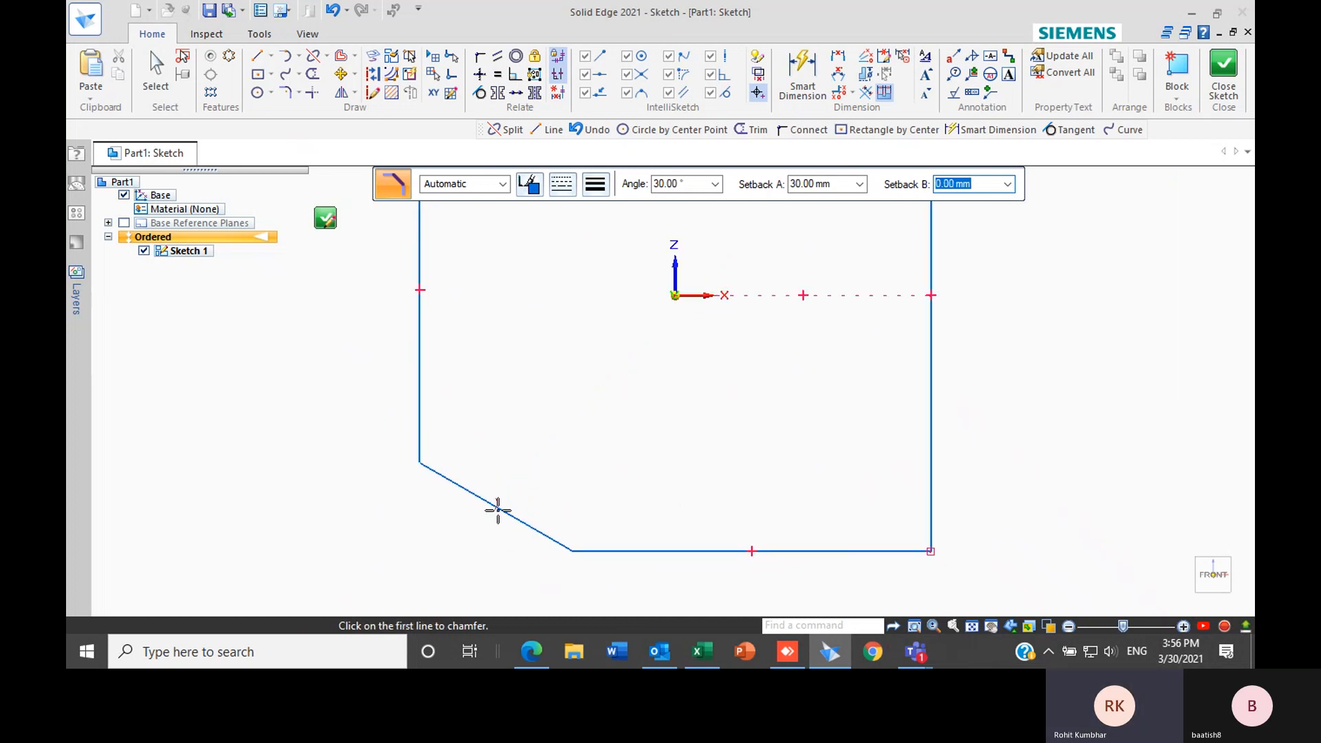
scroll(511, 547, "down", 3)
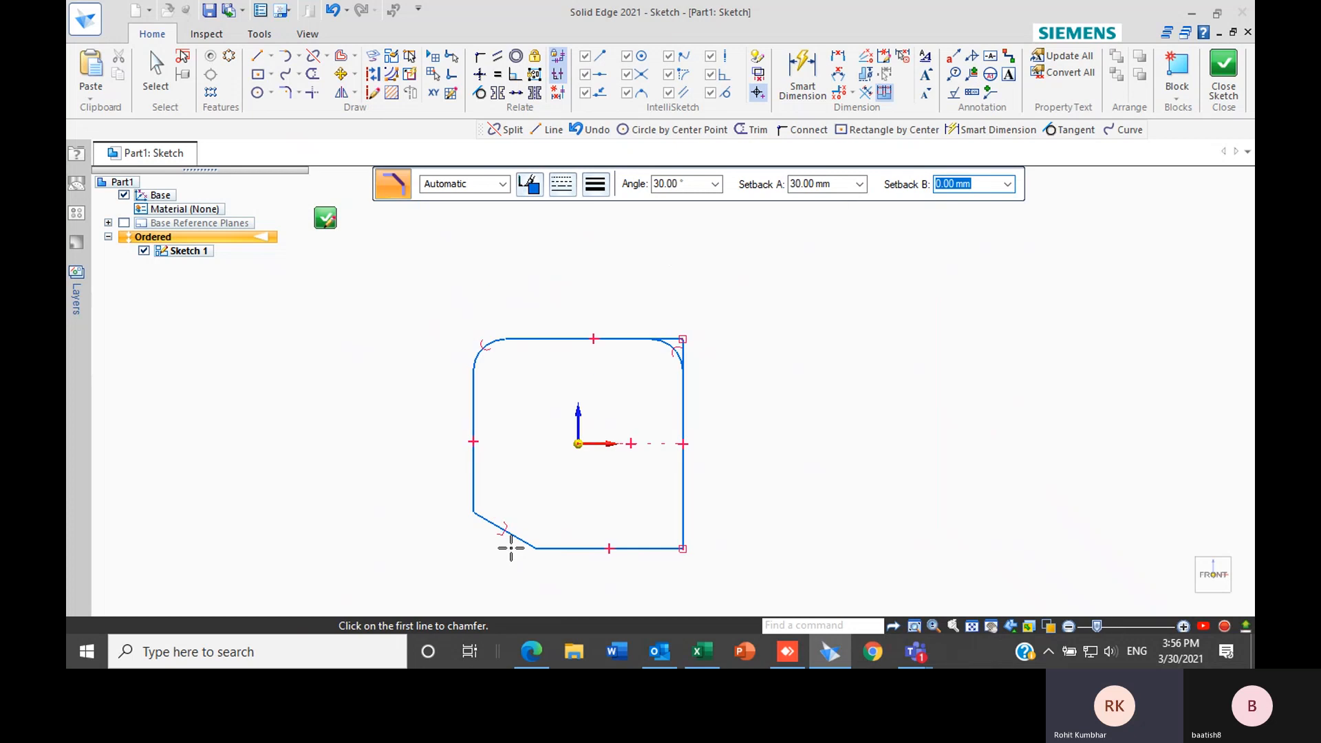
scroll(694, 543, "up", 3)
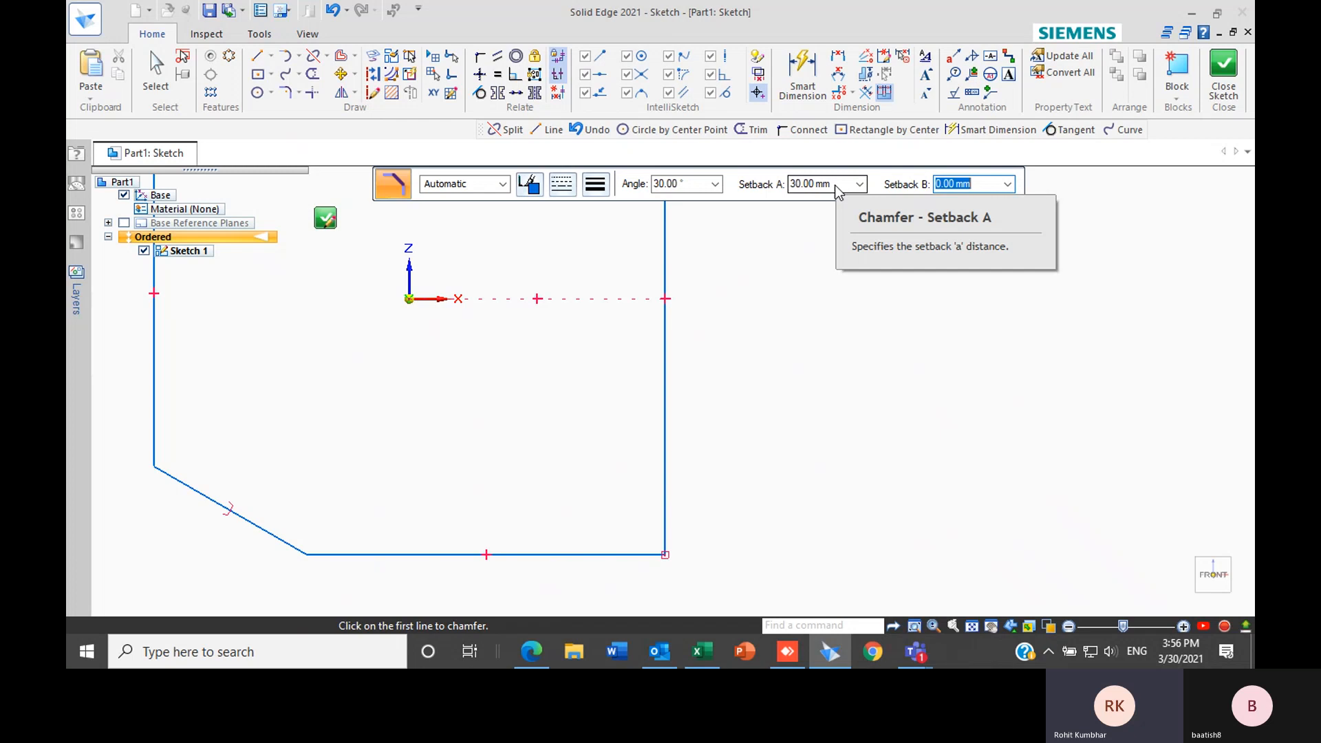
left_click_drag(838, 191, 782, 188)
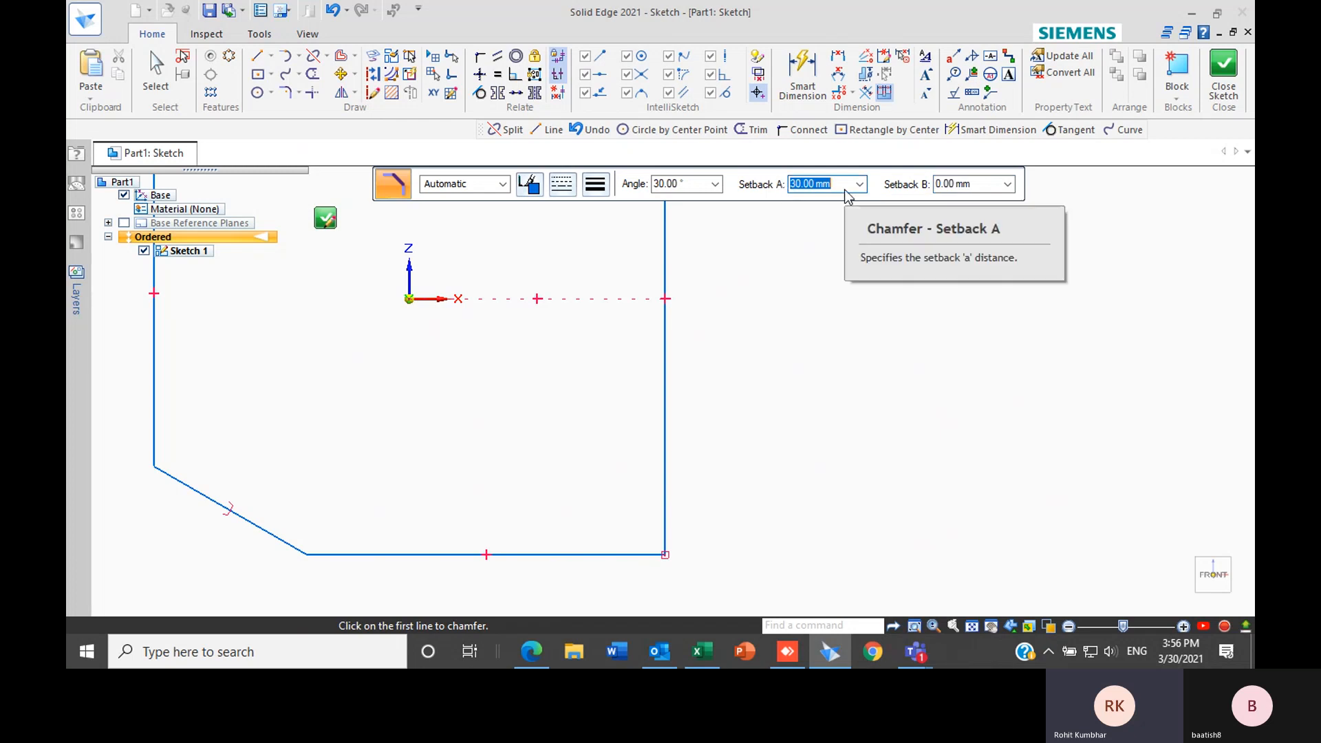
left_click(715, 184)
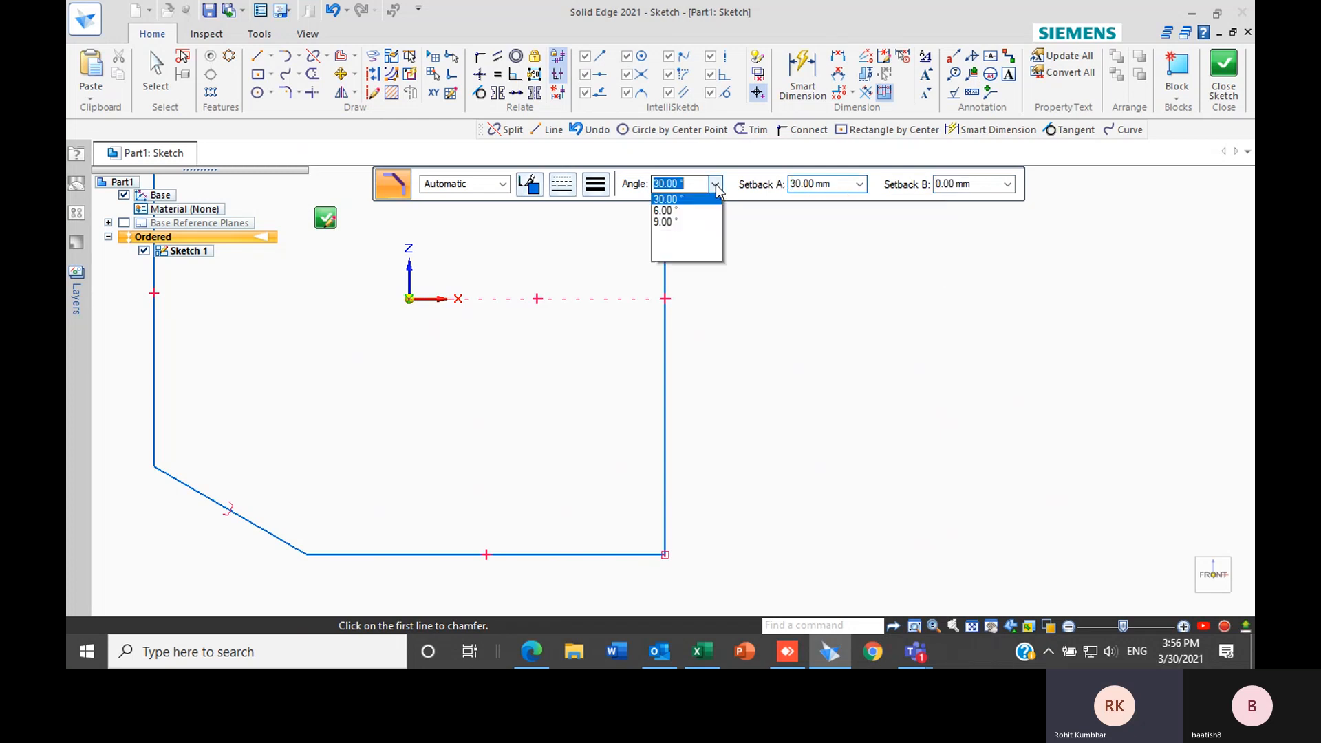
type("0")
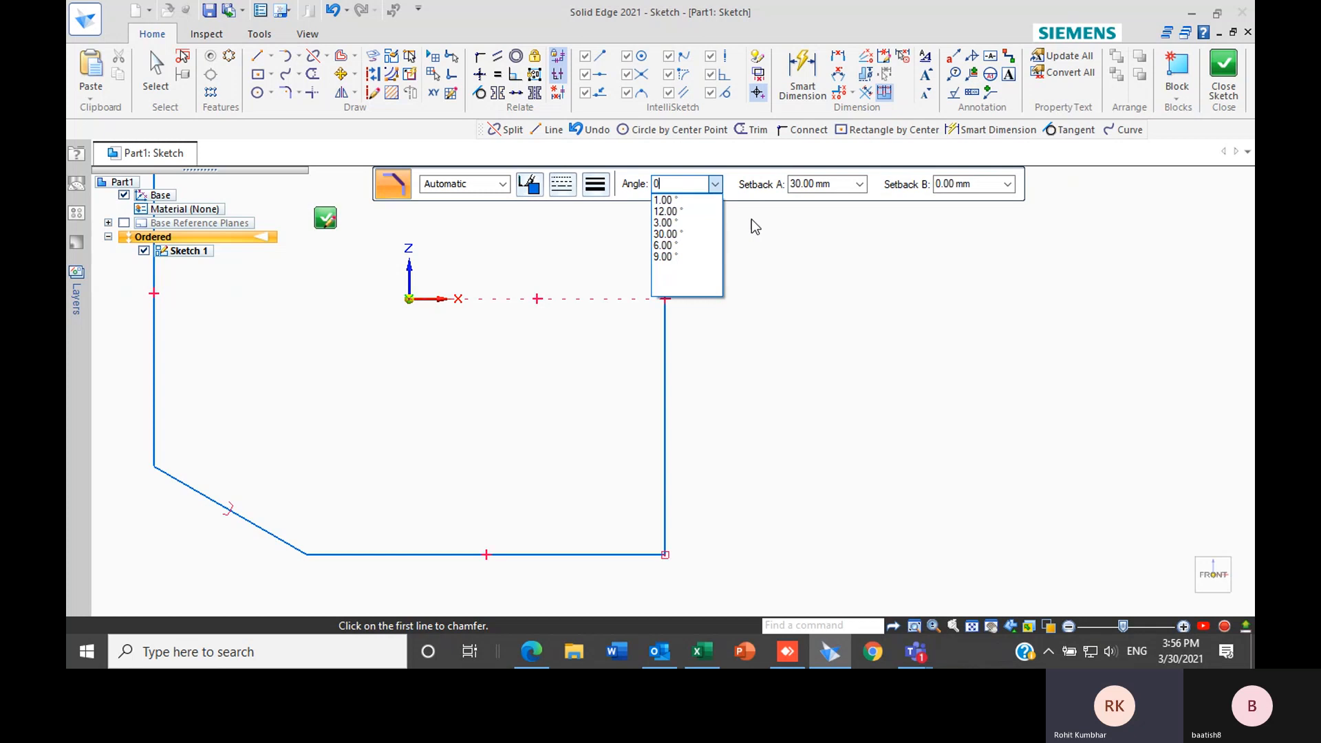
key("Tab")
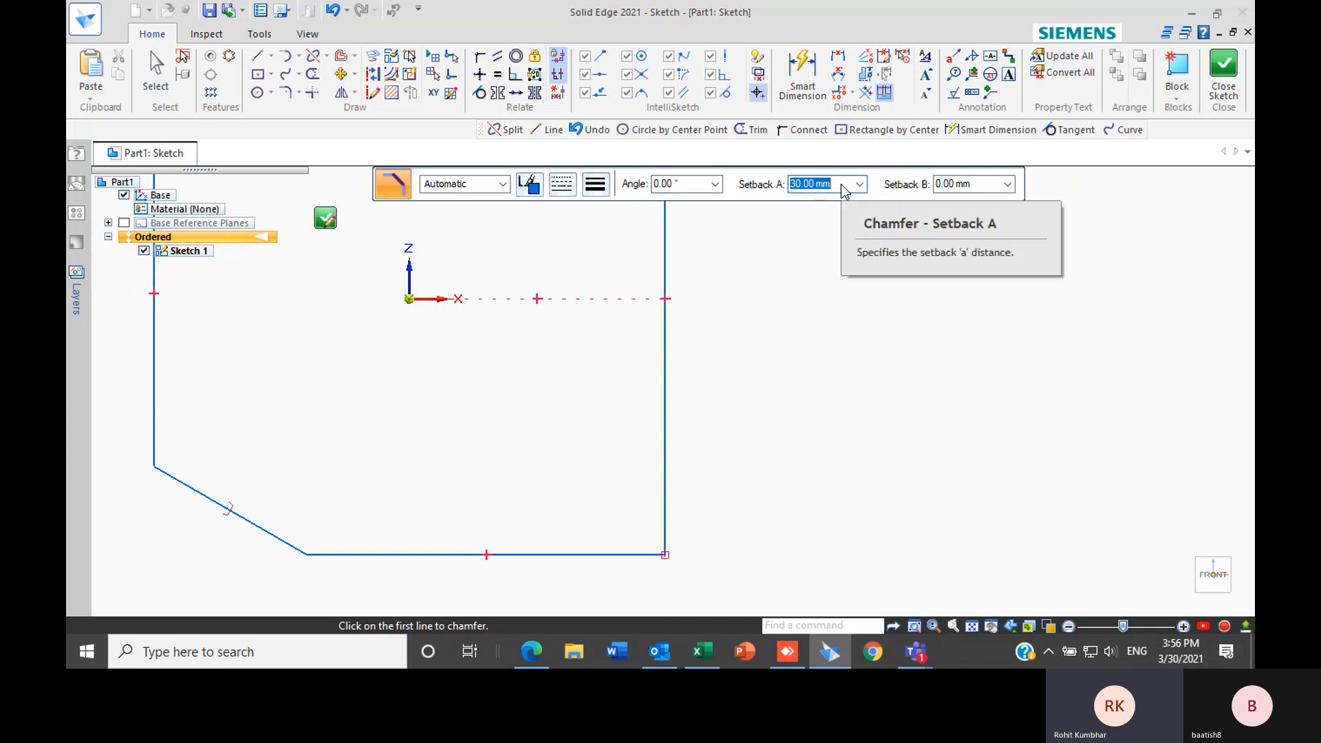
left_click(970, 185)
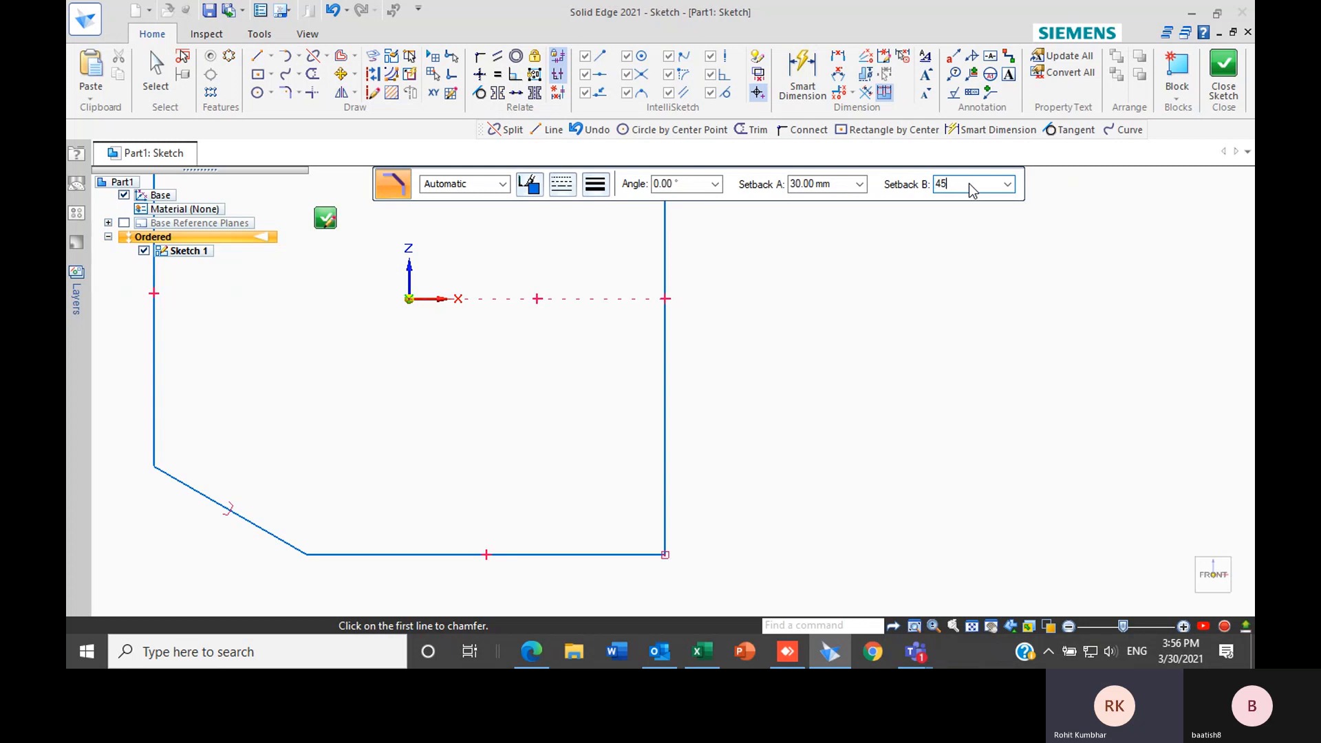
key("Return")
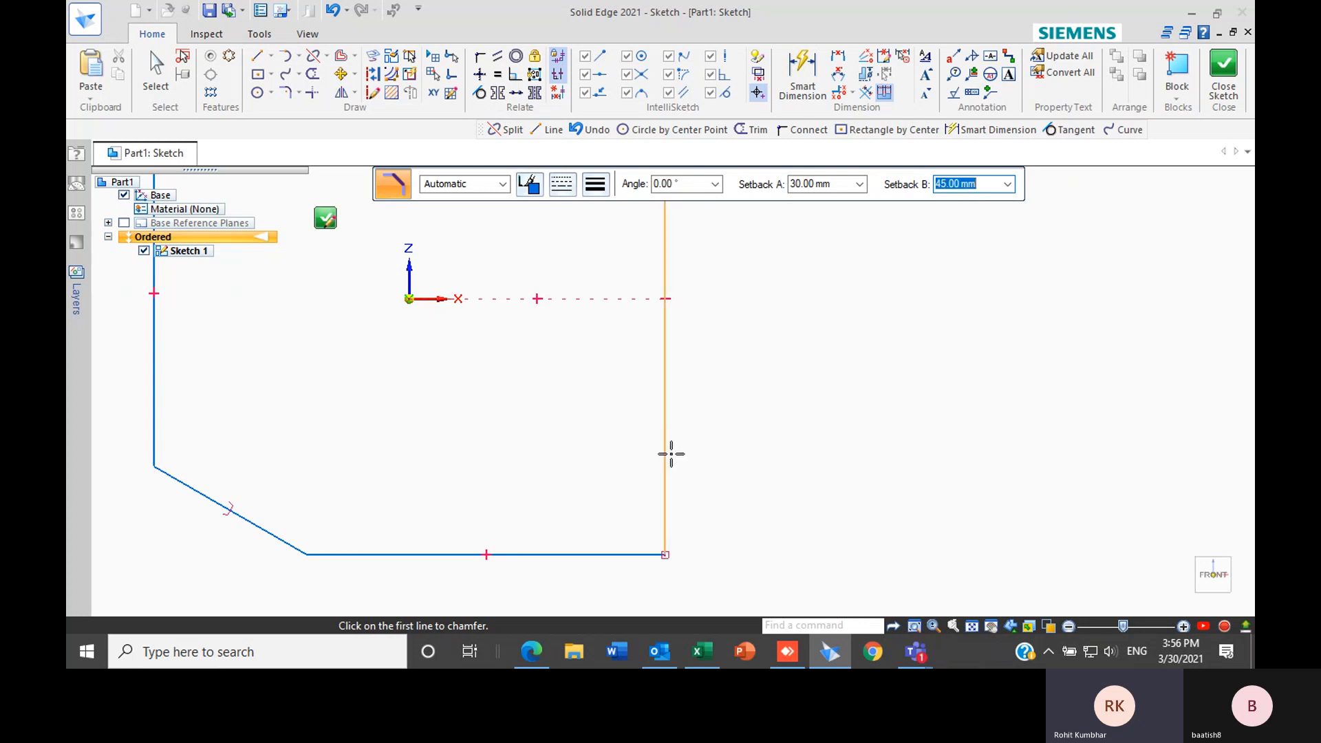
left_click(668, 455)
left_click(603, 553)
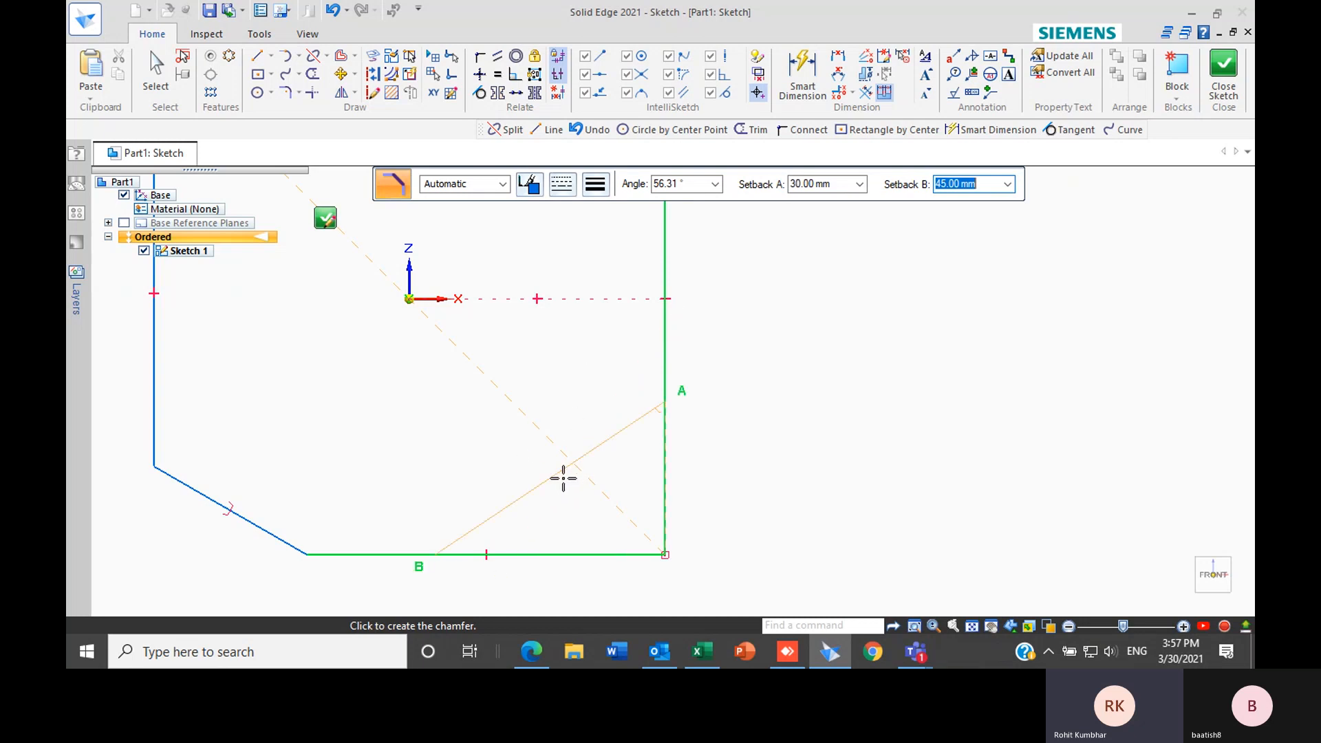
left_click(597, 512)
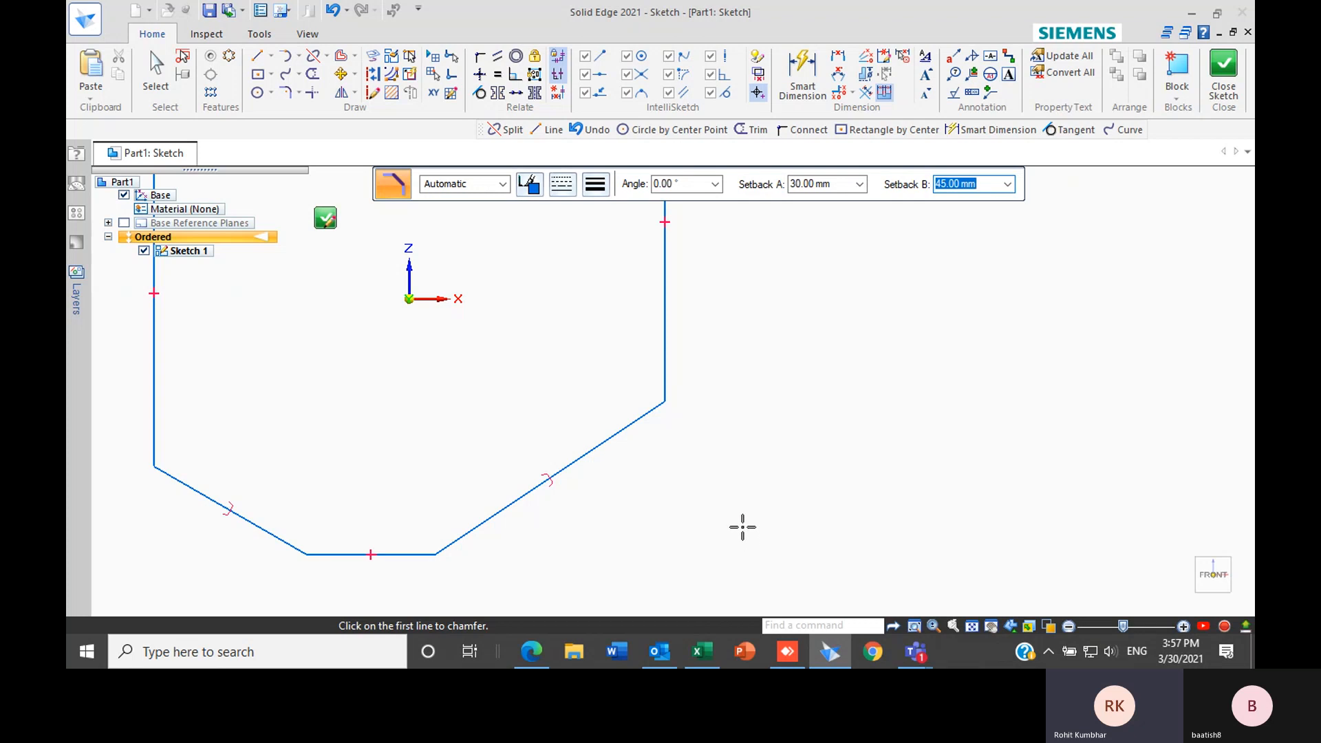
scroll(742, 527, "down", 2)
key("Escape")
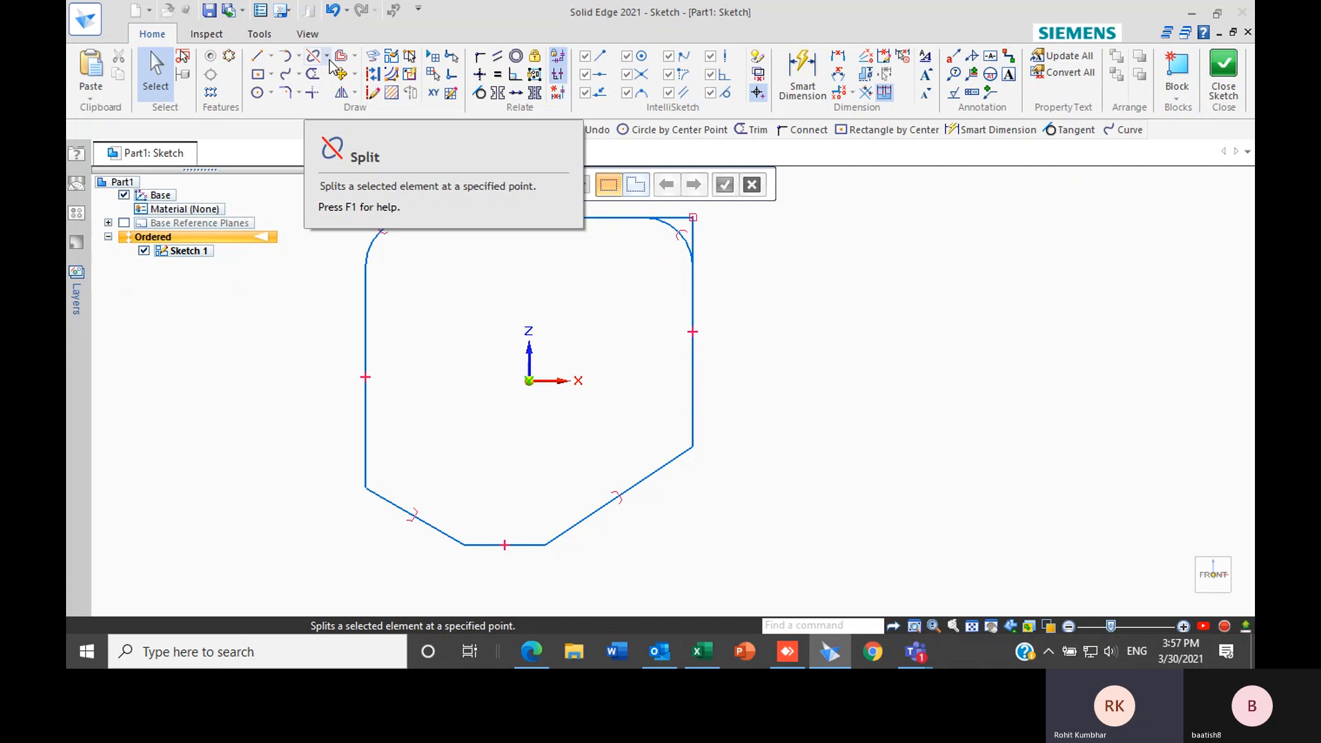
Split the profile's top line at the point where the upper-right fillet arc starts
scroll(601, 478, "up", 5)
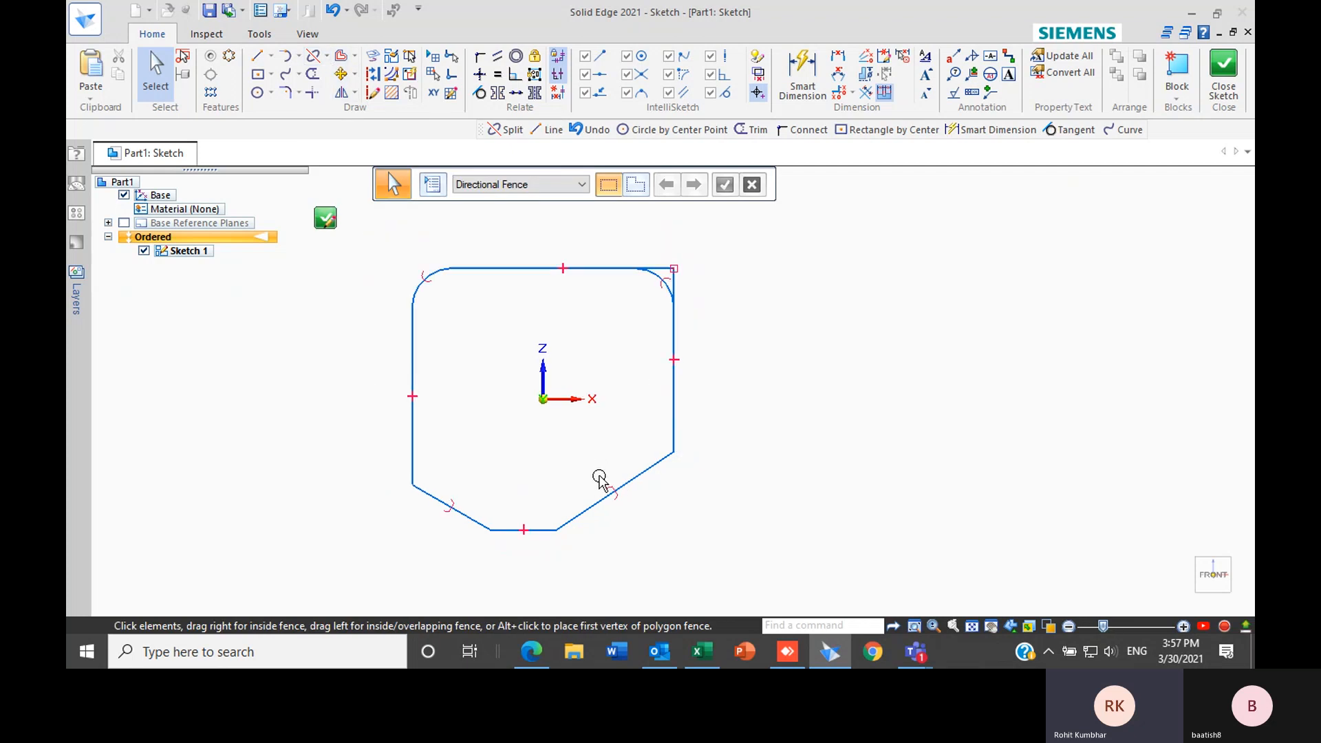
scroll(625, 429, "up", 1)
scroll(619, 369, "down", 1)
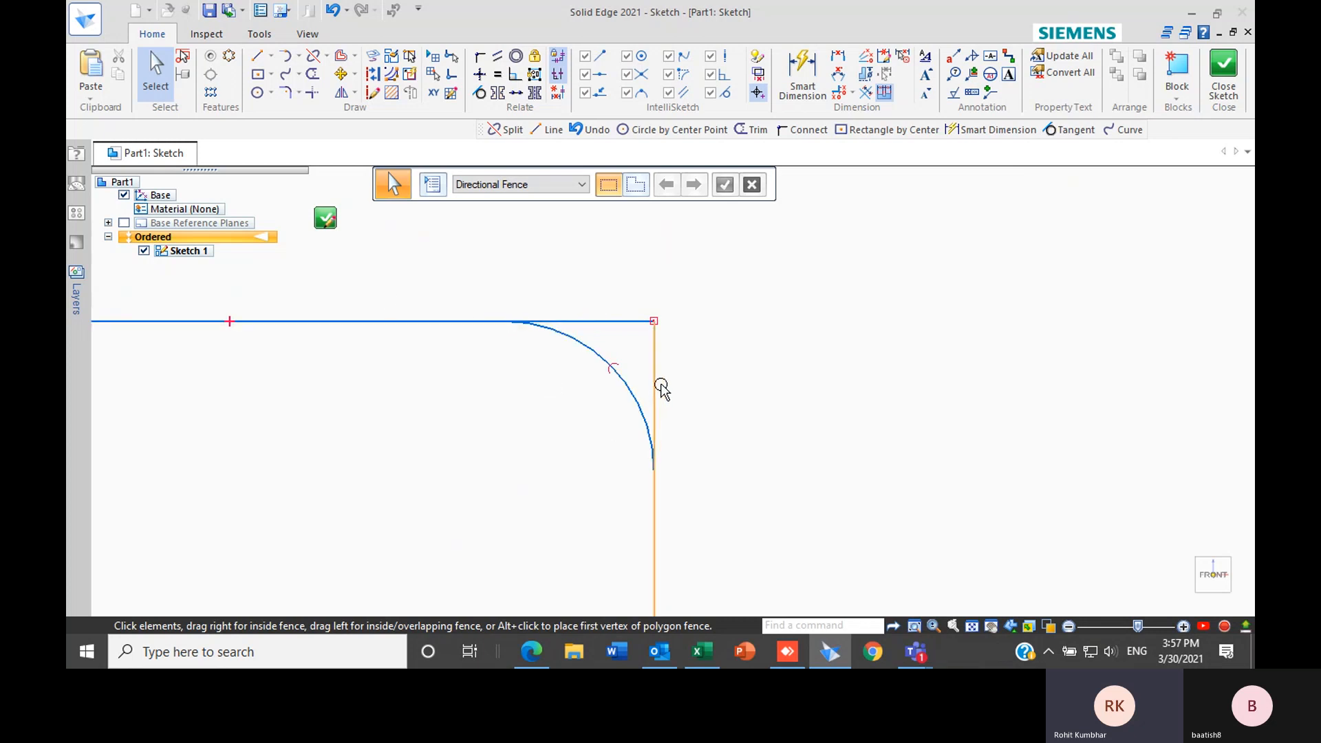
scroll(550, 385, "down", 2)
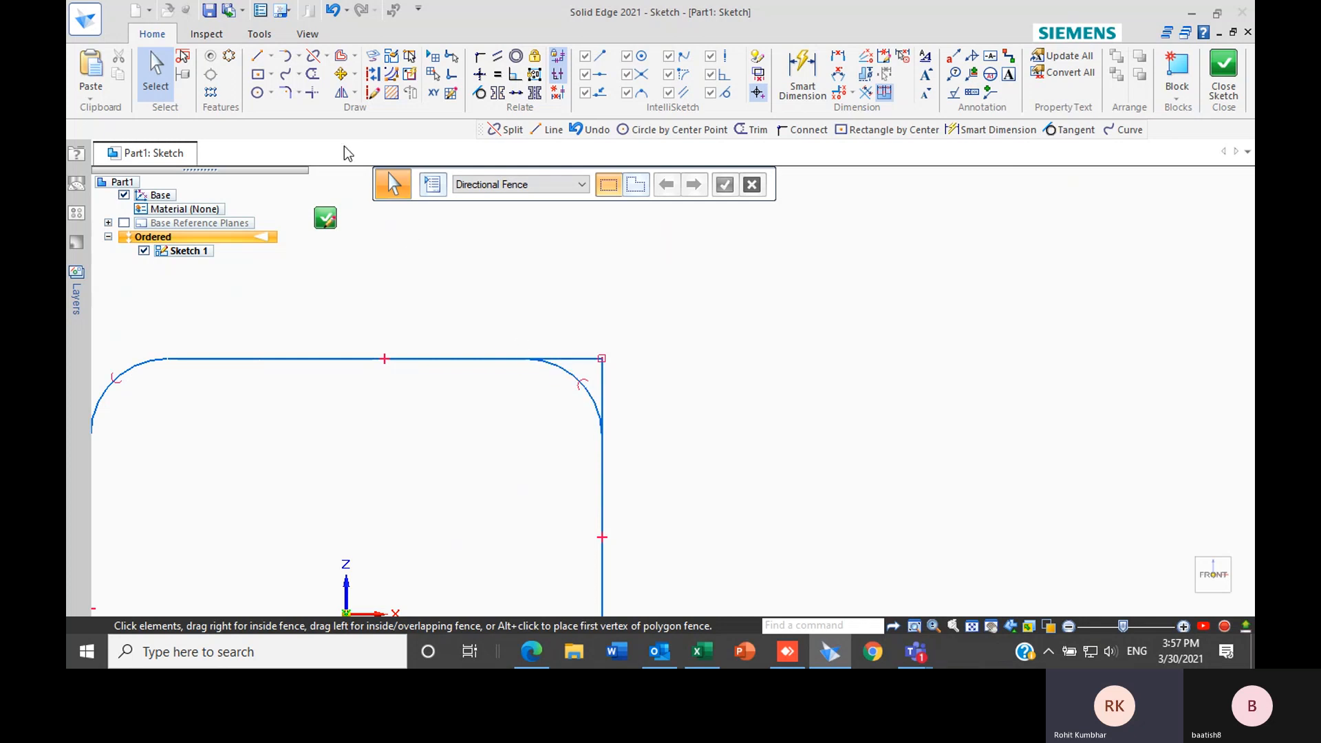
left_click(327, 57)
left_click(341, 77)
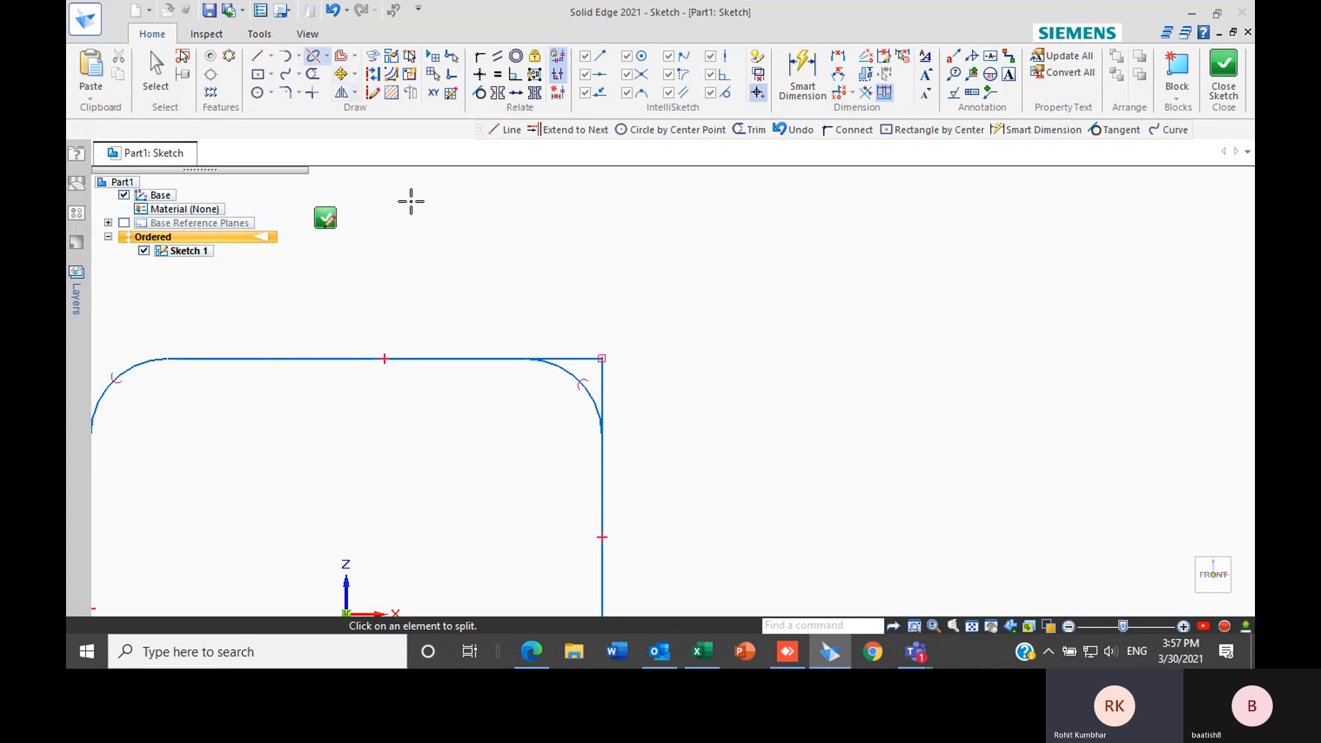
left_click(465, 358)
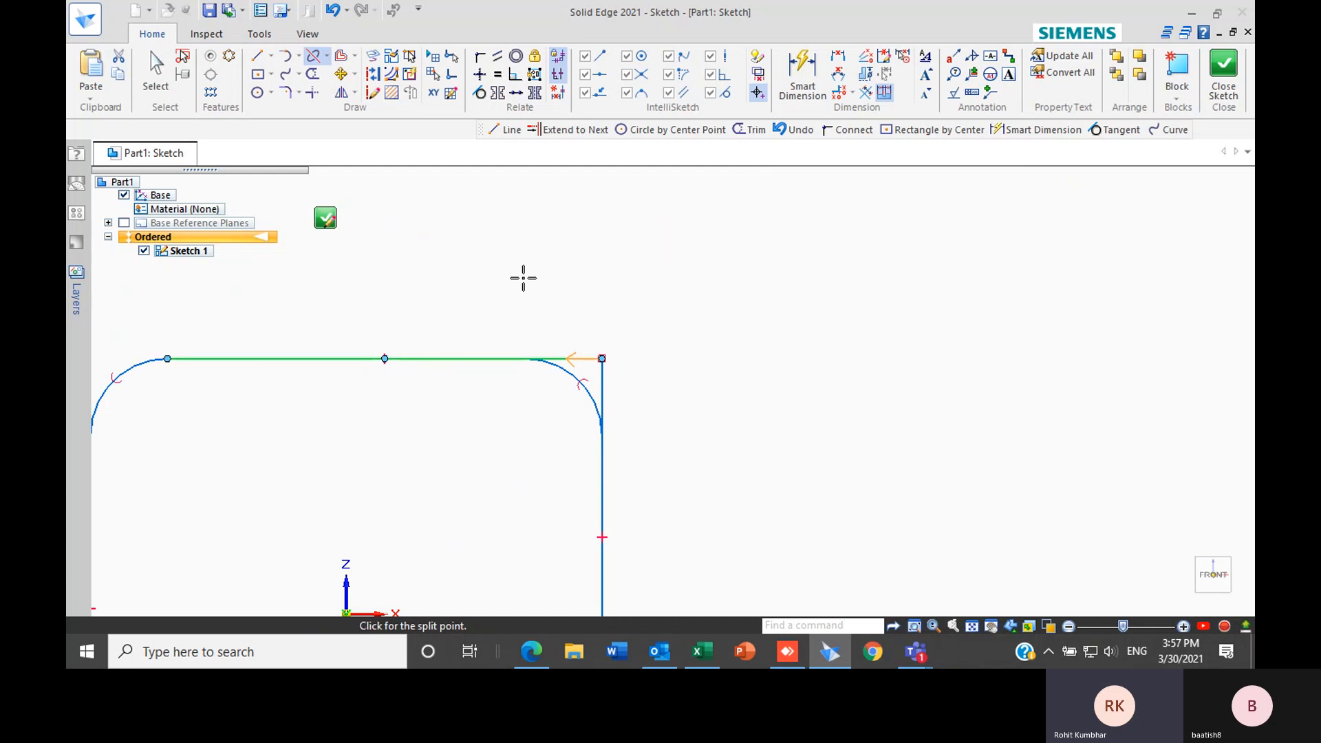
scroll(575, 427, "up", 2)
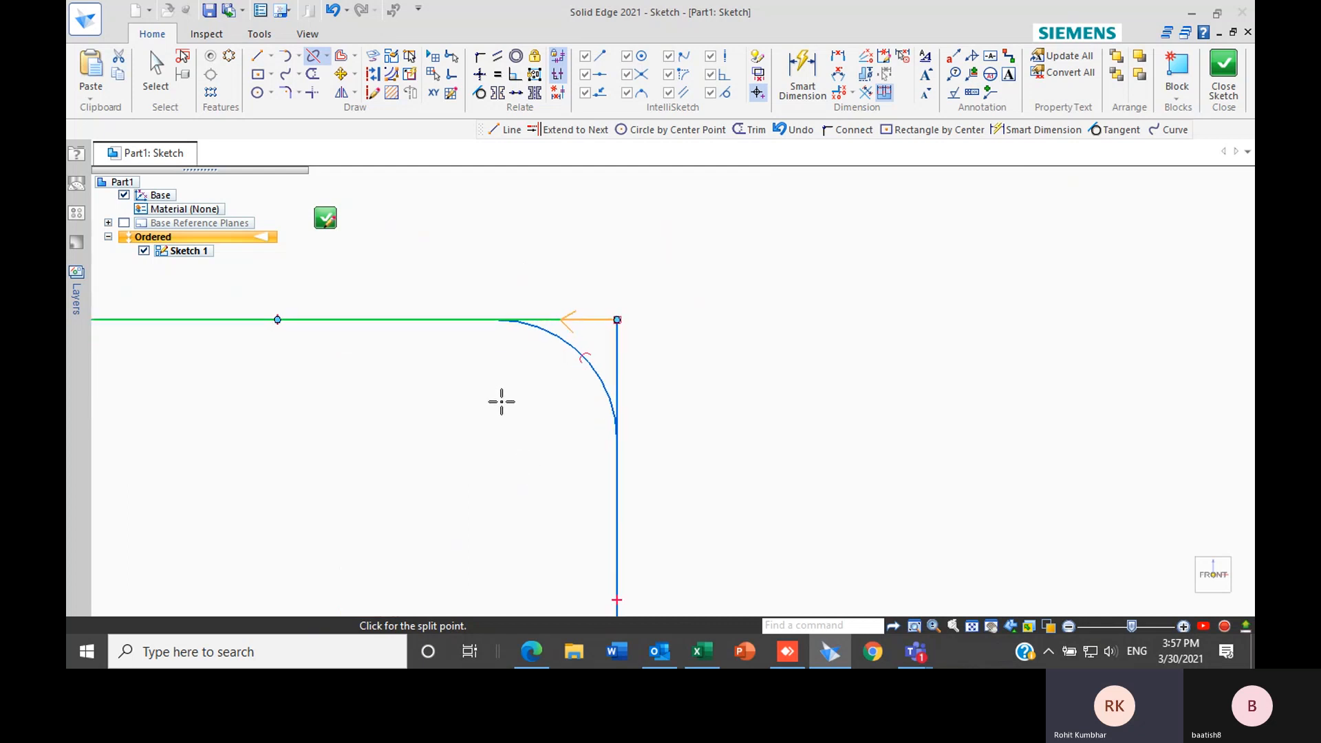
left_click(498, 319)
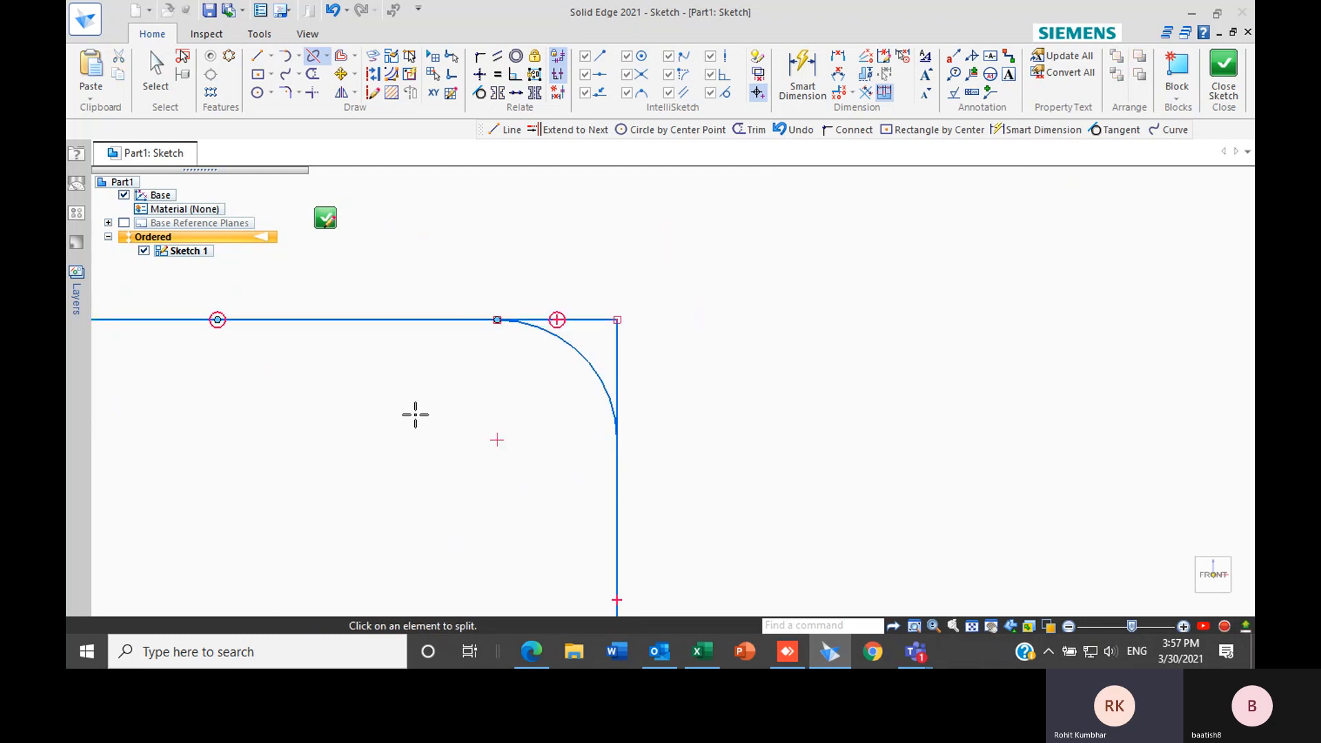
scroll(407, 427, "down", 2)
scroll(432, 392, "up", 1)
scroll(525, 398, "up", 1)
scroll(416, 413, "down", 4)
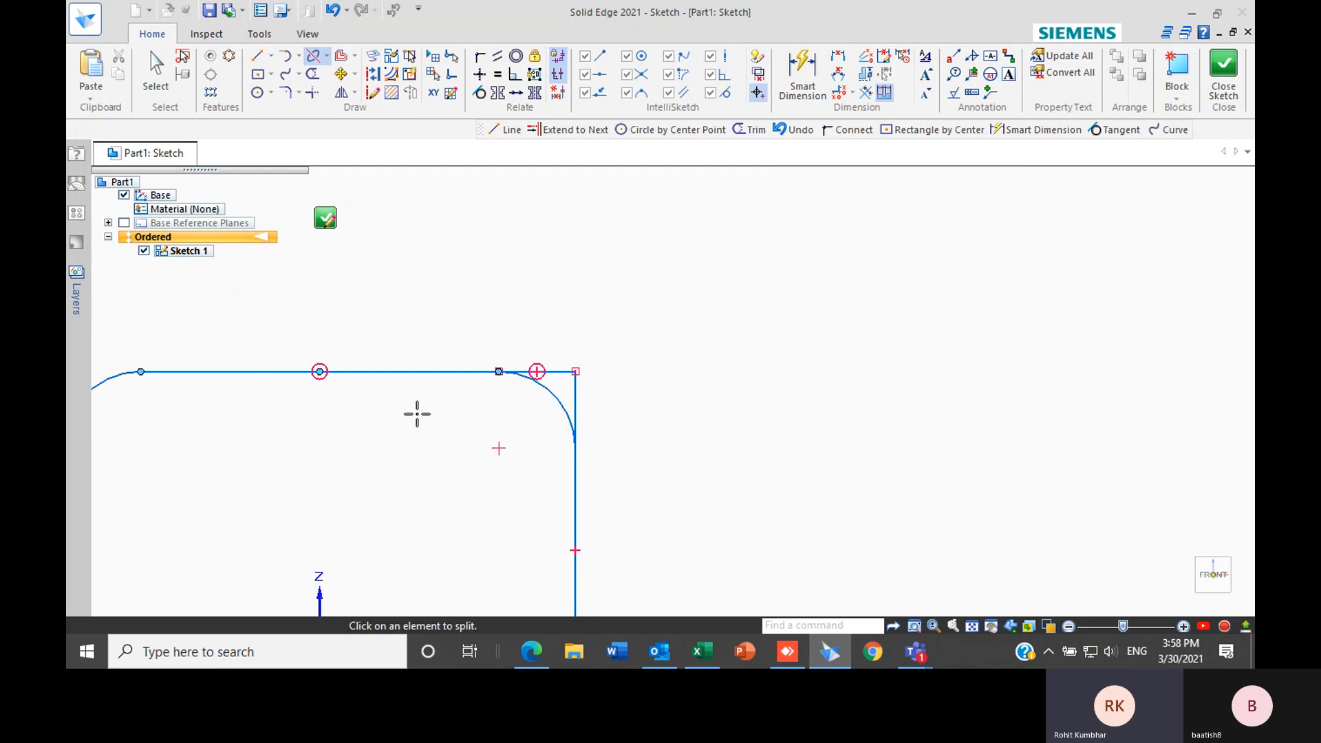
scroll(457, 389, "up", 5)
scroll(436, 401, "down", 2)
scroll(451, 434, "up", 2)
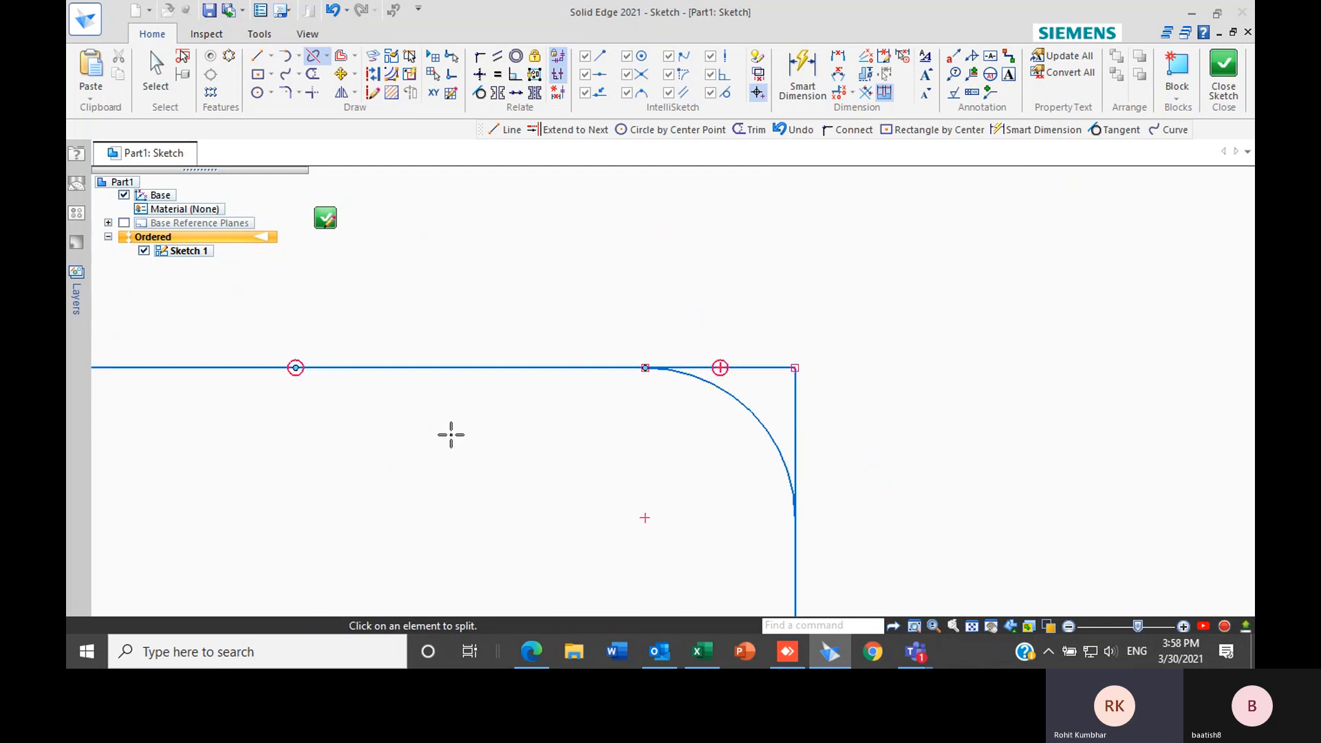
scroll(451, 434, "down", 1)
key("Escape")
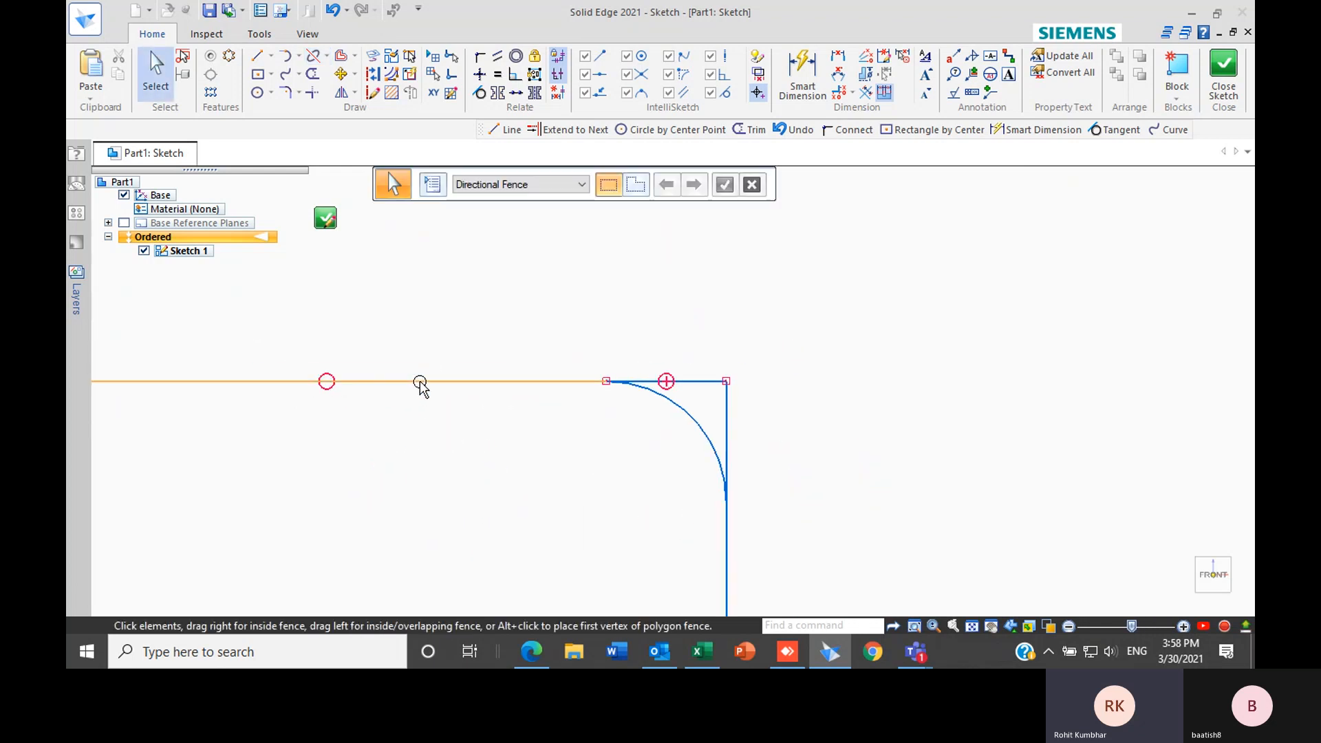
Select the long and short segments of the split top line one at a time to check their lengths
left_click(420, 381)
scroll(522, 334, "down", 2)
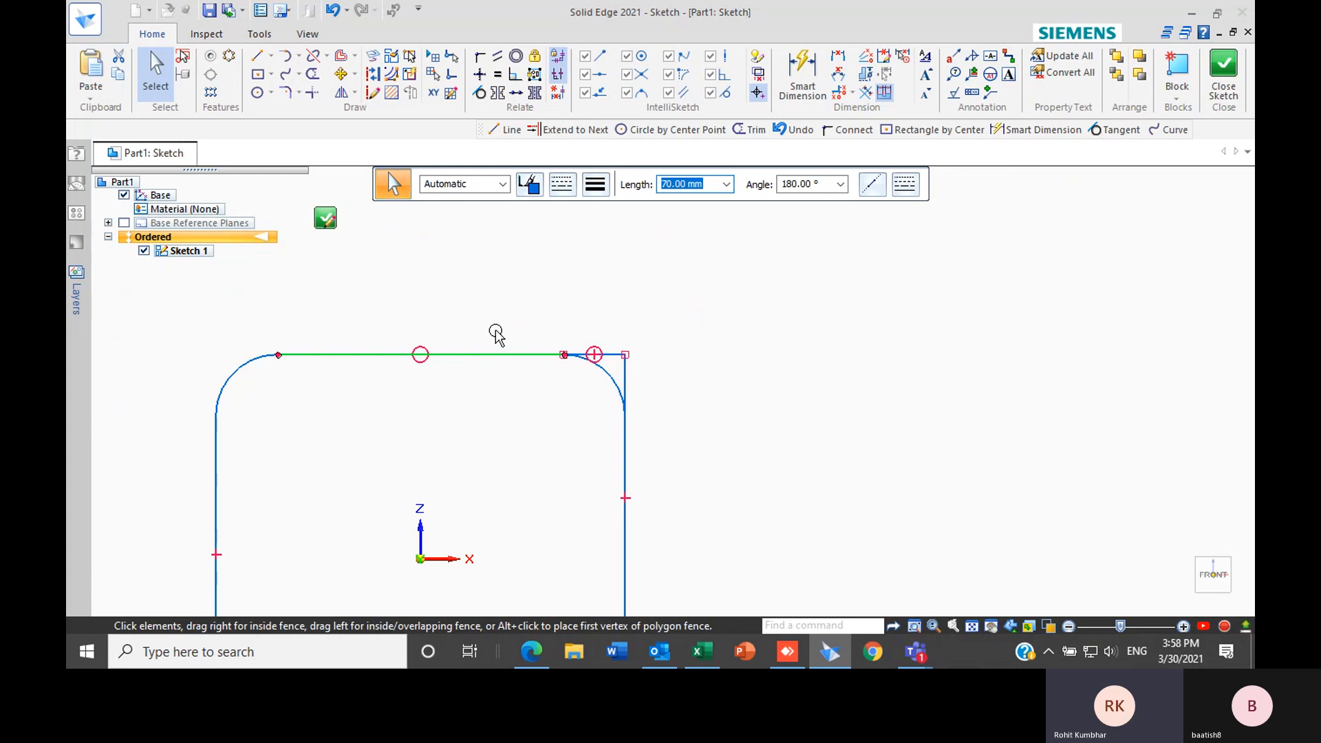
scroll(504, 335, "up", 1)
left_click(670, 368)
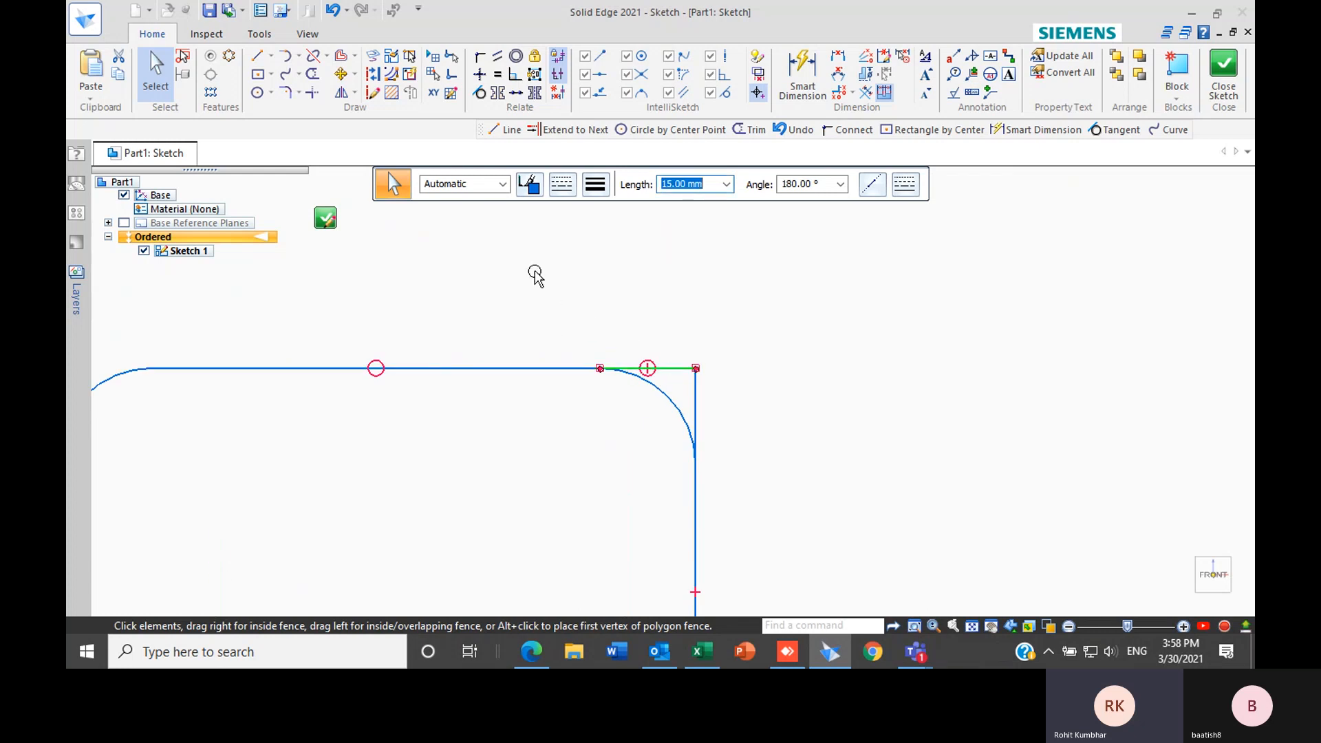
left_click(454, 294)
Draw a separate vertical line to the right of the profile, spanning above and below the level of its top edge
left_click(327, 58)
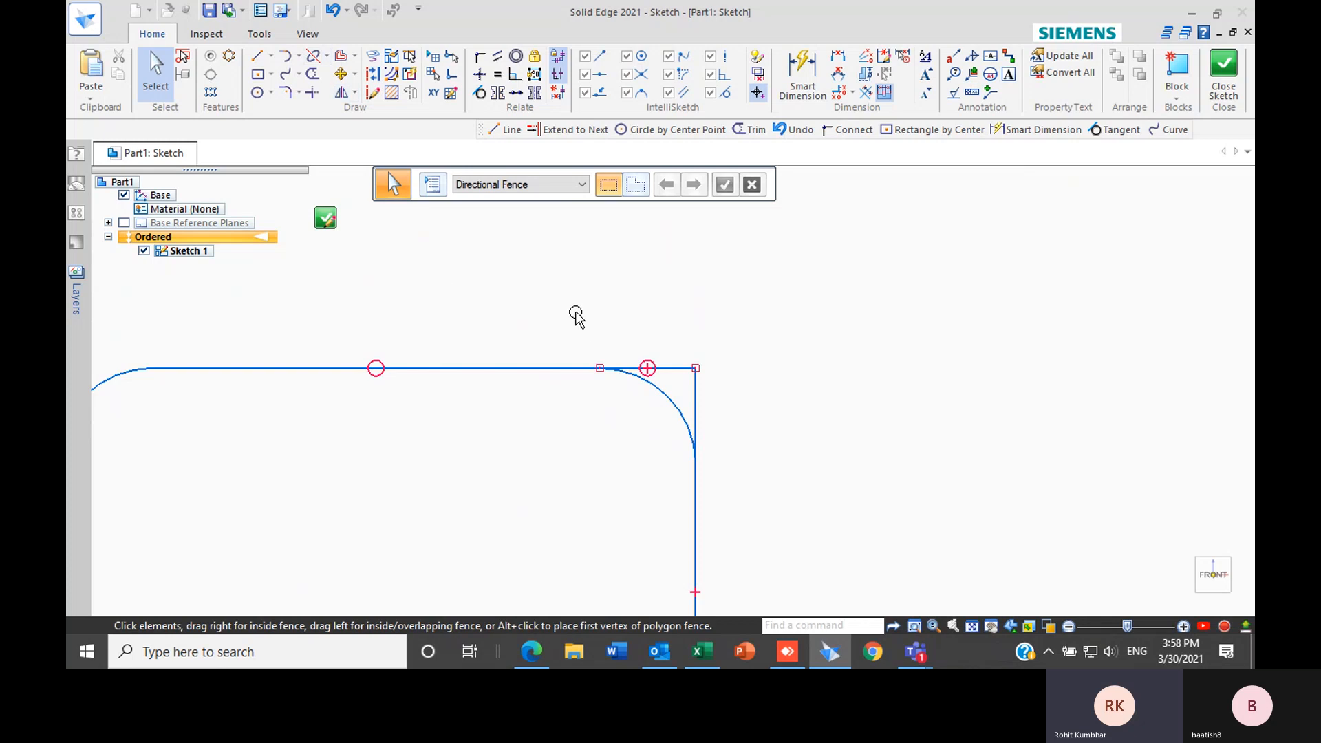
scroll(578, 316, "down", 2)
left_click(330, 58)
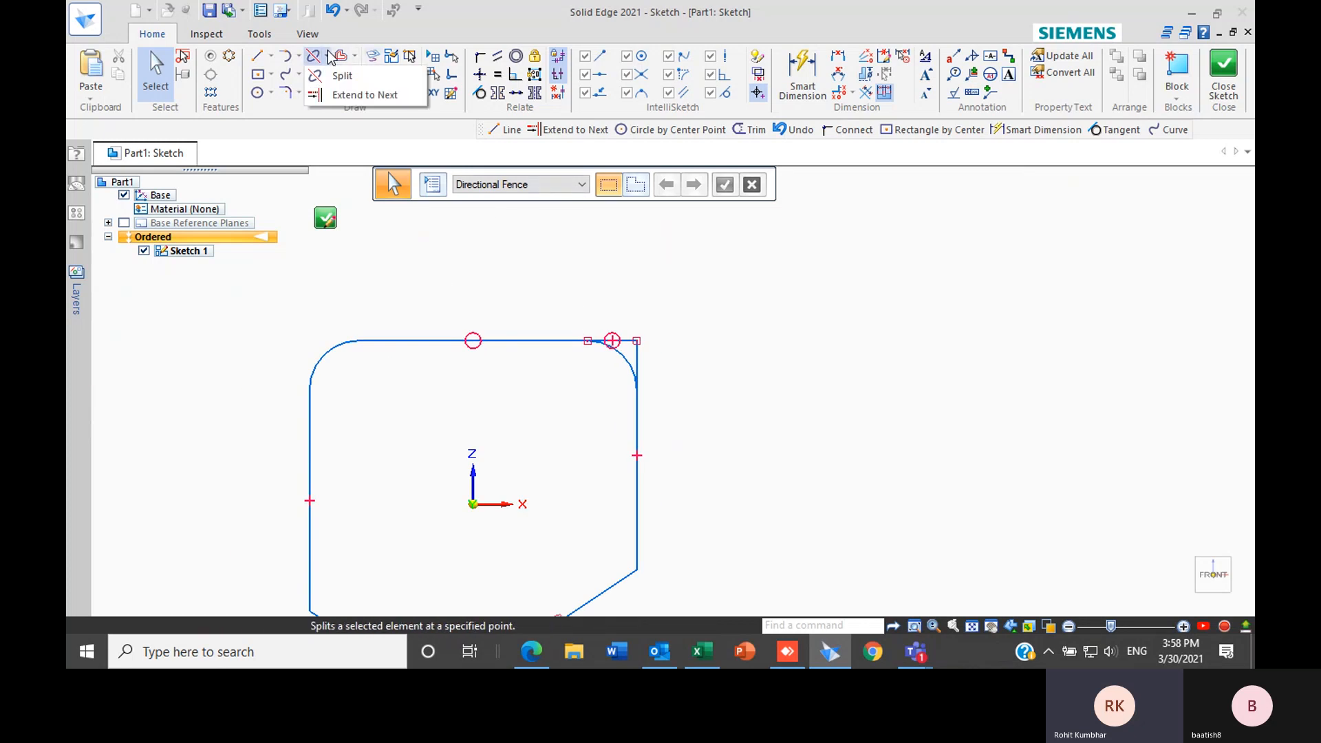
scroll(636, 323, "up", 1)
scroll(637, 362, "down", 2)
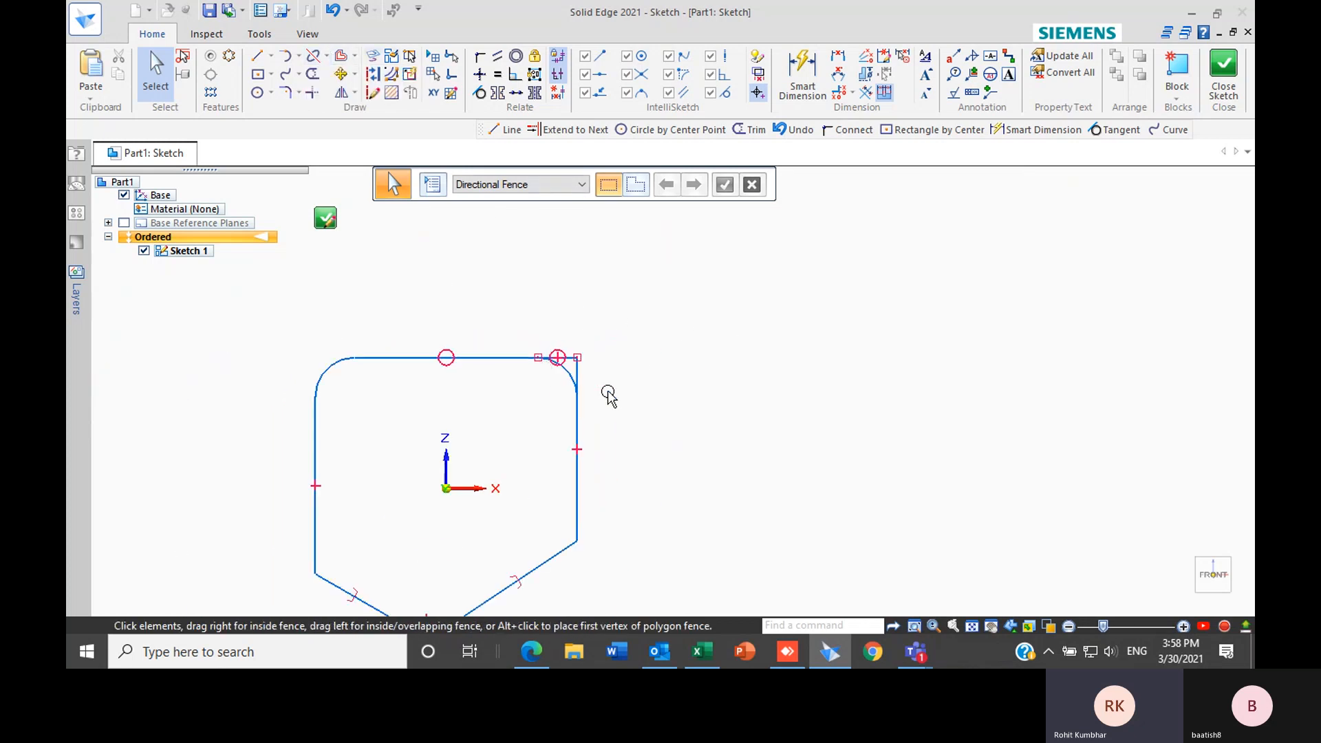
scroll(610, 392, "up", 1)
scroll(616, 374, "down", 2)
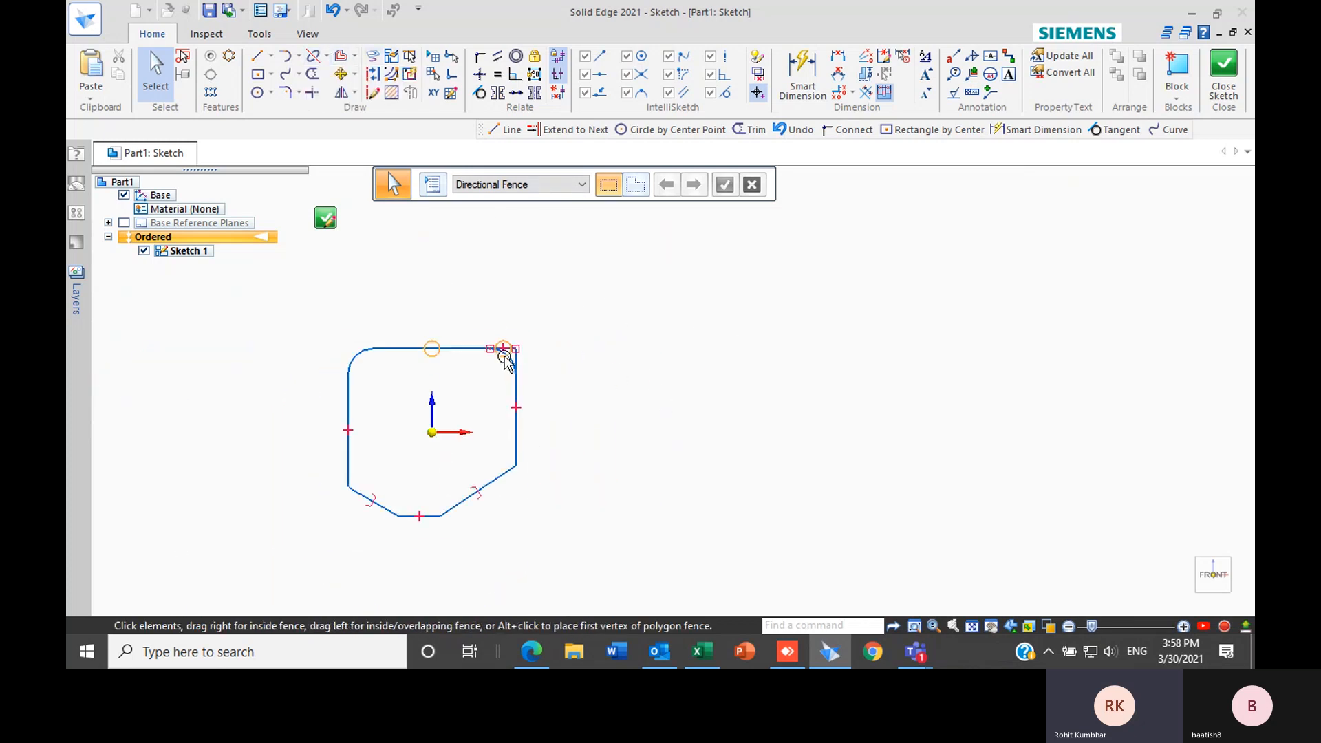
left_click(256, 56)
left_click(601, 254)
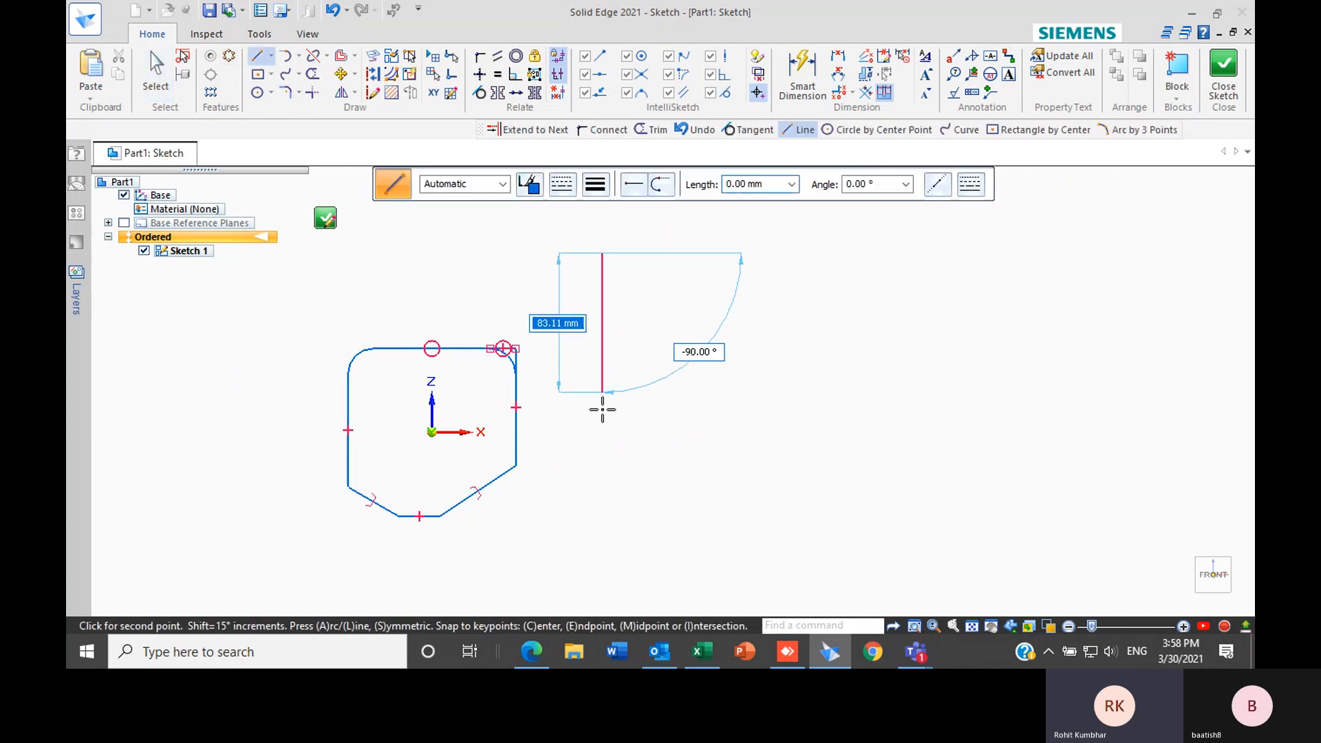
left_click(604, 451)
right_click(663, 359)
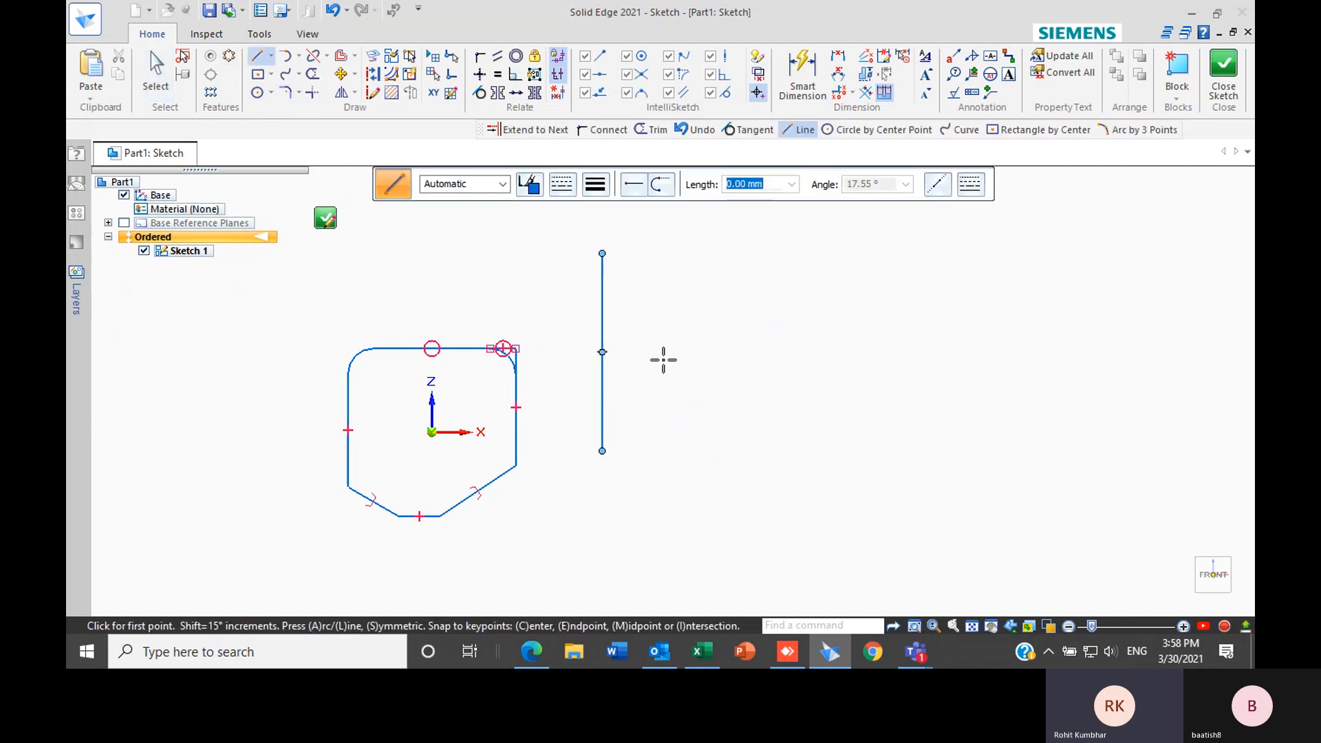
Draw a second, longer vertical line to the right of the first one, crossing the level of the profile's top edge
scroll(619, 361, "up", 2)
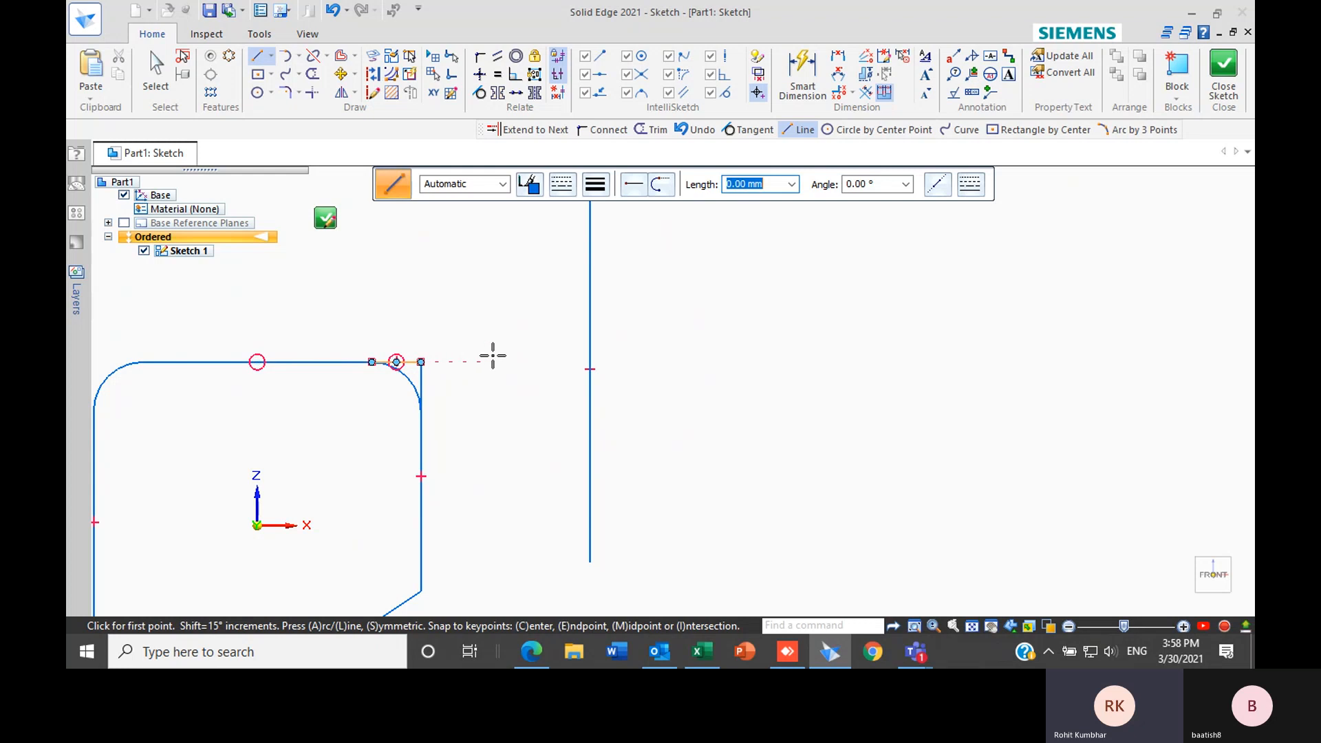
scroll(690, 415, "down", 3)
left_click(711, 308)
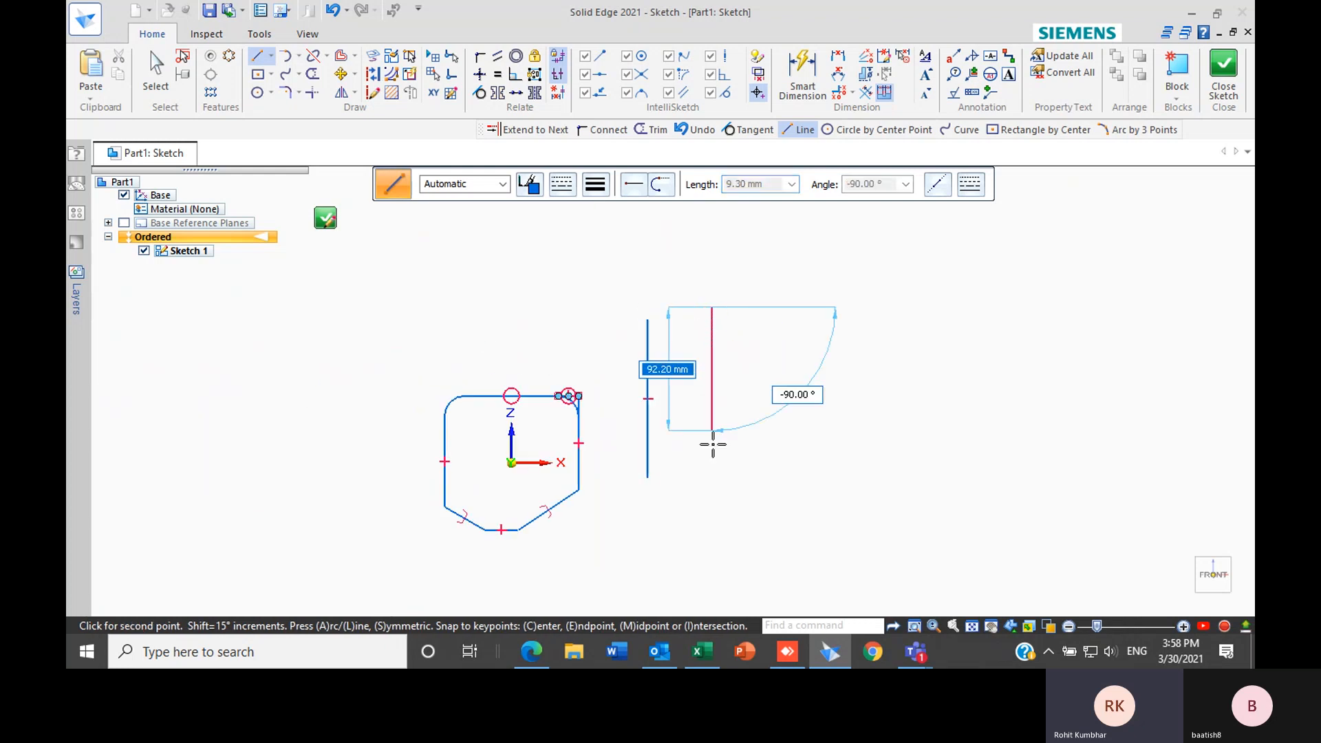
left_click(708, 508)
right_click(743, 451)
Extend the short top segment at the upper-right corner to the nearer vertical line using Extend to Next
scroll(728, 415, "up", 2)
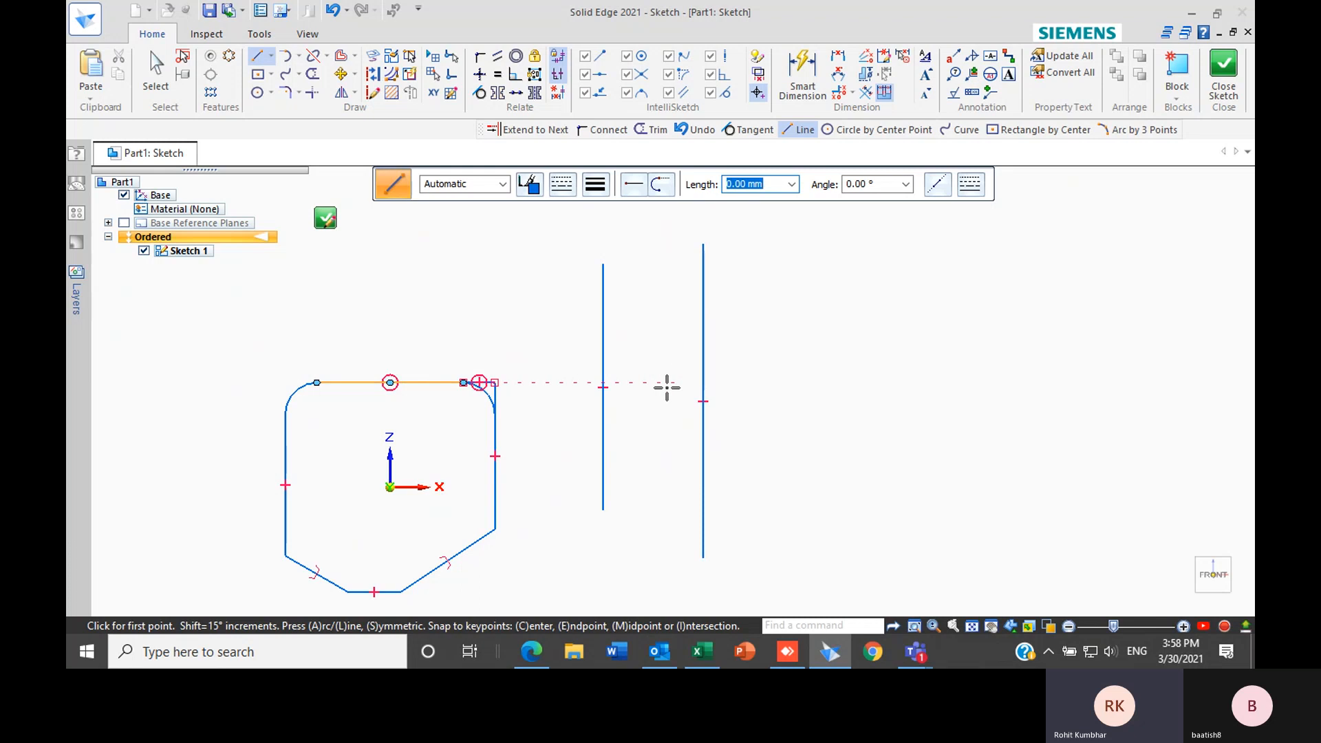
scroll(502, 413, "up", 2)
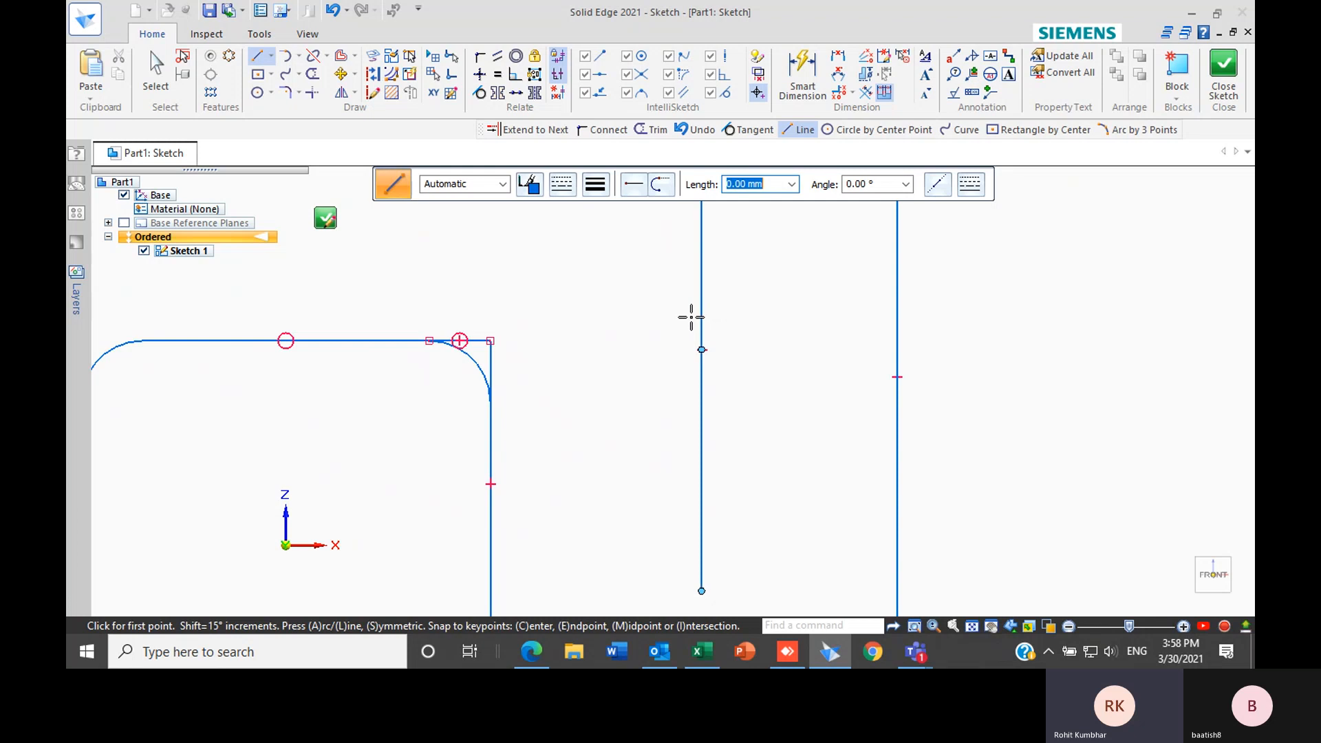
scroll(631, 357, "down", 2)
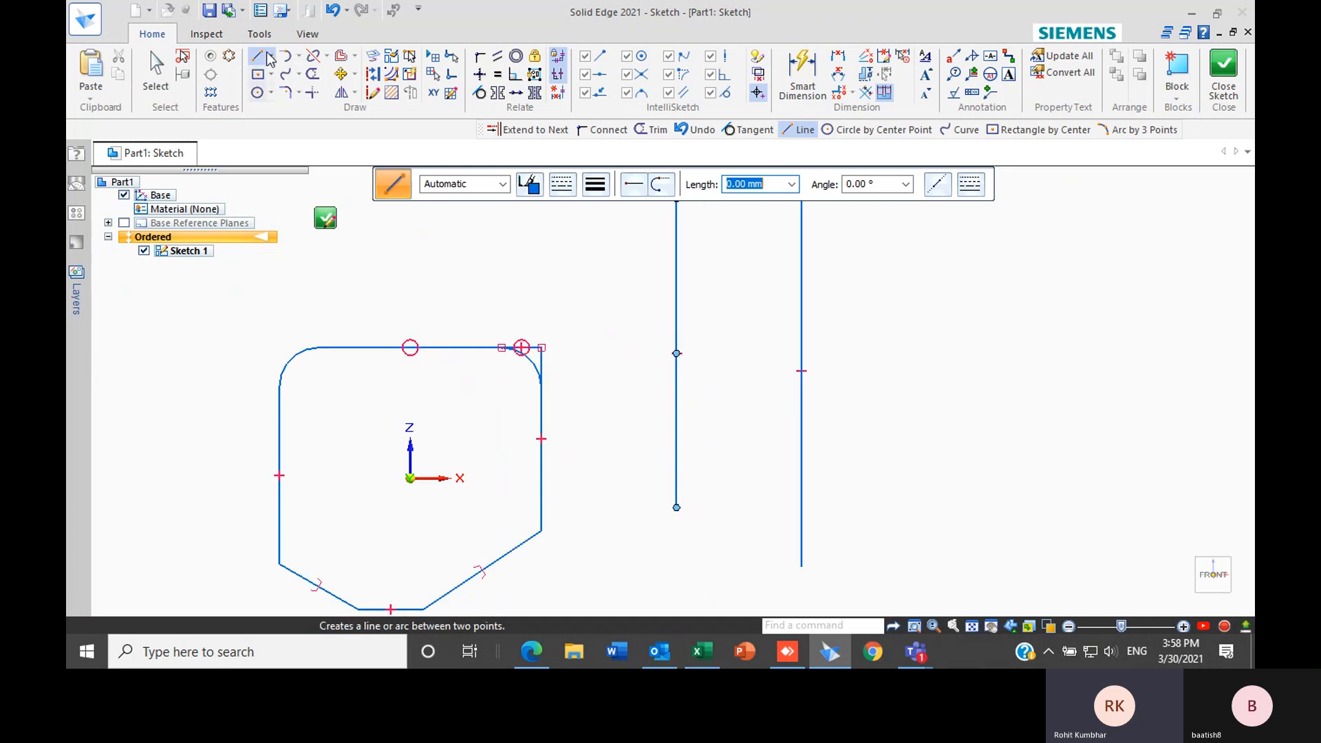
left_click(326, 55)
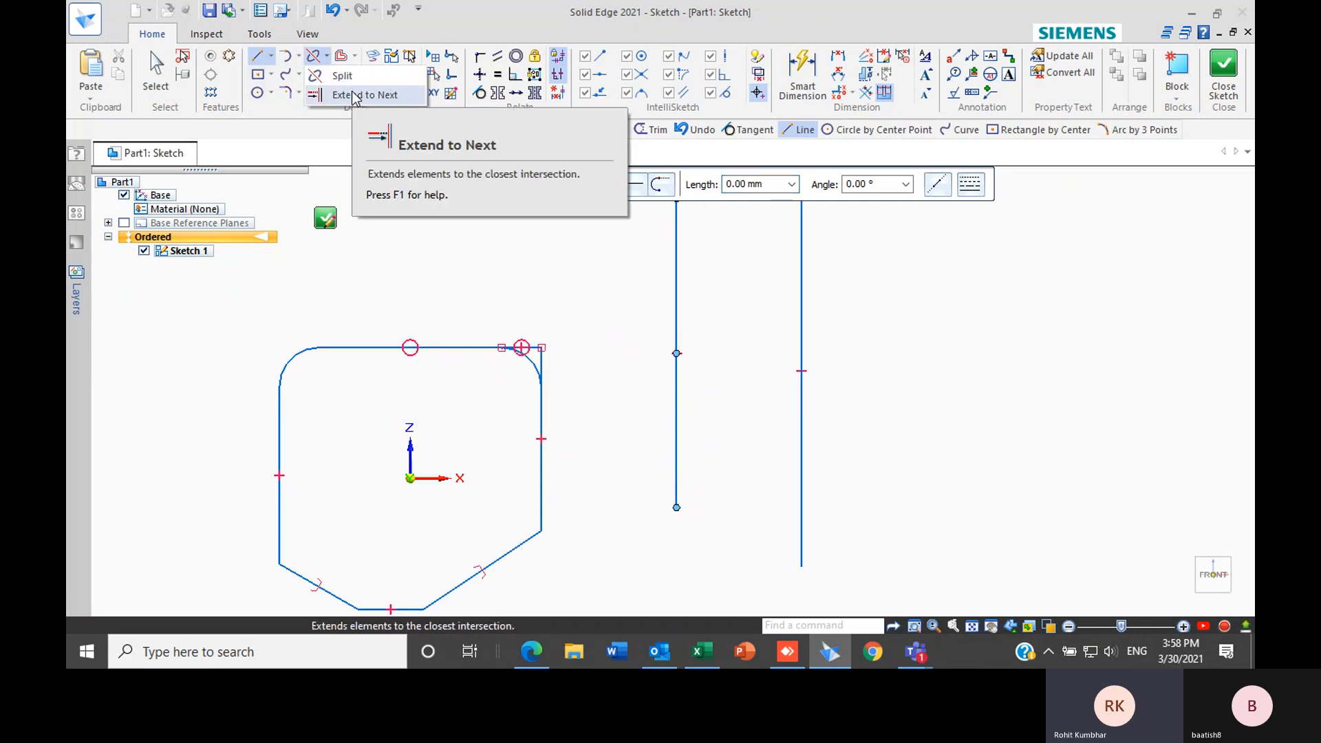
left_click(355, 95)
scroll(531, 277, "up", 4)
scroll(585, 441, "down", 2)
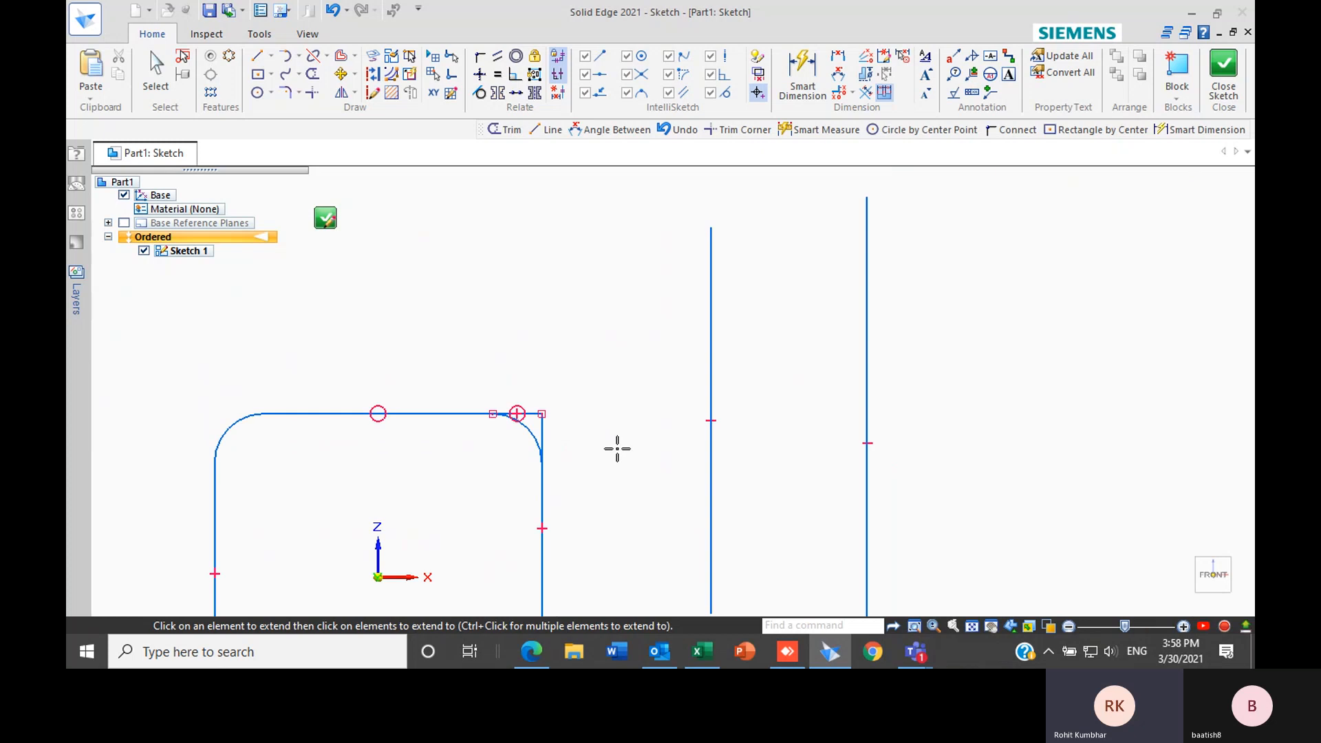
scroll(578, 427, "up", 3)
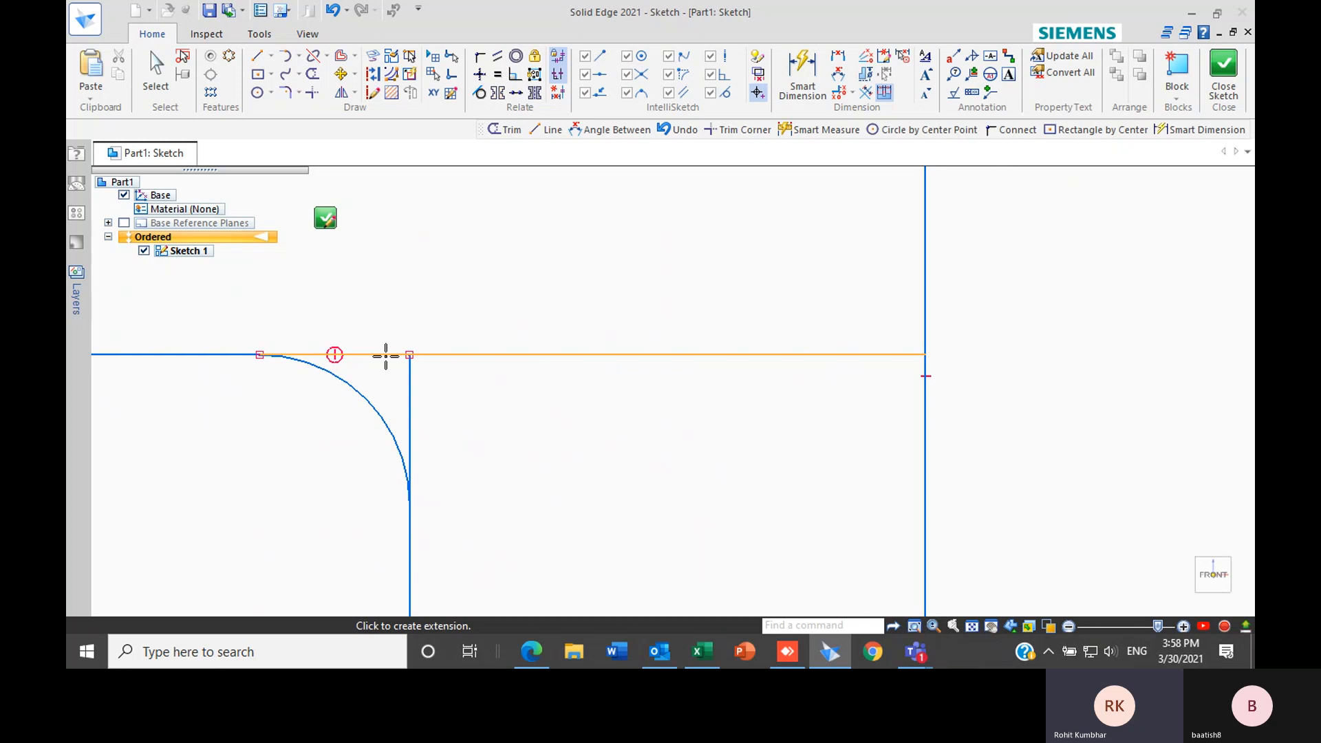
left_click(385, 355)
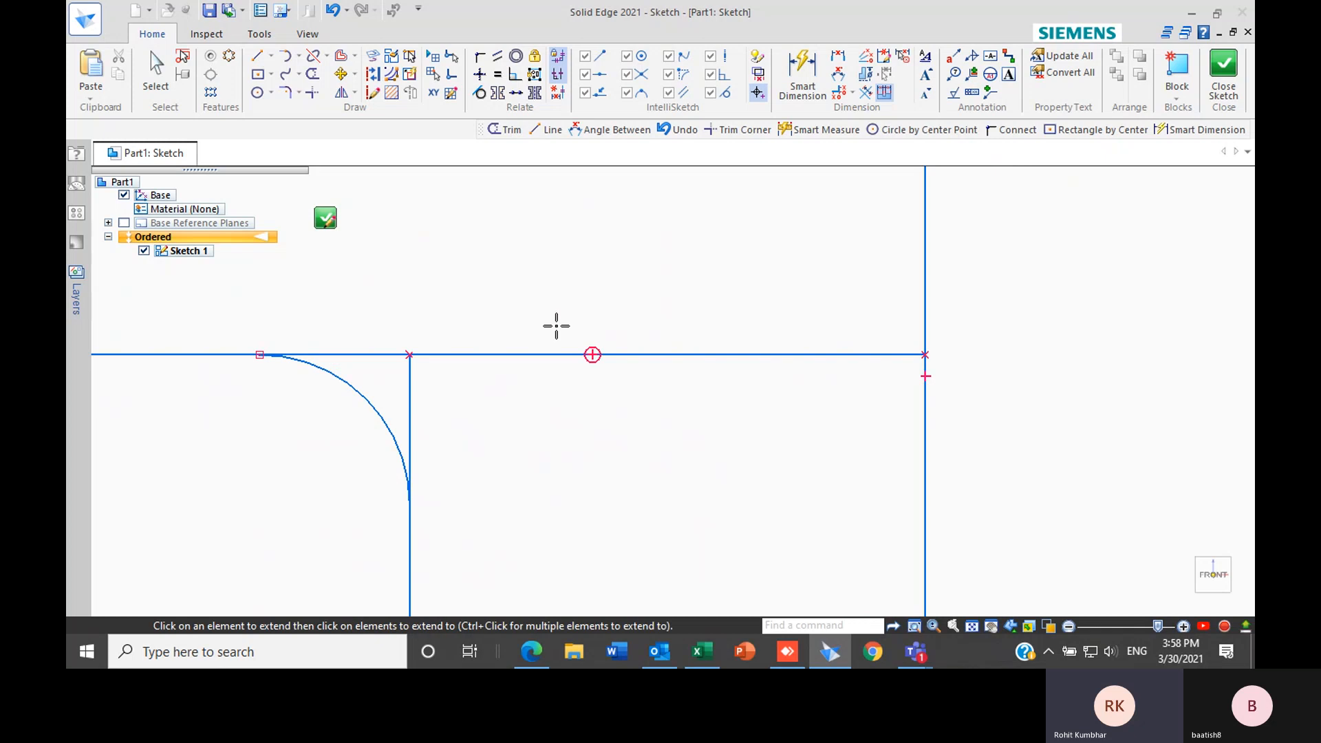
Extend the same horizontal segment further, past the nearer vertical line to the second vertical line
scroll(514, 295, "down", 5)
scroll(611, 410, "up", 3)
scroll(460, 369, "down", 3)
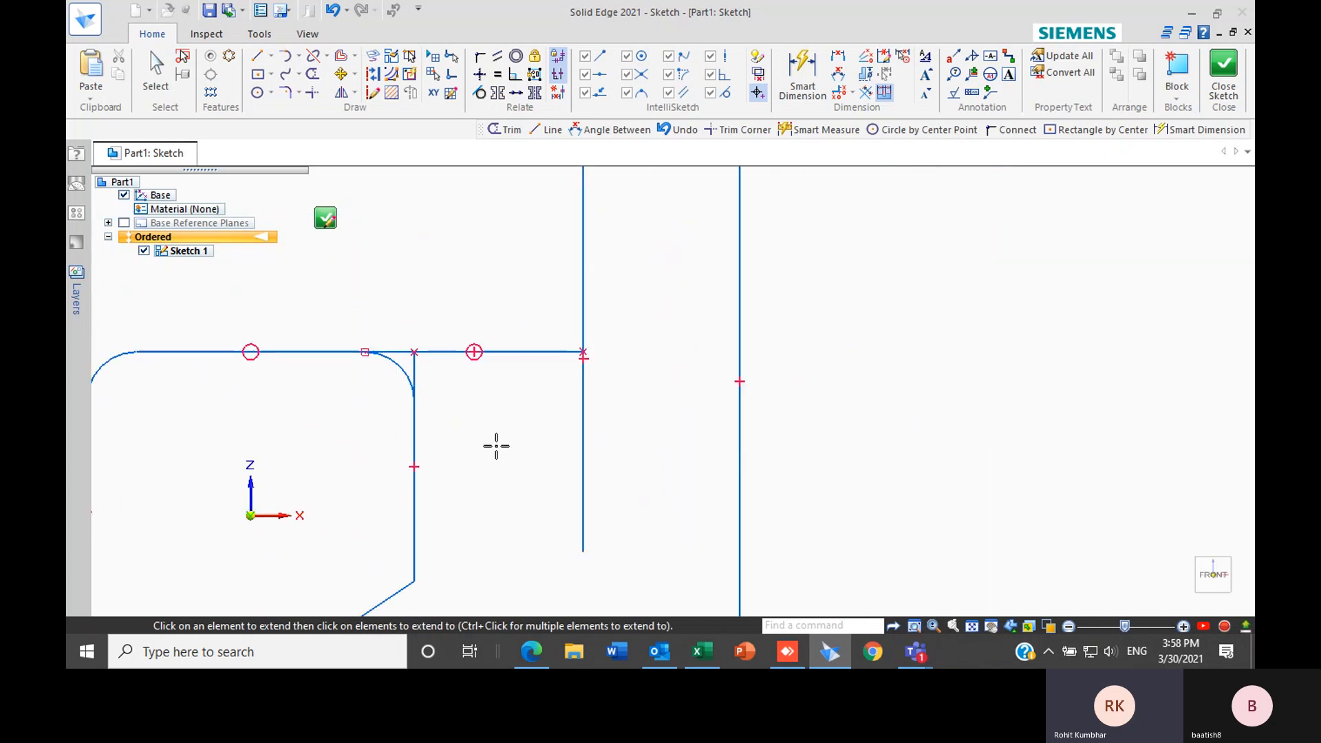
scroll(523, 447, "down", 2)
scroll(533, 433, "up", 3)
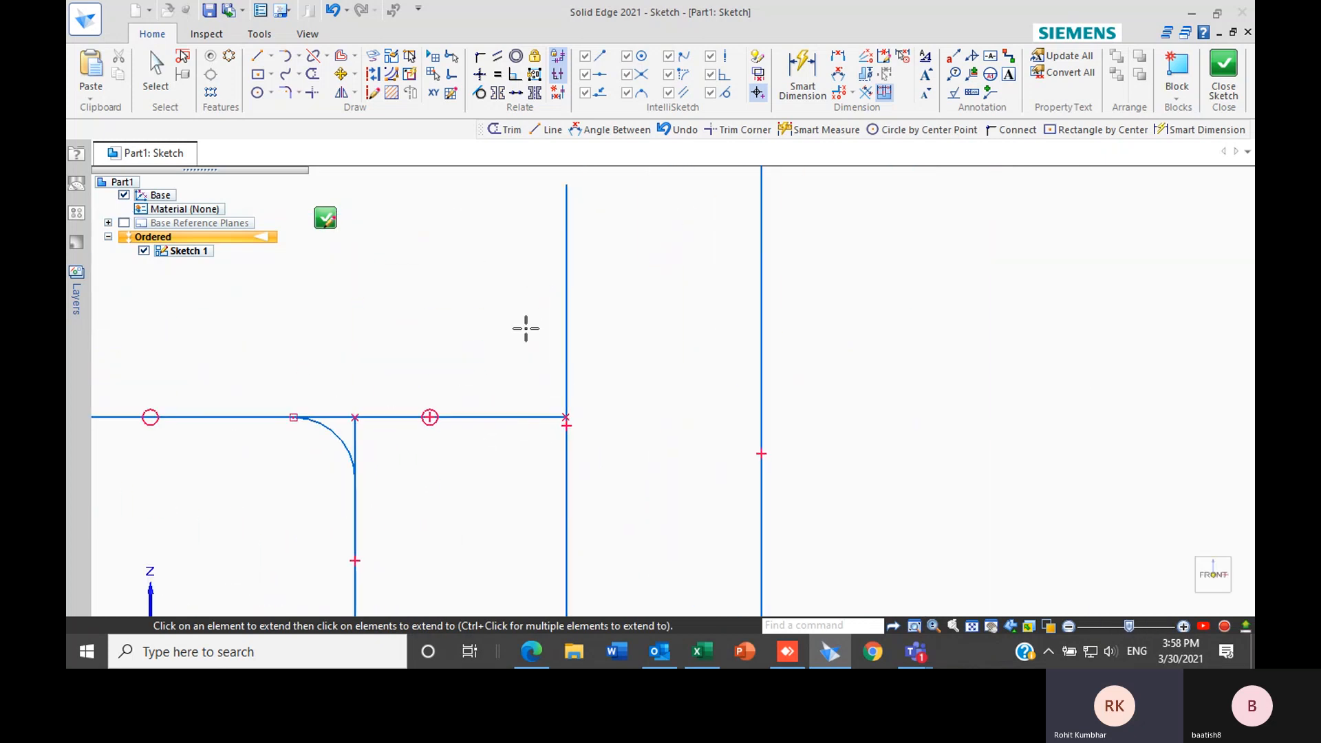
left_click(533, 418)
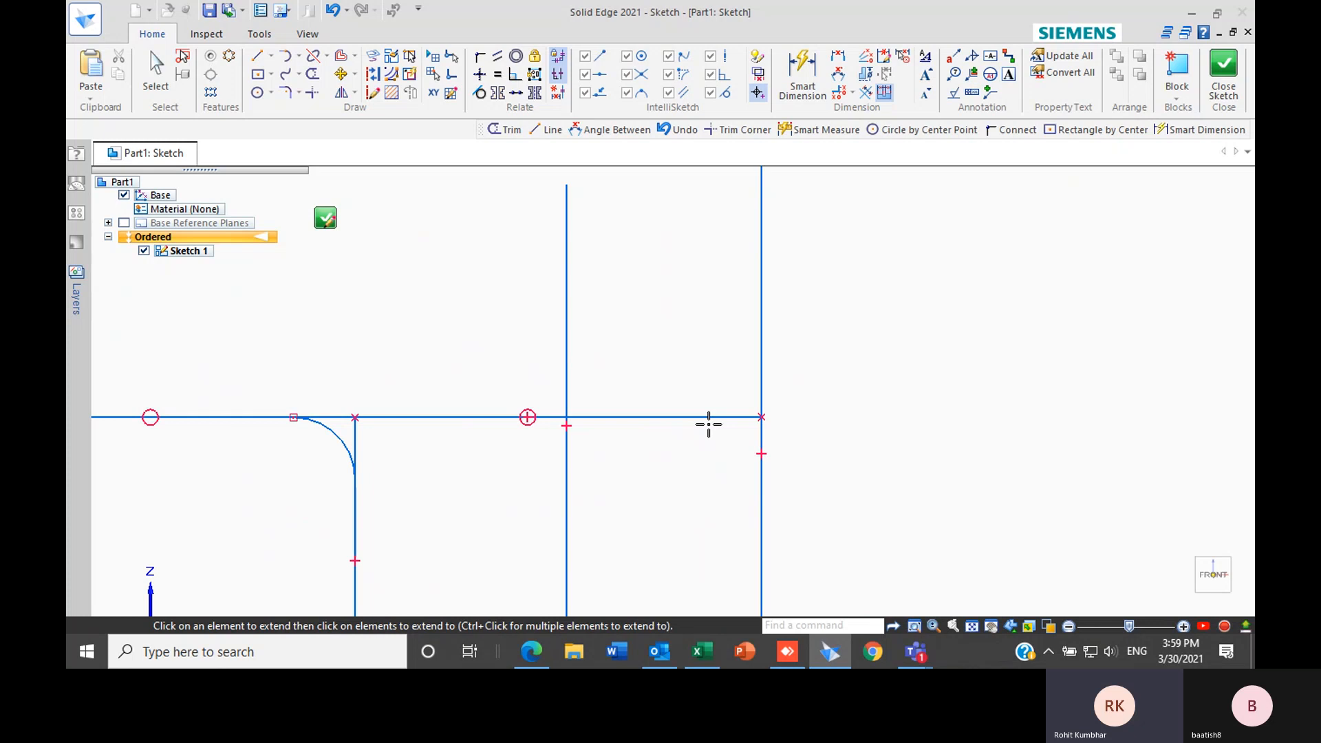
Trim away the part of the outer vertical line that lies below the extended horizontal line
left_click(315, 82)
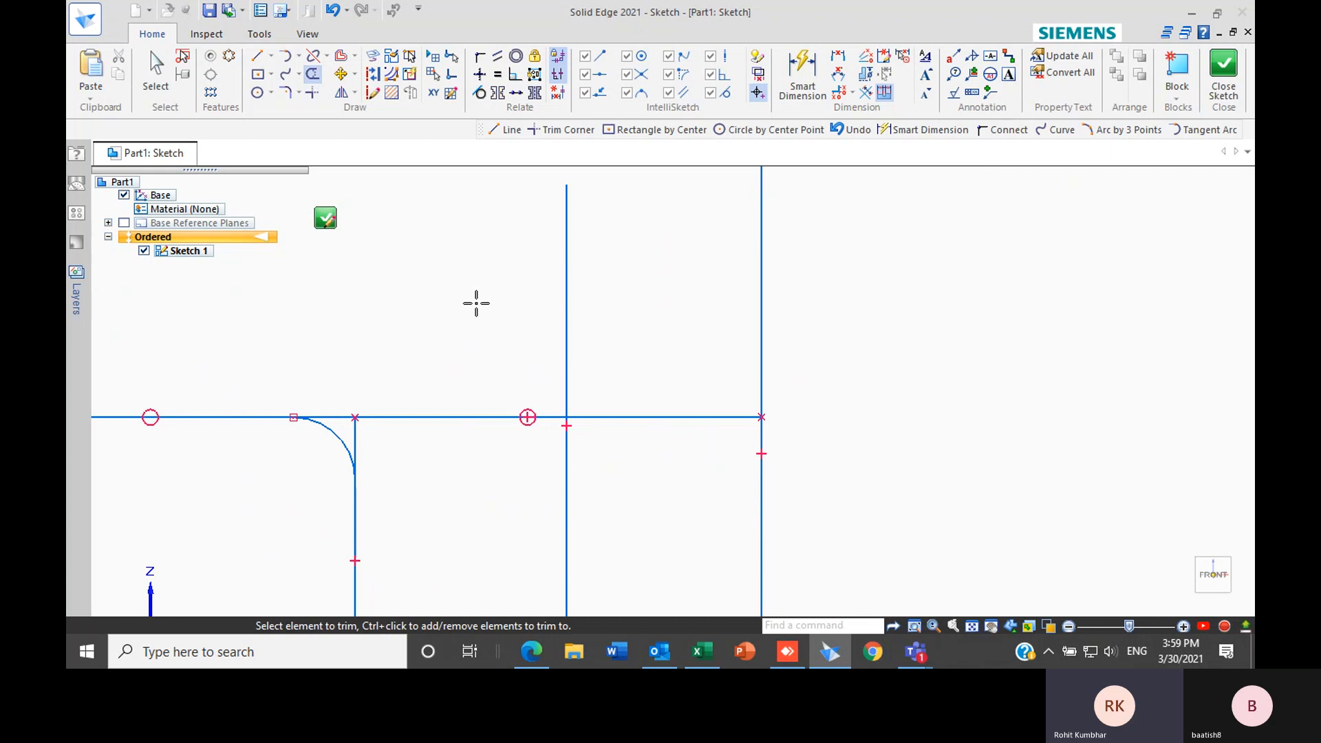
scroll(474, 301, "down", 3)
scroll(393, 433, "up", 3)
scroll(436, 304, "down", 3)
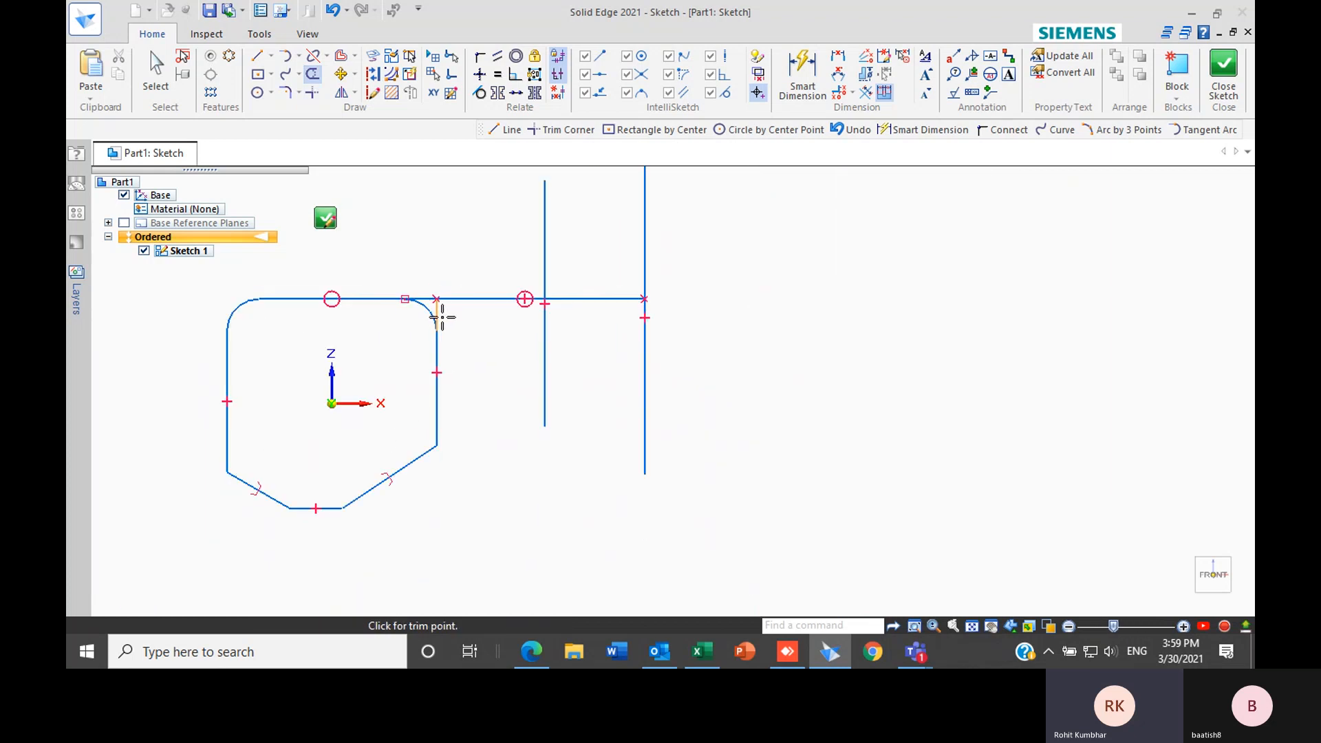
scroll(437, 296, "up", 7)
scroll(488, 346, "down", 1)
scroll(489, 346, "down", 3)
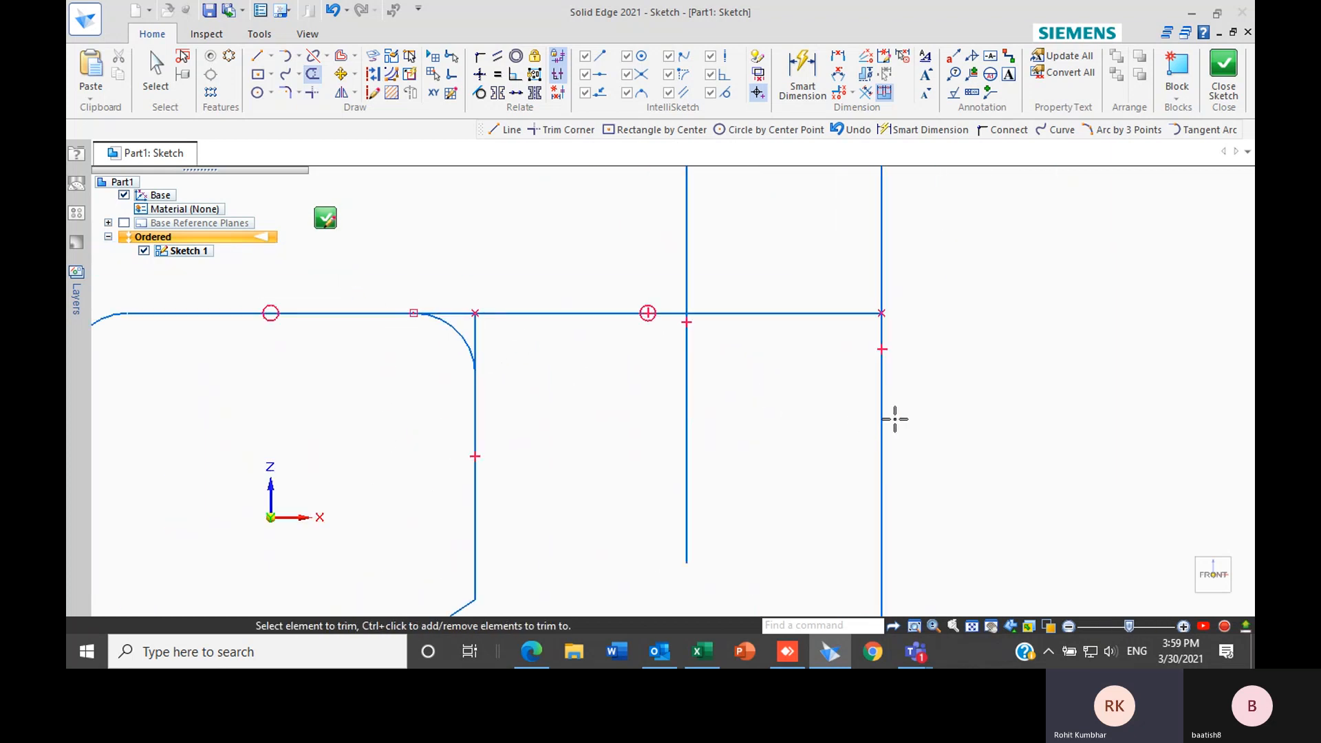
scroll(773, 477, "down", 4)
scroll(873, 431, "up", 4)
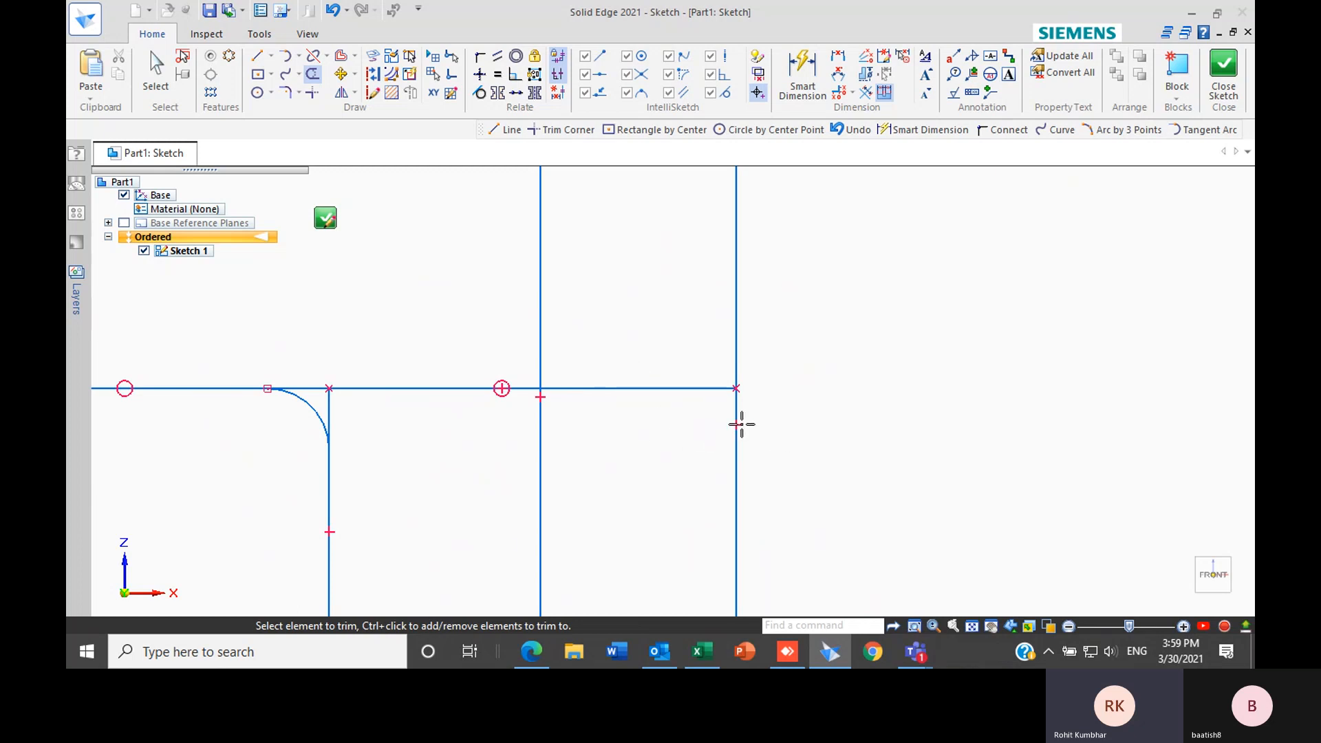
scroll(661, 331, "down", 2)
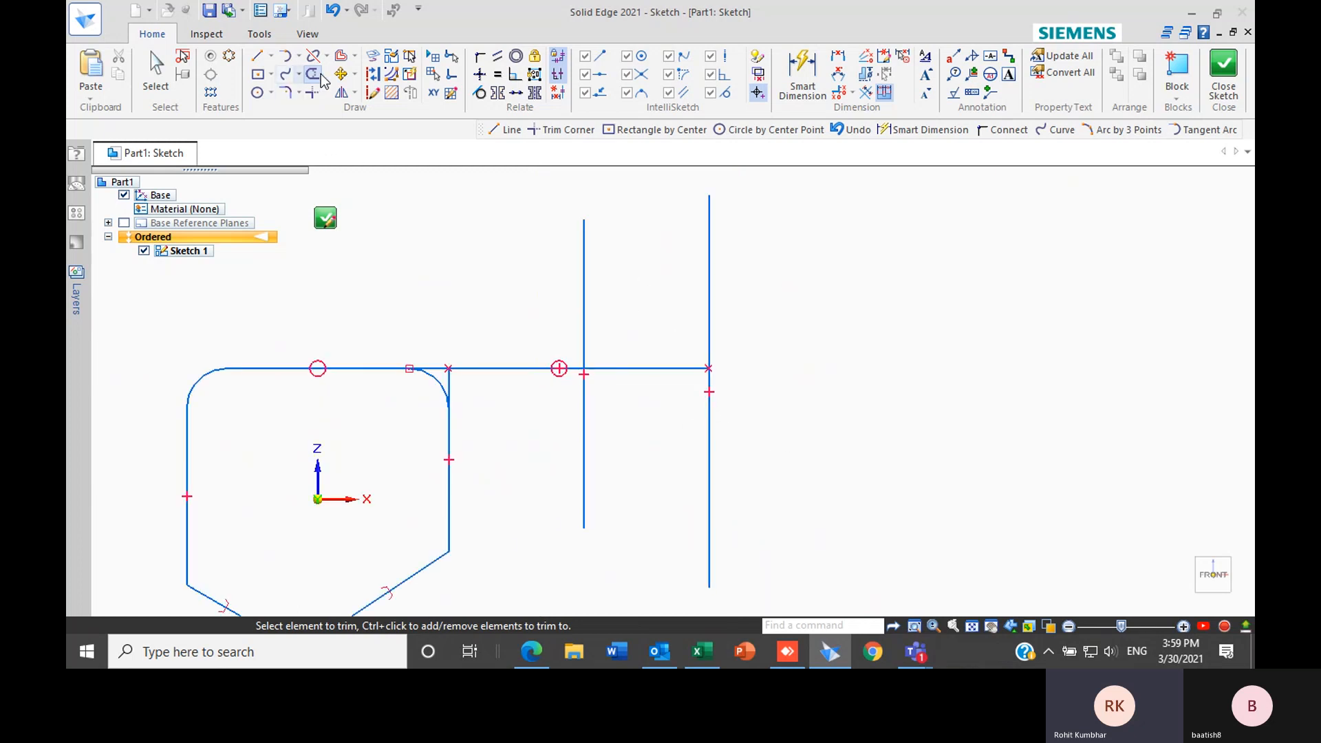
scroll(769, 483, "up", 4)
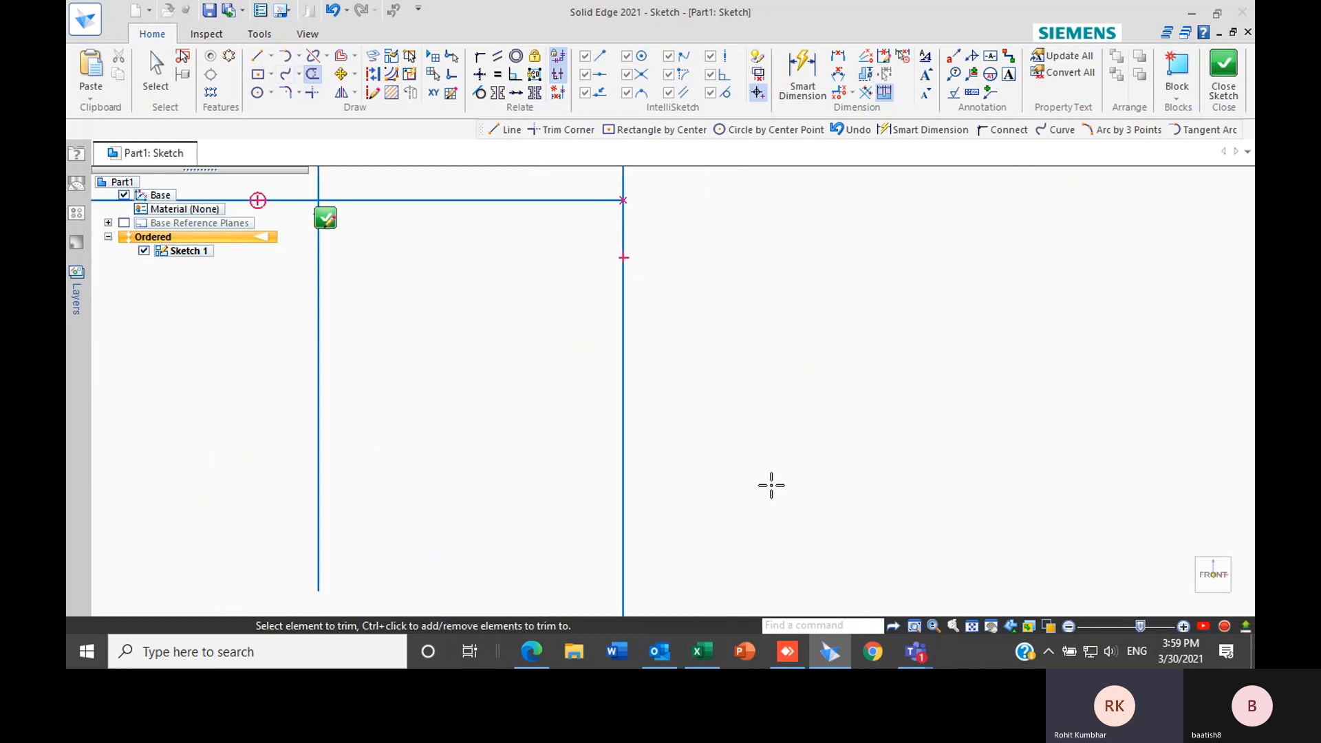
left_click(626, 380)
scroll(588, 508, "down", 2)
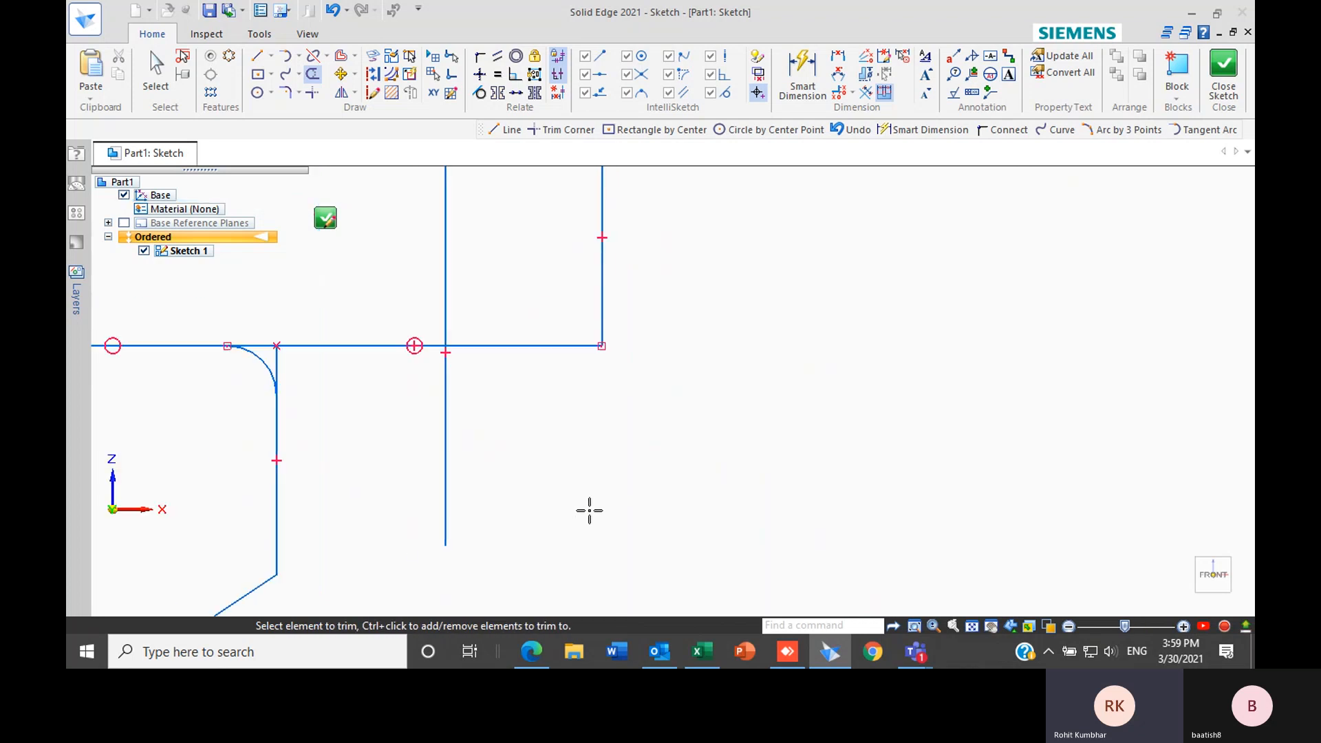
Trim away the part of the nearer vertical line below the horizontal line
left_click(440, 432)
scroll(575, 330, "down", 2)
scroll(551, 324, "up", 2)
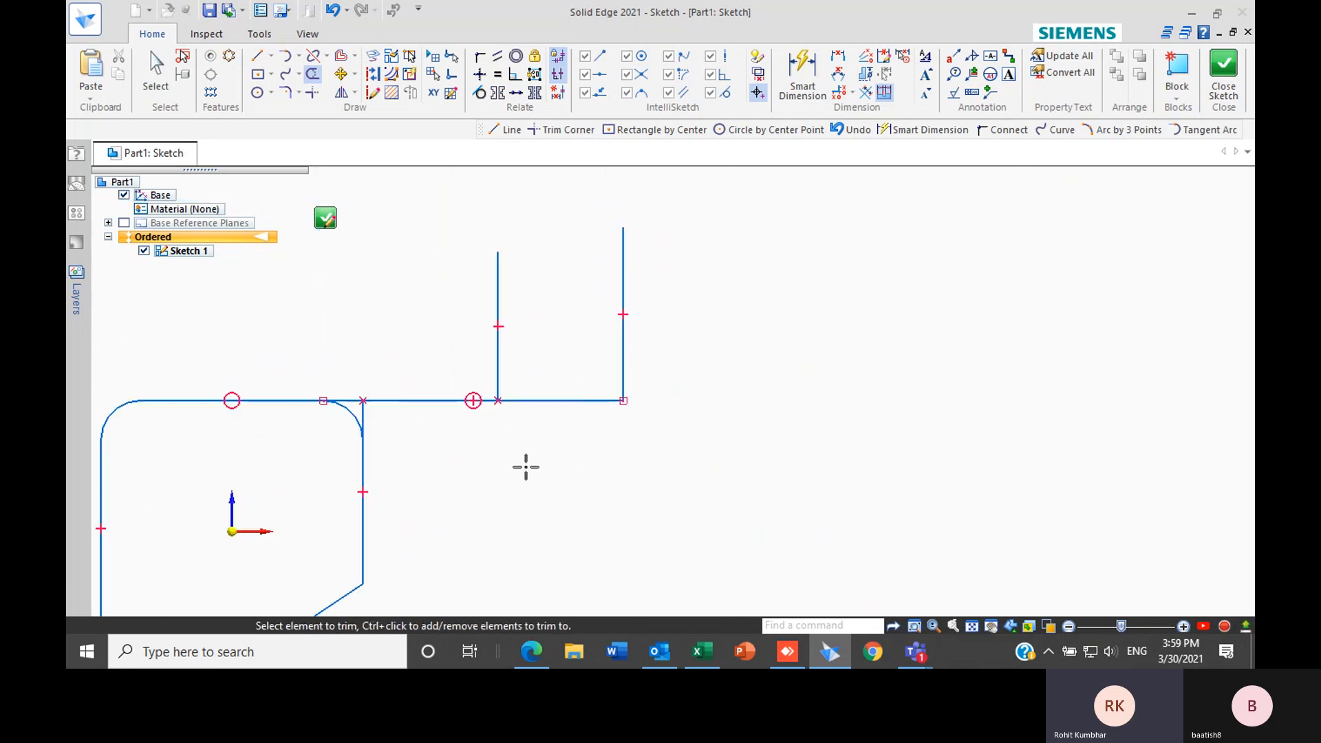
scroll(525, 467, "up", 2)
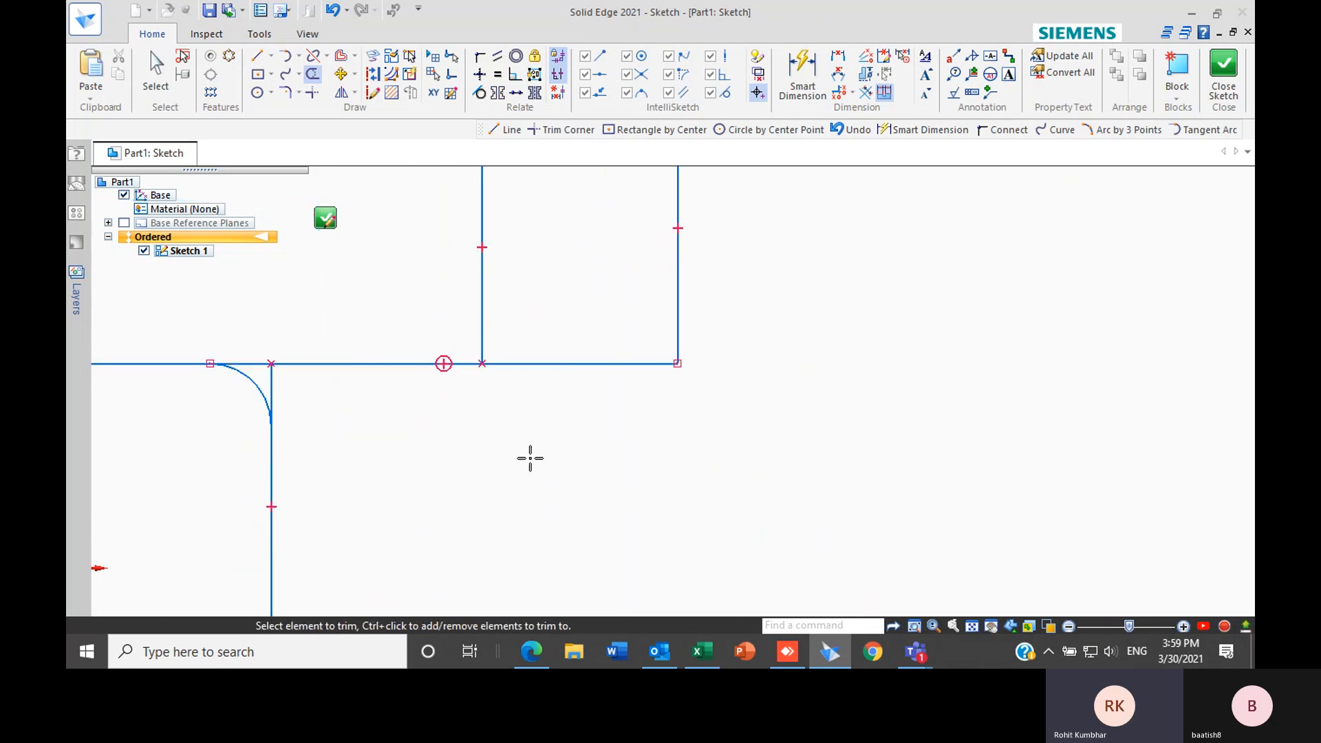
Trim off the short vertical stub and the fillet arc at the profile's upper-right corner
left_click(311, 94)
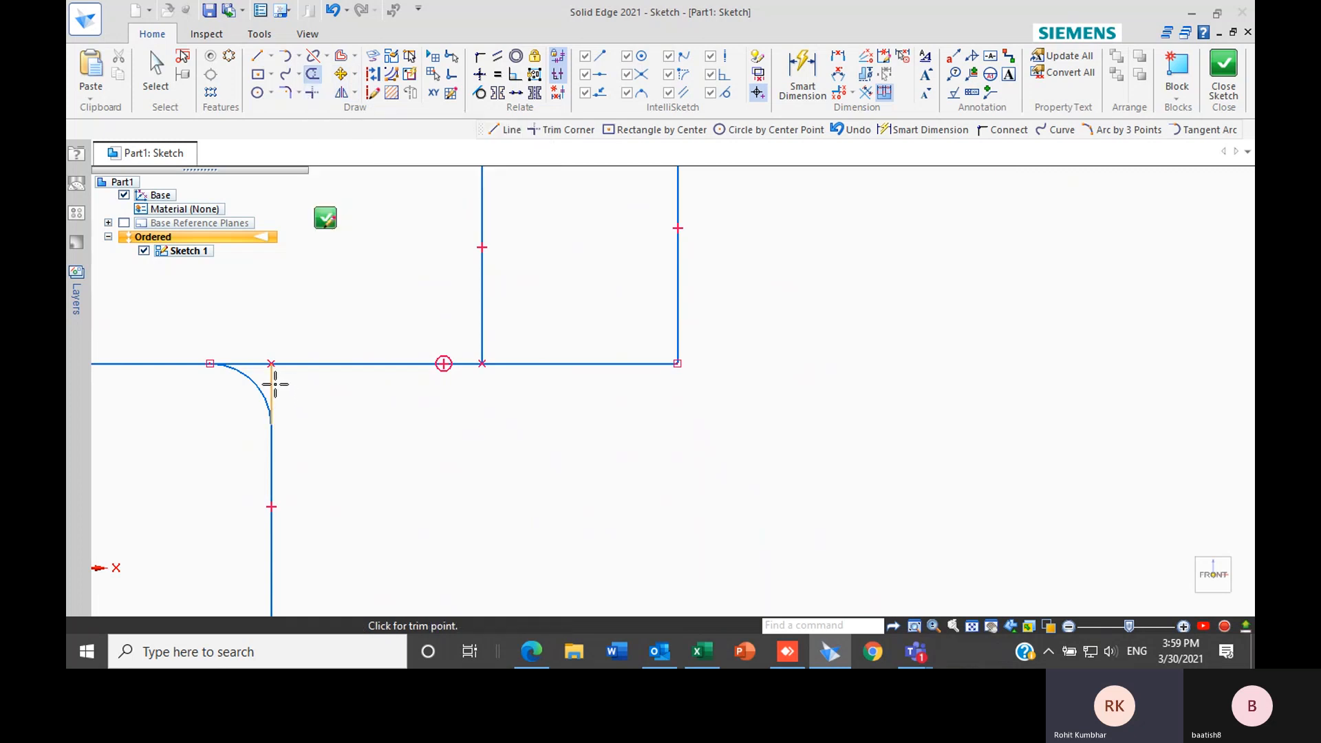
left_click(274, 384)
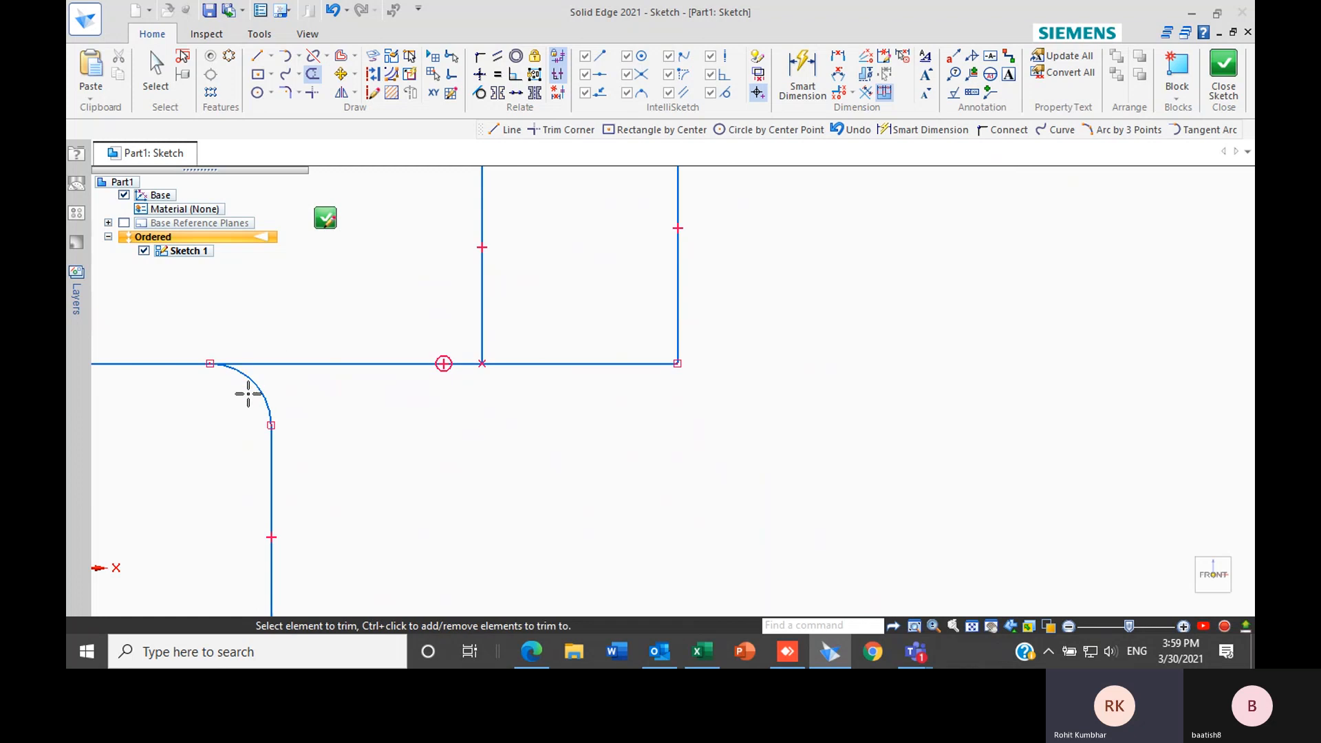
left_click_drag(248, 393, 253, 382)
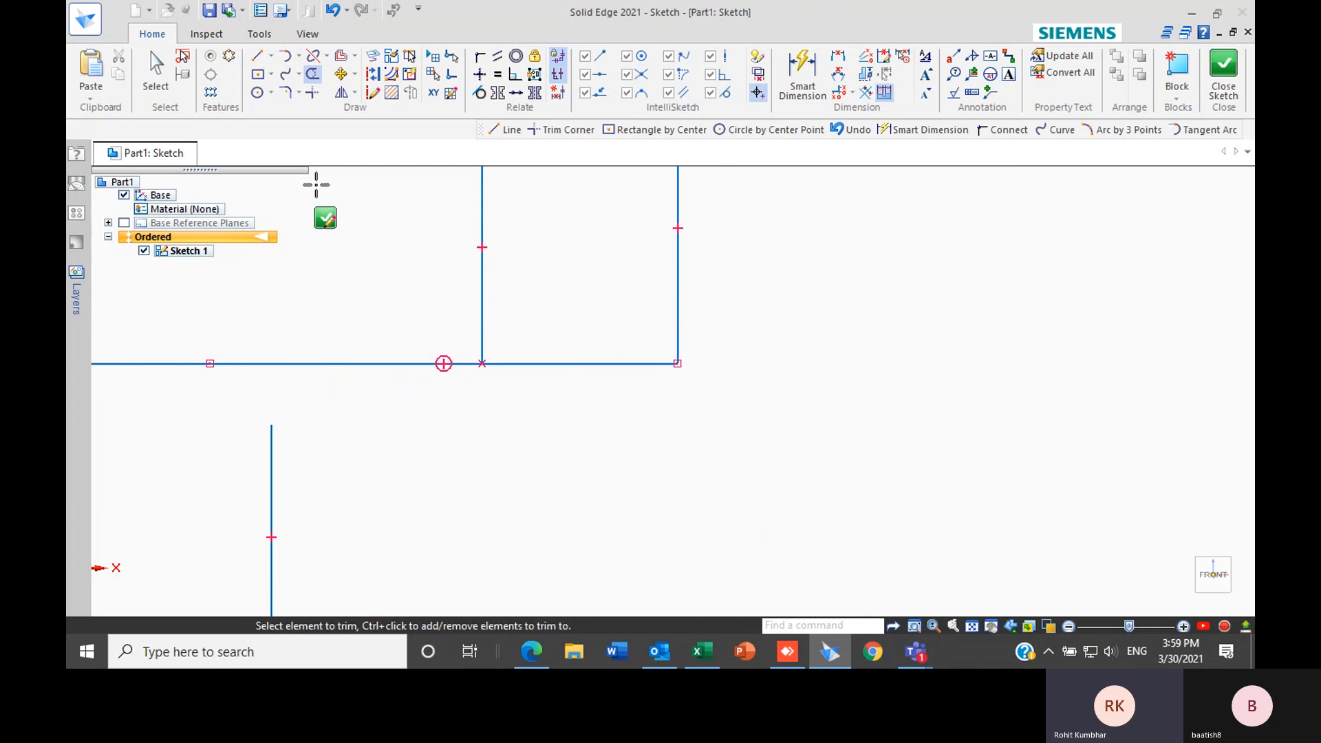
Use Trim Corner to join the horizontal line and the nearer vertical line in a corner
left_click(312, 94)
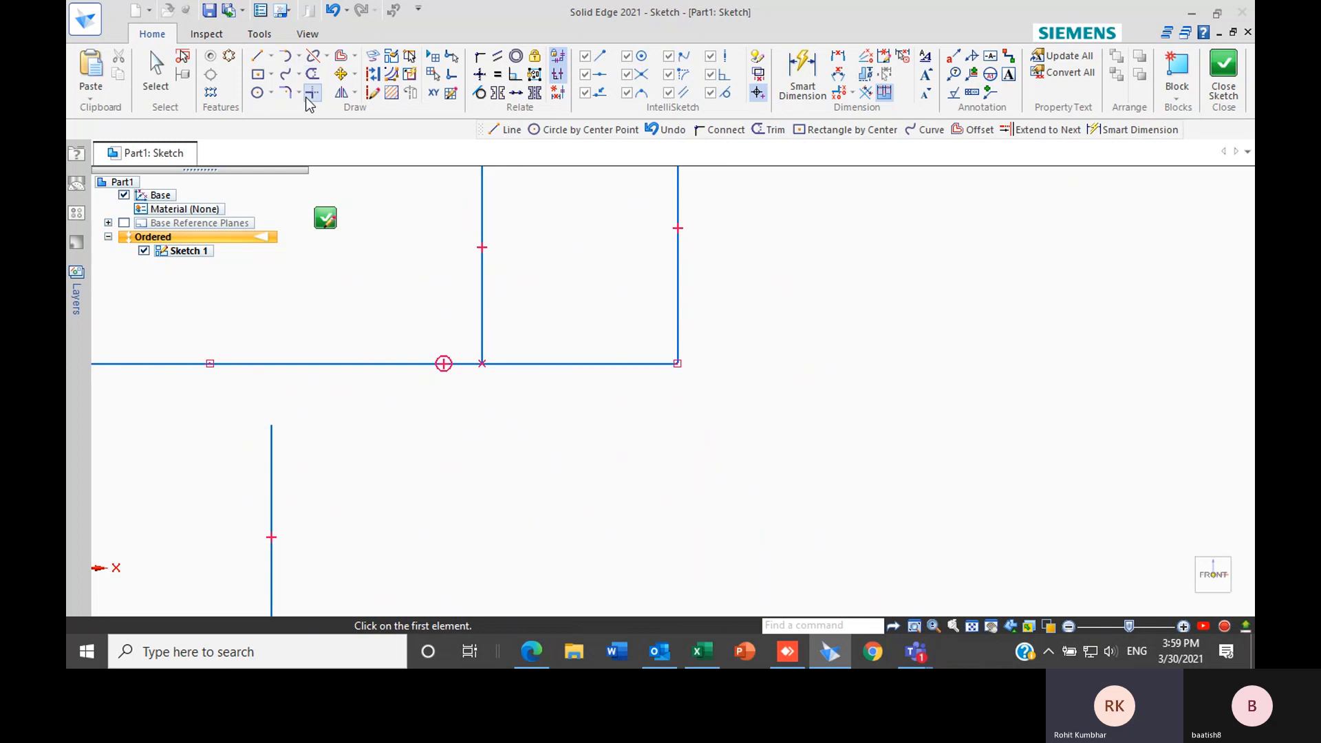
scroll(542, 341, "up", 1)
scroll(542, 341, "up", 1)
scroll(542, 462, "down", 2)
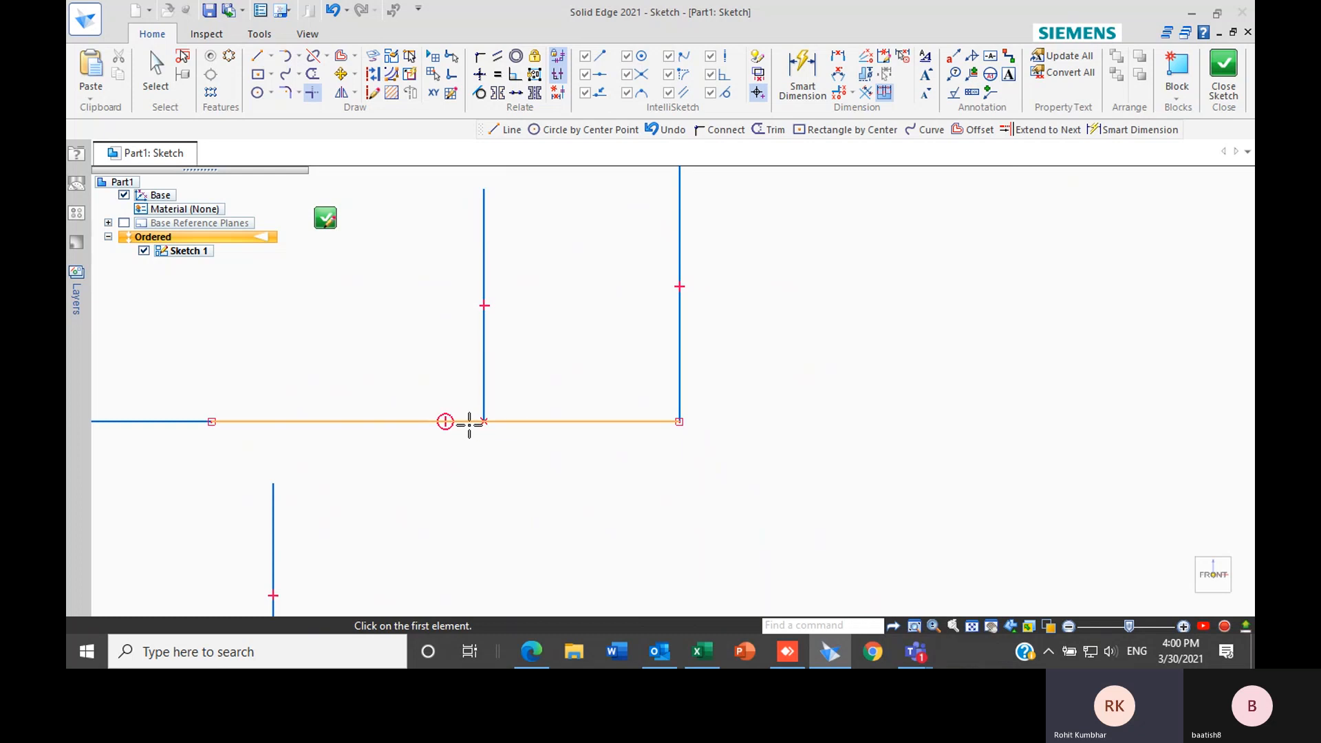
scroll(482, 482, "up", 2)
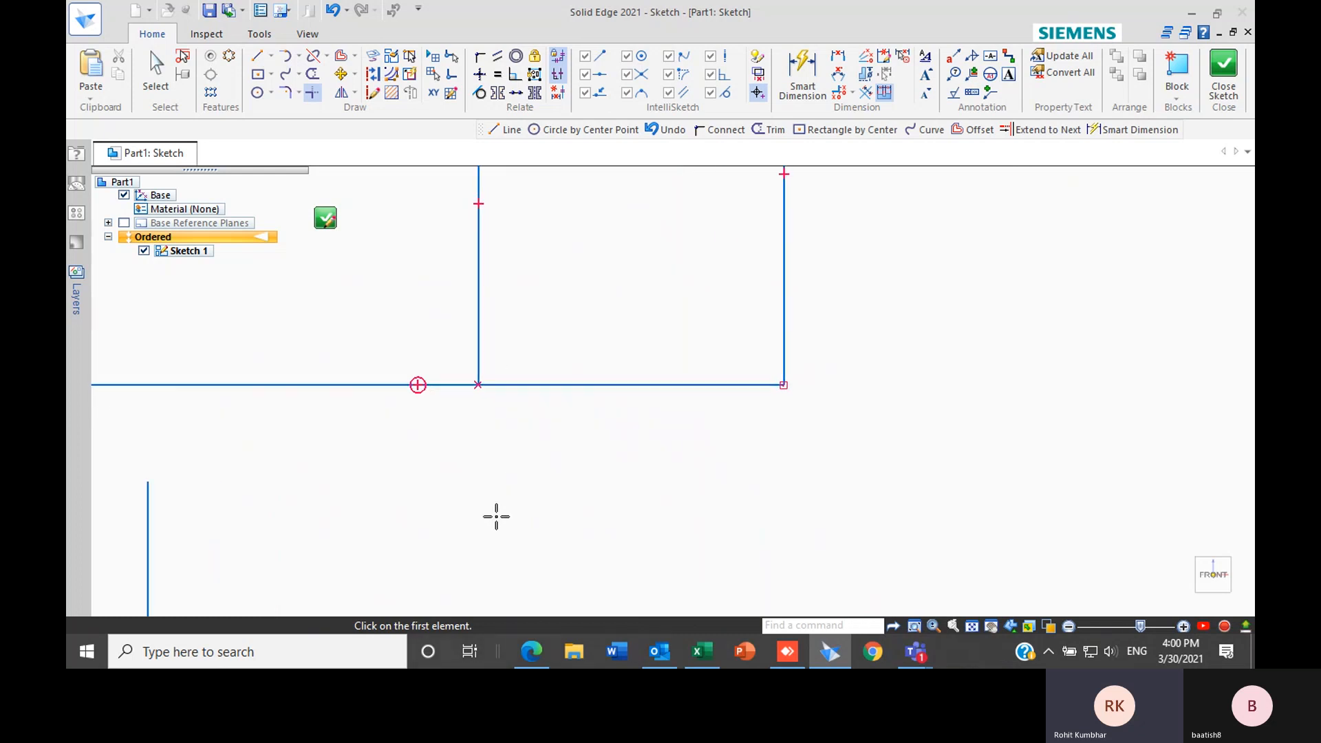
scroll(443, 510, "down", 3)
scroll(466, 484, "up", 4)
left_click(476, 443)
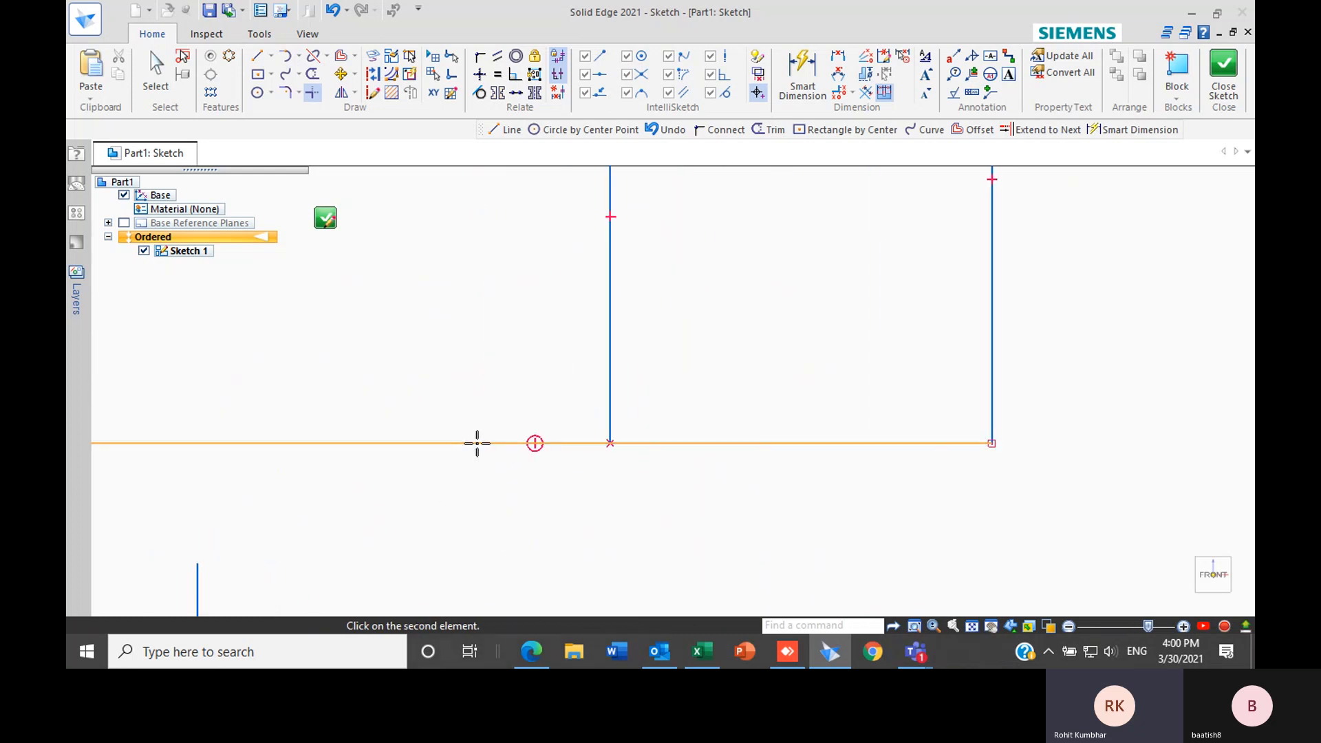
left_click(609, 367)
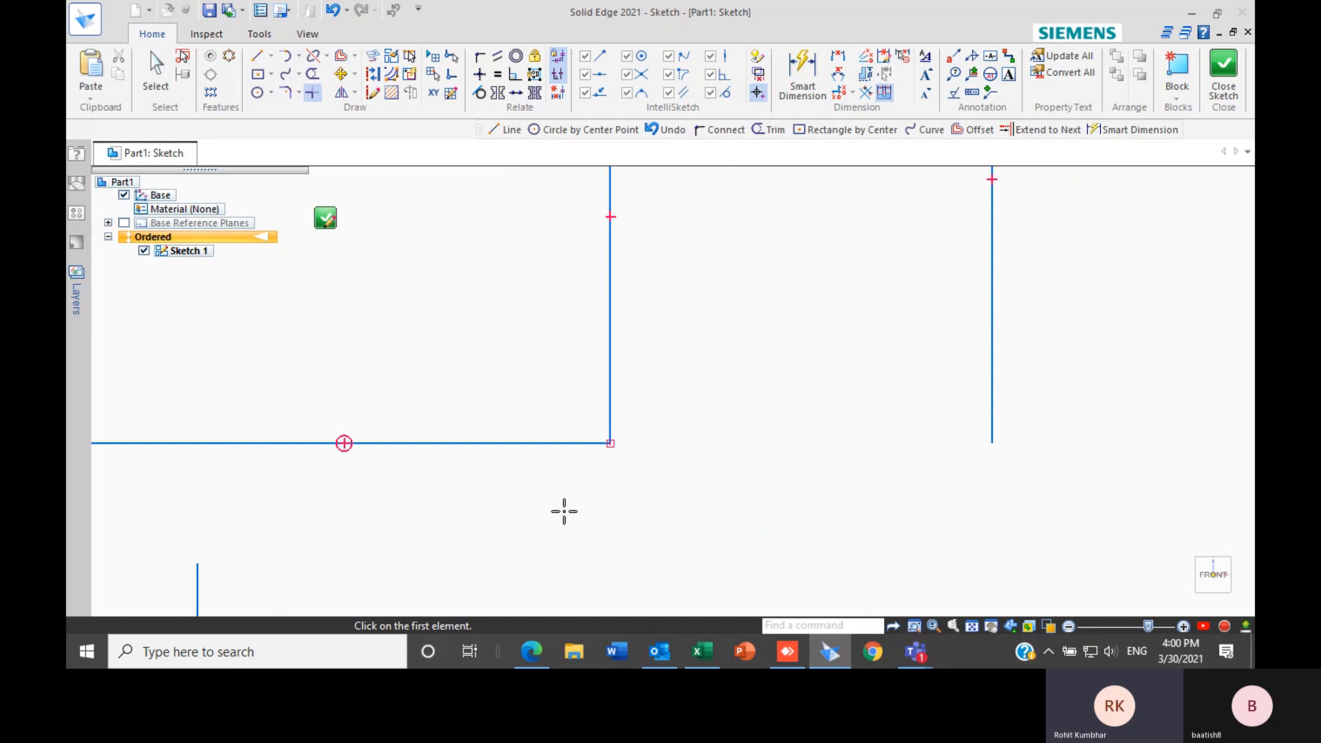
scroll(561, 512, "down", 2)
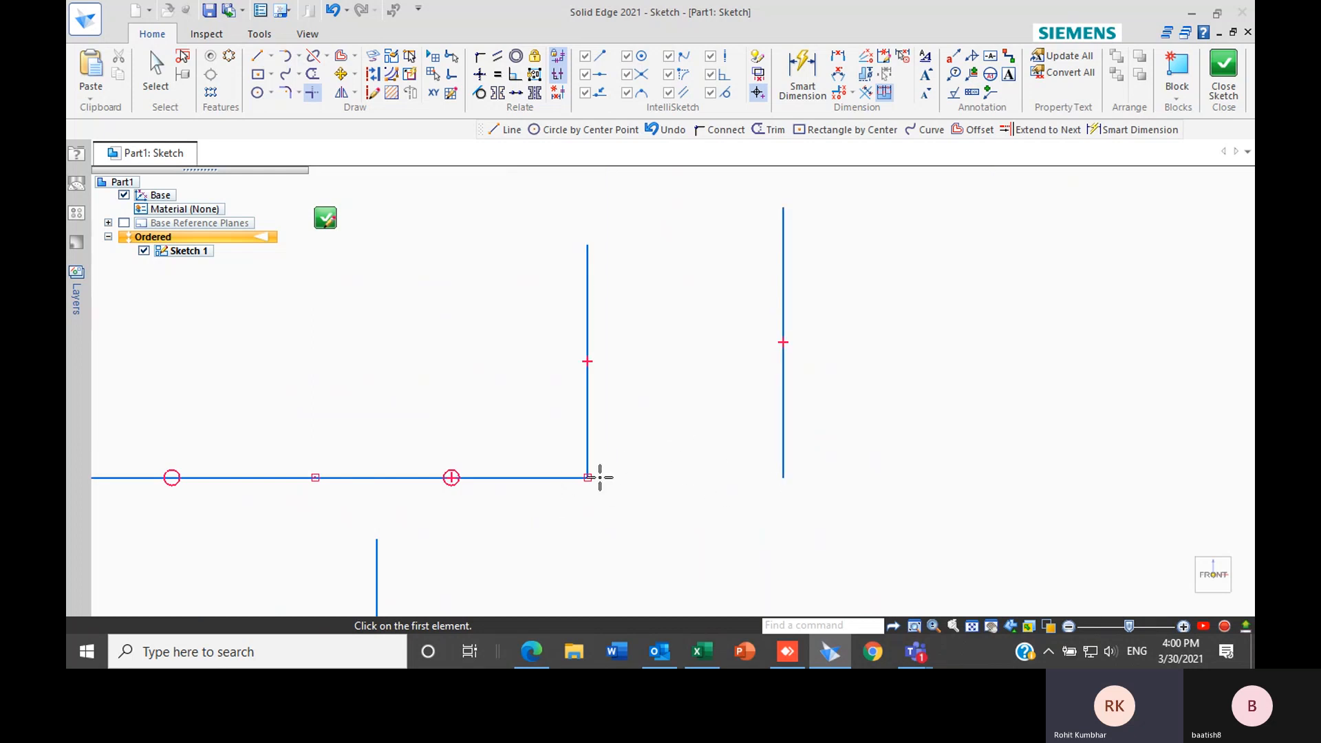
Close the profile's open upper-right corner by applying Trim Corner to its right vertical edge and the top horizontal line
scroll(504, 407, "down", 3)
scroll(460, 525, "up", 4)
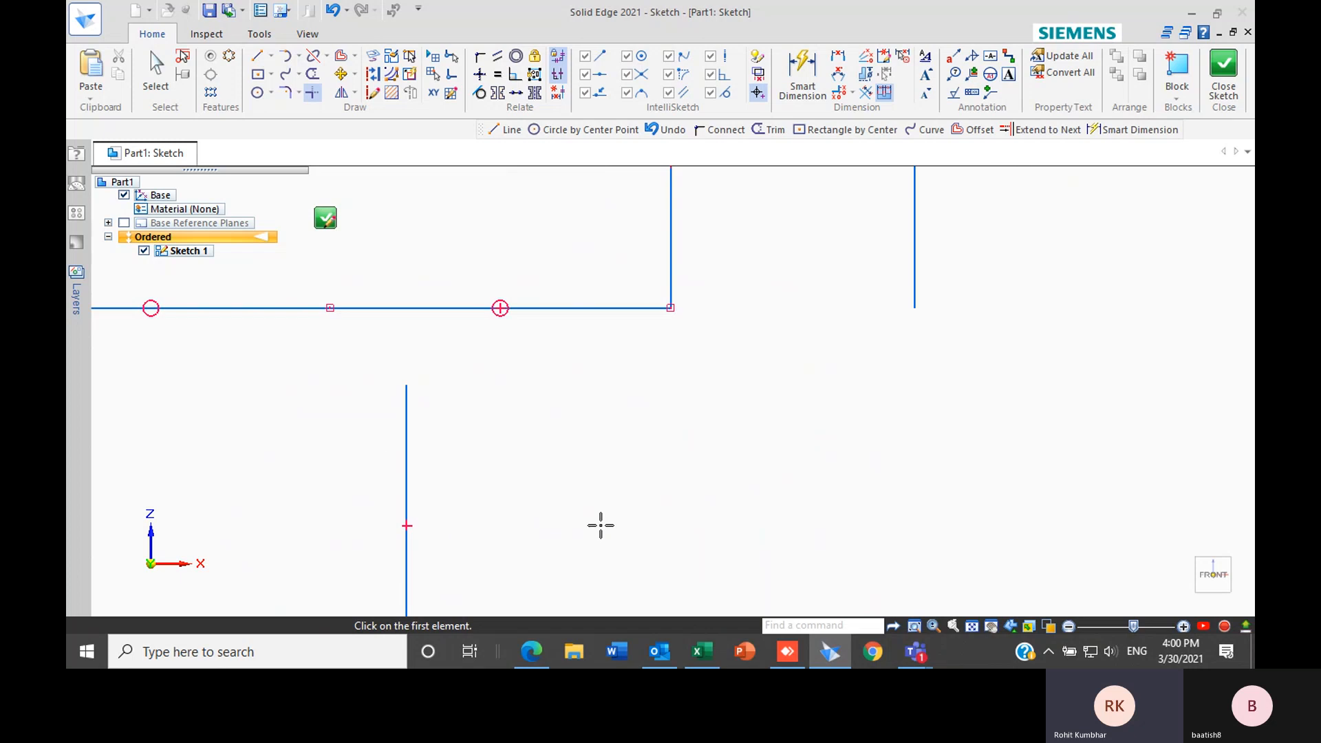
scroll(601, 525, "down", 3)
scroll(458, 459, "up", 3)
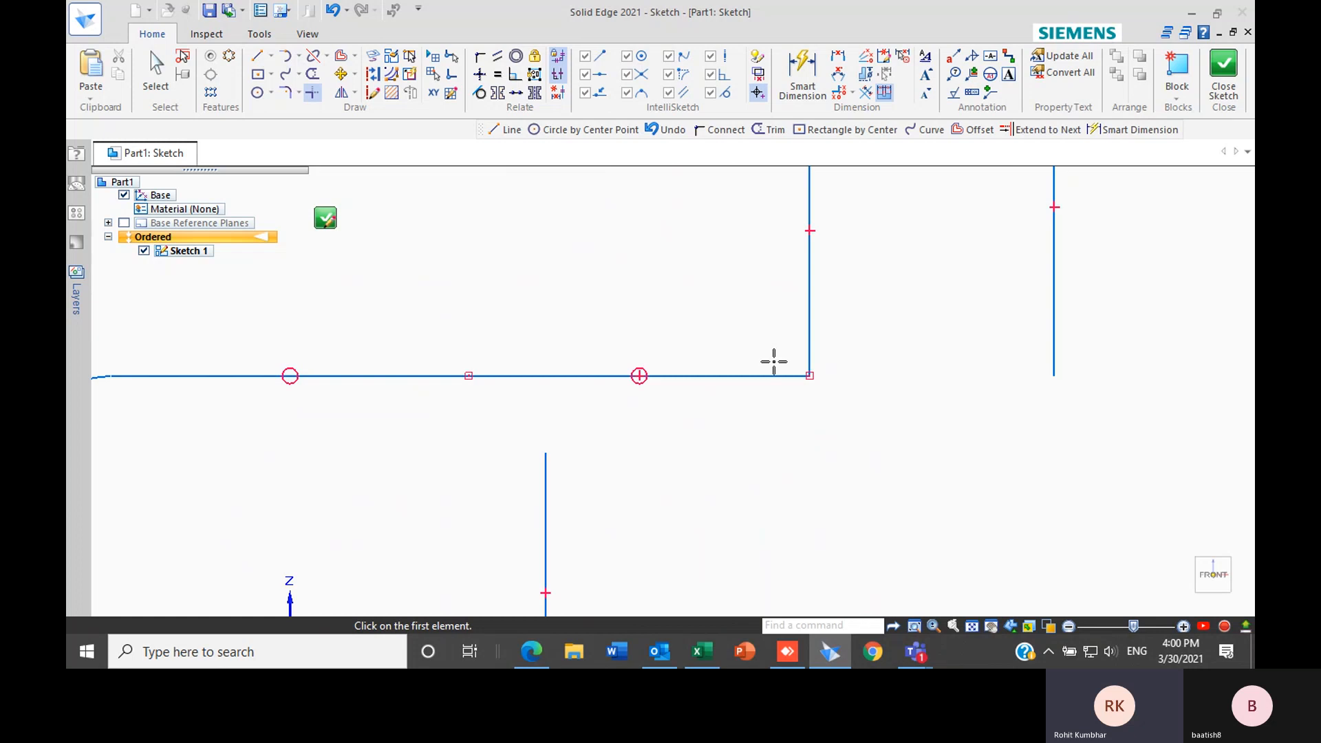
left_click(544, 480)
left_click(512, 376)
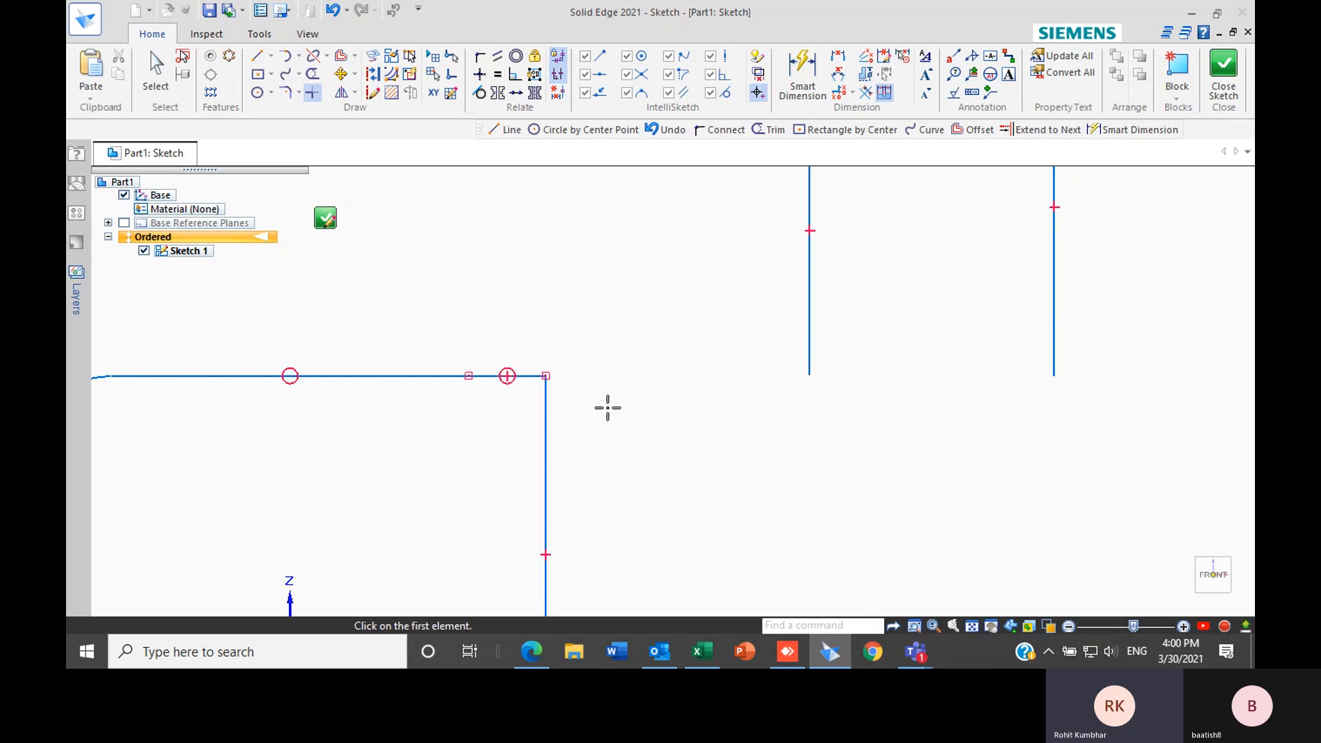
scroll(529, 381, "up", 2)
scroll(548, 390, "down", 2)
scroll(567, 385, "up", 2)
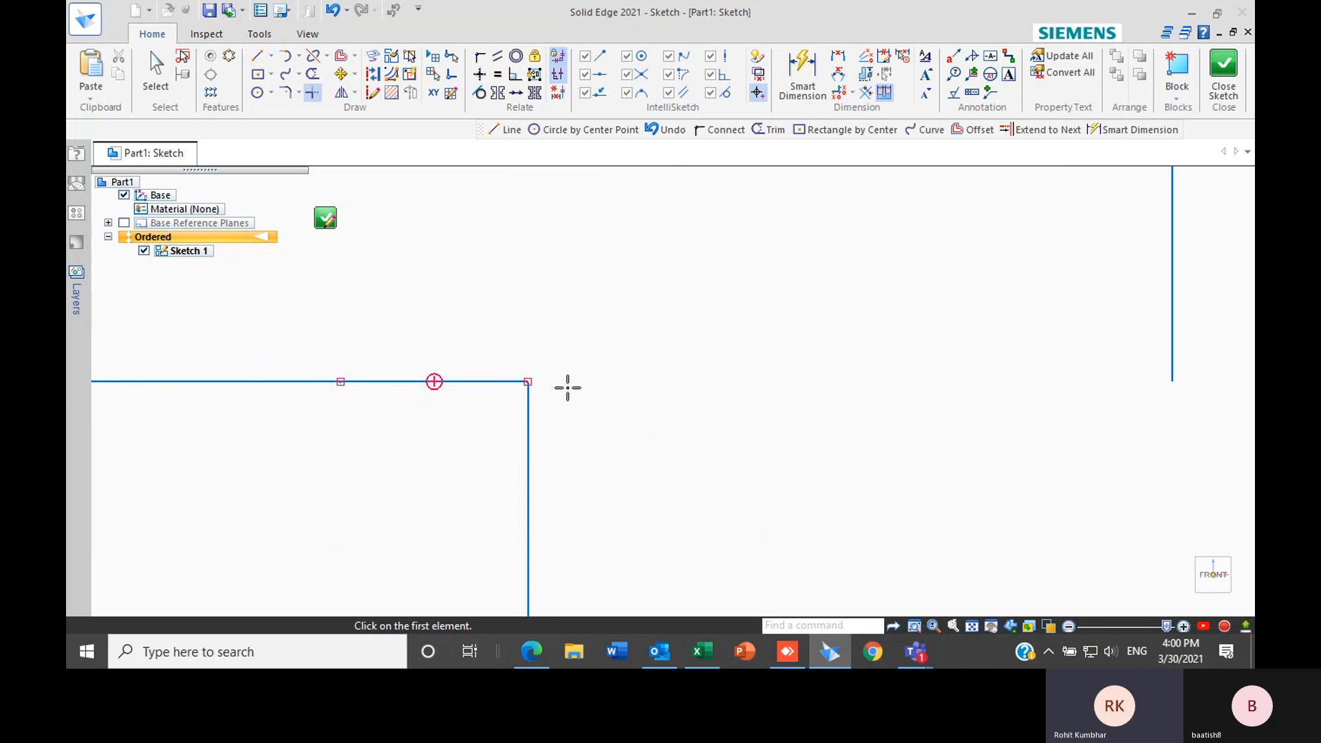
scroll(539, 385, "down", 2)
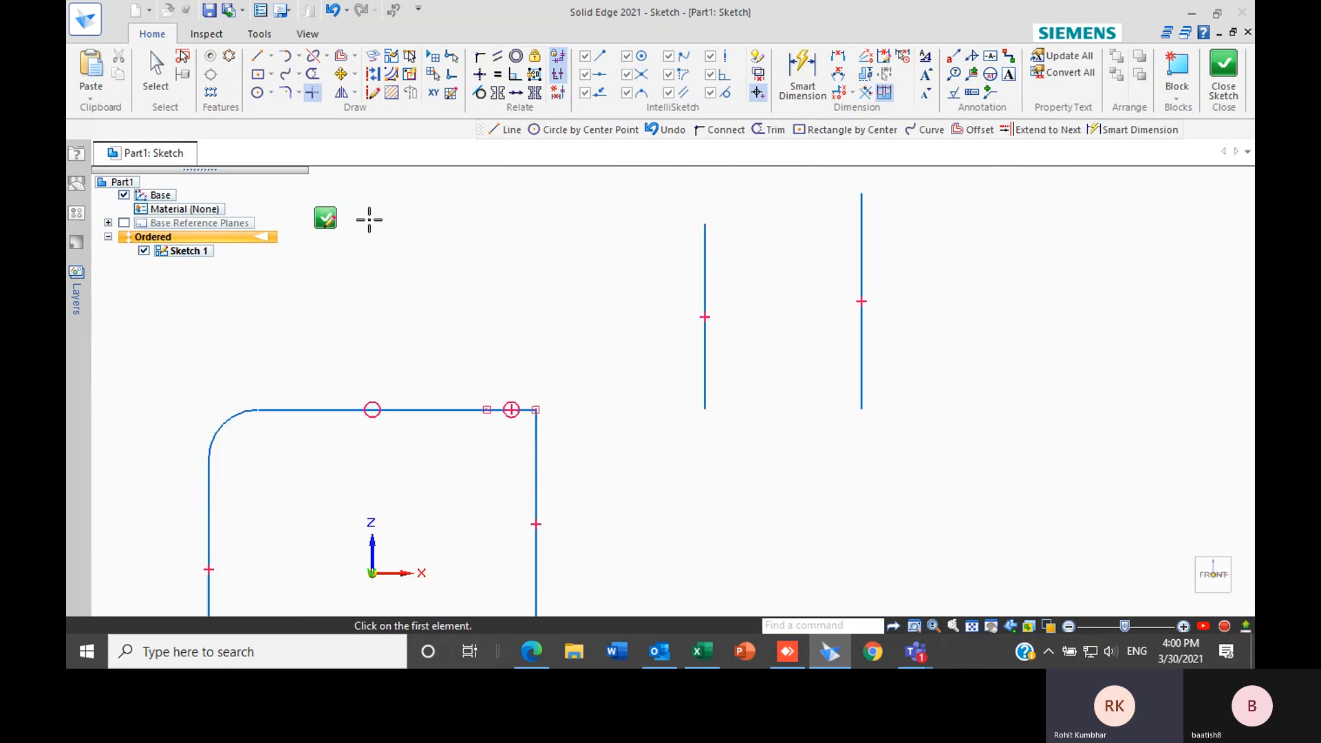
Delete the whole profile around the origin, keeping only the two separate vertical lines
left_click(357, 57)
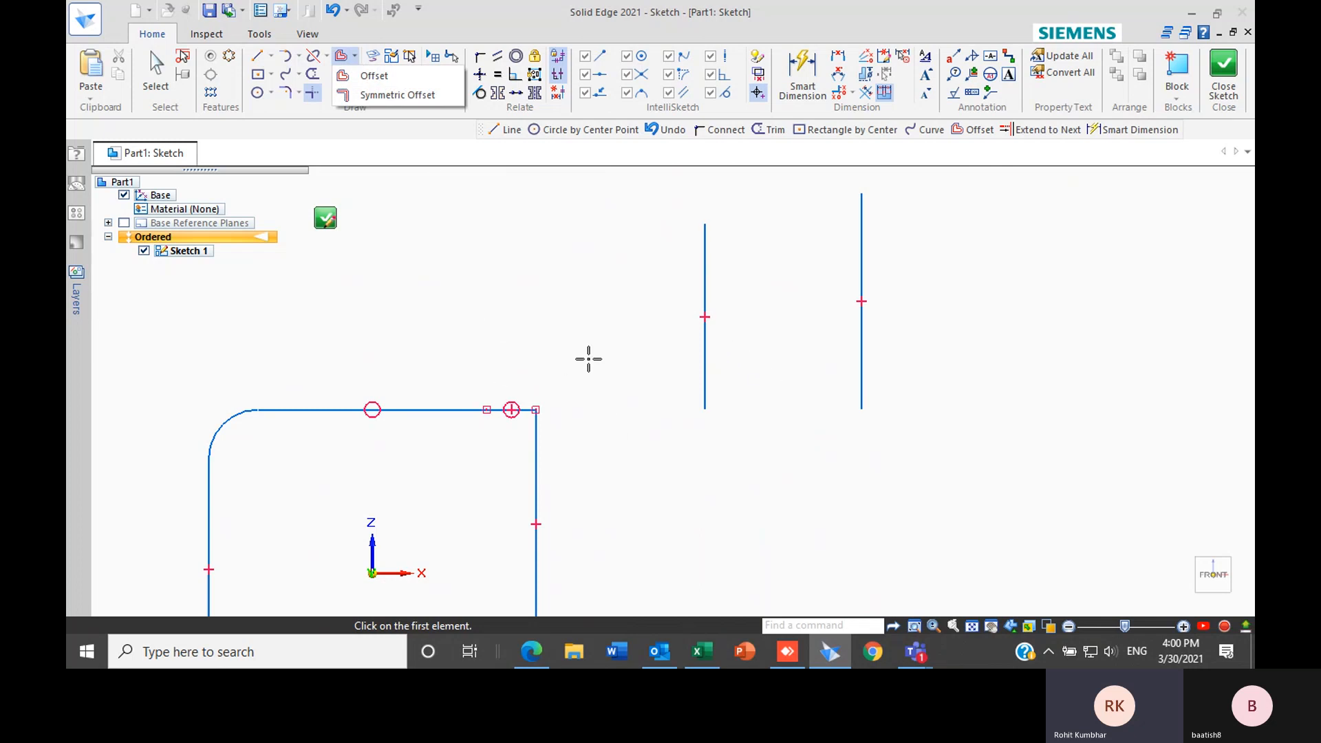
key("Escape")
key("Escape")
scroll(602, 336, "up", 3)
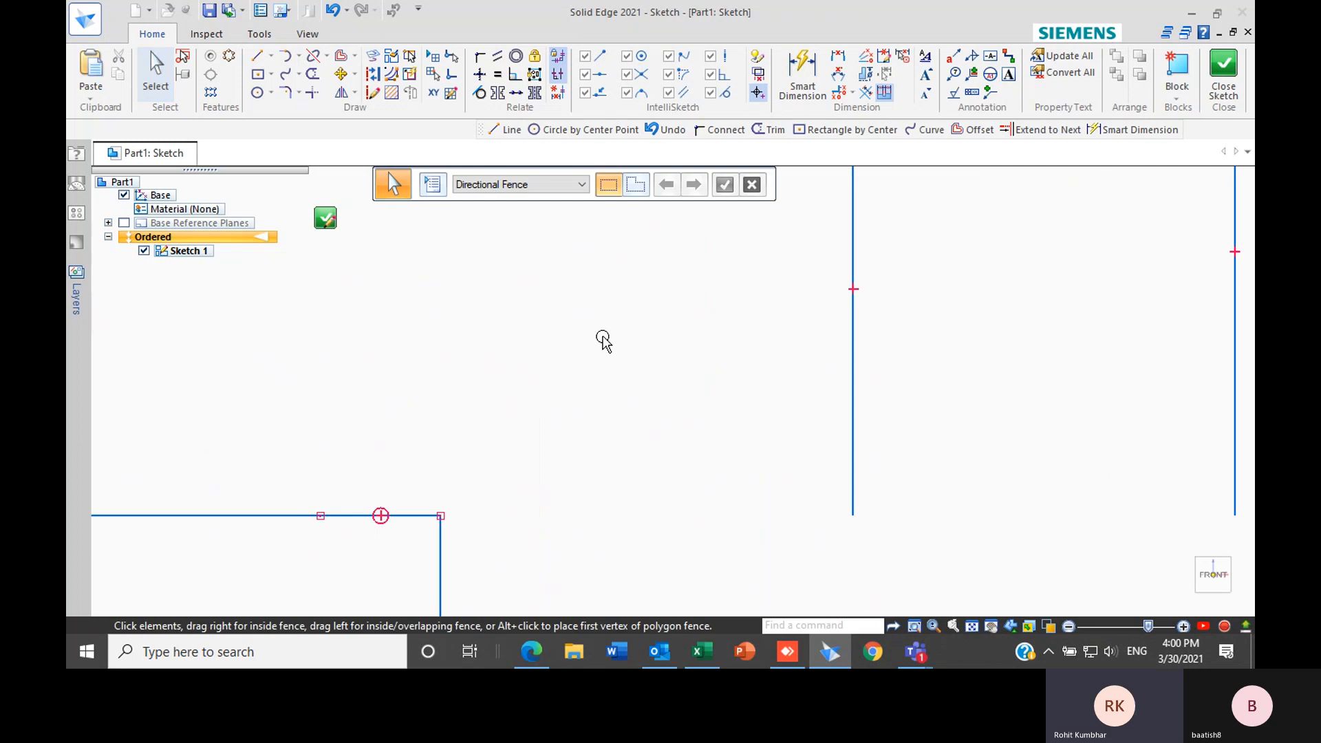
scroll(603, 342, "down", 4)
mouse_move(377, 311)
left_mouse_down()
mouse_move(713, 623)
mouse_move(741, 602)
left_mouse_up()
key("Delete")
scroll(570, 570, "down", 1)
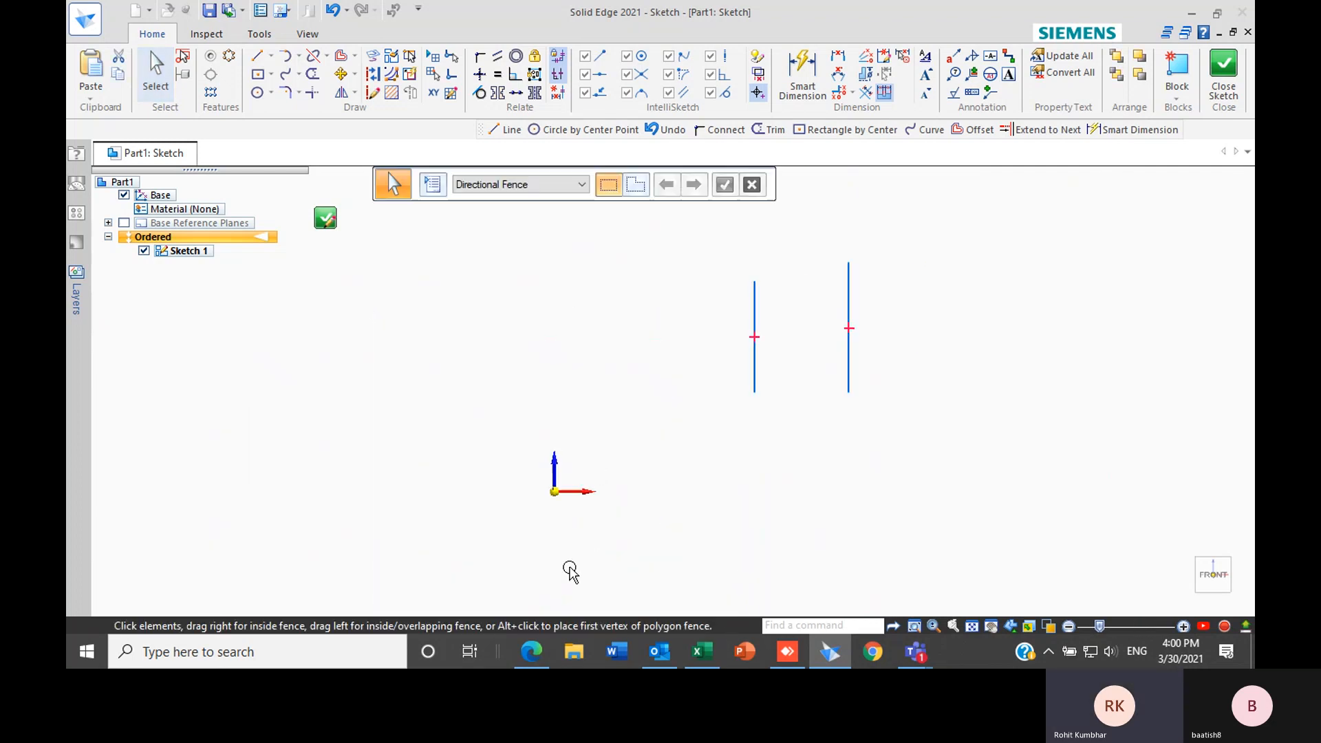
Offset the shorter vertical line by 20 mm toward the origin side, away from the longer line
scroll(570, 568, "down", 1)
scroll(772, 460, "up", 2)
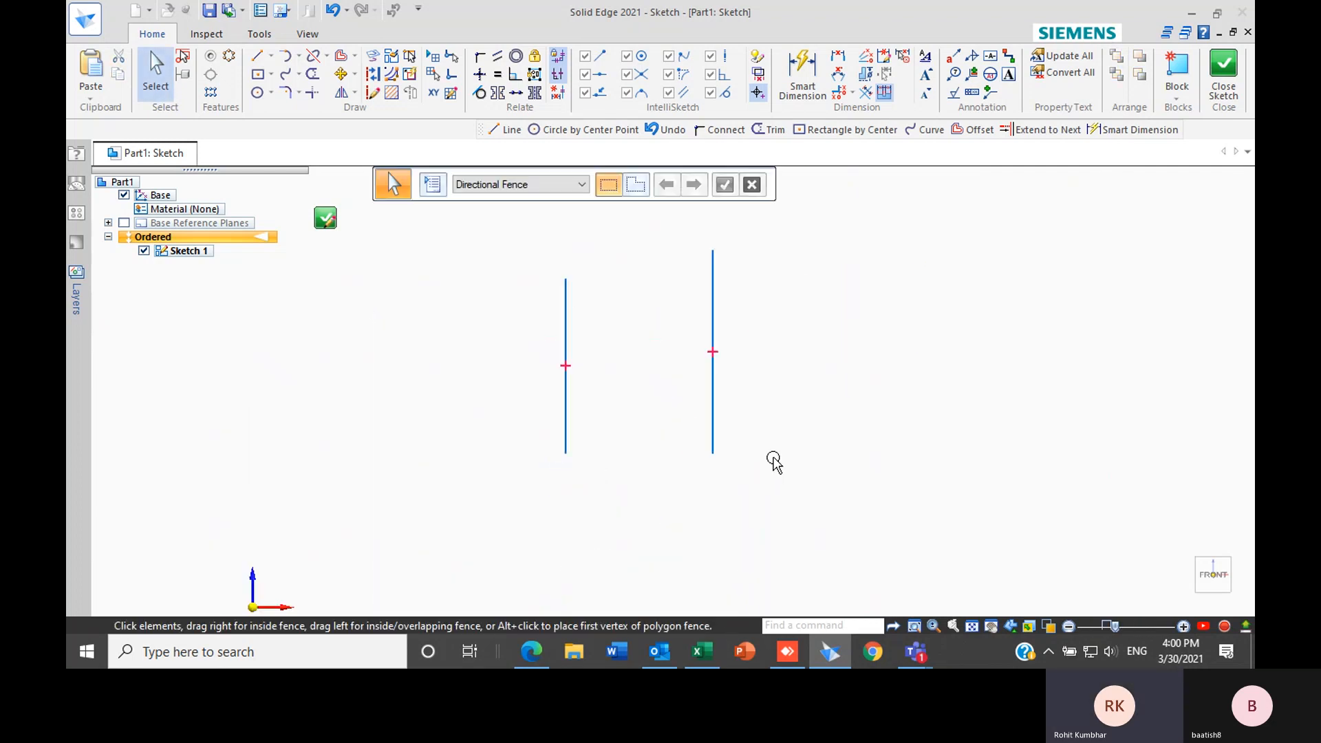
left_click(355, 56)
left_click(382, 75)
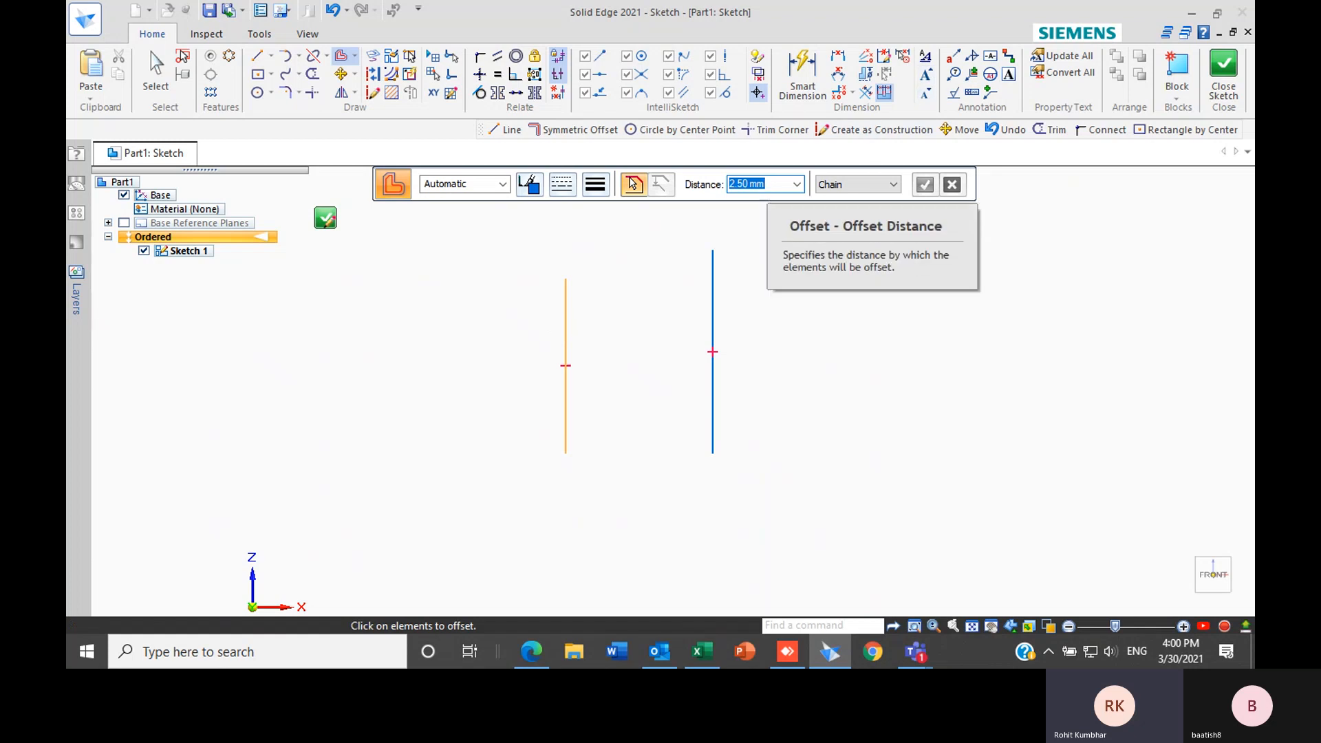
type("20")
key("Return")
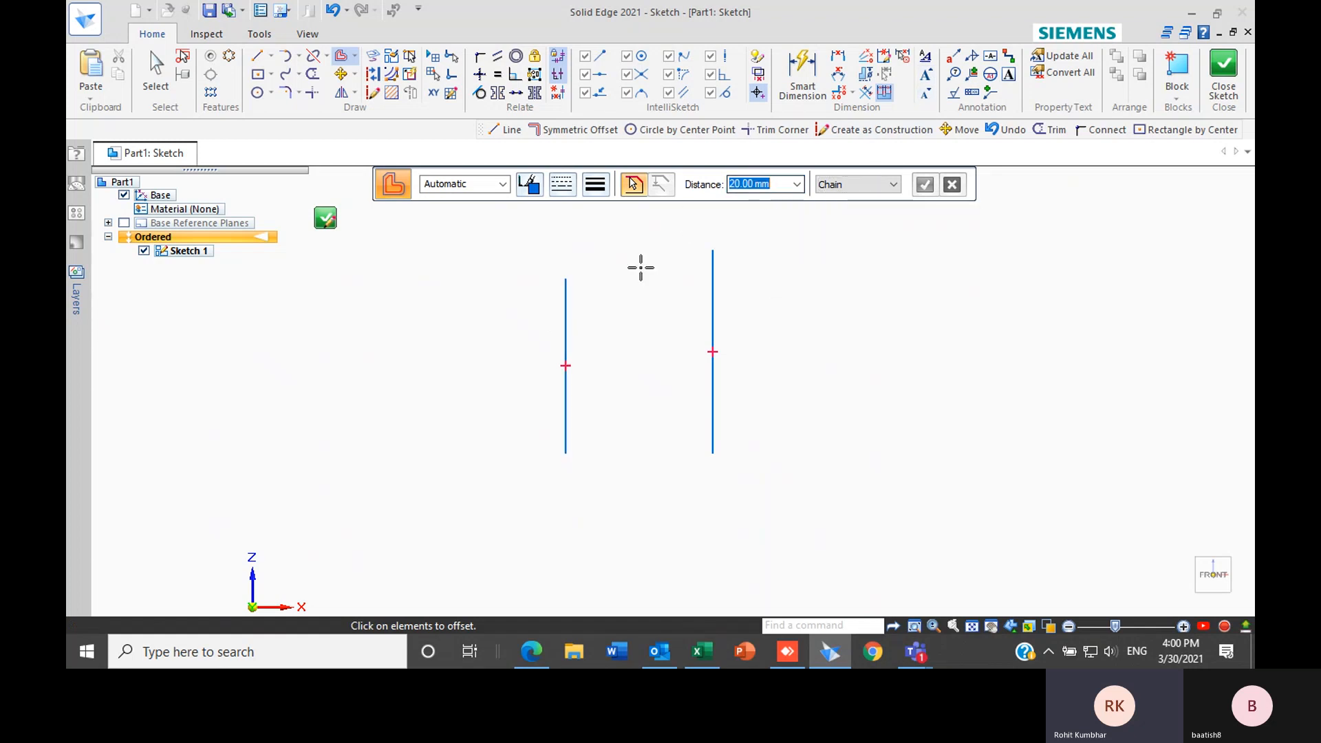
left_click(564, 317)
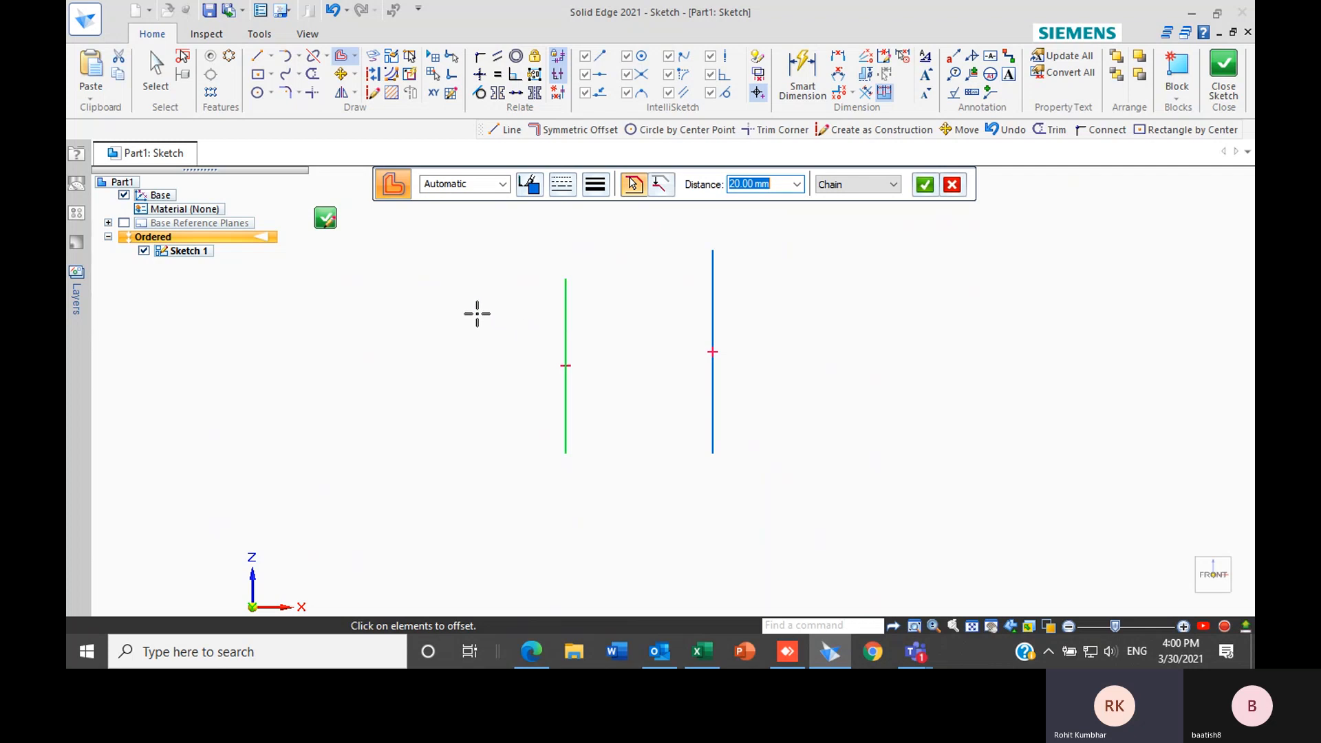
left_click(925, 184)
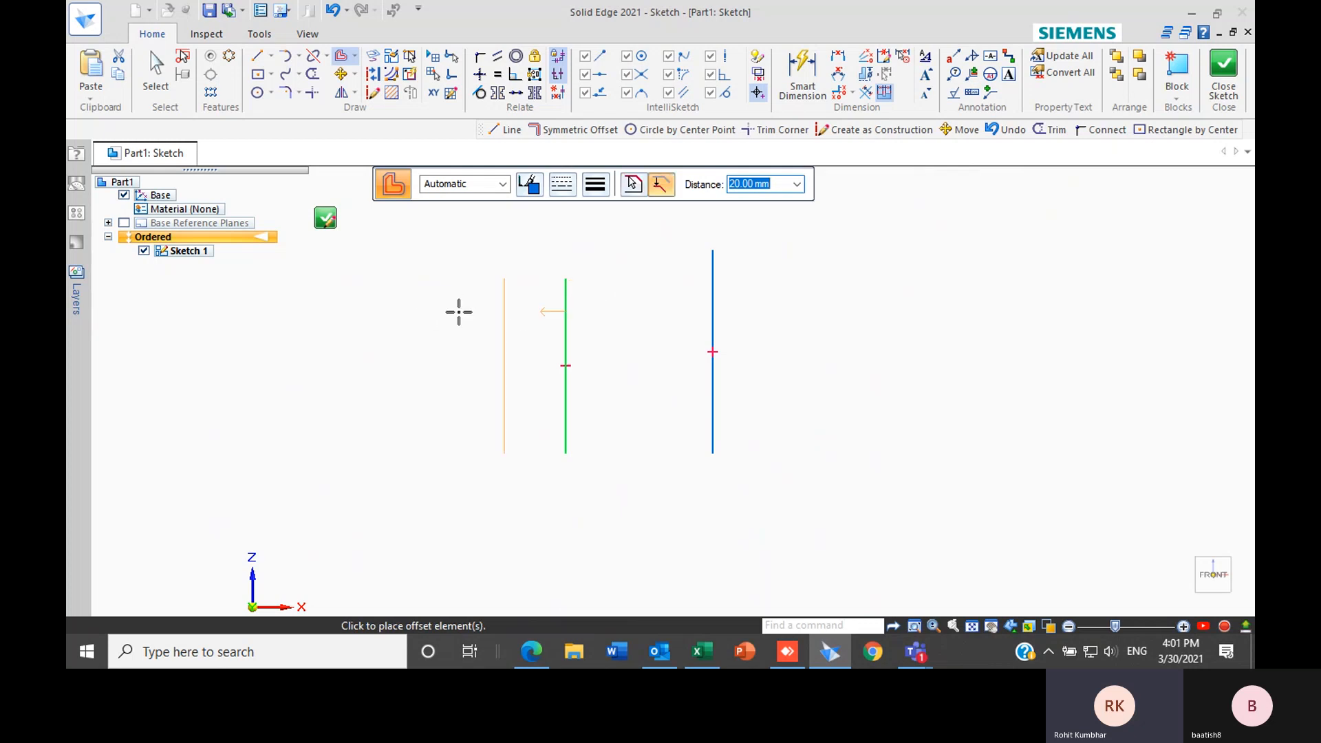
scroll(494, 335, "down", 3)
left_click(478, 329)
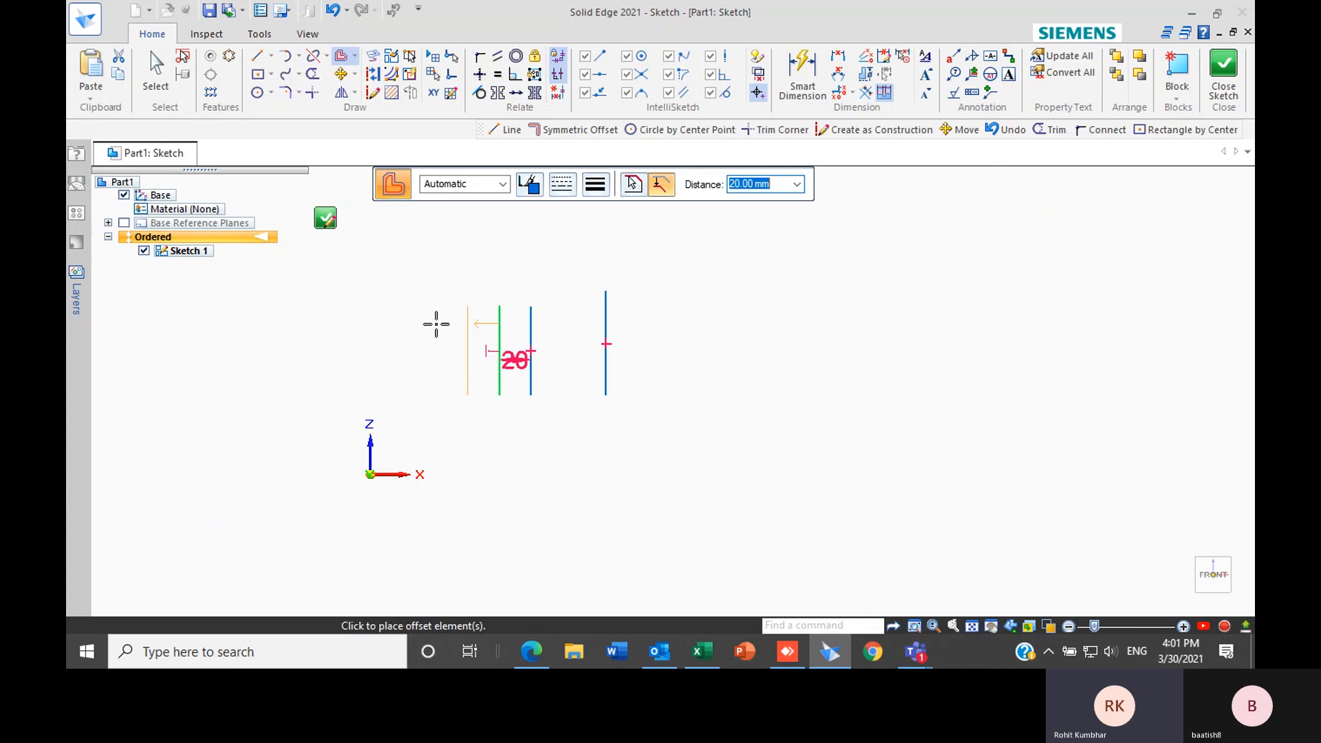
Place four more successive 20 mm offset copies in the same direction and finish the Offset command
left_click(416, 327)
left_click(377, 330)
left_click(337, 333)
left_click(279, 344)
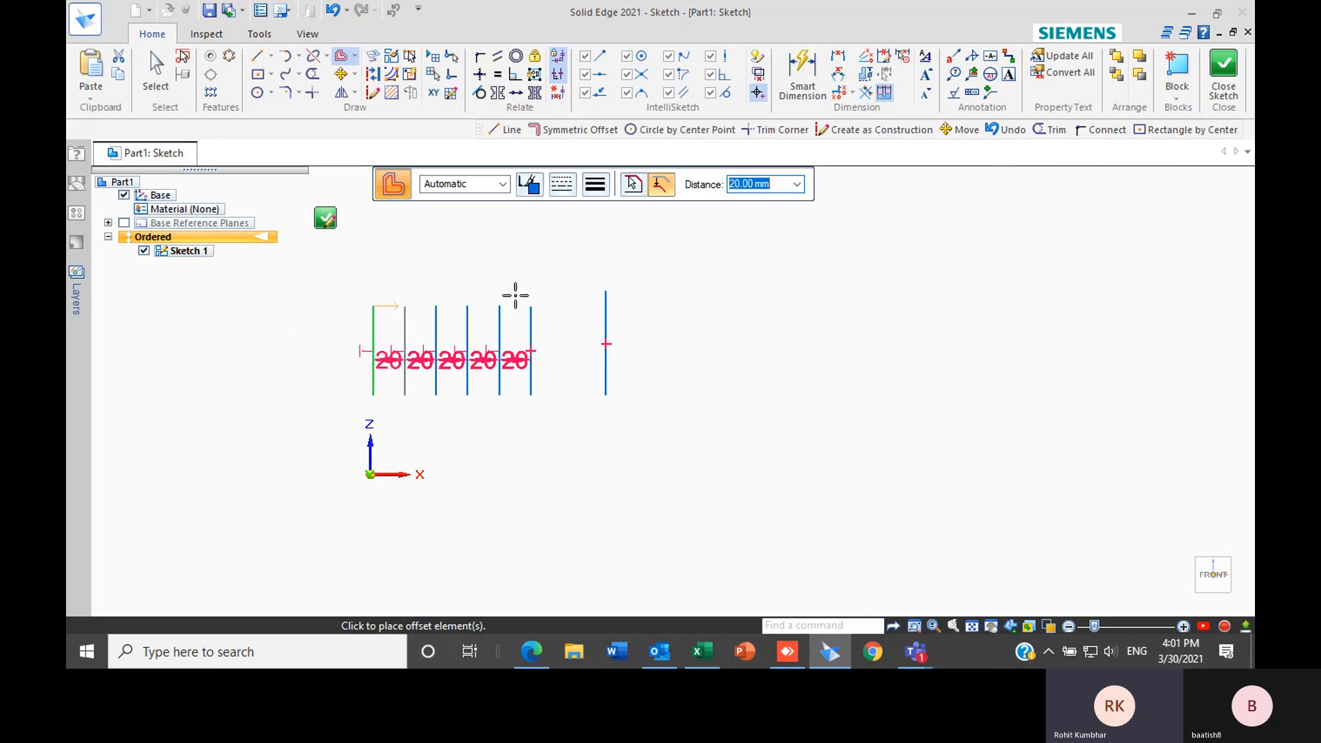
key("Escape")
scroll(472, 345, "up", 3)
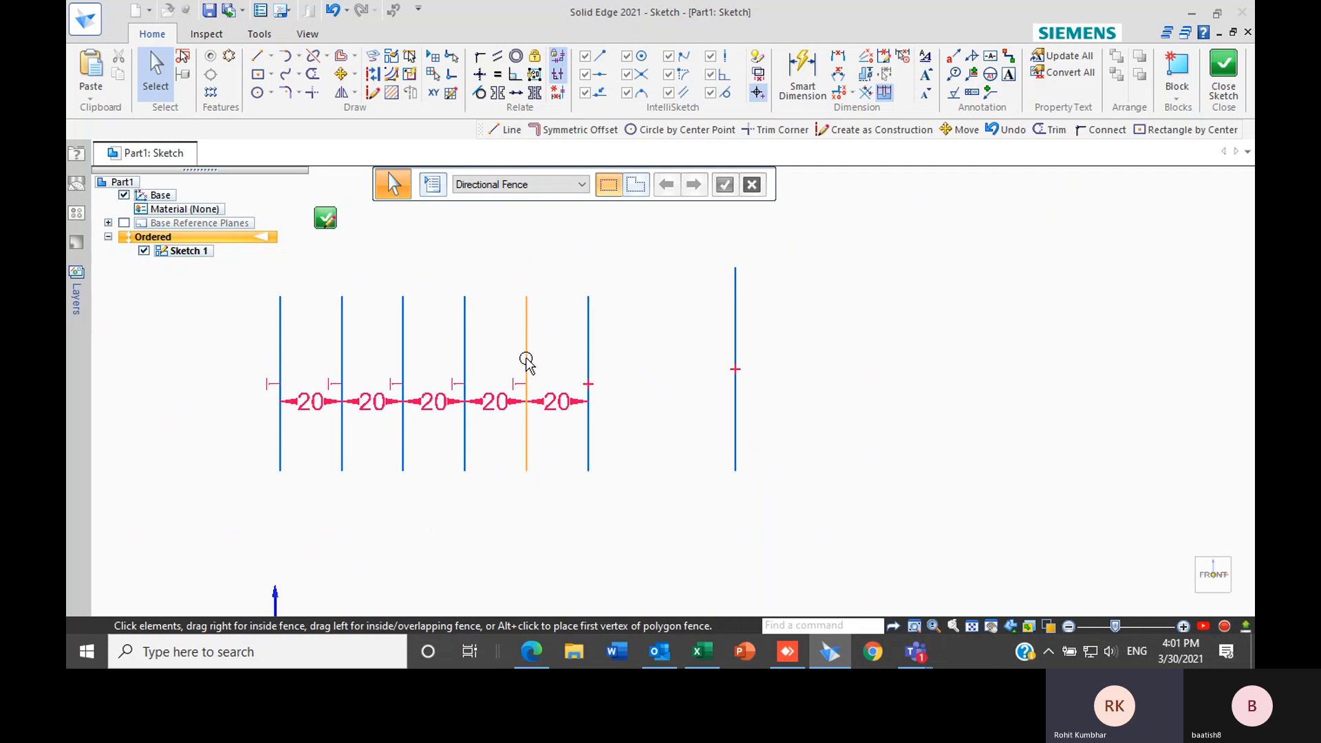
Set the Symmetric Offset options to a 15 mm width and Line caps with a 2 mm cap fillet radius
left_click(355, 56)
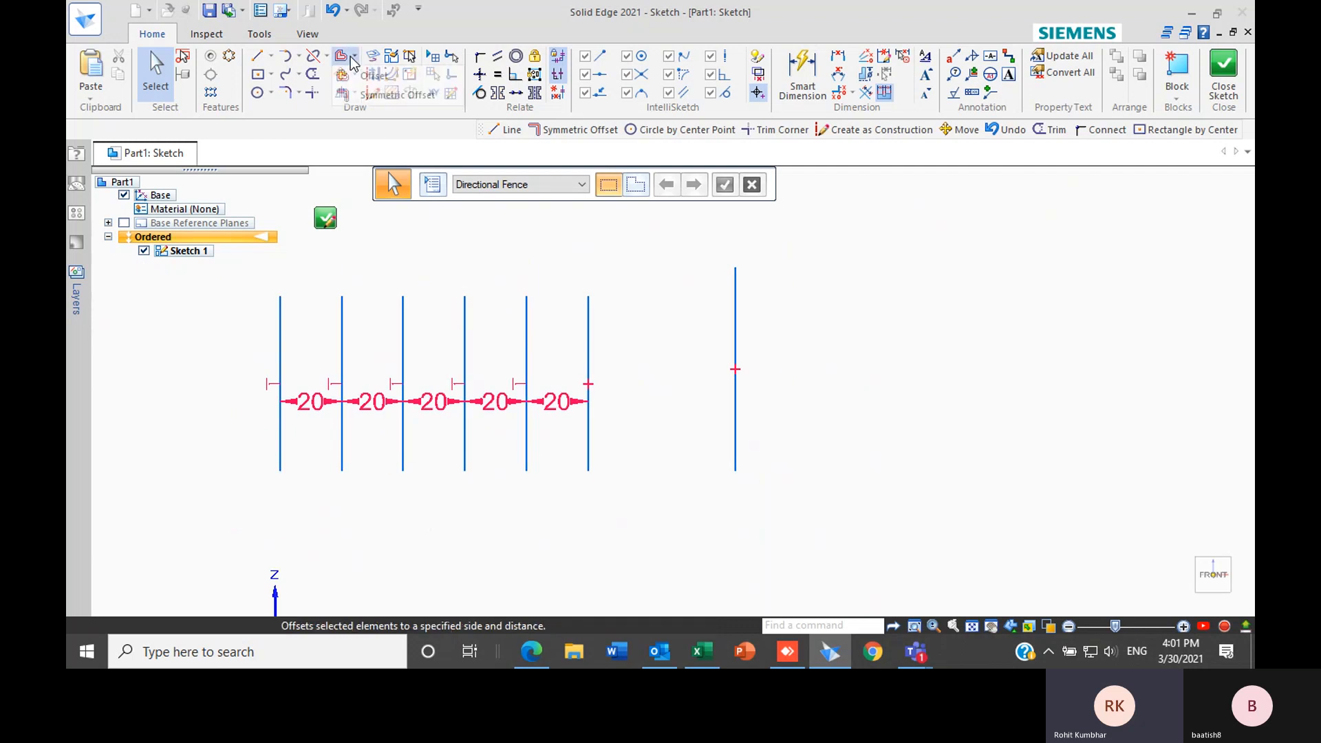
left_click(360, 96)
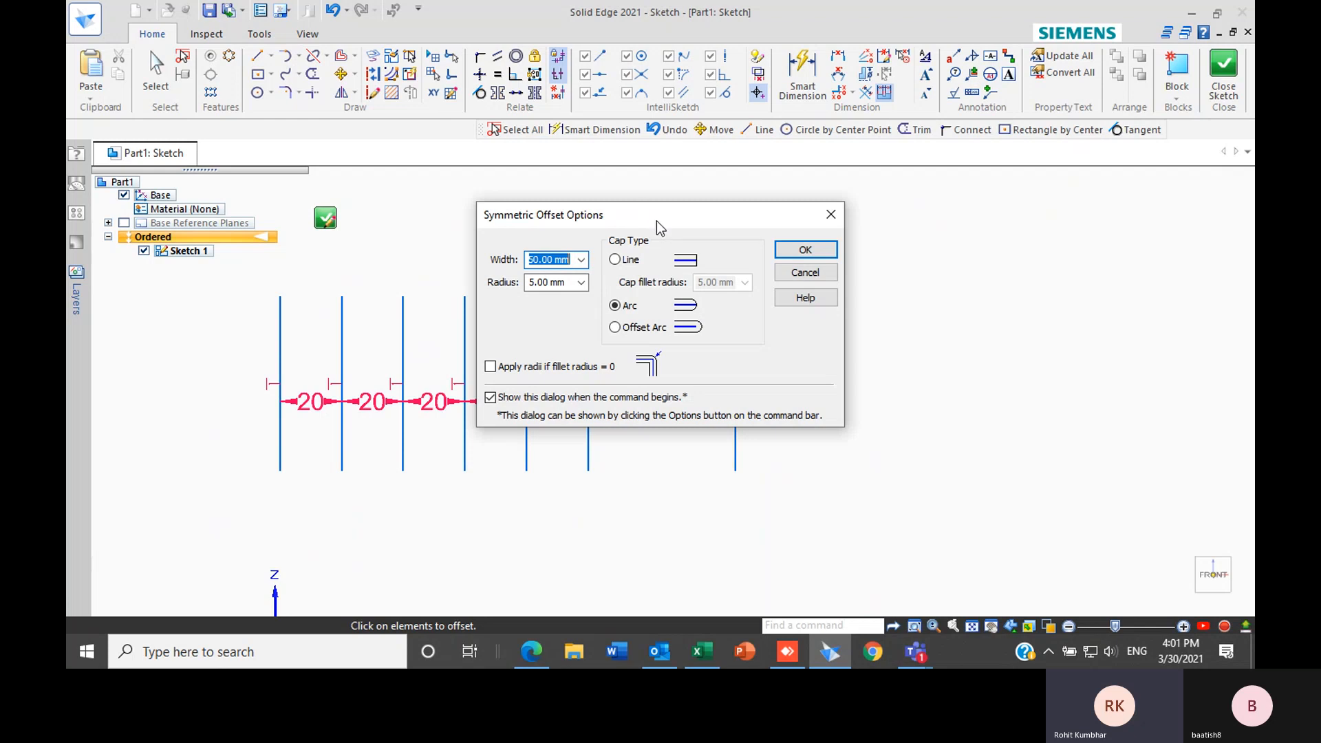
left_click_drag(656, 220, 667, 158)
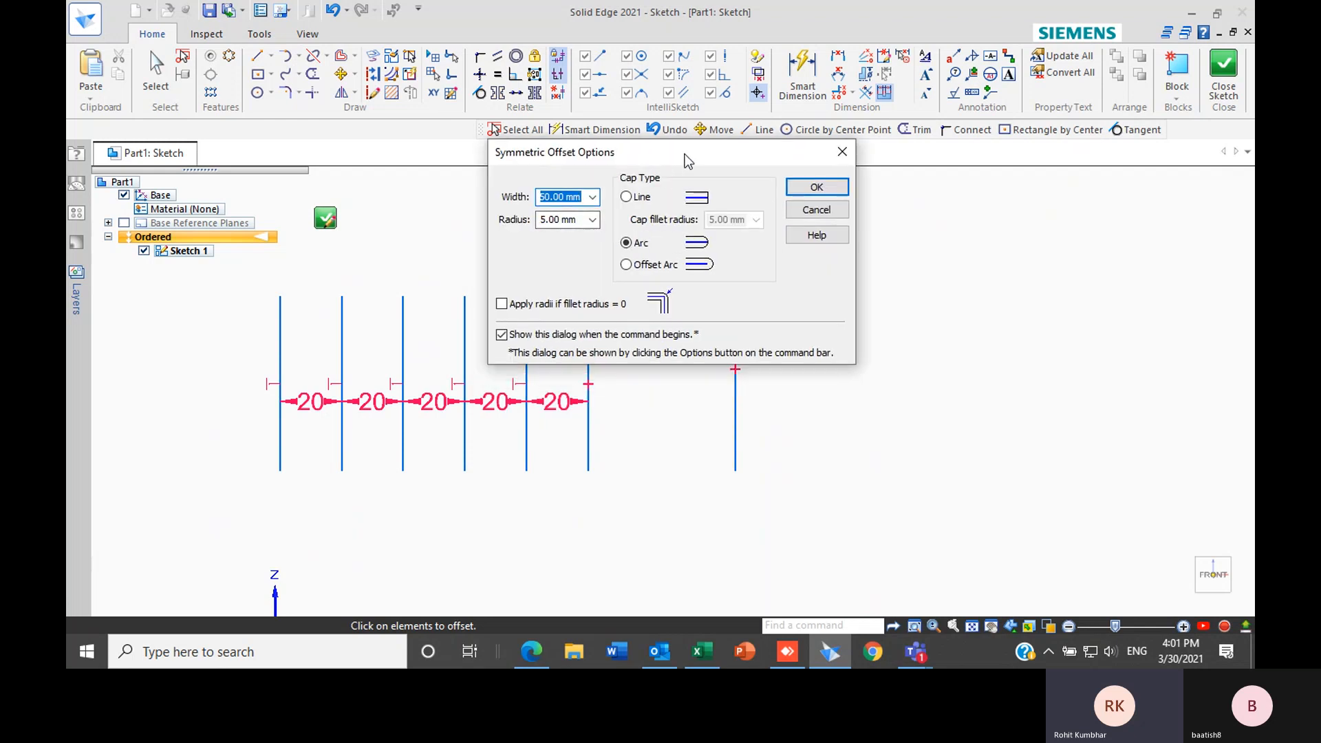
left_click(626, 197)
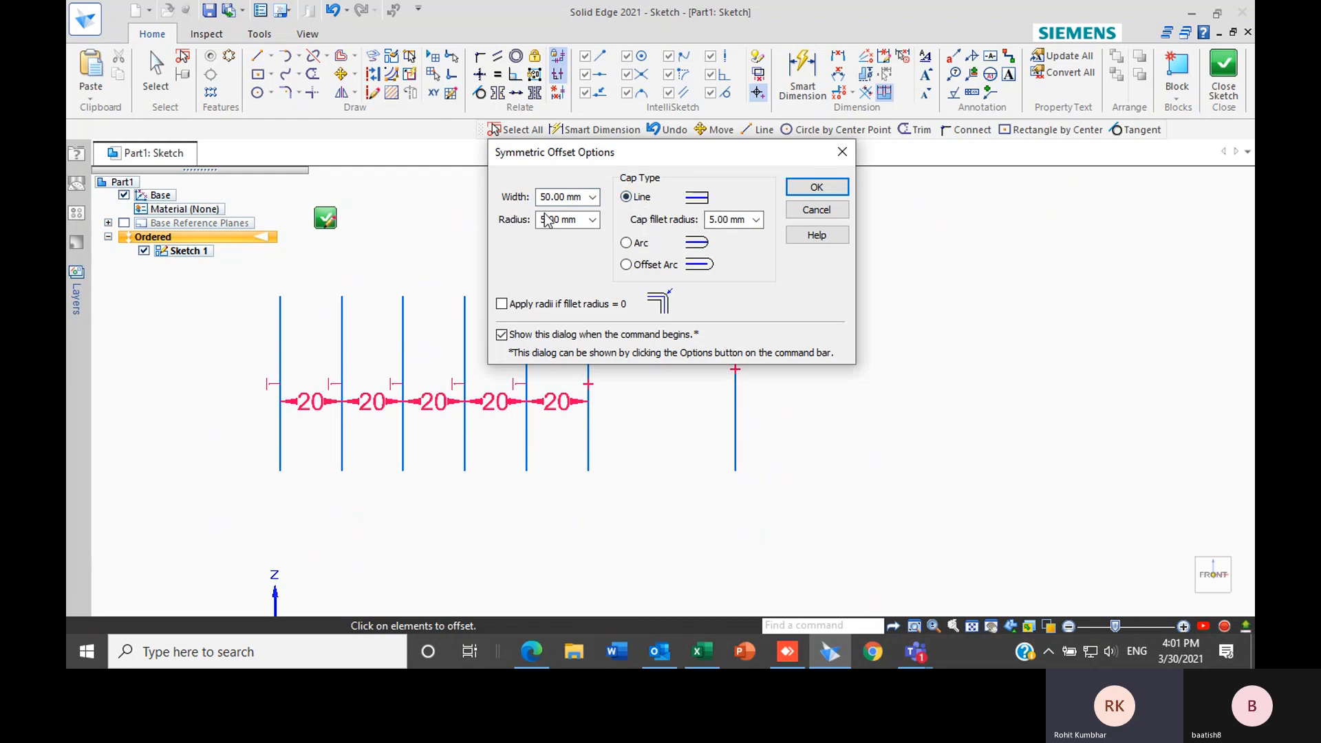
left_click_drag(583, 197, 532, 199)
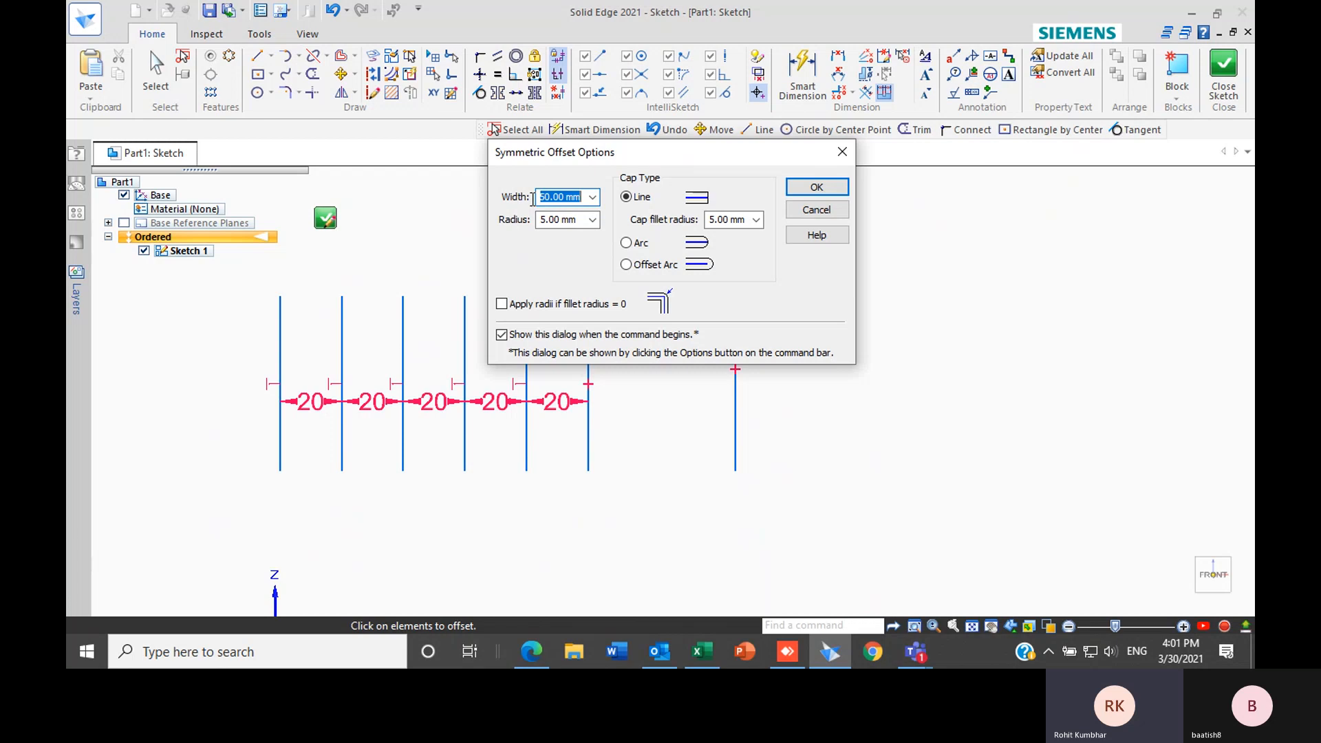
type("15")
key("Tab")
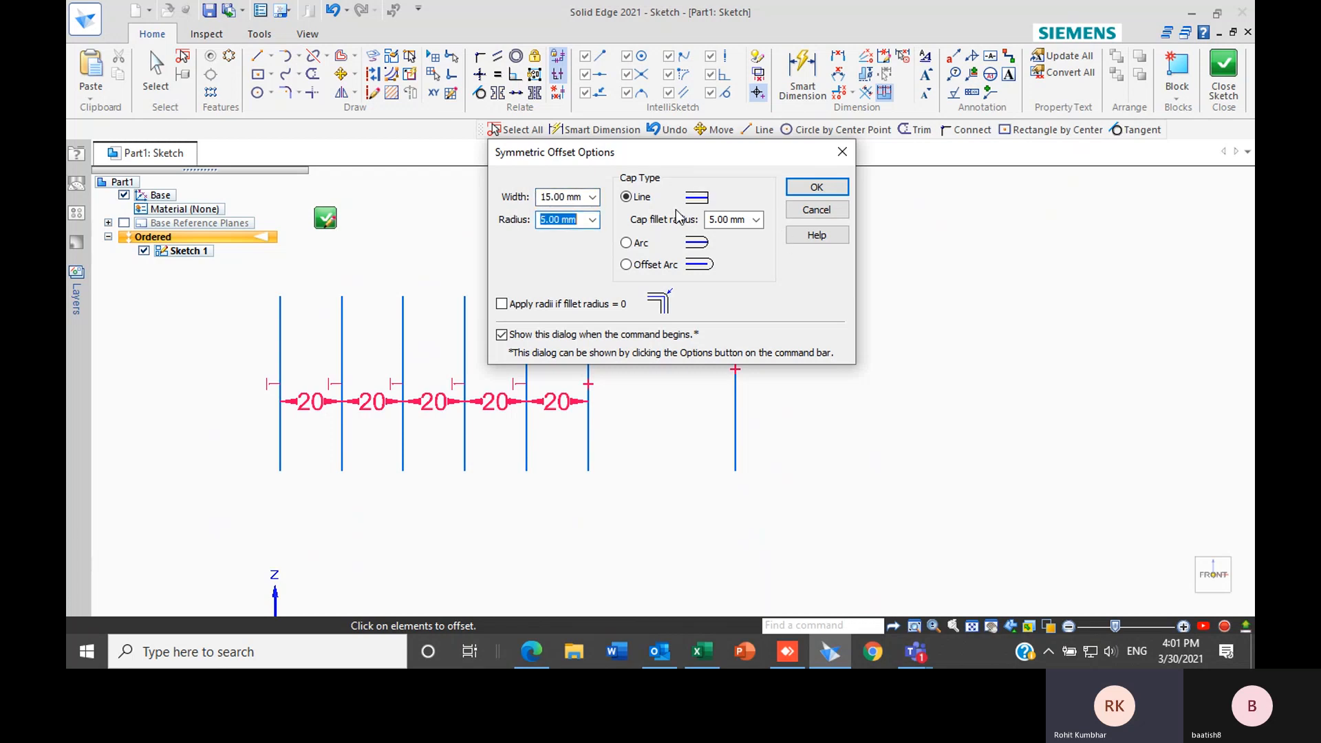
left_click(749, 218)
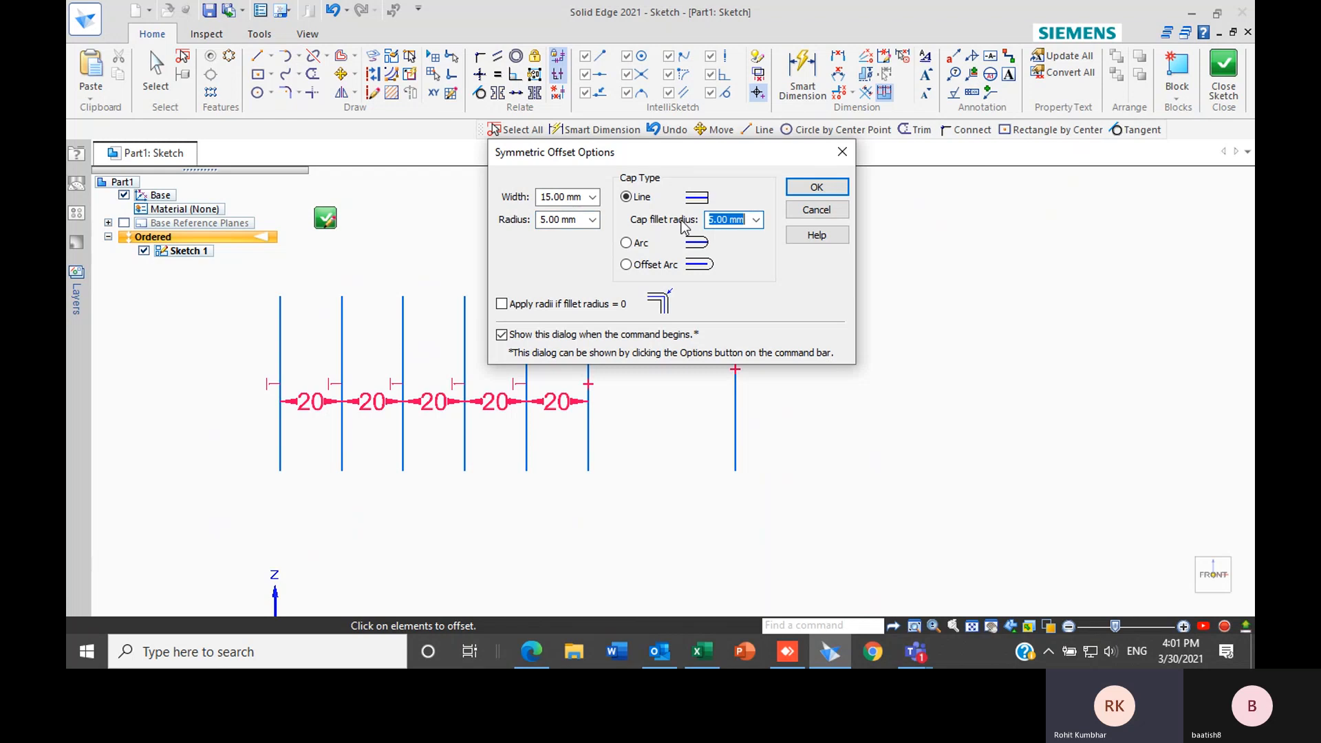
type("2")
key("Tab")
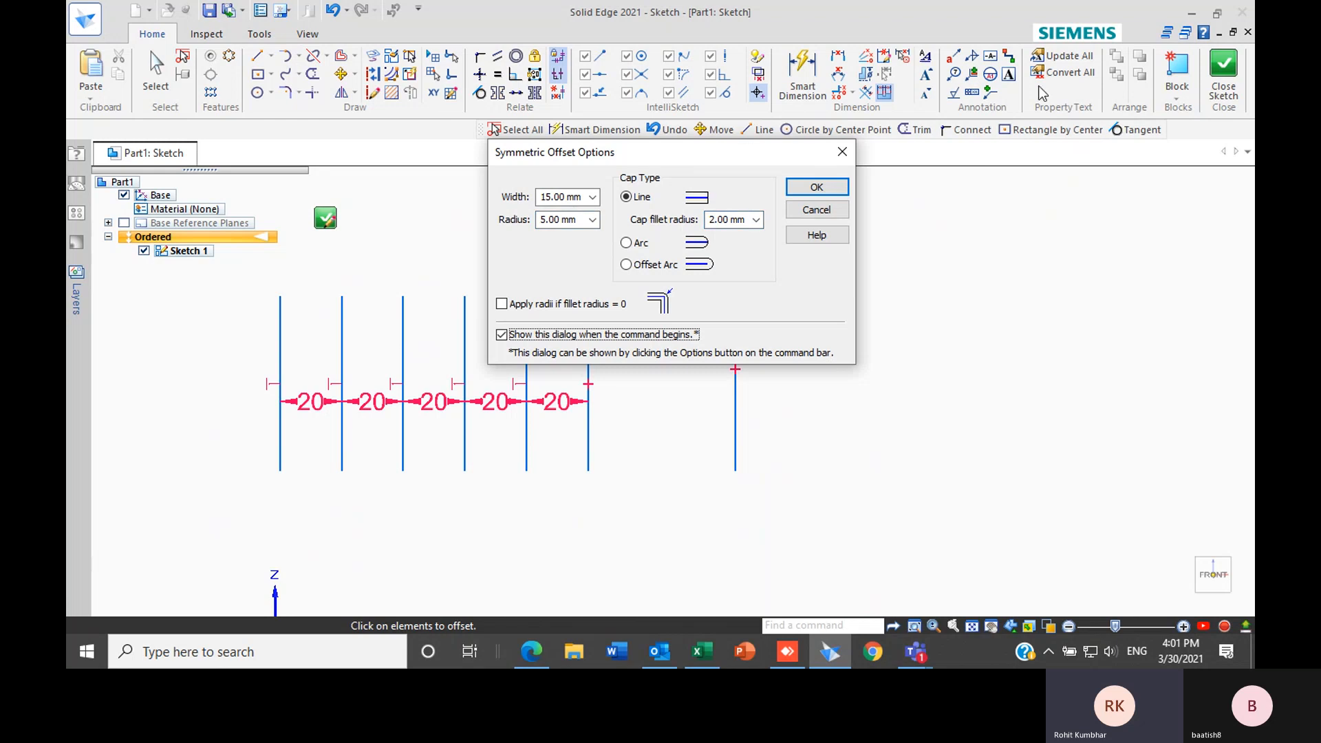
left_click(819, 187)
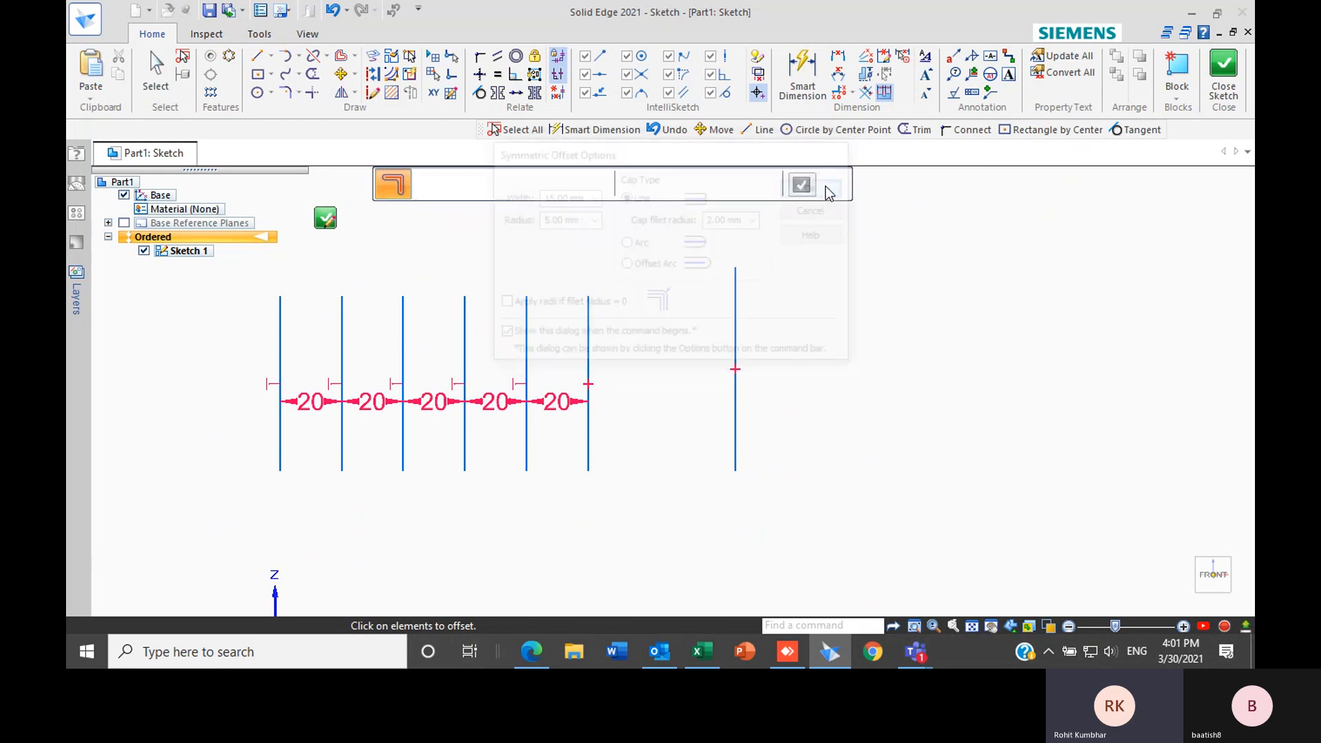
Apply the symmetric offset around the separate longer vertical line and finish the command
left_click(735, 302)
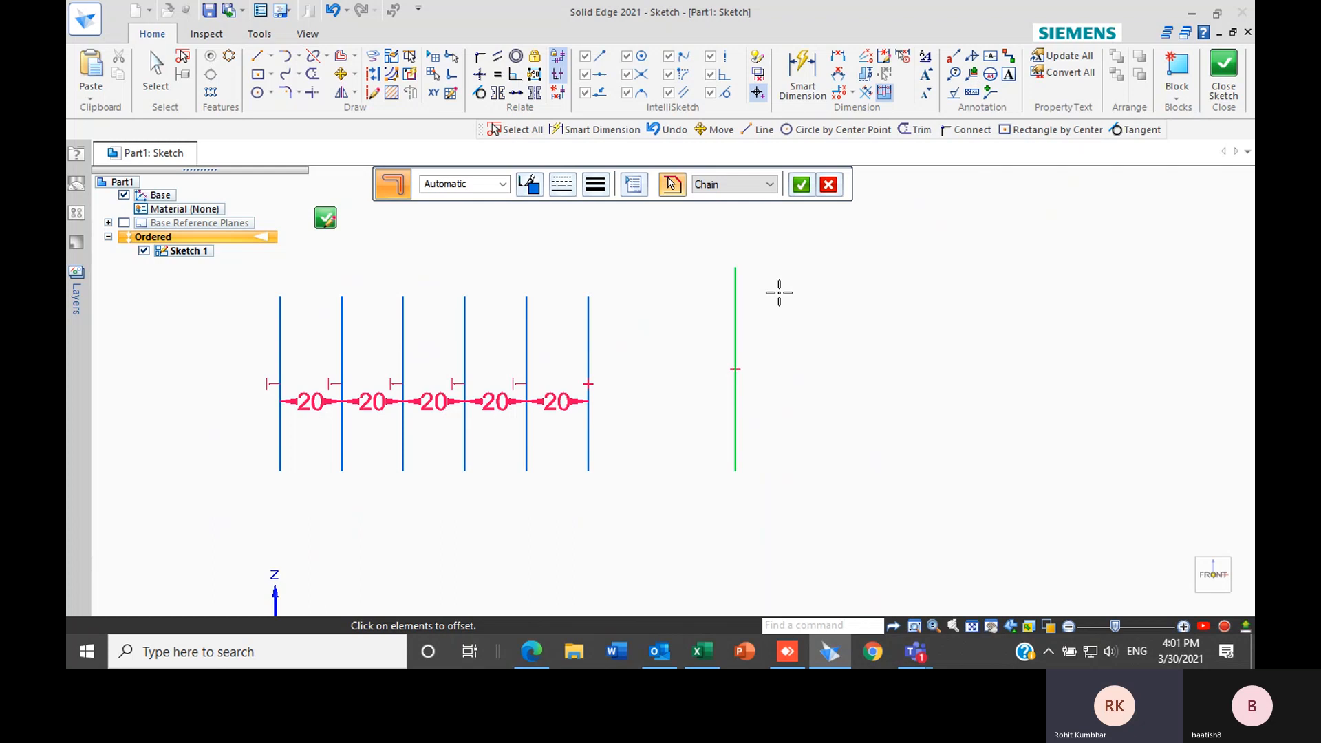
left_click(798, 187)
scroll(734, 298, "up", 5)
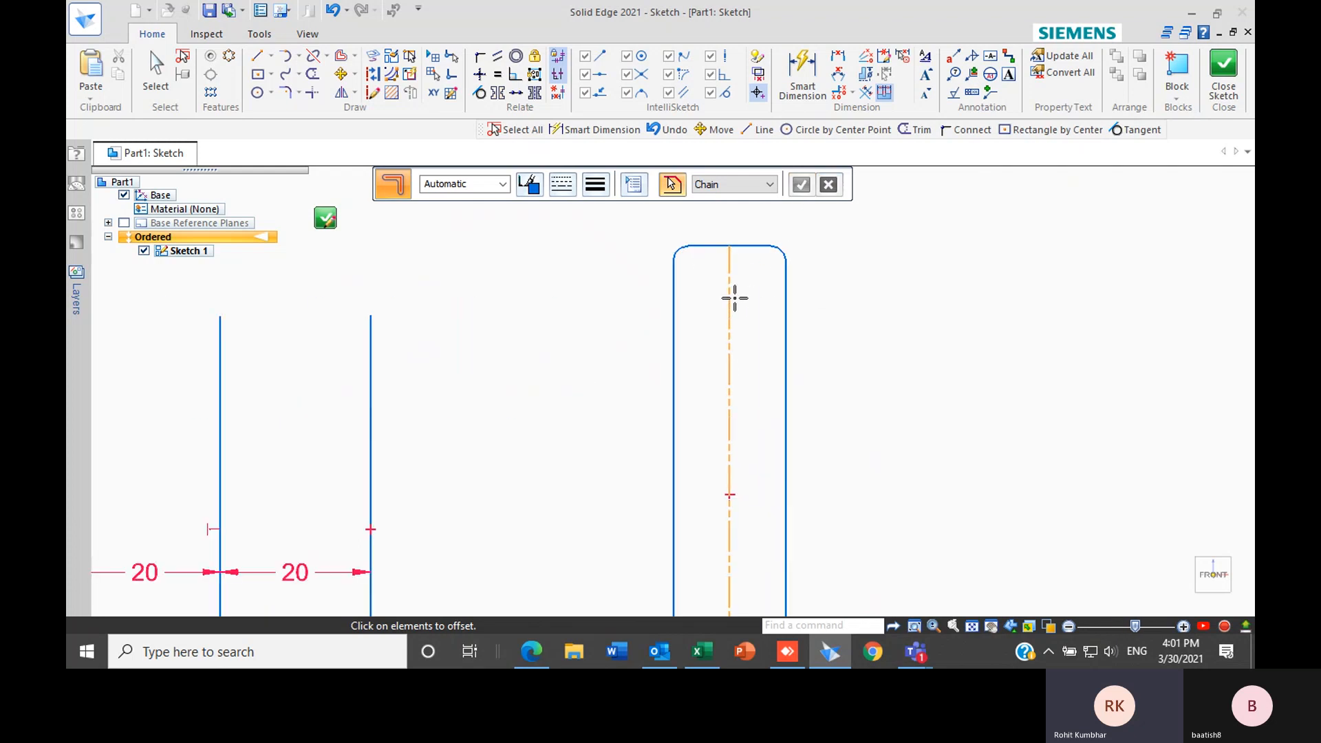
scroll(734, 298, "down", 4)
scroll(737, 301, "up", 5)
scroll(716, 303, "down", 4)
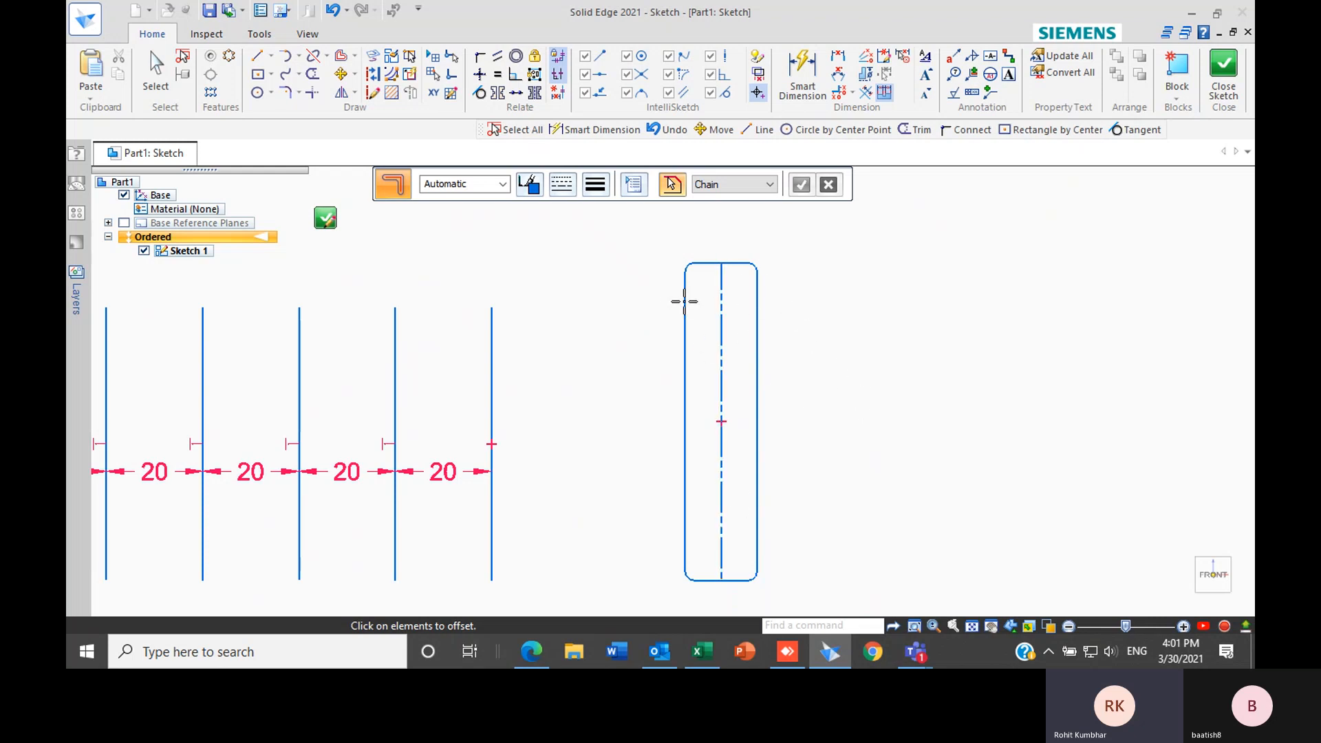
key("Escape")
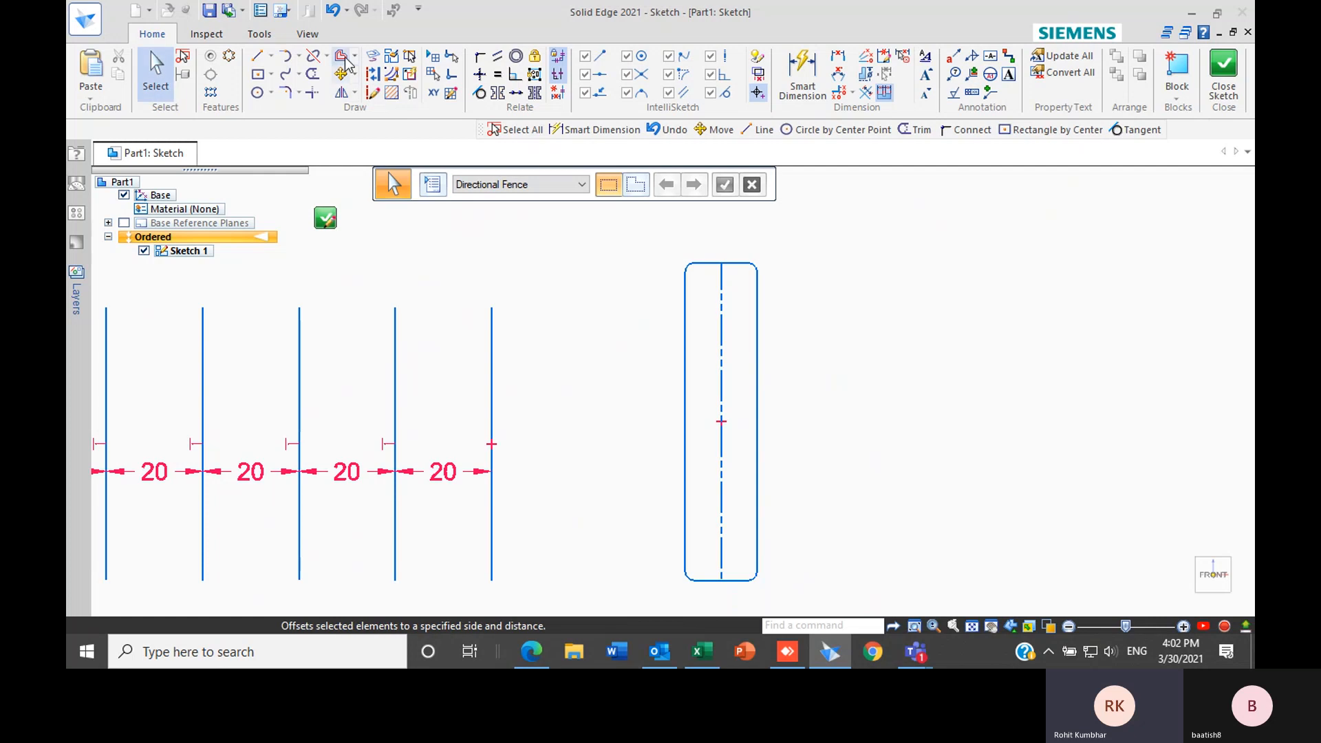
Set the Symmetric Offset options to the Arc cap type with a 5 mm radius
left_click(354, 57)
left_click(370, 76)
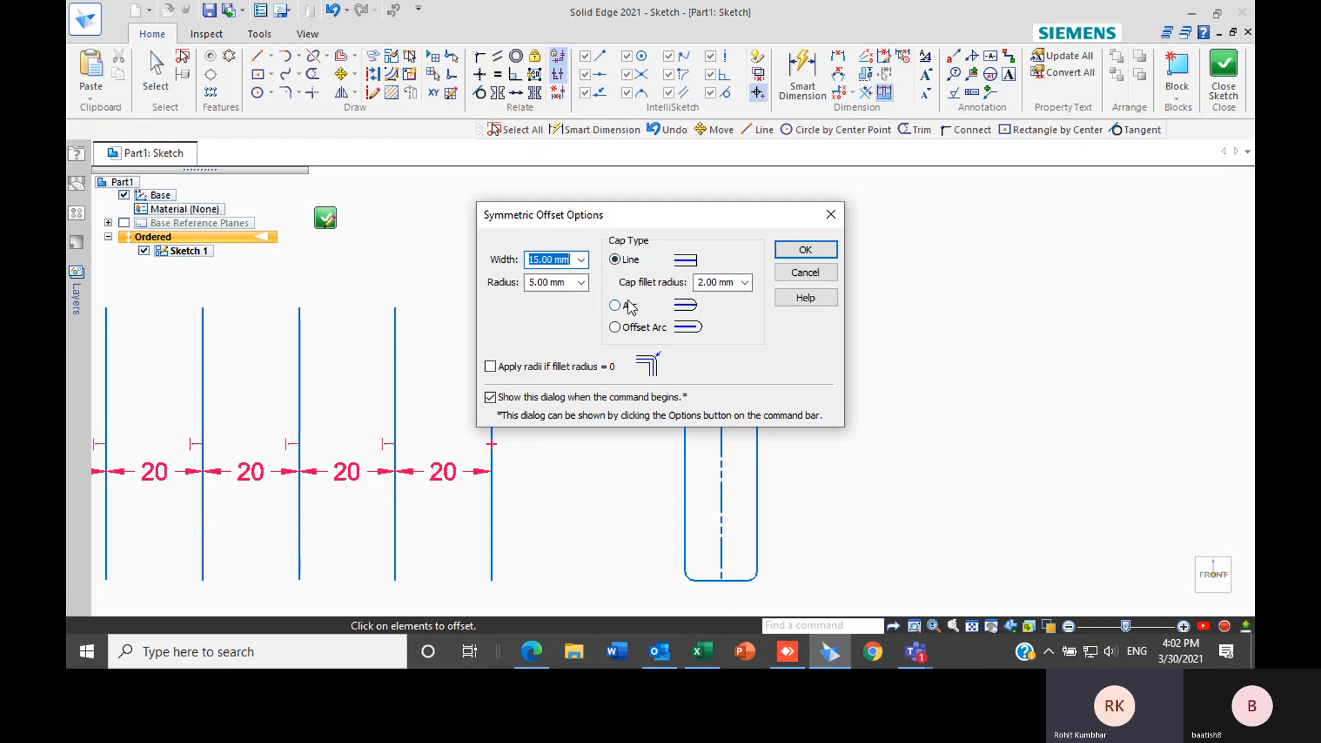
left_click(615, 305)
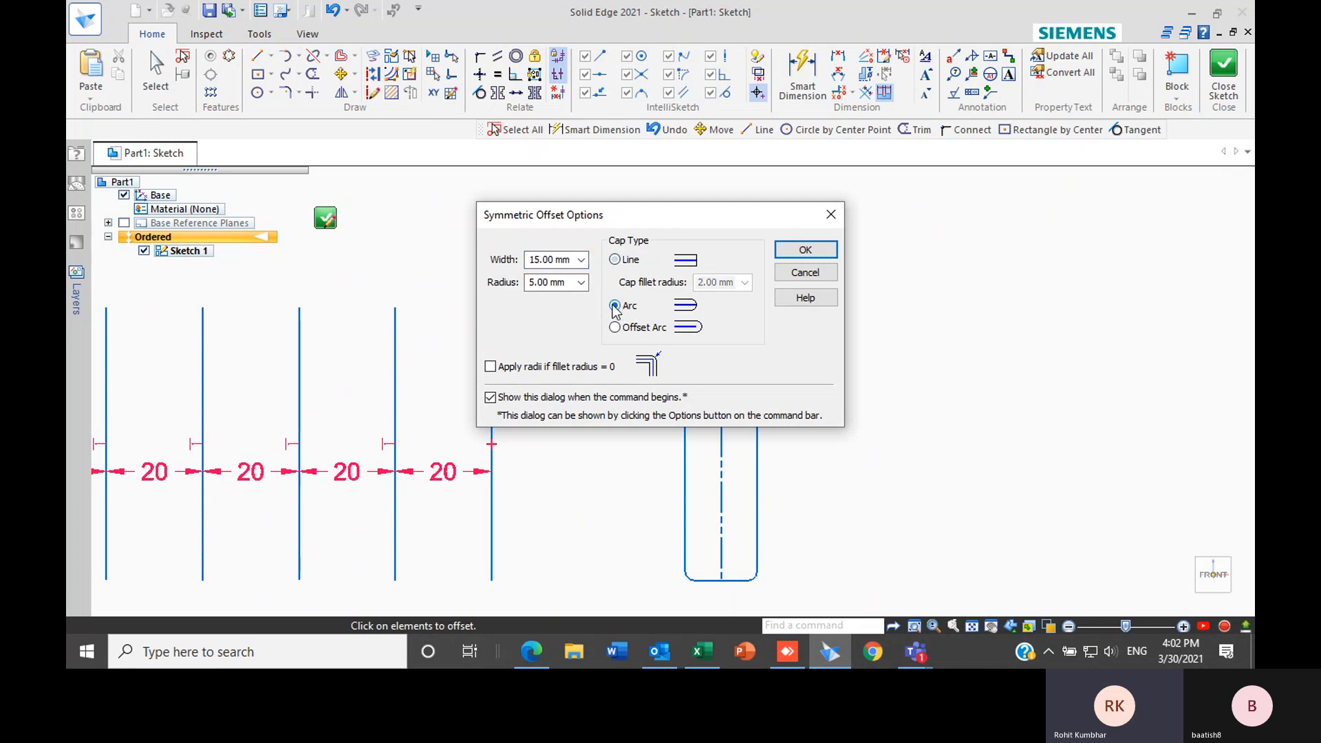
left_click(565, 282)
left_click_drag(567, 285, 535, 286)
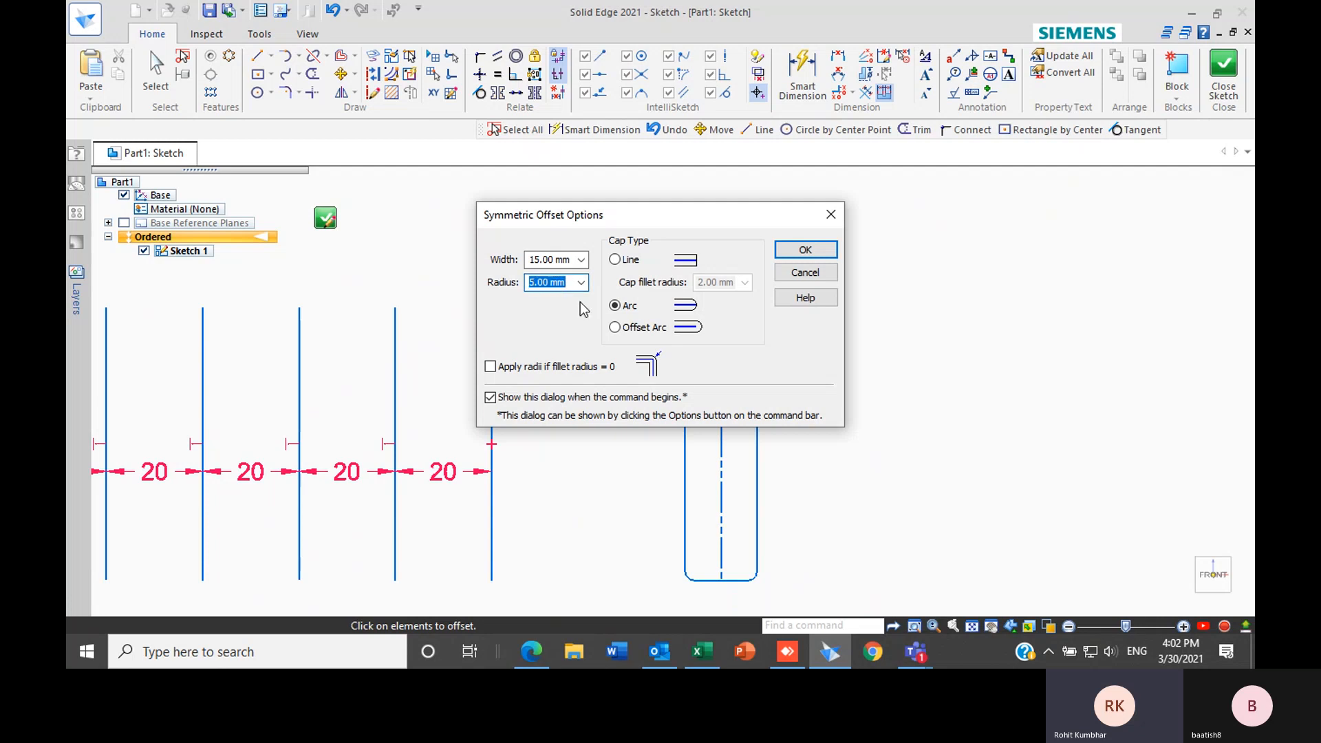
type("10")
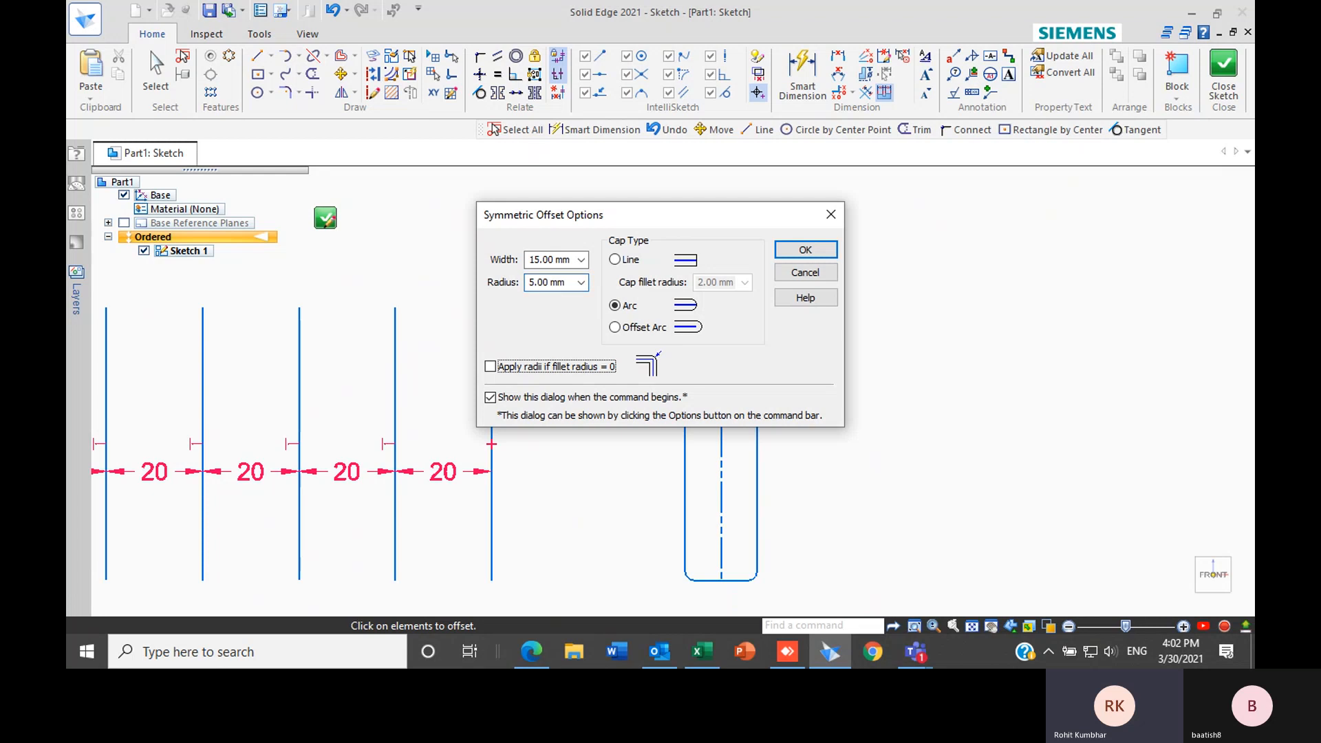
left_click(805, 249)
Apply the arc-capped symmetric offset around the original shorter vertical line, the one nearest the rounded rectangle
scroll(636, 347, "down", 3)
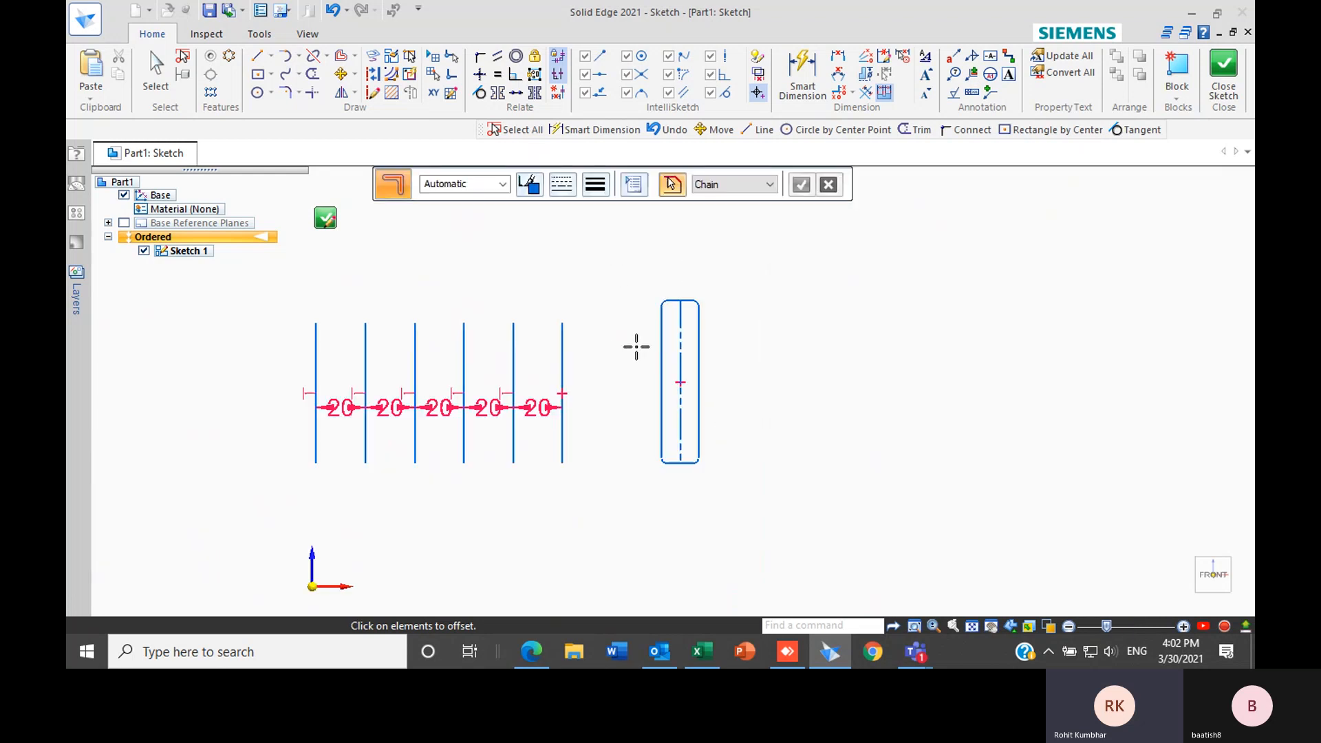
left_click(562, 347)
left_click(802, 190)
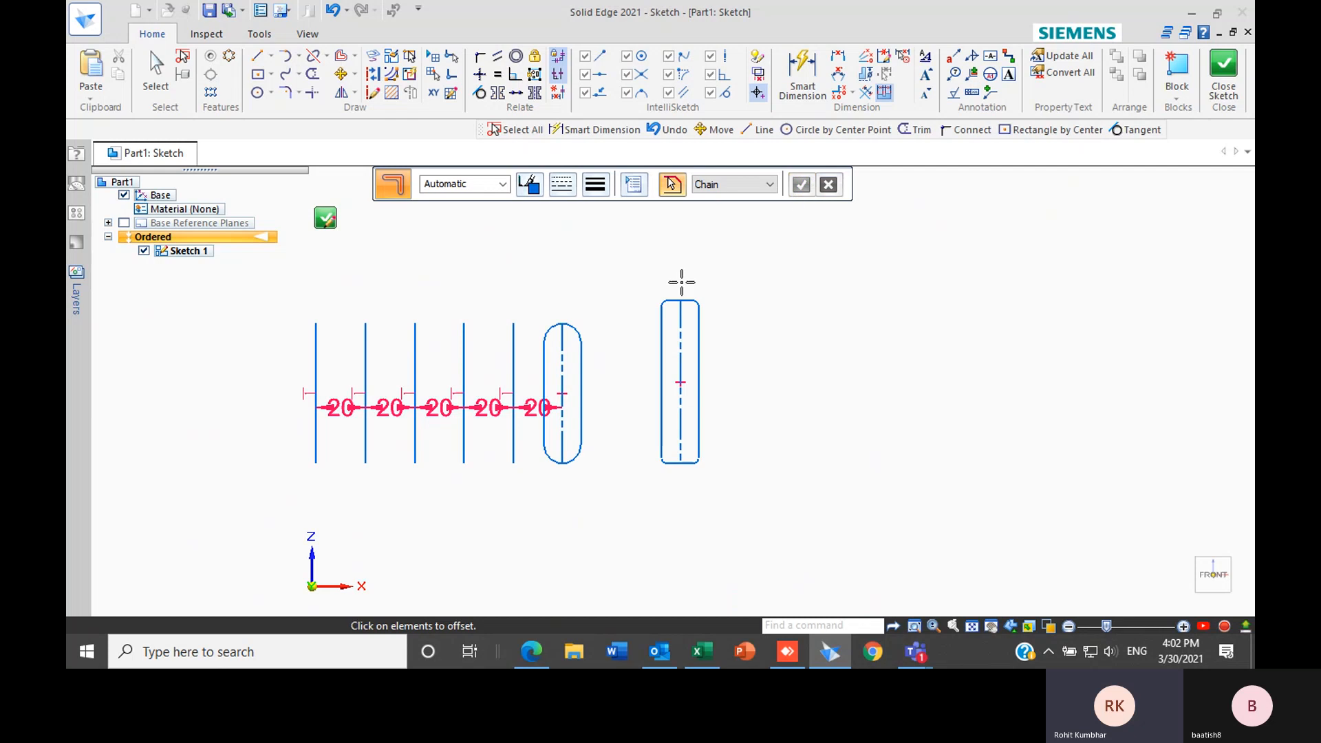
scroll(564, 354, "up", 3)
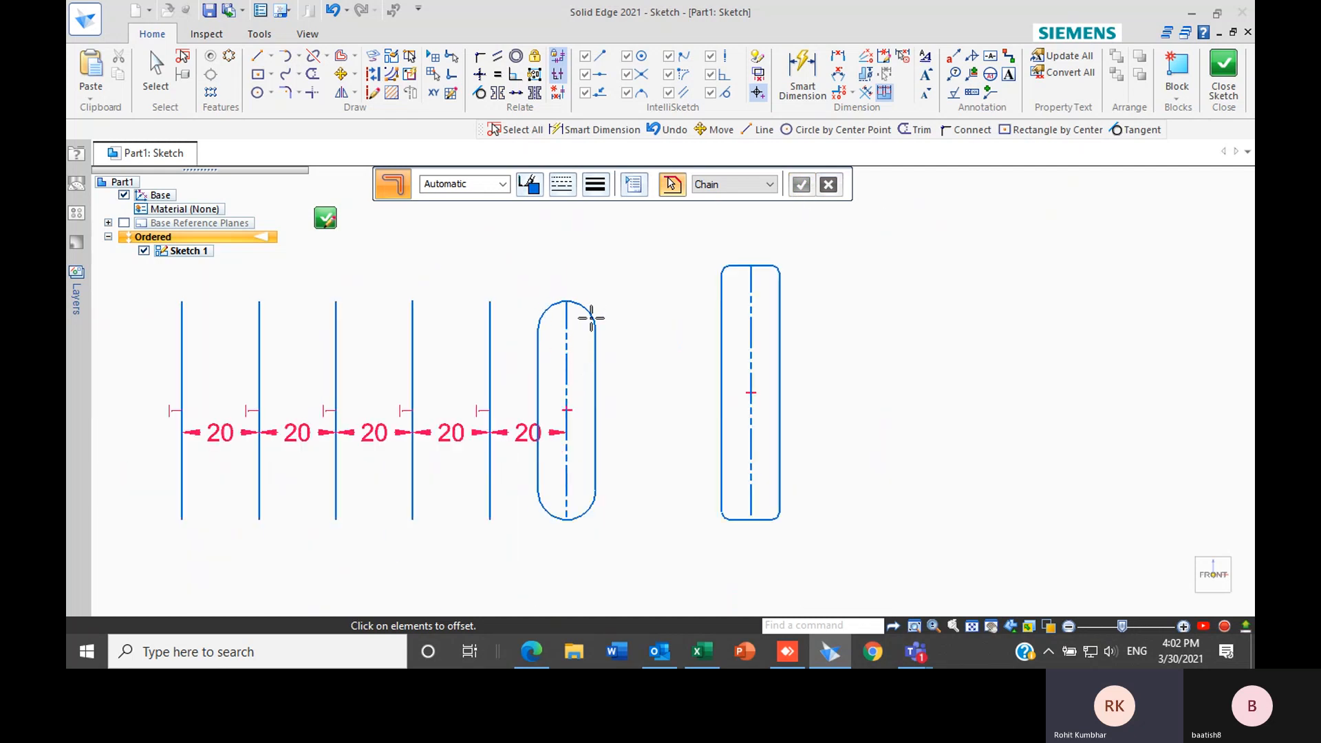
scroll(590, 317, "up", 2)
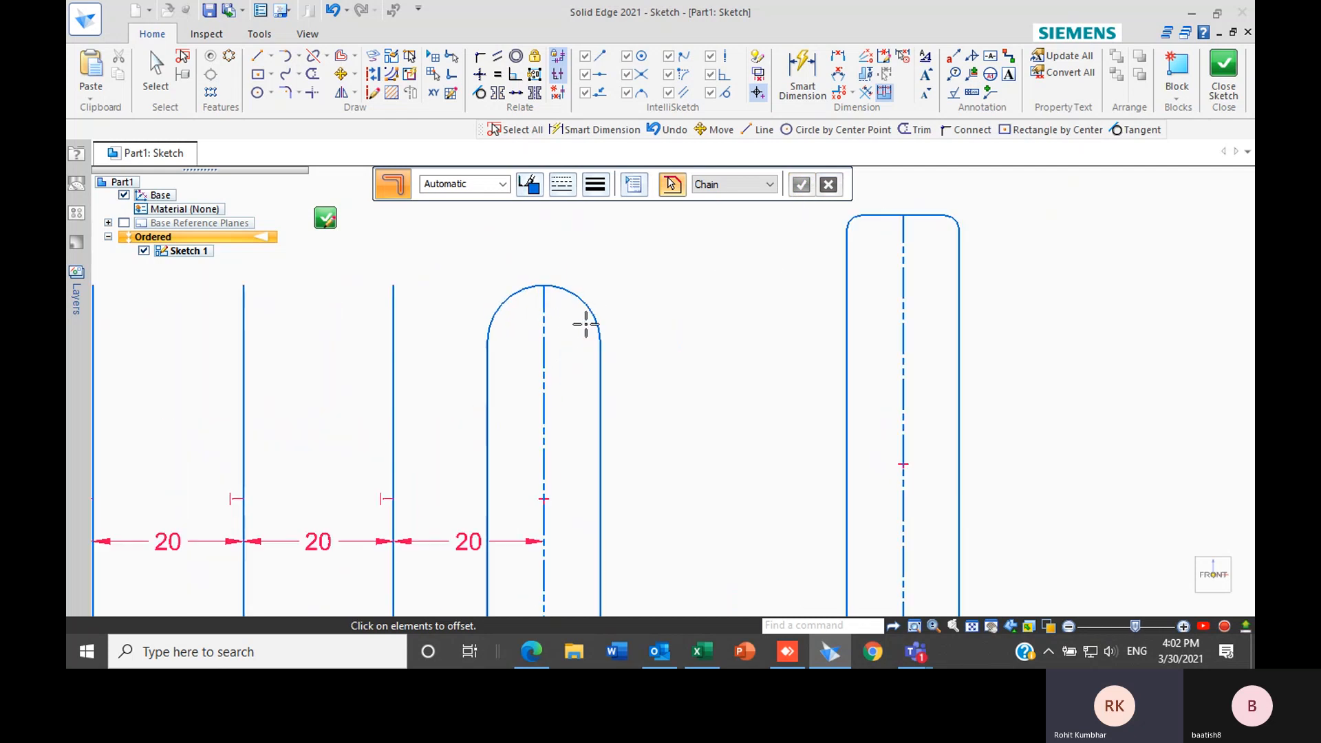
scroll(563, 270, "down", 1)
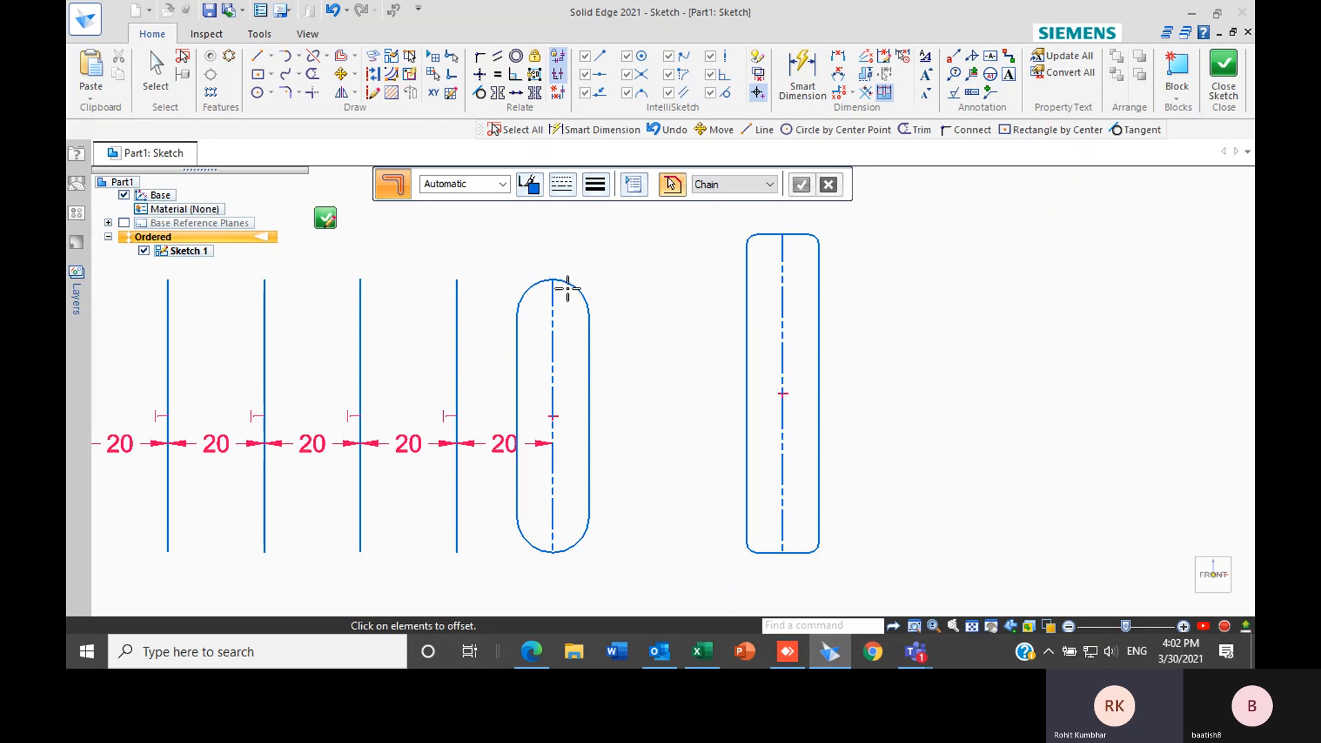
Create a 15 mm wide symmetric offset with Offset Arc caps around the second offset copy from the original shorter line
left_click(355, 56)
left_click(369, 95)
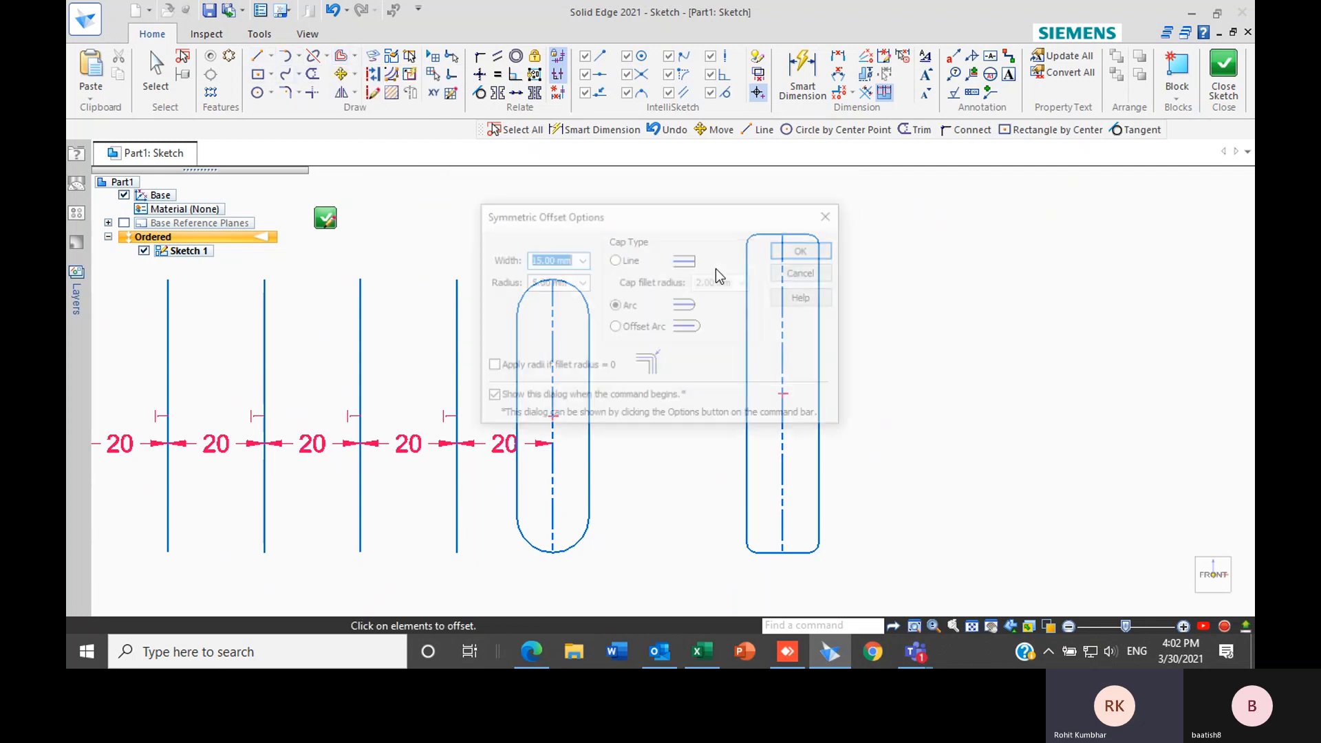
left_click(616, 329)
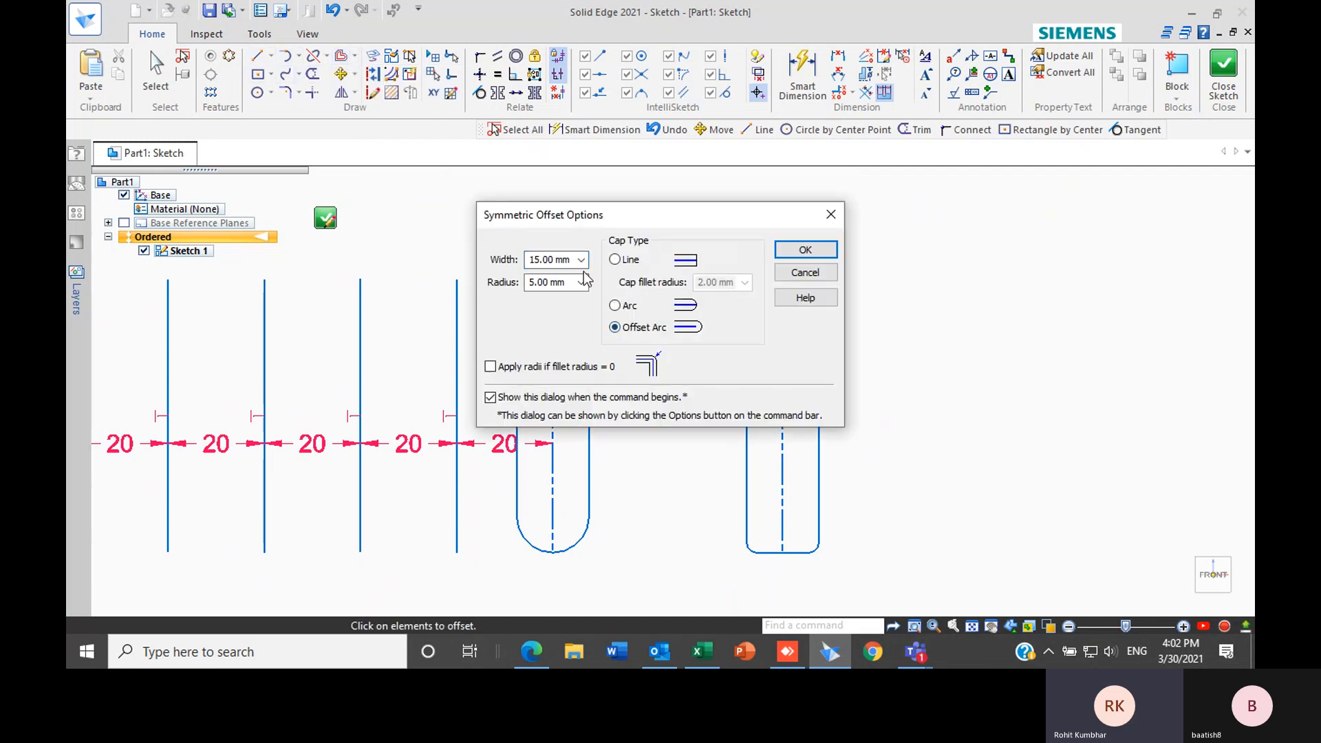
left_click(804, 251)
scroll(681, 291, "down", 3)
scroll(457, 309, "up", 5)
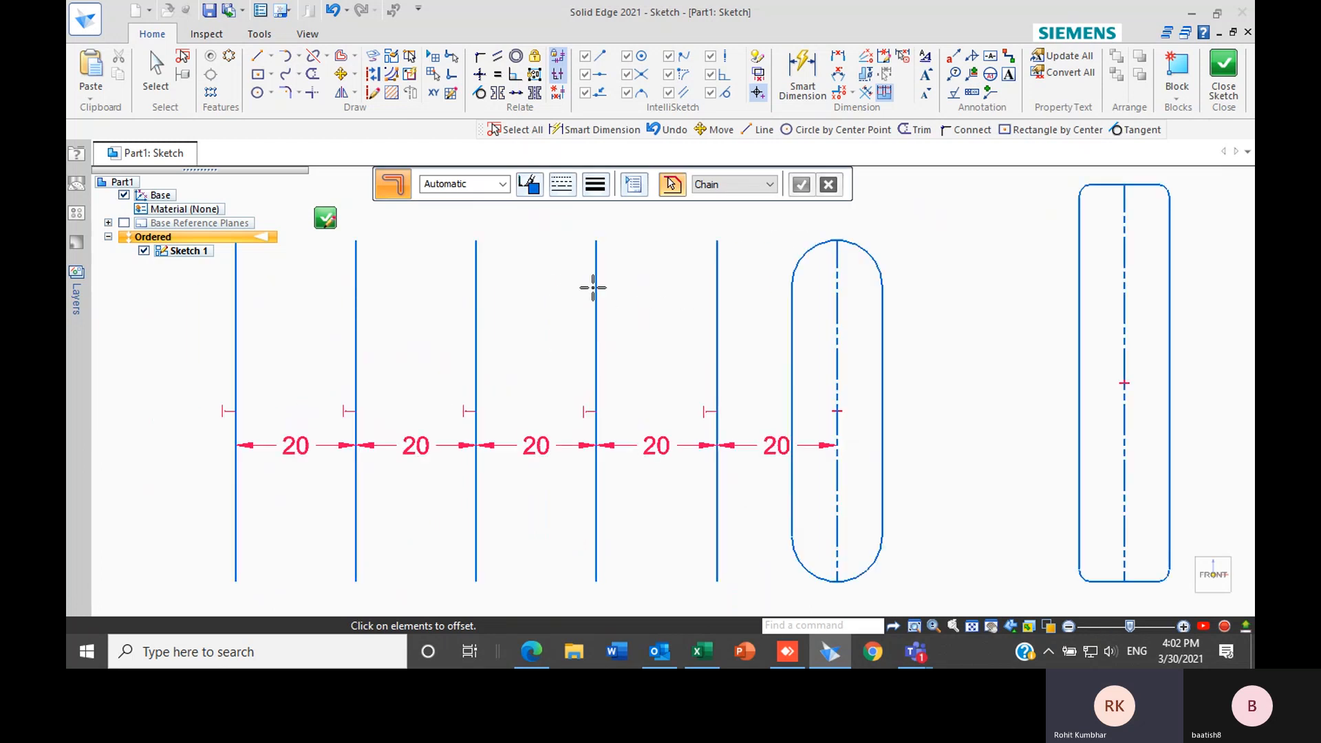
left_click(596, 288)
left_click(801, 183)
scroll(637, 328, "down", 2)
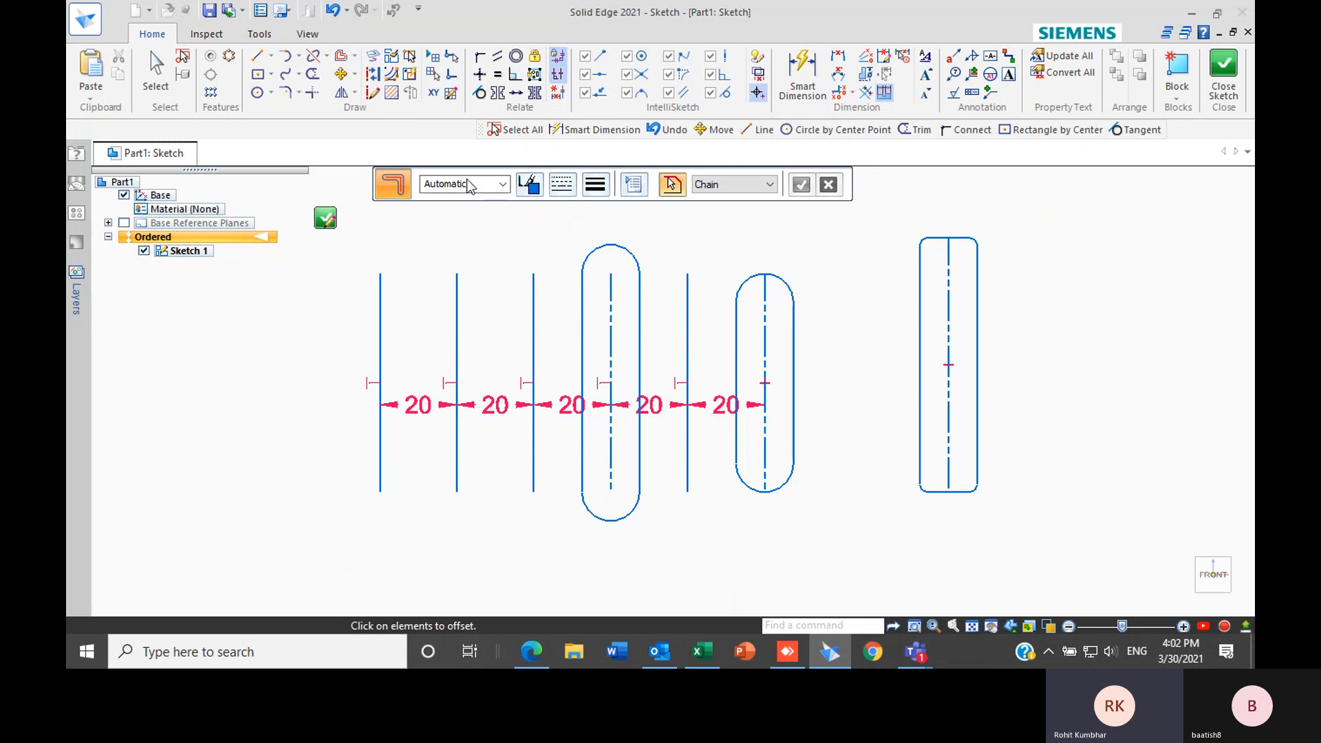
left_click(357, 62)
left_click(375, 77)
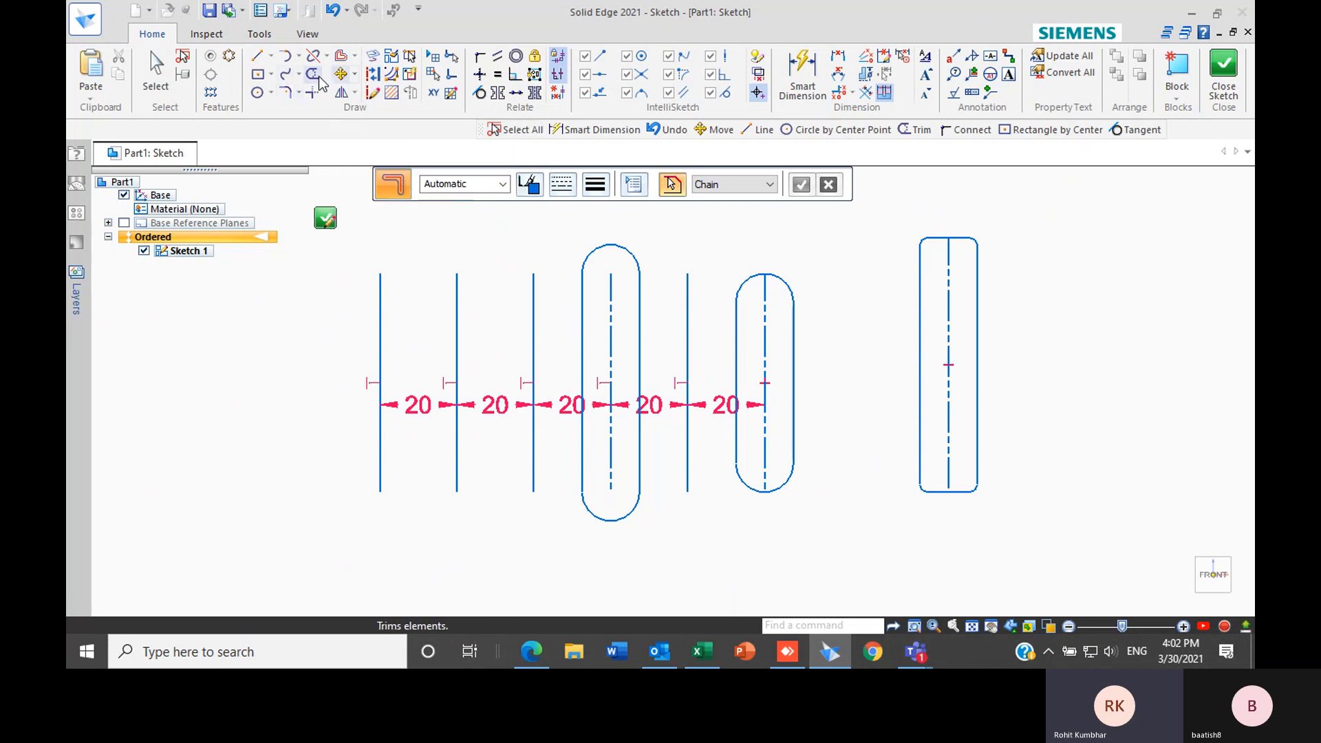
left_click(354, 73)
left_click(355, 77)
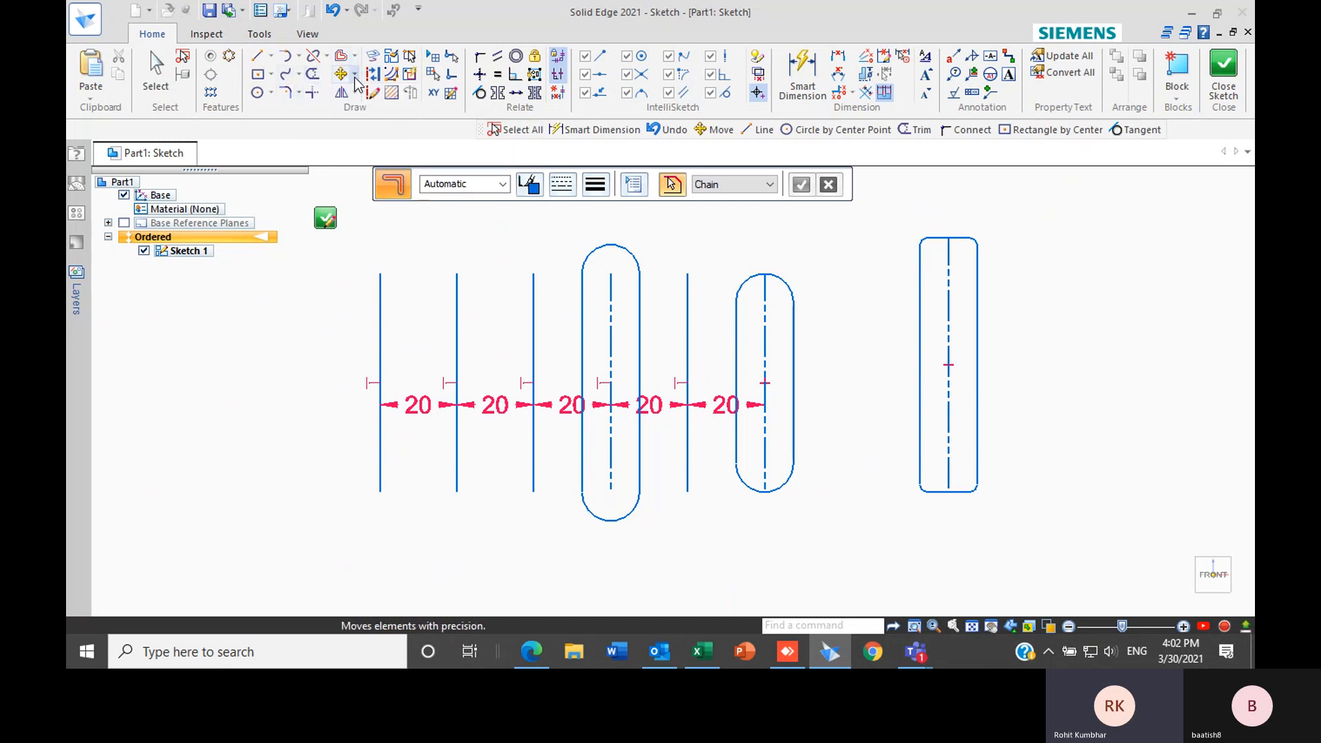
left_click(356, 74)
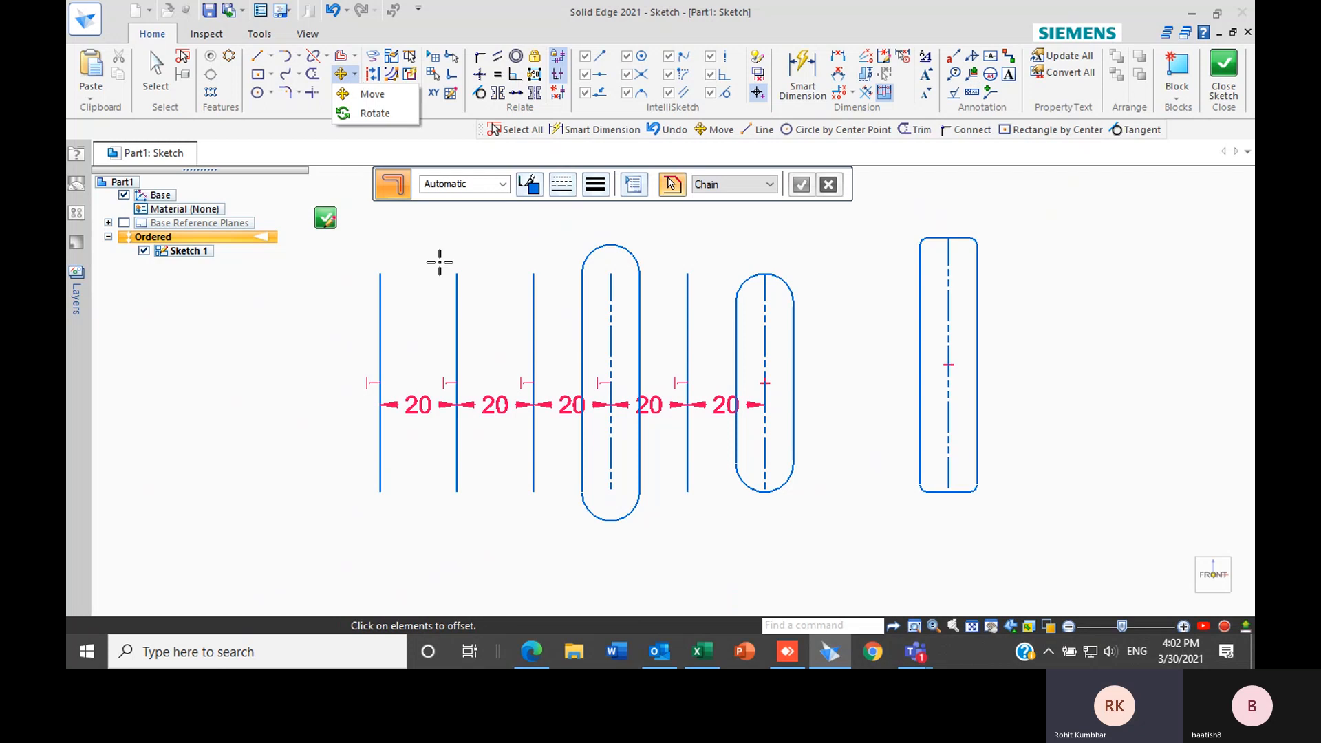
Leave Symmetric Offset and delete the leftmost 20 mm dimension in the row of spaced vertical lines
key("Escape")
left_click(417, 407)
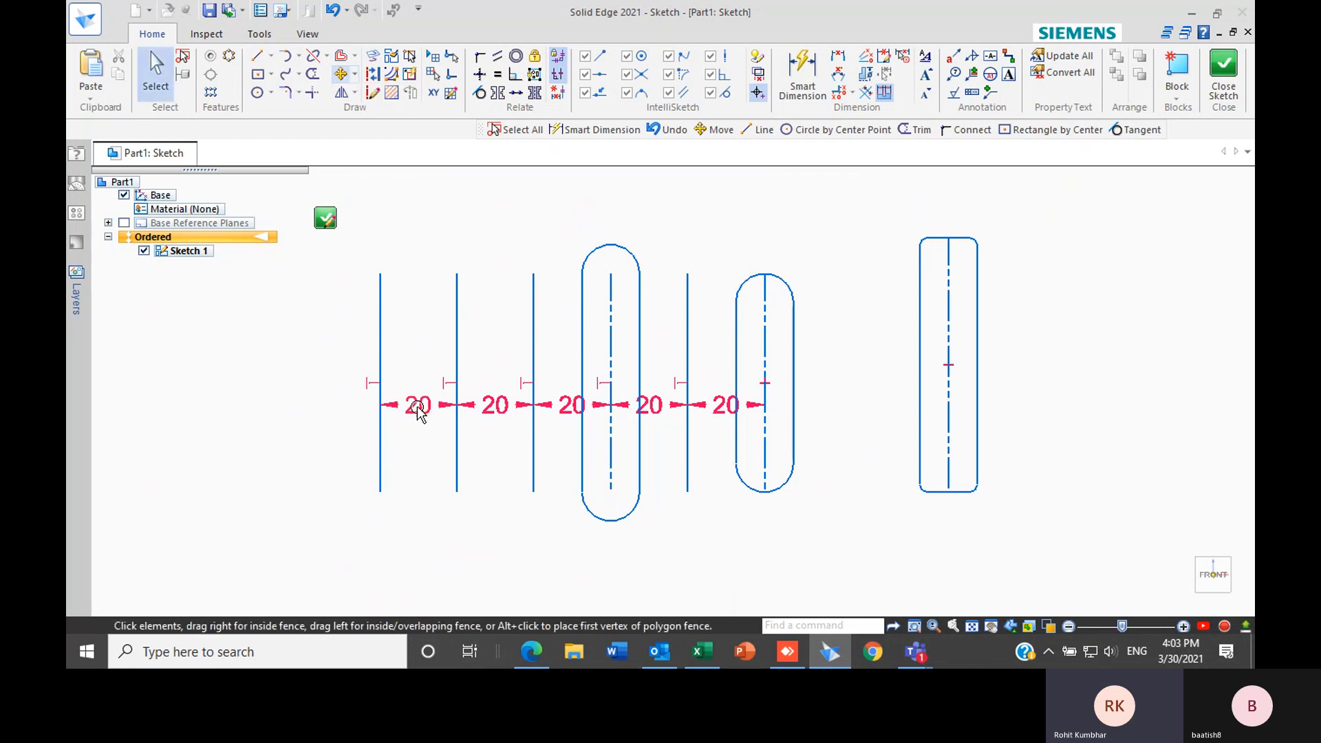
key("Delete")
scroll(472, 339, "down", 2)
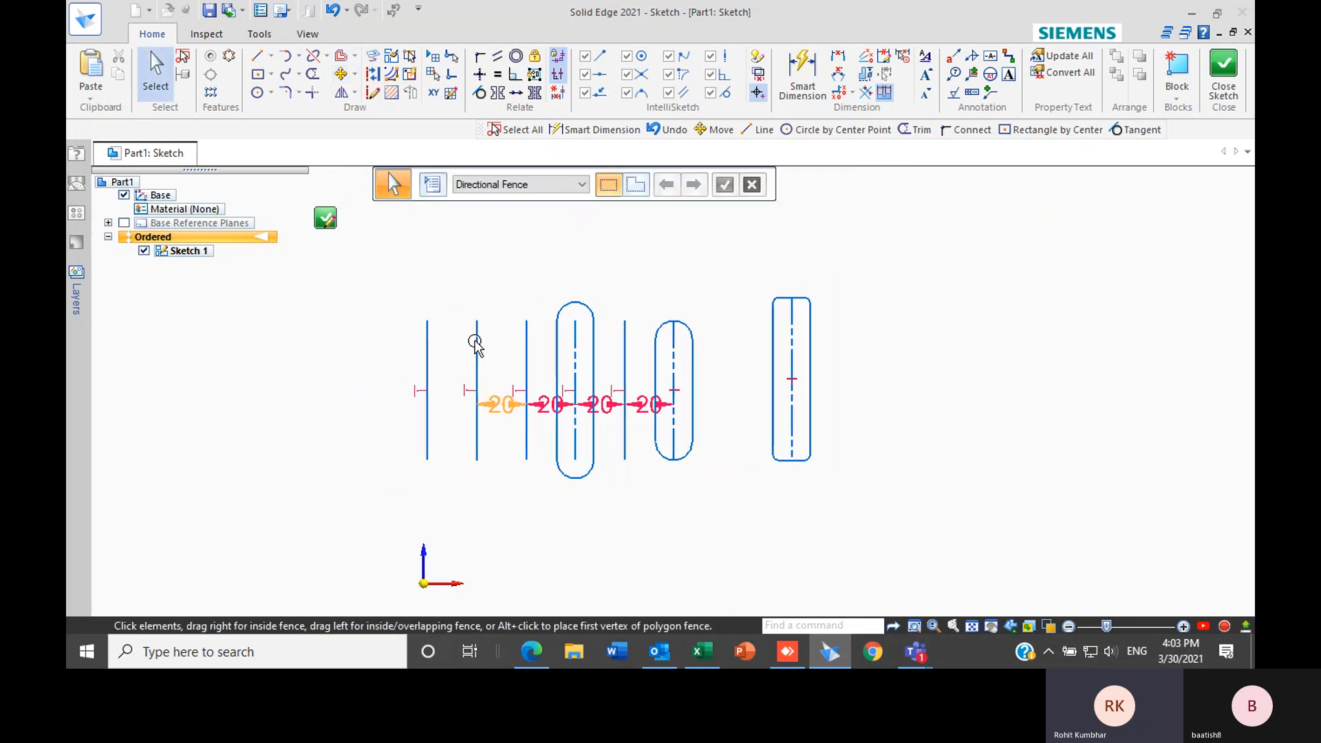
Move the leftmost vertical line of the row to free space left of the sketch origin, using a base point beside its midpoint
left_click(355, 75)
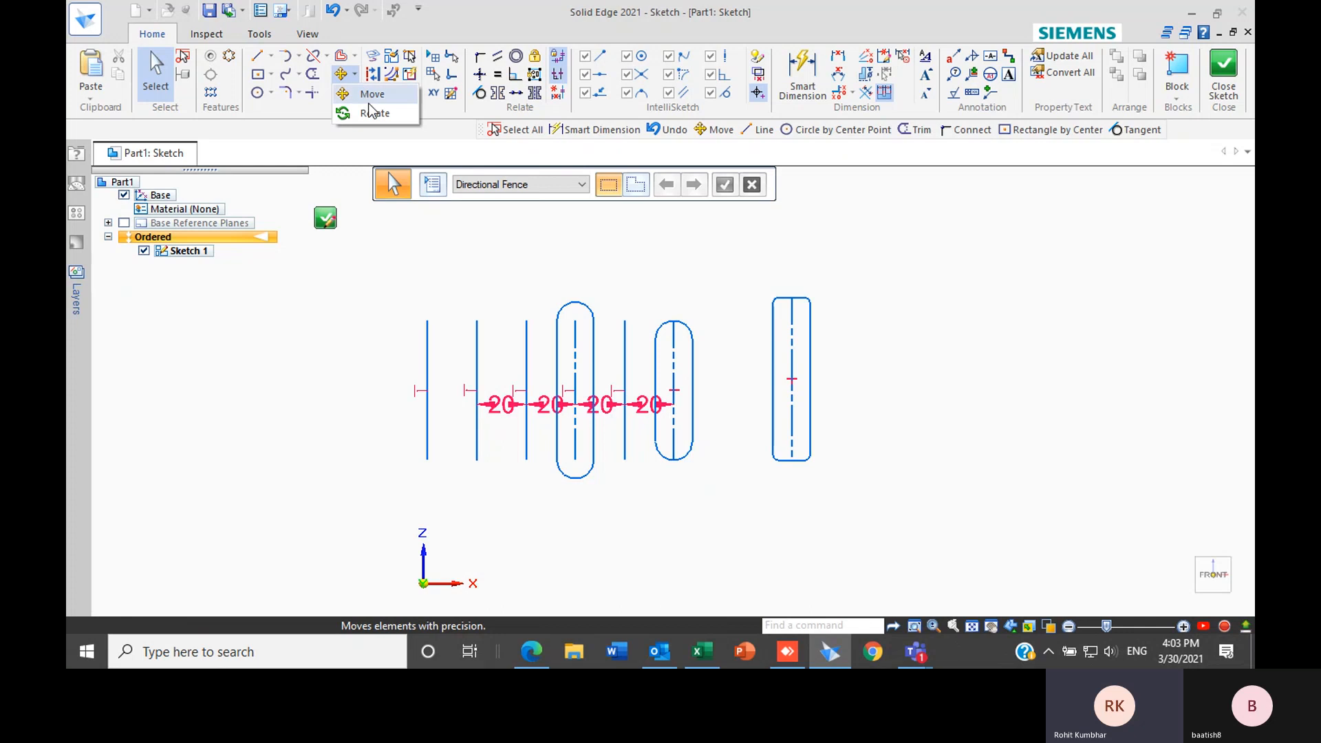
left_click(372, 97)
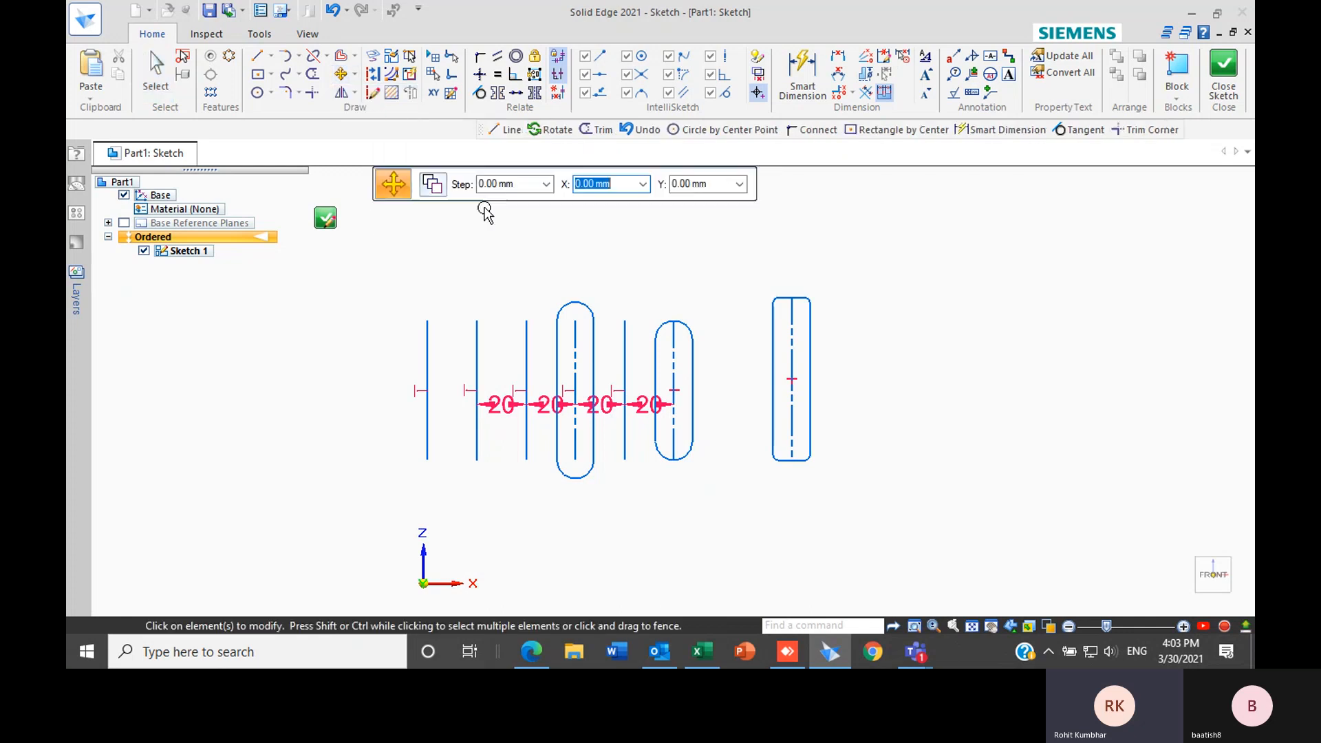
scroll(515, 236, "down", 2)
scroll(383, 332, "up", 2)
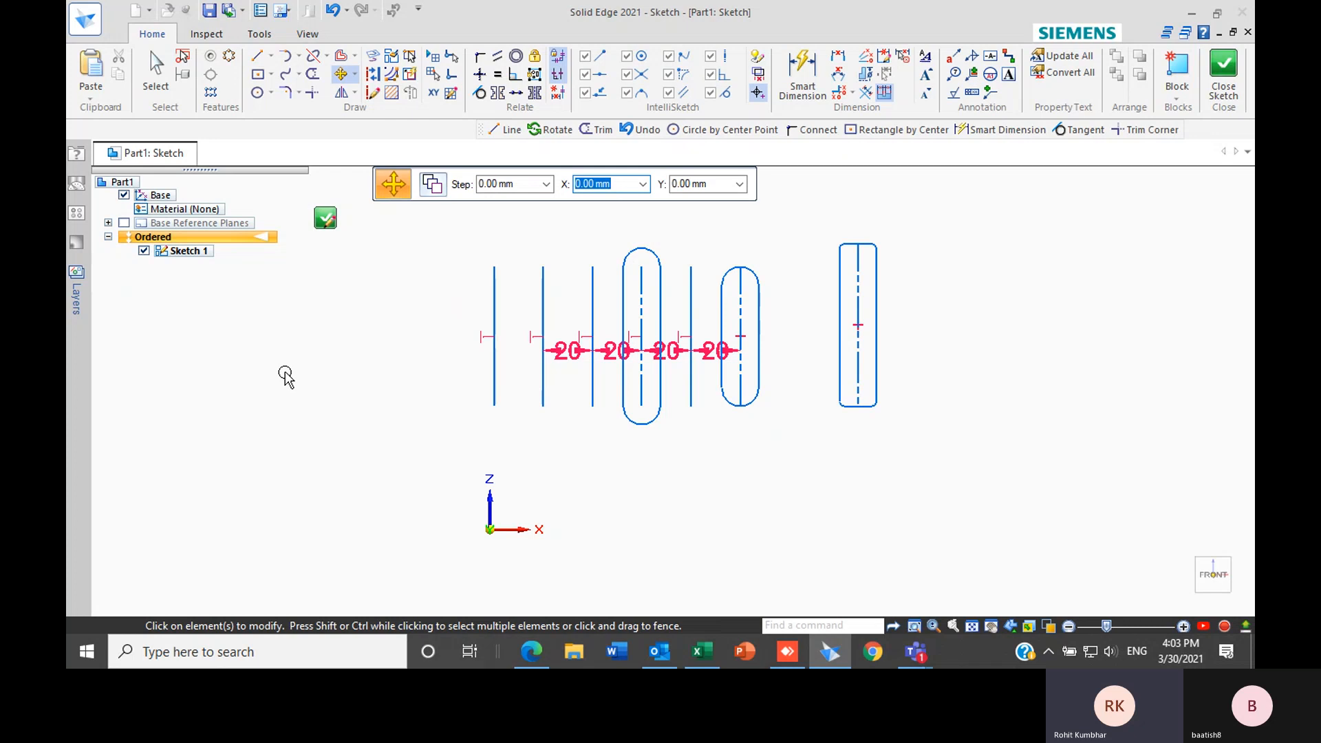
scroll(523, 413, "down", 2)
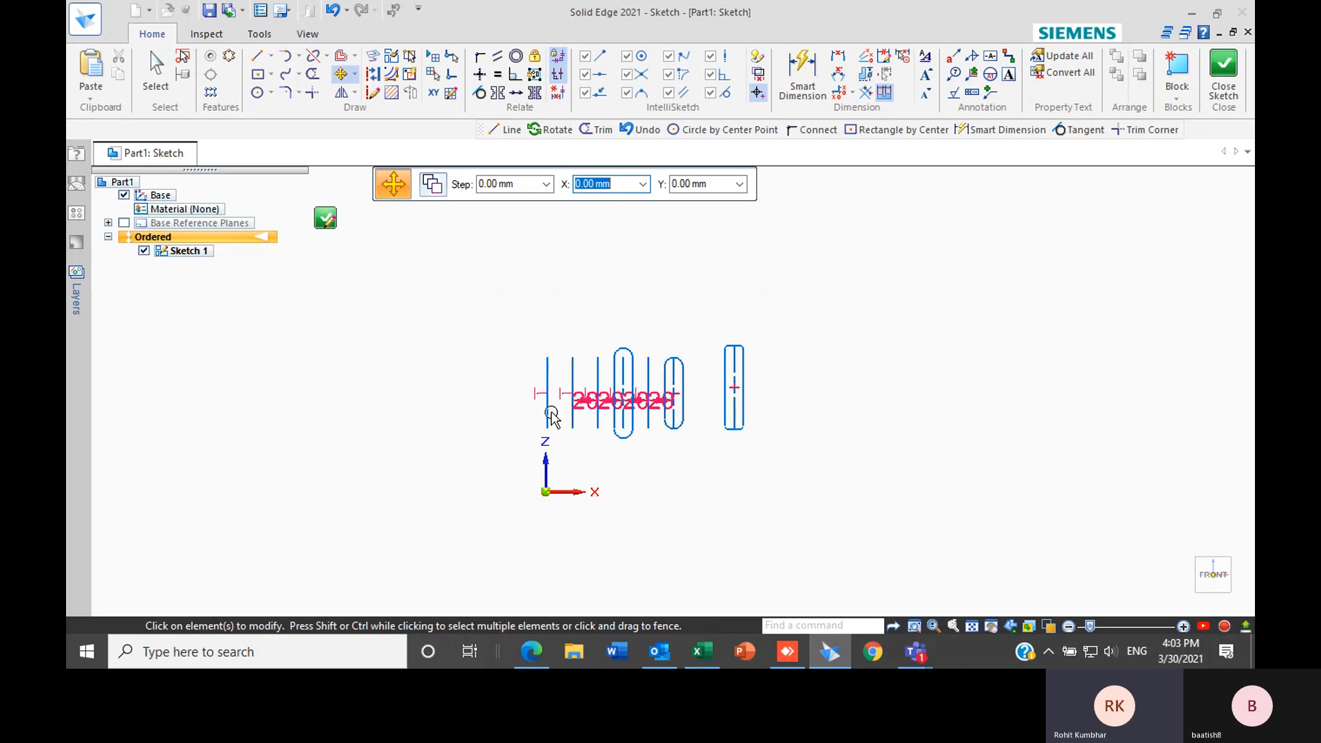
scroll(550, 411, "up", 1)
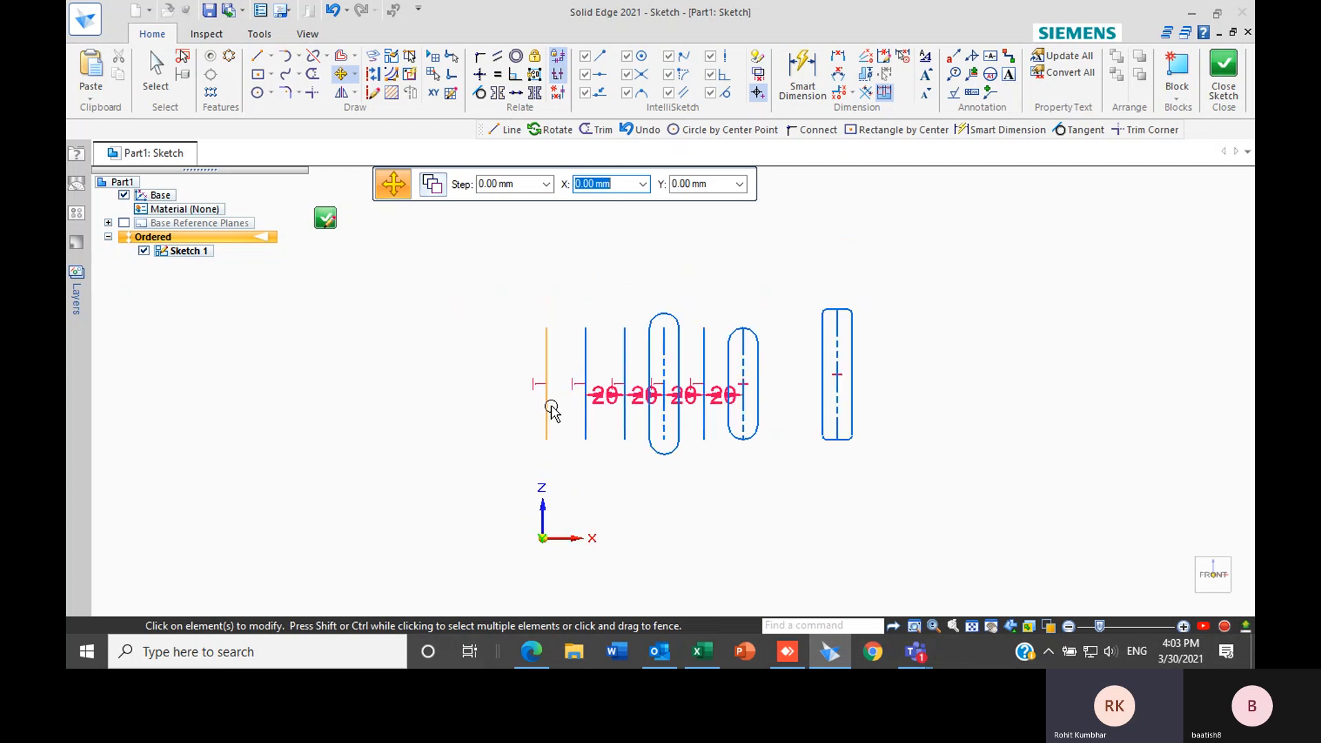
left_click(545, 346)
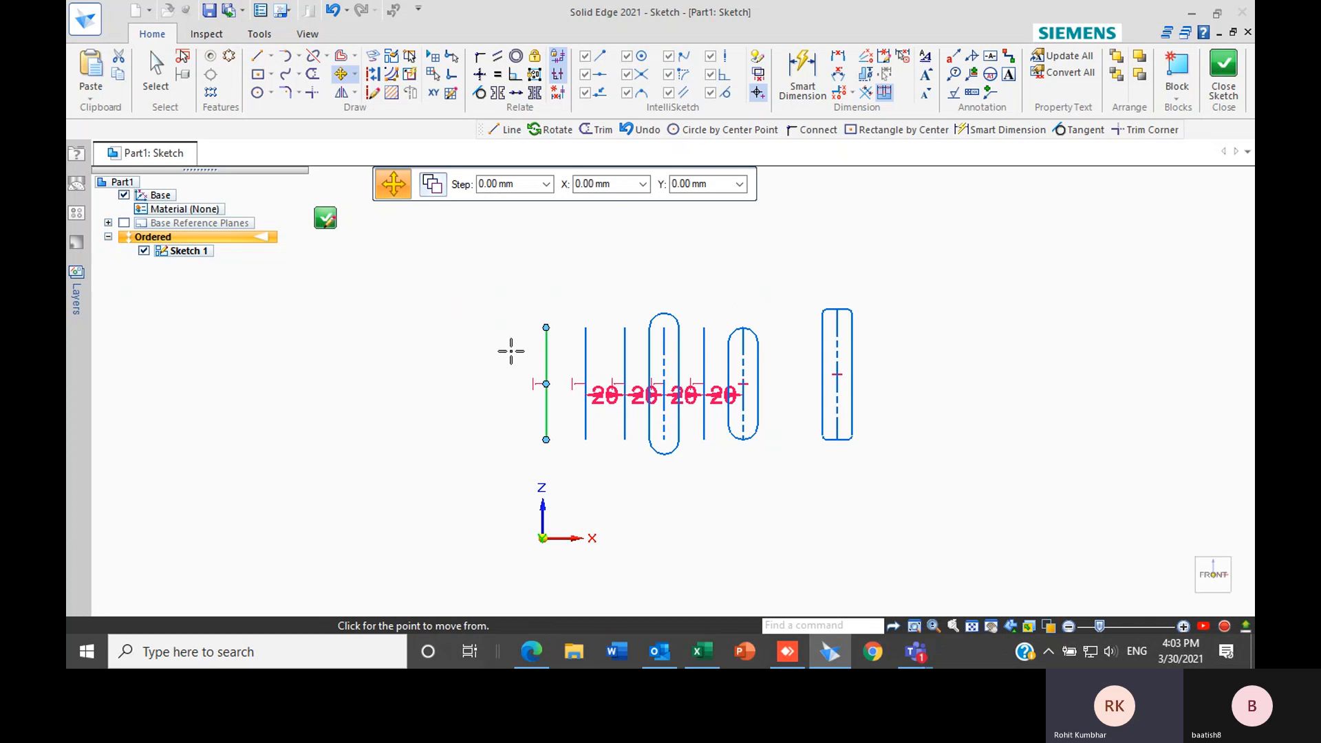
scroll(510, 357, "up", 1)
scroll(510, 357, "up", 1)
scroll(544, 348, "down", 2)
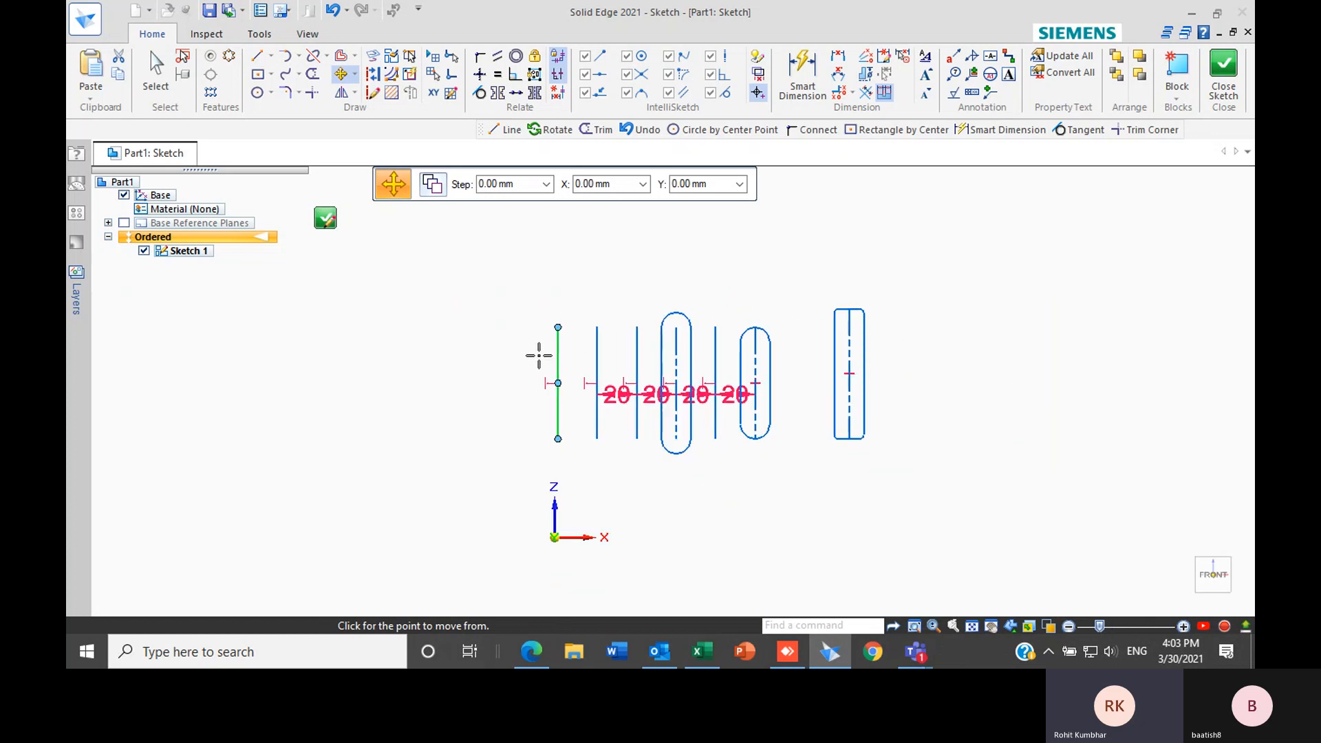
scroll(554, 382, "up", 2)
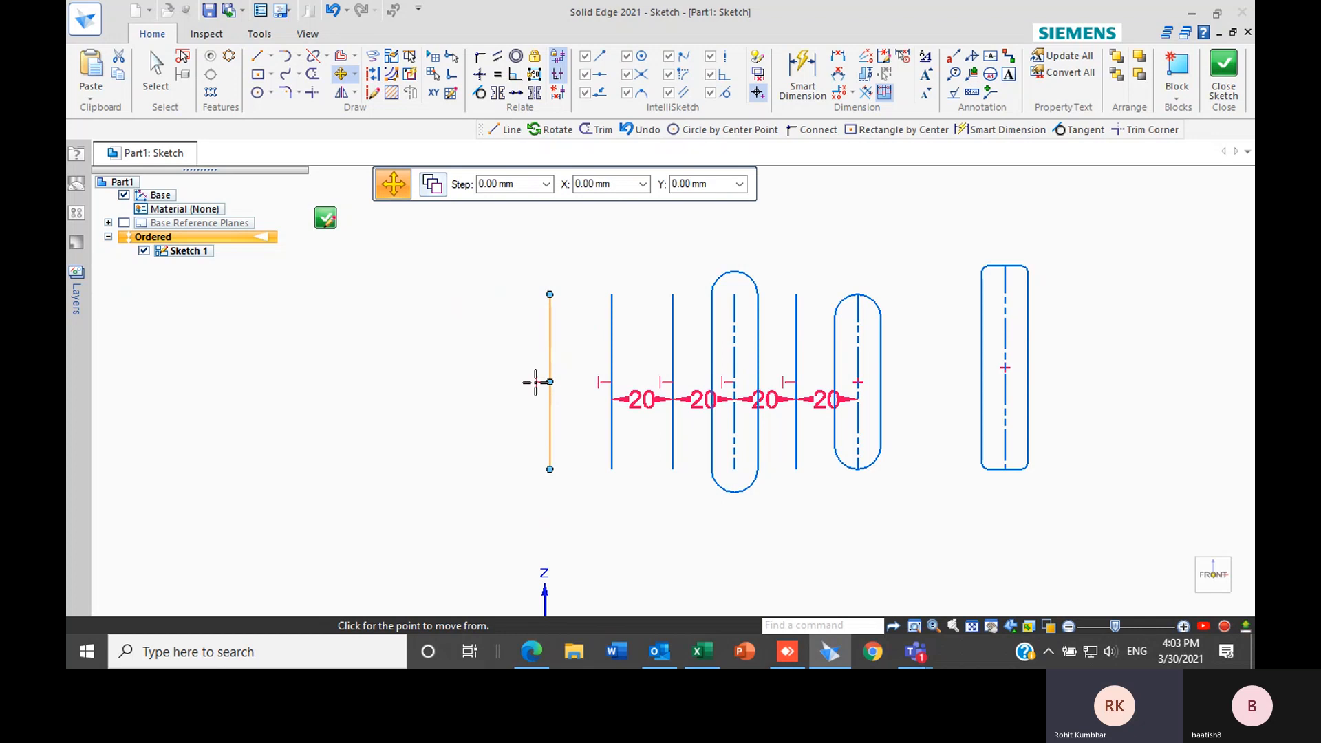
left_click(519, 382)
scroll(441, 346, "down", 3)
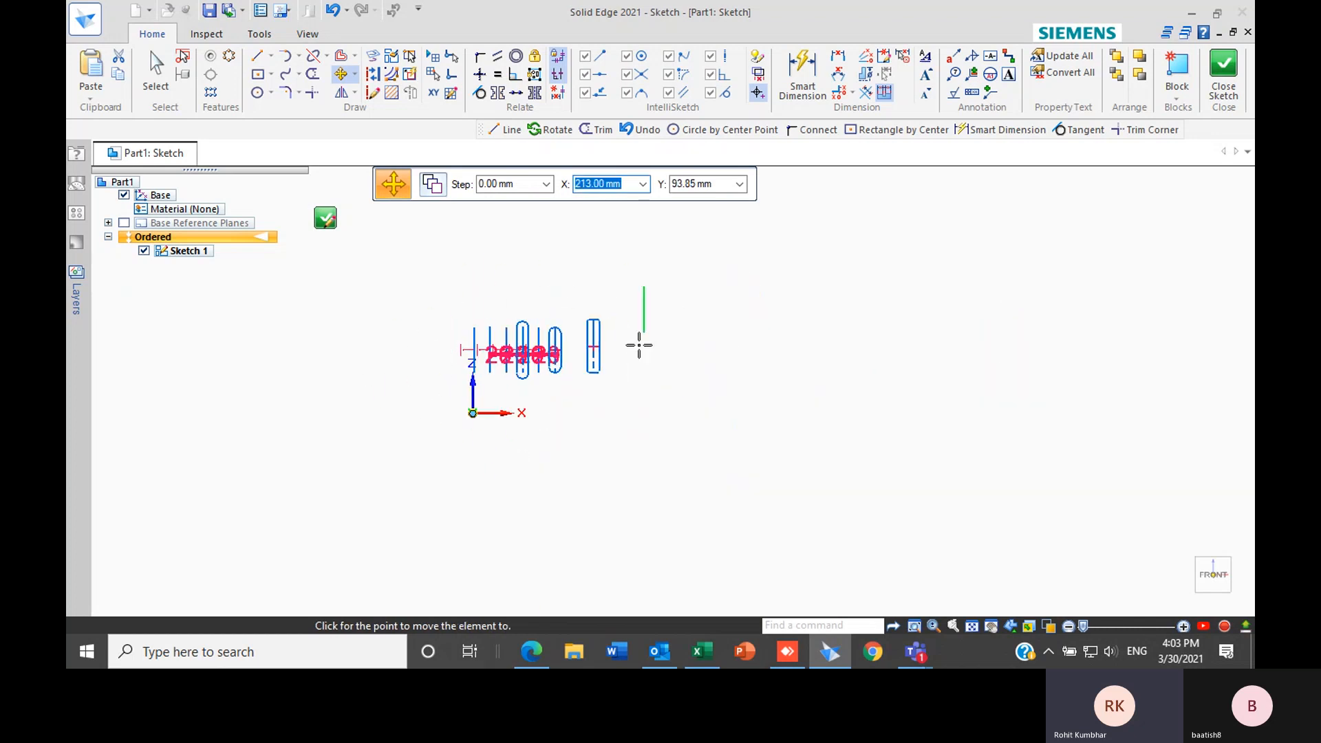
scroll(509, 398, "up", 4)
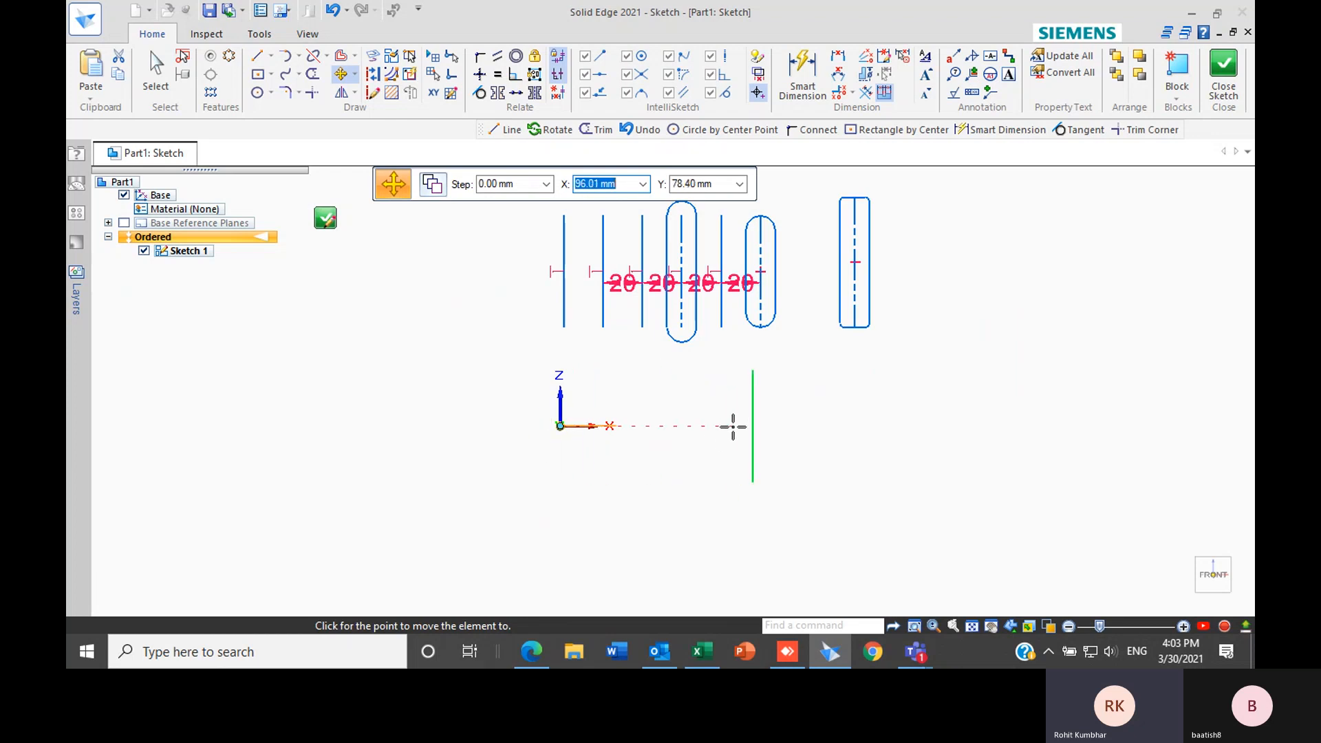
left_click(358, 362)
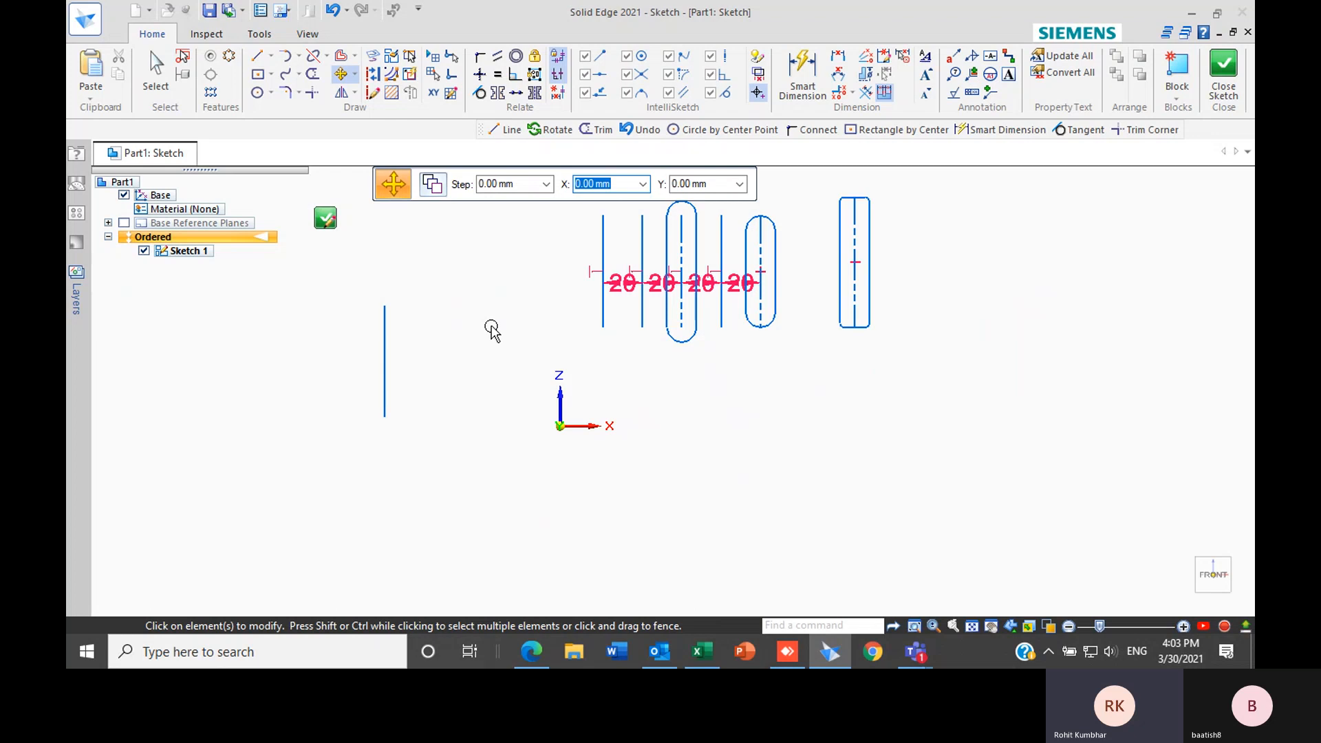
key("Escape")
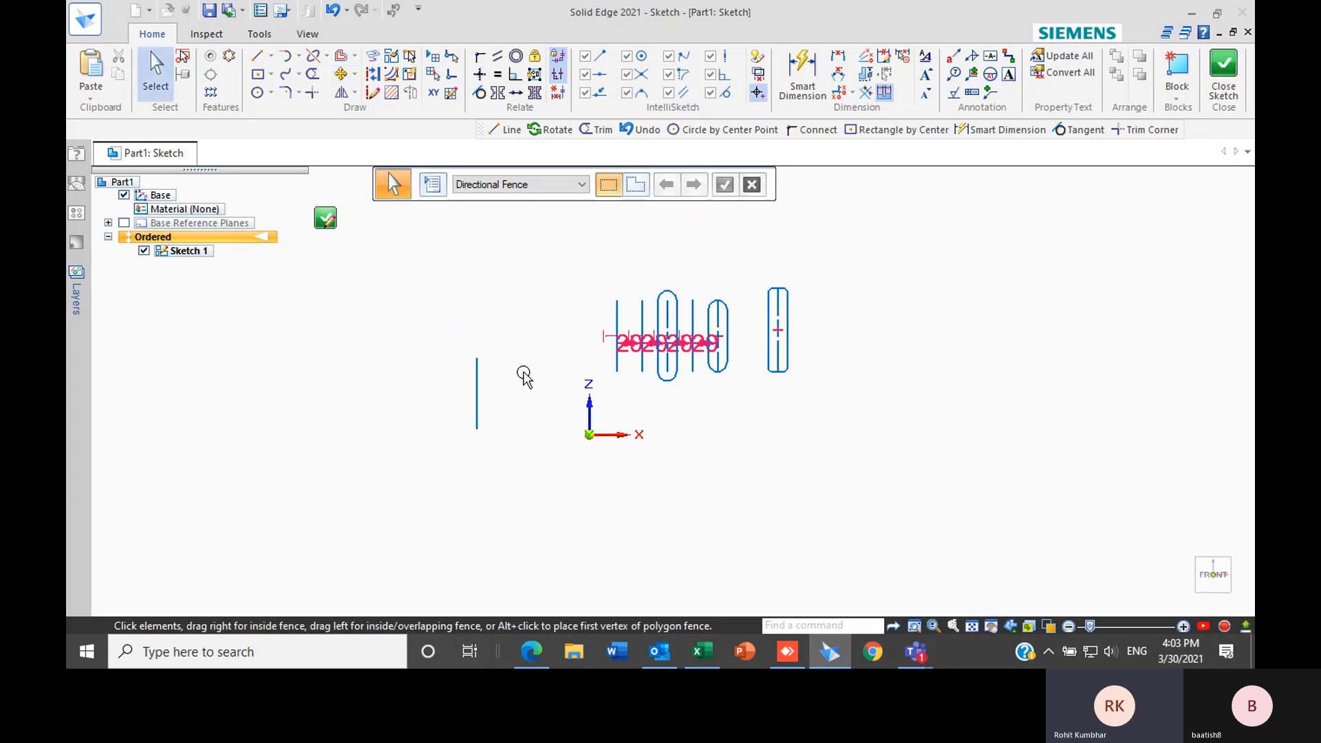
Start the Move command with its Copy option turned on
scroll(525, 374, "up", 2)
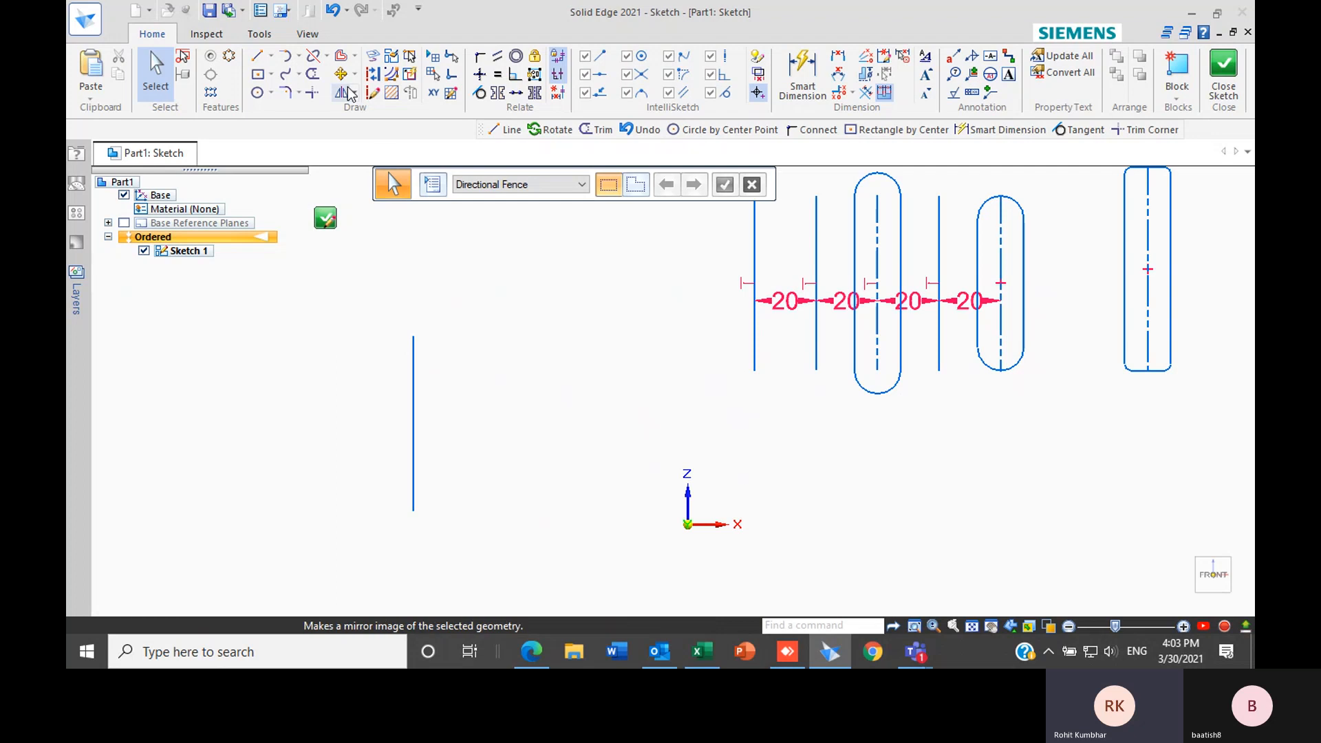
left_click(354, 75)
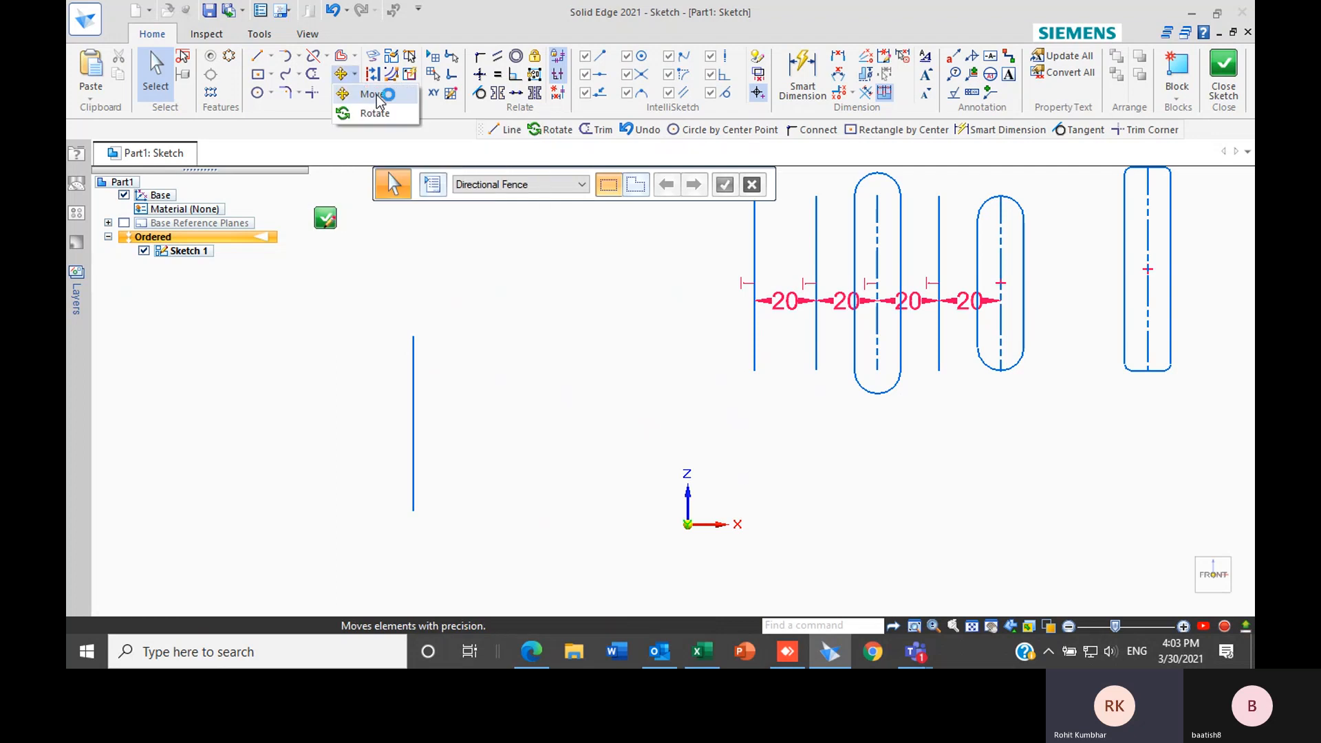
left_click(375, 96)
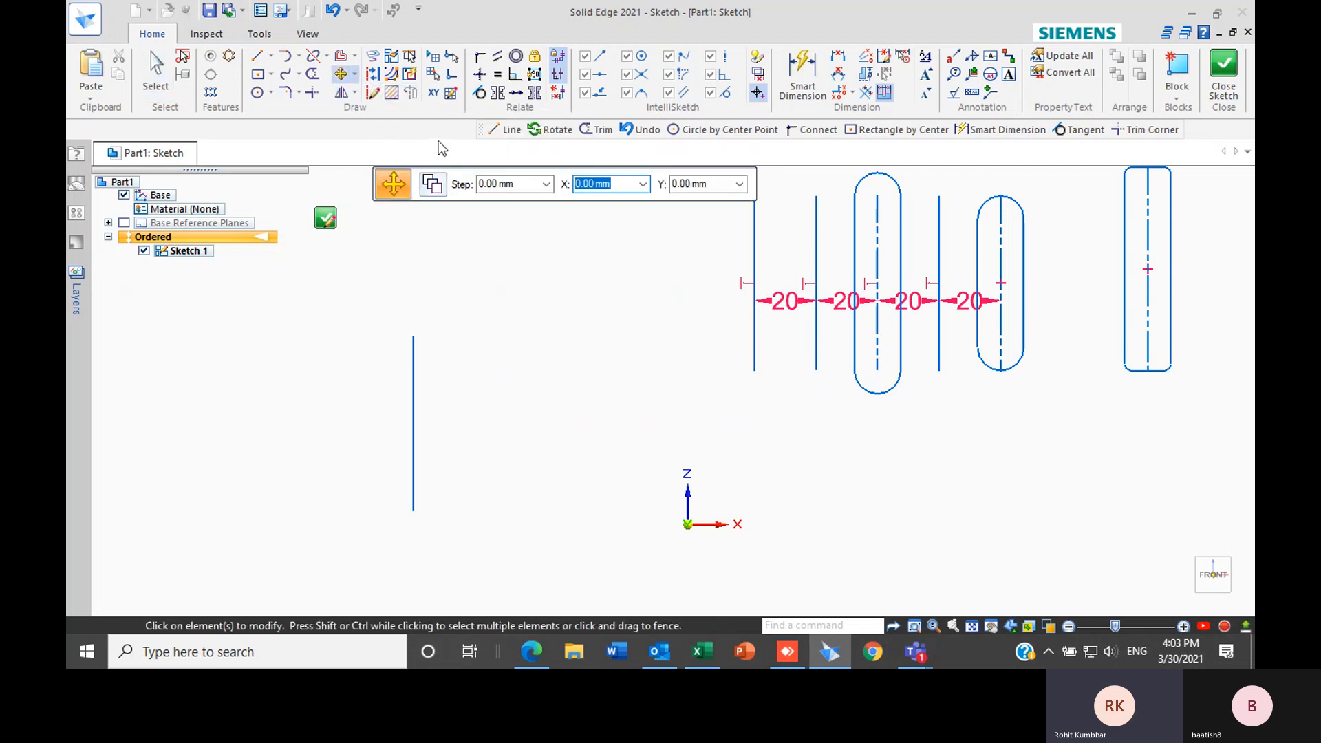
left_click(439, 190)
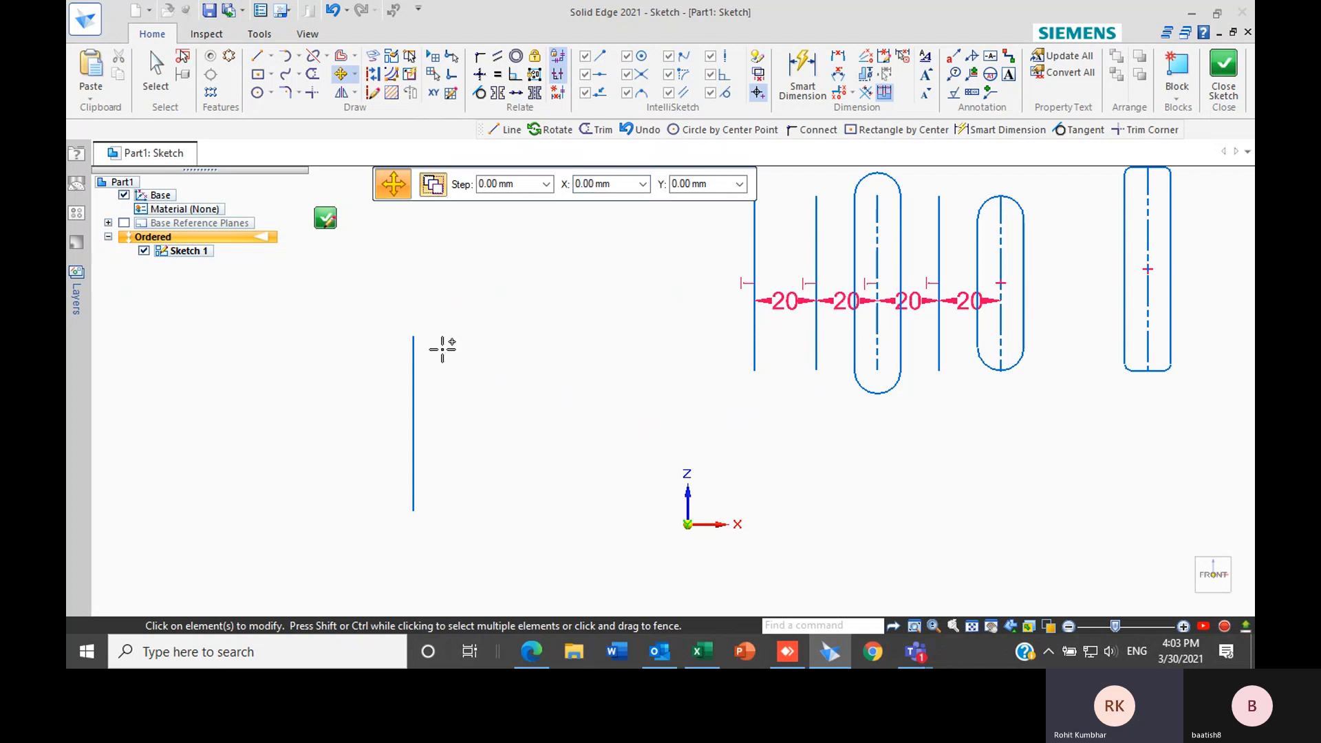
left_click(417, 365)
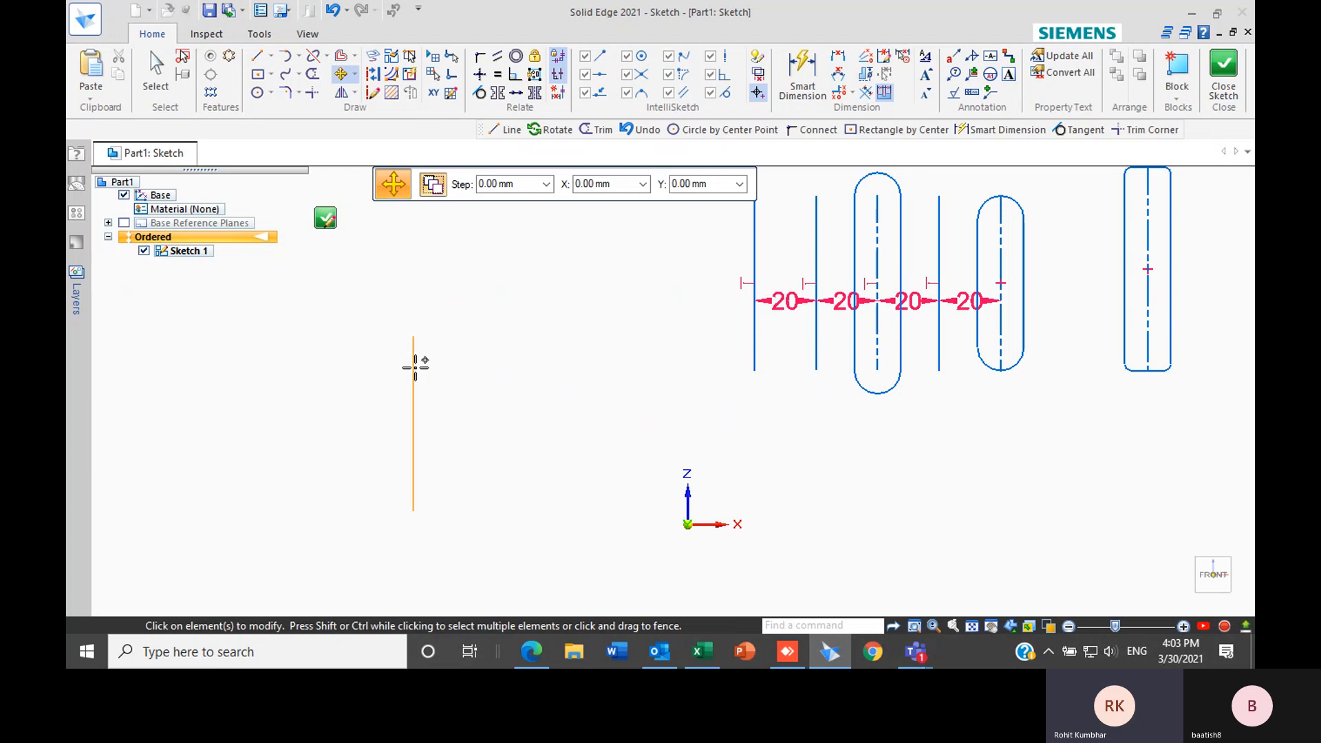
left_click(413, 364)
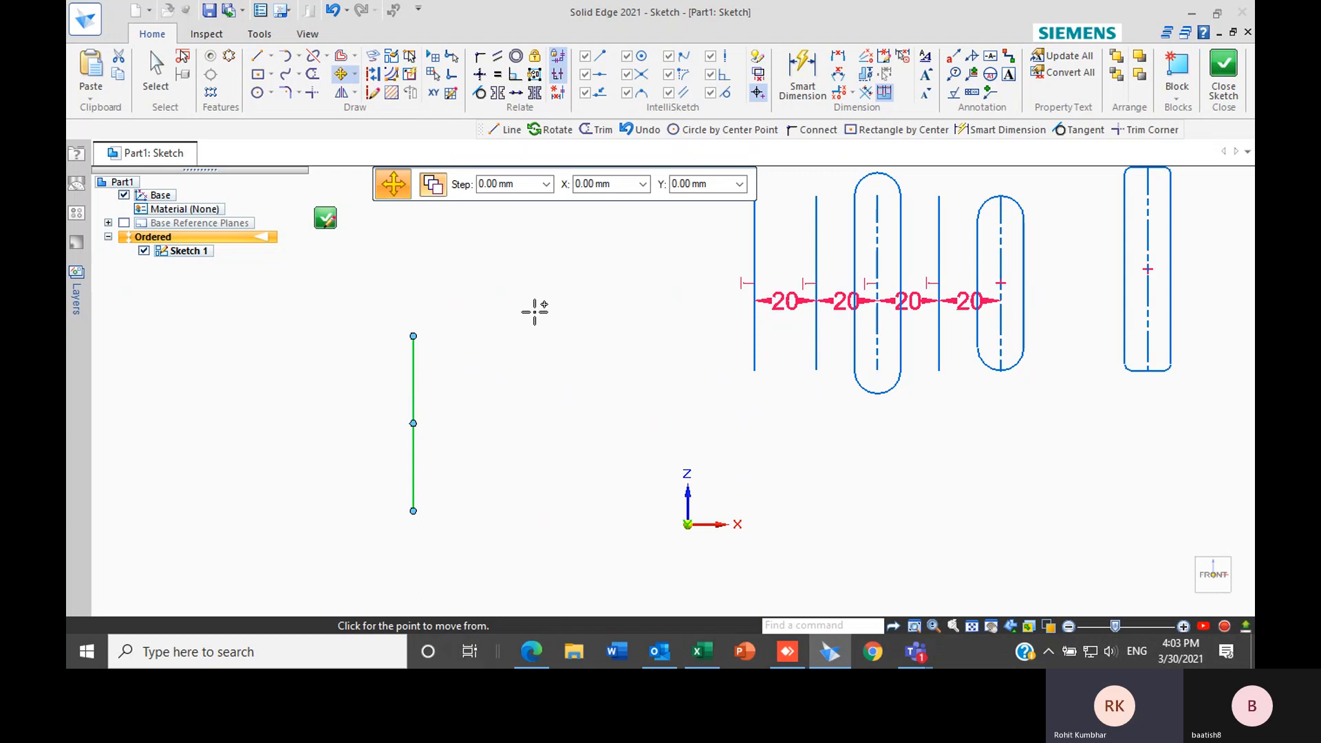
right_click(458, 300)
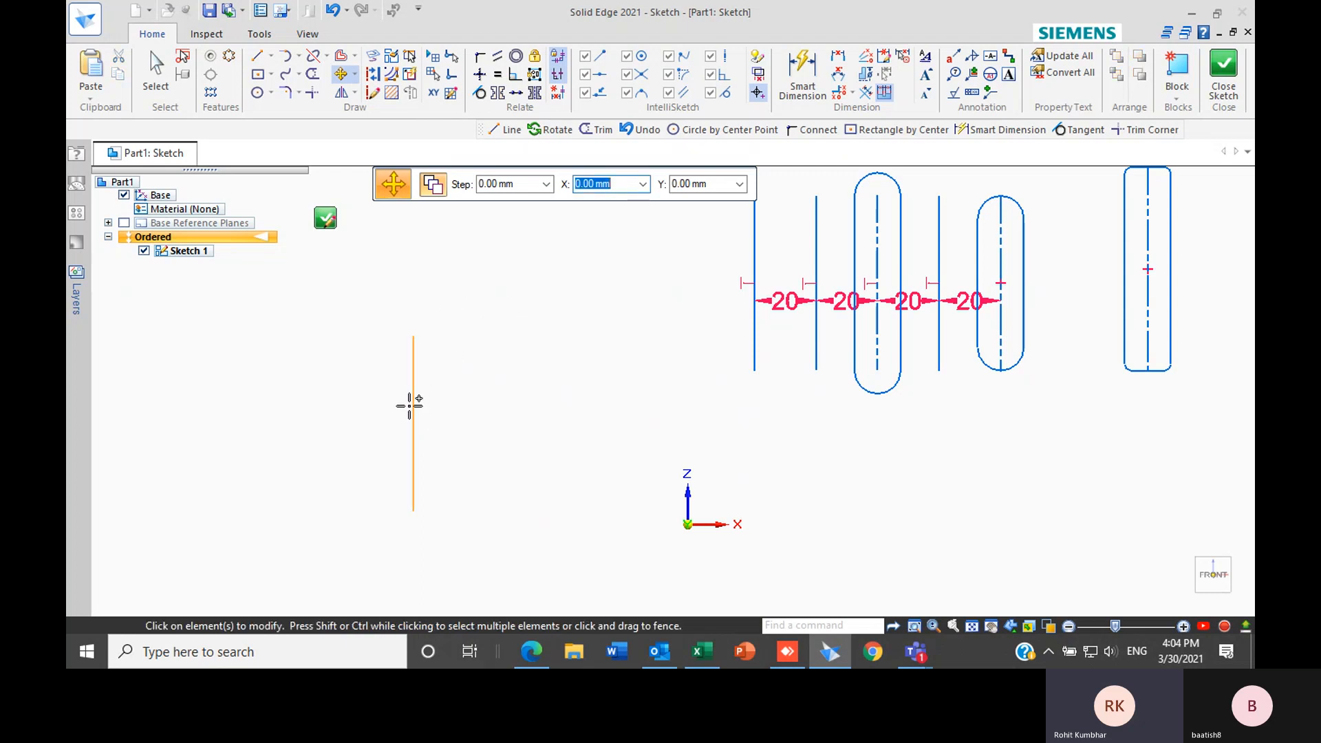
key("Escape")
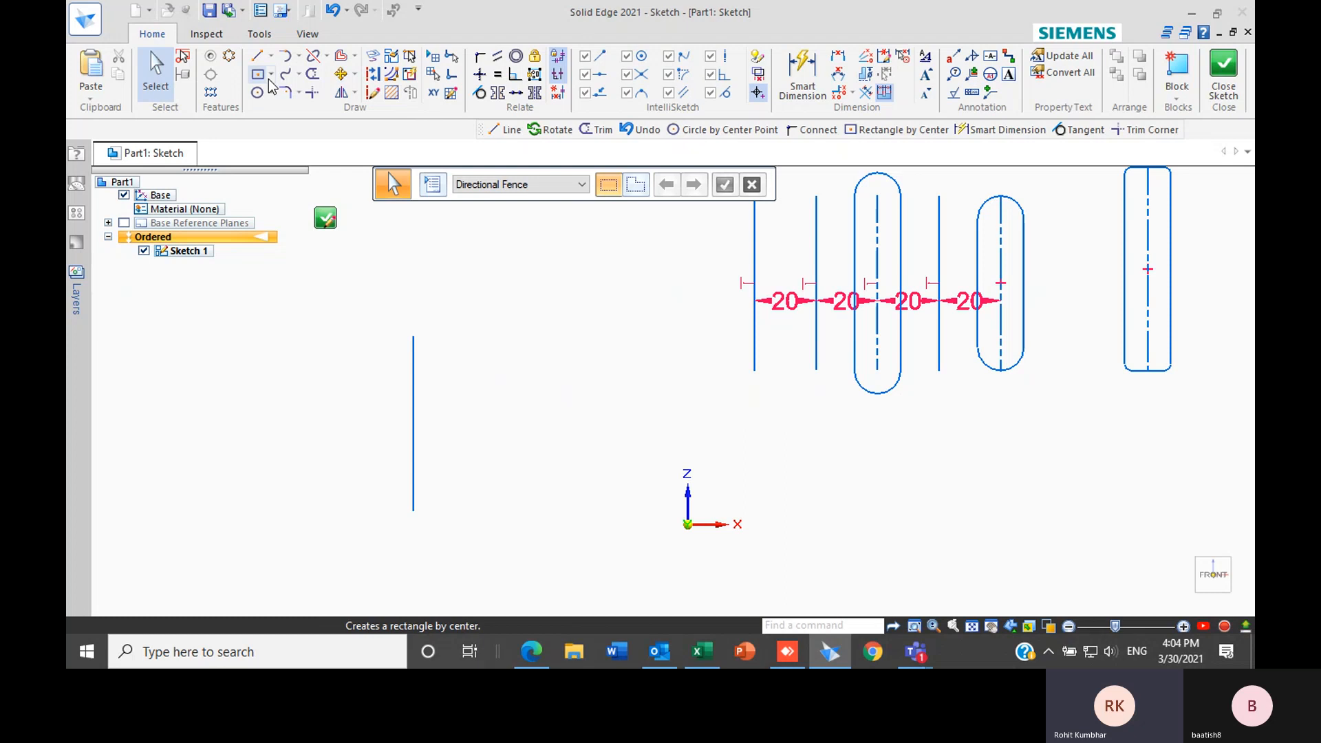
Copy the separated vertical line from its lower endpoint to a spot above and left of the dimensioned row
left_click(353, 75)
left_click(372, 96)
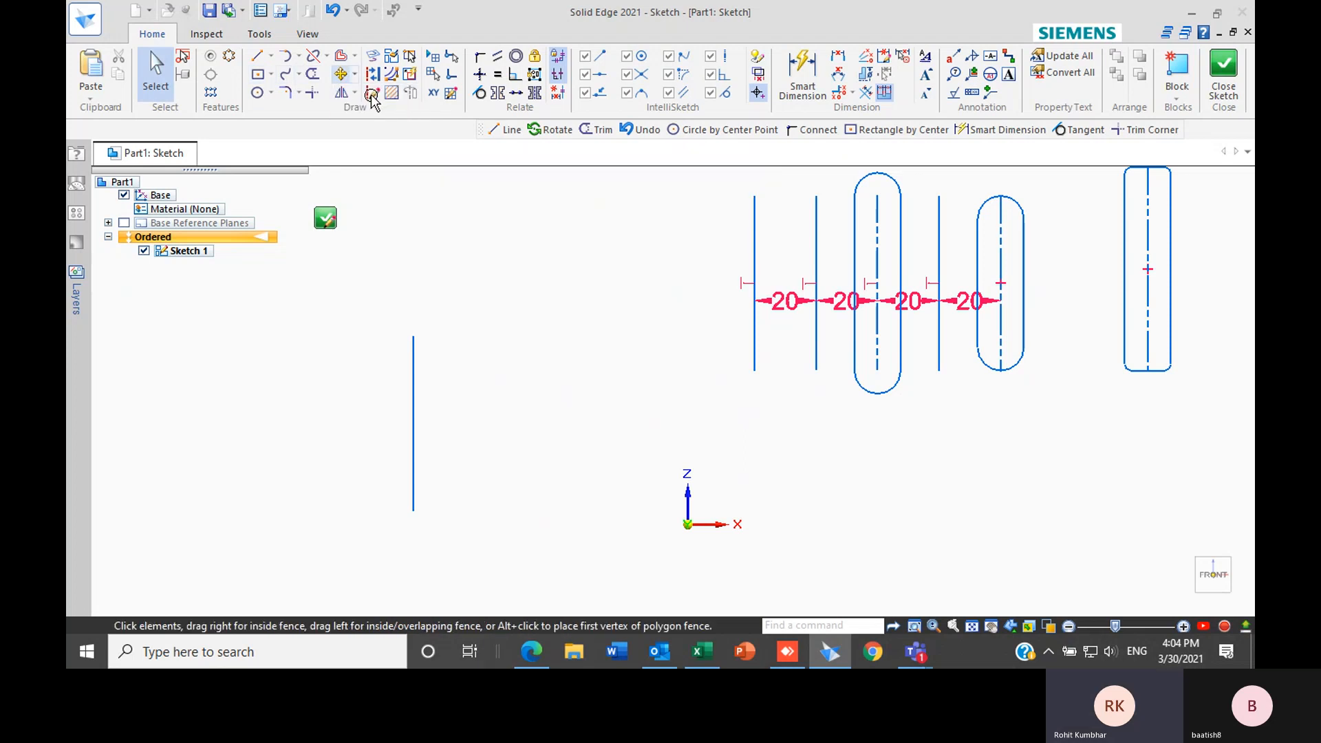
left_click(415, 384)
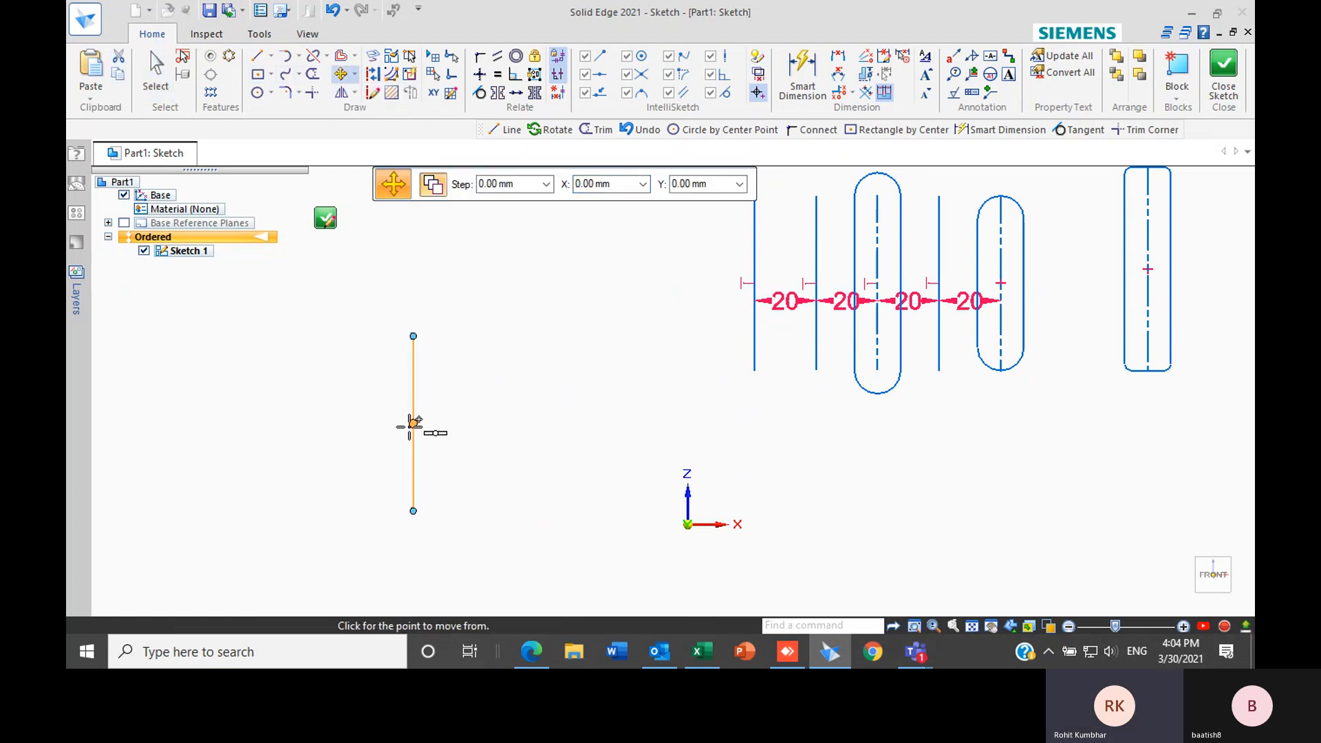
scroll(324, 404, "down", 2)
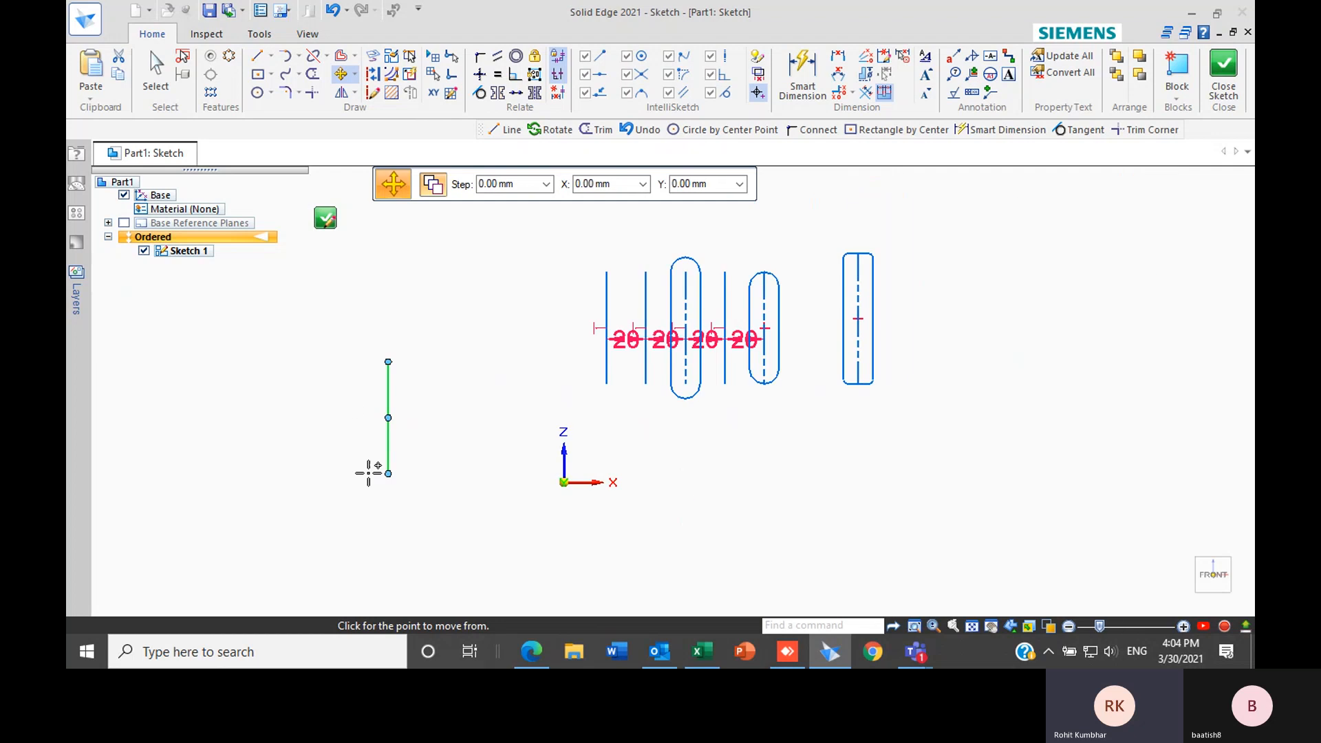
scroll(365, 462, "up", 2)
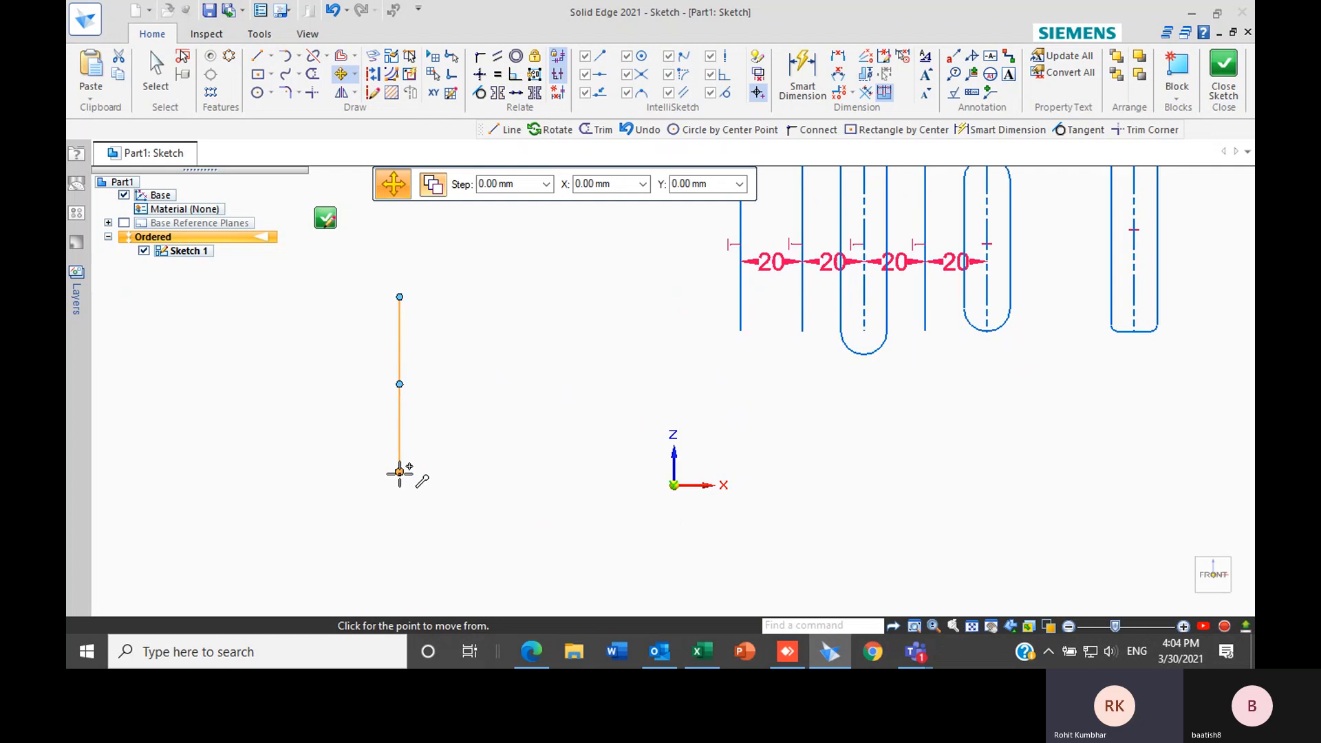
left_click(399, 472)
scroll(526, 484, "down", 2)
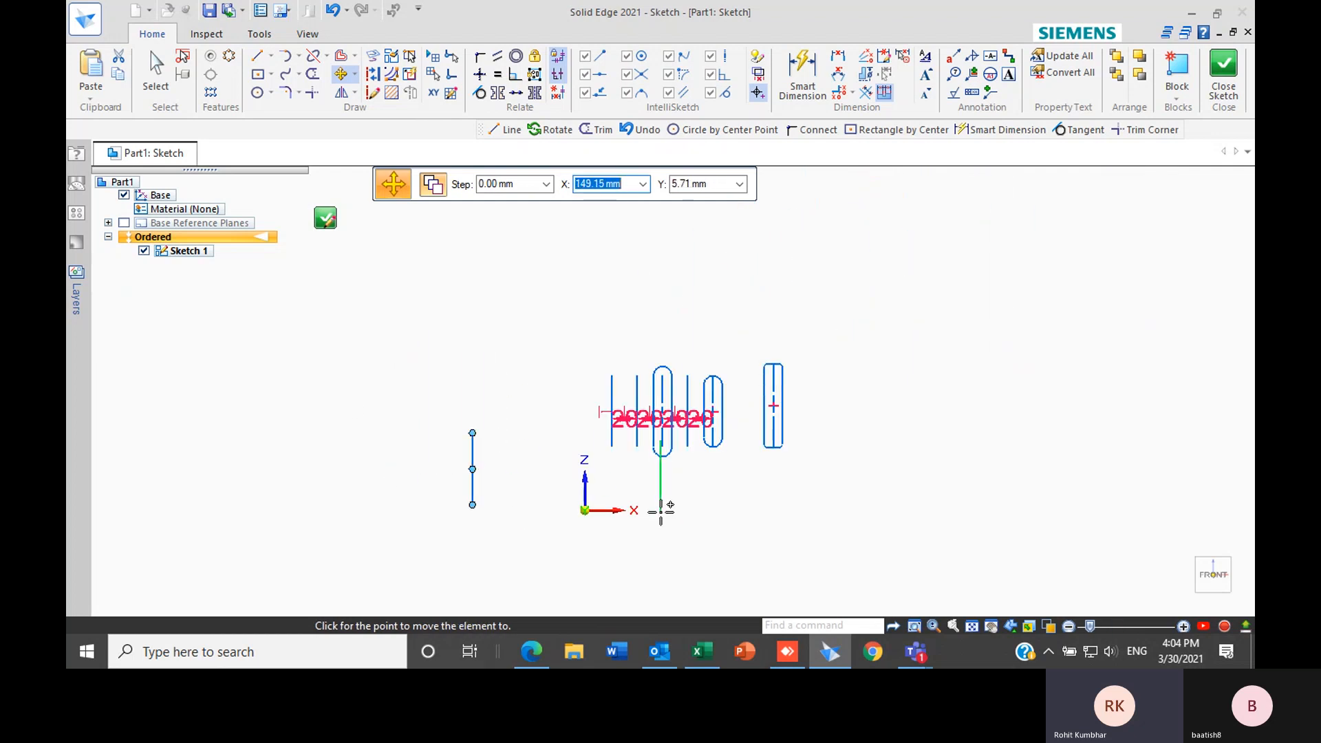
left_click(539, 343)
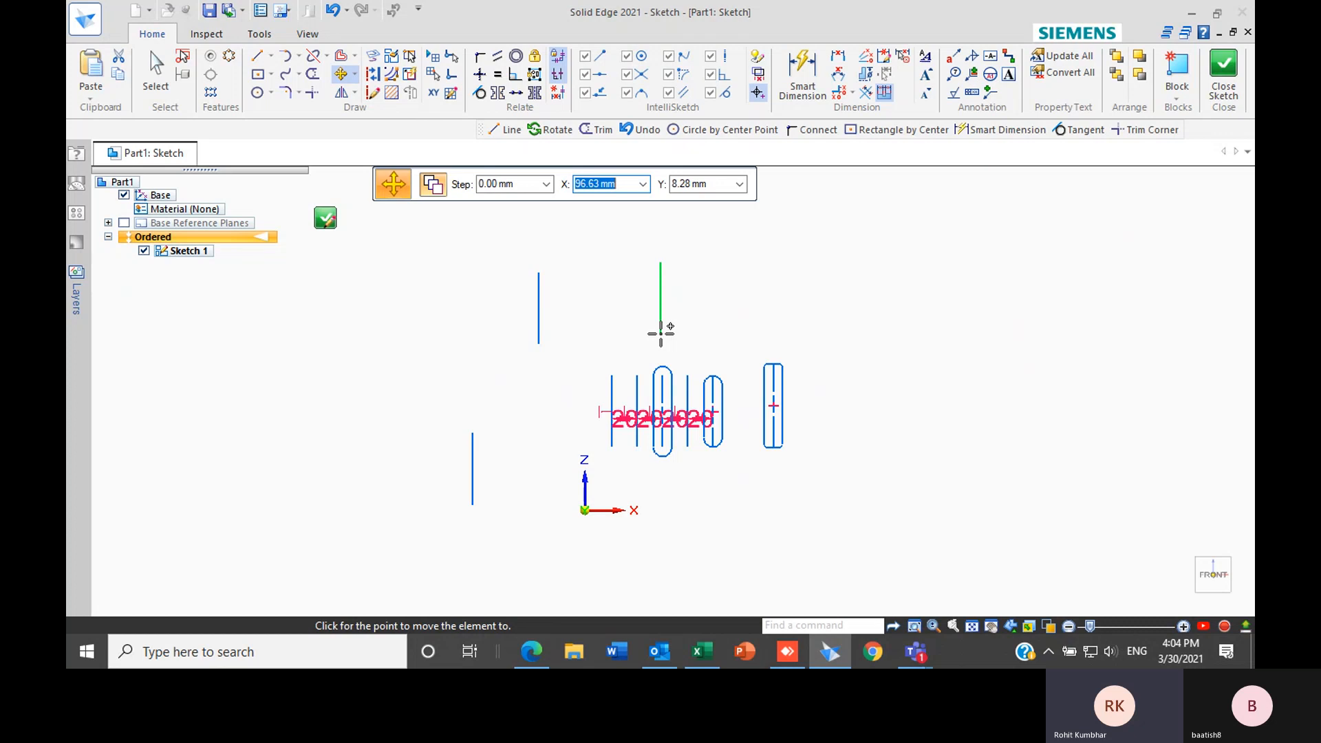
Place six more copies of the vertical line in the free space around the dimensioned row and slots, and end the Move command
left_click(660, 334)
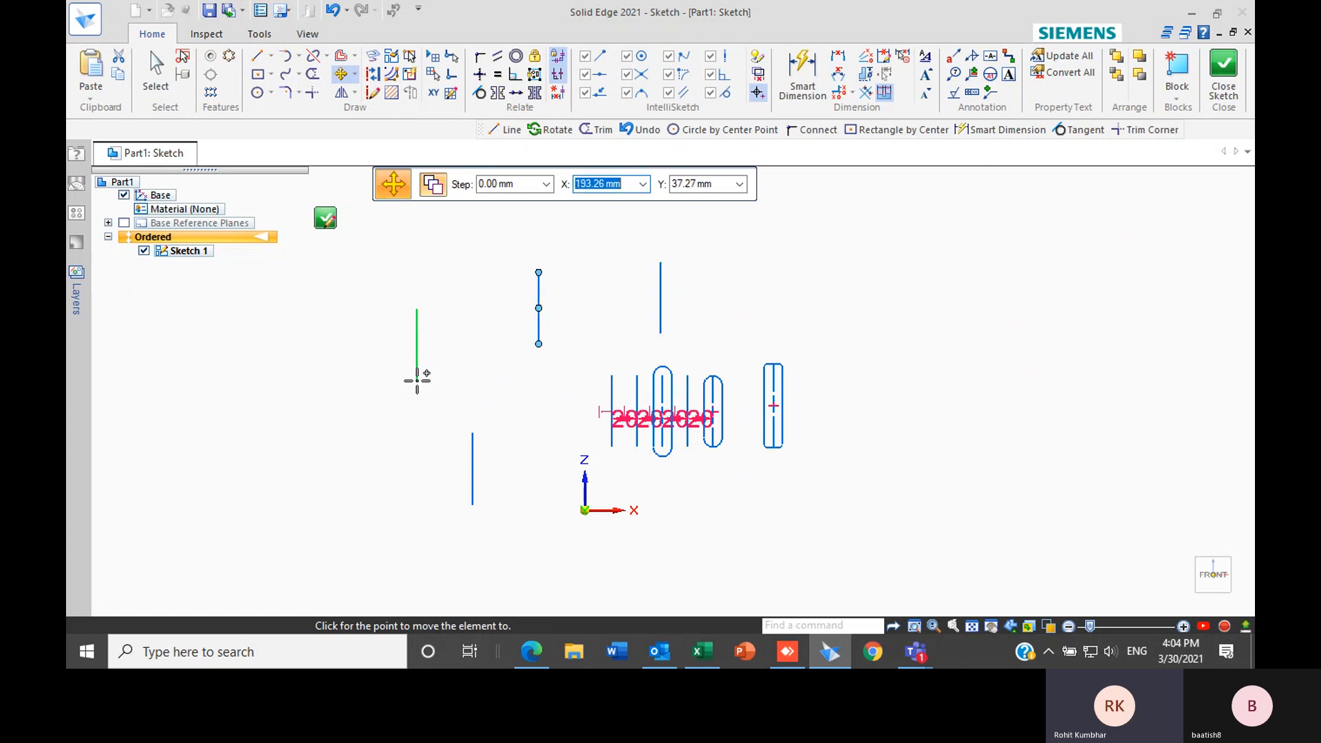
left_click(764, 326)
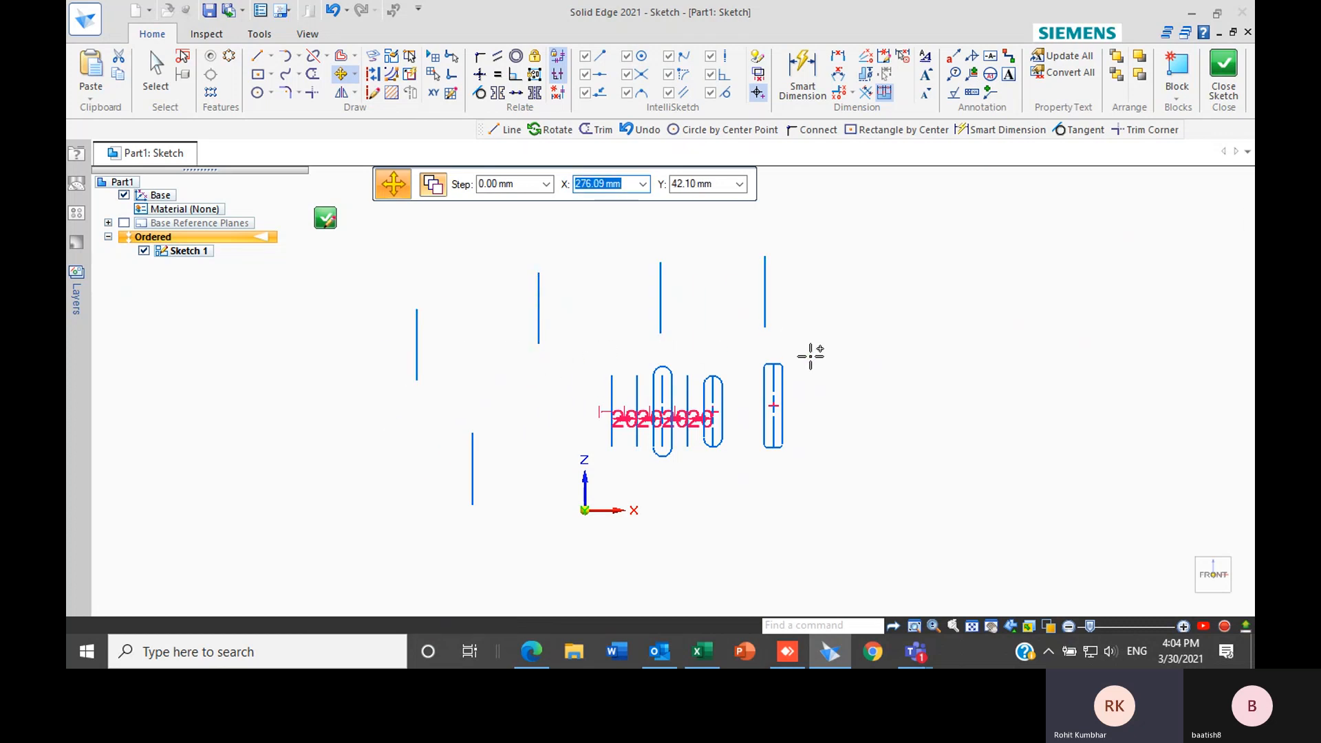
left_click(844, 439)
left_click(382, 460)
left_click(542, 446)
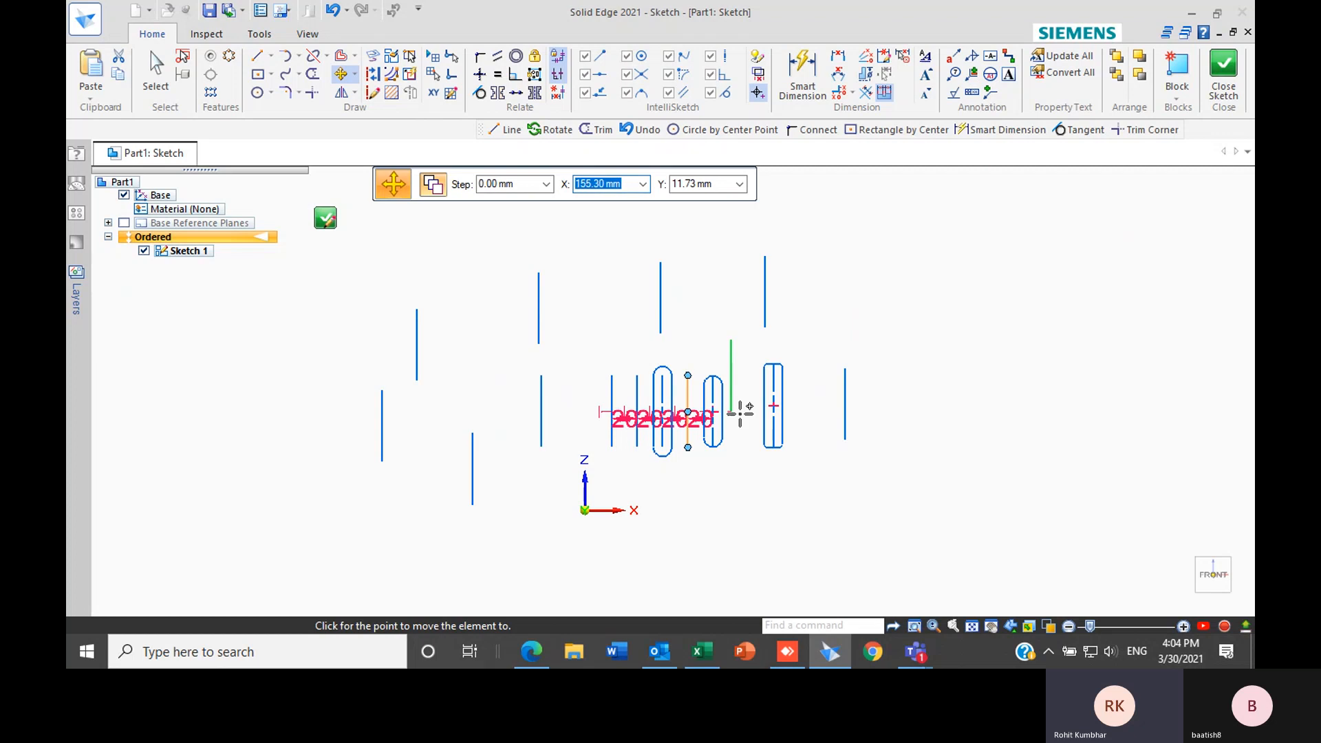
key("Escape")
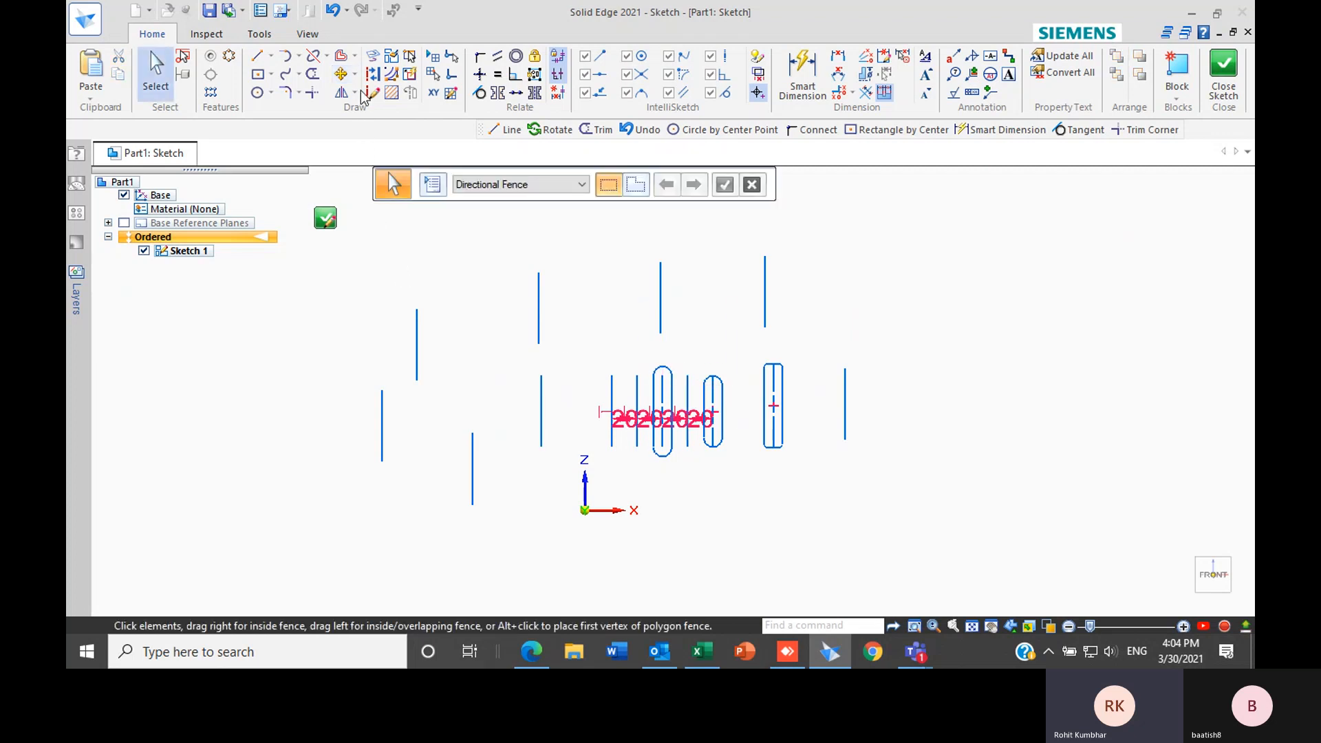
left_click(353, 73)
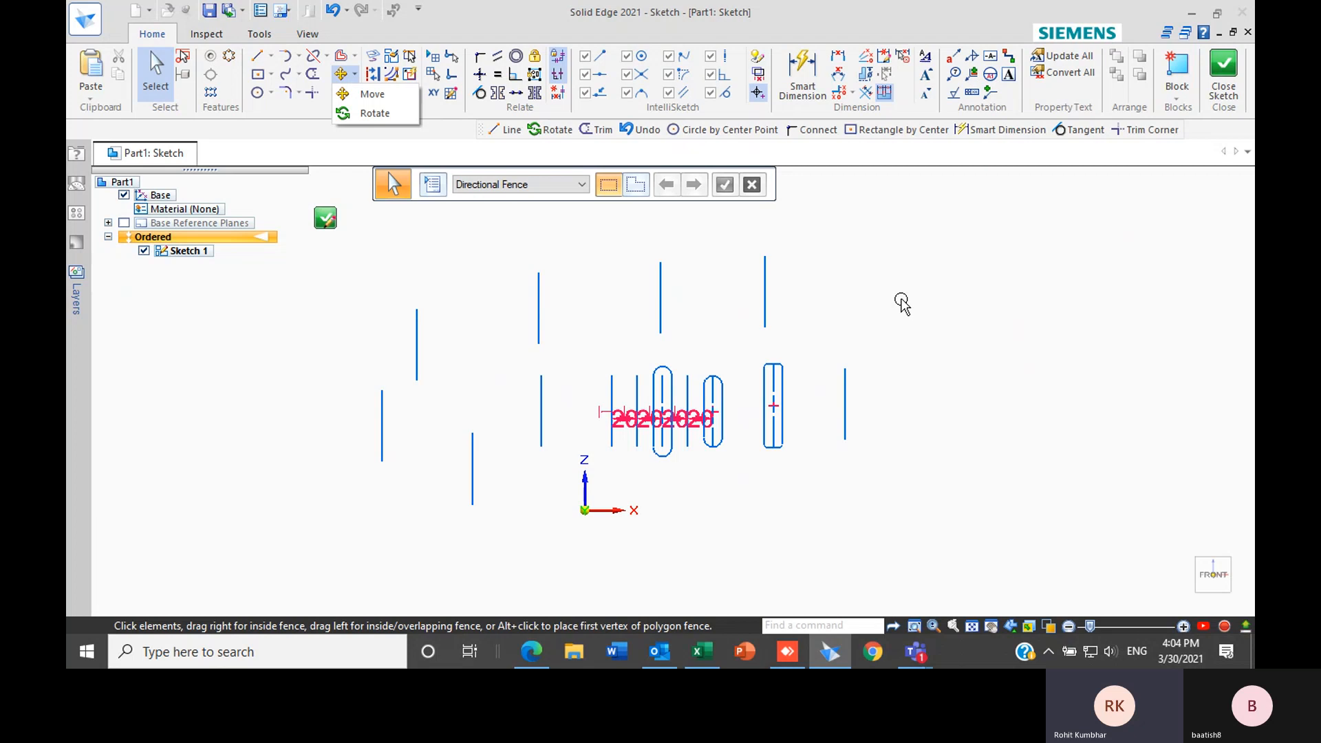
scroll(863, 292, "up", 4)
scroll(832, 298, "down", 1)
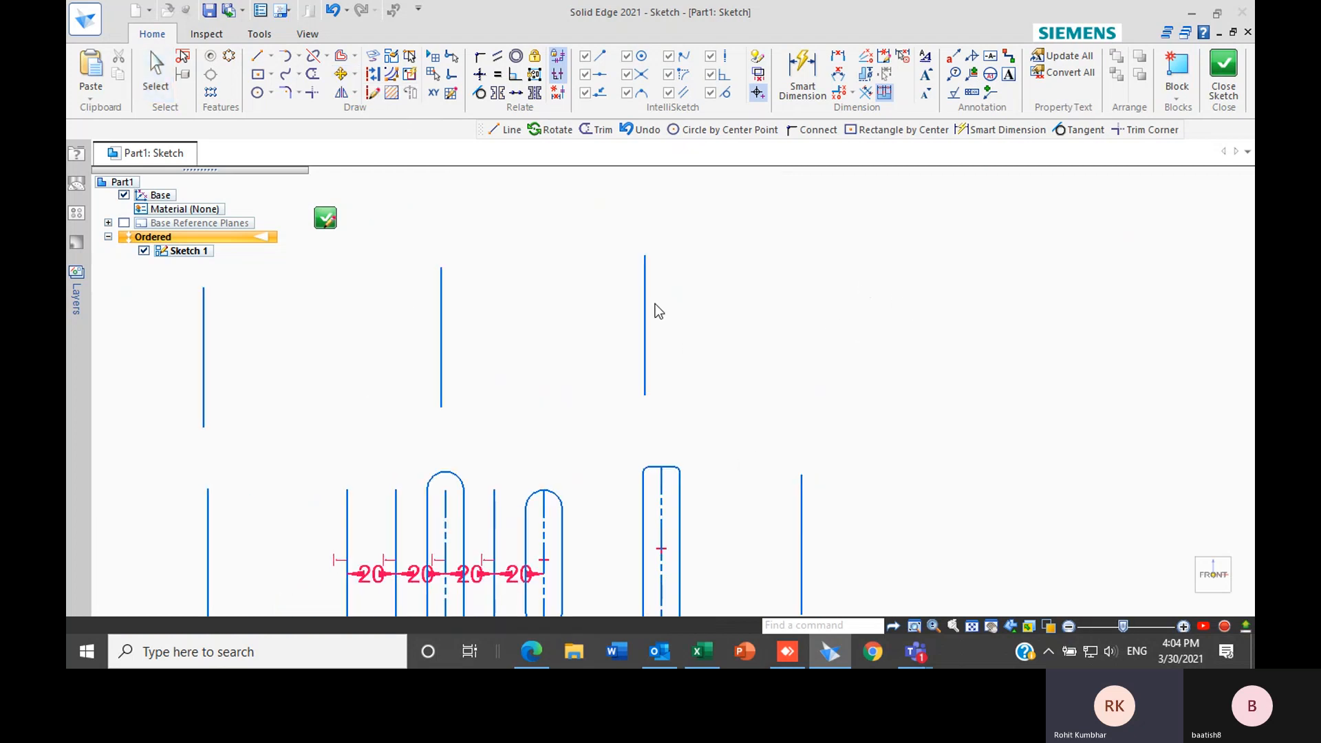
key("Escape")
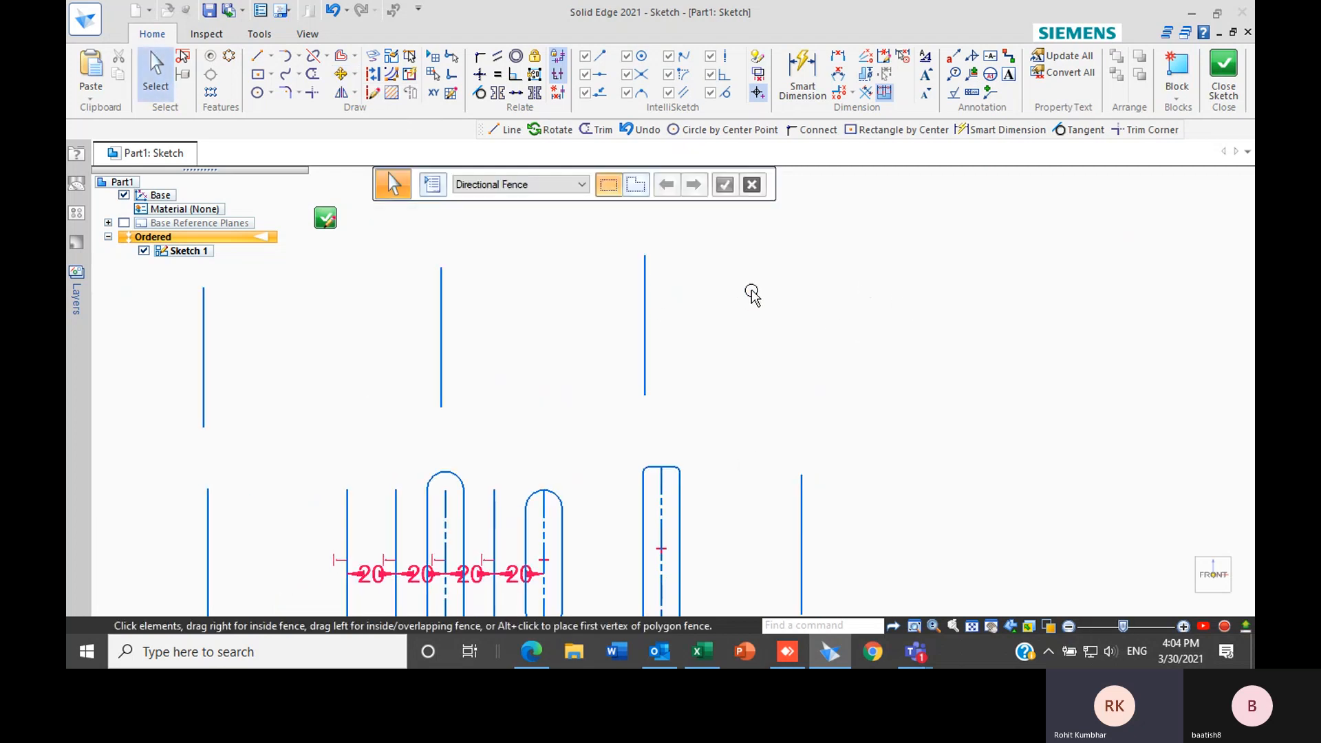
Rotate the rightmost of the upper vertical lines 90° about its midpoint with Rotate's Copy option turned off
left_click(354, 73)
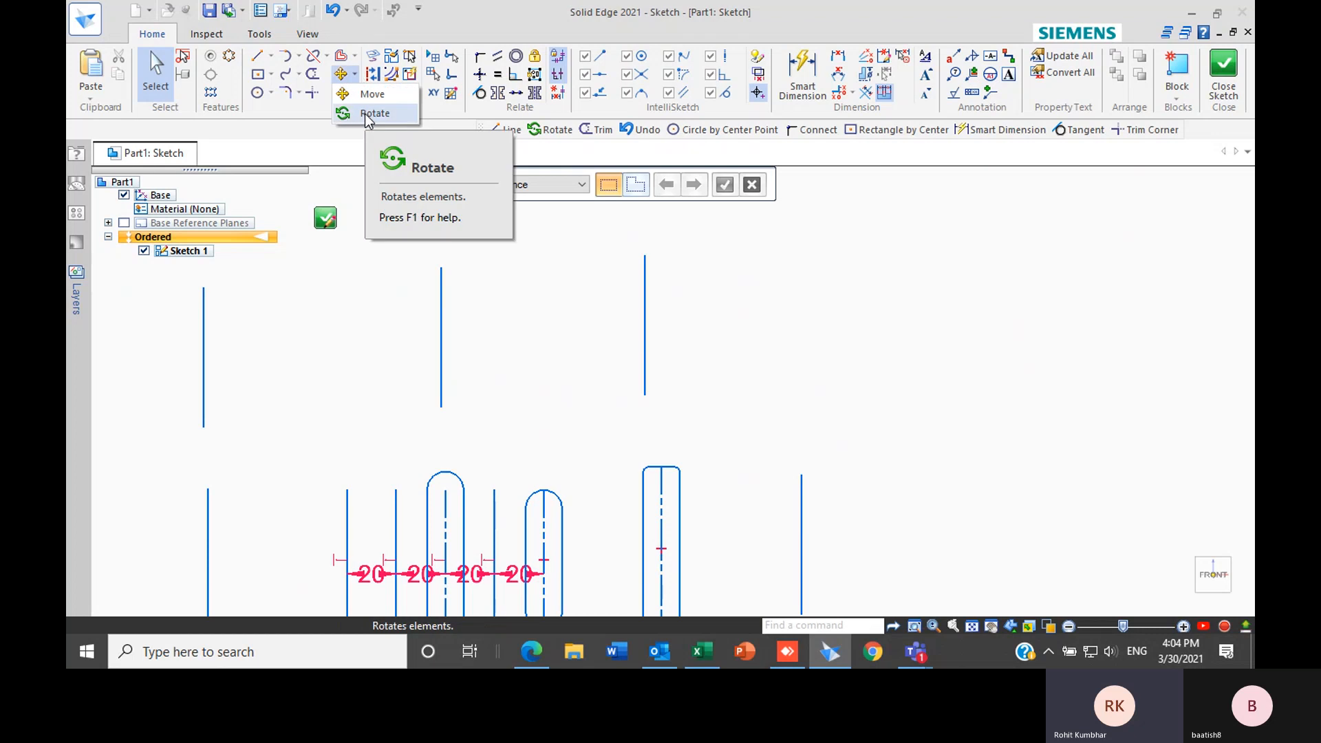
left_click(367, 114)
scroll(708, 271, "up", 2)
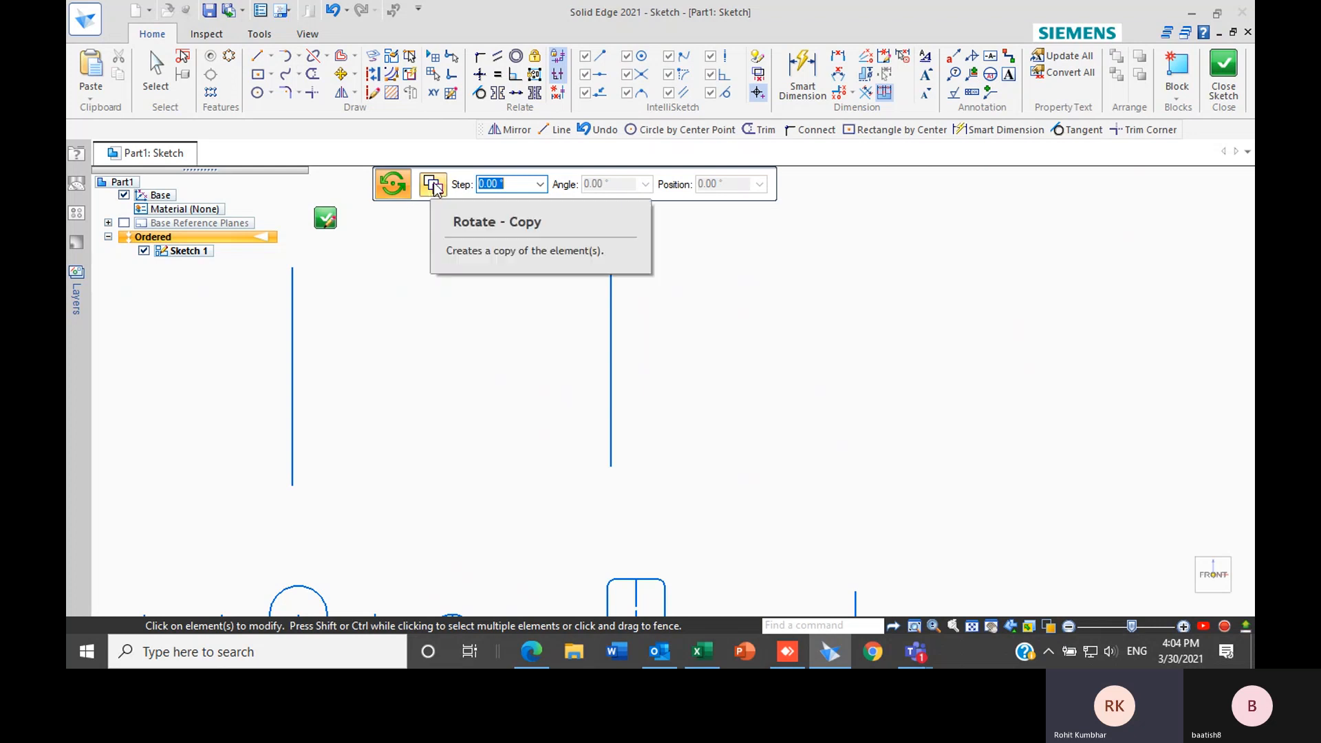
left_click(610, 314)
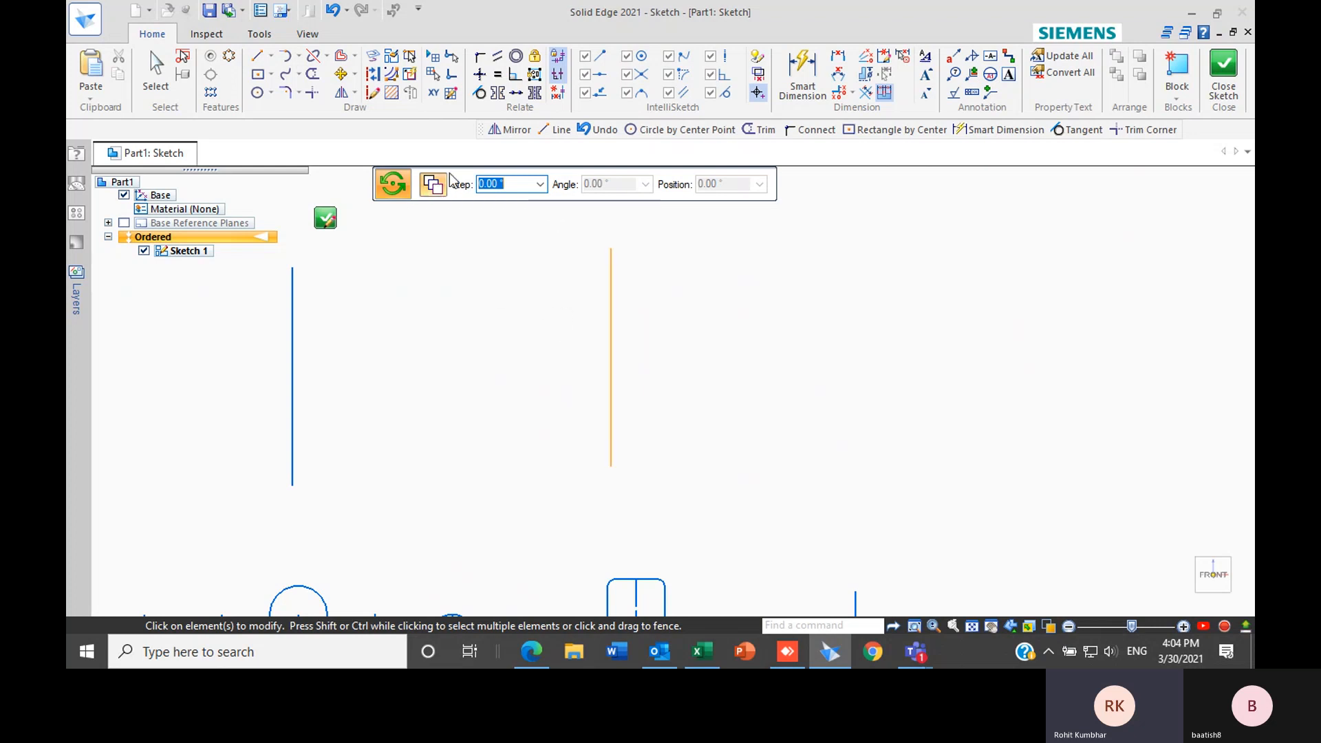
left_click(437, 192)
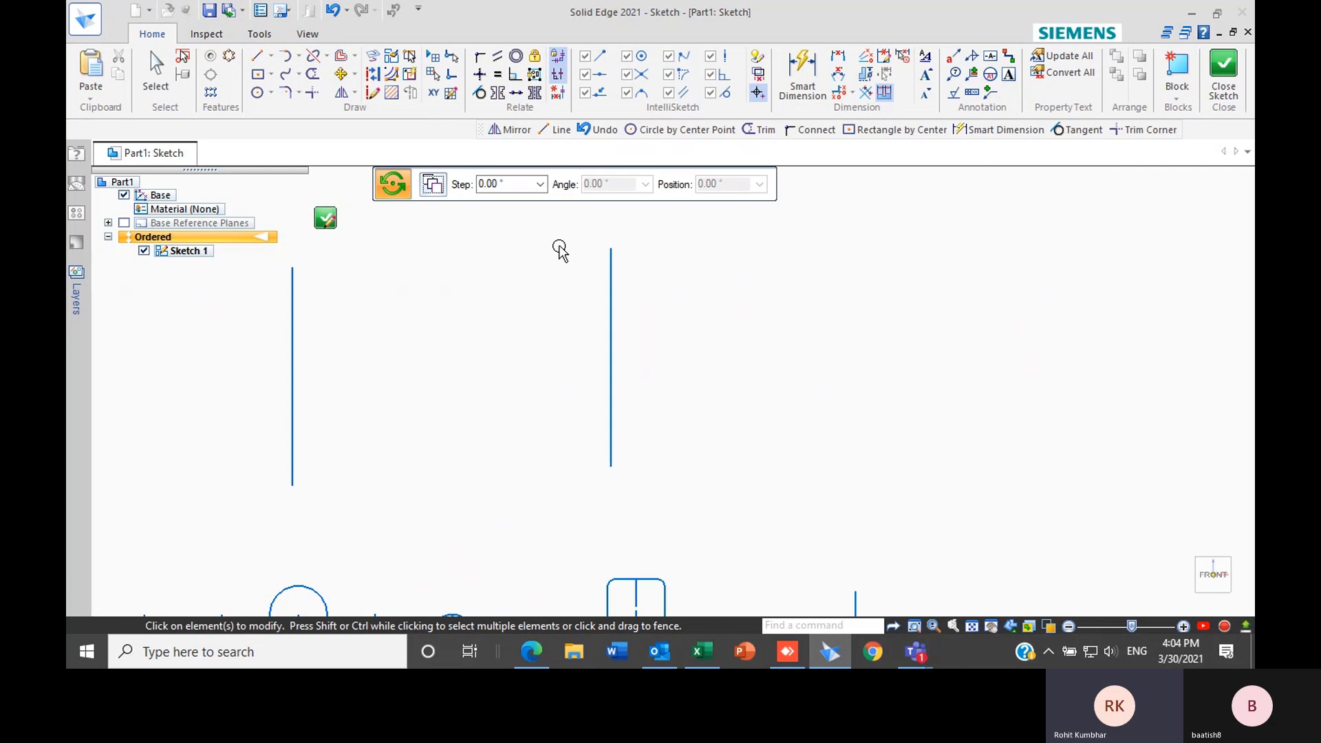
left_click(611, 315)
left_click(610, 328)
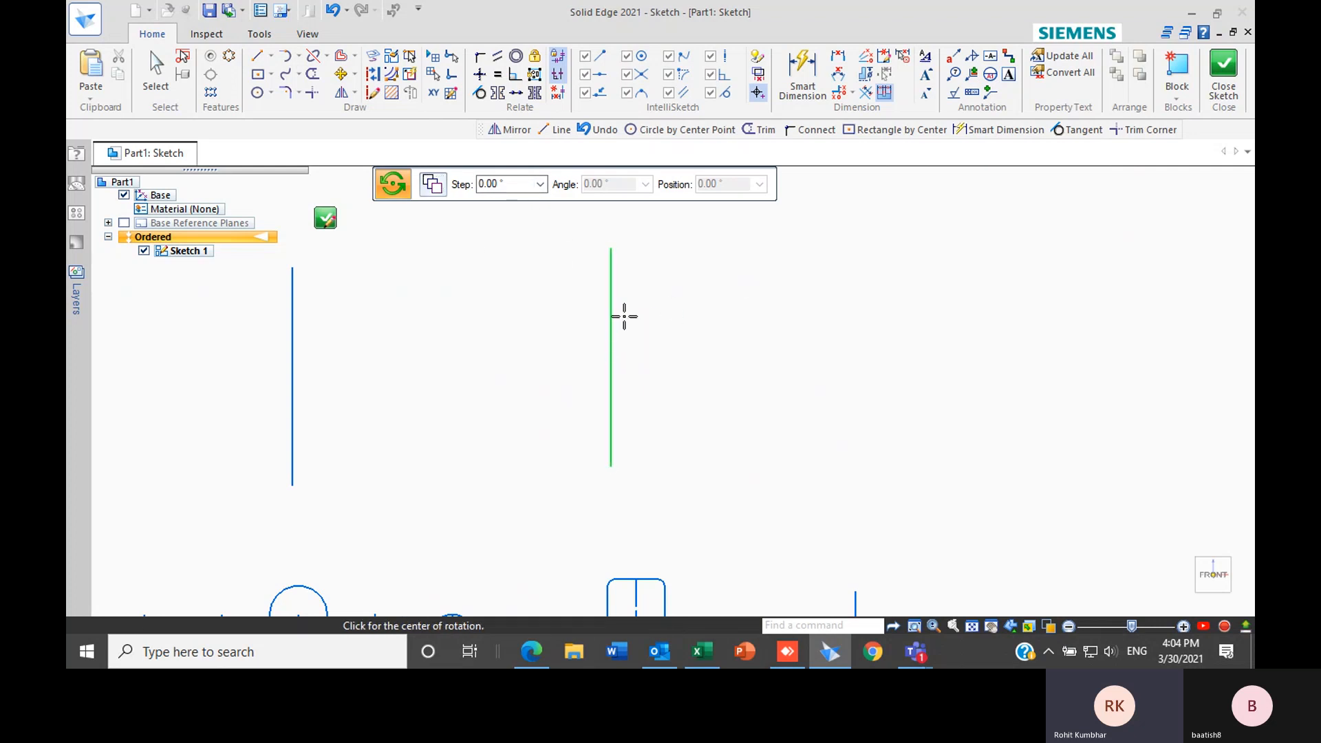
left_click(610, 358)
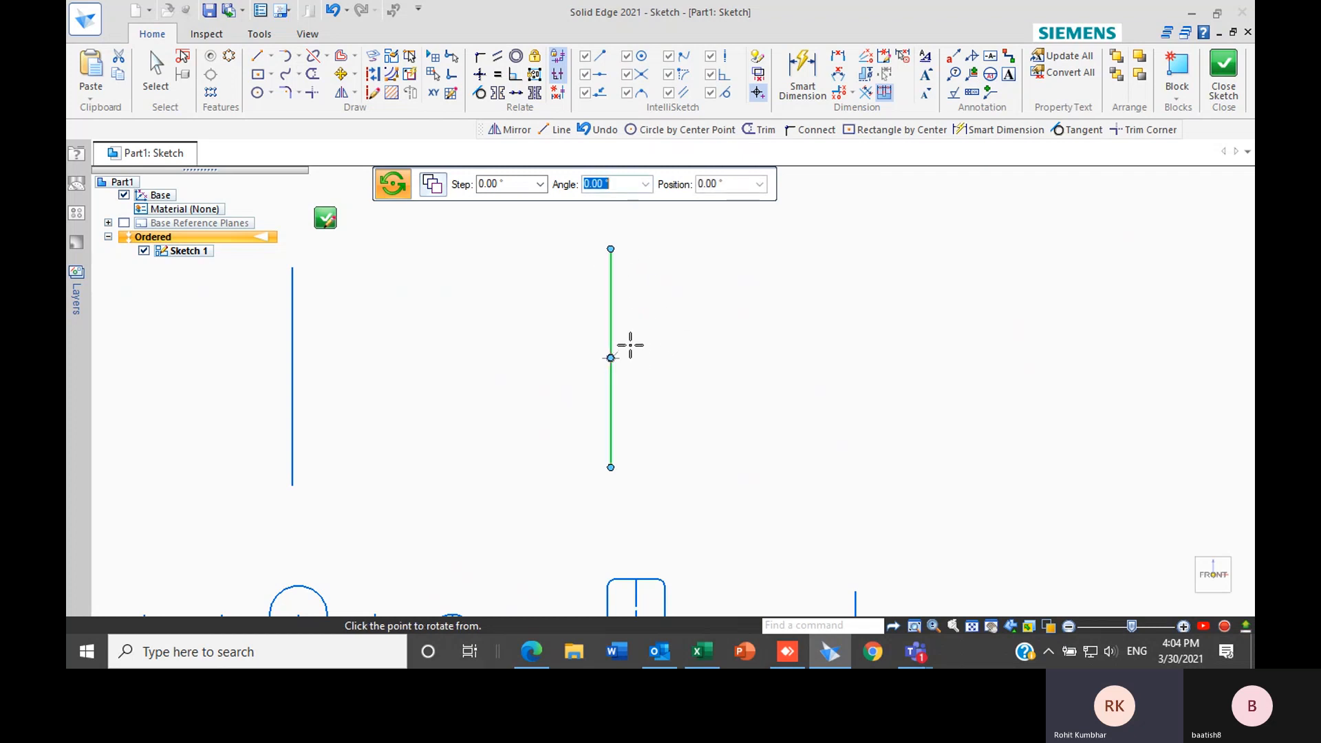
left_click(610, 248)
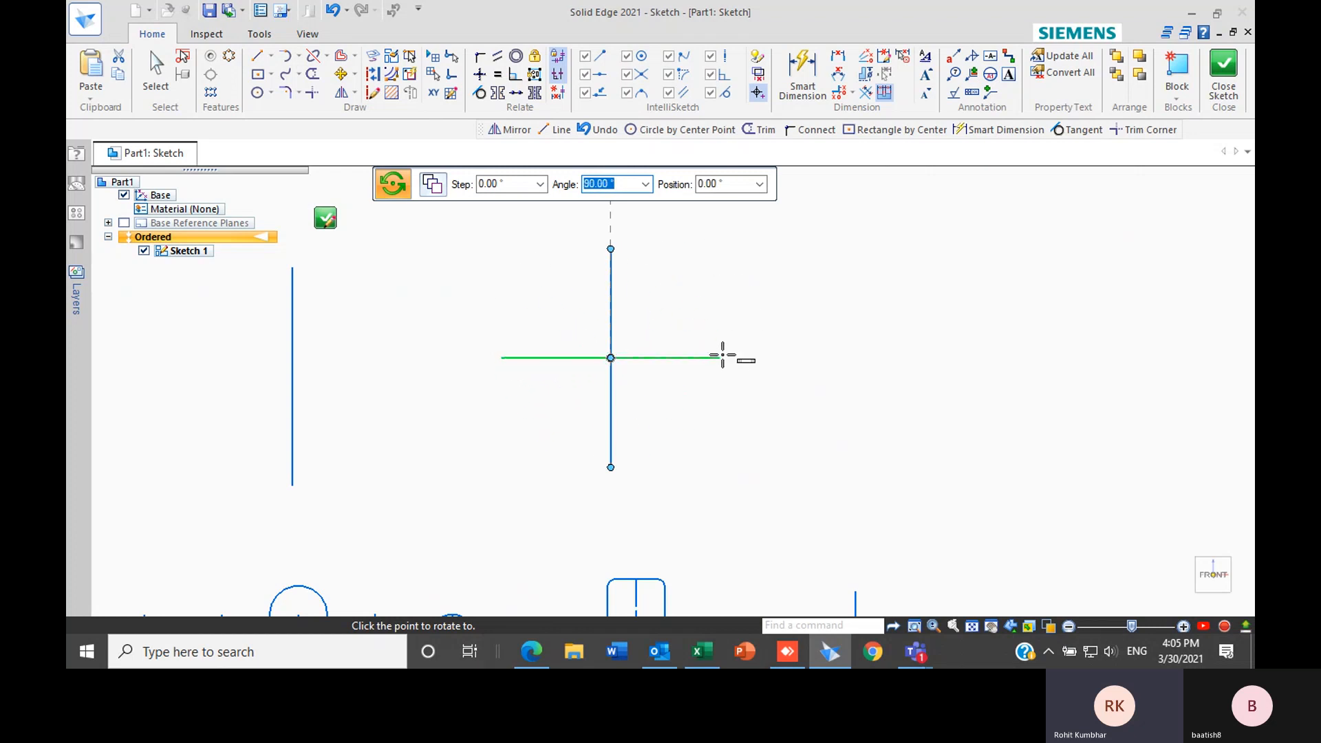
left_click(722, 356)
scroll(633, 342, "down", 2)
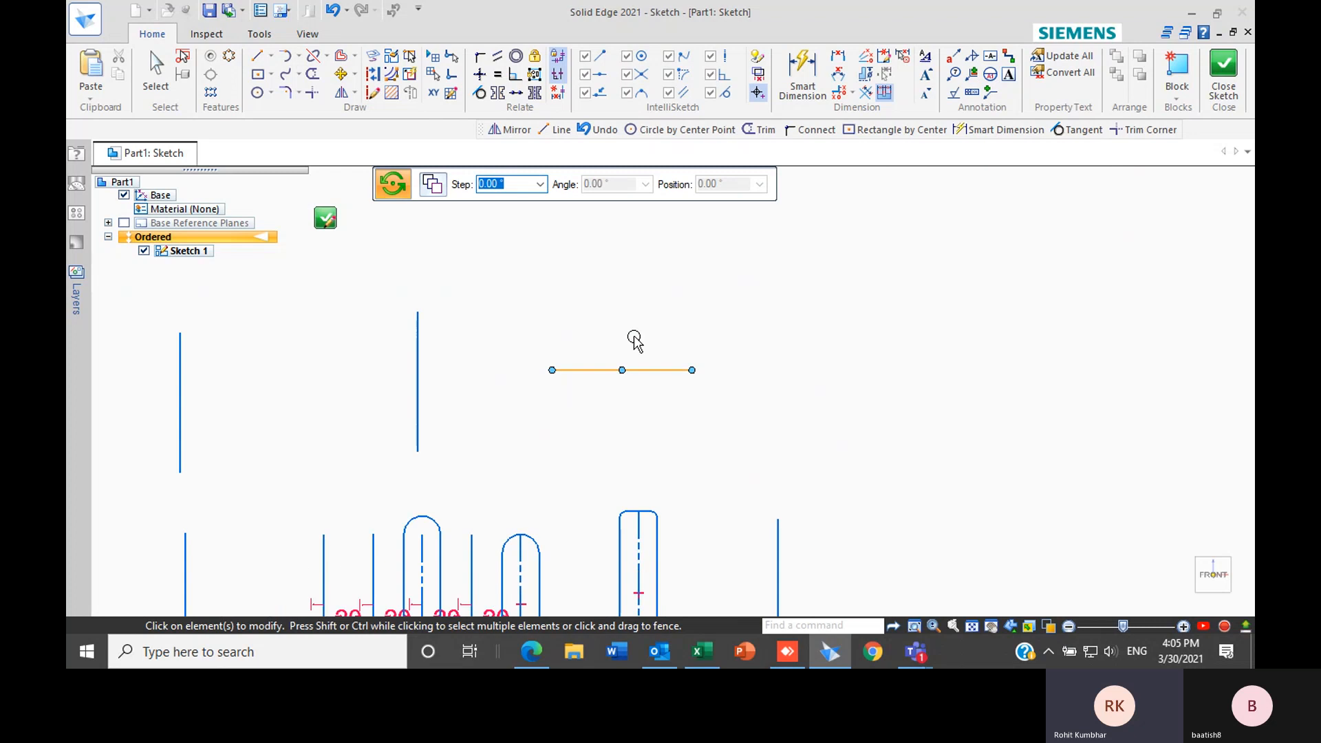
Turn on Rotate's Copy option, create a copy of the vertical line at the upper left rotated 45° about its upper endpoint, and end the command
scroll(646, 365, "up", 2)
scroll(446, 381, "down", 2)
scroll(537, 381, "up", 3)
scroll(617, 385, "down", 1)
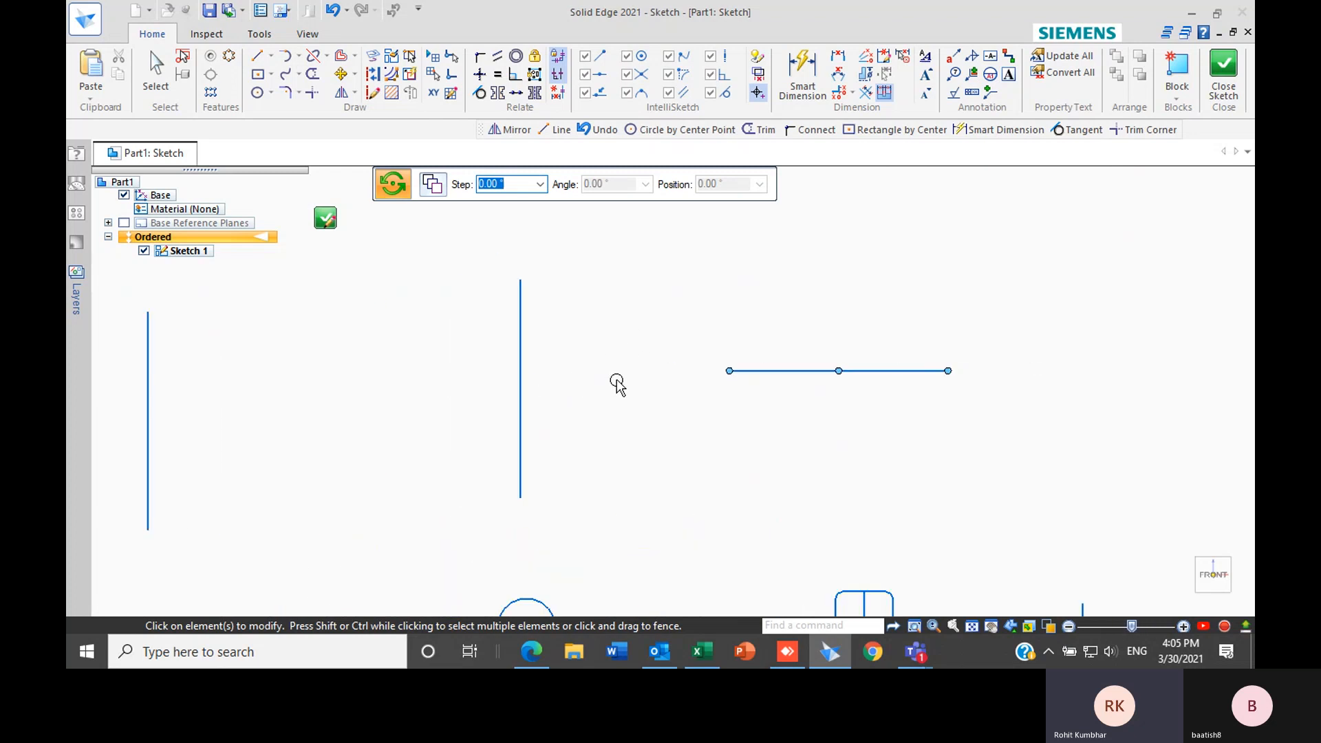
left_click(432, 184)
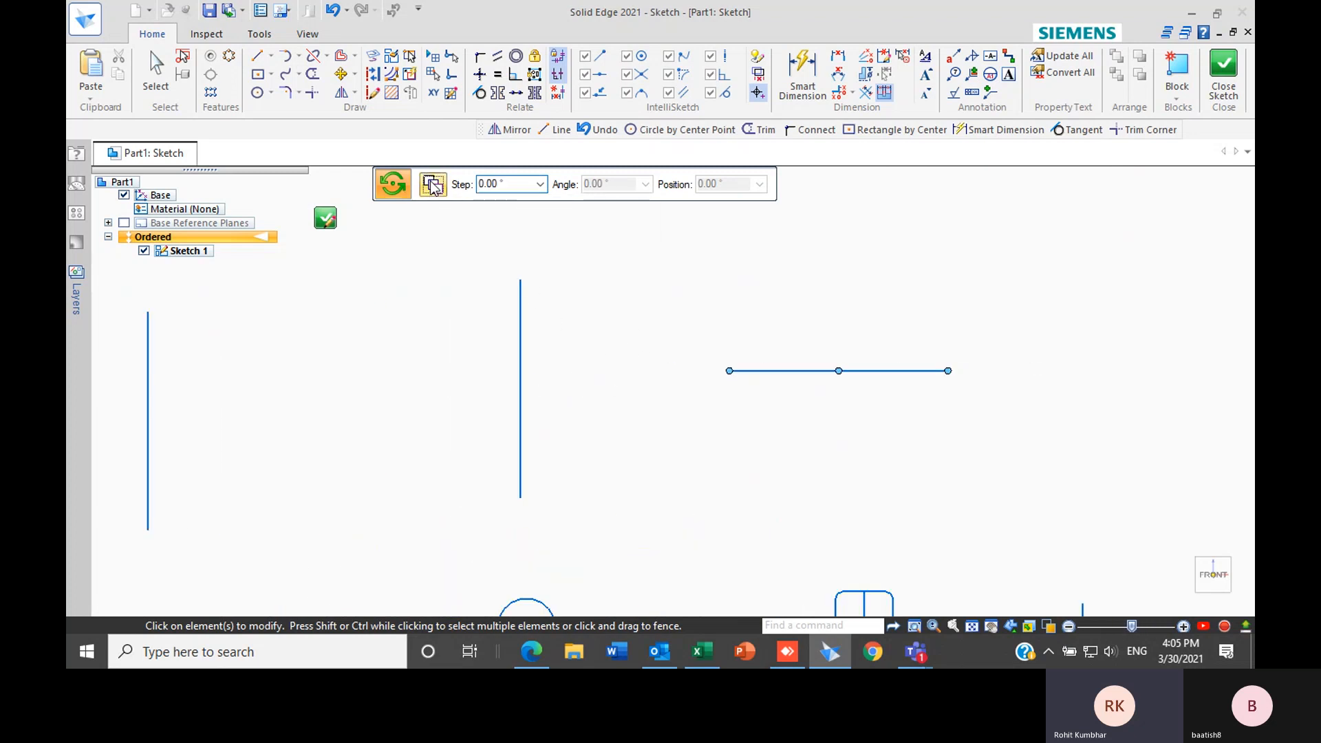
scroll(481, 266, "down", 2)
scroll(549, 328, "up", 2)
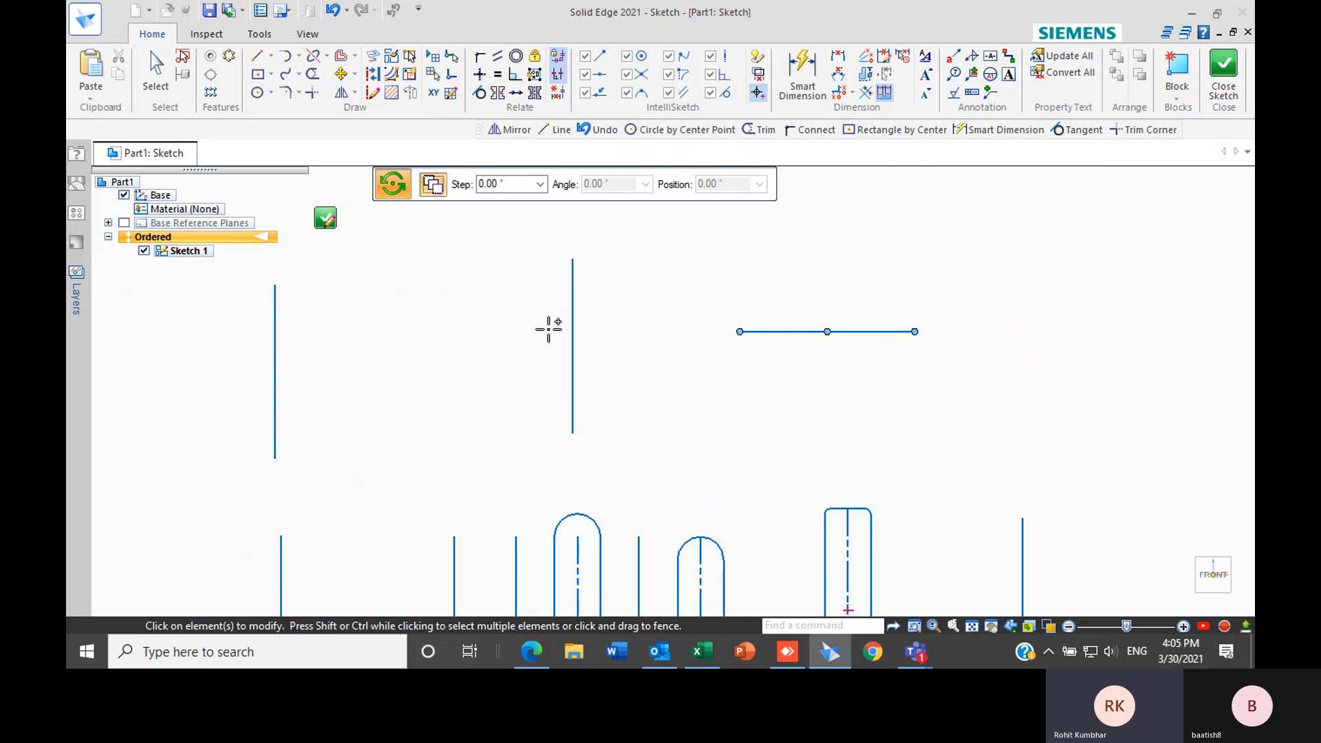
scroll(479, 363, "down", 2)
scroll(330, 357, "up", 2)
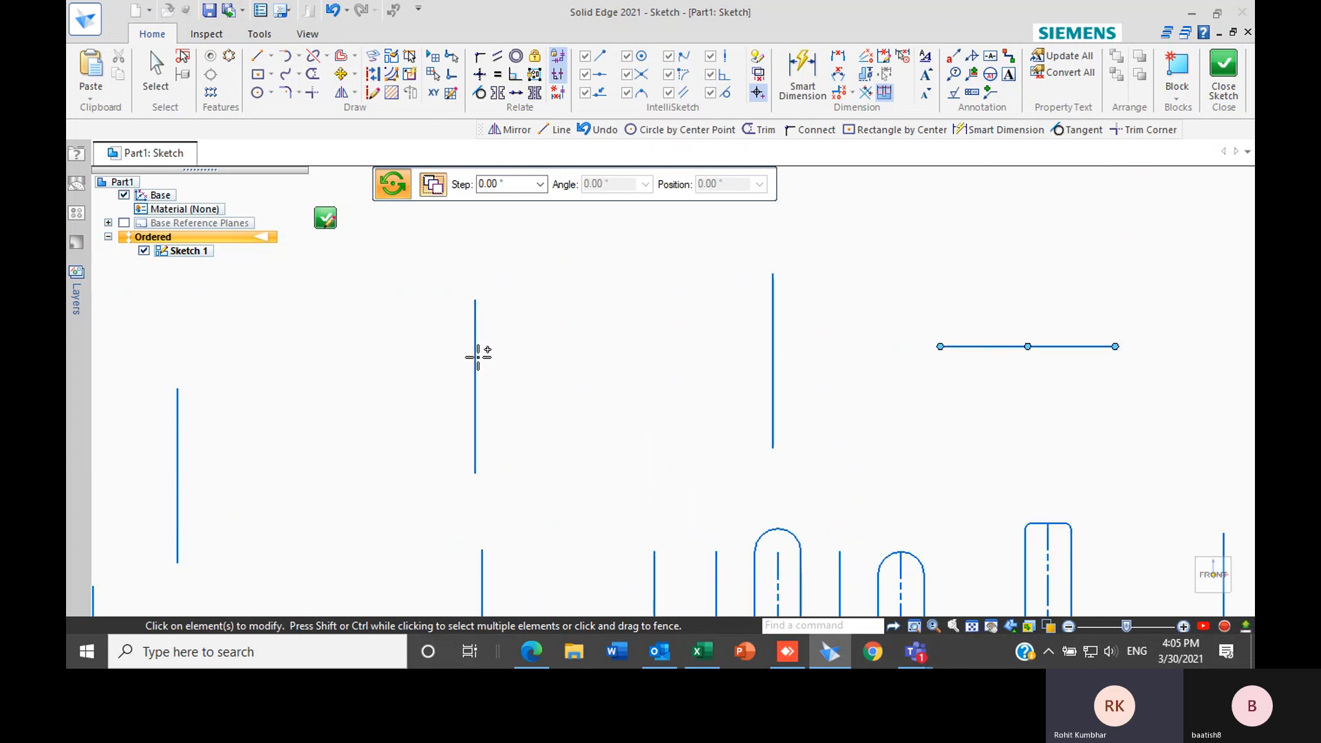
left_click(476, 355)
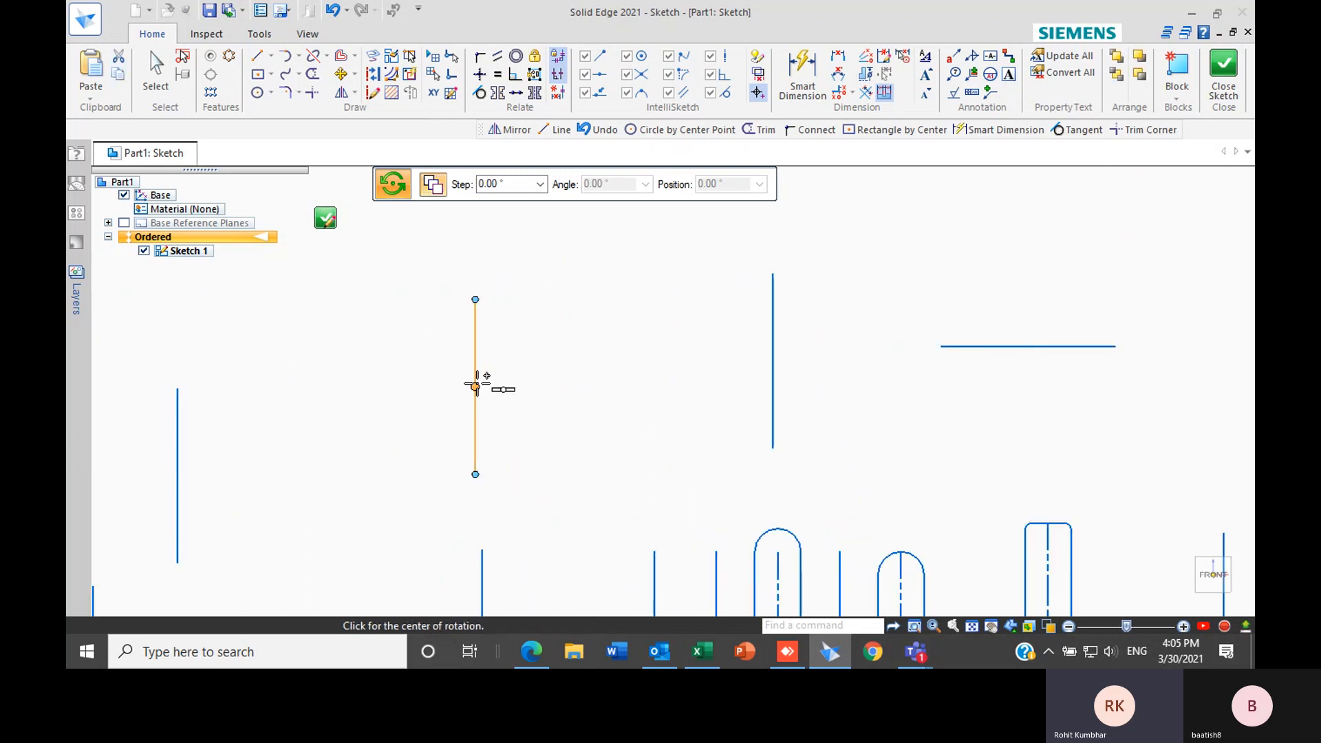
scroll(403, 374, "up", 3)
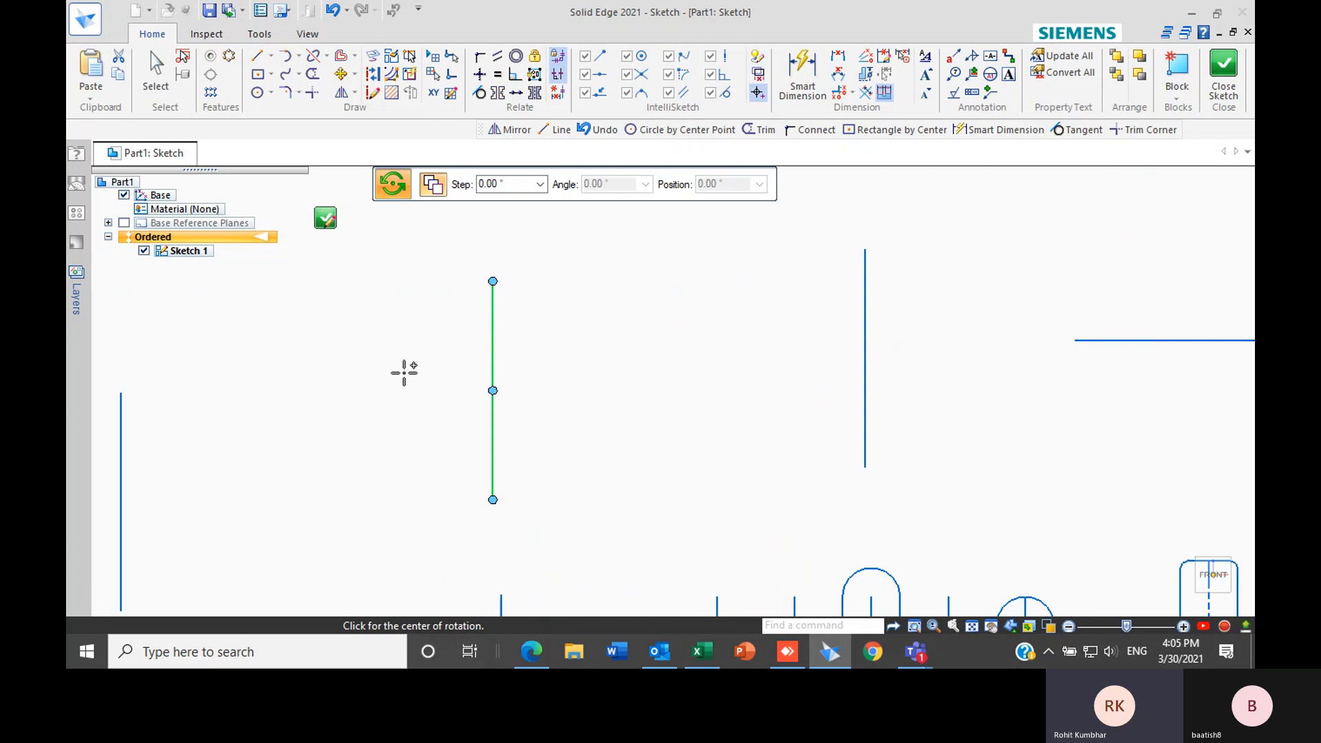
scroll(507, 394, "down", 3)
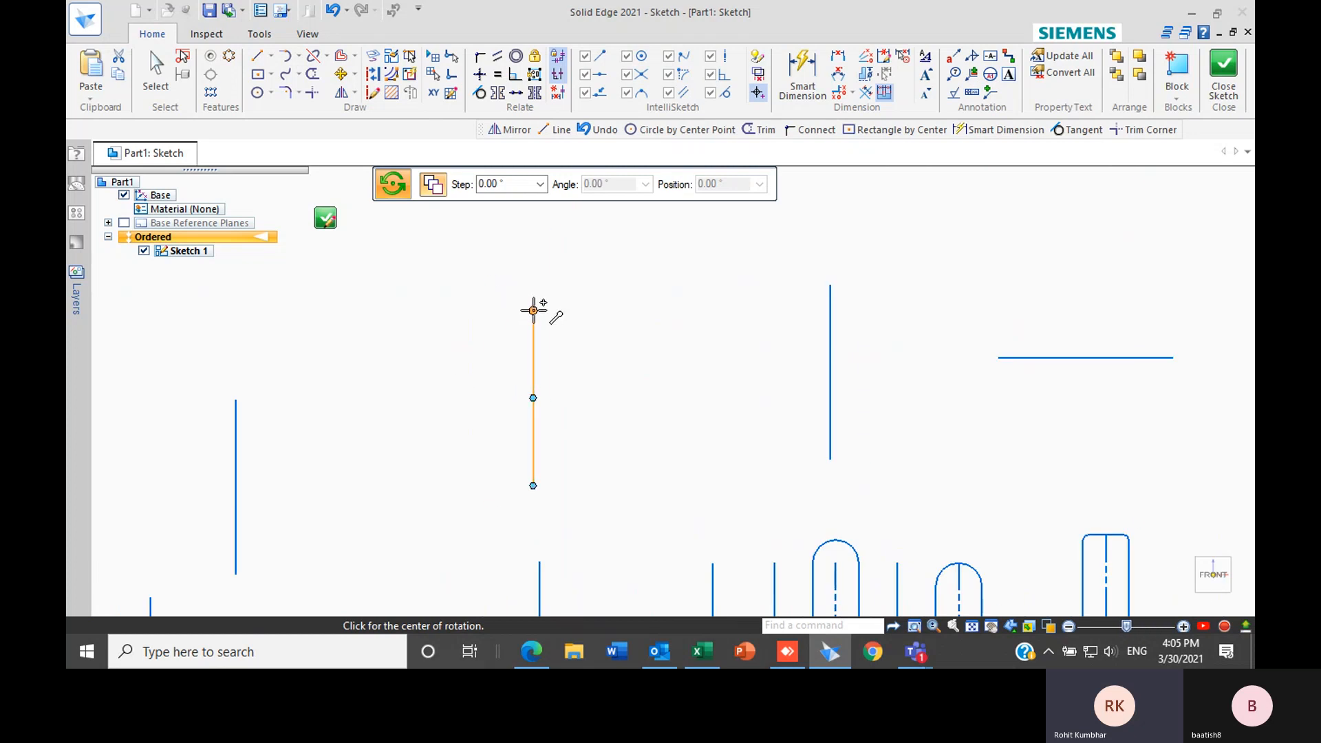
left_click(533, 310)
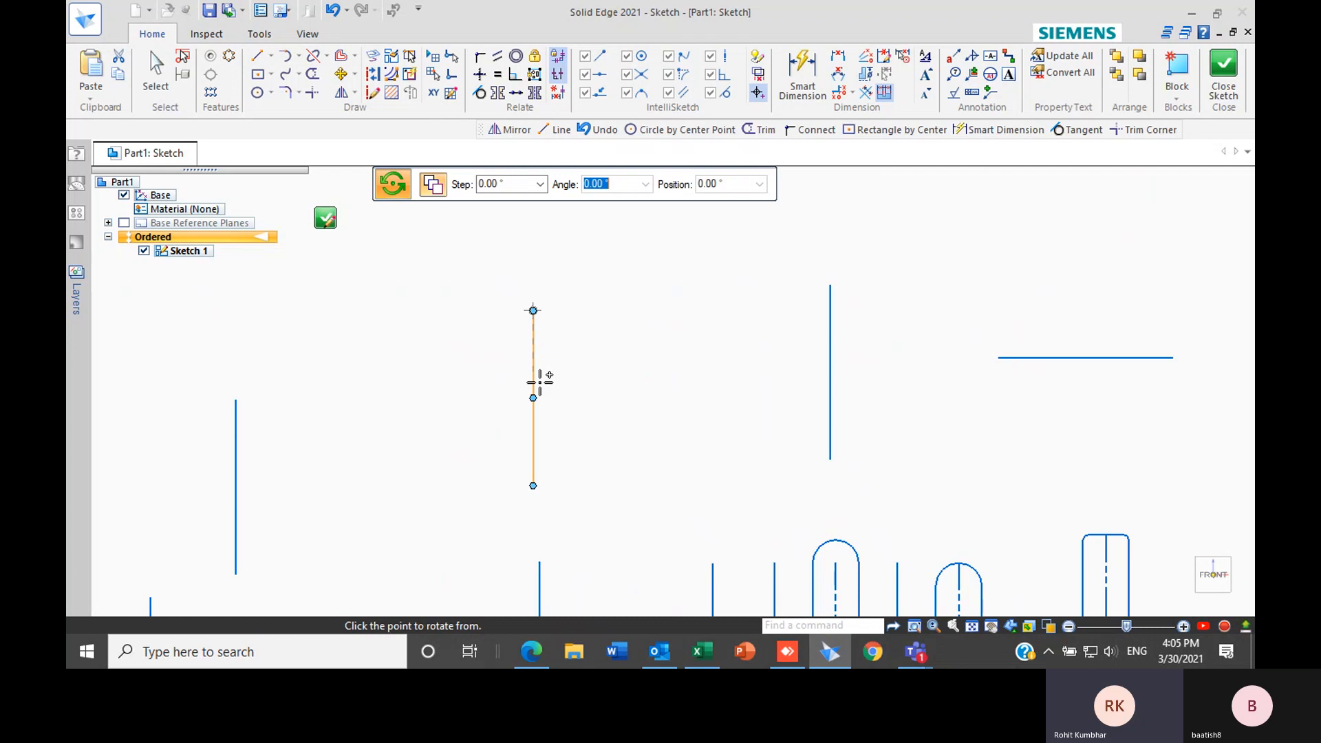
left_click(533, 486)
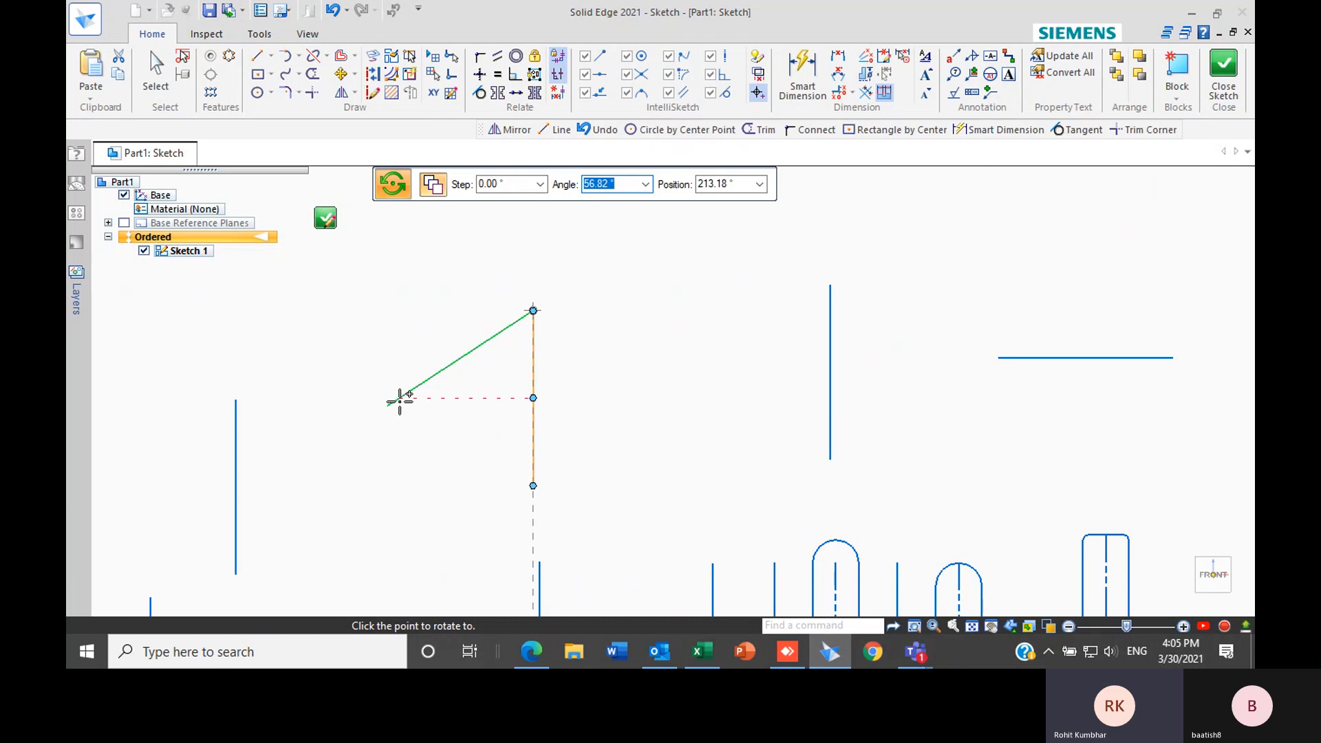
type("45")
key("Tab")
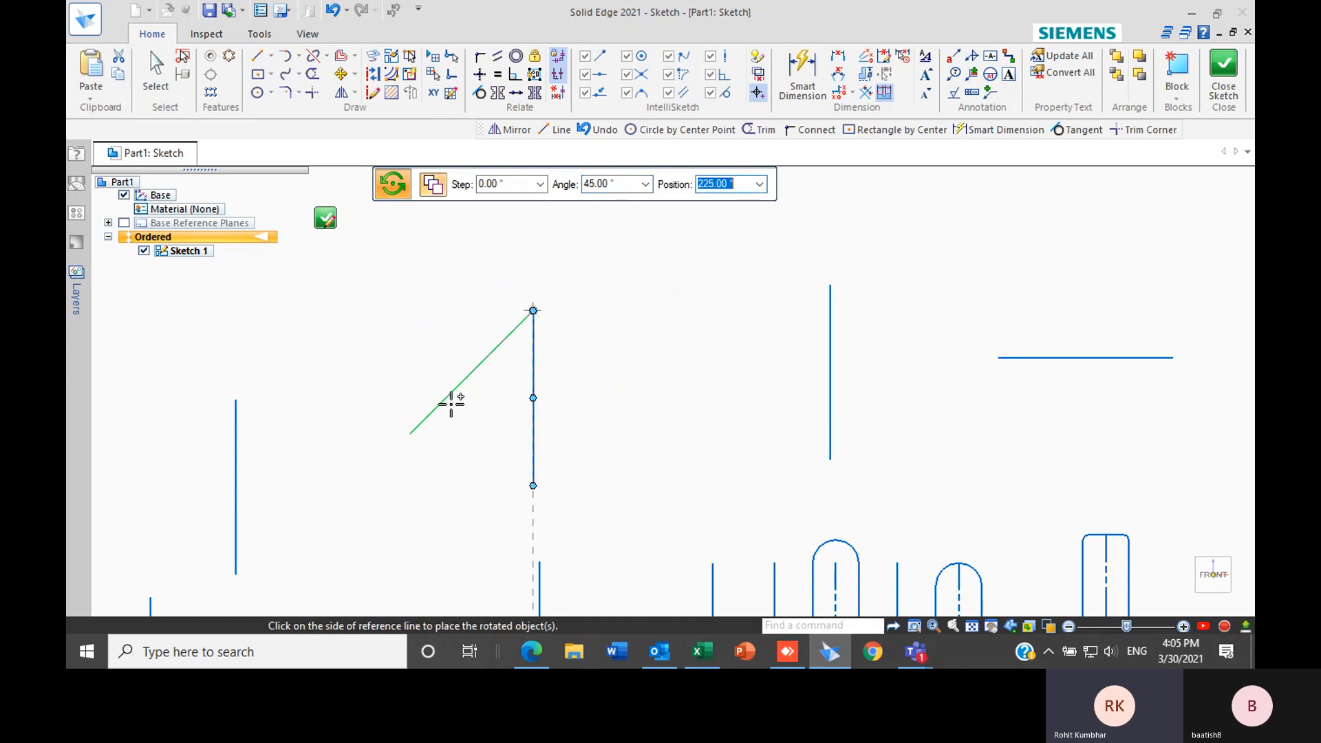
left_click(458, 397)
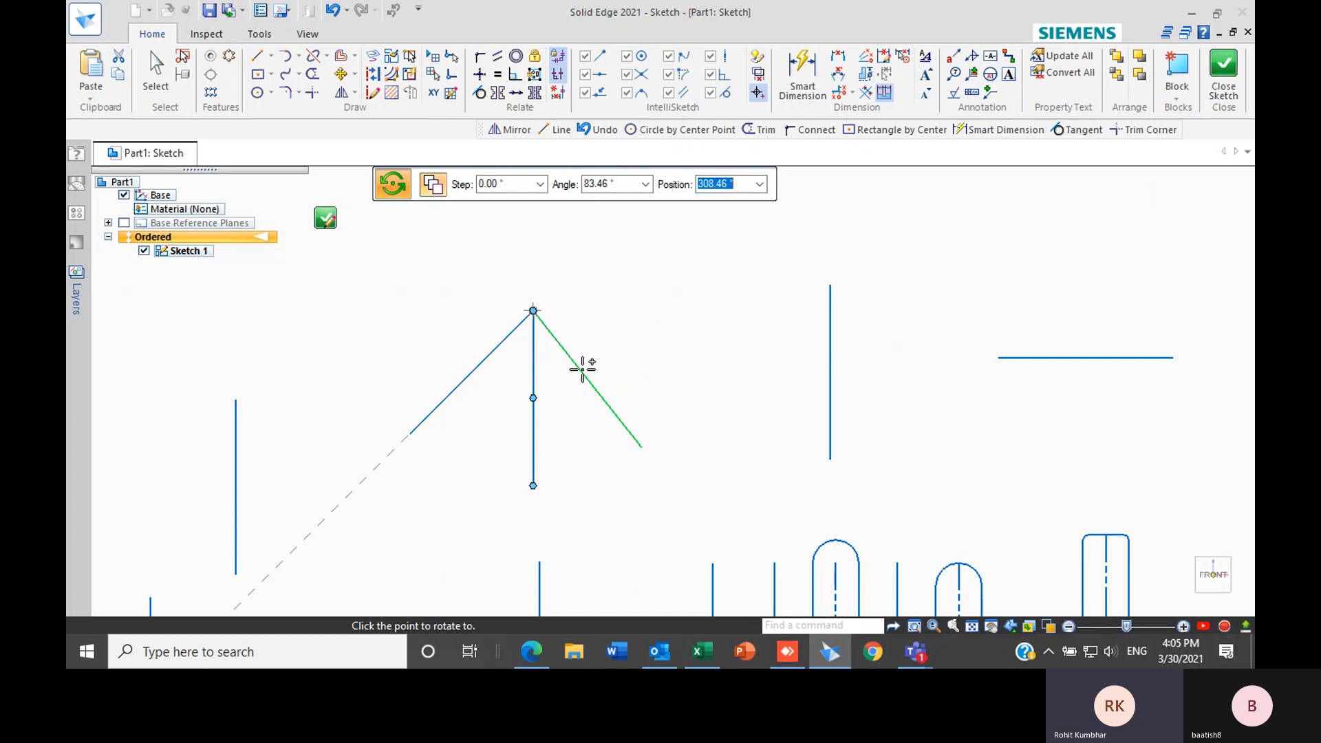
key("Escape")
scroll(534, 399, "down", 2)
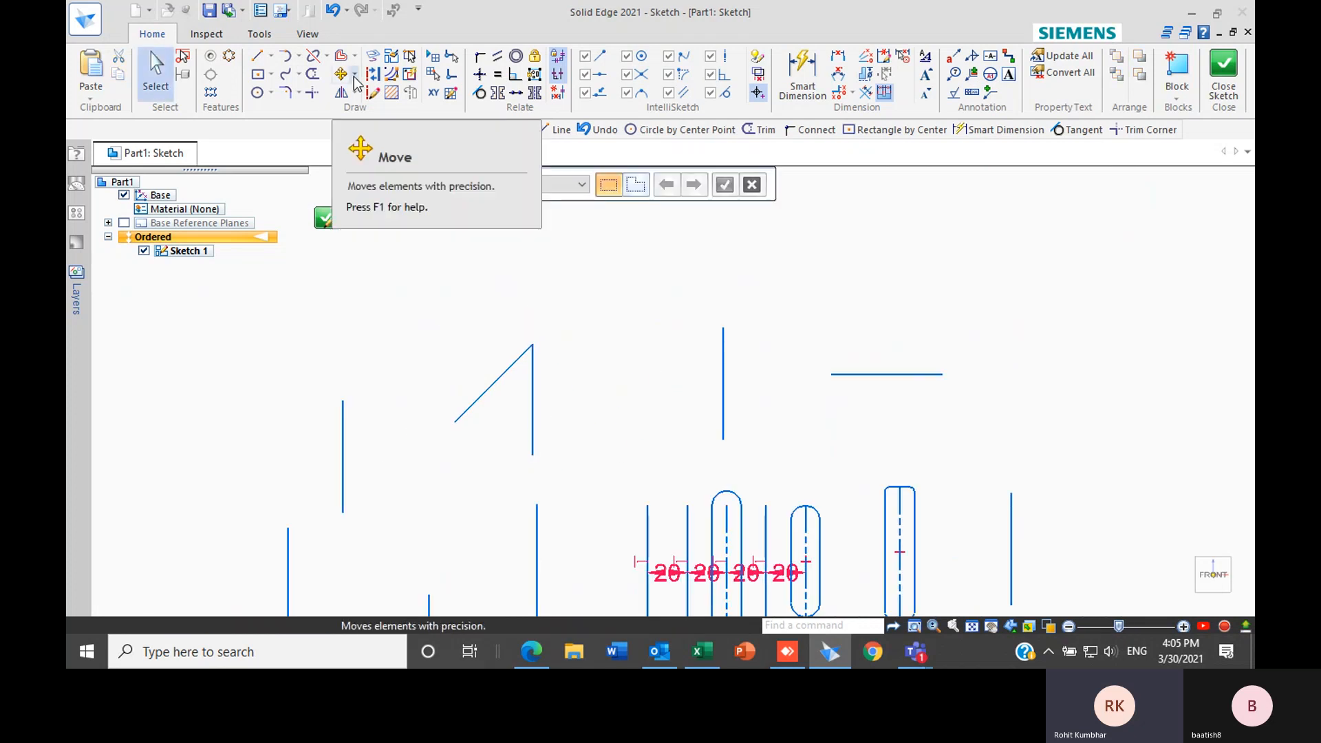
left_click(354, 79)
left_click(441, 259)
scroll(466, 307, "down", 3)
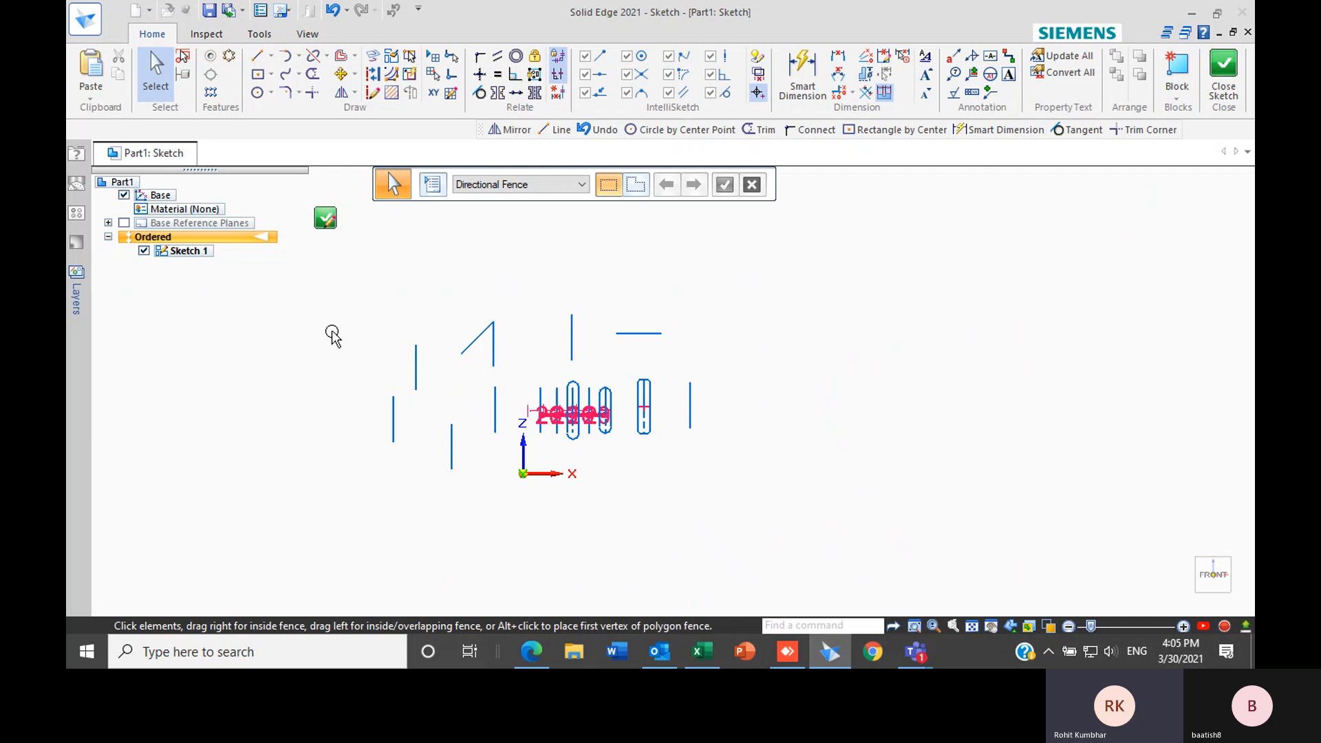
left_click(354, 92)
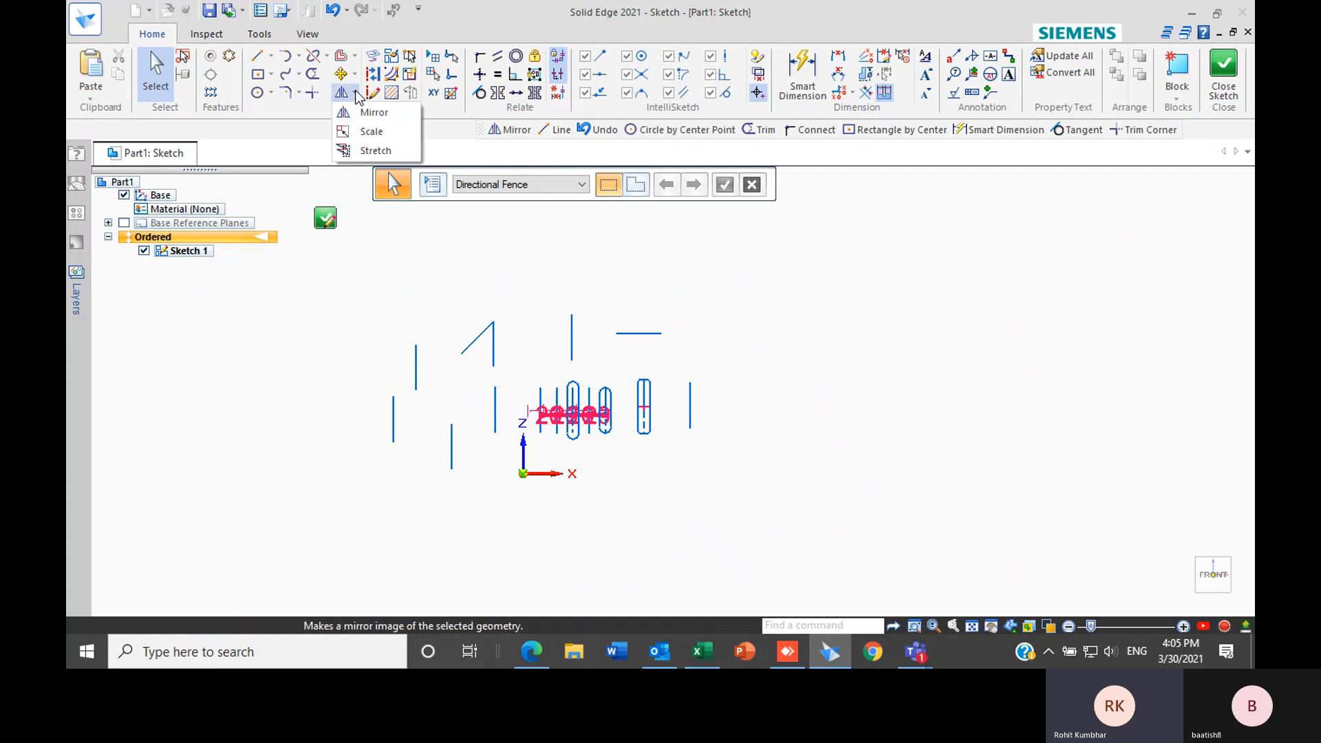
left_click(383, 288)
Delete all sketch geometry and dimensions except the leftmost vertical line by fence-selecting them
left_click_drag(331, 316, 435, 337)
left_click_drag(388, 274, 606, 367)
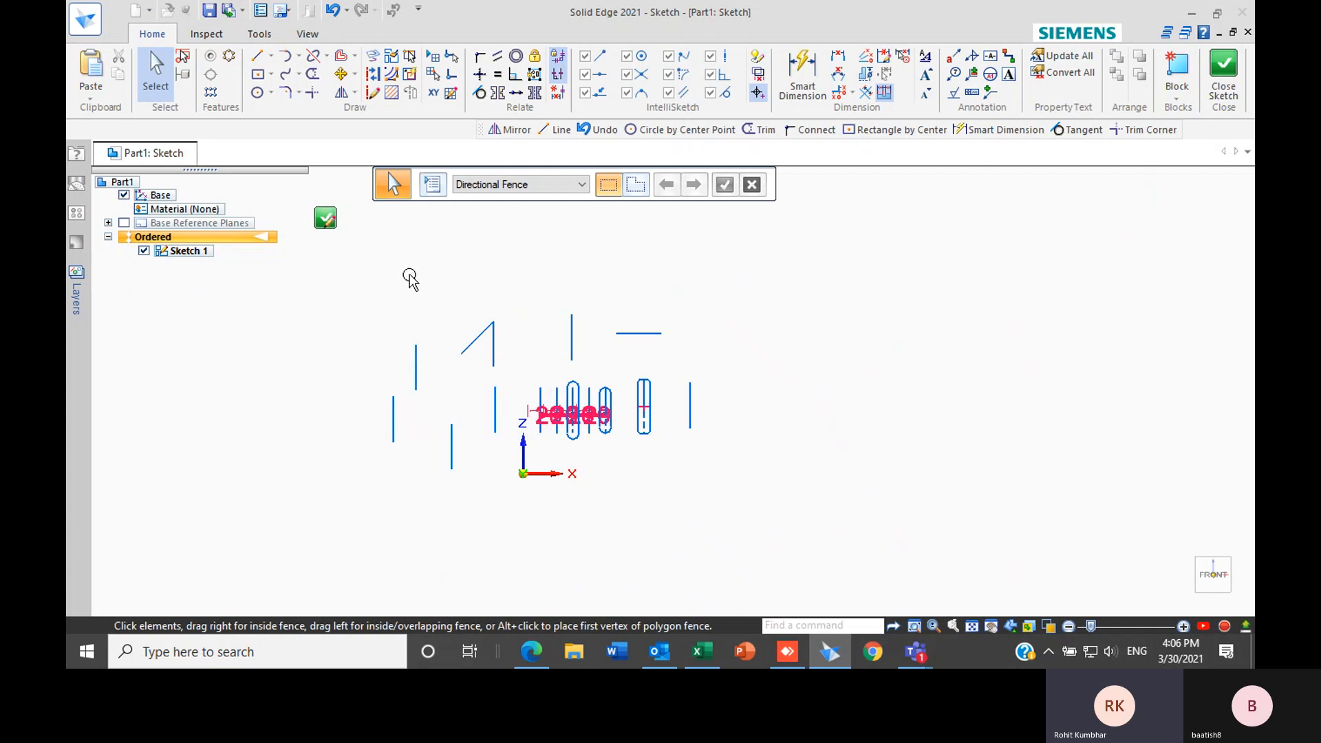
left_click_drag(417, 302, 776, 547)
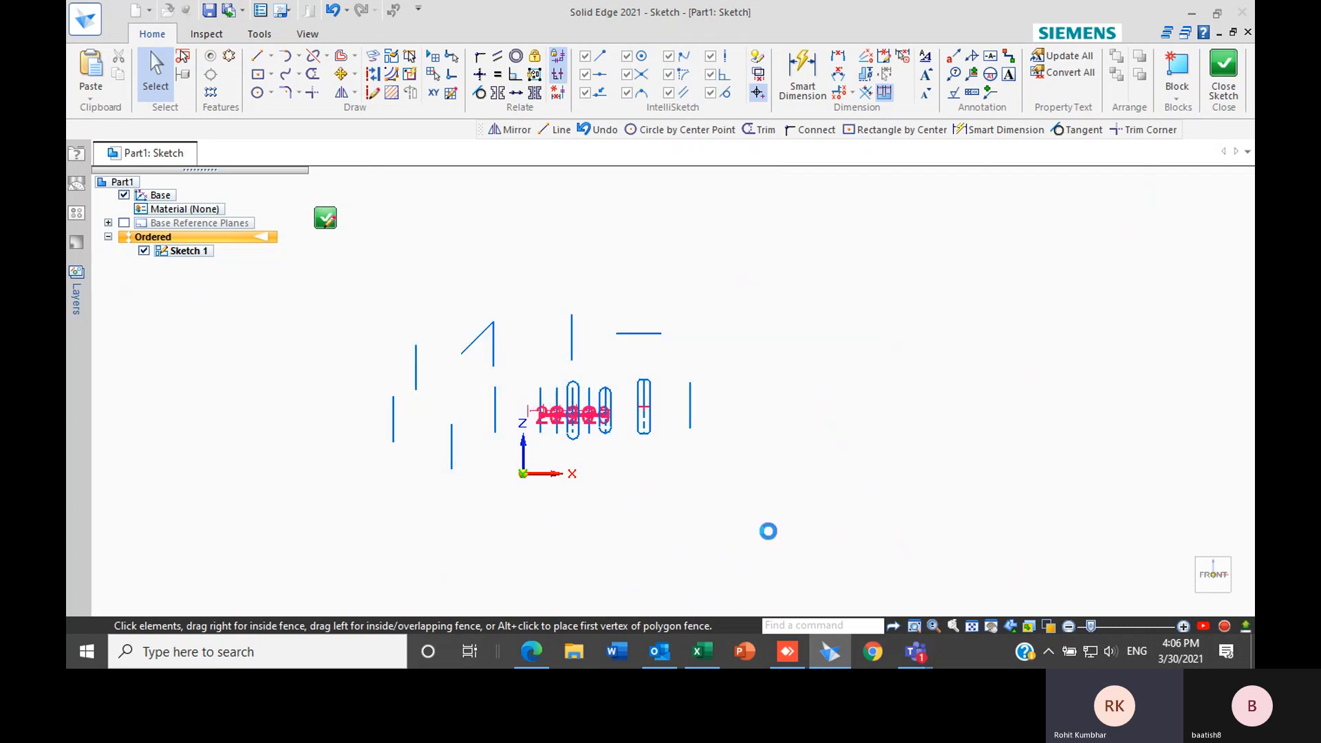
key("Delete")
scroll(560, 460, "up", 2)
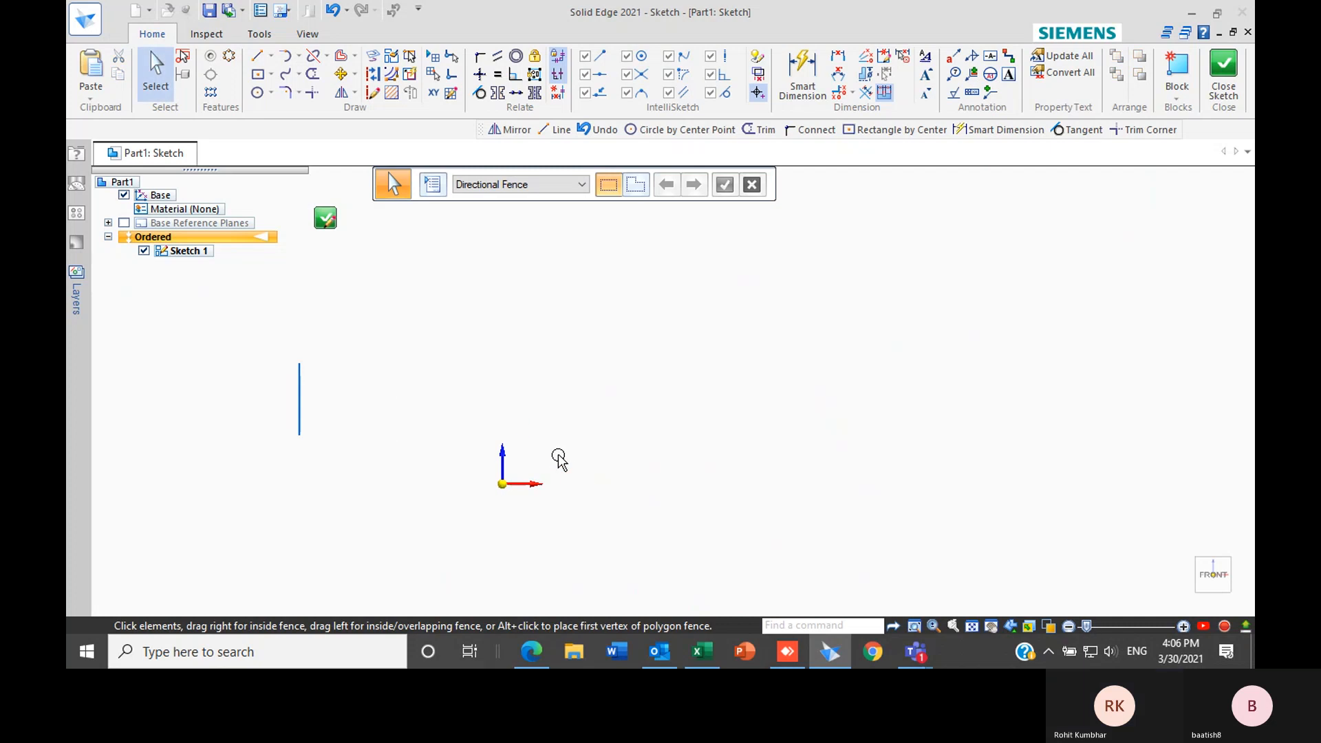
scroll(512, 460, "down", 2)
scroll(413, 443, "up", 2)
scroll(371, 431, "up", 2)
Move the remaining vertical line closer to the sketch origin, keeping it above and left of it, and deselect it
left_click(387, 414)
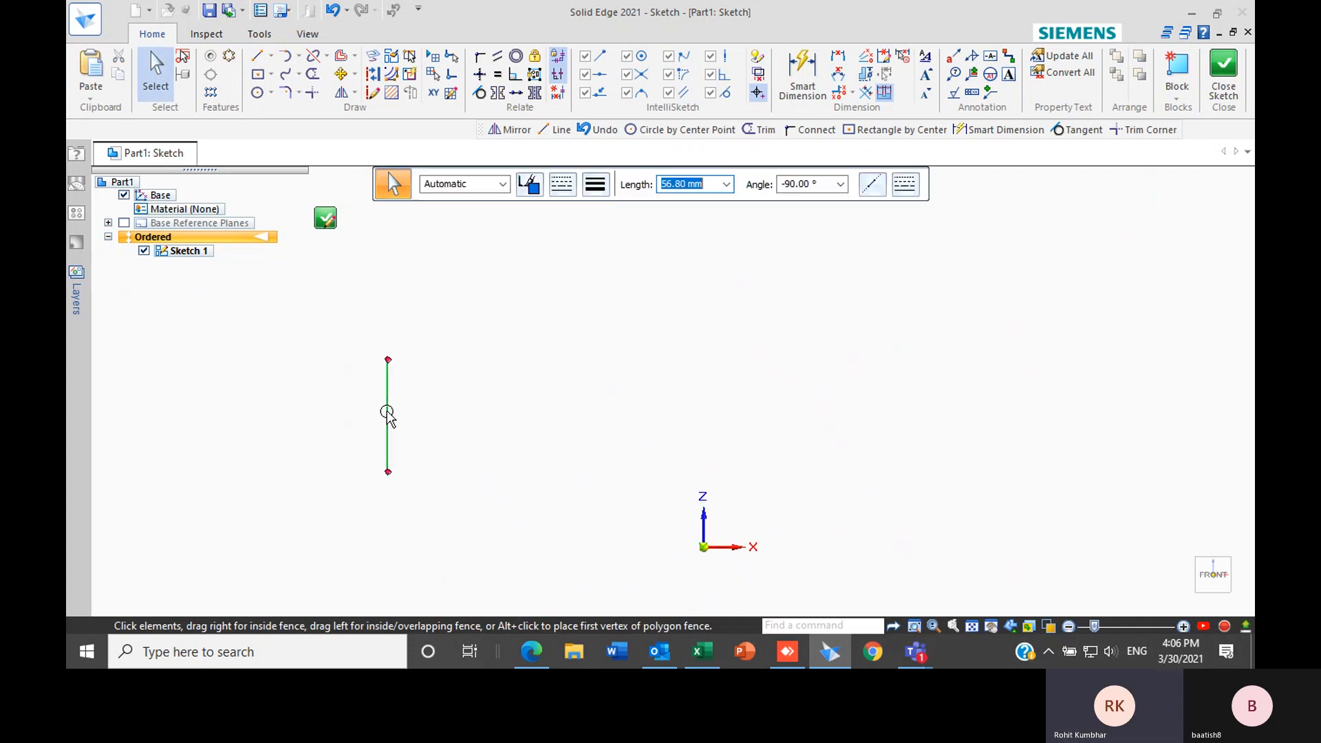
left_click_drag(387, 413, 596, 432)
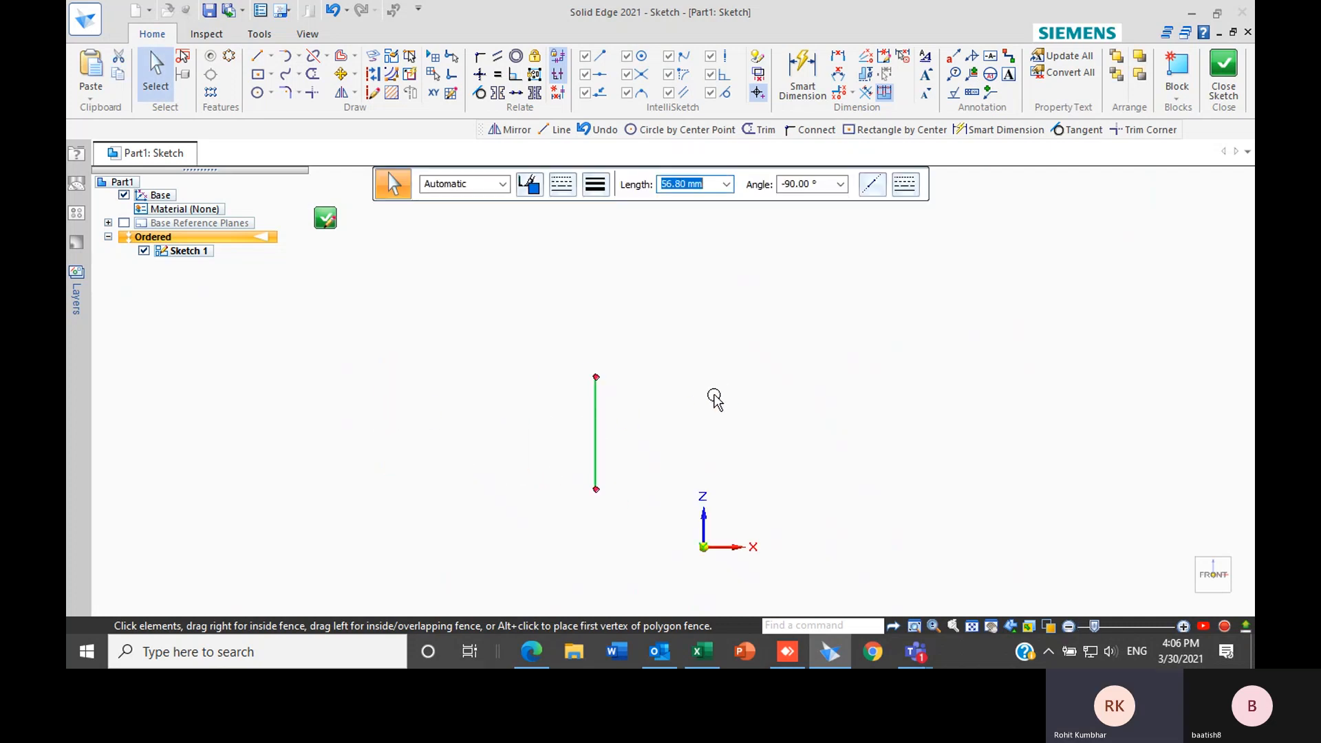
left_click(714, 397)
scroll(773, 522, "down", 1)
scroll(790, 554, "up", 2)
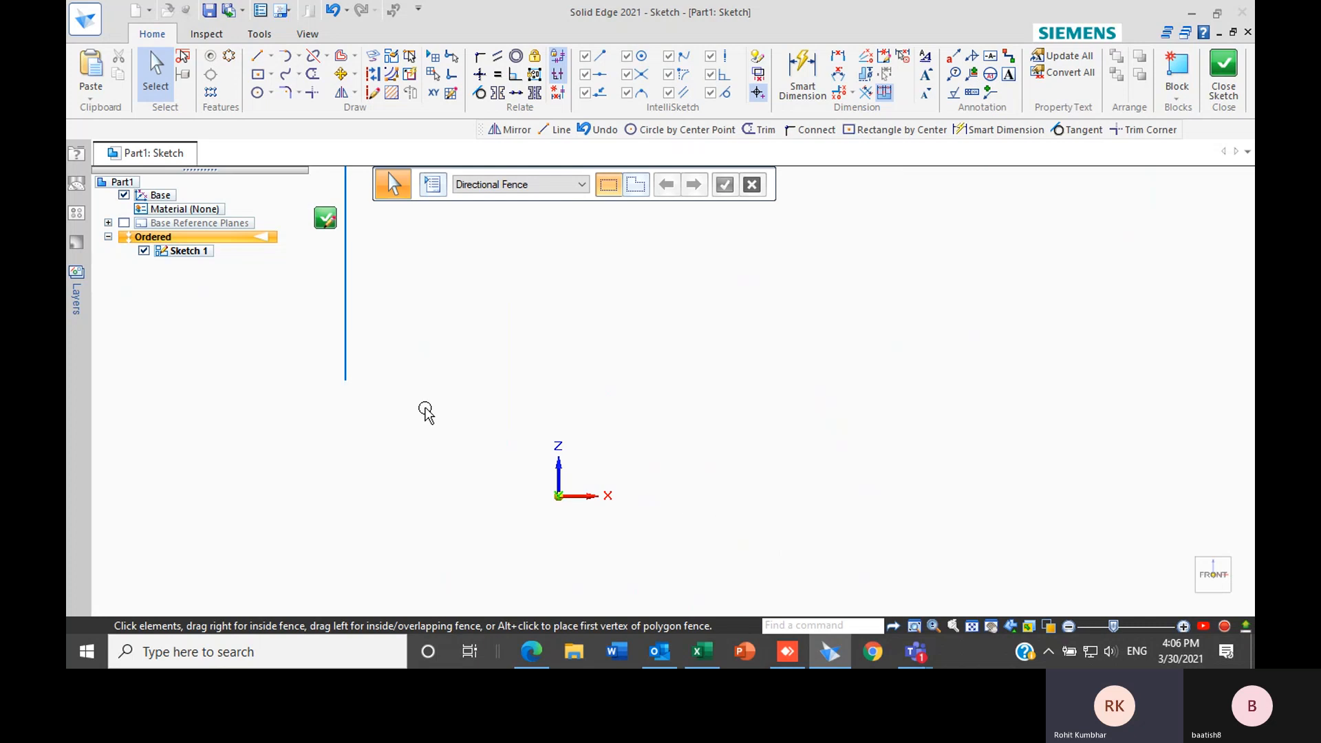
Mirror a copy of the vertical line about the sketch's Z axis
scroll(425, 411, "down", 2)
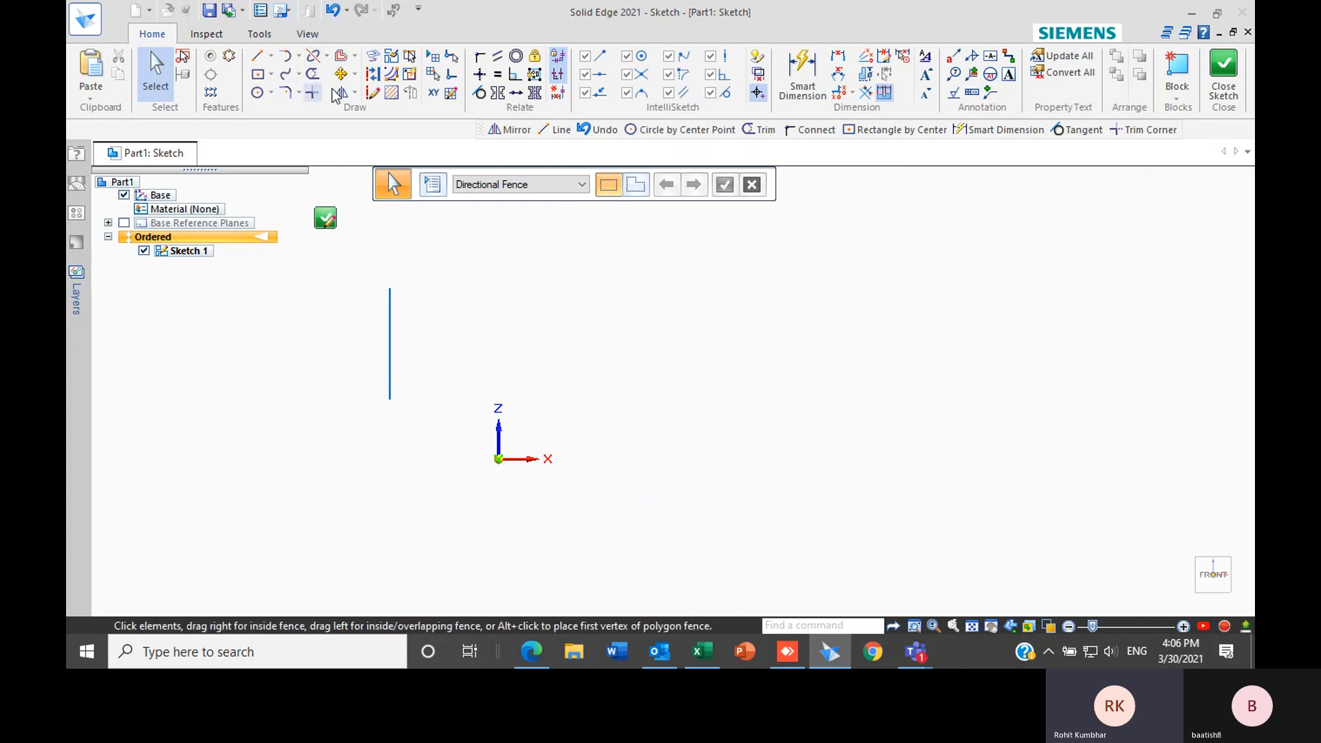
left_click(353, 94)
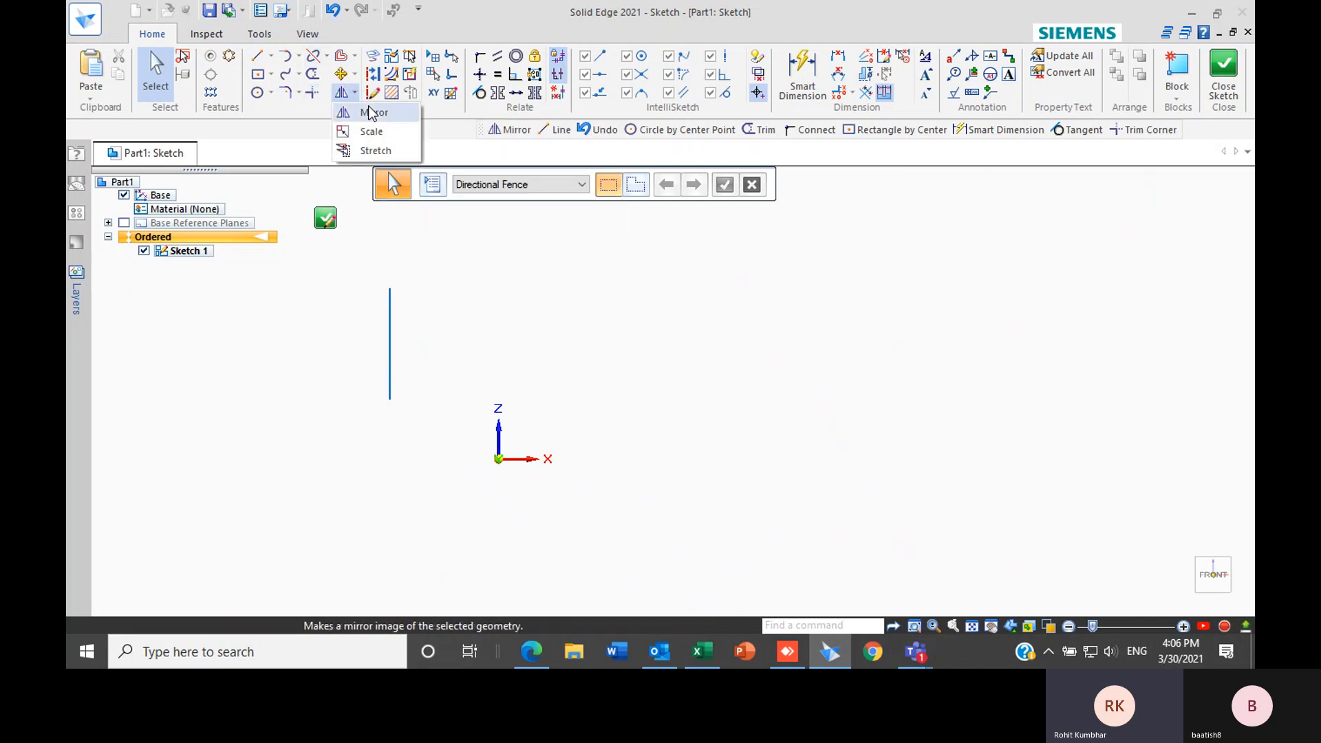
left_click(373, 115)
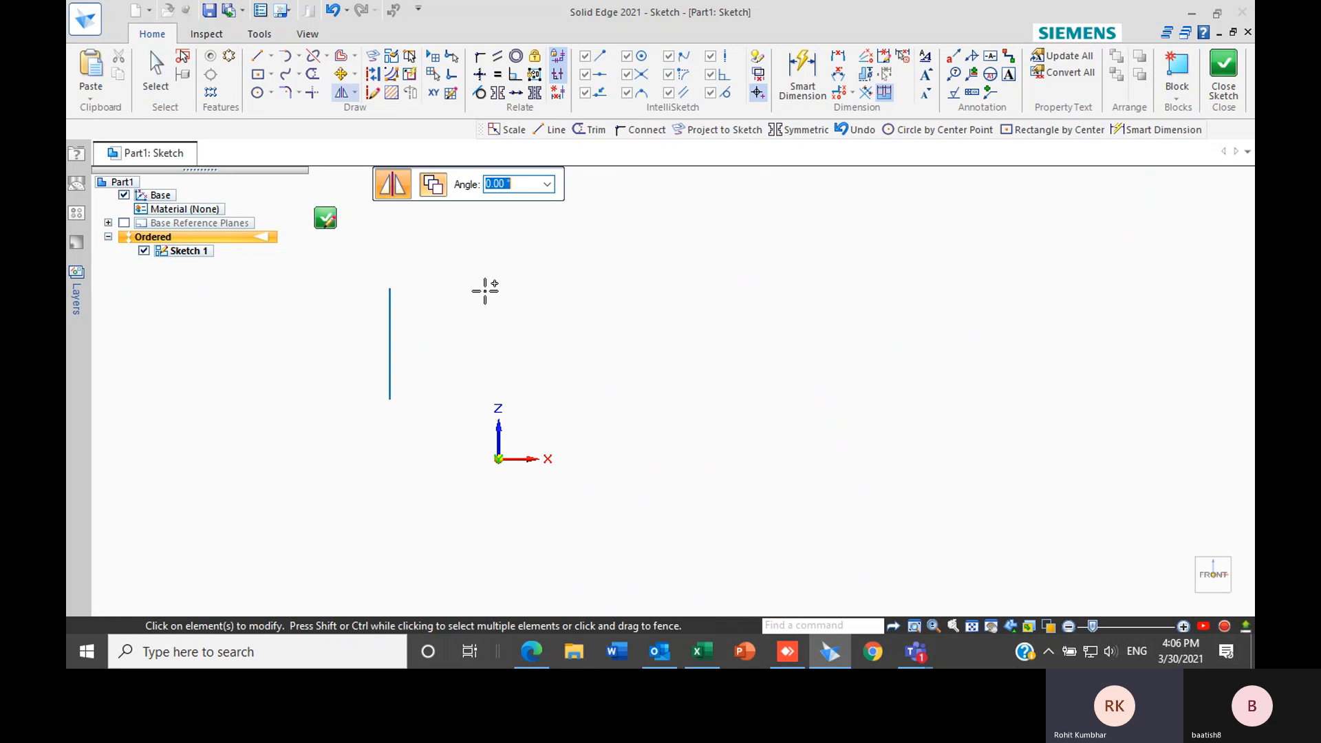
left_click(389, 313)
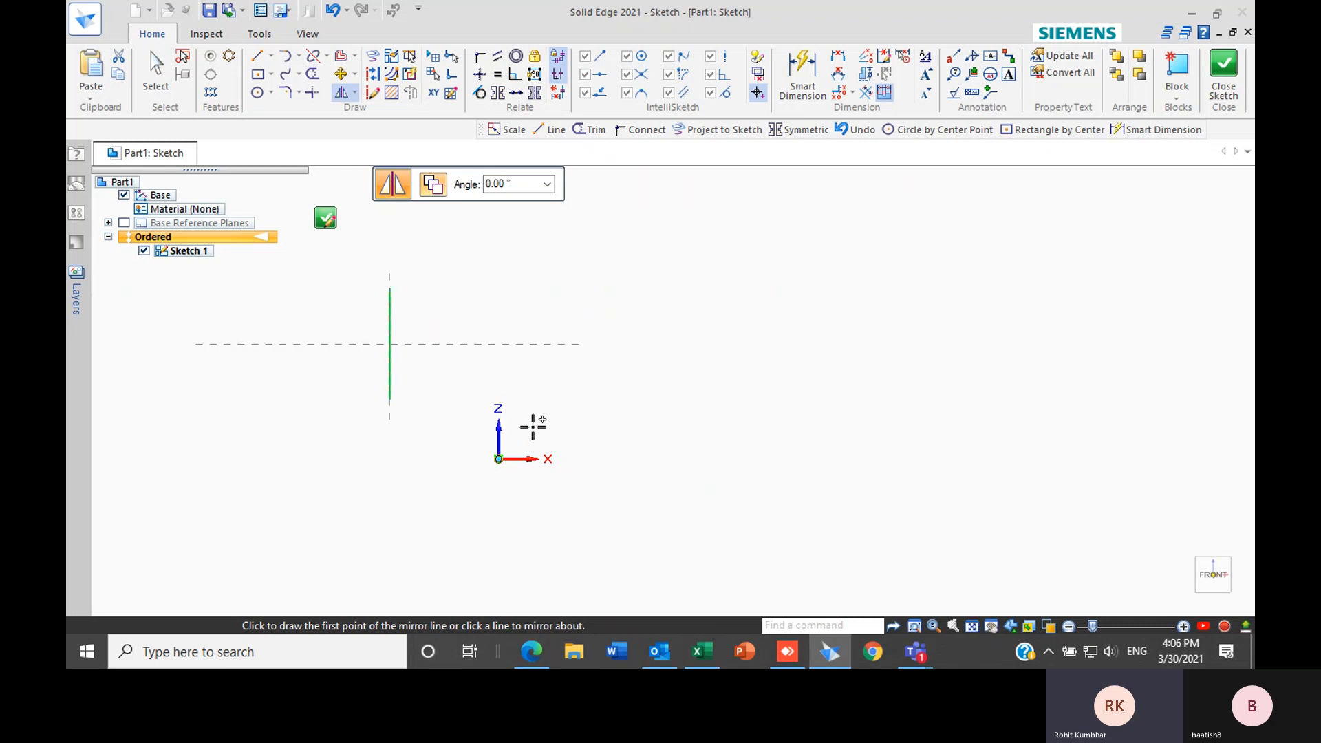
left_click(499, 439)
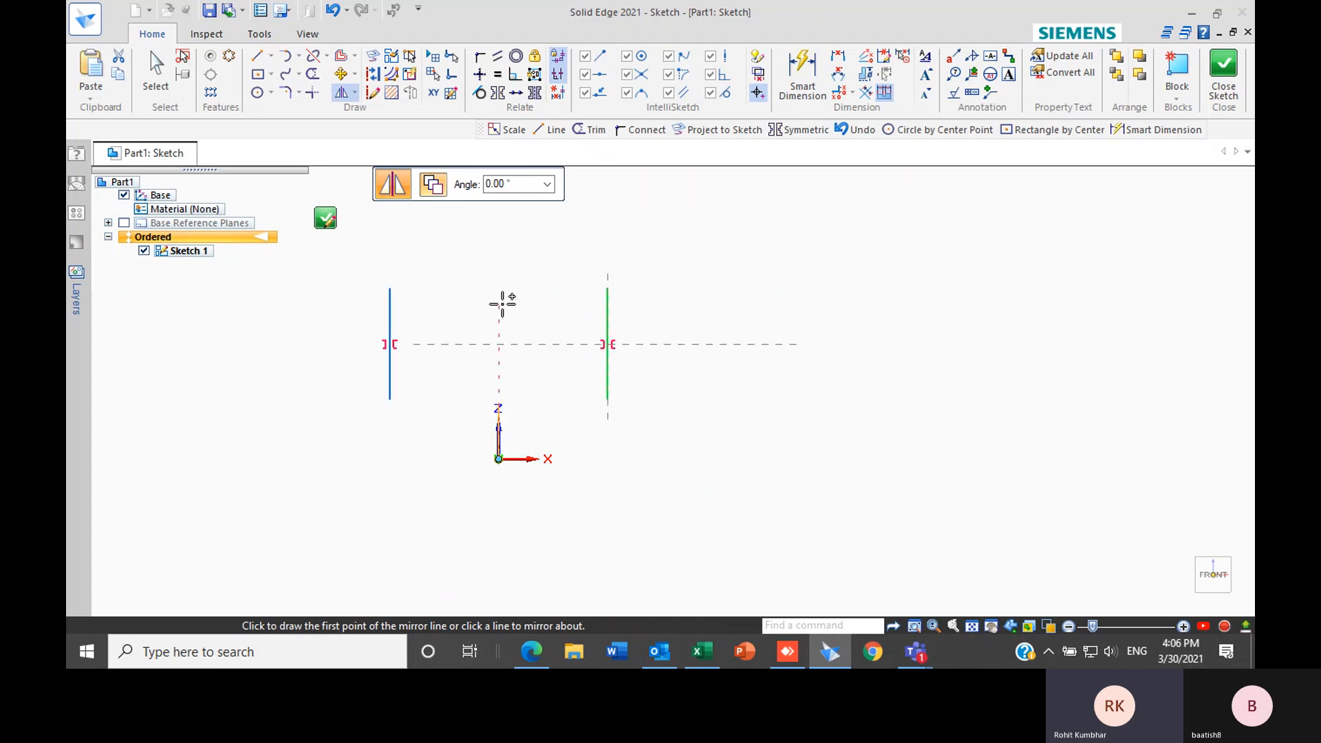
Mirror the right vertical line below the X axis, mirror that copy across the Z axis, and end the command
scroll(642, 280, "down", 2)
scroll(582, 321, "up", 3)
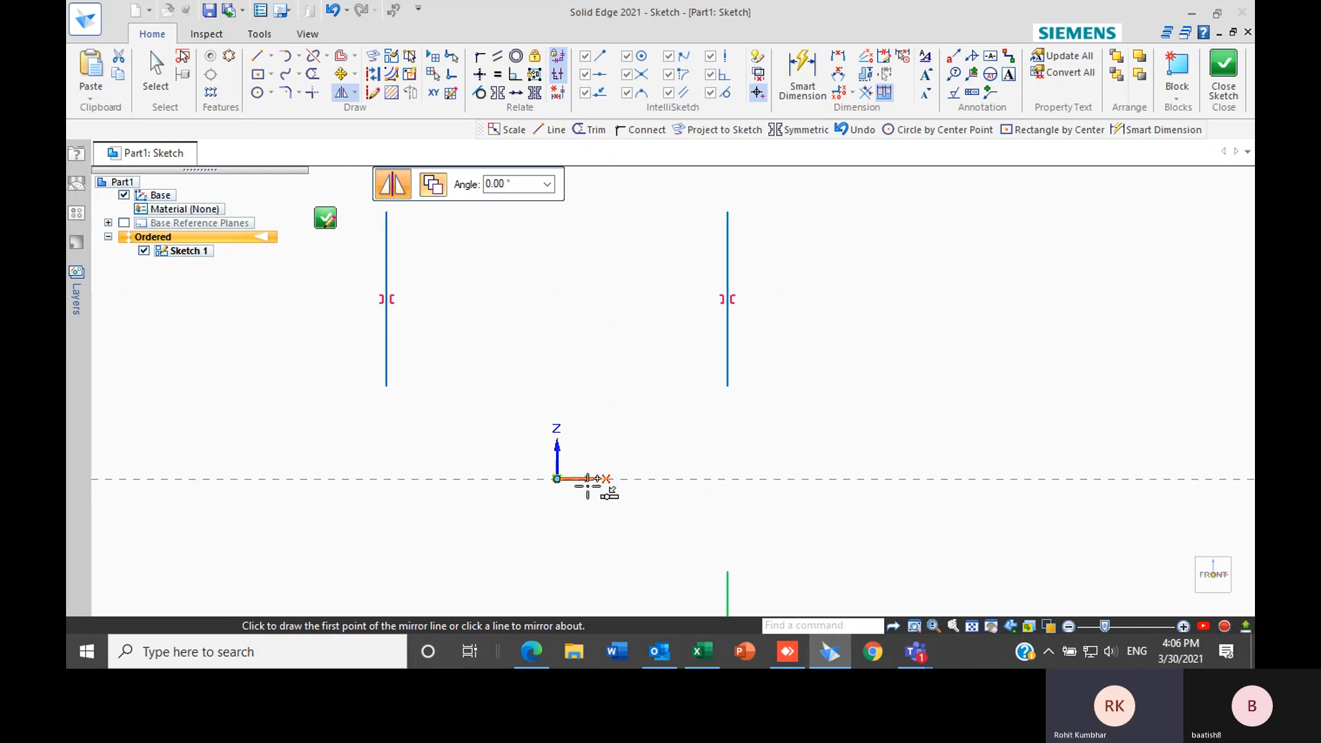
scroll(584, 454, "down", 3)
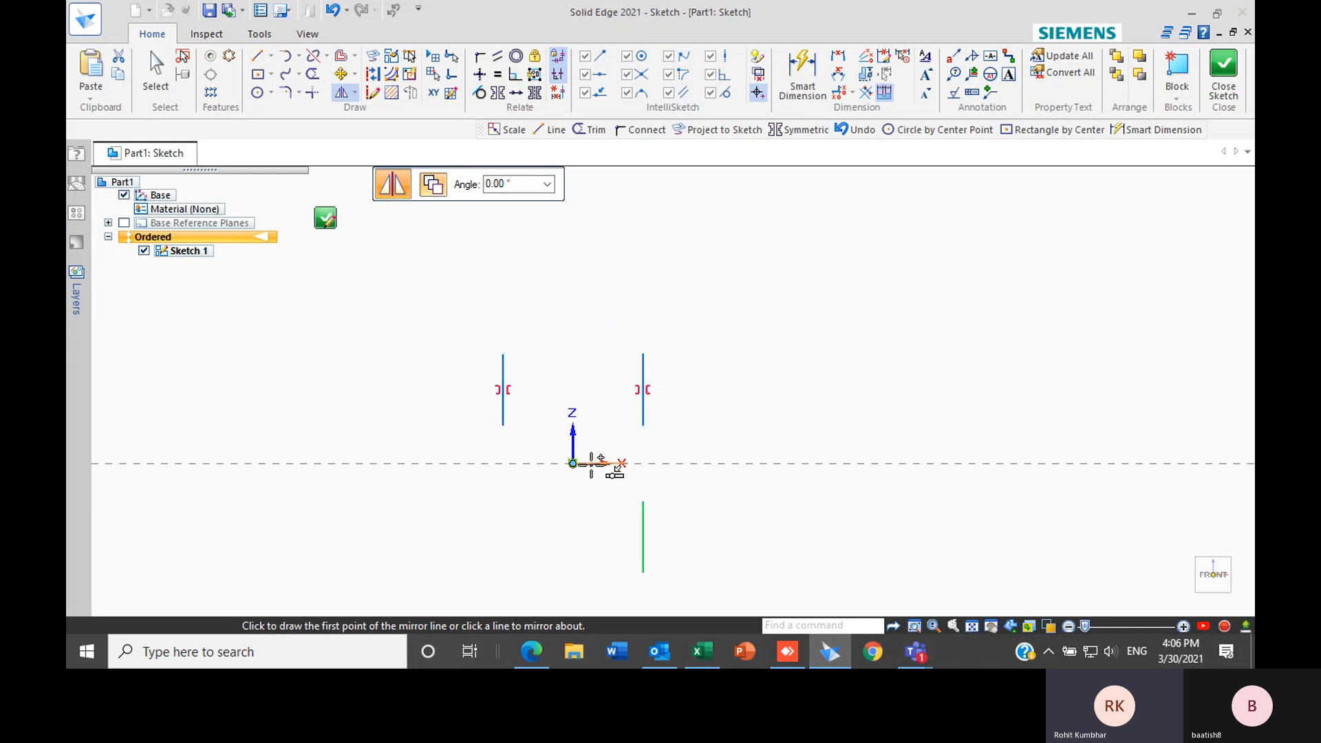
left_click(591, 463)
left_click(571, 440)
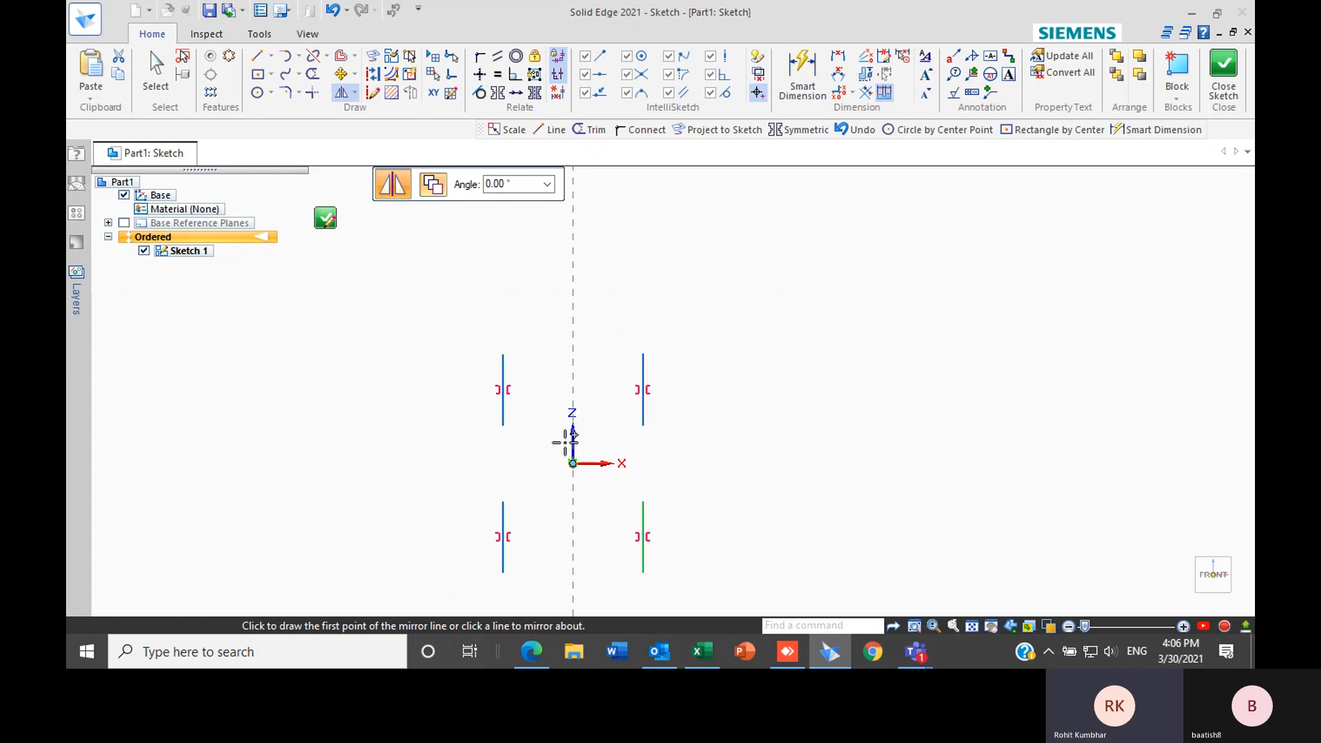
key("Escape")
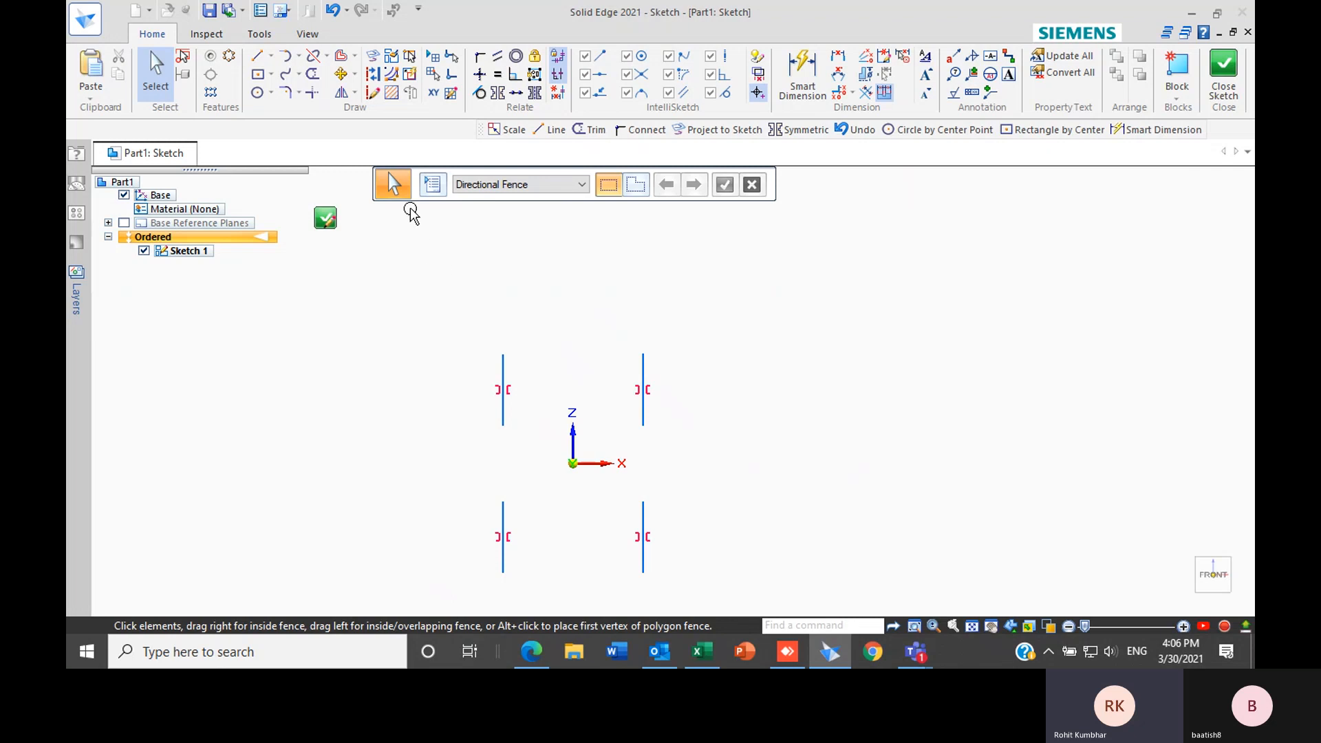
Delete all four vertical lines around the origin by fence-selecting them
left_click(355, 95)
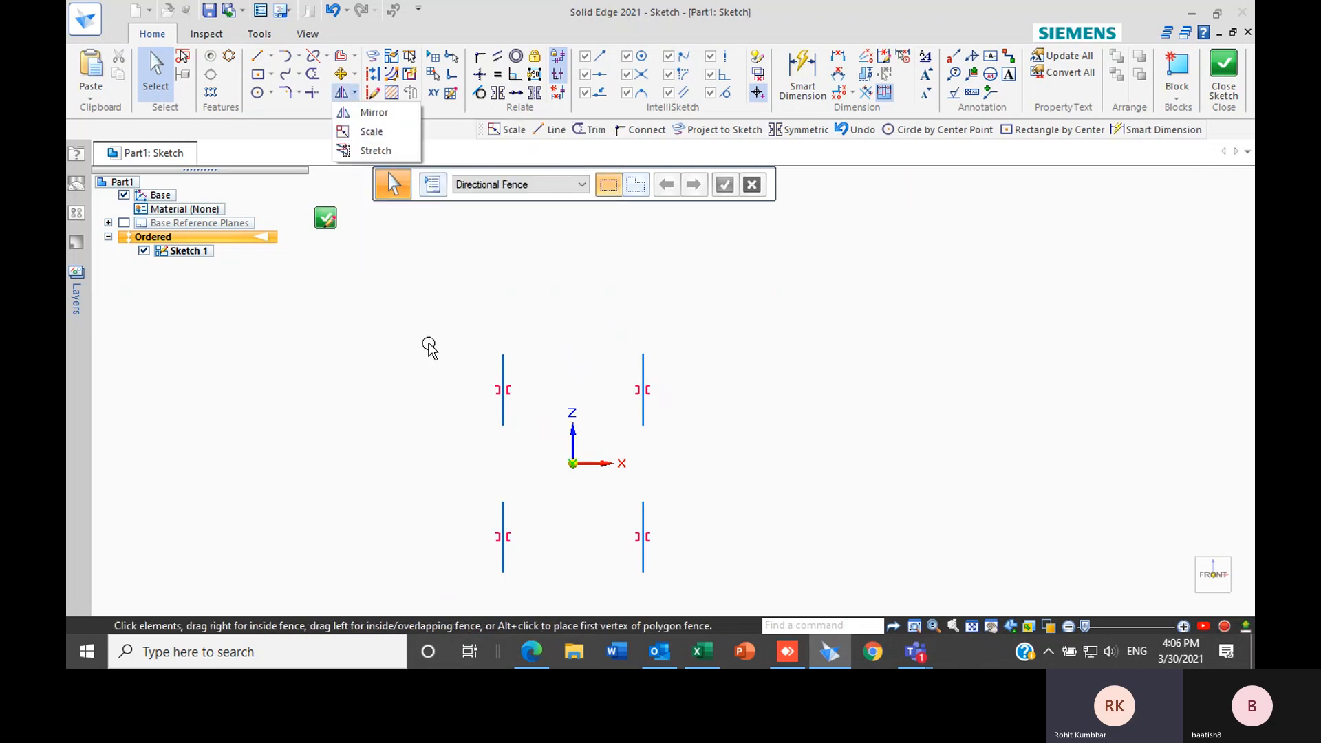
left_click(475, 298)
mouse_move(449, 318)
left_mouse_down()
mouse_move(539, 484)
mouse_move(724, 611)
left_mouse_up()
key("Delete")
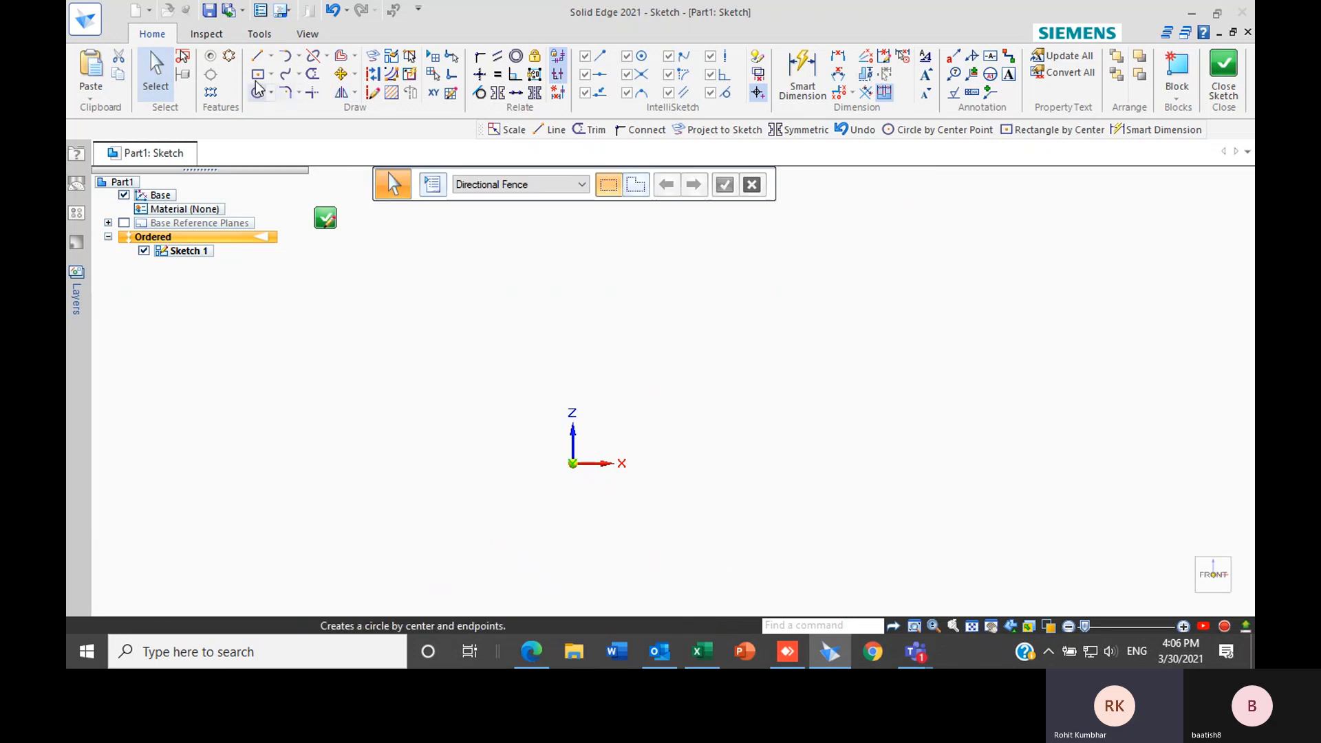
Draw a 50 mm vertical line upward from the origin and a 25 mm horizontal line to the right from its upper end
left_click(256, 55)
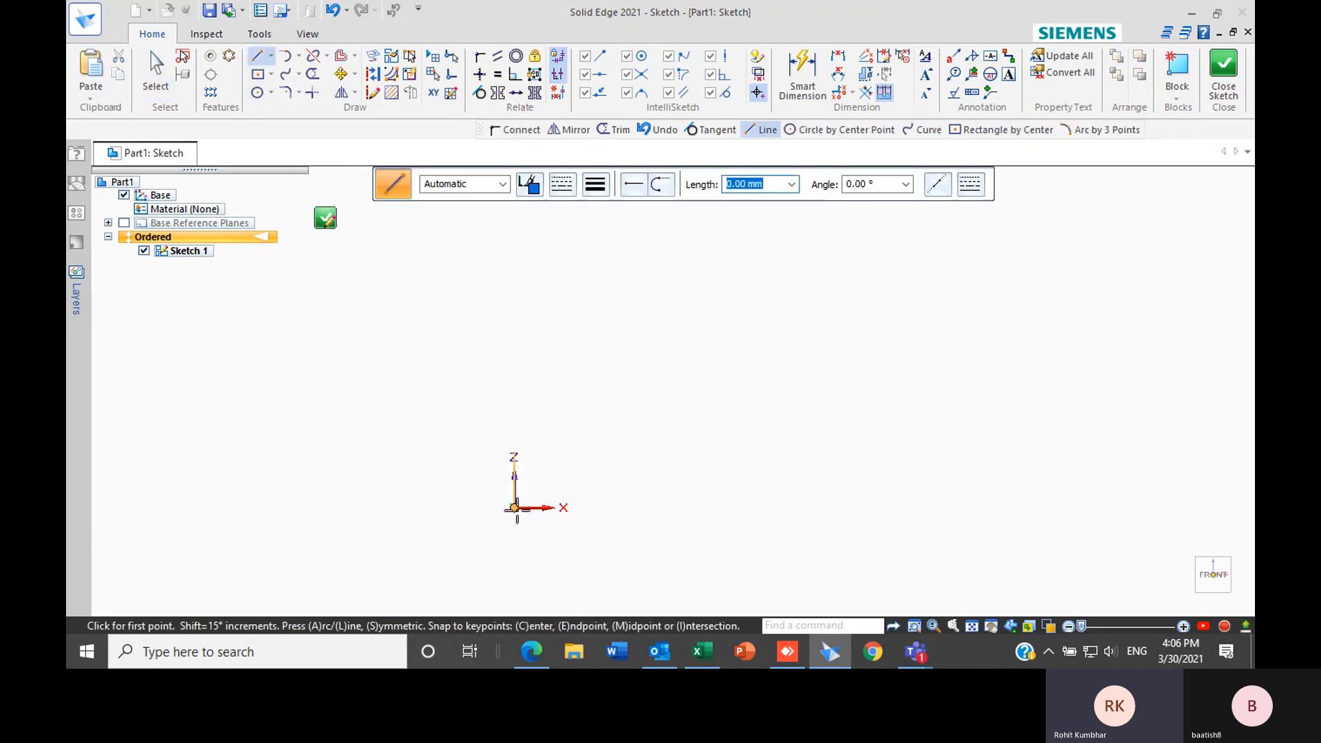
left_click(515, 508)
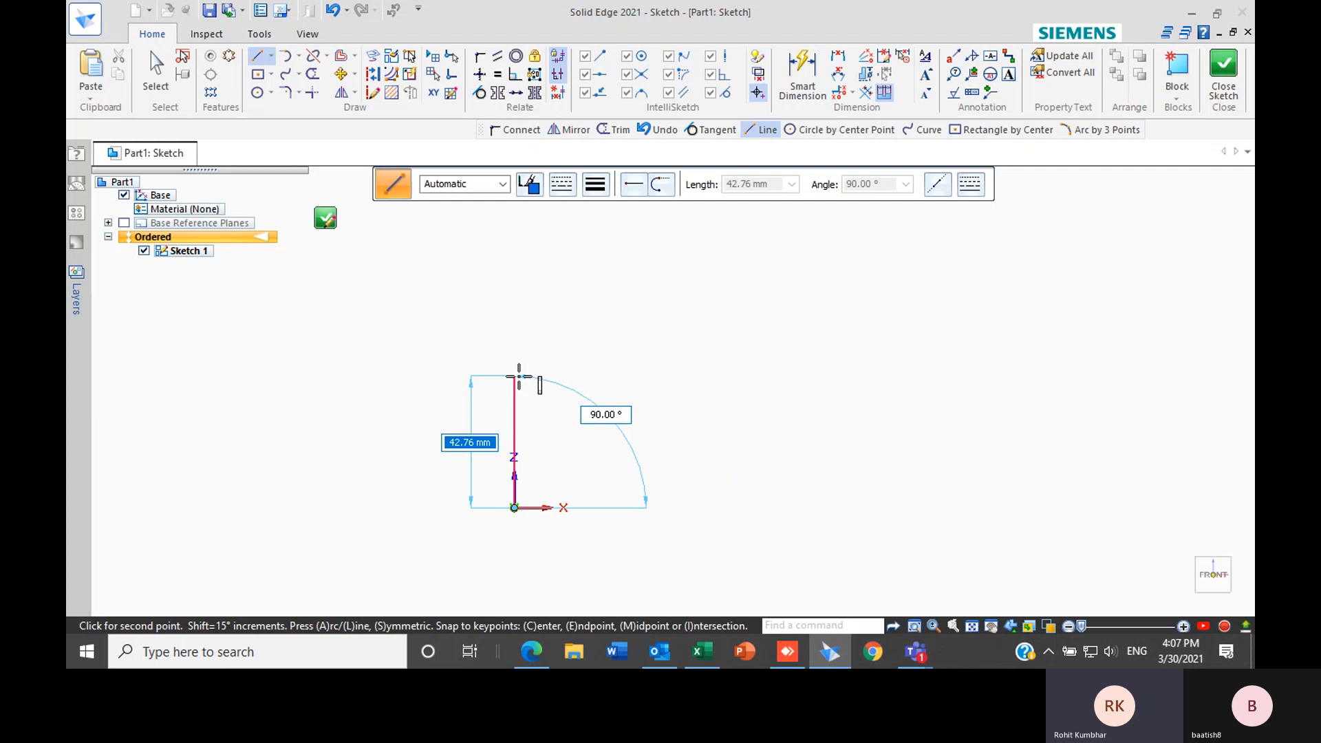
type("50")
key("Tab")
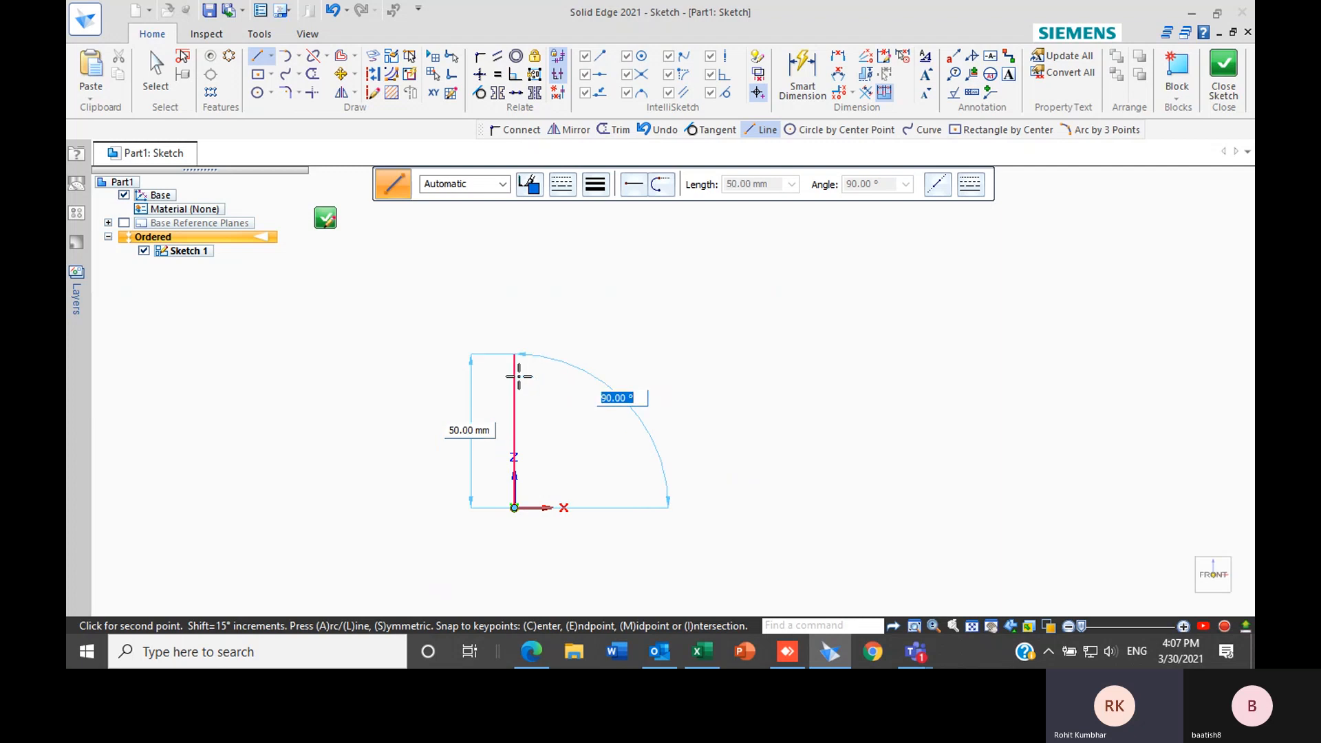
key("Return")
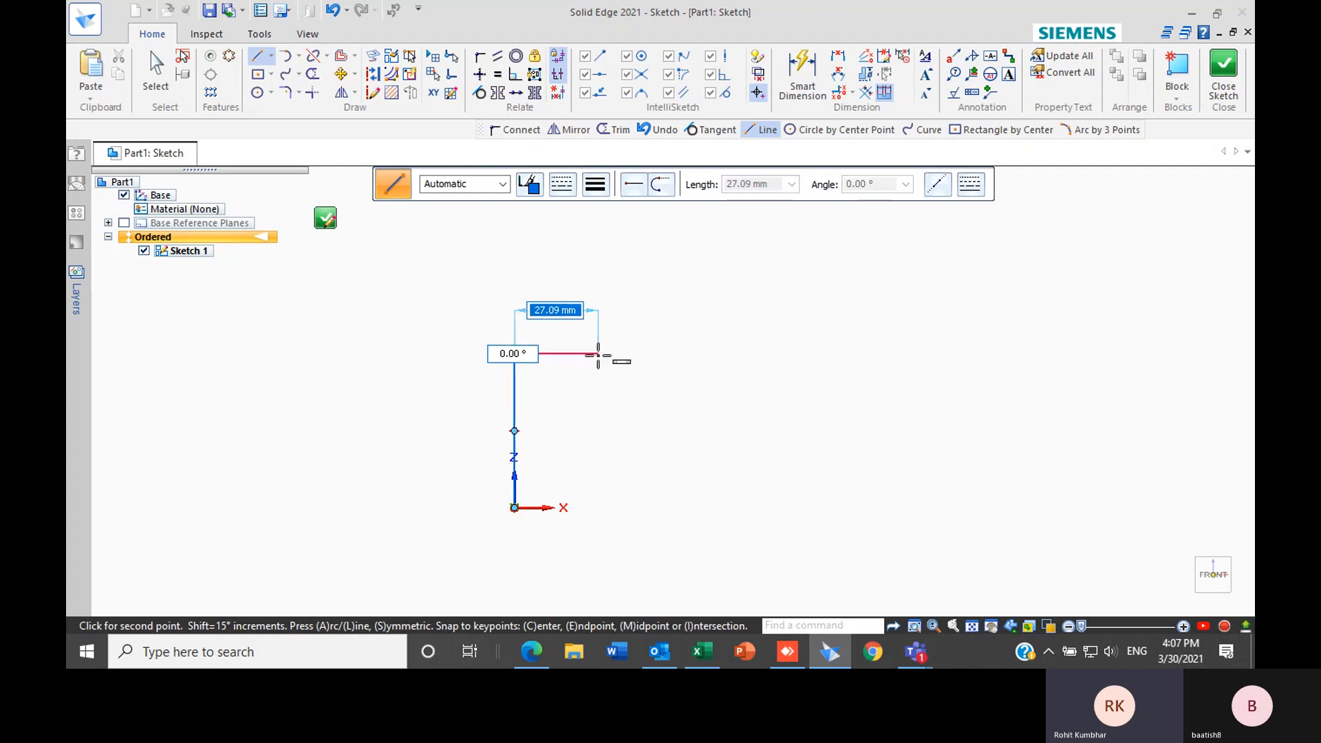
type("25")
key("Tab")
key("Return")
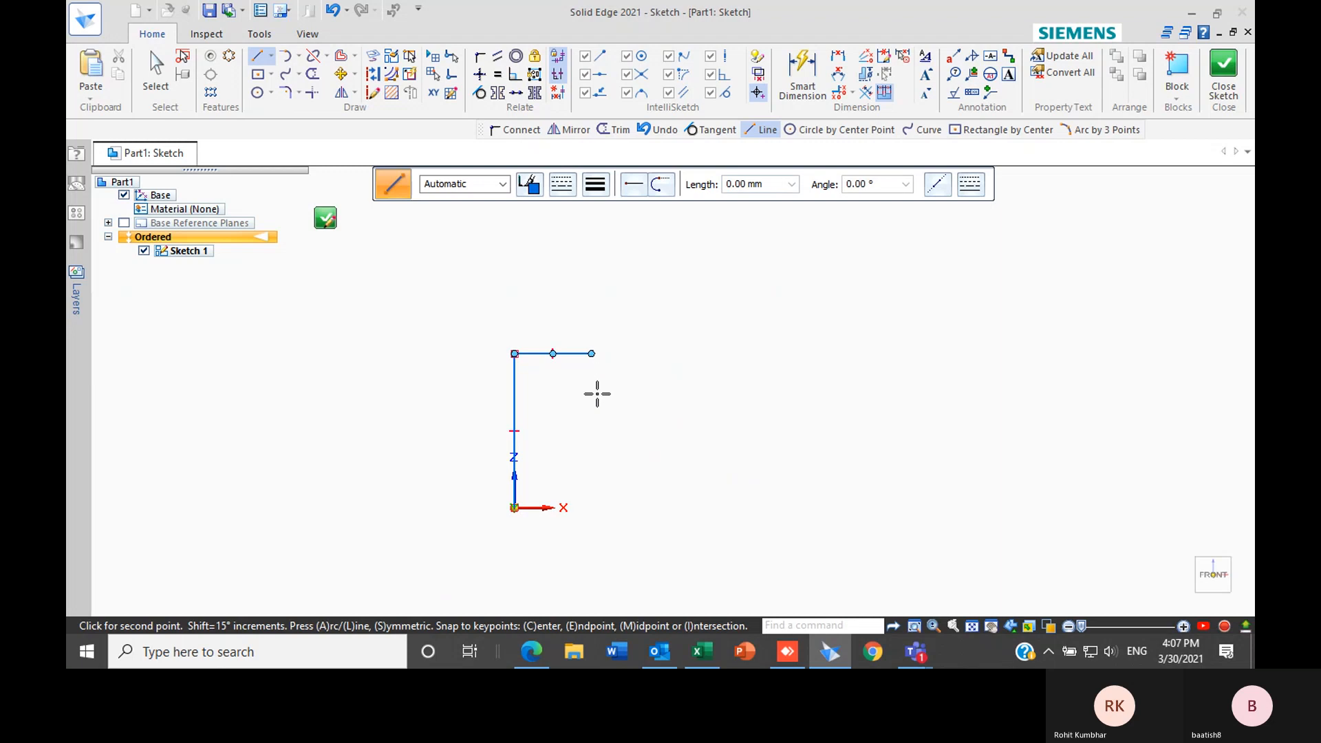
Continue the line chain with a 20 mm segment straight down and a 25 mm horizontal segment to the right
type("20")
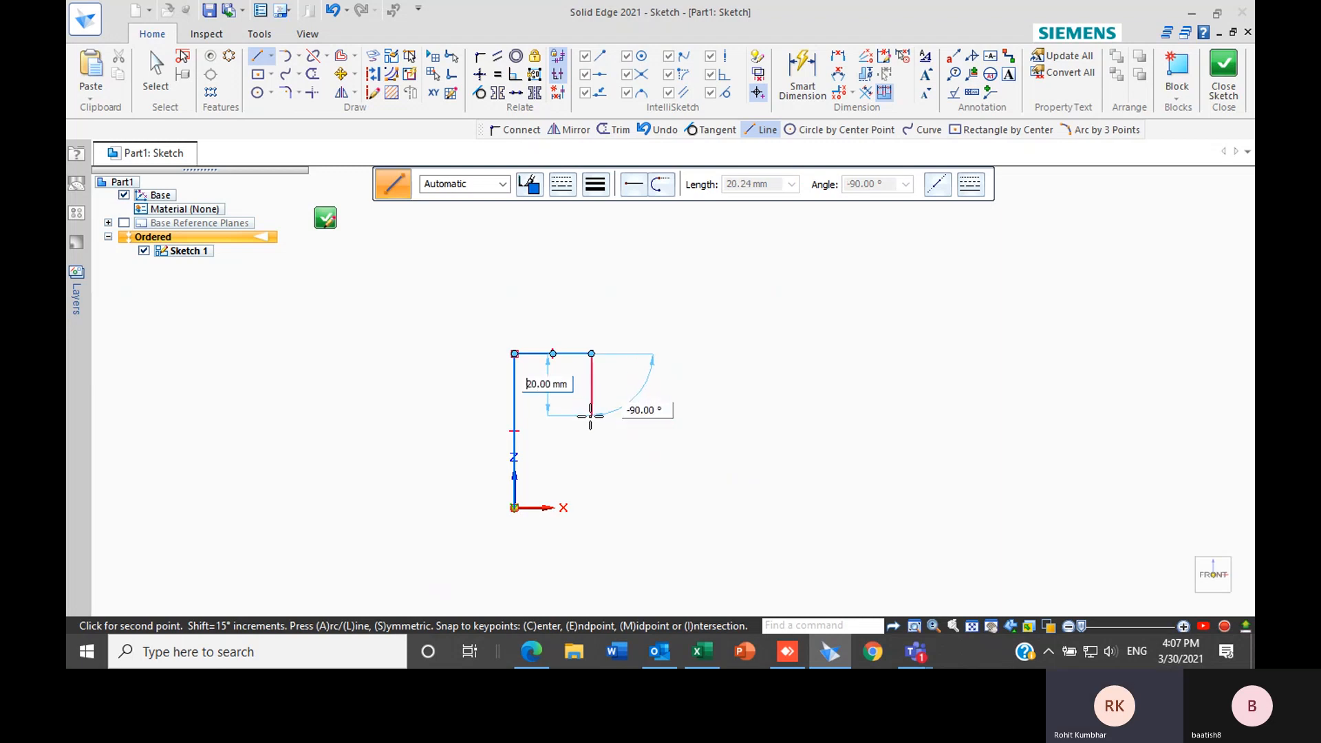
key("Tab")
left_click(593, 415)
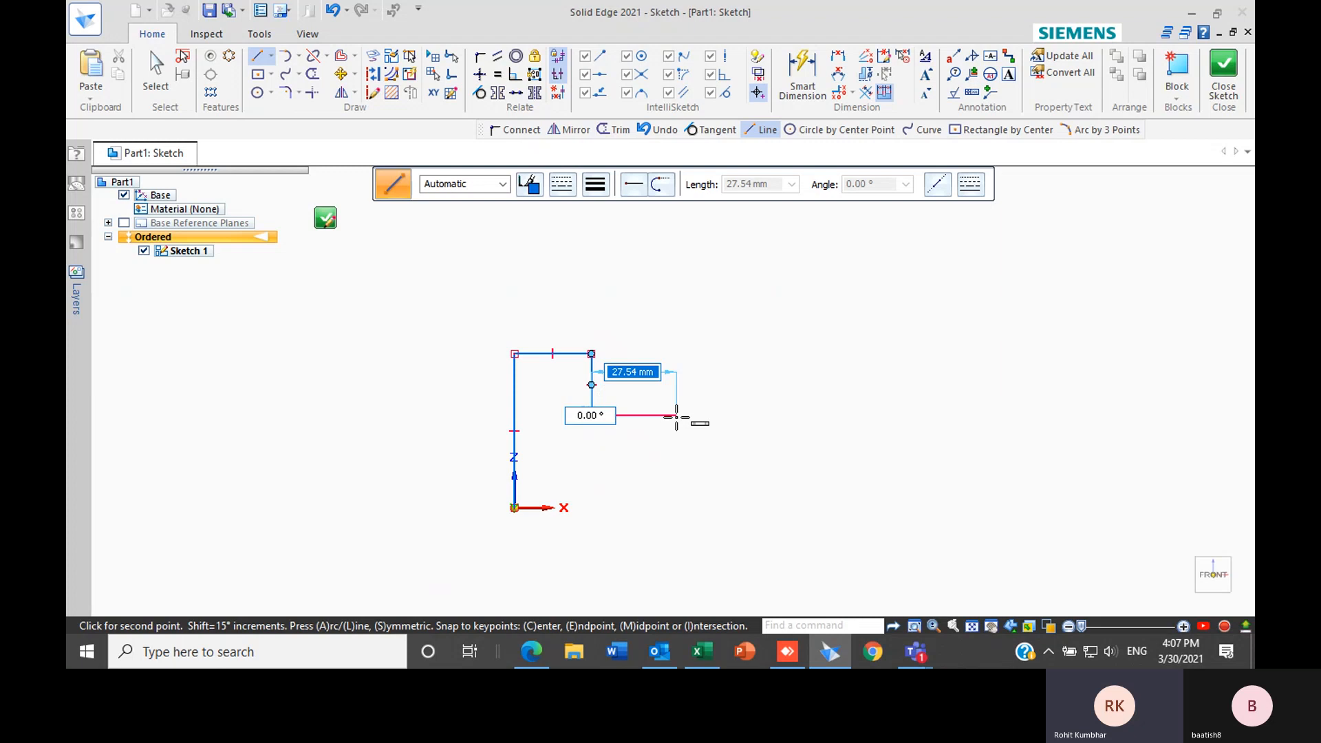
type("25")
key("Tab")
left_click(677, 416)
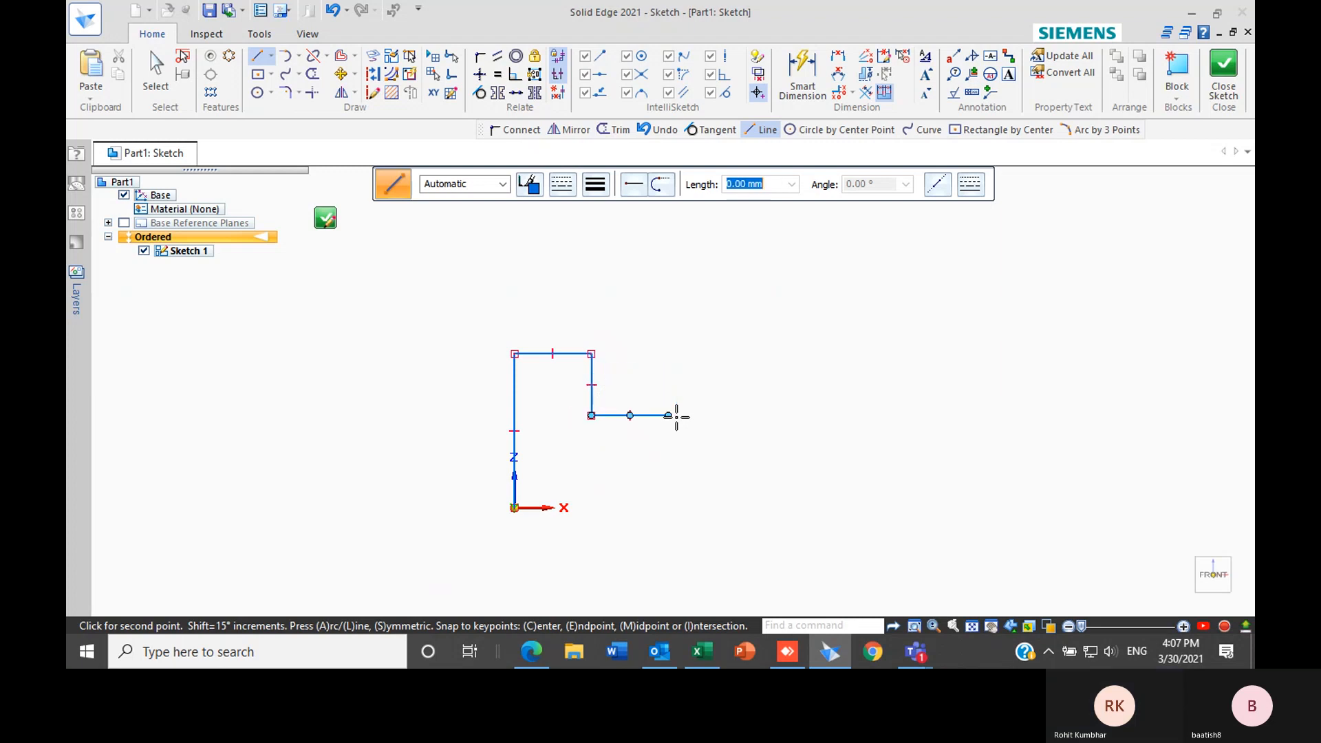
Close the L-shaped profile with a vertical line down to the origin's level and a horizontal line back to the origin, and end the Line command
left_click(668, 508)
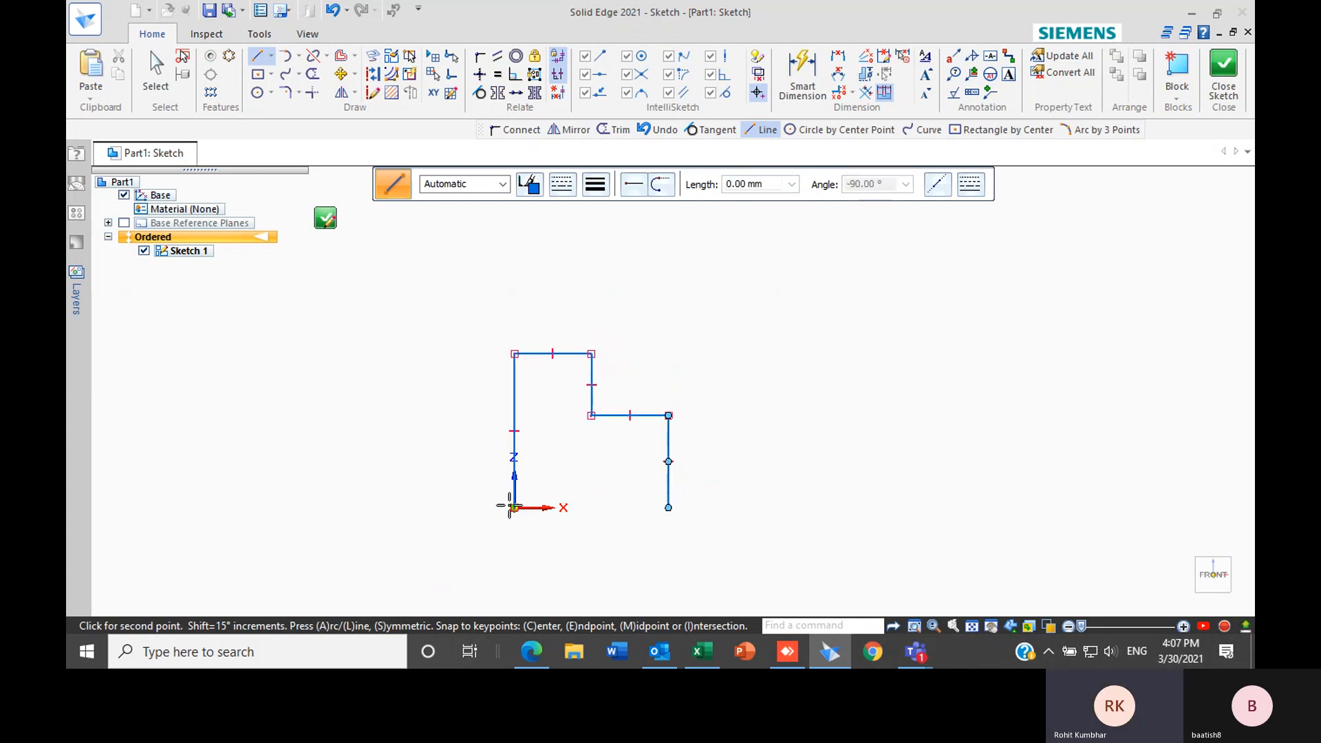
left_click(514, 507)
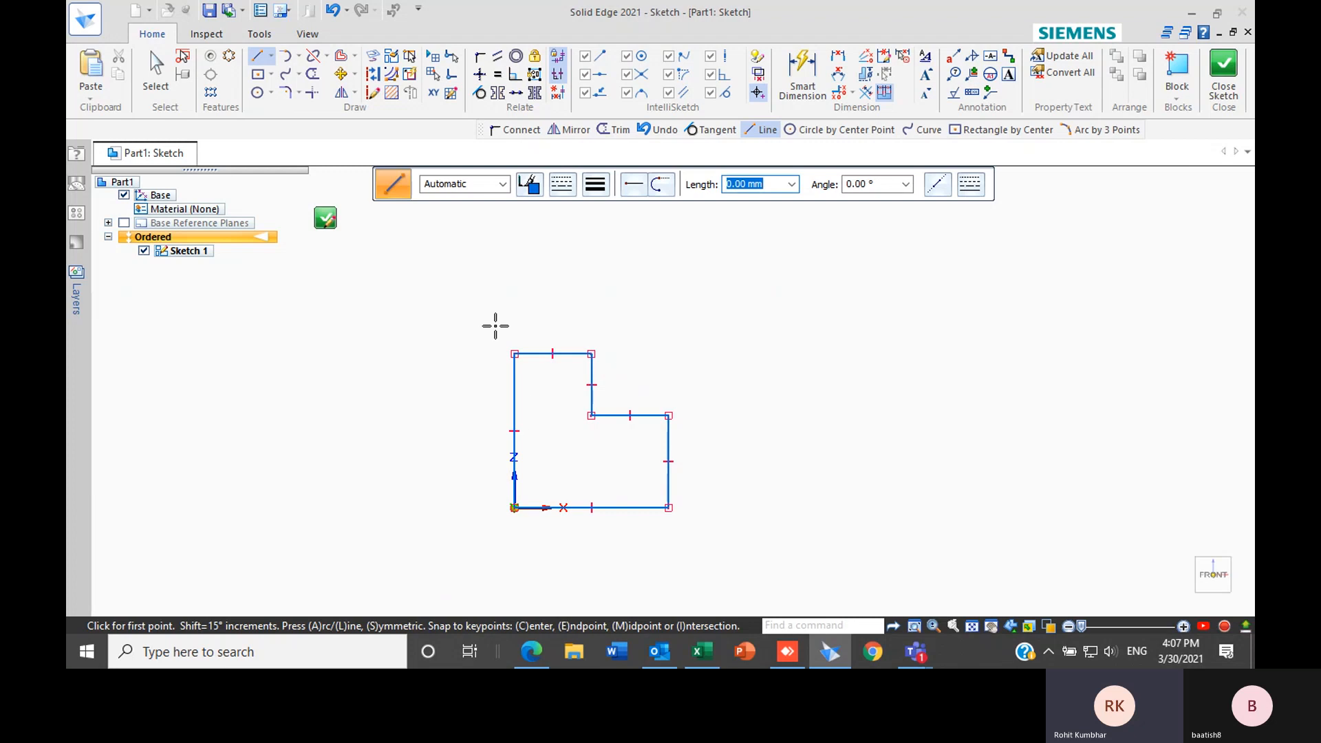
left_click(514, 397)
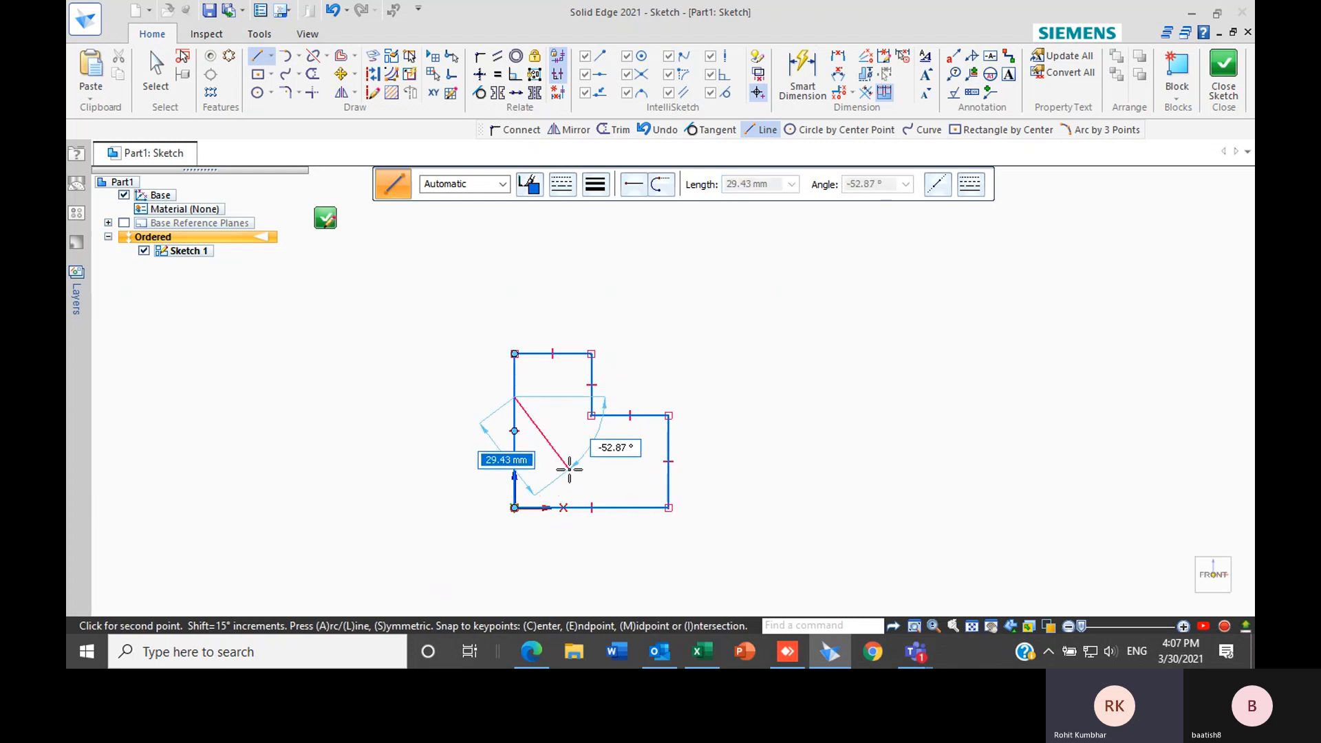
key("Escape")
Check the lengths of the profile's left vertical line and bottom line, and clear the selection
left_click(514, 385)
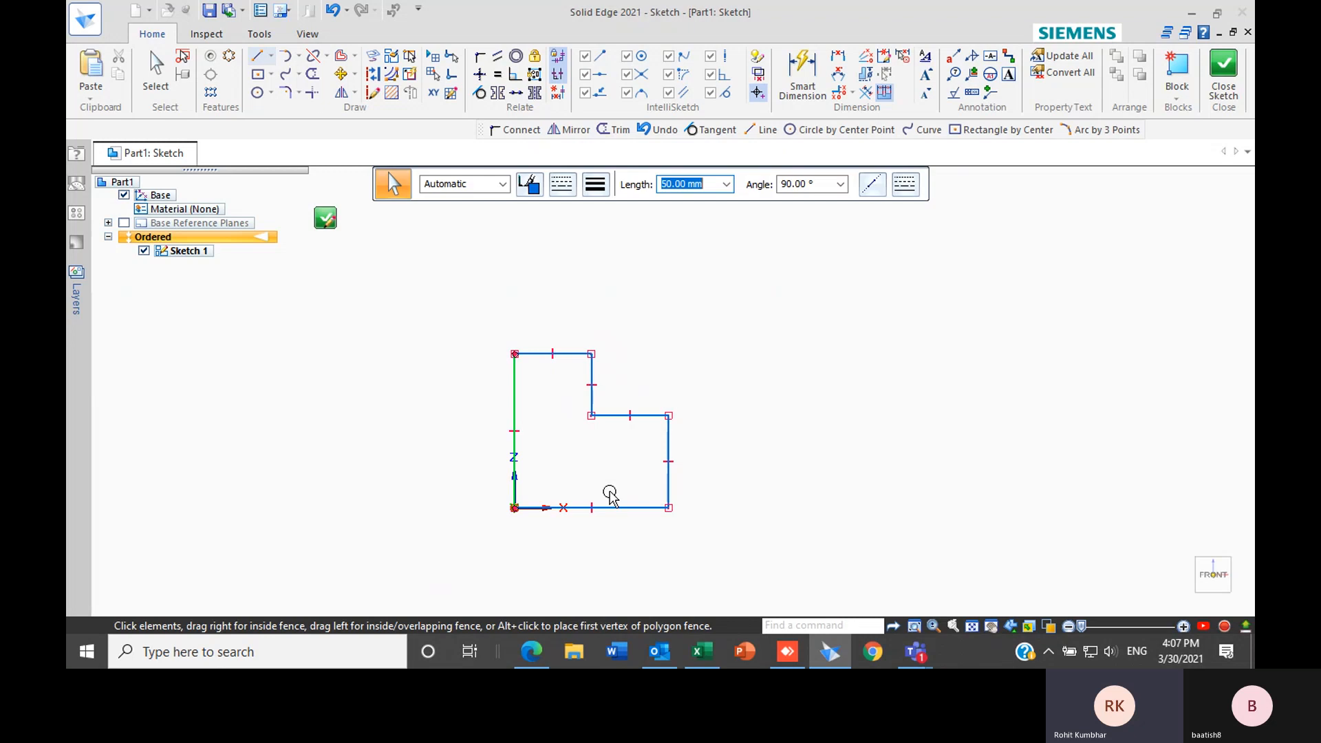
left_click(612, 508)
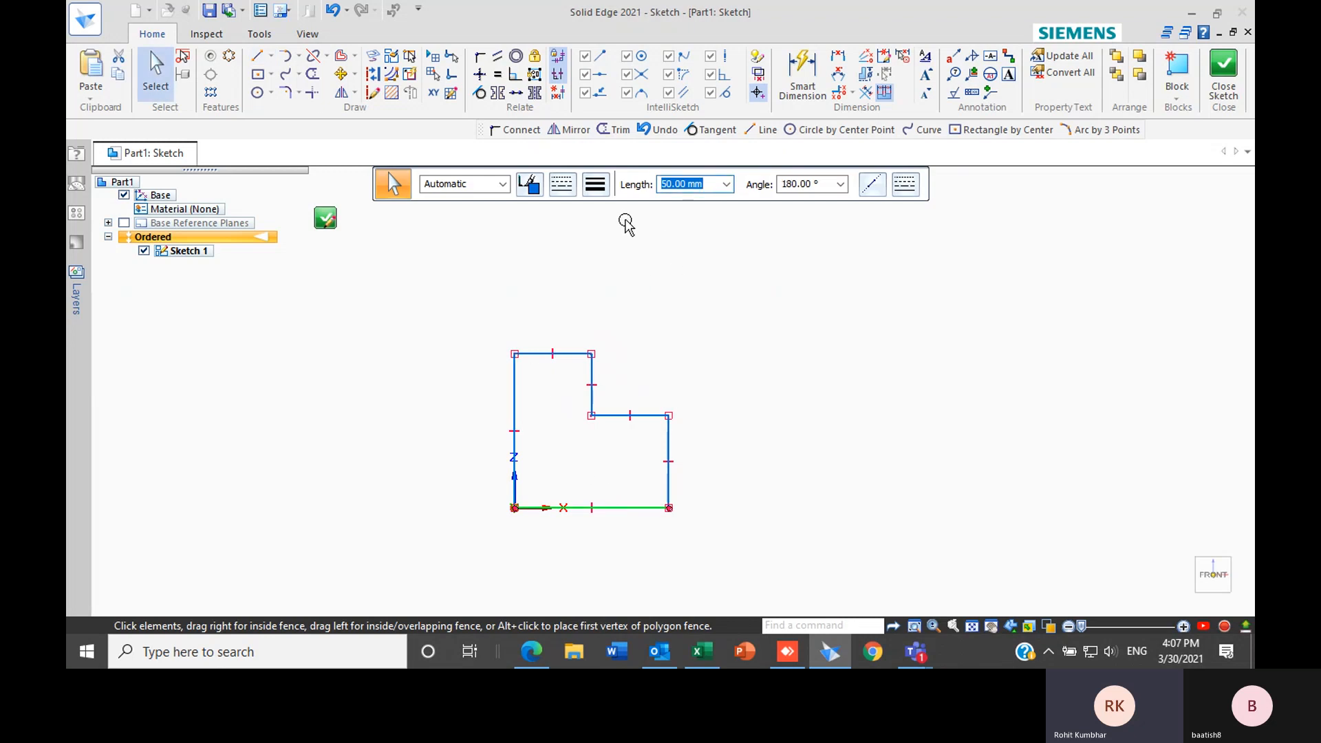
key("Escape")
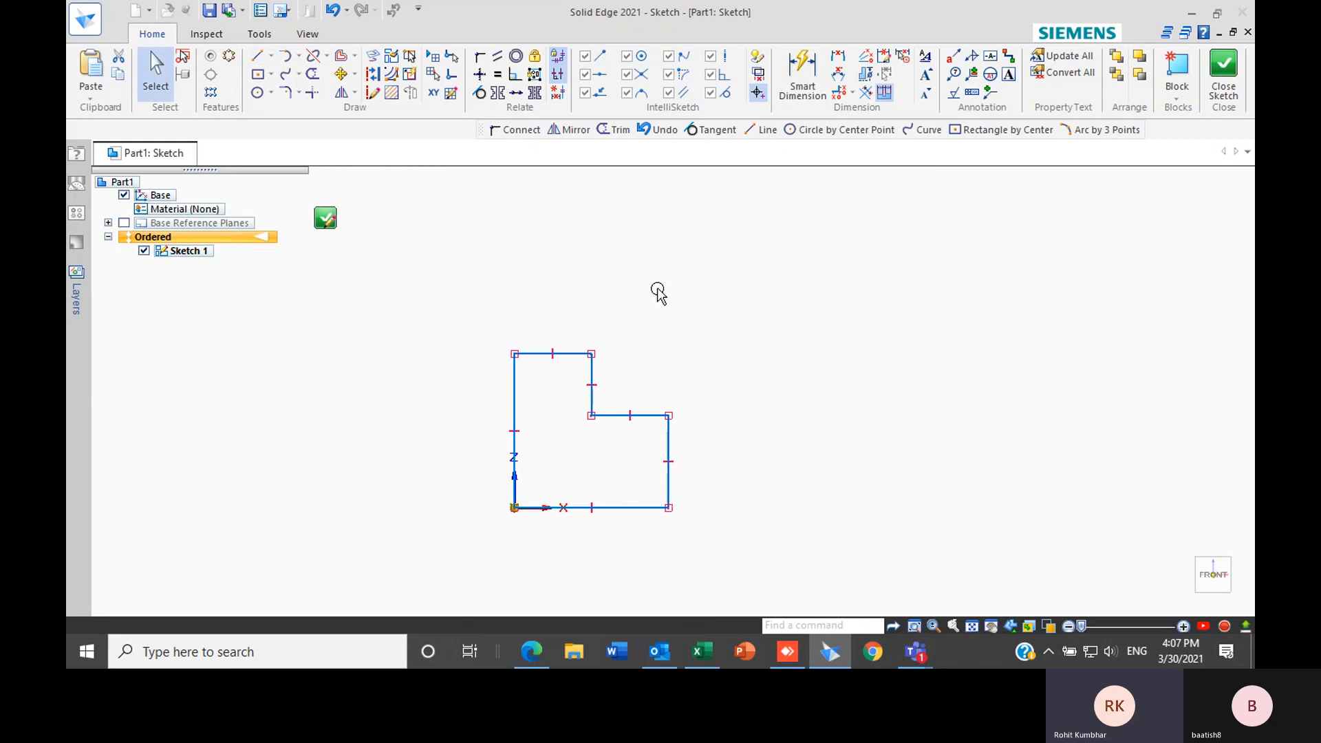
Scale the entire L-shaped profile by a factor of 1.5 about the origin and check its left vertical line's length
left_click(354, 92)
left_click(378, 131)
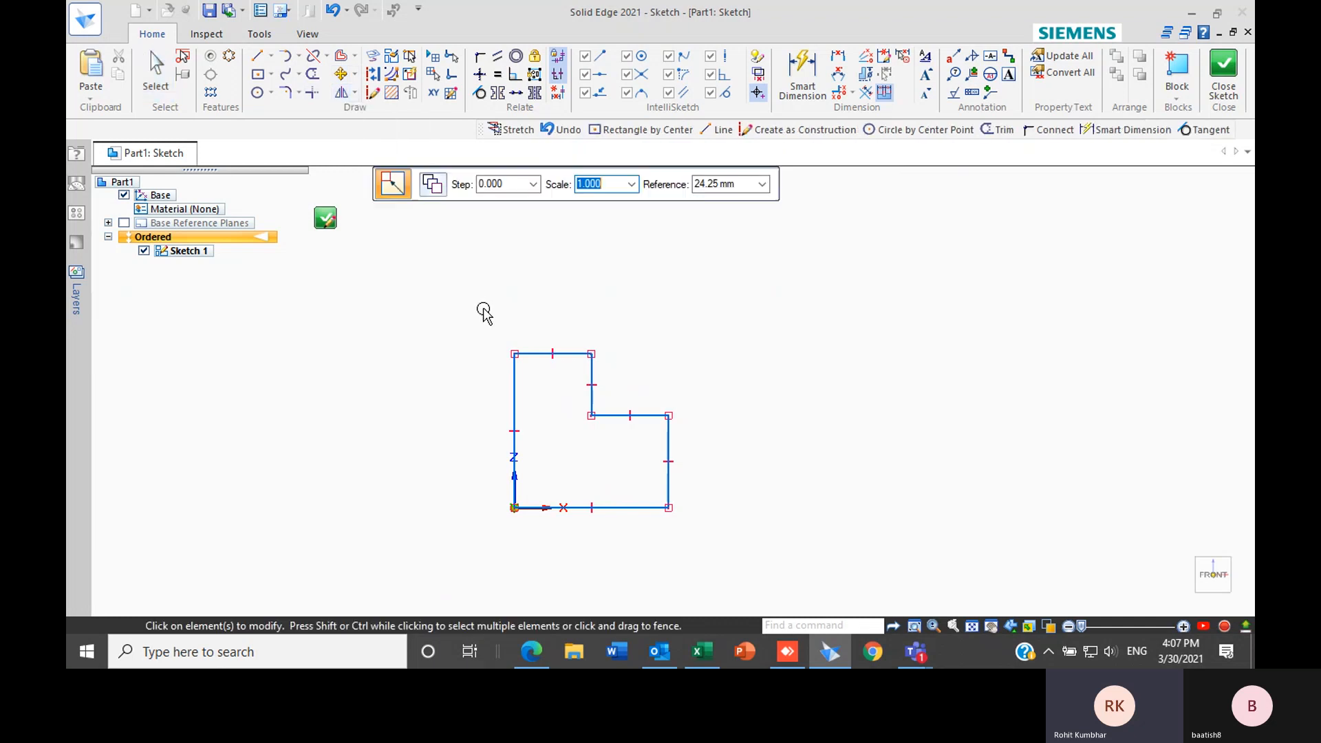
mouse_move(458, 295)
left_mouse_down()
mouse_move(736, 575)
mouse_move(806, 546)
left_mouse_up()
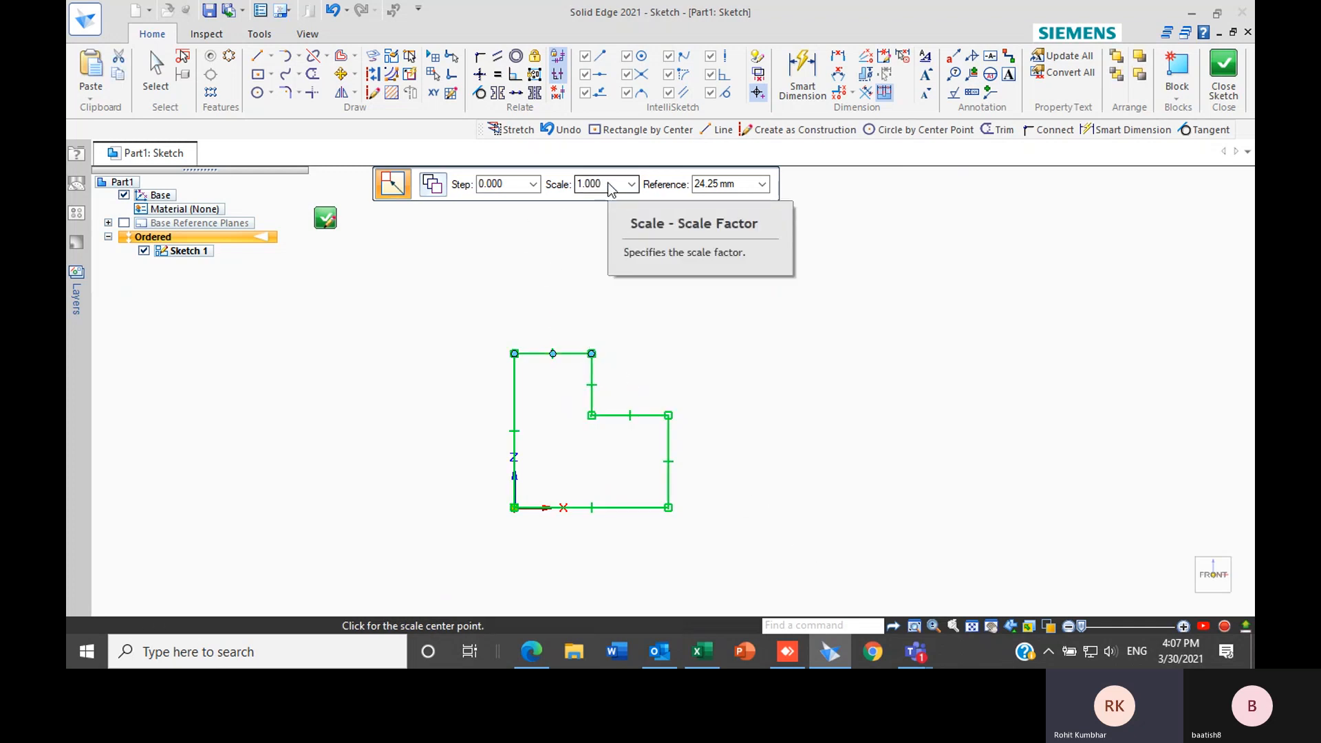
left_click(637, 185)
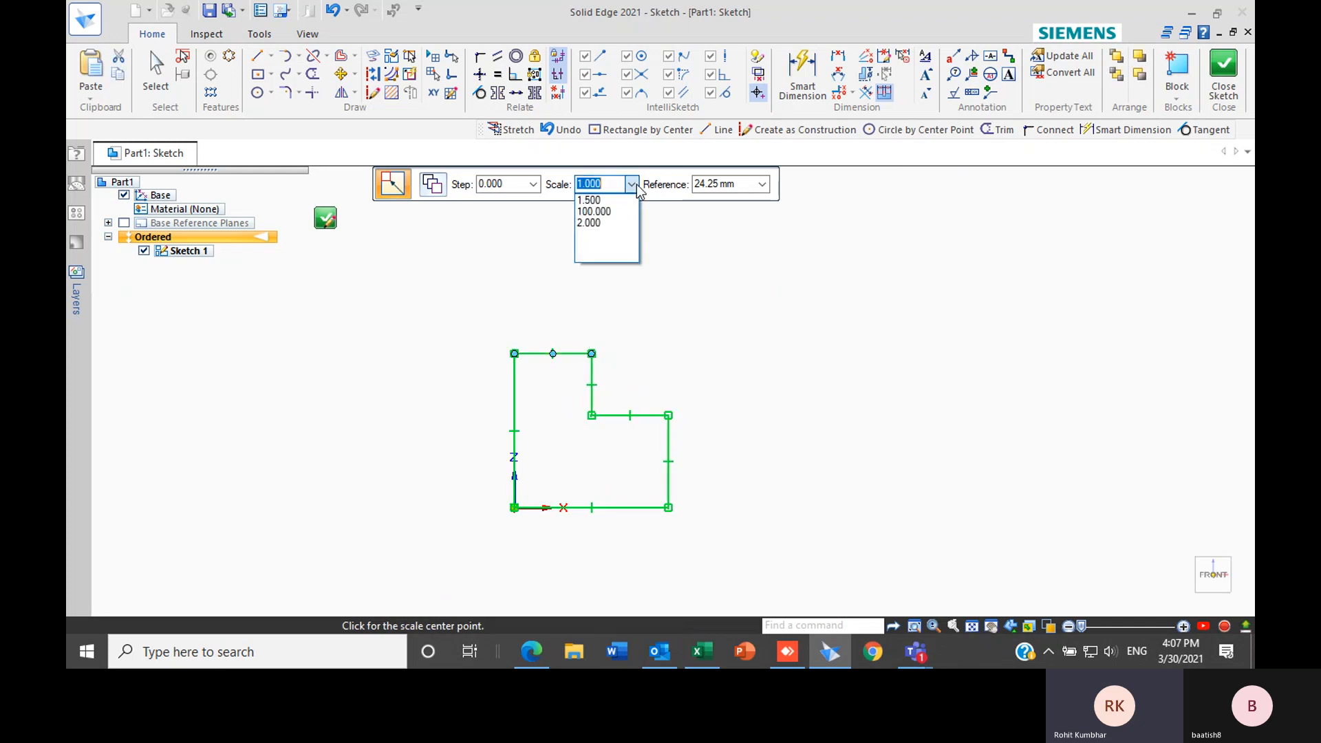
left_click(597, 200)
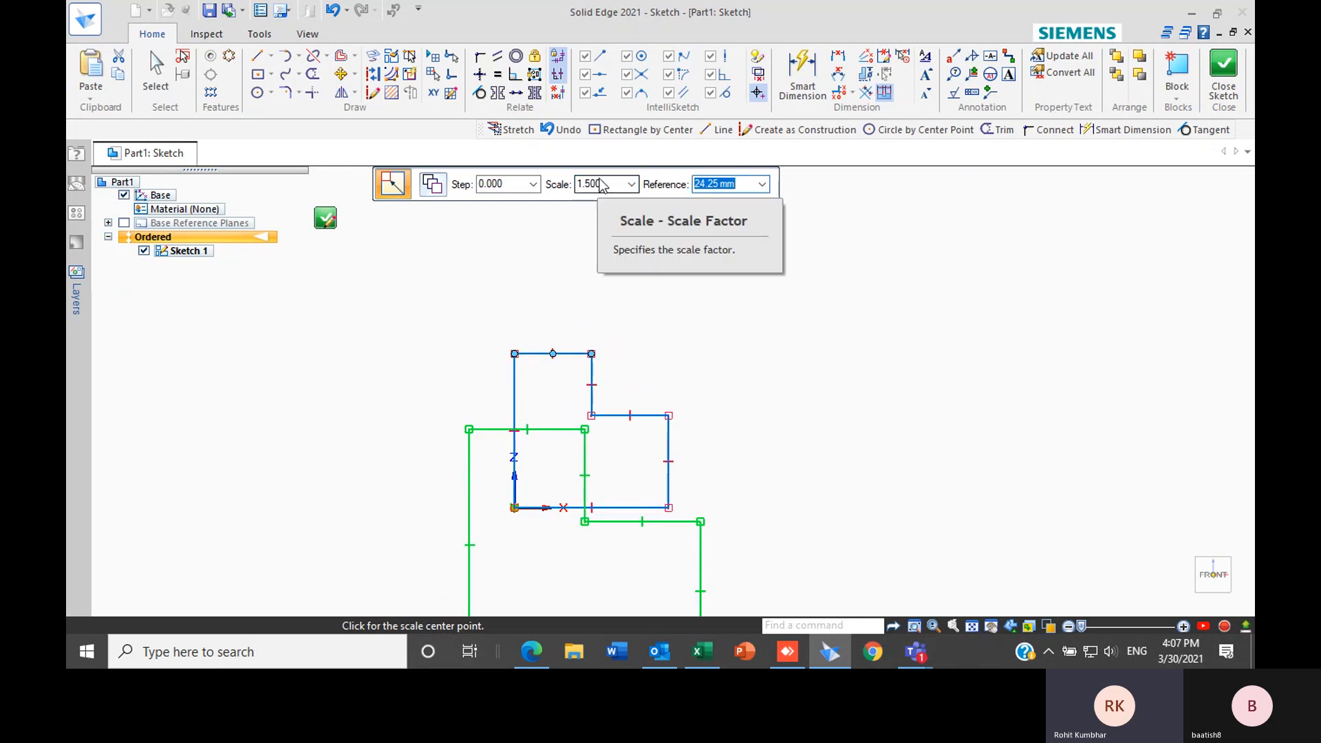
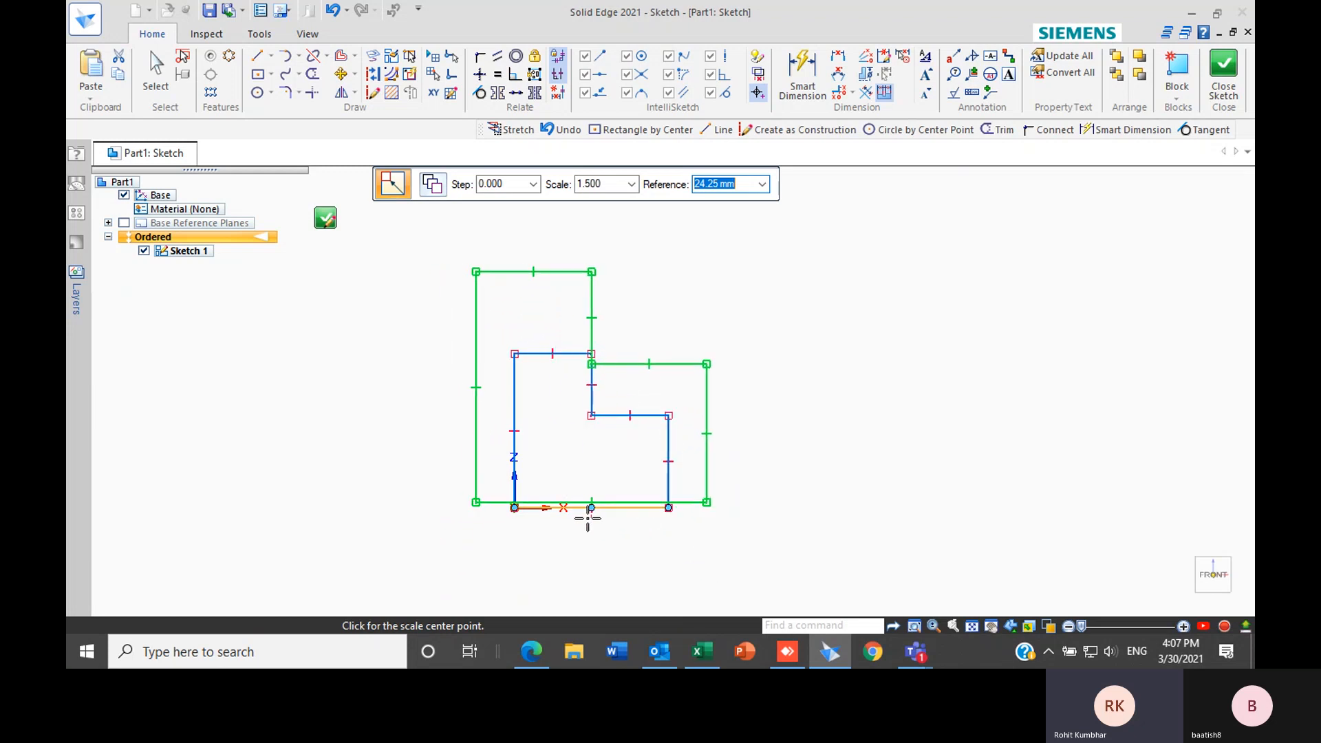
left_click(515, 508)
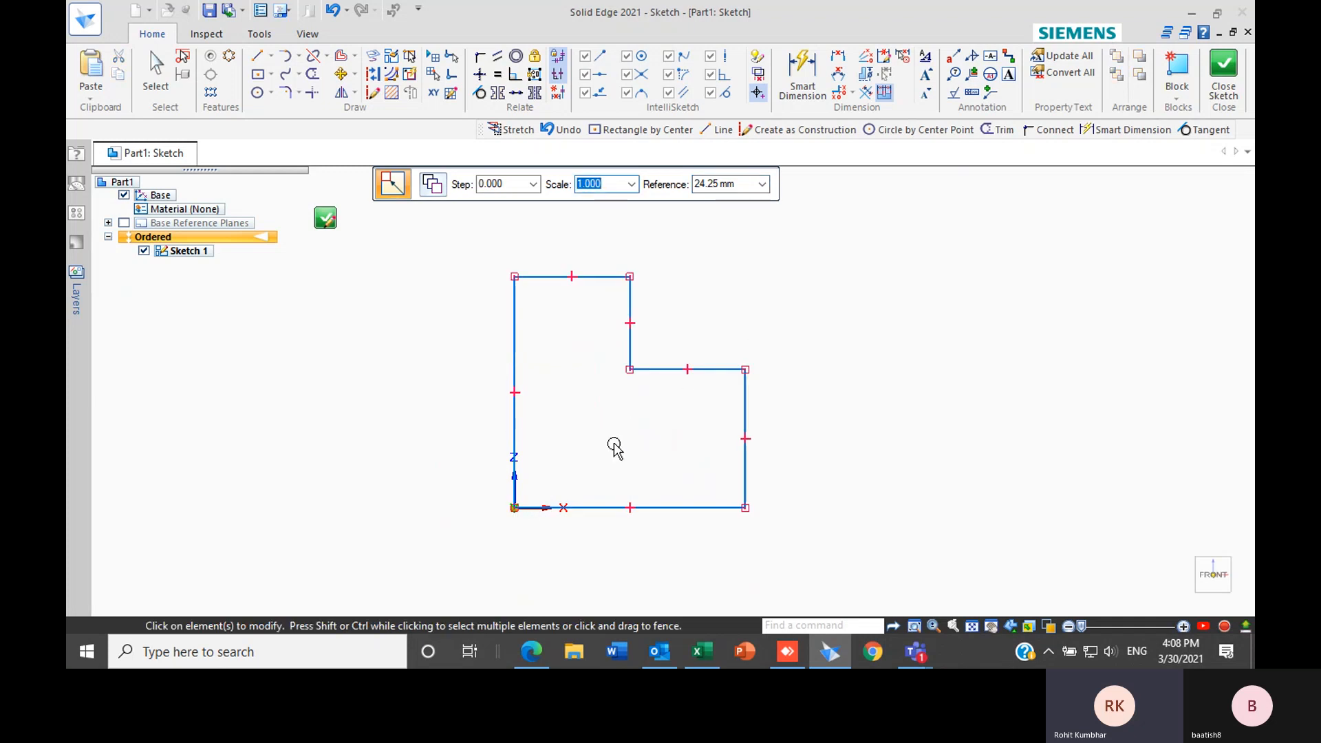
key("Escape")
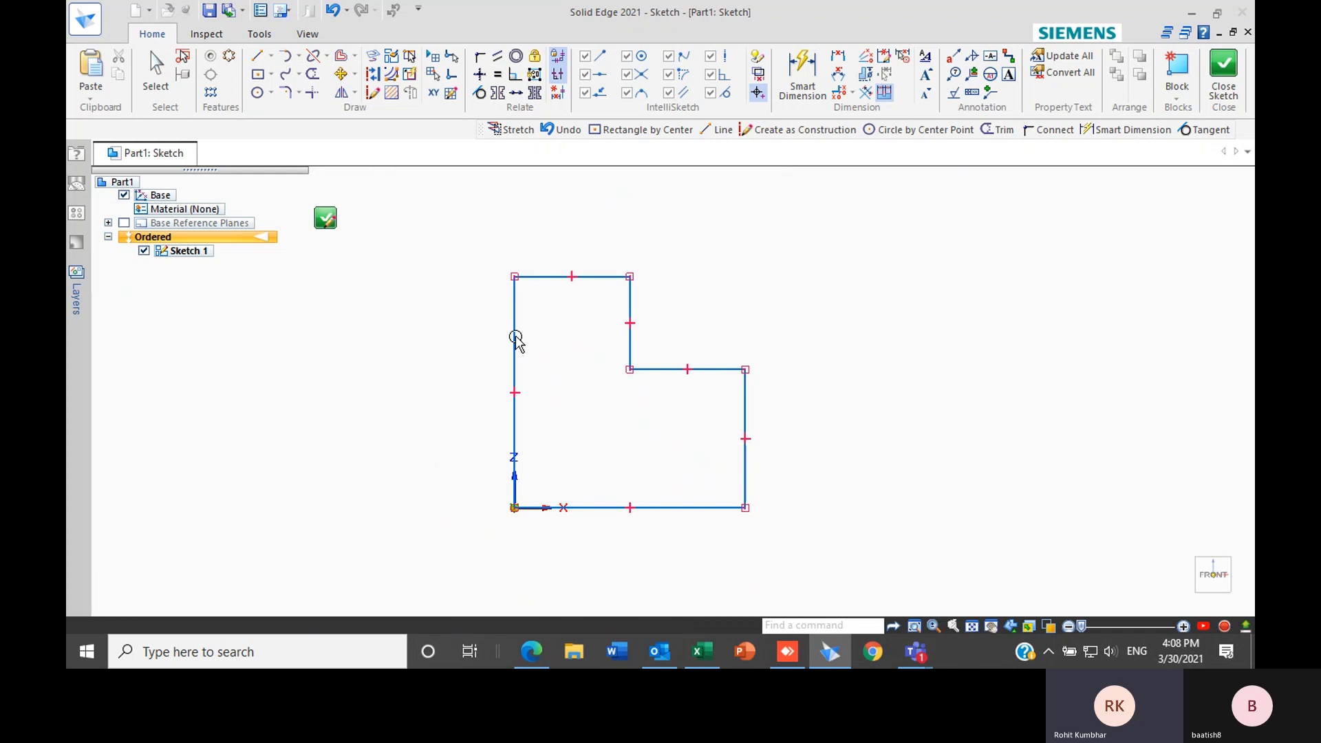
left_click(515, 339)
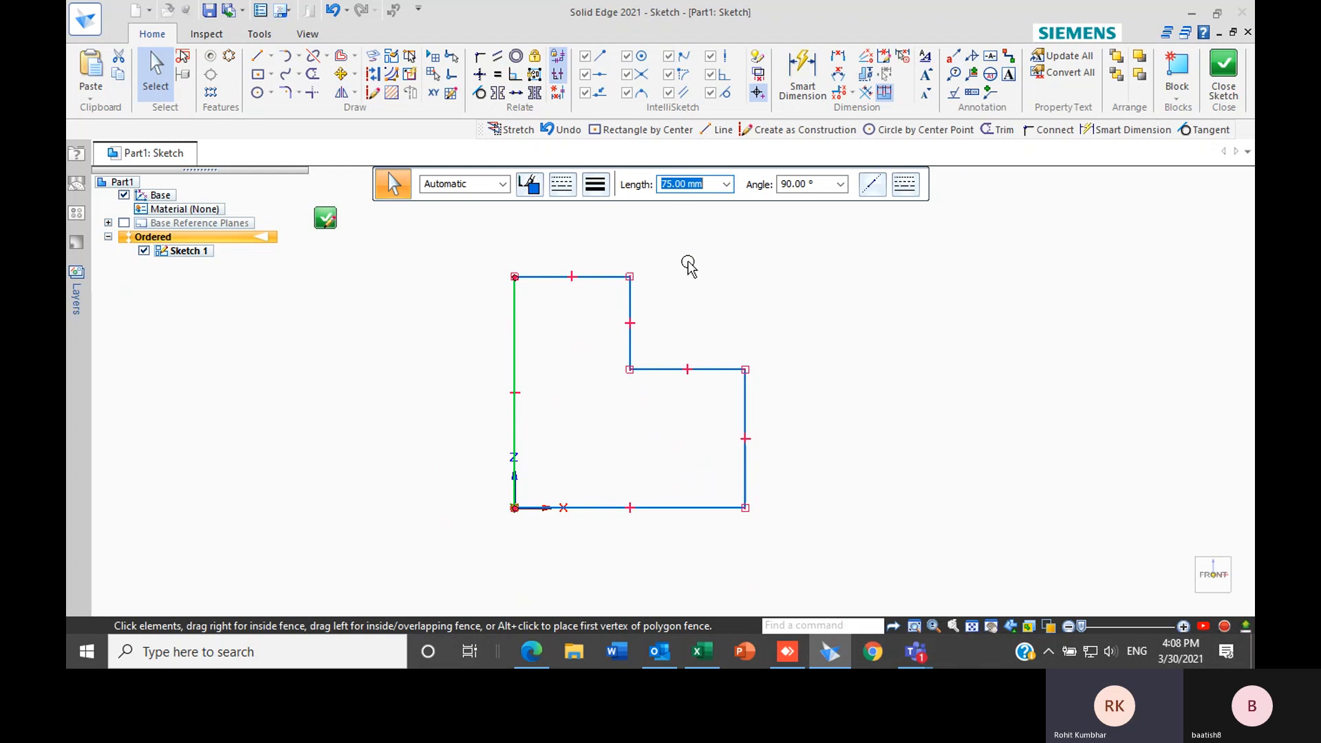
key("Escape")
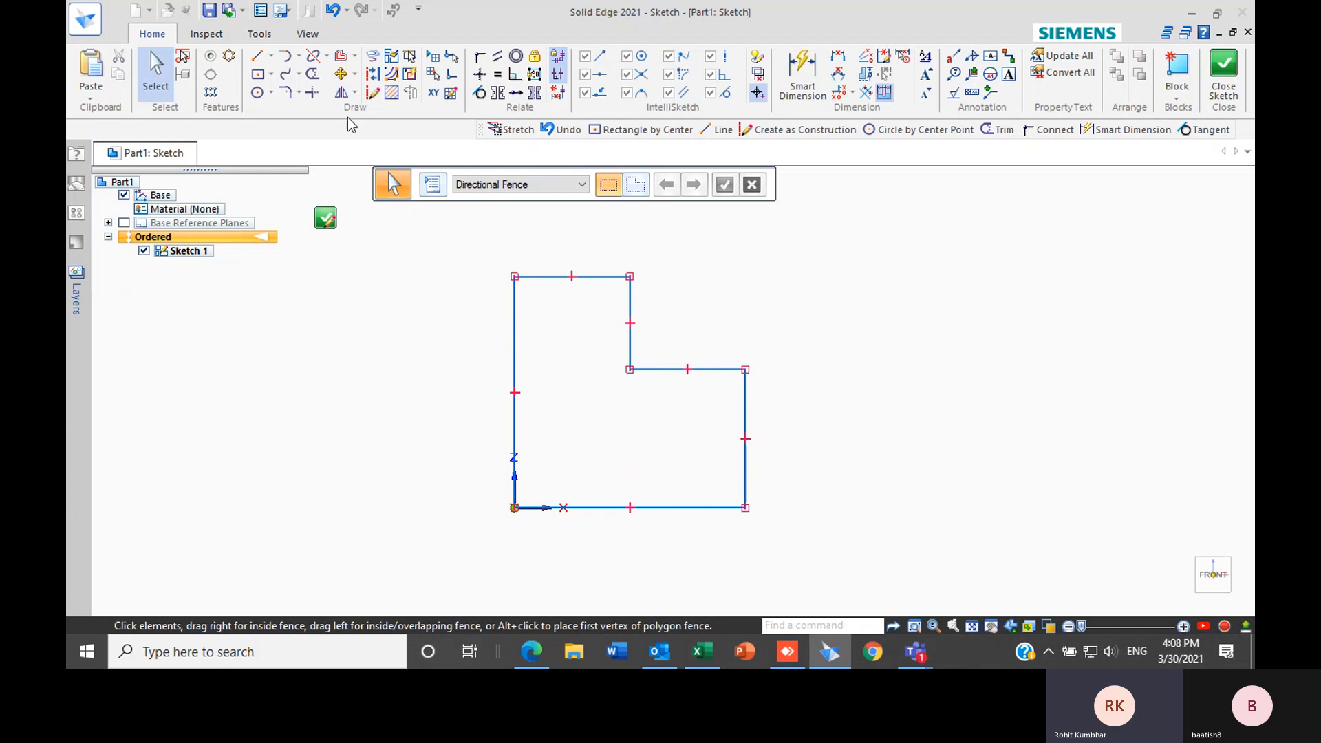
left_click(354, 94)
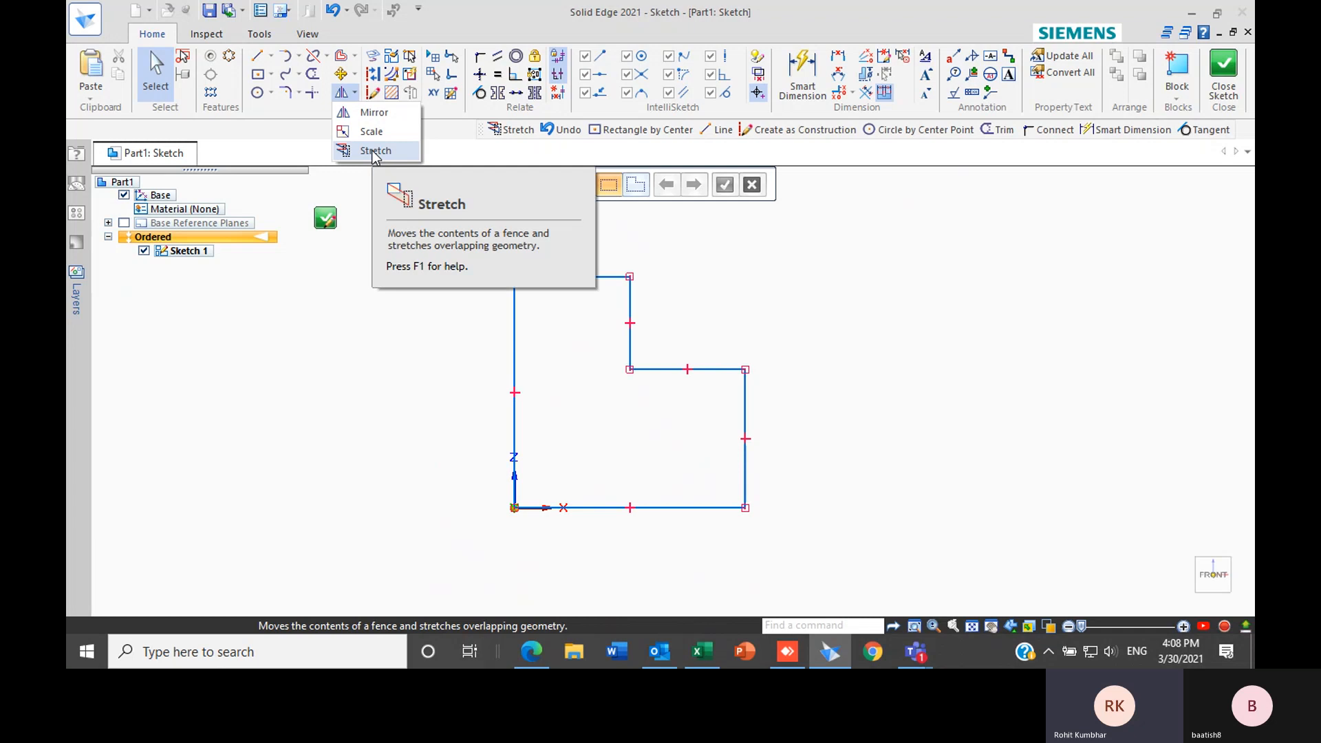
left_click(375, 151)
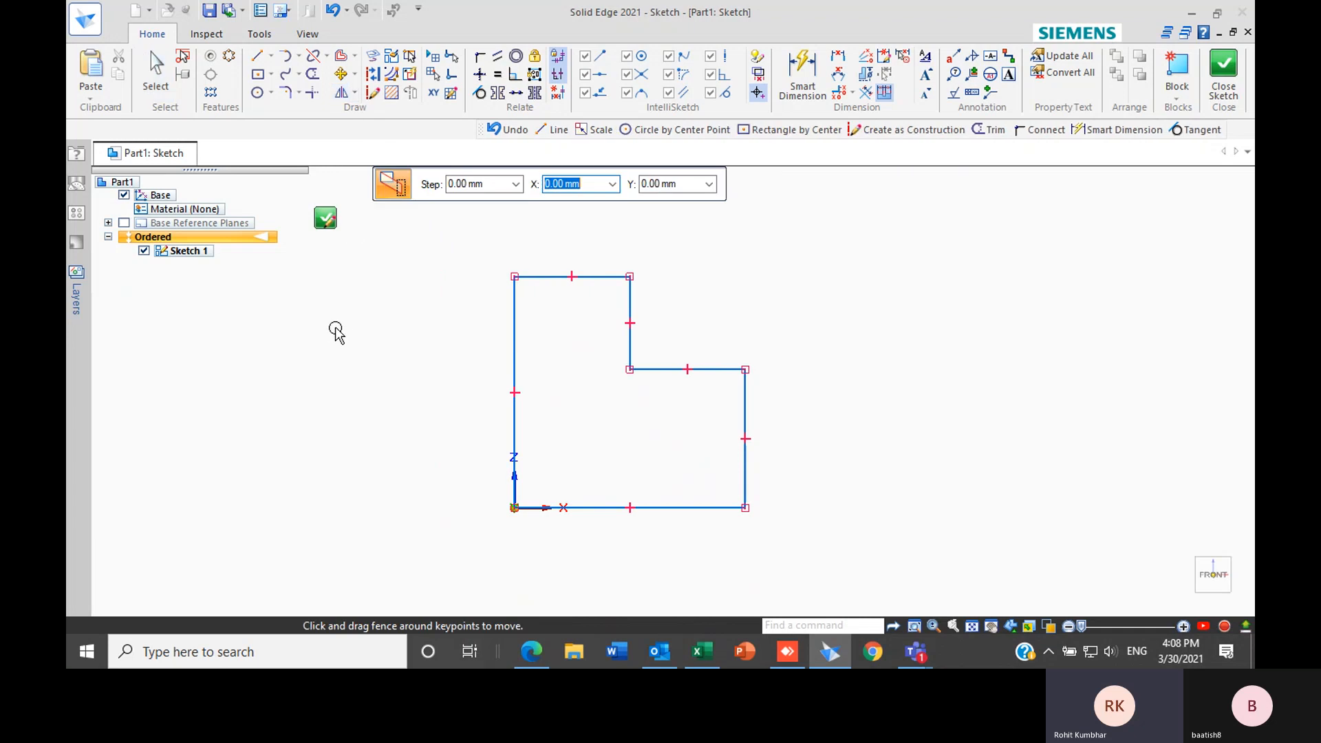
key("Escape")
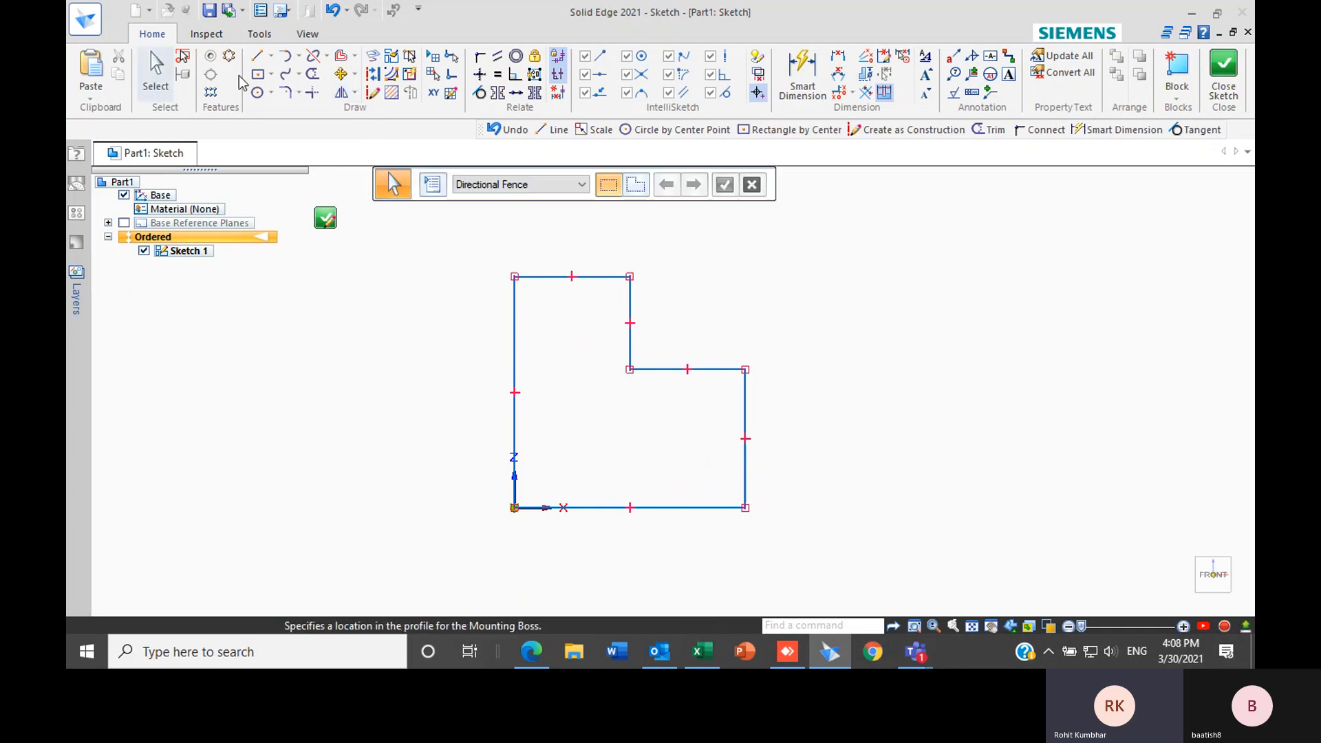
left_click(271, 55)
left_click(282, 74)
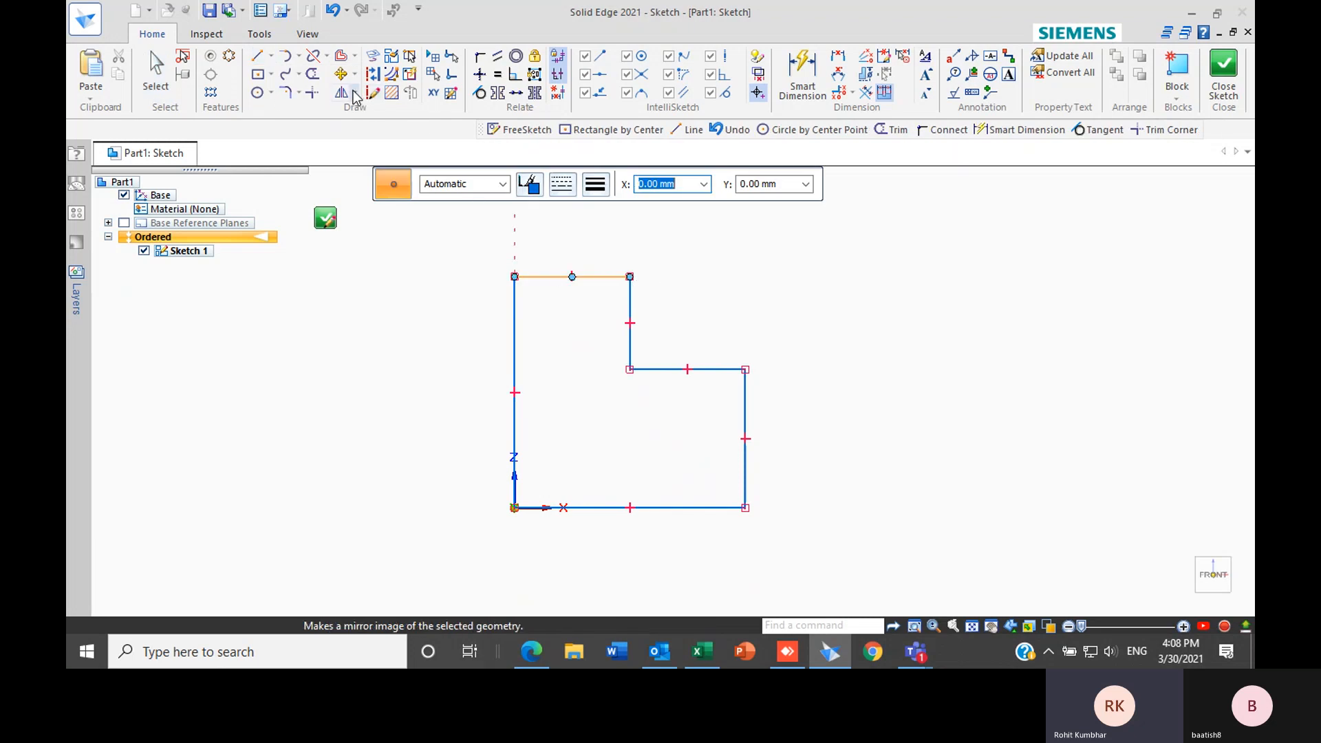
key("Escape")
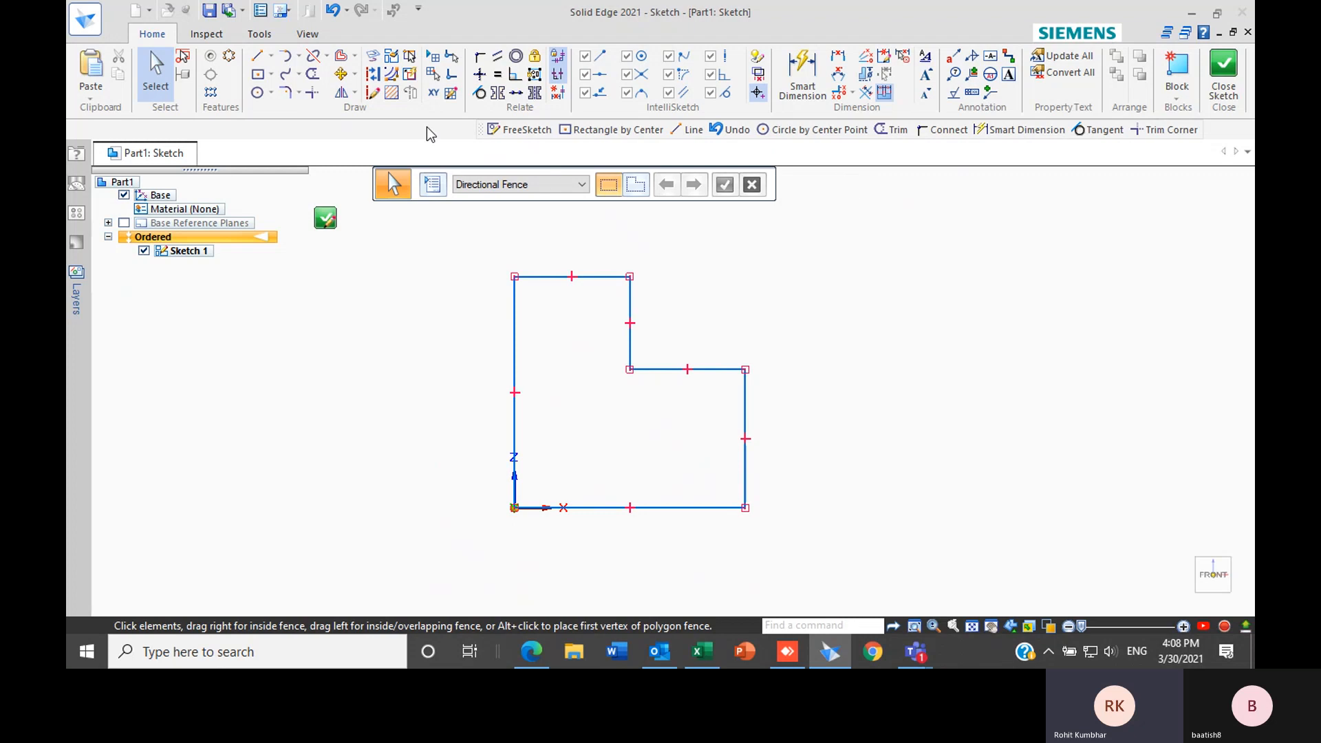
Stretch the L-shaped profile by fencing its inner corner and moving that corner outward, up and to the right beyond the outline
left_click(355, 93)
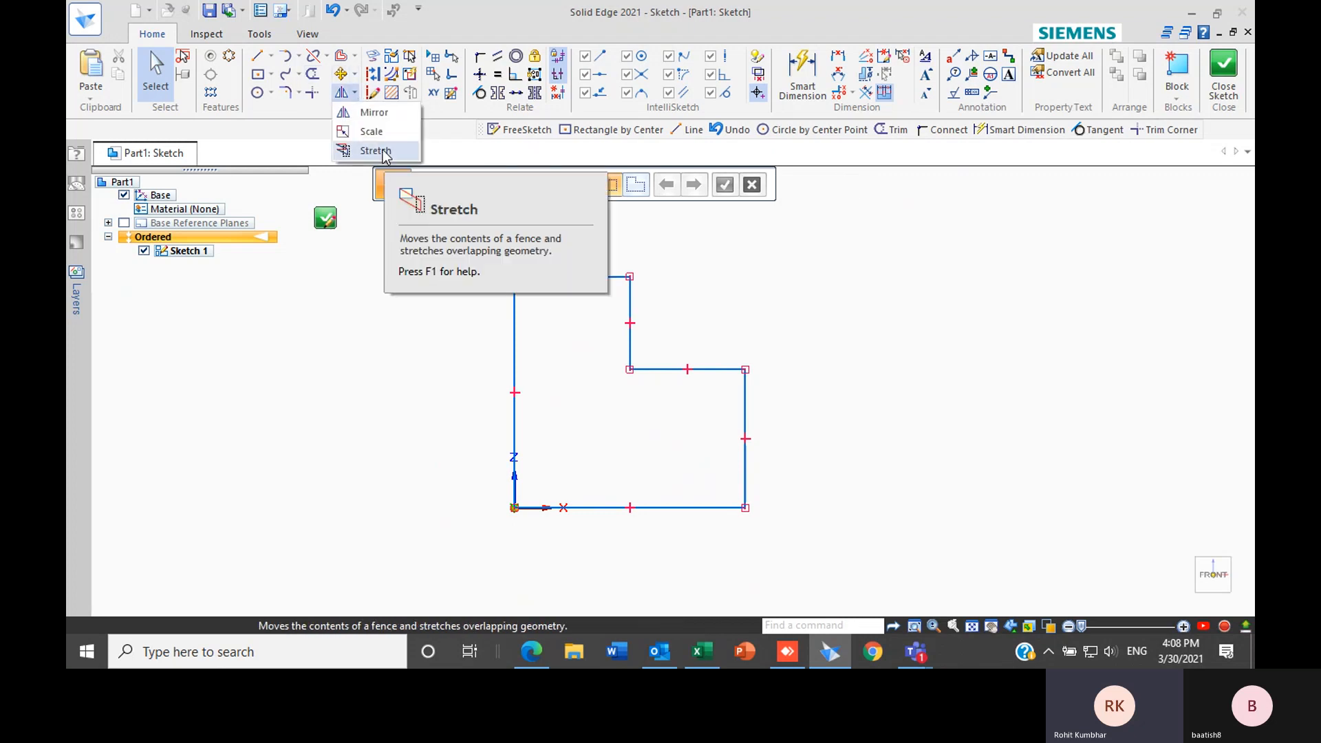
left_click(377, 150)
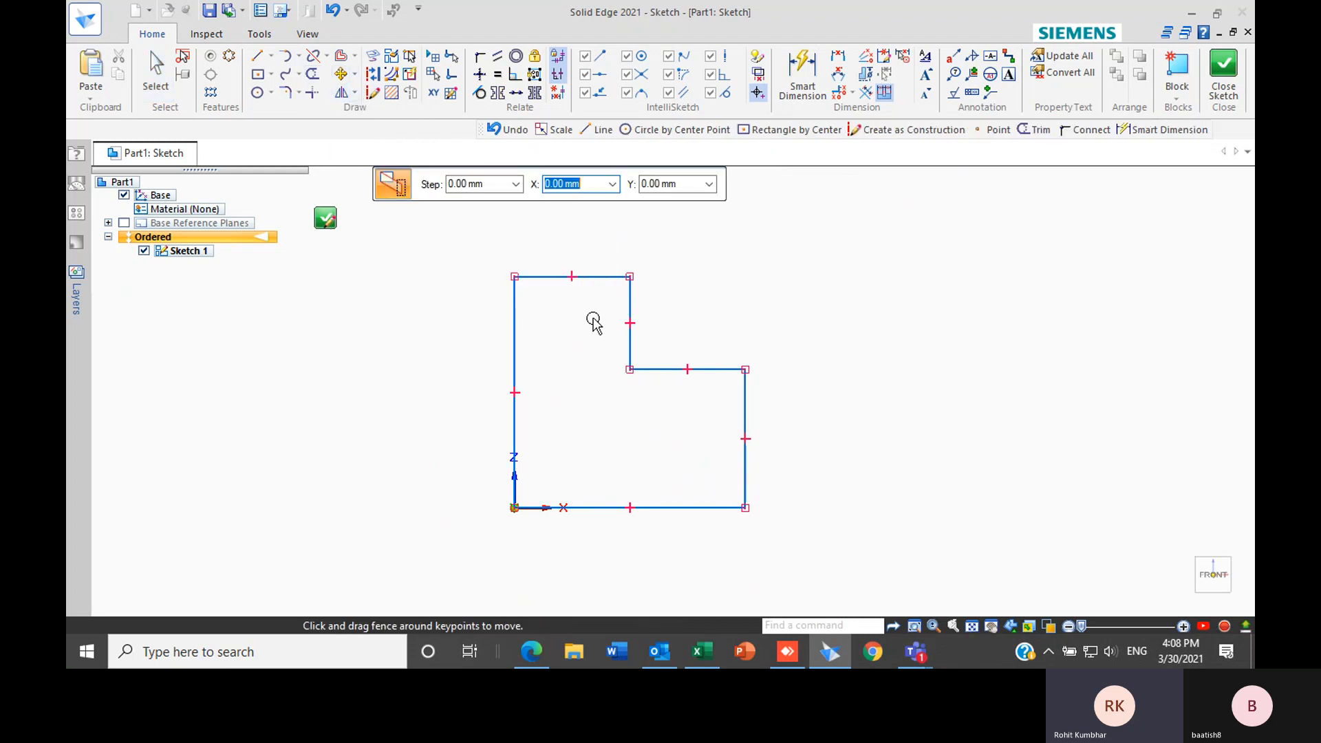
left_click_drag(591, 291, 718, 430)
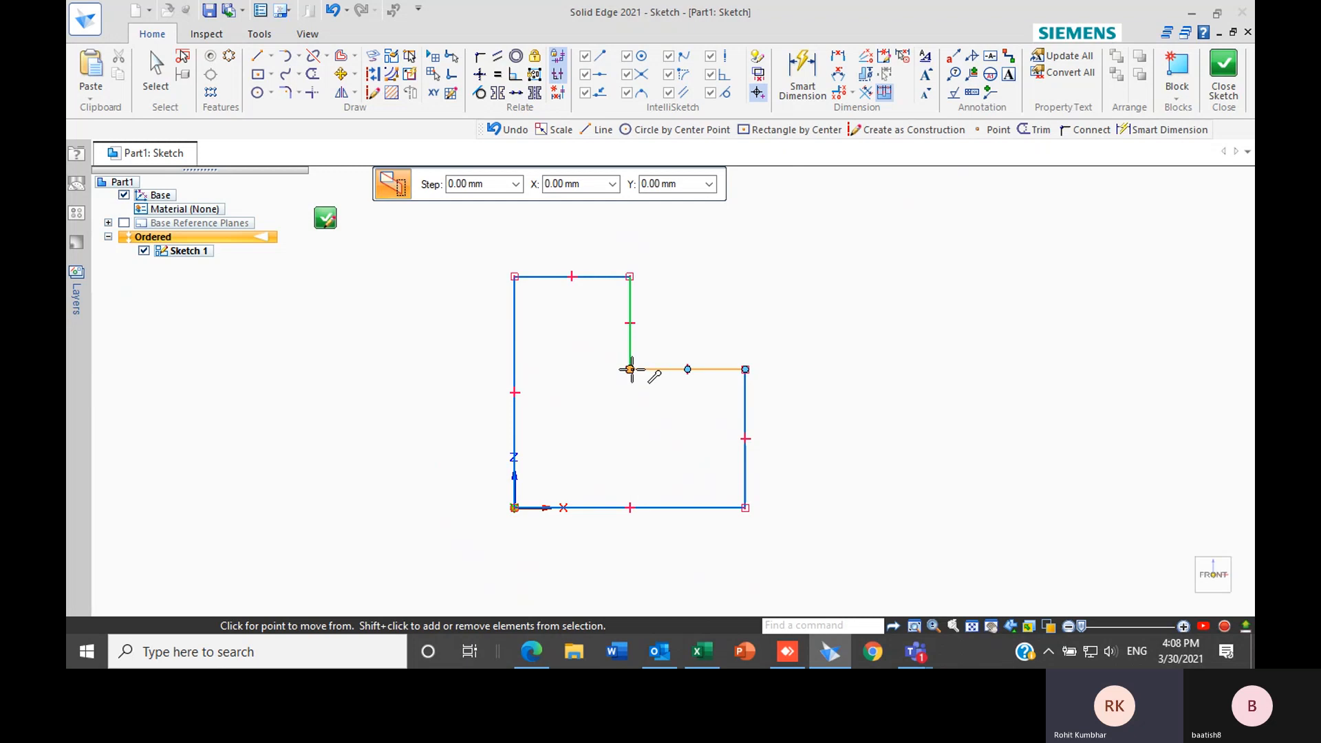
left_click(657, 340)
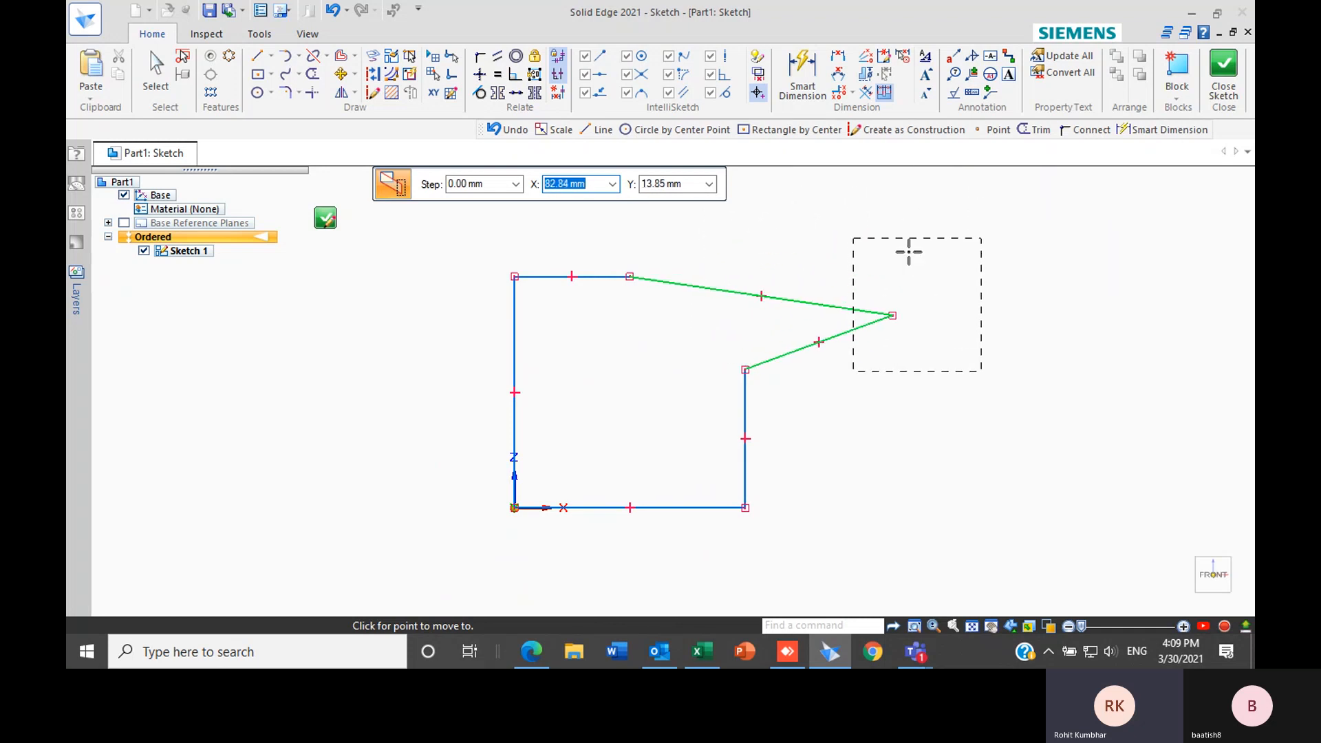
left_click(834, 229)
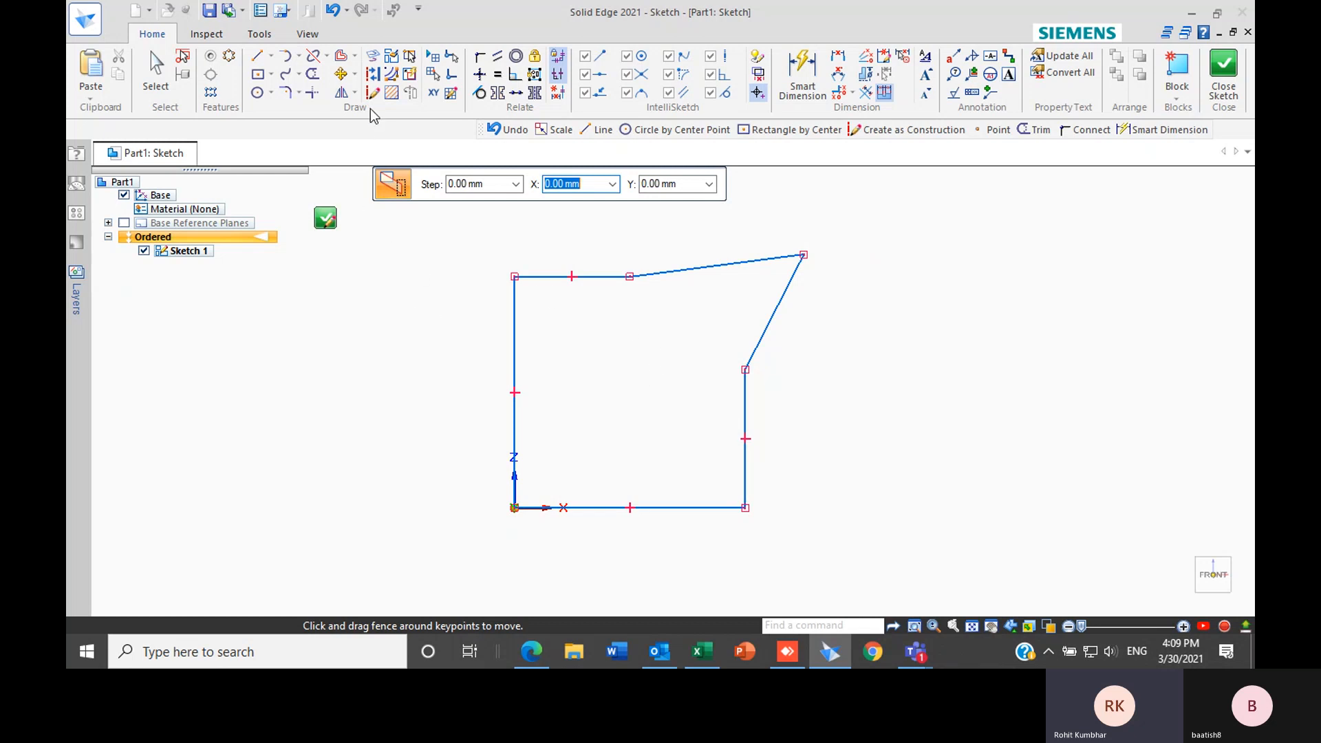
left_click(356, 94)
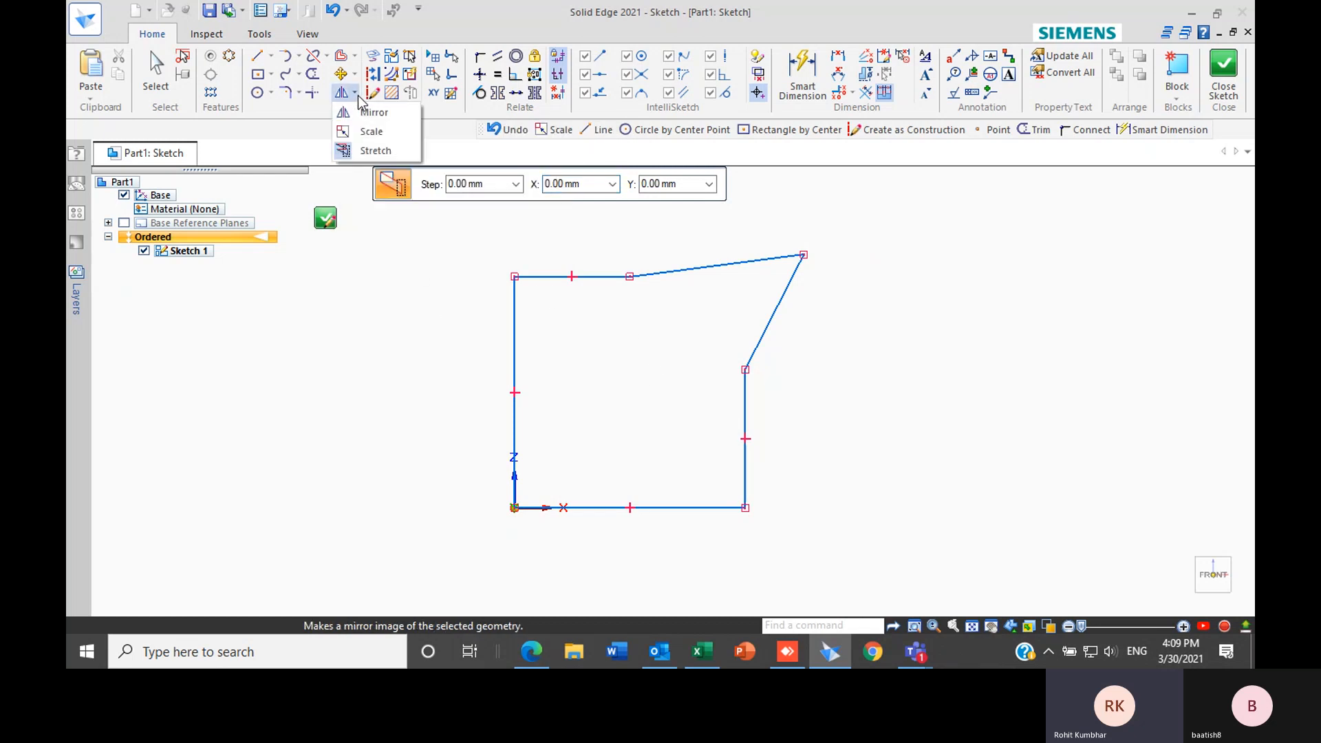
left_click(375, 150)
scroll(362, 297, "down", 2)
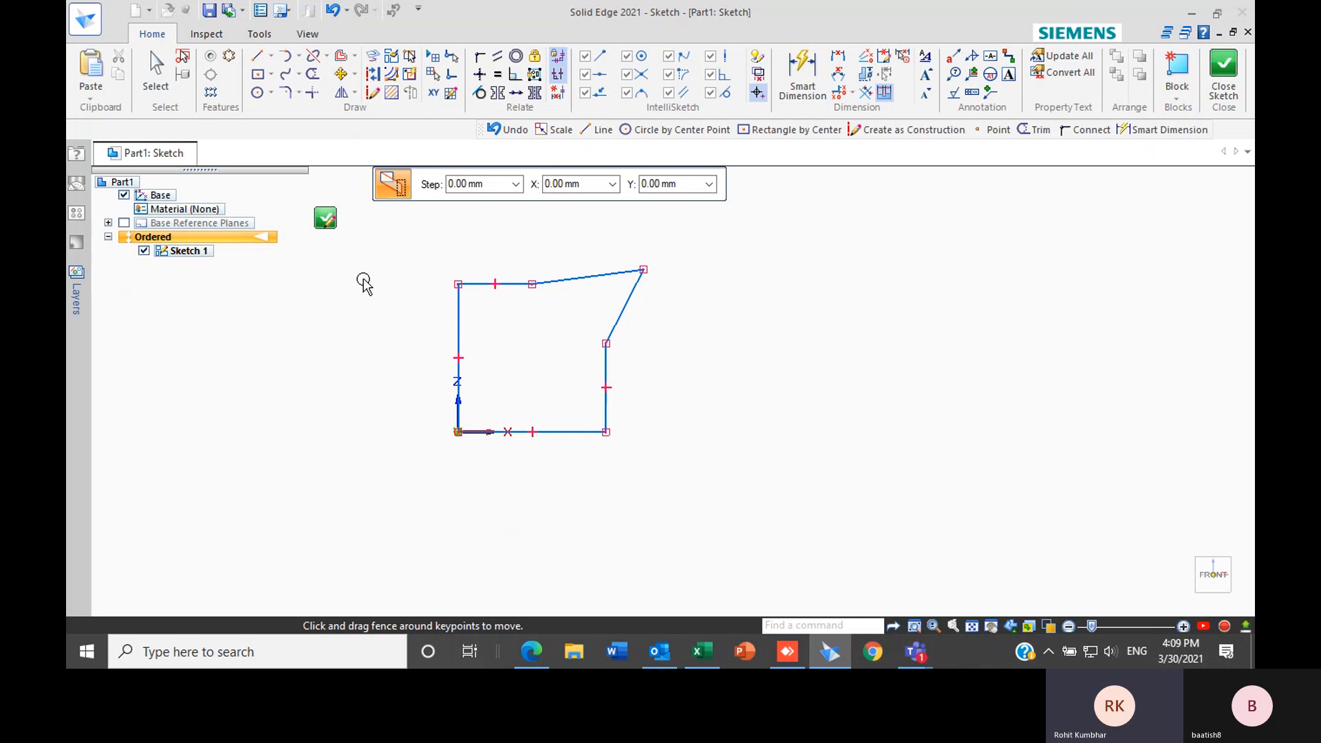
scroll(363, 282, "up", 2)
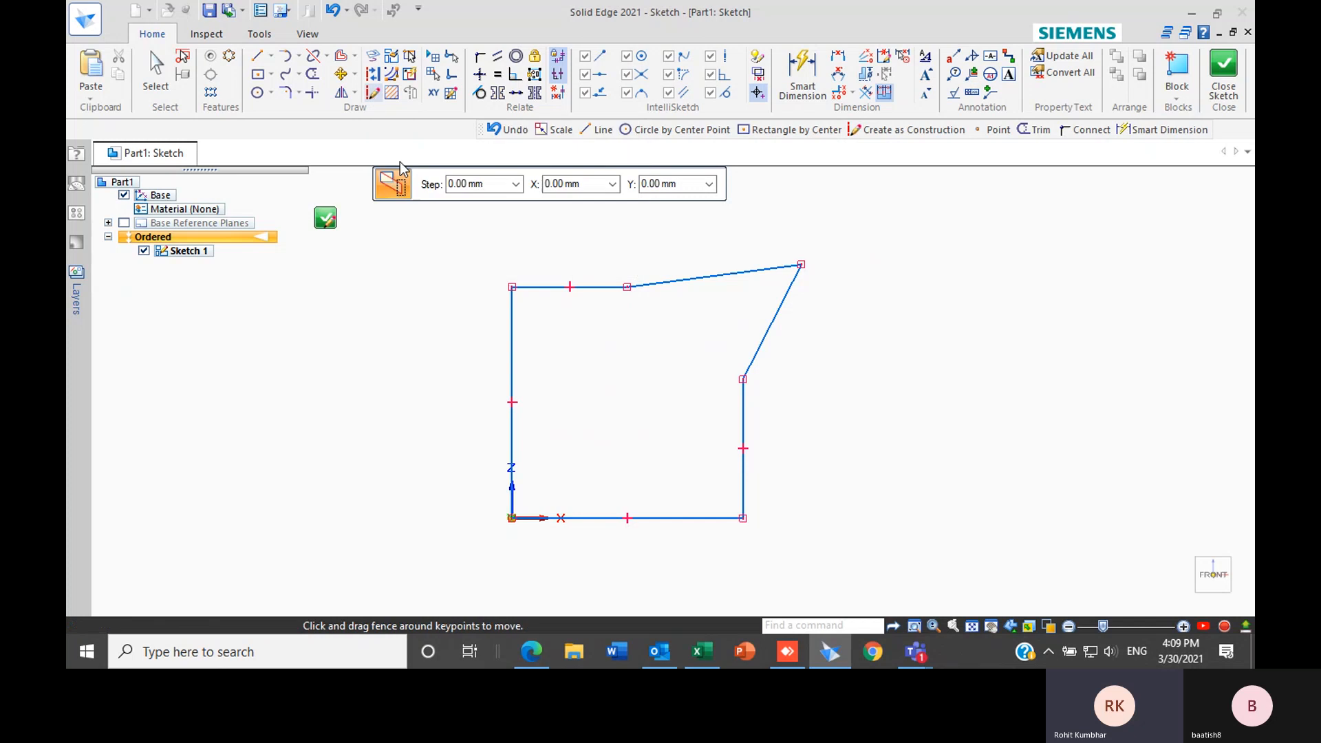
key("Escape")
Delete the entire stretched profile from the sketch
scroll(443, 320, "down", 2)
left_click_drag(431, 243, 774, 511)
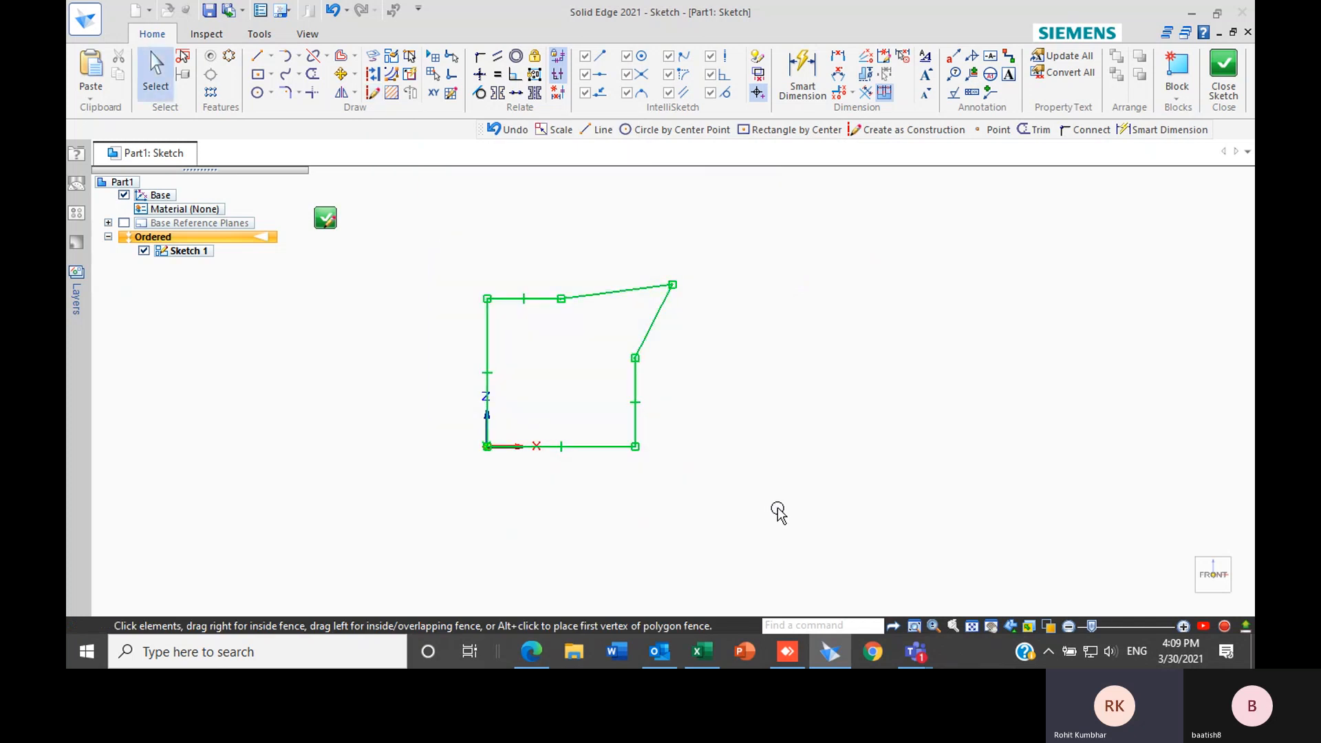
key("Delete")
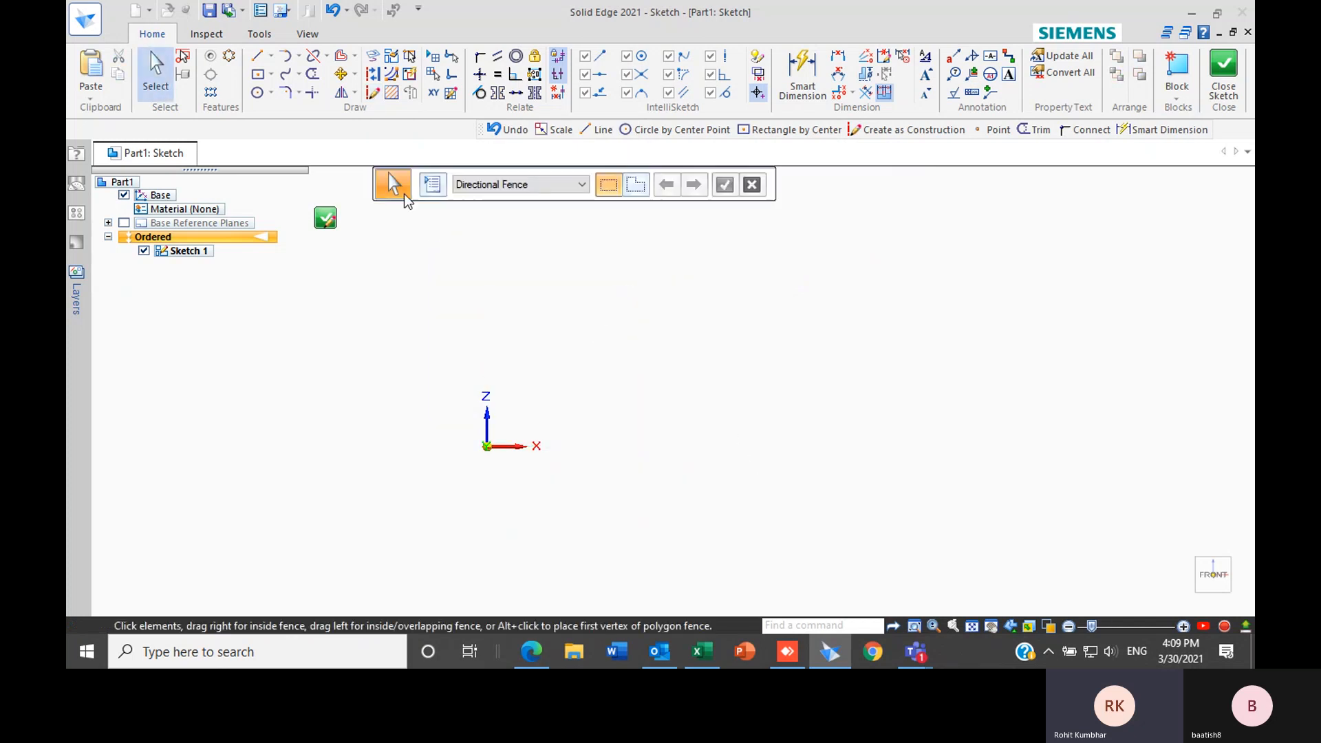
Draw a rectangle by 2 points from the origin up and to the right
left_click(271, 74)
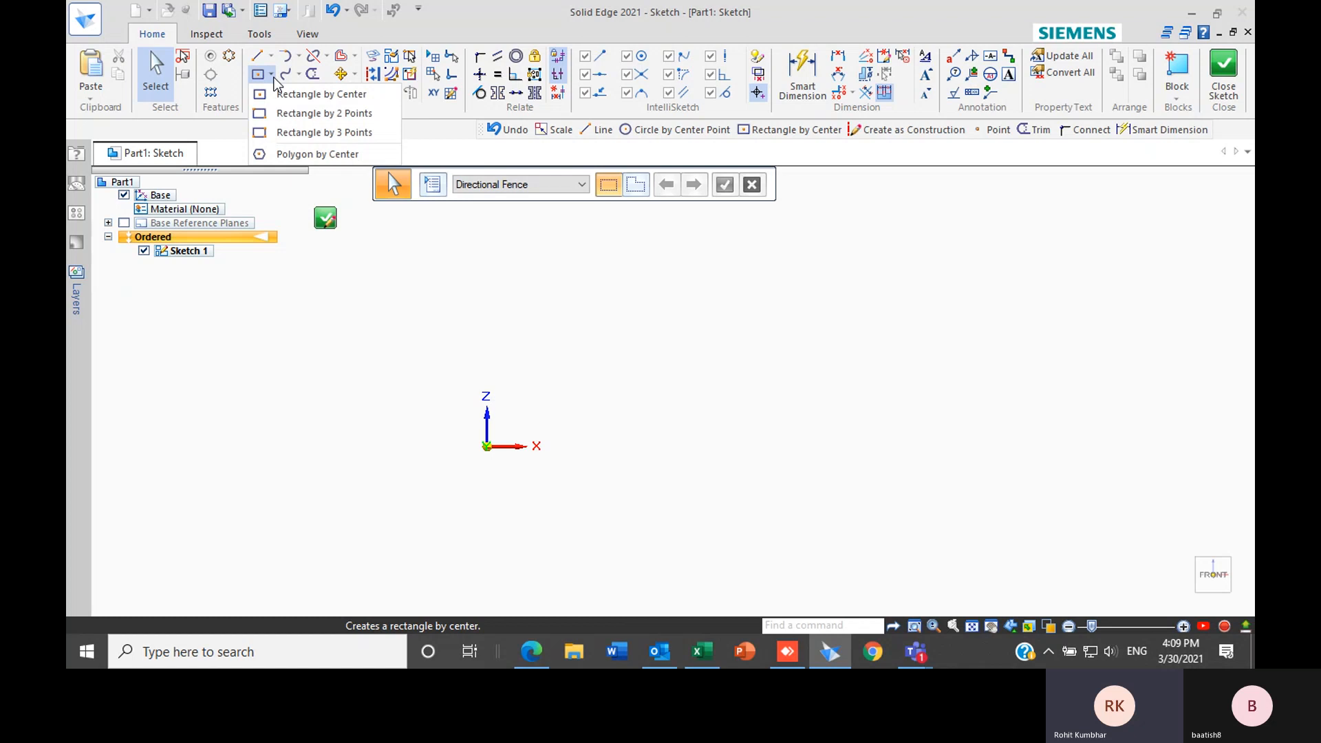
left_click(302, 114)
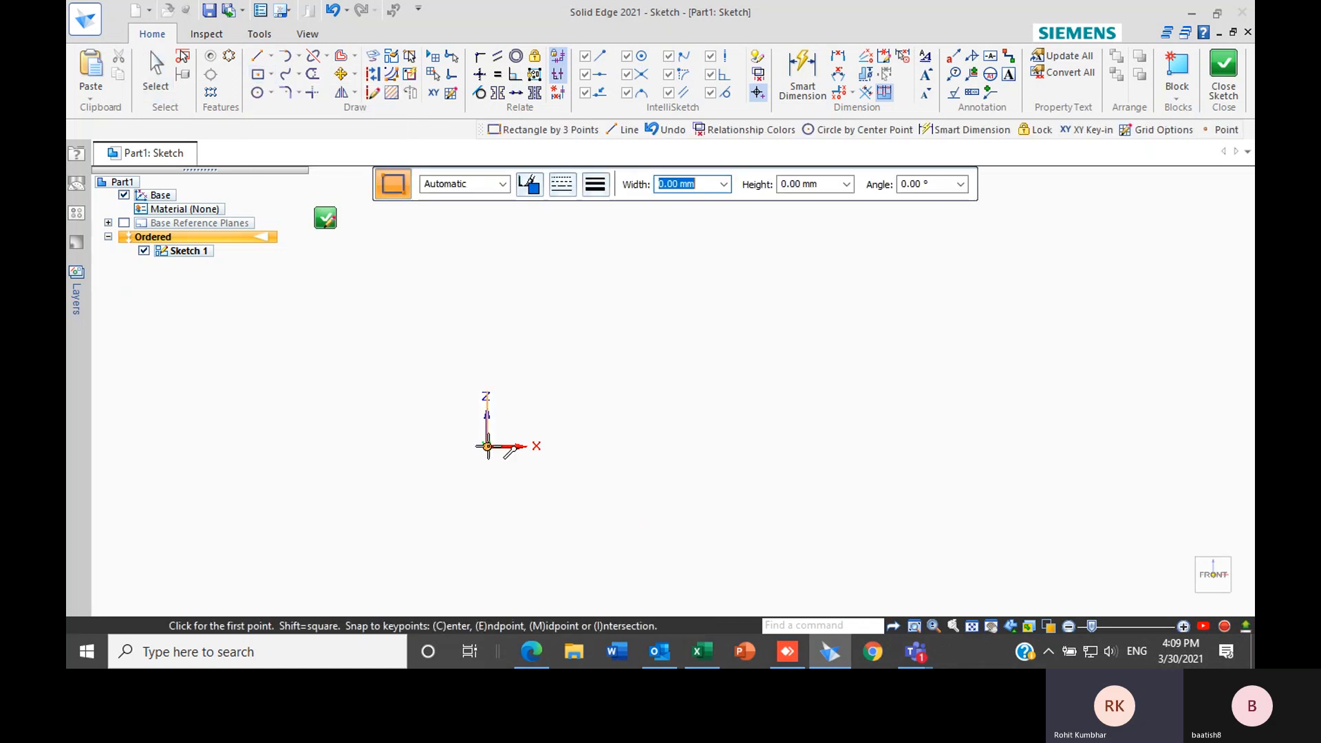
left_click(650, 303)
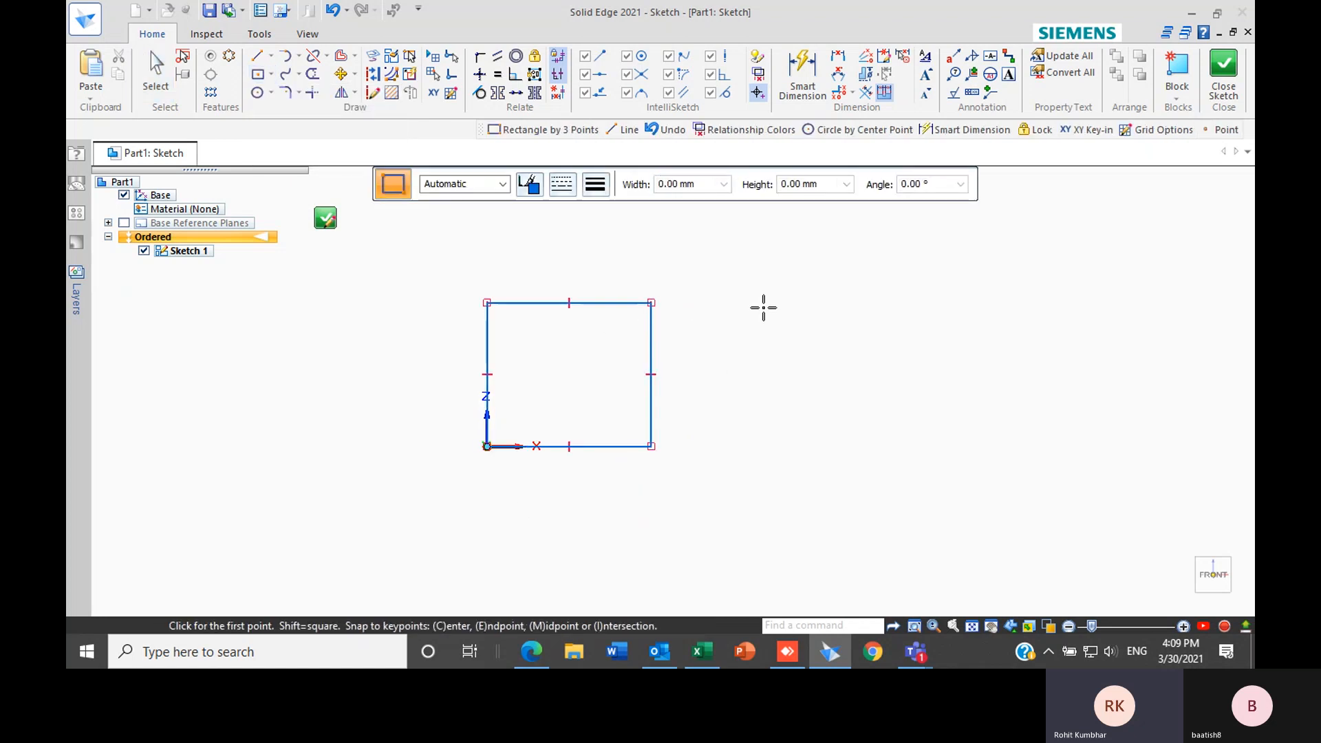
Draw a circle about 79 mm in diameter to the right of the rectangle, centred level with the midpoint of its right side
left_click(257, 92)
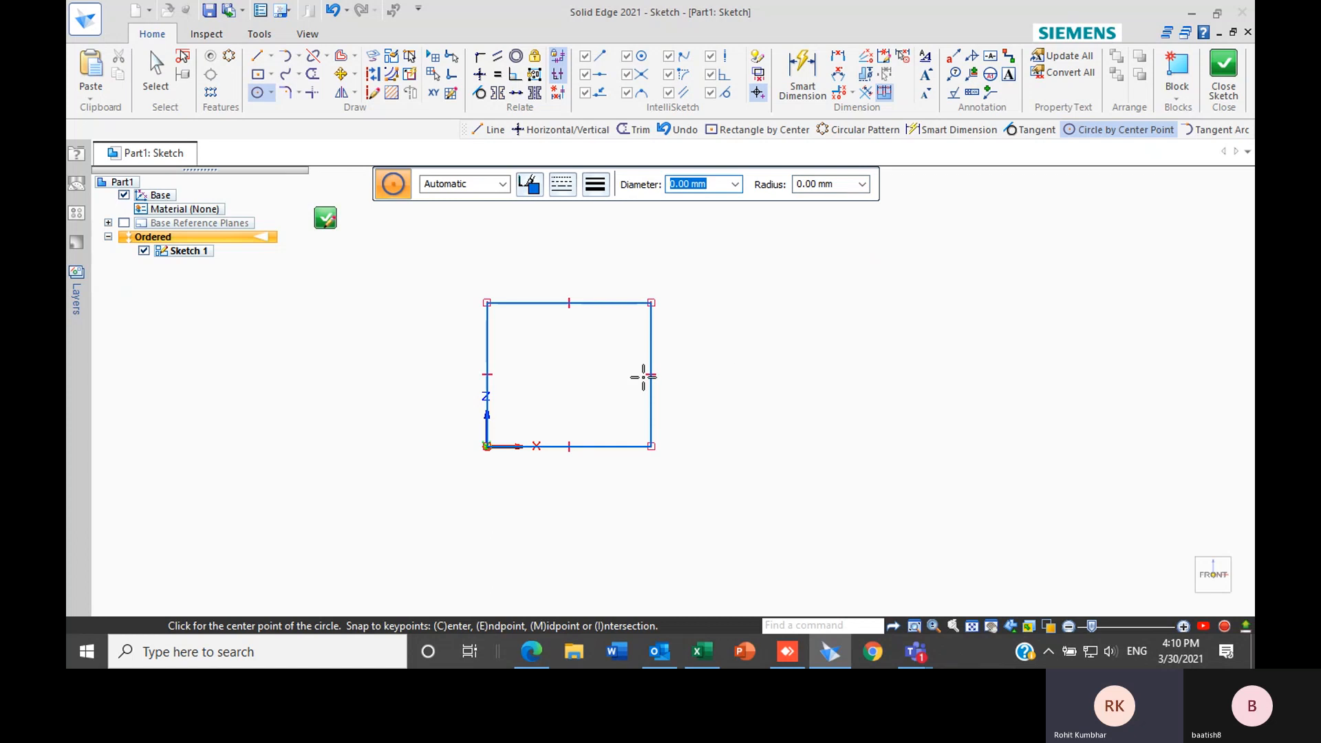
left_click(789, 375)
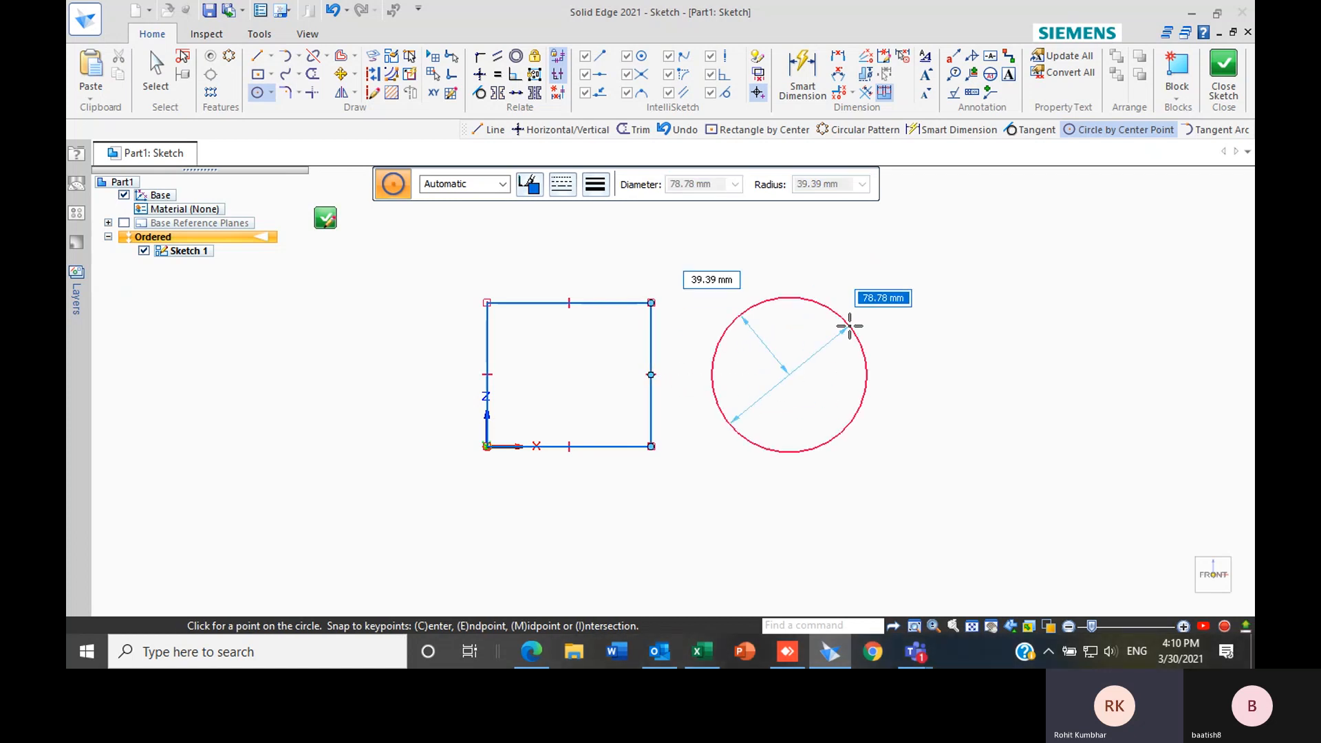
left_click(849, 326)
key("Escape")
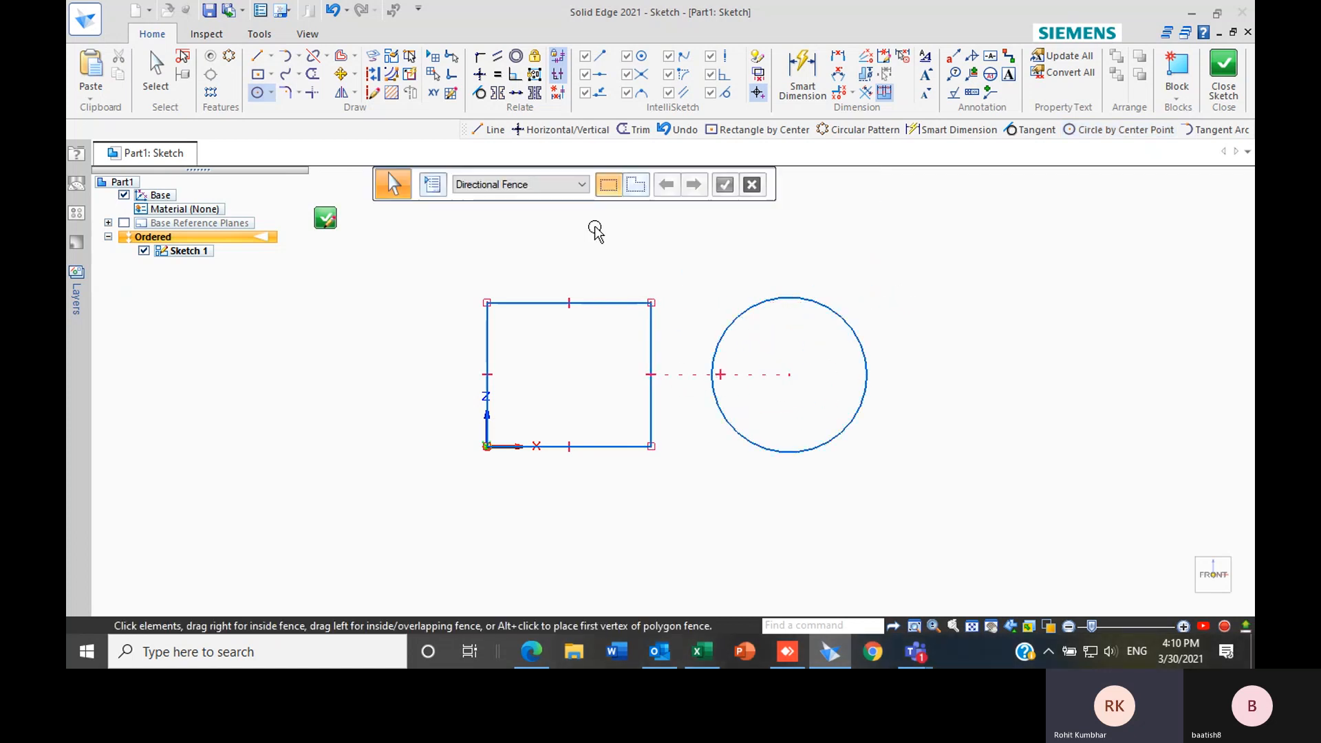
Close the sketch and check the rectangle and solid circle as selectable chains in the Extrude command, without creating a feature
left_click(1223, 72)
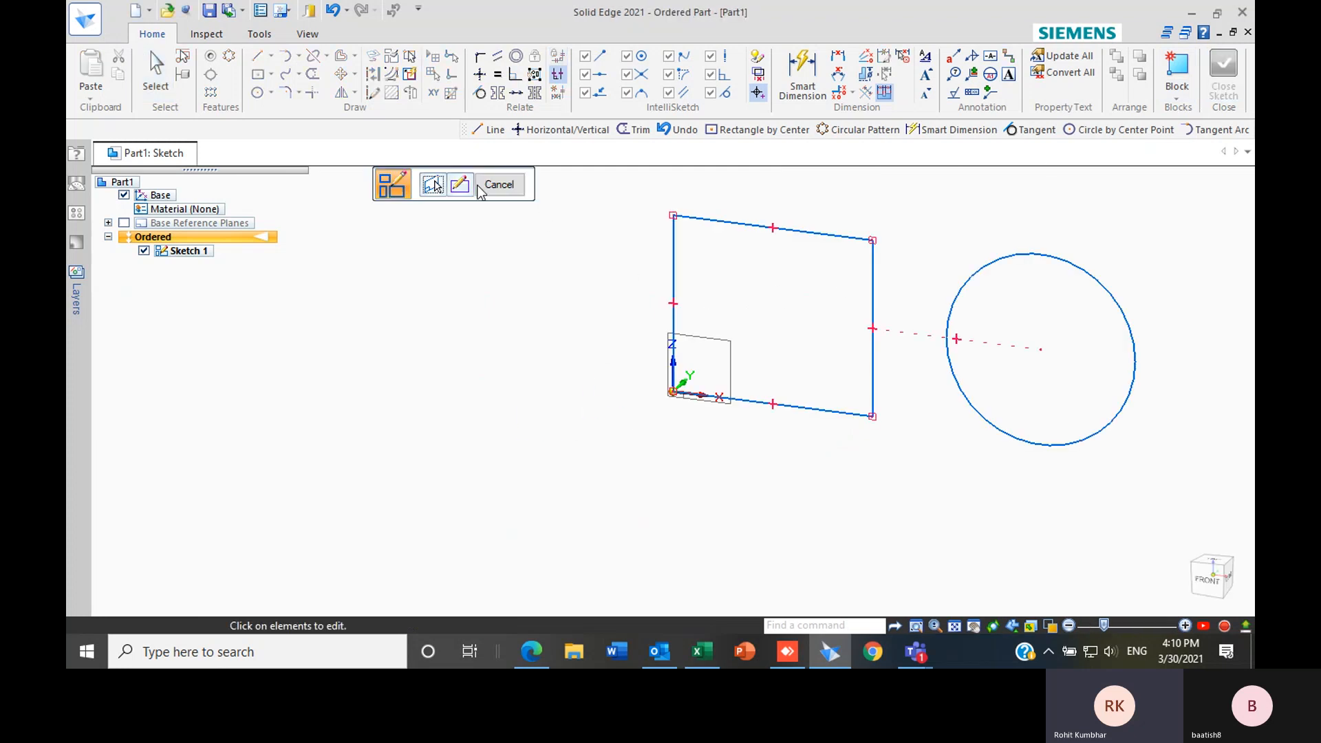
left_click(498, 185)
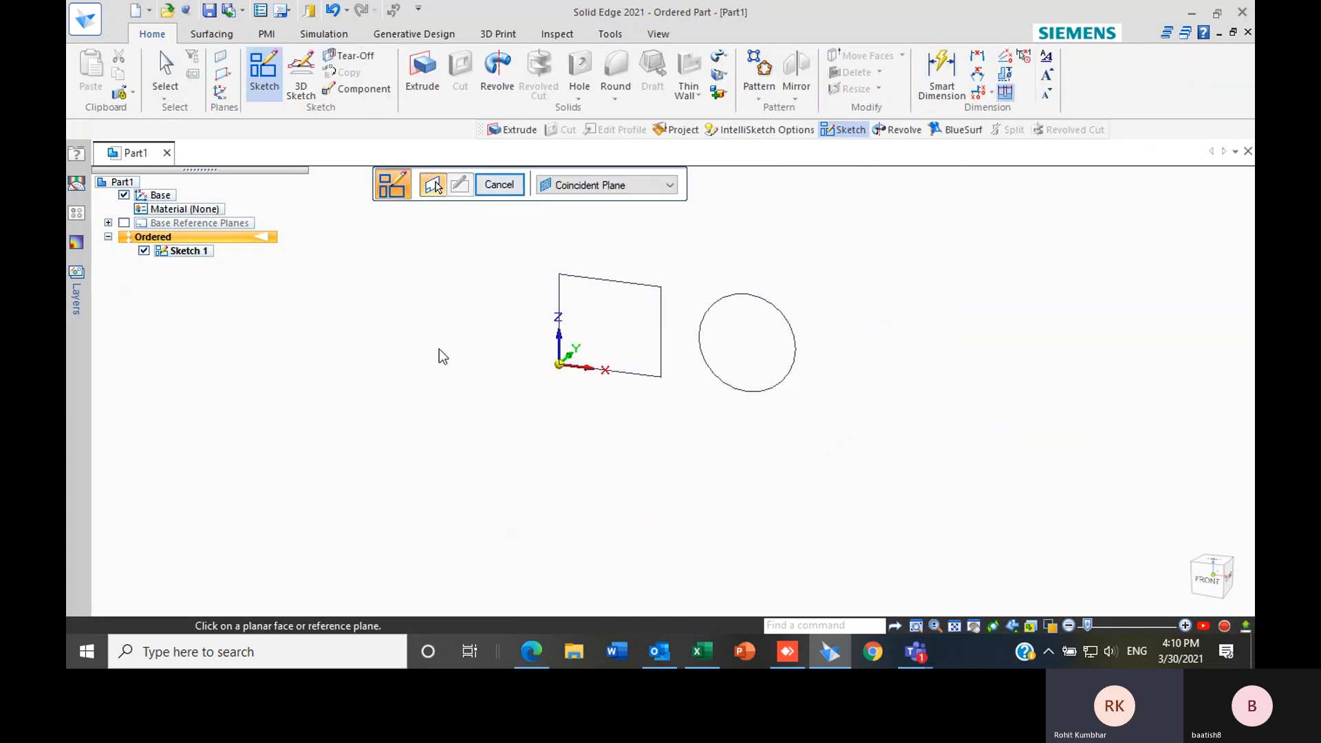
left_click(424, 75)
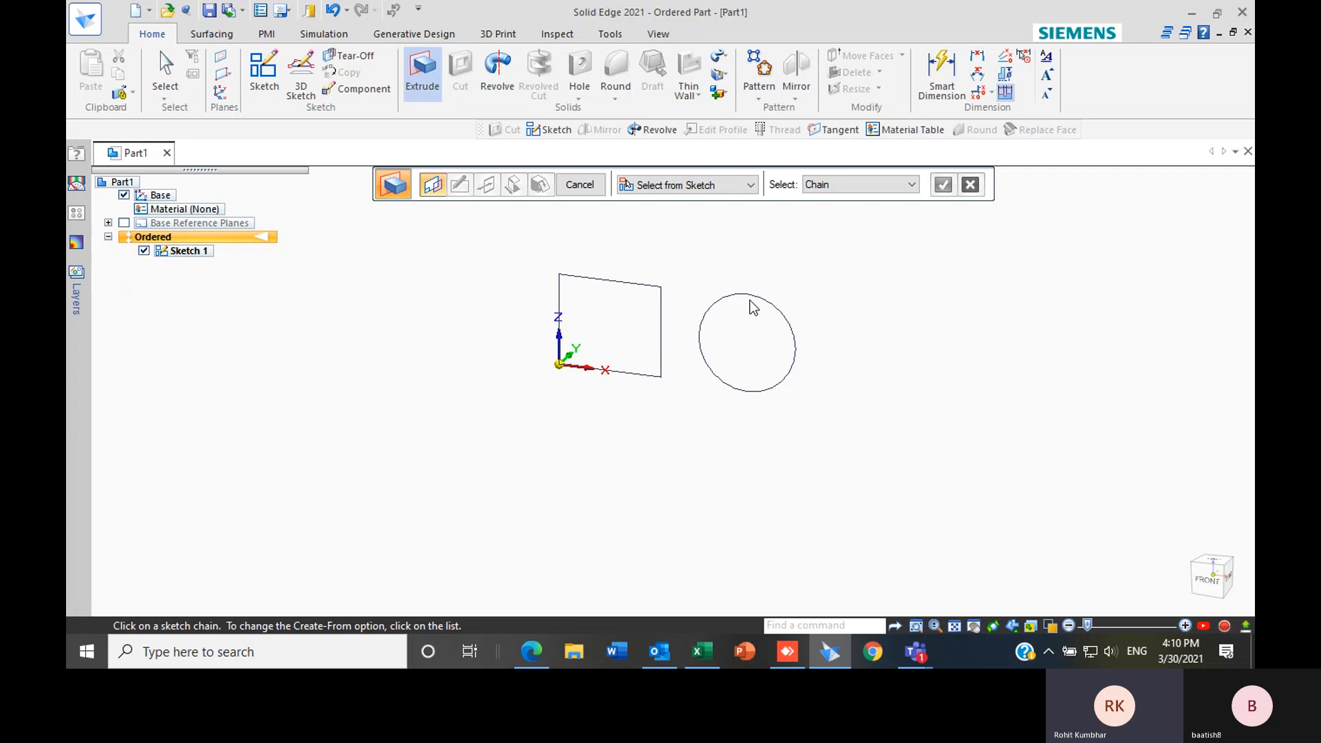
key("Escape")
Reopen the profile of Sketch 1 for editing and convert the circle to construction geometry
right_click(196, 245)
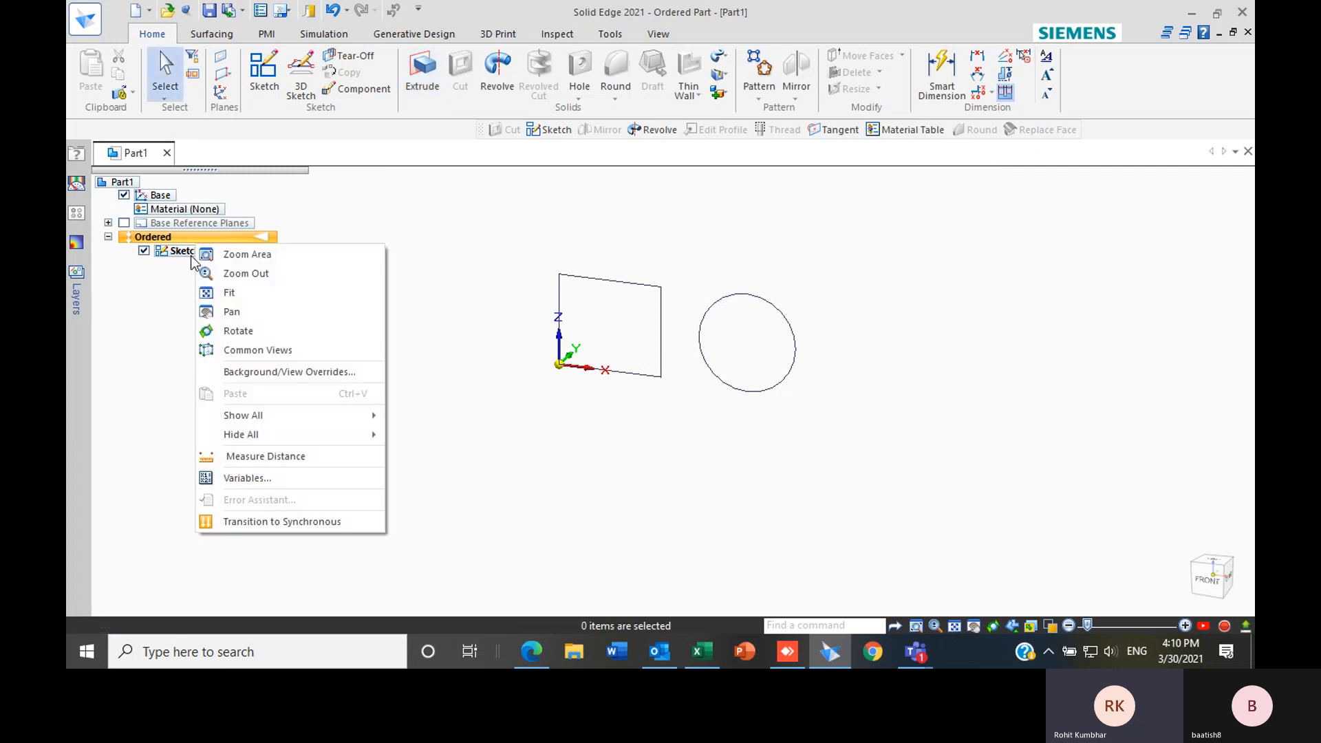
left_click(172, 285)
left_click(183, 251)
right_click(187, 253)
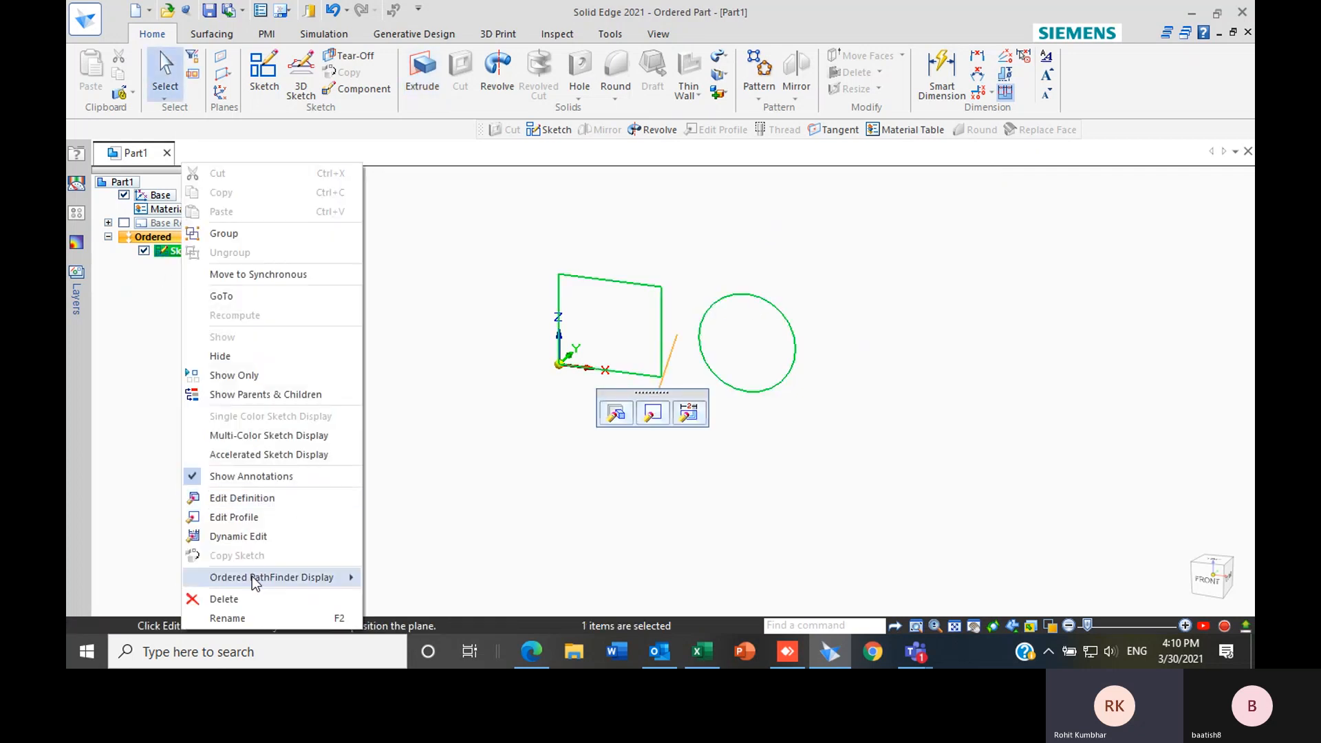
left_click(267, 523)
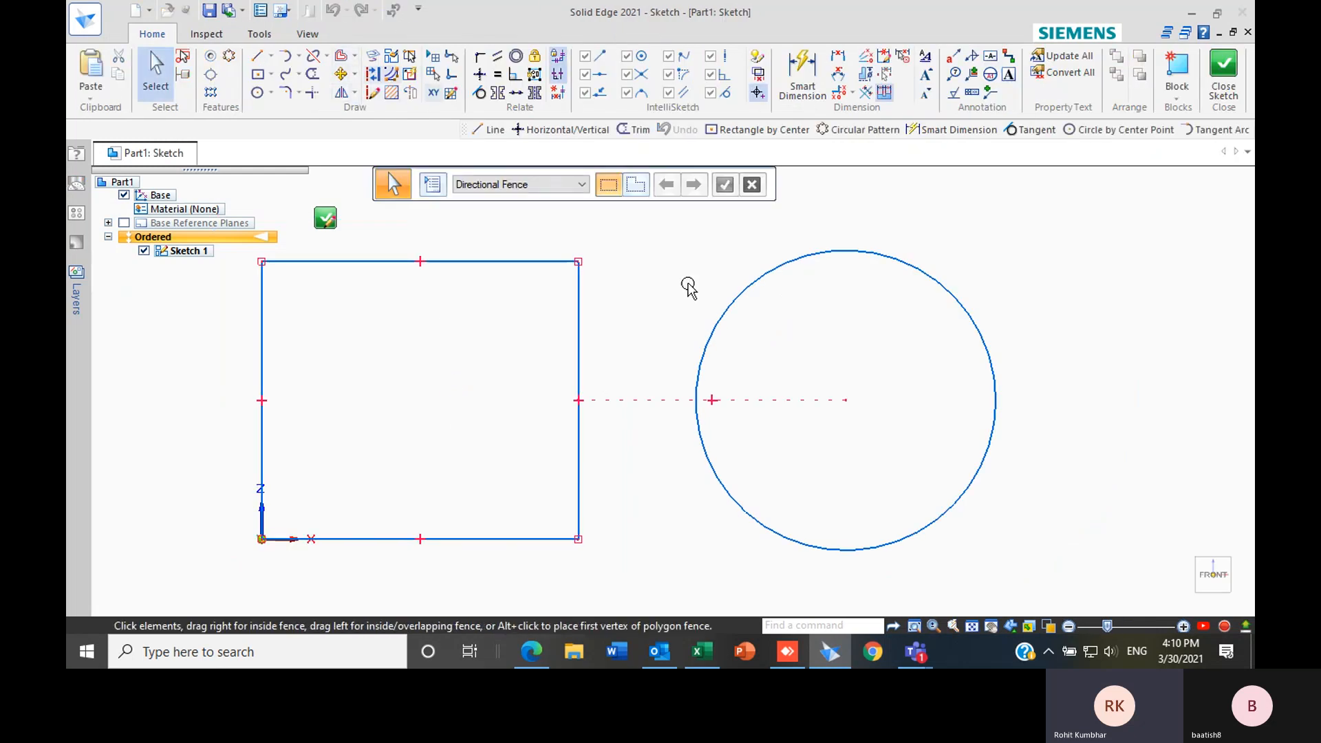
left_click(734, 304)
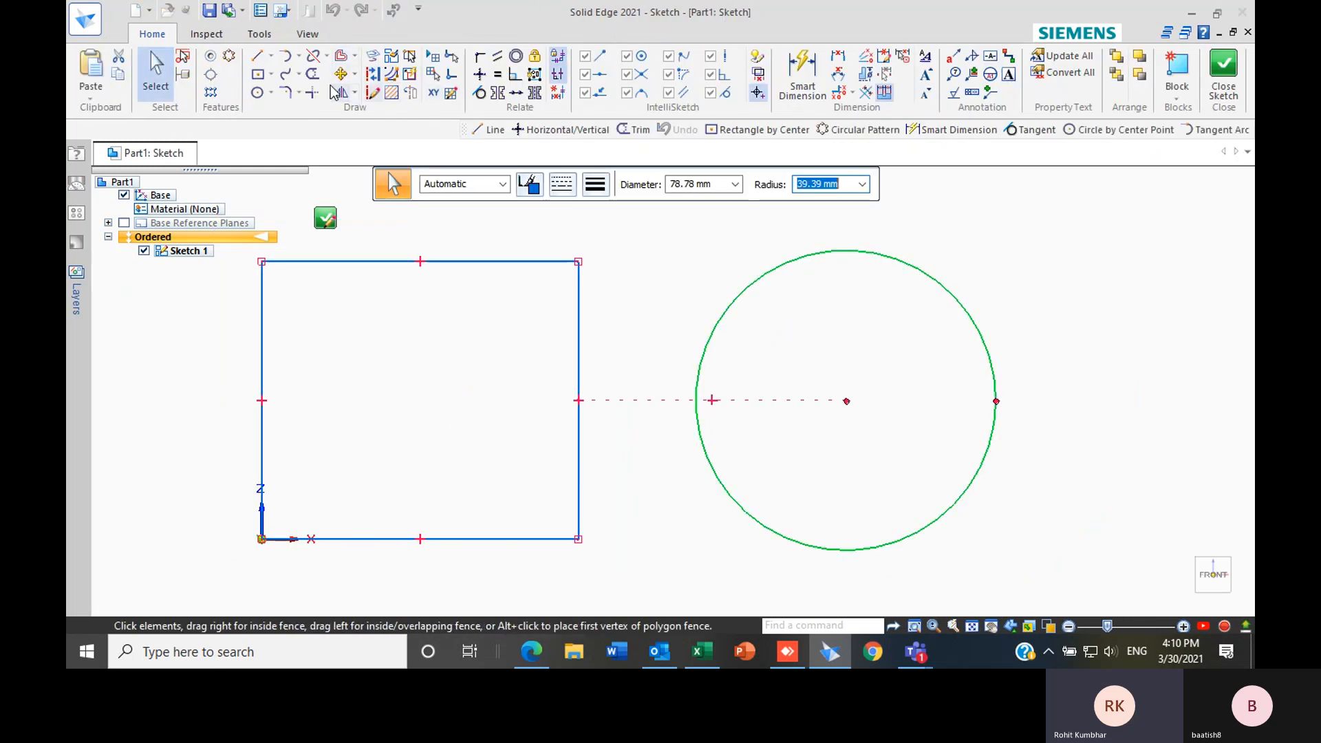
left_click(374, 75)
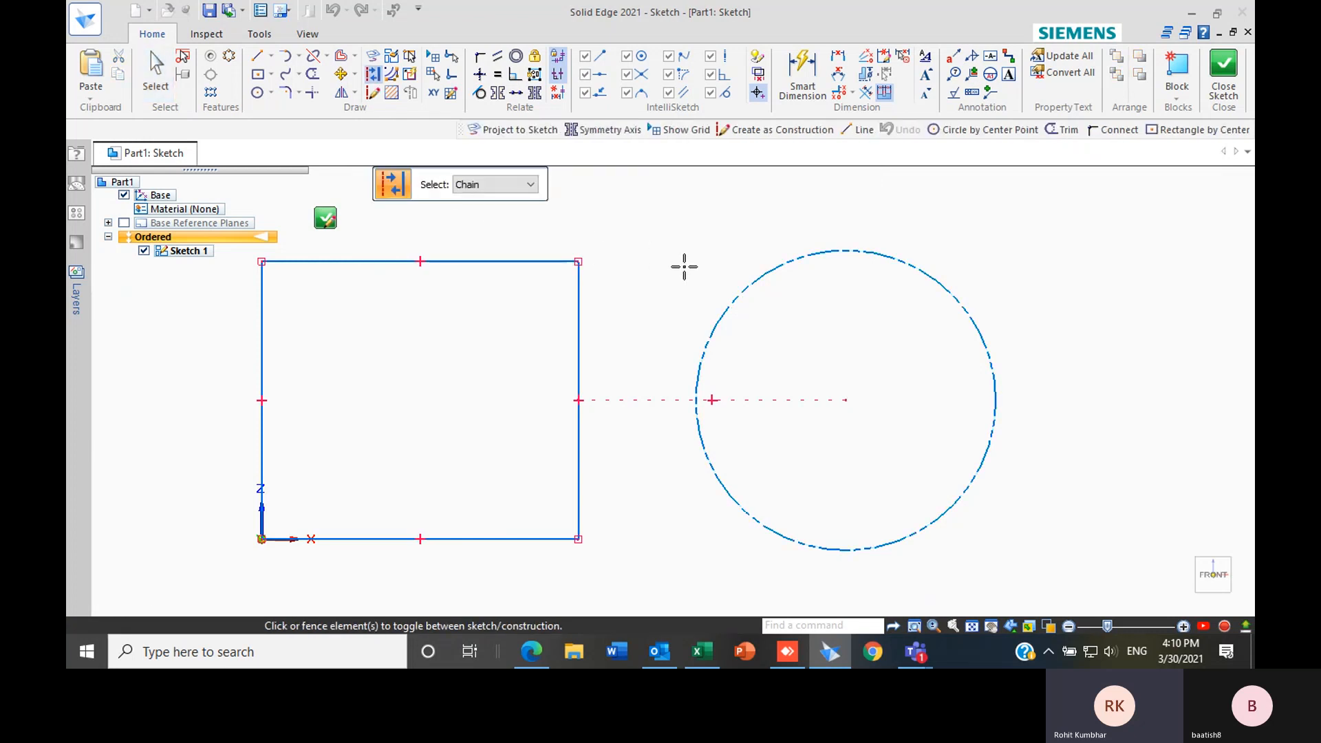
Finish the edited sketch and check in the Extrude command how the construction circle is treated compared with the rectangle
left_click(1223, 65)
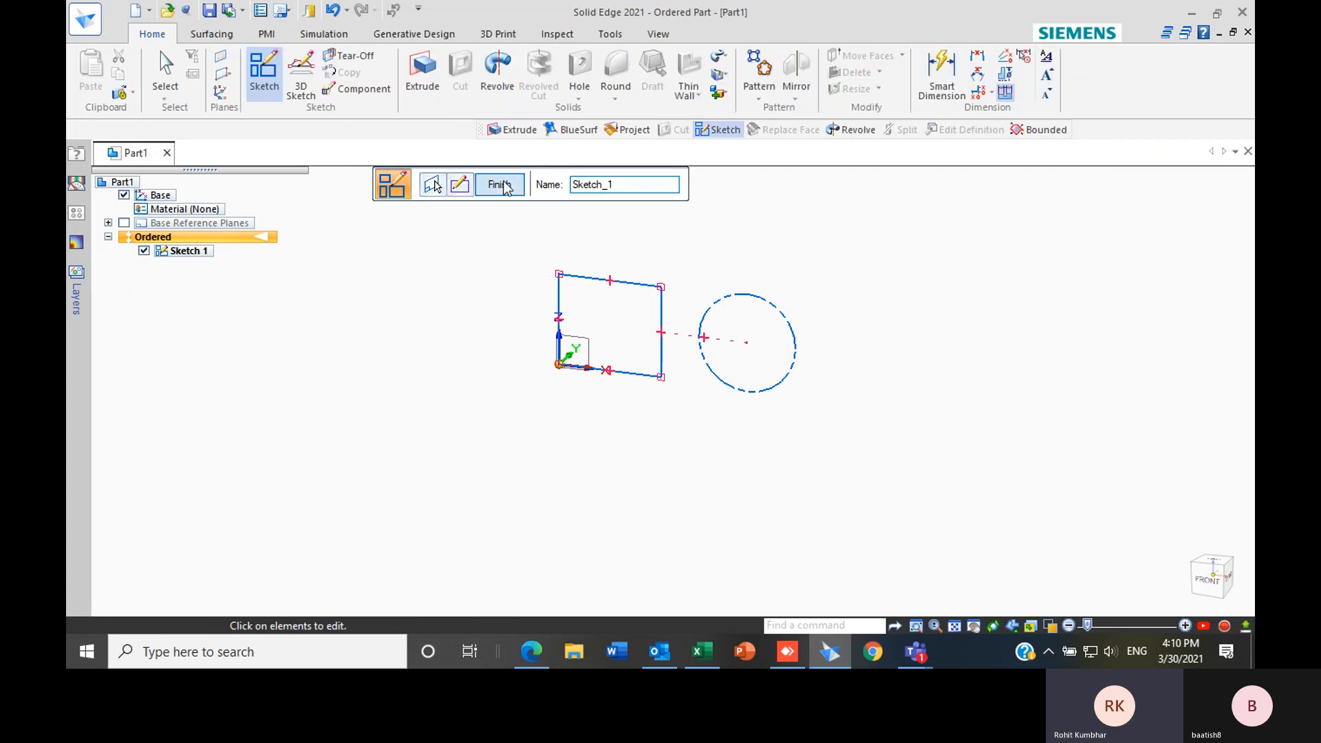
left_click(500, 184)
left_click(422, 74)
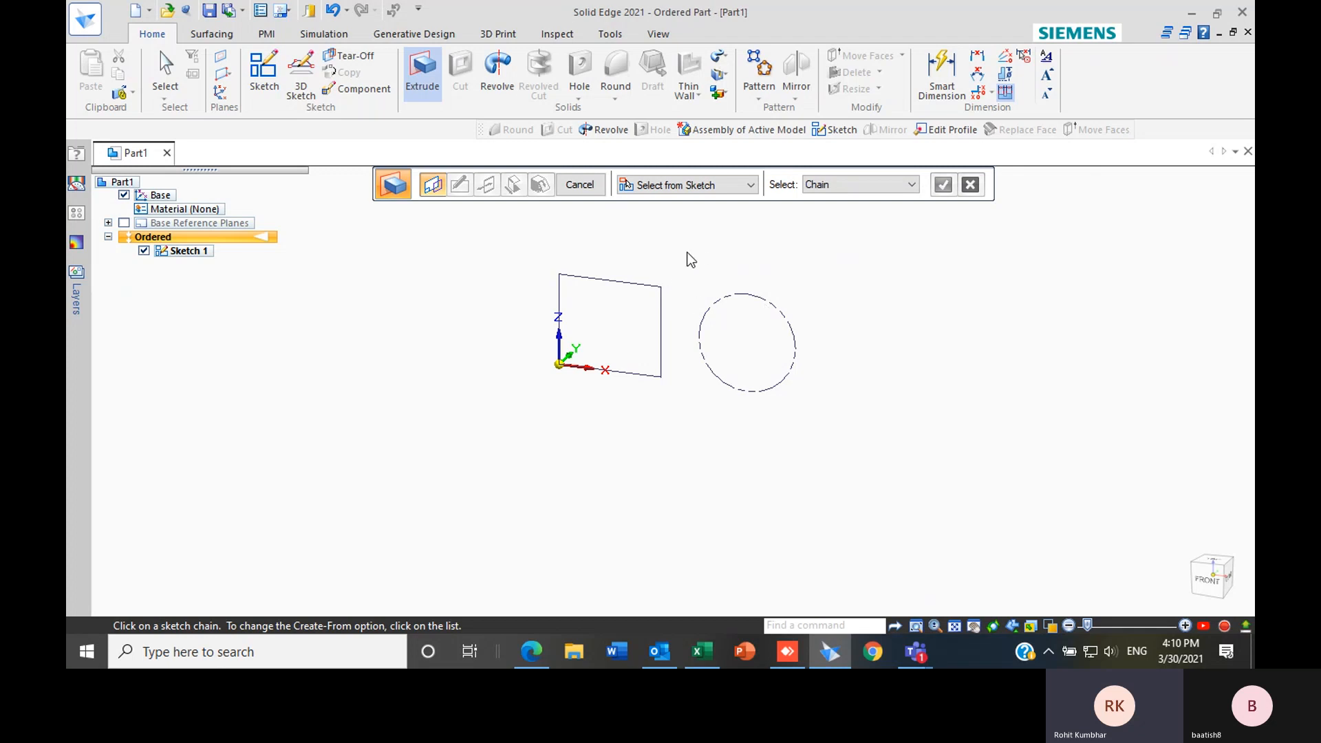
key("Escape")
Edit the profile of Sketch 1 again and turn on Create as Construction for new elements
left_click(189, 252)
right_click(189, 251)
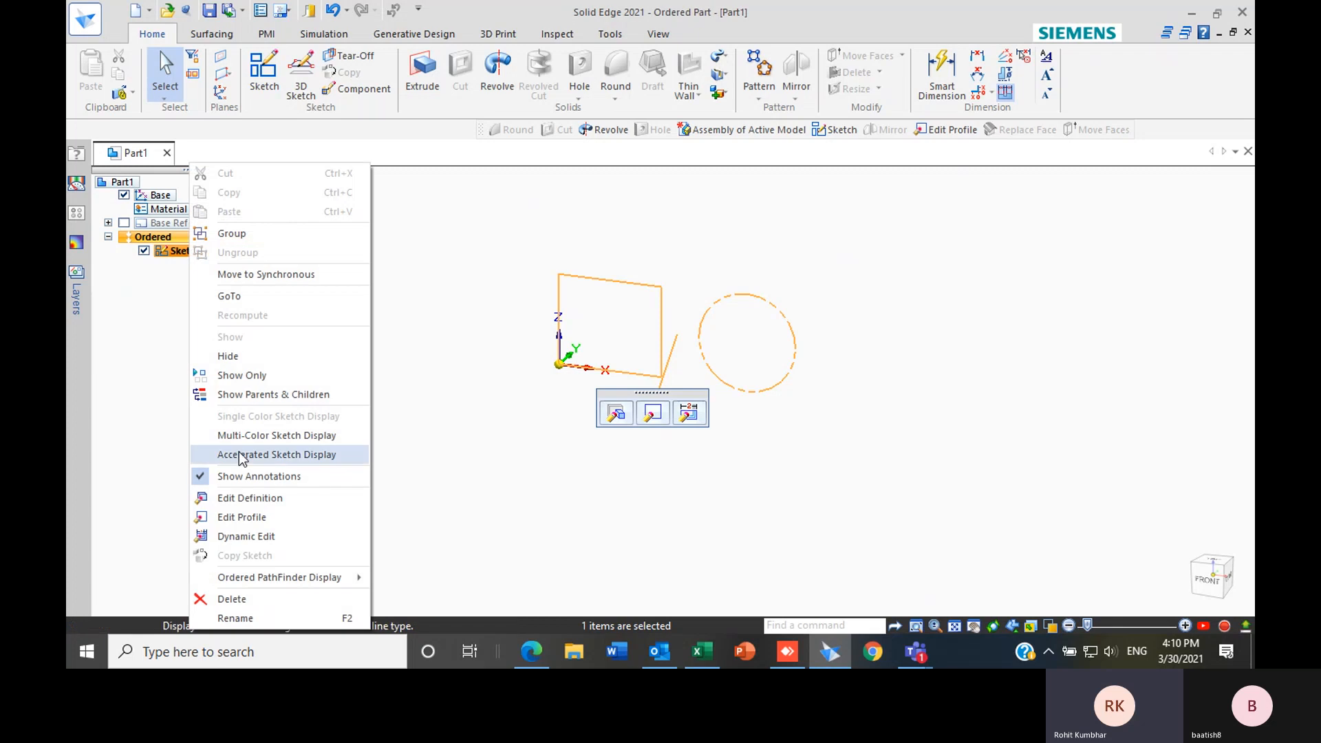
left_click(265, 518)
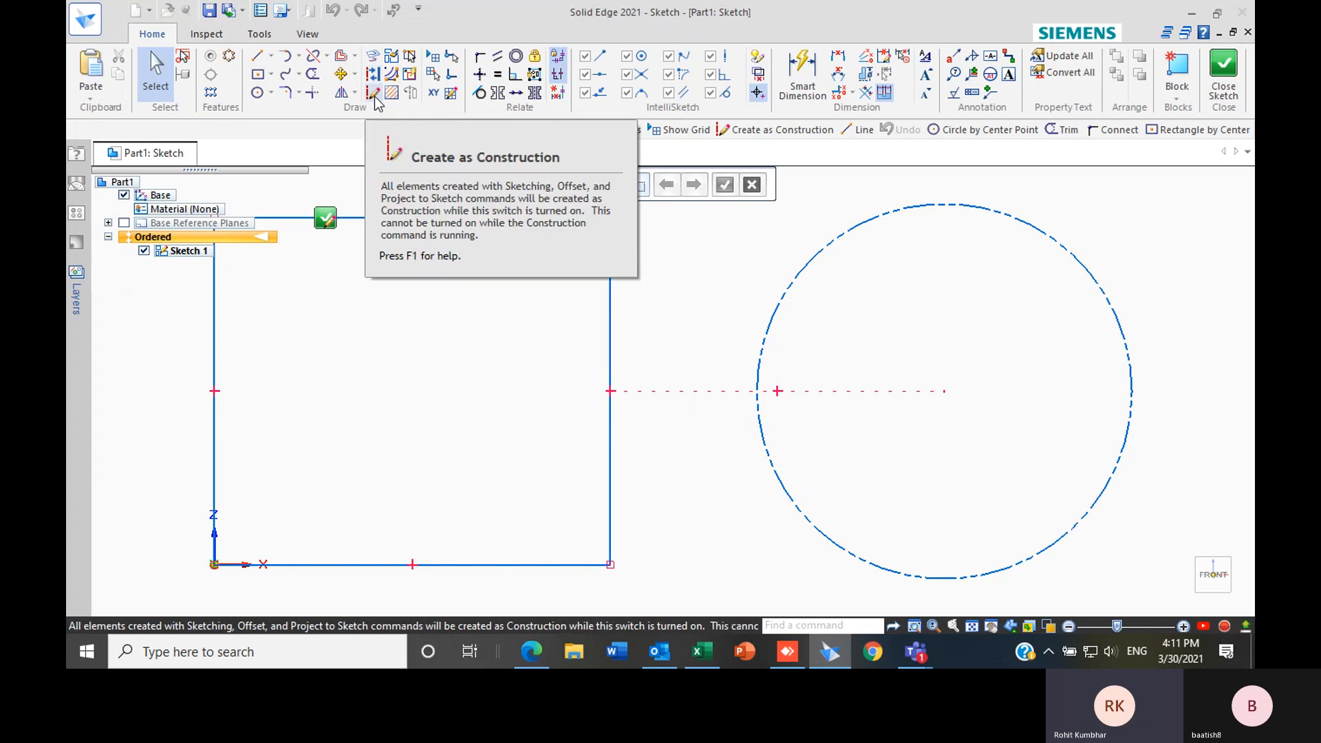
scroll(404, 205, "down", 3)
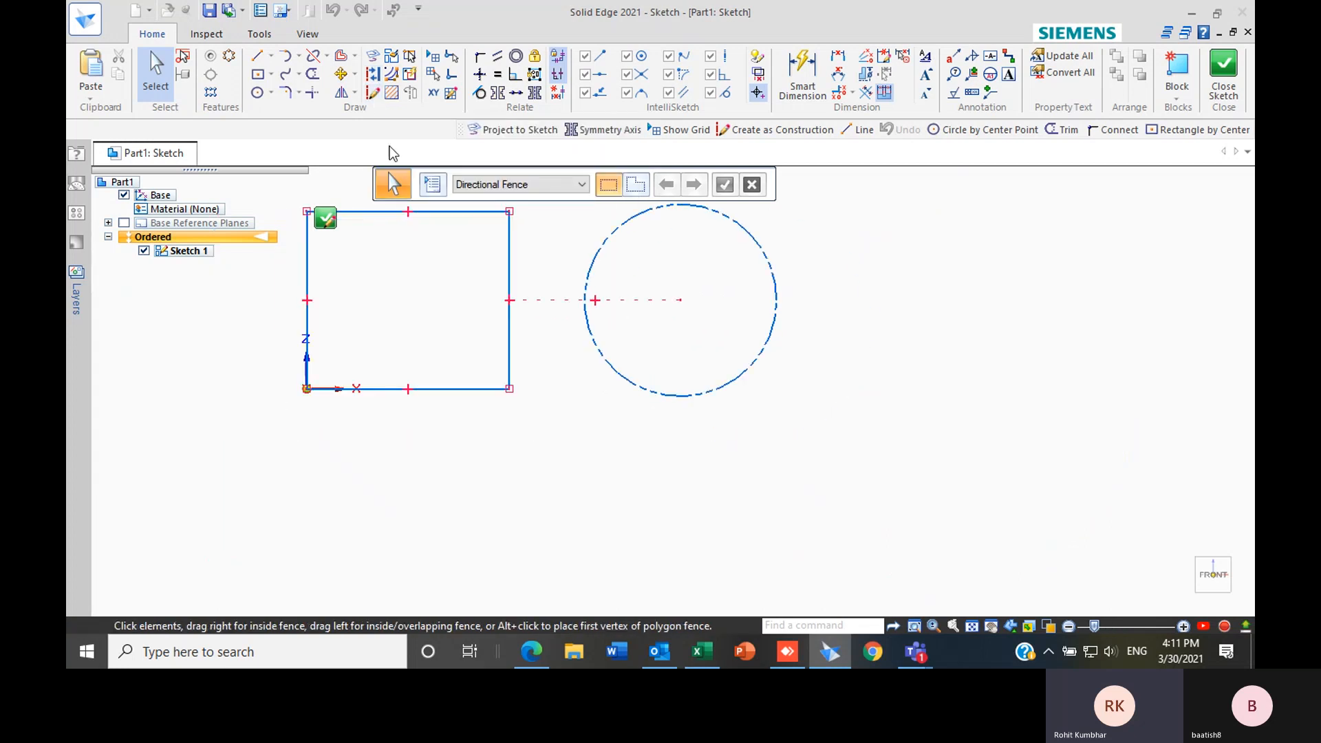
left_click(371, 91)
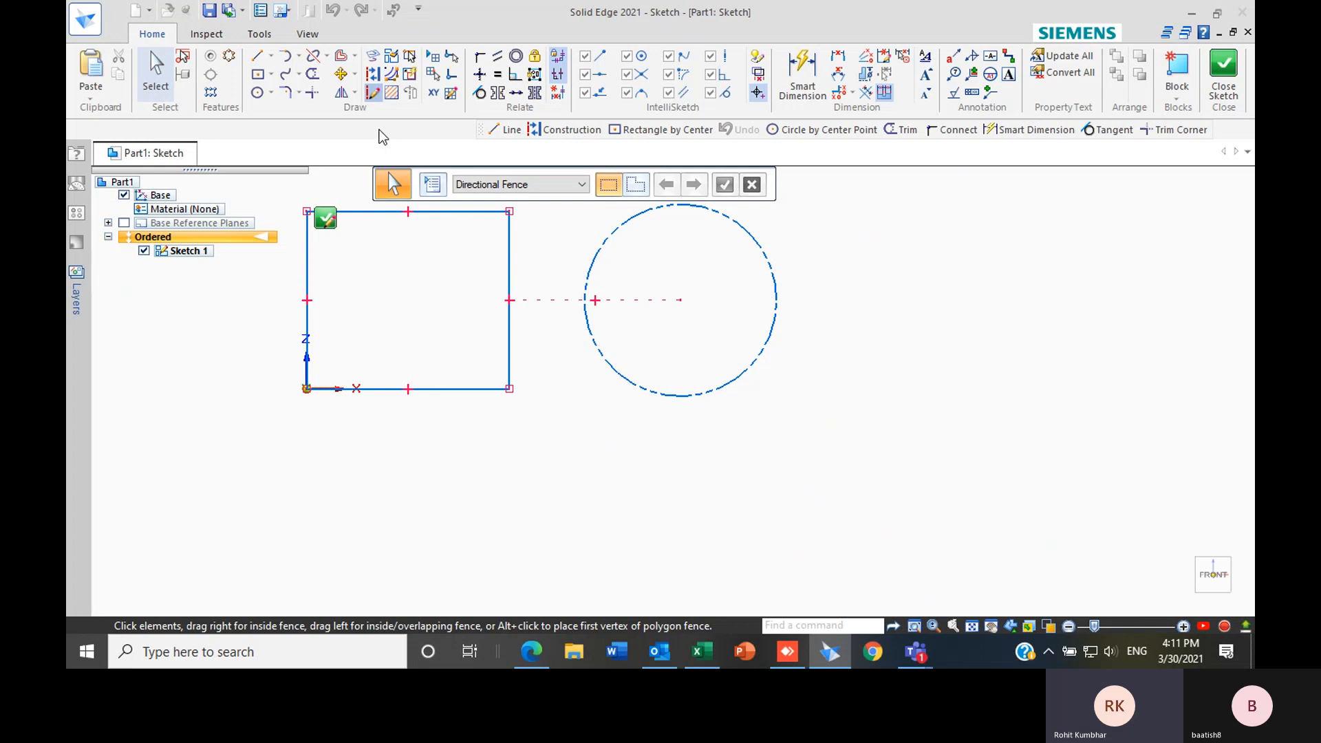
Draw two connected construction lines from the rectangle's lower-left corner, one vertically downward and one horizontally toward the circle's side
left_click(257, 57)
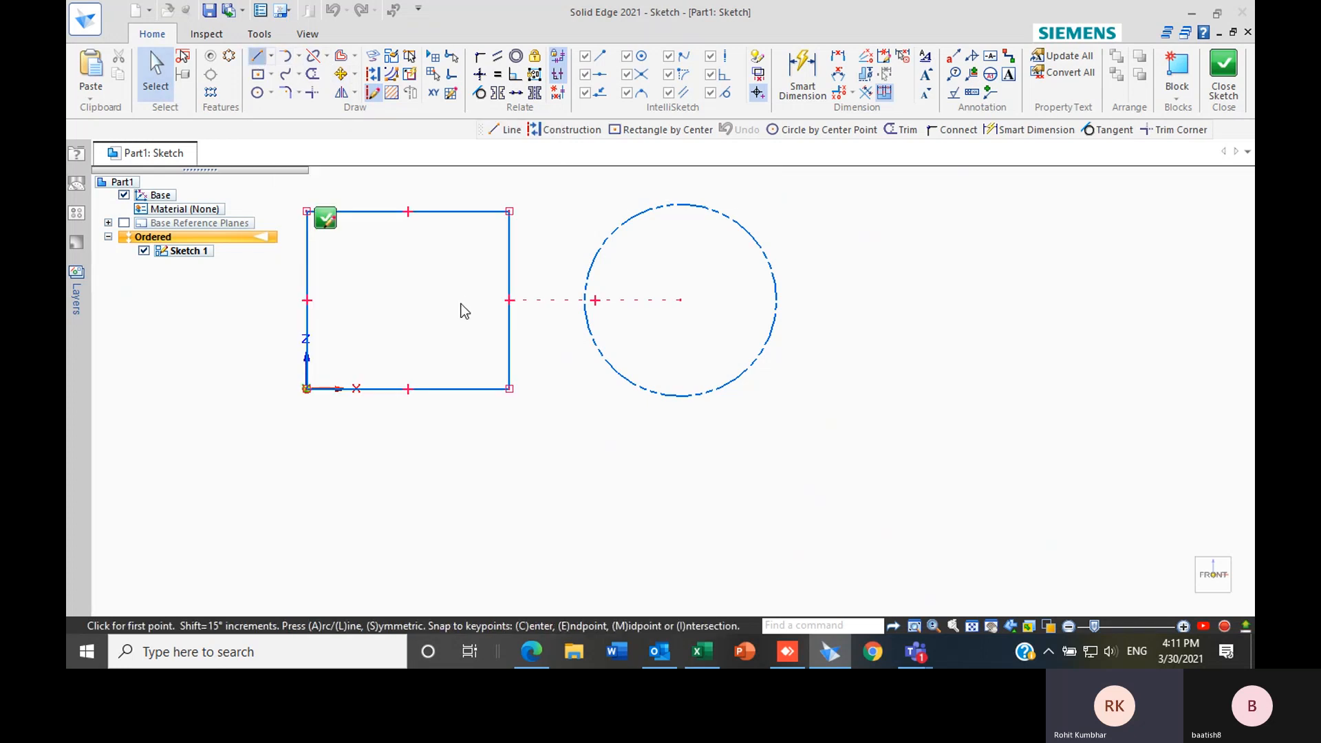
left_click(307, 389)
left_click(307, 555)
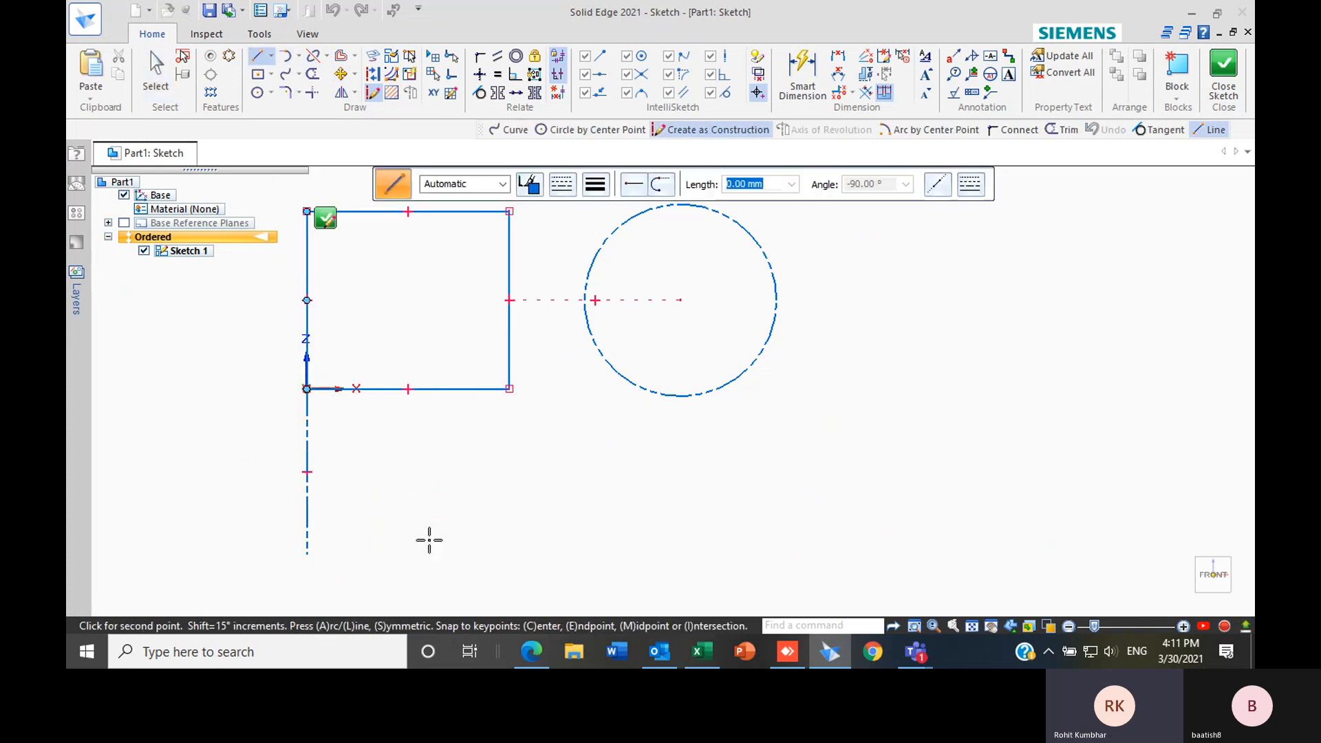
left_click(517, 555)
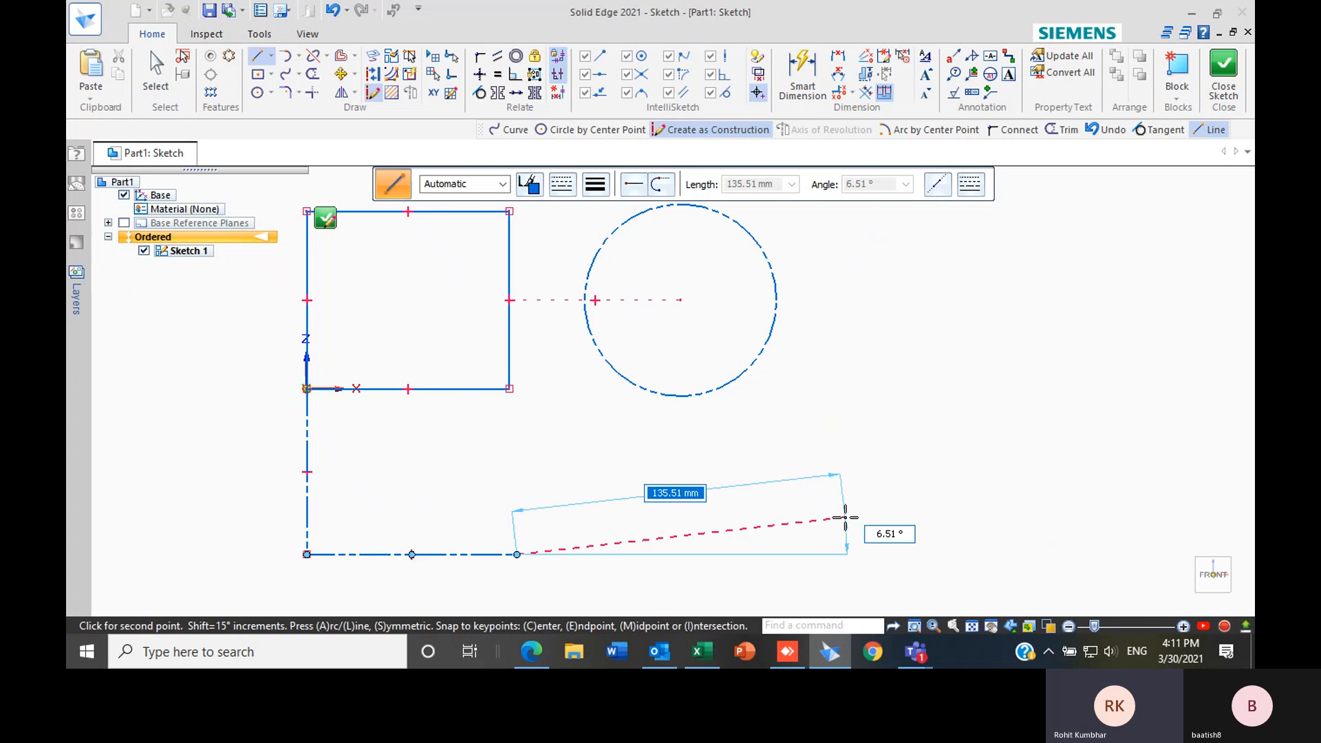
right_click(778, 486)
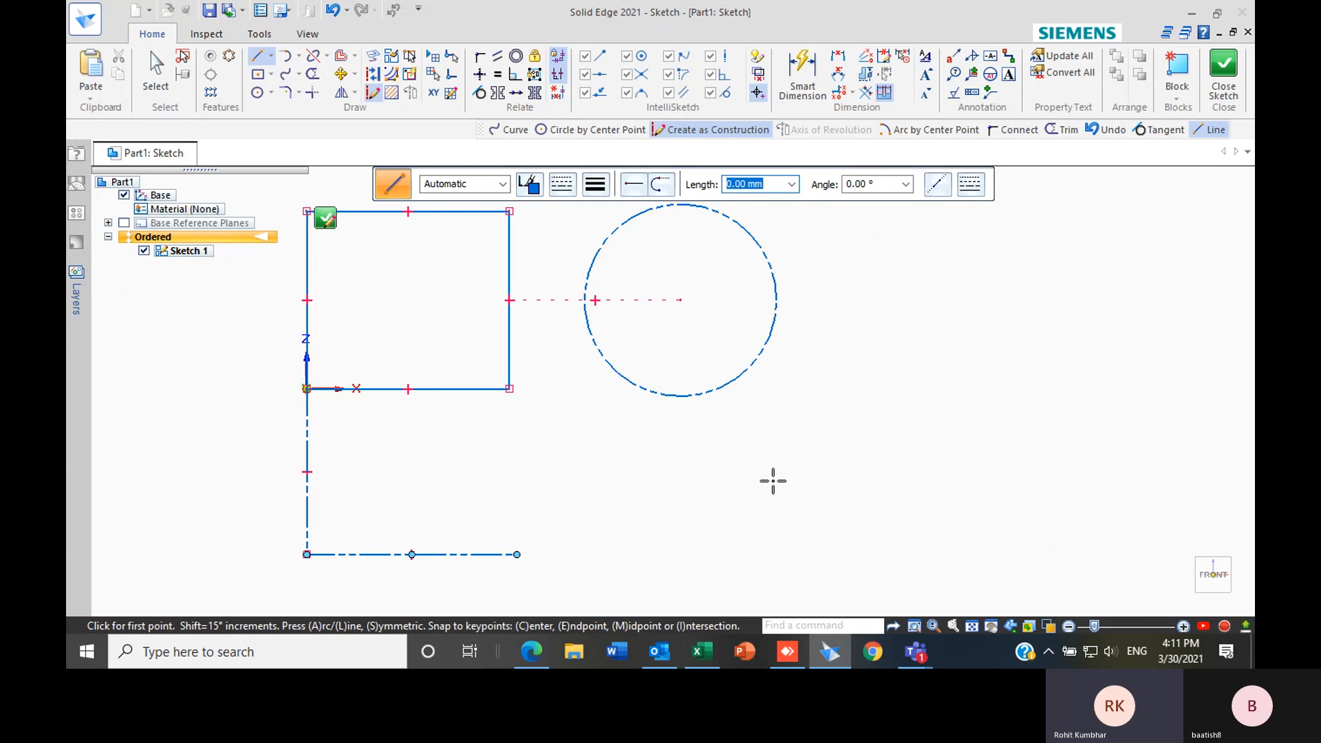
key("Escape")
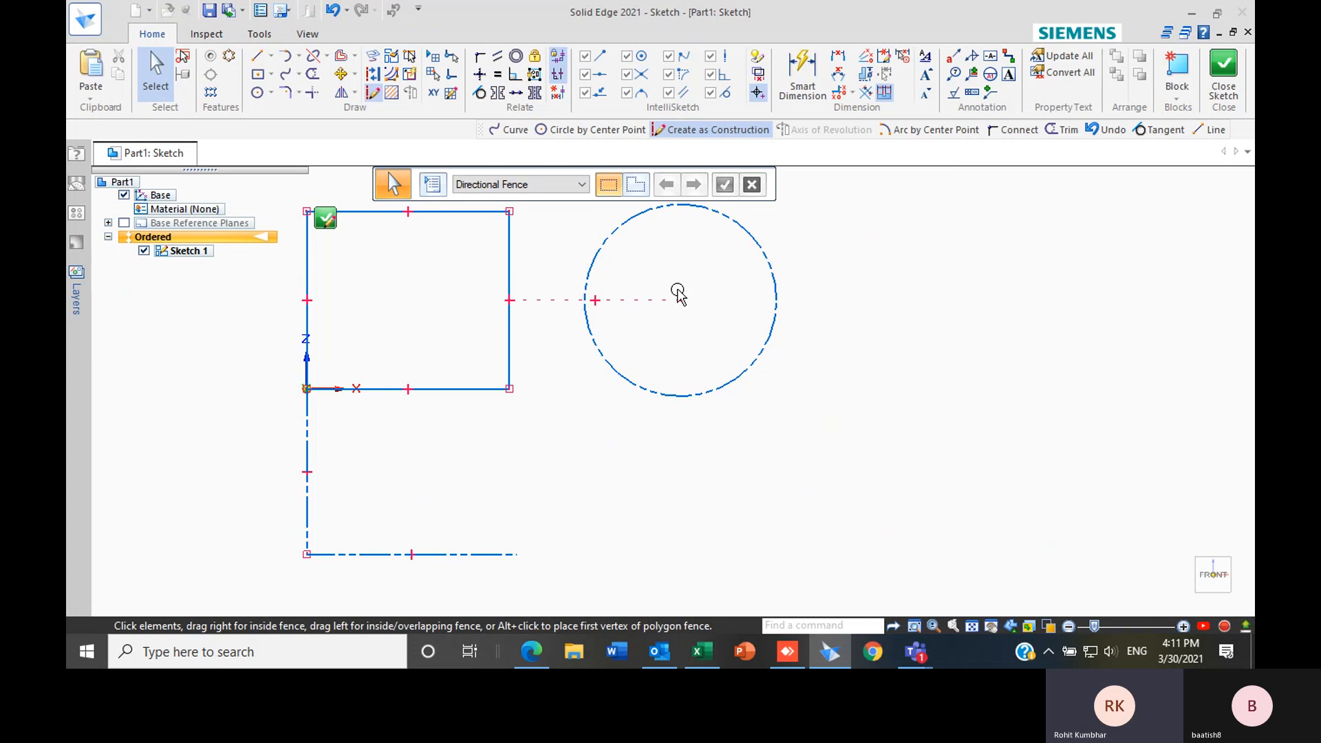
Delete both construction lines below the rectangle and the construction circle, leaving only the rectangle
left_click(308, 503)
key("Delete")
left_click(385, 554)
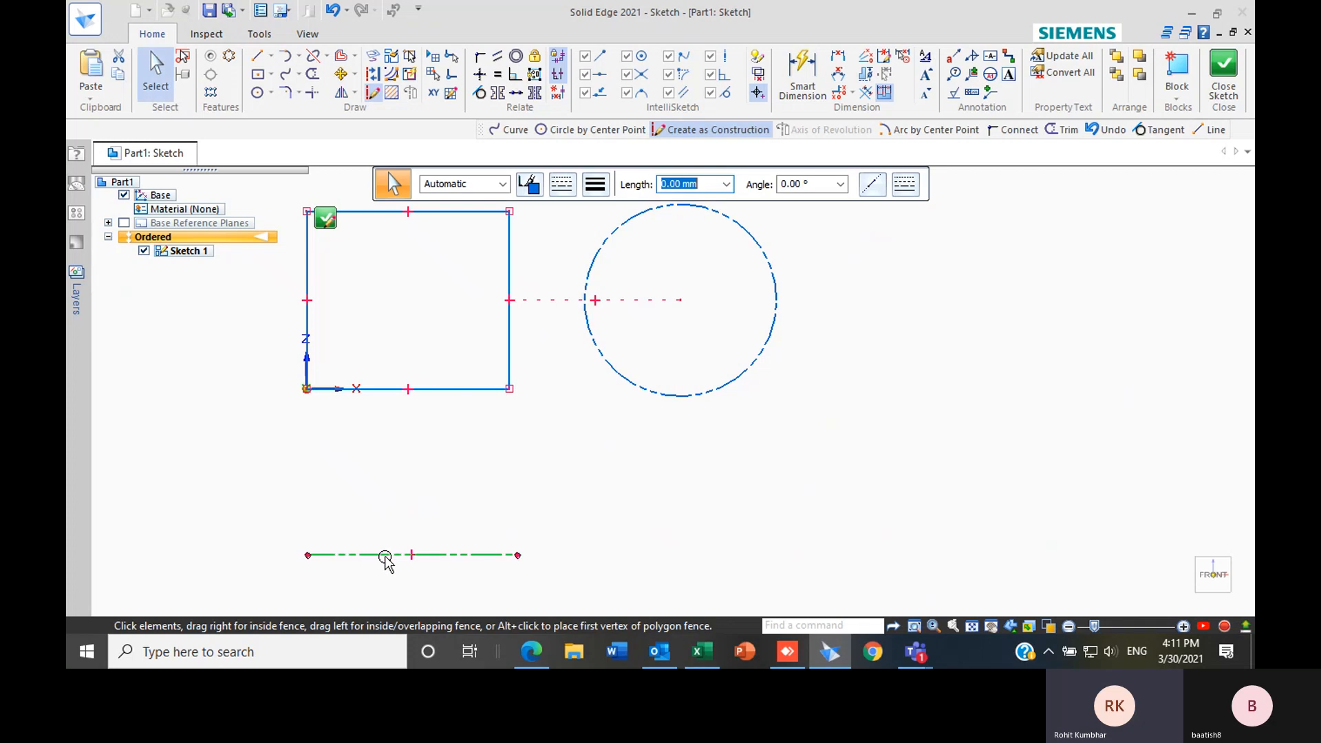
key("Delete")
left_click(625, 383)
key("Delete")
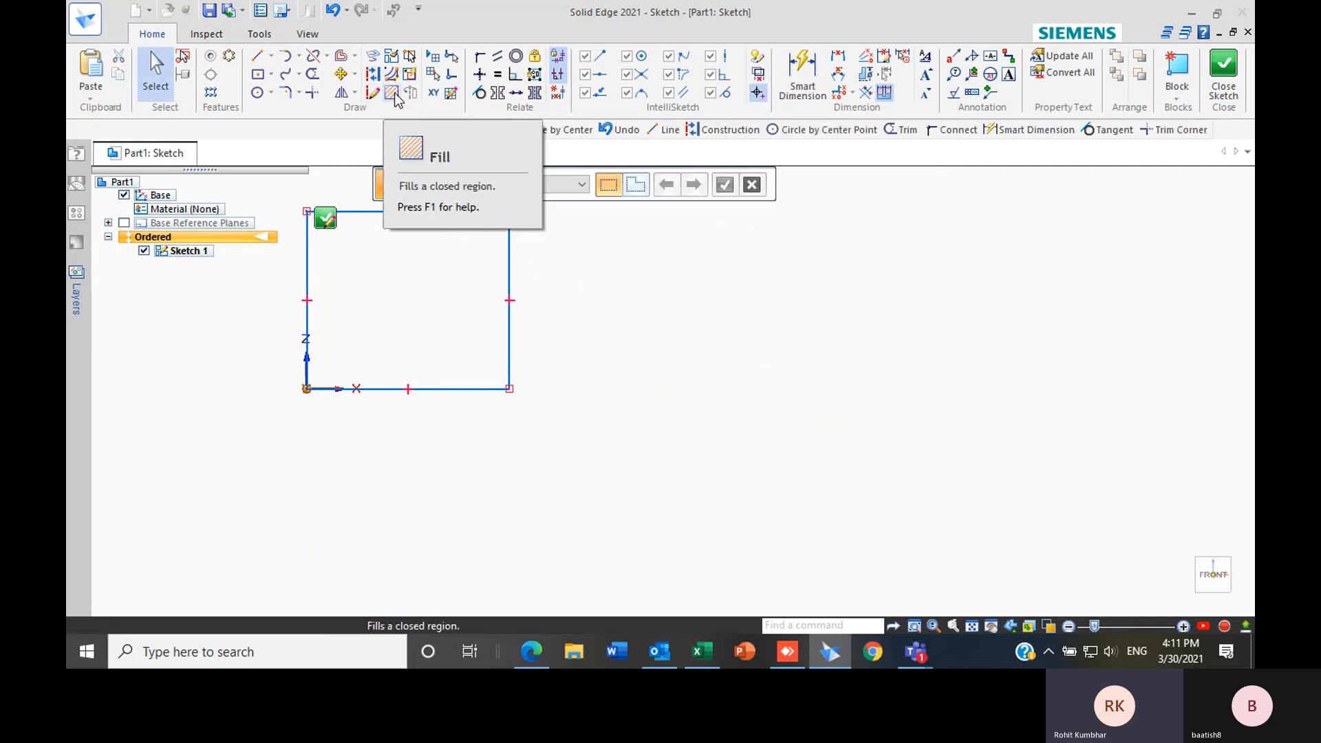
Fill the rectangle with the Normal hatch using the preset angle and spacing, inspect the pattern, and undo the fill
scroll(765, 403, "down", 2)
scroll(599, 309, "up", 2)
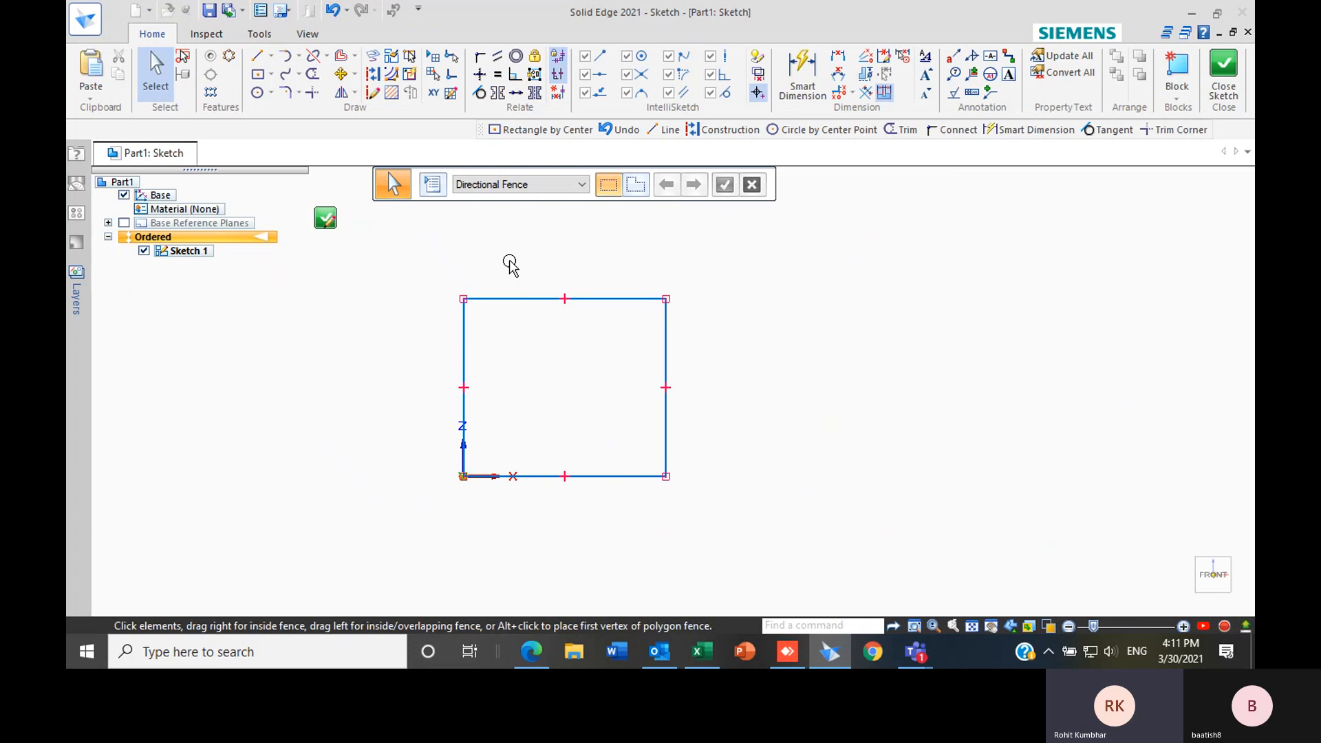
scroll(638, 353, "up", 1)
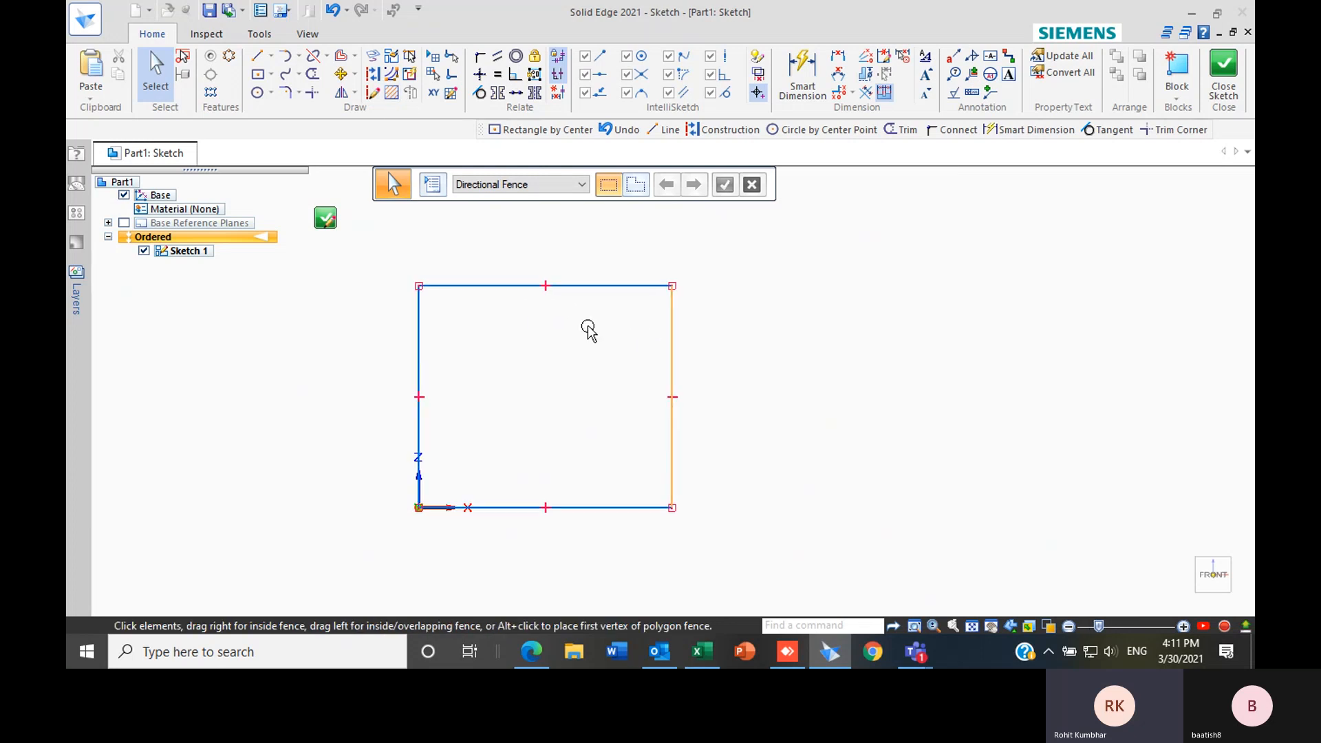
left_click(390, 94)
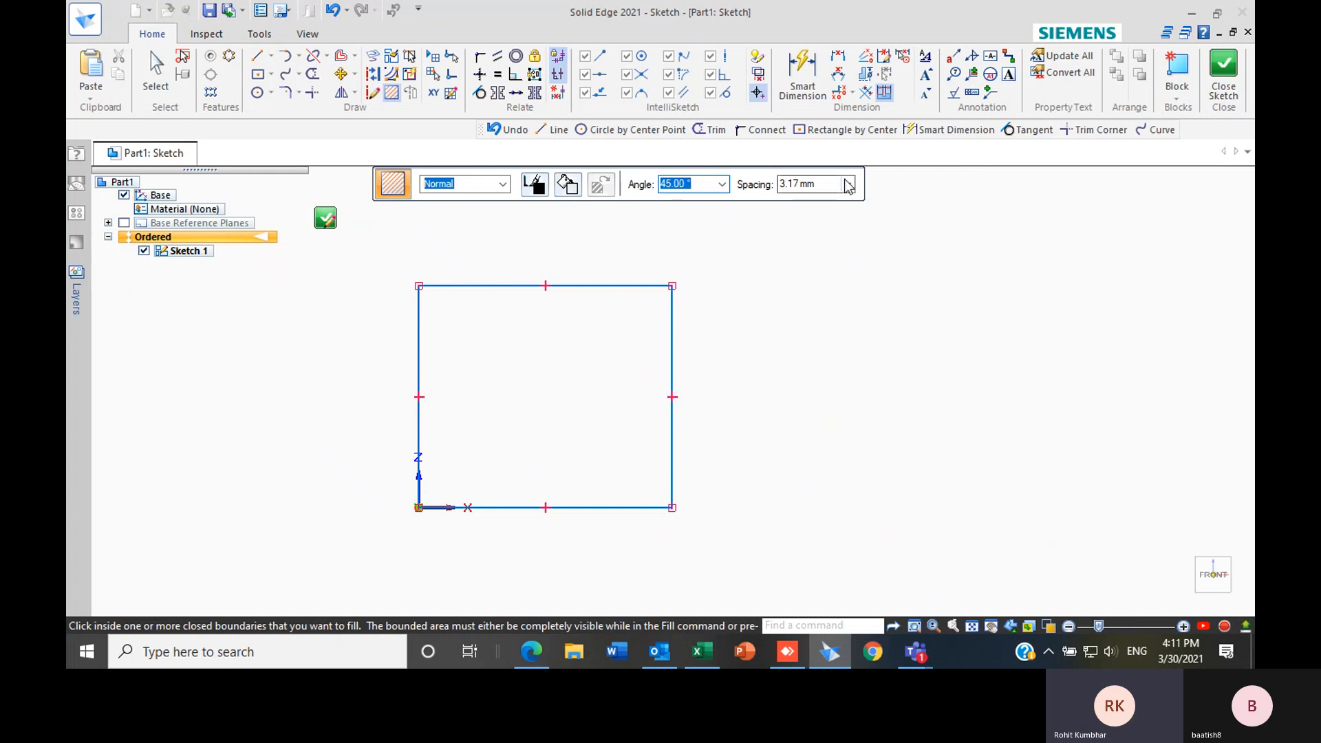
left_click(538, 391)
scroll(556, 380, "up", 3)
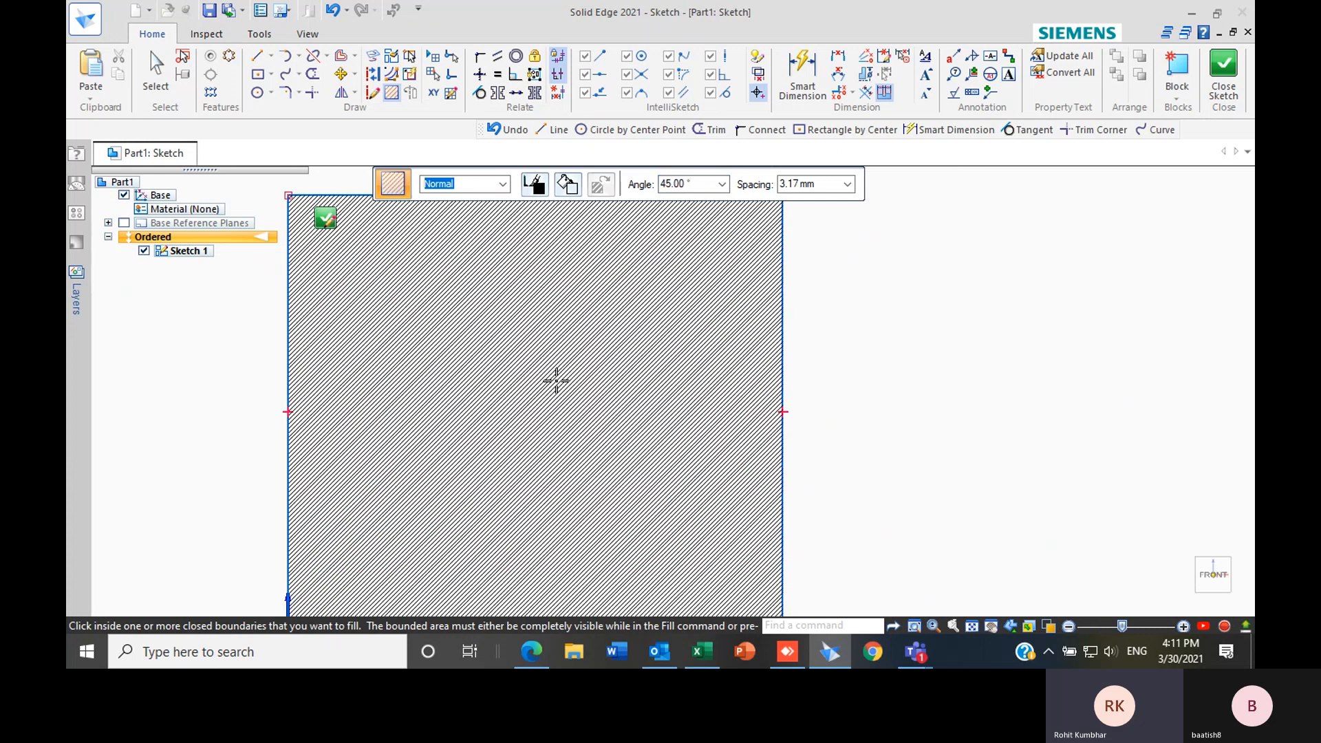
scroll(556, 381, "down", 2)
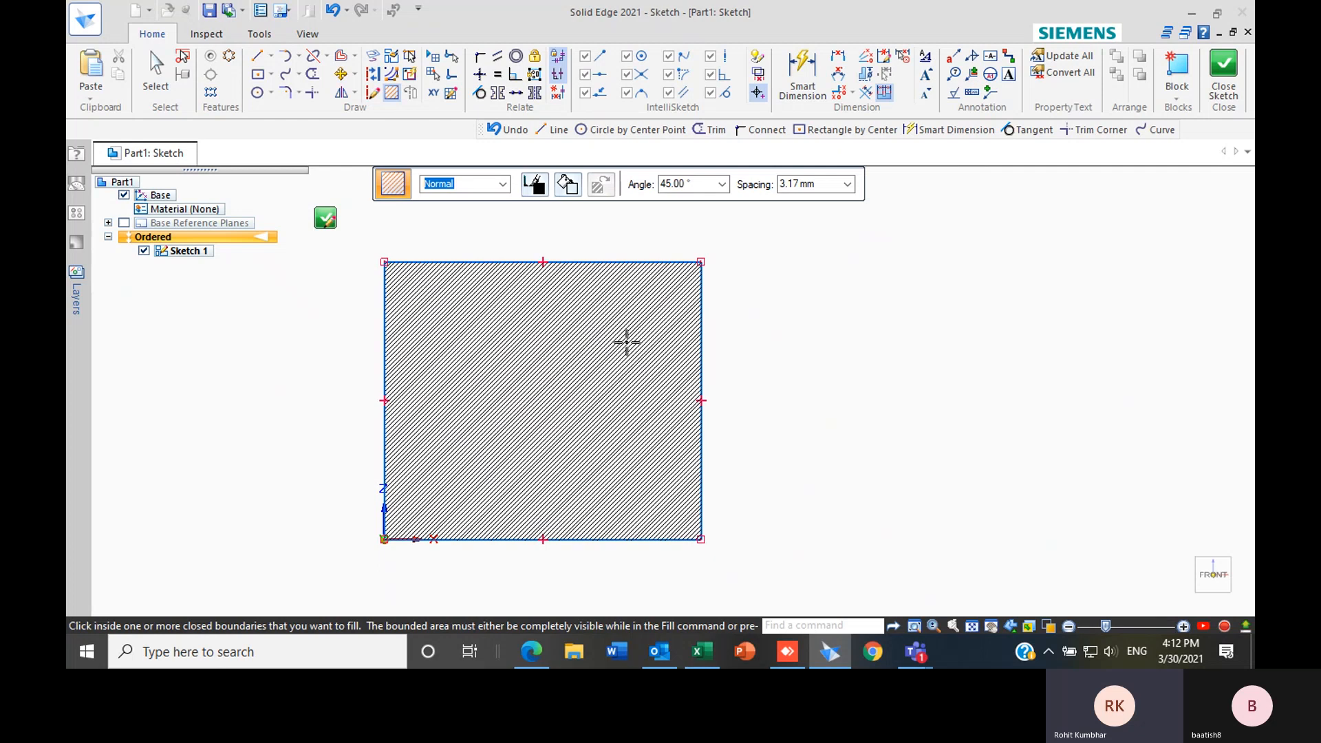
key("ctrl+z")
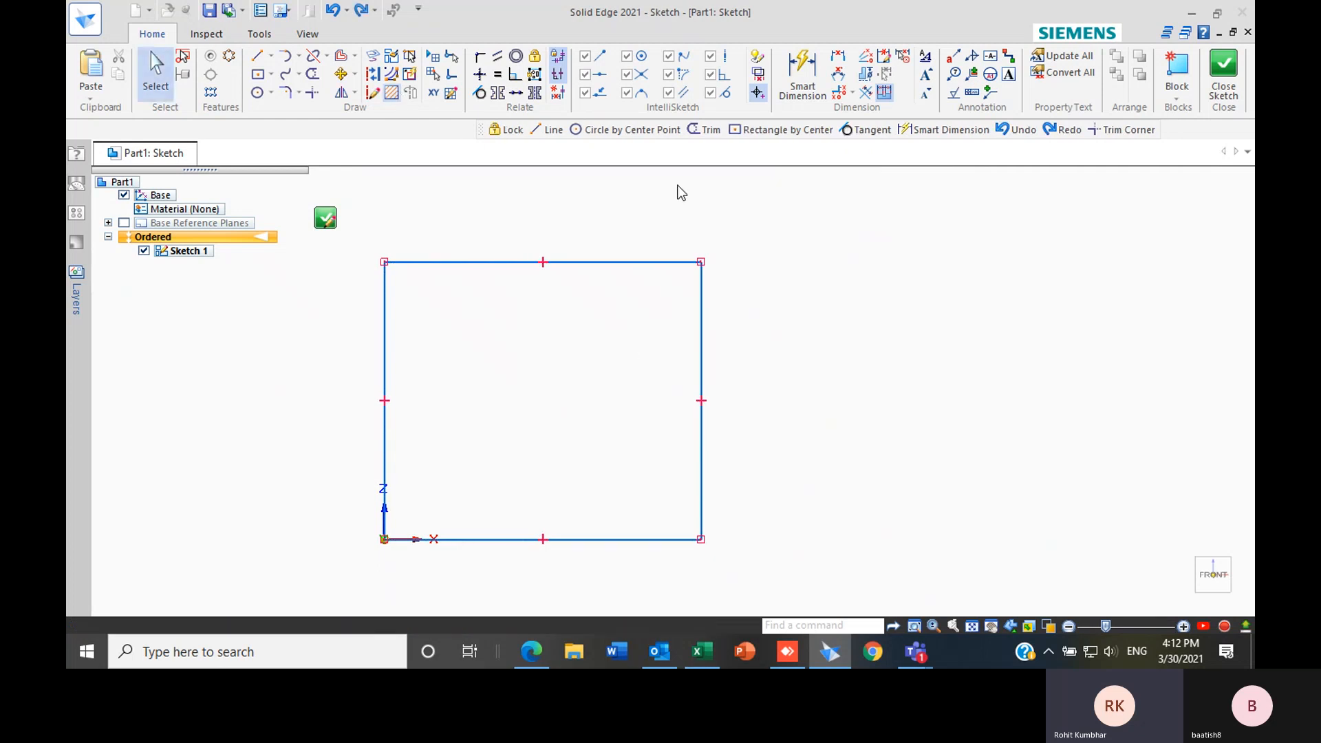
Set the fill spacing to 10 mm and fill the rectangle with the Normal hatch
left_click(785, 191)
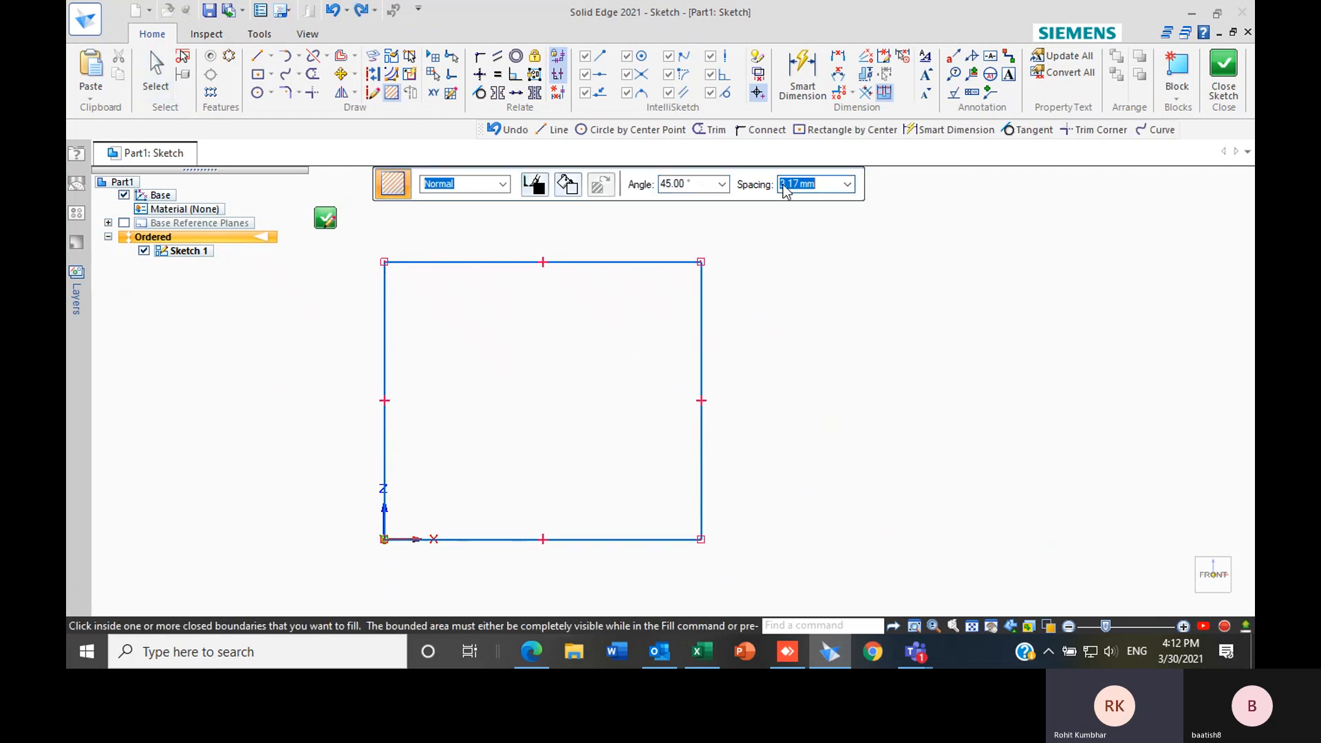
type("10")
key("Return")
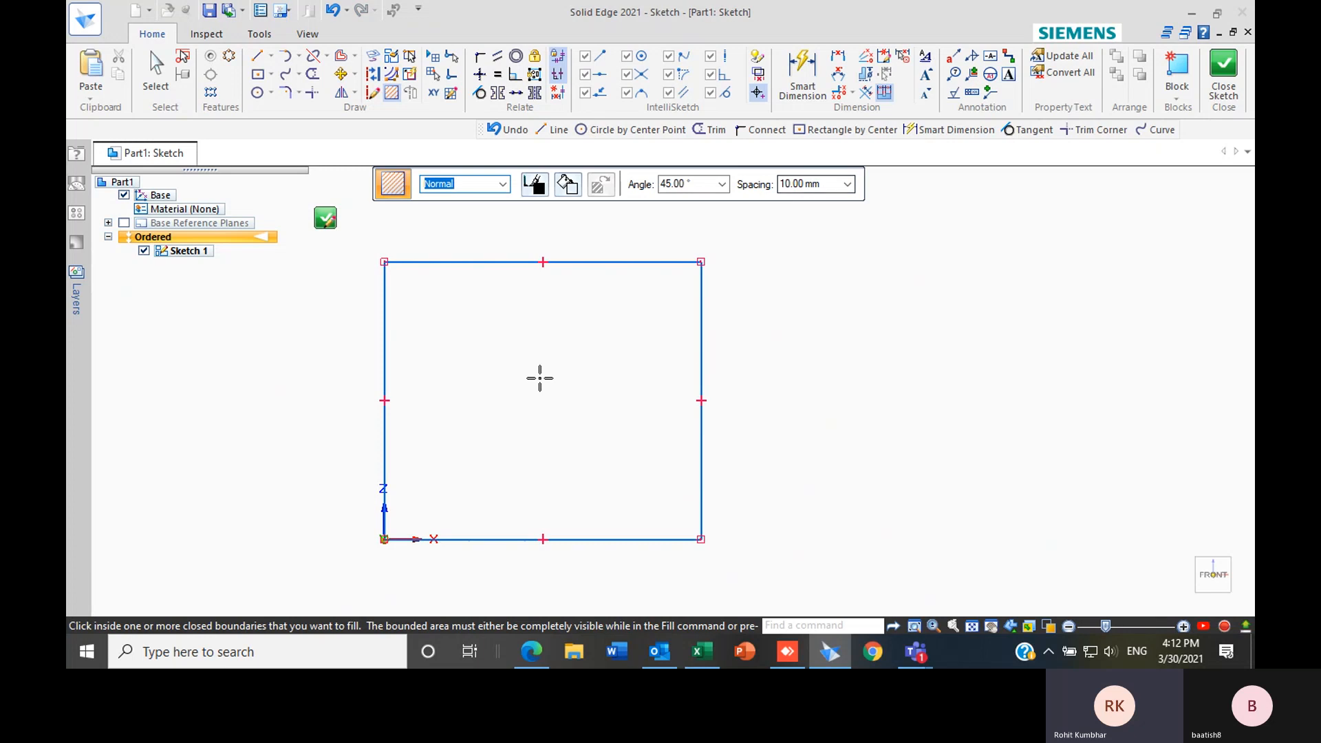
left_click(536, 378)
scroll(529, 372, "up", 1)
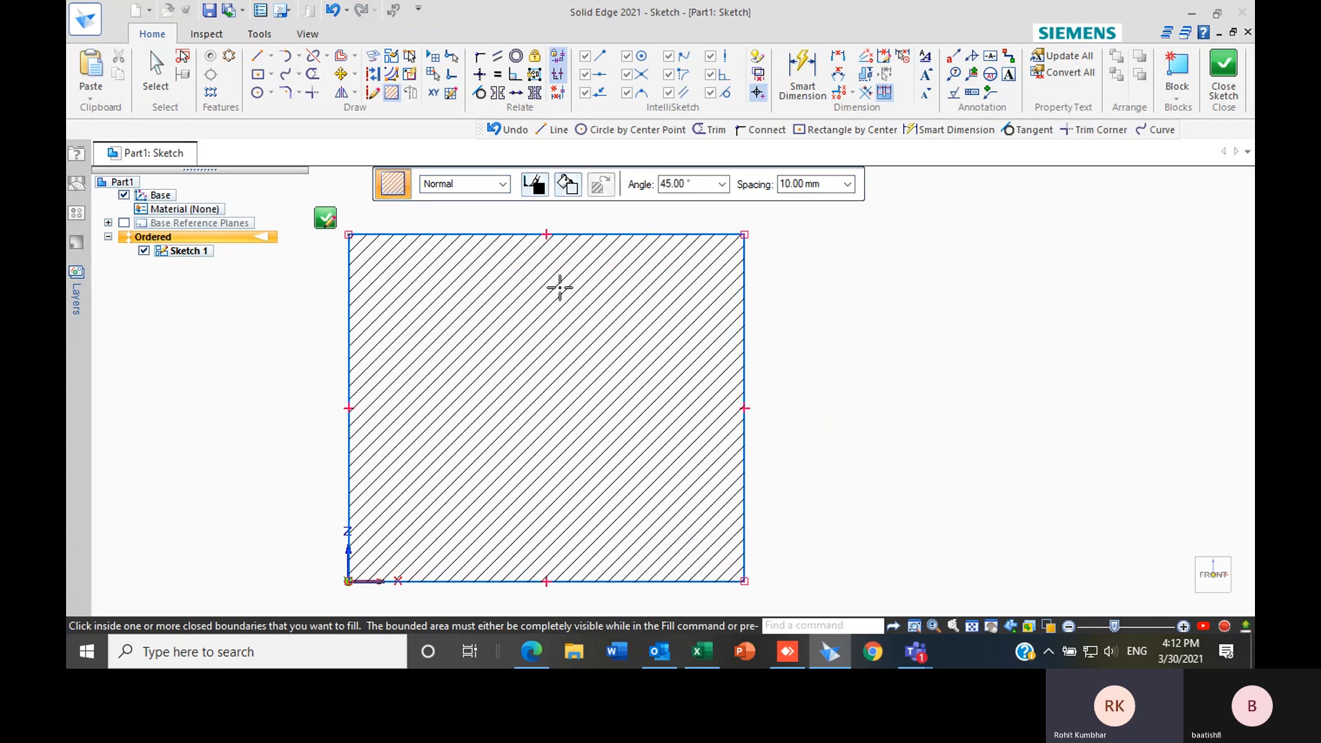
key("Escape")
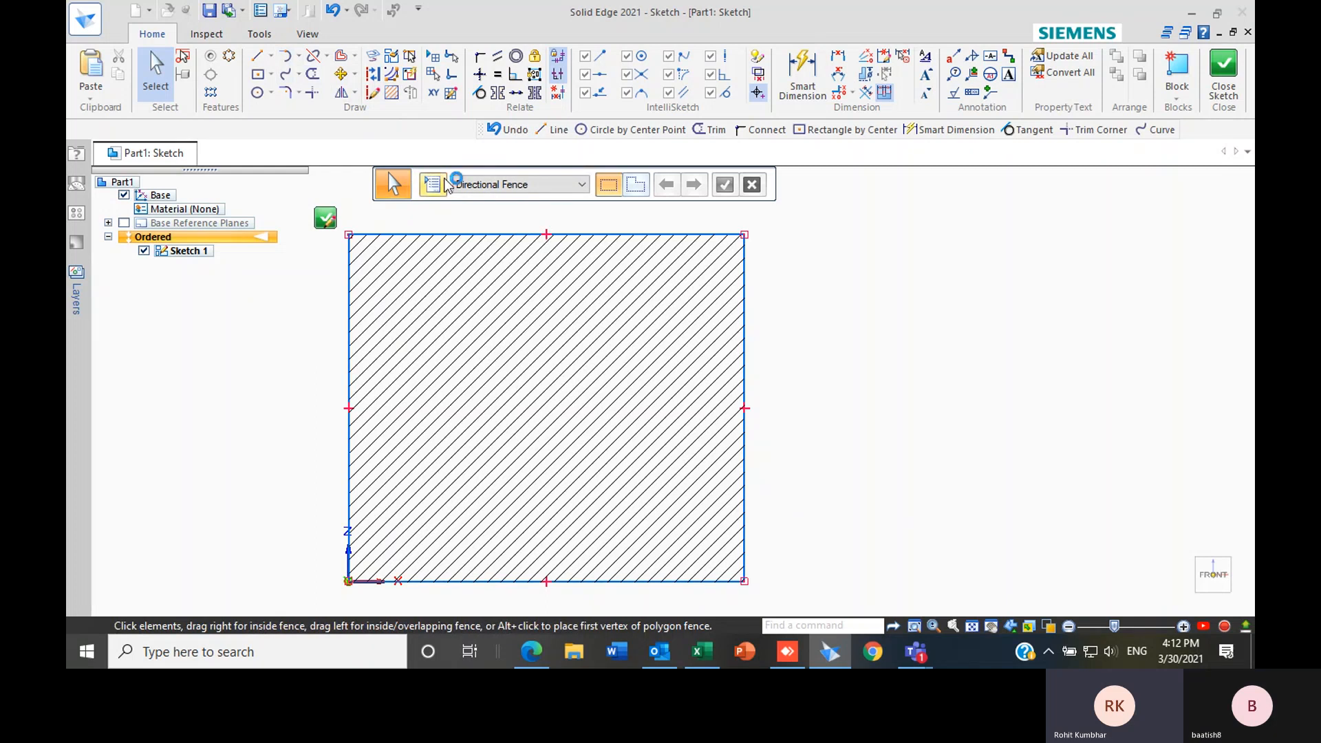
Select the whole rectangle together with its hatch fill and delete everything from the sketch
scroll(422, 365, "down", 1)
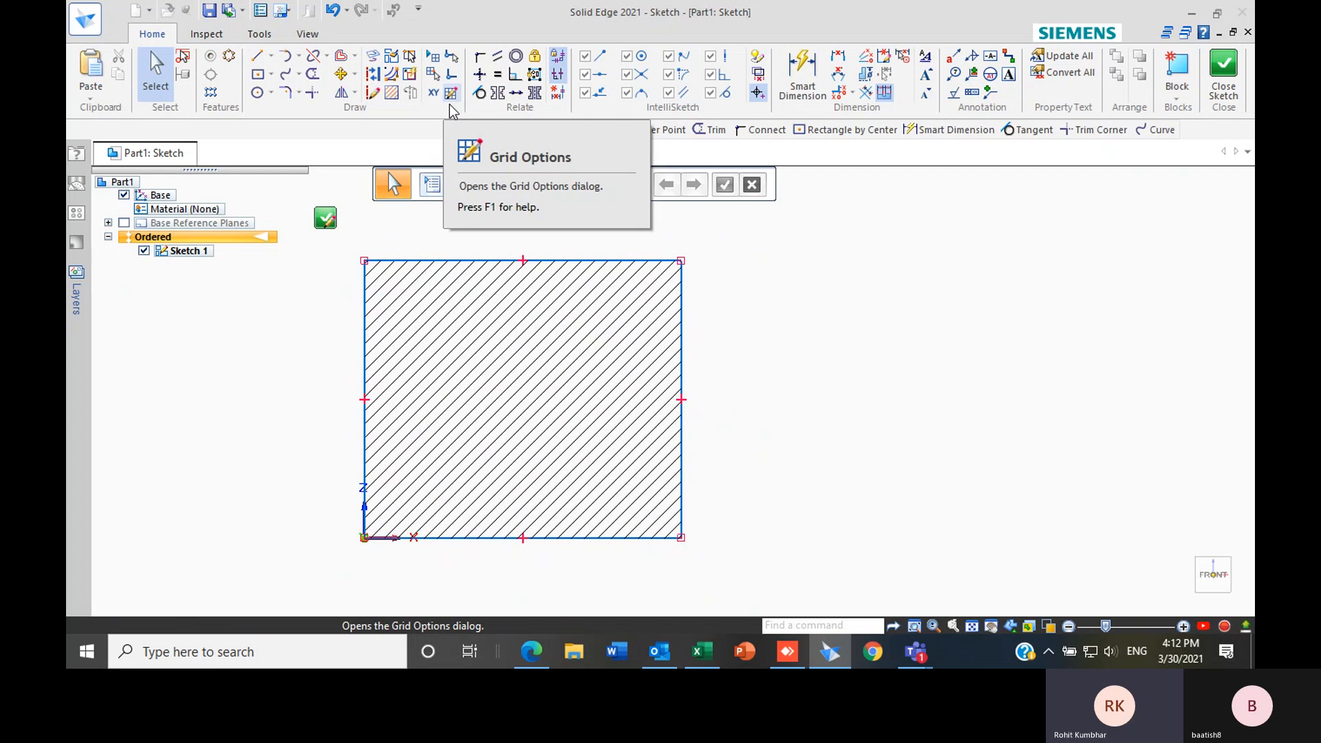
scroll(368, 264, "down", 1)
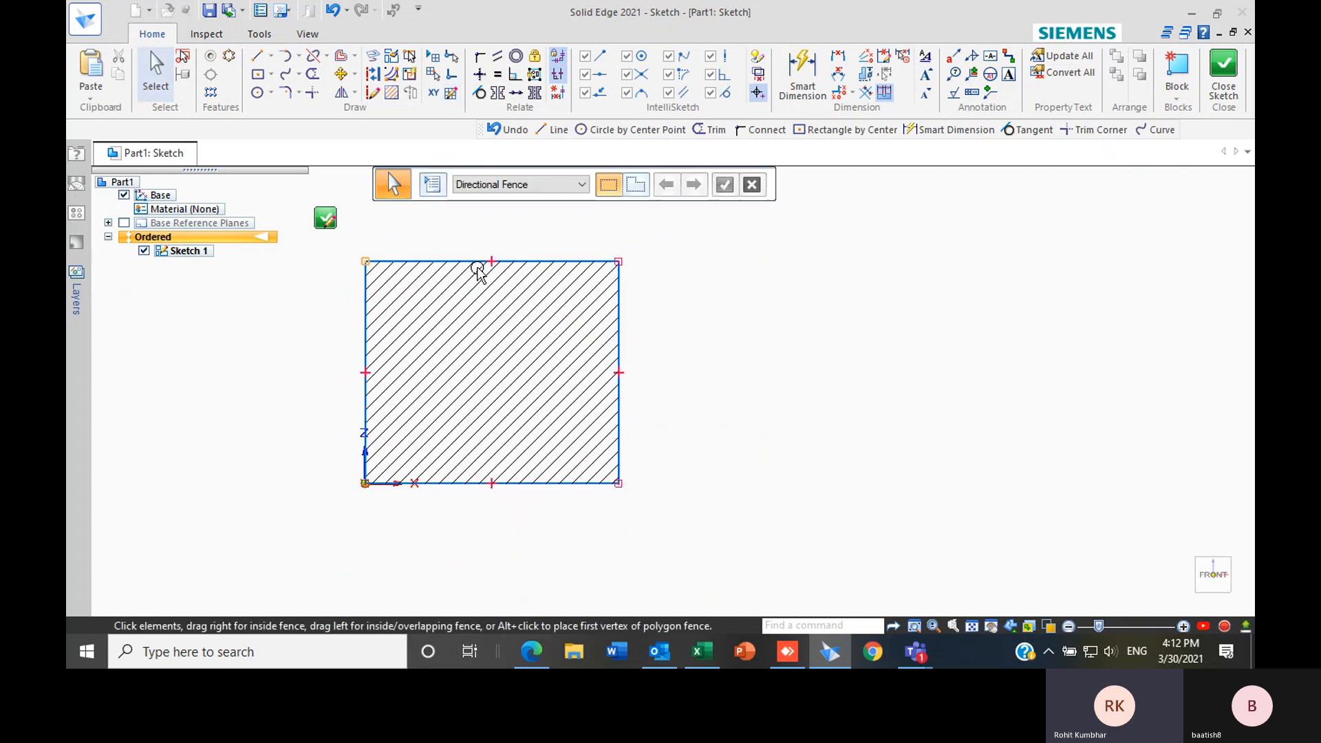
scroll(478, 271, "down", 1)
left_click_drag(361, 220, 651, 477)
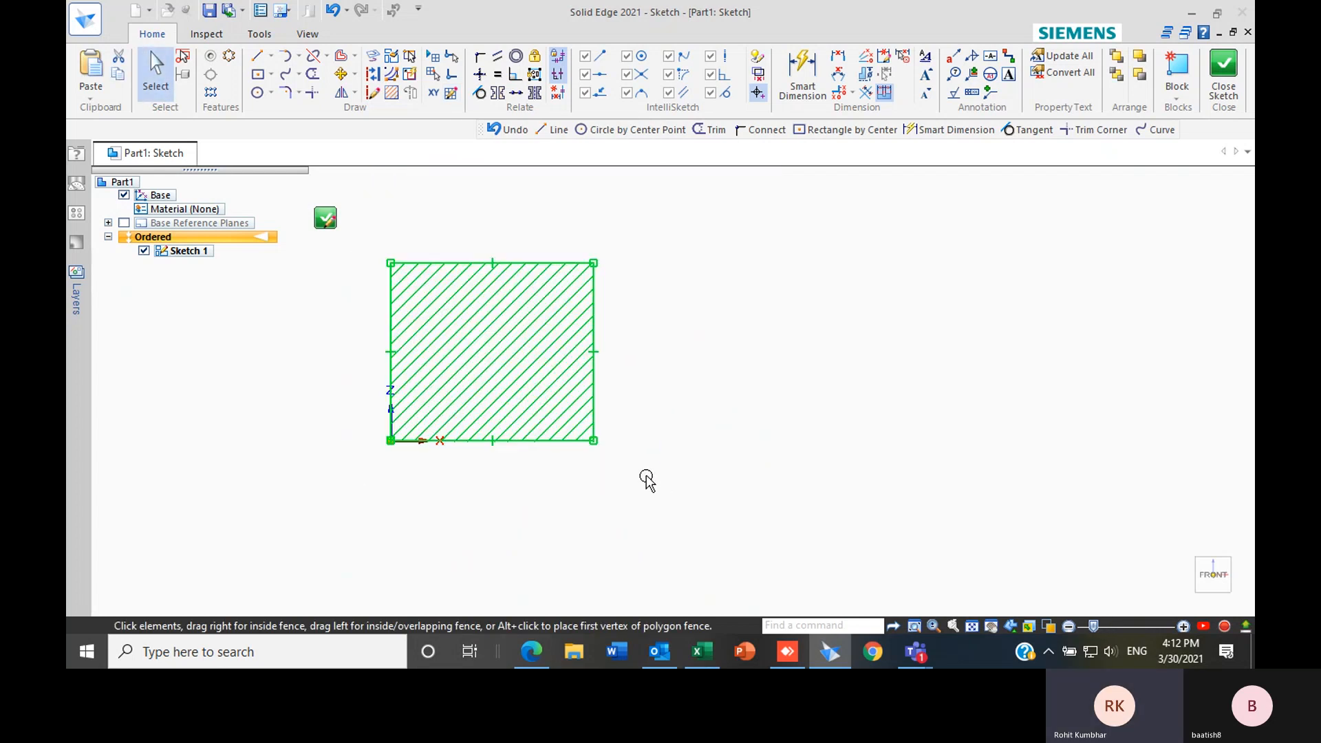
key("Delete")
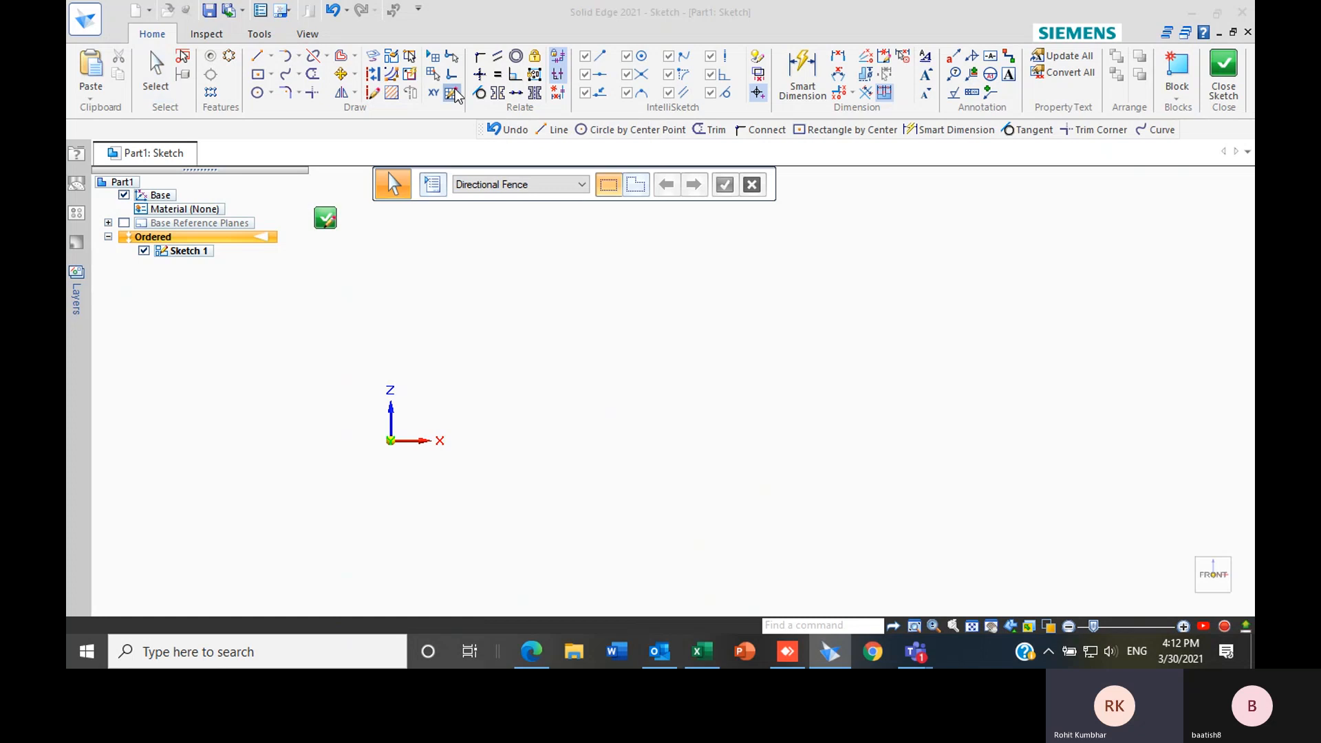
Open the Grid Options for the sketch
left_click(453, 94)
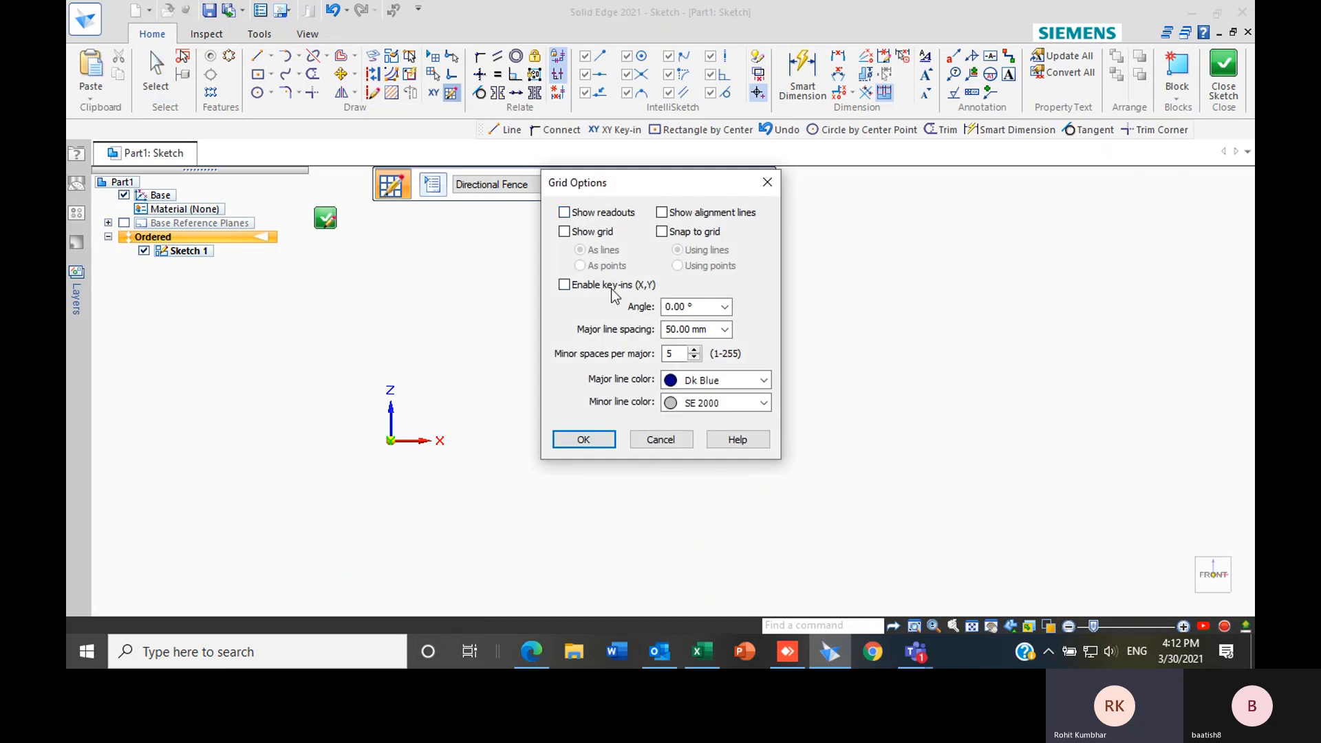
Turn on the sketch grid, displayed as lines
left_click(565, 232)
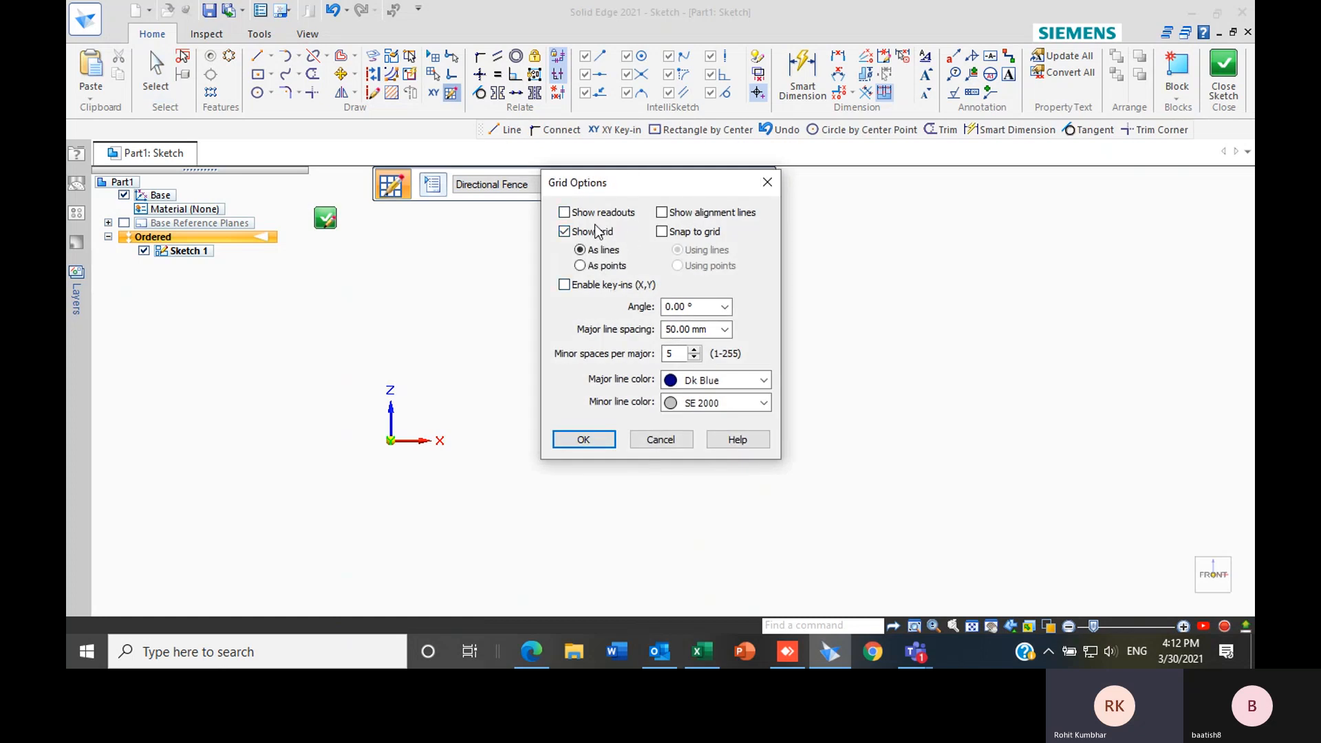
left_click(584, 442)
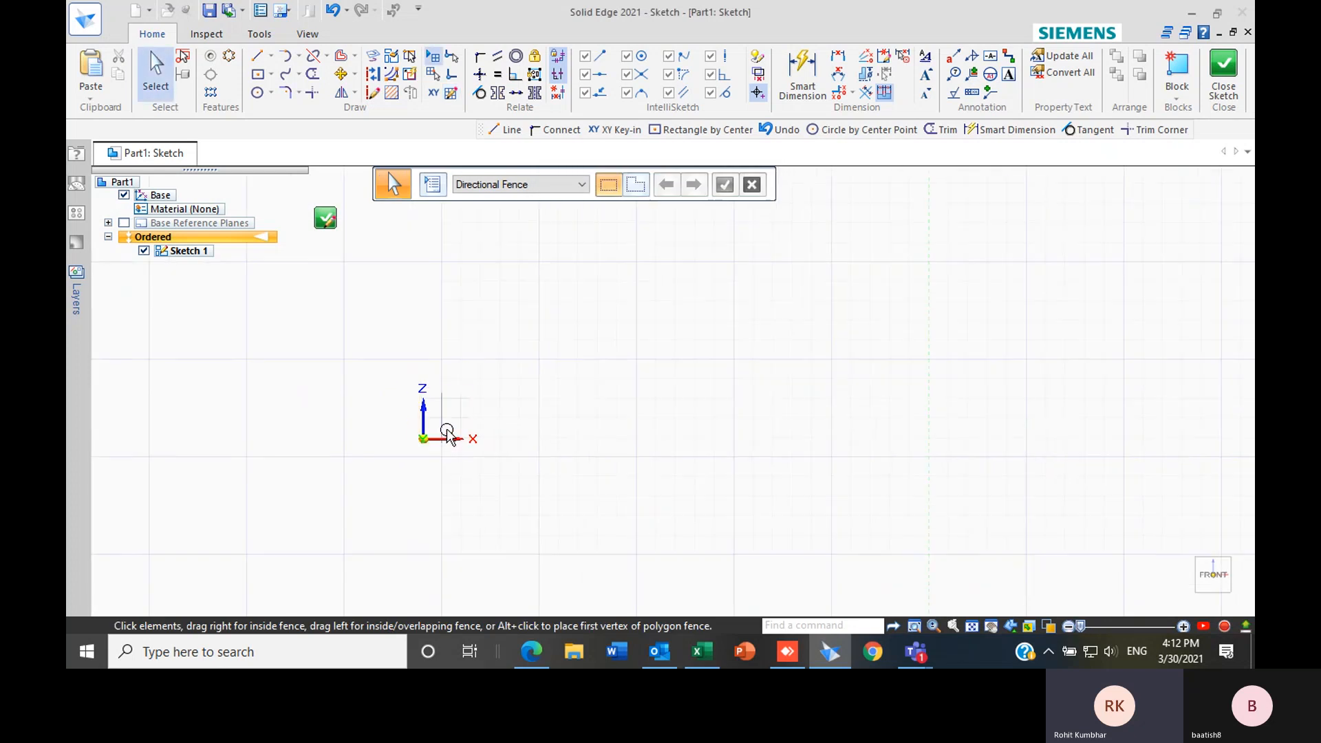
Resize the sketch reference plane from its corner to about 194 mm by 118 mm
scroll(442, 428, "up", 2)
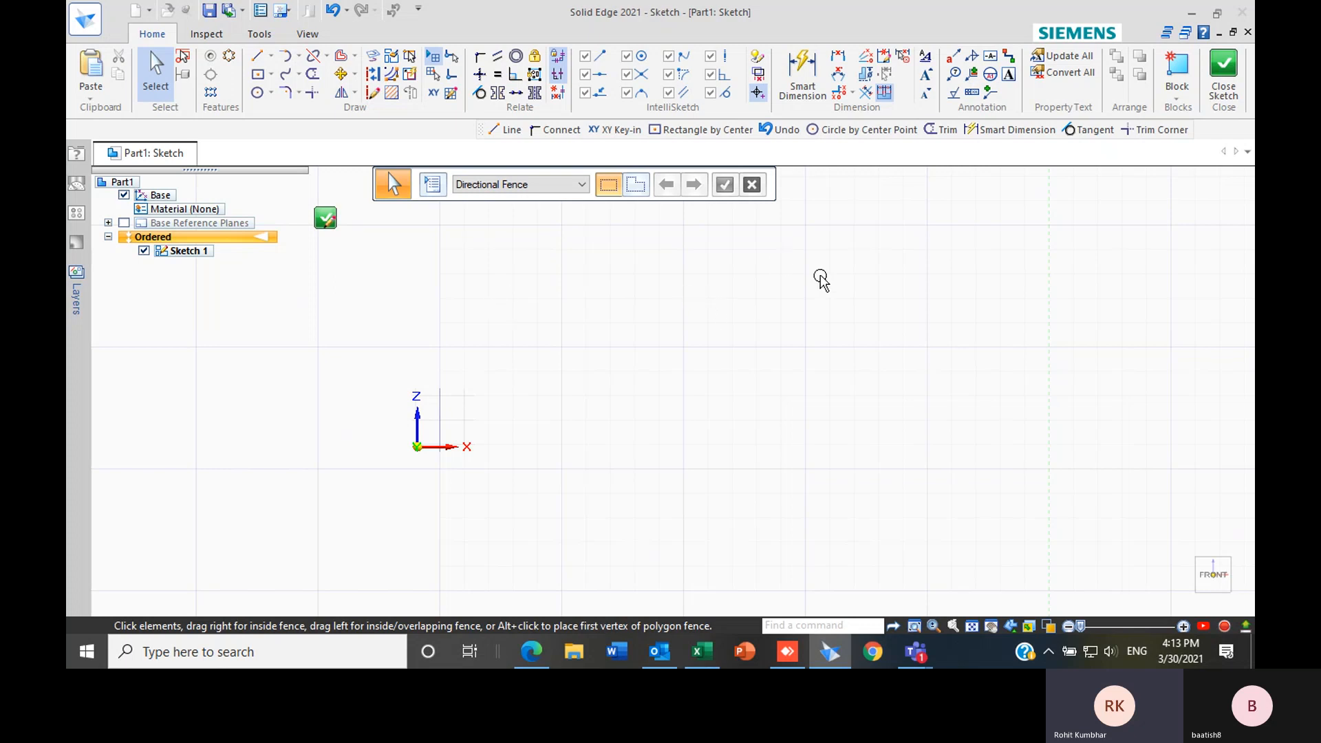
scroll(421, 427, "up", 2)
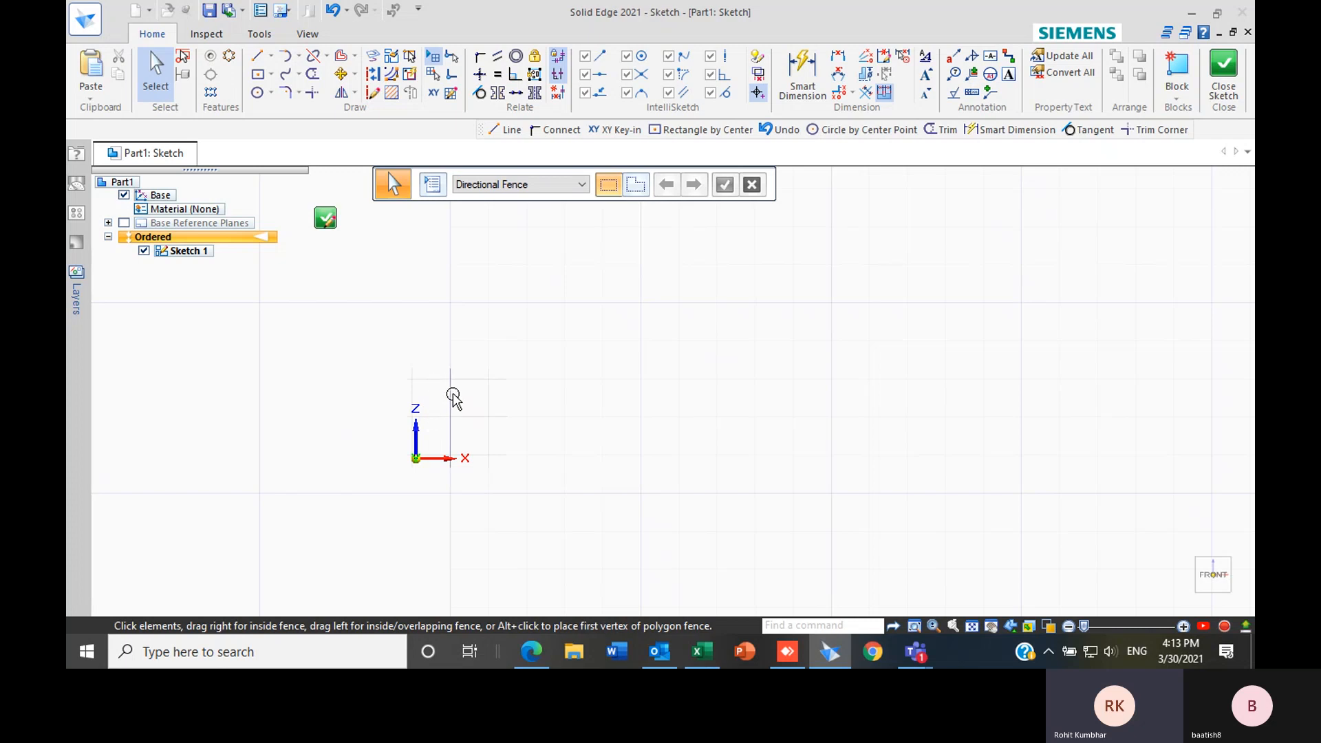
scroll(442, 436, "down", 2)
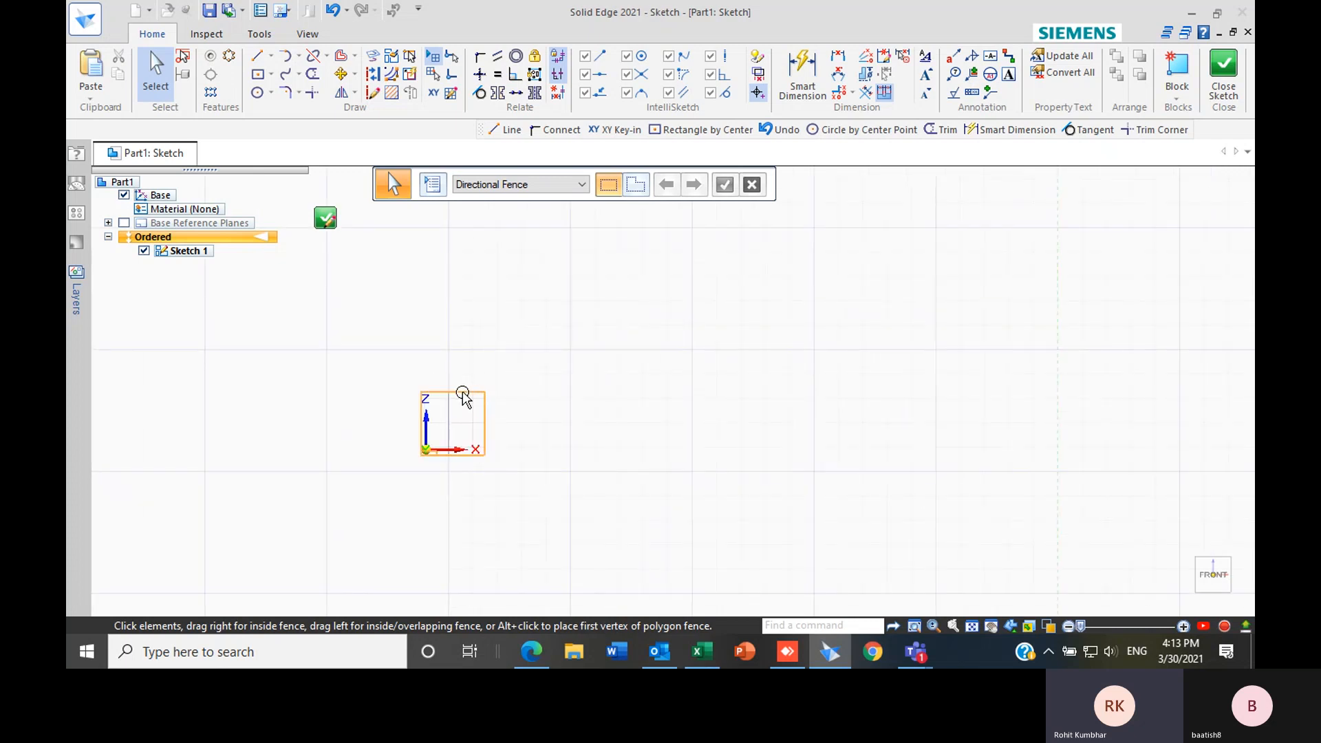
left_click(459, 396)
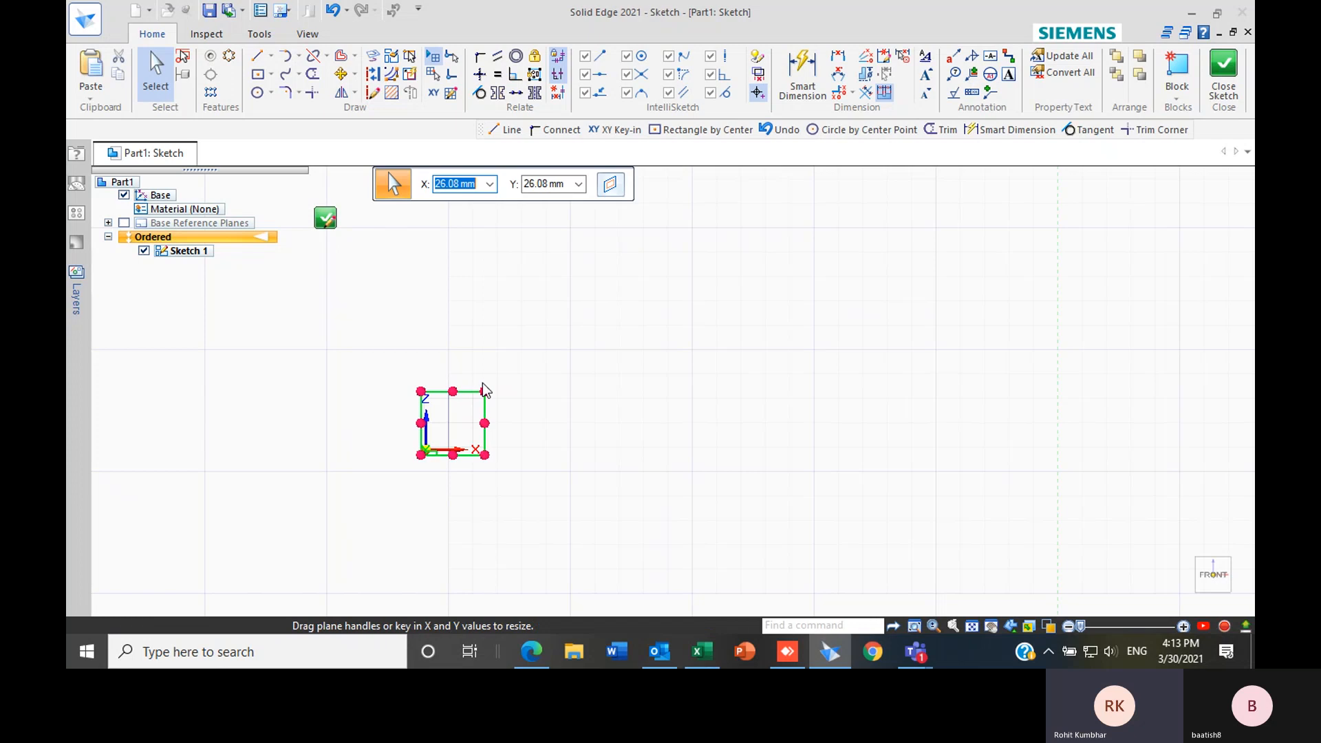
mouse_move(485, 390)
left_mouse_down()
mouse_move(708, 216)
mouse_move(802, 168)
mouse_move(893, 167)
left_mouse_up()
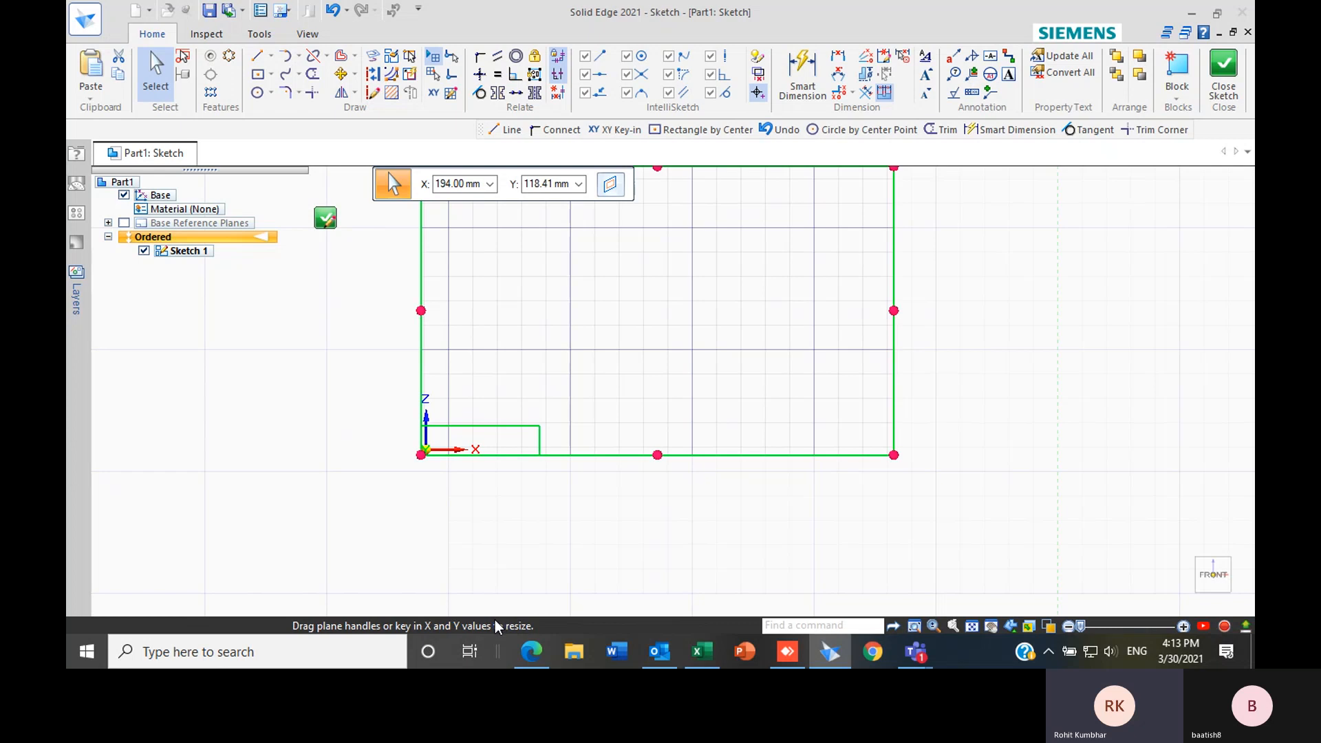
left_click(479, 571)
scroll(474, 576, "down", 2)
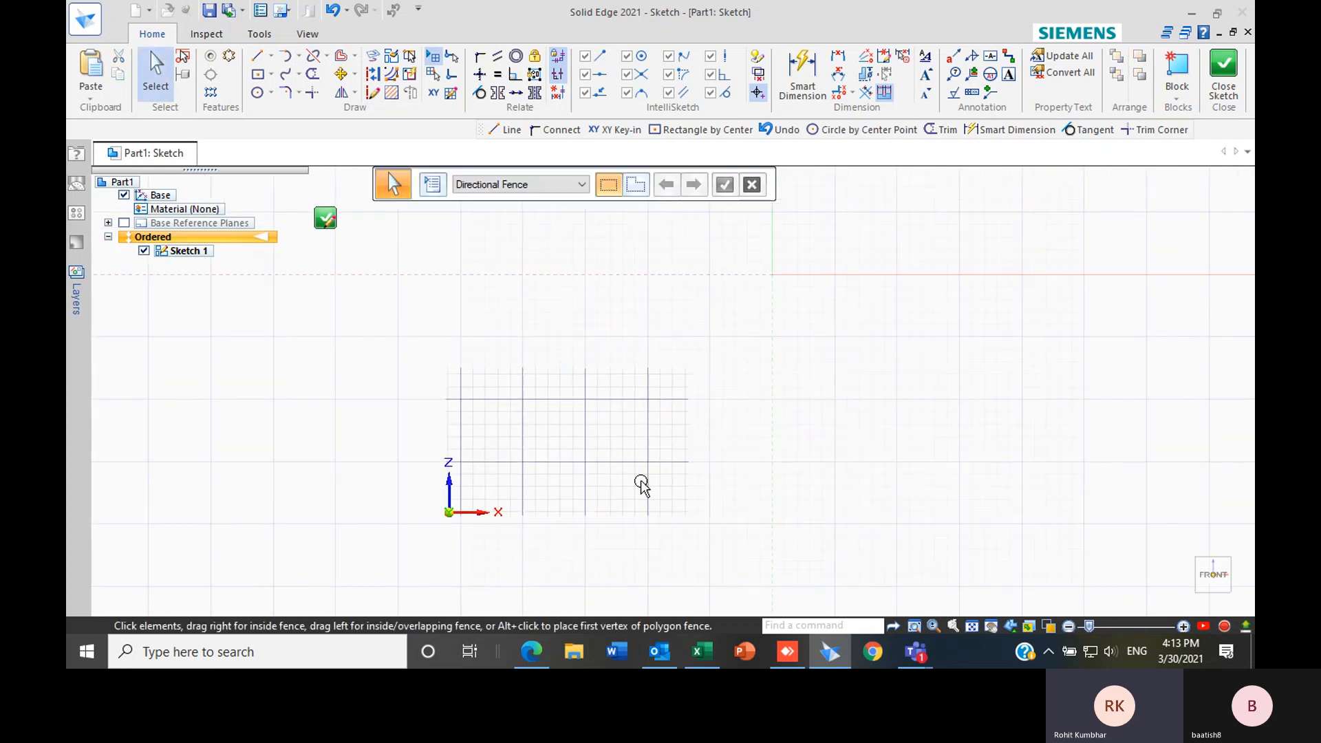
scroll(560, 428, "up", 4)
scroll(519, 568, "down", 3)
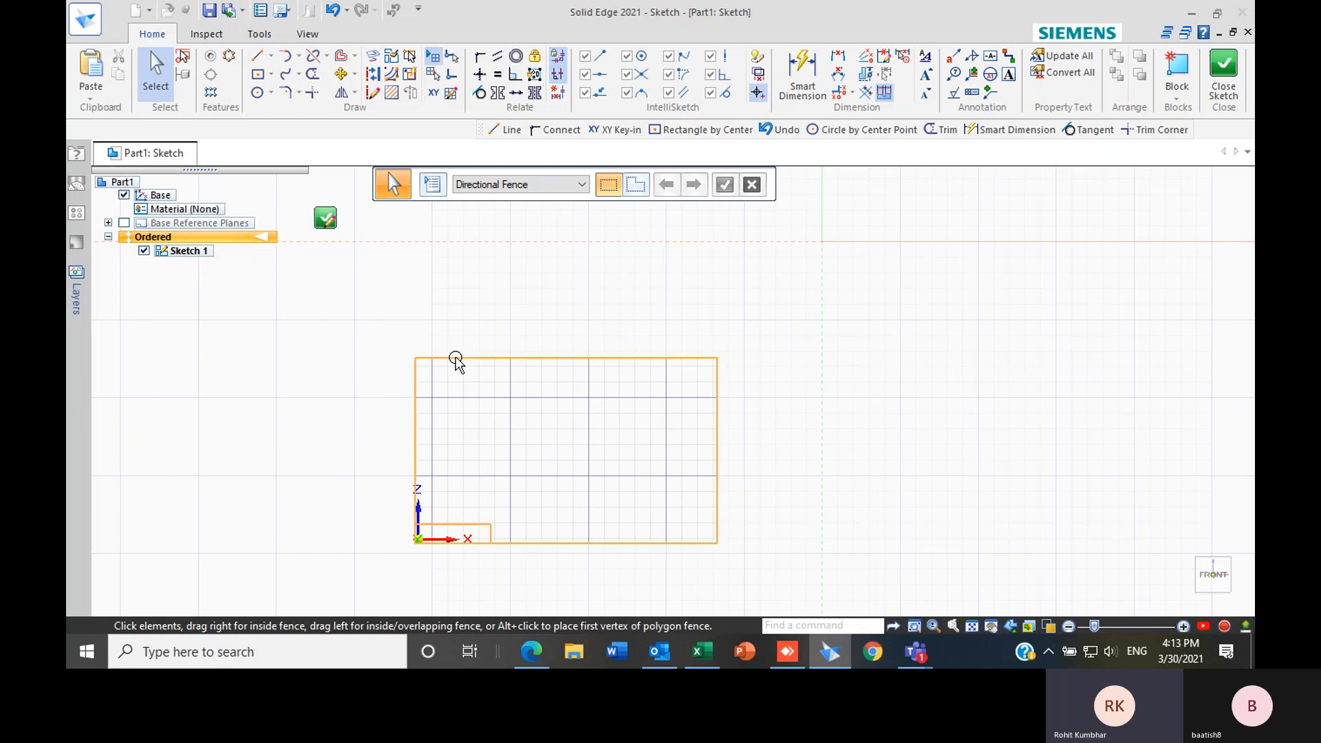
Turn on the coordinate readouts in the grid options
left_click(450, 93)
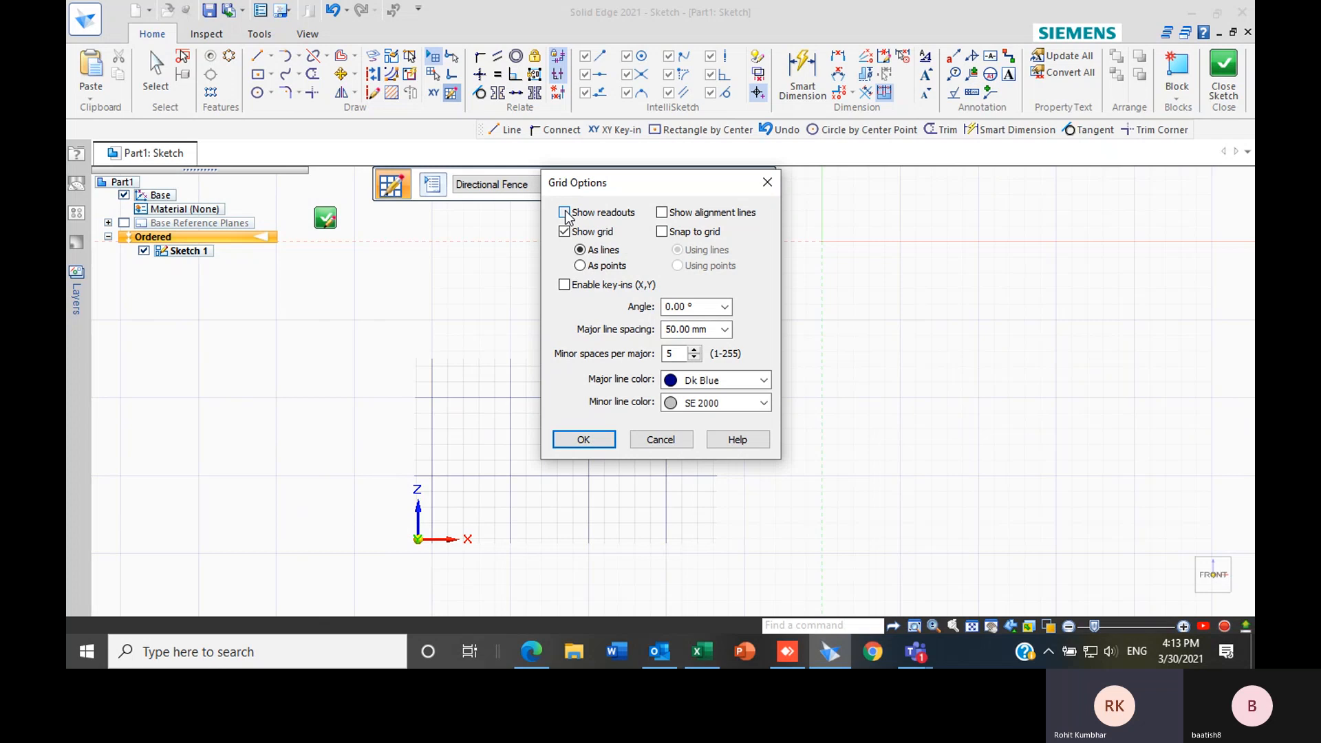
left_click(584, 438)
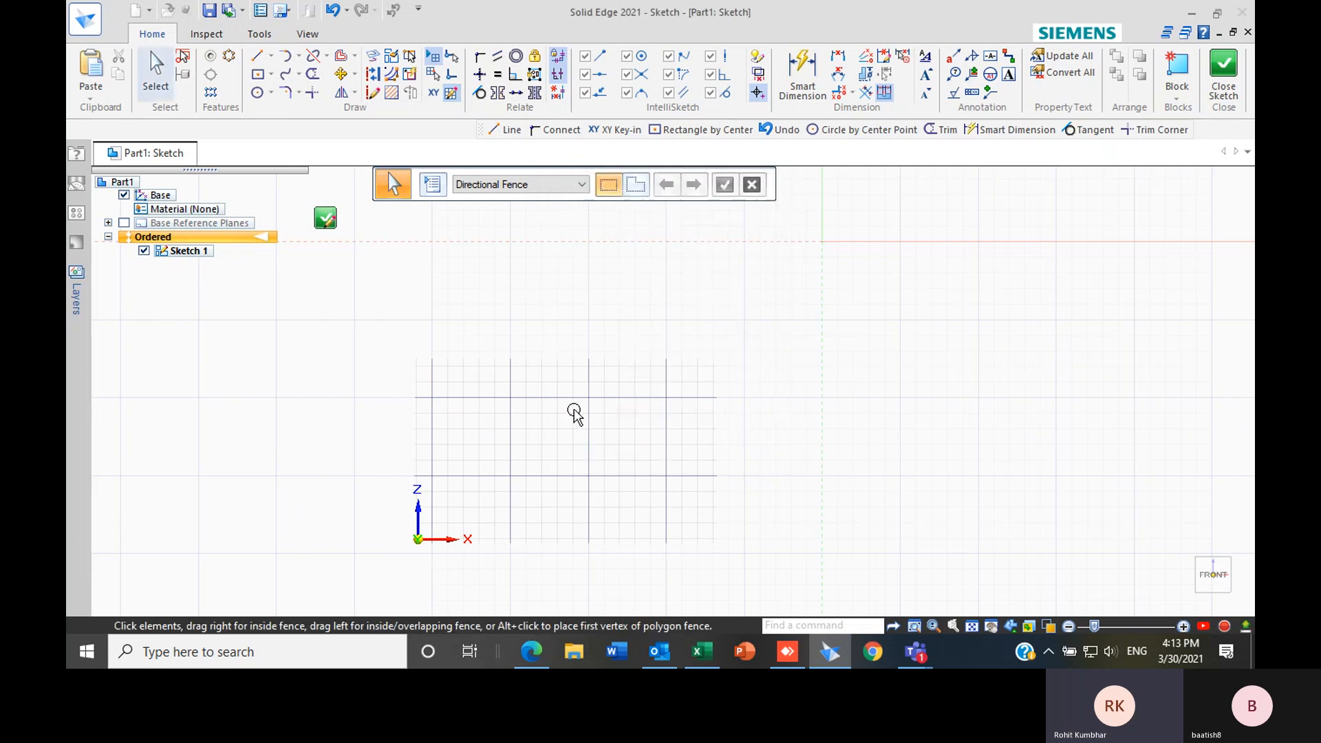
left_click(451, 94)
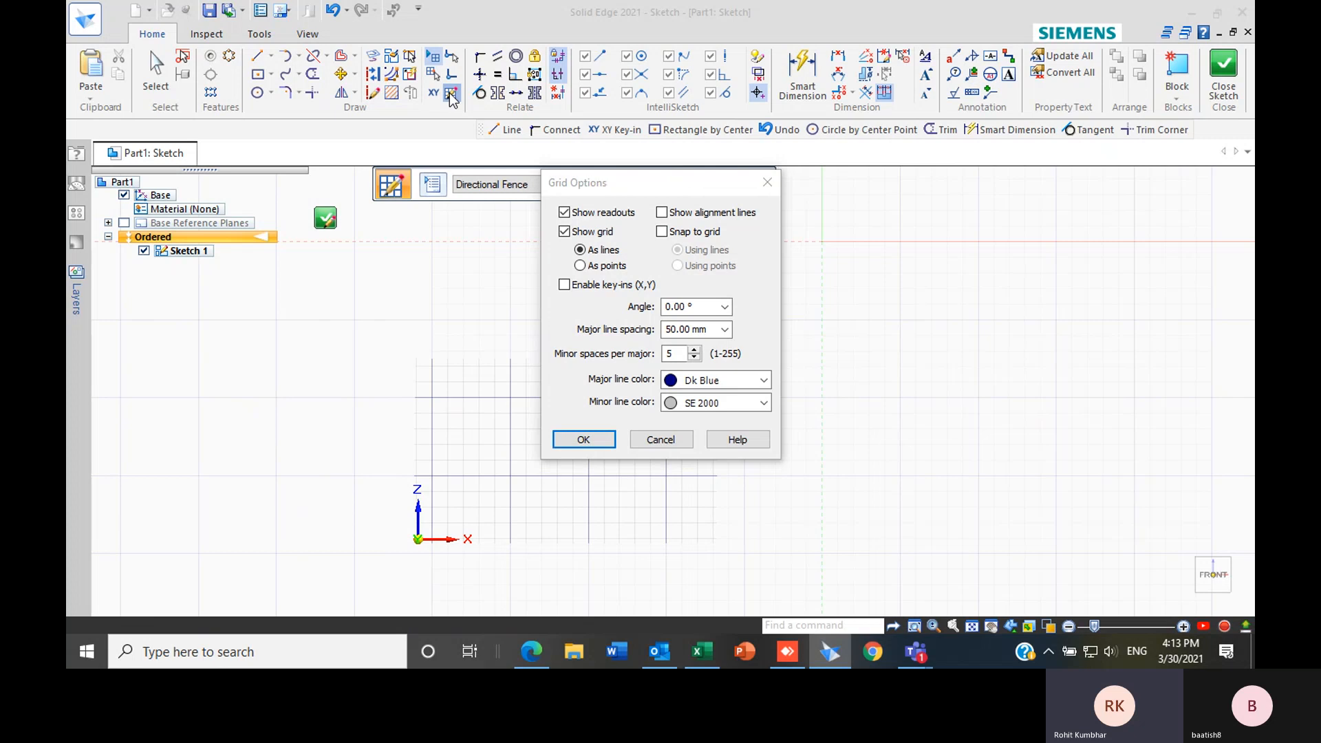
left_click(582, 440)
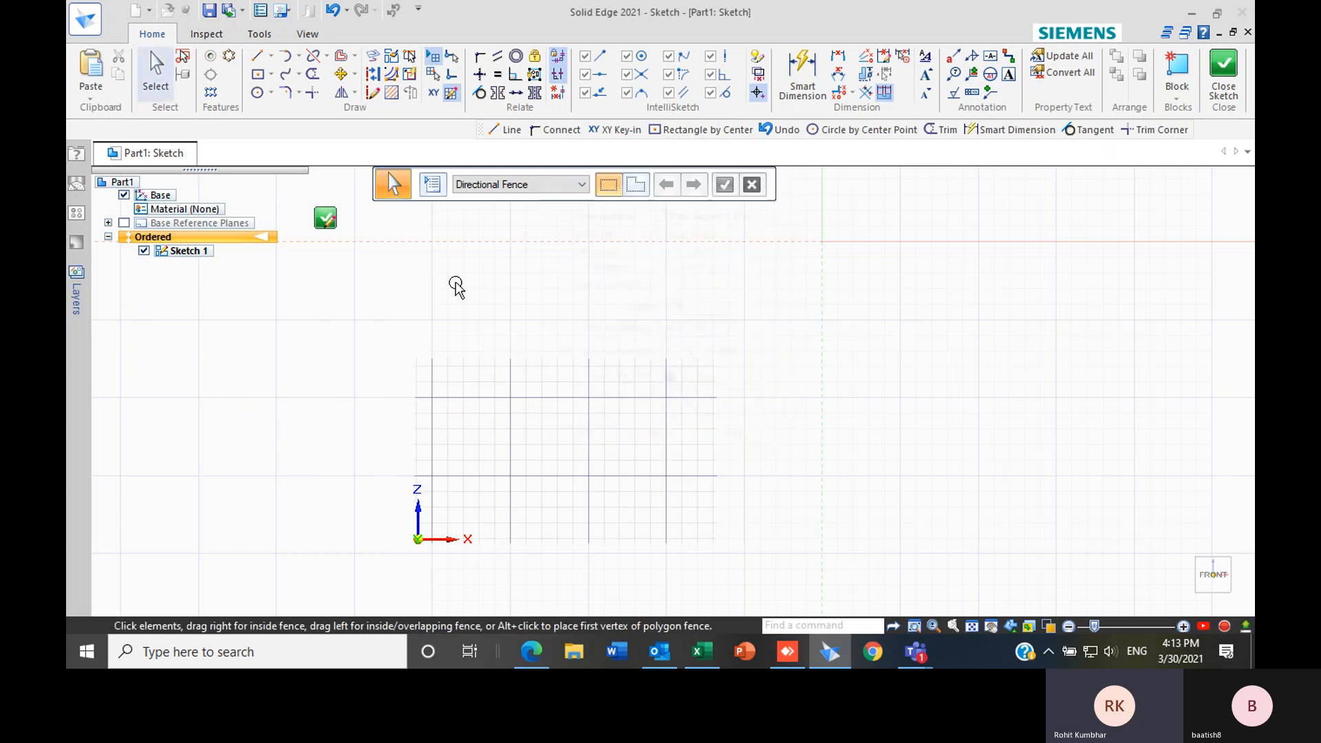
Draw a diagonal line upward from the origin of the Z/X axis triad, then a connected shorter line down at about -98°
left_click(255, 62)
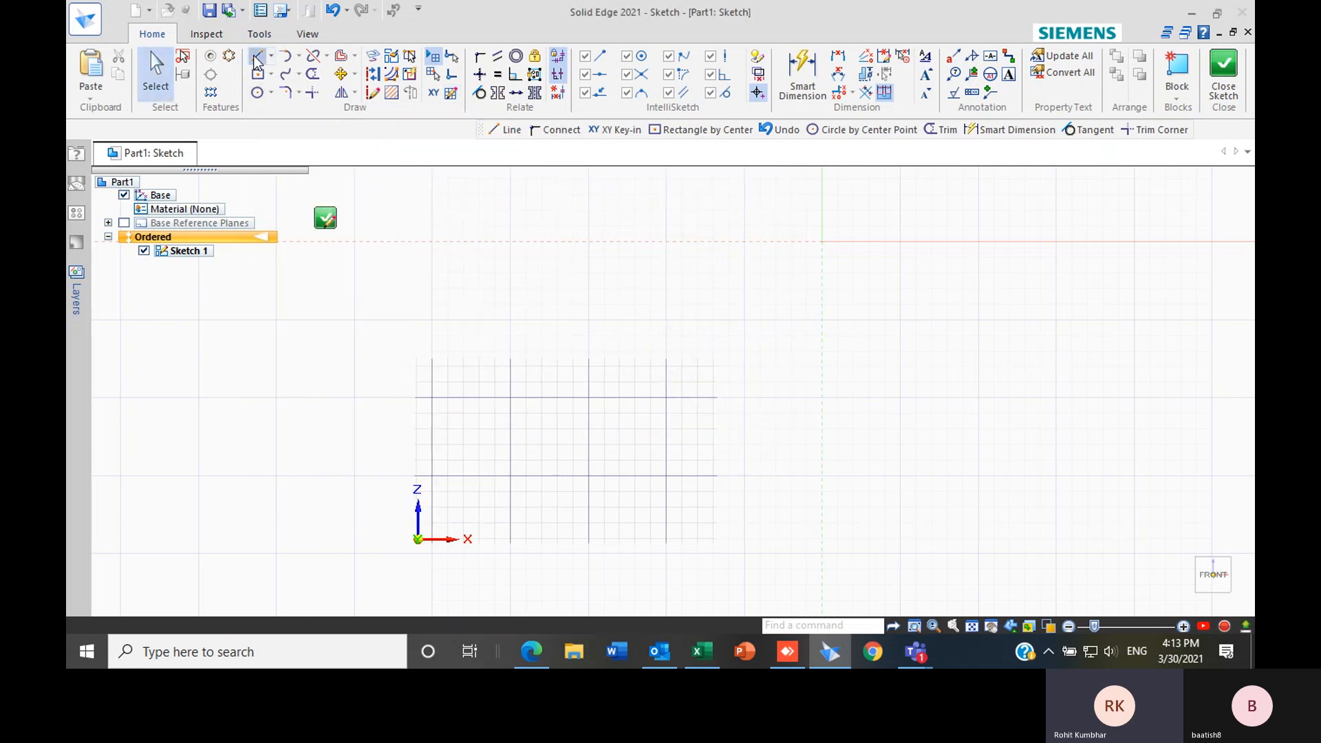
scroll(551, 347, "up", 2)
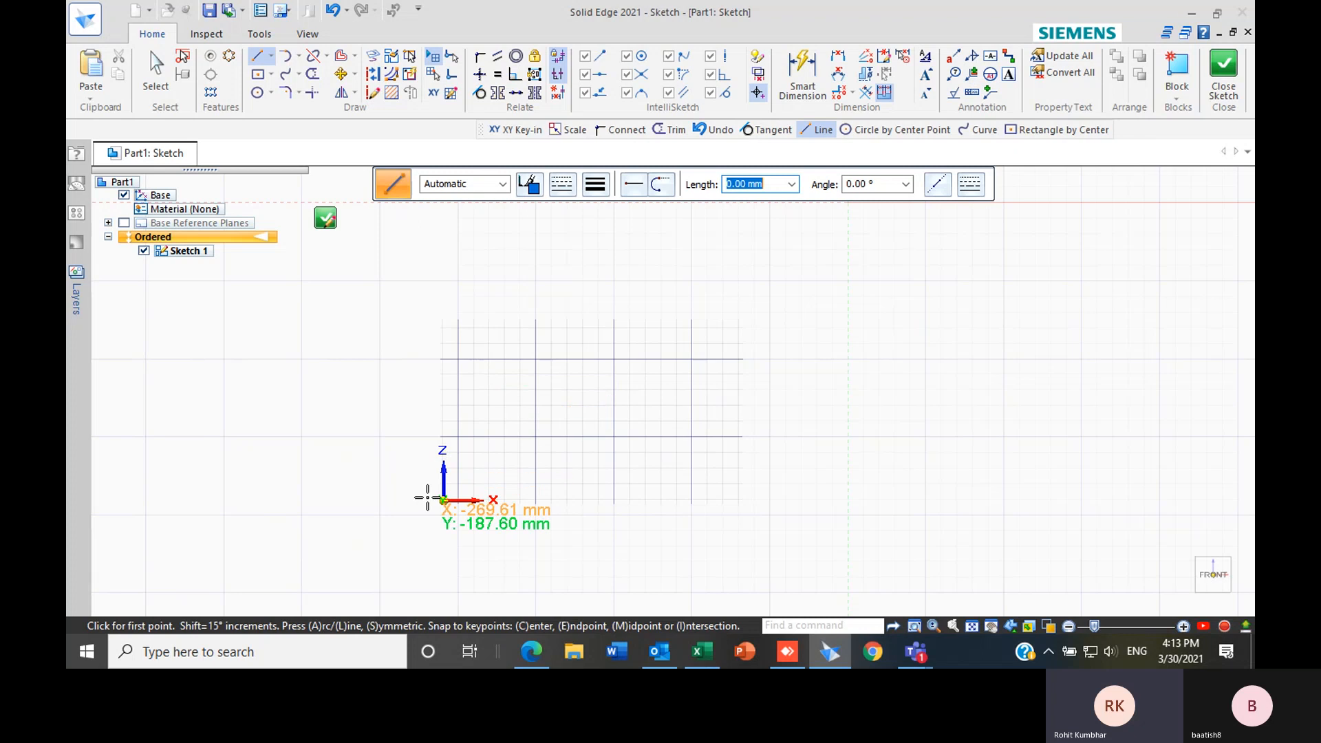
left_click(444, 500)
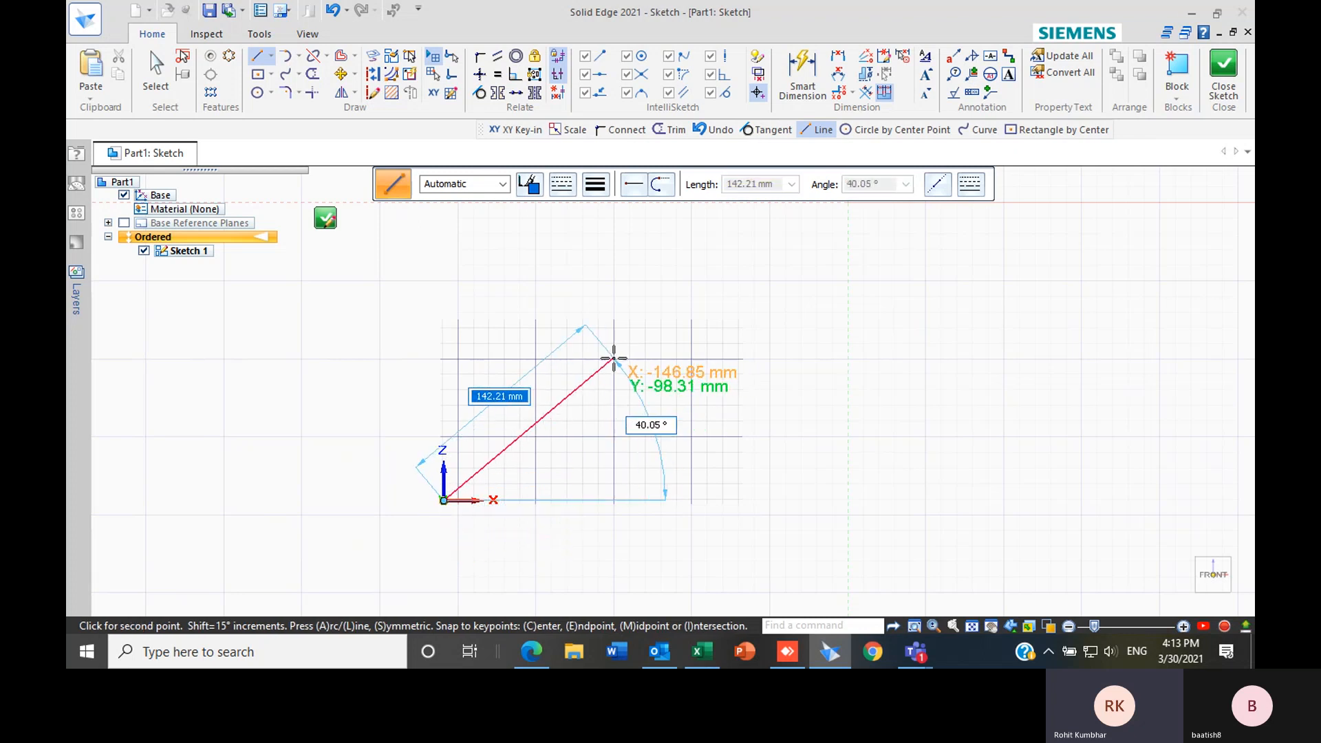
left_click(661, 294)
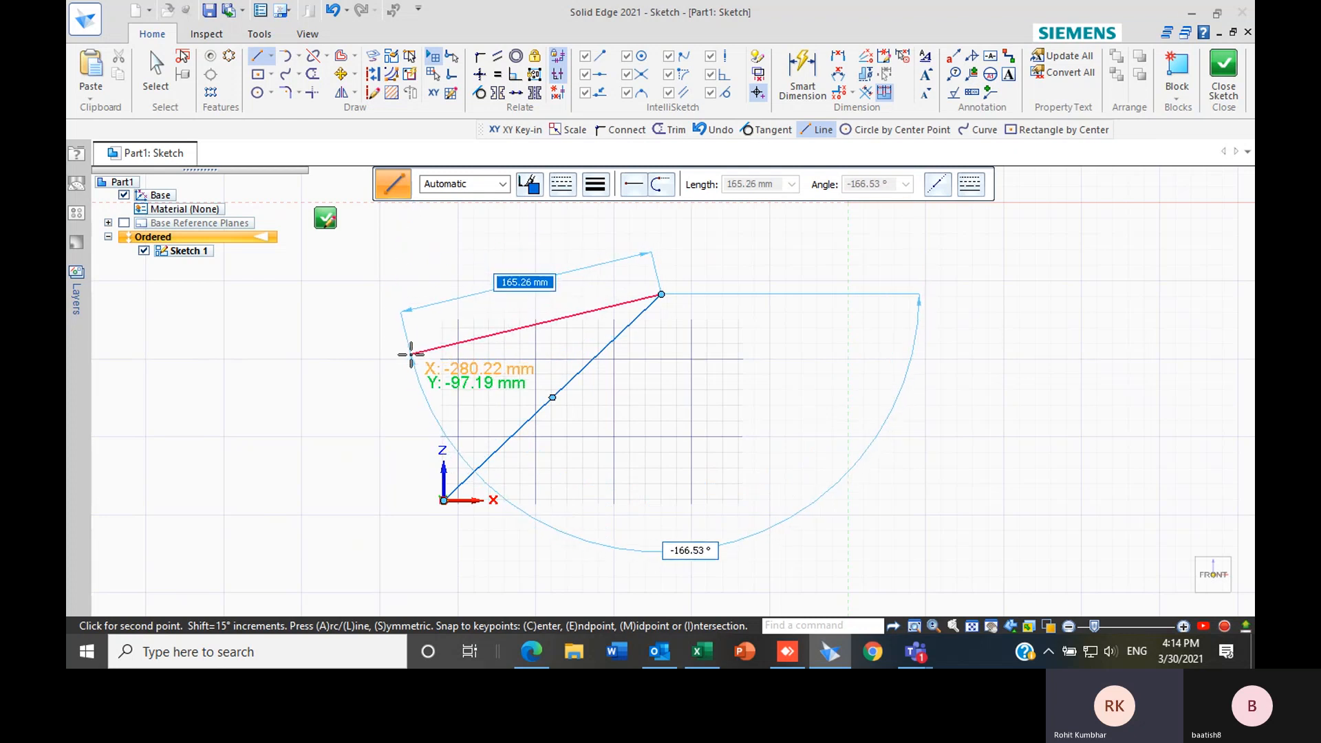
left_click(643, 417)
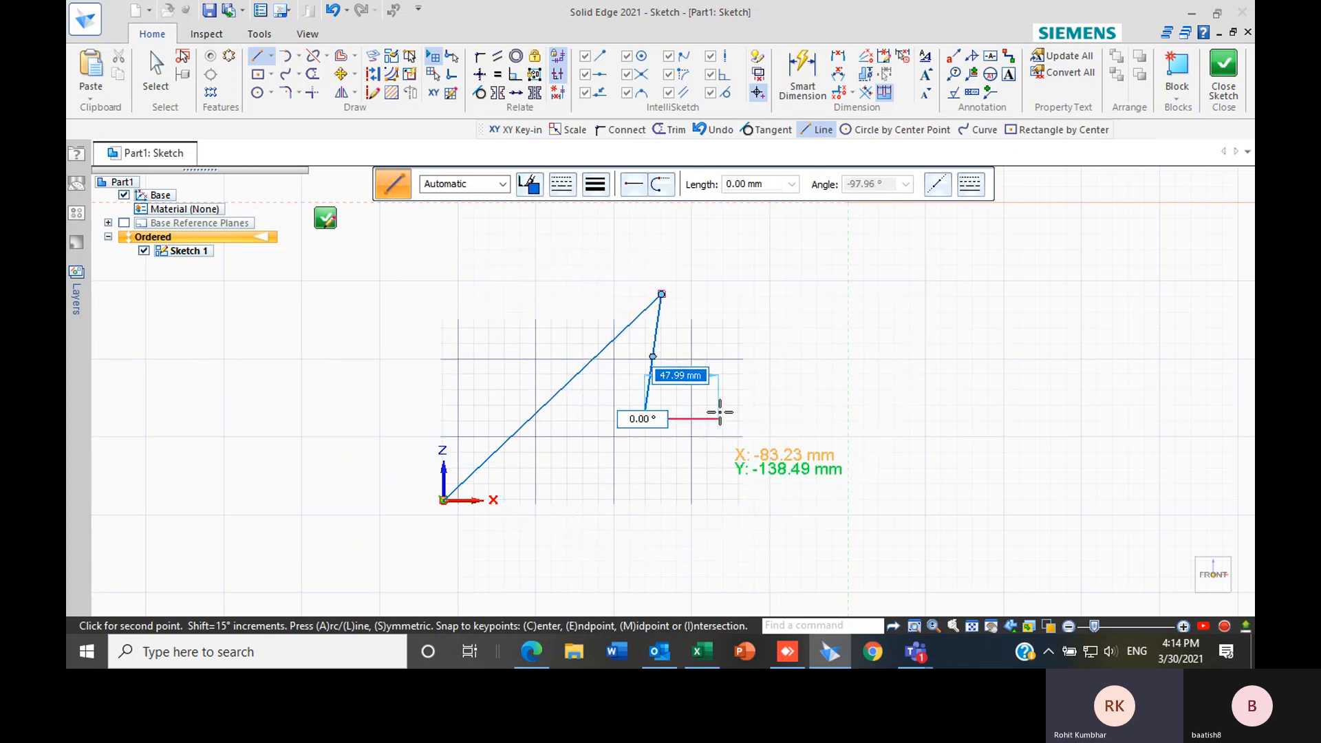
key("Escape")
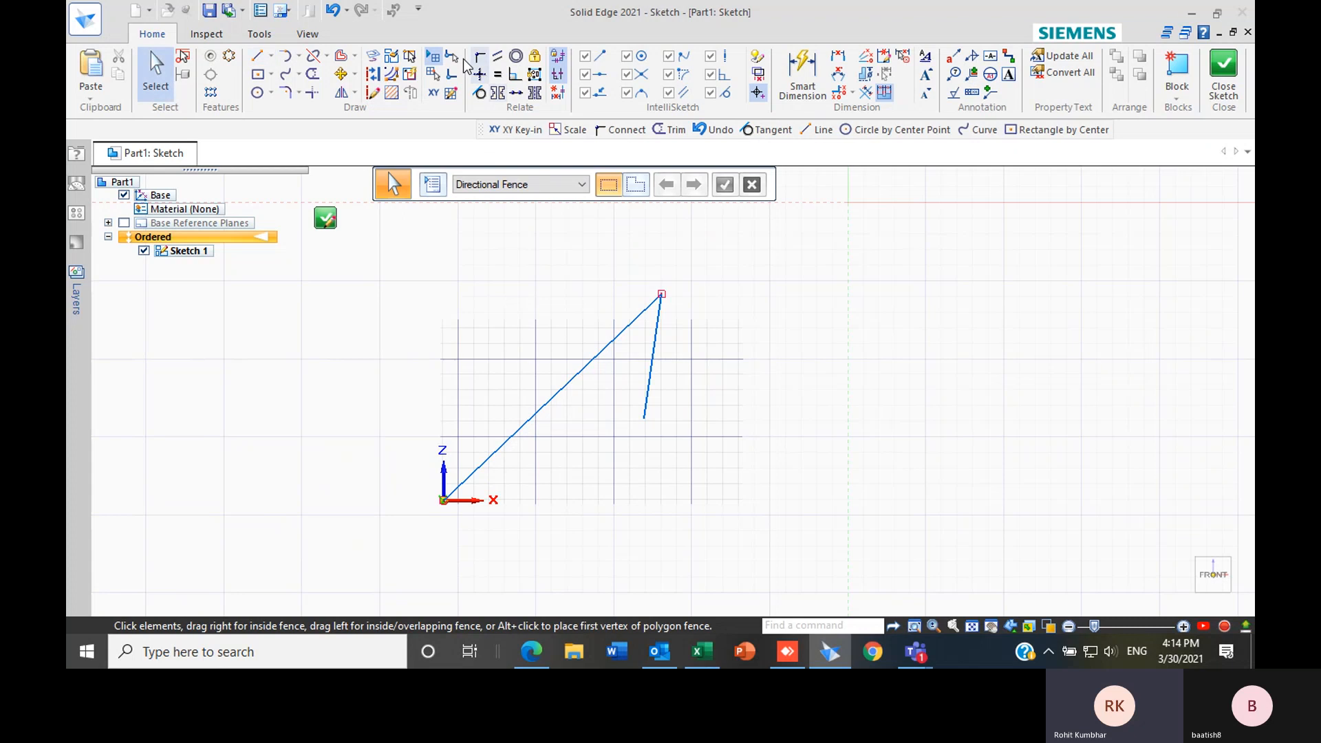
Enable snap to grid in the grid options
left_click(452, 94)
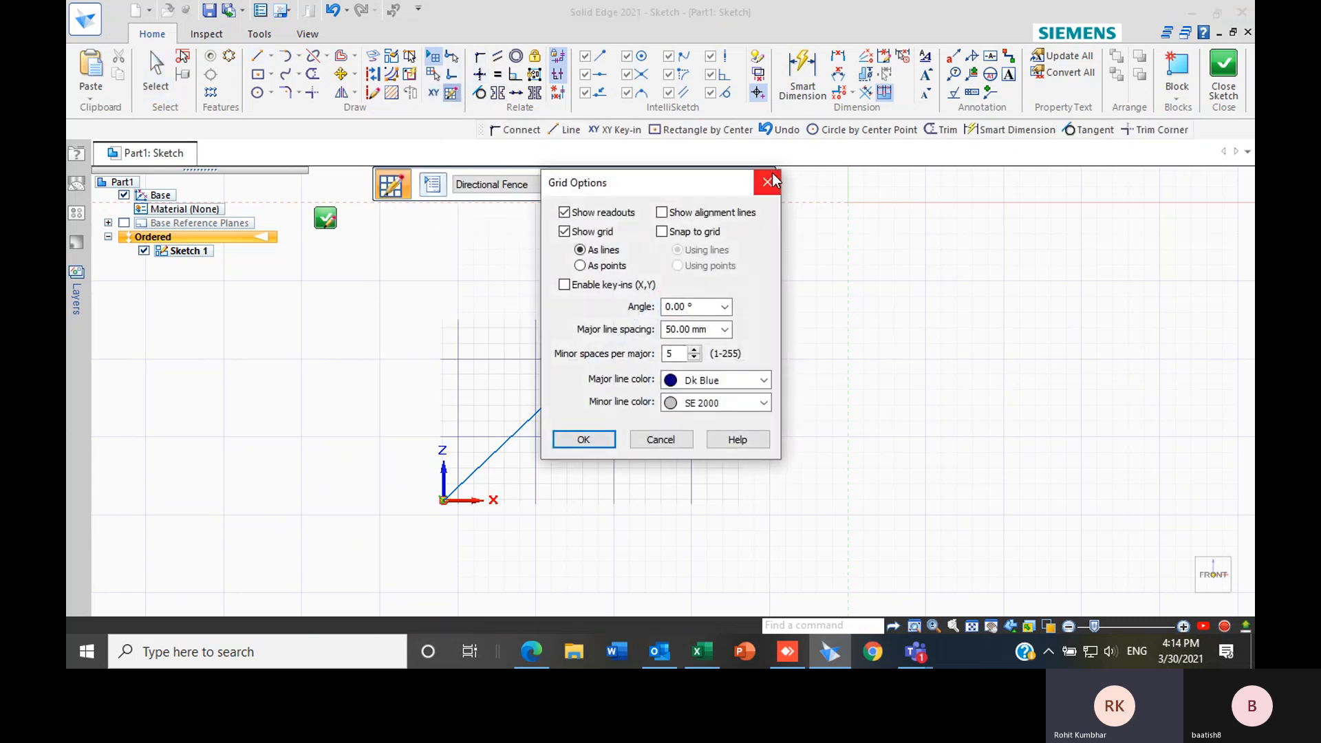
left_click(661, 232)
left_click(582, 439)
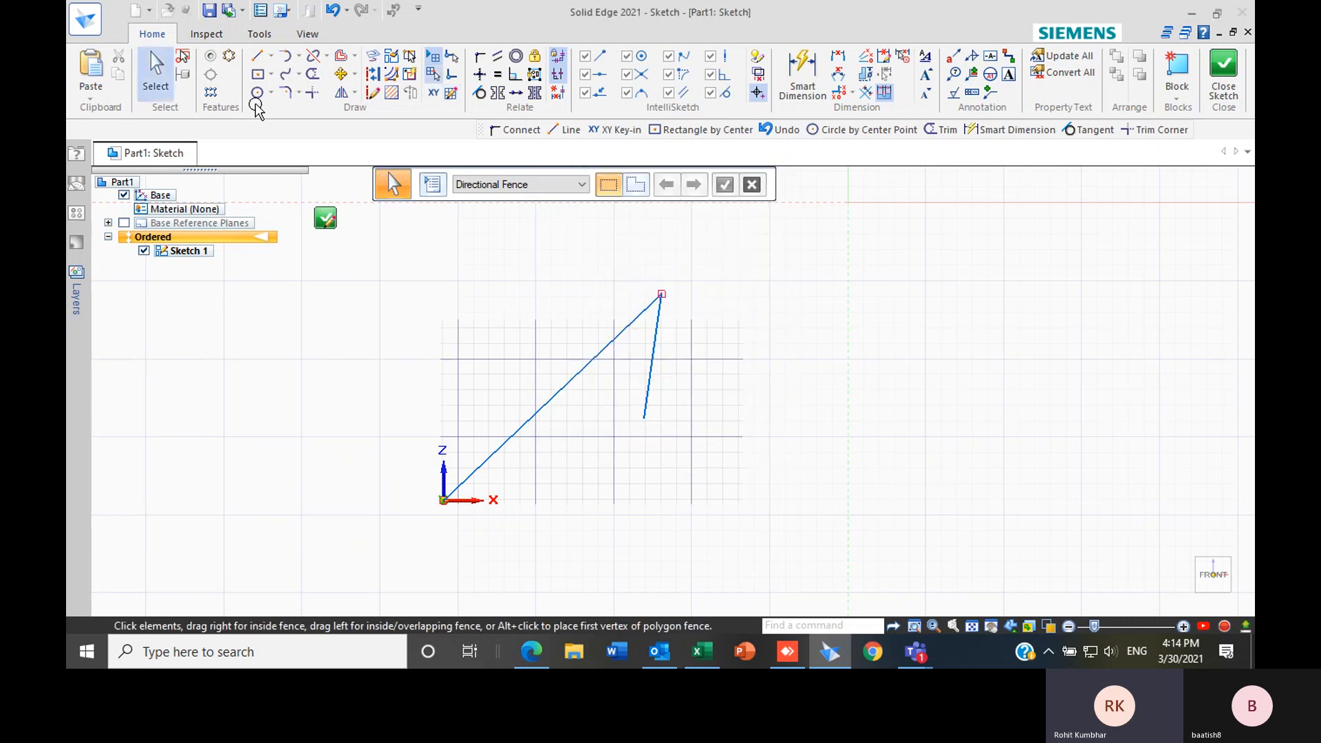
Draw four connected grid-snapped lines from X -250, Y -100 mm, ending with a 100 mm horizontal and a 150 mm vertical segment
key("l")
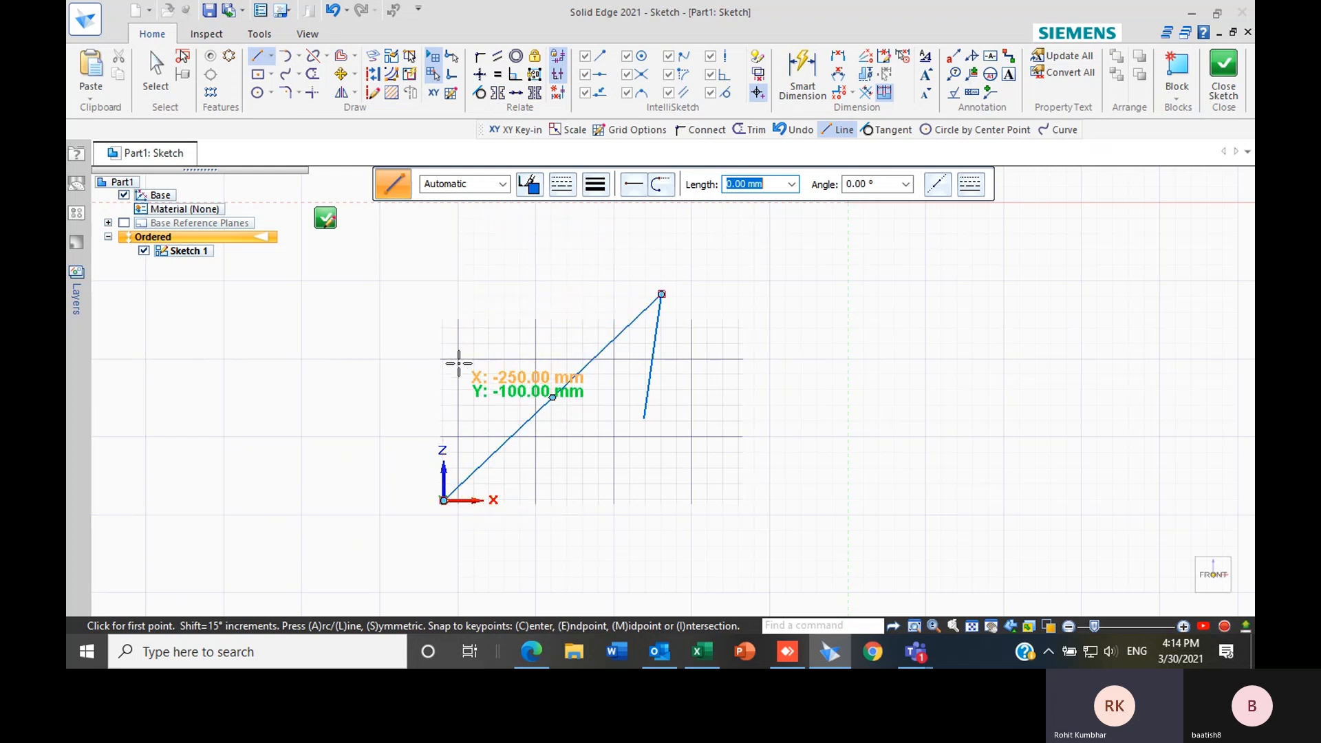
left_click(457, 359)
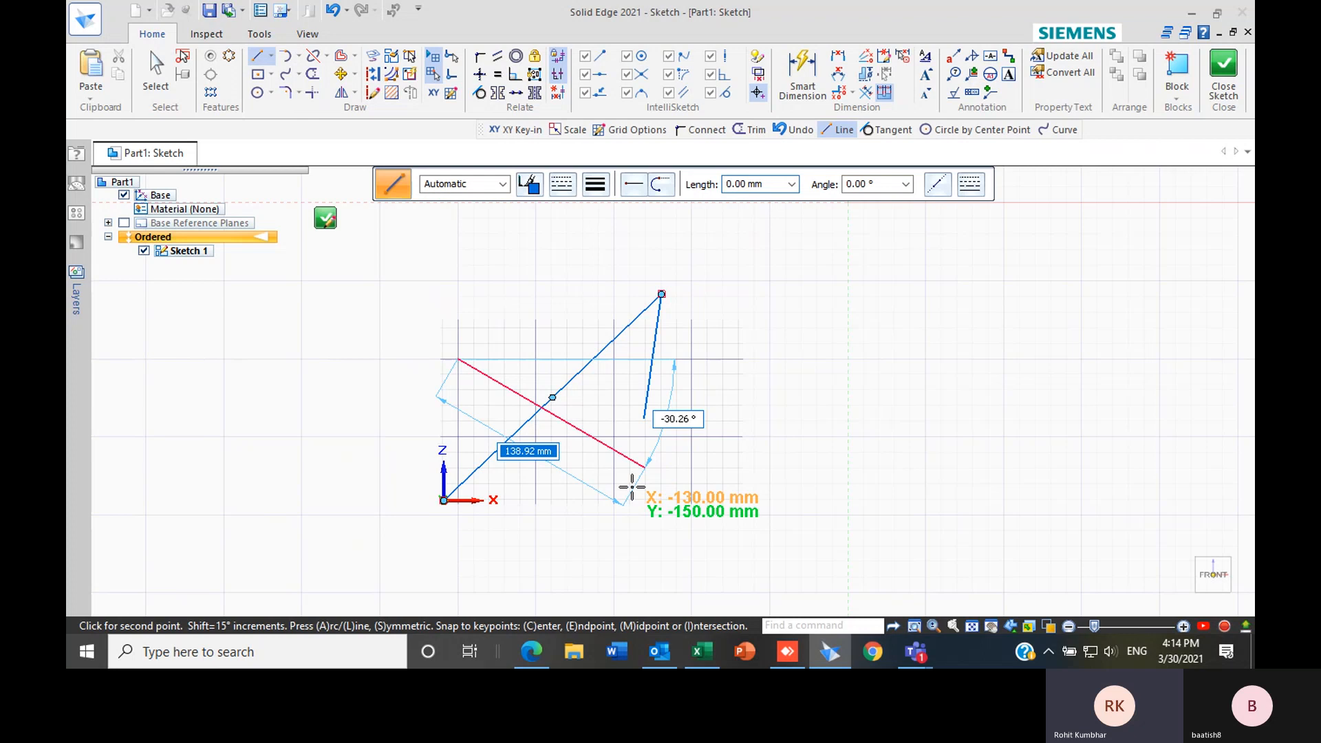
left_click(612, 433)
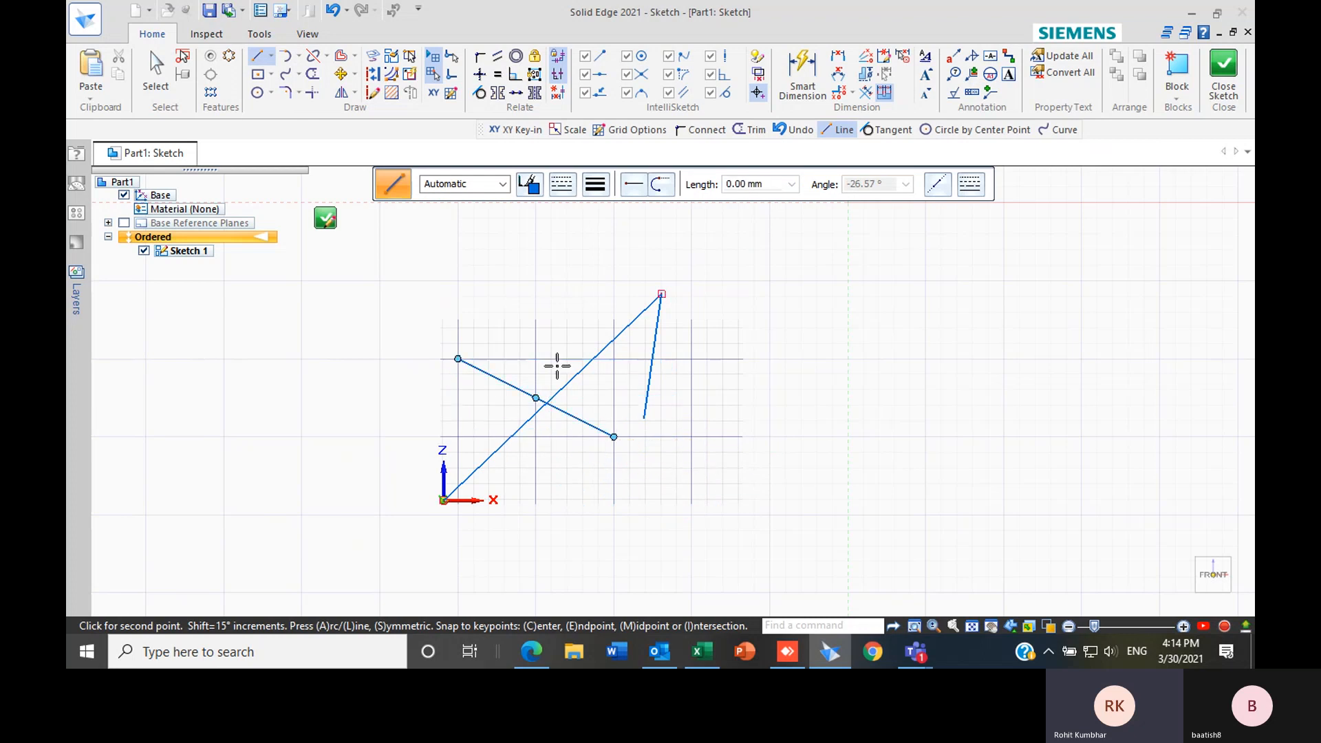
left_click(536, 280)
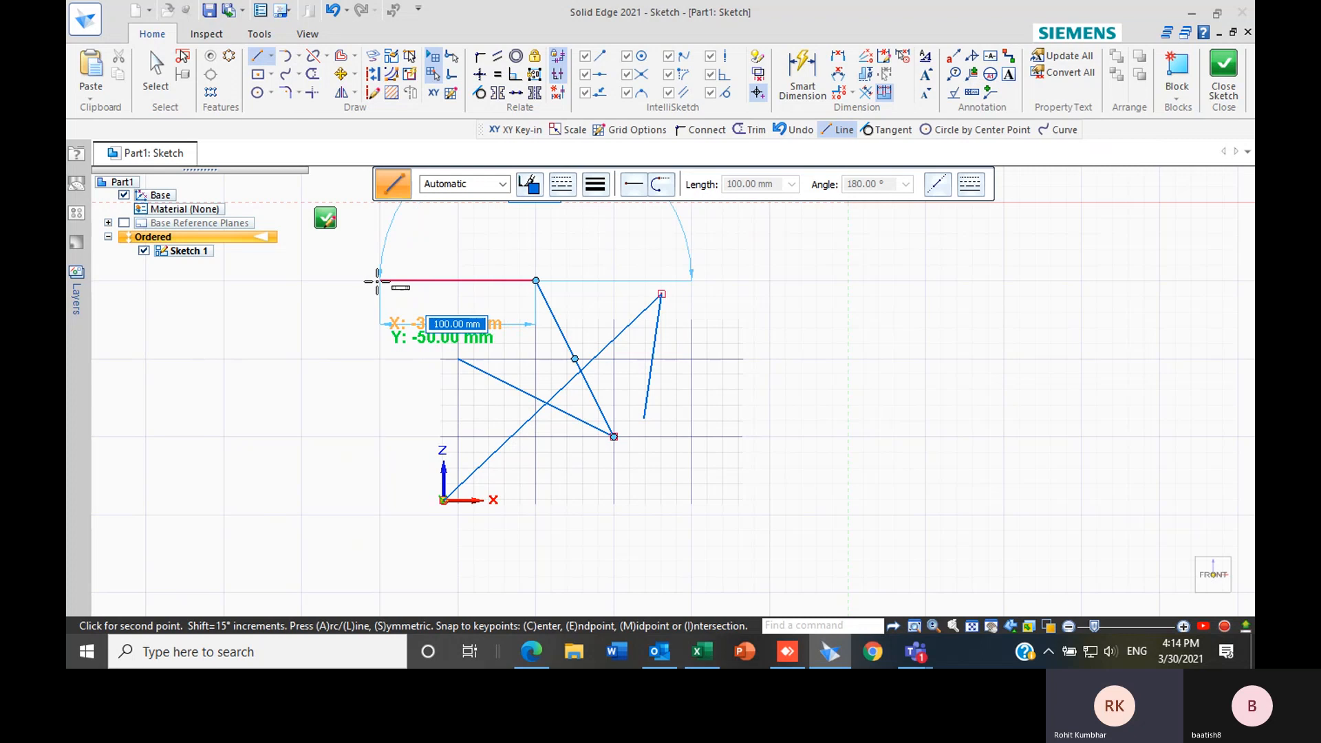
left_click(379, 280)
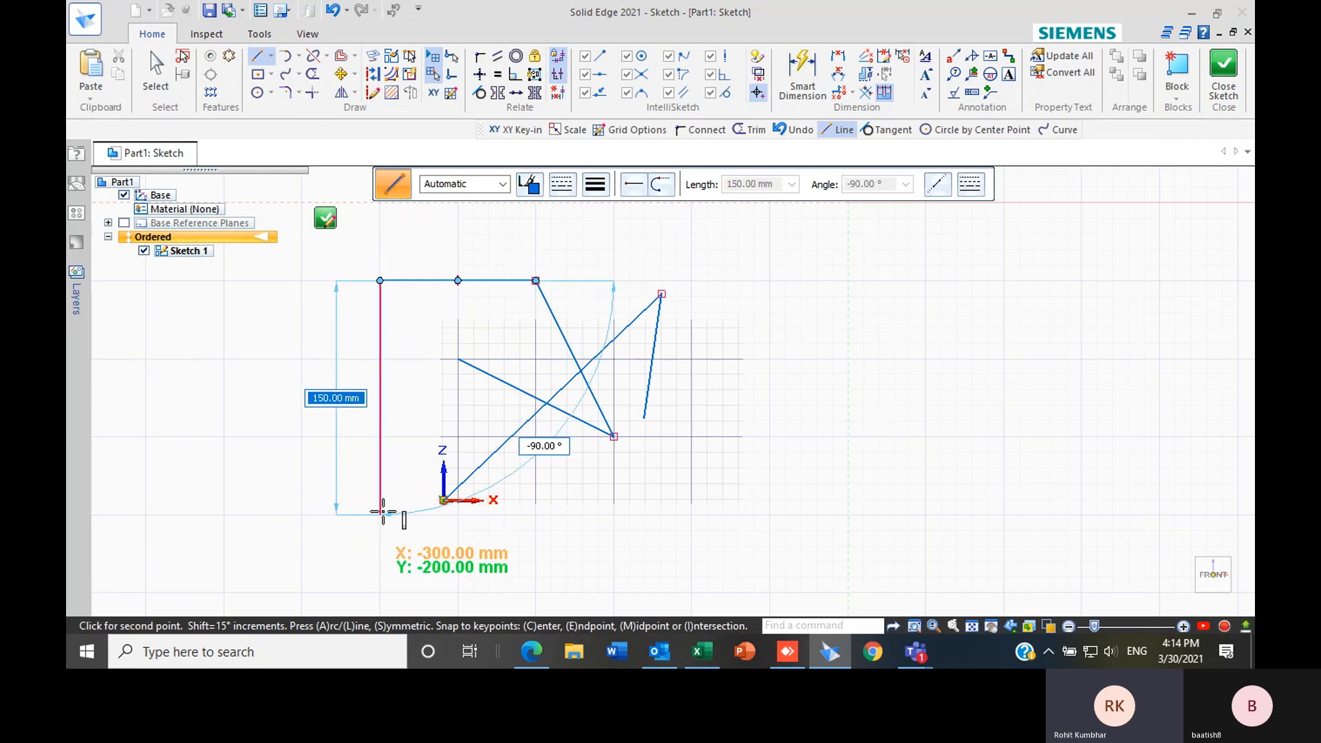
left_click(381, 513)
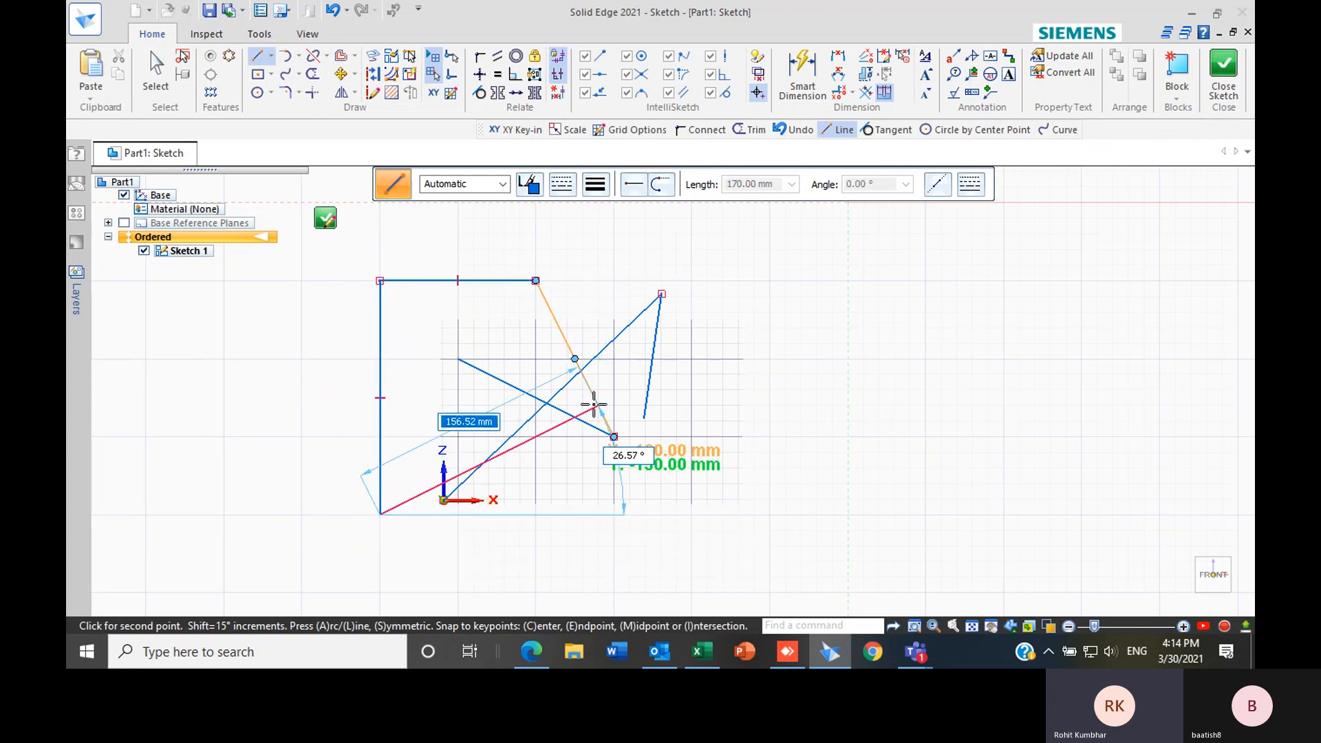
key("Escape")
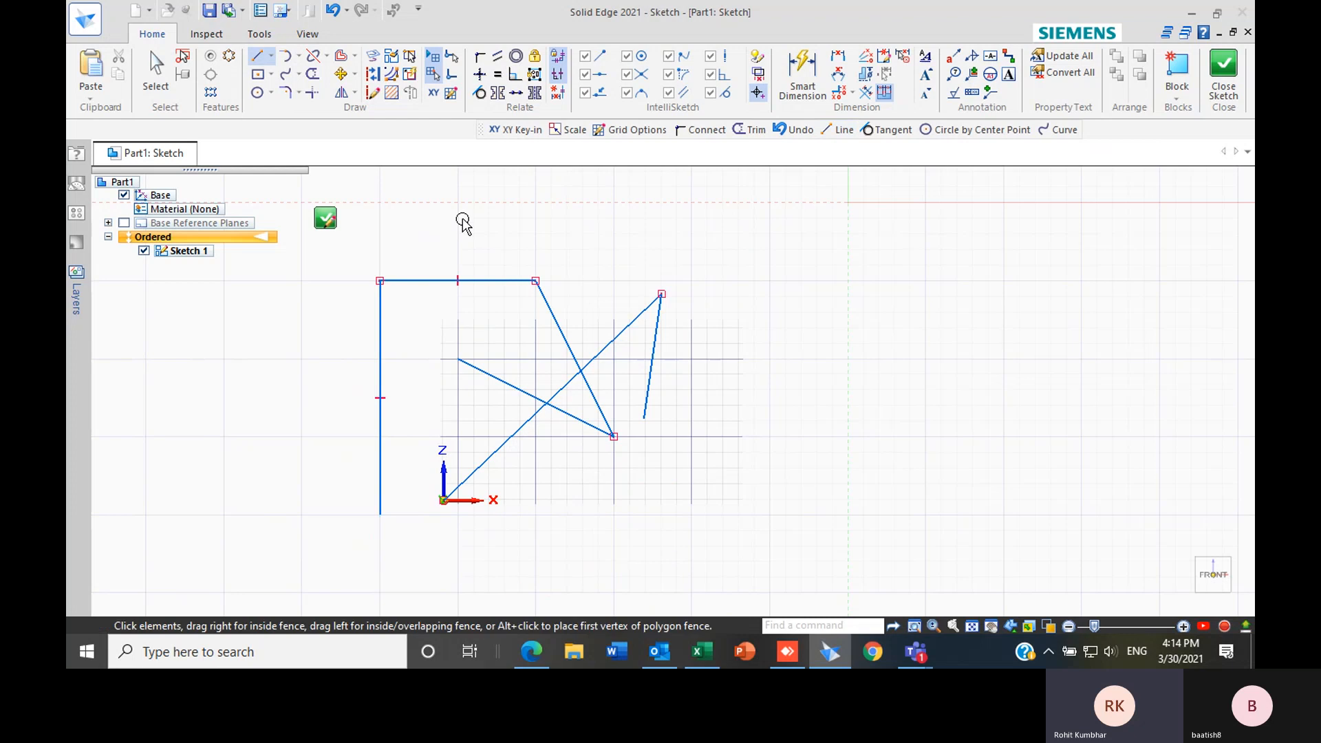
Enable XY key-in and enter coordinates X 150 mm and Y 150 mm
left_click(435, 95)
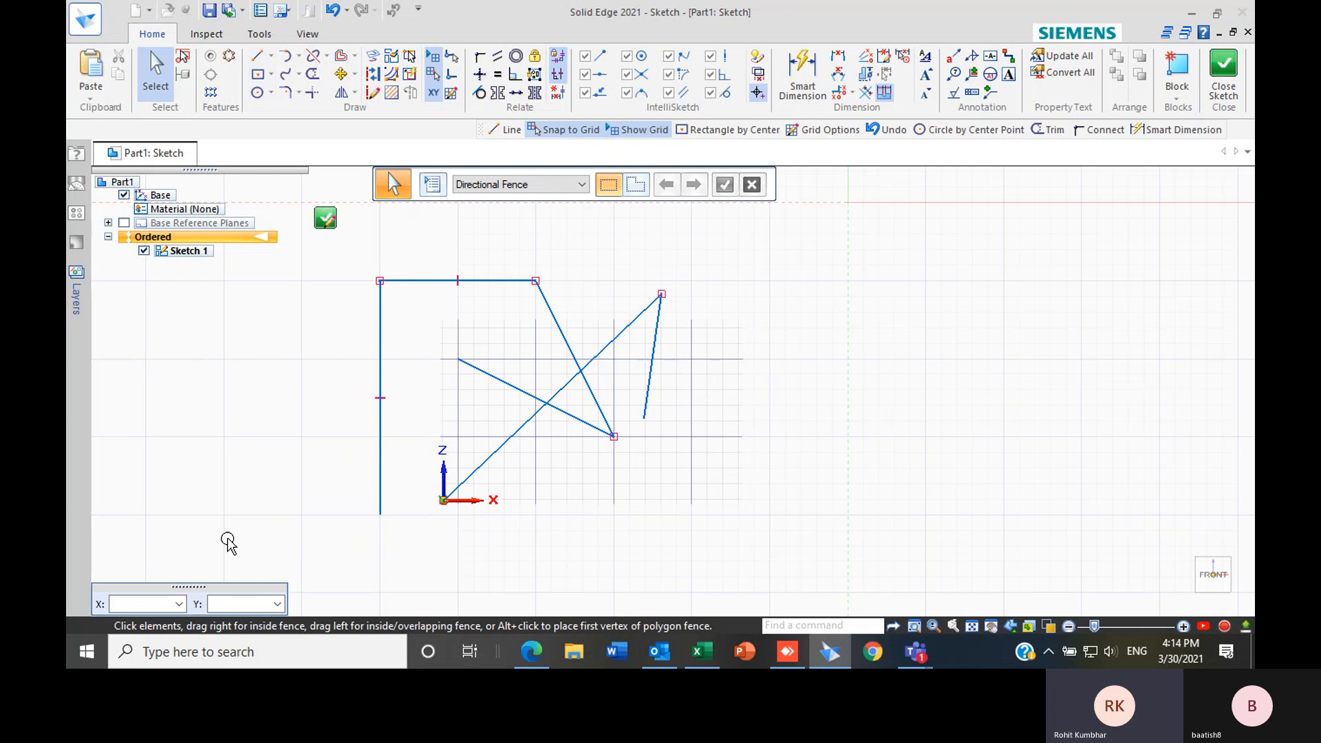
left_click(143, 603)
key("Tab")
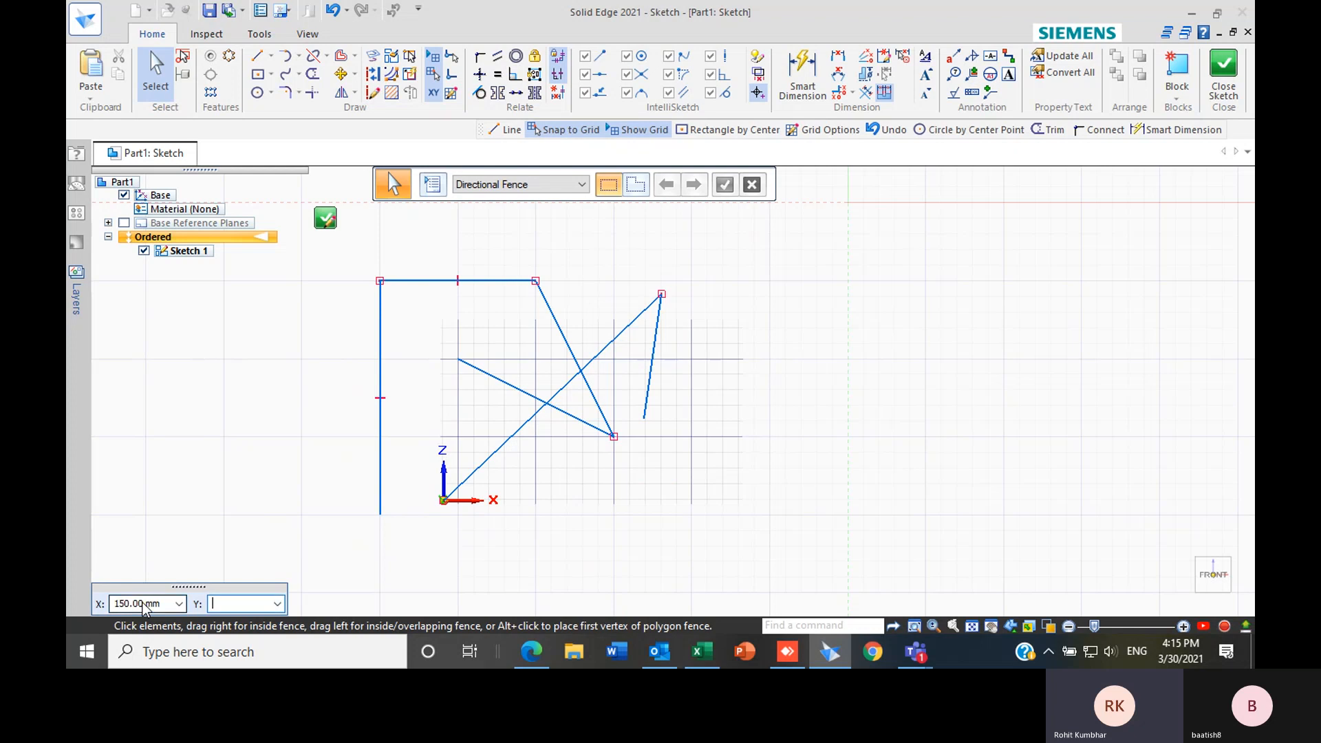
type("150")
key("Tab")
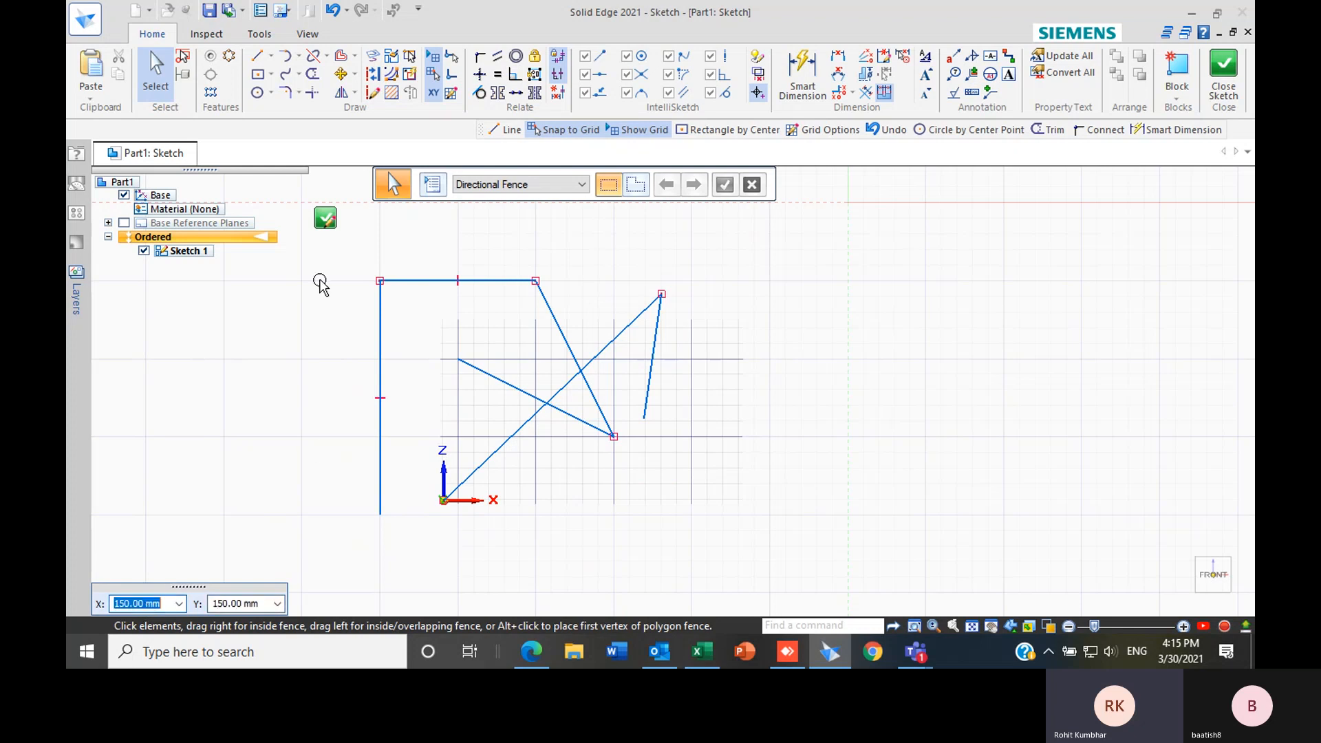
Draw a line from the grid point at X -150, Y -150 mm, keying in 200 mm for both X and Y as its endpoint
left_click(257, 55)
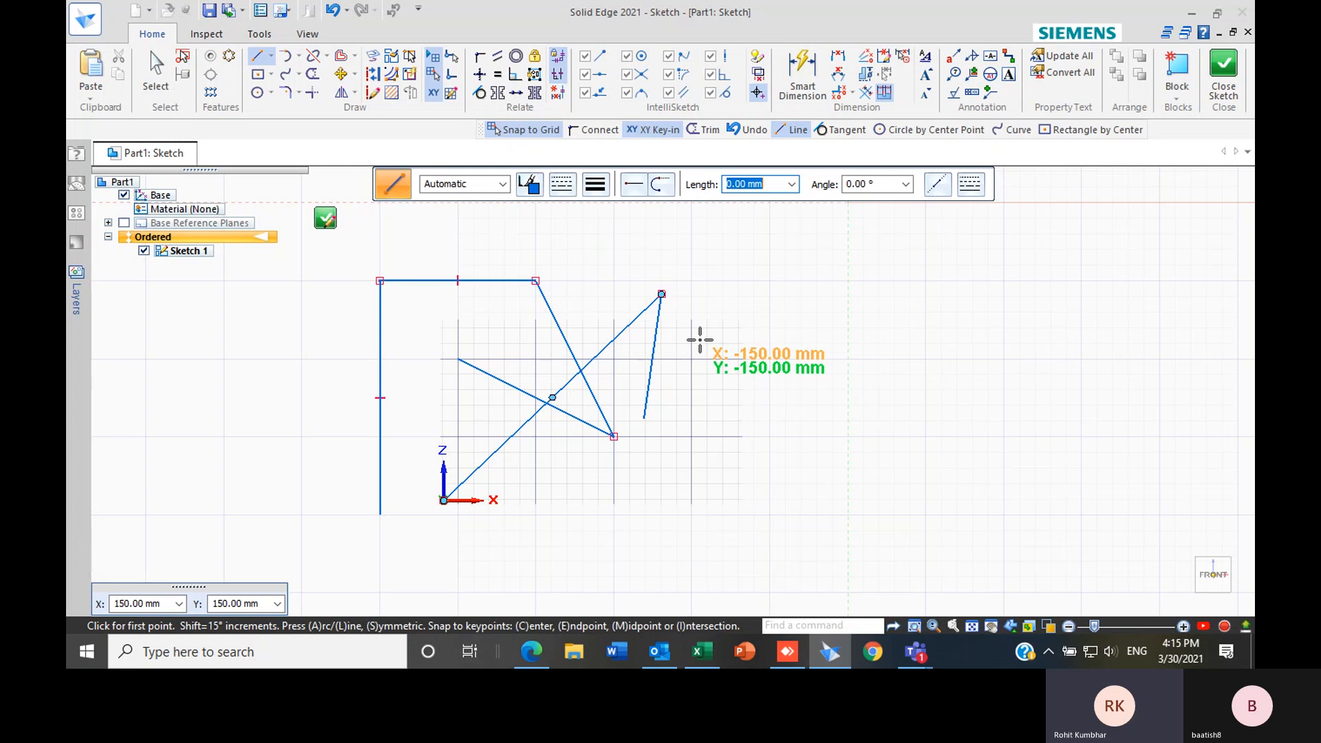
left_click(613, 436)
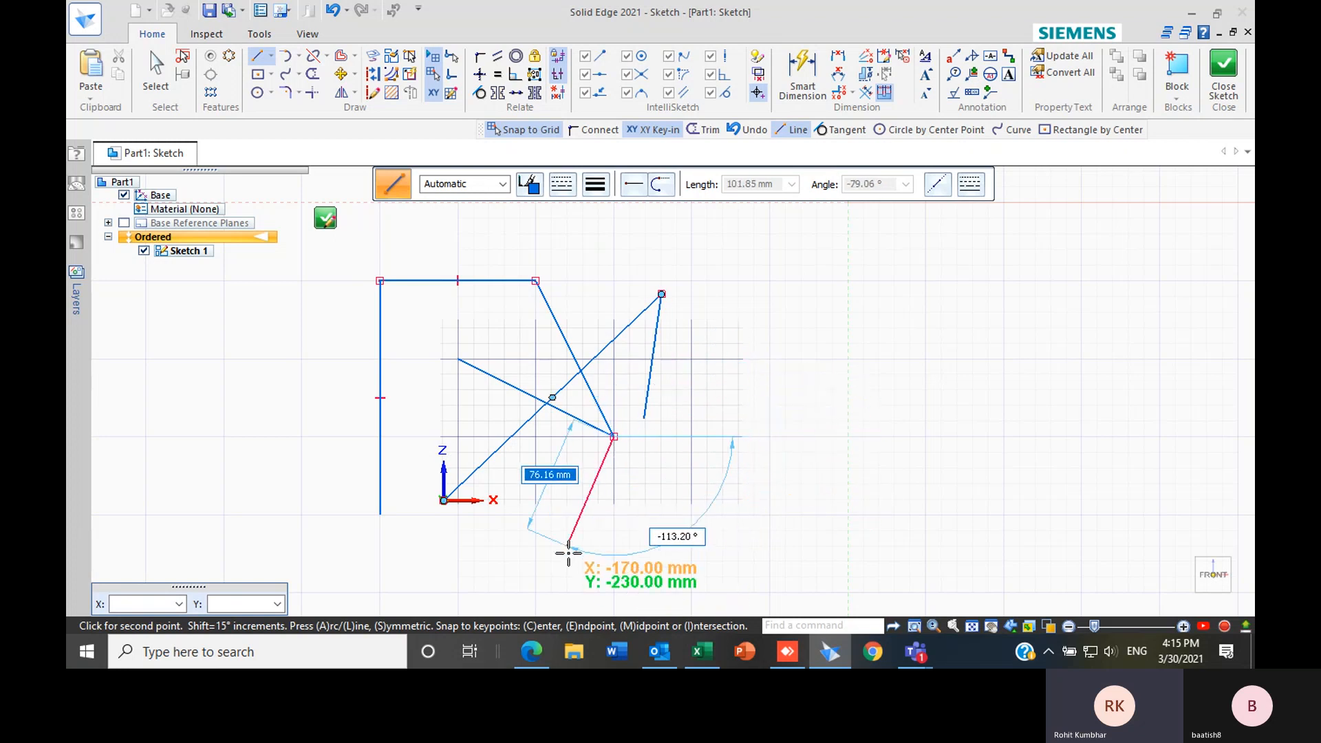
left_click(162, 606)
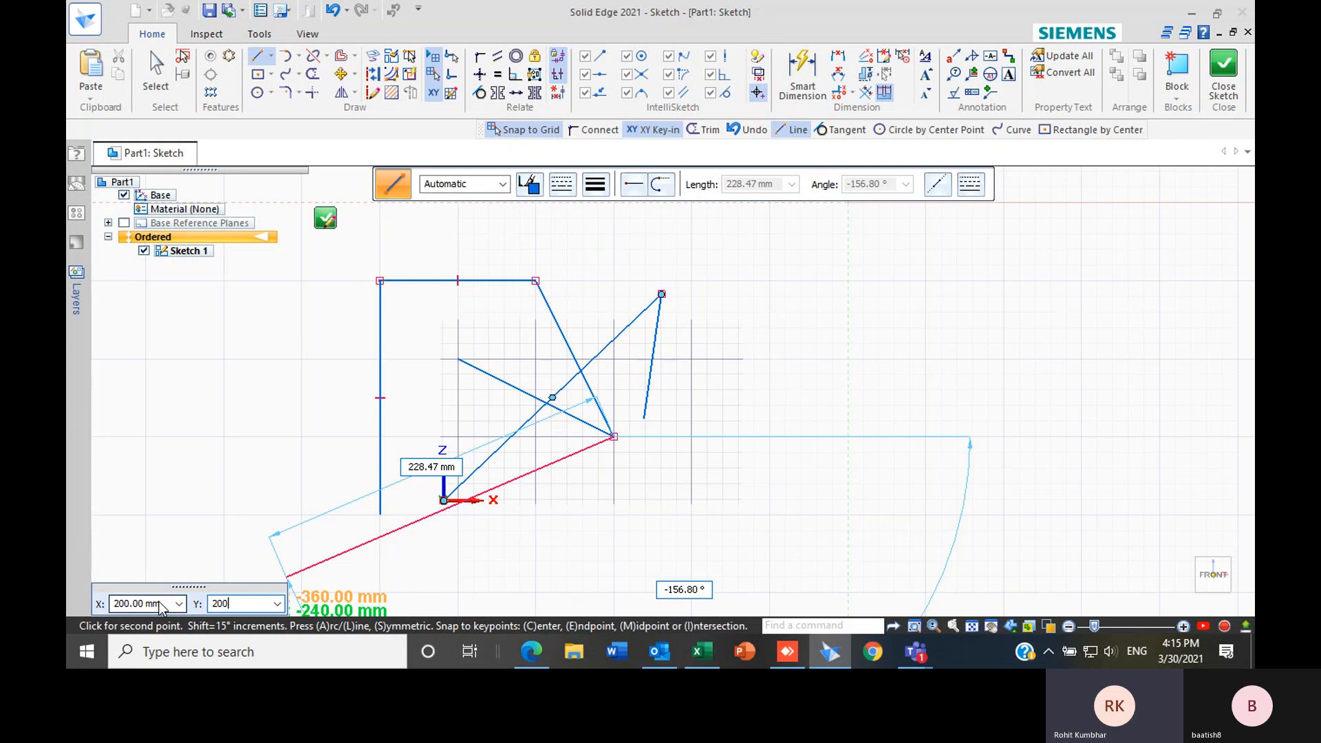
key("Return")
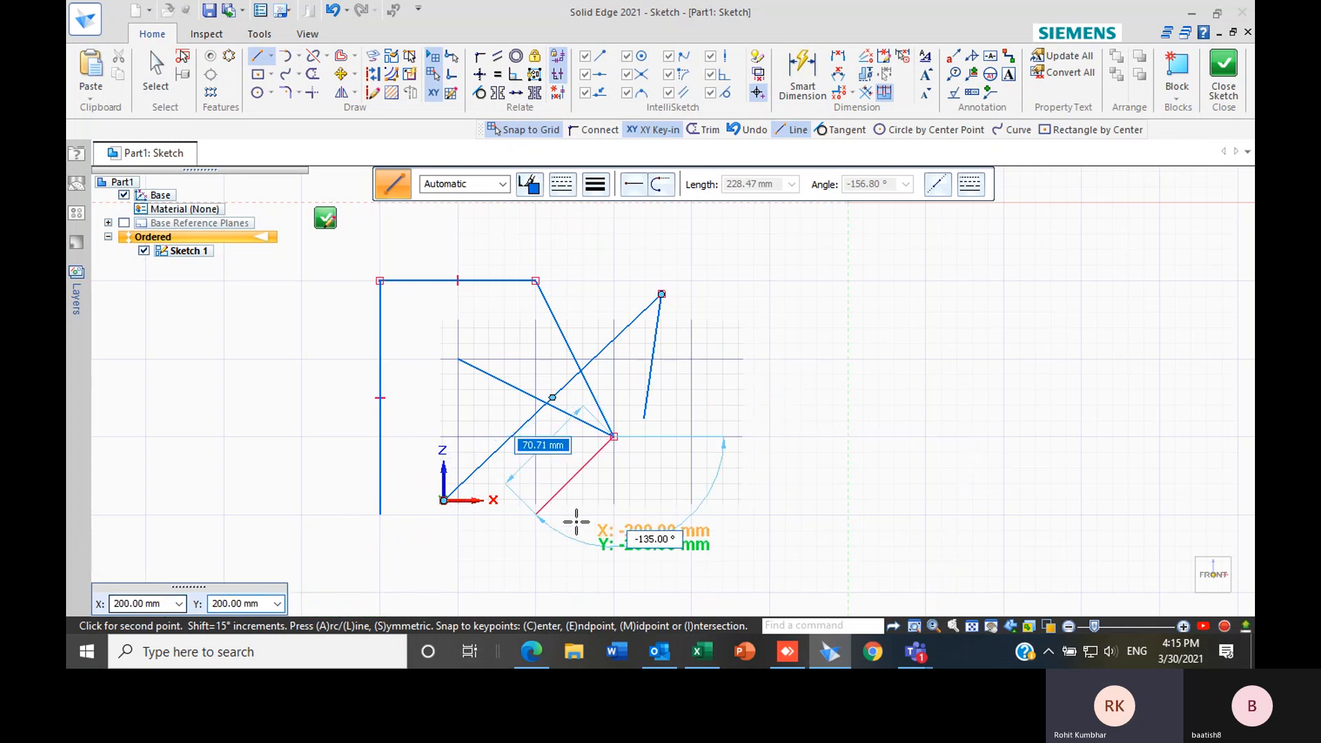
key("Escape")
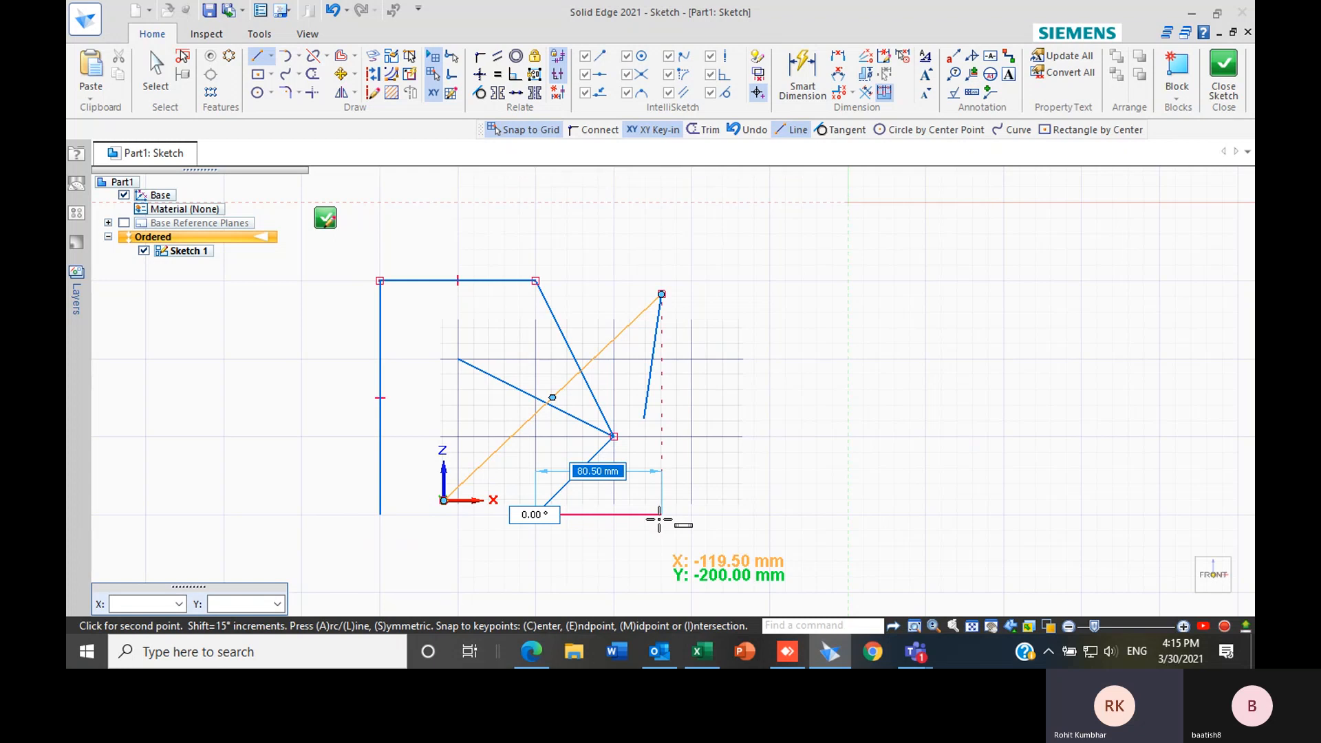
Turn off the readouts, grid display and snap to grid in the grid options
scroll(570, 507, "up", 3)
scroll(545, 496, "down", 1)
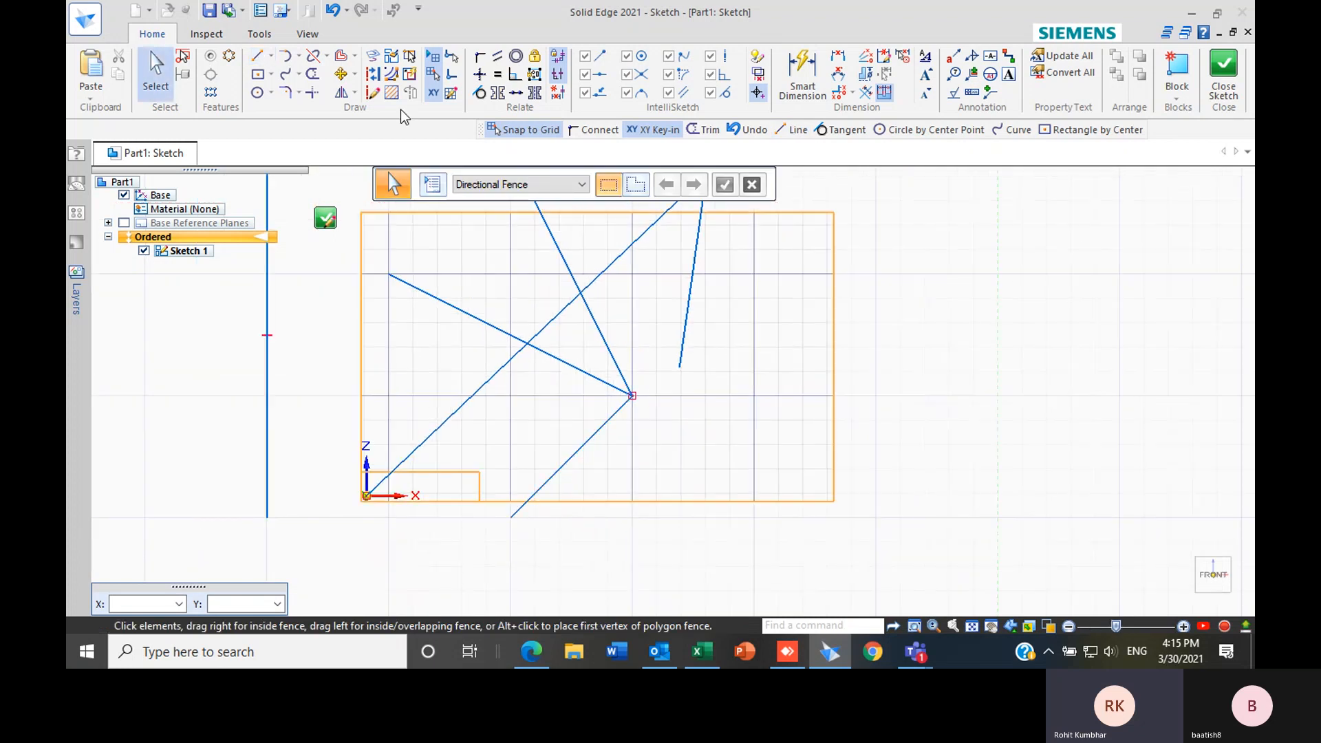
left_click(449, 94)
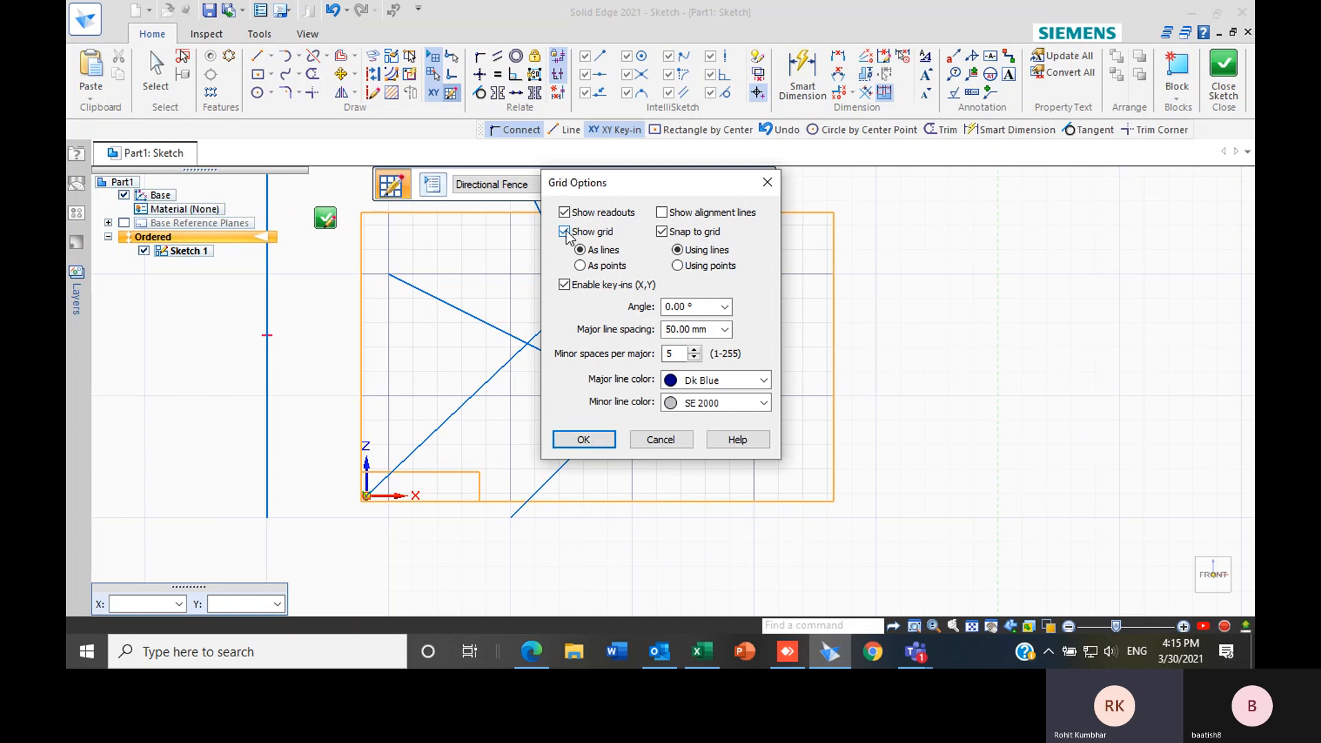
left_click(662, 232)
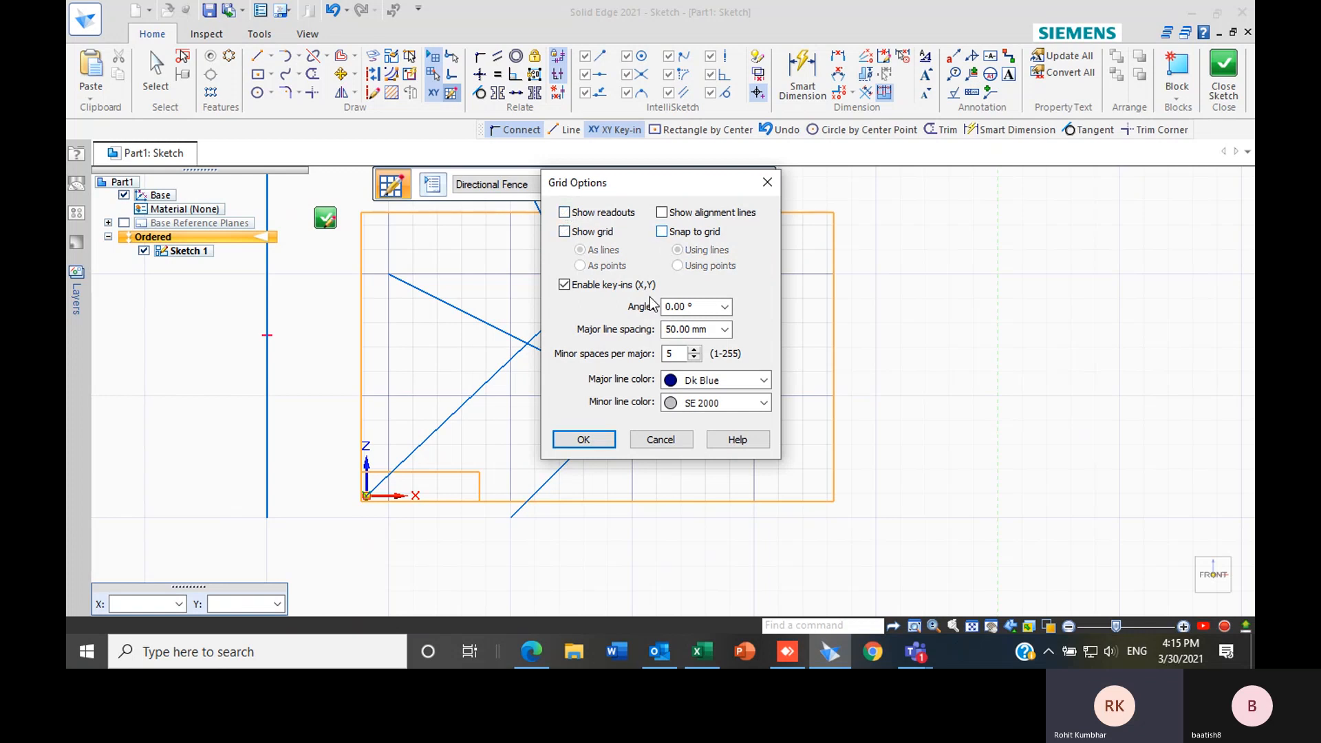
left_click(584, 440)
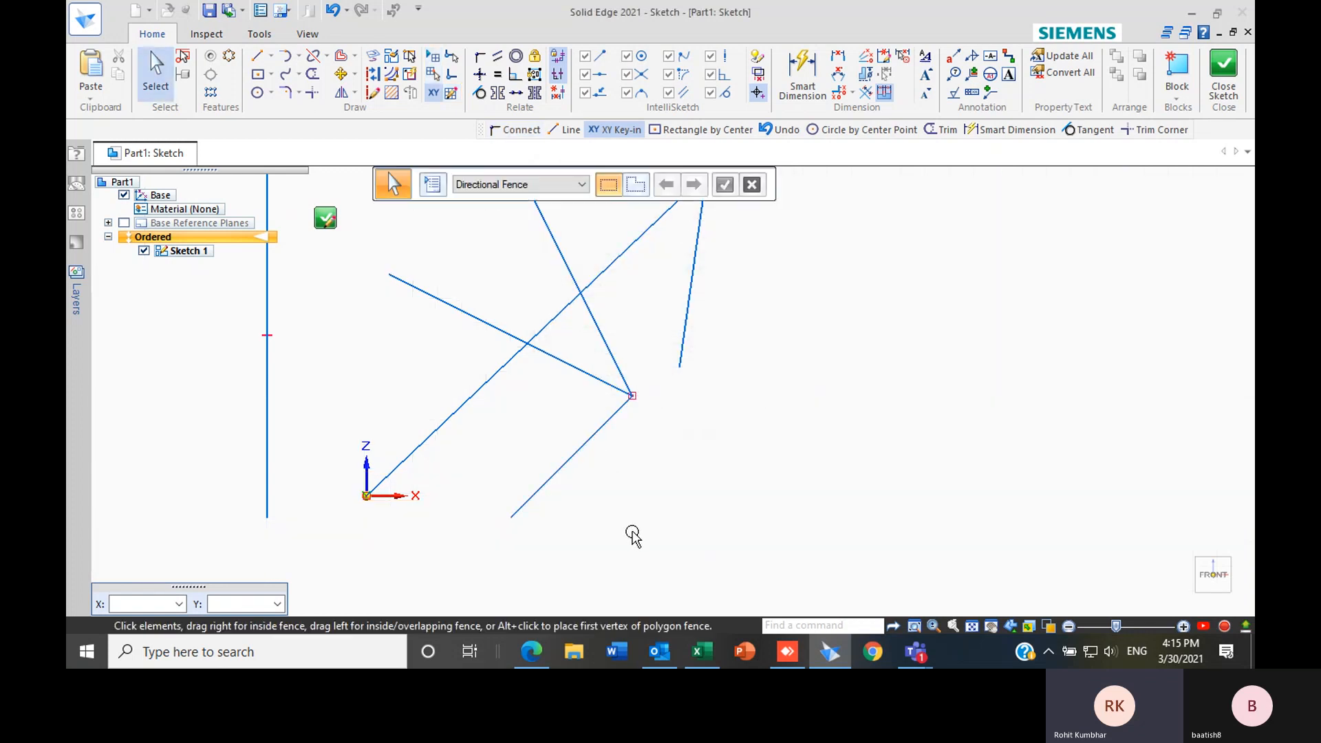
Delete all the lines in the sketch
scroll(630, 535, "down", 2)
left_click_drag(408, 297, 742, 586)
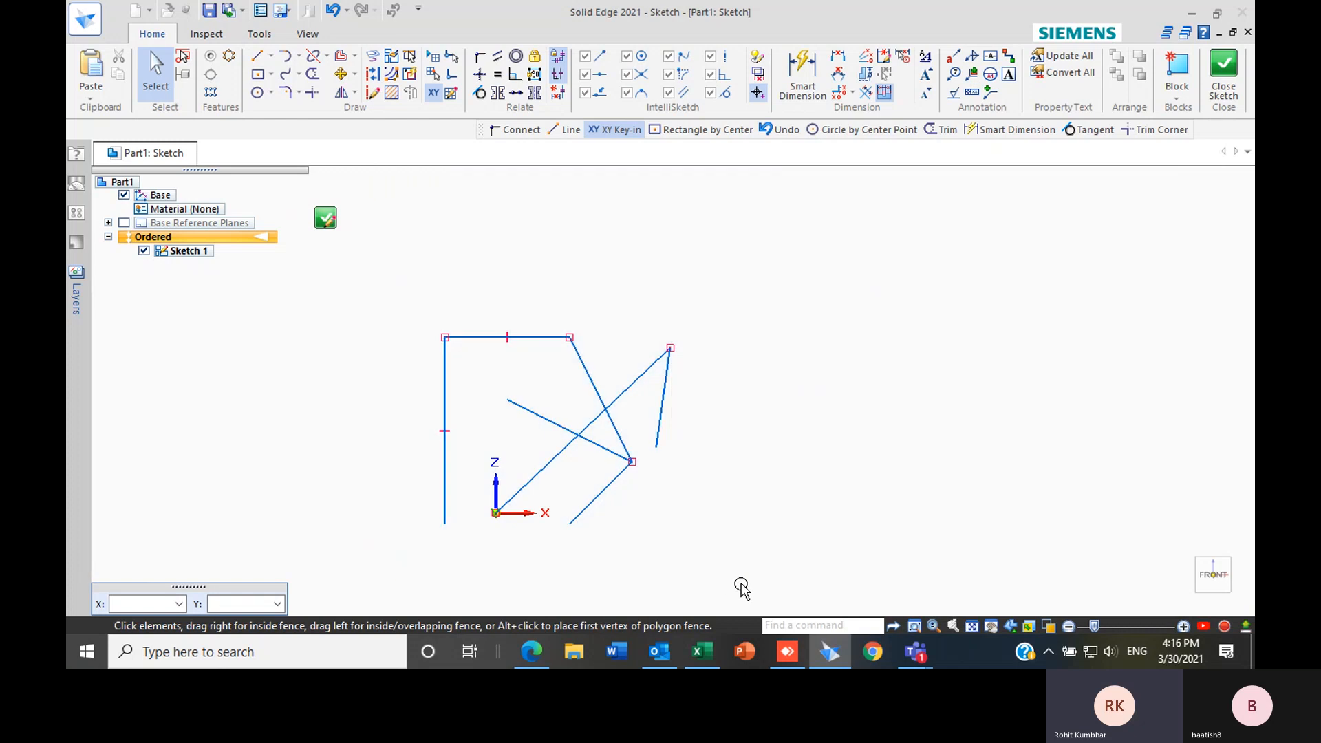
key("Delete")
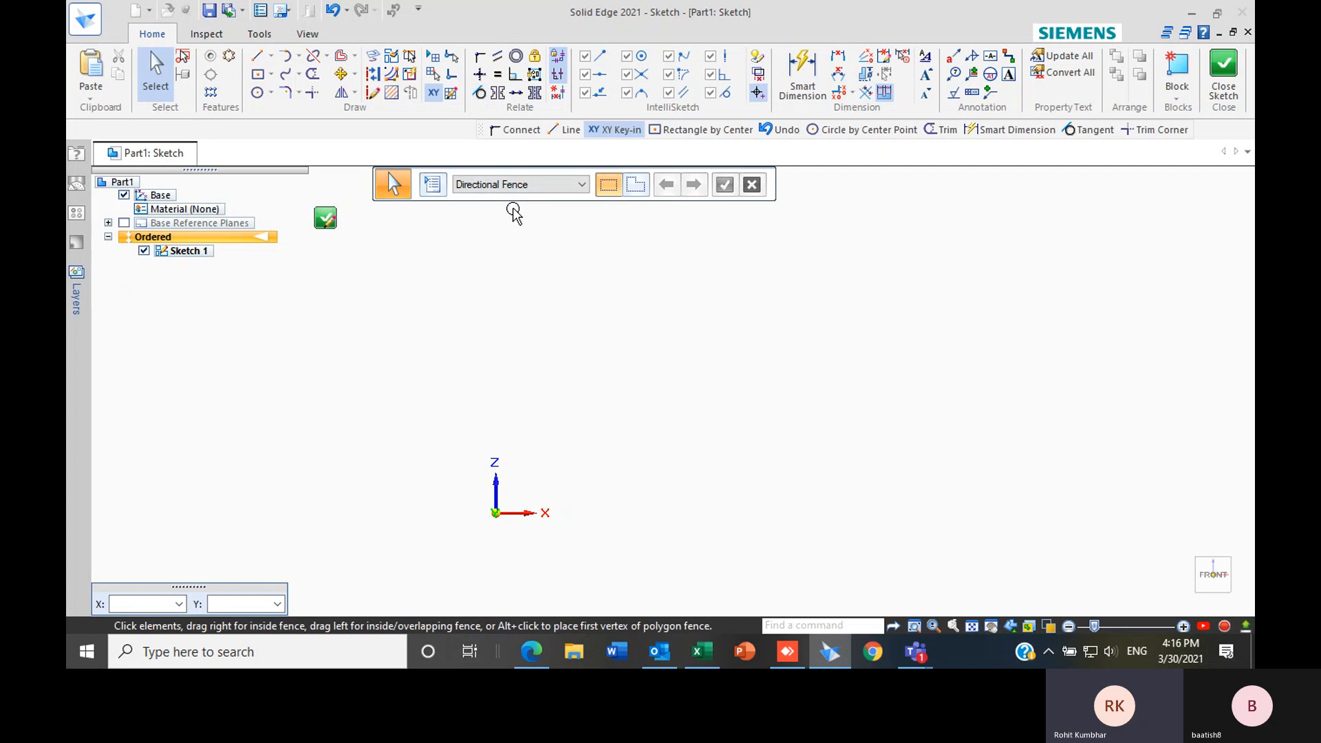
Draw two separate, aligned horizontal lines above the axis triad with a gap between them, the second about 170 mm long
left_click(258, 57)
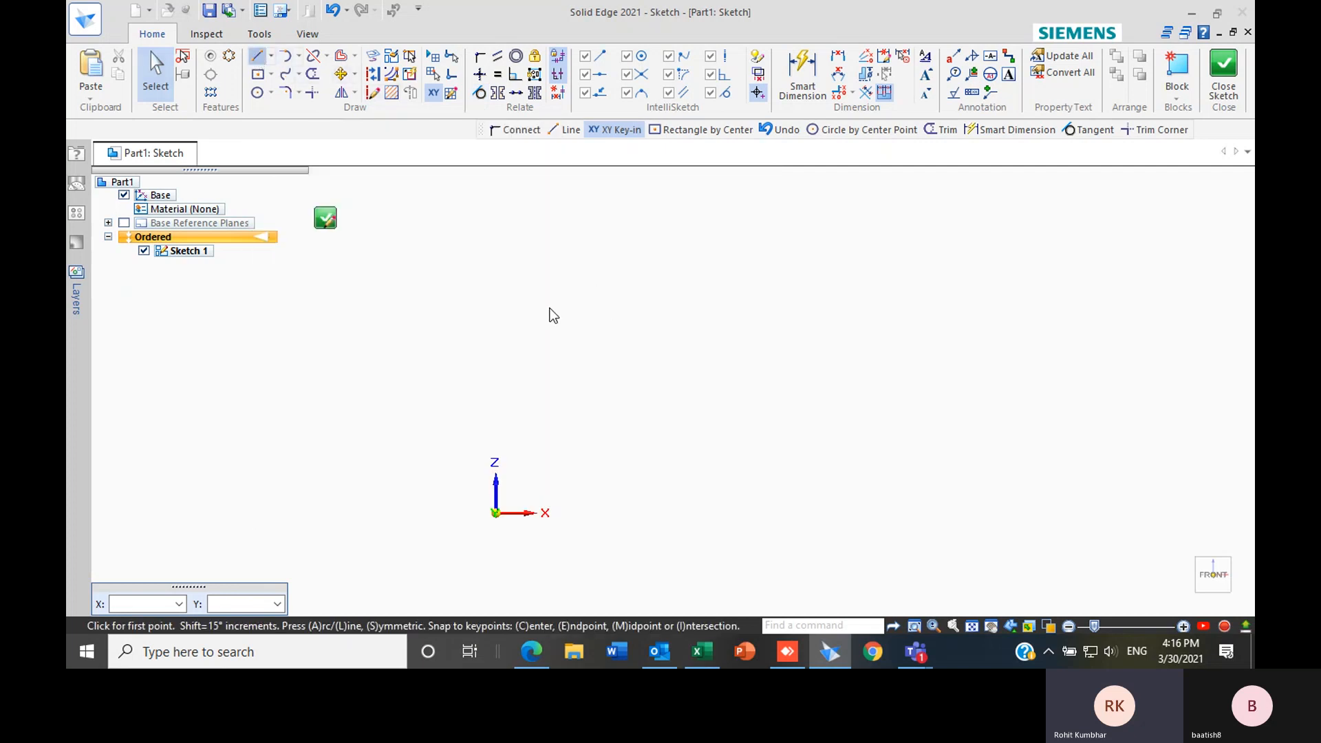
left_click(508, 349)
left_click(688, 350)
right_click(764, 251)
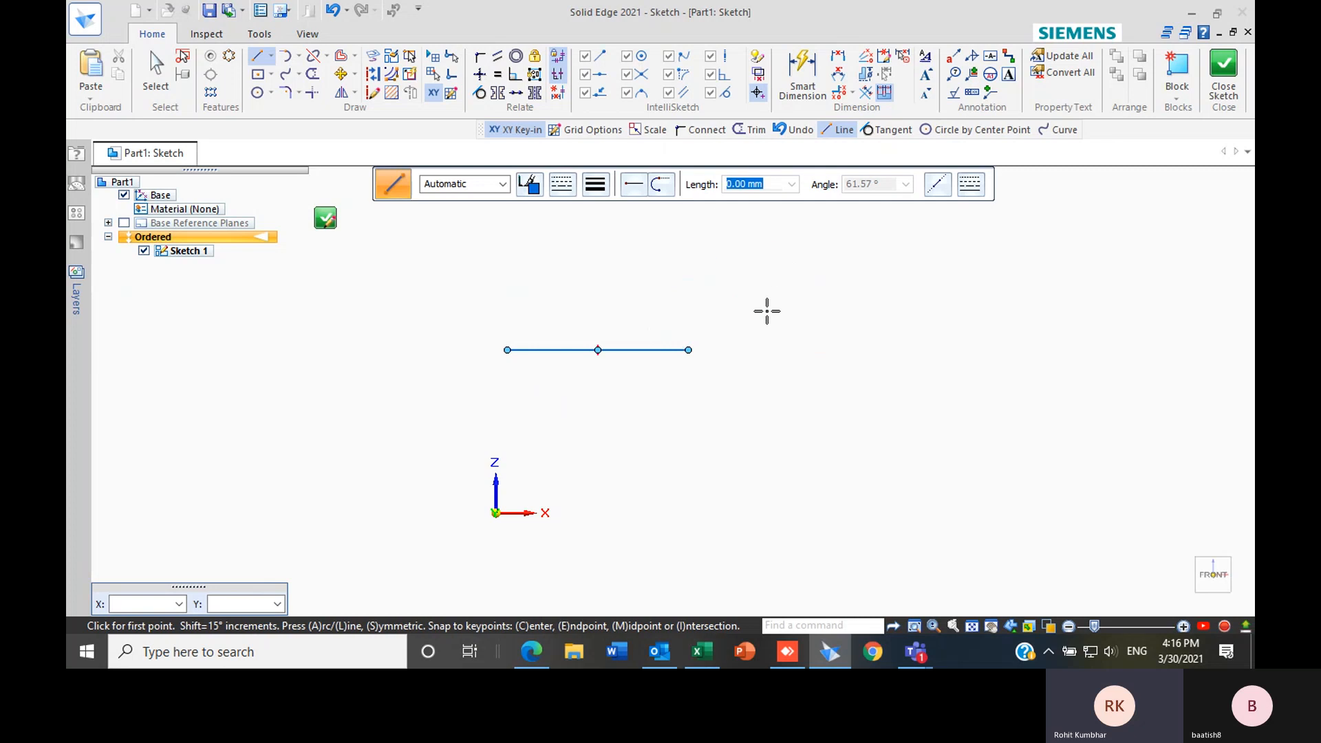
left_click(758, 349)
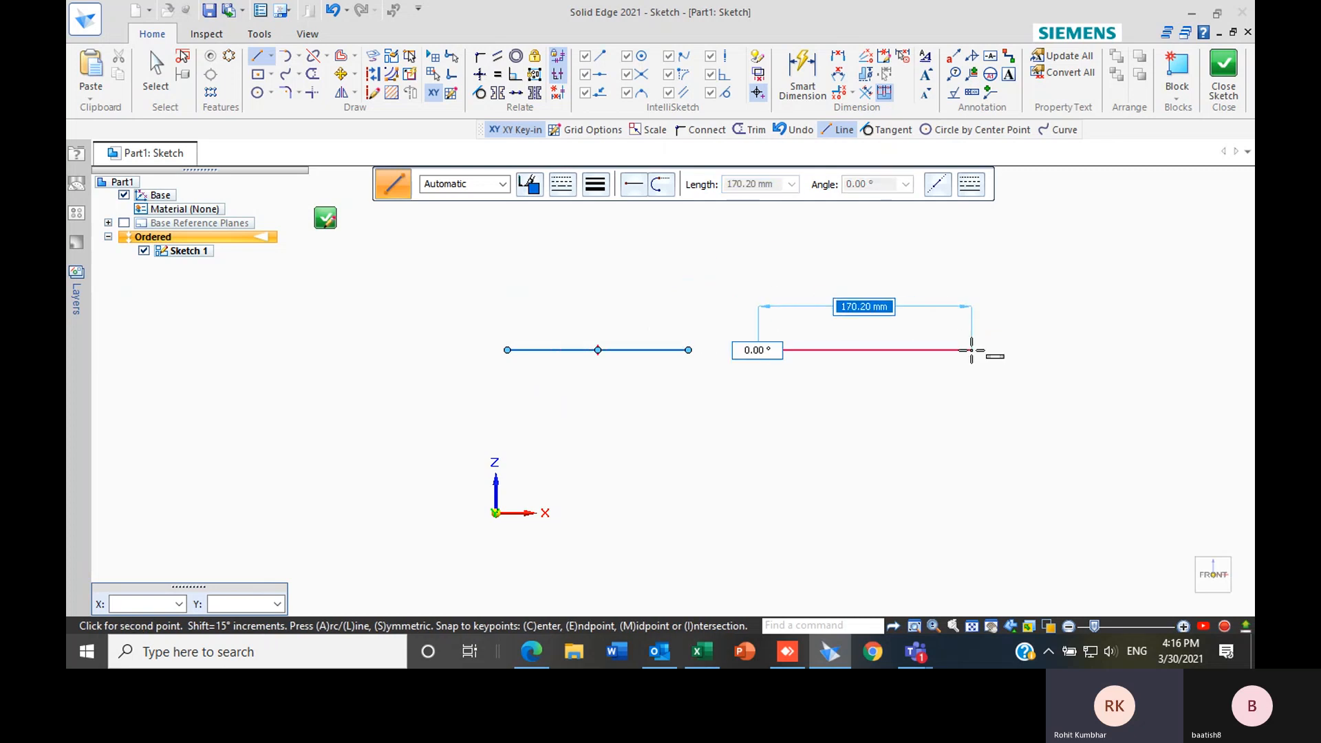
left_click(971, 350)
right_click(1046, 247)
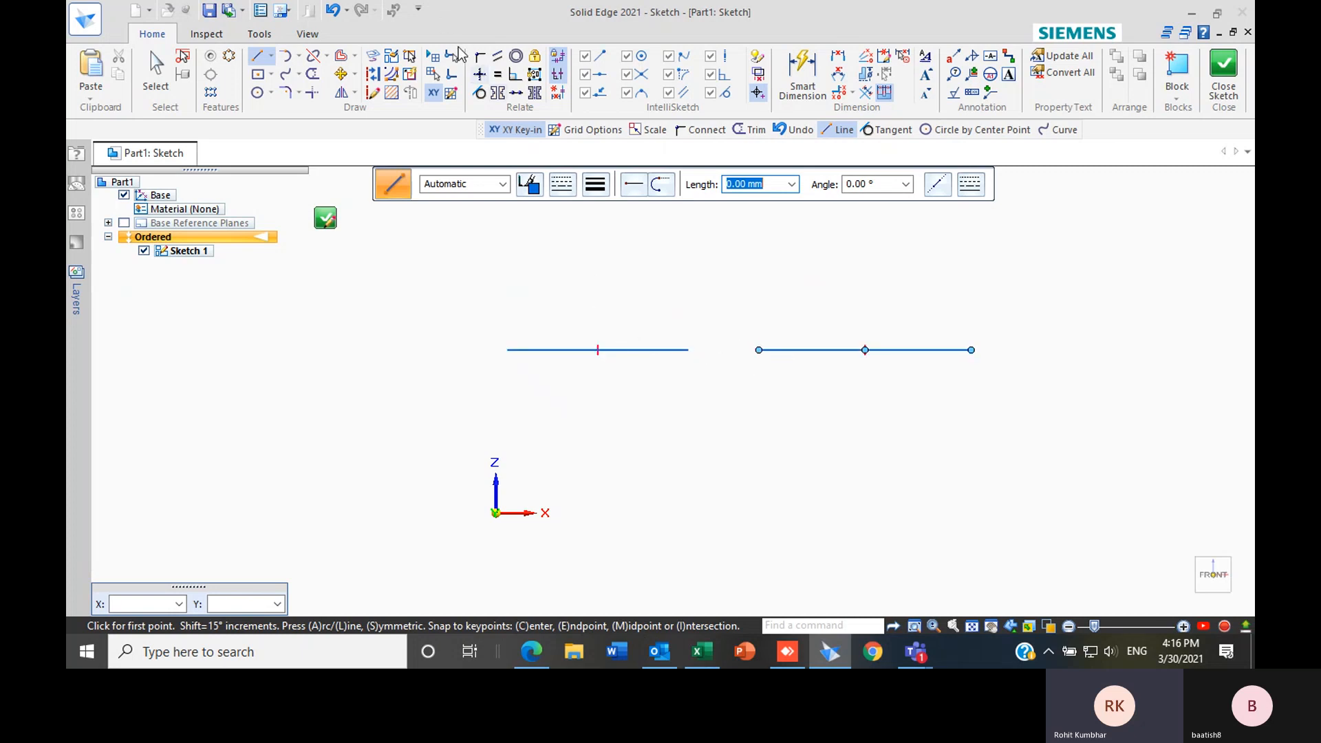
Connect the right endpoint of the first horizontal line to the left endpoint of the second with a Connect relation
left_click(479, 59)
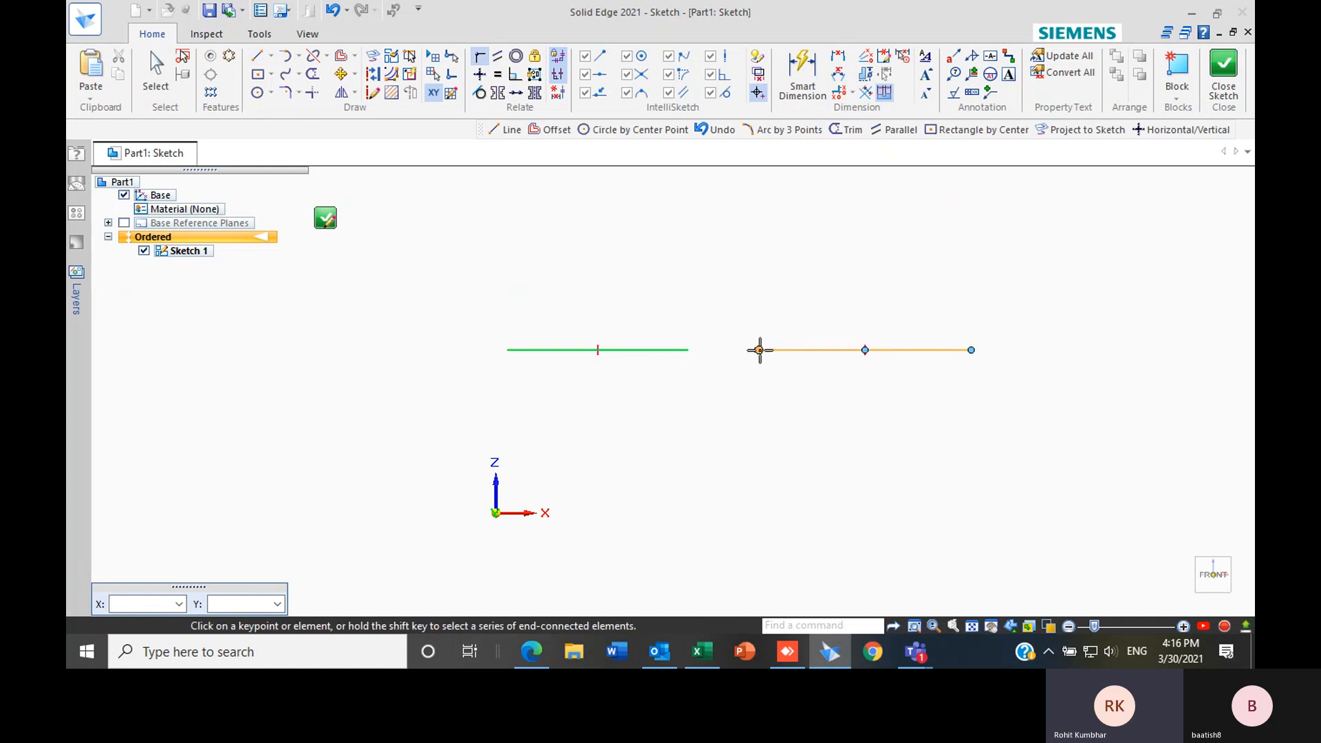
left_click(758, 350)
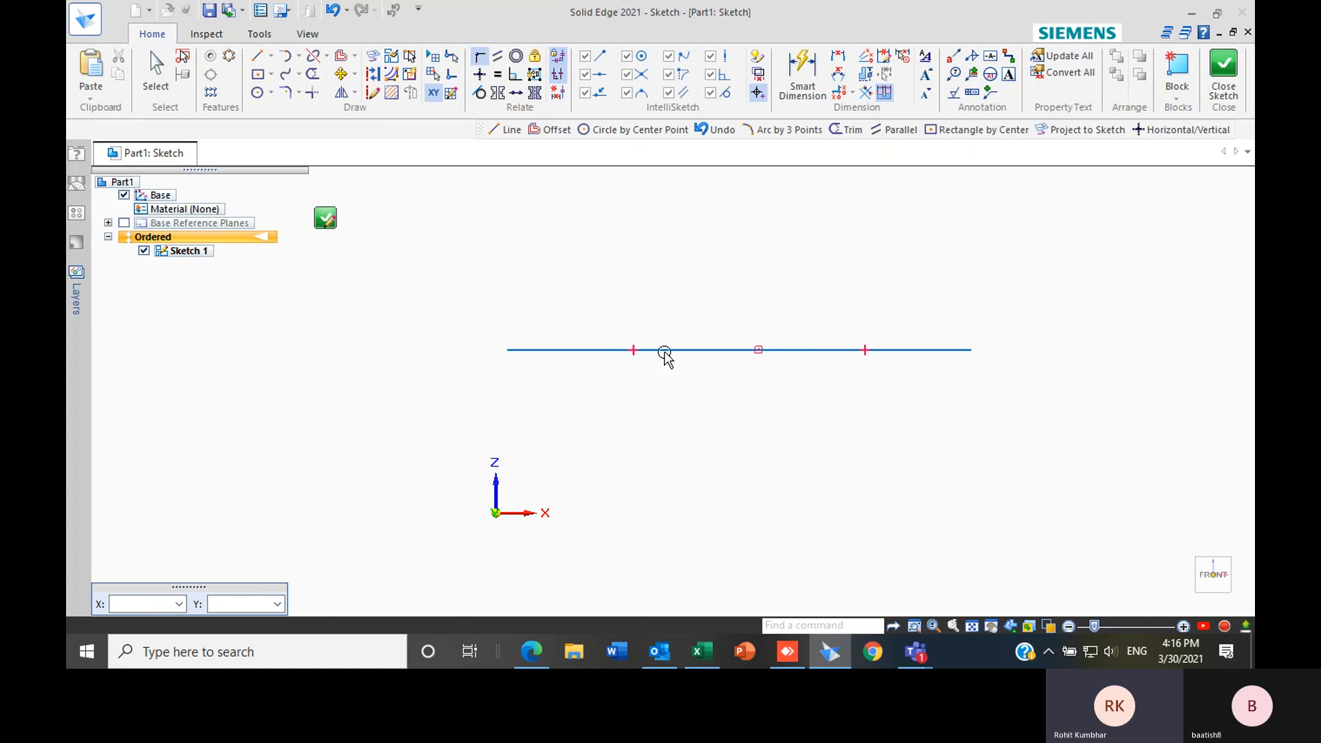
key("Escape")
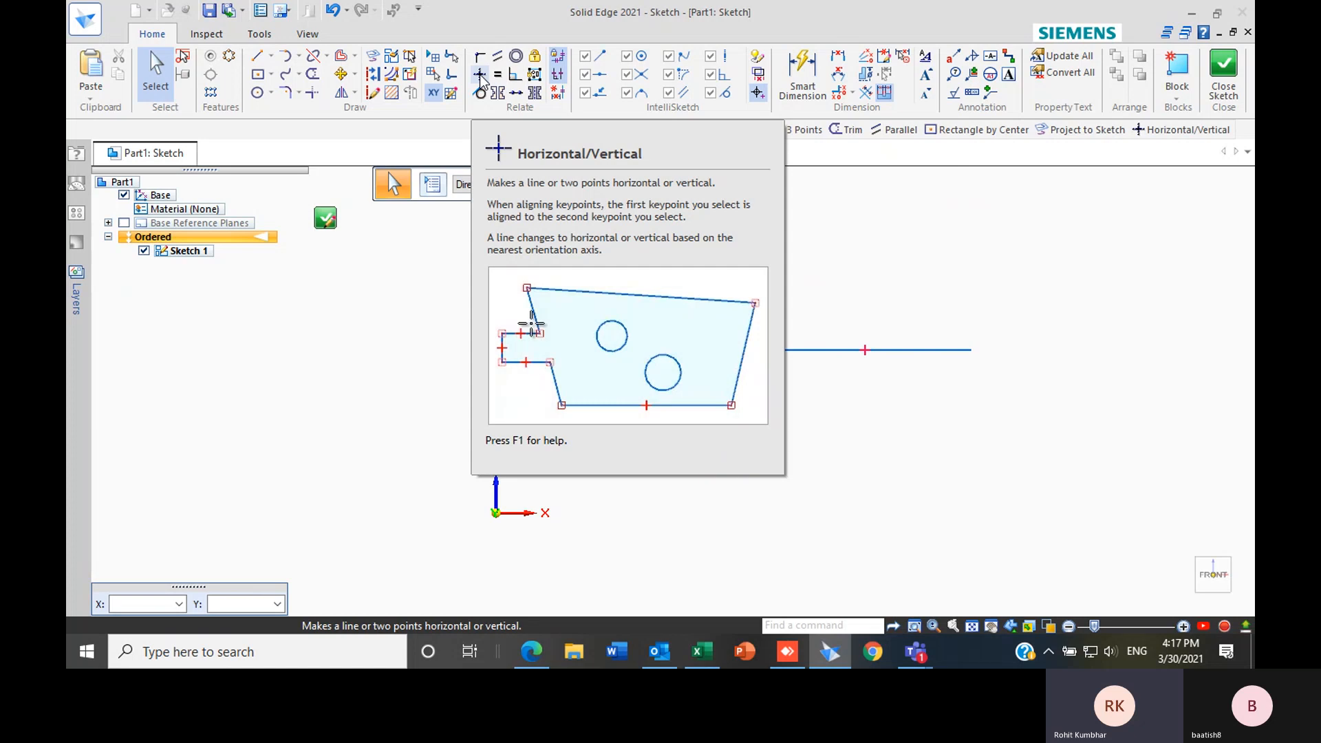
Draw a line about 189 mm long at about 3° below the horizontal lines, then a connected one about 116 mm long at about -95°
scroll(525, 282, "down", 1)
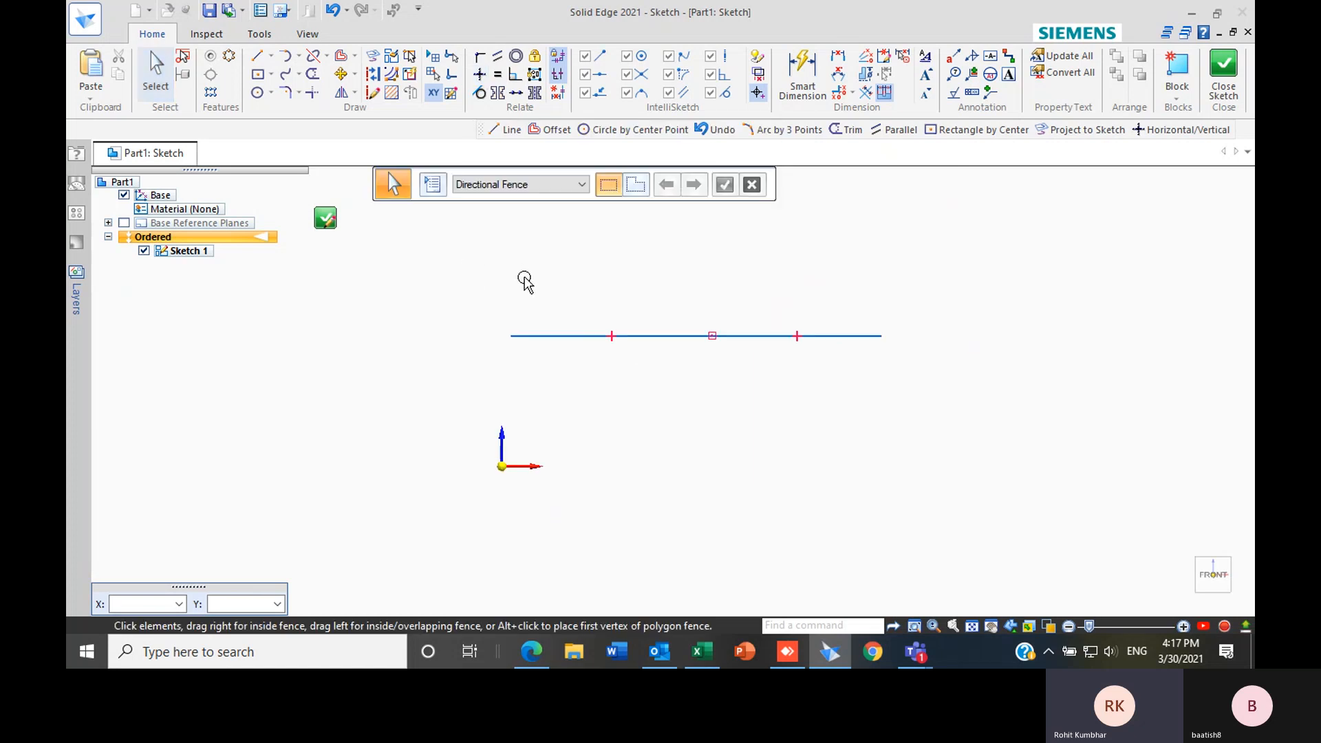
left_click(257, 55)
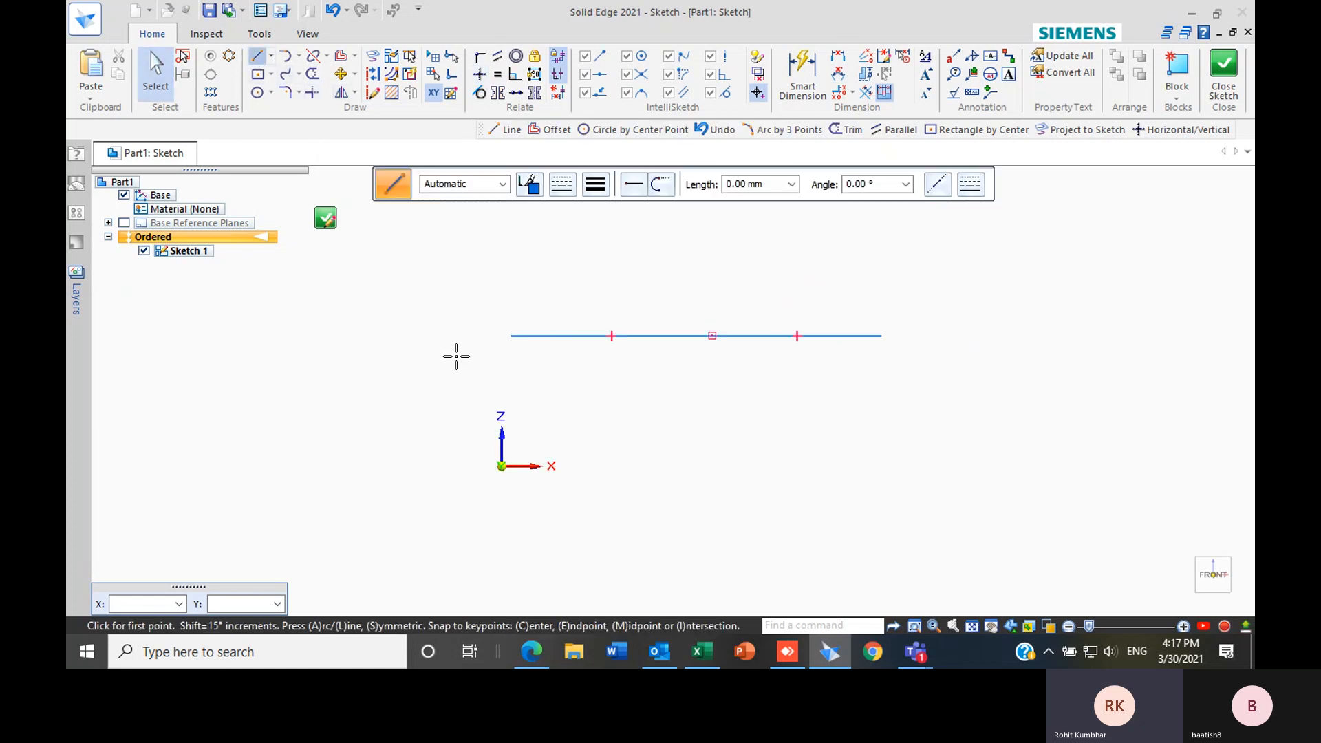
scroll(456, 356, "up", 2)
scroll(619, 463, "down", 2)
scroll(584, 470, "up", 2)
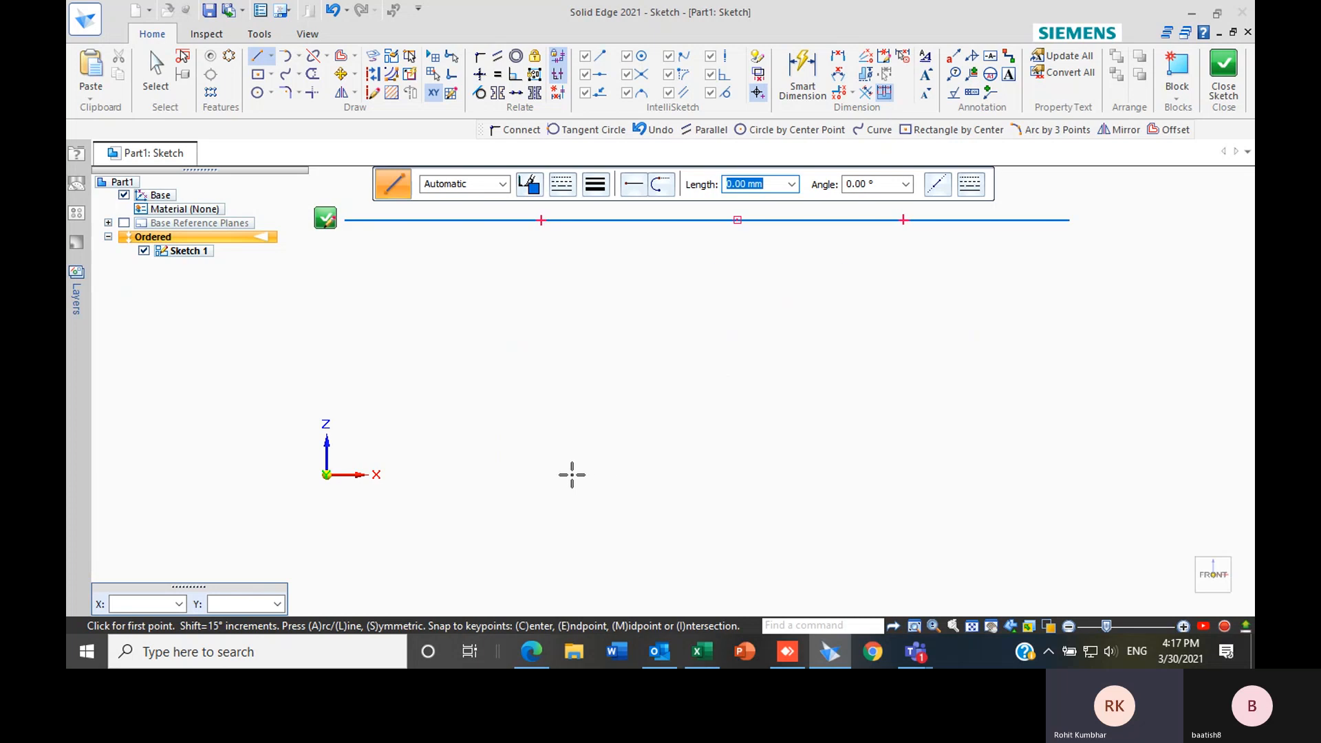
left_click(557, 476)
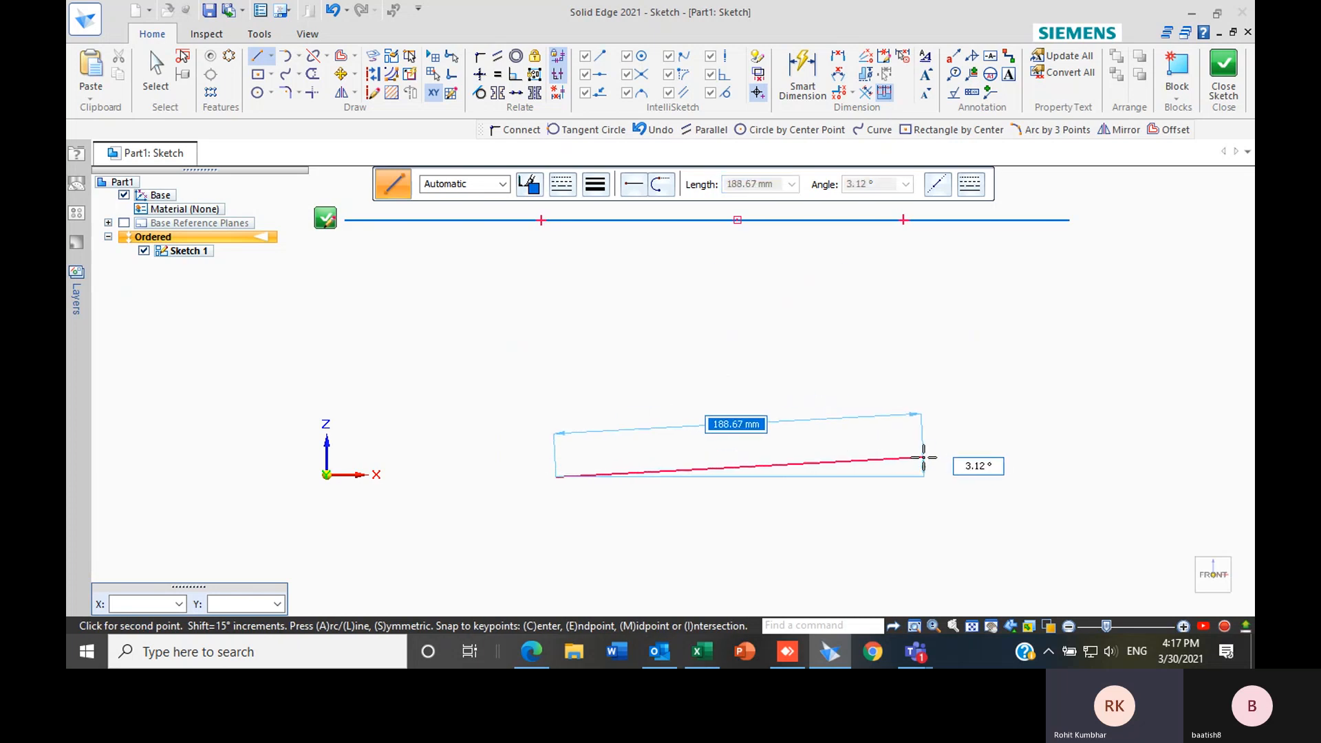
left_click(923, 458)
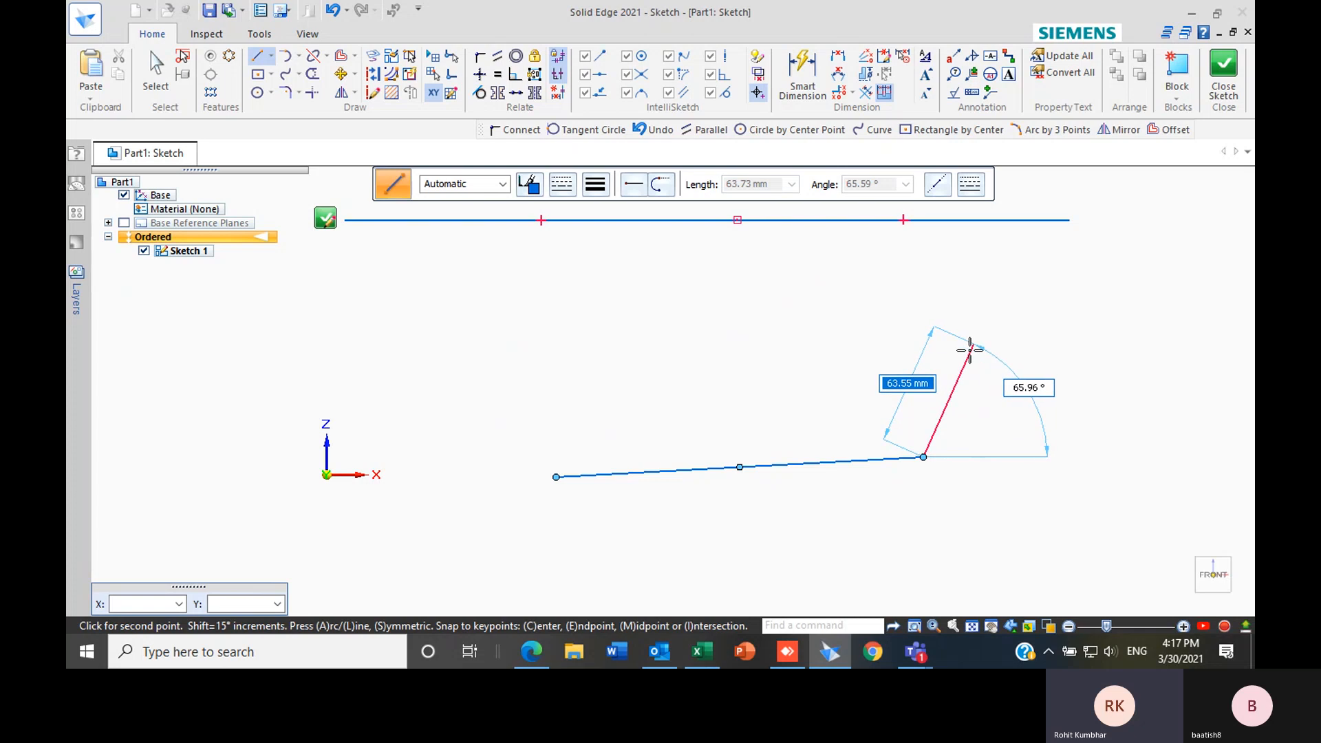
scroll(865, 457, "down", 2)
scroll(880, 551, "up", 2)
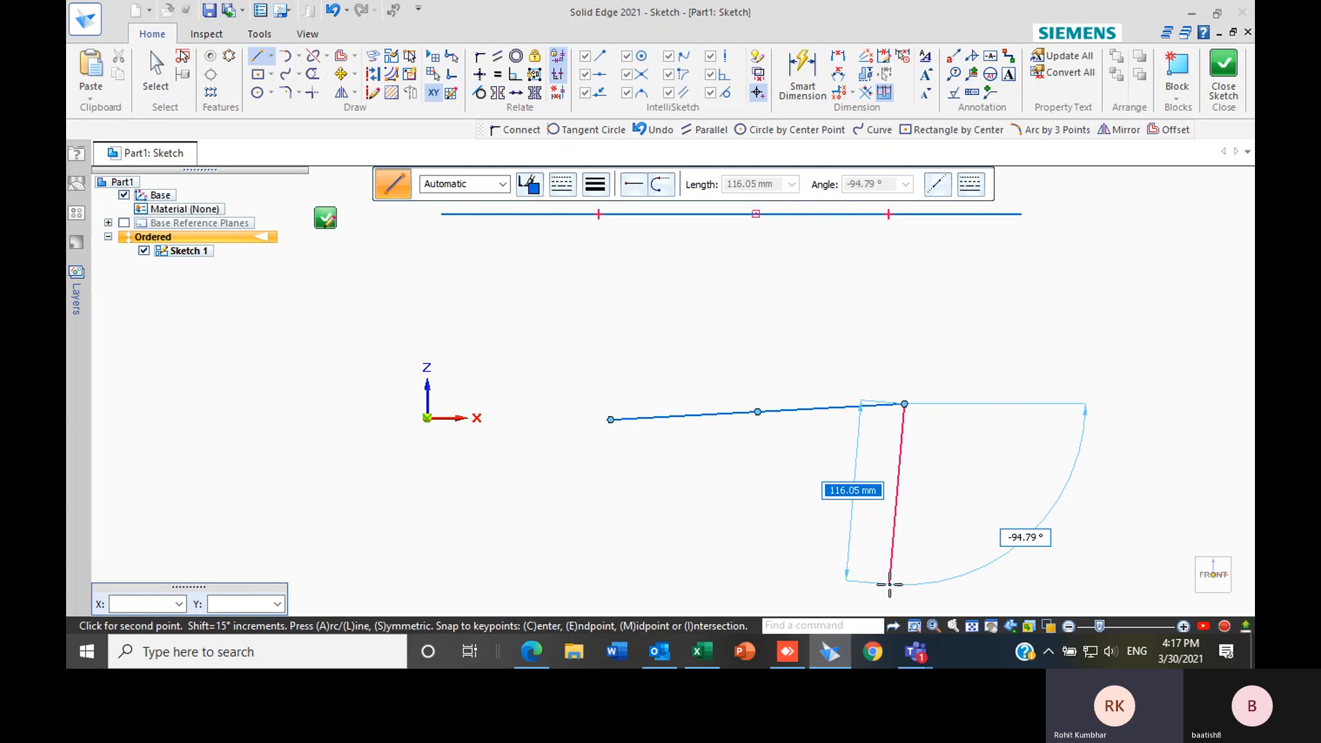
left_click(889, 584)
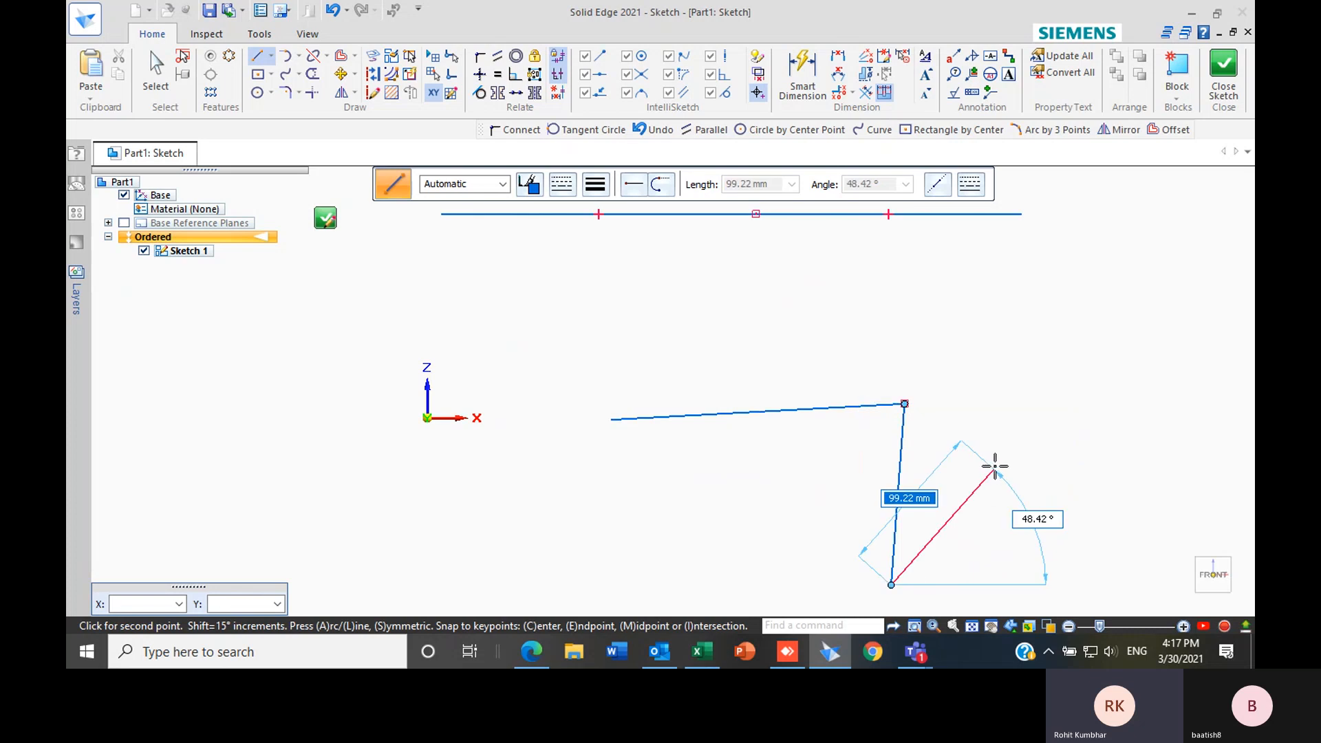
key("Escape")
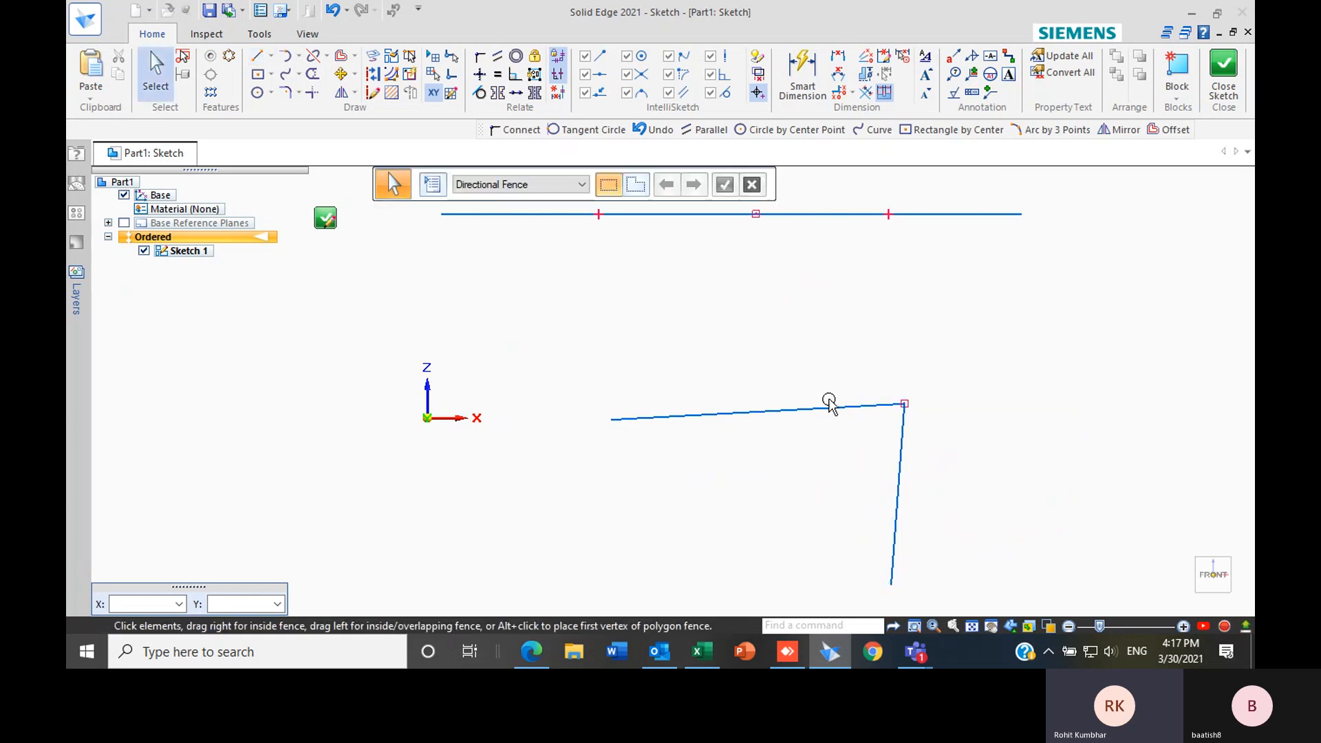
Apply the Horizontal/Vertical relation to both slightly tilted lines, making the long one horizontal and the short one vertical
scroll(963, 481, "up", 2)
scroll(826, 447, "down", 4)
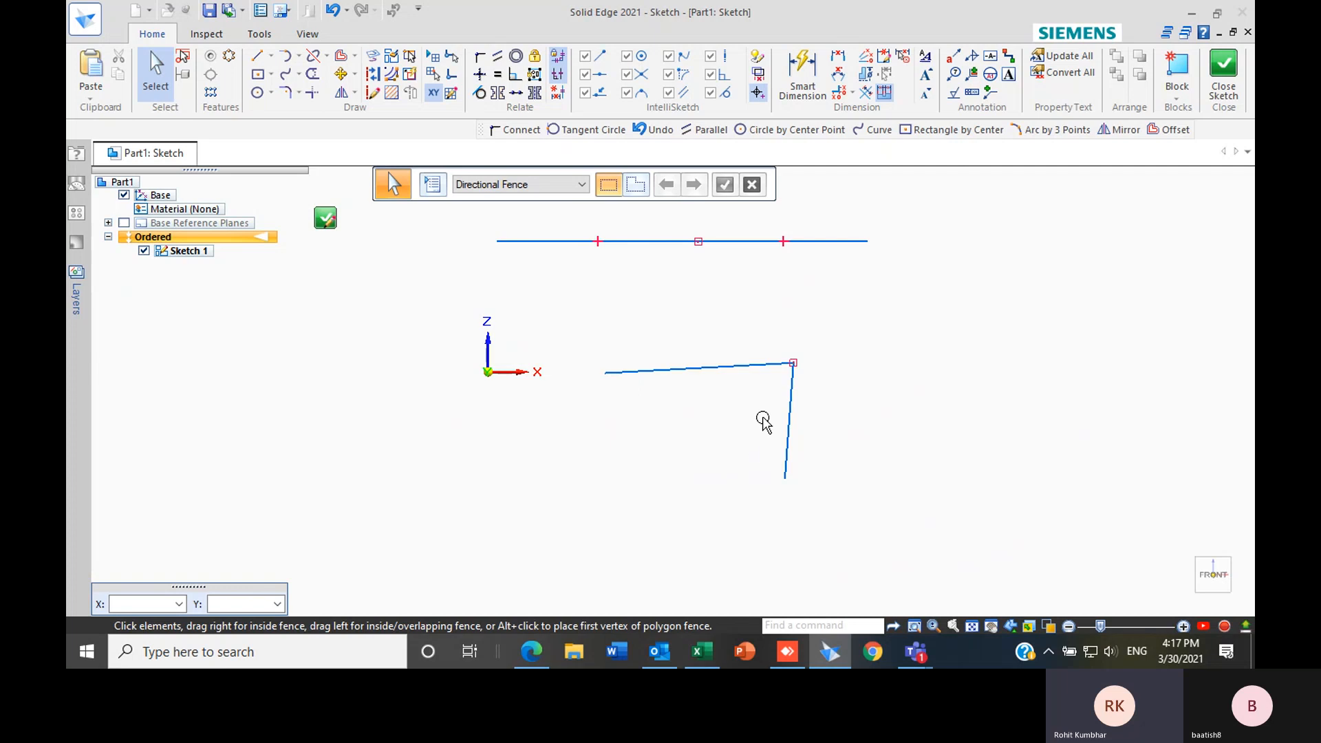
scroll(761, 421, "up", 2)
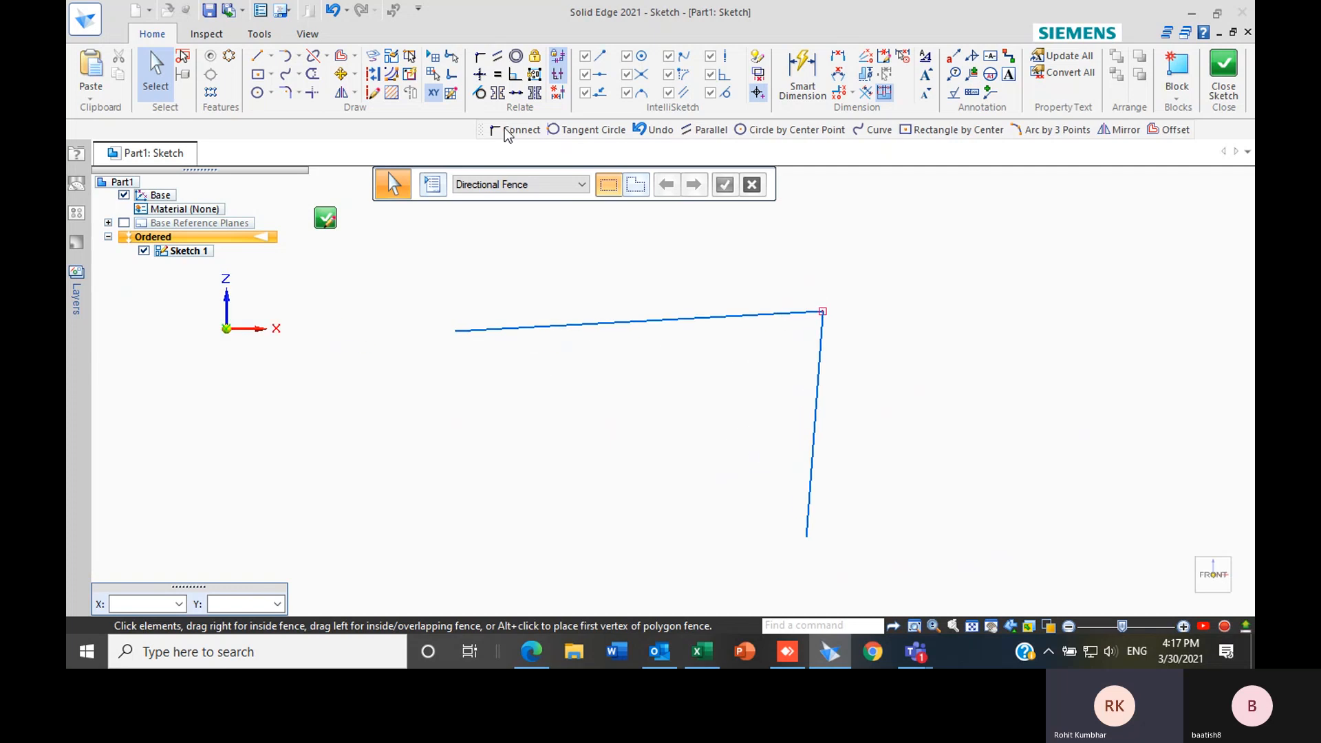
left_click(479, 76)
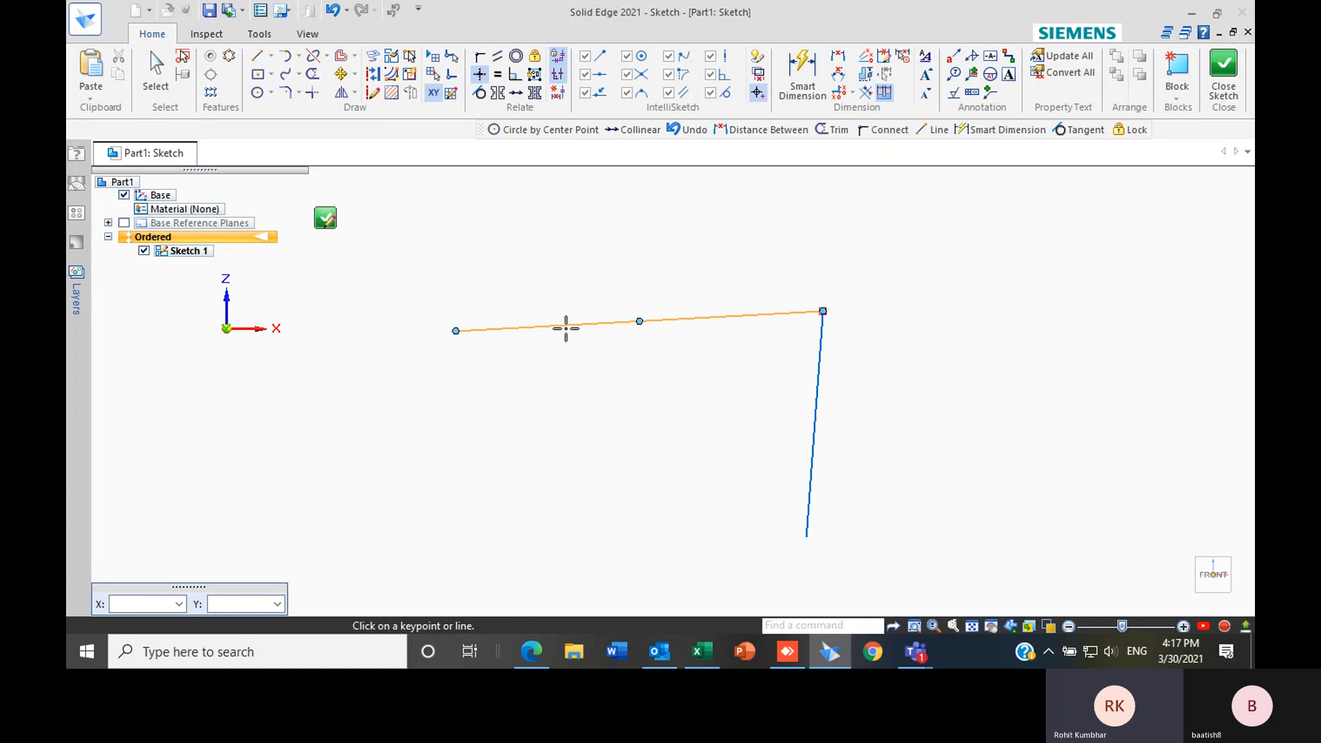
left_click(566, 327)
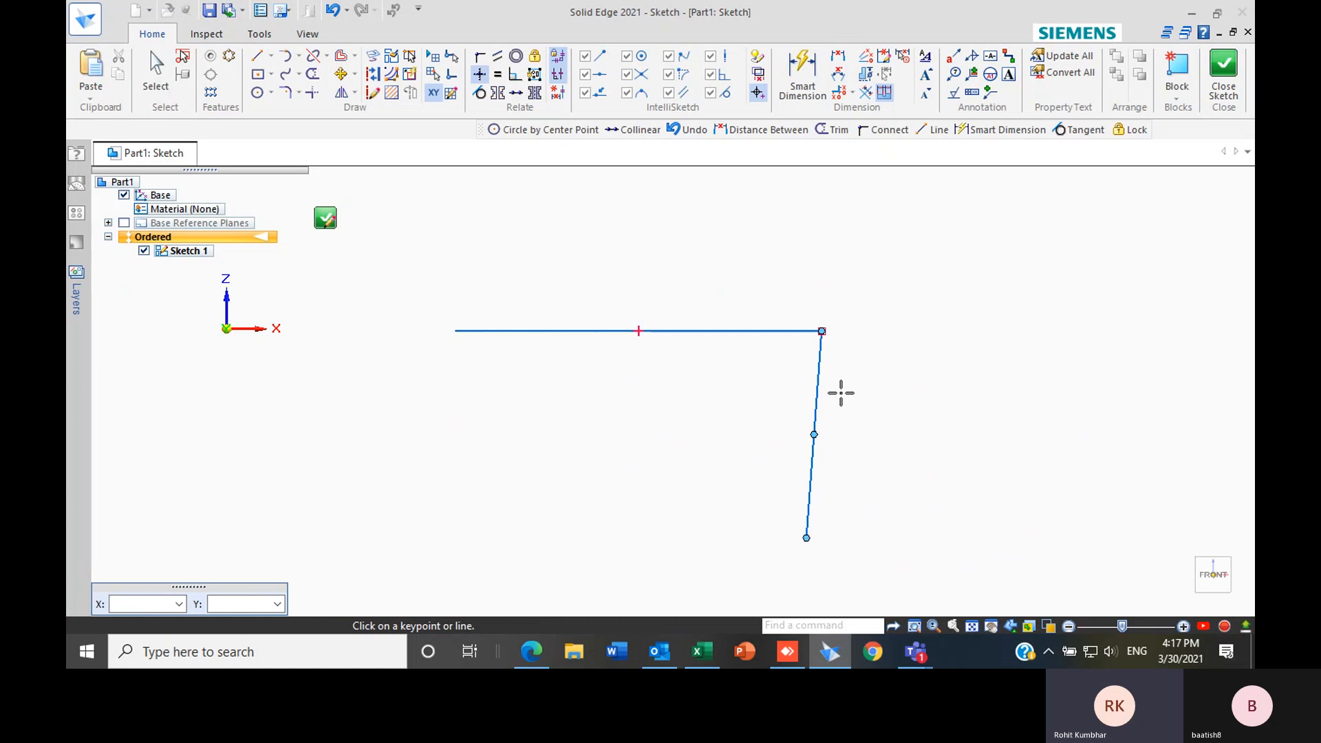
scroll(736, 385, "down", 2)
scroll(838, 457, "up", 2)
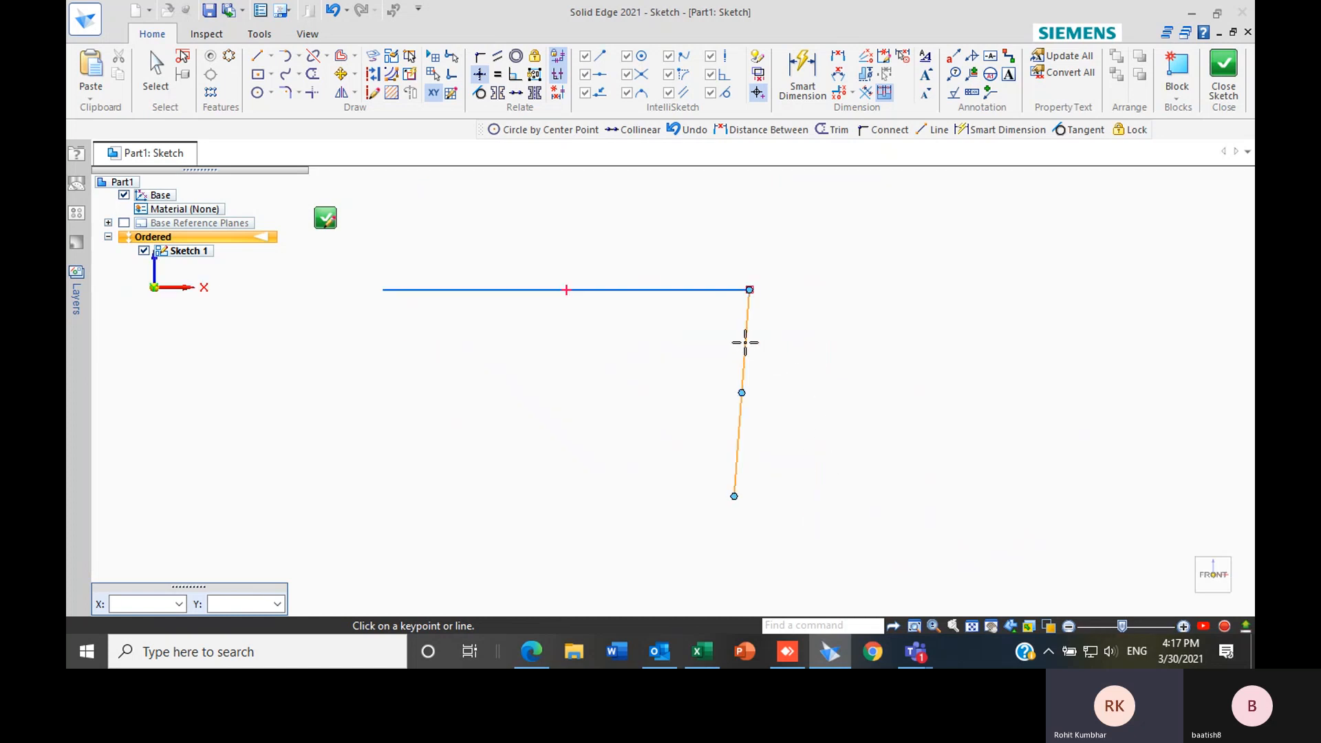
left_click(745, 342)
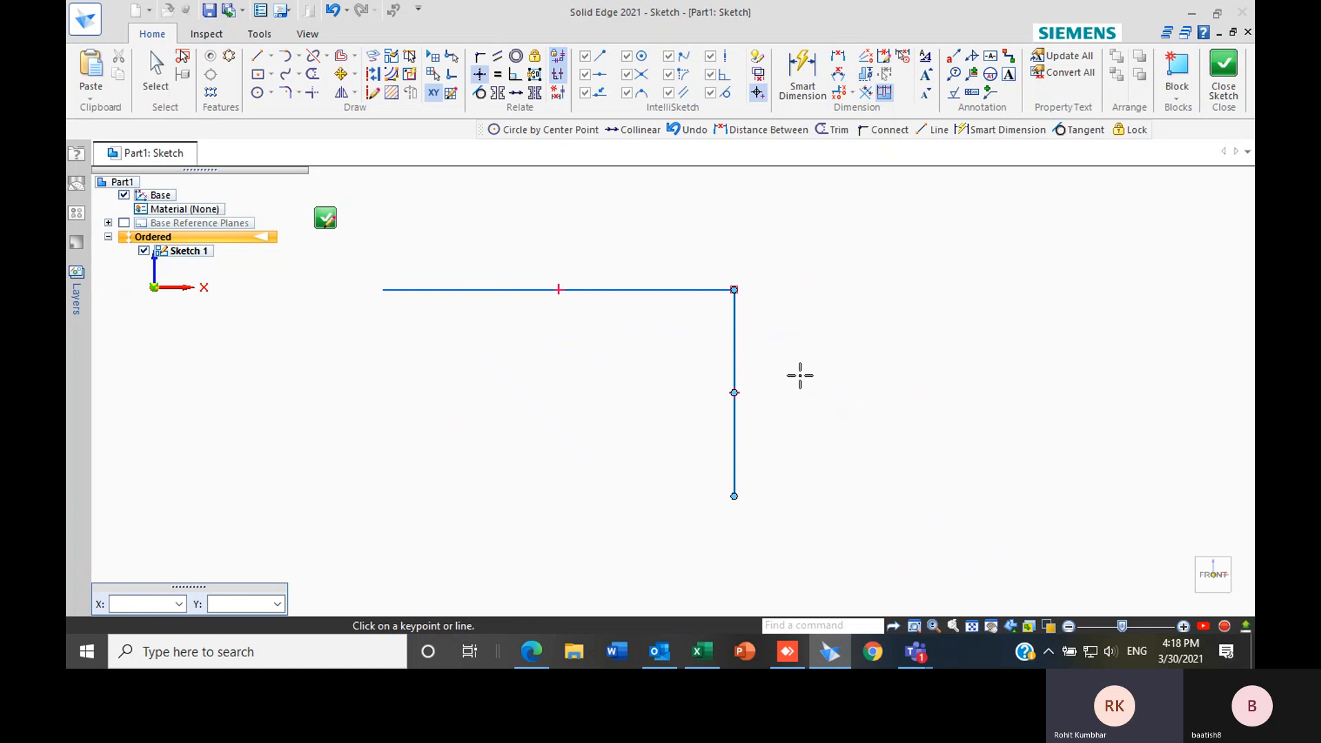
key("Escape")
Draw a center-point circle below the lower horizontal line, inside the corner formed with the vertical line
scroll(575, 436, "down", 2)
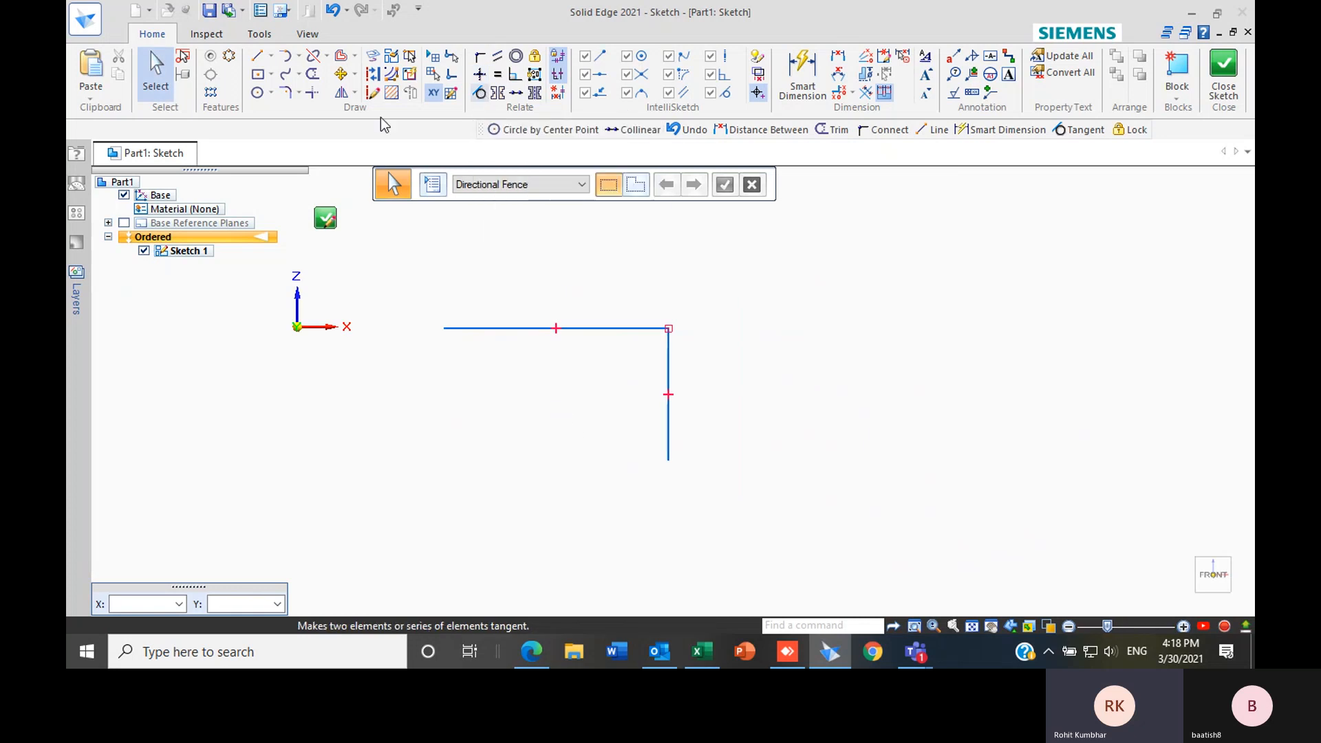
left_click(257, 92)
left_click(563, 390)
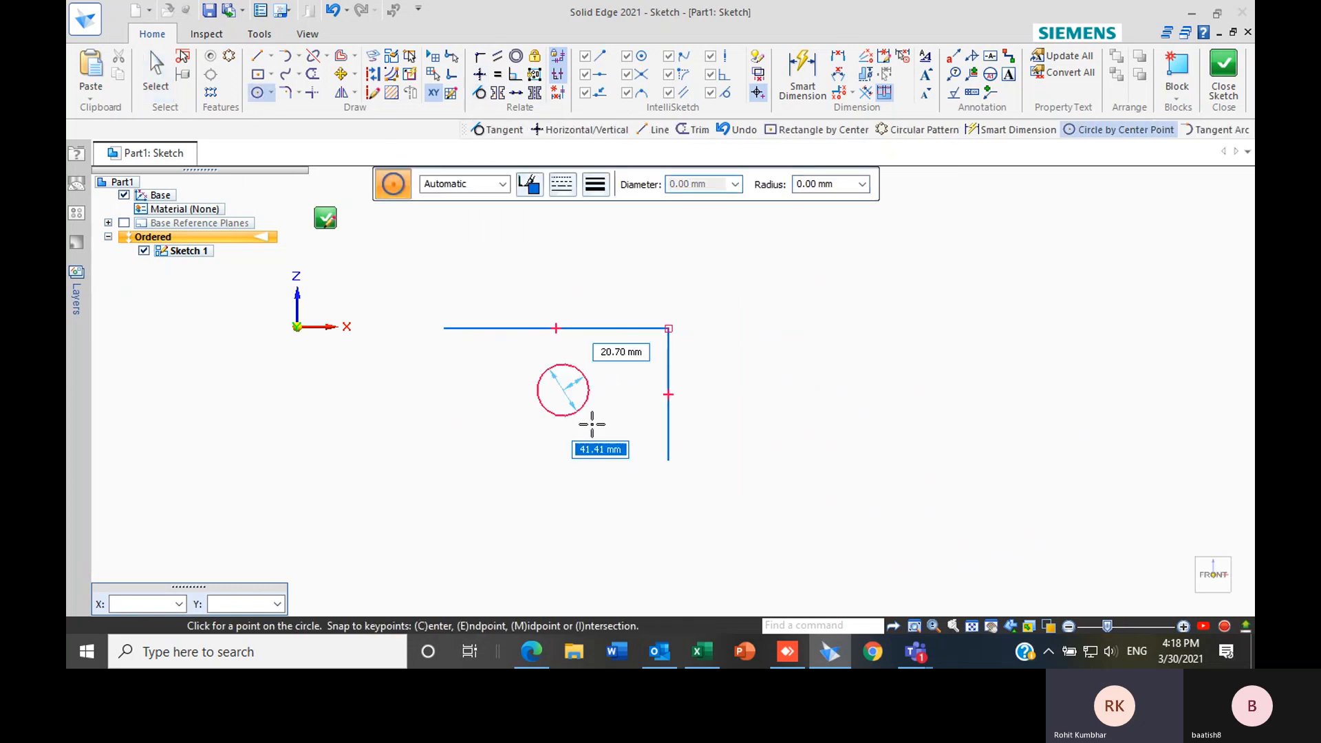
left_click(579, 417)
key("Escape")
scroll(619, 342, "up", 2)
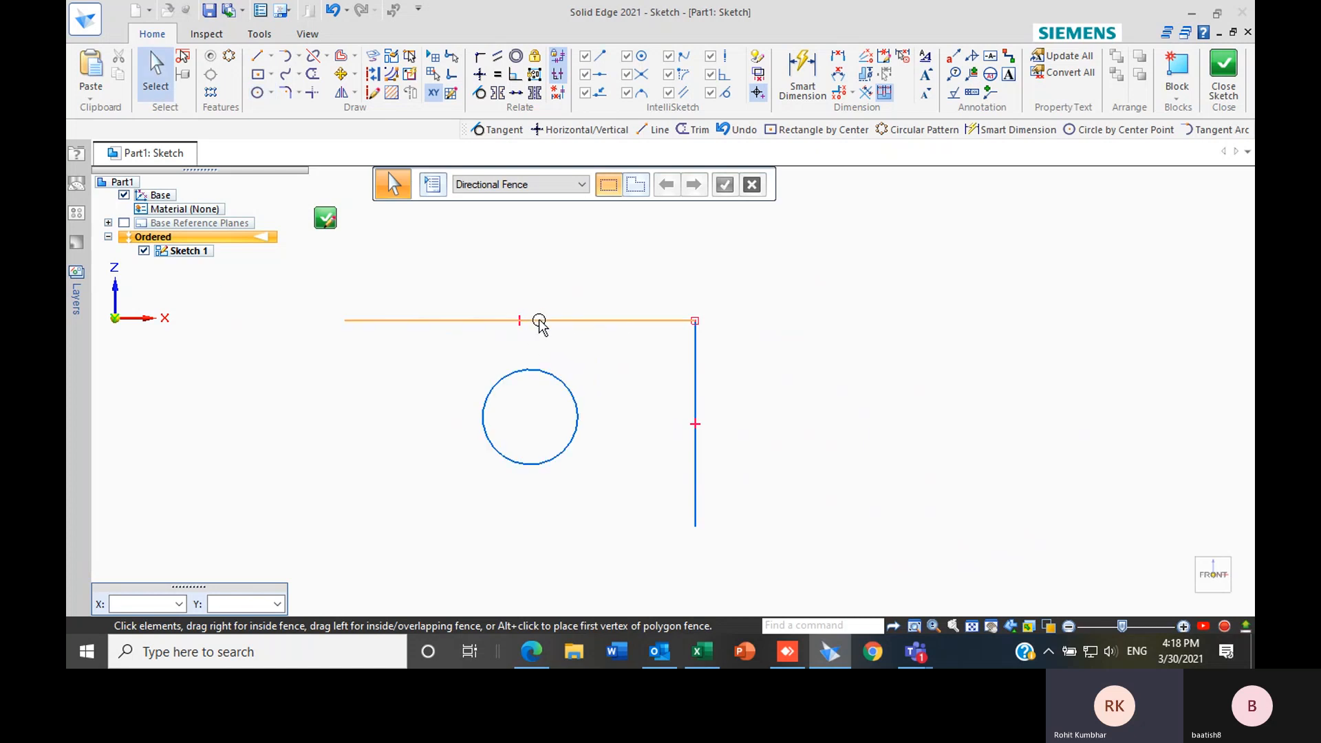
Make the circle tangent to the horizontal line above it with a Tangent relation
left_click(479, 94)
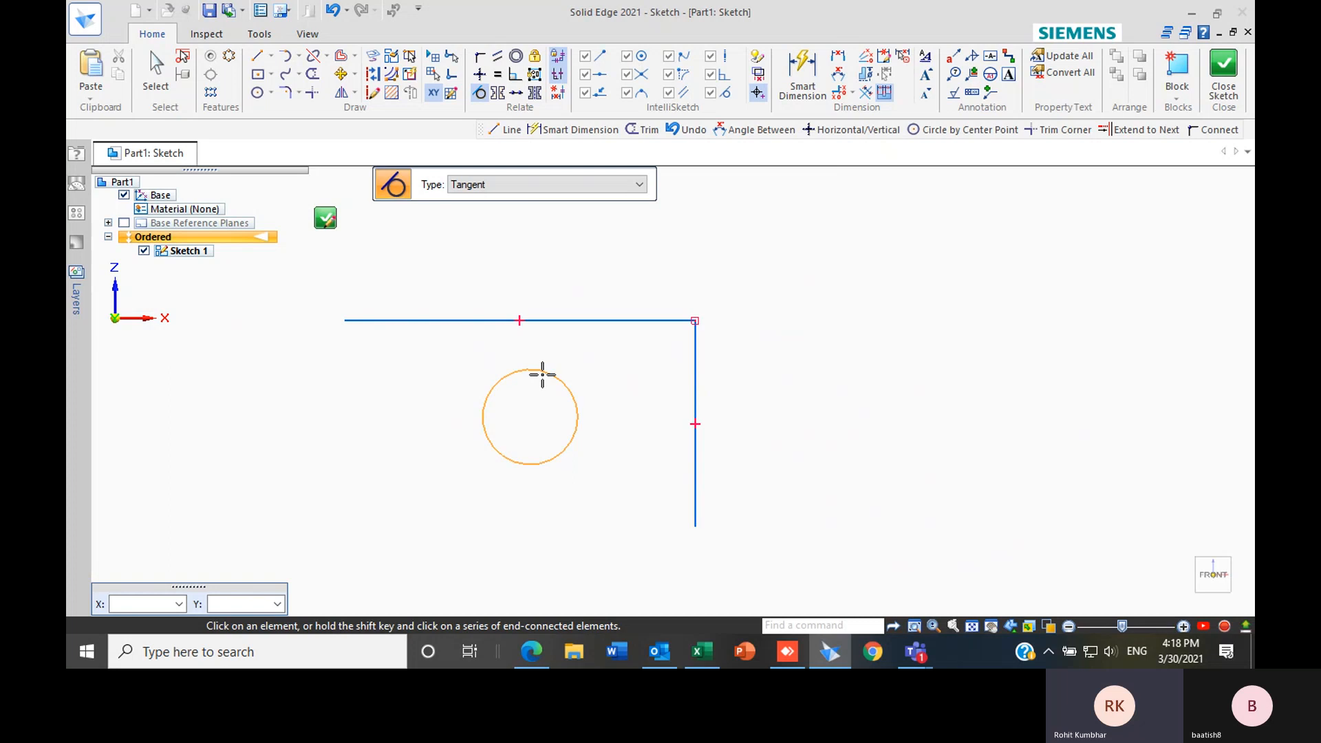
left_click(544, 373)
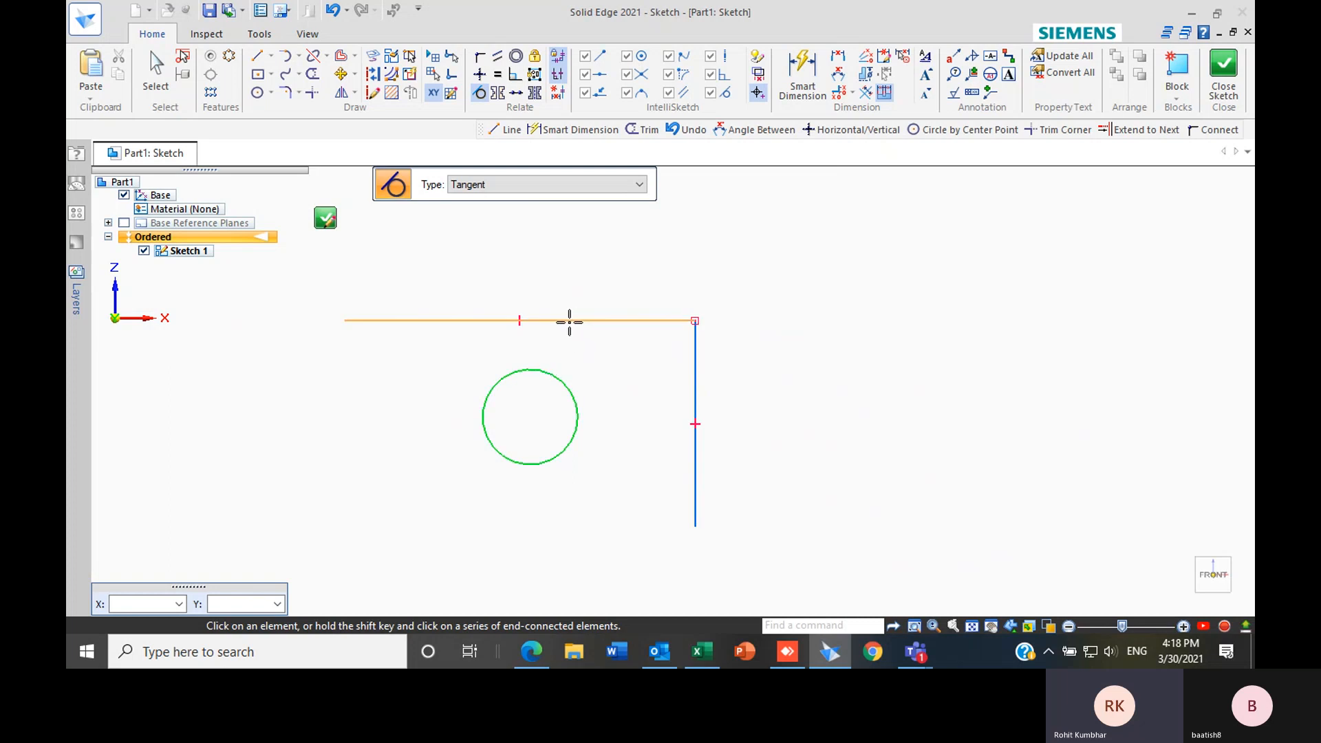
left_click(570, 321)
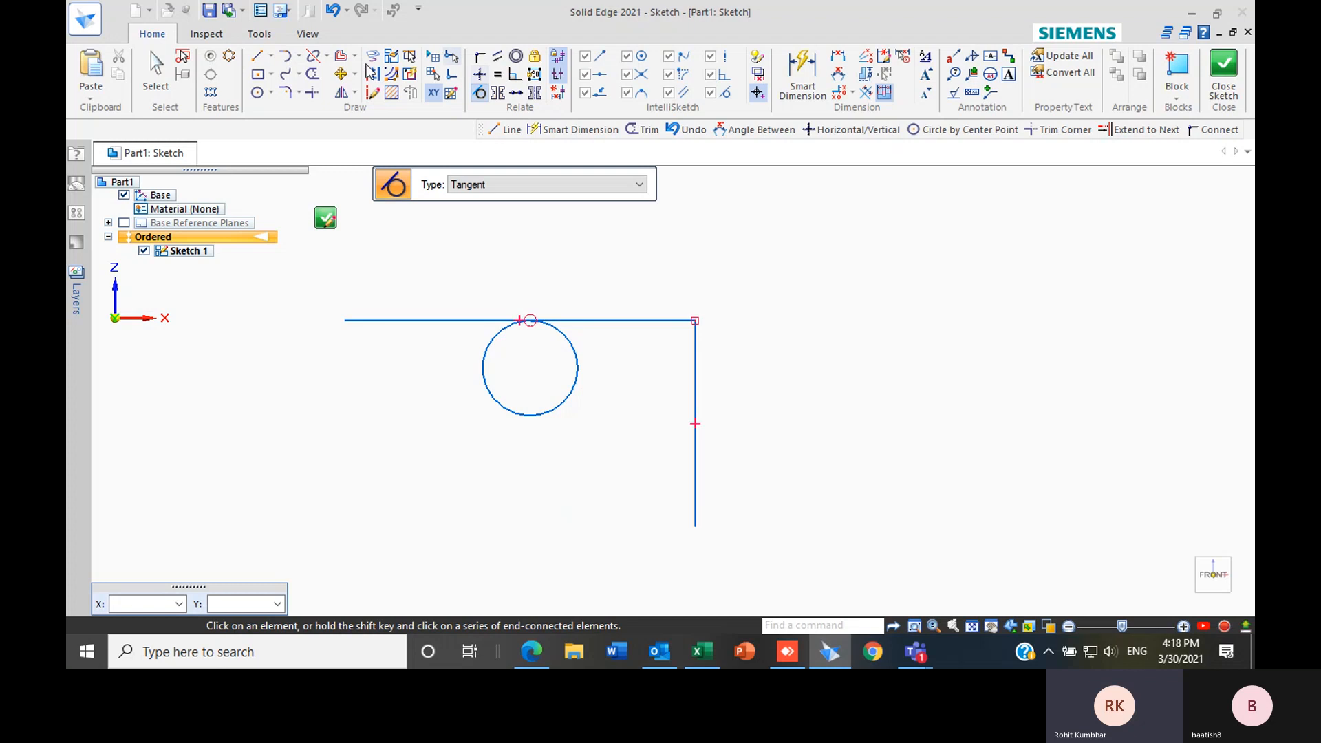
key("Escape")
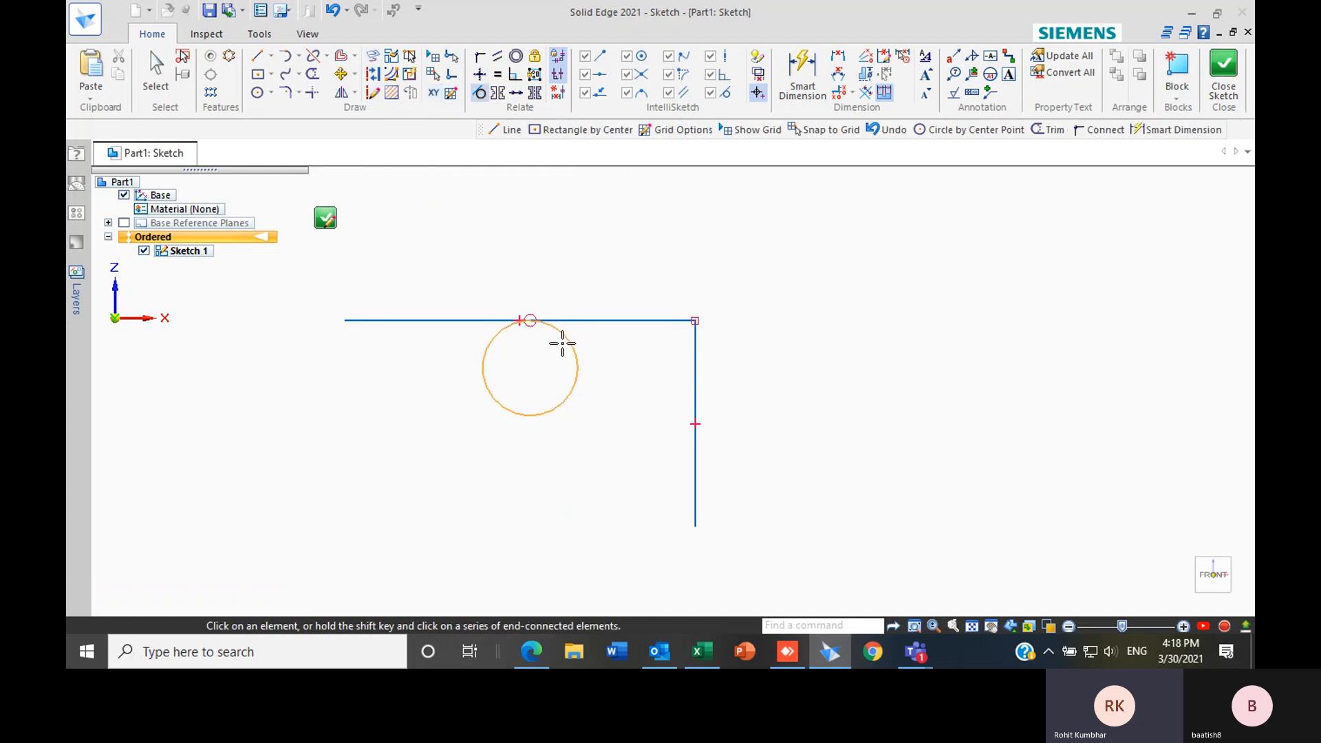
key("Escape")
Pull the circle toward the vertical line, enlarging it to about 60 mm in diameter, and make it tangent to that line
left_click(574, 351)
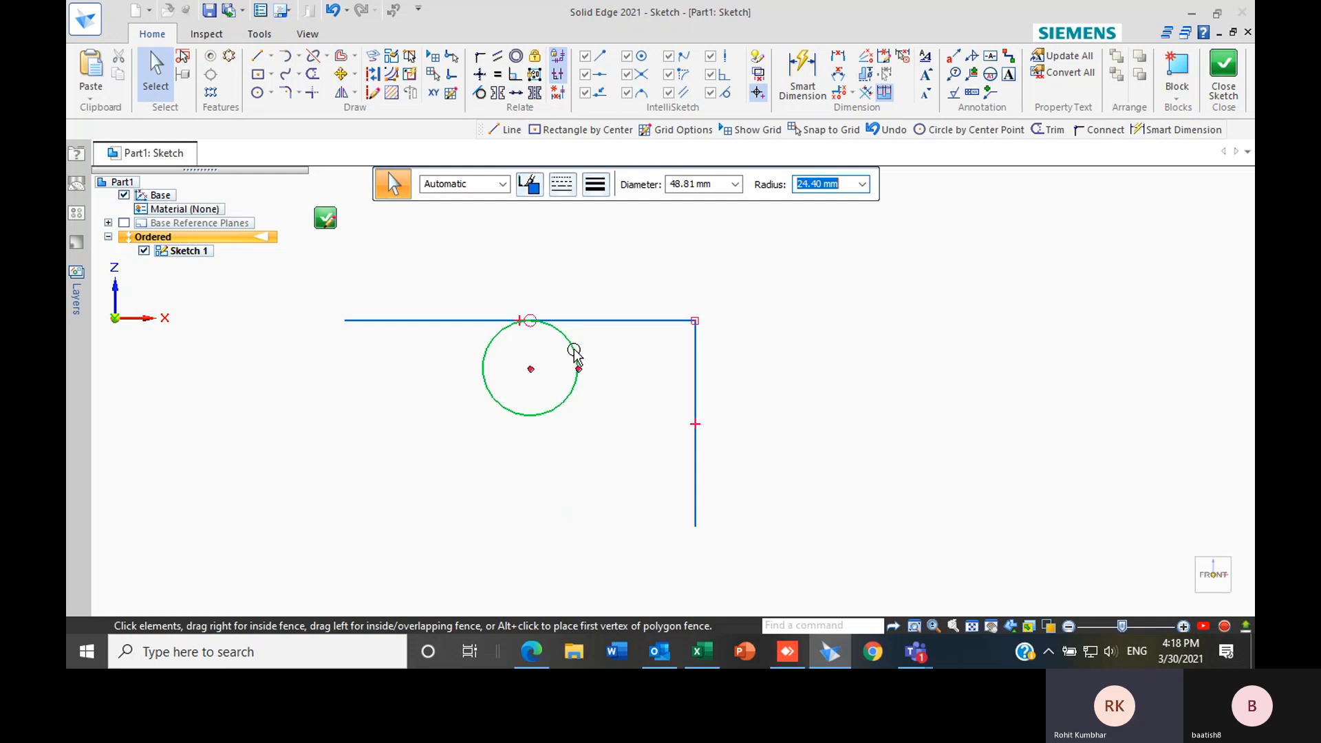
left_click_drag(574, 350, 646, 364)
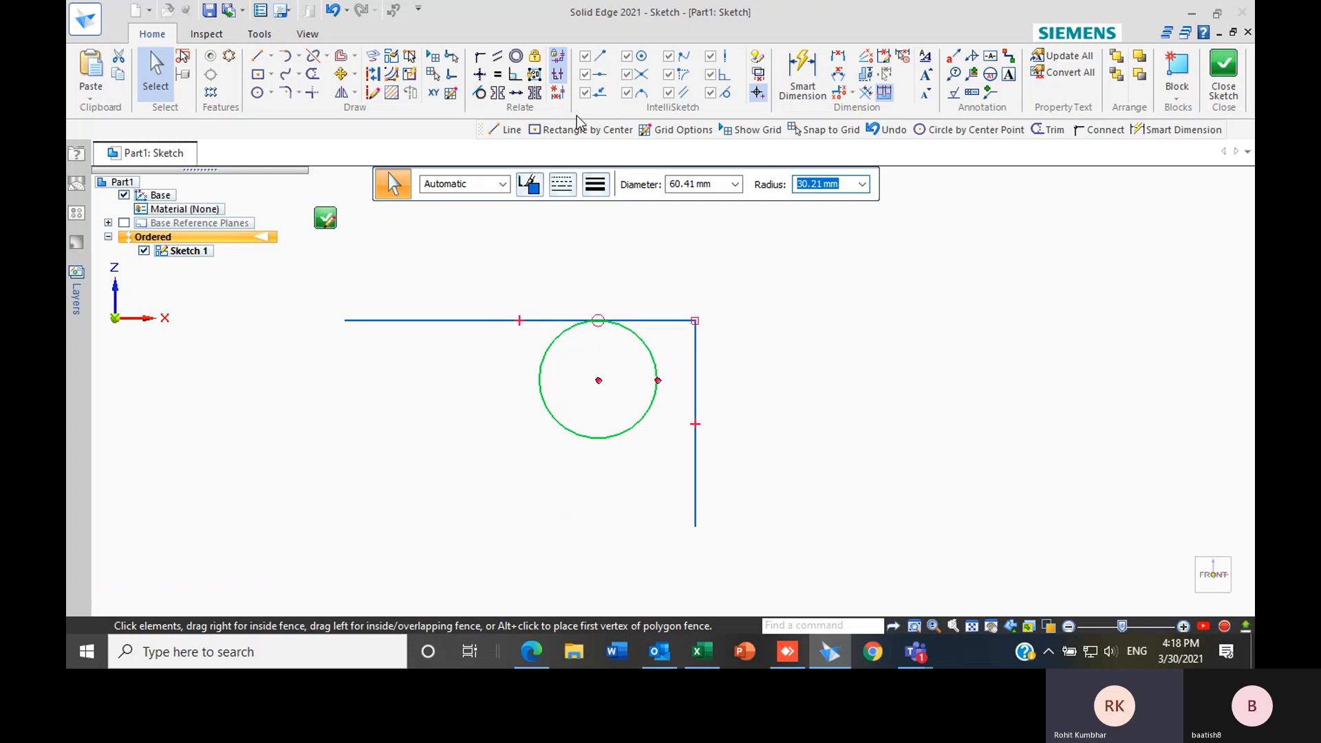
left_click(480, 94)
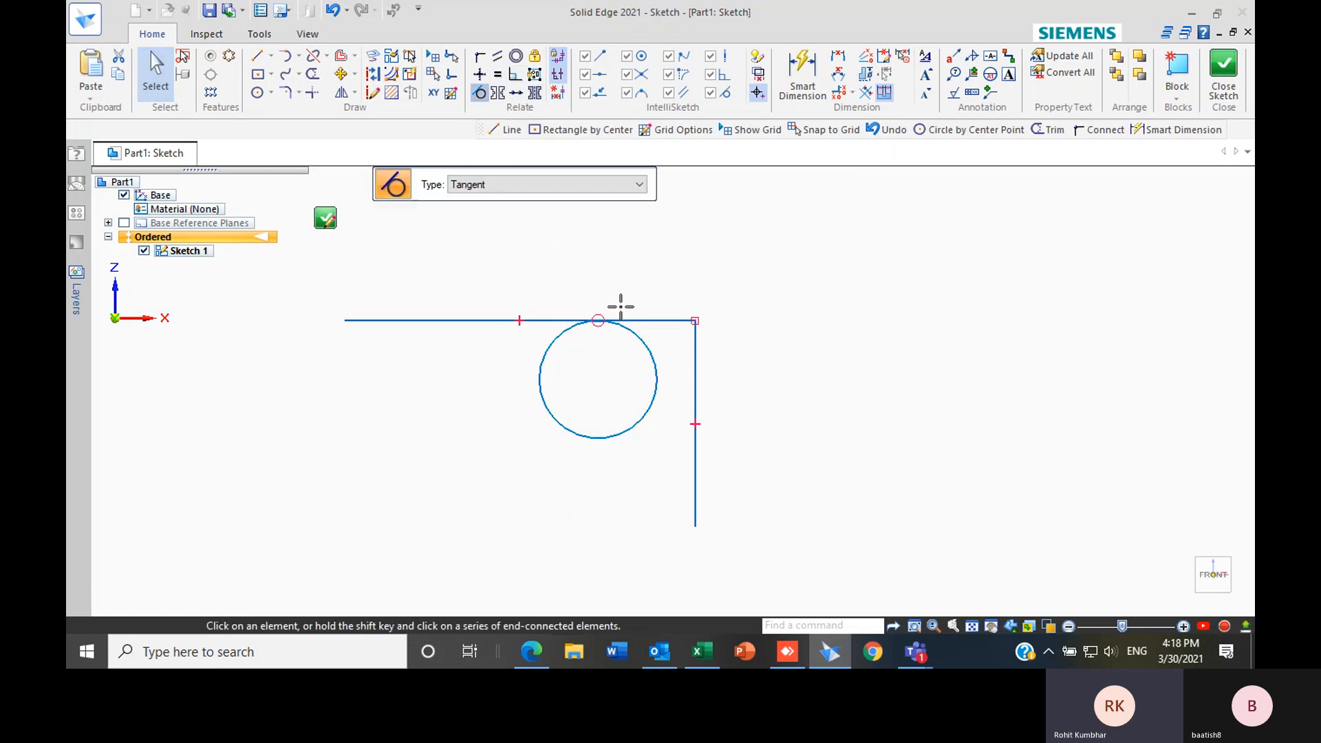
left_click(648, 346)
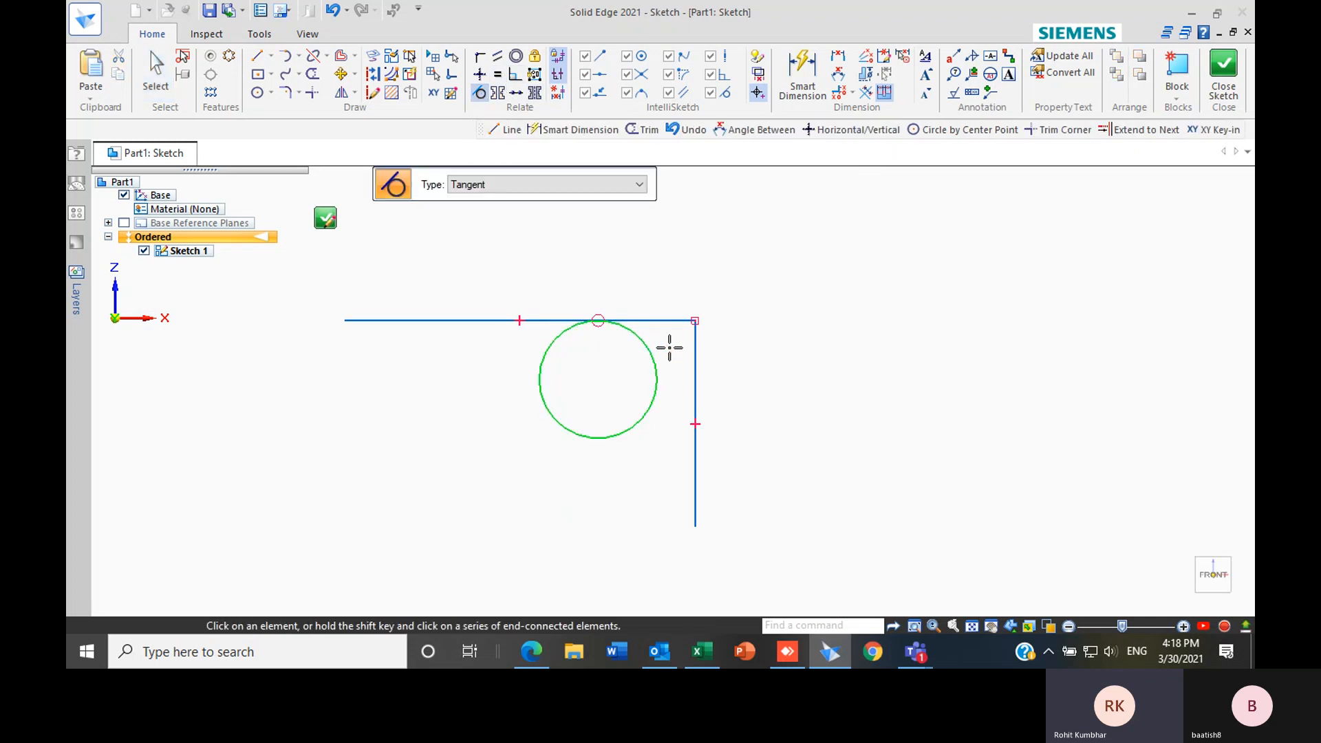
left_click(695, 353)
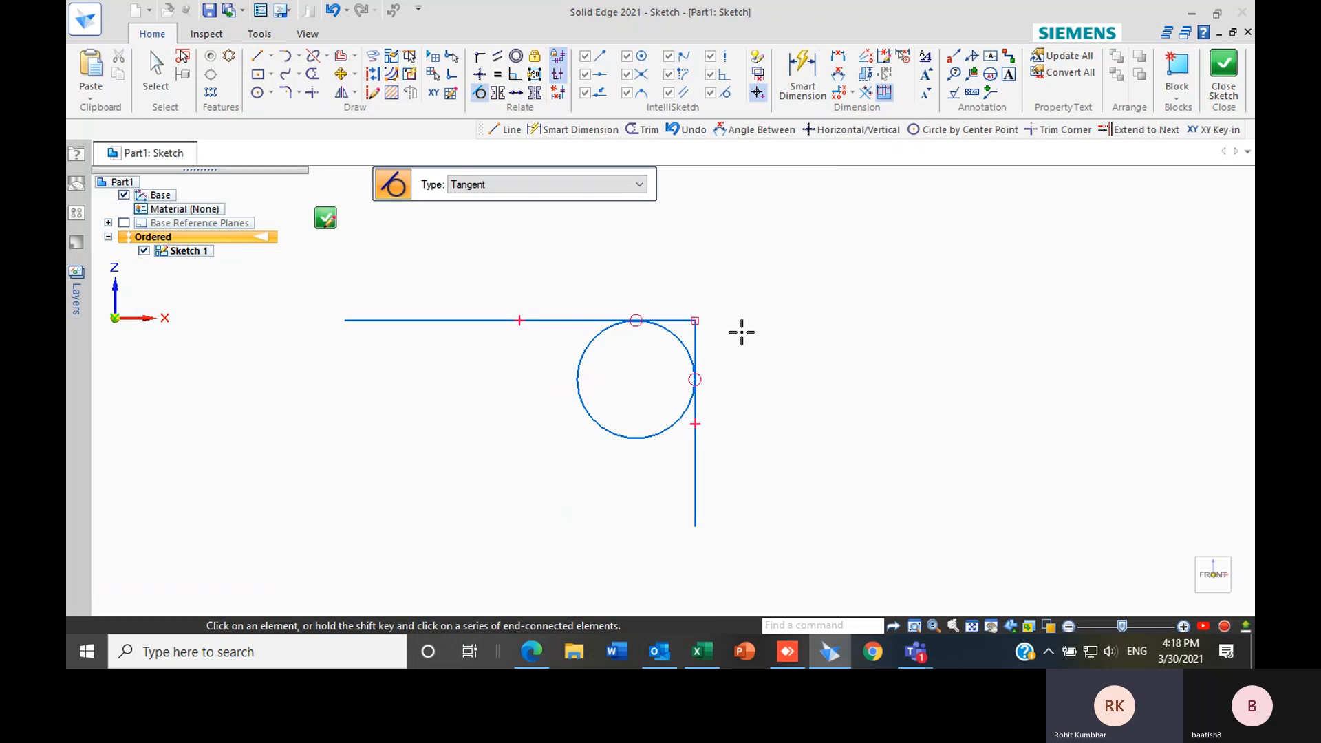
scroll(761, 322, "up", 2)
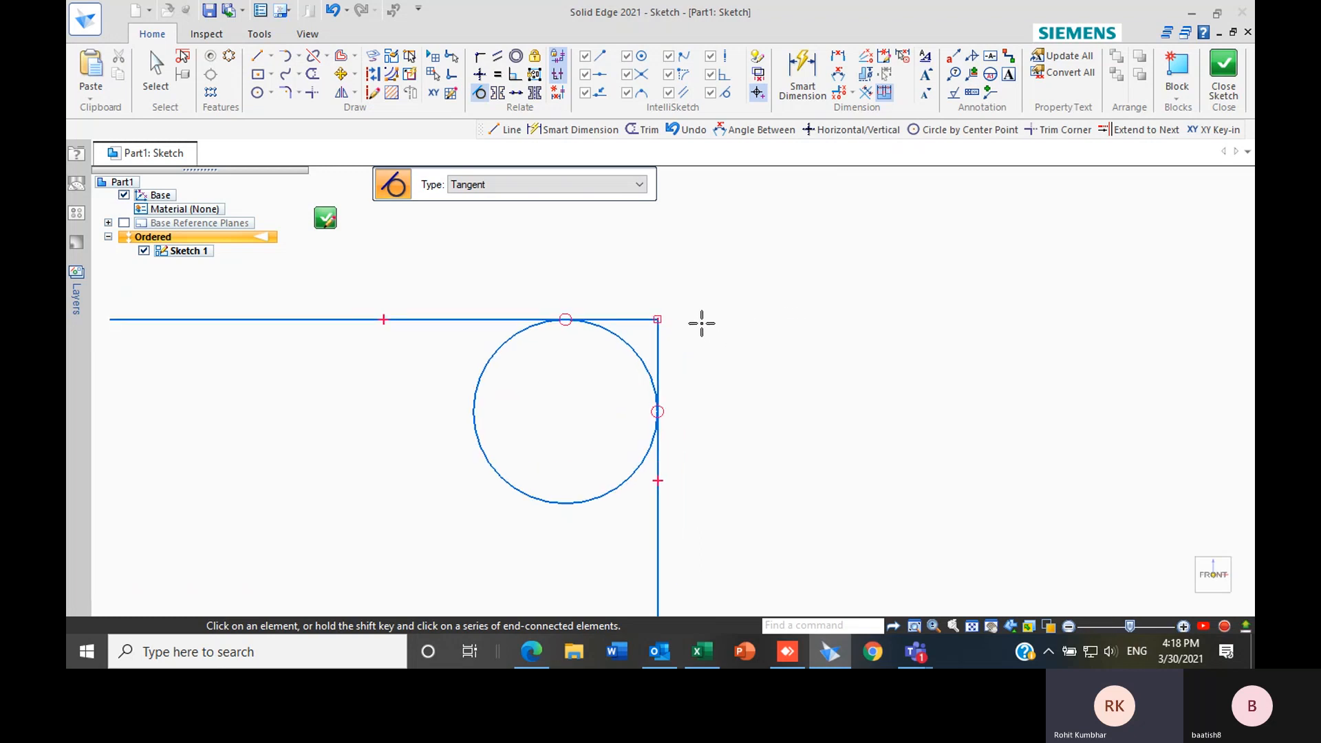
scroll(699, 317, "down", 1)
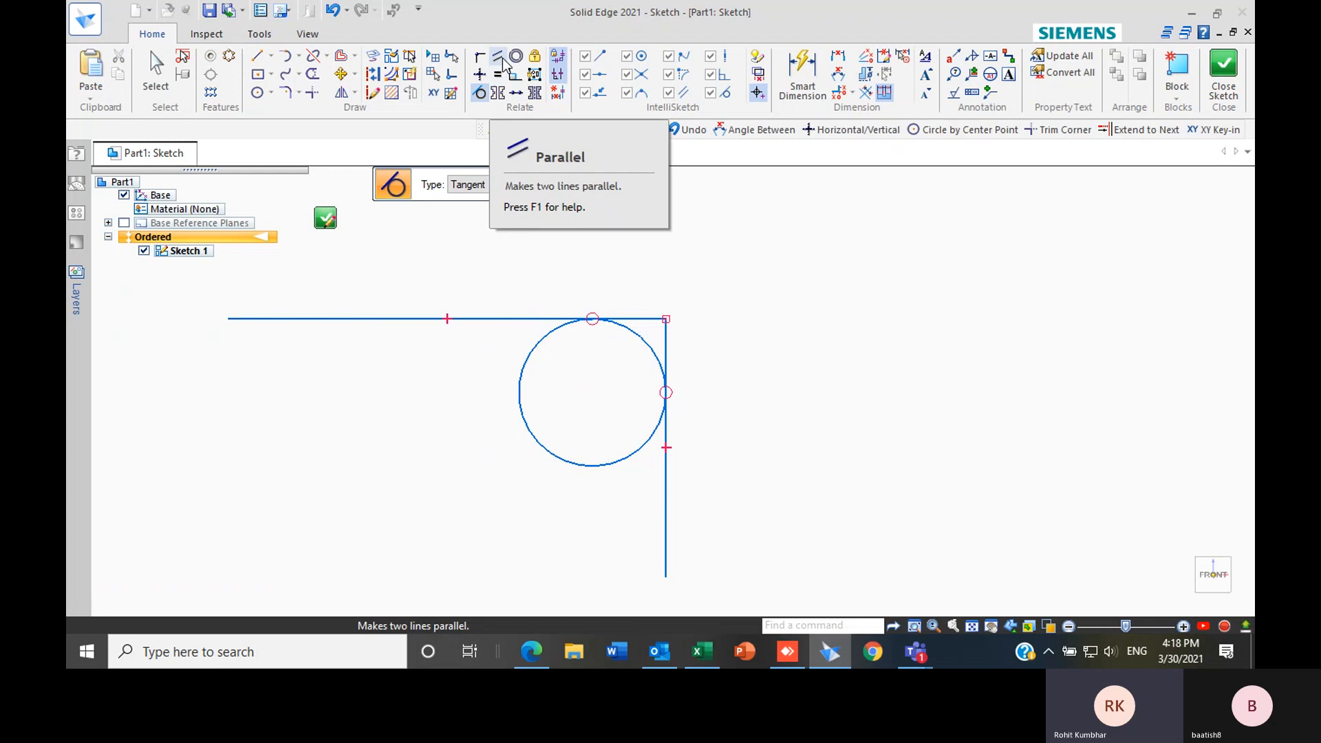
Draw two separate slanted lines right of the corner: a shorter one sloping upward and a longer one below it sloping downward
scroll(298, 148, "down", 3)
key("l")
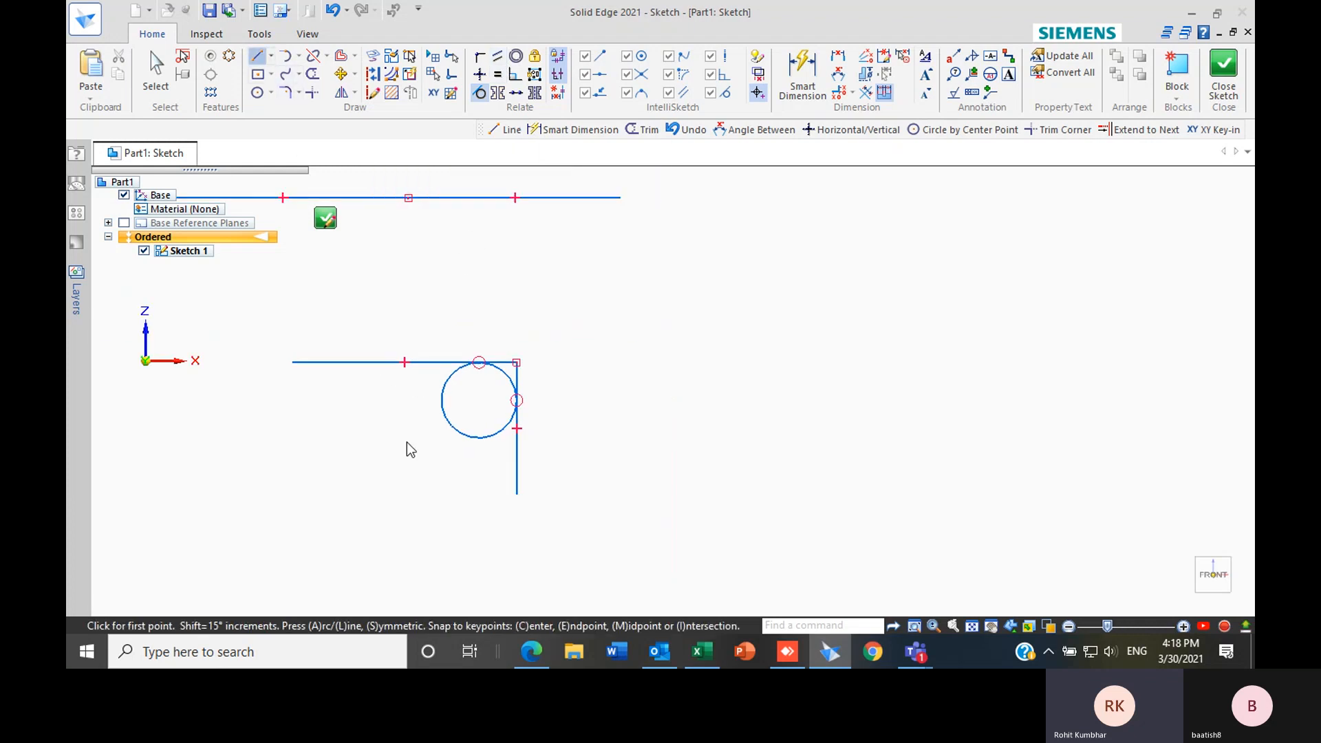
scroll(537, 392, "up", 2)
left_click(515, 302)
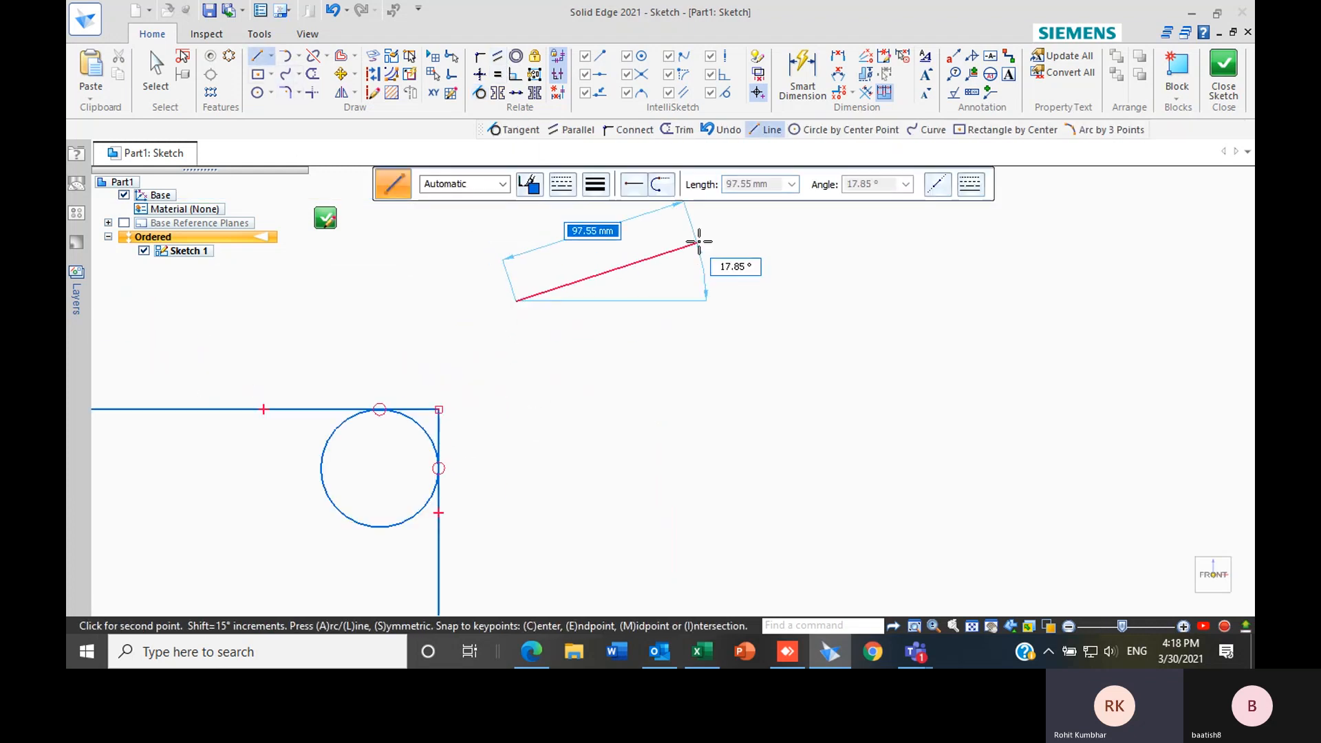
left_click(711, 226)
left_click(552, 363)
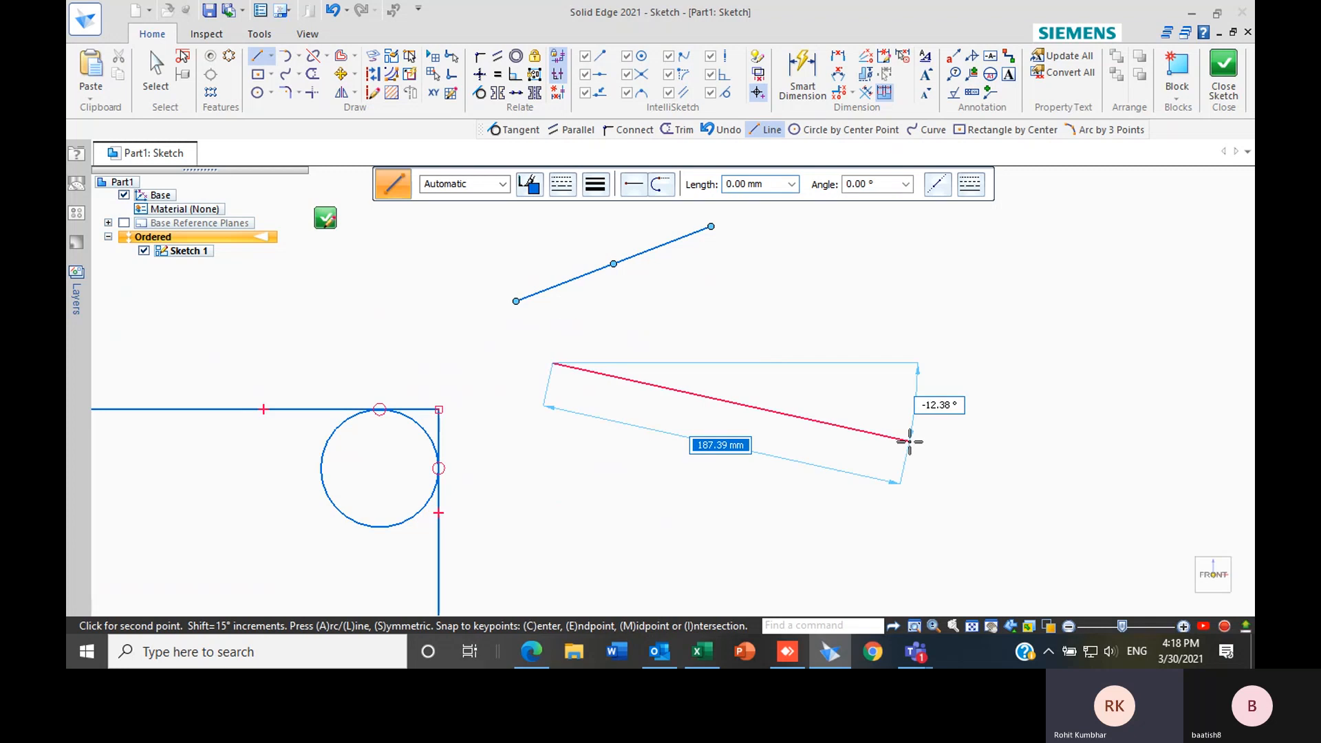
left_click(971, 446)
right_click(1002, 528)
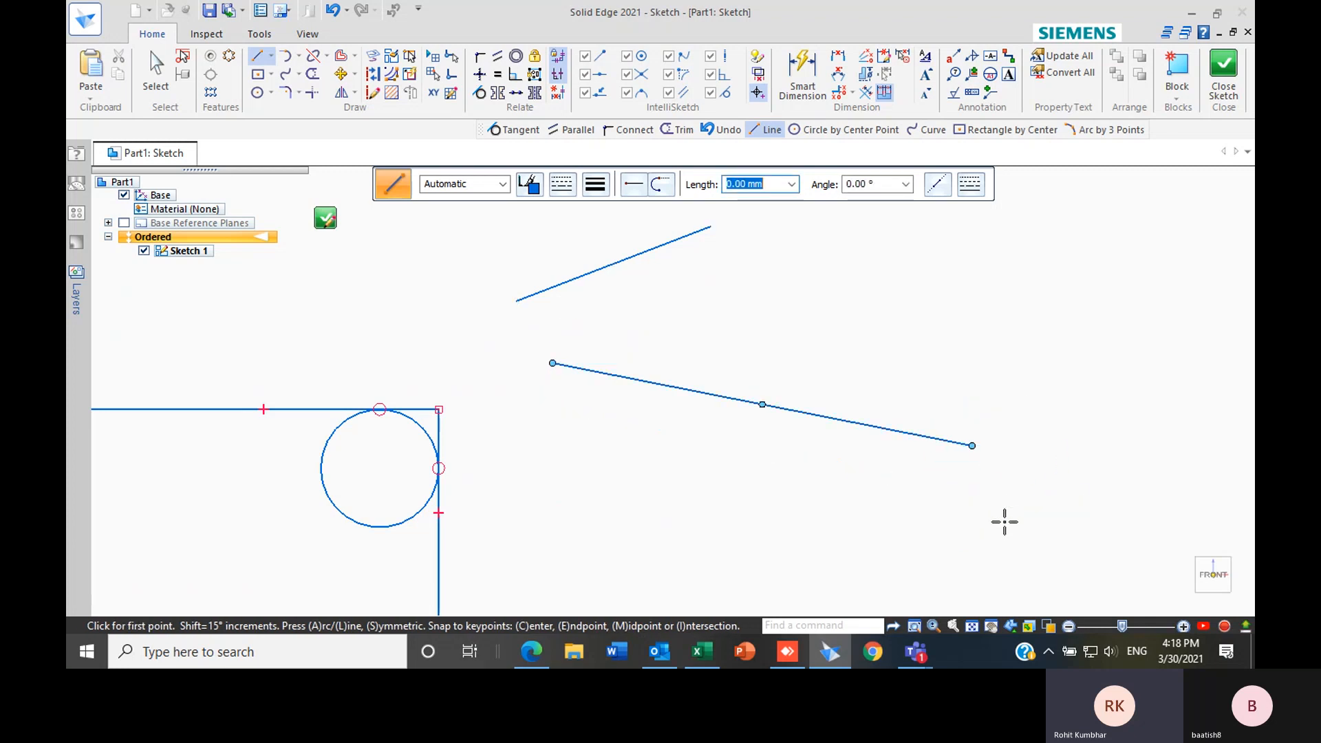
Make the longer lower slanted line parallel to the shorter upper one with a Parallel relation
scroll(578, 480, "down", 2)
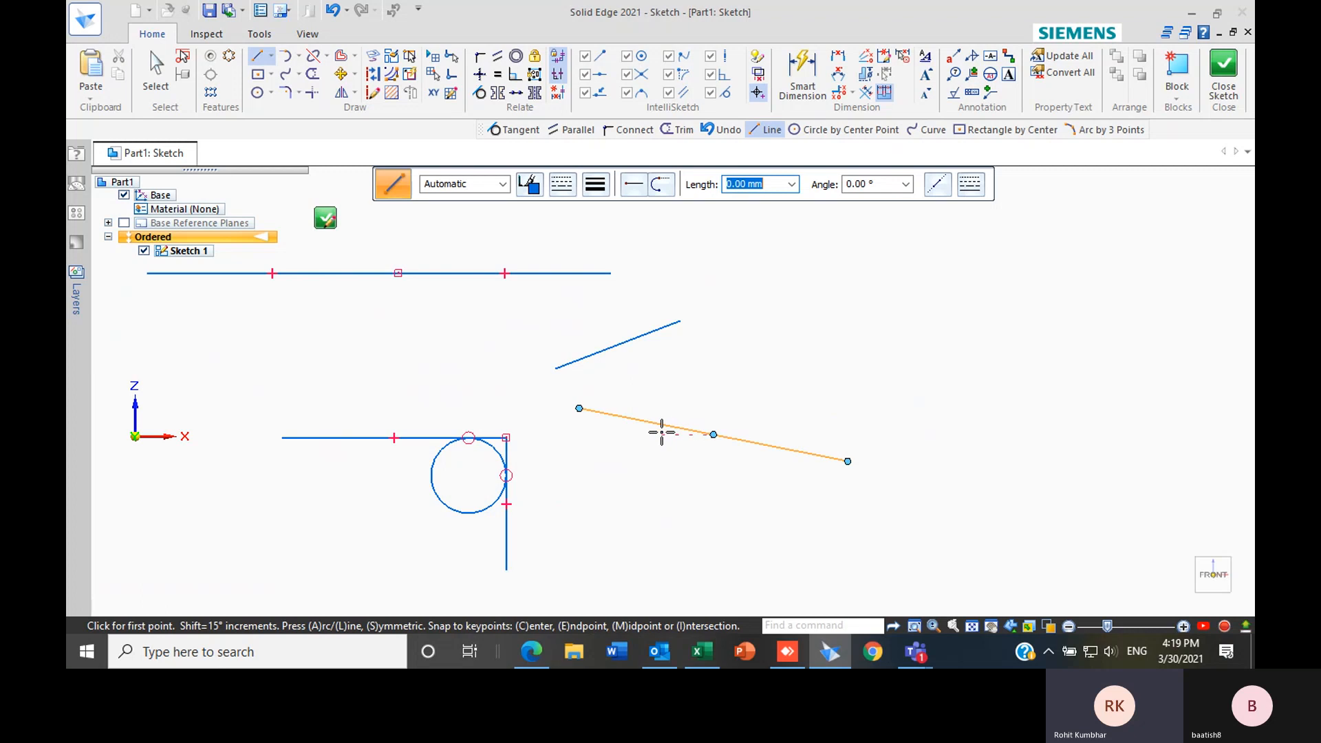
left_click(500, 58)
scroll(739, 395, "up", 3)
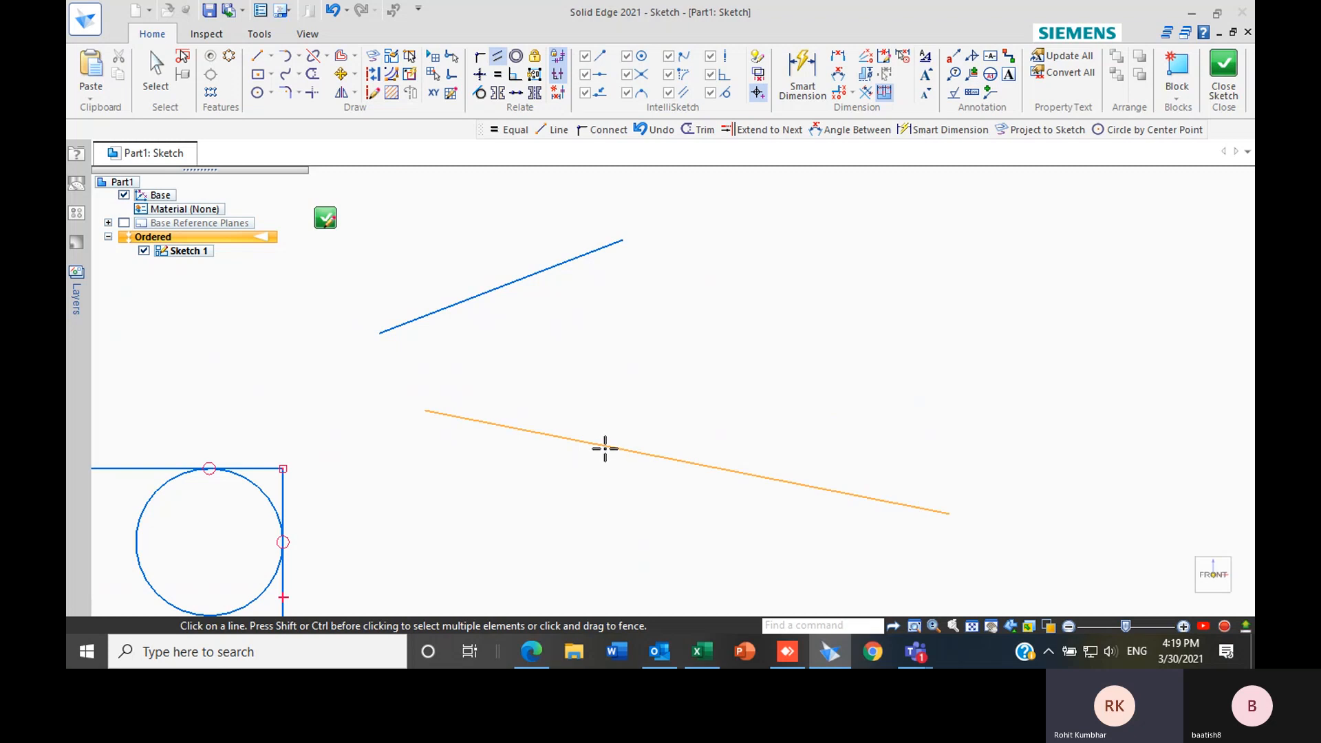
left_click(605, 449)
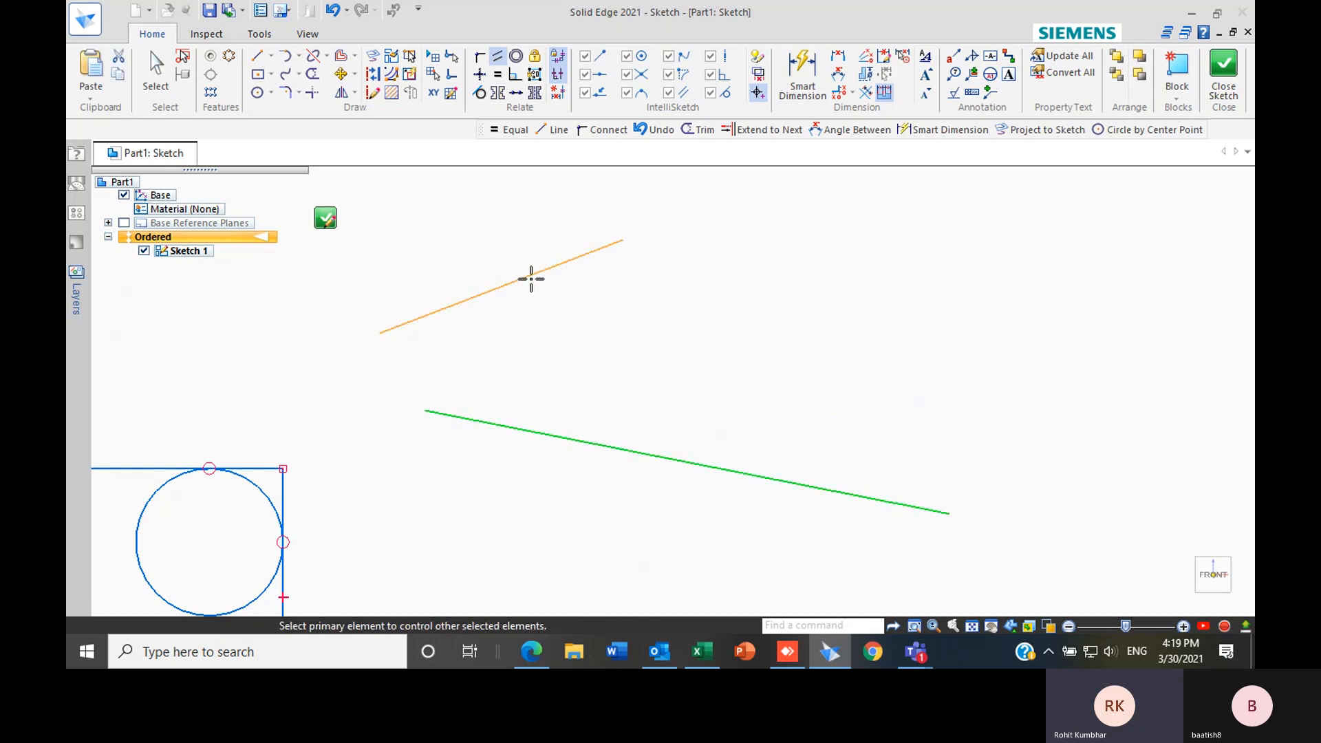
left_click(531, 279)
scroll(652, 495, "down", 3)
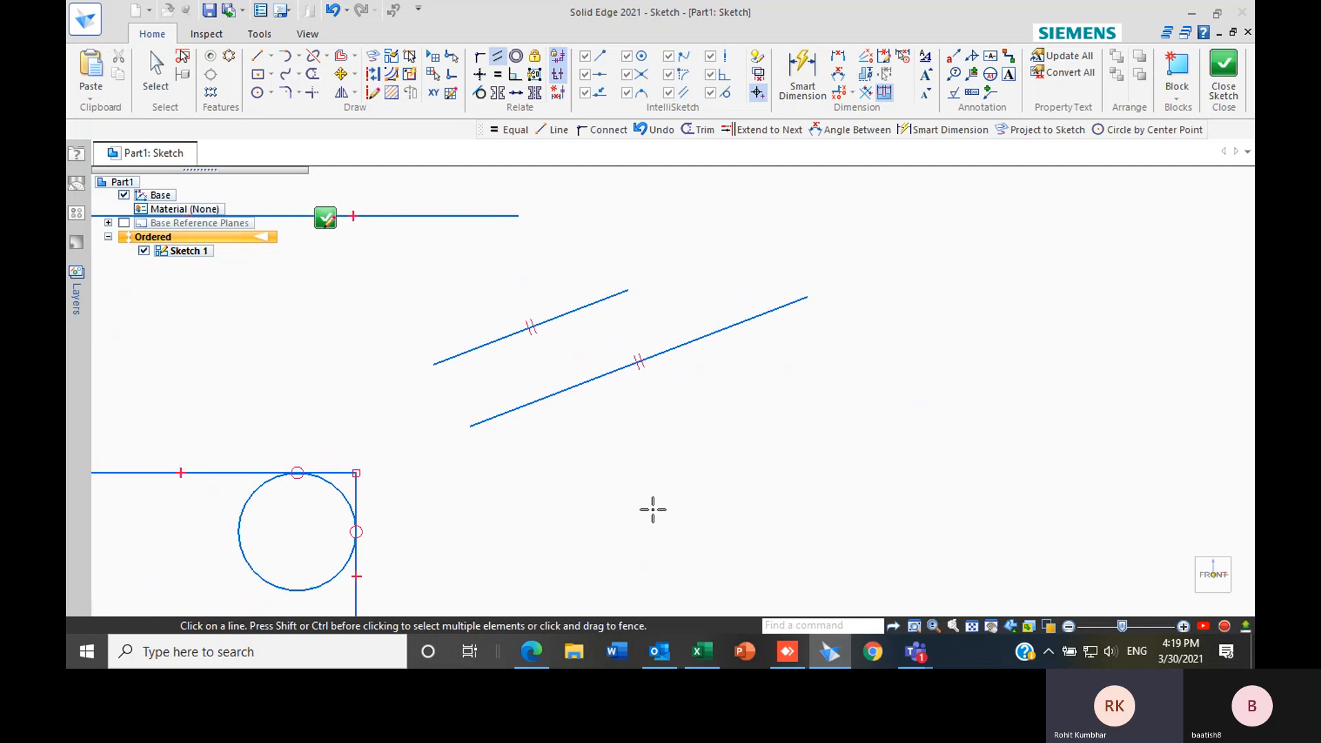
Make the longer parallel line equal in length to the shorter one with an Equal relation
scroll(617, 362, "up", 4)
scroll(688, 483, "down", 3)
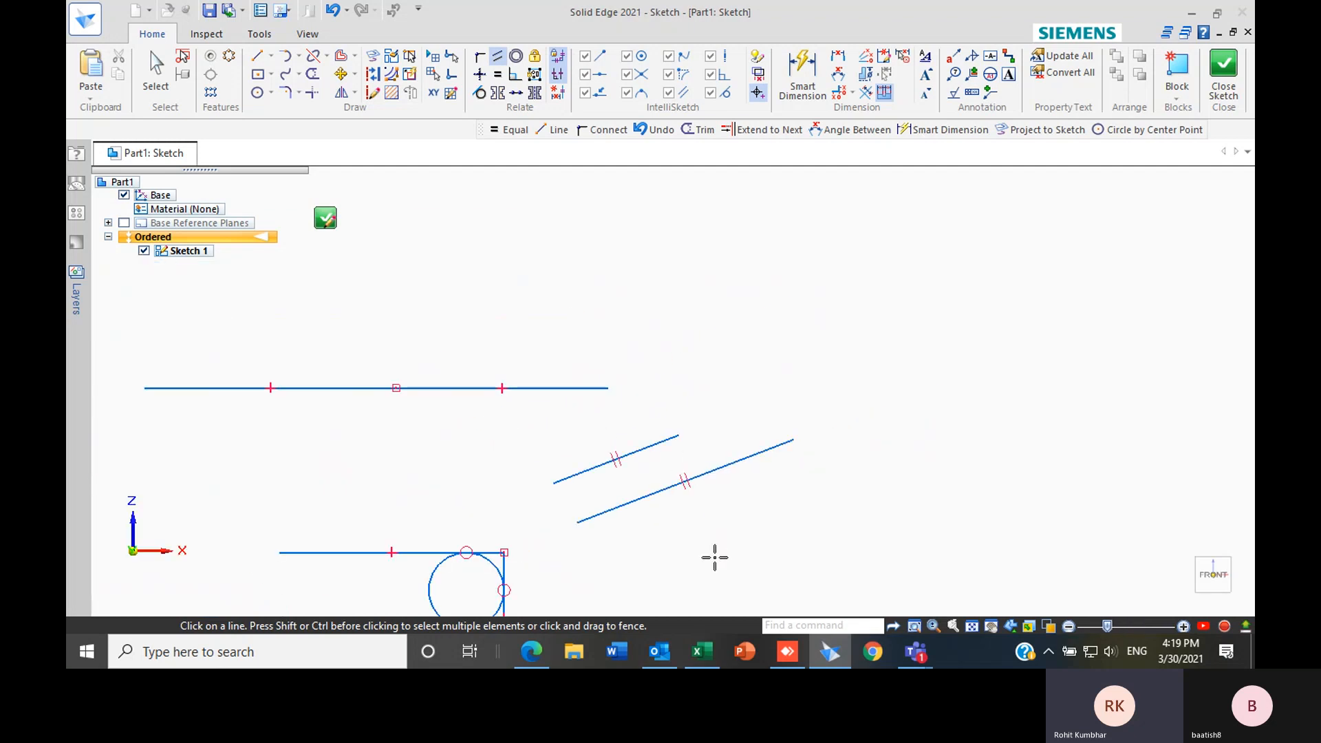
scroll(649, 444, "up", 5)
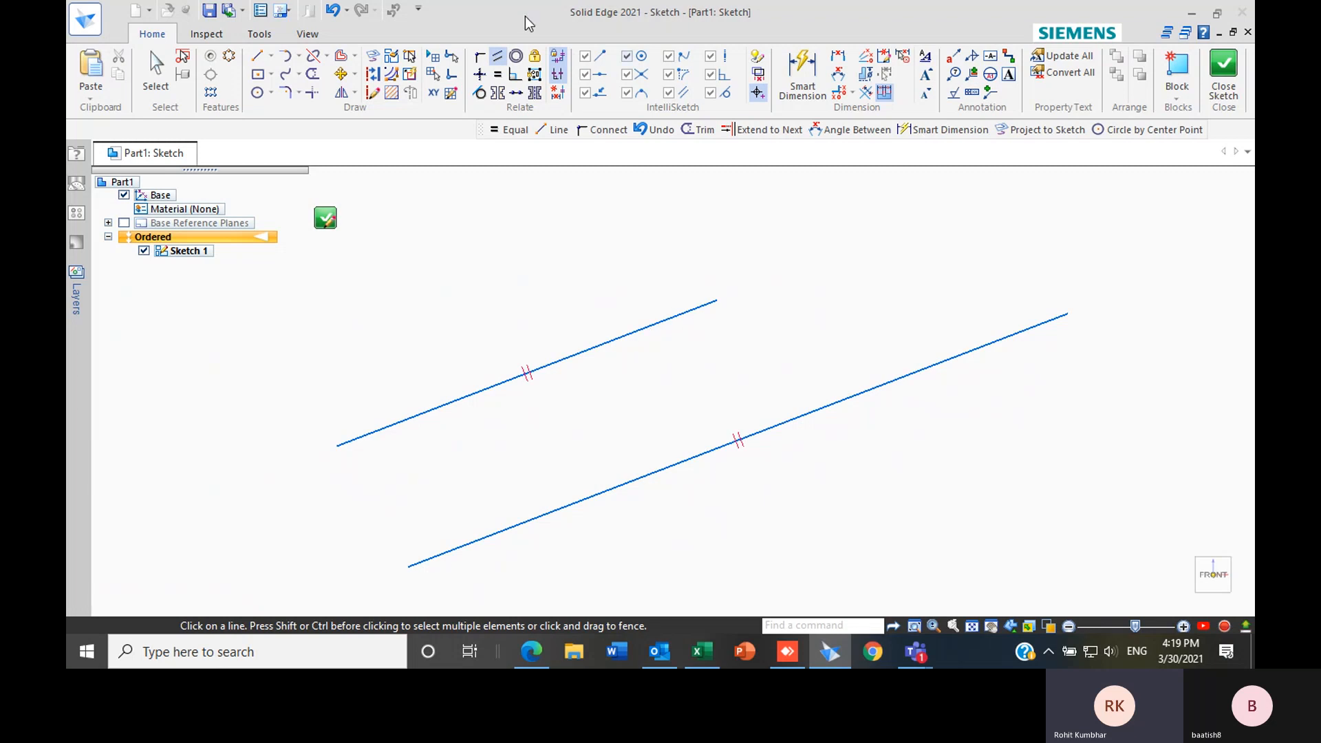
left_click(499, 76)
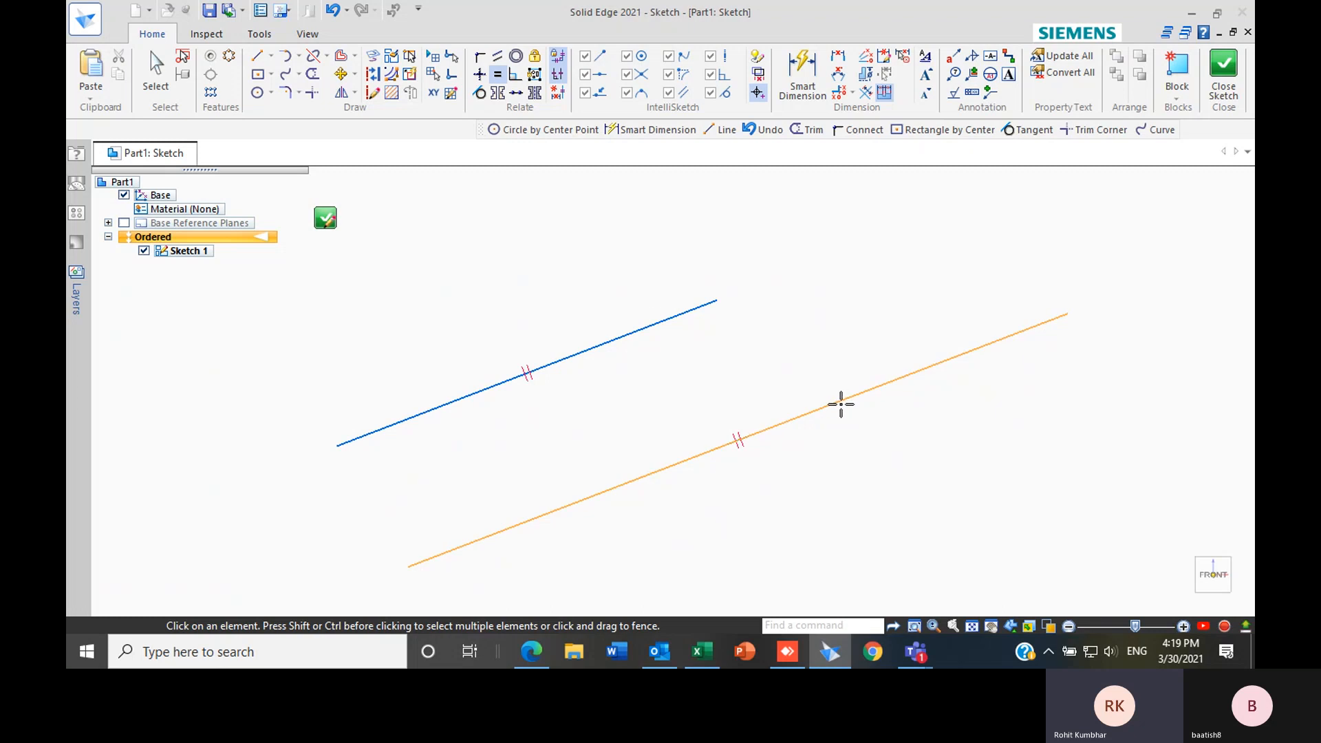
left_click(840, 404)
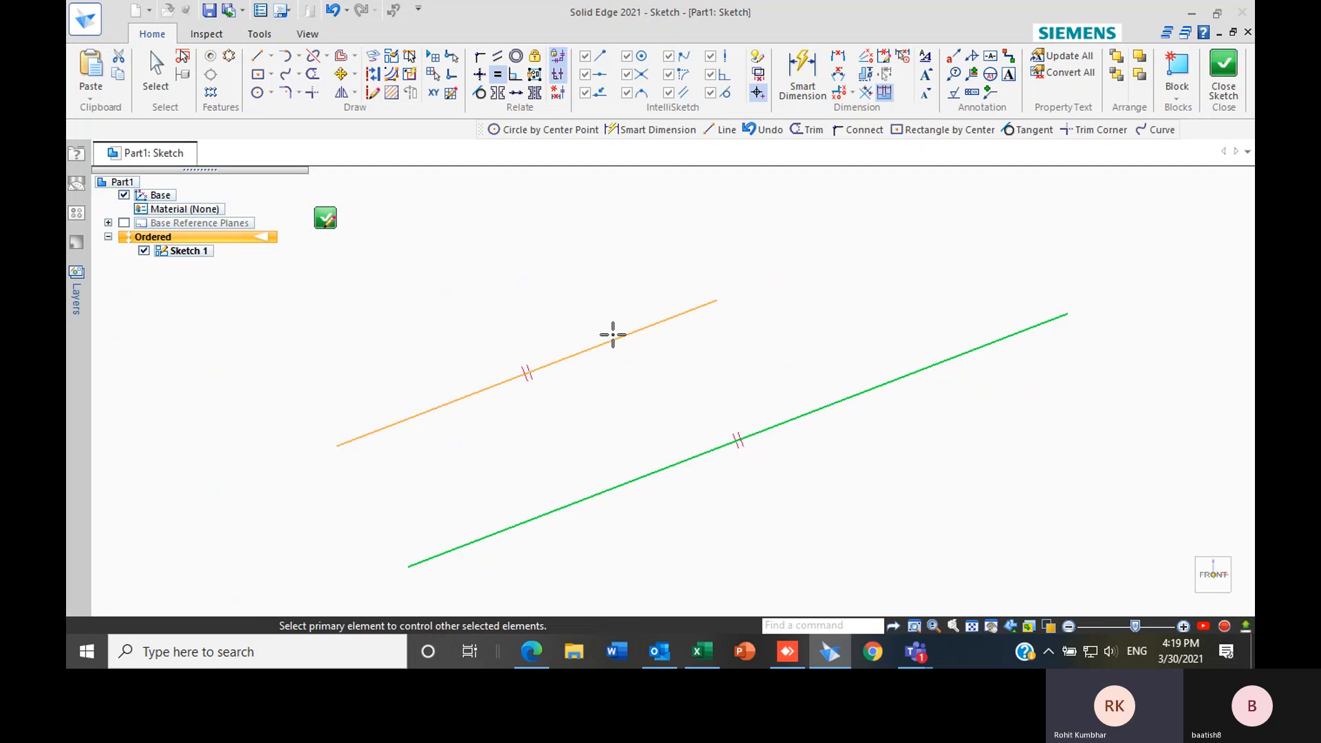
left_click(618, 342)
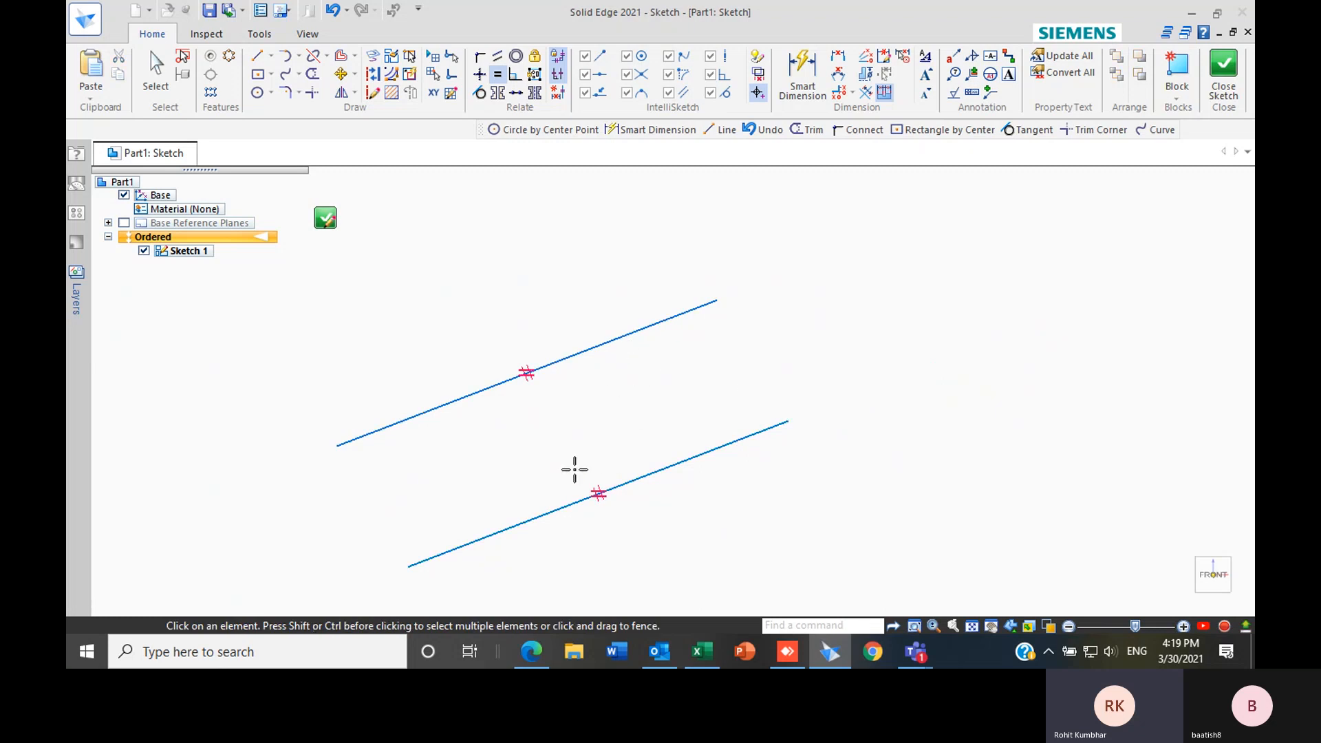
scroll(601, 394, "down", 4)
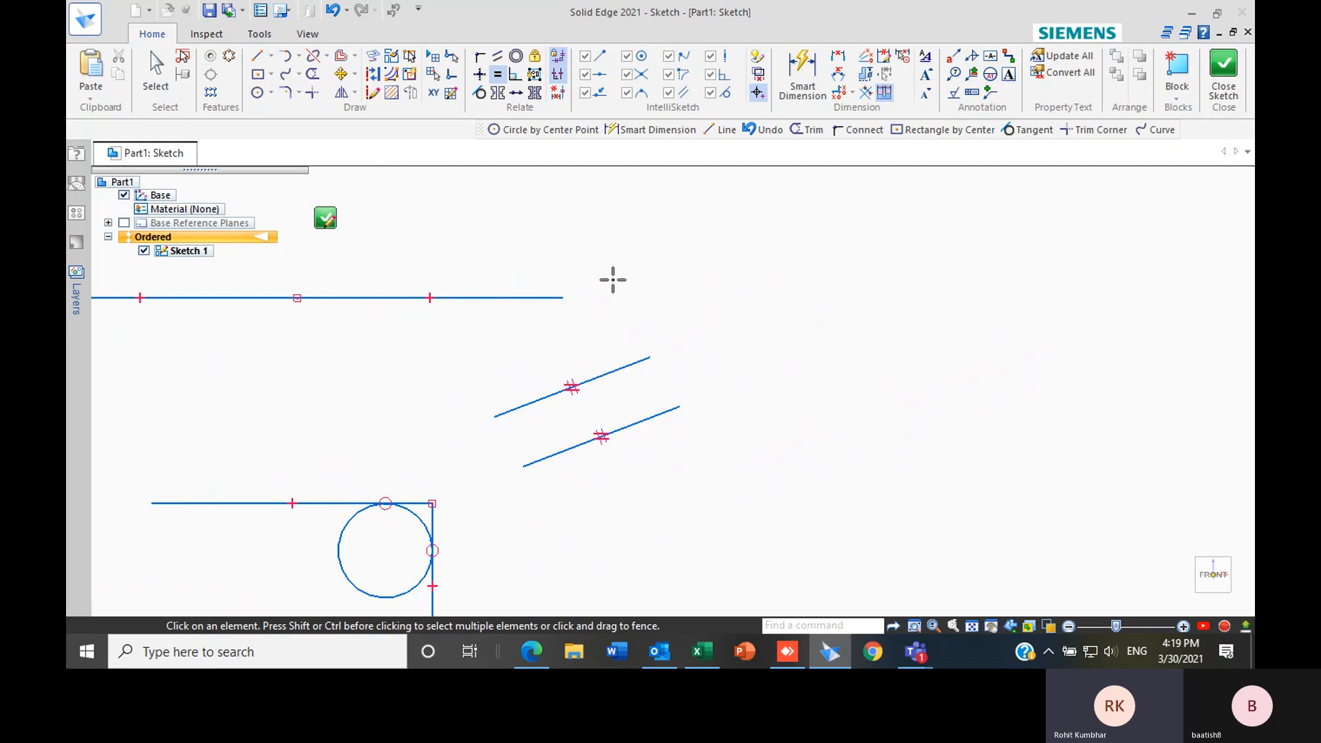
key("Escape")
Select all the lines and the circle in the sketch and delete them
scroll(613, 272, "down", 5)
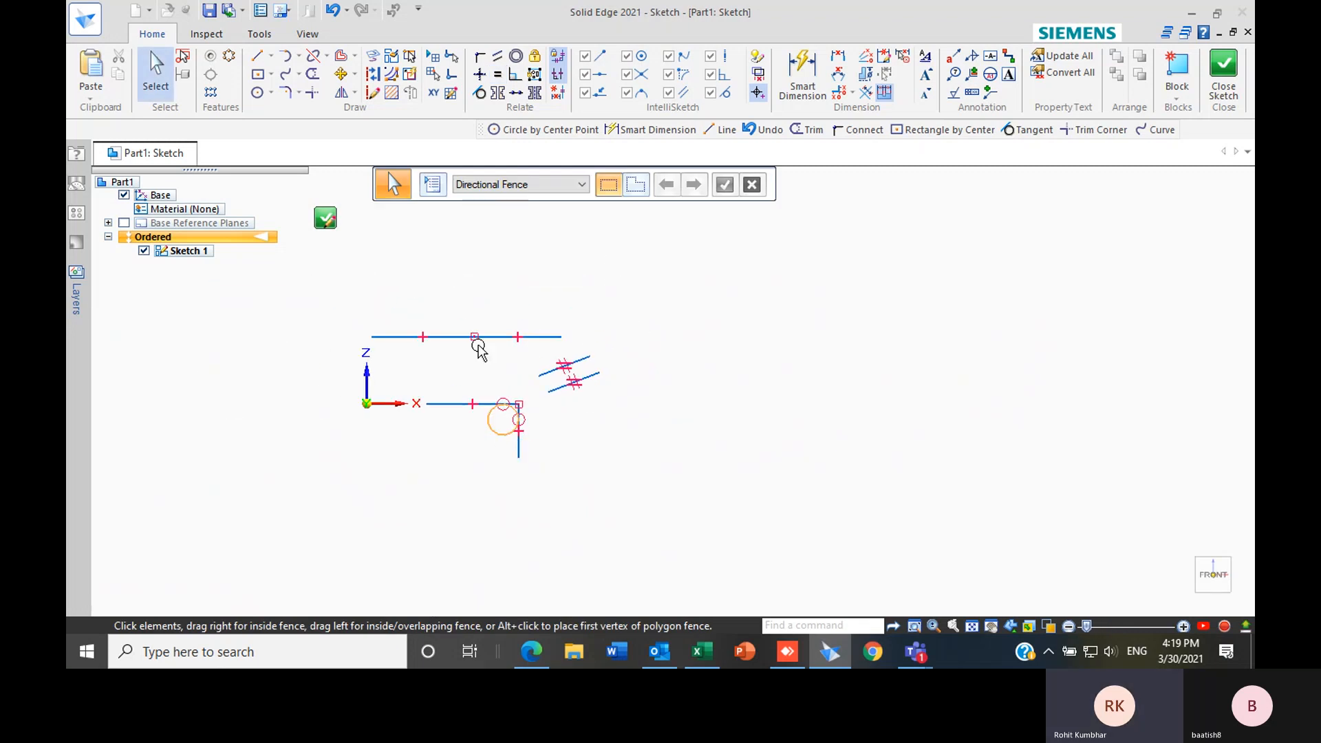
scroll(479, 347, "up", 4)
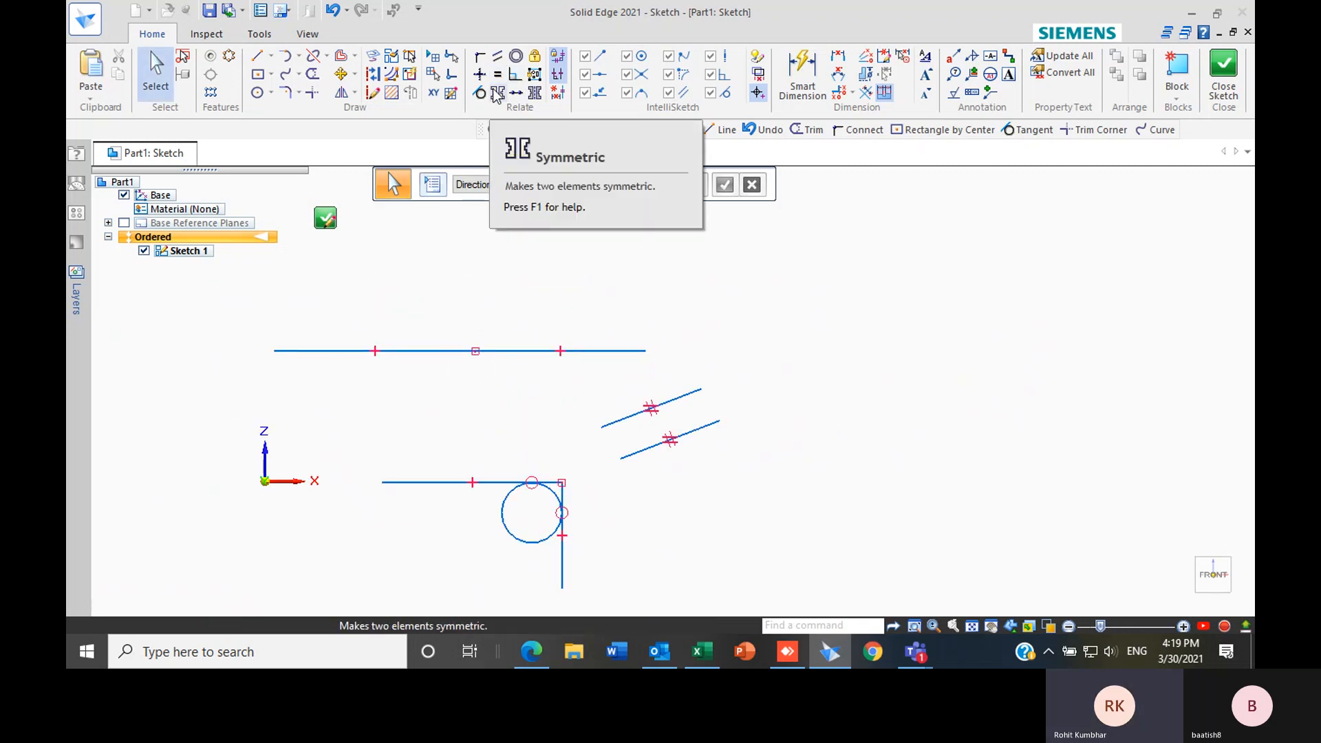
scroll(714, 291, "down", 2)
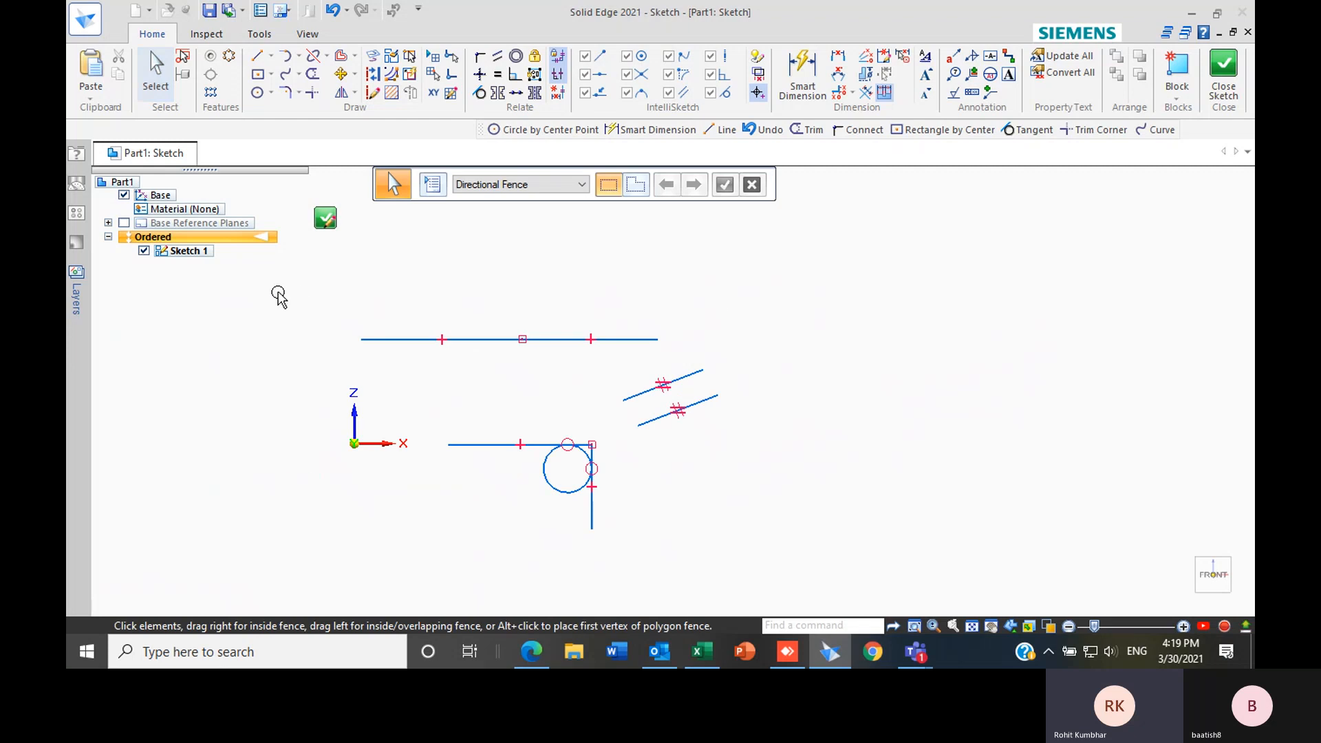
left_click_drag(316, 289, 812, 572)
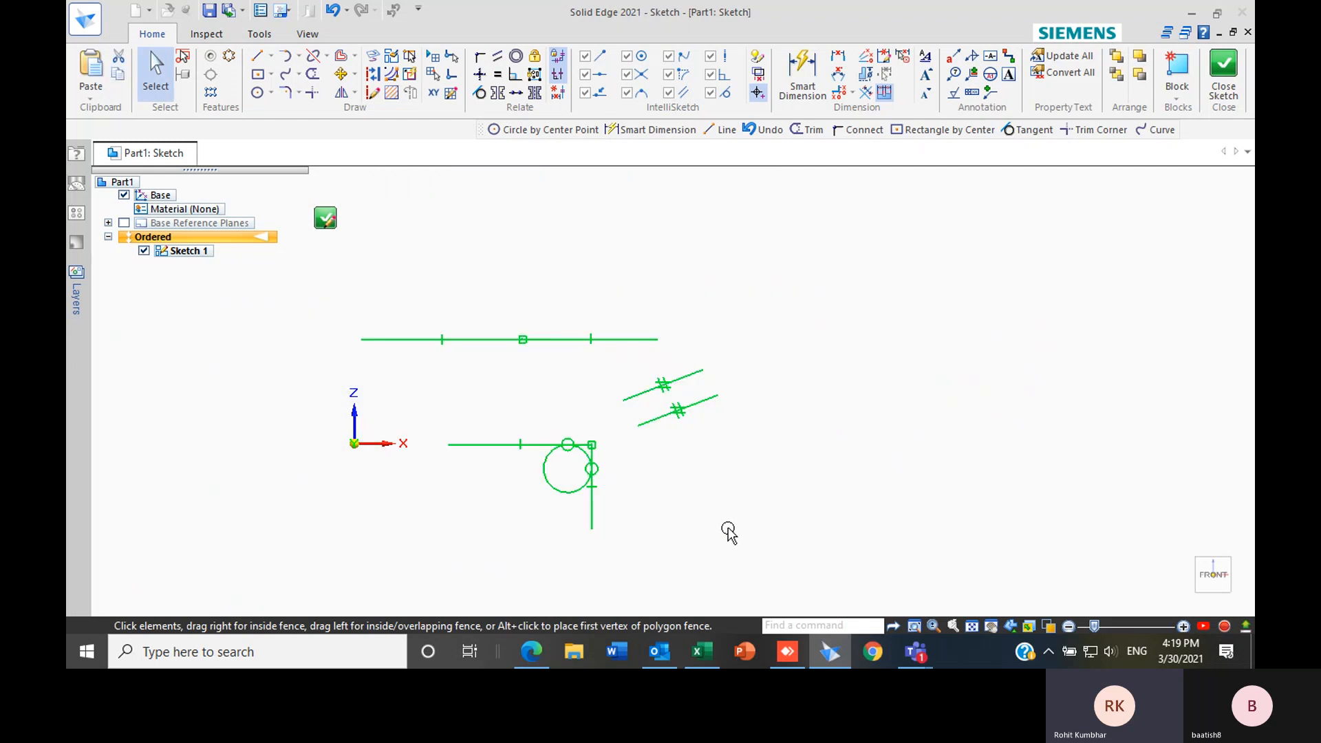
key("Delete")
Draw a small center-point circle right of the sketch origin and a larger one, about 384 mm in diameter, to the left of it
left_click(256, 92)
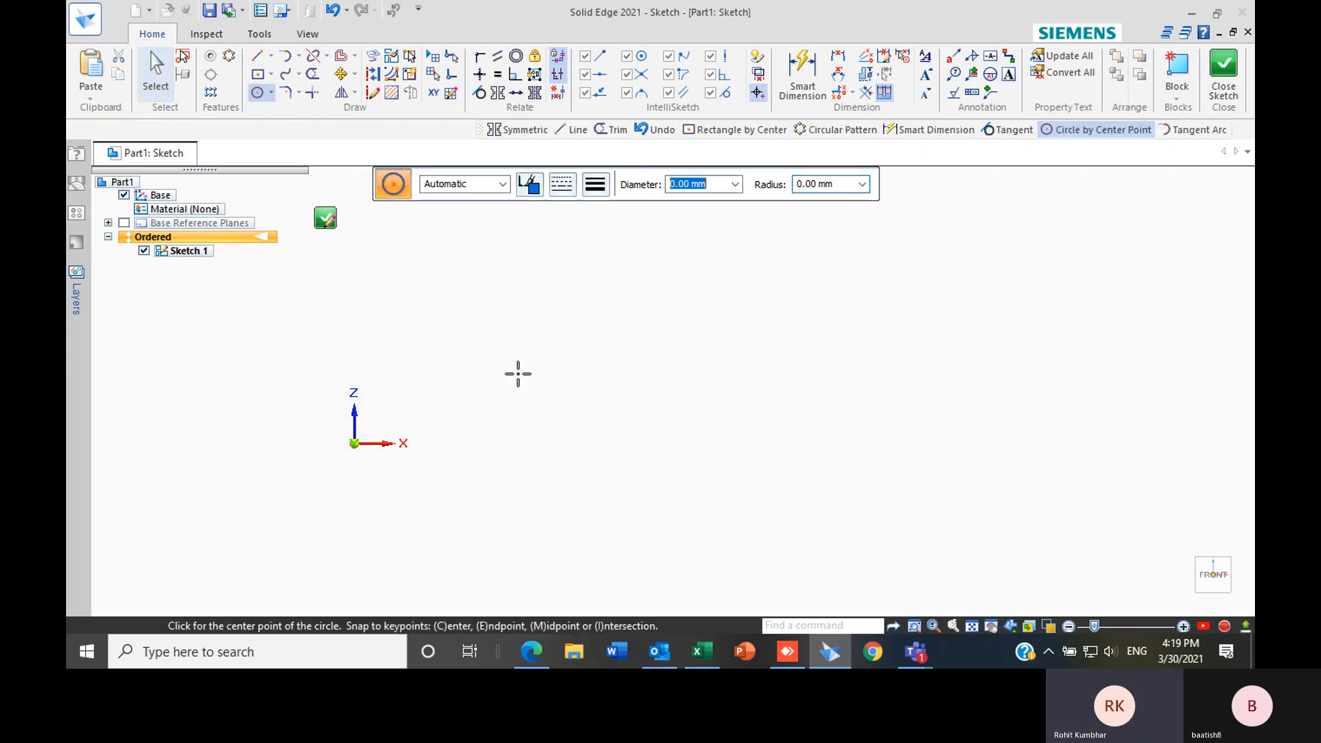
left_click(518, 374)
left_click(581, 374)
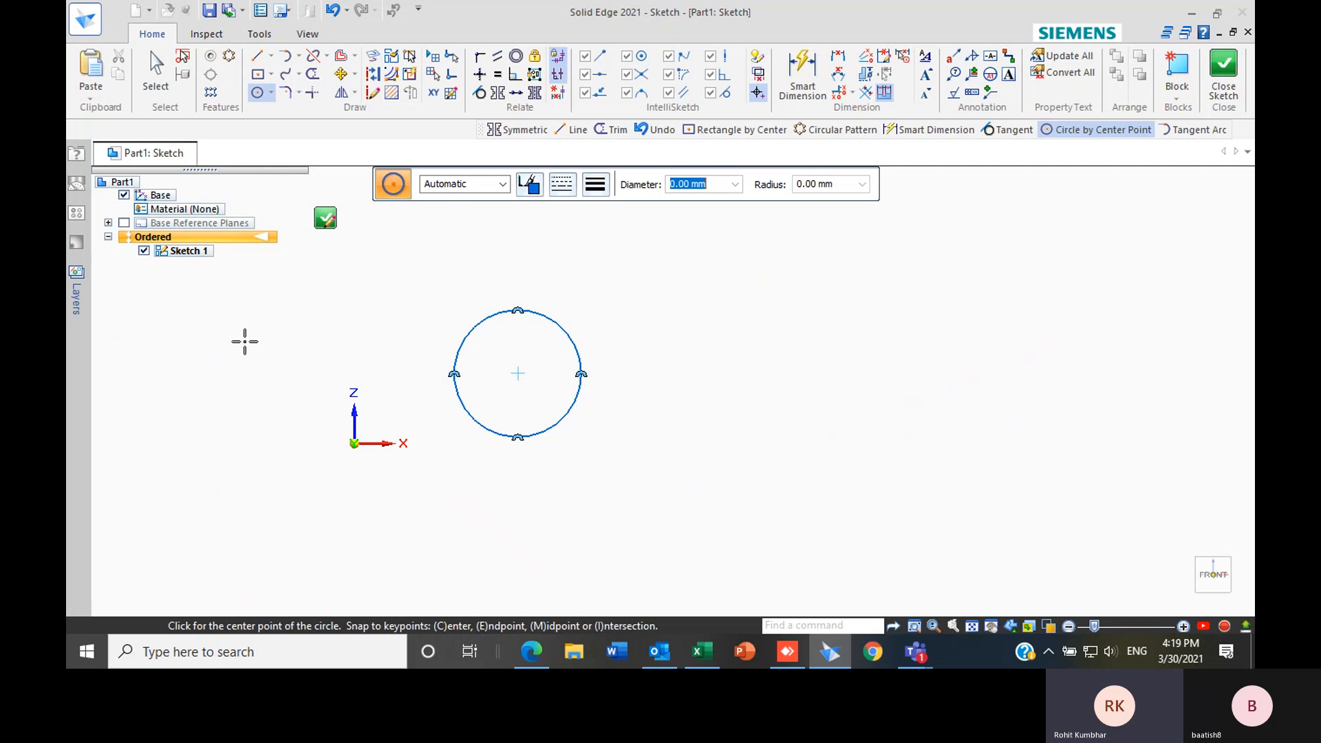
left_click(155, 337)
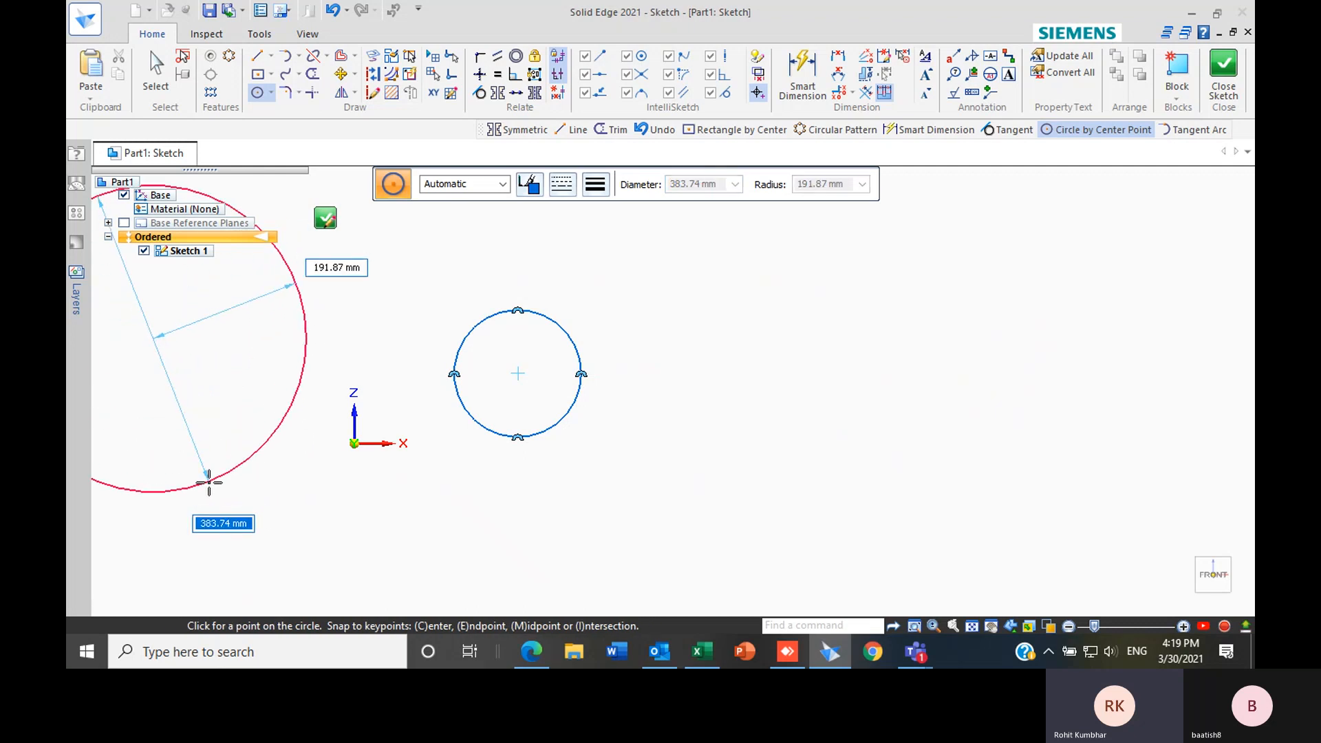
left_click(208, 481)
scroll(899, 419, "down", 3)
scroll(709, 429, "up", 2)
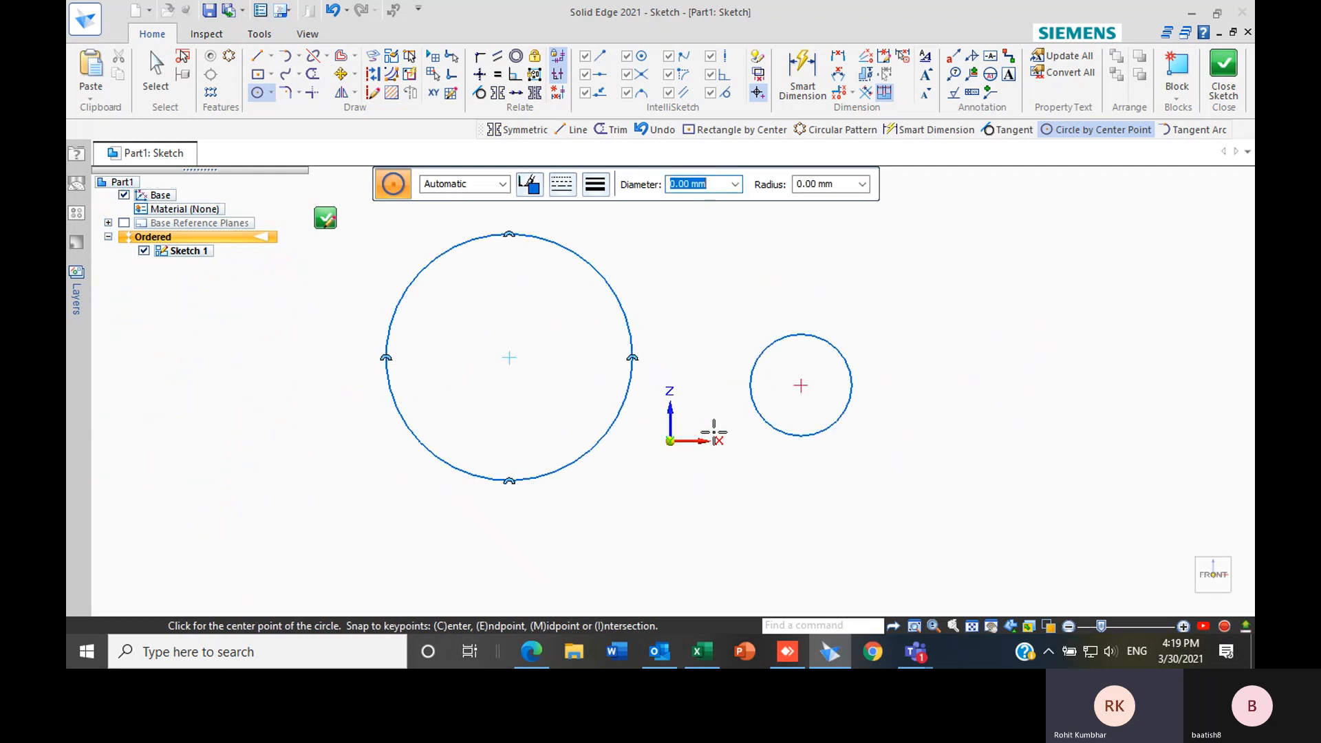
scroll(813, 387, "up", 3)
scroll(726, 430, "down", 3)
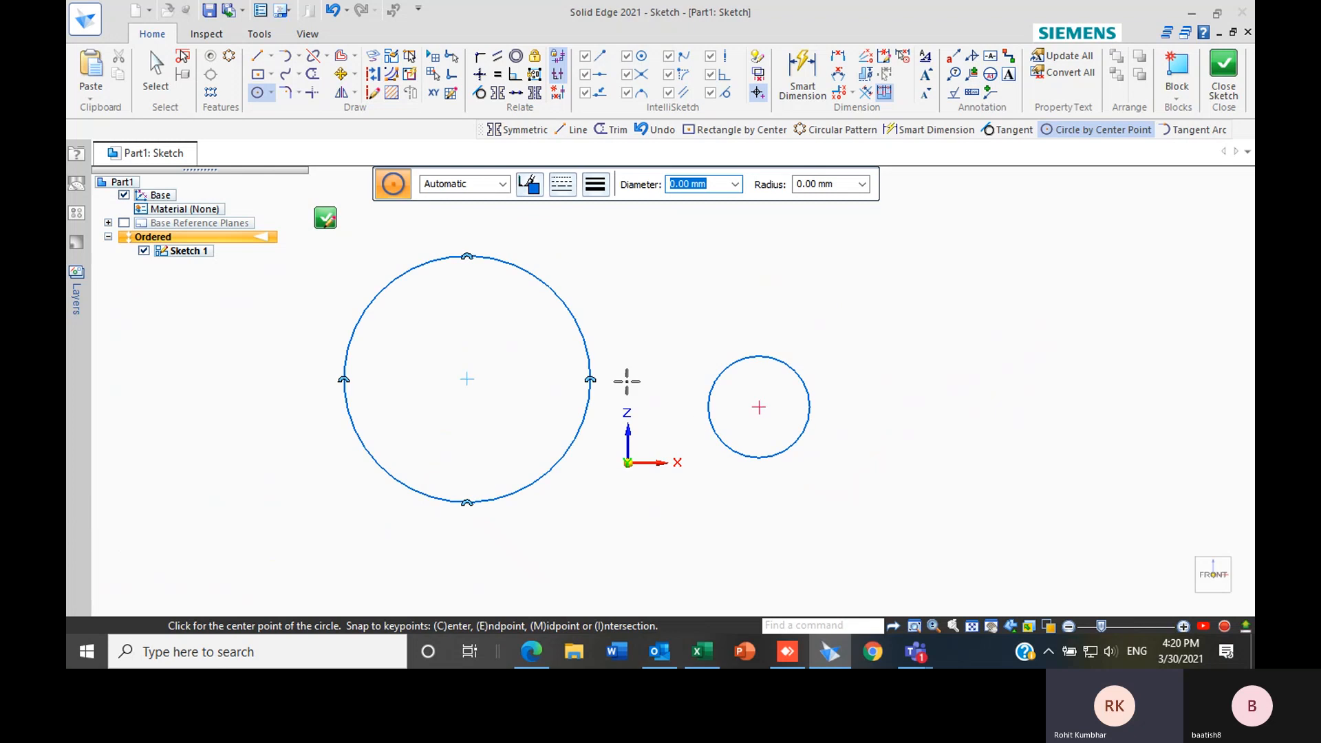
scroll(636, 363, "up", 2)
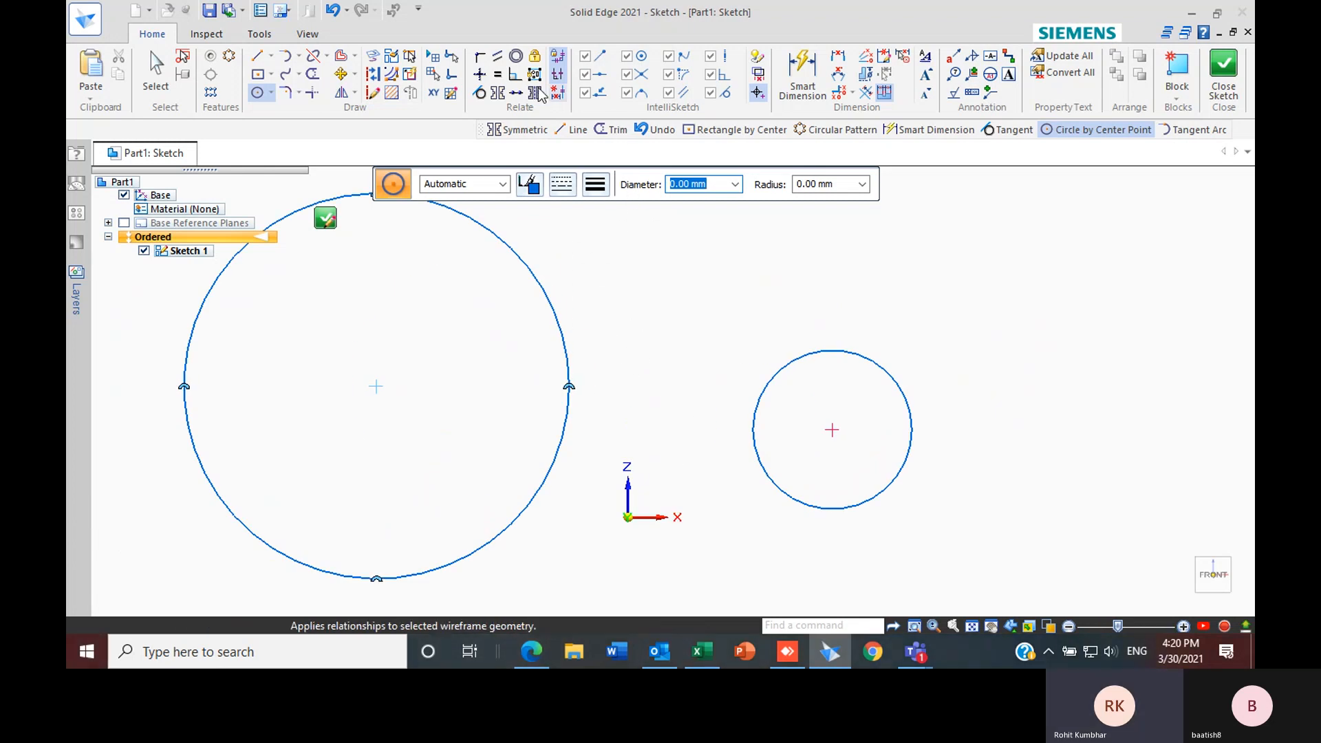
Try to make the large circle symmetric to the small circle about the sketch's vertical Z axis
left_click(498, 94)
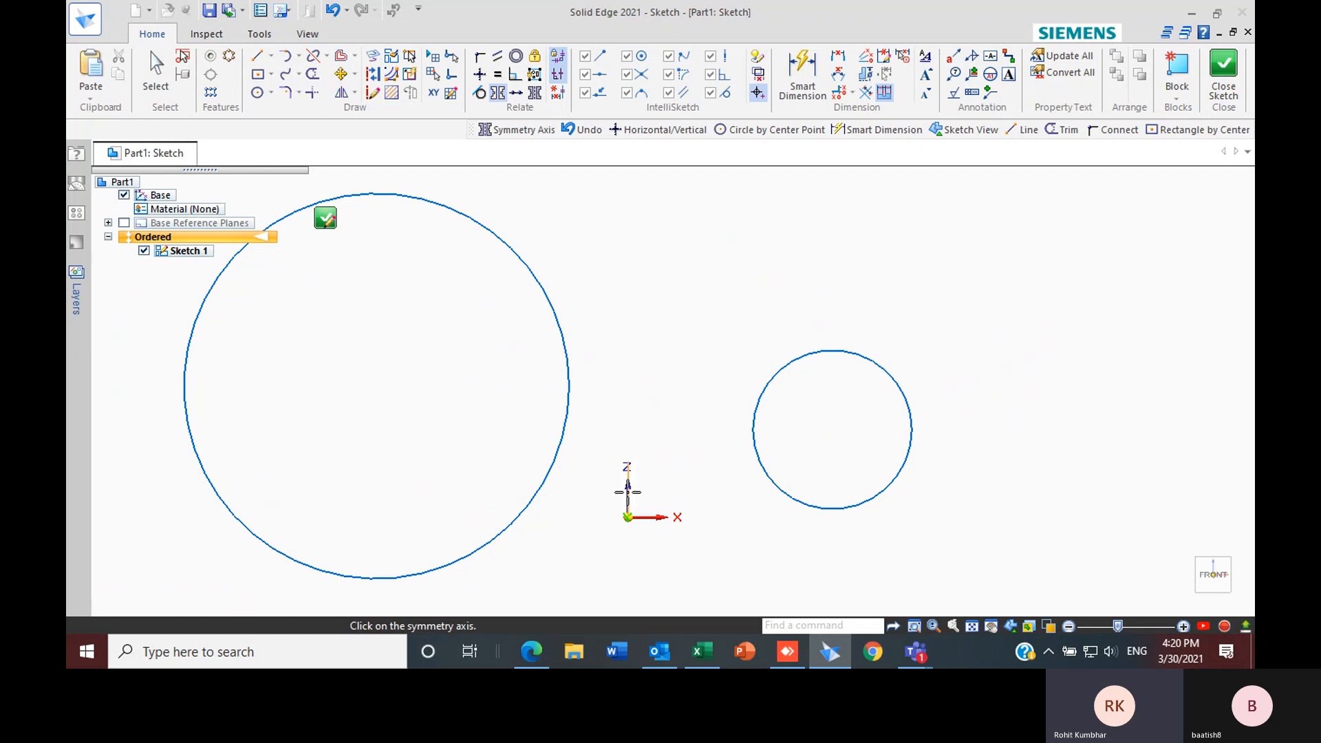
left_click(627, 490)
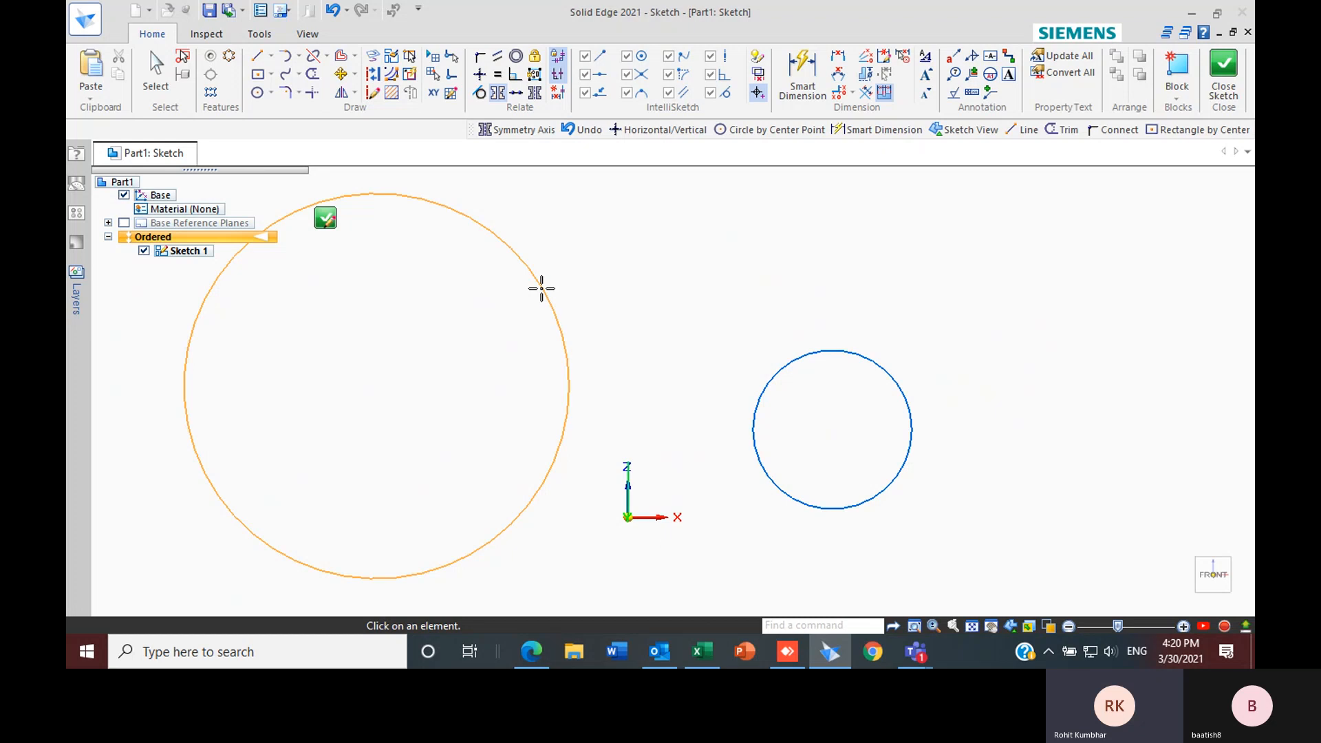
left_click(541, 288)
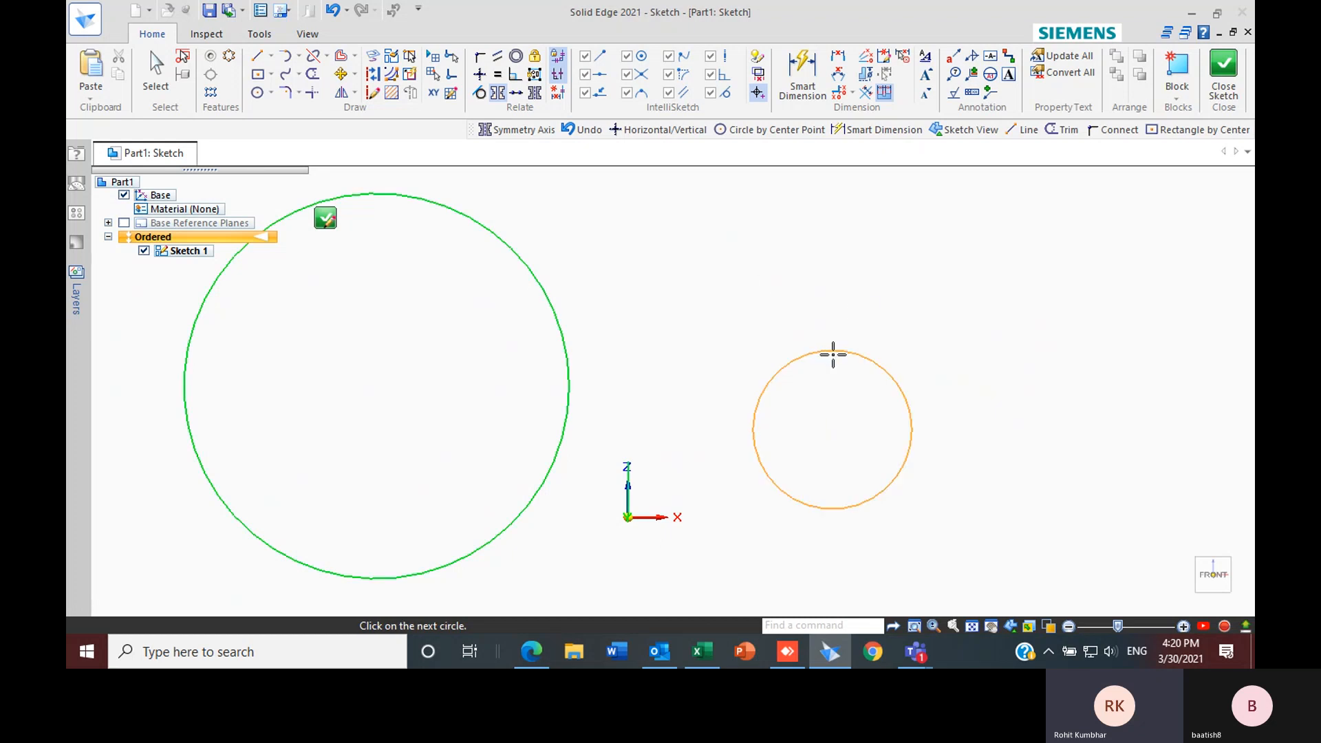
left_click(832, 352)
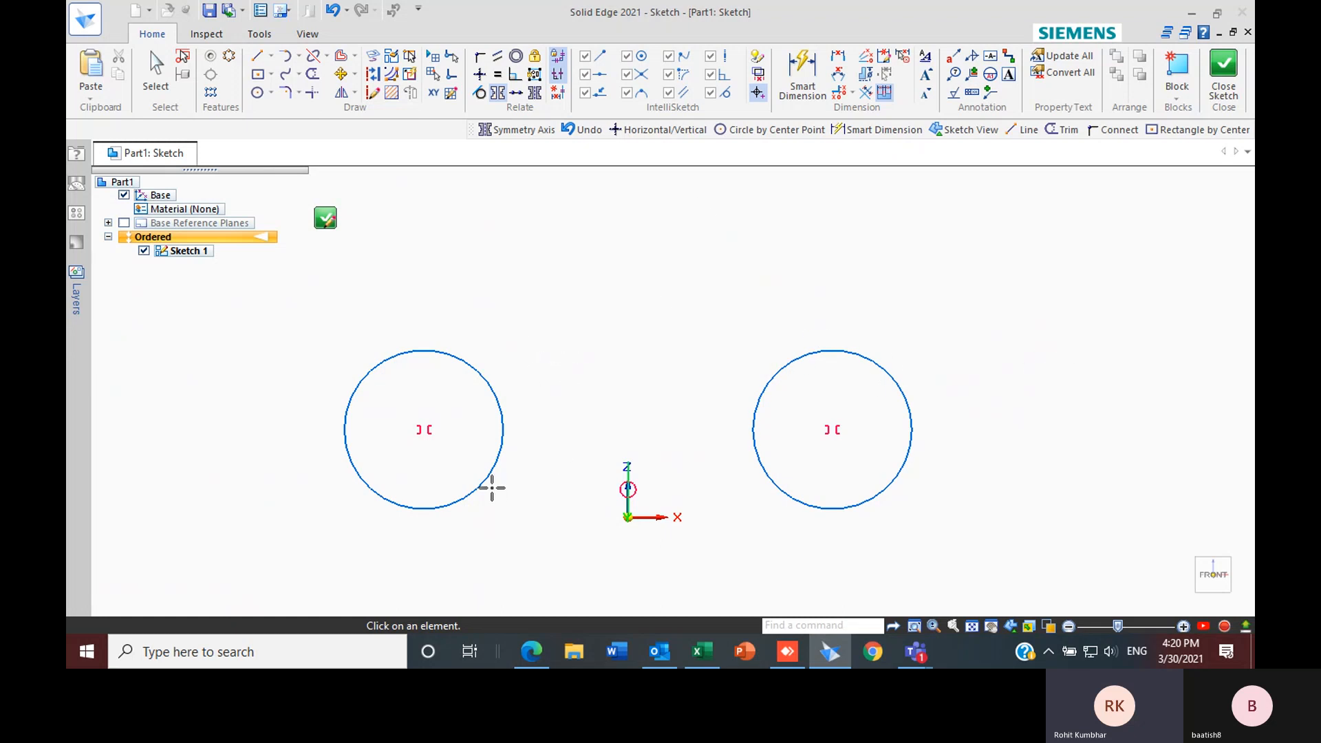
key("Escape")
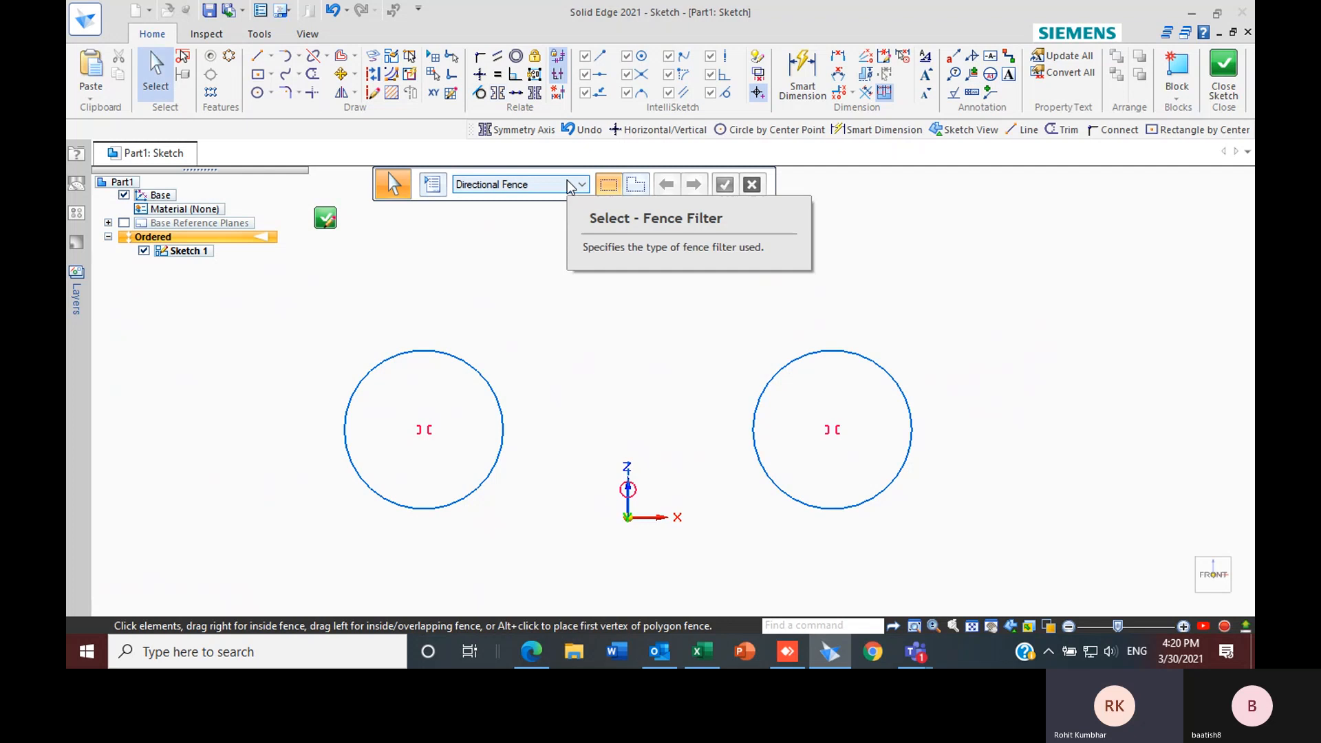
key("ctrl+z")
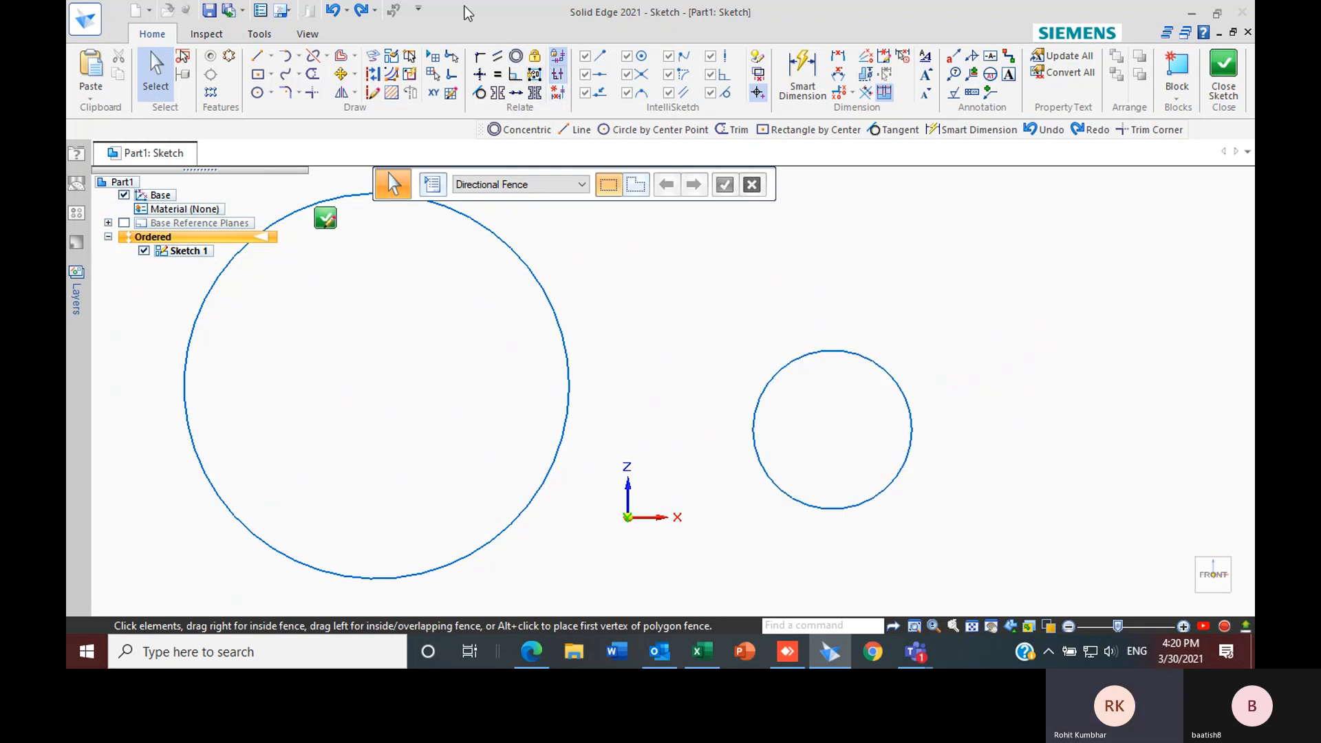
Try to make the small circle concentric with the large circle
left_click(515, 56)
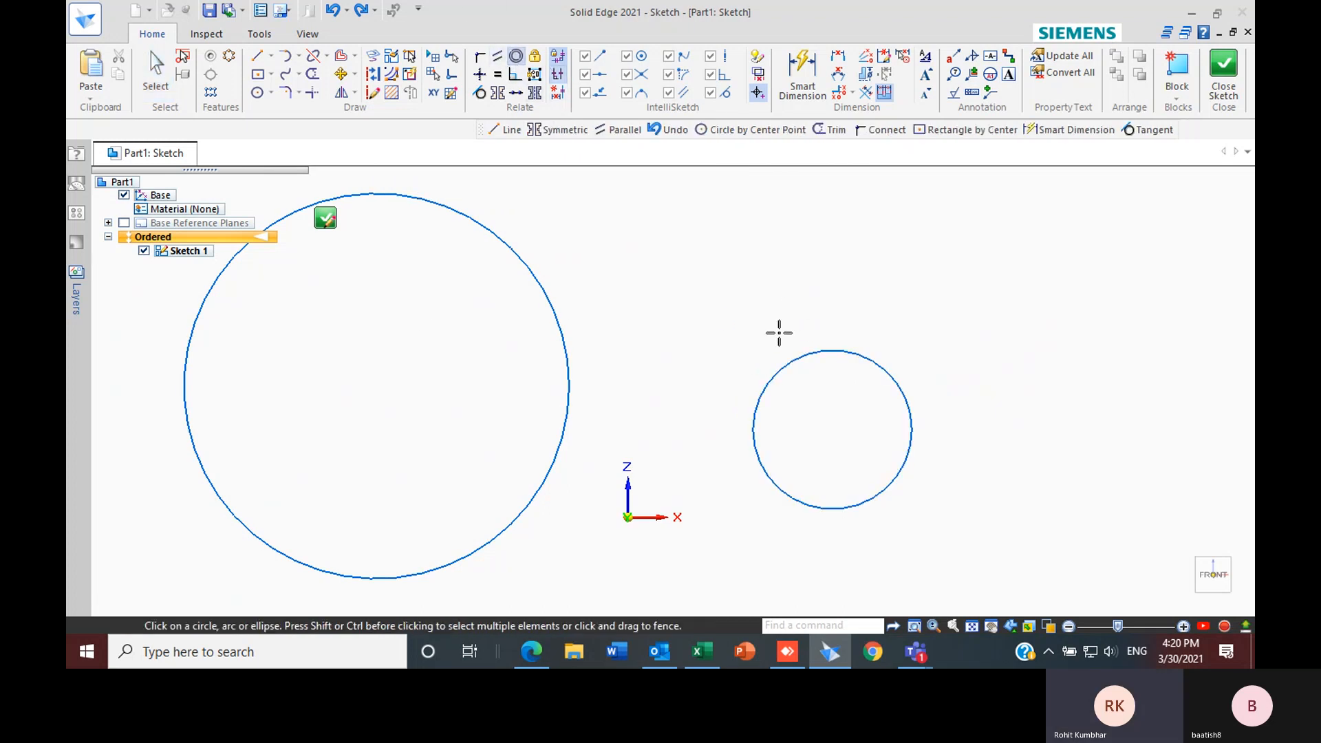
scroll(780, 331, "down", 1)
scroll(704, 306, "up", 1)
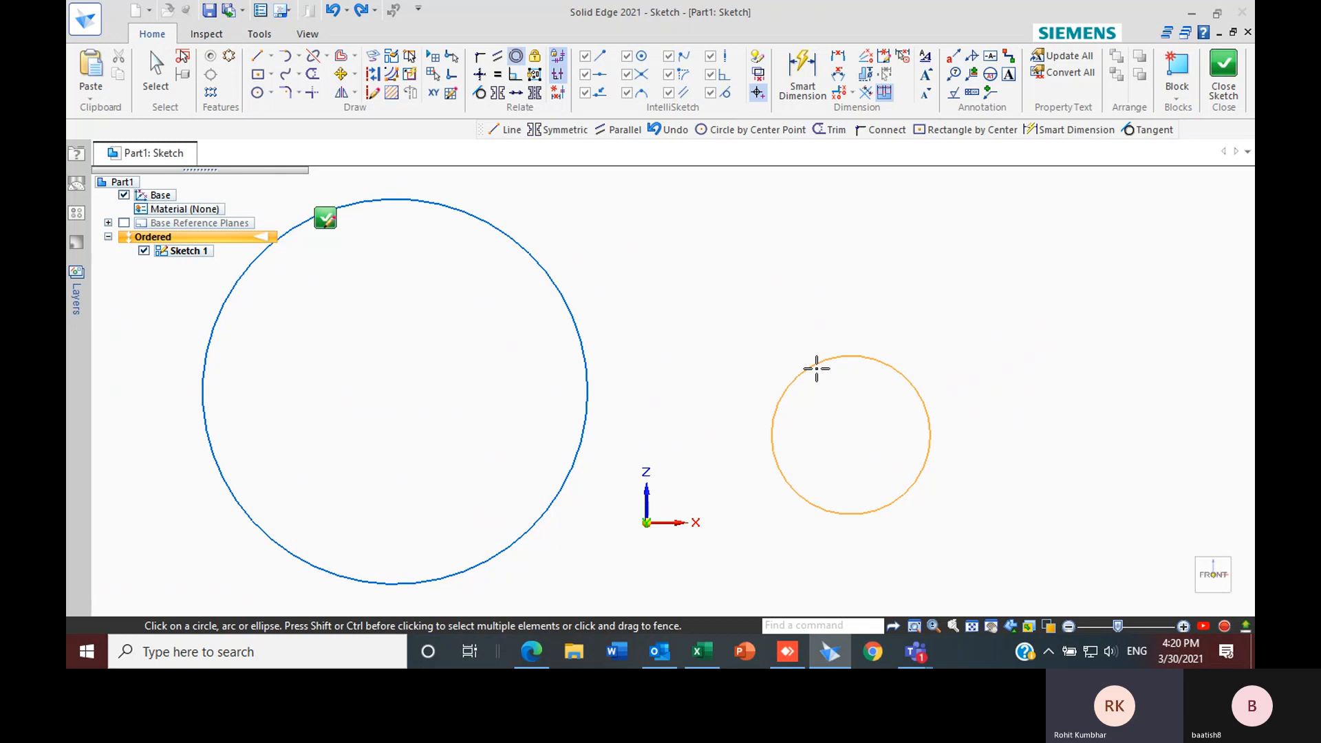
left_click(814, 362)
left_click(512, 229)
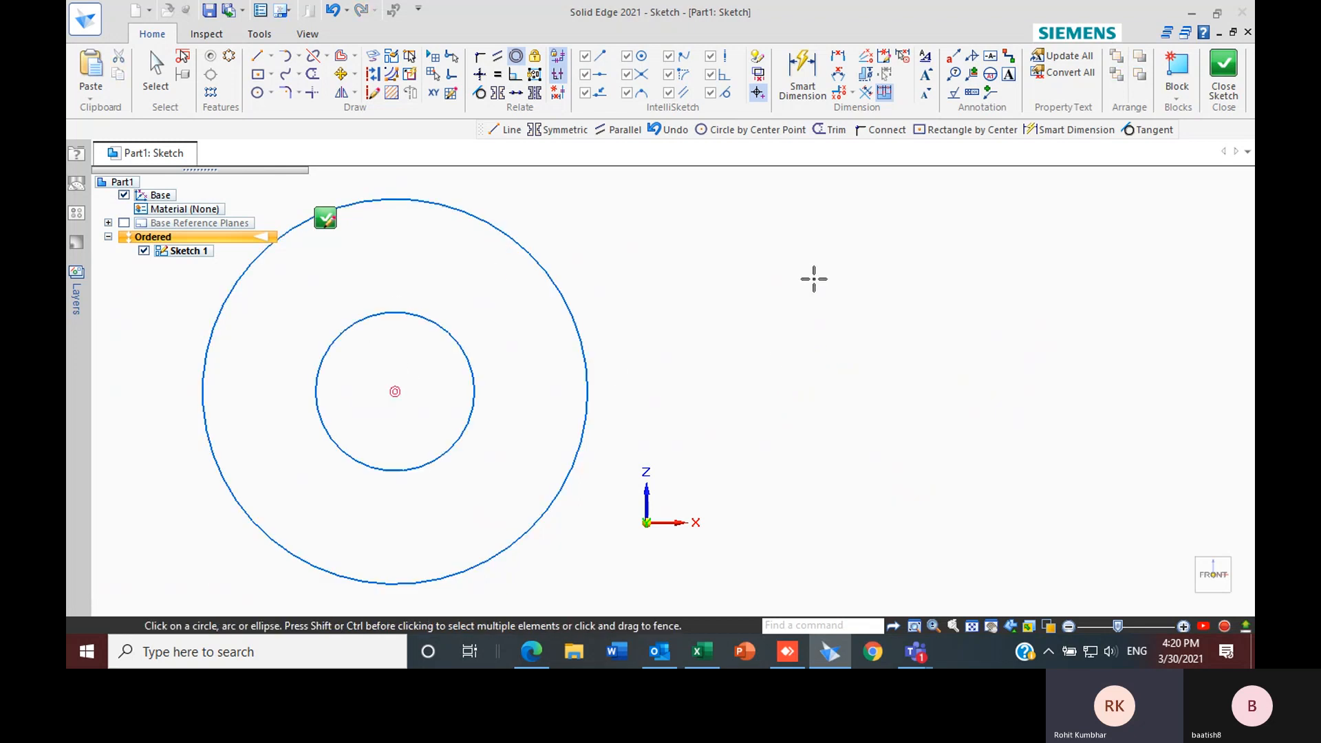
key("Escape")
key("ctrl+z")
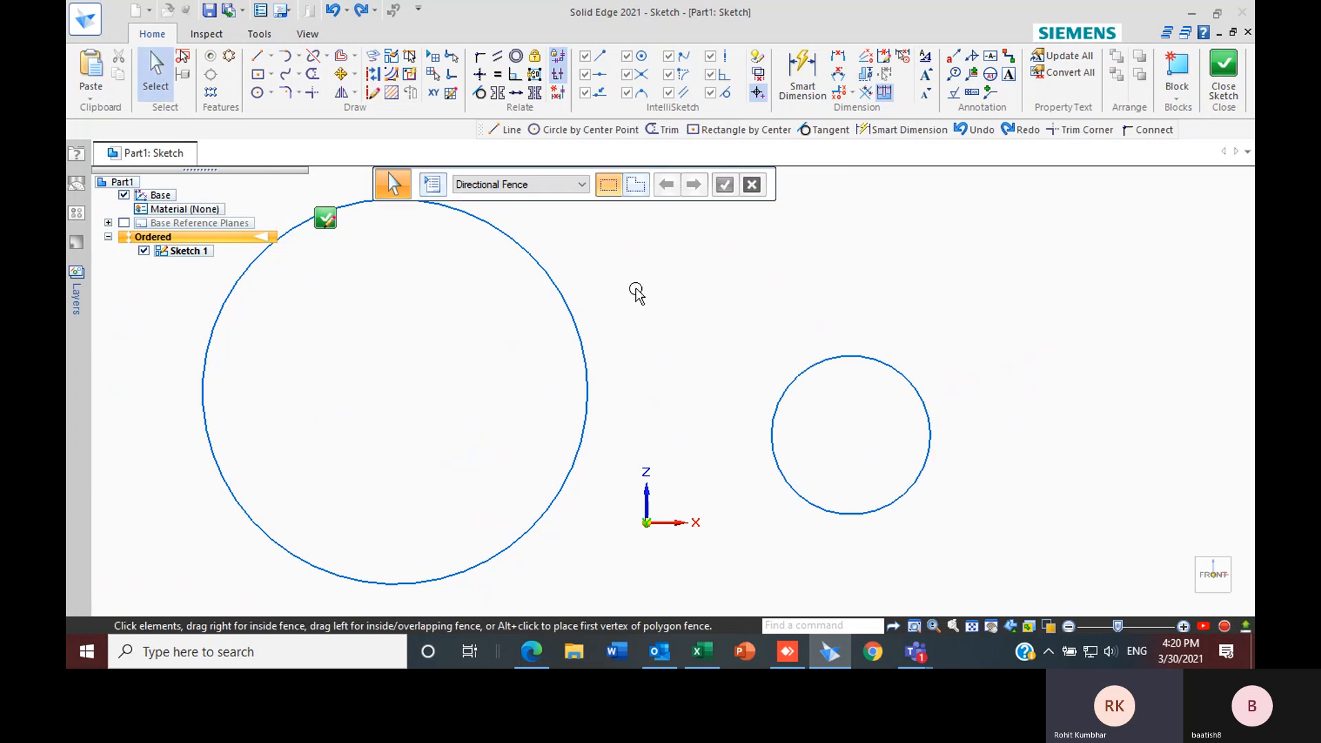
scroll(619, 337, "down", 1)
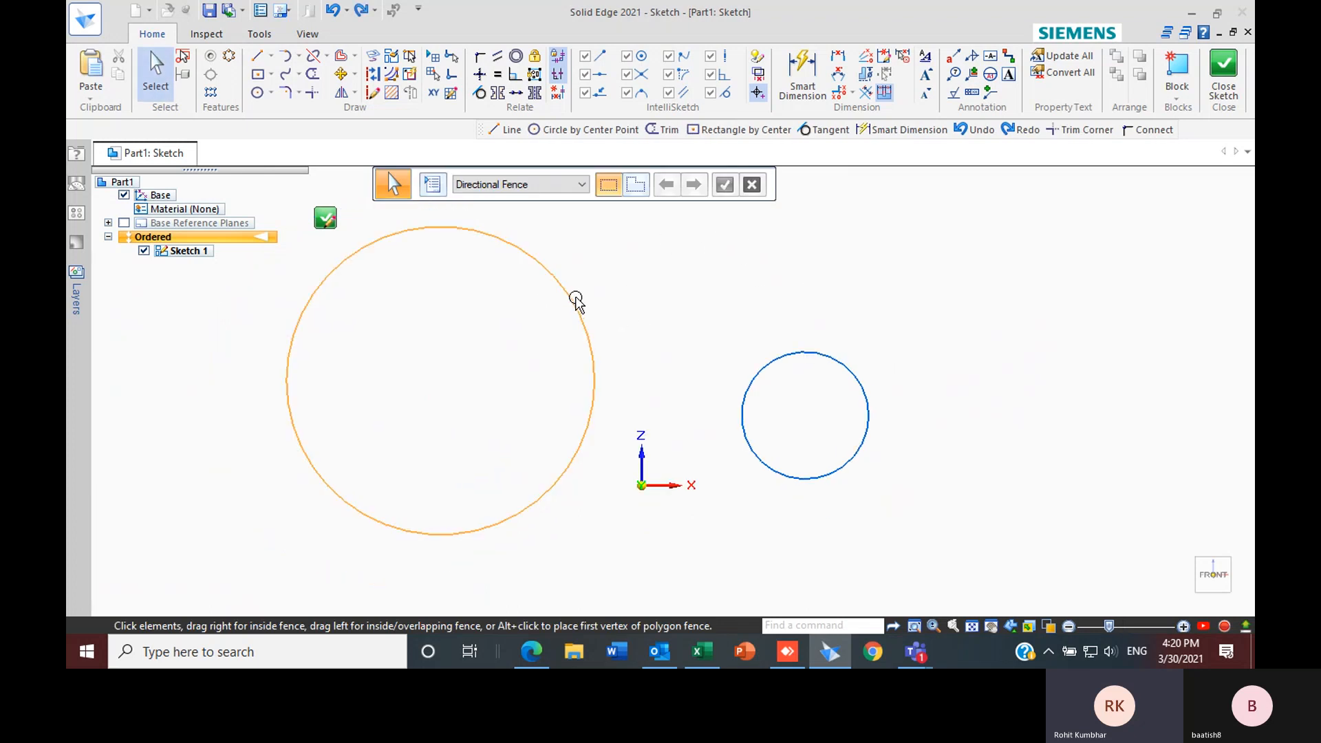
scroll(406, 406, "up", 1)
scroll(448, 392, "down", 3)
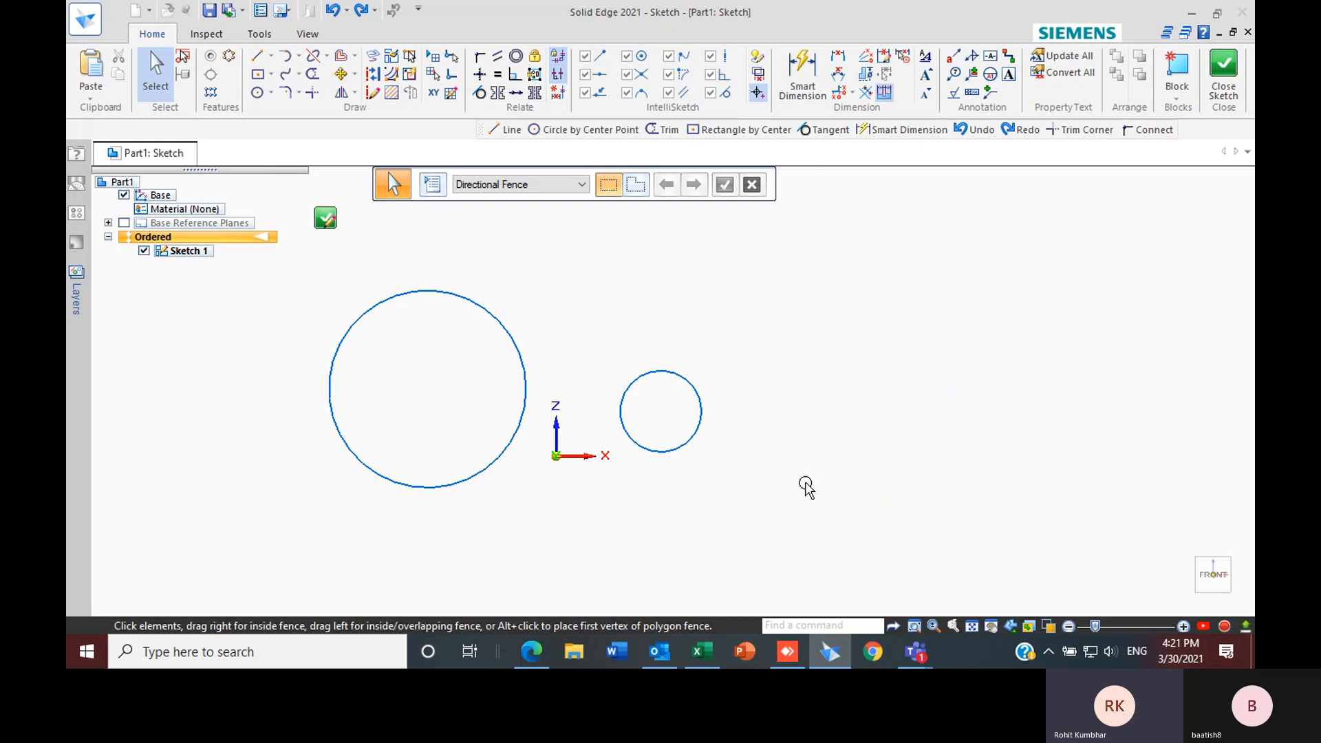
scroll(563, 404, "up", 1)
scroll(531, 477, "down", 1)
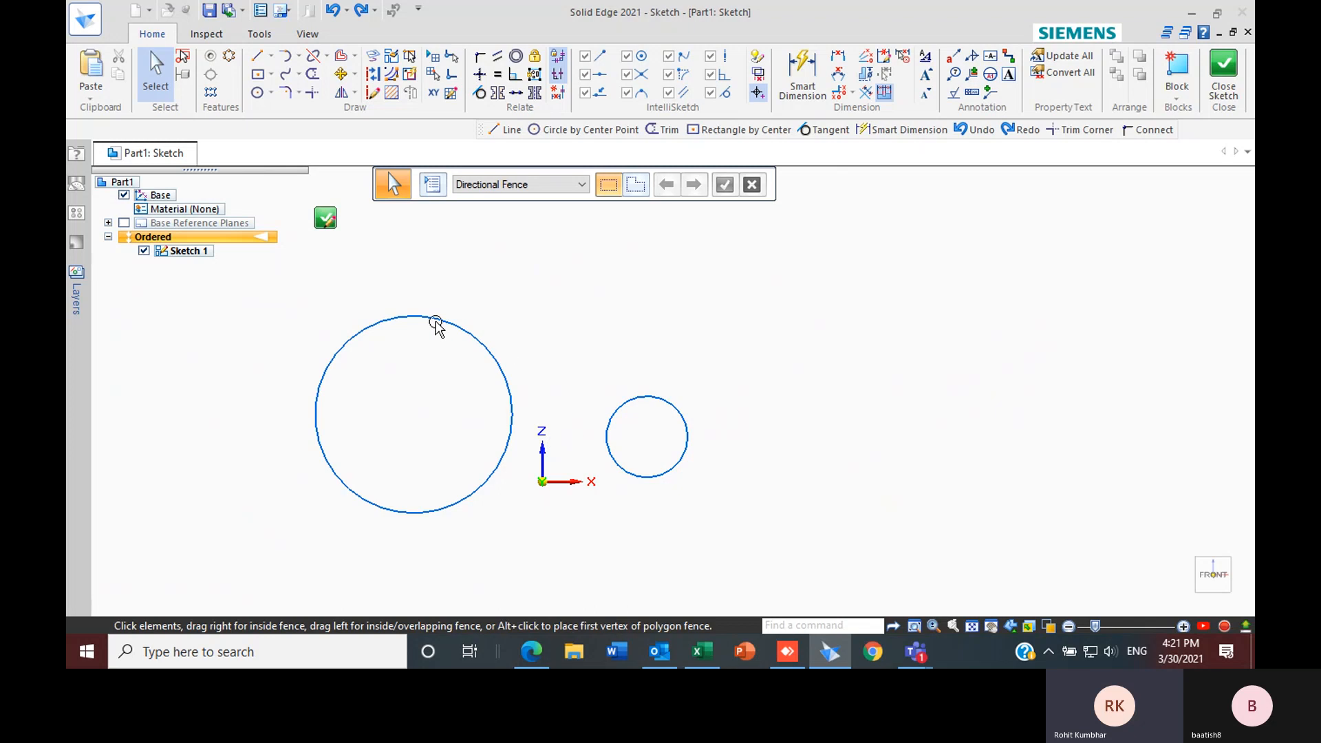
scroll(562, 405, "up", 1)
scroll(561, 405, "down", 1)
scroll(521, 354, "up", 1)
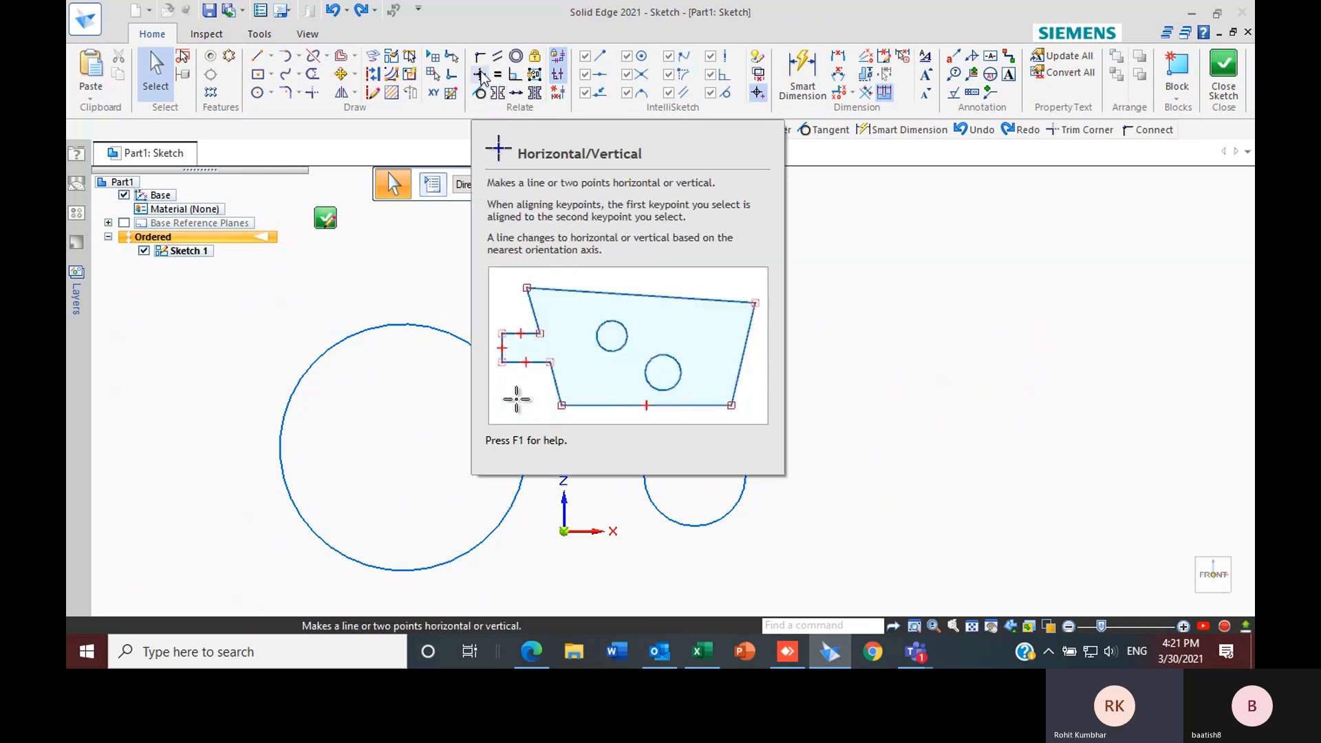
Align the large circle's center horizontally with the small circle's center using a Horizontal/Vertical relation
left_click(480, 74)
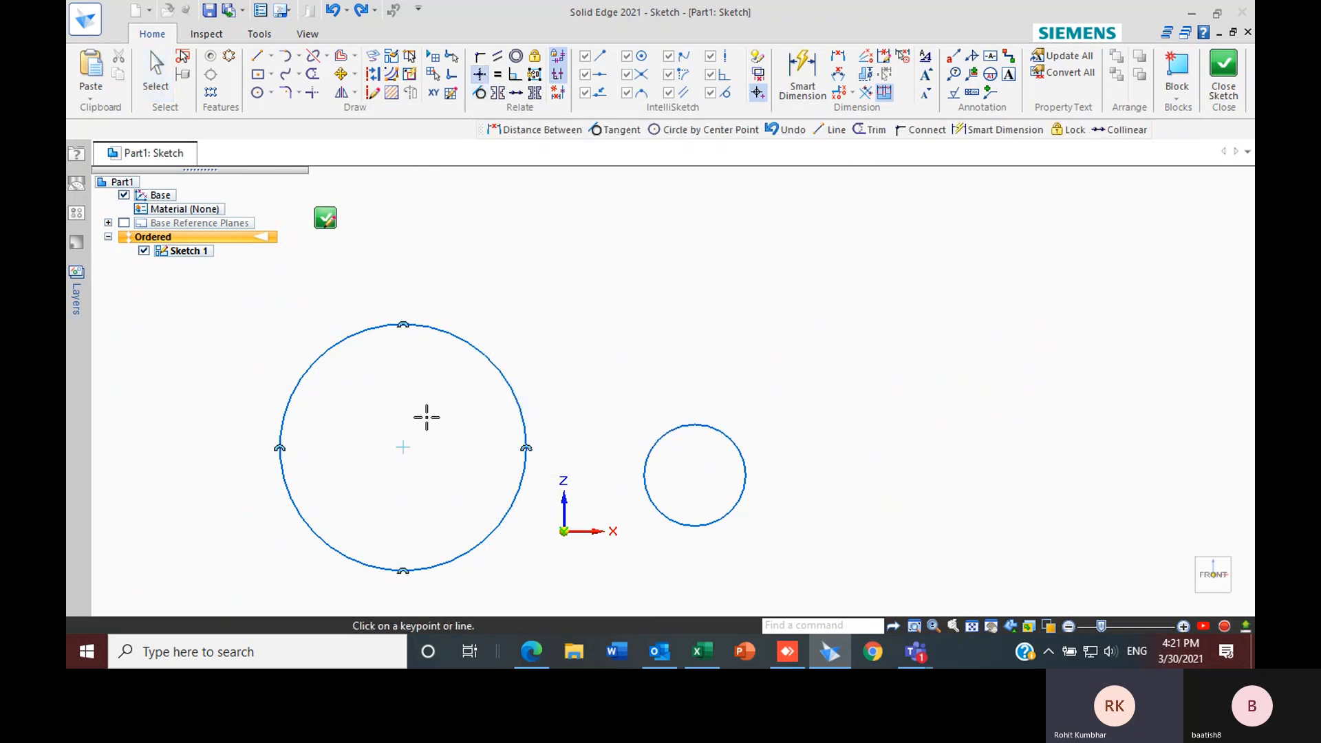
scroll(404, 447, "up", 4)
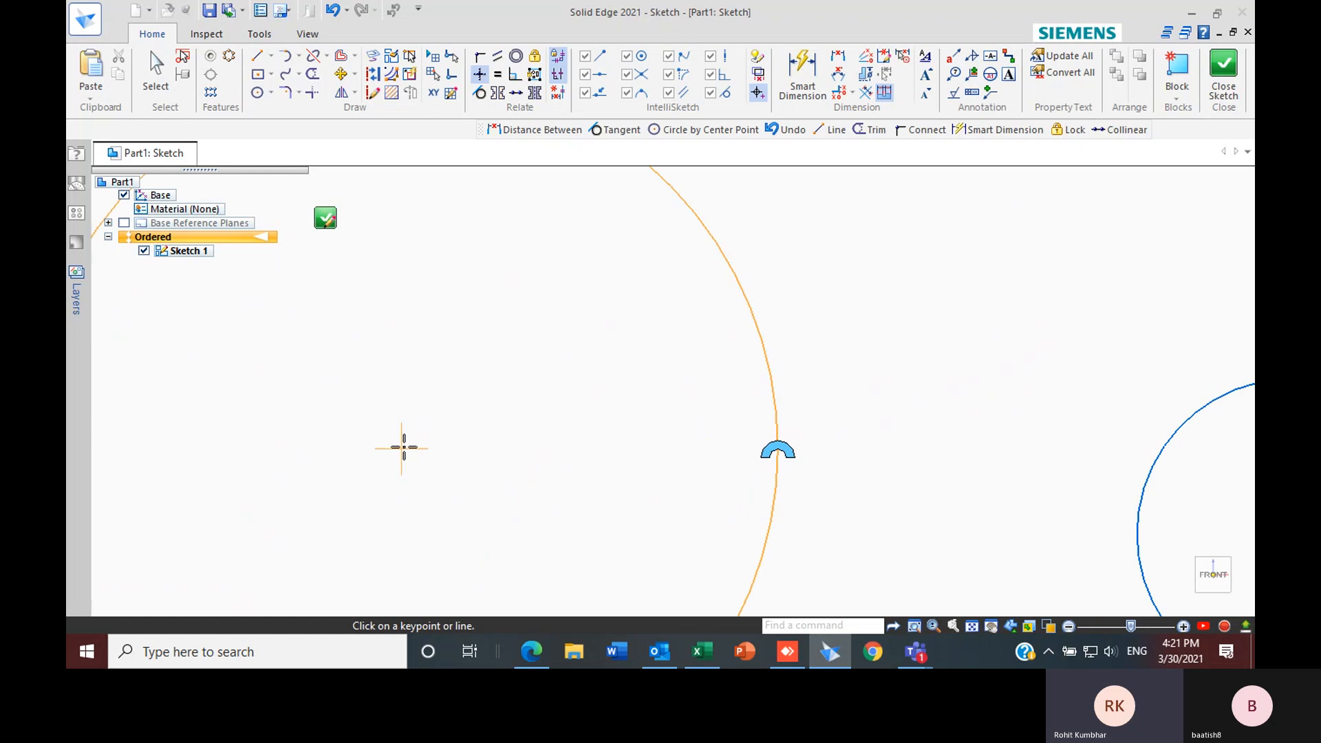
scroll(403, 446, "down", 4)
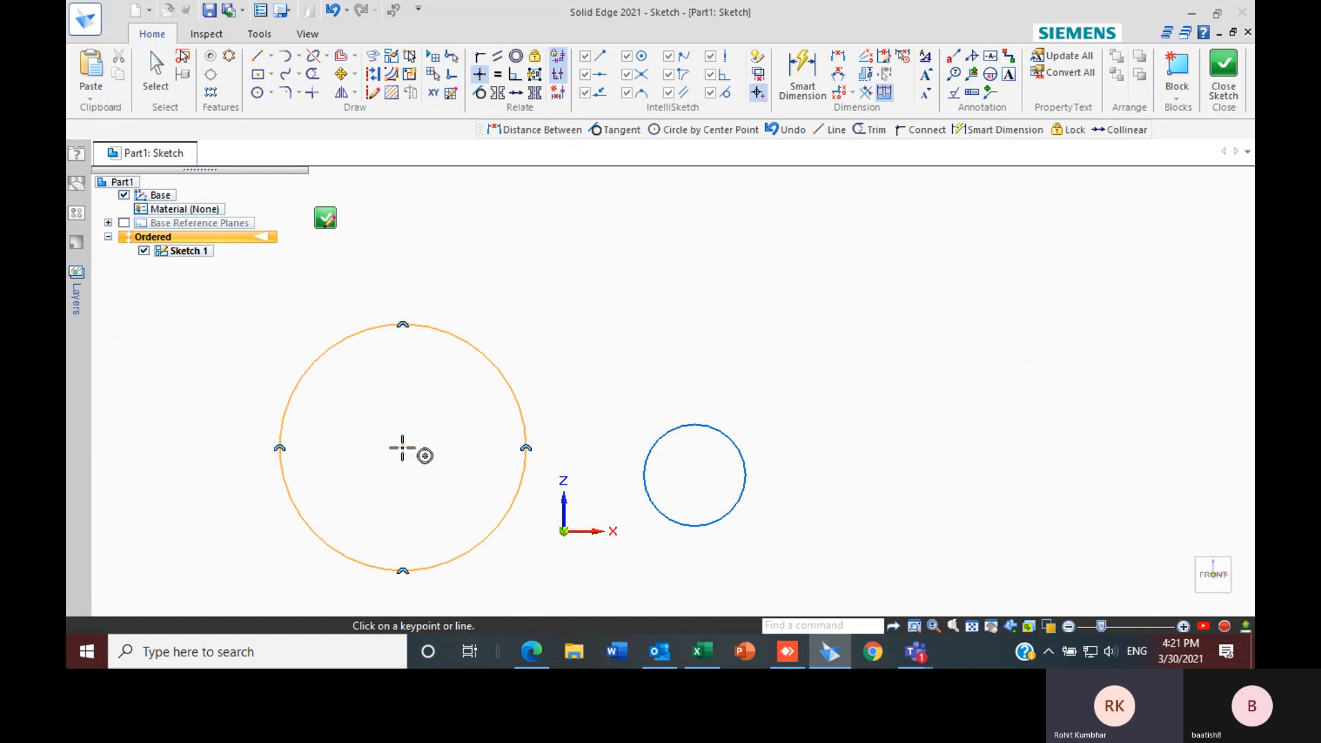
left_click(404, 446)
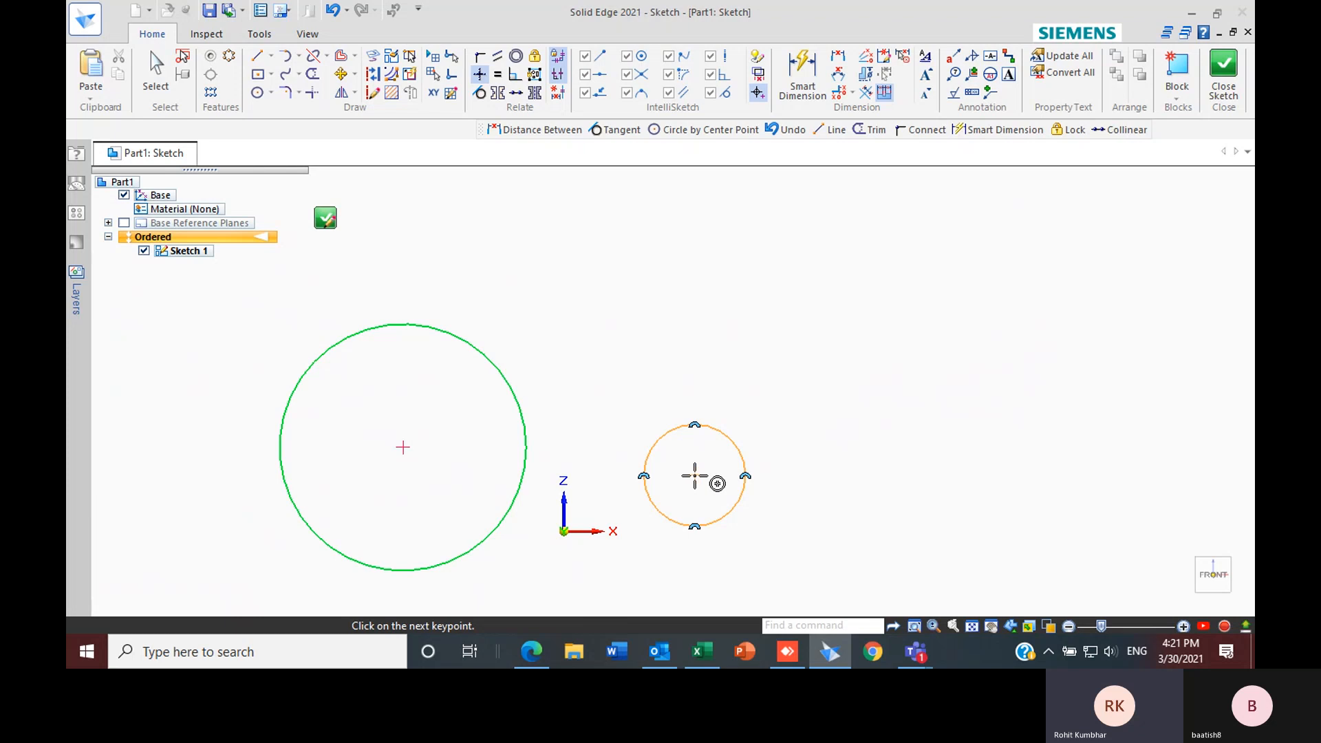
left_click(694, 475)
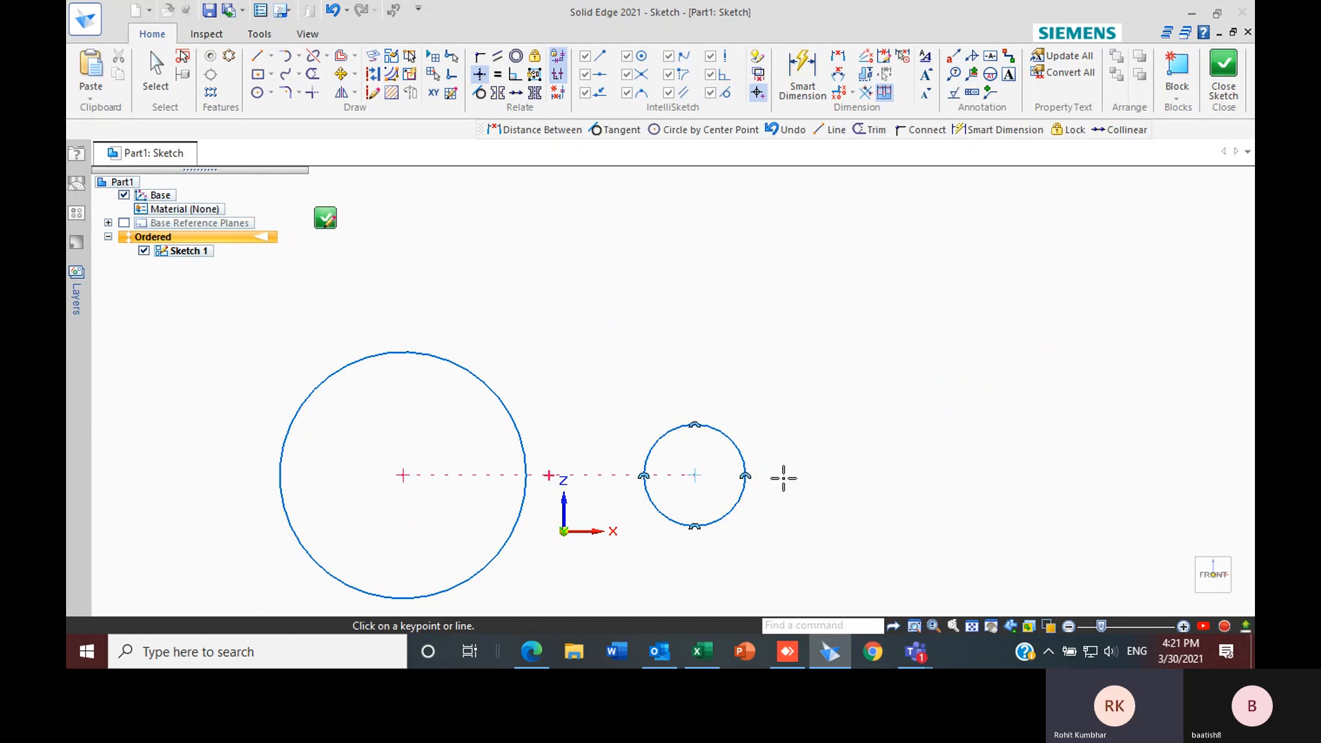
key("Escape")
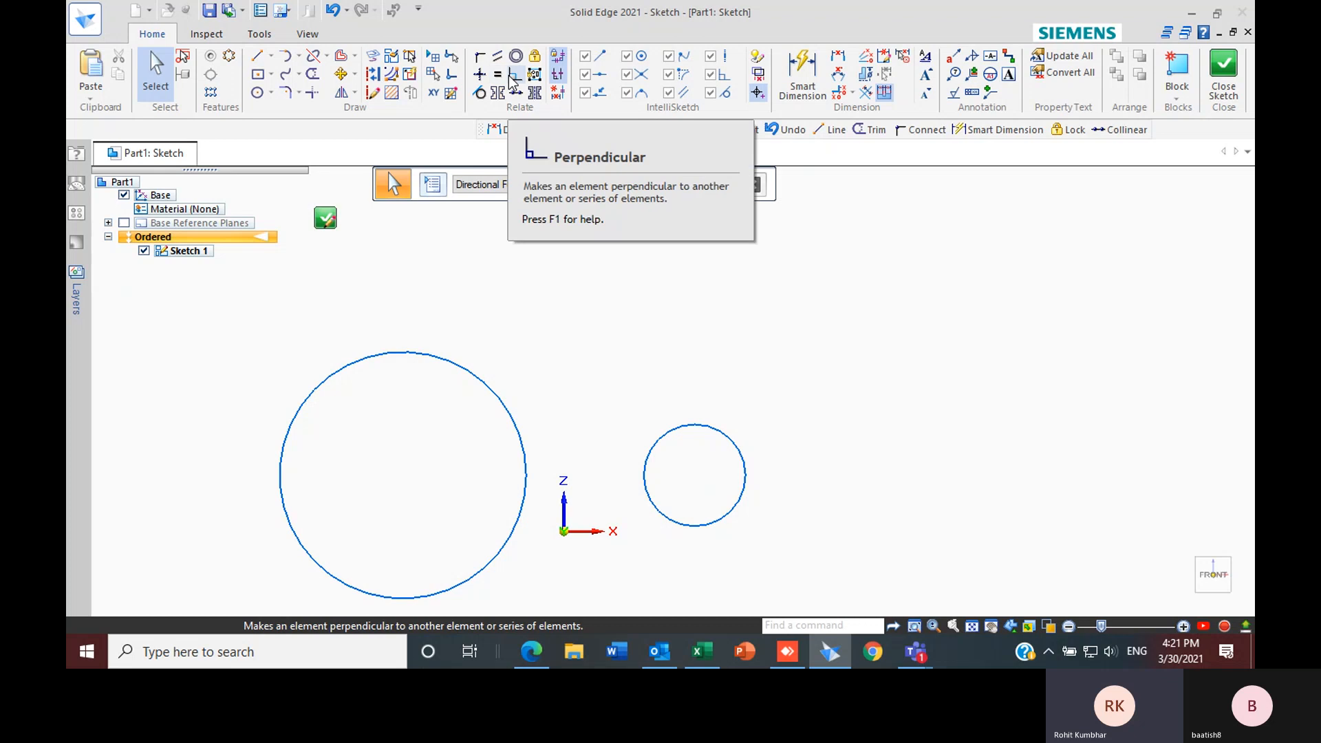
Draw two connected lines beside the small circle, a slanted upper one and a steep one about 325 mm long running down from its end
left_click(256, 55)
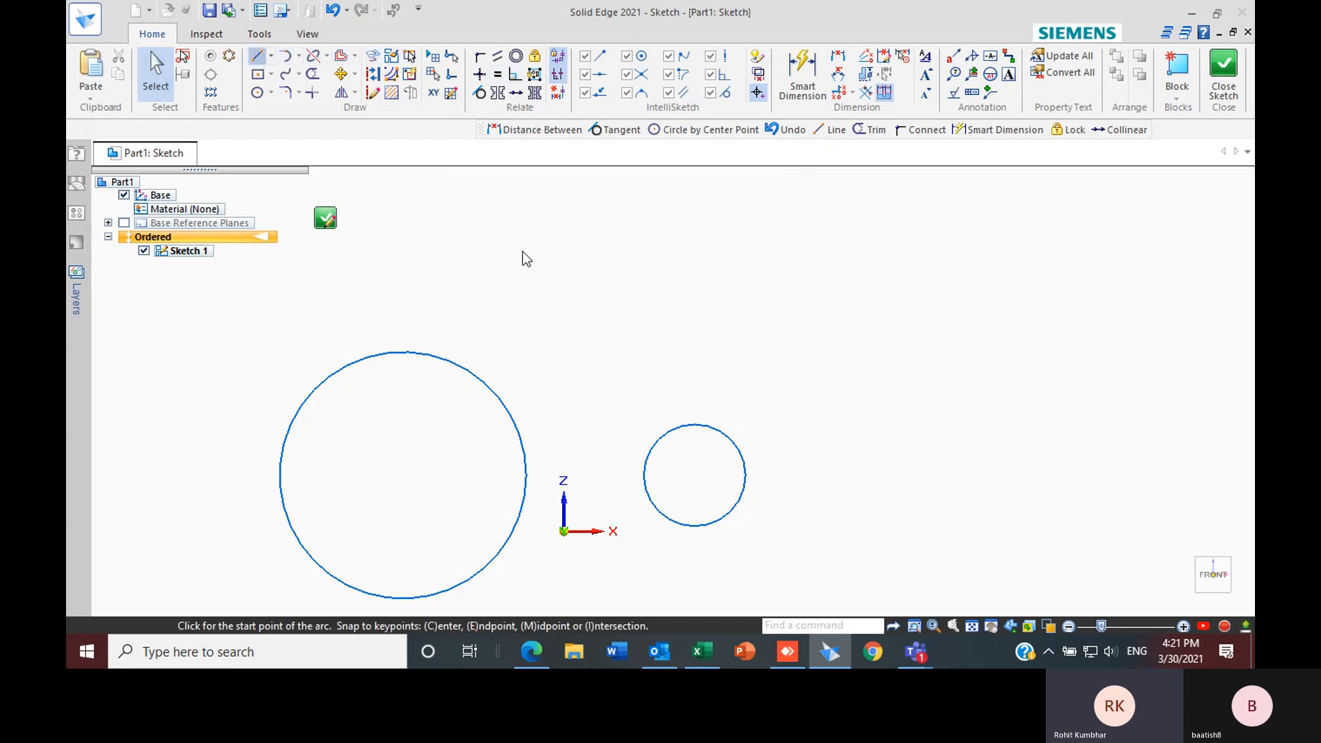
left_click(721, 309)
left_click(897, 270)
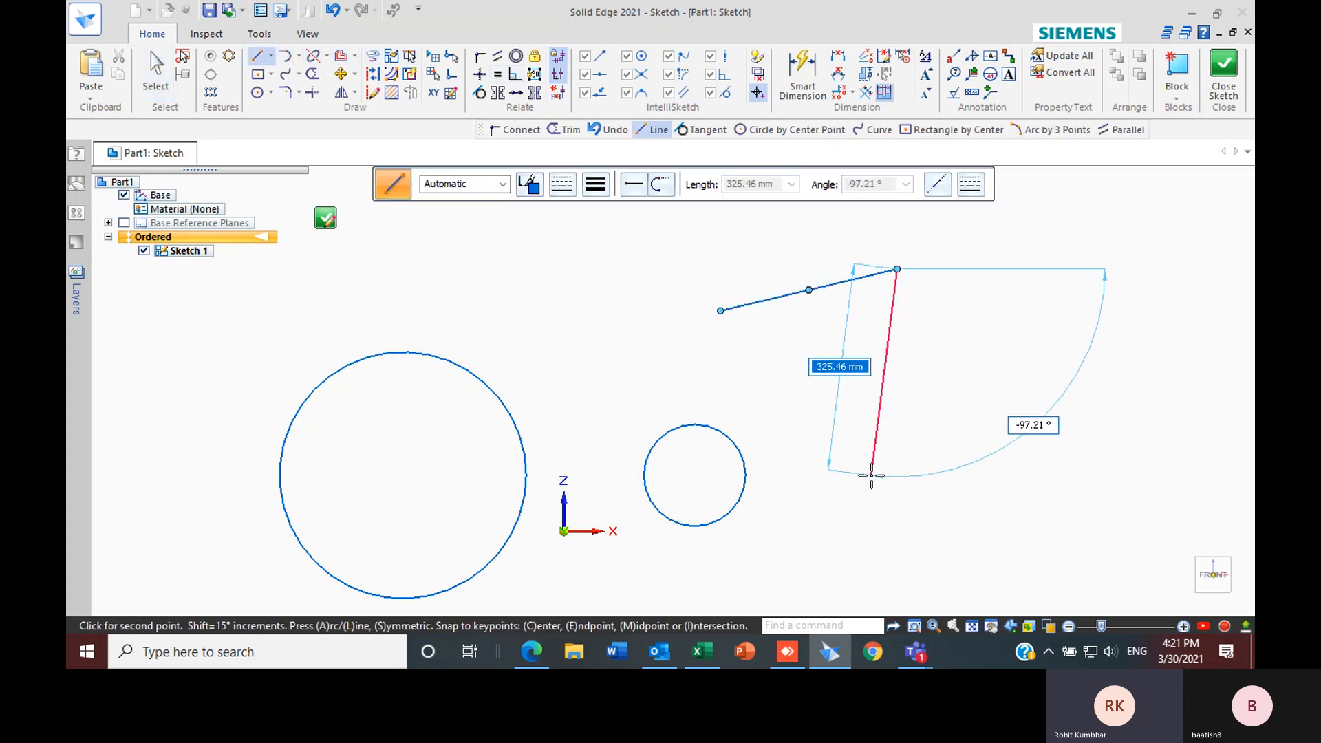
left_click(871, 475)
right_click(1012, 413)
Make the slanted upper line perpendicular to the steep line with a Perpendicular relation
scroll(825, 289, "down", 2)
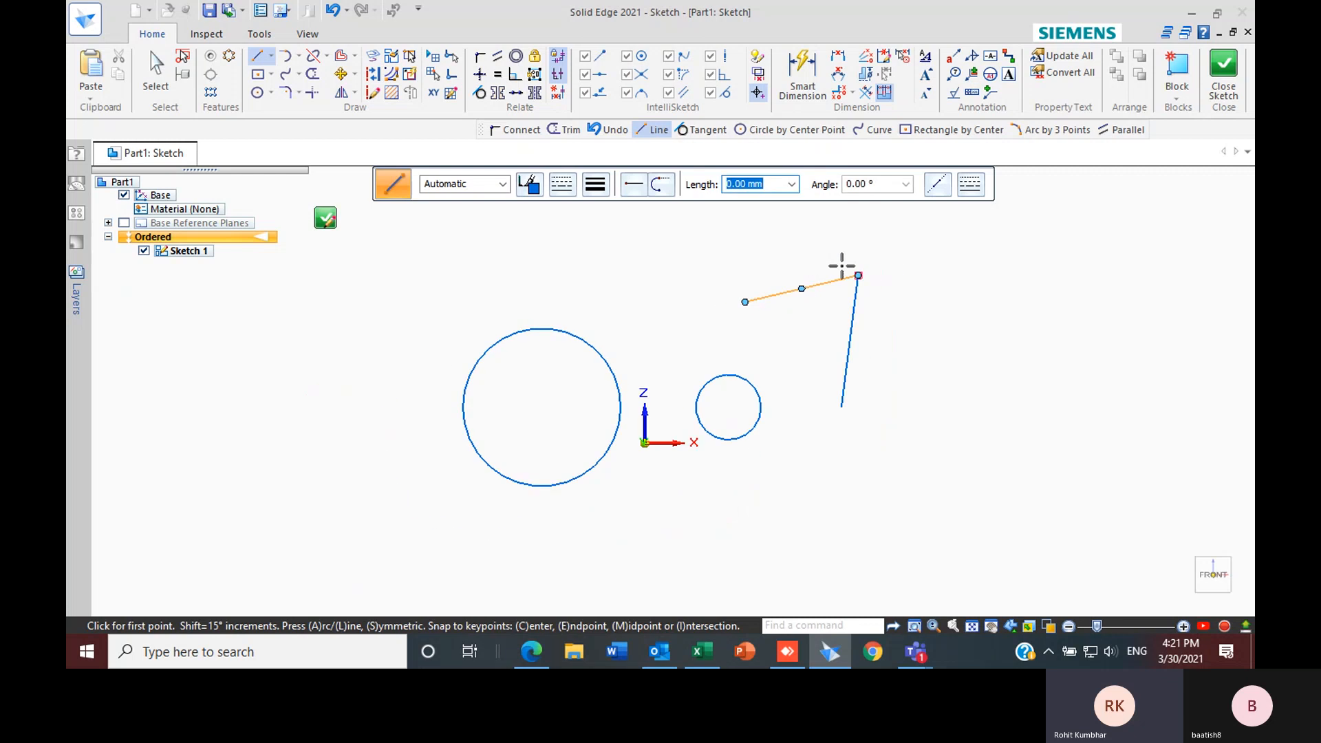
scroll(857, 239, "up", 2)
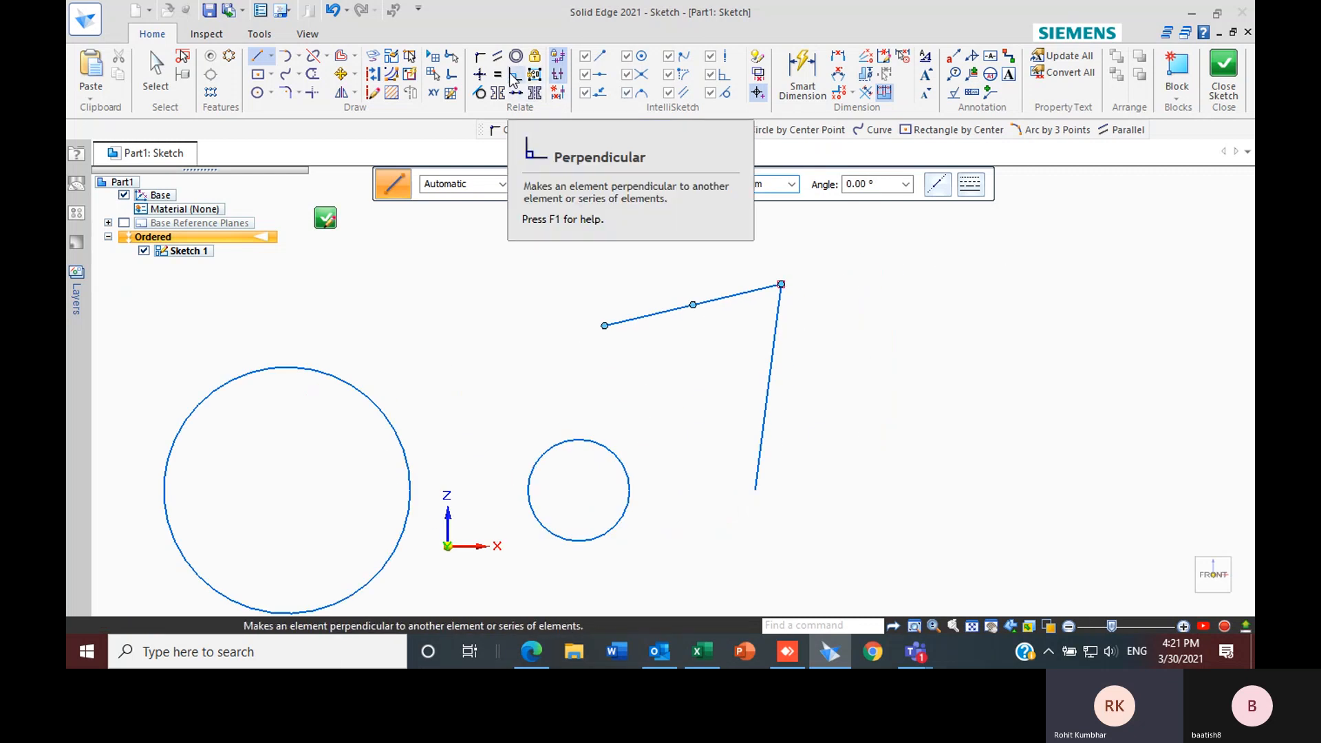
left_click(515, 74)
left_click(743, 293)
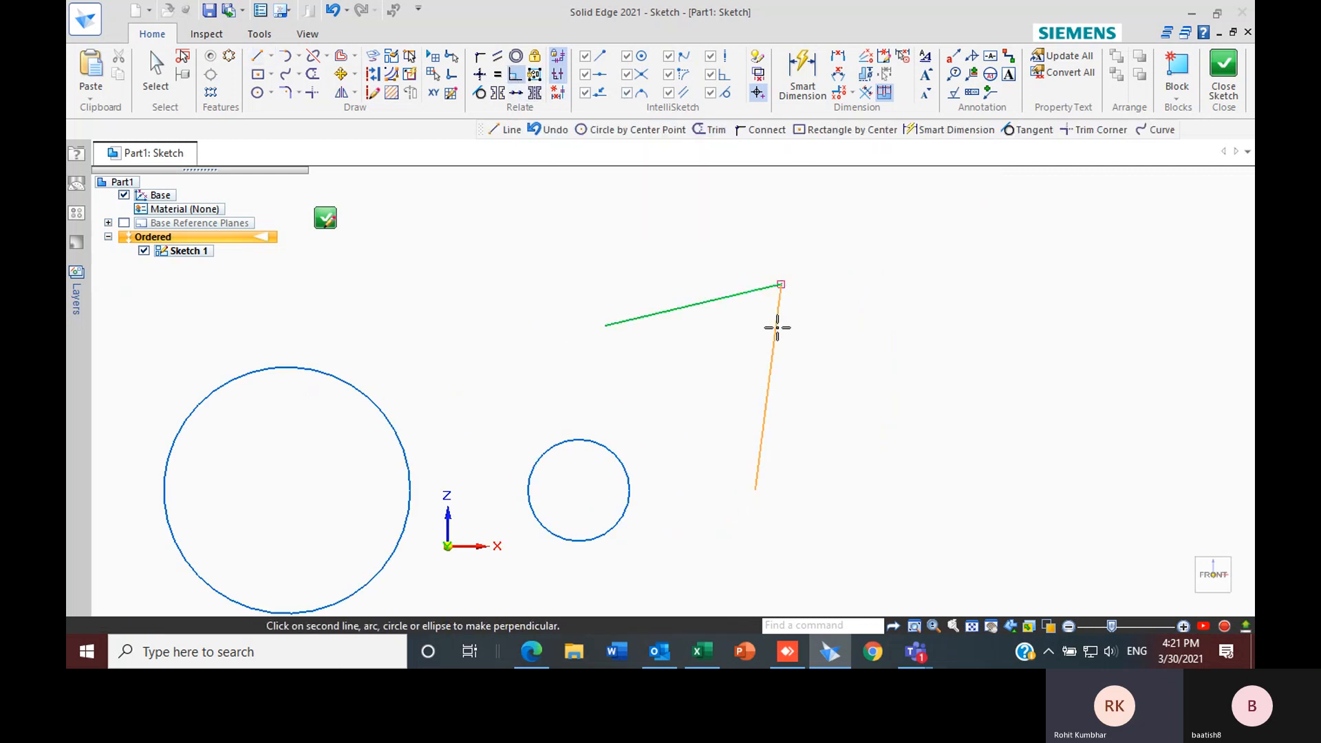
left_click(775, 324)
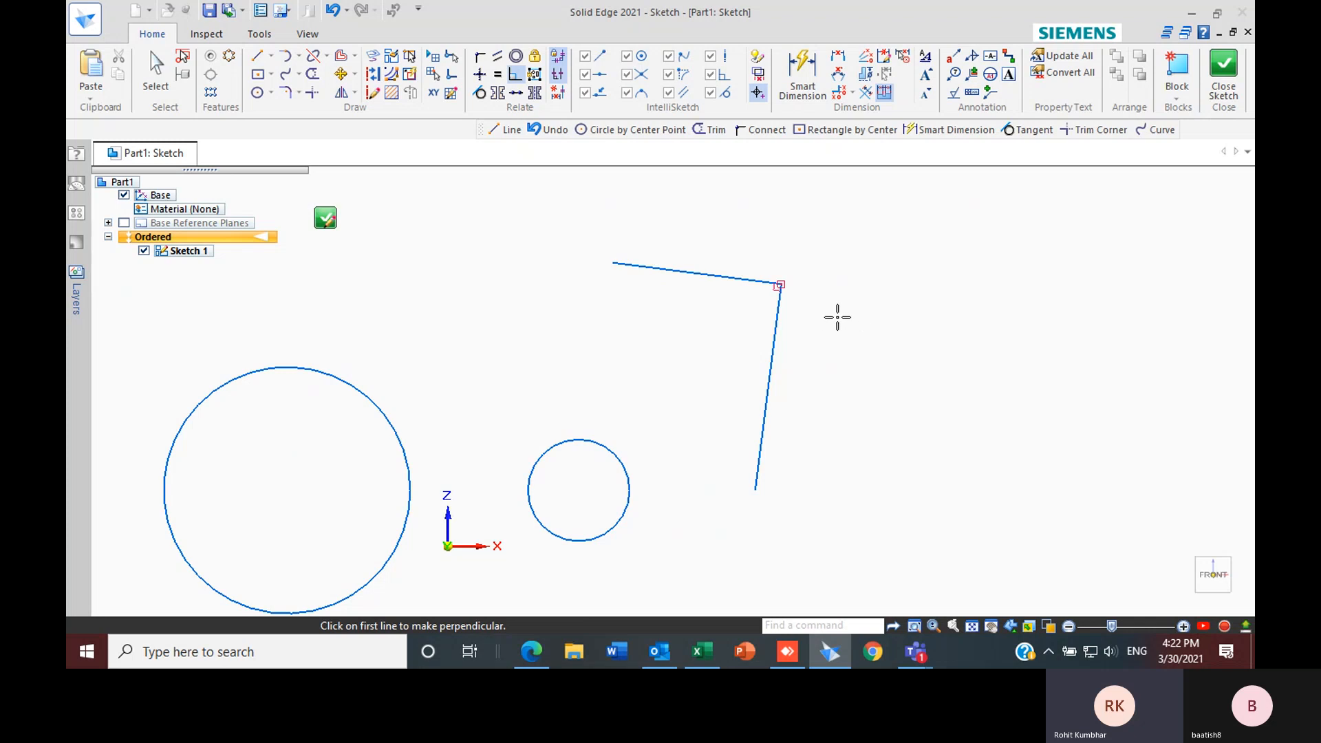
Draw a separate line about 475 mm long, sloping about 9° downward, to the right of the perpendicular pair
left_click(257, 55)
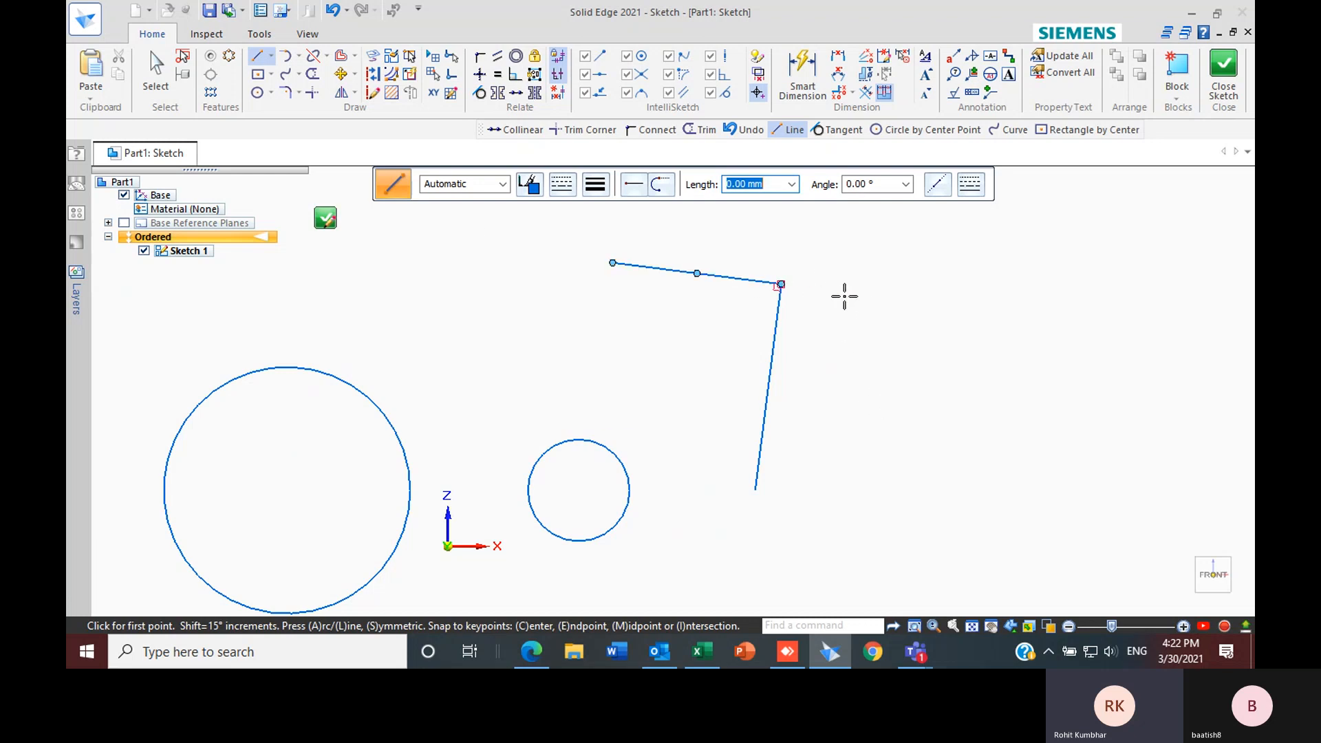
left_click(844, 297)
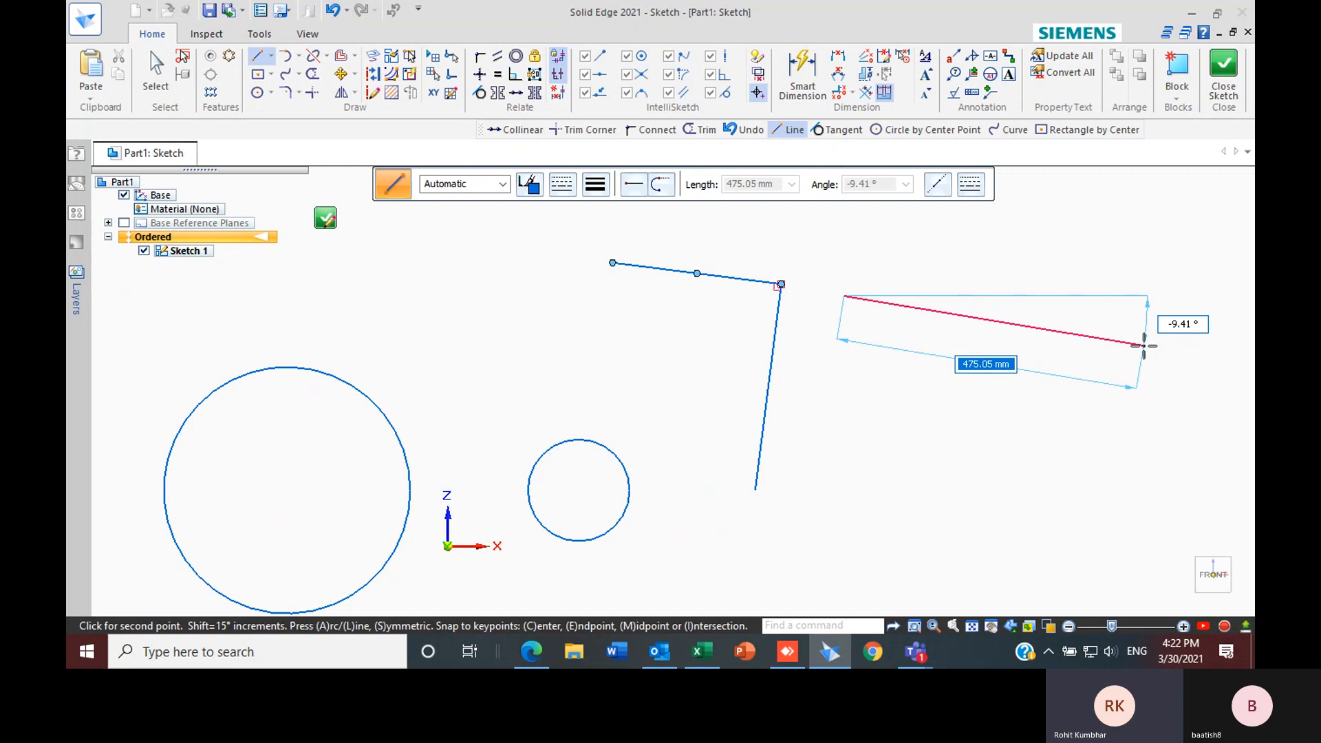
left_click(1143, 345)
key("Escape")
Make the separate longer line parallel to the upper line of the perpendicular pair, and move it lower in the sketch
left_click(497, 55)
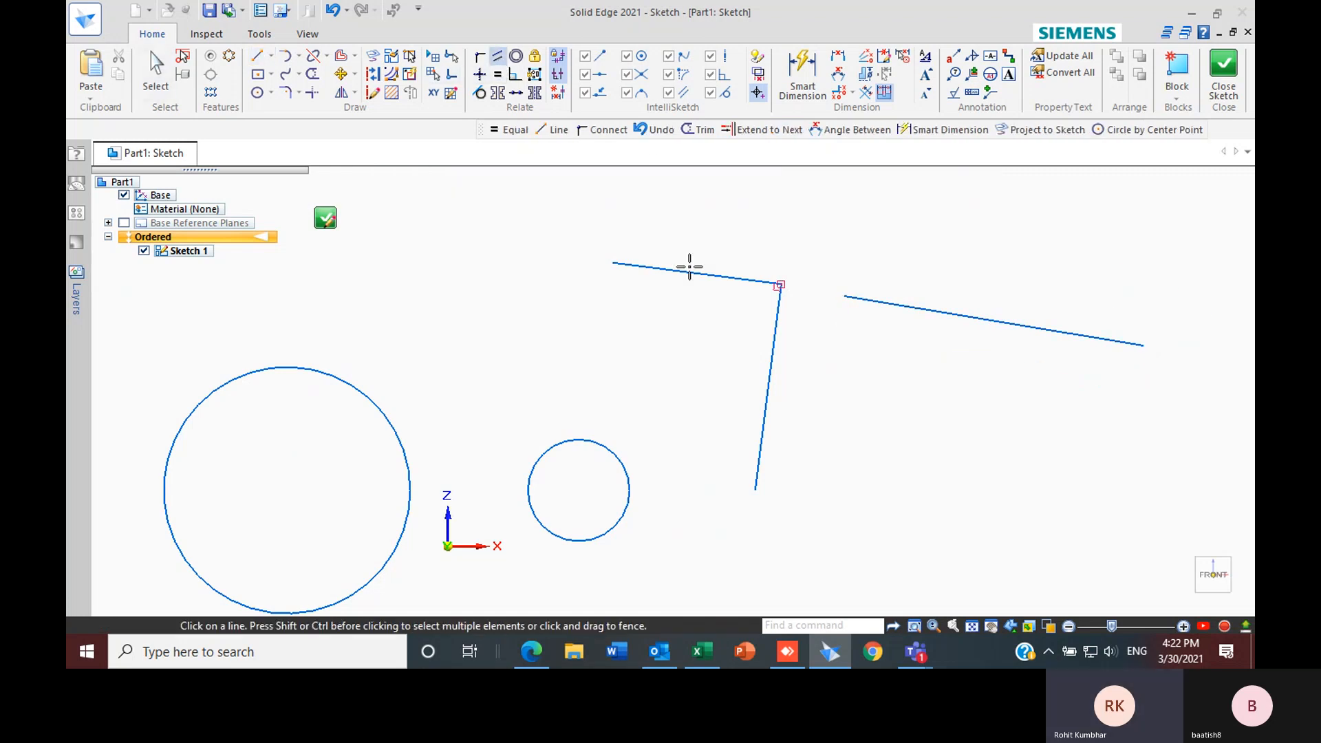
left_click(690, 276)
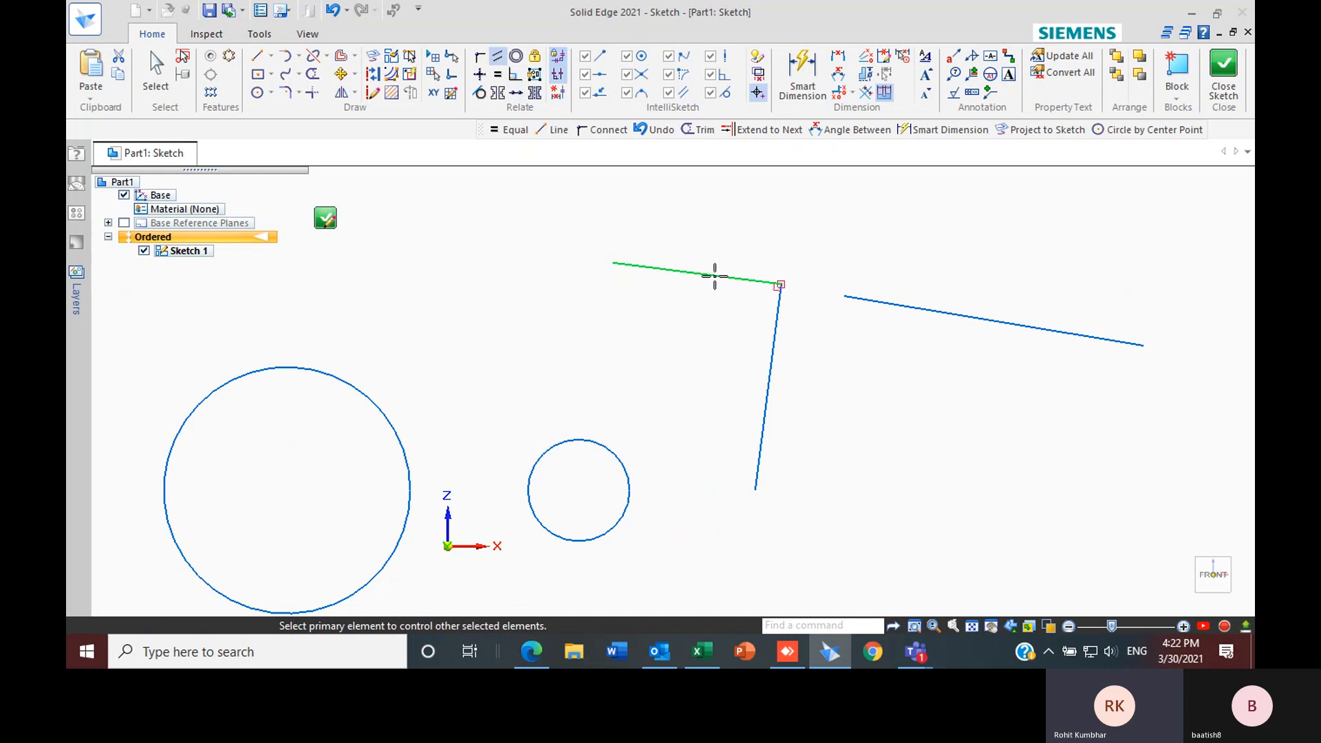
left_click(713, 276)
left_click(505, 75)
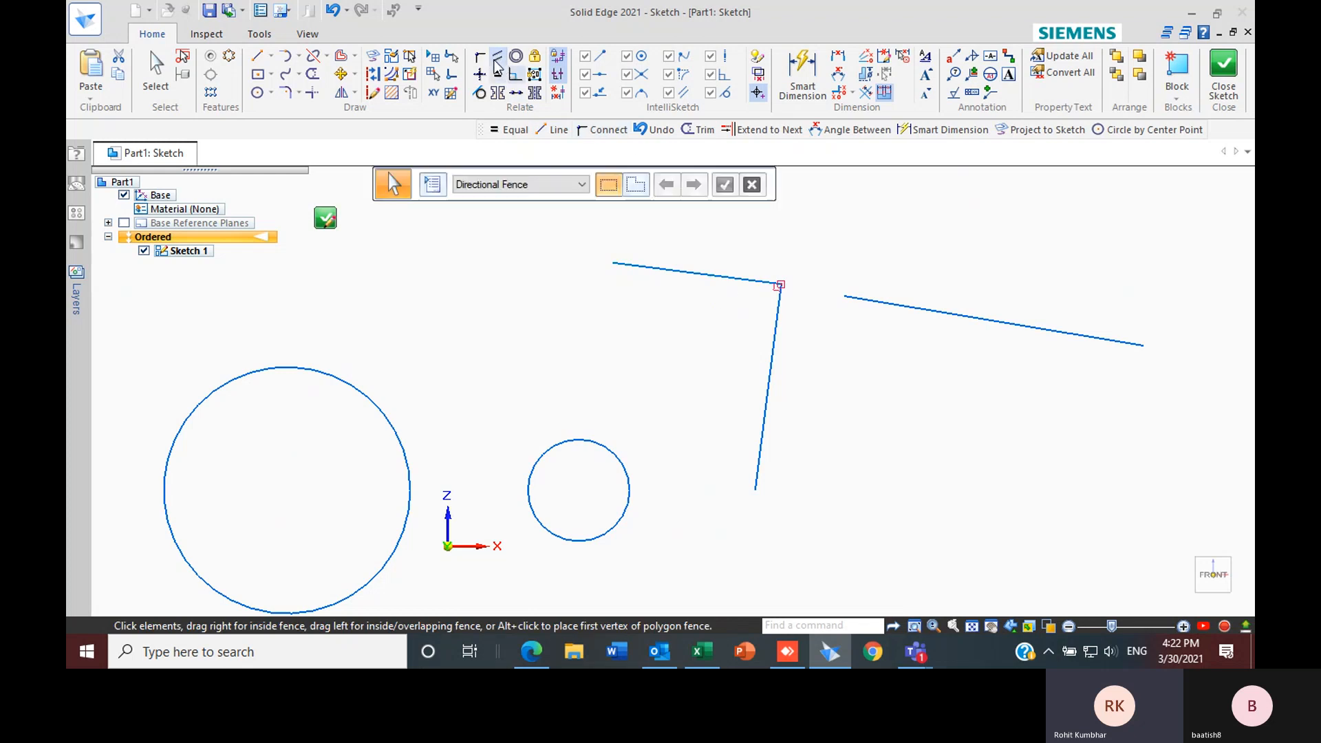
left_click(952, 314)
left_click(717, 282)
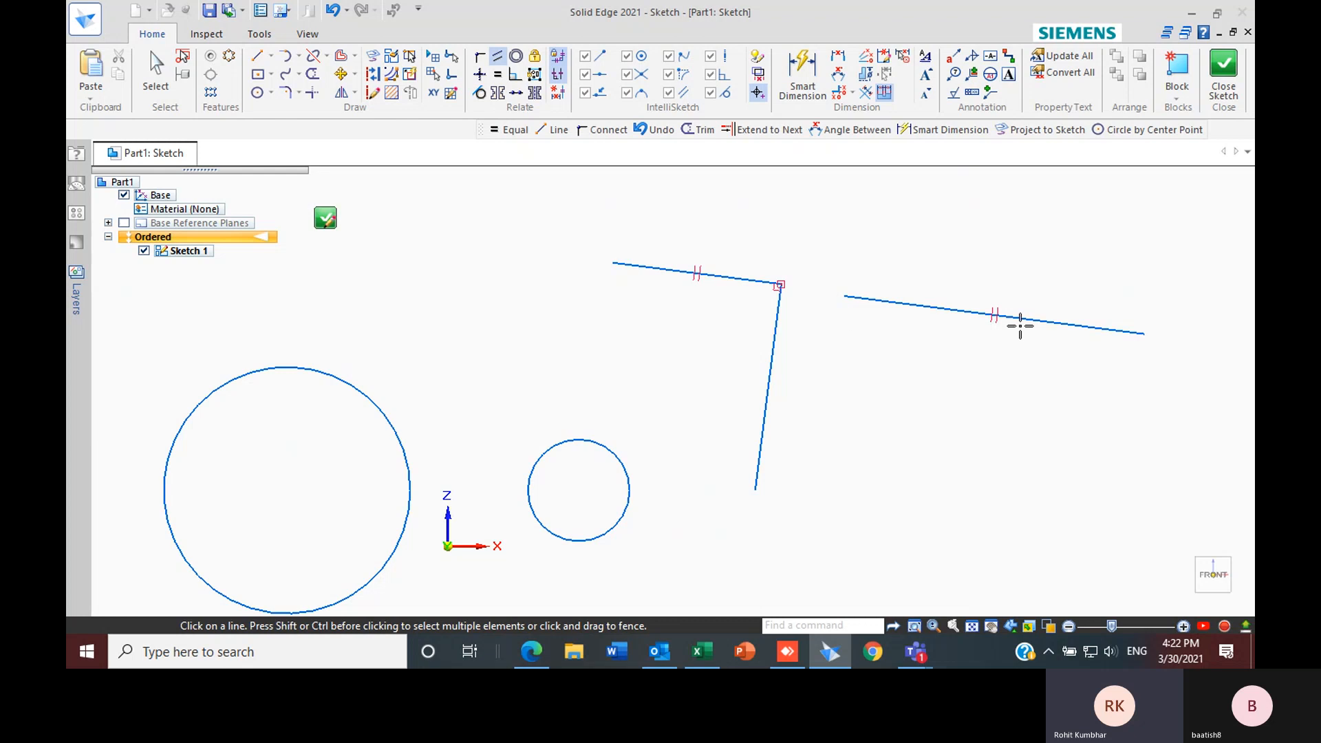
key("Escape")
left_click_drag(922, 307, 908, 405)
left_click(693, 204)
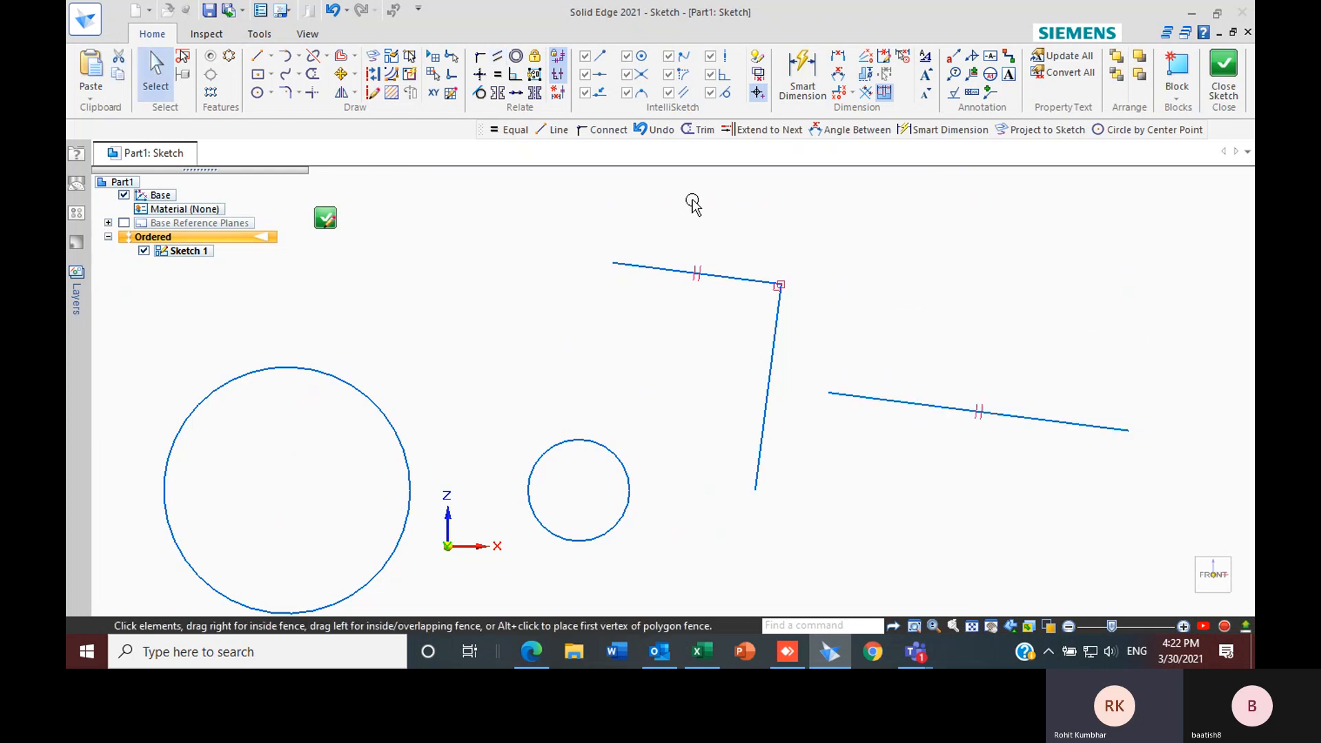
Apply a Collinear relation between the separate longer line and the upper line of the perpendicular pair
left_click(515, 93)
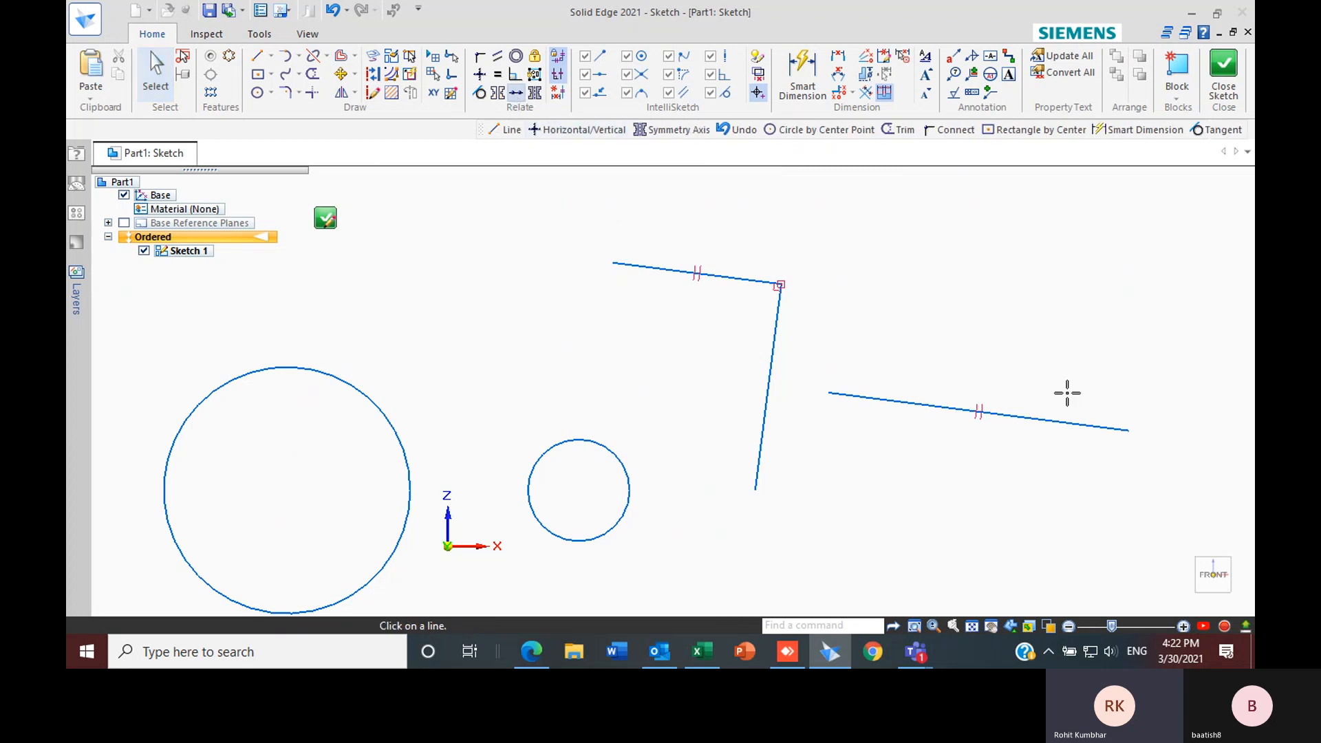
left_click(910, 403)
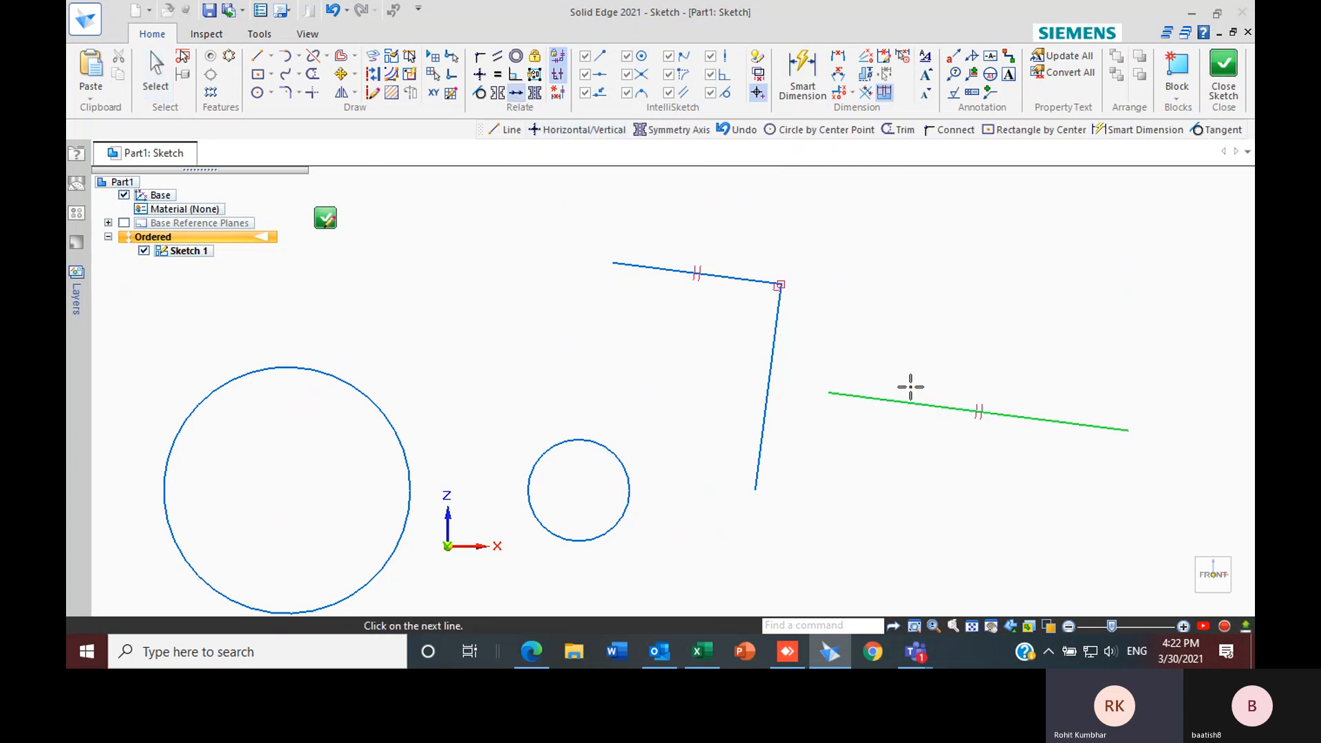
left_click(740, 278)
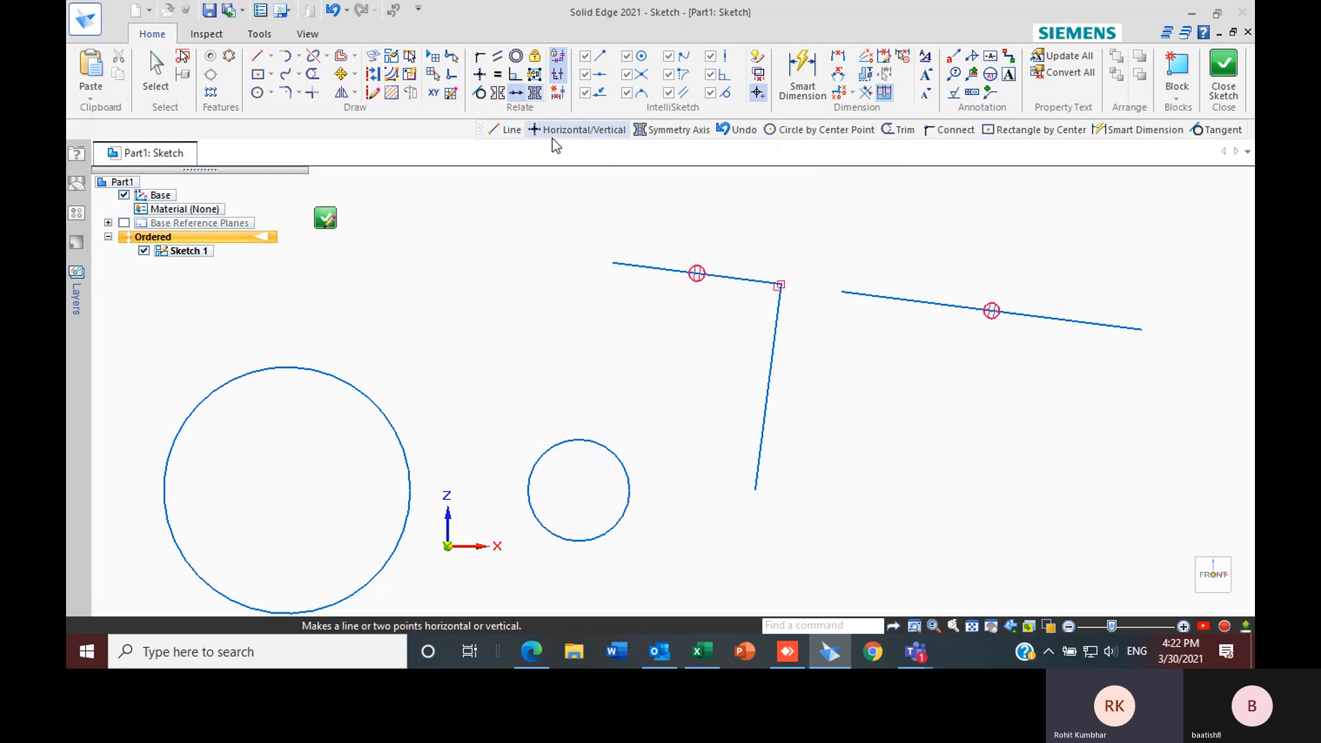
scroll(553, 210, "down", 2)
scroll(418, 299, "up", 2)
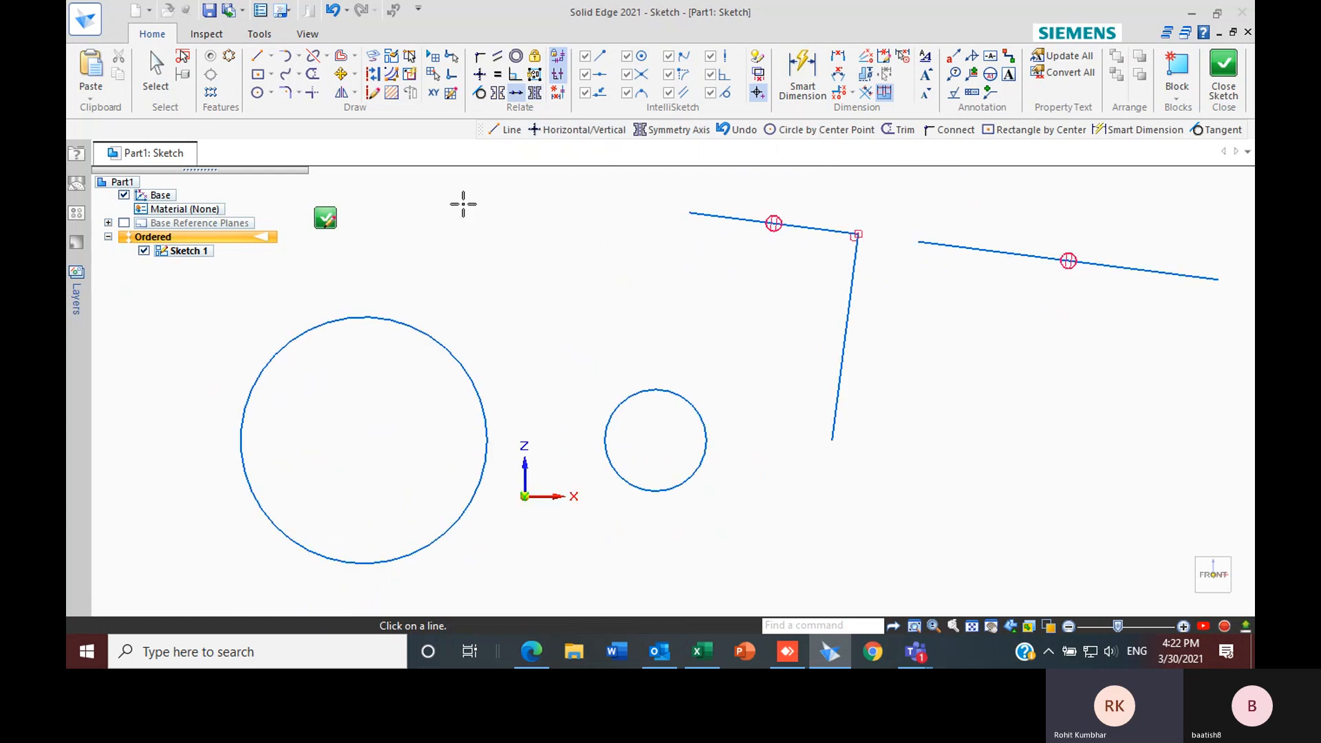
left_click(497, 94)
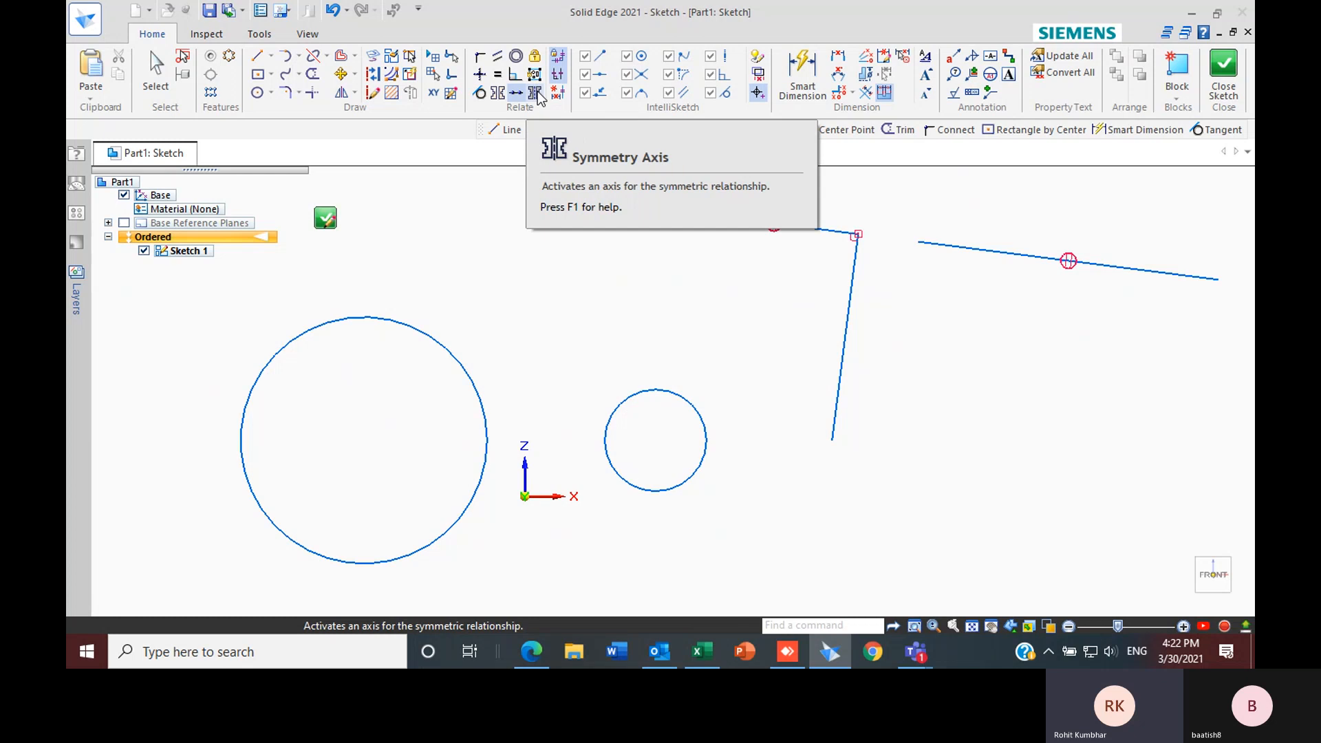
scroll(604, 304, "down", 1)
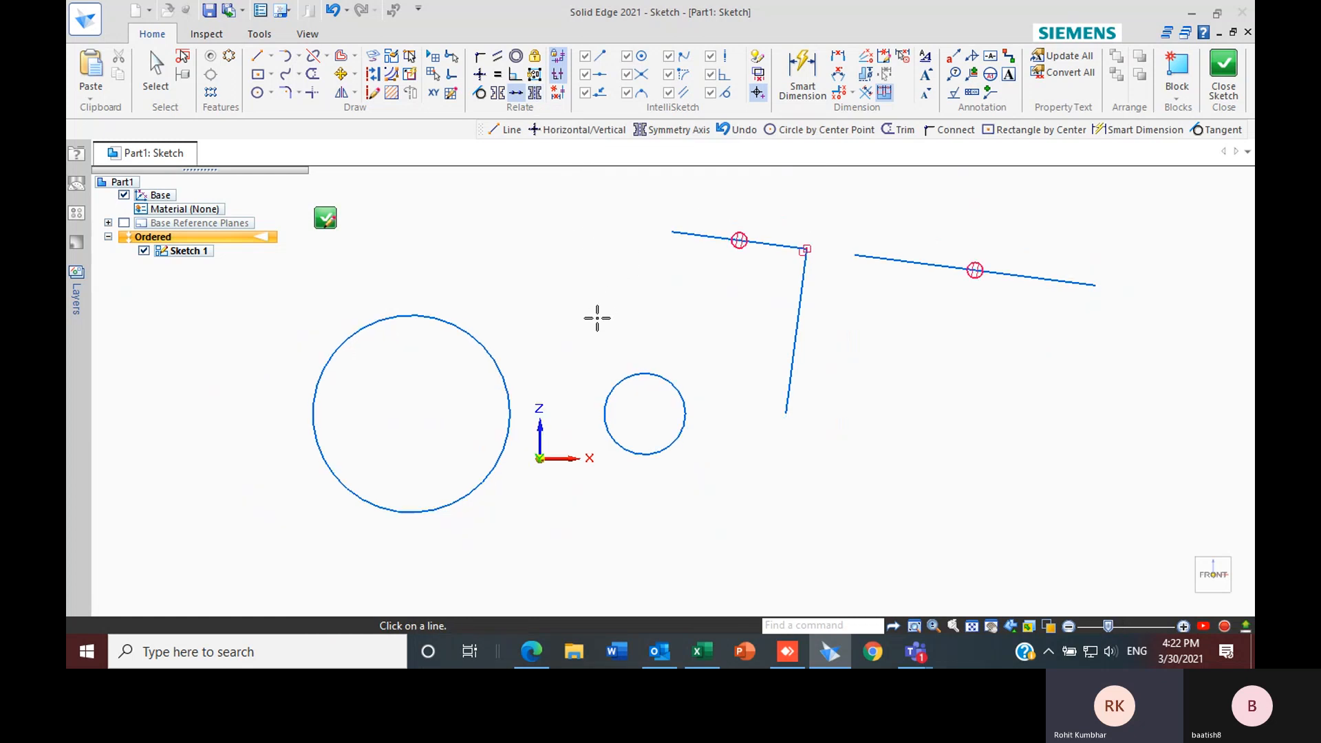
key("Escape")
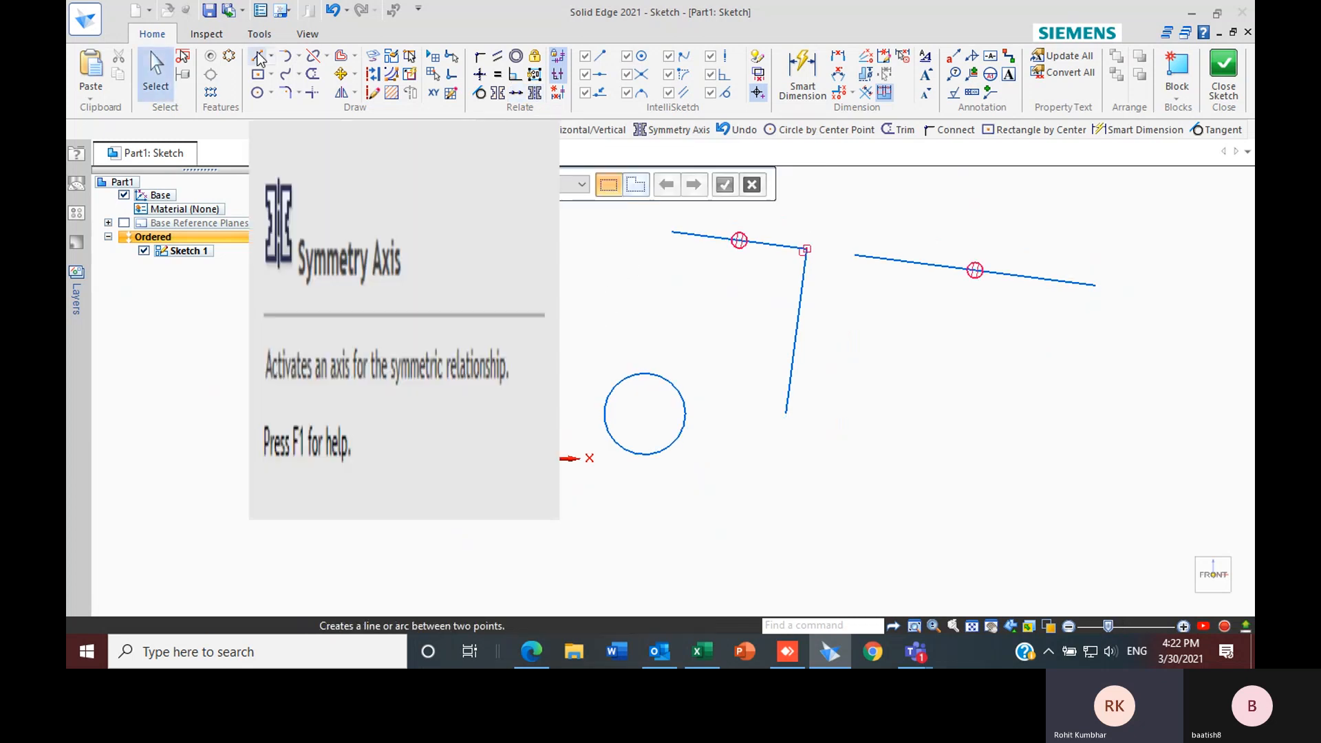
Draw a vertical line about 497 mm long between the large and small circles
left_click(257, 55)
left_click(564, 336)
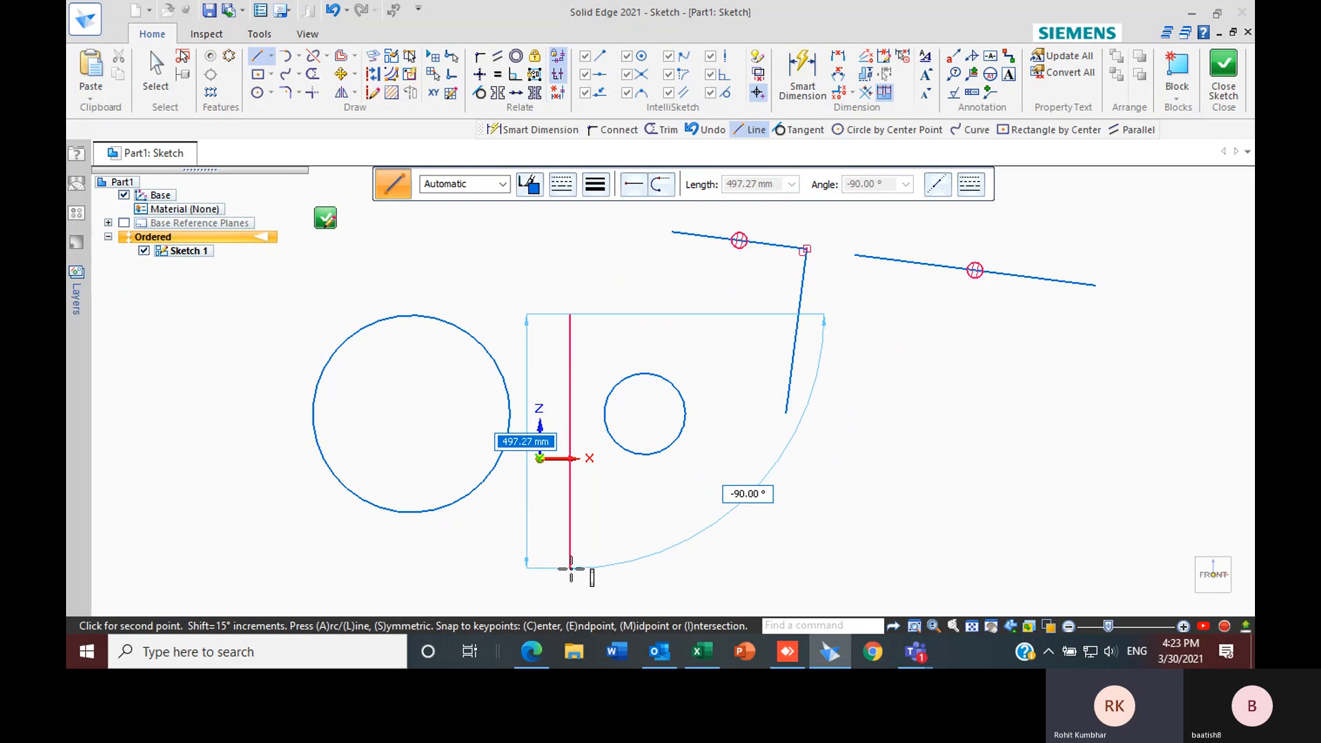
left_click(569, 569)
key("Escape")
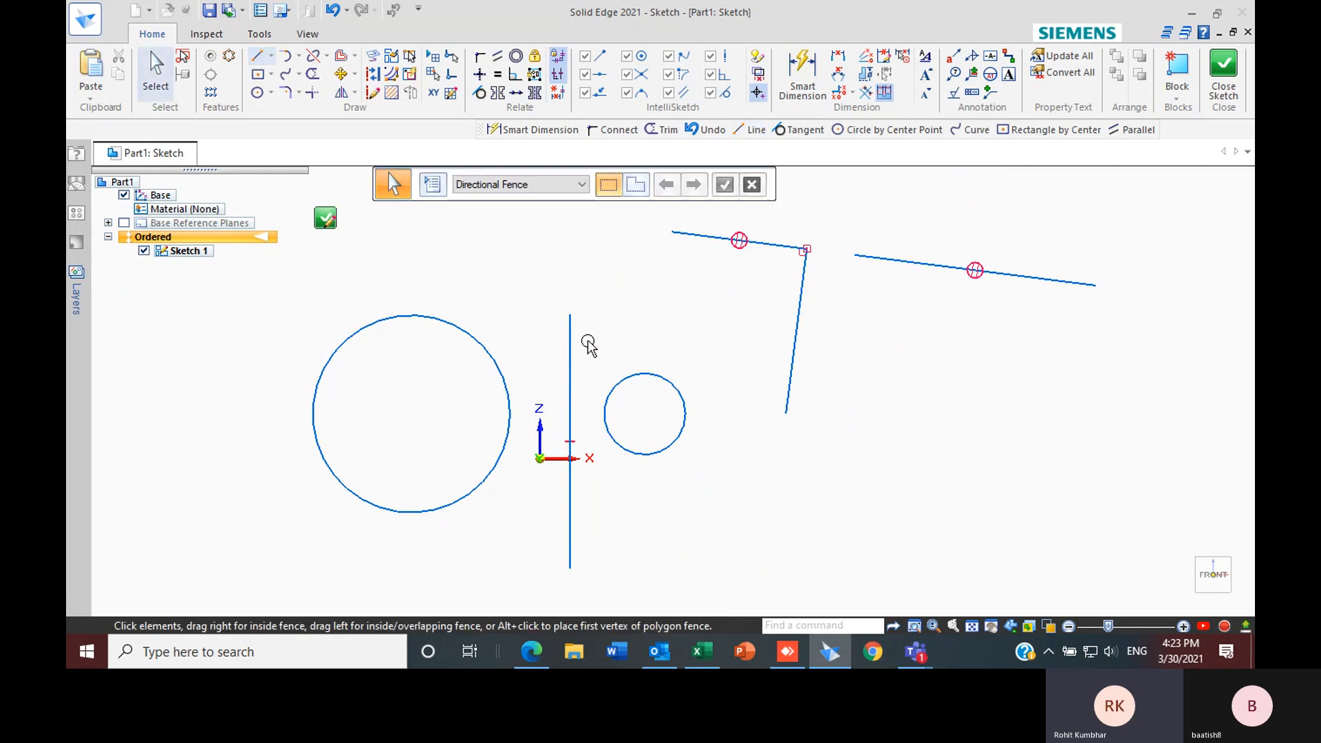
scroll(595, 358, "down", 2)
scroll(610, 409, "up", 2)
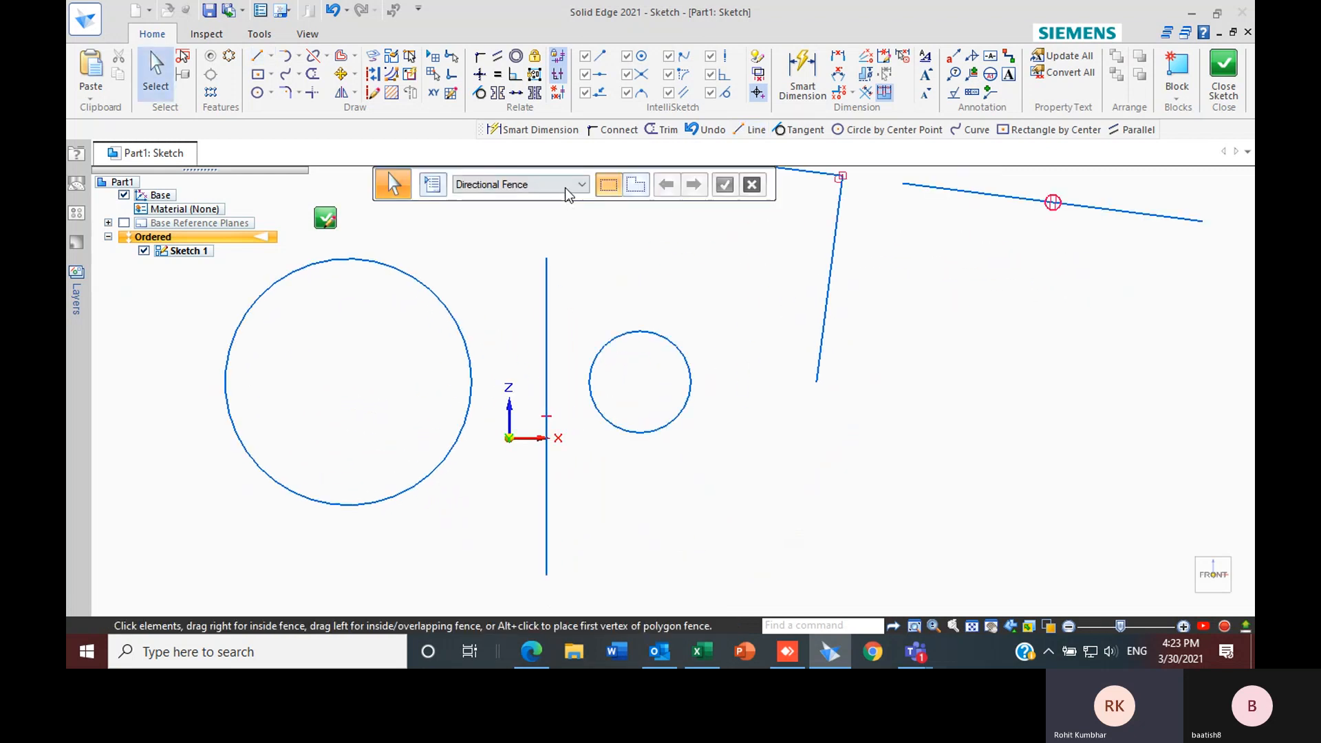
Define the vertical line between the circles as the symmetry axis
left_click(536, 93)
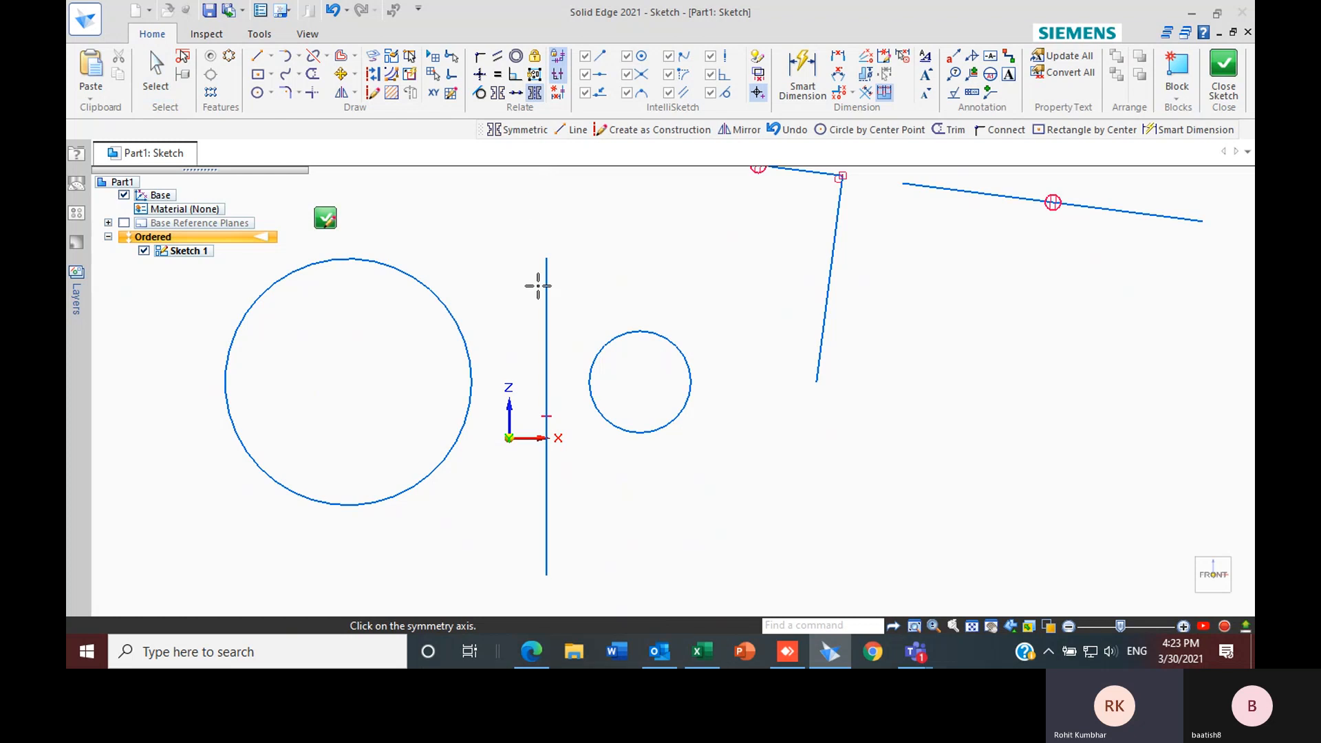
left_click(546, 286)
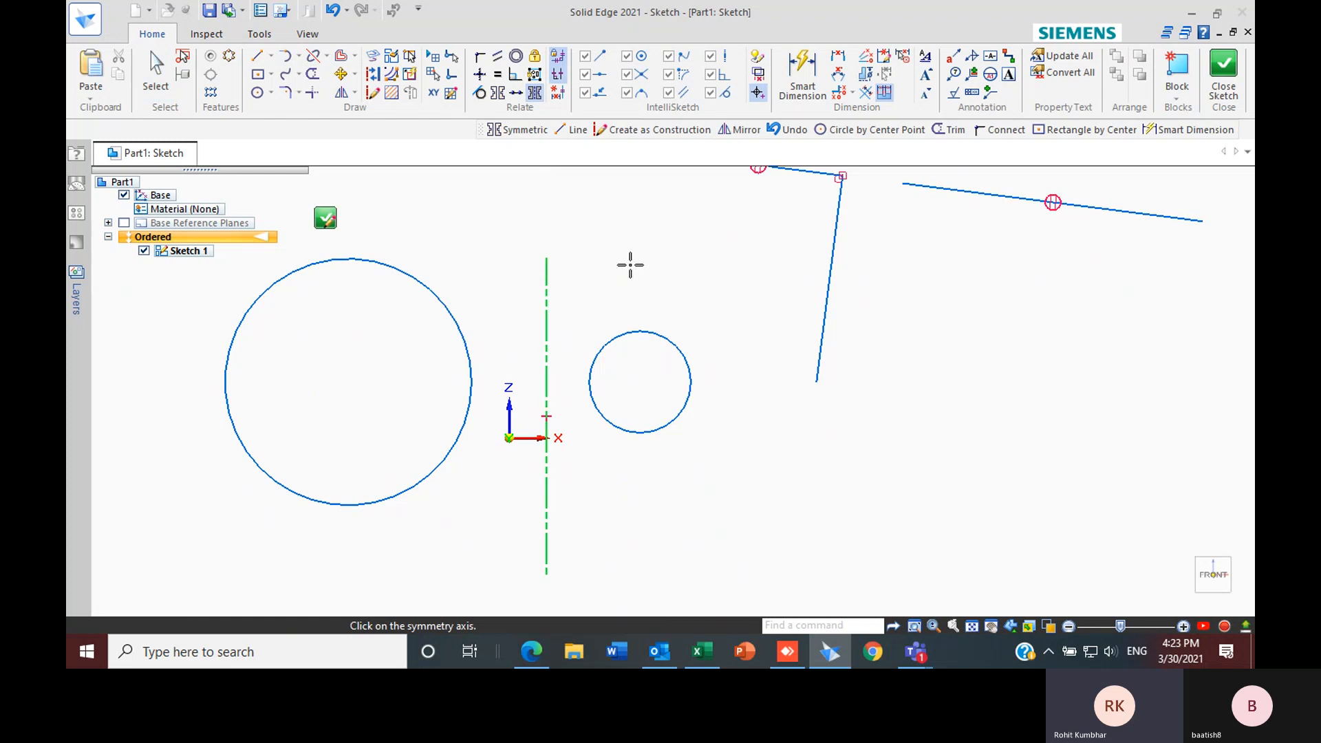
key("Escape")
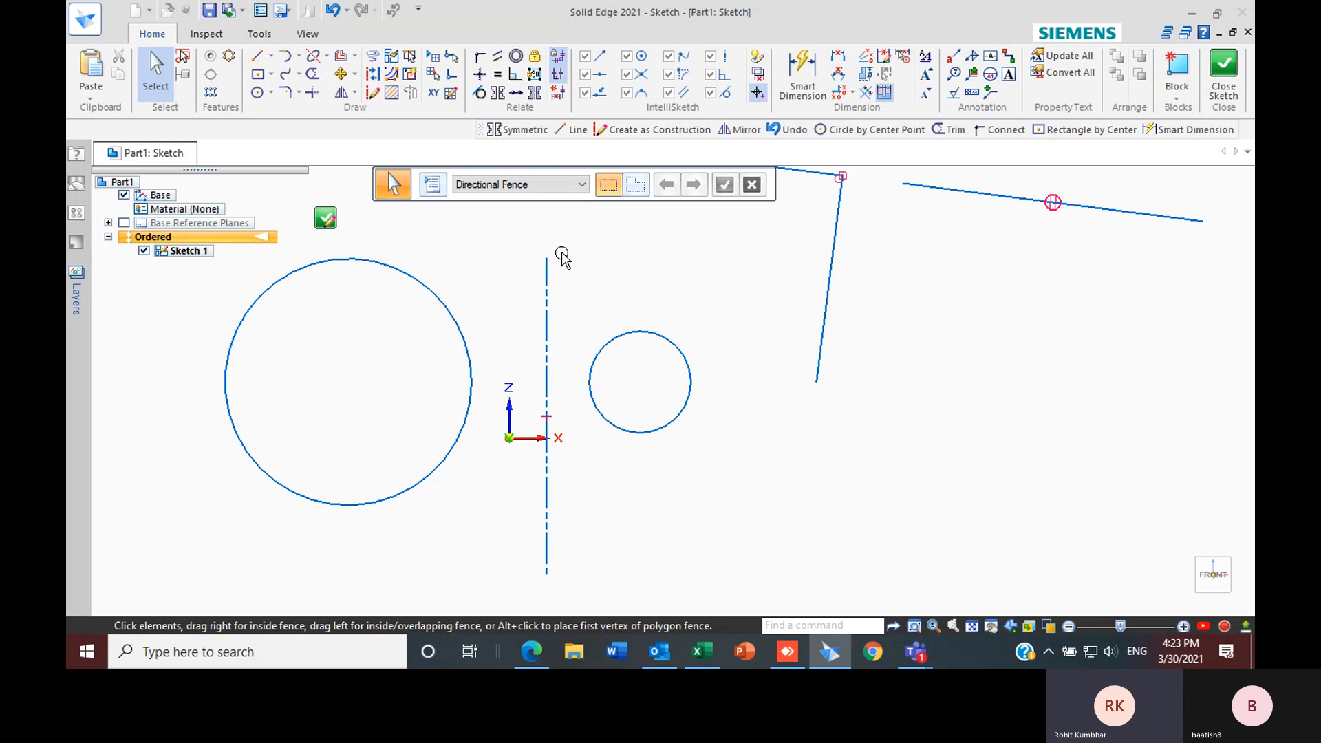
Make the large and small circles symmetric about the vertical axis with a Symmetric relation
left_click(497, 93)
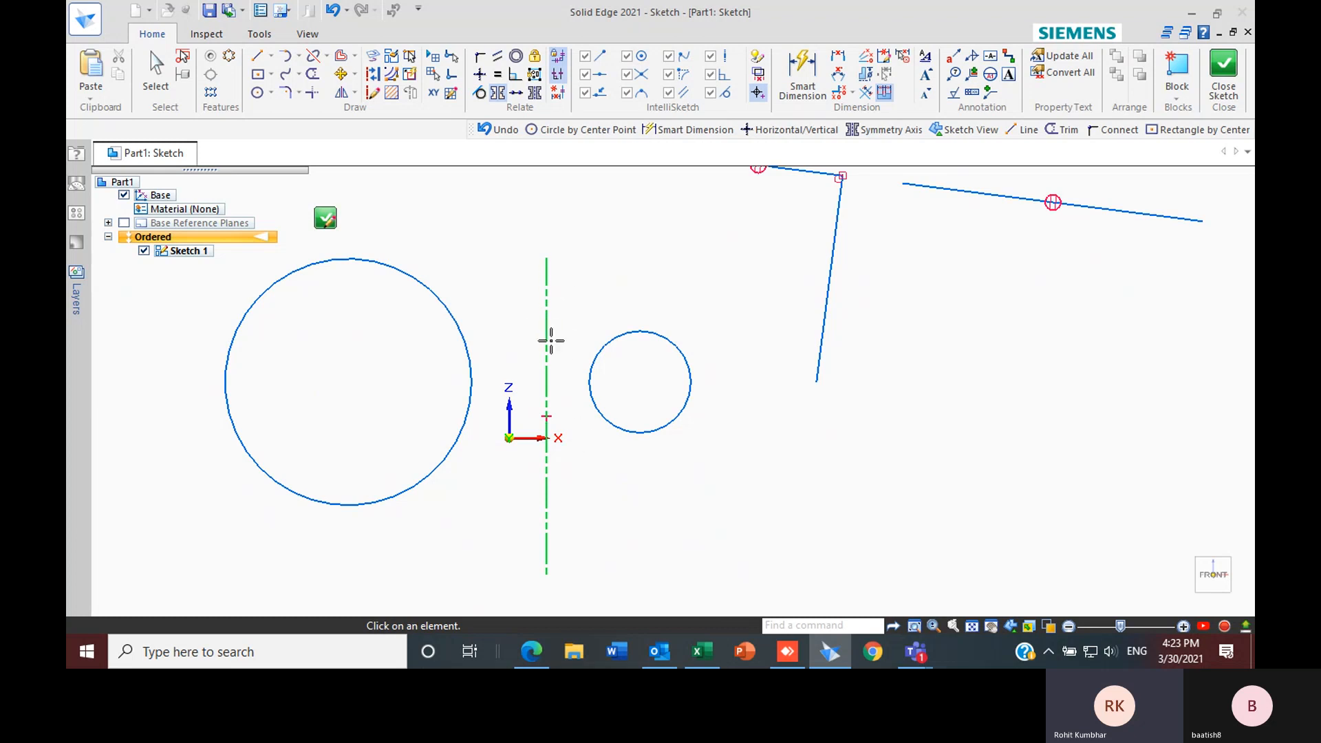
left_click(457, 331)
left_click(635, 330)
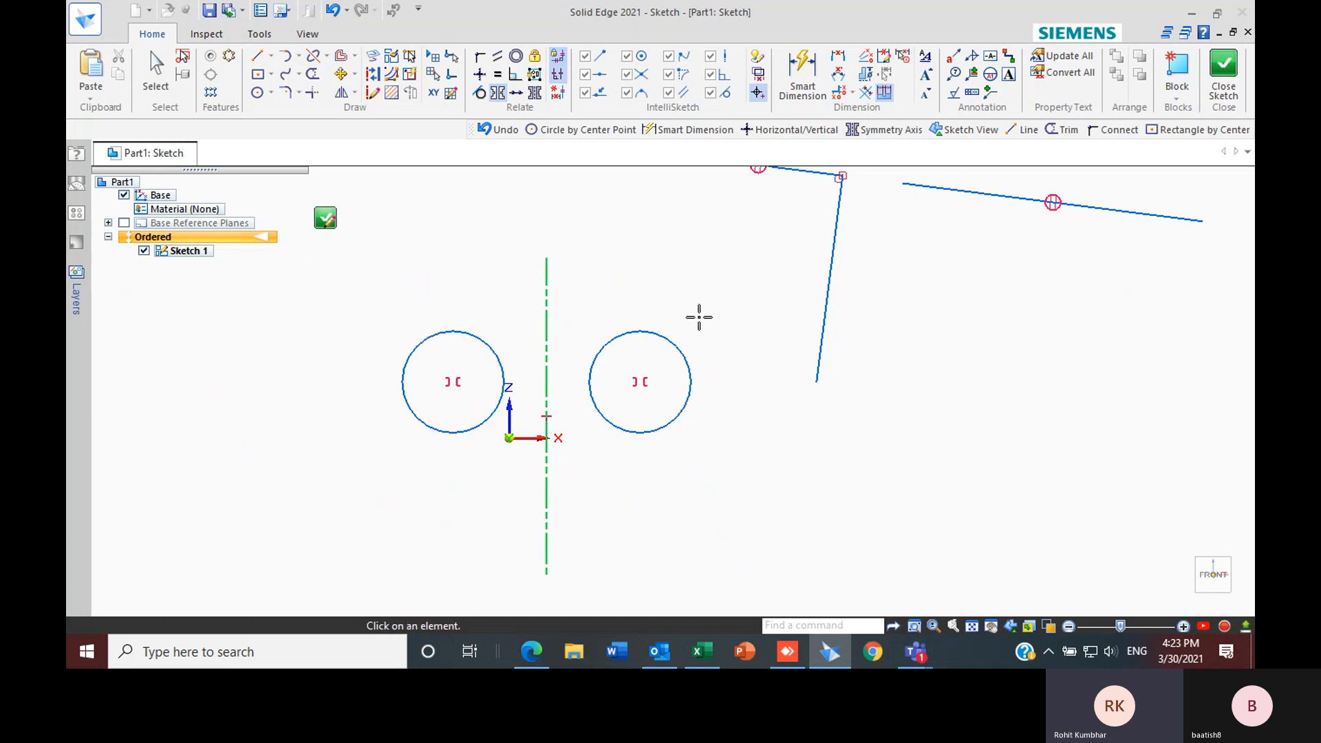
key("Escape")
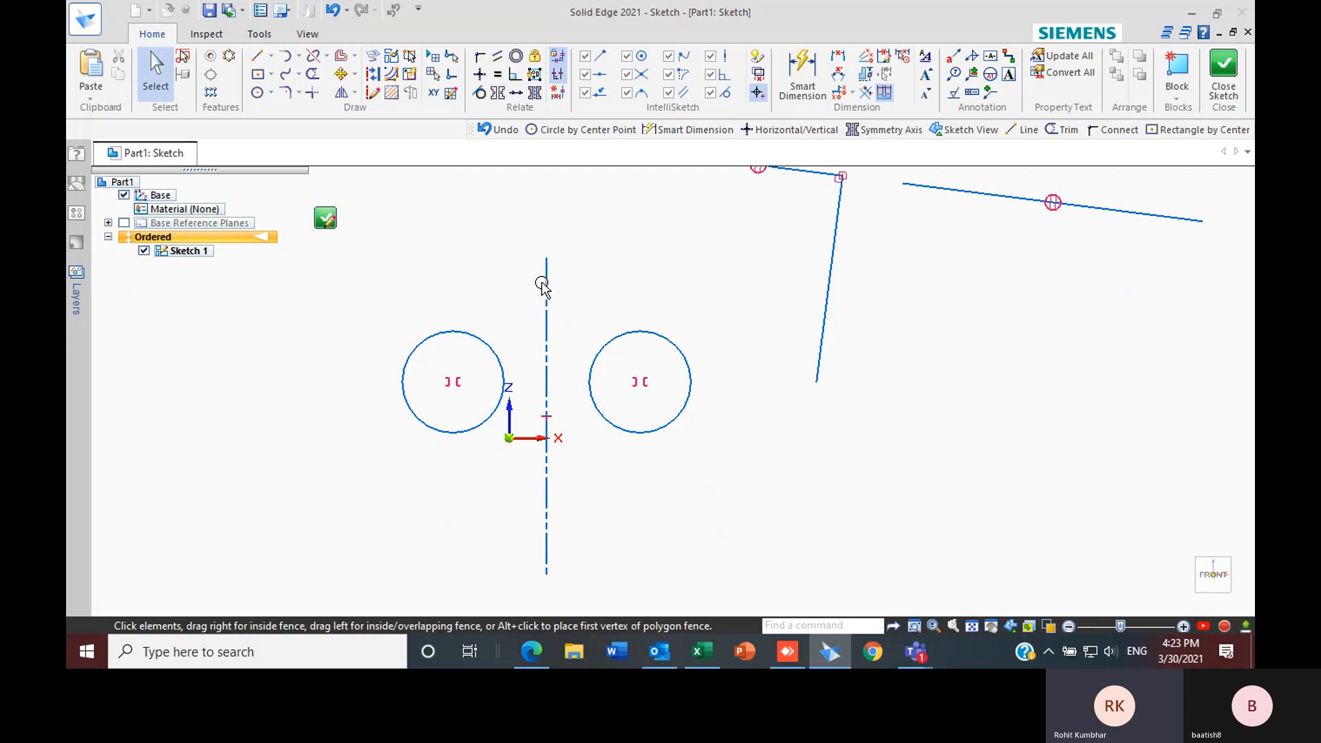
Move the vertical symmetry axis to the right, away from the coordinate origin
left_click(544, 286)
left_click_drag(543, 285, 607, 308)
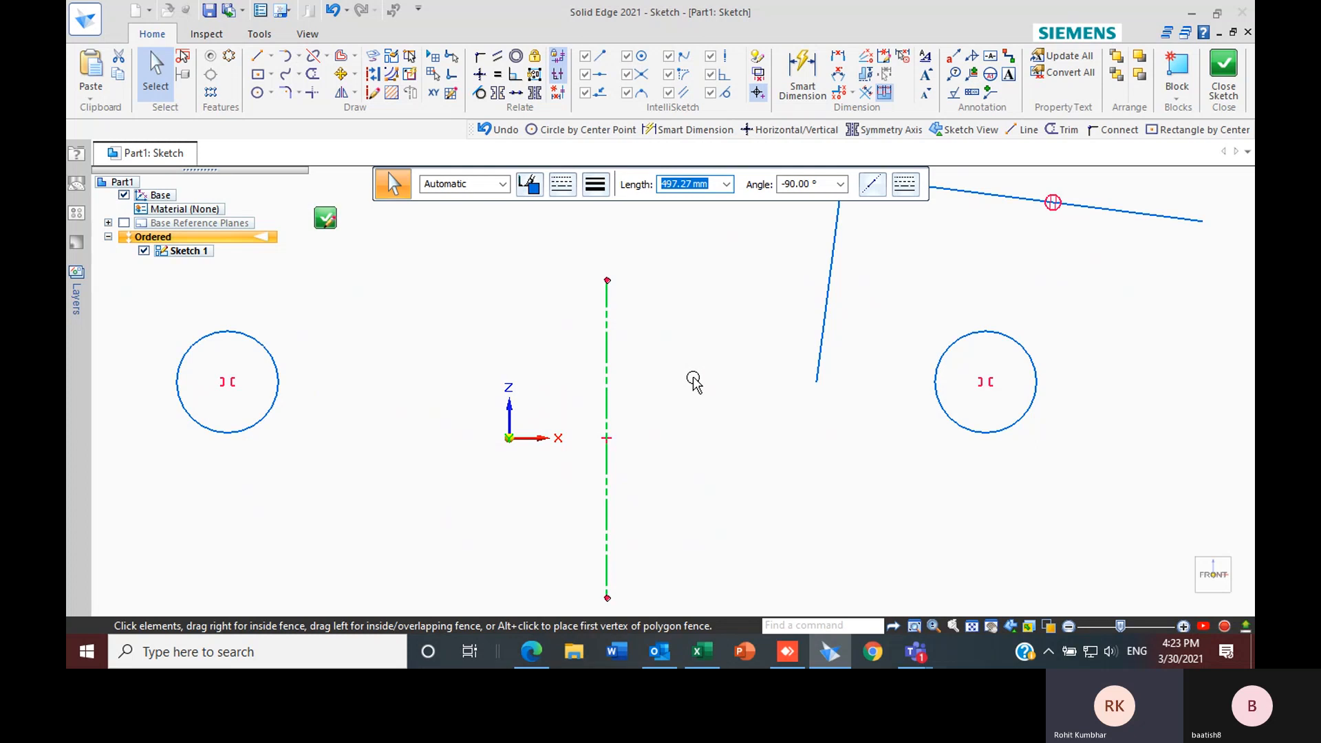
key("Escape")
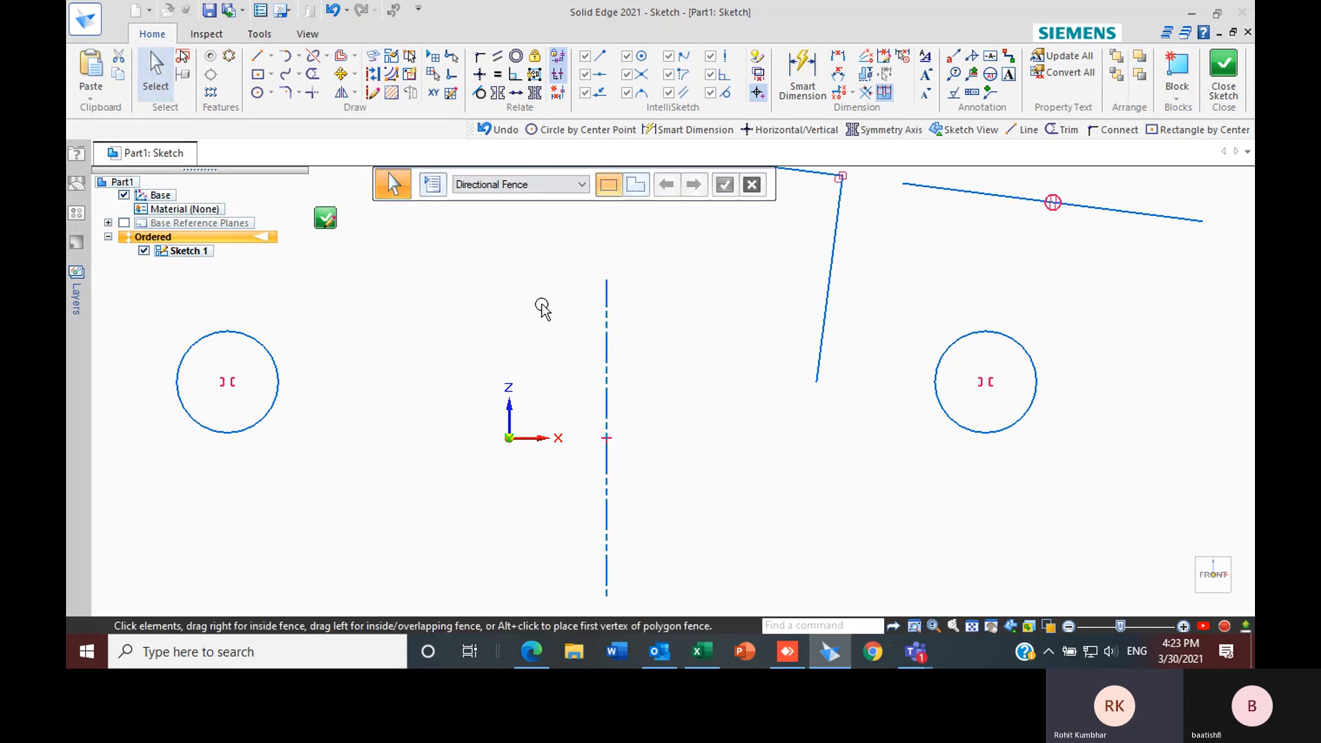
Select all the lines and circles in the sketch and delete them
scroll(542, 309, "down", 4)
scroll(534, 472, "down", 2)
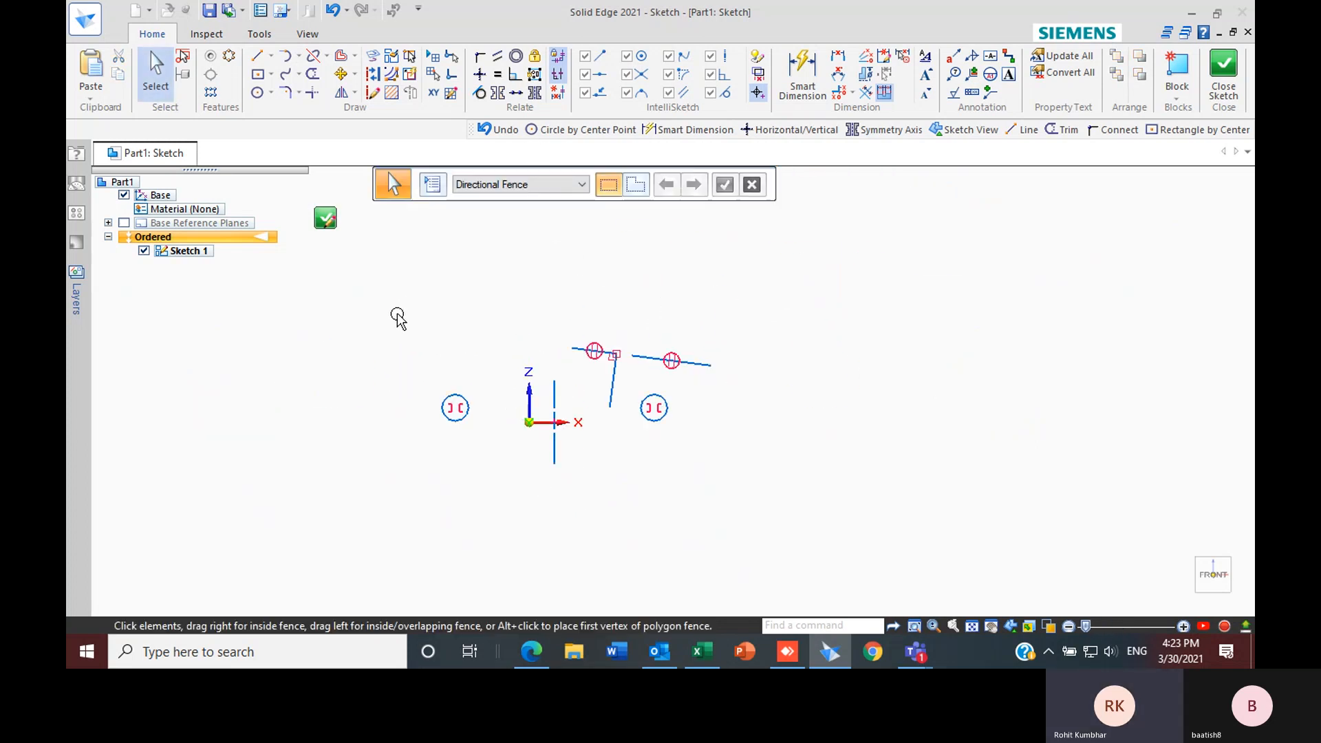
mouse_move(389, 303)
left_mouse_down()
mouse_move(709, 446)
mouse_move(765, 483)
mouse_move(765, 500)
left_mouse_up()
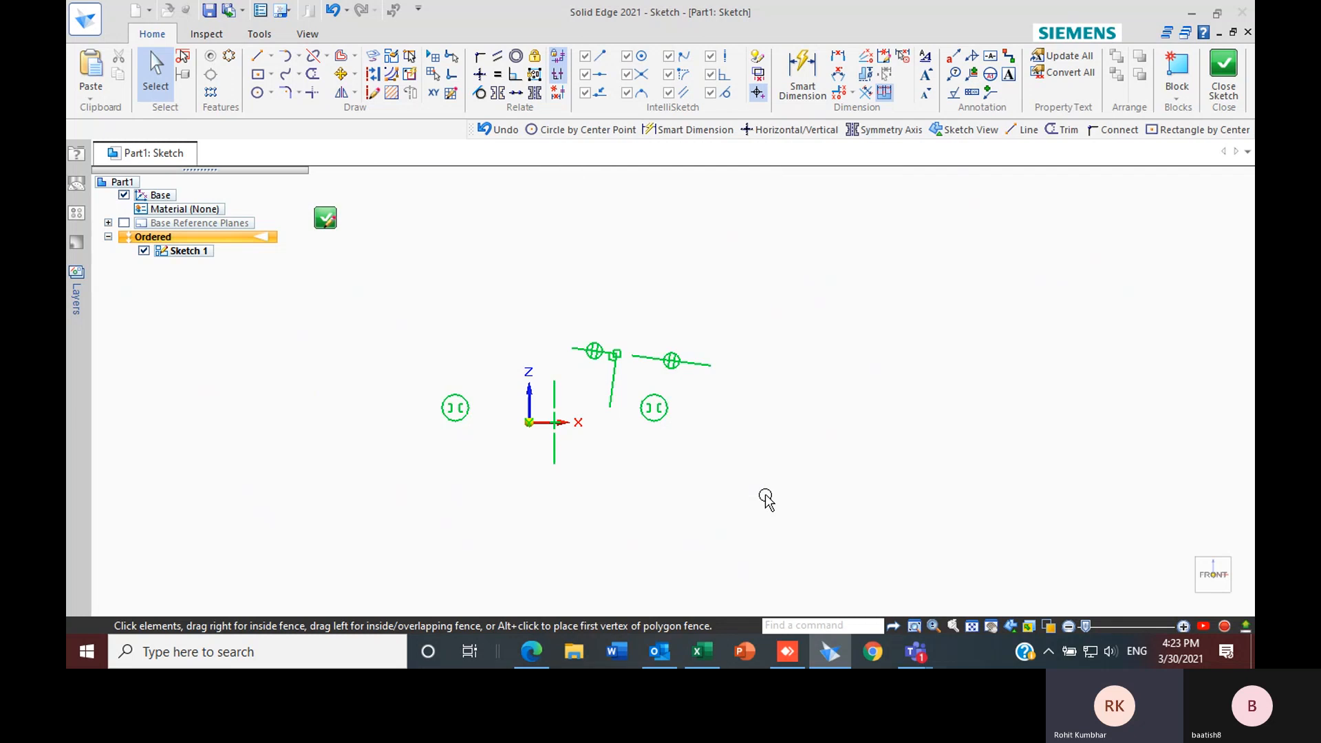
key("Delete")
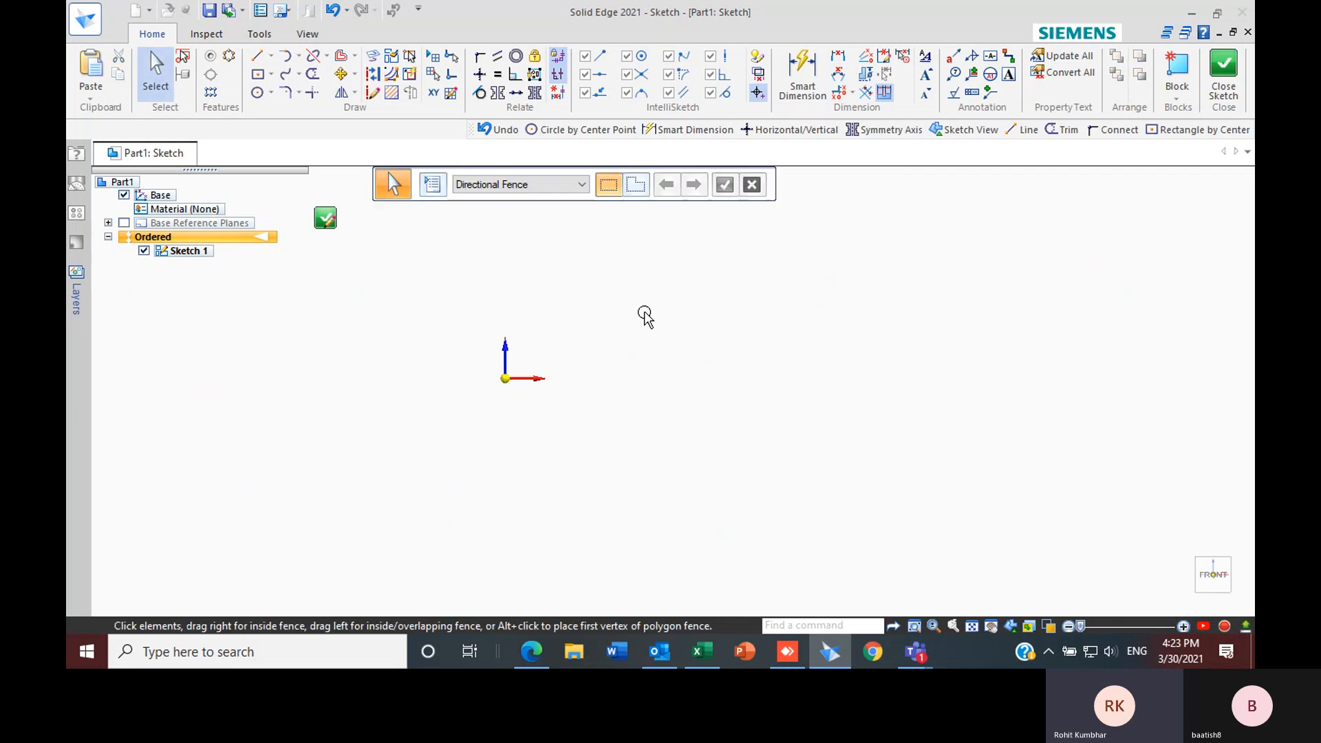
Draw a center rectangle about 740 mm wide and 457 mm high, above and to the right of the origin
scroll(644, 313, "up", 4)
scroll(580, 410, "down", 1)
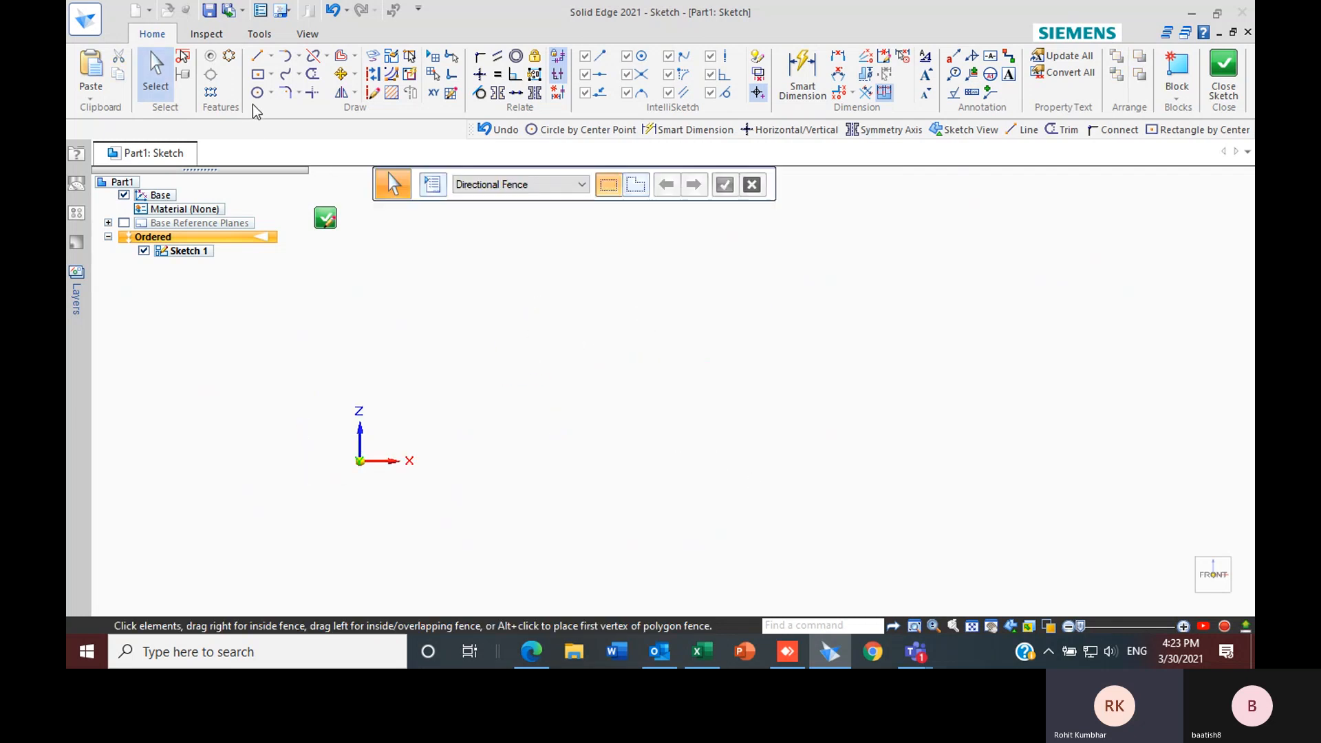
left_click(274, 82)
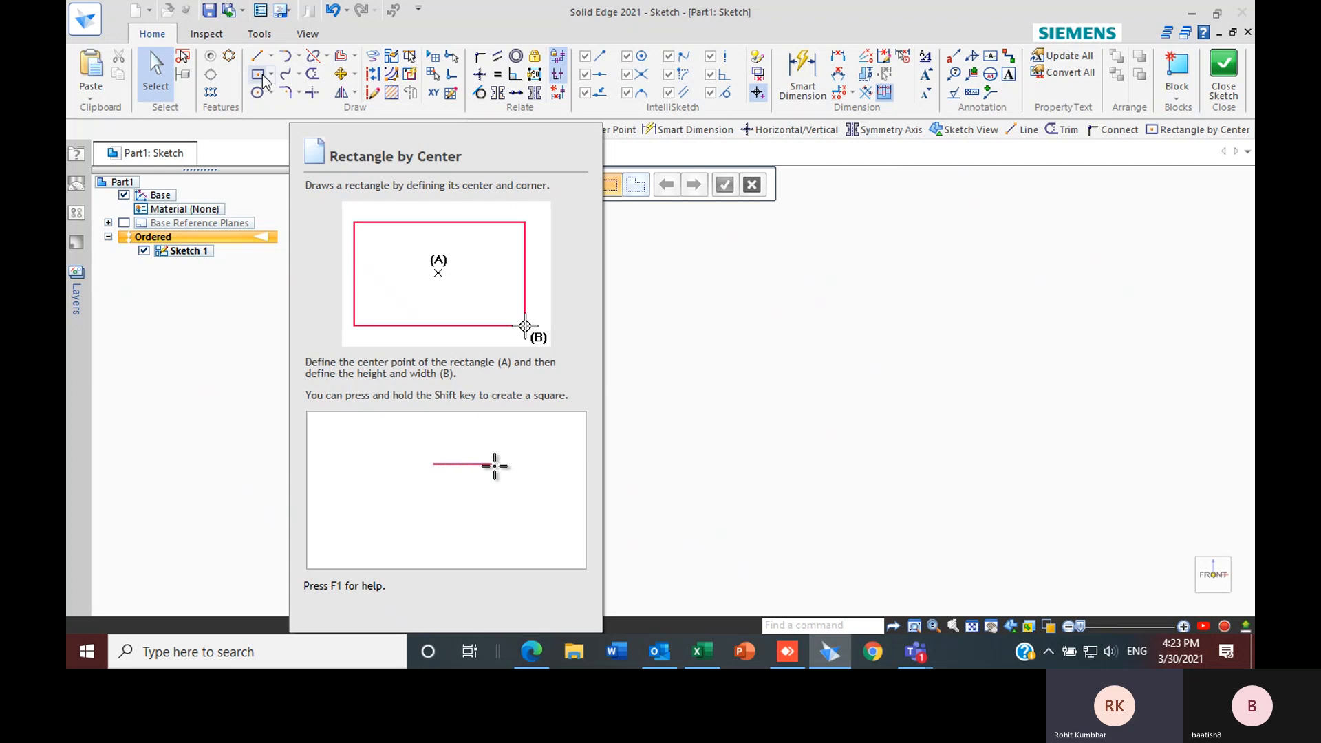
left_click(586, 338)
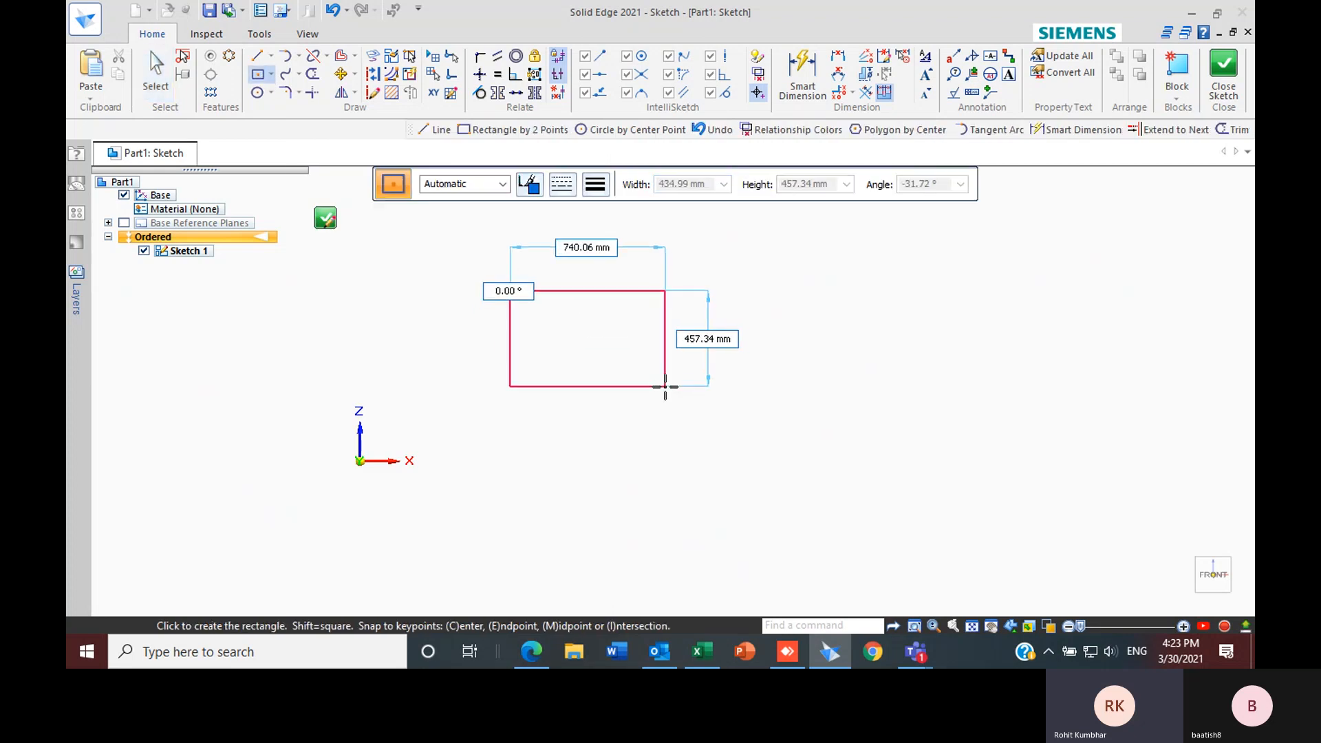
left_click(665, 386)
Draw a circle about 299 mm in diameter centered inside the rectangle
left_click(257, 92)
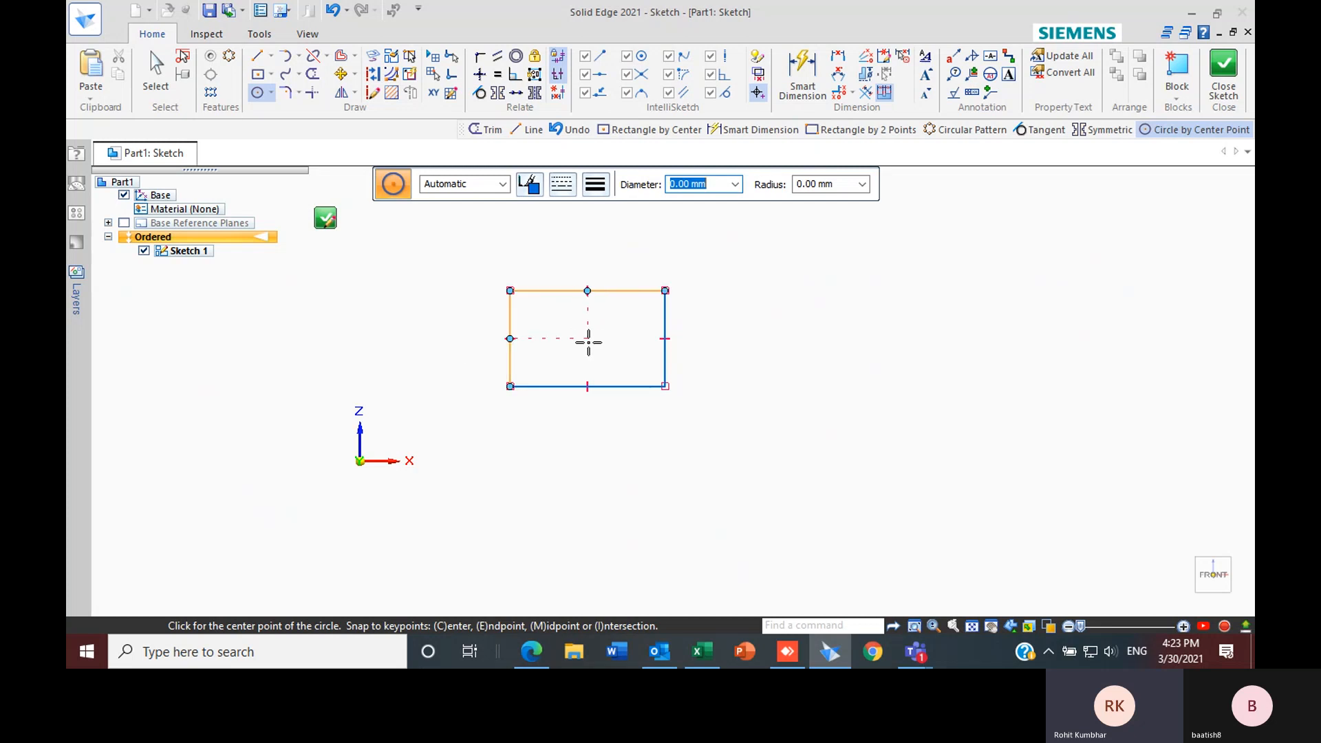
left_click(587, 338)
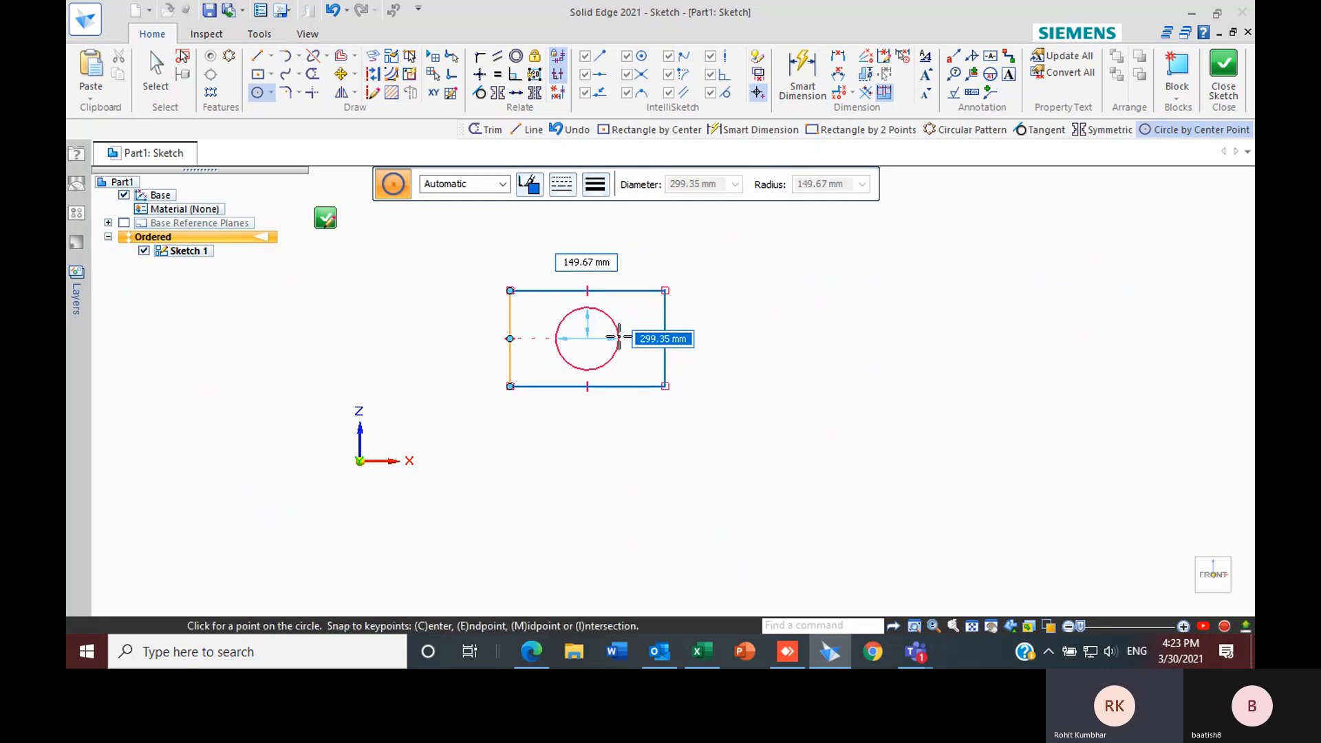
left_click(617, 334)
key("Escape")
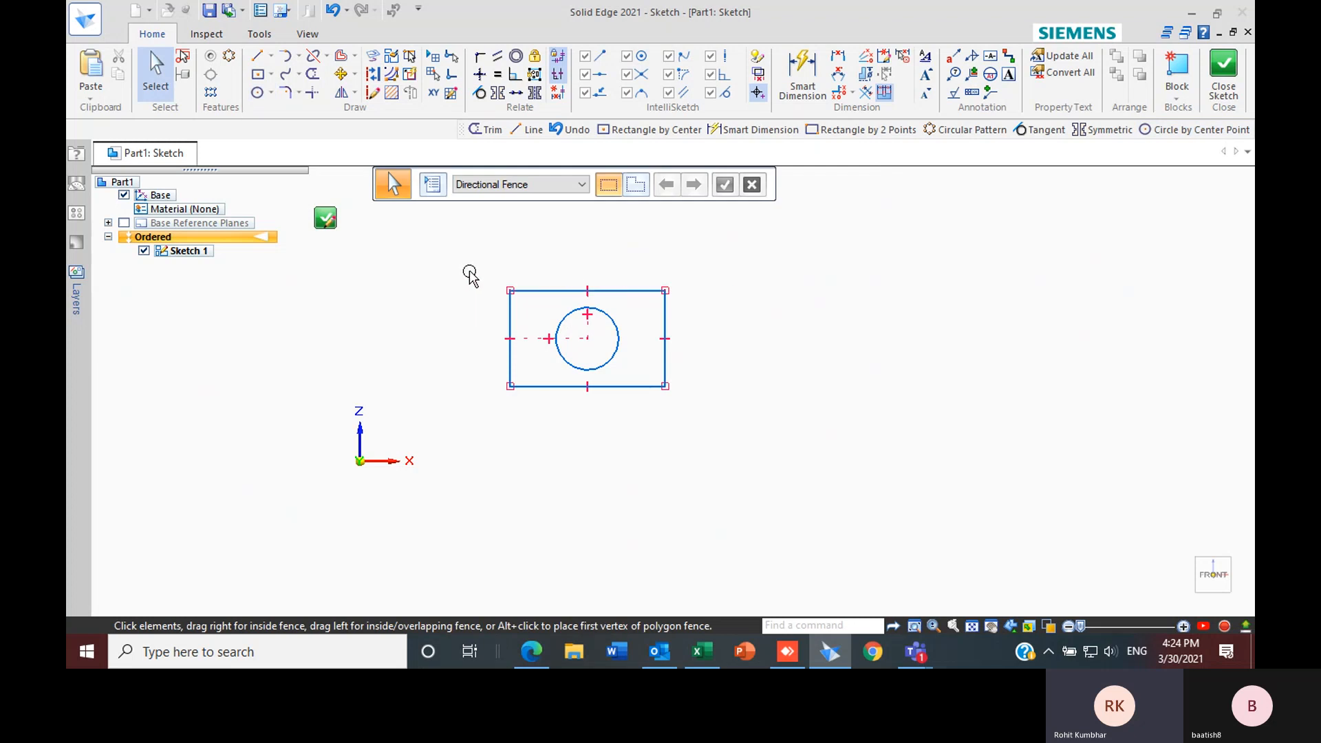
Try moving the centered circle down and to the left, undo the move, and delete the circle
left_click(611, 317)
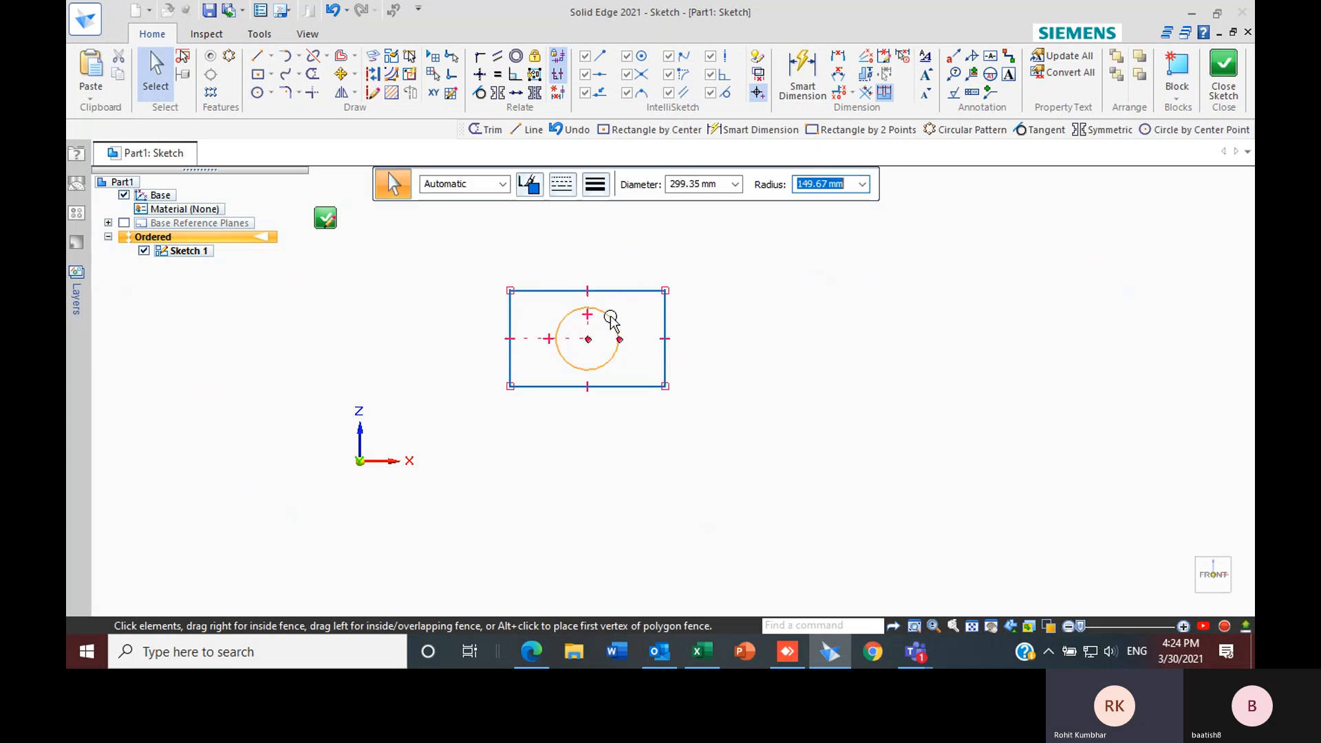
left_click_drag(611, 317, 498, 432)
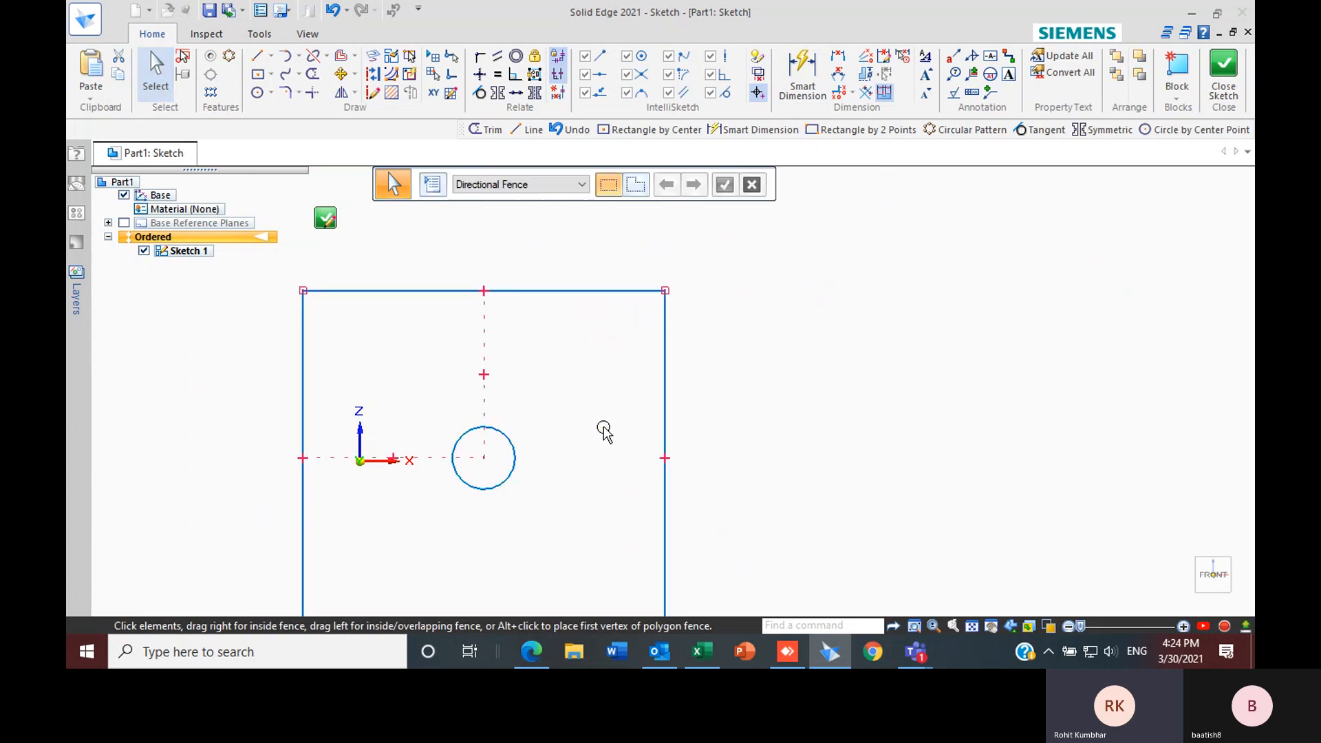
key("ctrl+z")
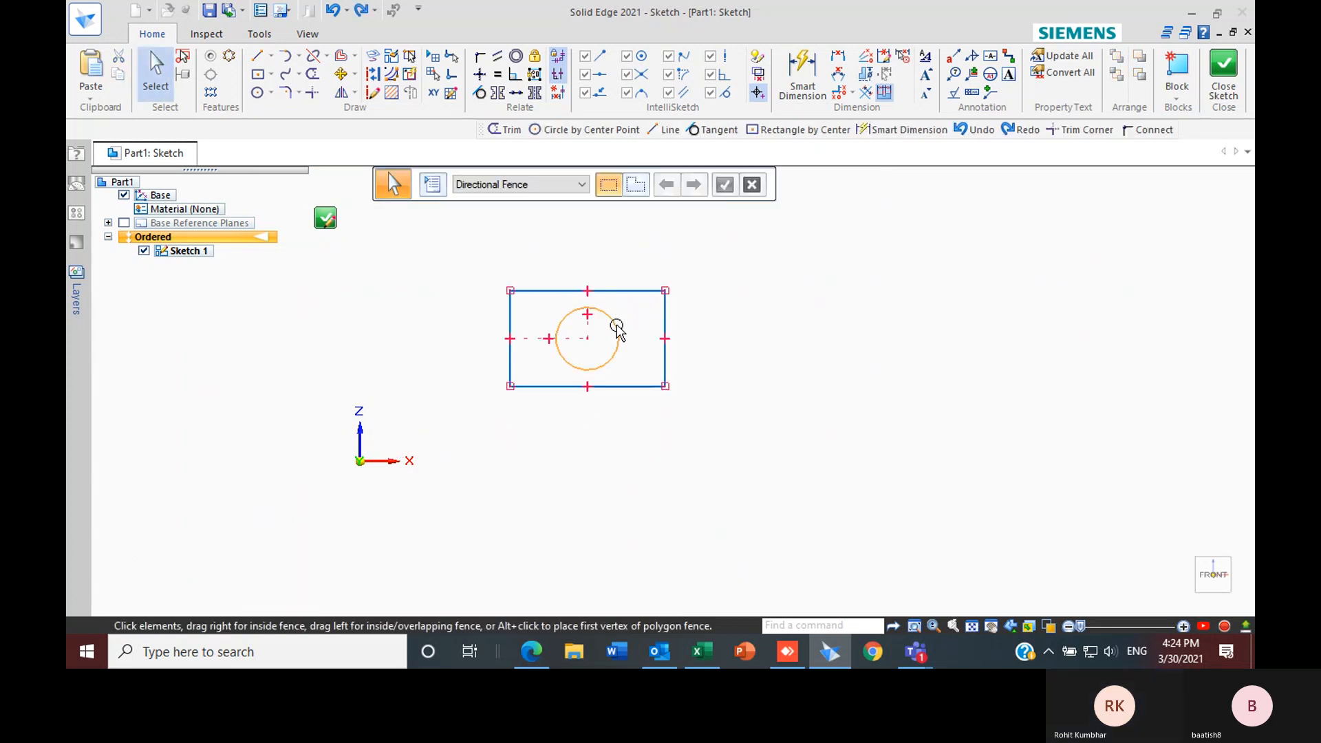
key("Delete")
Draw a circle about 420 mm in diameter outside the rectangle's right side, and shift it slightly up and farther right
left_click(258, 92)
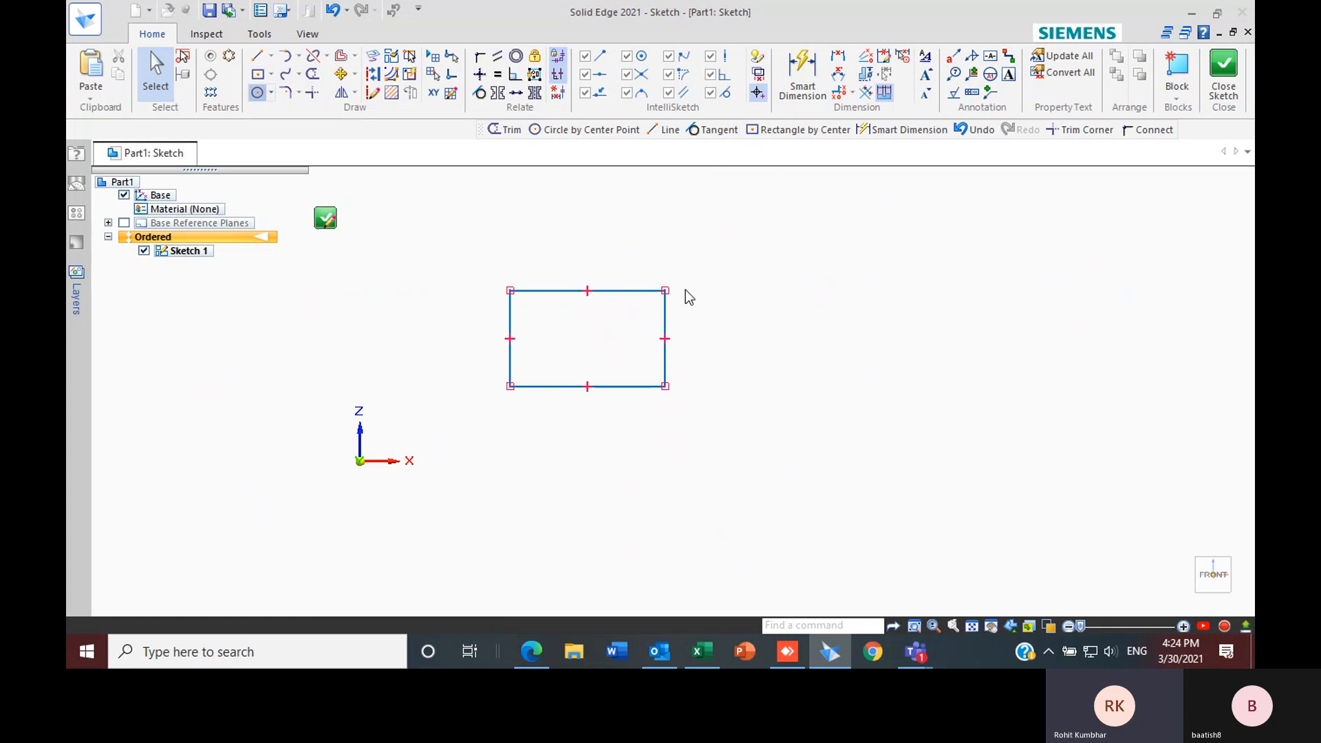
left_click(734, 367)
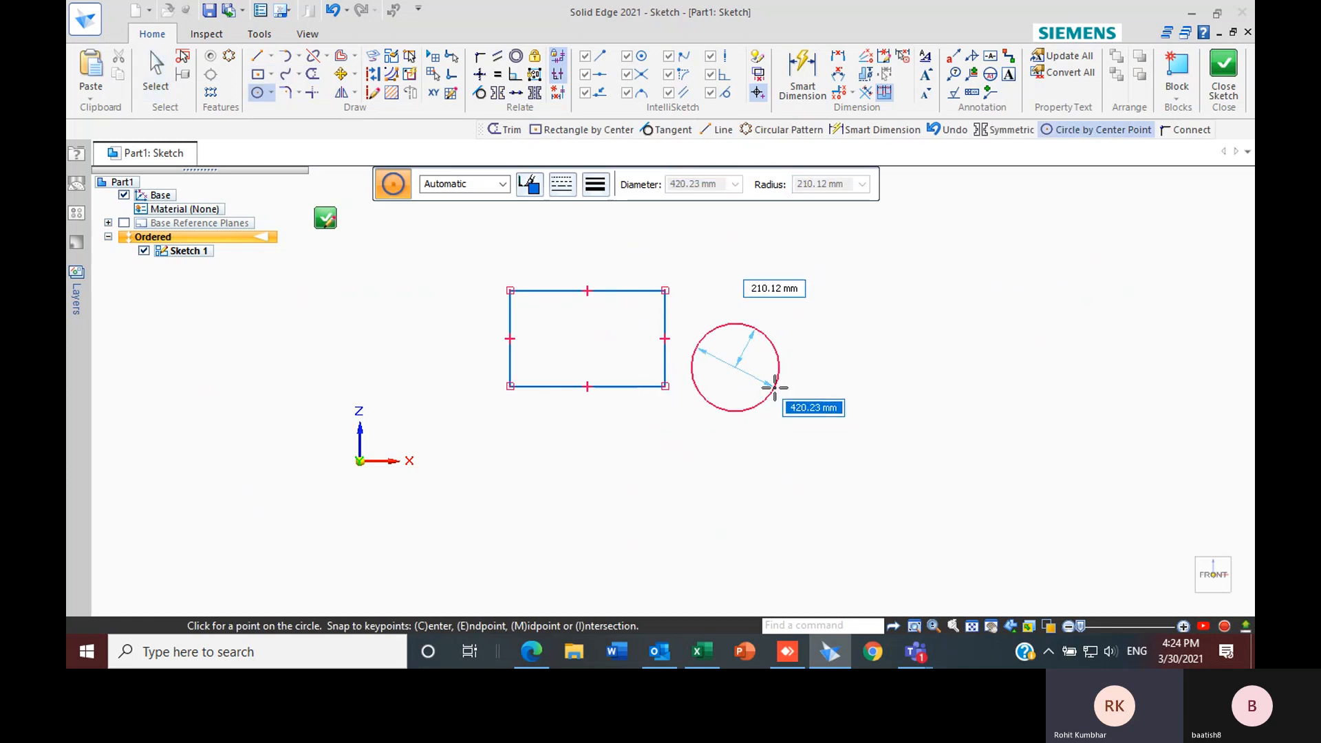
left_click(774, 387)
key("Escape")
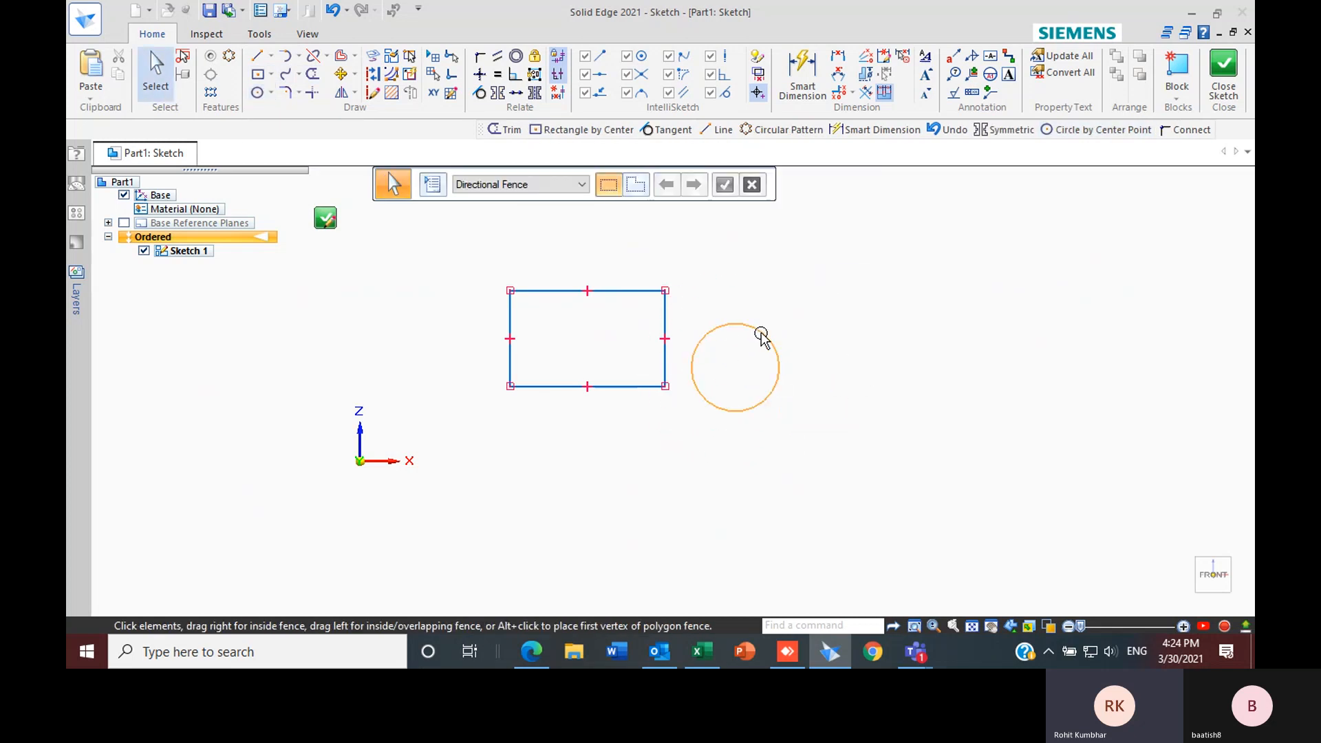
left_click(762, 335)
mouse_move(762, 335)
left_mouse_down()
mouse_move(885, 427)
mouse_move(813, 315)
mouse_move(891, 368)
mouse_move(749, 262)
mouse_move(837, 295)
mouse_move(799, 328)
mouse_move(786, 311)
left_mouse_up()
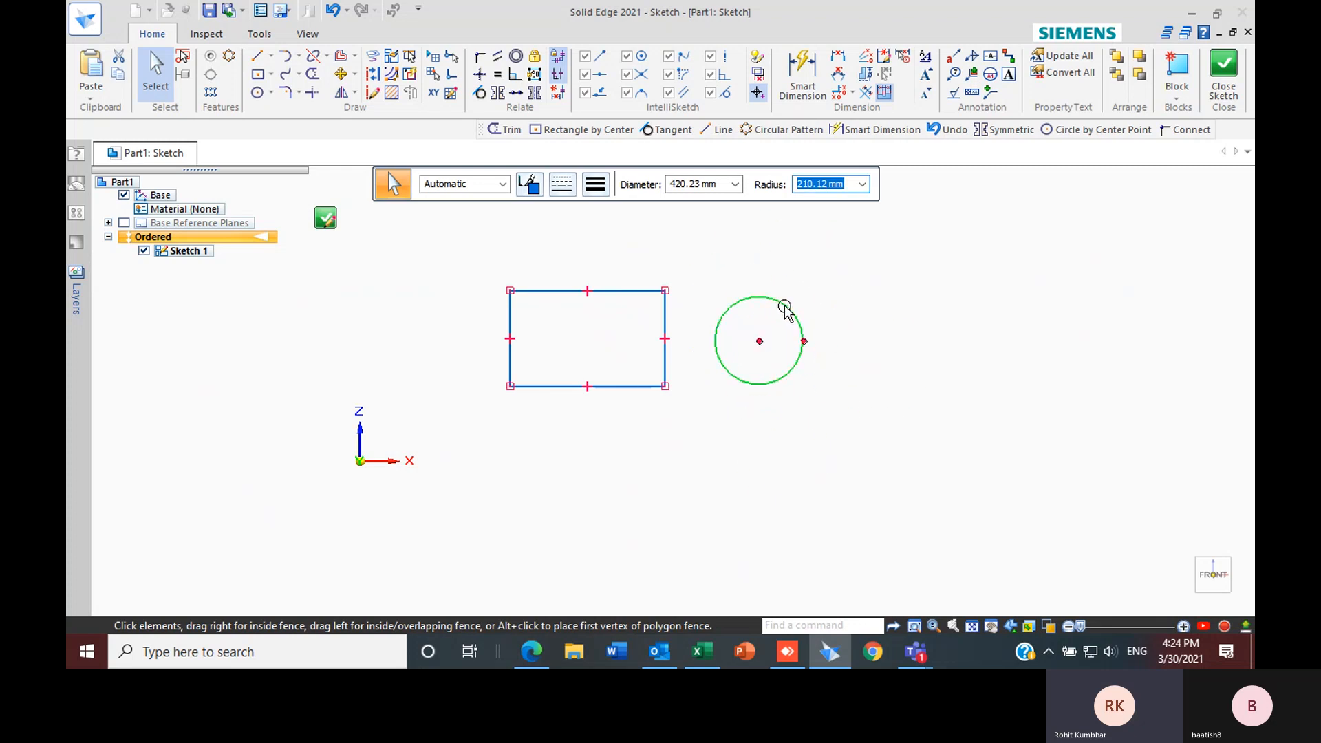
Apply a Rigid Set relation to the whole rectangle and the circle beside it
left_click(534, 74)
mouse_move(444, 215)
left_mouse_down()
mouse_move(736, 380)
mouse_move(886, 433)
mouse_move(891, 458)
left_mouse_up()
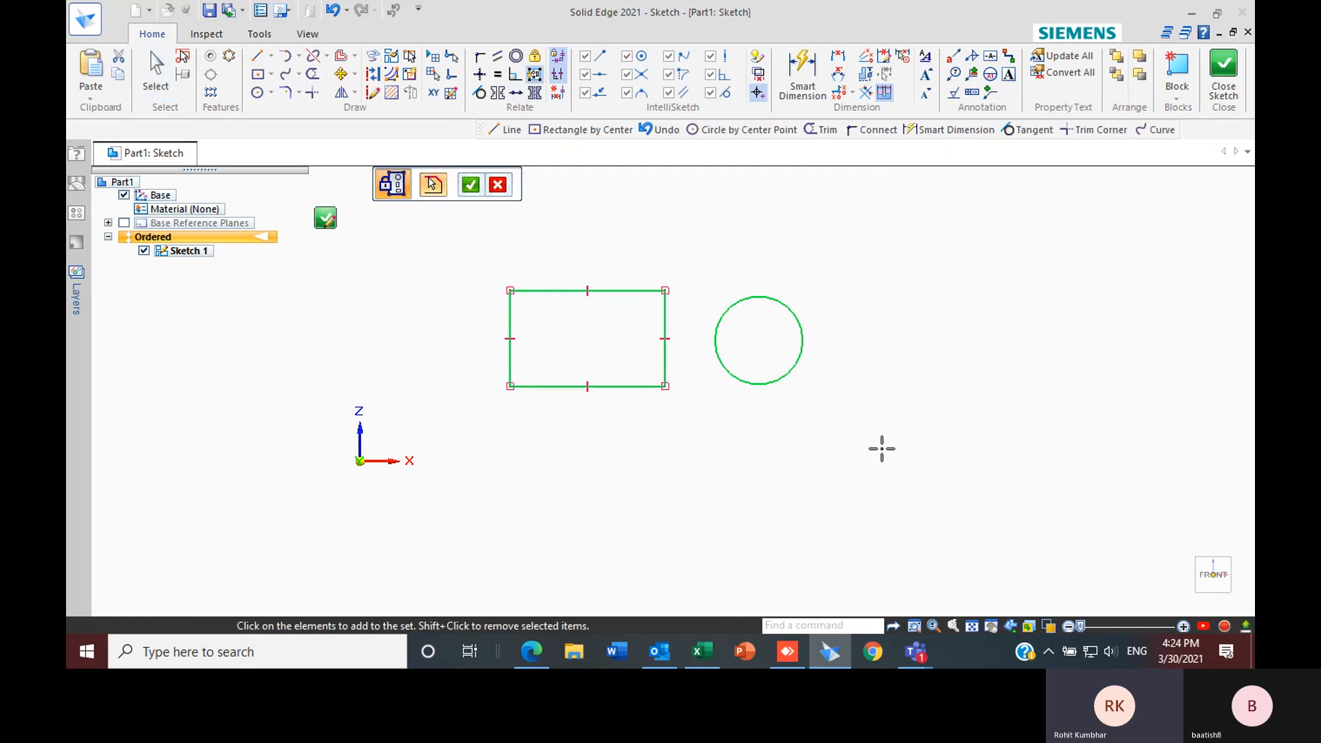
left_click(470, 184)
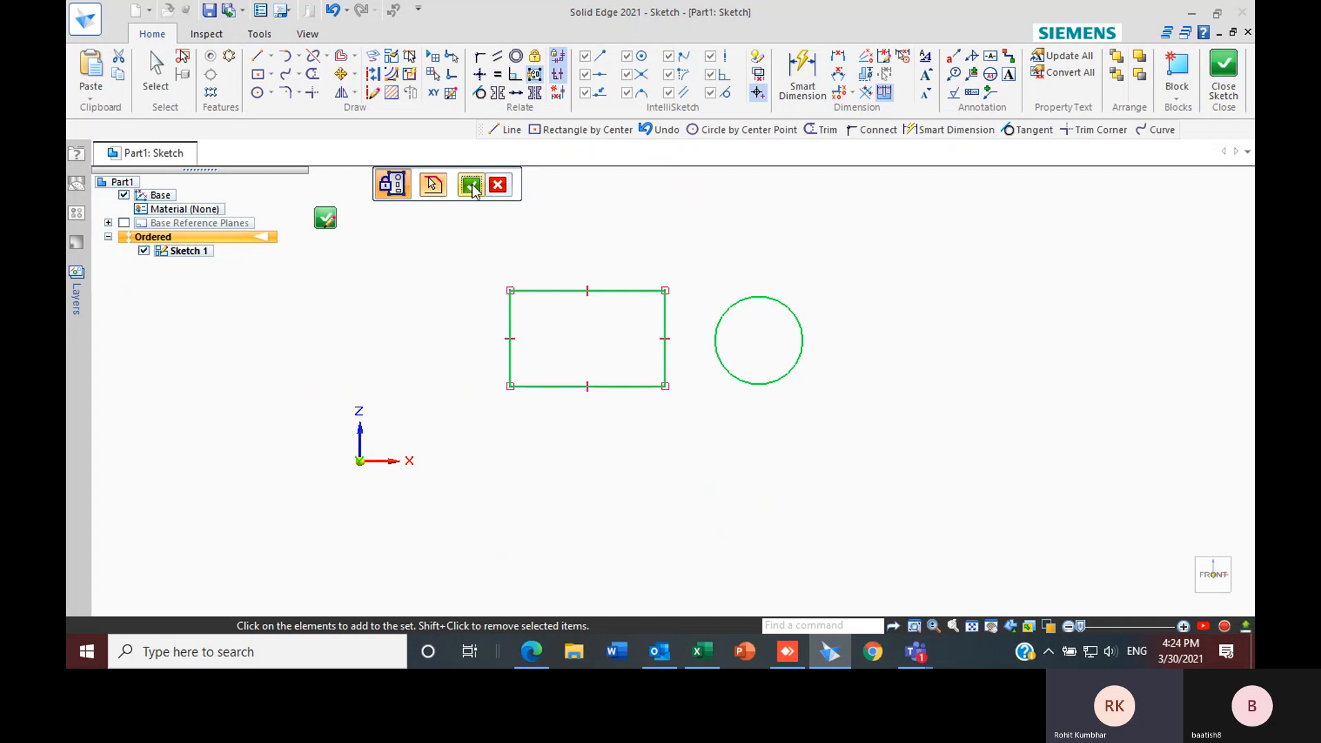
left_click(767, 300)
left_click_drag(895, 333, 892, 377)
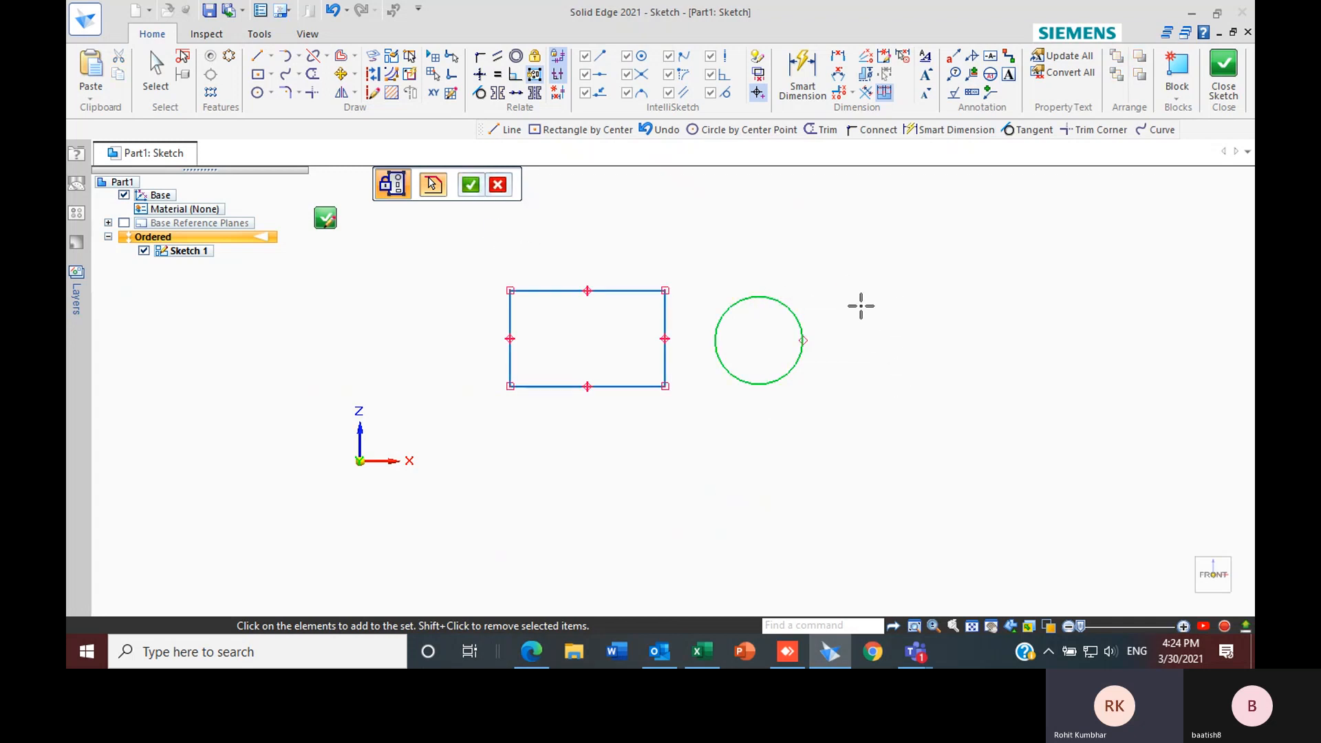
Move the circle straight down to test the rigid set, and undo both the move and the Rigid Set relation
right_click(748, 292)
left_click_drag(757, 297, 771, 402)
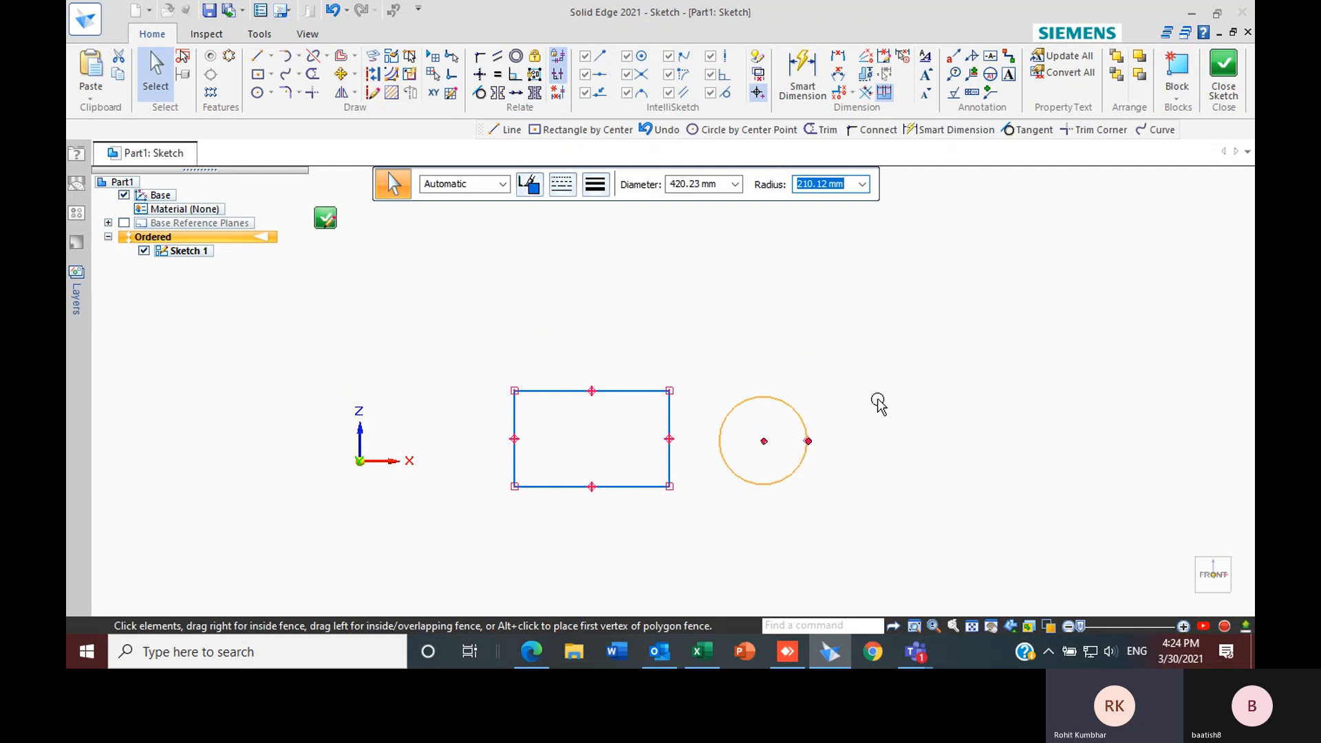
left_click(886, 402)
key("ctrl+z")
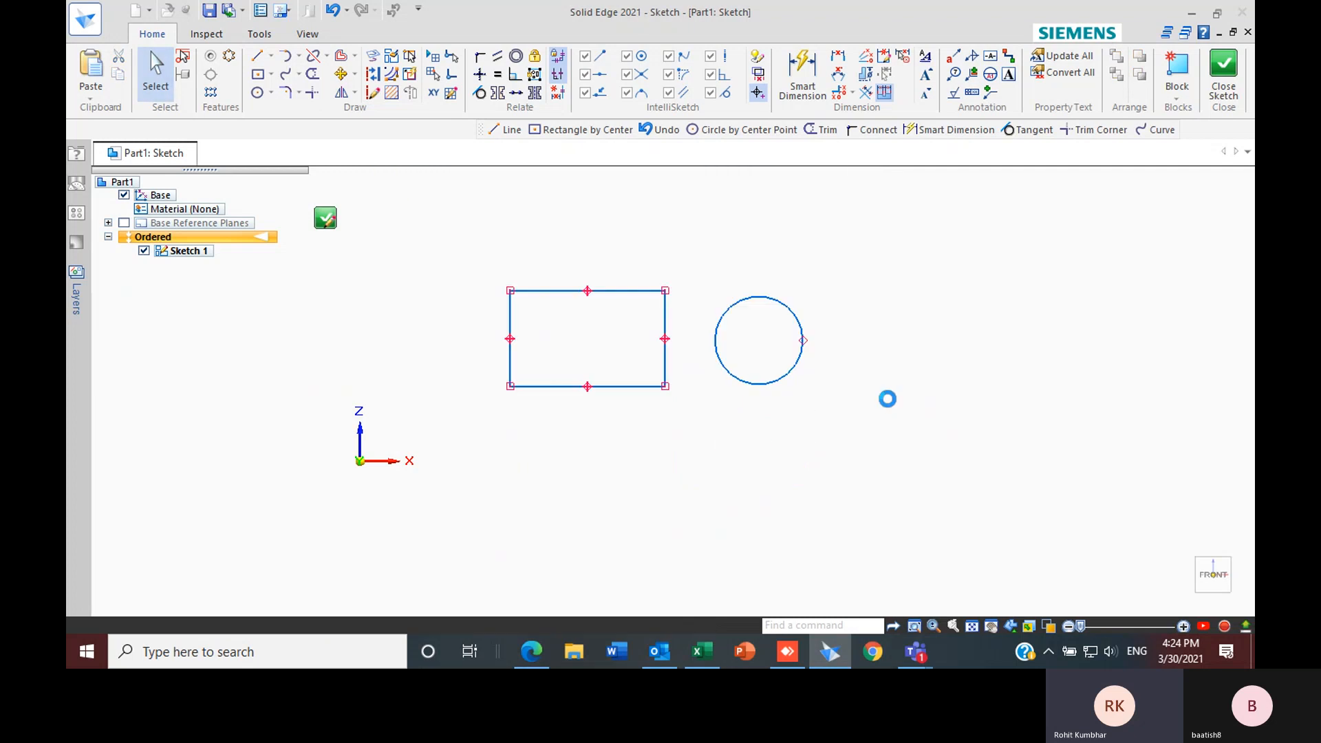
key("ctrl+z")
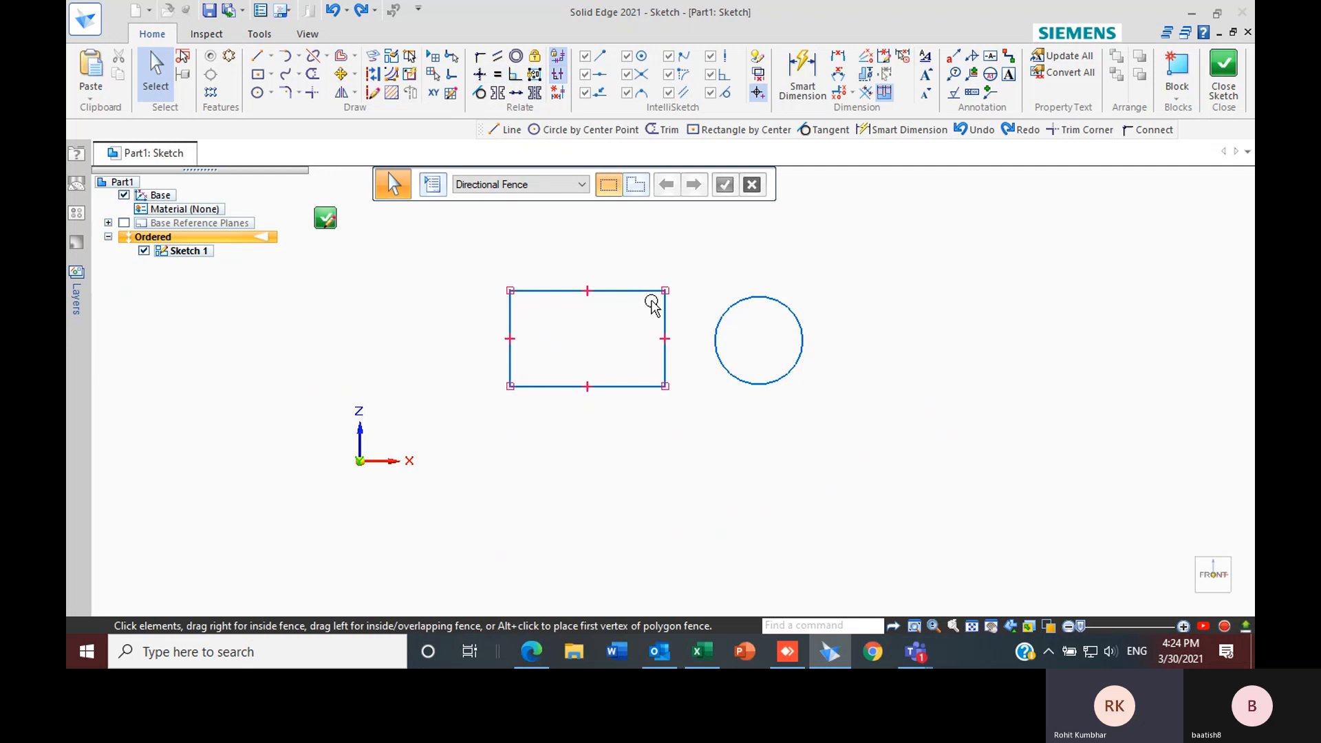
Set the length of the rectangle's left side to 500 mm
mouse_move(468, 247)
left_mouse_down()
mouse_move(663, 348)
mouse_move(970, 460)
left_mouse_up()
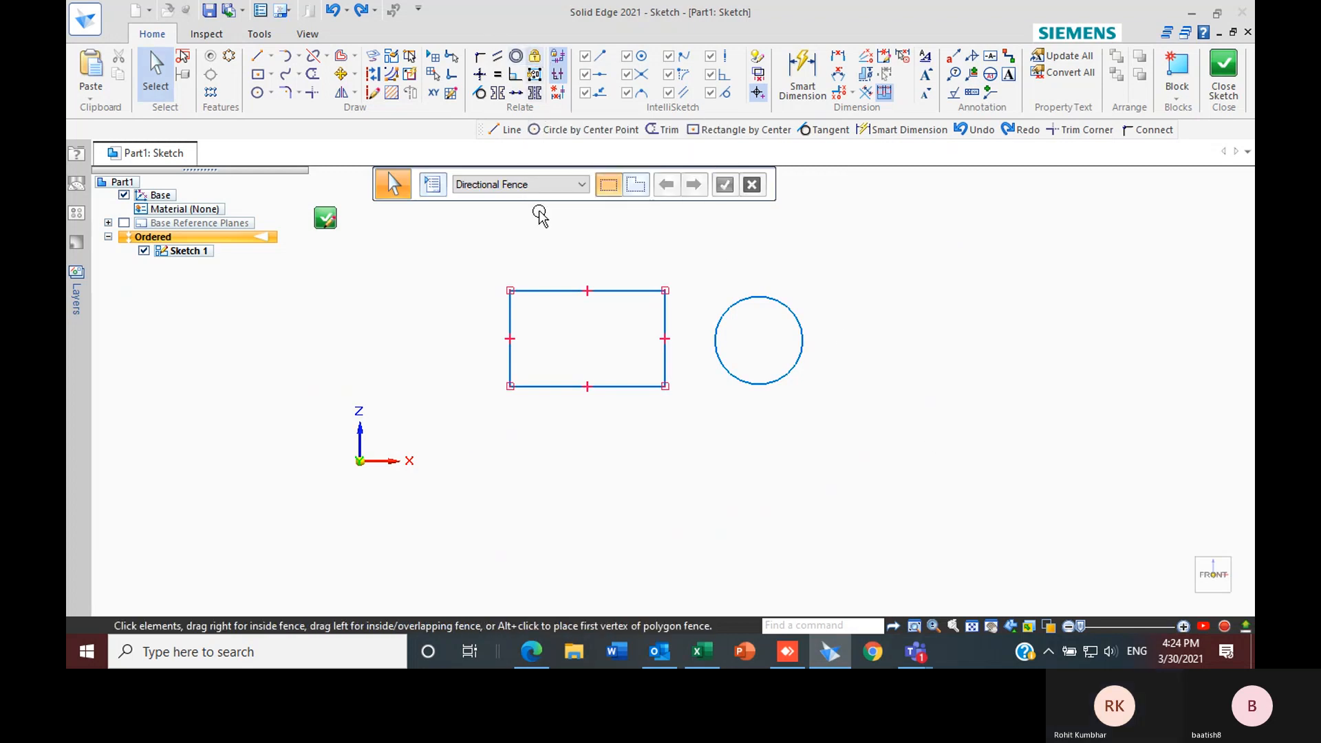
left_click(509, 319)
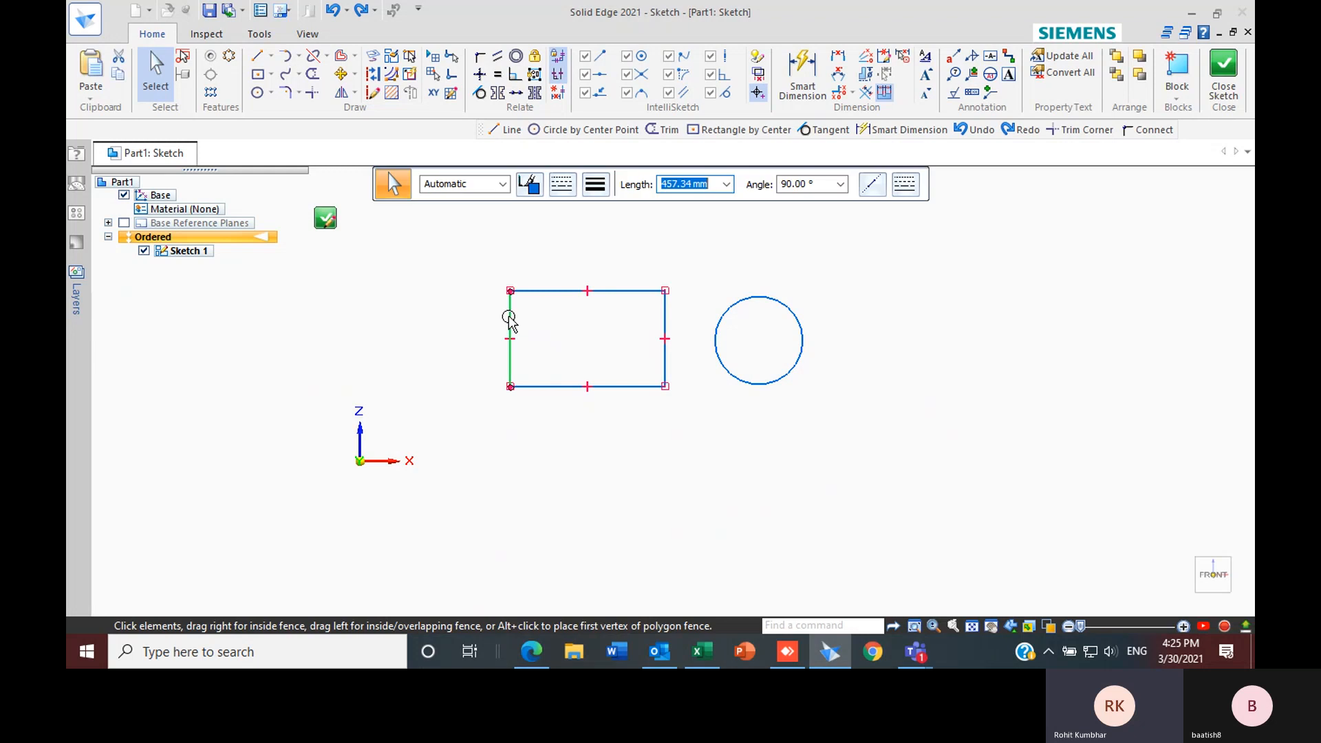
type("500")
key("Return")
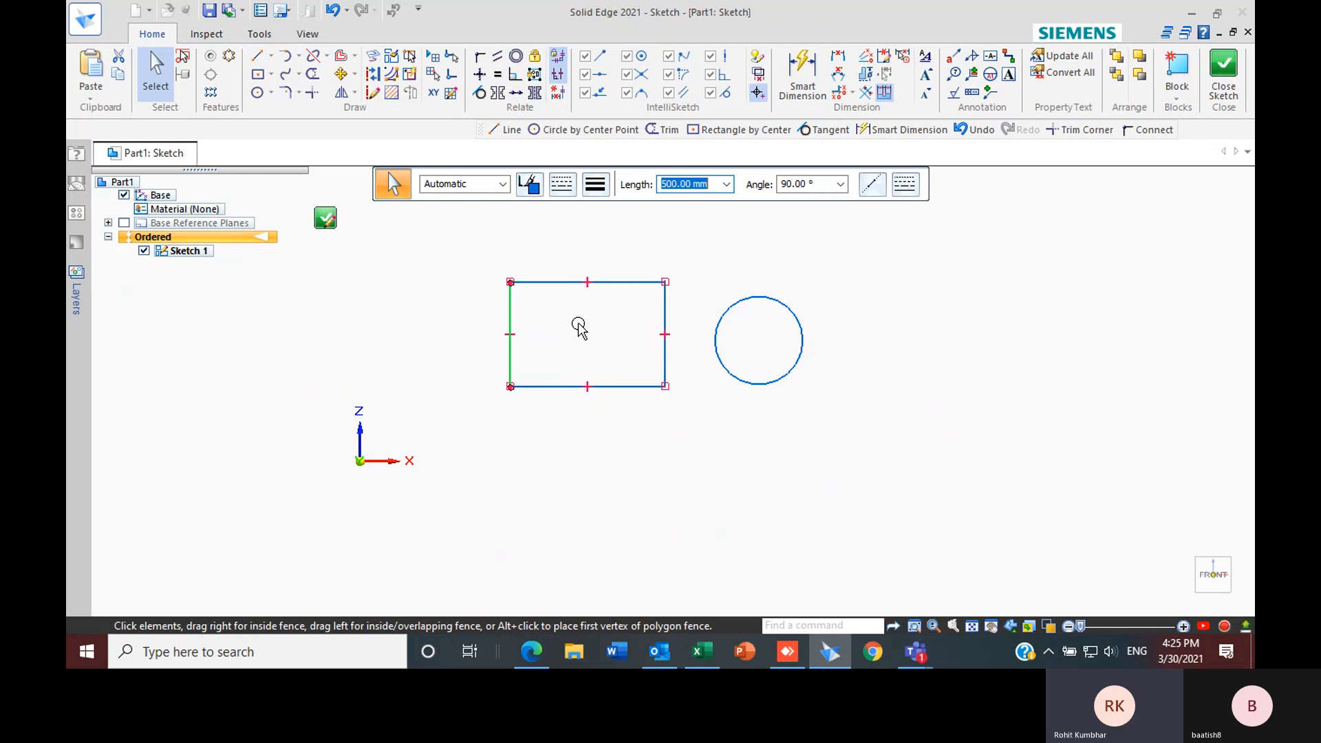
Dimension the horizontal distance from the origin to the rectangle's left side and set it to 700 mm
left_click(802, 72)
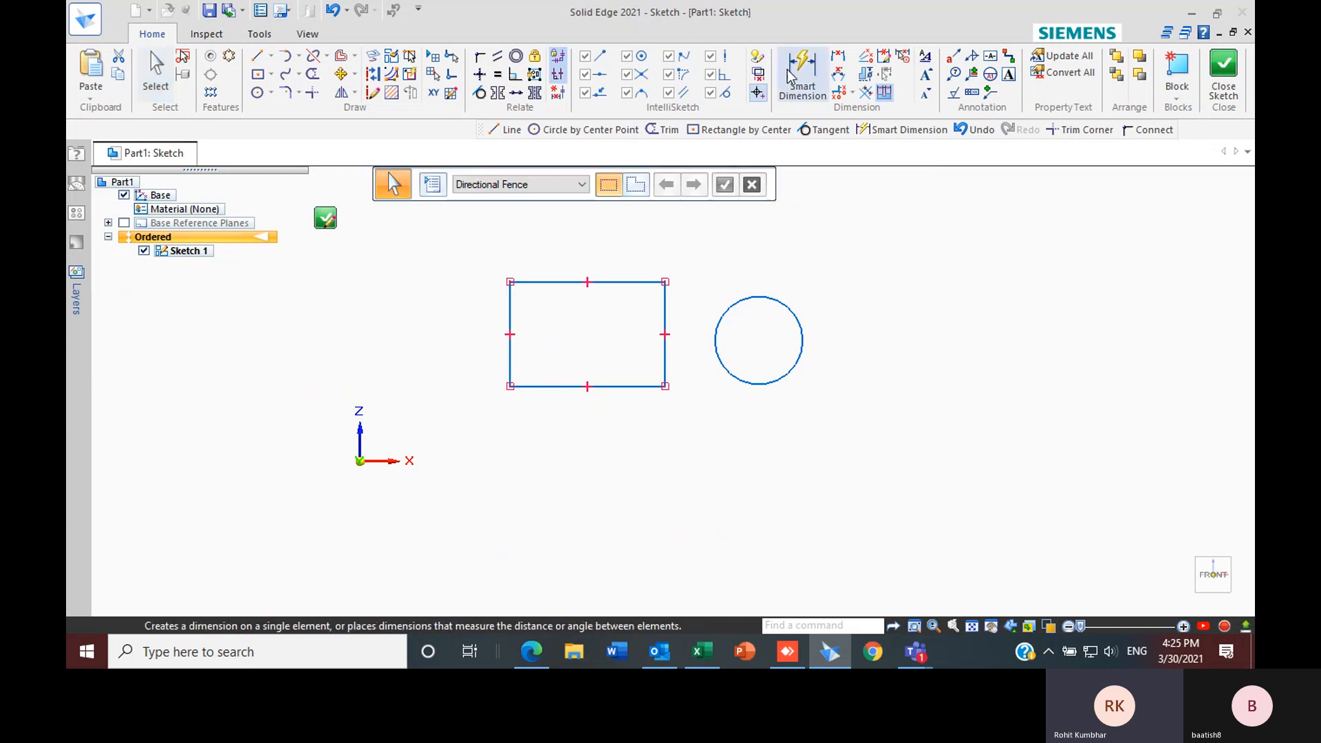
left_click(358, 435)
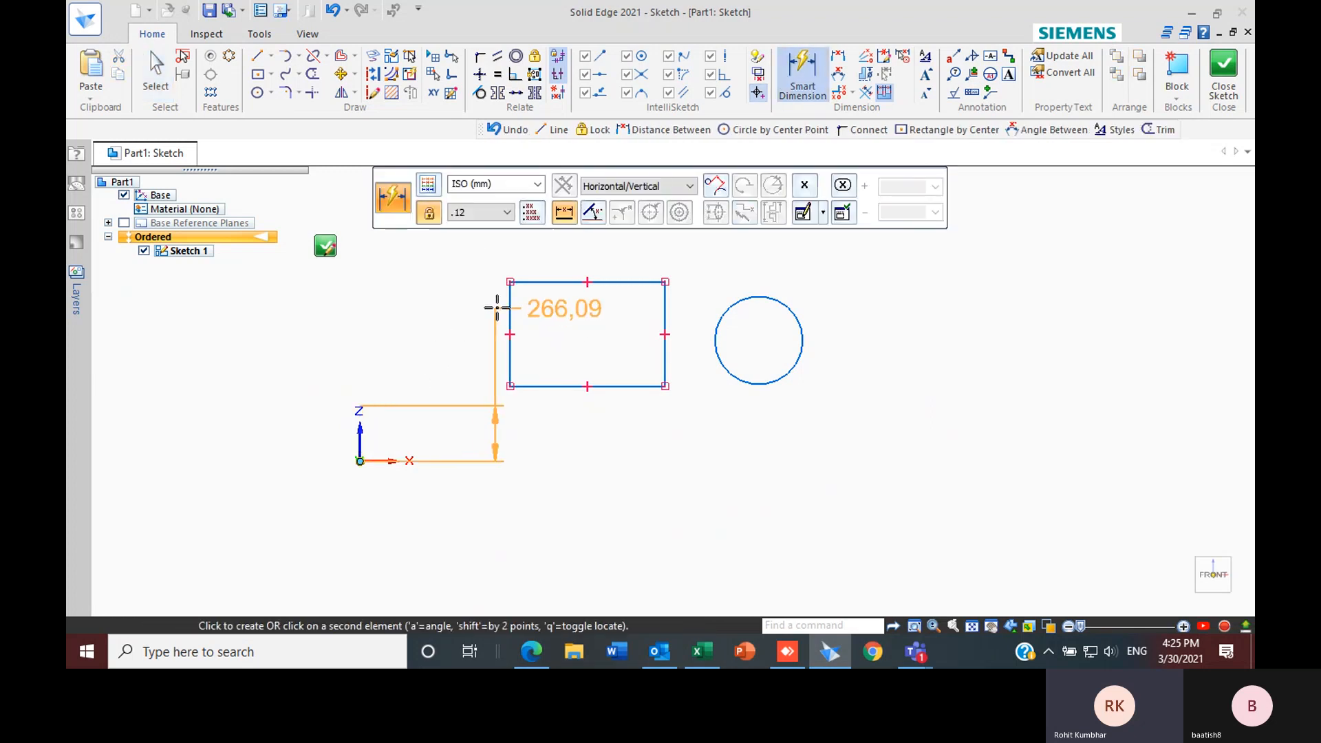
left_click(510, 300)
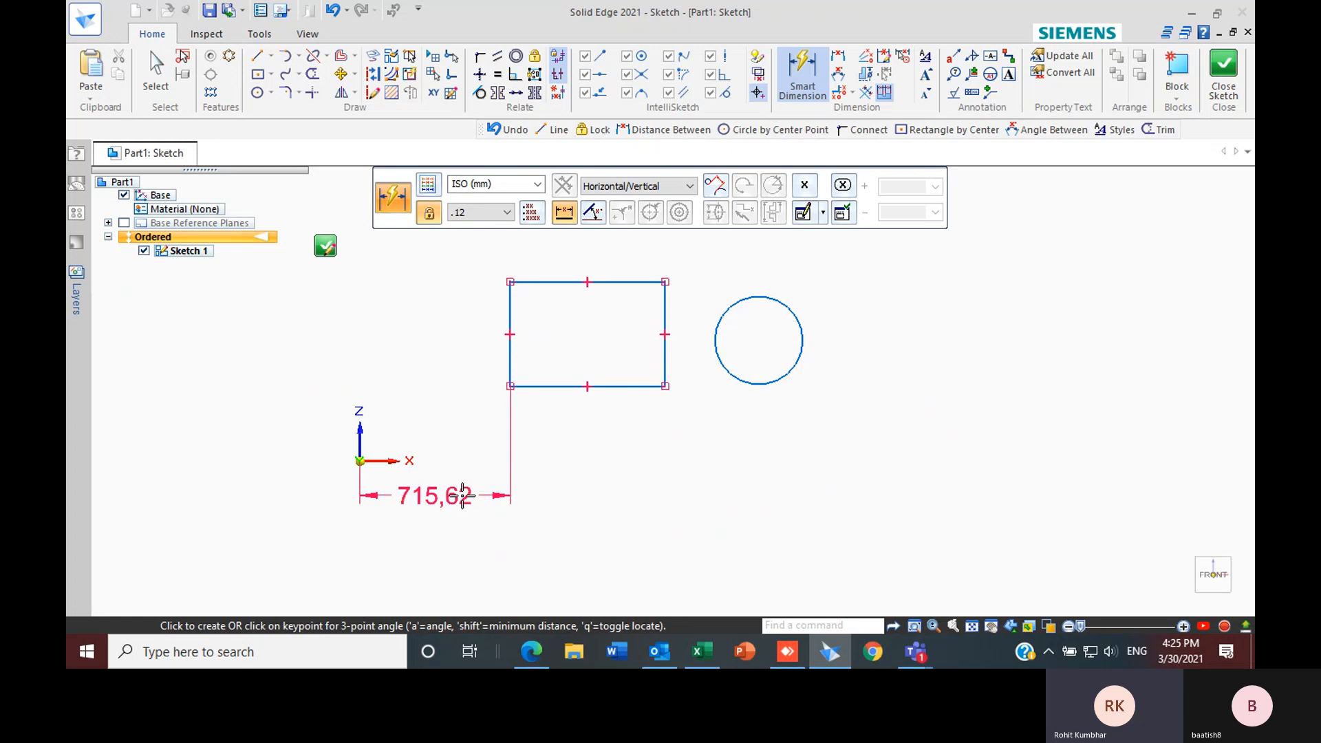
left_click(475, 496)
type("7")
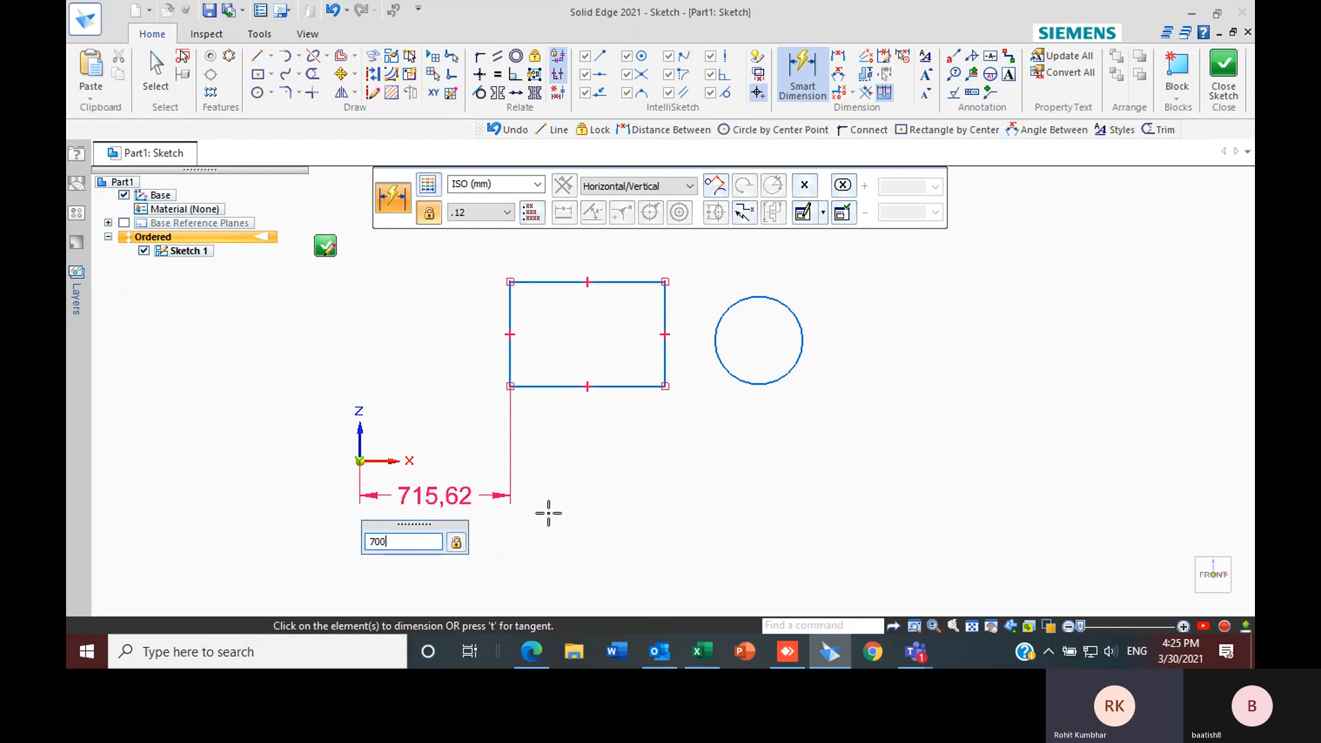
type("00")
key("Return")
key("Escape")
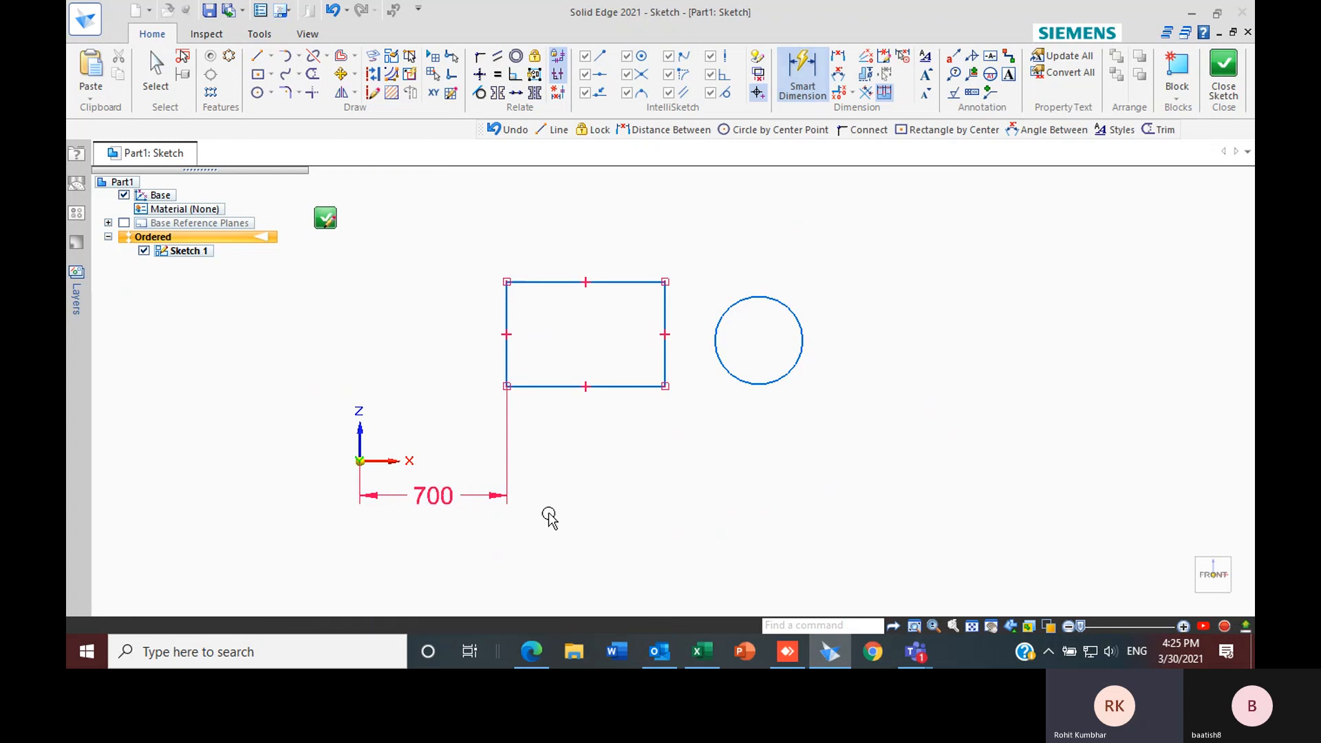
scroll(504, 443, "down", 2)
scroll(499, 351, "up", 3)
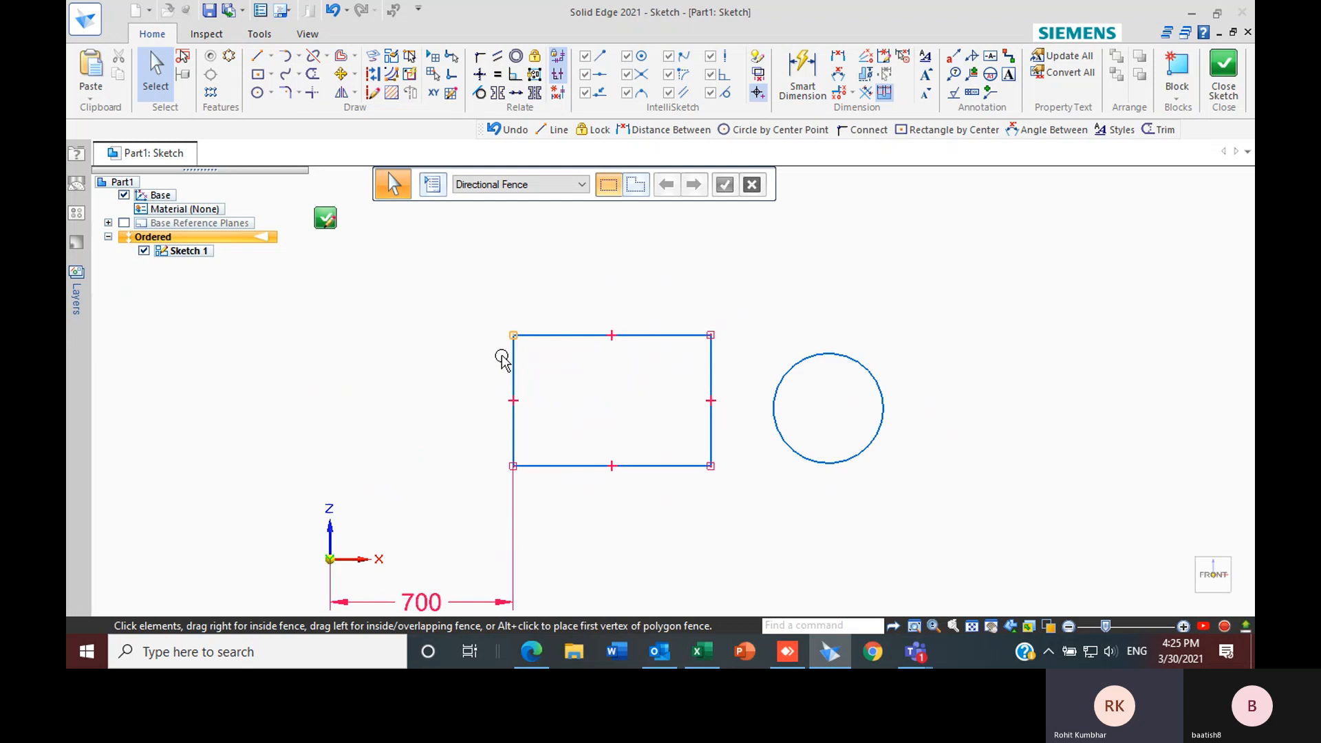
scroll(539, 365, "down", 2)
scroll(543, 404, "up", 3)
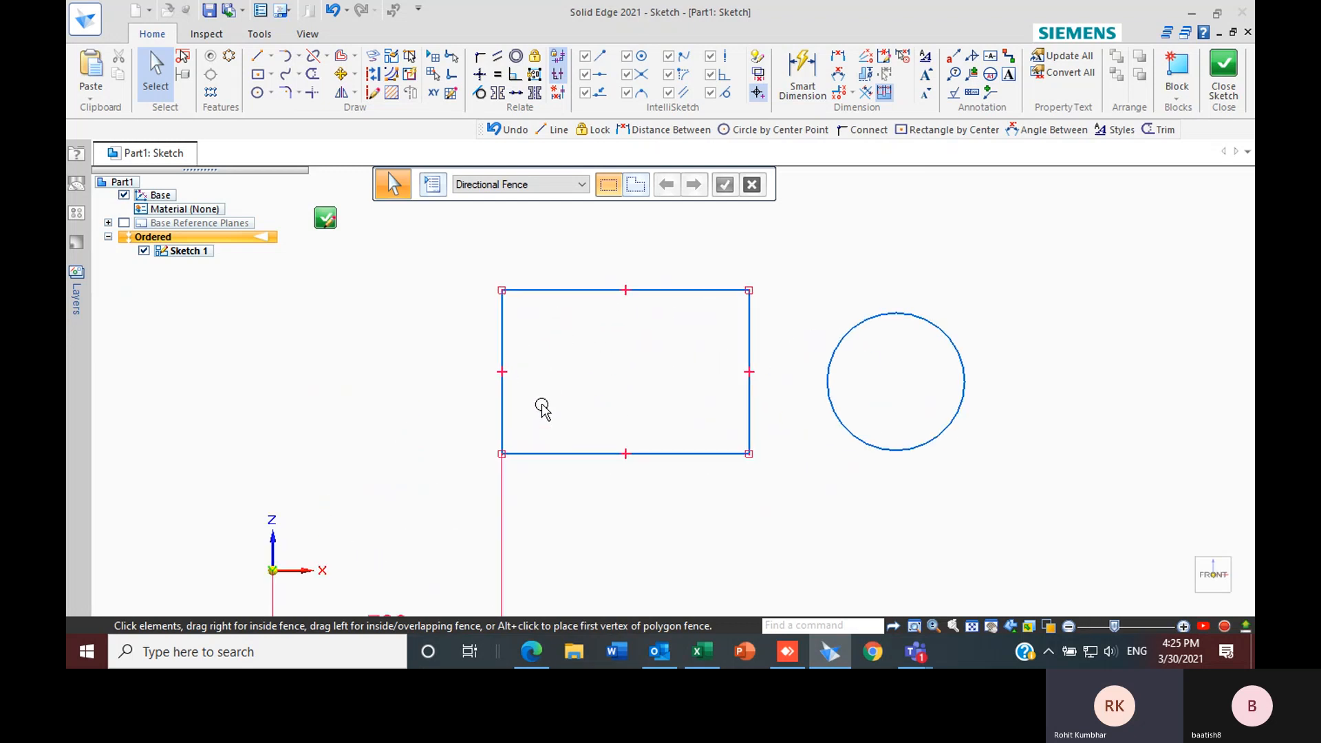
scroll(544, 340, "down", 3)
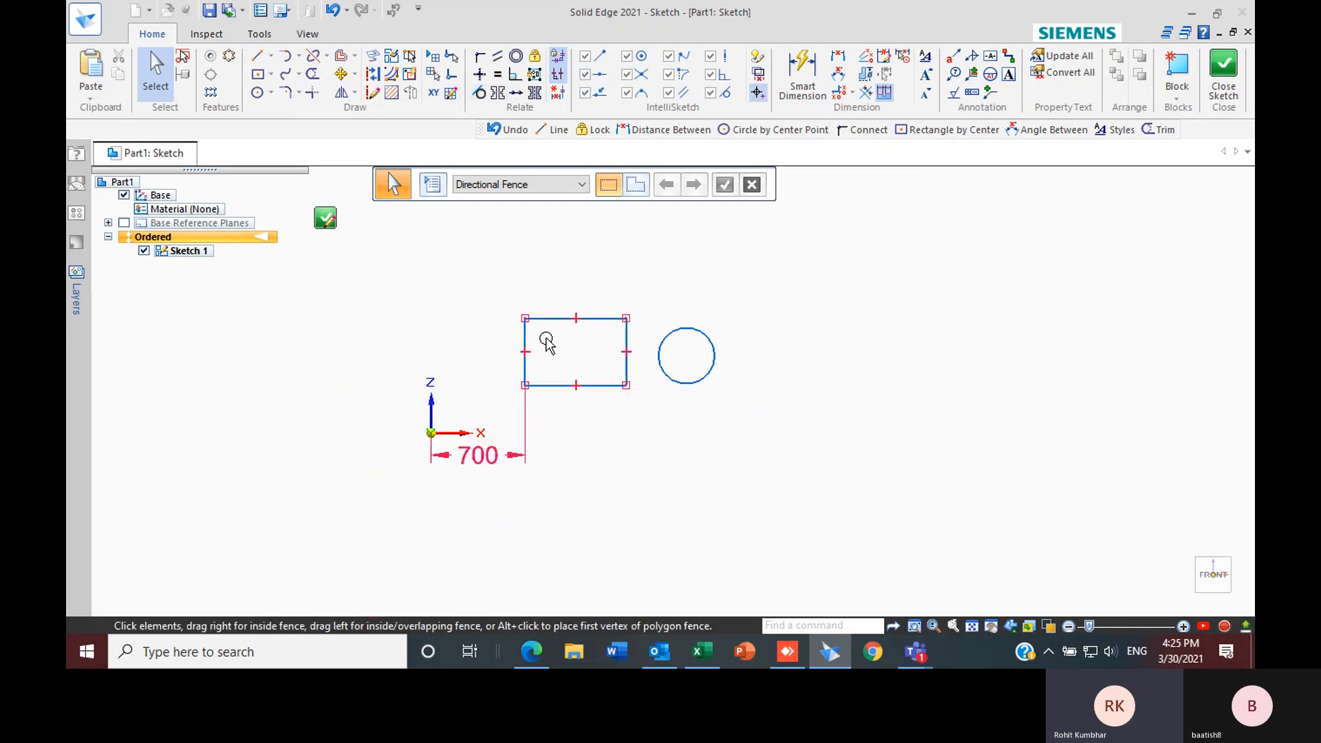
scroll(483, 380, "up", 3)
scroll(483, 380, "down", 3)
scroll(499, 444, "up", 2)
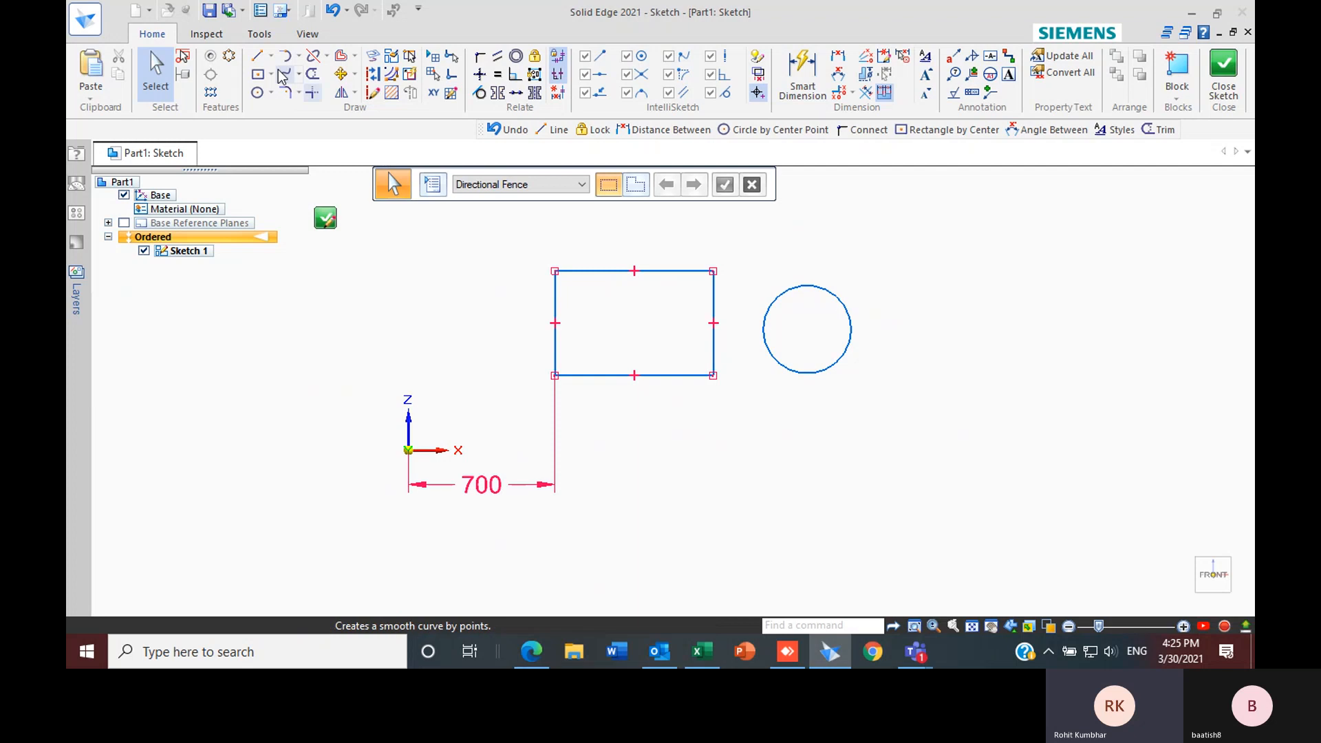
Dimension the vertical distance from the origin to the rectangle's bottom side and set it to 350 mm
left_click(804, 73)
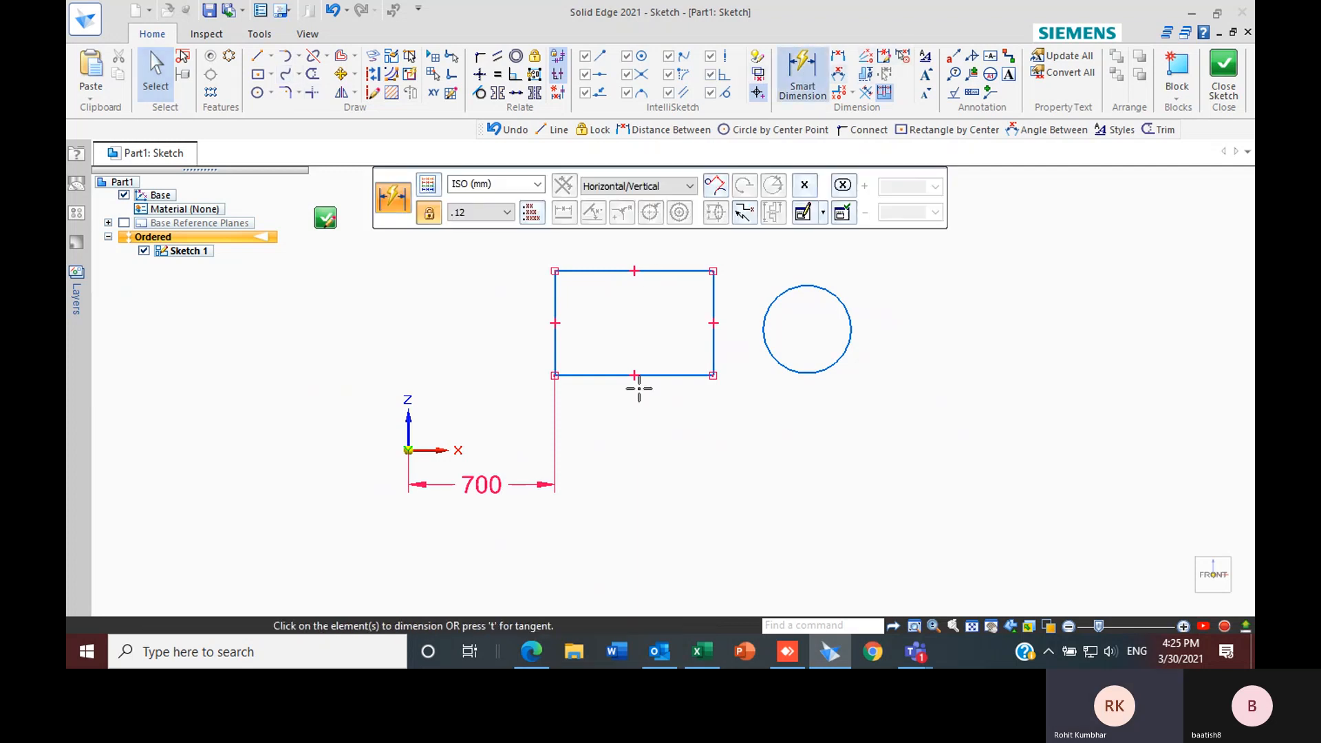
left_click(589, 375)
left_click(410, 451)
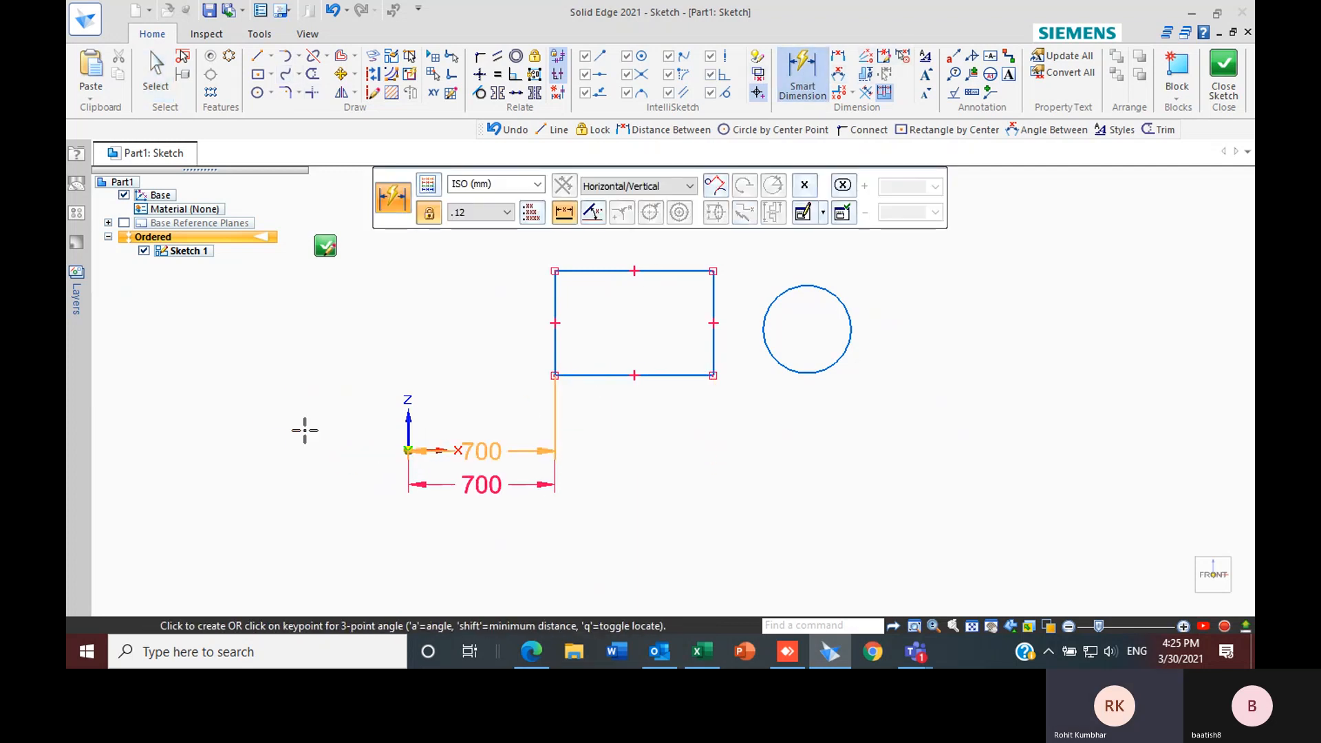
left_click(295, 415)
type("350")
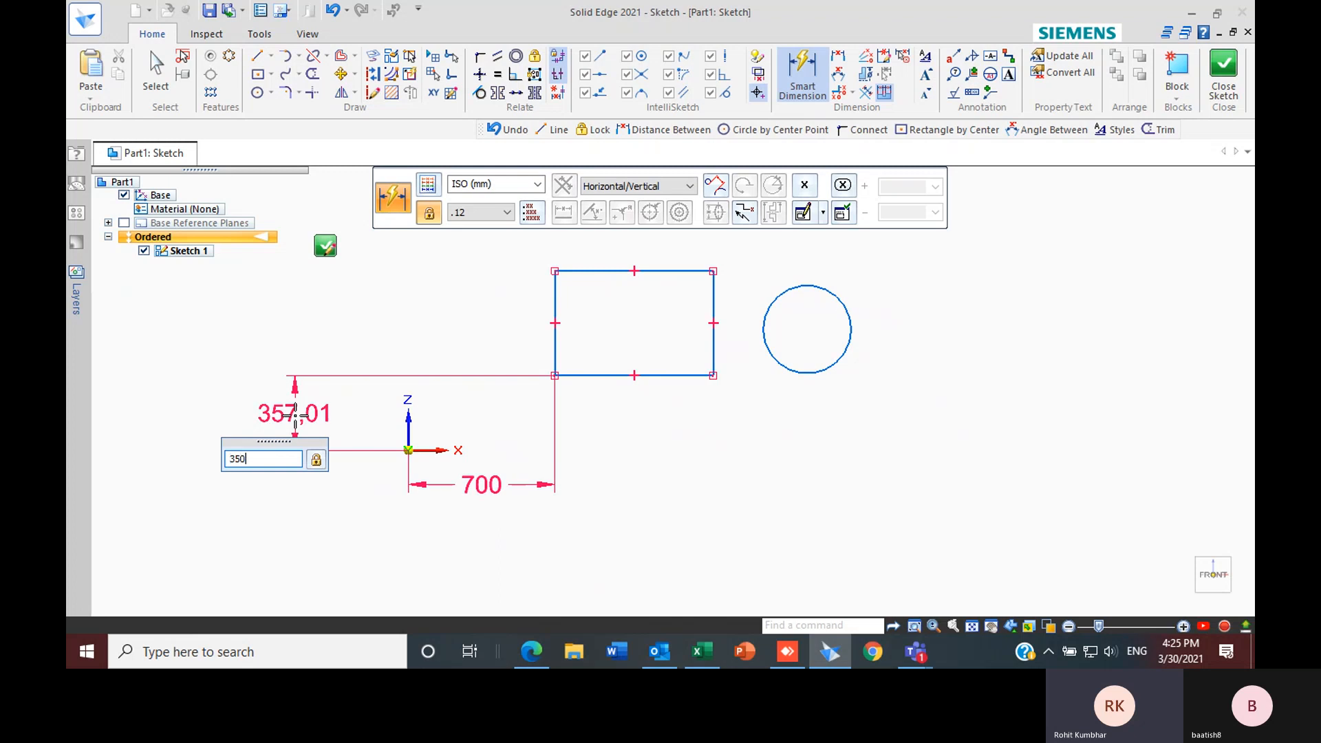
key("Return")
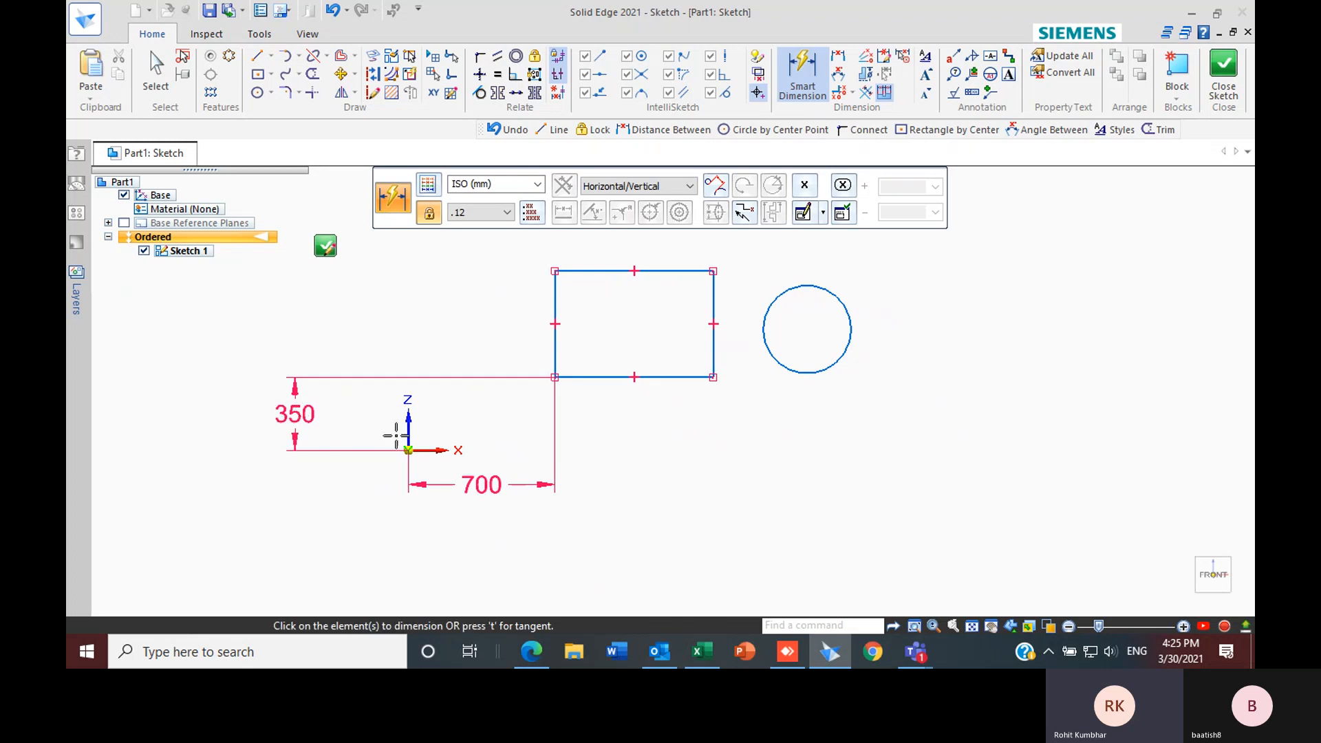
key("Escape")
Set the length of the rectangle's bottom side to 750 mm
left_click(600, 378)
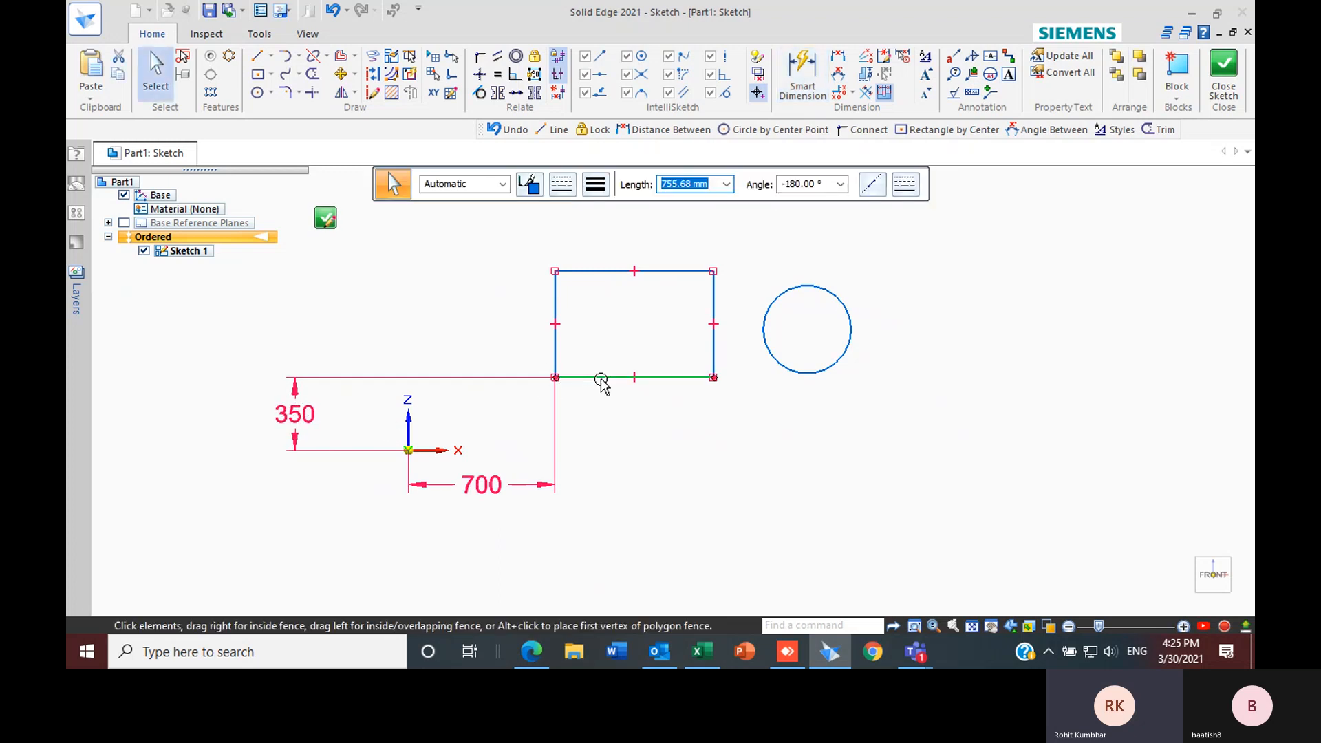
type("750")
key("Return")
key("Escape")
scroll(728, 340, "up", 1)
scroll(595, 497, "down", 1)
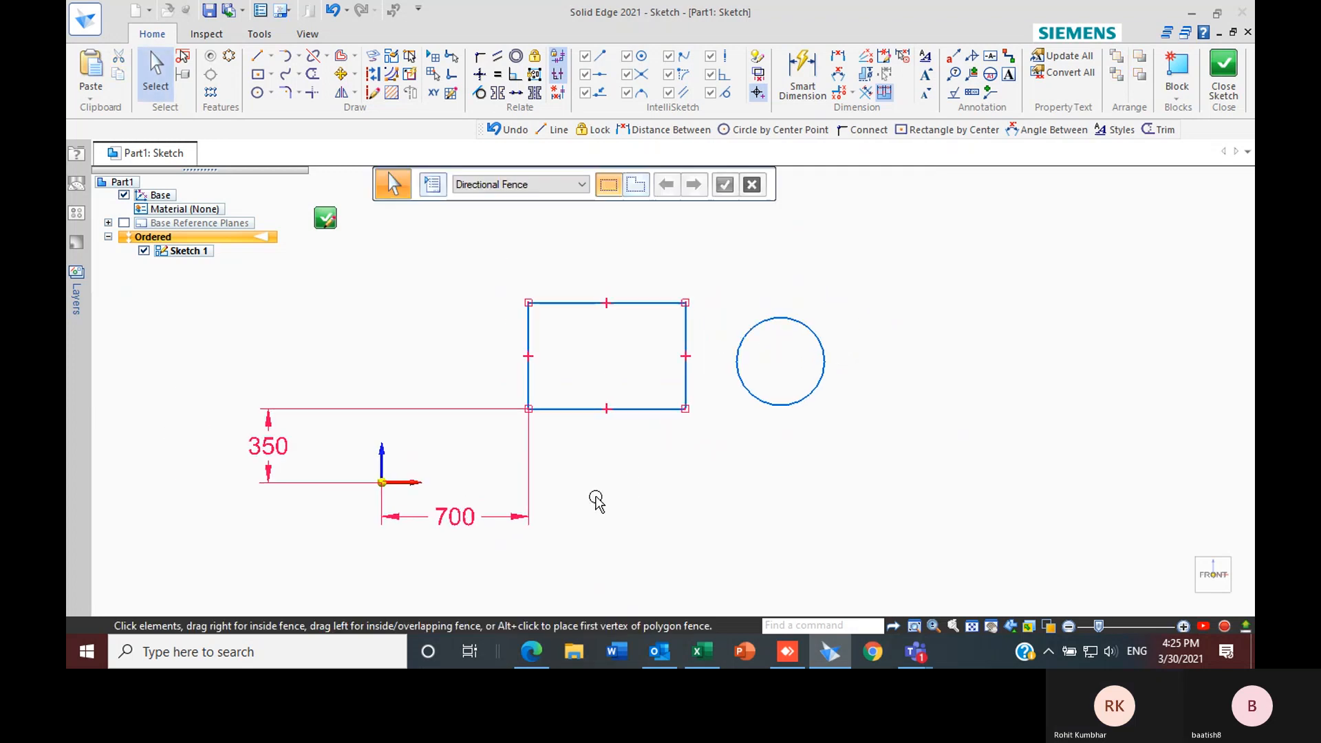
scroll(732, 386, "up", 1)
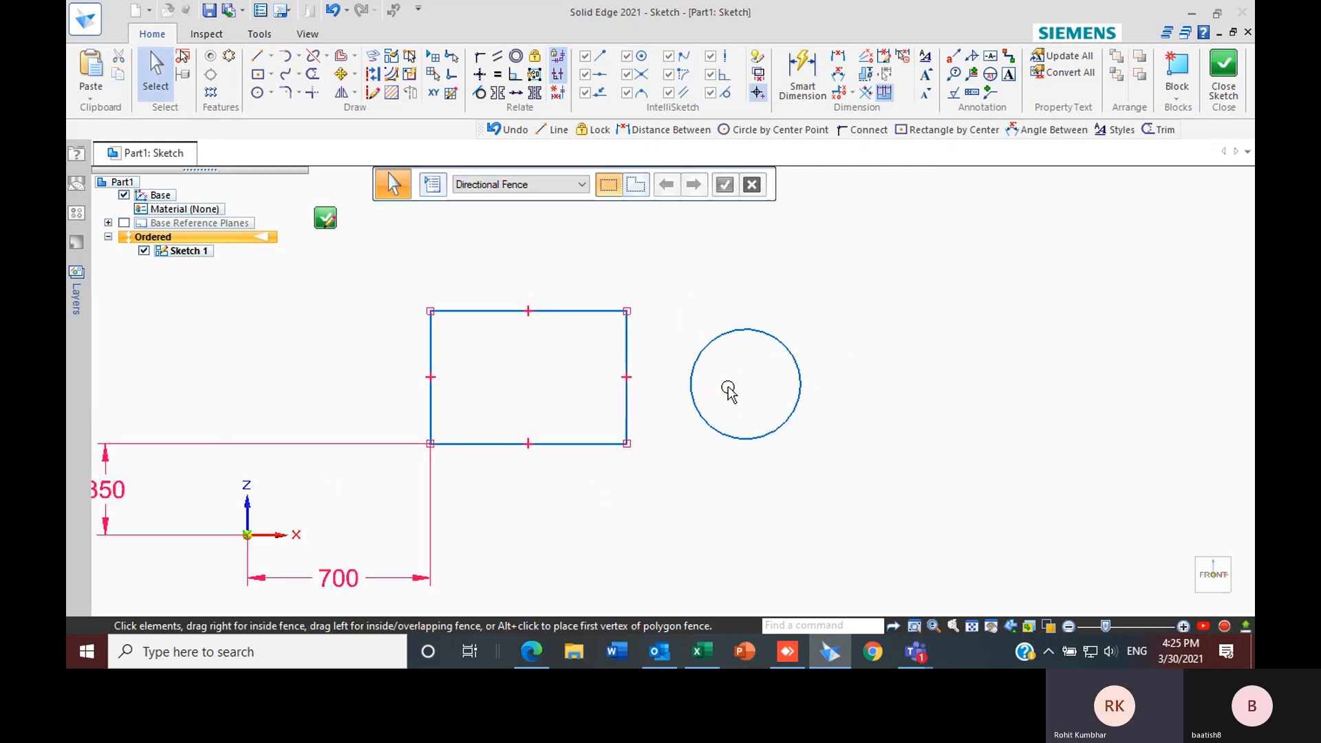
Try to apply a Lock relation to the rectangle's left side
left_click(537, 58)
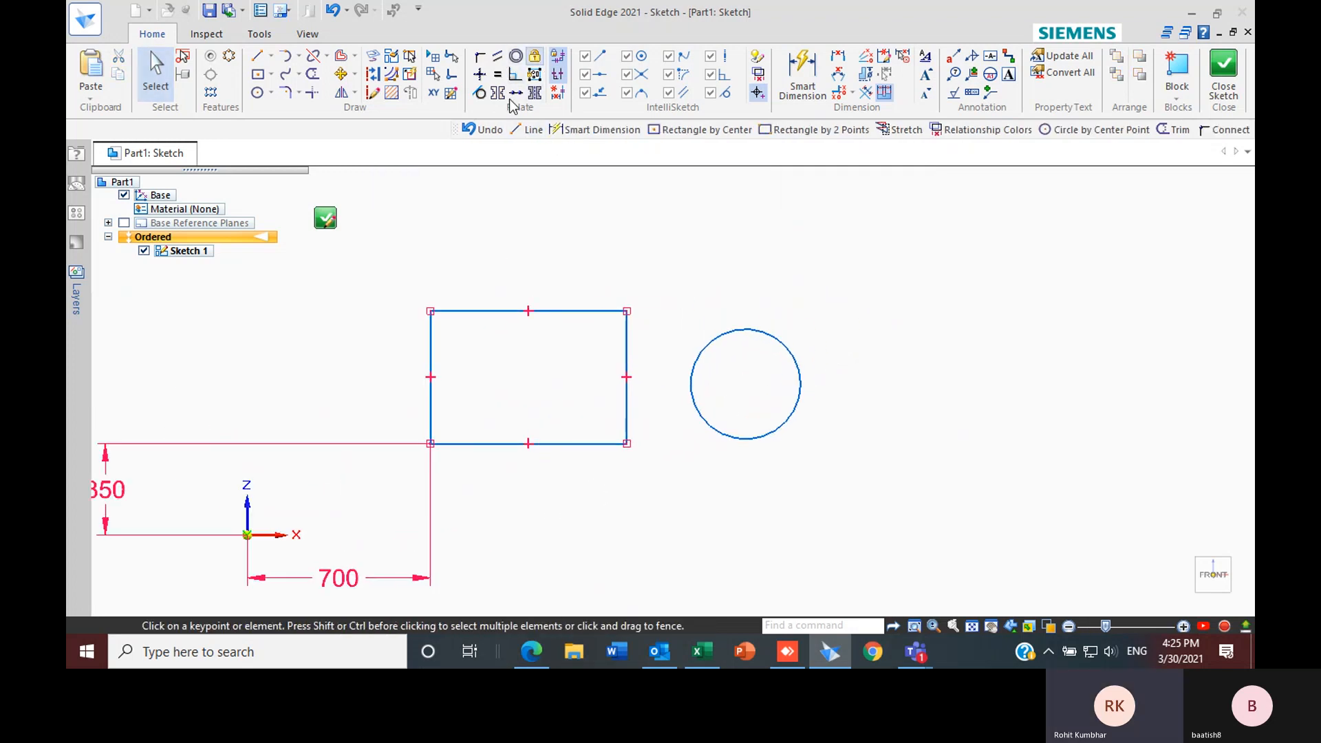
left_click(434, 338)
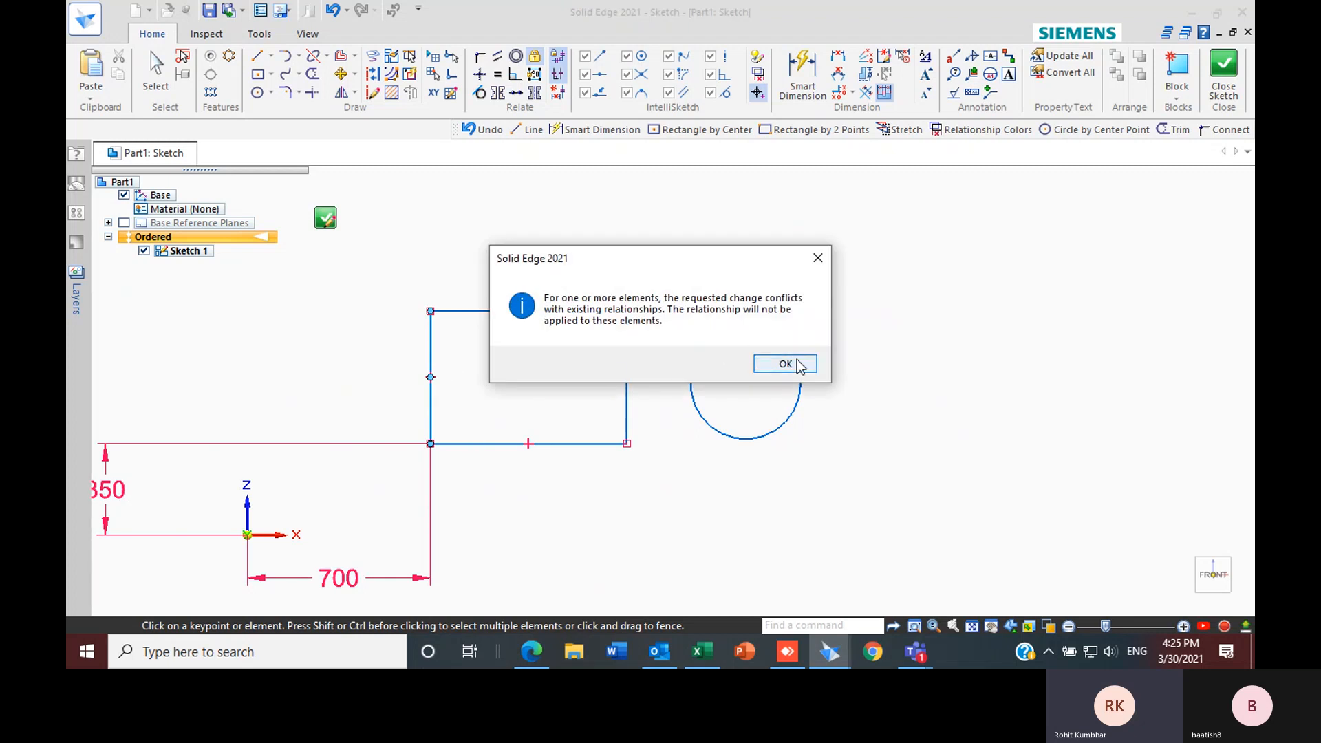
left_click(784, 364)
key("Escape")
Delete the 700 mm and 350 mm dimensions that position the rectangle from the origin
scroll(642, 301, "down", 2)
scroll(525, 457, "up", 3)
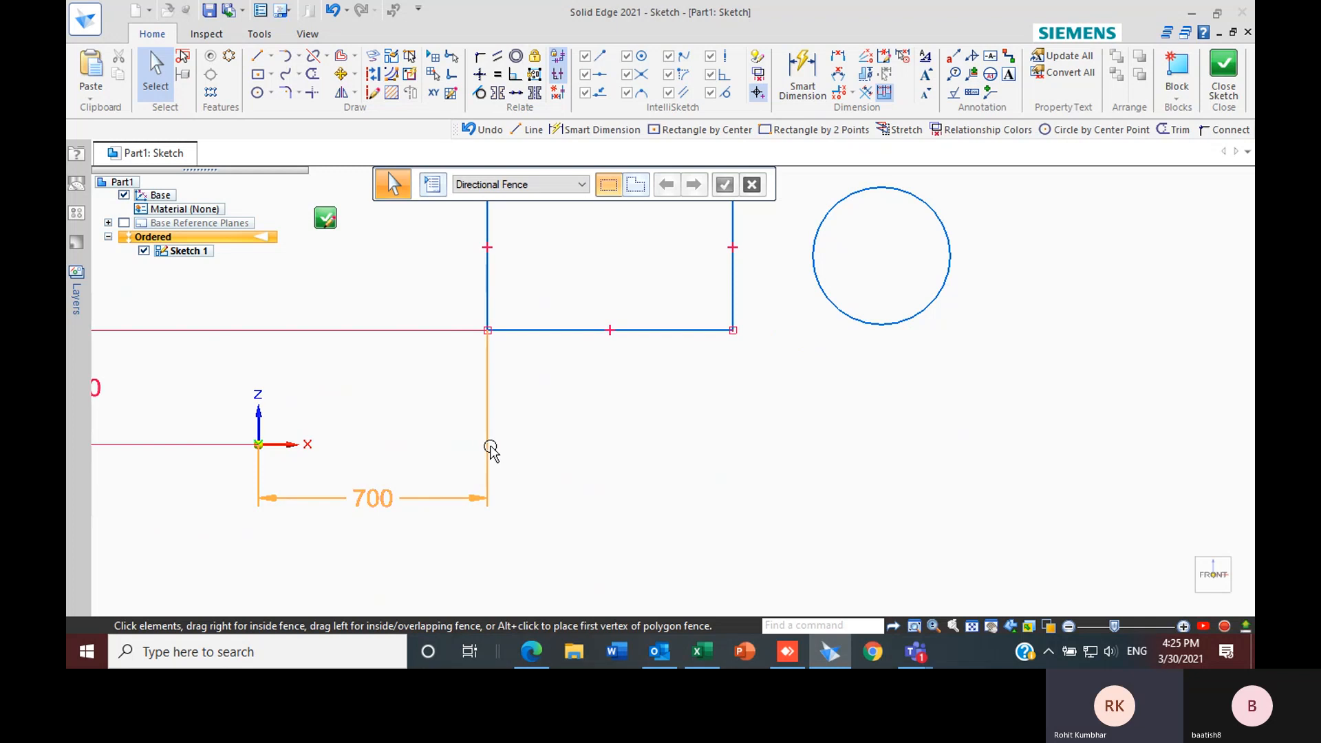
left_click(485, 451)
key("Delete")
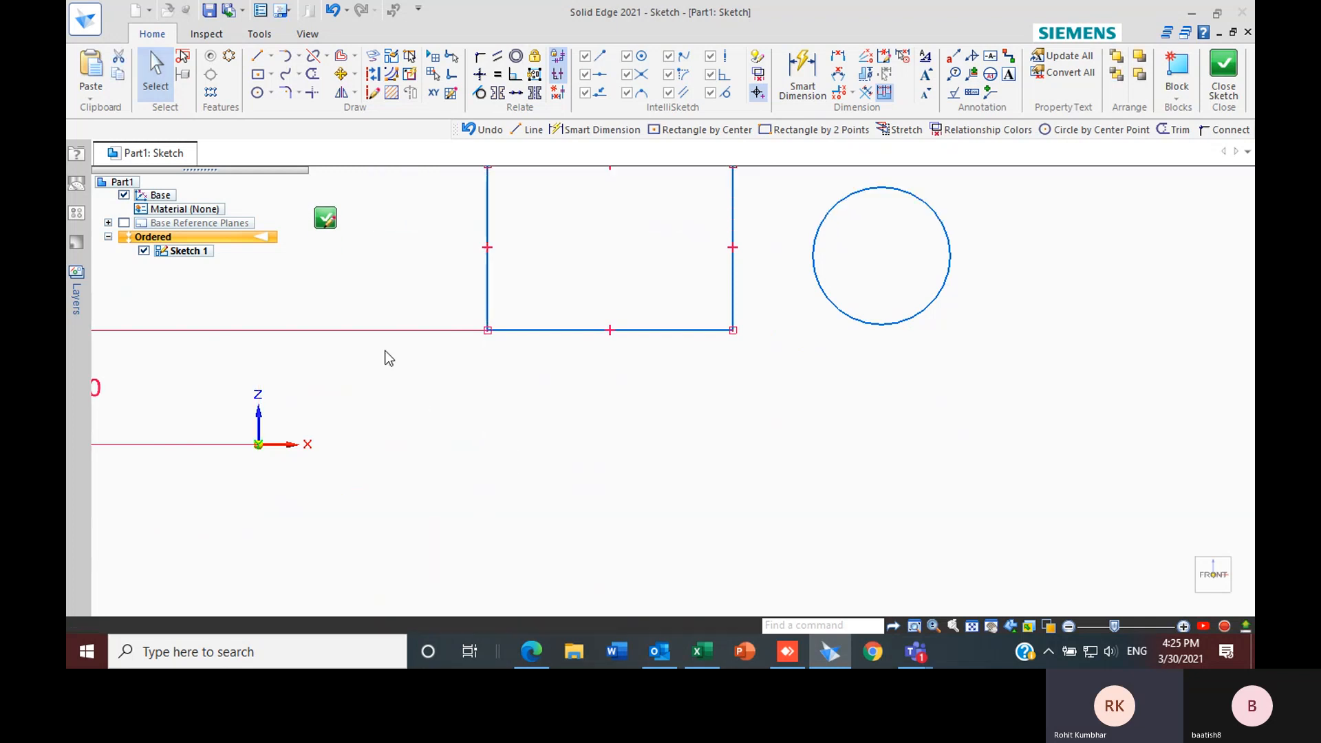
left_click(397, 331)
key("Delete")
scroll(449, 489, "down", 2)
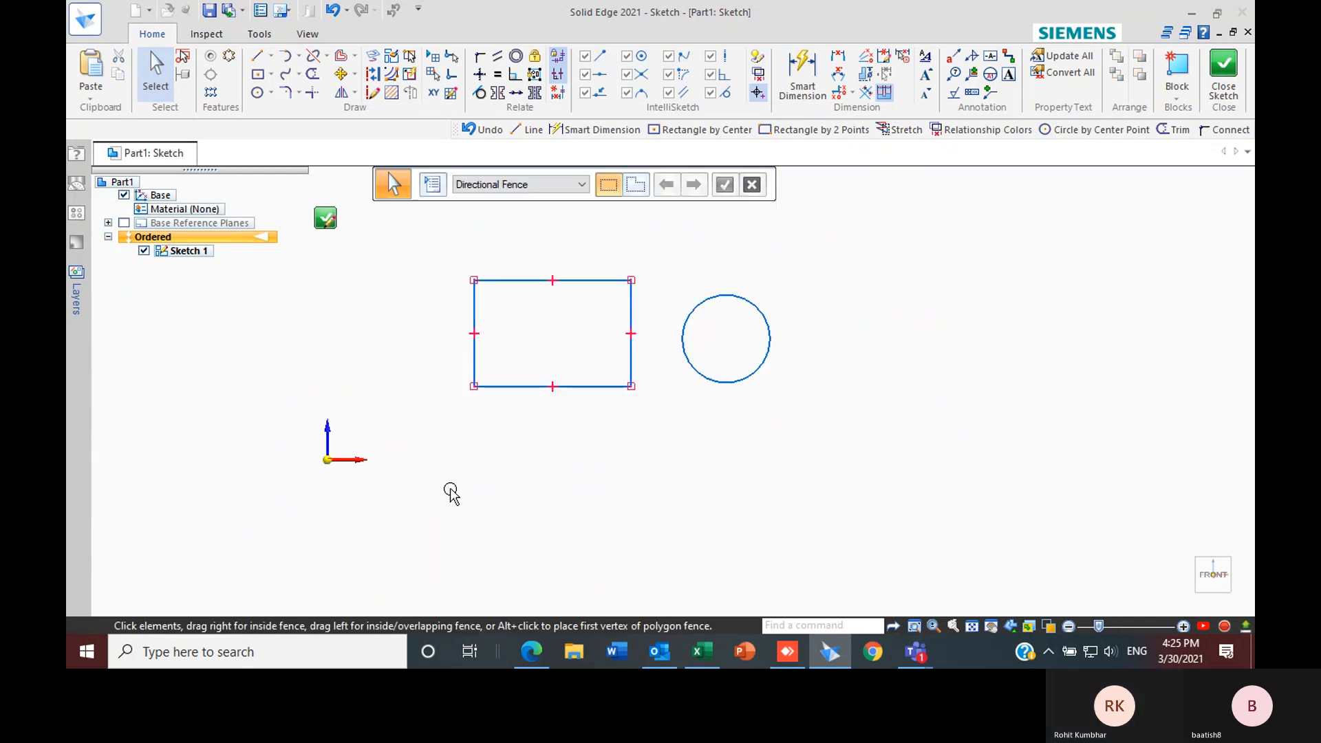
Apply a Lock relation to the rectangle's left side
key("Escape")
scroll(540, 255, "up", 3)
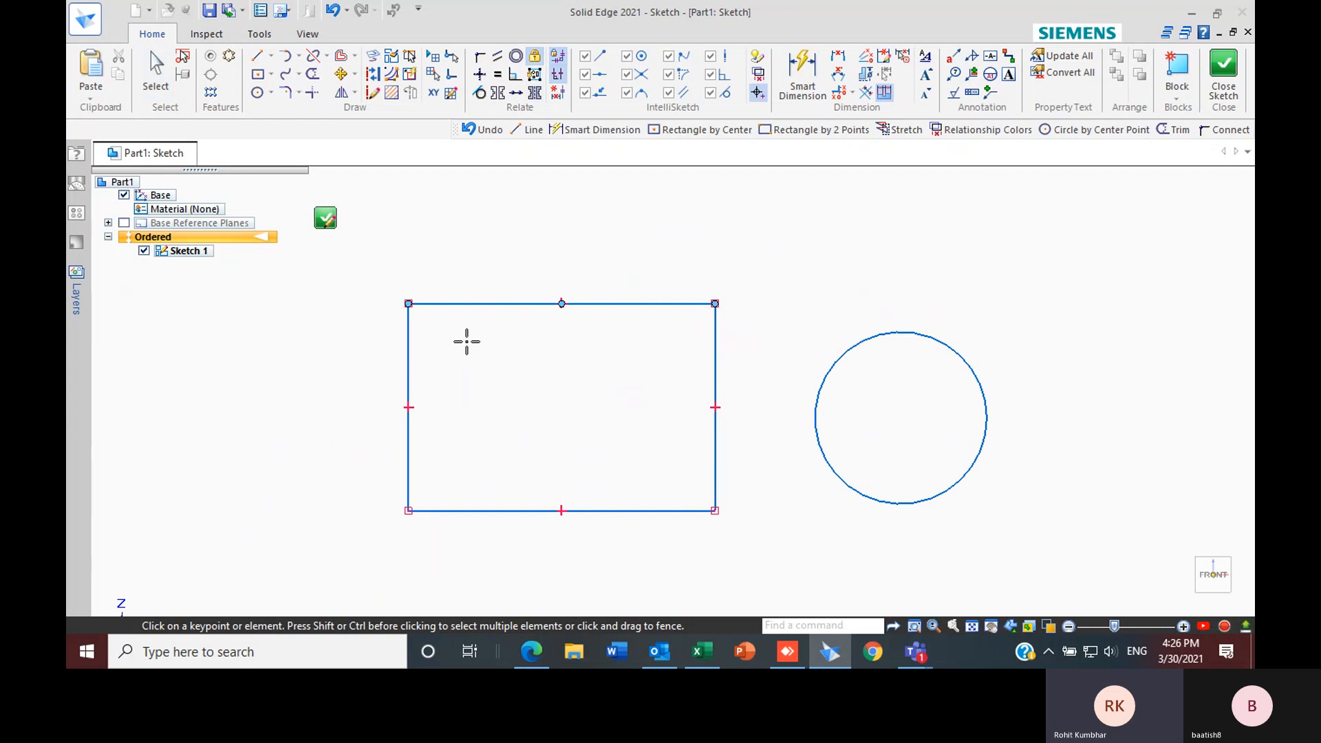
scroll(389, 412, "up", 2)
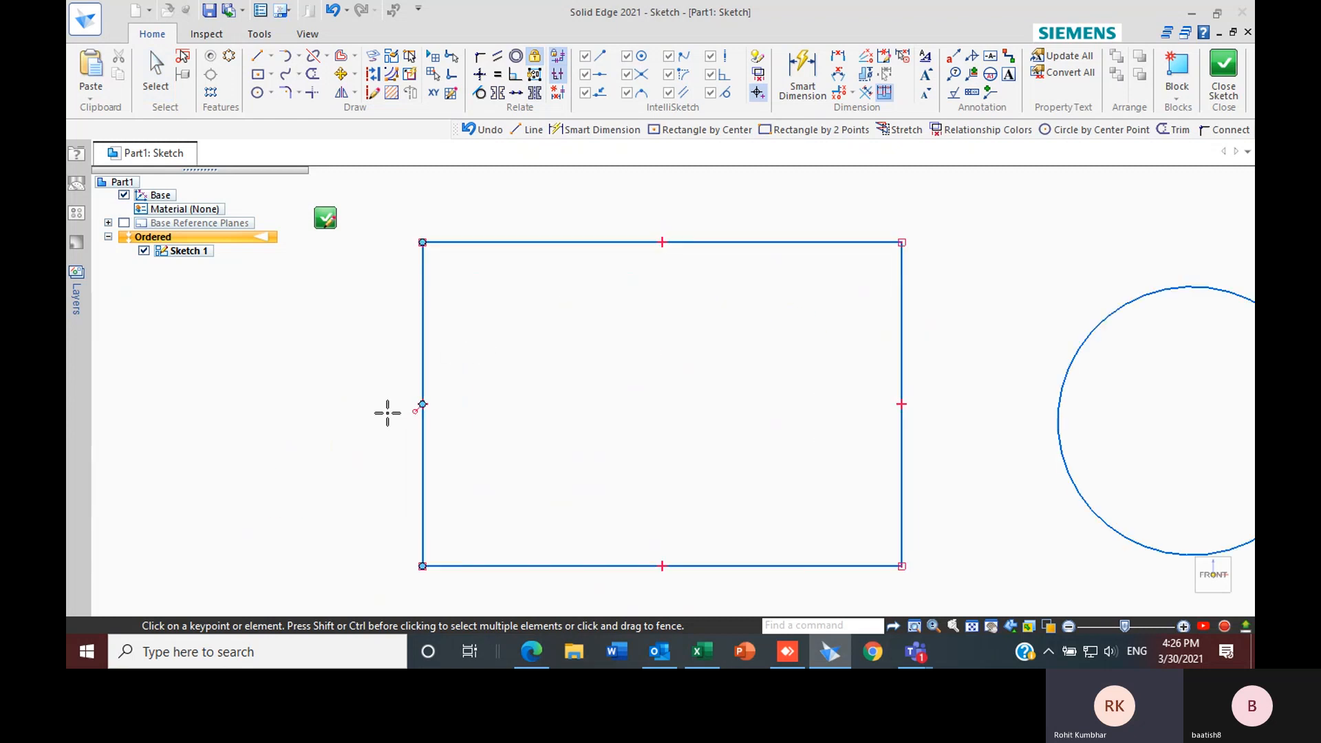
scroll(404, 421, "down", 2)
scroll(406, 430, "up", 3)
scroll(408, 427, "down", 2)
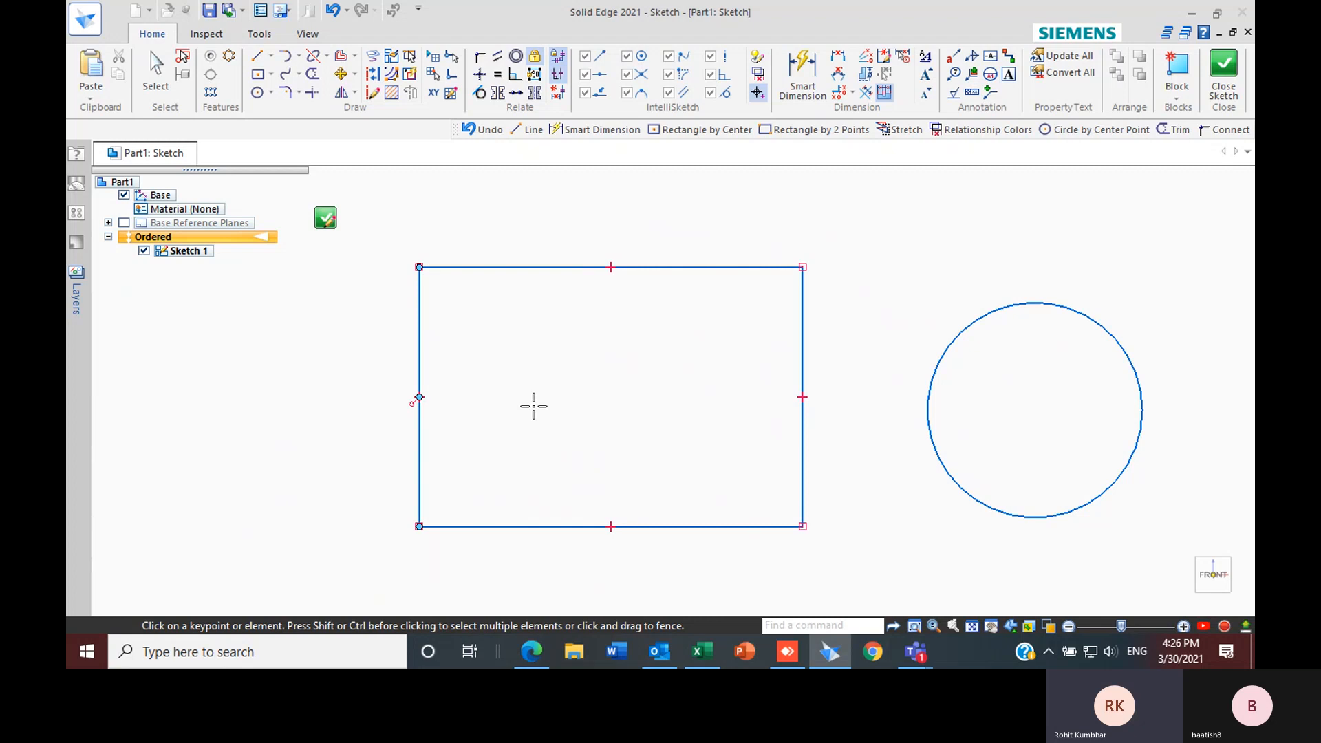
Turn on Relationship Colors for the sketch and inspect the locked side near the rectangle's upper-left corner
left_click(757, 76)
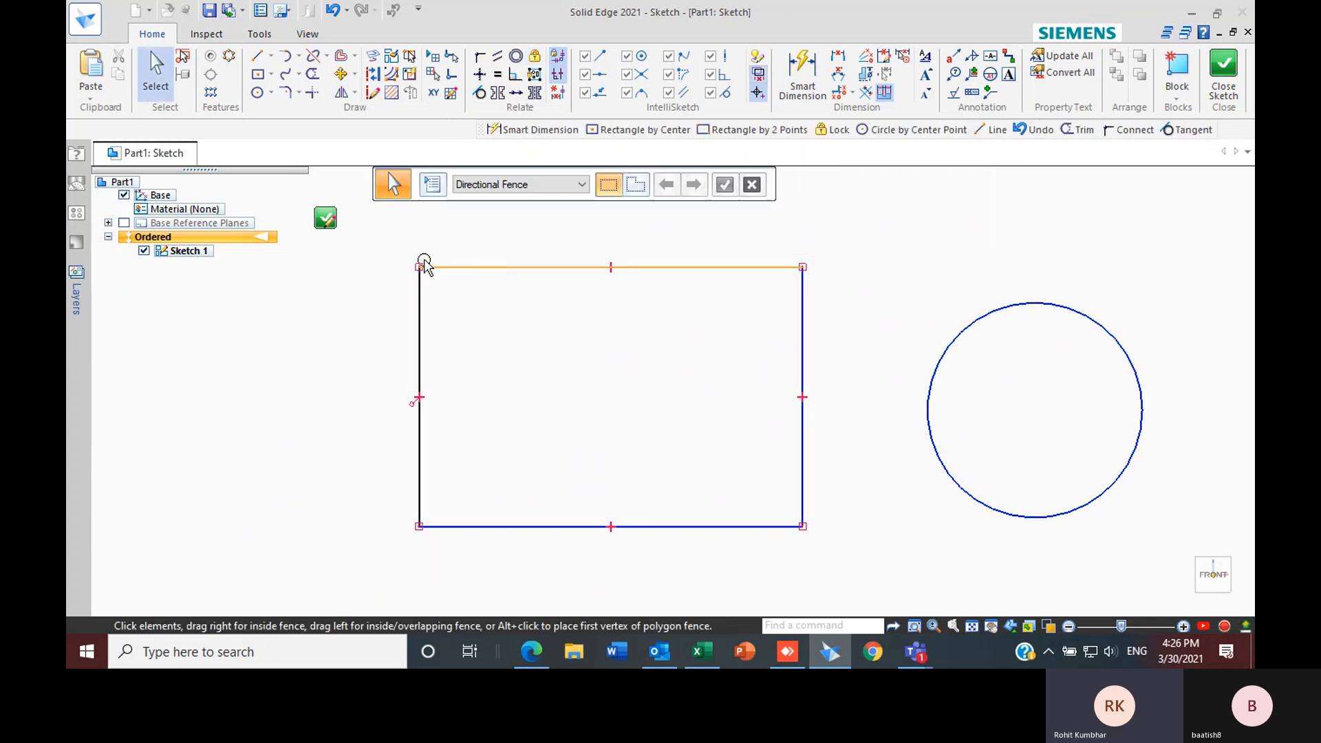
scroll(543, 254, "down", 2)
scroll(472, 274, "up", 3)
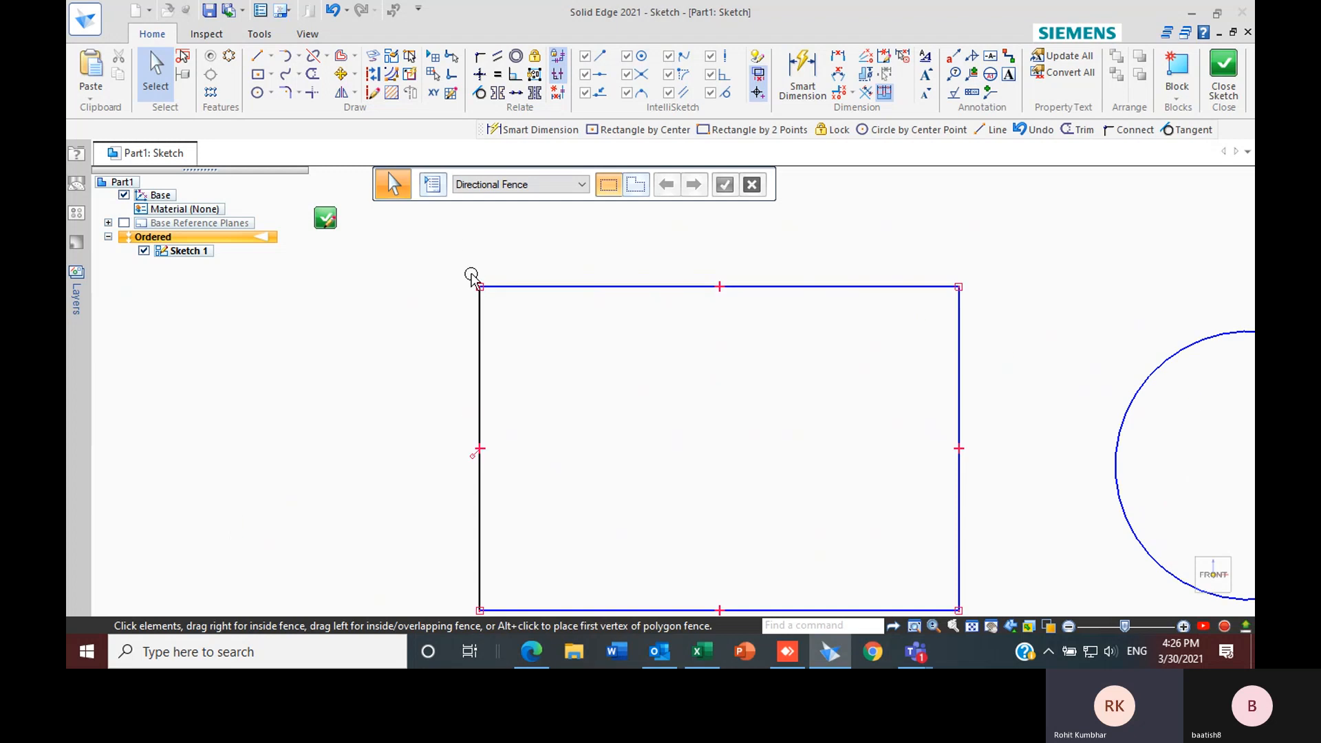
Apply a Lock relation to the rectangle's bottom side
scroll(475, 295, "down", 3)
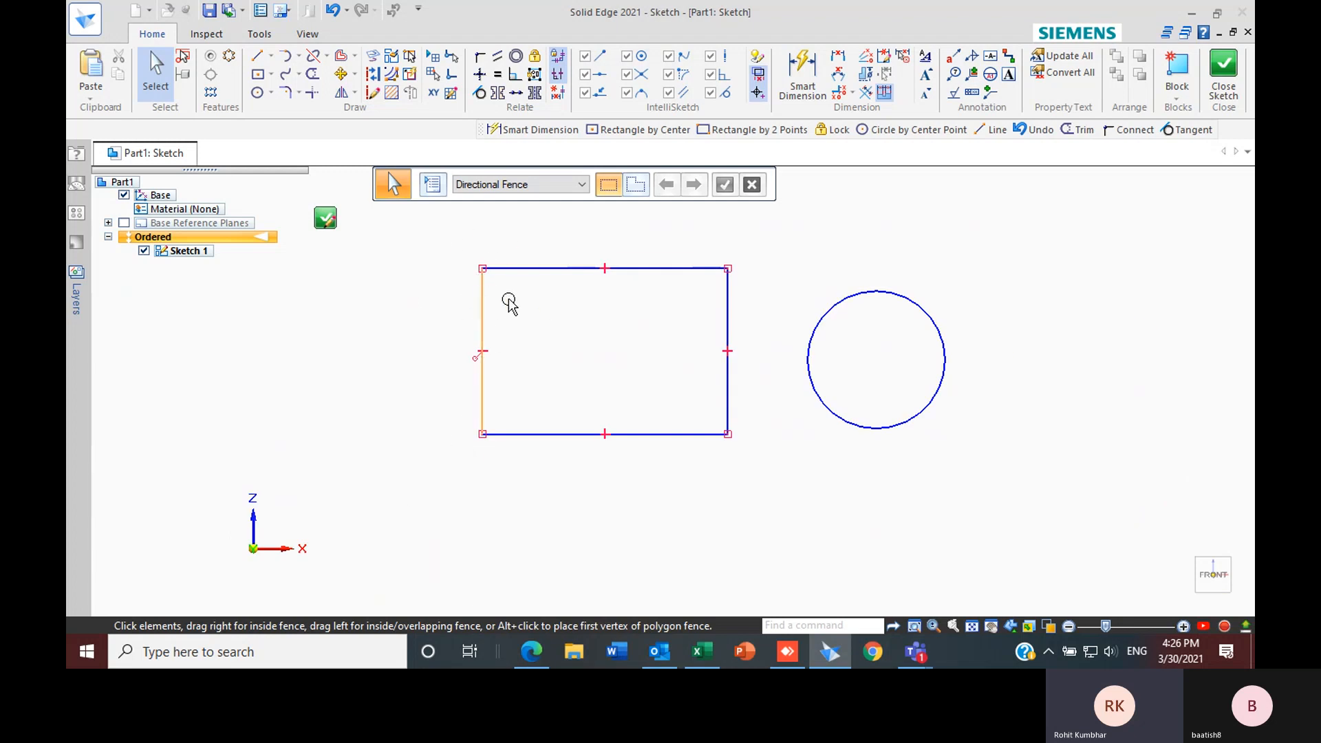
left_click(551, 435)
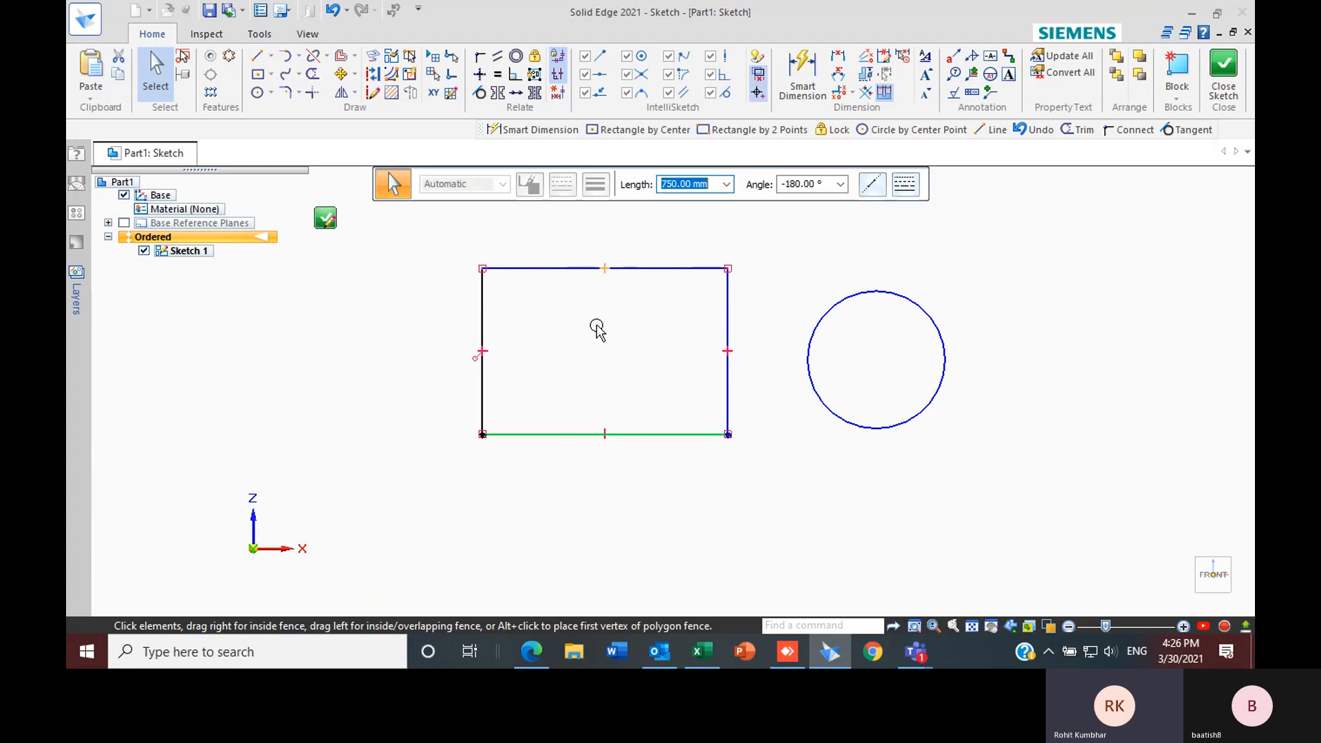
left_click(535, 55)
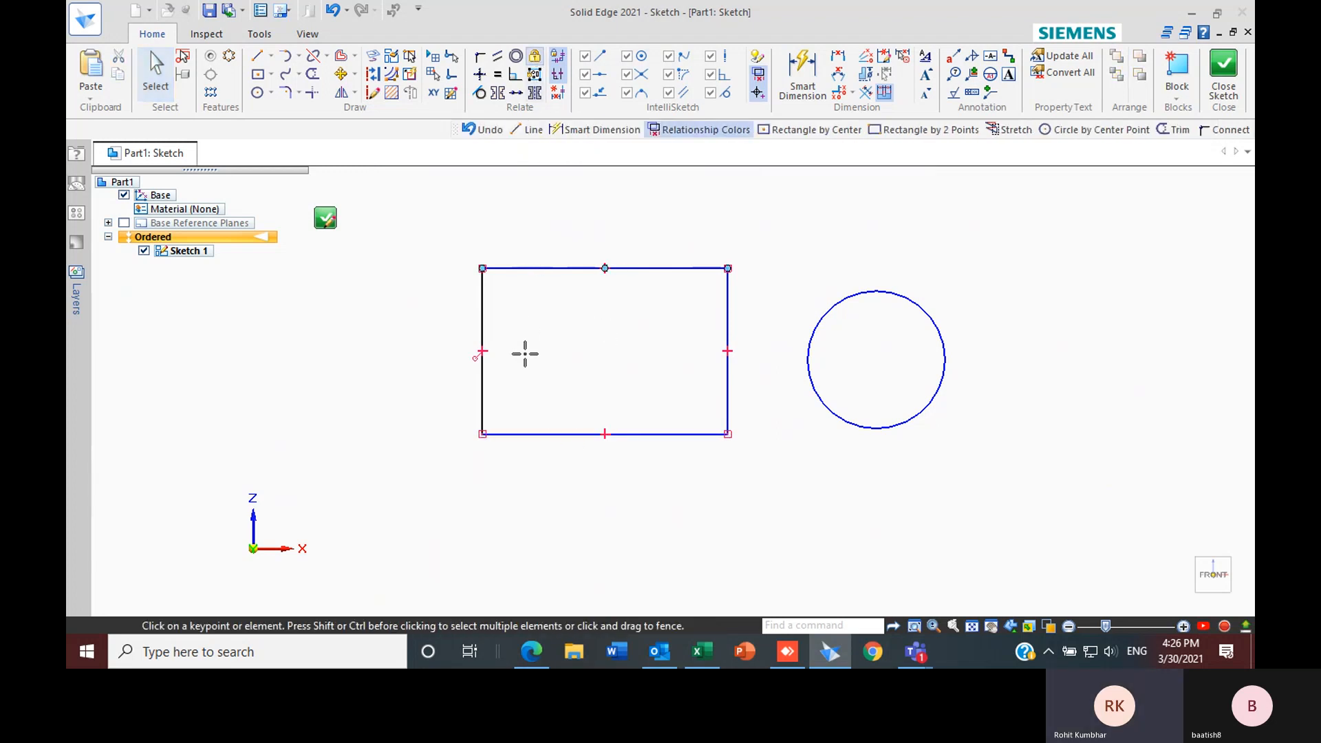
left_click(605, 434)
scroll(657, 455, "up", 2)
scroll(610, 540, "down", 3)
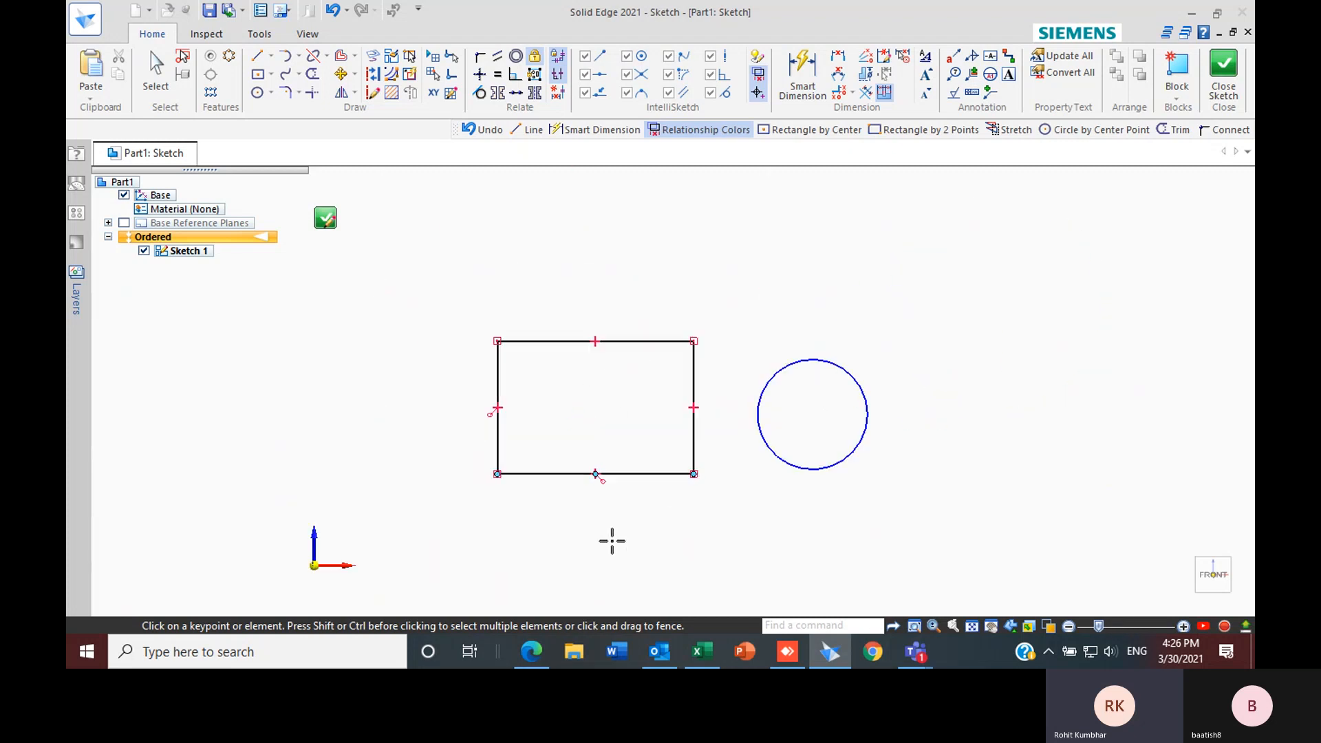
scroll(610, 539, "up", 1)
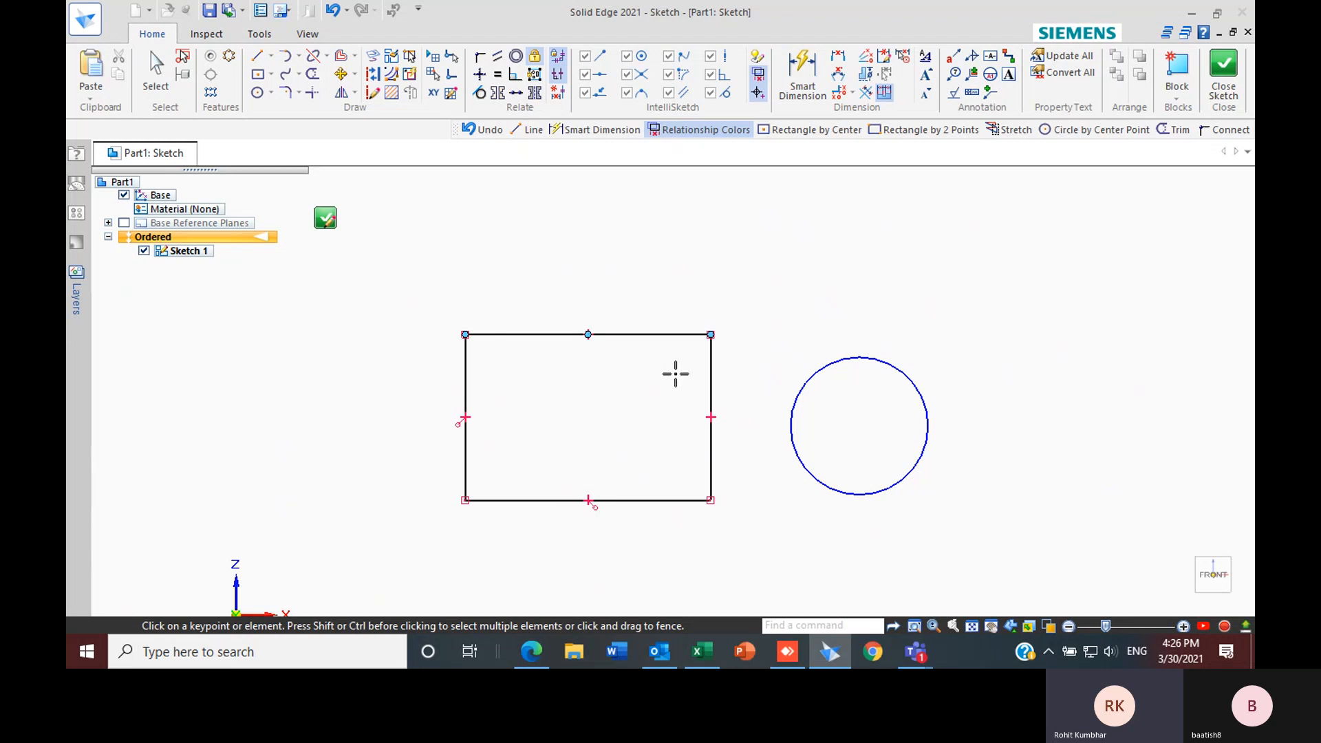
key("Escape")
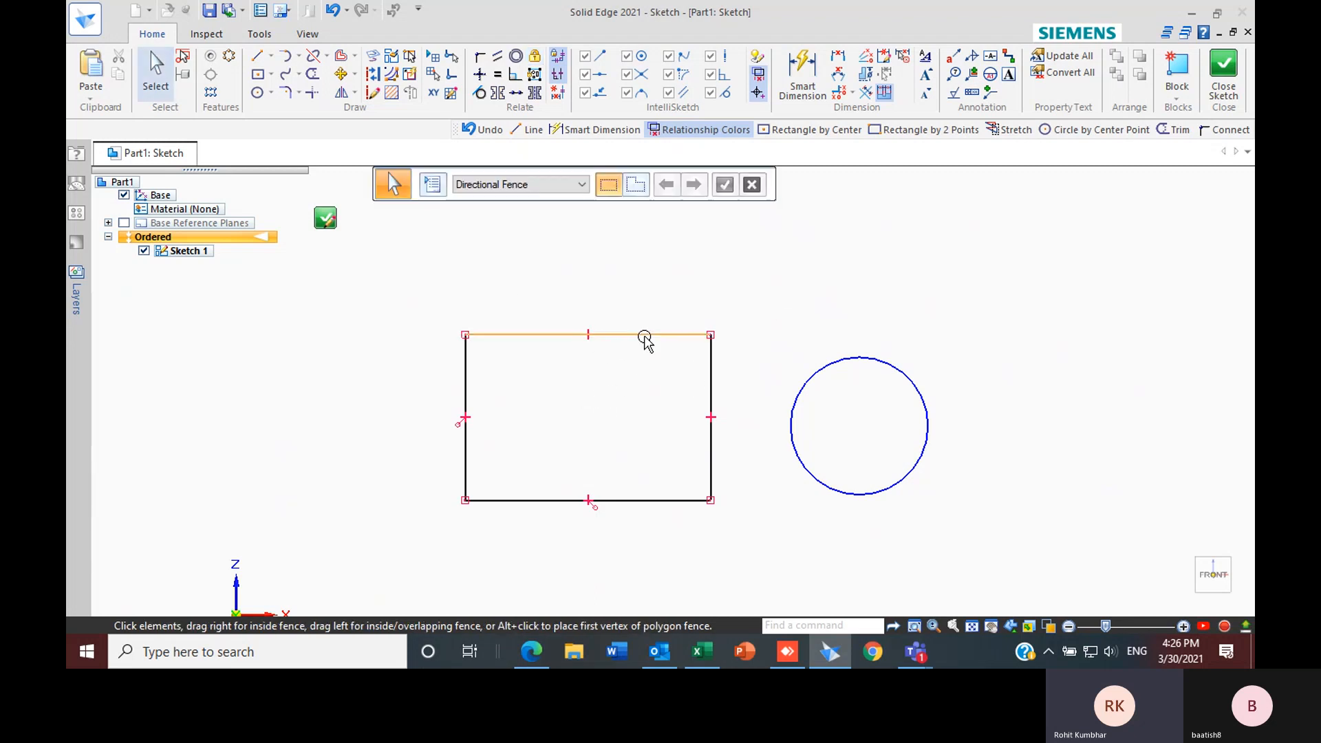
Try to set the length of the rectangle's top side to 1000 mm
left_click(645, 335)
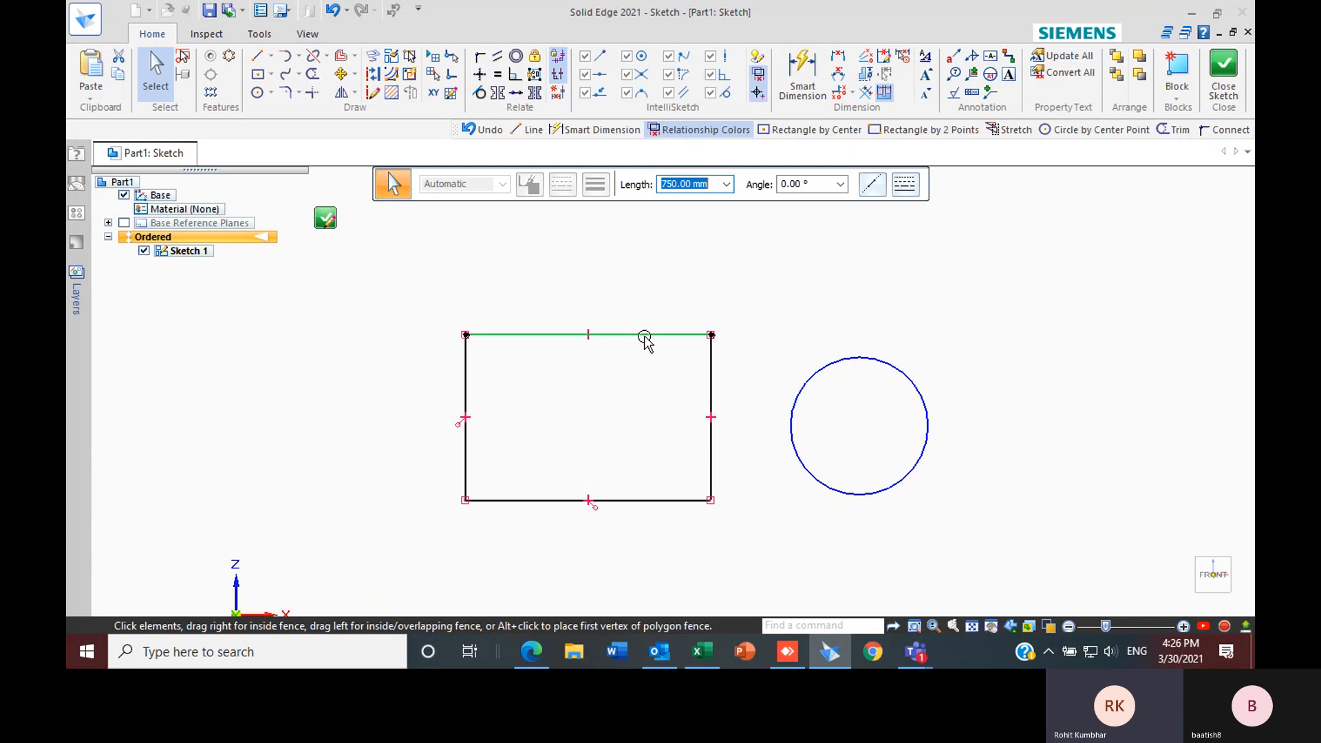
type("1000")
key("Return")
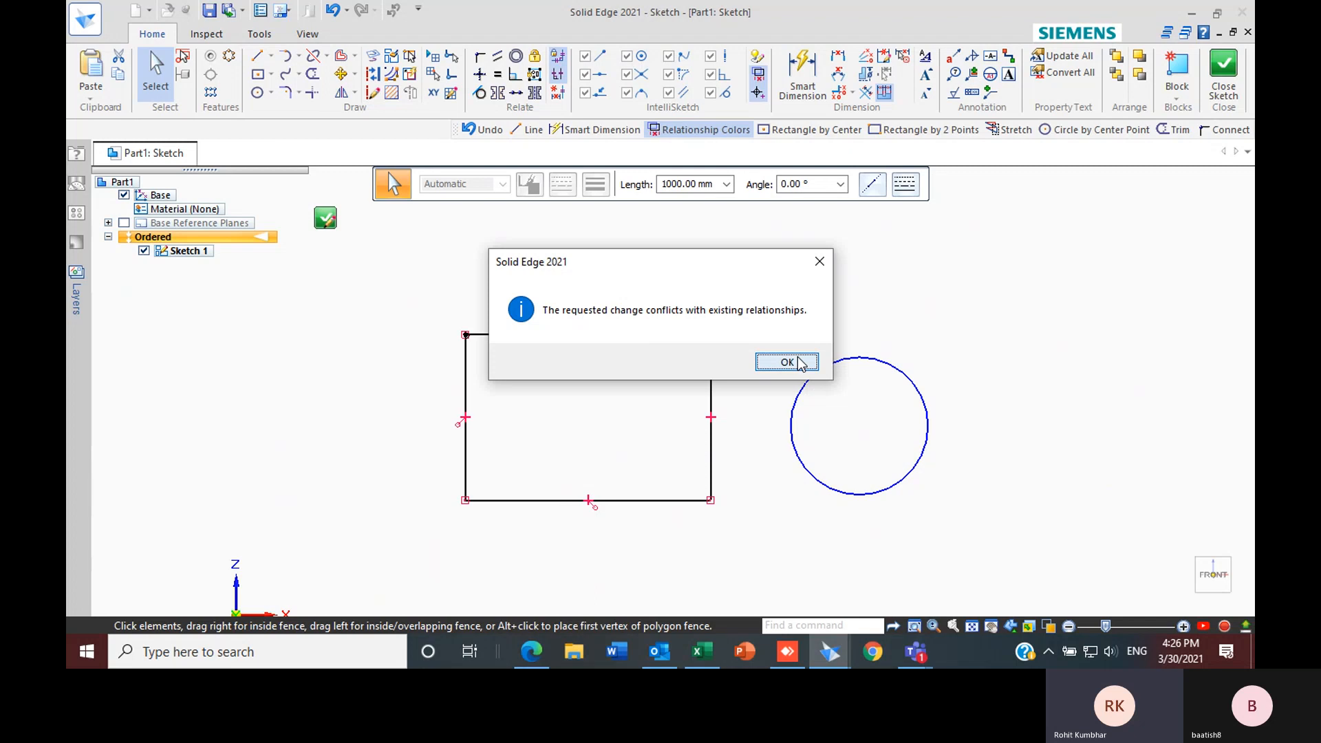
left_click(786, 362)
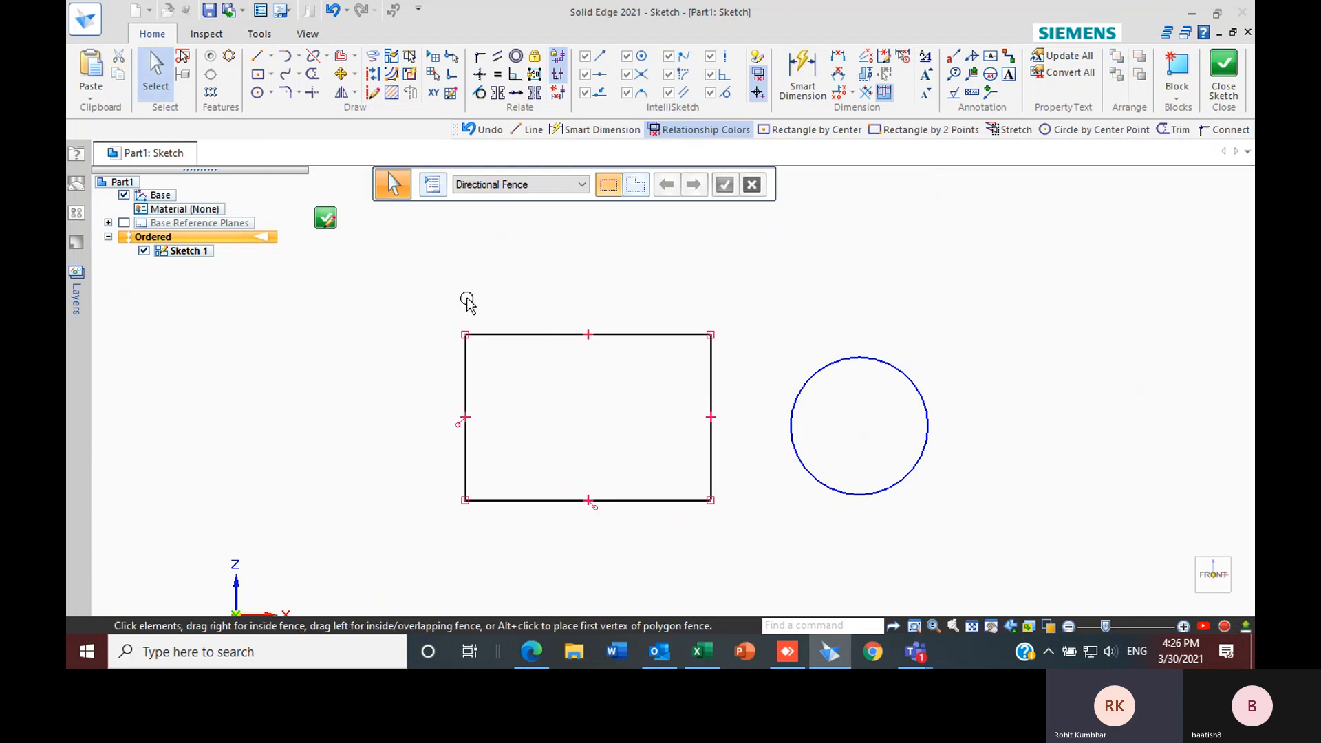
Delete the rectangle and the circle from the sketch
scroll(481, 305, "up", 2)
scroll(498, 306, "down", 4)
mouse_move(422, 287)
left_mouse_down()
mouse_move(935, 498)
mouse_move(963, 496)
left_mouse_up()
key("Delete")
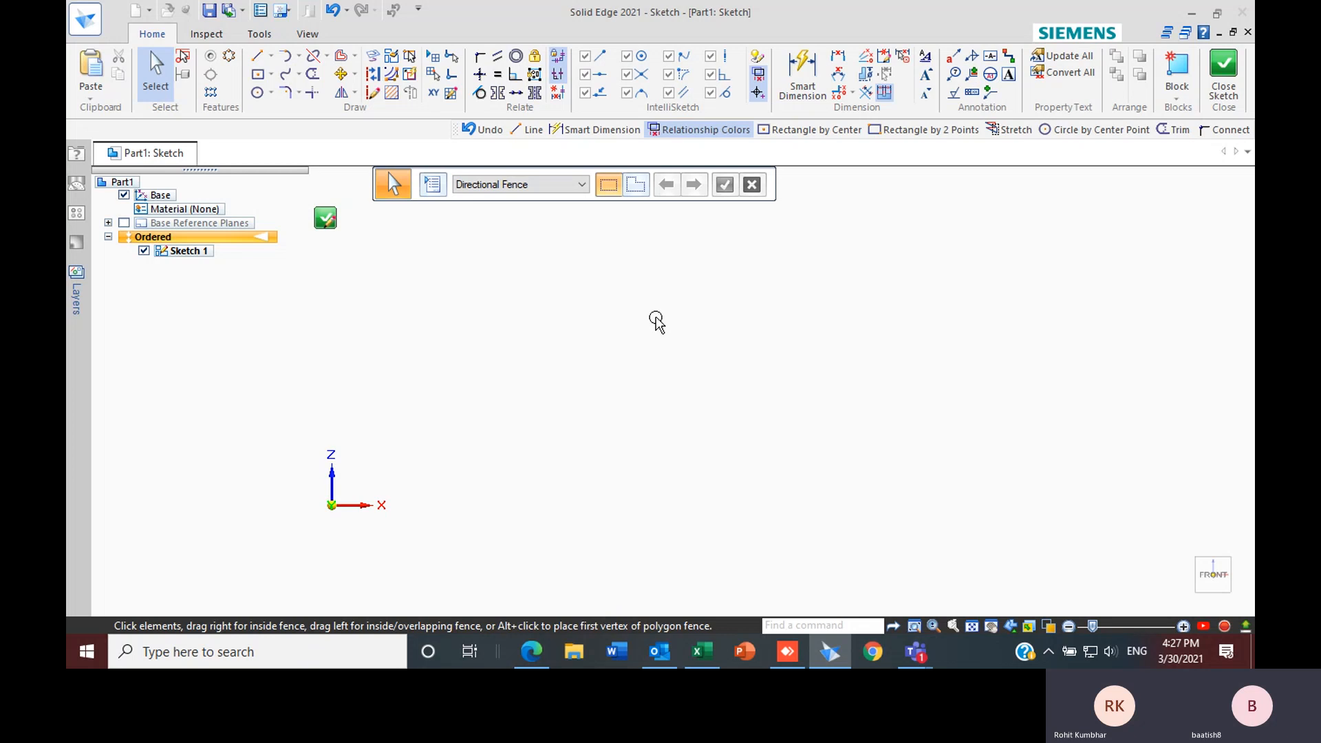
Switch to the Teams meeting and mute the microphone
mouse_move(915, 652)
left_click(938, 551)
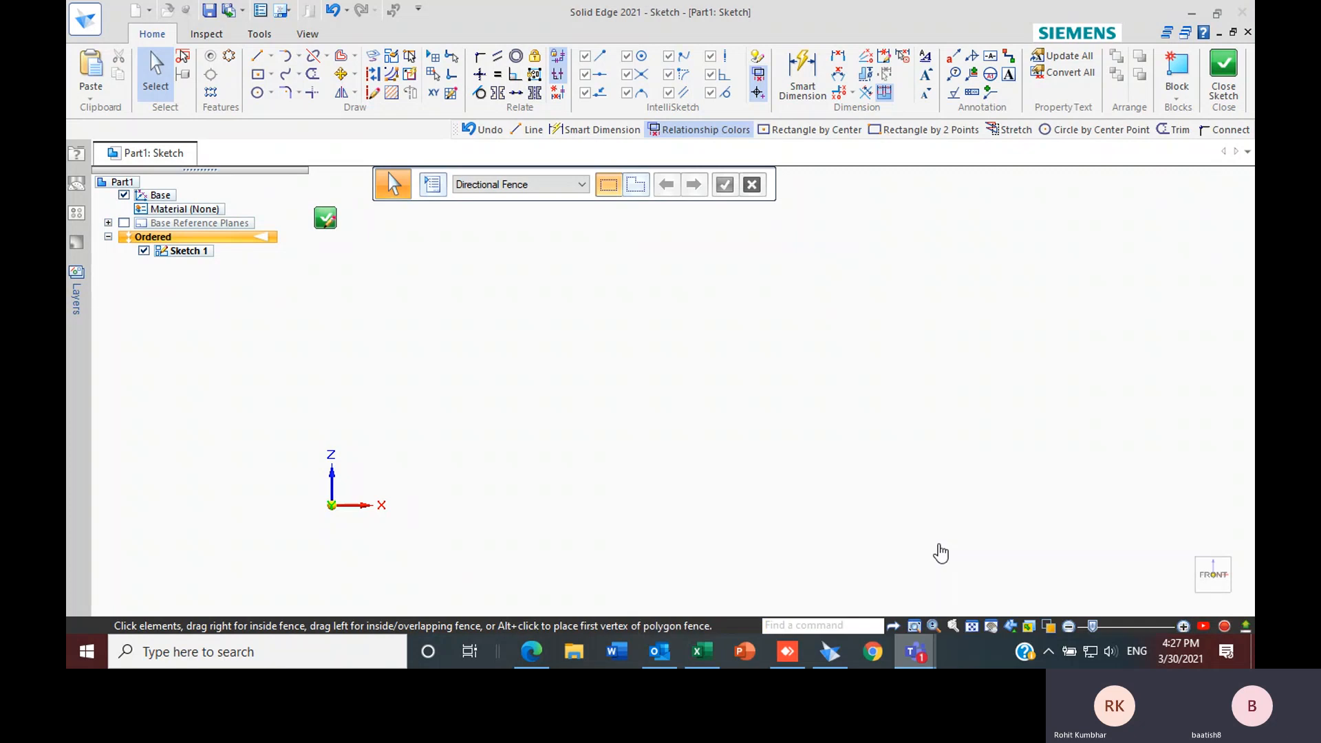
left_click(1080, 68)
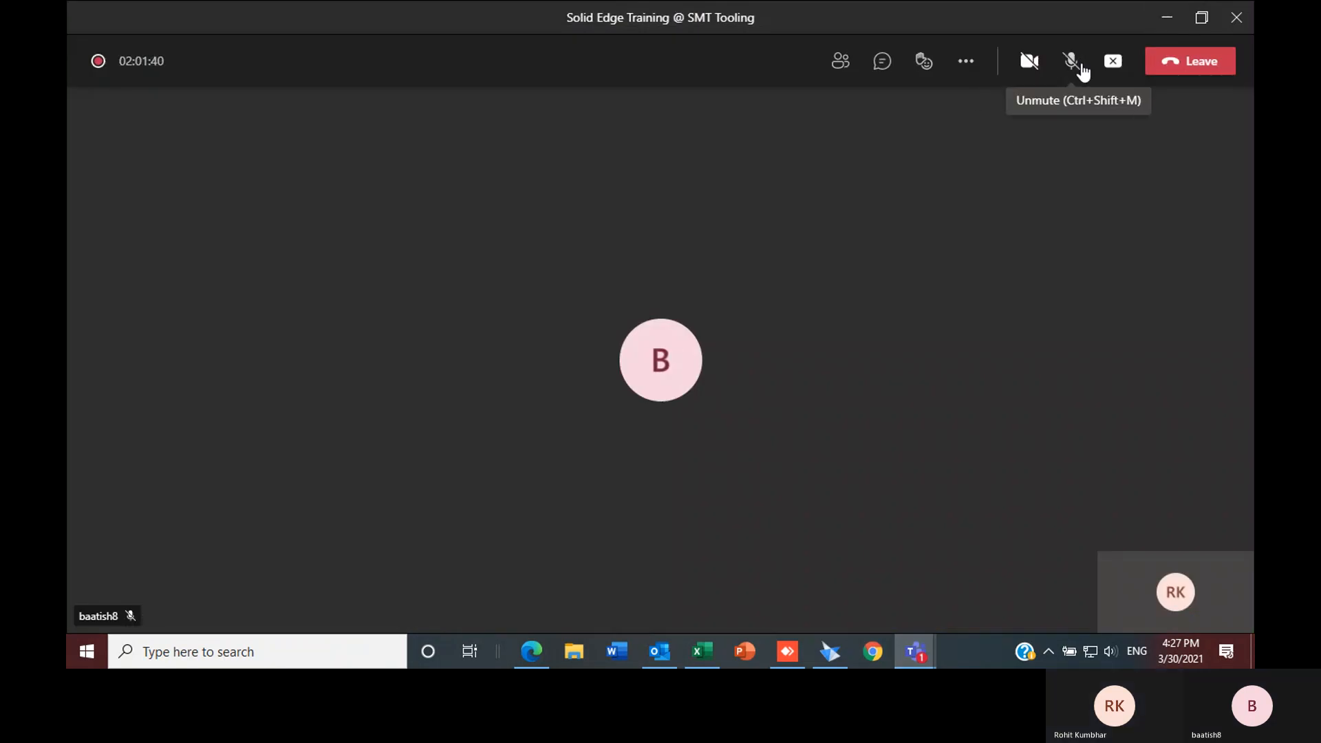
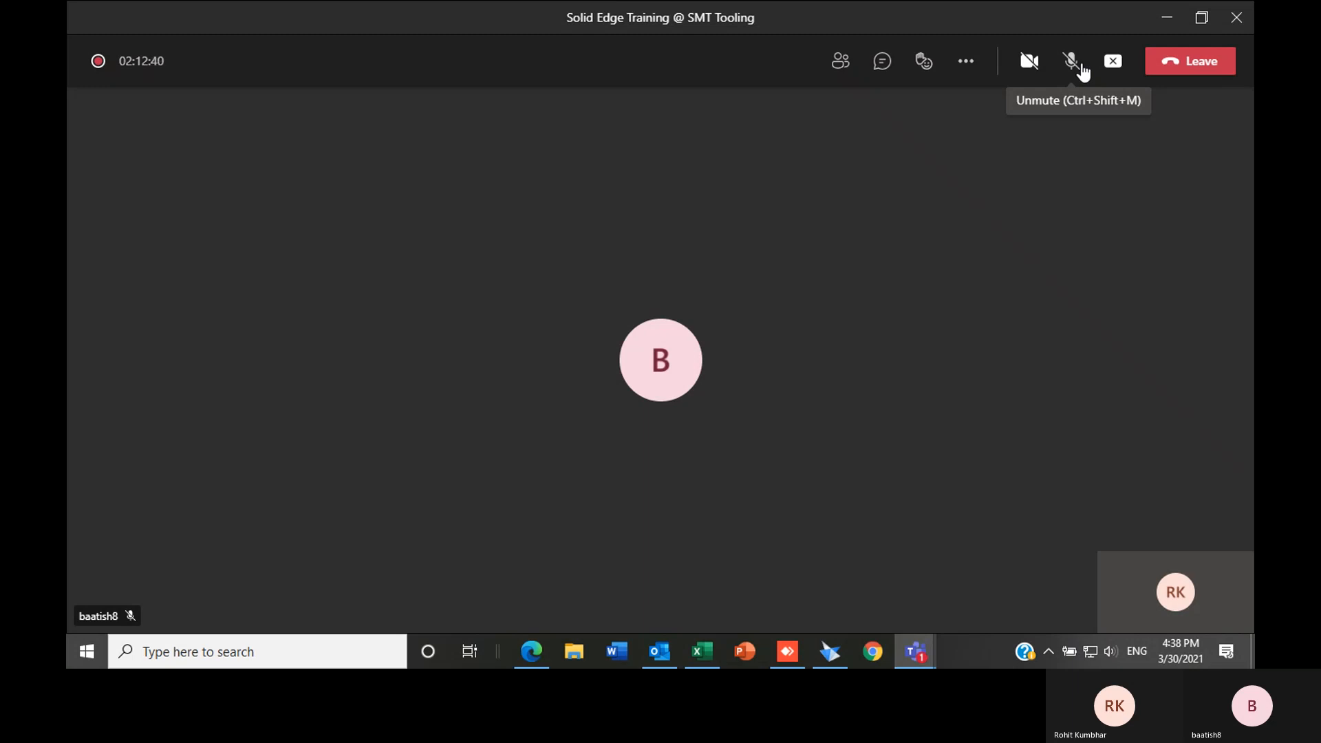
Unmute the meeting microphone and return to Solid Edge with the meeting windows minimized
left_click(1074, 63)
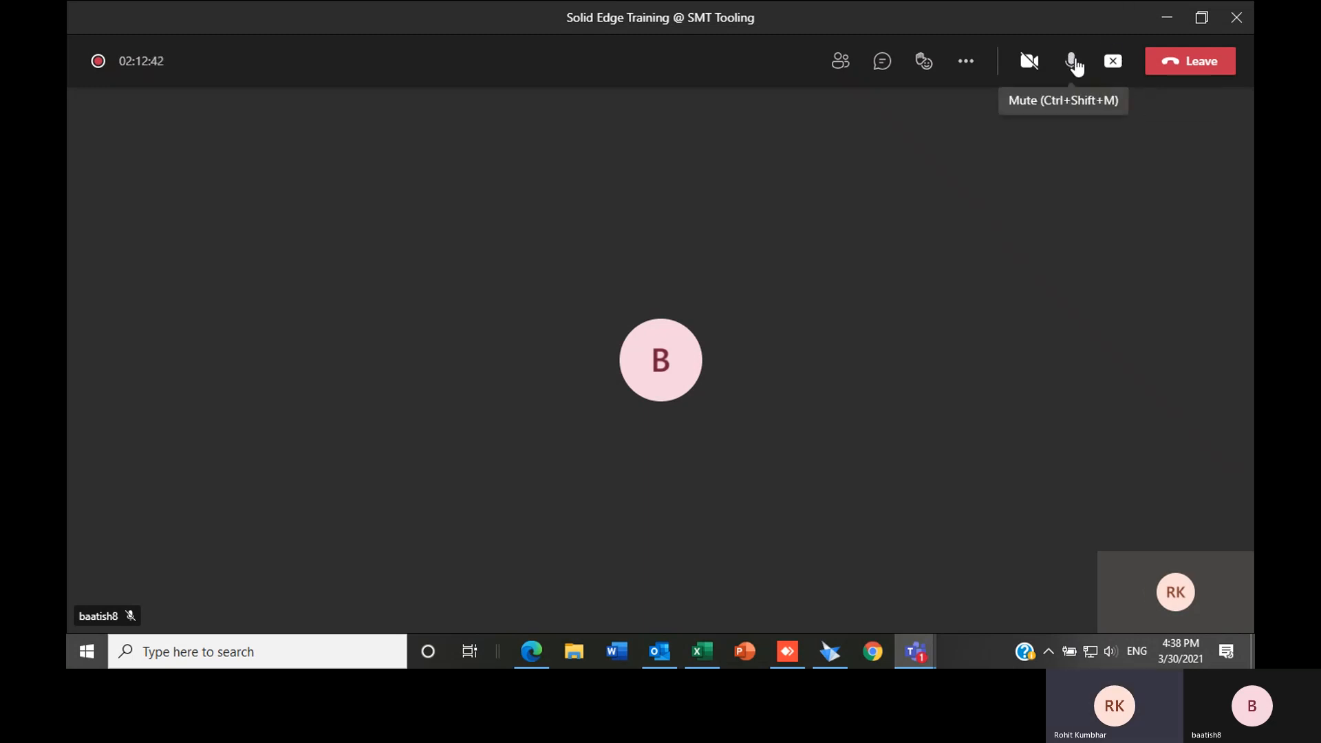
left_click(1171, 19)
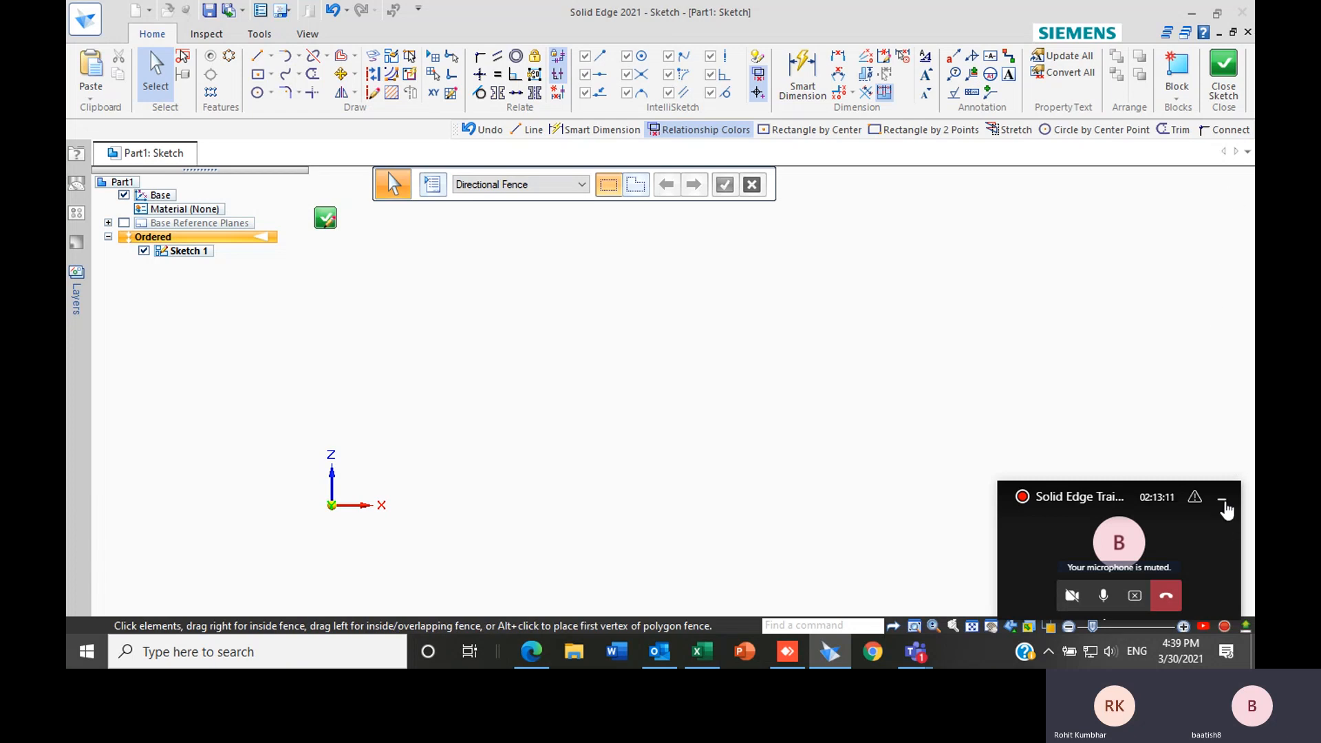
left_click(1225, 501)
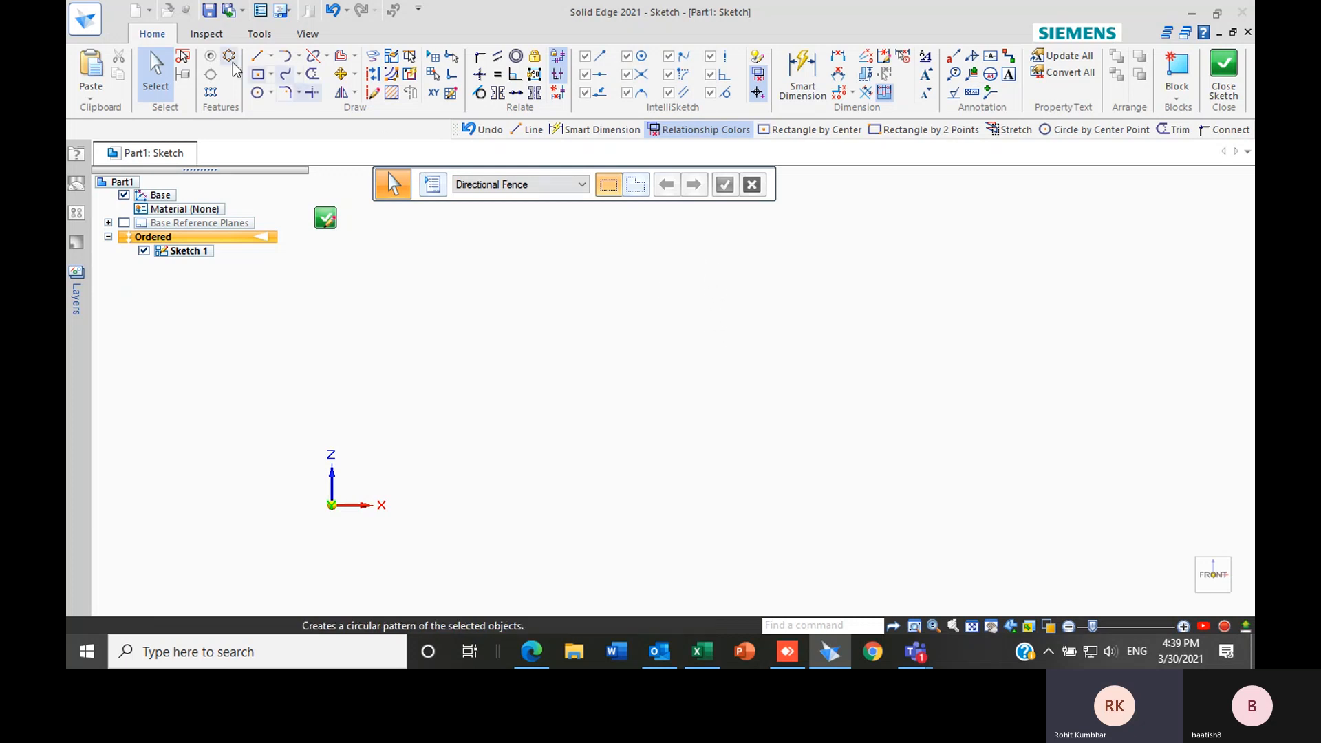
Draw a rectangle by center with its center on the sketch origin
left_click(258, 74)
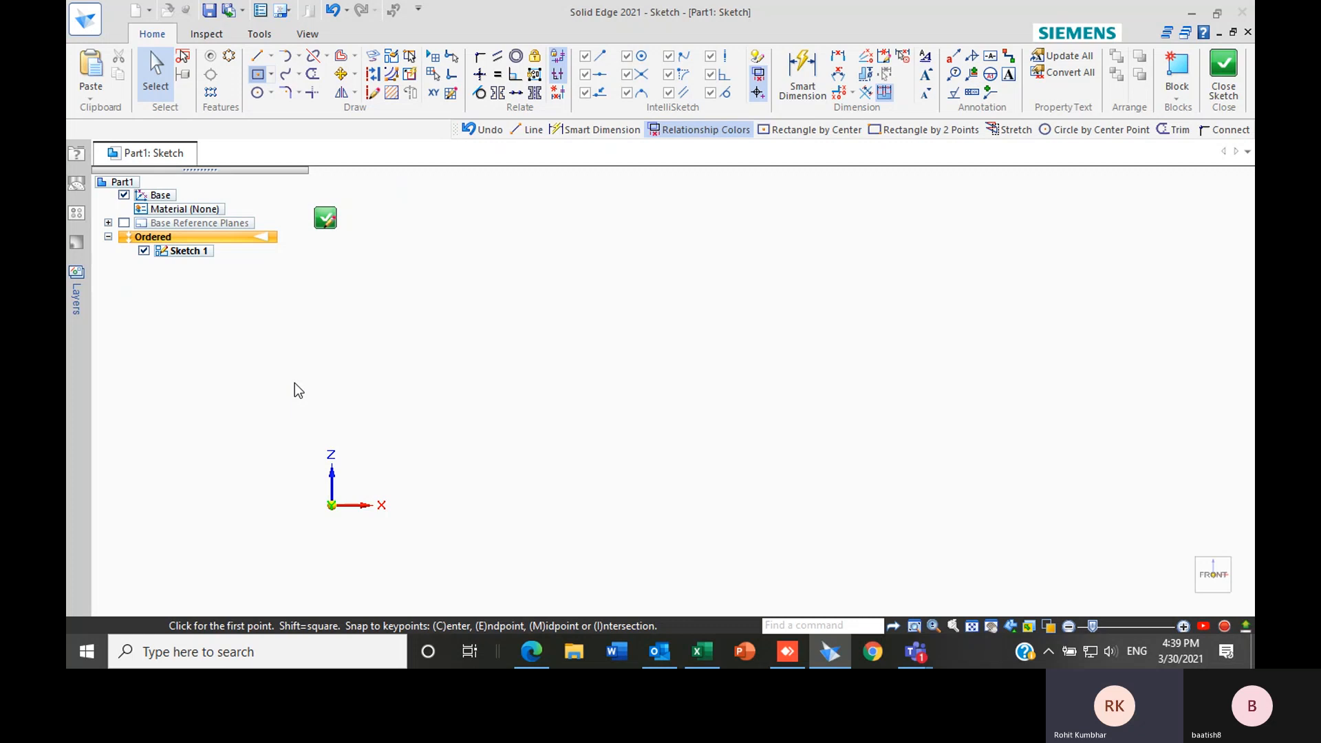
left_click(331, 505)
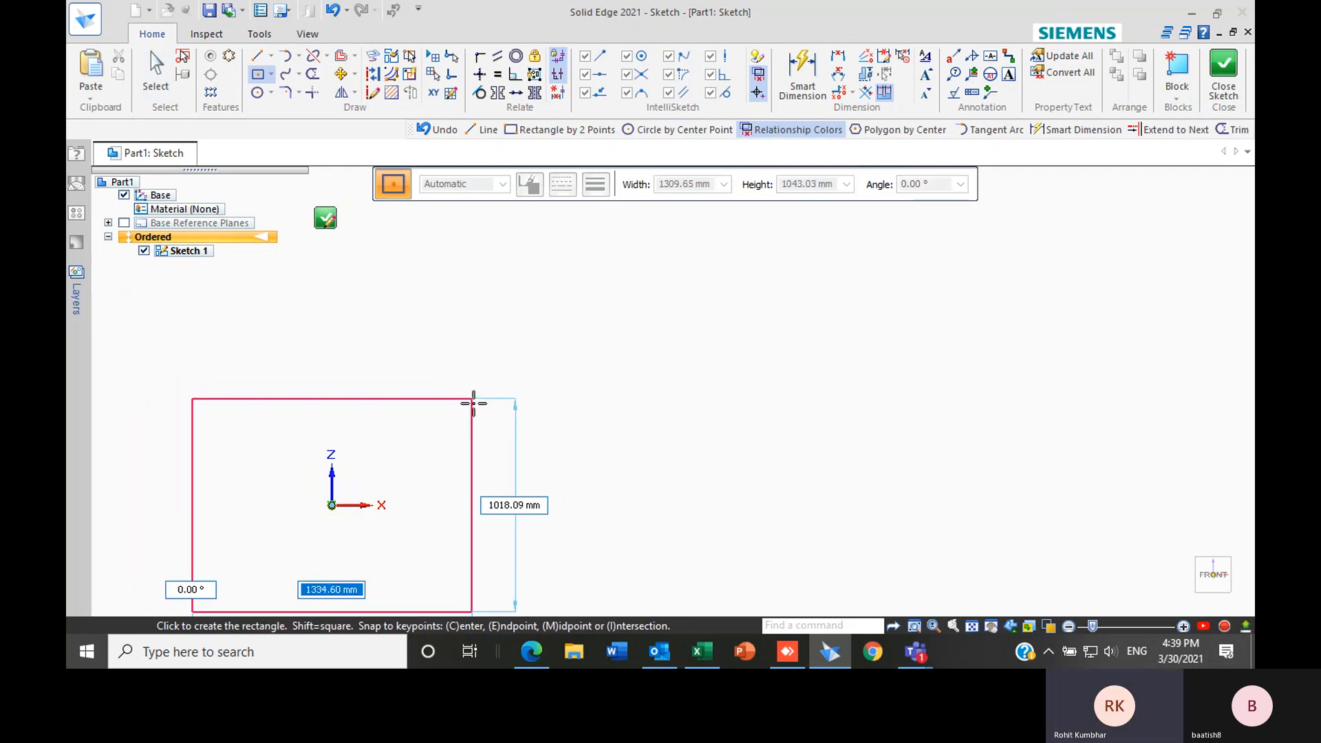
left_click(439, 450)
scroll(761, 374, "down", 3)
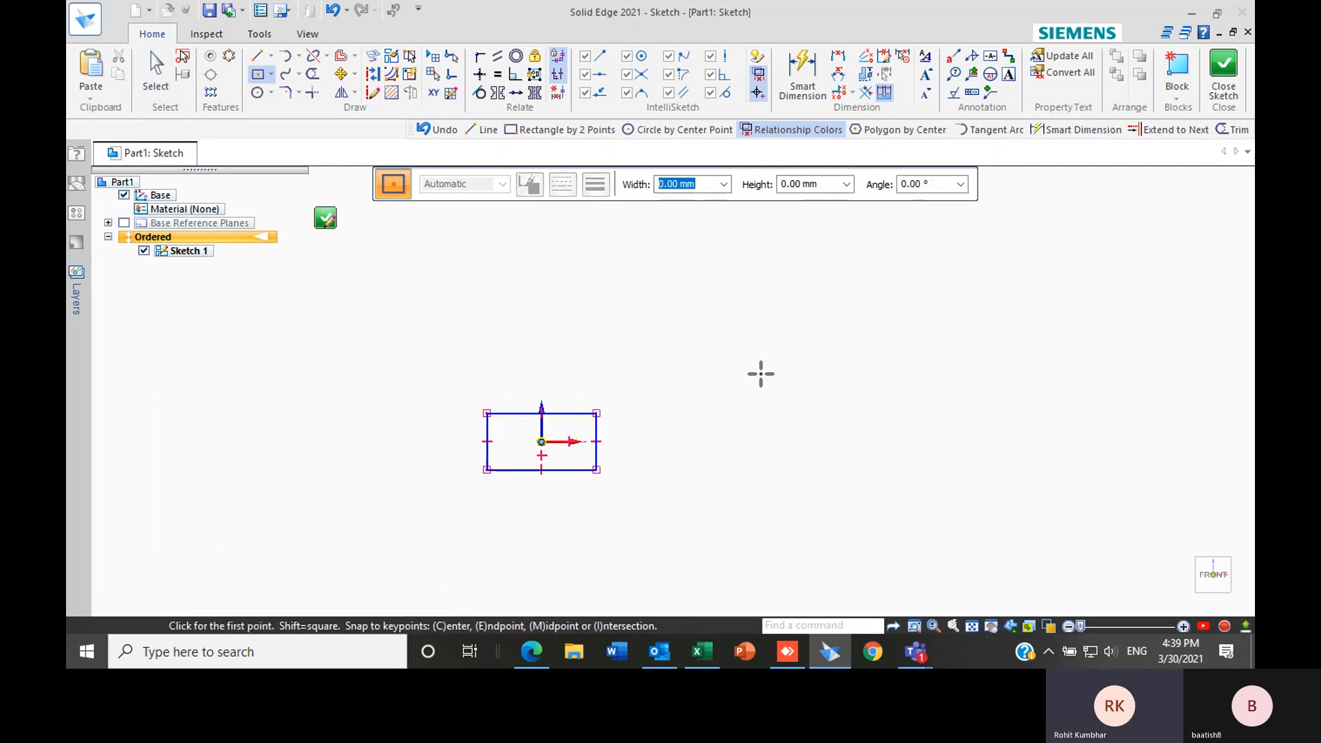
scroll(543, 456, "up", 3)
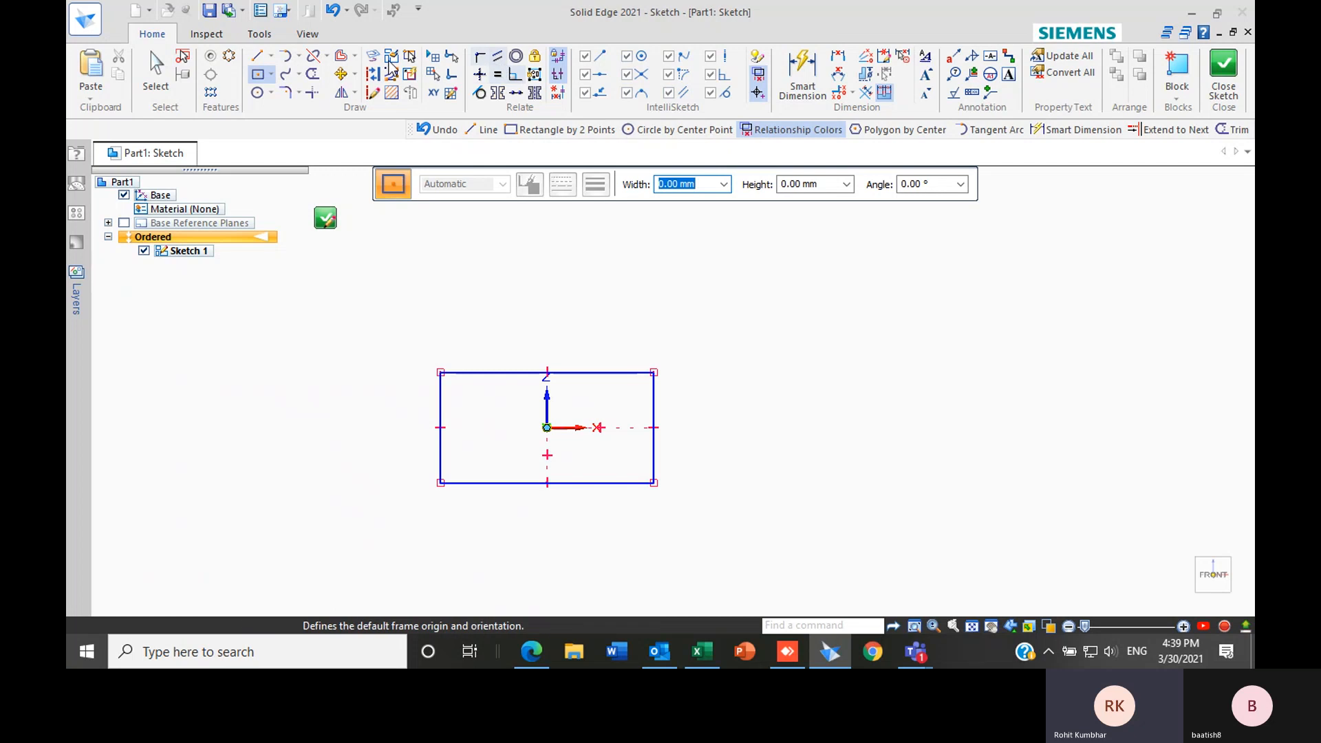
Draw a vertical line up from the rectangle's upper-left corner, a slanted line down to its left, and a line back to the vertical line's midpoint
left_click(256, 56)
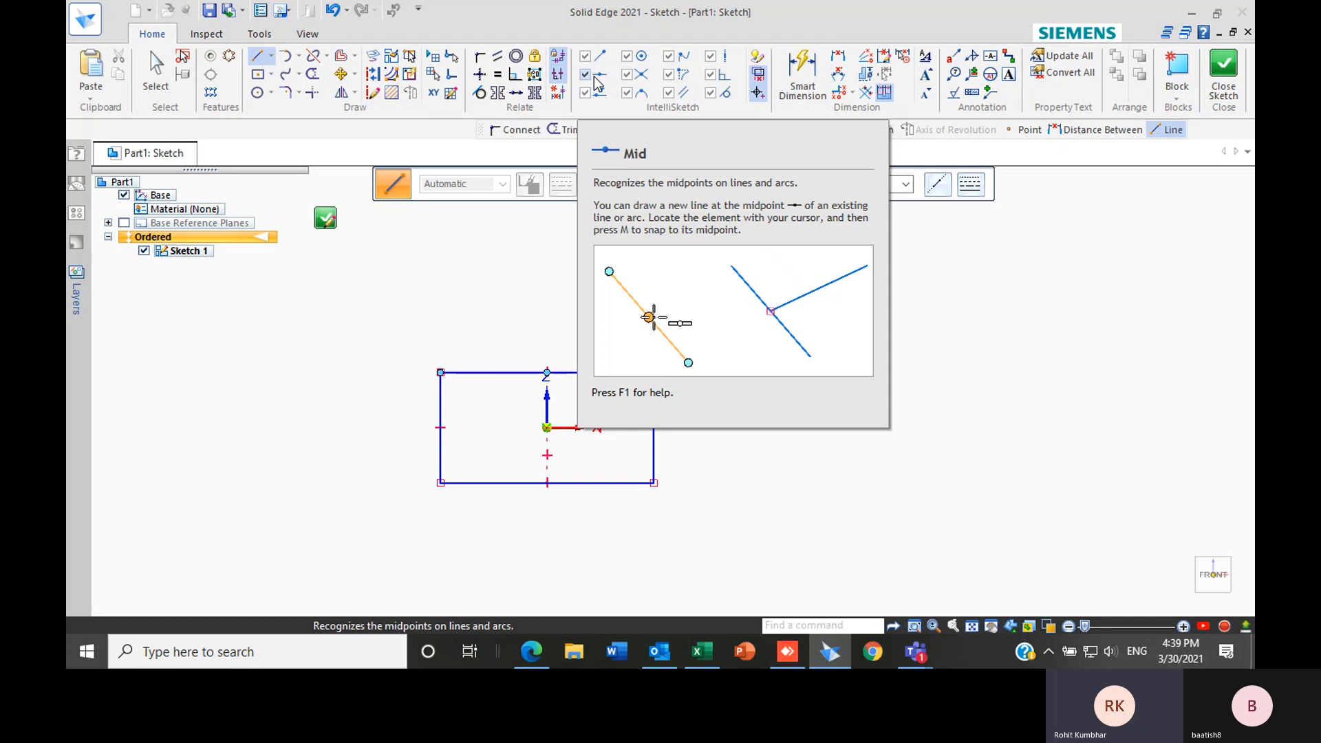
left_click(440, 373)
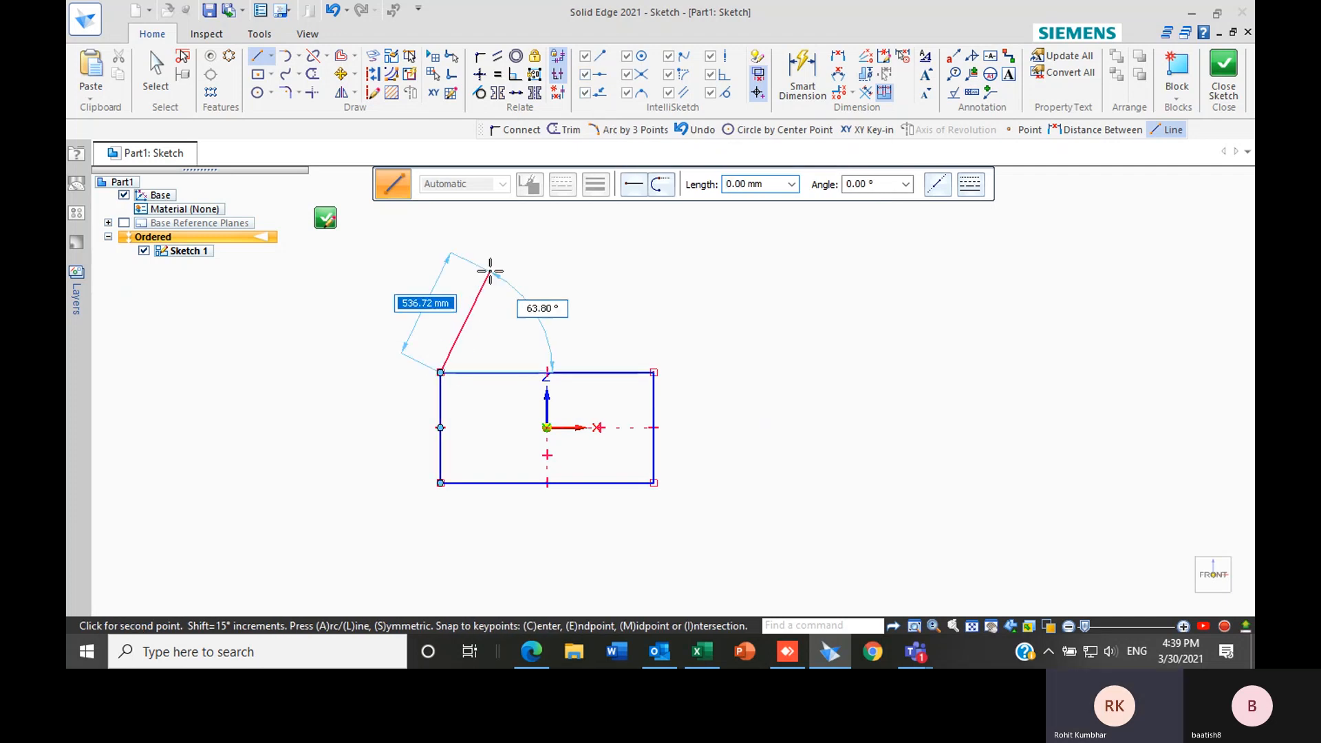
left_click(440, 270)
left_click(302, 350)
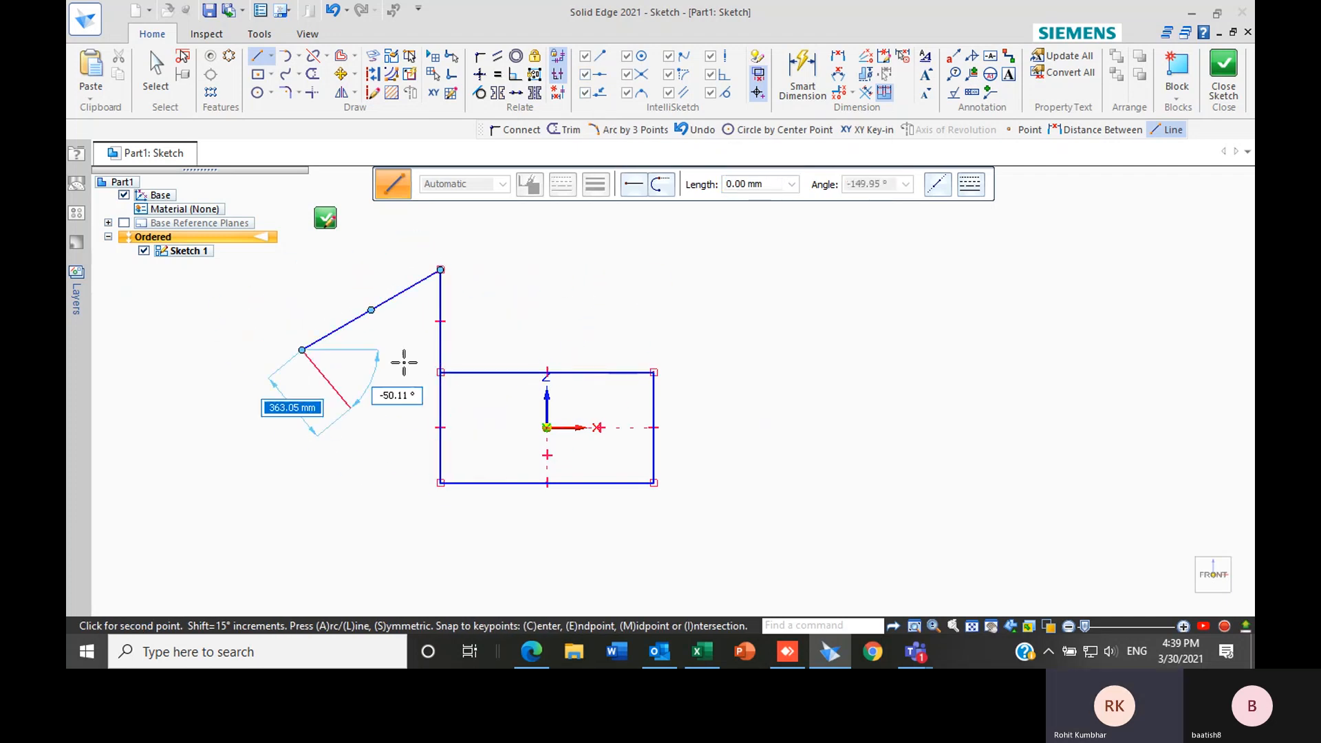
left_click(440, 320)
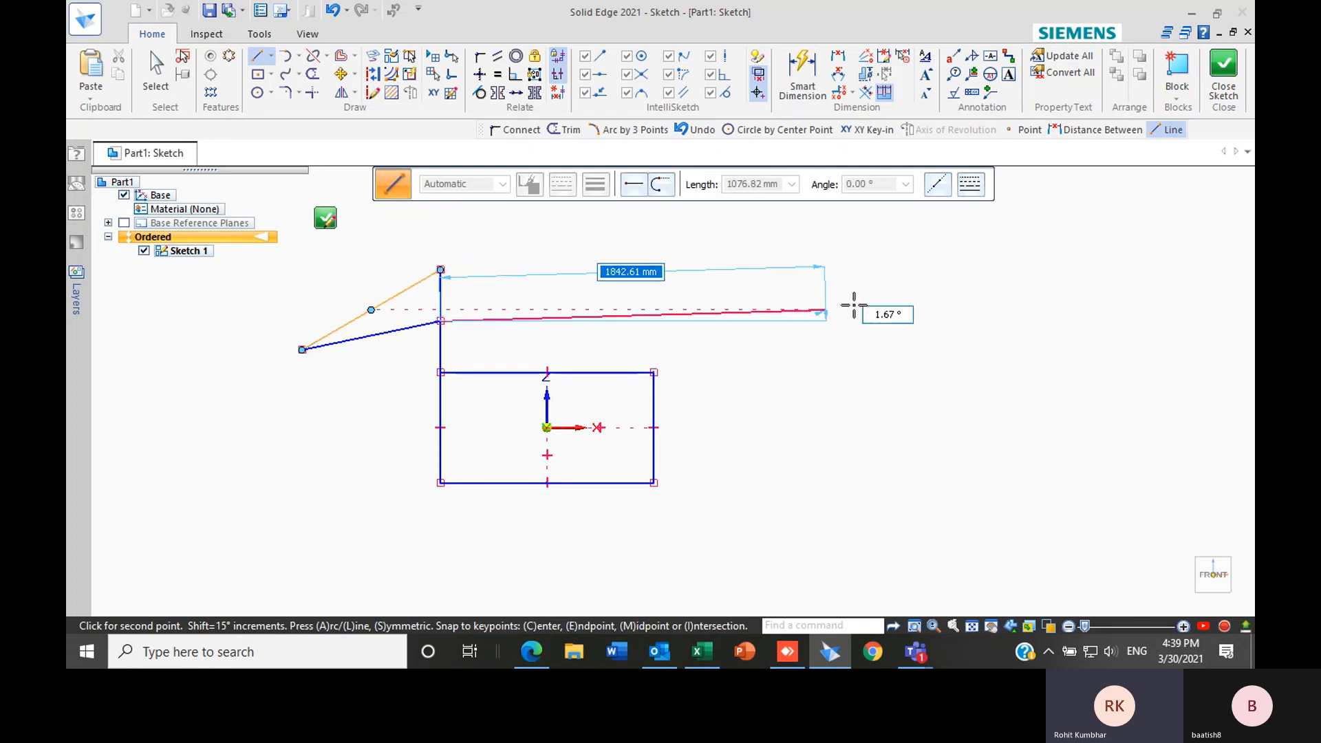
key("Escape")
key("Escape")
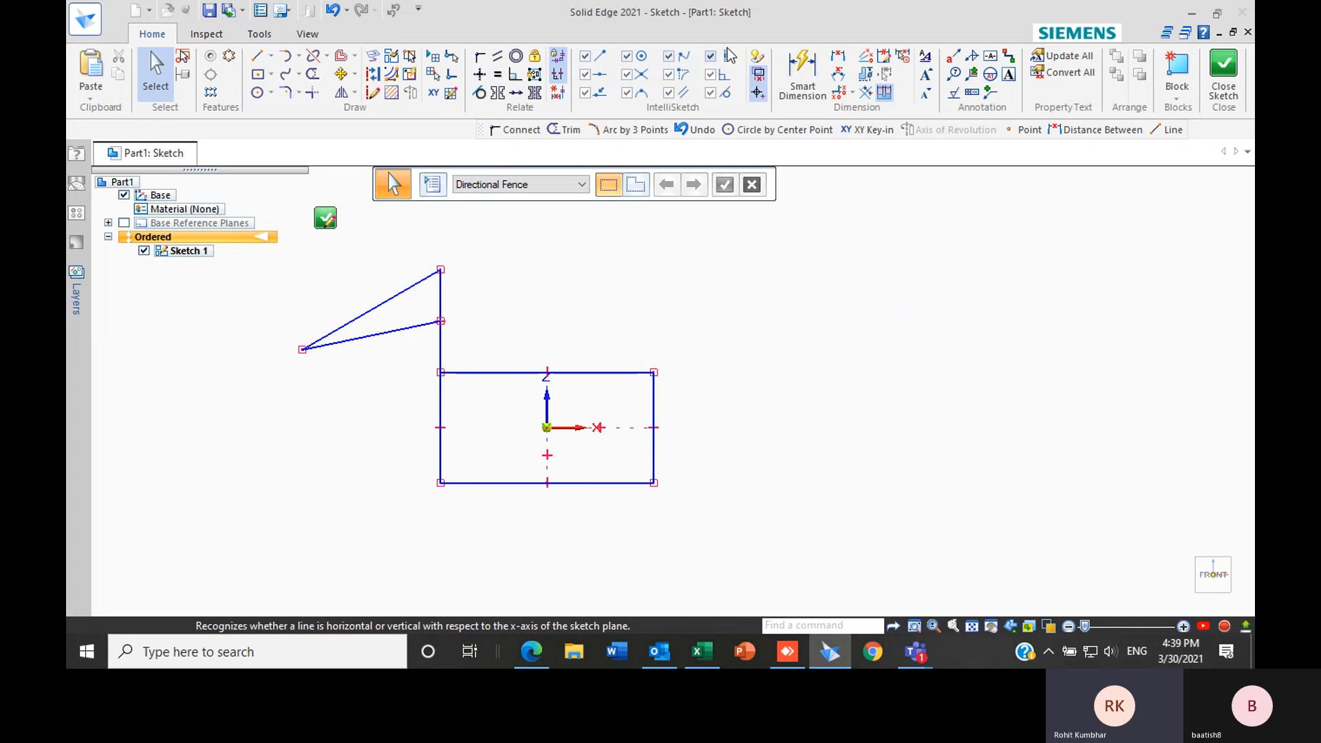
Open the IntelliSketch options and examine which relationships are recognized while drawing
left_click(757, 59)
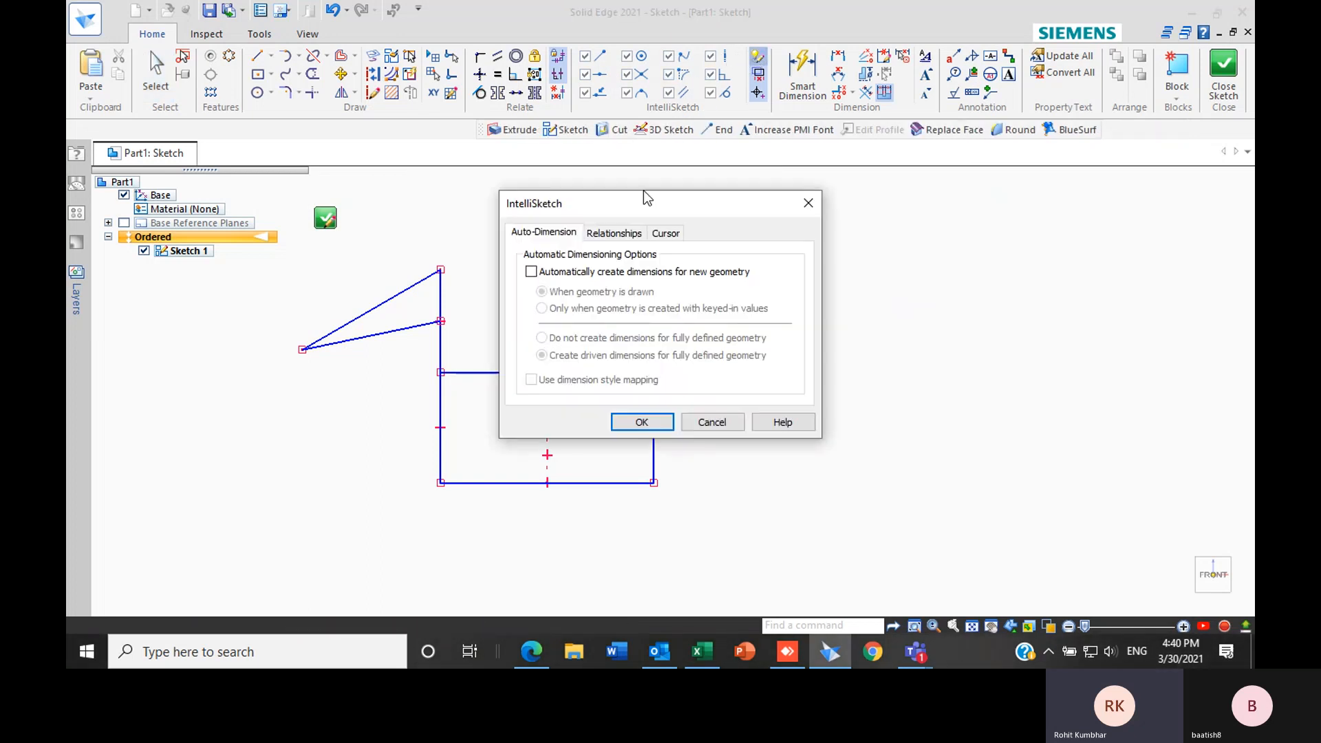
left_click(612, 235)
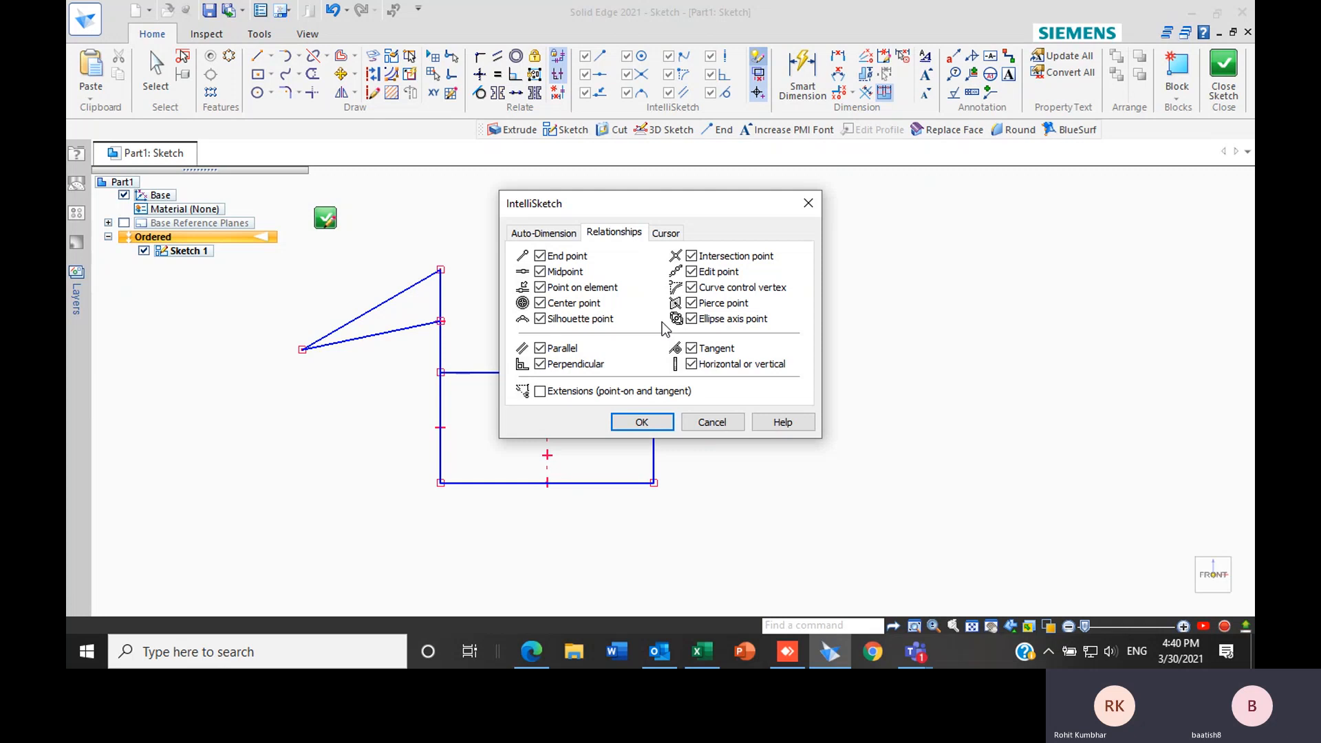
Switch to the Teams meeting and restart the screen sharing
mouse_move(915, 652)
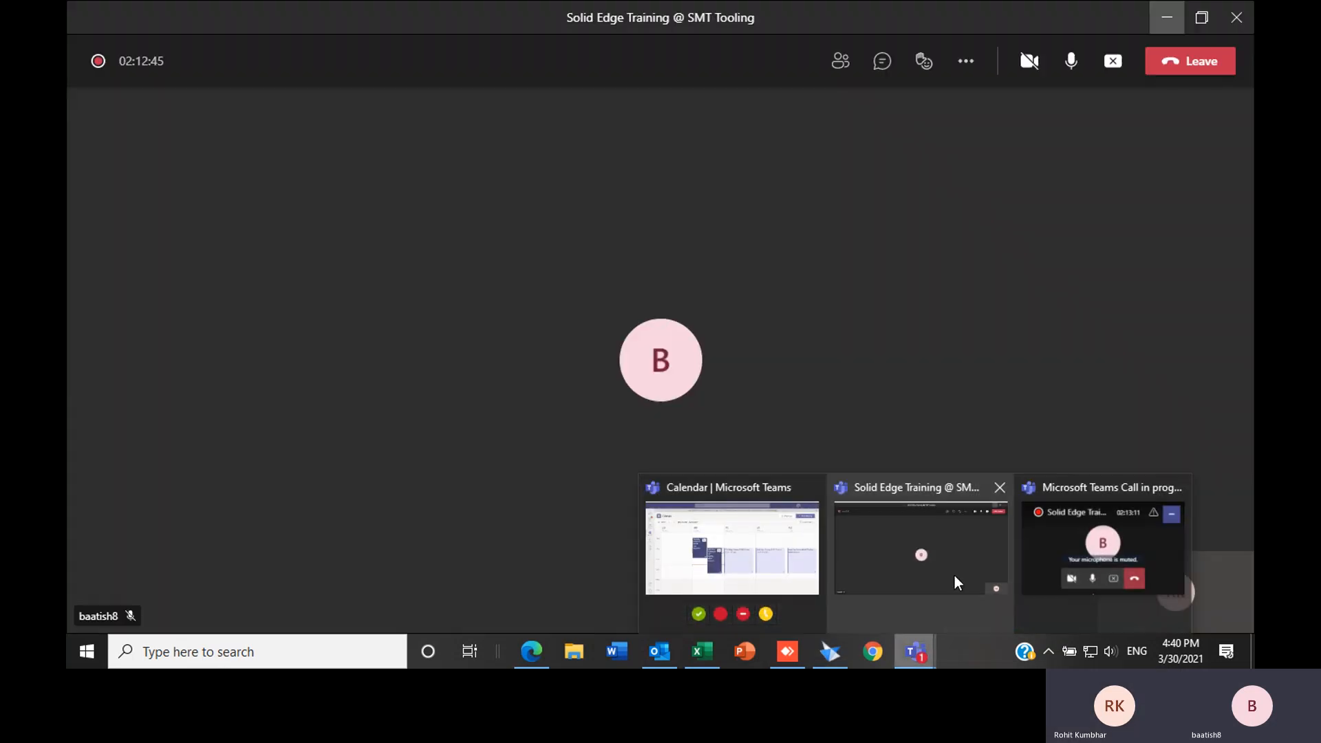
left_click(955, 575)
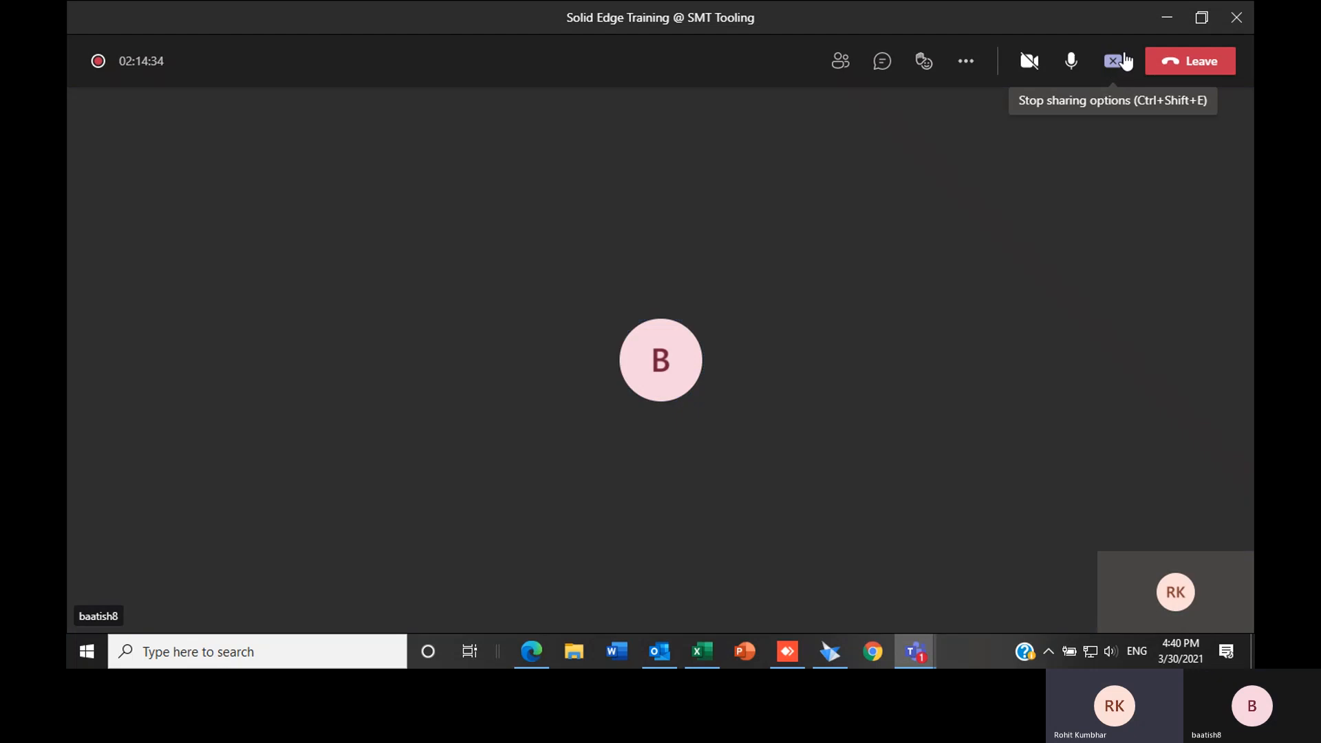
left_click(1121, 67)
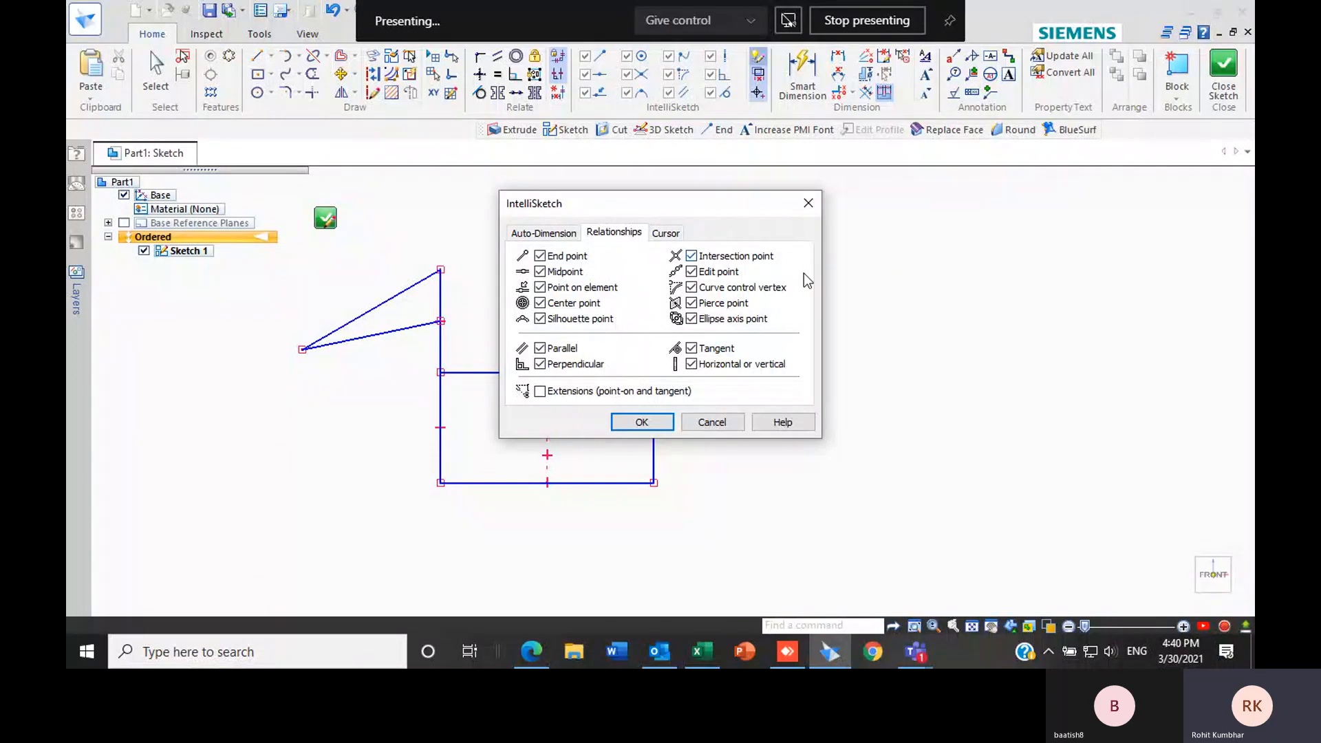
Accept the IntelliSketch options, reopen them to review the relationship settings, and close them
left_click(642, 423)
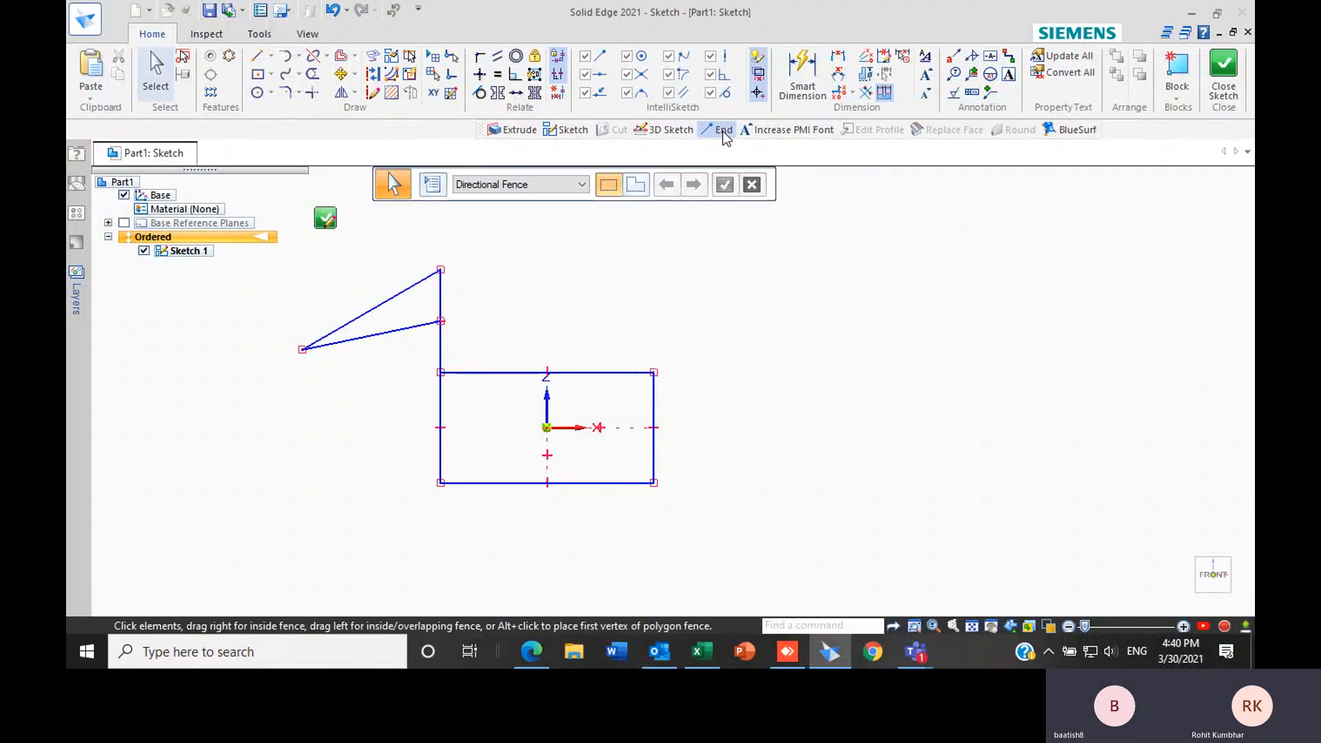
left_click(758, 56)
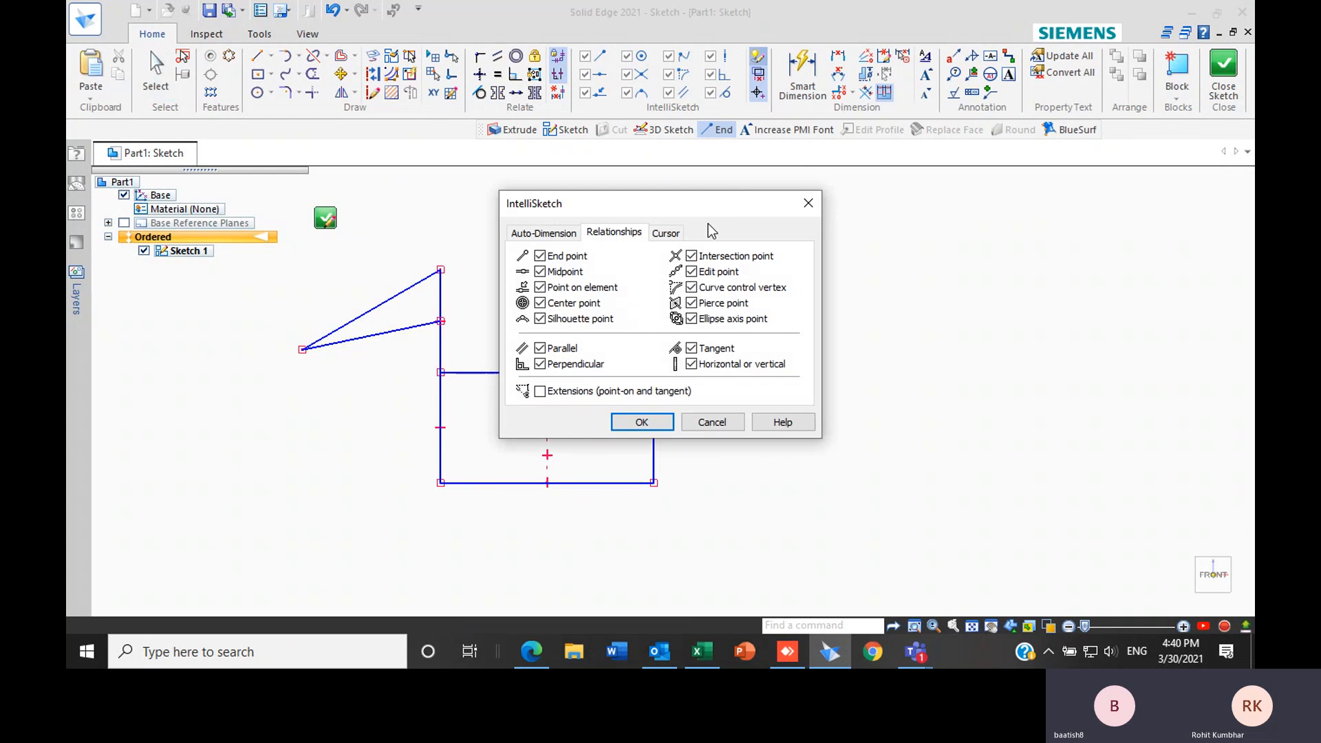
left_click(809, 203)
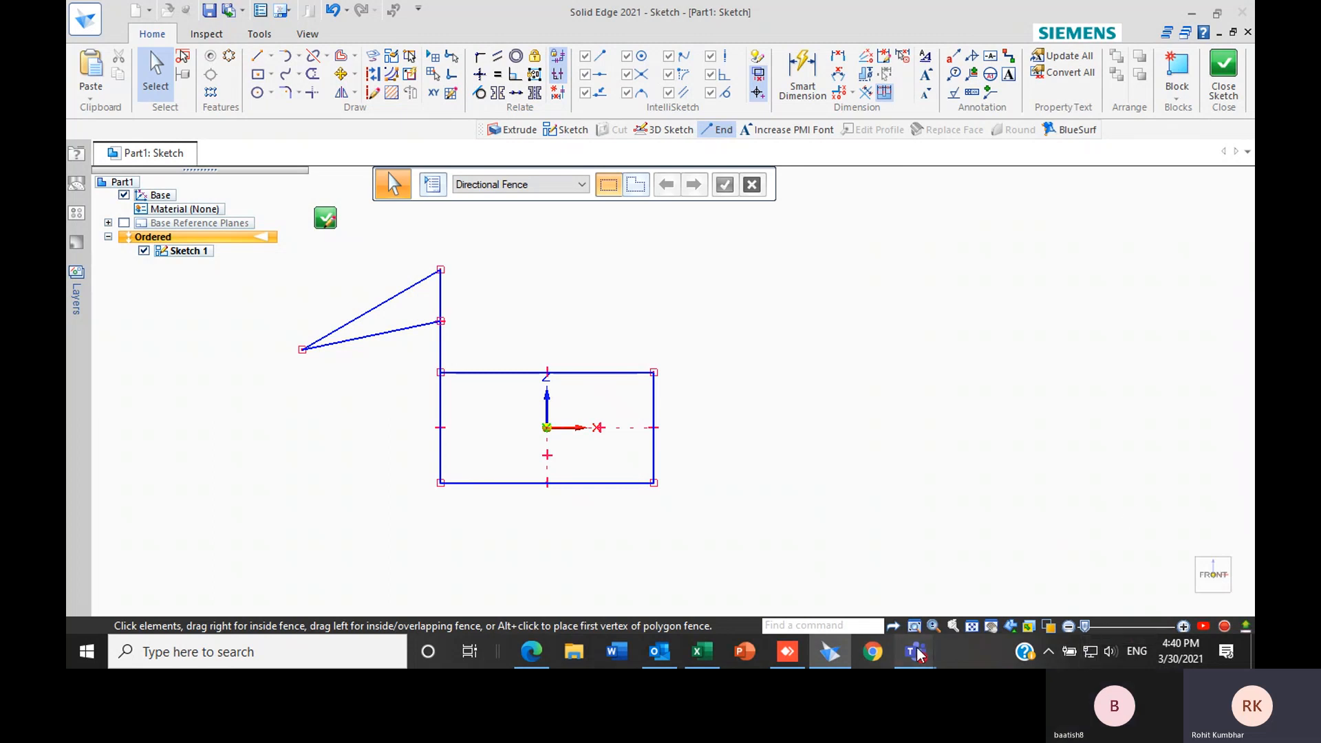
Return to the Teams meeting and restart the screen sharing once more
mouse_move(915, 651)
left_click(898, 573)
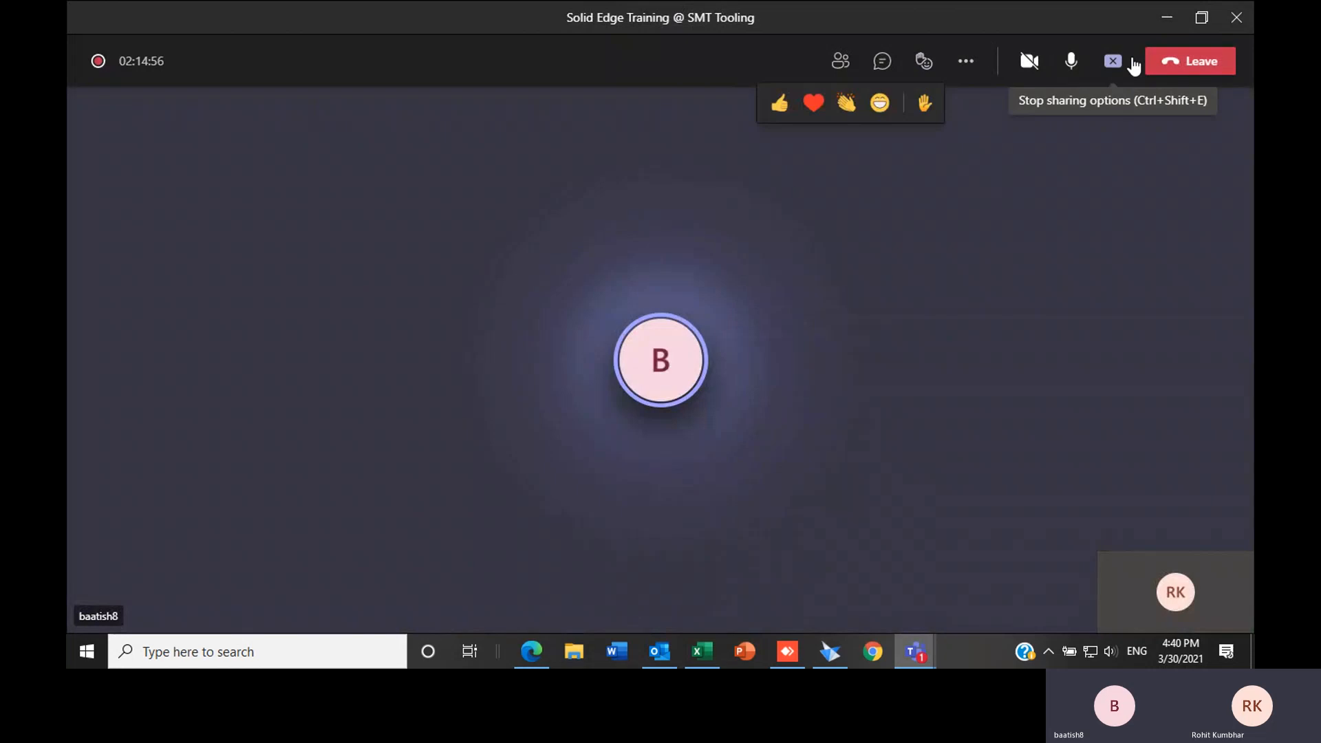
left_click(1115, 62)
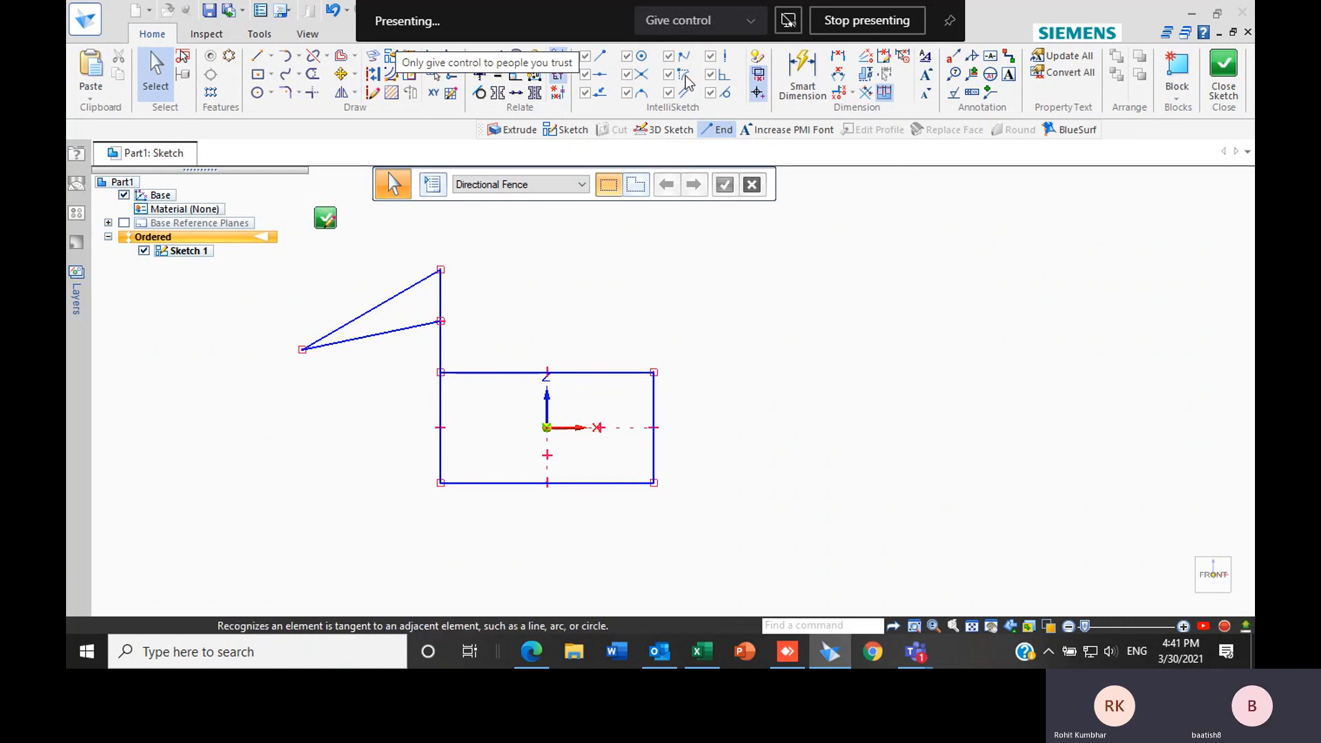
Open the Teams meeting window and minimize it to return to the Solid Edge sketch
mouse_move(915, 651)
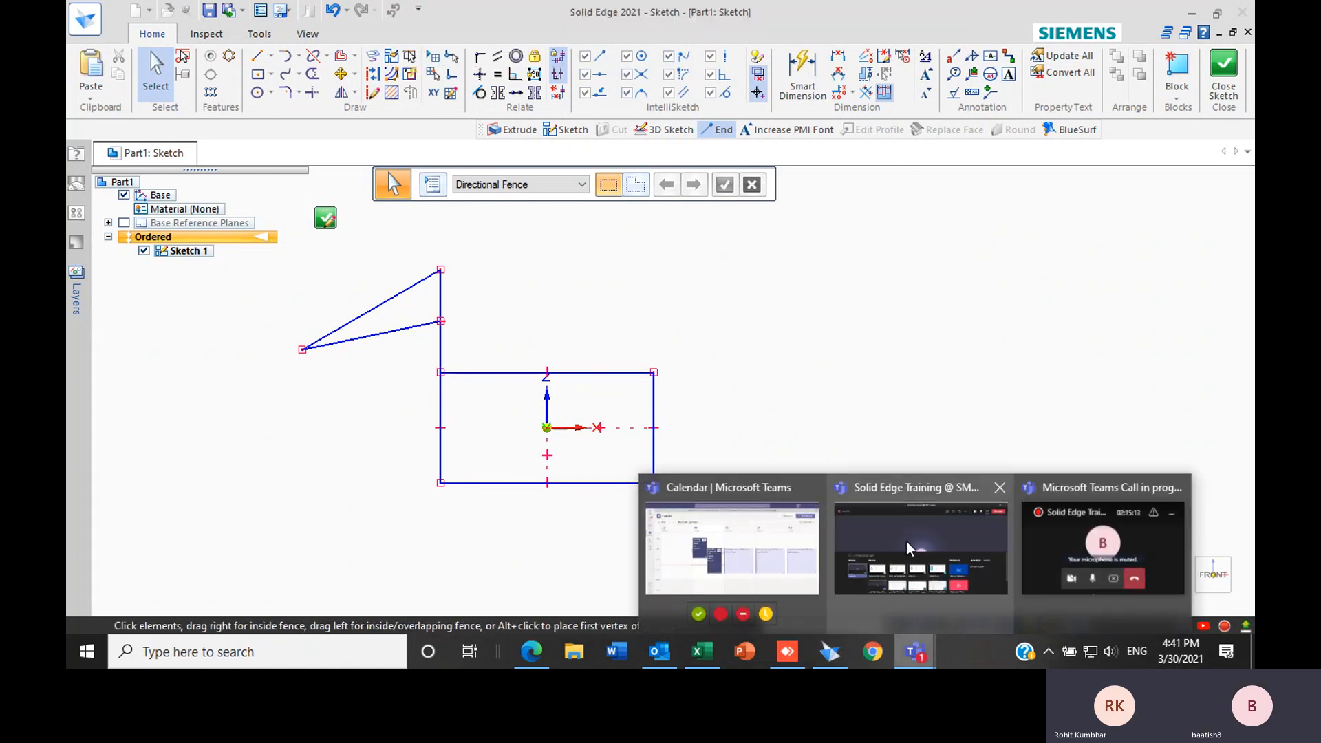
left_click(906, 542)
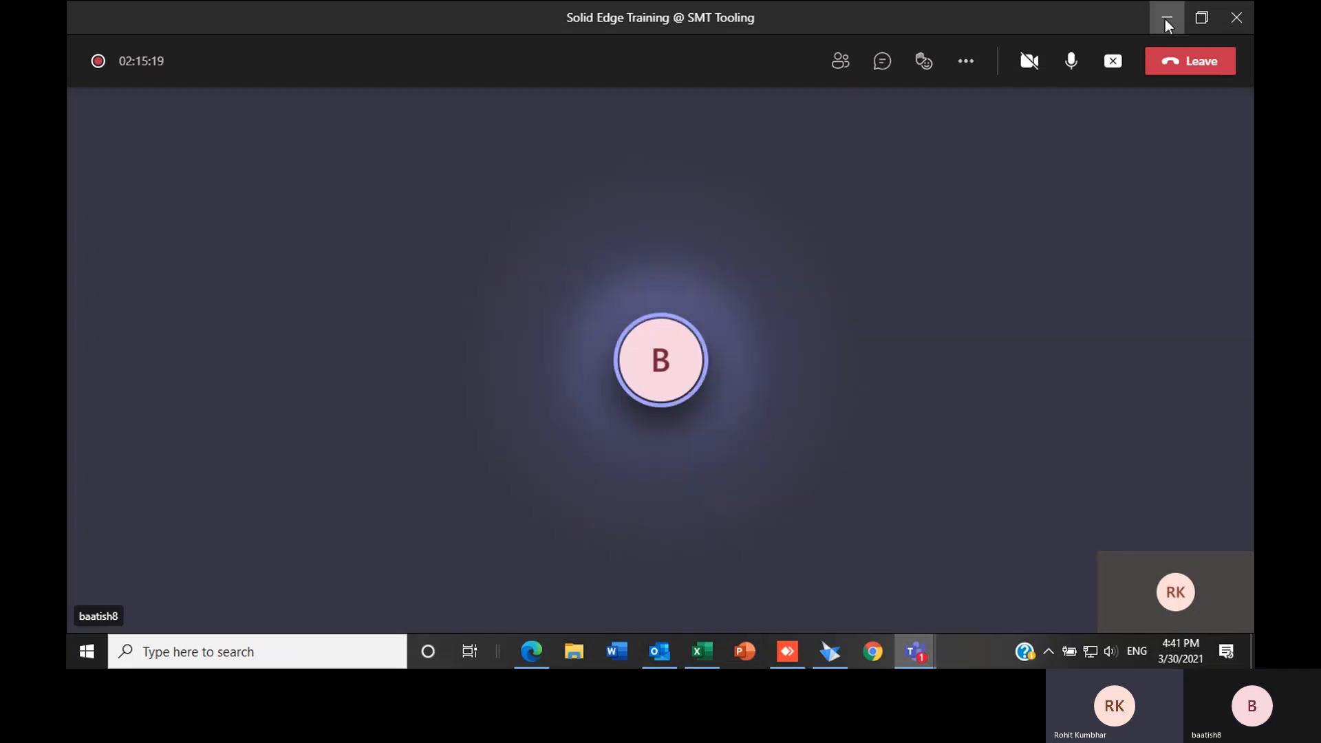
left_click(1166, 21)
Delete all the existing sketch geometry, including the rectangle and the attached slanted lines
scroll(822, 333, "down", 2)
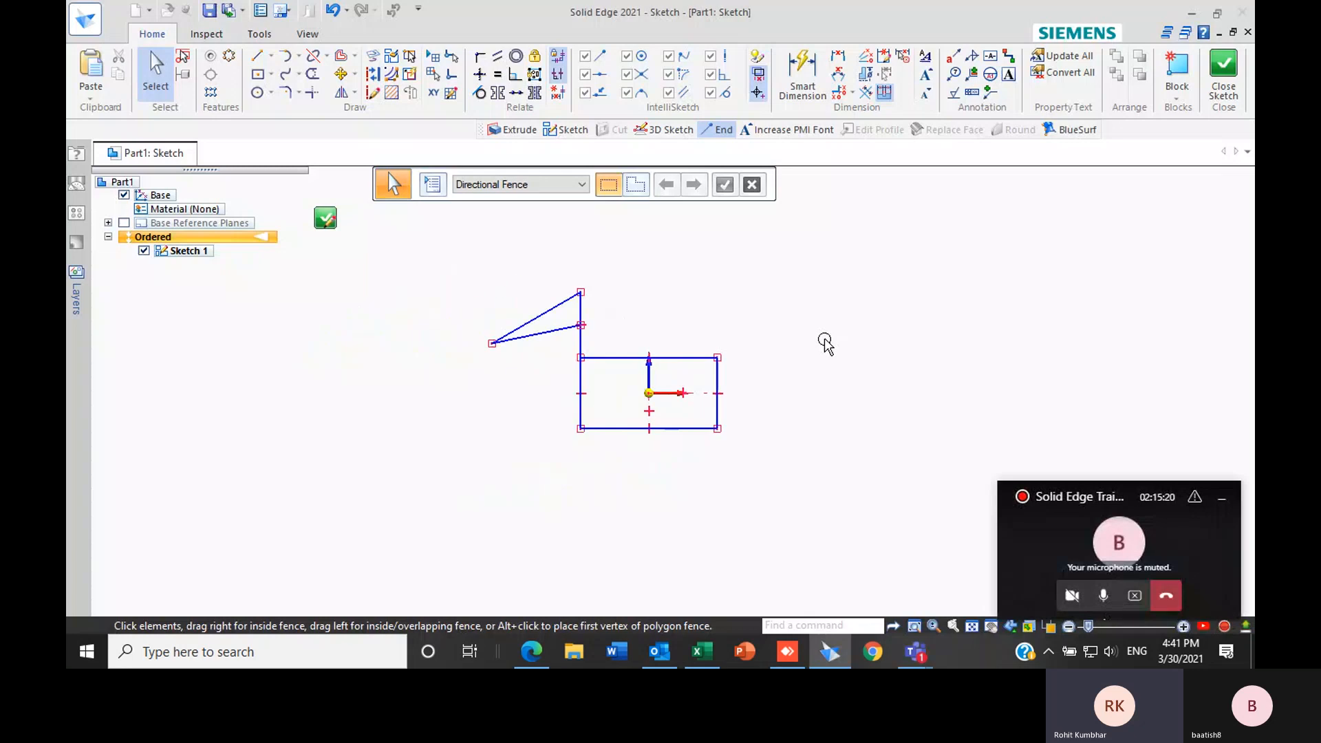
scroll(681, 354, "up", 2)
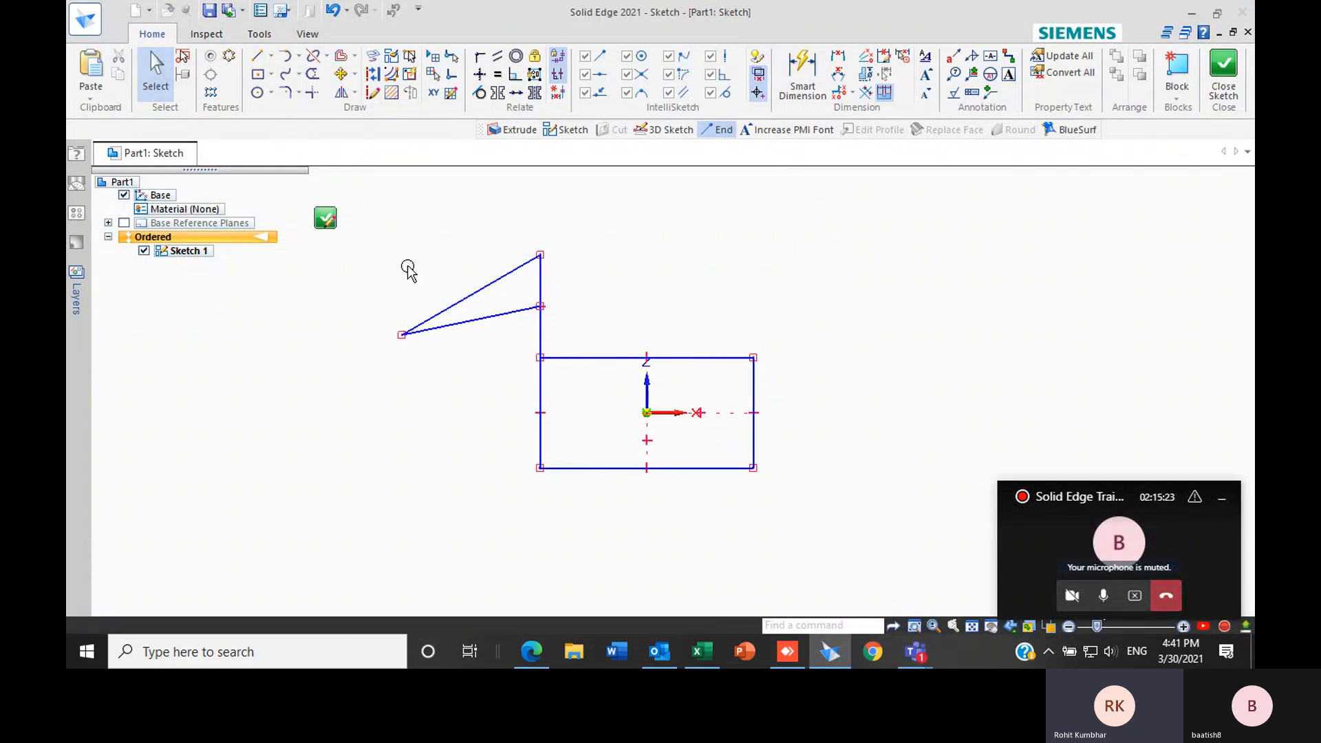
mouse_move(376, 248)
left_mouse_down()
mouse_move(997, 525)
mouse_move(895, 501)
left_mouse_up()
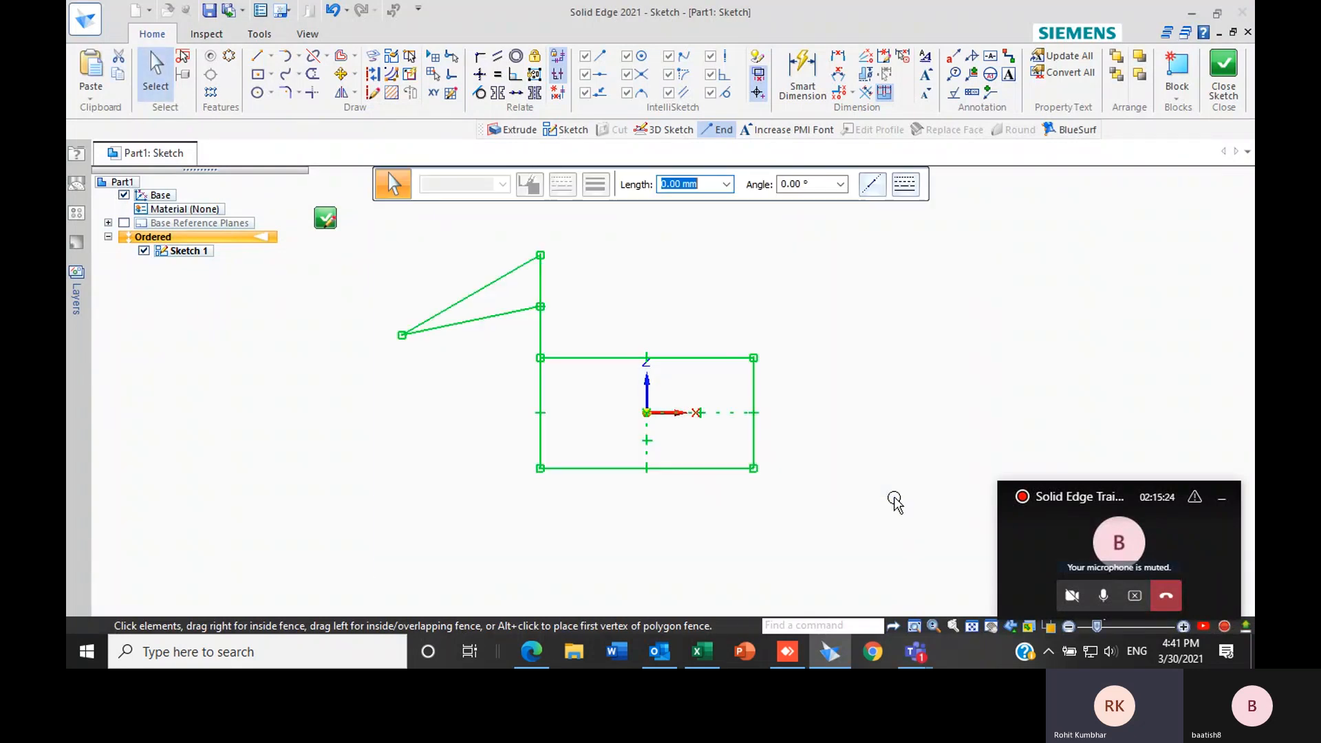
key("Delete")
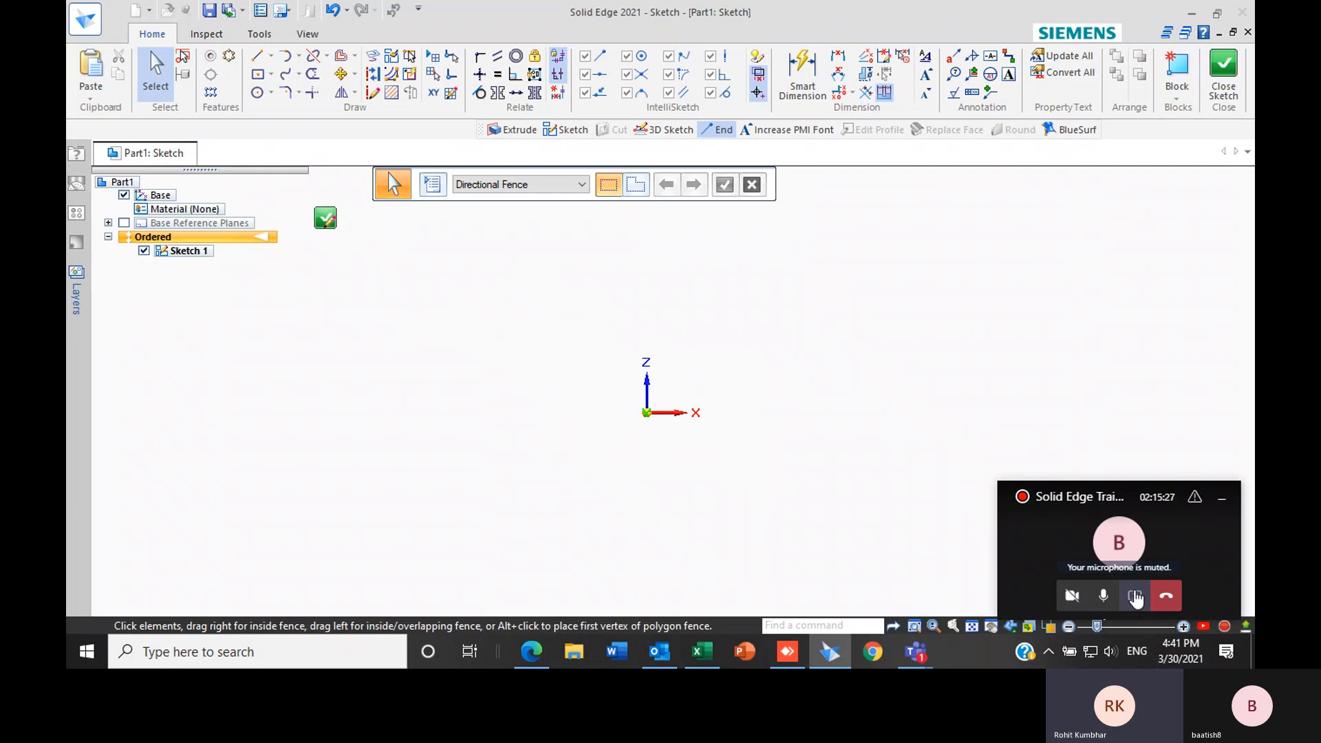
Hide the floating call window, switch to the Teams meeting and stop the current screen sharing
left_click(1221, 498)
mouse_move(929, 660)
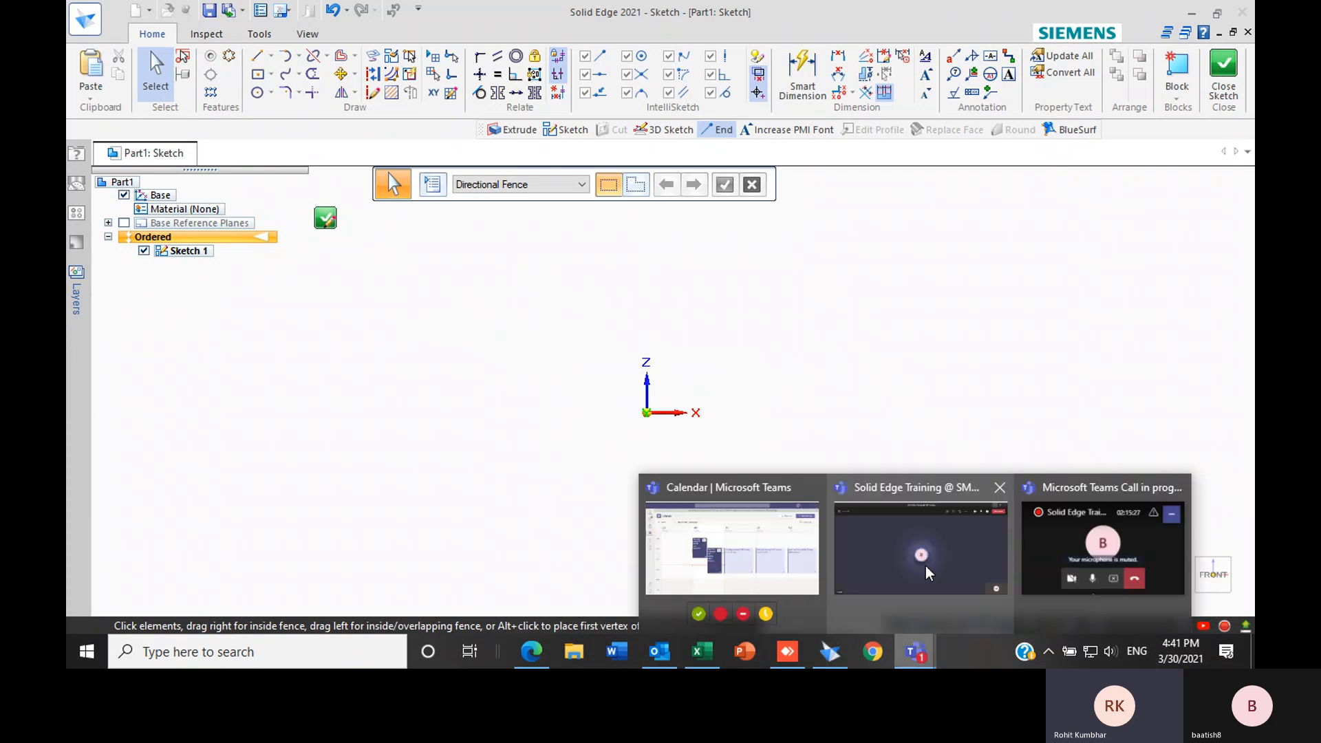
left_click(926, 566)
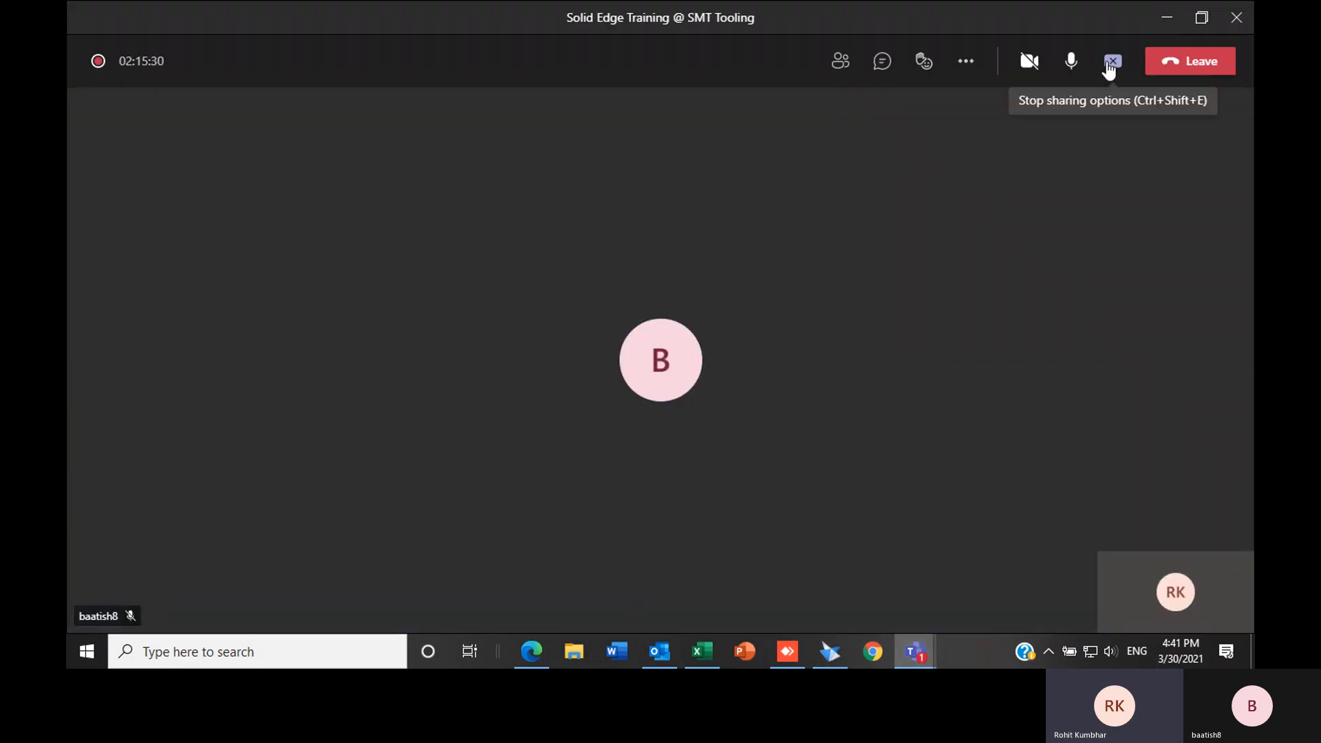
left_click(1114, 62)
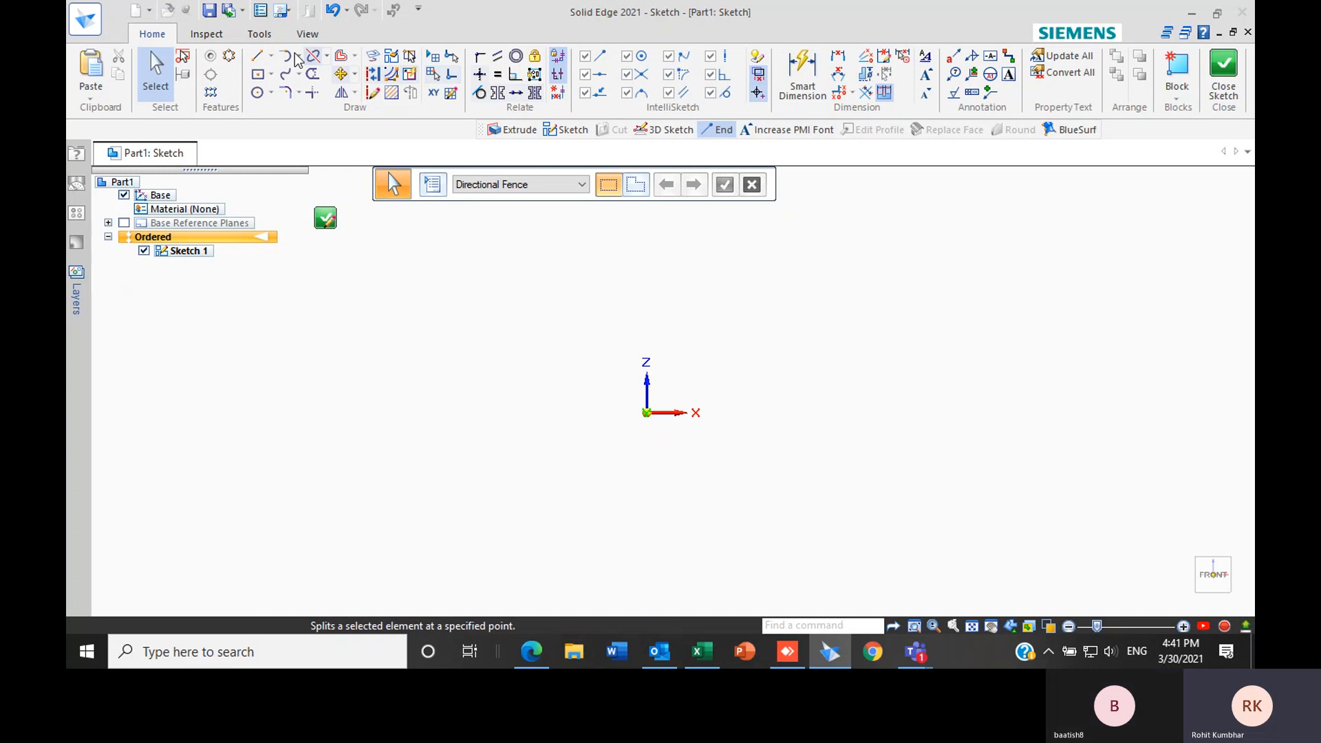
Sketch a square centered on the origin with Rectangle by Center
left_click(256, 76)
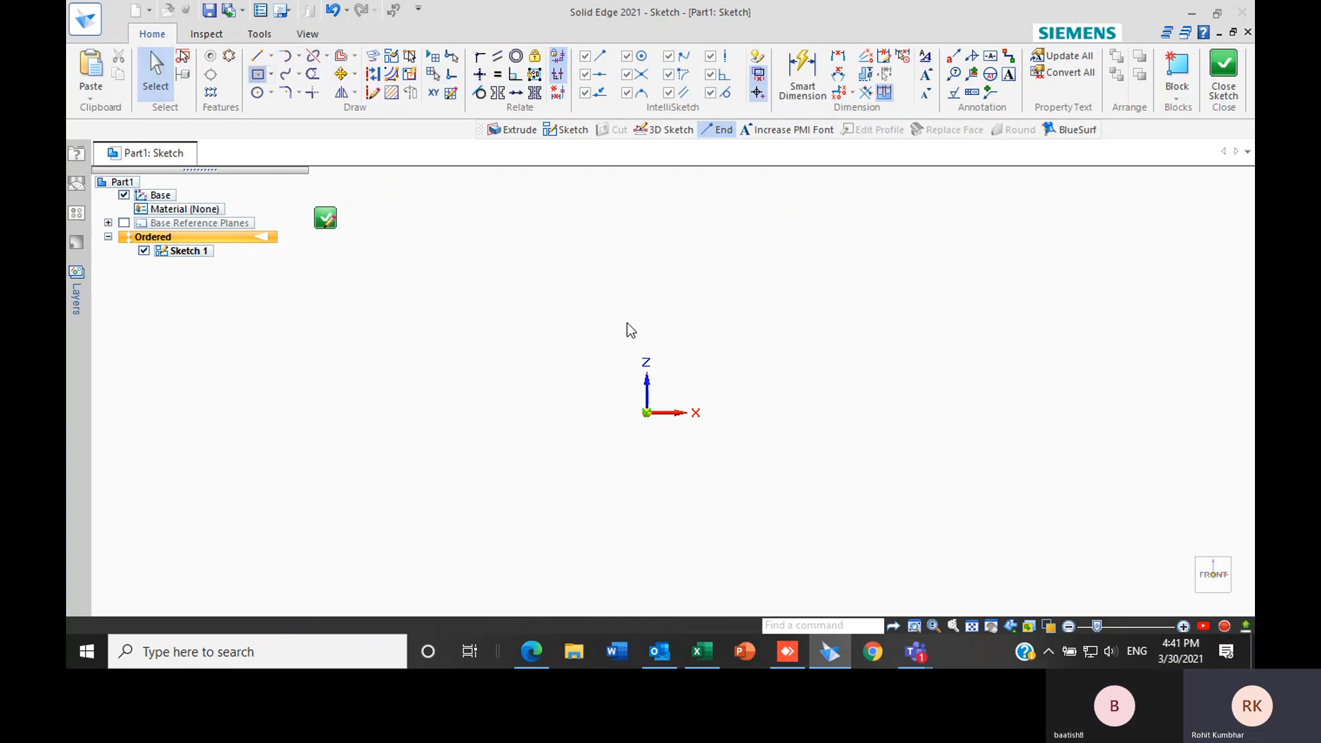
left_click(647, 412)
left_click(754, 305)
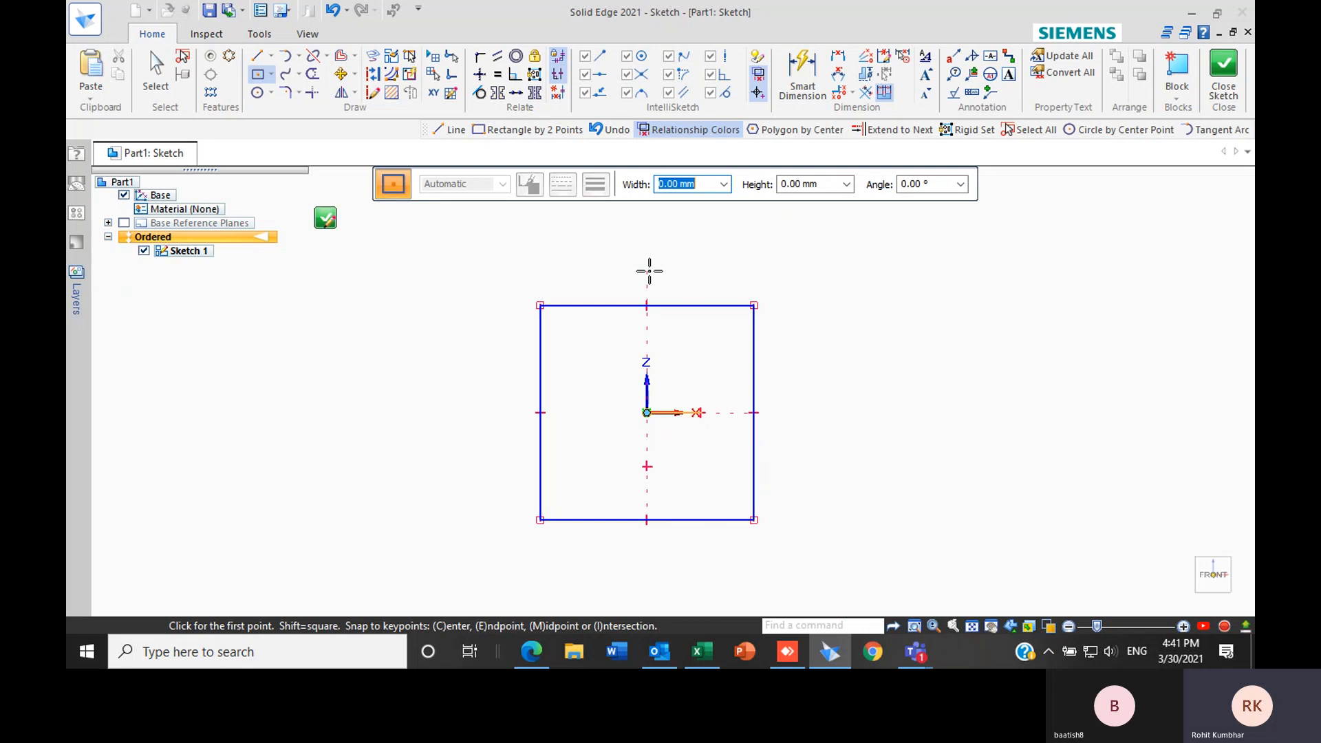
Set IntelliSketch to automatically create dimensions for new geometry only when it is created with keyed-in values
left_click(758, 59)
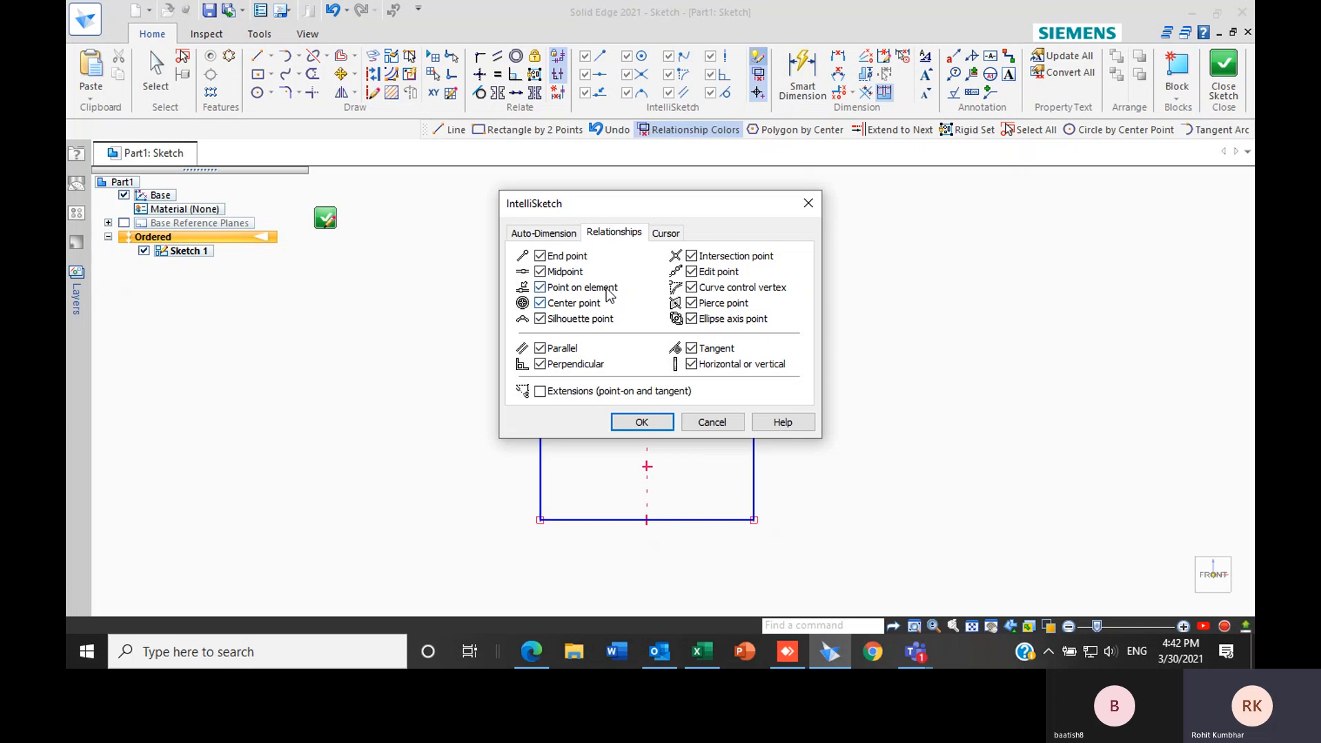
left_click(556, 241)
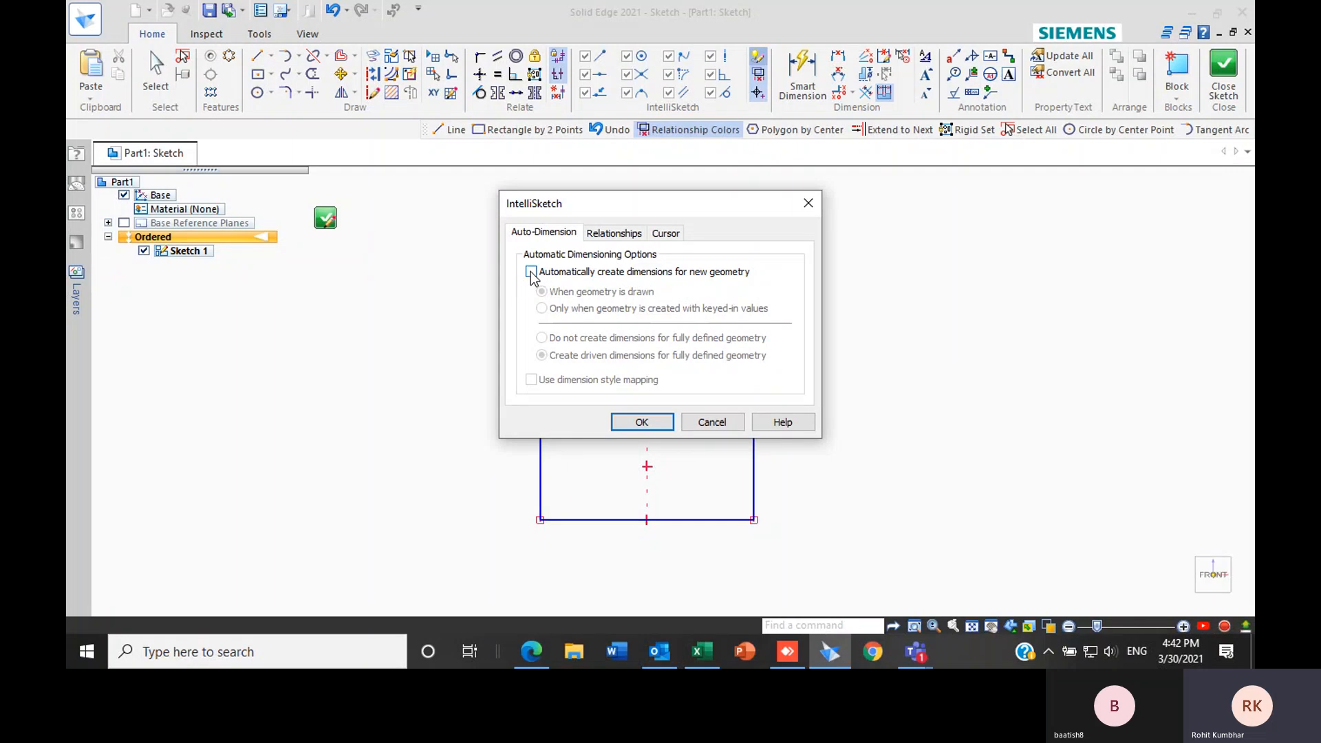
mouse_move(692, 208)
left_mouse_down()
mouse_move(834, 242)
mouse_move(1066, 240)
mouse_move(754, 201)
left_mouse_up()
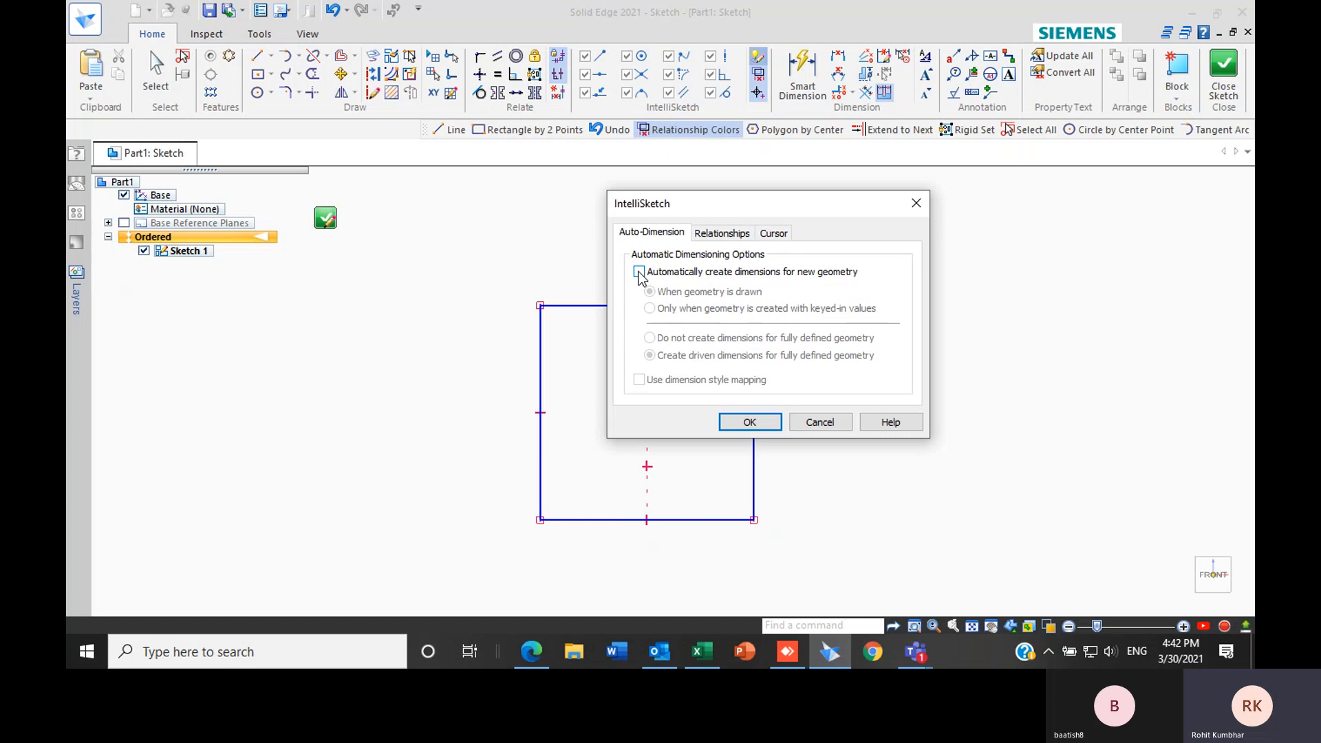
left_click(639, 272)
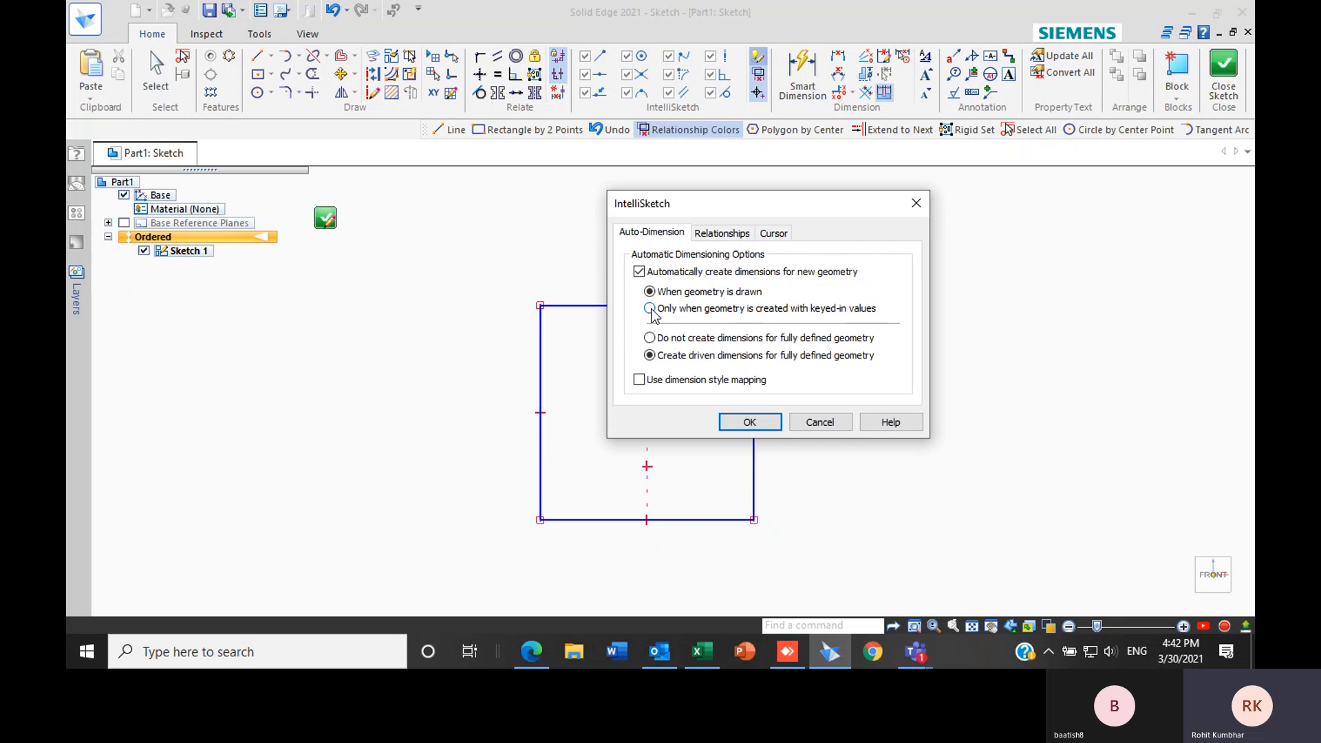
left_click(692, 308)
left_click(749, 421)
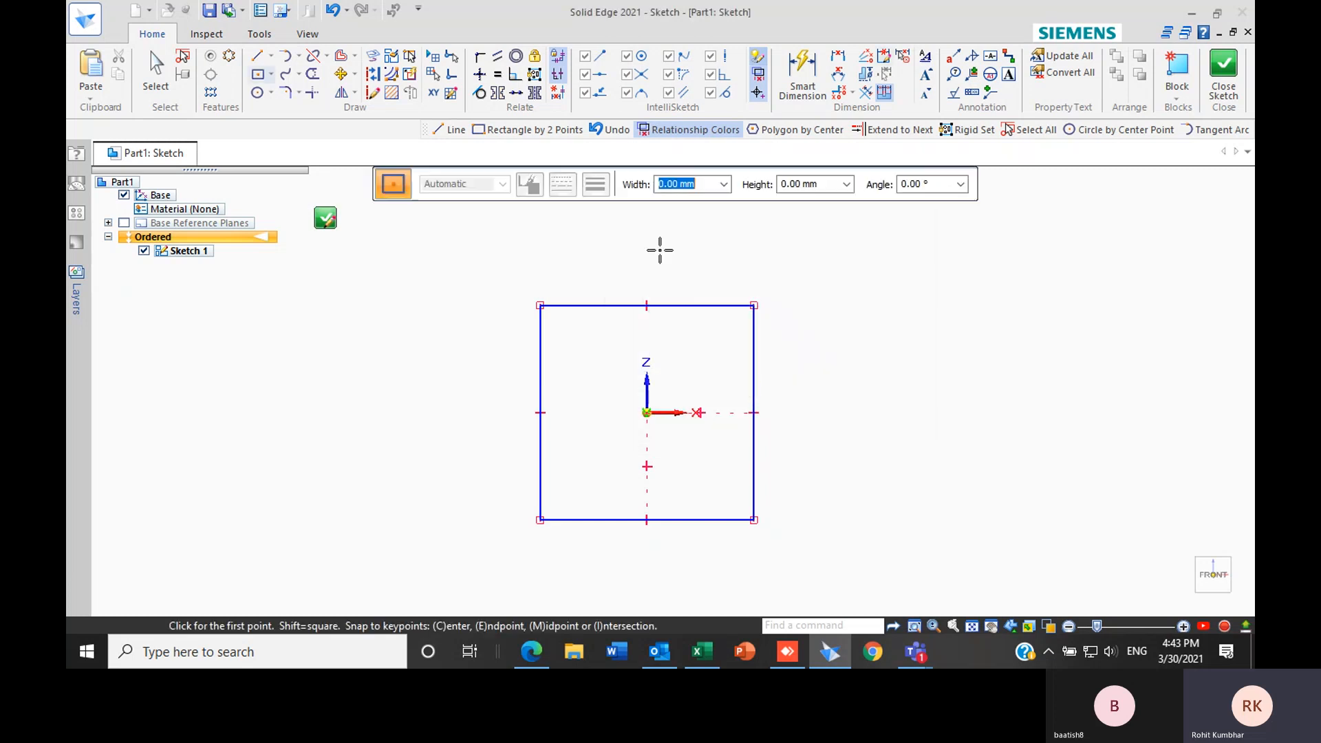
Leave the rectangle command and delete the square from the sketch
type("1")
key("Escape")
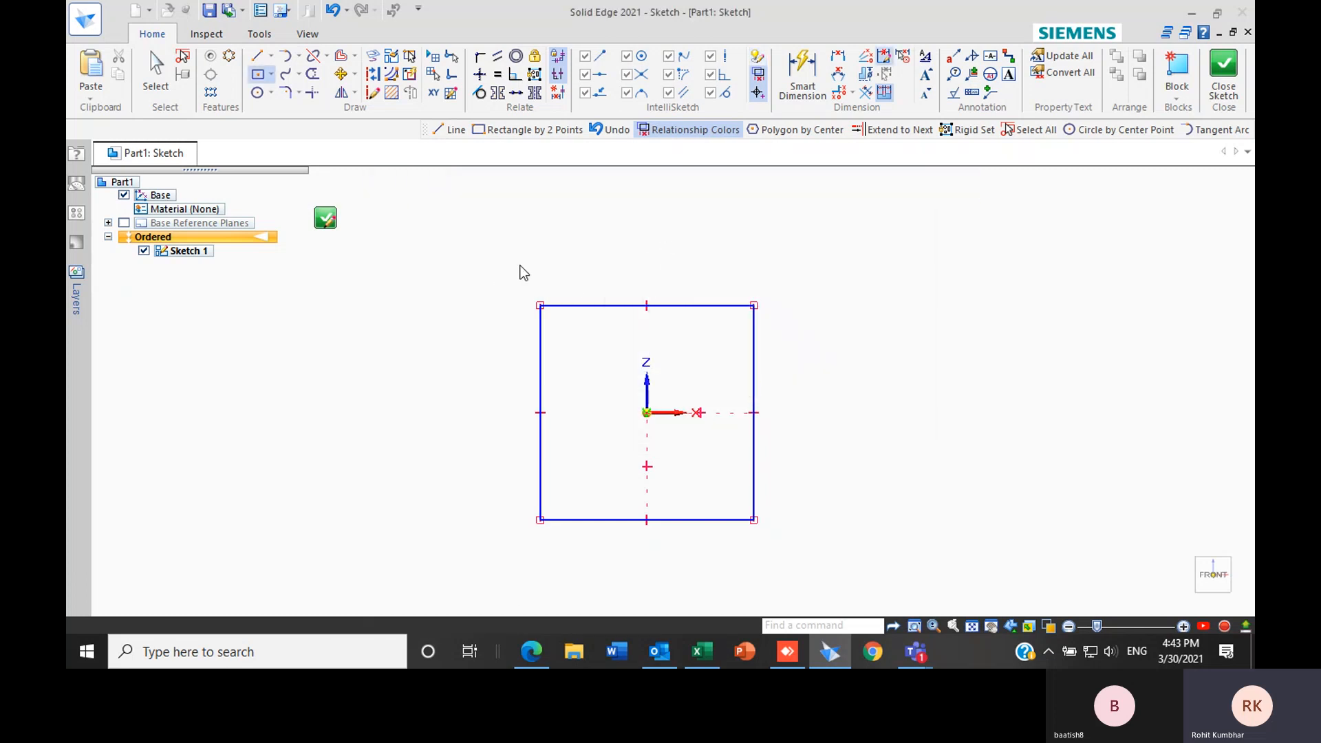
mouse_move(505, 247)
left_mouse_down()
mouse_move(734, 528)
mouse_move(811, 565)
left_mouse_up()
key("Delete")
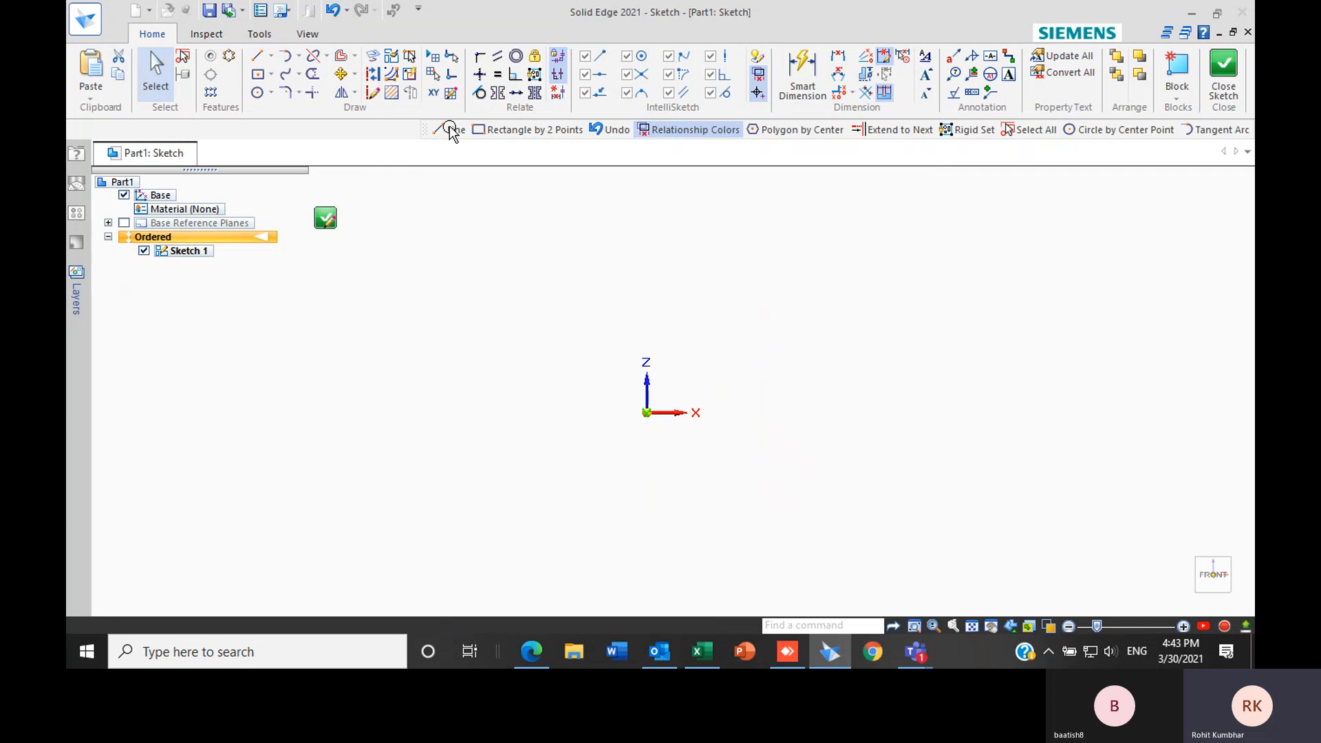
Sketch a horizontal line from the origin without keyed-in values and delete it
left_click(257, 59)
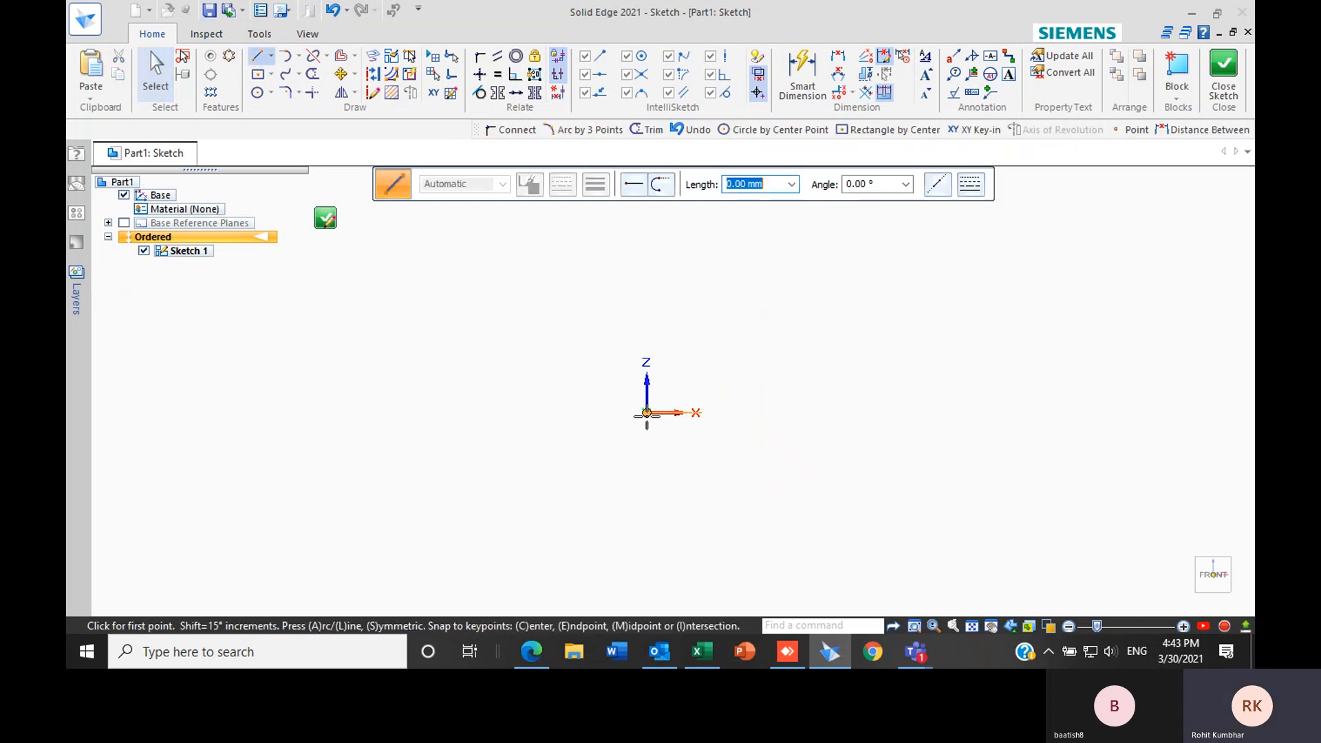
left_click(646, 413)
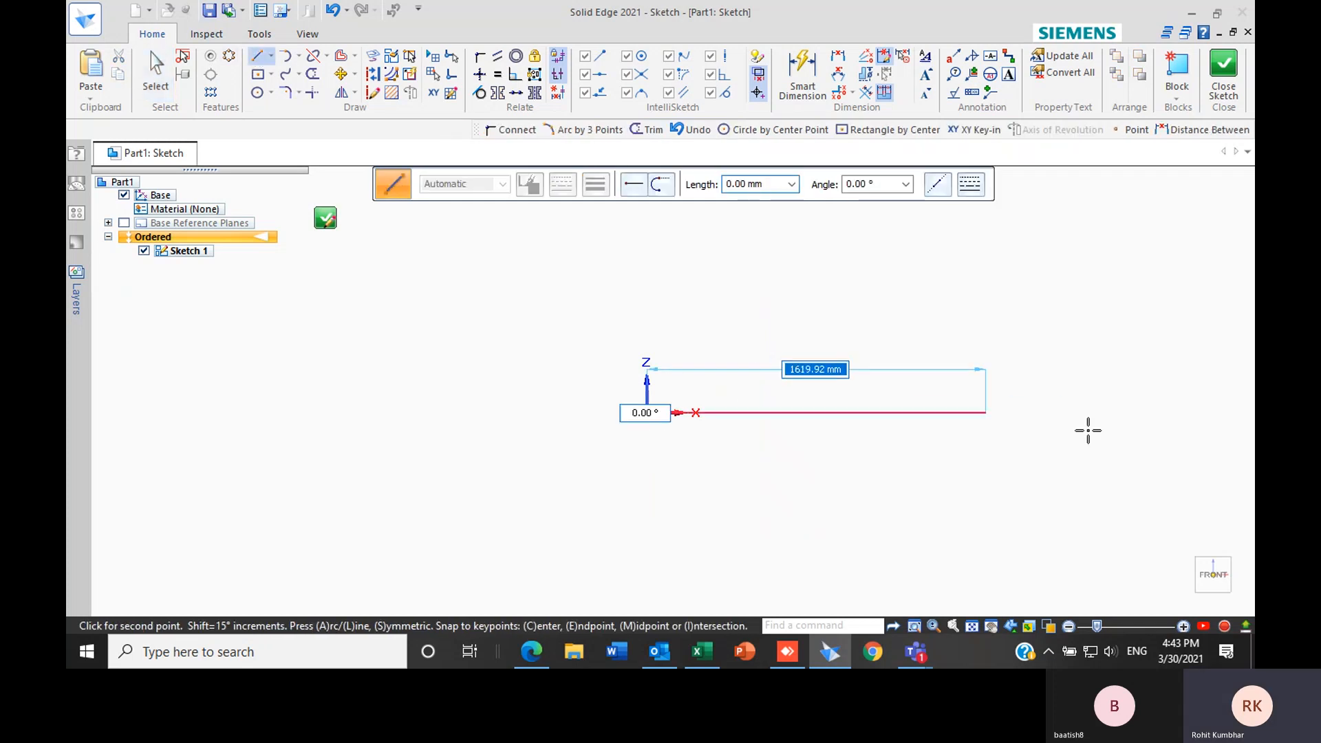
left_click(943, 413)
key("Escape")
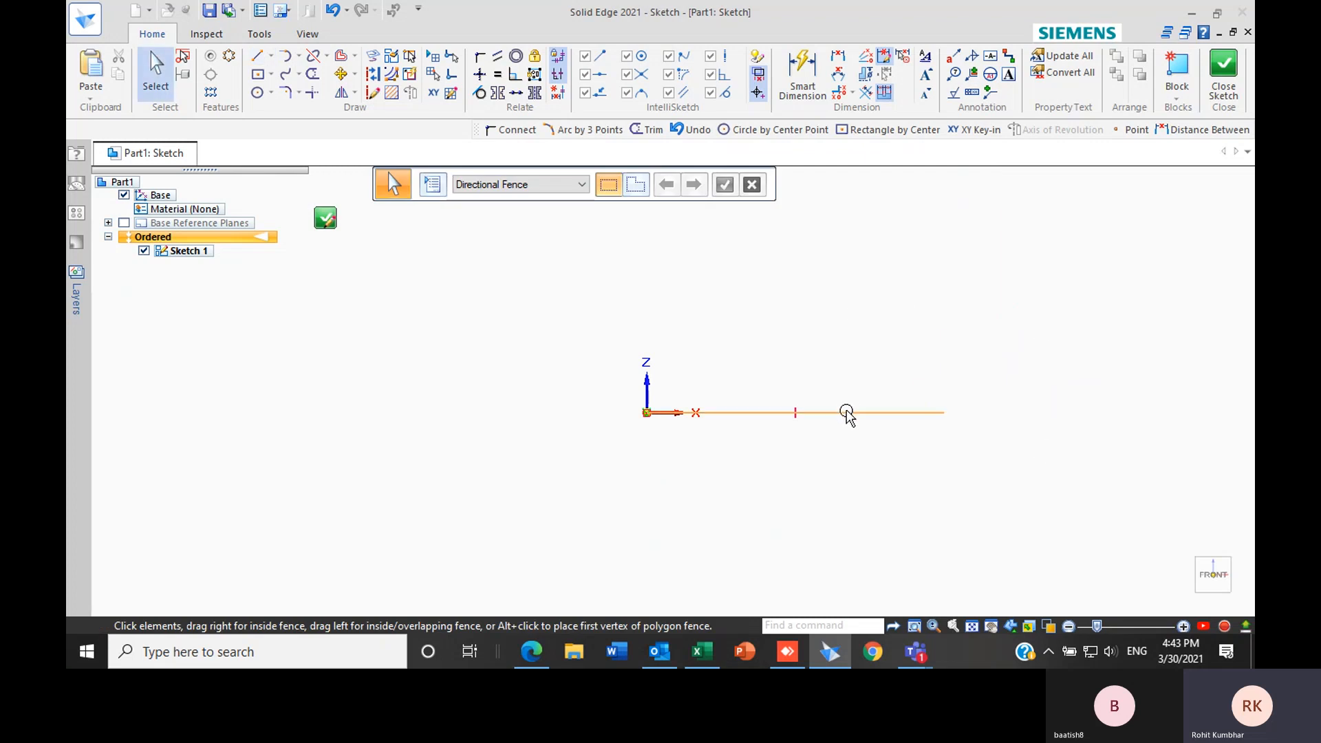
left_click(846, 413)
key("Delete")
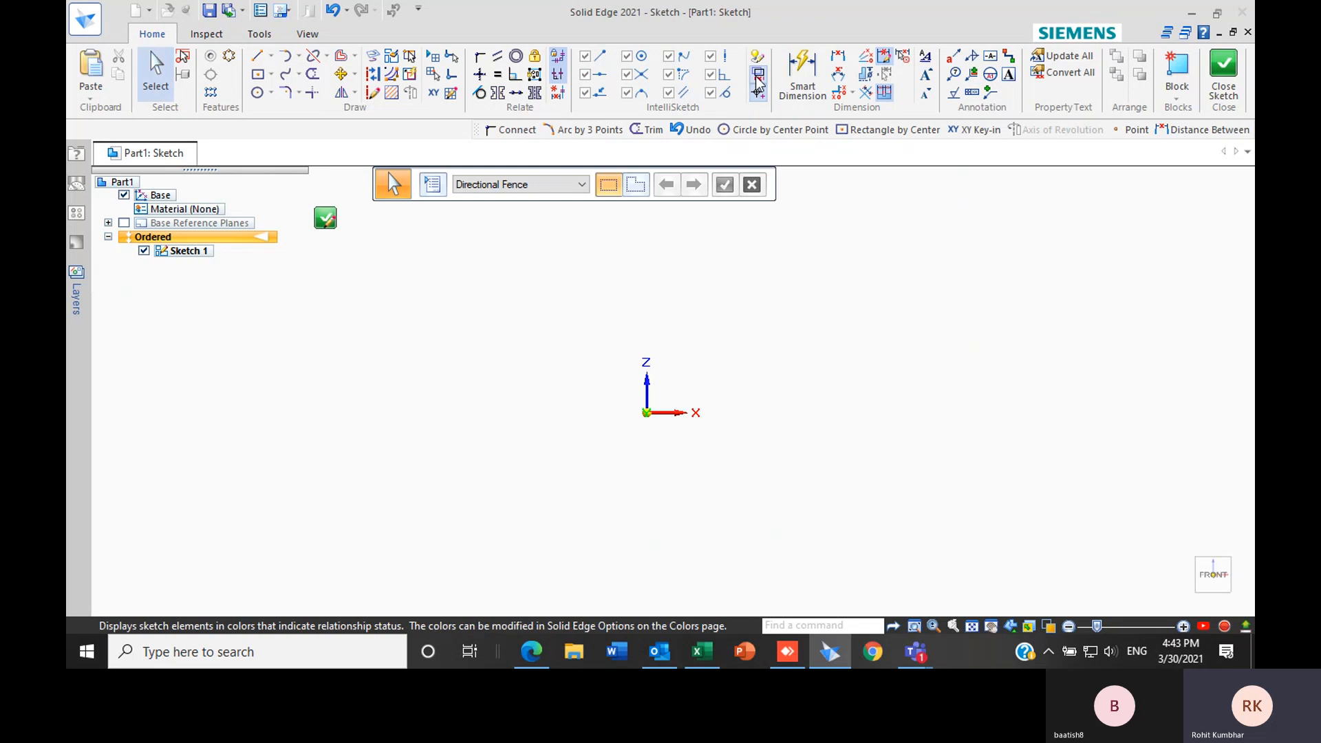
Sketch a horizontal line from the origin with a keyed-in length of 1000 mm and an angle of 0°
left_click(257, 55)
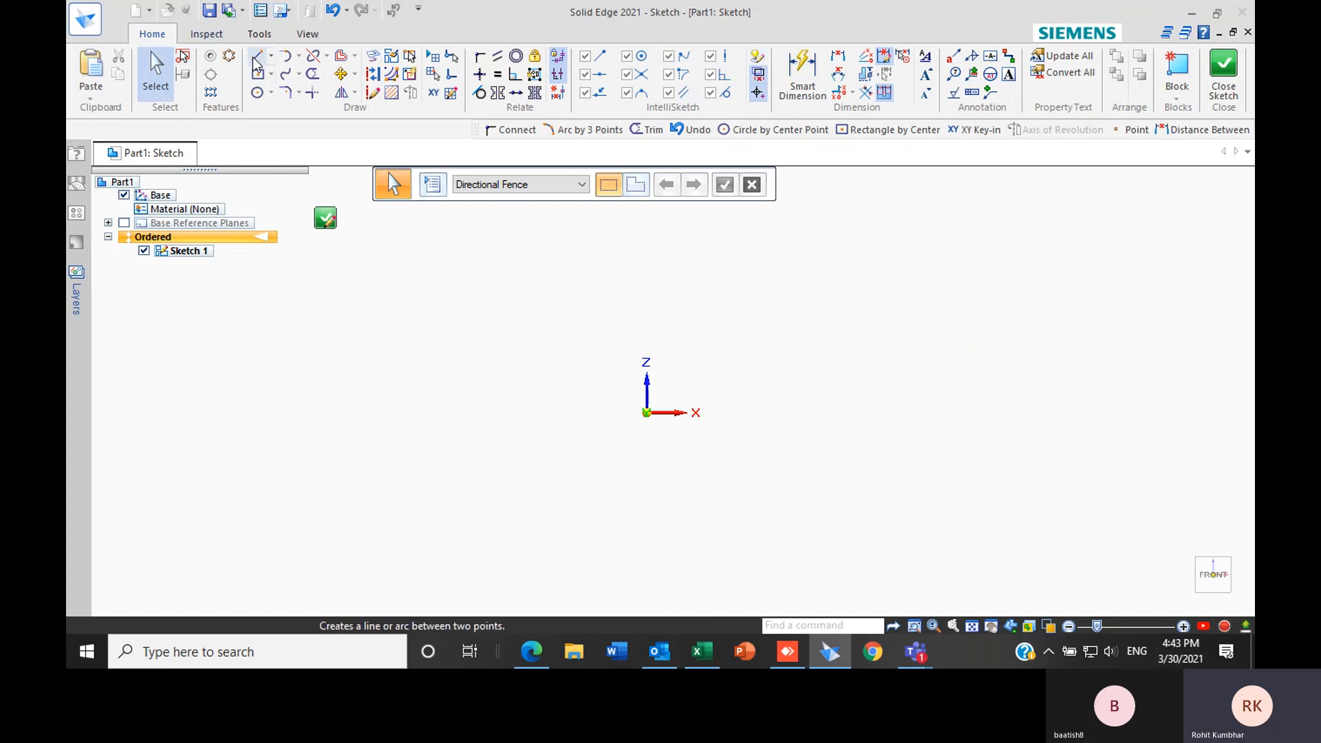
left_click(647, 413)
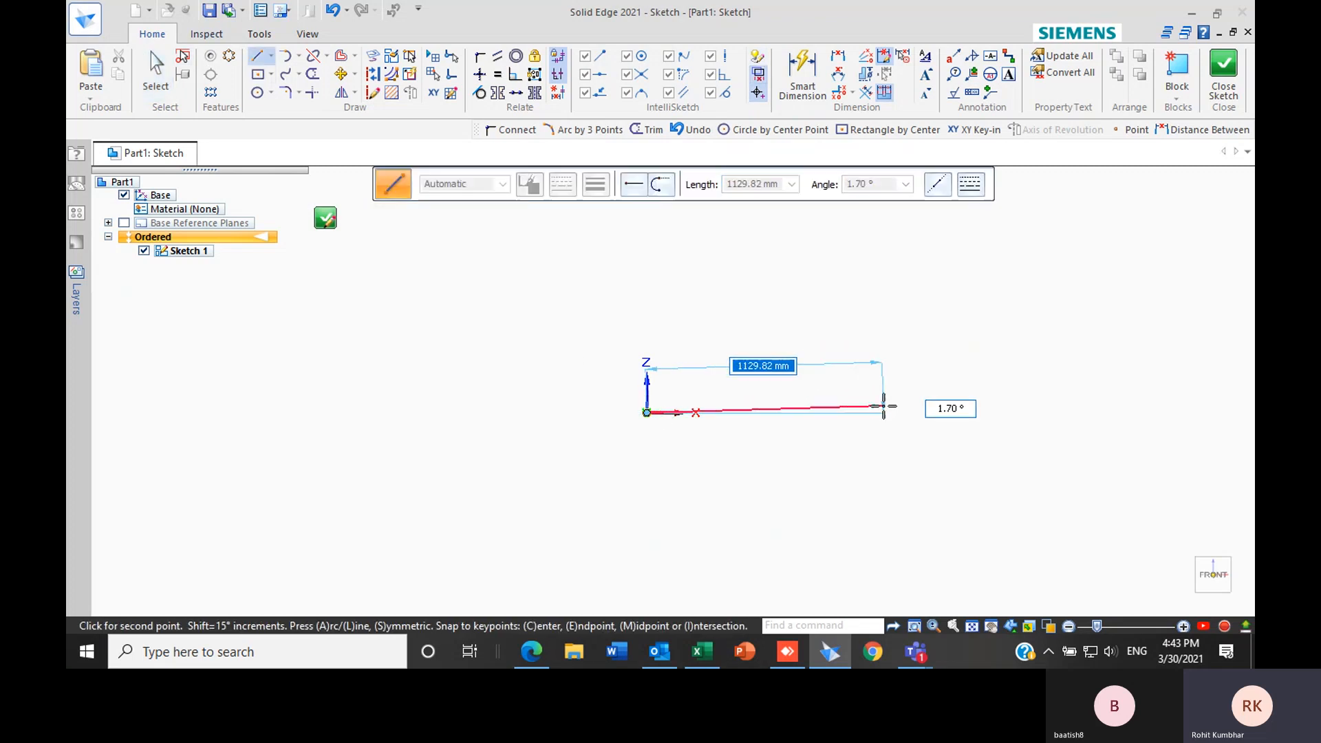
type("10")
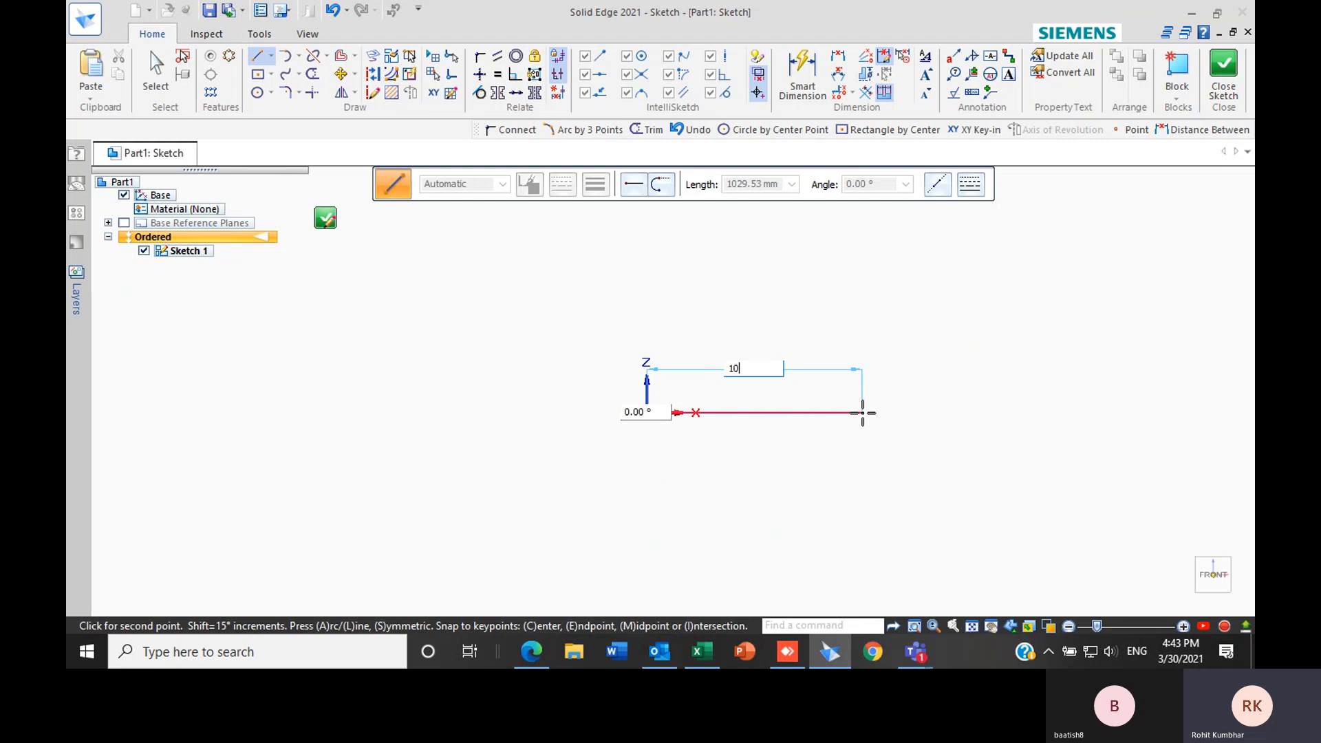
type("00")
key("Tab")
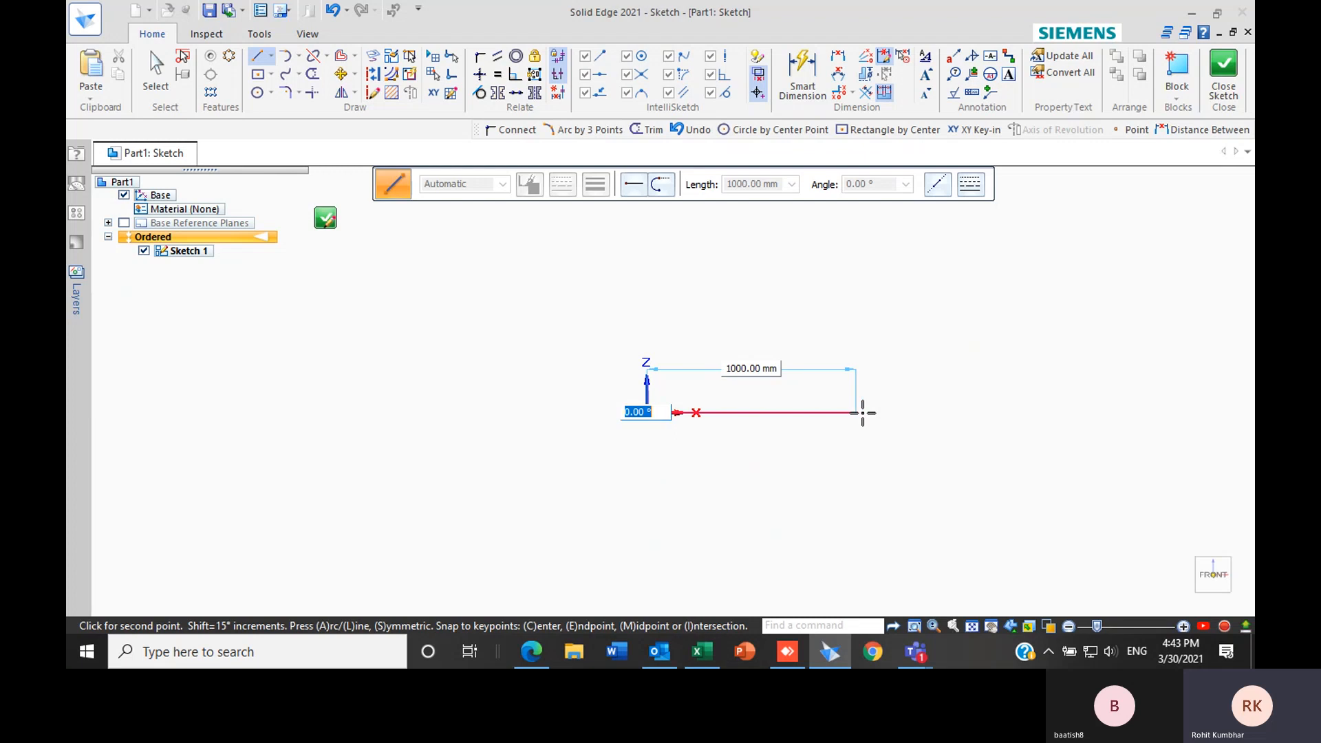
key("Return")
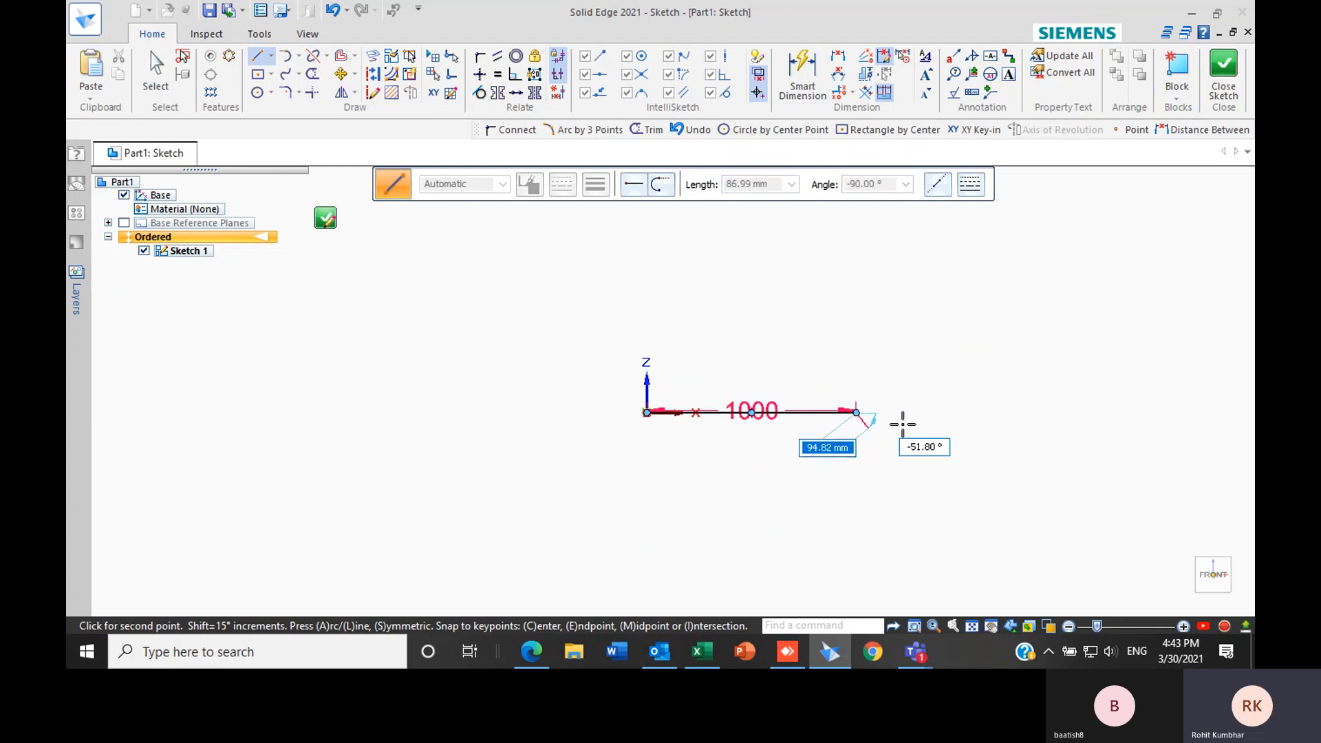
key("Escape")
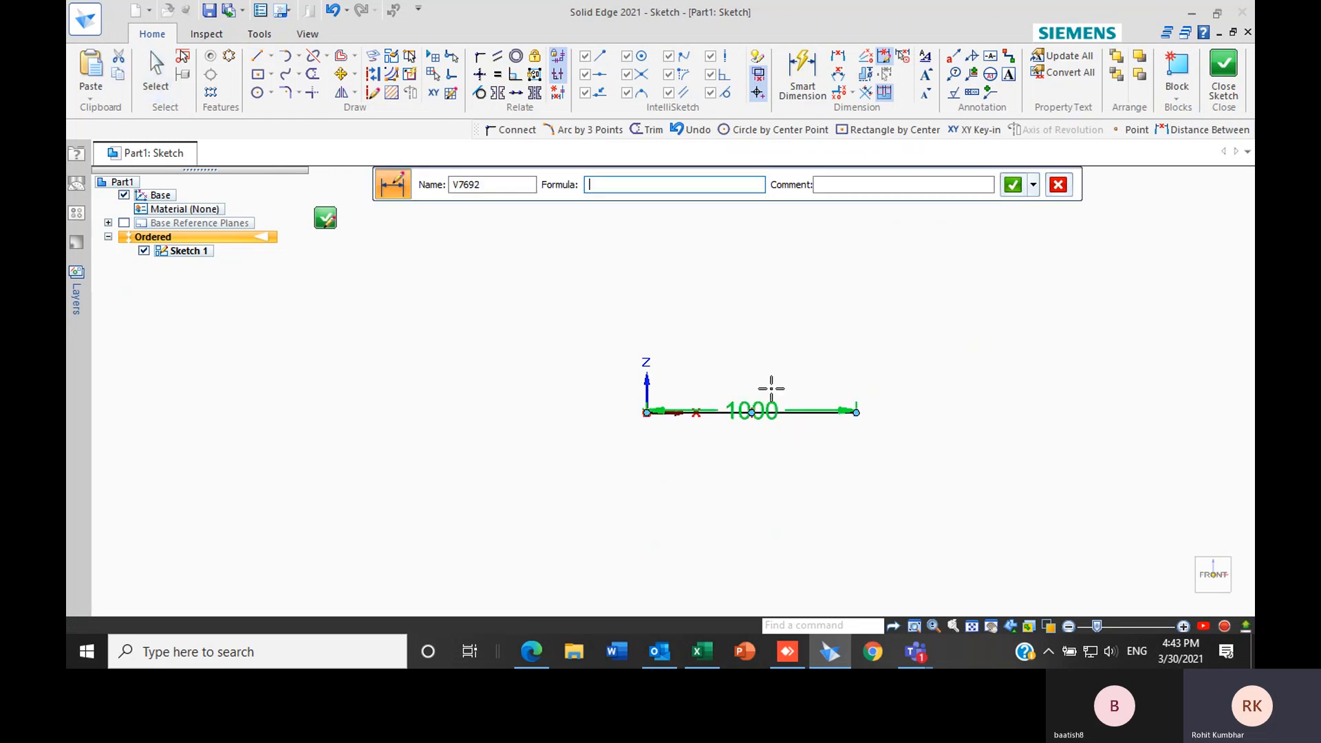
Move the horizontal line's length dimension to a clear position above the line
left_click(767, 402)
left_click_drag(766, 404, 766, 320)
left_click(976, 344)
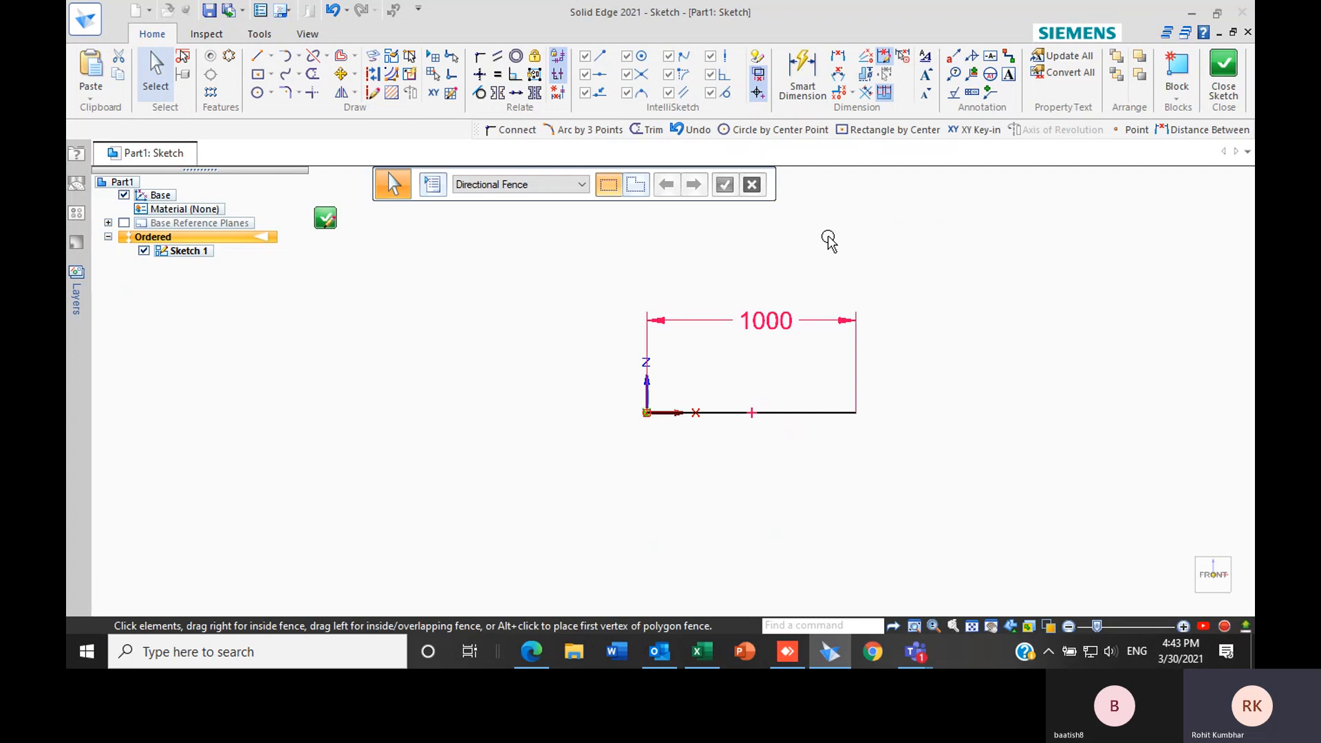
Change the IntelliSketch automatic dimensioning option to create dimensions when geometry is drawn
left_click(758, 75)
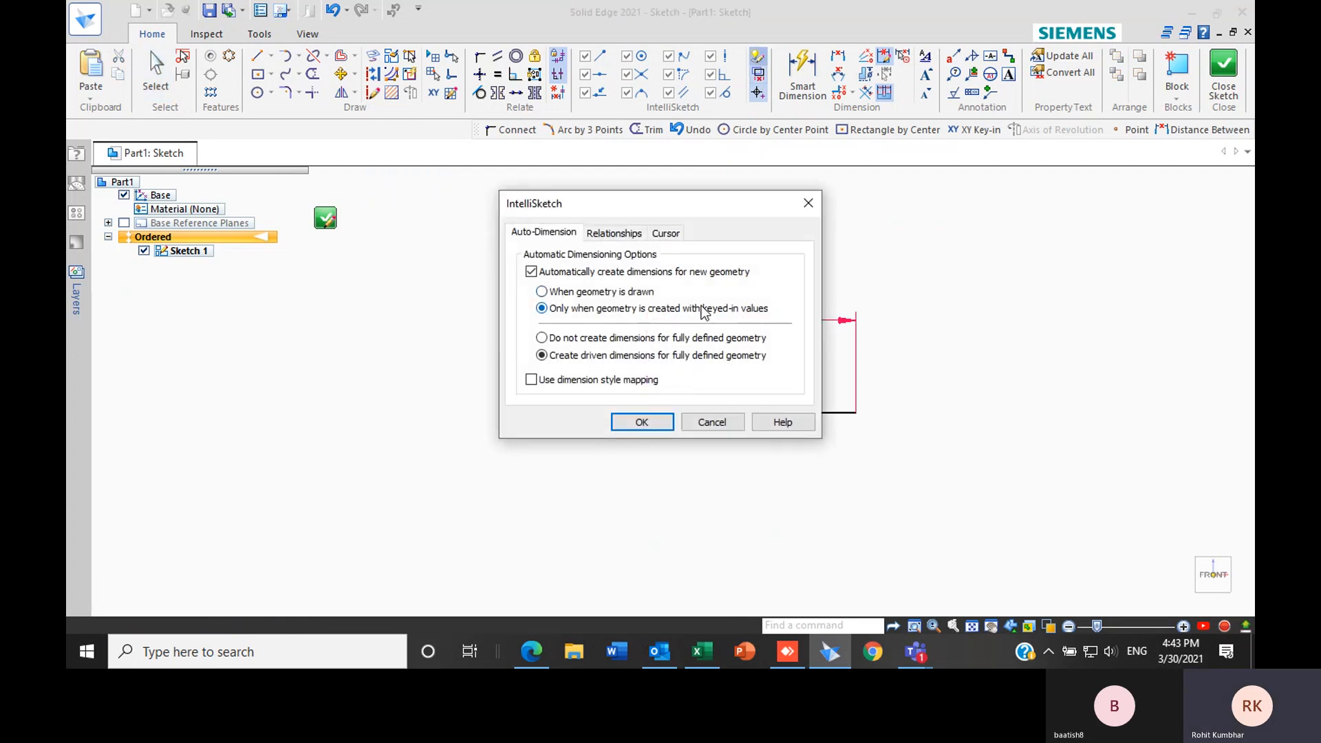
left_click(541, 292)
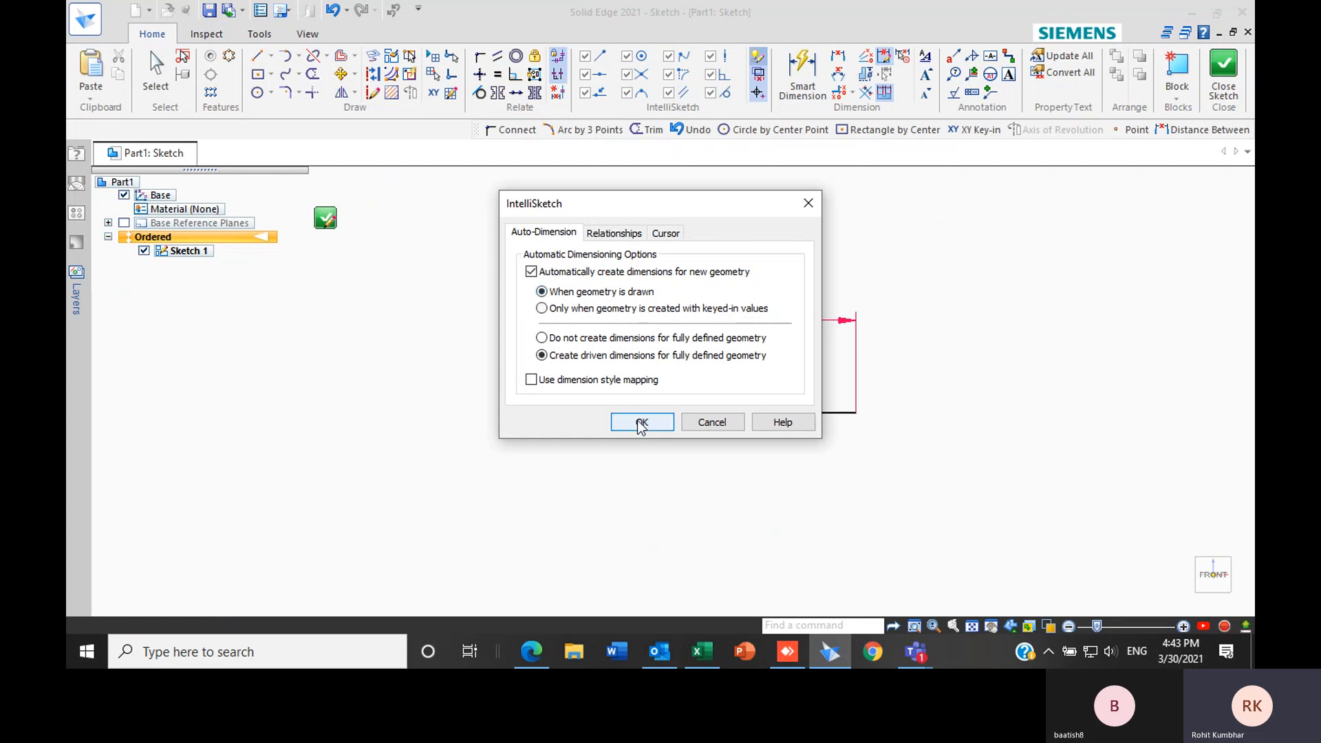
left_click(640, 422)
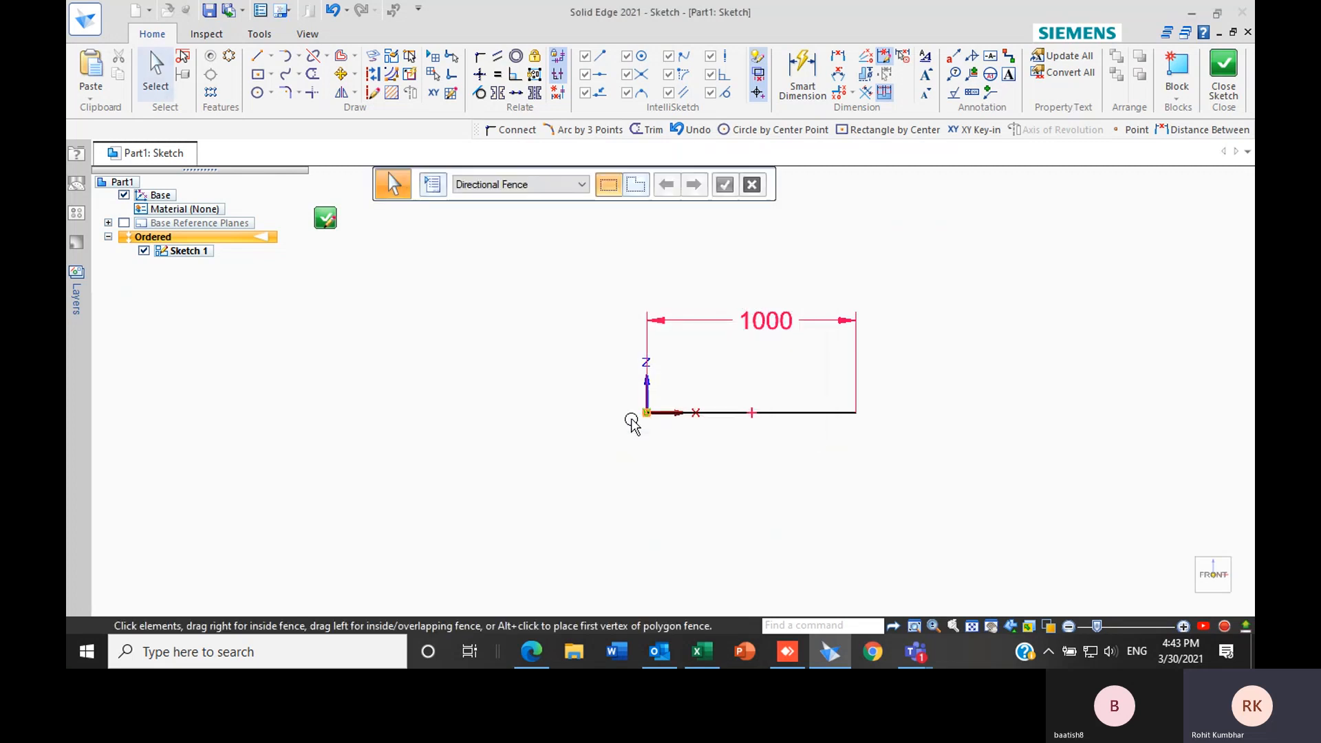
Sketch a vertical line about 748 mm long downward from the midpoint of the horizontal line
left_click(259, 63)
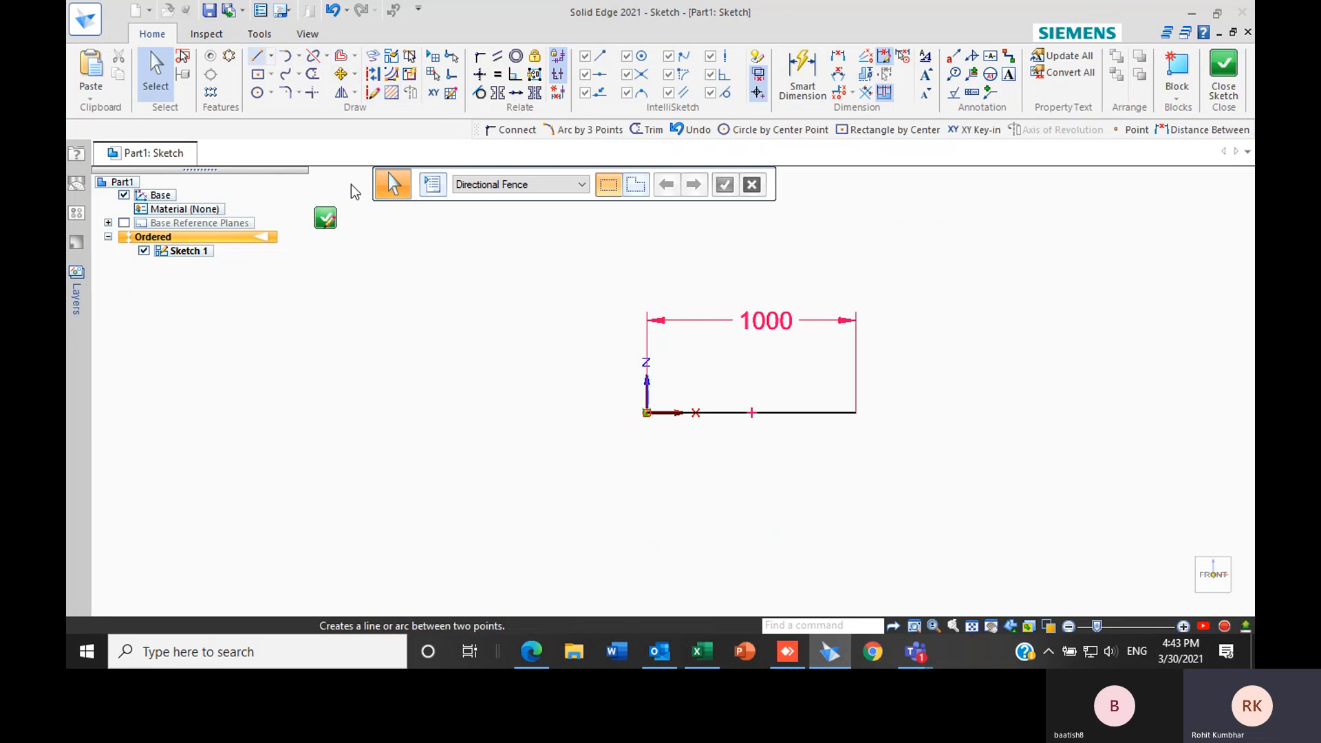
left_click(752, 412)
left_click(752, 568)
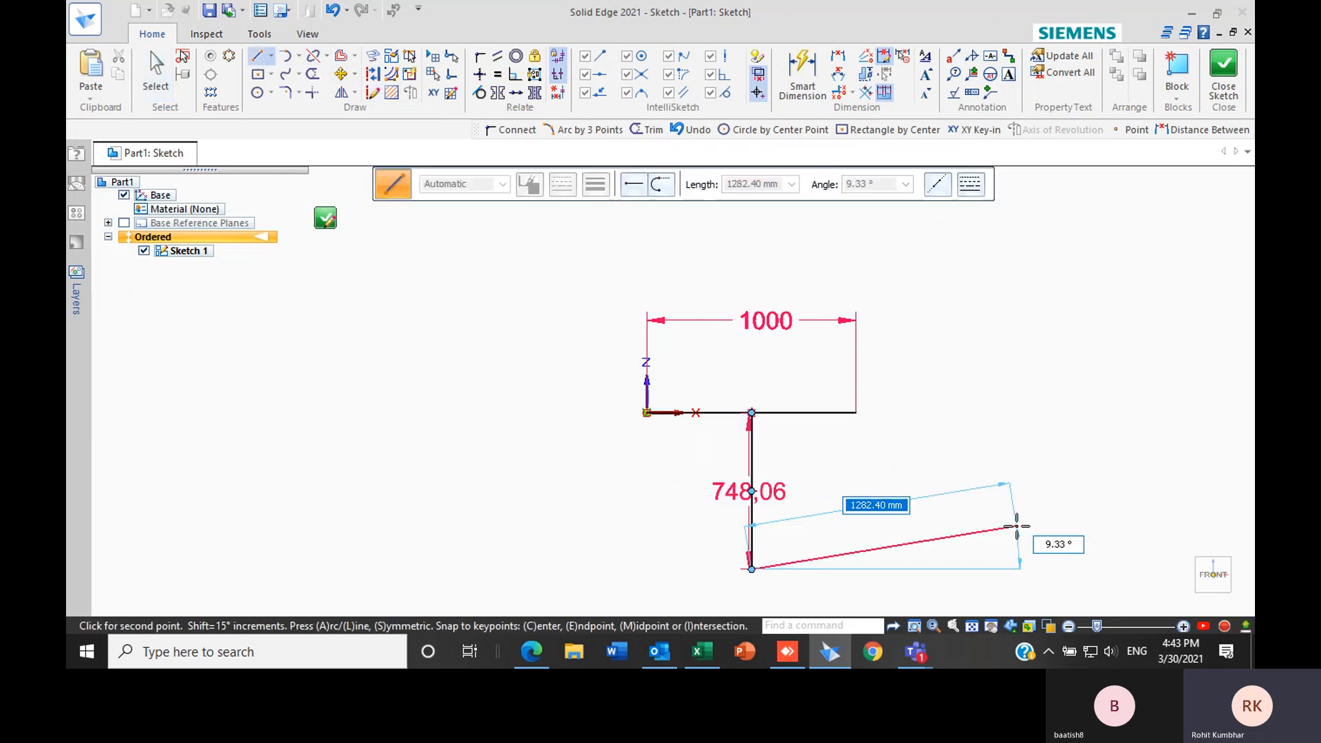
key("Escape")
scroll(758, 484, "up", 4)
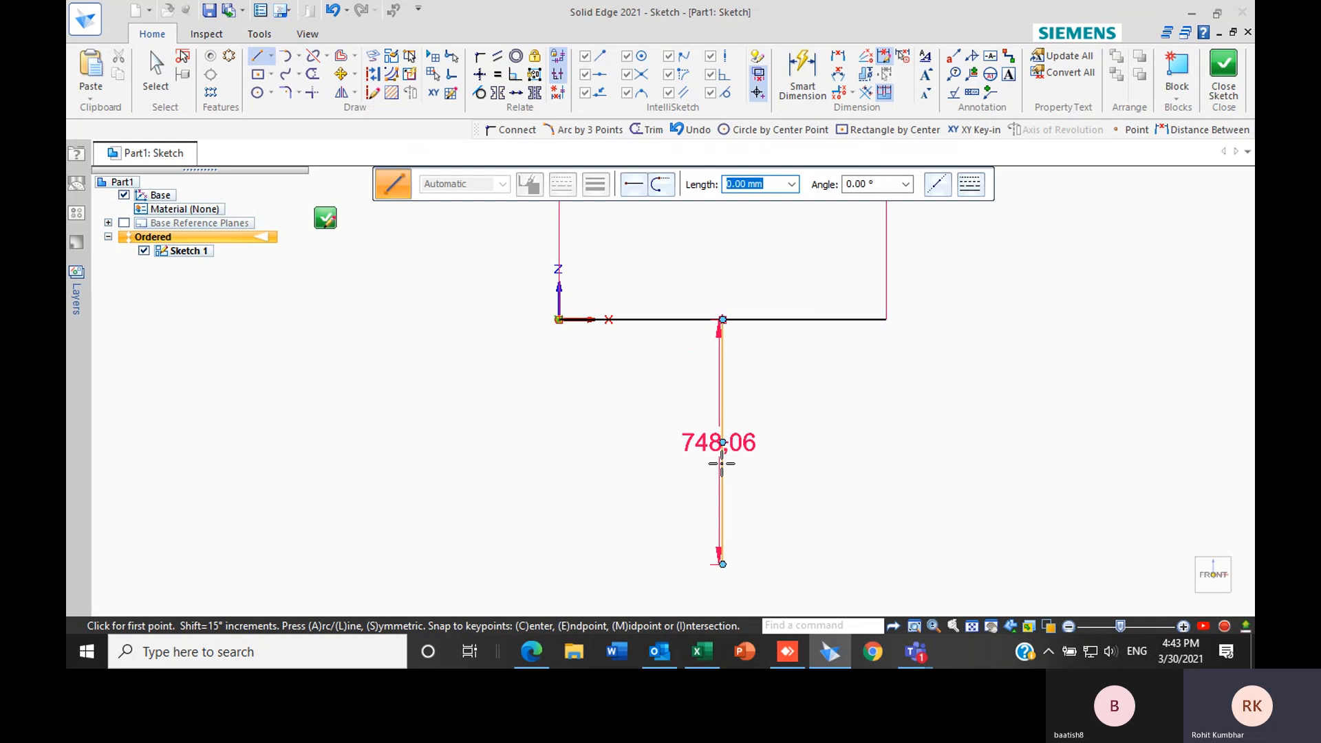
Adjust the vertical line's length dimension step by step to 598.45 mm
scroll(880, 464, "down", 3)
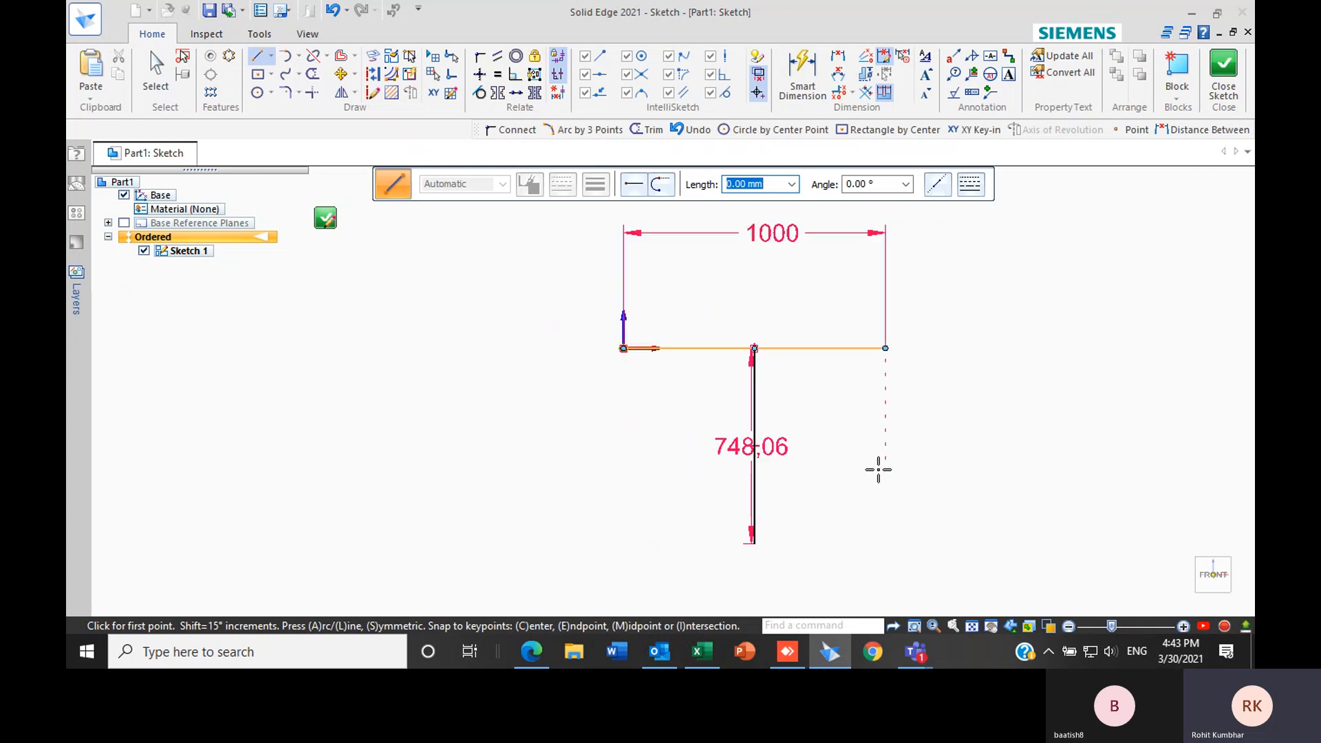
key("Escape")
scroll(871, 473, "up", 3)
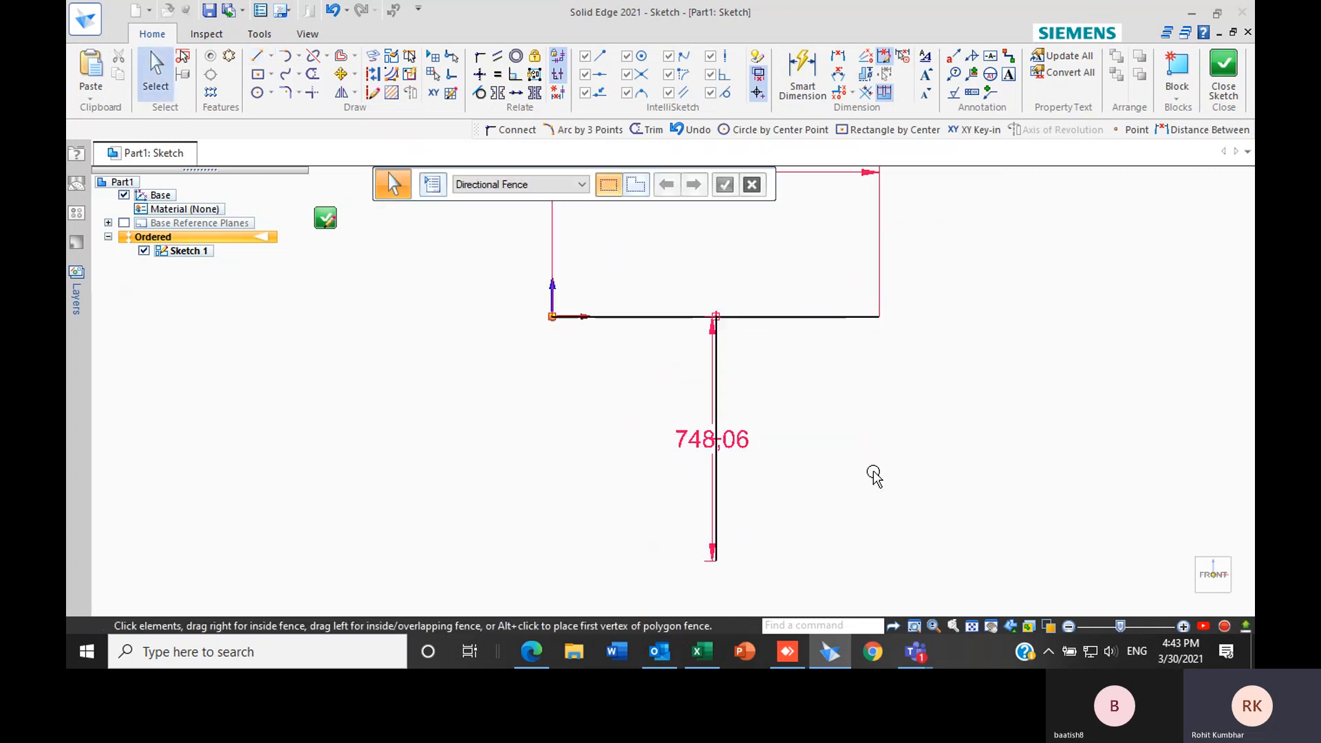
scroll(790, 495, "down", 3)
scroll(803, 454, "up", 2)
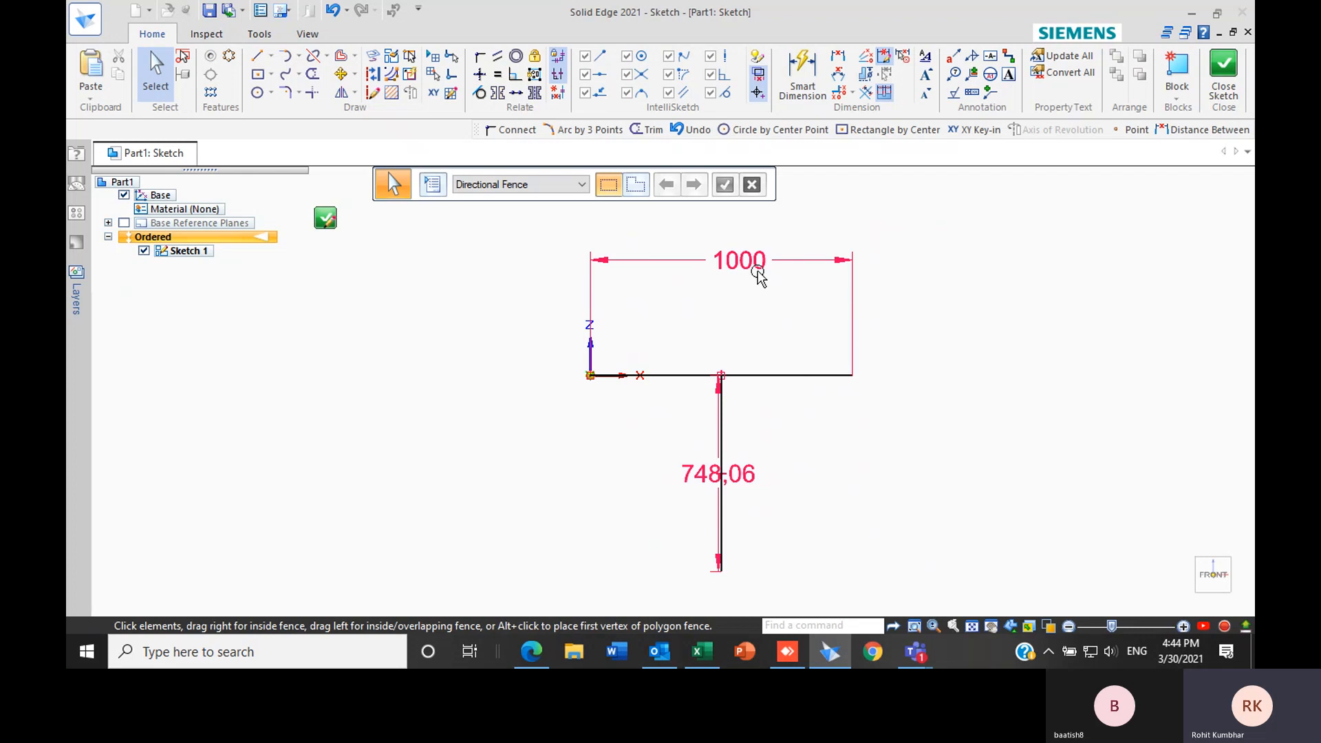
left_click(702, 476)
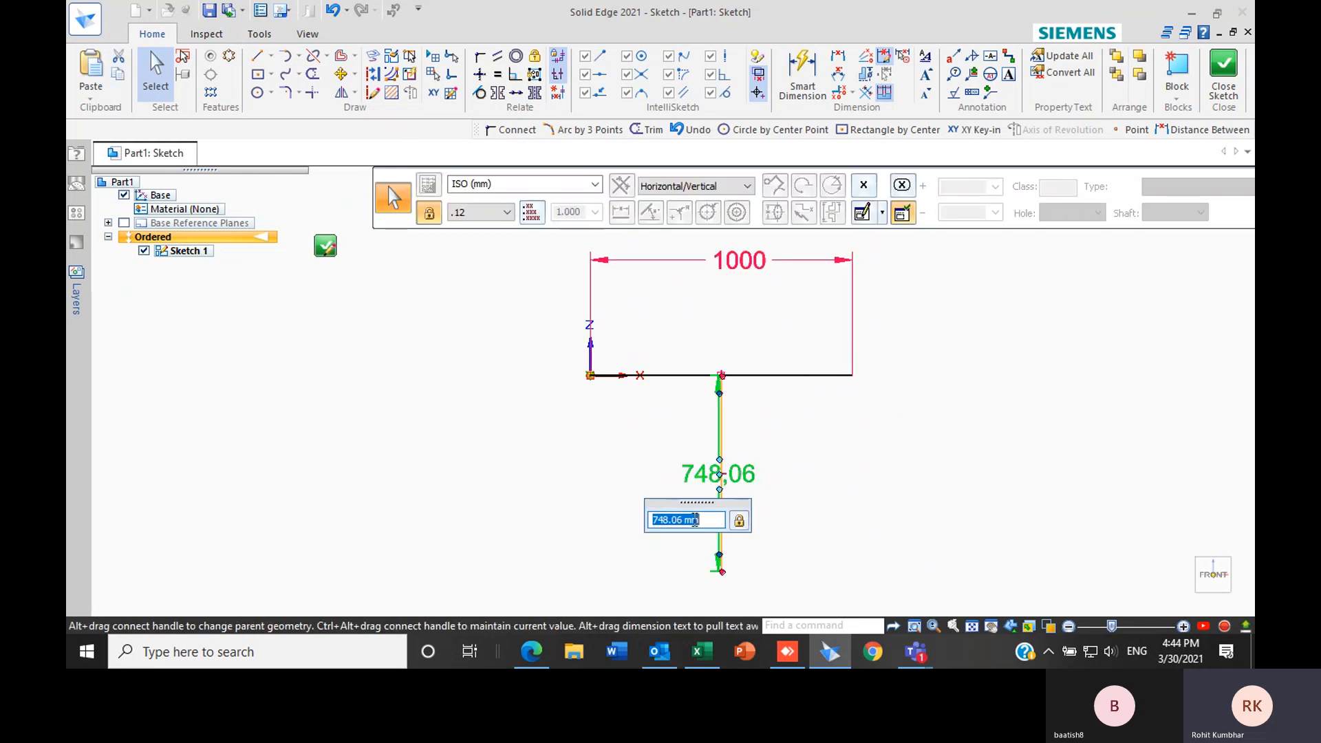
scroll(700, 520, "down", 5)
scroll(697, 520, "up", 13)
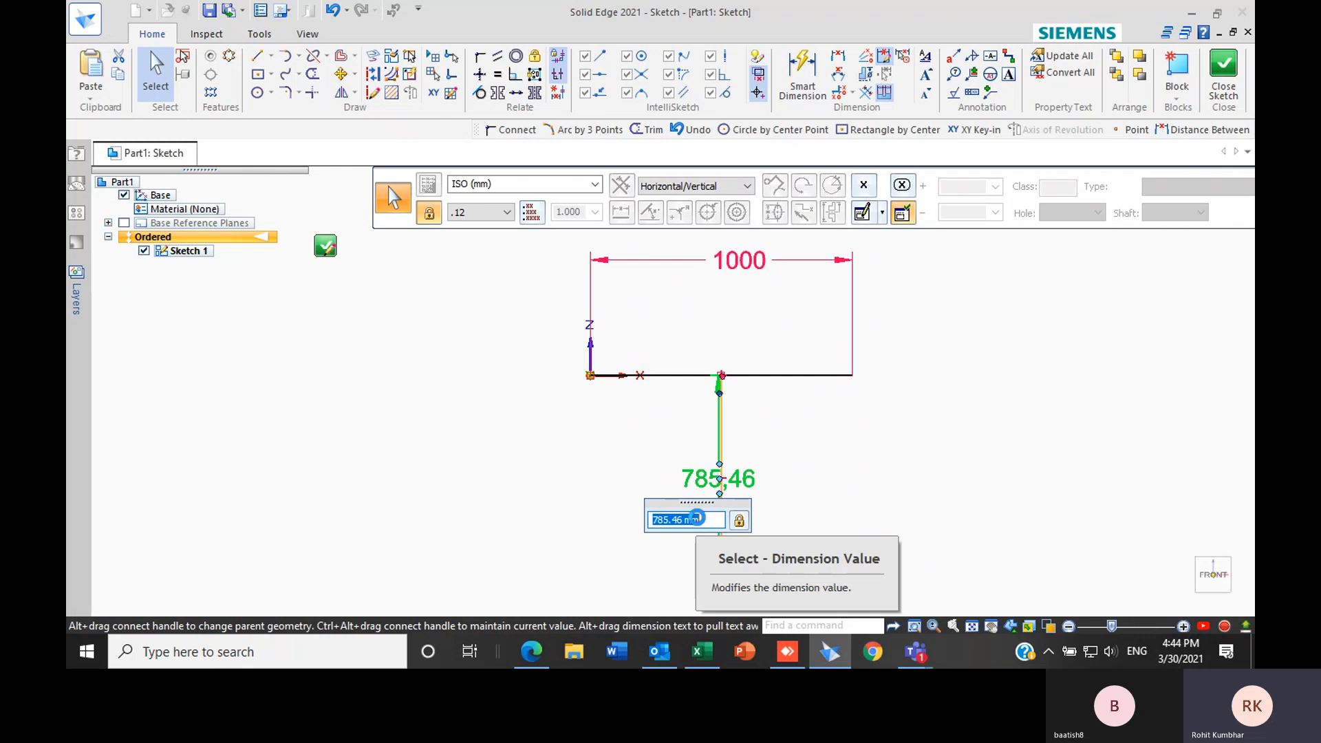
scroll(696, 520, "down", 9)
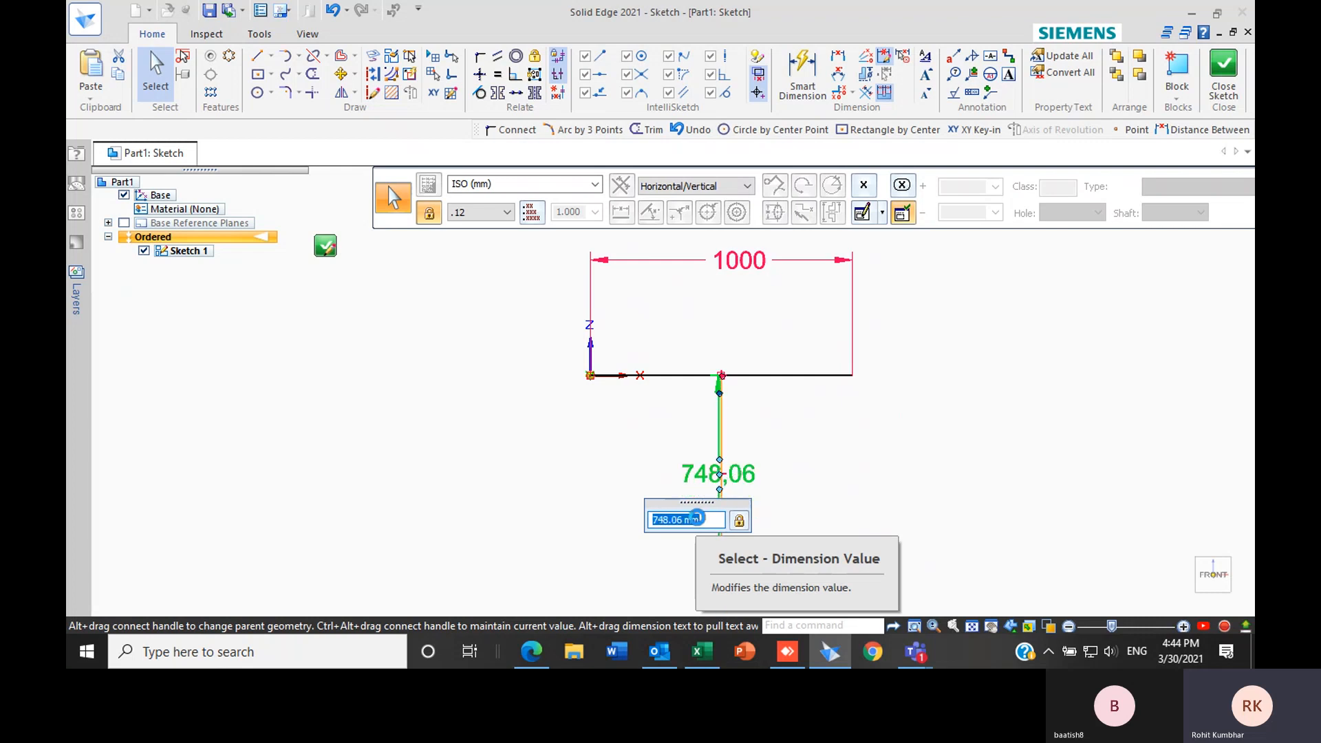
scroll(697, 519, "up", 4)
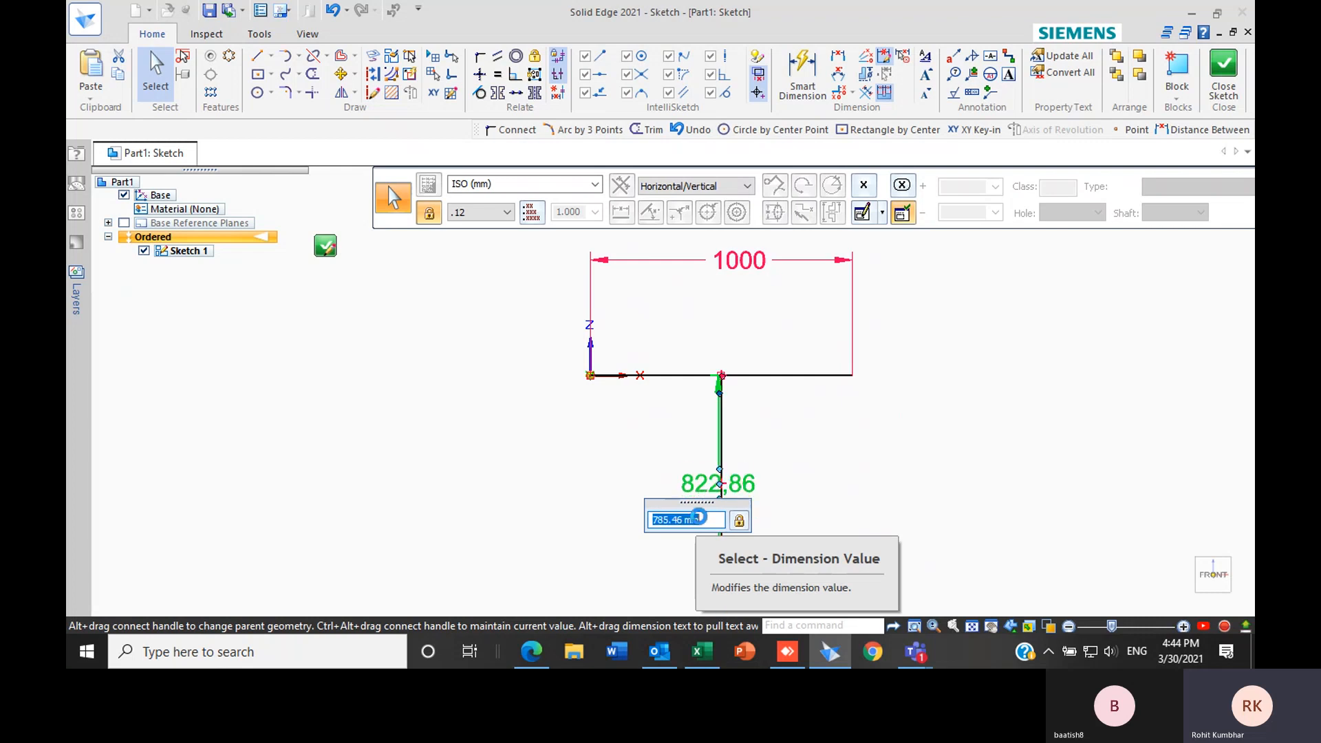
scroll(701, 518, "down", 3)
scroll(701, 518, "down", 4)
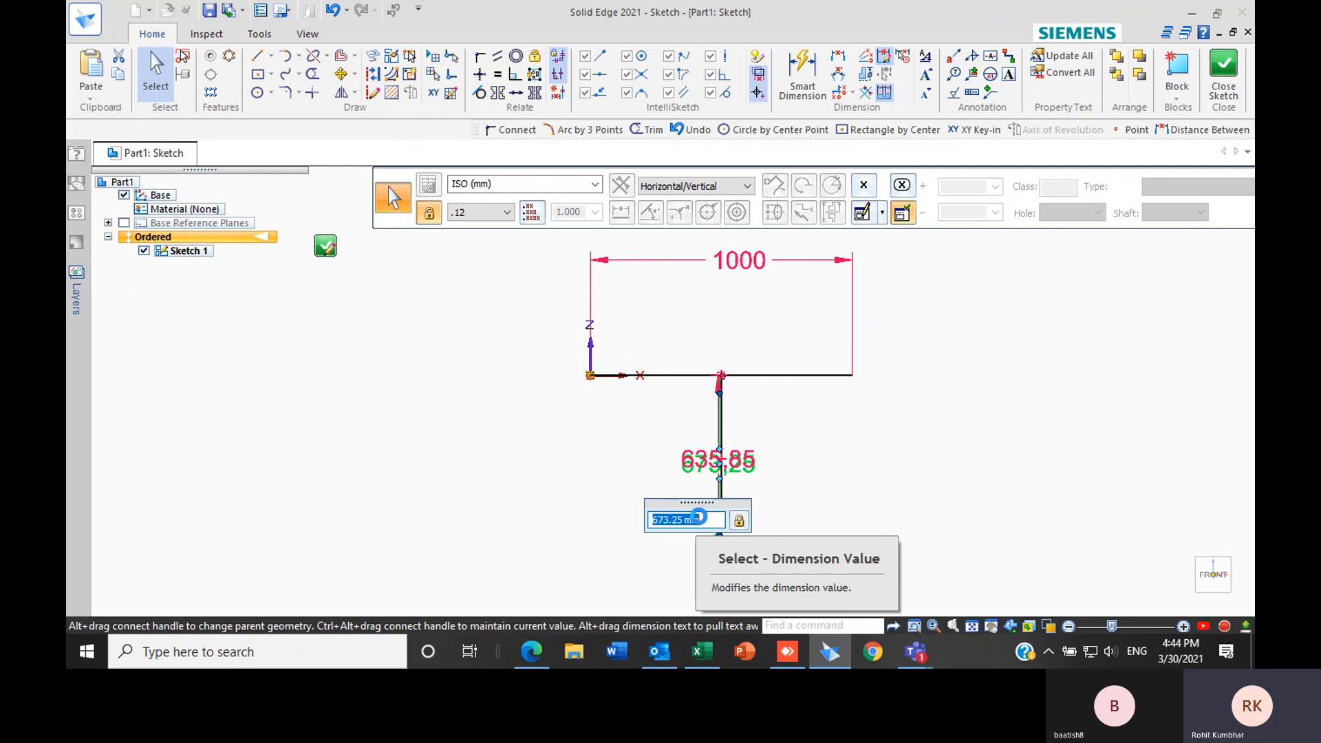
left_click(851, 483)
Increase the horizontal line's length dimension step by step to 2000 mm
left_click(756, 260)
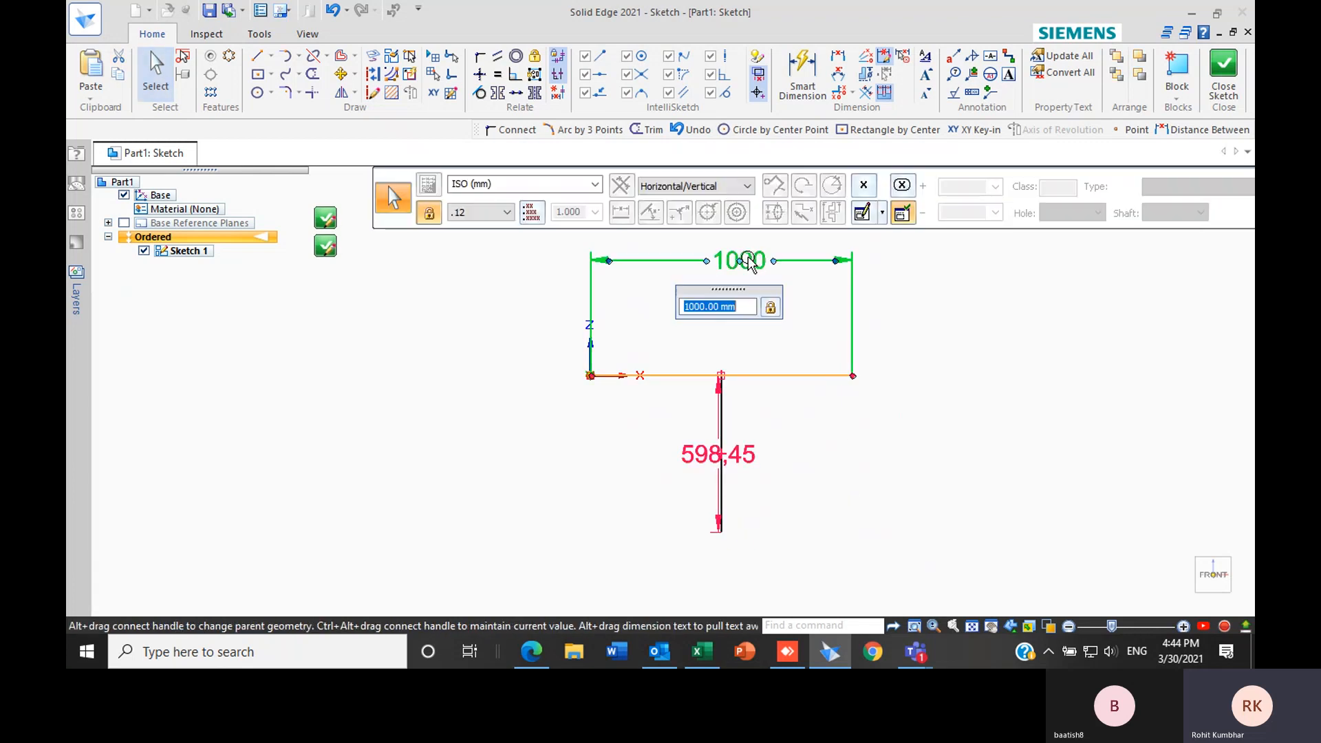
scroll(724, 308, "down", 3)
scroll(724, 307, "up", 8)
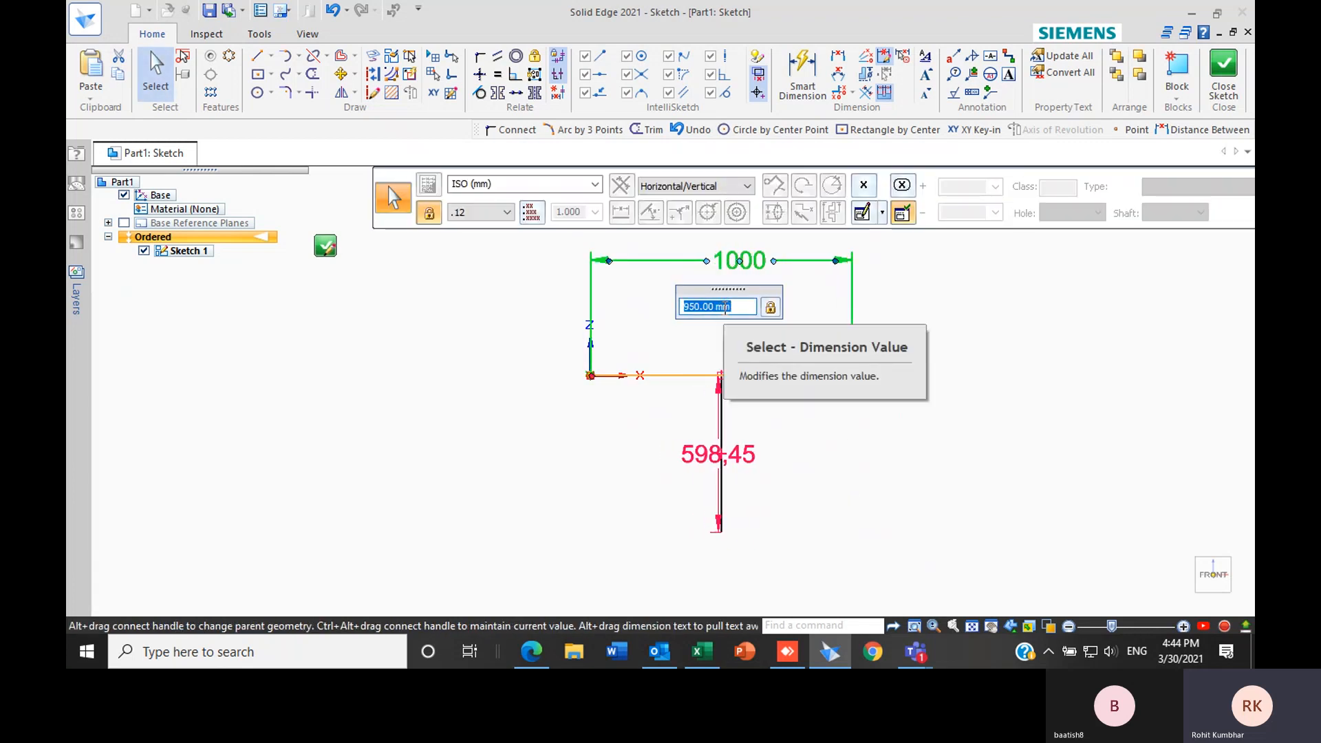
scroll(725, 308, "up", 16)
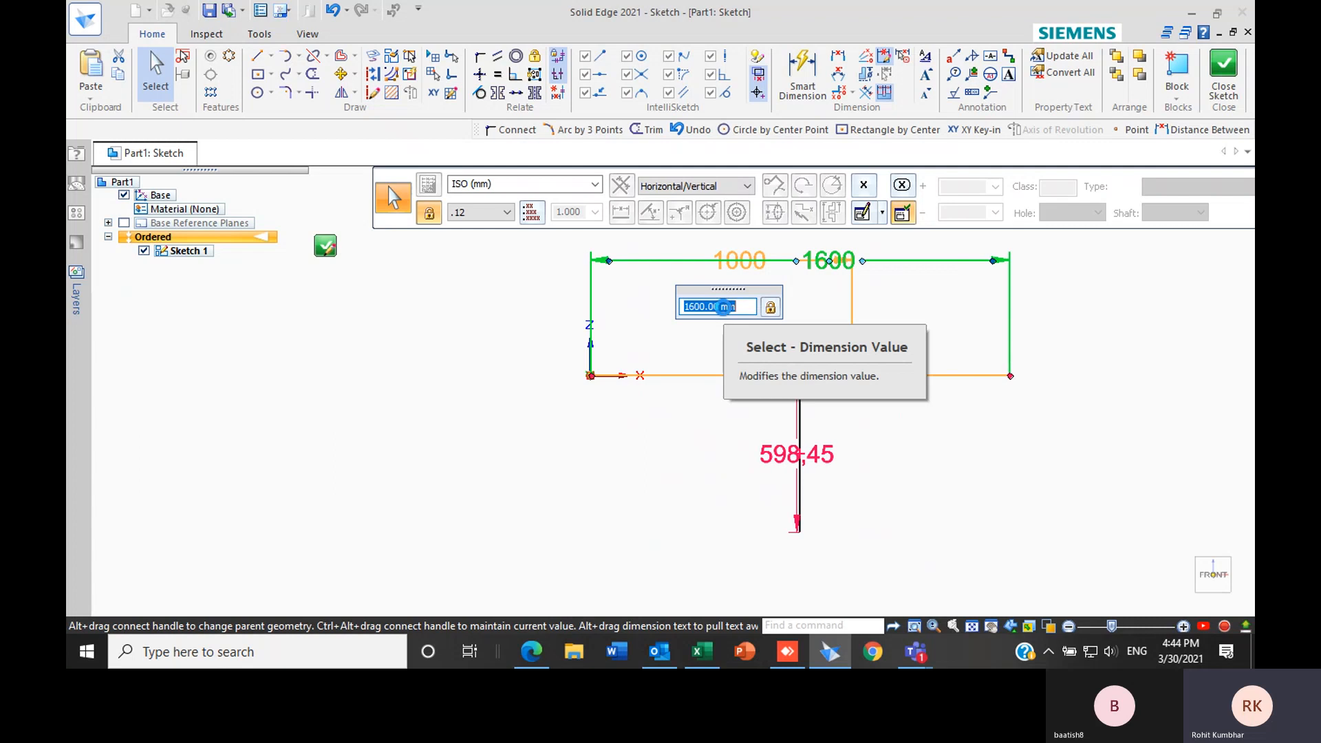
scroll(724, 307, "down", 9)
scroll(724, 307, "up", 19)
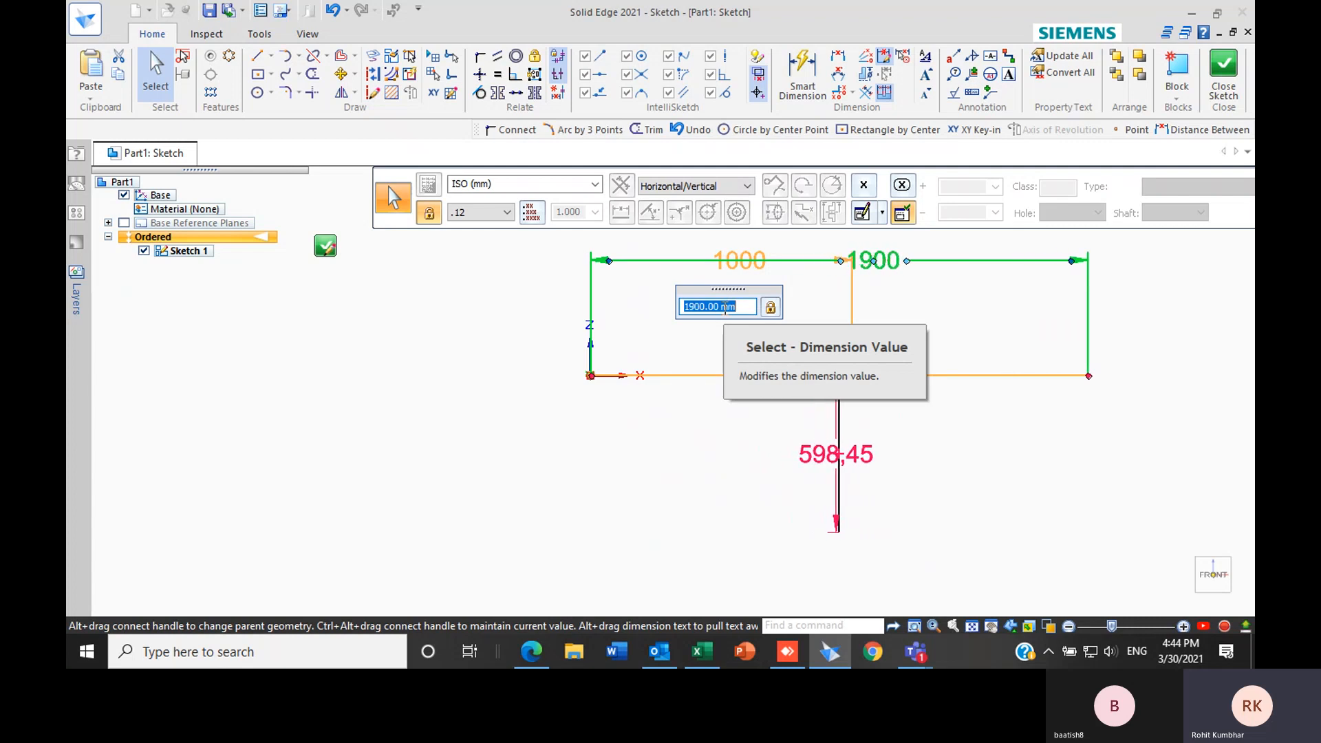
scroll(725, 308, "up", 5)
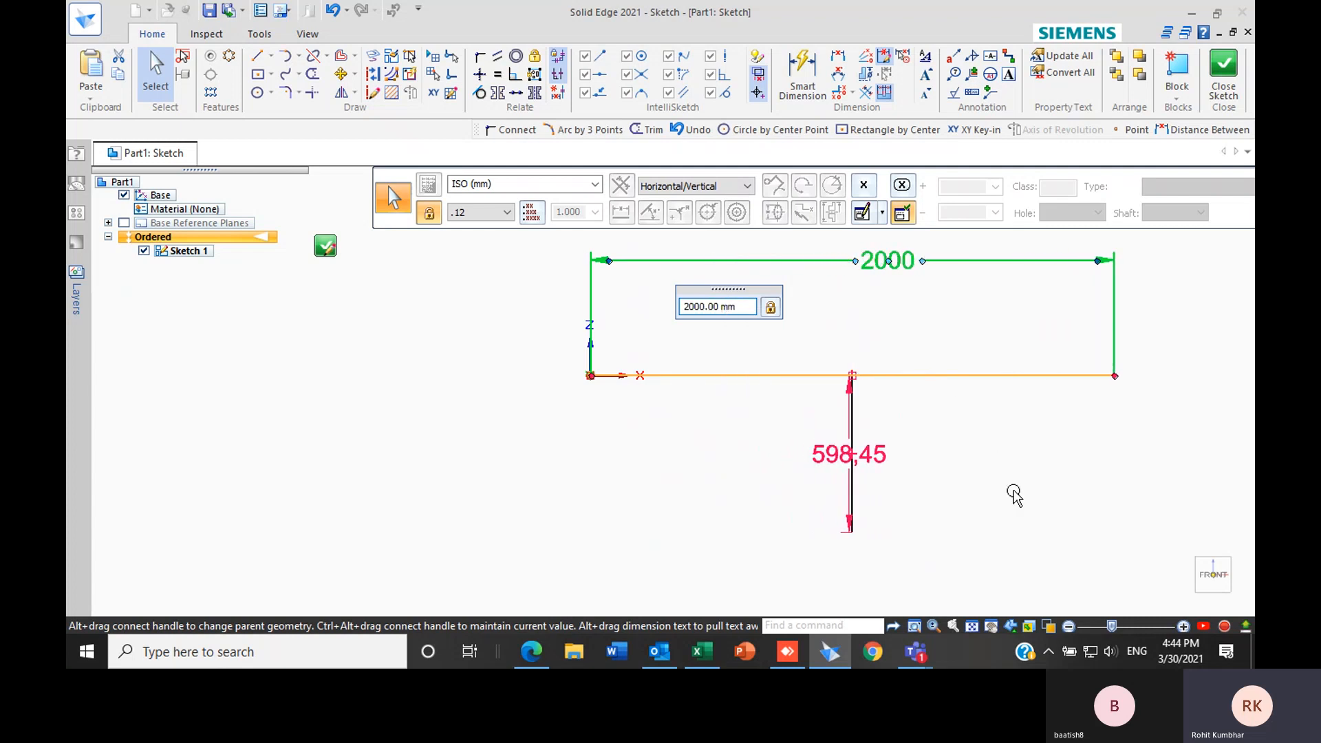
key("Escape")
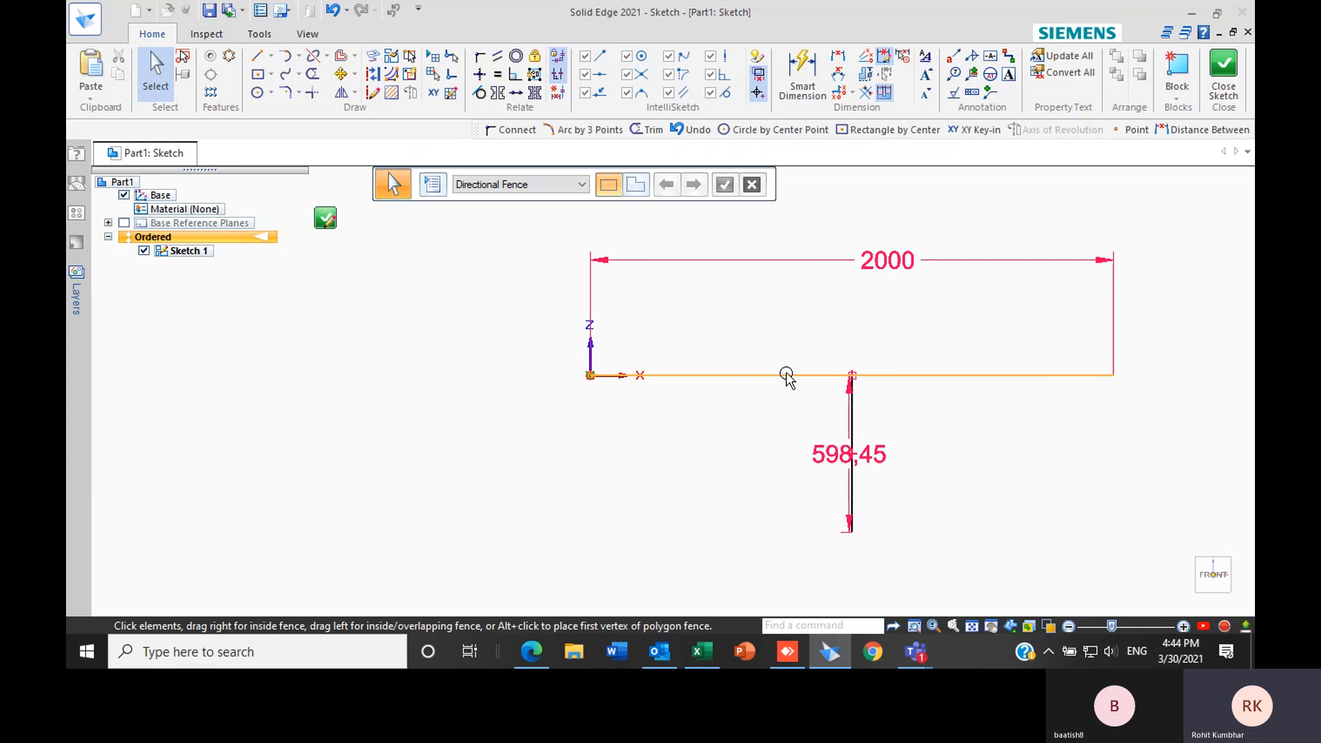
Review the IntelliSketch automatic dimensioning options for new geometry
left_click(705, 108)
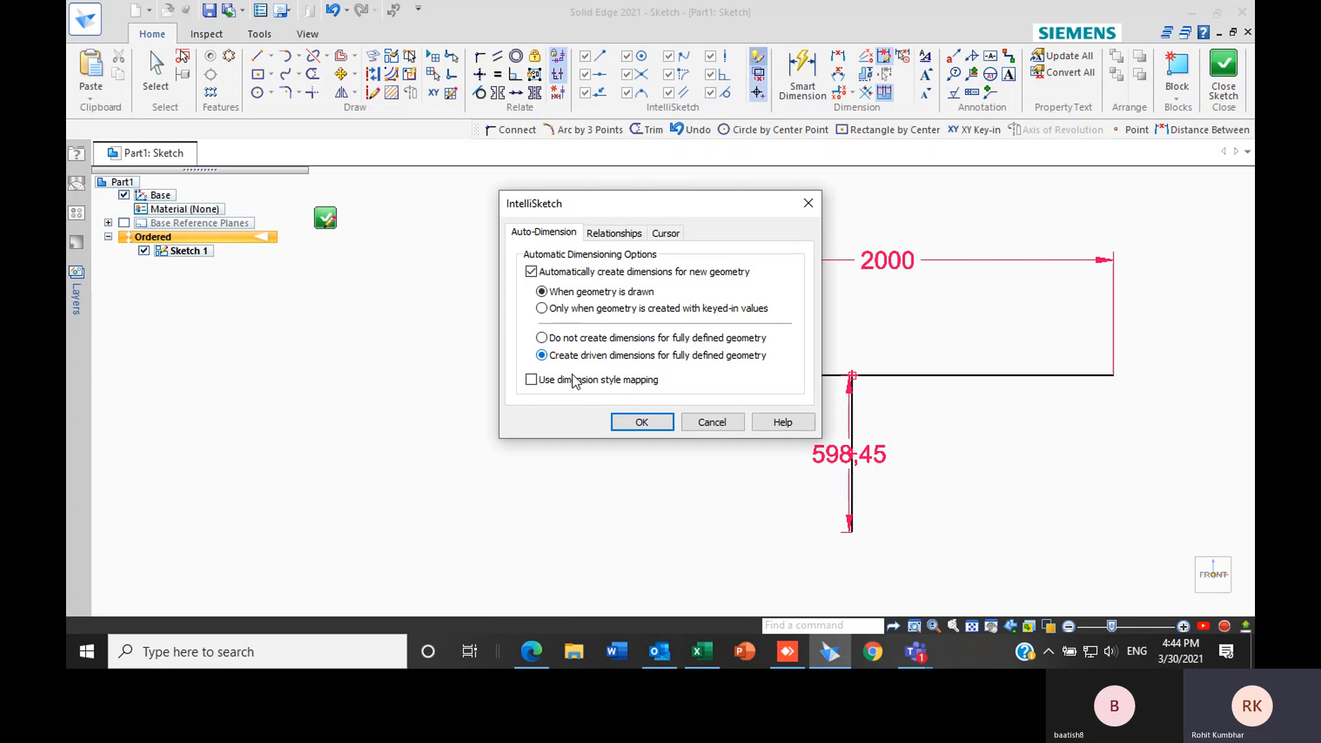
left_click(642, 422)
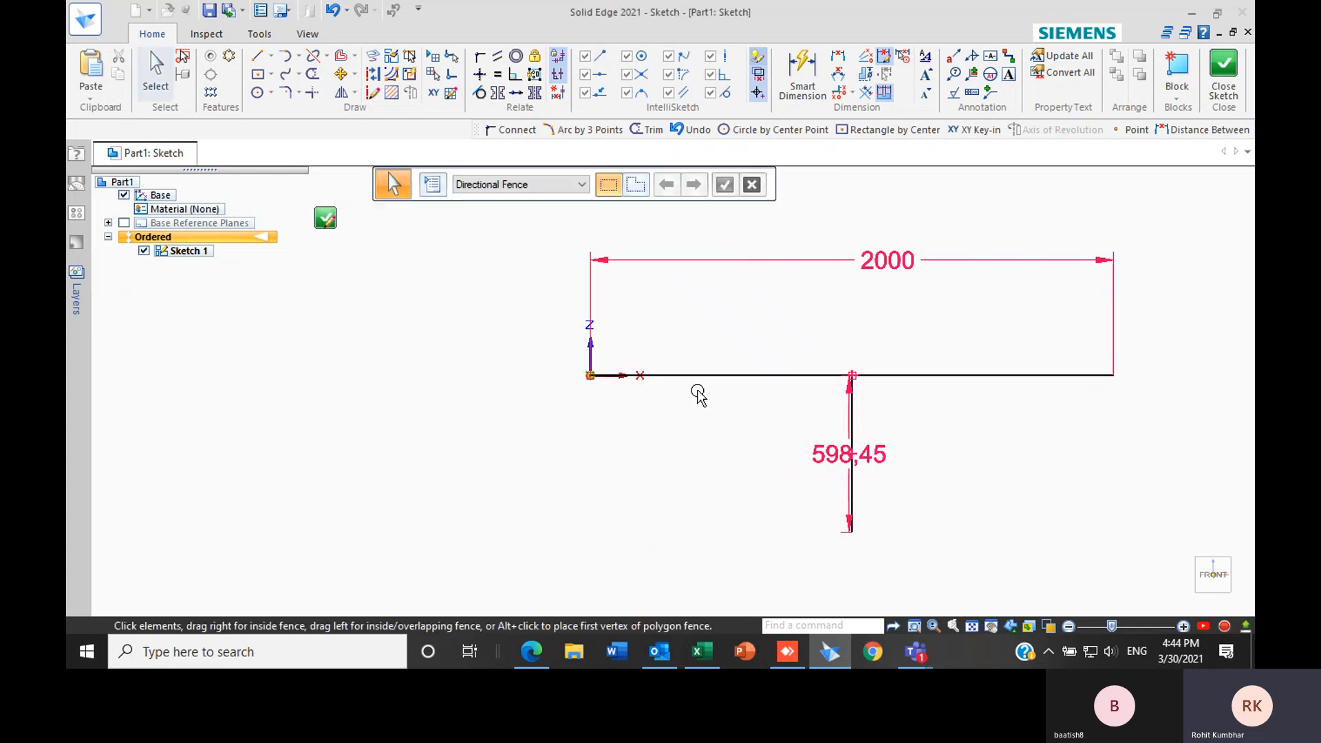
Delete the horizontal line and the vertical line from the sketch
left_click(755, 377)
key("Delete")
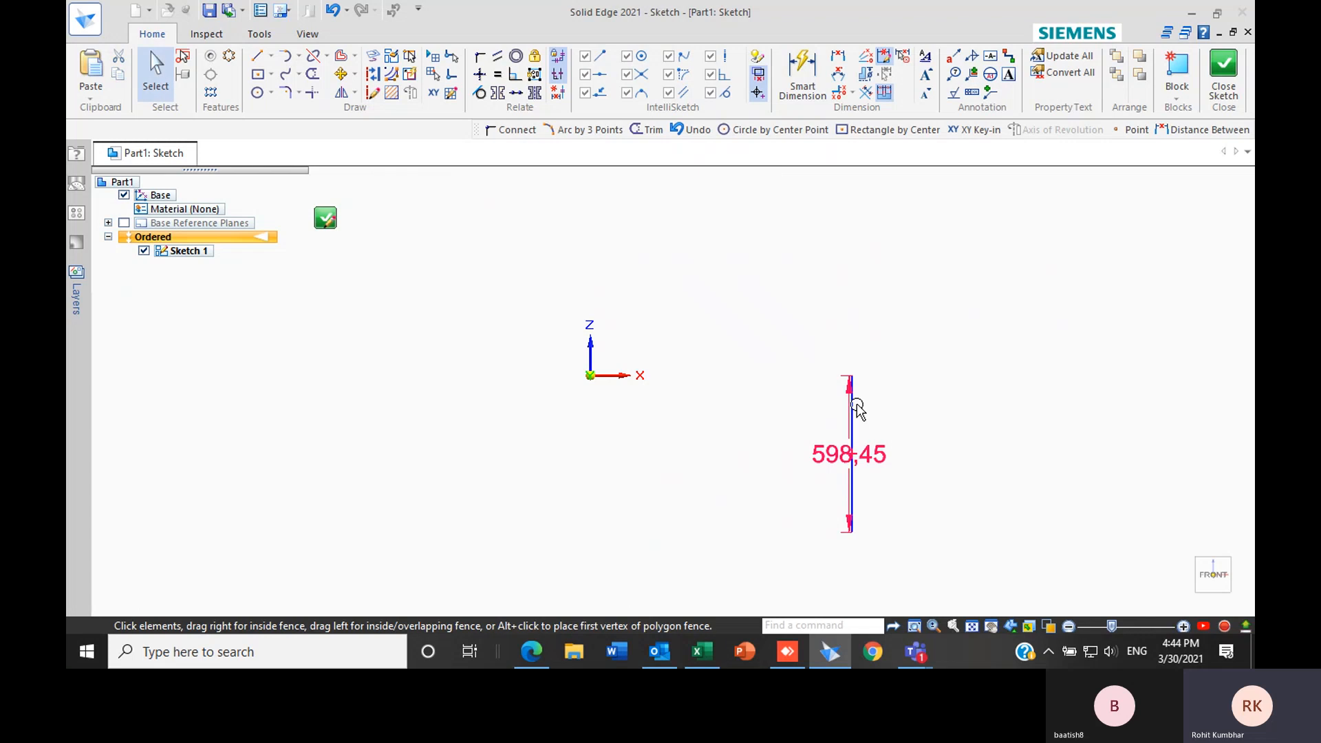
left_click(851, 408)
key("Delete")
Sketch a rectangle by center at the origin with a width of 100 mm, a height of 100 mm and an angle of 0°
left_click(258, 74)
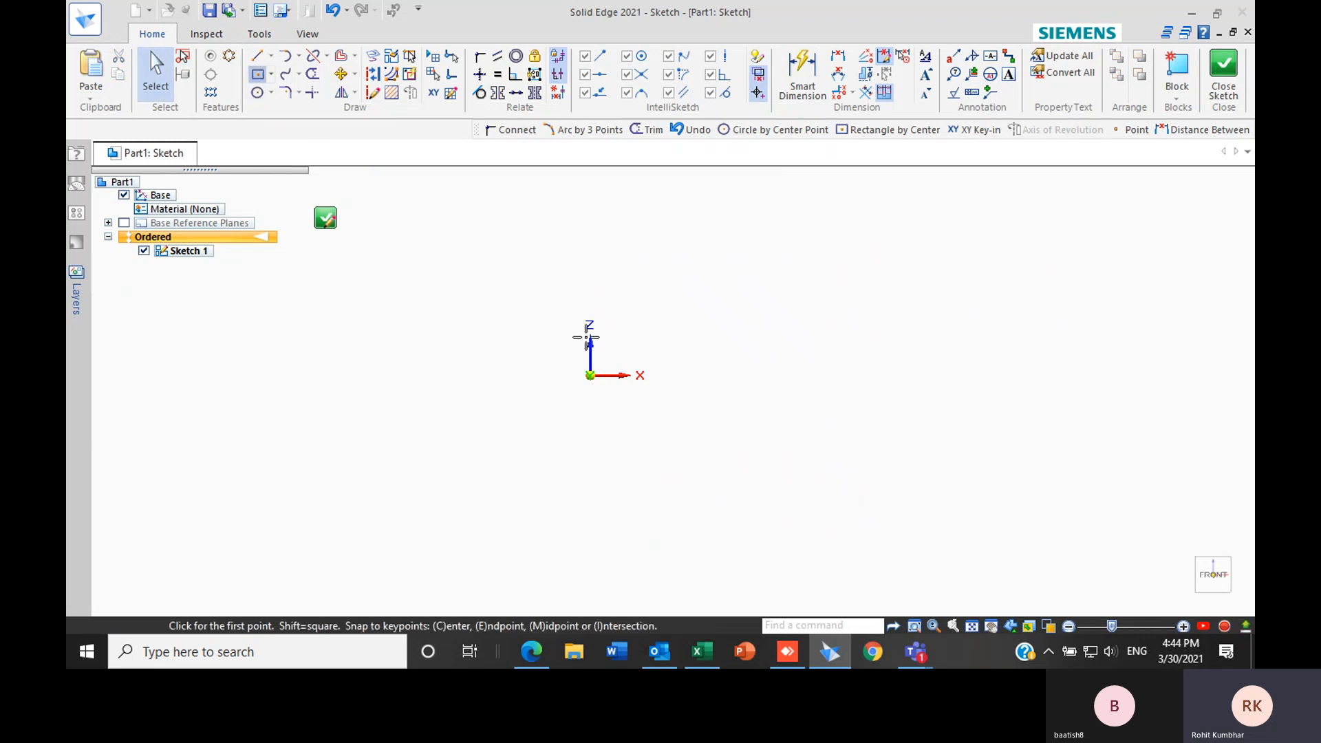
left_click(590, 375)
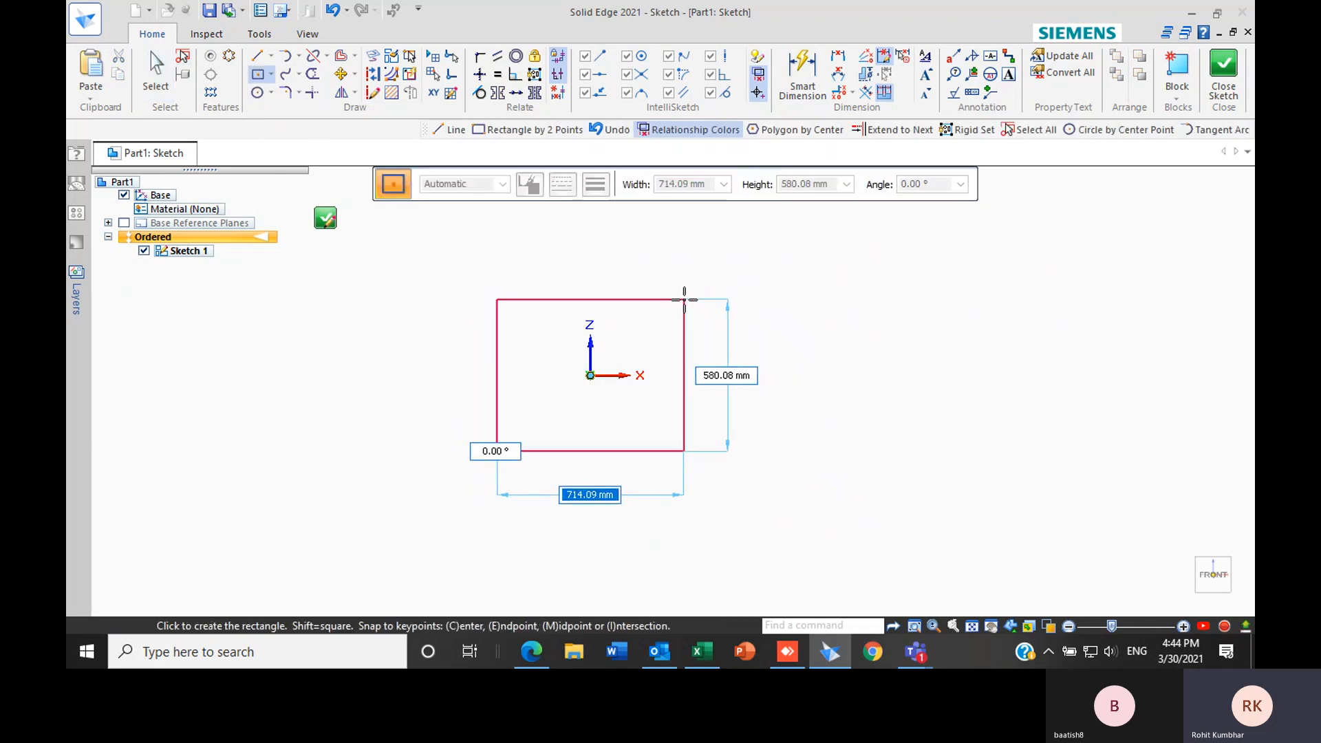
type("100")
key("Tab")
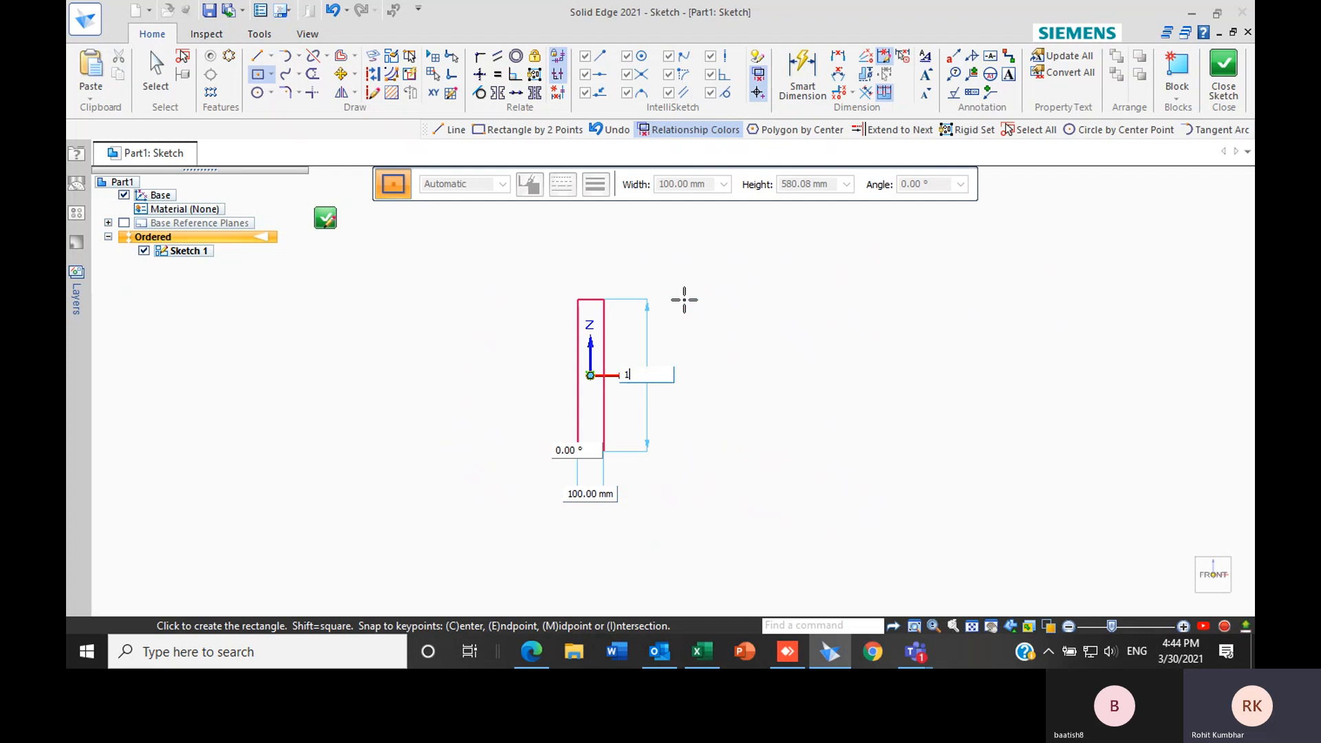
type("00")
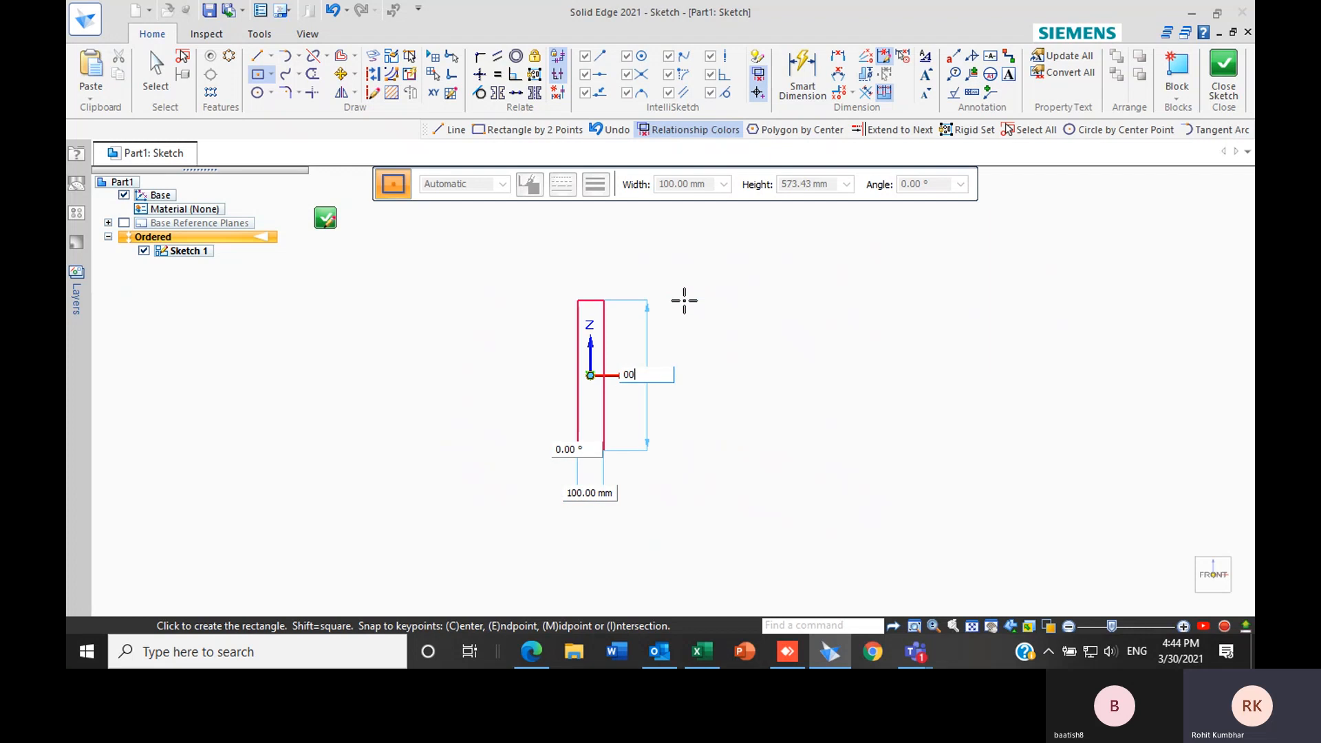
type("1")
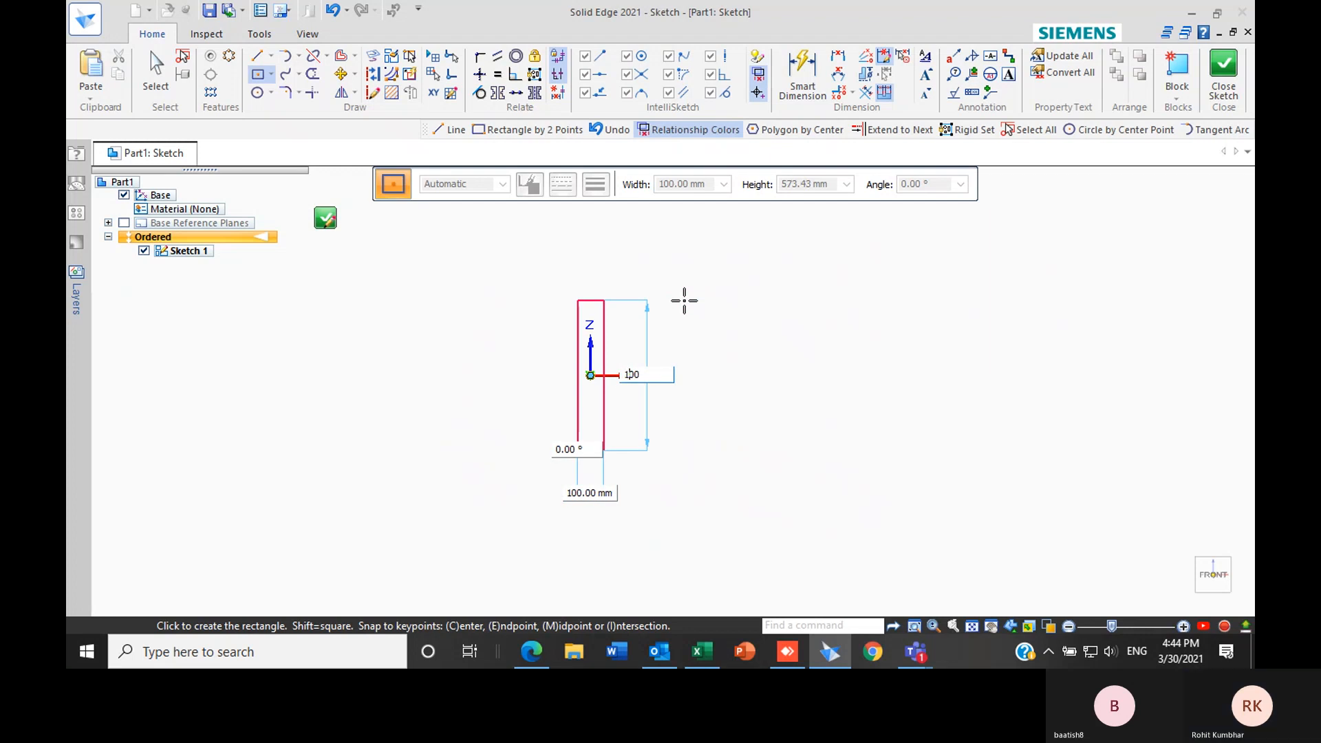
key("Return")
key("Tab")
key("Tab")
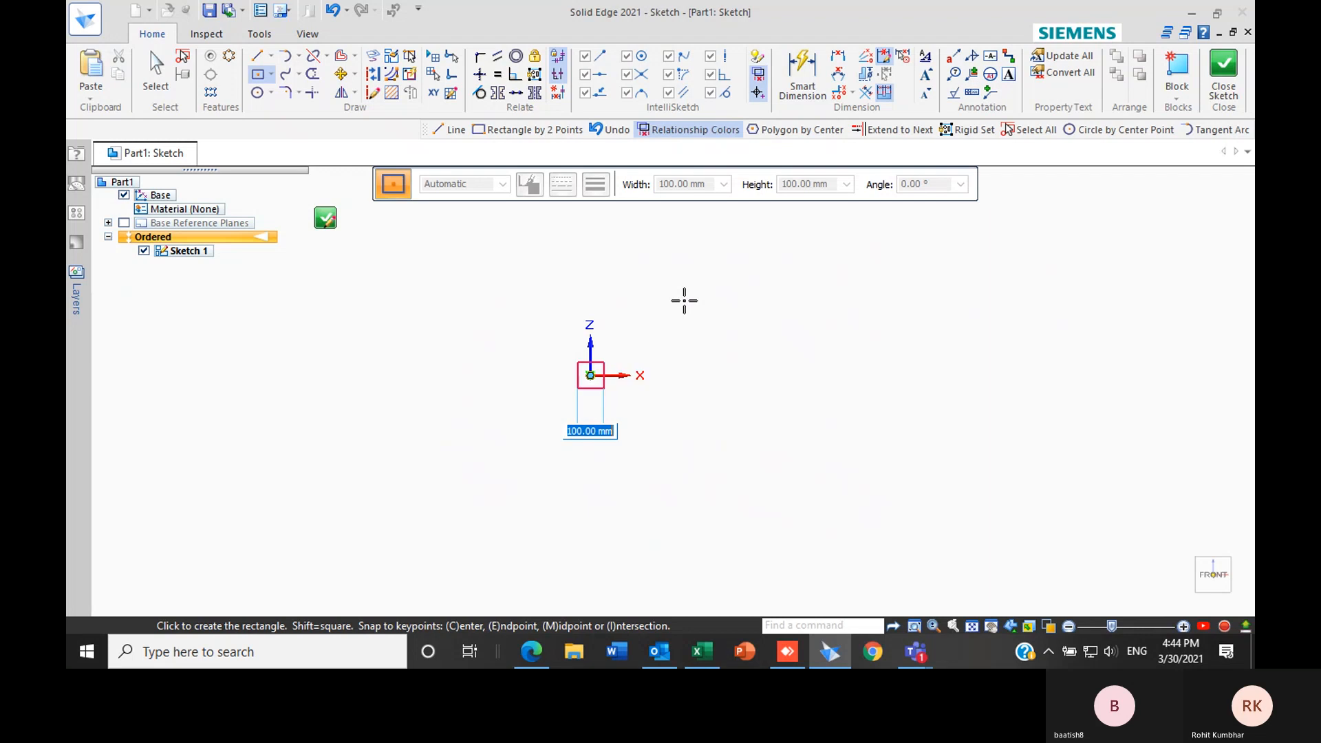
key("Tab")
key("Return")
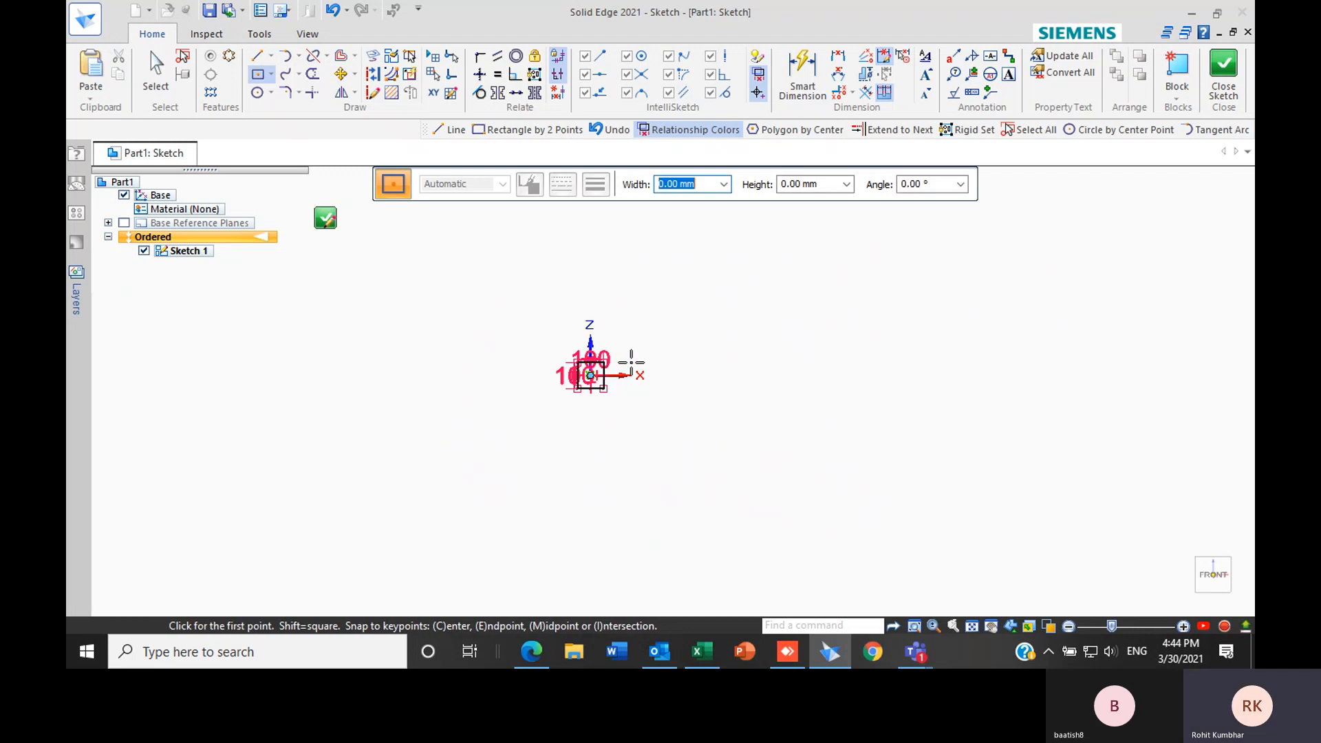
key("Escape")
Try a width of 95 mm on the square's upper dimension and restore it to 100 mm
scroll(593, 374, "up", 5)
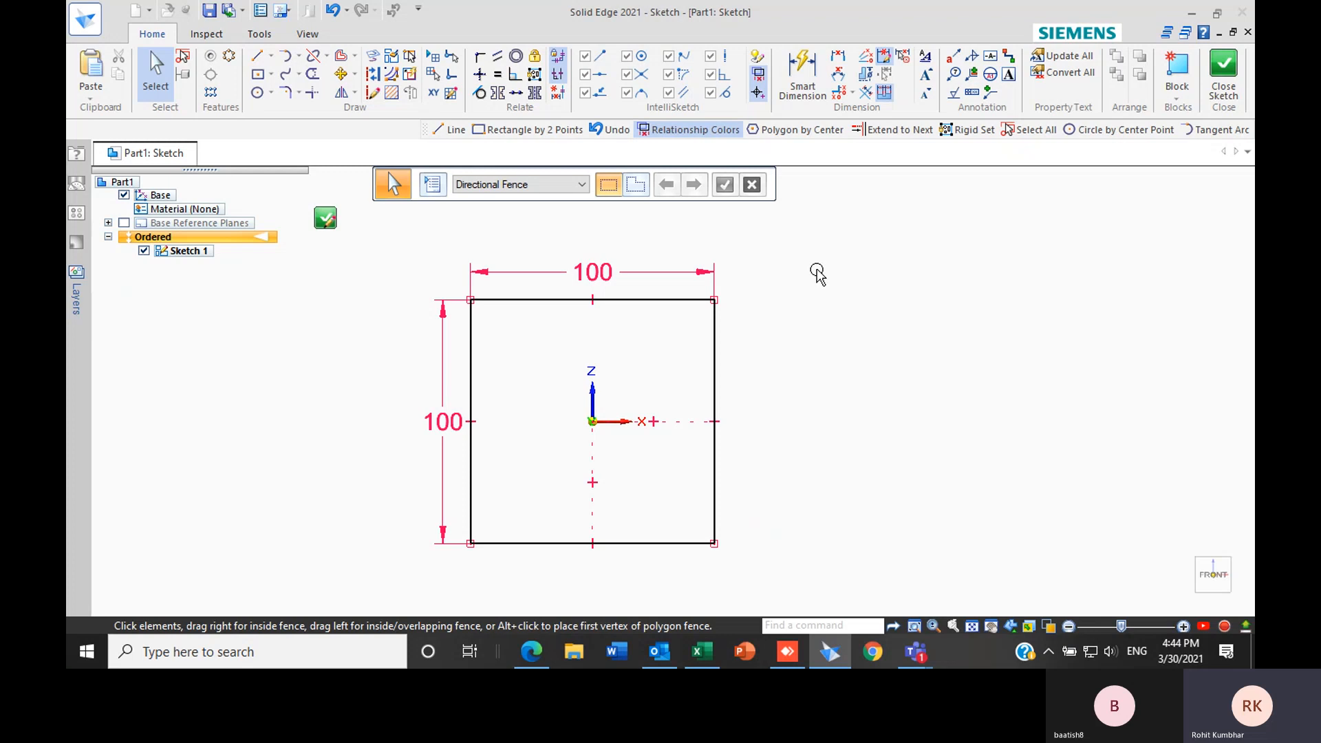
scroll(812, 279, "down", 1)
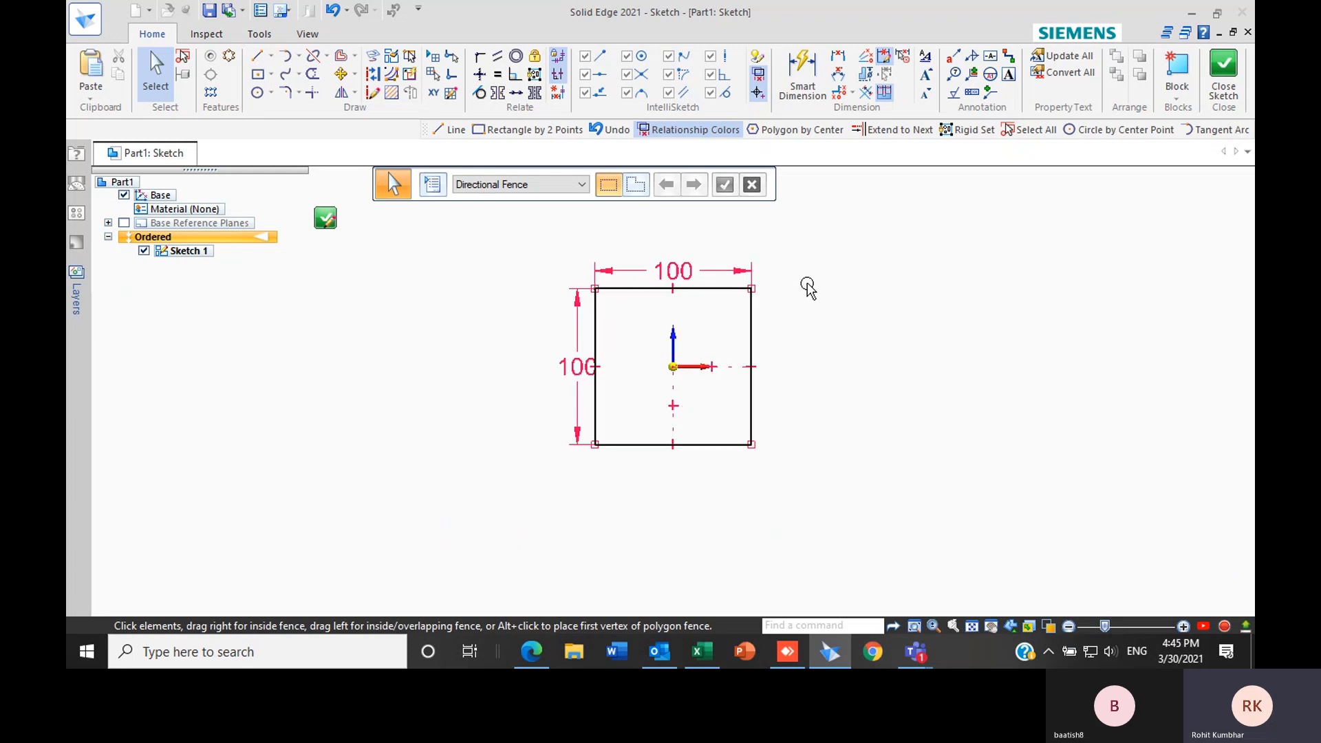
scroll(805, 286, "up", 3)
scroll(675, 348, "down", 3)
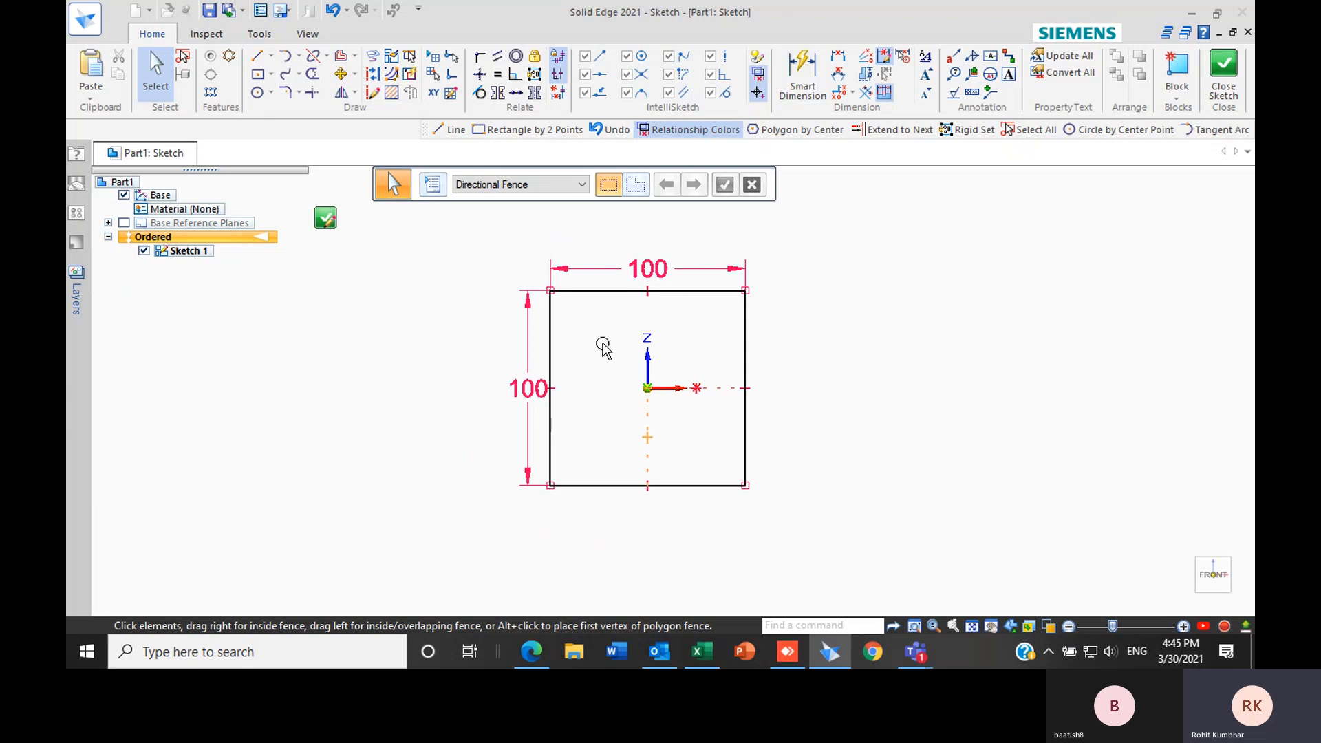
left_click(643, 271)
type("95")
key("Return")
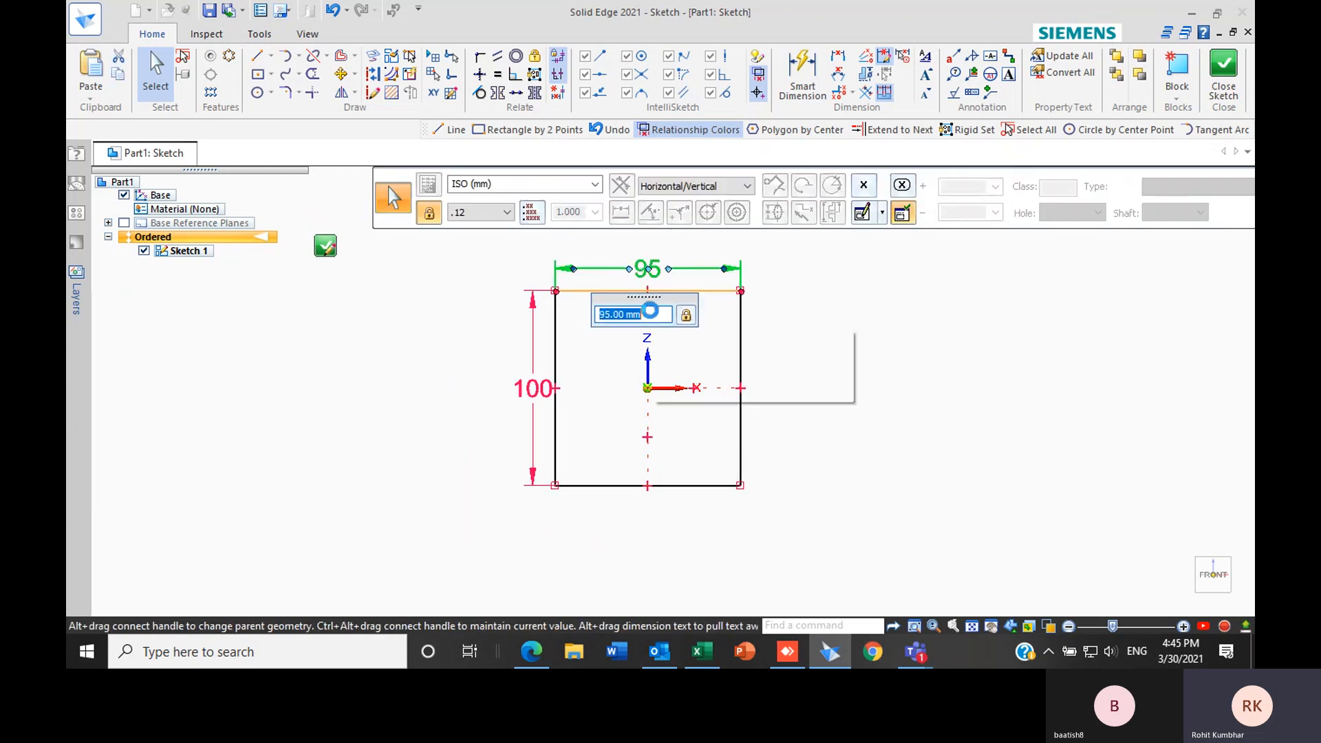
type("100")
key("Return")
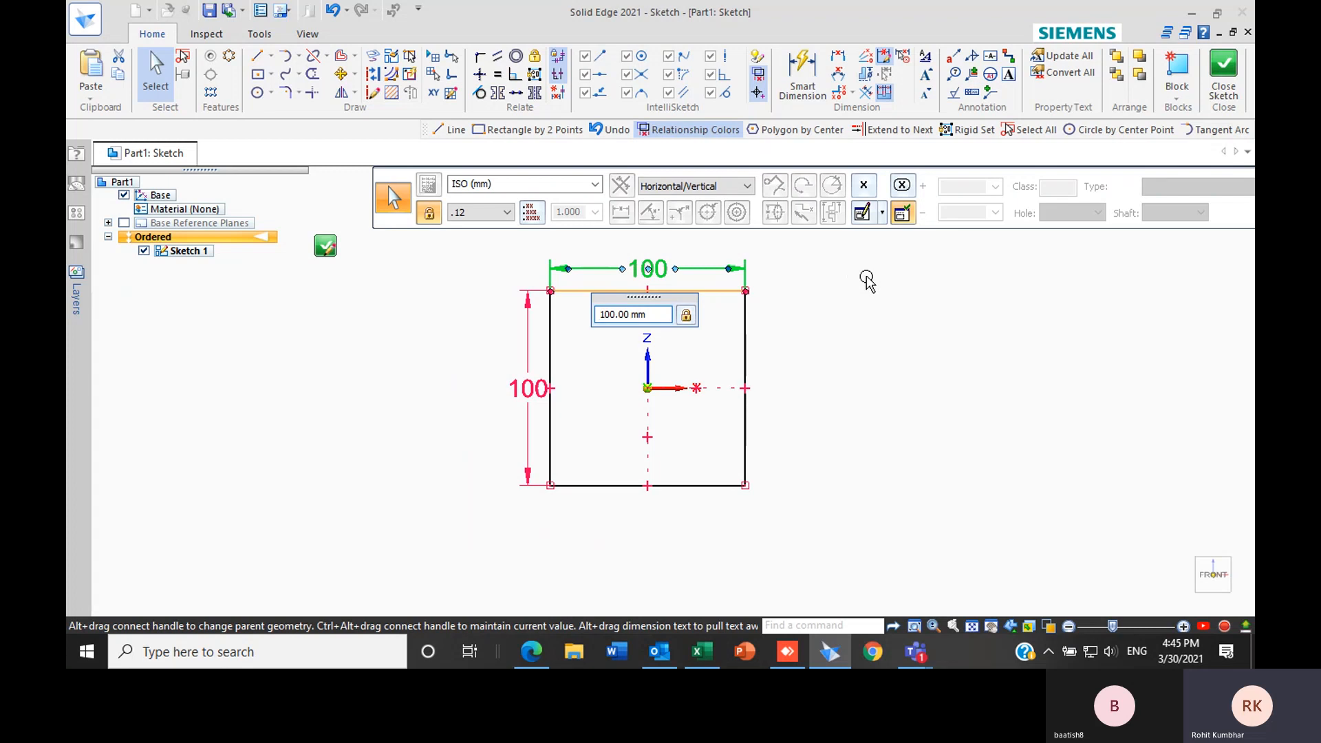
left_click(867, 281)
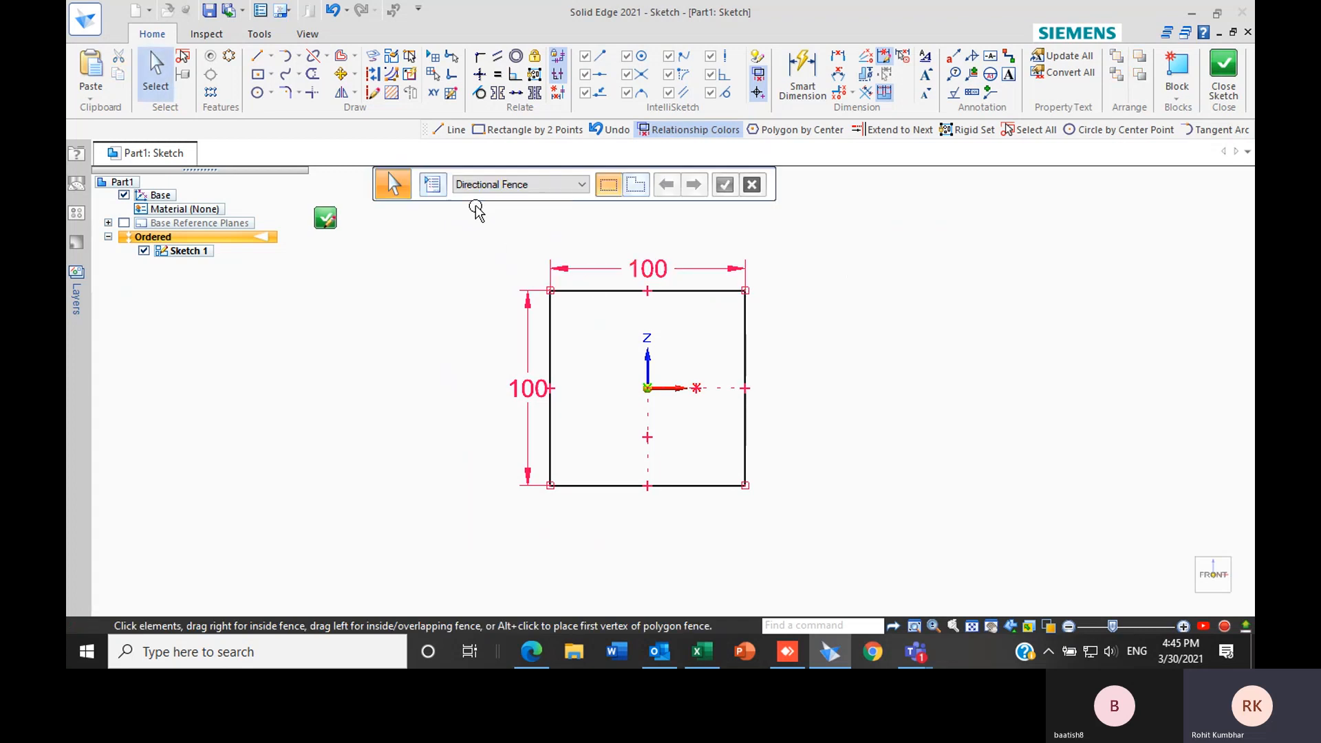
Review the IntelliSketch option that creates driven dimensions for fully defined geometry
left_click(759, 61)
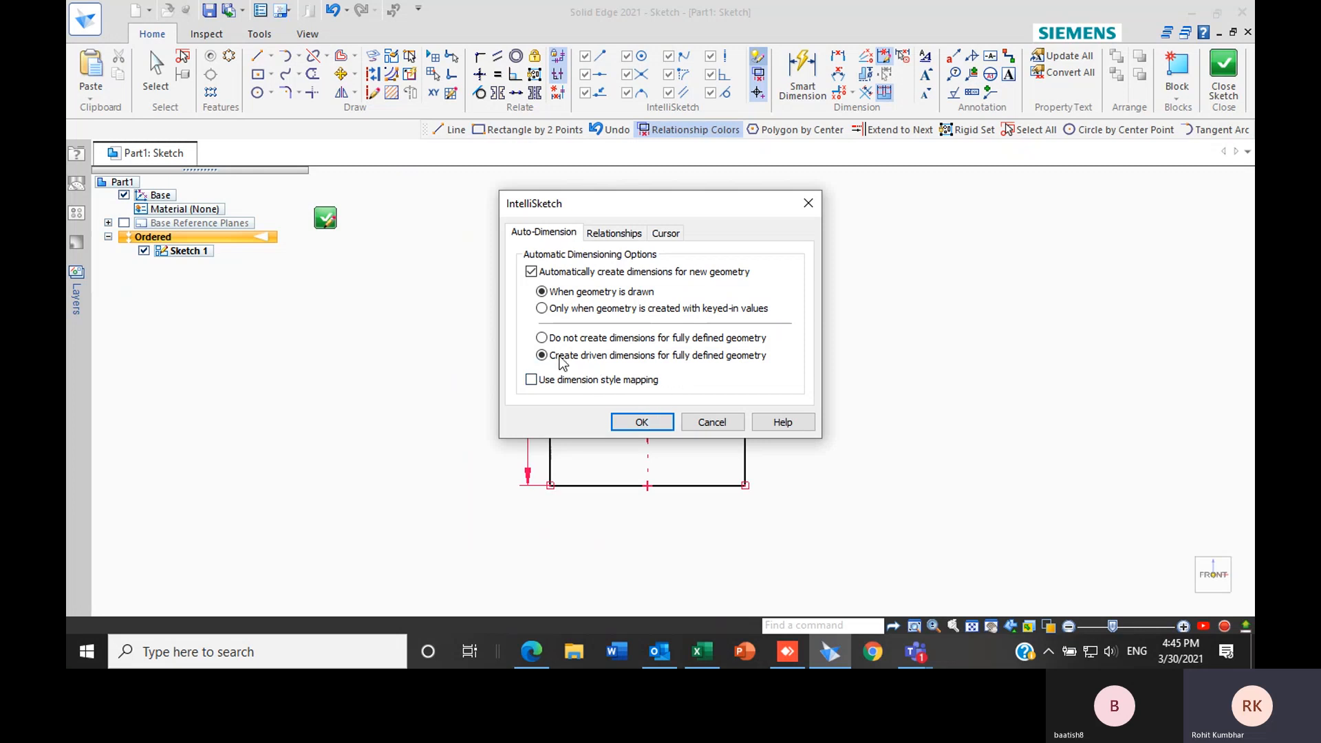
left_click(641, 422)
Sketch a horizontal line between the midpoints of the square's vertical sides and move its driven dimension below the square
left_click(257, 55)
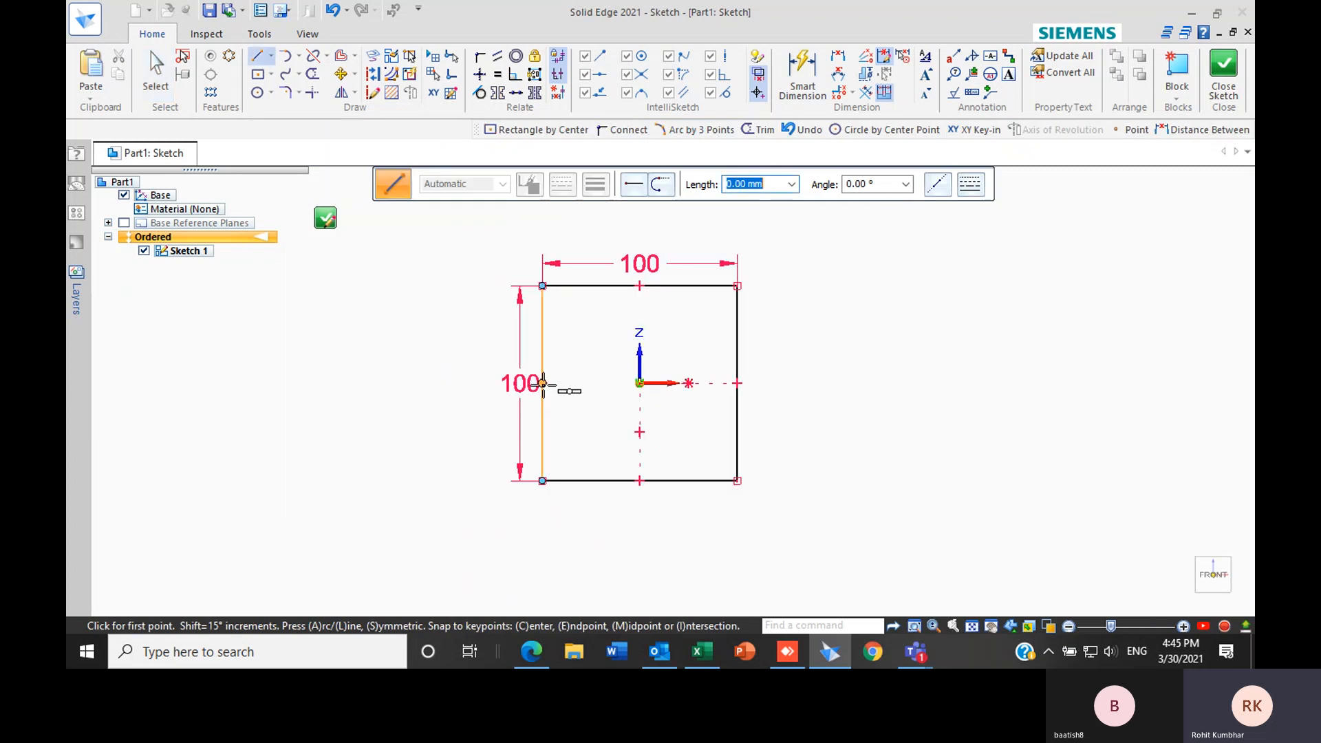
left_click(542, 383)
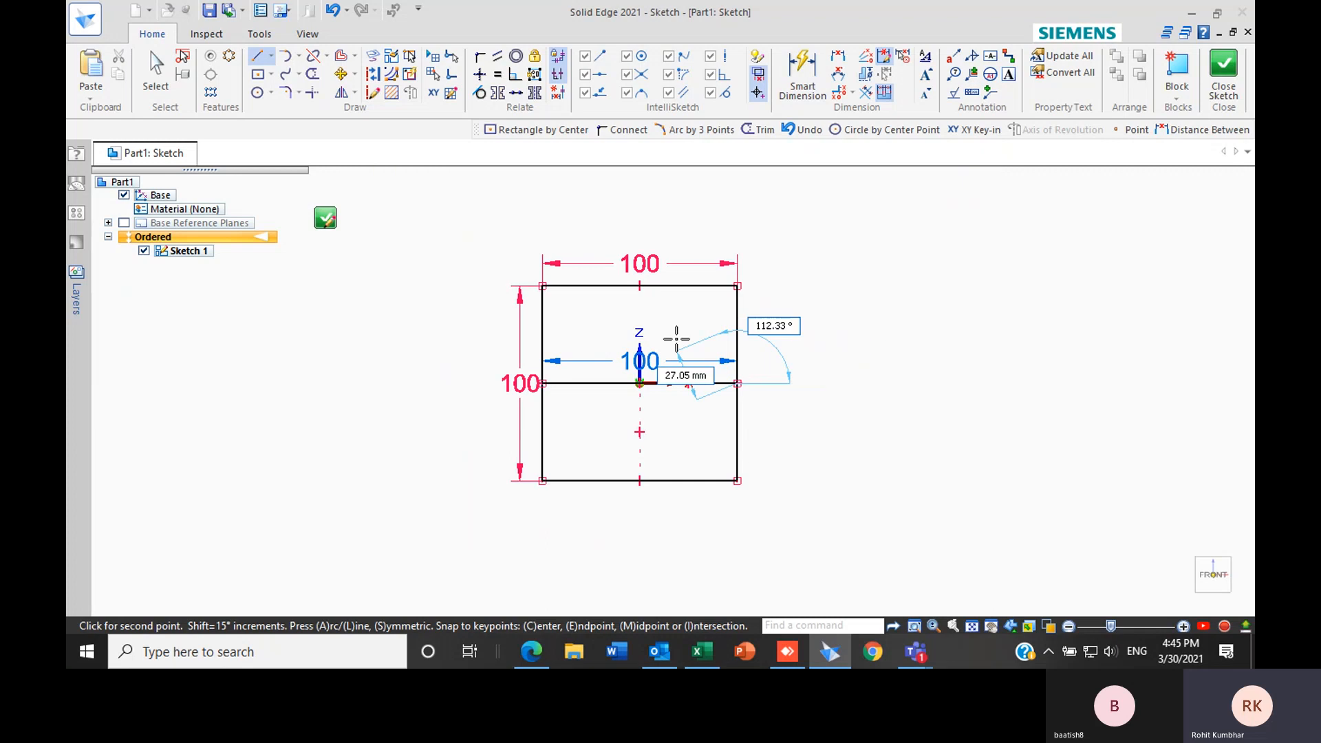
key("Escape")
left_click_drag(650, 360, 639, 520)
left_click(860, 468)
Try to set the driven dimension below the square to 50 mm and undo the change
left_click(648, 528)
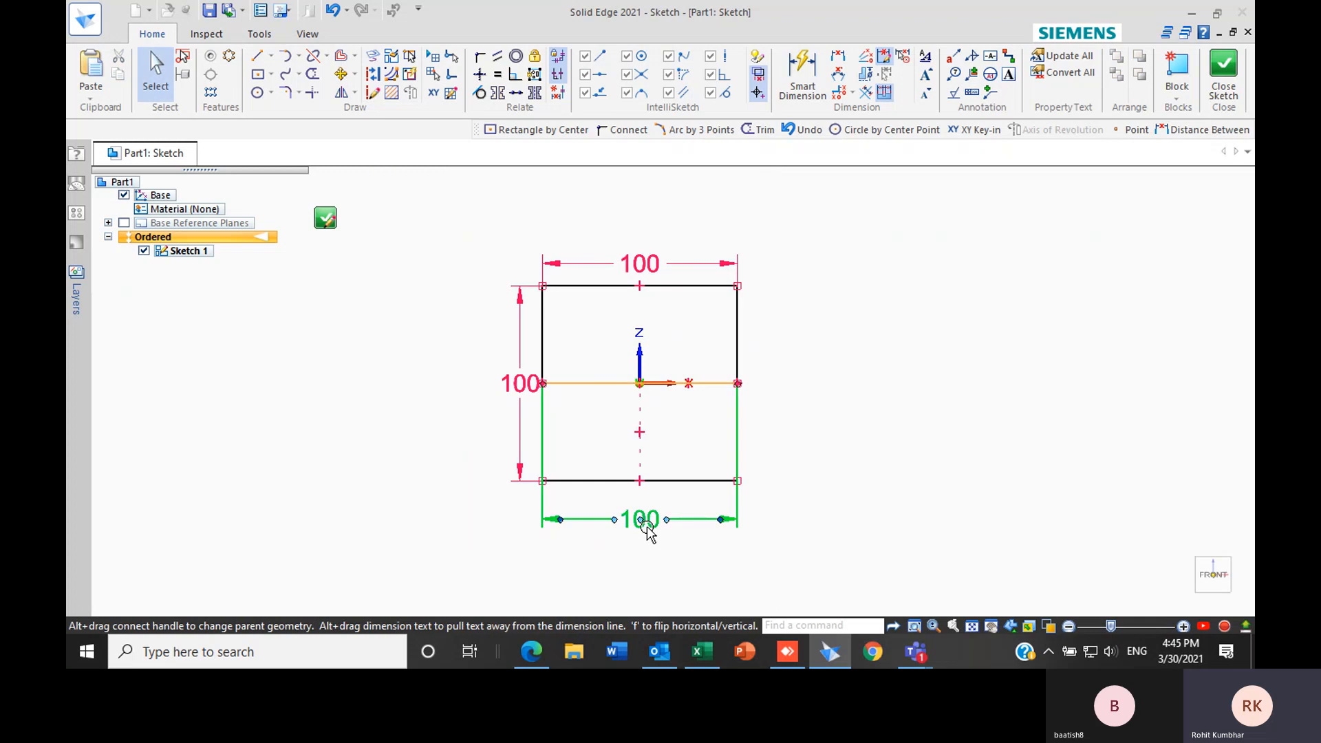
left_click(657, 517)
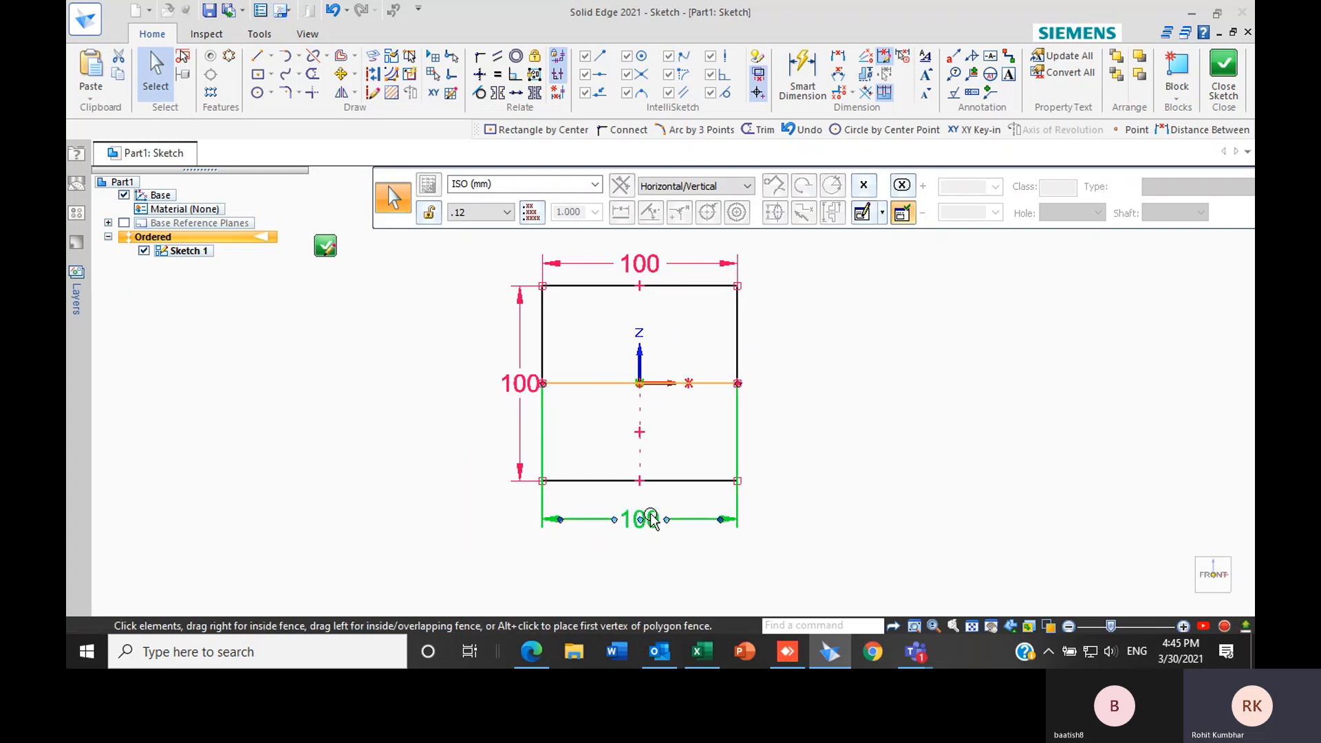
type("50")
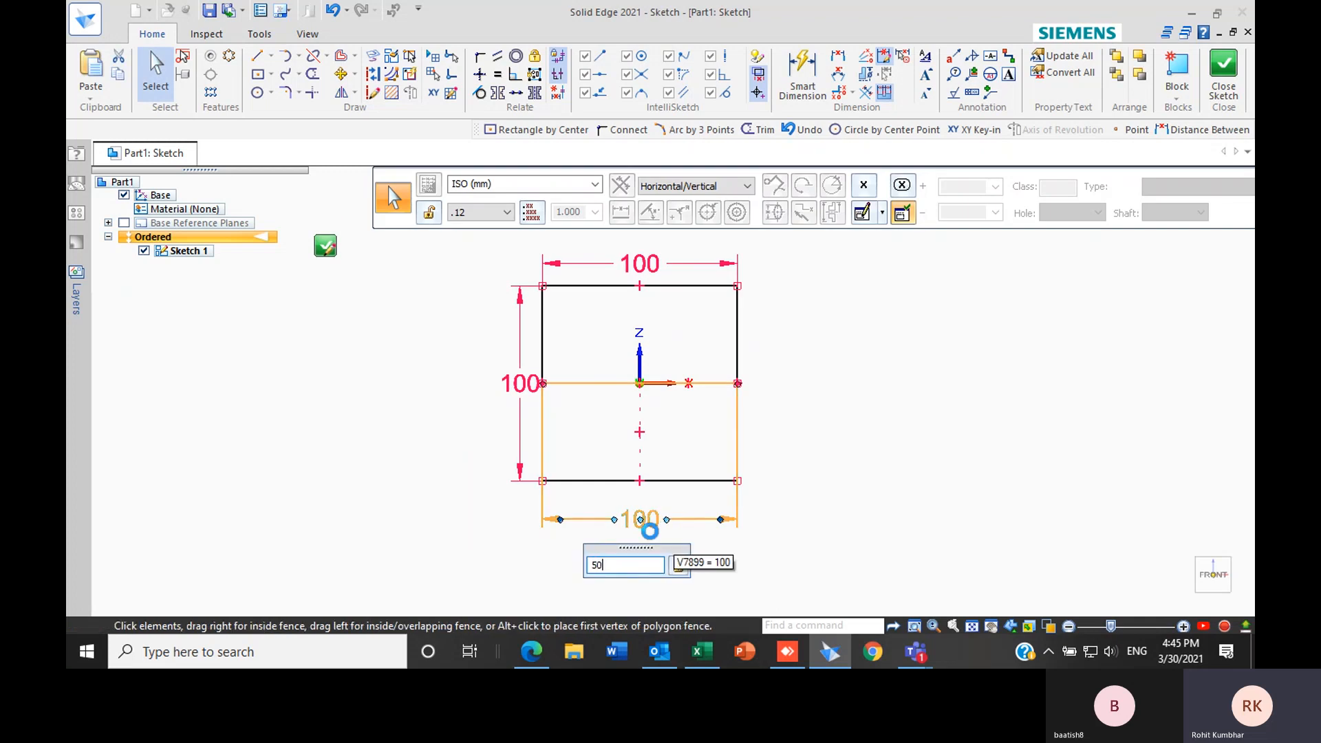
key("Return")
left_click(924, 593)
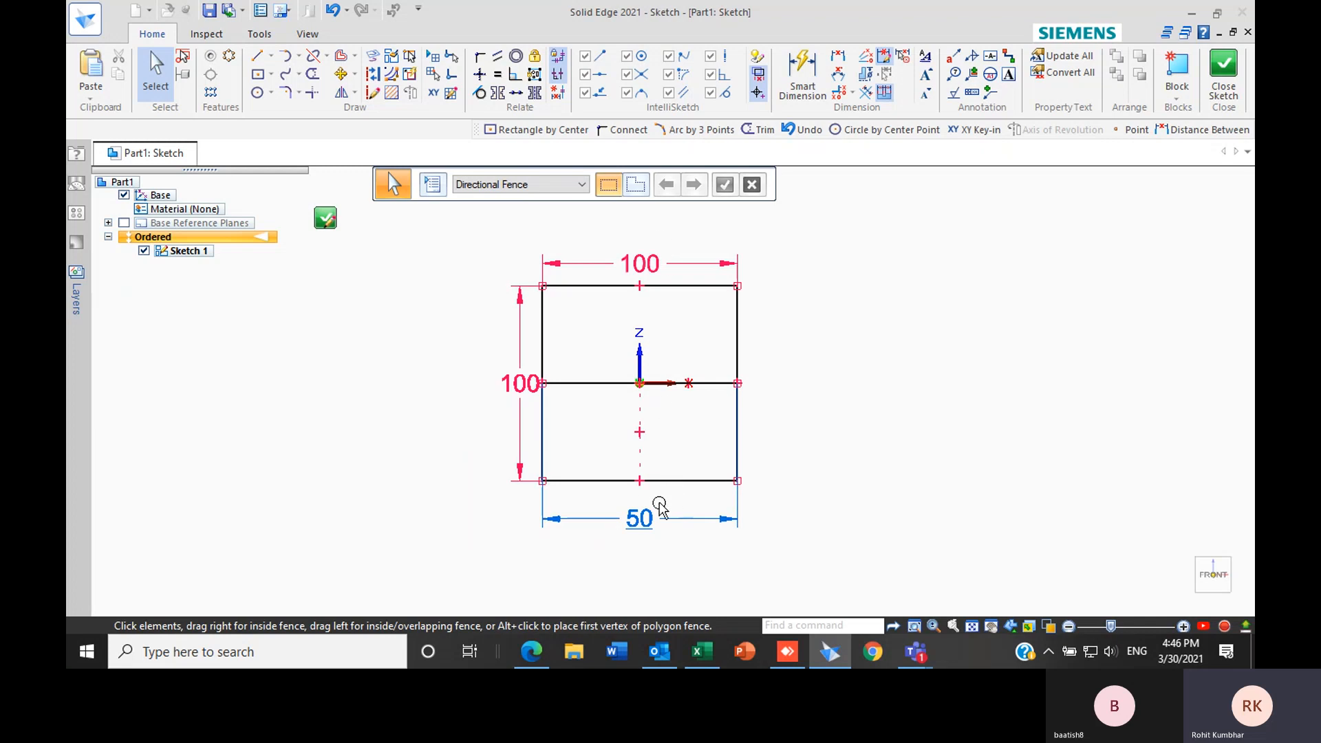
key("ctrl+z")
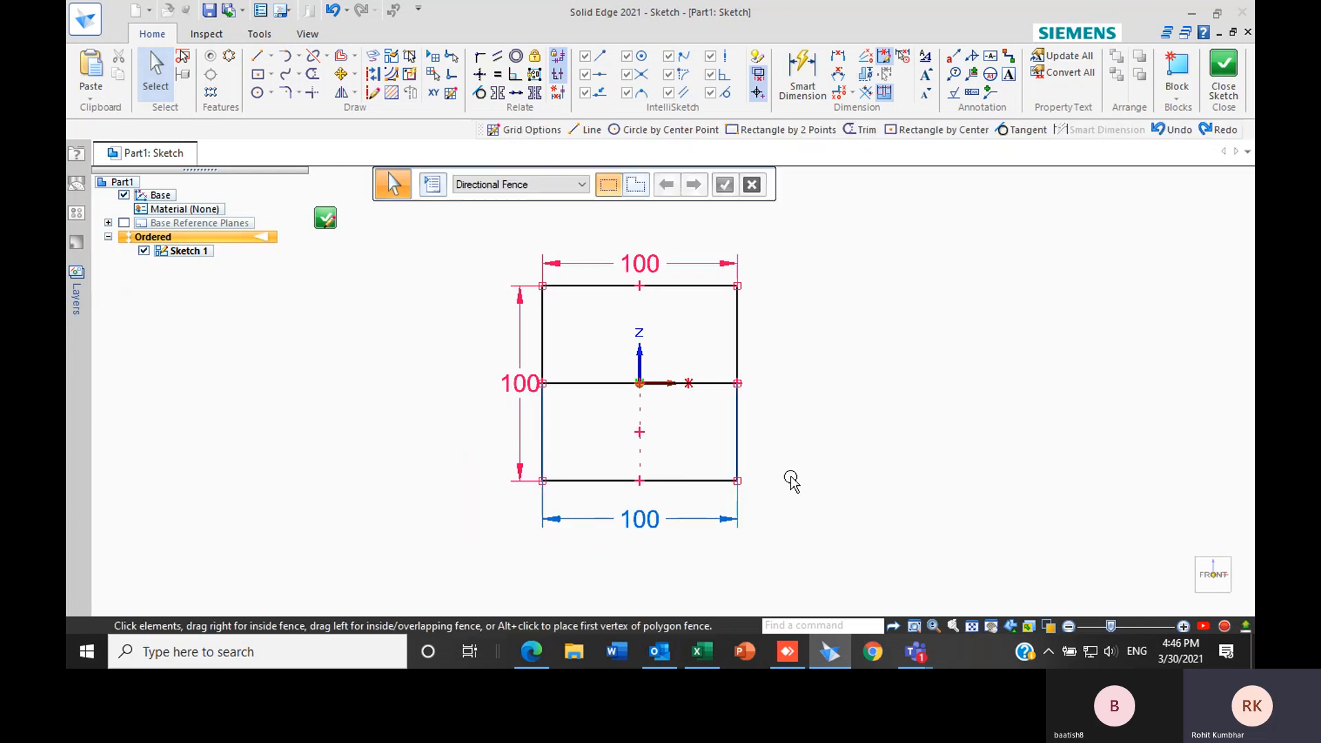
Change the square's upper width dimension to 105 mm
left_click(649, 265)
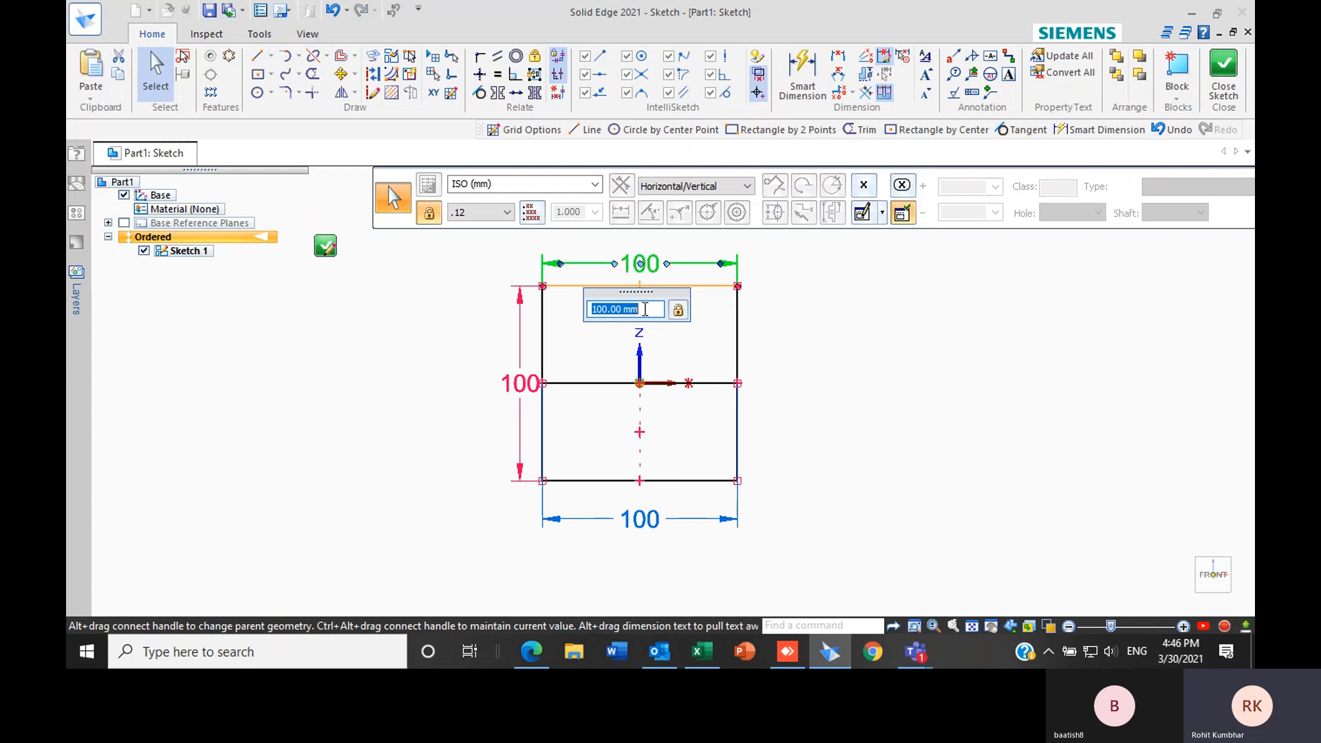
scroll(643, 309, "down", 3)
scroll(644, 309, "up", 4)
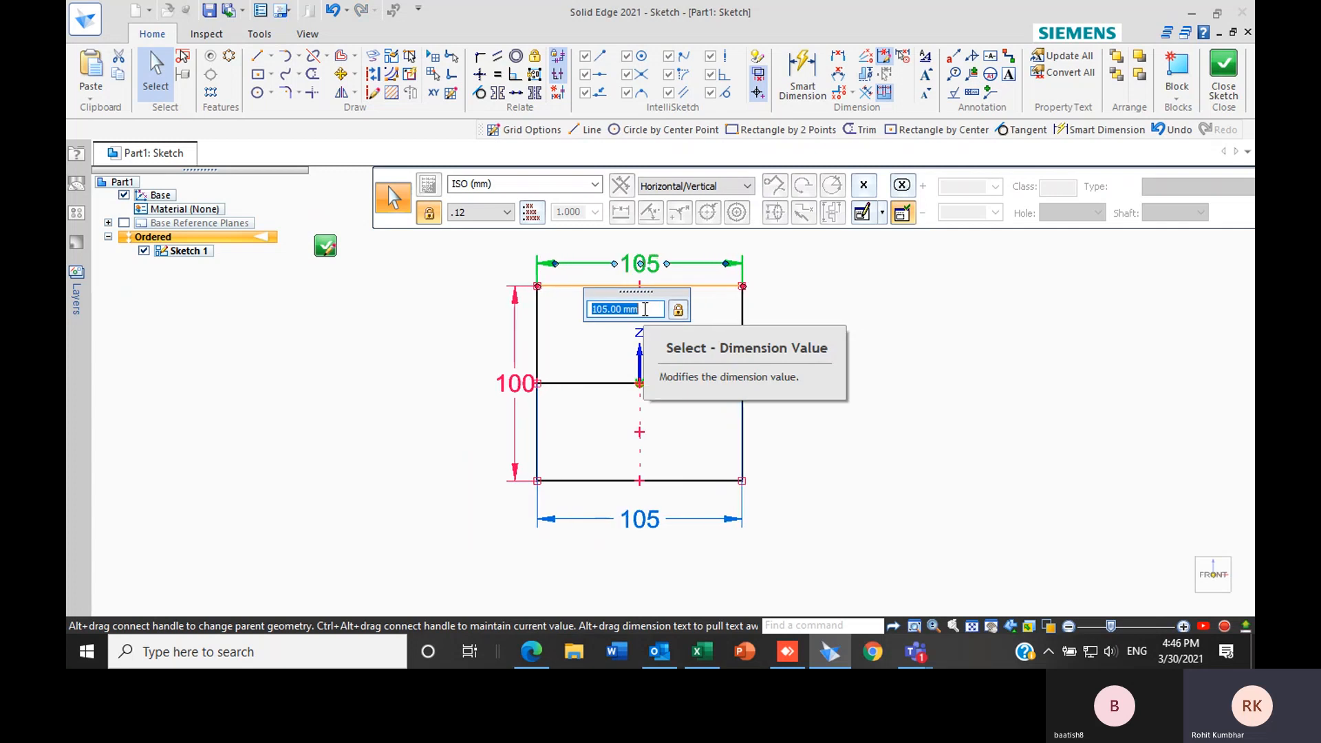
Set the sketch rectangle's upper width dimension to 100 mm
scroll(645, 308, "down", 1)
scroll(645, 309, "down", 3)
scroll(645, 309, "up", 4)
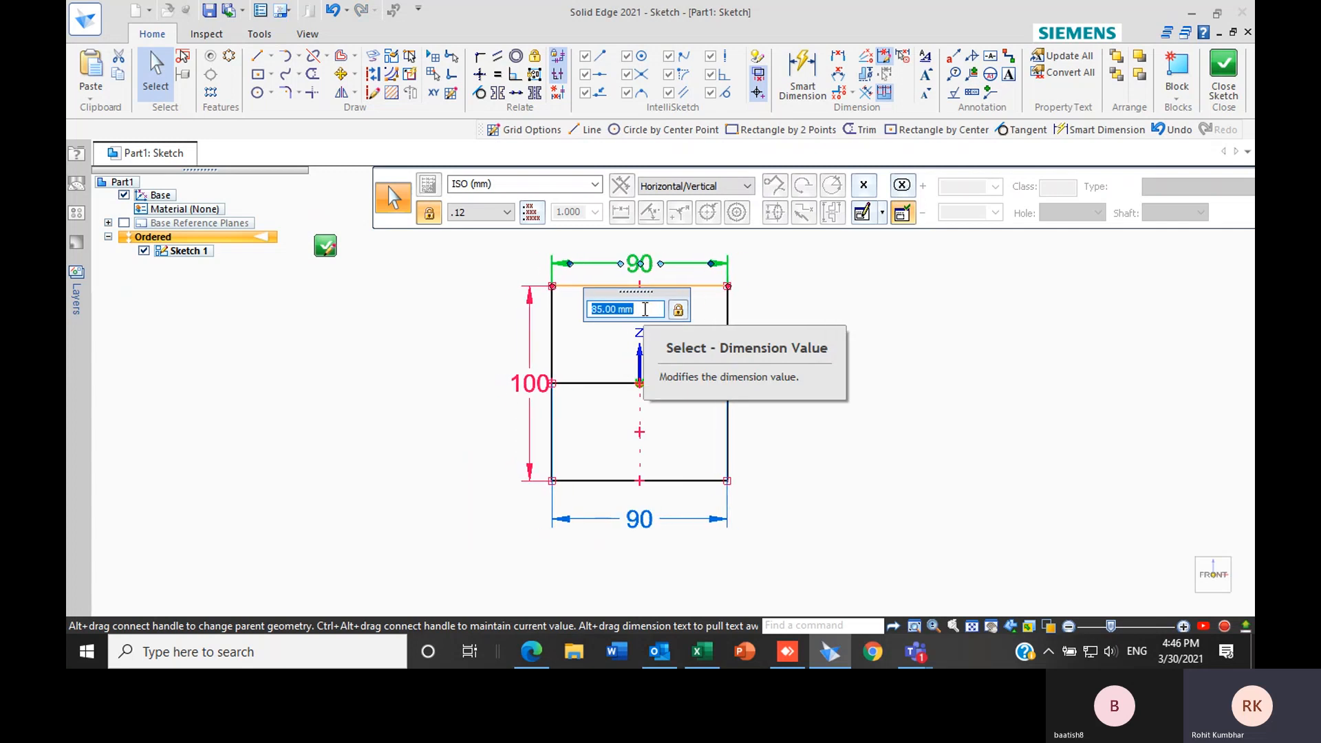
scroll(643, 309, "down", 1)
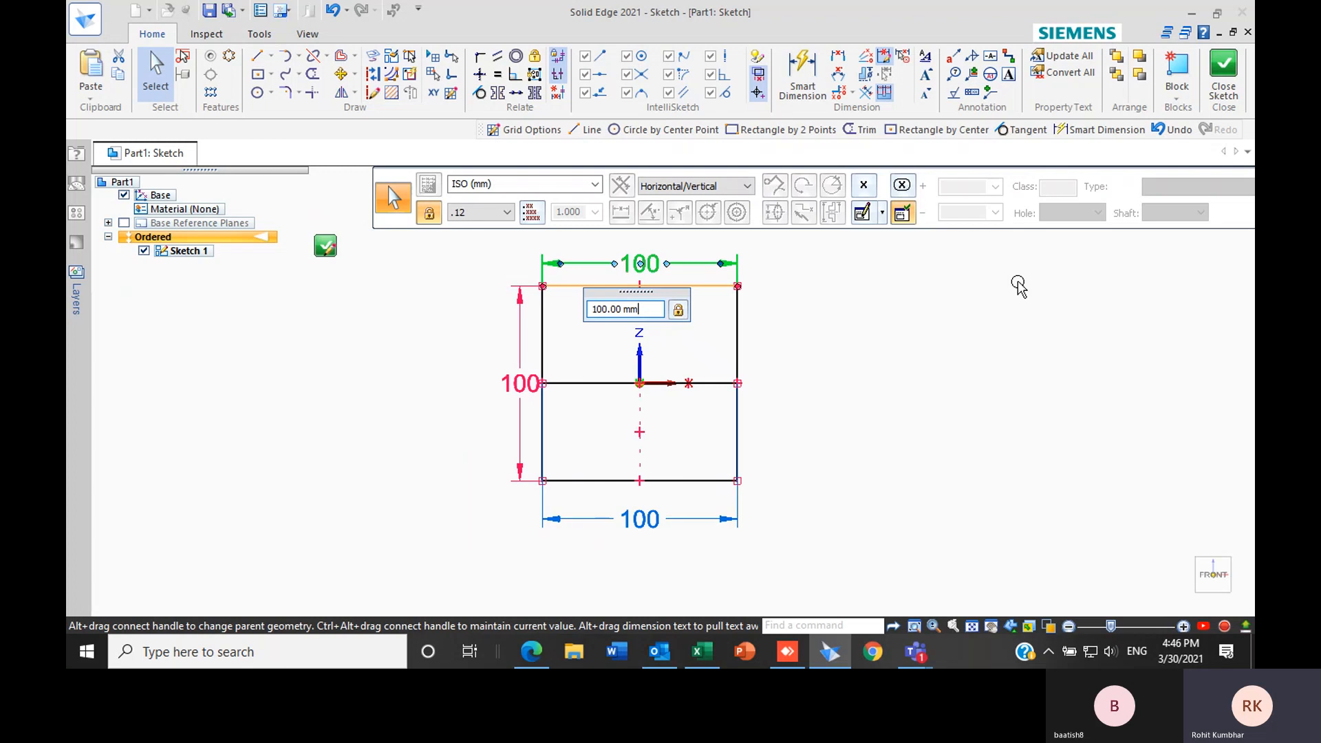
key("Escape")
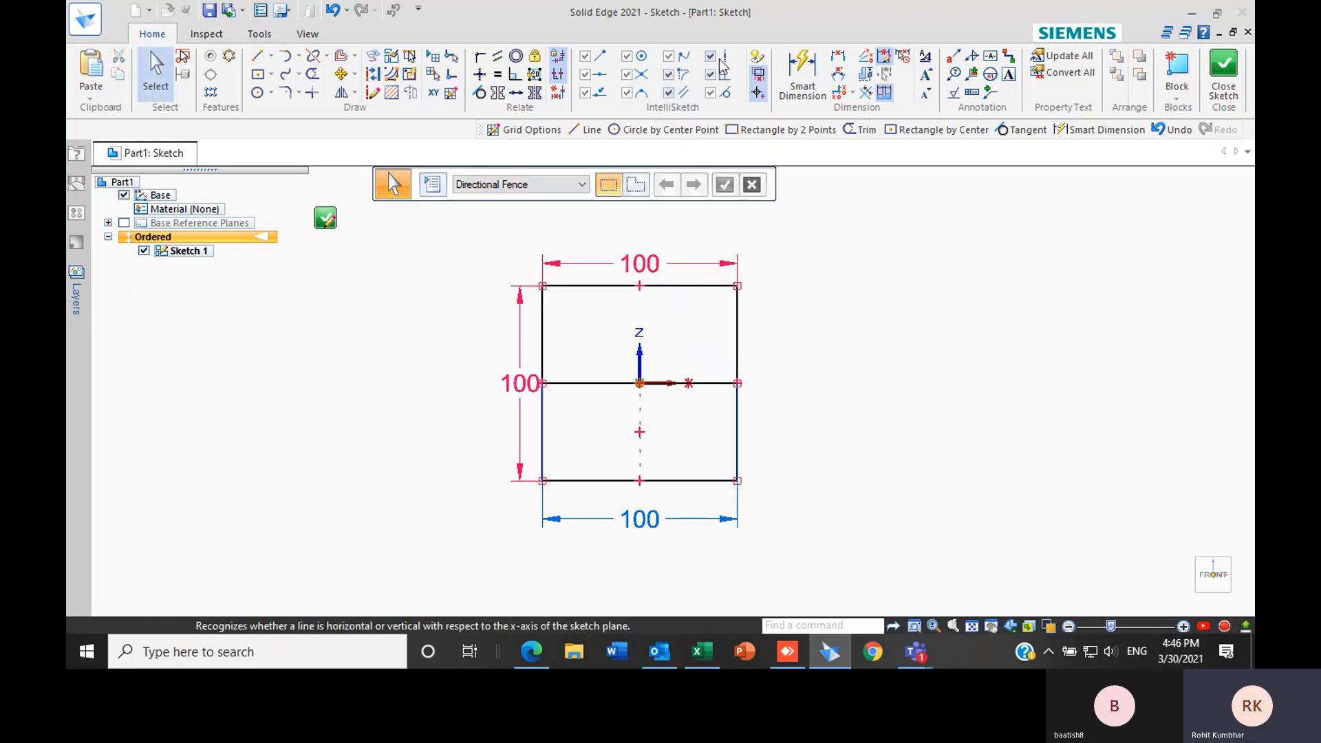
Set the IntelliSketch auto-dimension option to not create dimensions for fully defined geometry
left_click(757, 56)
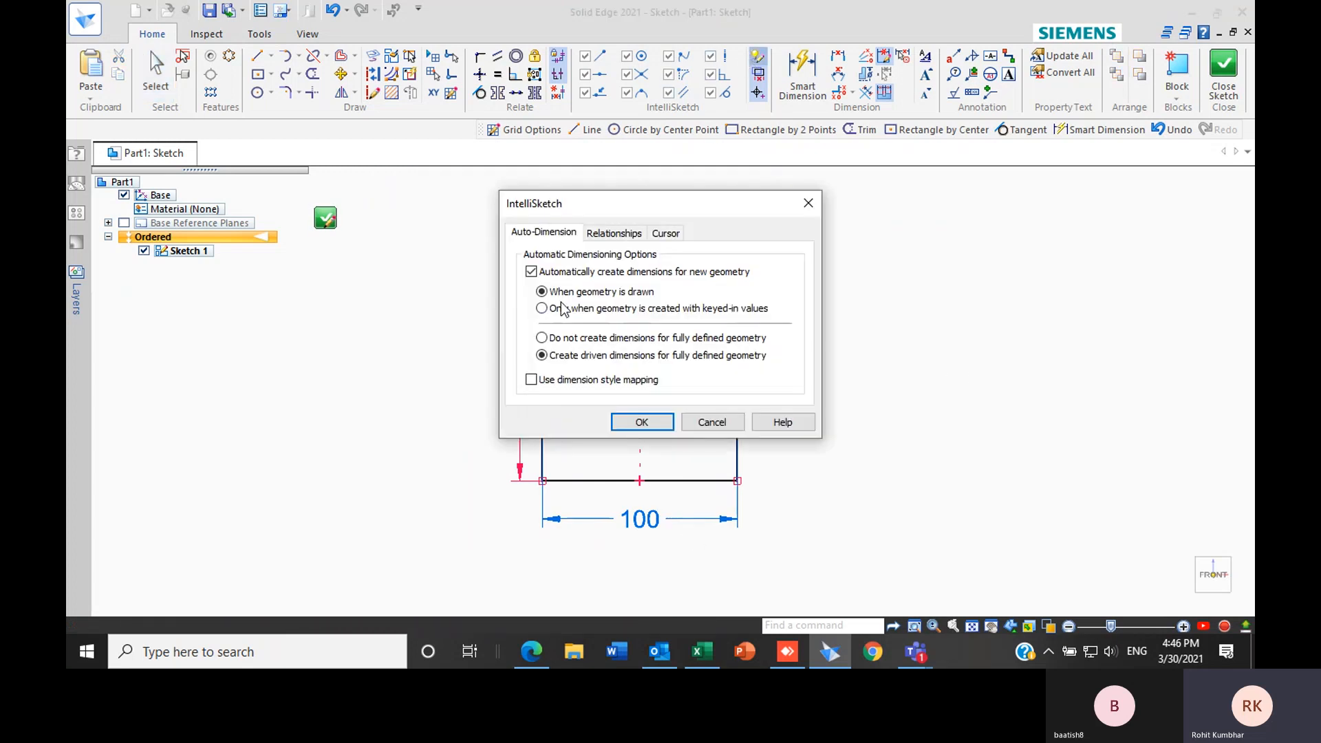
mouse_move(647, 196)
left_mouse_down()
mouse_move(945, 187)
mouse_move(901, 201)
left_mouse_up()
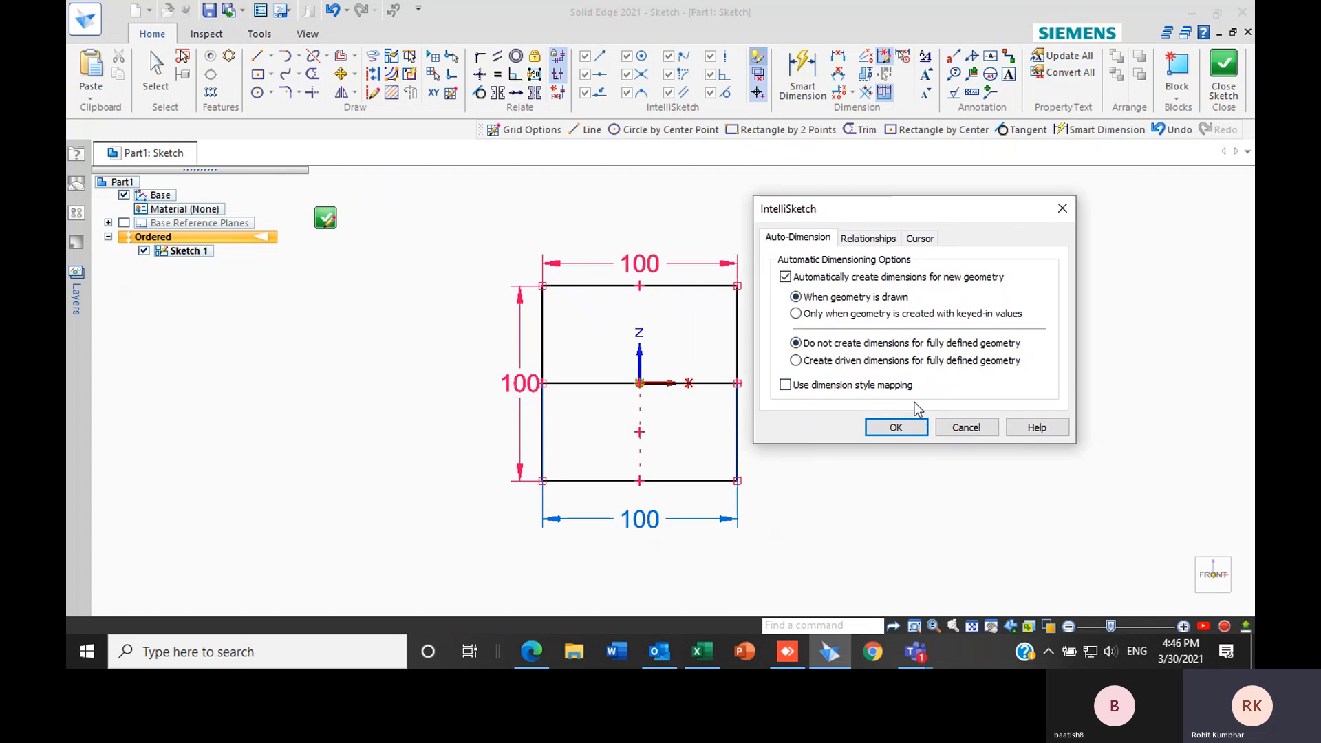
left_click(896, 428)
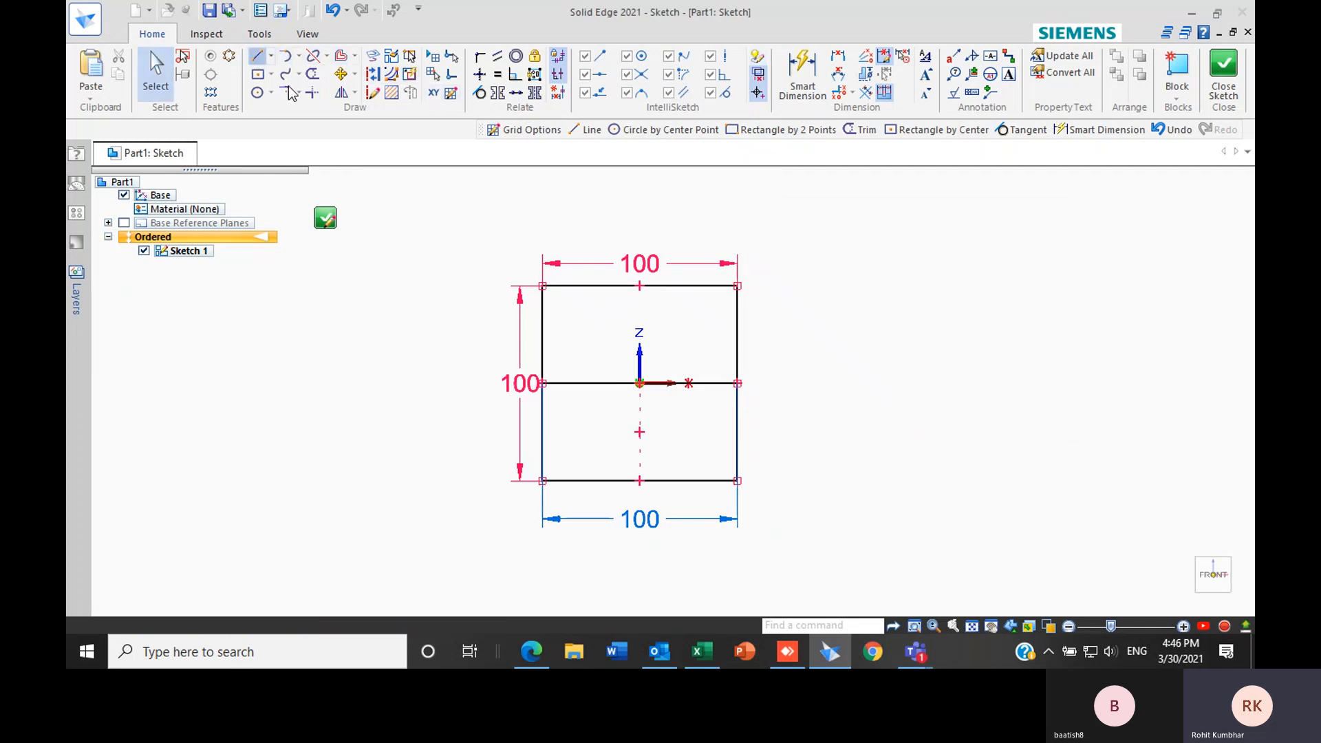
Draw a vertical line from the midpoint of the square's upper edge to the midpoint of its lower edge
left_click(255, 59)
left_click(640, 285)
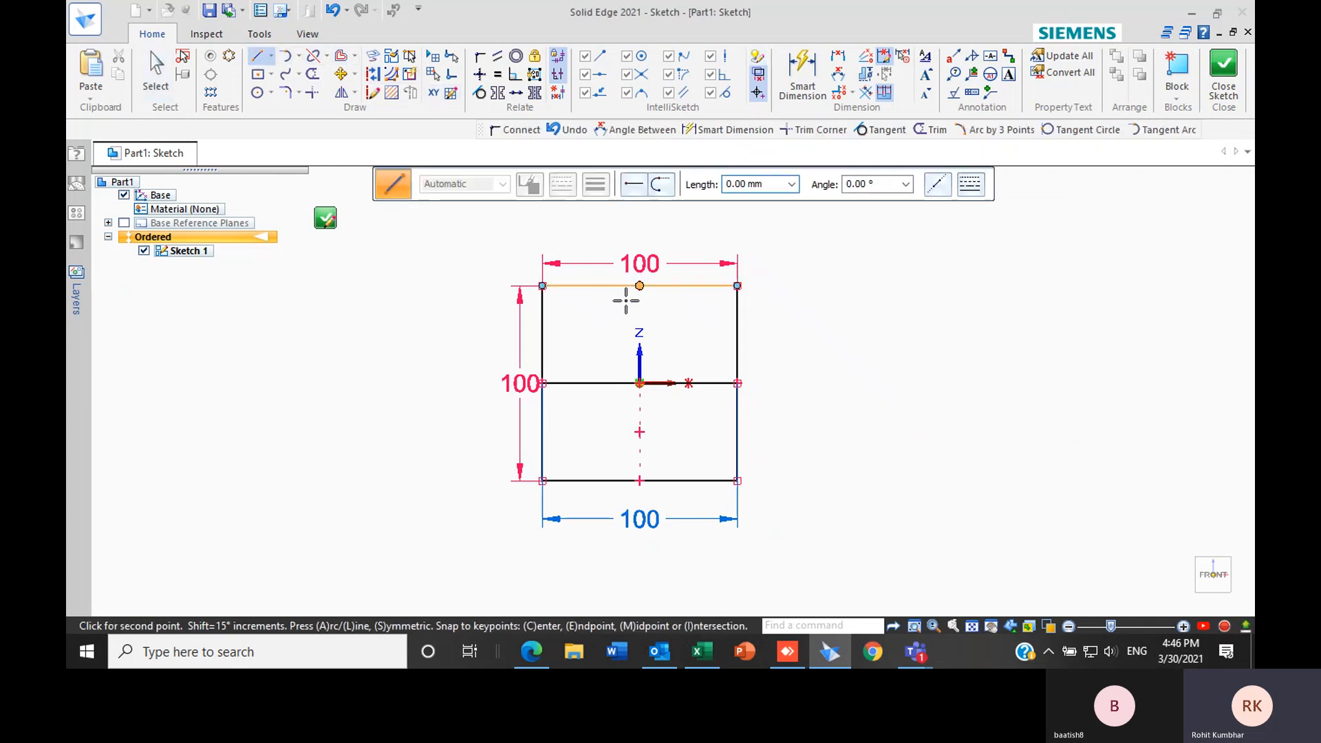
left_click(639, 480)
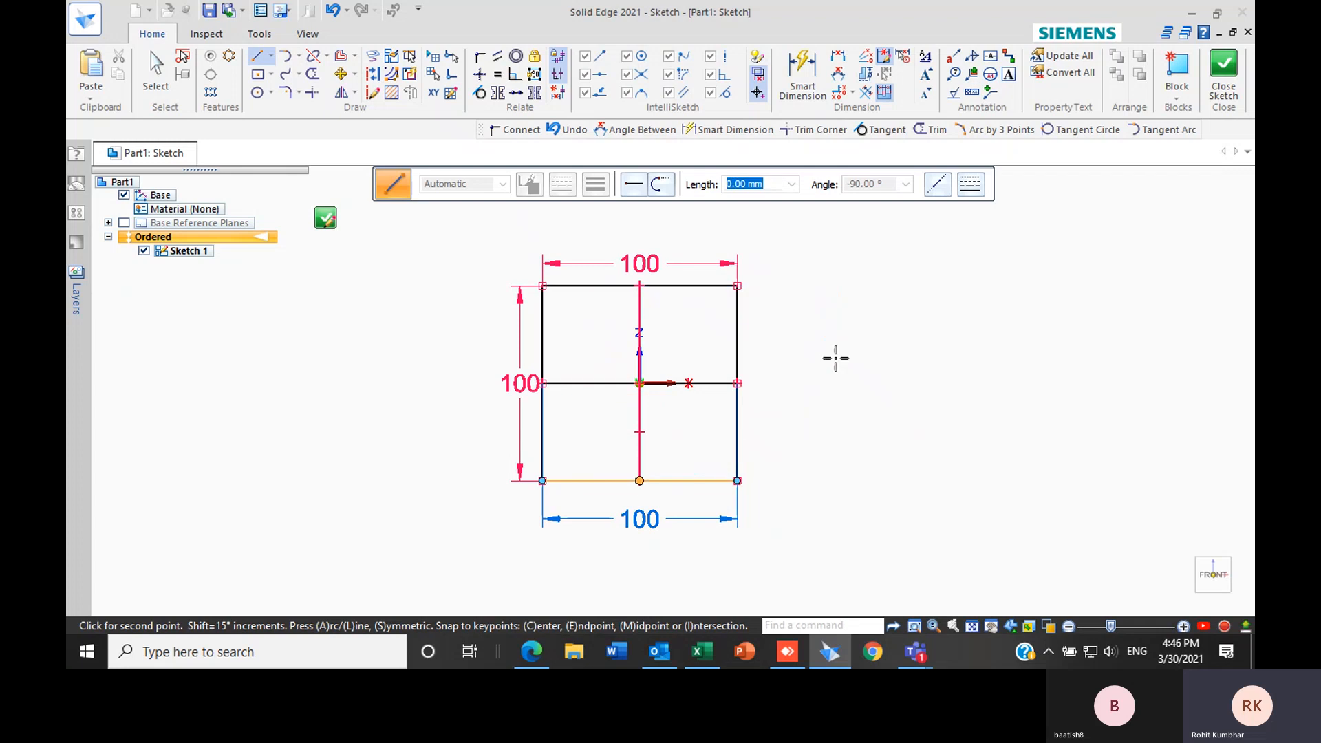
right_click(901, 372)
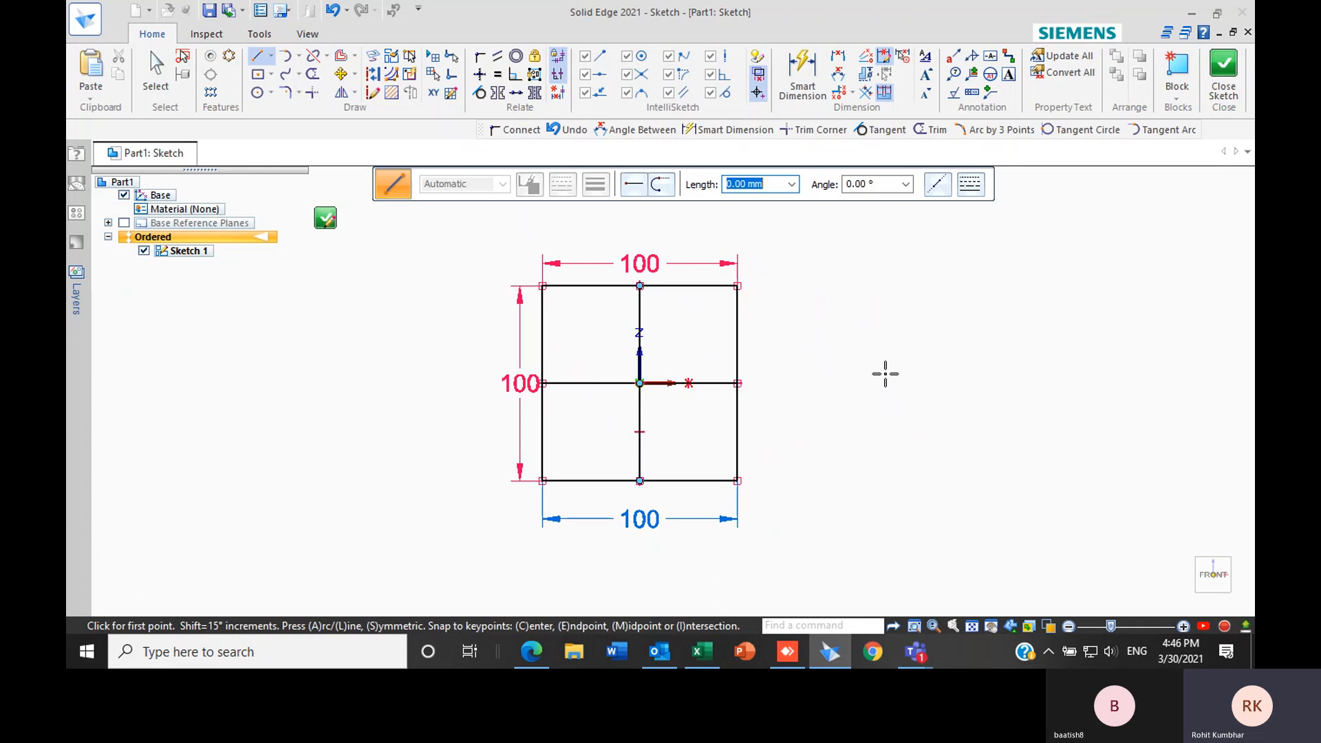
Turn off automatic creation of dimensions for new geometry in the IntelliSketch options
left_click(759, 59)
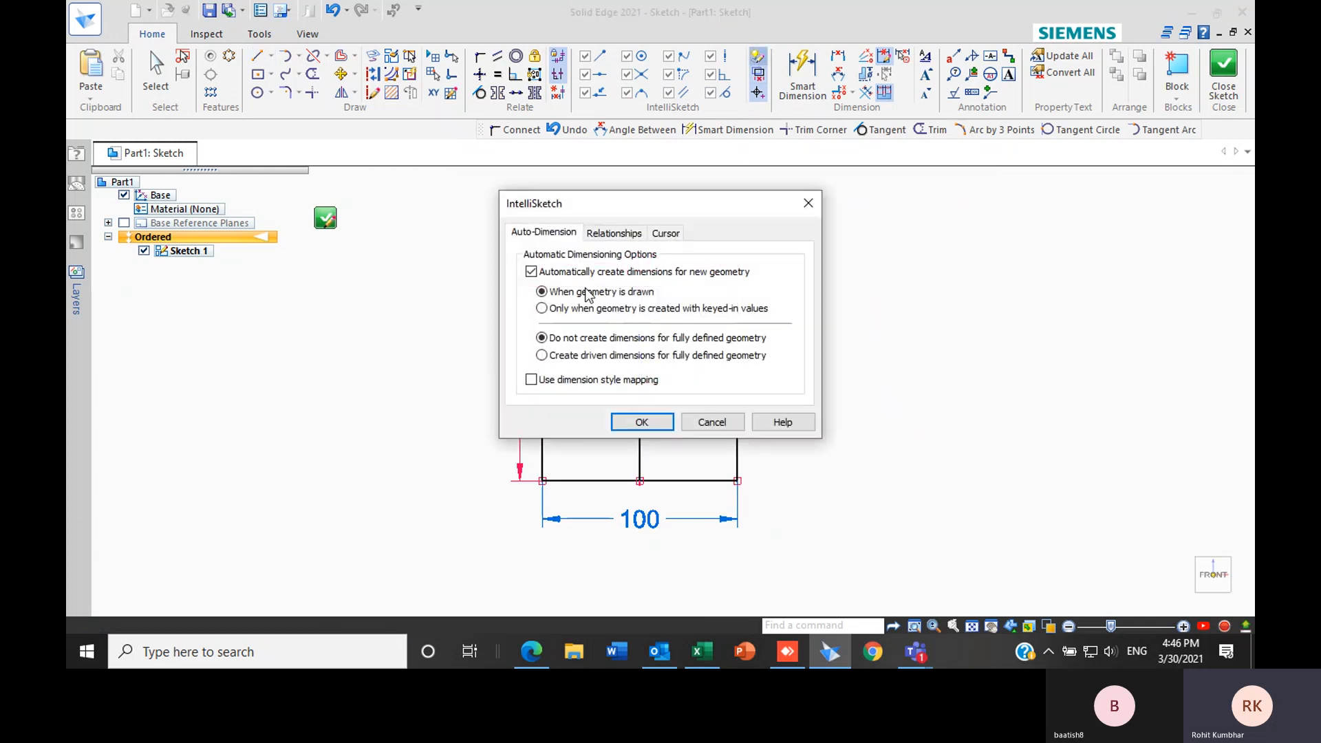
left_click(530, 272)
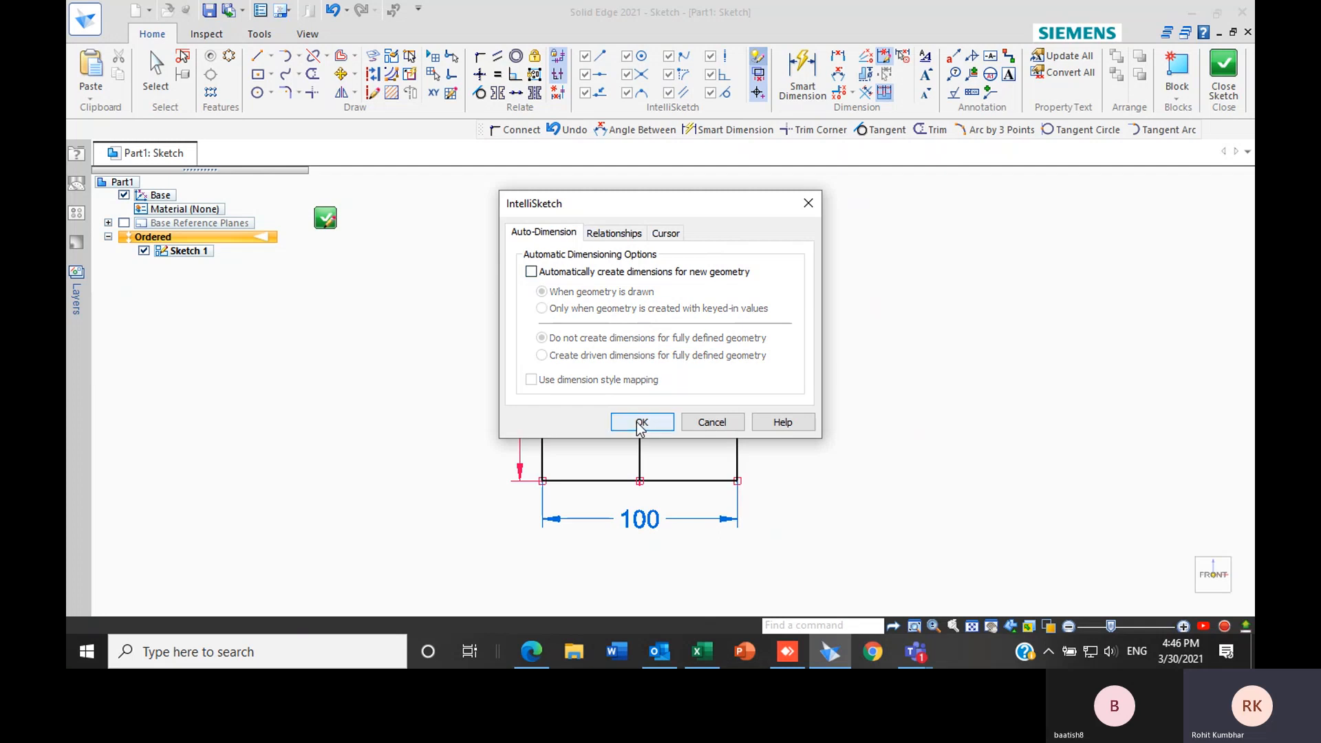
left_click(641, 422)
Delete the whole square with its inner lines and dimensions from the sketch
scroll(866, 254, "down", 2)
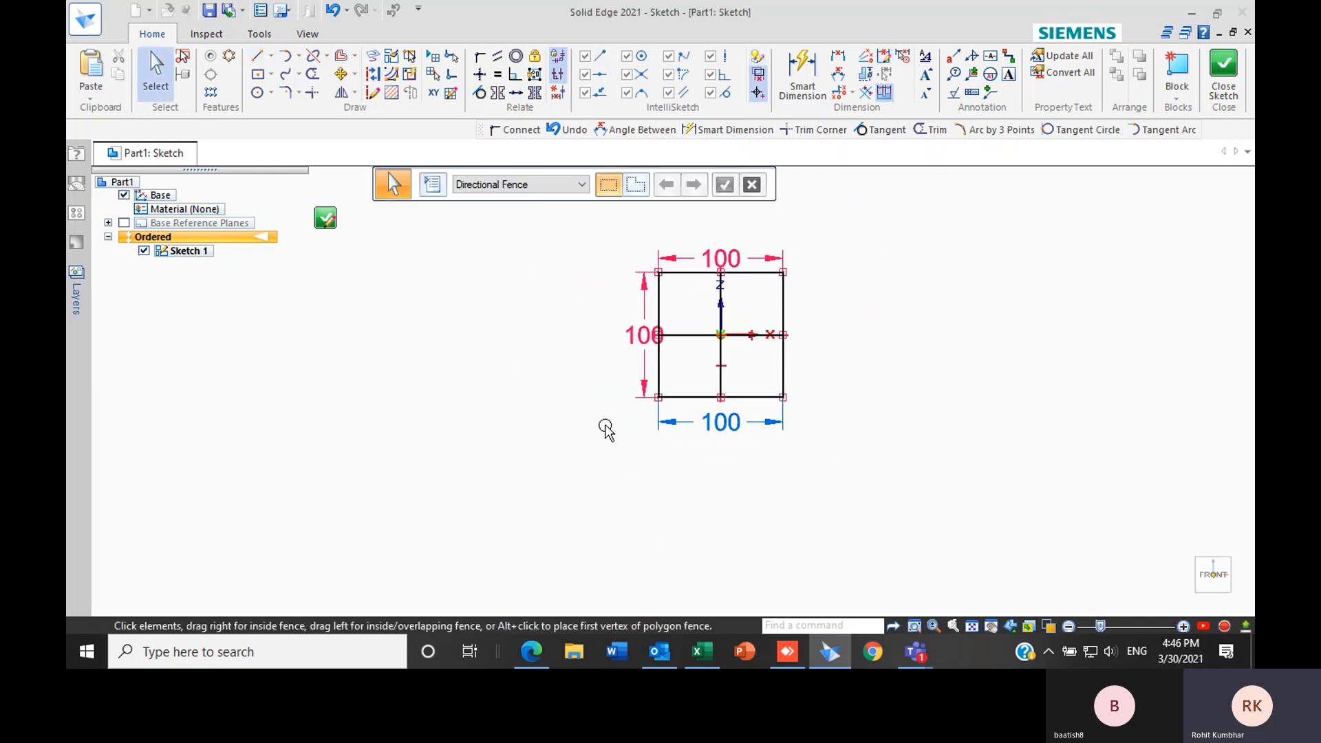
scroll(619, 447, "up", 2)
scroll(758, 342, "down", 2)
scroll(666, 389, "up", 2)
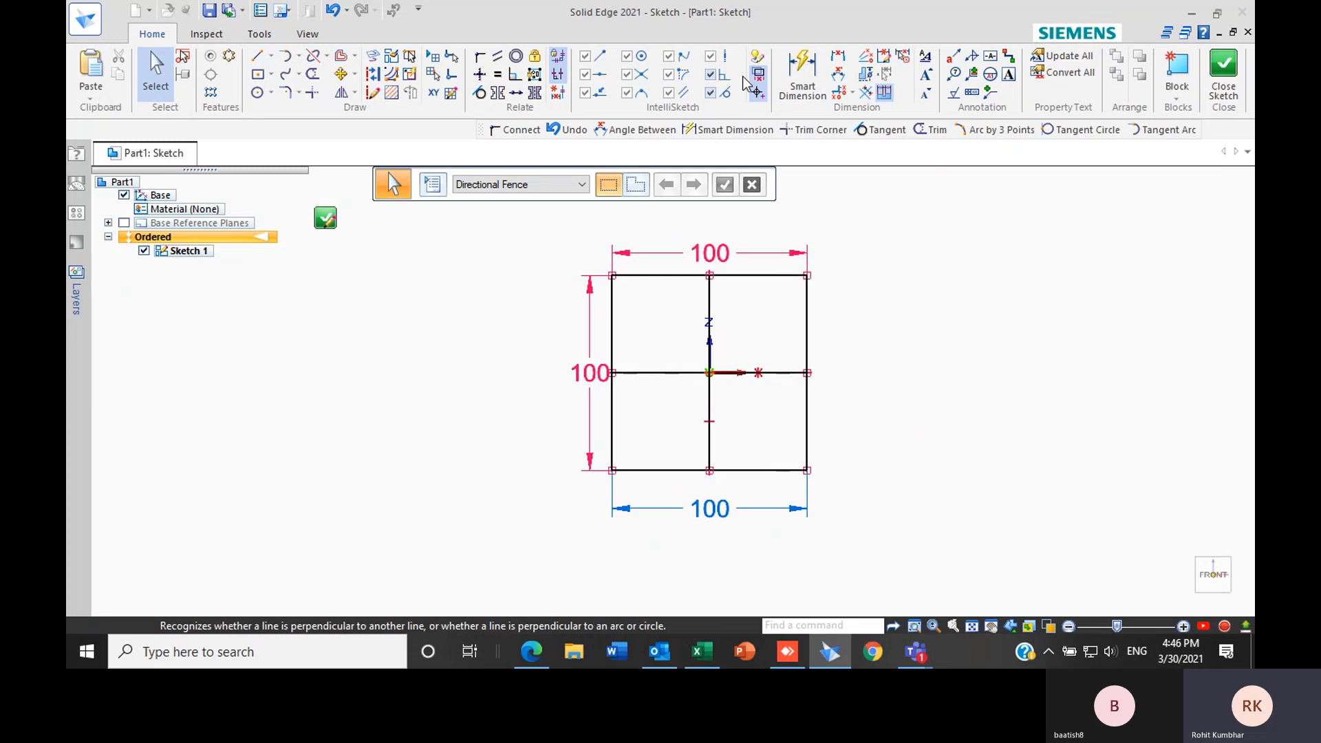
left_click_drag(579, 229, 870, 581)
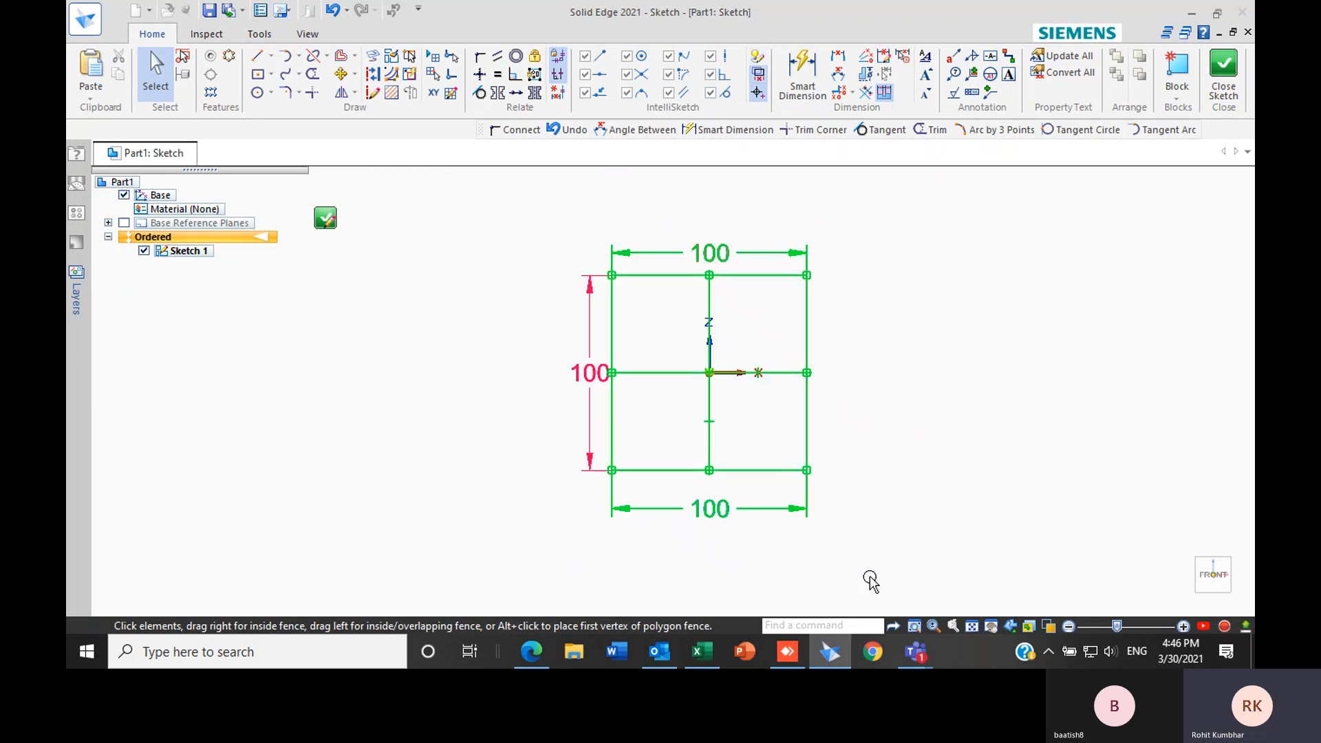
key("Delete")
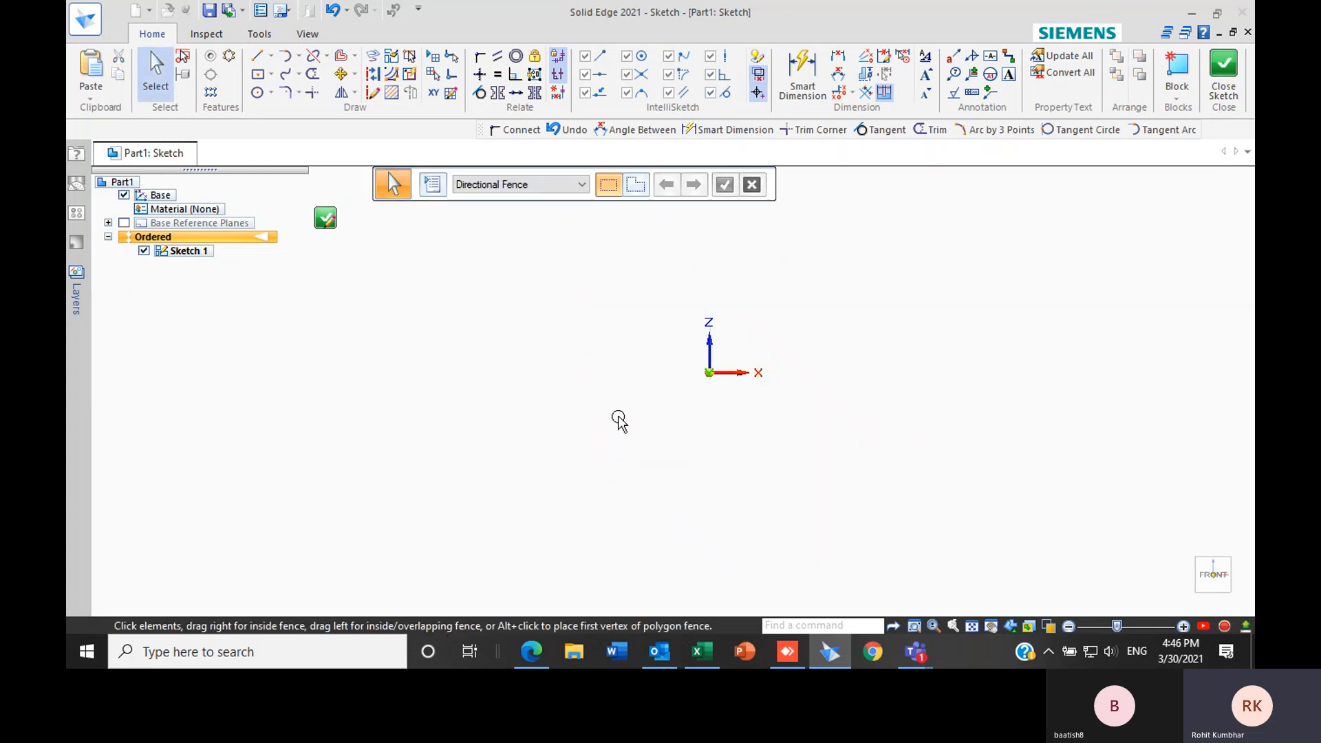
Check the automatic dimensioning options in the IntelliSketch settings
scroll(579, 486, "up", 3)
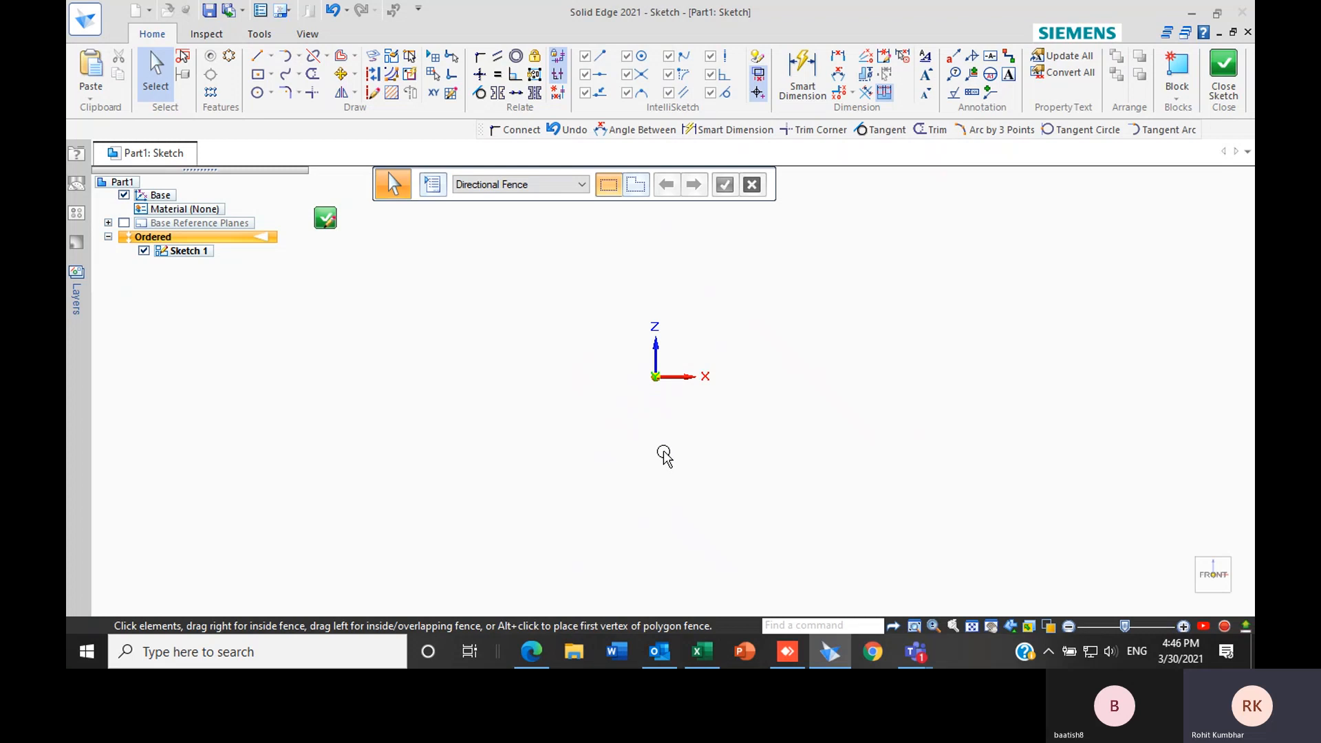
scroll(664, 454, "down", 1)
left_click(758, 58)
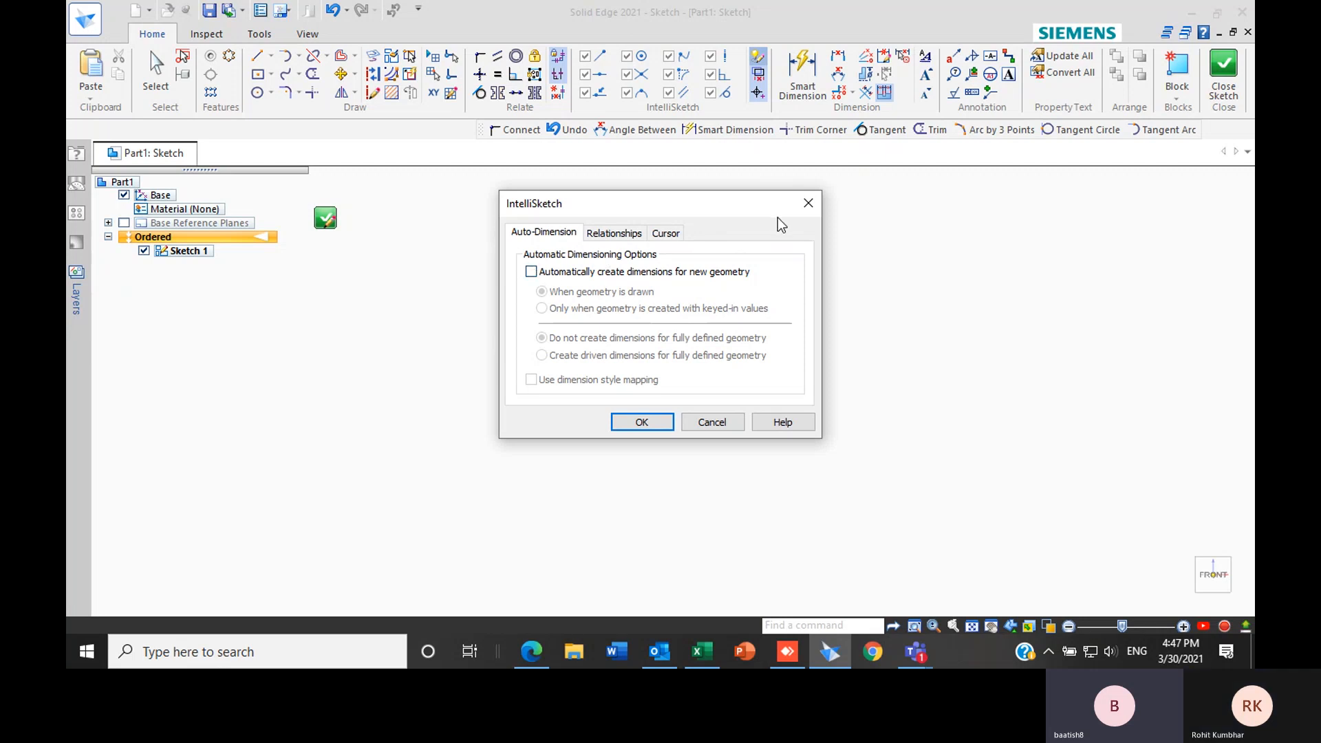
left_click(807, 203)
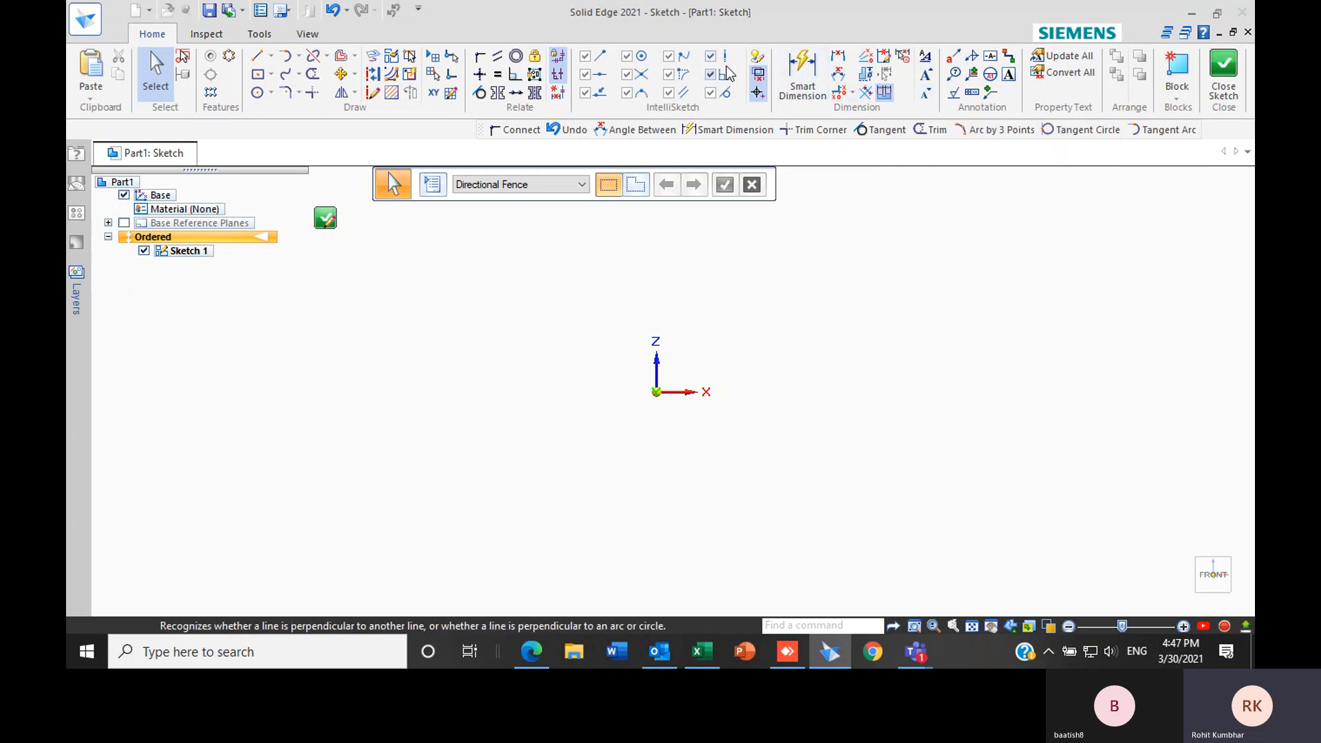
Draw a two-point rectangle 45 mm wide and 35 mm high with its lower-left corner on the origin
left_click(271, 74)
left_click(309, 89)
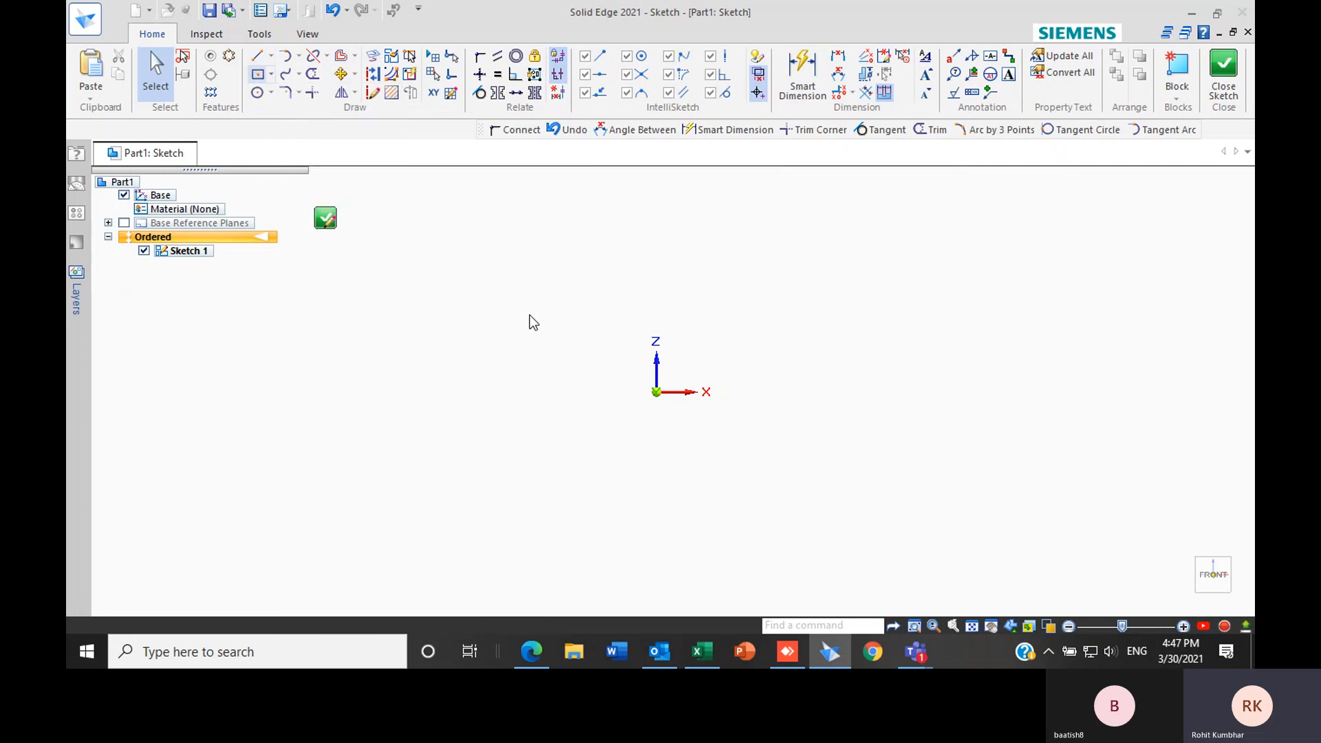
left_click(656, 392)
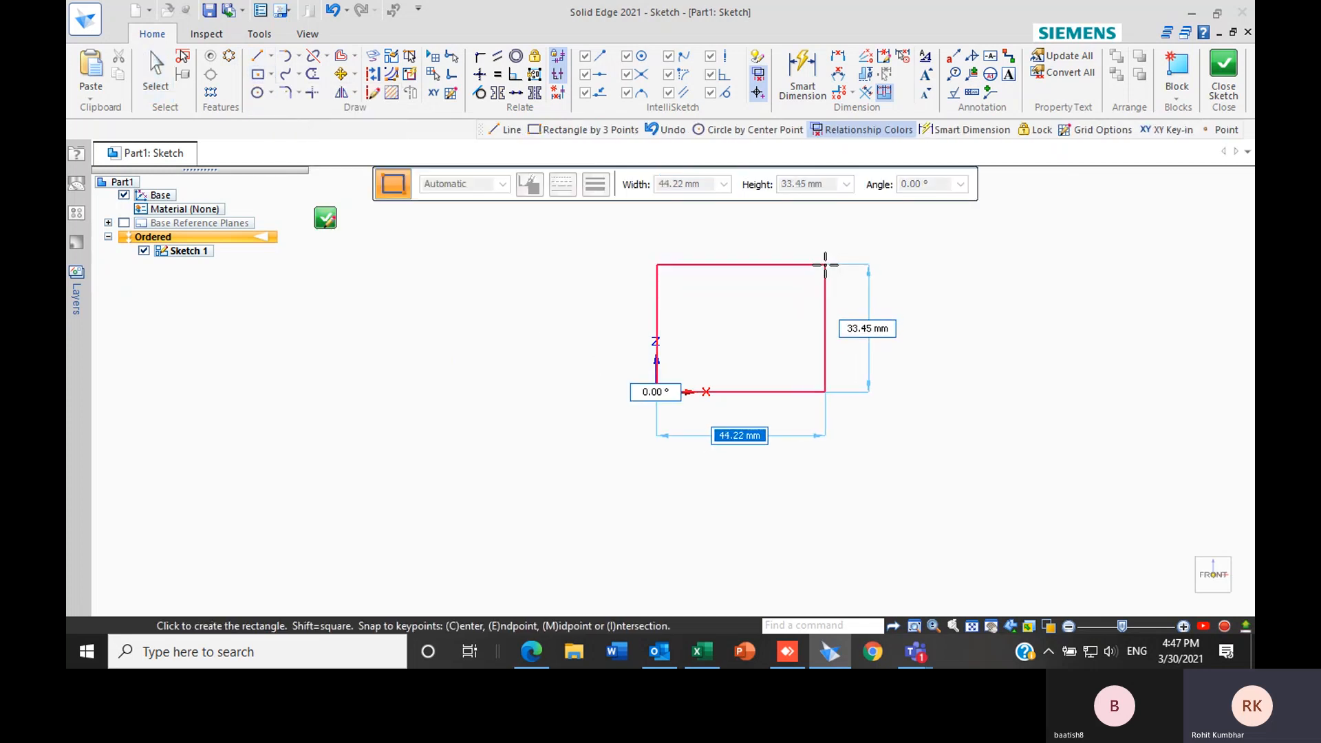
type("45")
key("Tab")
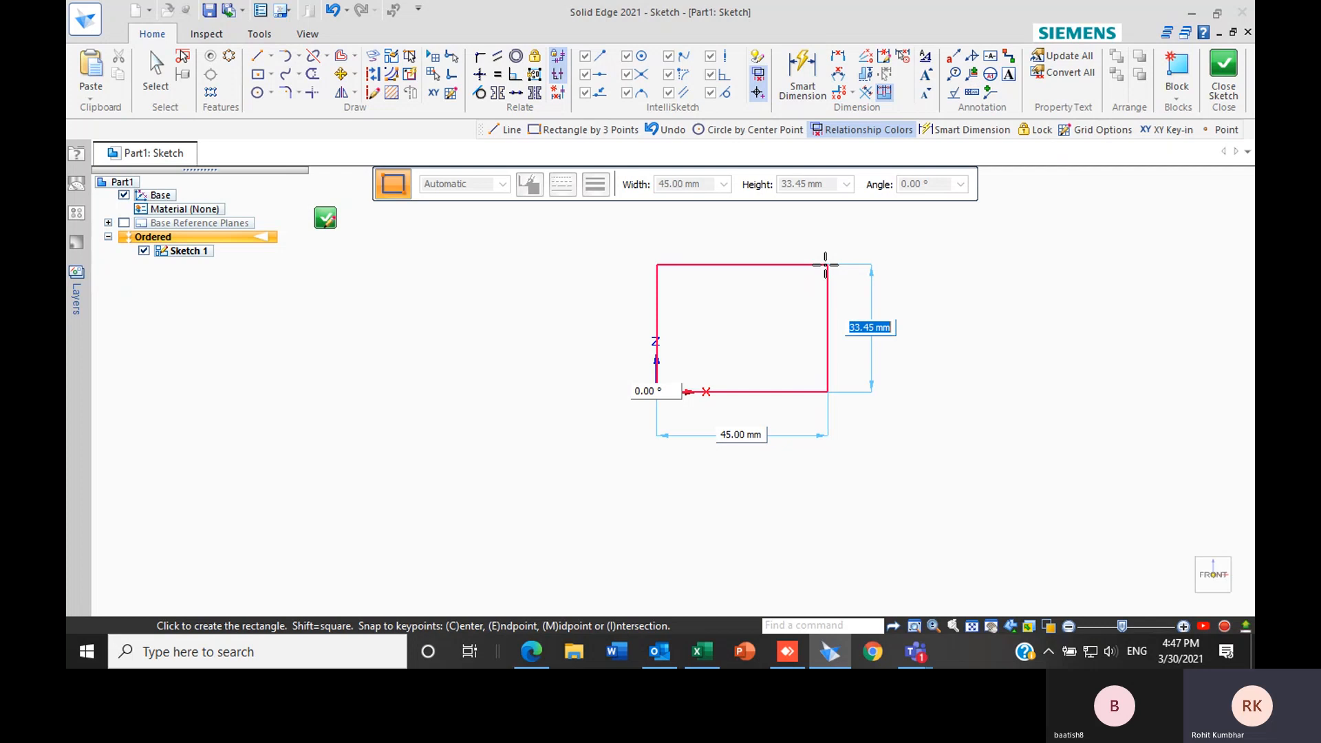
key("Return")
key("Return")
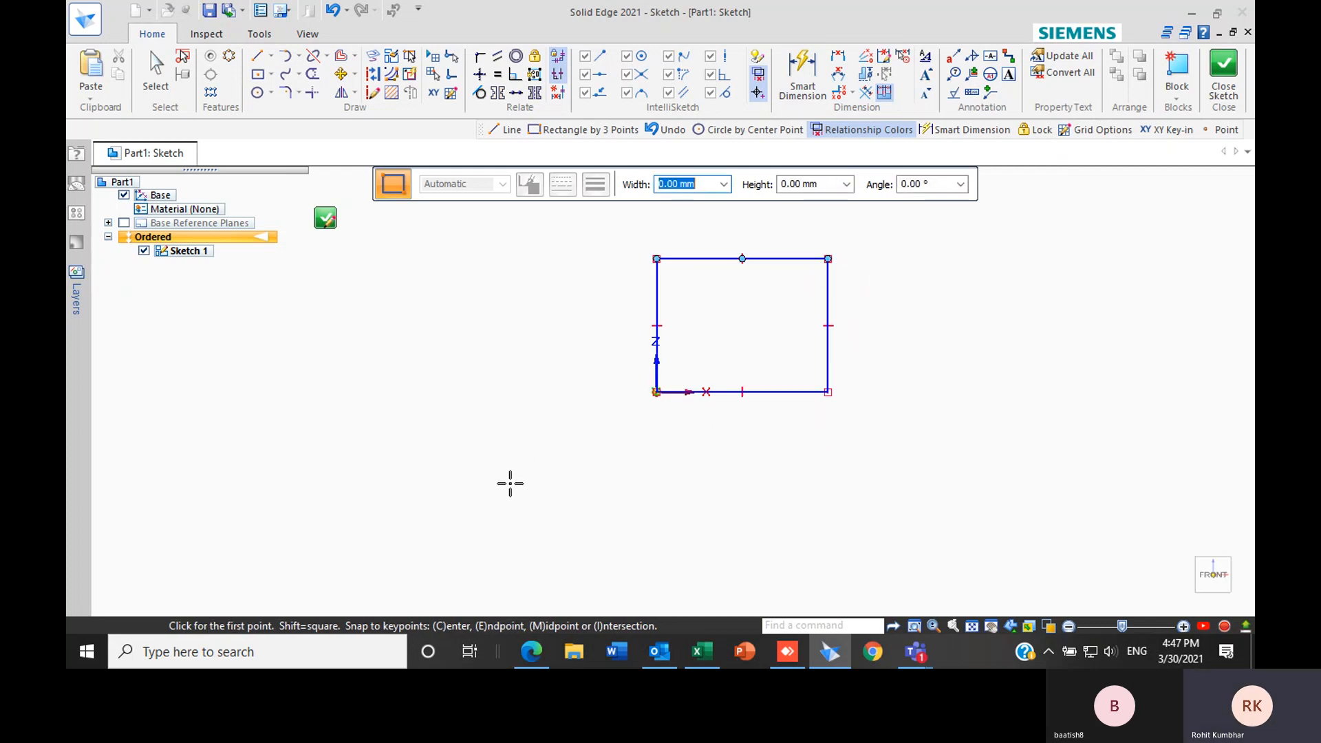
Draw a rectangle by center, 35 mm wide and 30 mm high, above and to the right of the first one
scroll(738, 452, "down", 3)
scroll(864, 415, "up", 4)
scroll(778, 406, "down", 1)
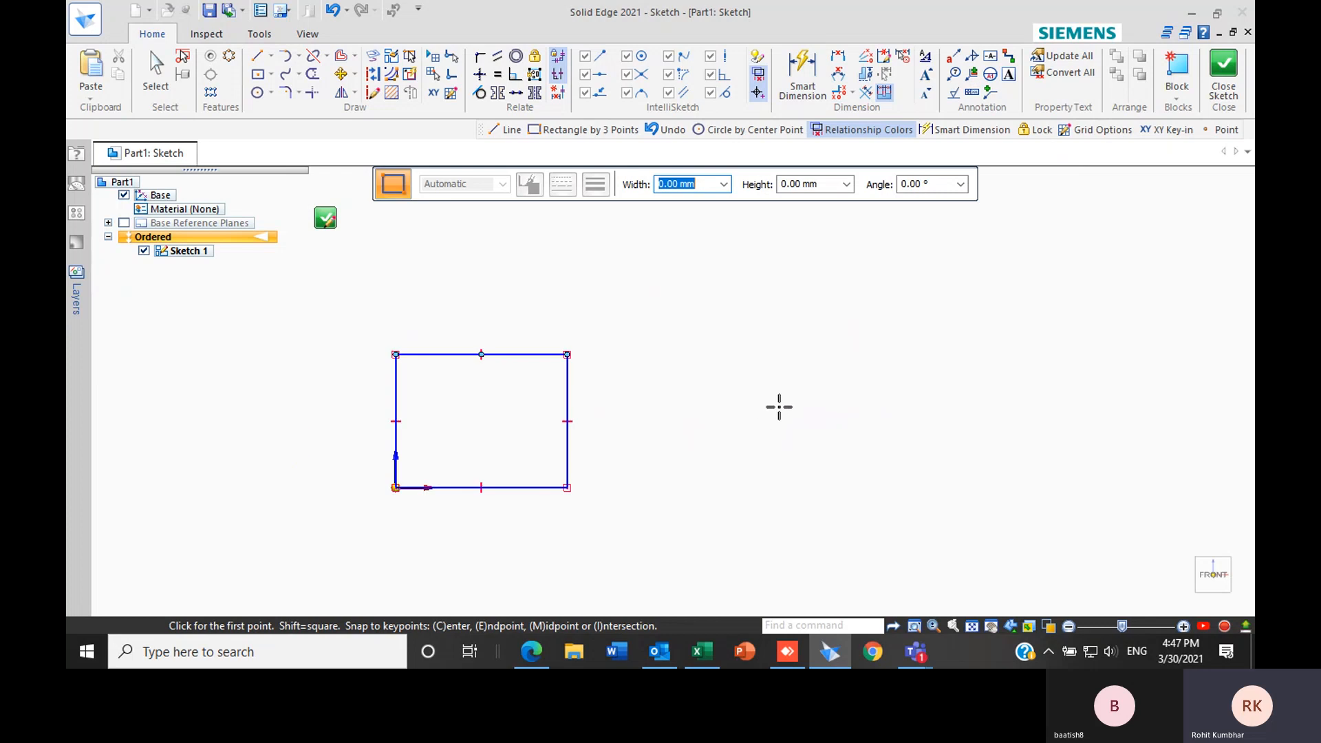
left_click(260, 76)
left_click(709, 308)
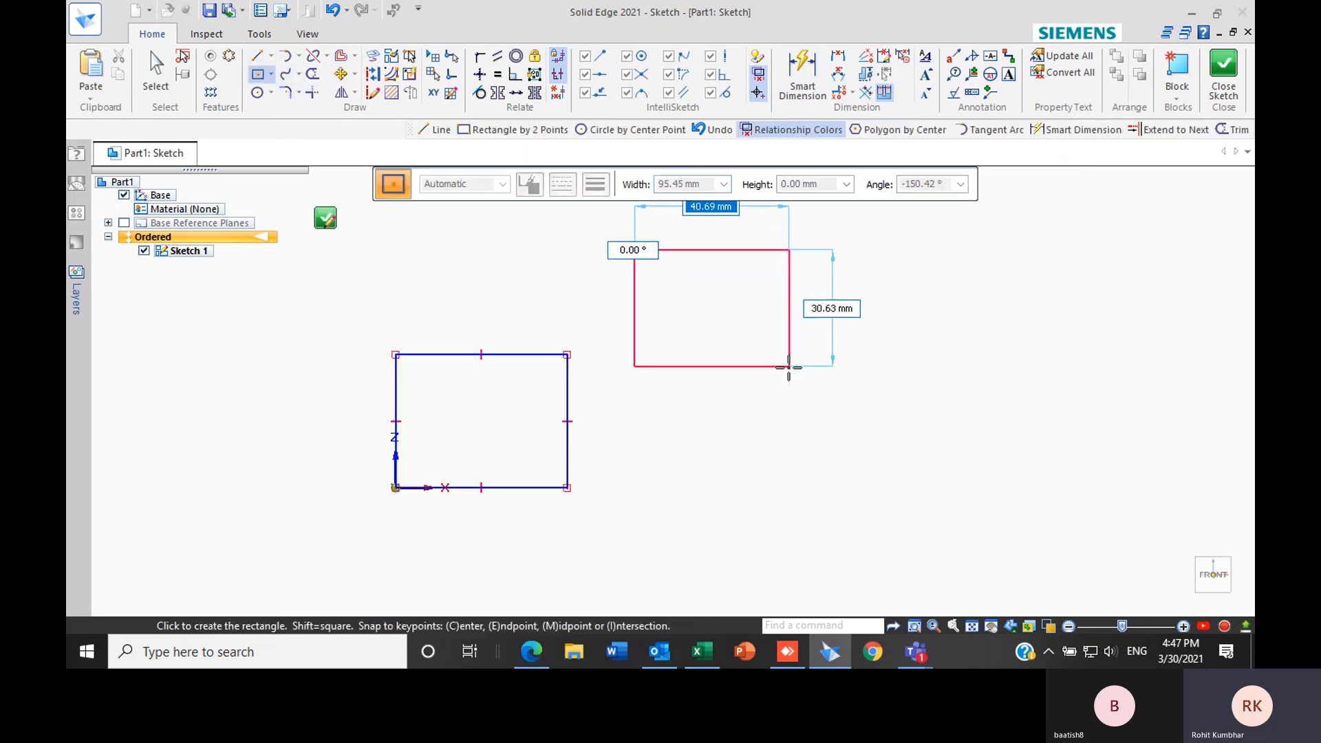
type("35")
key("Tab")
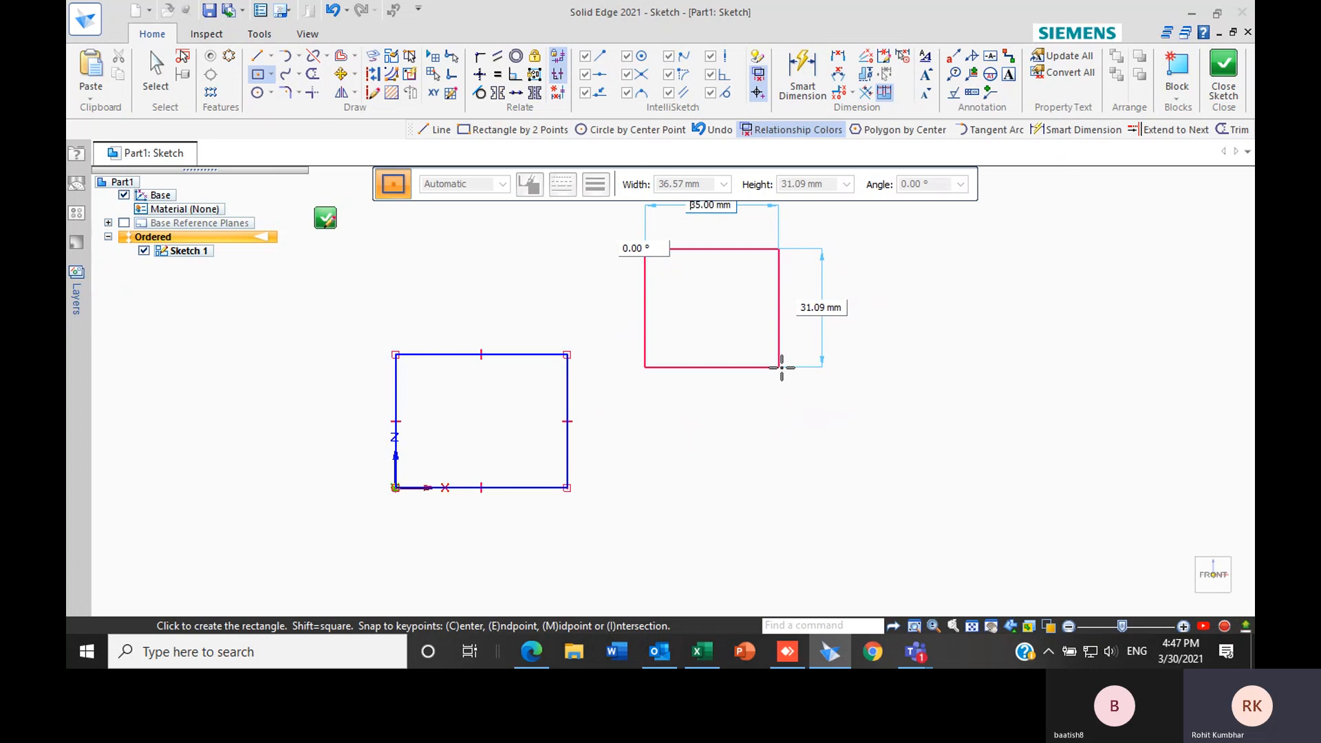
type("30")
key("Tab")
left_click(780, 366)
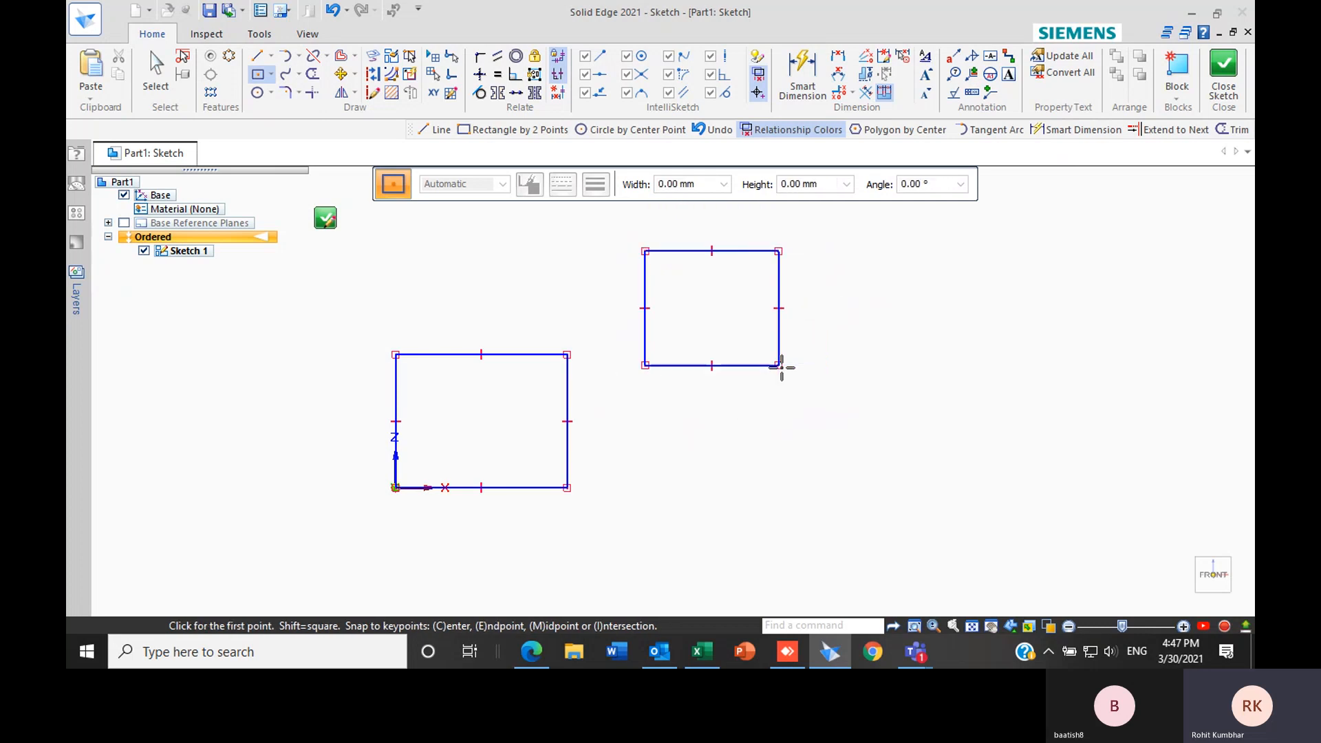
key("Escape")
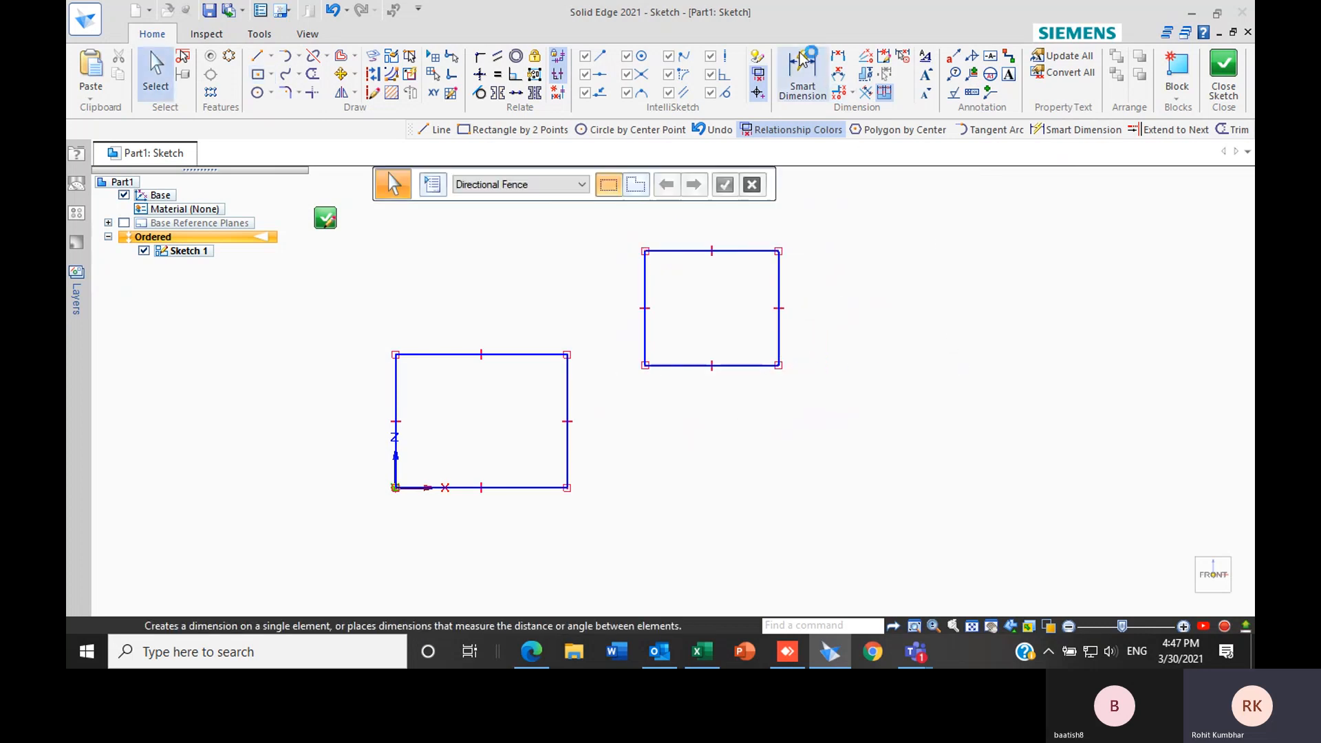
Dimension the height and width of the rectangle at the origin with Smart Dimension
left_click(805, 72)
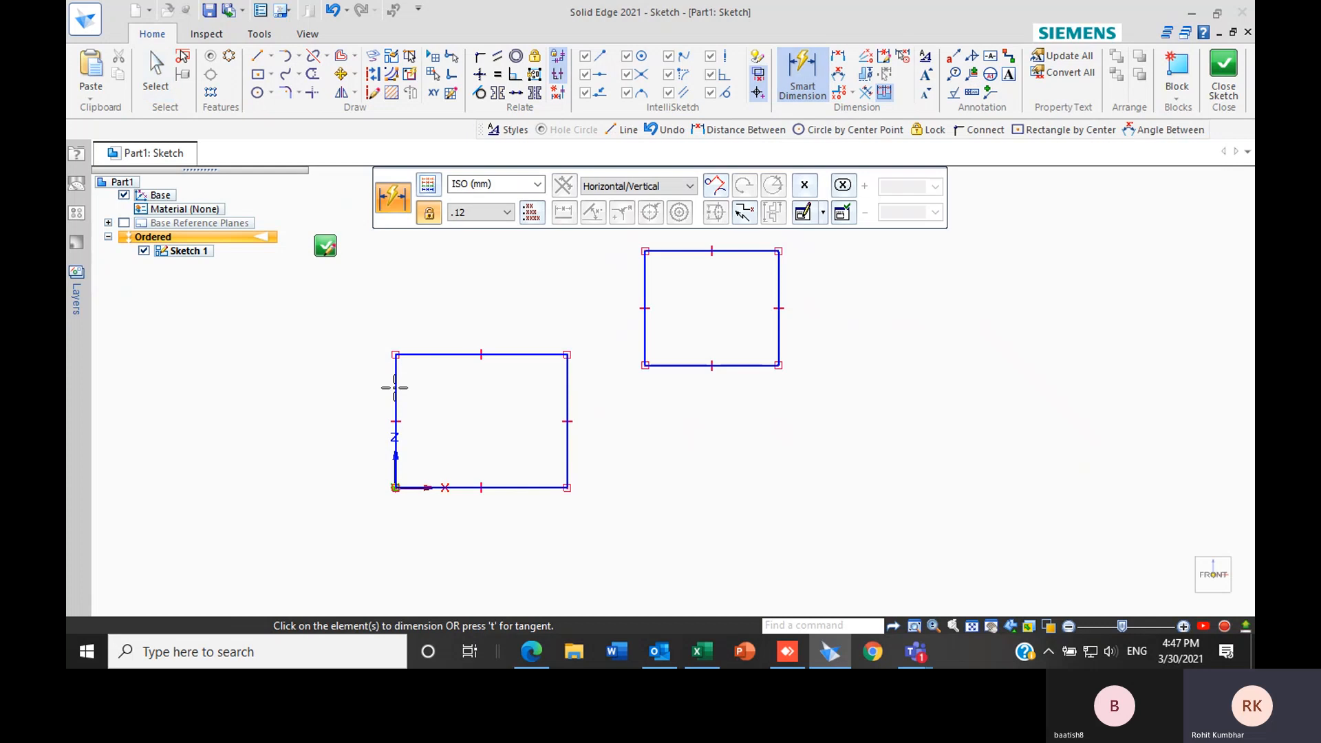
scroll(416, 388, "down", 2)
scroll(412, 361, "up", 3)
left_click(410, 367)
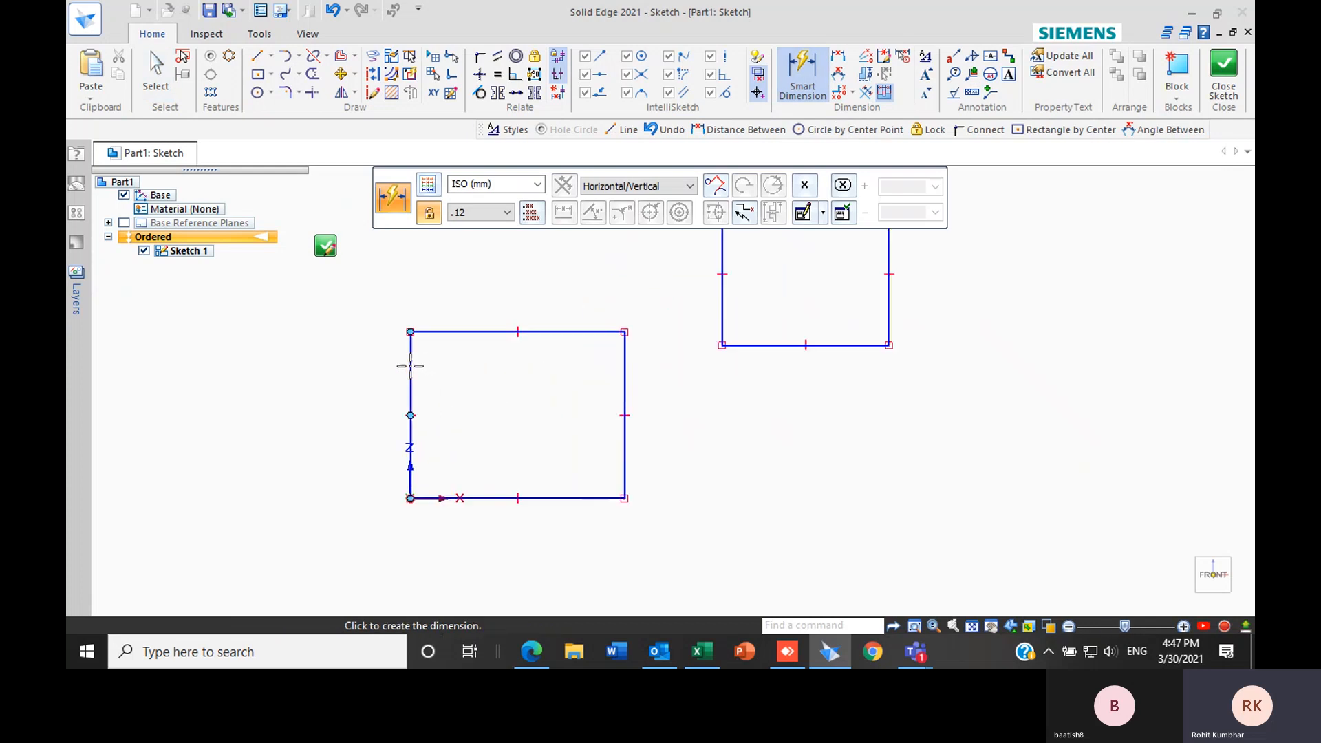
left_click(286, 372)
left_click(560, 497)
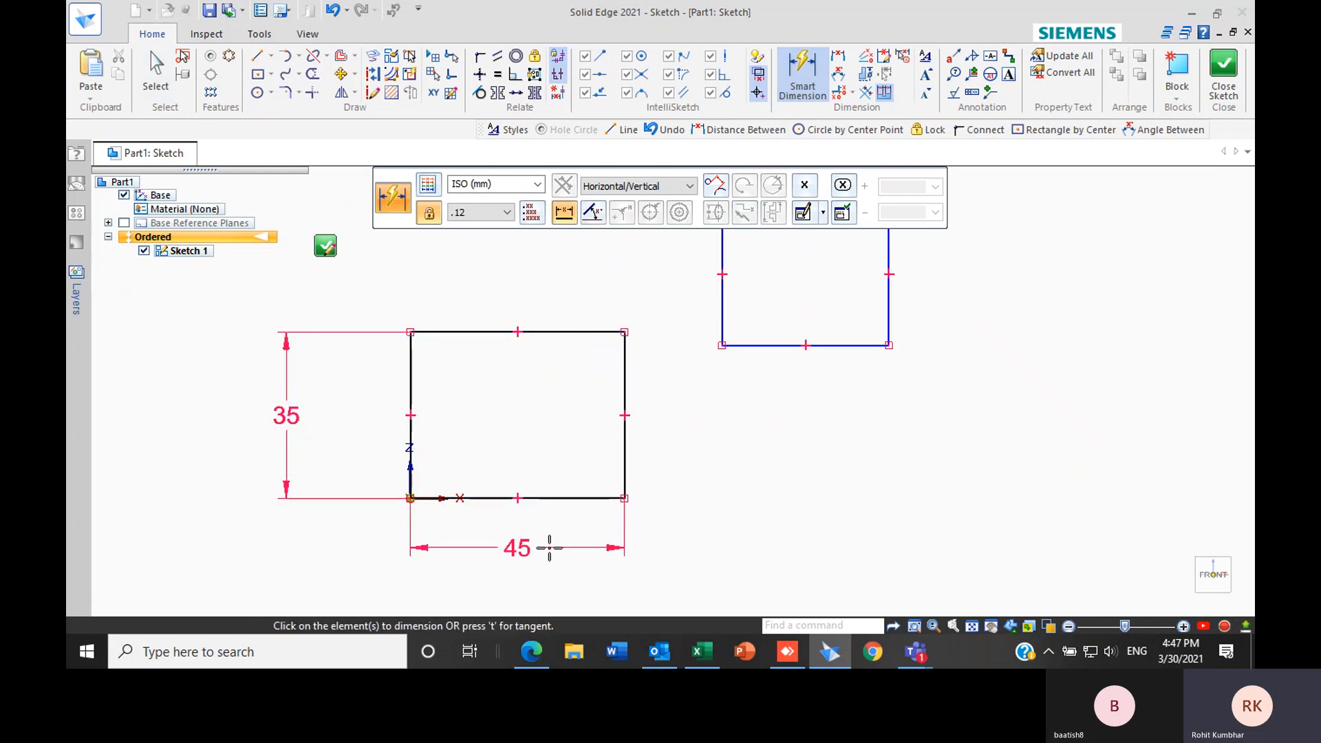
left_click(546, 542)
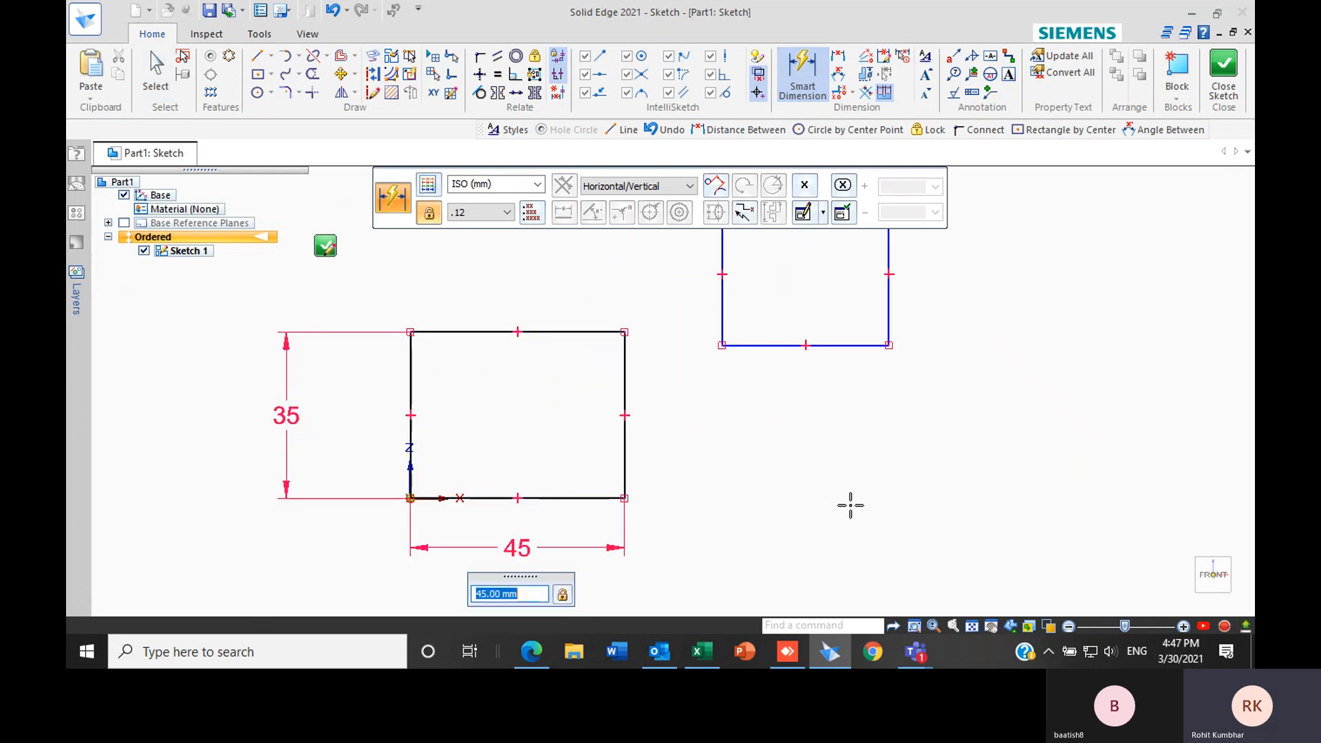
Dimension the height and width of the second, free-standing rectangle
left_click(724, 297)
left_click(657, 275)
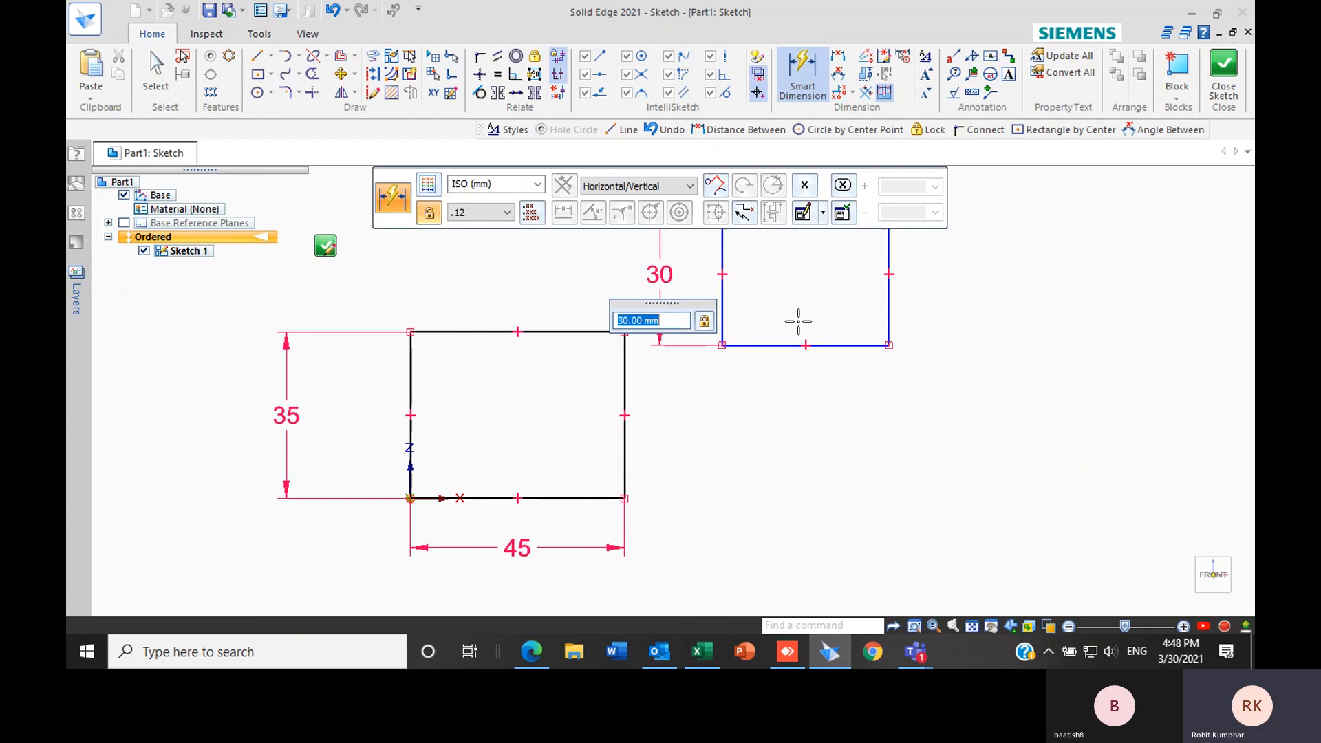
key("Return")
left_click(833, 346)
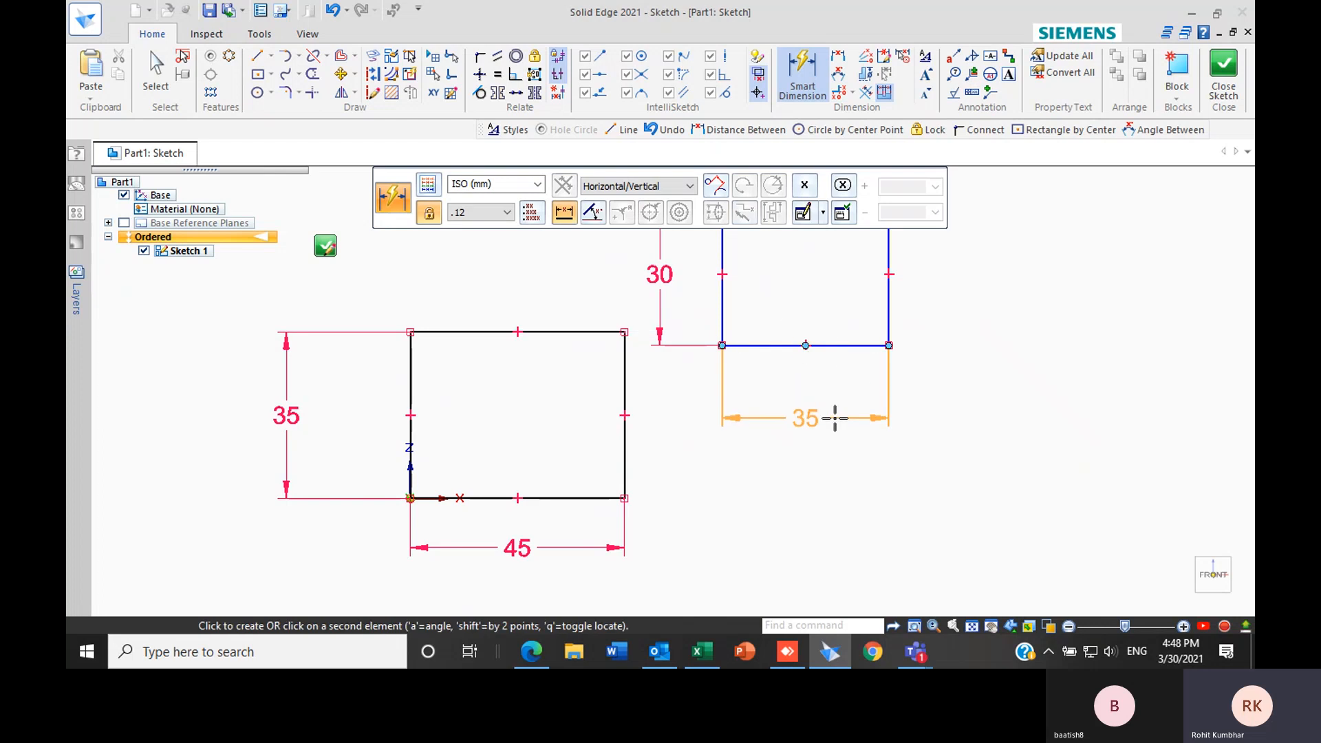
left_click(834, 417)
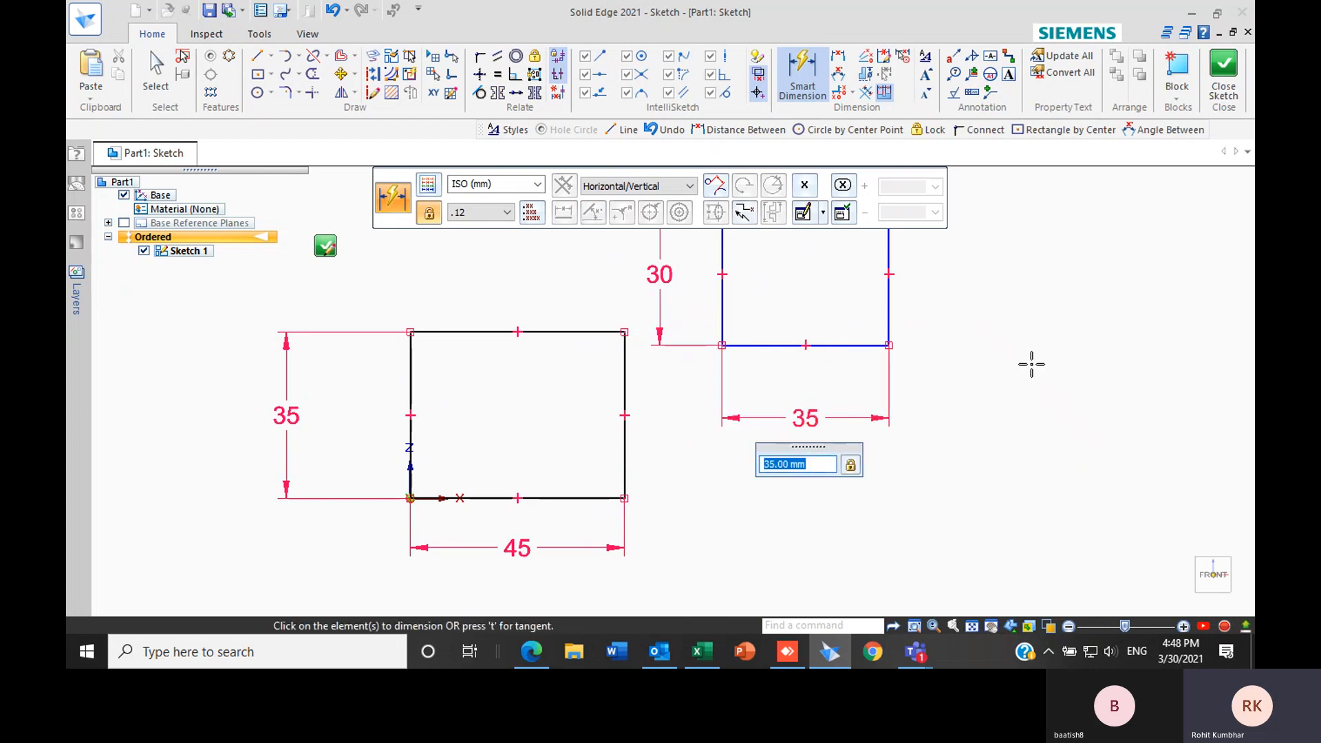
key("Escape")
scroll(711, 413, "down", 2)
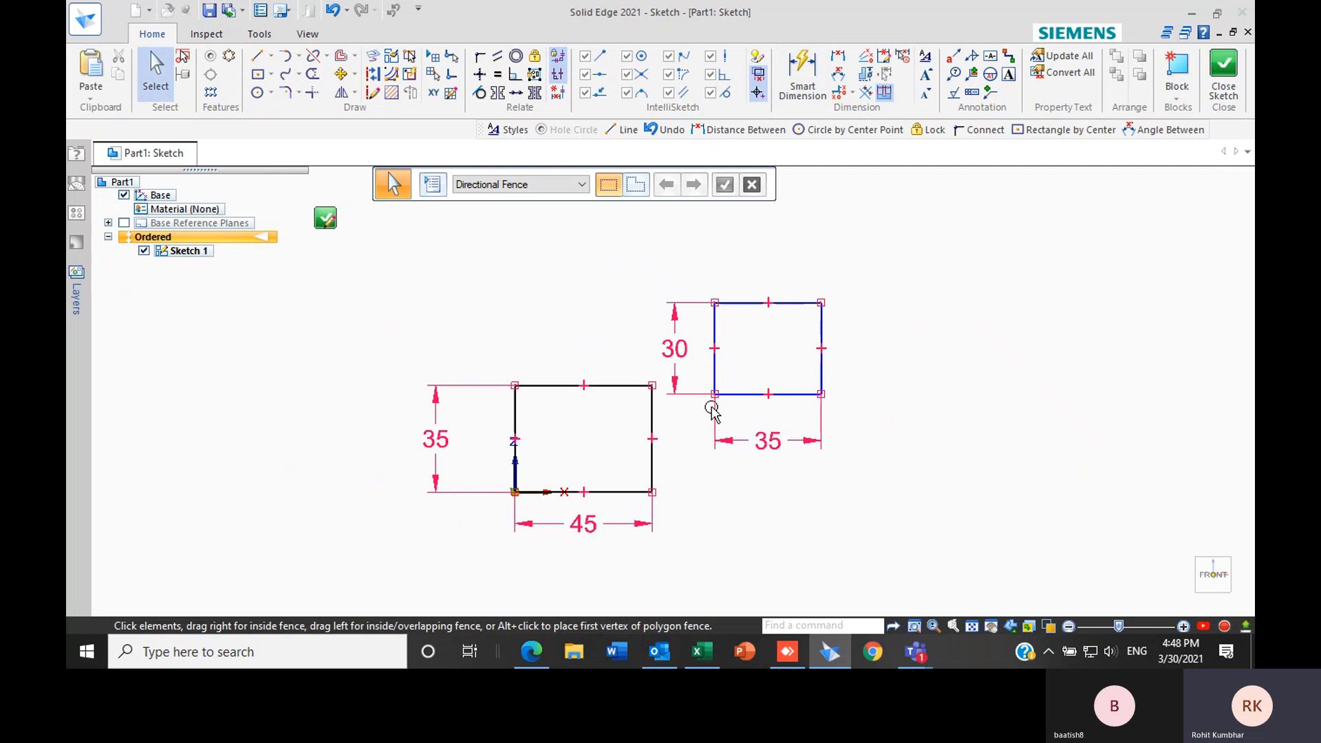
Dimension the horizontal gap between the facing vertical edges of the two rectangles with Smart Dimension and set it to 20 mm
scroll(712, 390, "up", 5)
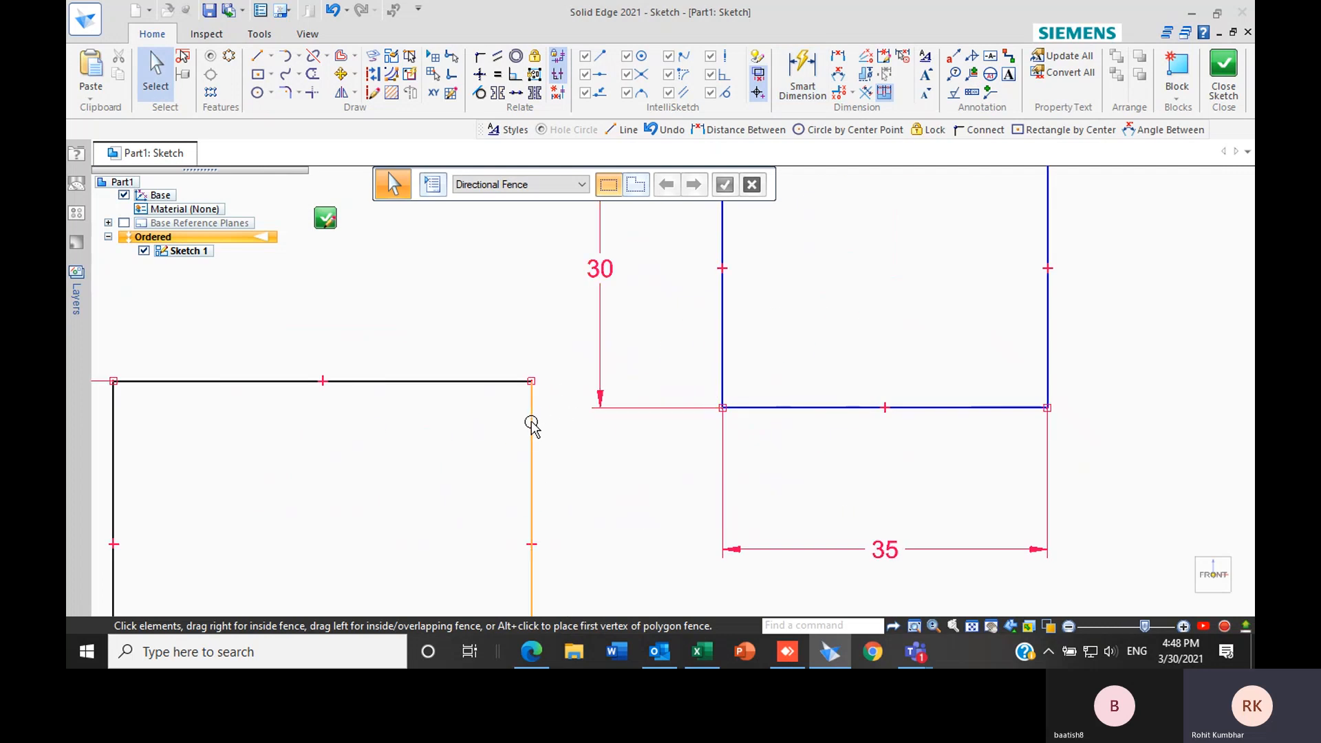
scroll(839, 359, "down", 2)
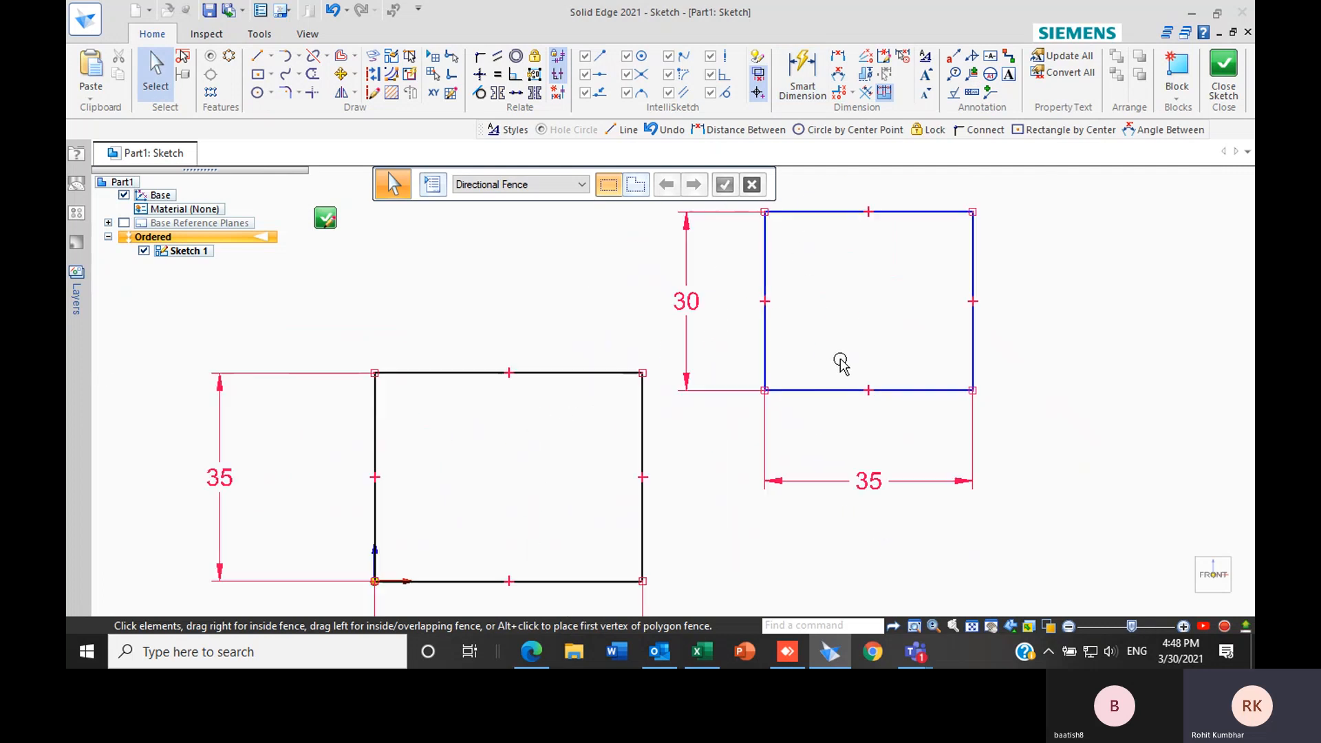
left_click(809, 69)
left_click(643, 421)
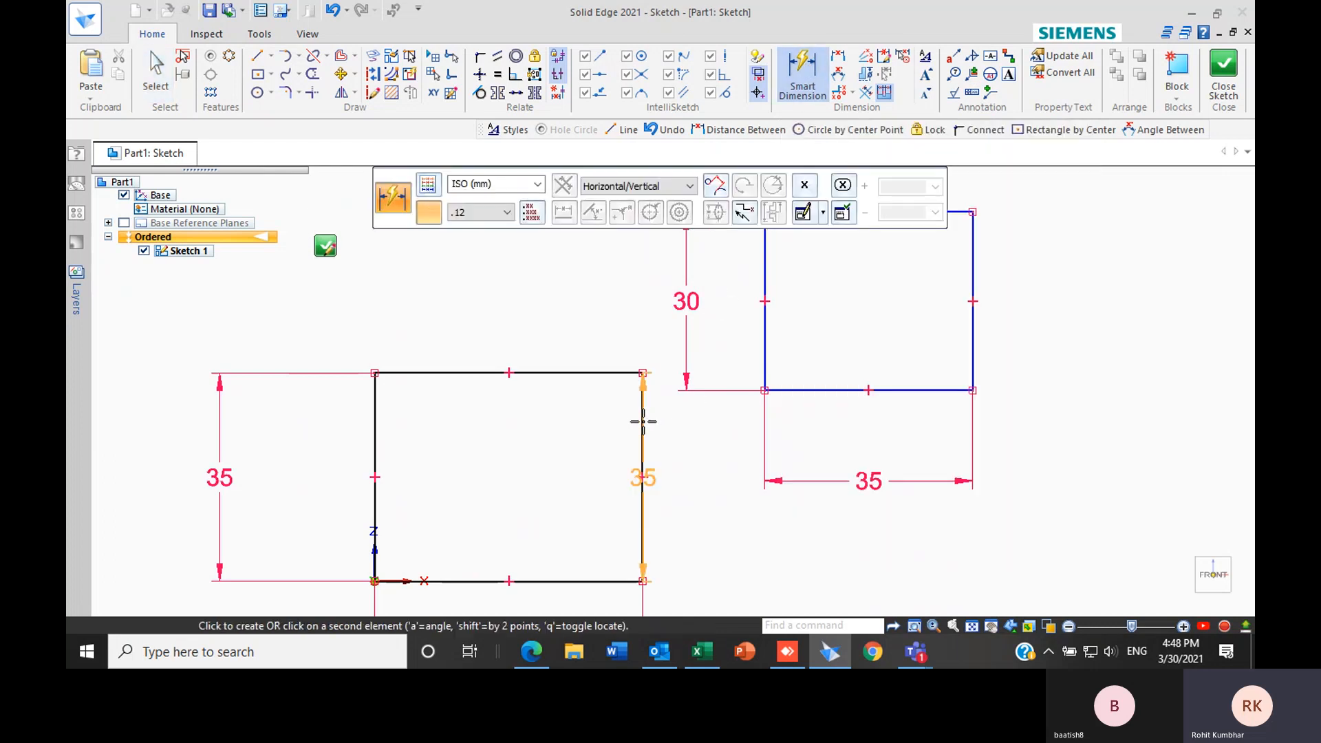
left_click(765, 303)
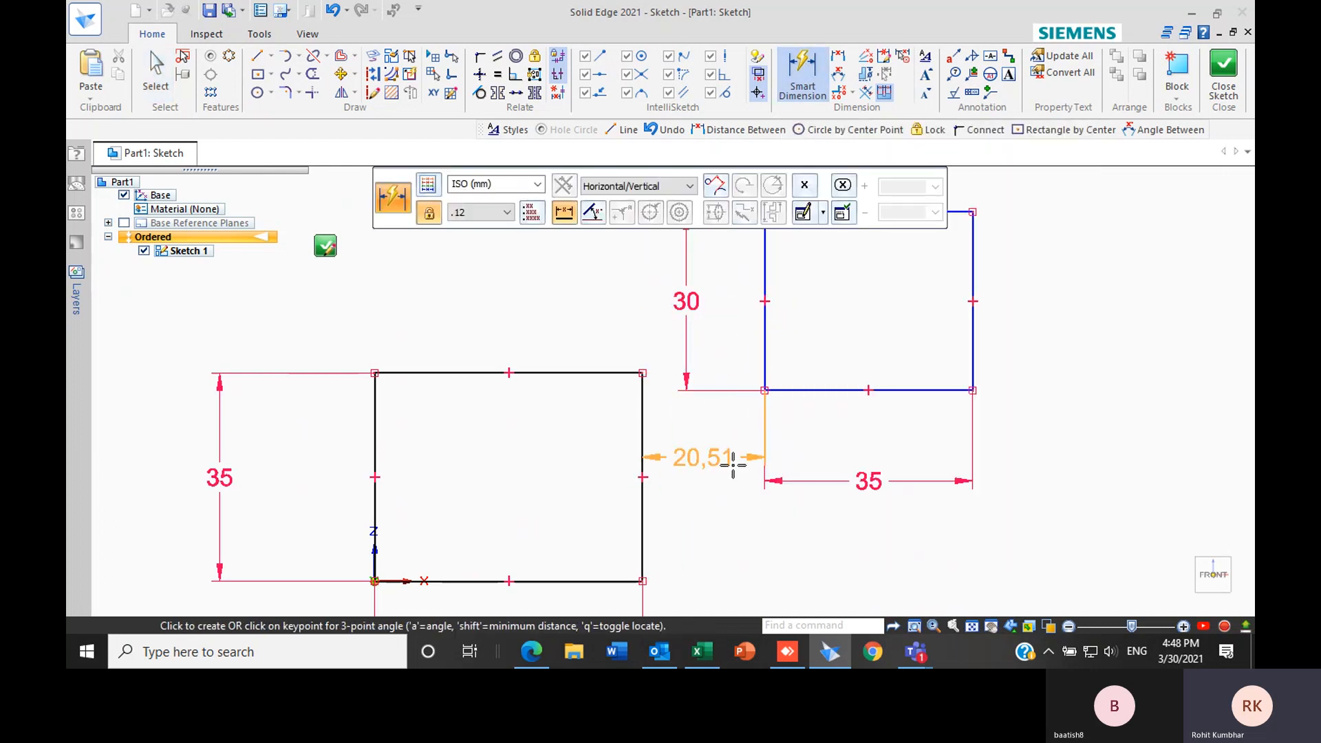
scroll(724, 514, "down", 3)
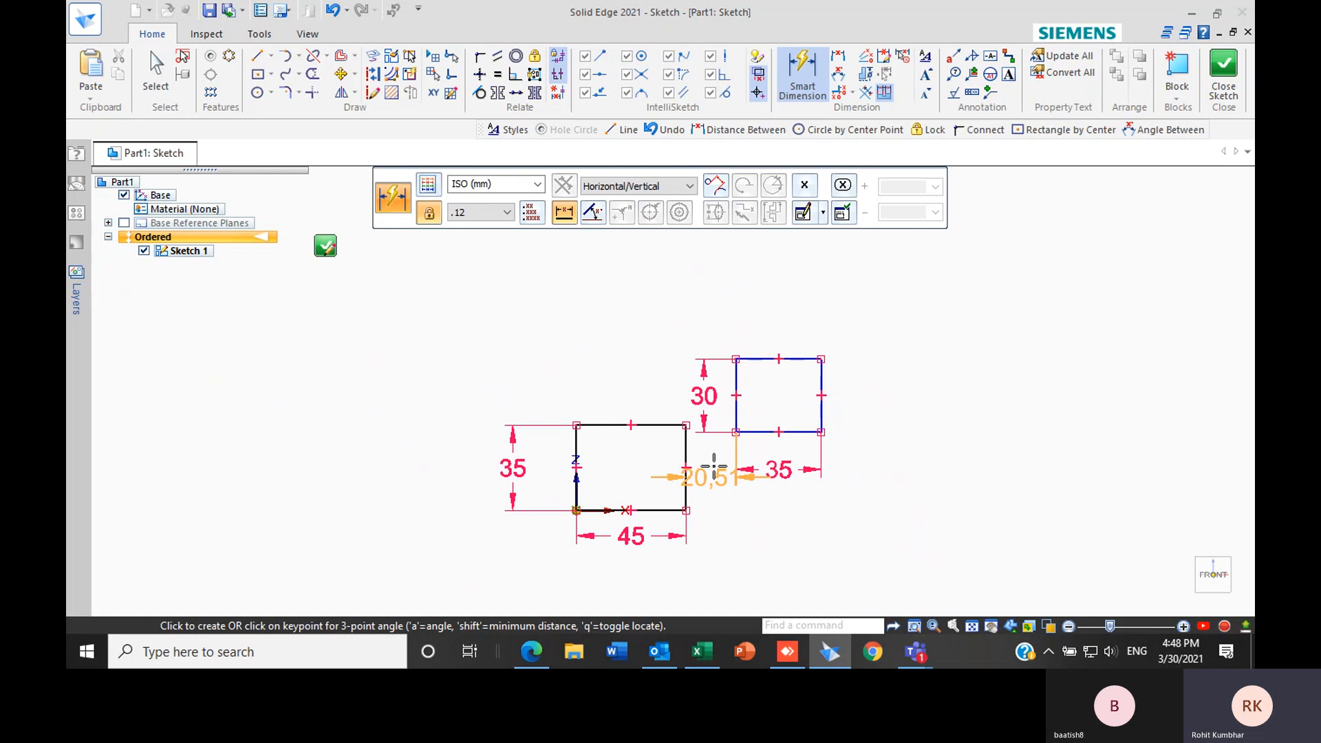
scroll(729, 512, "up", 2)
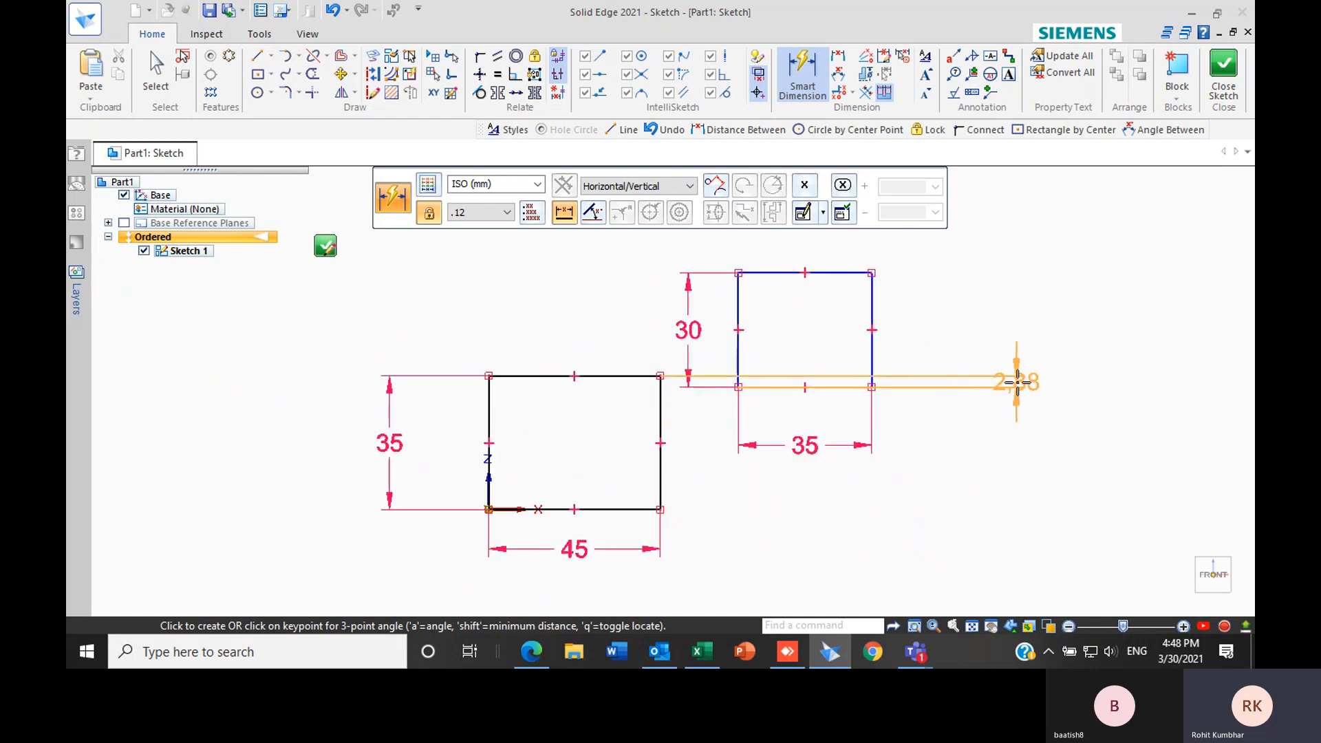
scroll(1029, 380, "up", 3)
scroll(961, 374, "down", 5)
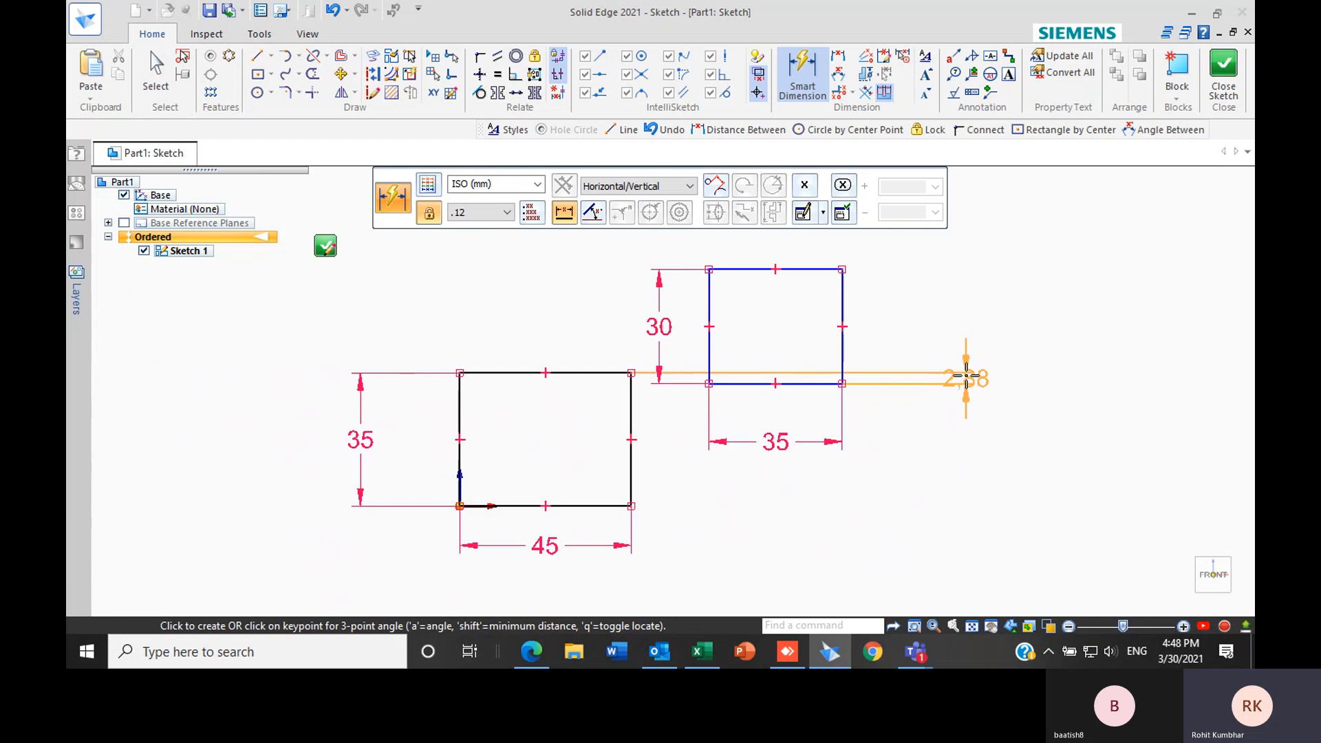
left_click(832, 487)
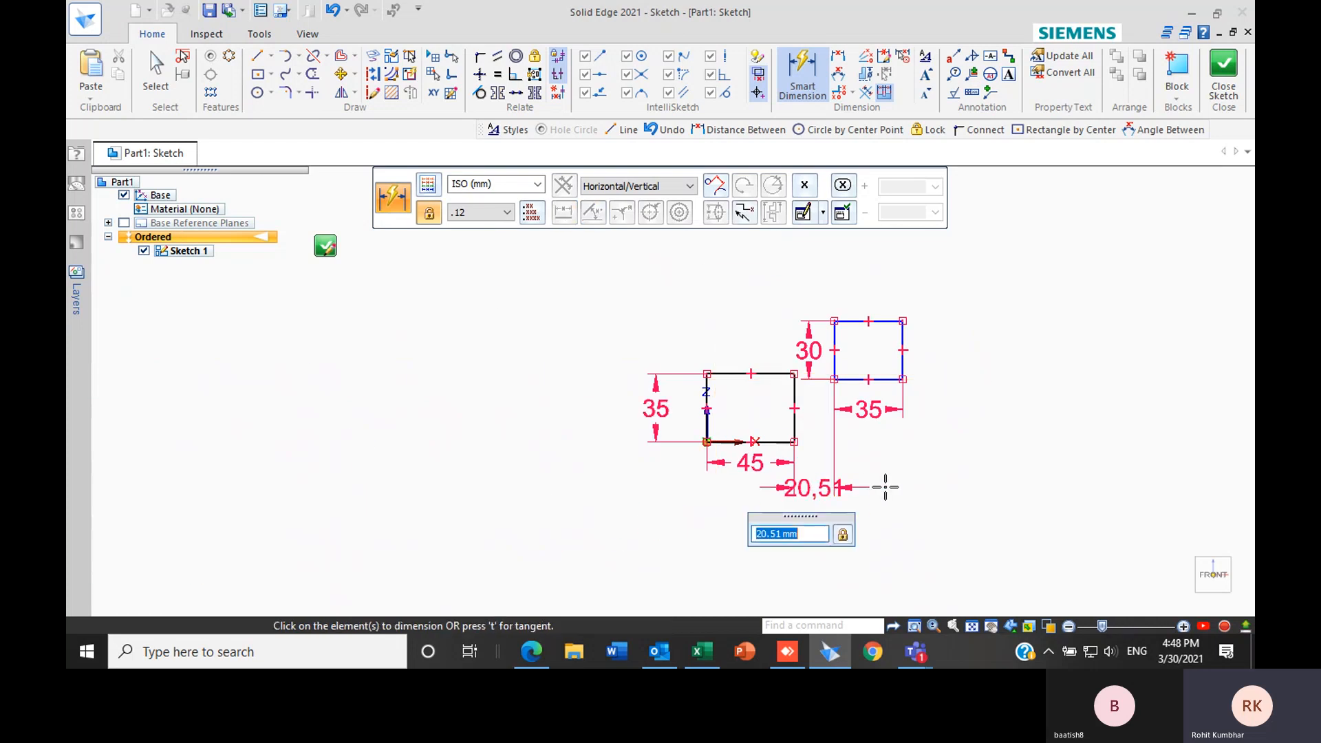
type("20")
key("Return")
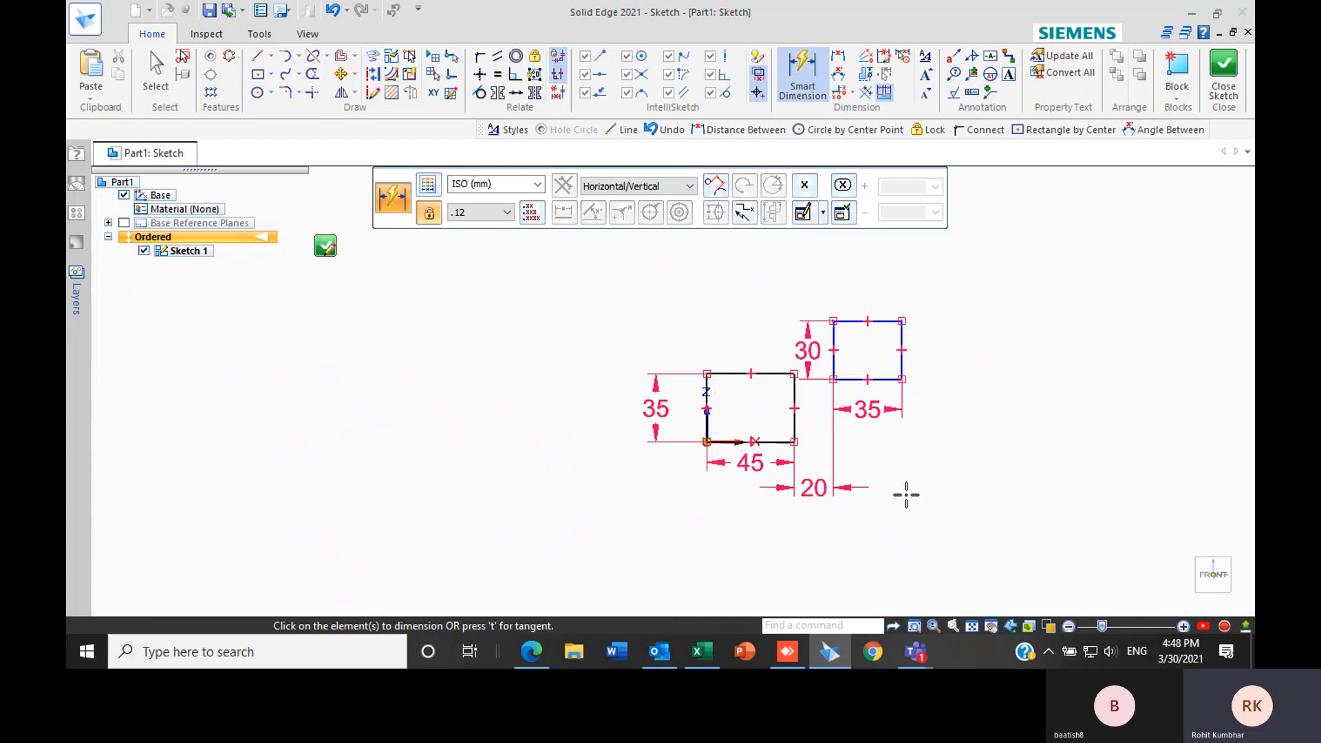
key("Escape")
Change the horizontal gap dimension between the two rectangles to 30 mm
scroll(906, 480, "up", 3)
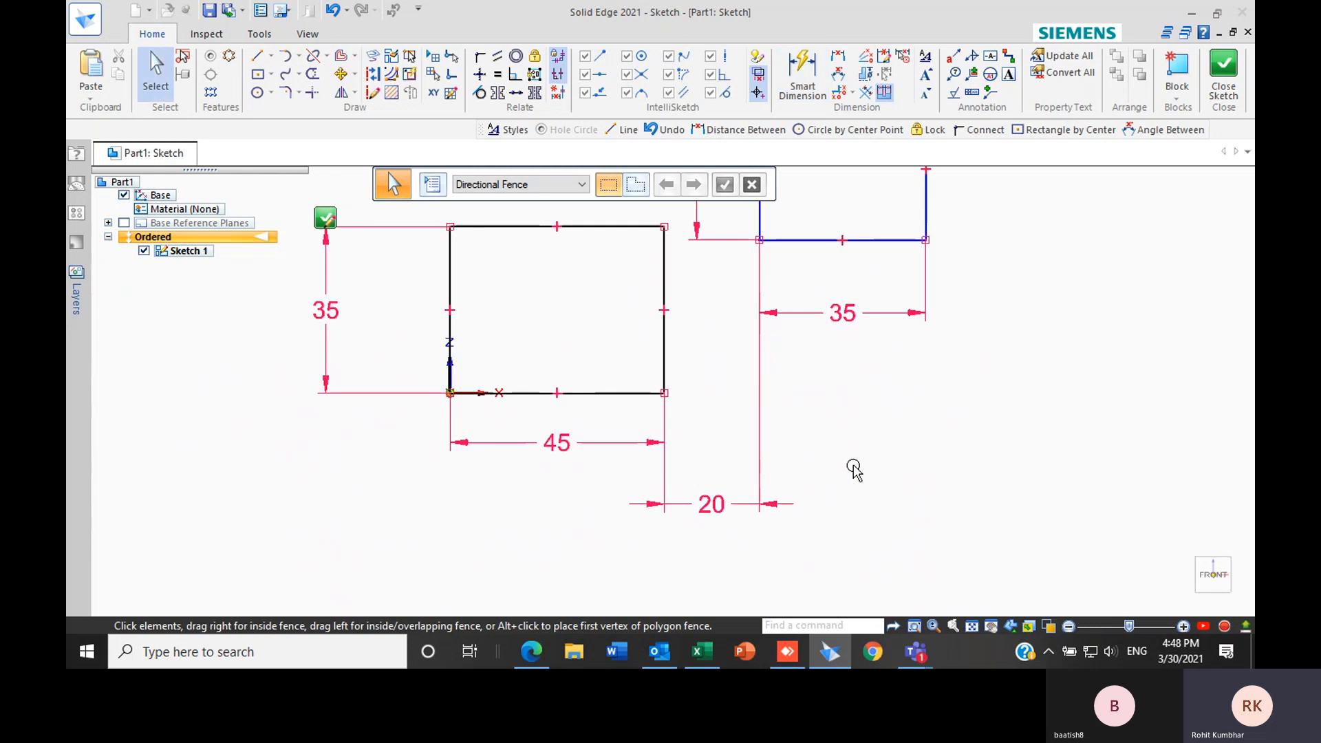
scroll(547, 485, "down", 2)
scroll(743, 465, "up", 3)
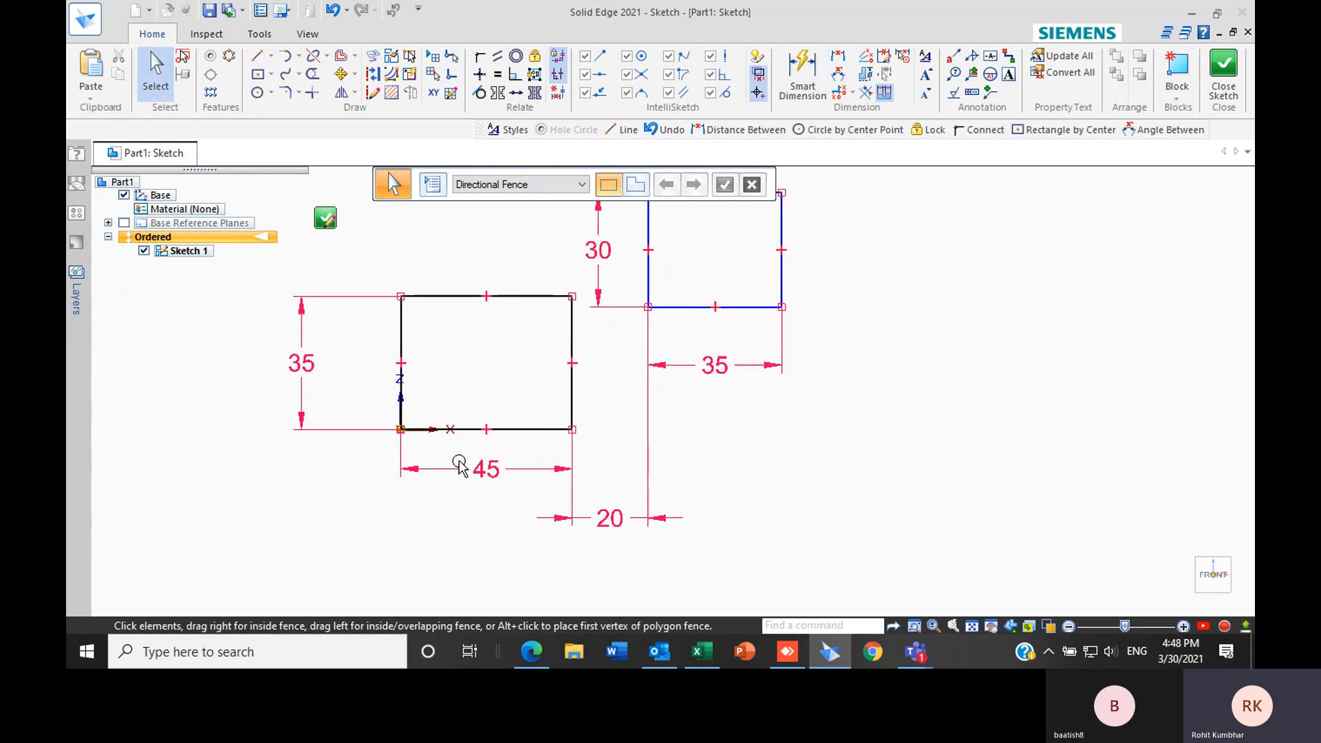
scroll(757, 487, "down", 1)
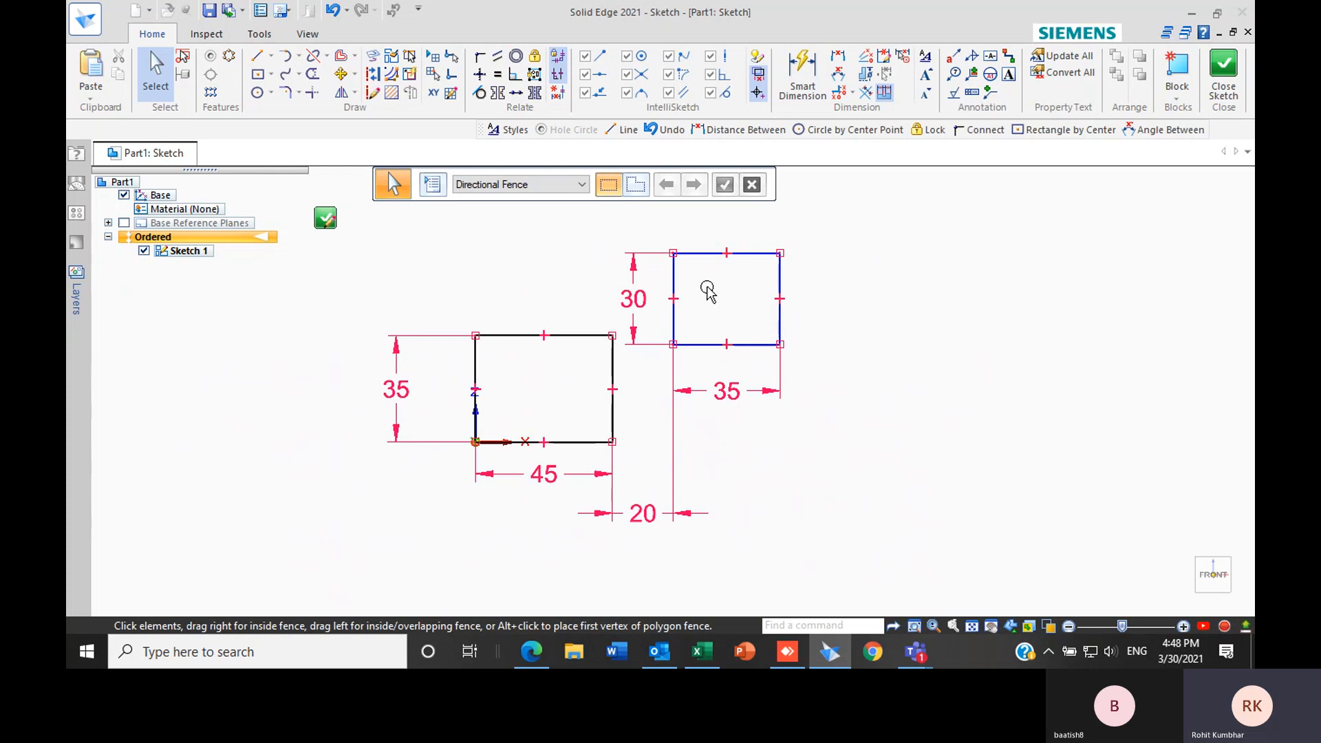
left_click(638, 512)
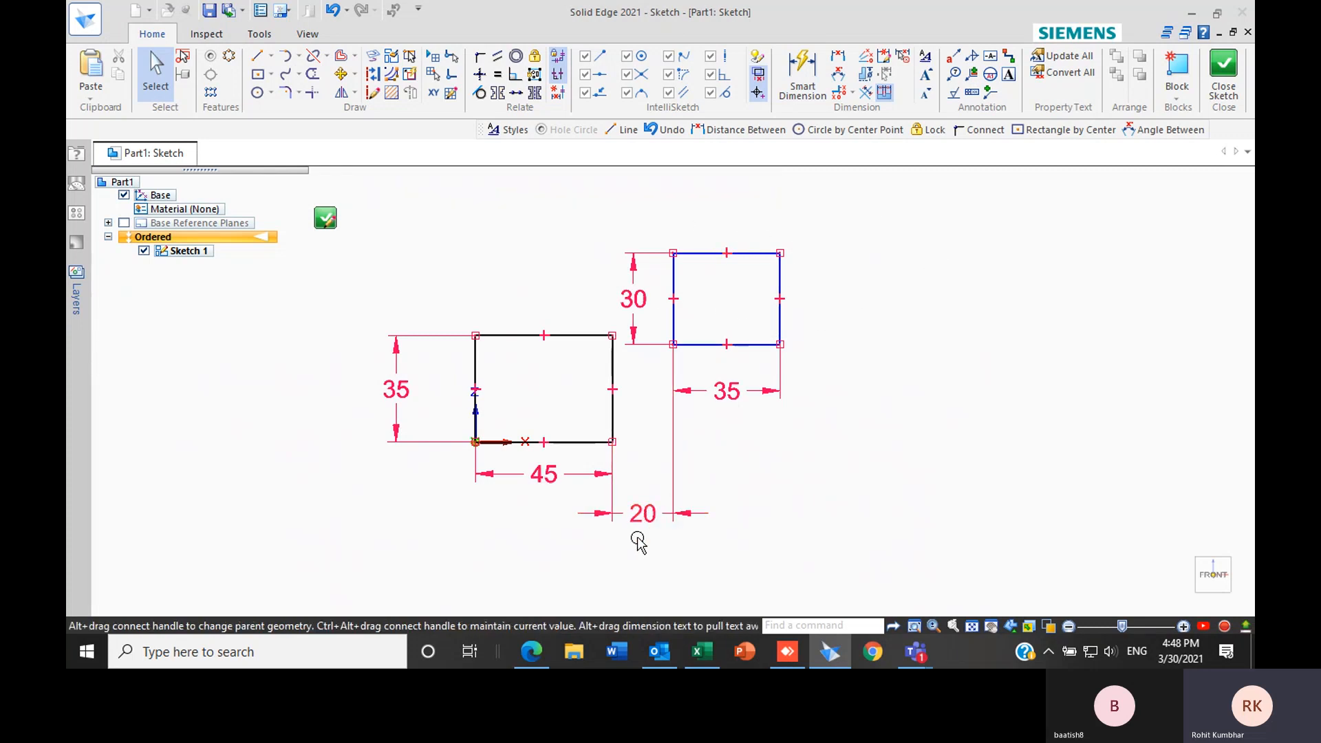
scroll(642, 561, "up", 4)
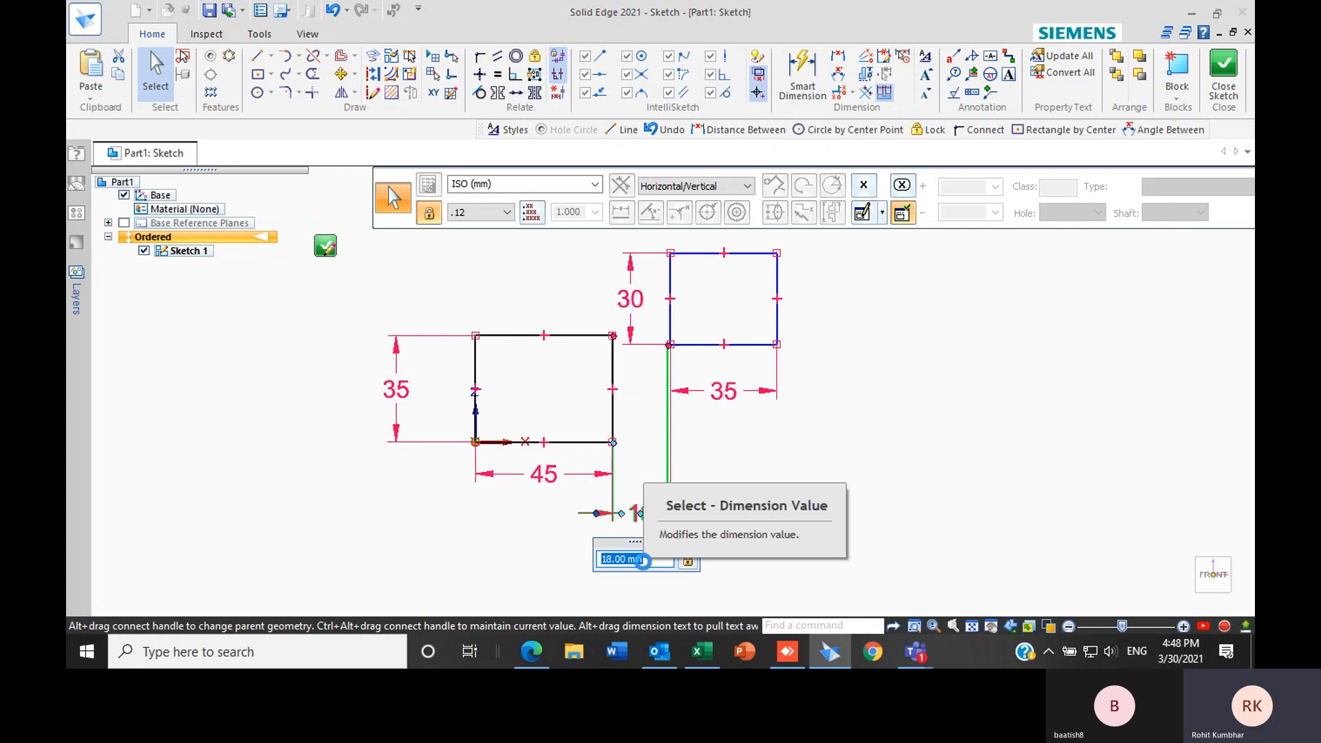
scroll(642, 560, "up", 6)
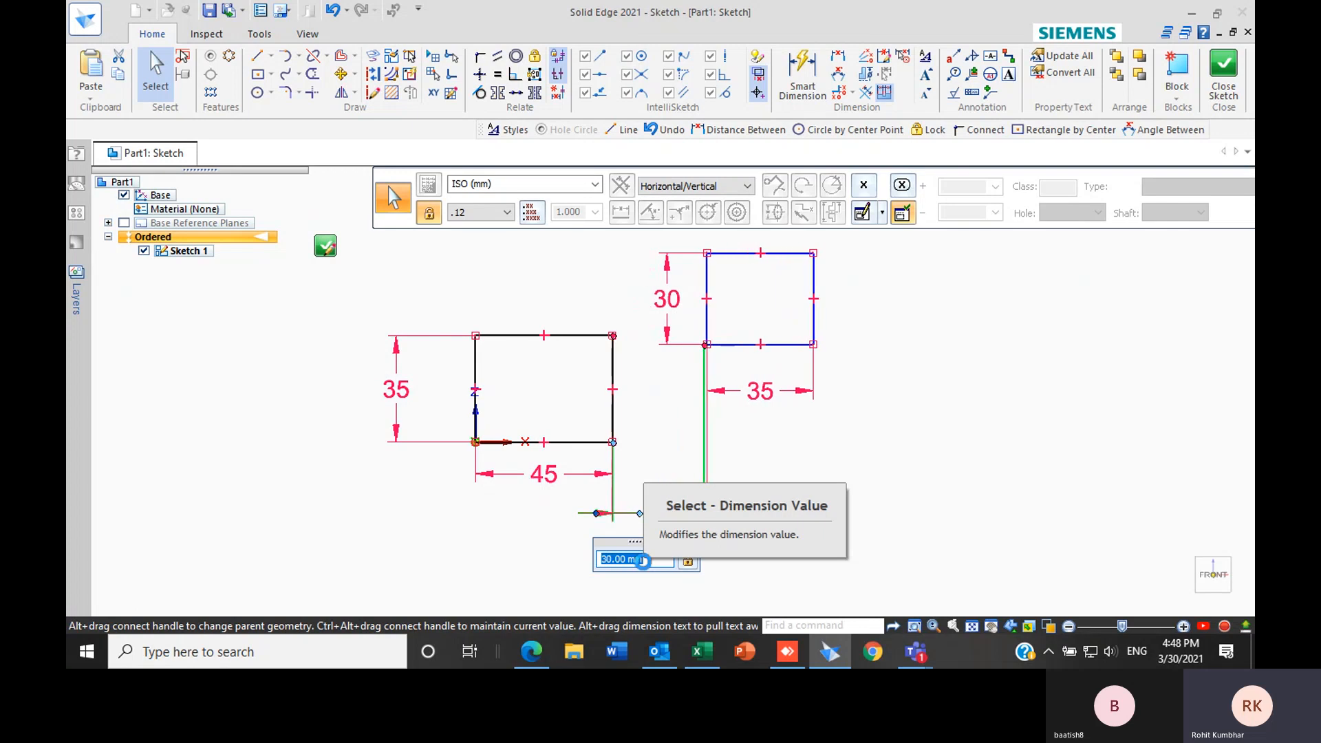
left_click(645, 560)
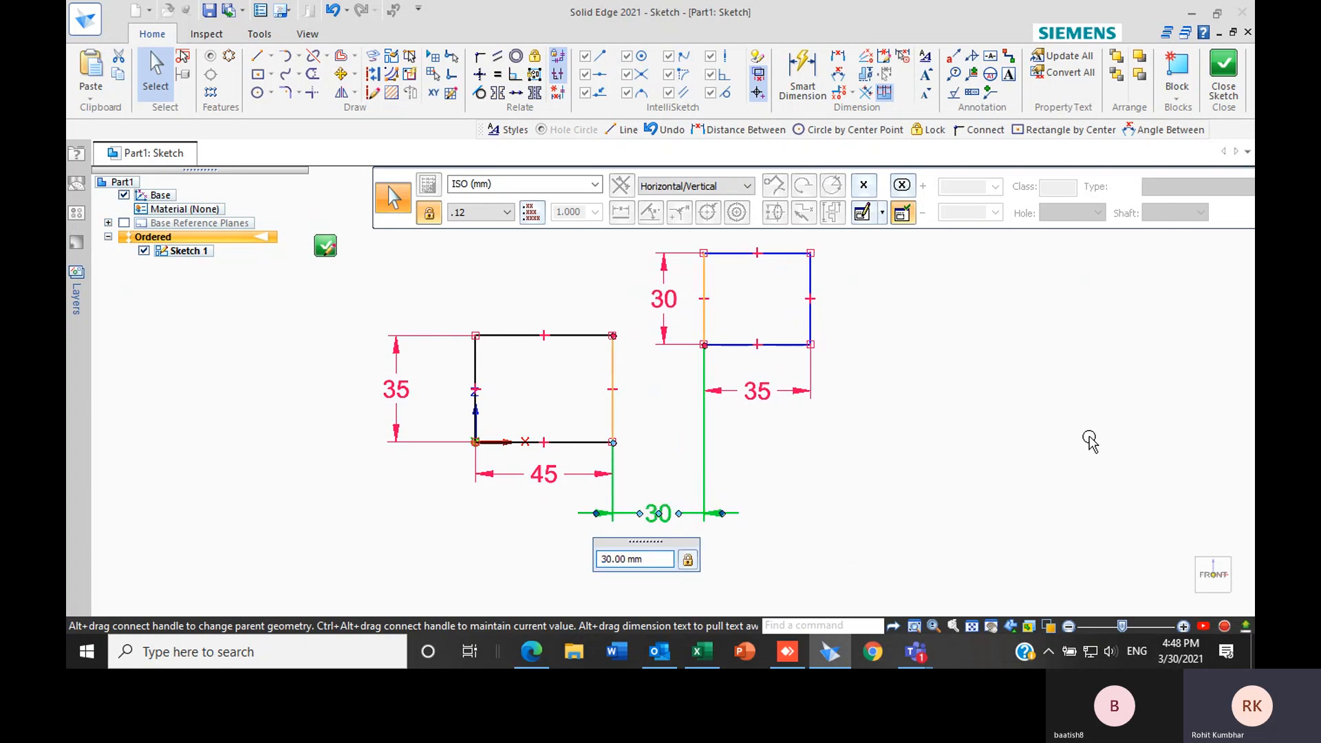
left_click(1083, 438)
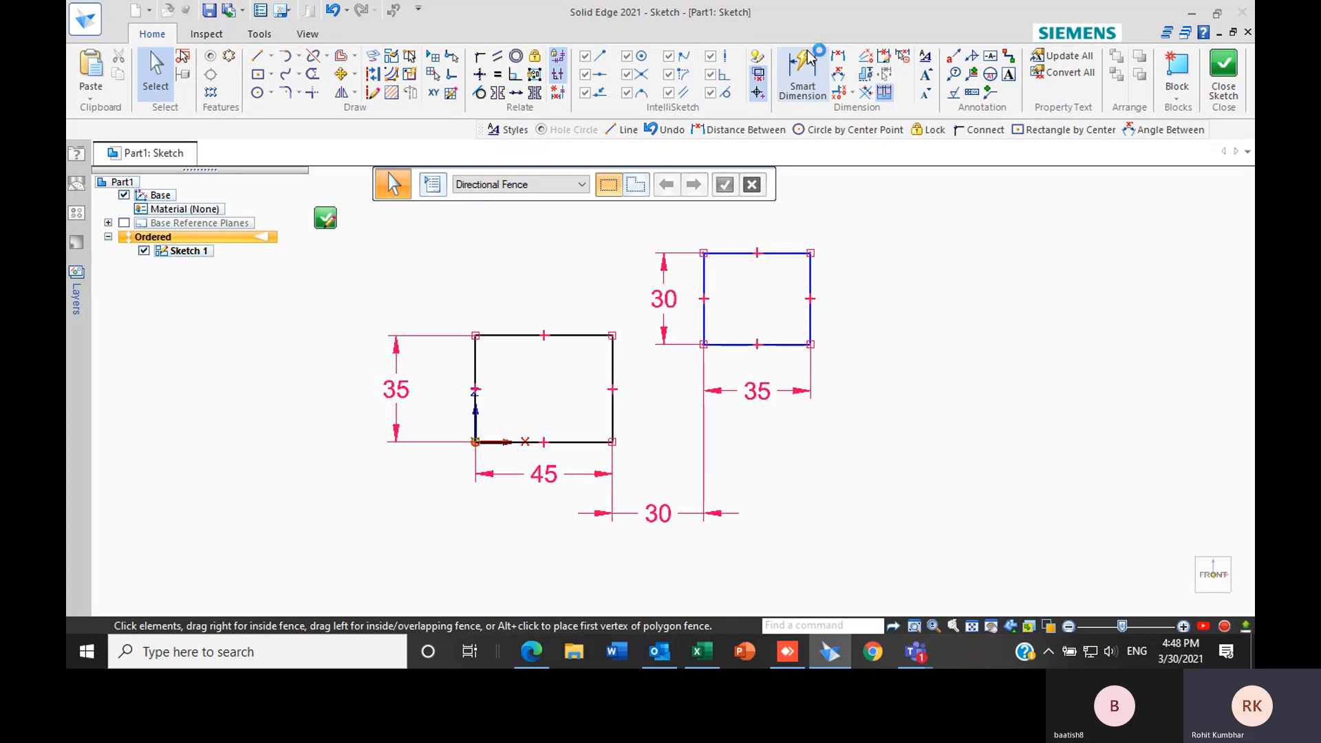
Dimension the free-standing rectangle's diagonal from its upper-right to its lower-left corner using Distance Between with the By 2 Points orientation
scroll(822, 311, "up", 4)
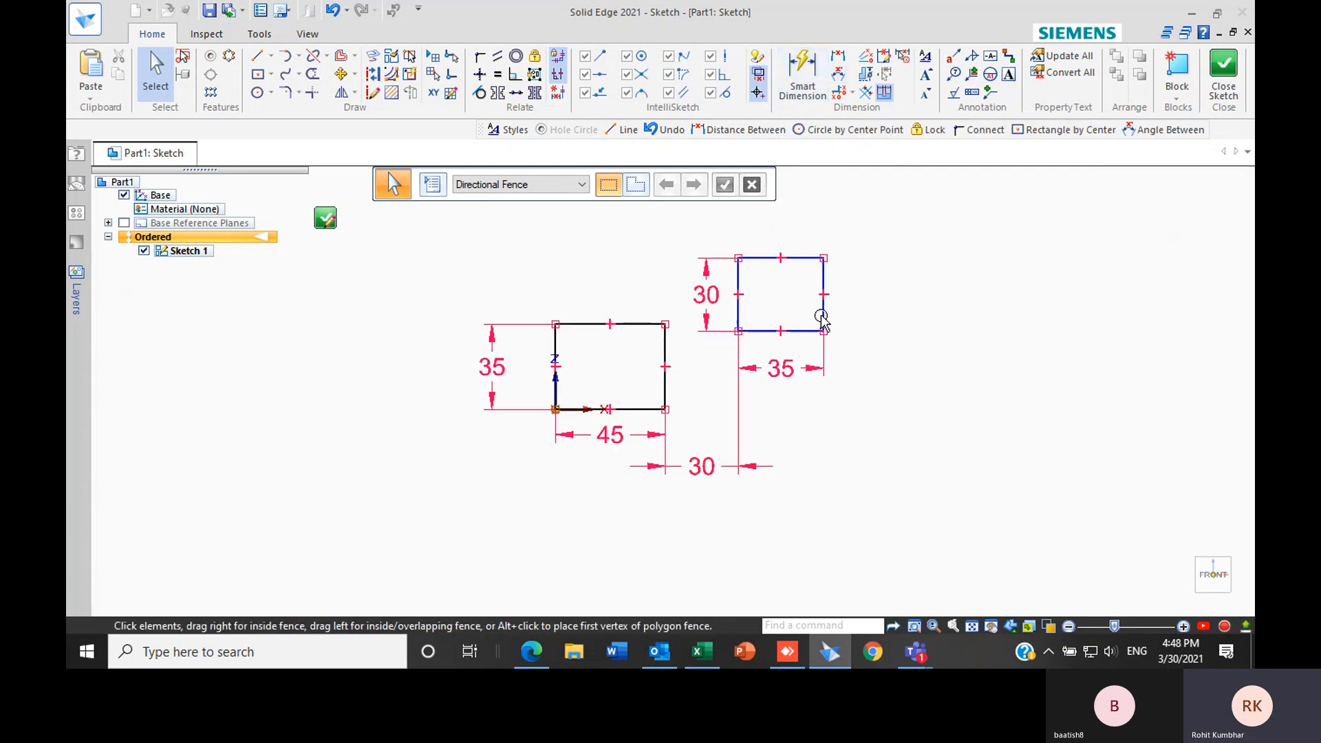
scroll(697, 430, "up", 2)
scroll(689, 415, "down", 2)
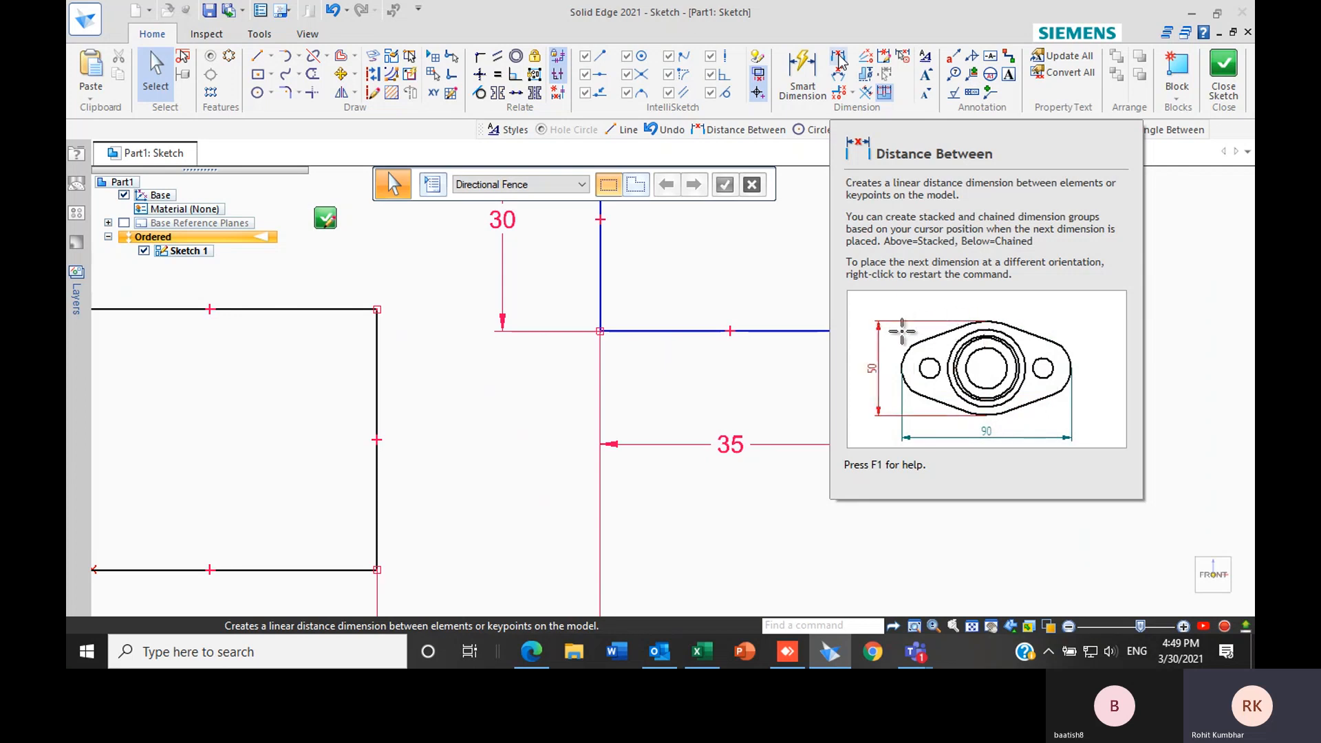
left_click(837, 59)
scroll(757, 375, "down", 5)
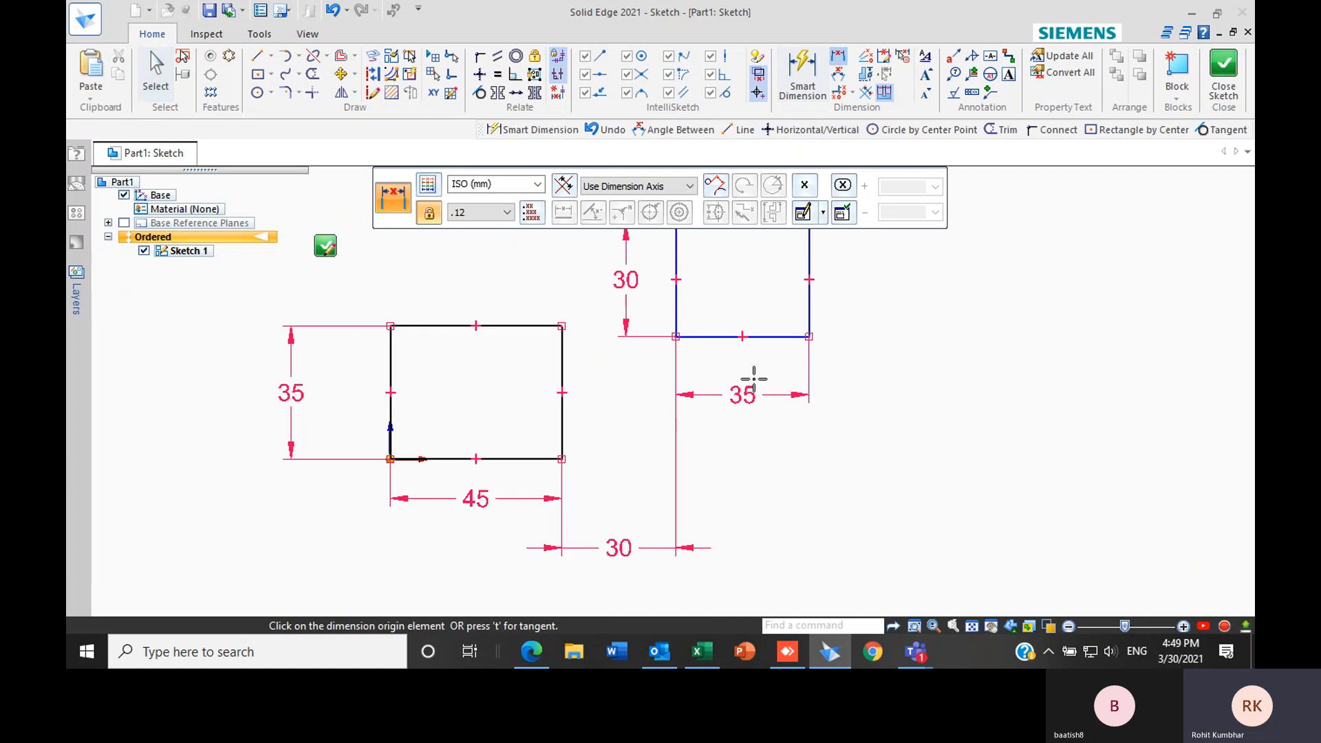
scroll(785, 381, "up", 5)
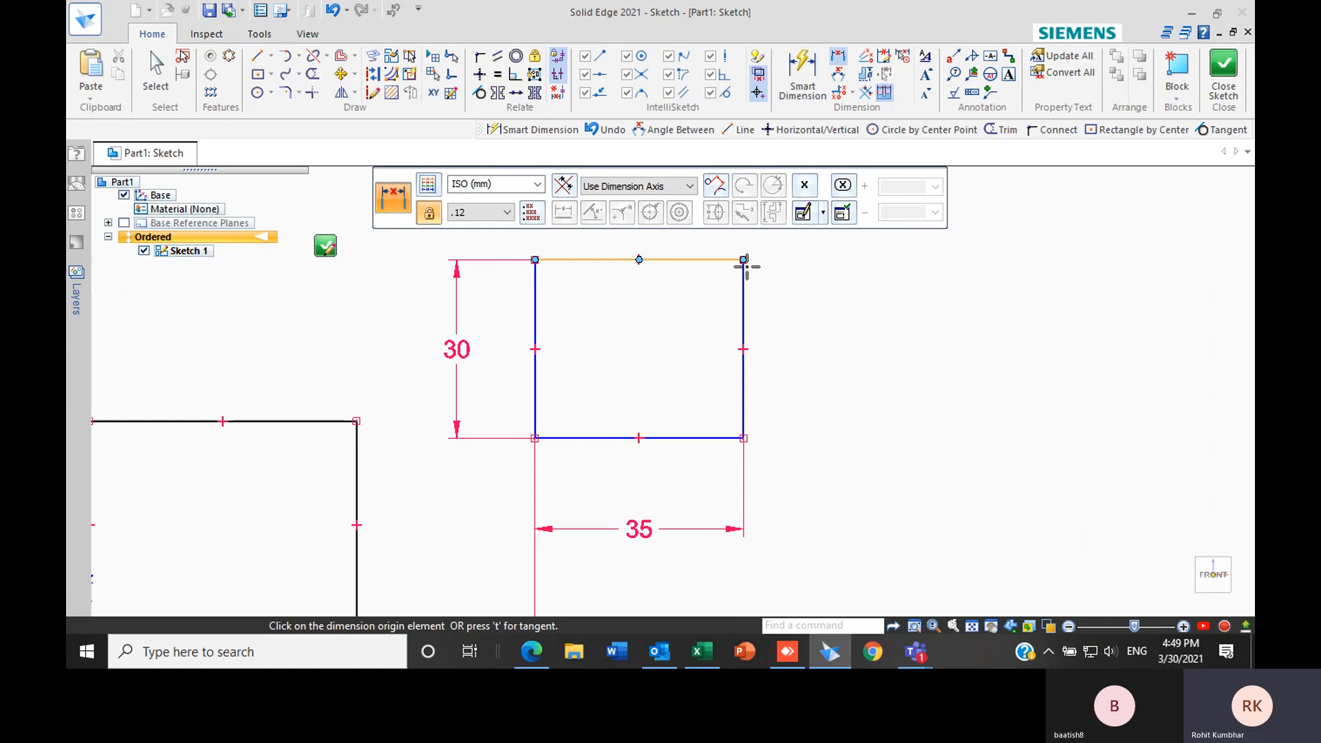
left_click(666, 186)
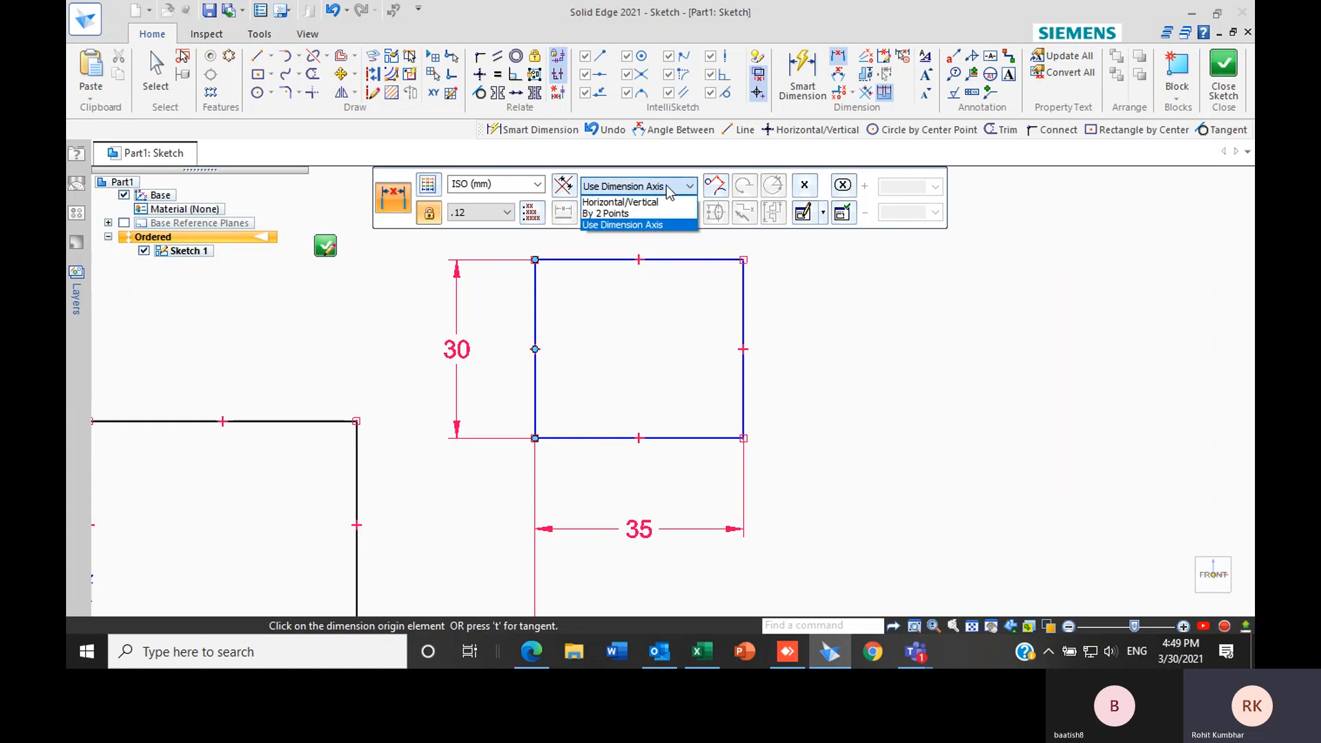
left_click(640, 214)
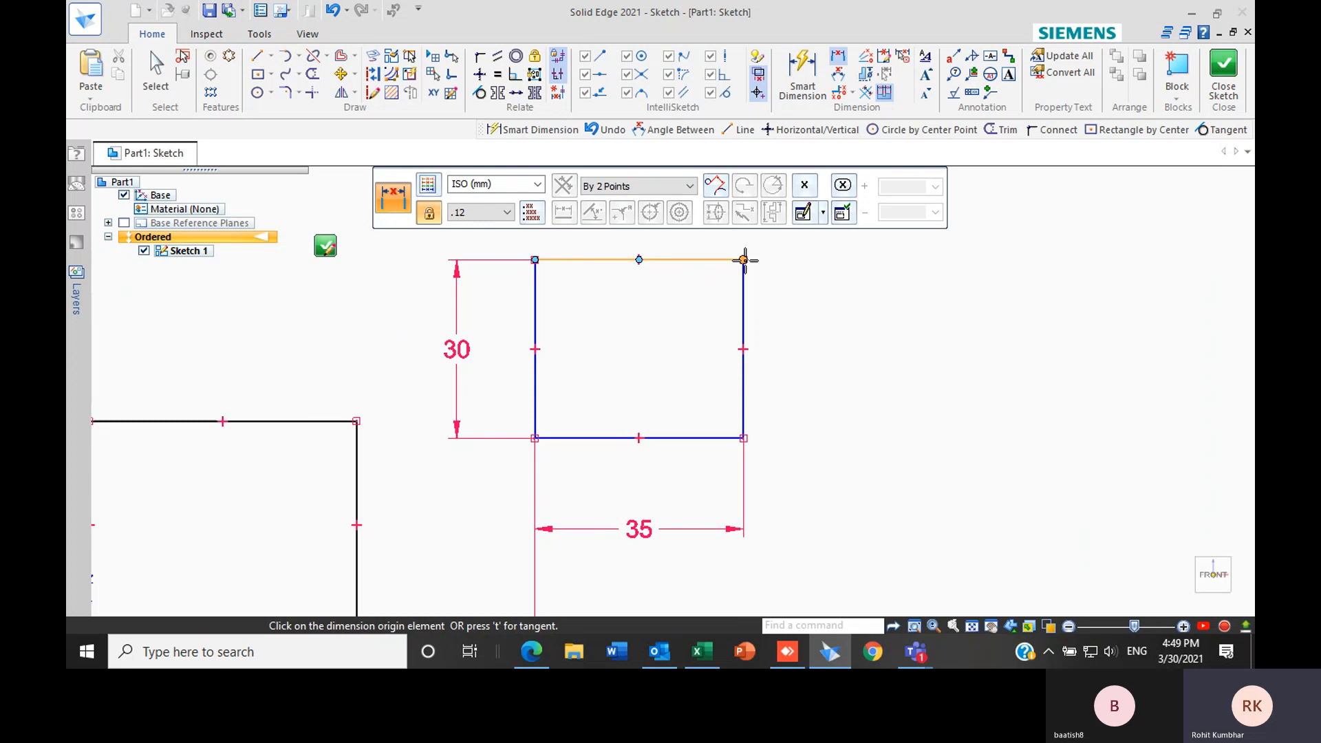
left_click(744, 260)
left_click(535, 438)
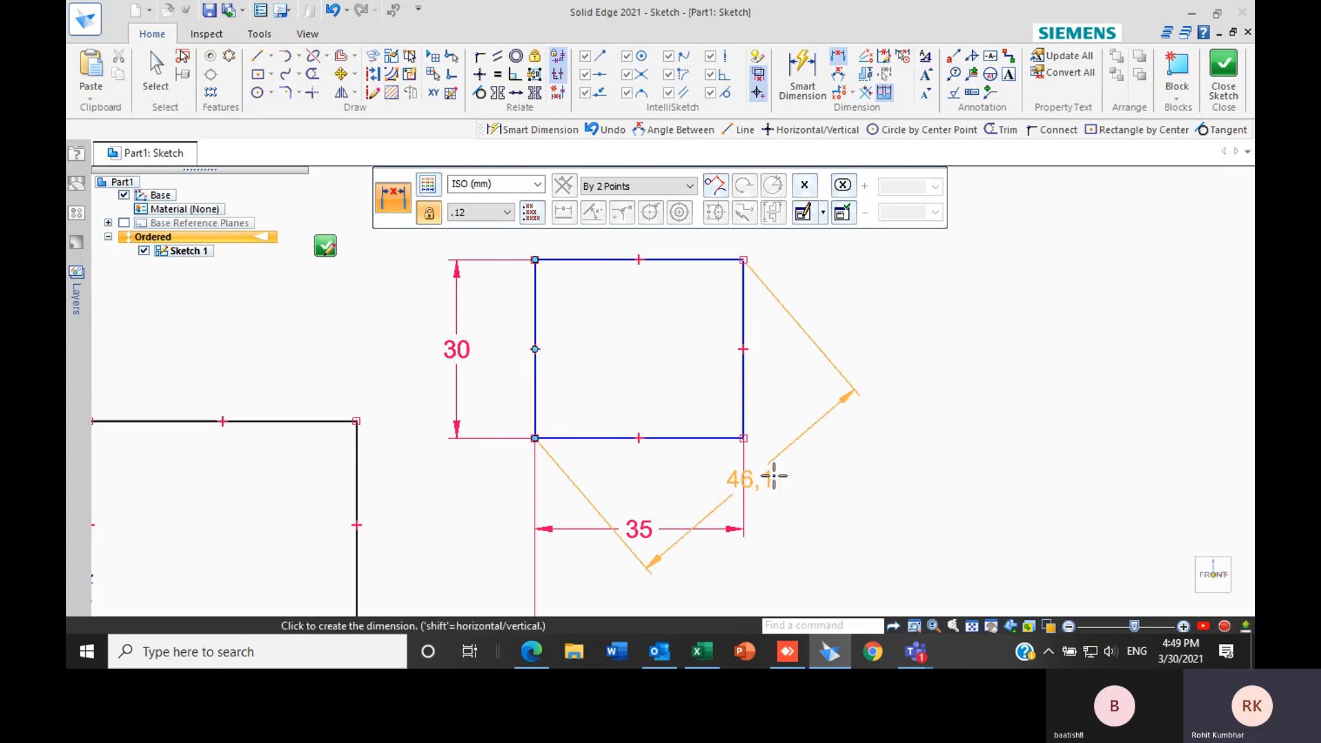
scroll(773, 451, "down", 2)
scroll(826, 517, "up", 2)
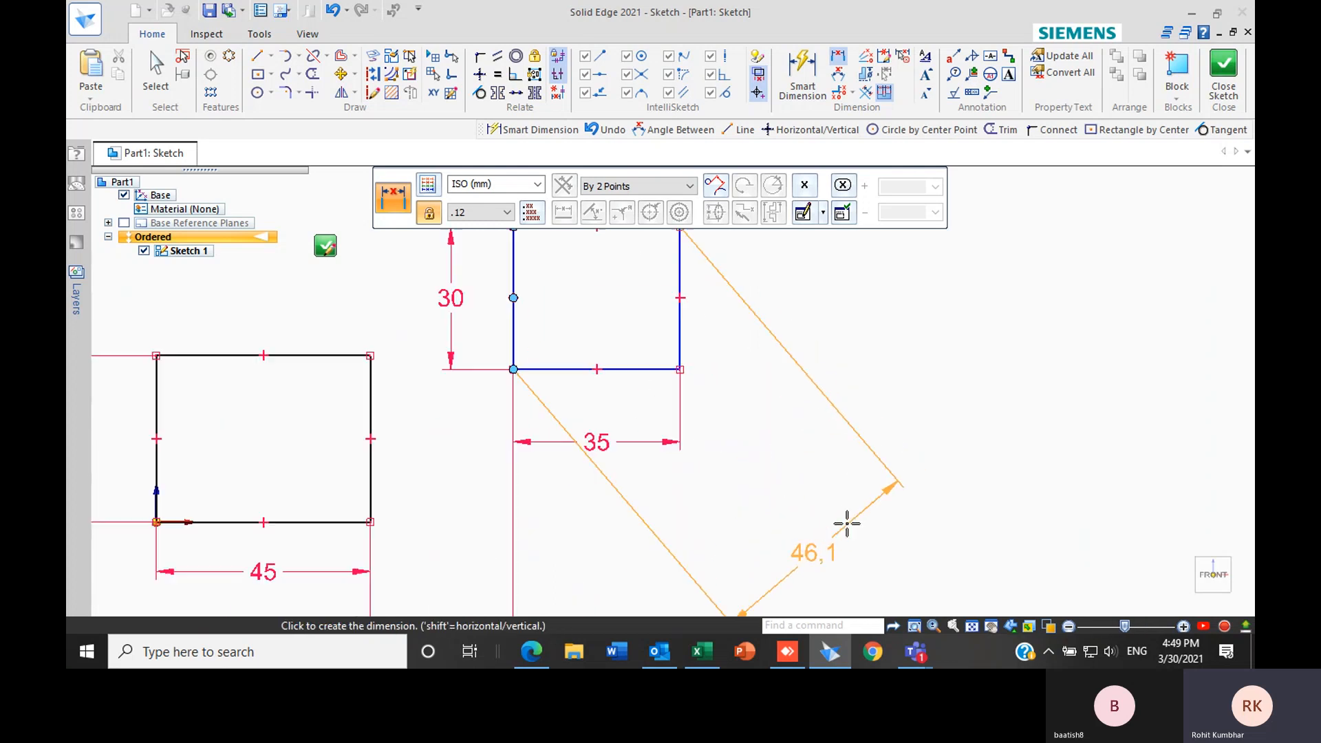
scroll(787, 461, "down", 2)
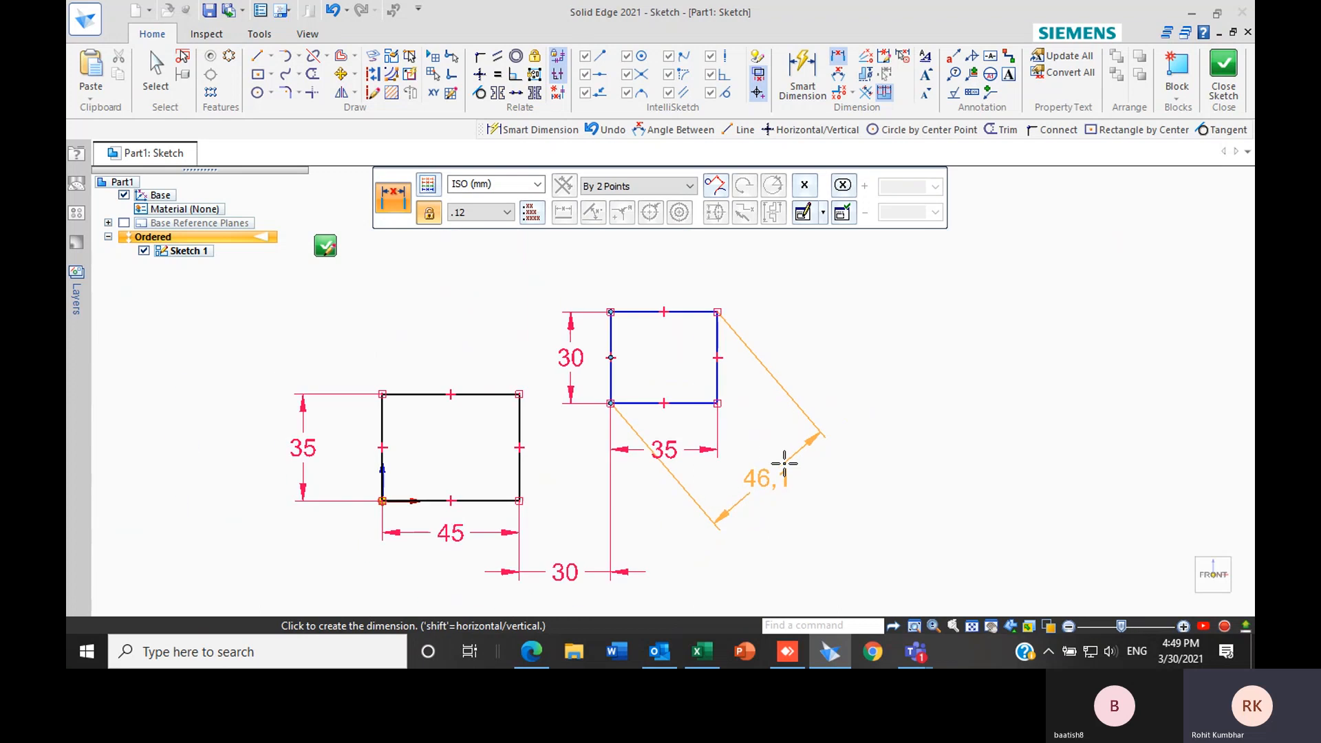
scroll(790, 465, "up", 2)
left_click(782, 467)
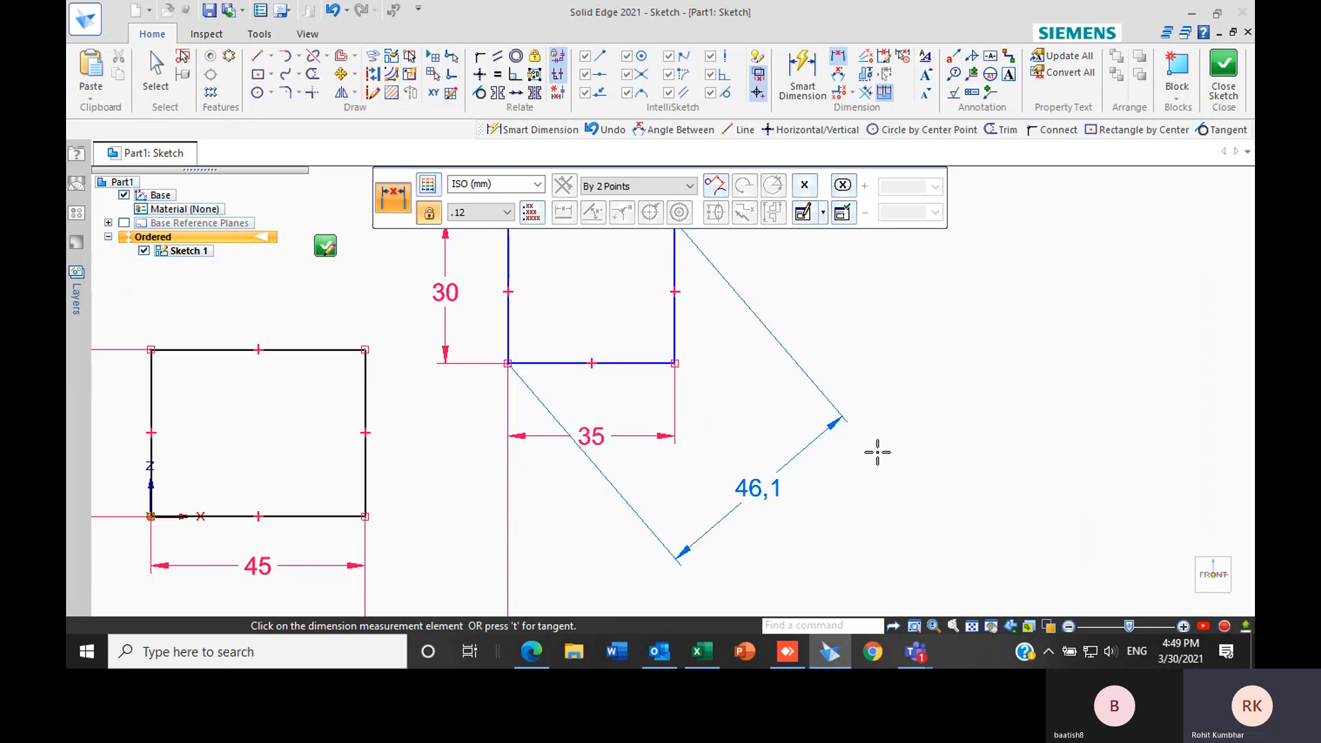
key("Escape")
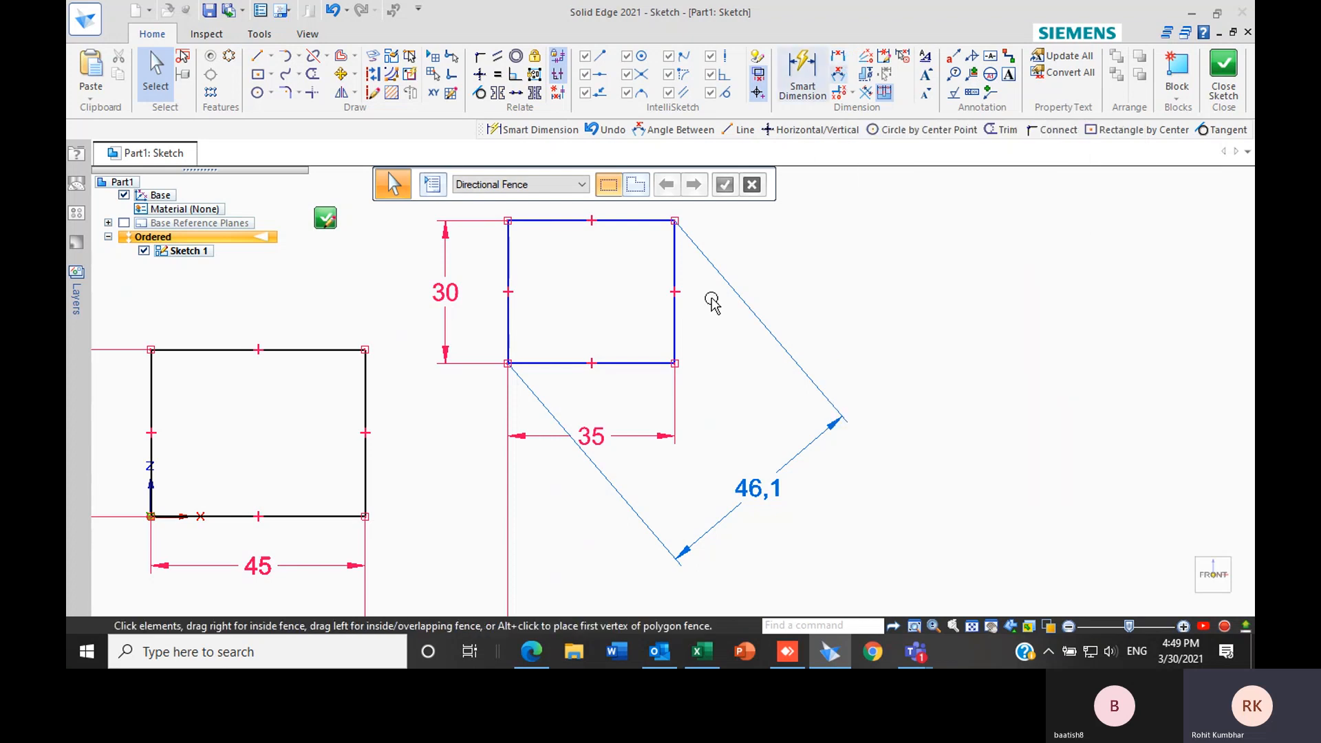
Draw two connected lines right of the rectangles, the first about 63 mm long at about -99°, the second at about -55°
left_click(265, 61)
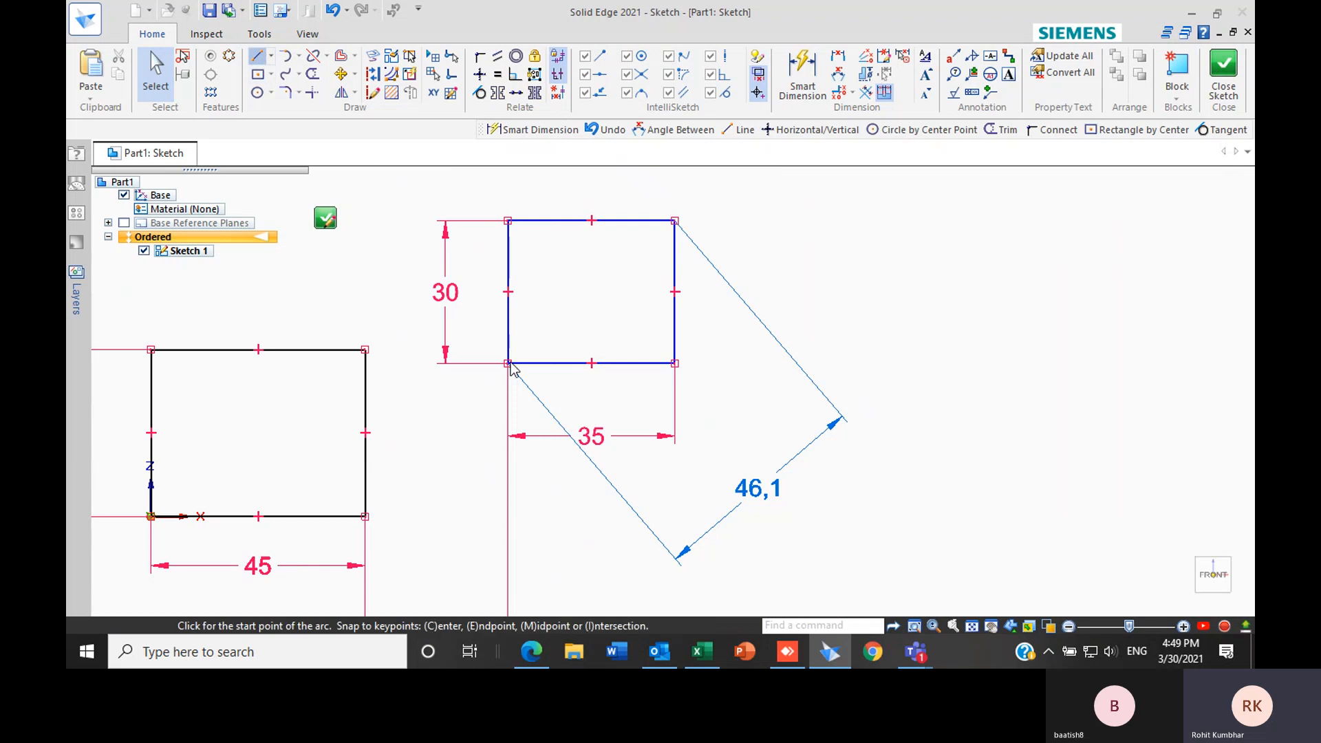
scroll(843, 365, "down", 5)
left_click(752, 289)
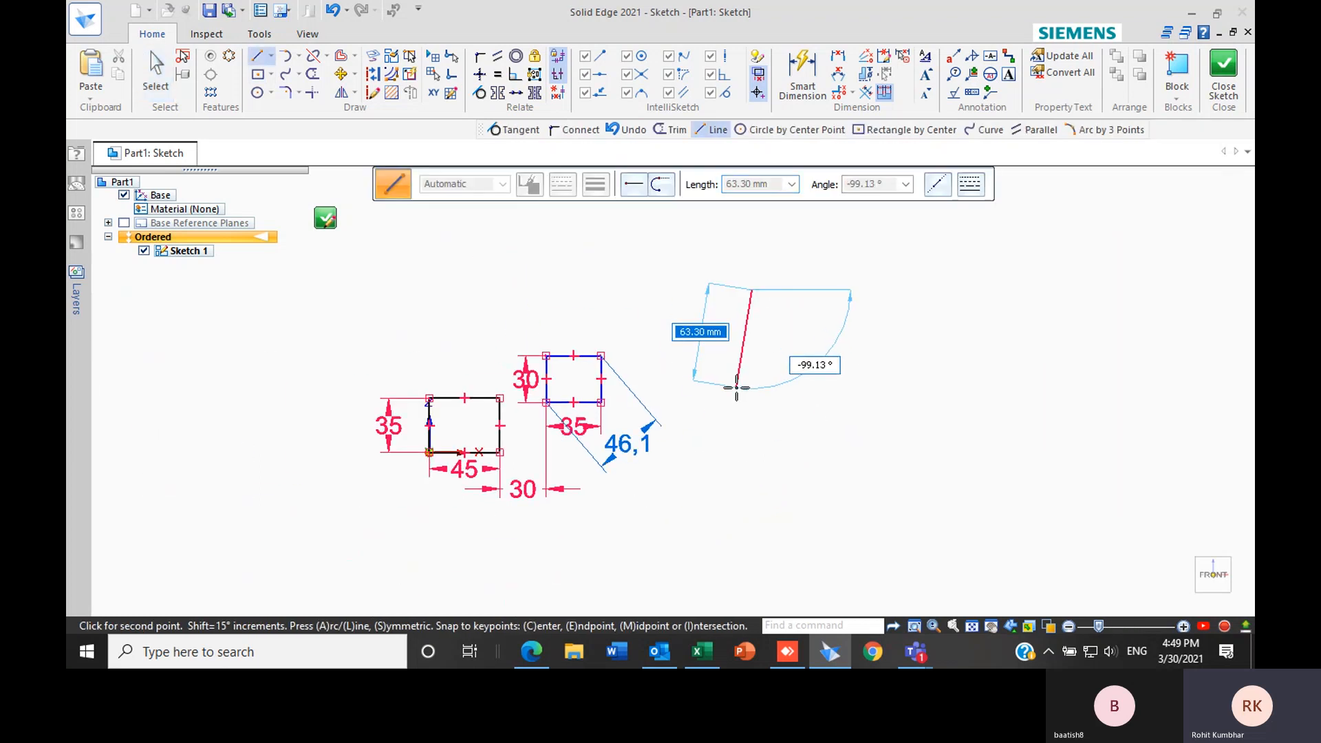
left_click(736, 387)
left_click(792, 468)
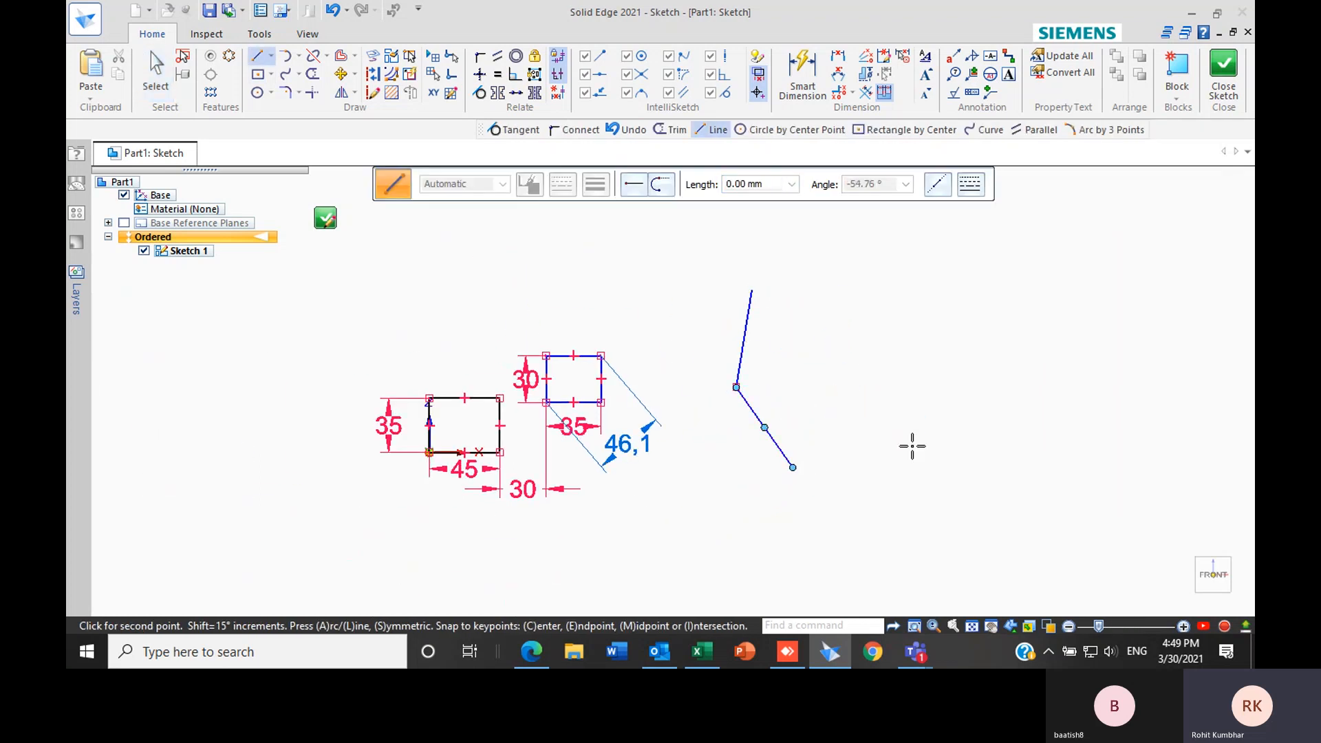
key("Escape")
Dimension the angle between the two connected lines with Angle Between, placing it on their right side
scroll(791, 375, "up", 3)
scroll(753, 378, "up", 1)
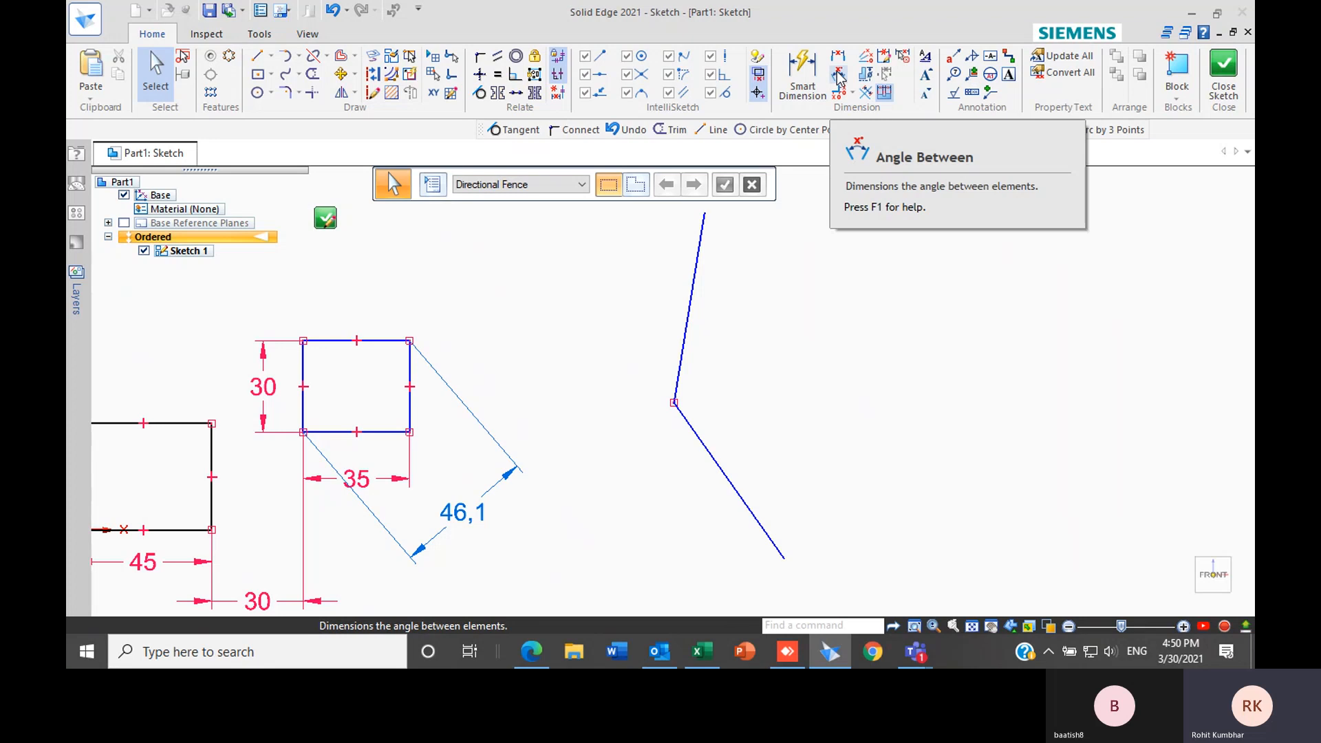
left_click(838, 76)
left_click(696, 271)
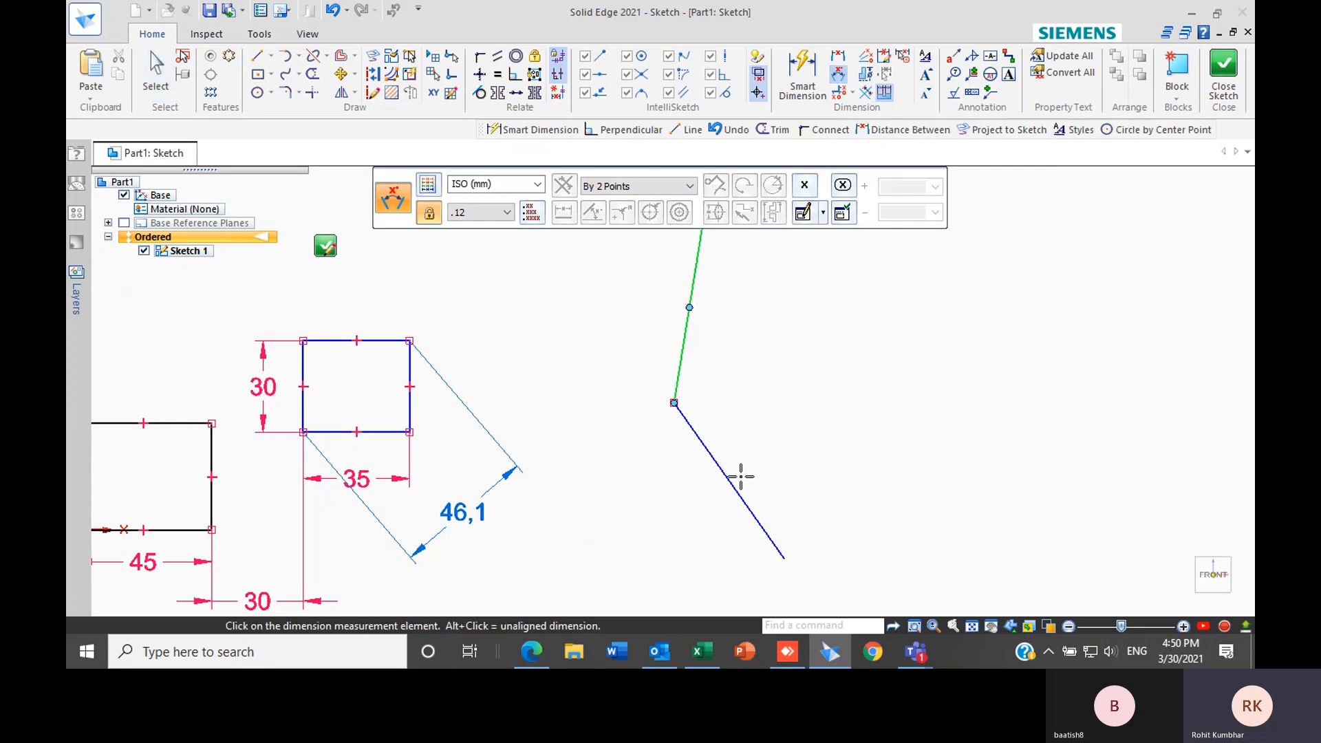
left_click(707, 457)
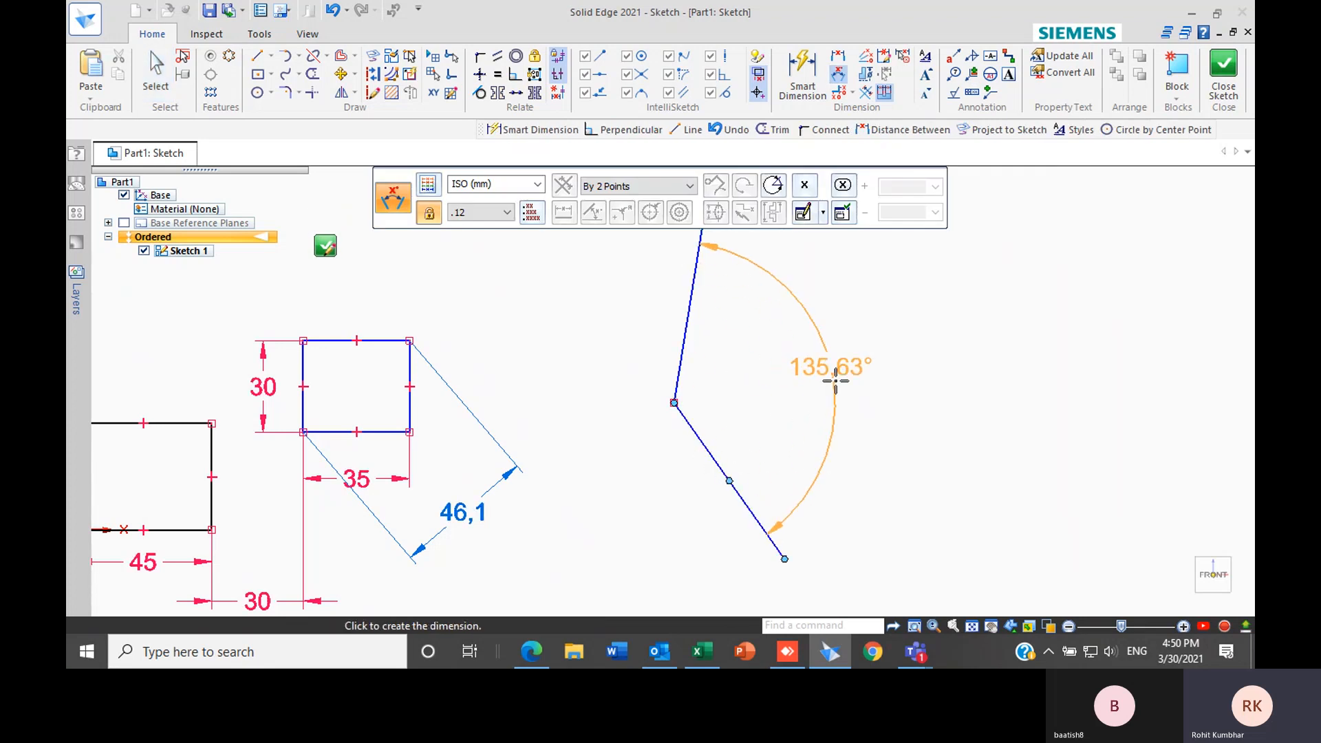
left_click(845, 376)
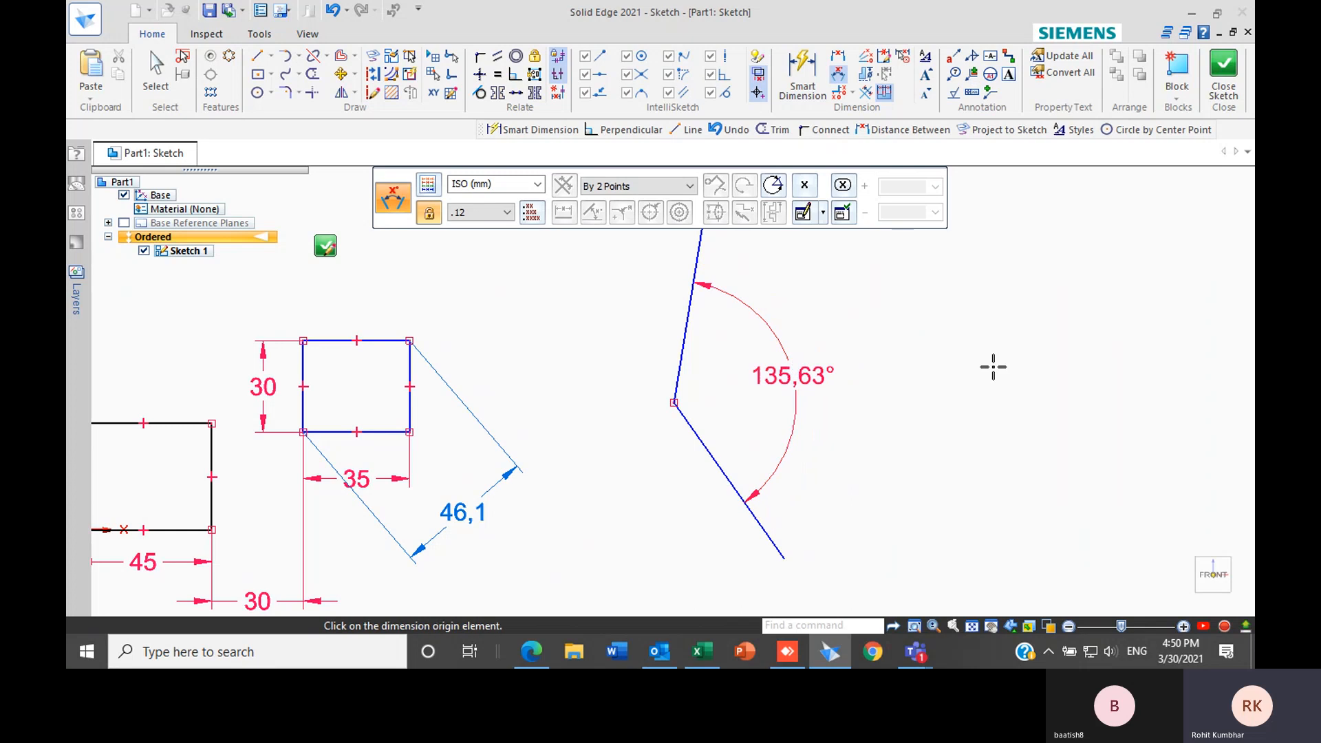
Set the angle dimension between the two connected lines to 217°
scroll(773, 419, "up", 6)
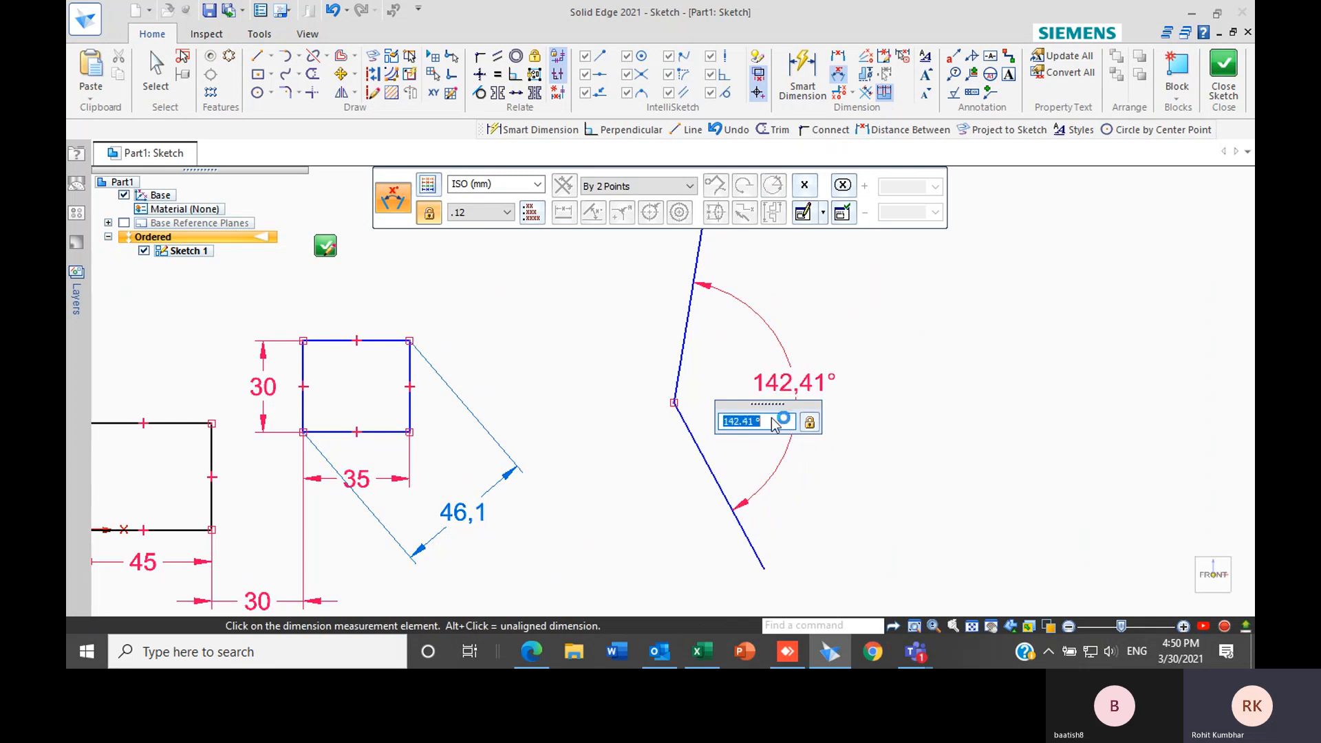
scroll(773, 419, "down", 6)
scroll(773, 419, "up", 10)
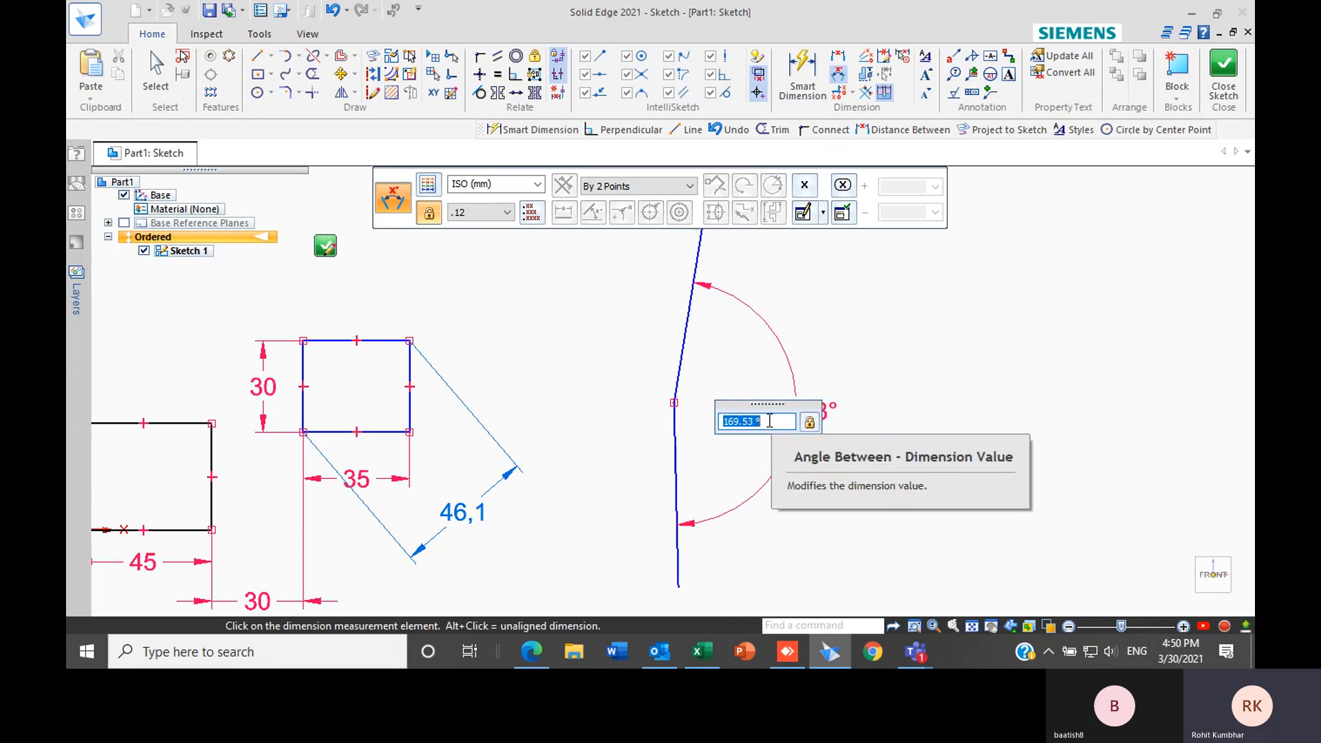
scroll(770, 421, "down", 1)
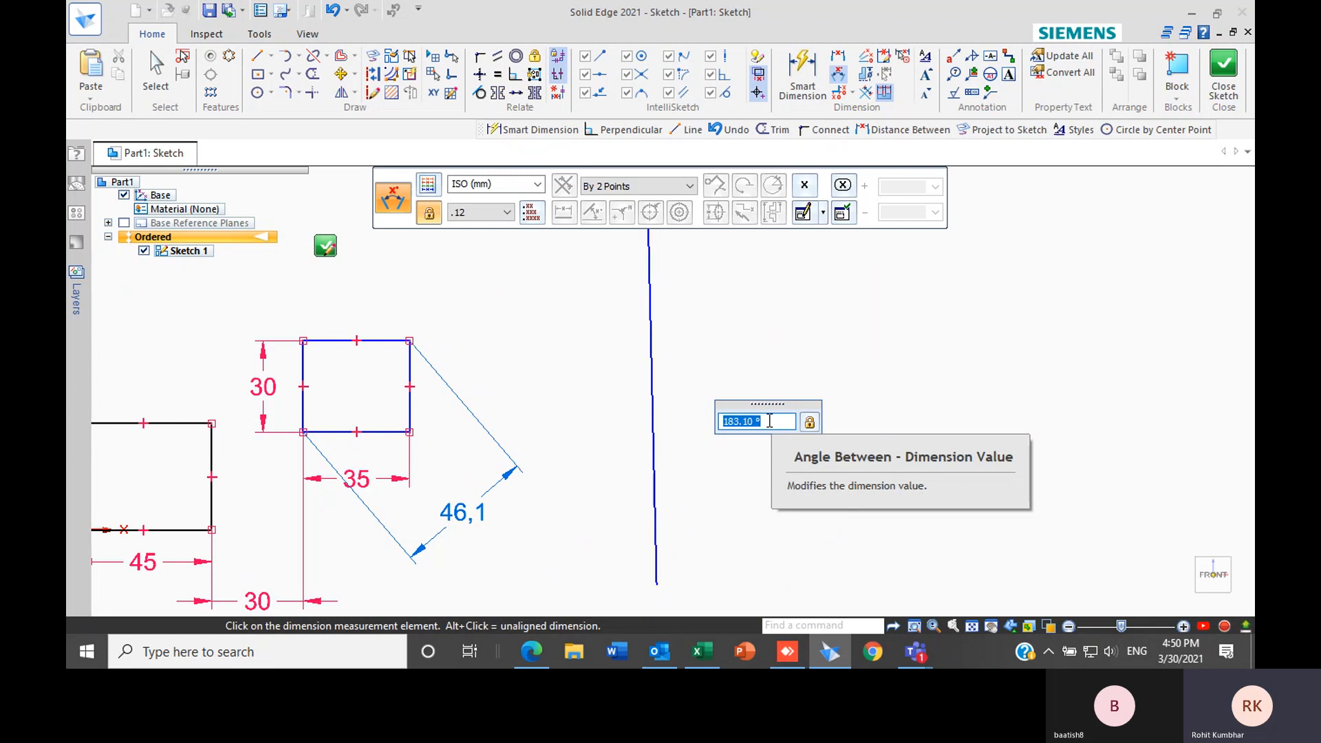
scroll(770, 421, "up", 3)
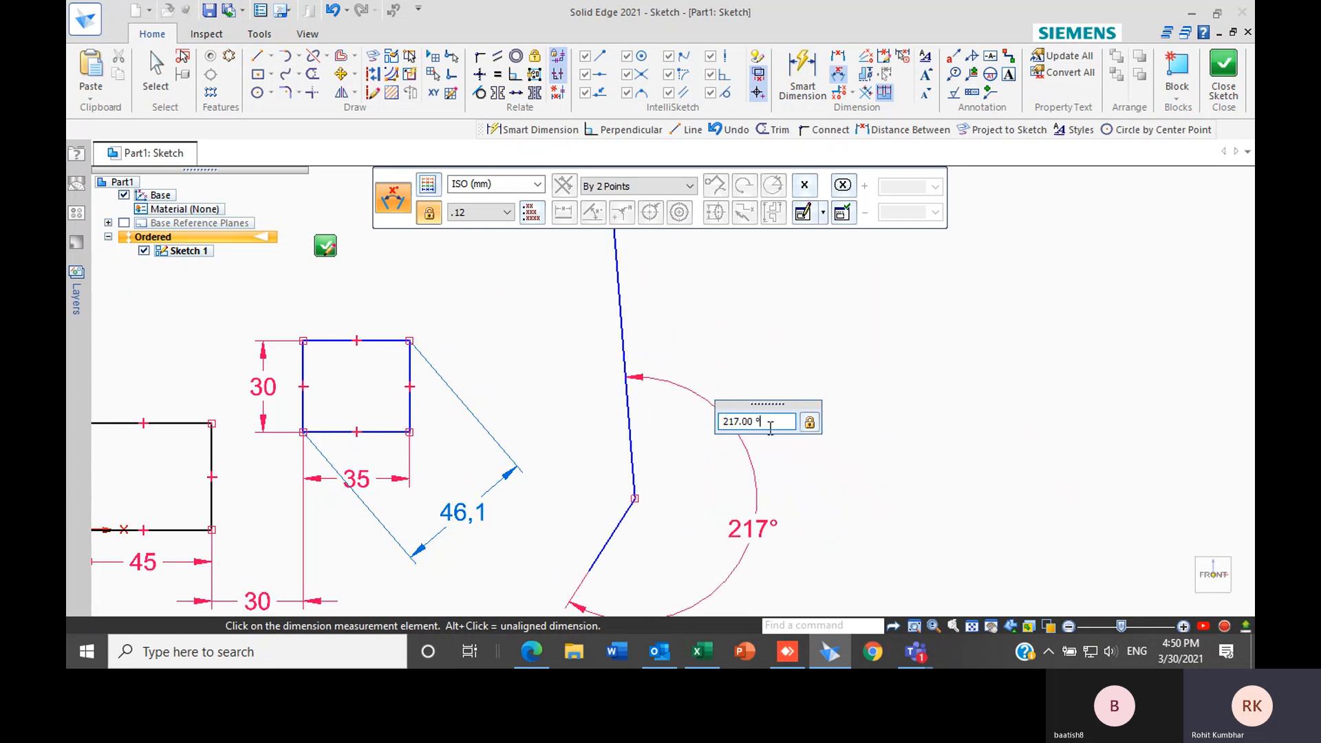
key("Escape")
scroll(860, 412, "down", 3)
scroll(717, 507, "up", 2)
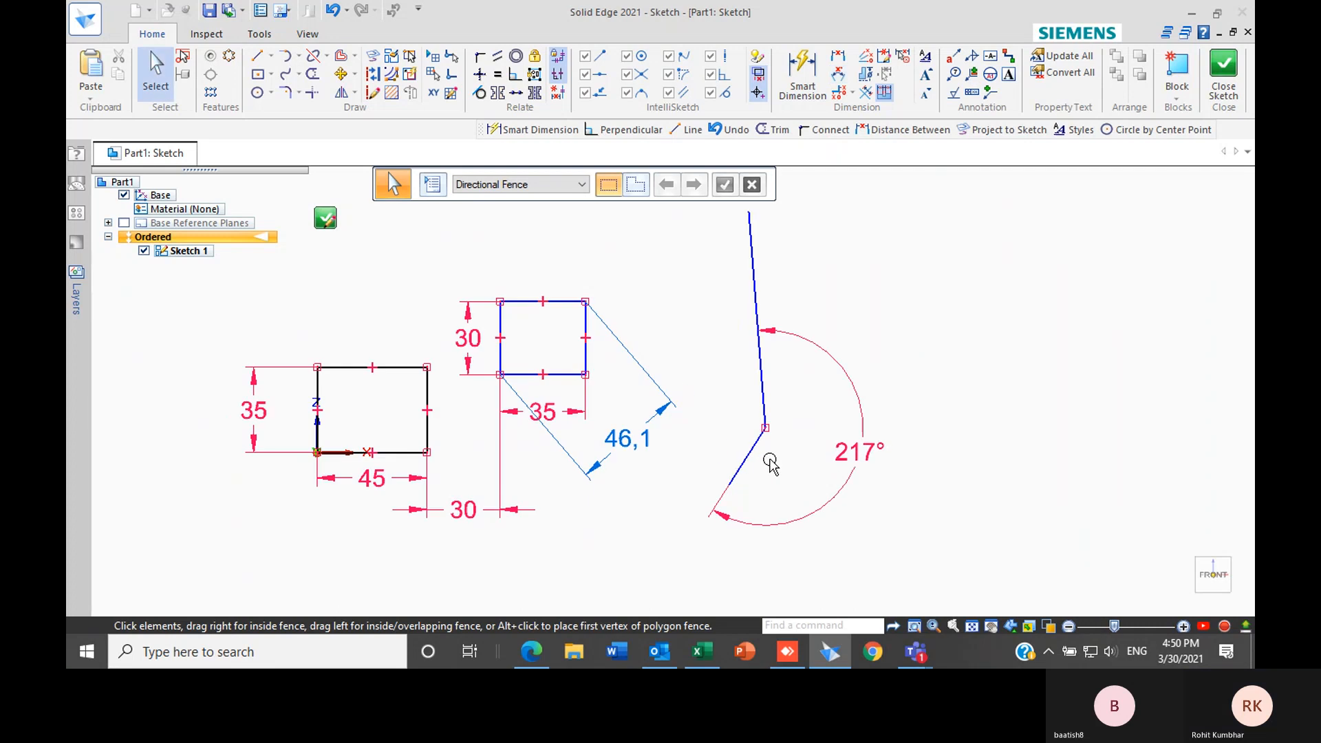
scroll(710, 383, "down", 1)
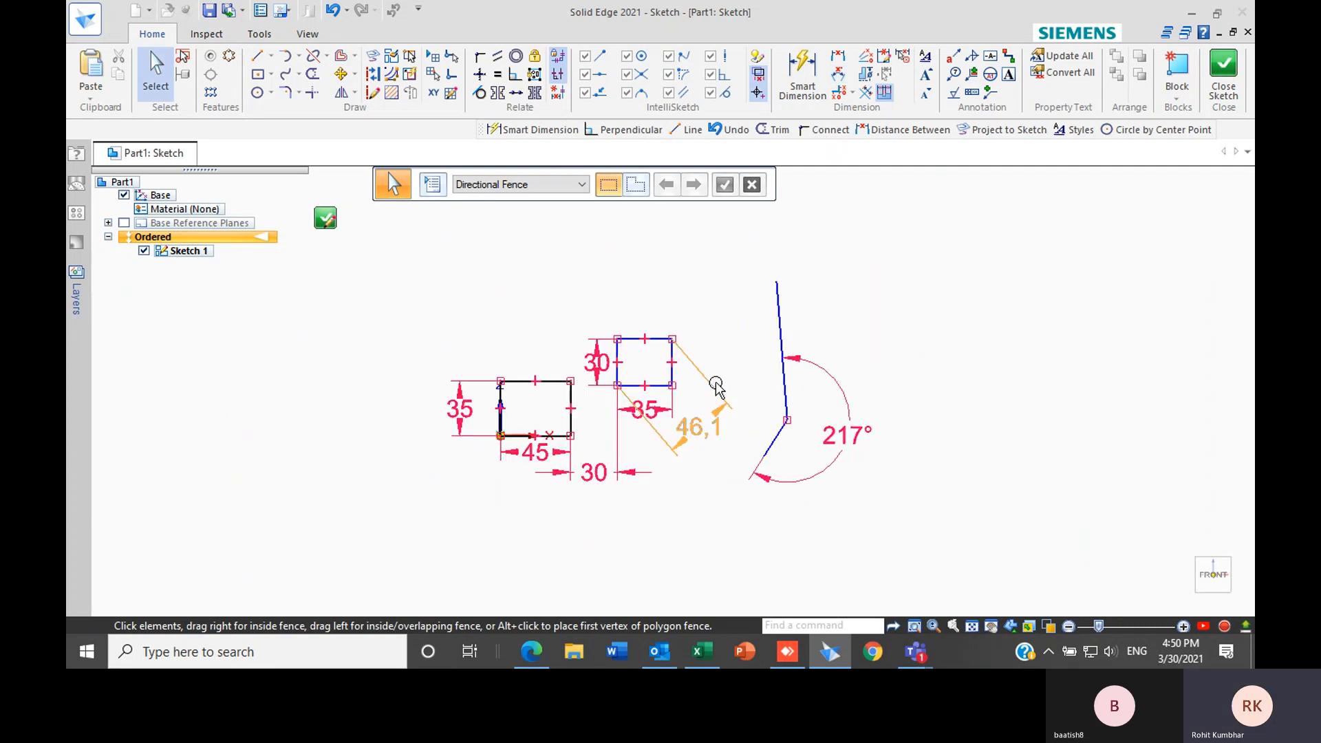
scroll(761, 433, "up", 2)
scroll(617, 360, "down", 2)
scroll(605, 347, "up", 2)
scroll(755, 351, "down", 2)
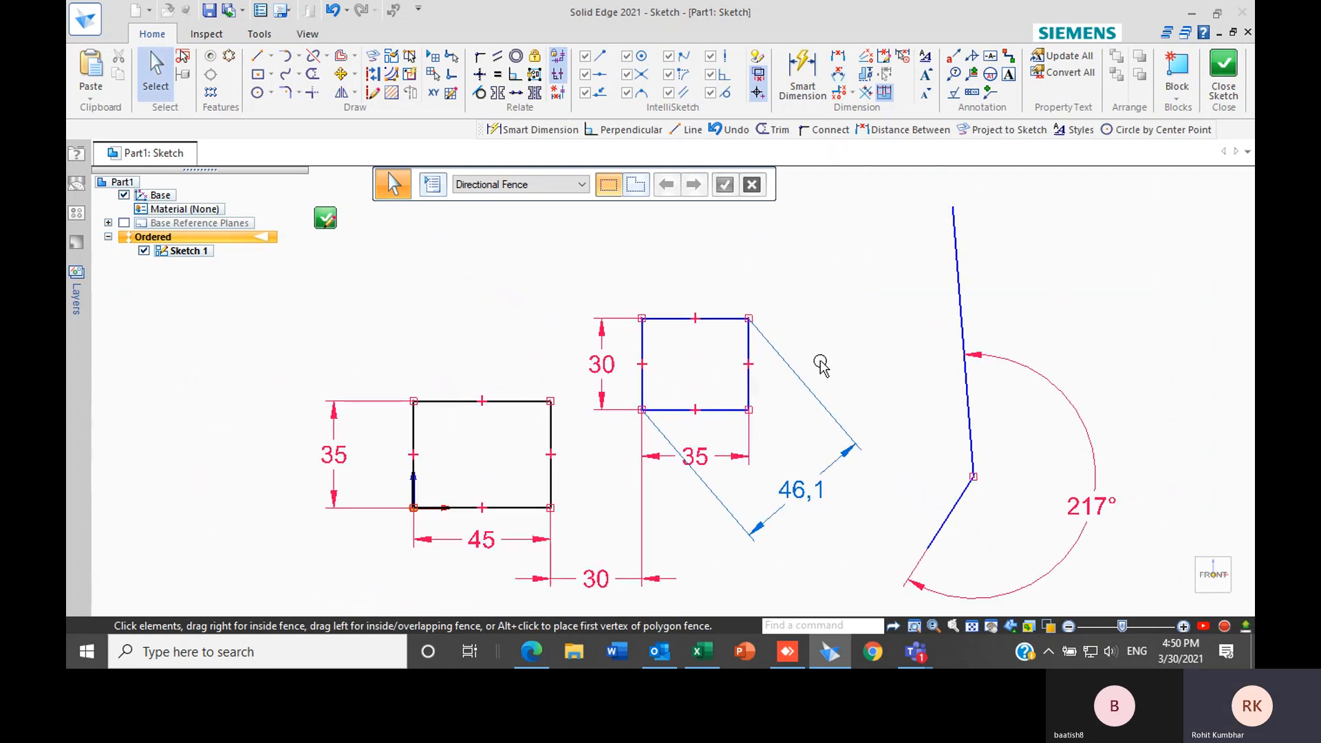
scroll(555, 330, "up", 2)
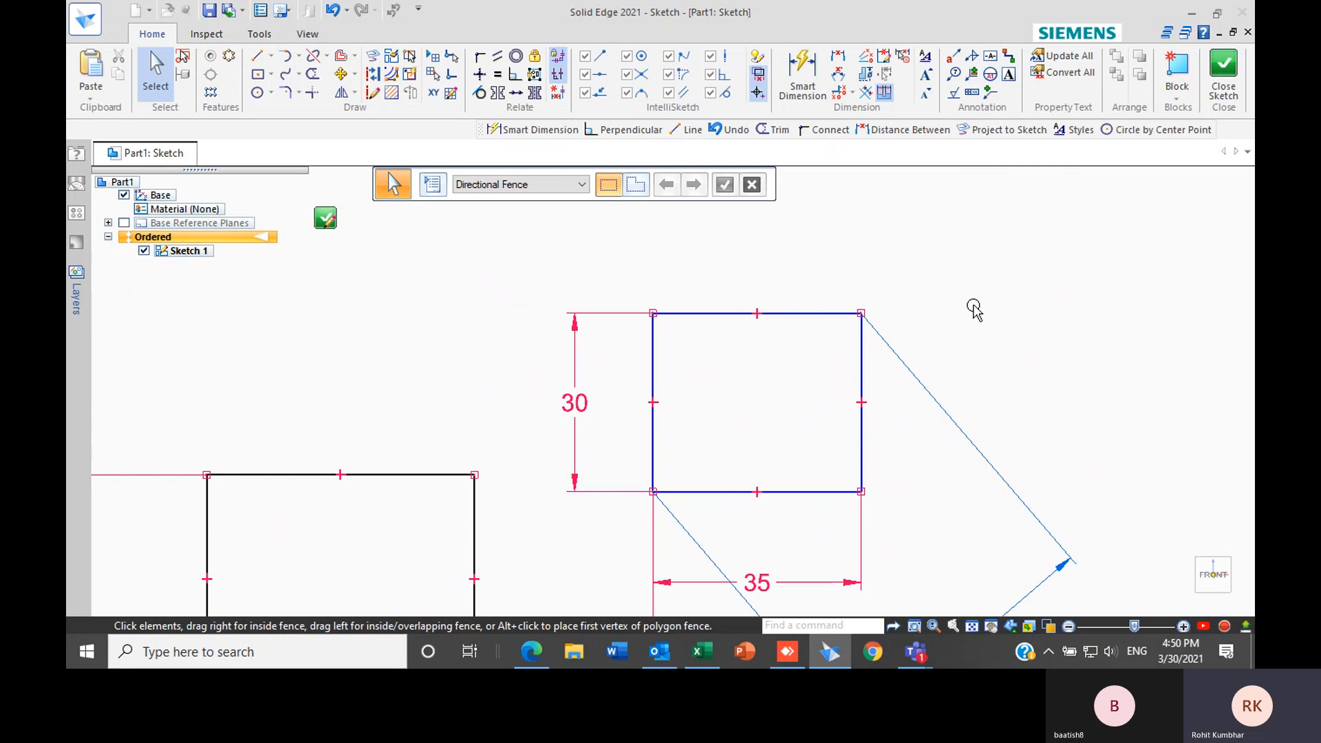
scroll(974, 310, "down", 2)
scroll(684, 318, "up", 2)
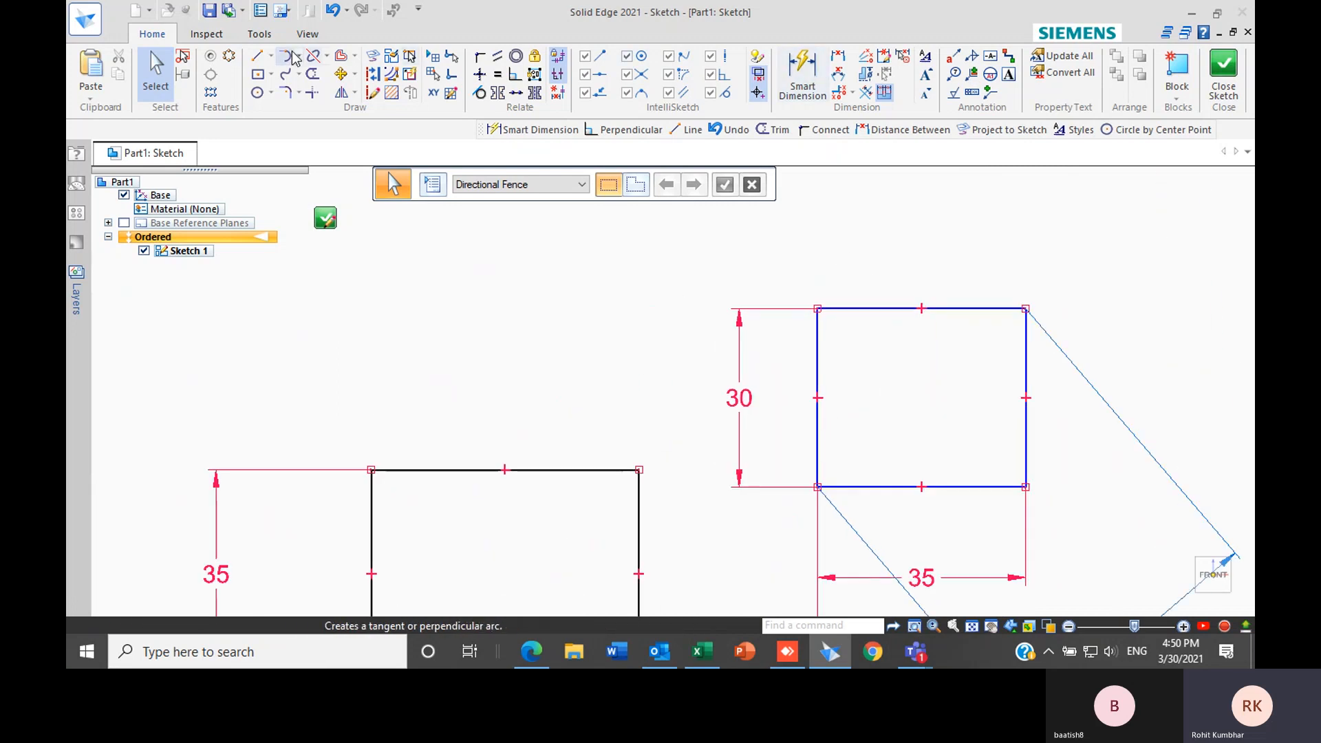
Draw a slanted line about 29 mm long at about 18.5° above the free-standing 35 by 30 mm rectangle
scroll(604, 387, "down", 1)
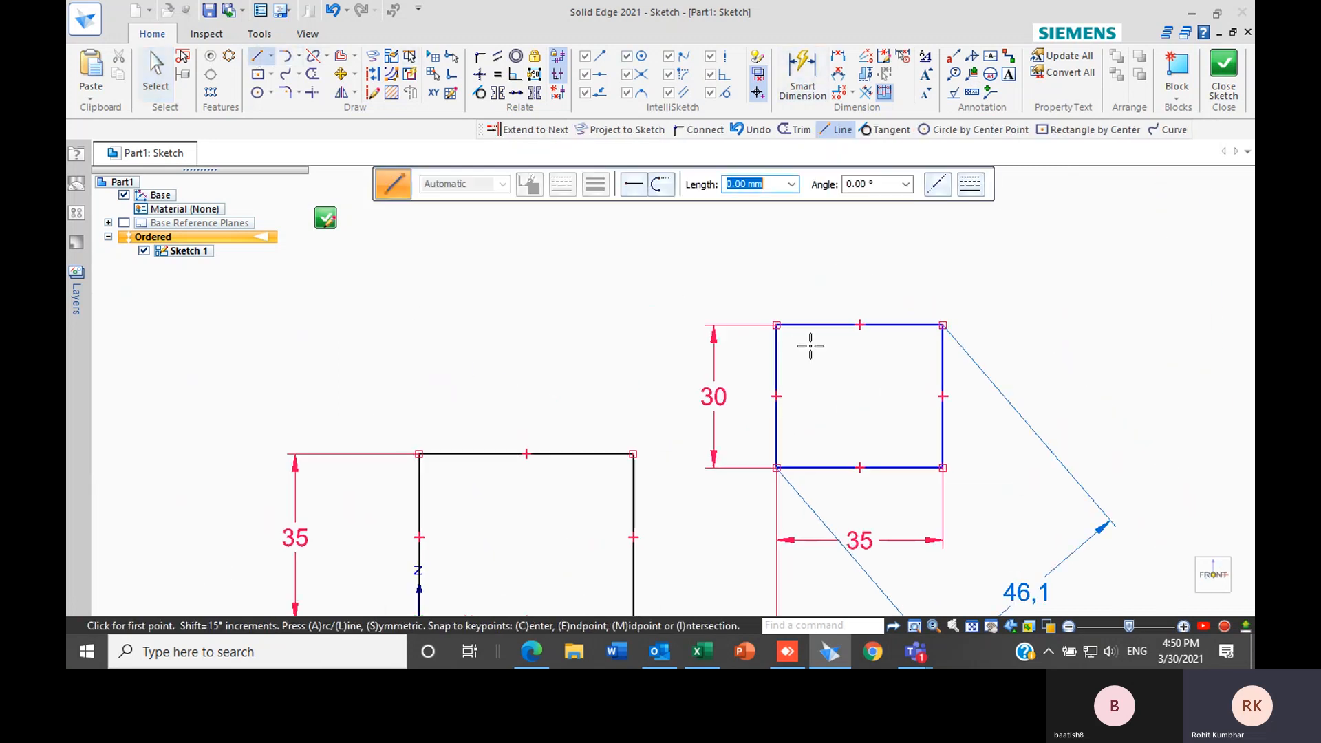
scroll(814, 329, "up", 5)
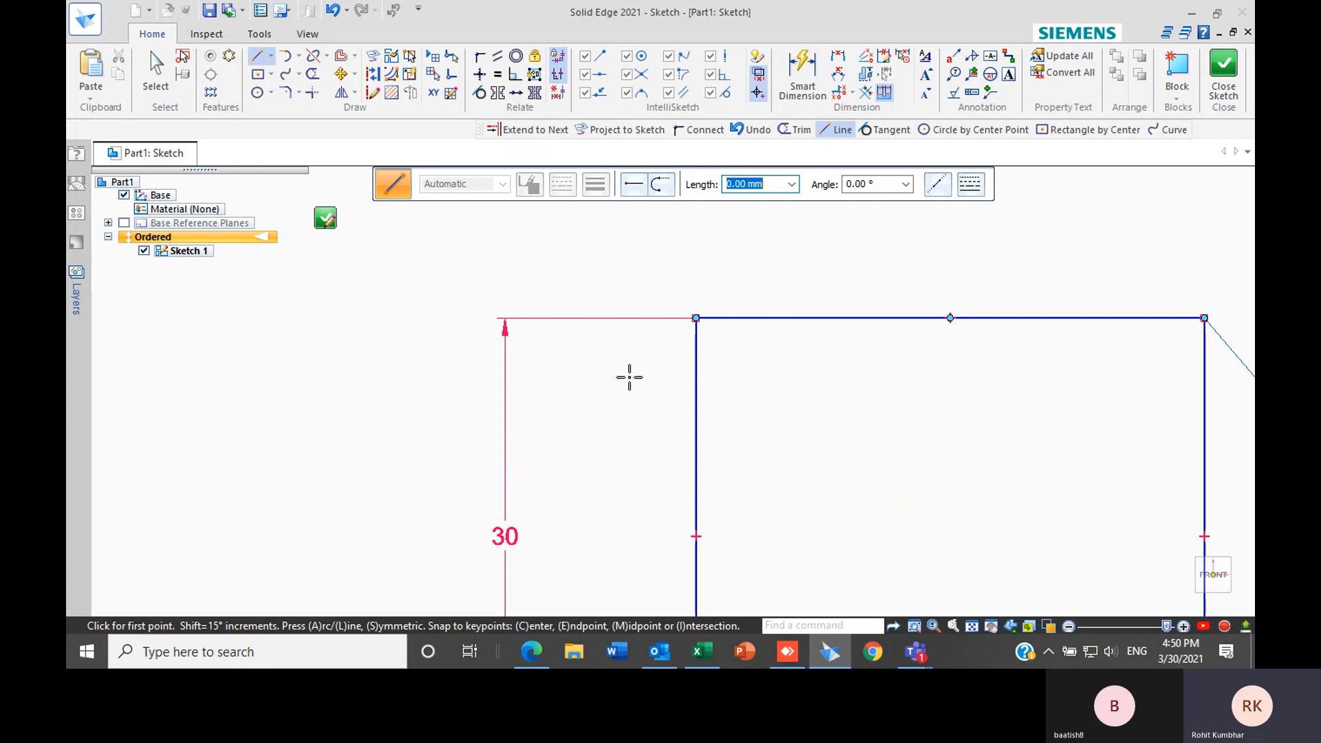
scroll(629, 378, "down", 3)
left_click(669, 307)
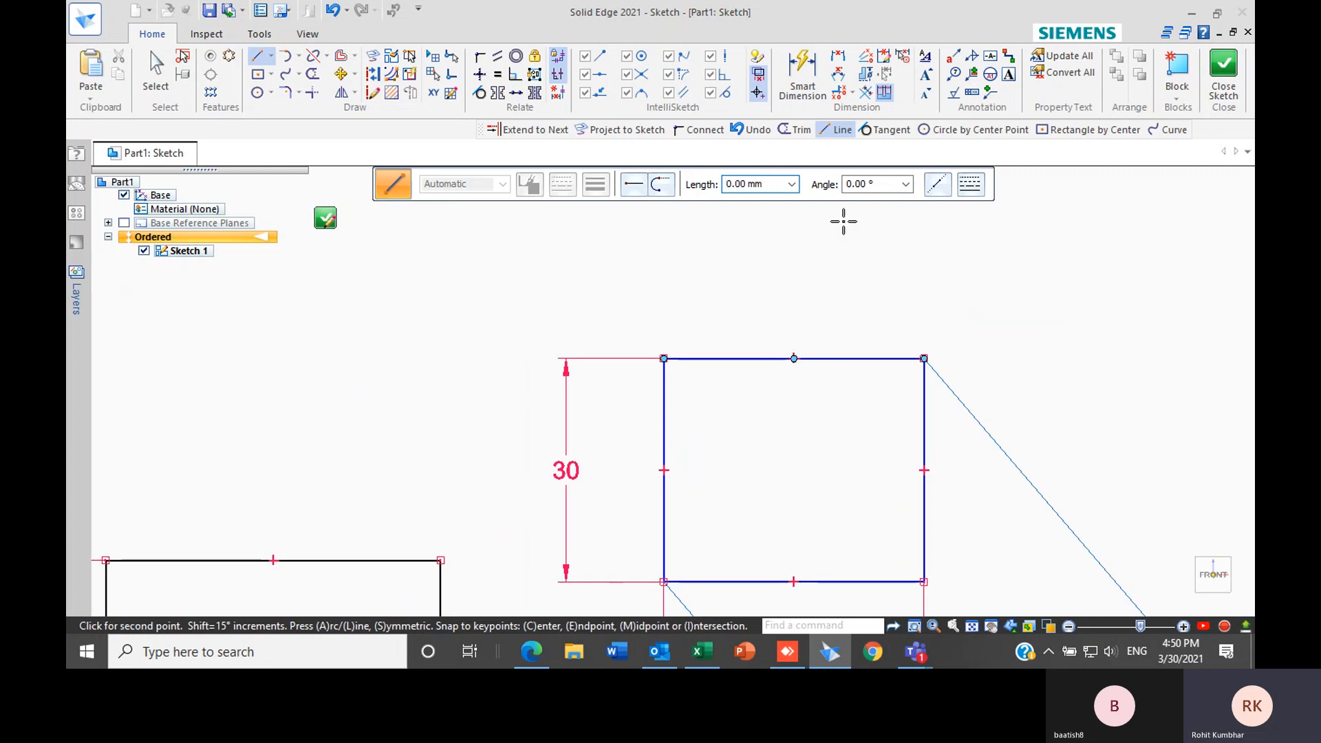
left_click(924, 206)
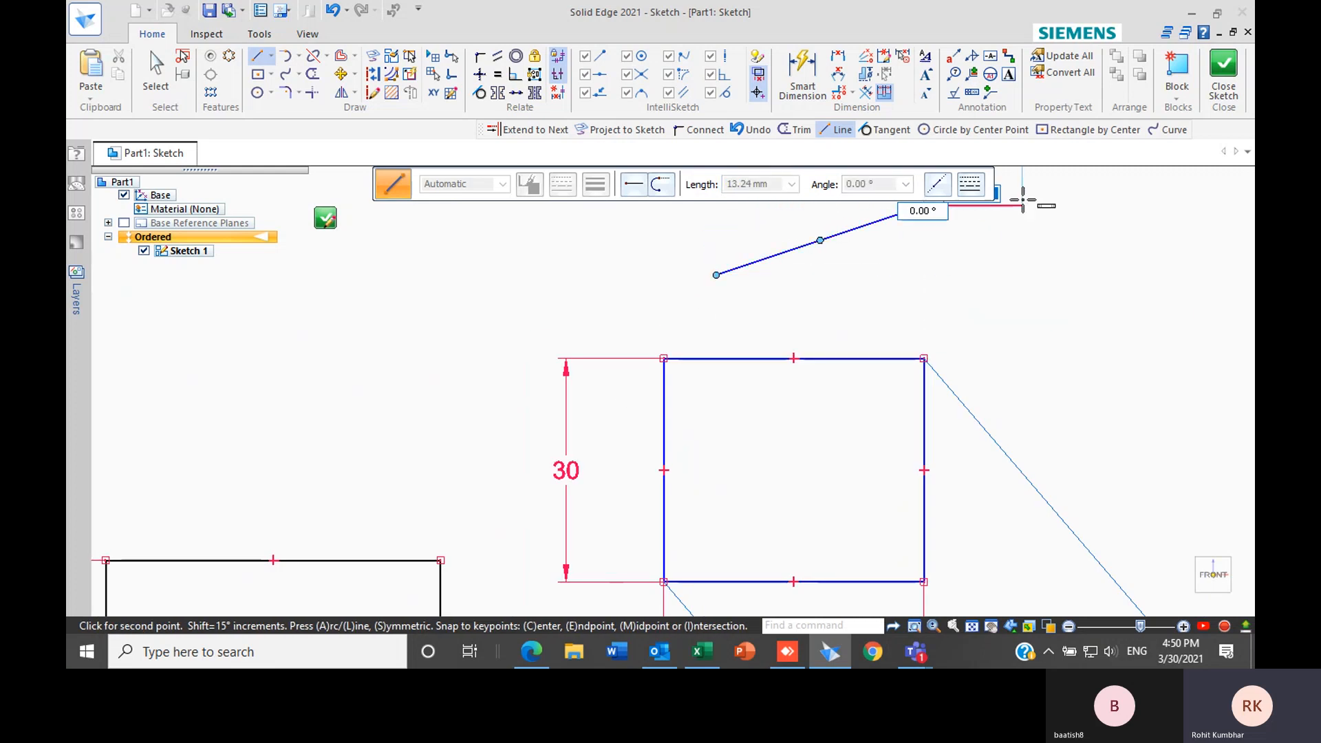
key("Escape")
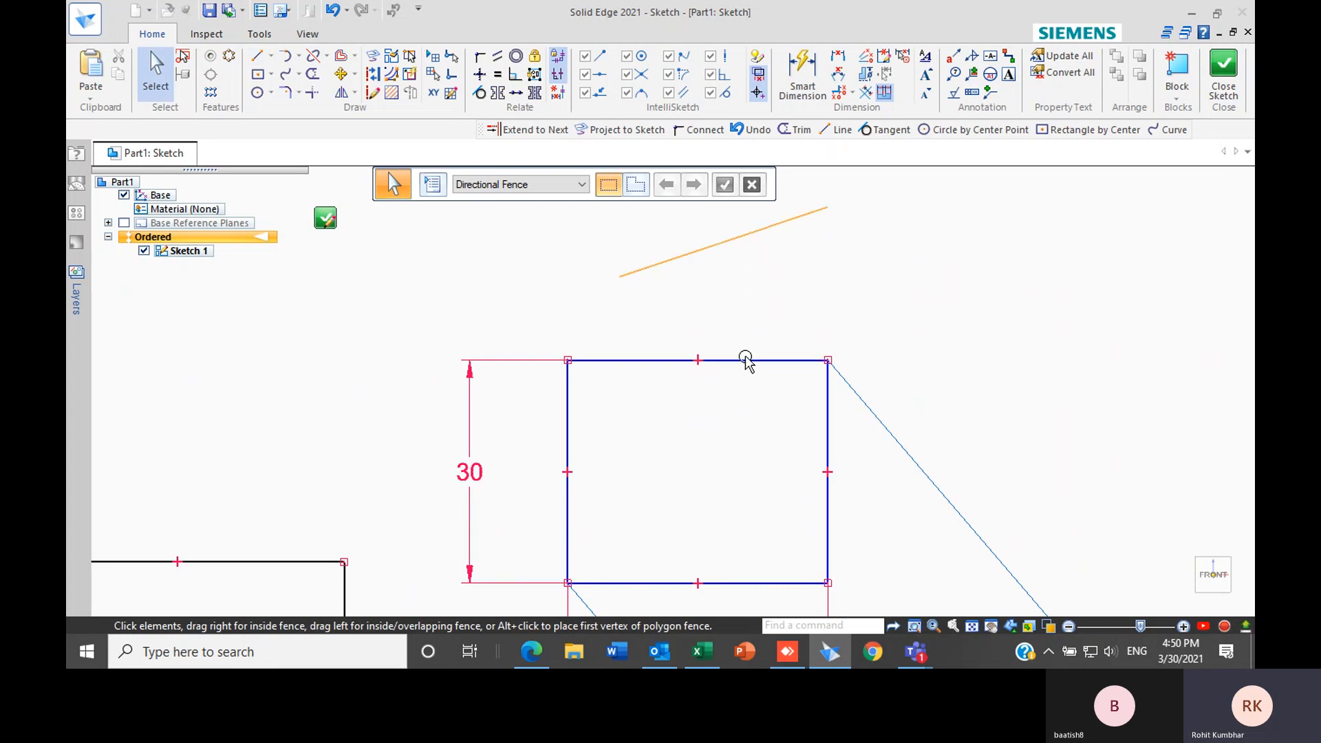
Dimension the angle between the slanted line and the rectangle's top edge with Smart Dimension, placing it to their right
scroll(711, 416, "down", 2)
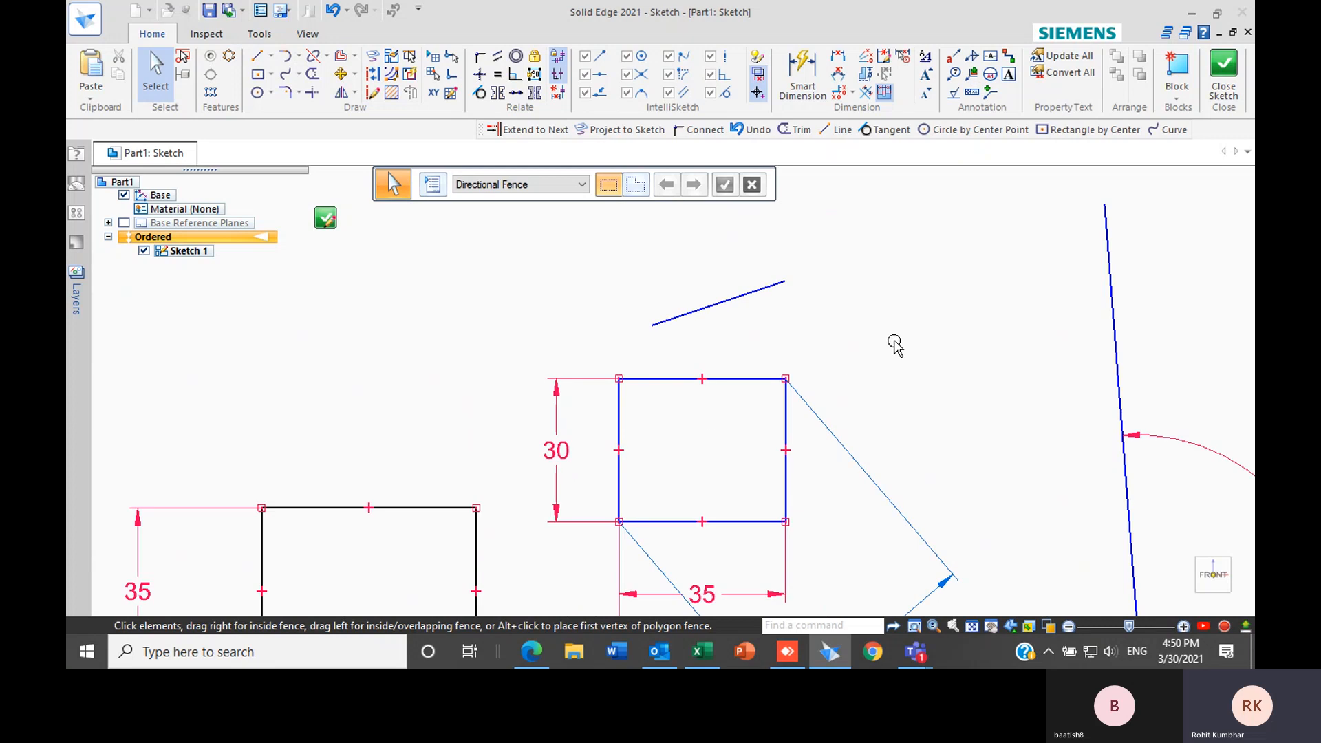
scroll(902, 316, "up", 1)
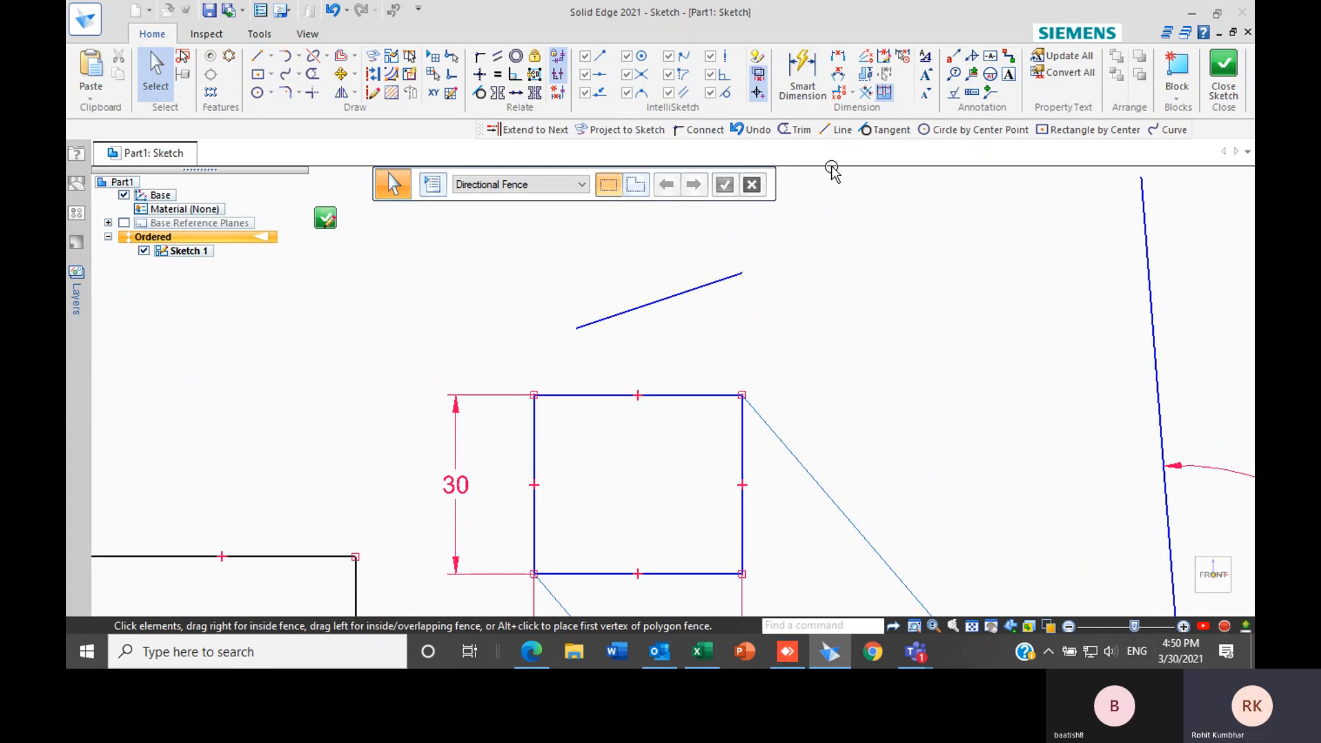
left_click(802, 70)
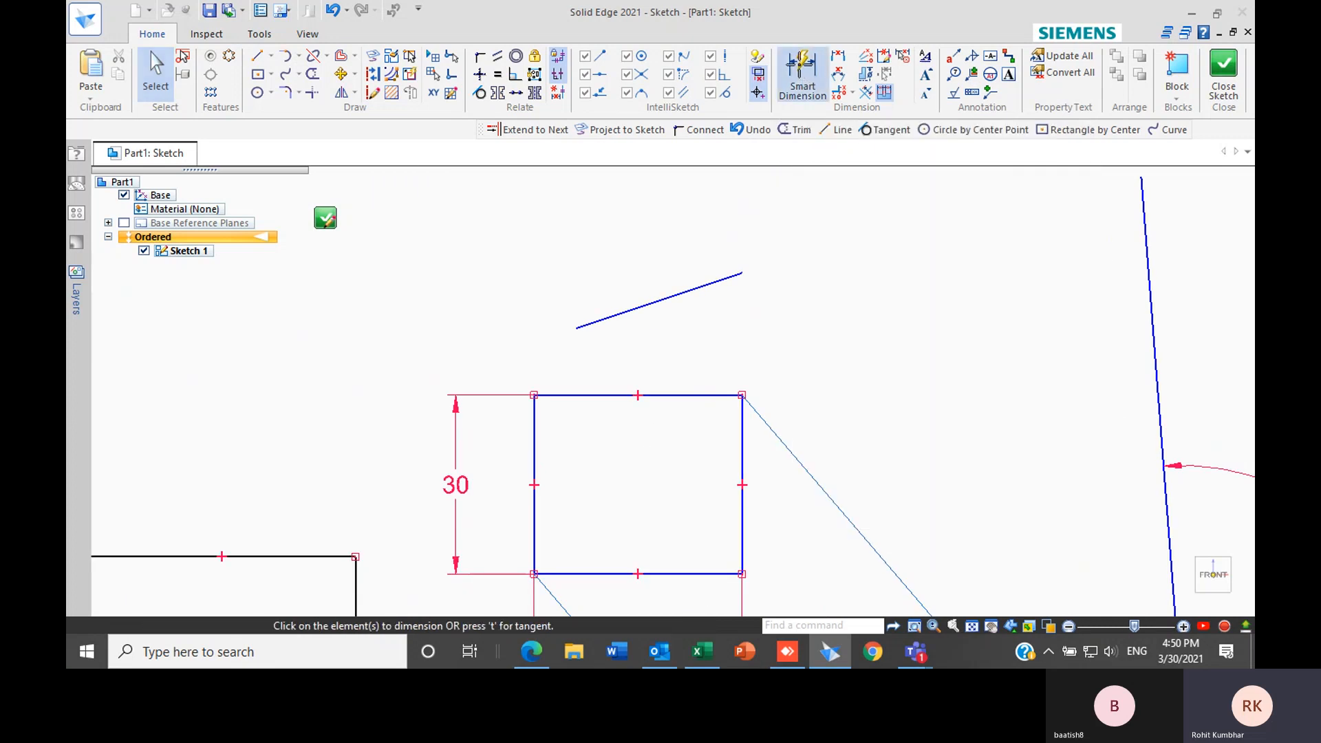
left_click(672, 298)
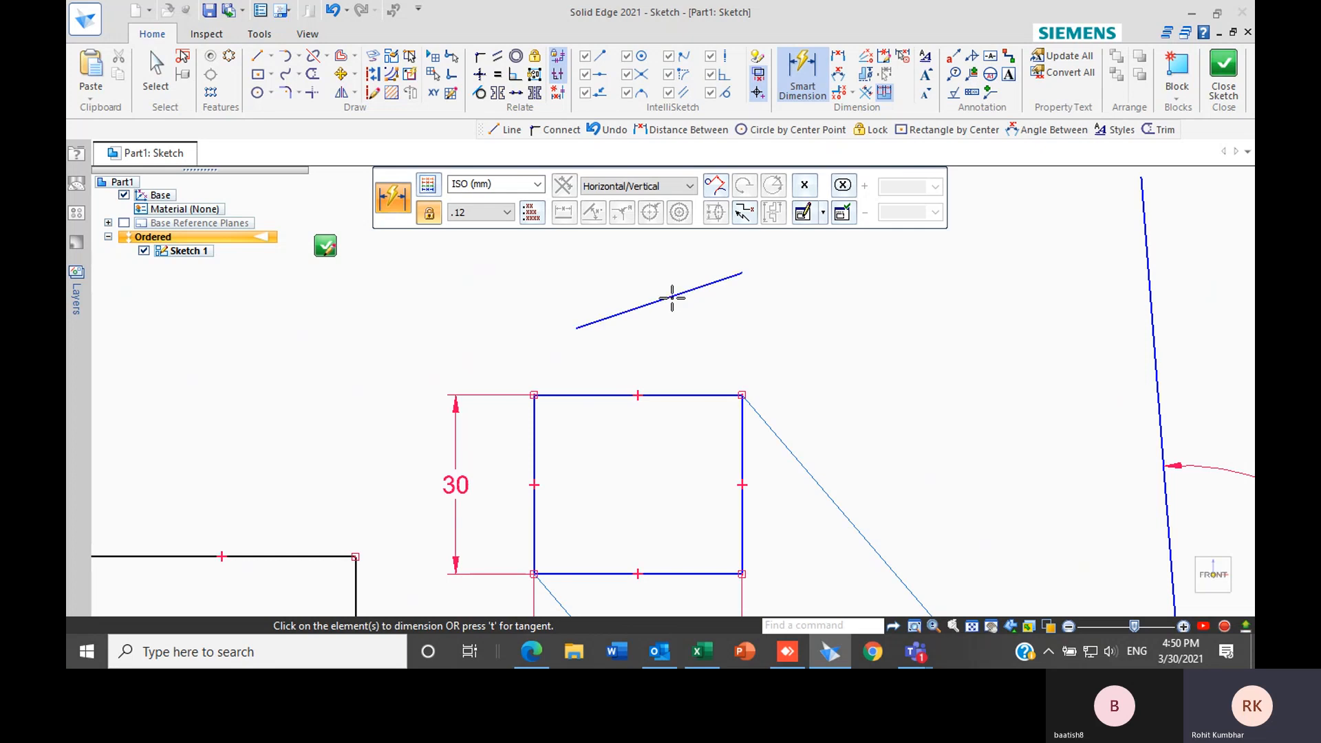
left_click(668, 395)
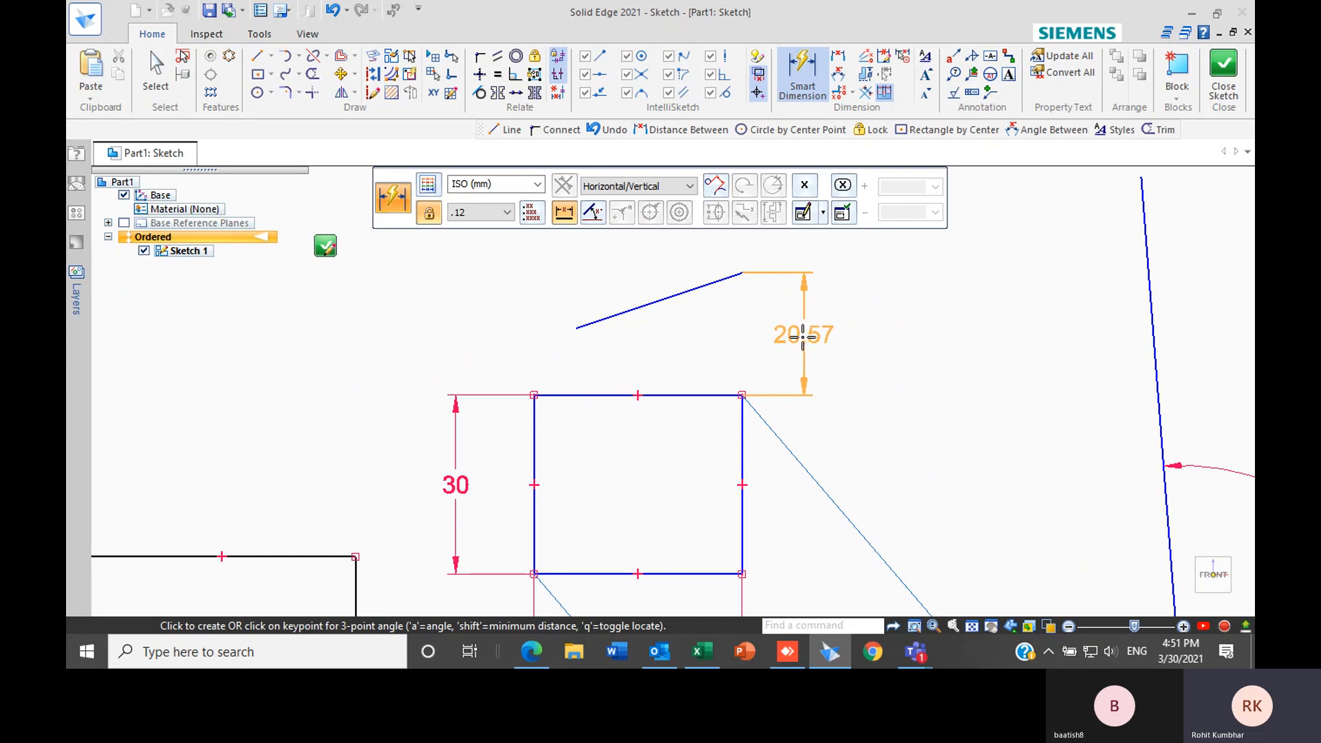
key("a")
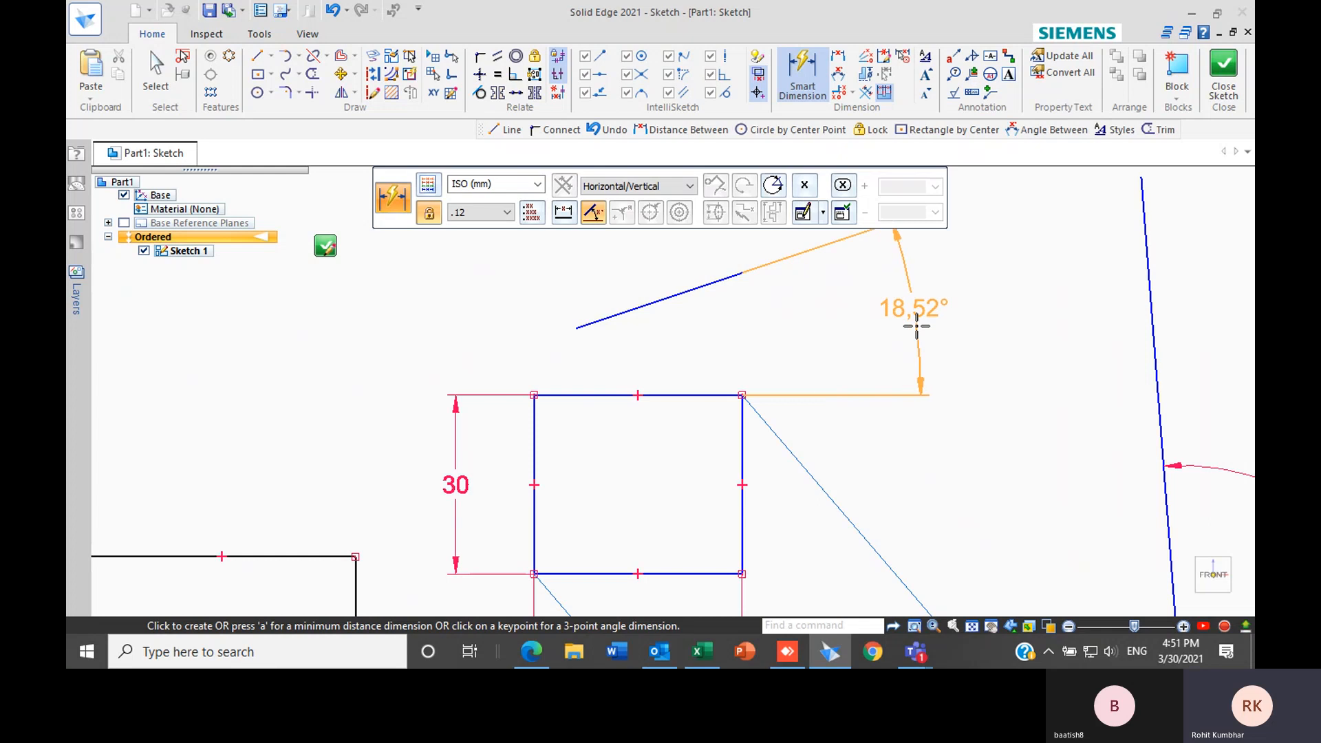
left_click(877, 330)
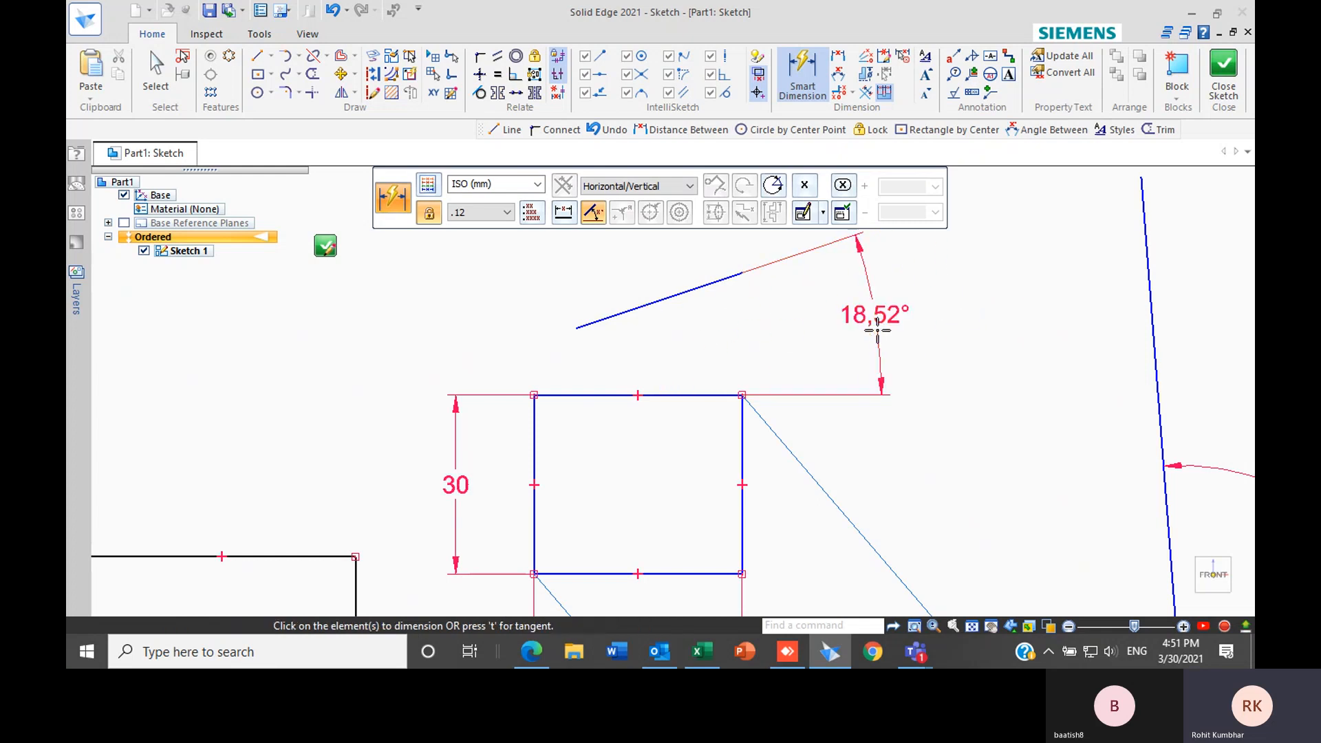
Set the angle dimension between the slanted line and the rectangle's top edge to 25.92°
scroll(857, 356, "down", 5)
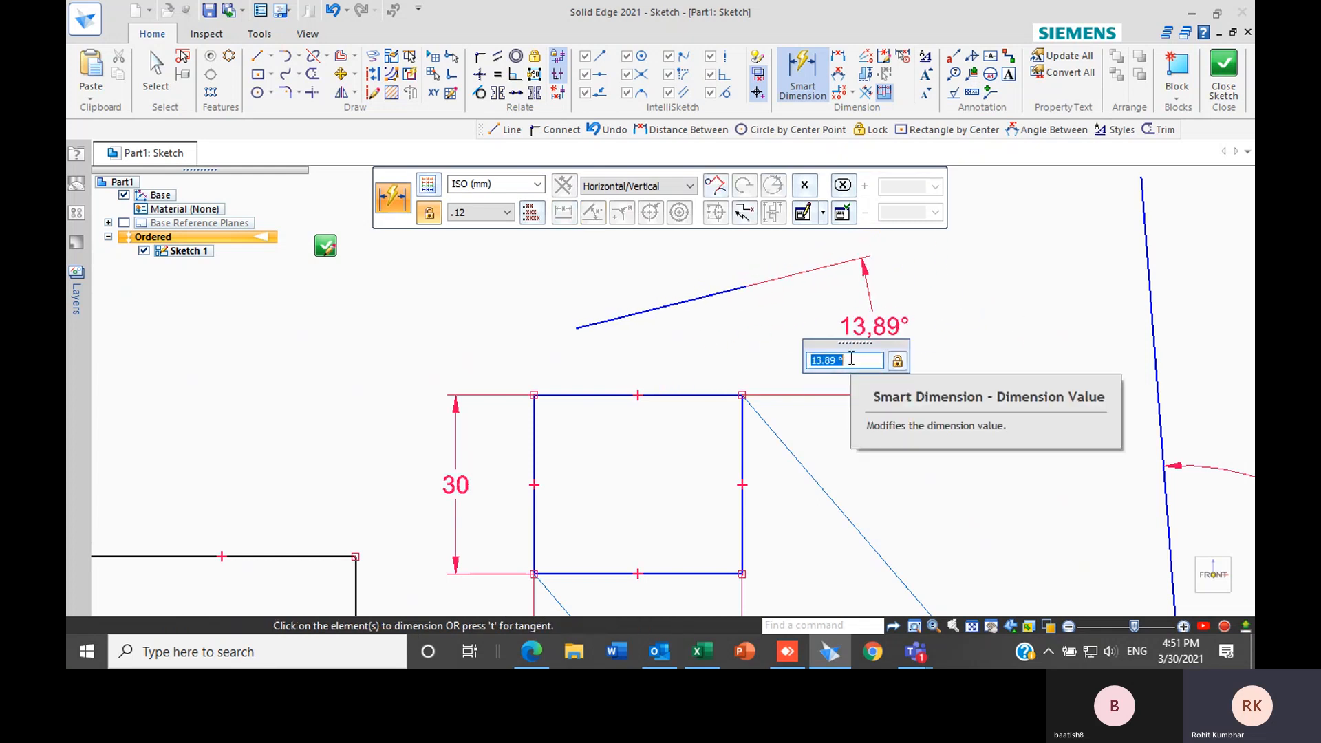
scroll(851, 358, "up", 14)
scroll(851, 358, "down", 1)
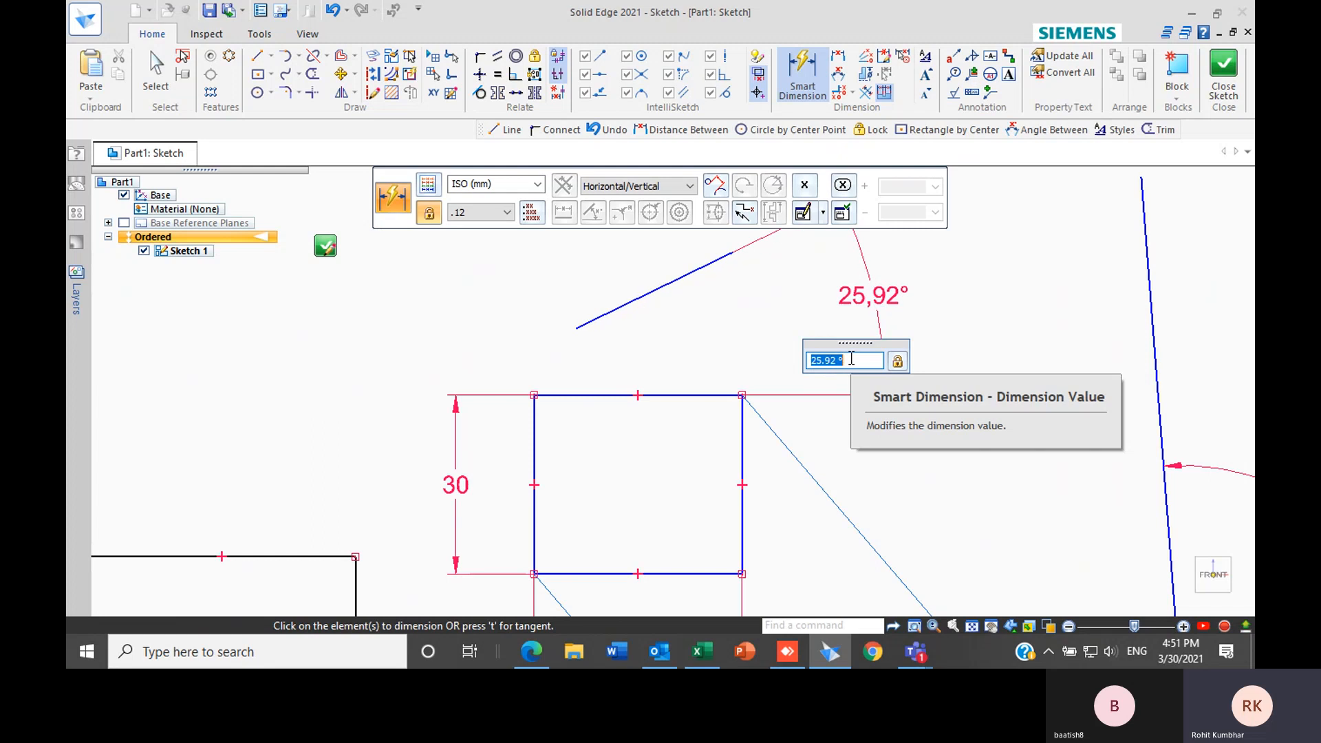
key("Escape")
scroll(831, 383, "down", 2)
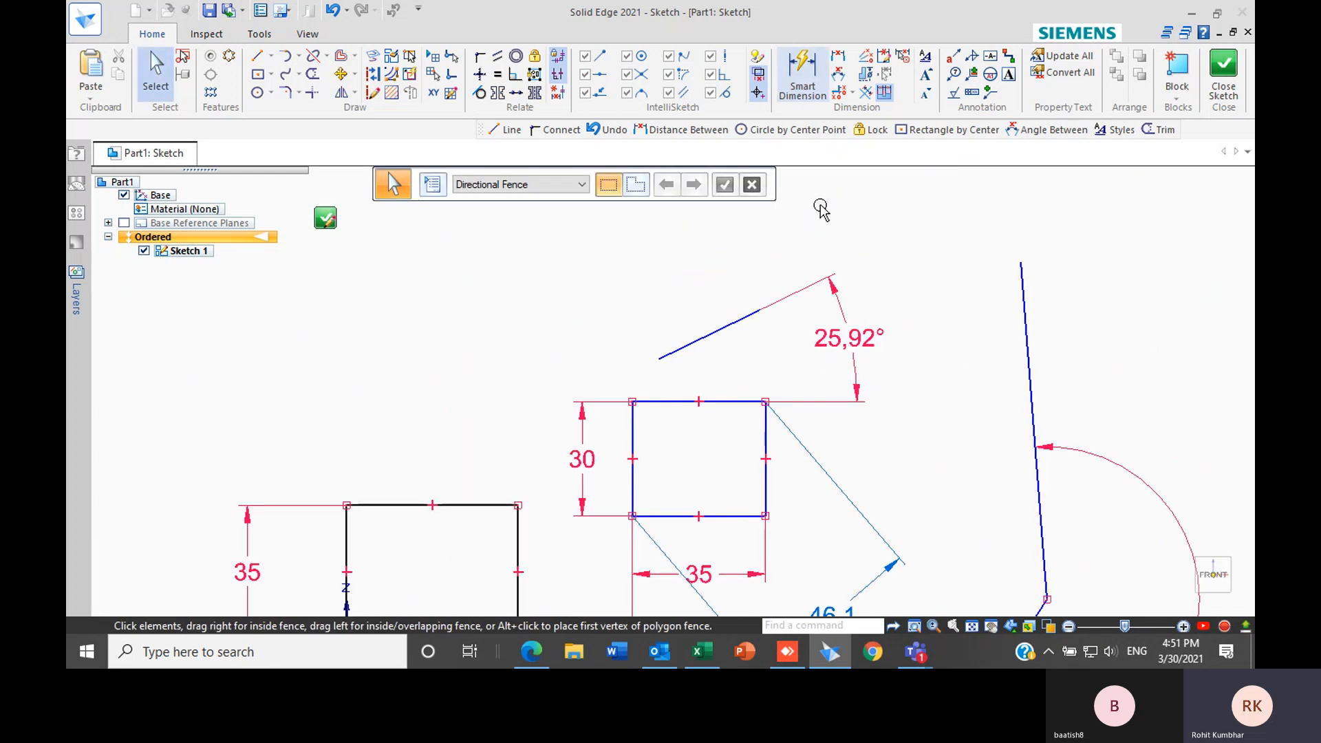
Configure Smart Dimension to use Unit Tolerance with an upper tolerance of 2 mm and a lower tolerance of 1 mm
left_click(805, 69)
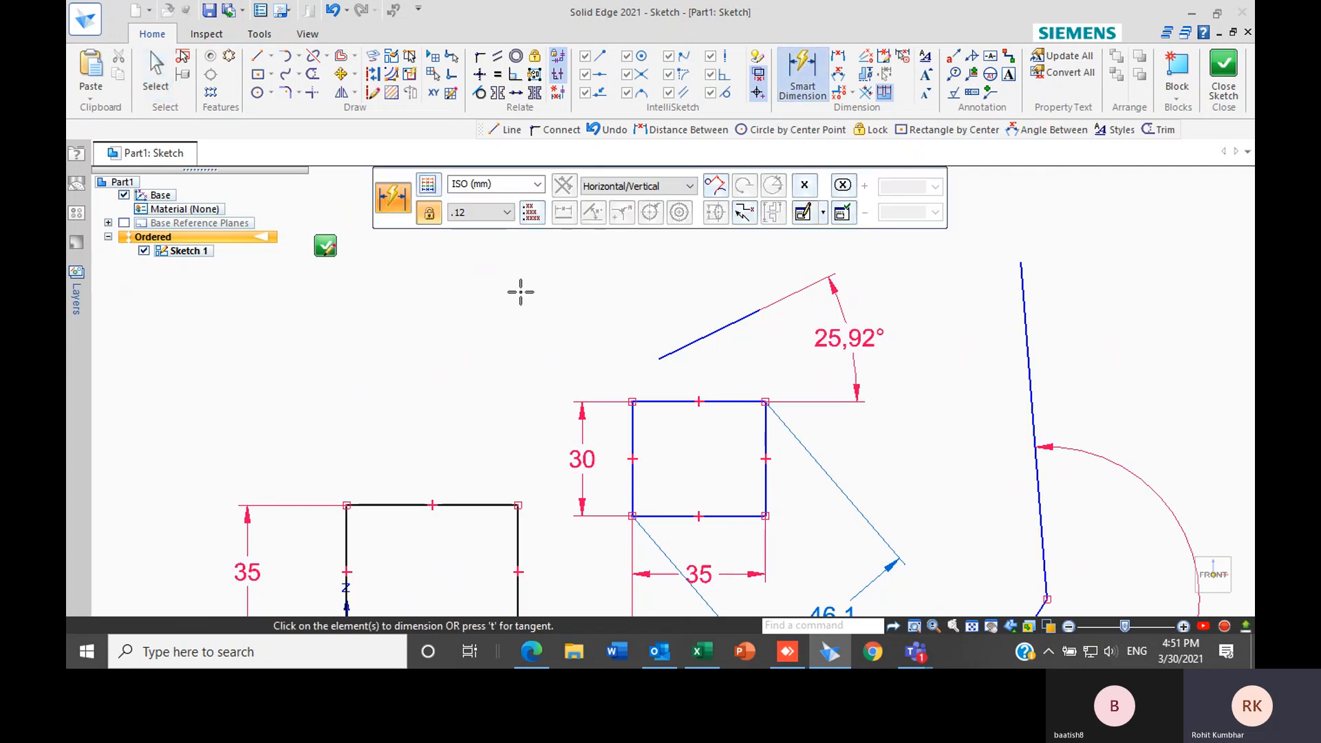
scroll(519, 289, "down", 3)
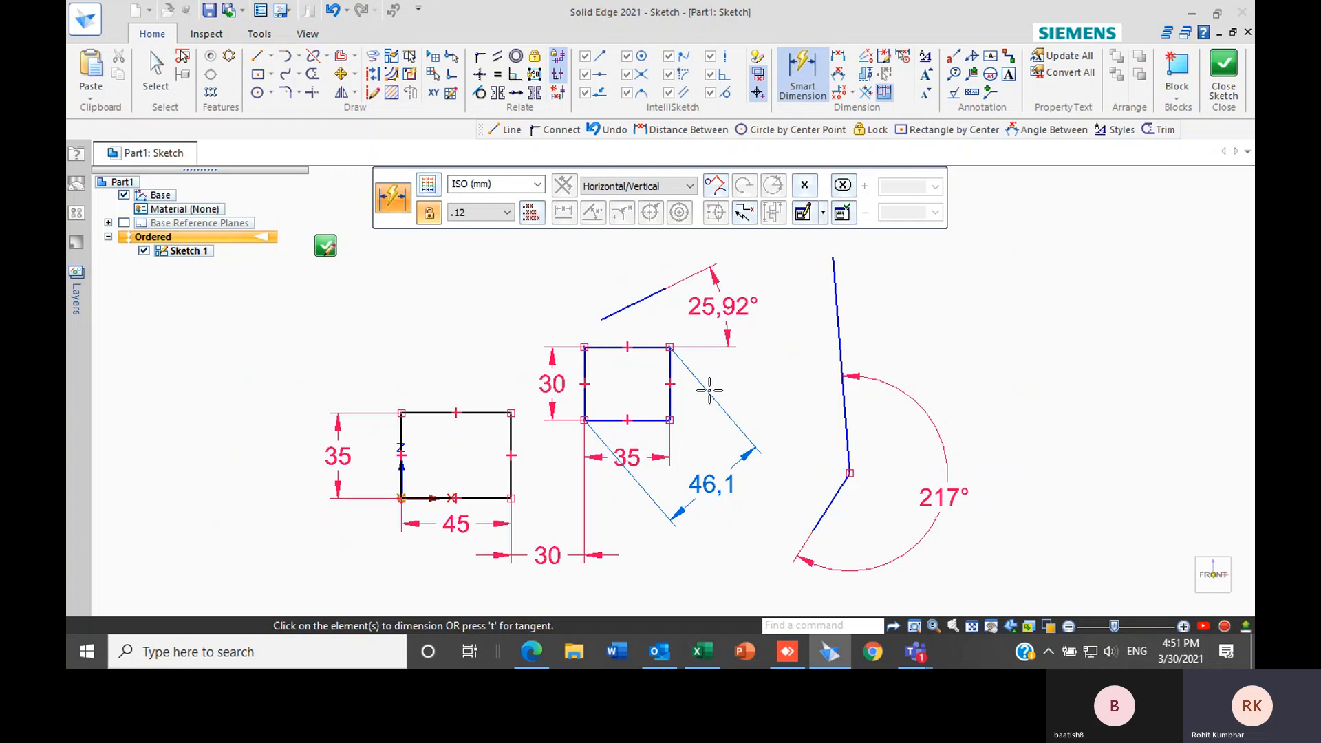
left_click(805, 186)
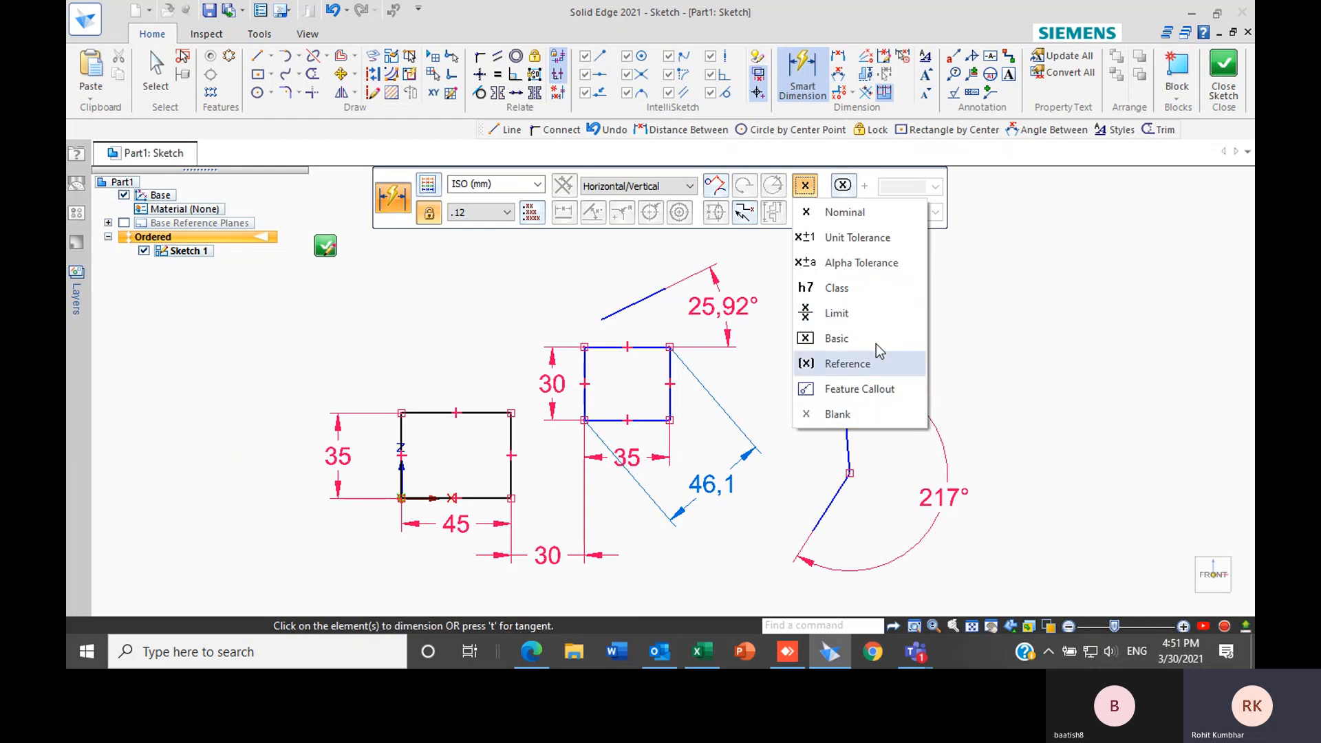
left_click(850, 237)
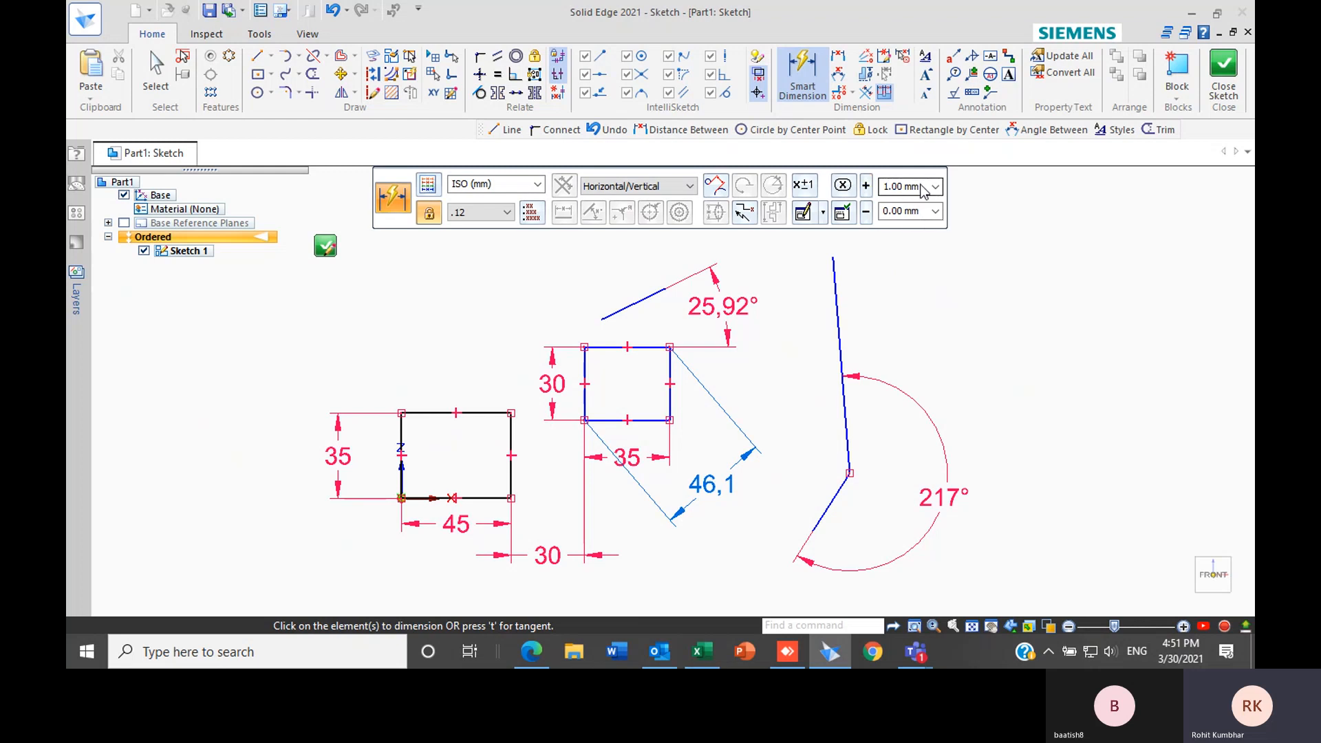
left_click(885, 188)
type("2")
key("Tab")
type("1")
key("Tab")
Dimension the slanted line's true length with Smart Dimension in the By 2 Points orientation, placing the toleranced dimension above the line
scroll(698, 329, "up", 4)
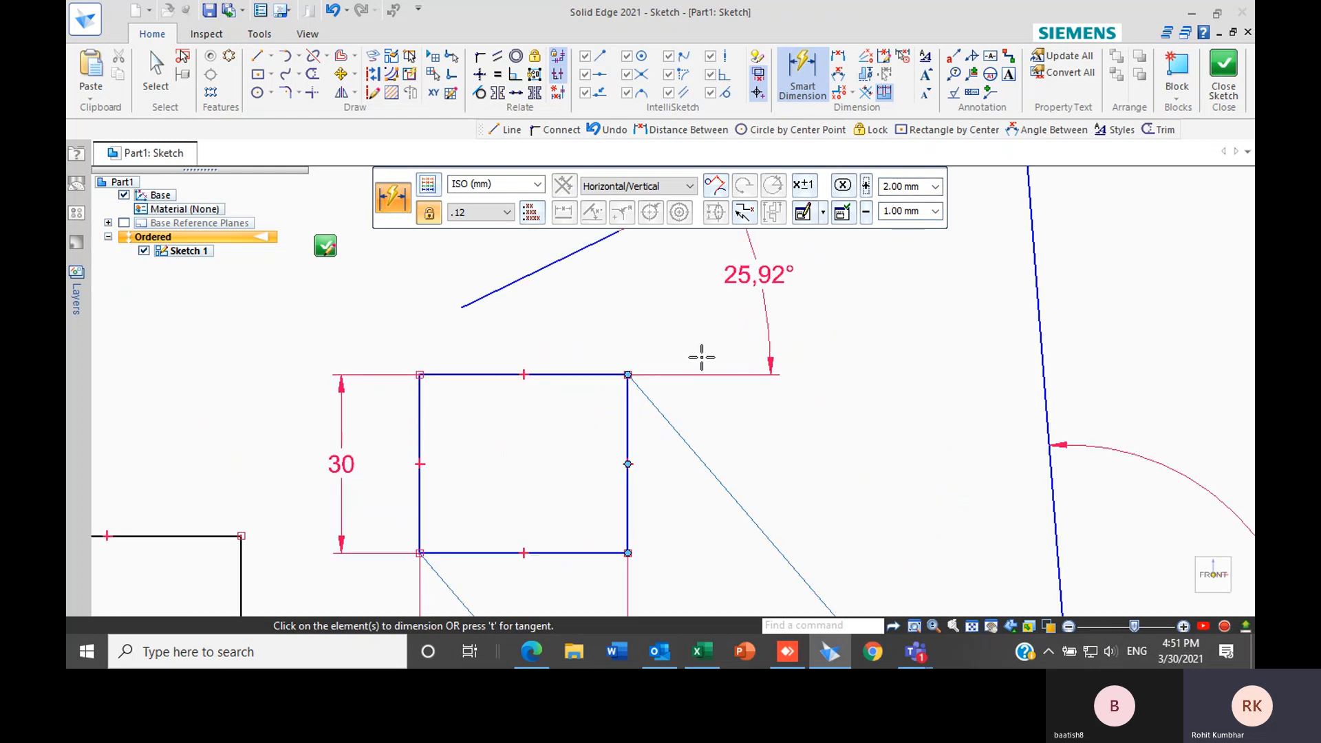
scroll(702, 351, "down", 4)
scroll(701, 431, "up", 4)
scroll(690, 488, "down", 3)
scroll(654, 412, "up", 3)
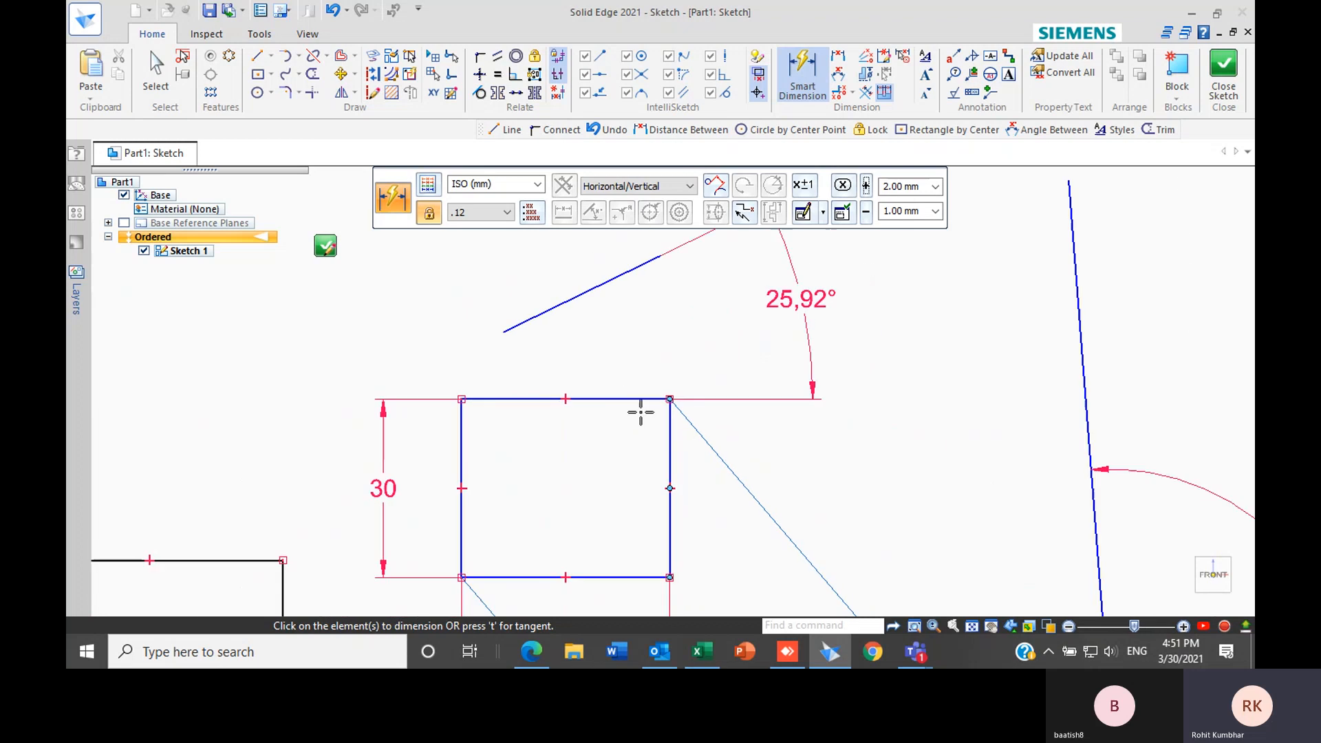
scroll(602, 342, "down", 2)
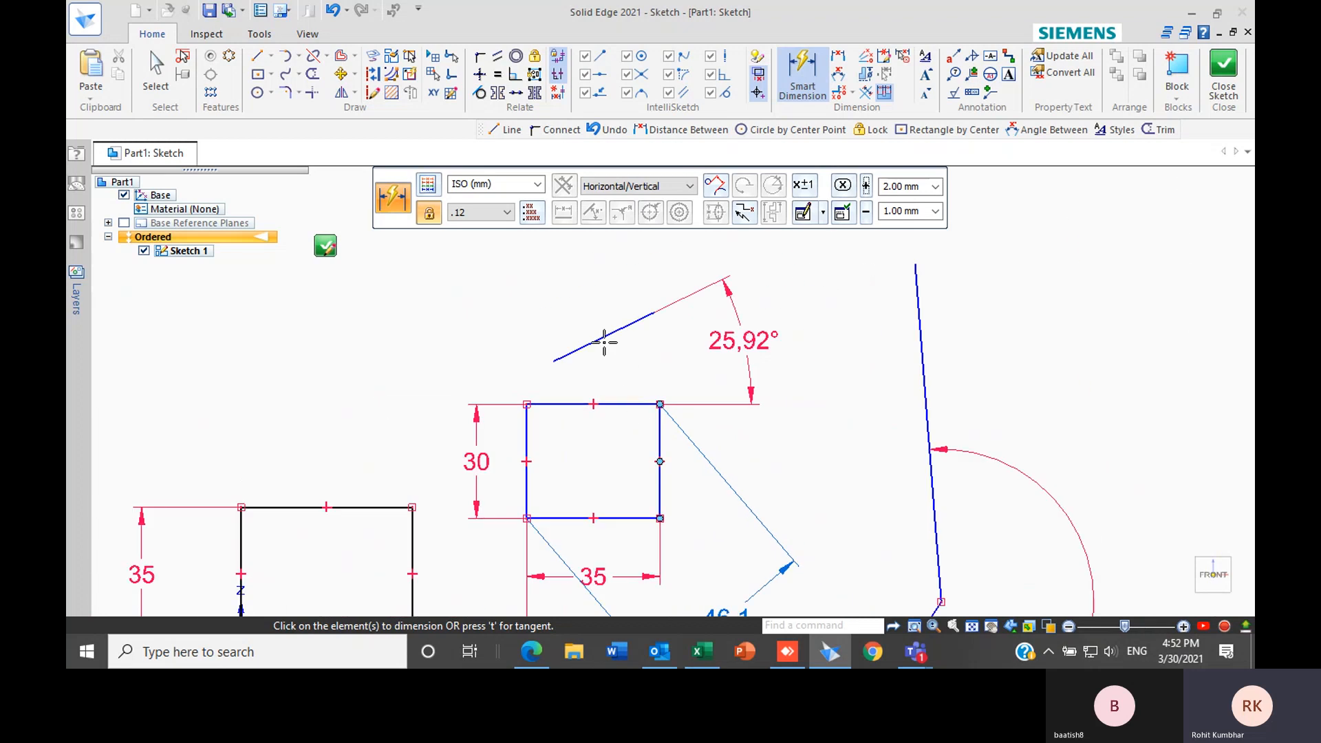
left_click(802, 72)
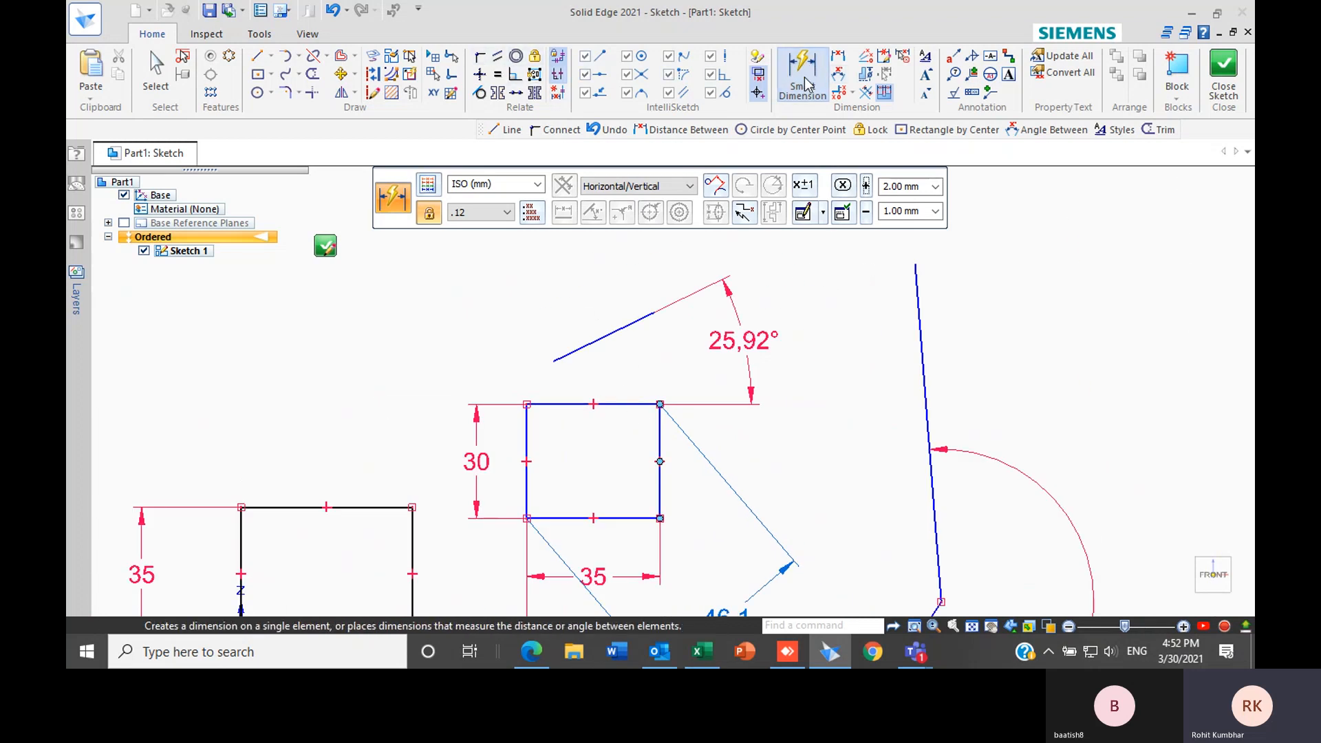
left_click(611, 334)
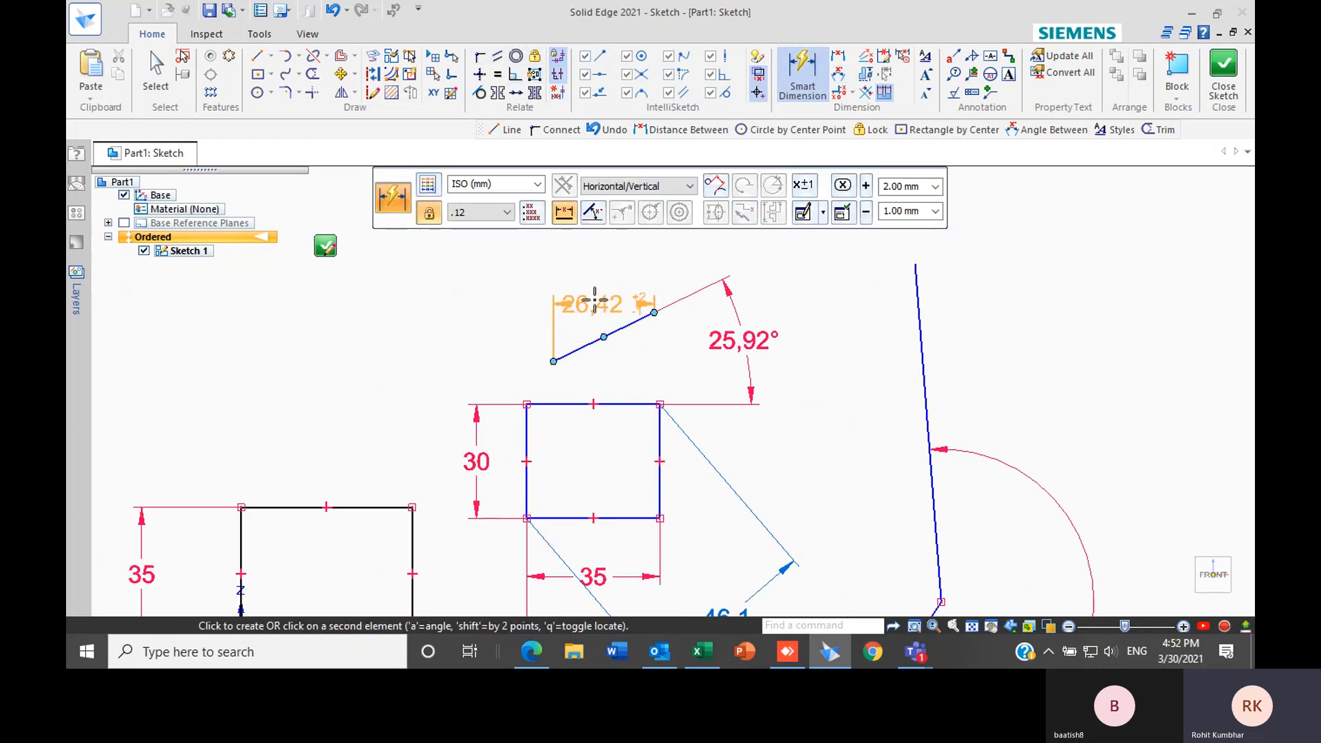
left_click(671, 186)
left_click(609, 216)
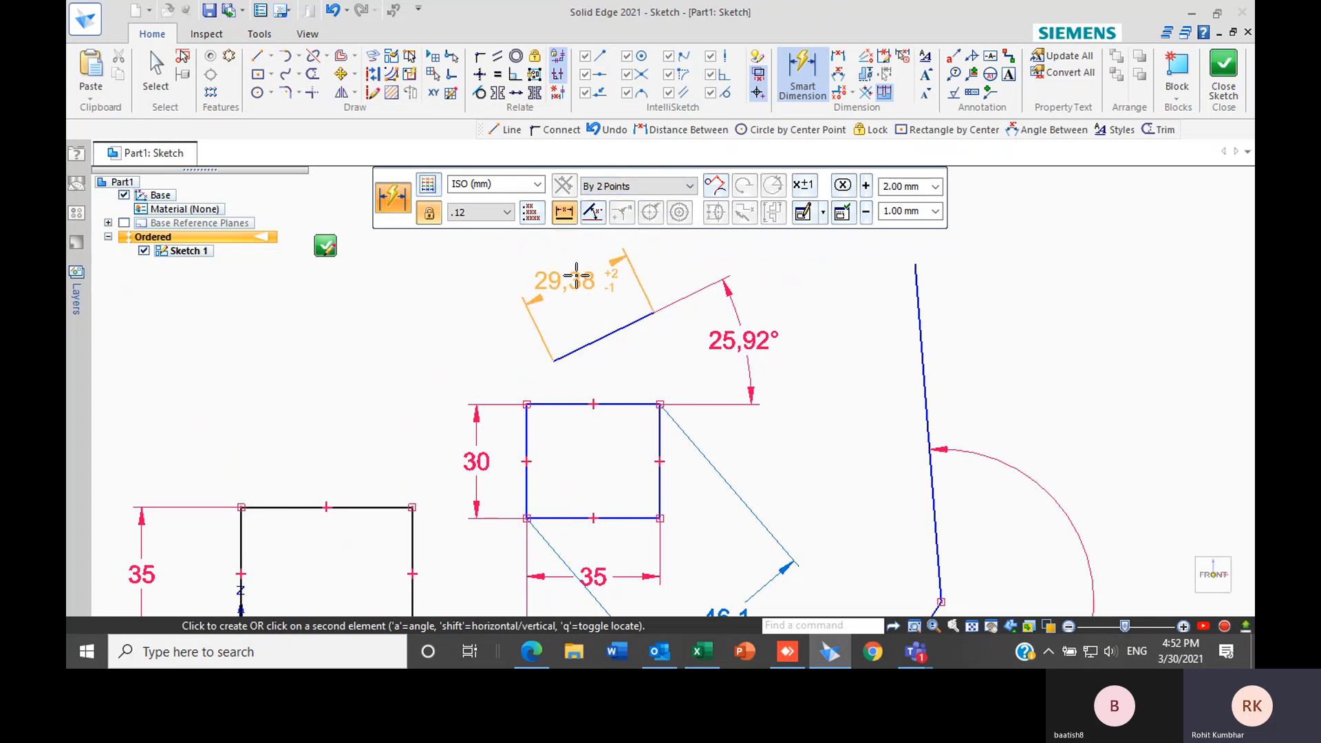
left_click(576, 275)
scroll(578, 297, "up", 4)
scroll(605, 499, "down", 2)
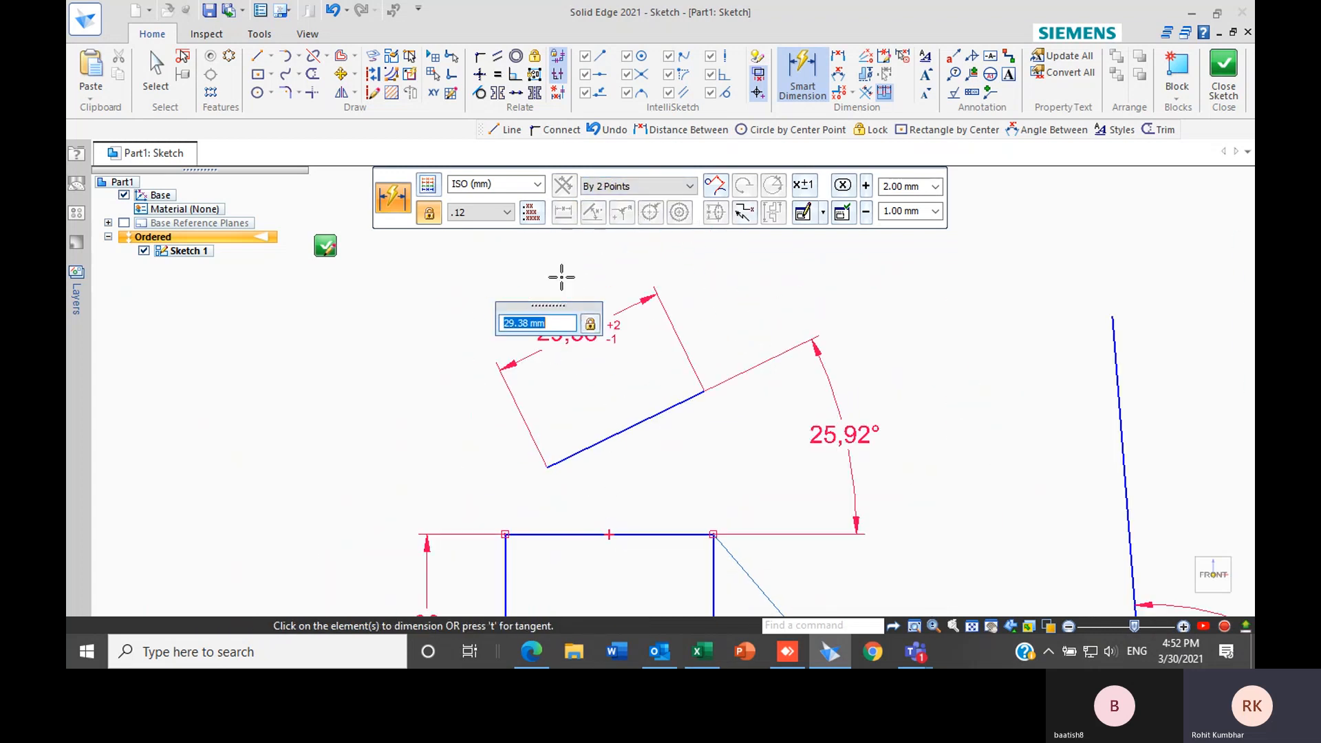
Set the slanted line's toleranced length dimension to 30 mm and finish dimensioning
type("30")
key("Return")
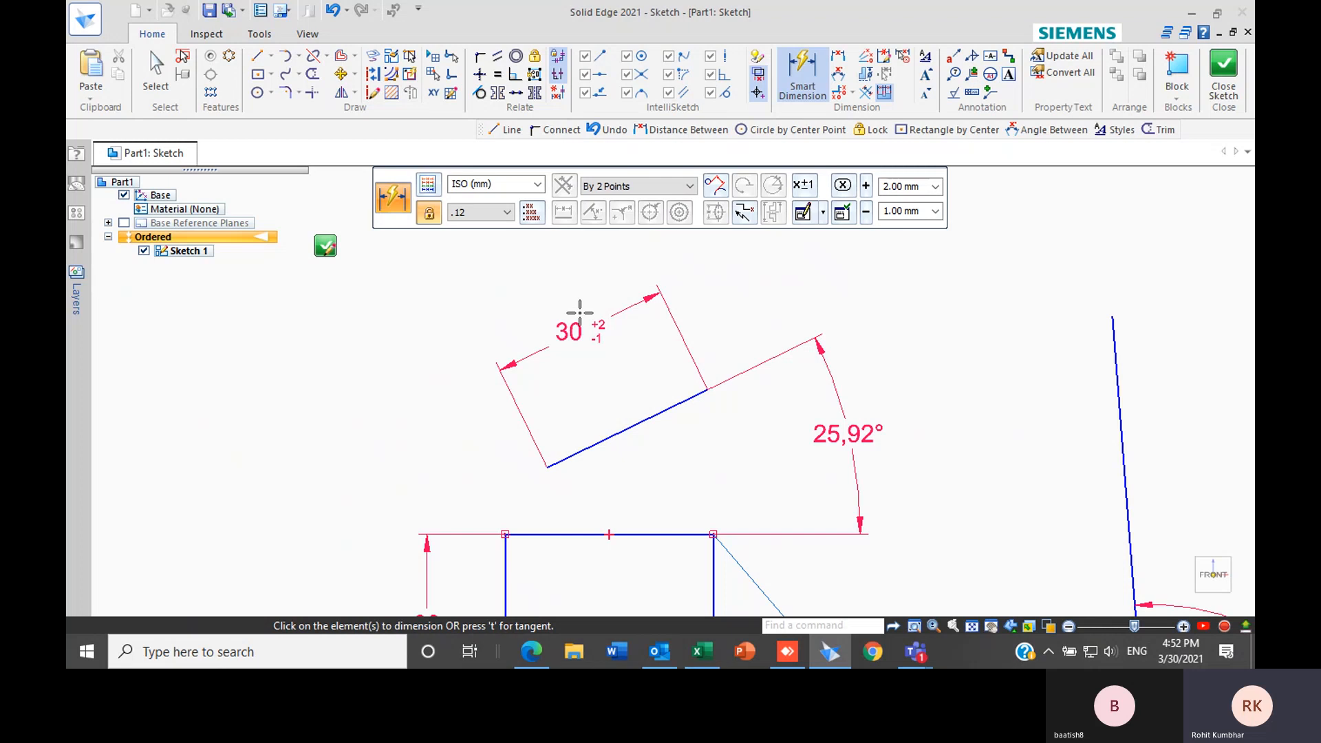
key("Escape")
Examine the dimension type options available for the slanted line's toleranced length dimension
scroll(585, 328, "up", 2)
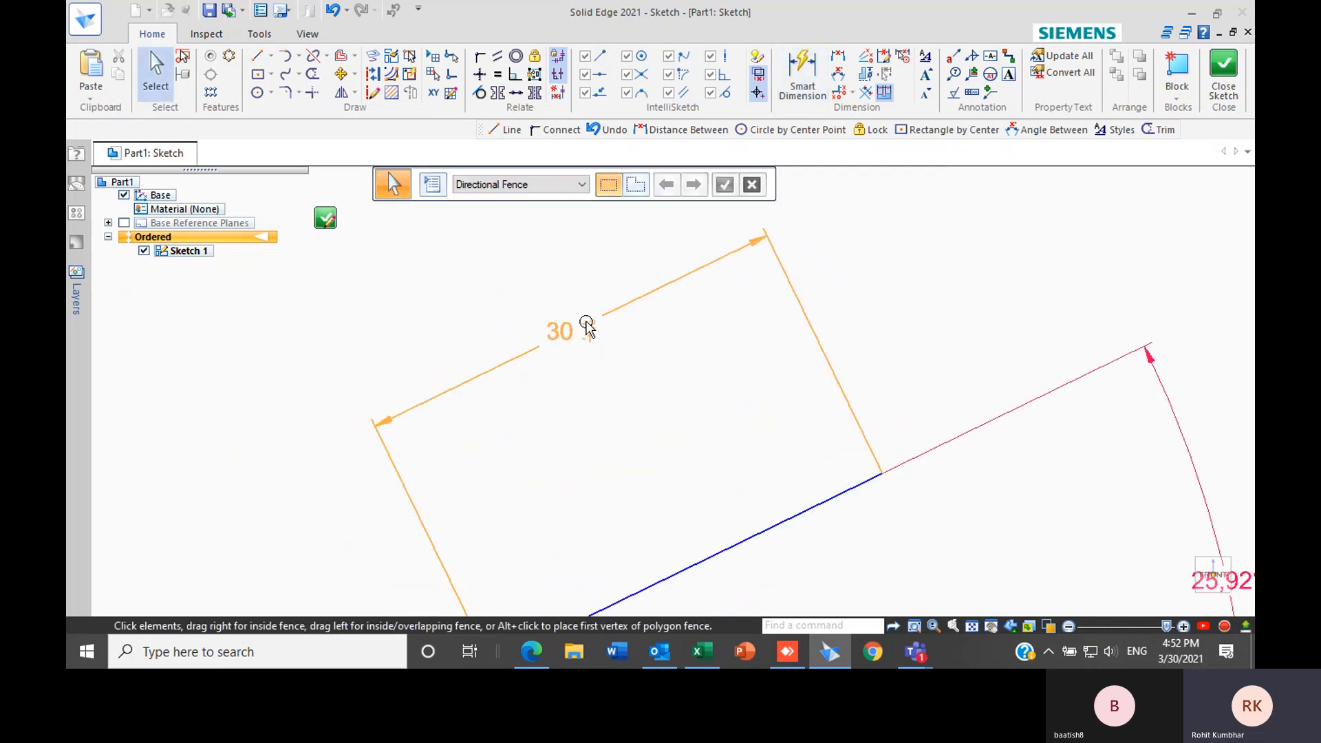
left_click(583, 329)
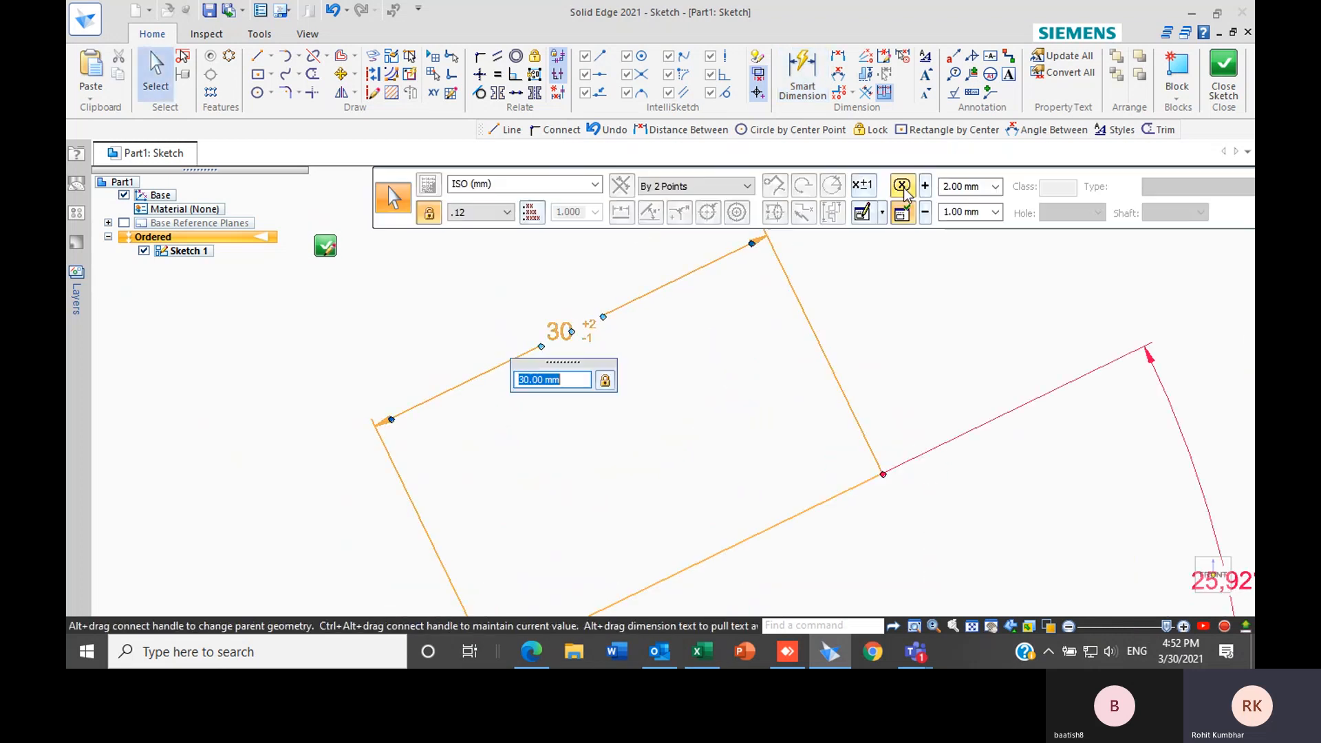
left_click(863, 186)
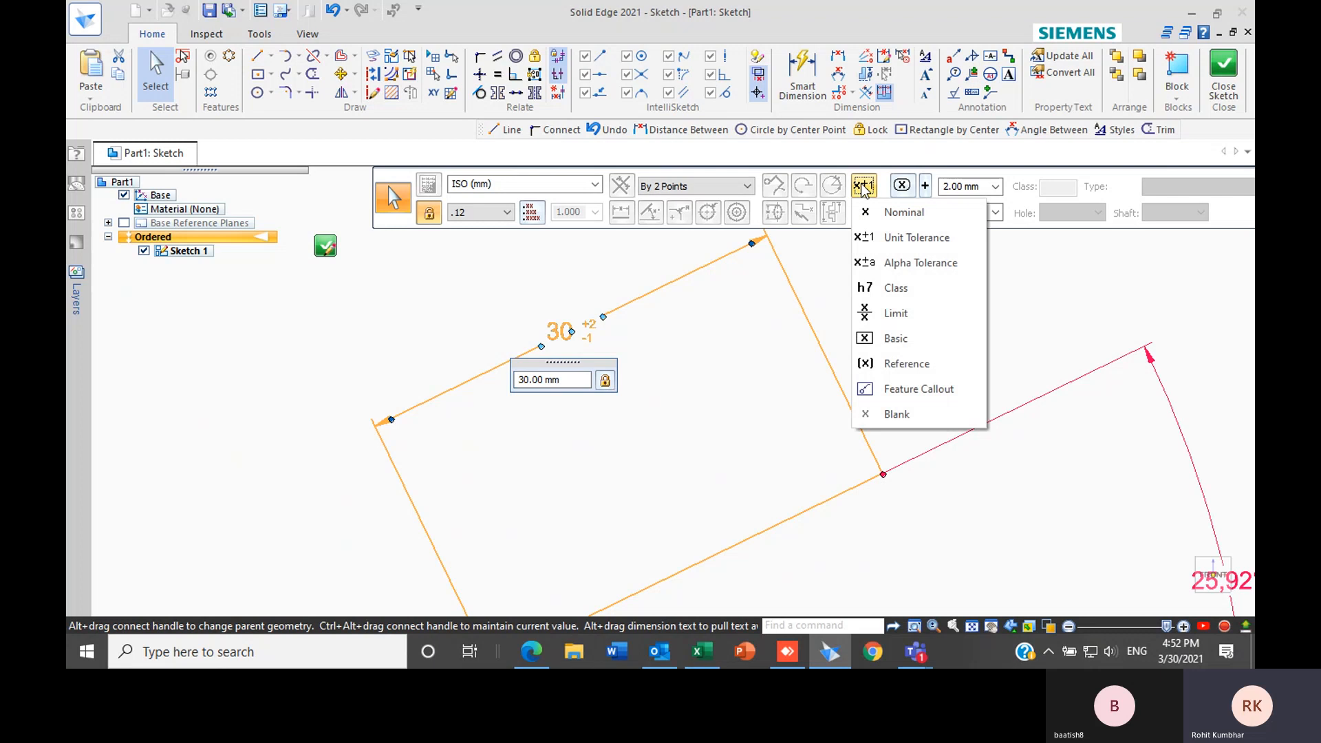
left_click(863, 185)
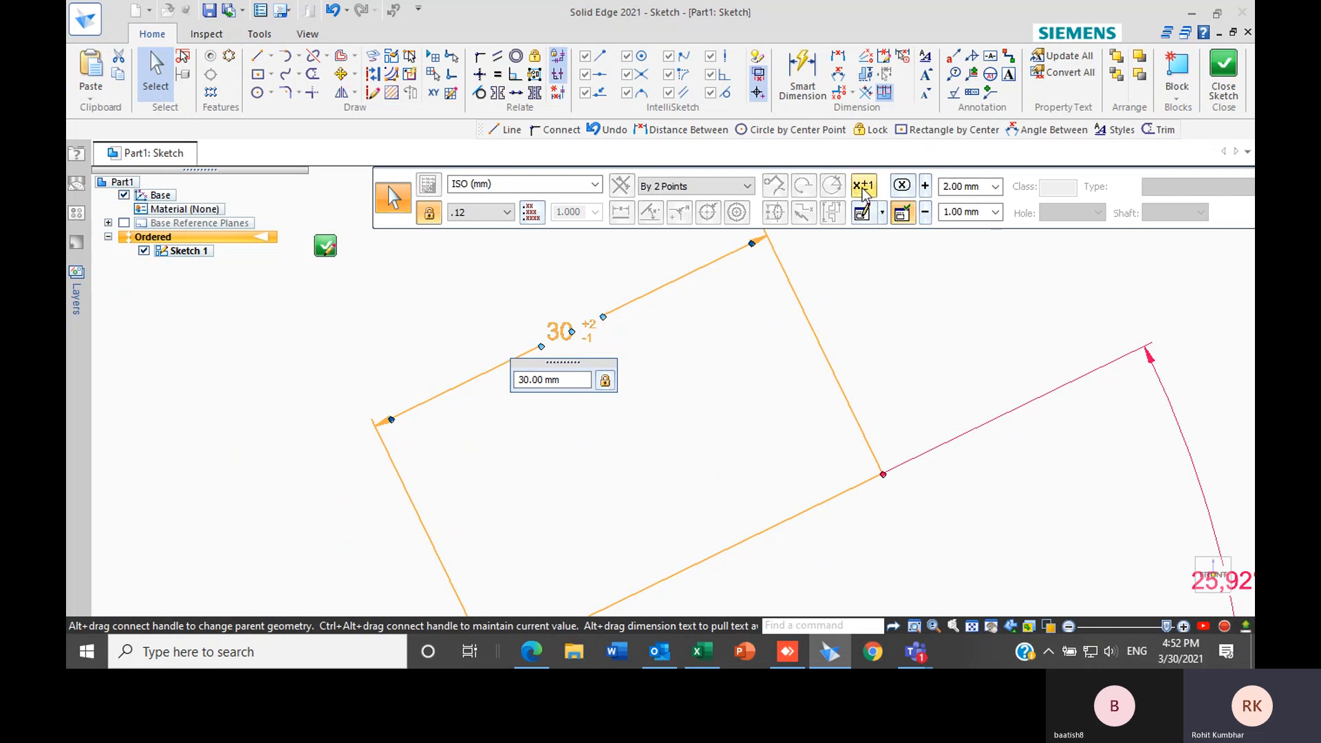
left_click(863, 187)
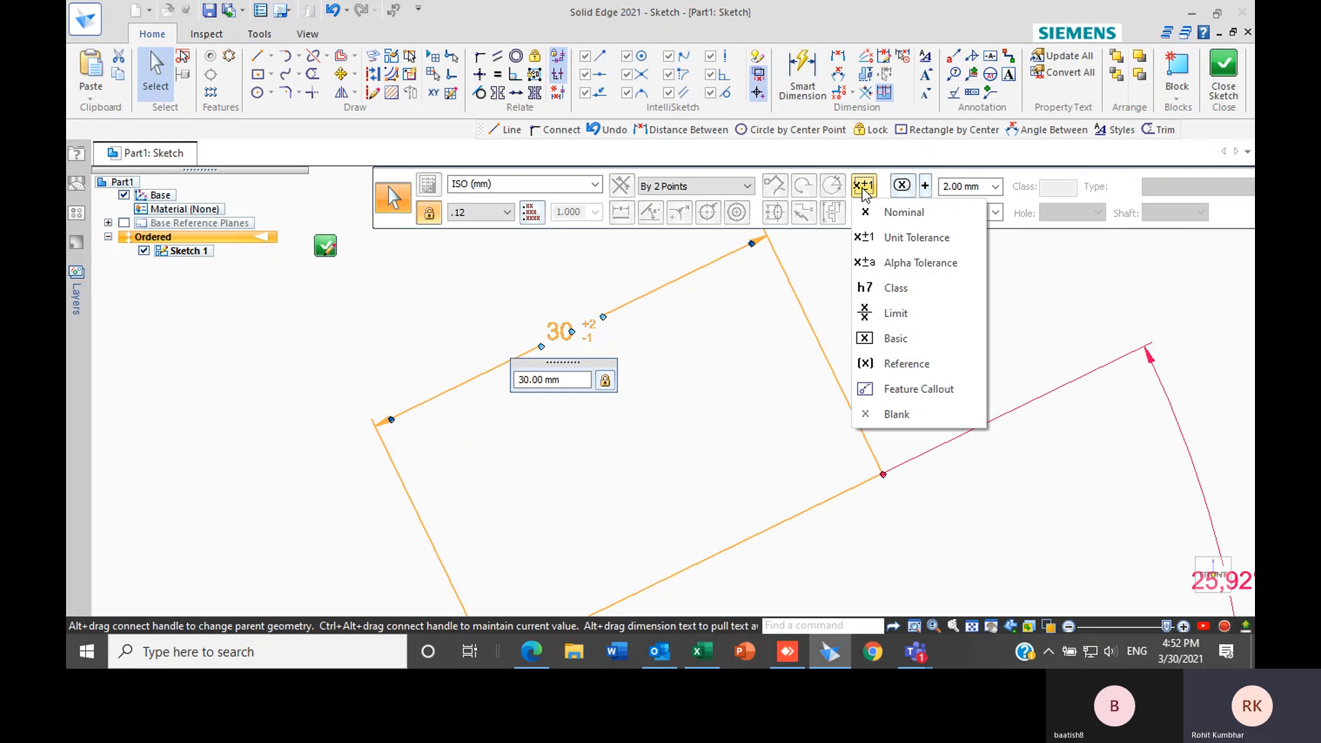
left_click(688, 382)
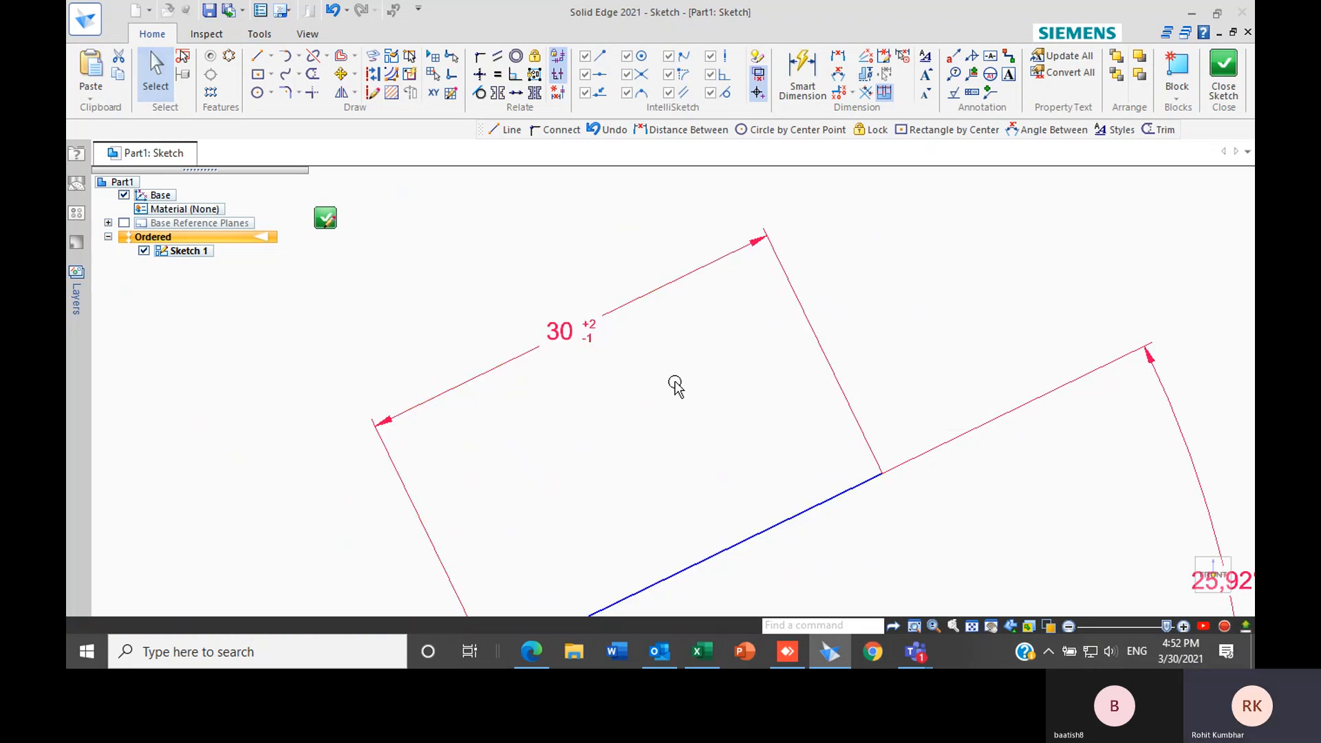
scroll(709, 389, "down", 8)
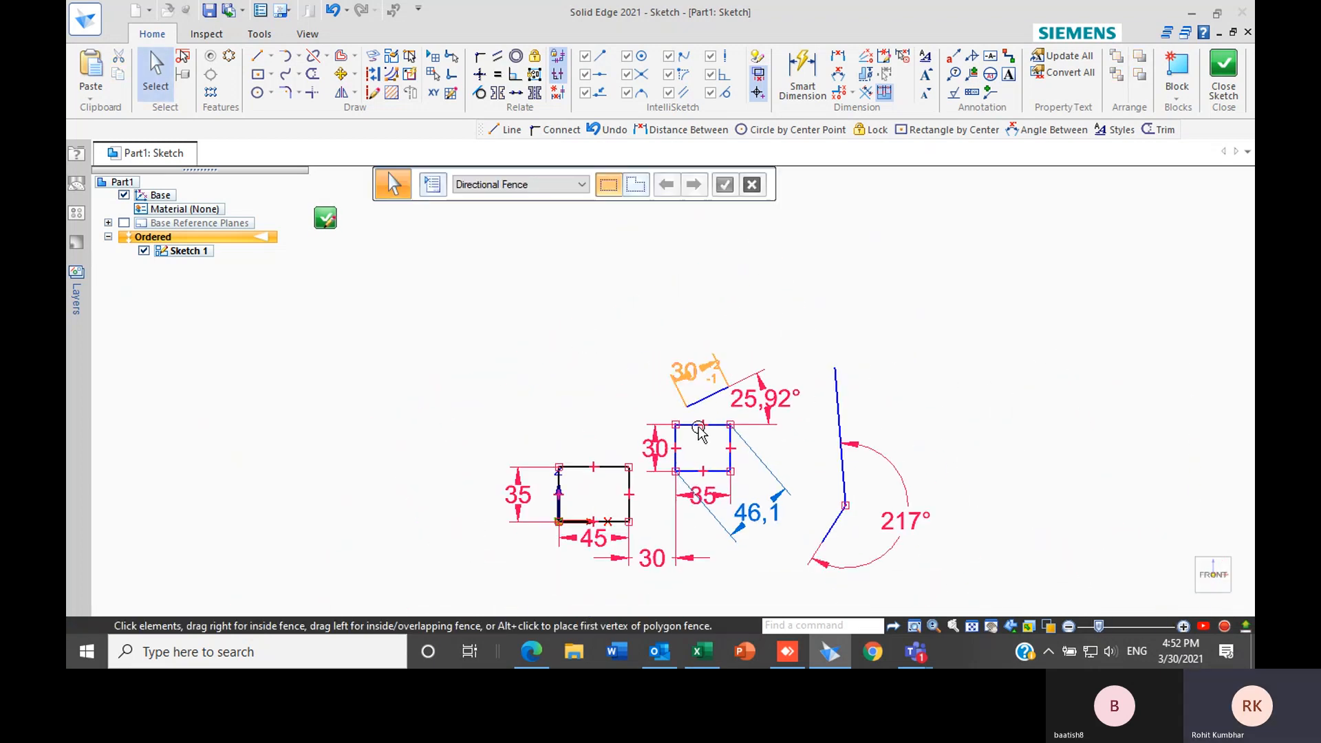
Open the properties of the angle dimension between the slanted line and the rectangle's top edge, keeping the dimension in view
scroll(705, 459, "up", 4)
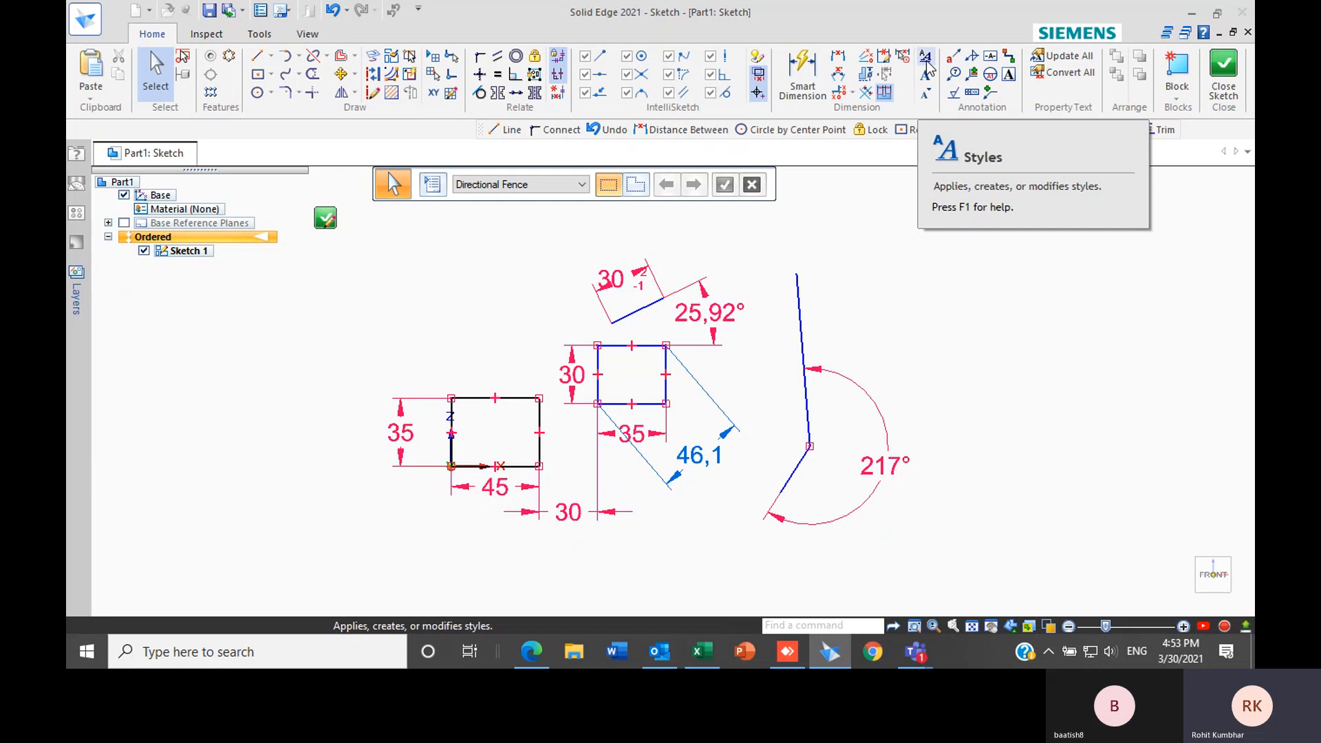
scroll(764, 357, "up", 3)
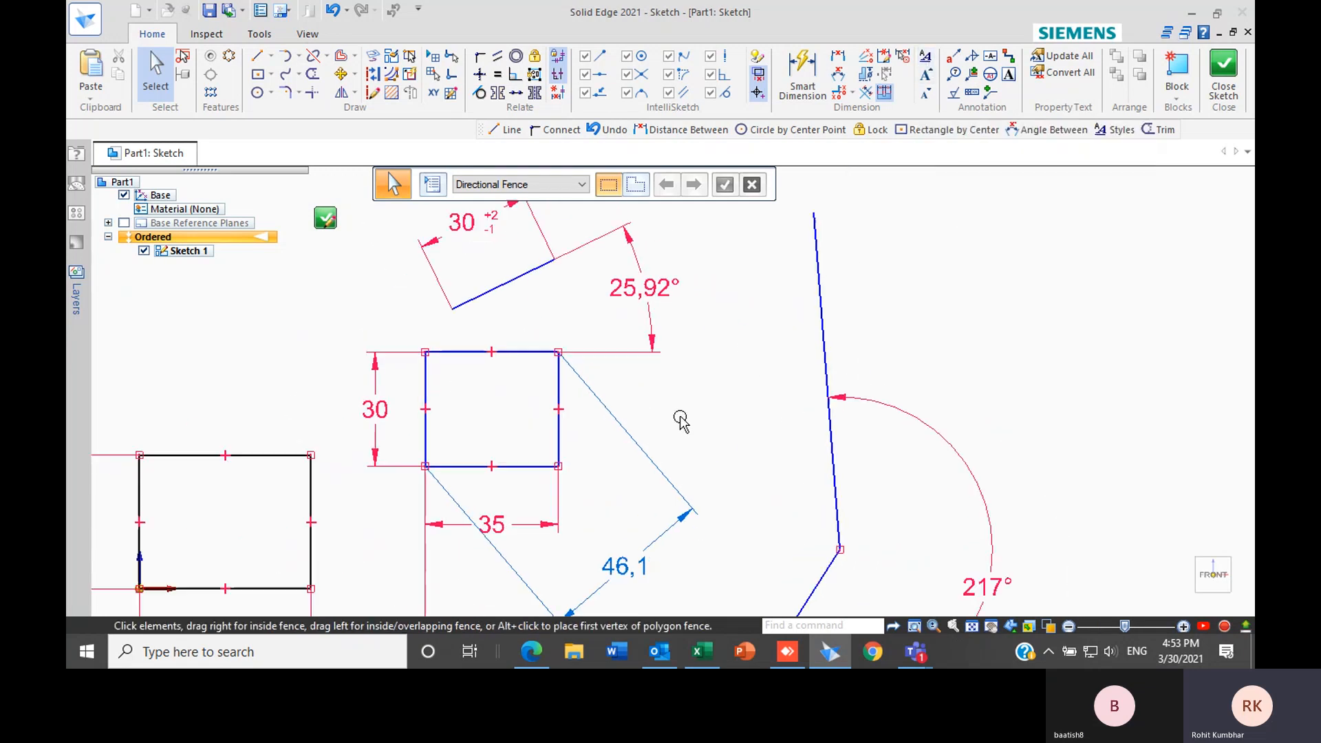
scroll(651, 310, "up", 4)
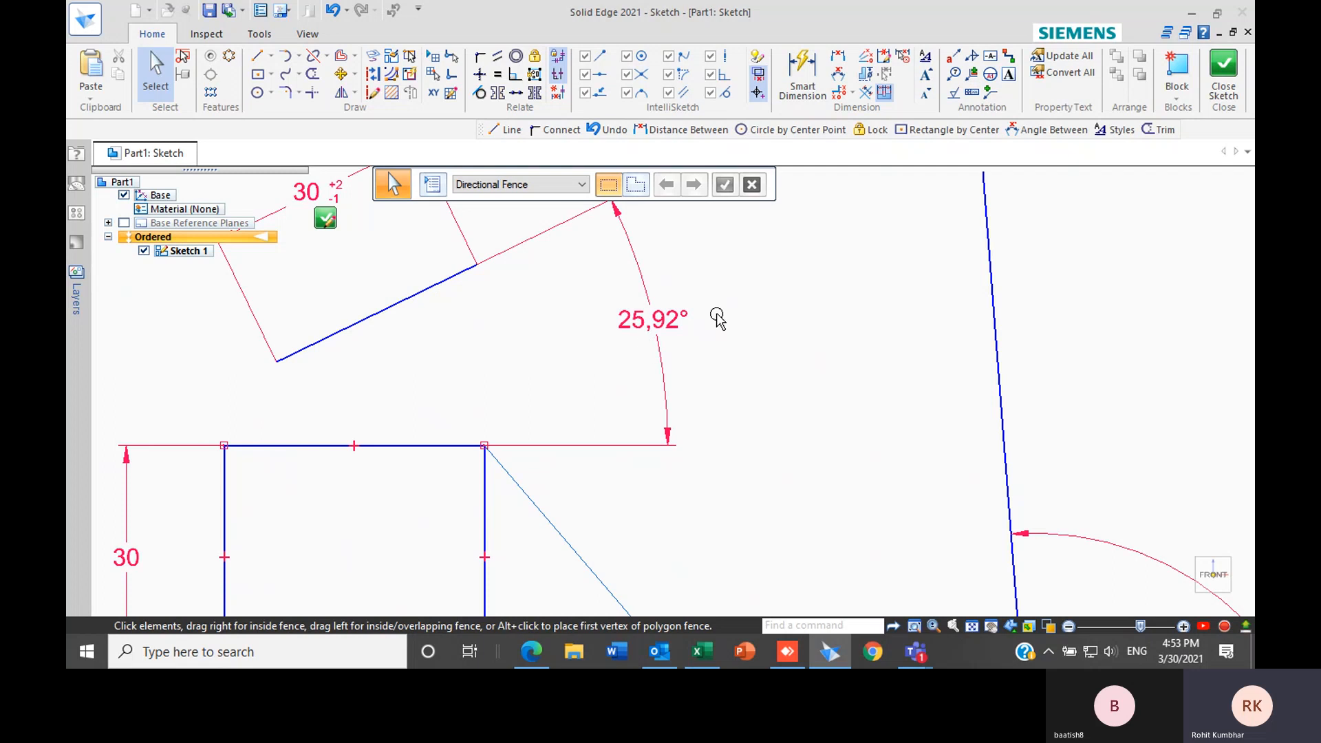
left_click(661, 327)
right_click(665, 327)
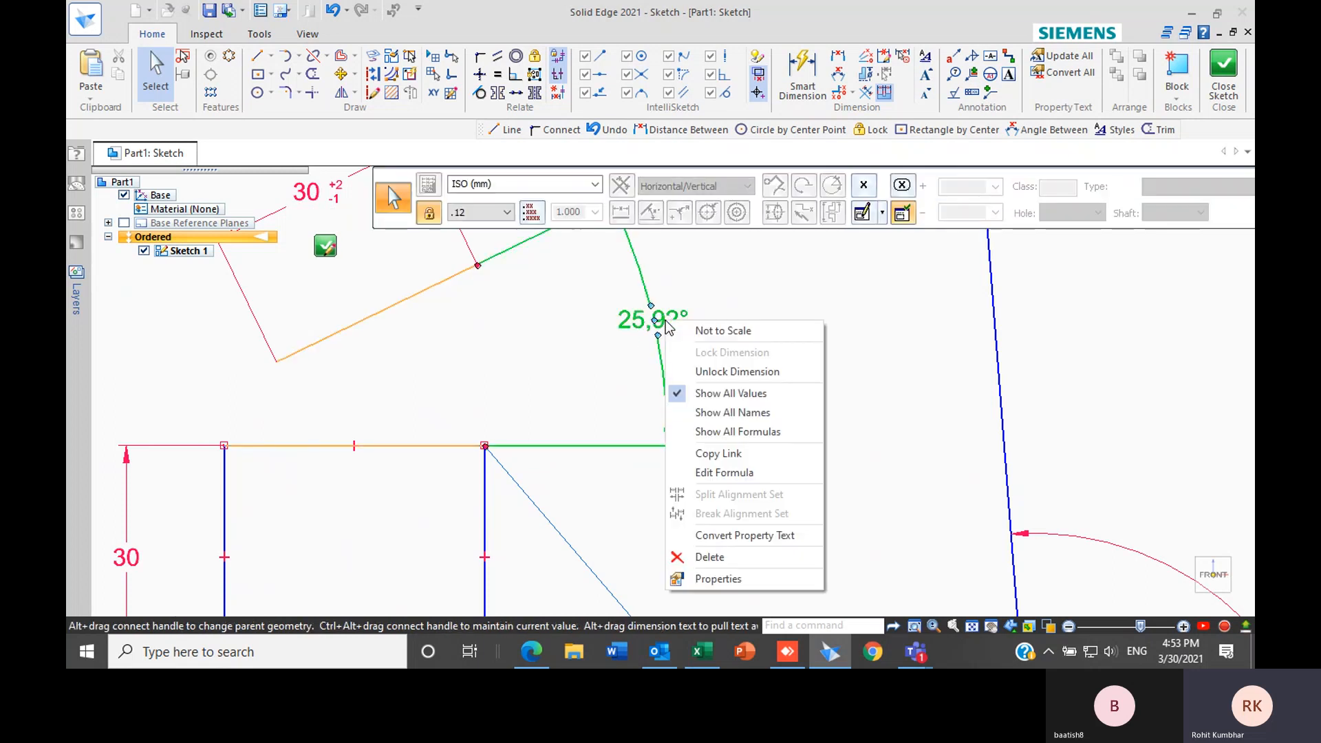
left_click(715, 578)
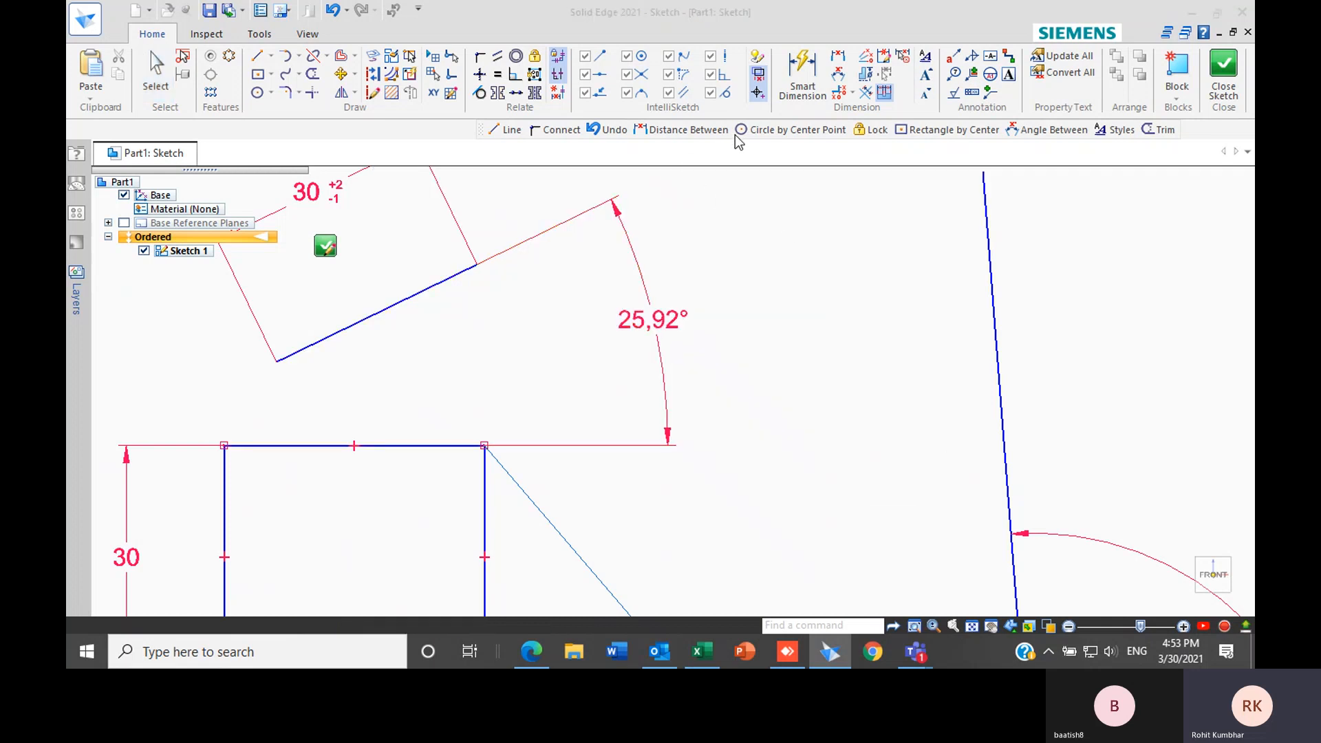
left_click_drag(626, 51, 877, 30)
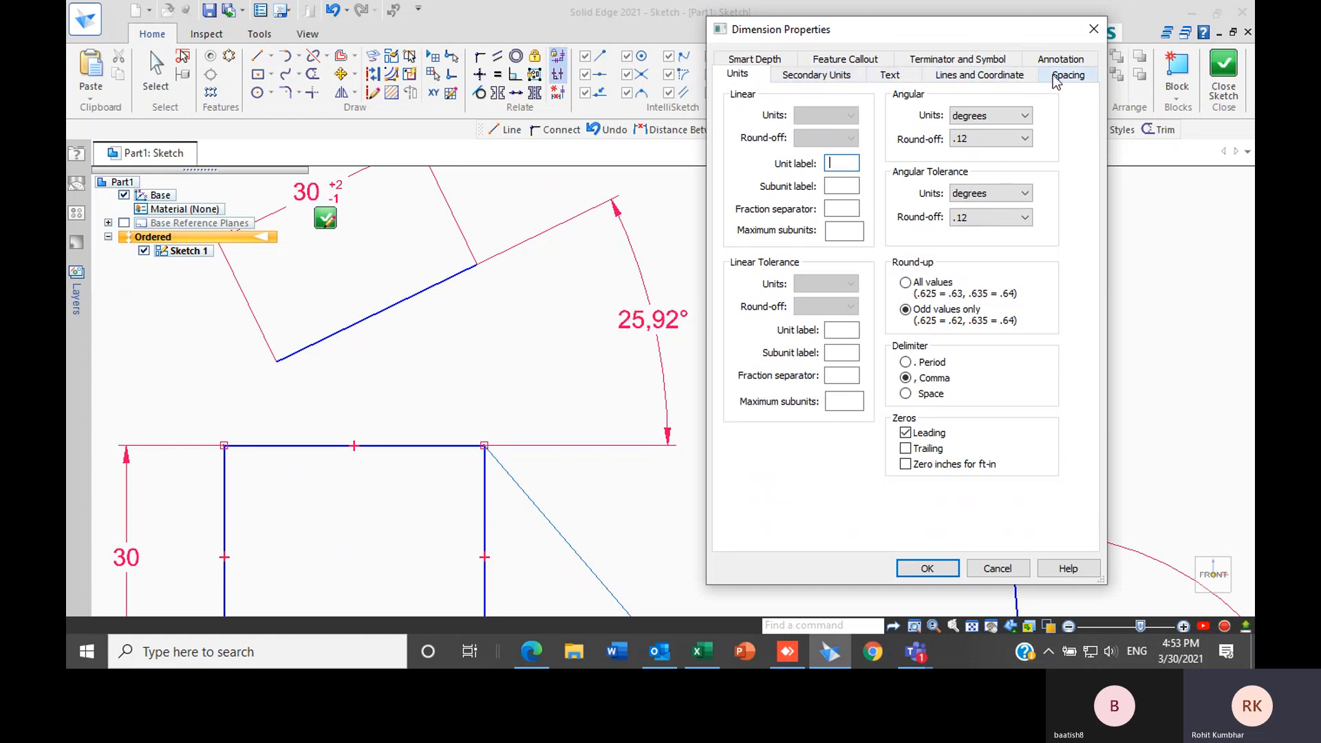
Review the angle dimension's Terminator and Symbol, Smart Depth and Annotation properties
left_click(933, 60)
left_click(853, 77)
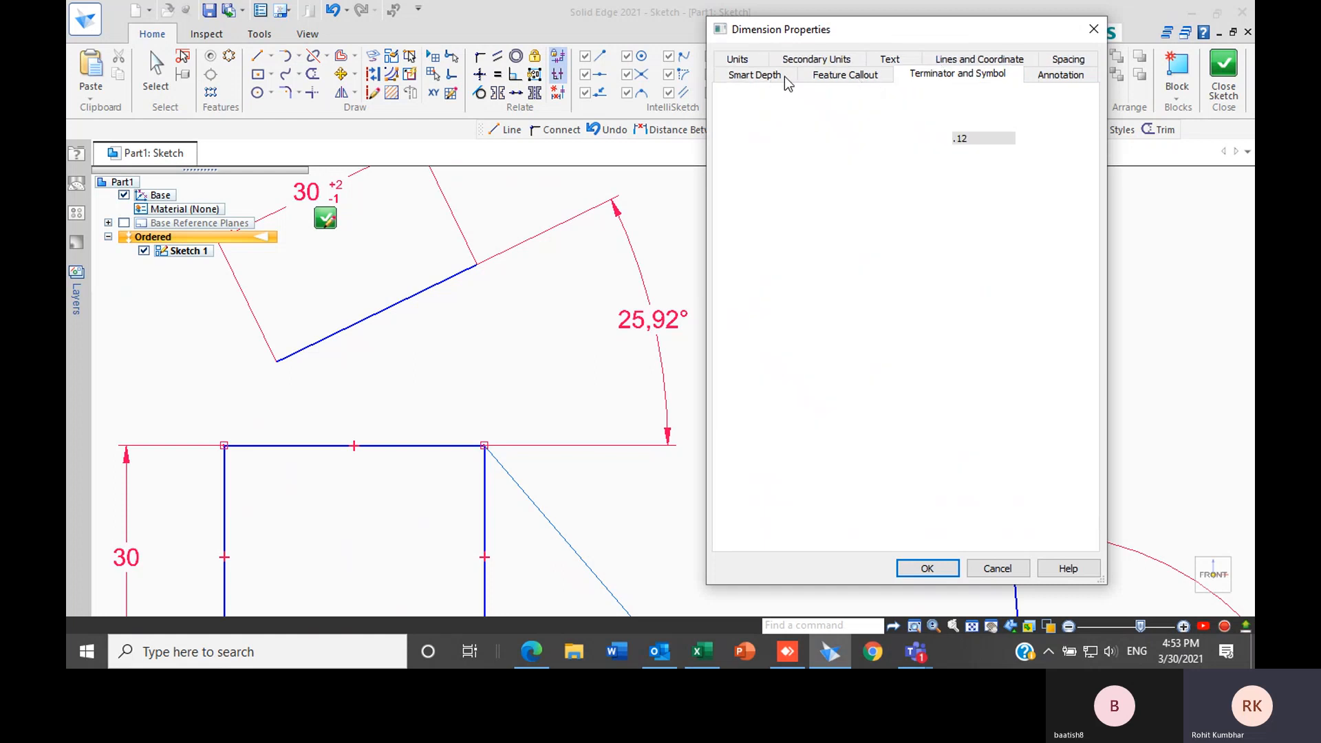
left_click(792, 79)
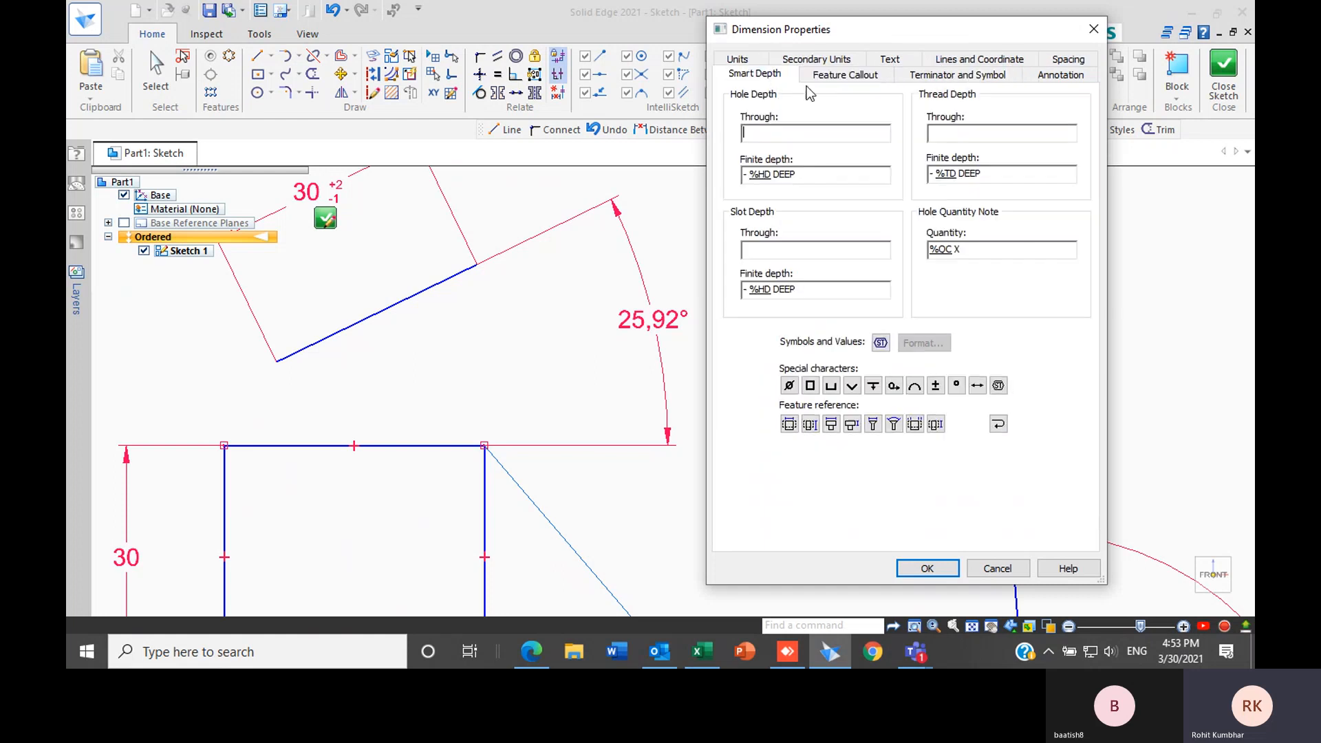
left_click(1060, 74)
Set the angle dimension's decimal delimiter to Period in its unit properties
left_click(737, 59)
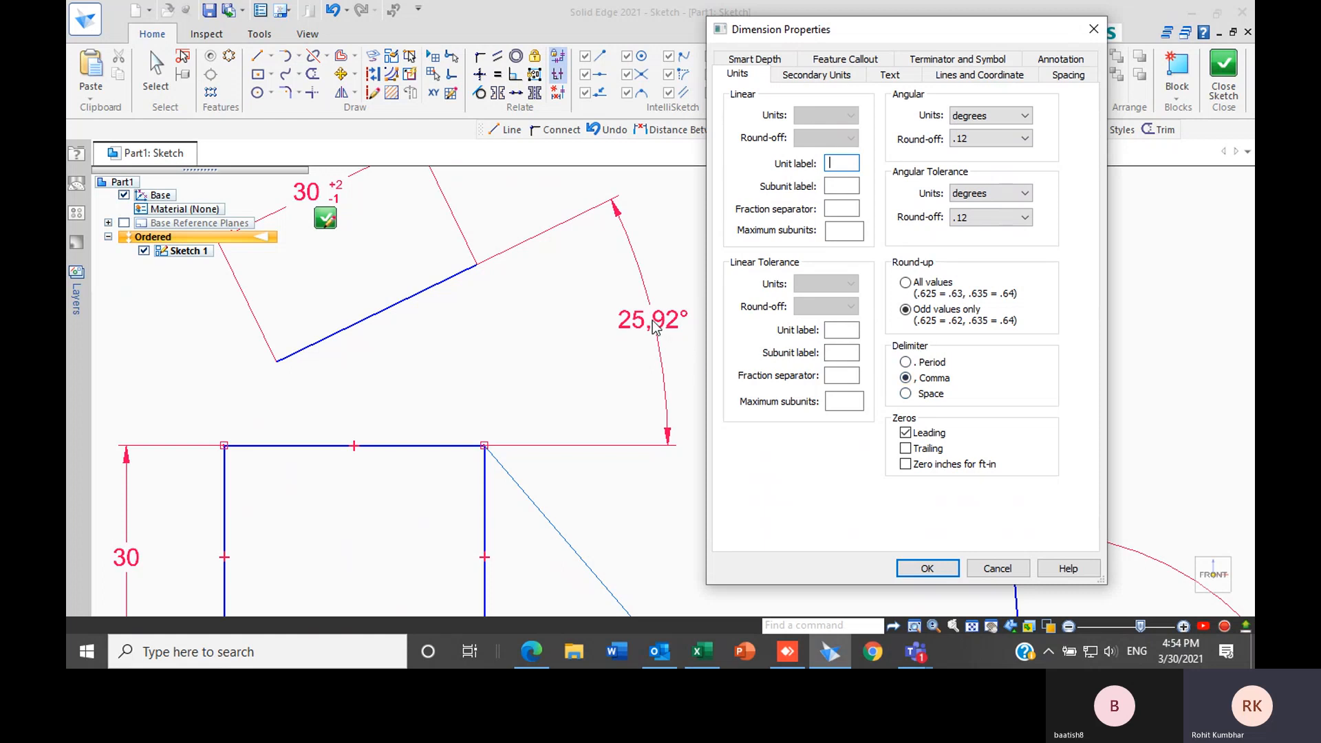
left_click(905, 362)
Review the angle dimension's Secondary Units, Text, and Lines and Coordinate properties, including the center line type options
left_click(817, 76)
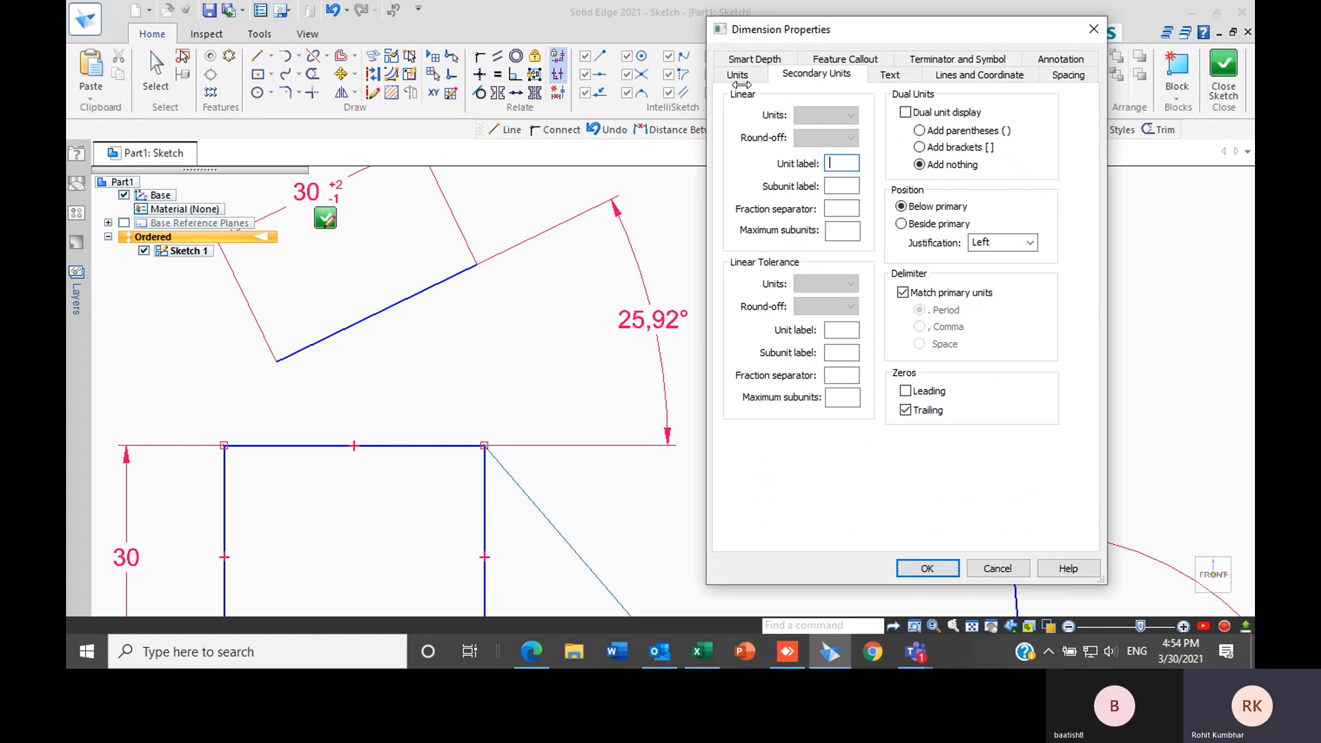
left_click(898, 75)
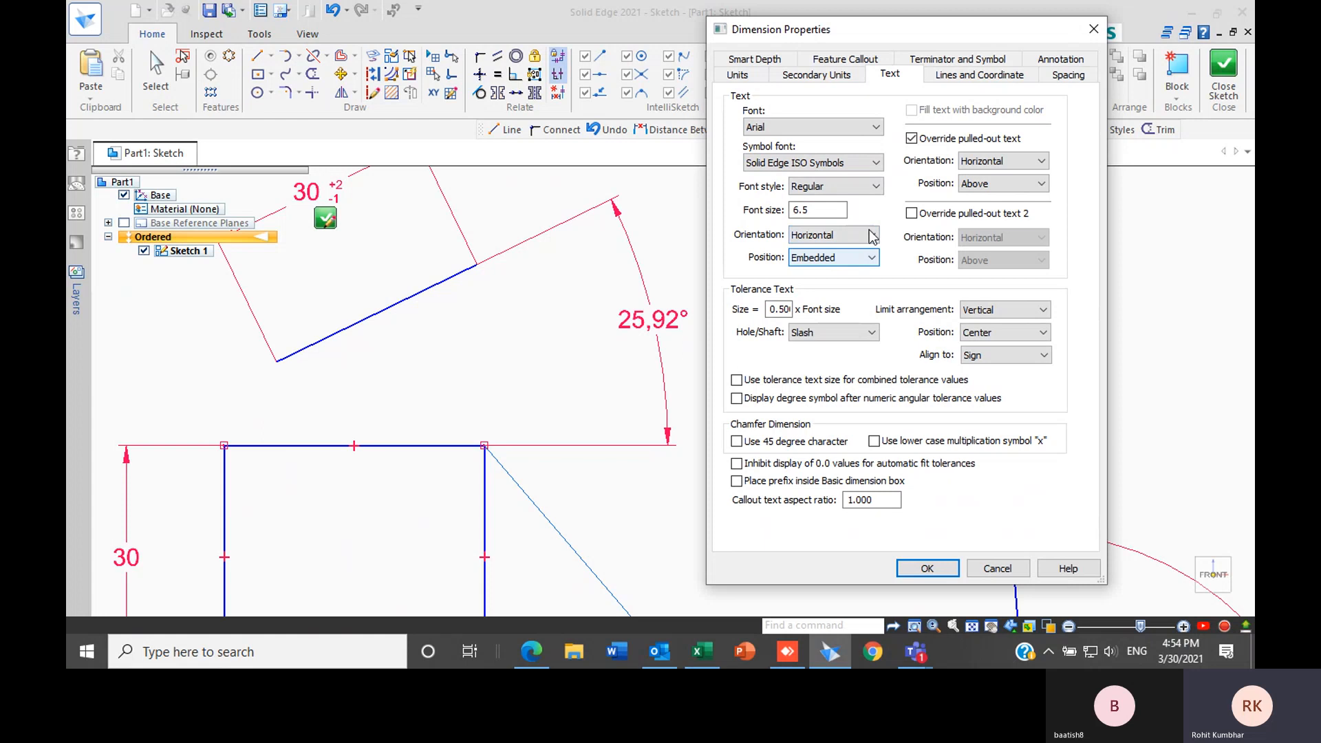
left_click(961, 80)
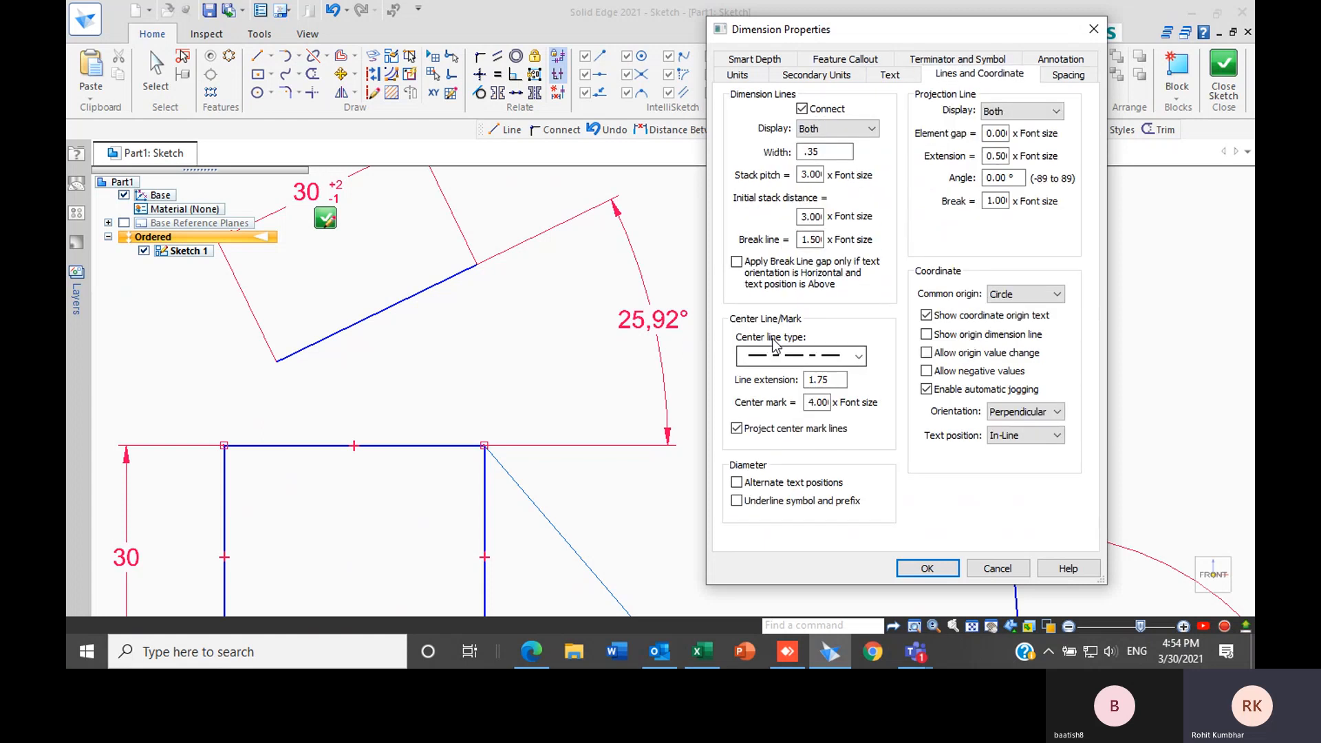
left_click(858, 357)
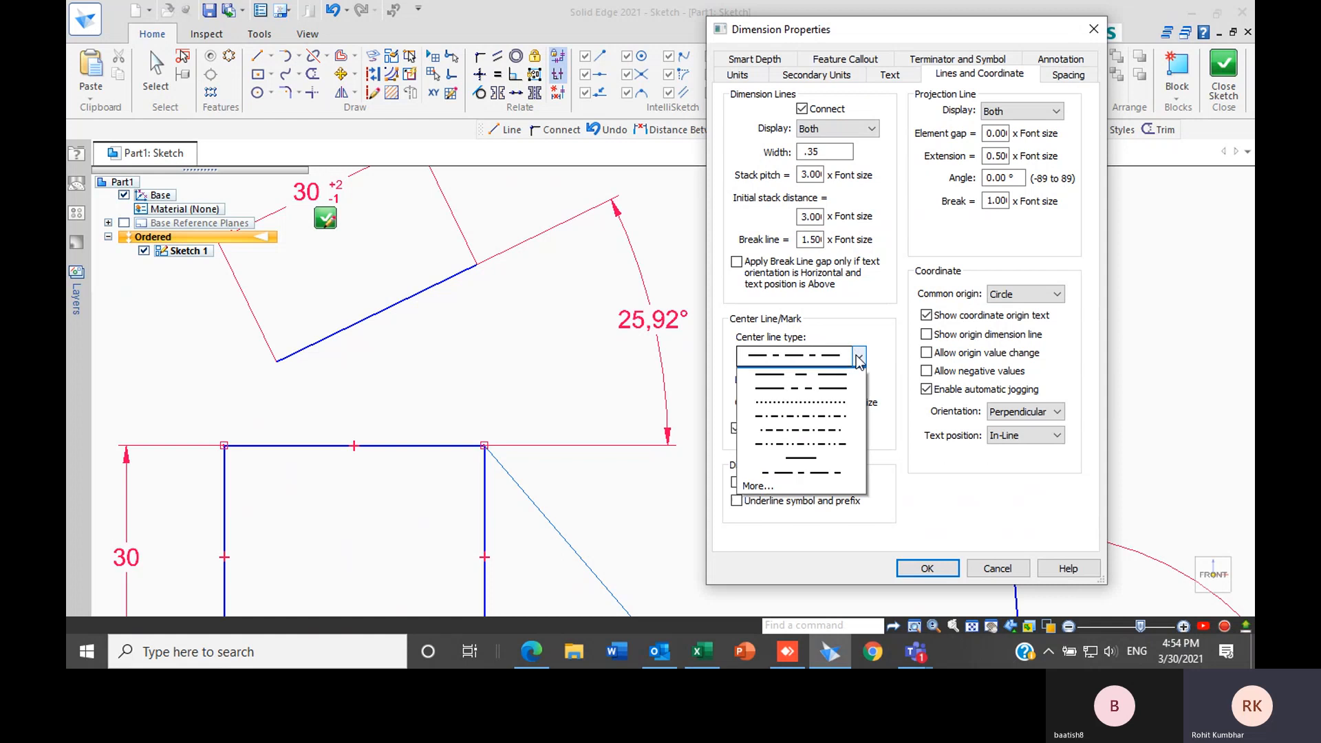
left_click(859, 358)
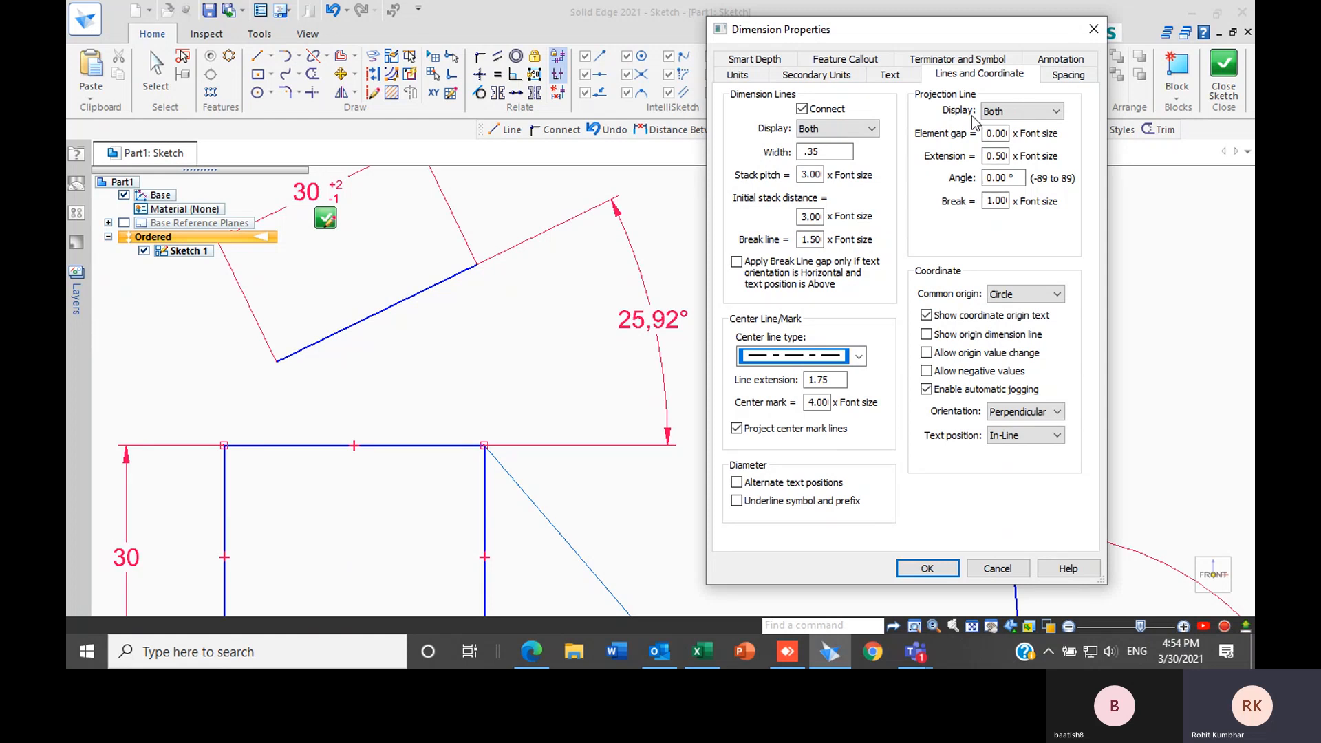
Apply the changed properties to the angle dimension and deselect it
left_click(926, 568)
left_click(631, 354)
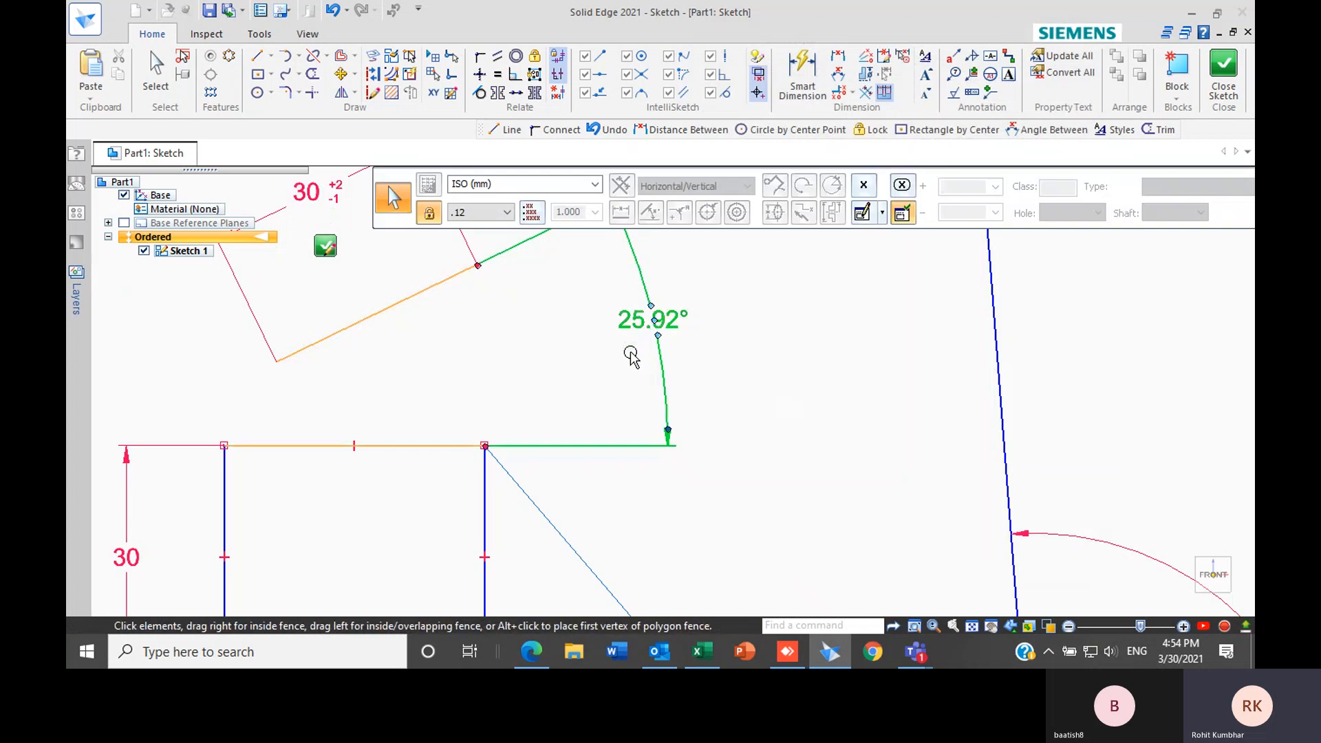
scroll(631, 355, "up", 3)
scroll(783, 441, "down", 1)
left_click(778, 352)
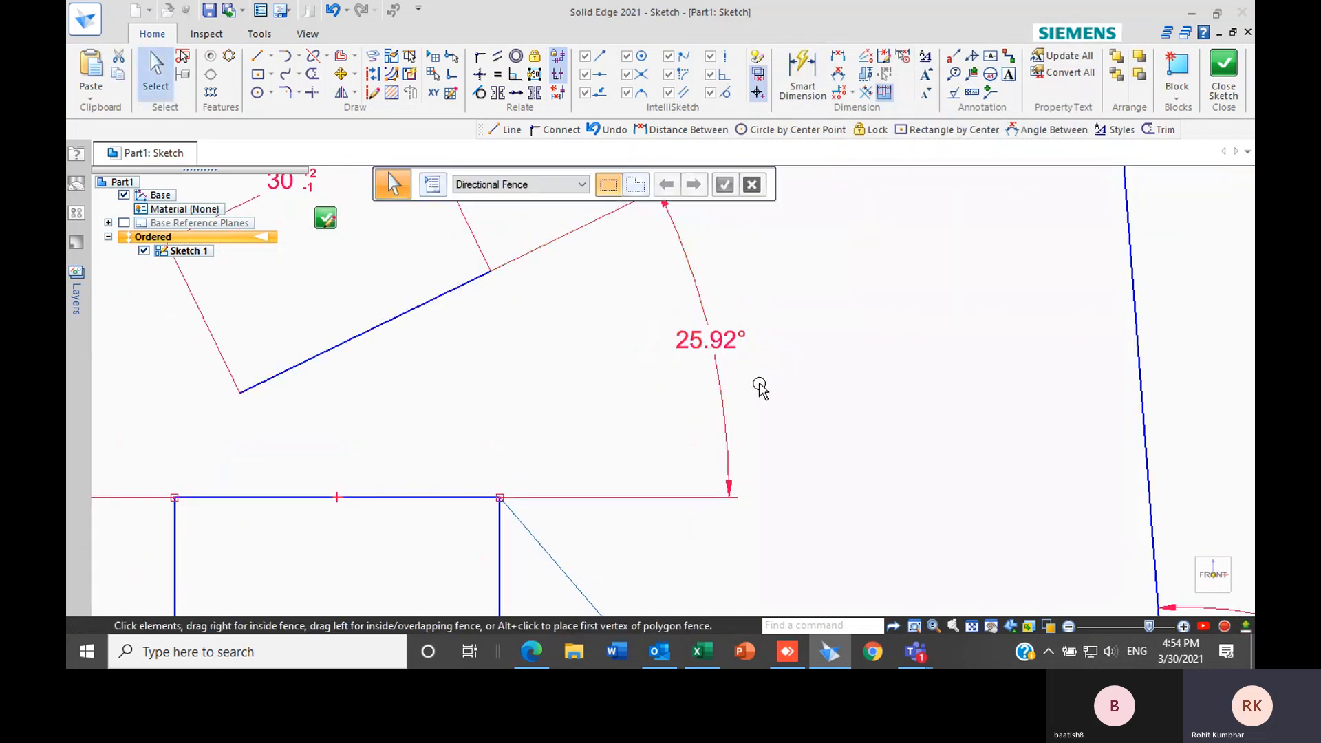
scroll(758, 388, "down", 2)
scroll(758, 395, "down", 4)
scroll(731, 384, "up", 2)
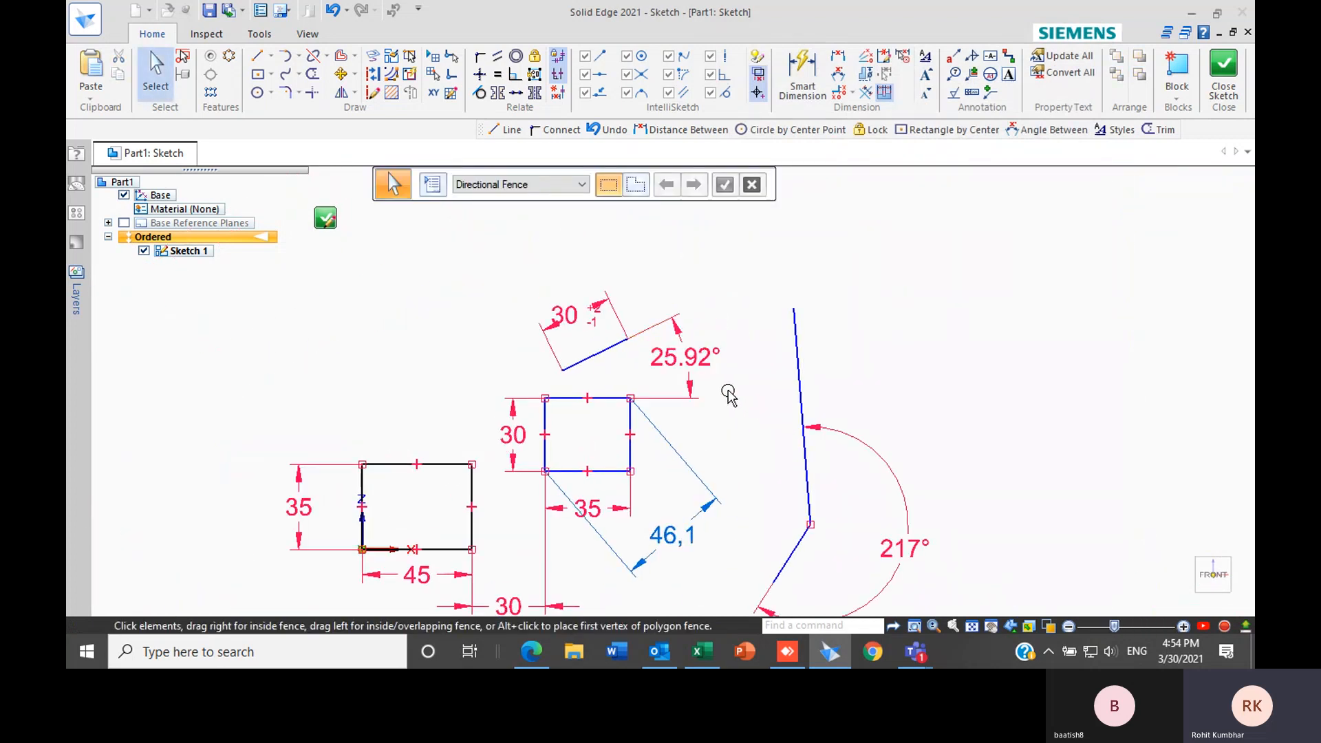
scroll(665, 407, "down", 3)
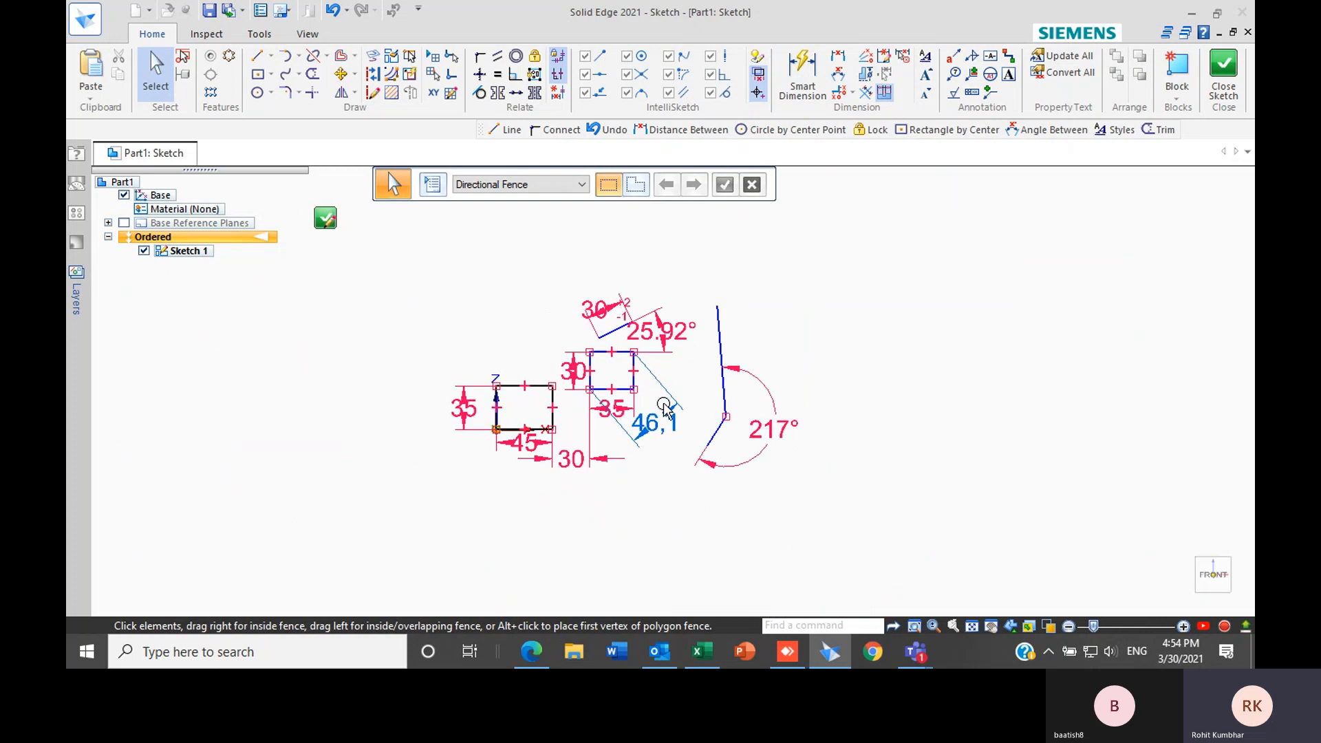
scroll(667, 442, "up", 2)
scroll(693, 477, "down", 2)
scroll(641, 397, "up", 2)
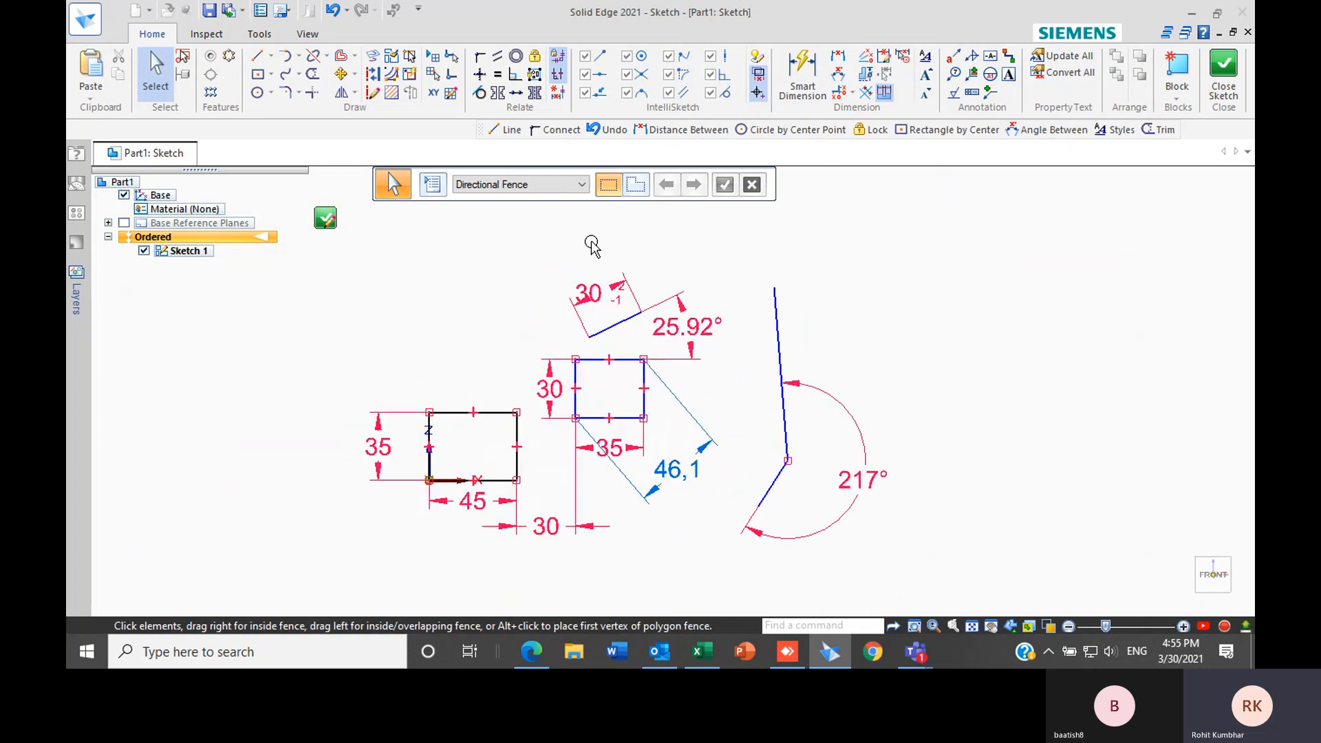
Open the ISO (mm) dimension style for modification from the document's style list
left_click(927, 60)
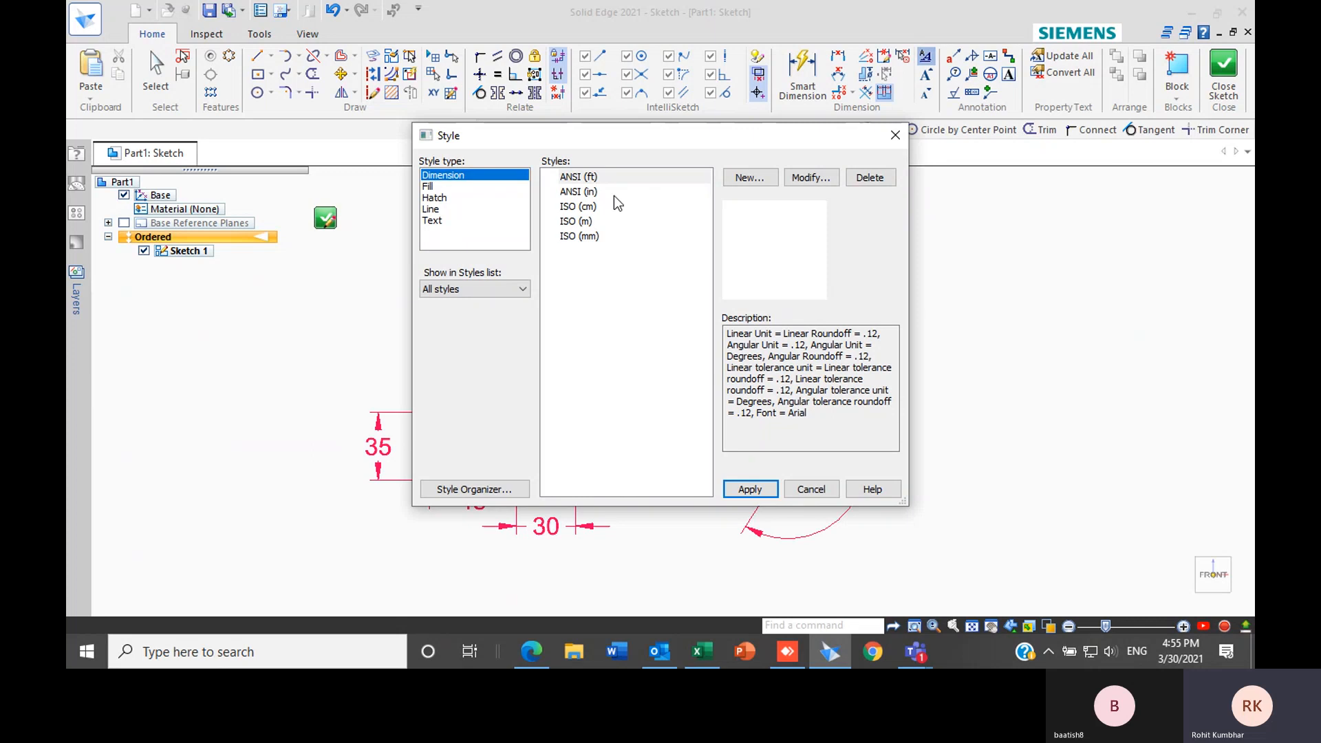
left_click(578, 238)
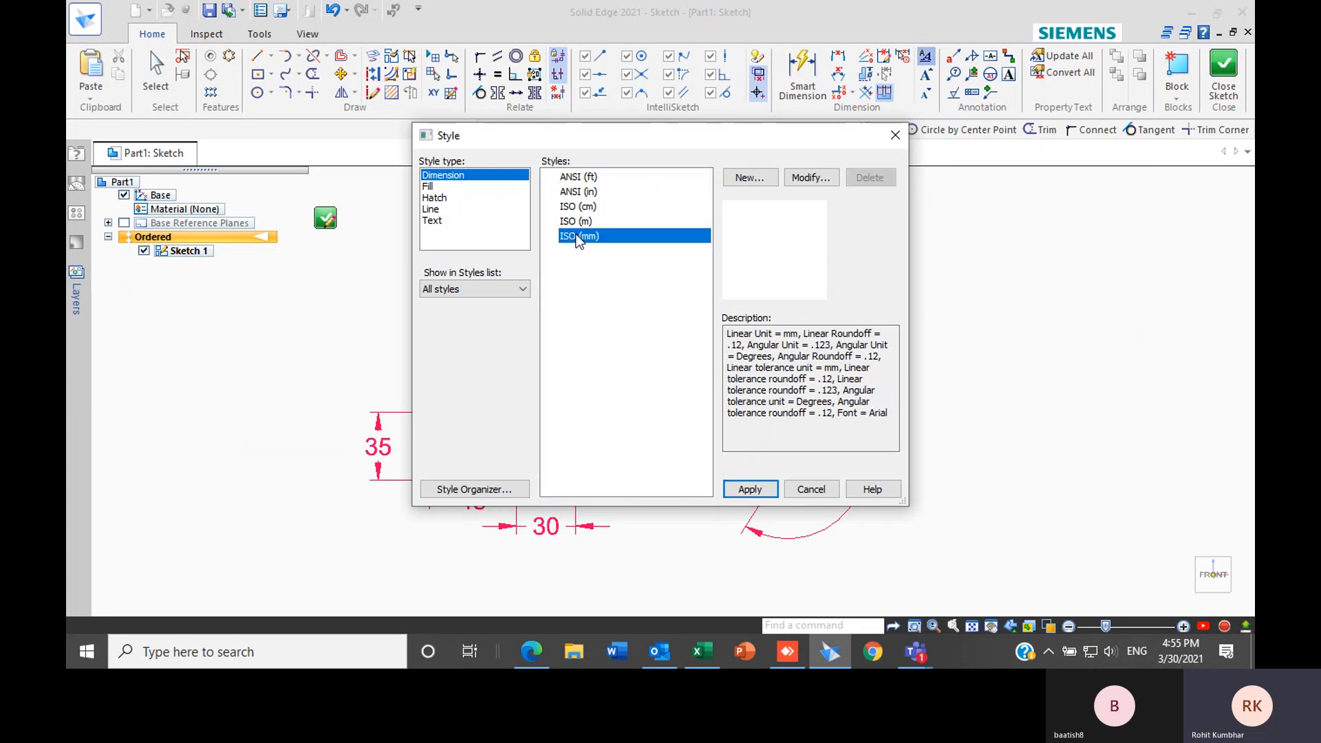
left_click(801, 178)
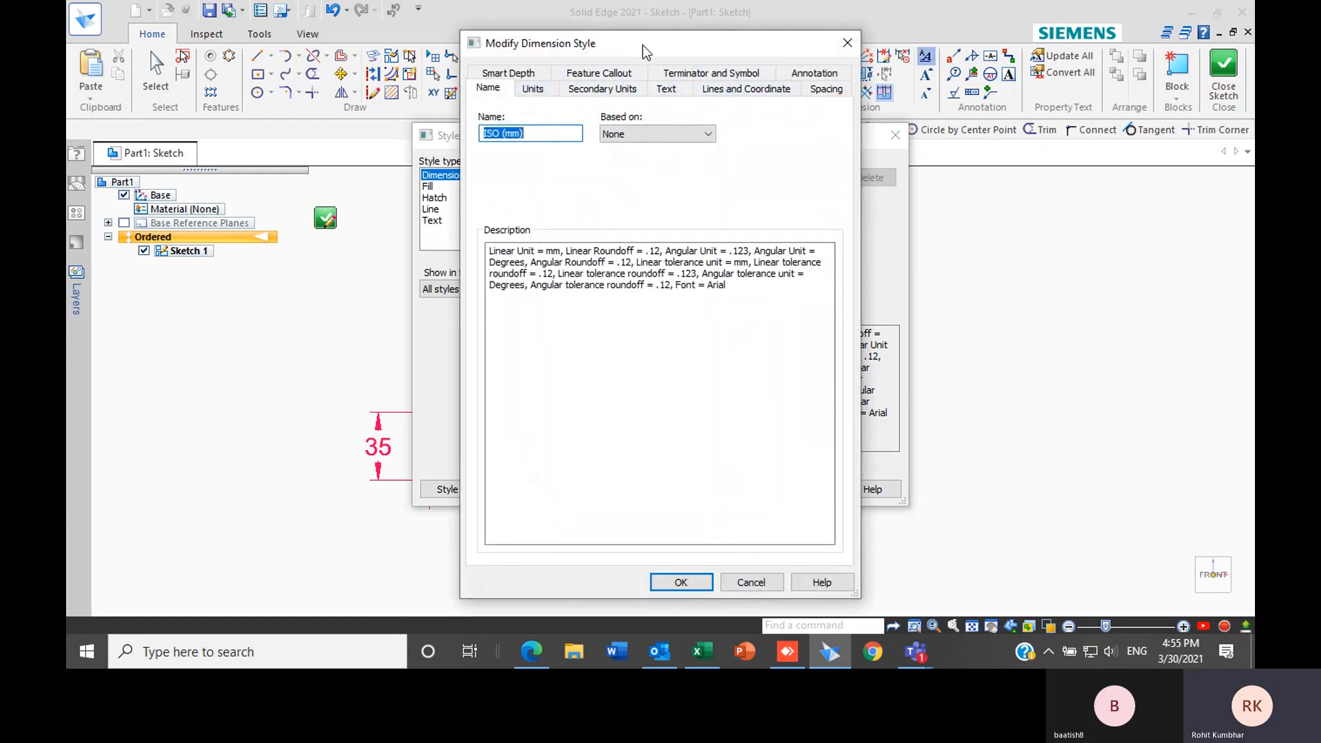
left_click_drag(643, 44, 879, 64)
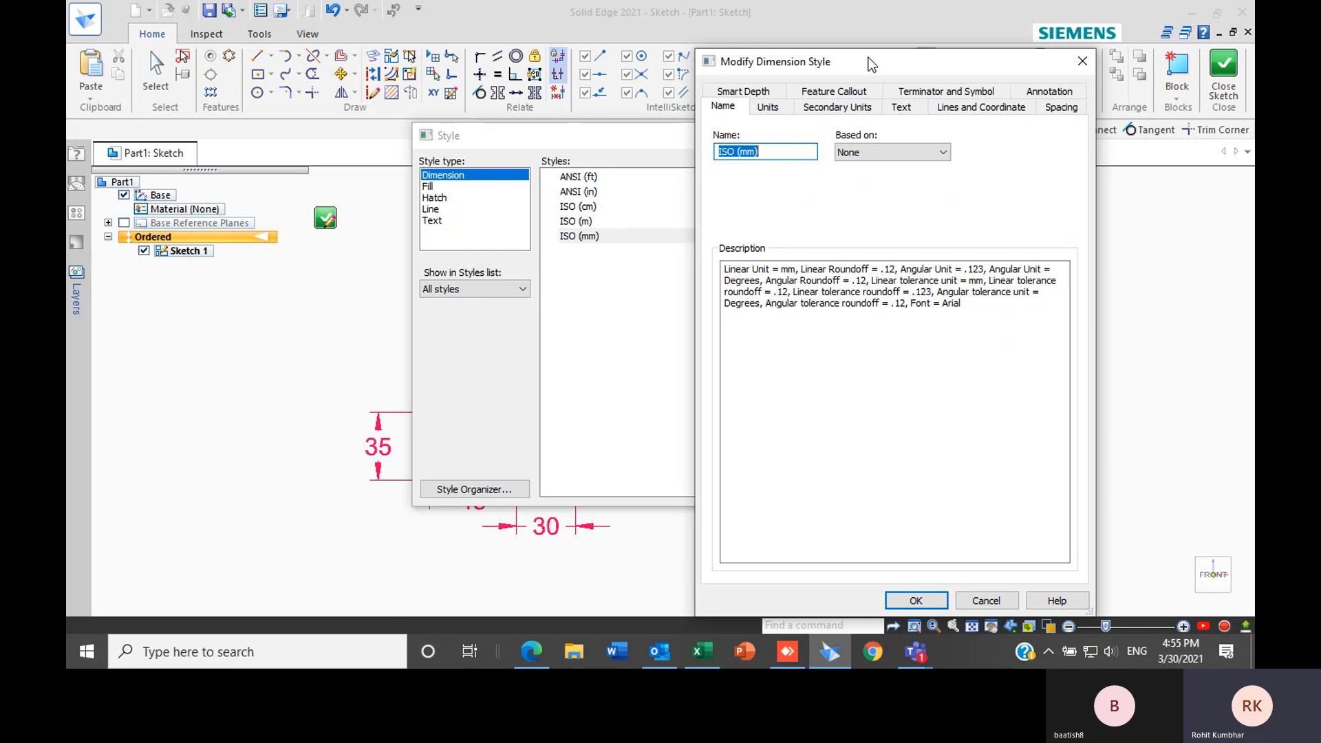
left_click_drag(869, 60, 770, 33)
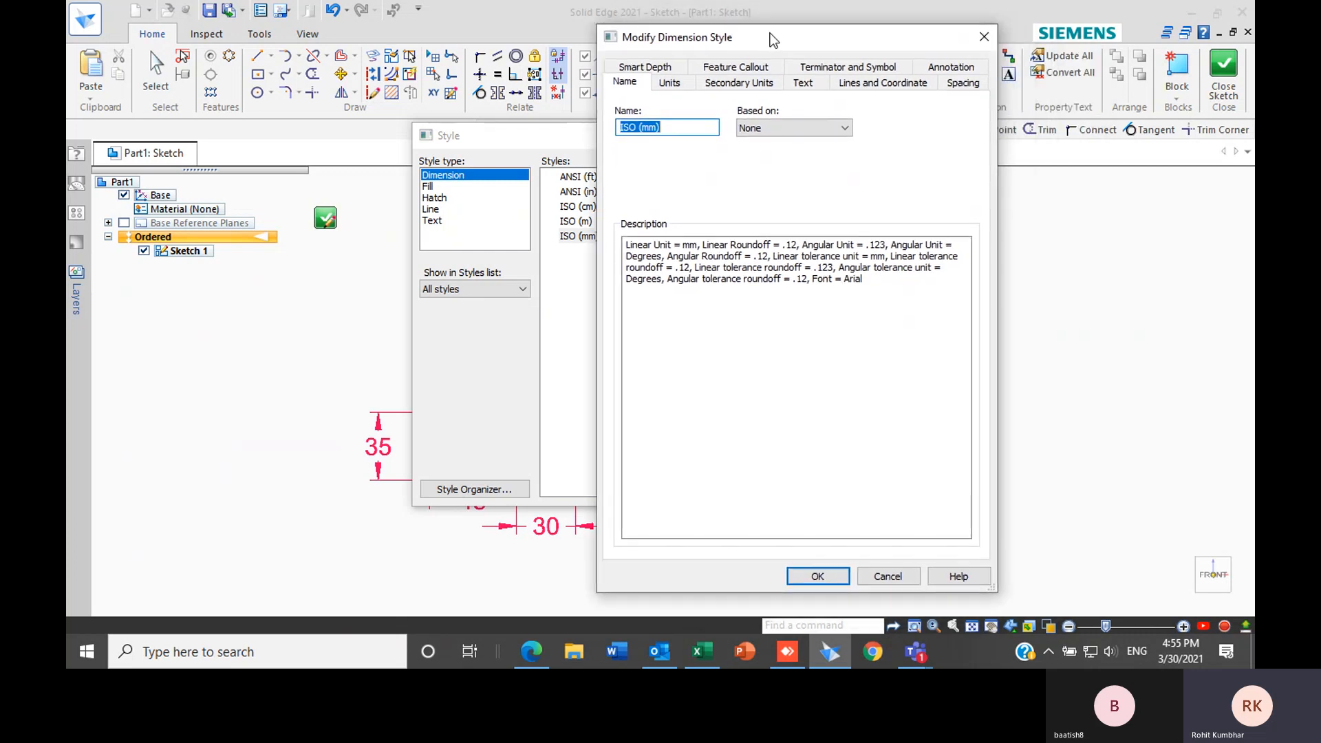
Examine the ISO (mm) style's unit settings and the available linear round-off options
left_click(671, 84)
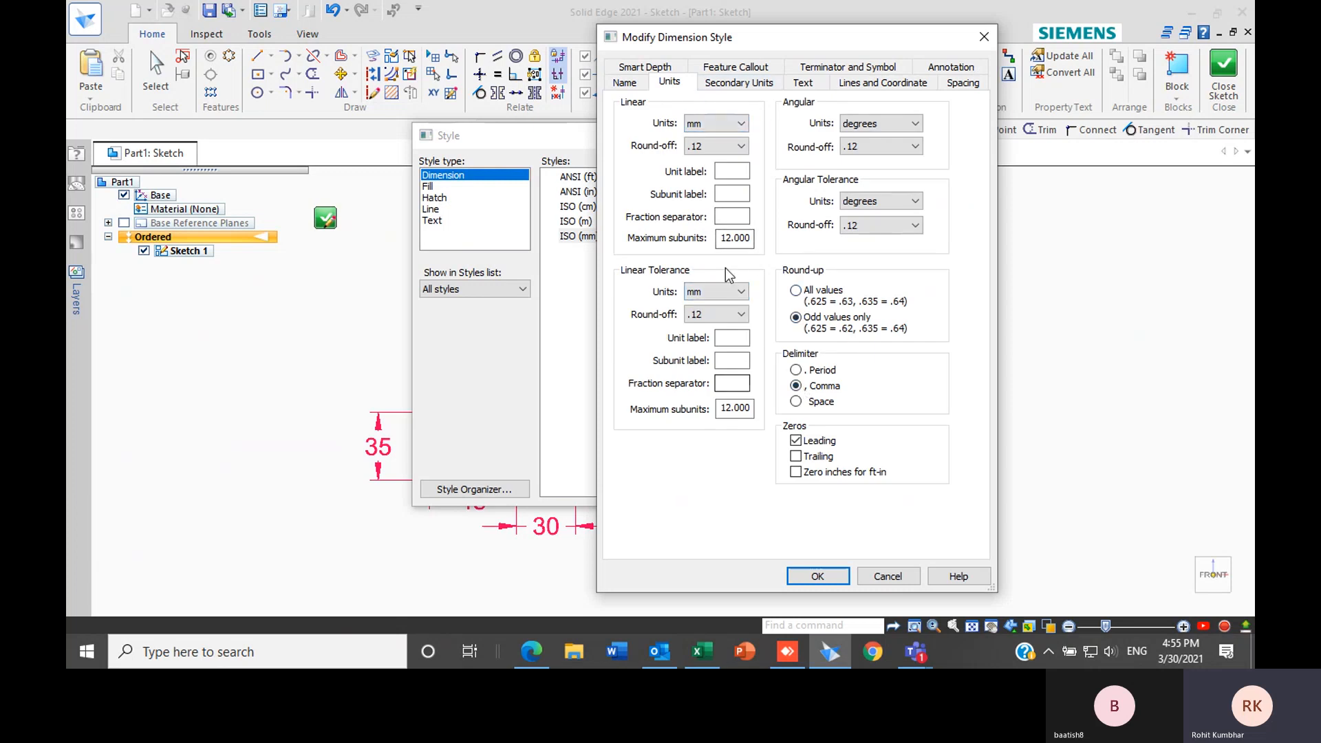
left_click(732, 146)
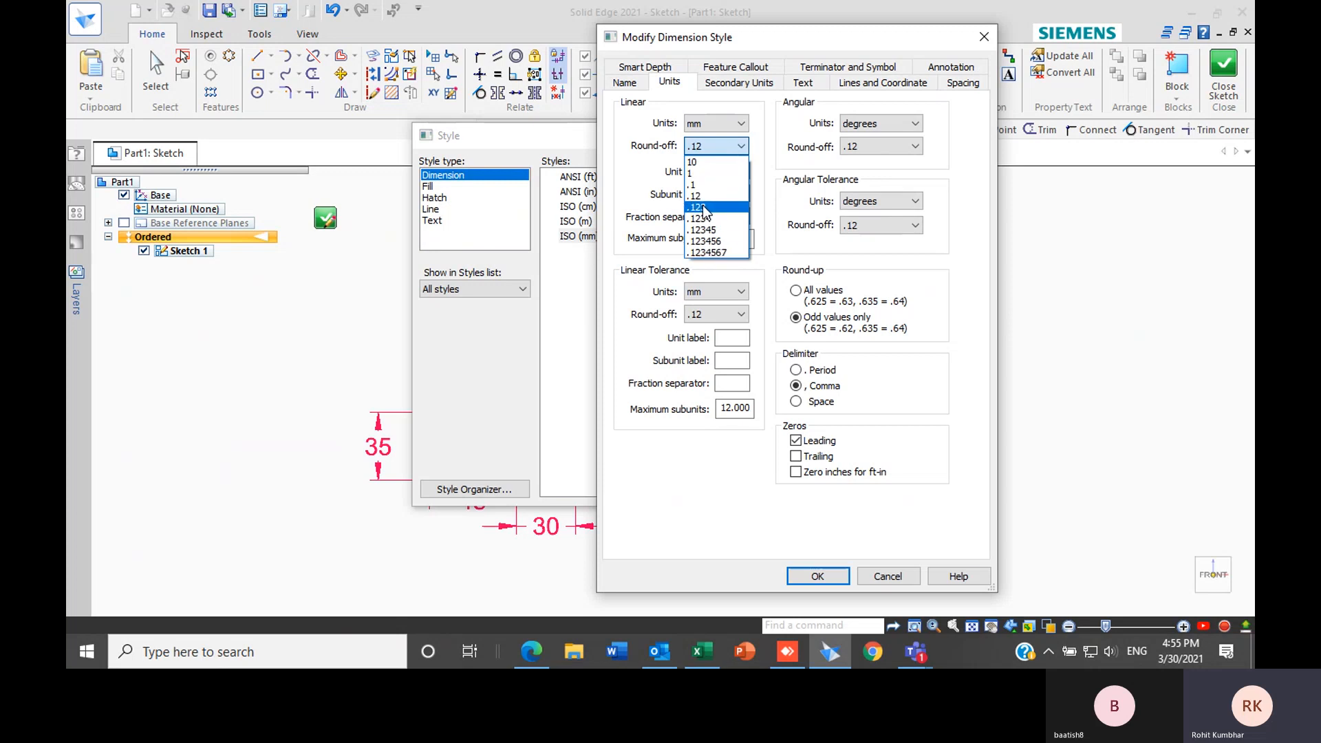
left_click(740, 146)
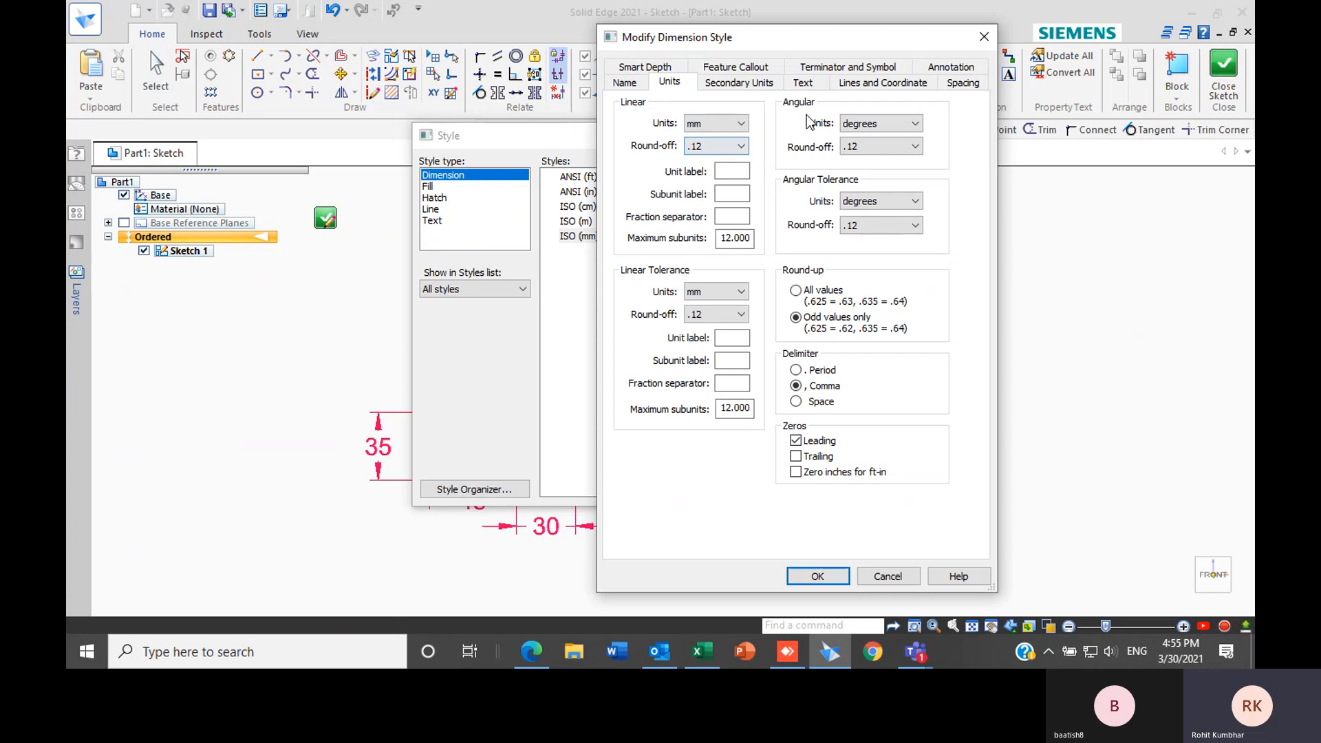
Review the ISO (mm) style's angular unit options and delimiter choices
left_click(887, 126)
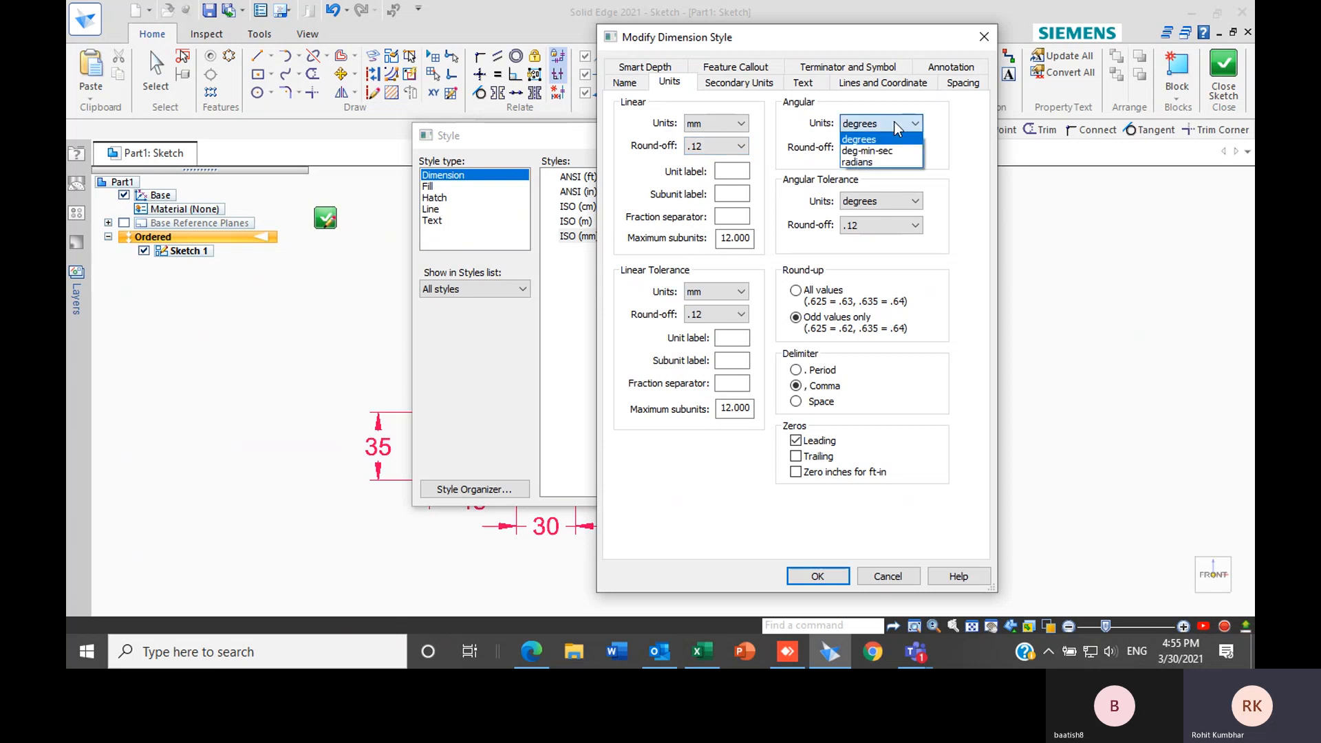
left_click(893, 119)
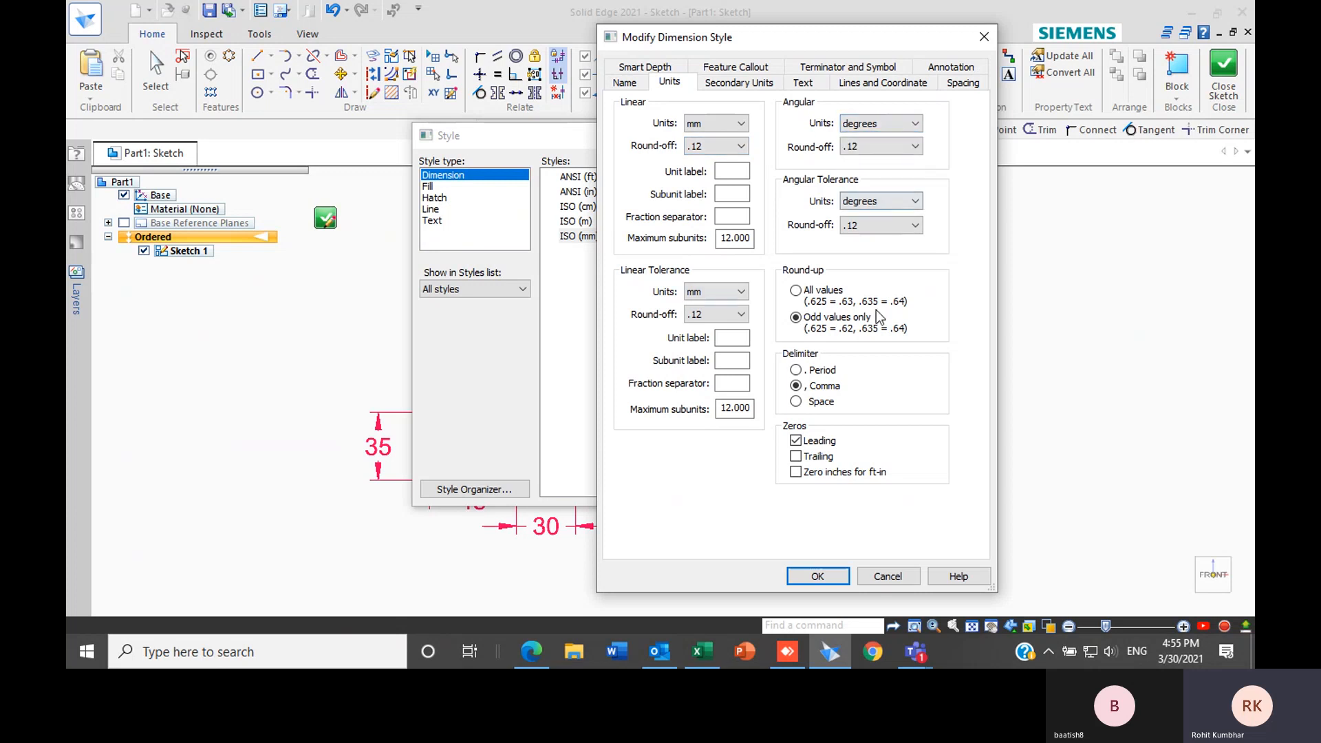
left_click(798, 389)
left_click(809, 371)
Review the ISO (mm) style's Secondary Units, Text, Lines and Coordinate, and Spacing settings, and apply the style
left_click(738, 82)
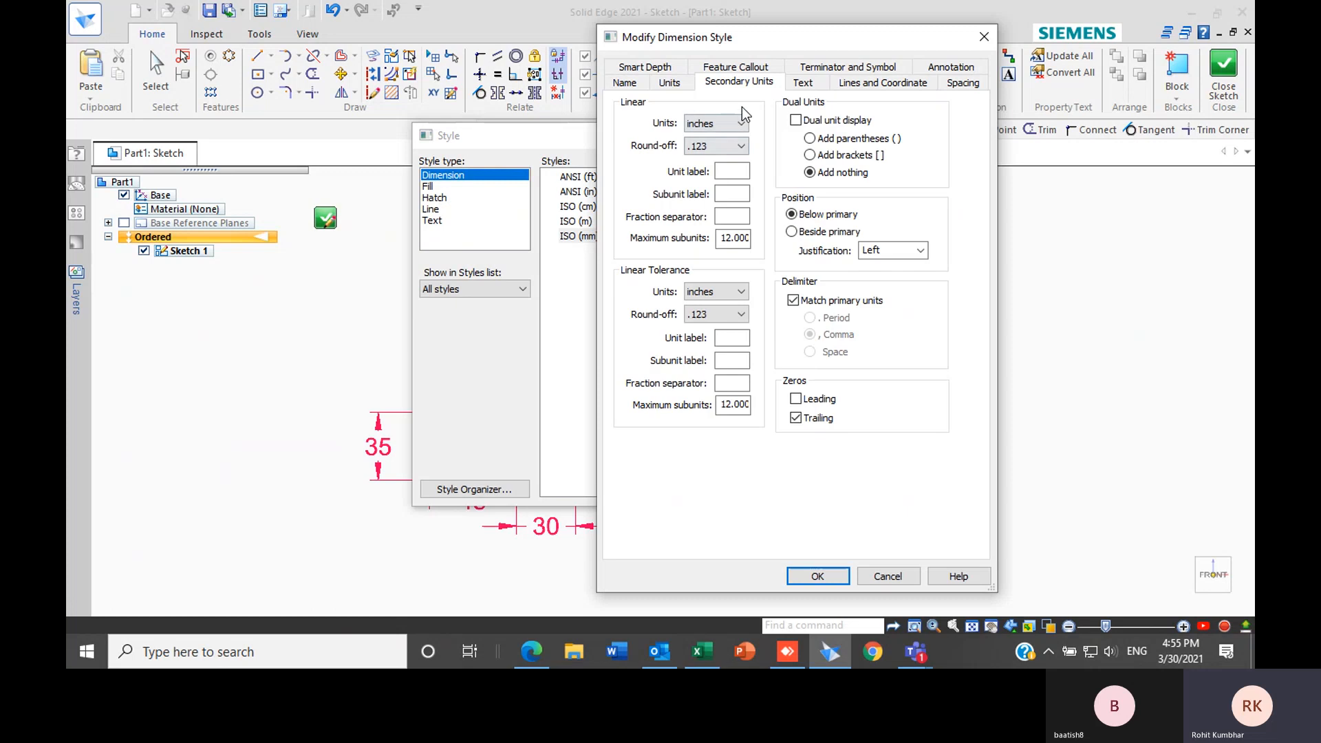
left_click(805, 83)
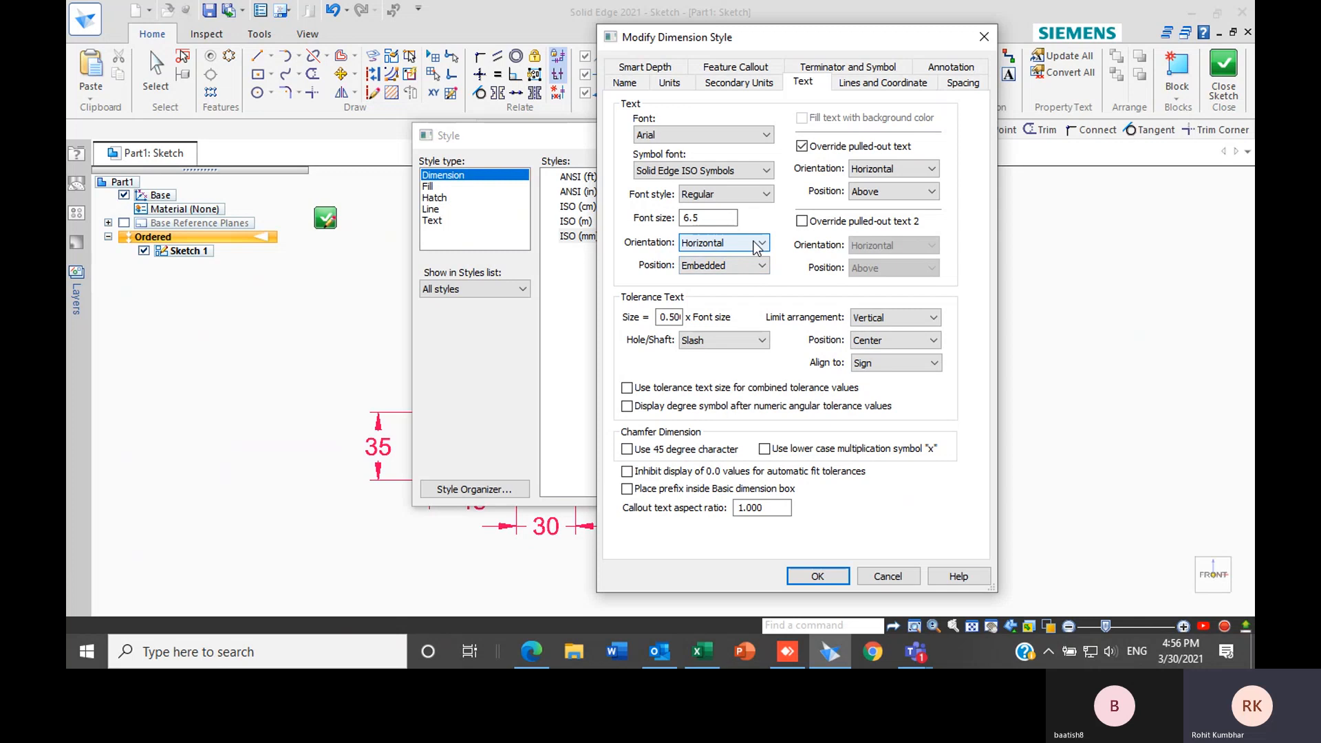
left_click(893, 82)
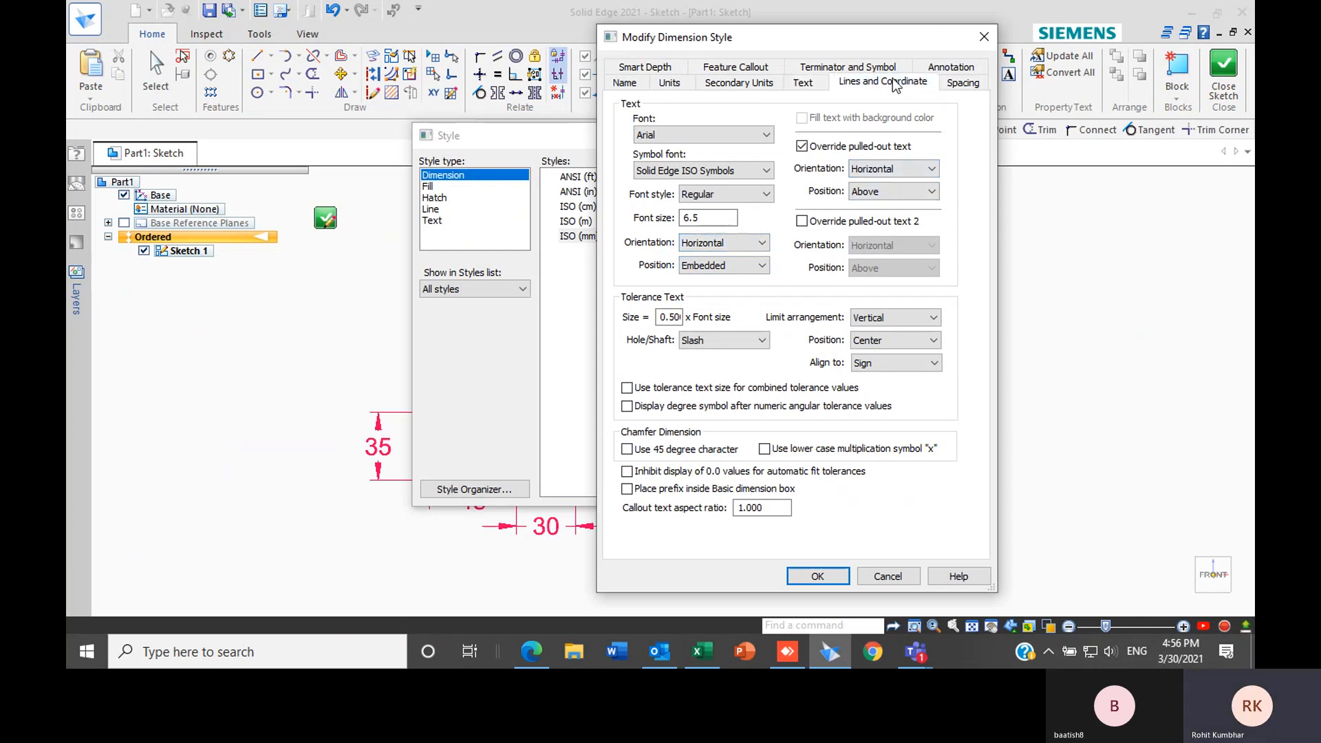
left_click(965, 84)
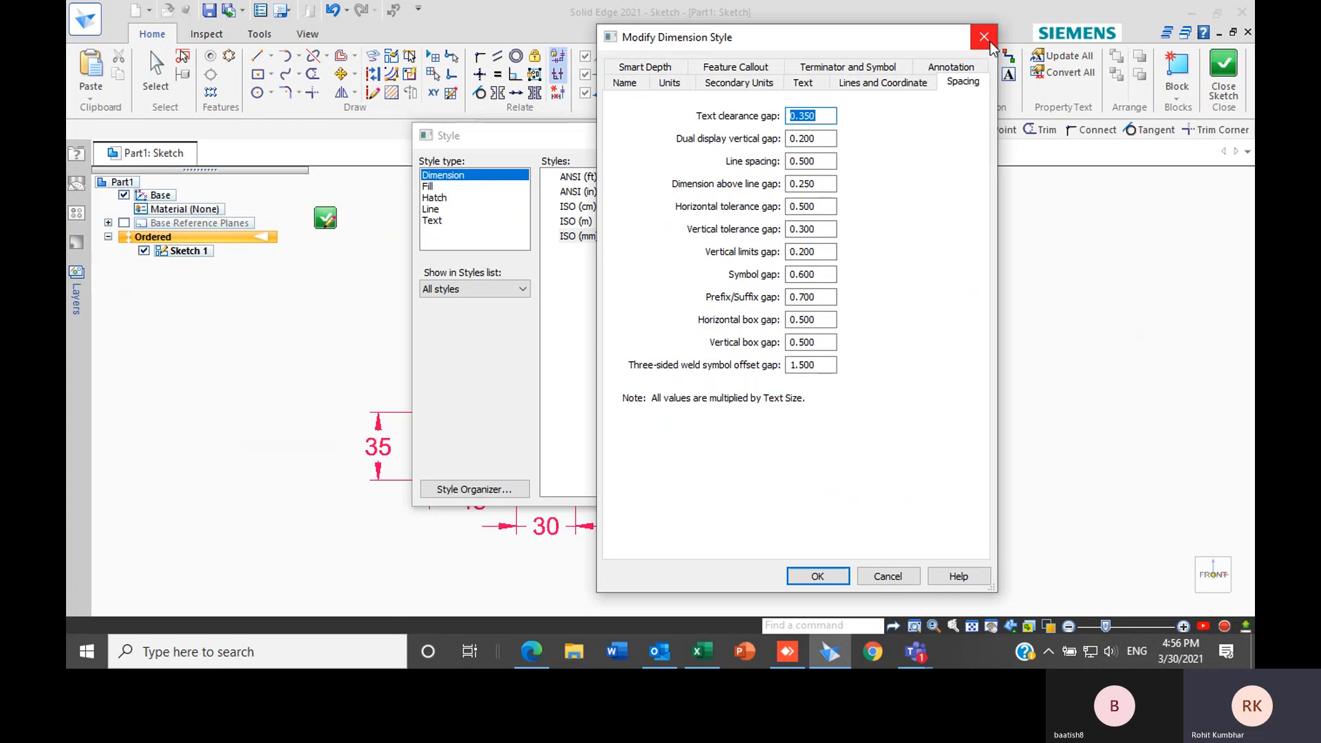
left_click(685, 84)
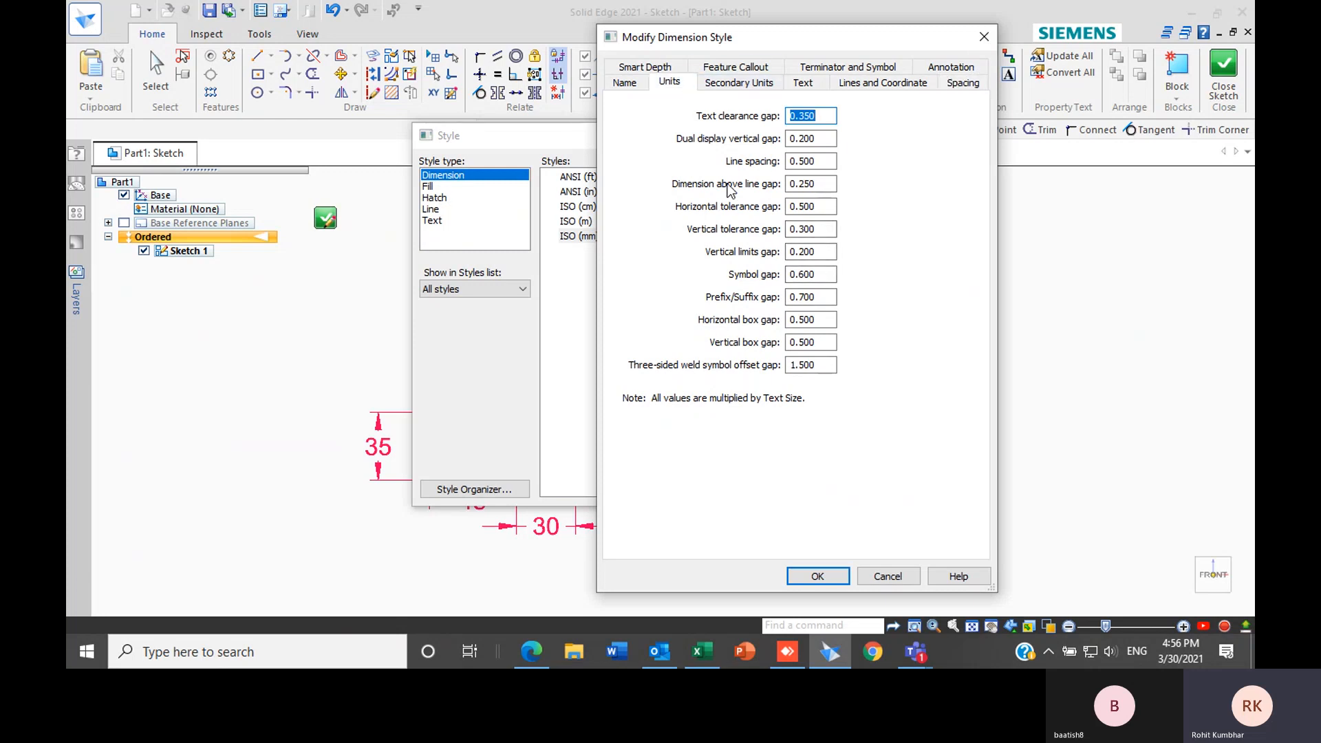
left_click(821, 576)
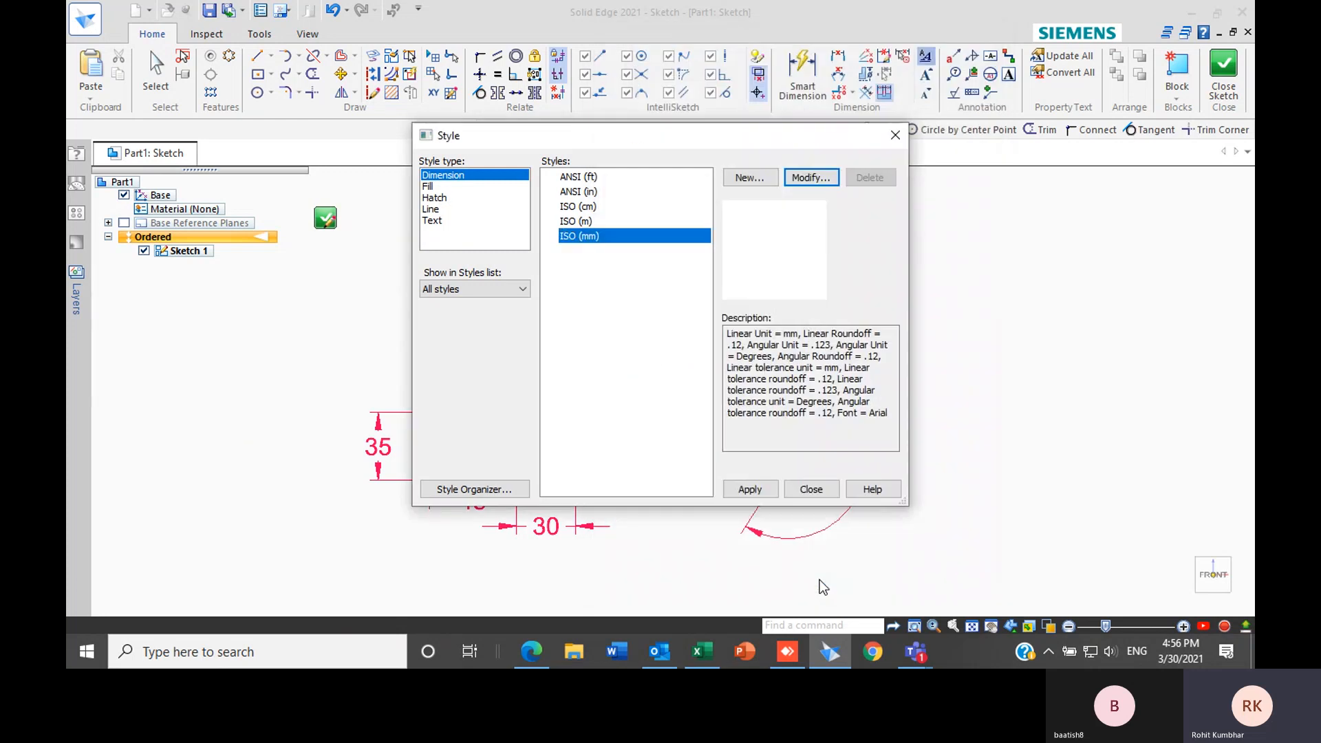
left_click(750, 488)
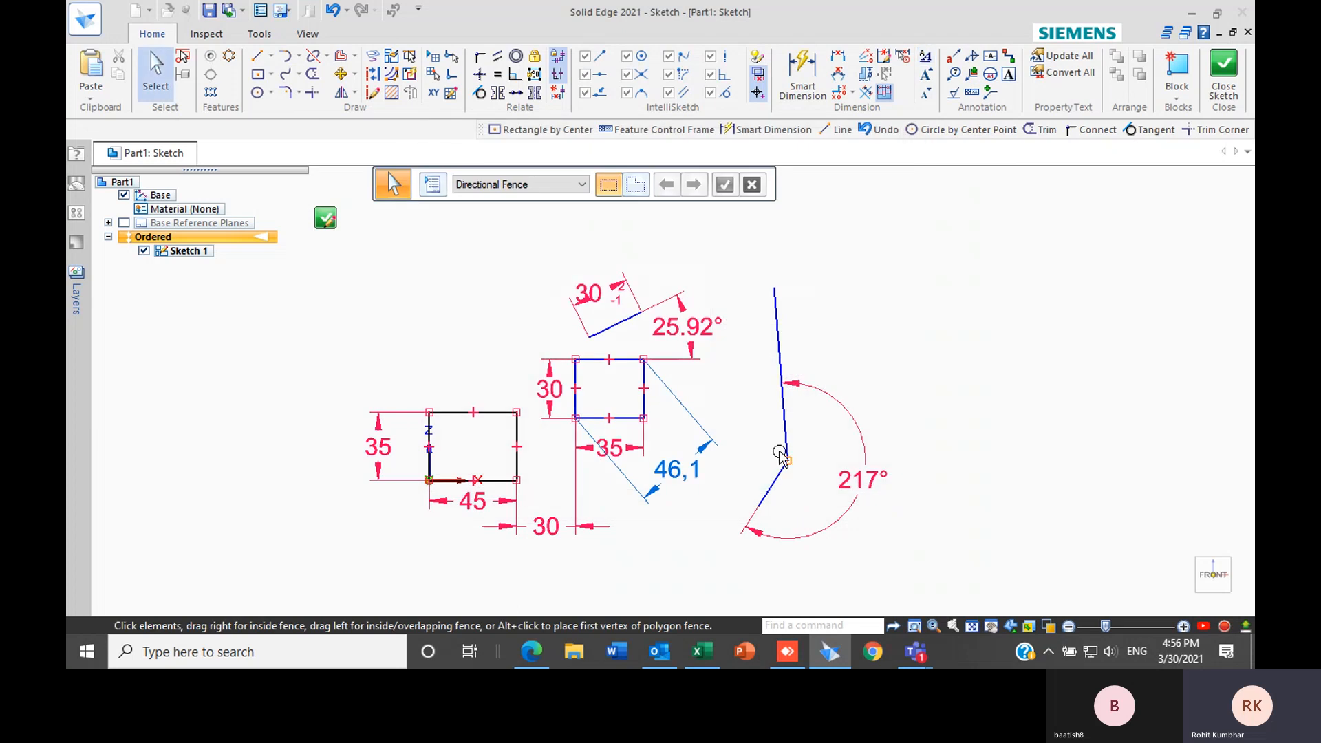
scroll(746, 430, "down", 2)
scroll(736, 426, "up", 2)
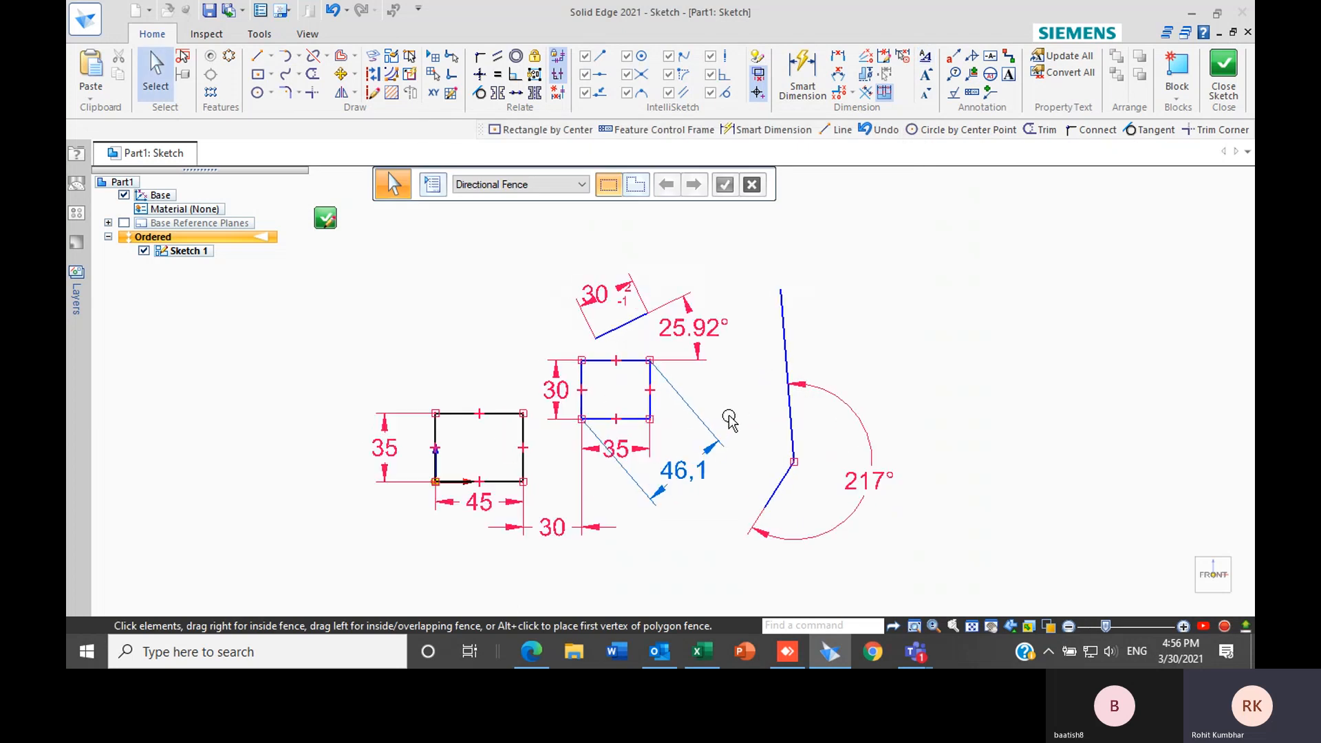
scroll(729, 422, "down", 2)
scroll(860, 385, "up", 3)
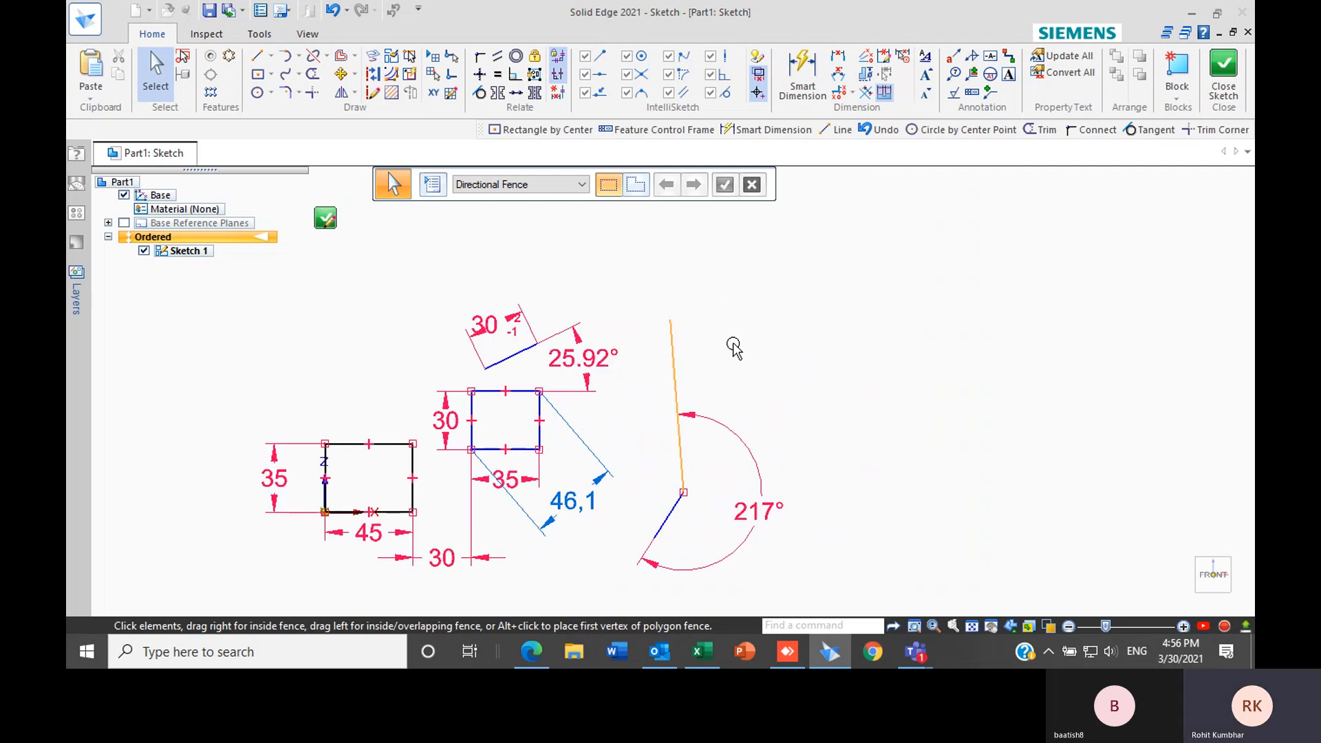
scroll(576, 385, "down", 1)
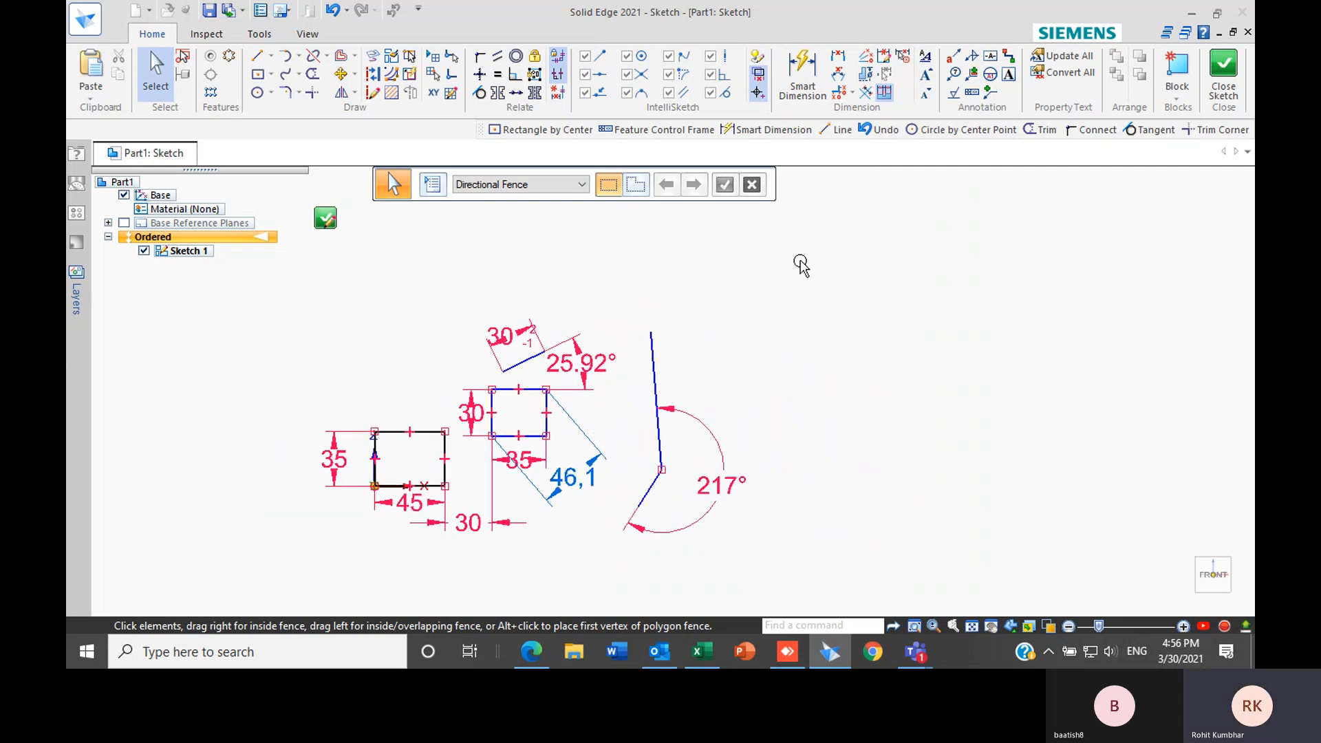
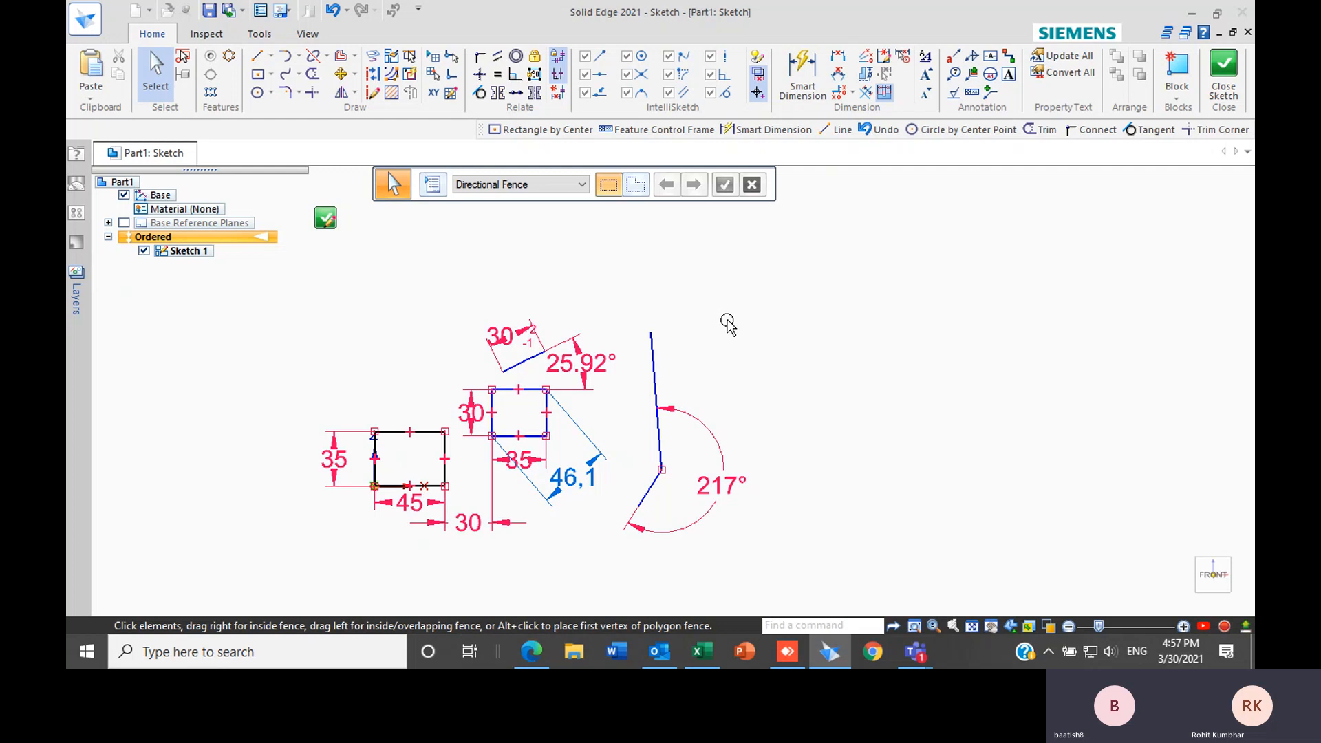
scroll(739, 333, "down", 3)
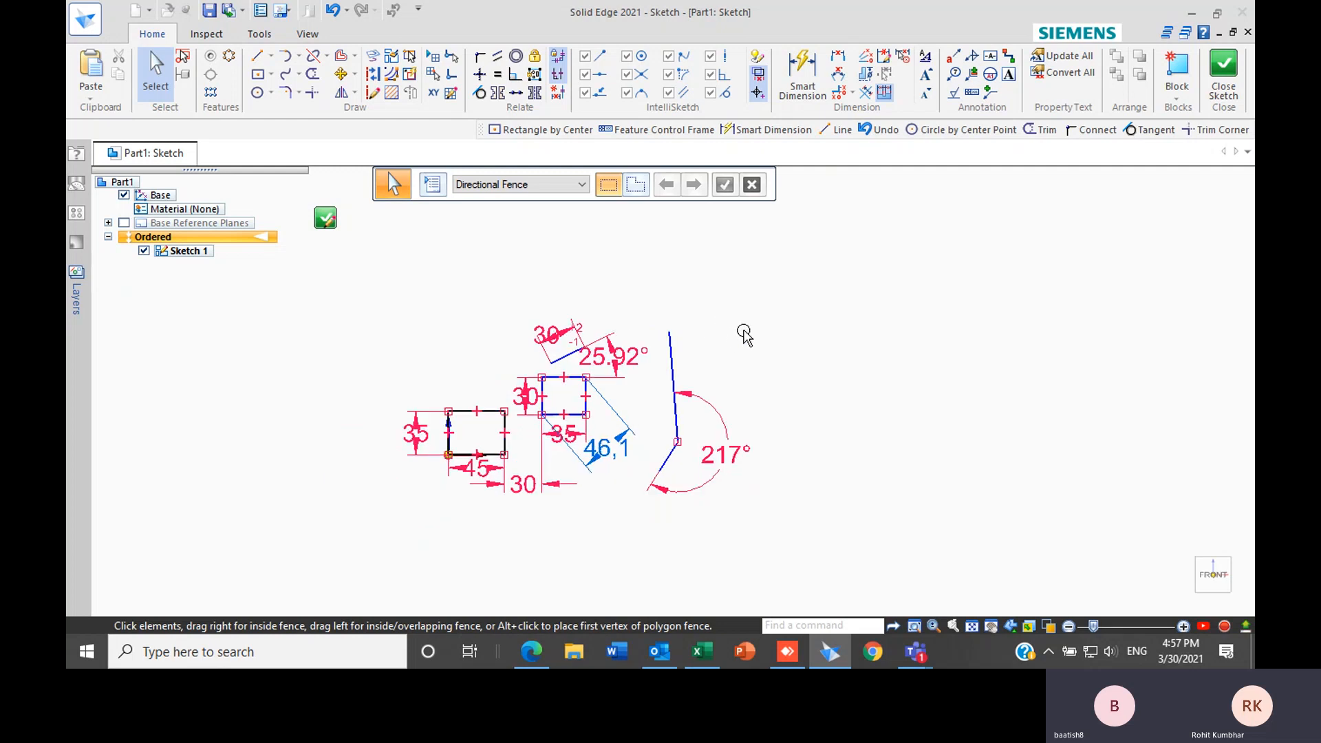
scroll(684, 319, "down", 1)
scroll(548, 346, "up", 1)
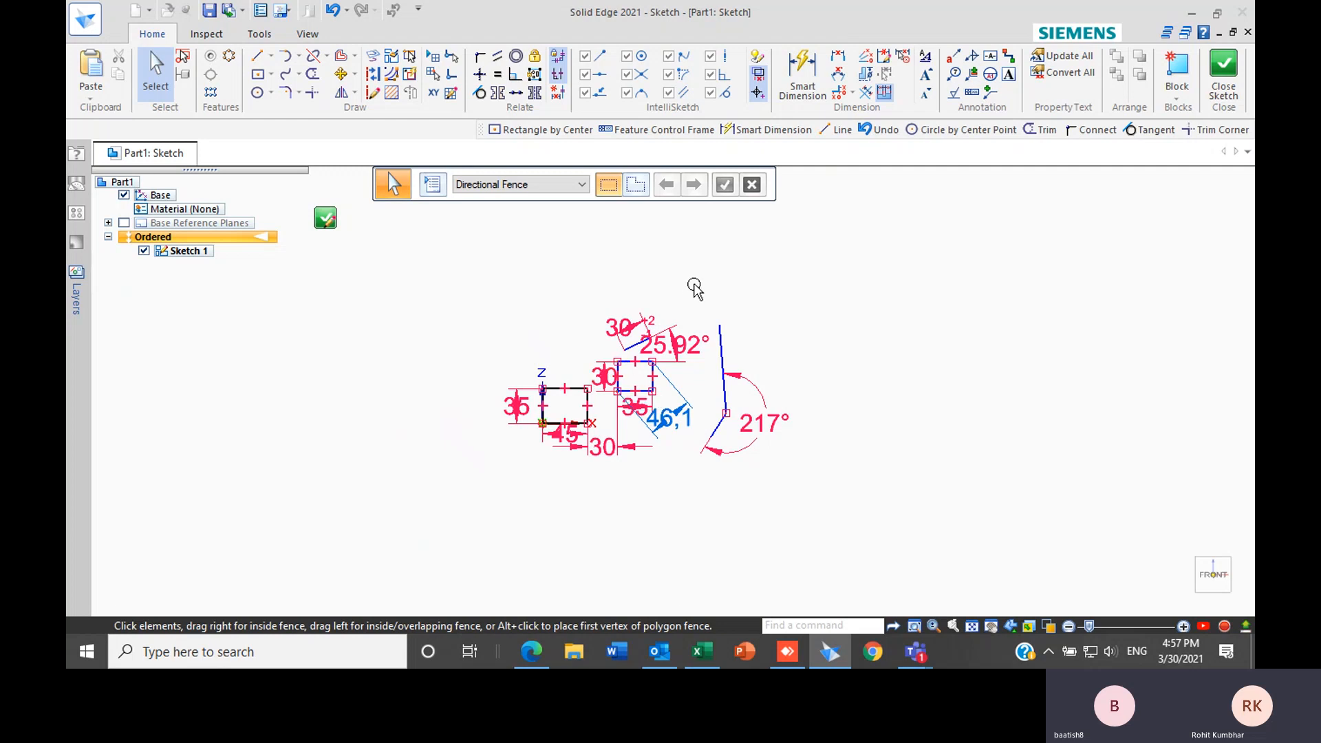
scroll(695, 288, "down", 2)
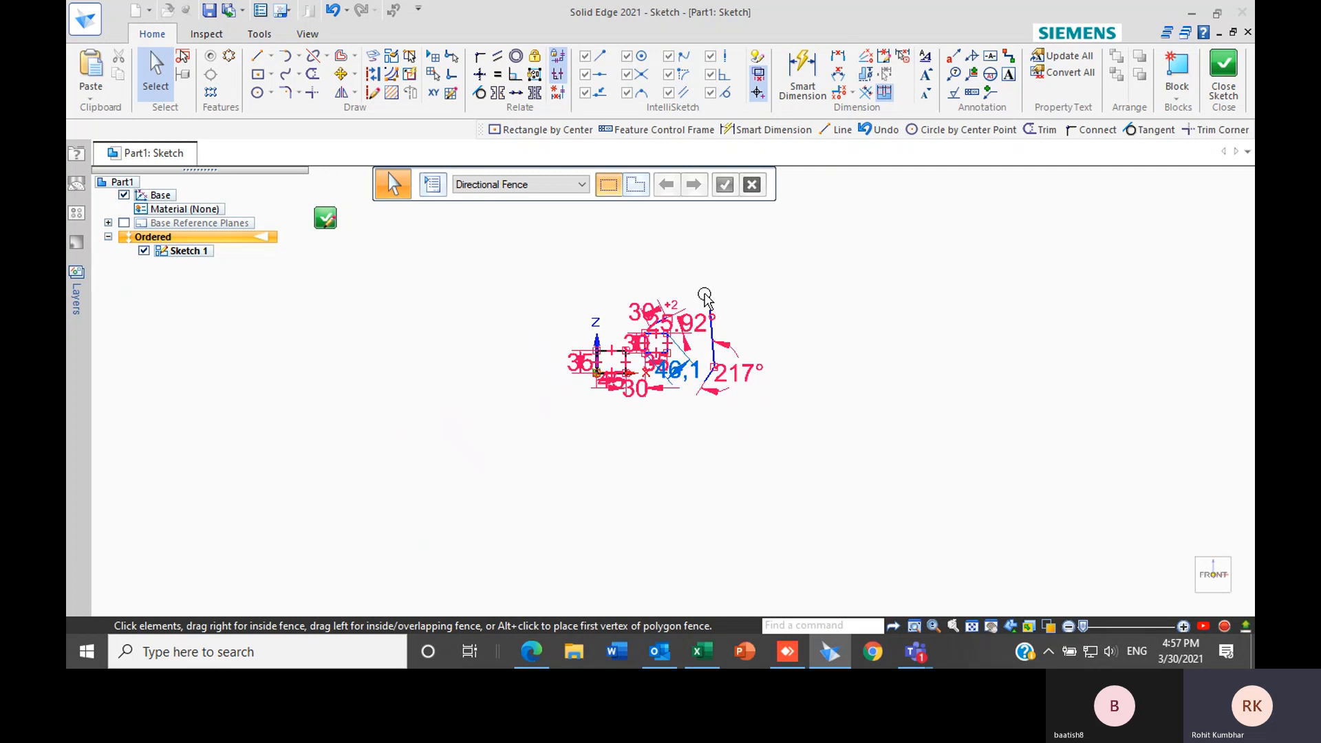
scroll(702, 295, "up", 2)
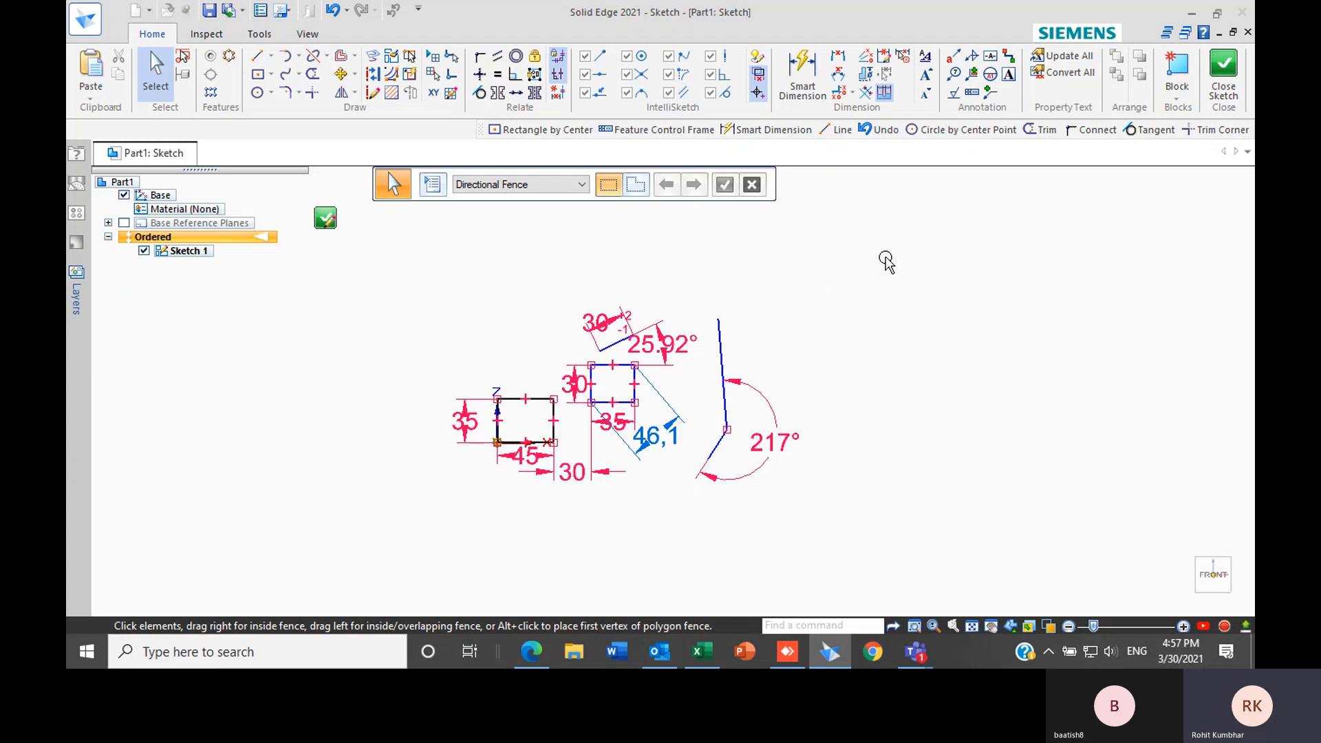
mouse_move(886, 259)
middle_mouse_down()
mouse_move(900, 317)
mouse_move(886, 284)
middle_mouse_up()
left_click(1212, 577)
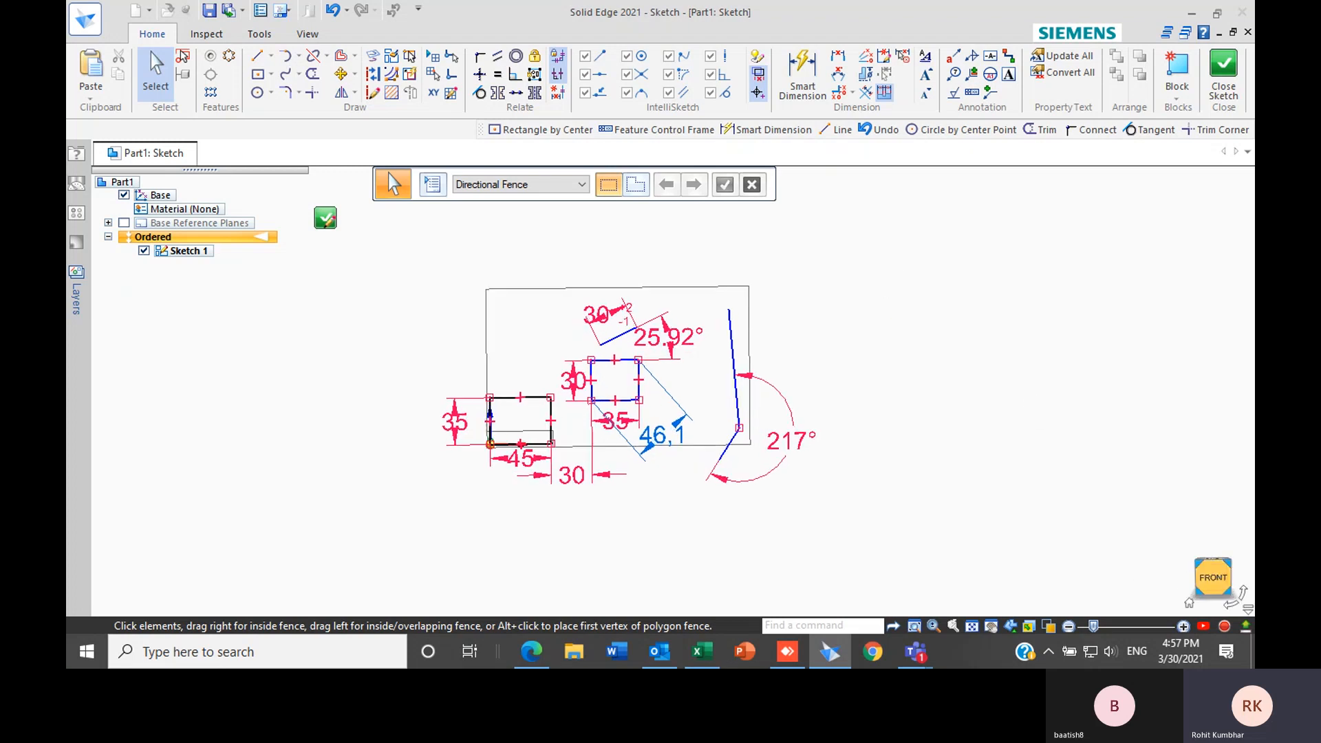
scroll(896, 378, "down", 3)
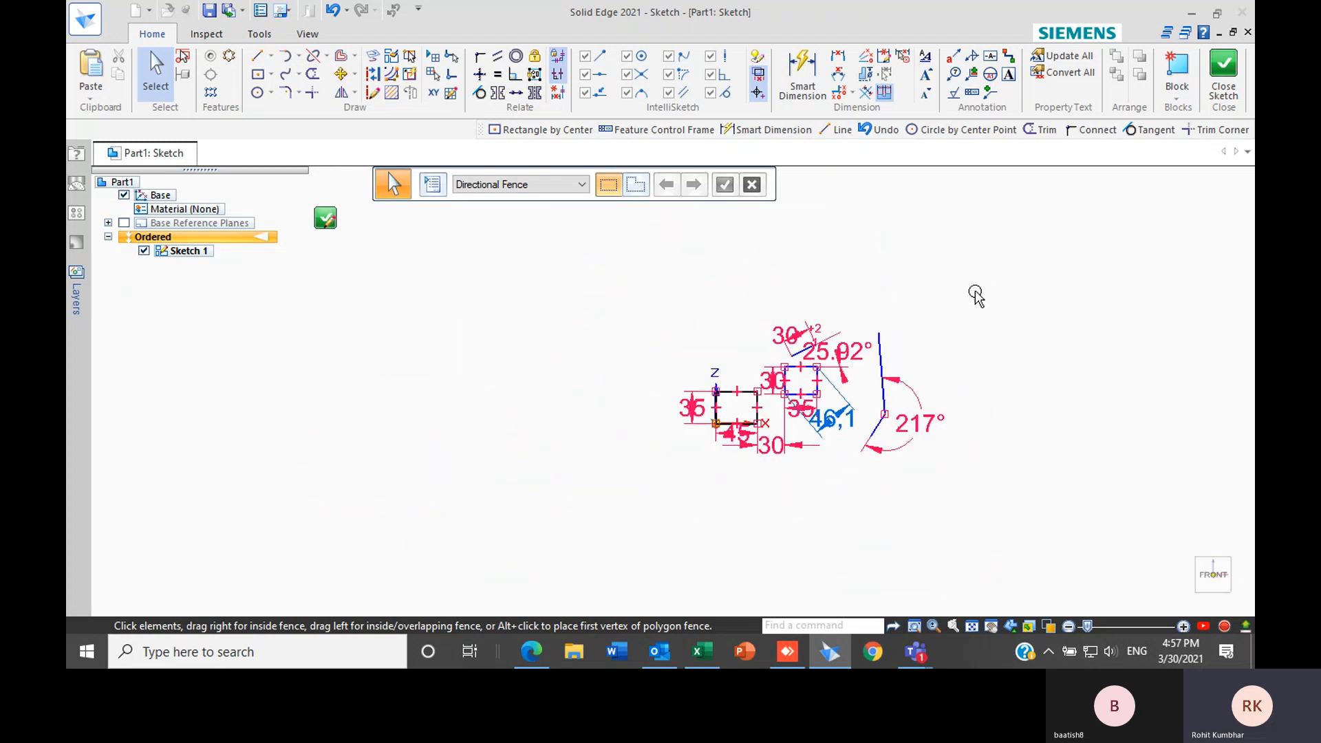
left_click_drag(976, 296, 1033, 385)
Sketch a rectangle about 70 mm wide and 121 mm high in the empty area beside the dimensioned geometry
right_click(683, 279)
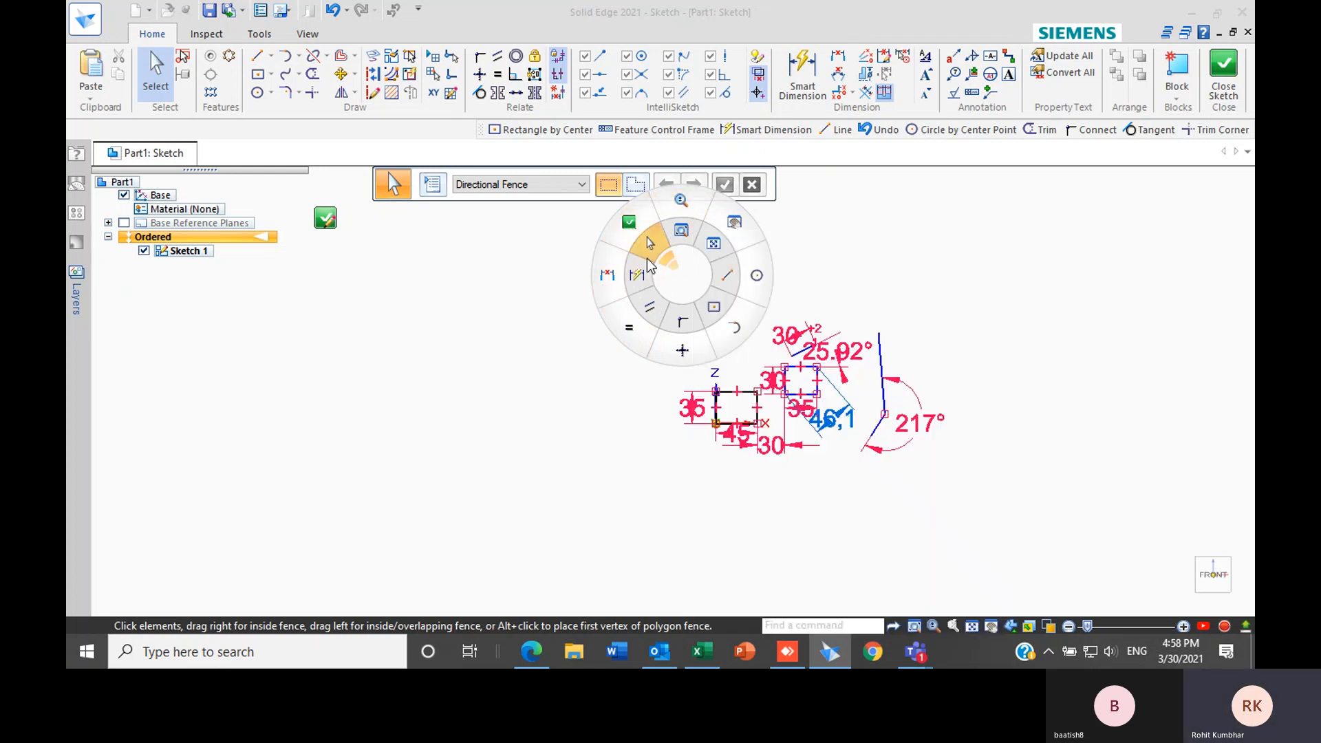
left_click(649, 245)
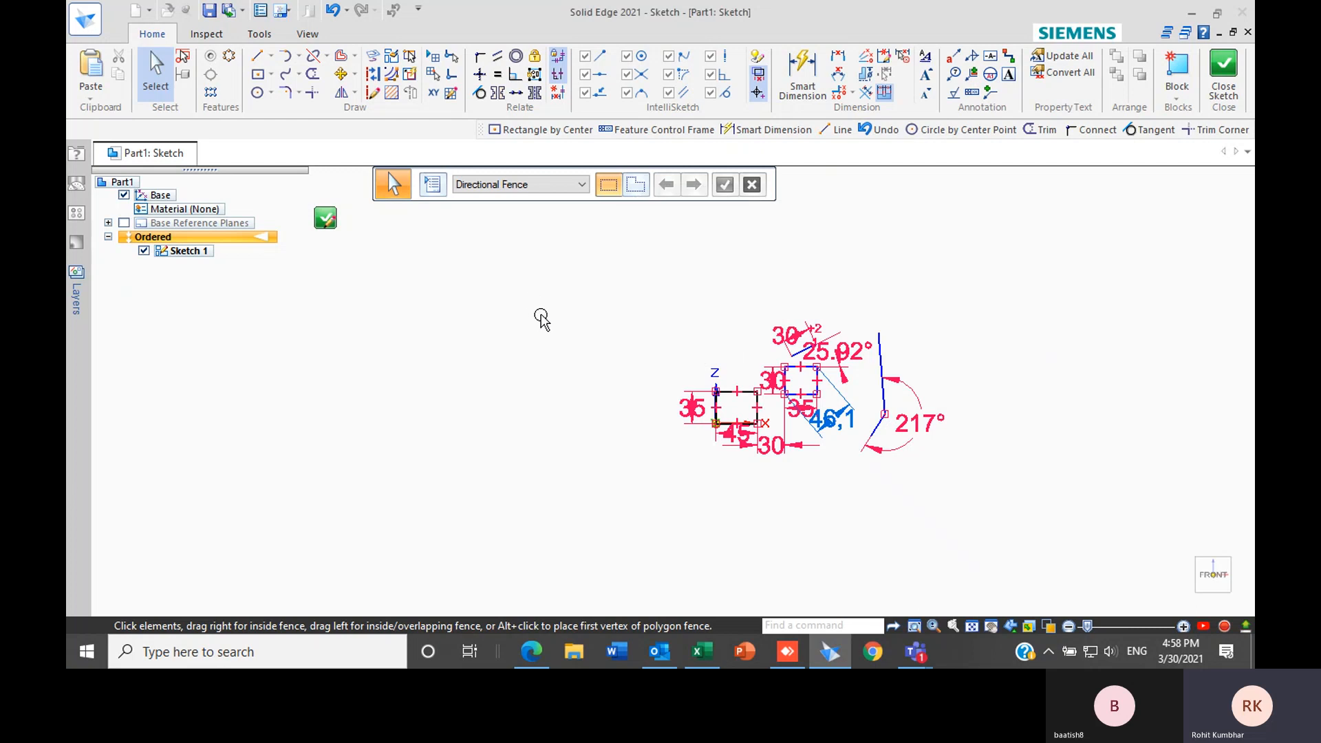
right_click(529, 282)
left_click(561, 307)
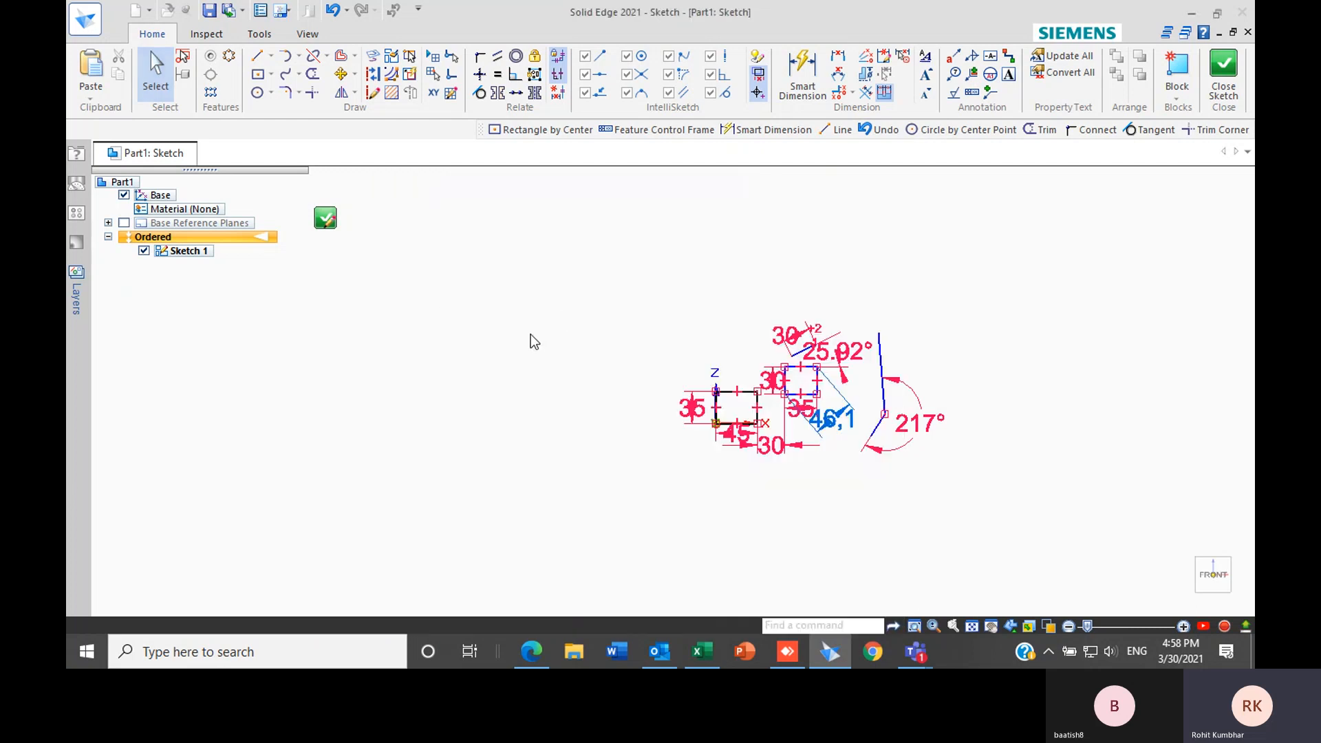
left_click(480, 293)
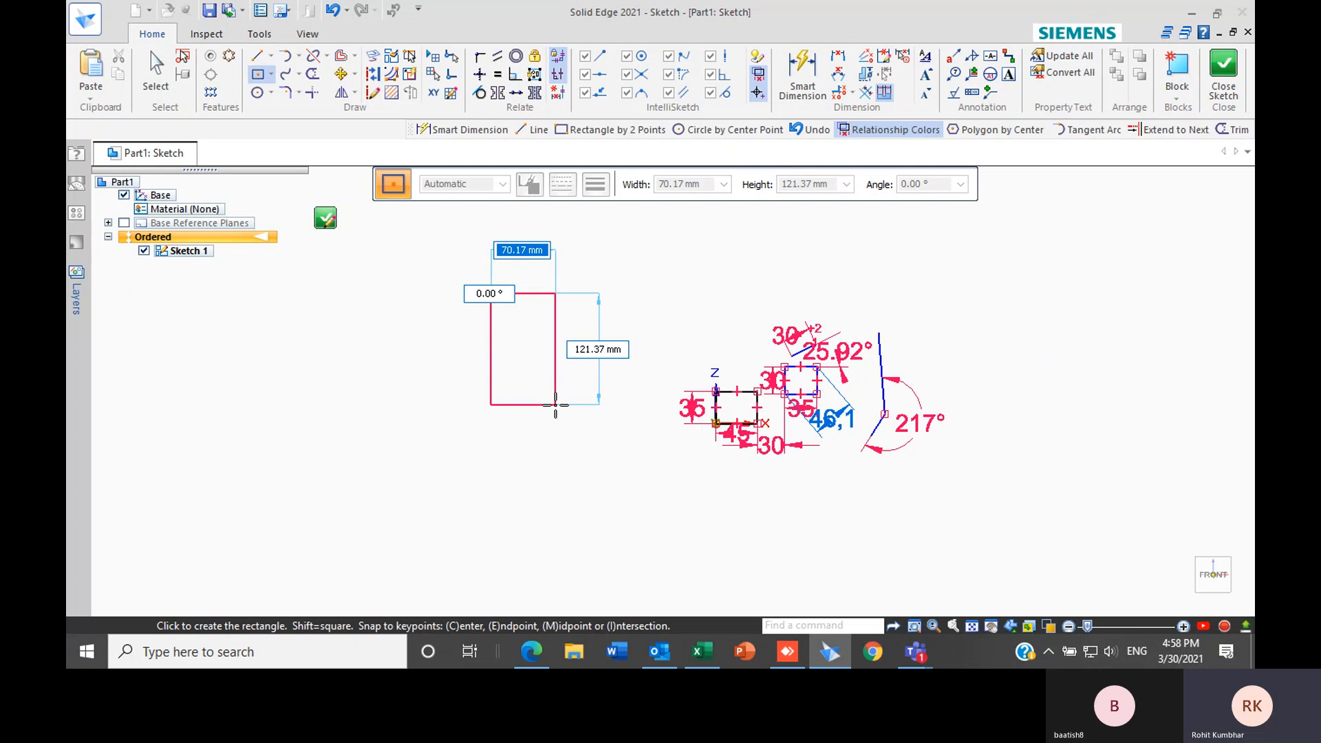
left_click(556, 404)
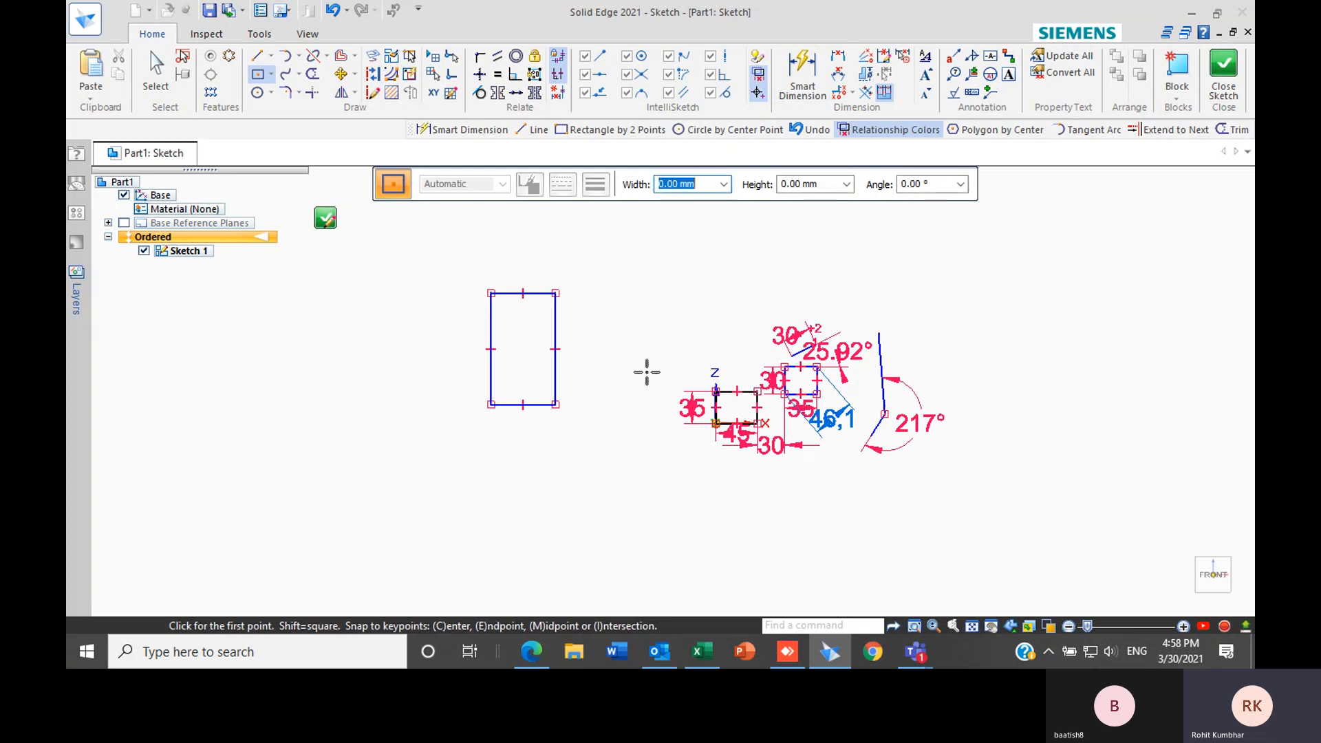
key("Escape")
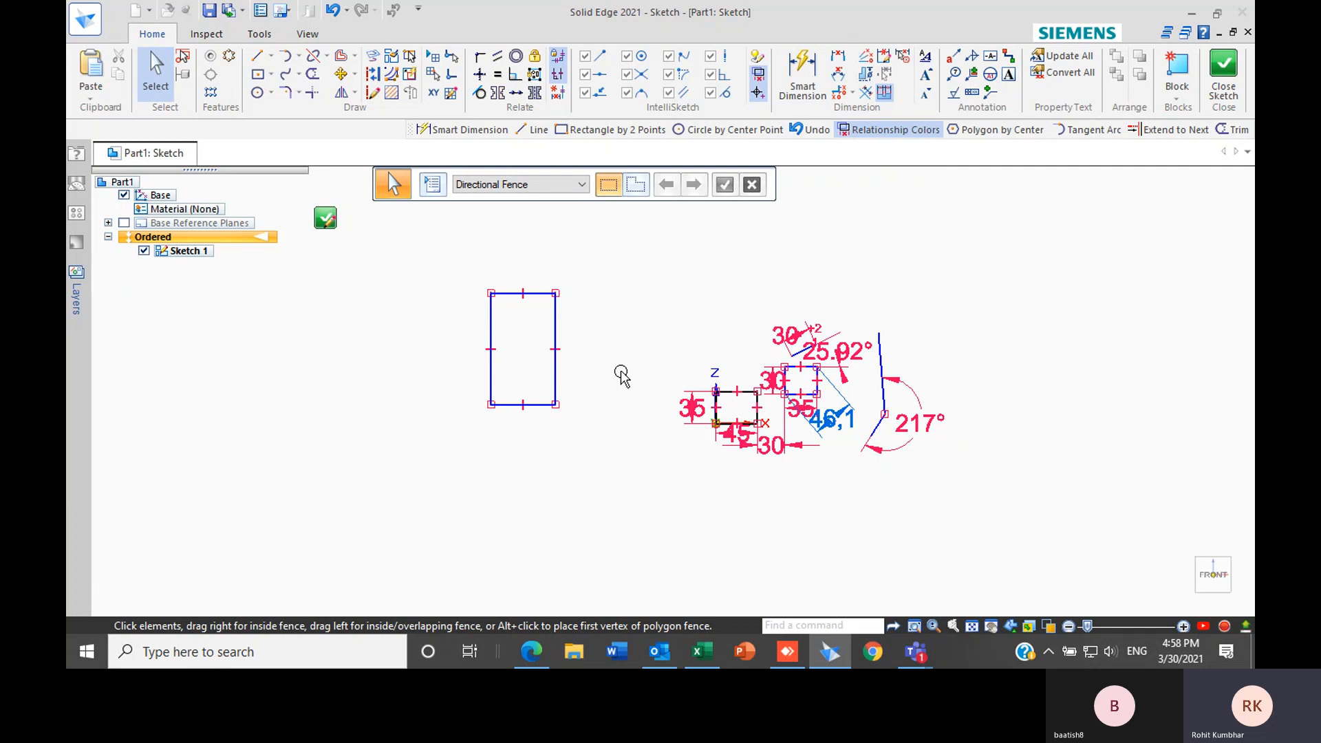
Open the Customize settings and examine the available themes and environments, keeping Maximum Workspace and Profile/Sketch
left_click(86, 19)
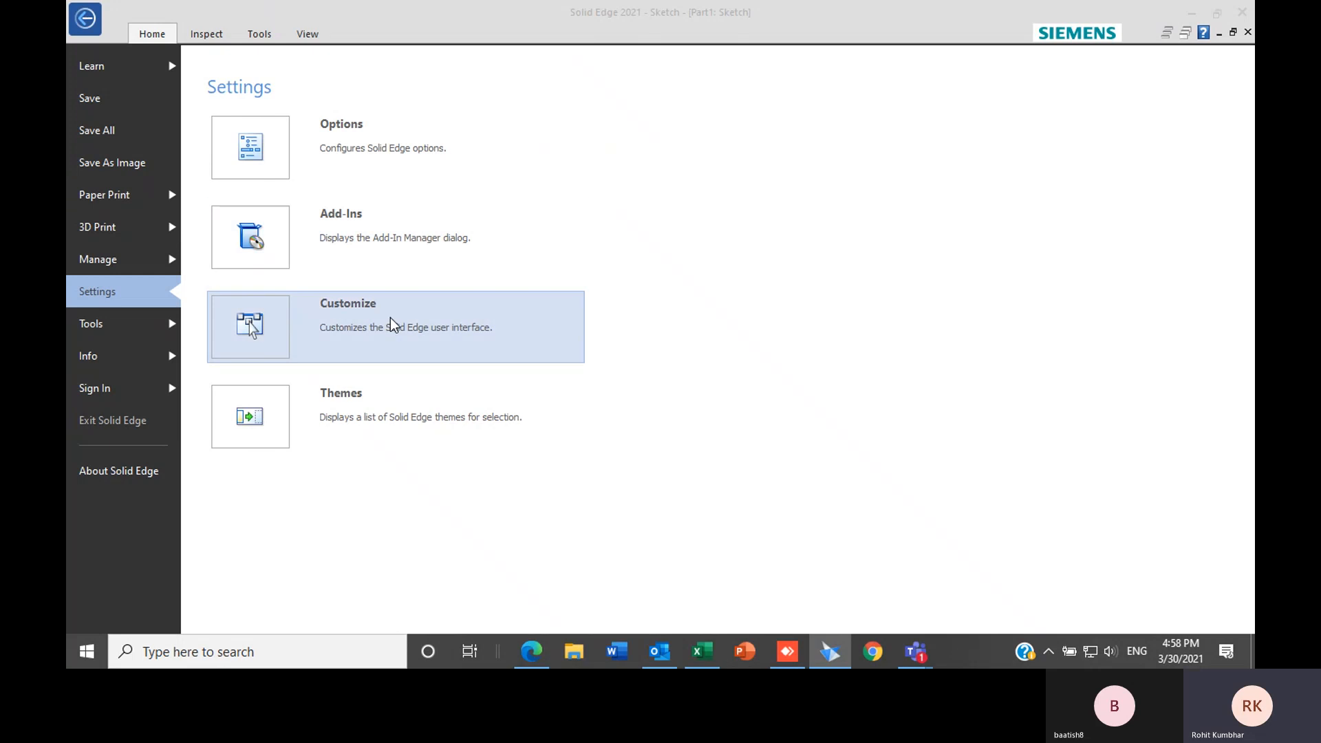
left_click(344, 305)
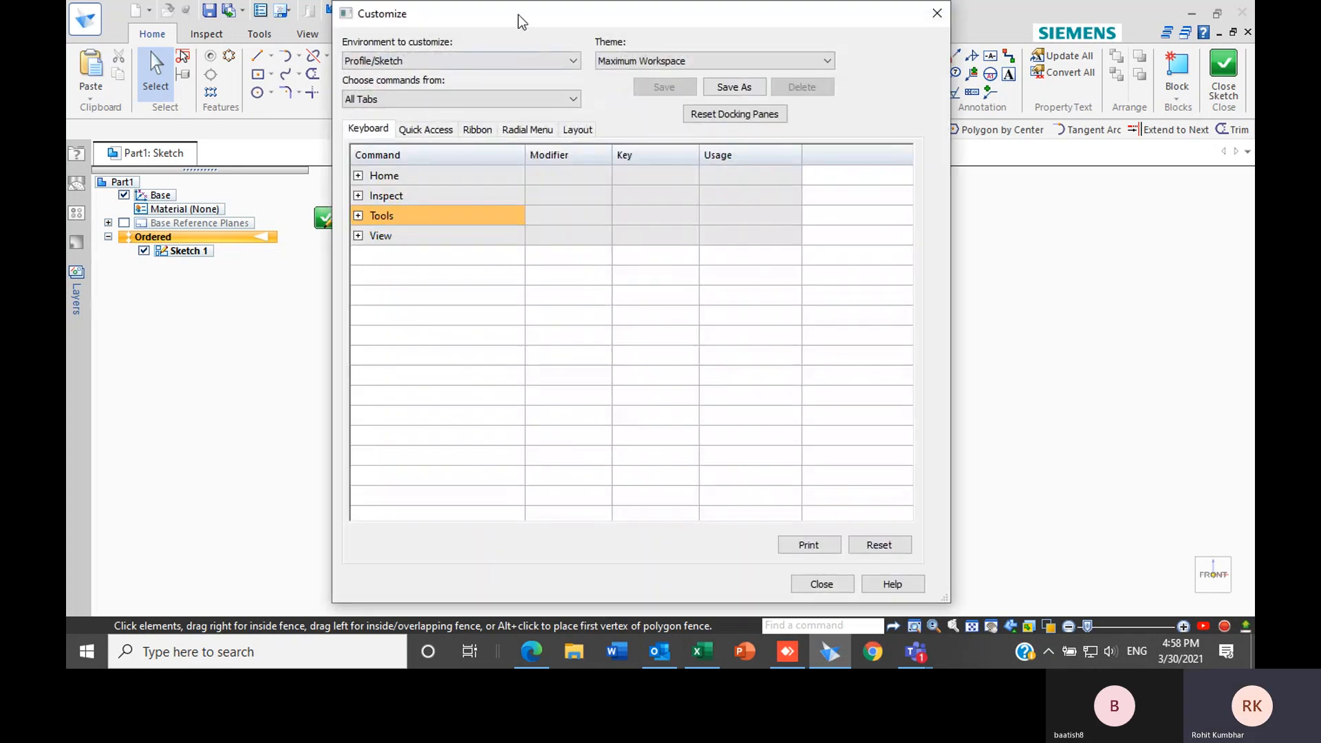
left_click_drag(518, 15, 586, 44)
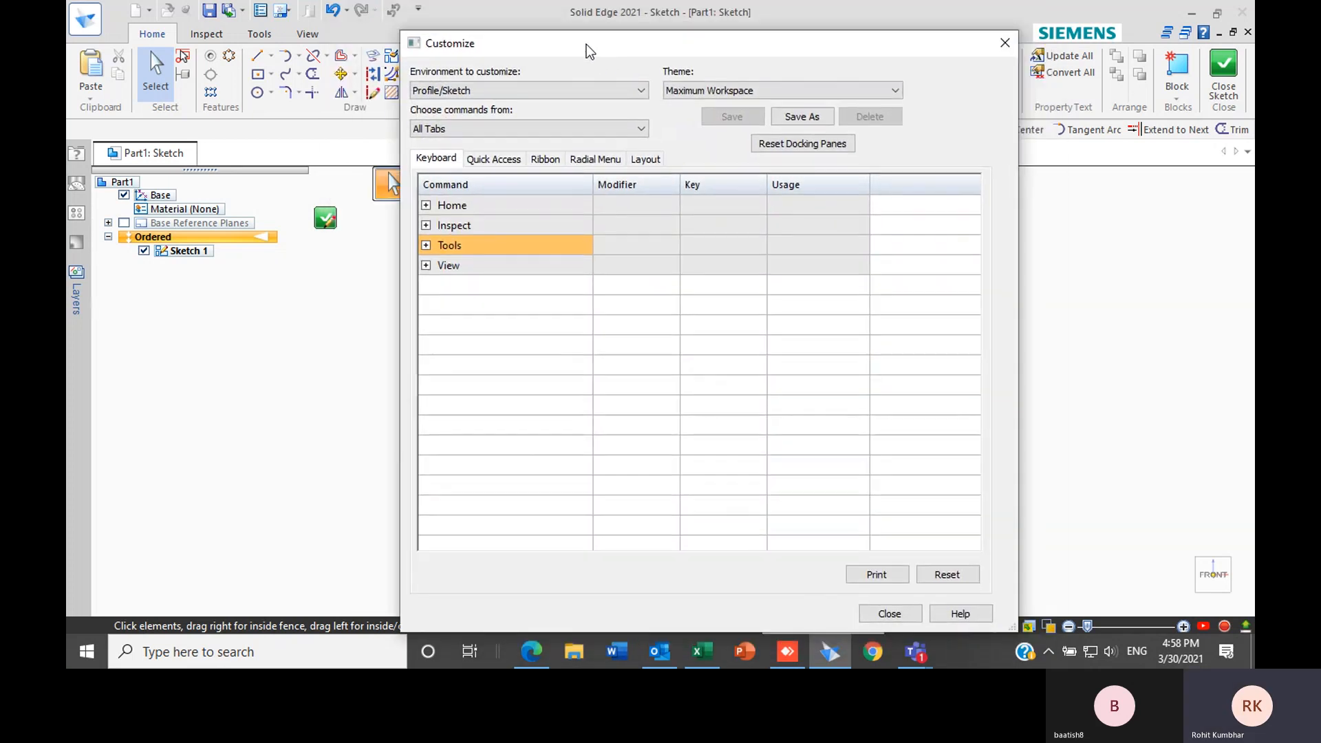
left_click(709, 90)
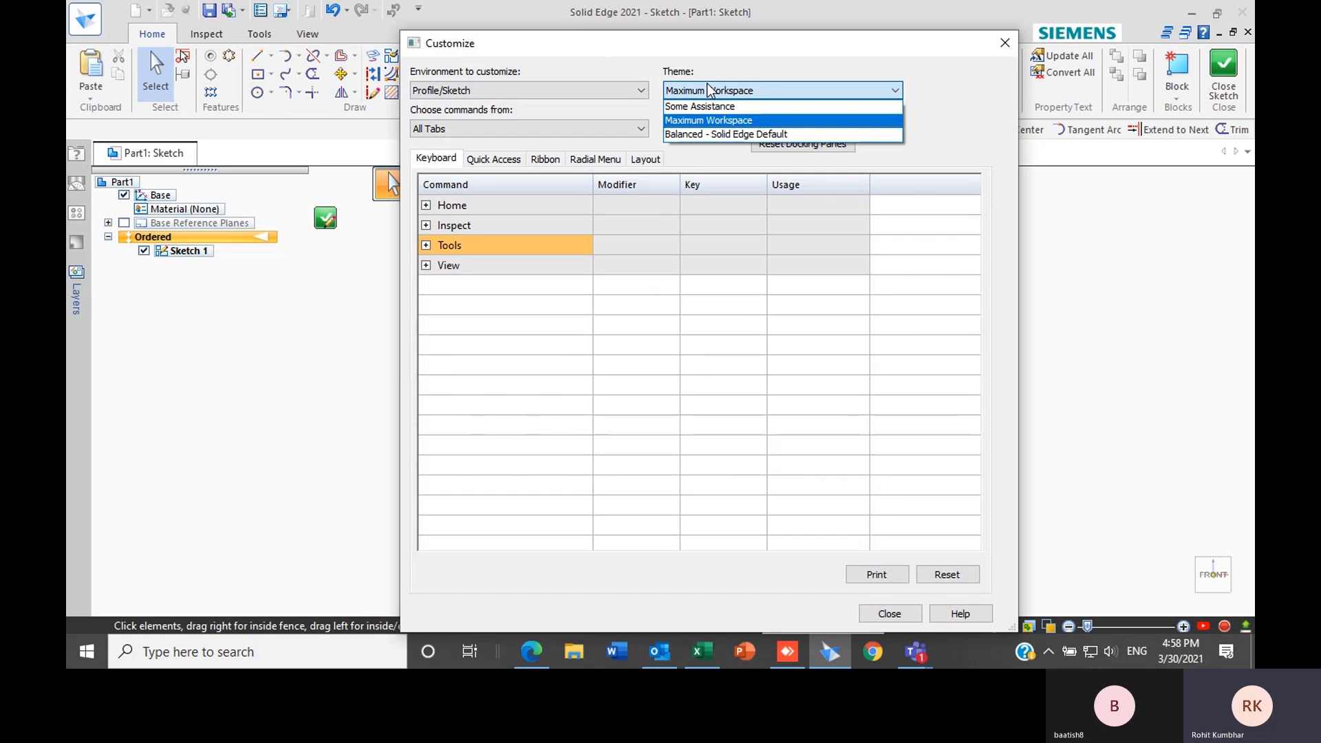
left_click(708, 90)
left_click(588, 95)
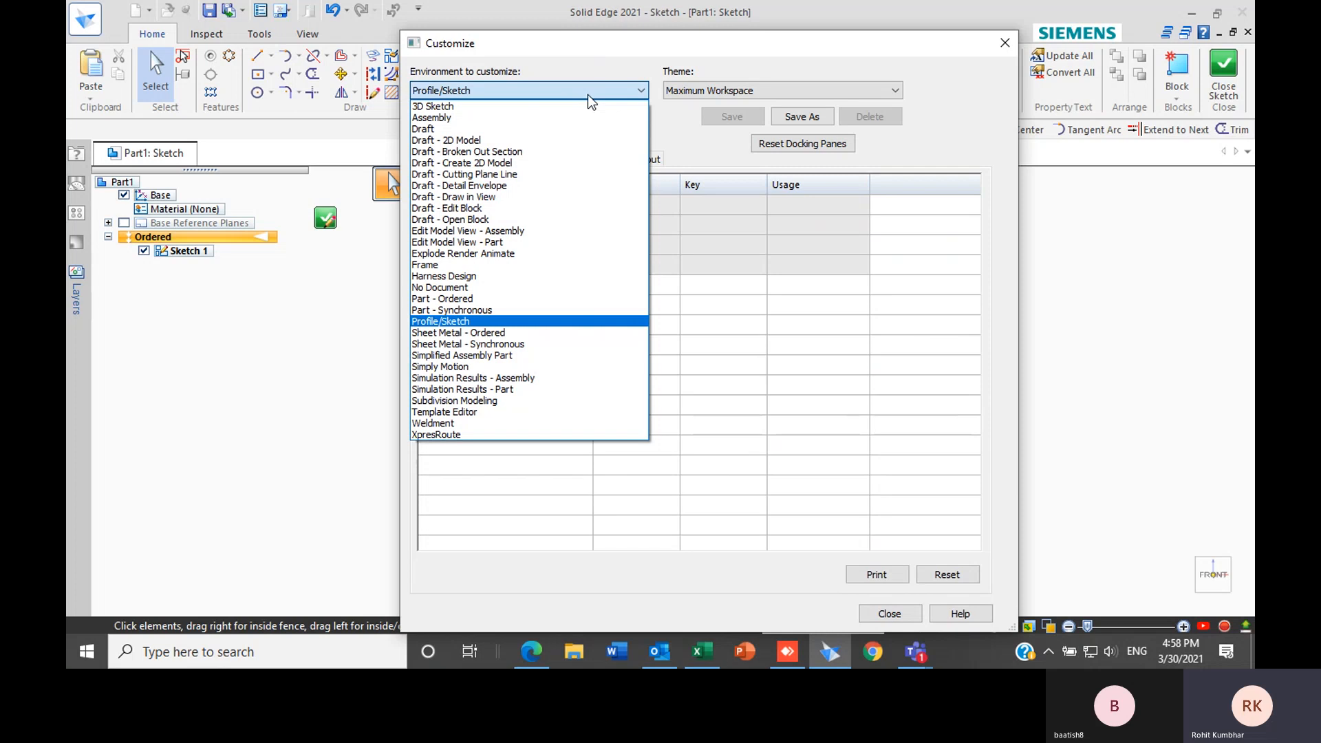
left_click(450, 322)
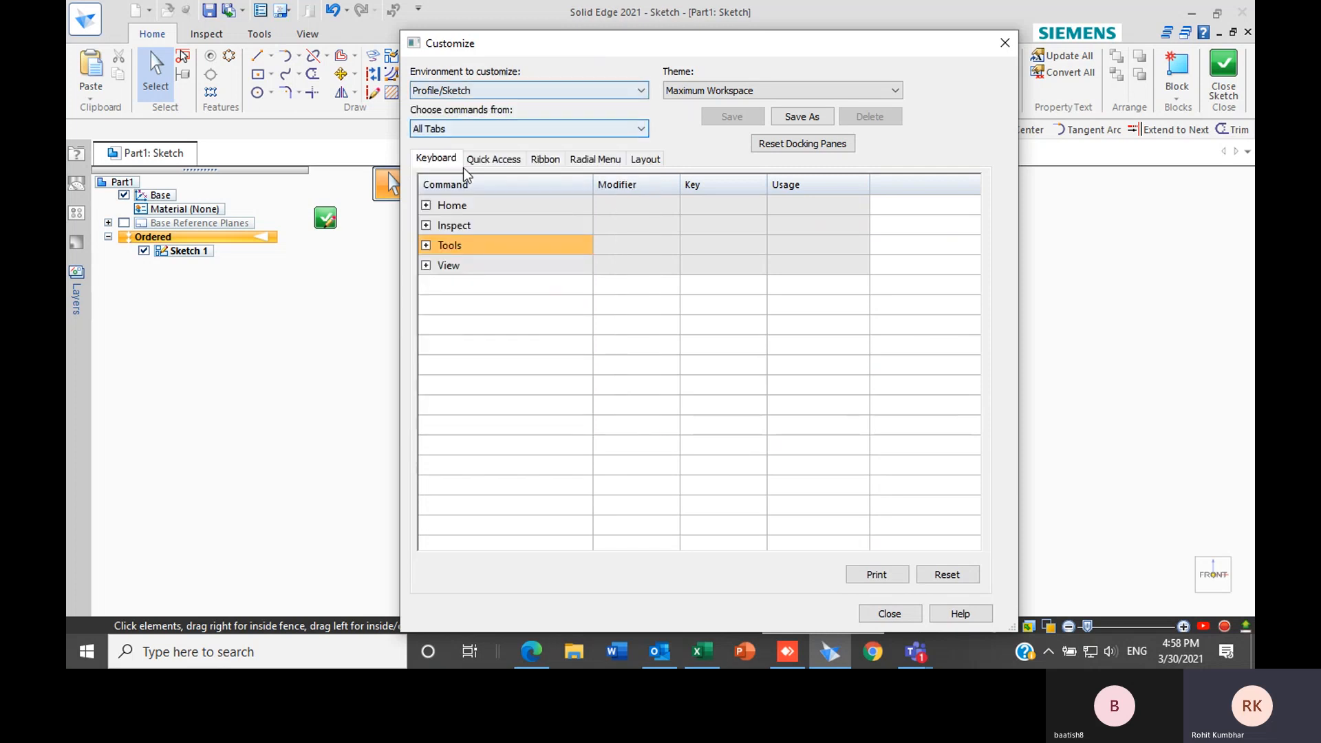
Review the Keyboard, Quick Access and Ribbon customization settings for the Profile/Sketch environment
left_click(427, 205)
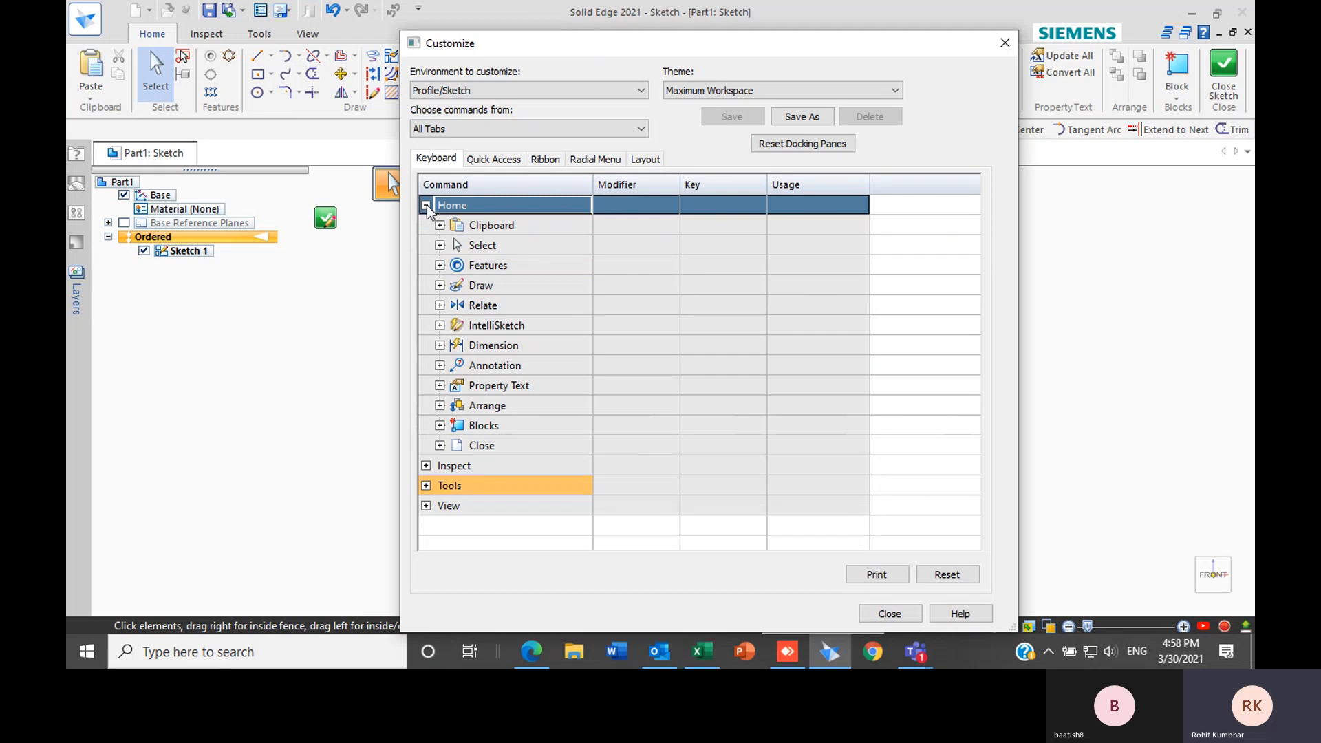
left_click(427, 205)
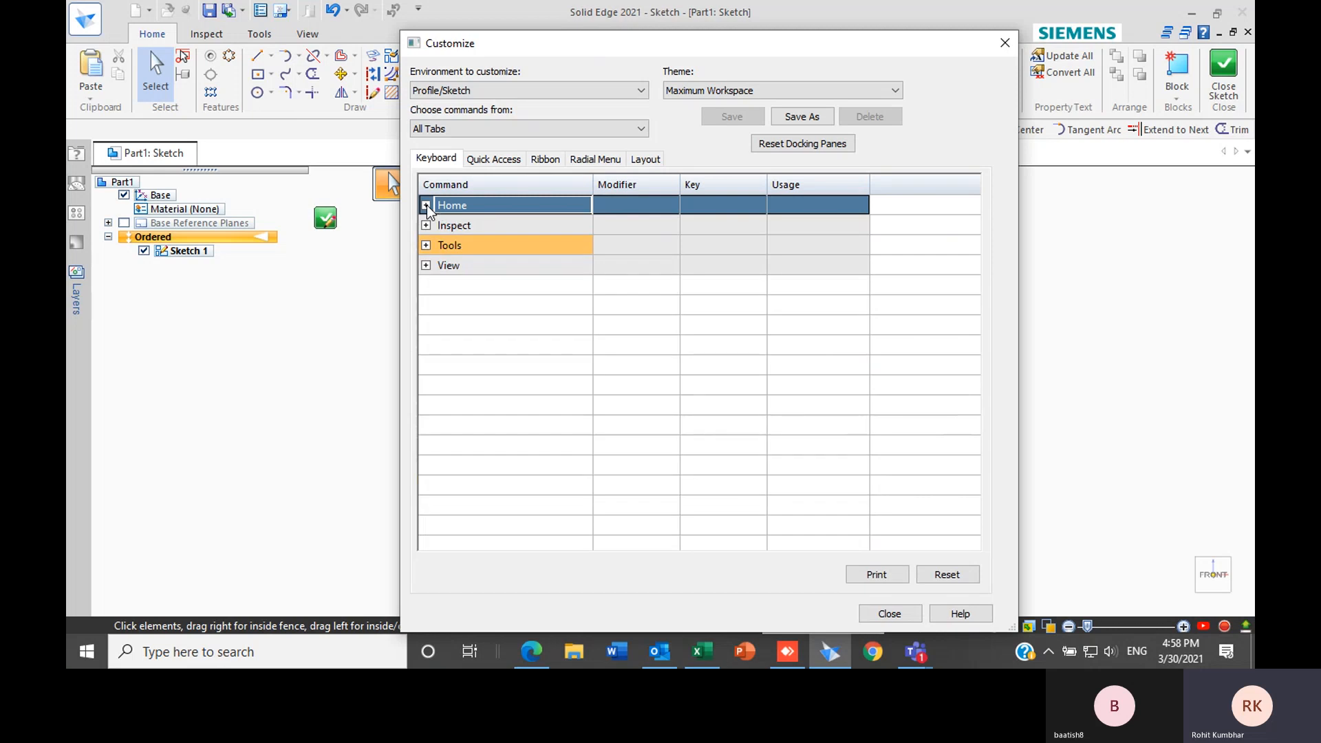
left_click(494, 162)
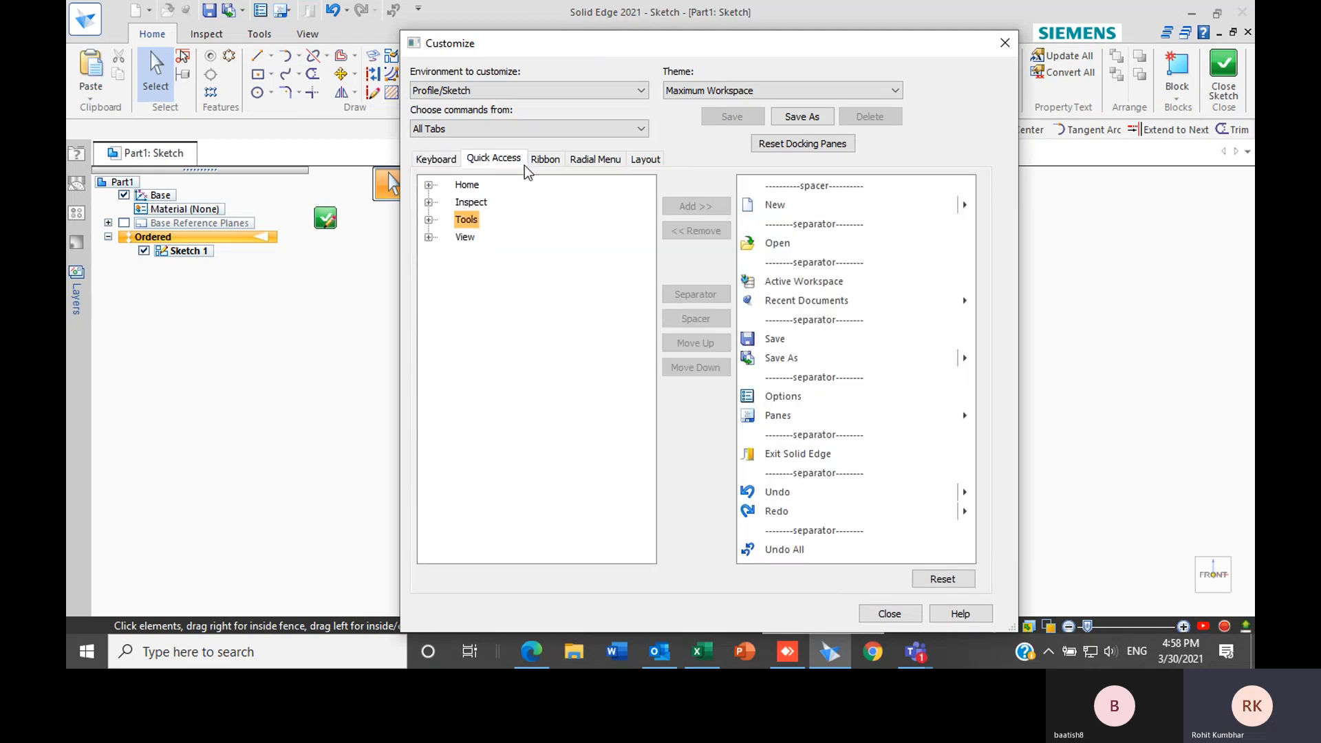
left_click(545, 159)
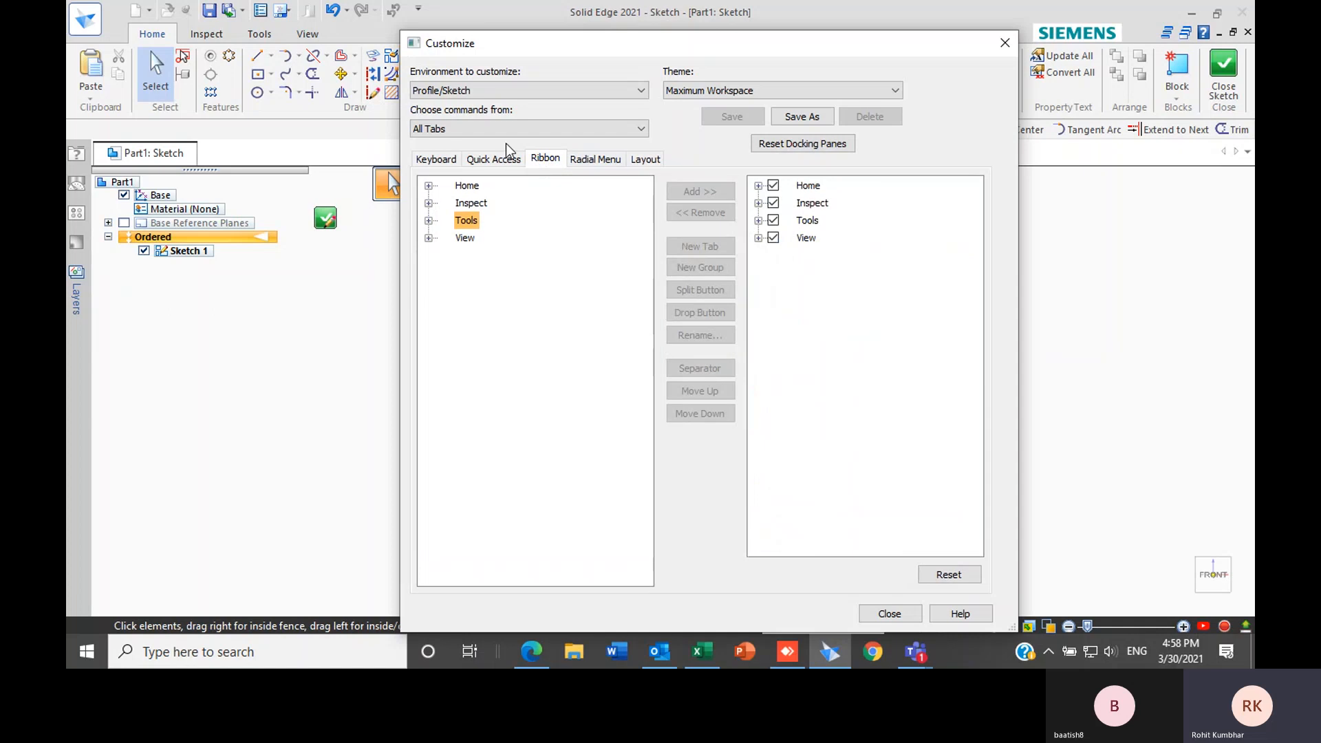
left_click_drag(657, 45, 569, 250)
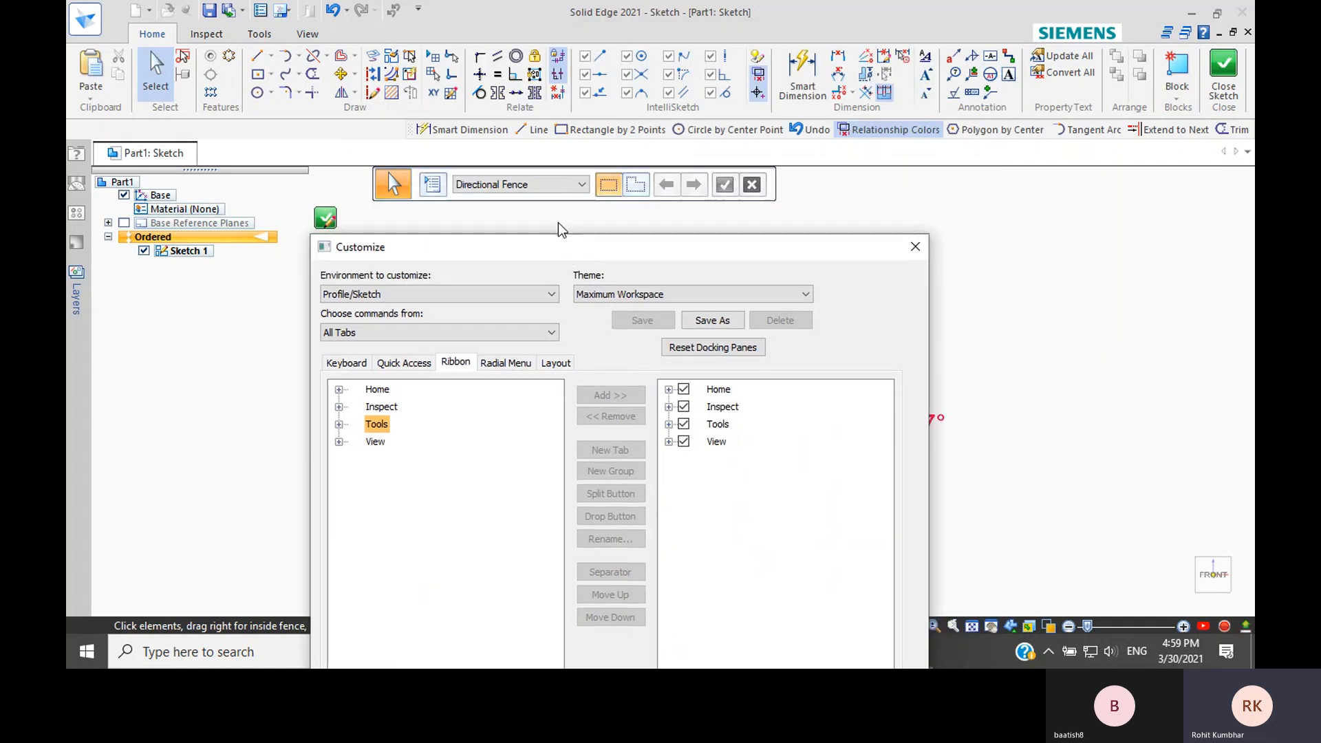
left_click_drag(573, 245, 650, 33)
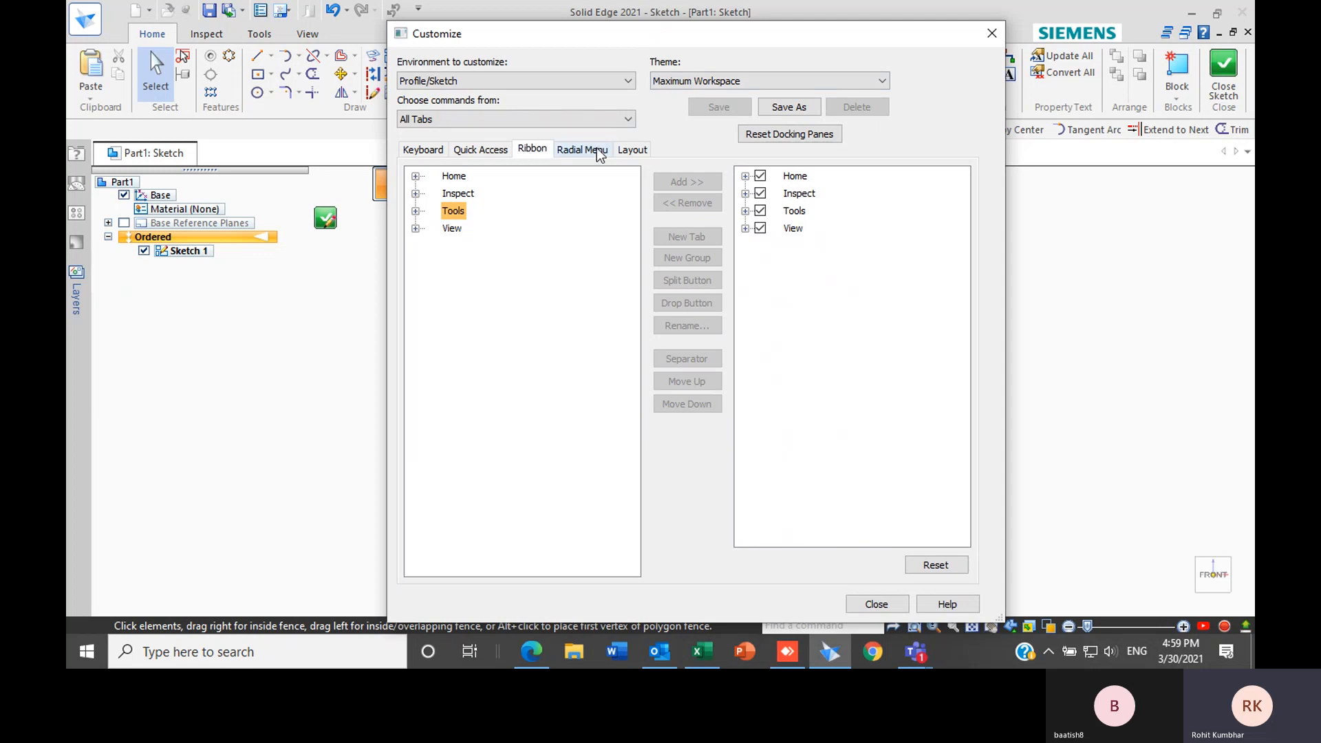
Replace the Select command on the radial menu's inner ring with the Concentric command from the Relate group
left_click(576, 150)
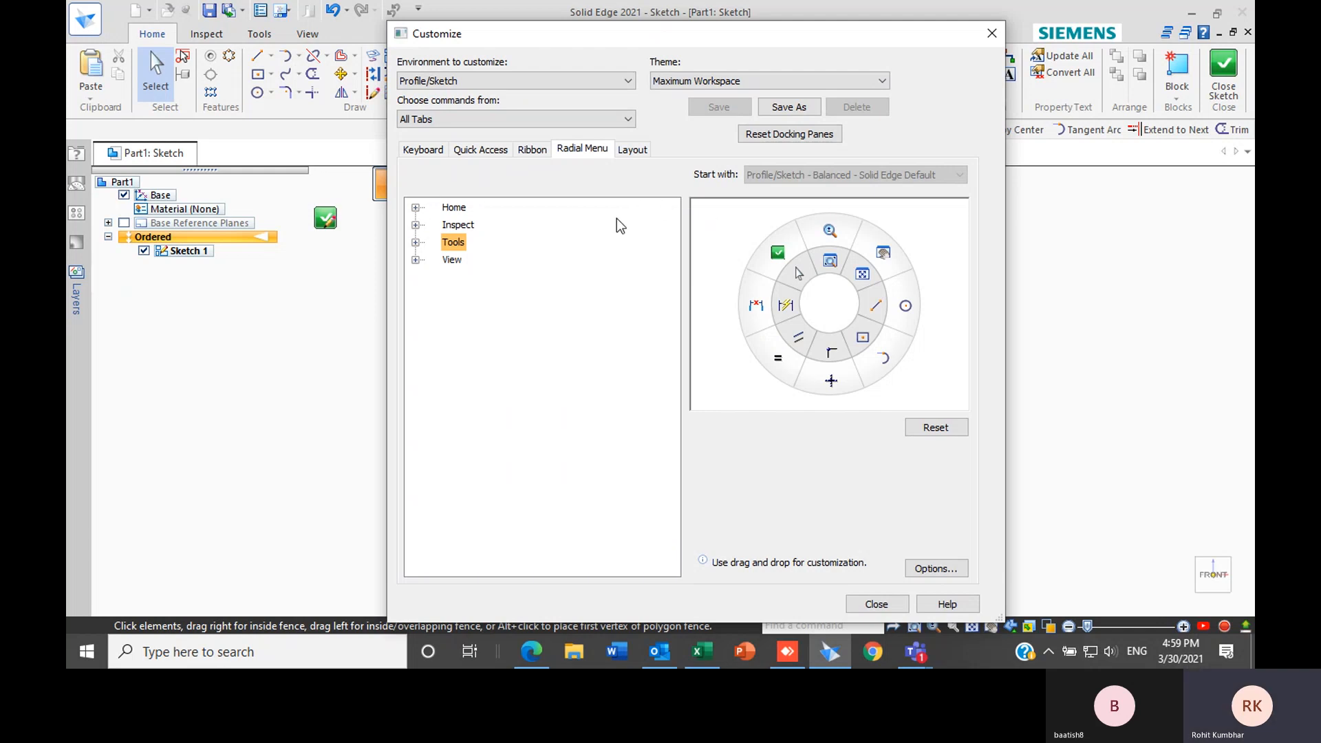
left_click(416, 207)
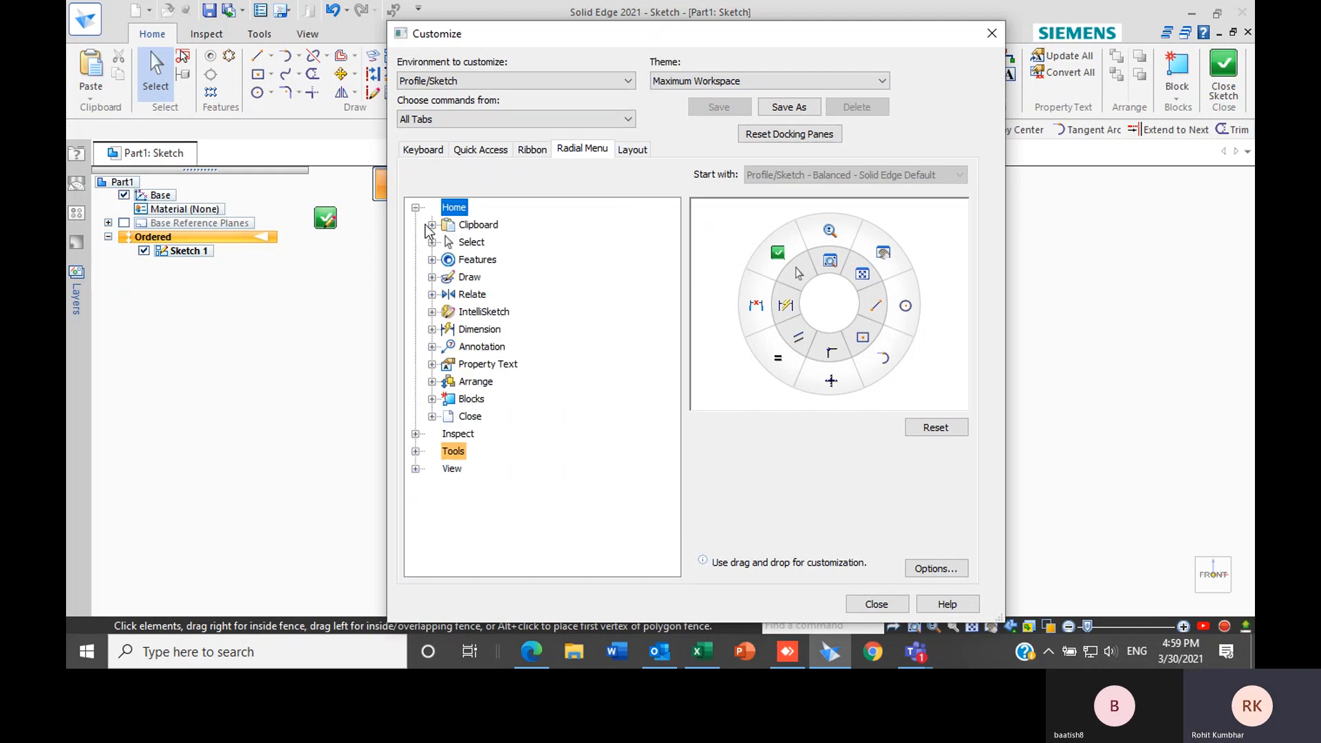
left_click(432, 294)
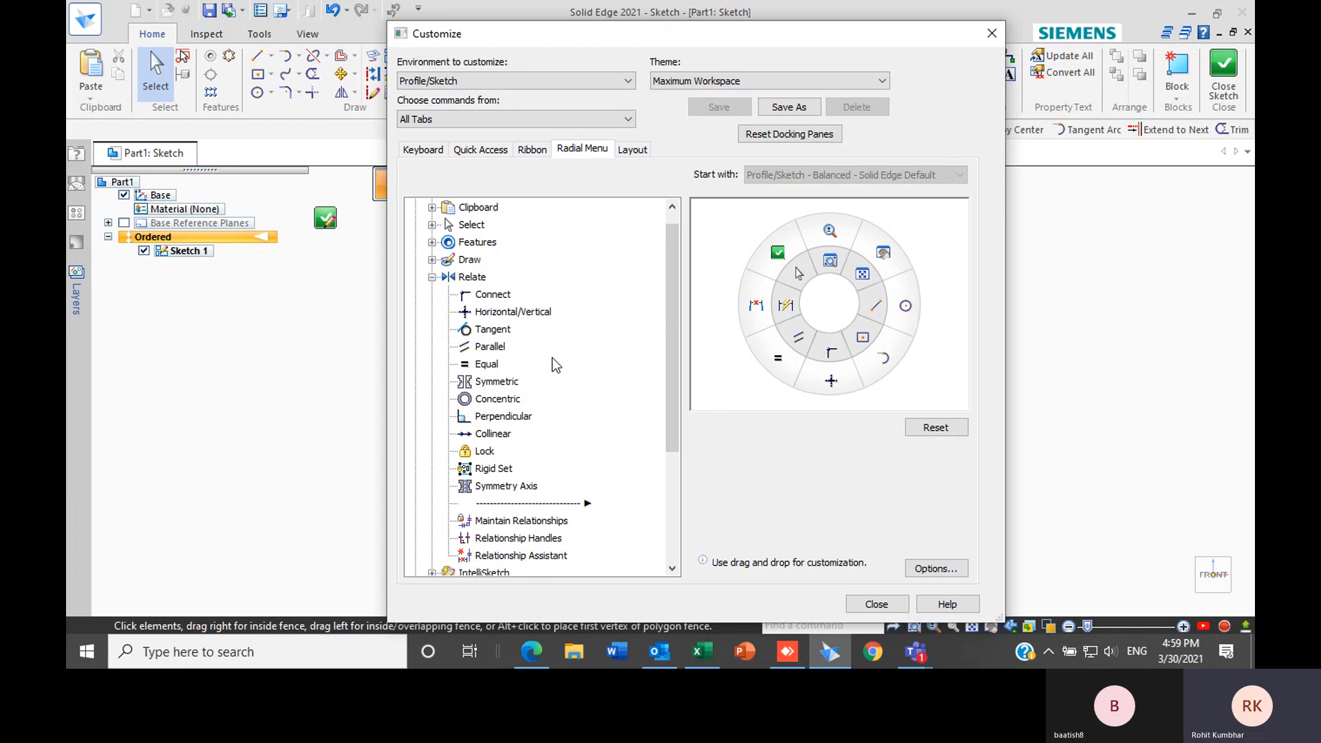
left_click(495, 406)
left_click_drag(493, 407, 798, 275)
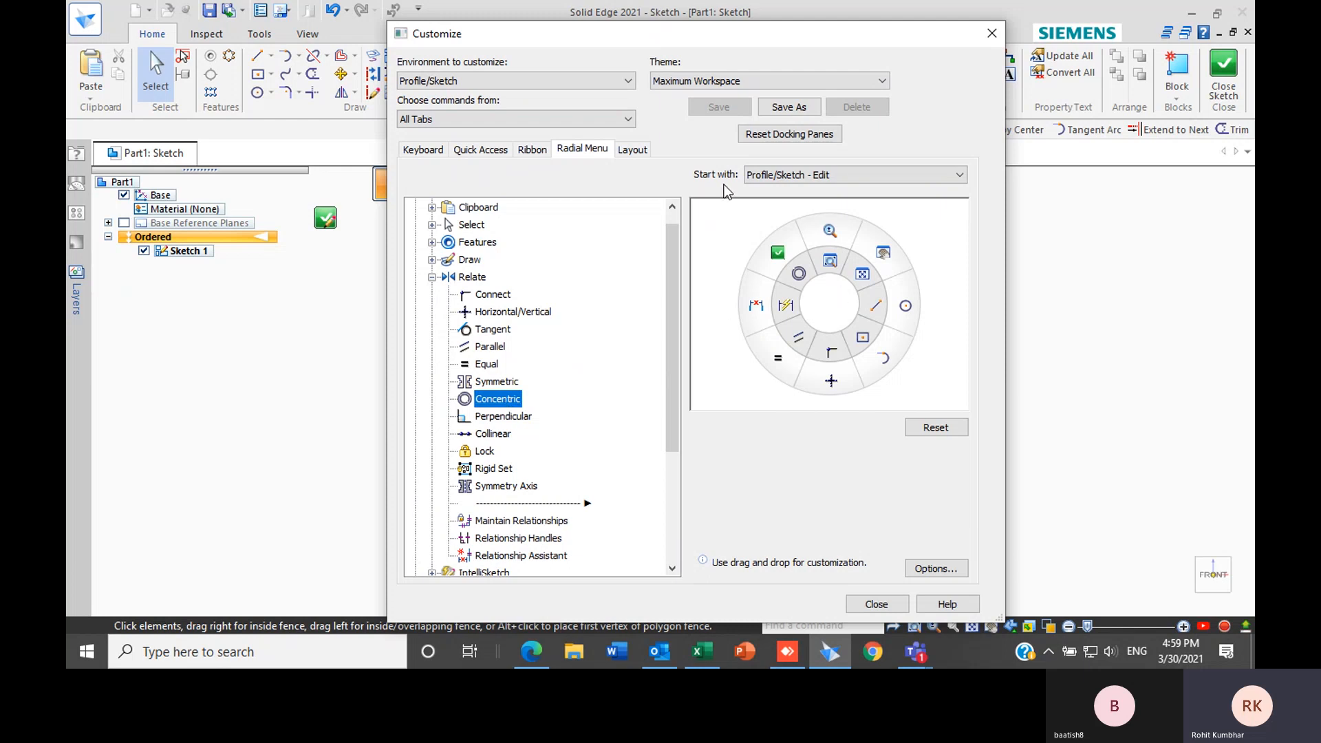
Look over the Layout customization settings, and return to the radial menu settings with the Home command list collapsed
left_click(634, 150)
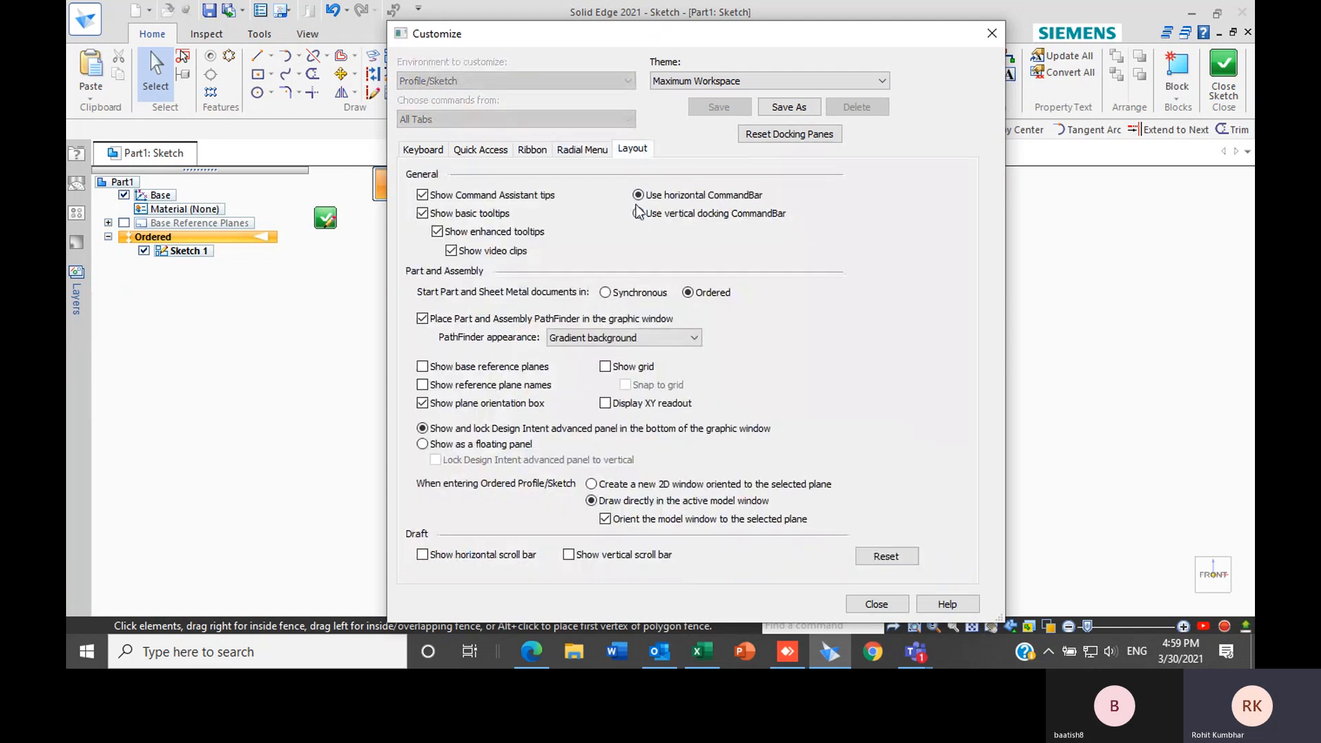
left_click(594, 156)
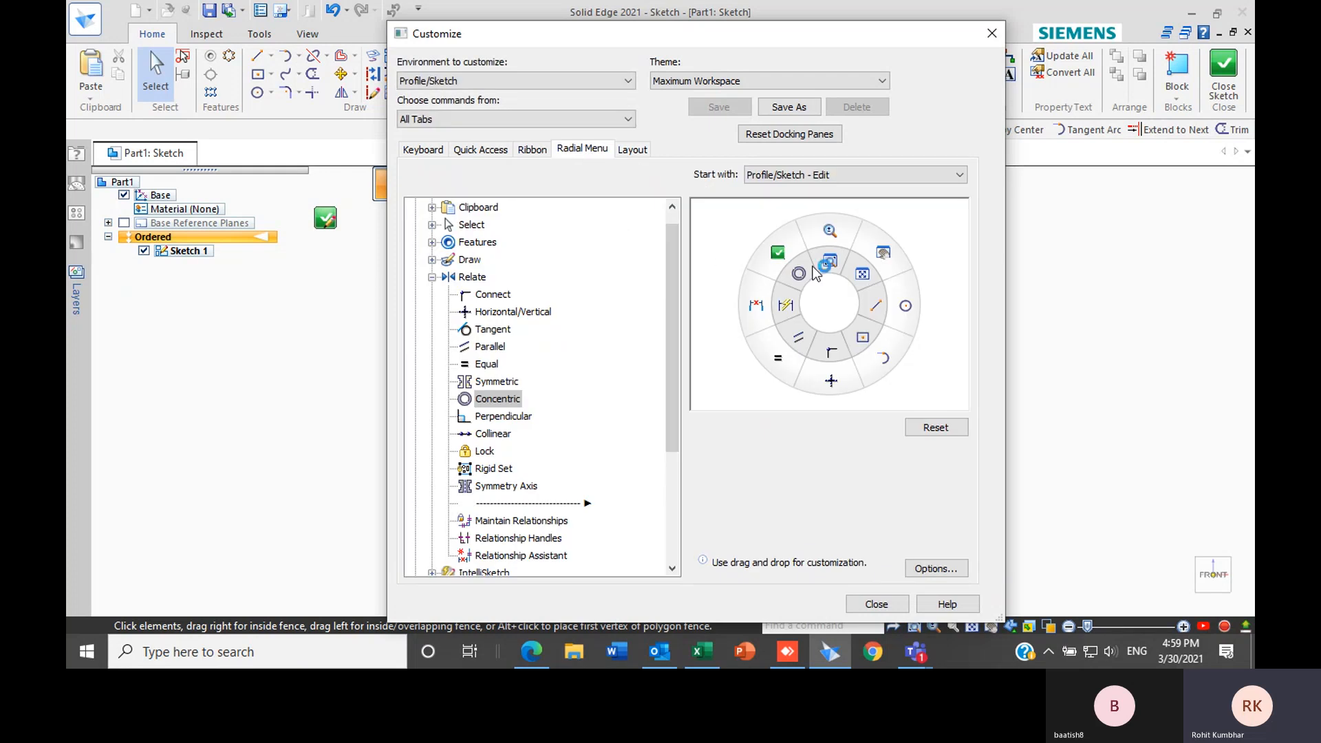
left_click(431, 278)
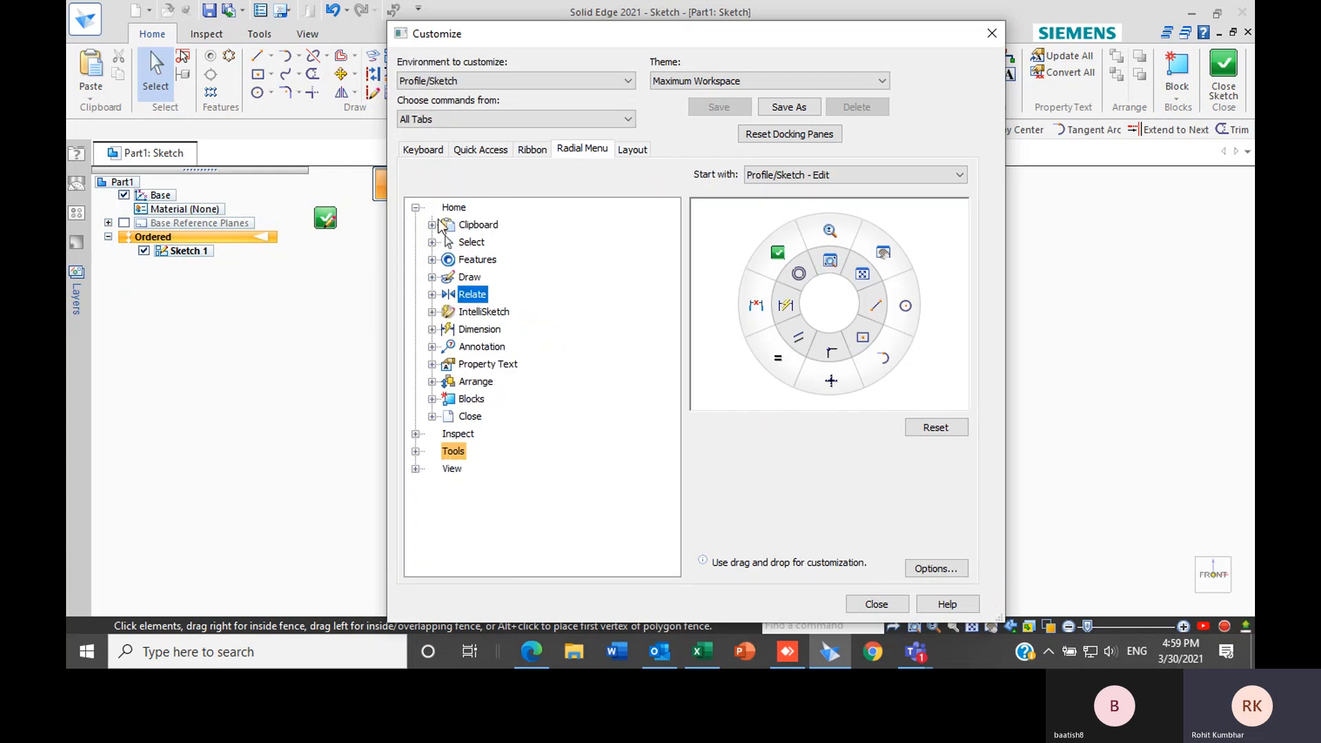
left_click(415, 207)
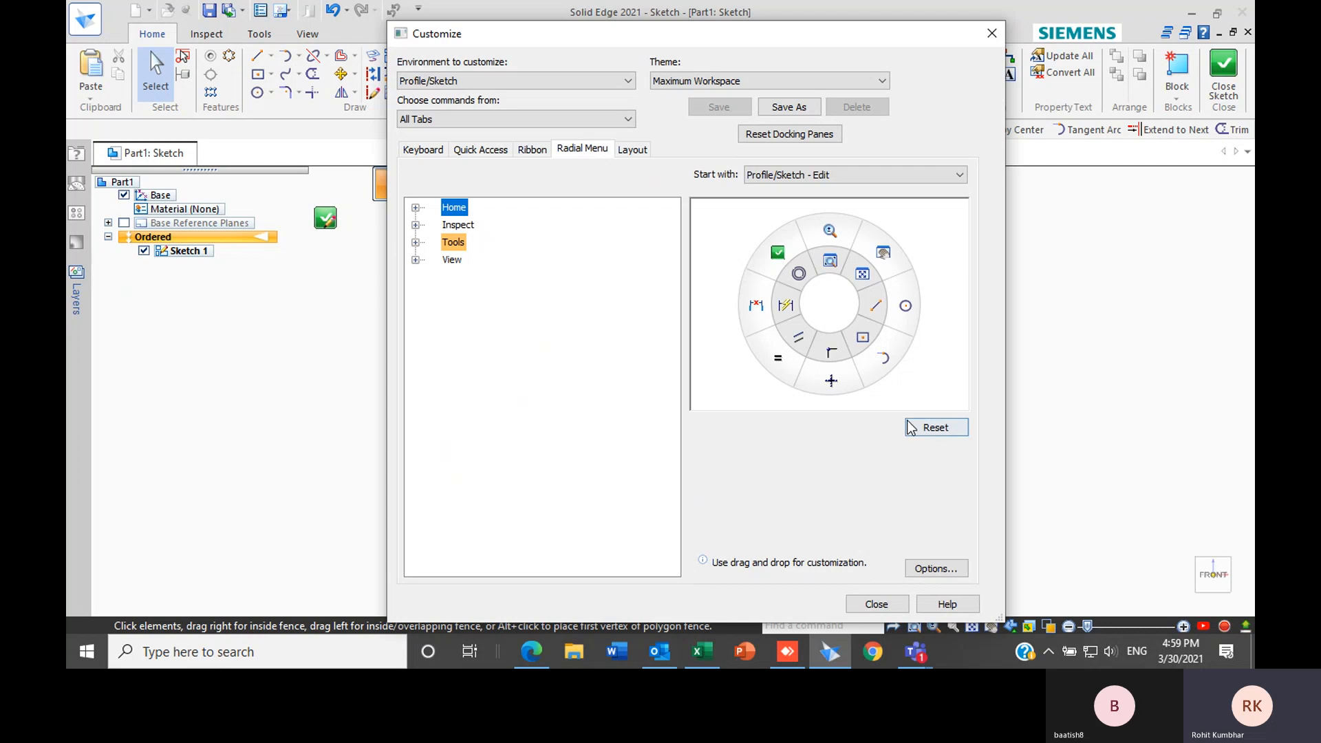
Reset the radial menu to the Balanced - Solid Edge Default assignments and close the Customize settings without saving a new theme
left_click(876, 605)
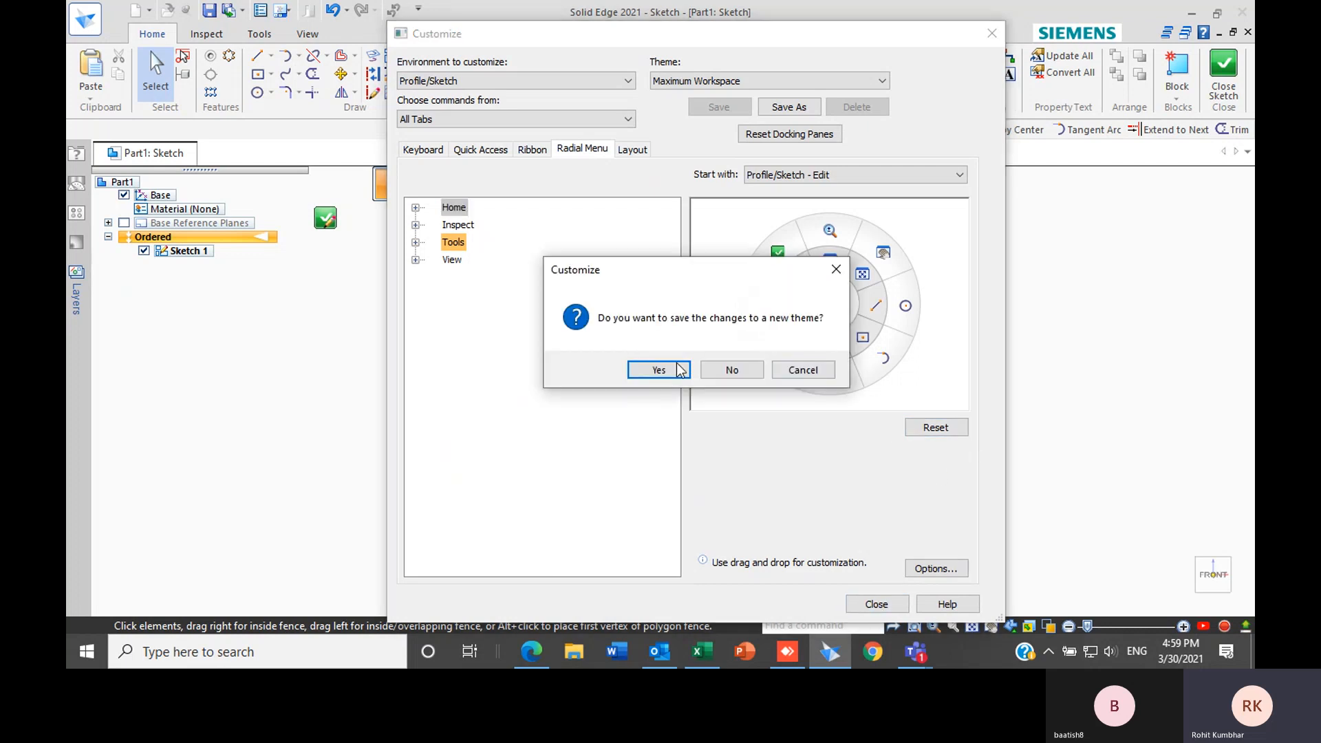
left_click(803, 369)
left_click(951, 429)
left_click(738, 382)
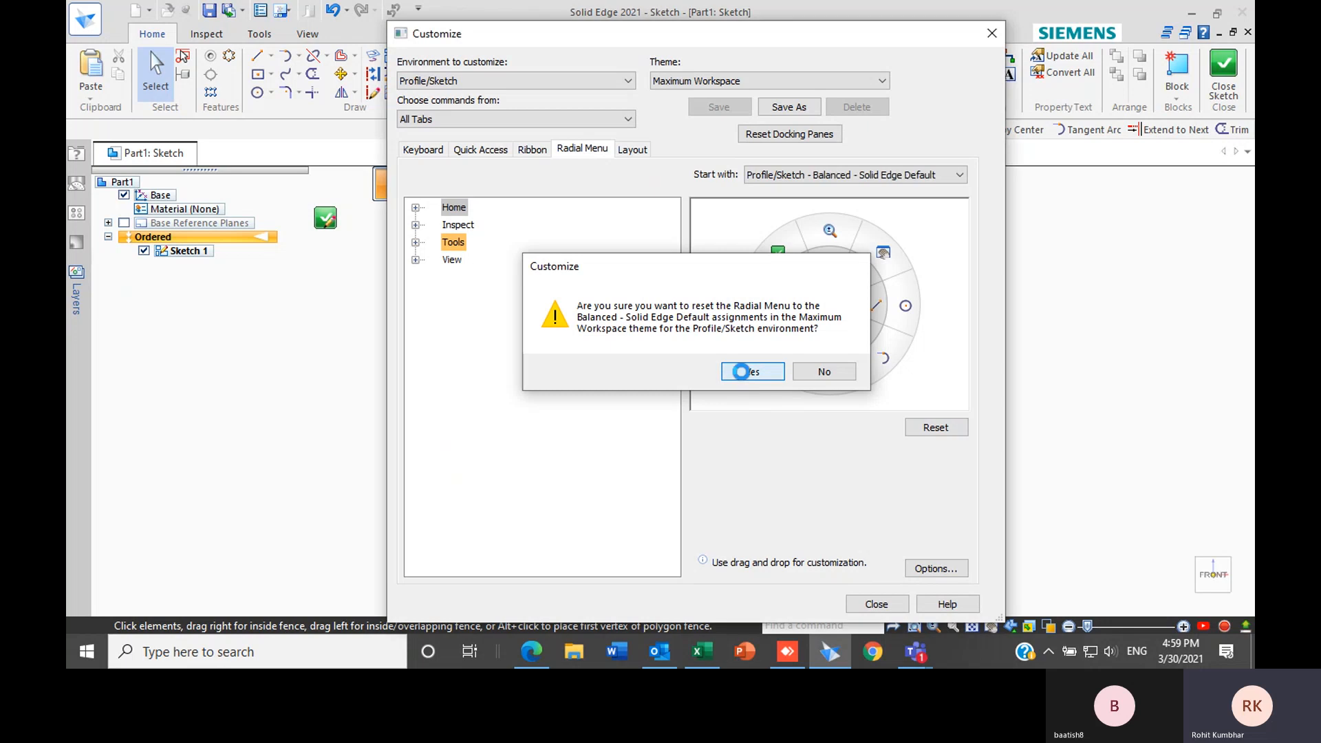
left_click(877, 604)
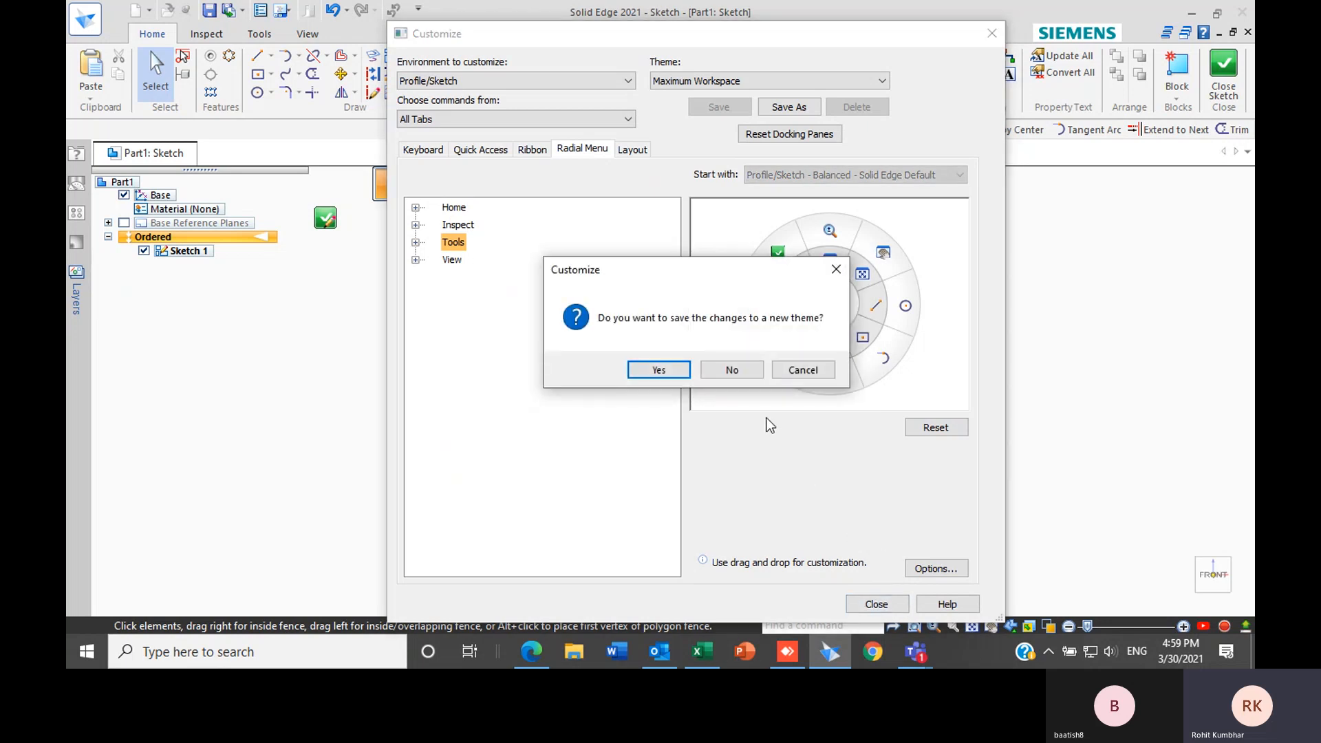
left_click(732, 370)
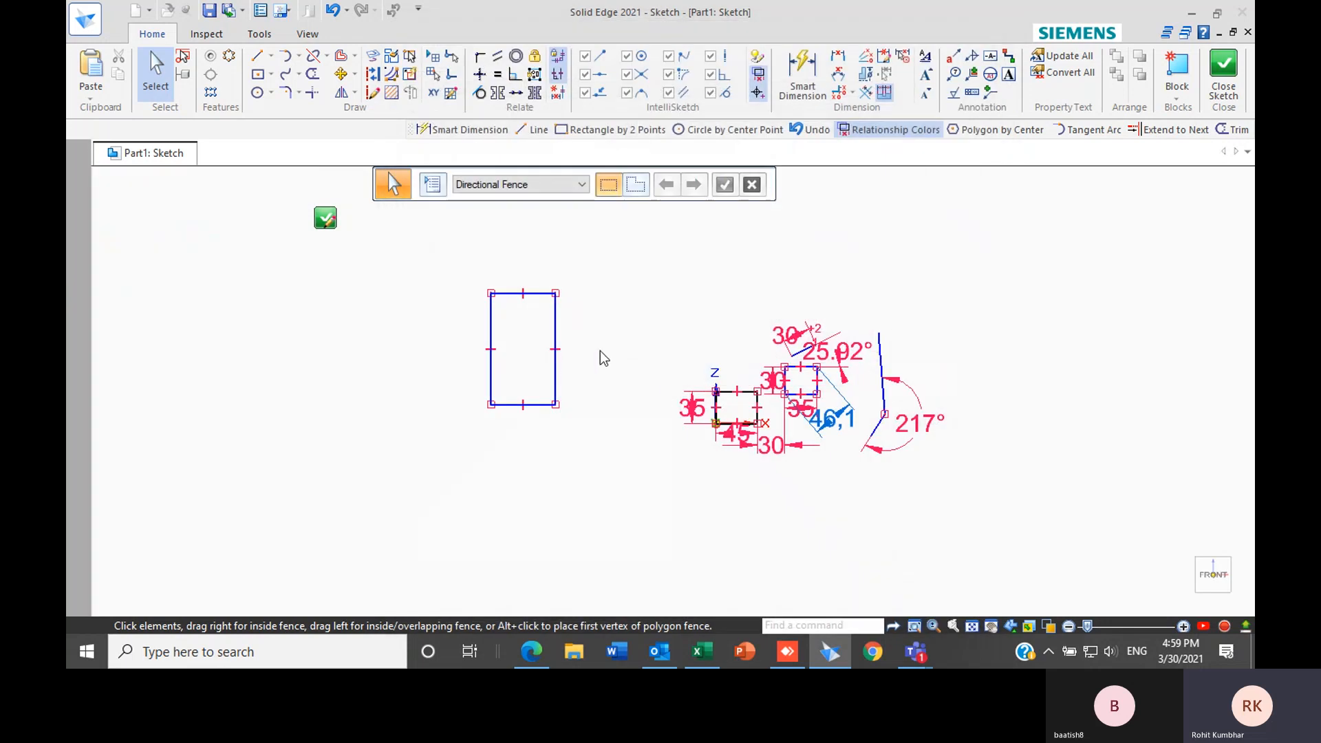
mouse_move(412, 305)
middle_mouse_down()
mouse_move(437, 383)
mouse_move(442, 342)
middle_mouse_up()
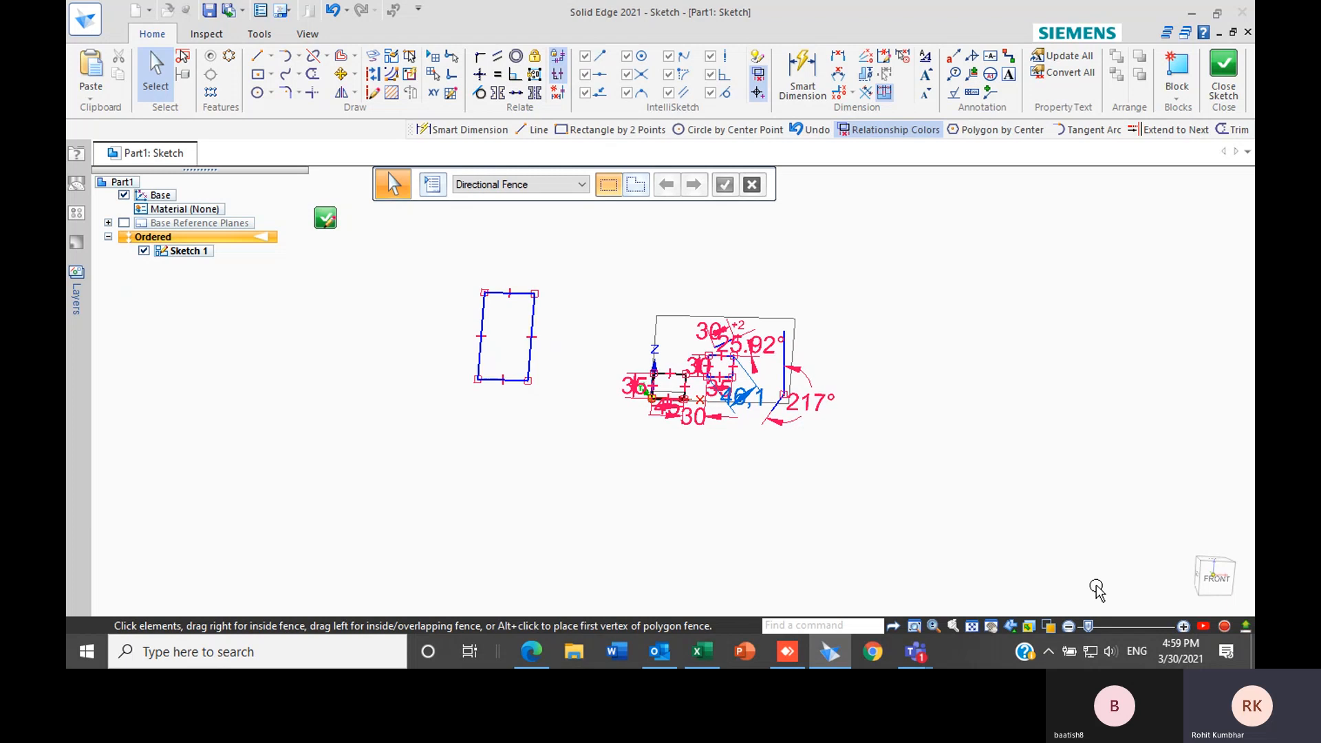
left_click(1214, 578)
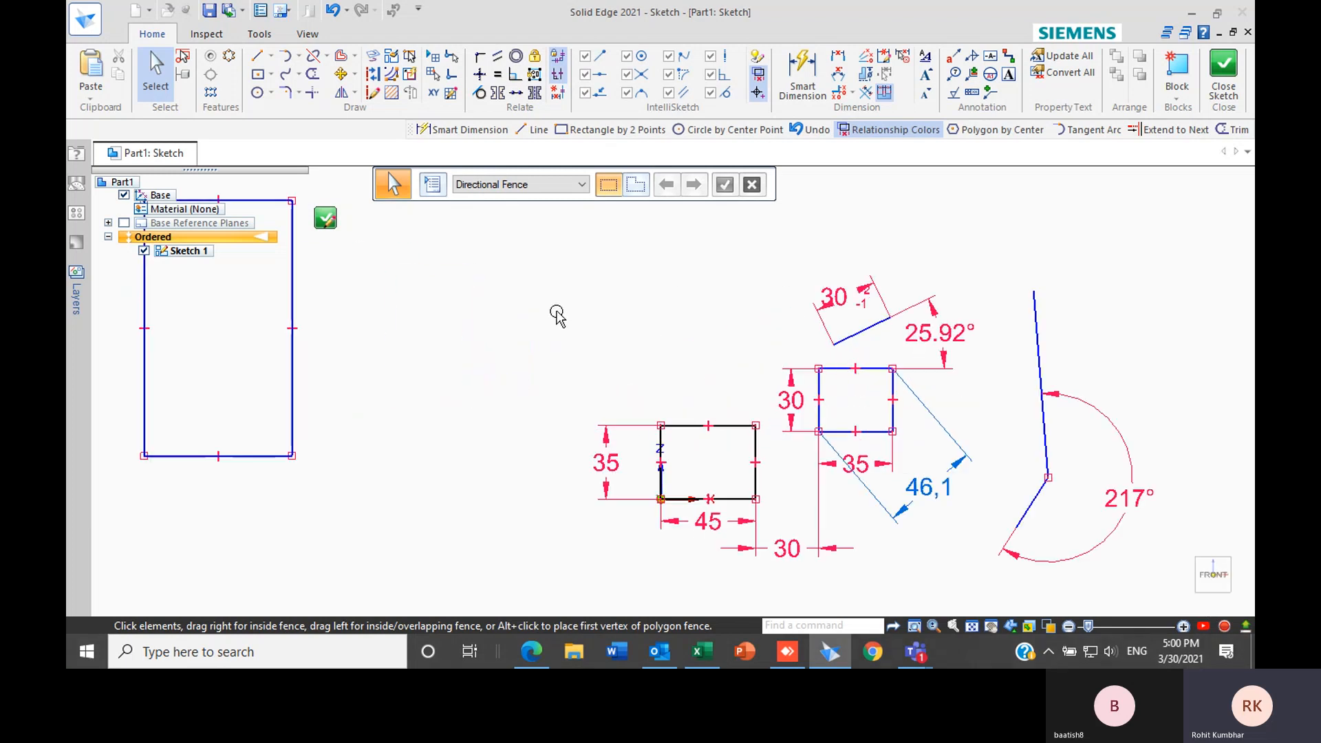
right_click_drag(495, 262, 622, 298)
scroll(645, 358, "down", 2)
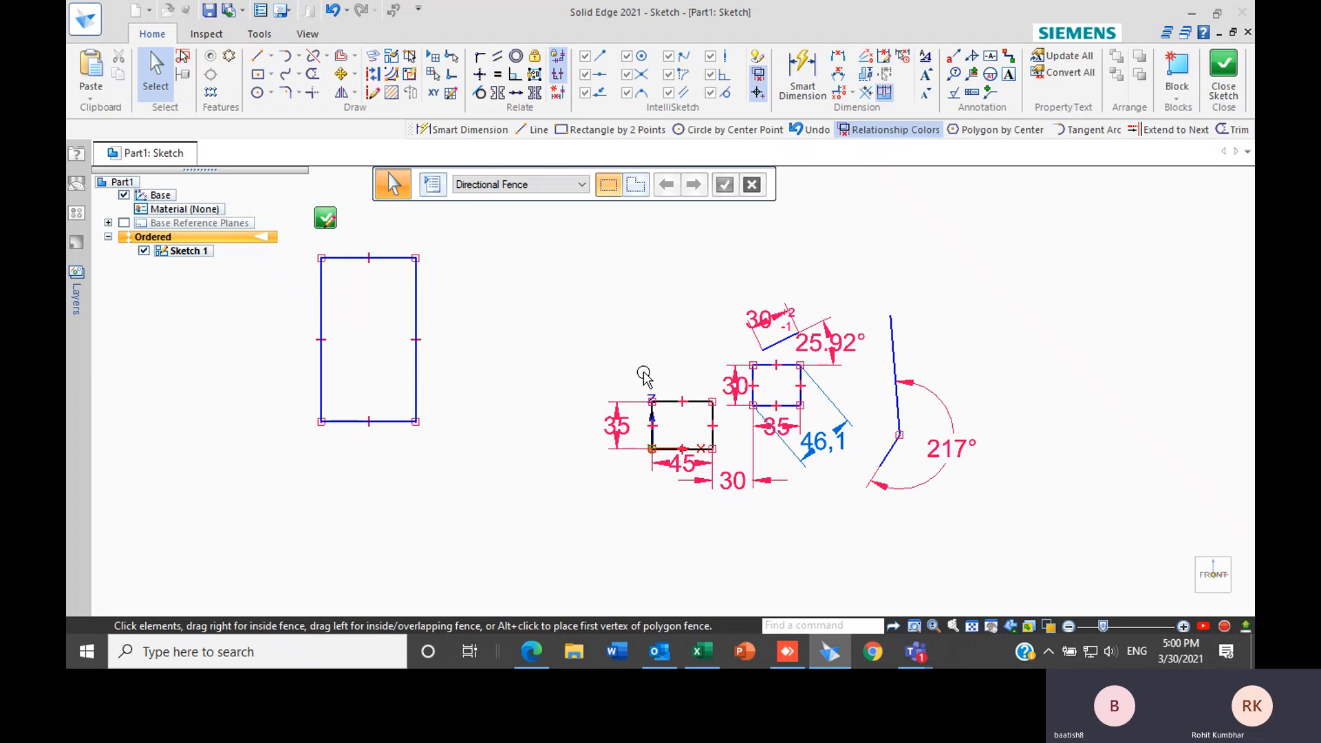
scroll(672, 389, "up", 2)
scroll(666, 375, "down", 2)
scroll(886, 417, "up", 2)
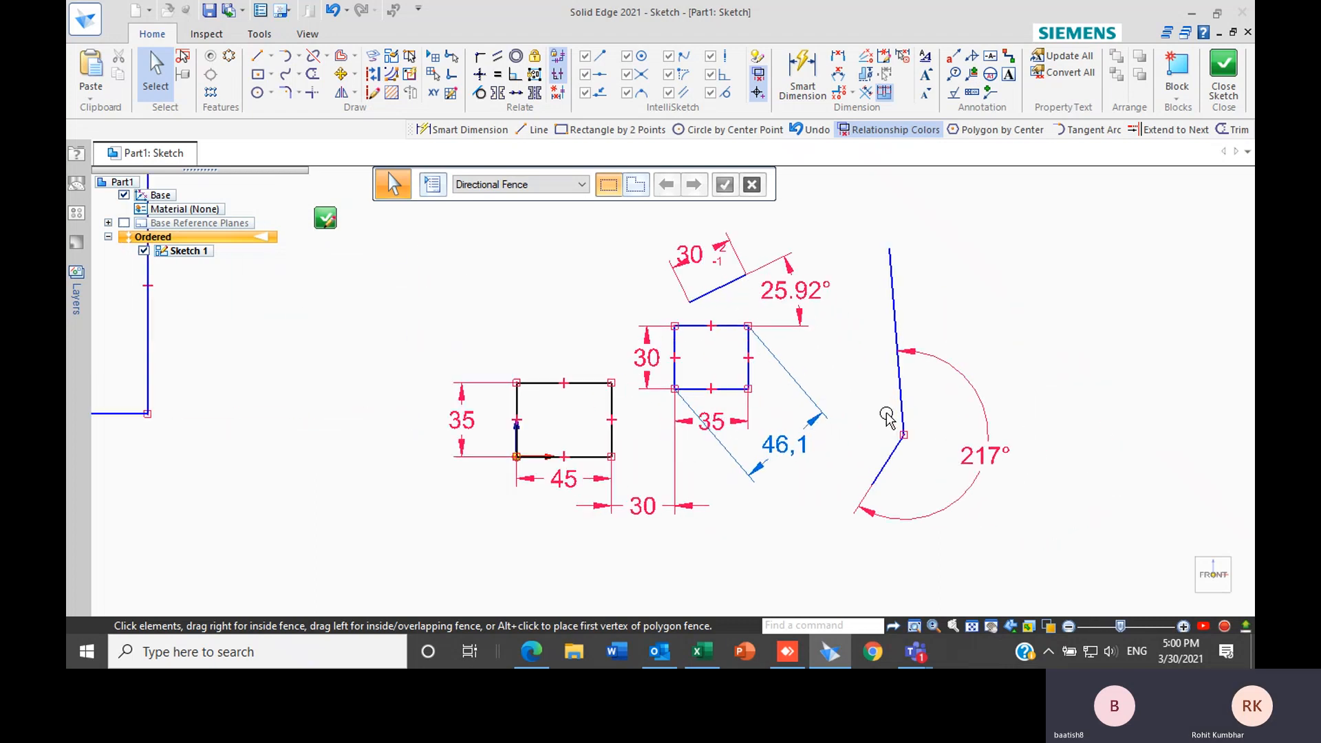
scroll(856, 436, "down", 1)
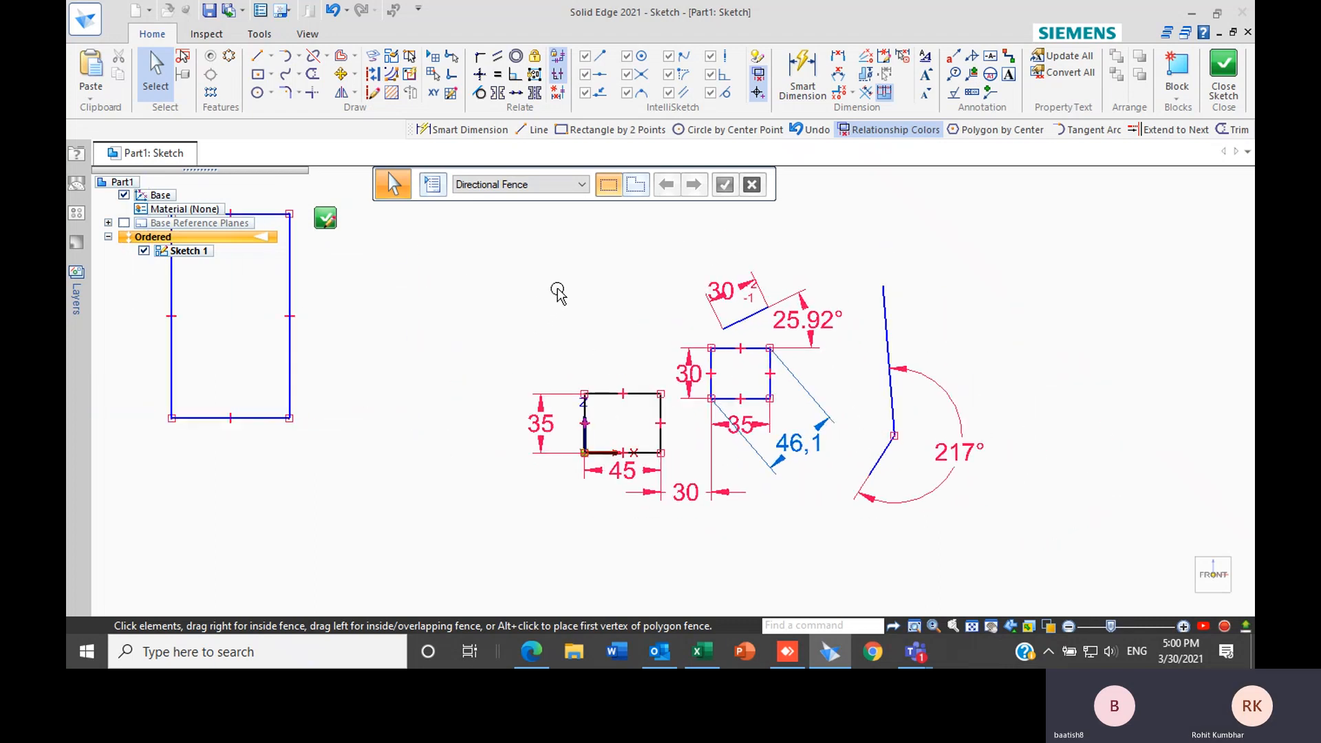
Reopen the Customize settings and show the keyboard shortcut assignments for the Line commands in the Home Draw group
left_click(86, 24)
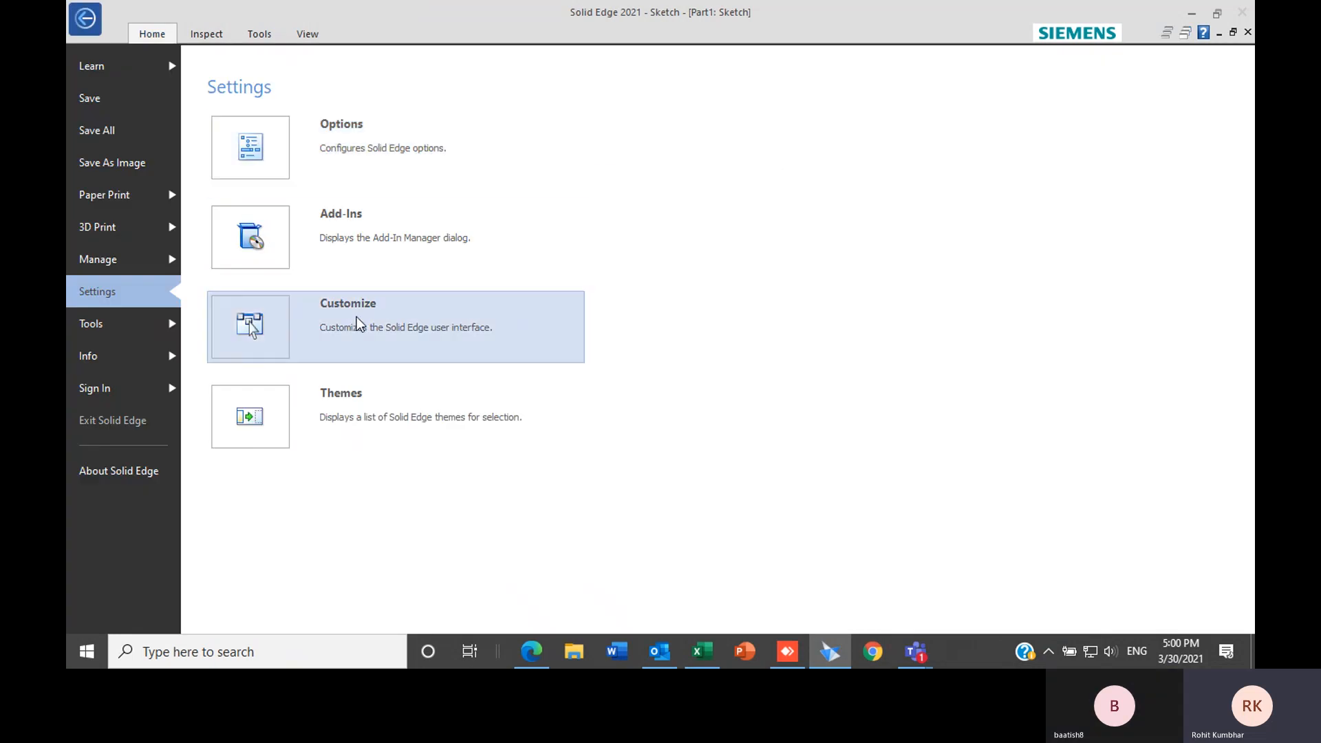
left_click(357, 317)
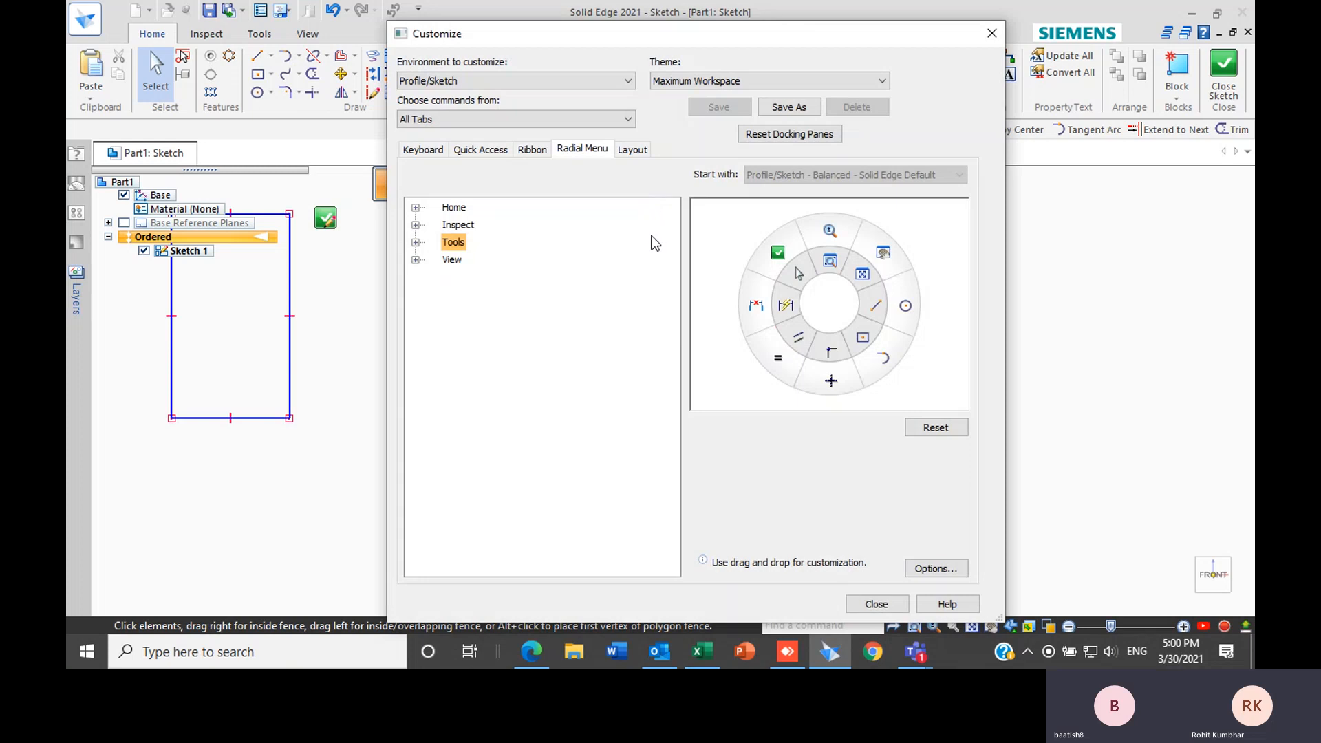
mouse_move(696, 34)
left_mouse_down()
mouse_move(699, 1)
mouse_move(699, 22)
left_mouse_up()
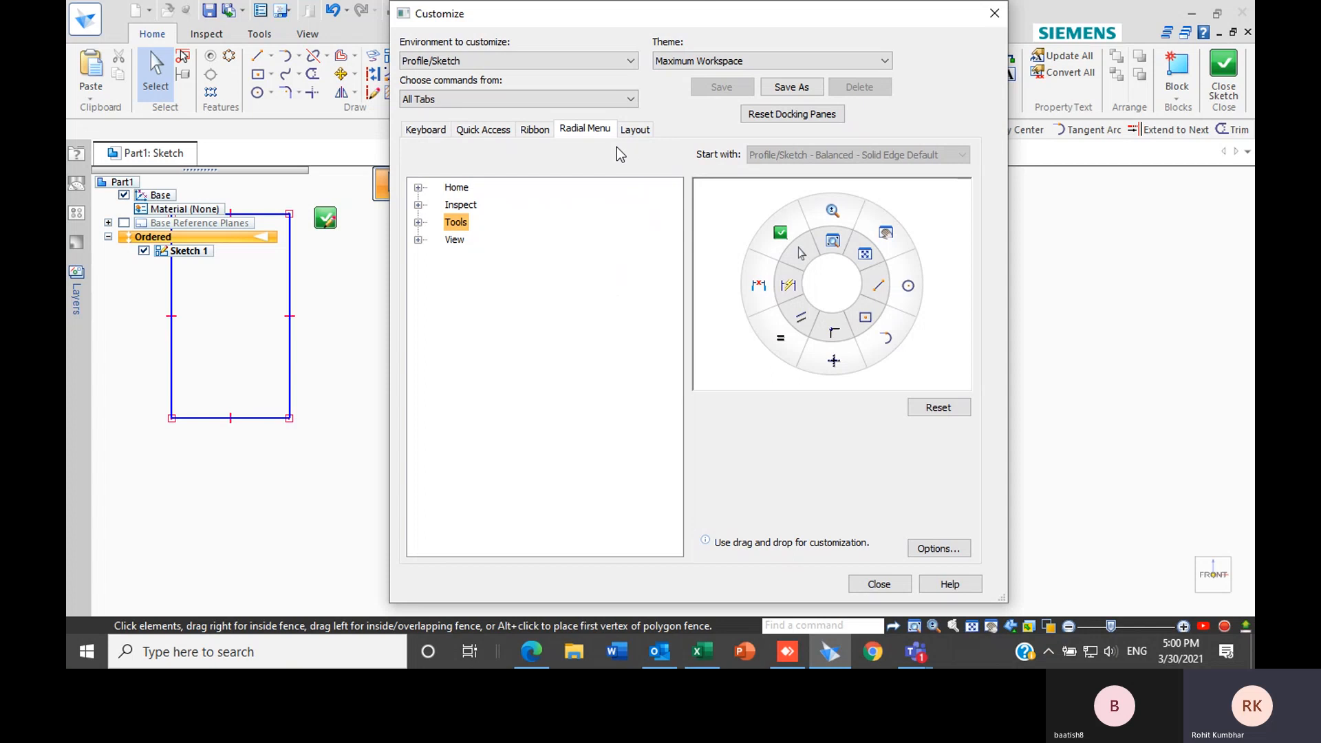
left_click(430, 130)
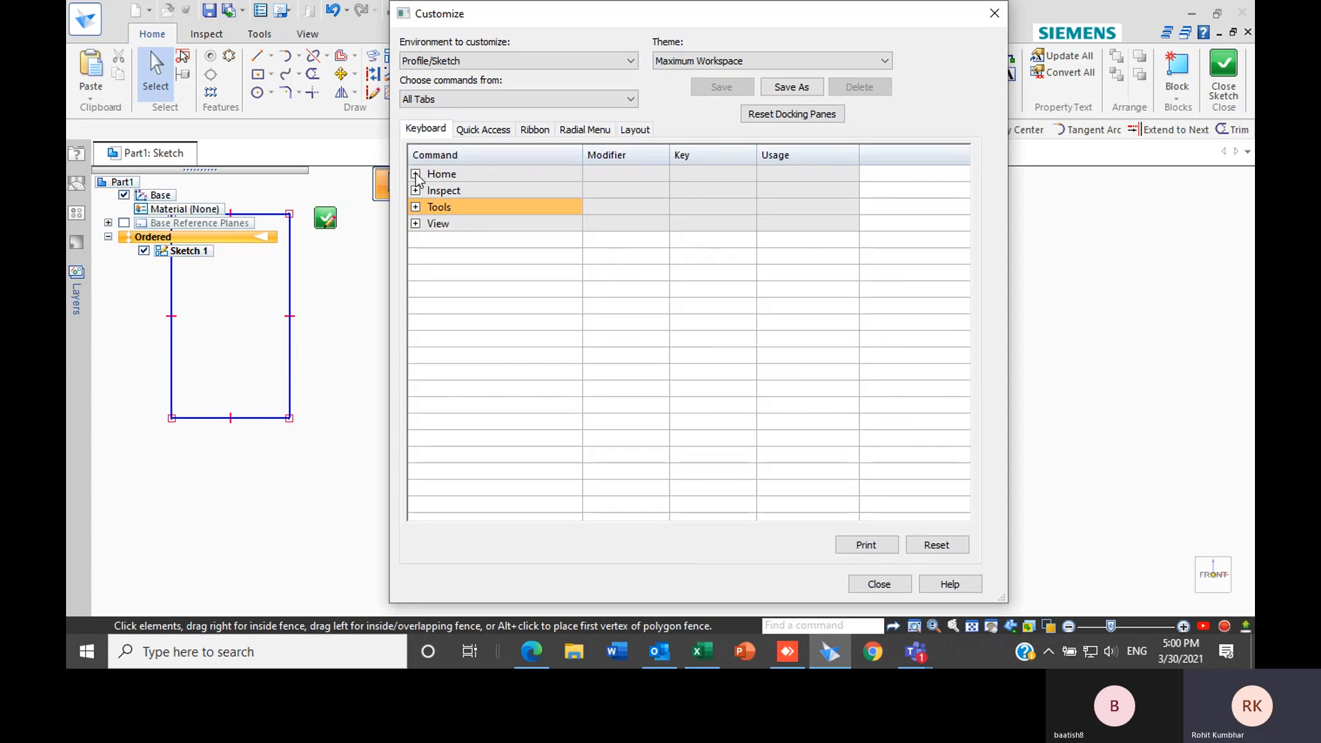
left_click(415, 174)
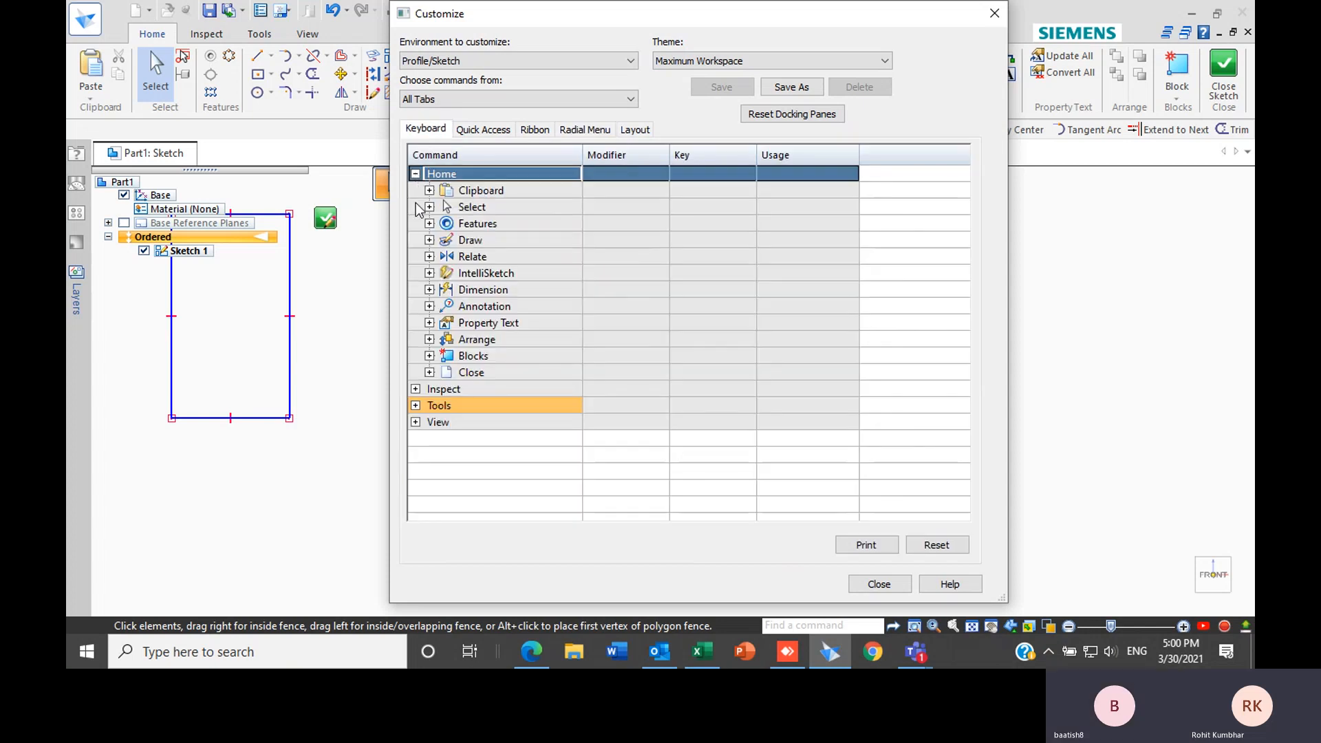
left_click(429, 240)
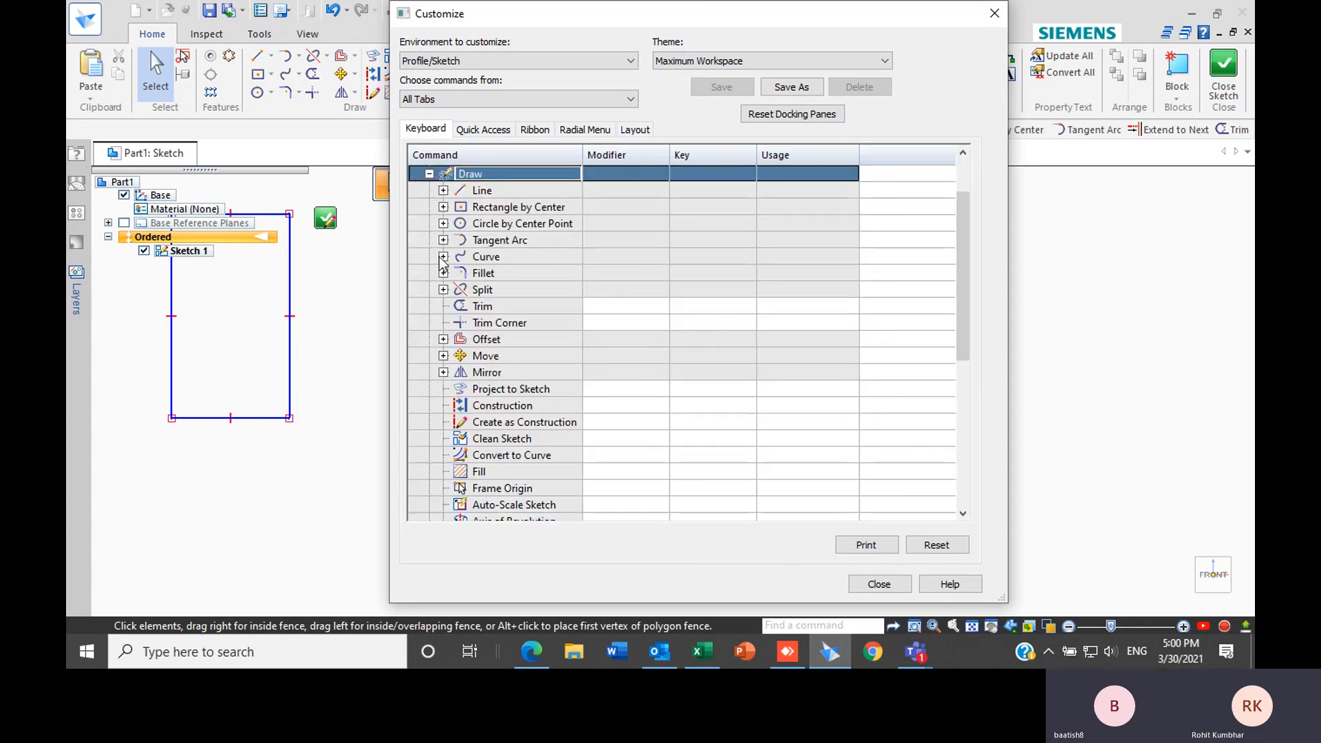
left_click(444, 191)
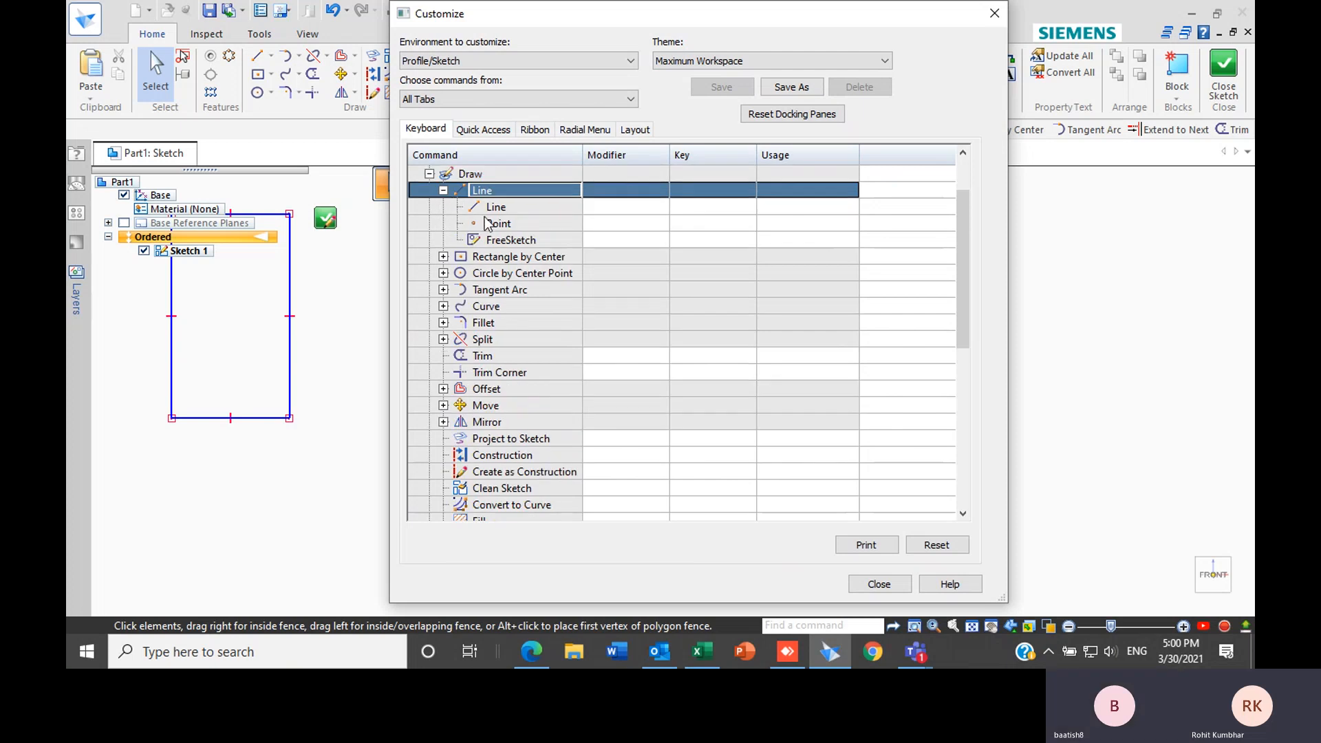
Examine the Line command's Modifier, Key and Usage shortcut options without changing them, and collapse the Draw group
left_click(608, 213)
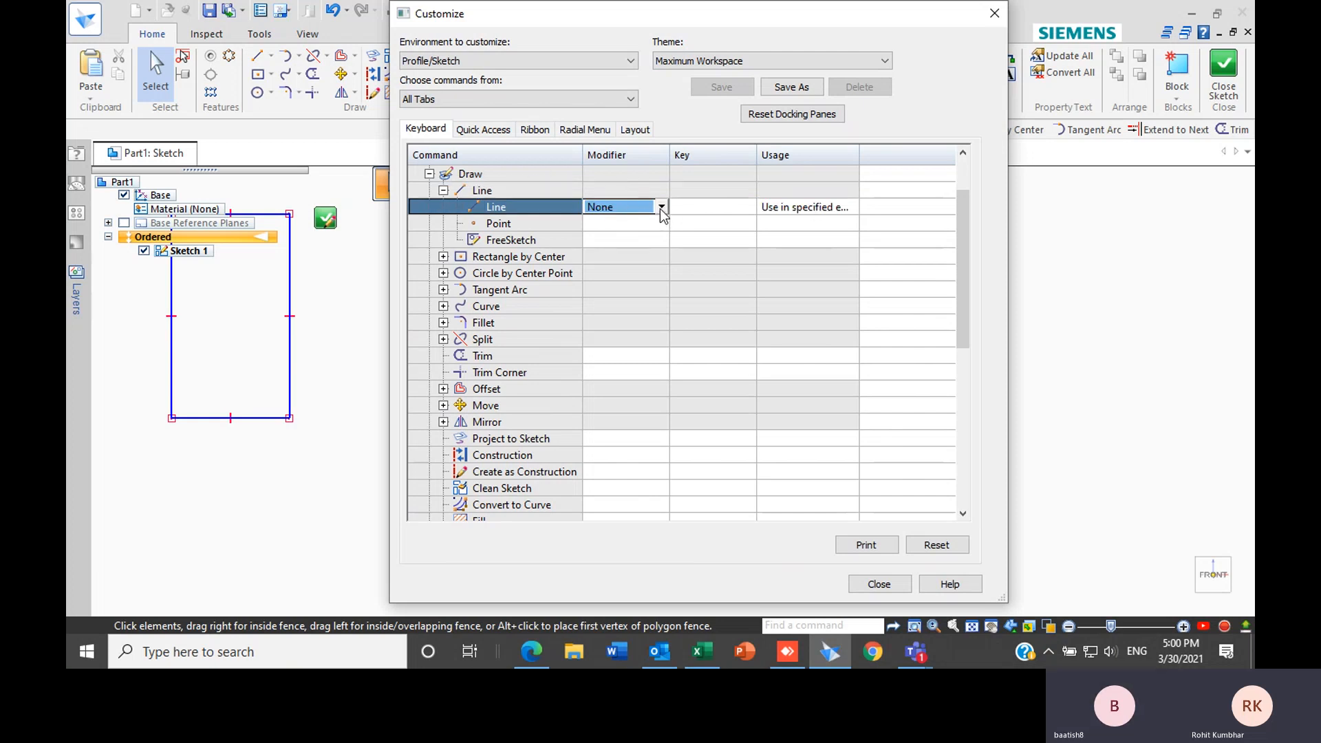
left_click(661, 207)
left_click(663, 205)
left_click(716, 214)
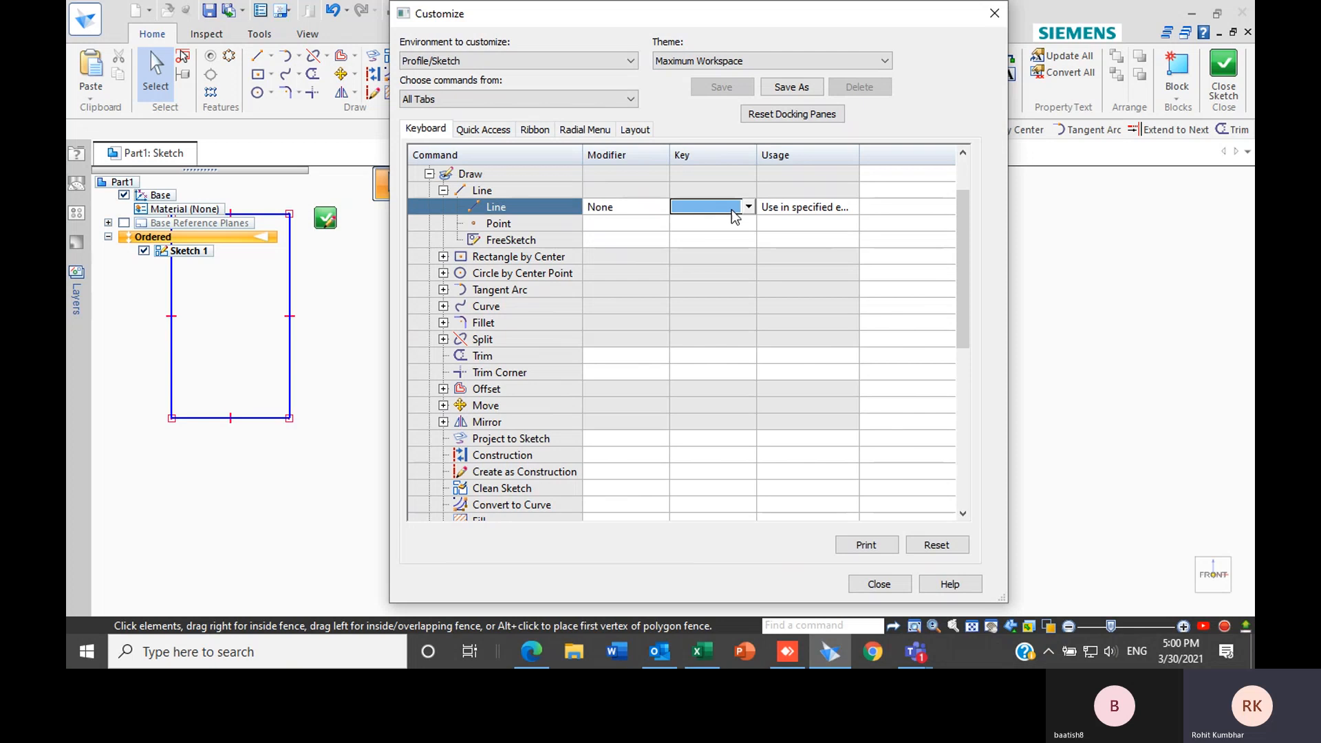
left_click(835, 210)
left_click(850, 206)
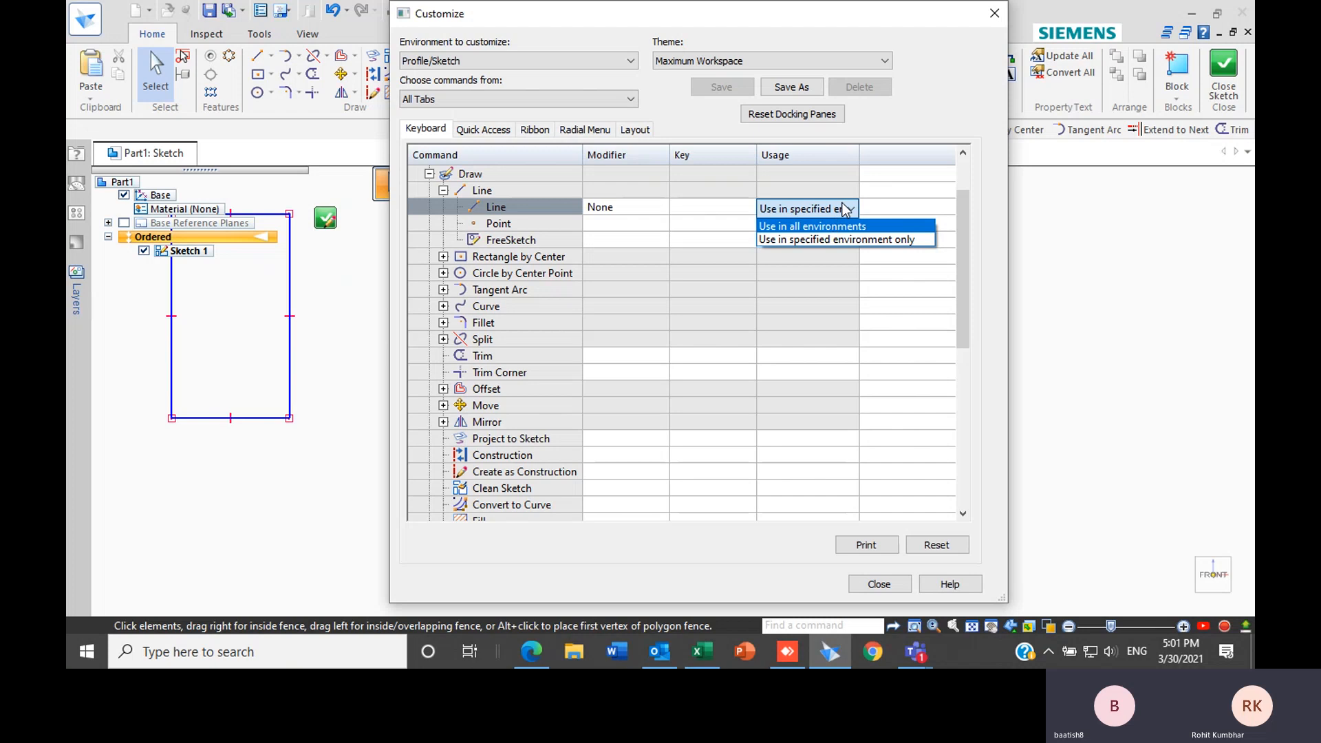
left_click(846, 210)
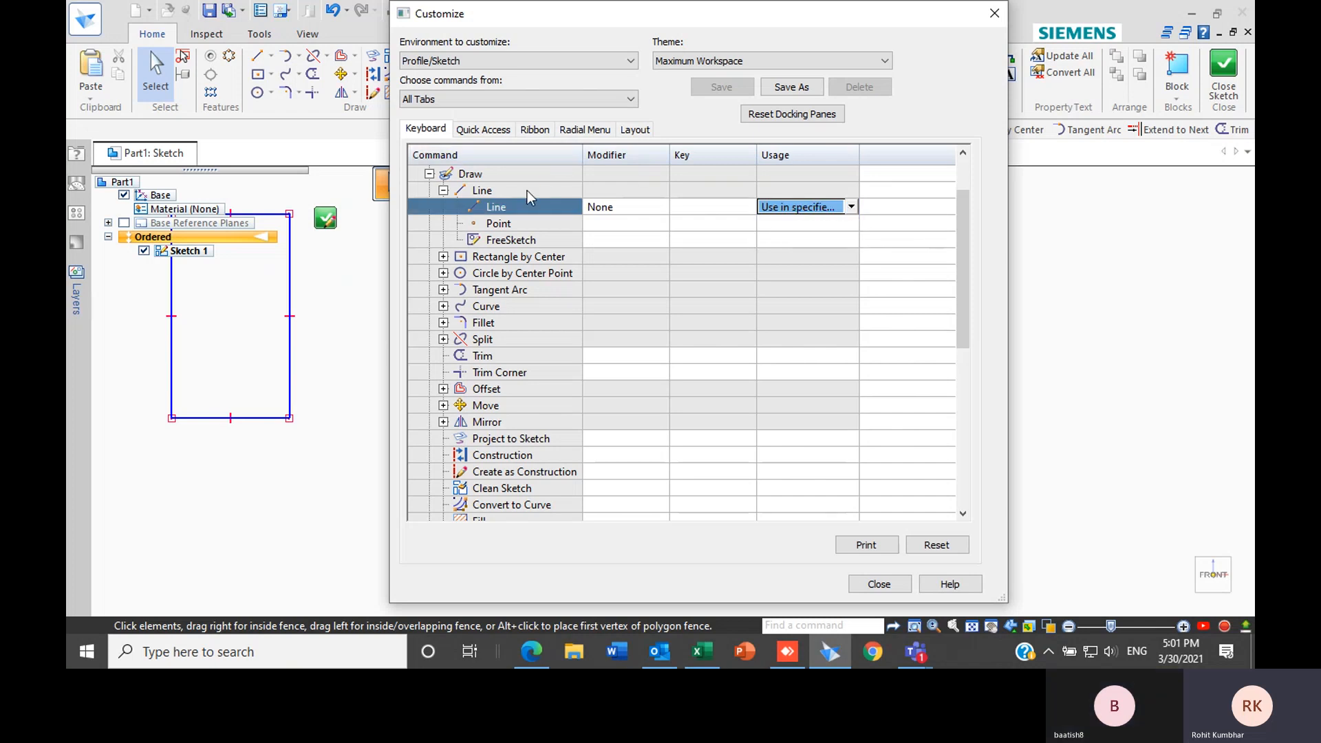
left_click(429, 173)
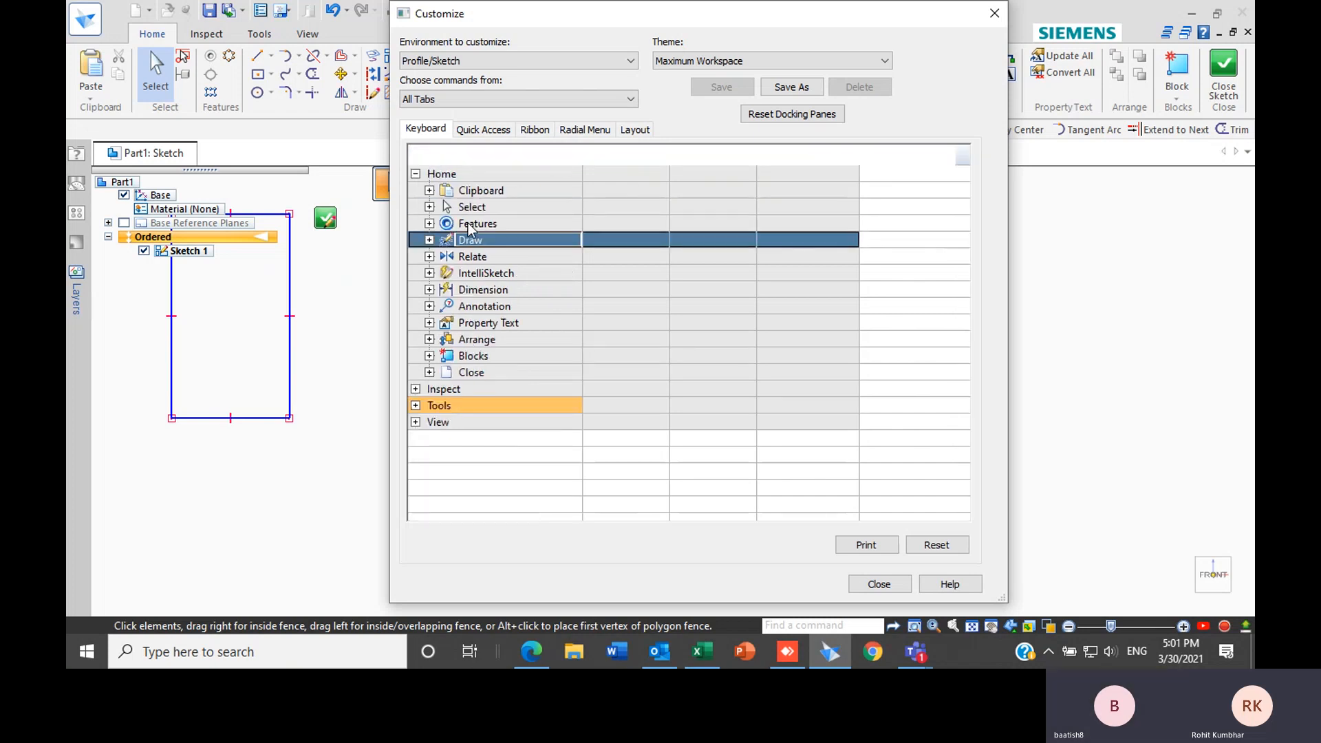
Collapse the Home shortcut list, and show the radial menu assignments for the Part - Ordered environment
left_click(415, 174)
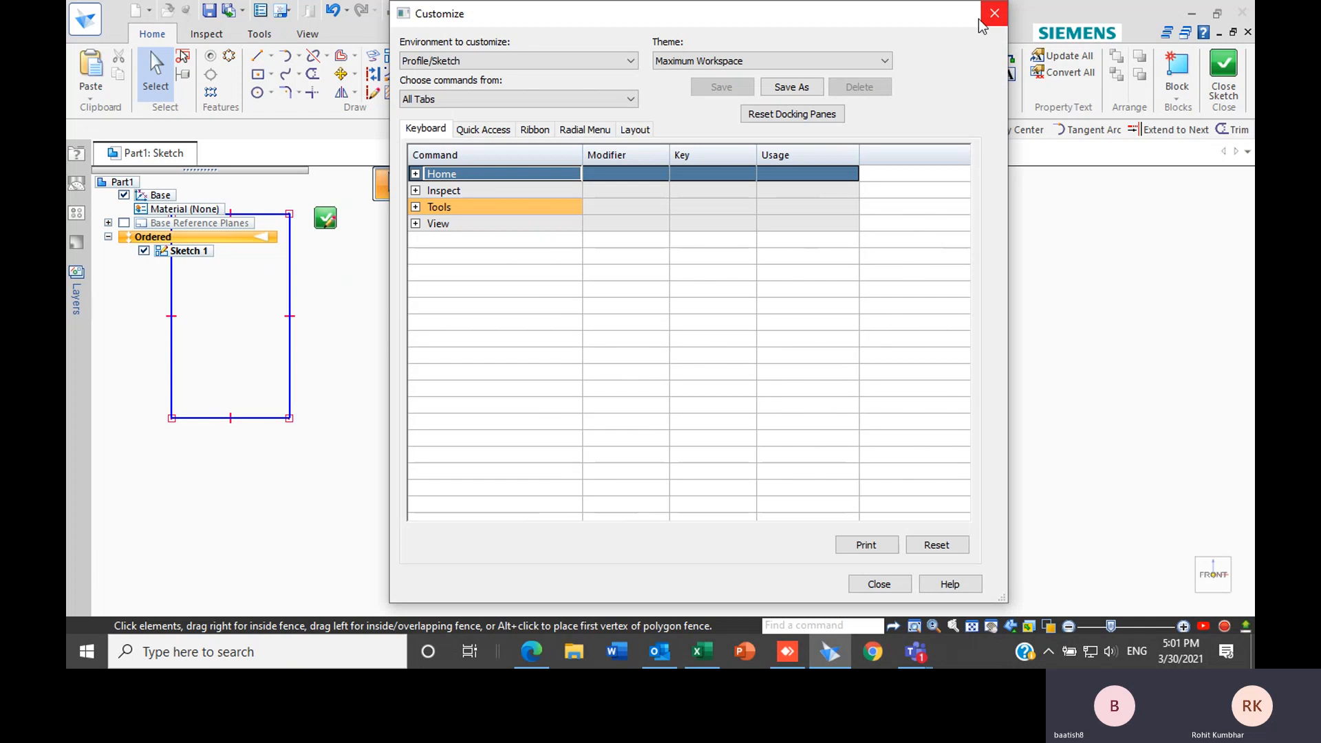
left_click(584, 129)
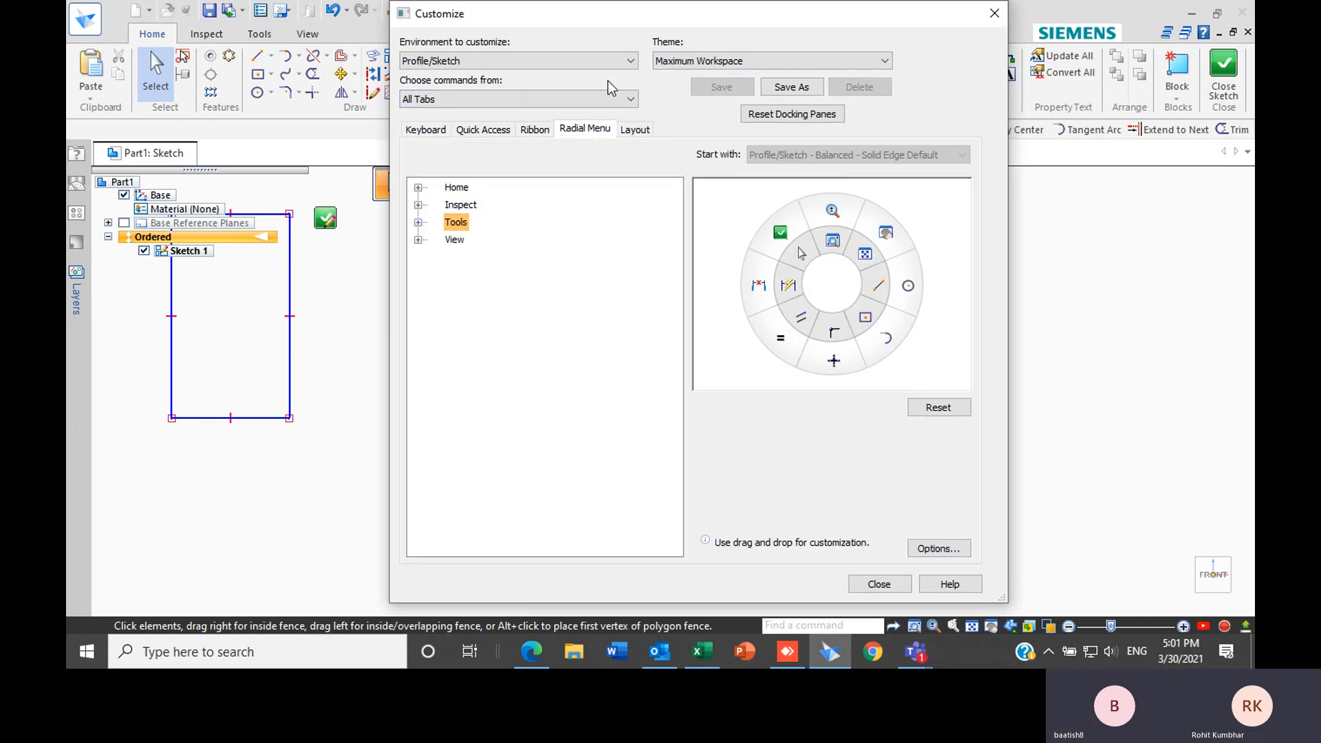
left_click_drag(662, 15, 614, 75)
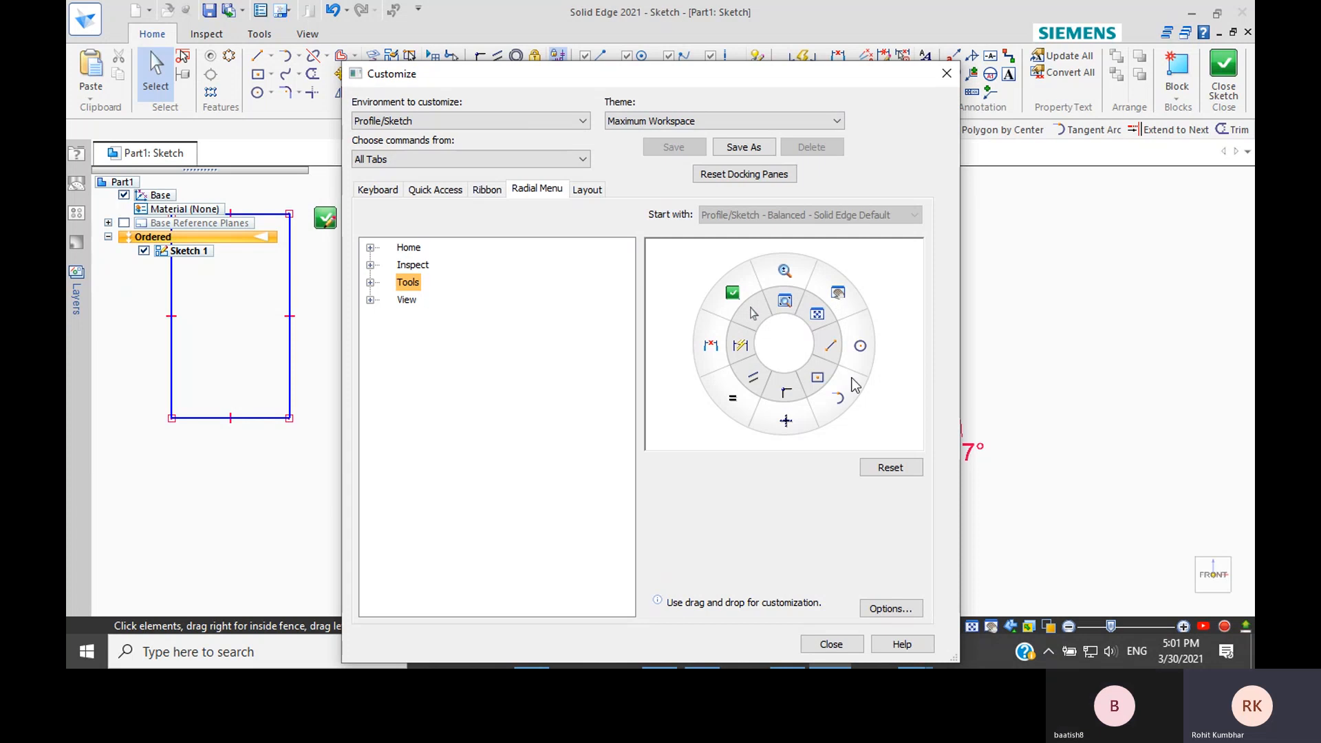
left_click(562, 121)
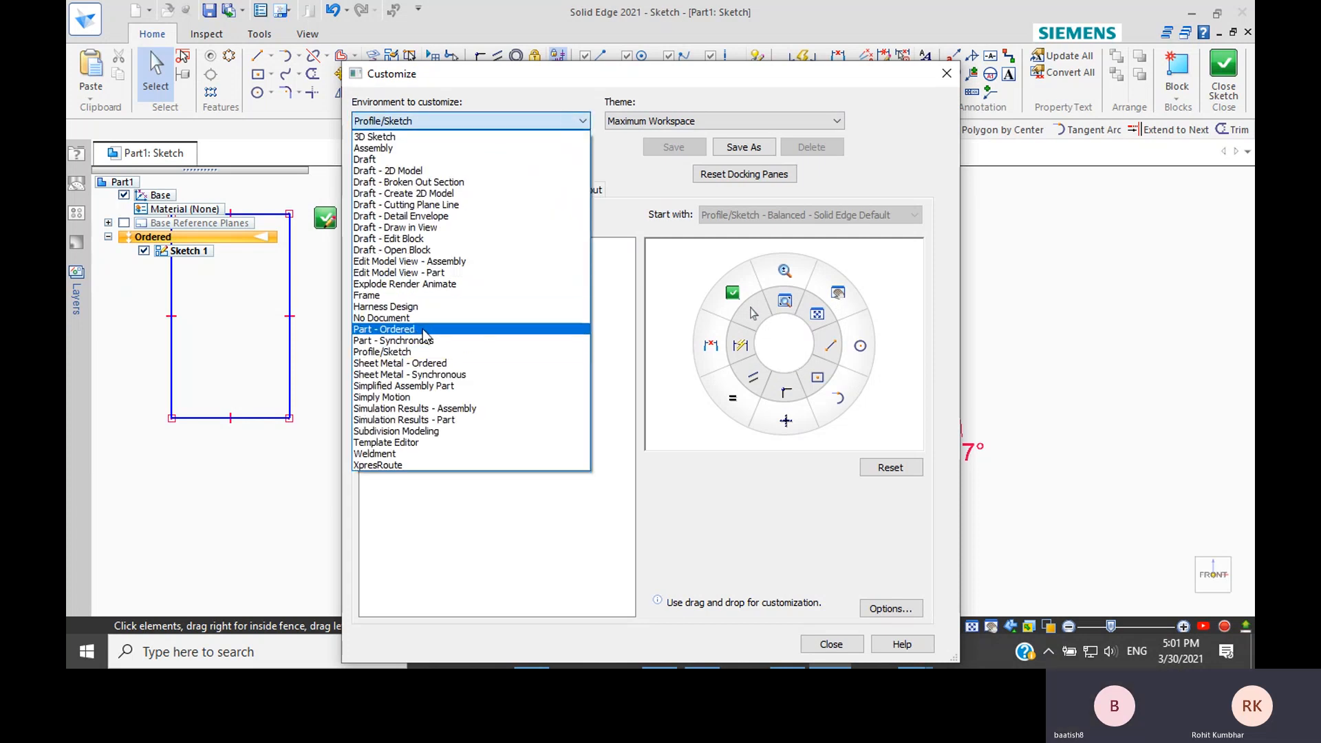
left_click(399, 330)
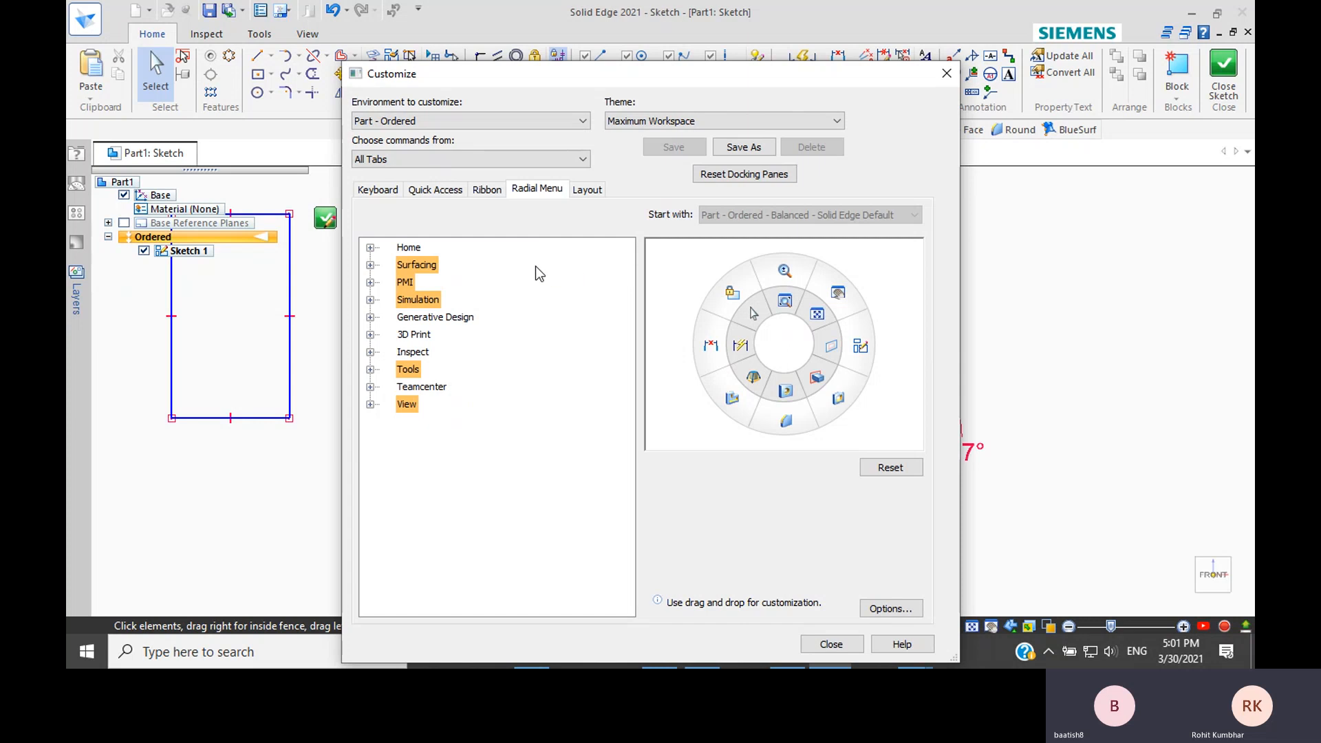
Look over the Sketch commands in the Home group, and close the Customize settings
left_click(370, 248)
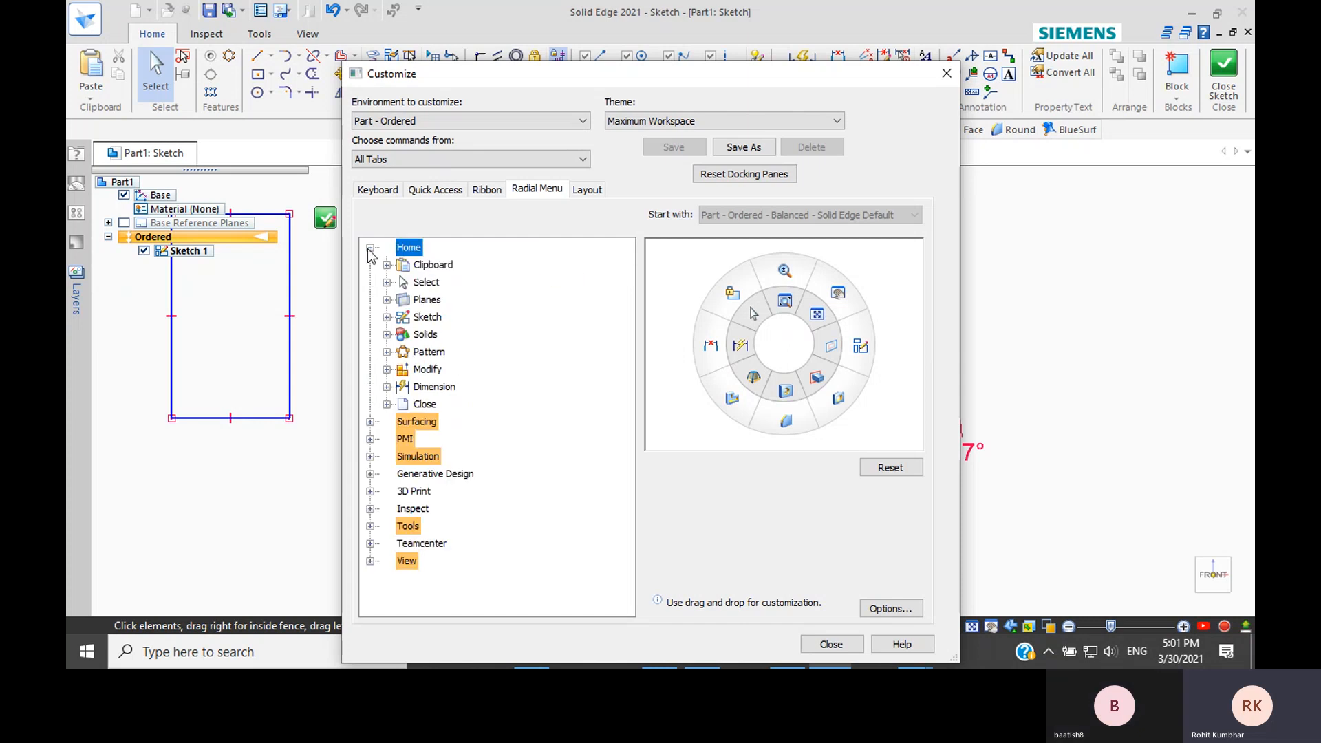
left_click(386, 317)
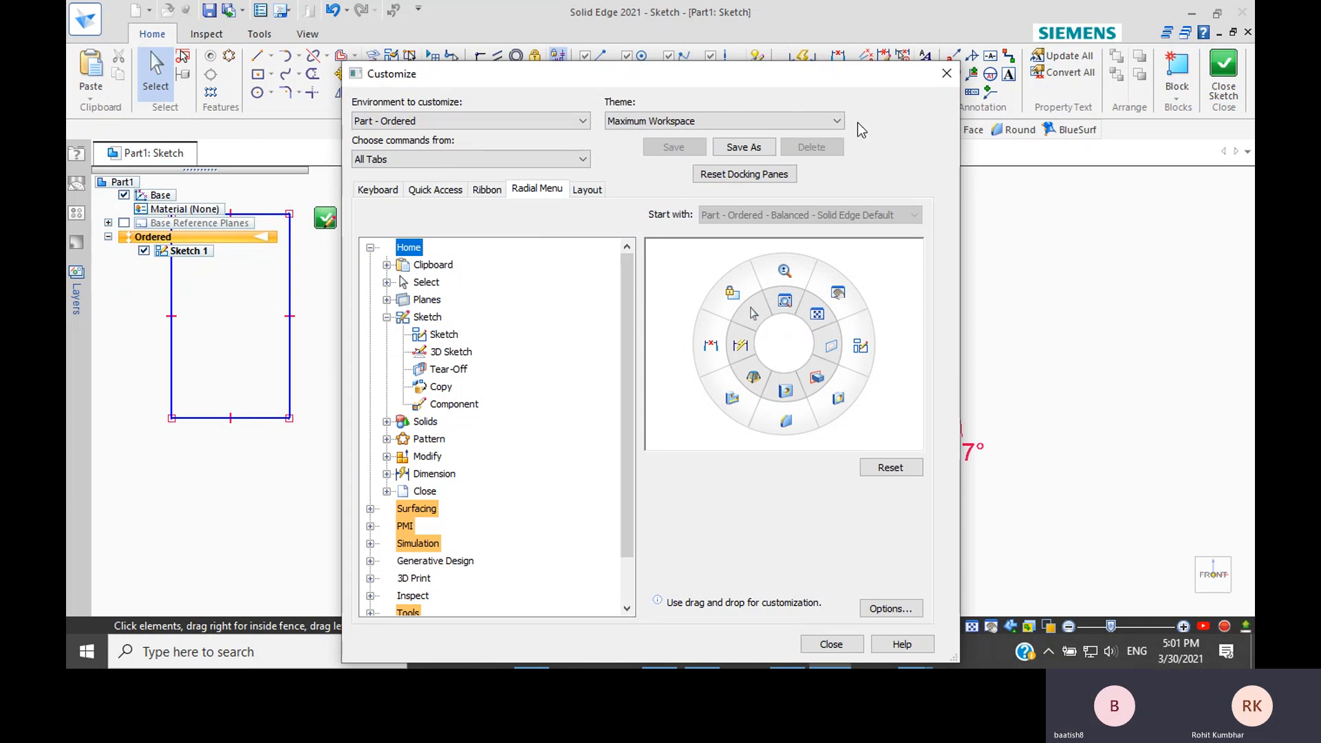
left_click(955, 71)
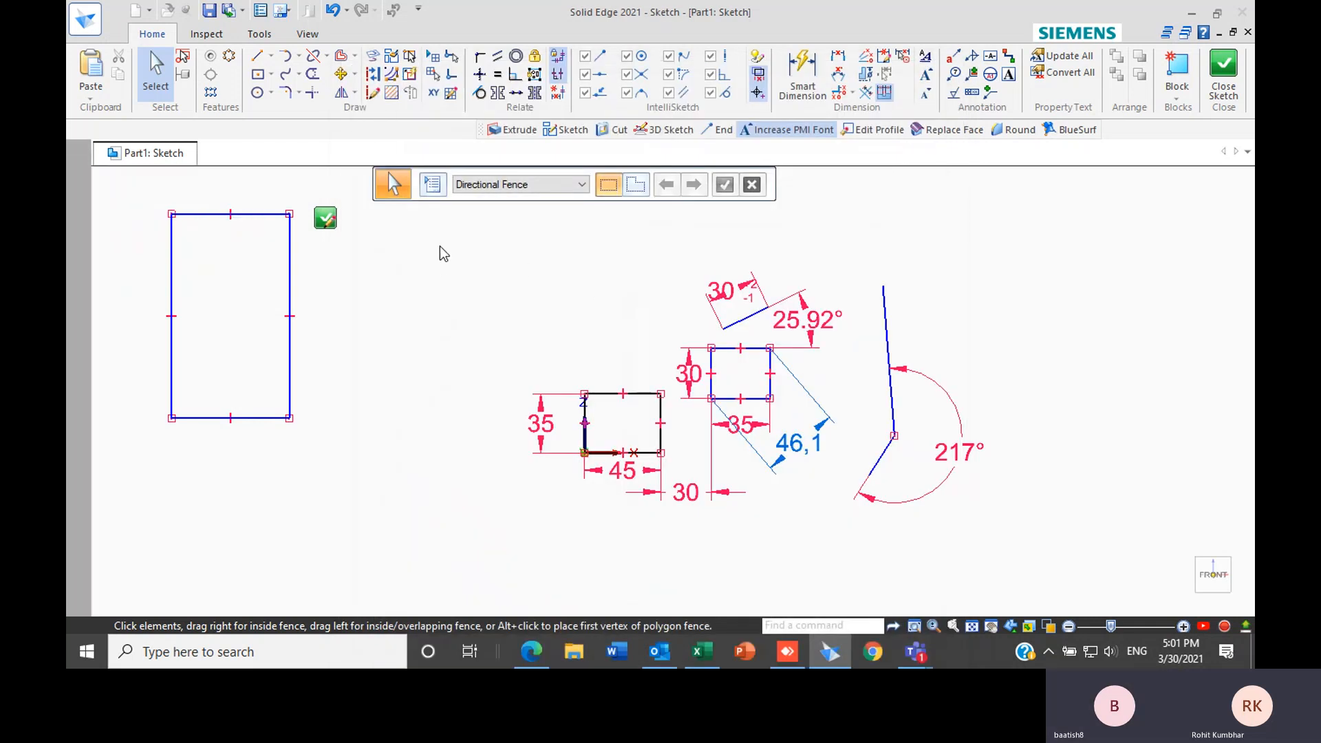
Sketch an upright rectangle between the large rectangle and the dimensioned shapes, picking the rectangle tool from the radial menu
right_click(440, 241)
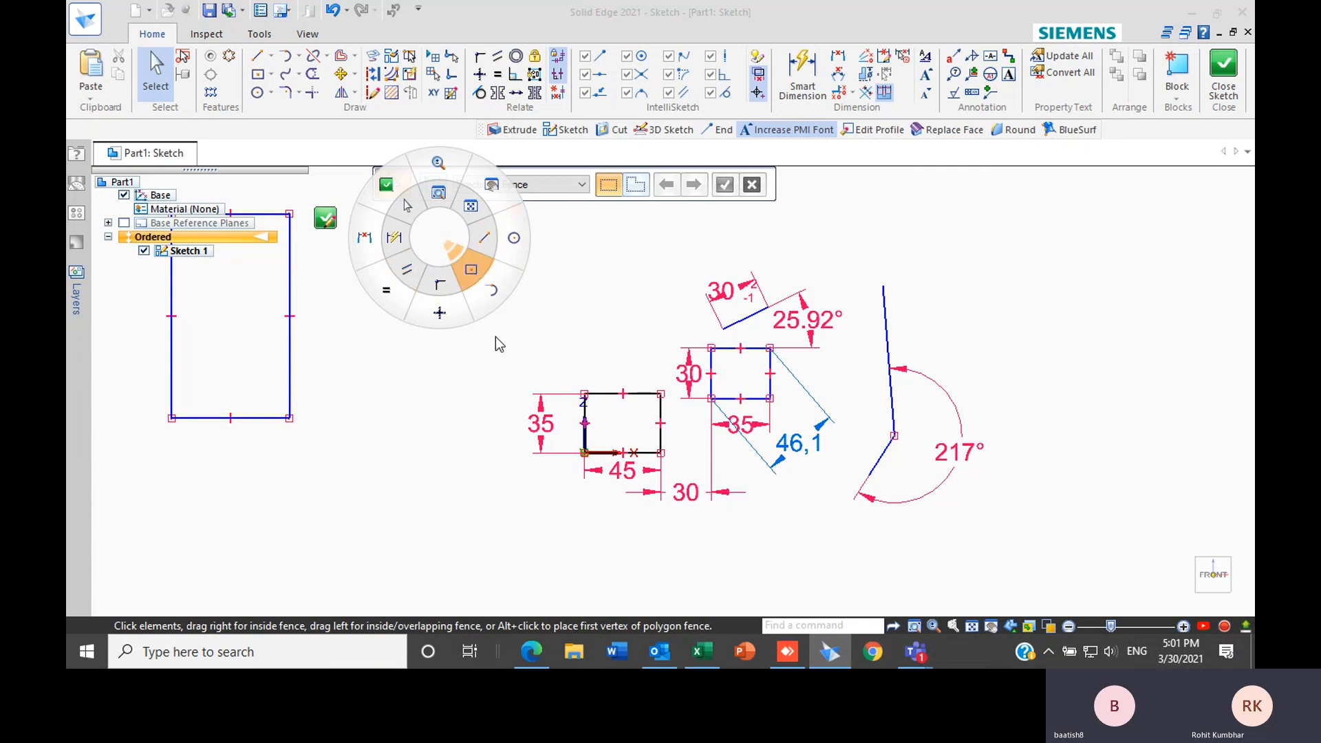
left_click(485, 275)
left_click(401, 236)
left_click(472, 353)
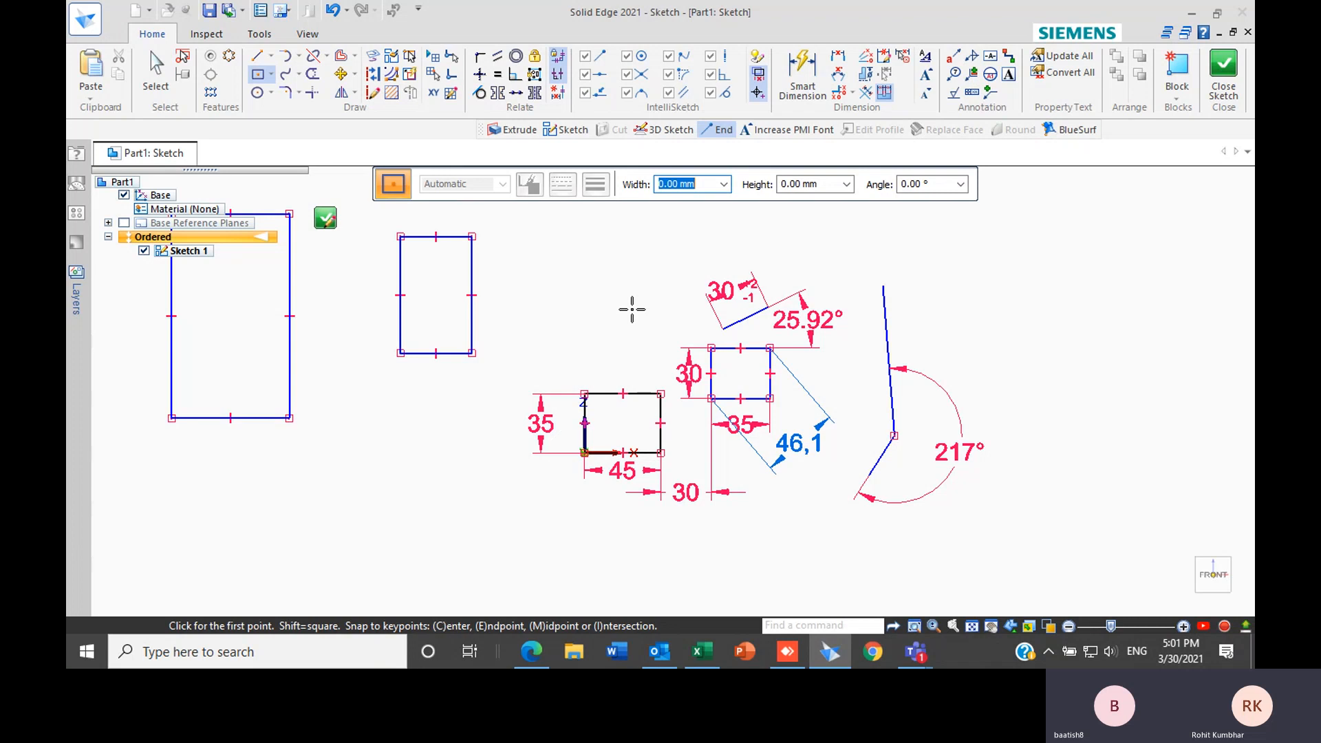
key("Escape")
scroll(597, 373, "down", 2)
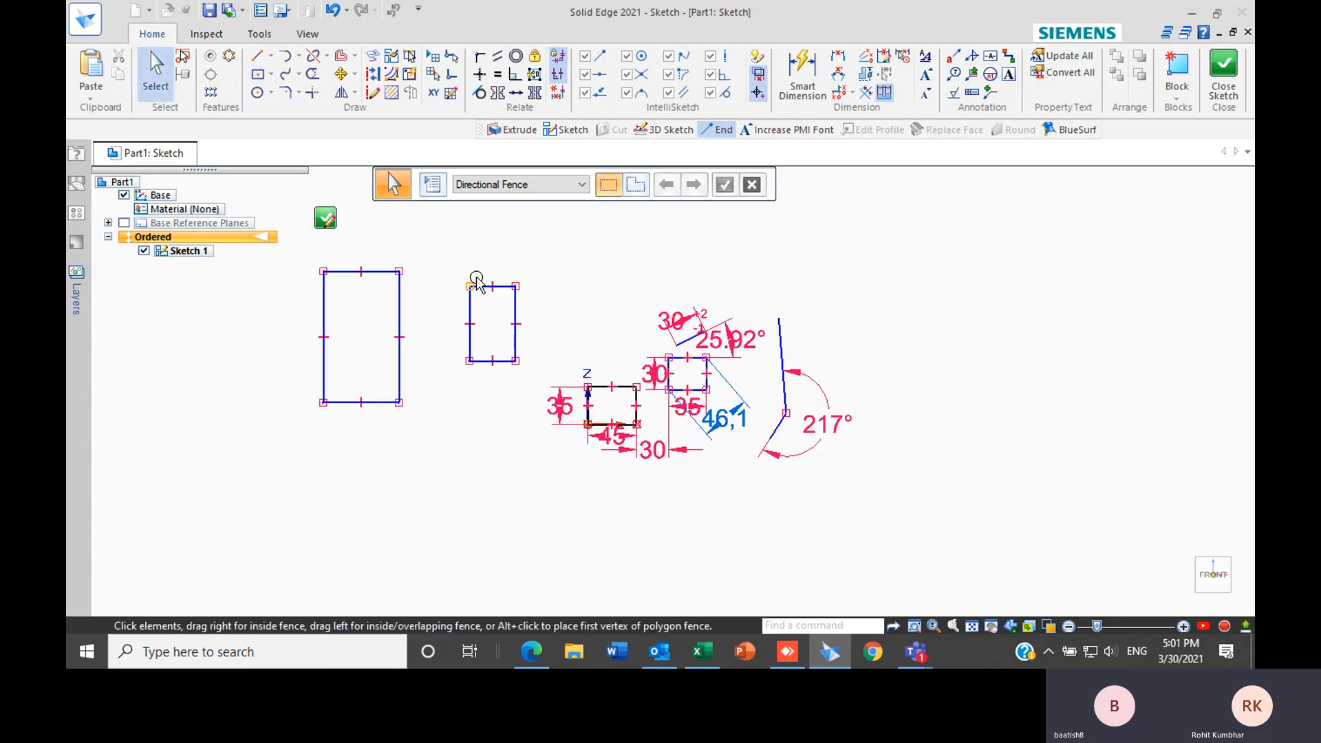
scroll(615, 410, "down", 1)
scroll(465, 392, "up", 1)
scroll(584, 441, "down", 1)
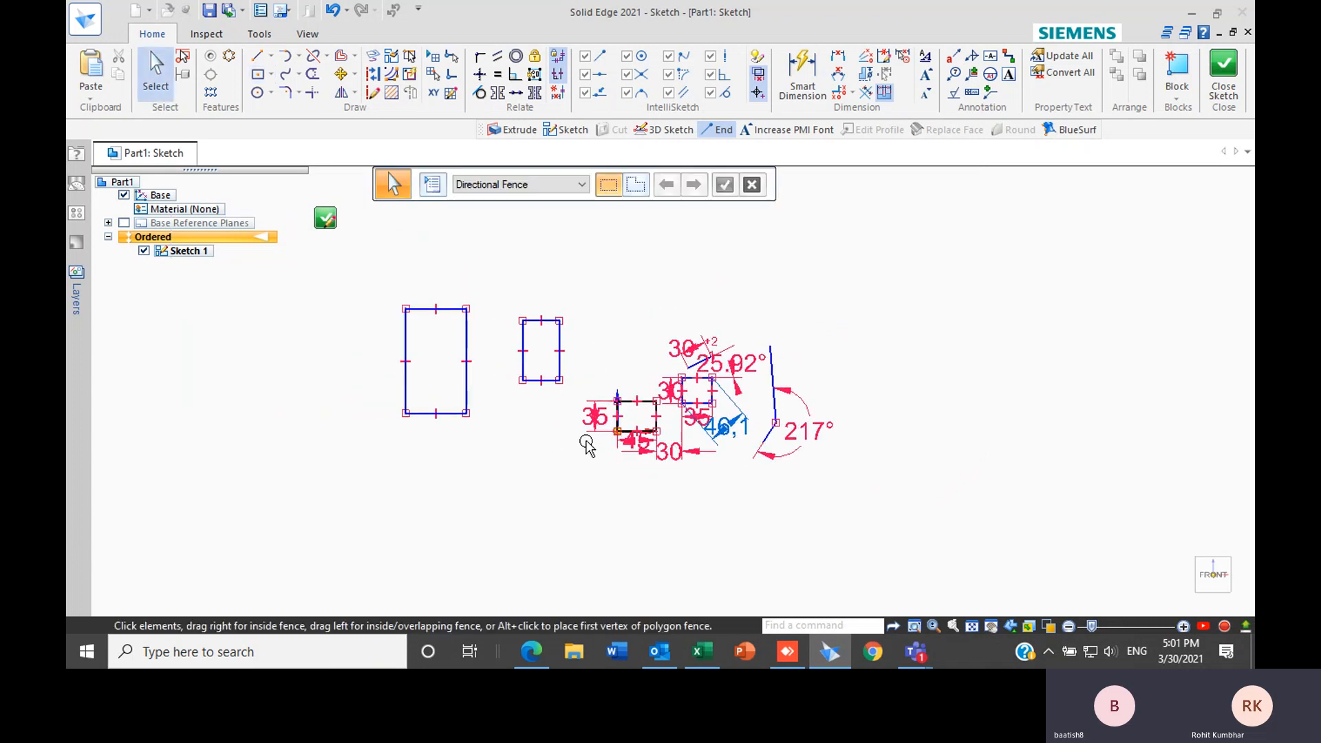
scroll(530, 412, "up", 1)
scroll(534, 434, "up", 2)
scroll(546, 463, "down", 1)
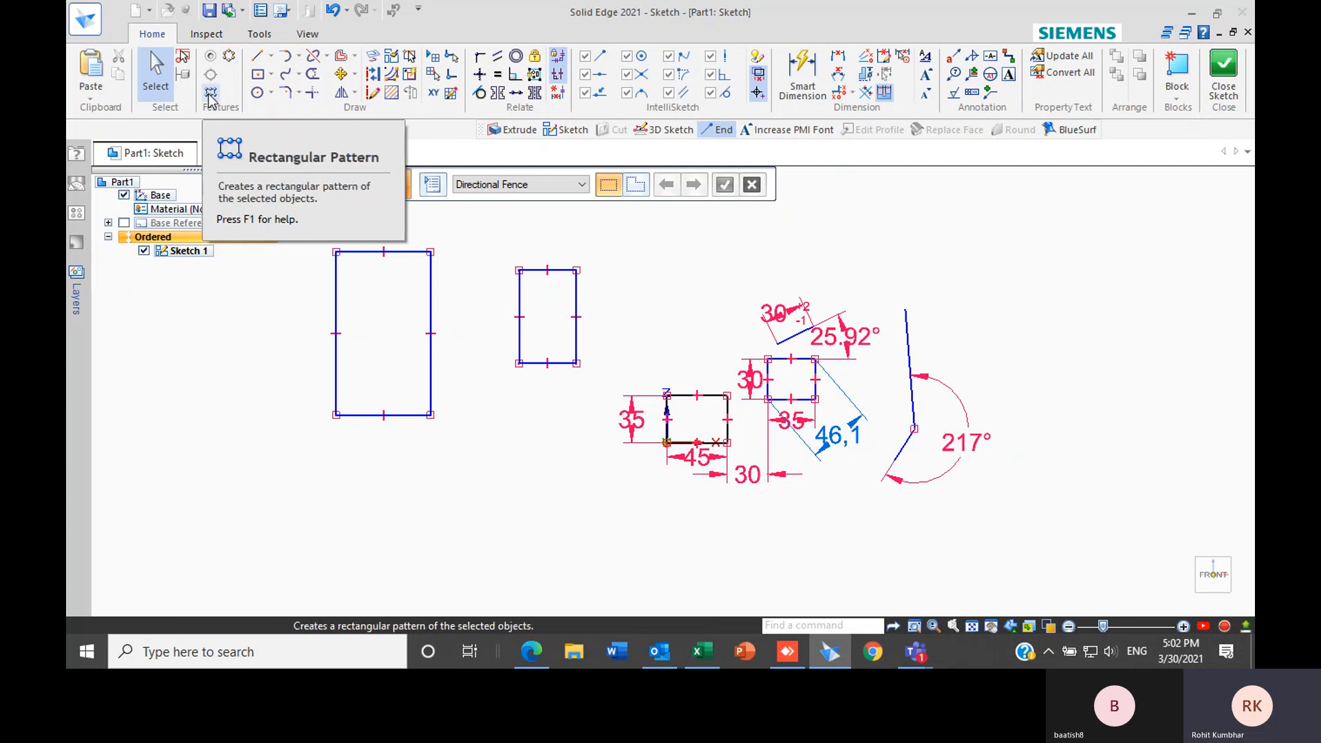
left_click(231, 59)
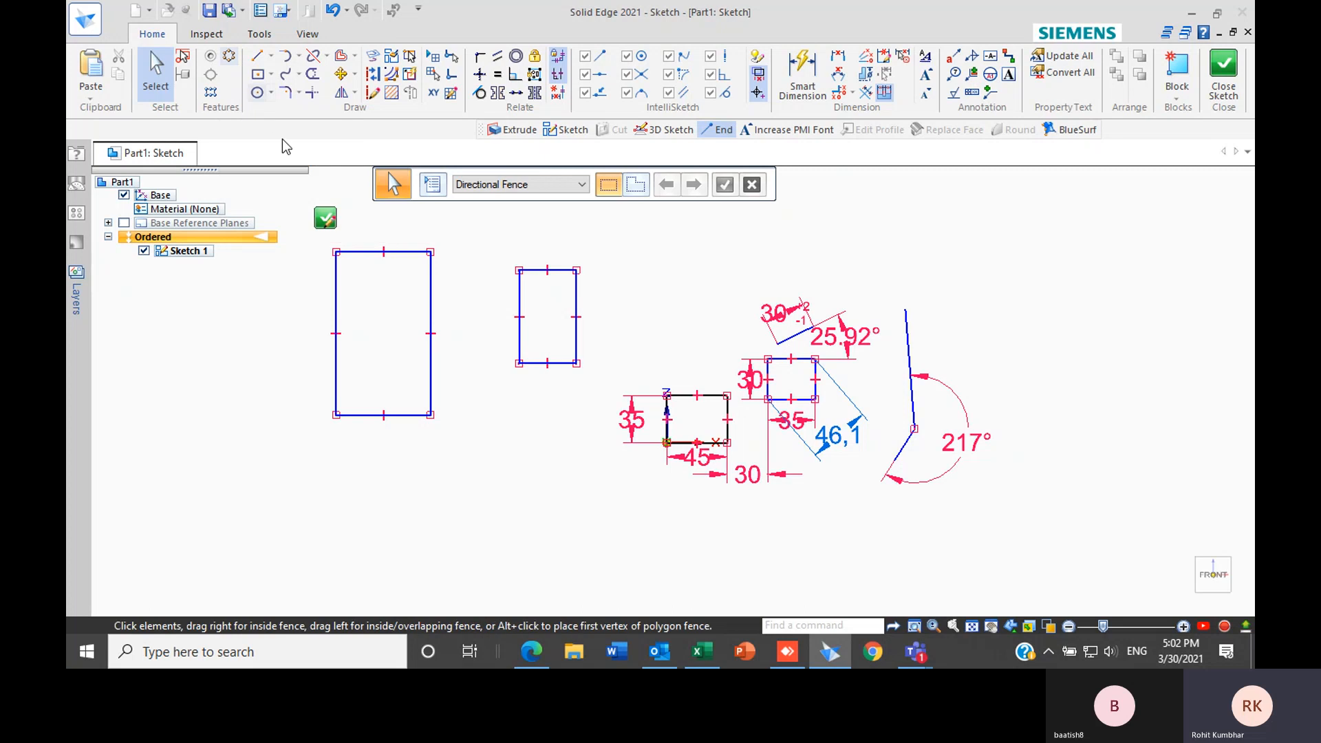
Select all the sketch geometry and dimensions with a fence and delete them
scroll(510, 393, "down", 2)
scroll(510, 394, "down", 1)
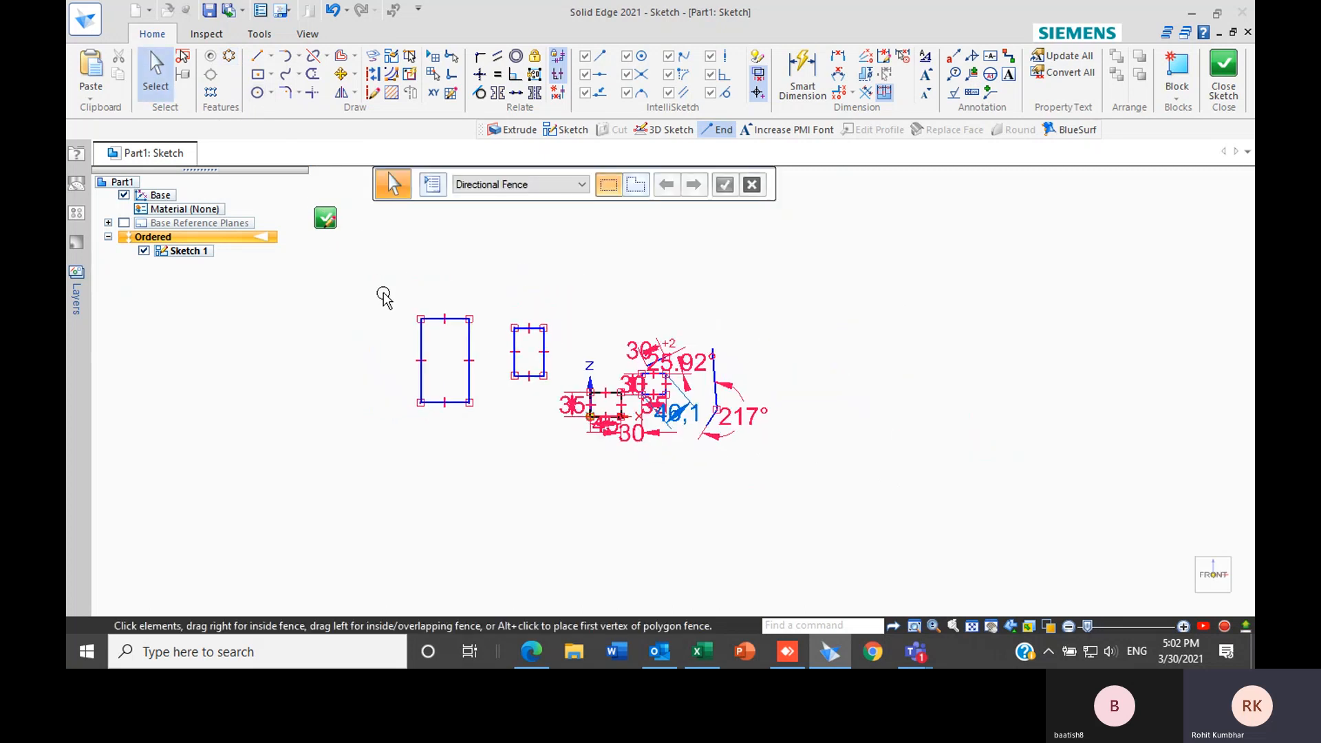
mouse_move(384, 280)
left_mouse_down()
mouse_move(929, 522)
mouse_move(900, 521)
left_mouse_up()
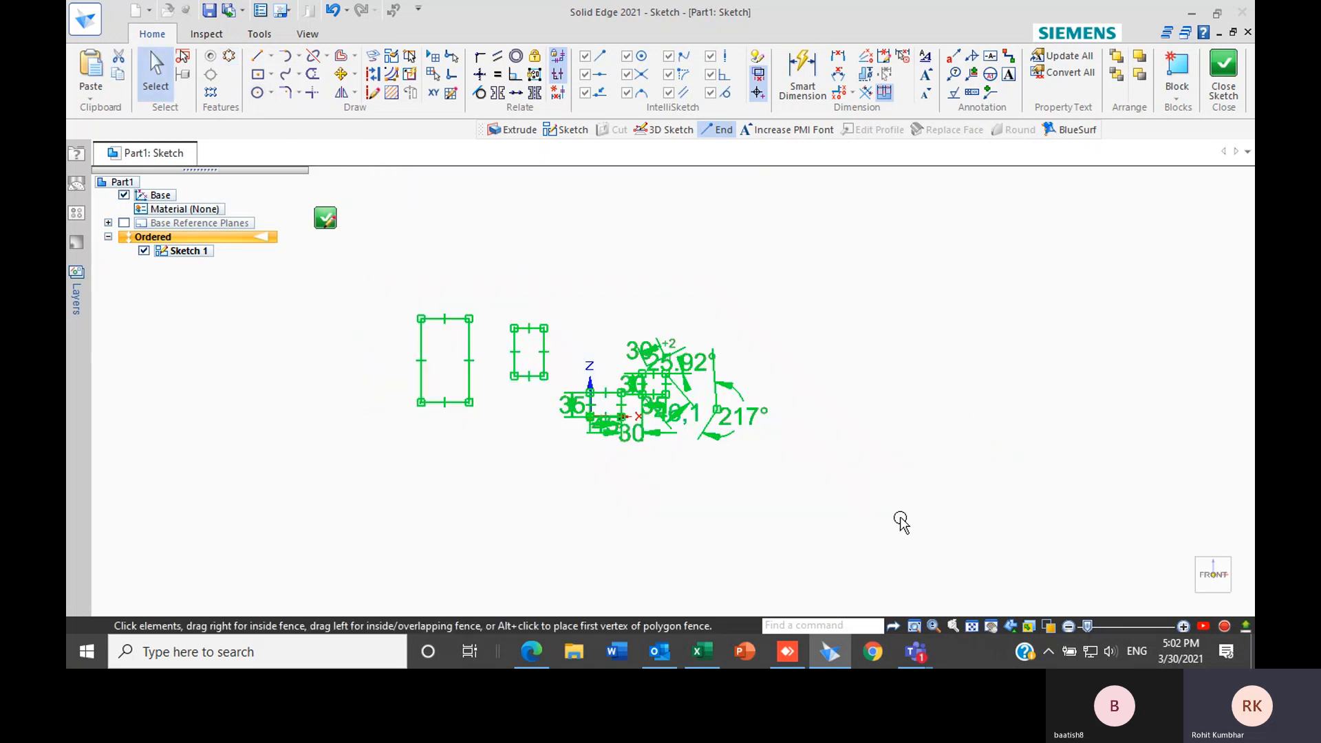
key("Delete")
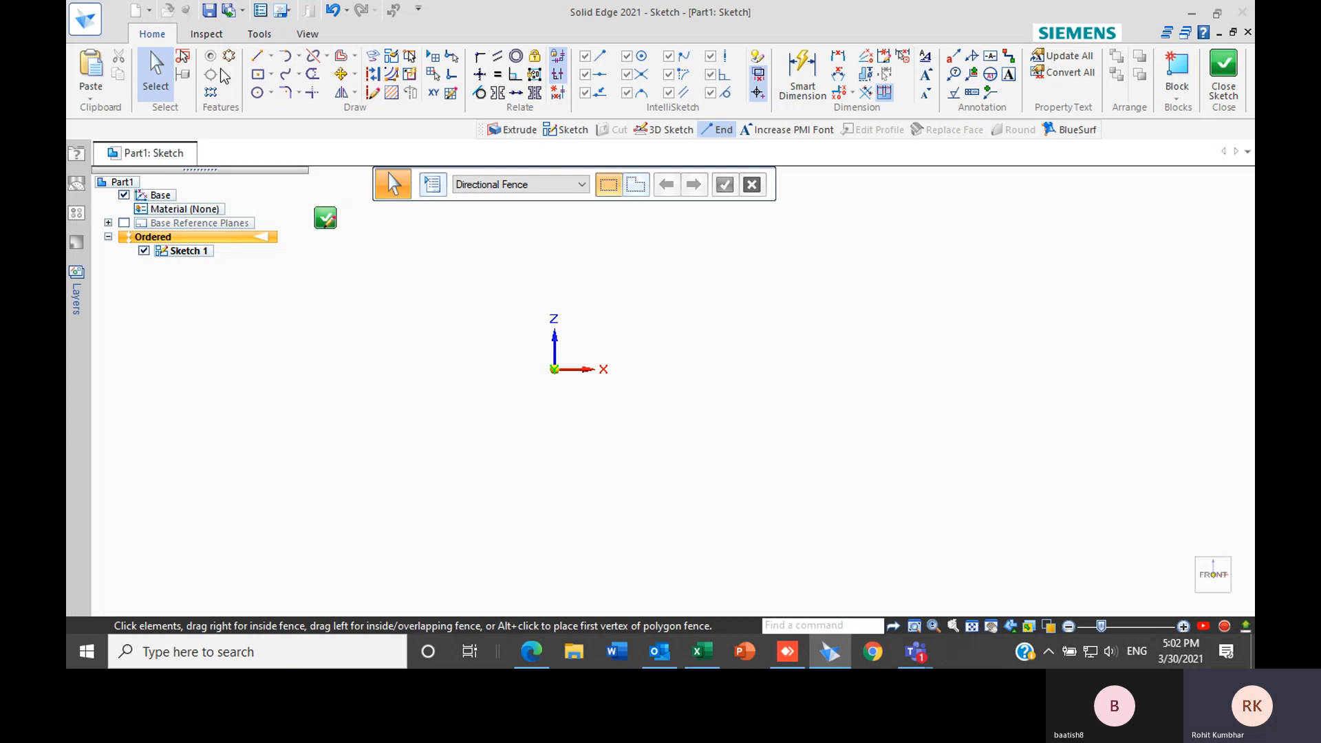
Sketch a rectangle by two corner points, starting at the origin, with 100 mm width, 100 mm height and 0° angle
left_click(271, 74)
left_click(284, 98)
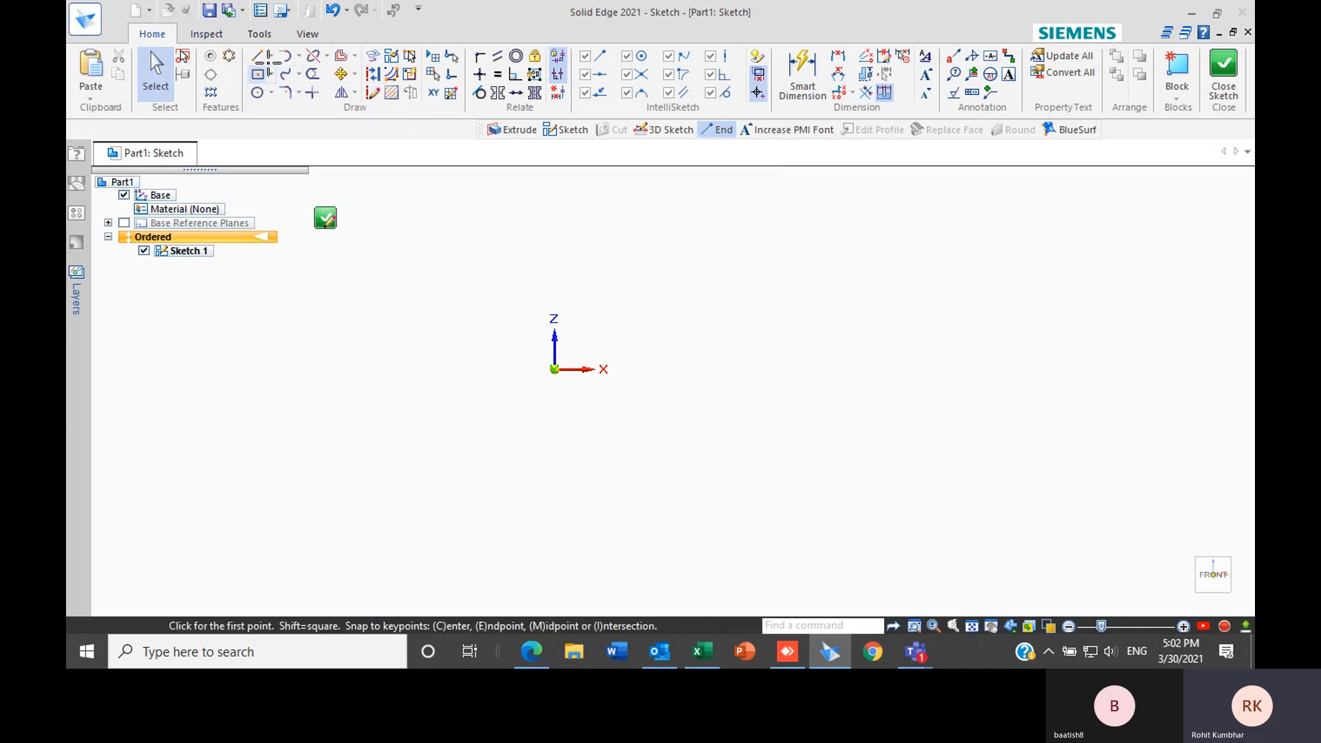
left_click(271, 75)
left_click(297, 117)
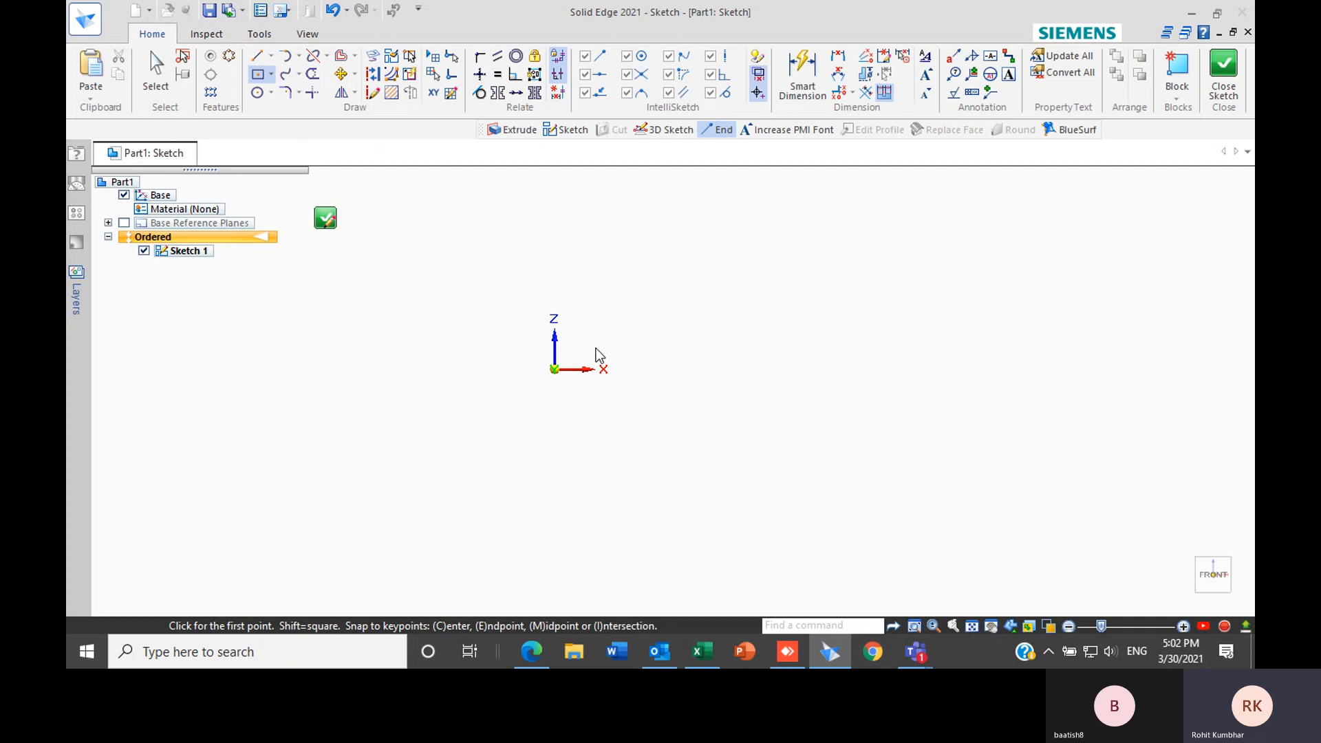
left_click(554, 370)
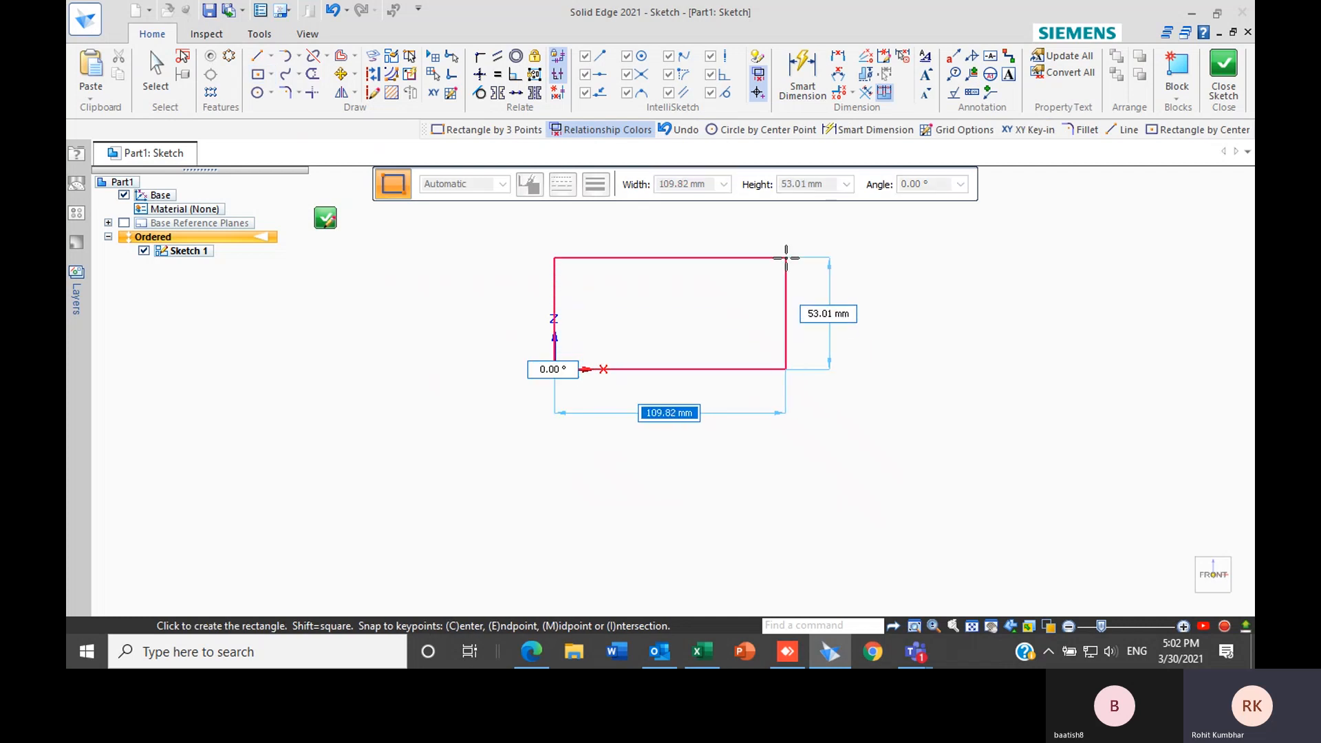
type("100")
key("Tab")
type("100")
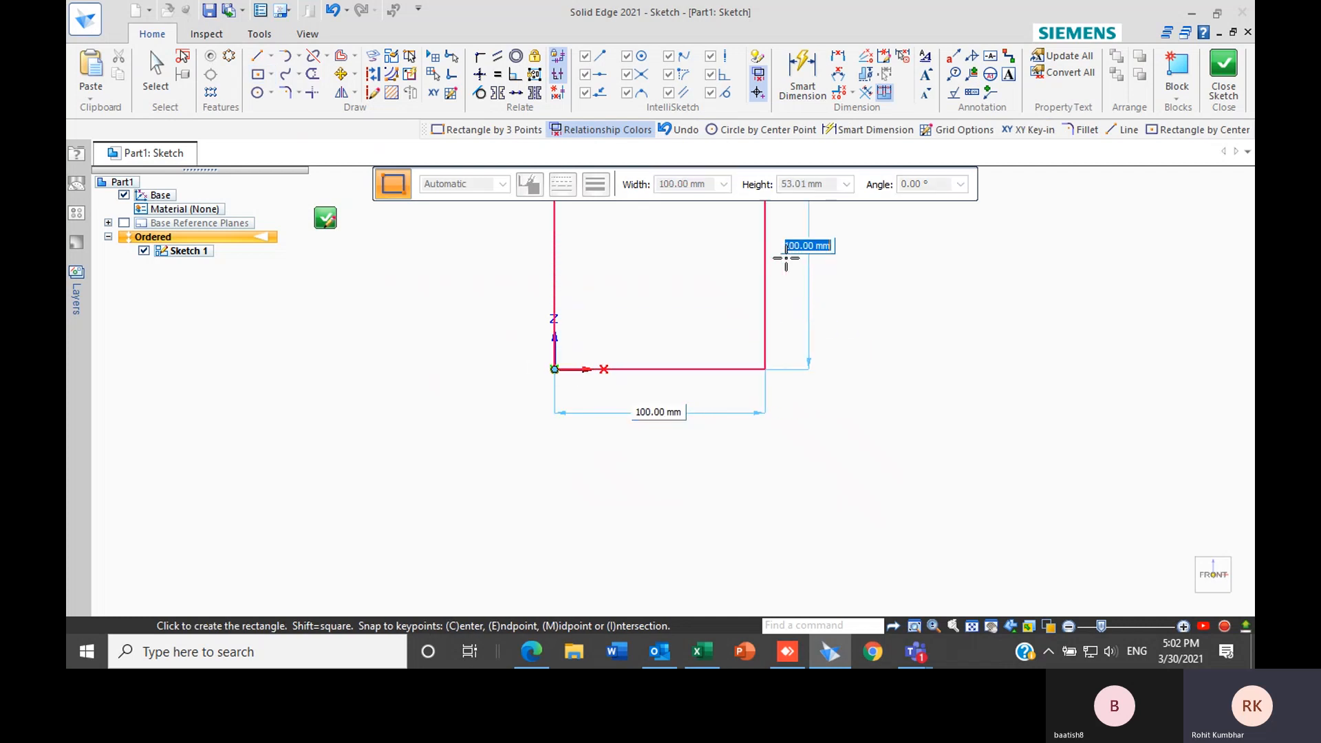
key("Tab")
type("0")
key("Return")
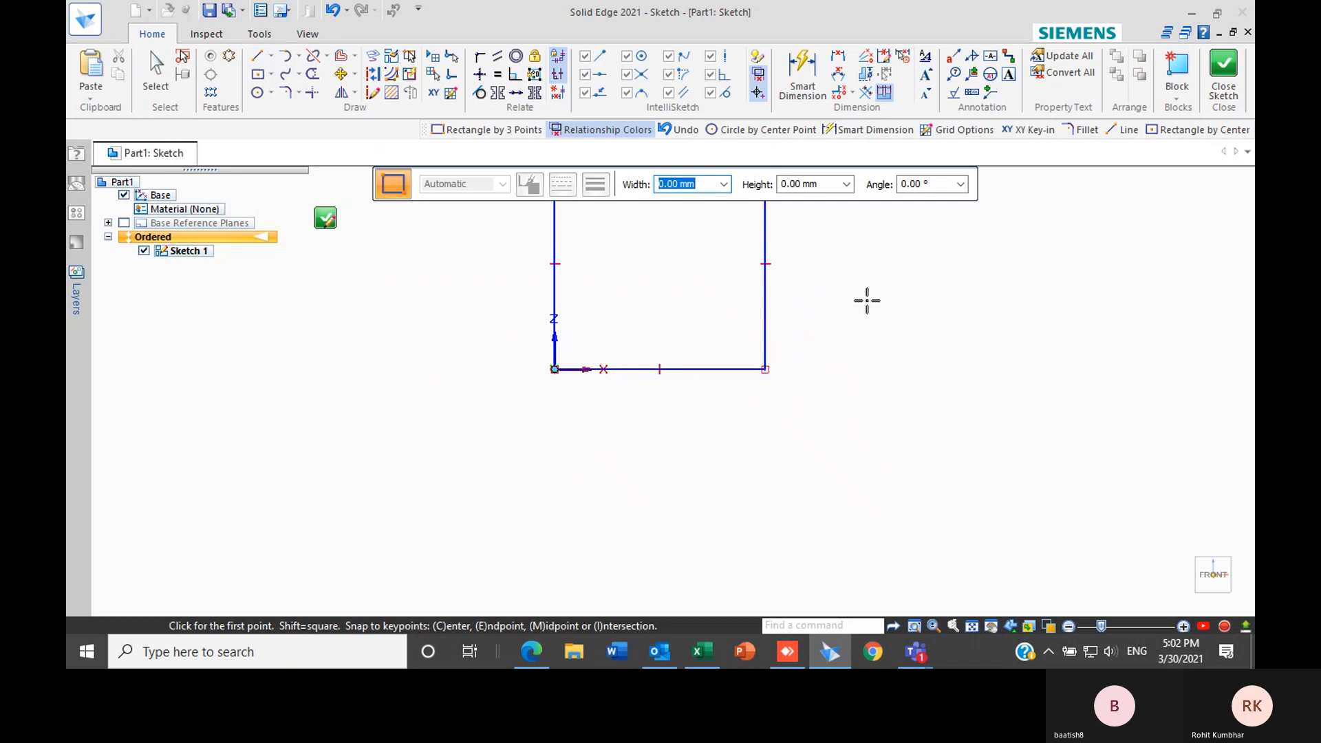
key("Escape")
Draw a circle by center point with a 10 mm diameter inside the square near its upper-left corner
scroll(664, 506, "down", 2)
scroll(681, 371, "up", 5)
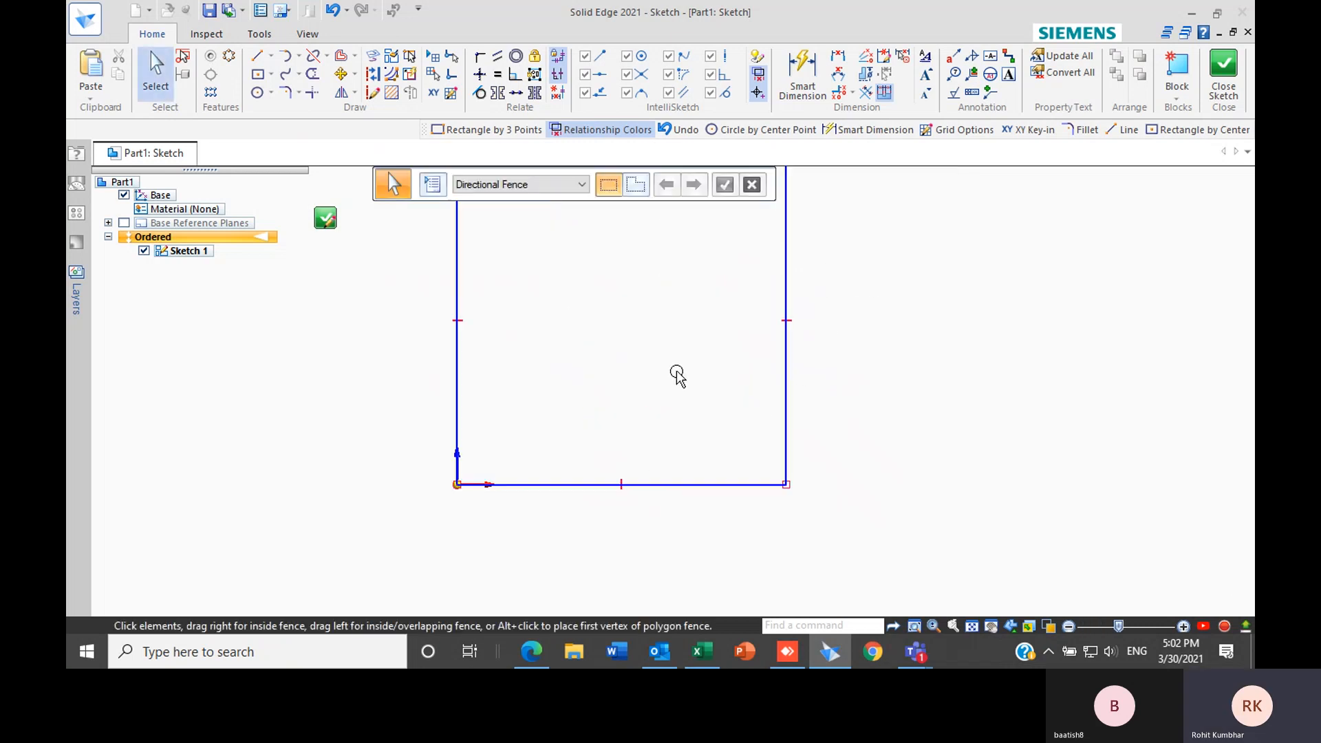
scroll(628, 487, "down", 4)
scroll(641, 450, "up", 1)
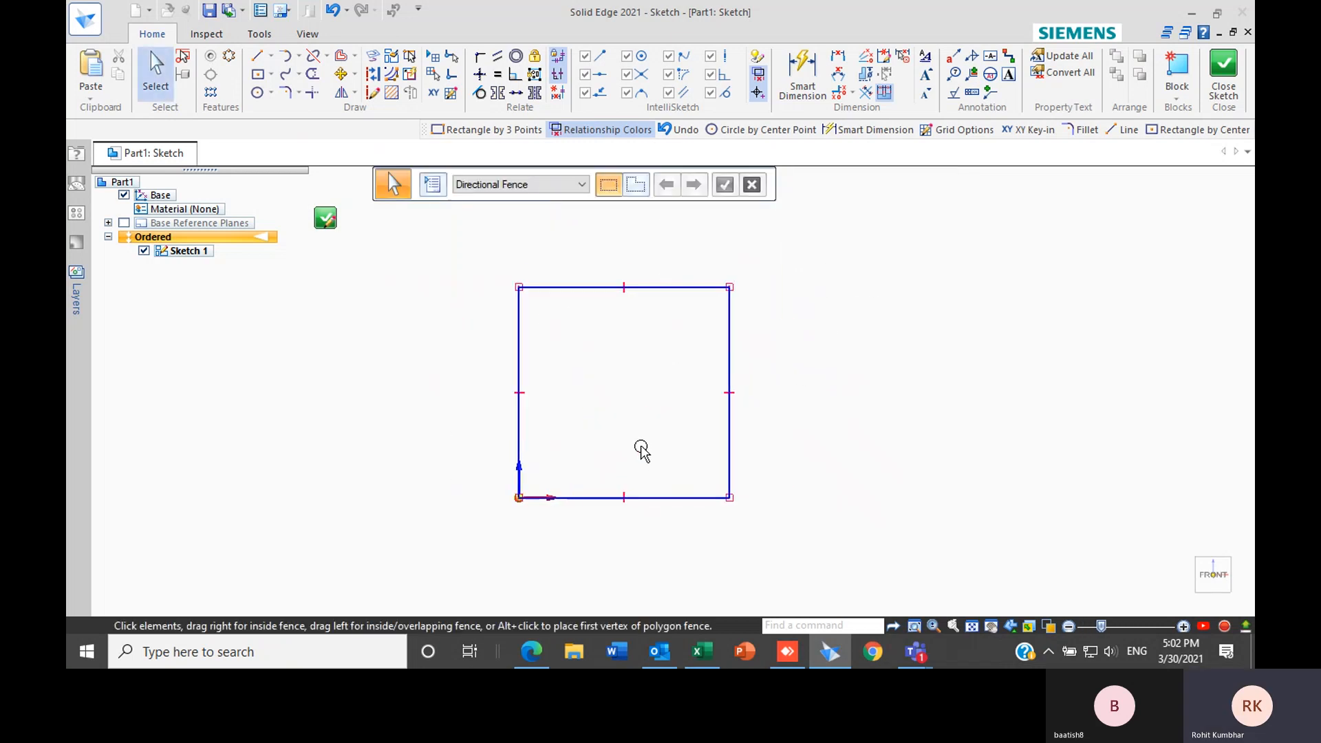
left_click(257, 92)
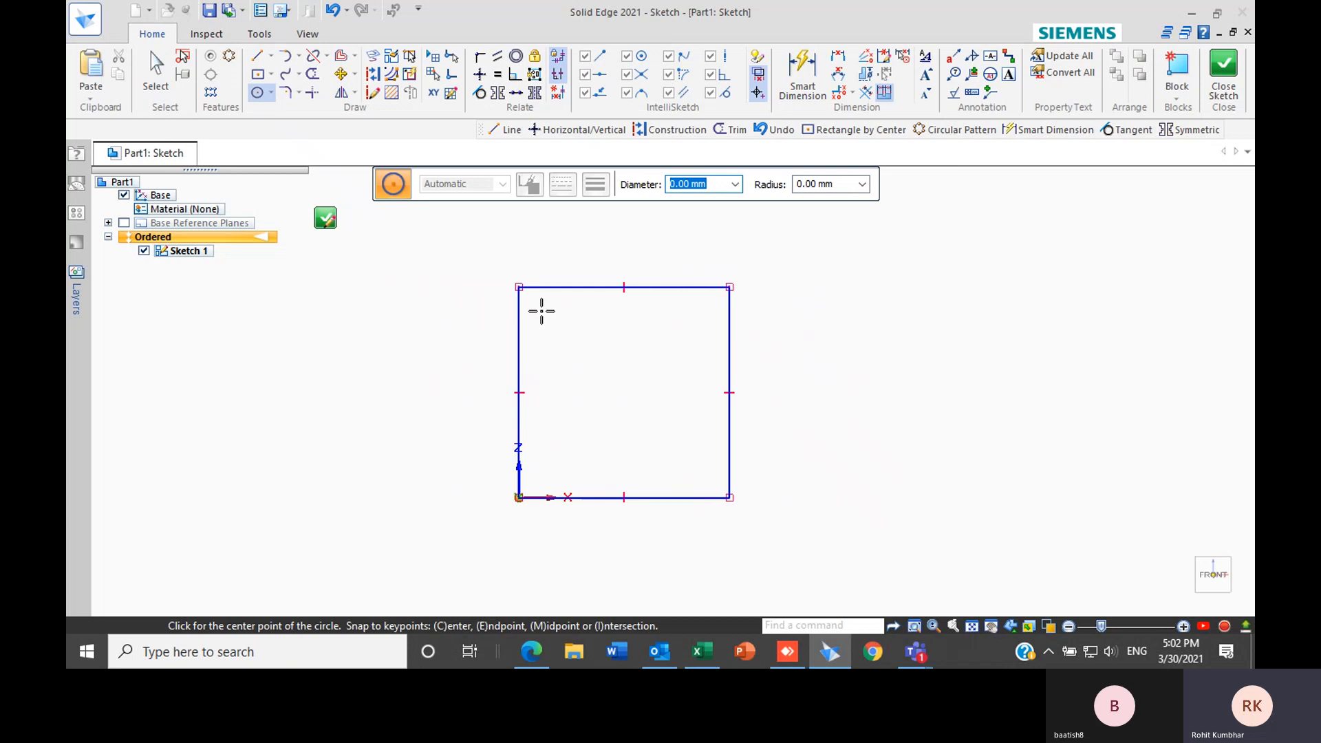
left_click(541, 311)
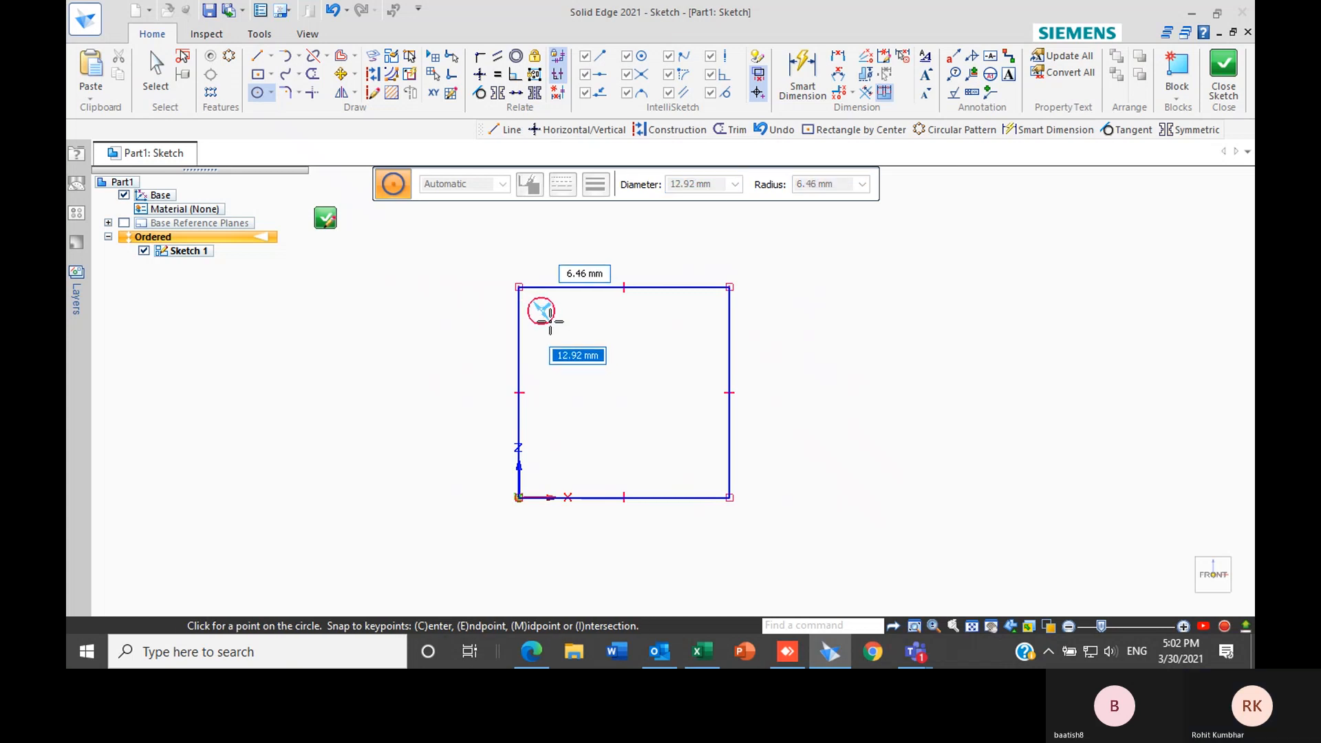
type("10")
key("Return")
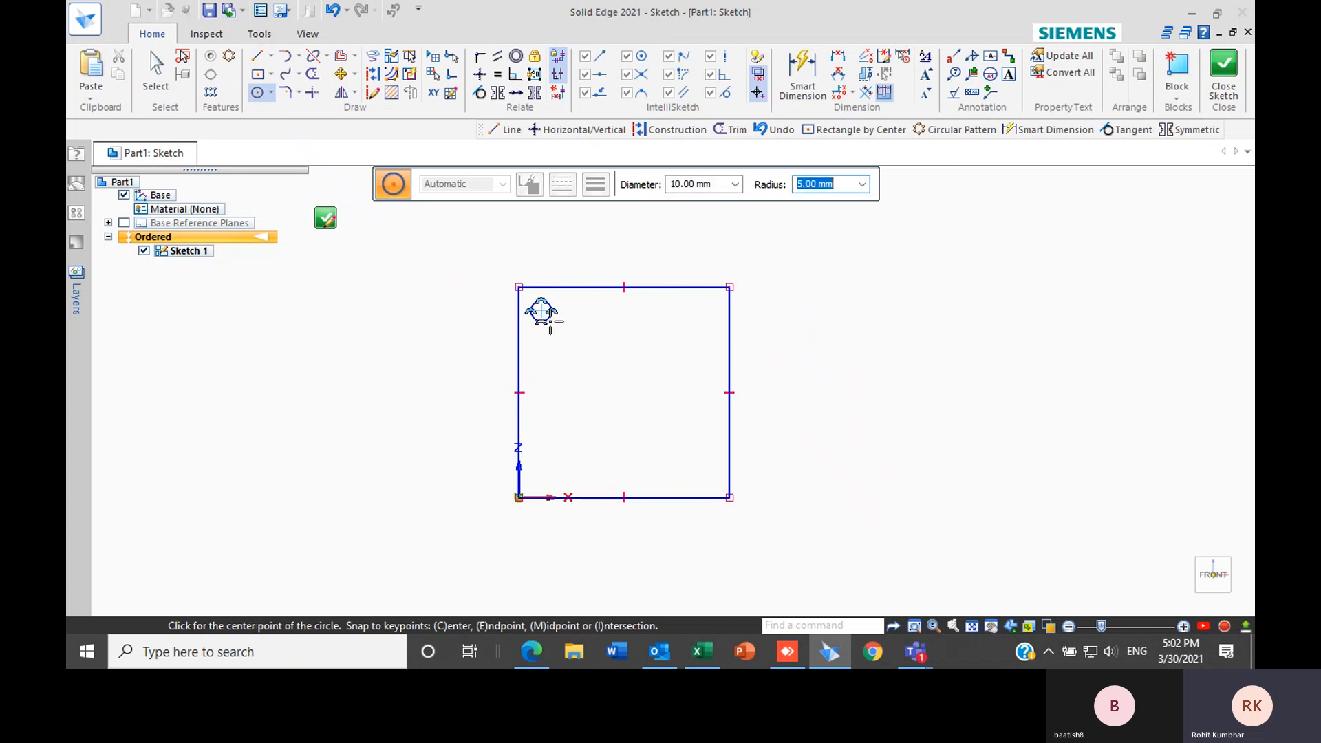
scroll(731, 282, "up", 2)
key("Escape")
scroll(610, 468, "down", 3)
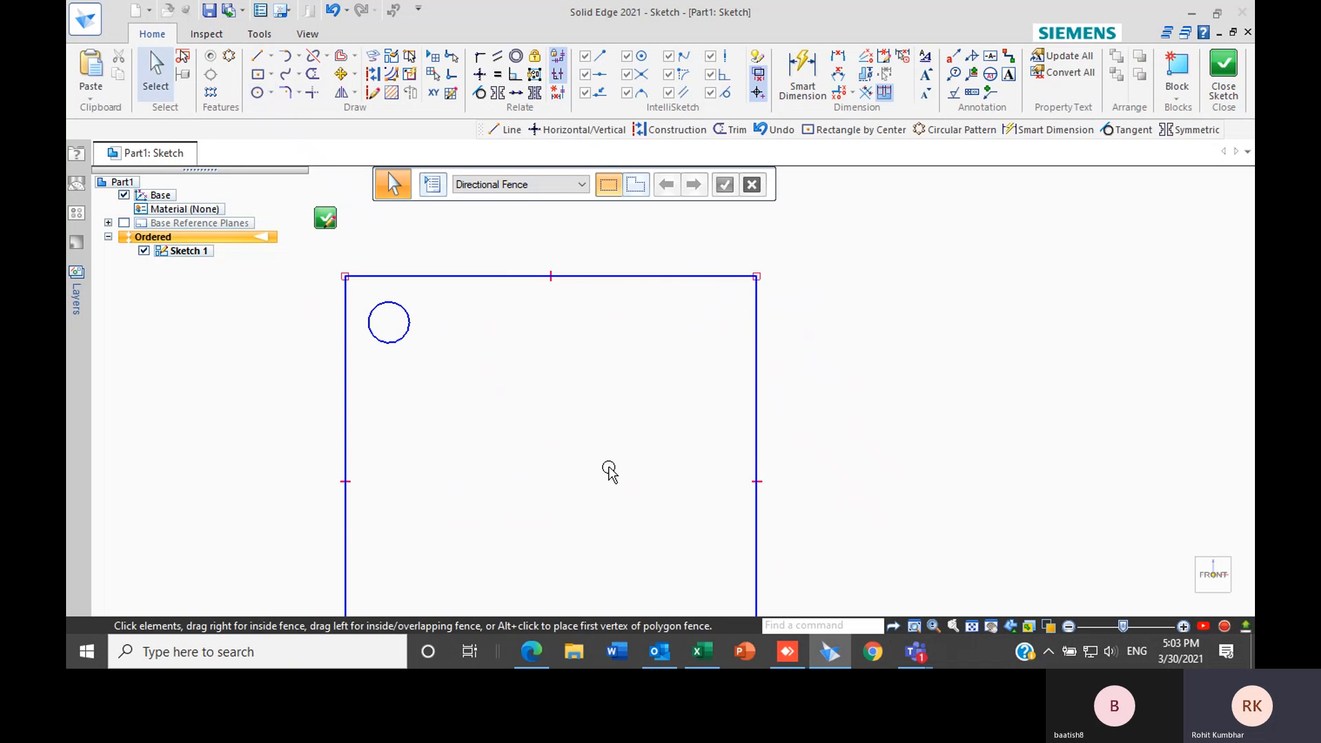
scroll(564, 571, "up", 1)
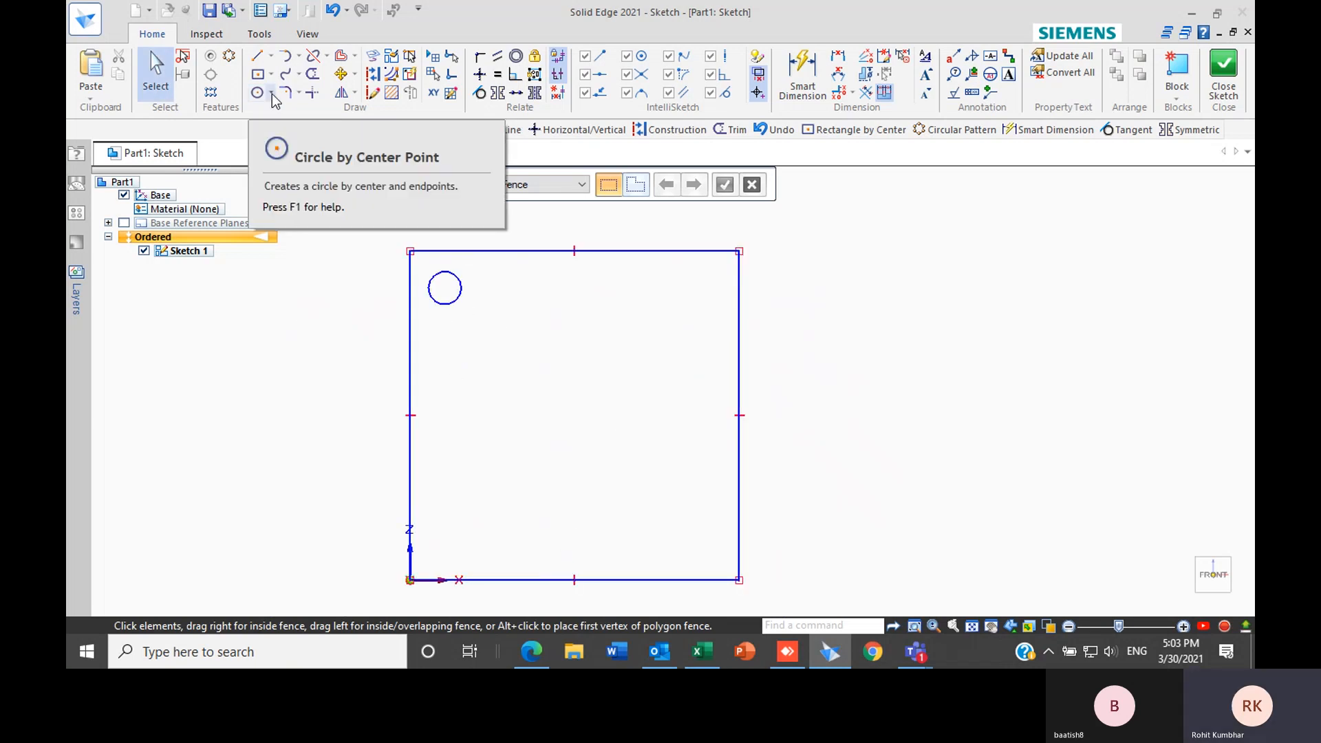
Start a Rectangular Pattern and accept the small circle as the element to pattern
left_click(211, 94)
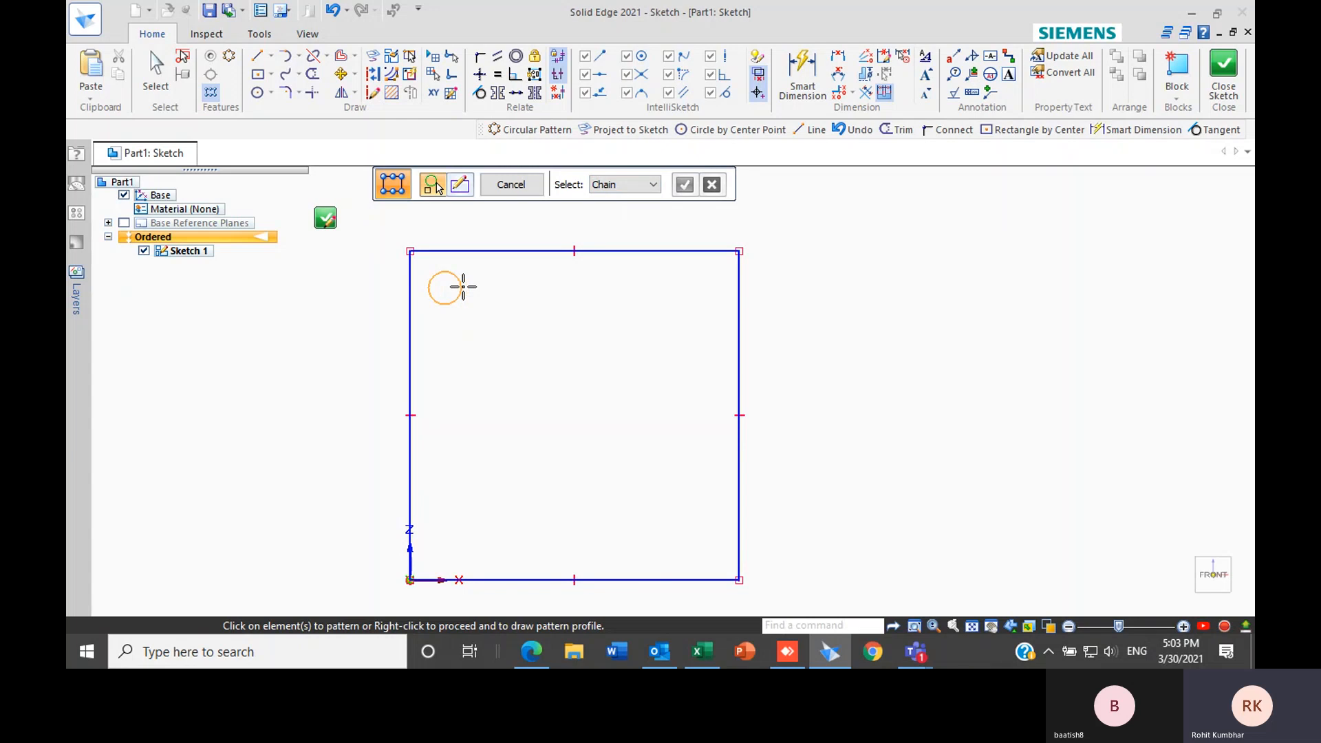
left_click(462, 287)
left_click(686, 186)
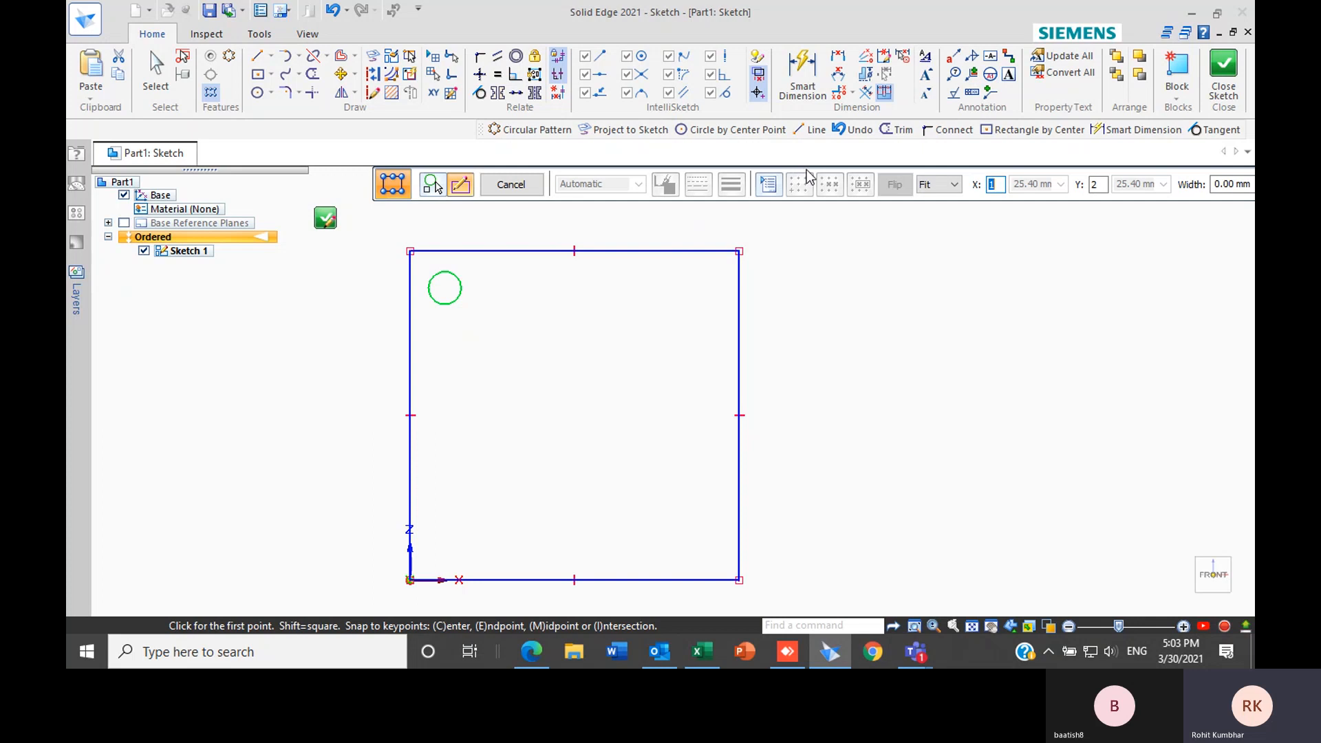
Bring all the pattern options into view, and look over the Fit, Fill and Fixed spacing choices
mouse_move(808, 169)
left_mouse_down()
mouse_move(671, 165)
mouse_move(636, 136)
mouse_move(525, 136)
left_mouse_up()
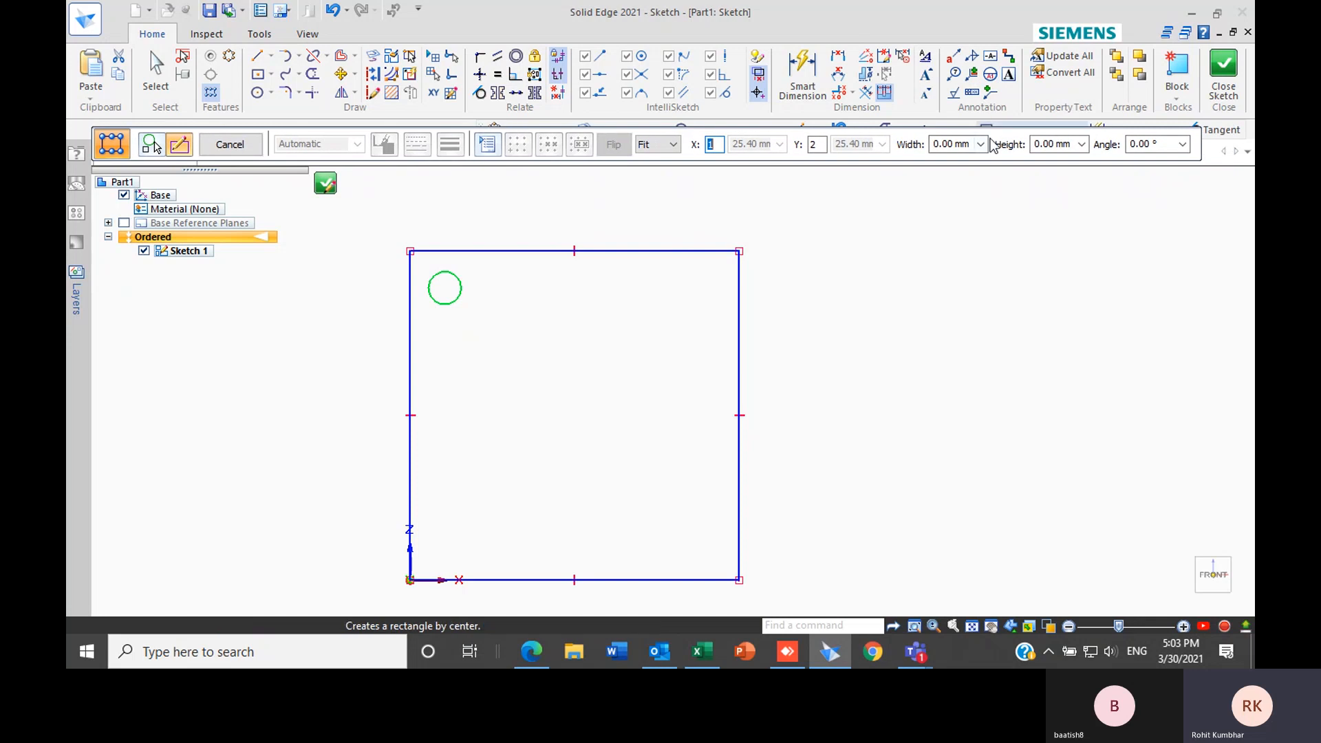
left_click_drag(992, 133, 1010, 136)
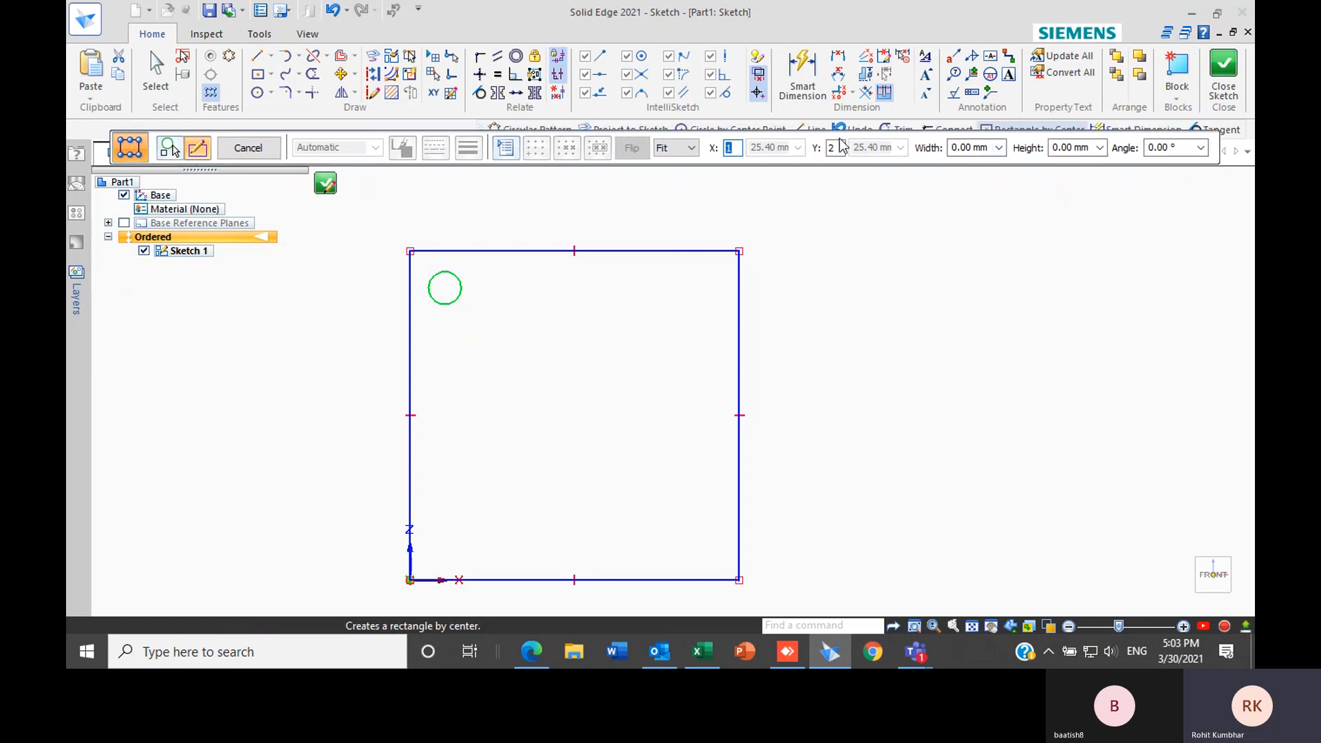
left_click(691, 148)
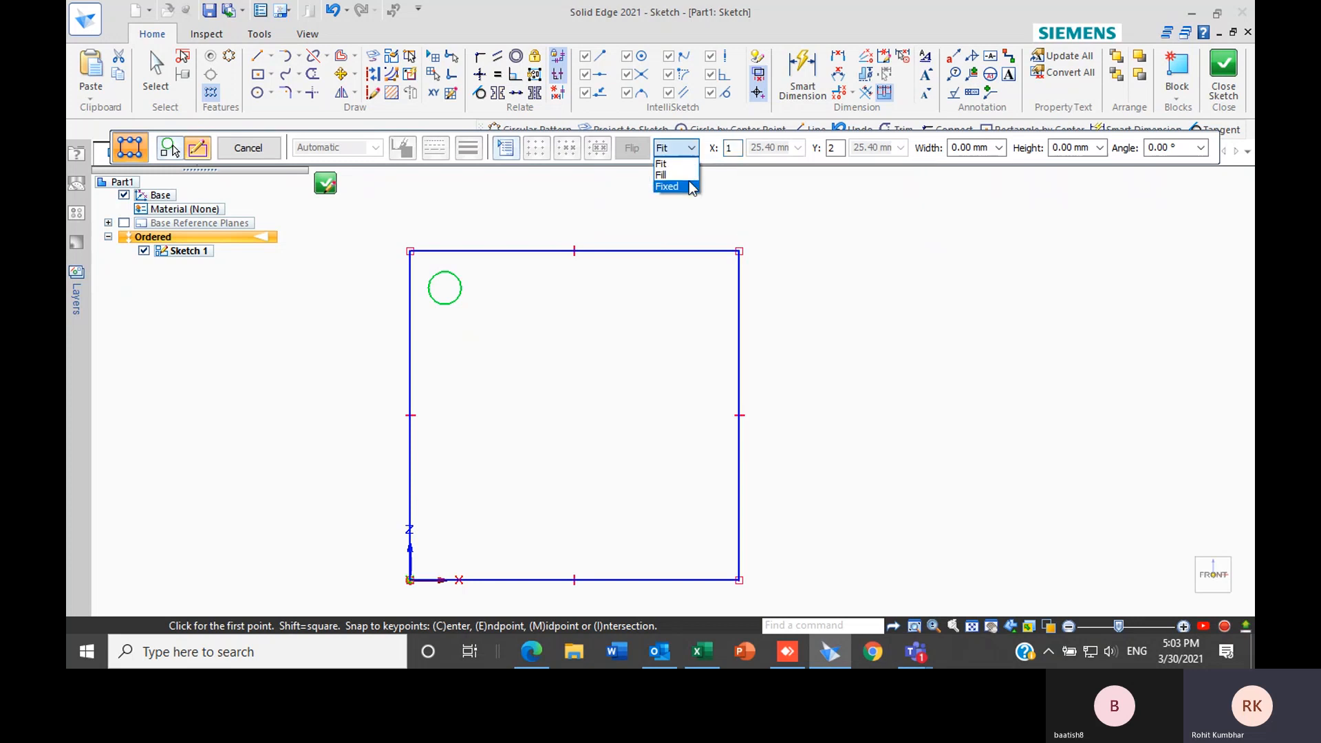
left_click(690, 148)
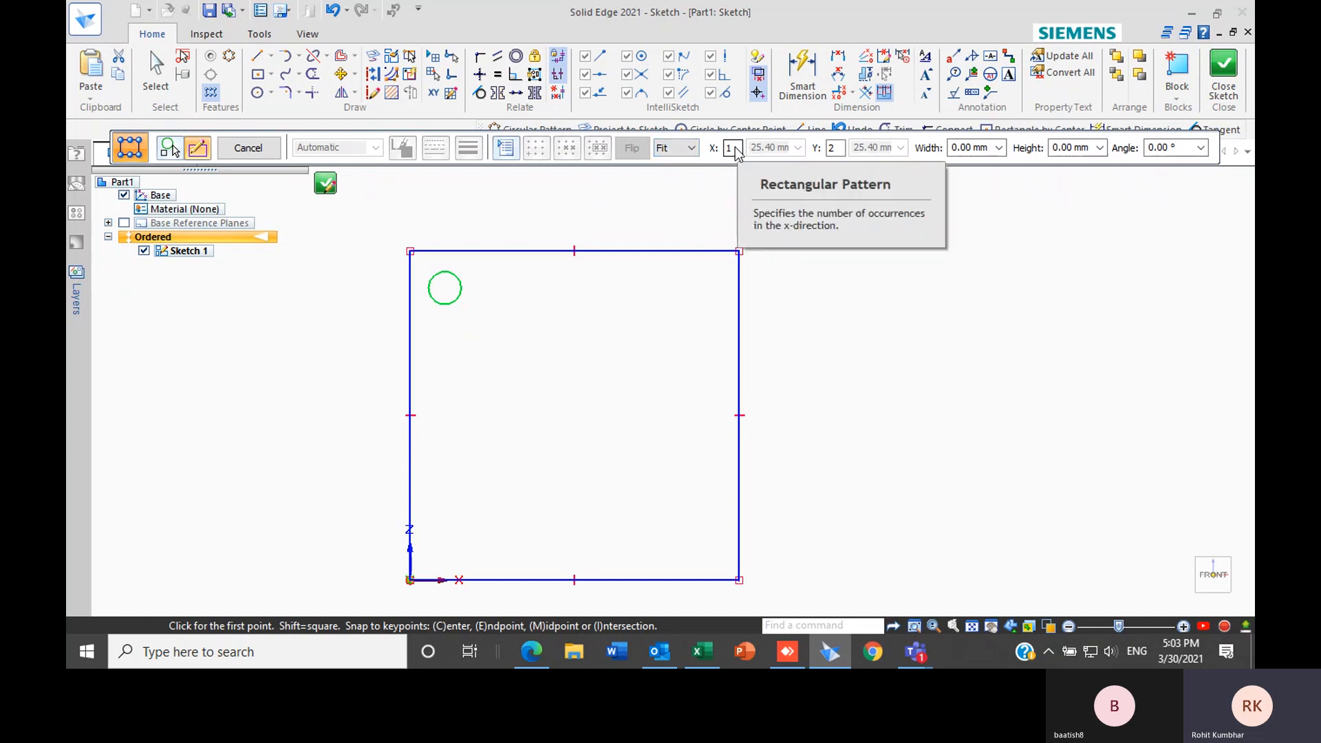
Create a Fit rectangular pattern with 3 occurrences in X and 3 in Y, spanning about 76 by 75 mm from the circle's center
left_click(732, 150)
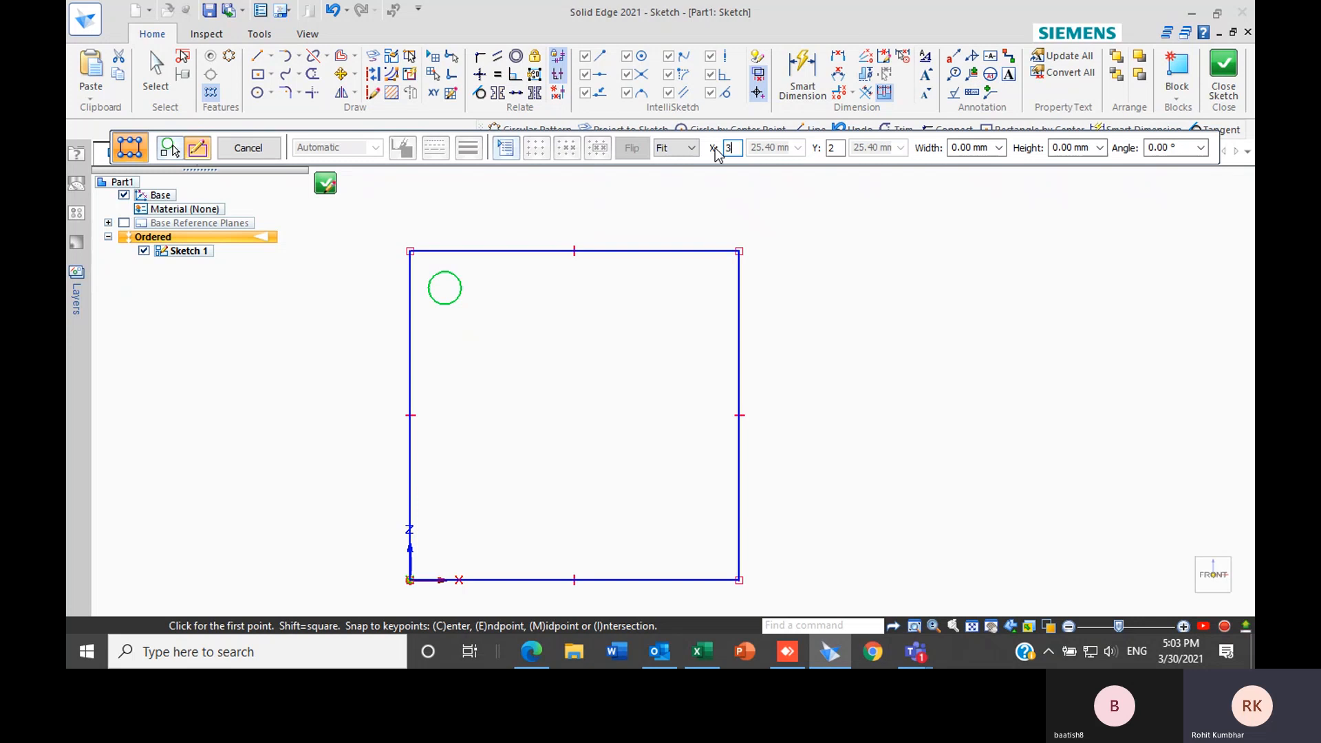
left_click(832, 149)
key("Tab")
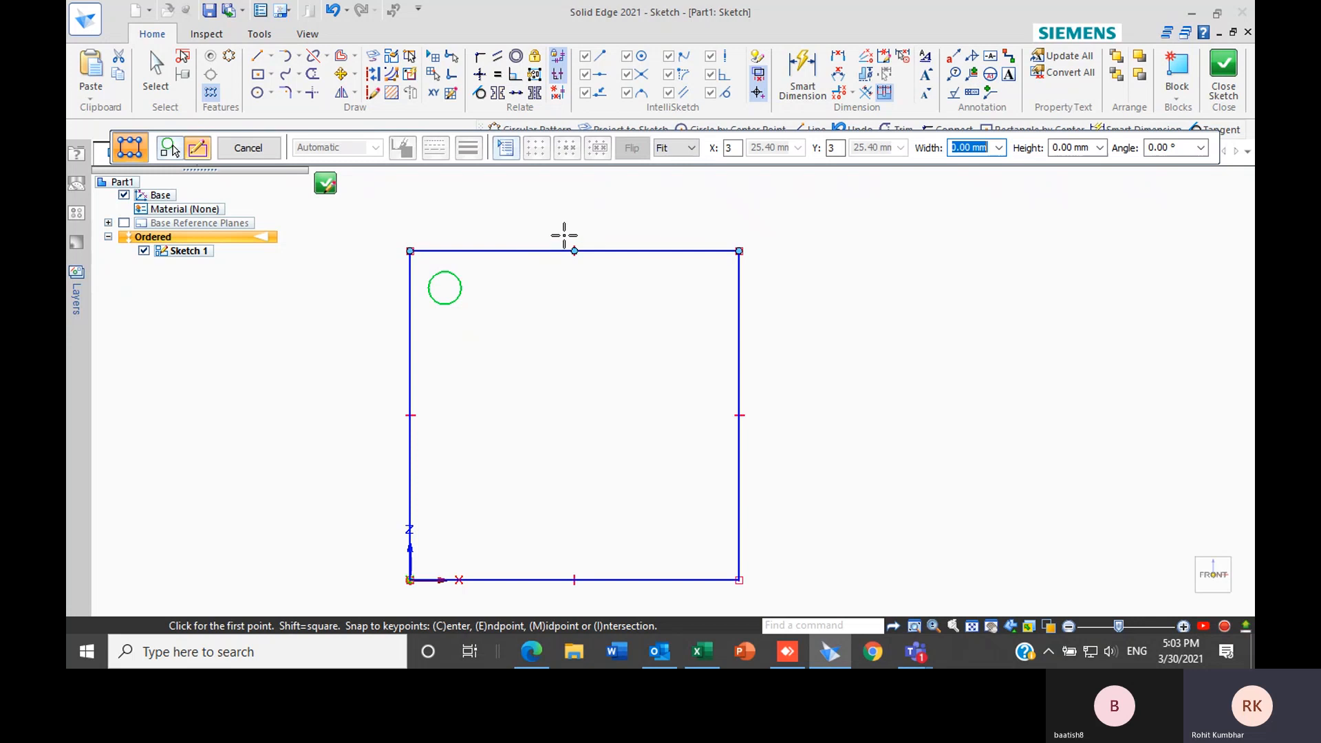
left_click(466, 295)
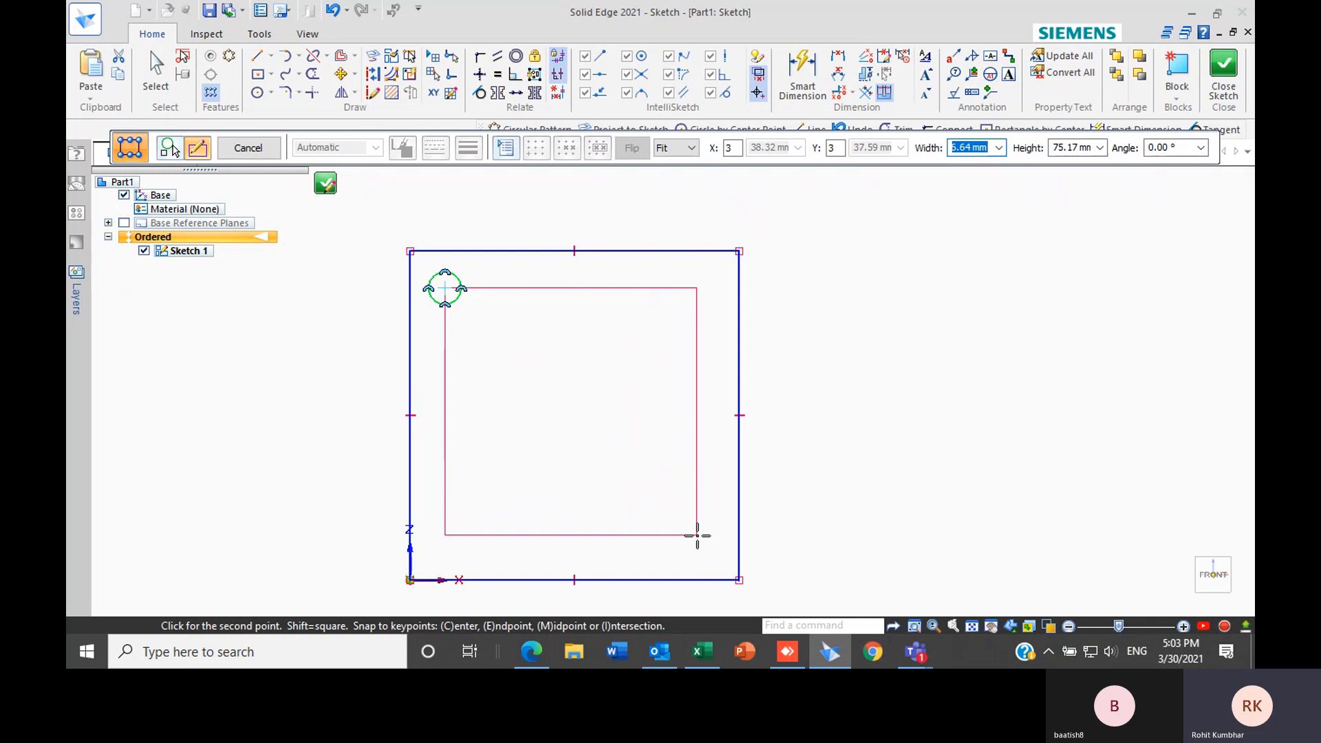
left_click(696, 535)
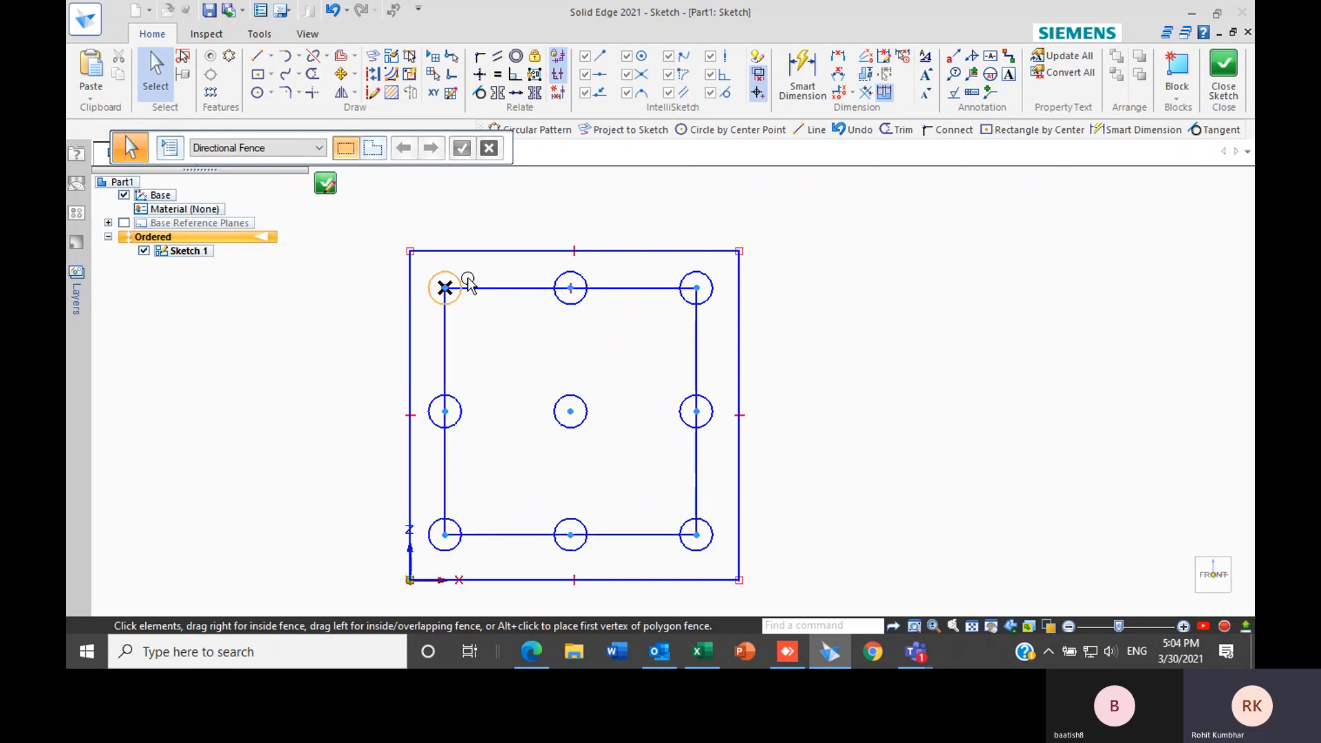
Suppress the center occurrence of the circle pattern and return to pattern editing
left_click(683, 269)
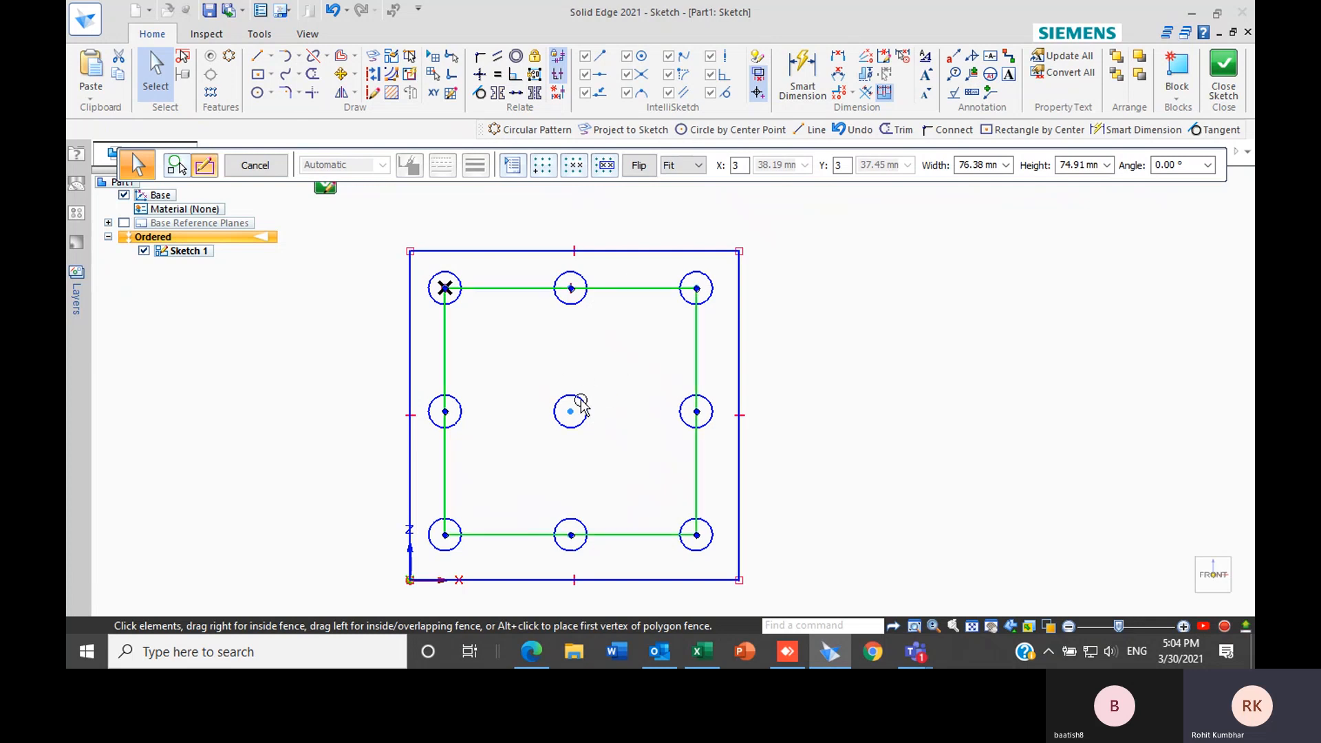
left_click(574, 166)
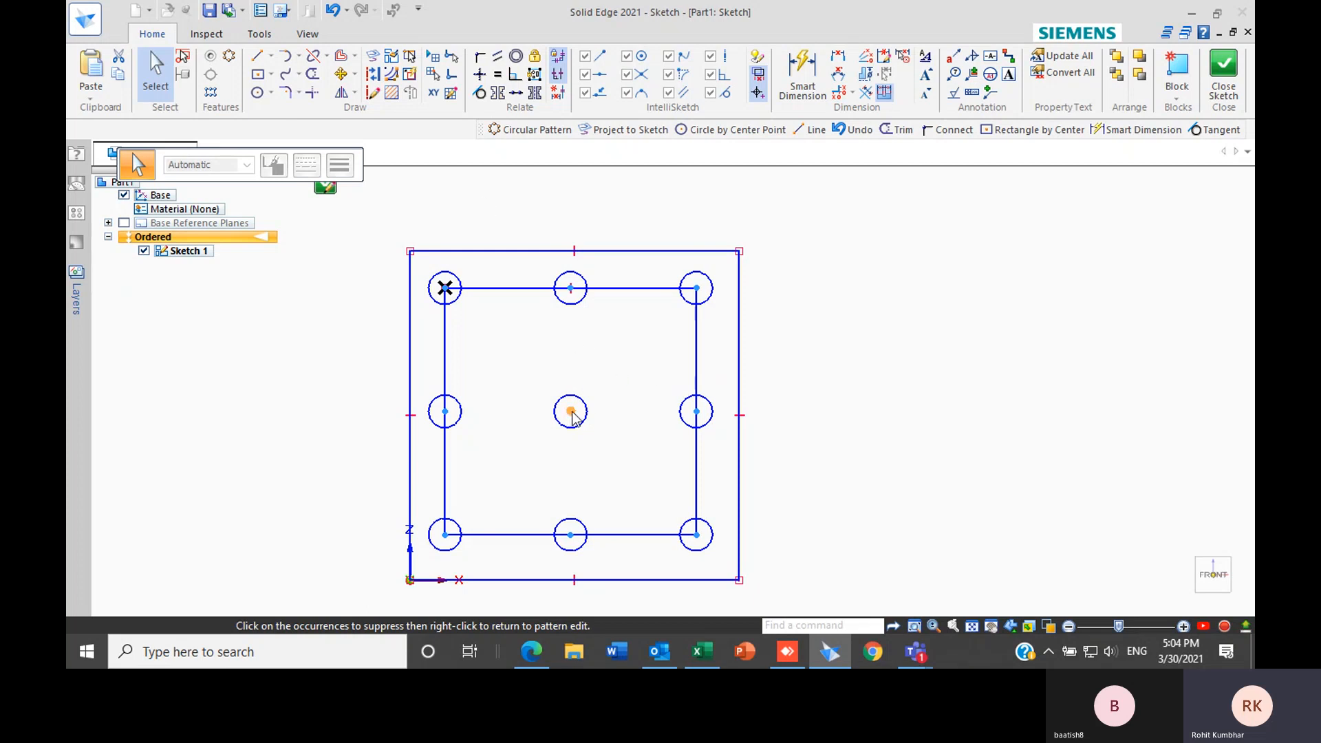
right_click(597, 333)
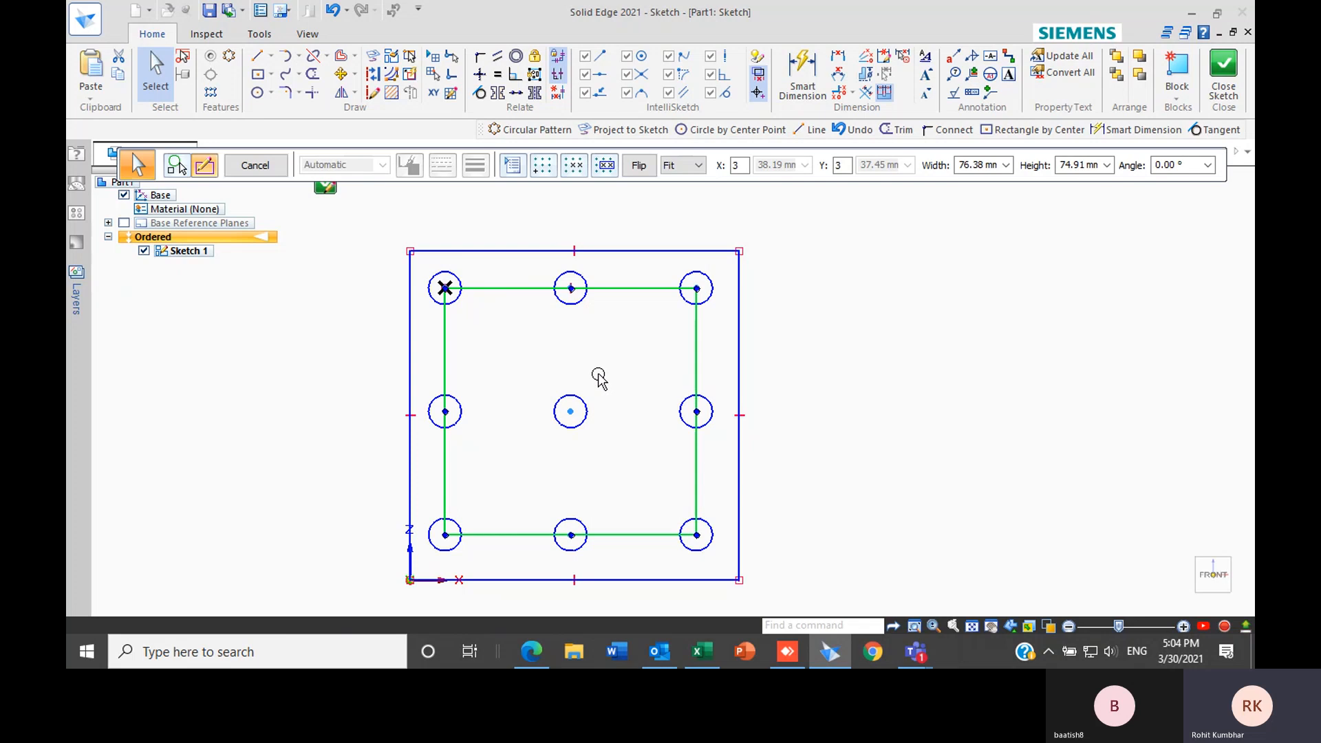
left_click(573, 165)
left_click(573, 412)
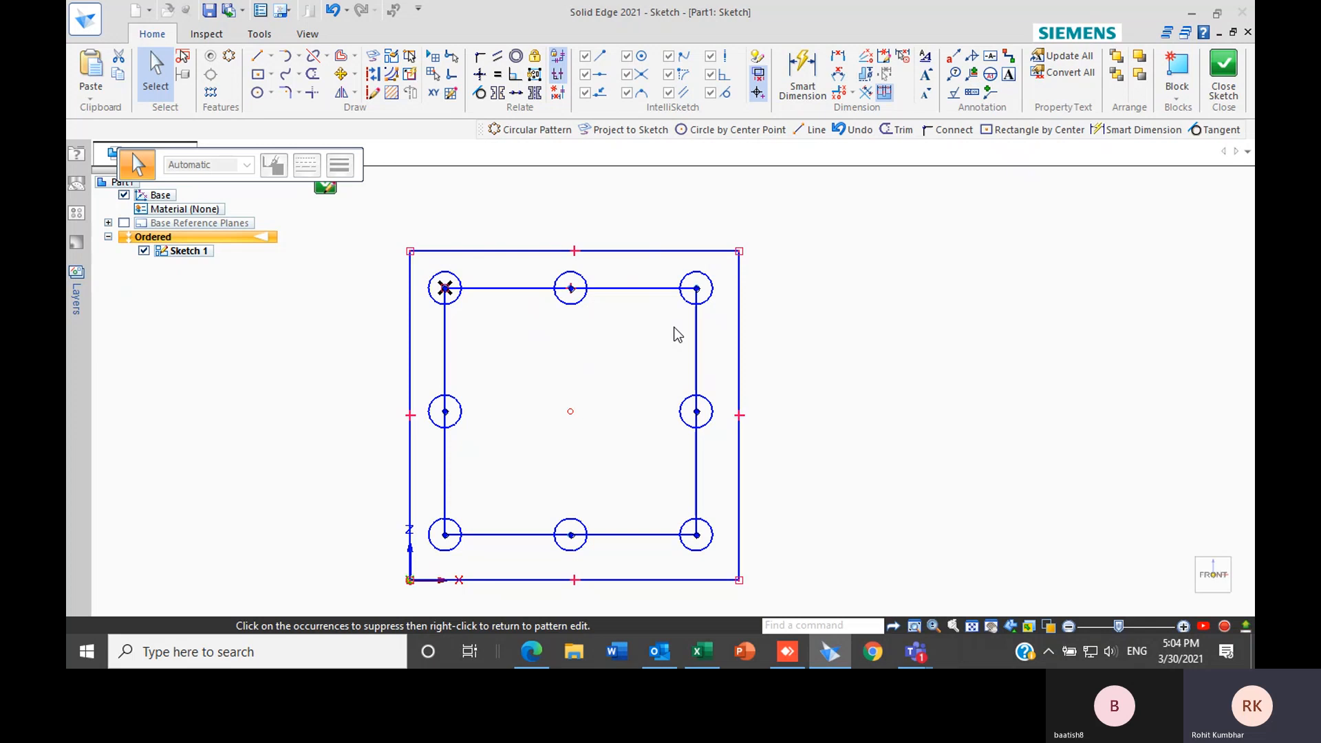
right_click(492, 289)
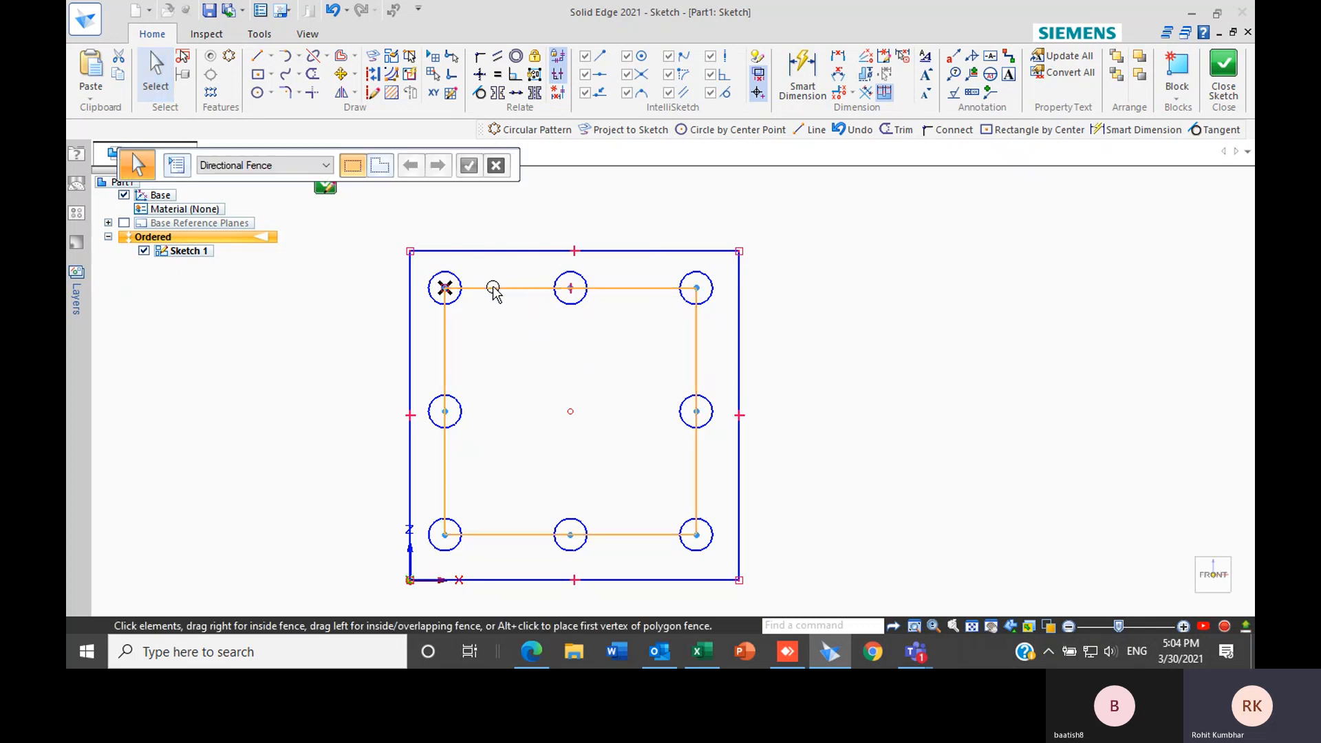
Switch the pattern's spacing method to Fill and set both X and Y spacing to 20 mm
left_click(622, 288)
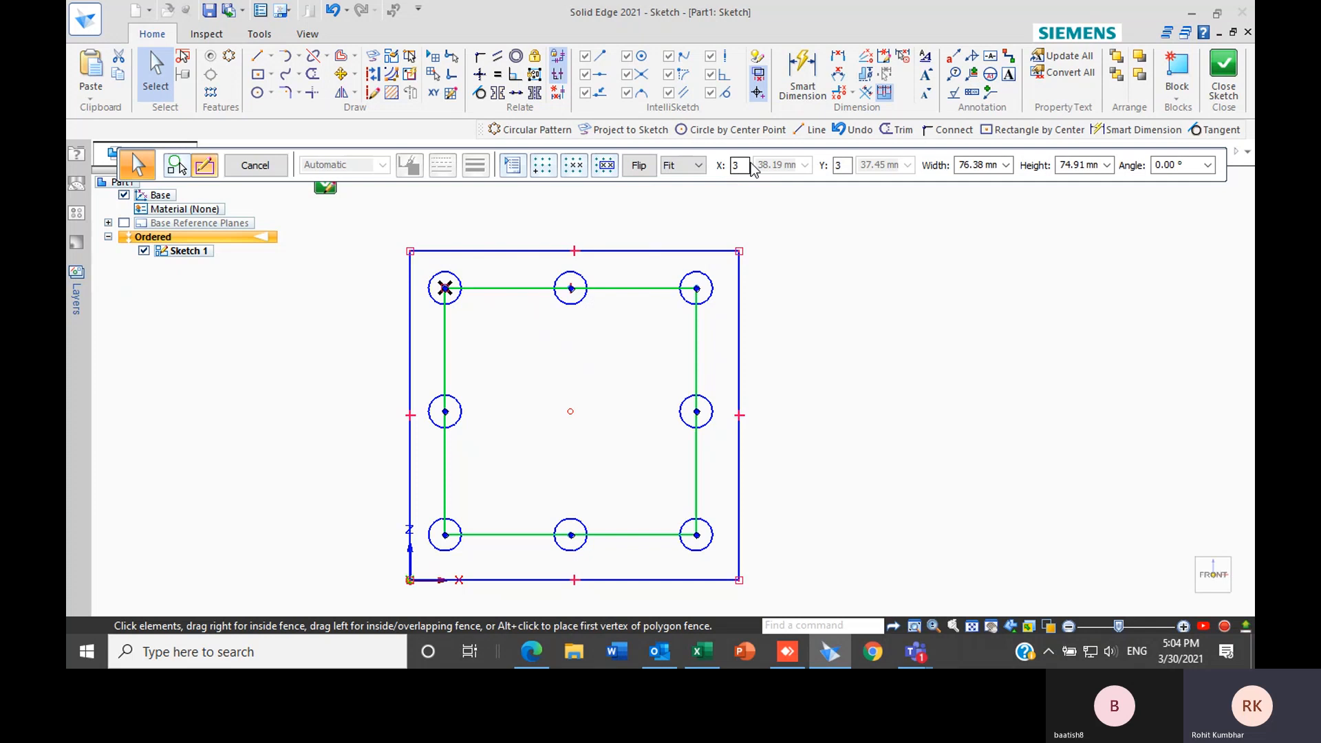
left_click(695, 165)
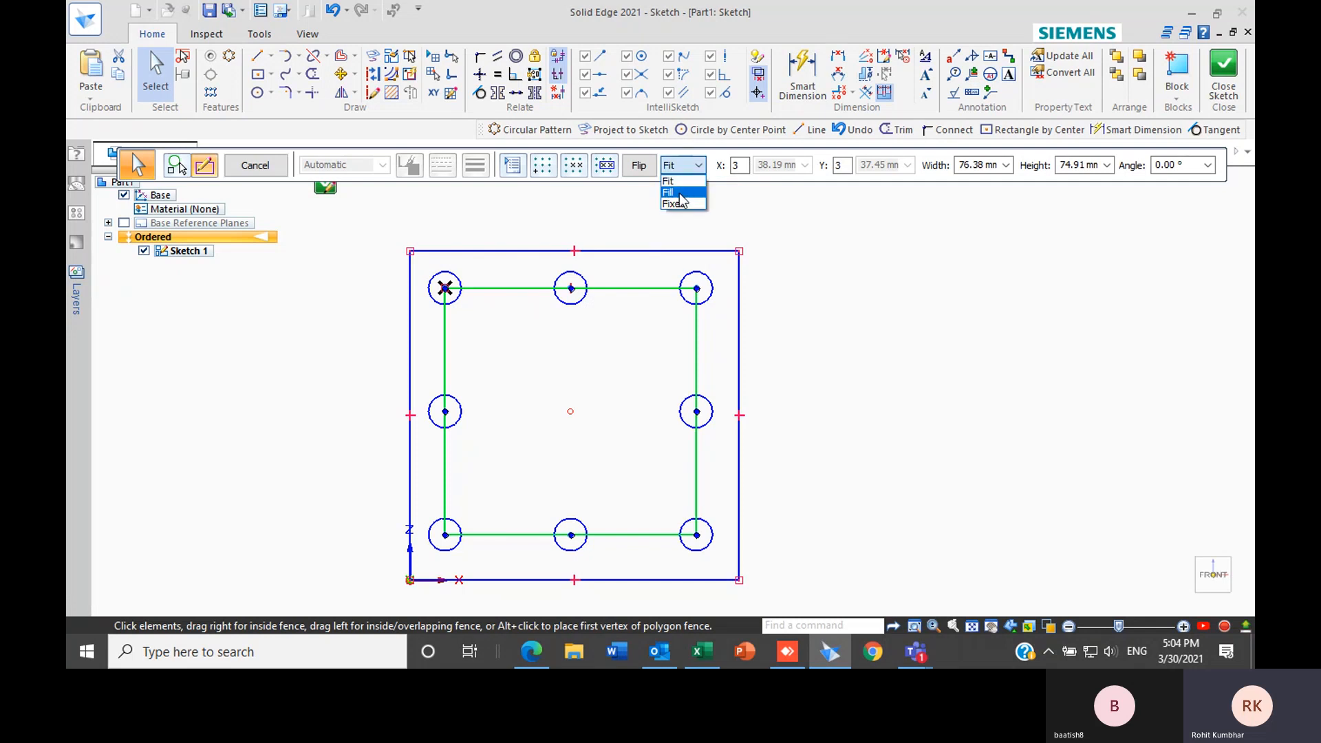
left_click(679, 194)
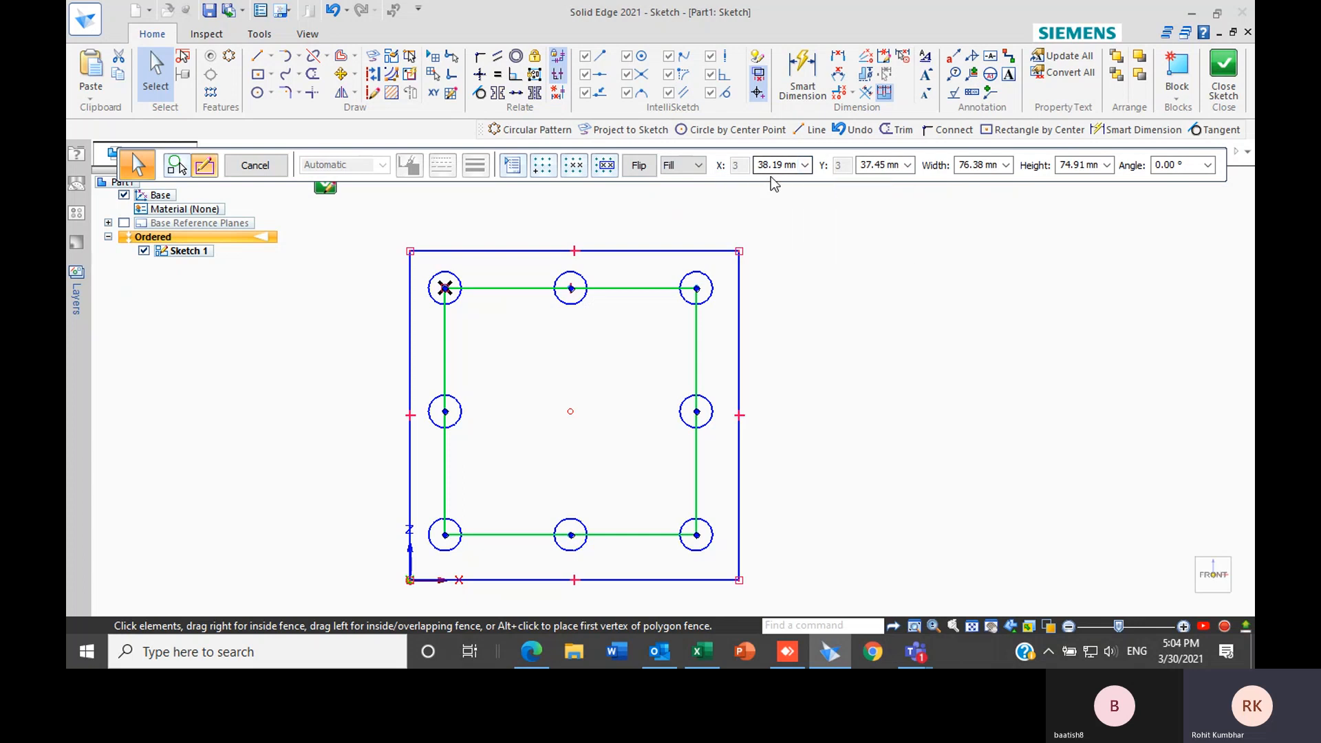
left_click(803, 166)
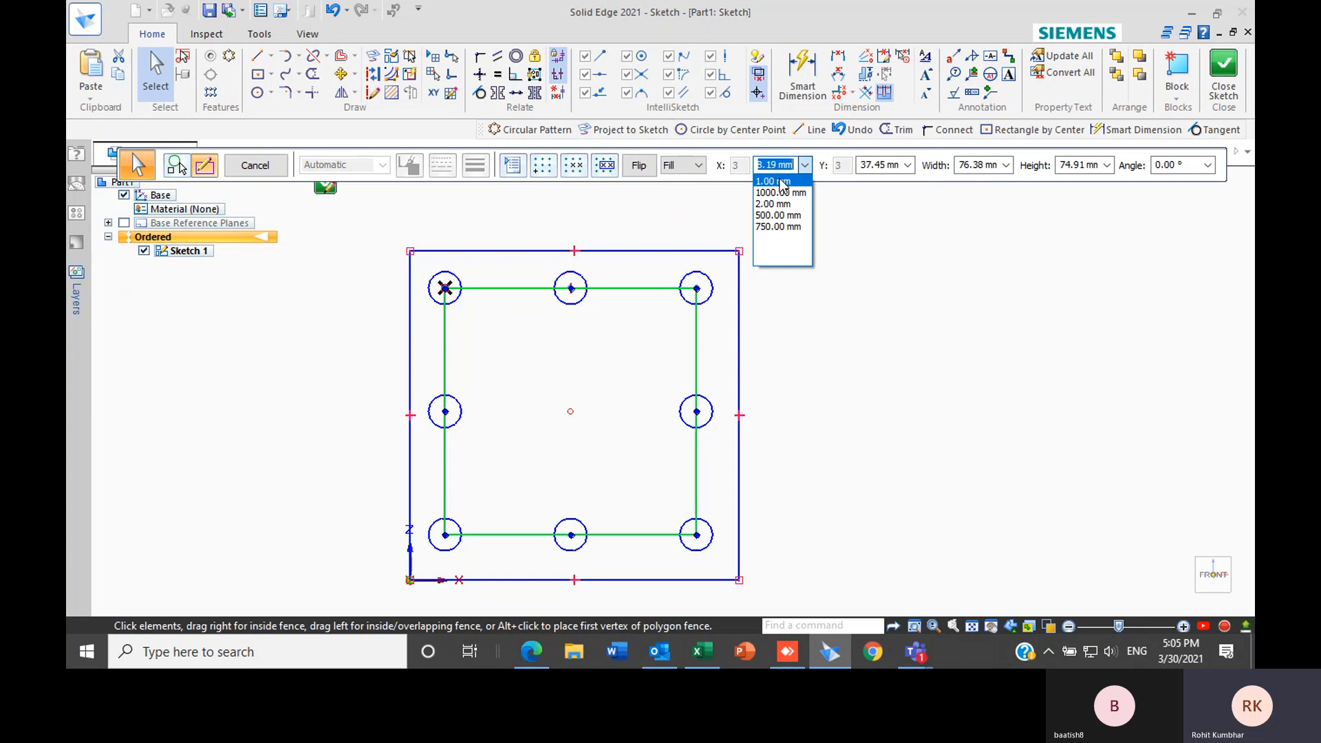
type("20")
key("Return")
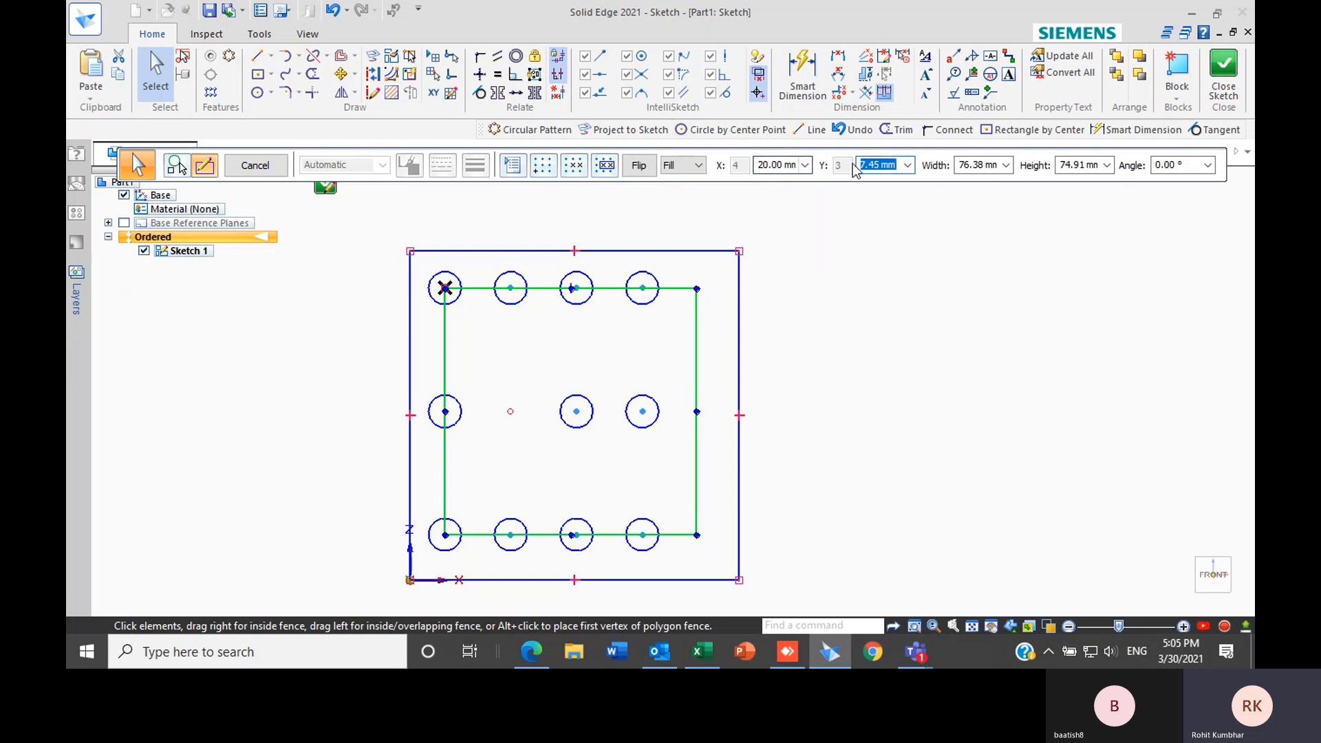
left_click(884, 165)
type("20")
key("Tab")
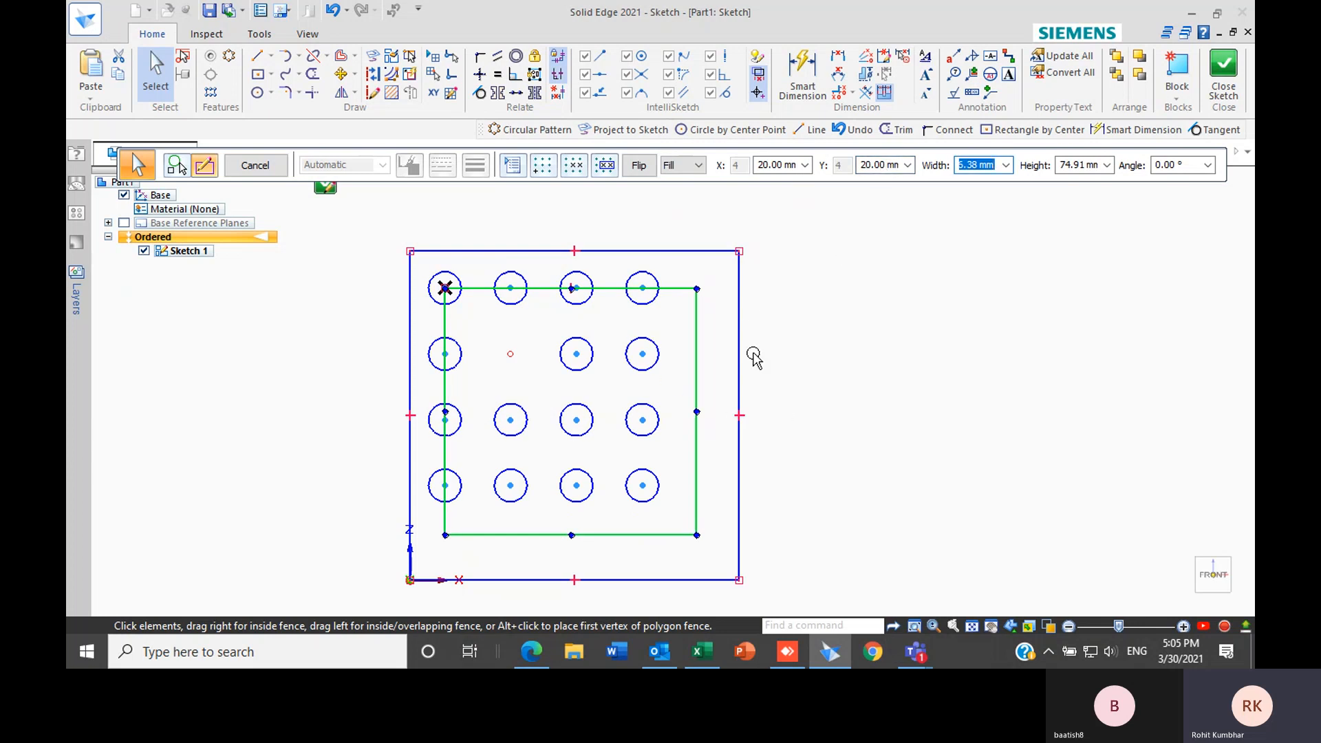
Set the pattern's width and height to 80 mm each
left_click(1006, 165)
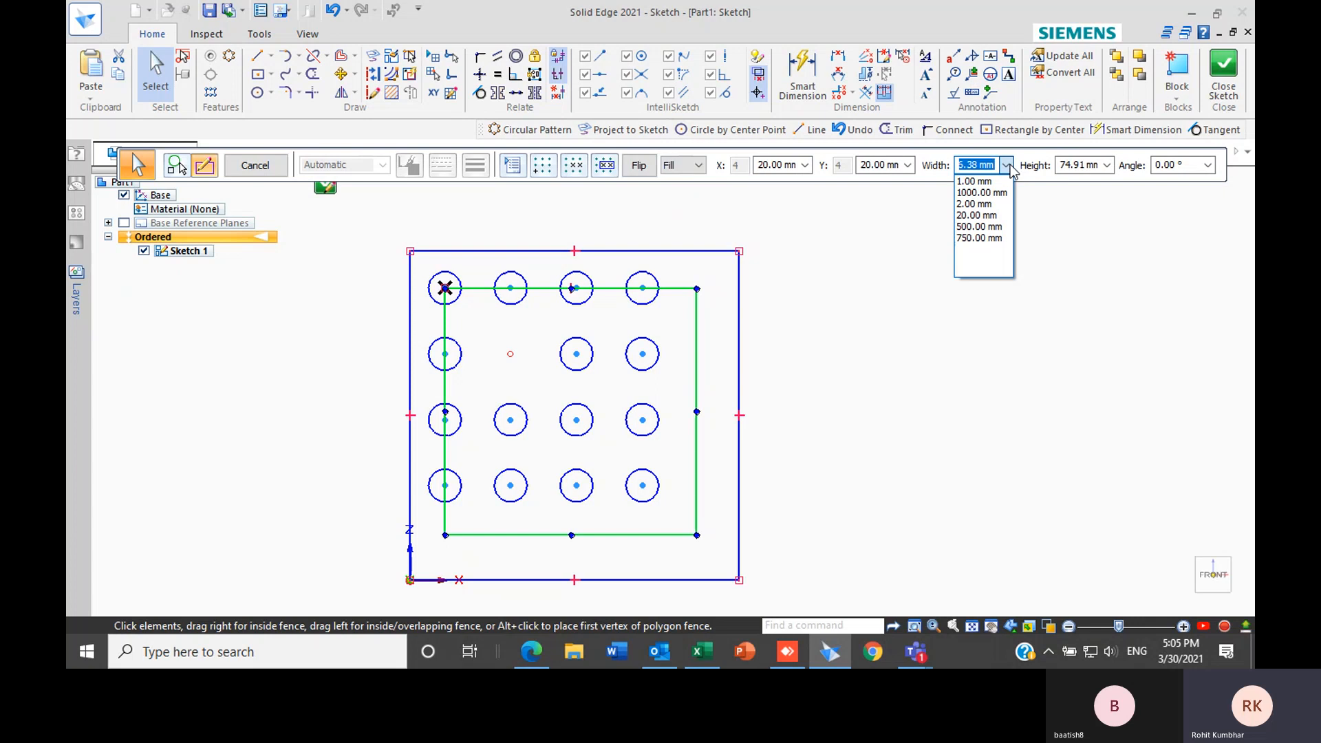
left_click(1006, 165)
left_click_drag(963, 166, 977, 171)
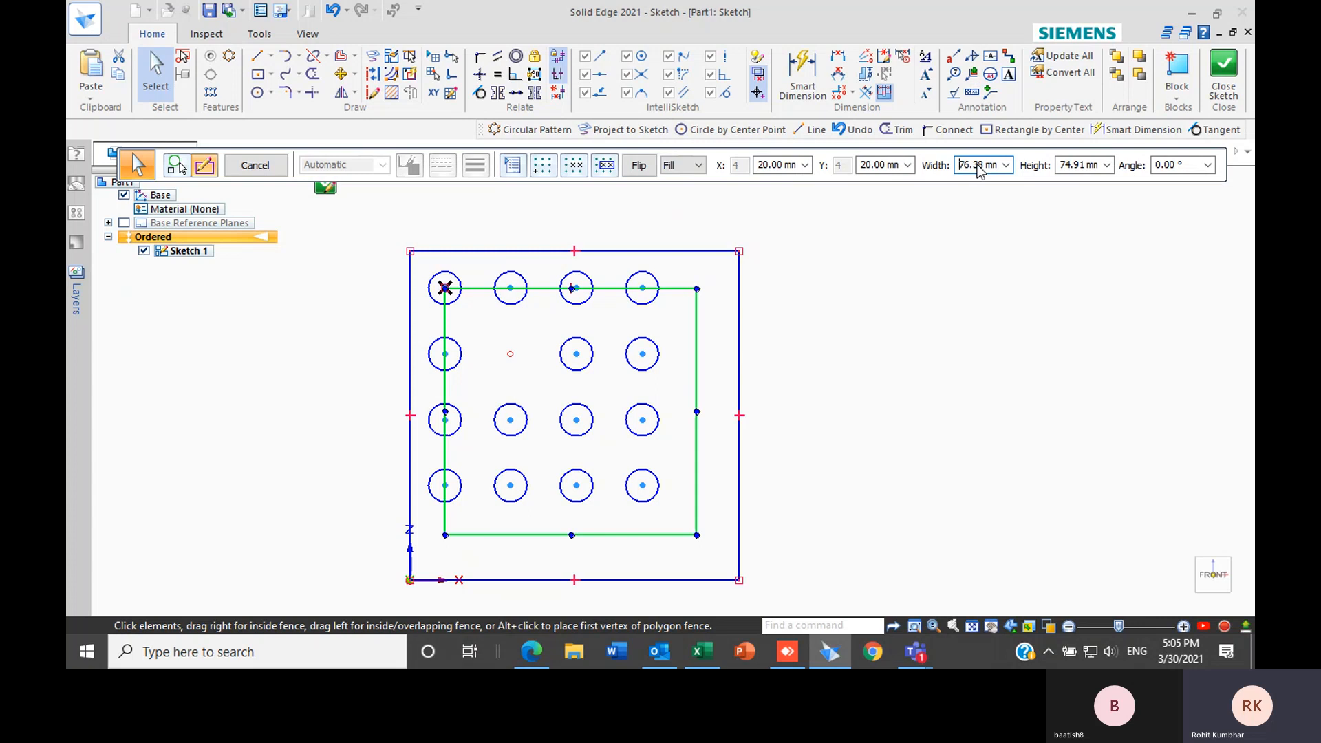
double_click(977, 167)
type("80")
key("Tab")
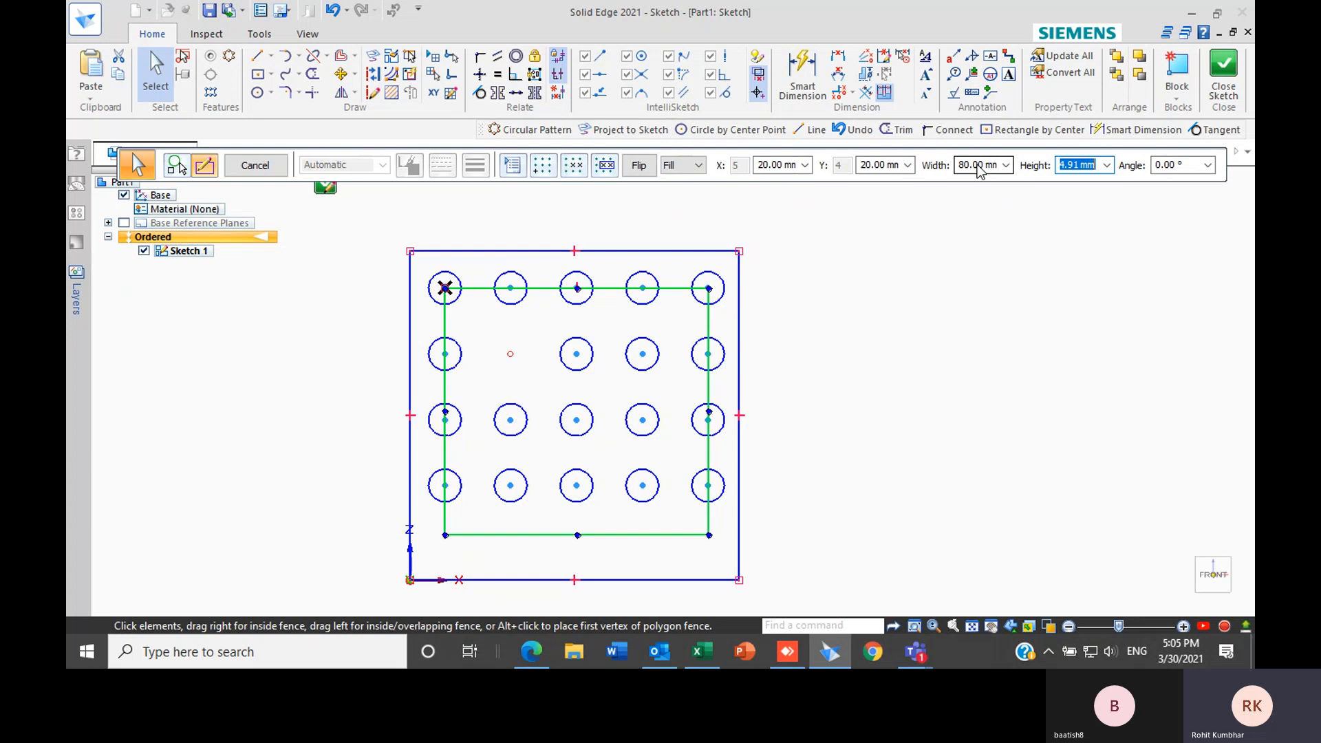
type("80")
key("Tab")
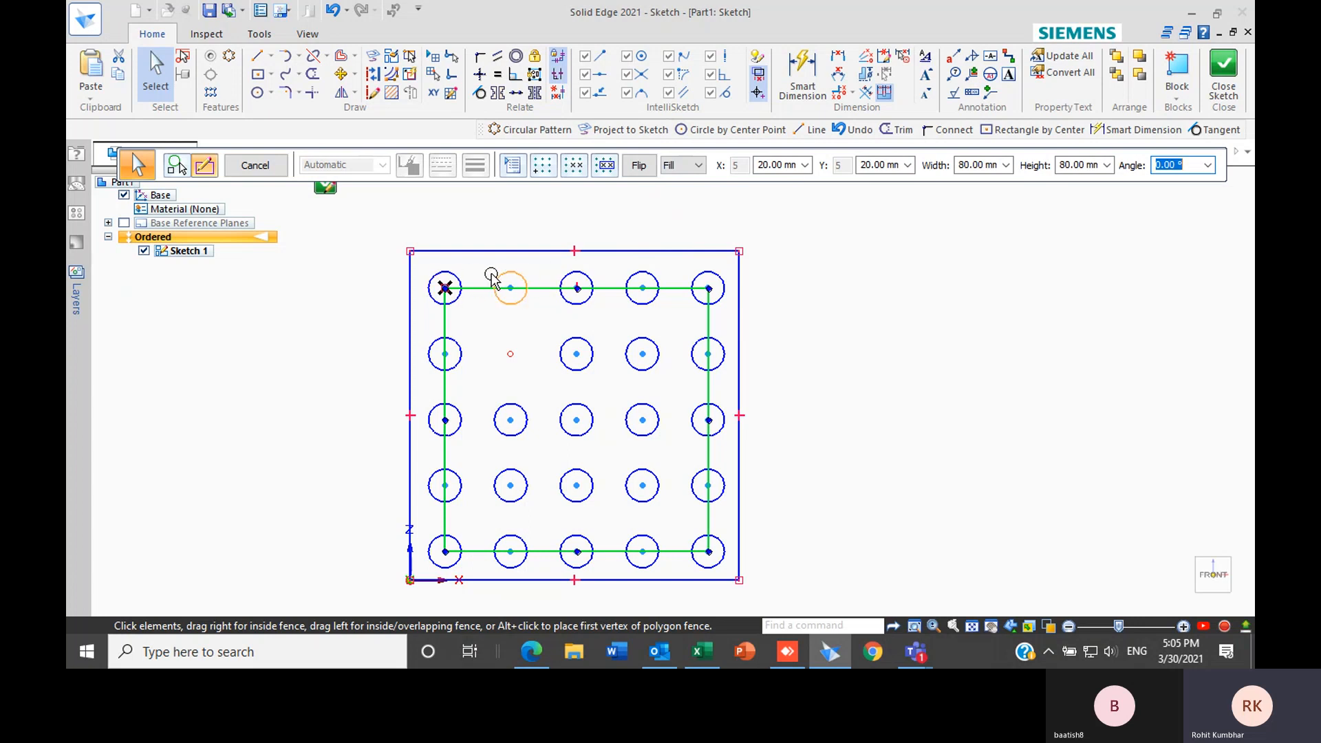
Switch the pattern to Fixed spacing, set 4 occurrences in X and 3 in Y, and deselect the pattern
left_click(697, 168)
left_click(682, 202)
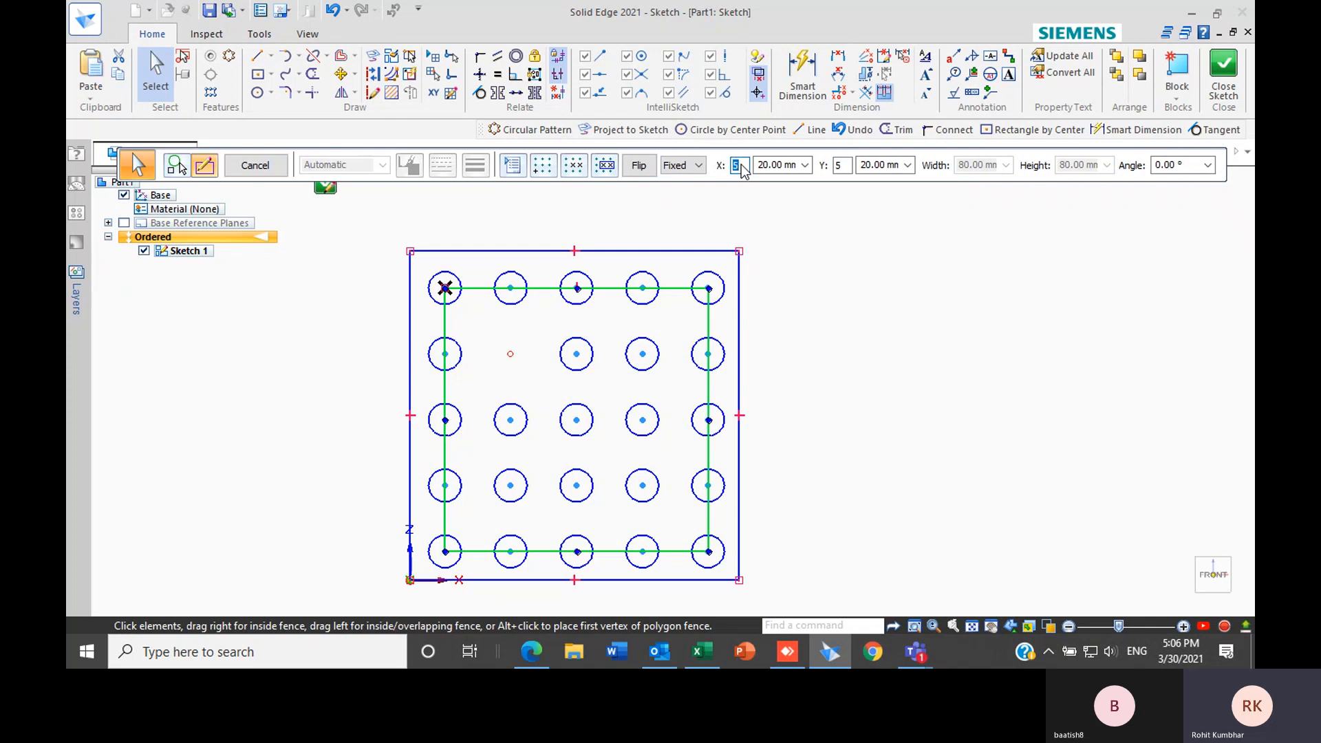
key("Tab")
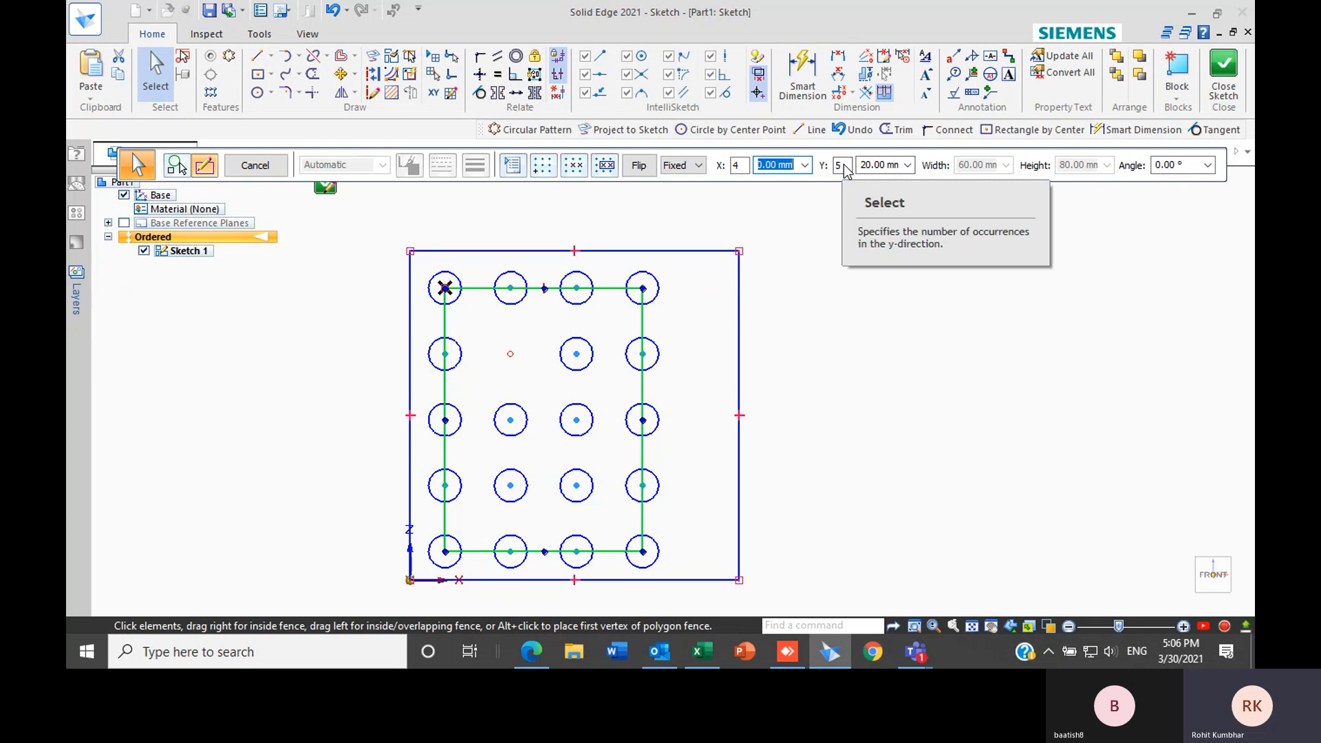
left_click(844, 166)
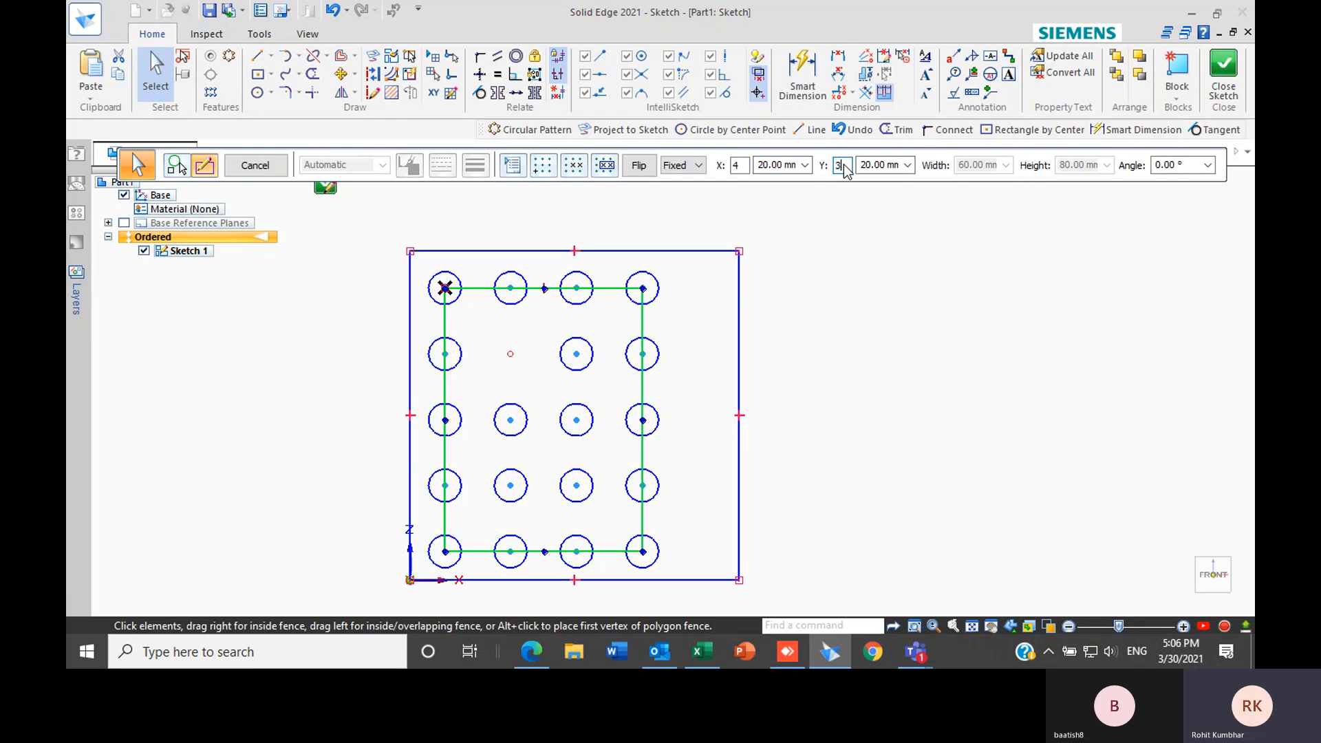
key("Tab")
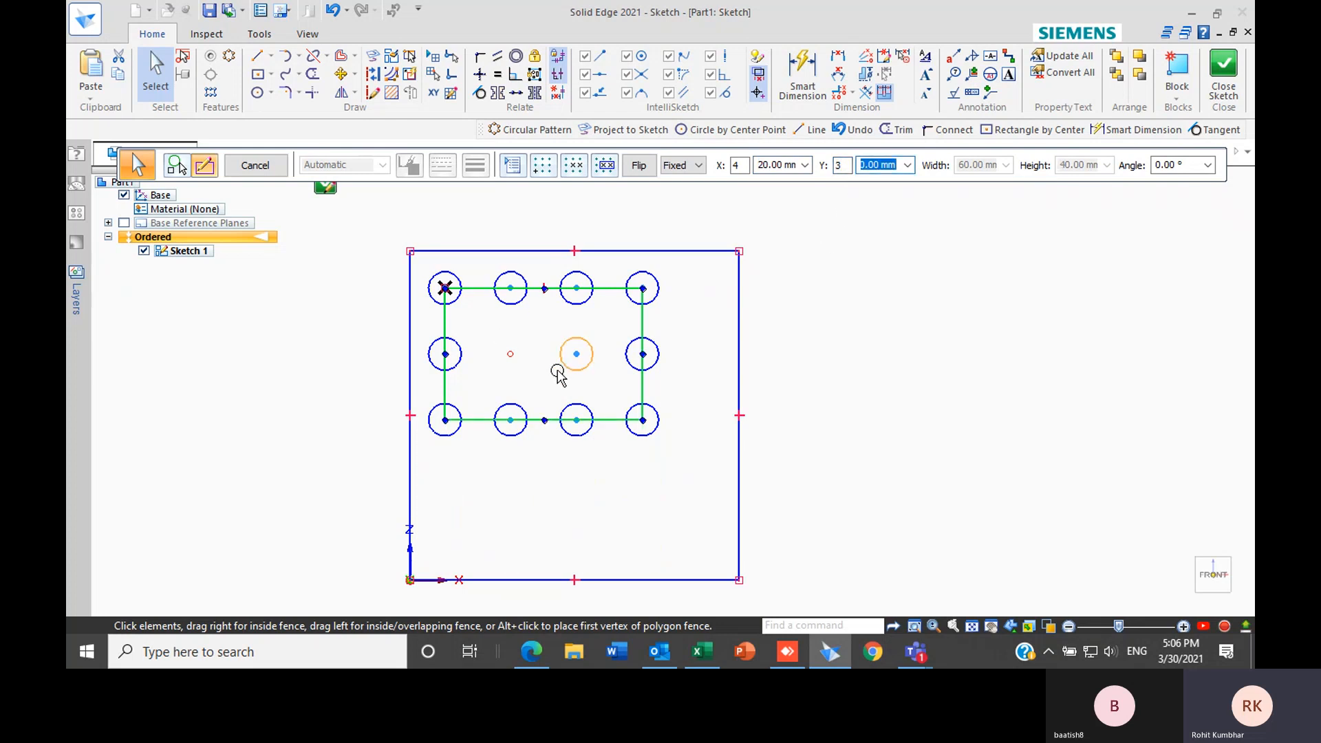
scroll(559, 372, "up", 1)
scroll(578, 372, "down", 1)
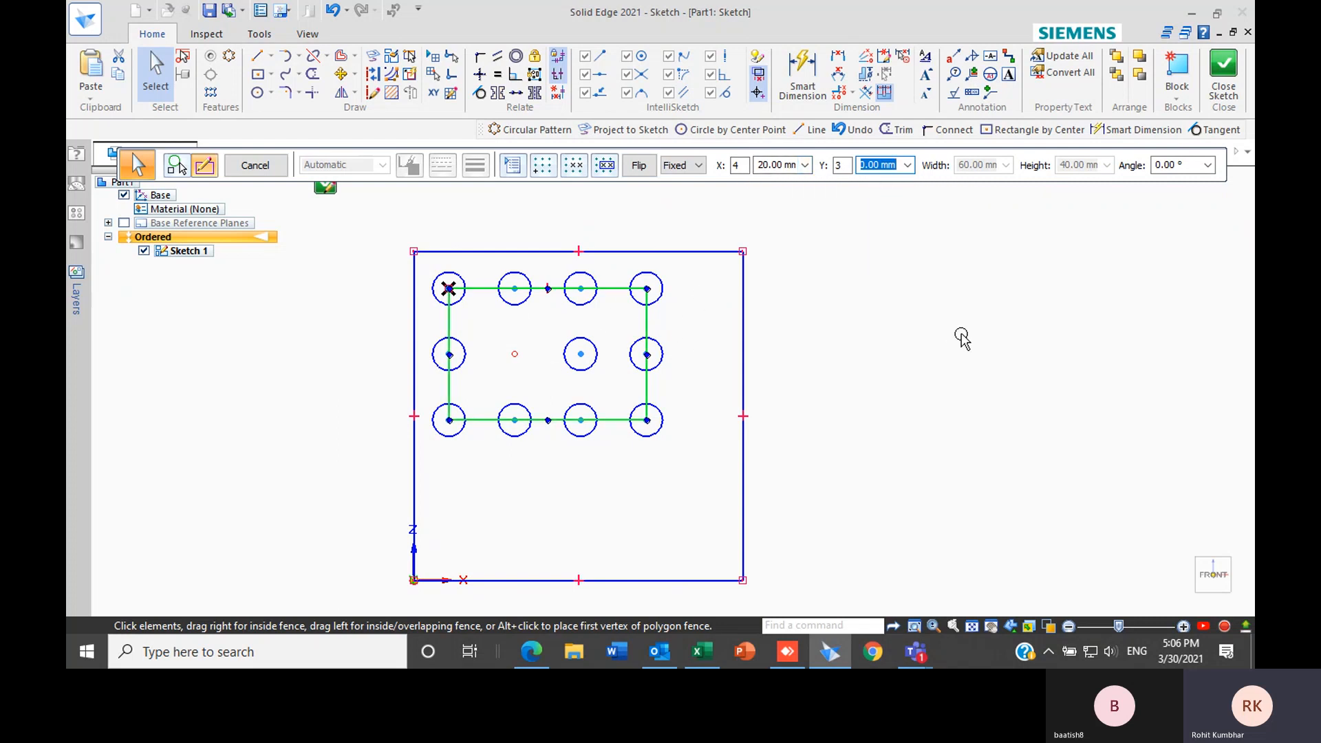
left_click(888, 378)
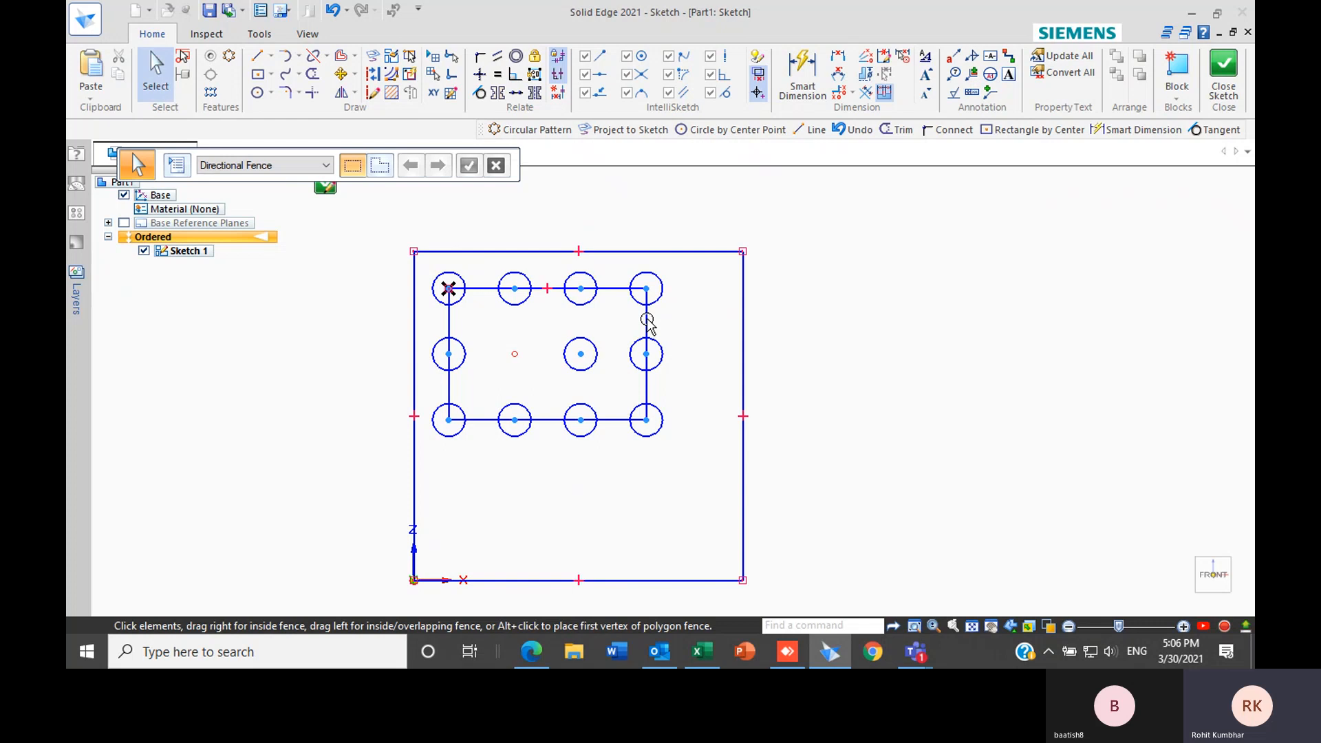
Select the square and the whole circle pattern together and delete them from the sketch
scroll(619, 238, "down", 2)
left_click_drag(454, 214, 845, 582)
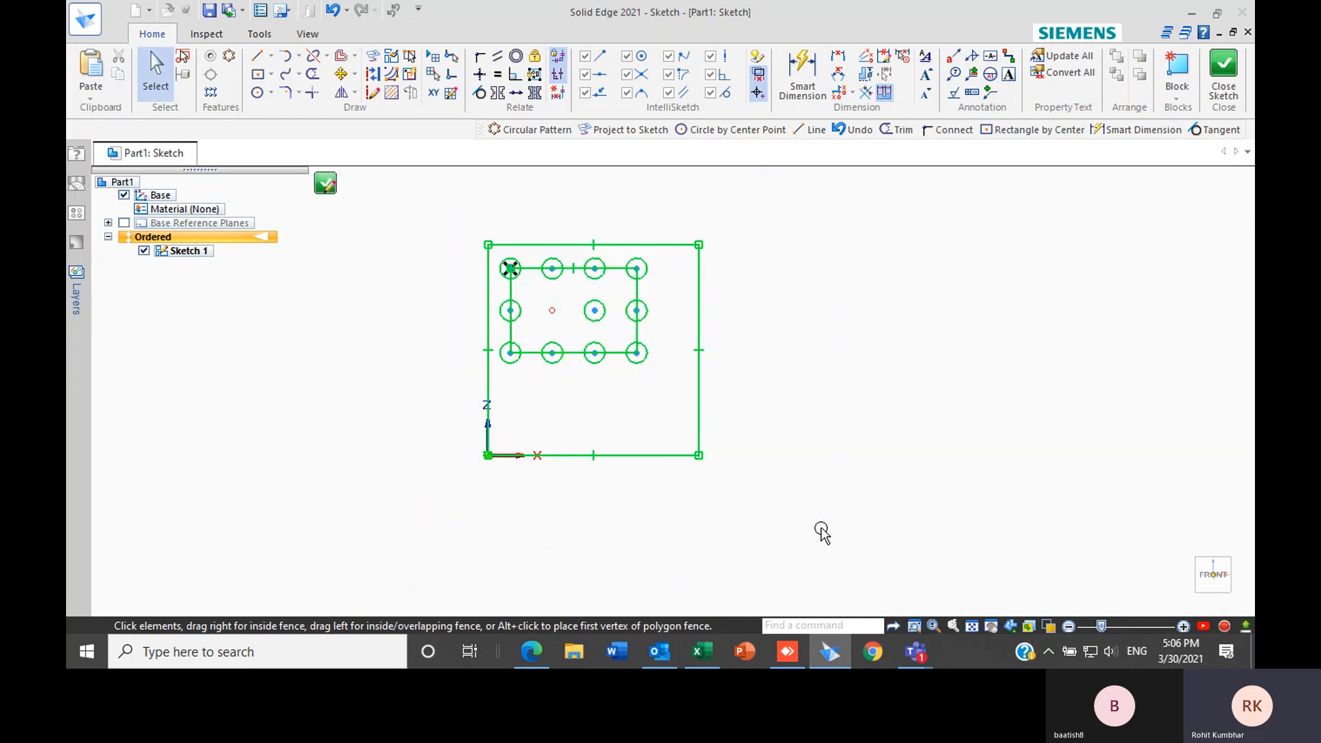
key("Delete")
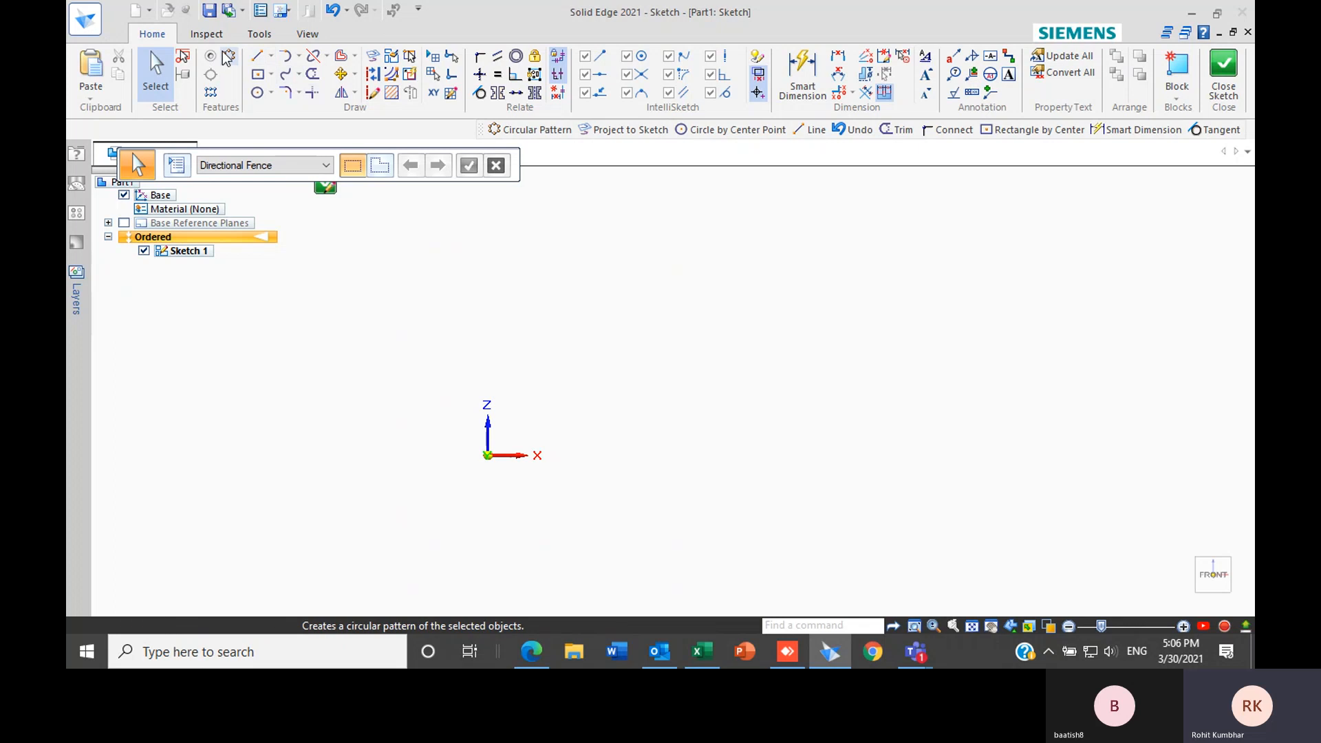
Sketch a rectangle by center point near the origin, 150 mm wide and 150 mm high at 0°
left_click(258, 74)
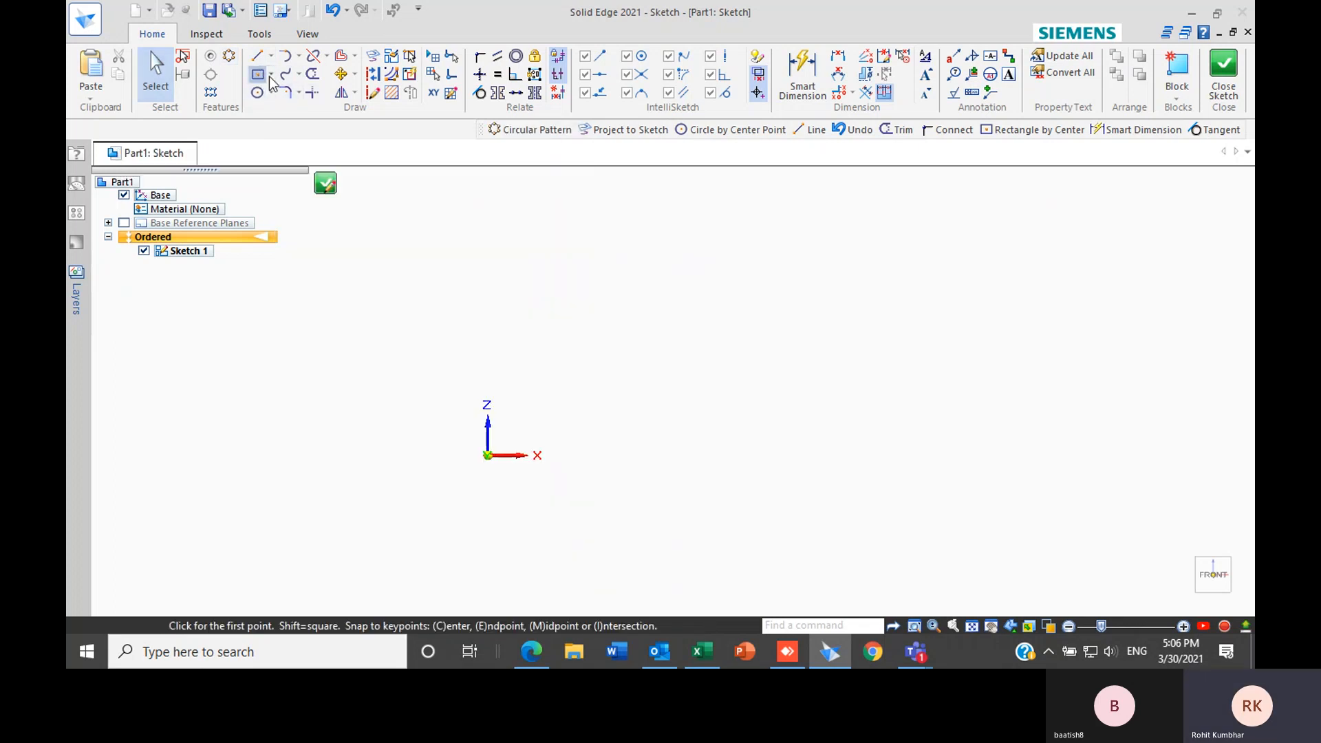
left_click(342, 588)
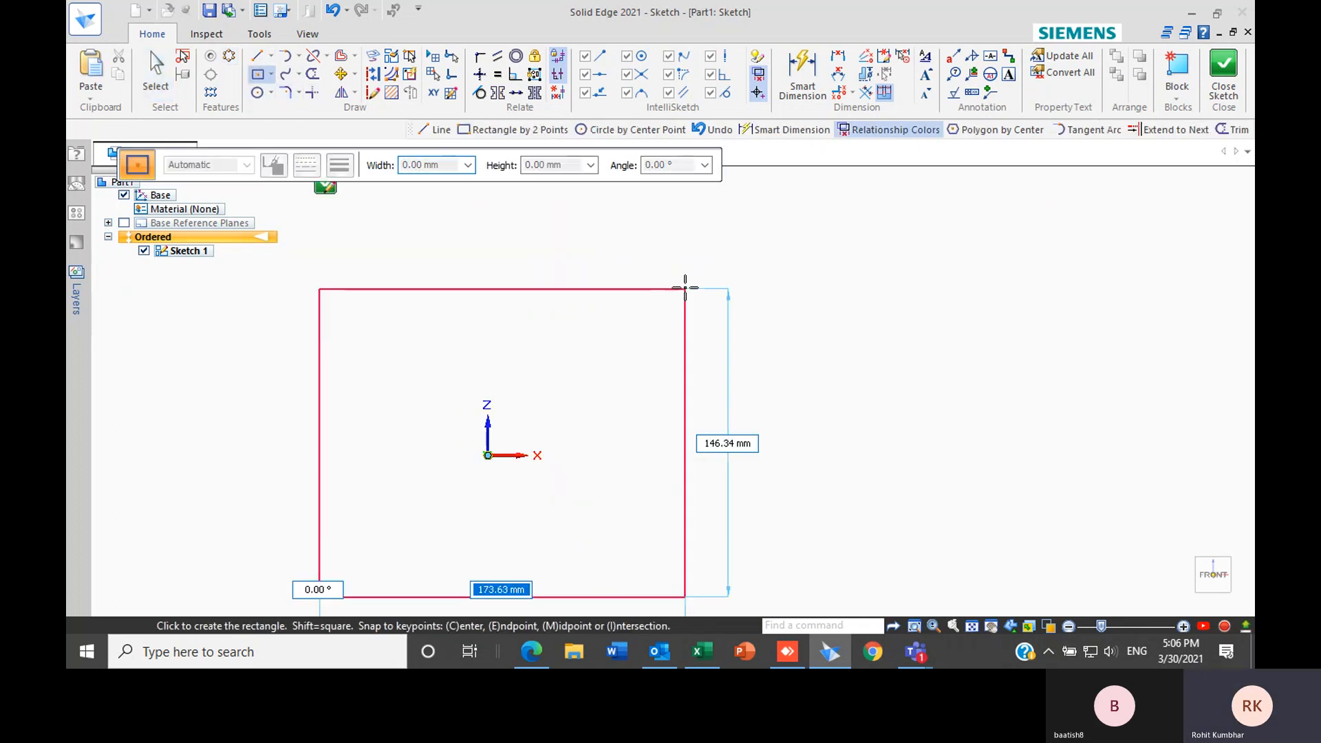
type("150")
key("Tab")
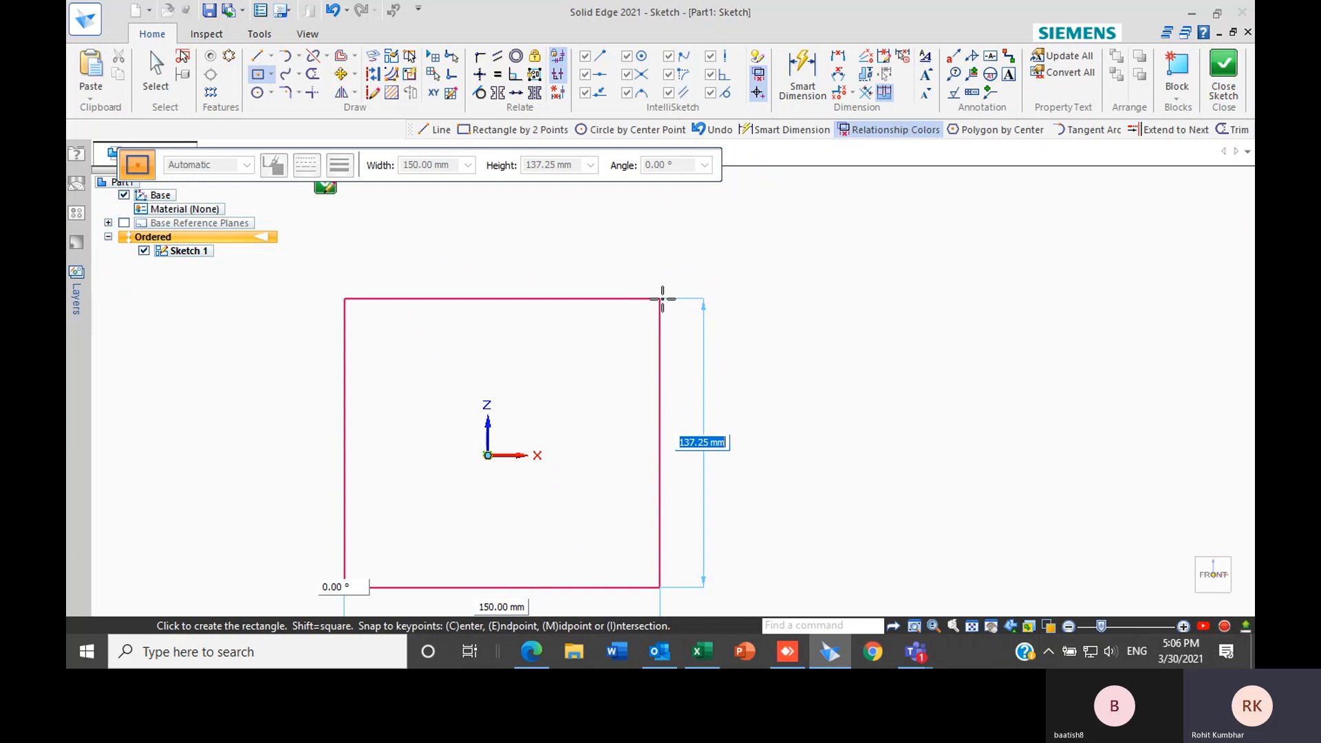
type("150")
key("Tab")
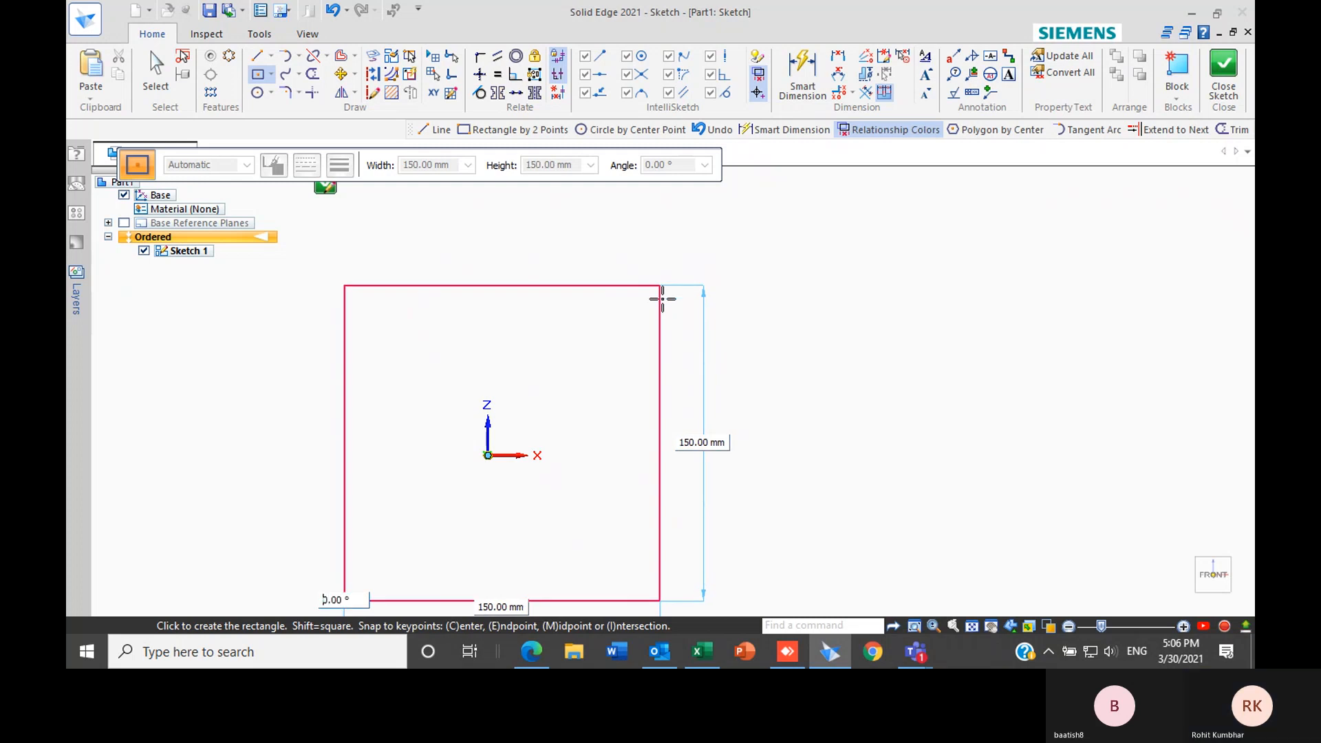
left_click(661, 299)
key("Escape")
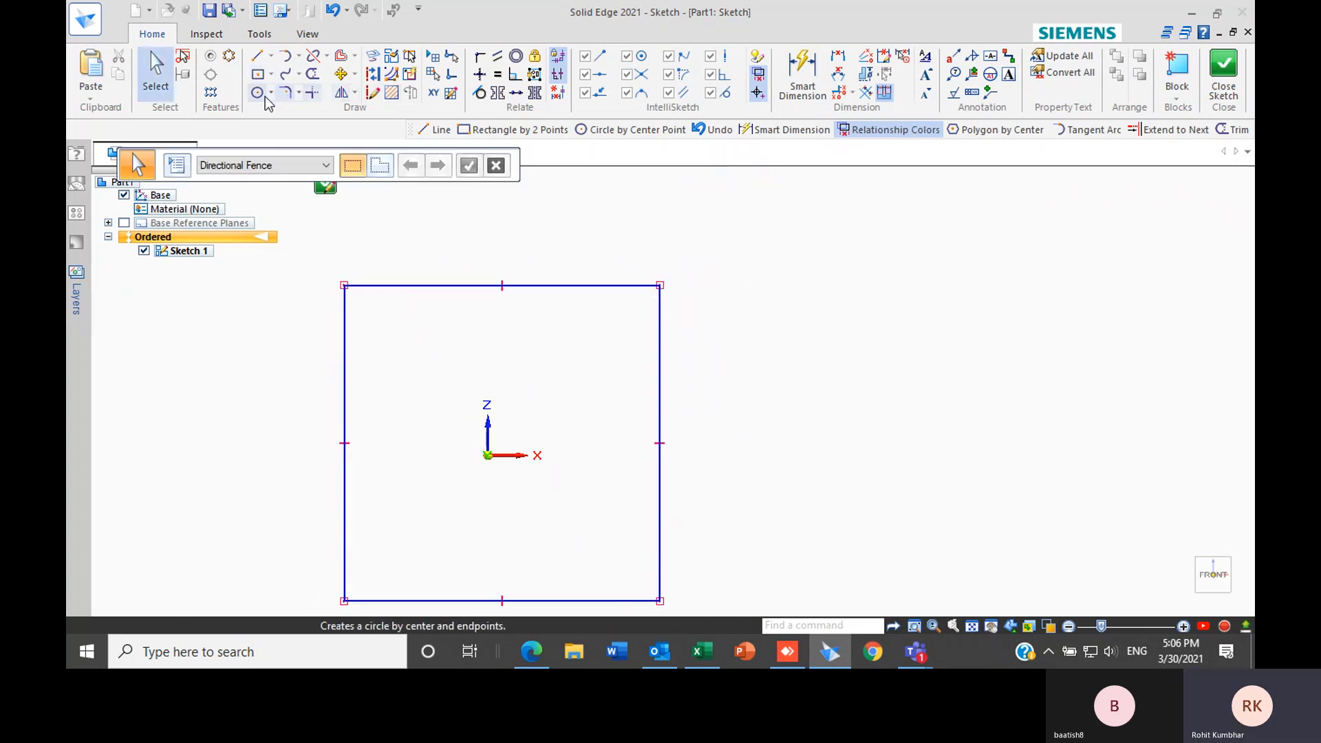
Draw a 30 mm diameter circle centred on the square's upper-right corner
left_click(257, 92)
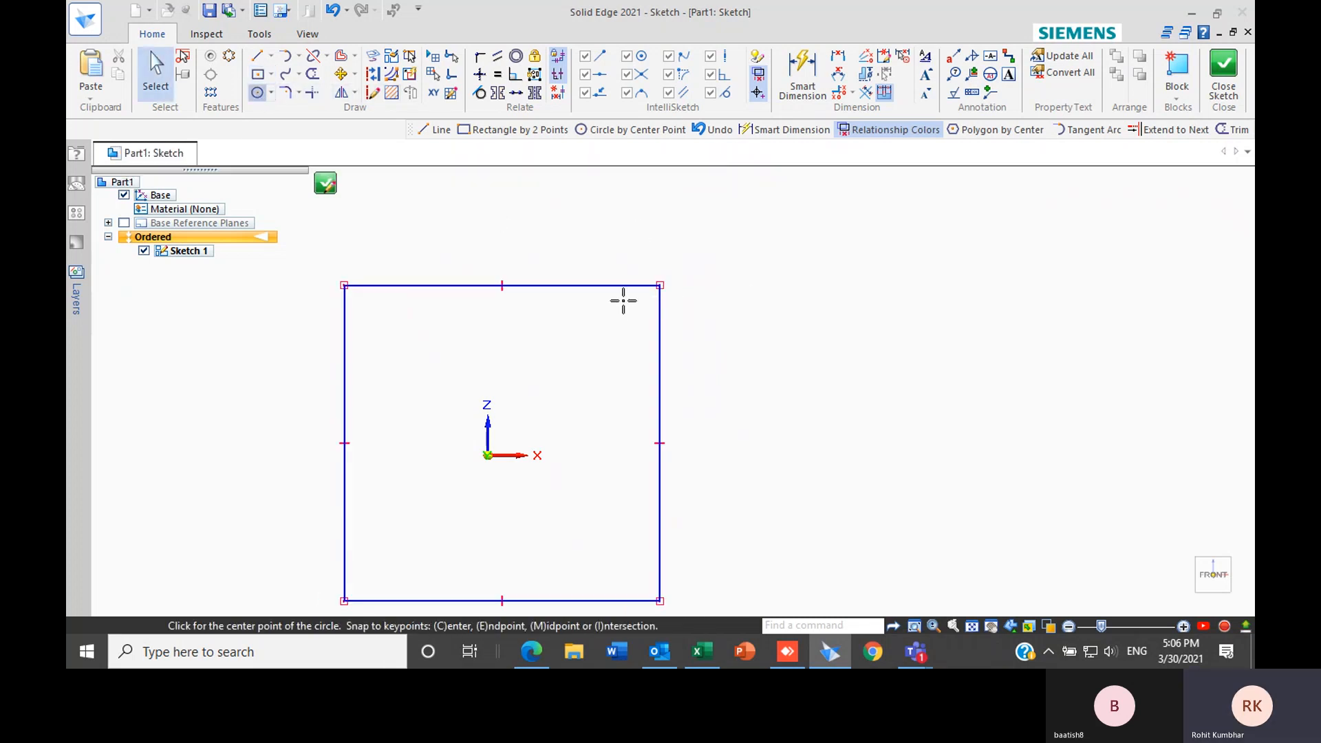
left_click(668, 288)
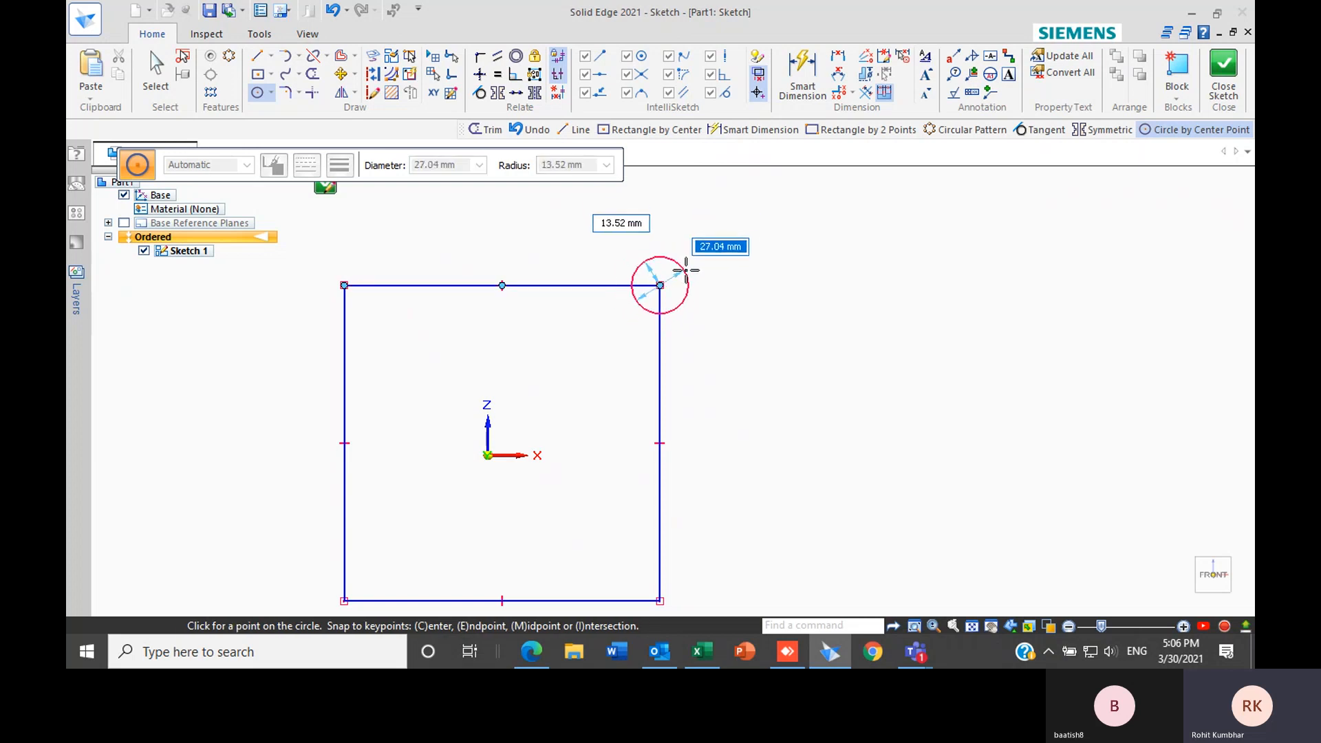
type("3")
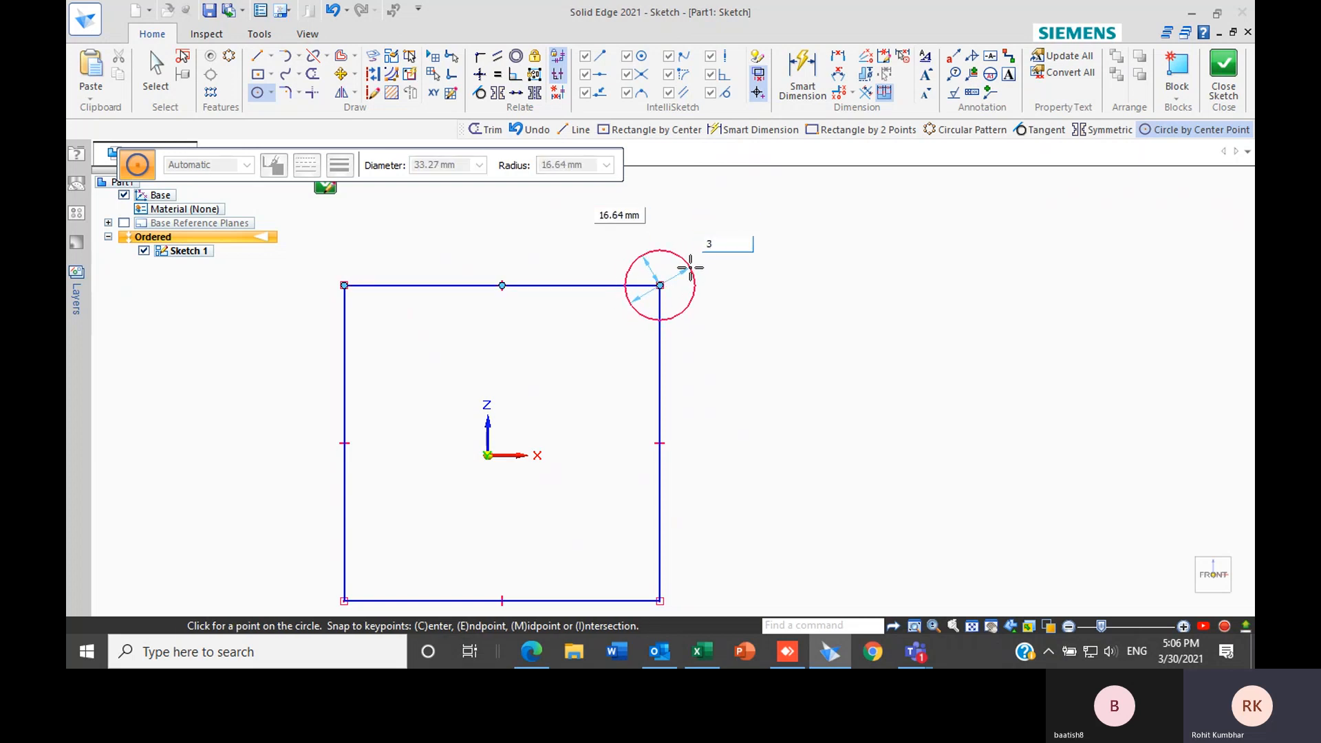
type("0")
key("Return")
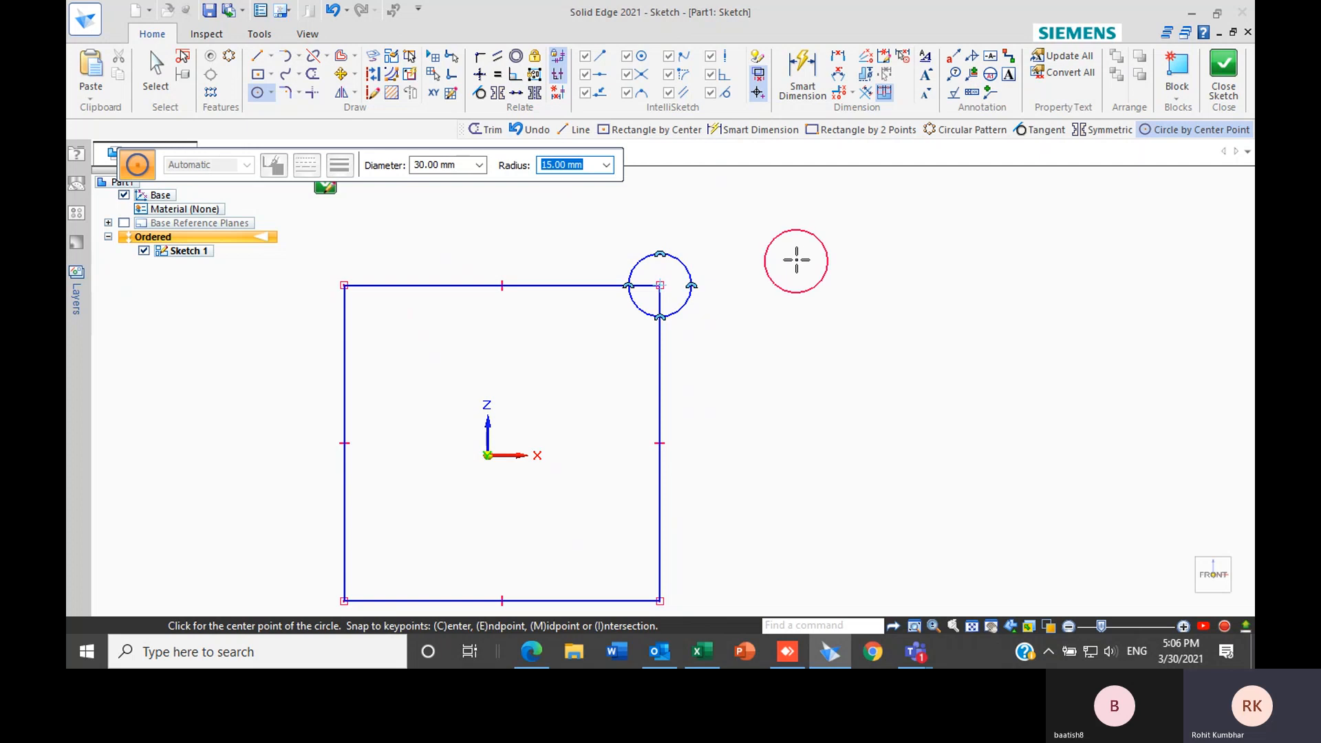
key("Escape")
Create a full circular pattern of the 30 mm circle about the origin, through the square's upper-right corner, using Fit with a count of 6
scroll(764, 285, "down", 1)
scroll(695, 303, "down", 1)
scroll(696, 321, "up", 1)
scroll(708, 324, "down", 1)
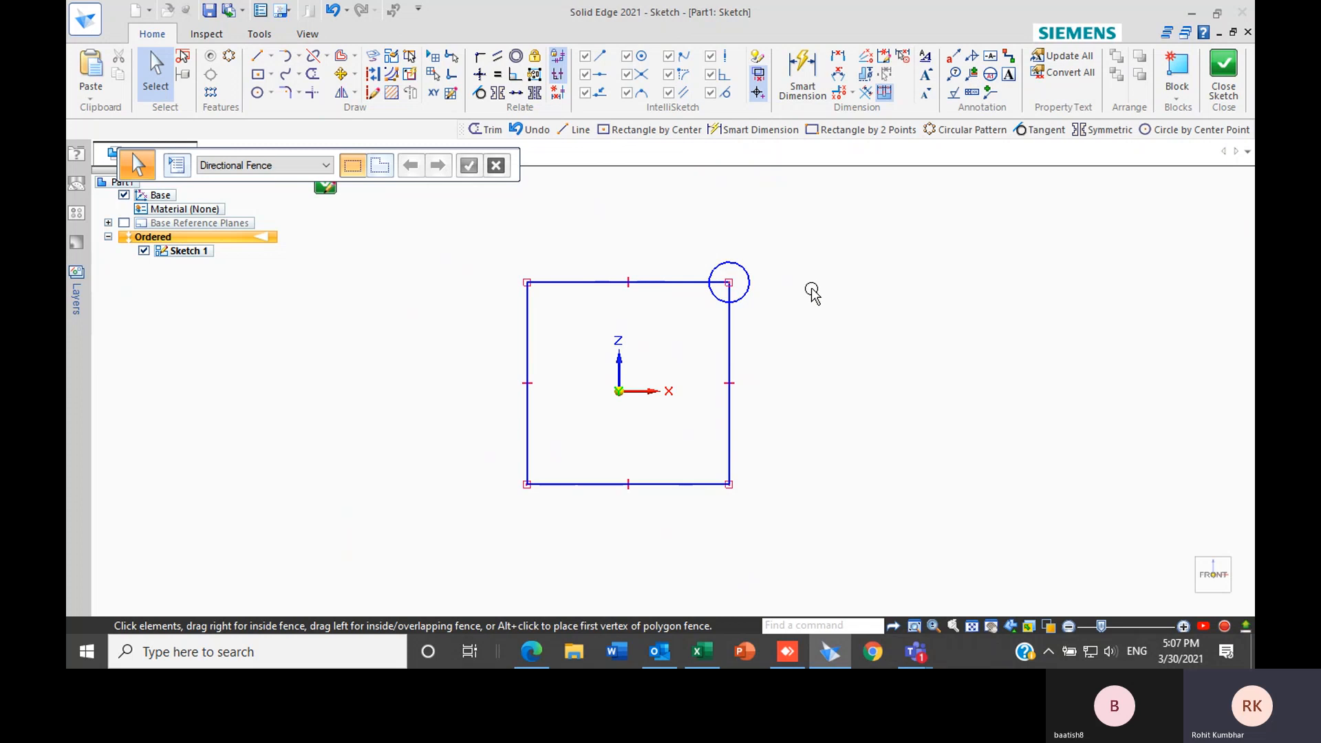
left_click(231, 56)
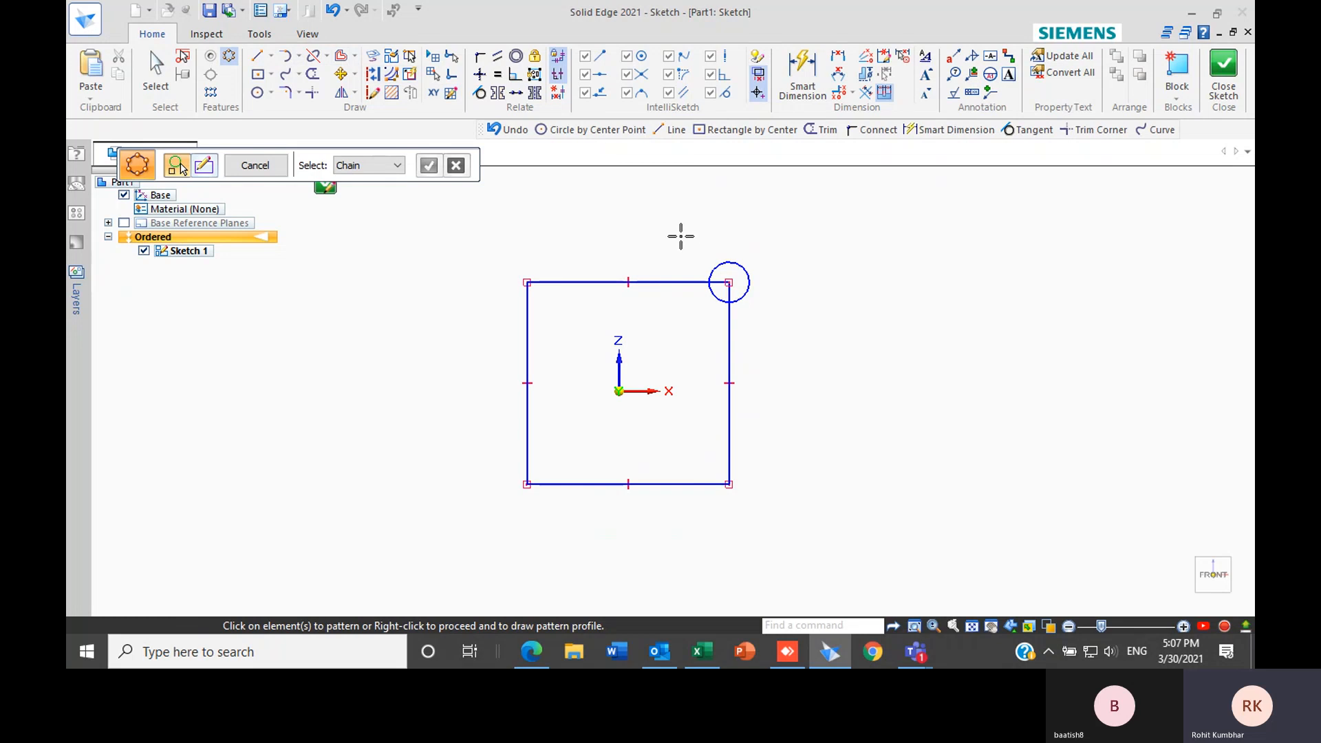
scroll(772, 324, "up", 2)
left_click(730, 247)
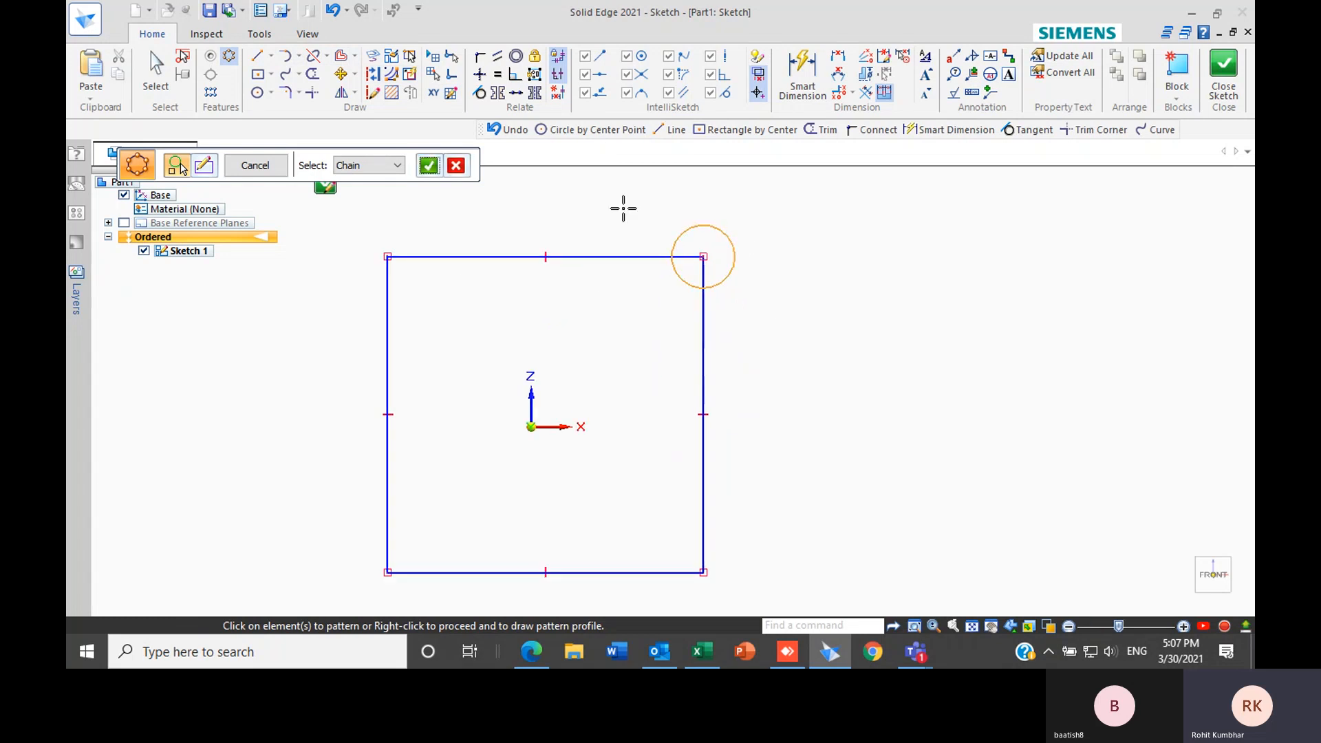
left_click(428, 165)
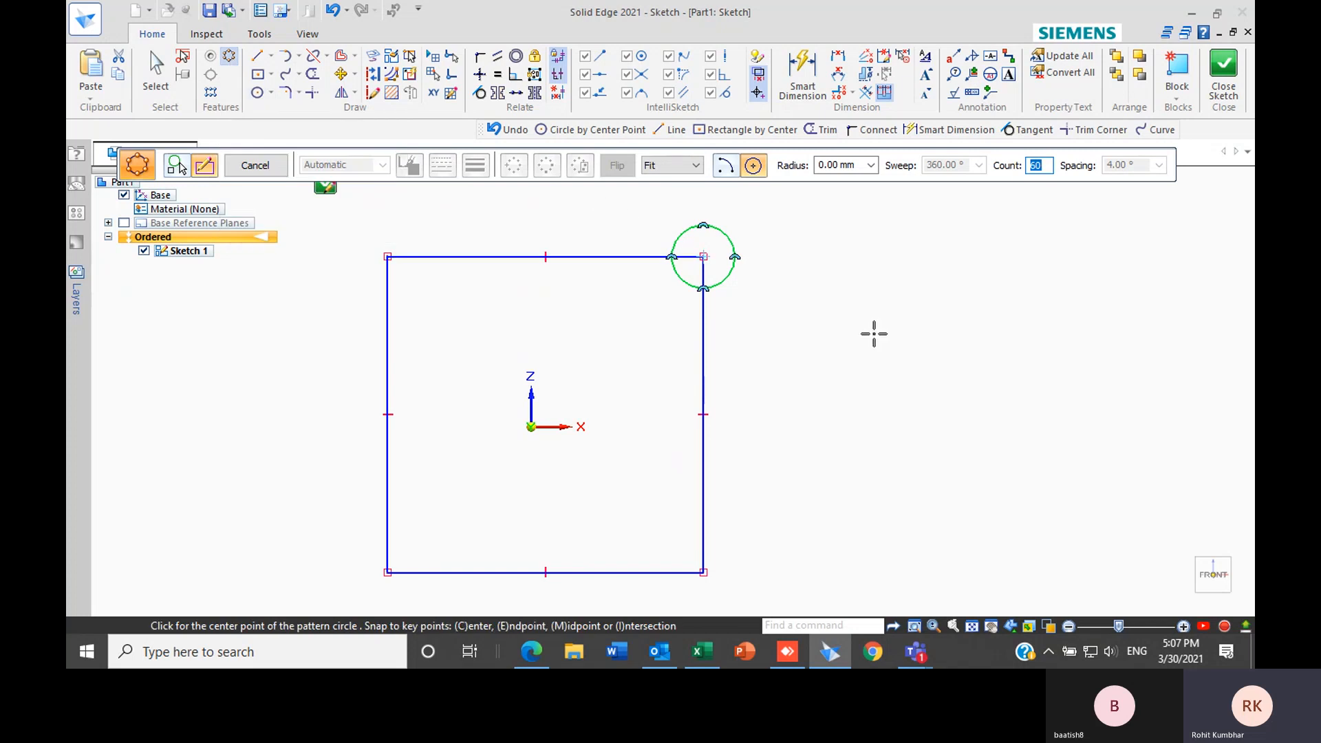
left_click(531, 426)
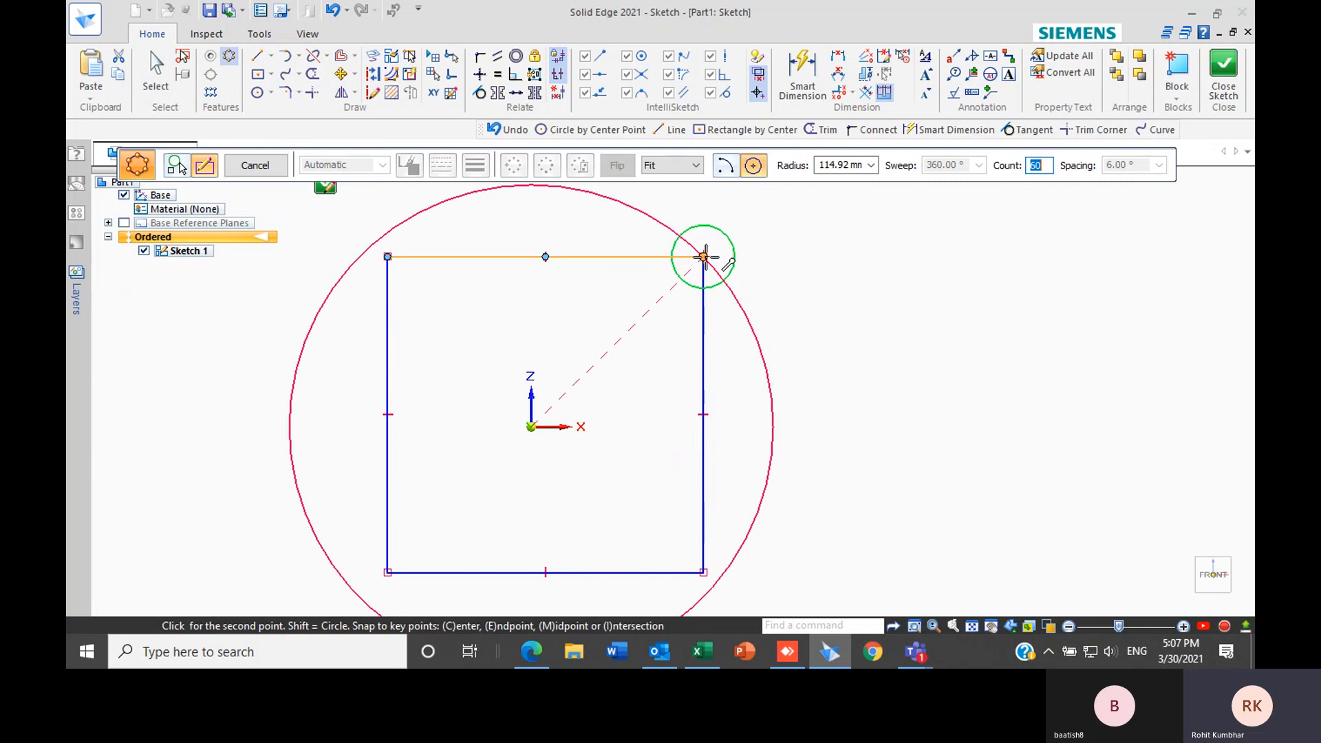
left_click(703, 257)
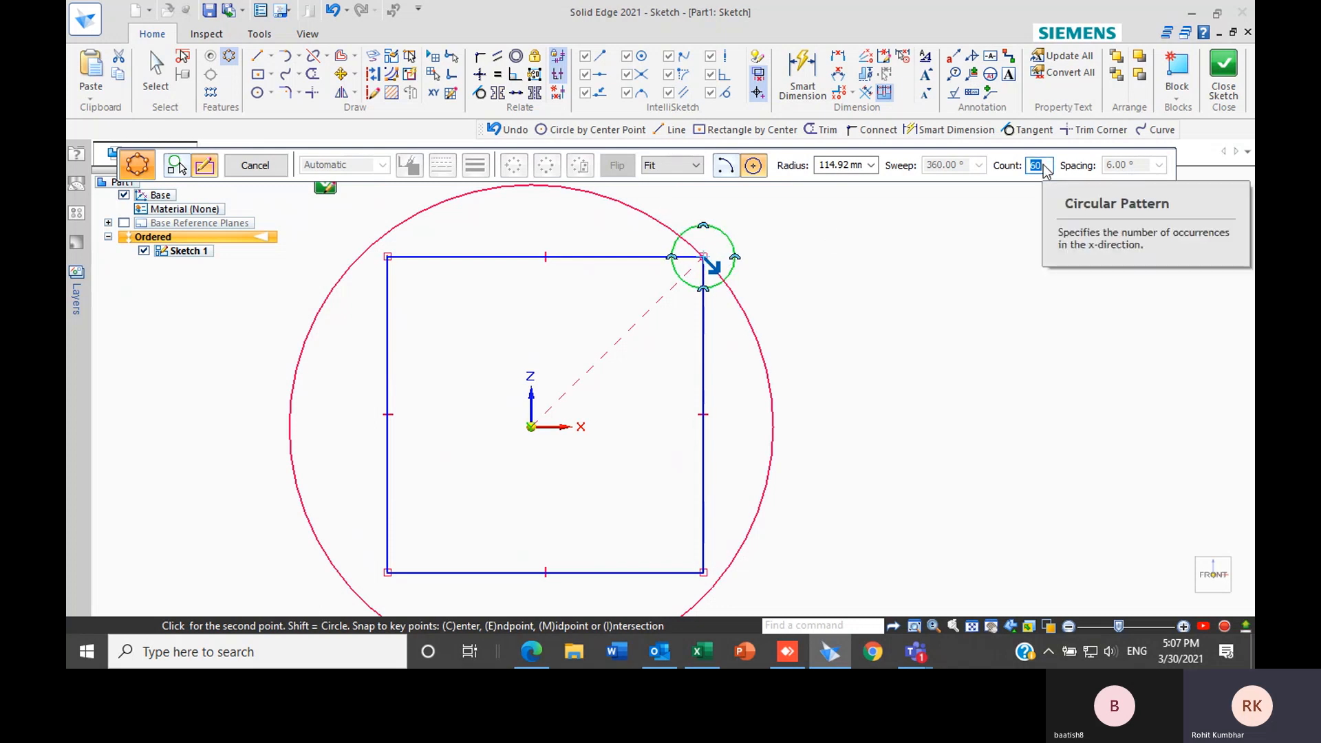
type("6")
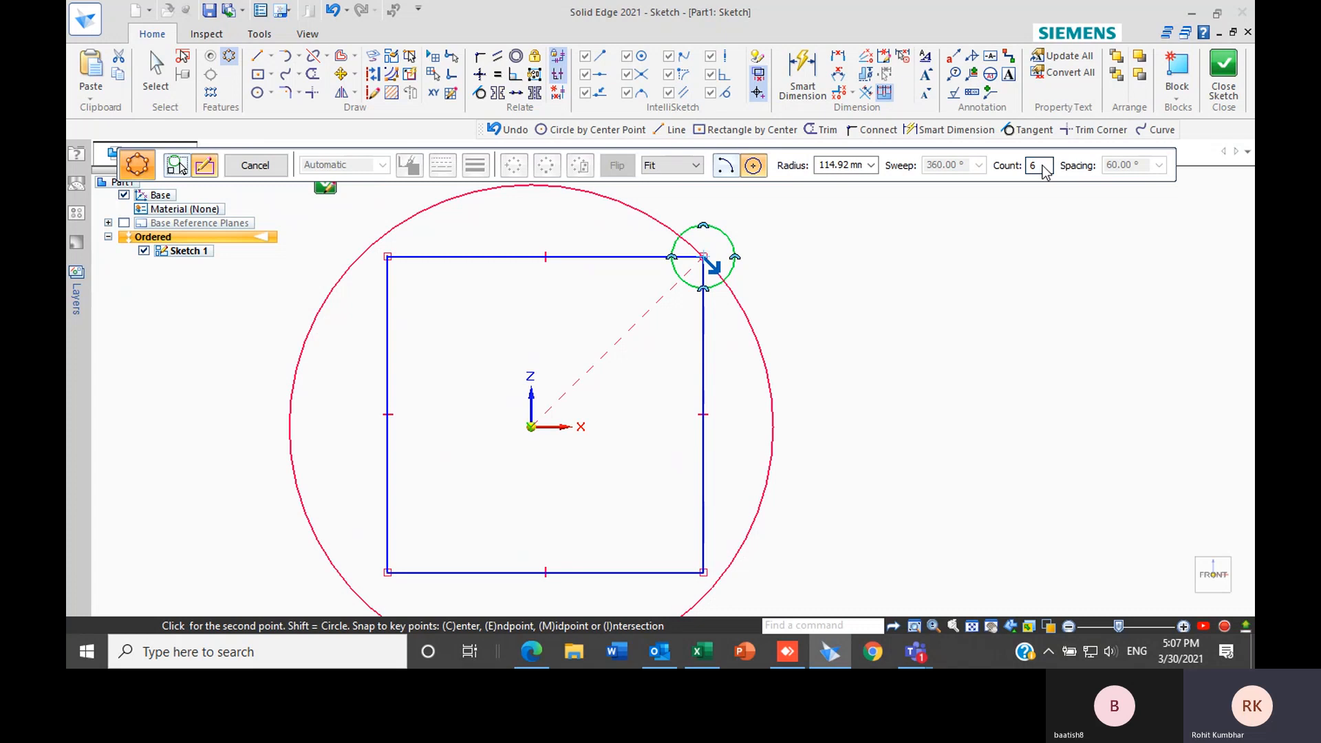
left_click(776, 360)
key("Escape")
Examine the circular pattern around the square, select its pattern circle to review the radius and count settings, and deselect it
scroll(832, 297, "down", 4)
scroll(835, 389, "up", 1)
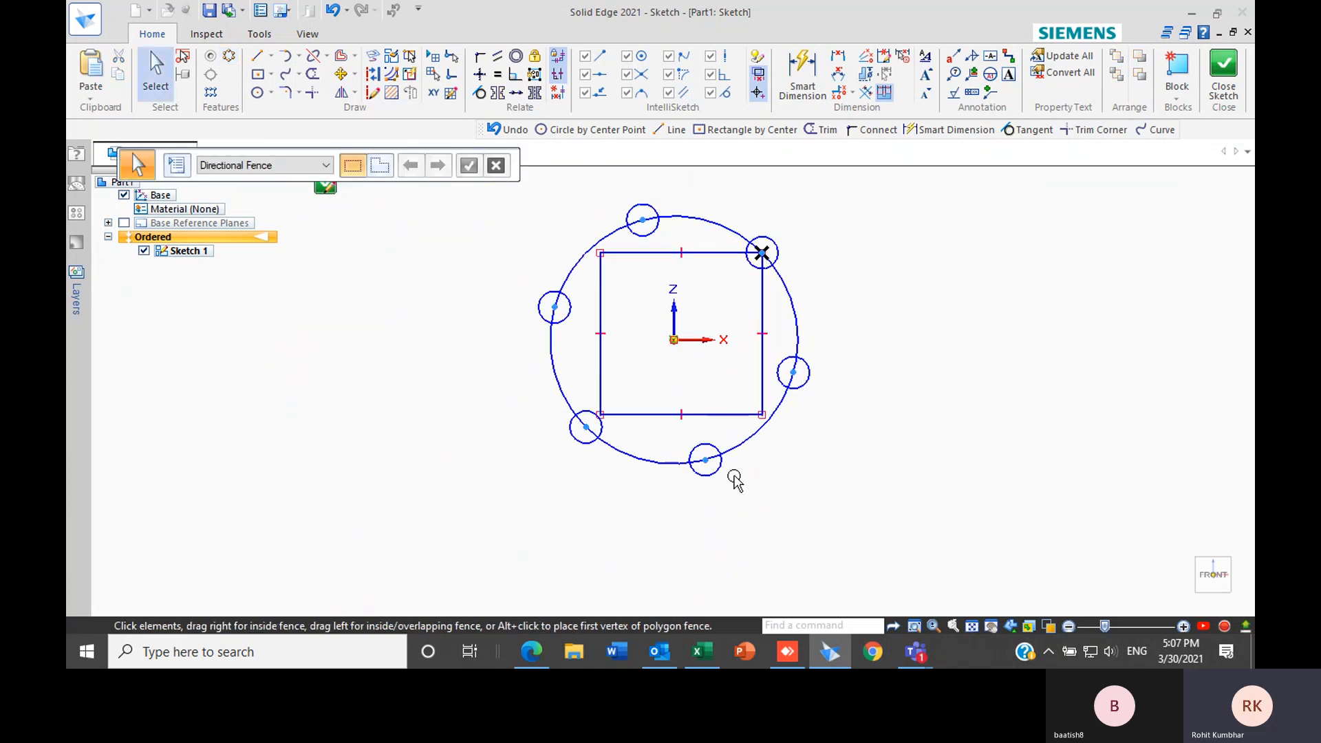
scroll(733, 477, "down", 1)
scroll(795, 447, "up", 2)
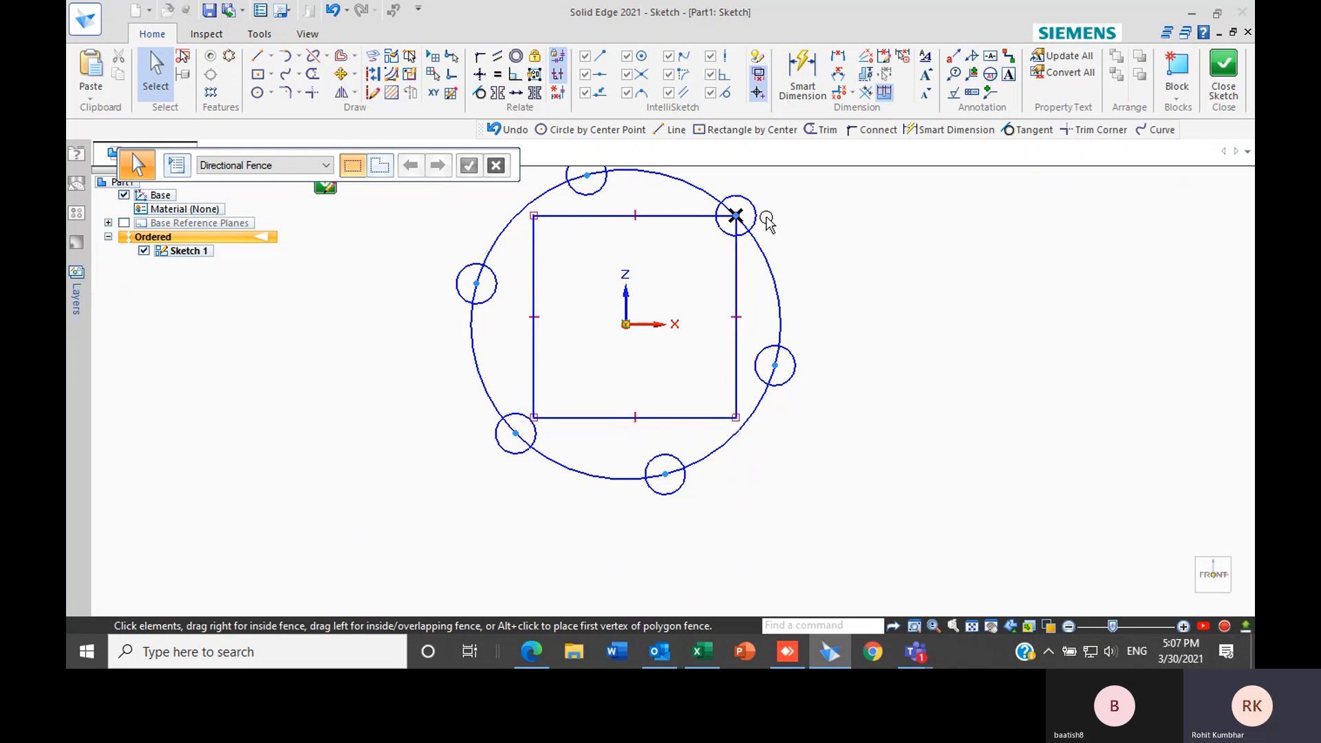
scroll(650, 311, "down", 2)
scroll(657, 289, "up", 1)
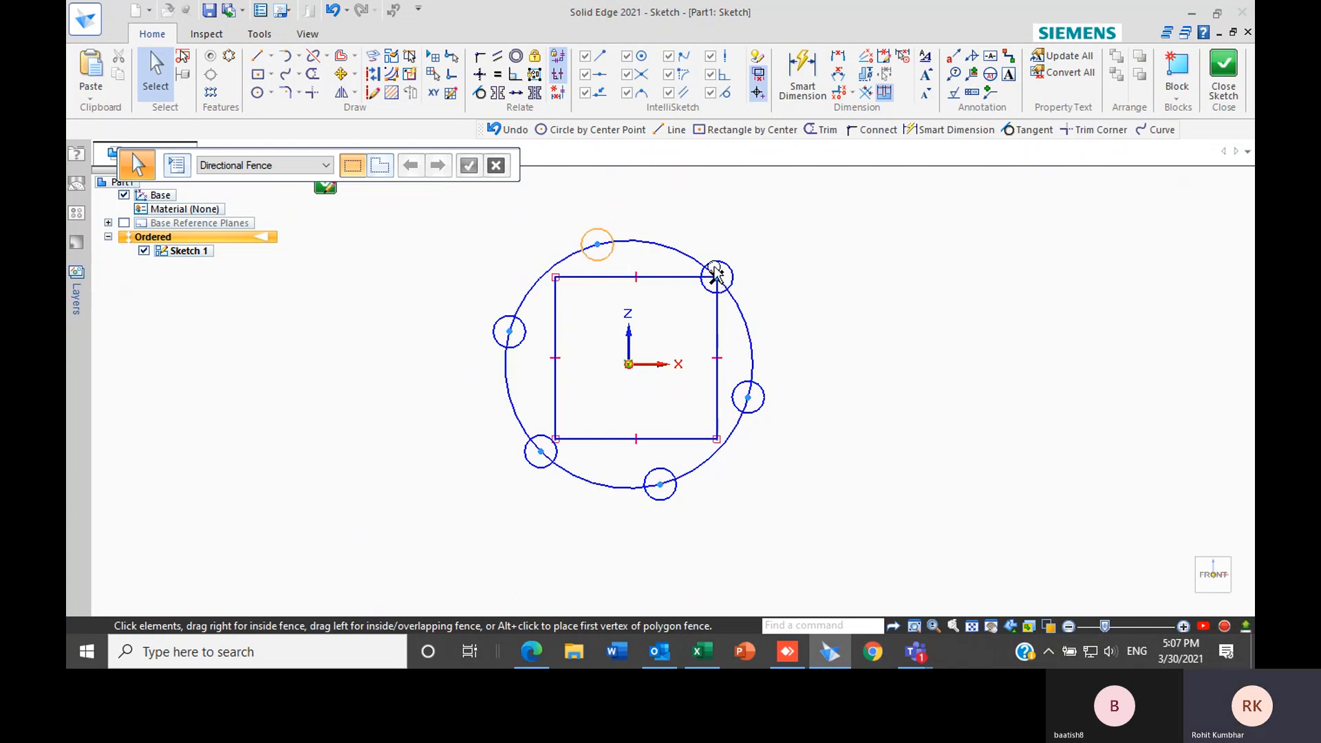
scroll(766, 271, "up", 3)
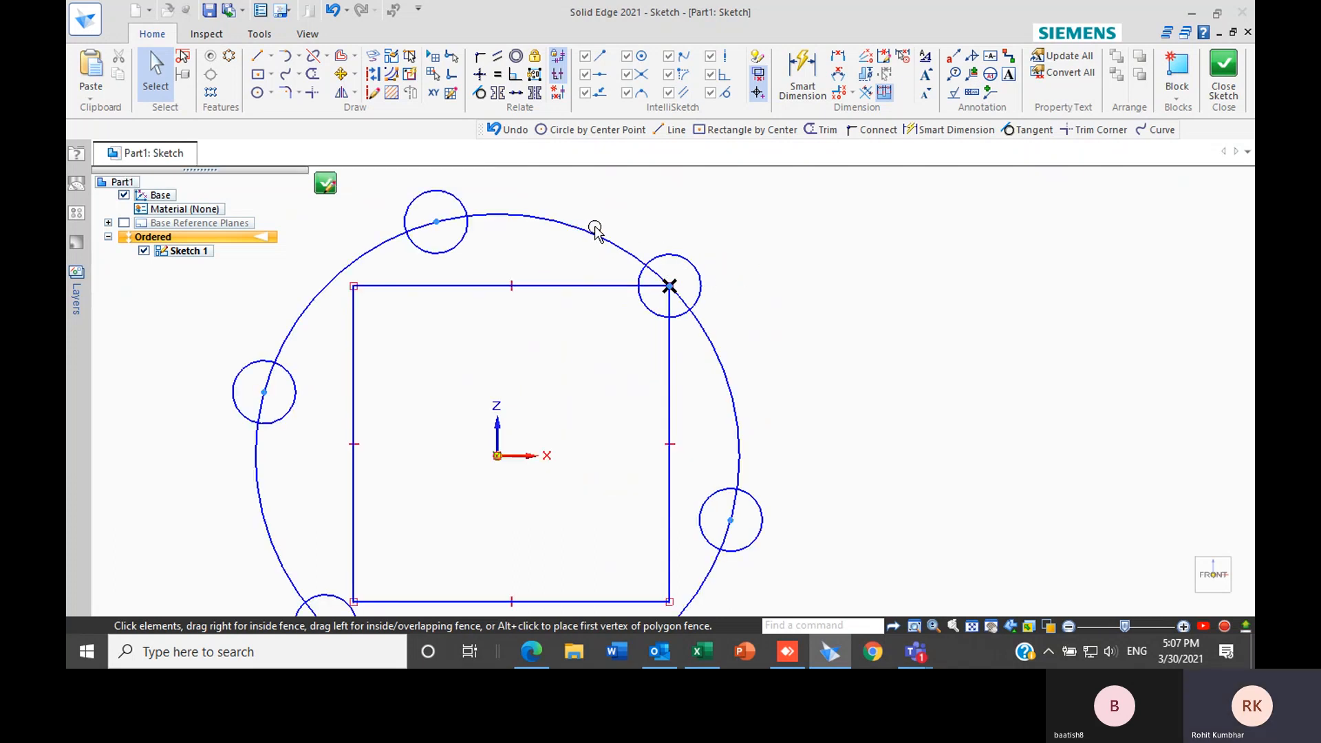
left_click(595, 232)
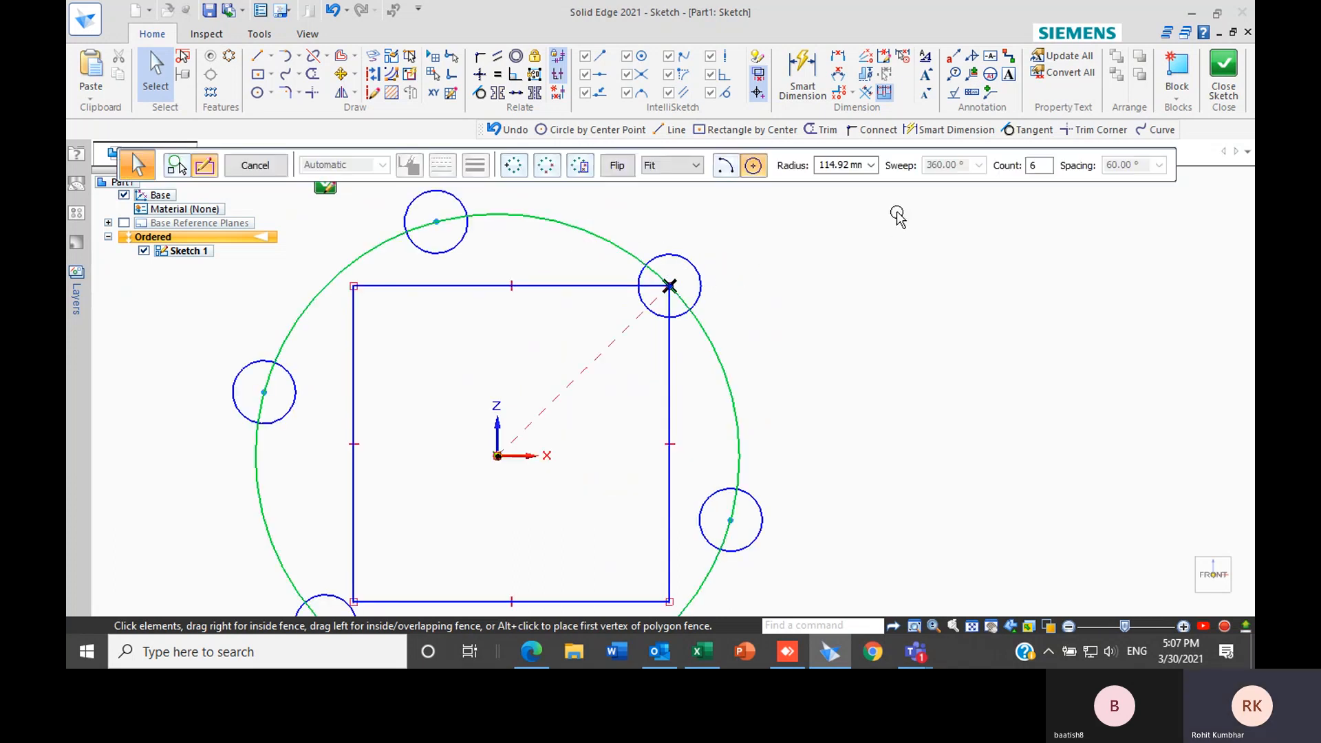
left_click(847, 172)
type("1")
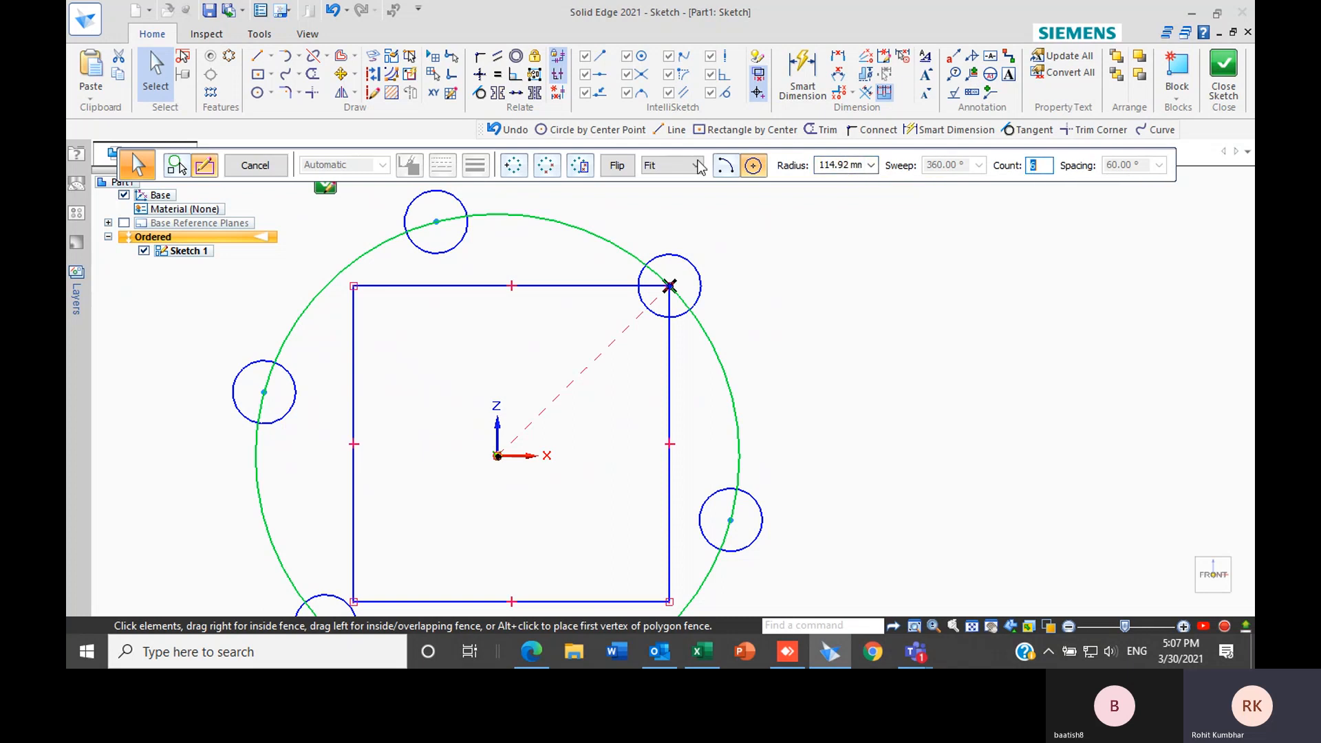
left_click(757, 274)
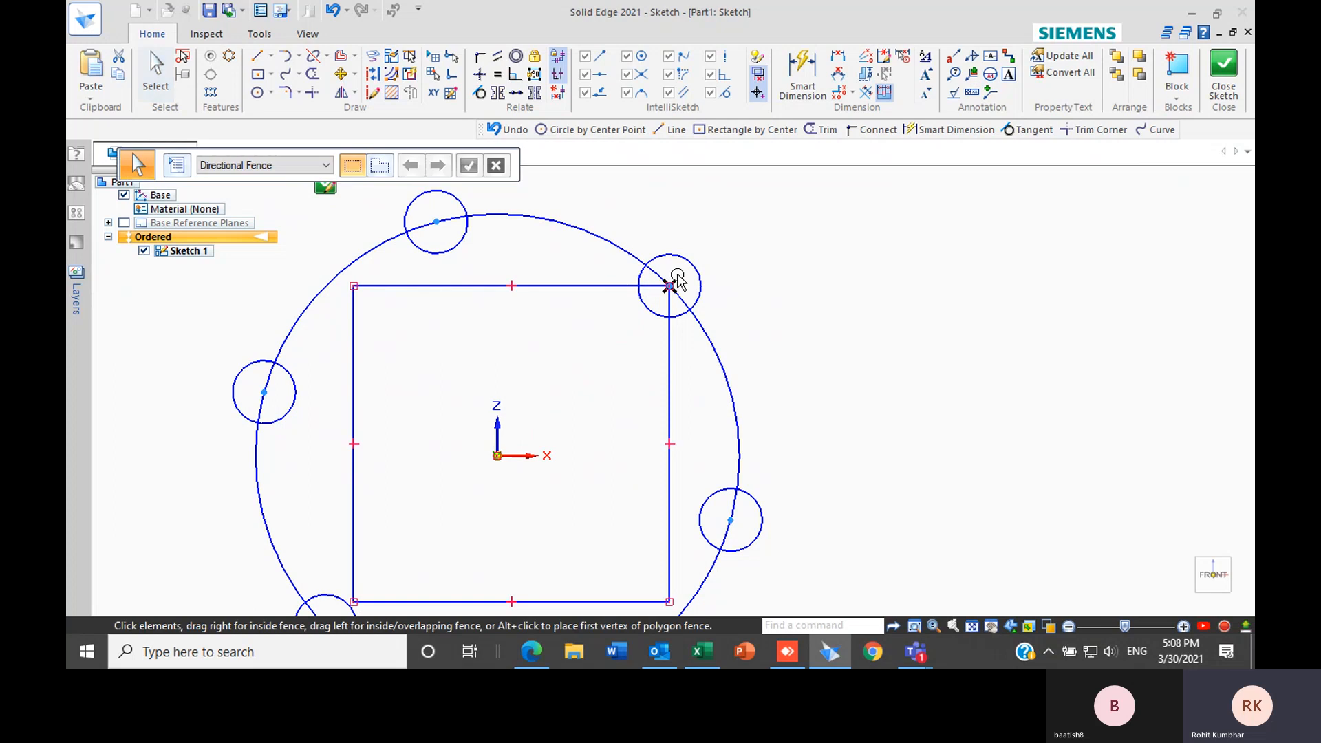
Select the square together with the whole circular pattern and delete them from the sketch
scroll(670, 289, "down", 2)
scroll(663, 304, "up", 2)
scroll(646, 310, "down", 3)
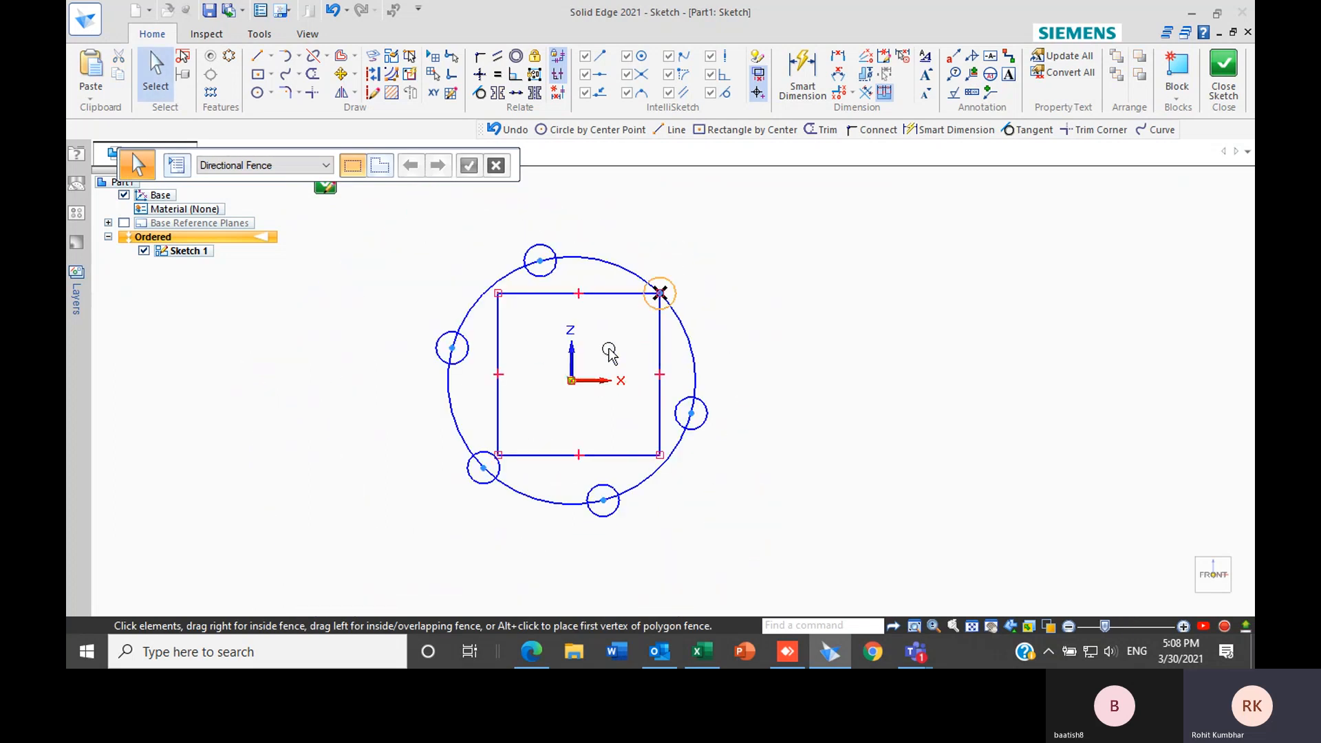
mouse_move(414, 243)
left_mouse_down()
mouse_move(785, 582)
mouse_move(782, 561)
left_mouse_up()
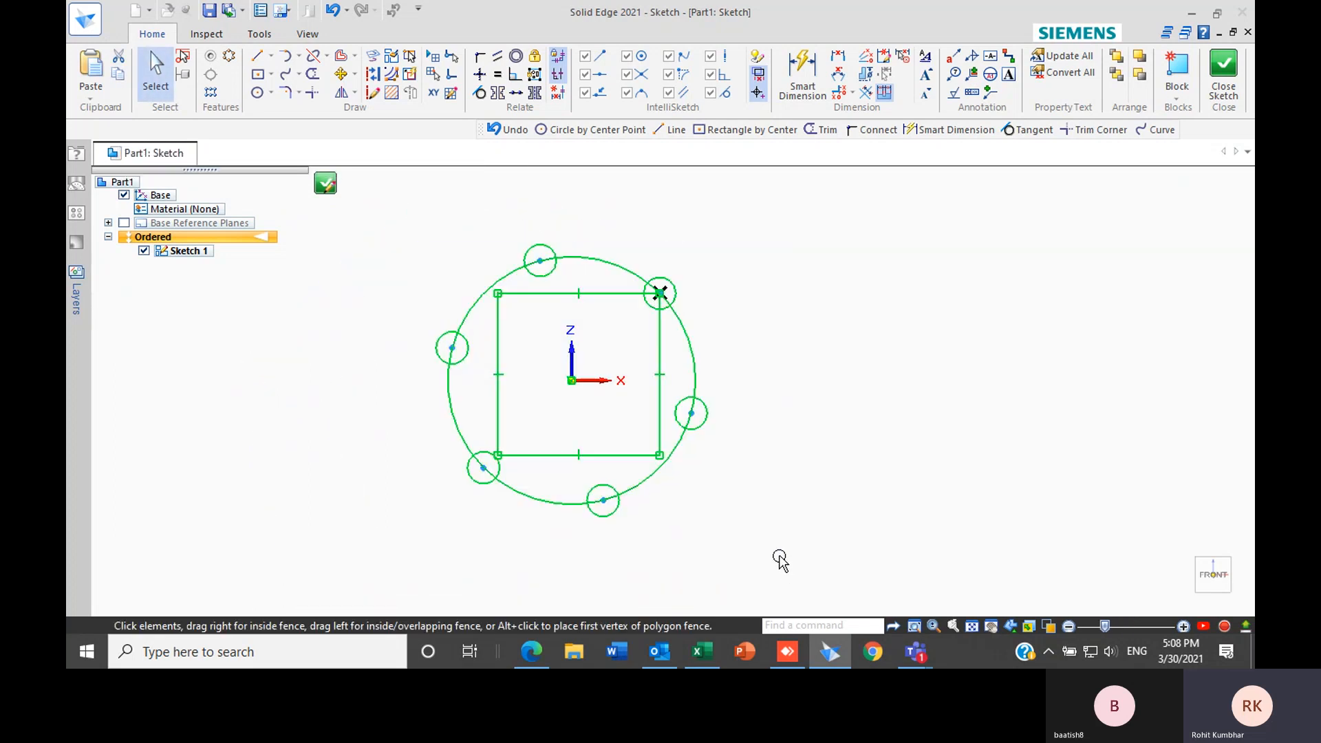
key("Delete")
Draw a 50 mm diameter circle above and to the right of the origin
left_click(257, 92)
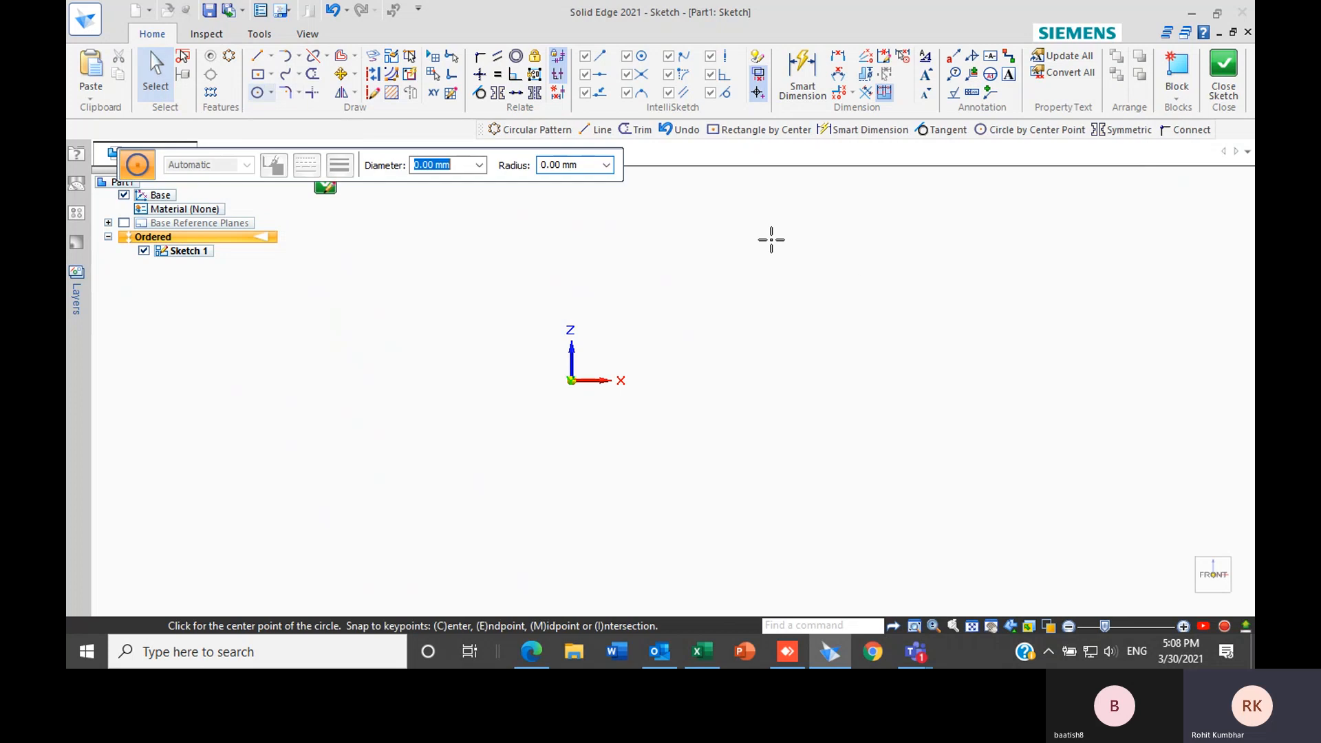
left_click(751, 252)
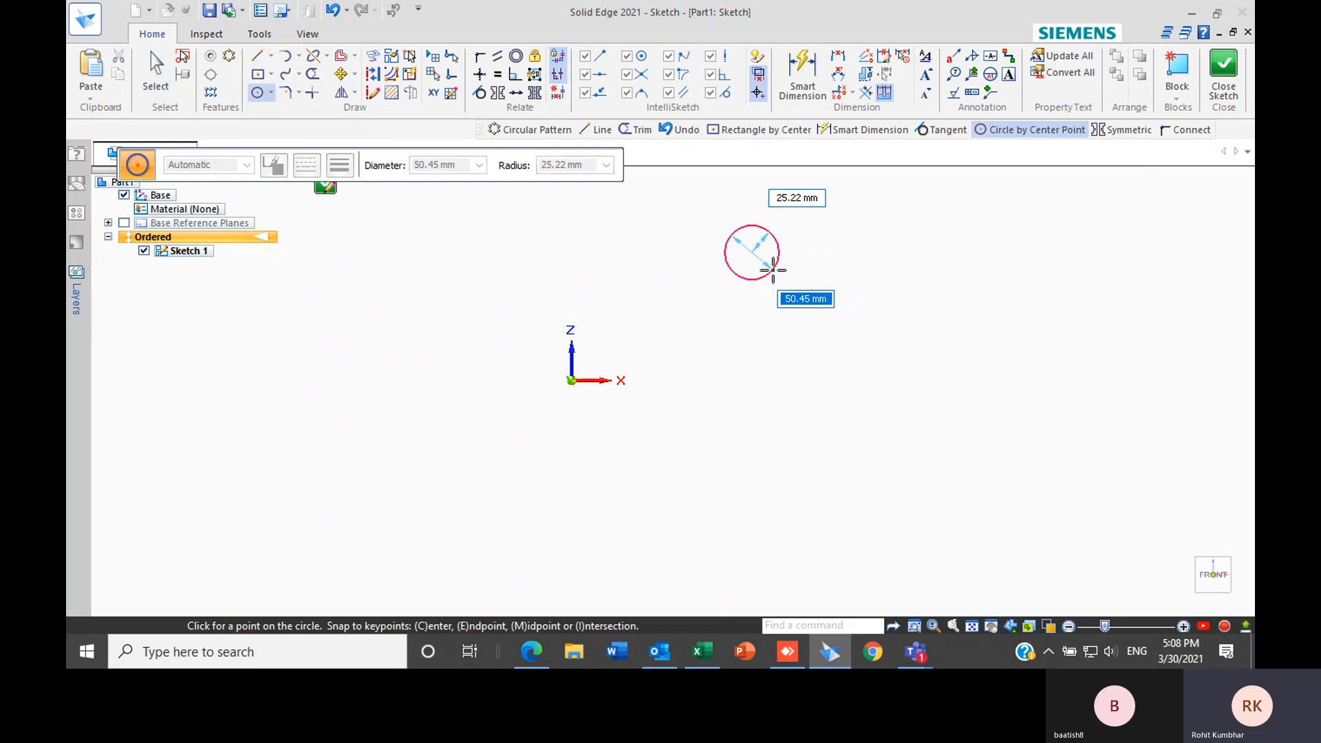
type("50")
key("Return")
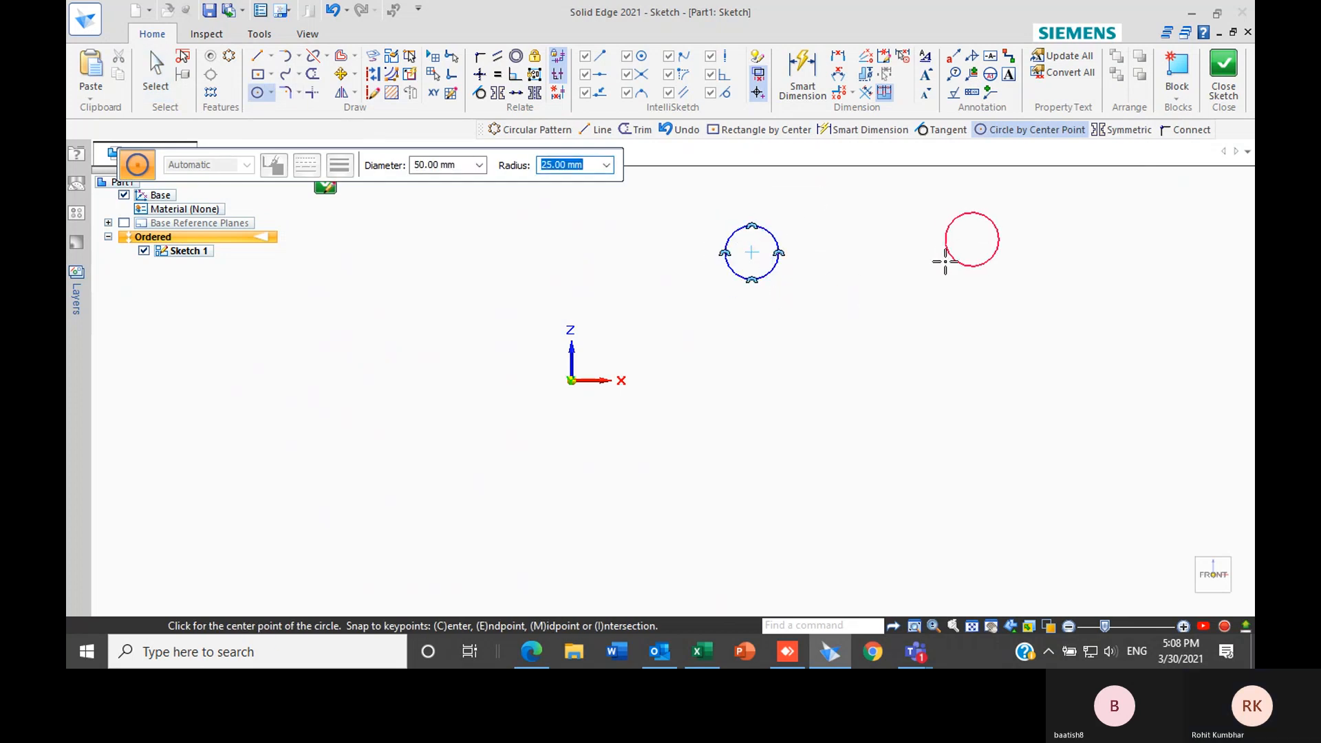
key("Escape")
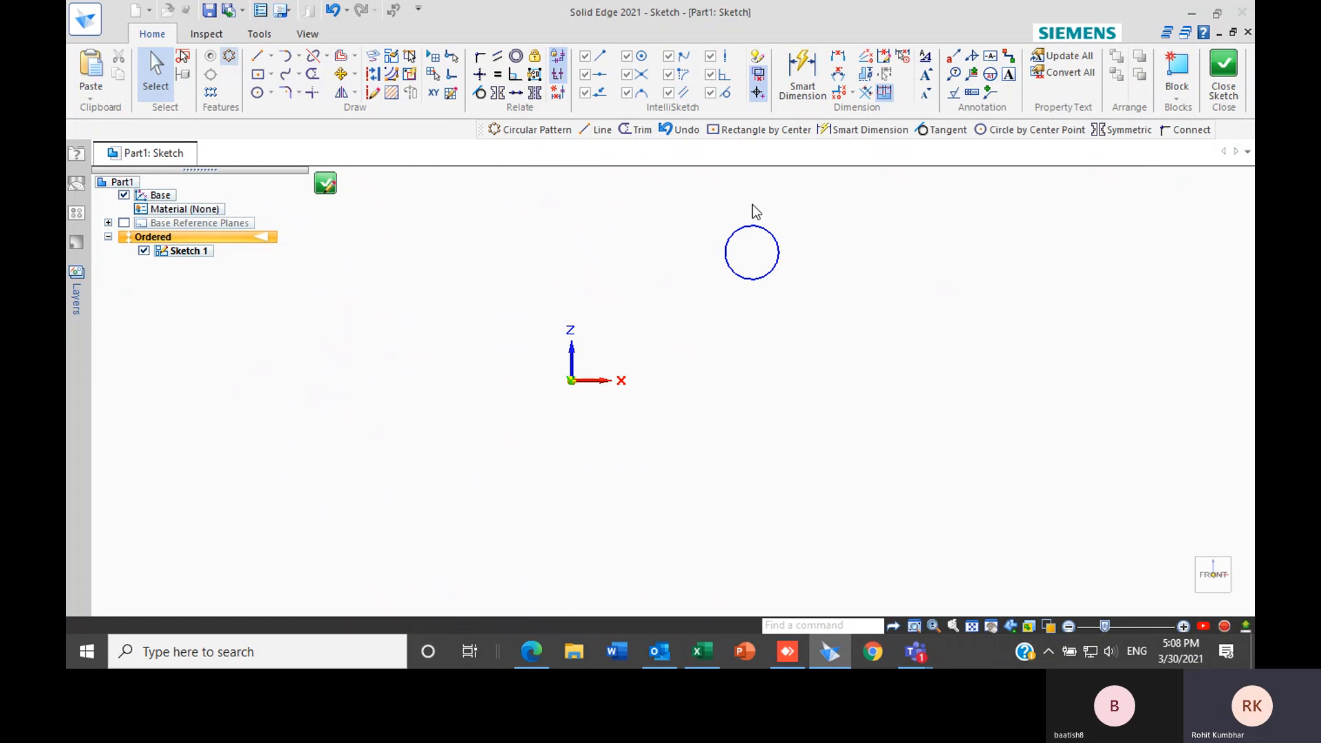
Start a circular pattern of the 50 mm circle with a count of 3 and the partial arc option
left_click(728, 239)
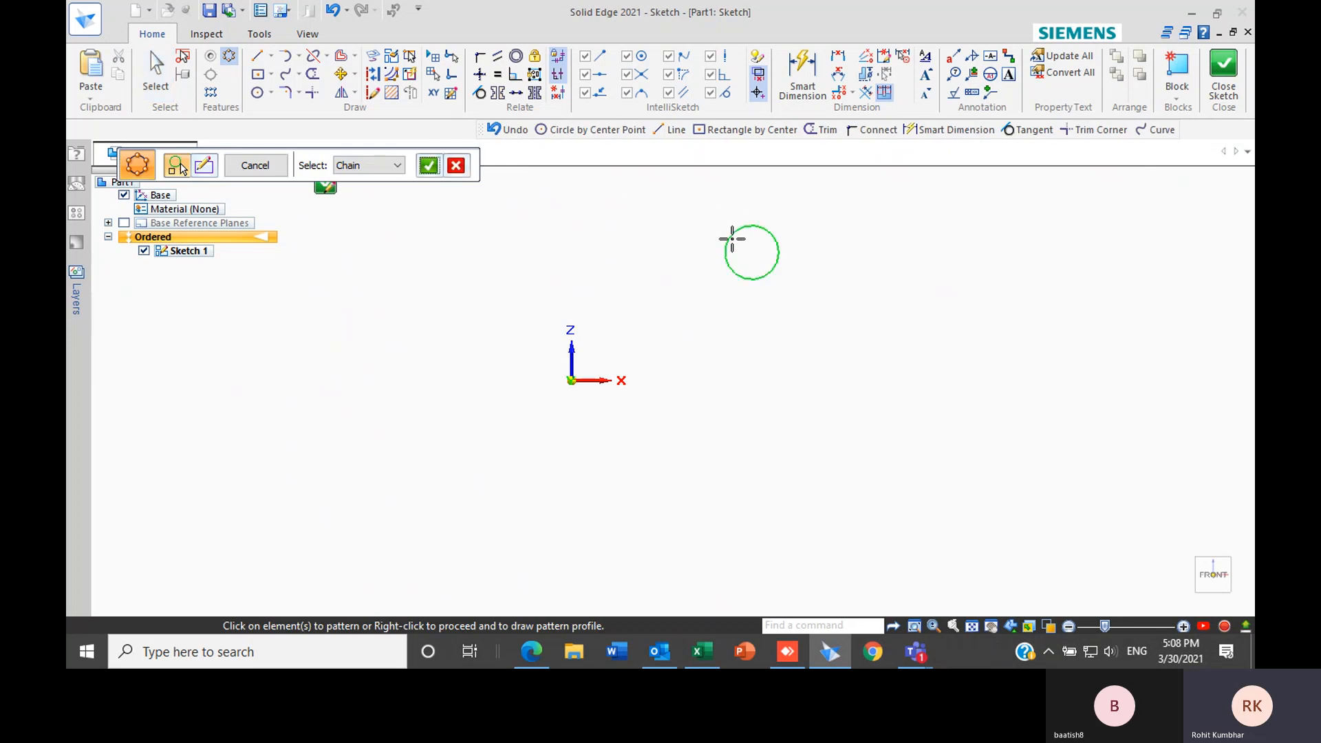
left_click(433, 167)
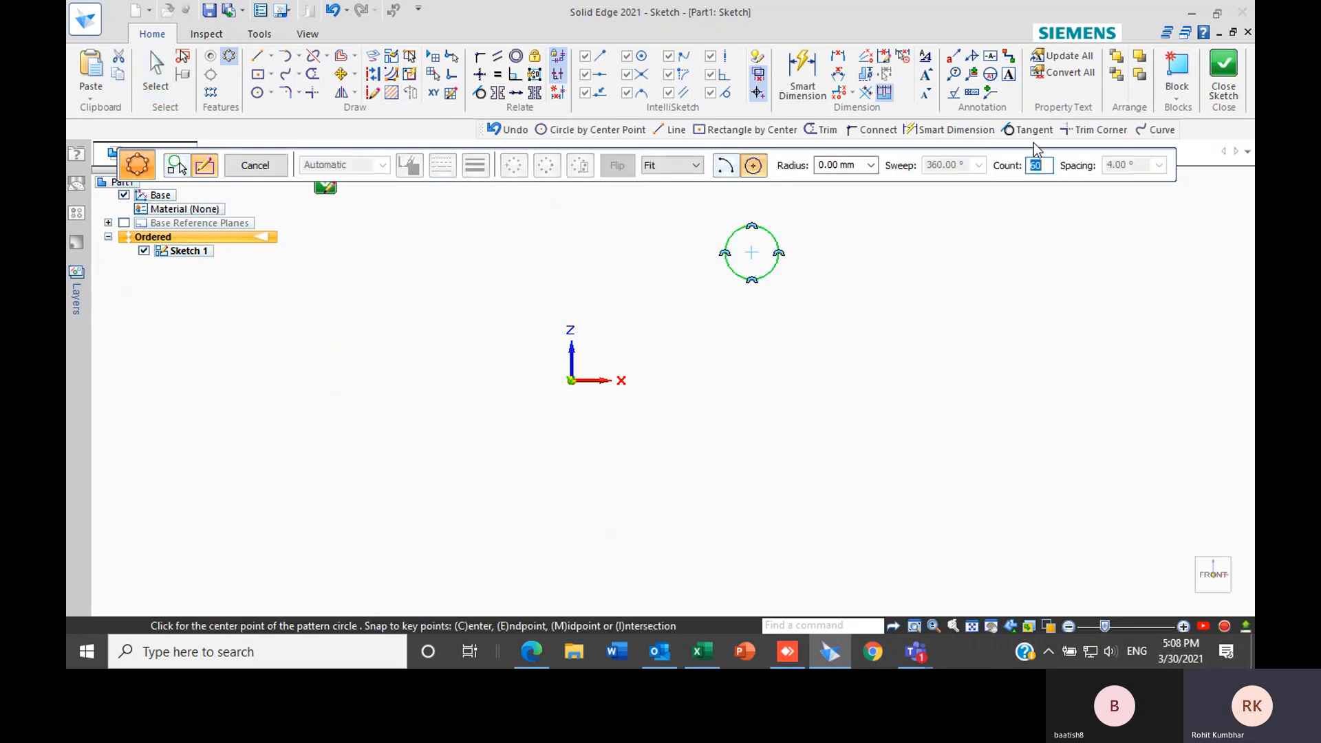
type("8")
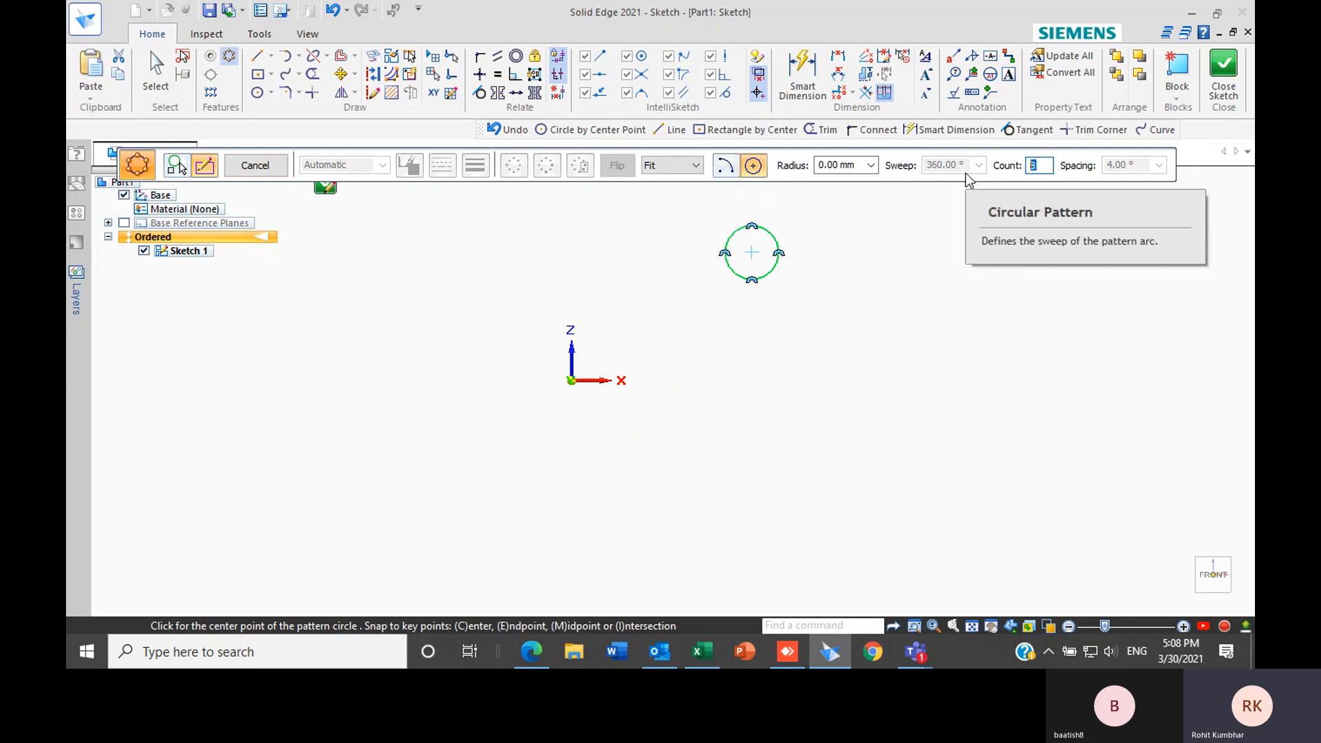
key("BackSpace")
type("3")
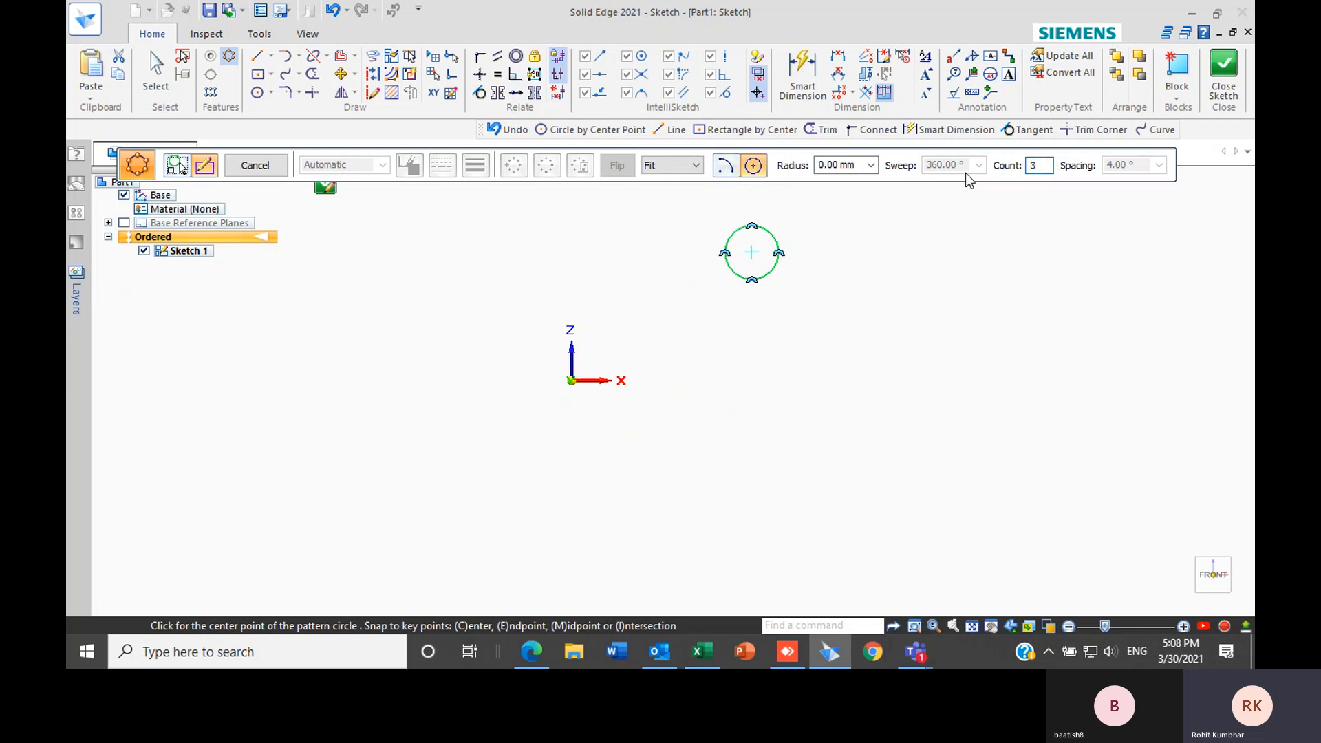
left_click(725, 166)
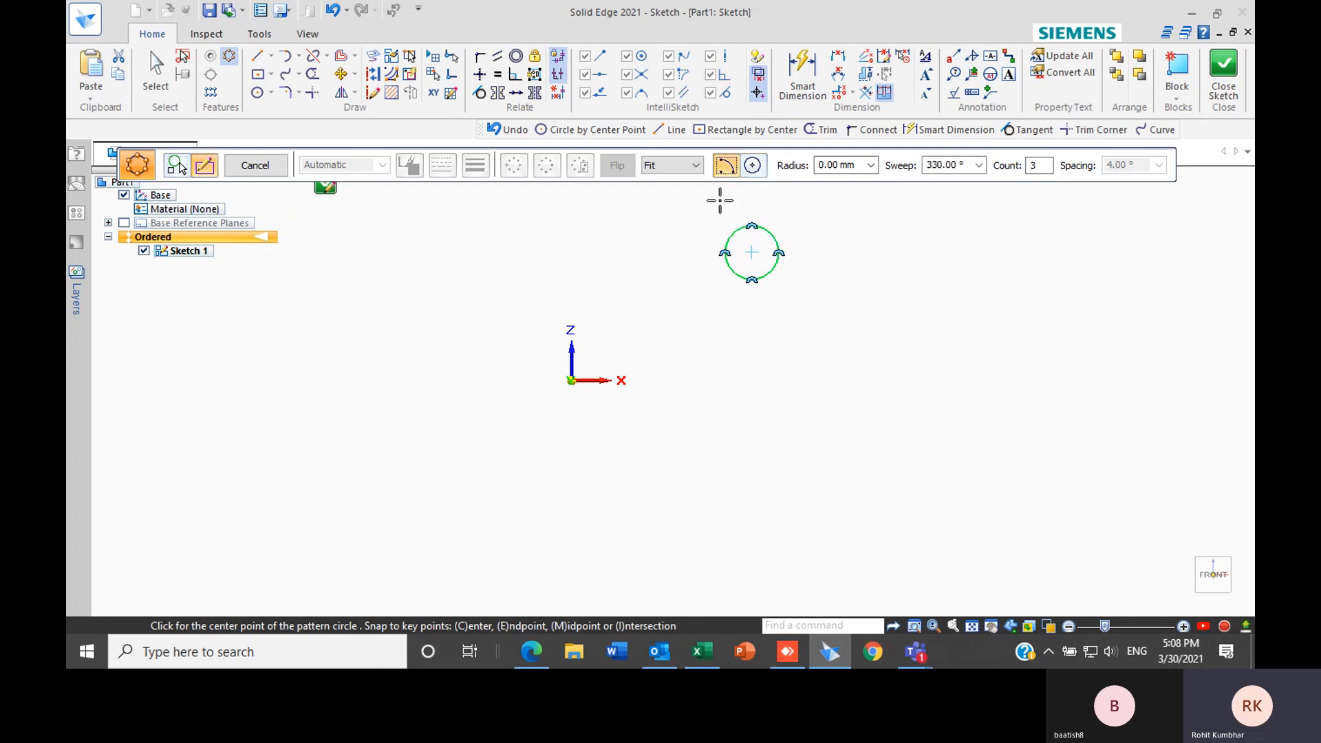
Place the pattern arc centred on the origin, about 205 mm in radius, sweeping clockwise from the circle's centre to the lower left
left_click(571, 380)
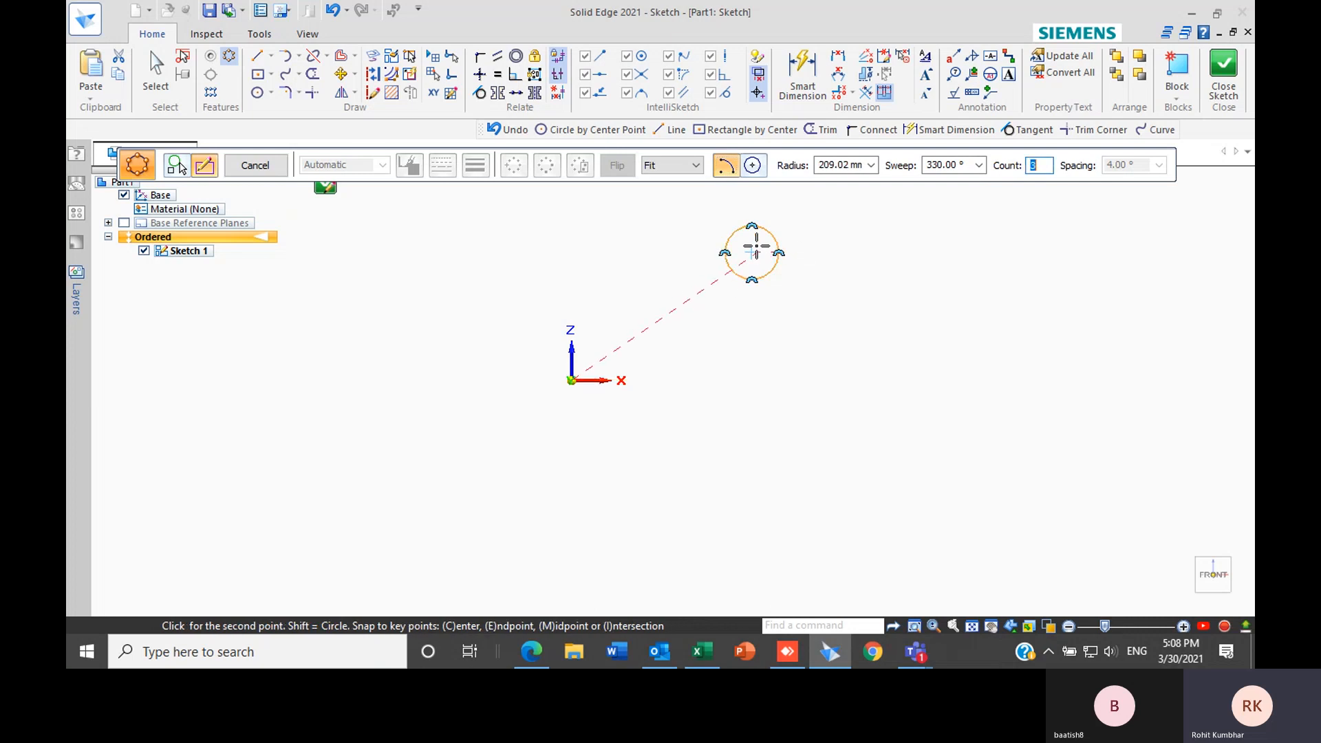
left_click(774, 260)
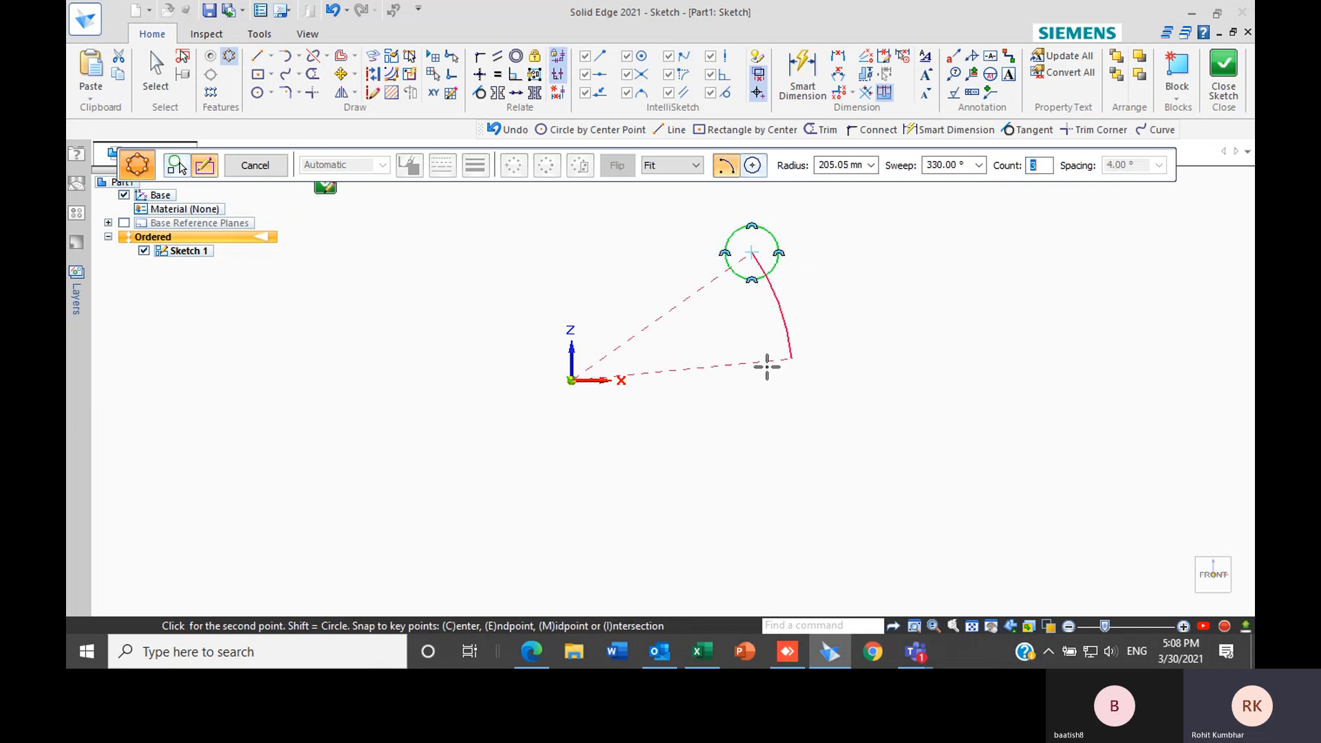
left_click(474, 544)
left_click(767, 256)
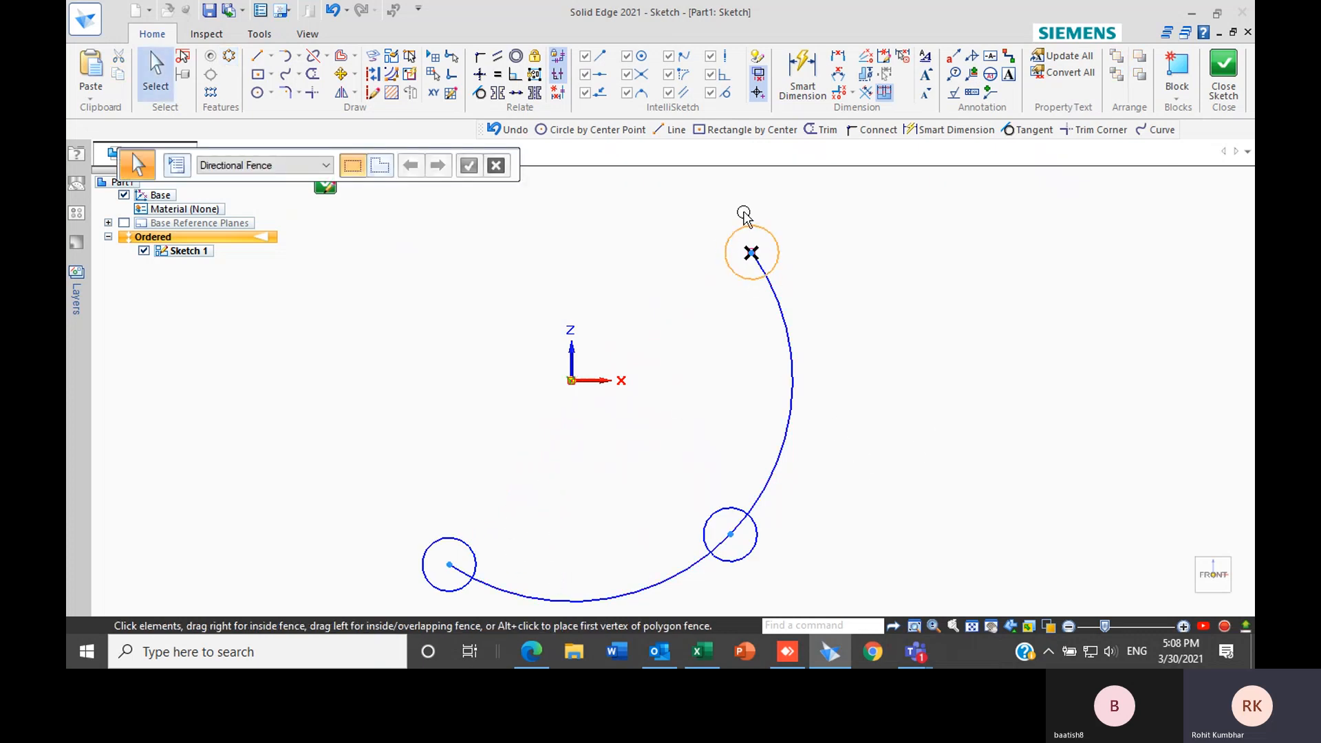
Select the complete partial-arc circle pattern and delete it from the sketch
scroll(531, 179, "down", 1)
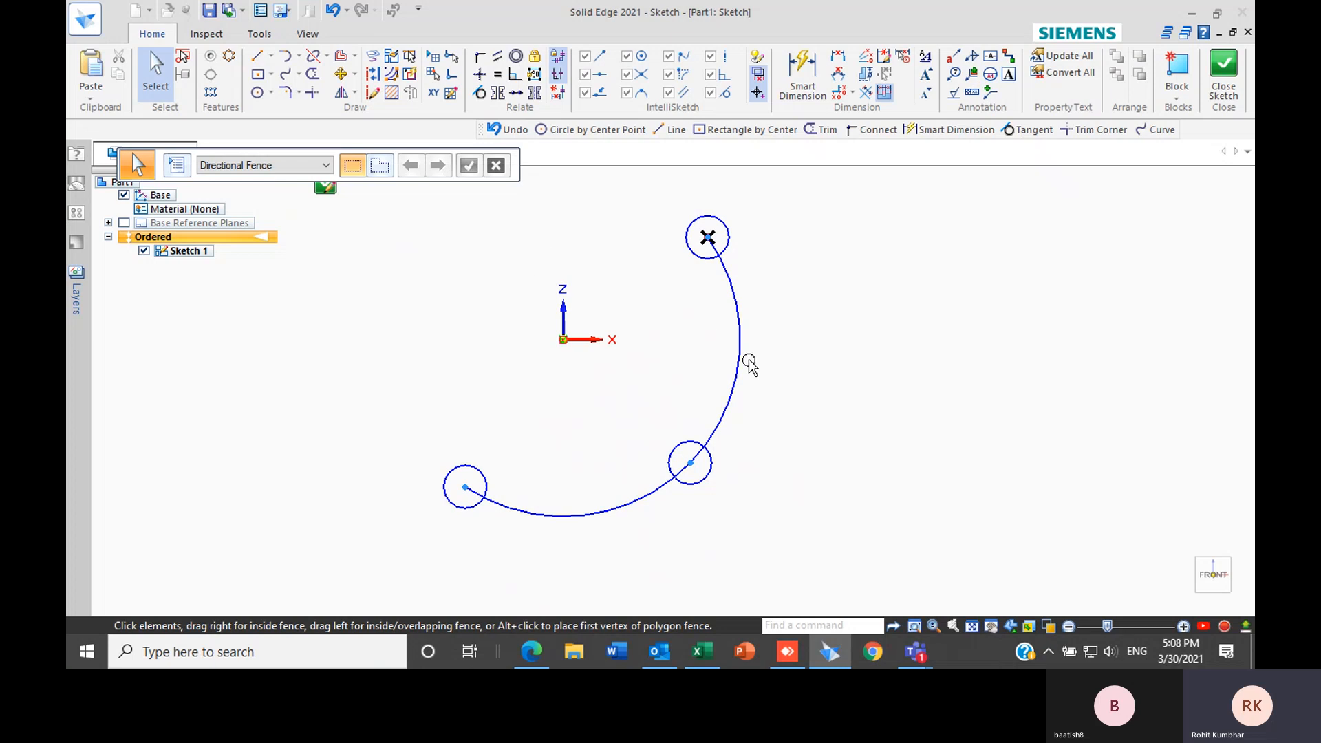
scroll(540, 352, "up", 2)
scroll(554, 350, "down", 3)
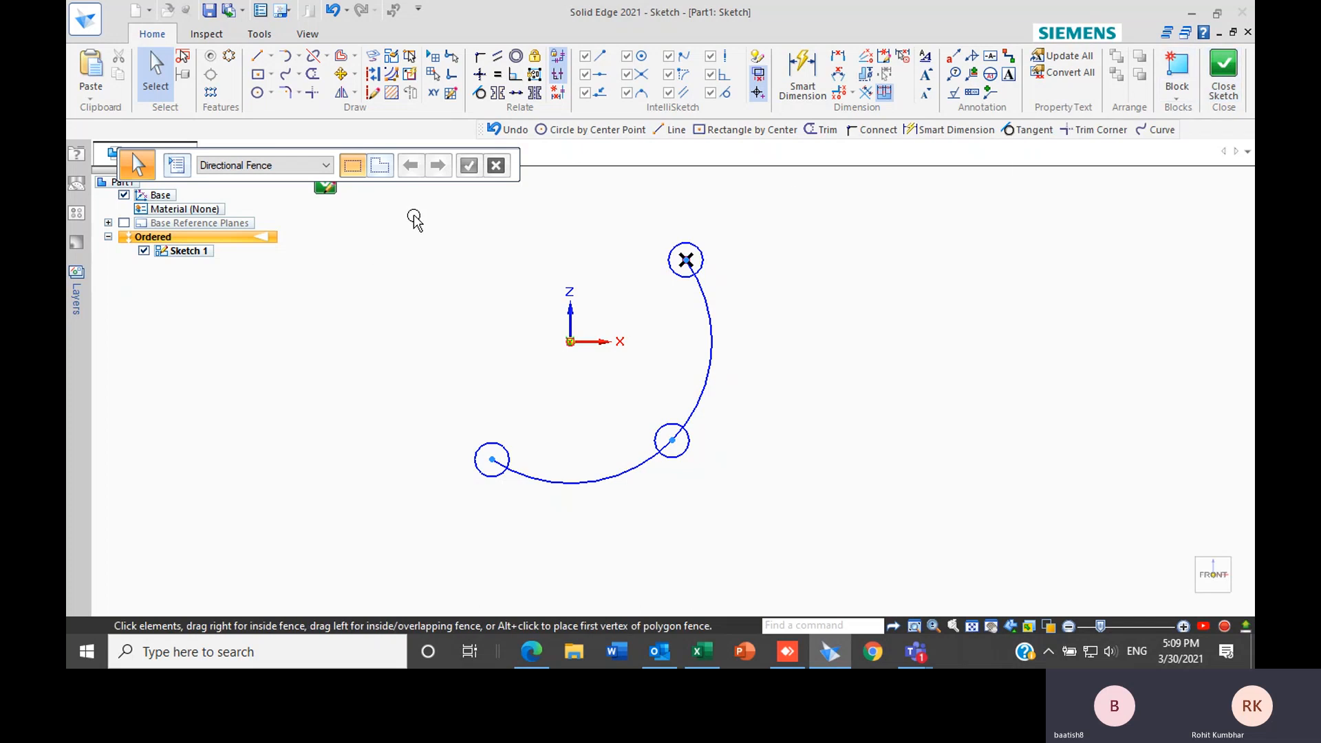
left_click_drag(411, 213, 796, 558)
key("Delete")
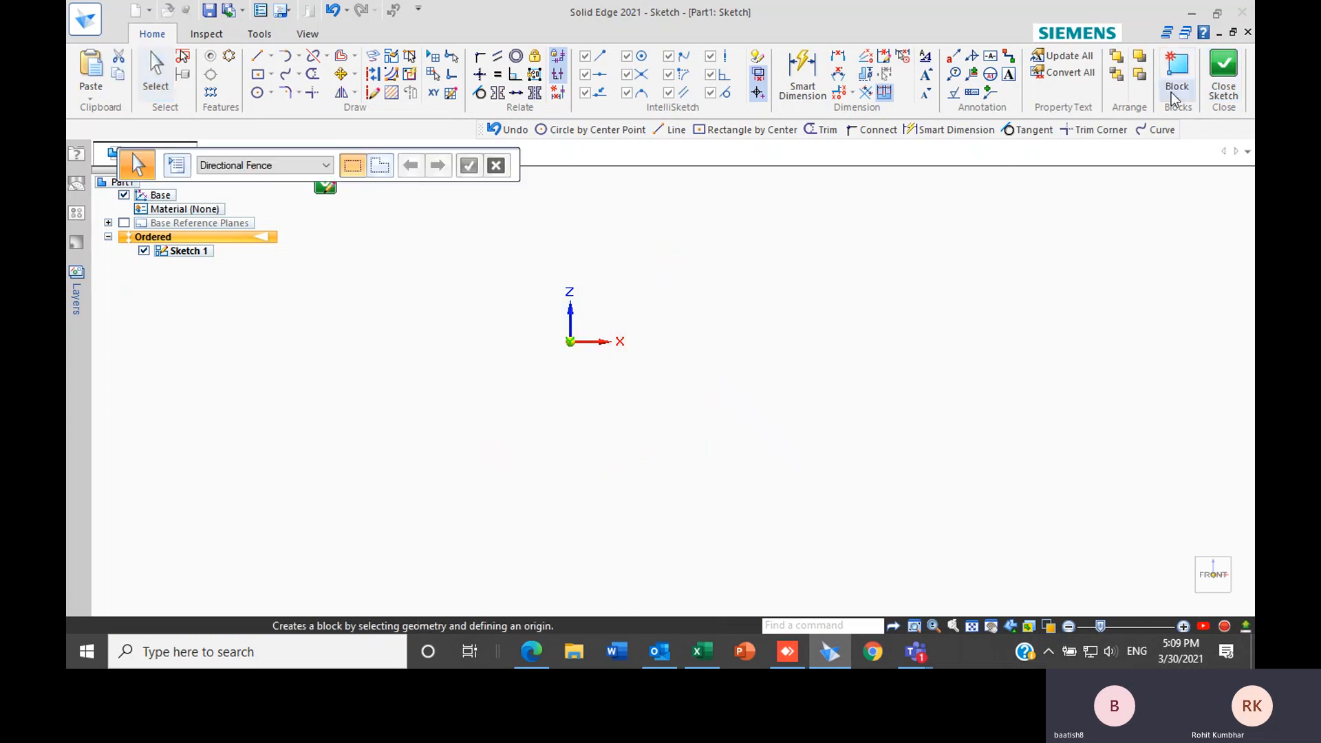
Close the empty sketch and exit the Sketch command to return to the part environment
left_click(1230, 67)
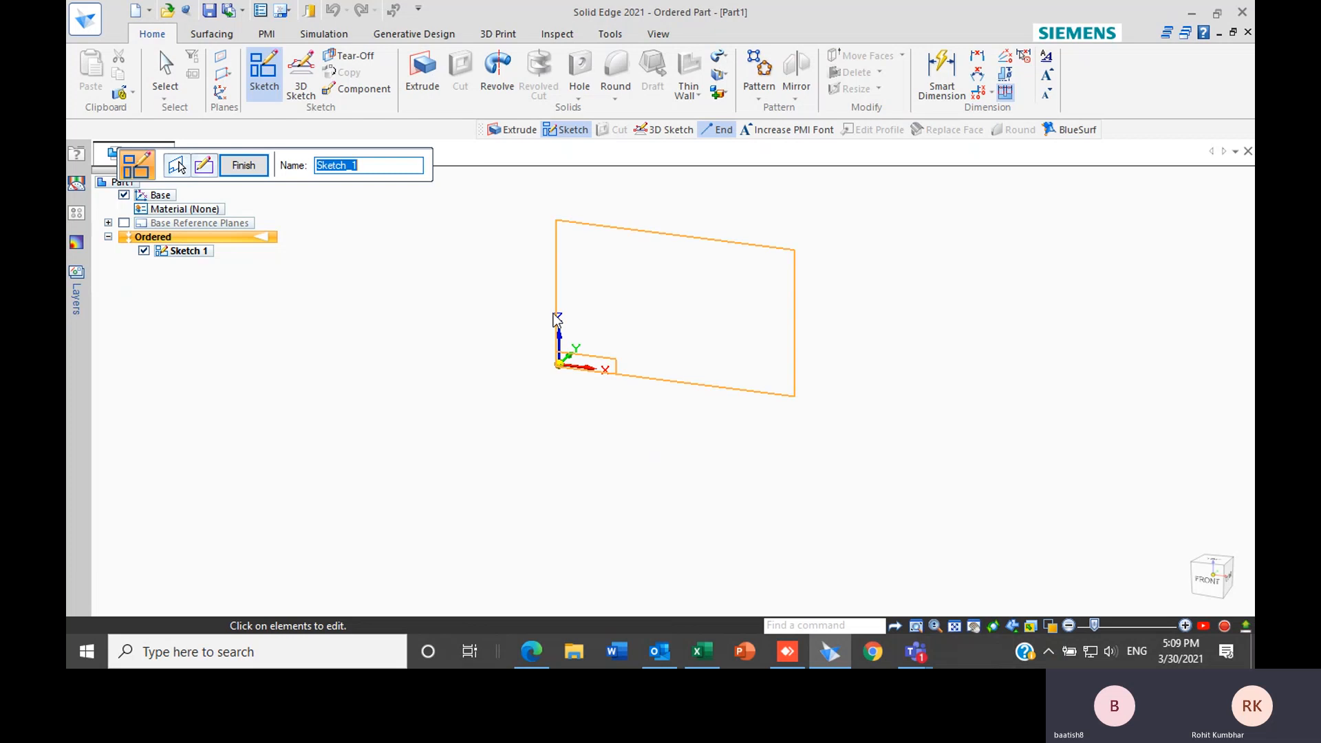
key("Escape")
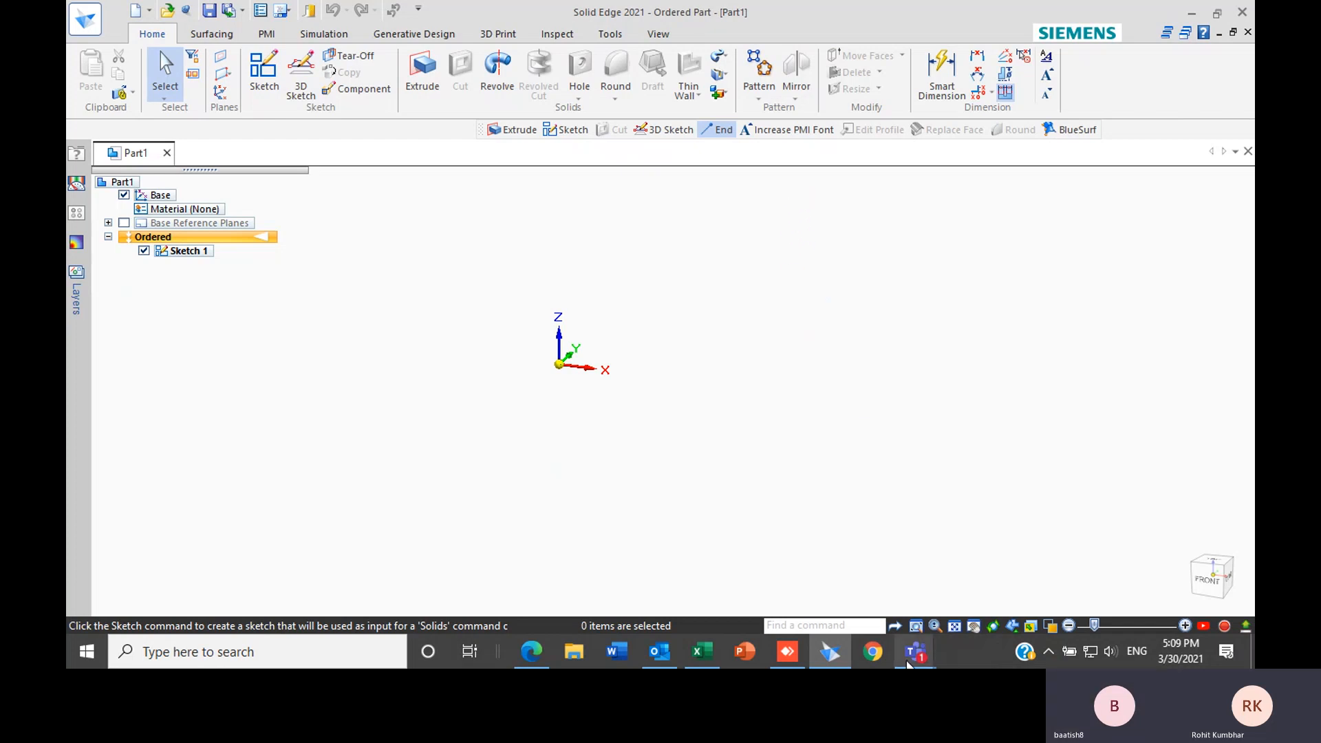
Switch to the Solid Edge Training meeting in Microsoft Teams, mute the microphone and show the additional meeting actions
left_click(915, 652)
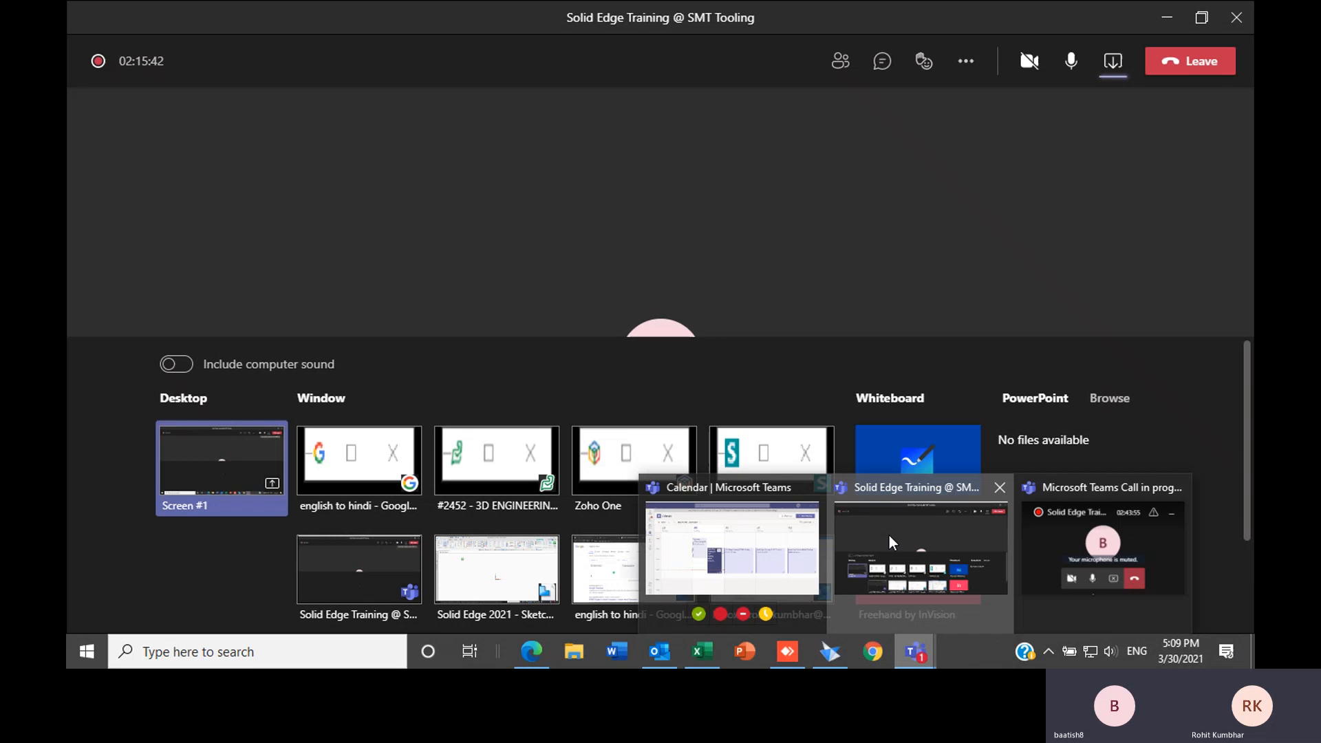
left_click(889, 535)
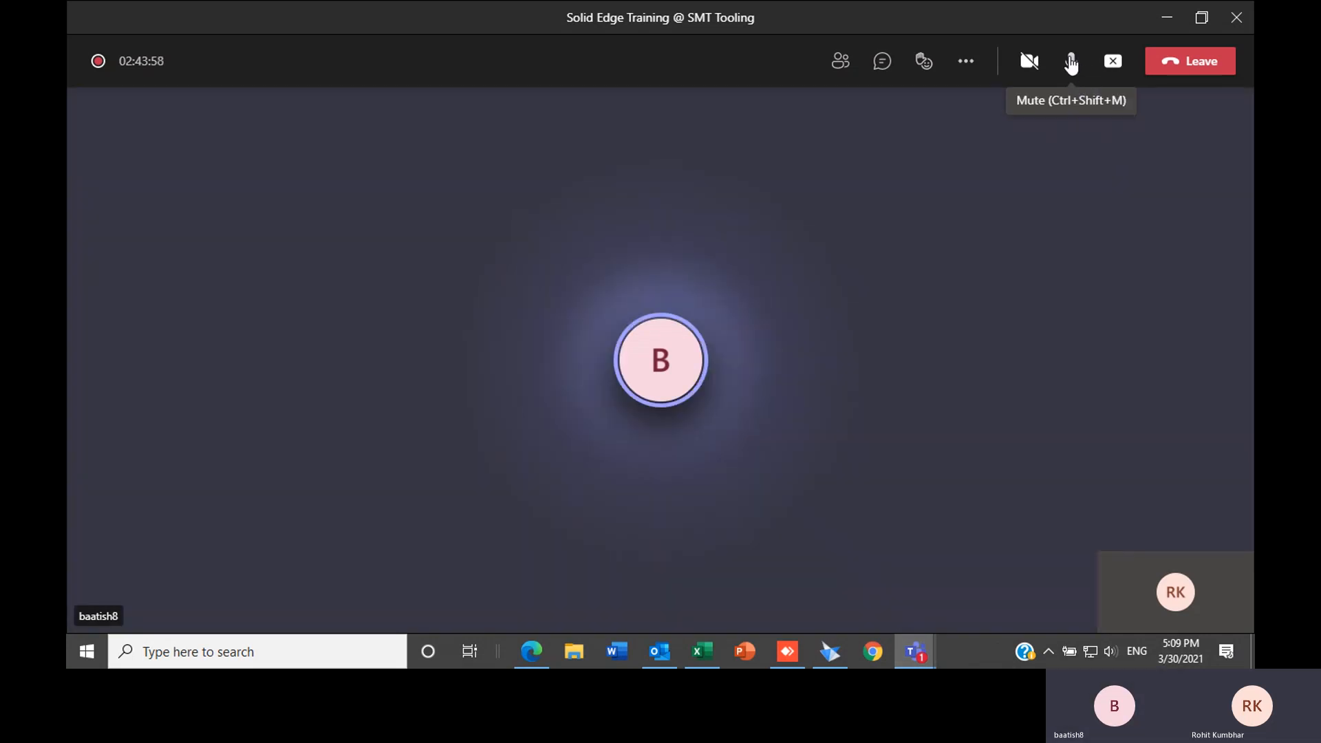
left_click(1071, 61)
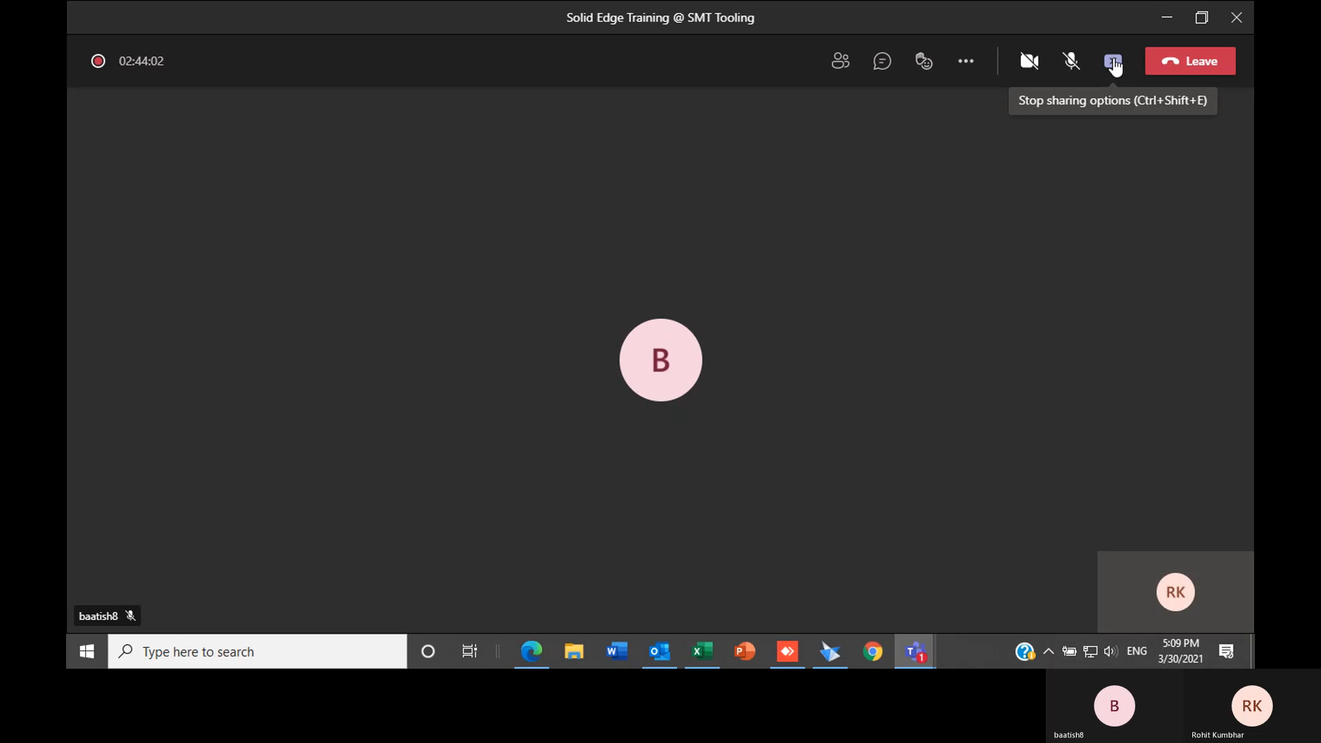
left_click(966, 63)
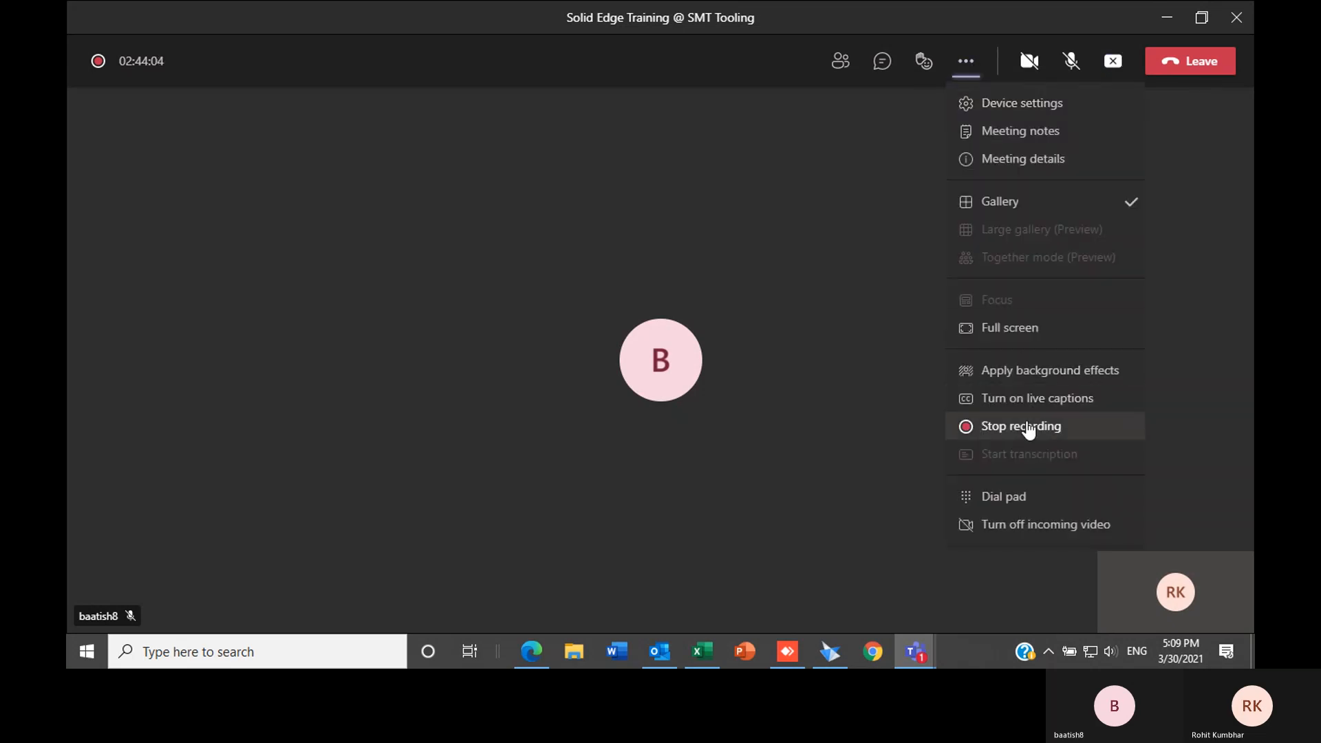